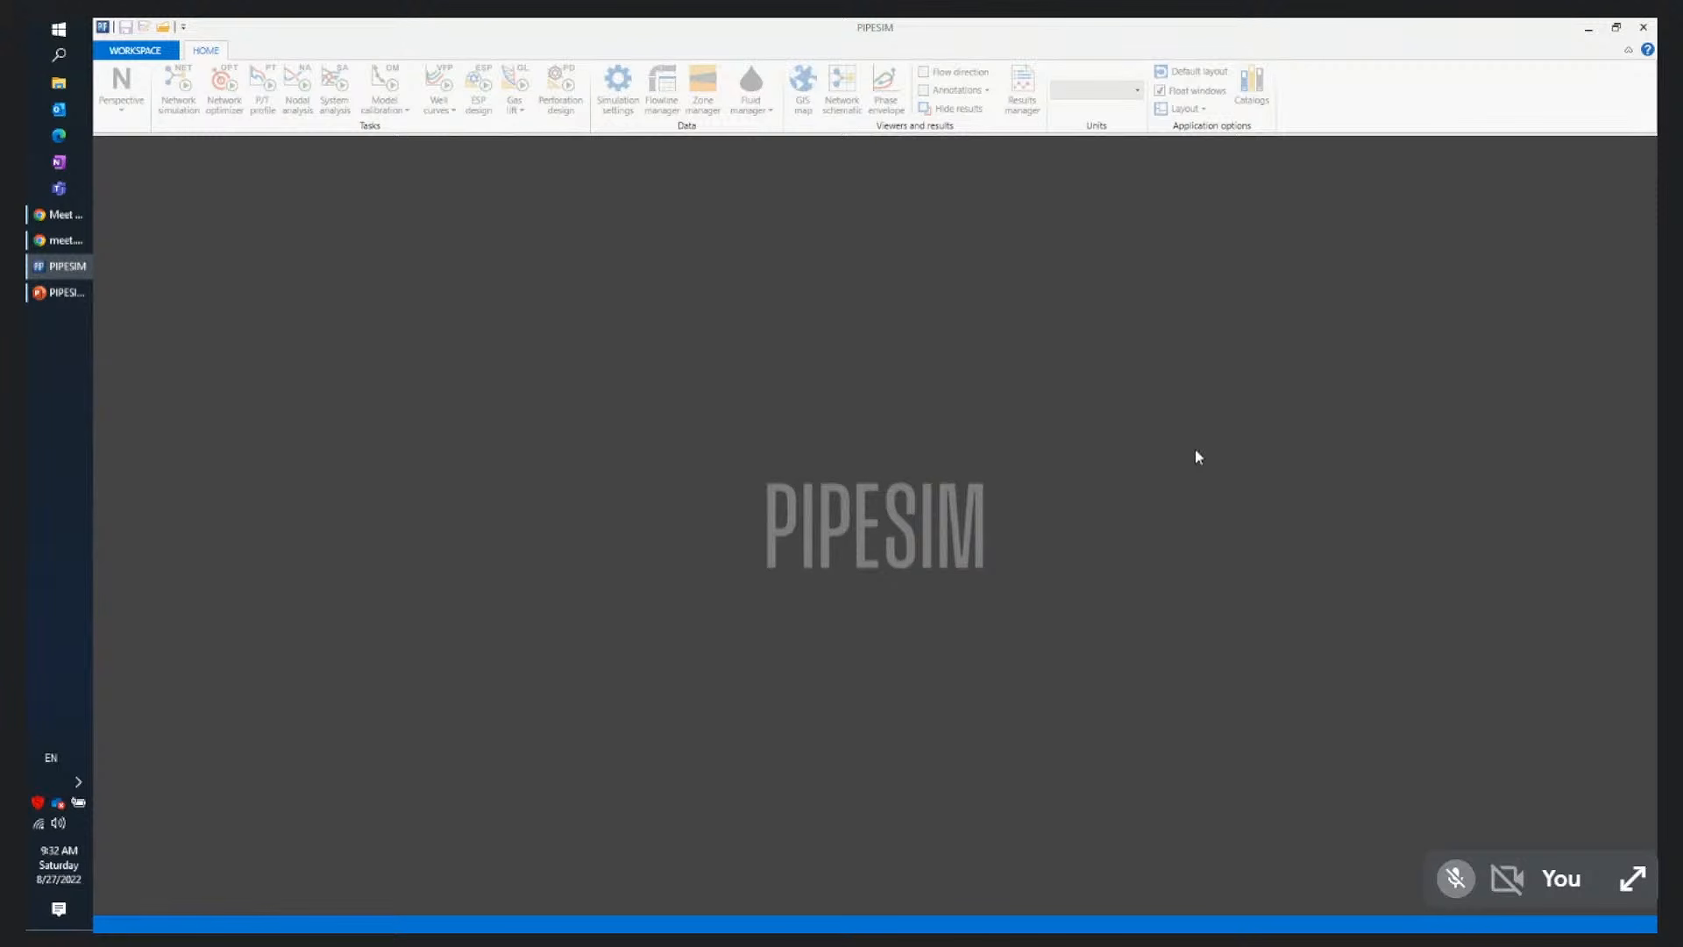
Open the PIPESIM case studies folder from the workspace Help page
left_click(135, 53)
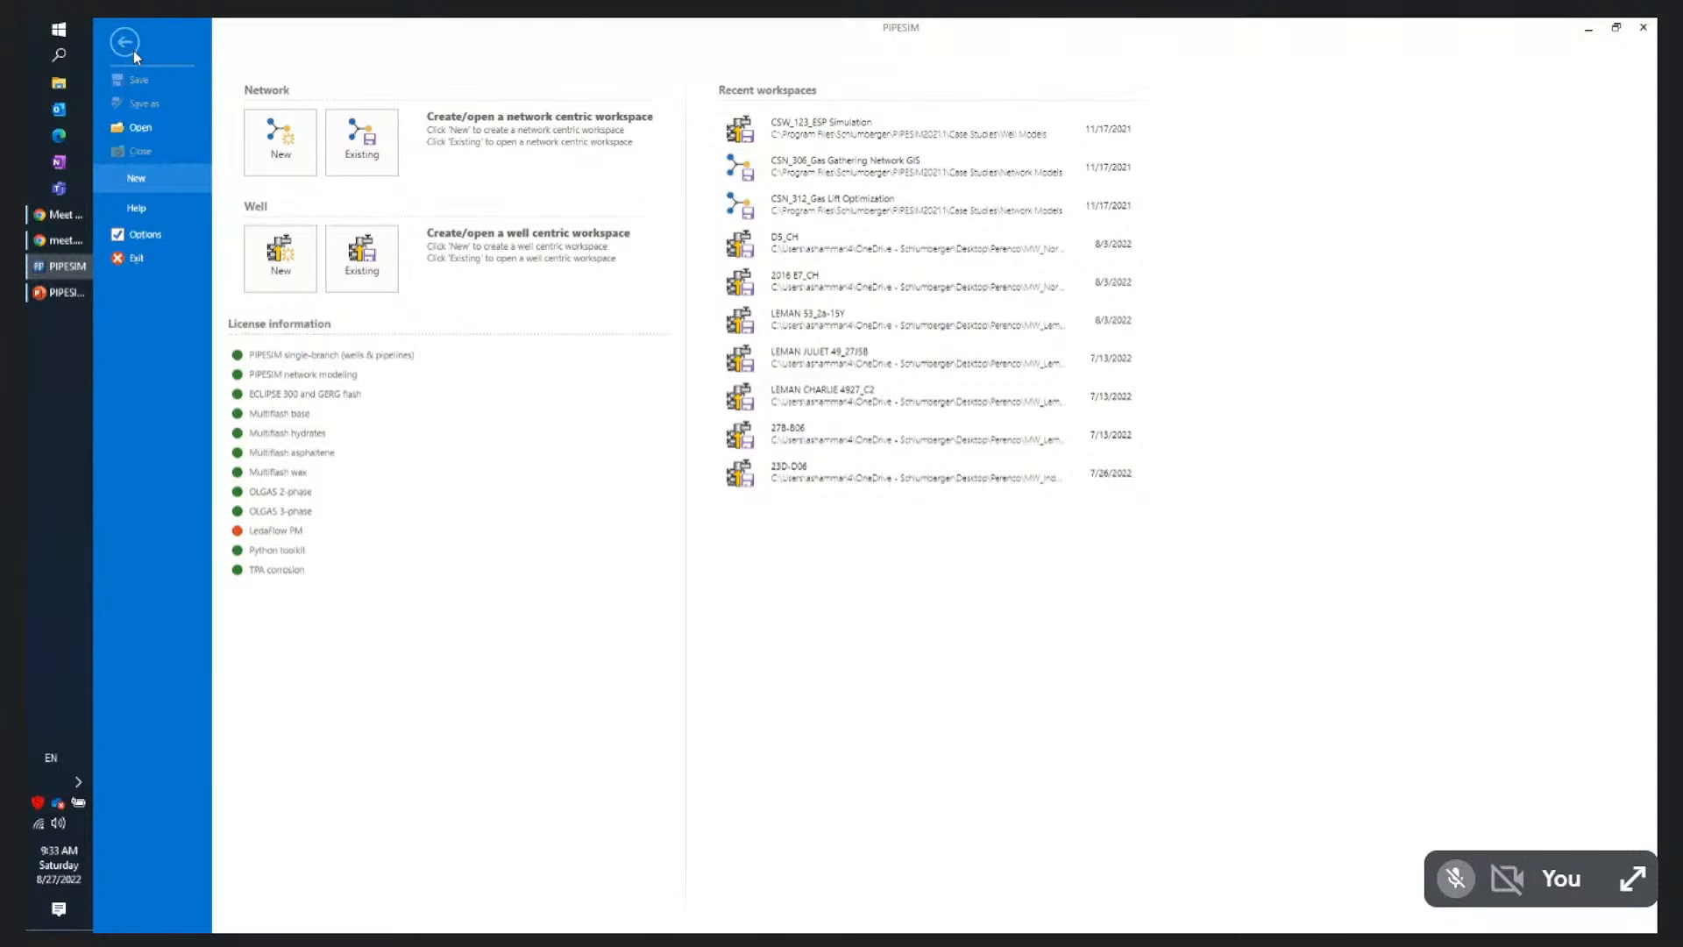
left_click(128, 44)
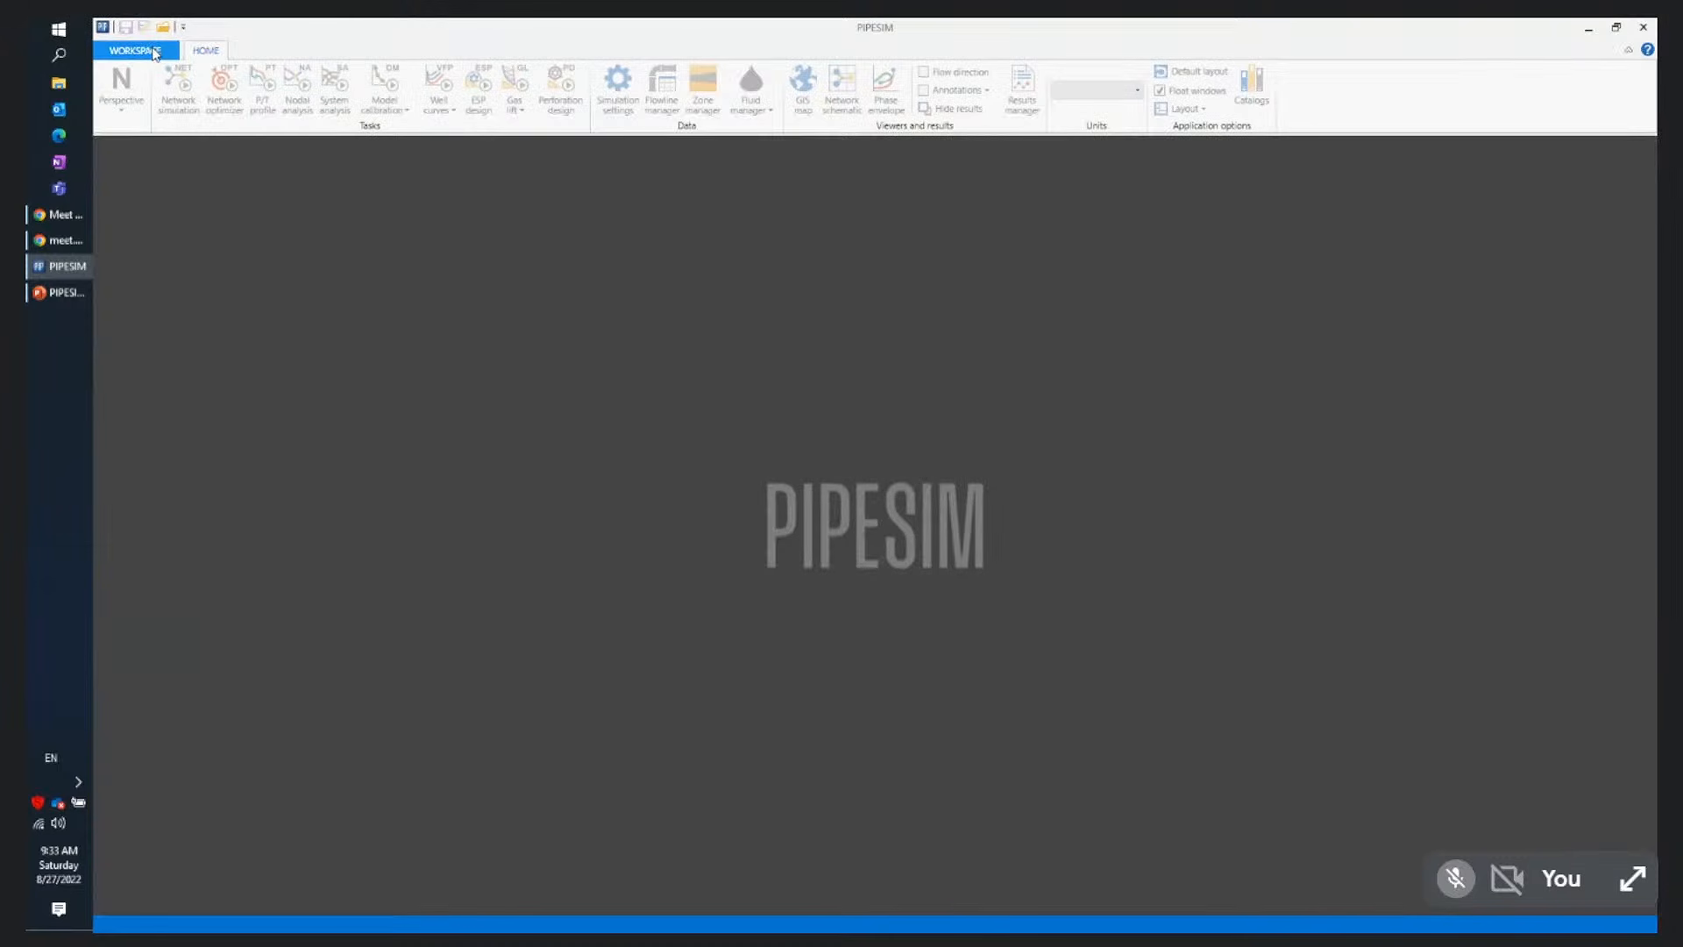
left_click(154, 53)
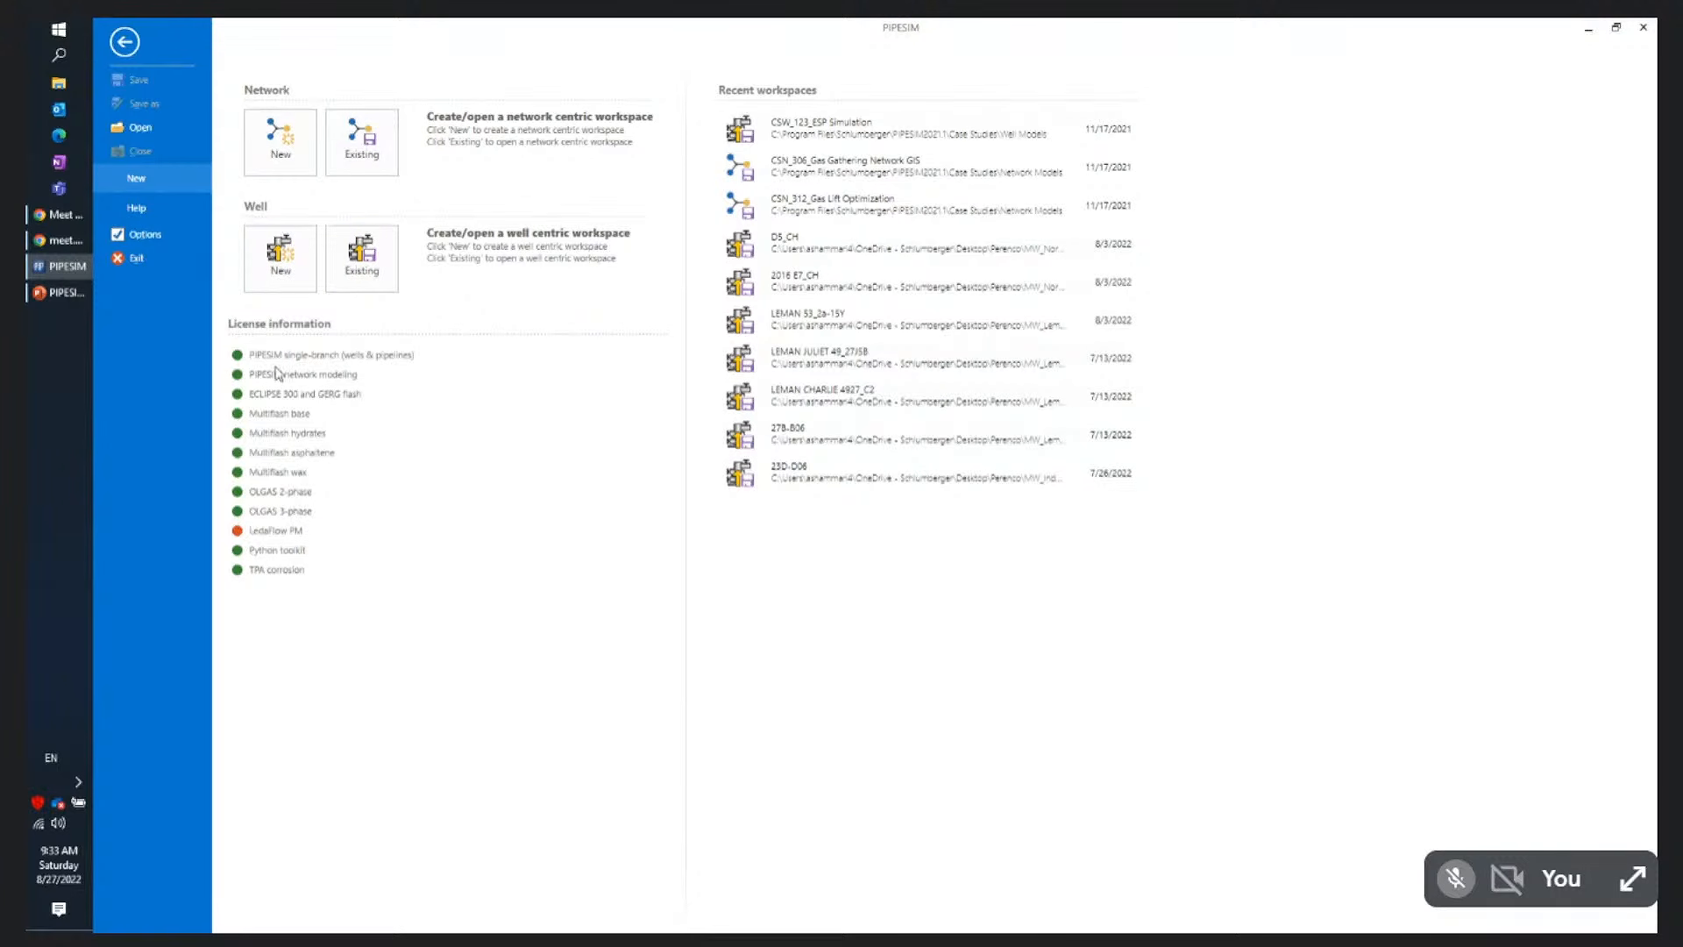
left_click(138, 208)
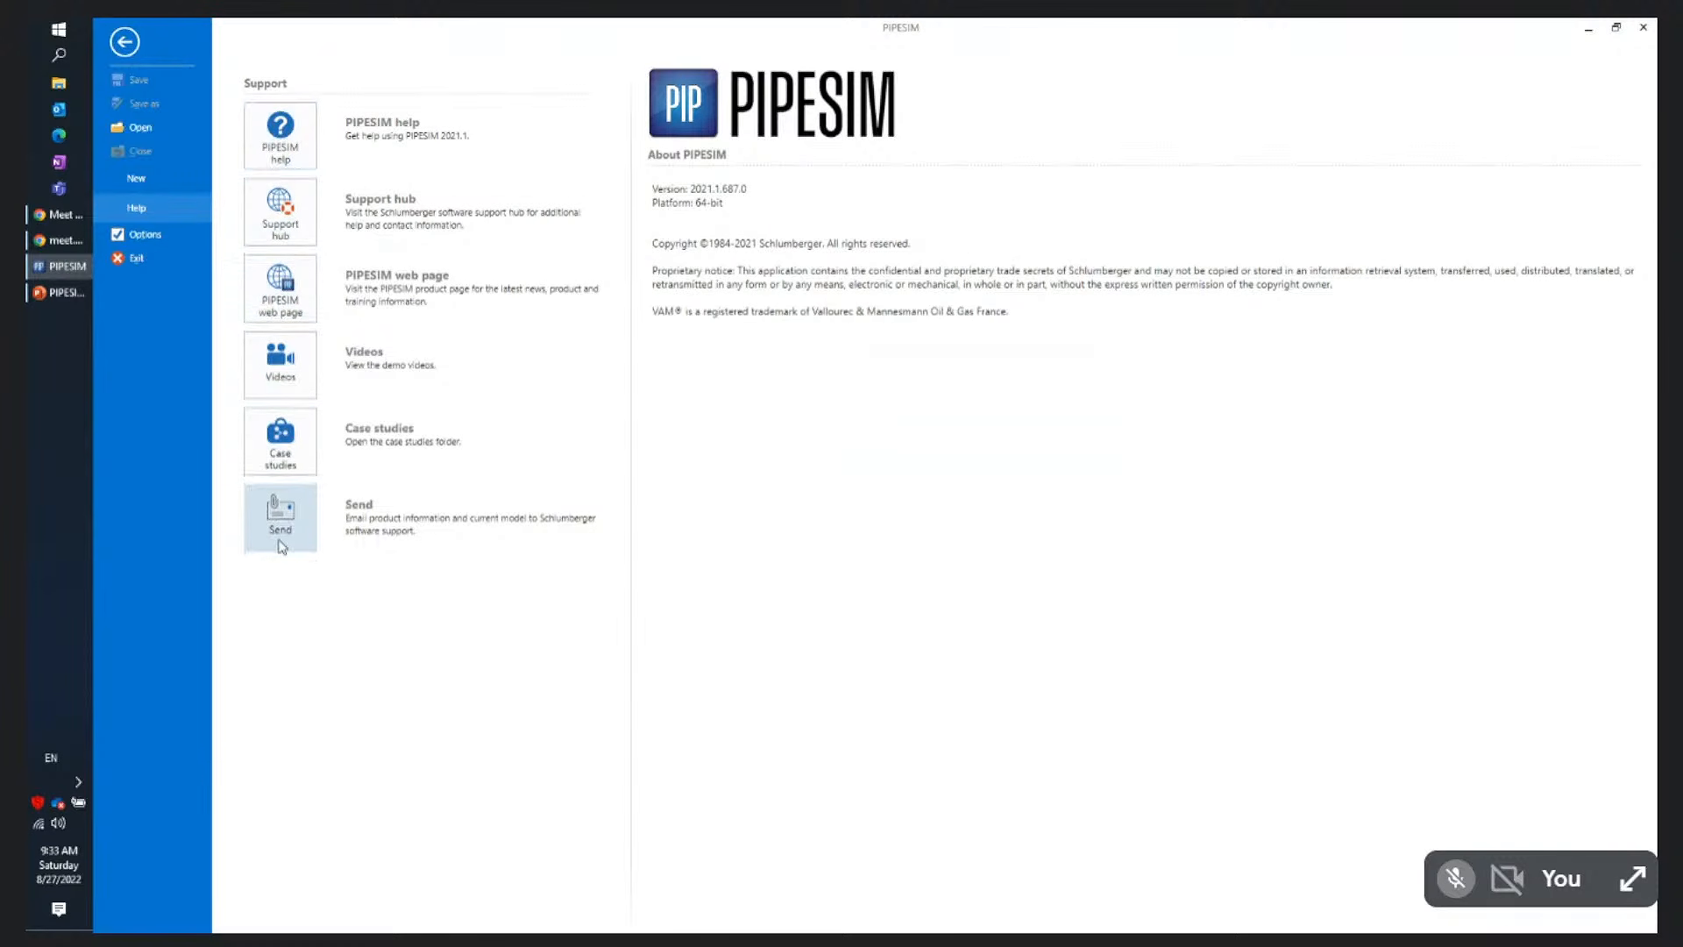
left_click(293, 458)
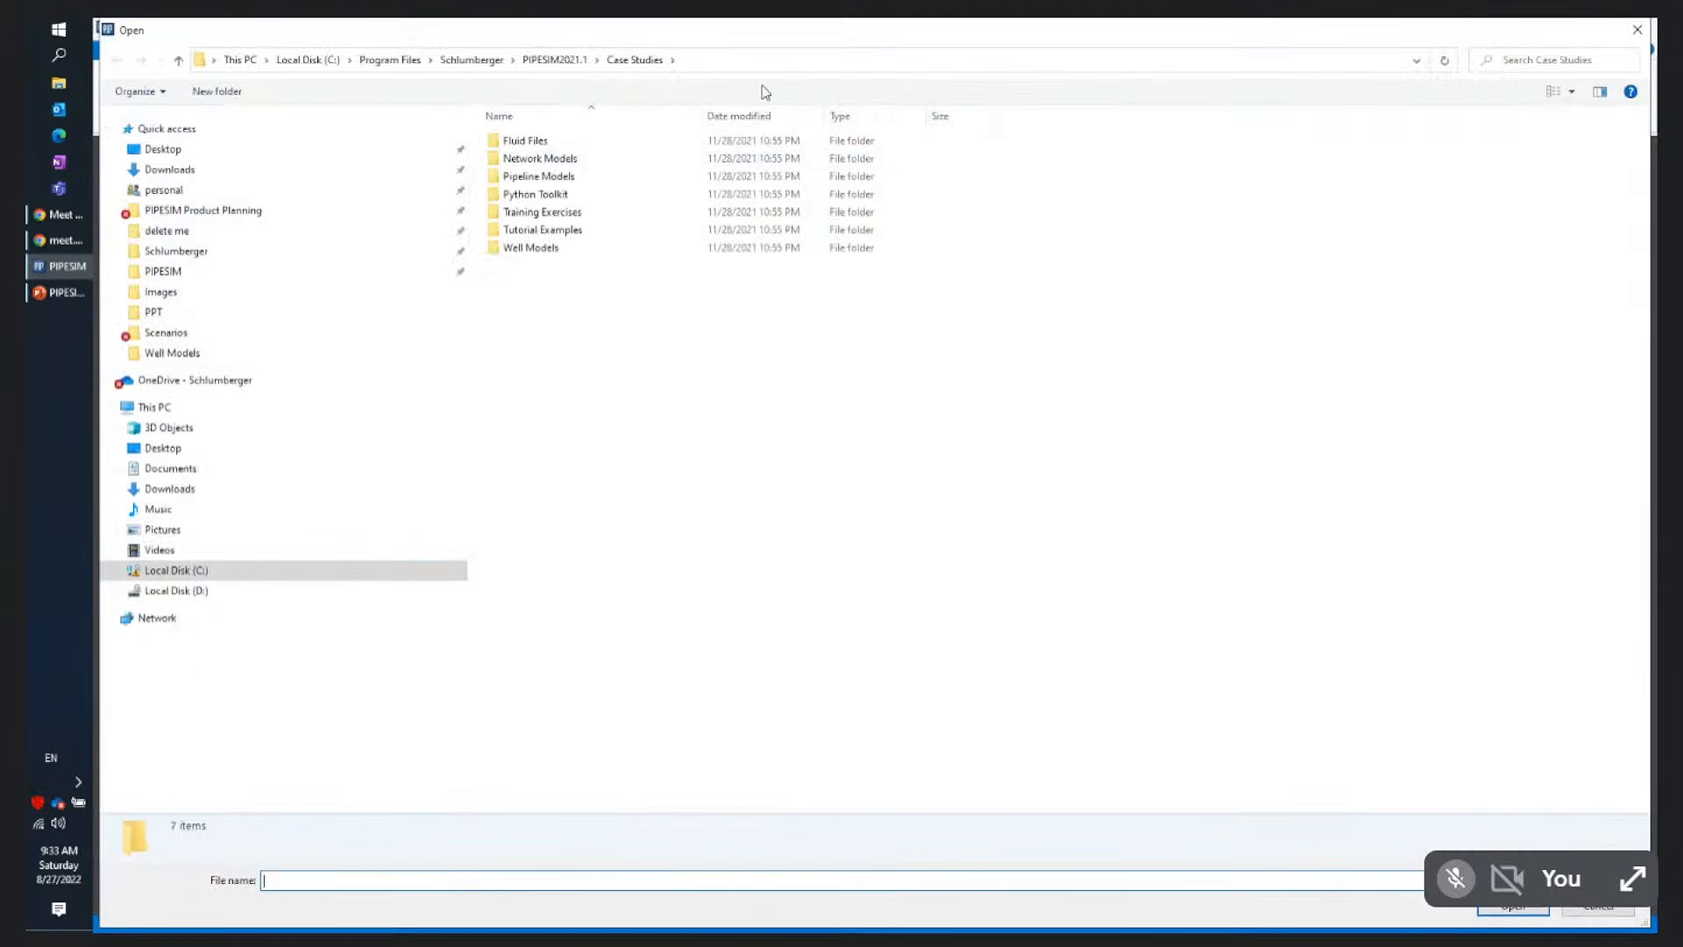
Examine the Well Models, Network Models, Pipeline Models and Tutorial Examples case study folders without opening a file
double_click(541, 249)
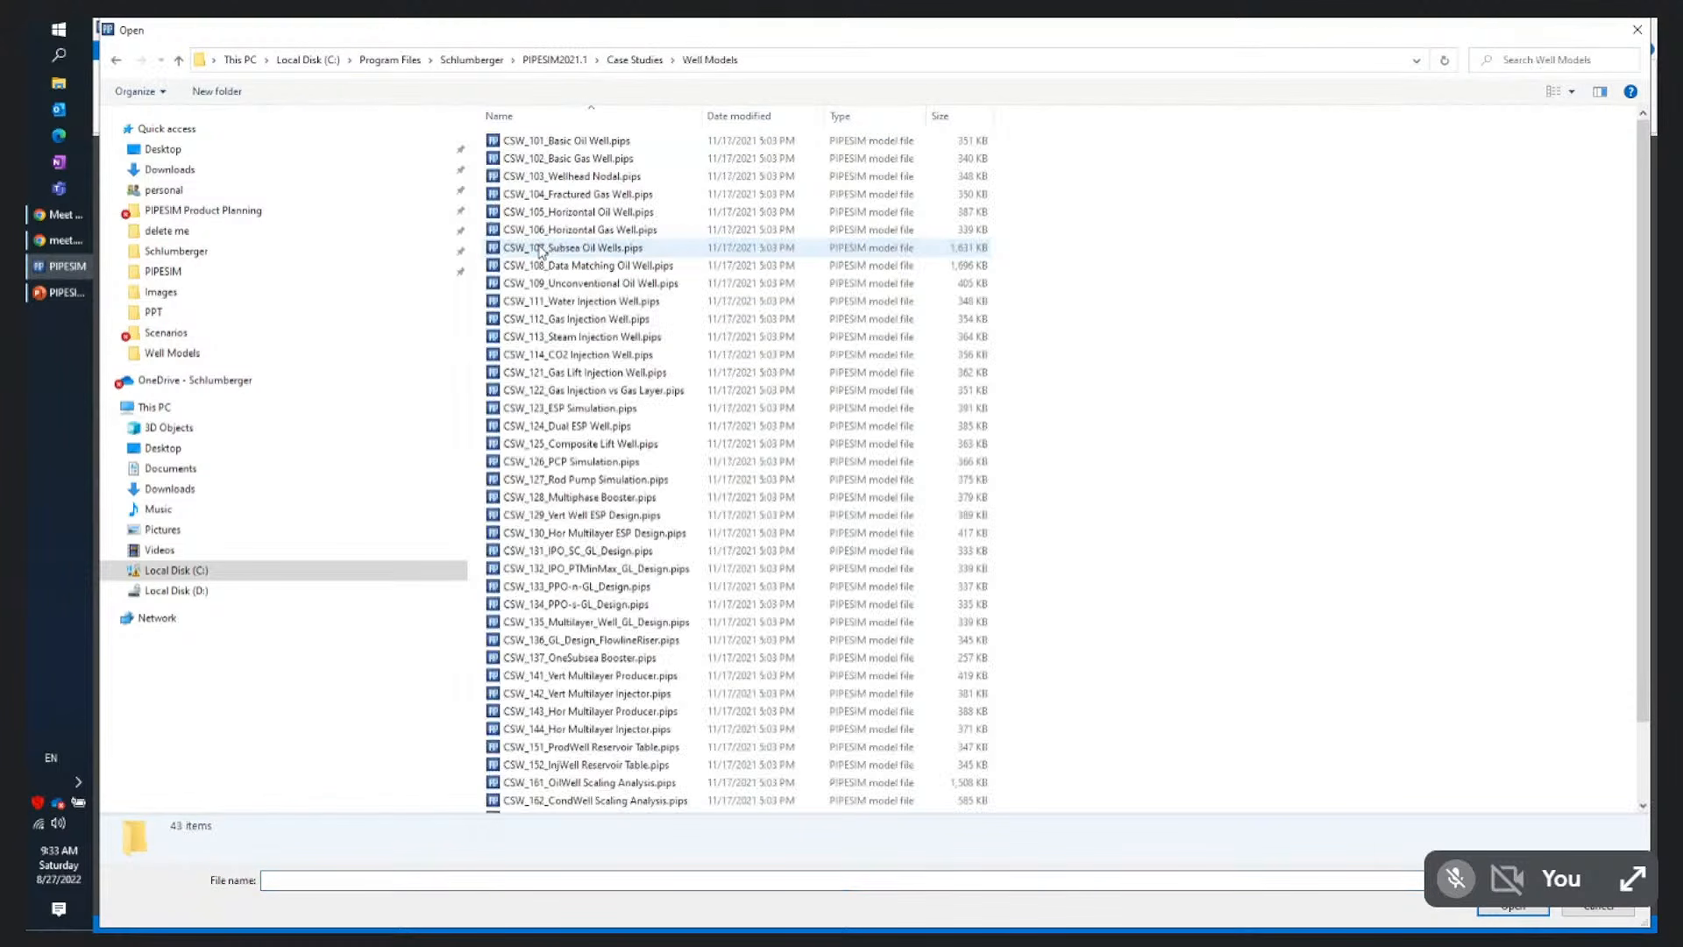
left_click(635, 60)
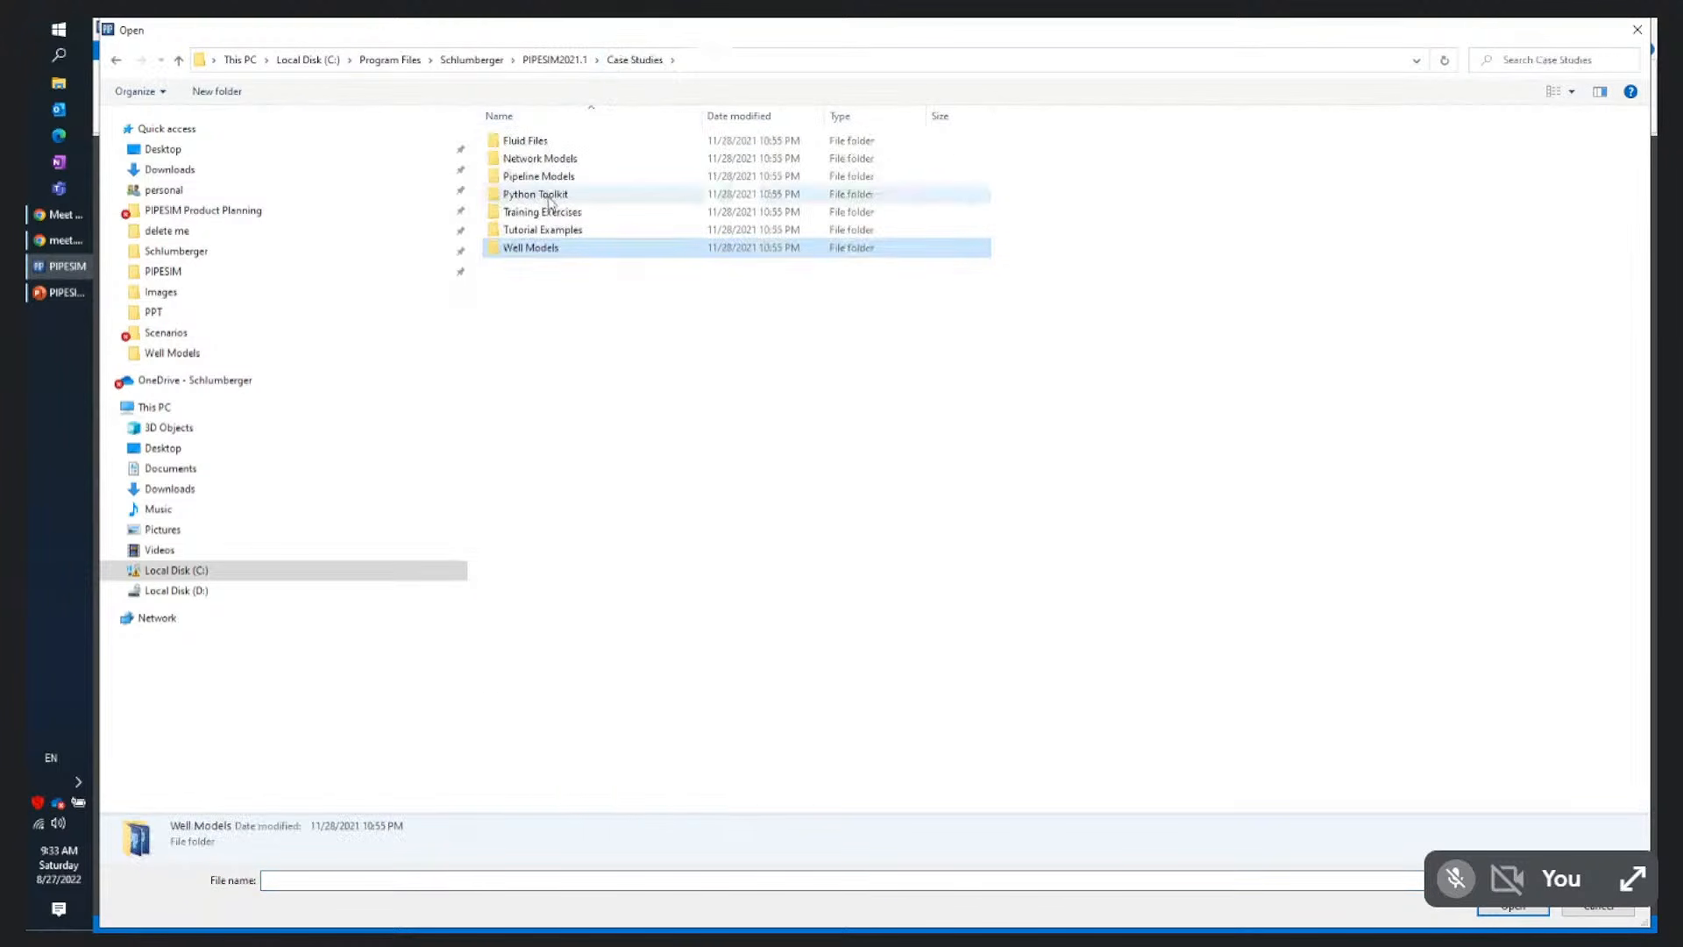
double_click(530, 159)
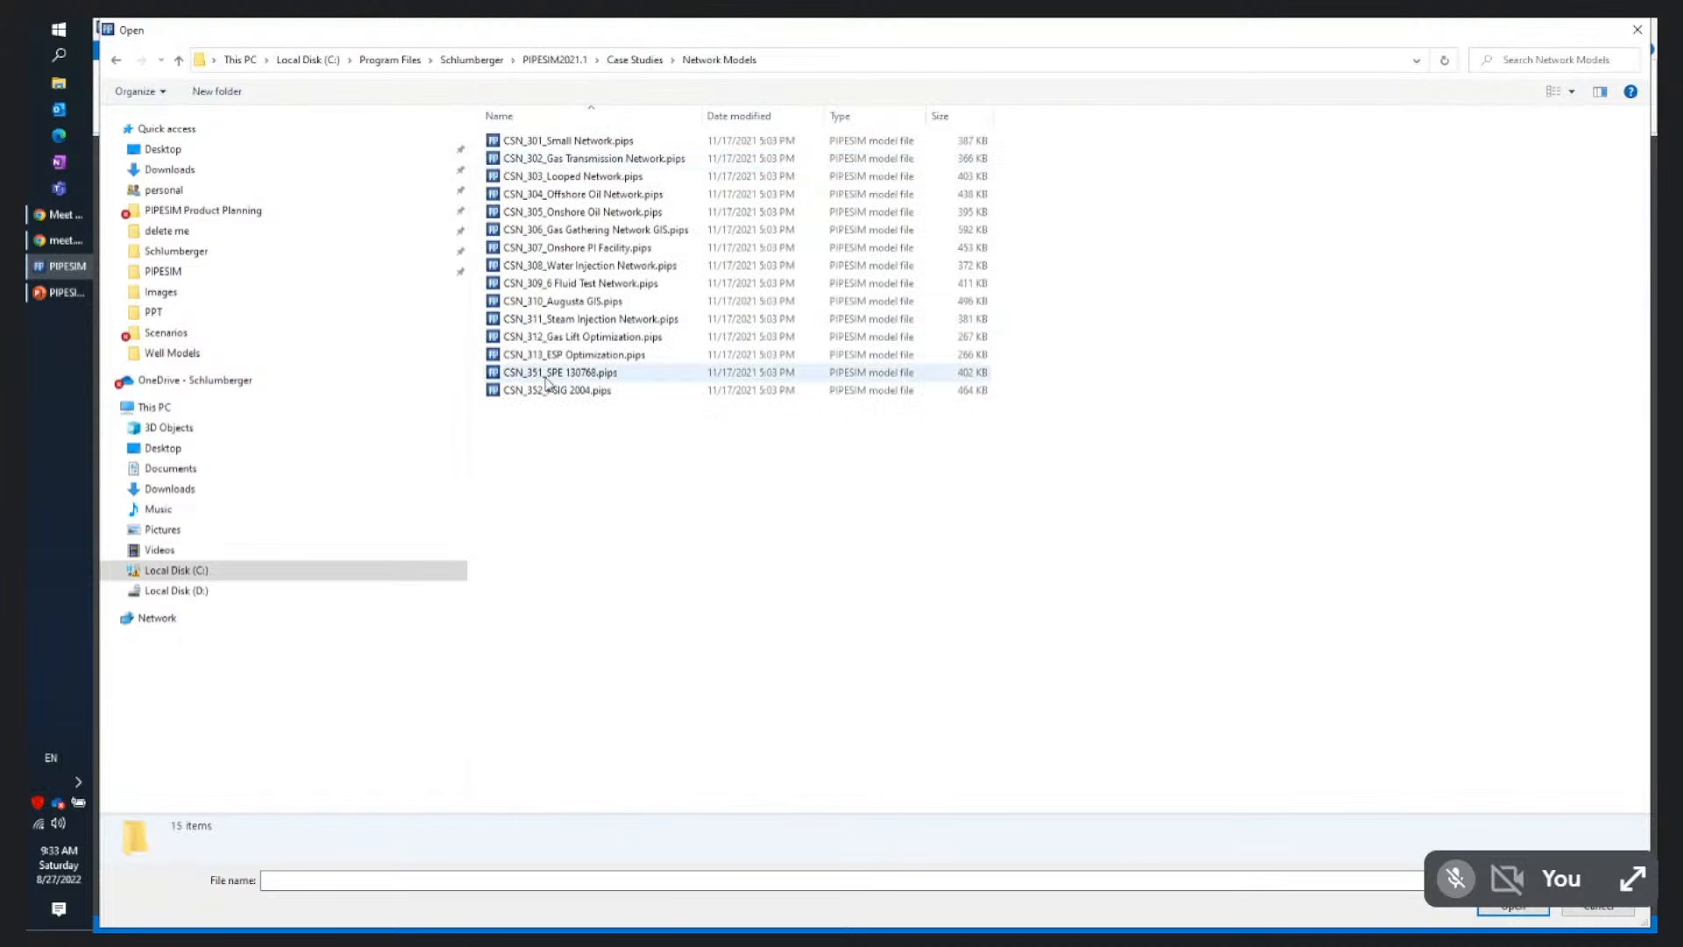
left_click(632, 62)
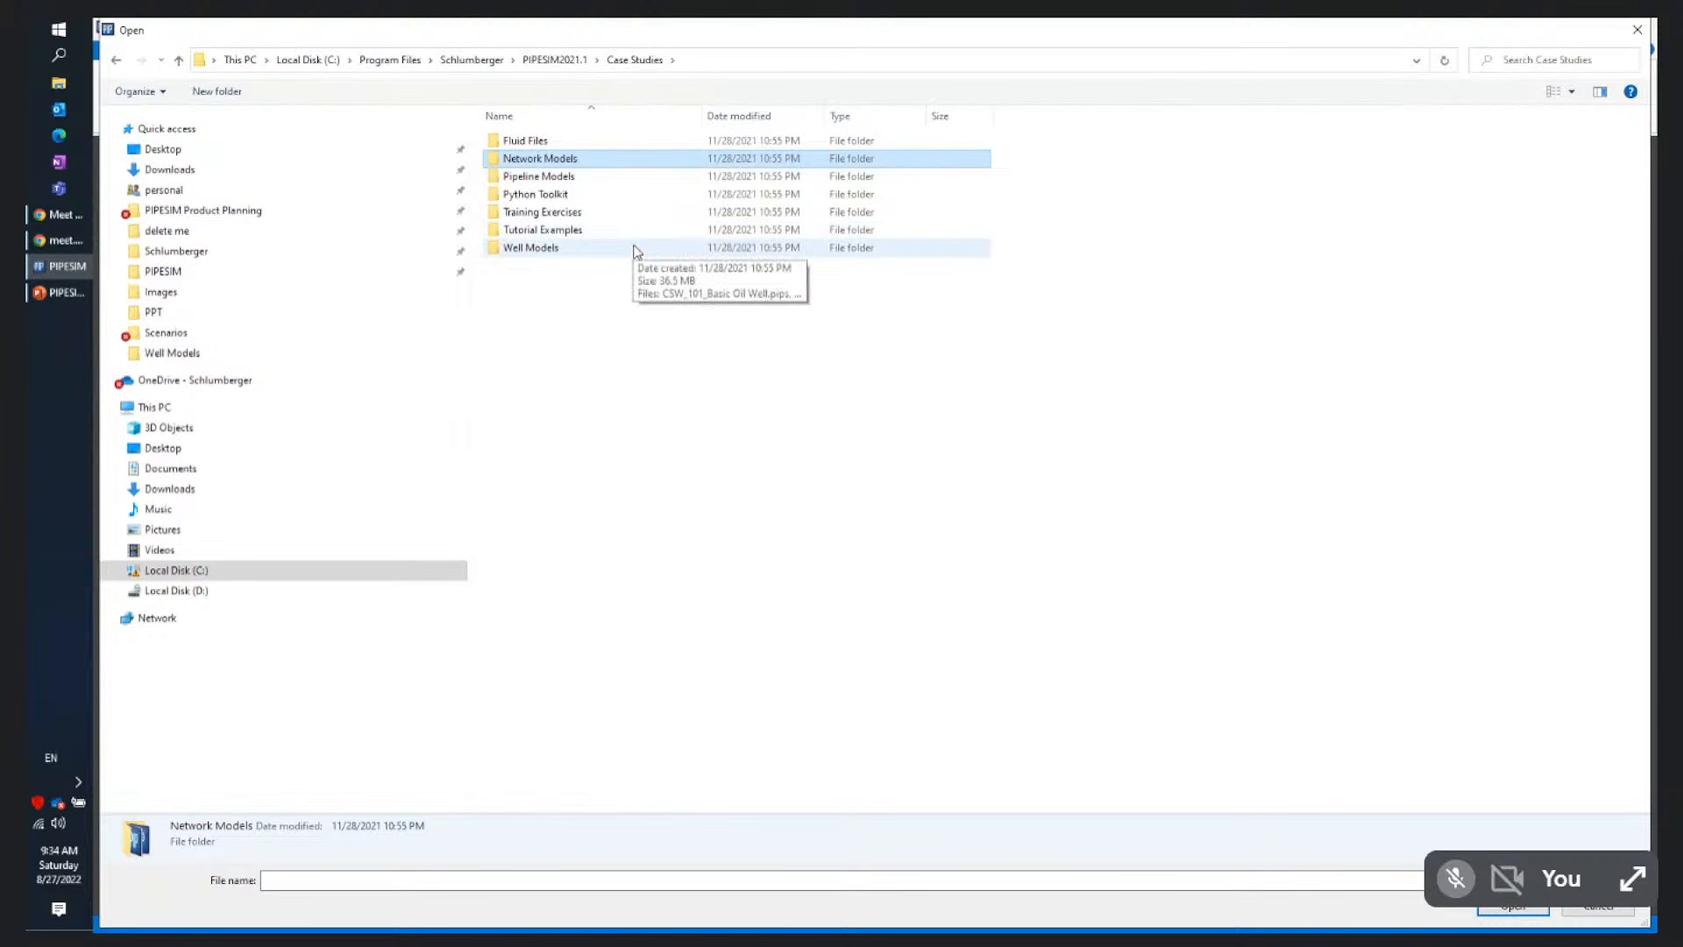
left_click(580, 178)
double_click(580, 178)
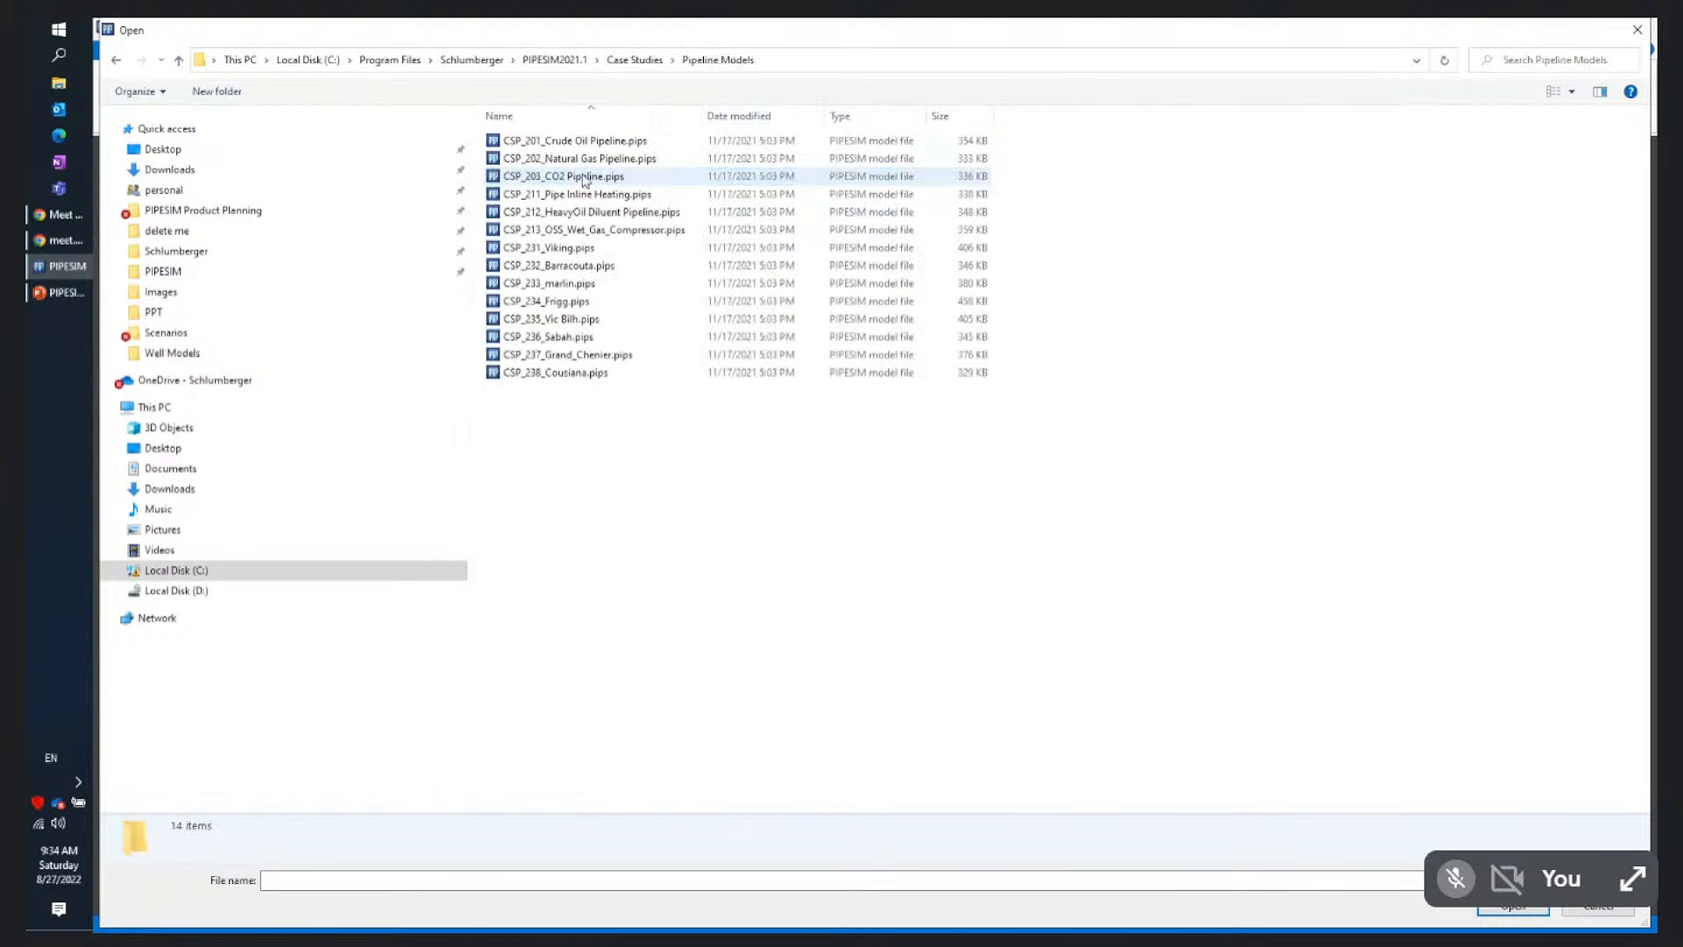
left_click(631, 61)
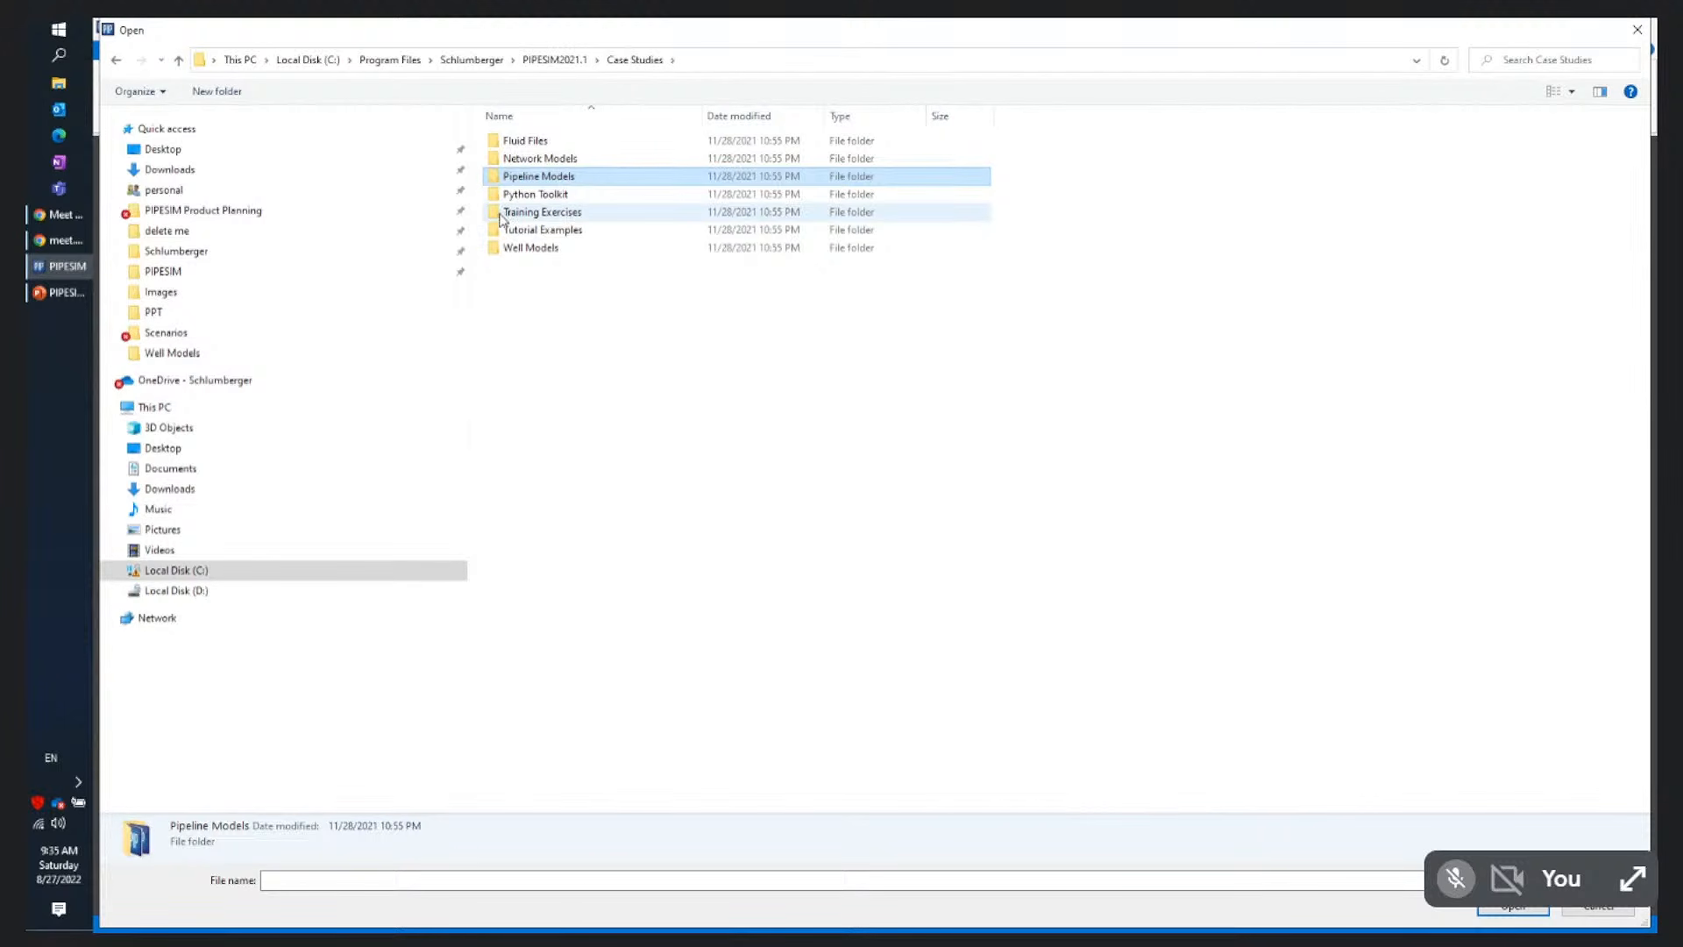
left_click(496, 237)
double_click(496, 237)
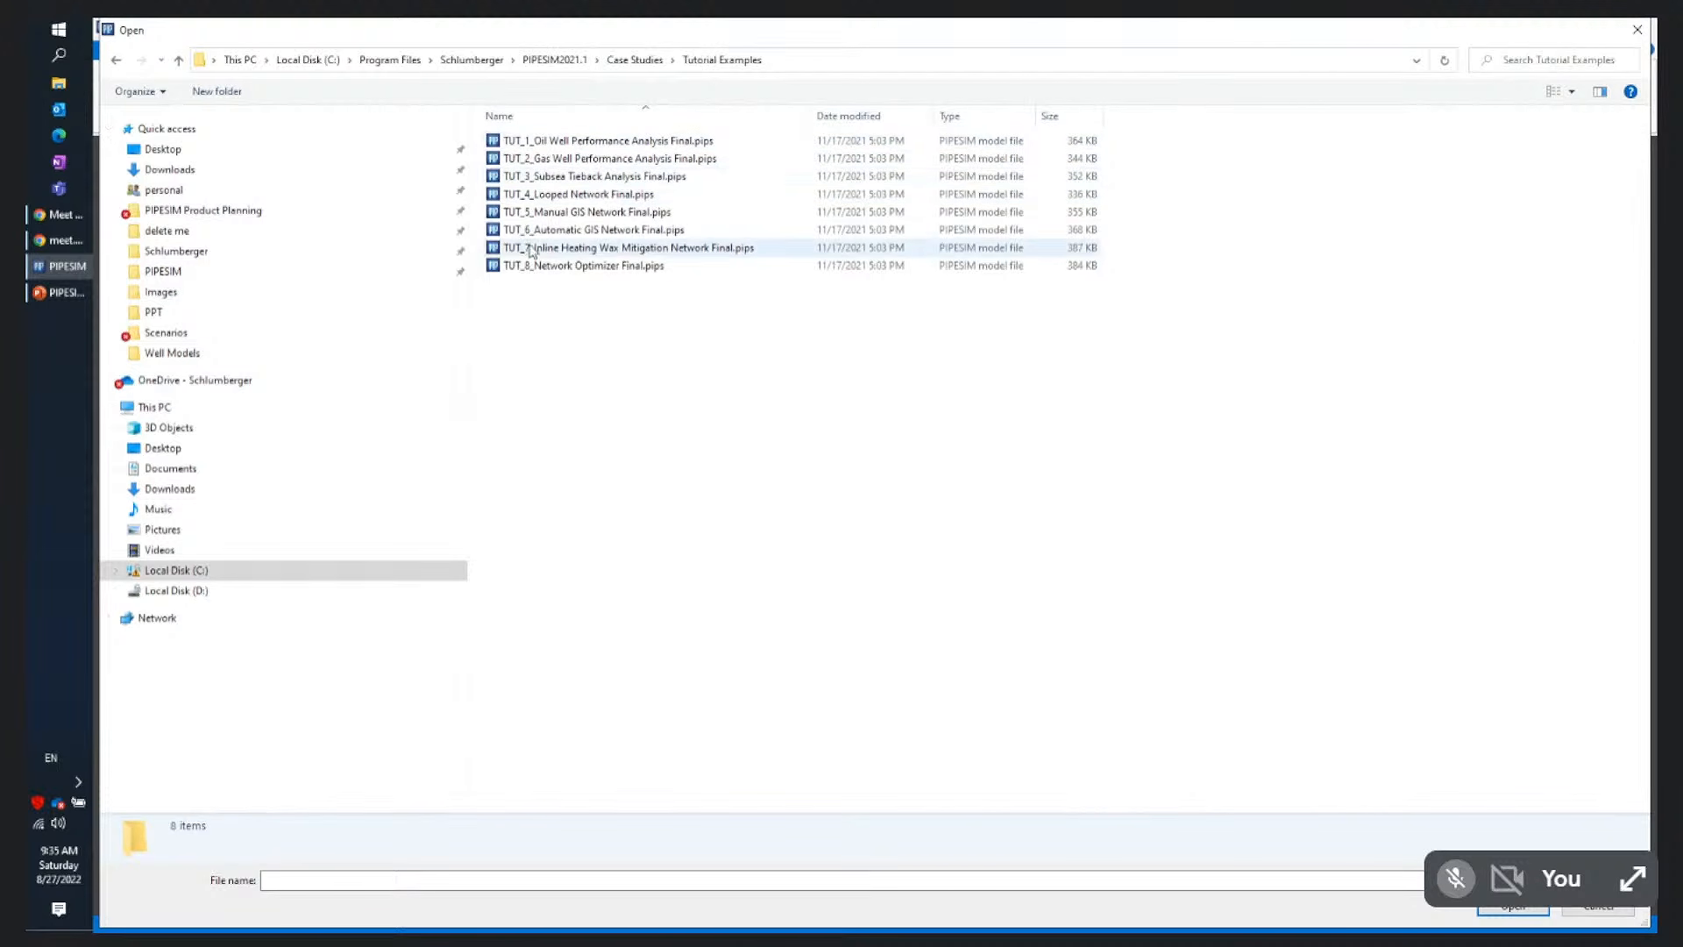
left_click(1599, 912)
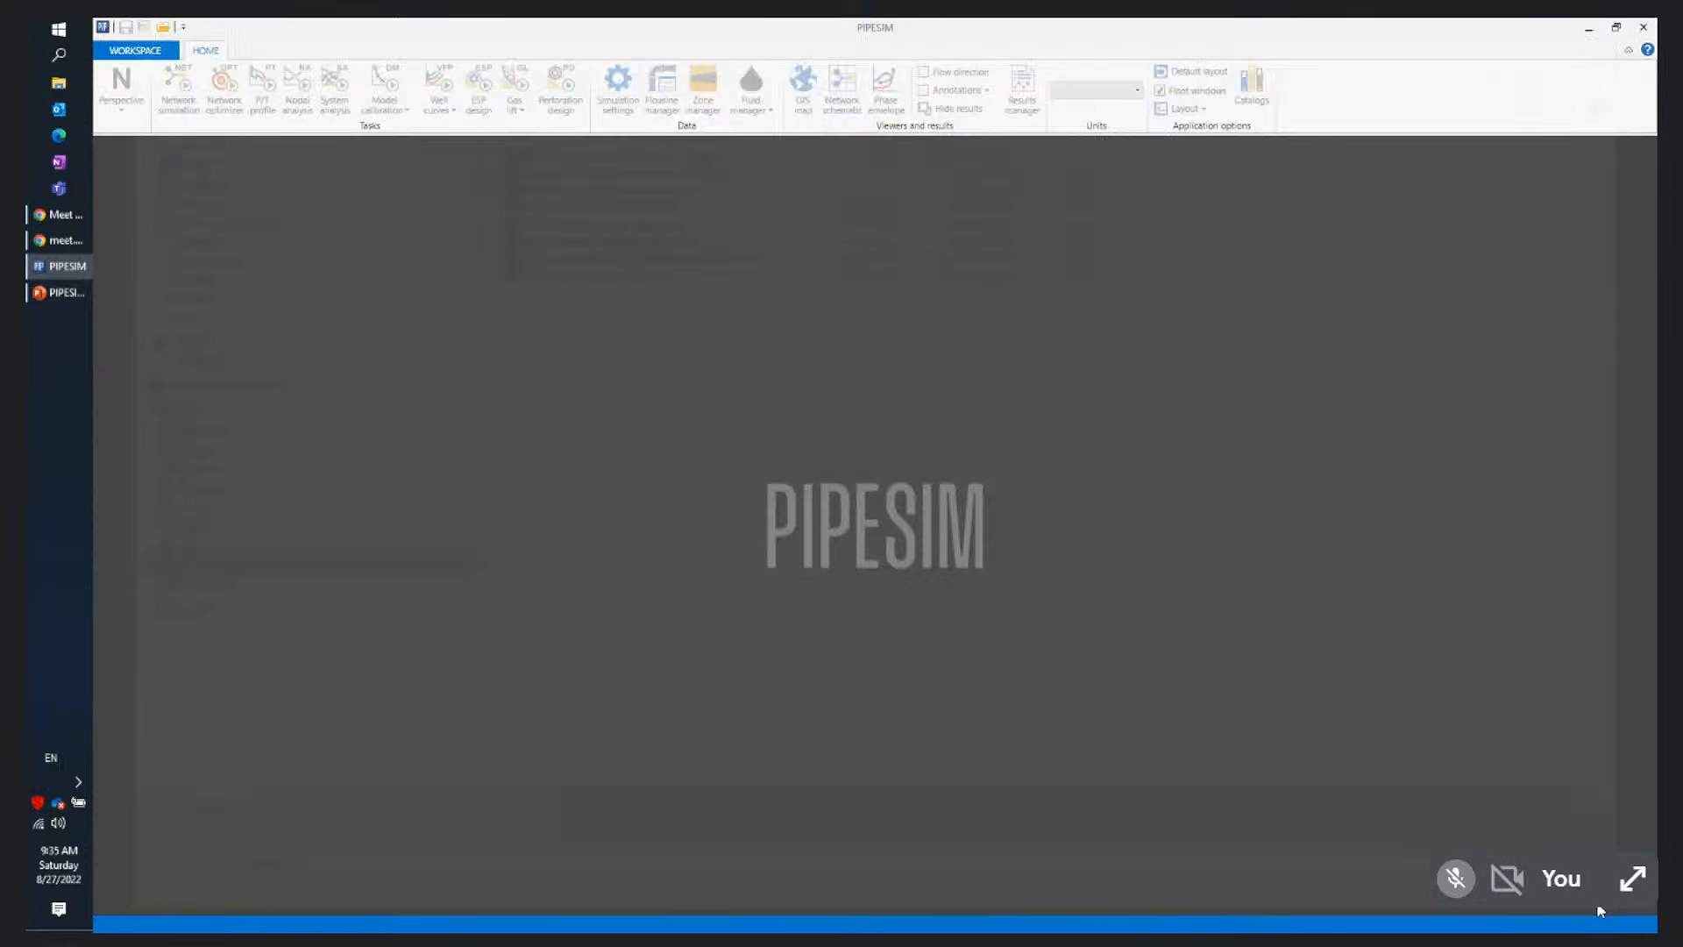
Open the PIPESIM help and expand the Tutorials section of its table of contents
left_click(165, 50)
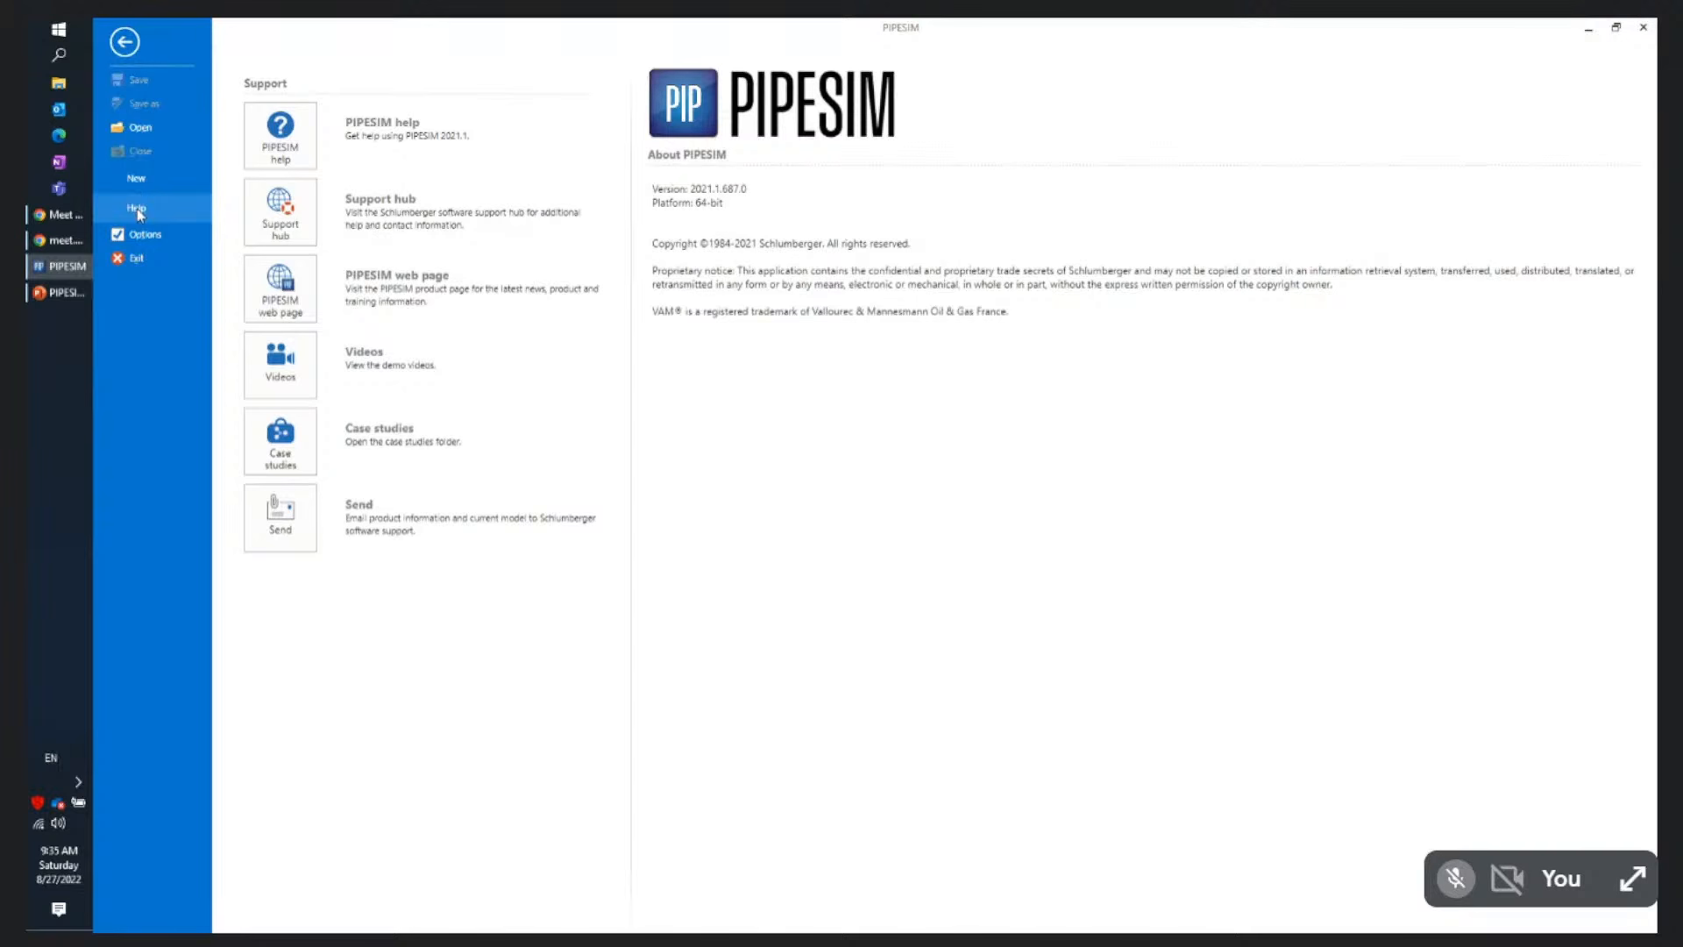
left_click(282, 143)
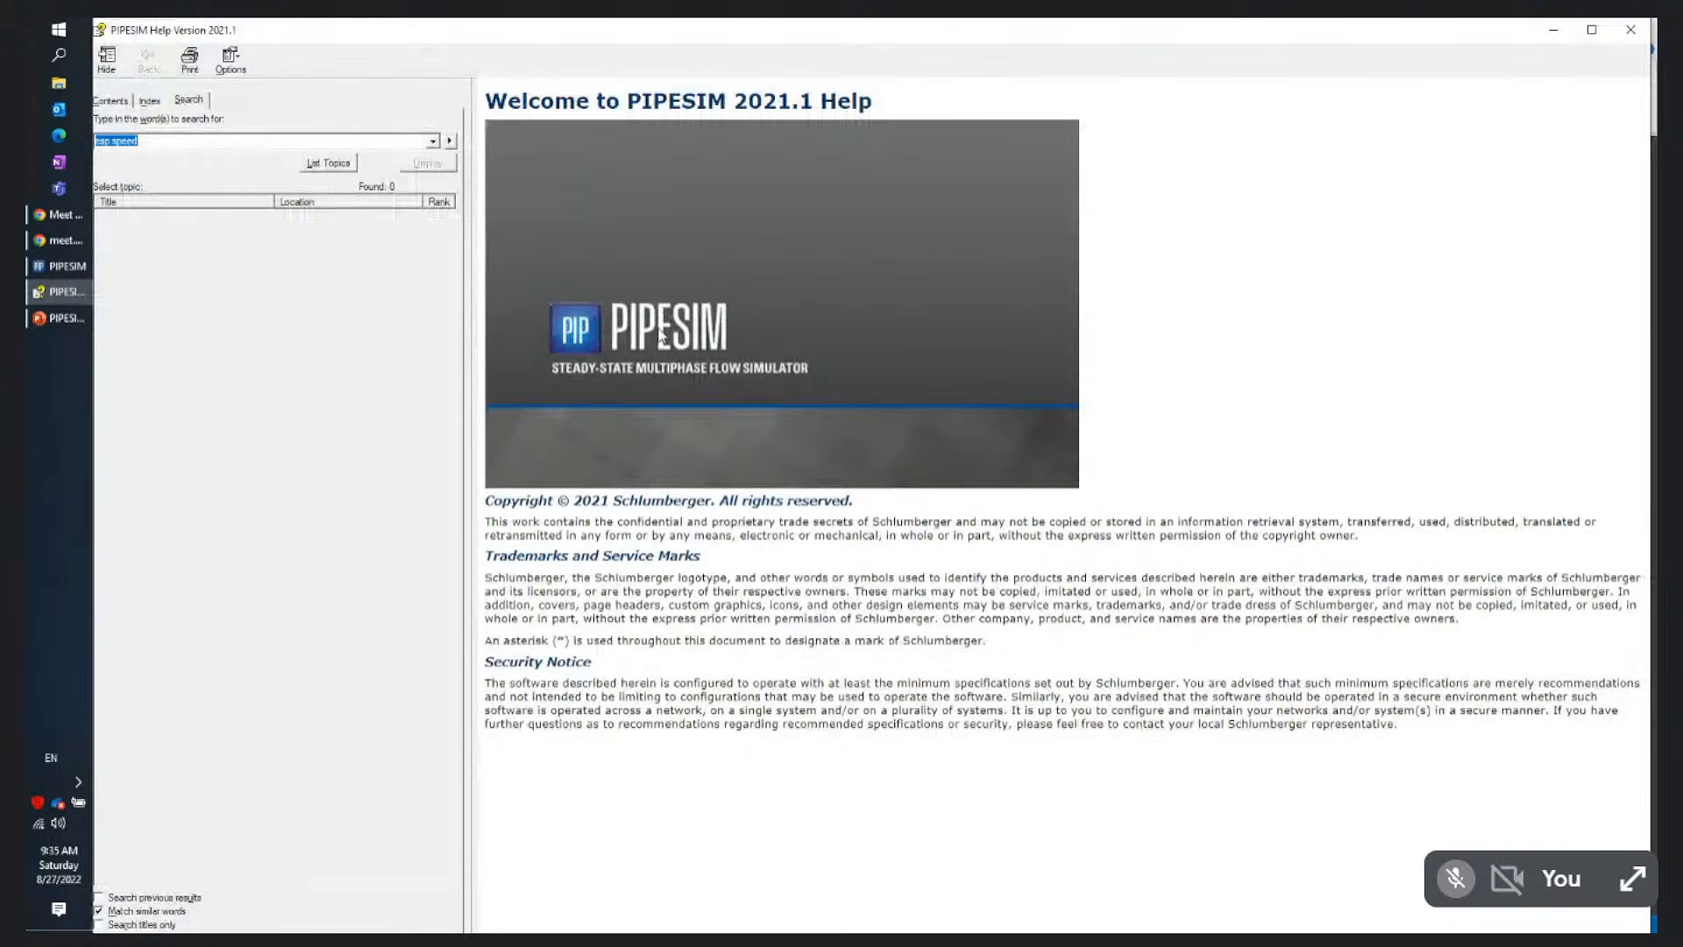
left_click(119, 100)
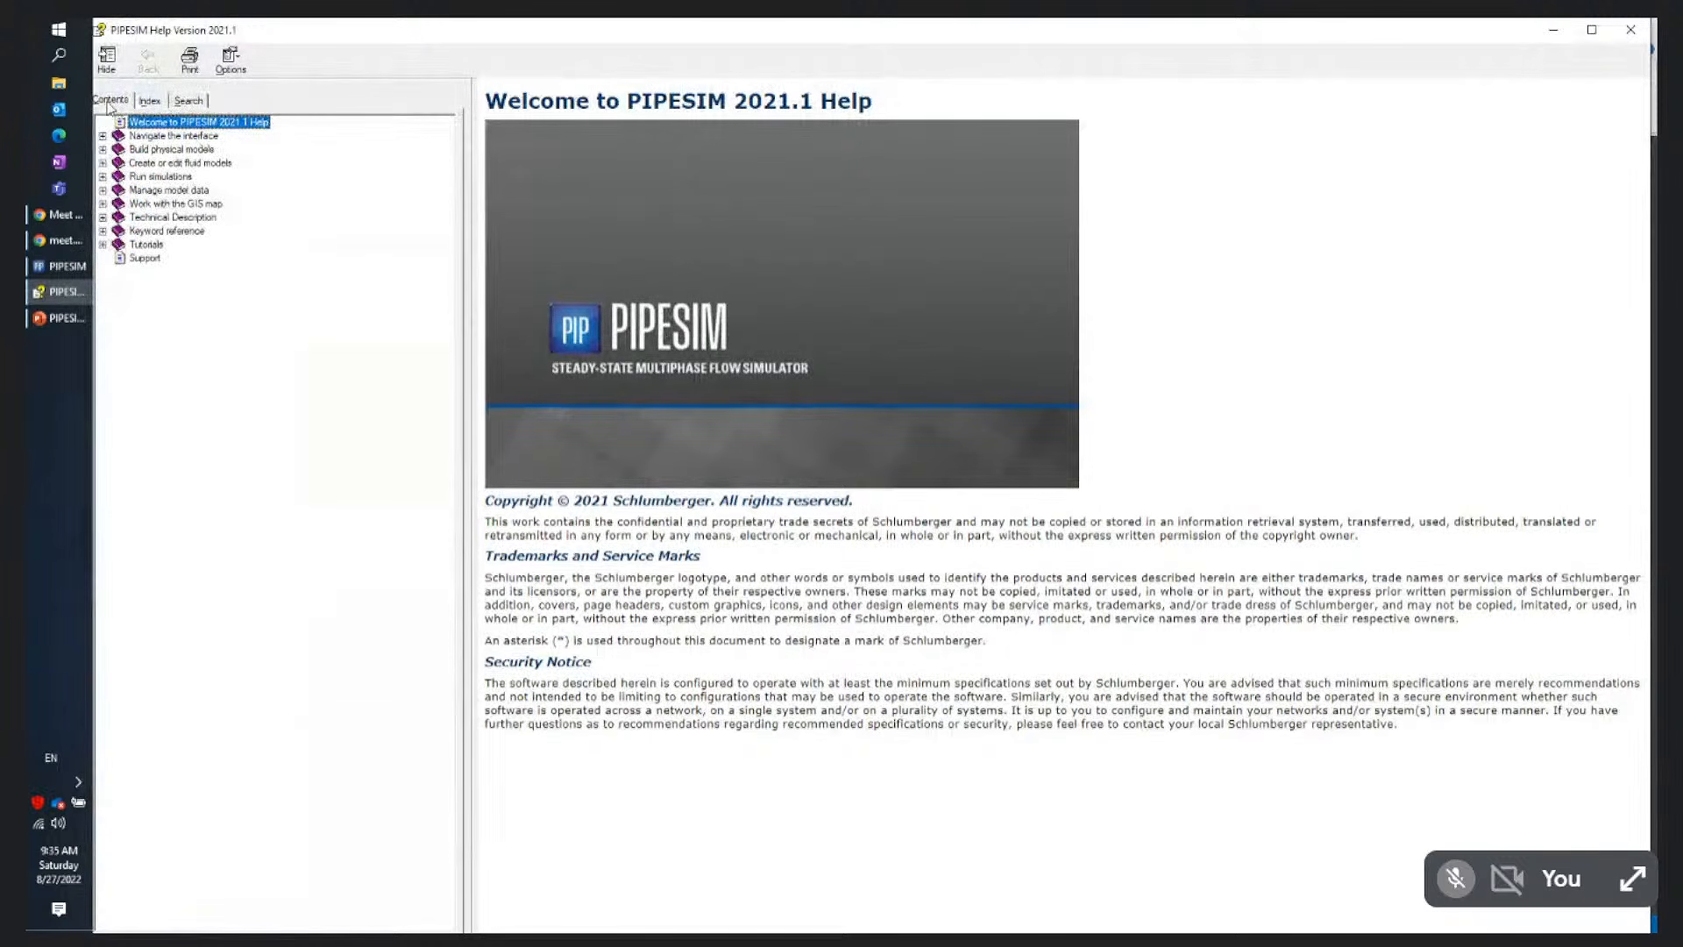
left_click(152, 102)
left_click(188, 102)
left_click(109, 103)
left_click(101, 246)
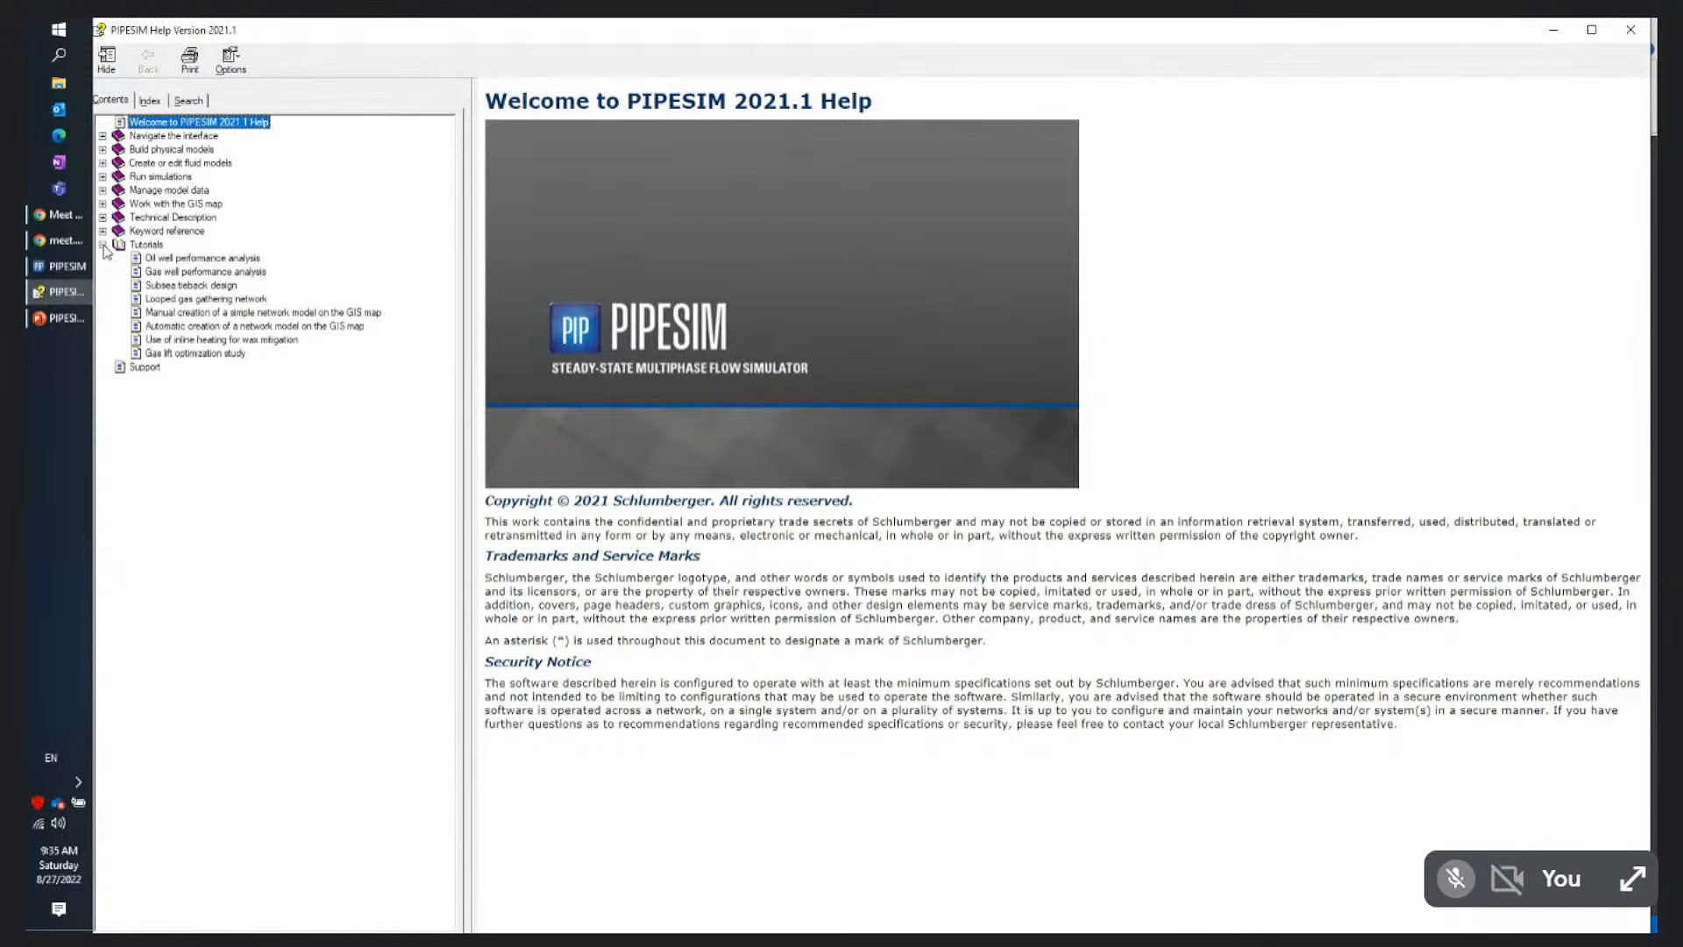
Look through the help tutorials from Oil well performance analysis to Gas lift optimization study
left_click(203, 259)
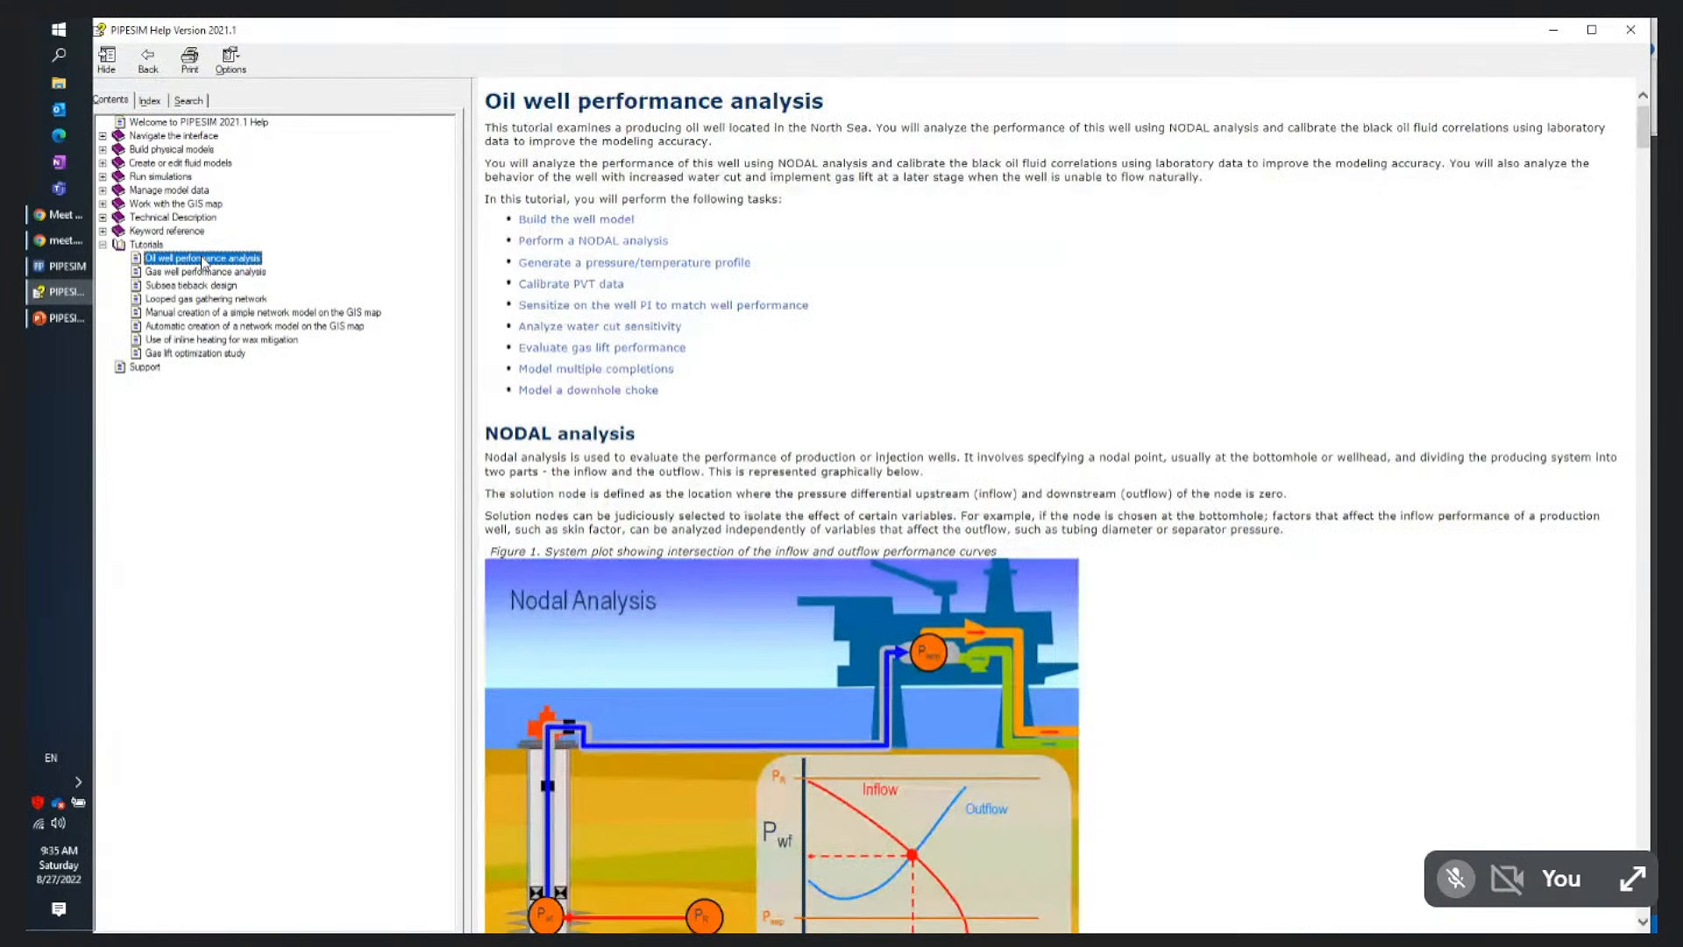
left_click(203, 273)
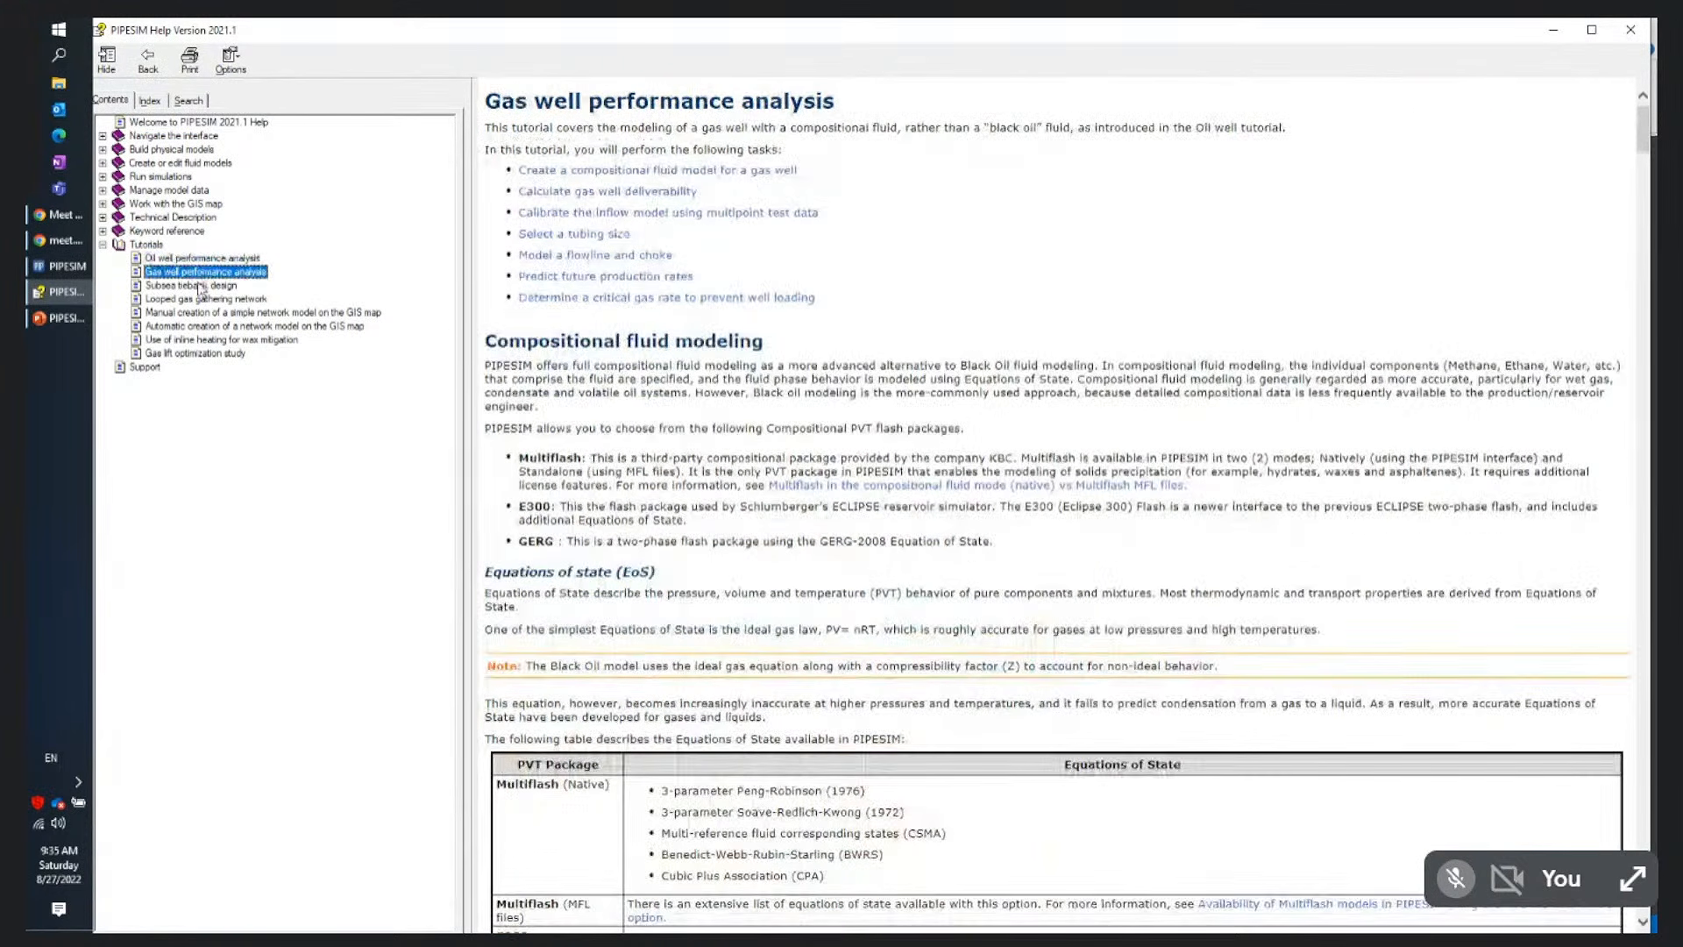
left_click(201, 286)
left_click(202, 299)
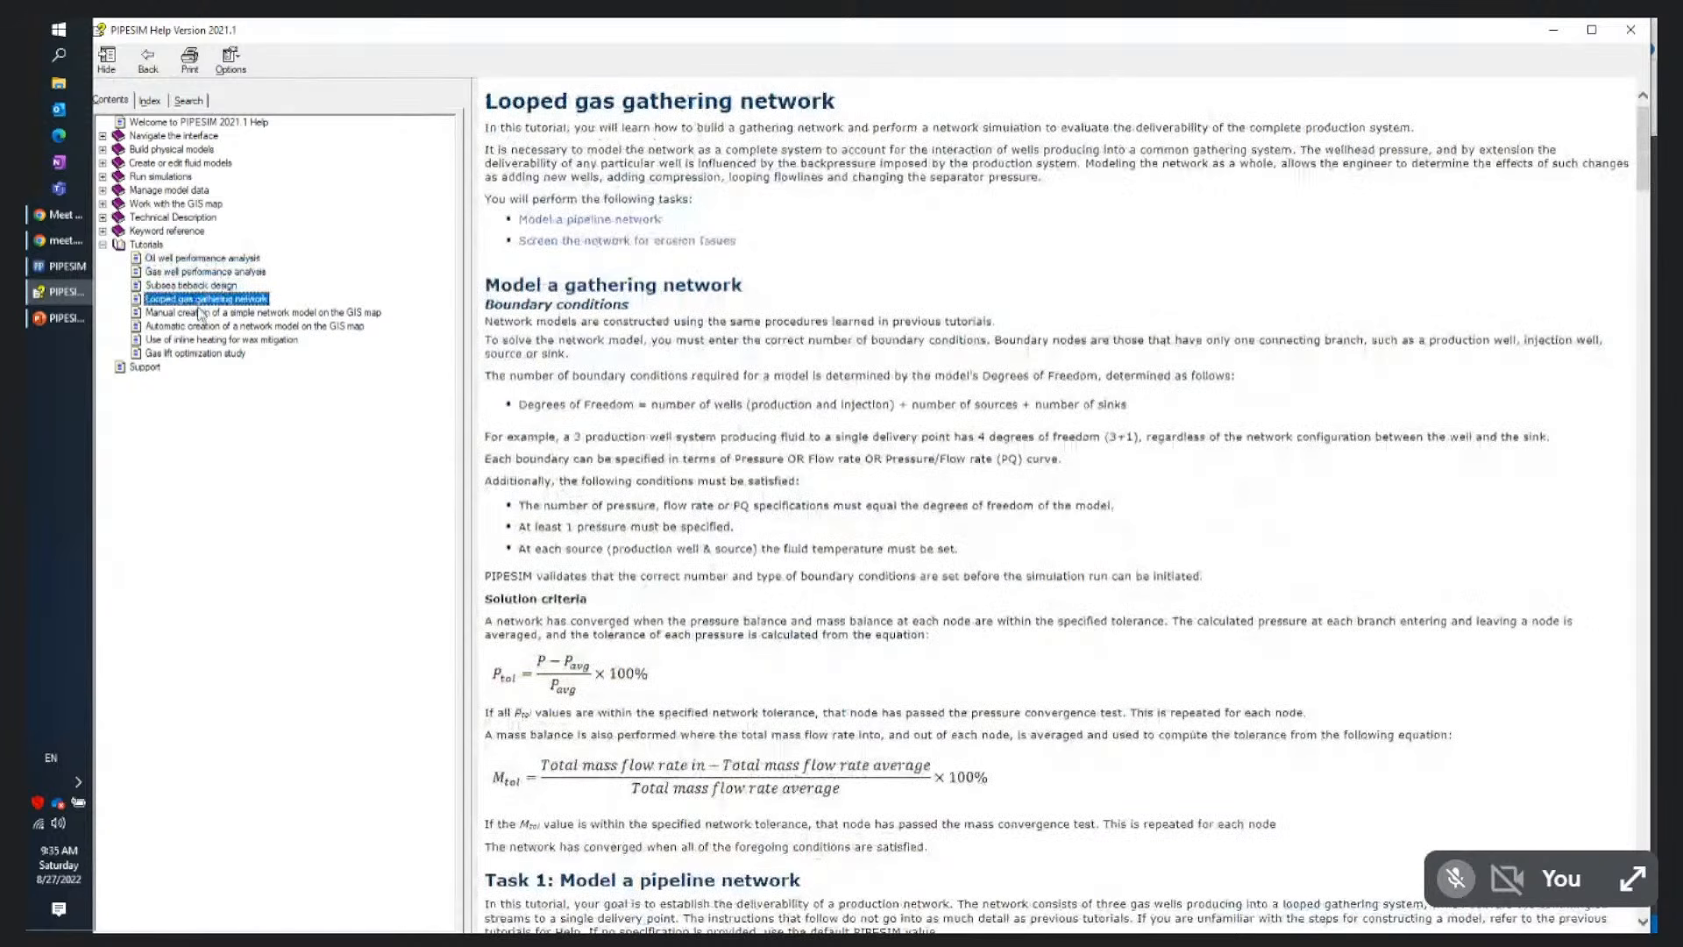
left_click(201, 313)
left_click(189, 327)
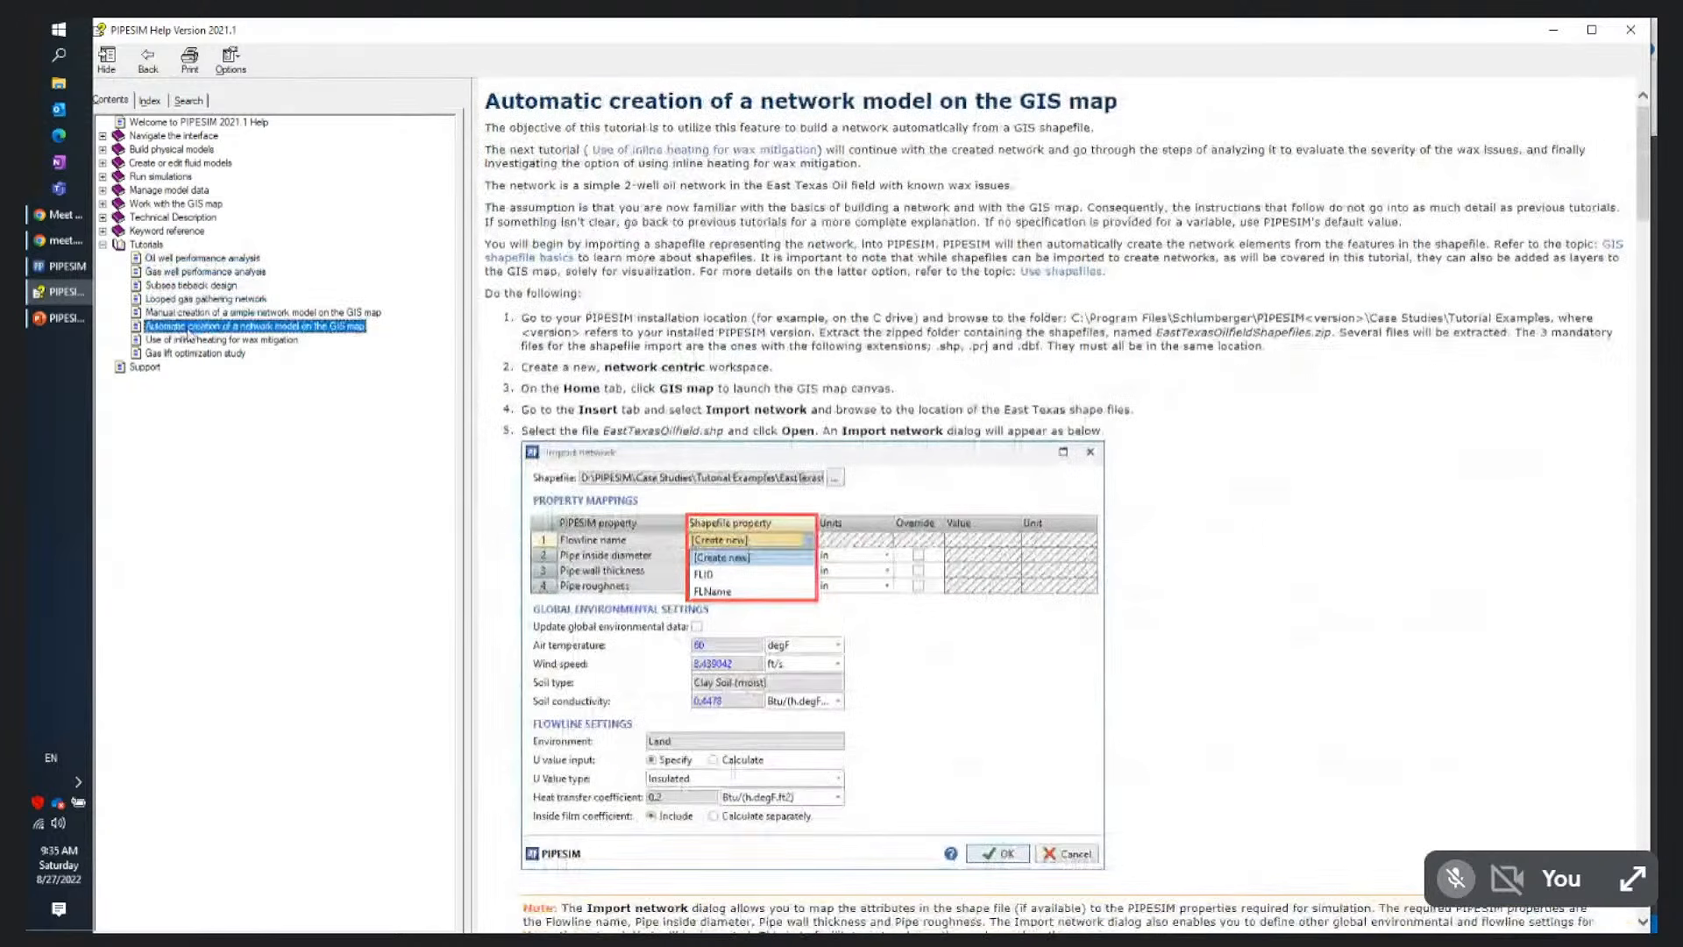
left_click(194, 354)
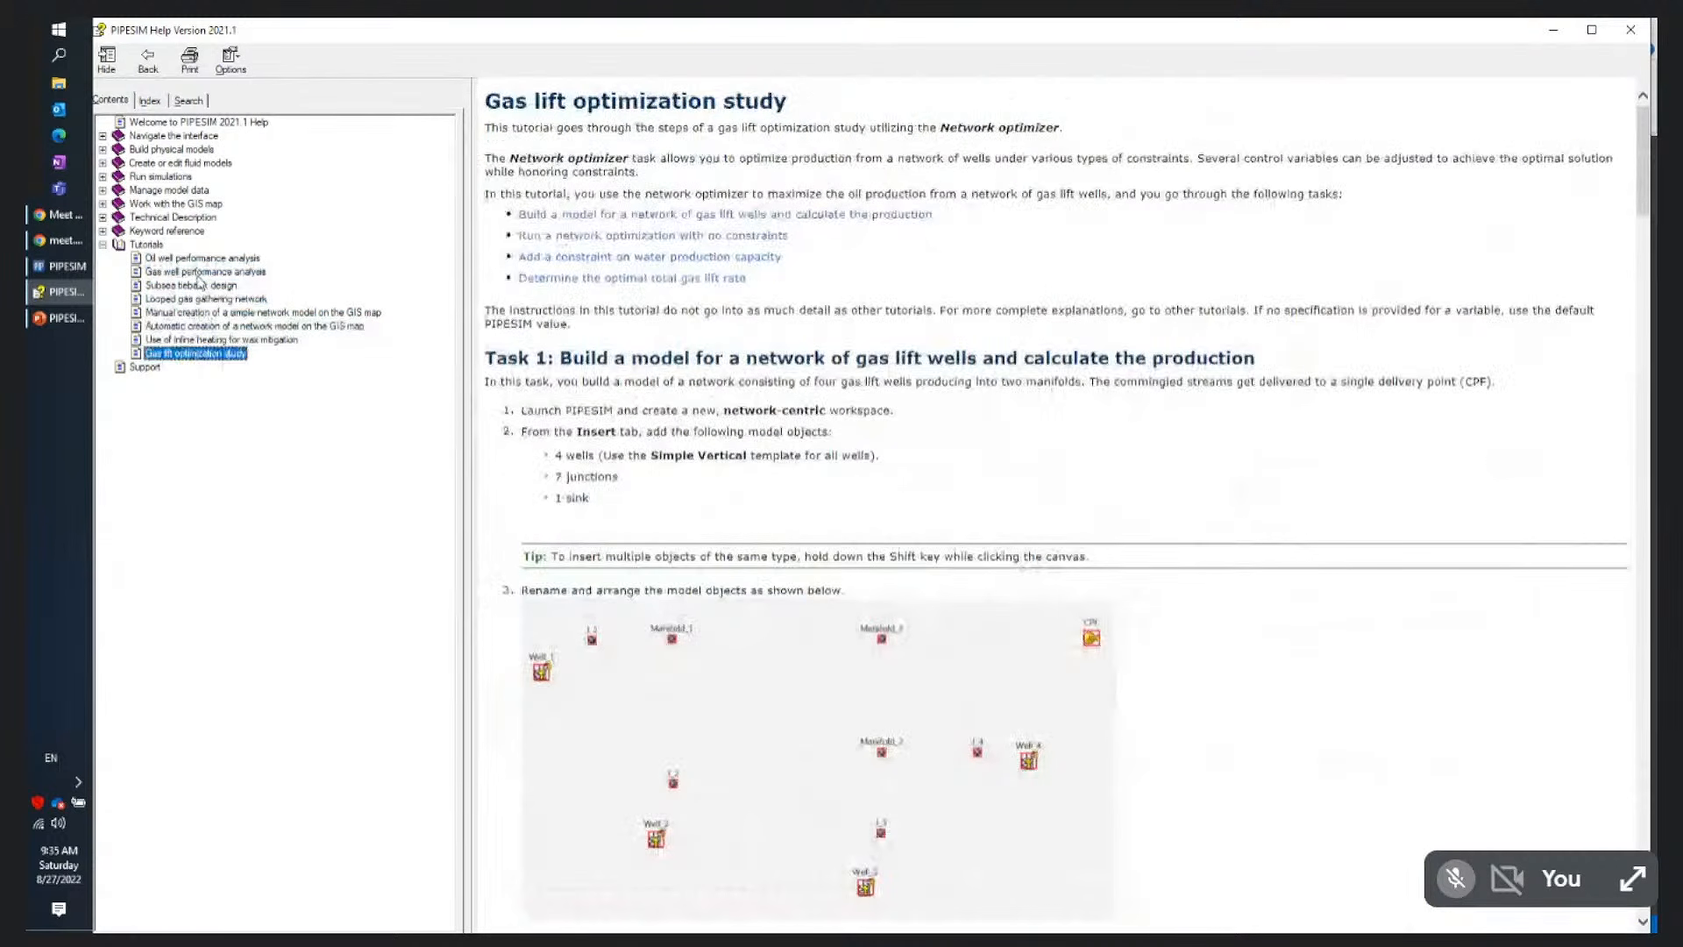
Read the Oil well performance analysis tutorial from the well model tasks through Task 2 on NODAL analysis
left_click(198, 258)
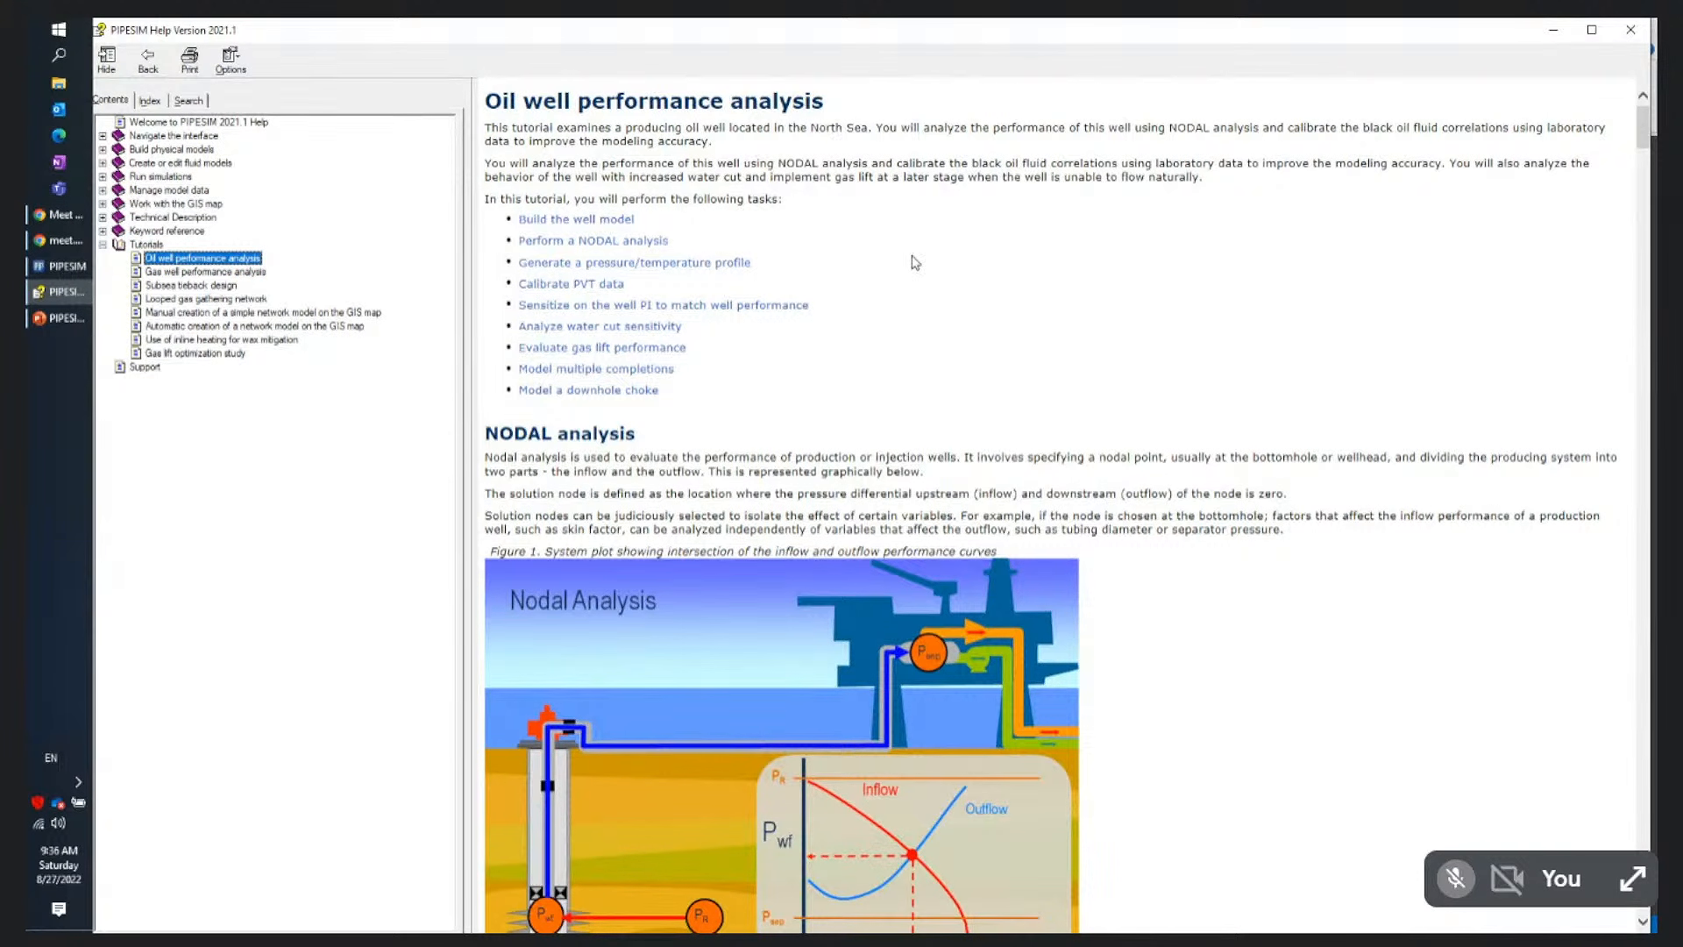
scroll(916, 263, "down", 5)
scroll(928, 264, "down", 15)
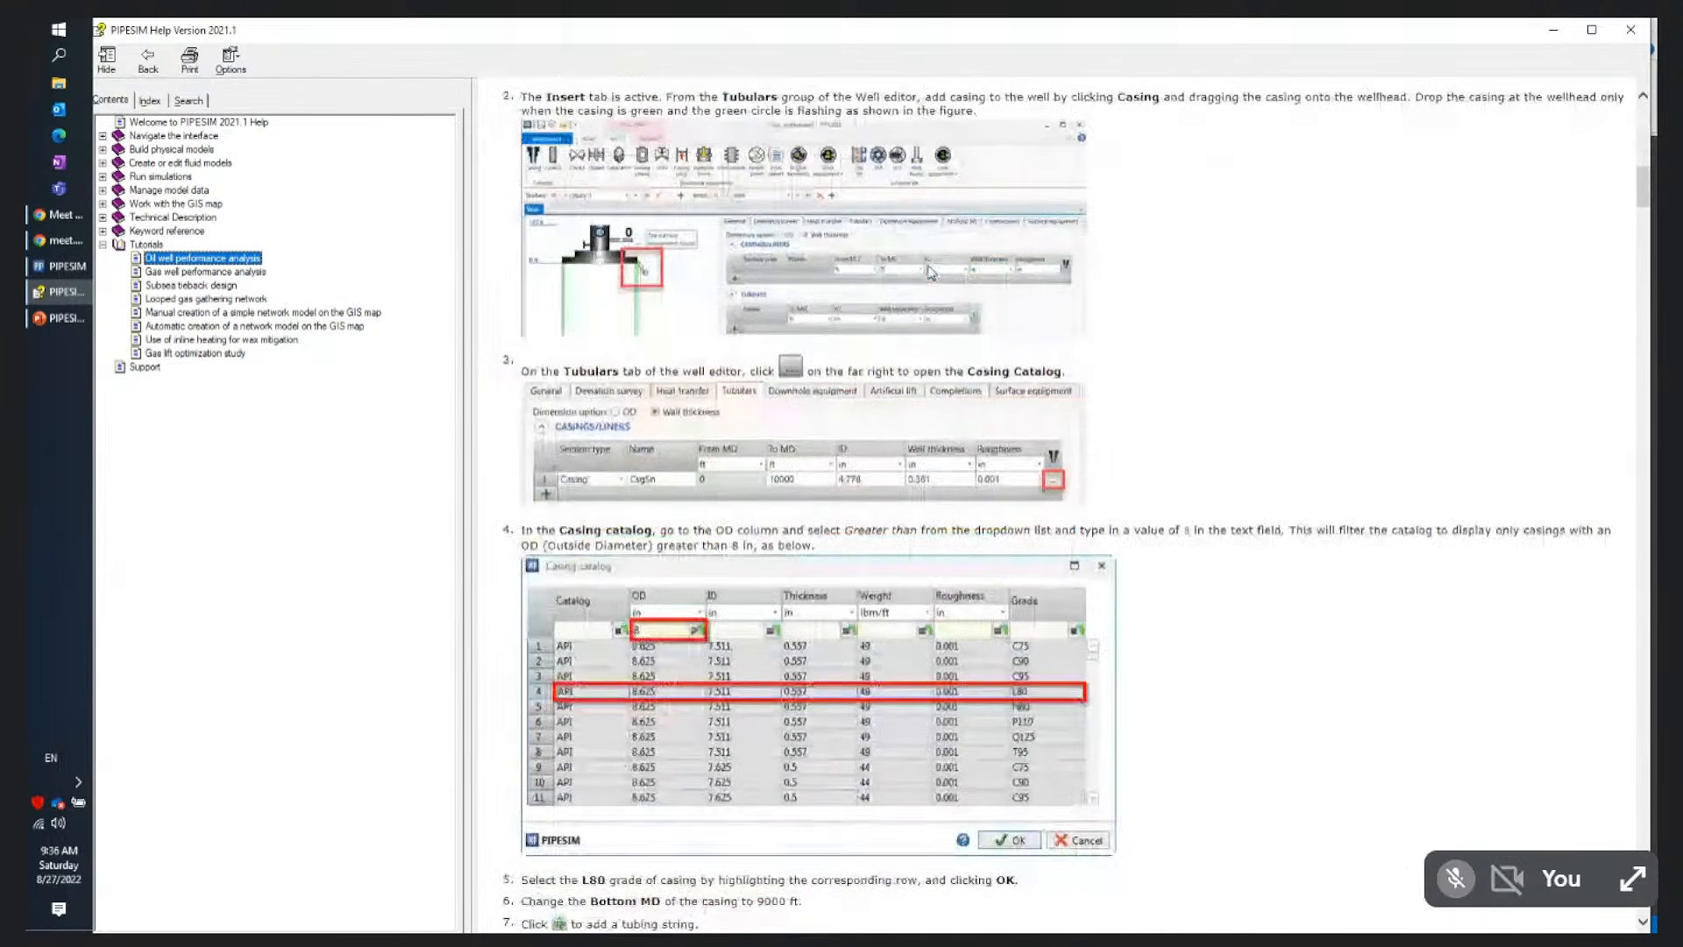
scroll(931, 272, "down", 15)
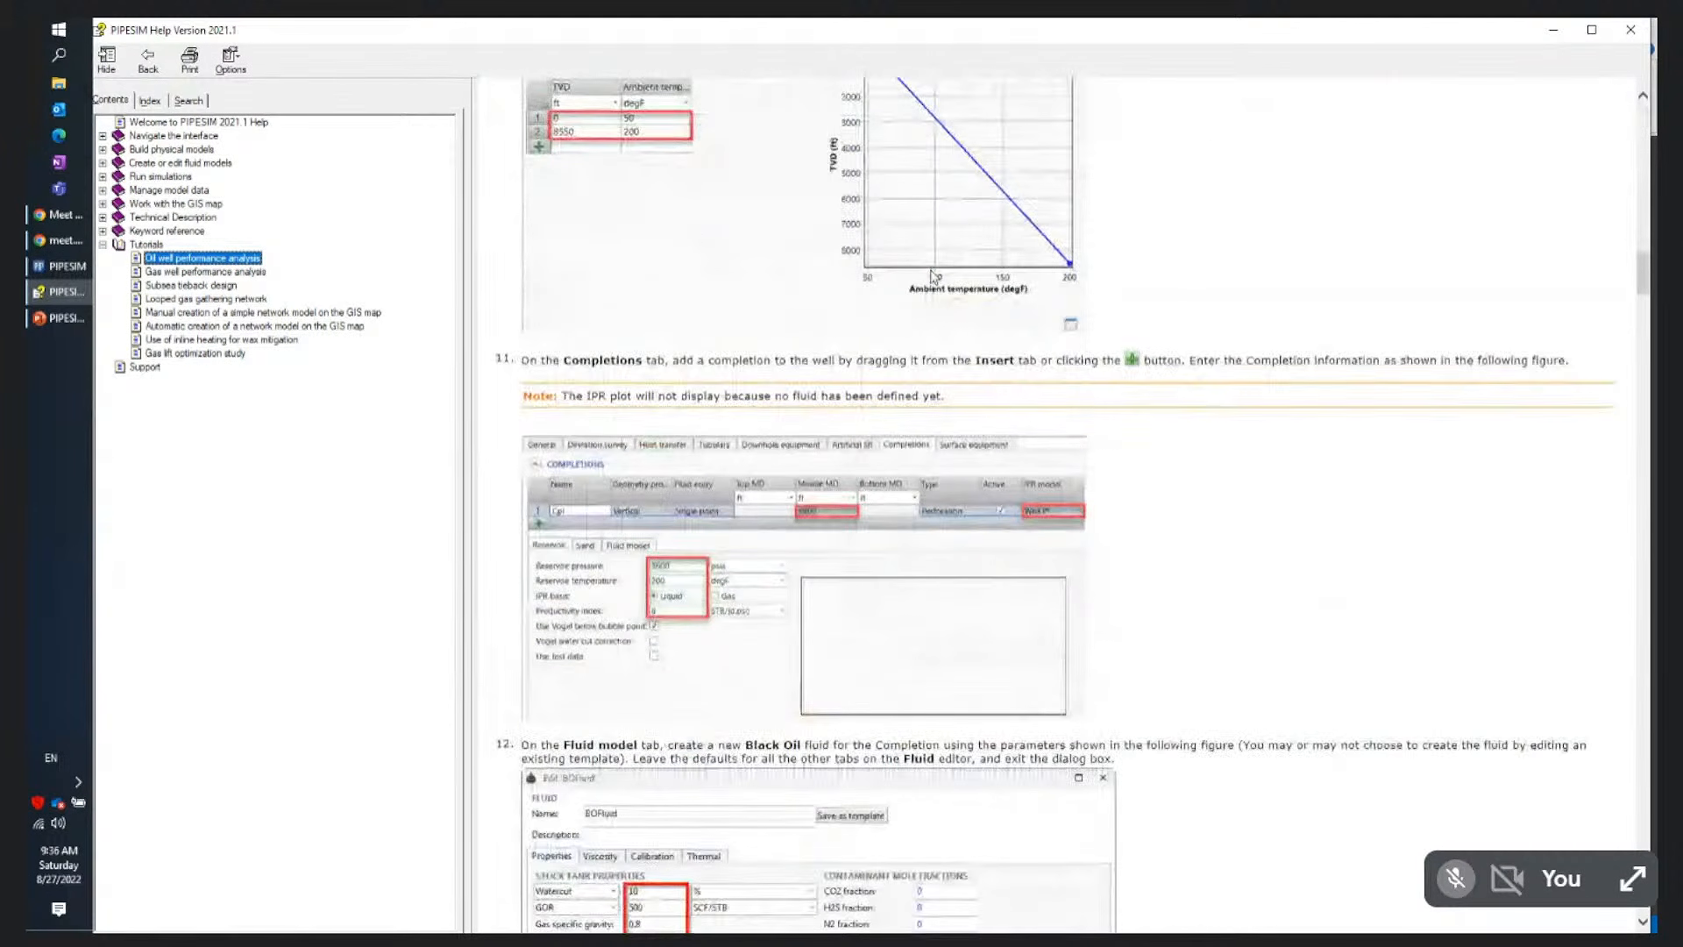
scroll(935, 276, "down", 20)
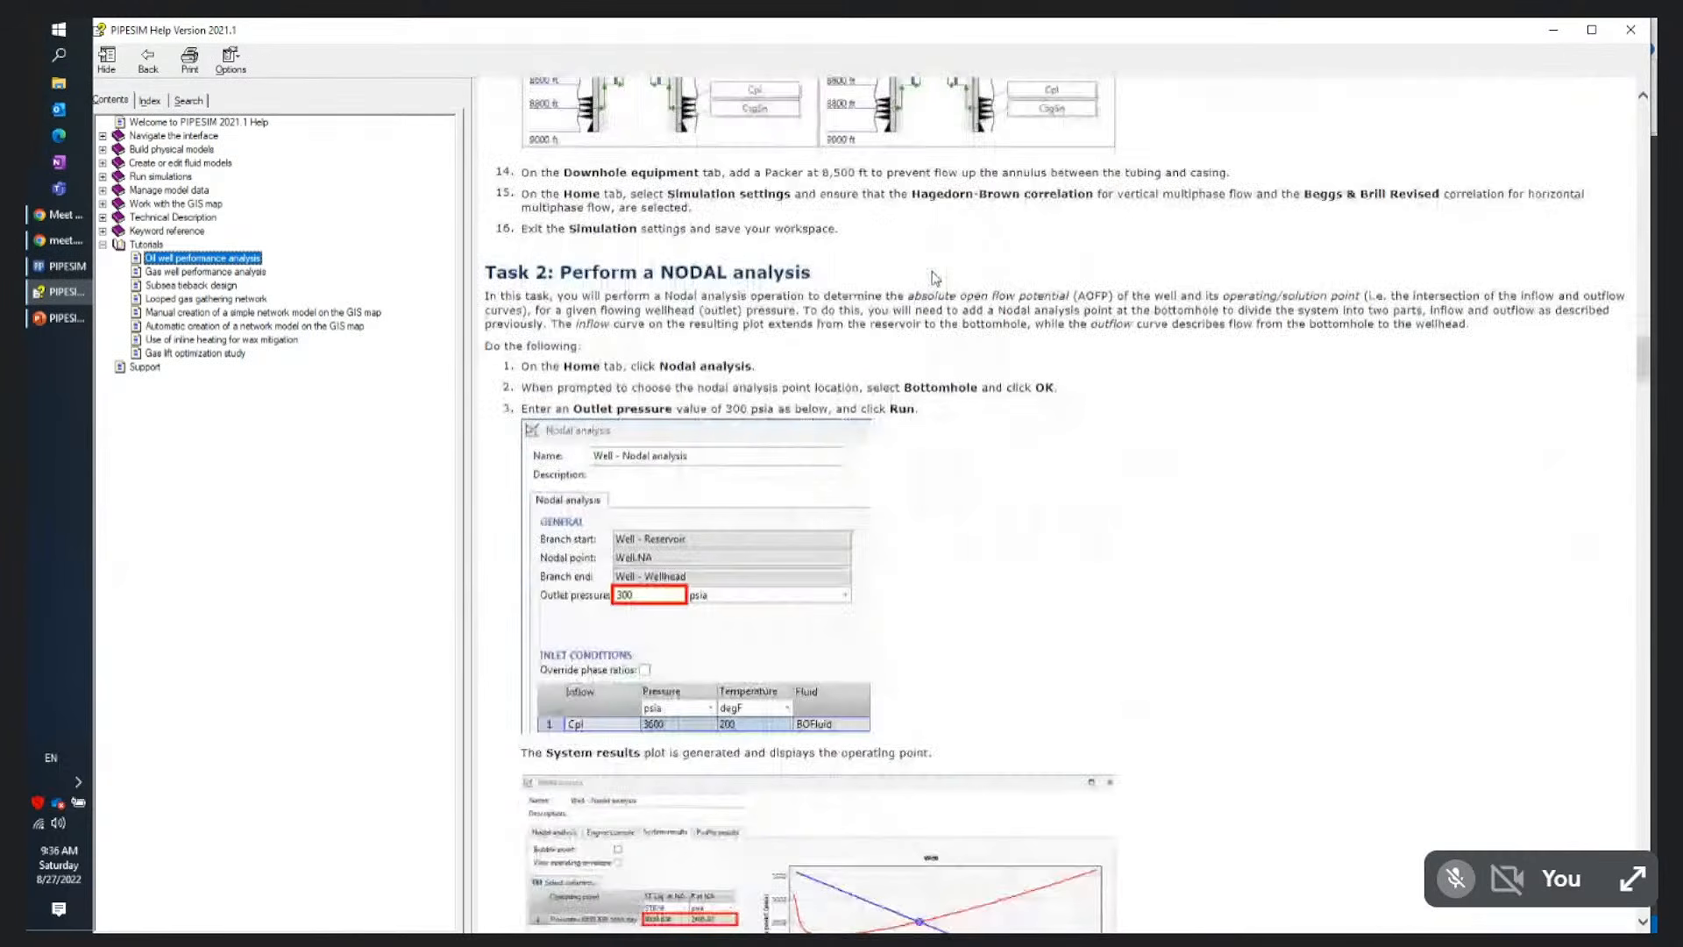
scroll(935, 278, "down", 8)
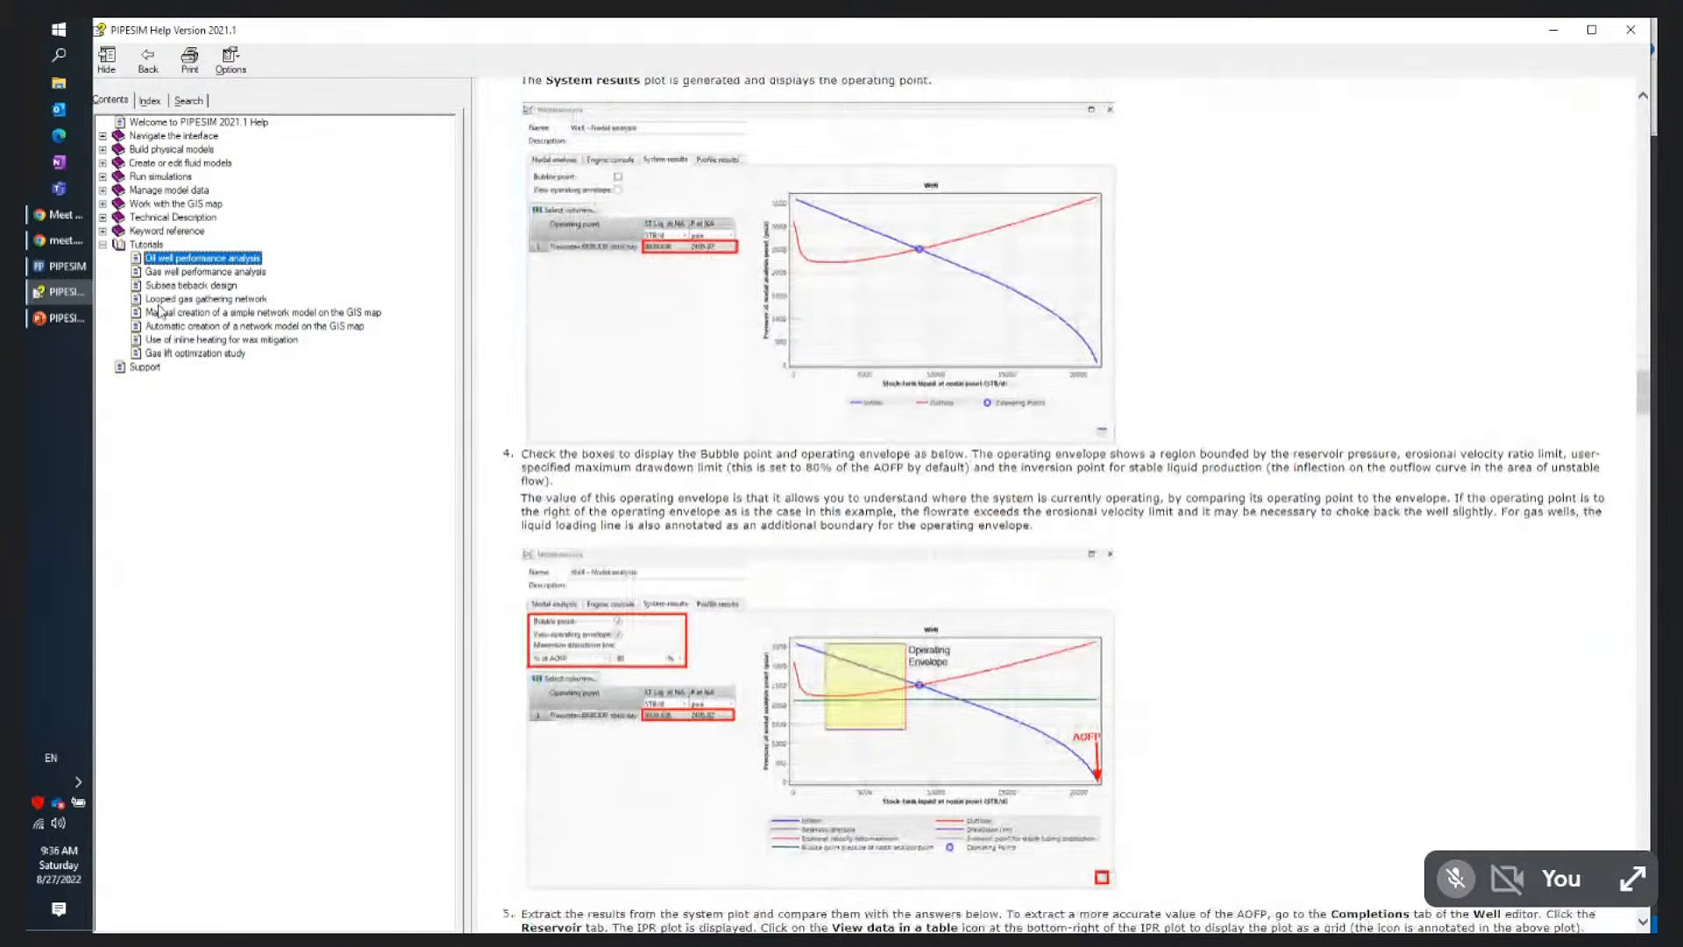
Open TUT_1_Oil Well Performance Analysis Final.pips from the Tutorial Examples case study folder
mouse_move(68, 271)
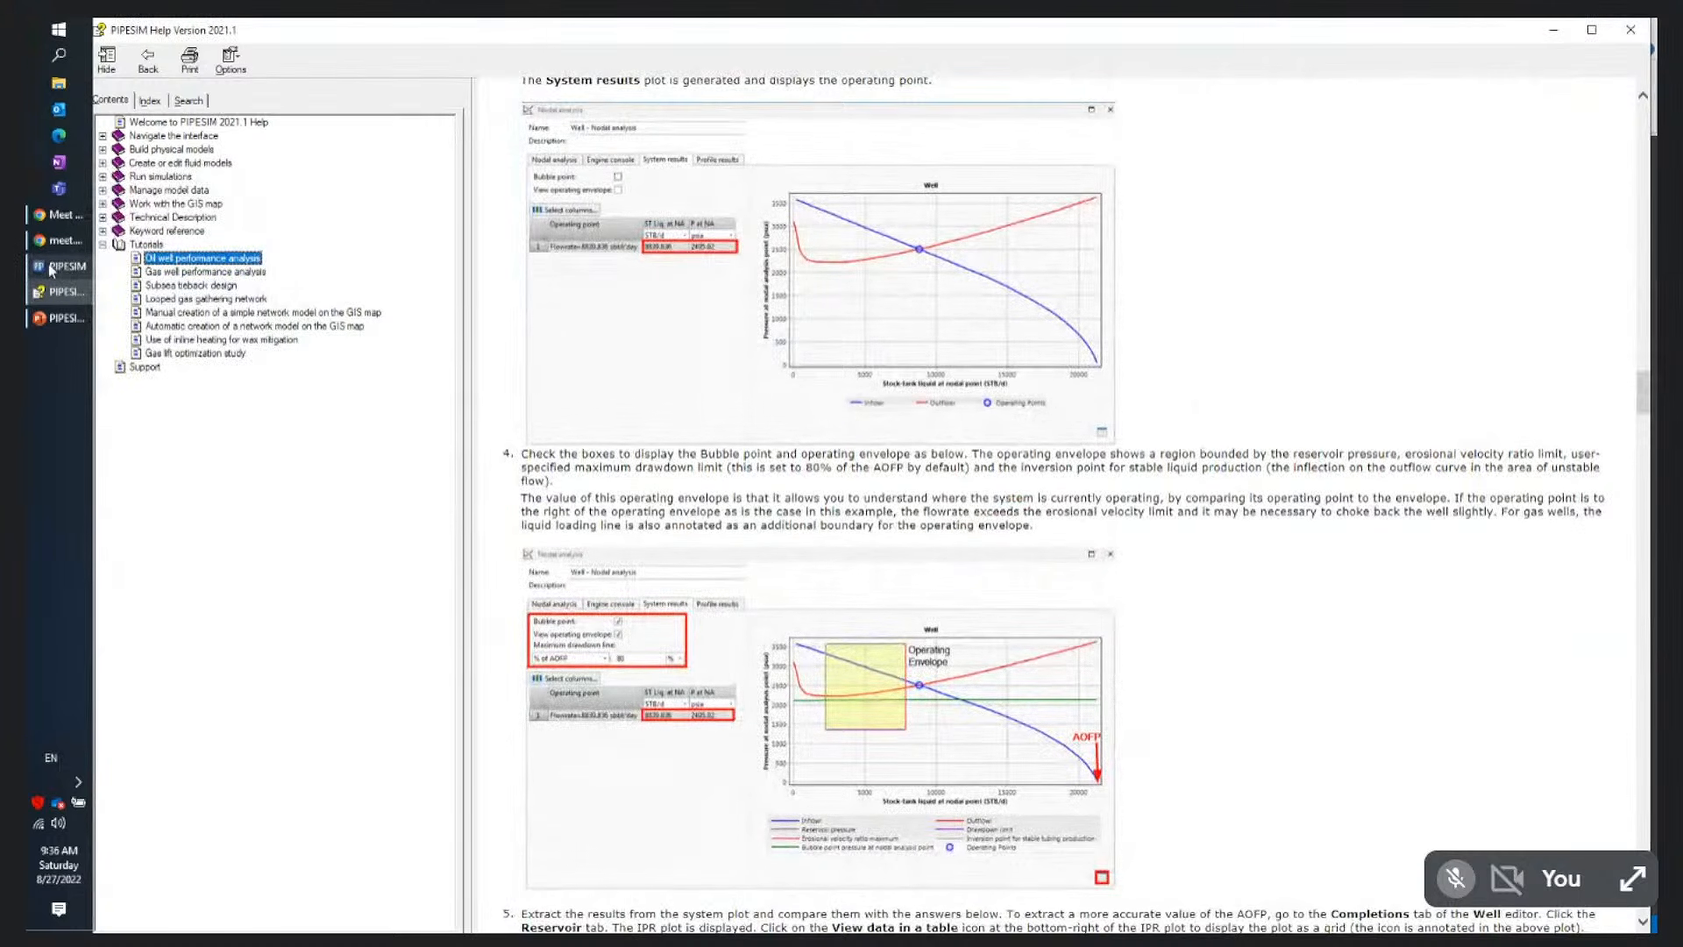
left_click(1553, 32)
left_click(151, 49)
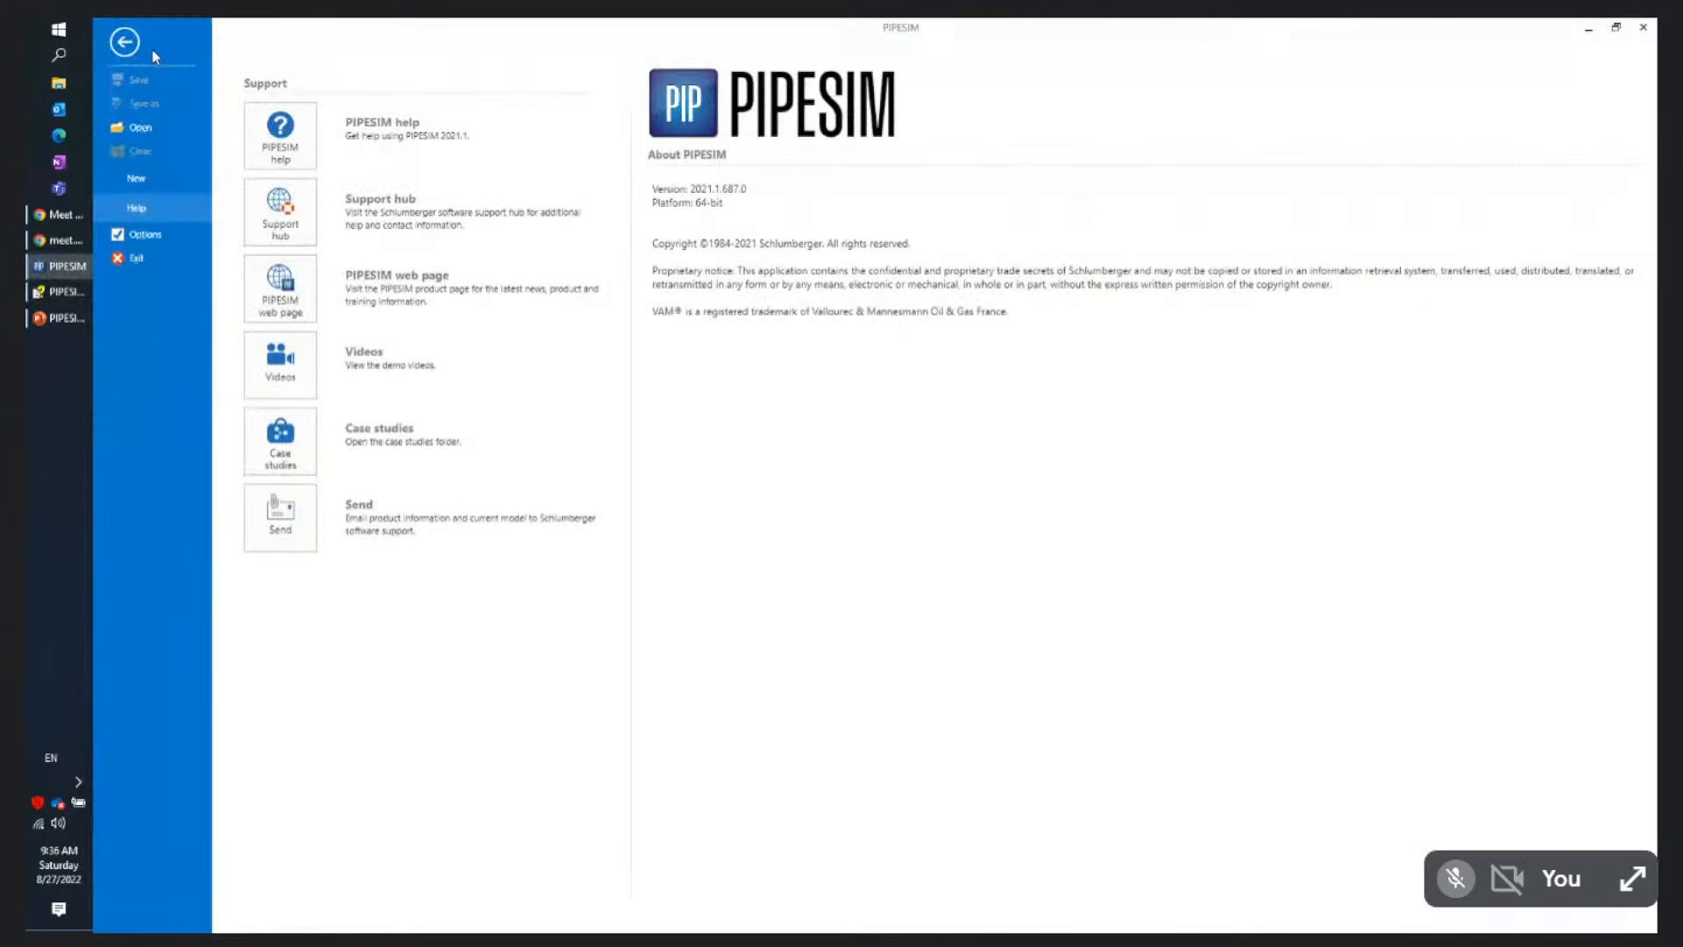
left_click(263, 431)
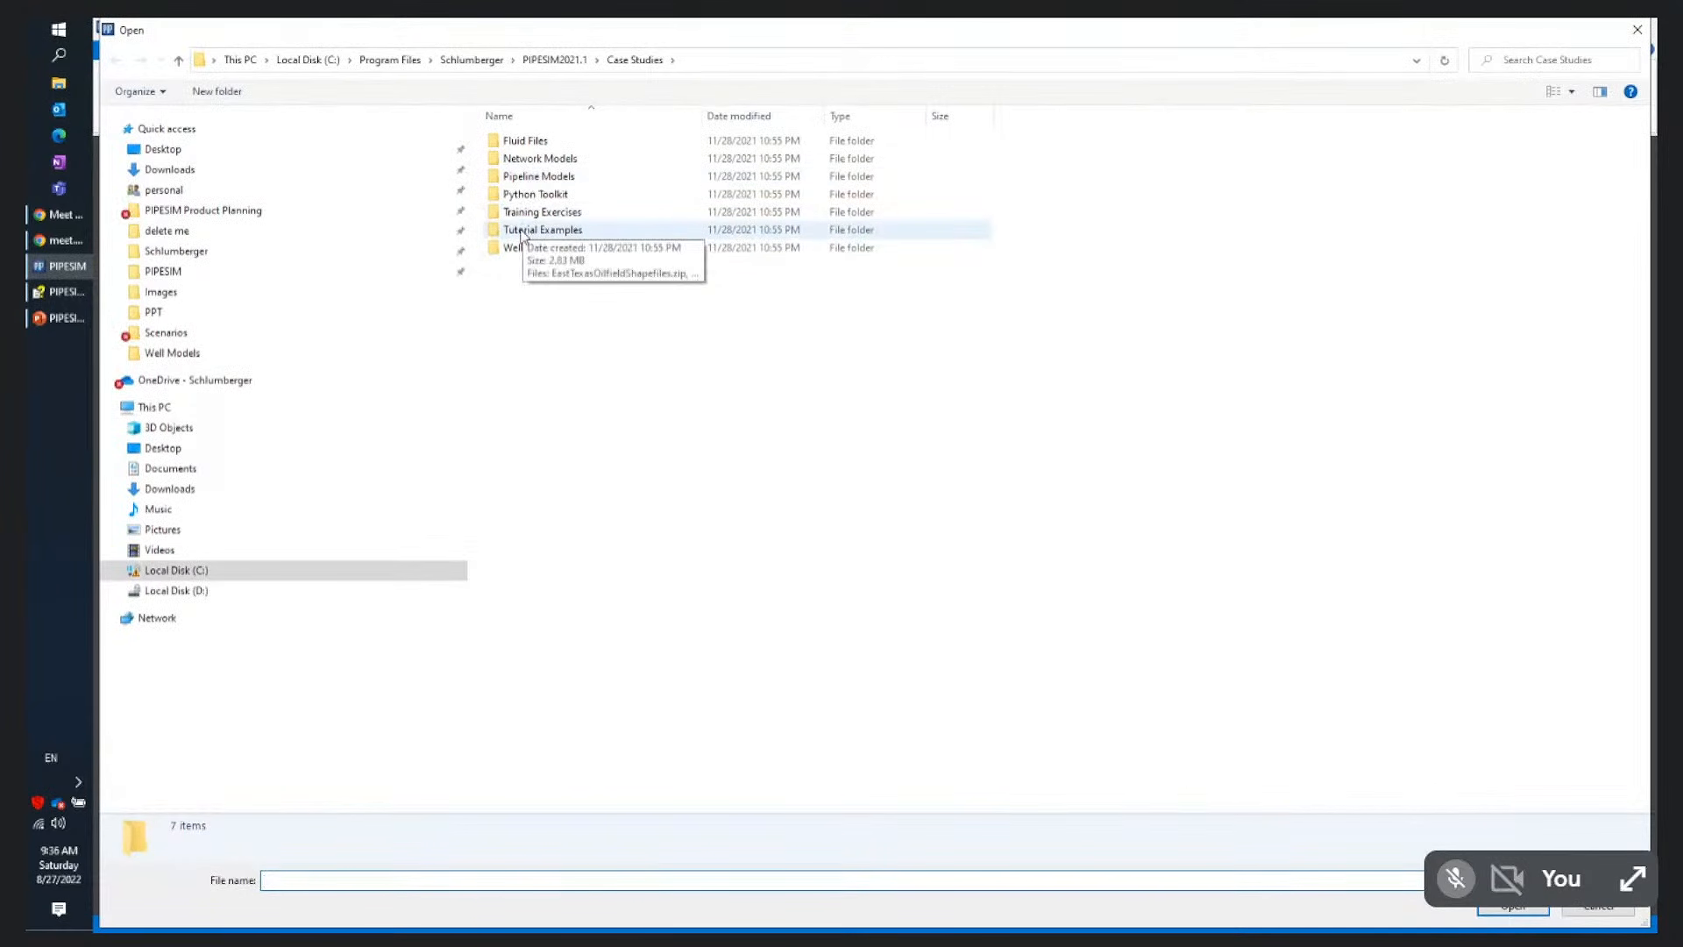
double_click(523, 232)
left_click(548, 145)
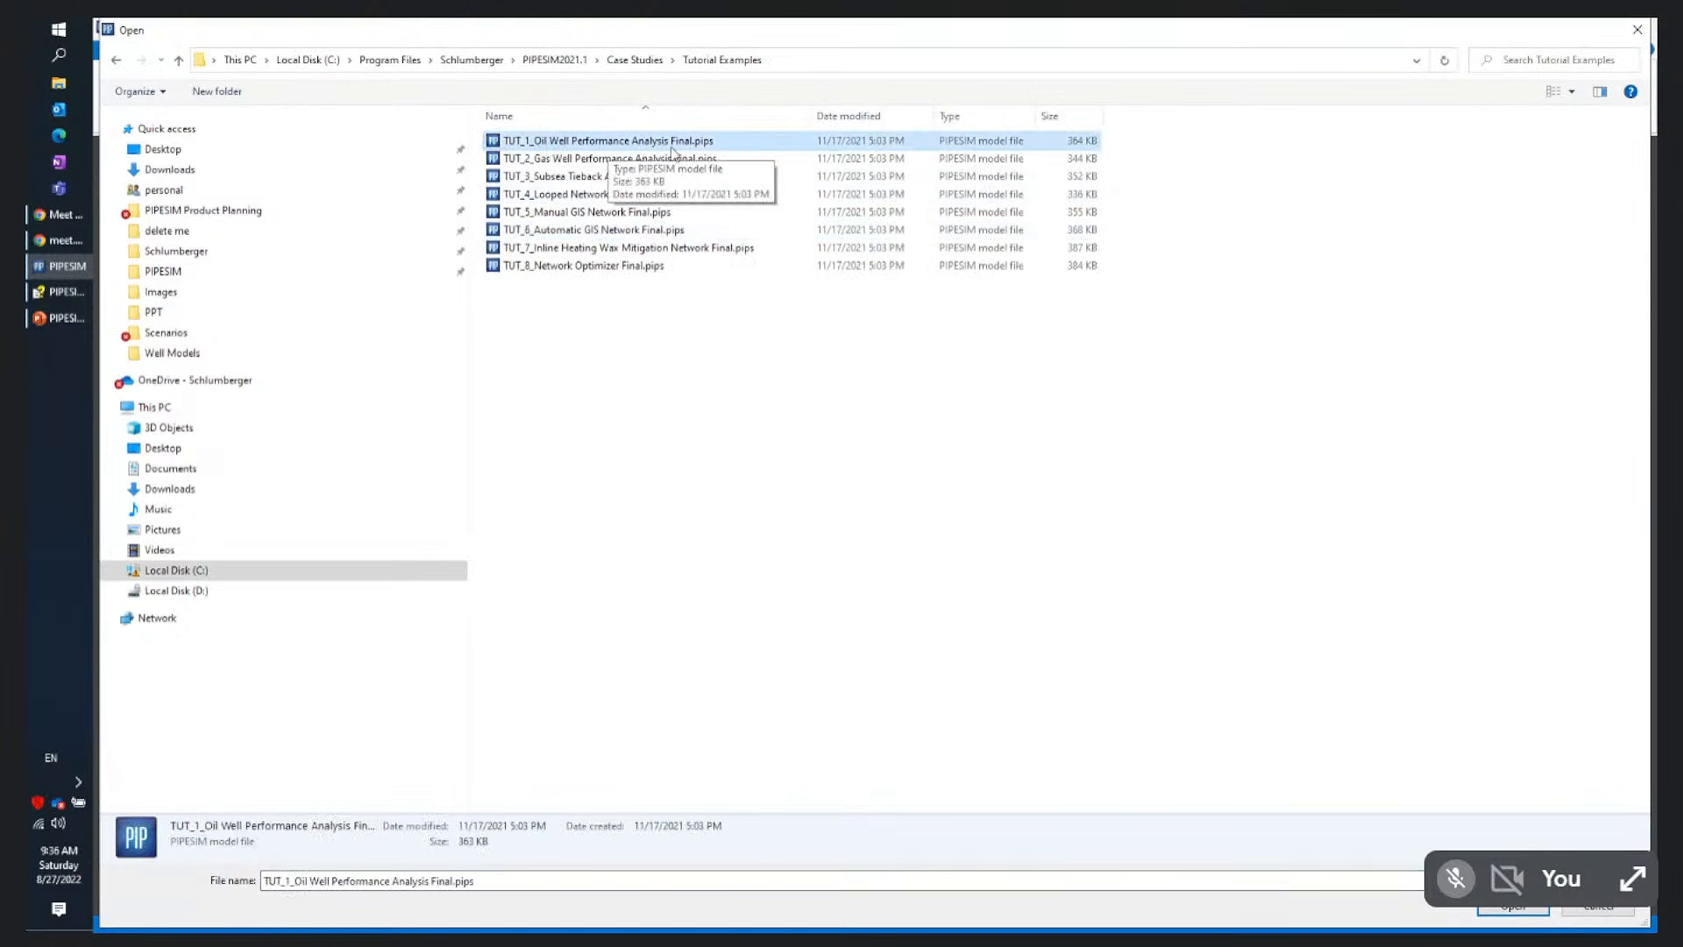
left_click(67, 295)
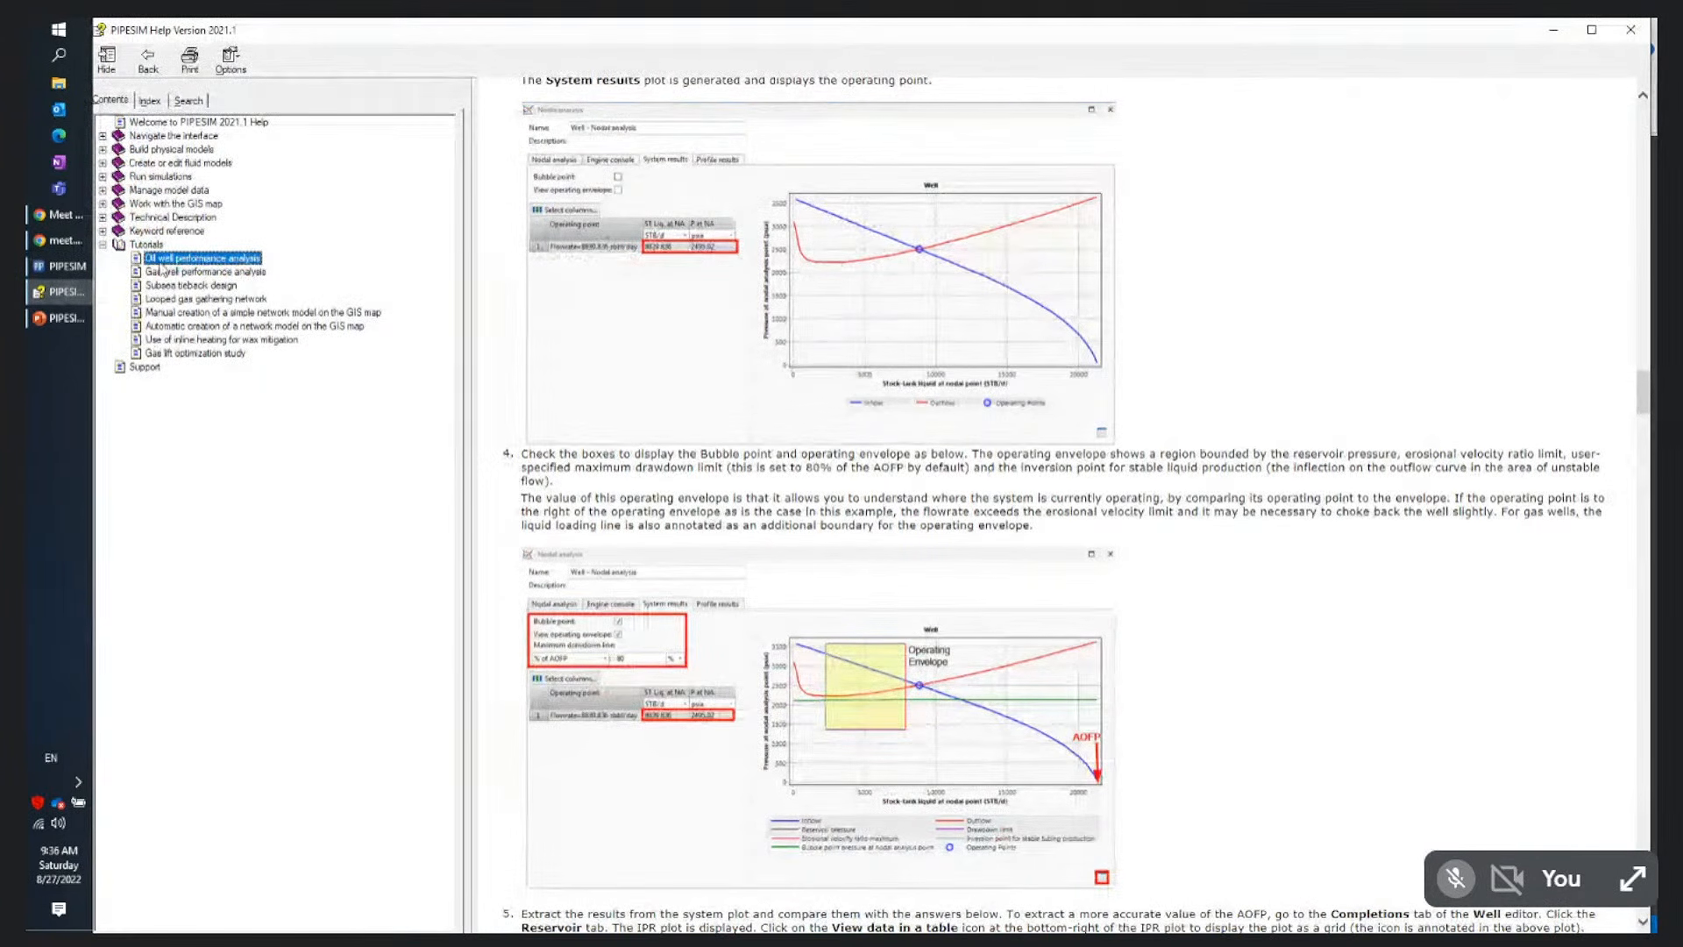
left_click(1545, 31)
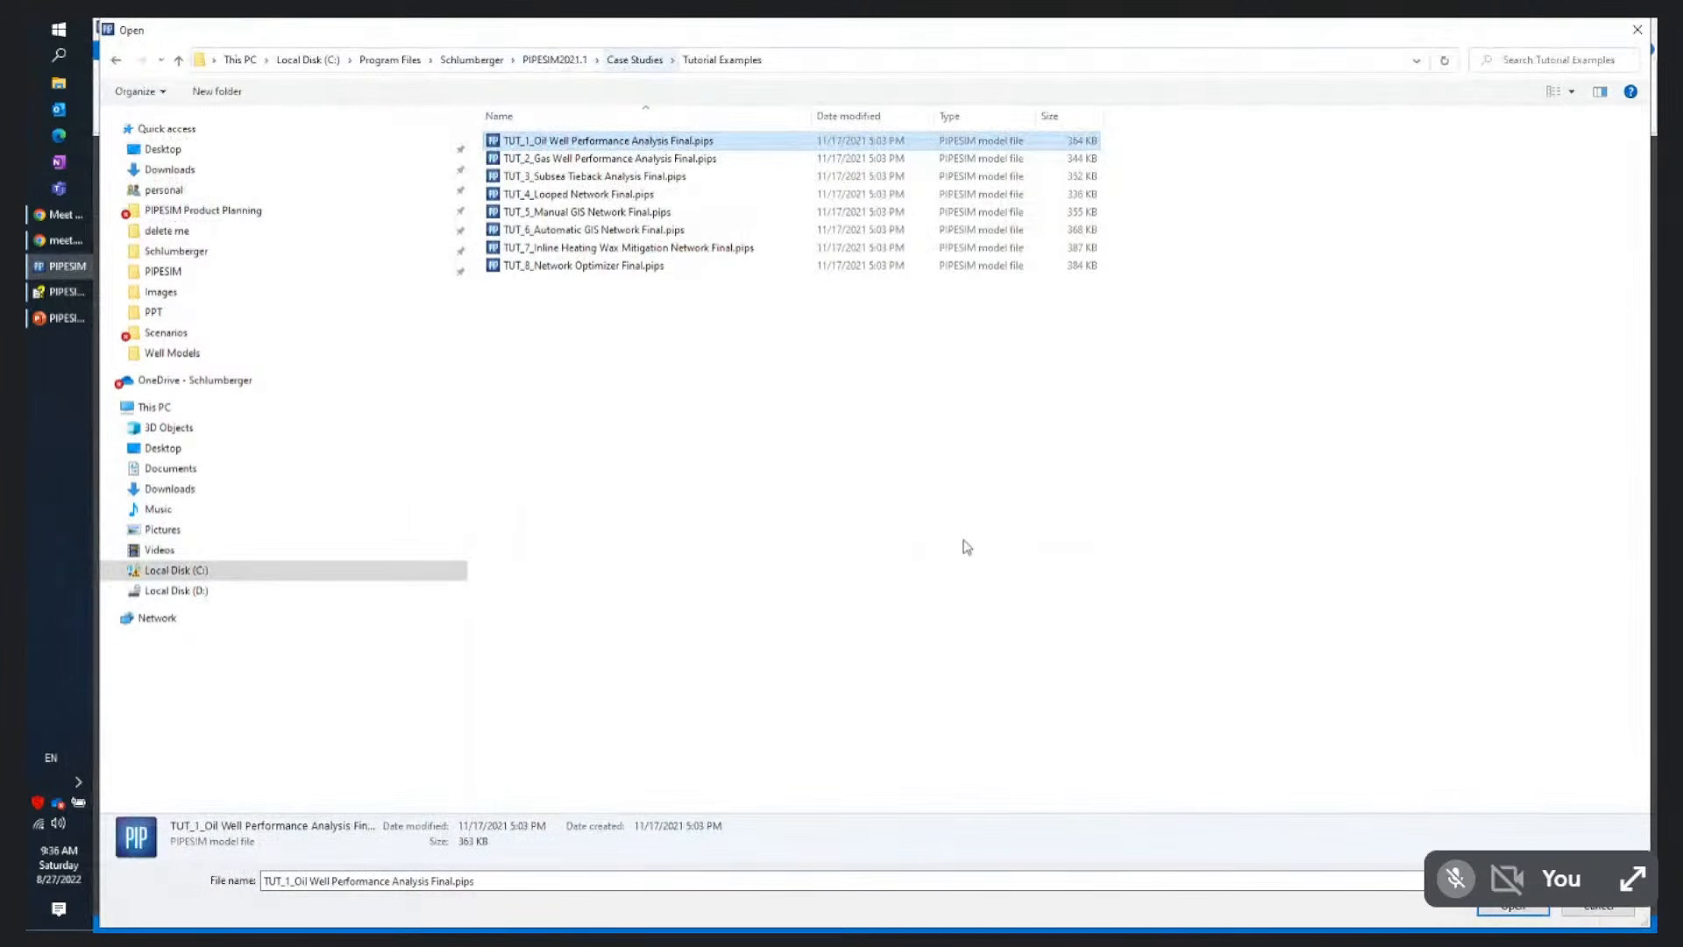
left_click(1513, 908)
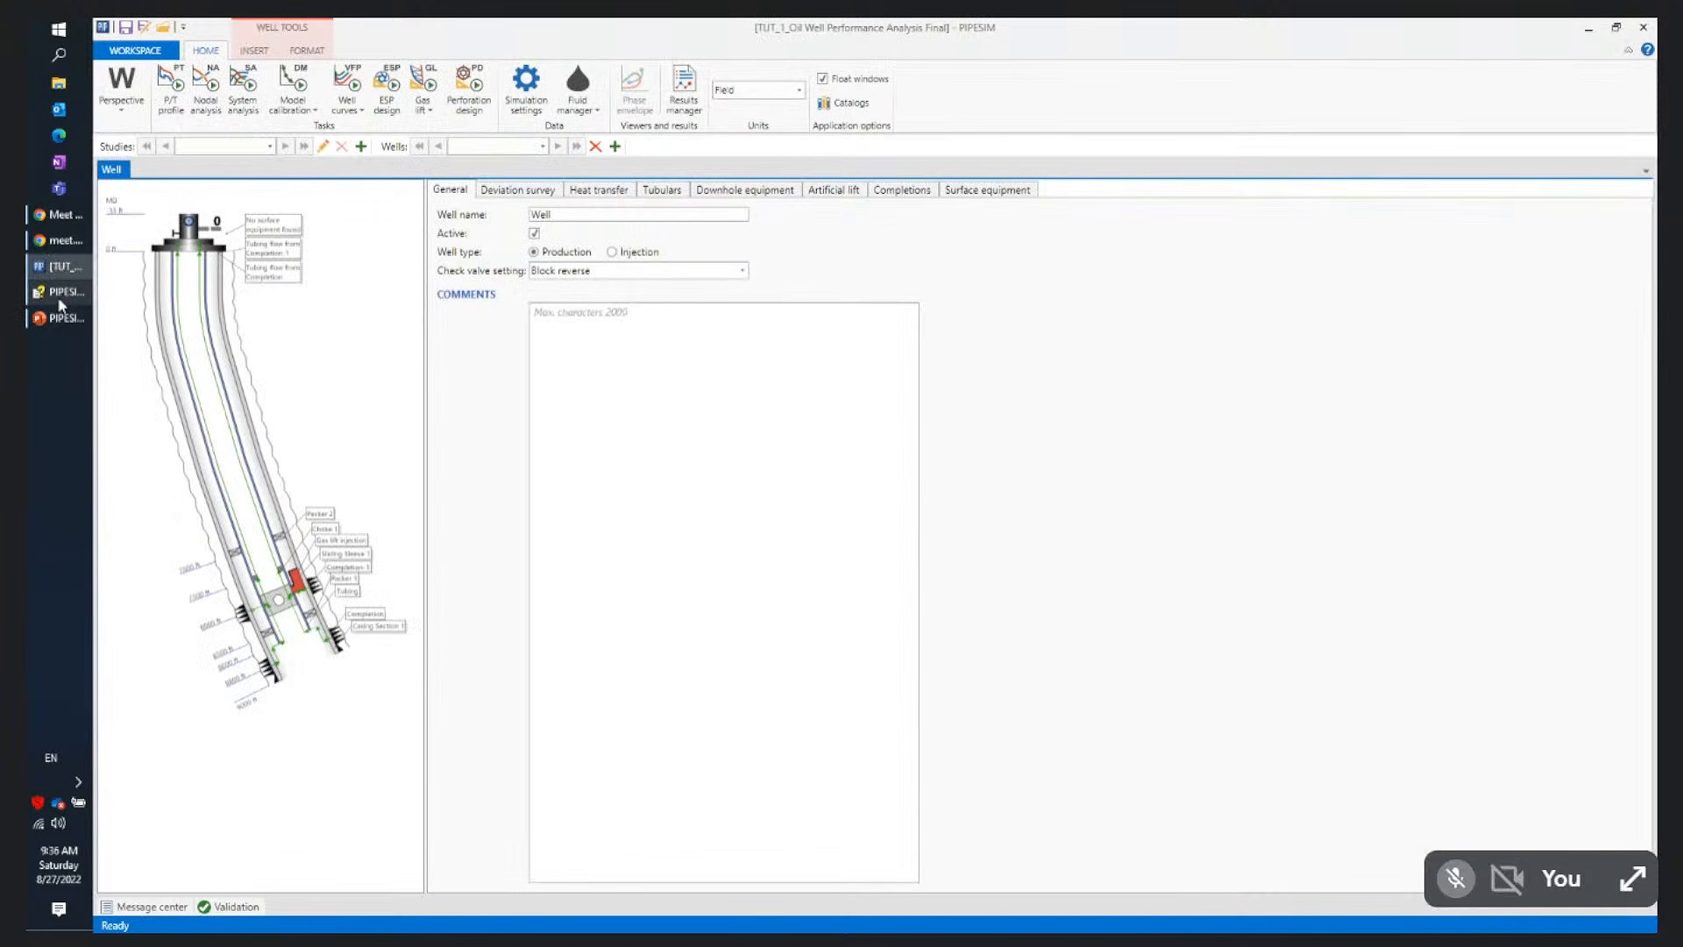
Return to the PIPESIM help, review the NODAL analysis introduction in the Oil well performance analysis tutorial, and minimize the help
left_click(61, 293)
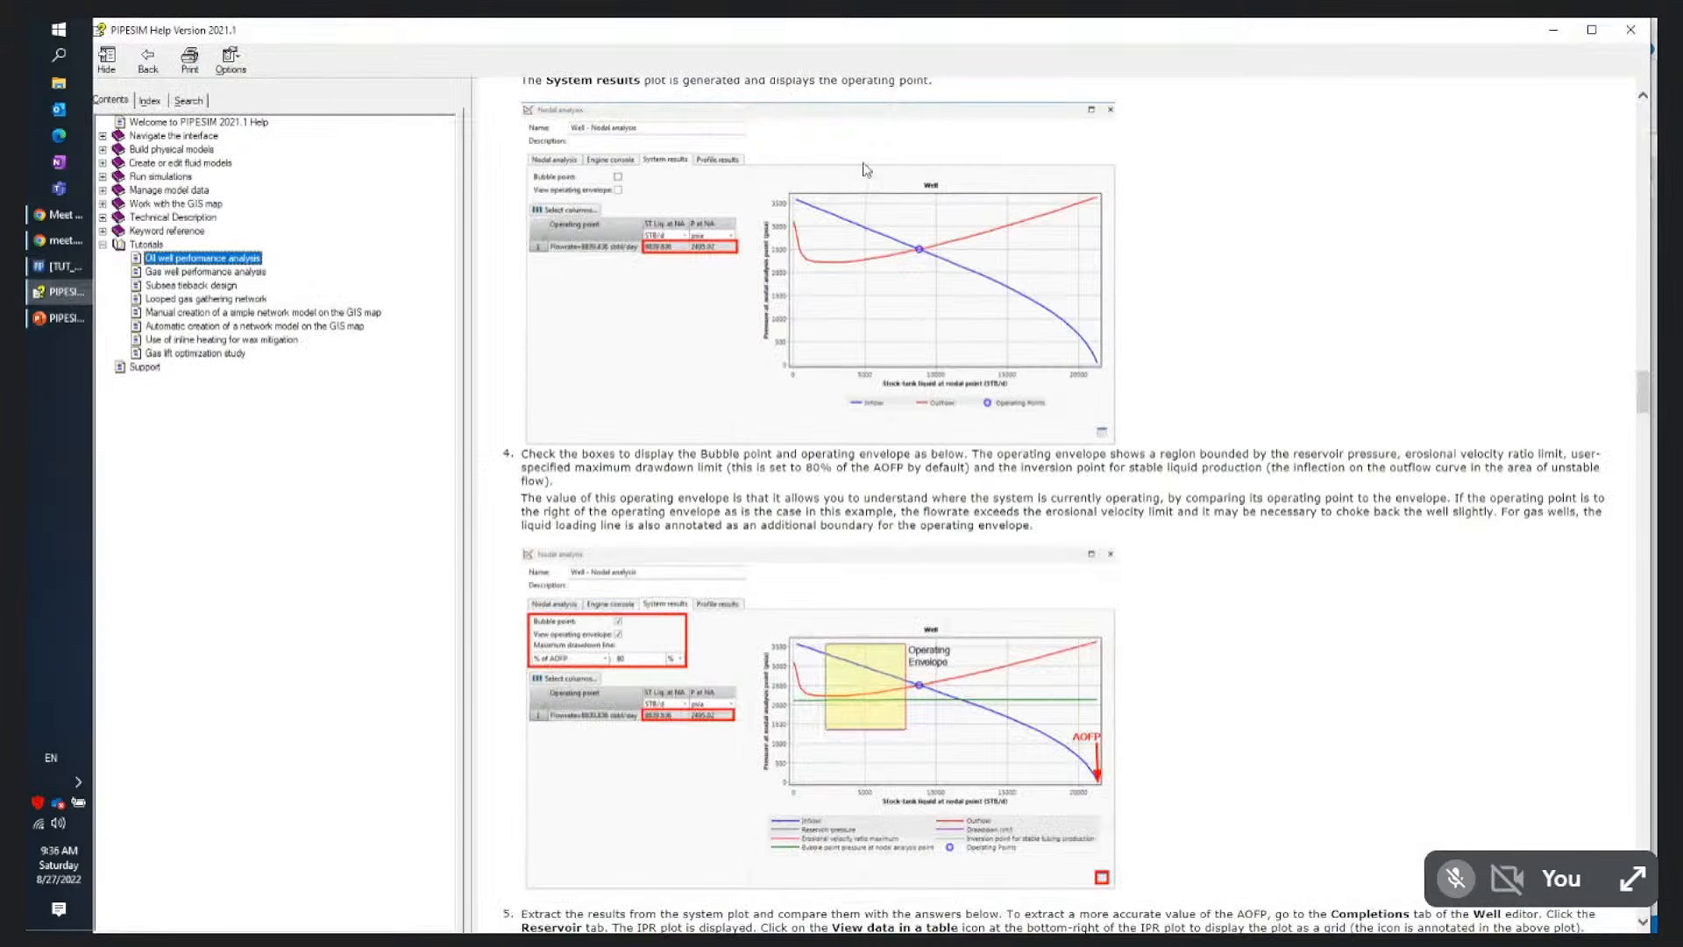
left_click_drag(1643, 392, 1579, 105)
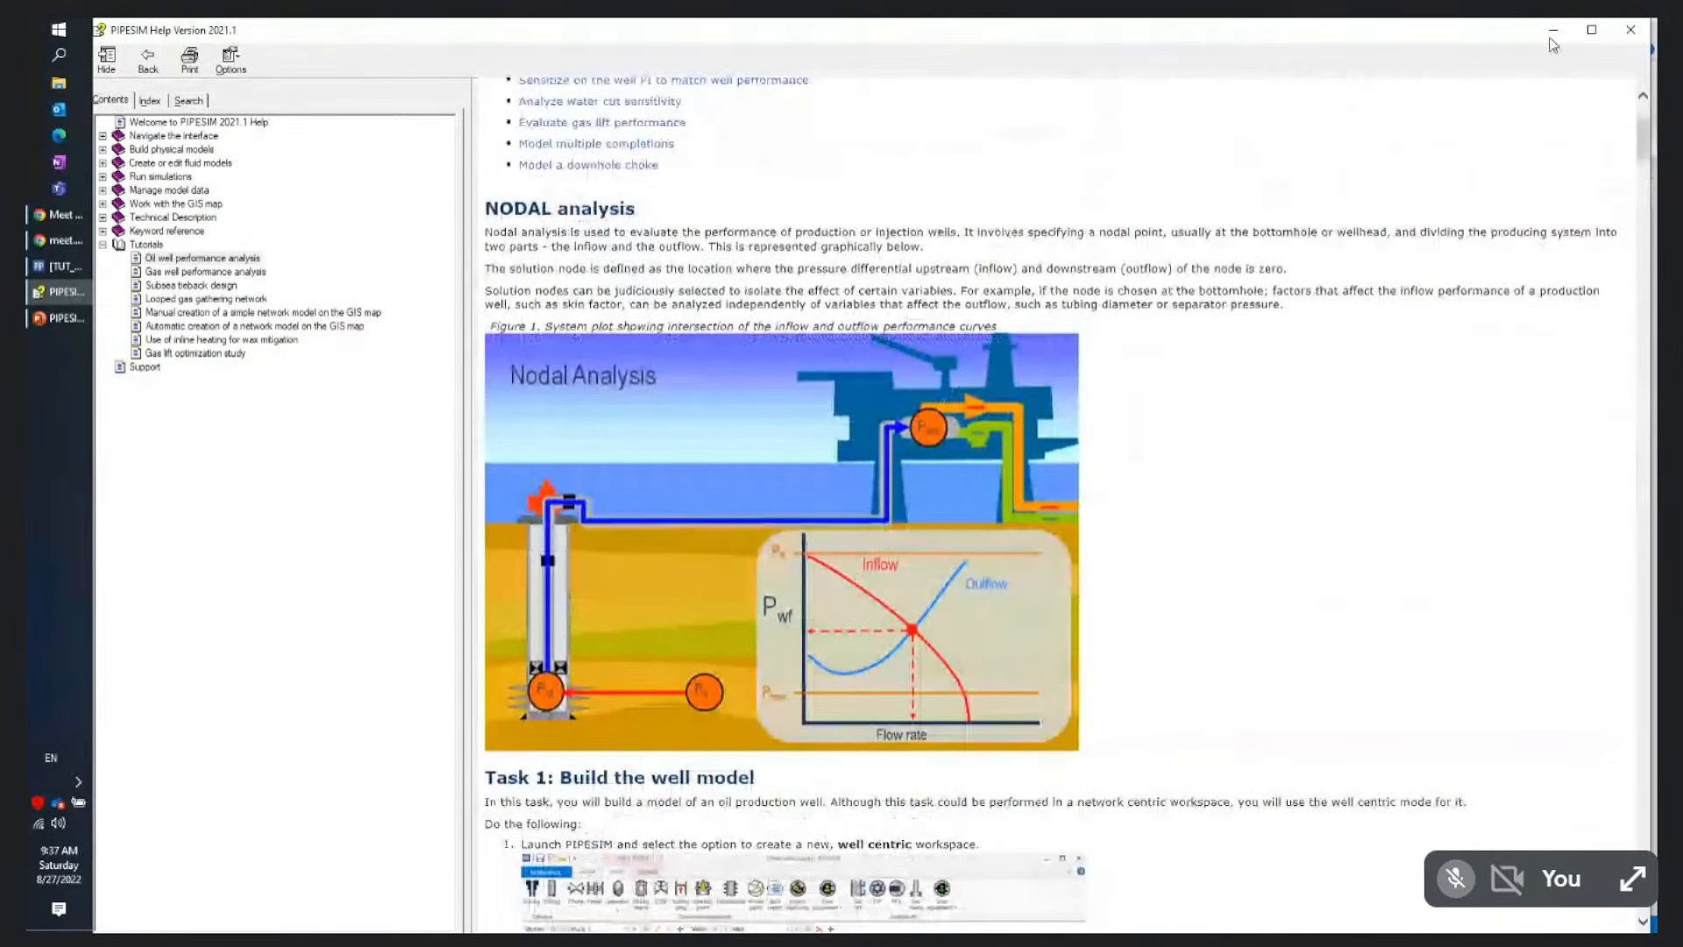
left_click(1552, 30)
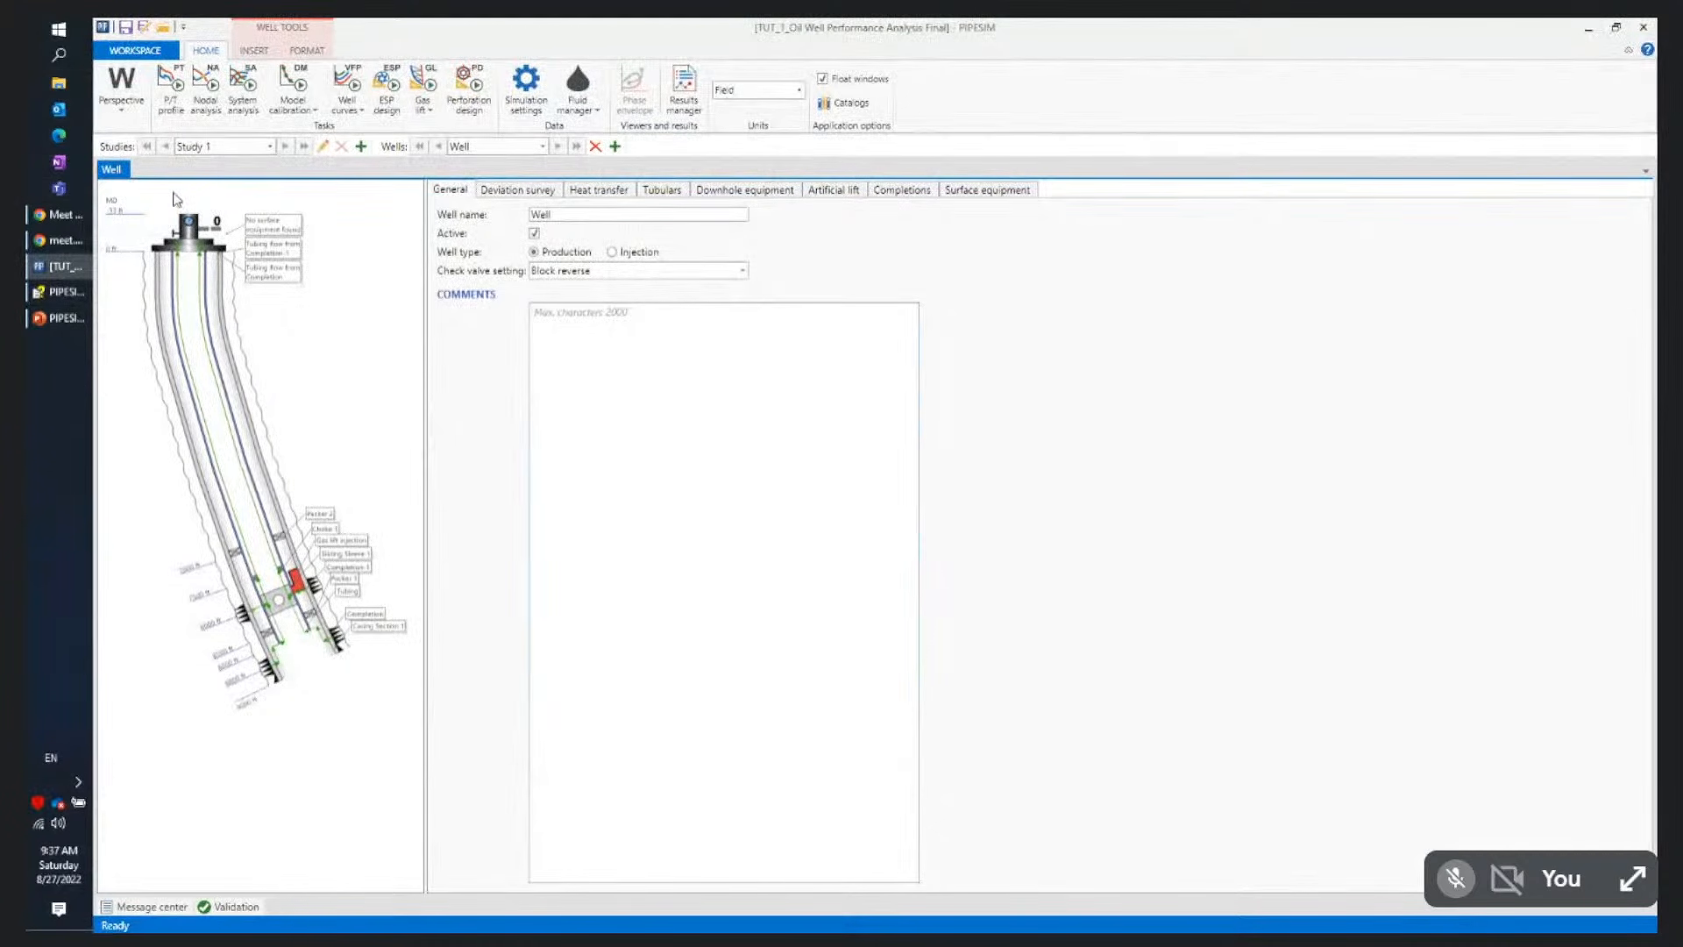
Browse the Tutorial Examples folder in the PIPESIM case studies
left_click(168, 28)
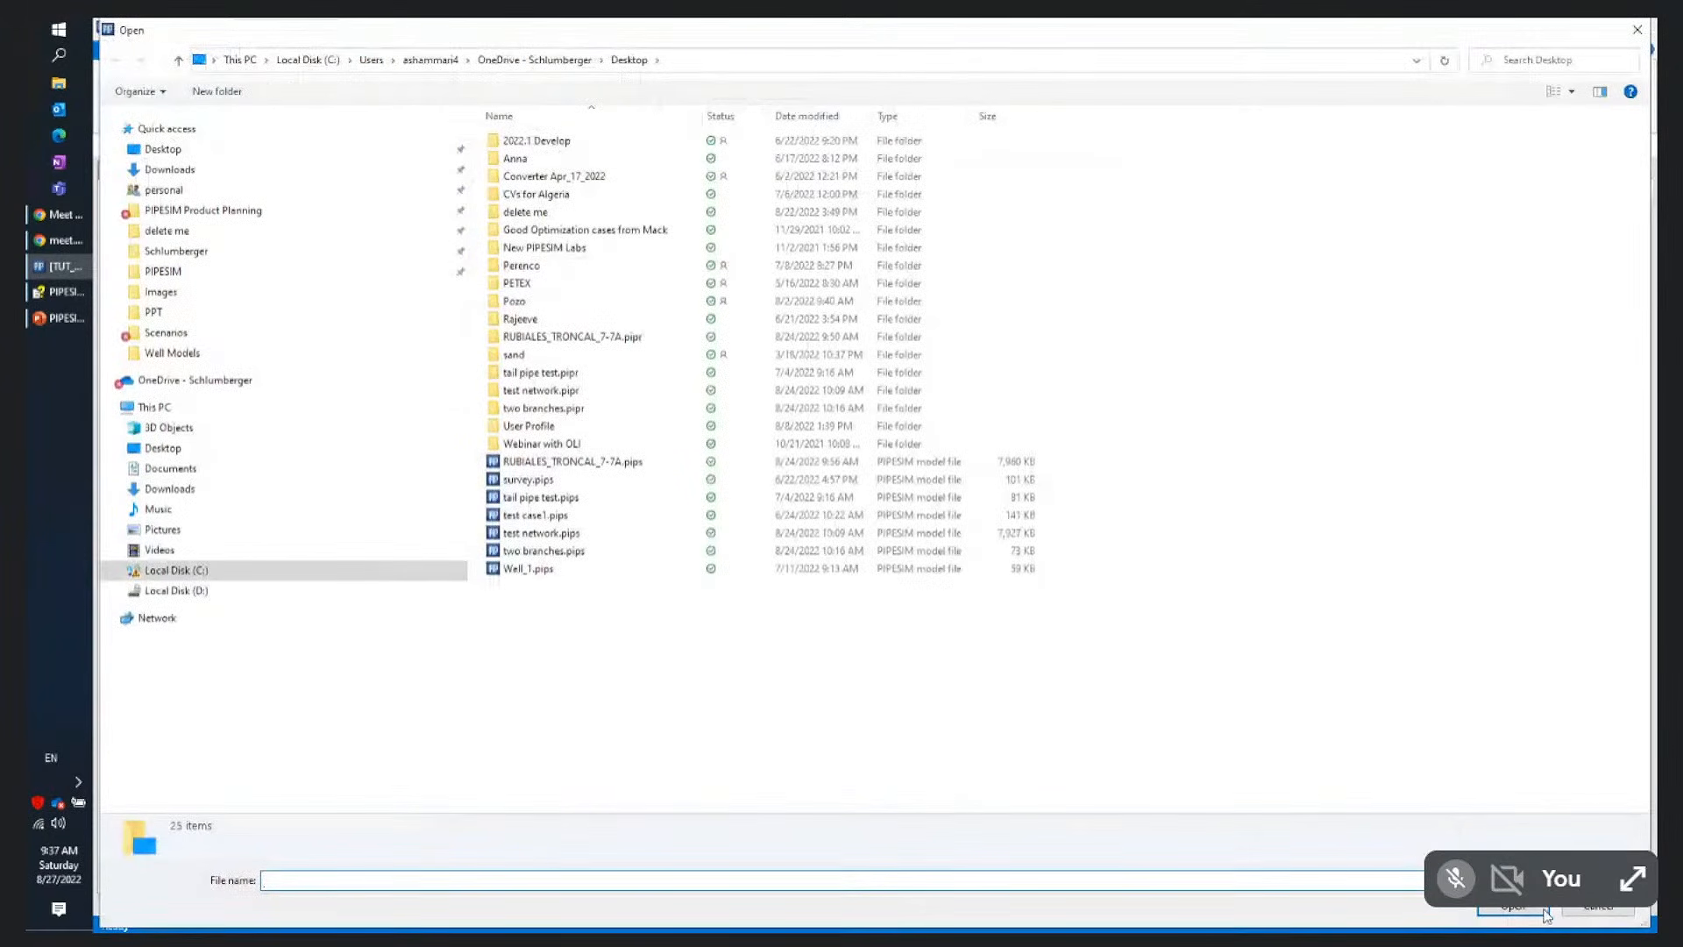
left_click(1599, 918)
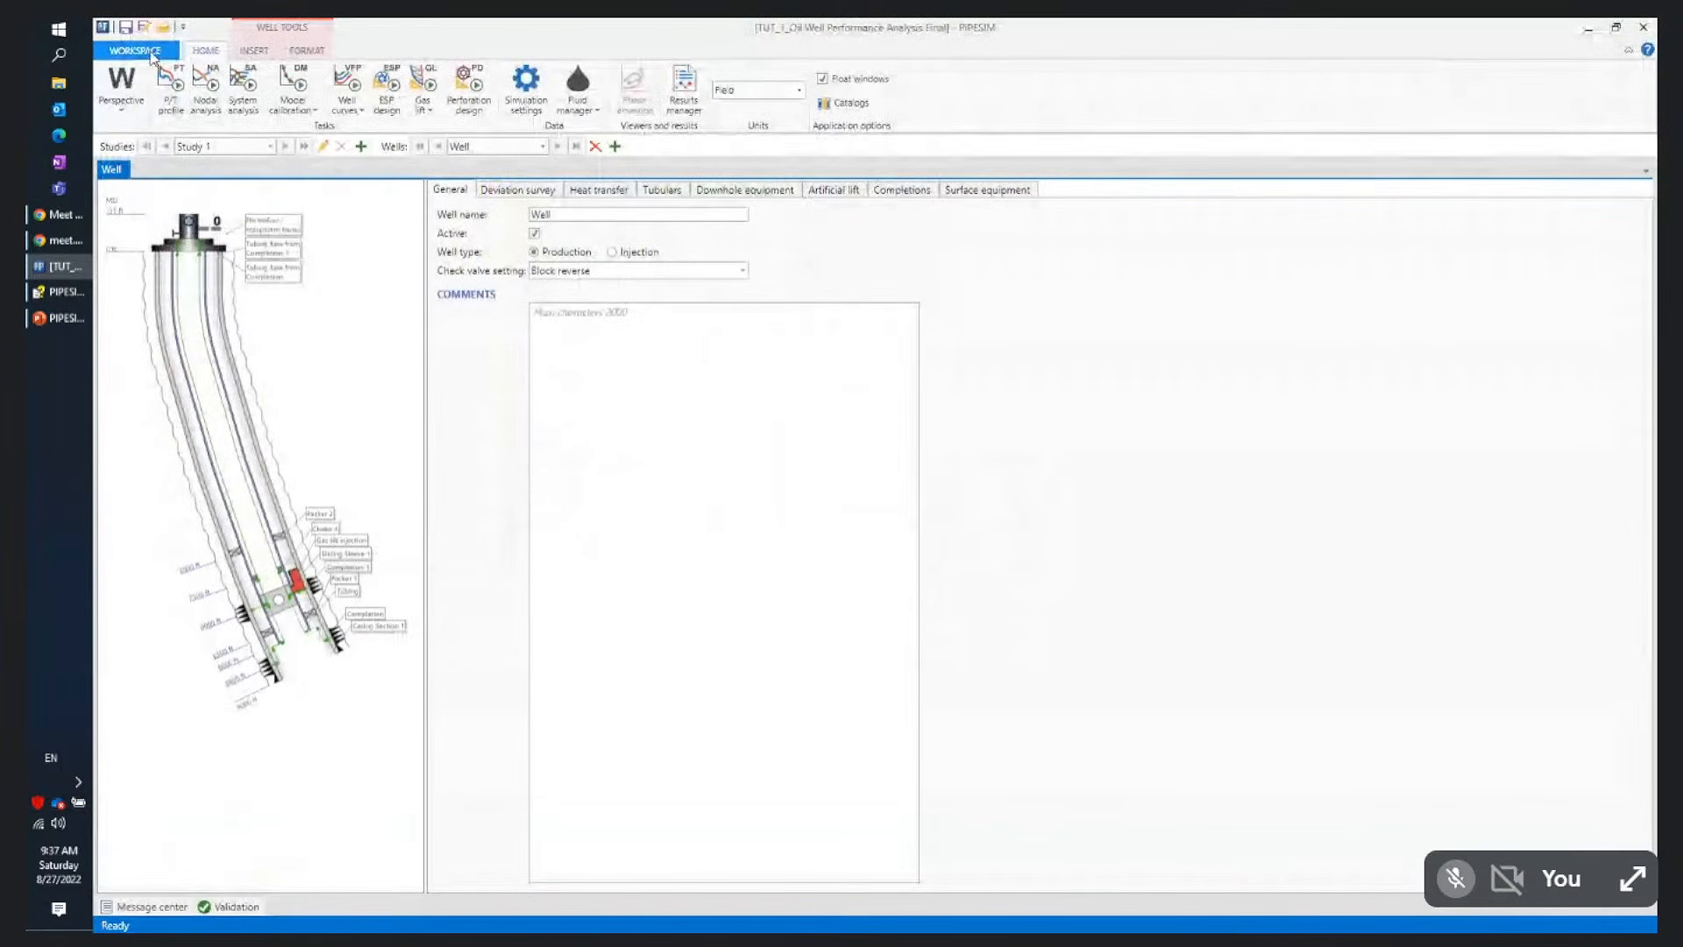
left_click(151, 48)
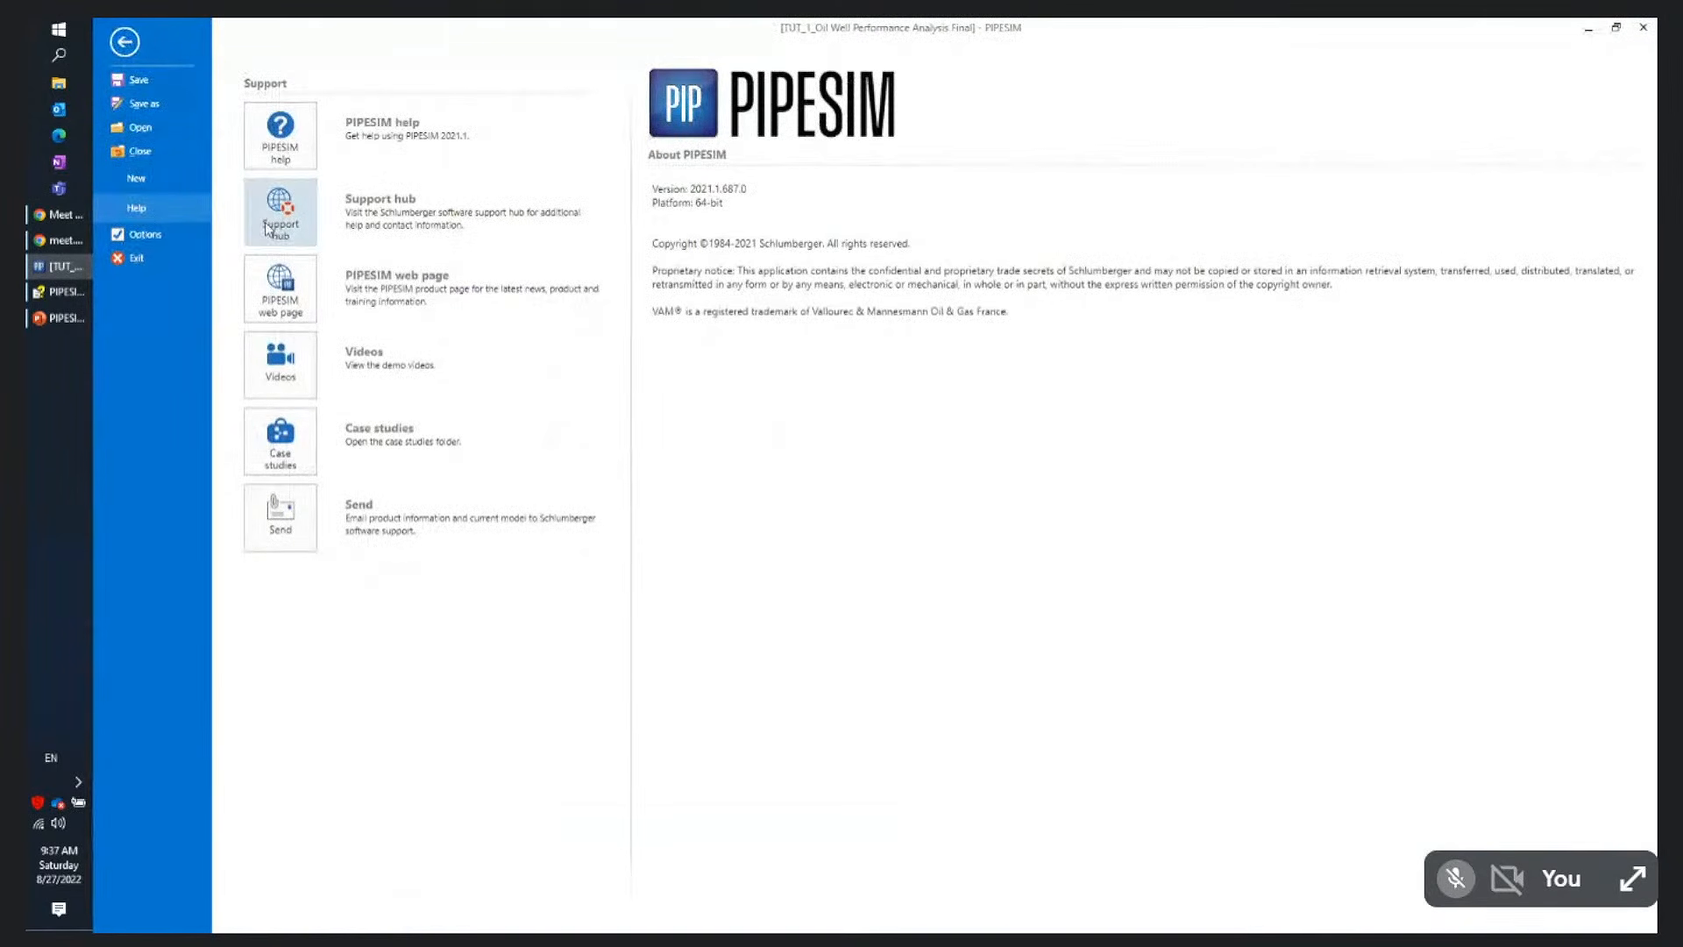
left_click(269, 458)
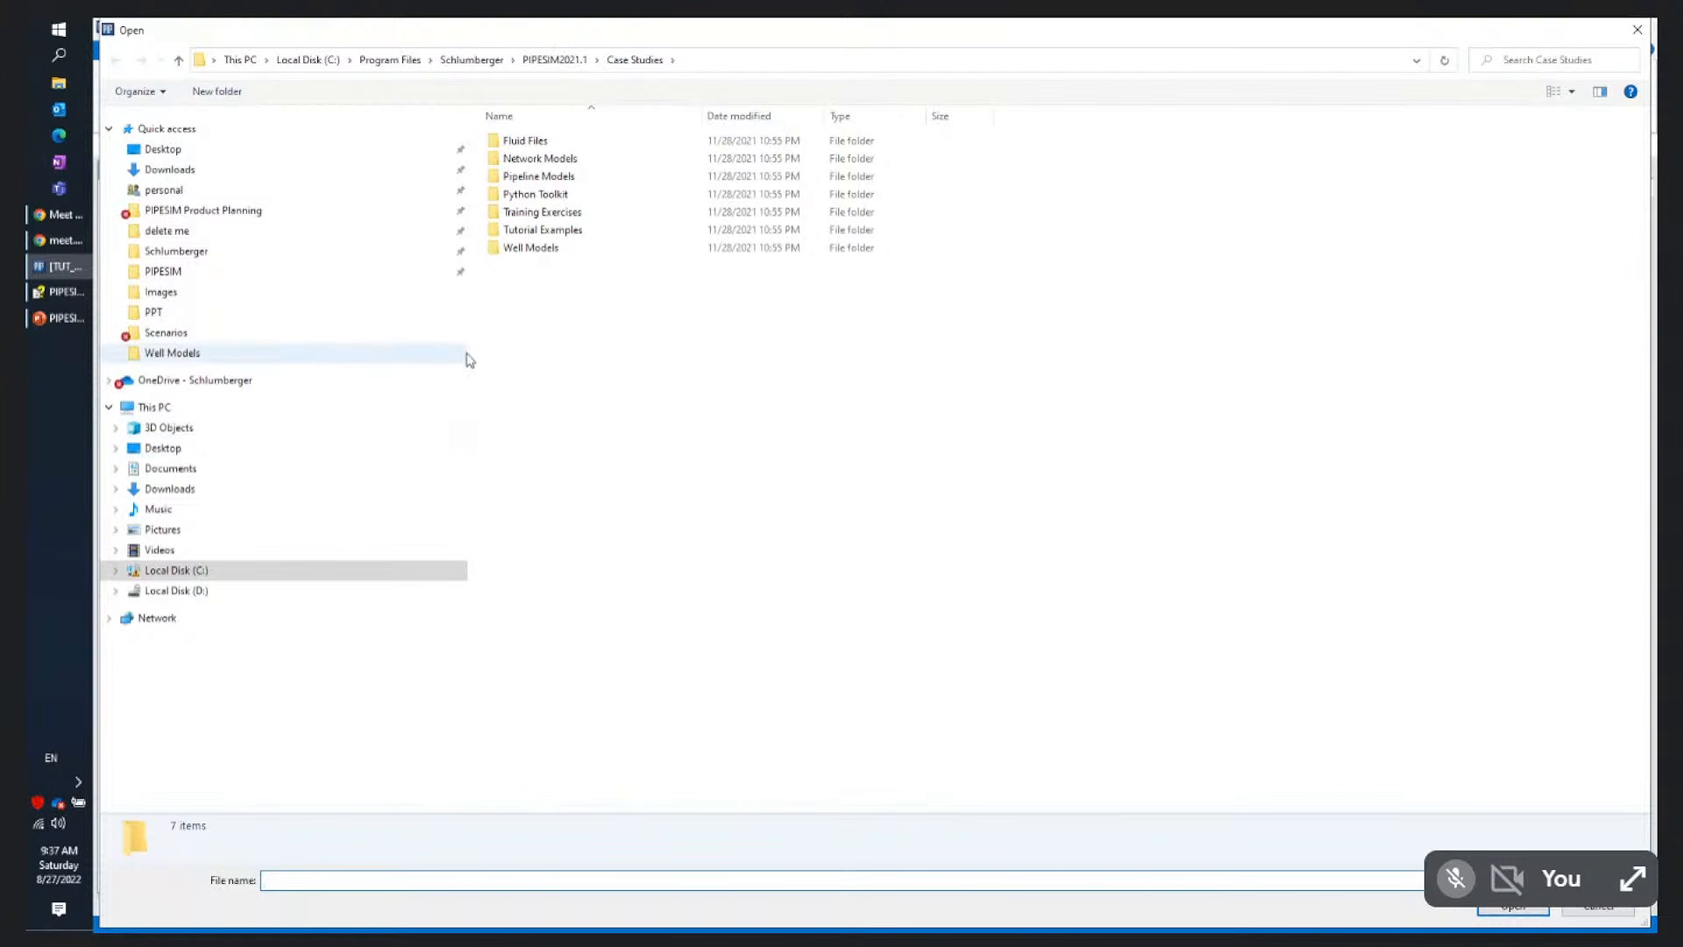
double_click(492, 231)
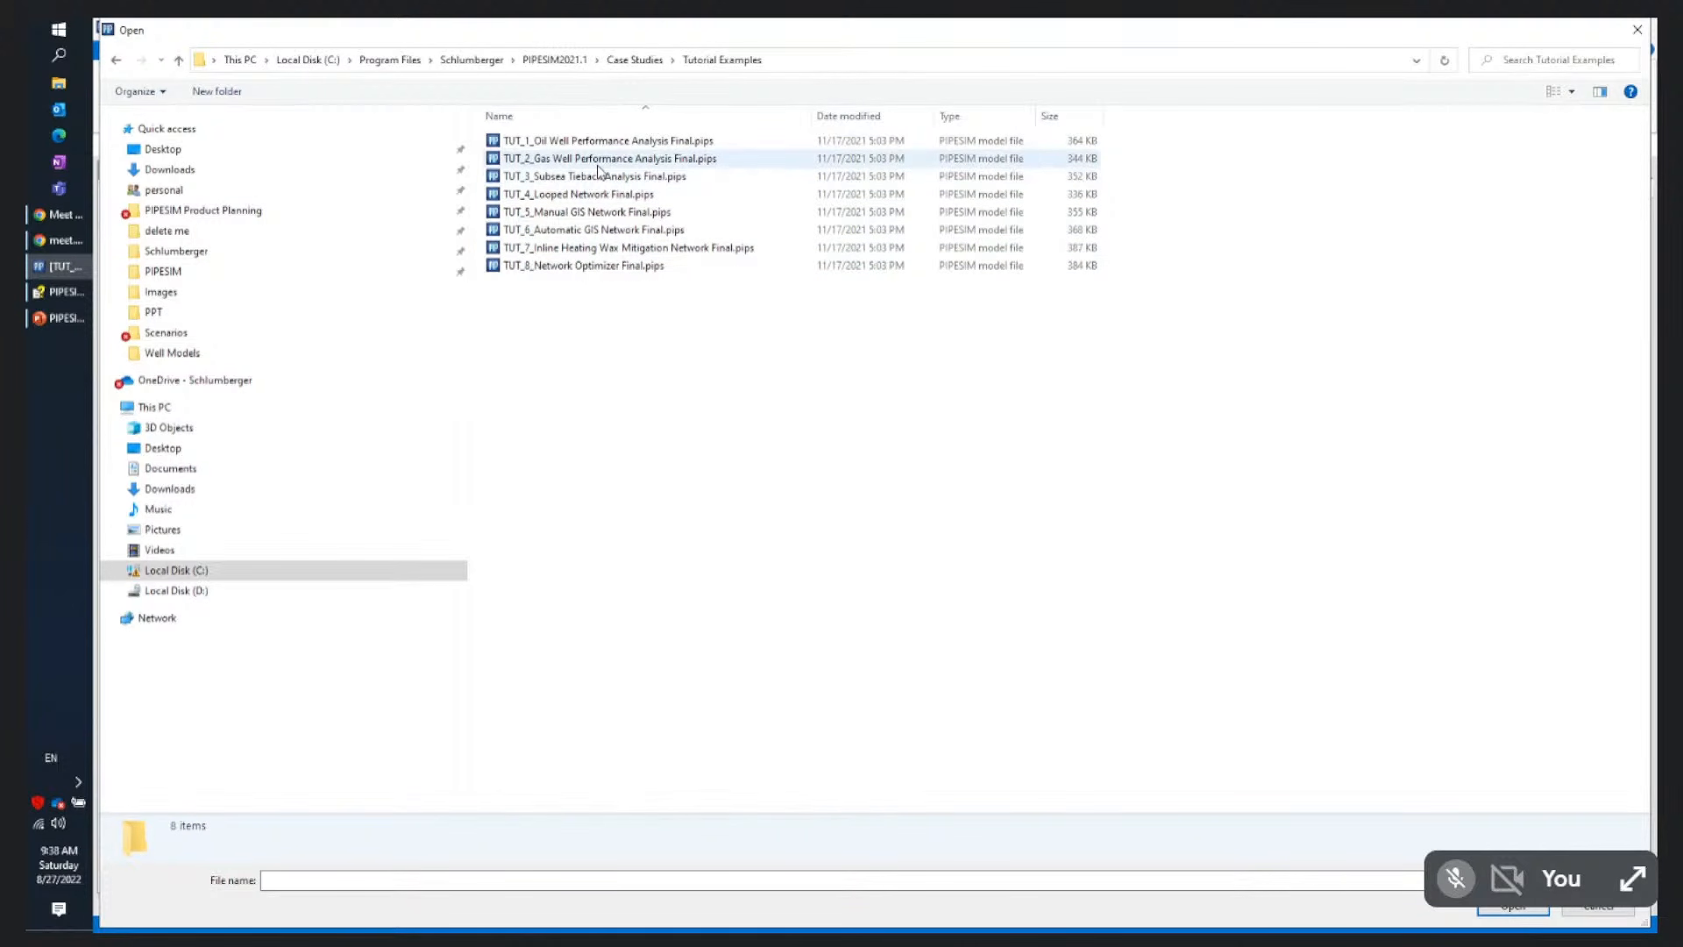
Switch to the PIPESIM help and read the compositional fluid modeling part of the Gas well performance analysis tutorial
left_click(51, 294)
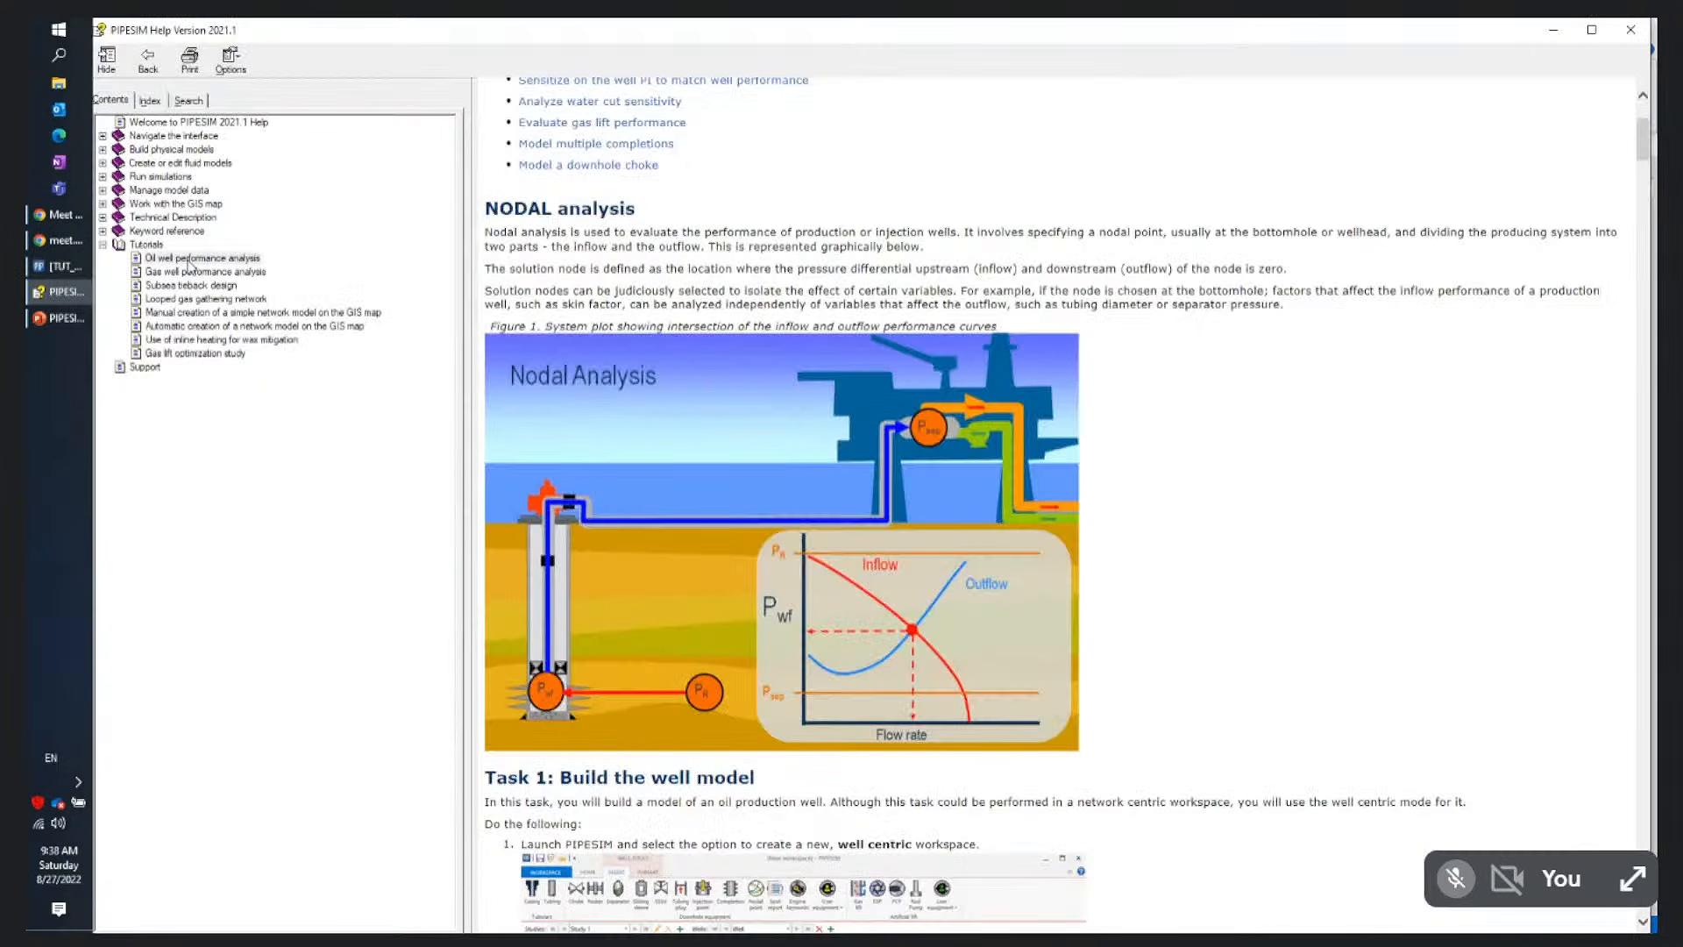
left_click(194, 271)
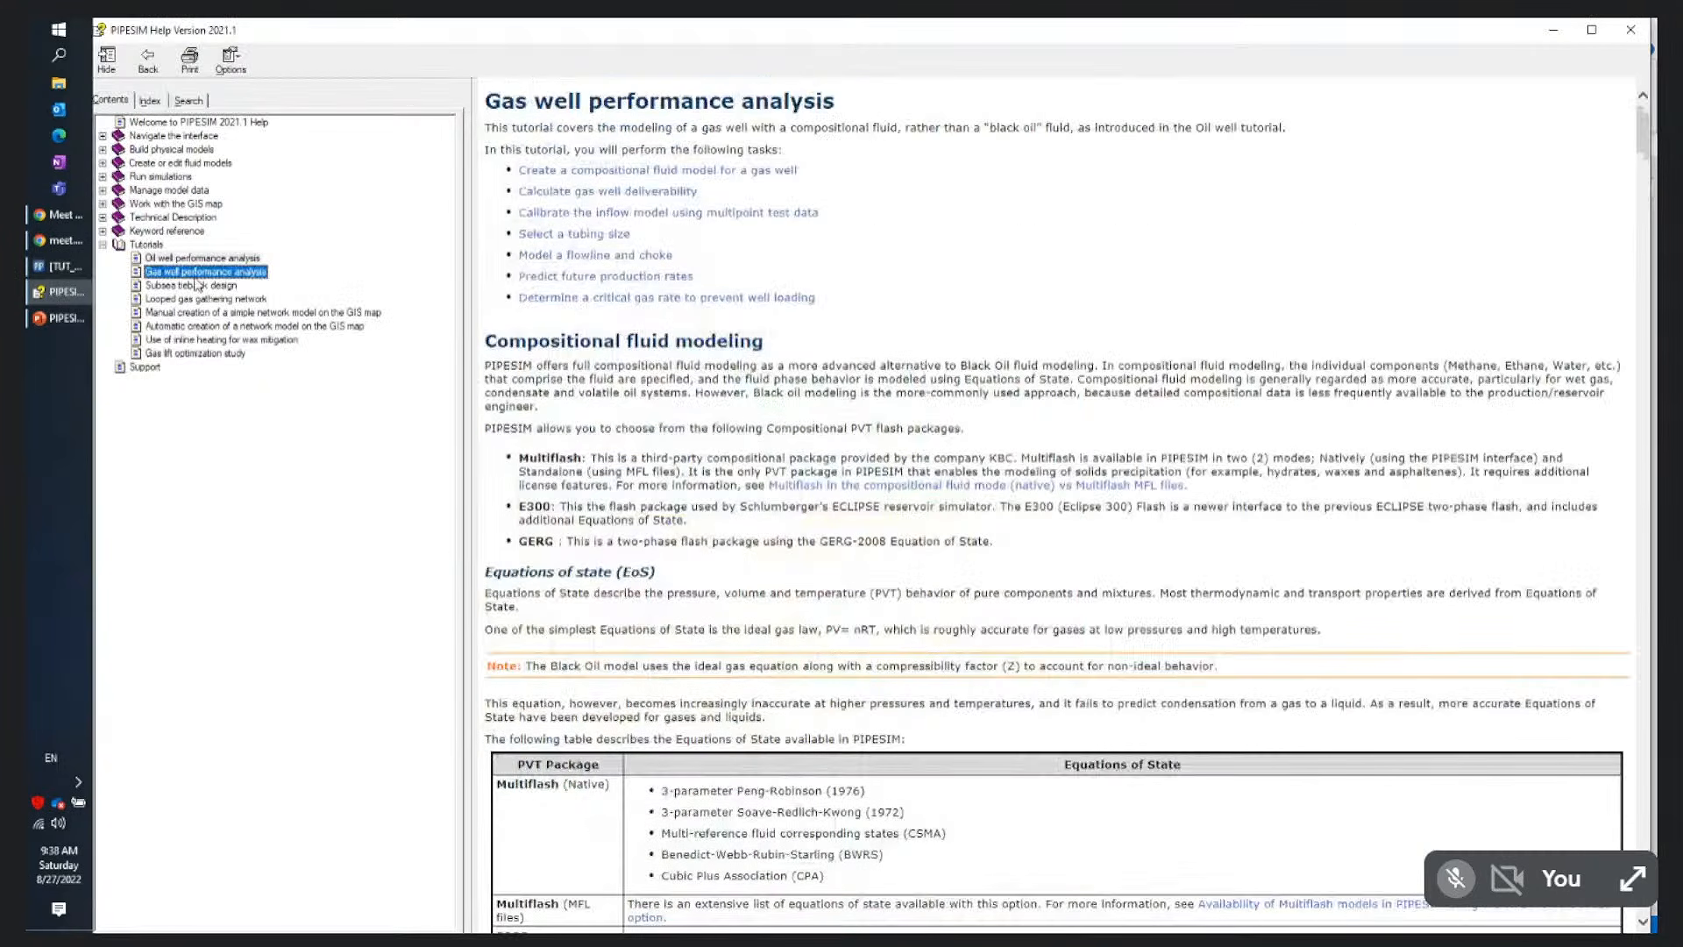
scroll(975, 462, "down", 9)
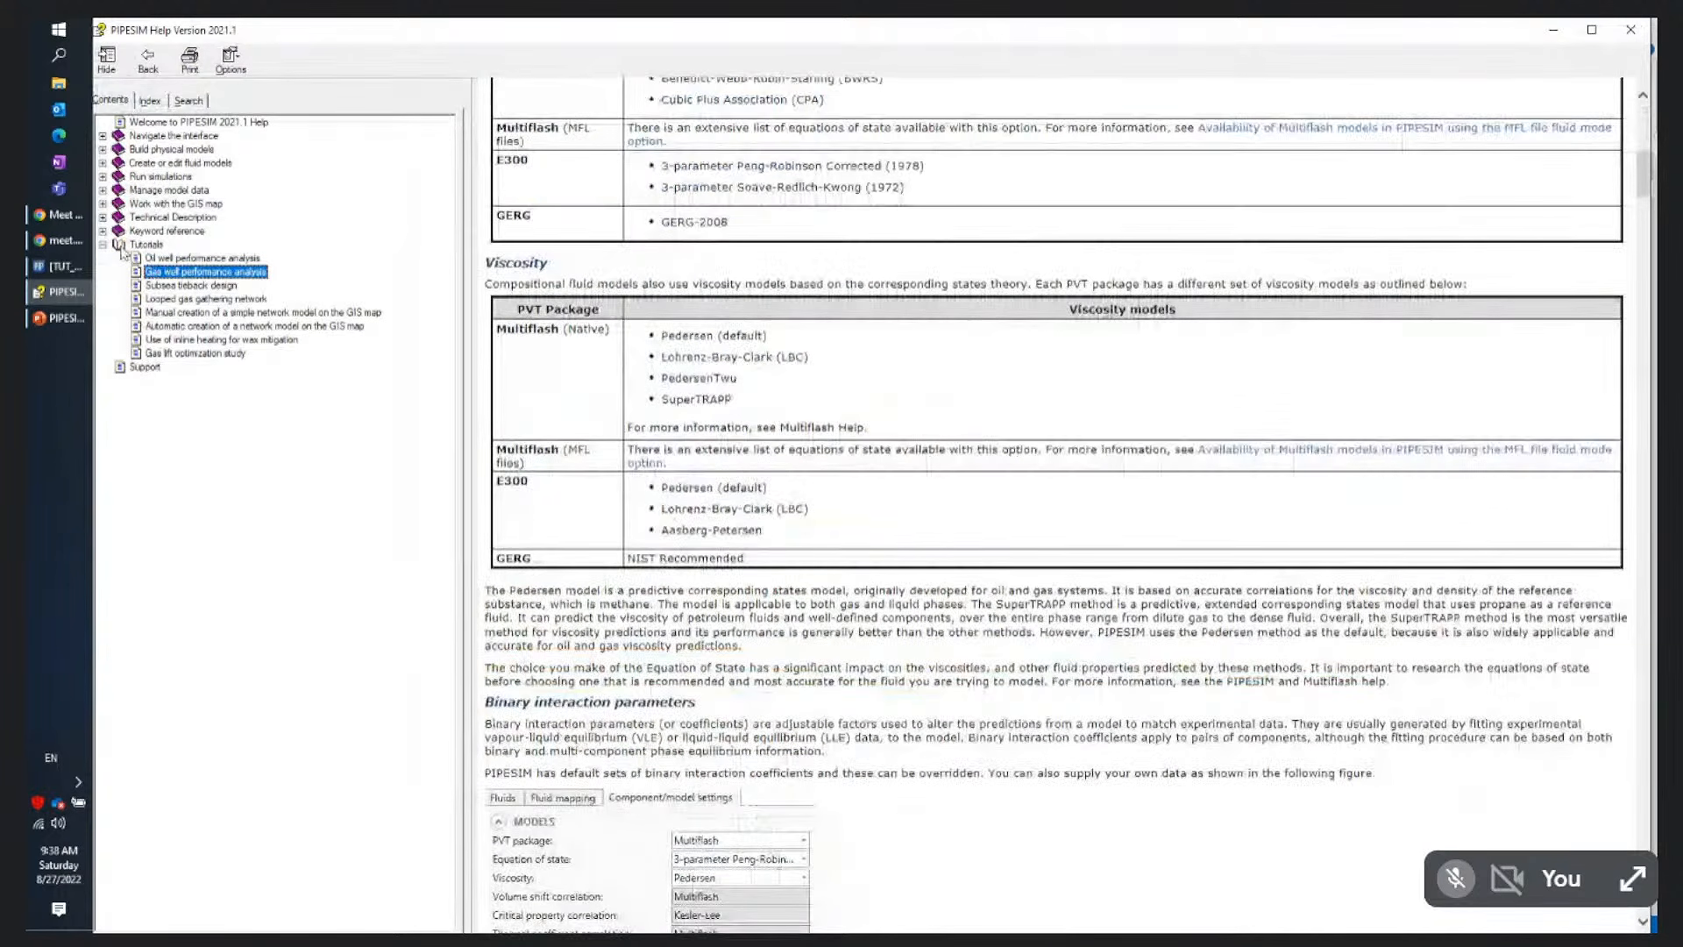
Read the Subsea tieback design tutorial through Task 3 on the methanol requirement, then close the help and dismiss the case study file selection
left_click(169, 286)
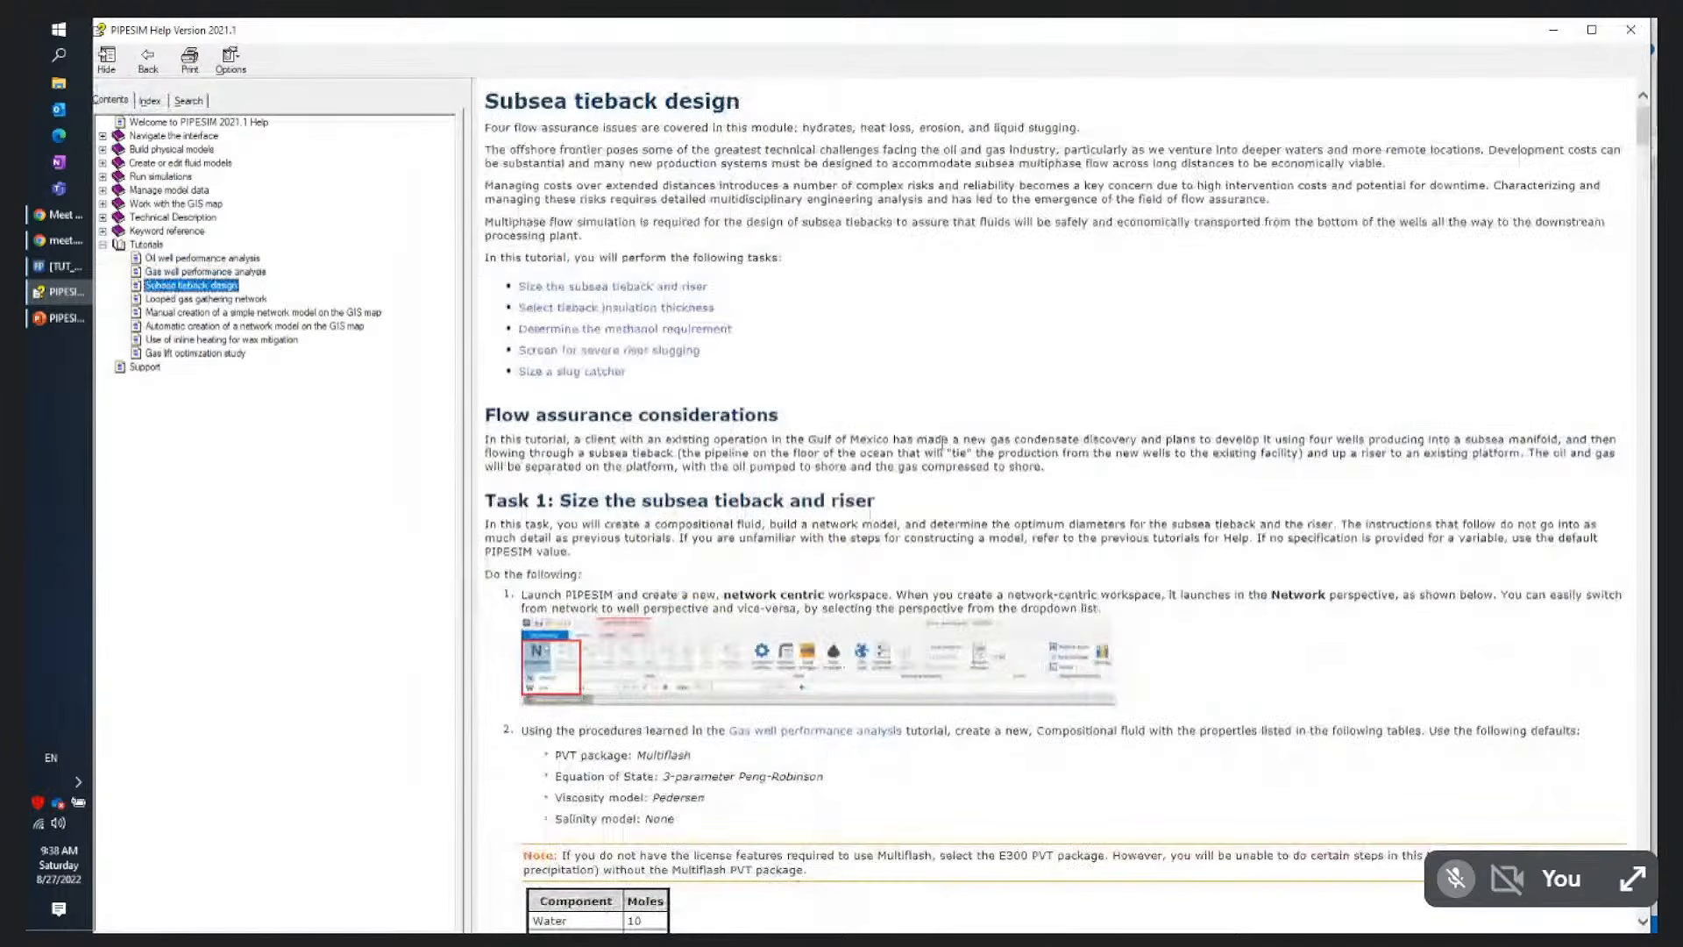
scroll(944, 443, "down", 20)
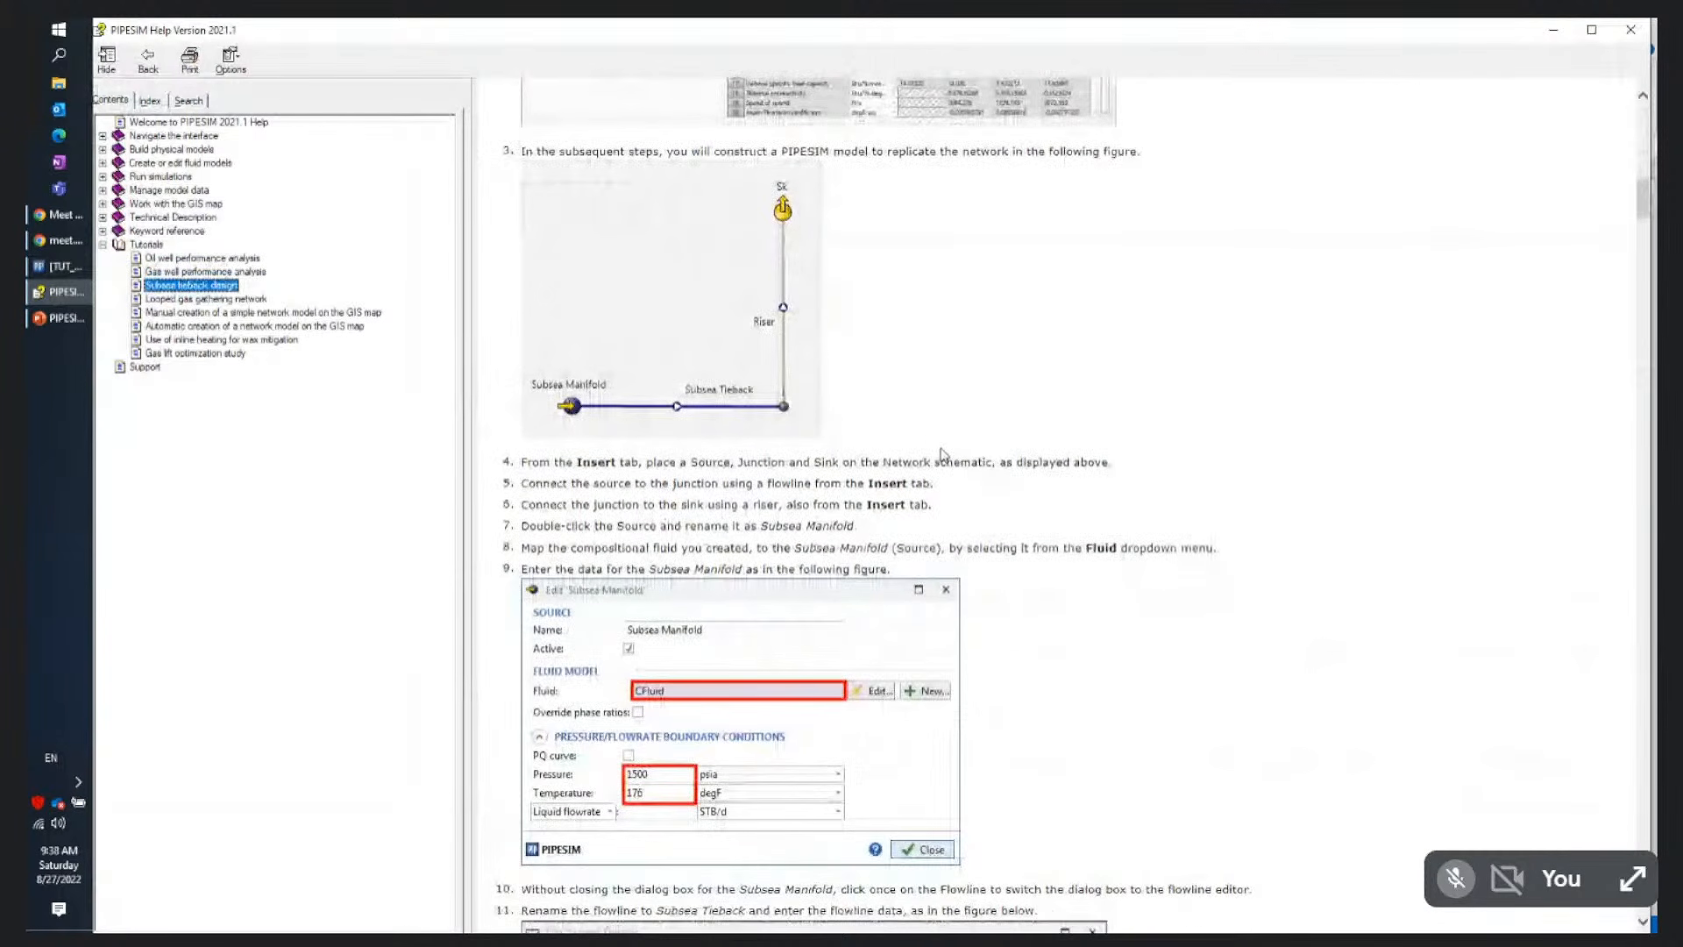
scroll(944, 453, "down", 10)
scroll(944, 454, "down", 20)
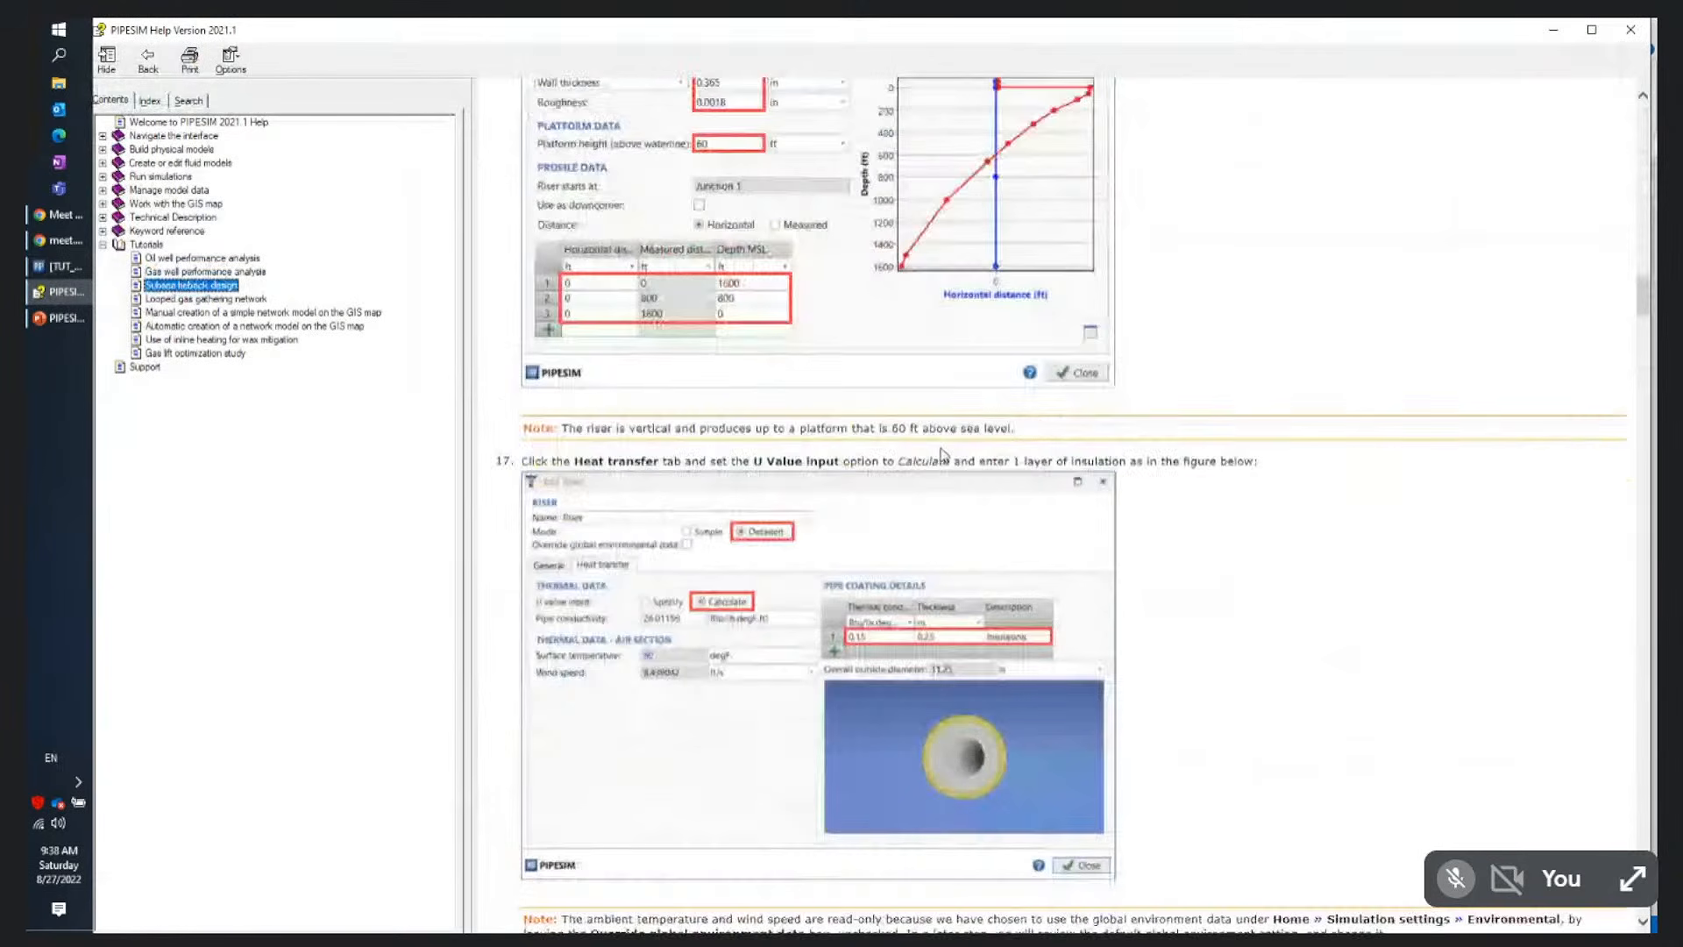
scroll(944, 453, "down", 15)
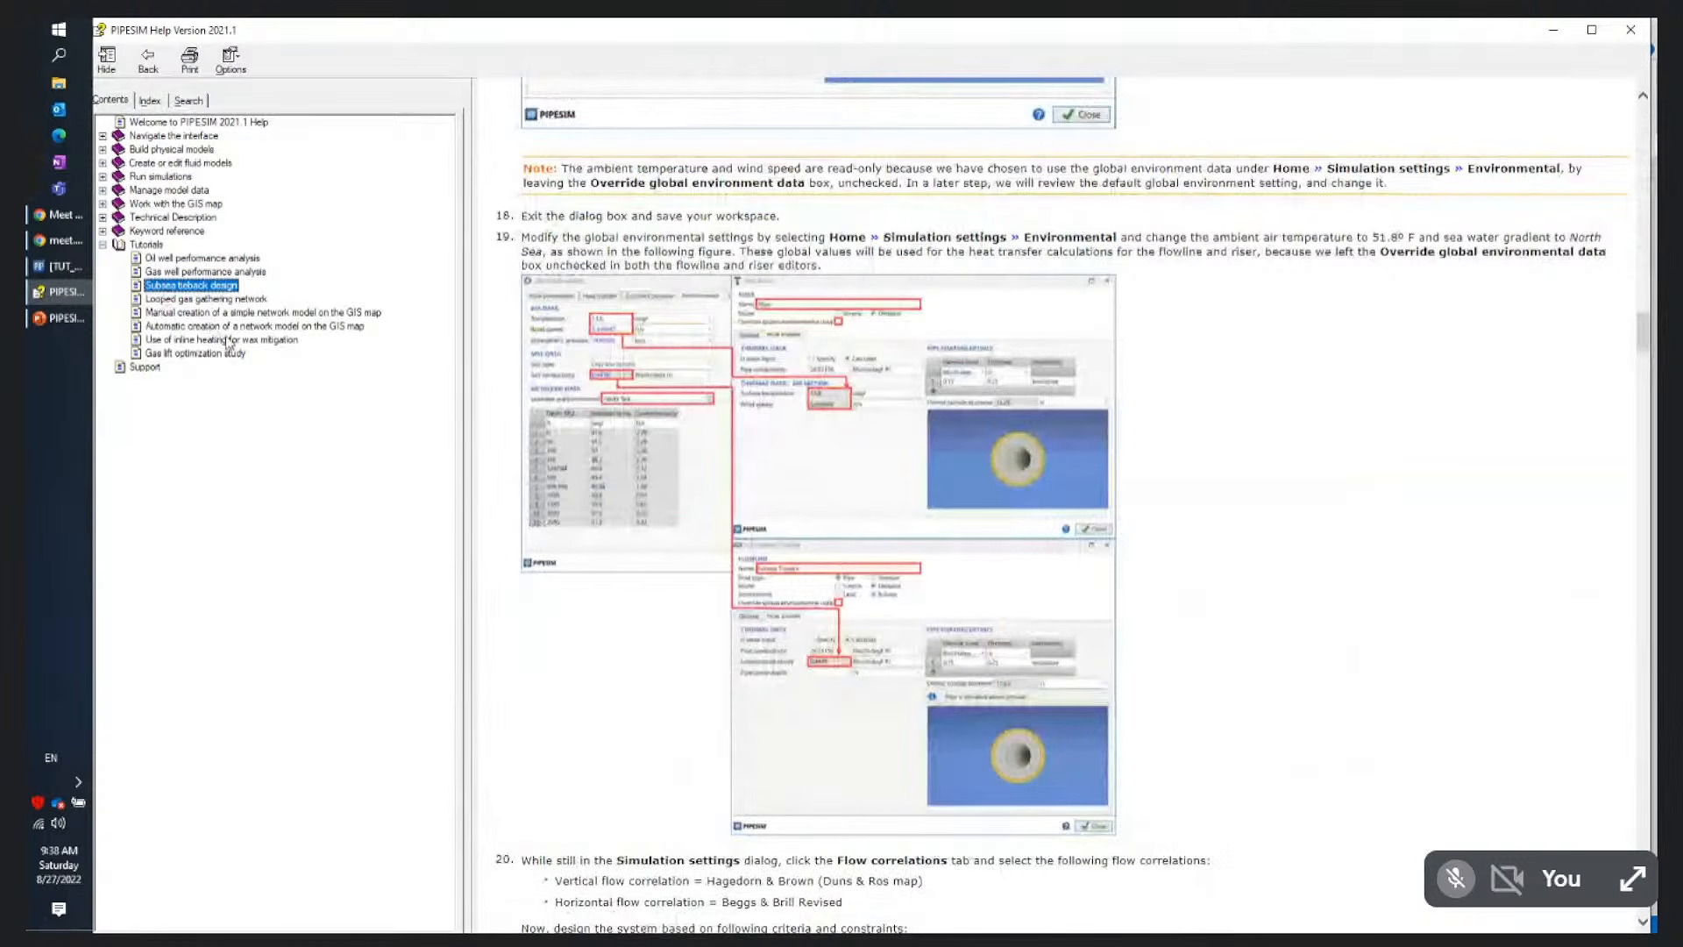
scroll(1334, 480, "down", 5)
scroll(1333, 481, "down", 20)
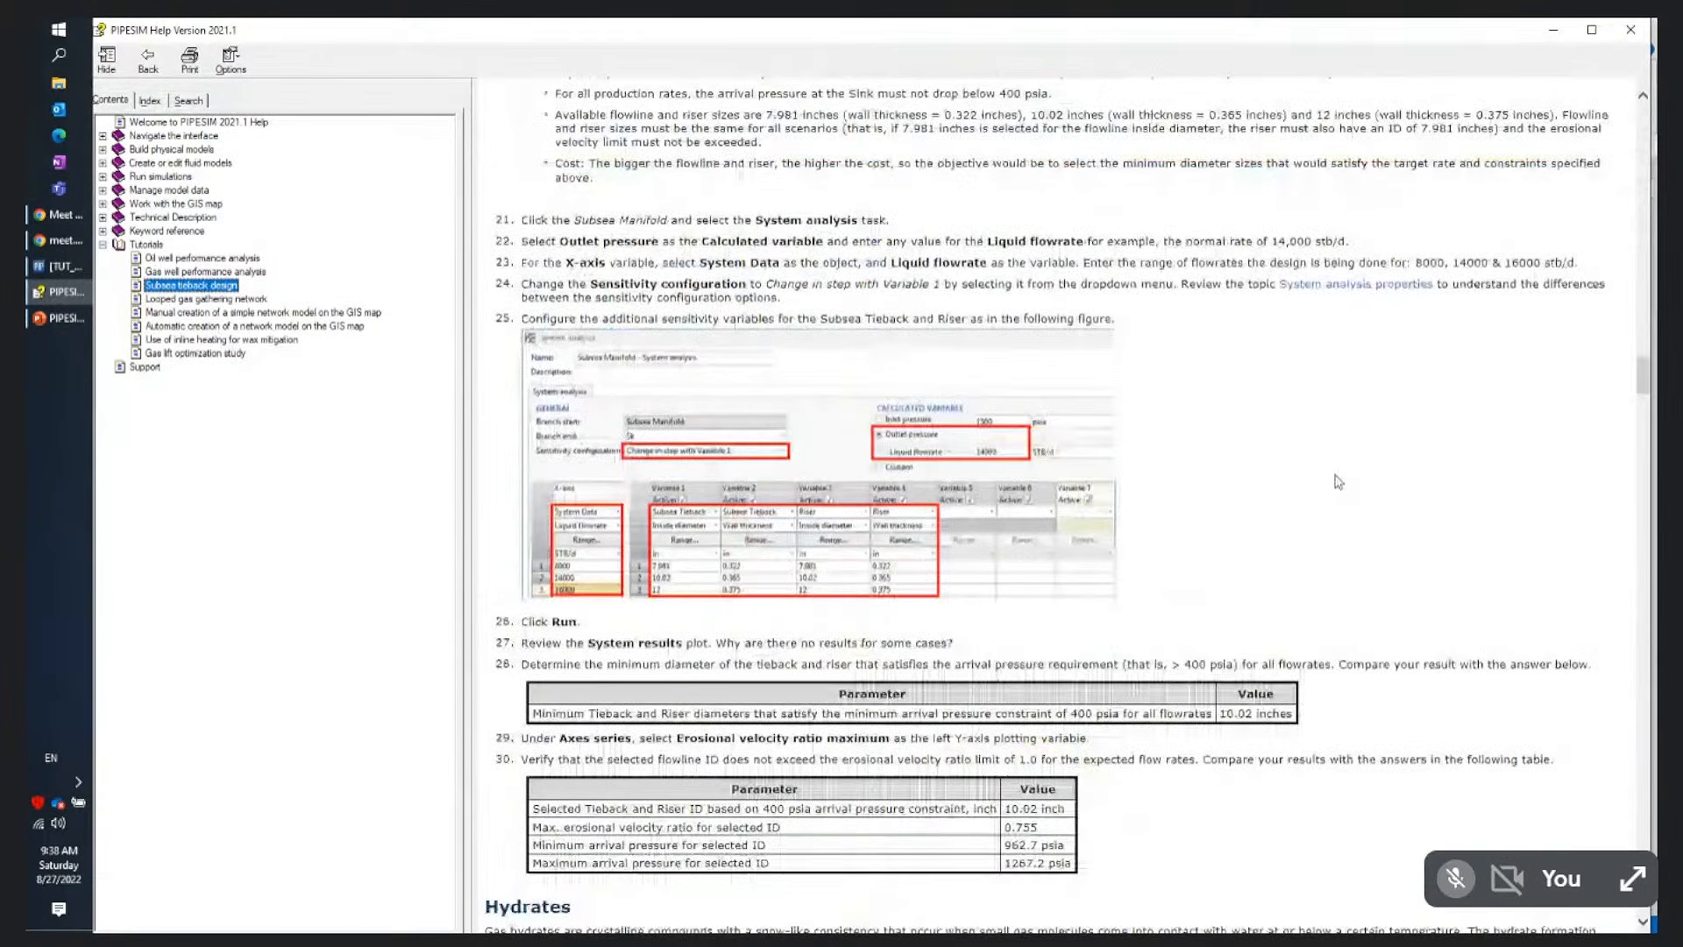
scroll(1336, 481, "down", 7)
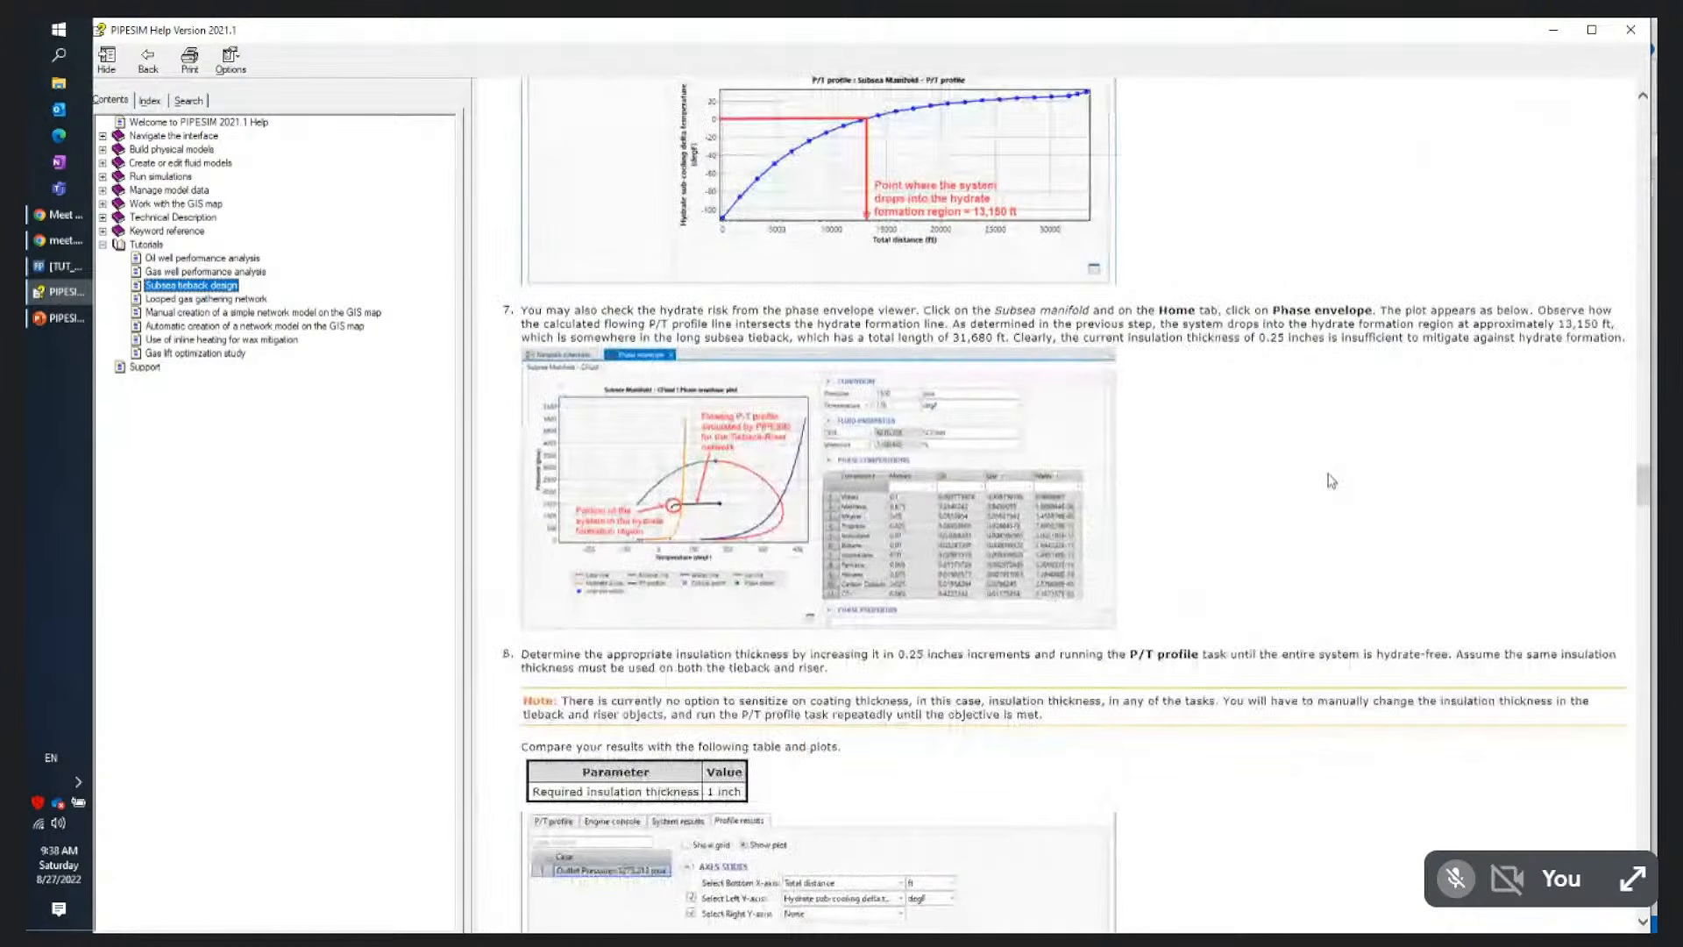
scroll(1332, 481, "down", 12)
scroll(1332, 481, "down", 4)
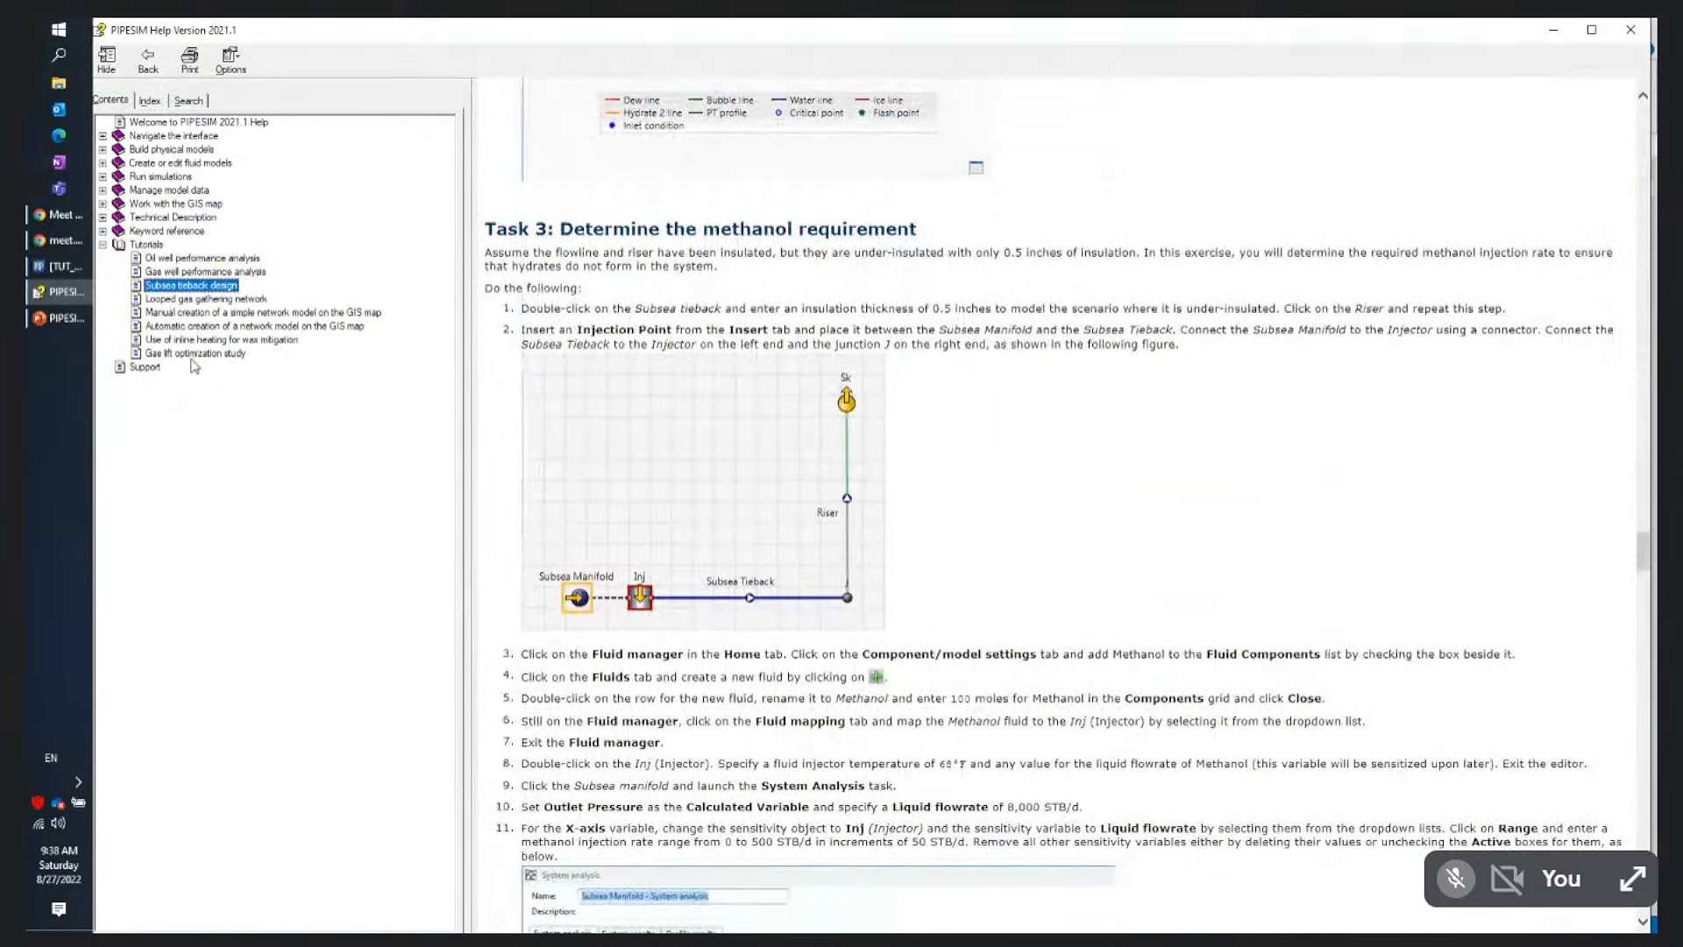
left_click_drag(1649, 534, 1577, 89)
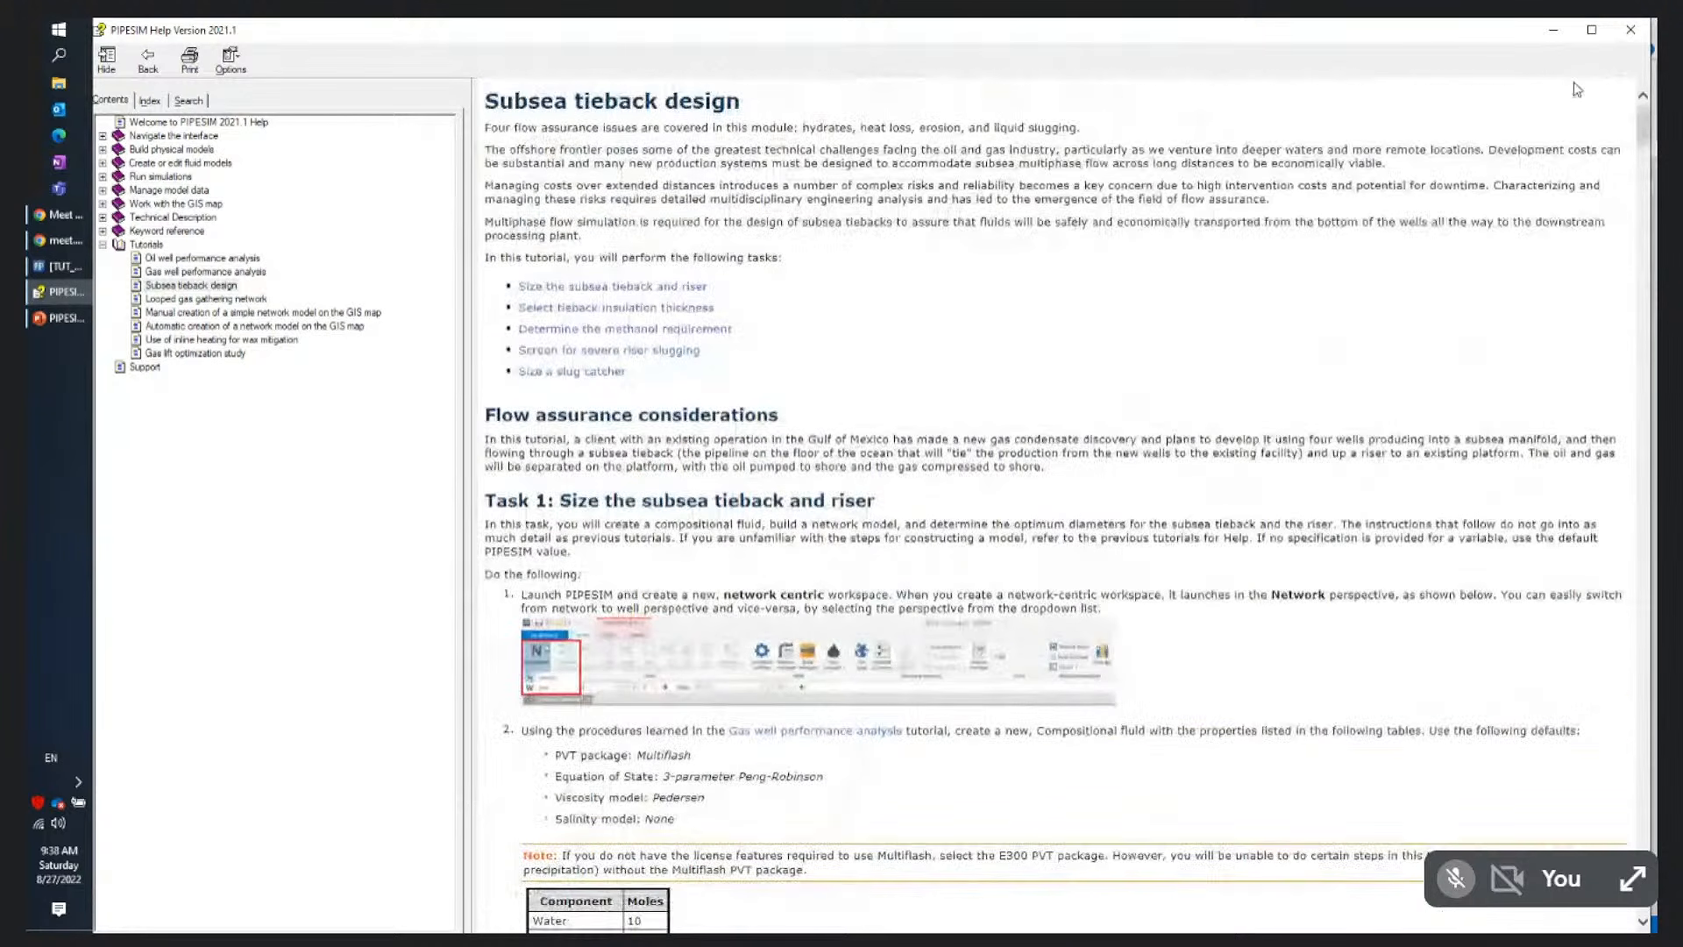
left_click(1630, 36)
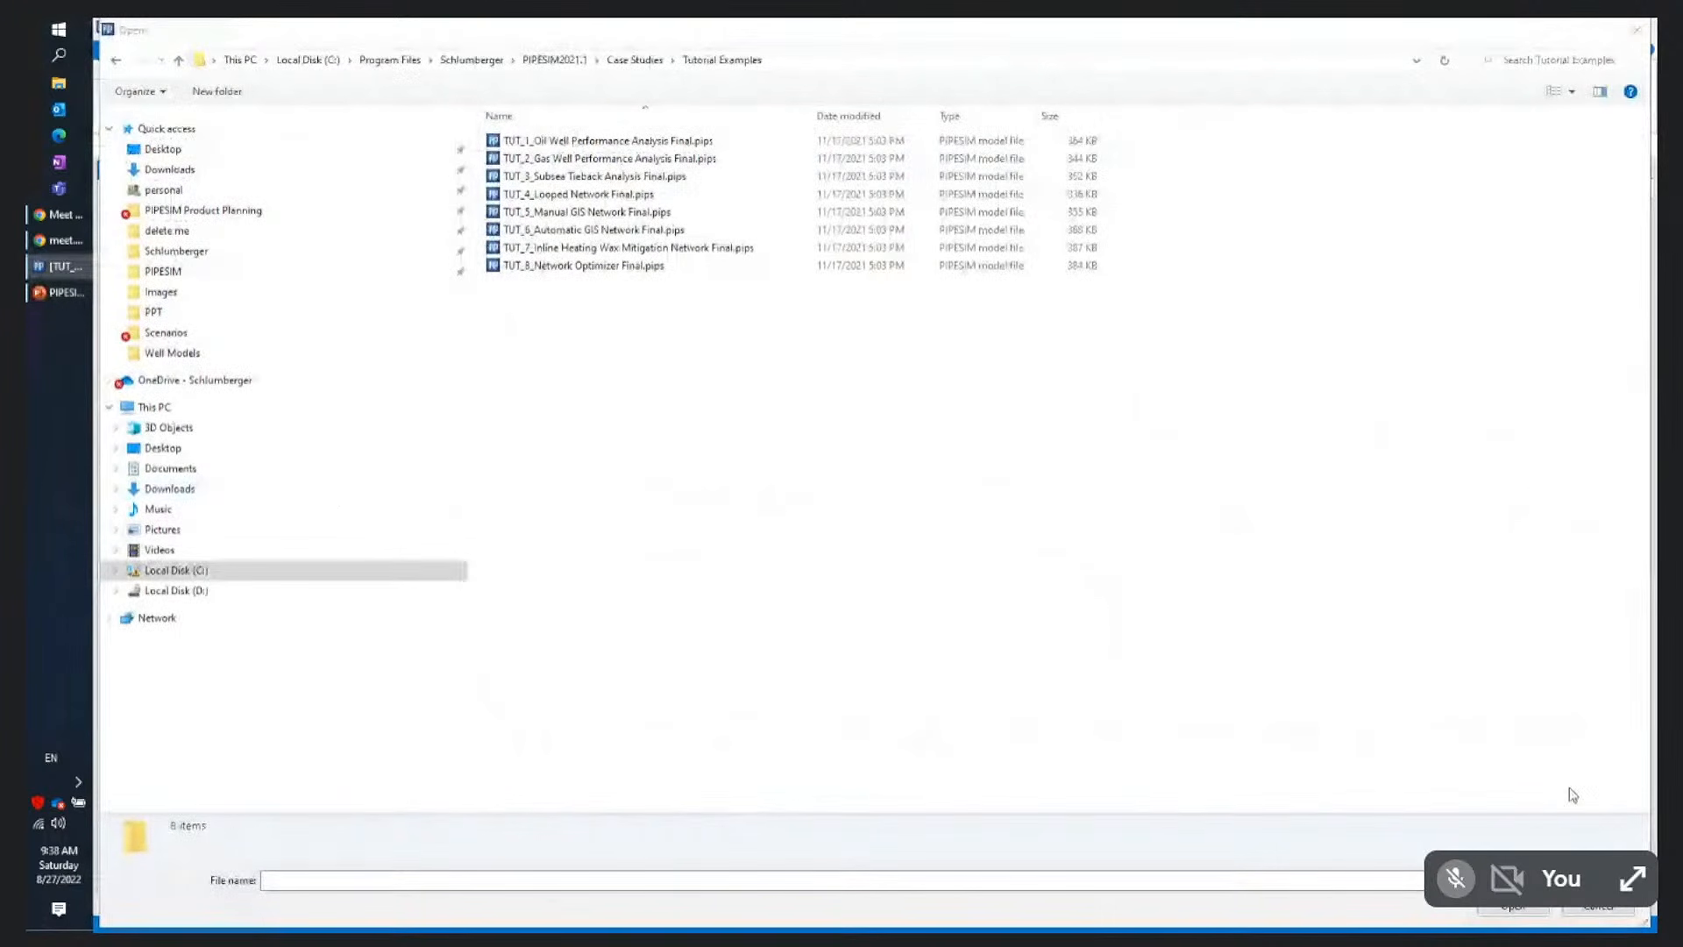
left_click(1596, 907)
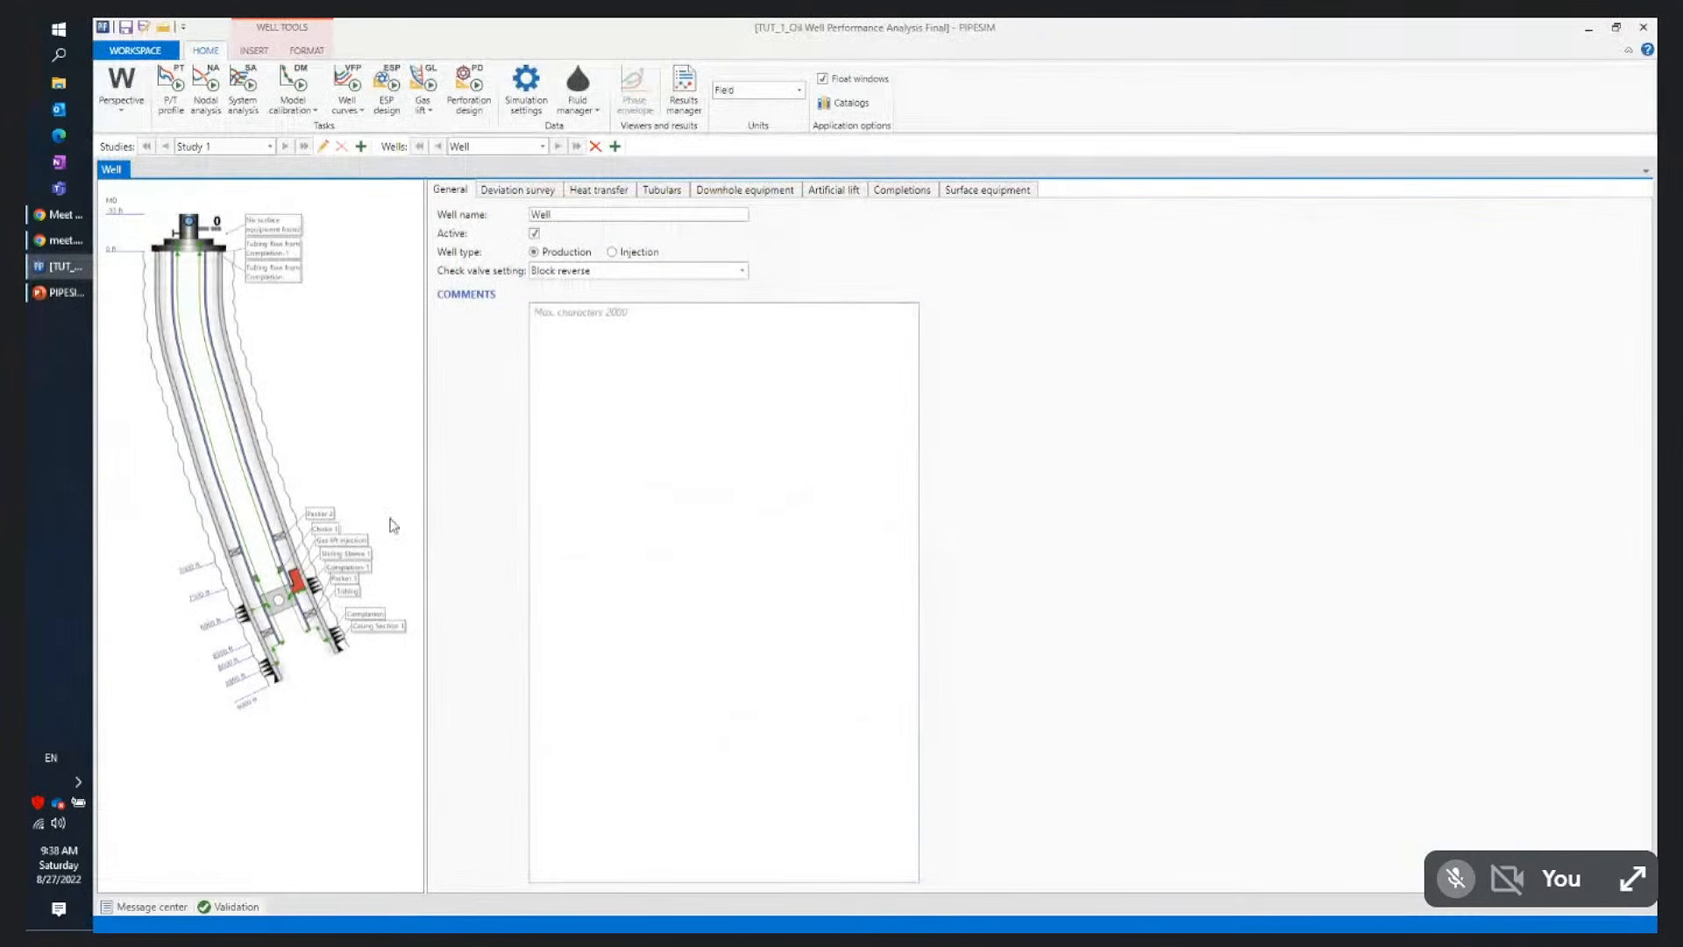
Review the application options for Units, Plugins, Advanced, Catalog and GIS map, and close them without changes
left_click(135, 50)
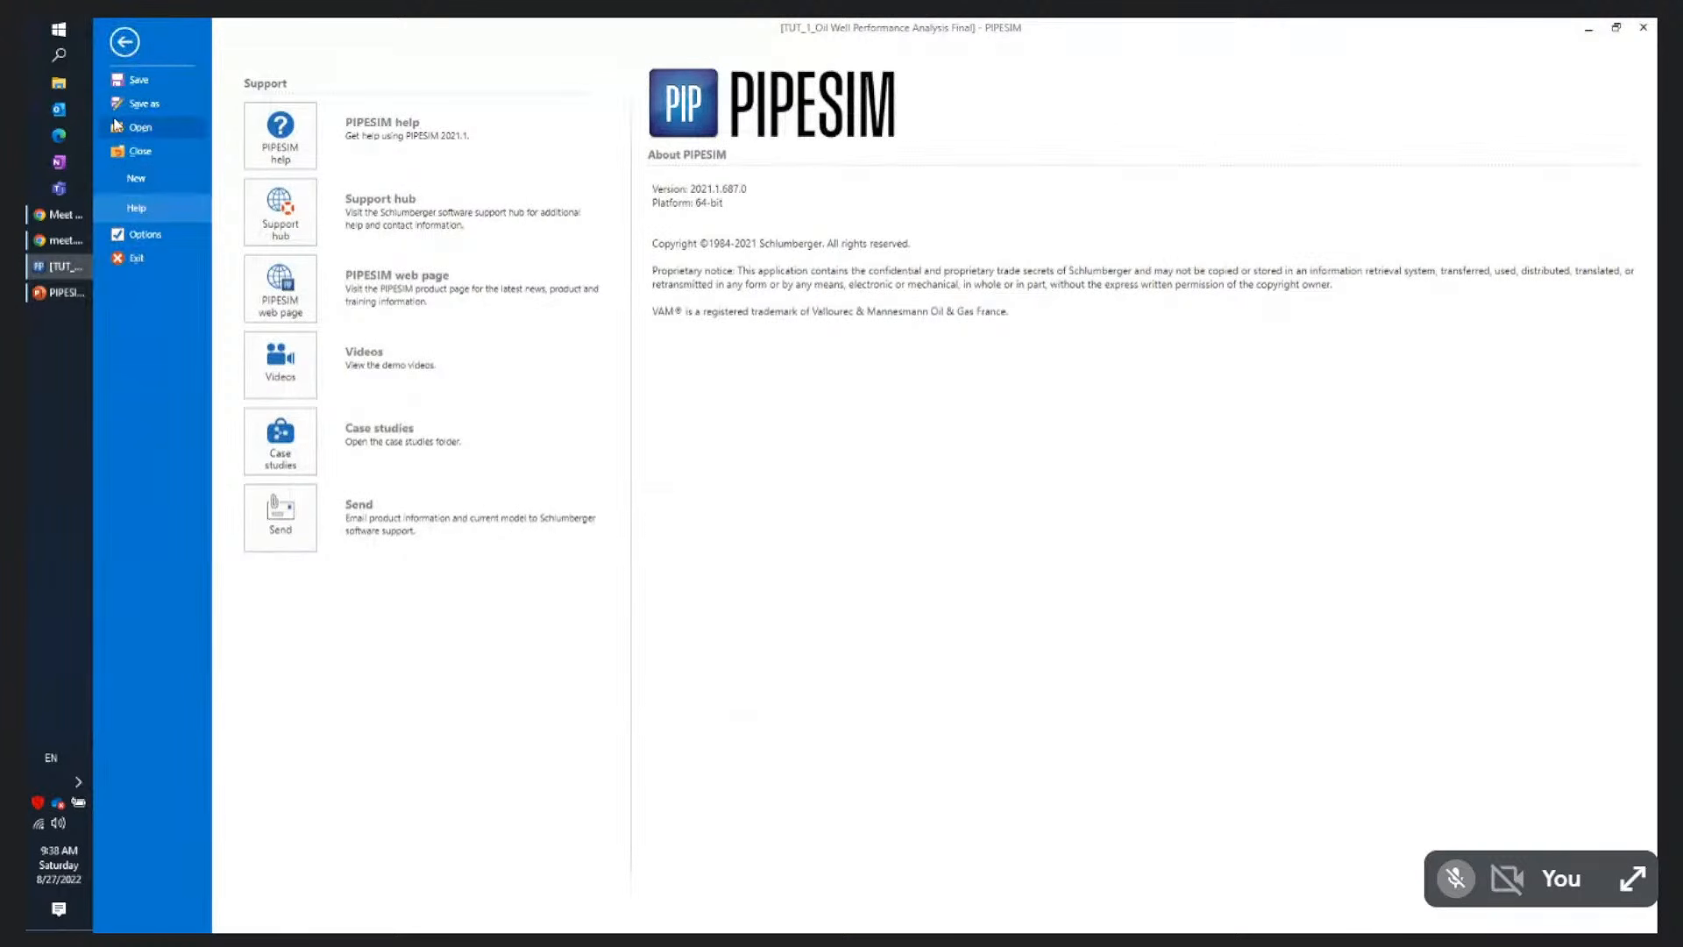
left_click(140, 236)
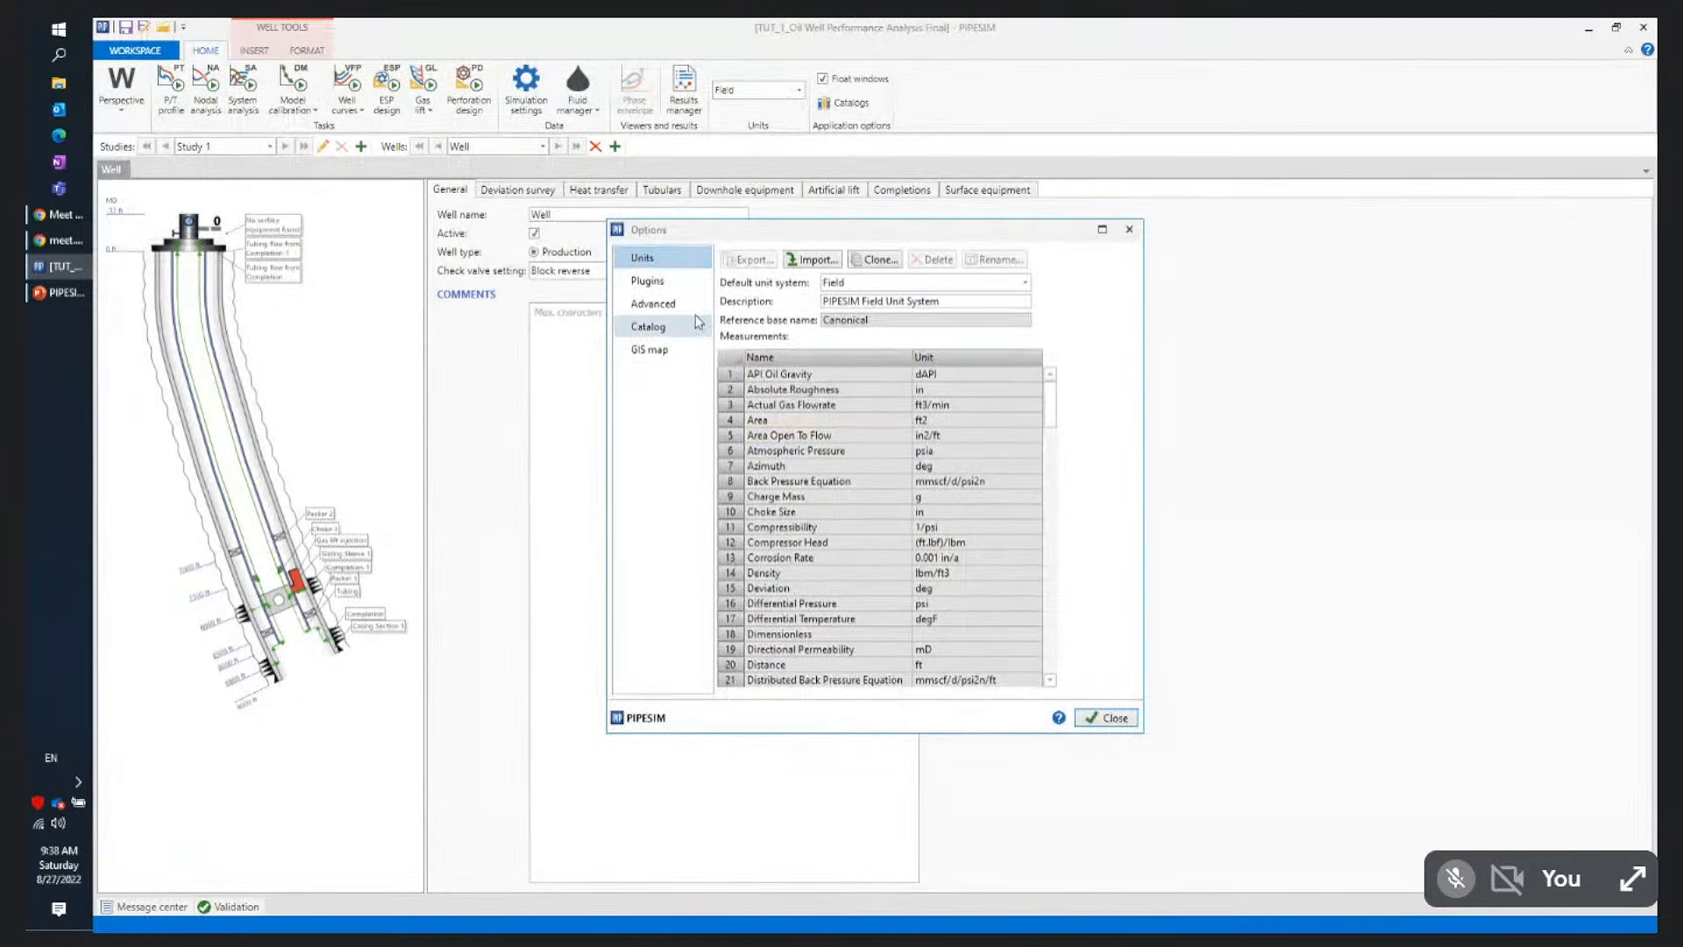
left_click(646, 284)
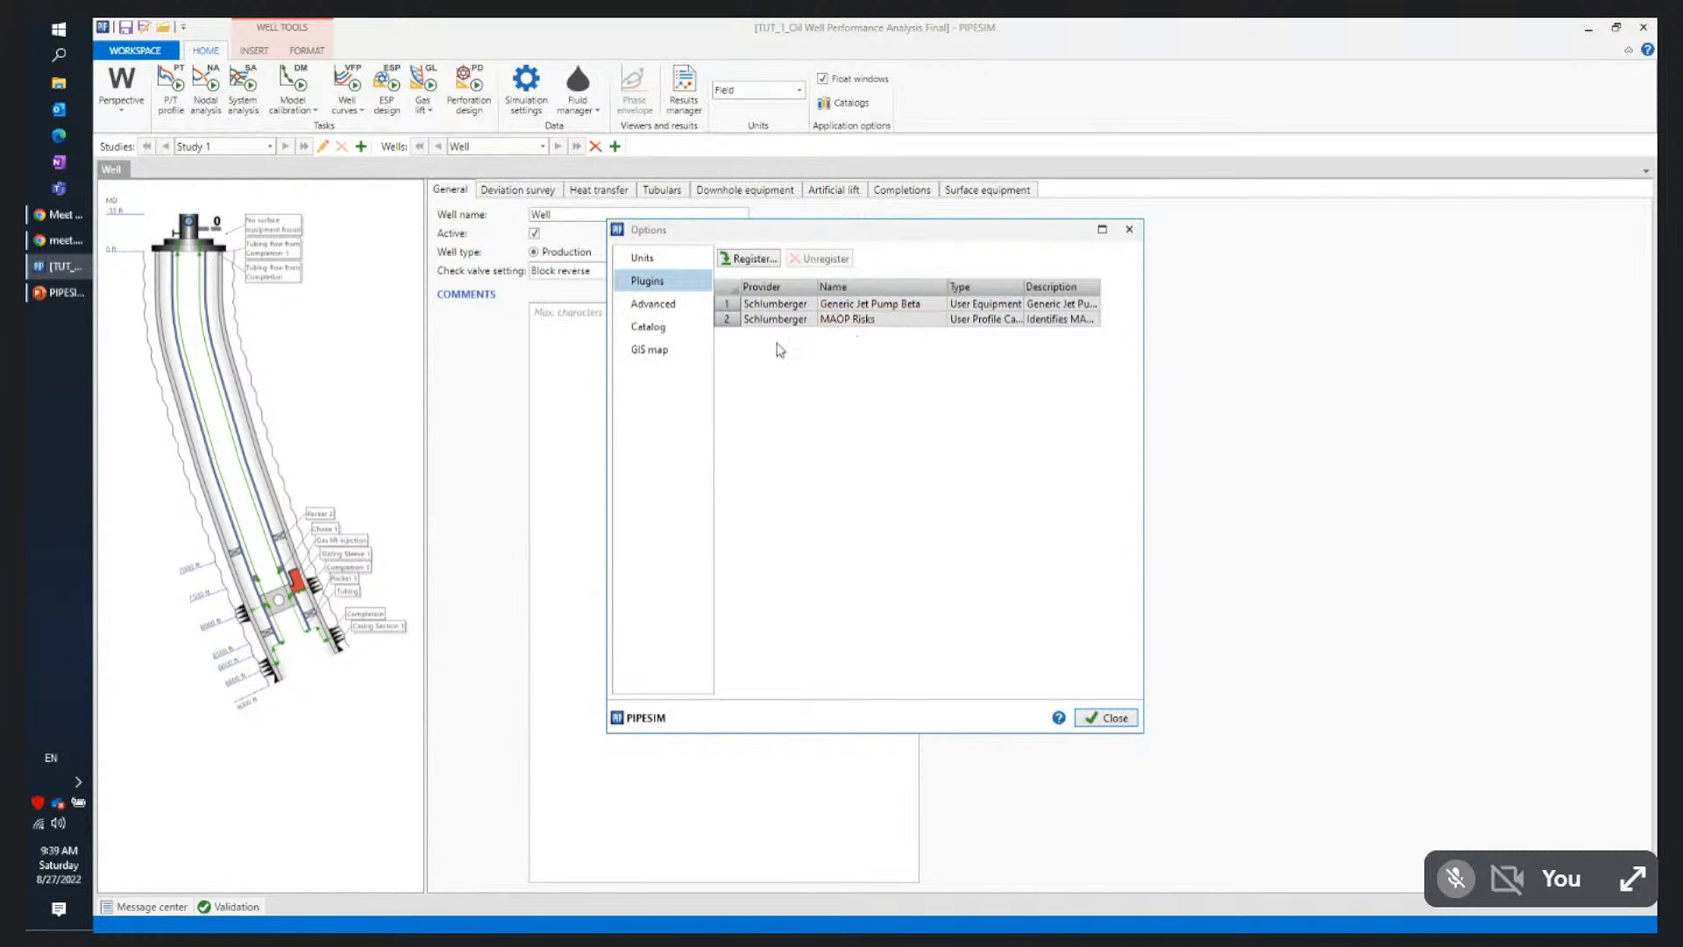
left_click(665, 307)
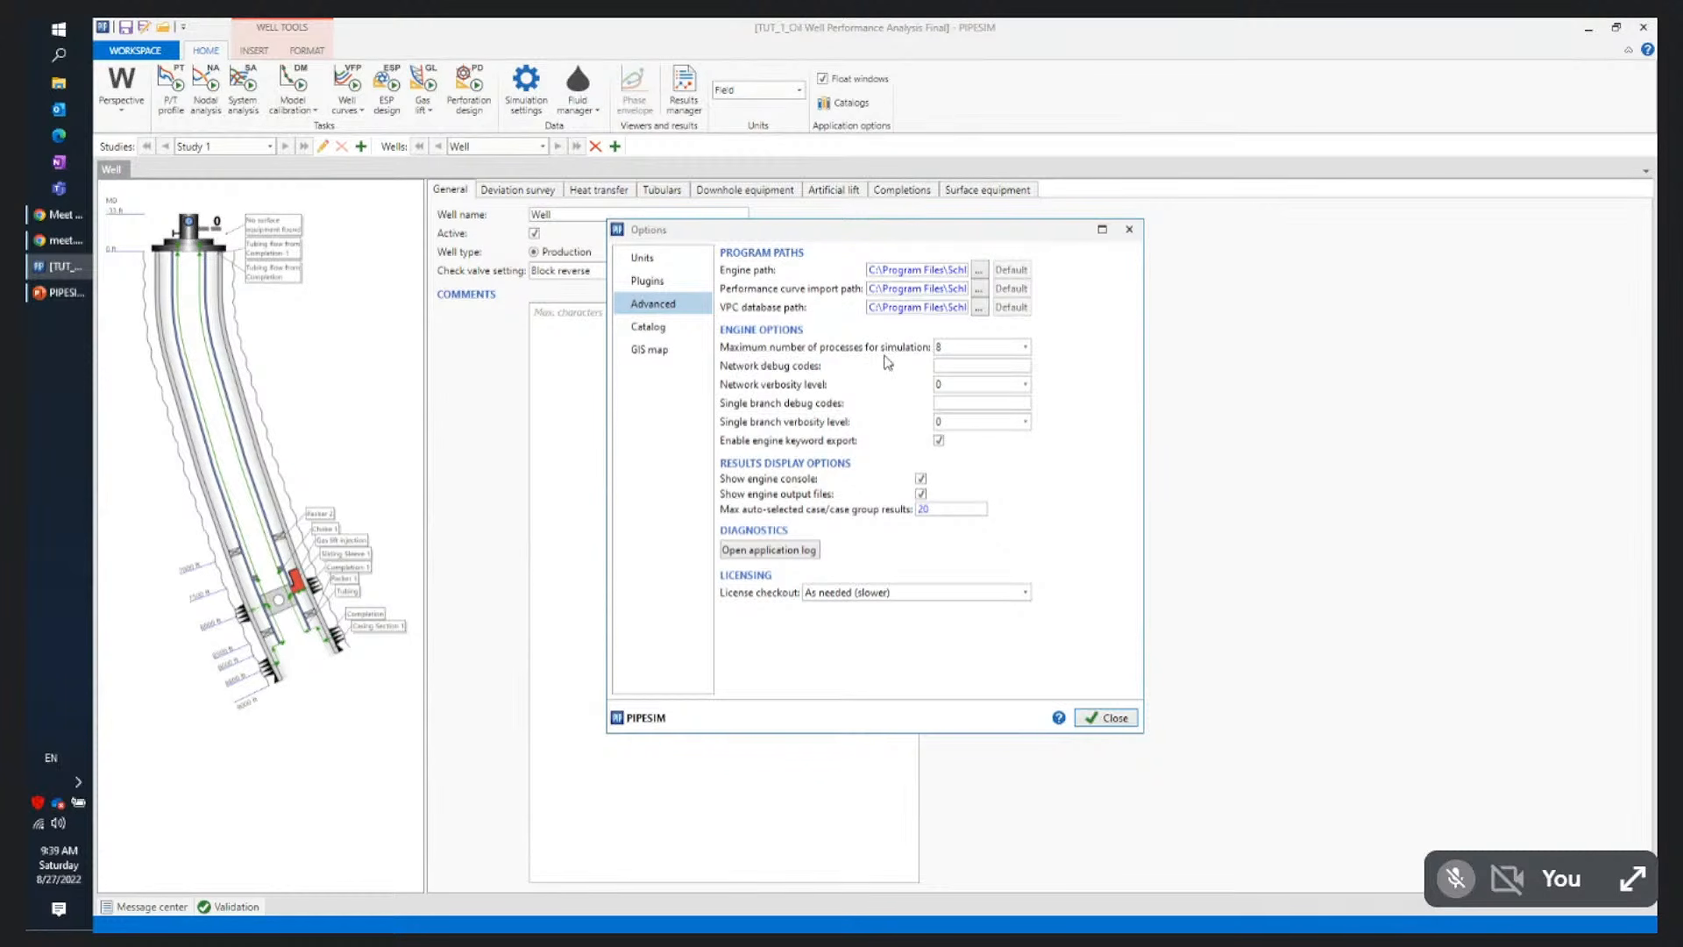
left_click(656, 333)
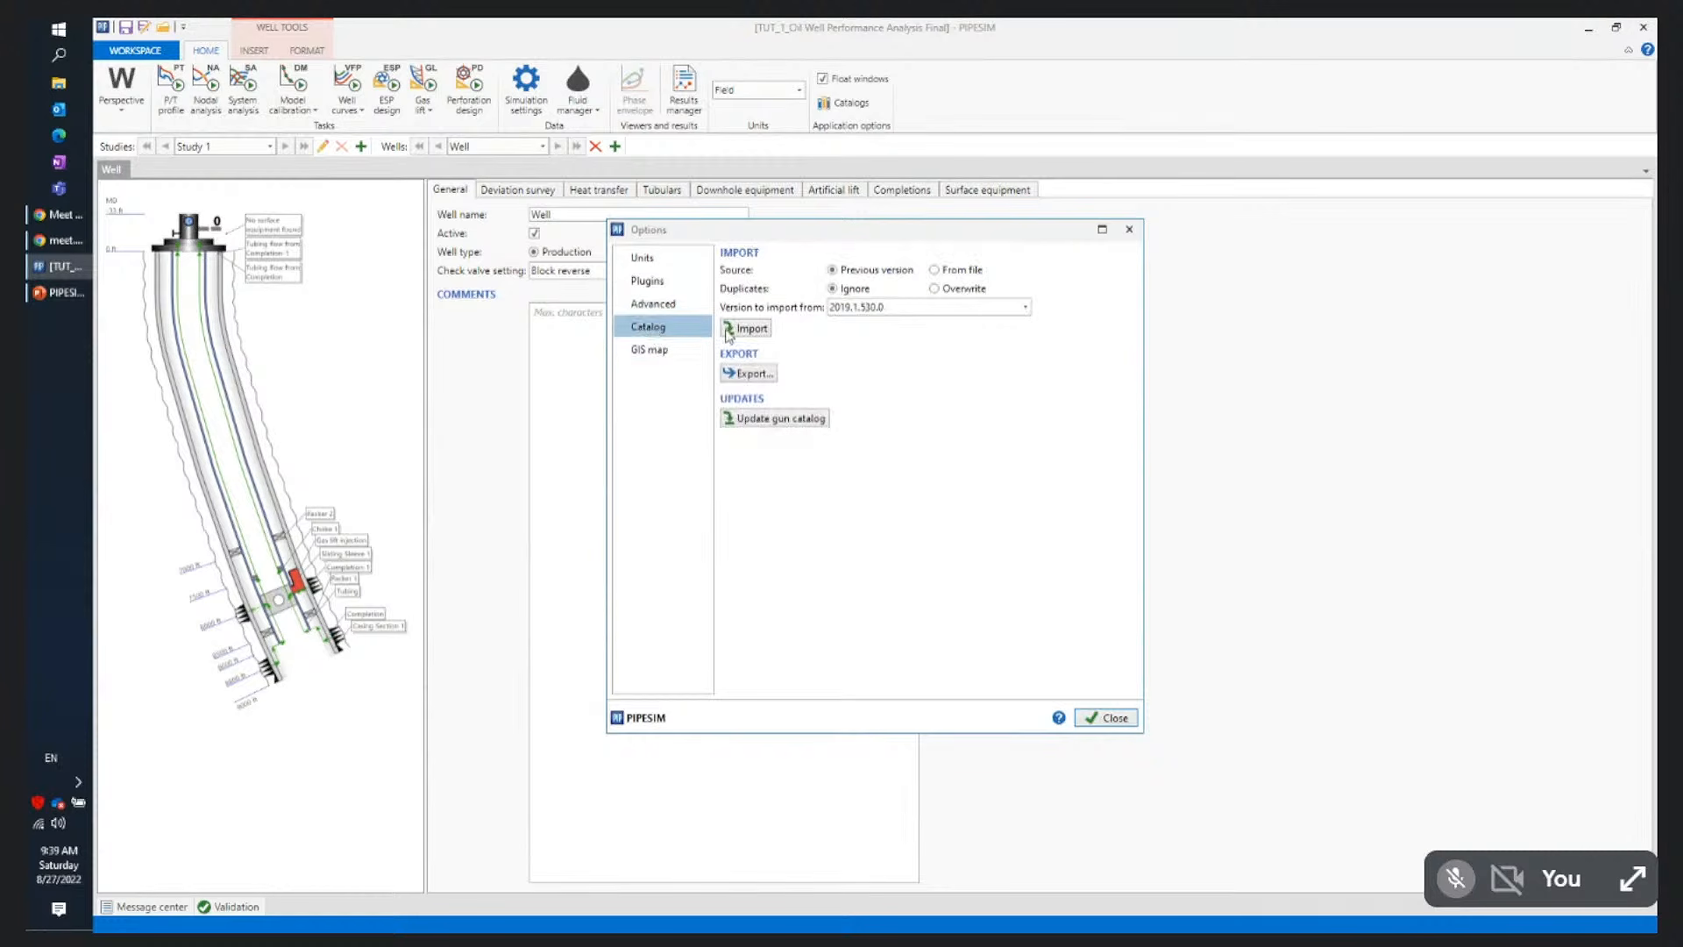
left_click(660, 353)
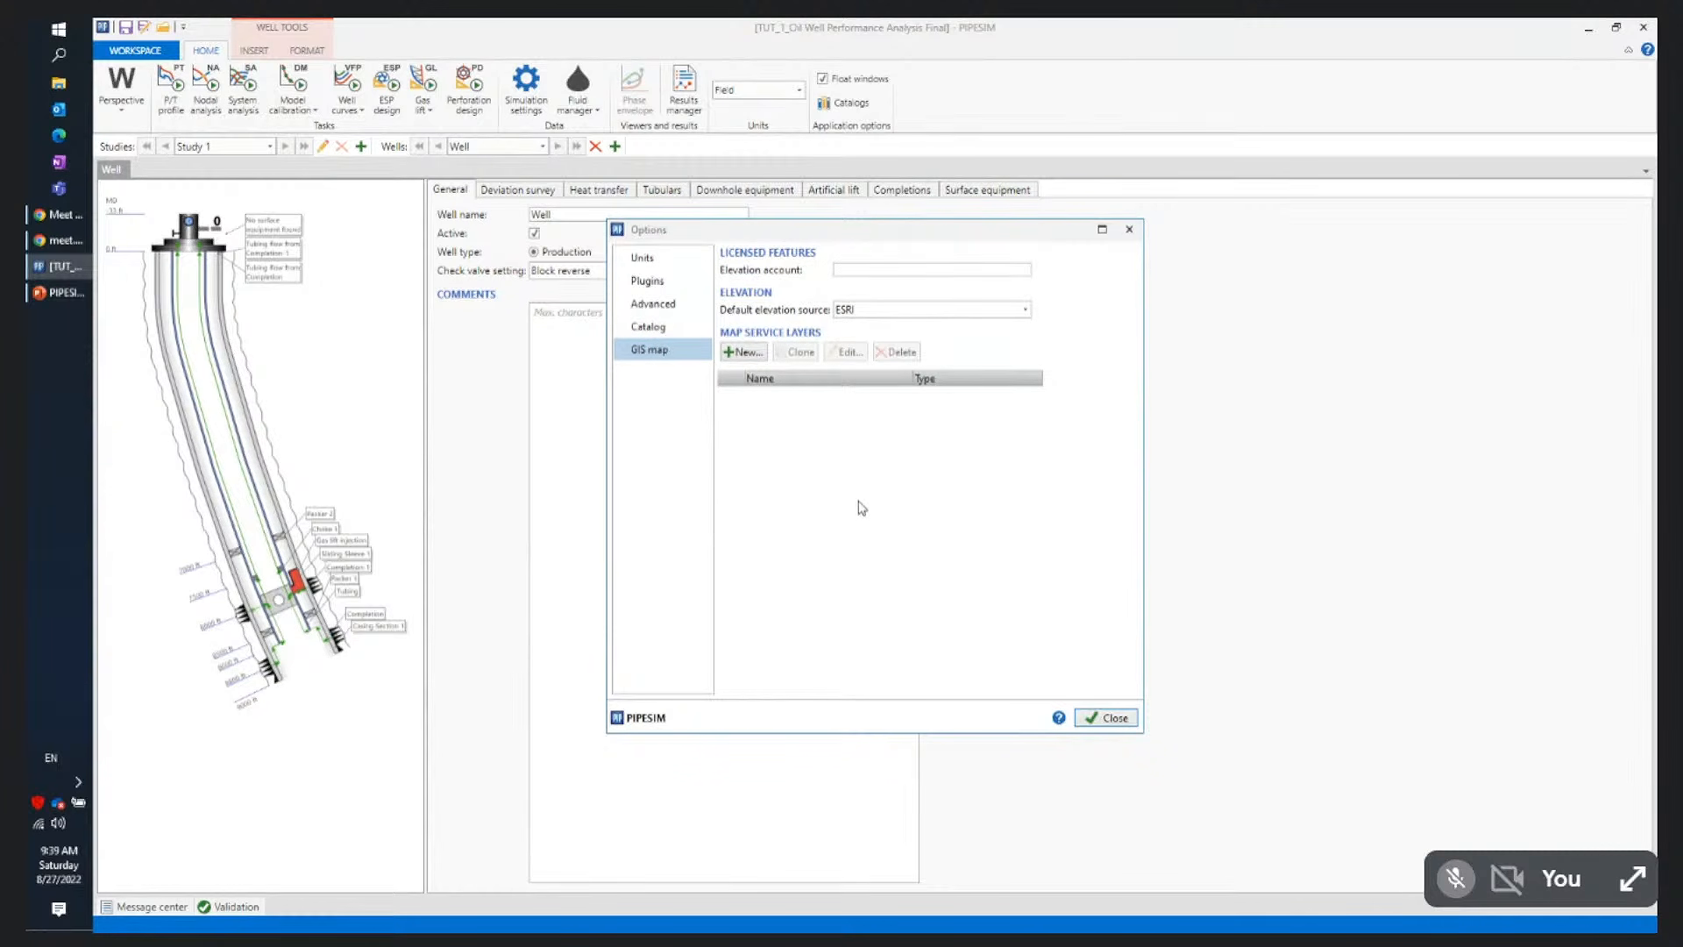
left_click(1109, 717)
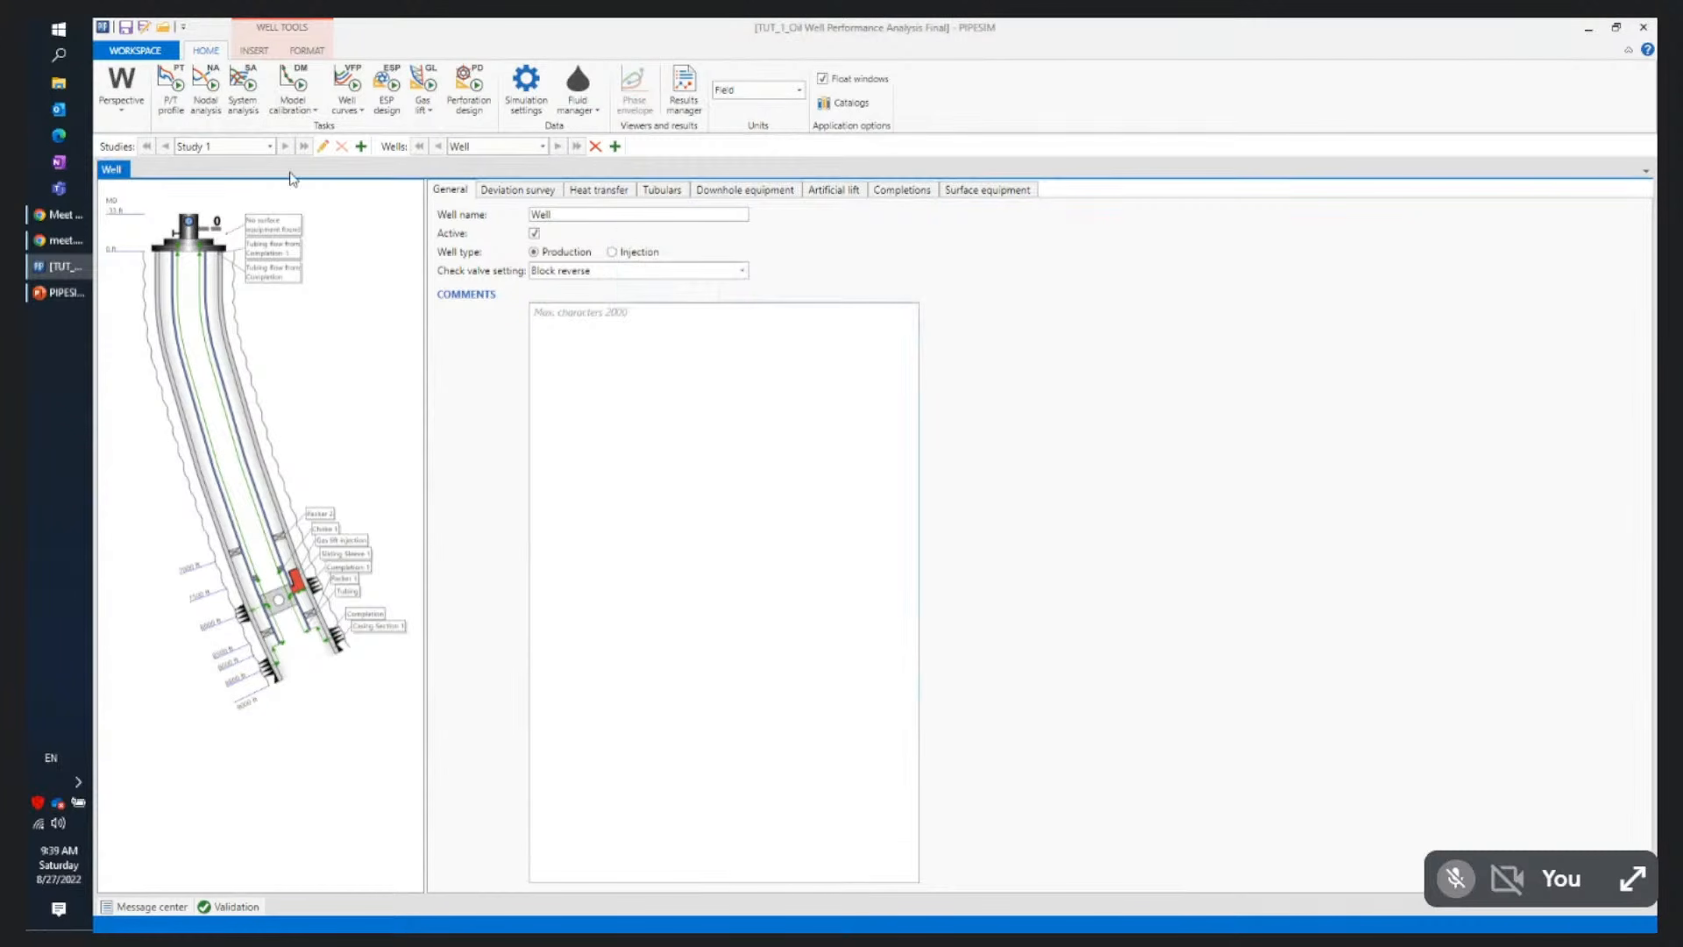
Create a new well centric workspace without saving the changes to TUT_1_Oil Well Performance Analysis Final
left_click(148, 49)
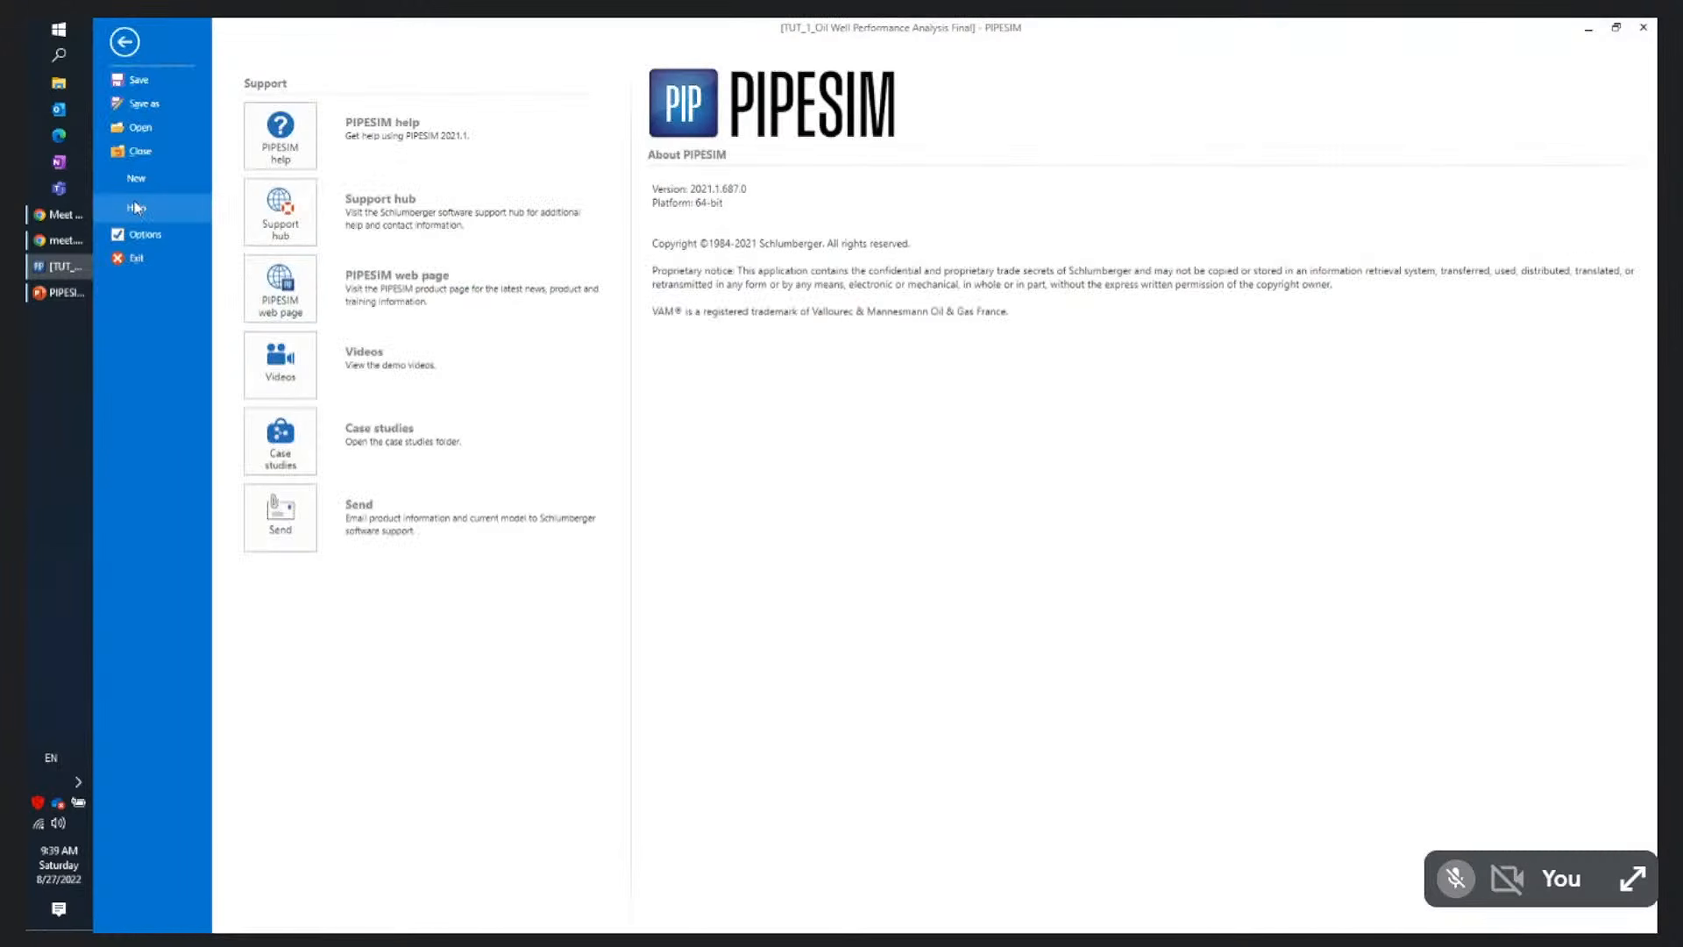
left_click(136, 178)
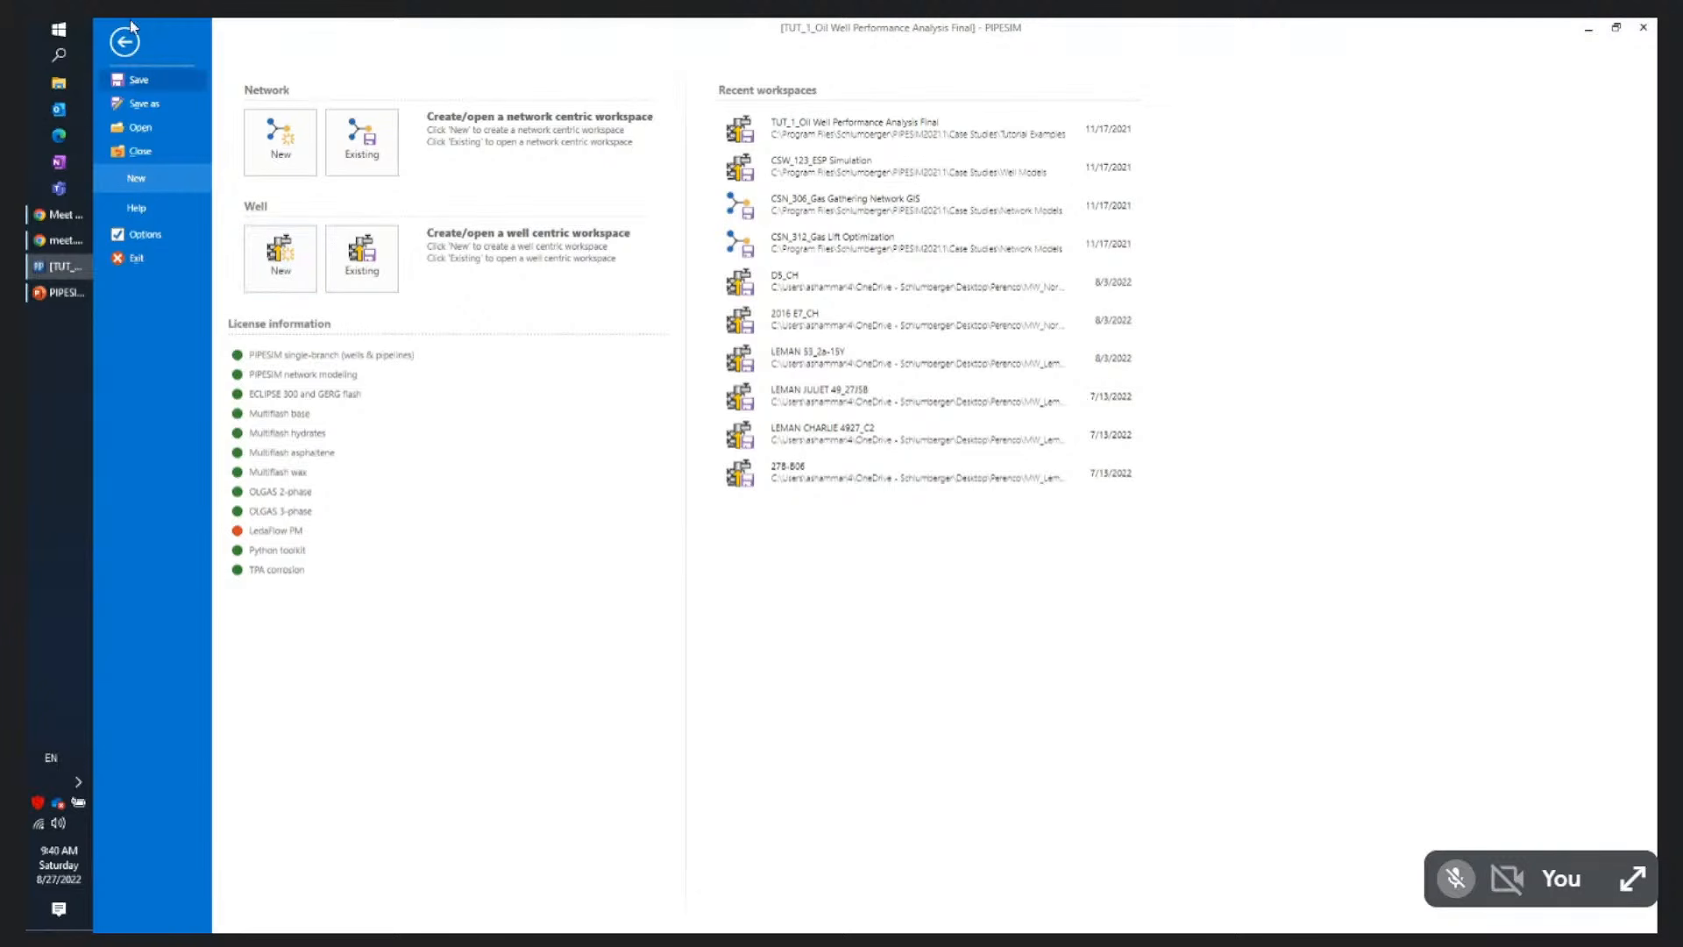
left_click(266, 267)
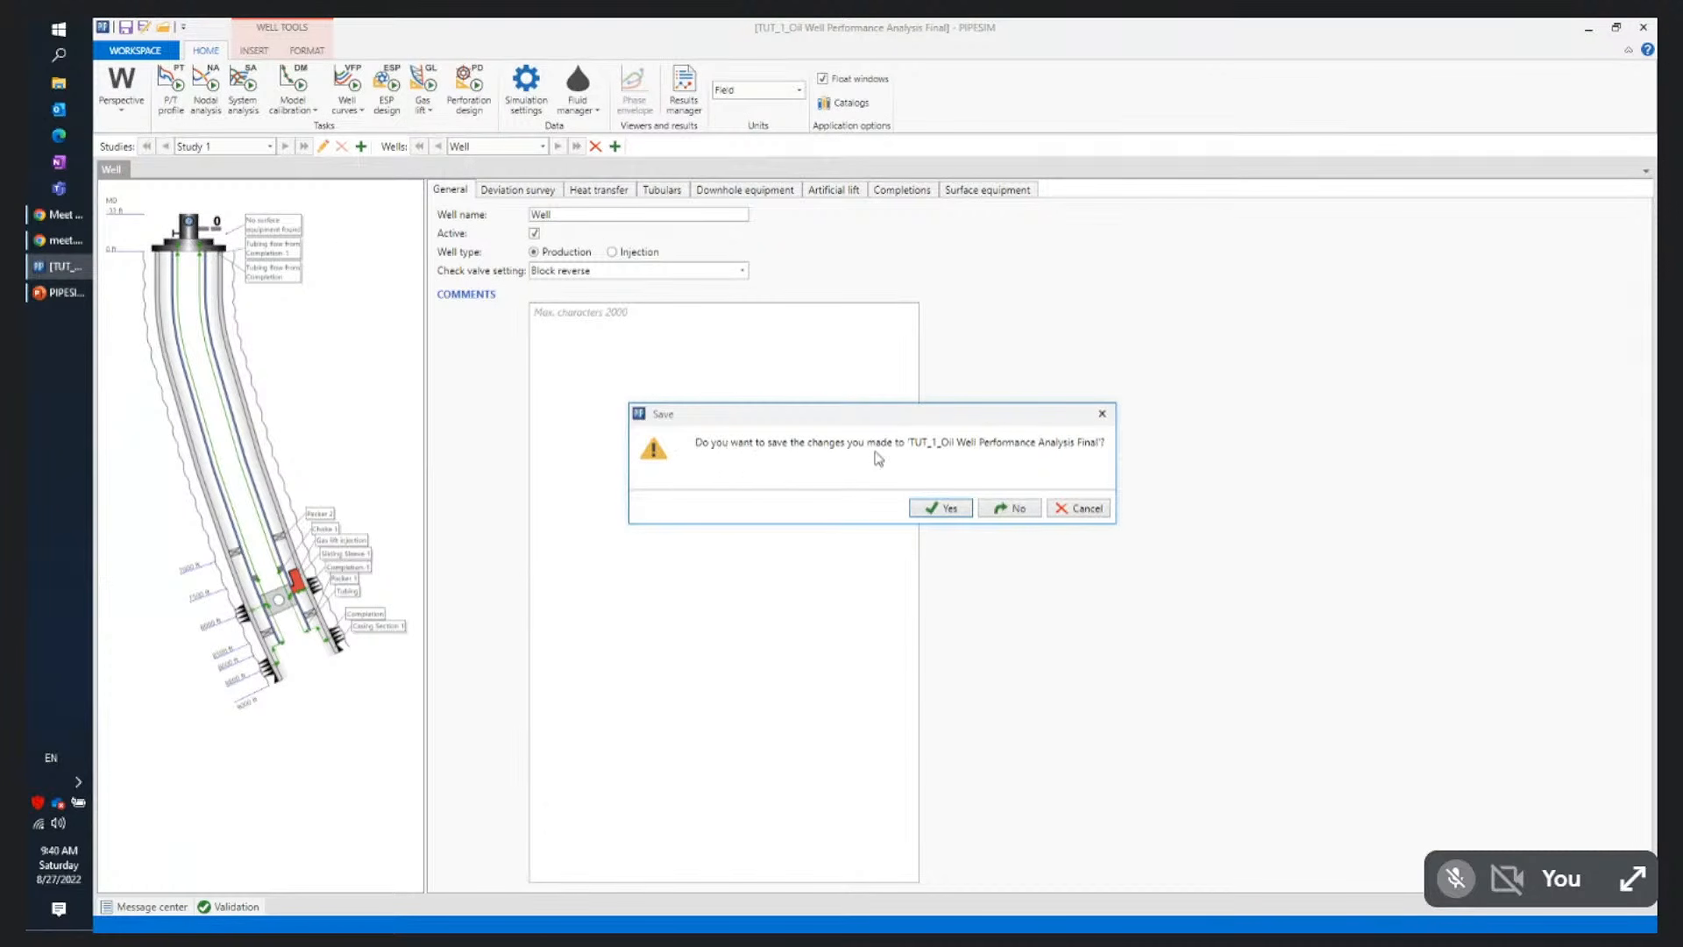
left_click(1019, 512)
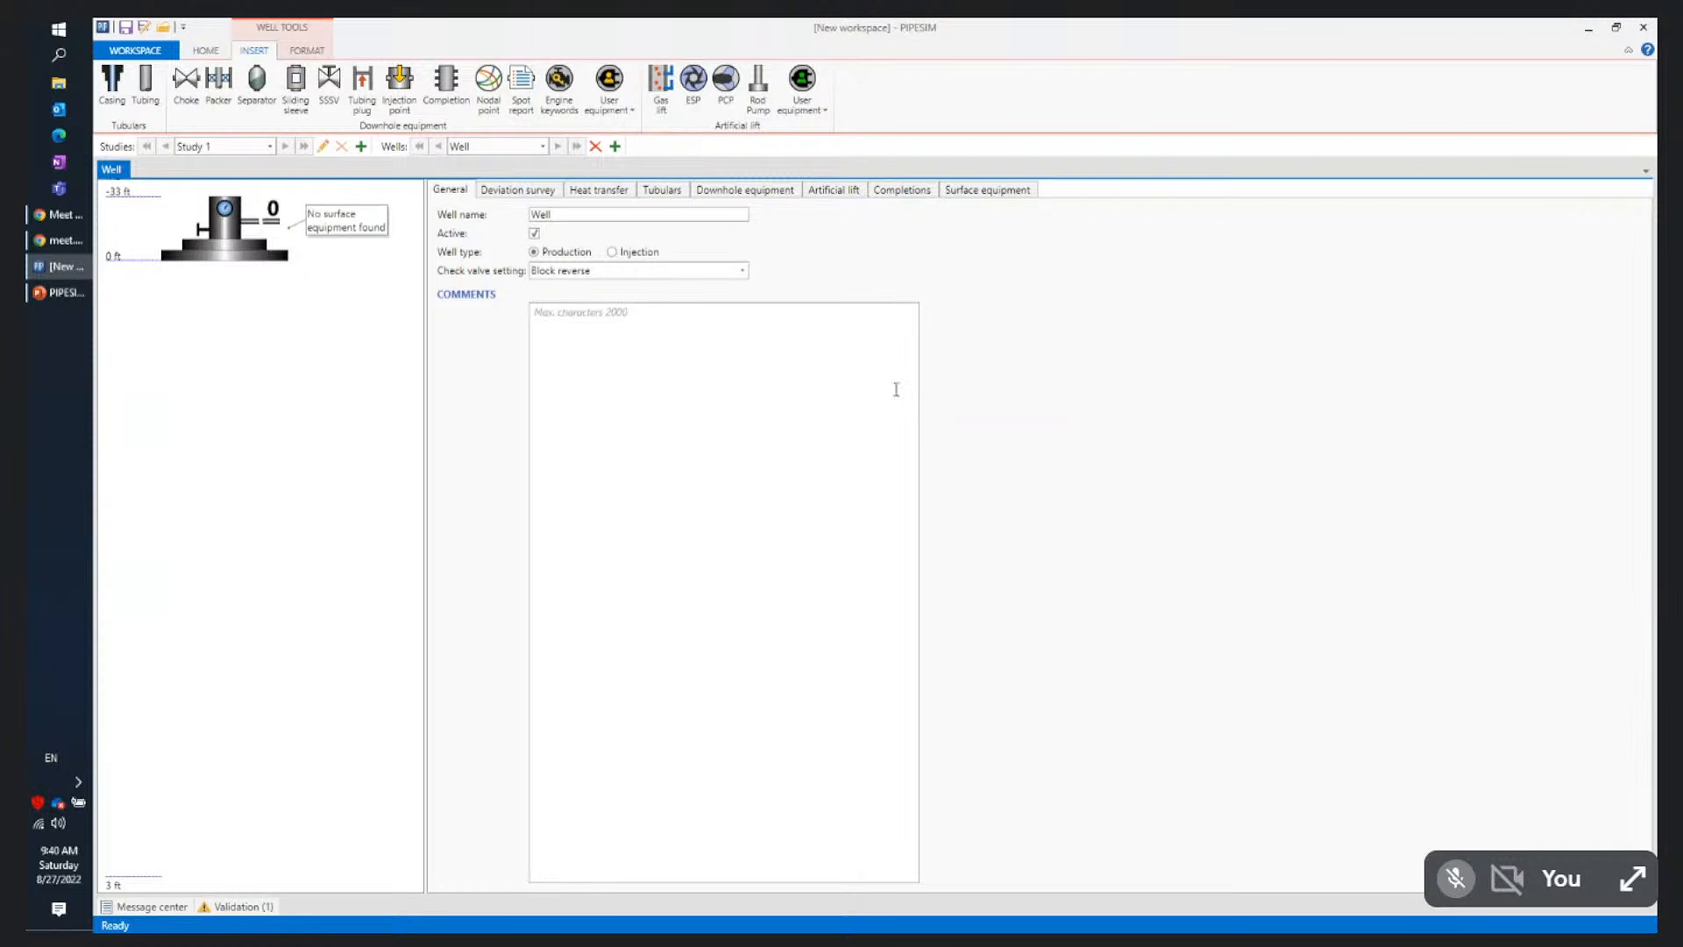
Look through the simulation task, equipment insertion and schematic formatting commands available for the new well, ending on the simulation tasks
left_click(203, 53)
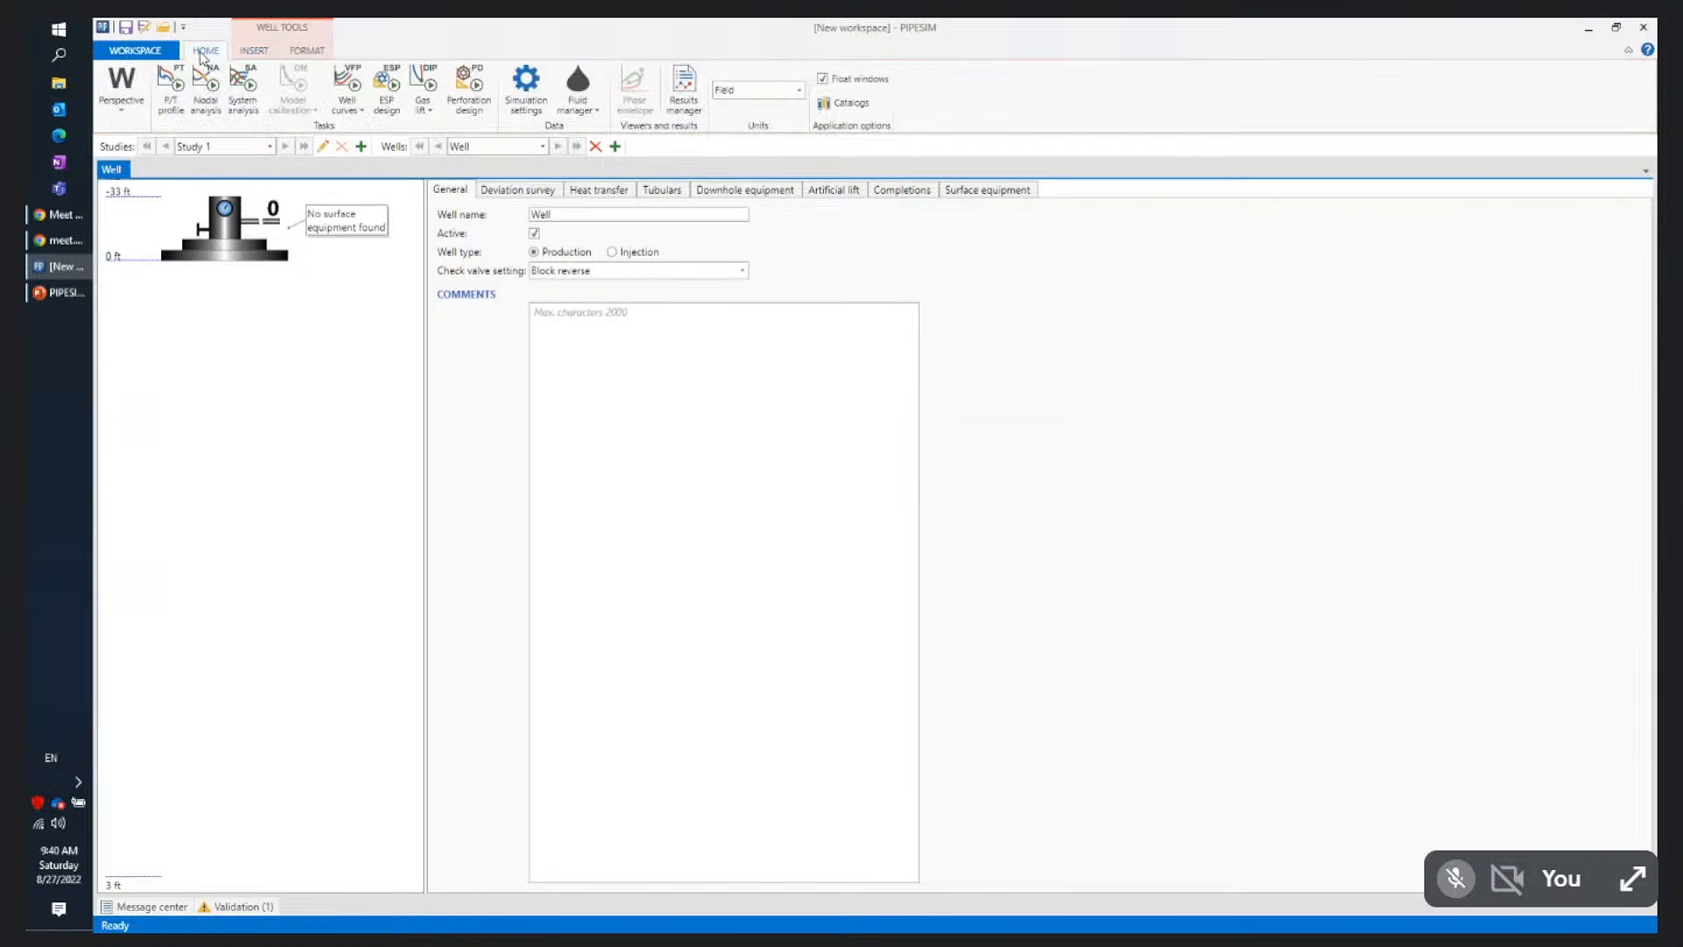
left_click(248, 52)
left_click(305, 53)
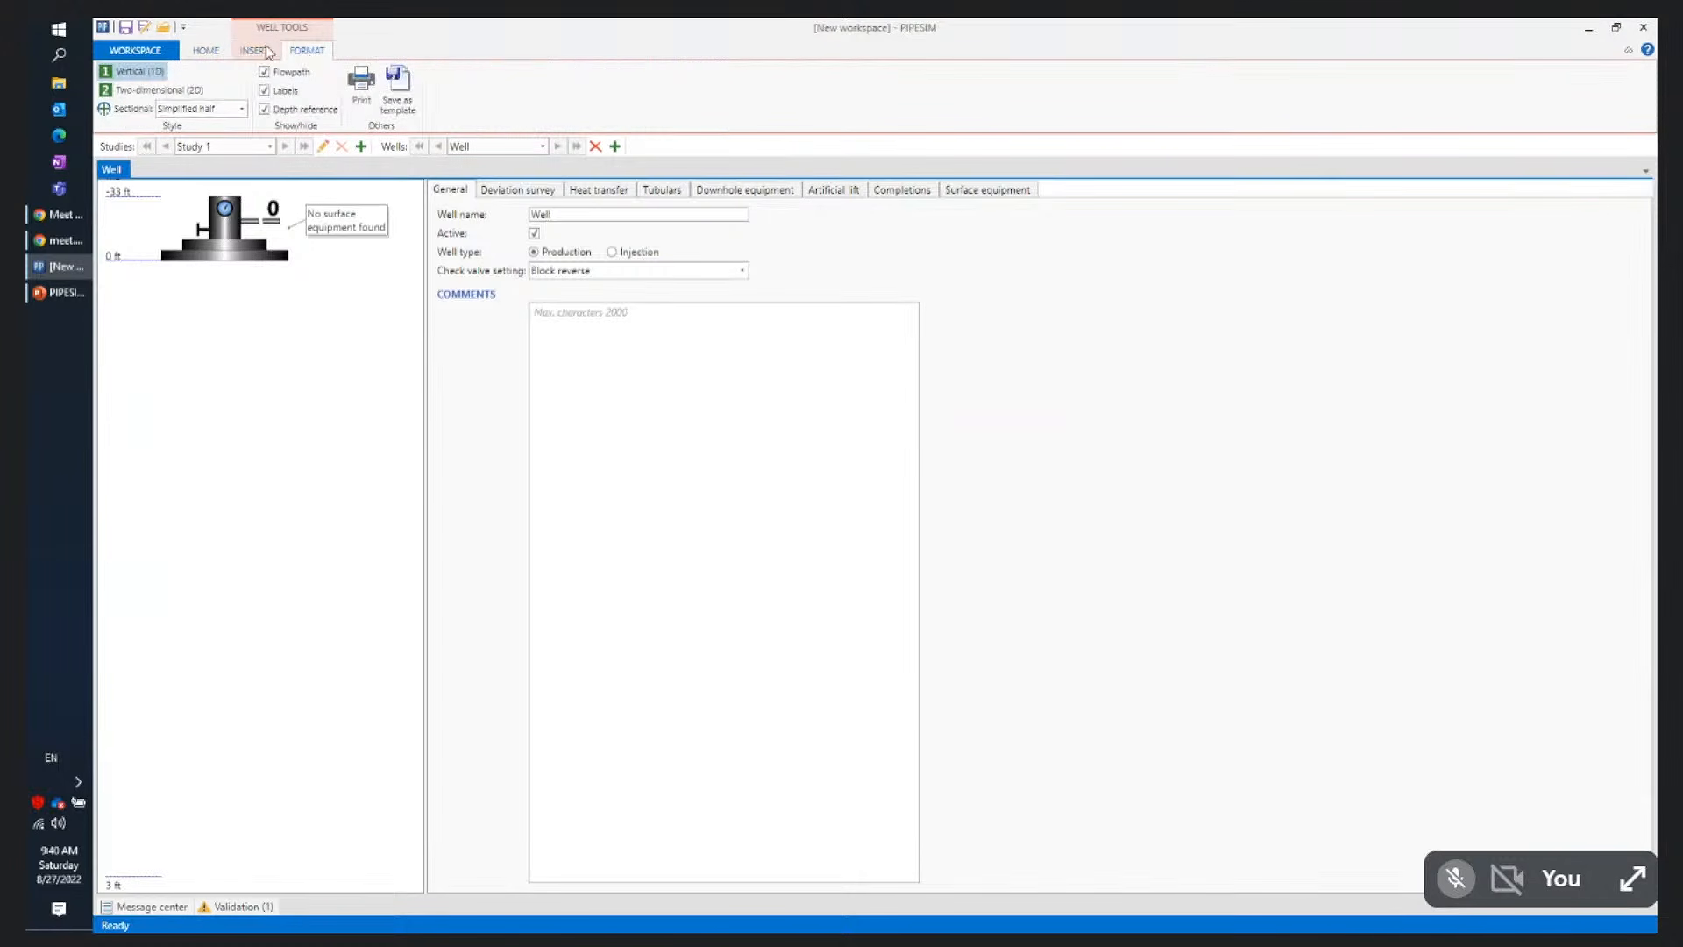
left_click(208, 53)
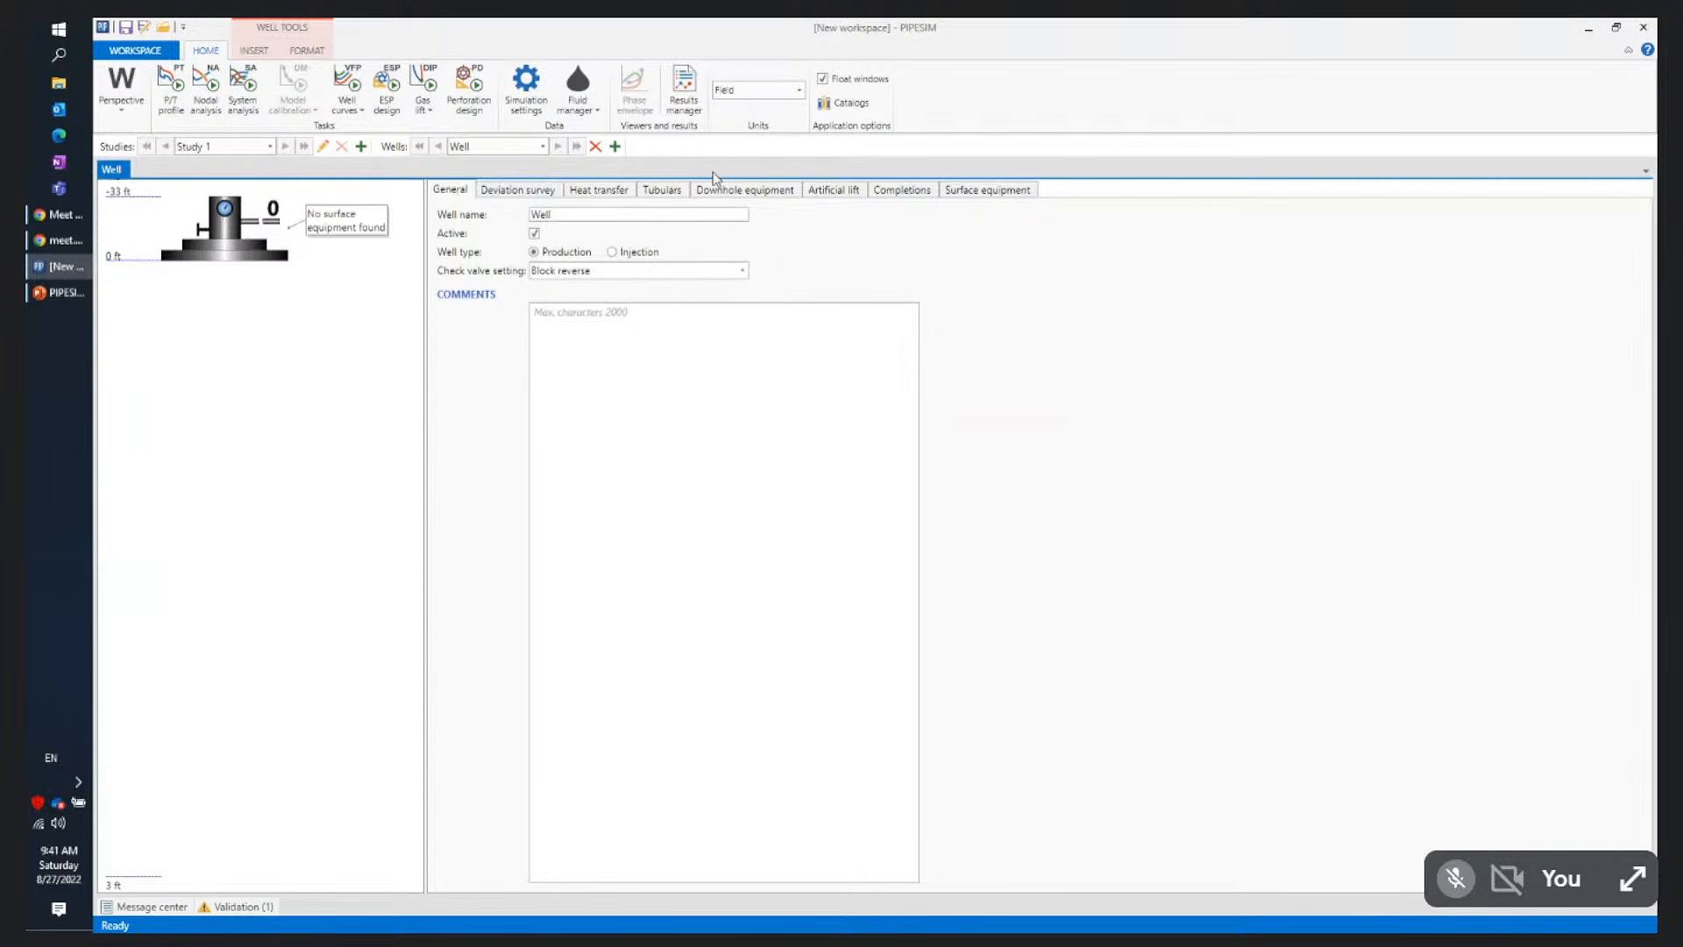
Look through the new well's data pages from Deviation survey to Surface equipment, ending on the General page
left_click(504, 190)
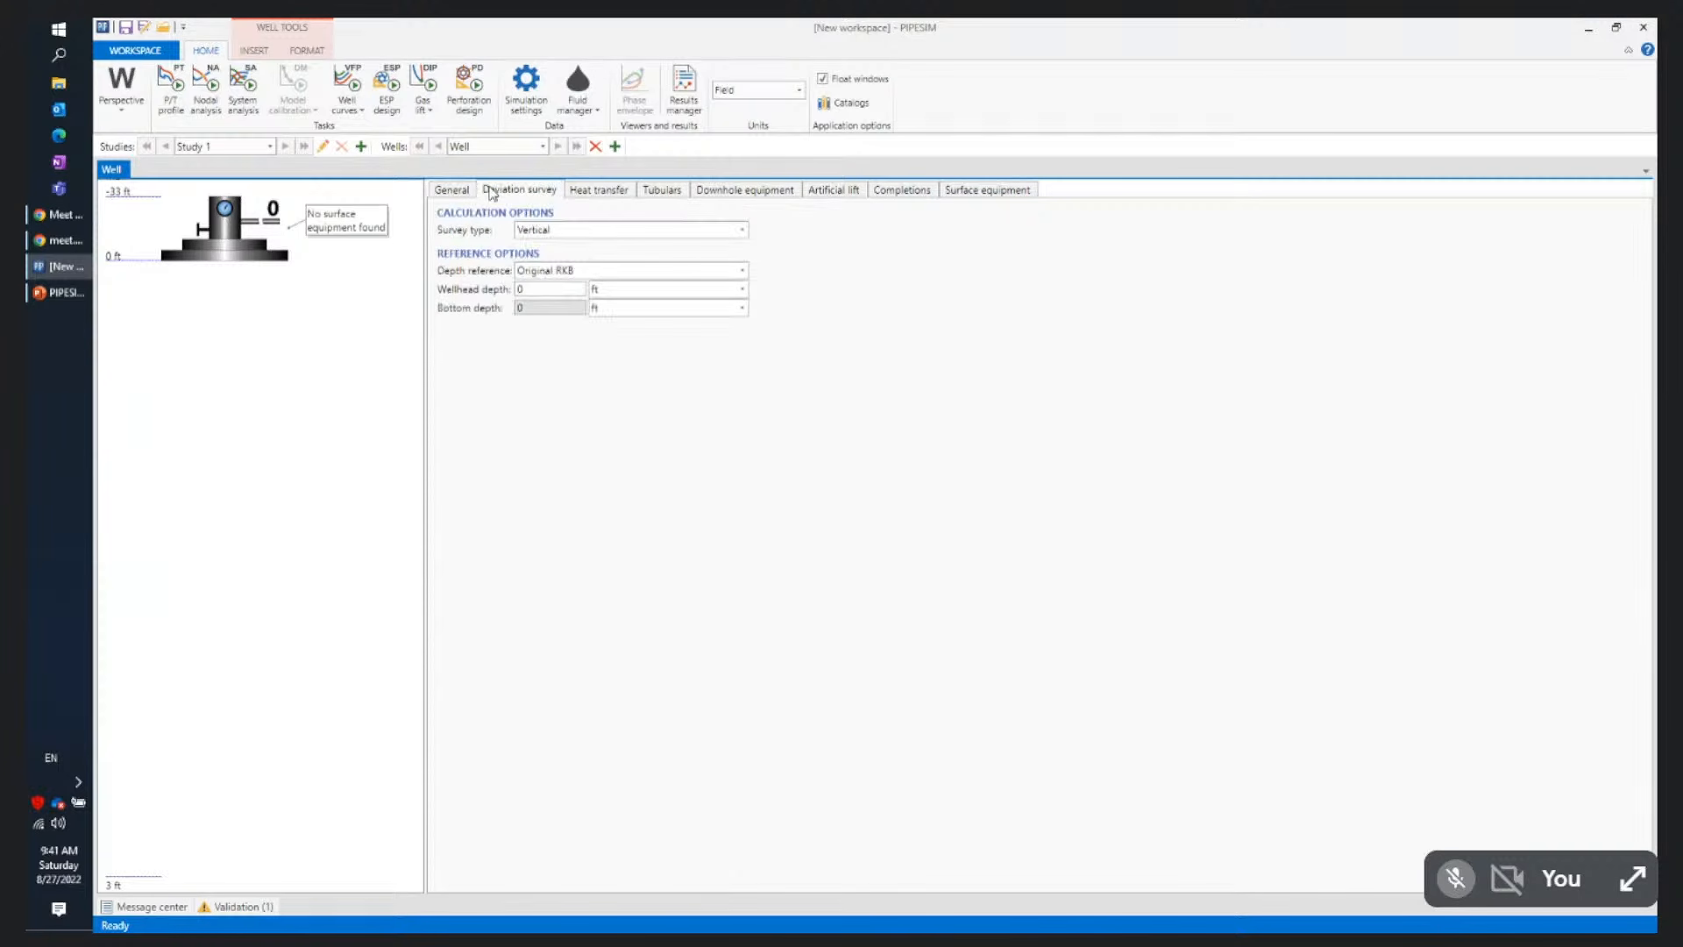
left_click(607, 190)
left_click(662, 190)
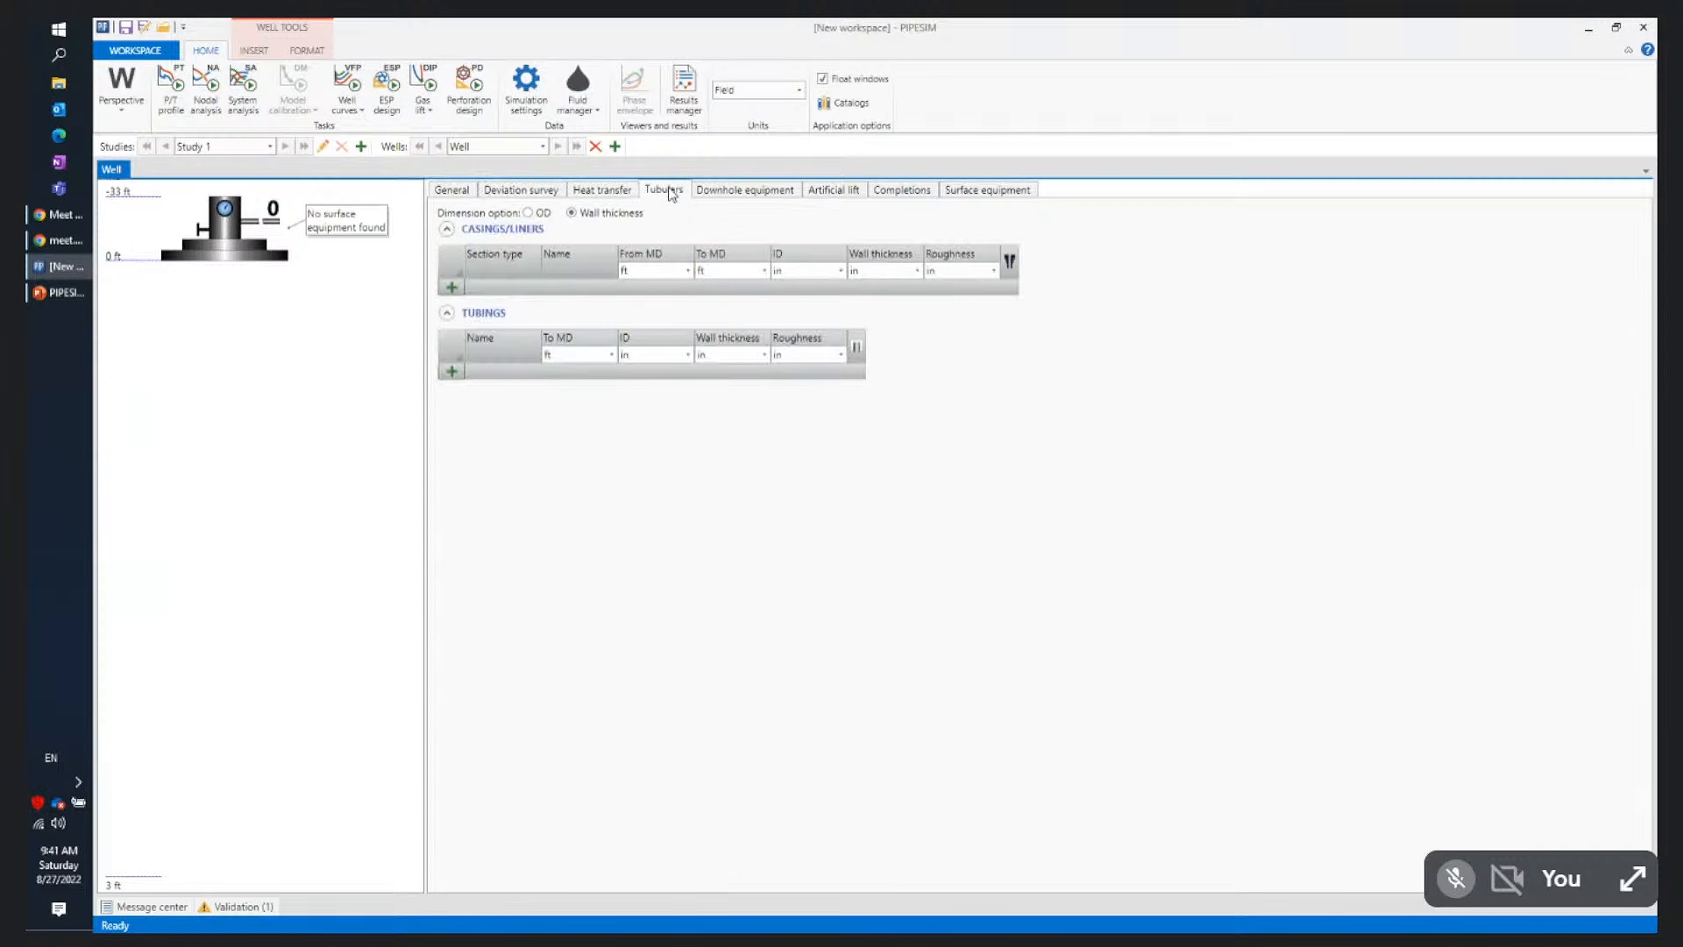
left_click(757, 193)
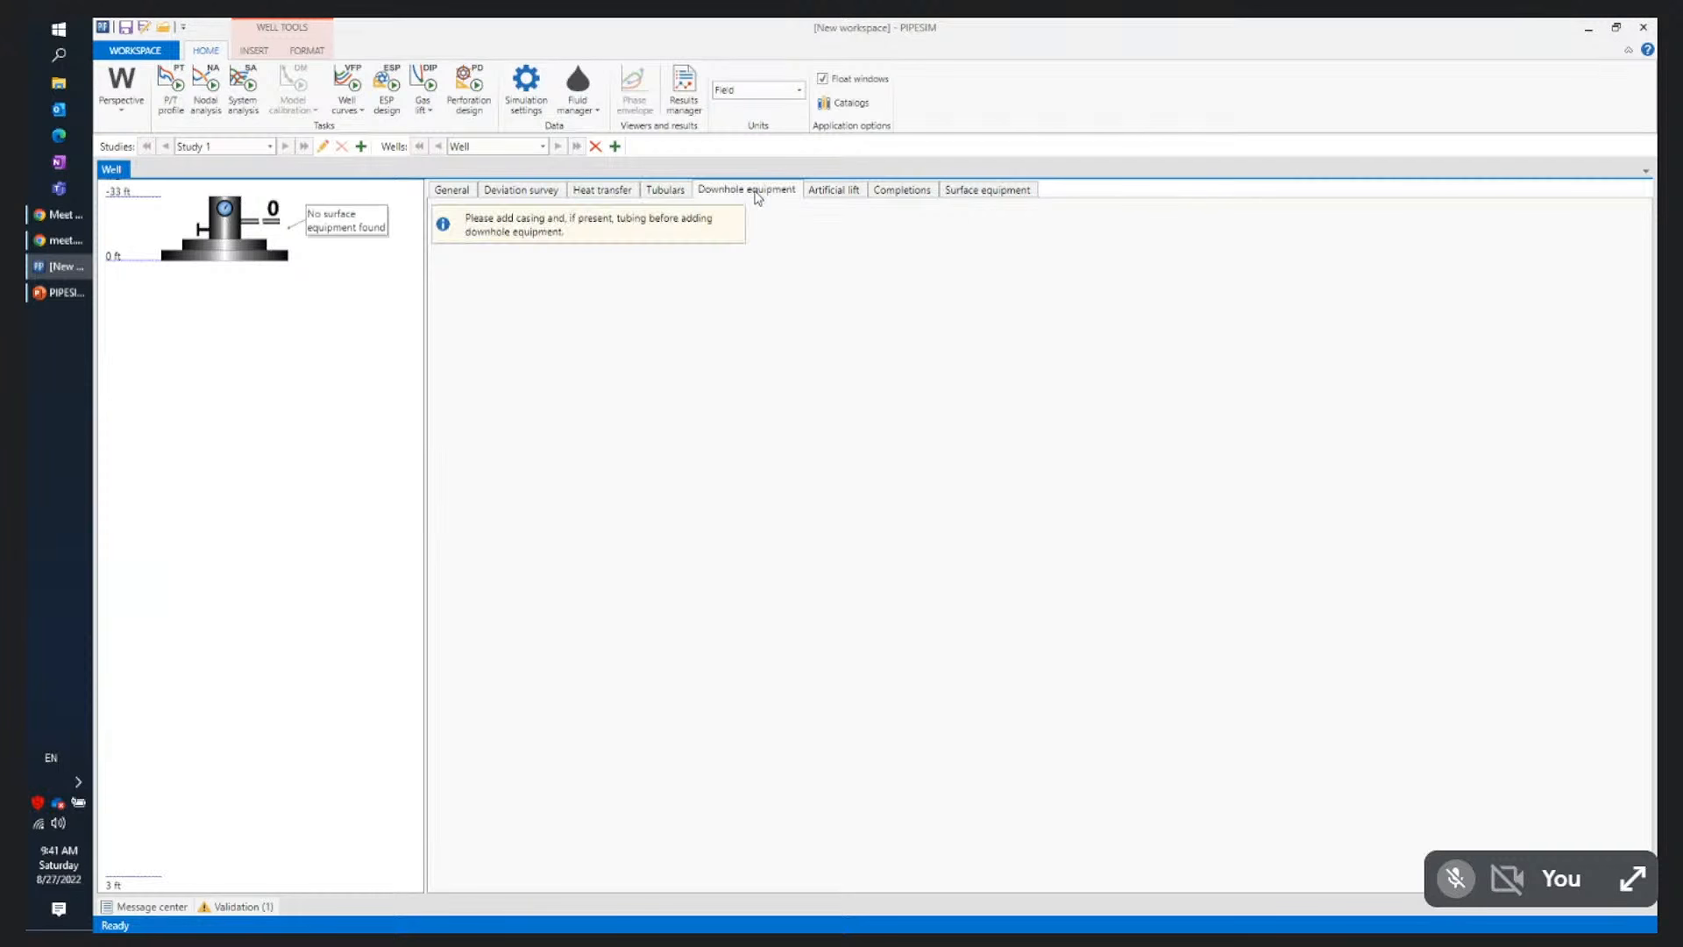
left_click(843, 191)
left_click(902, 190)
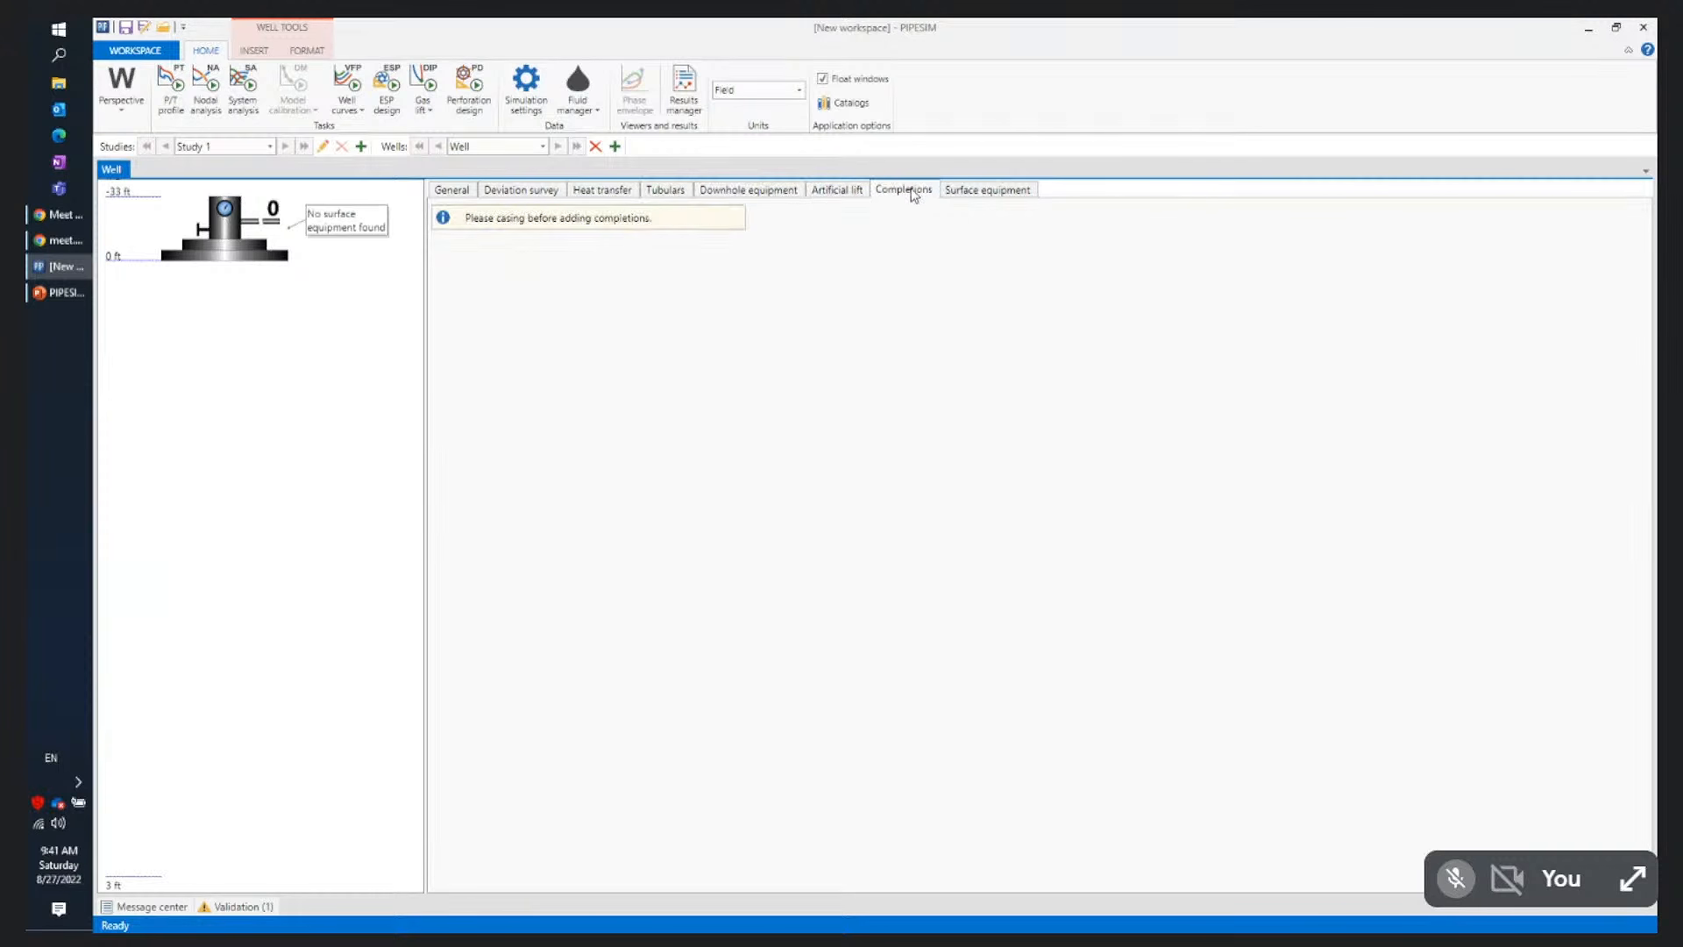
left_click(985, 191)
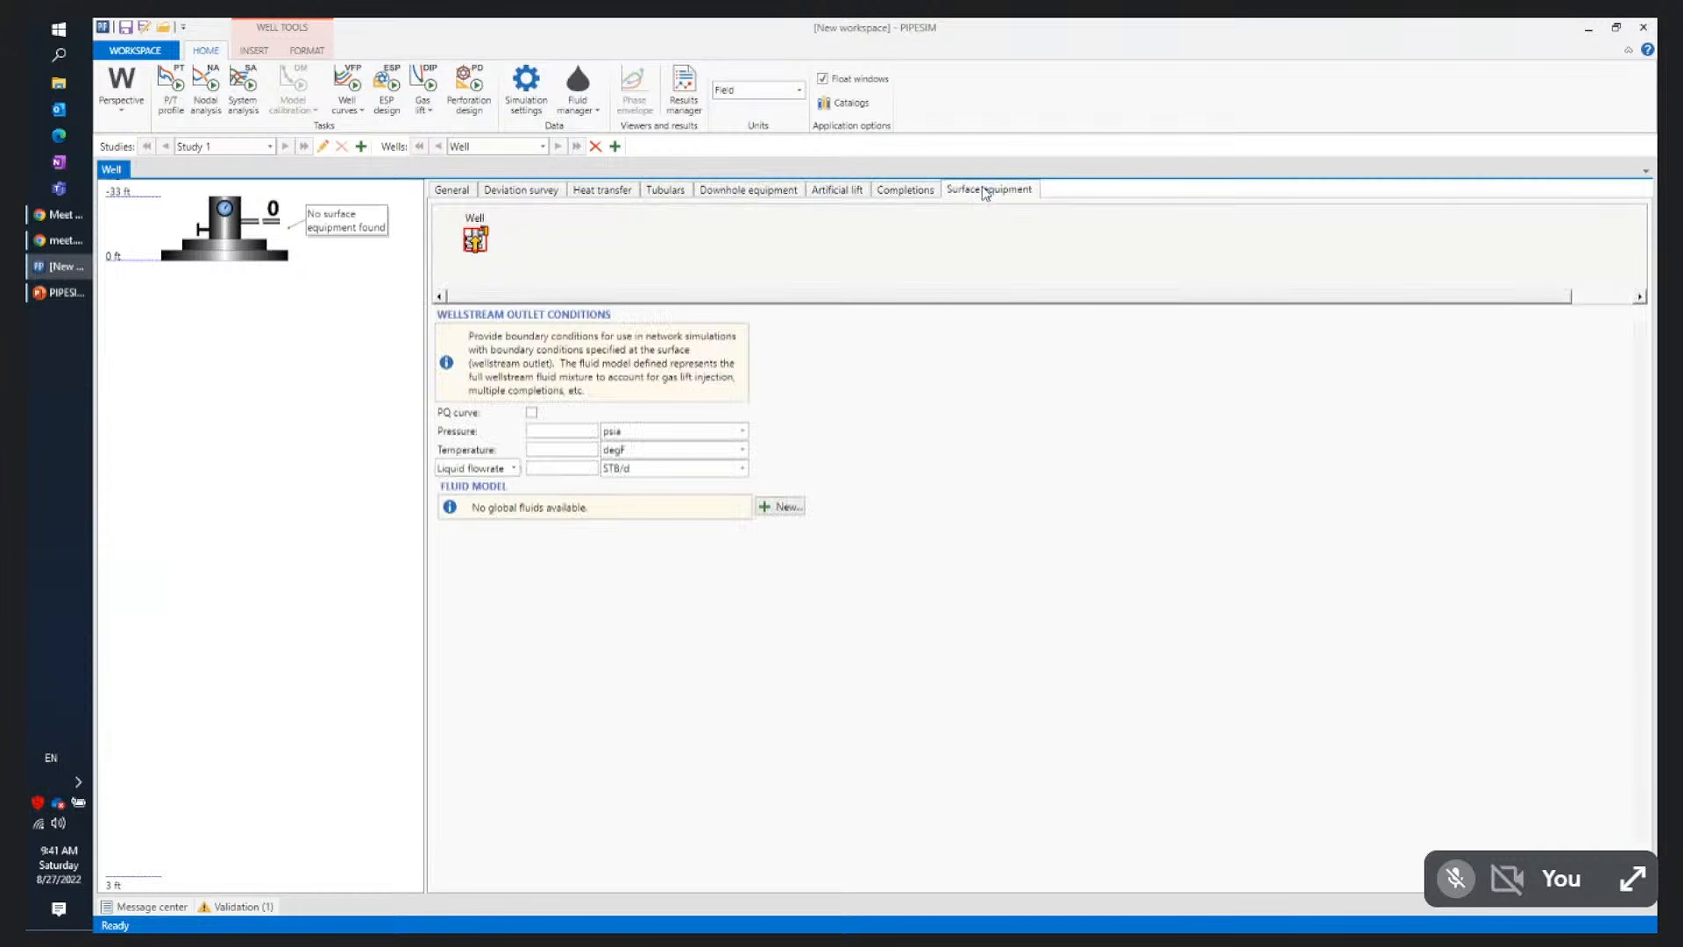
left_click(452, 191)
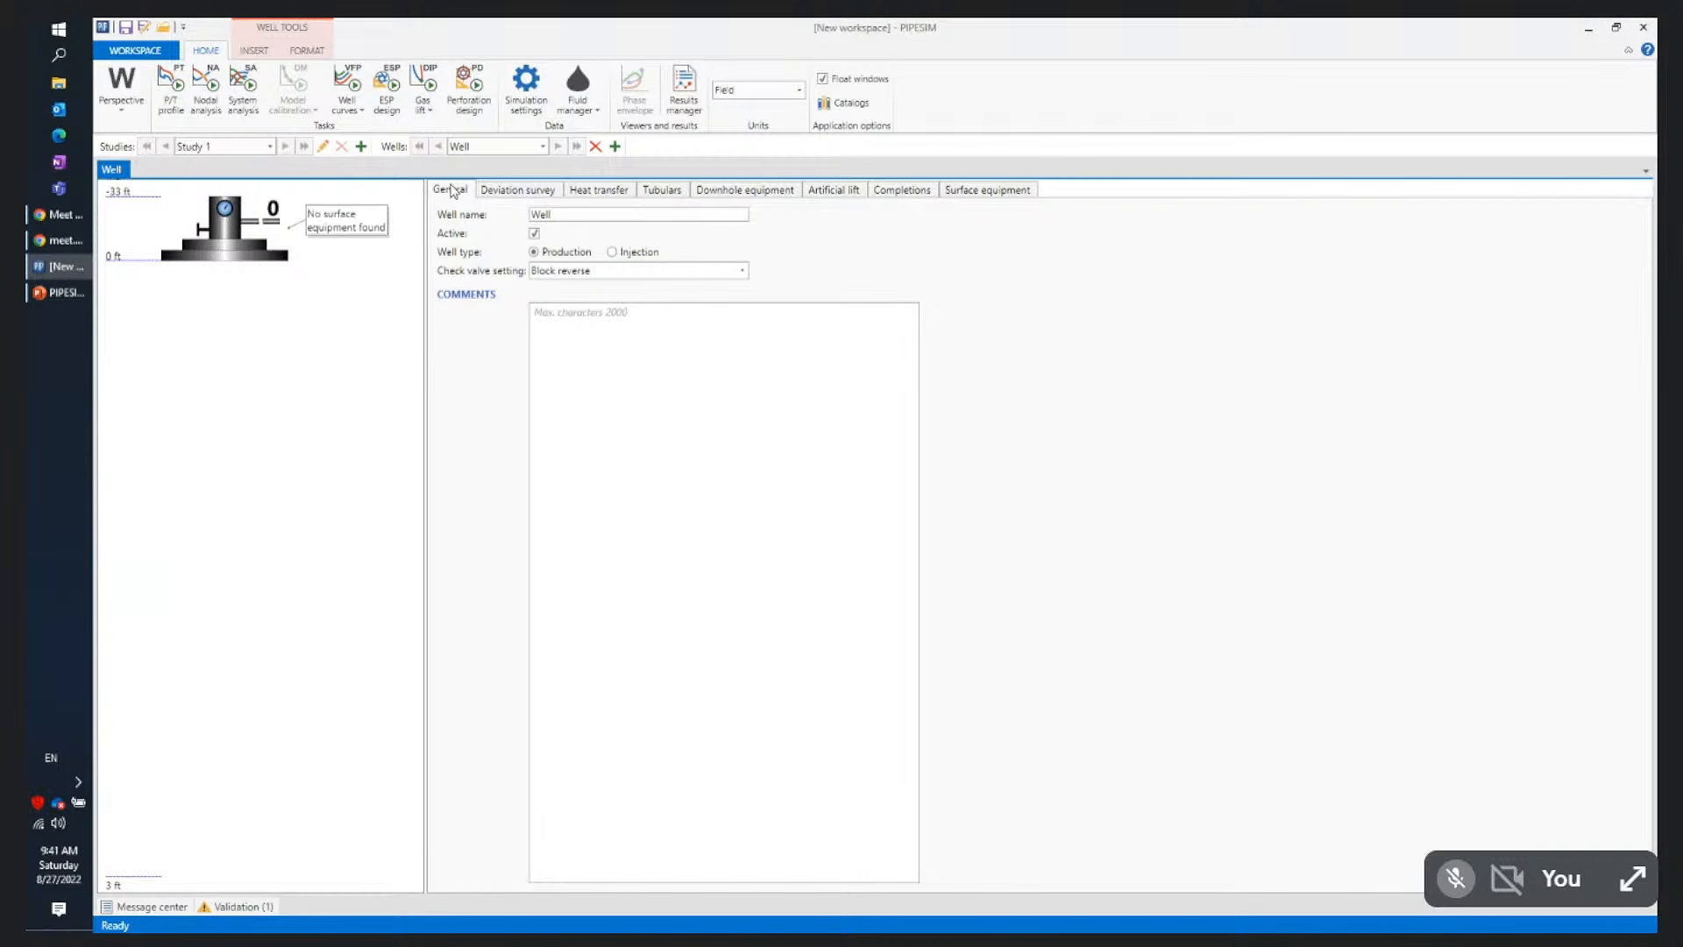
Examine the calculation and reference options of the deviation survey alongside the casing and tubing tables
left_click(508, 194)
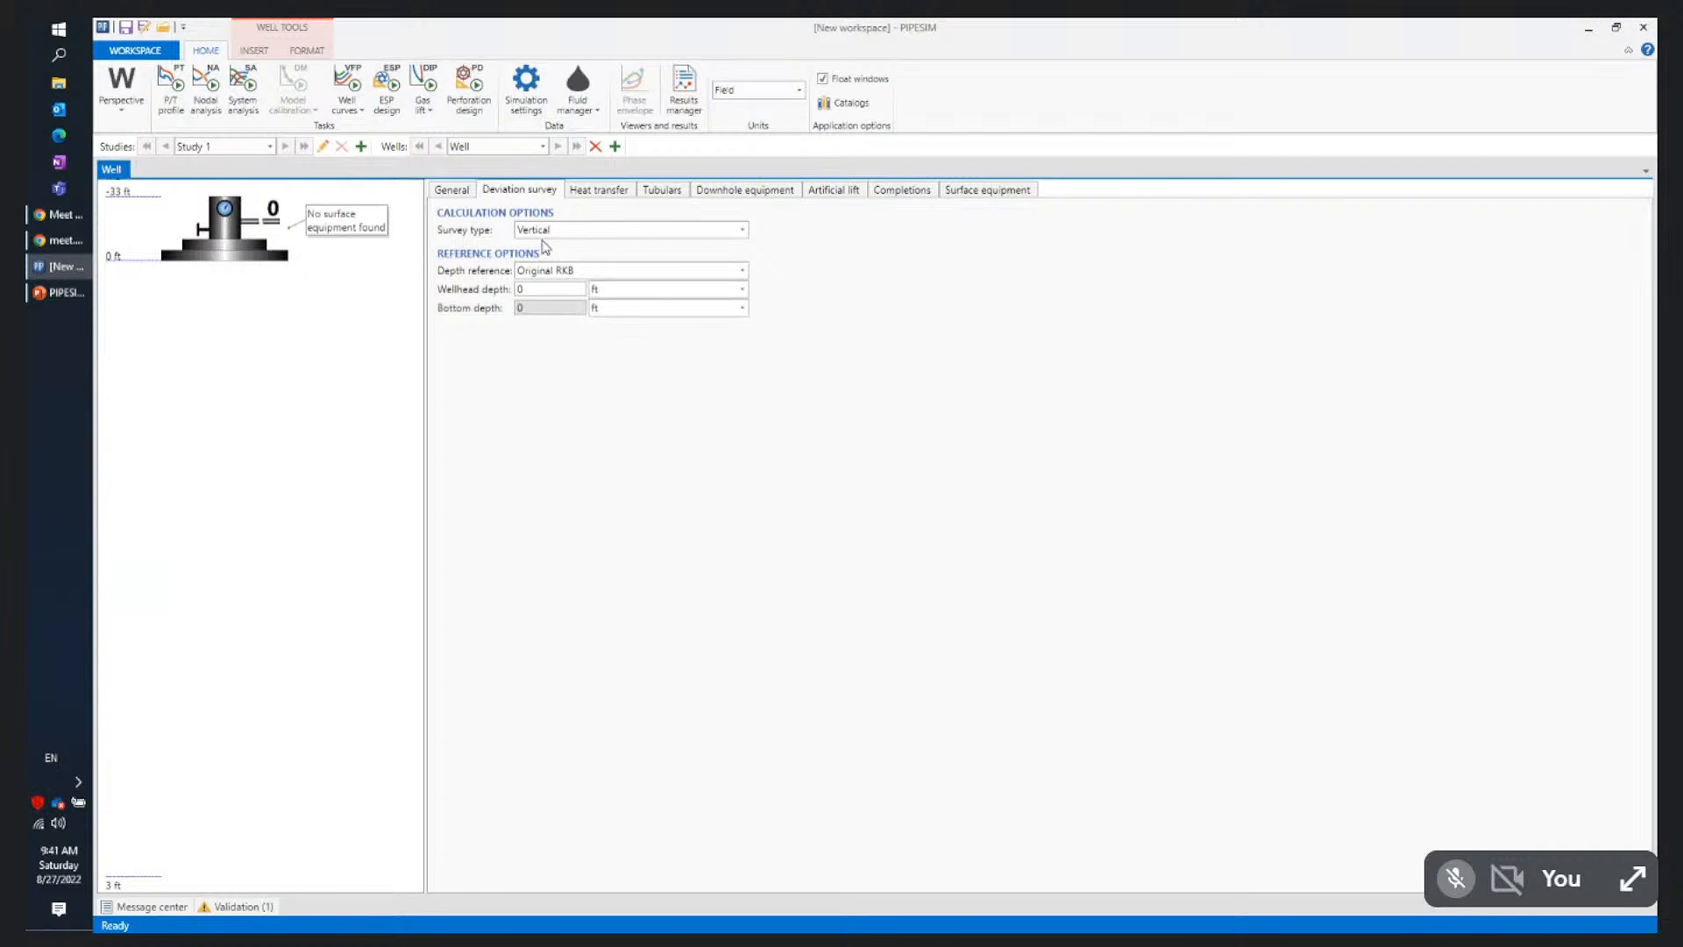
left_click(657, 191)
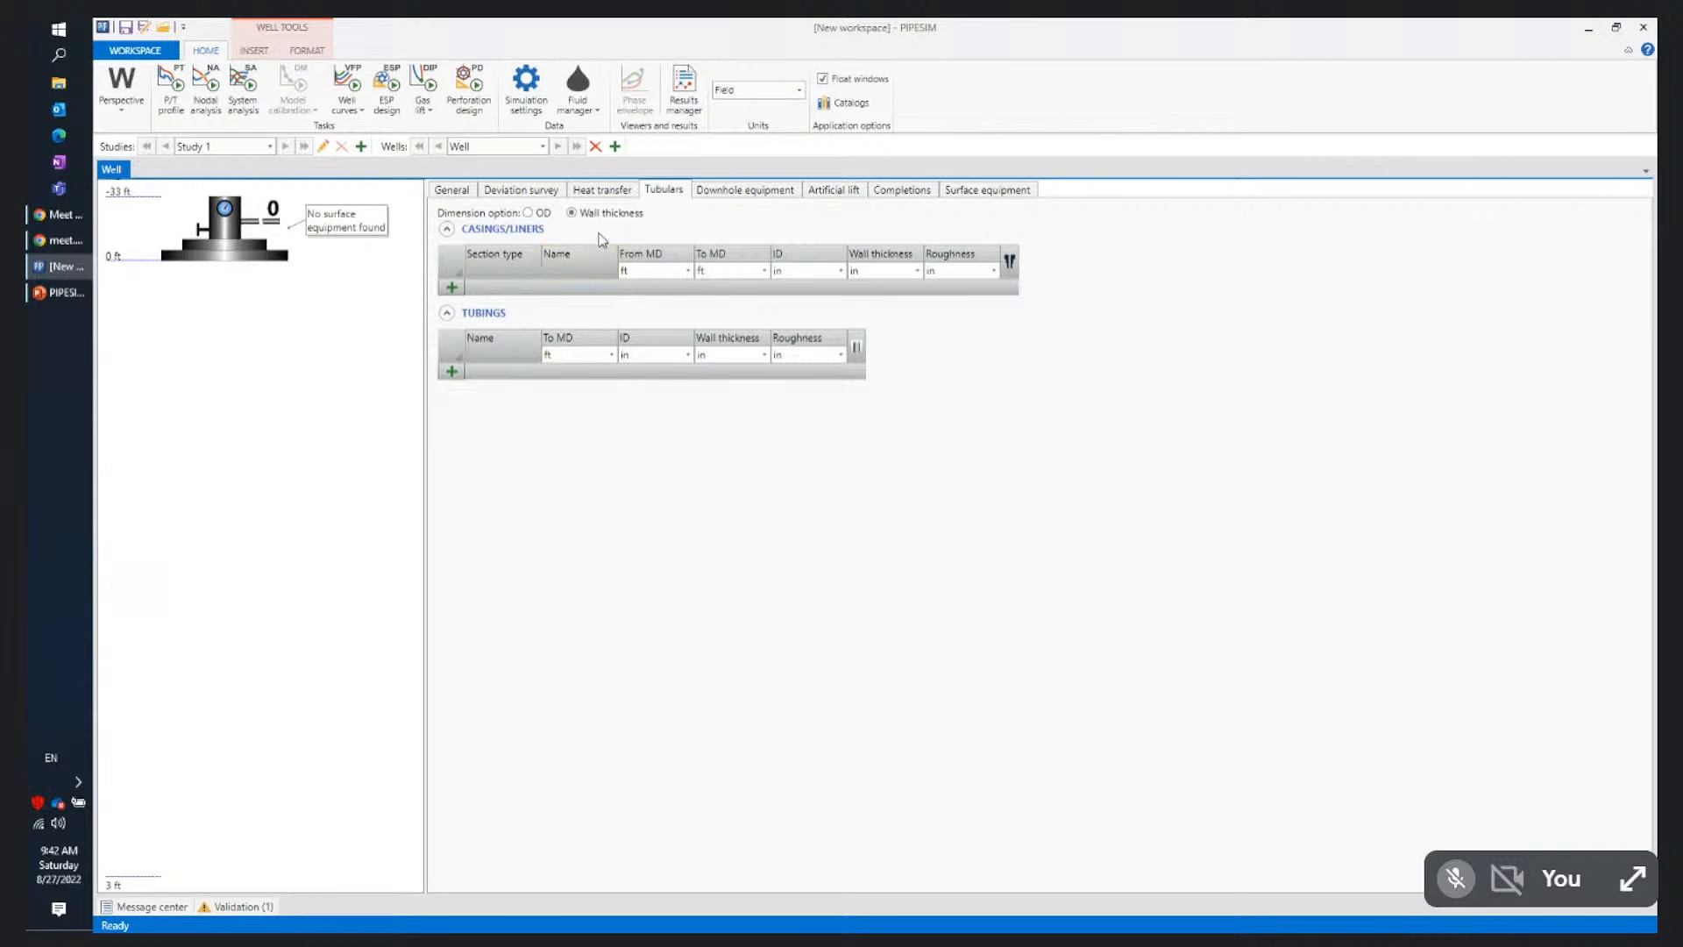
left_click(539, 196)
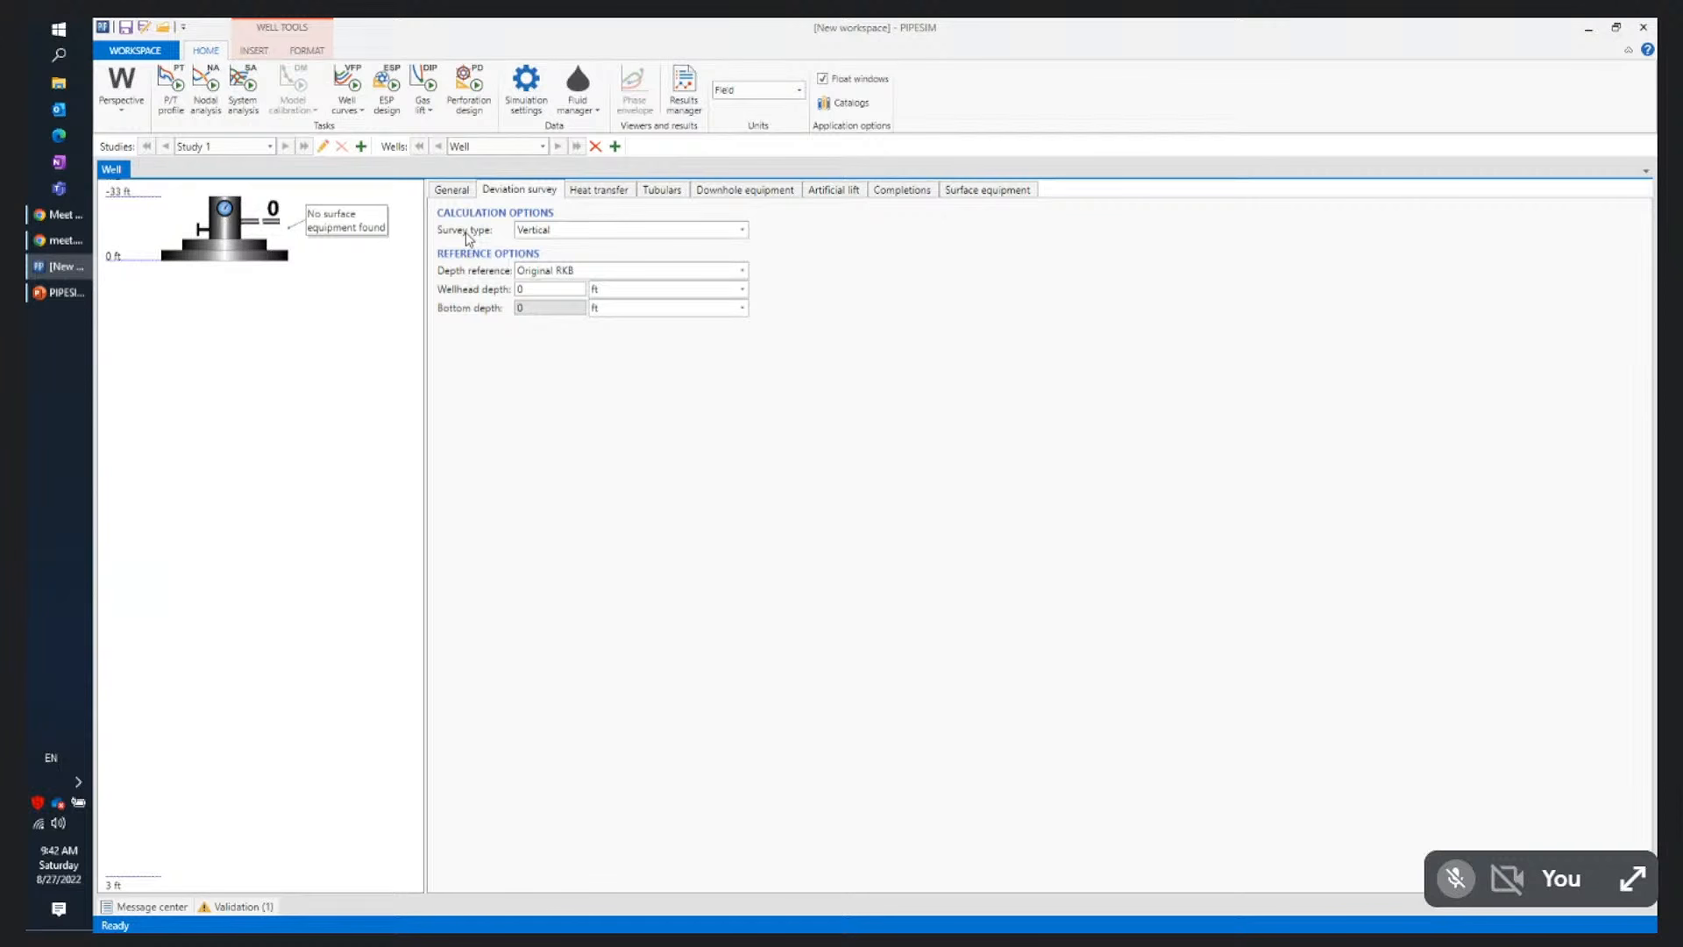
left_click(653, 194)
Try the 2D survey type in the well's deviation survey, and set it back to Vertical
left_click(541, 197)
left_click(746, 232)
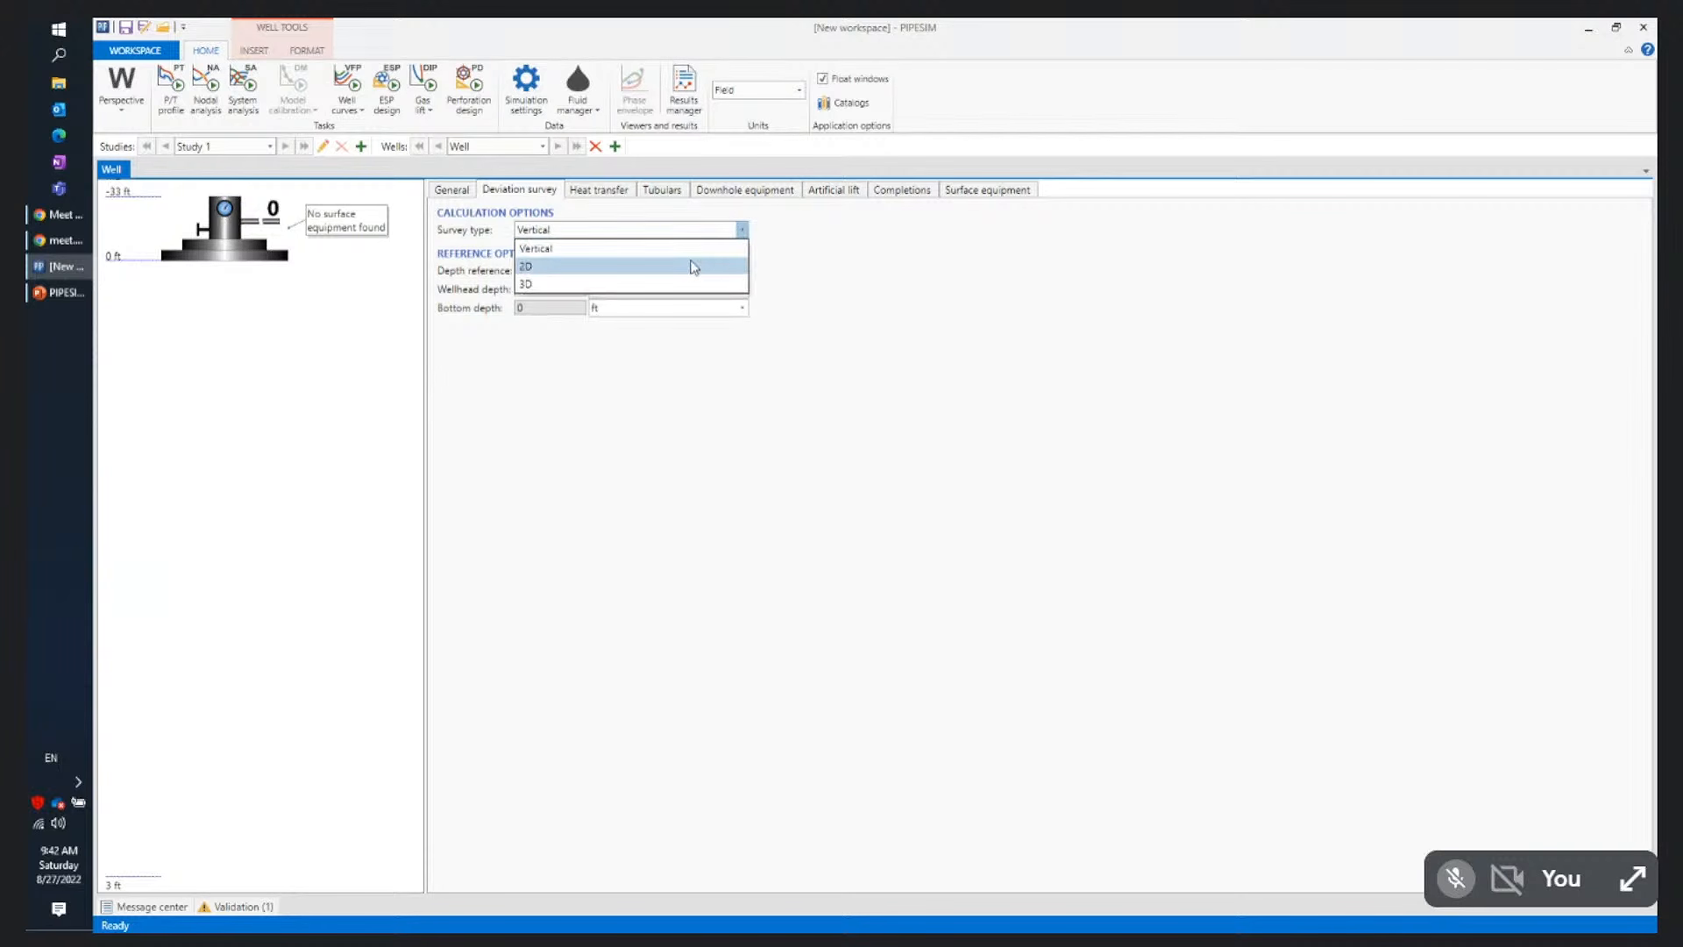
left_click(694, 267)
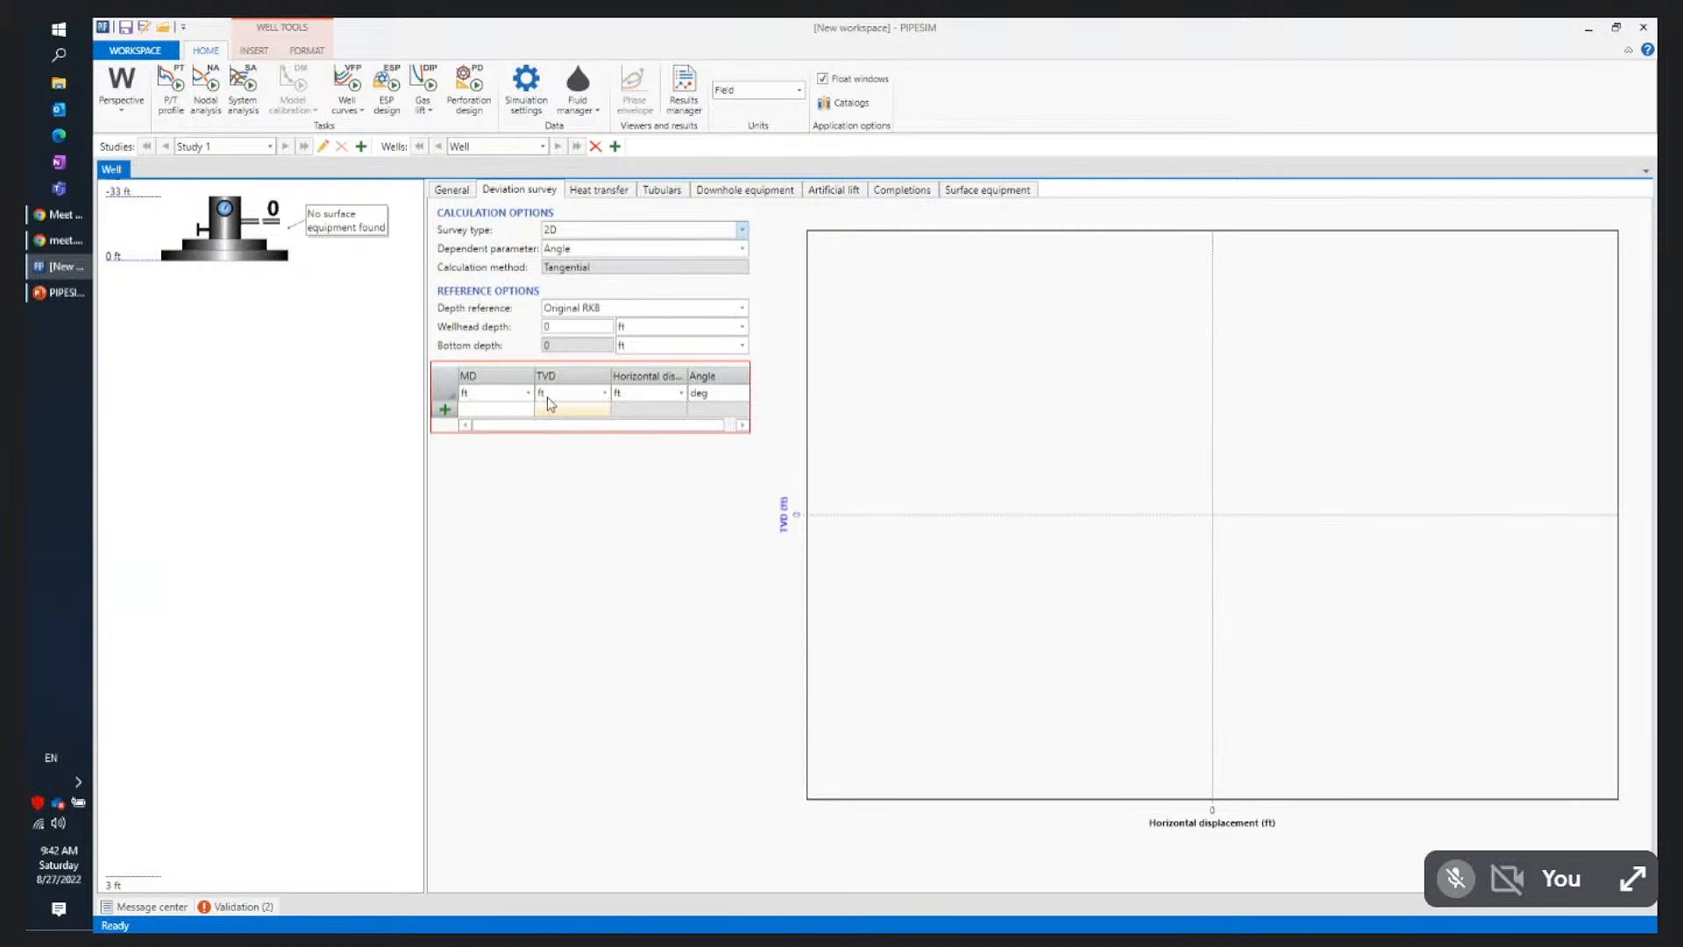
left_click(580, 233)
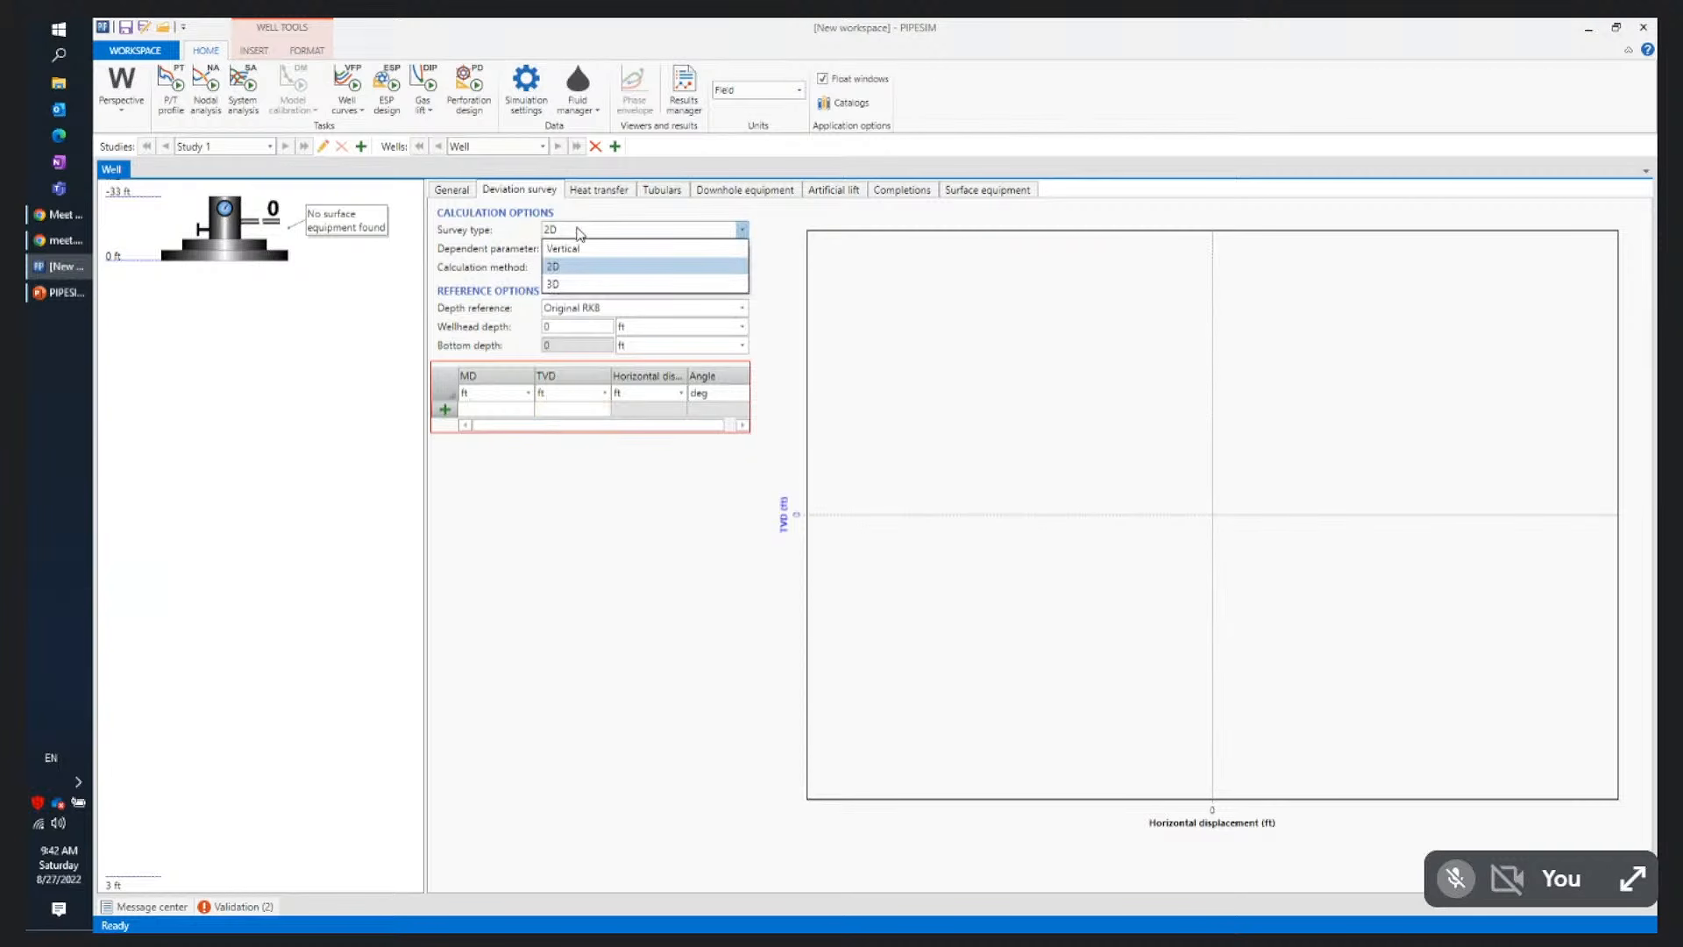
left_click(579, 252)
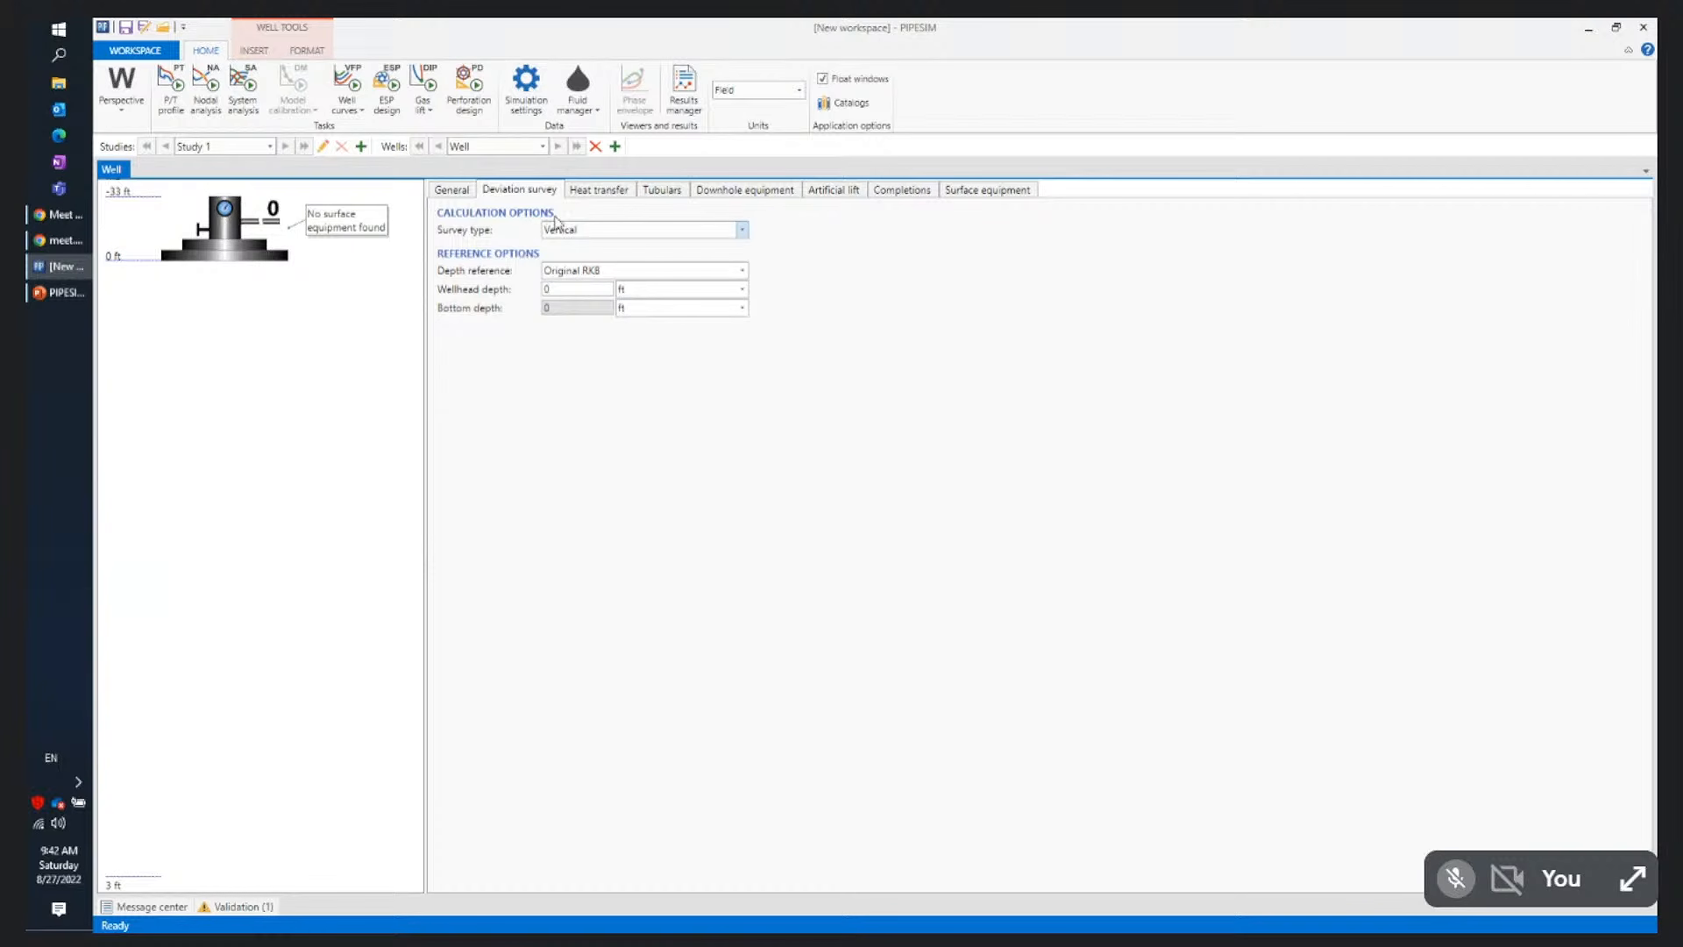
Review the well's heat transfer inputs against the tubulars and deviation survey pages
left_click(609, 192)
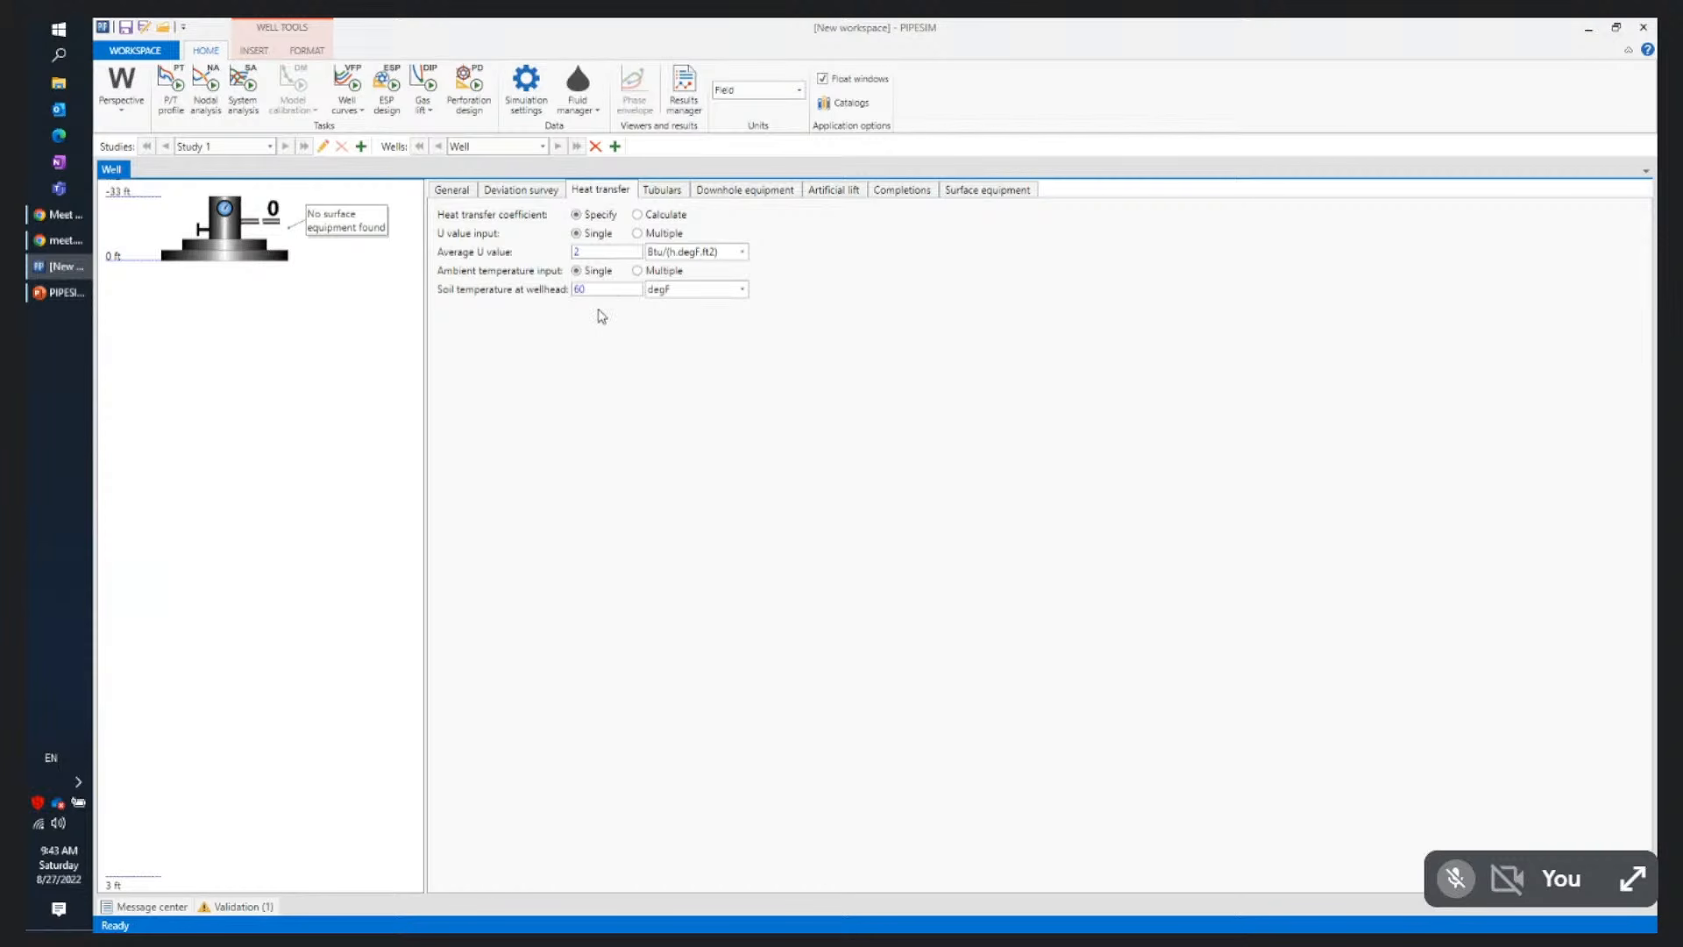
left_click(661, 191)
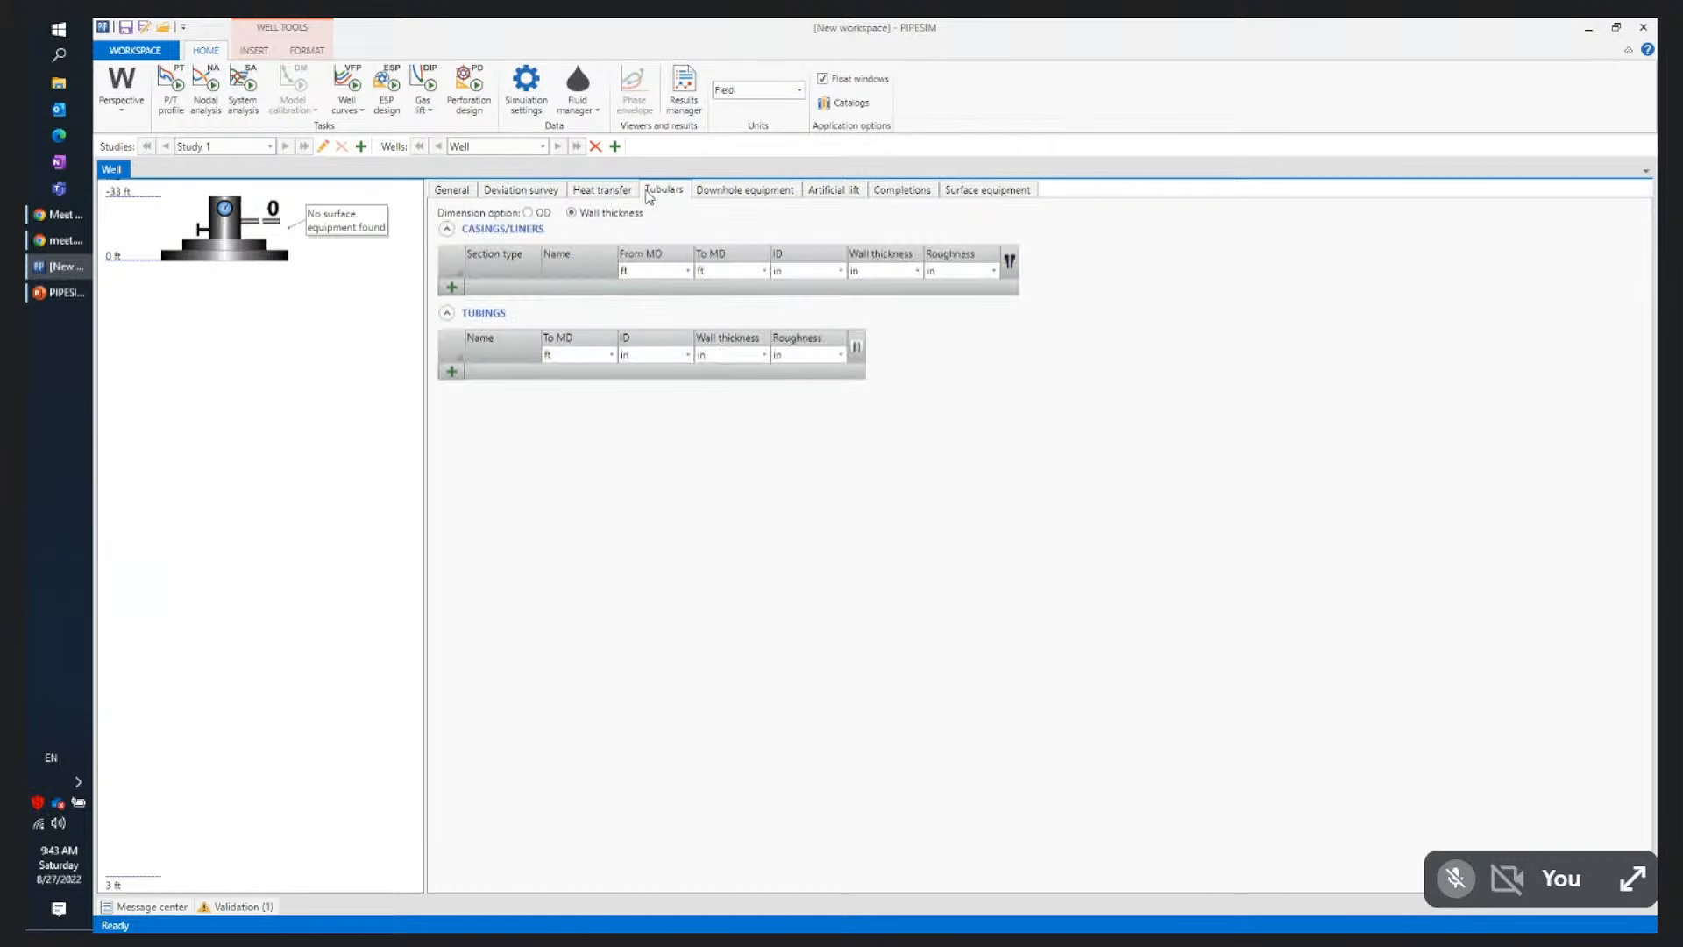
left_click(601, 193)
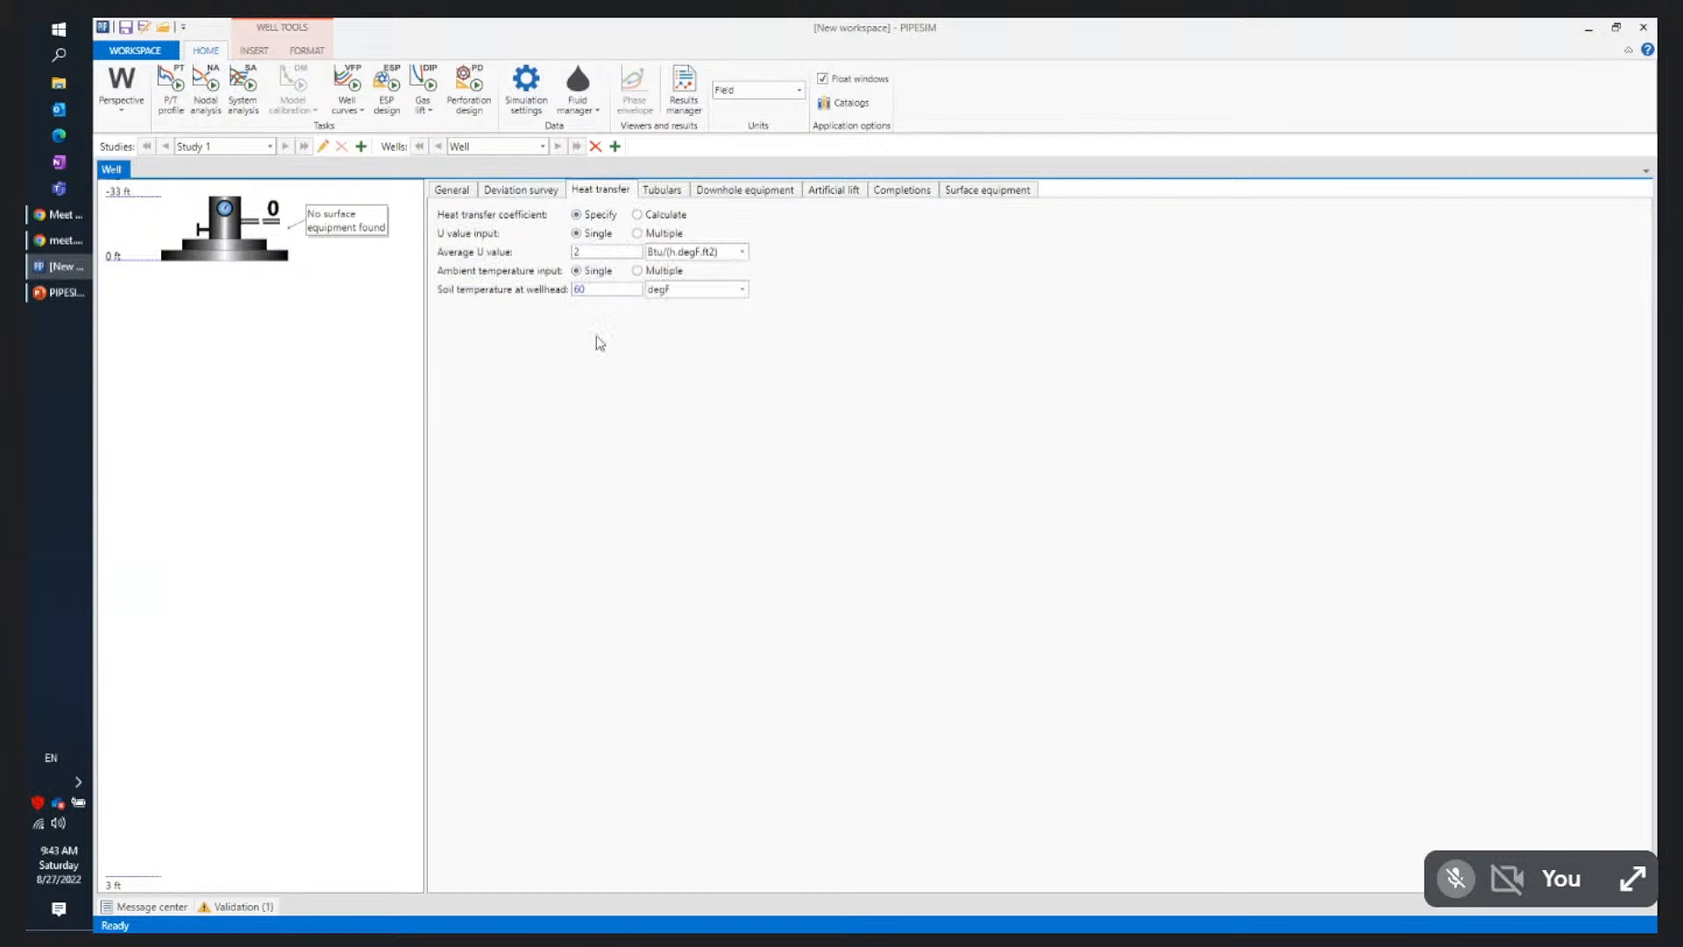
left_click(551, 191)
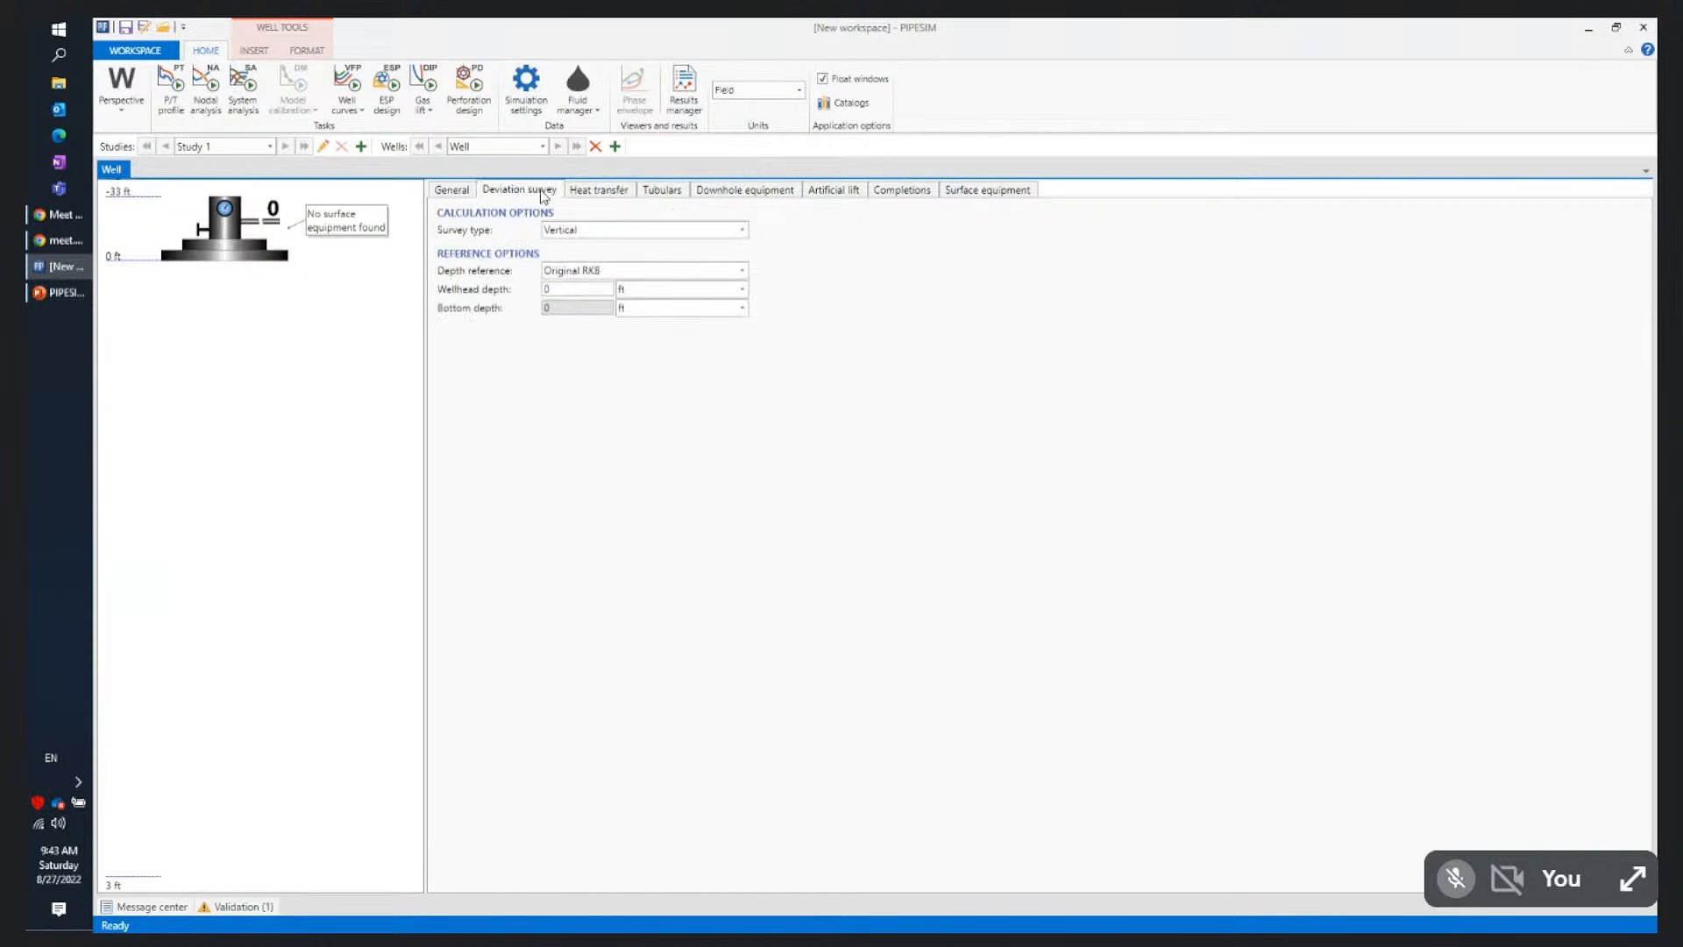
left_click(587, 193)
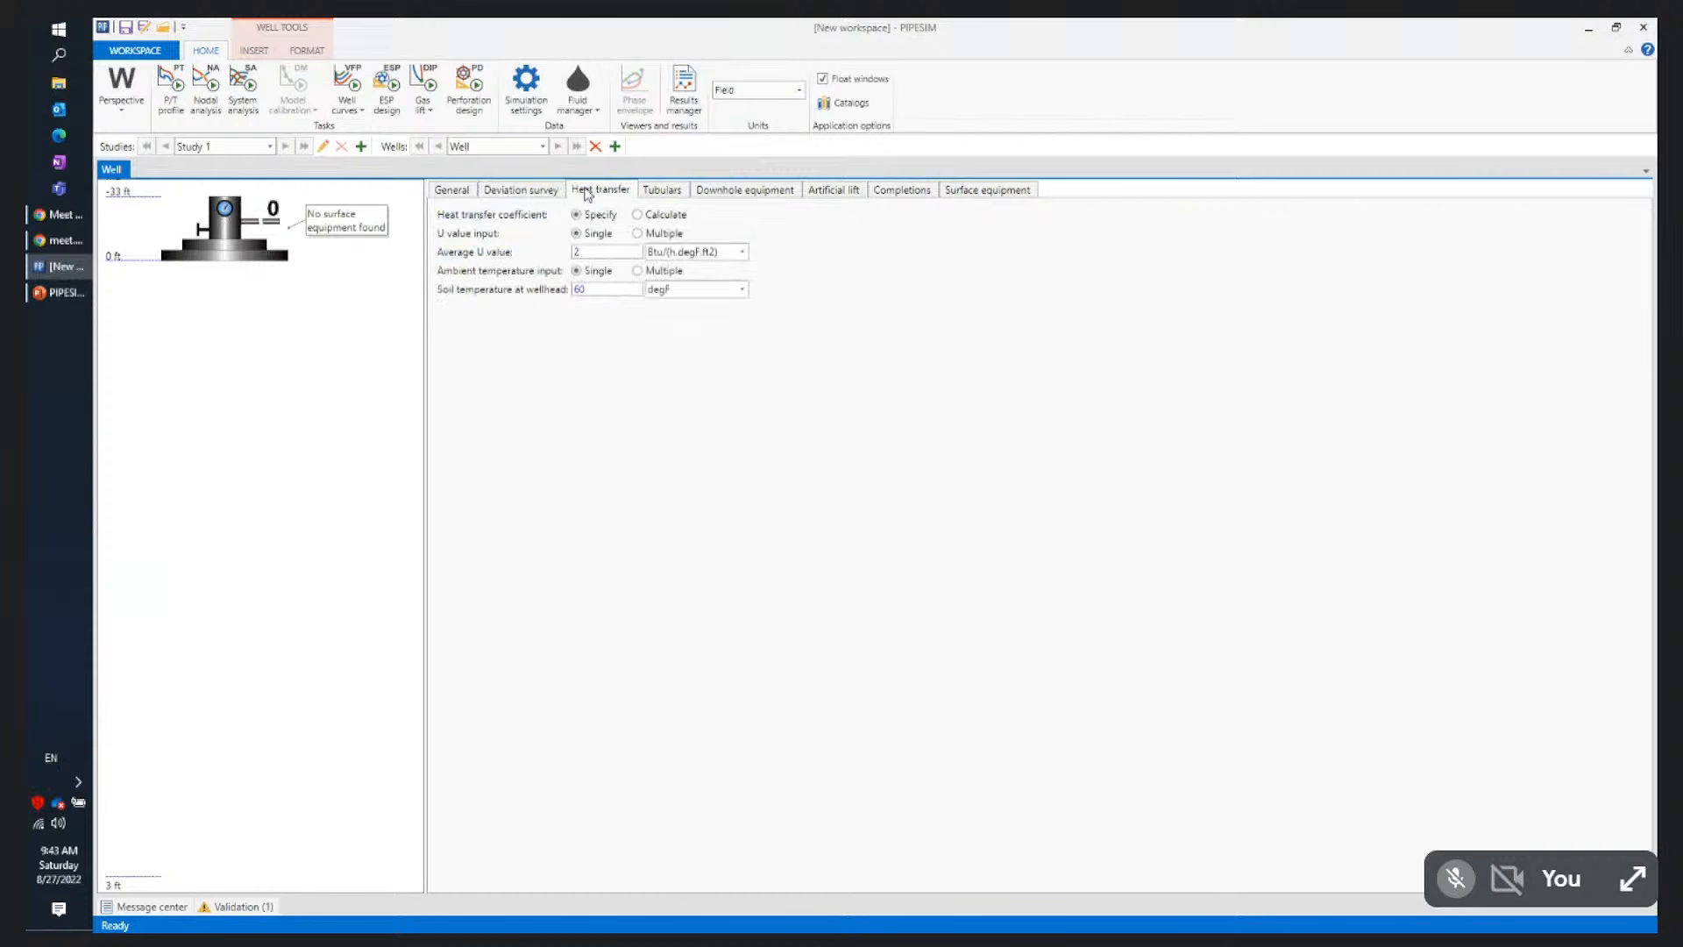
left_click(524, 197)
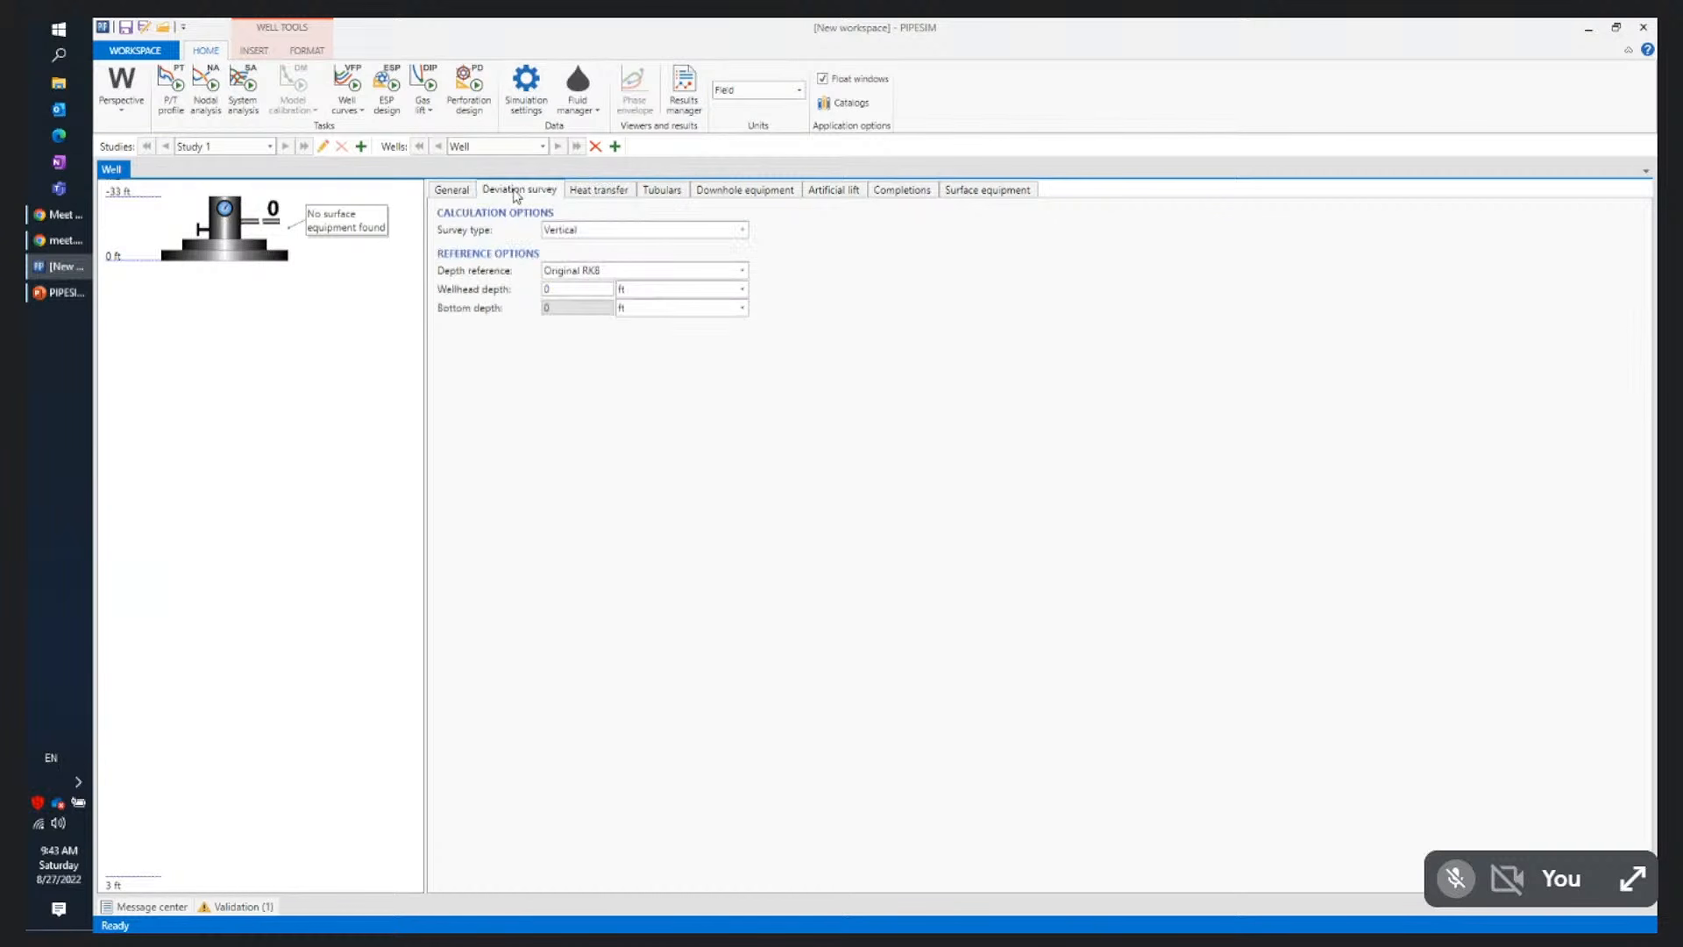
Insert a casing below the wellhead in the well schematic and check its depth and inside diameter in the casings table
left_click(677, 192)
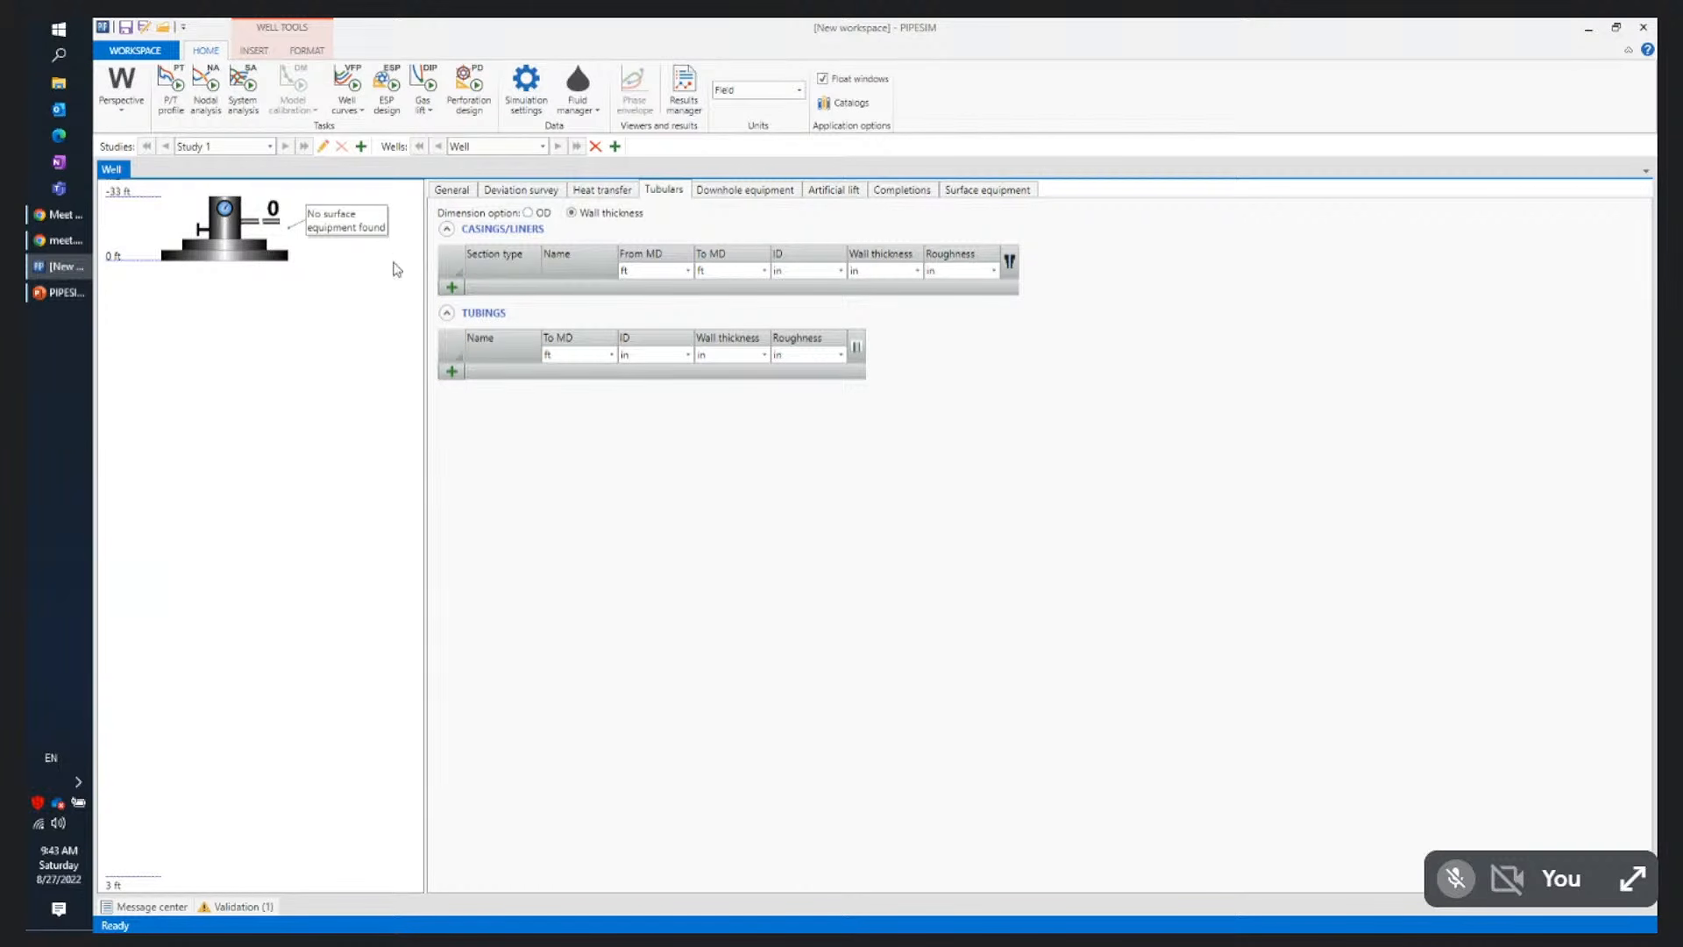
left_click(254, 53)
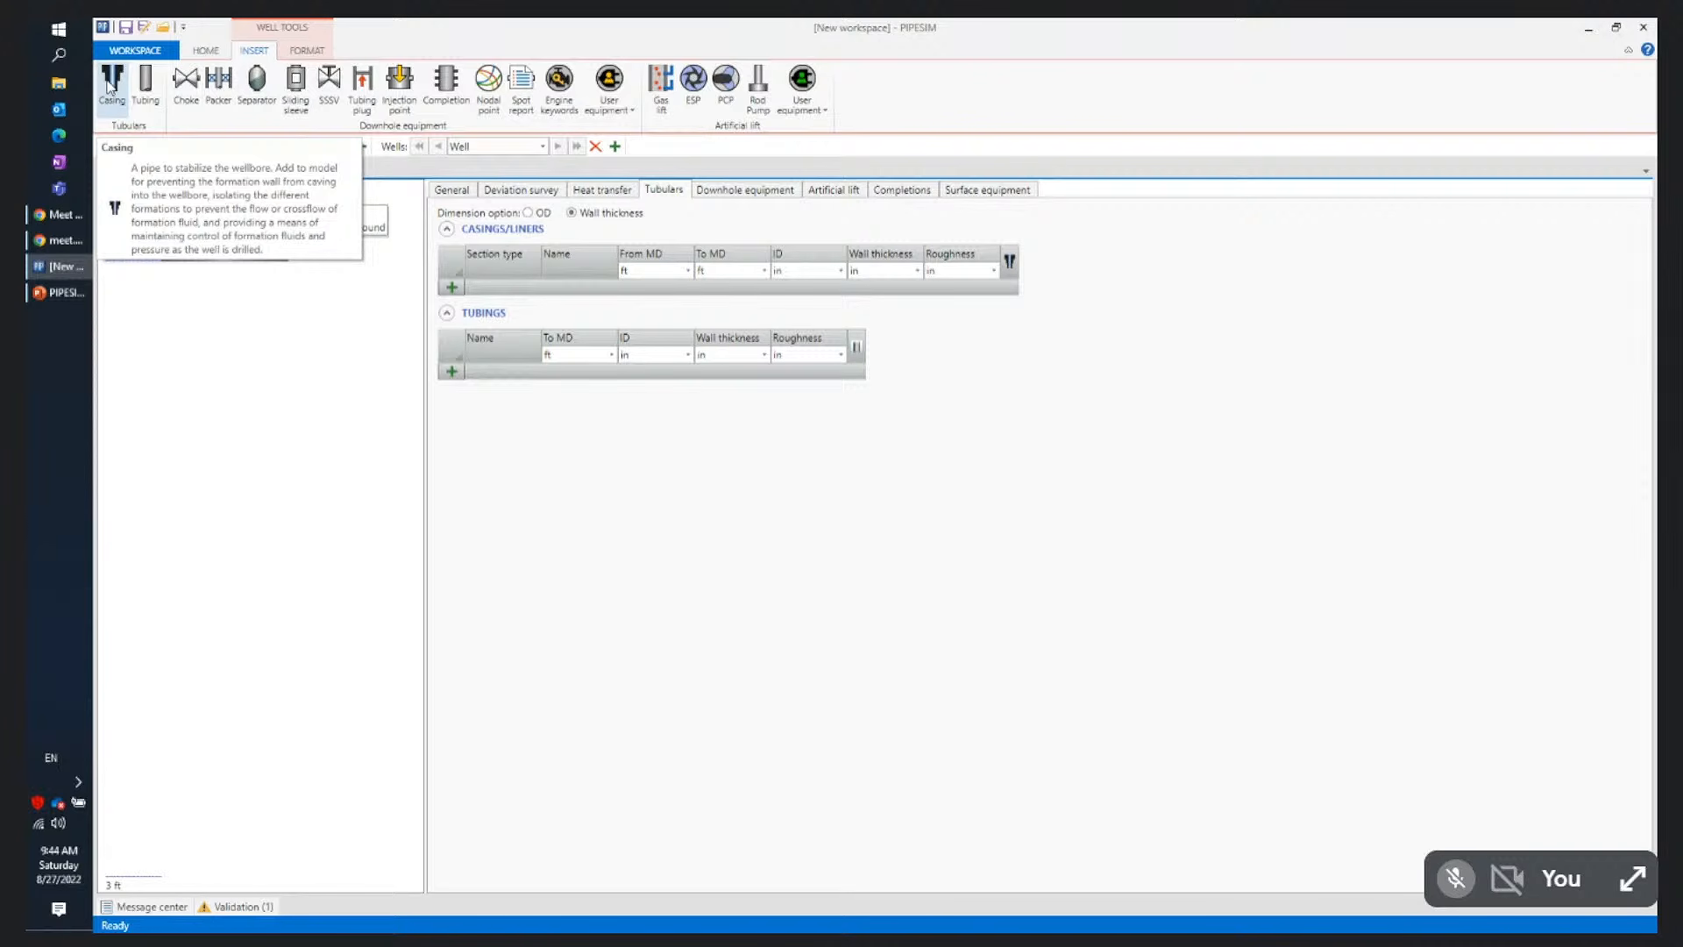
left_click_drag(108, 85, 292, 261)
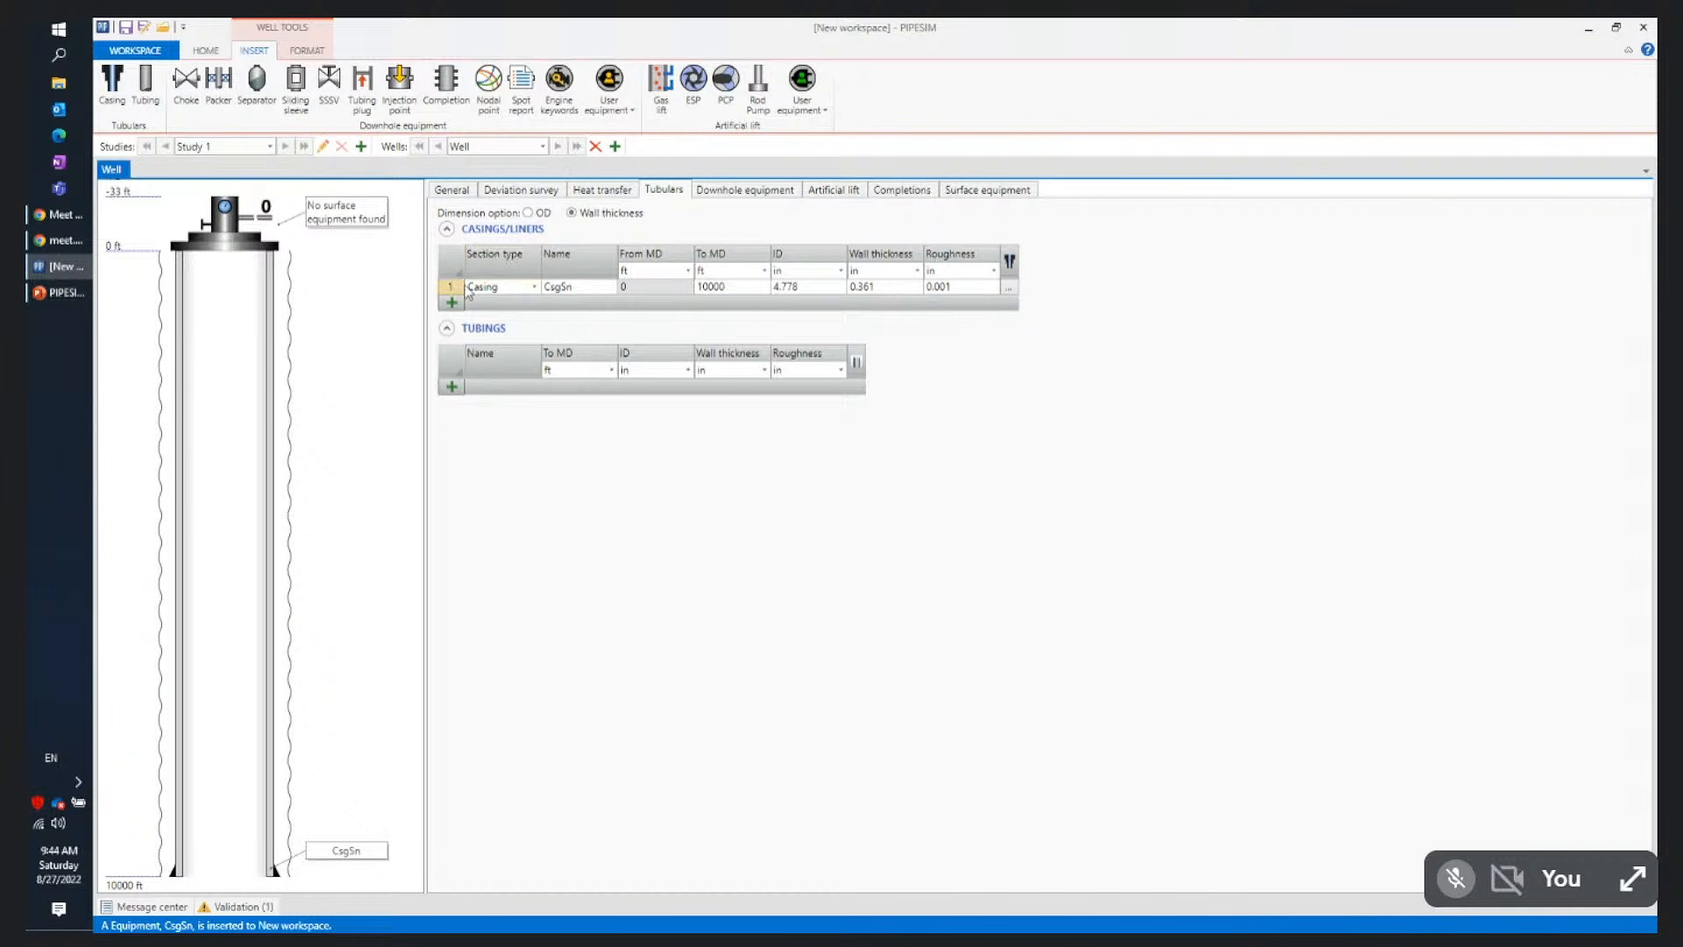
left_click(721, 284)
left_click(792, 282)
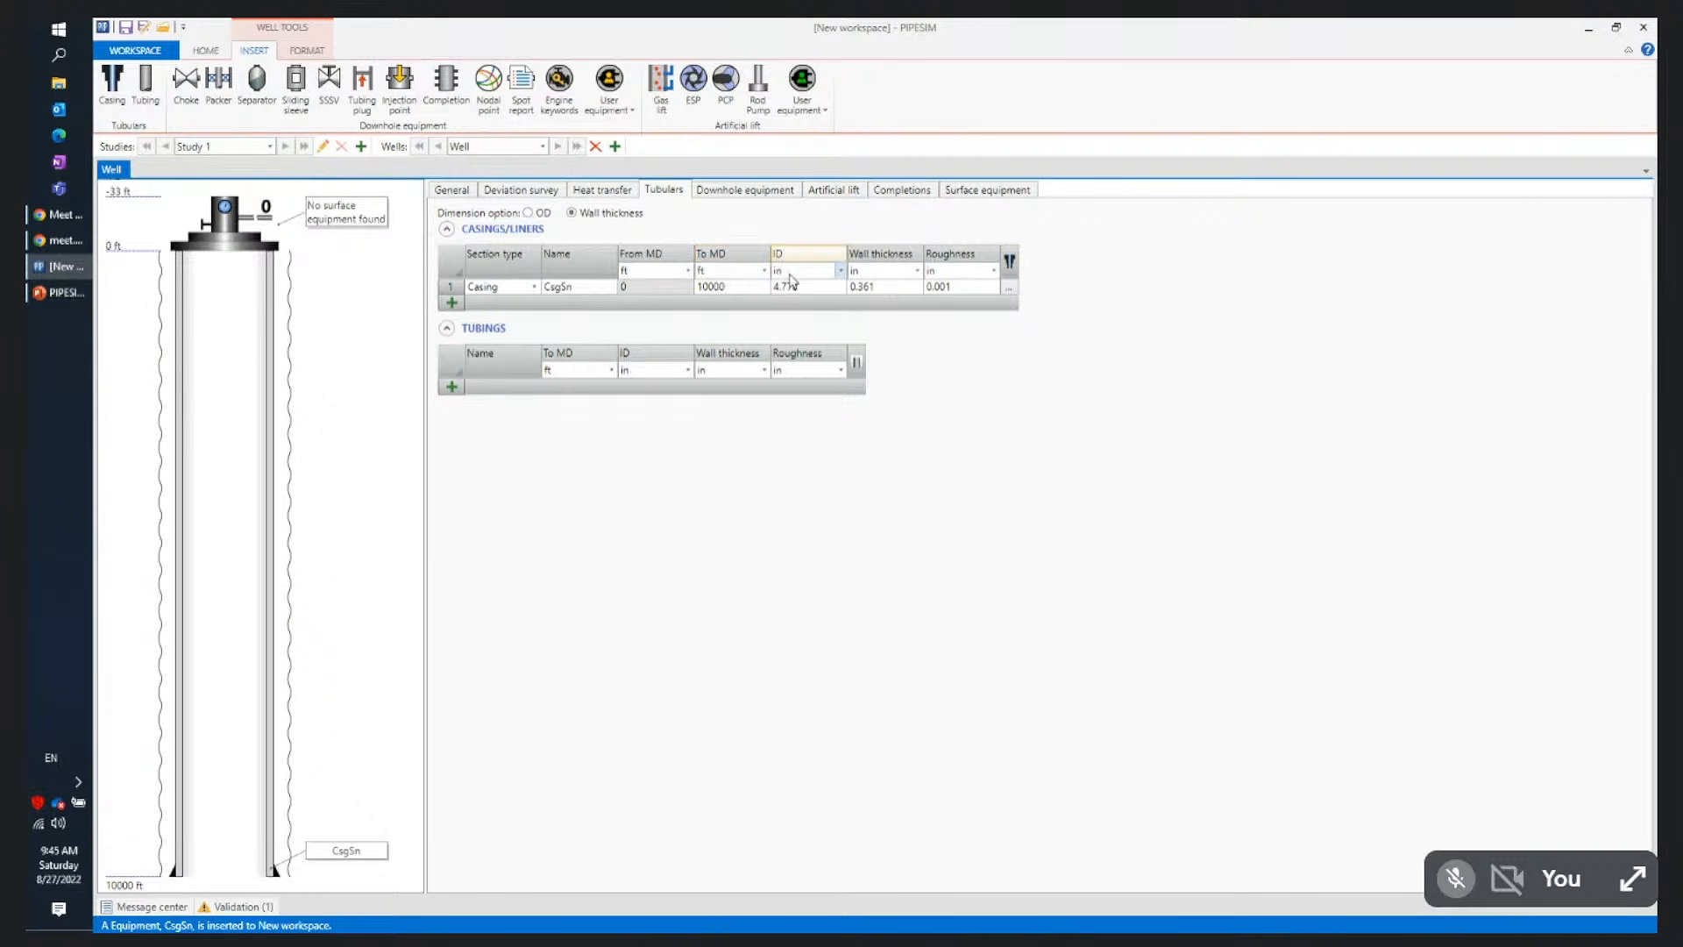
Switch the workspace unit system to Metric and view its effect on the completions and tubulars data
left_click(206, 51)
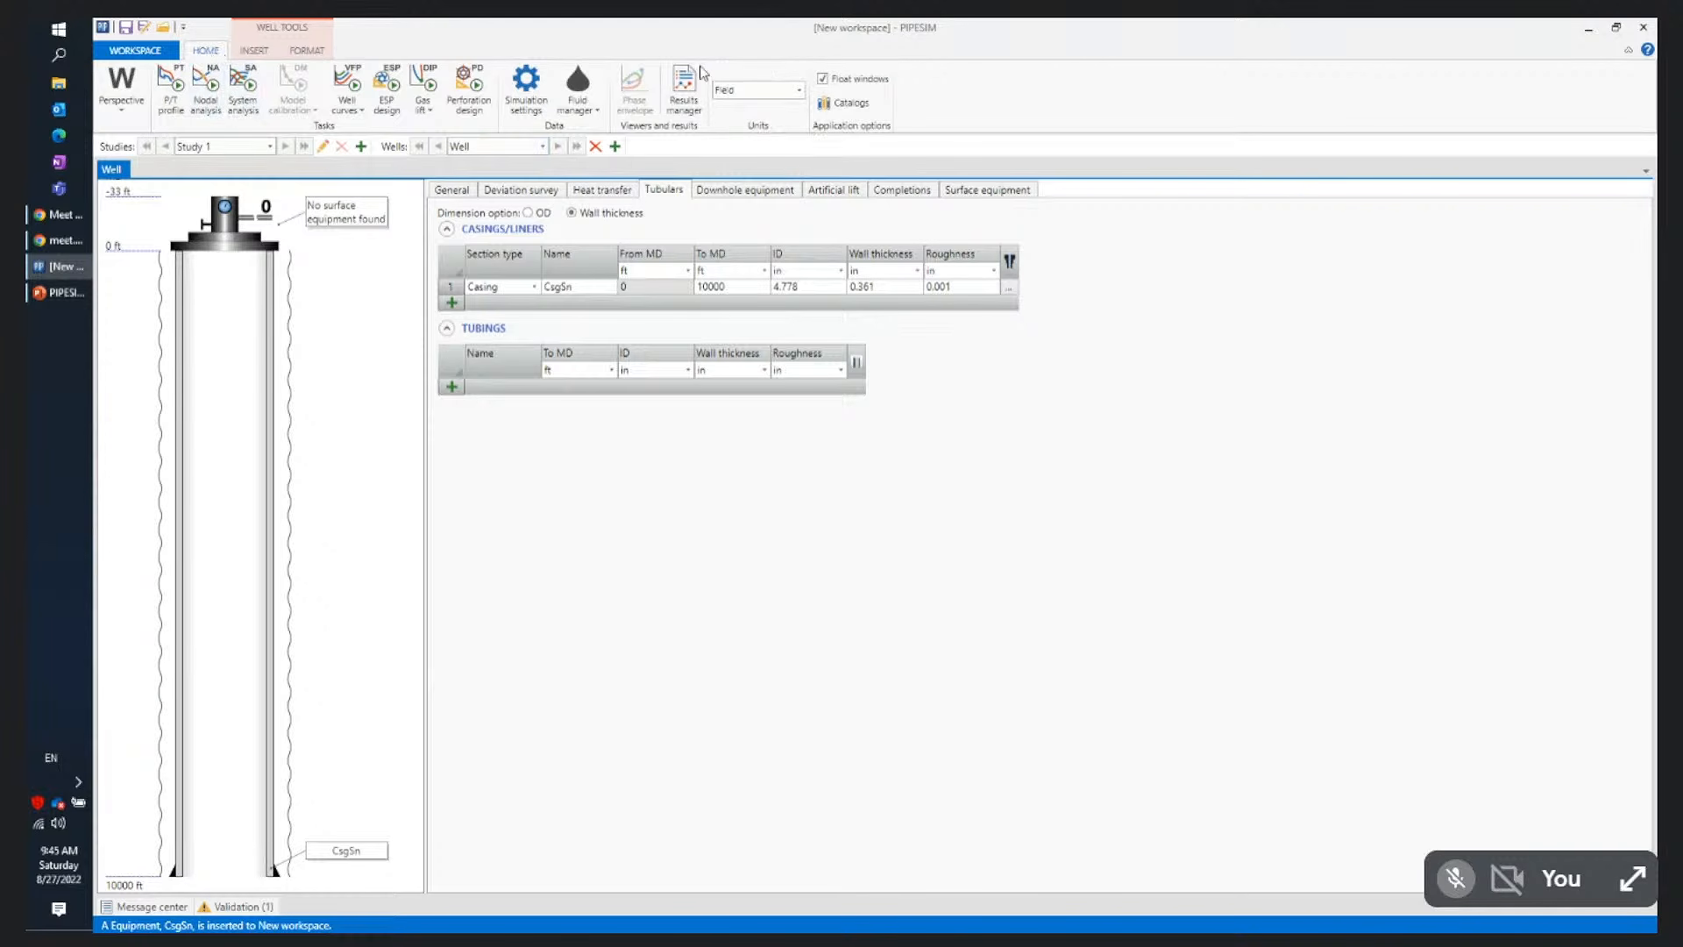
left_click(799, 90)
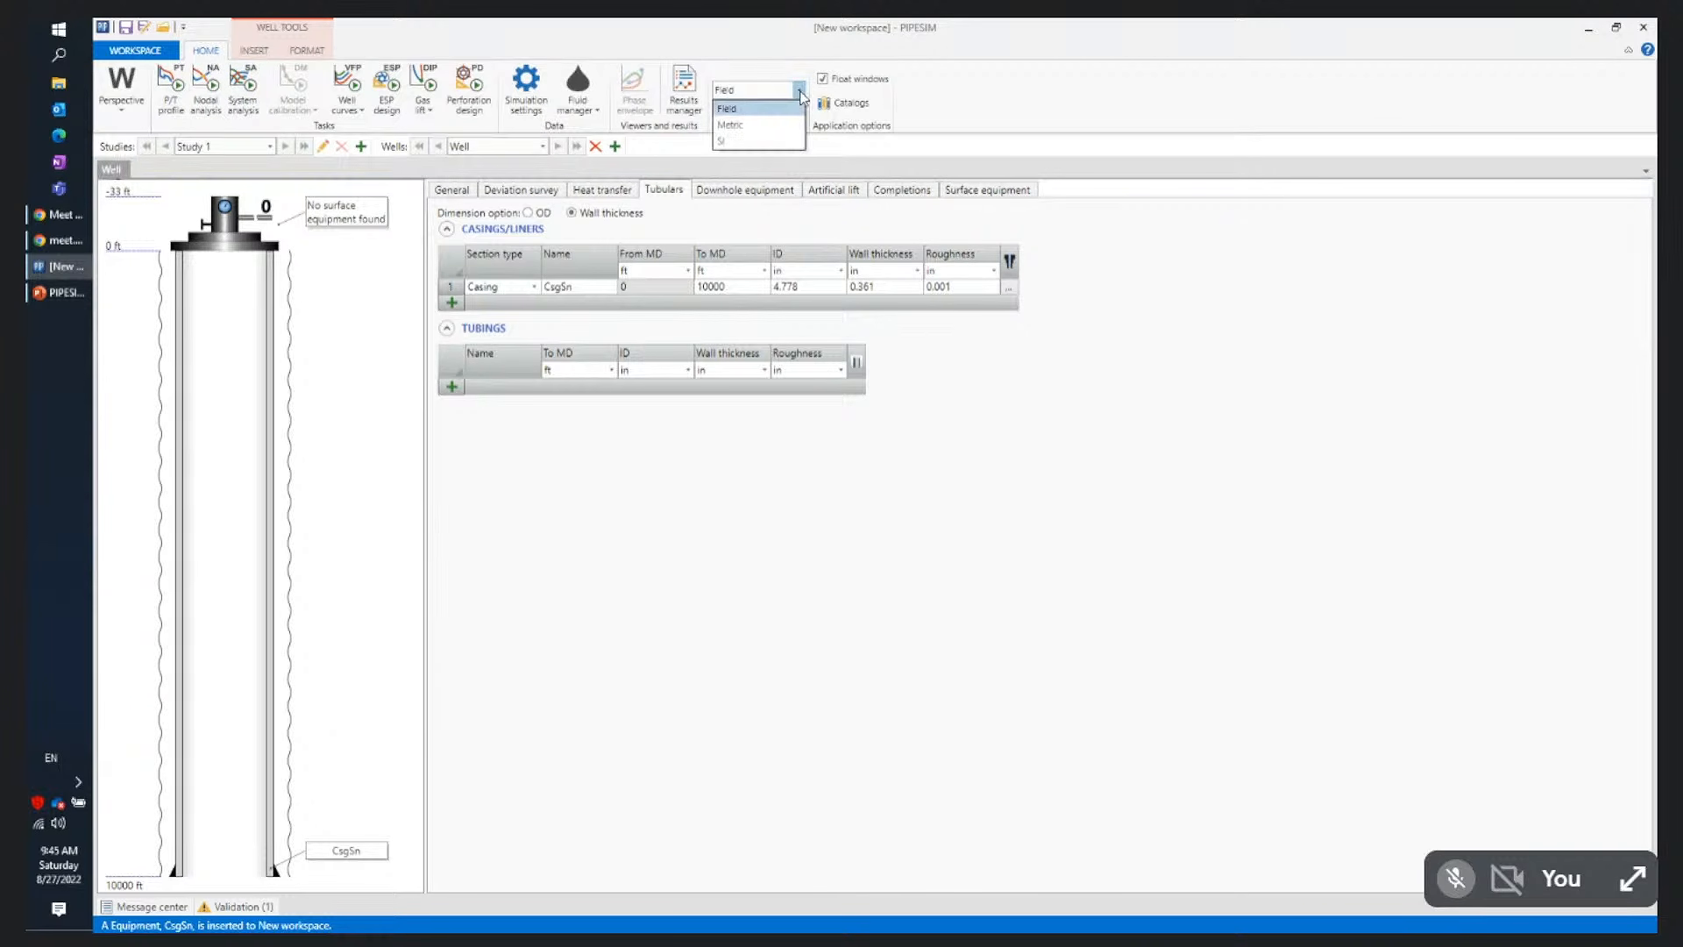
left_click(754, 125)
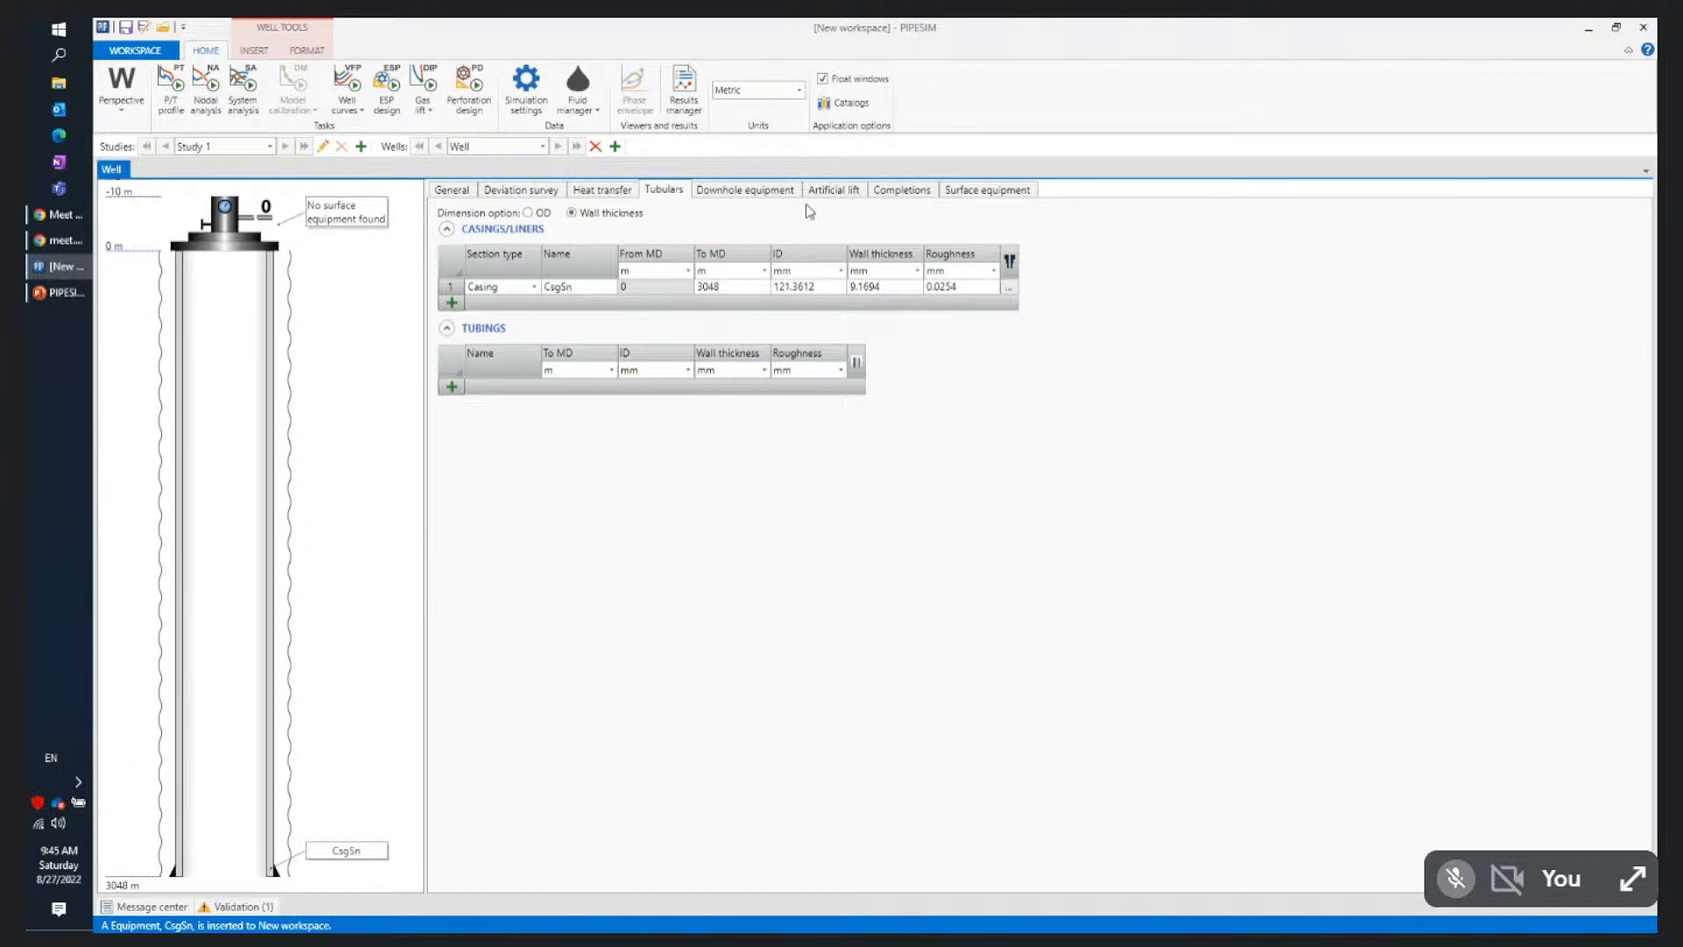
left_click(877, 193)
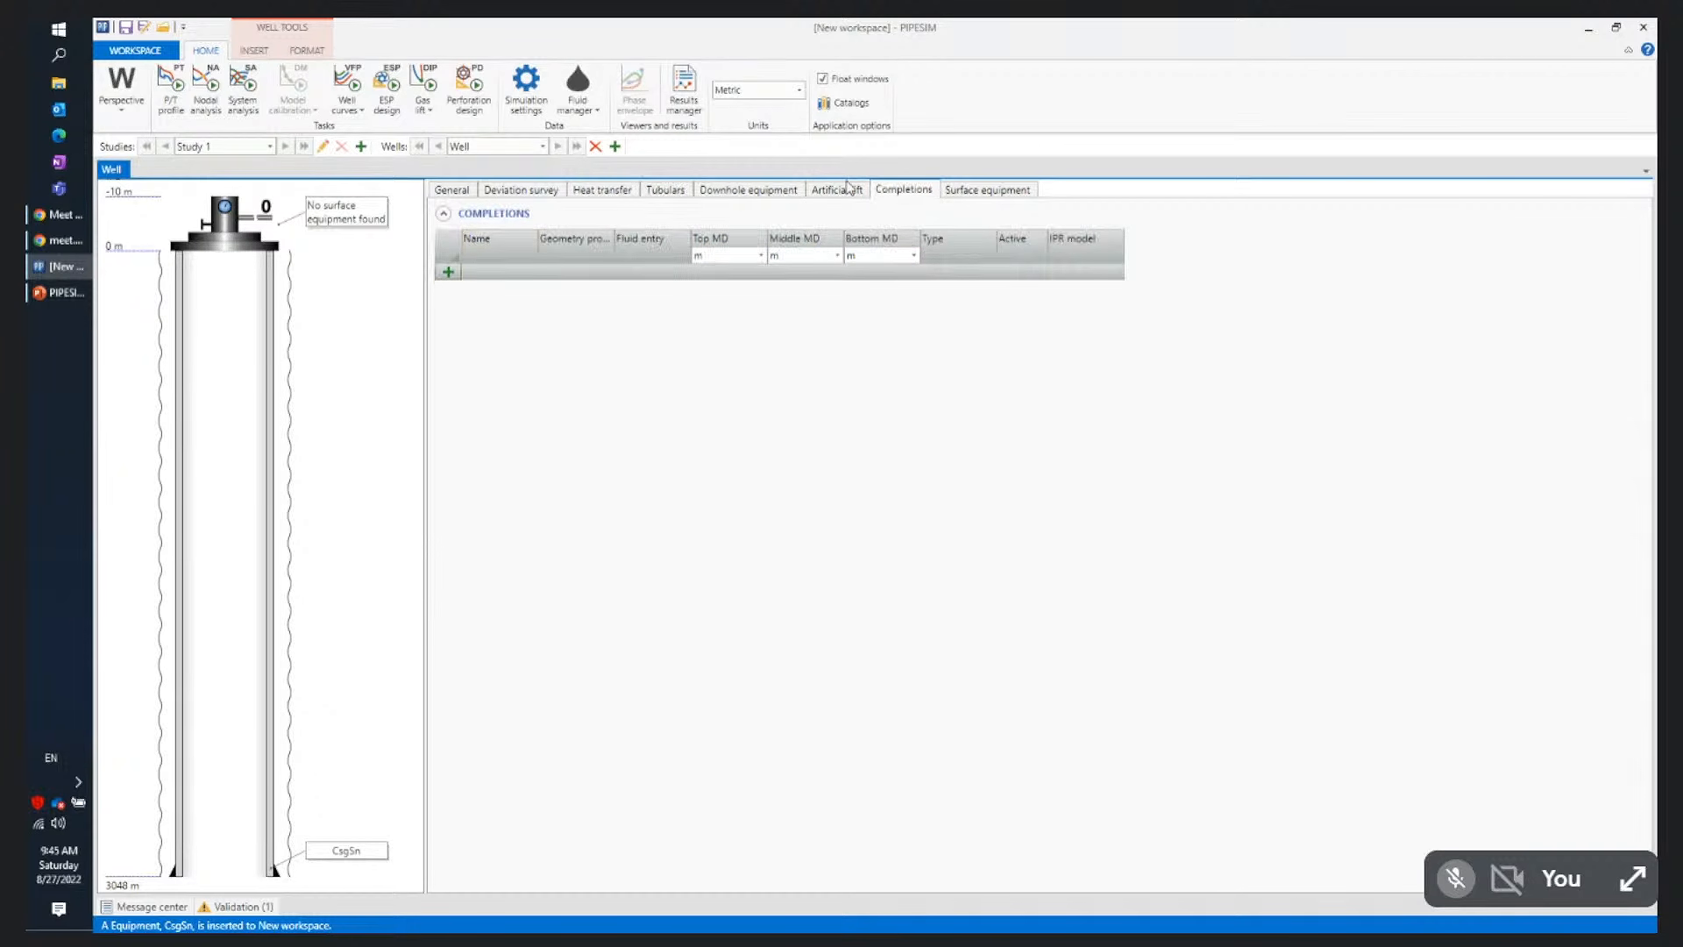
left_click(664, 190)
Try the SI unit system on the tubulars data and return the workspace units to Field
left_click(799, 90)
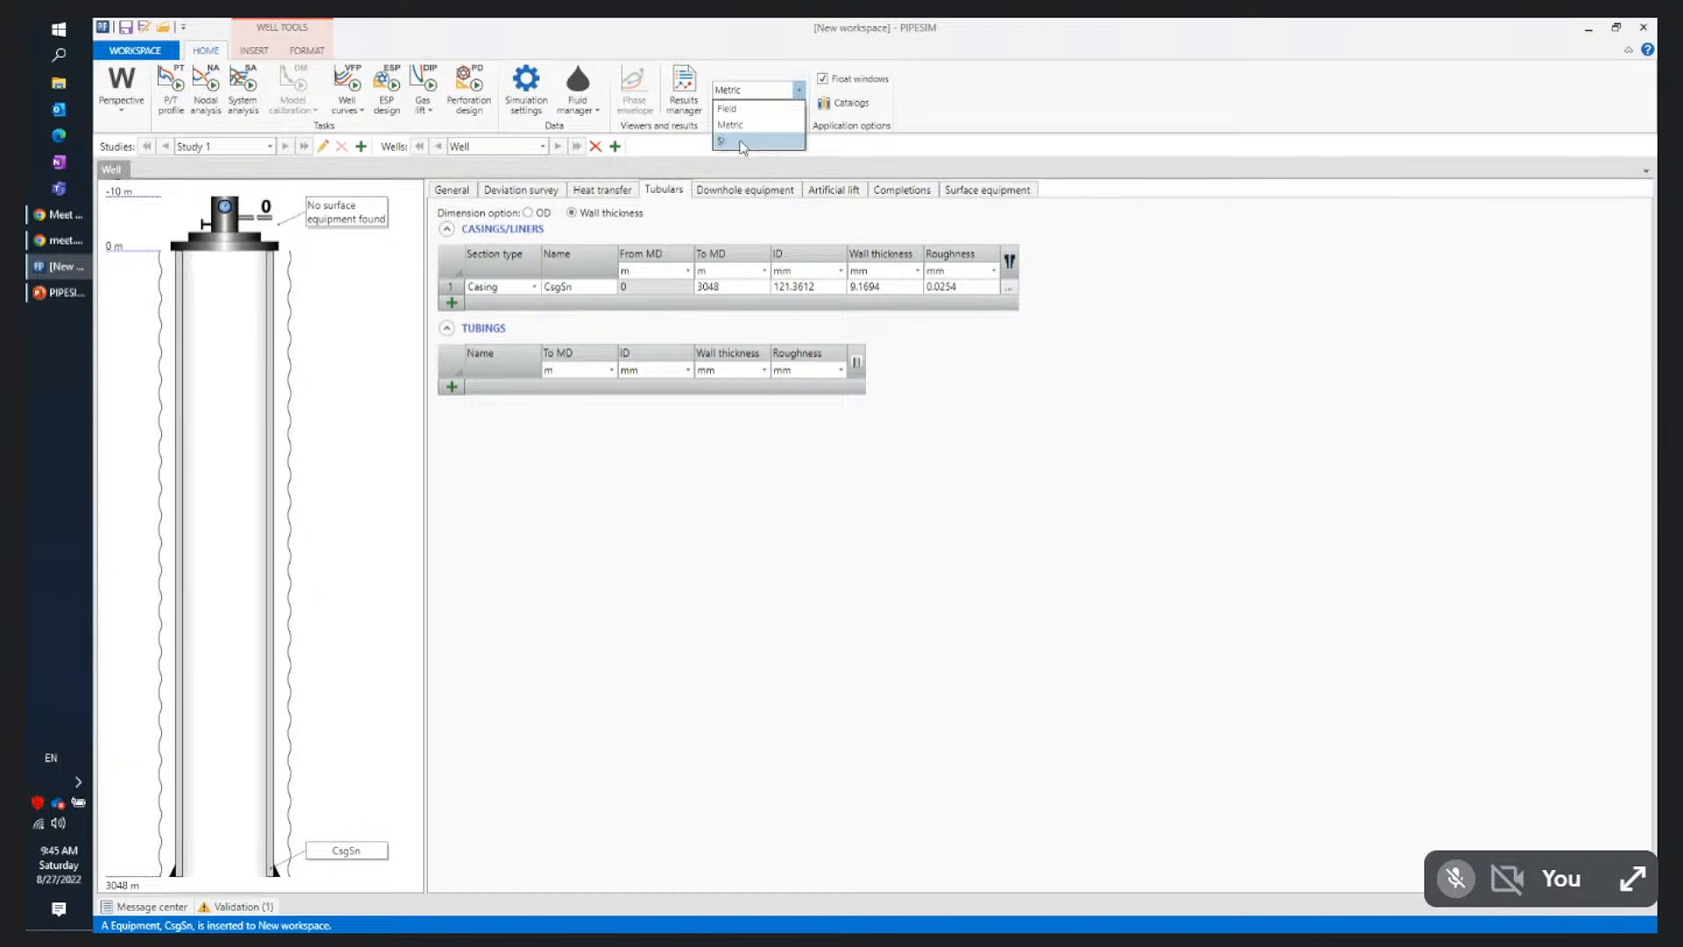
left_click(741, 140)
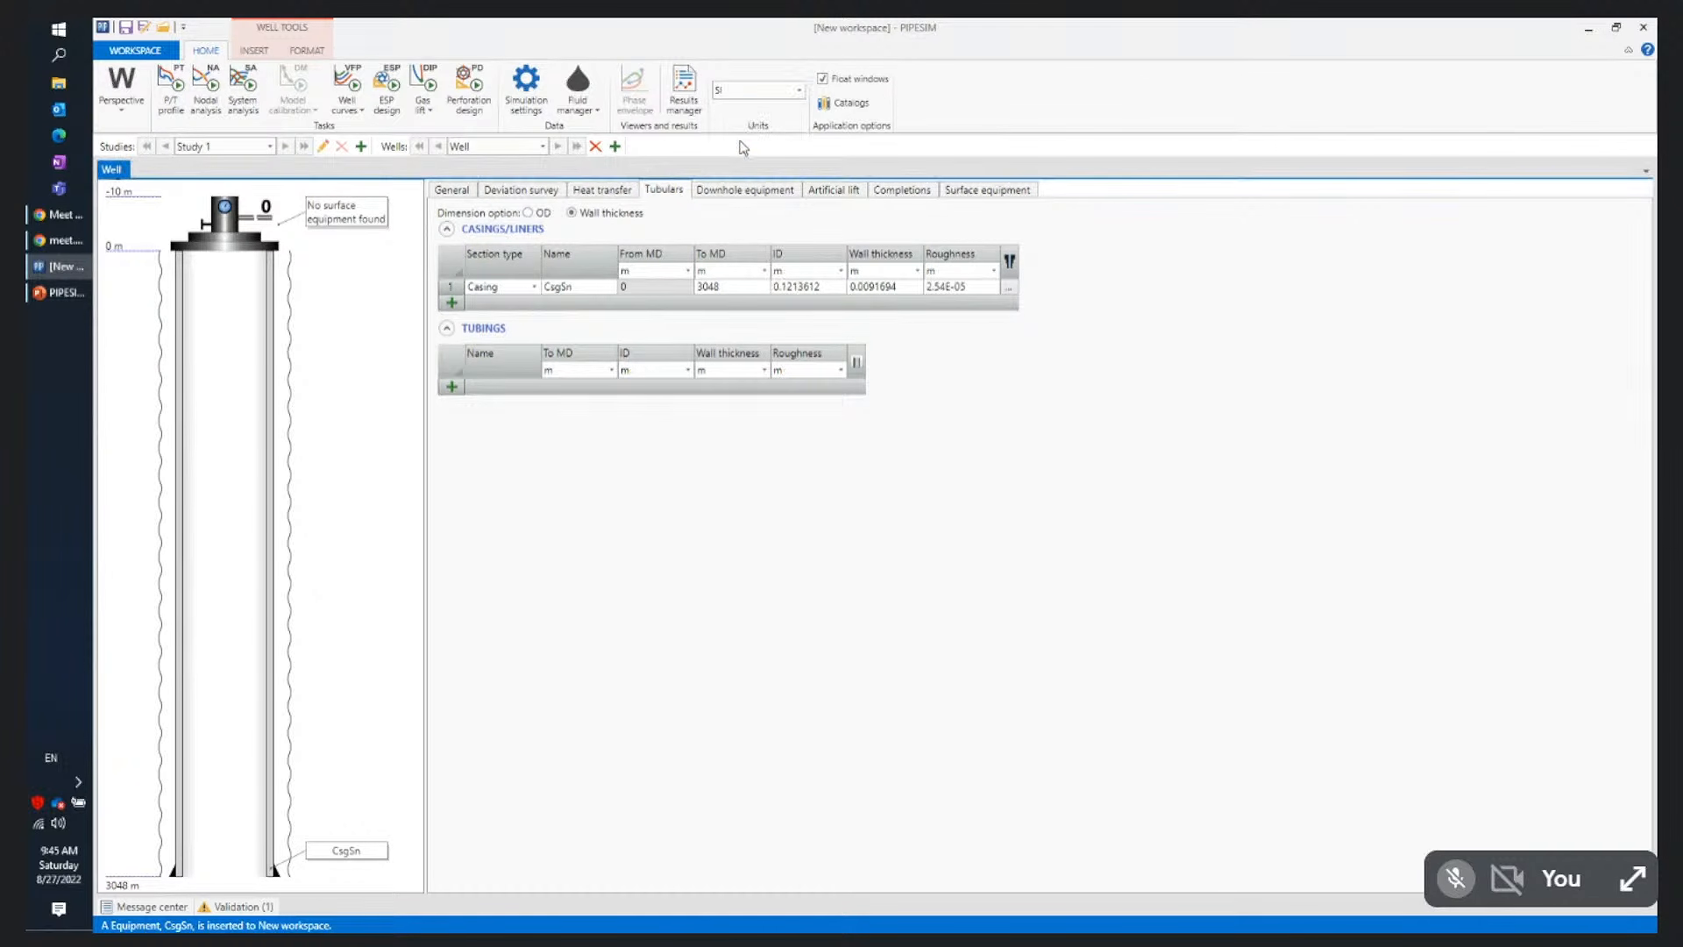
left_click(799, 90)
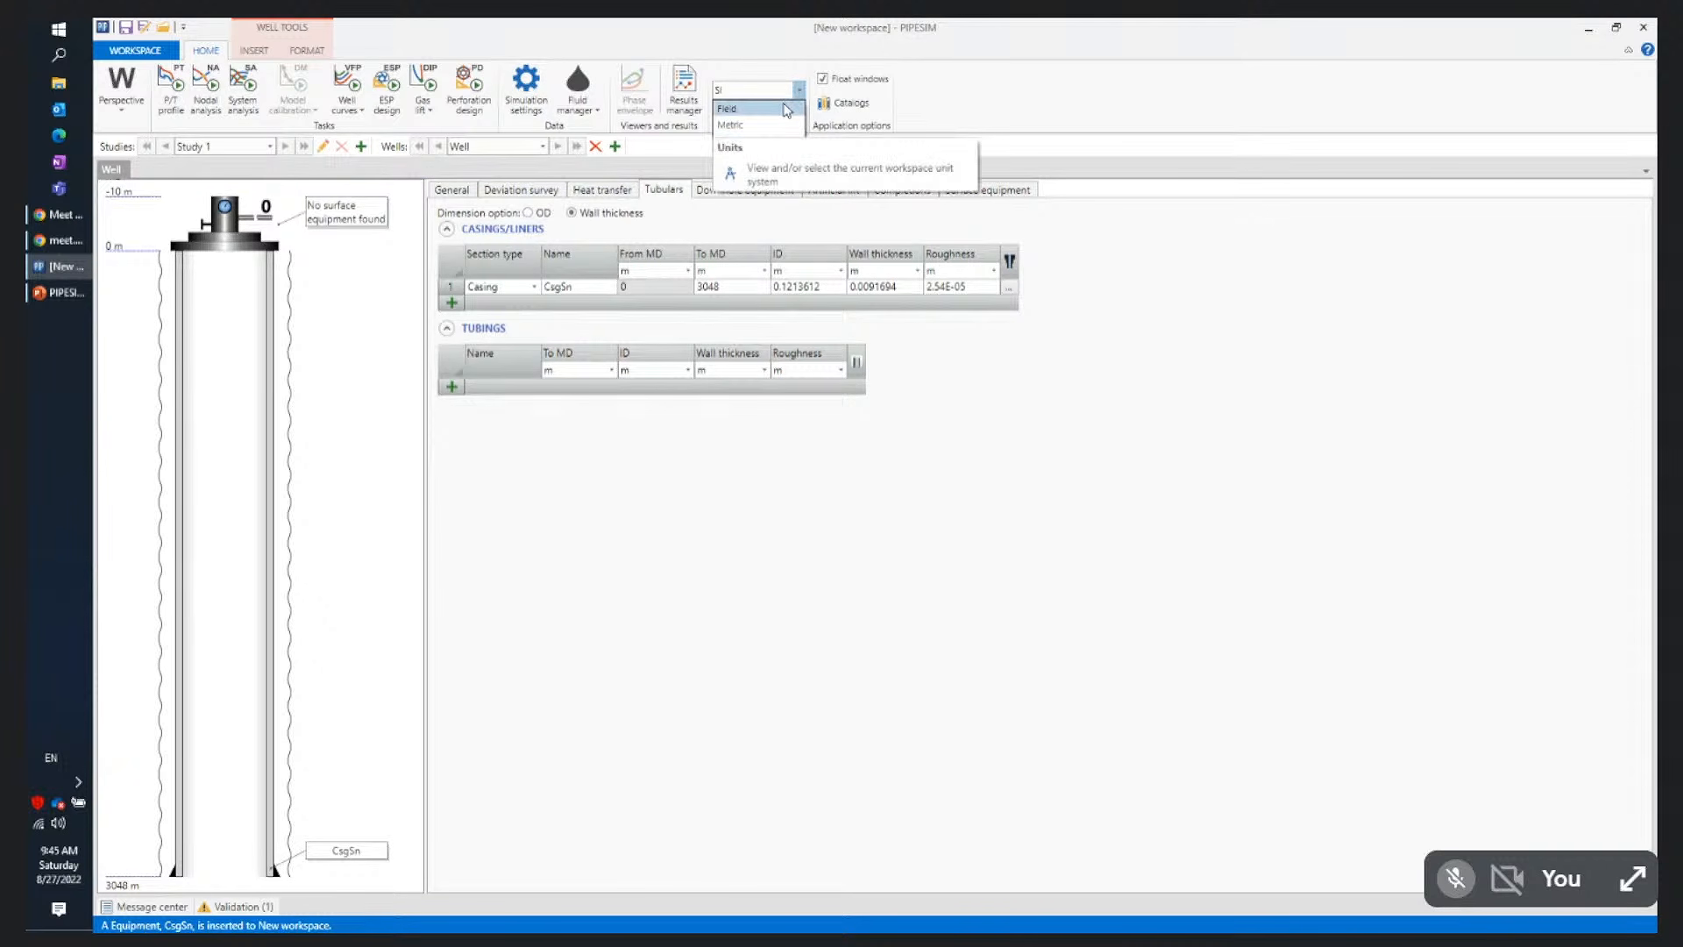
left_click(787, 109)
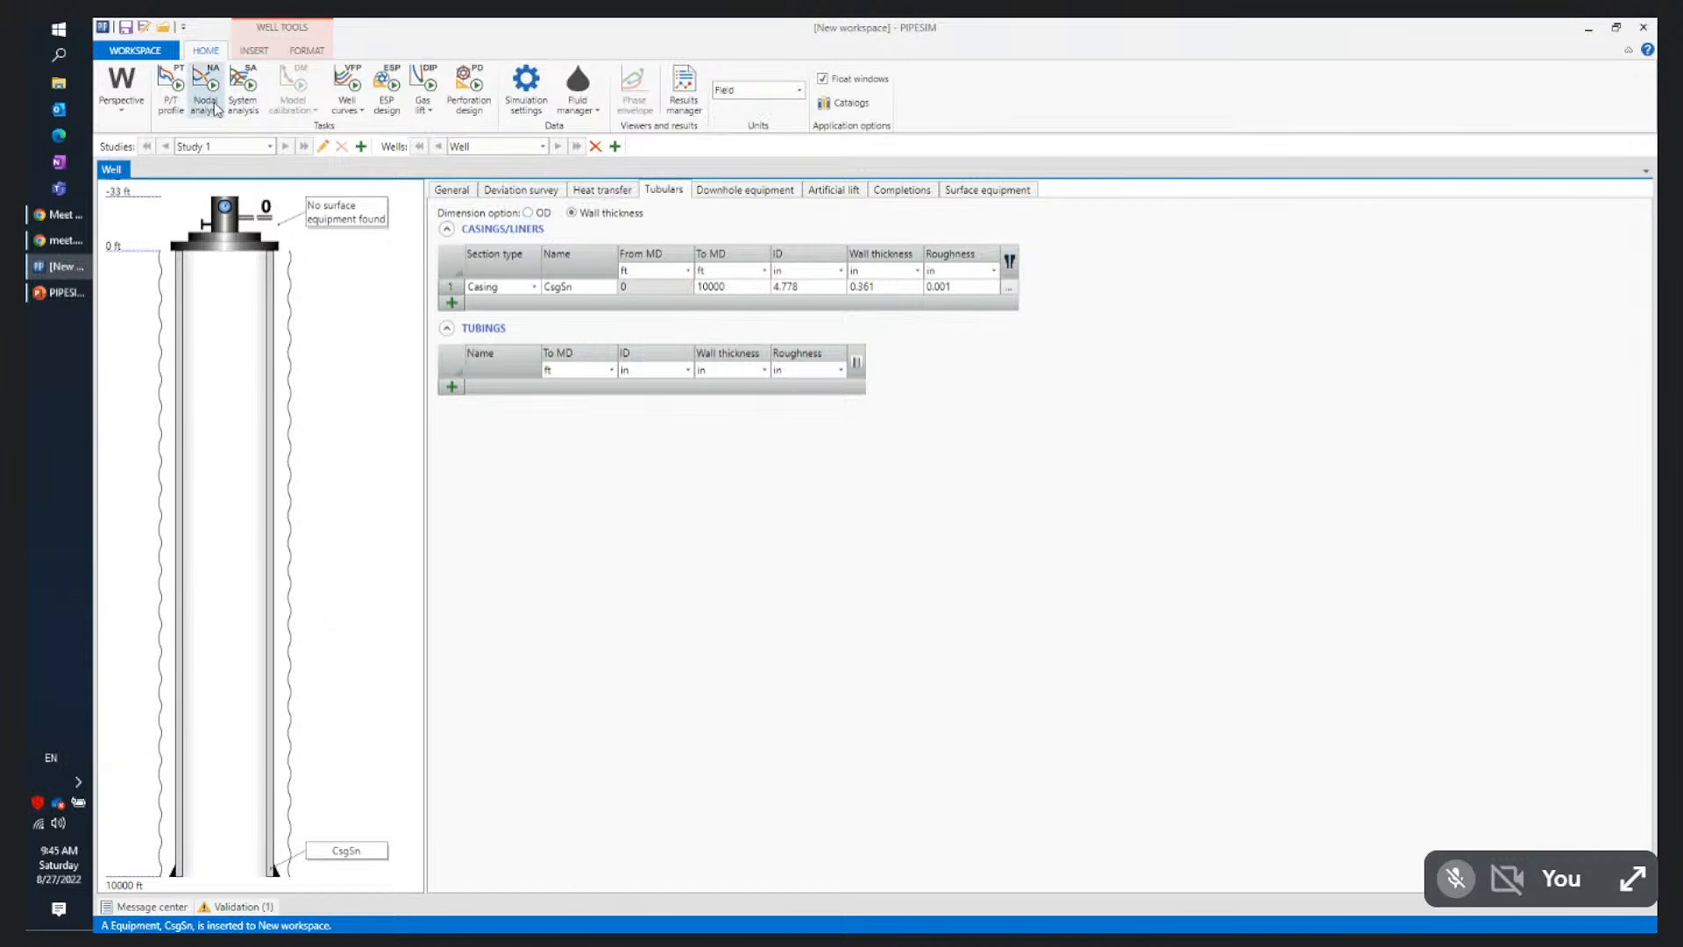
Clone the Field unit system in the application options as a custom unit system named My units
left_click(157, 54)
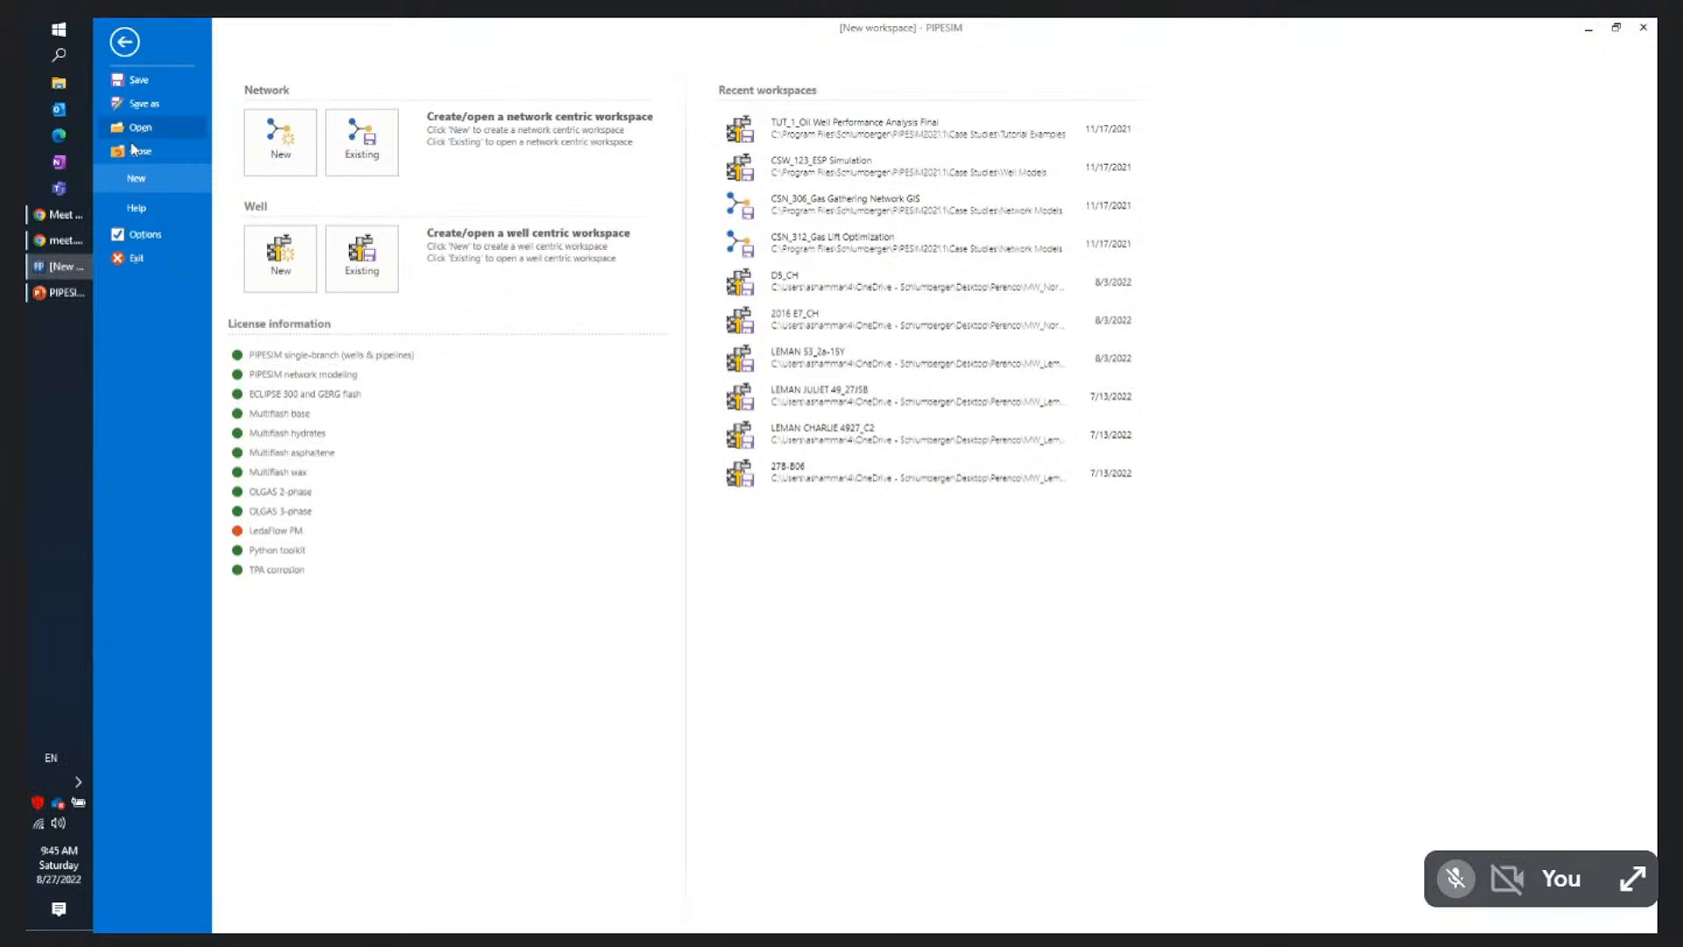
left_click(159, 233)
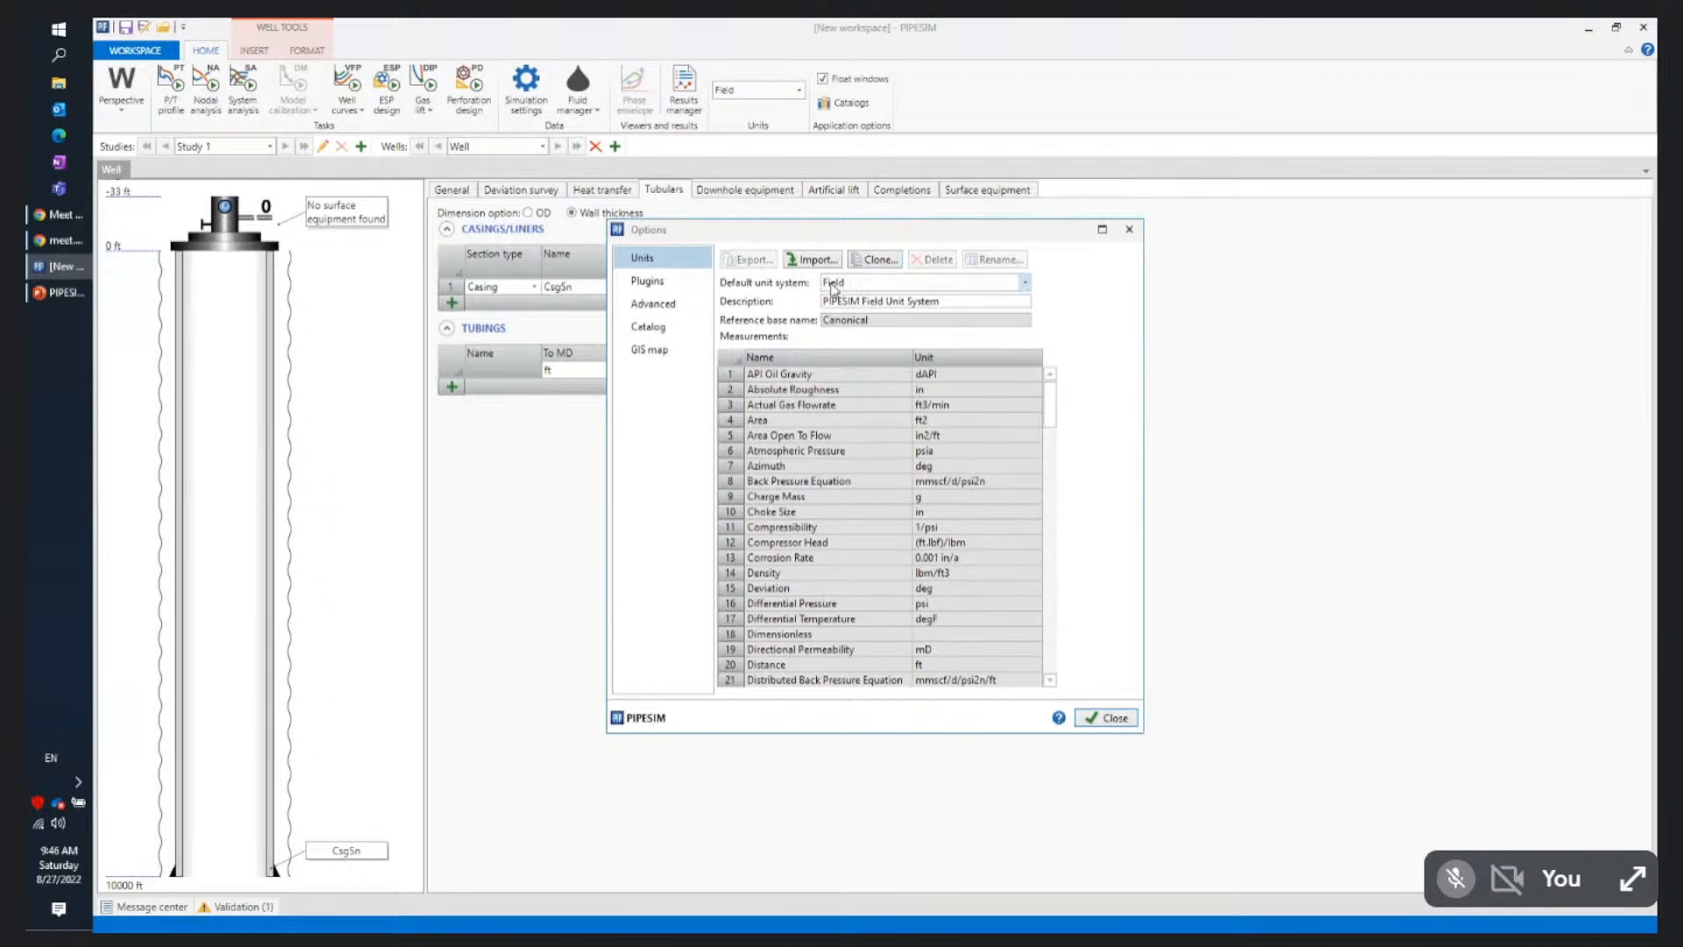
left_click(875, 260)
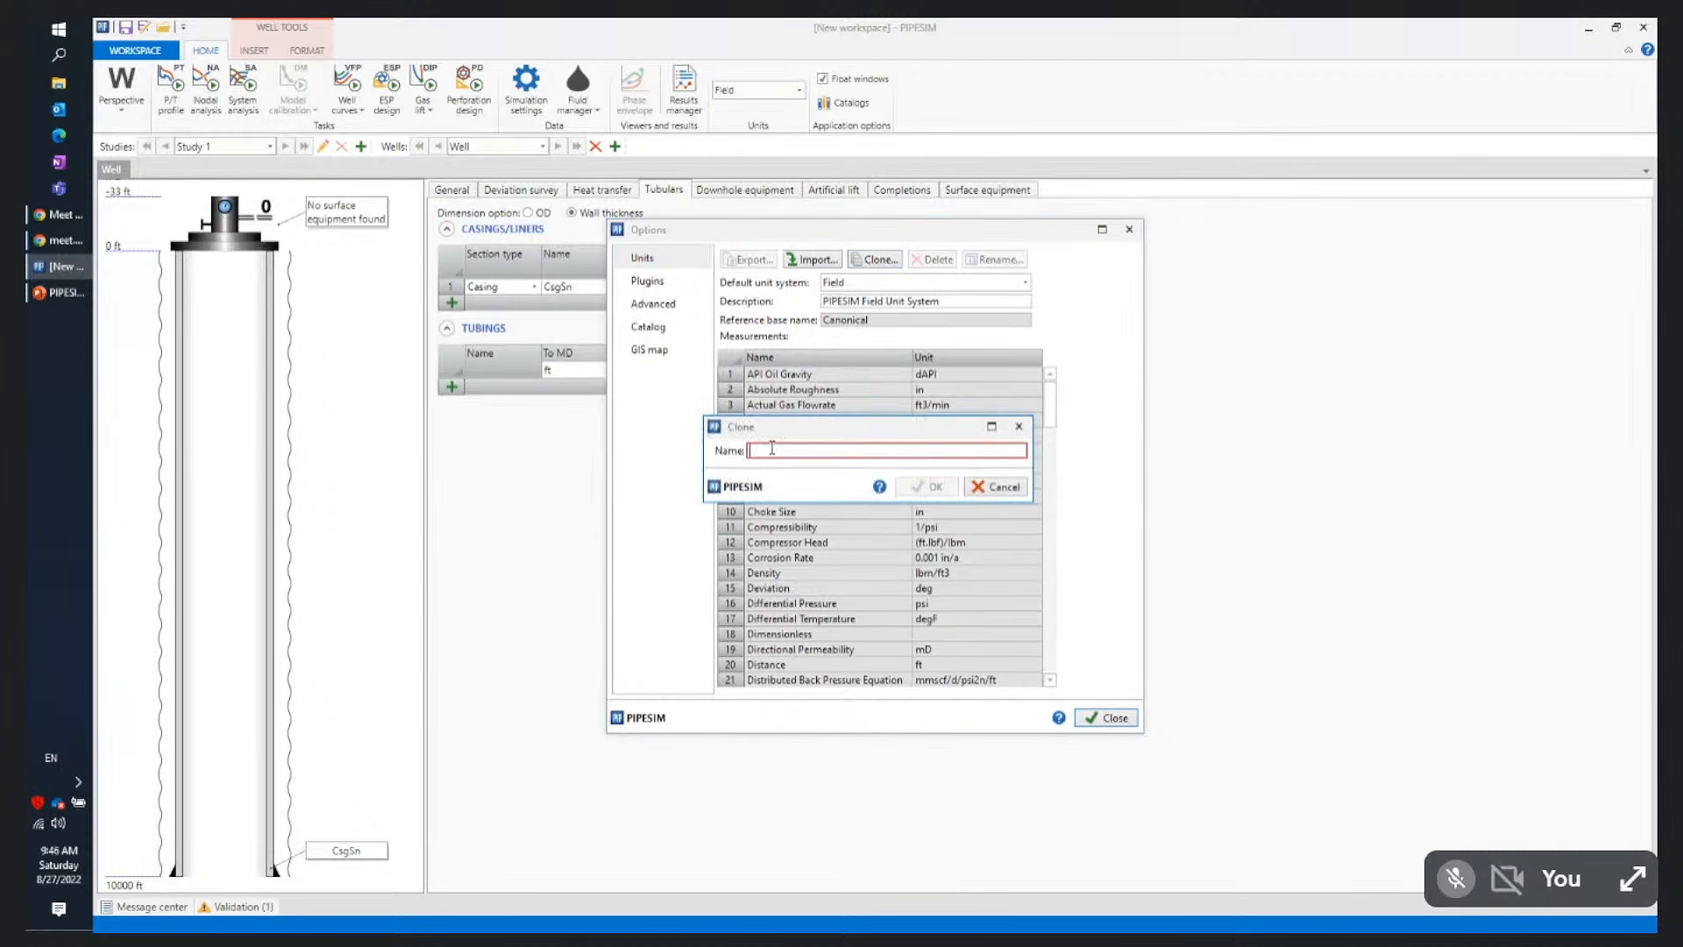
type("M")
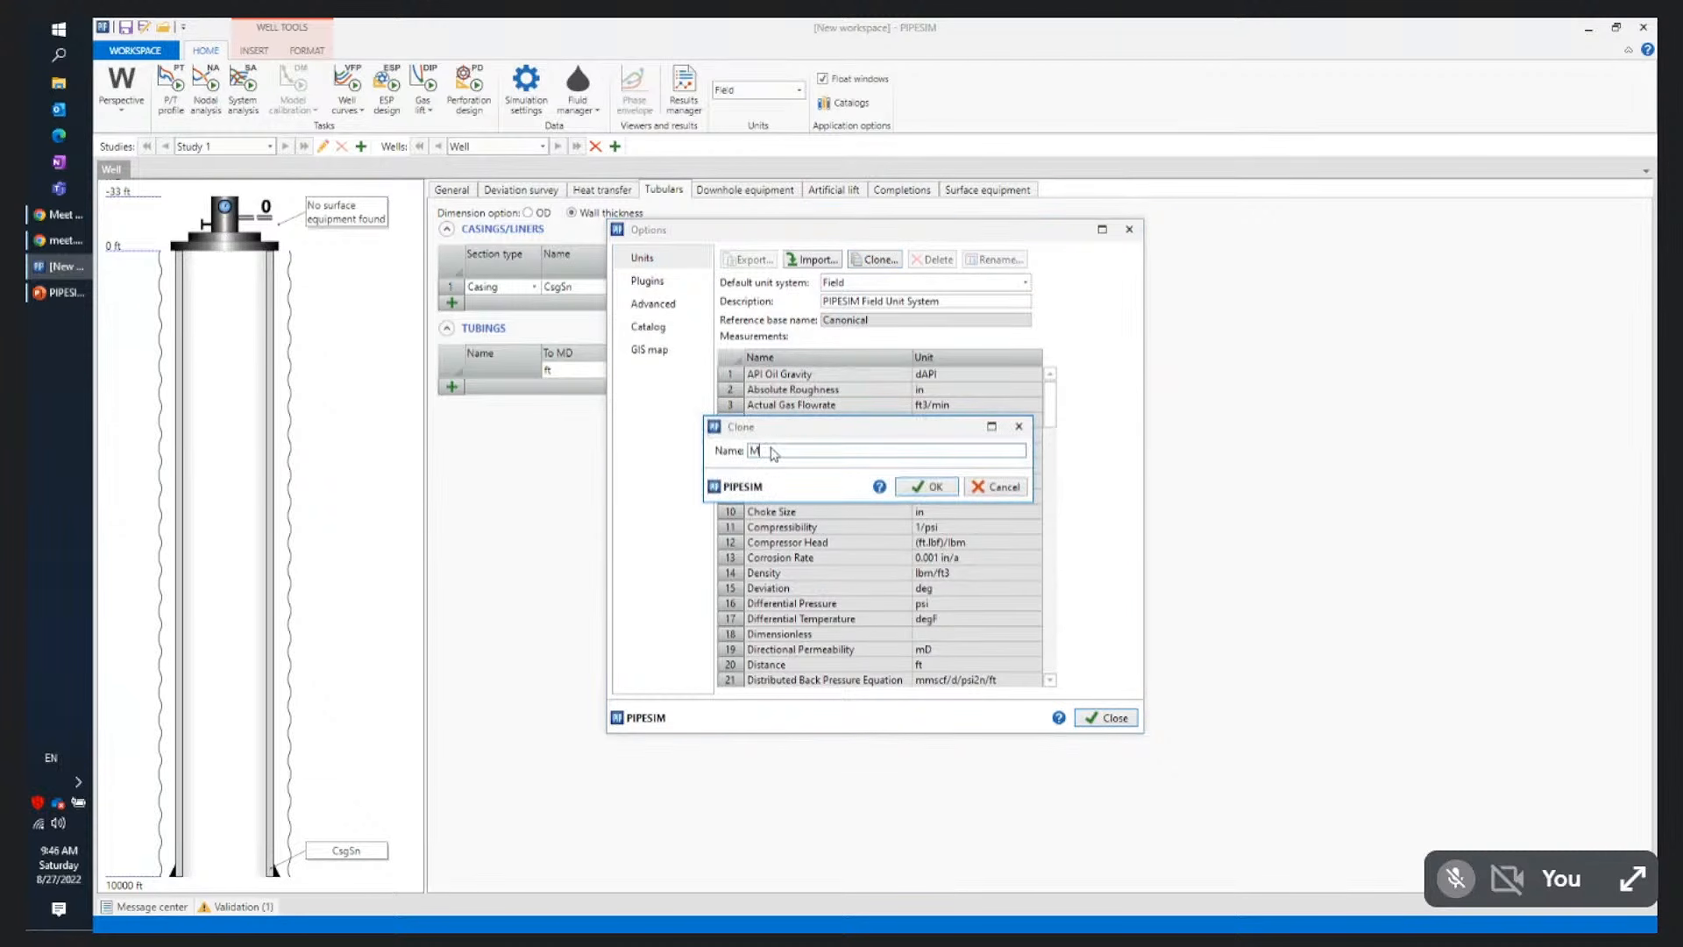
type("y csits")
left_click(922, 487)
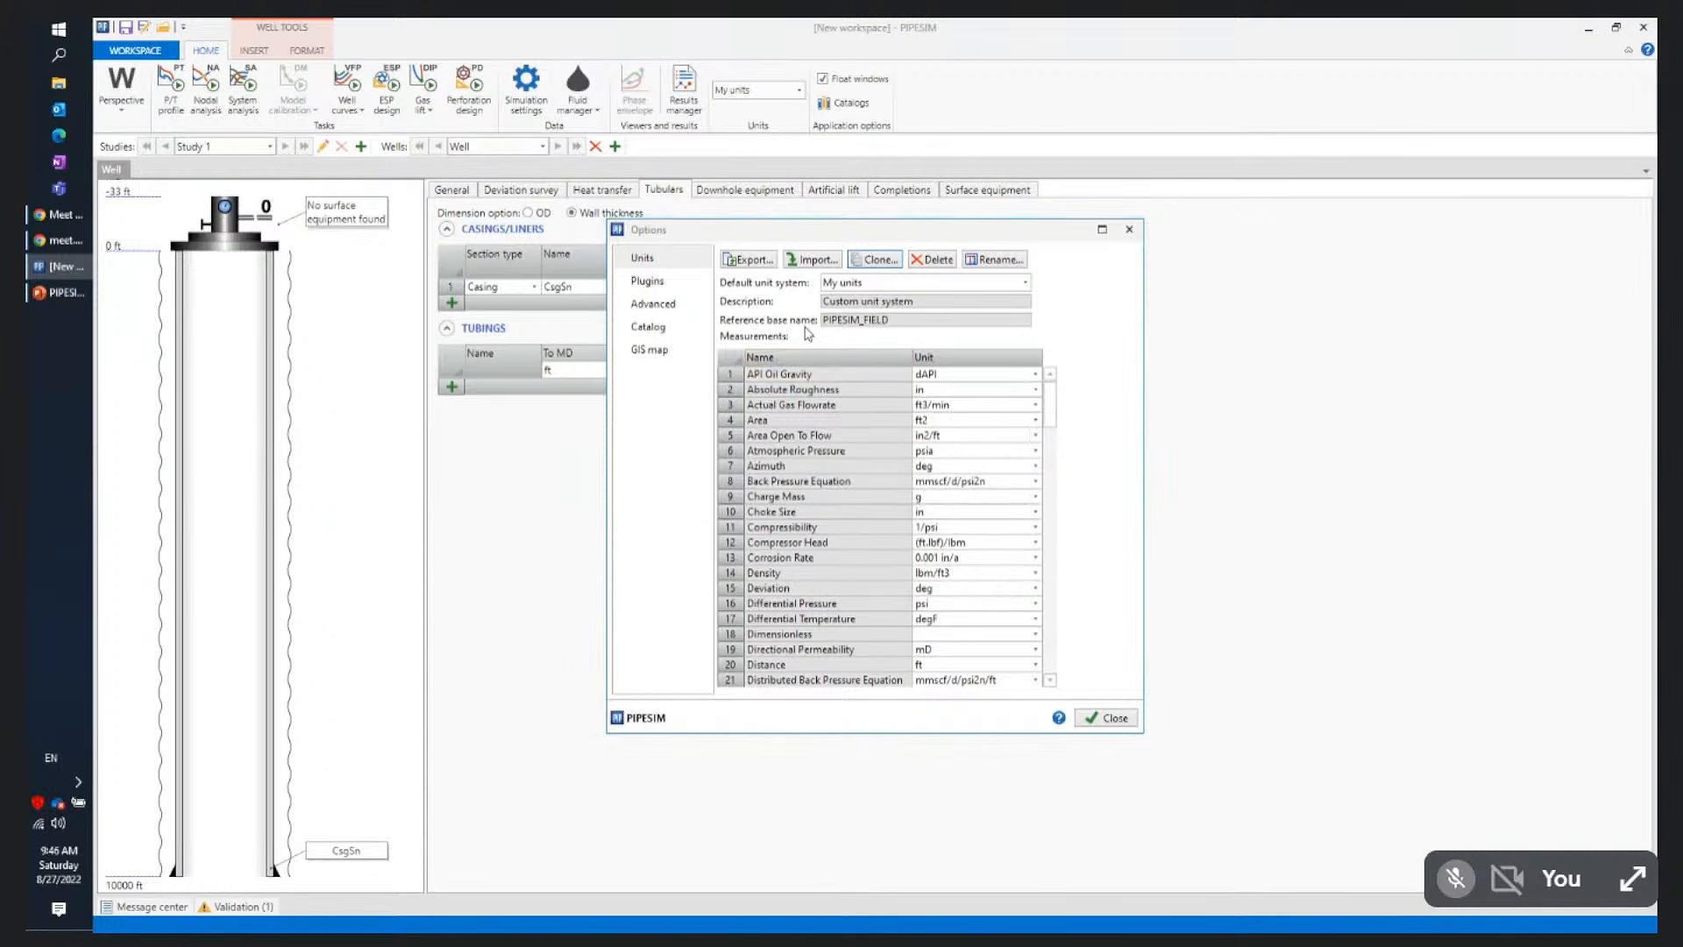
scroll(1053, 419, "down", 1)
left_click_drag(1053, 419, 1060, 385)
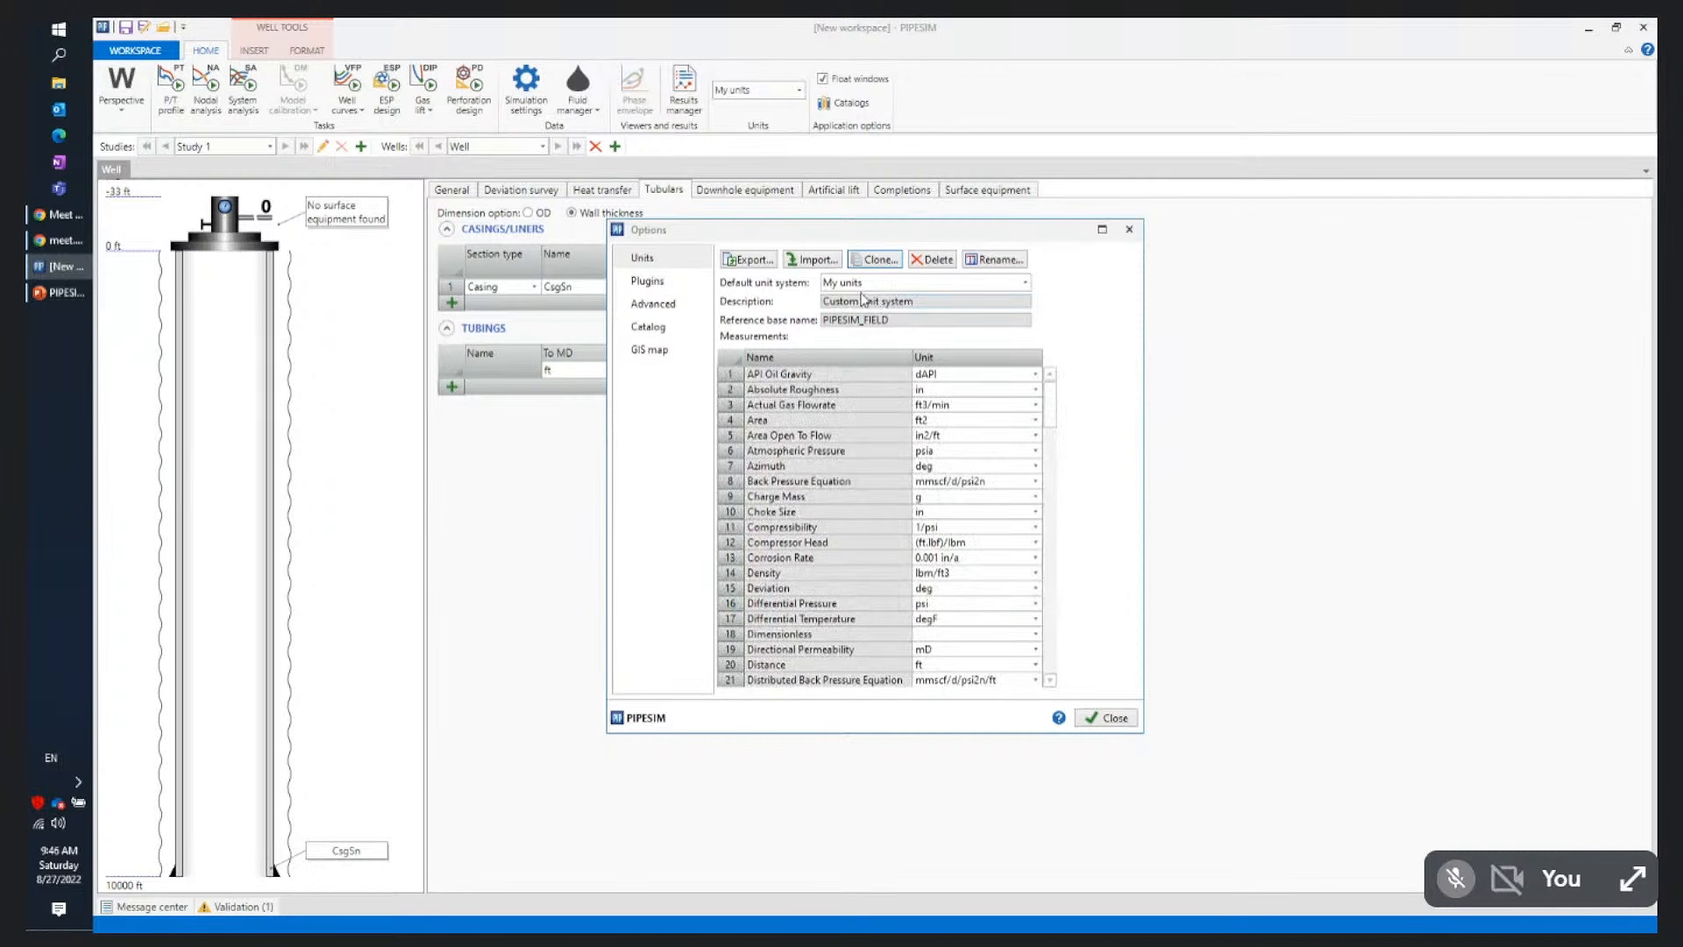
left_click(1106, 718)
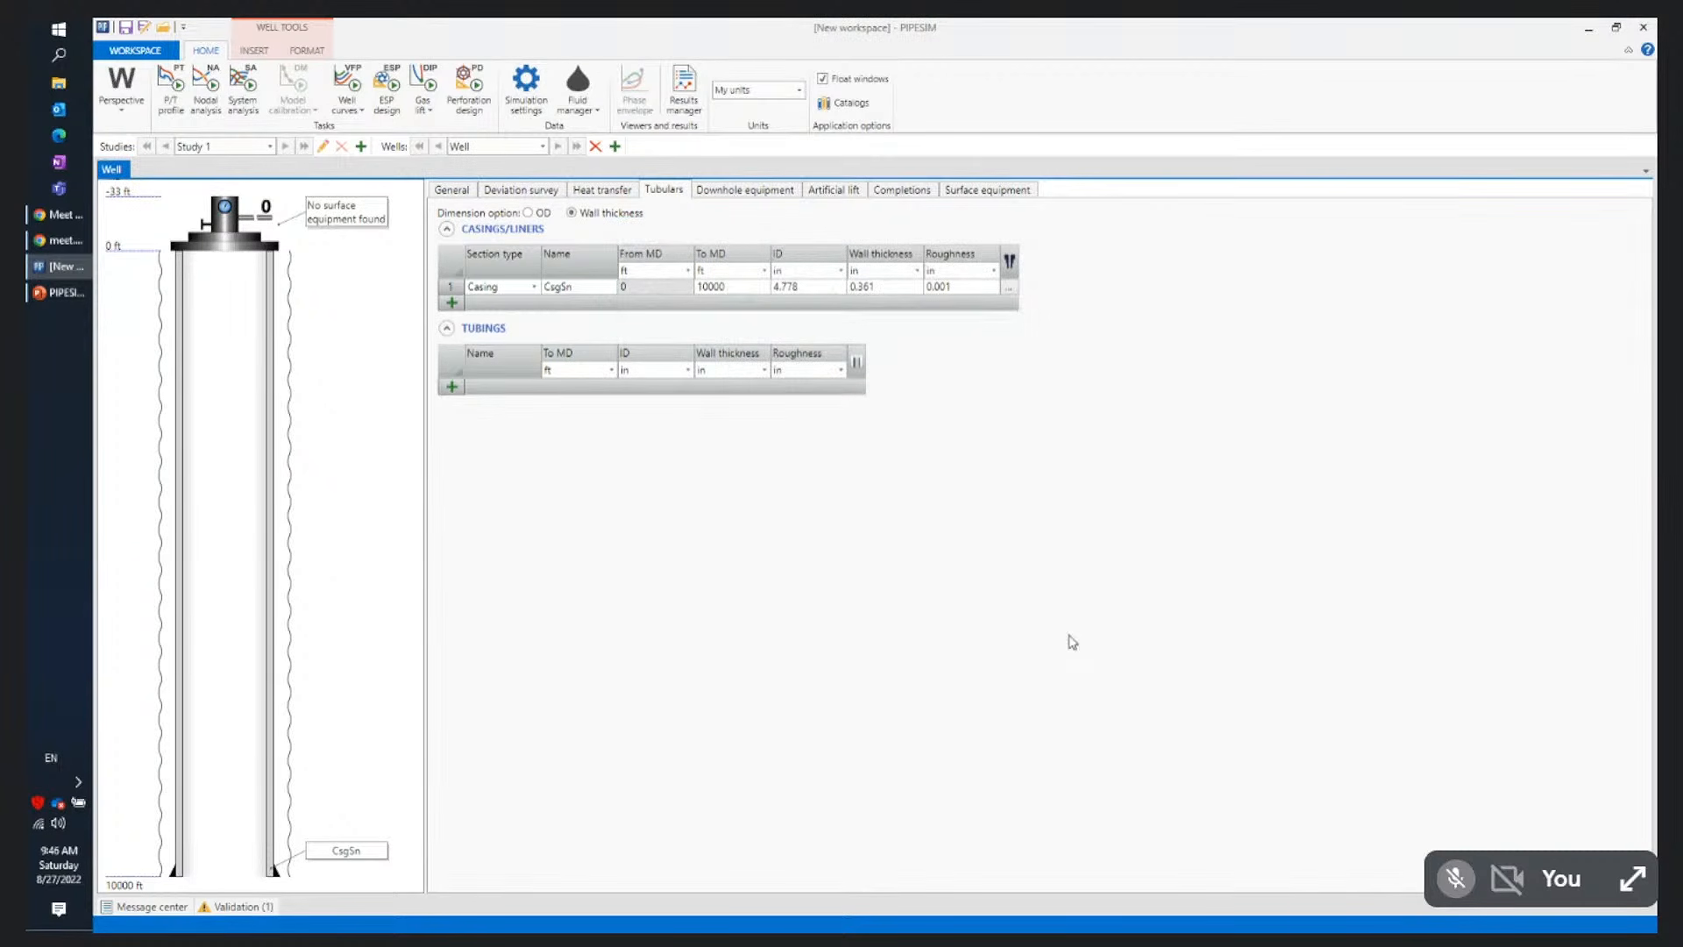
Choose My units as the workspace unit system, and return the workspace units to Field
left_click(799, 91)
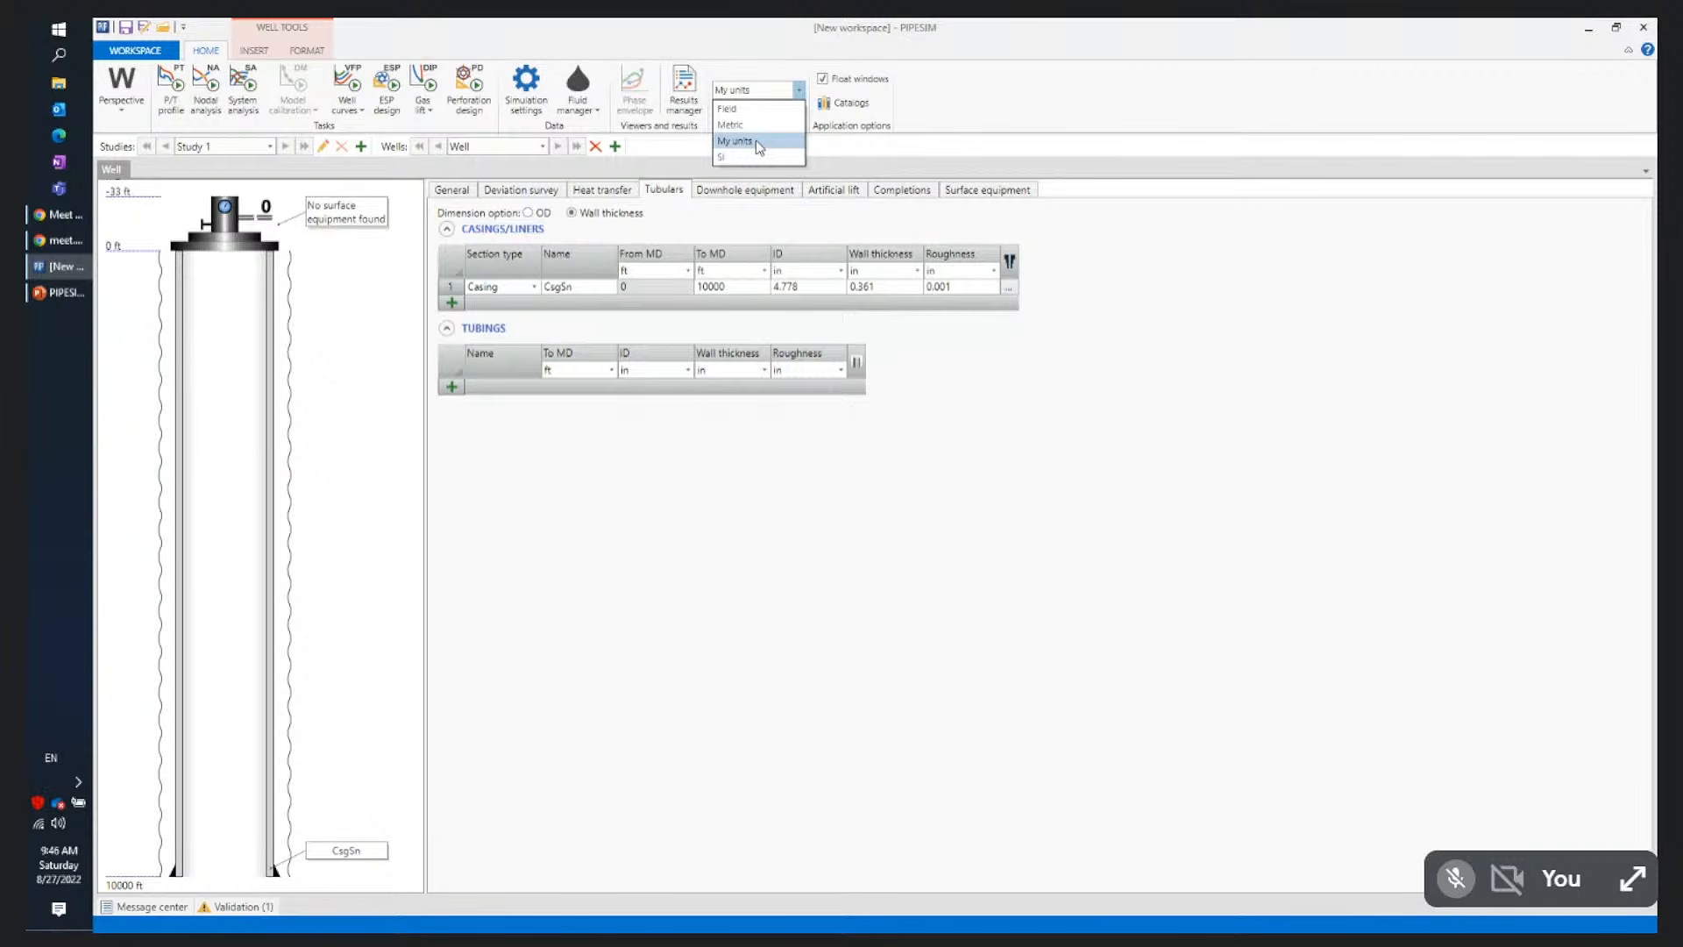
left_click(759, 142)
left_click(800, 95)
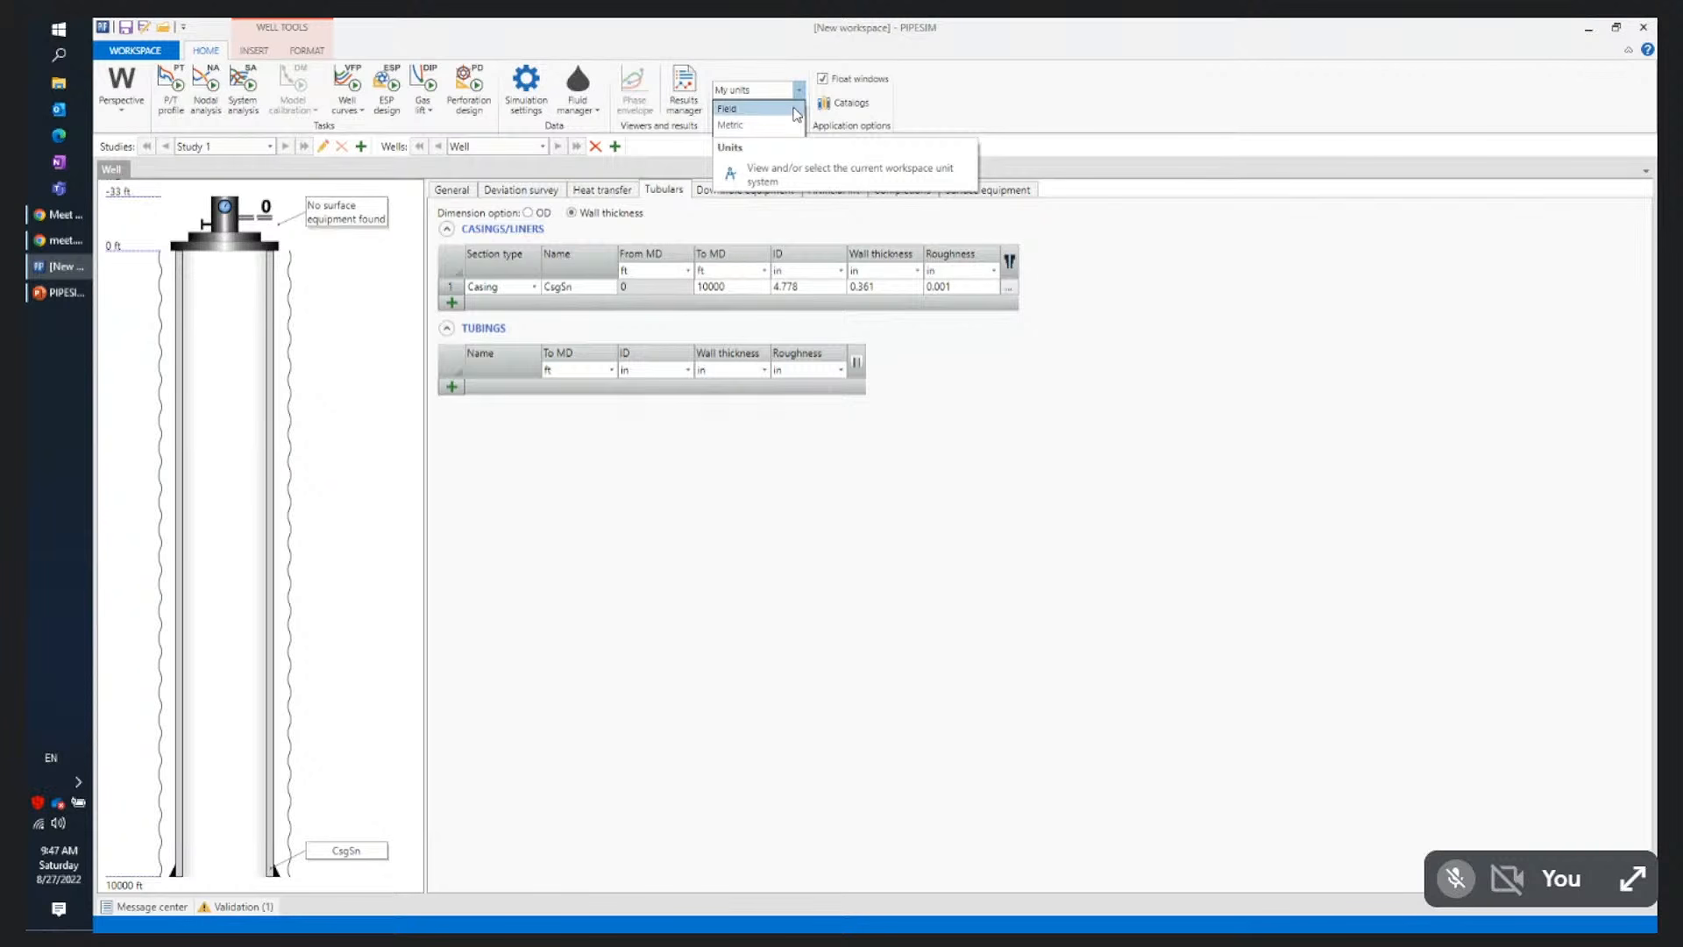
left_click(794, 109)
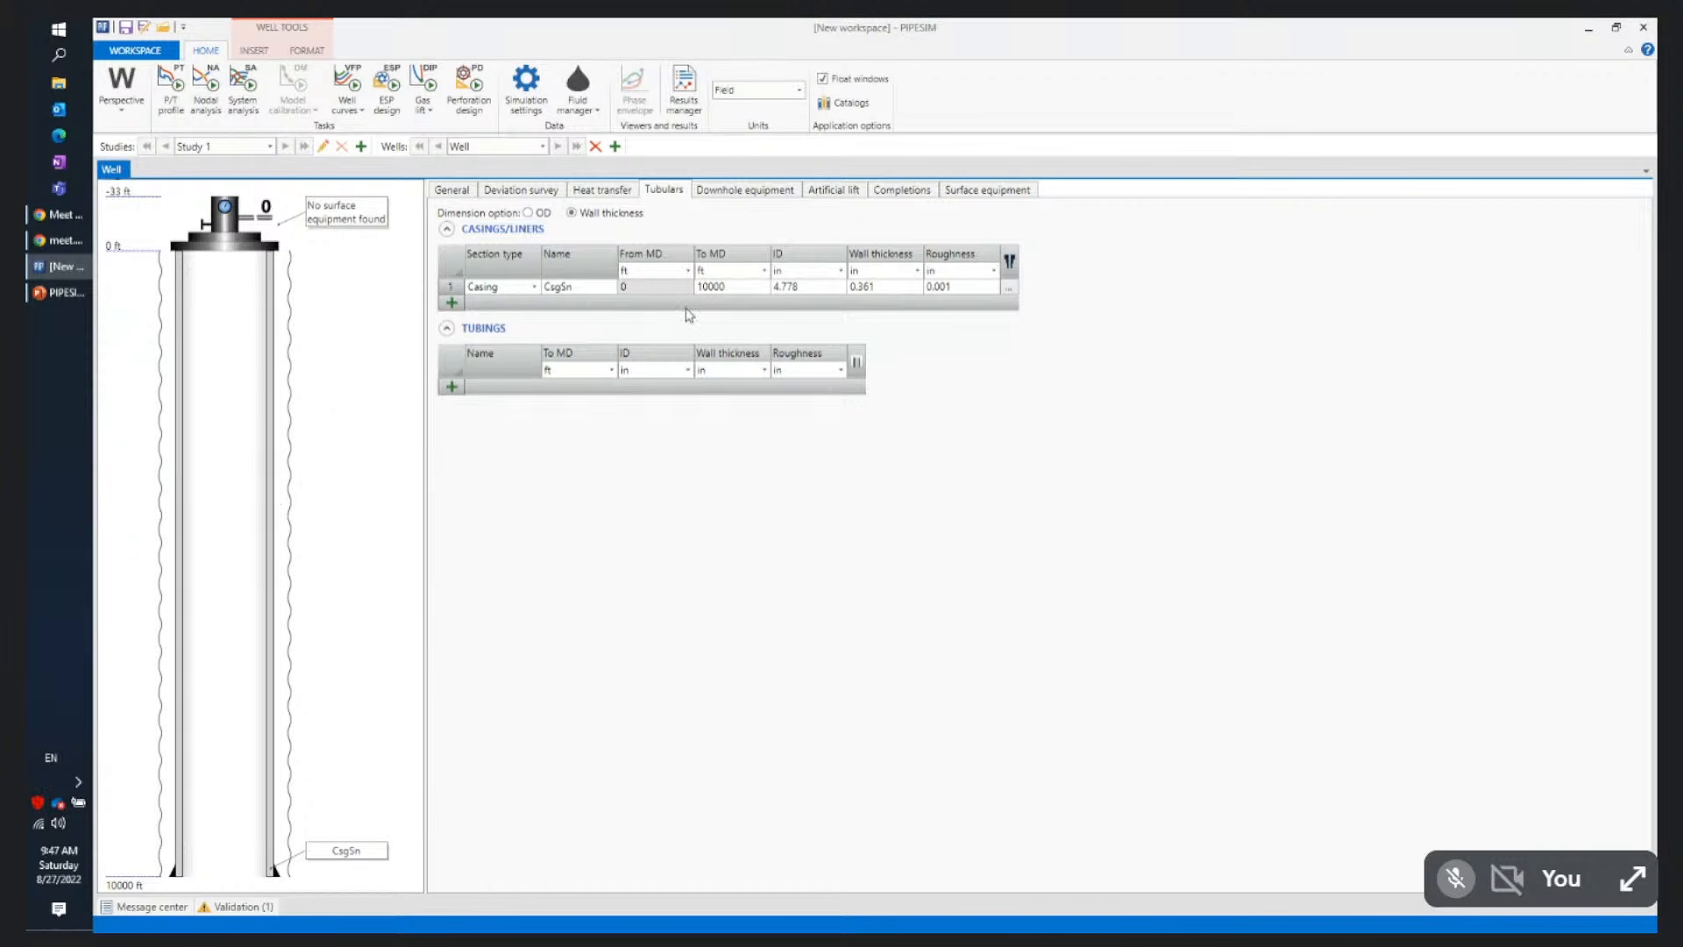
Check the casing's bottom depth and inside diameter, and switch the tubulars dimension option from wall thickness to OD
left_click(731, 287)
left_click(731, 288)
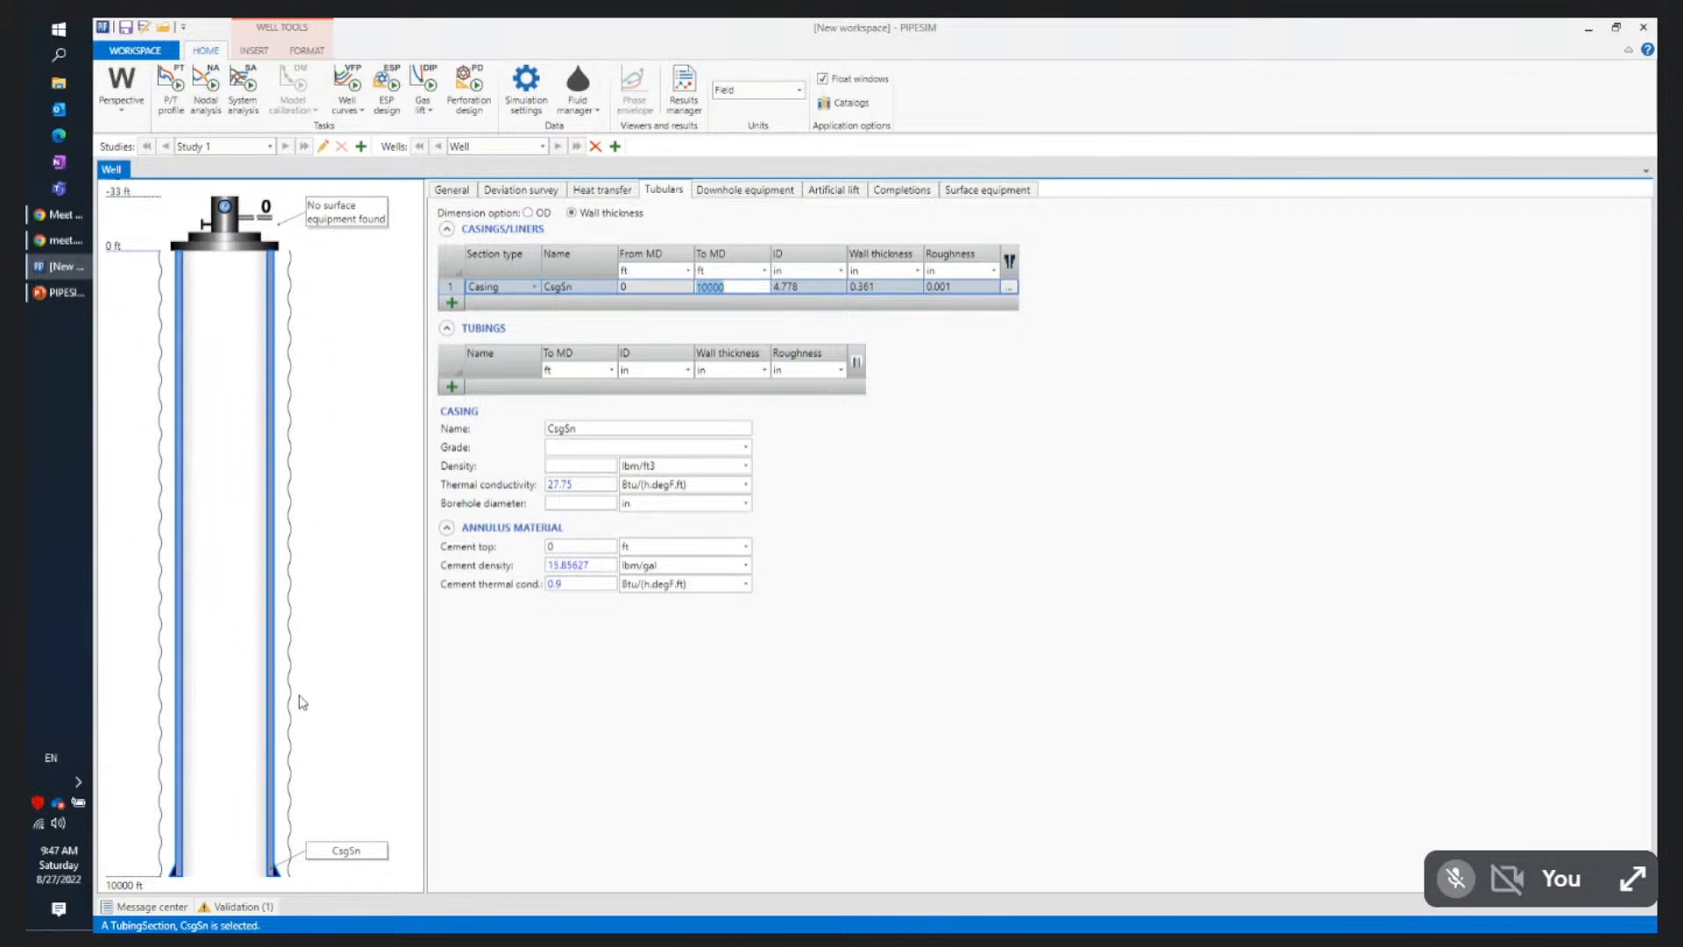
left_click(814, 288)
left_click(814, 288)
left_click(964, 382)
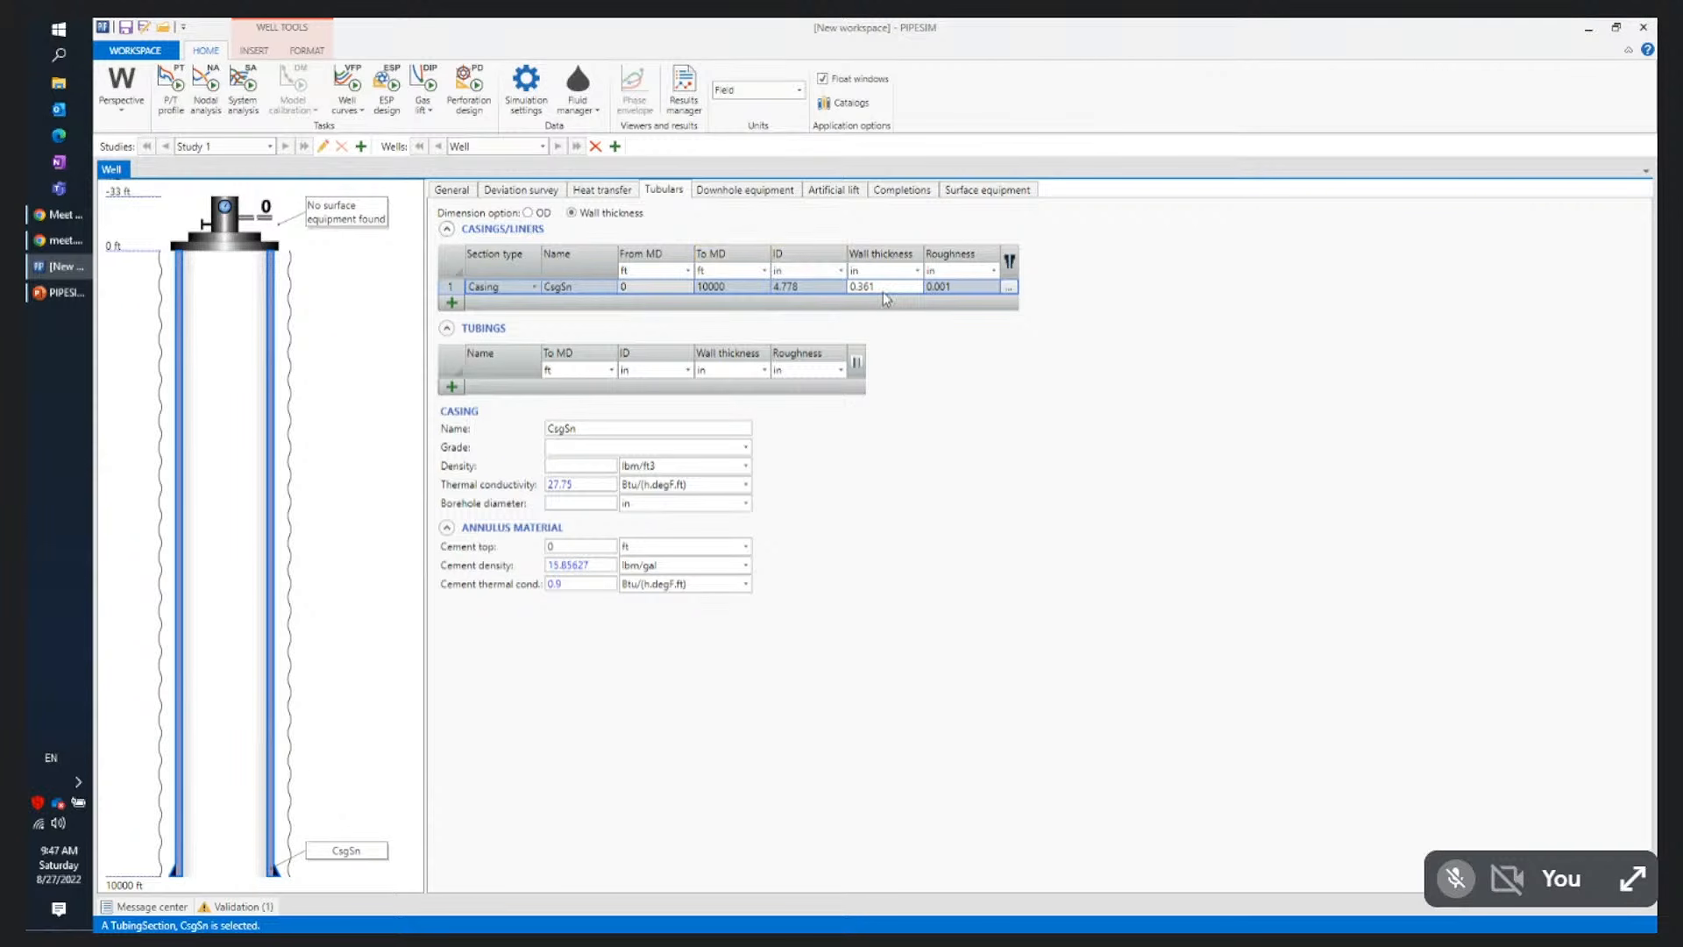
left_click(528, 213)
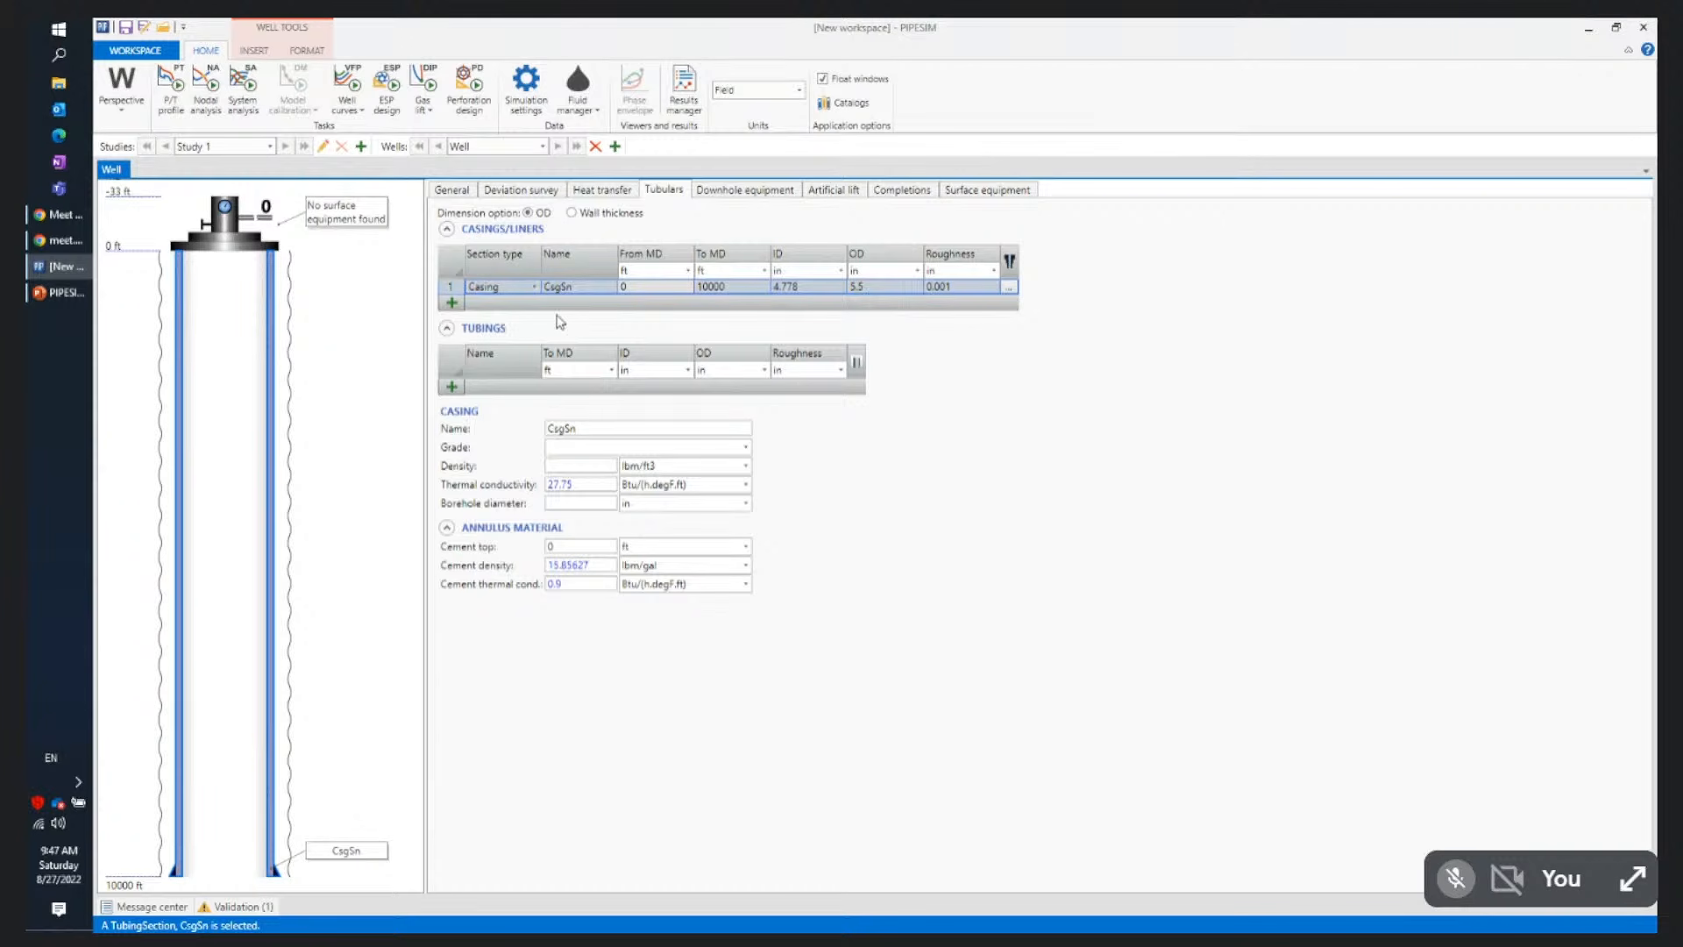
Open the casing catalog for the casing row, widen it and filter for inside diameters greater than 7 in
left_click(1011, 289)
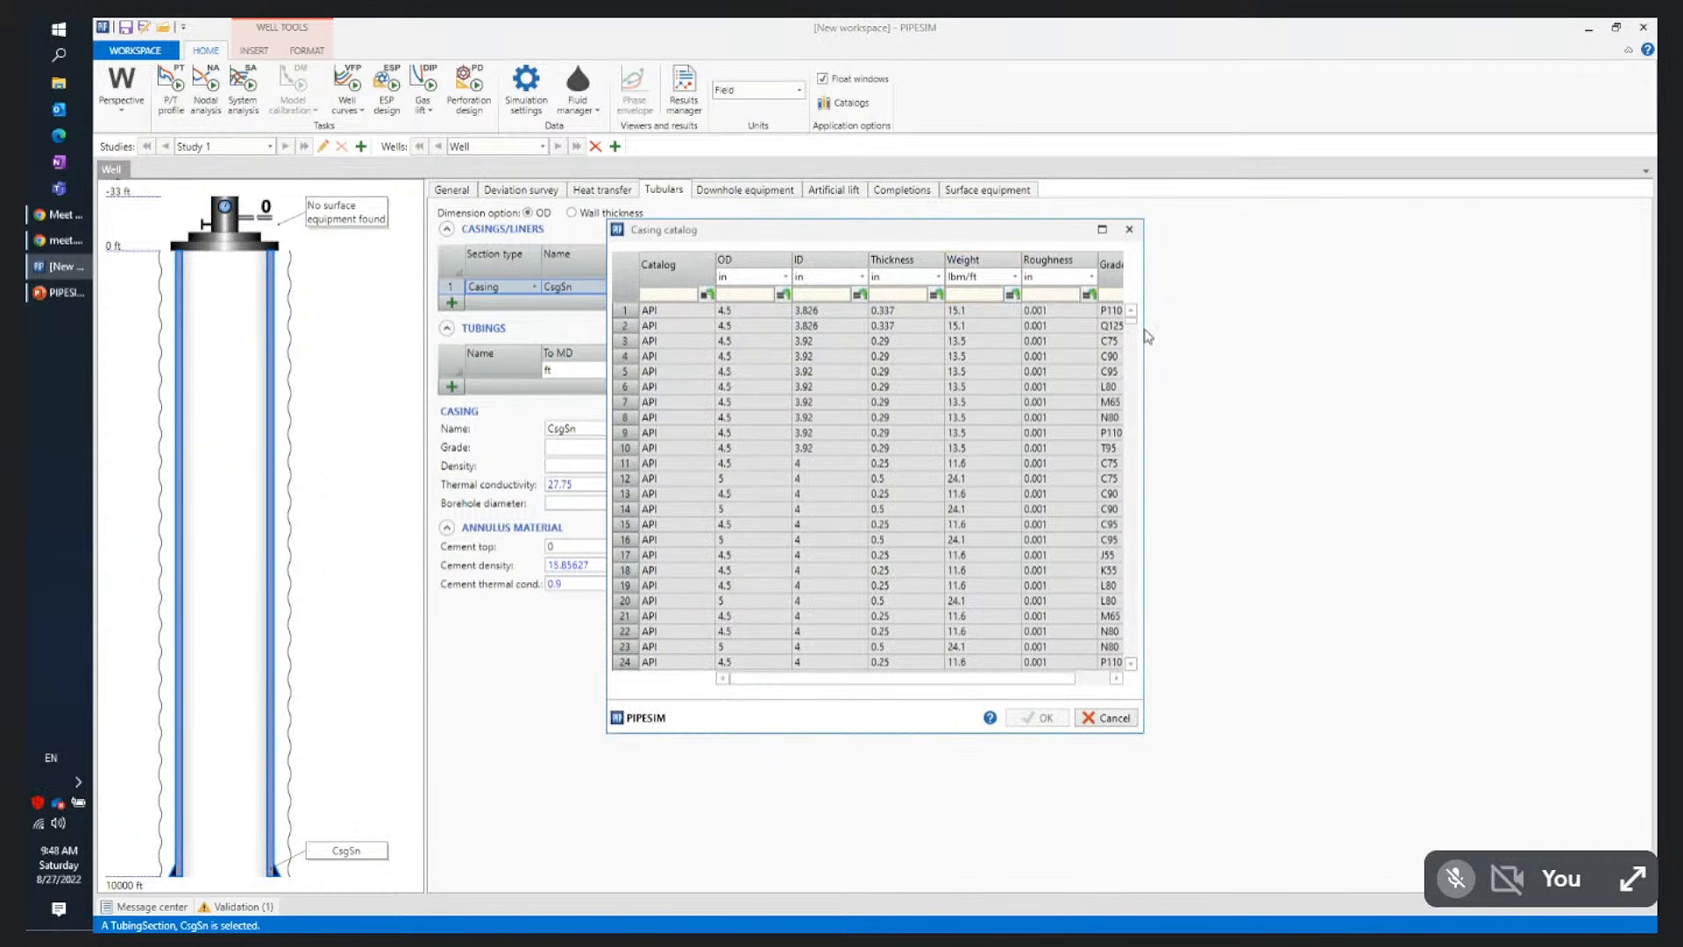
left_click_drag(1144, 336, 1455, 331)
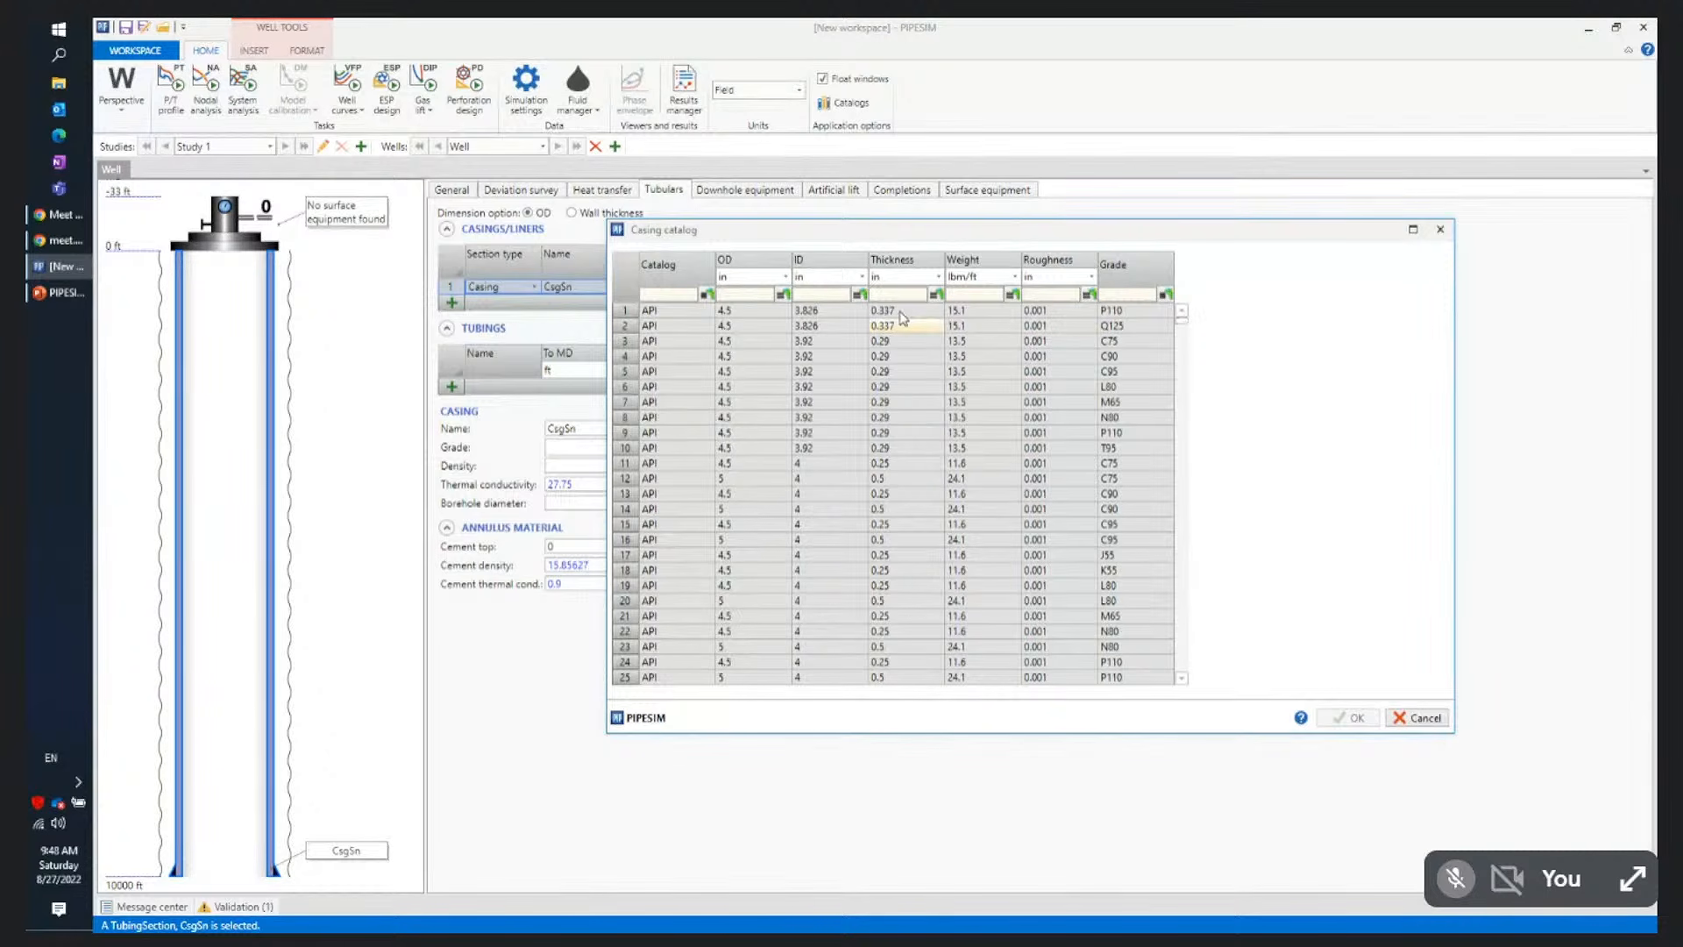
left_click(828, 296)
type("12")
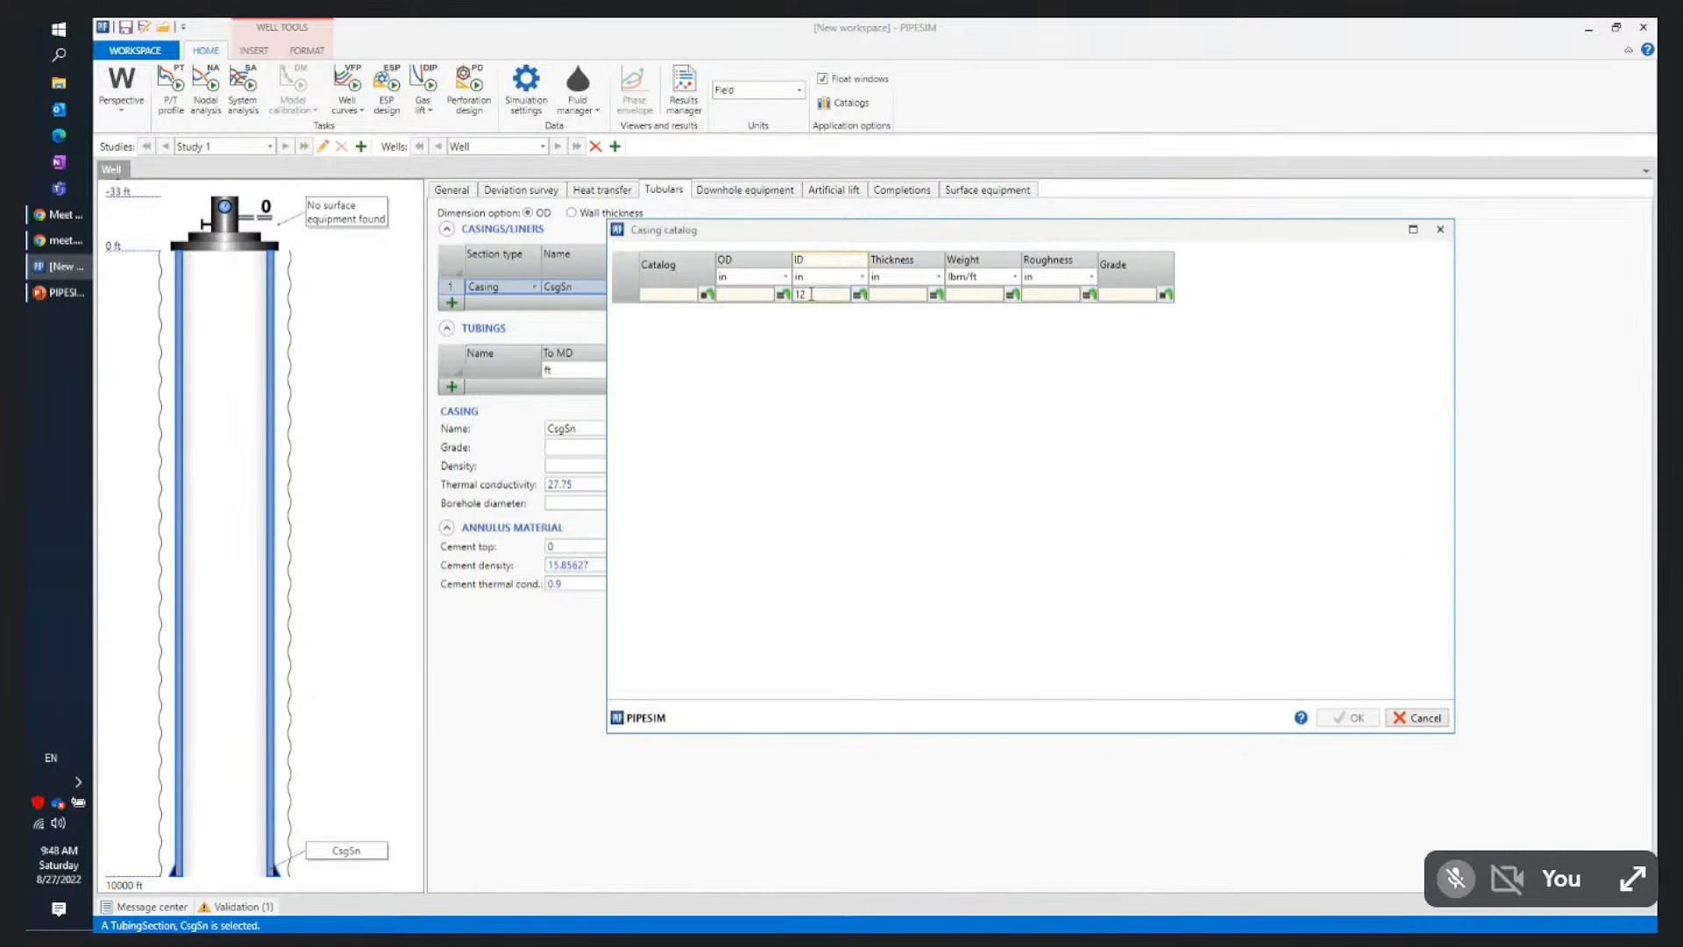
key("BackSpace")
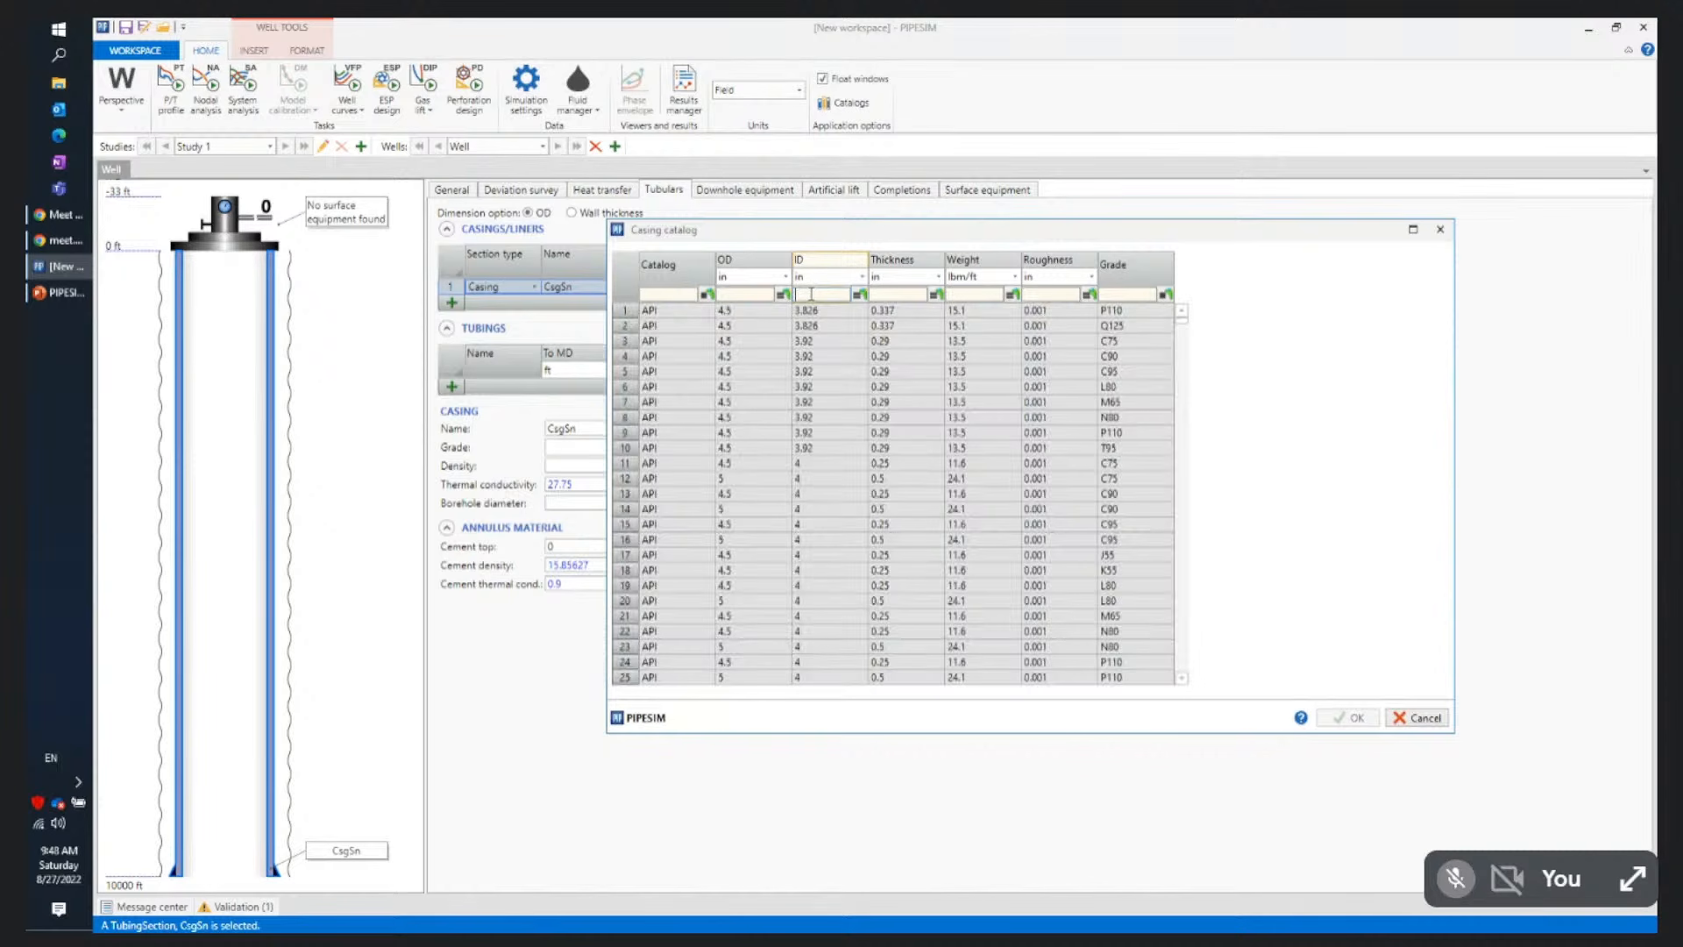
type("7")
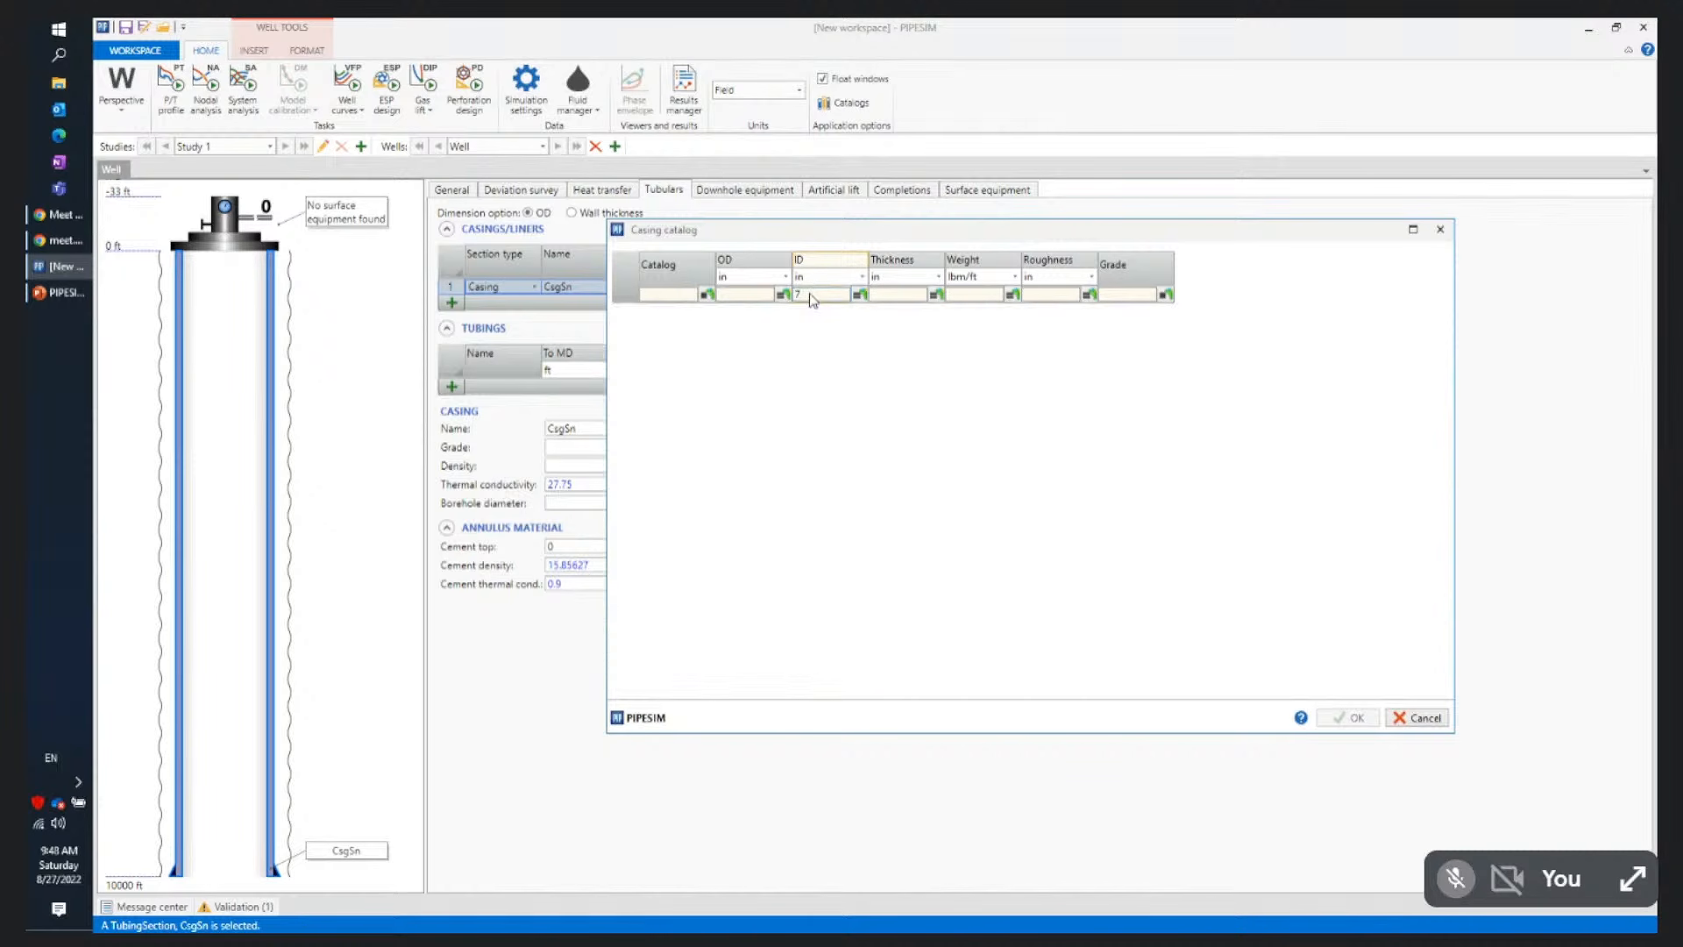
left_click(860, 298)
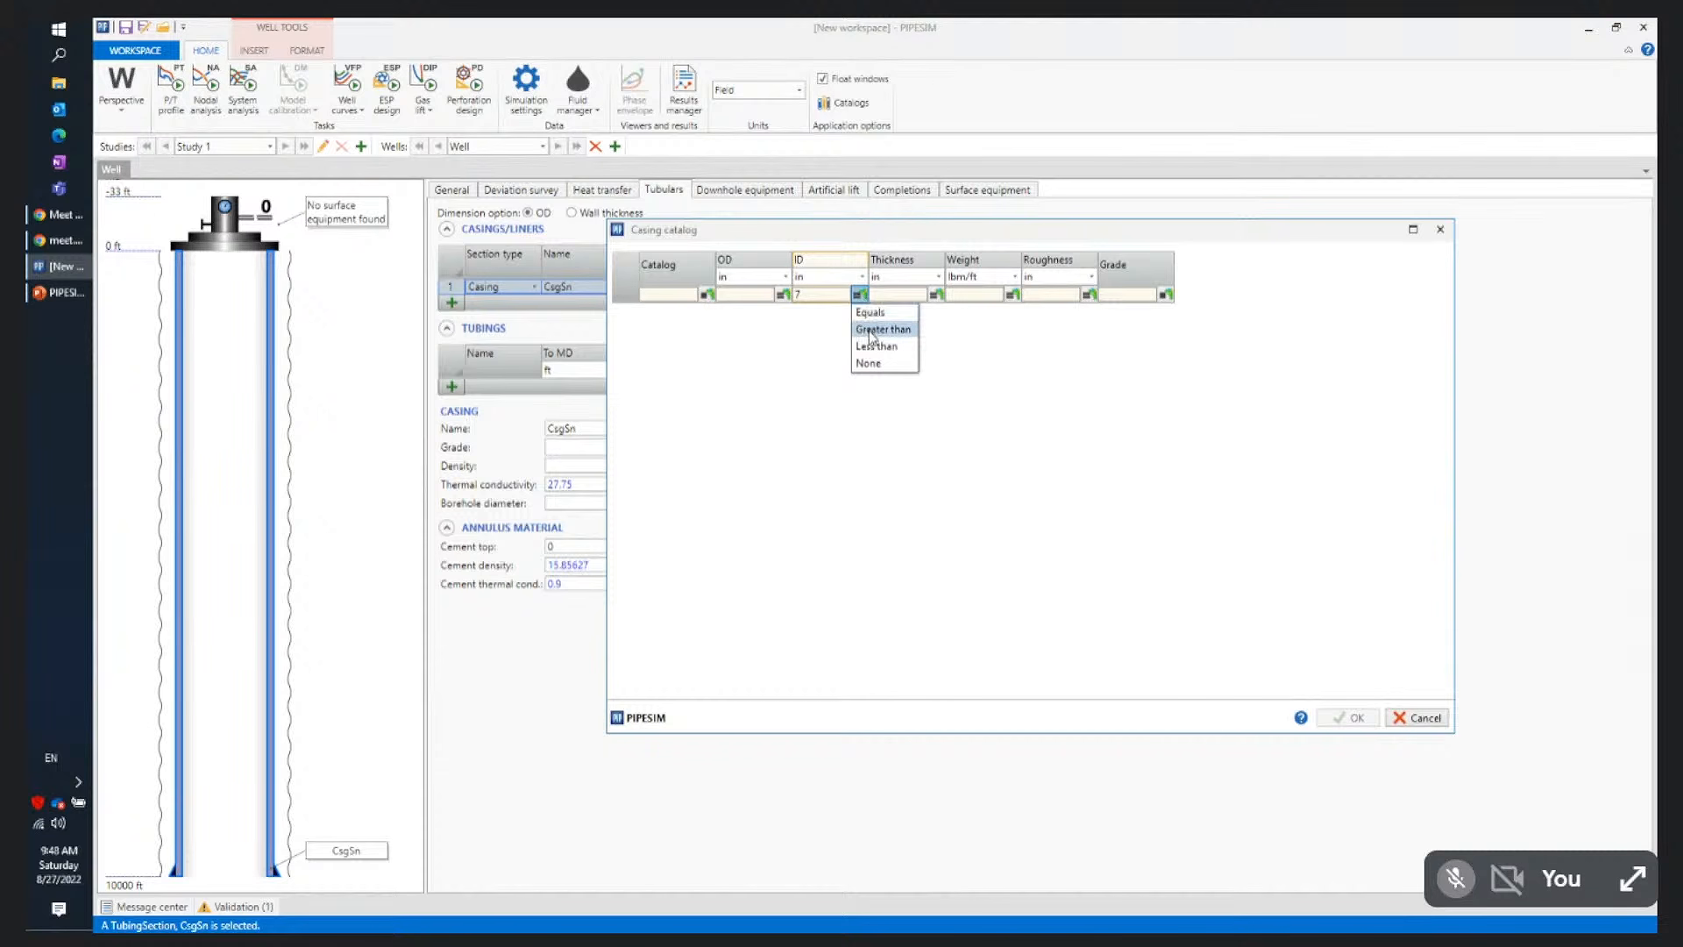
left_click(870, 331)
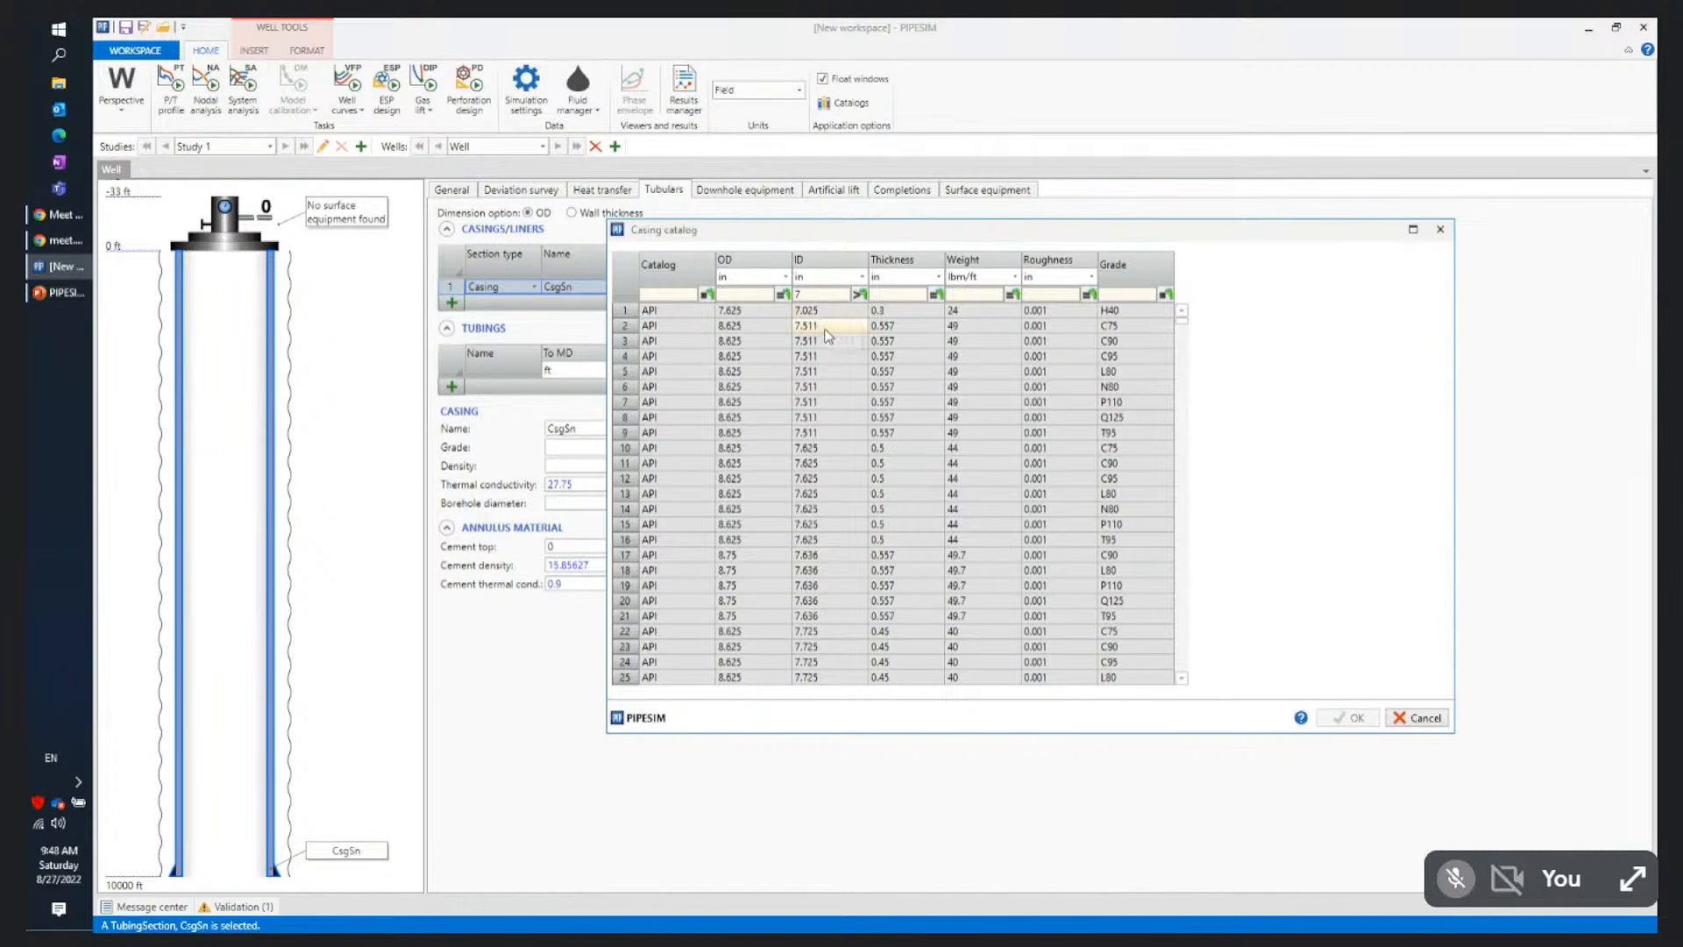
Filter the casing catalog for an inside diameter equal to 7.511 in and look through the matching casings
left_click(861, 295)
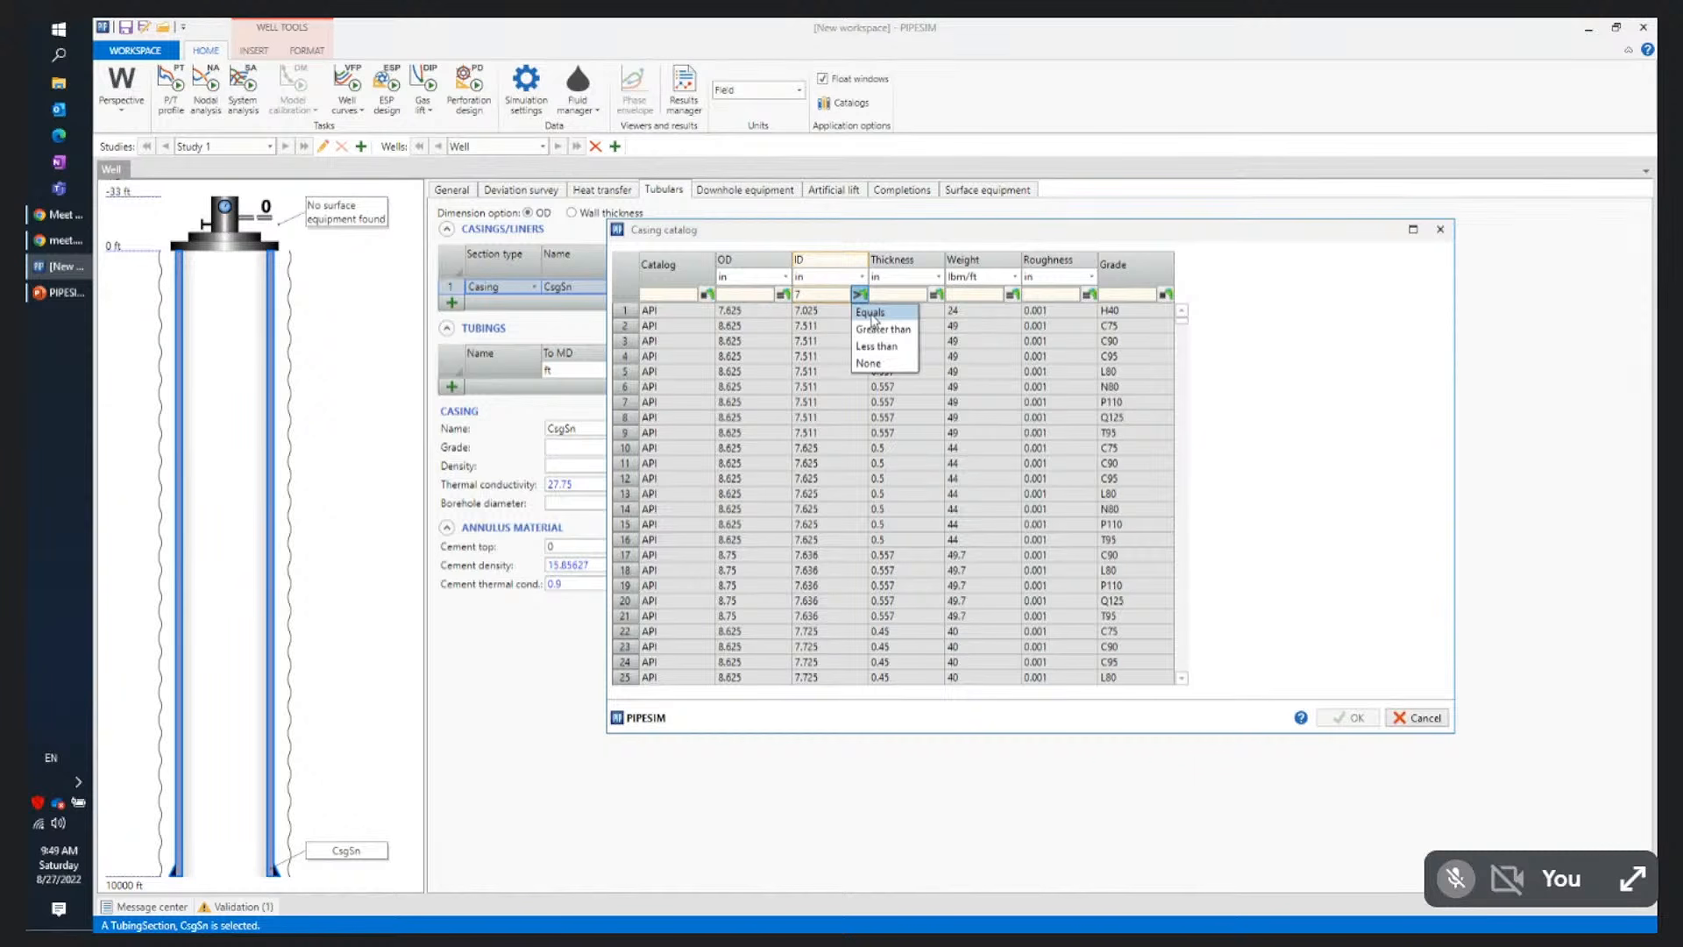
left_click(817, 296)
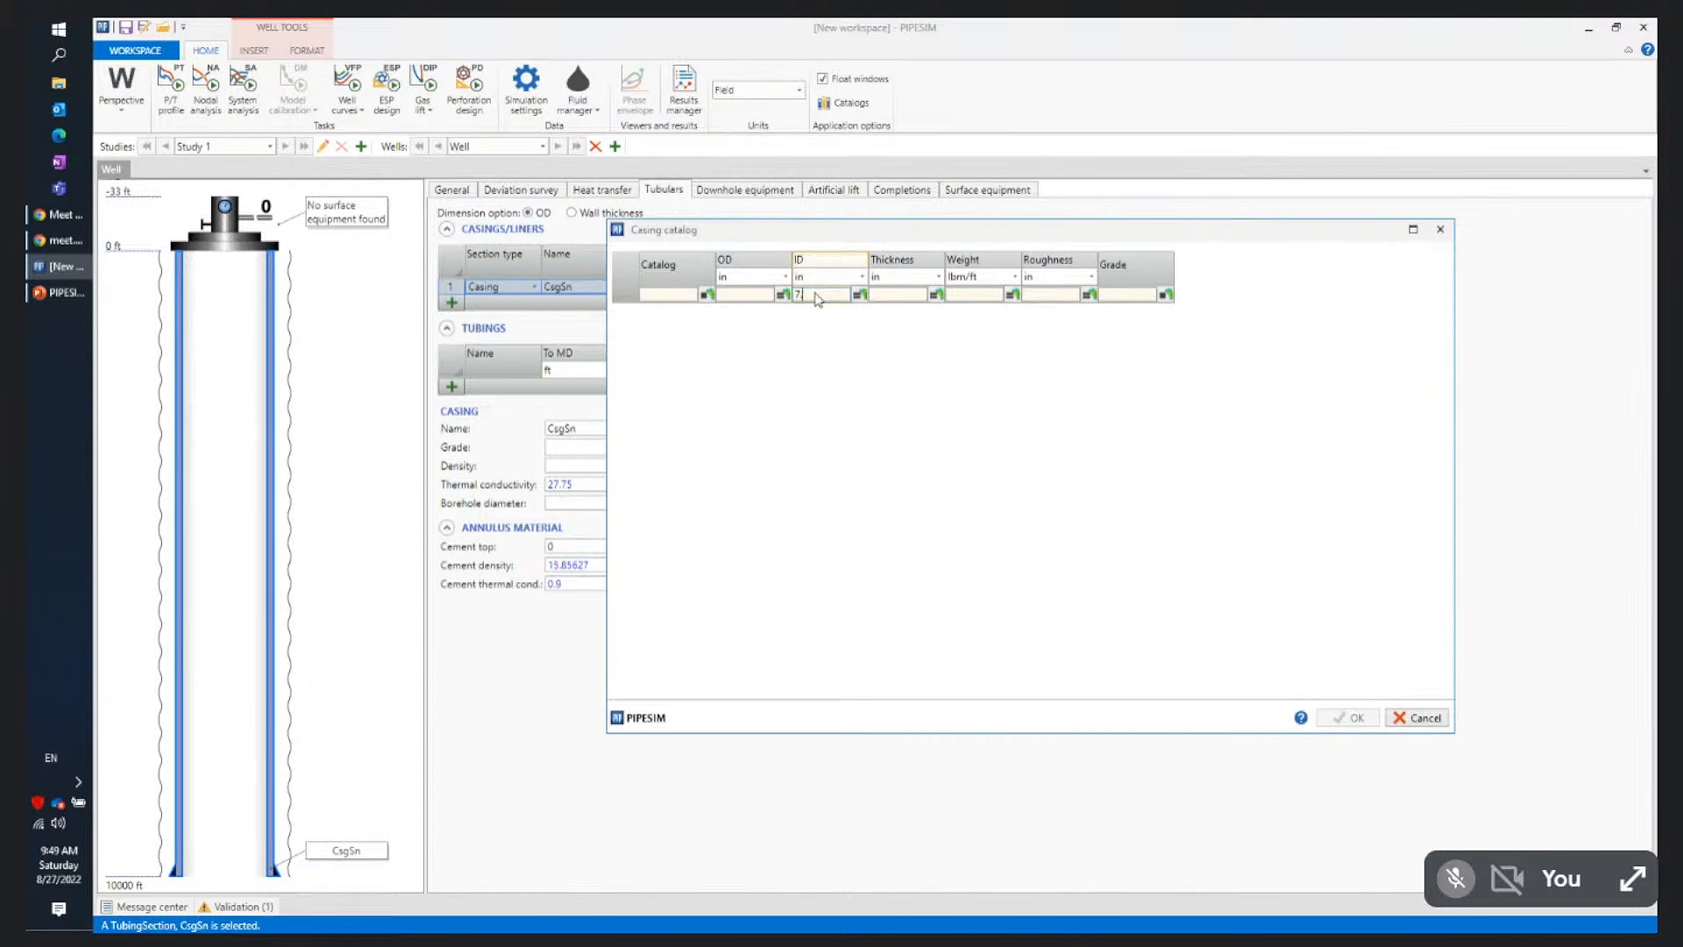
type(".511")
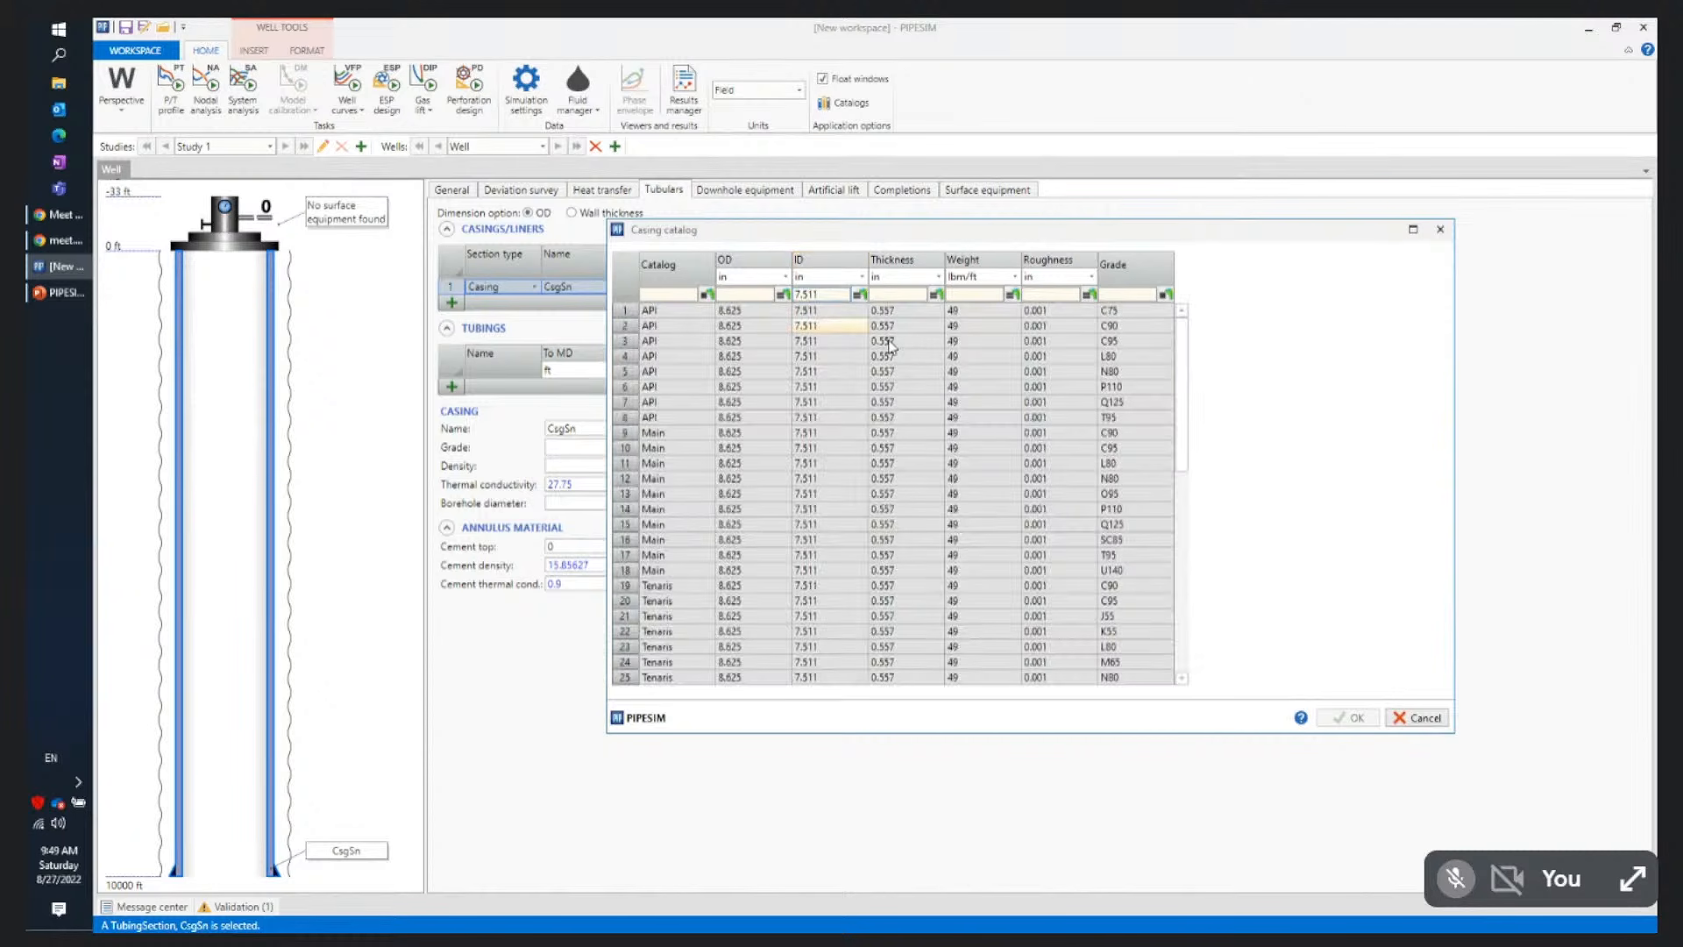
mouse_move(1187, 357)
left_mouse_down()
mouse_move(1187, 515)
mouse_move(1183, 330)
left_mouse_up()
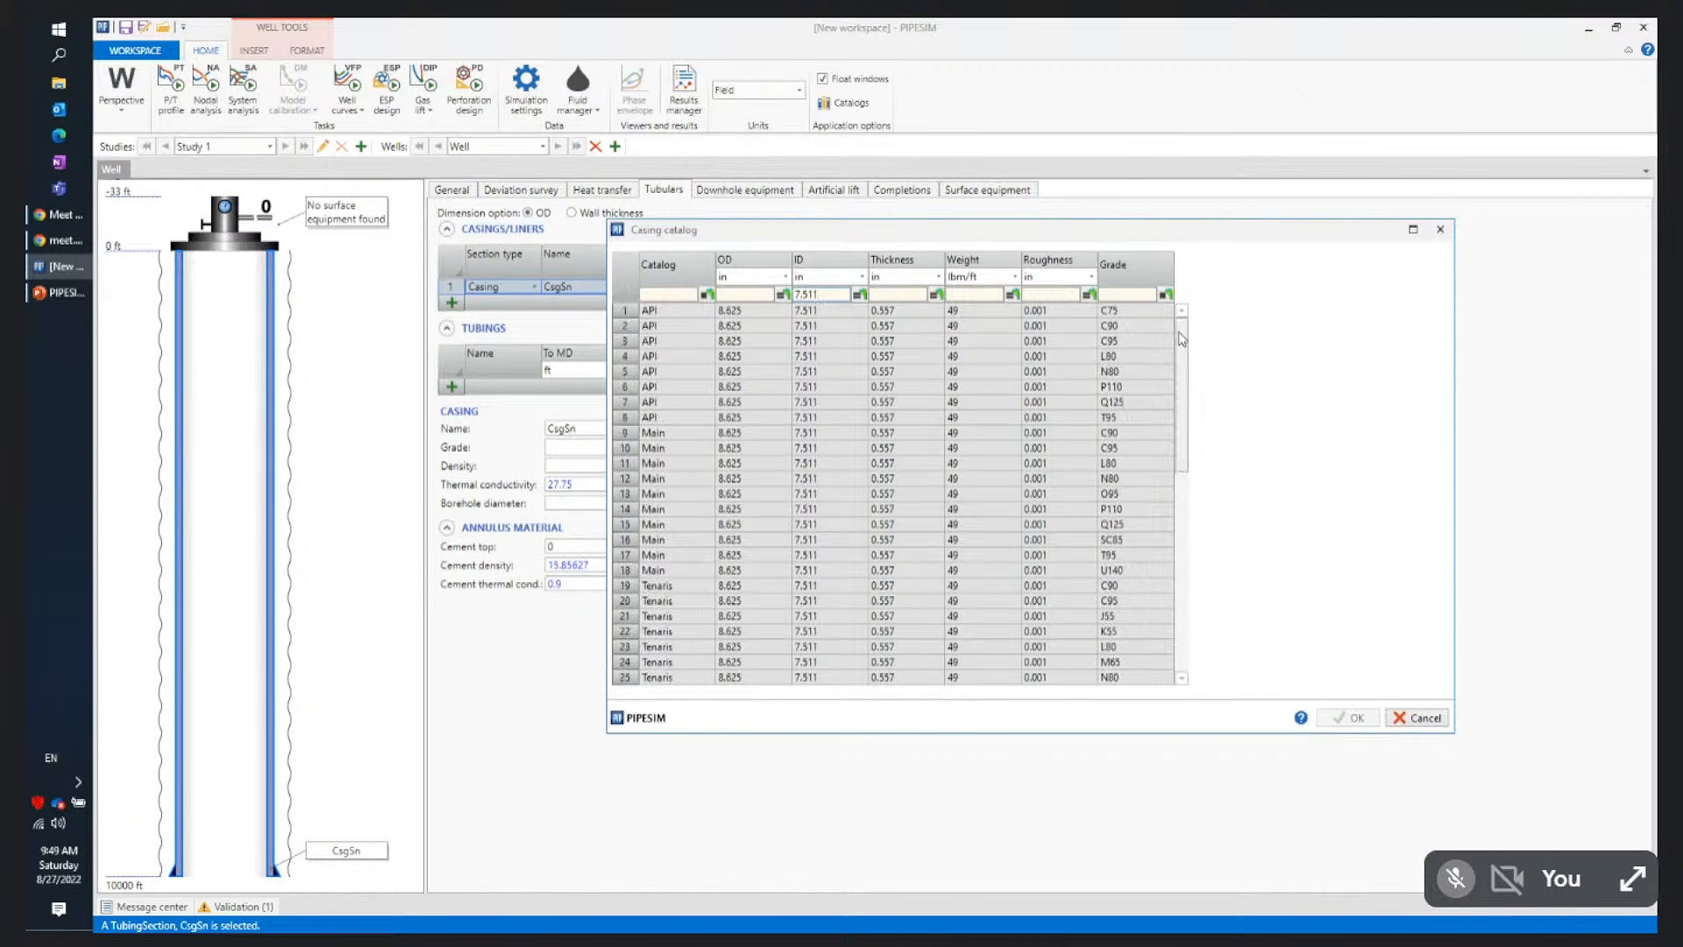
Return the catalog filter to inside diameters greater than 7 in, browse the entries and leave without choosing a casing
left_click(861, 296)
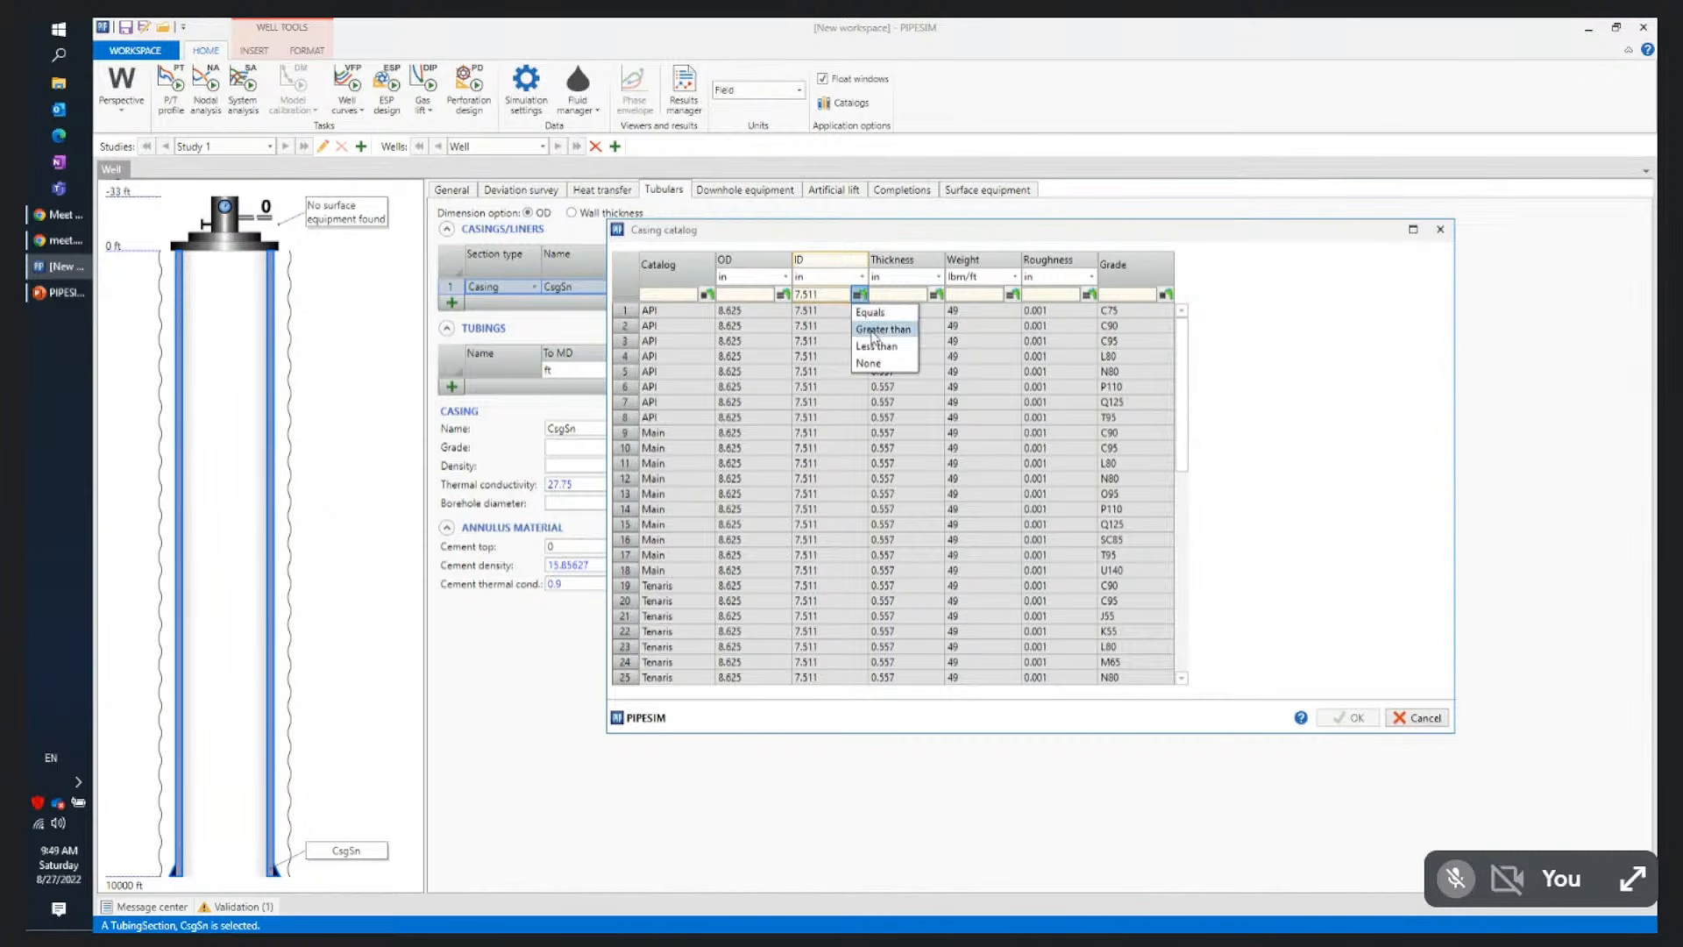
left_click(882, 329)
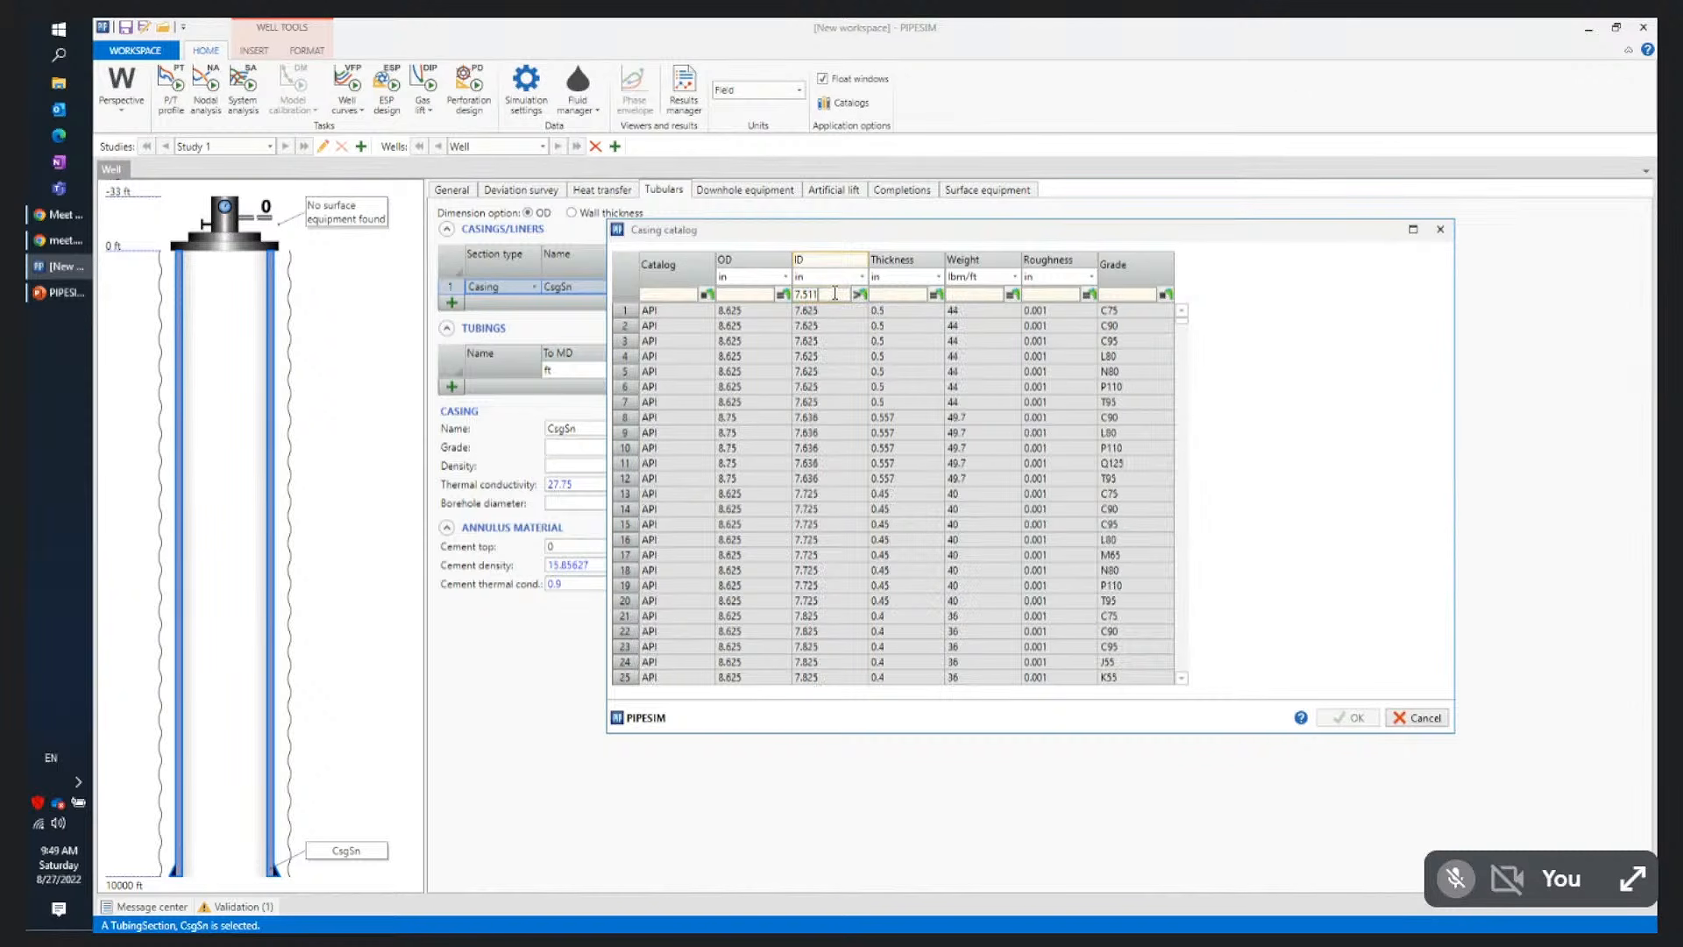
key("BackSpace")
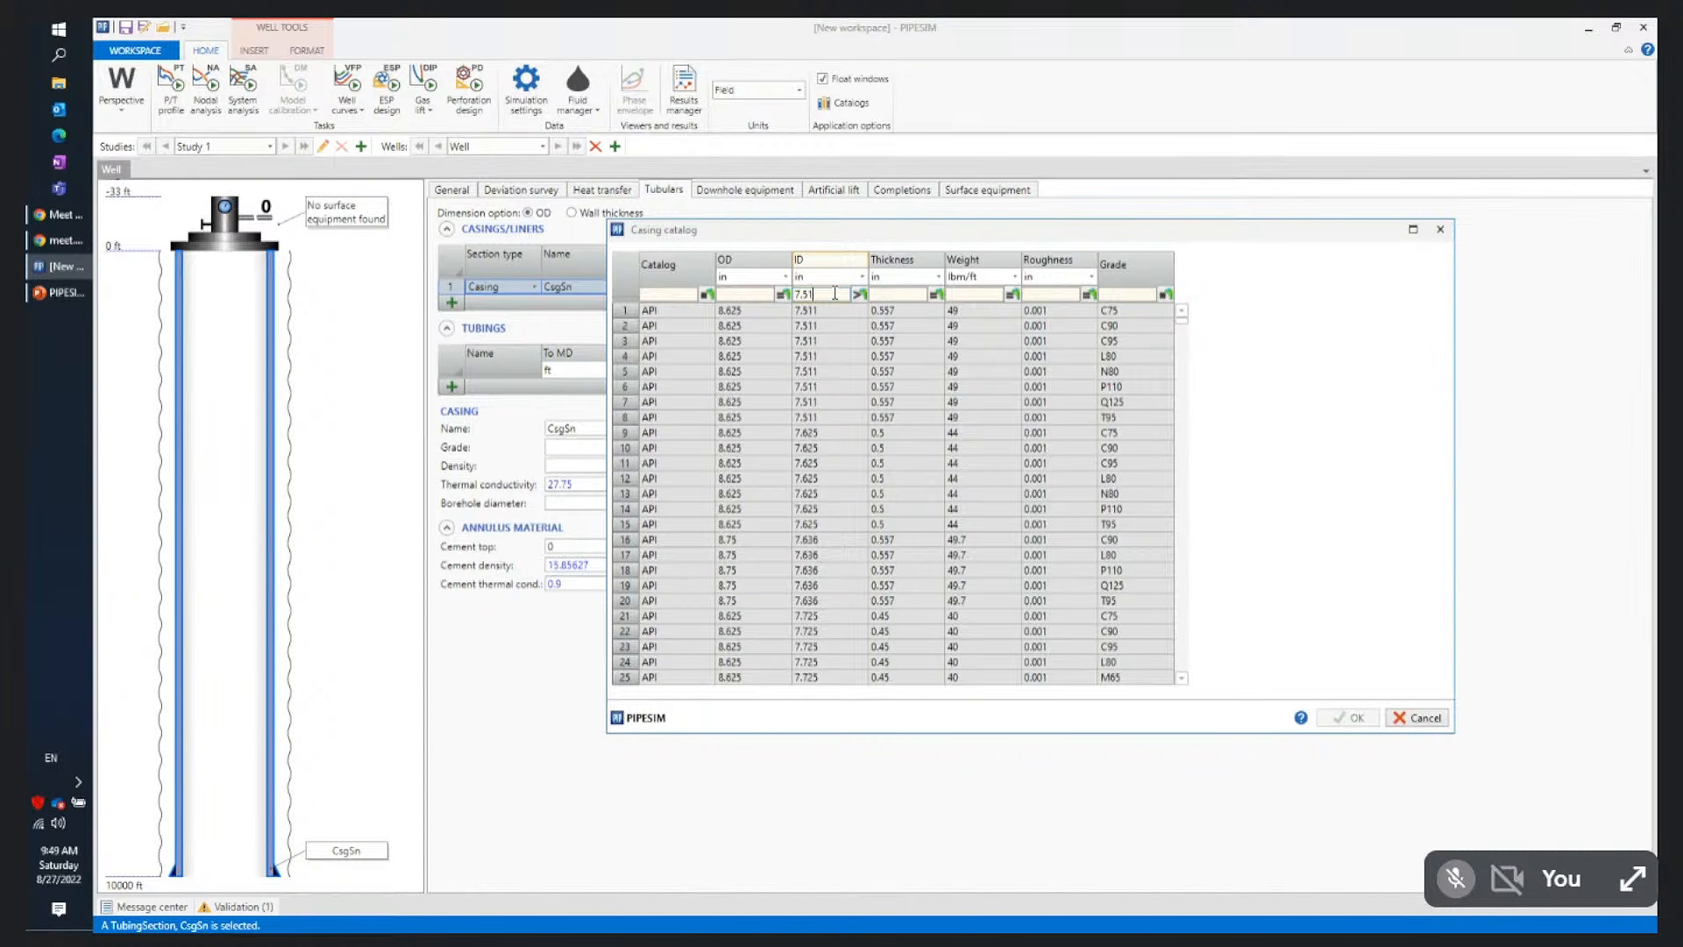
key("BackSpace")
key("BackSpace")
key("BackSpace")
key("BackSpace")
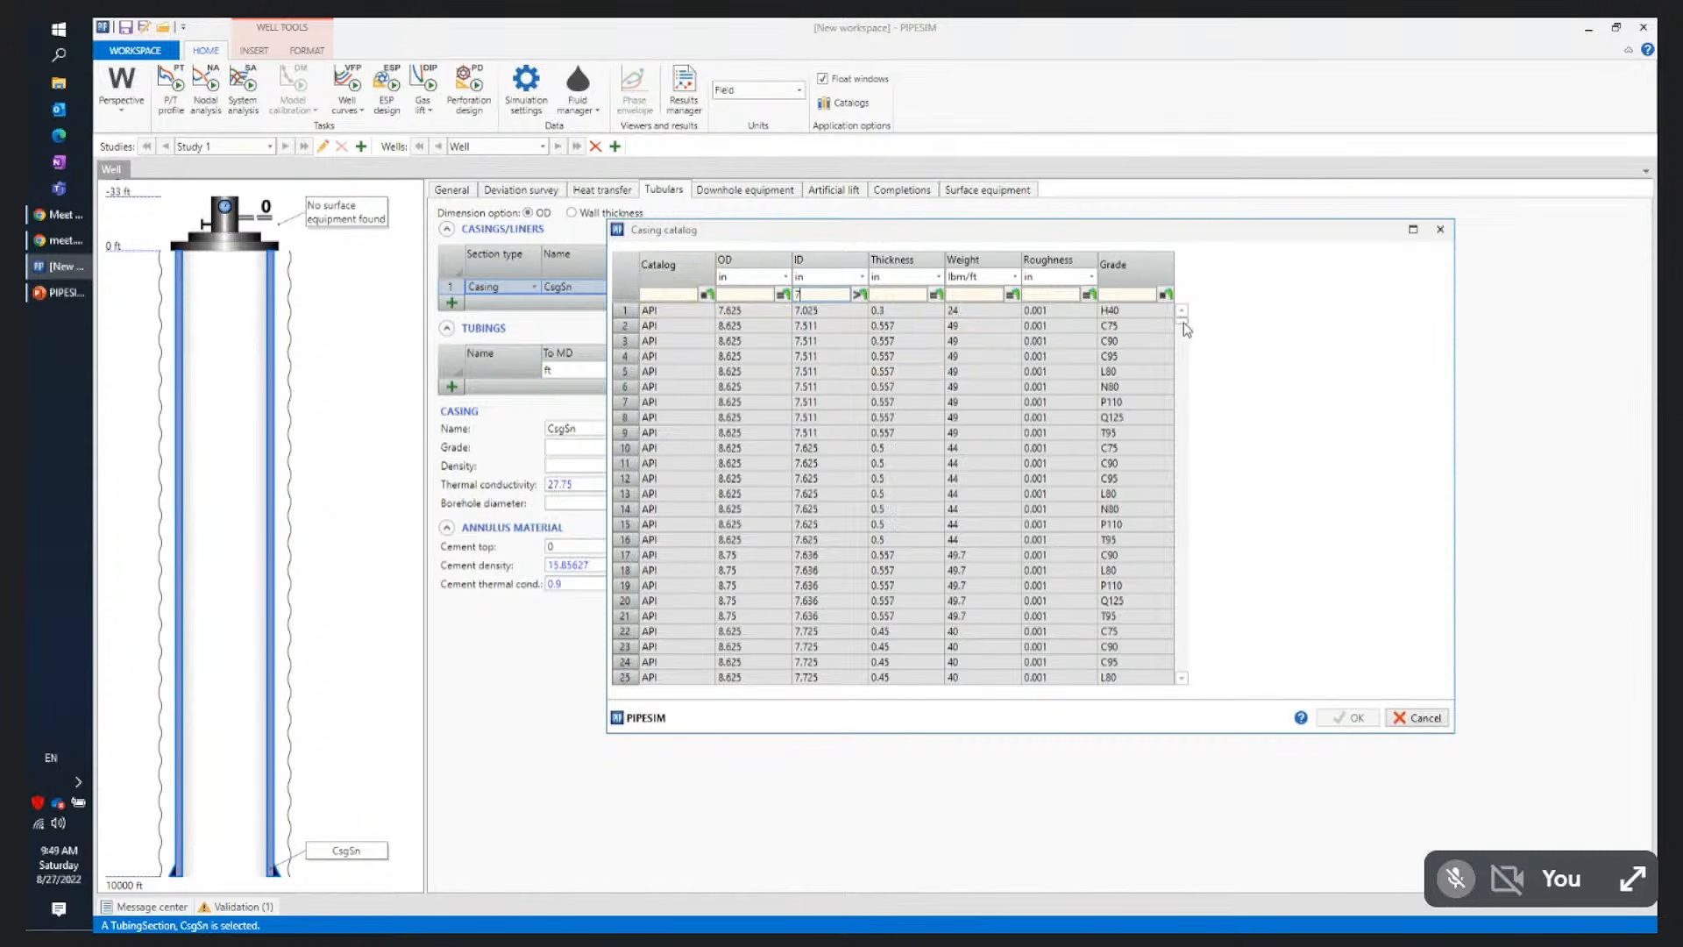
scroll(1186, 342, "down", 14)
left_click_drag(1186, 343, 1214, 324)
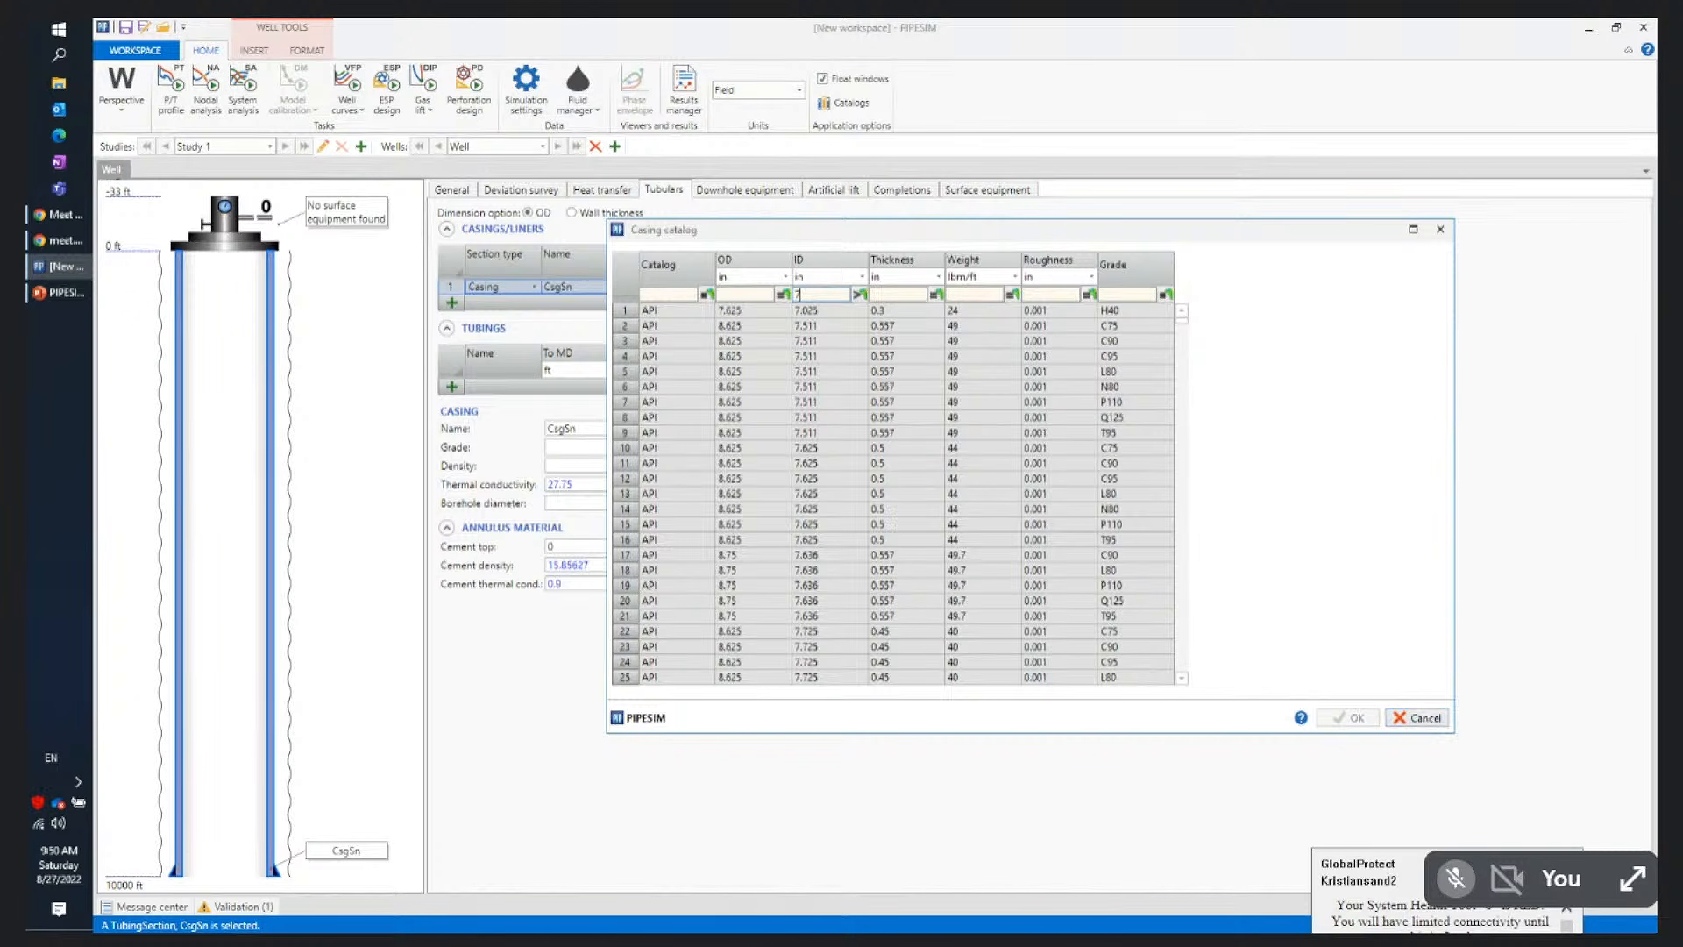
left_click(1415, 719)
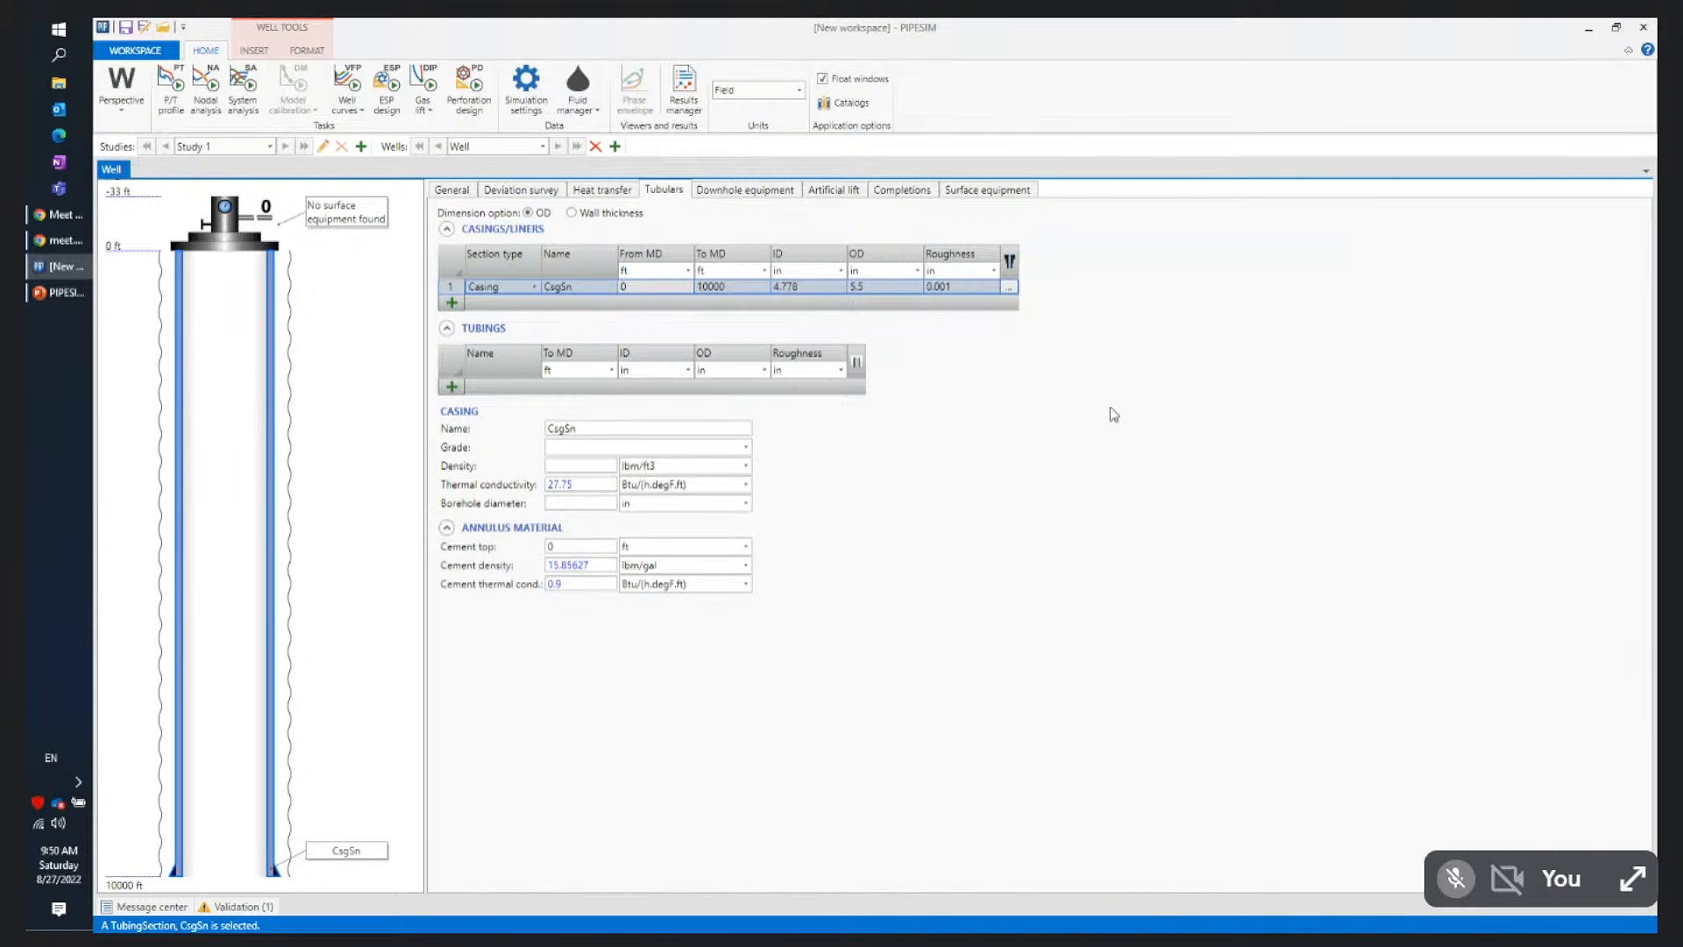
Switch to the Google Meet window in Chrome and close the WhatsApp tab
left_click(69, 242)
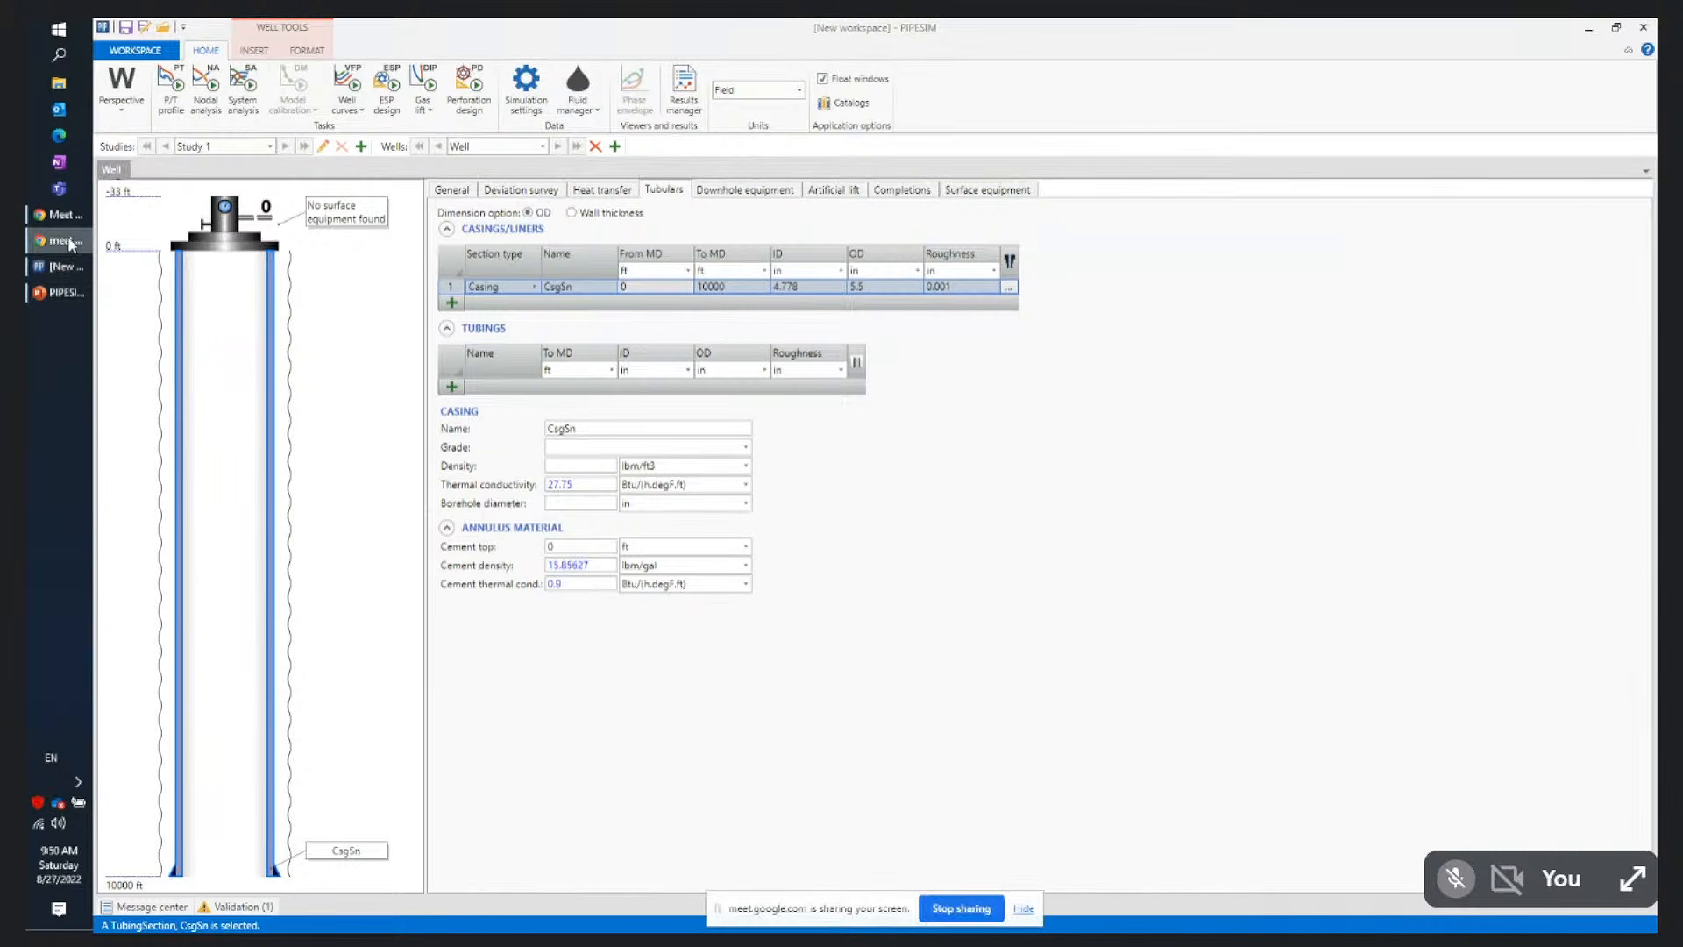
left_click(60, 215)
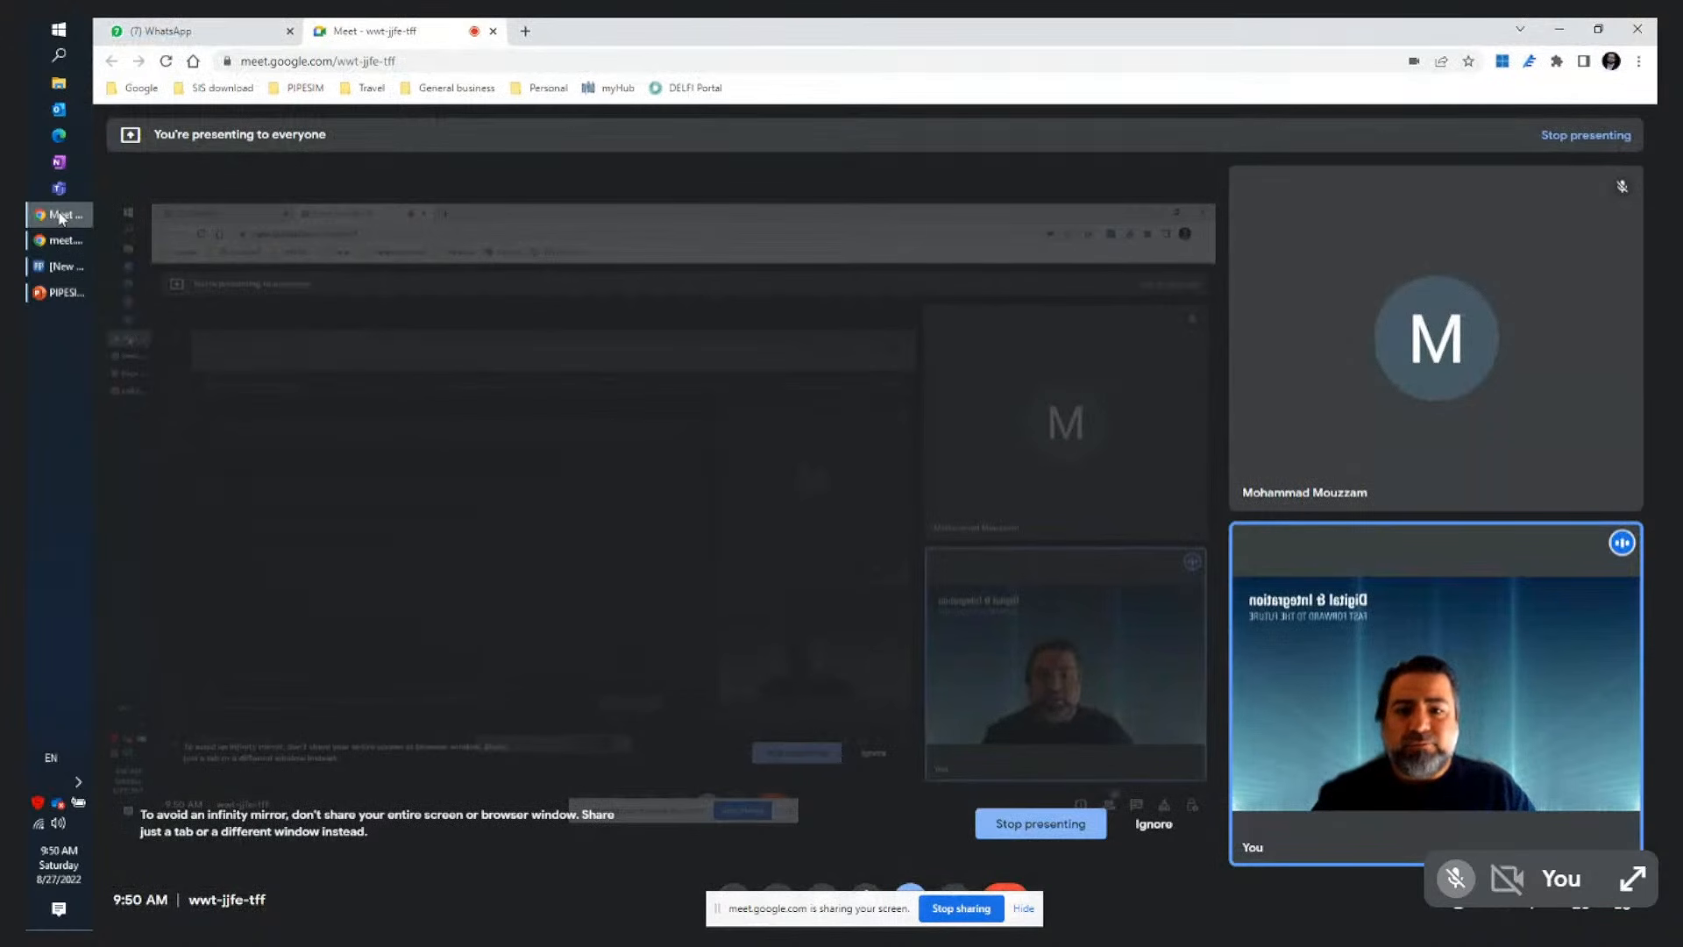
left_click(60, 216)
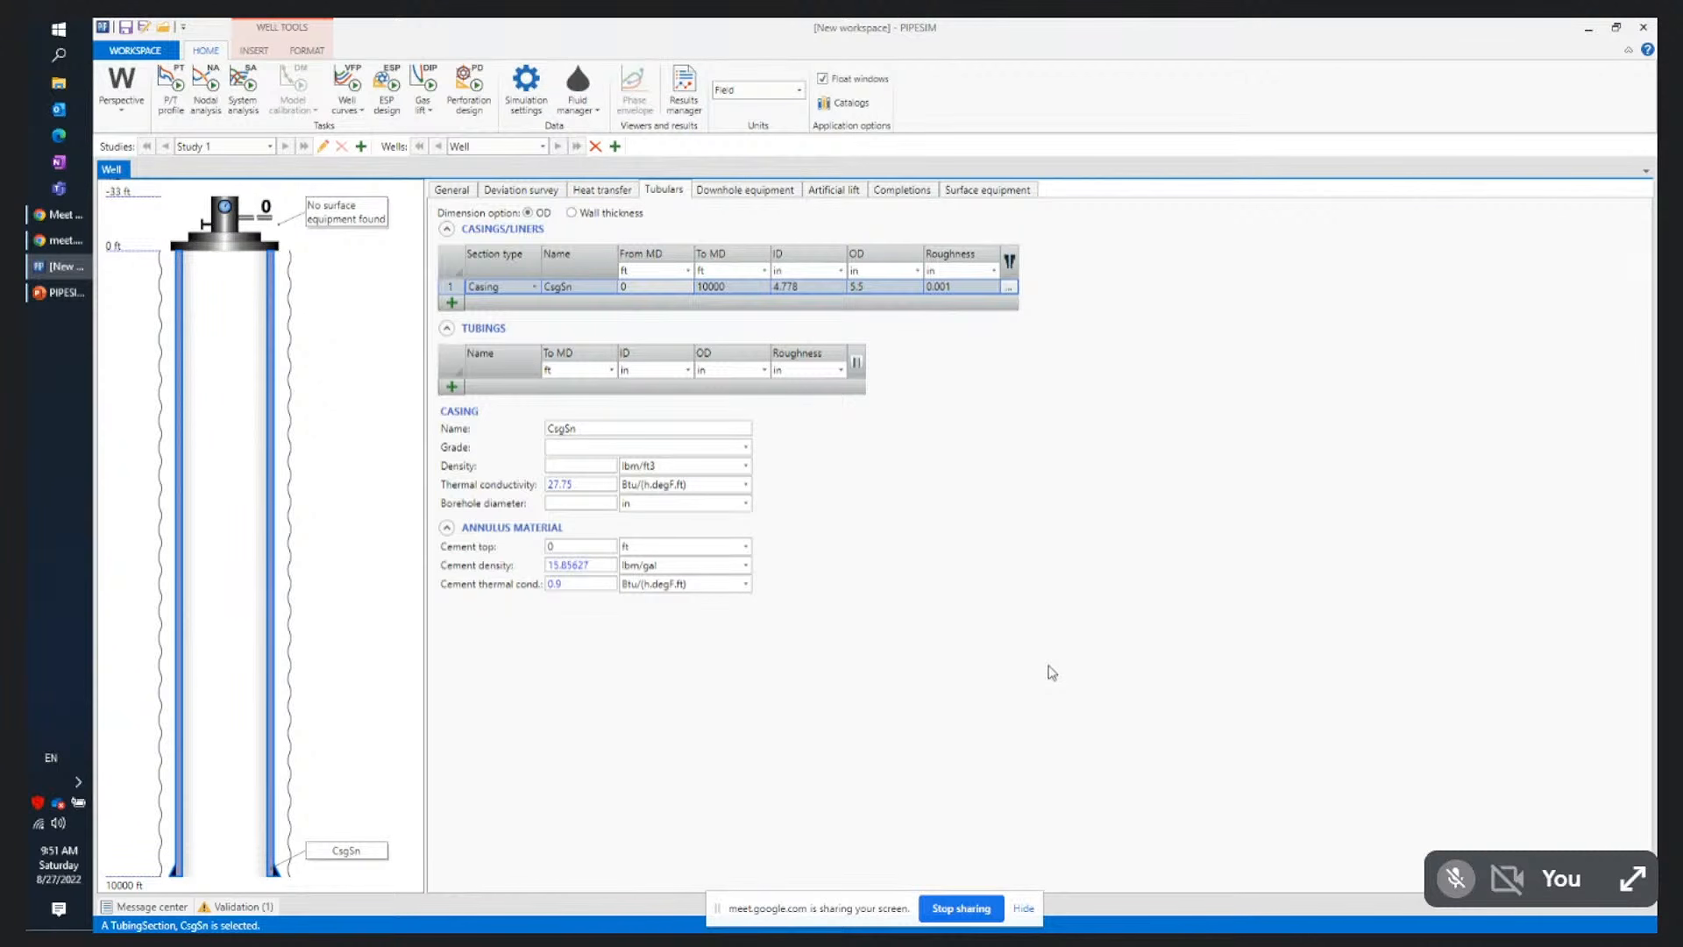
left_click(63, 218)
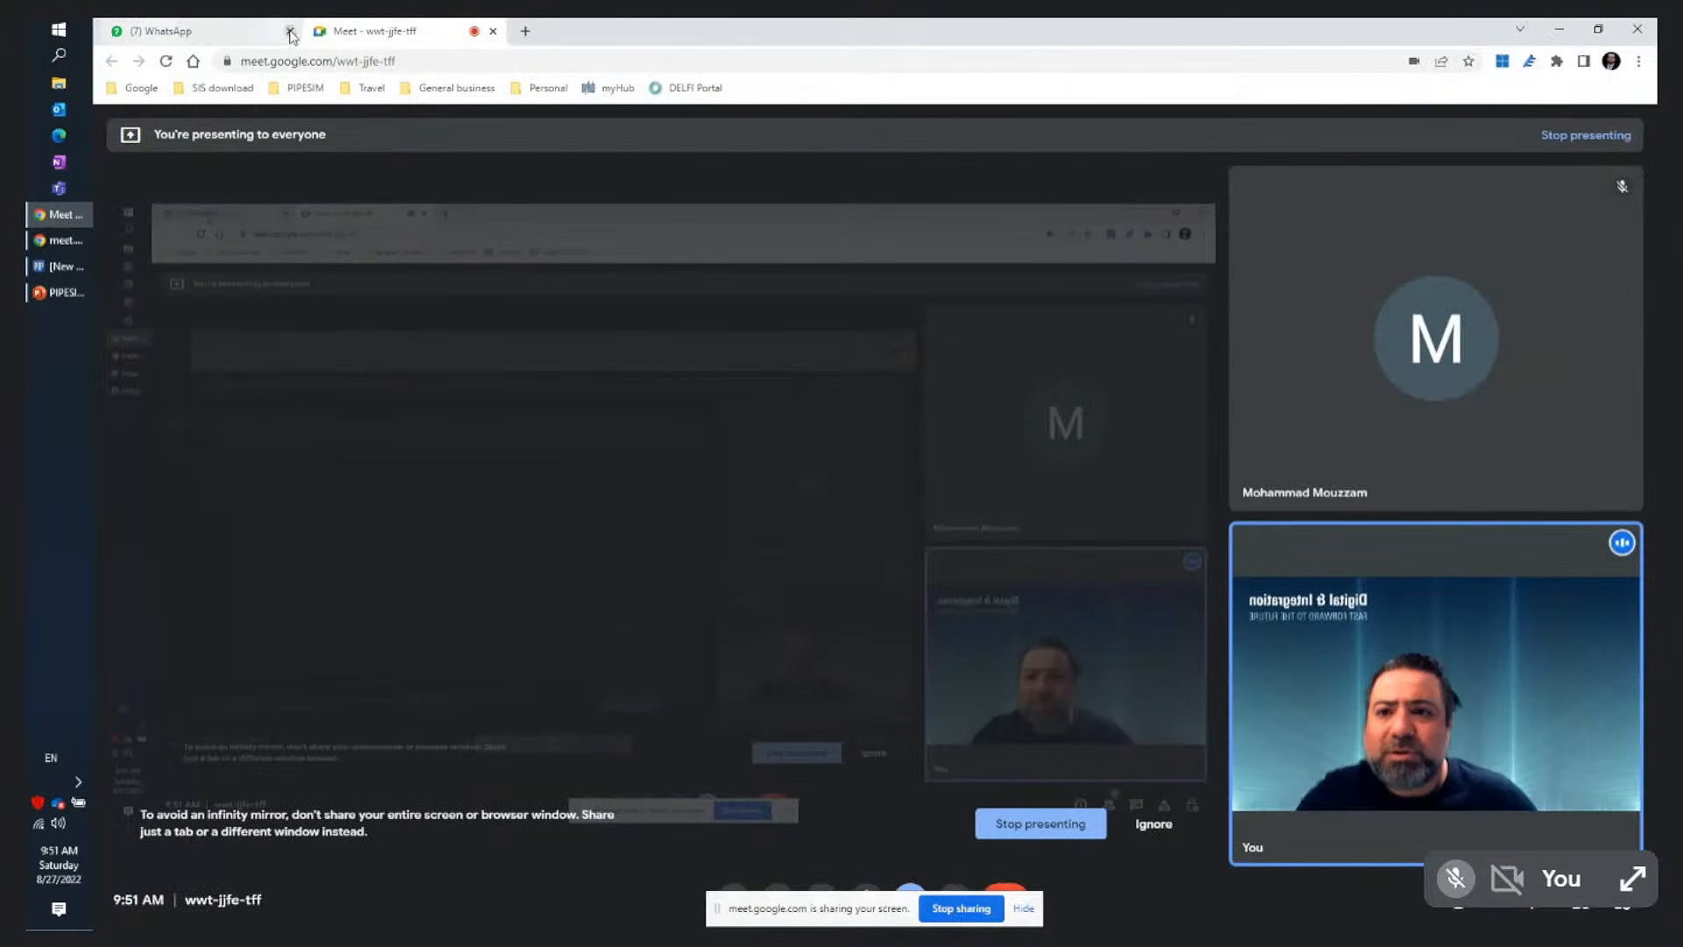
left_click(290, 32)
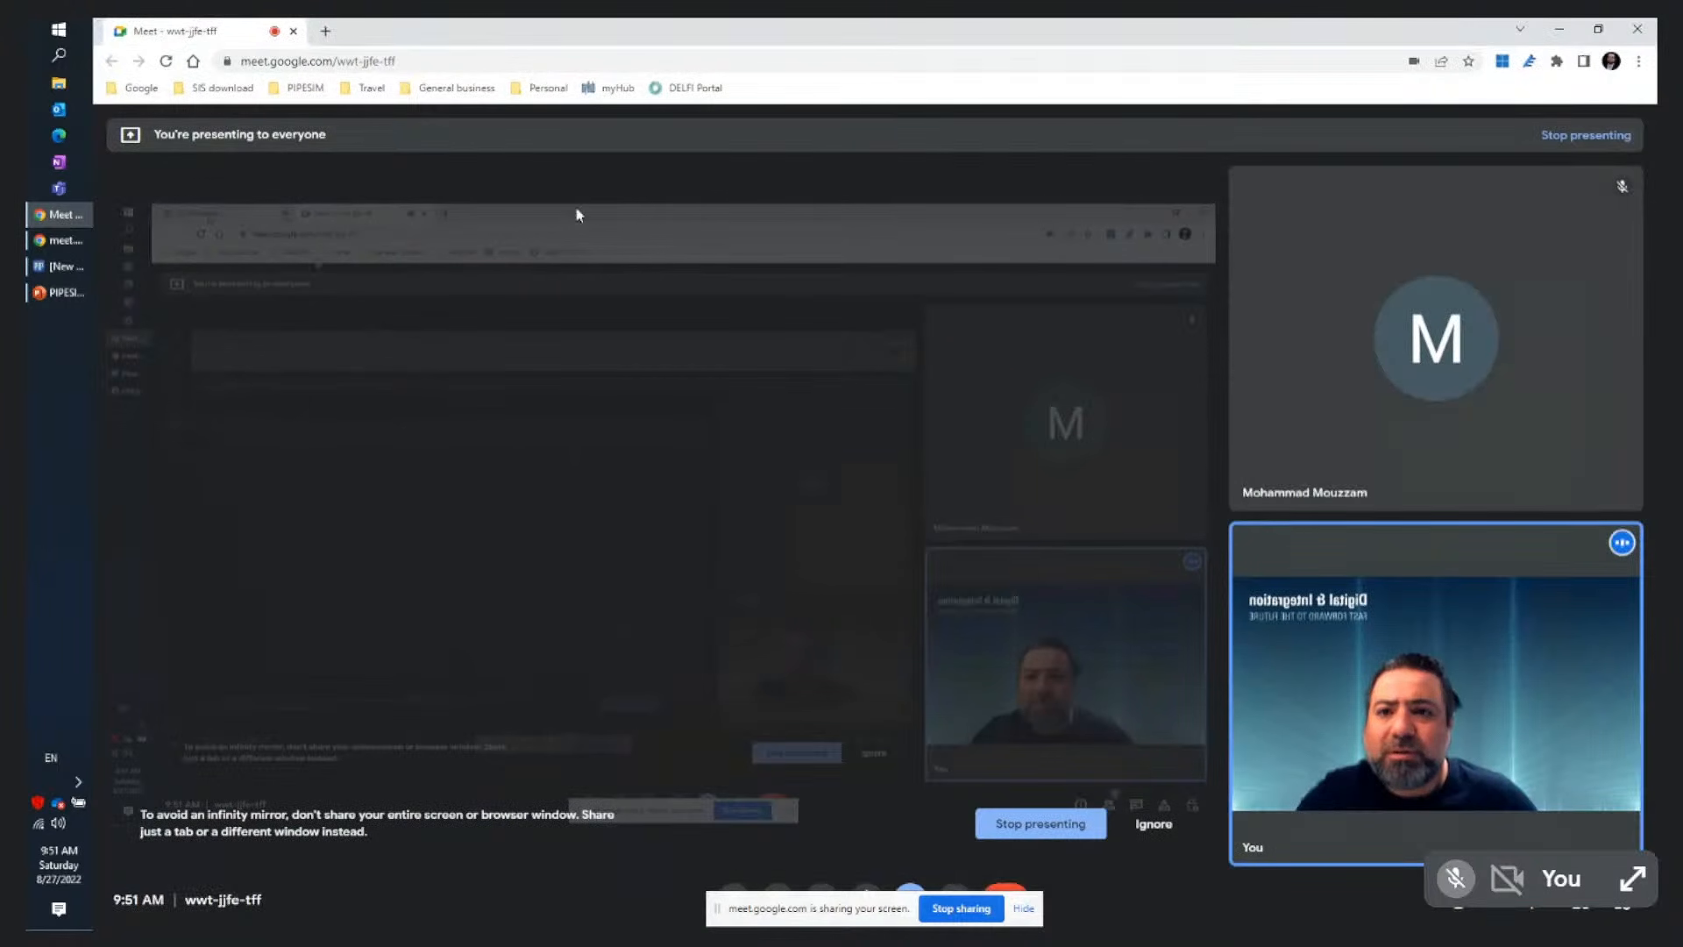
Switch back to PIPESIM, browse the casing catalog for the casing row and leave without choosing a casing
left_click(1561, 33)
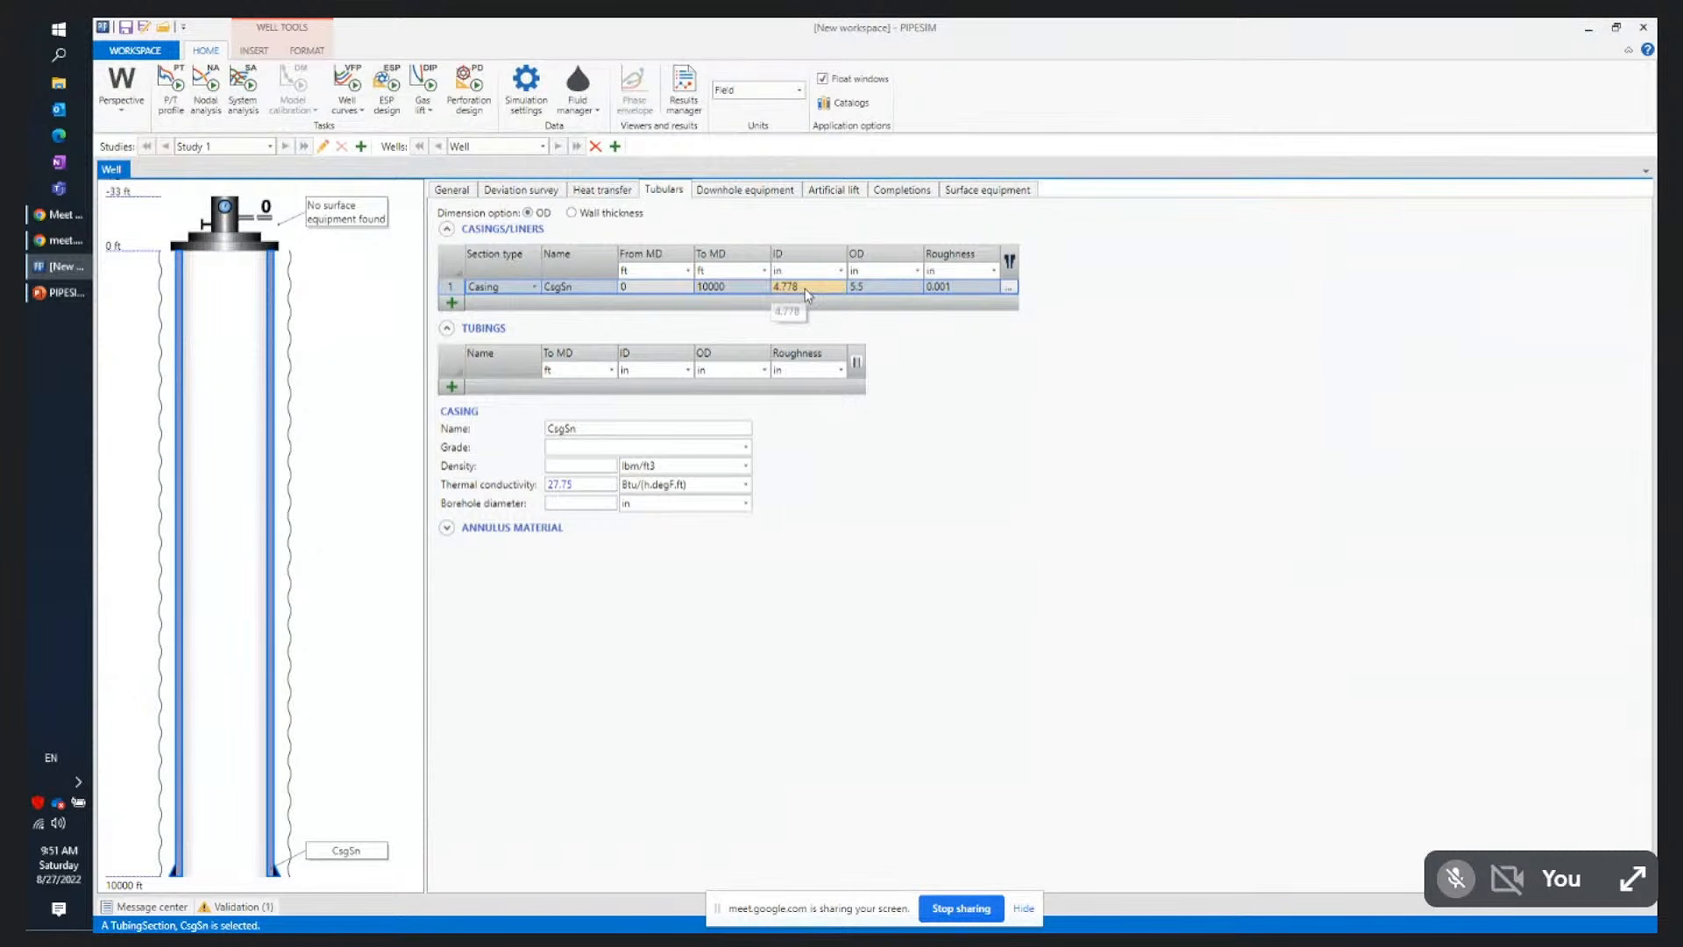
left_click(1012, 288)
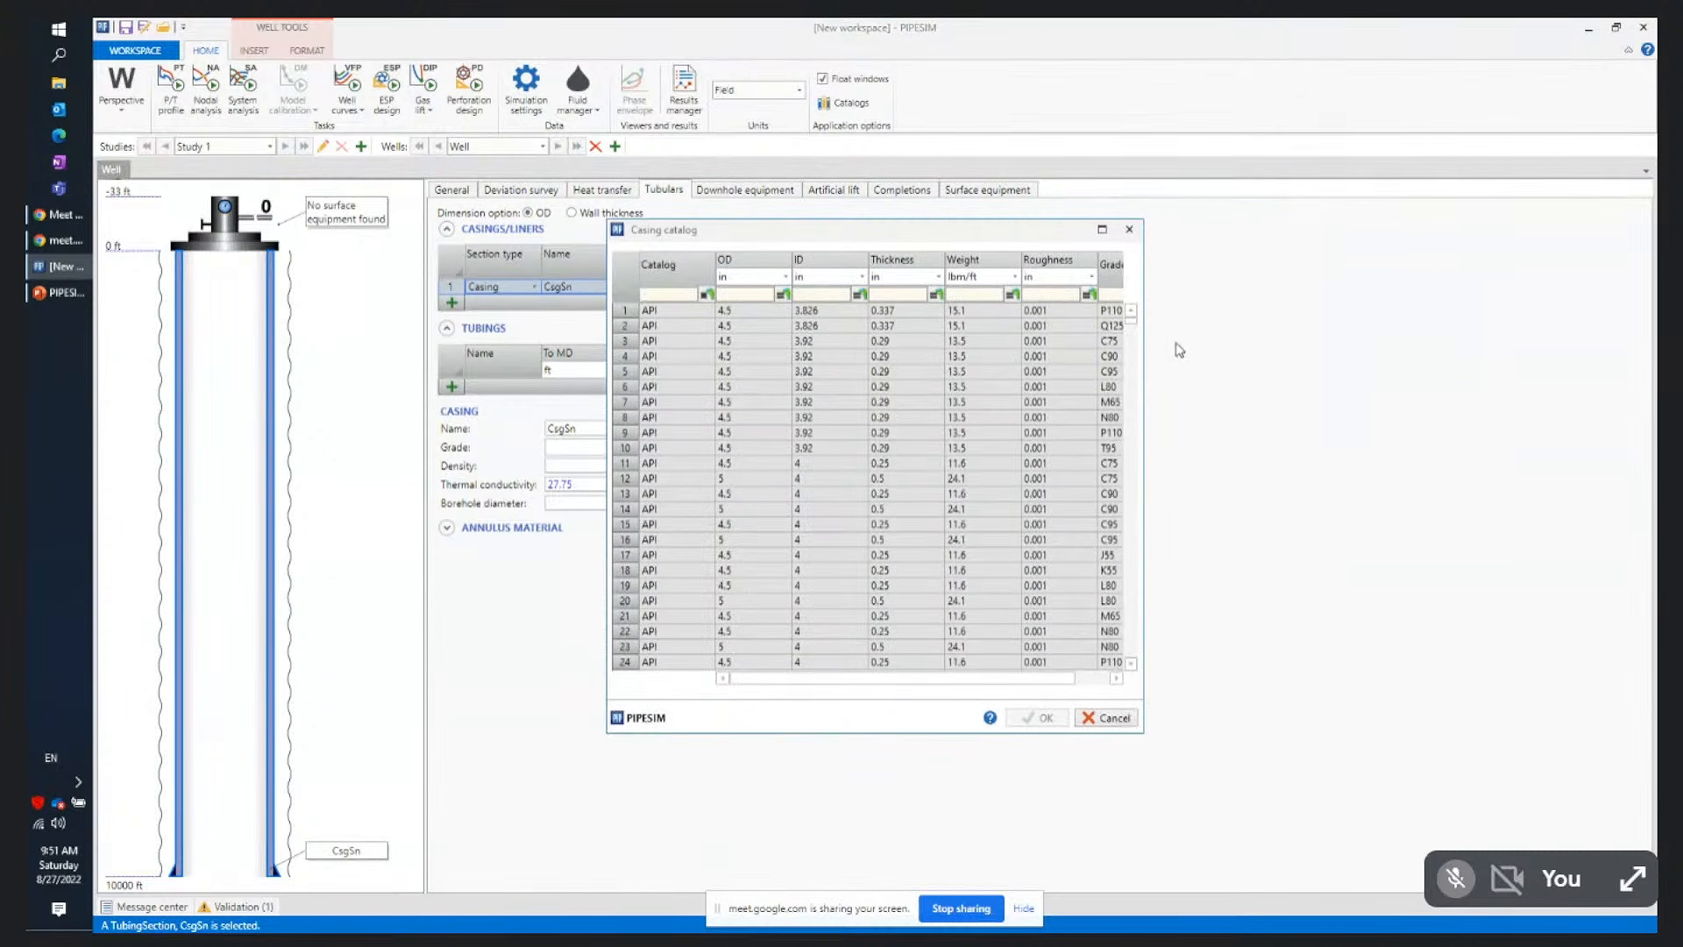
left_click_drag(1132, 314, 1137, 423)
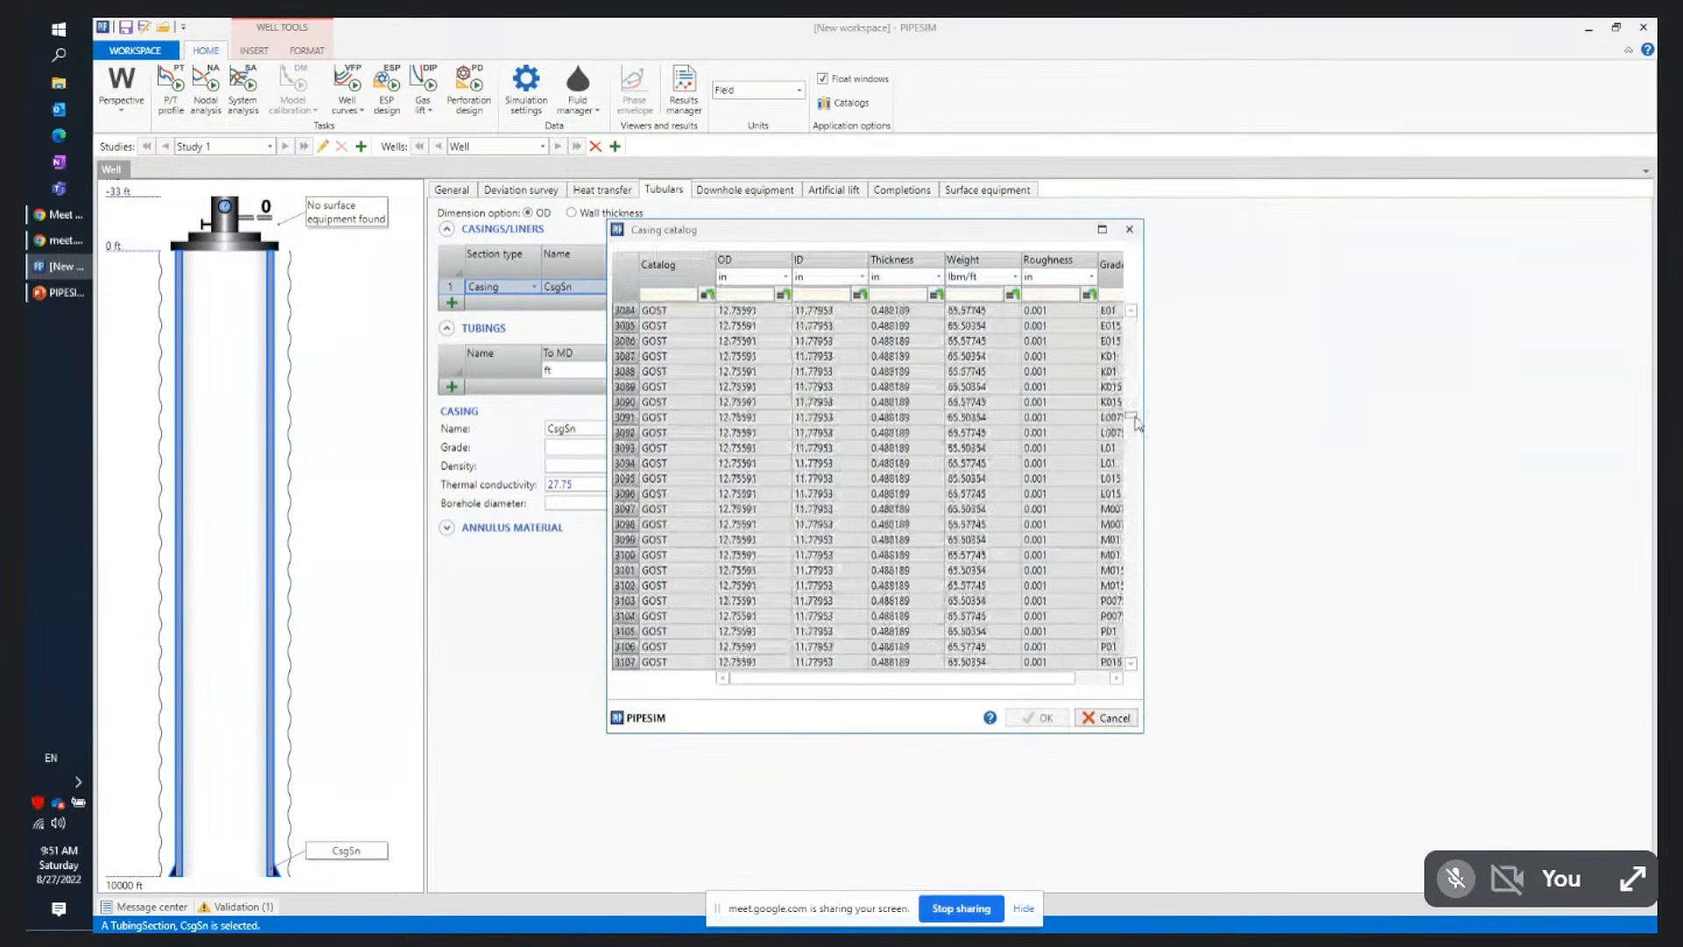
left_click(1107, 717)
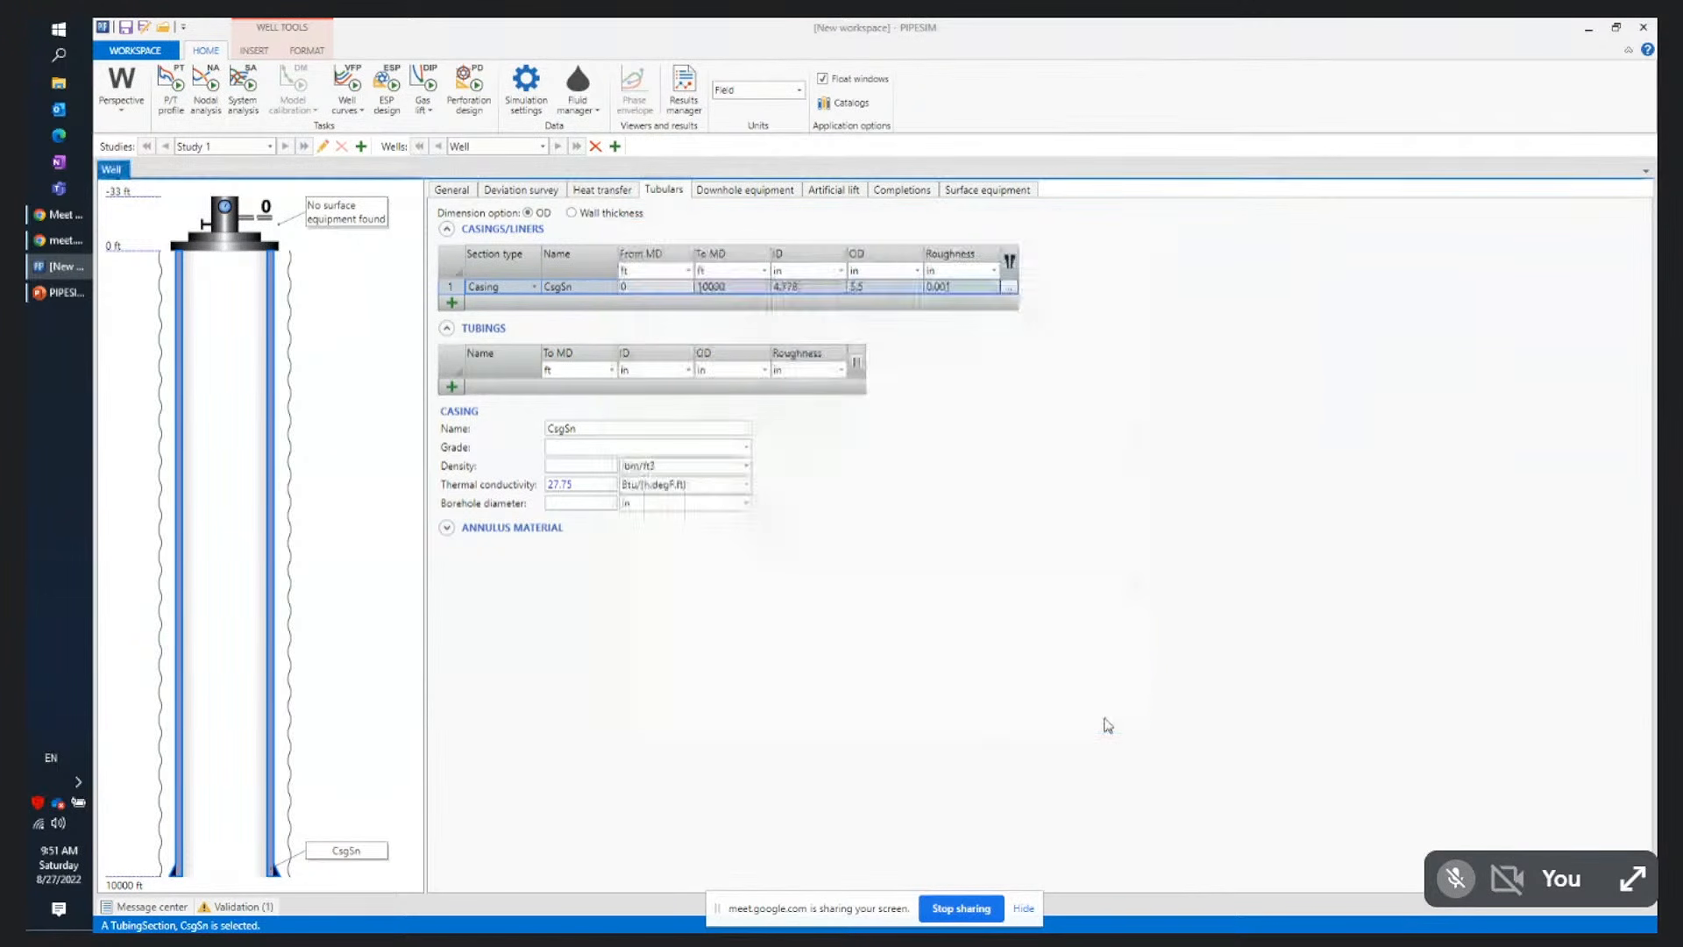
Set the casing's bottom measured depth to 9000 ft and add two more casing rows below it
left_click(750, 289)
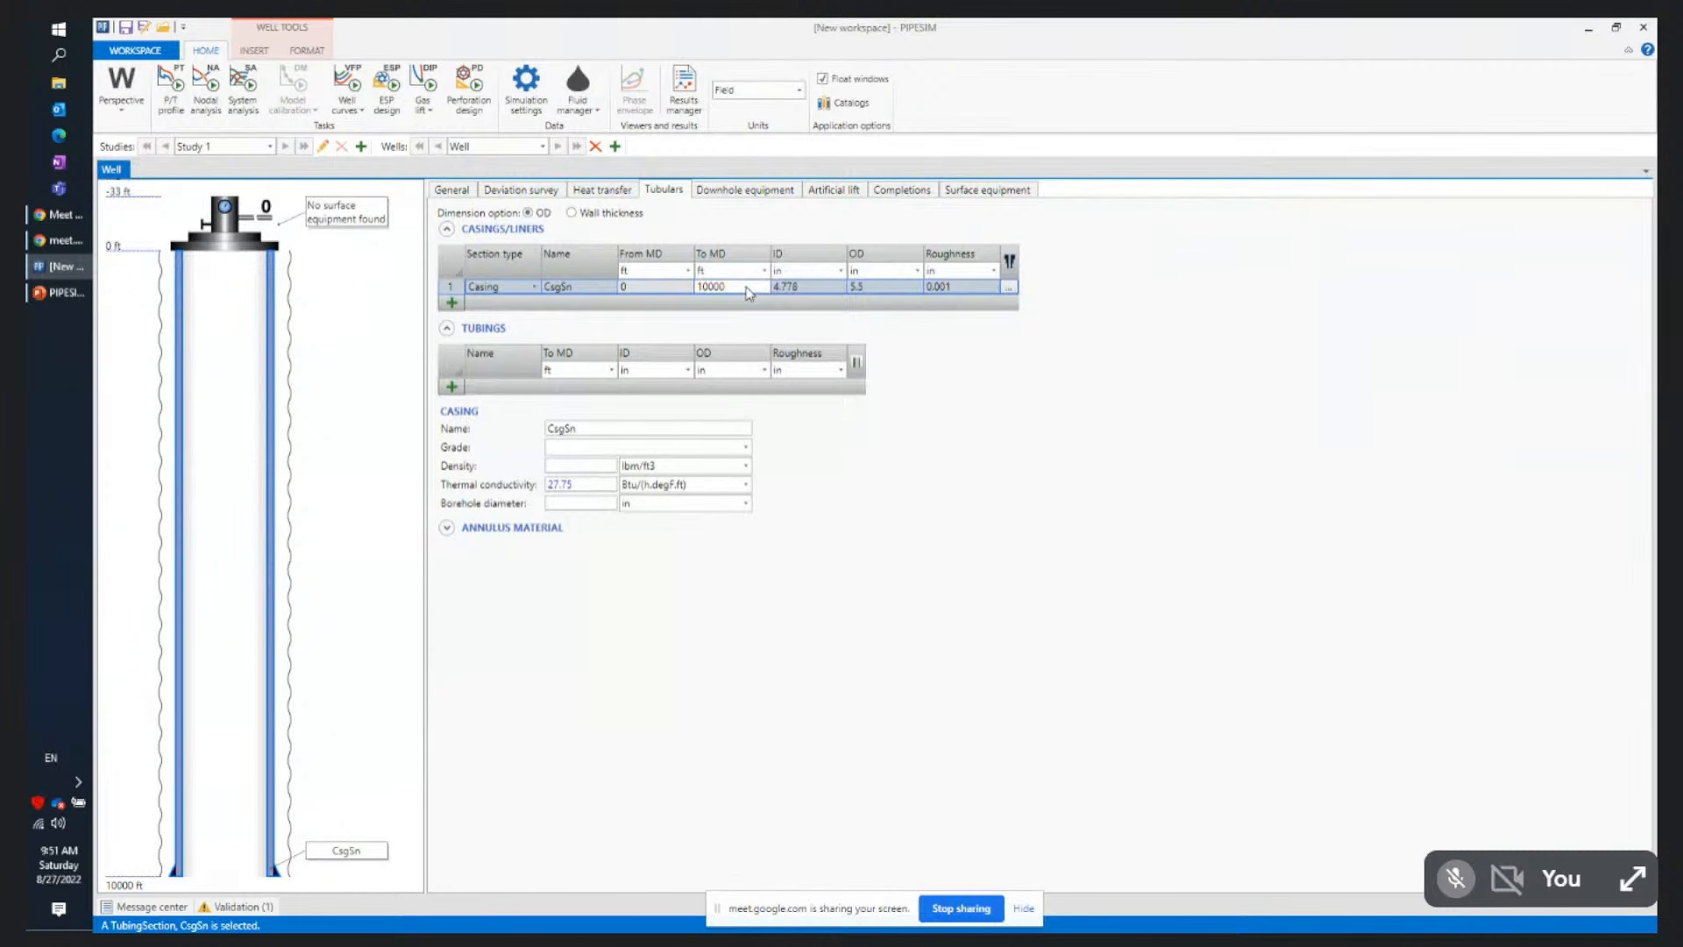
left_click(746, 287)
type("9000")
key("Return")
left_click(451, 304)
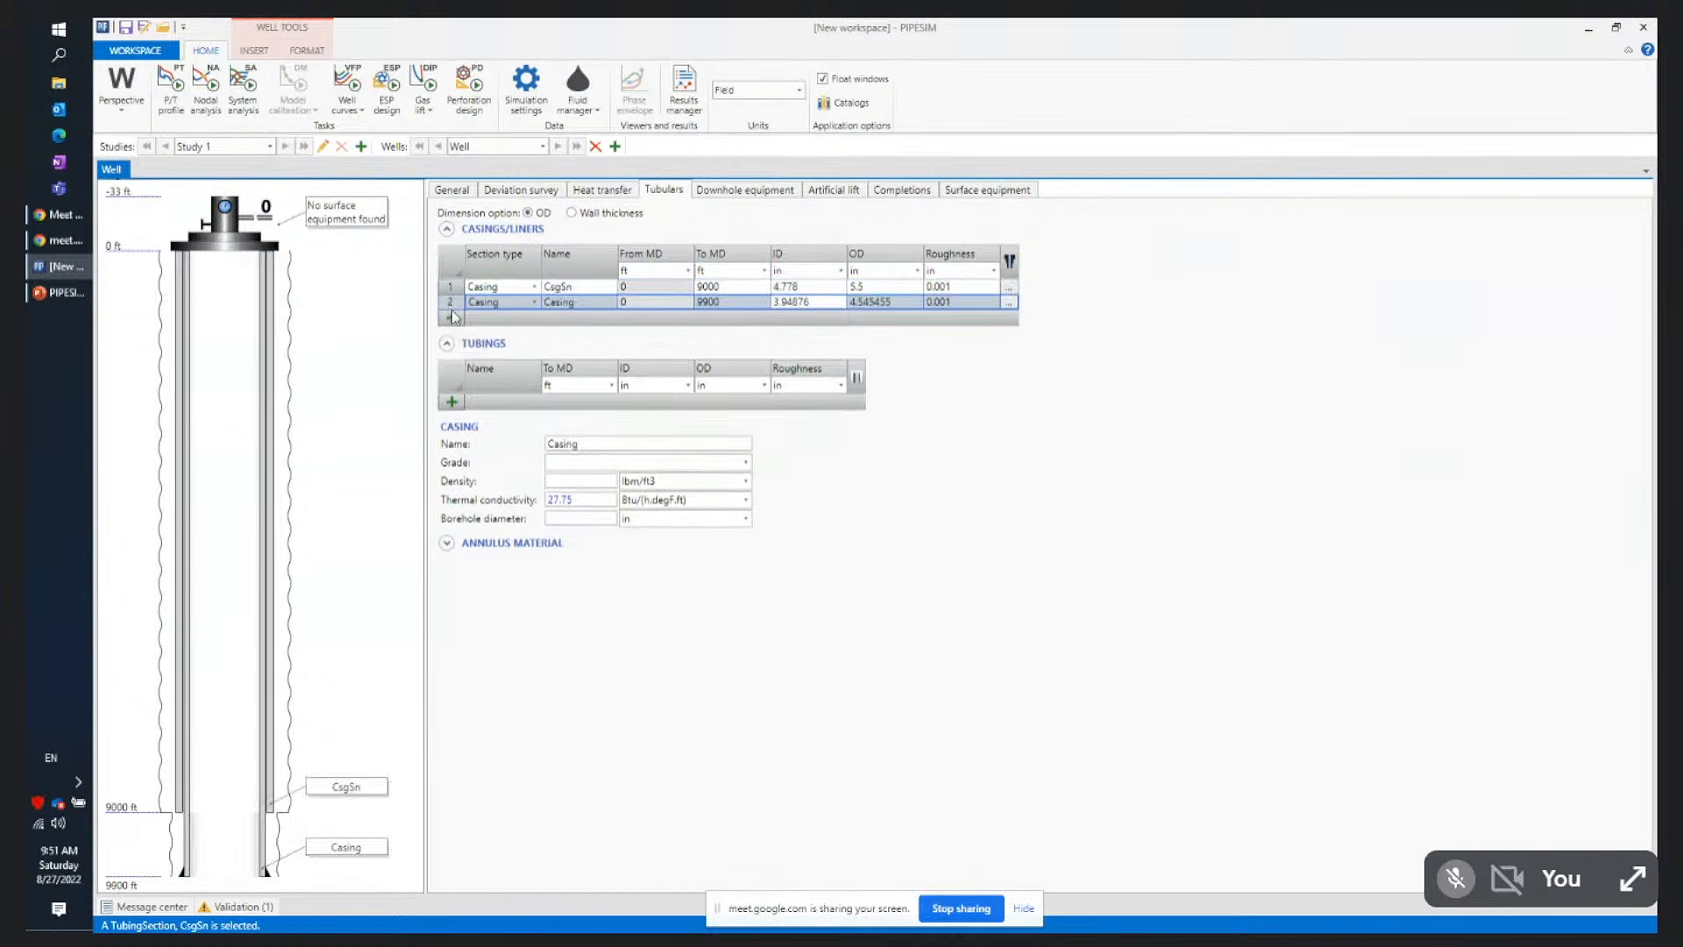
left_click(453, 319)
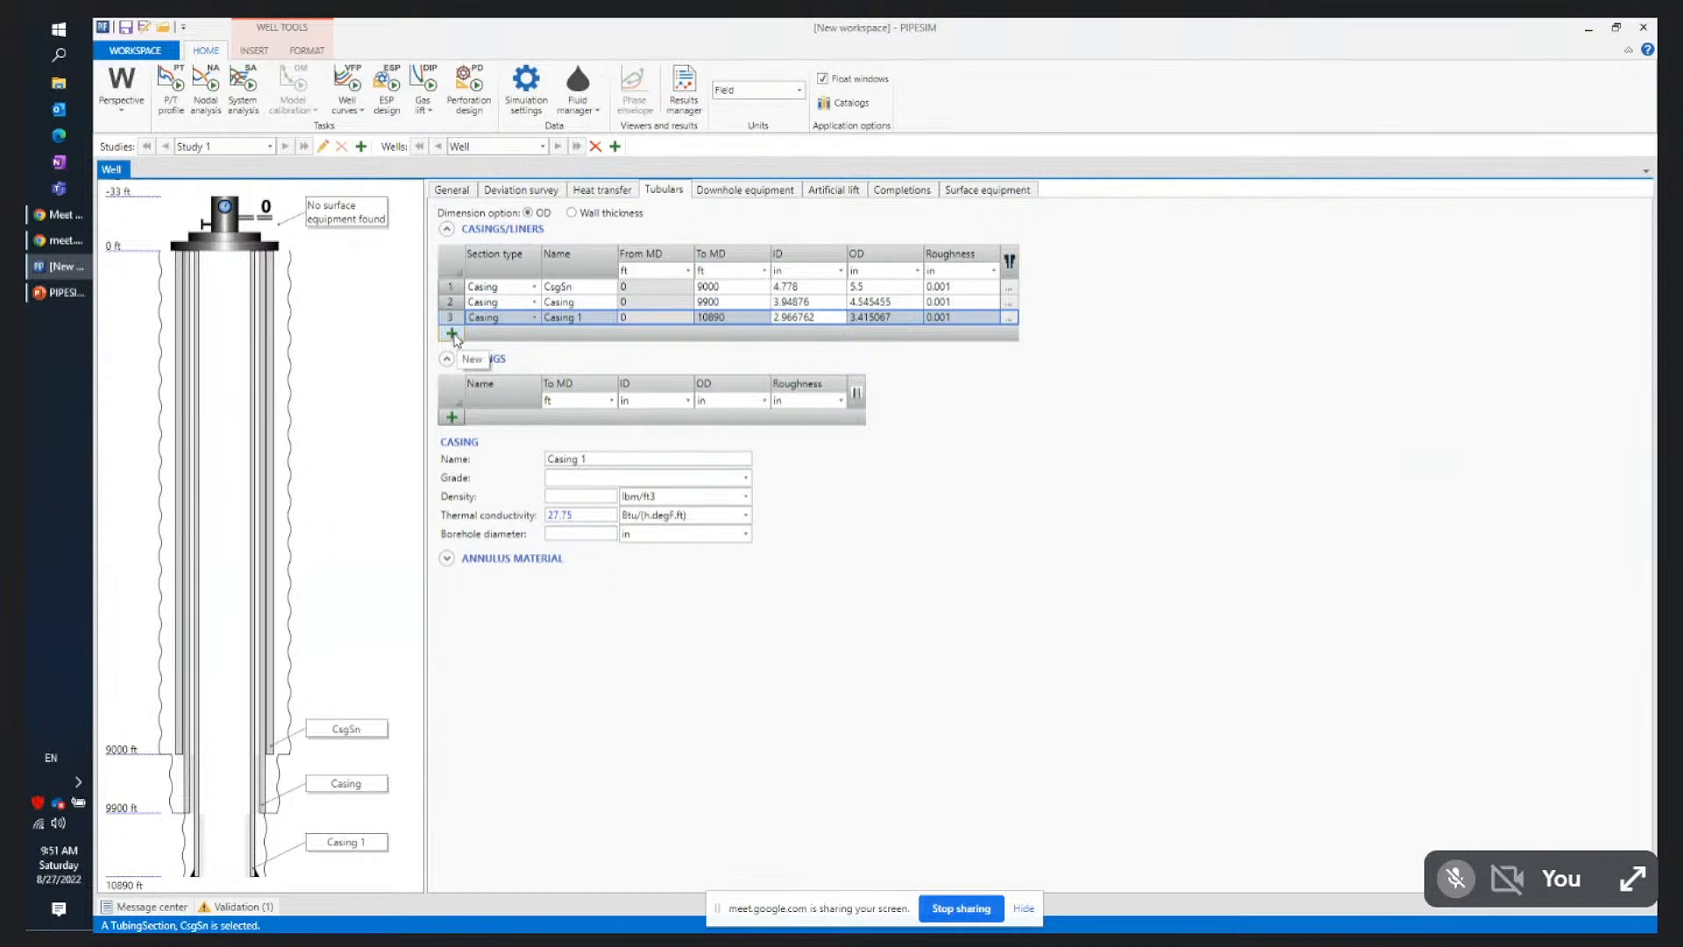
Add a fourth casing row and delete it again
left_click(453, 334)
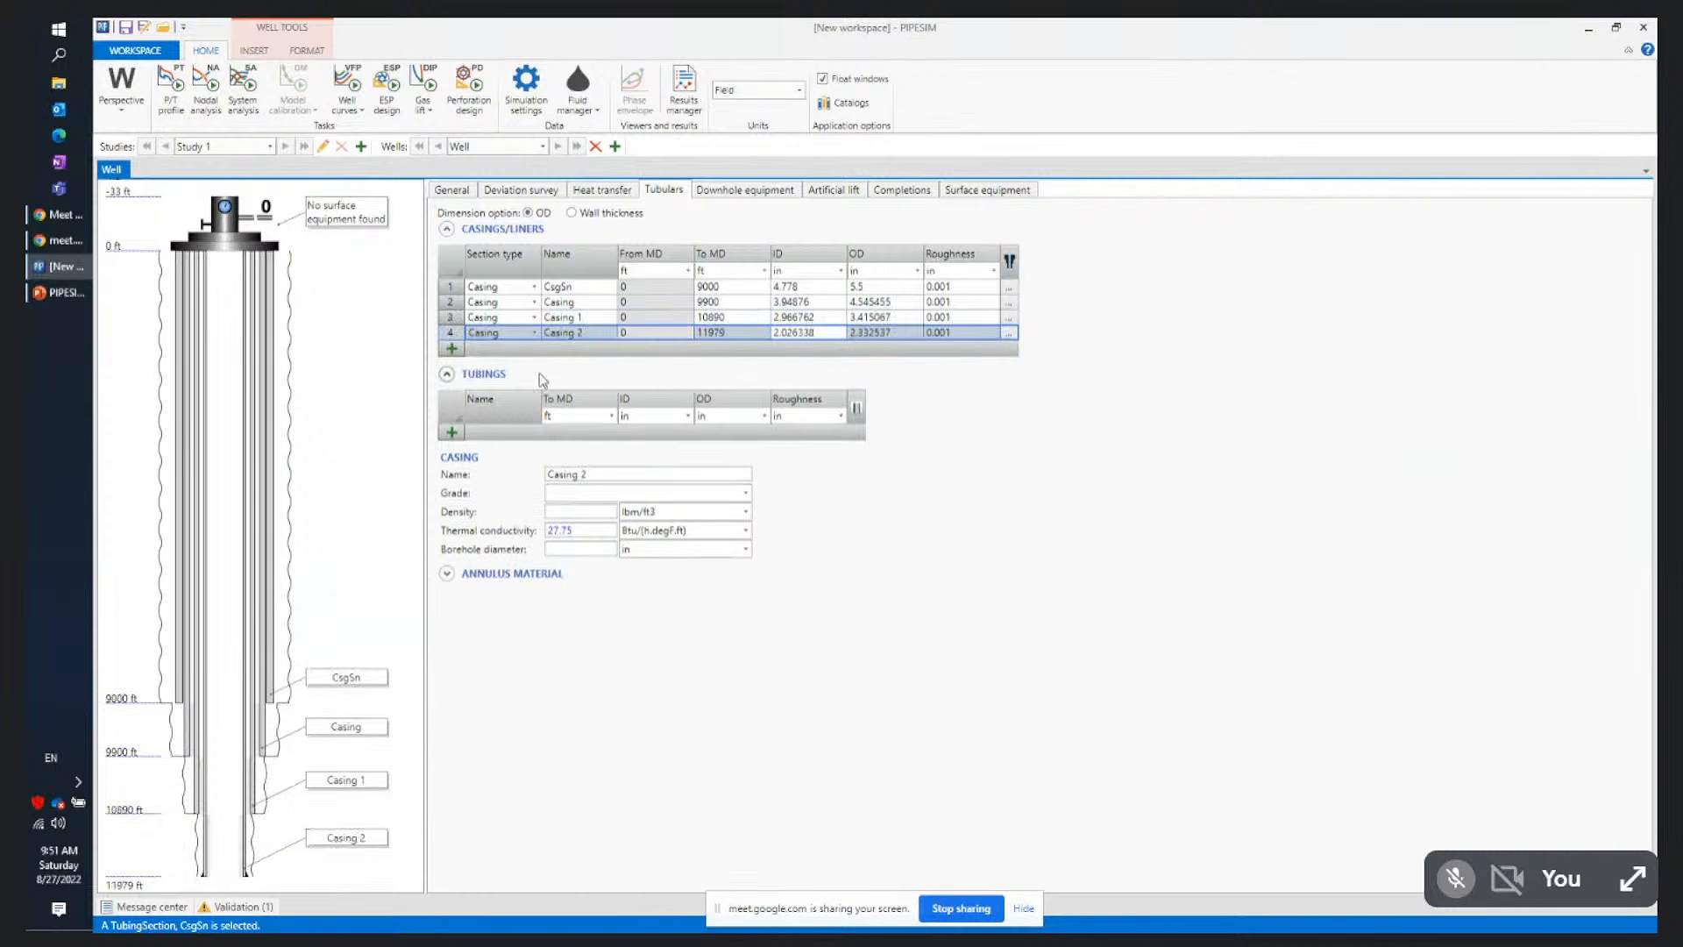
left_click(452, 335)
key("Delete")
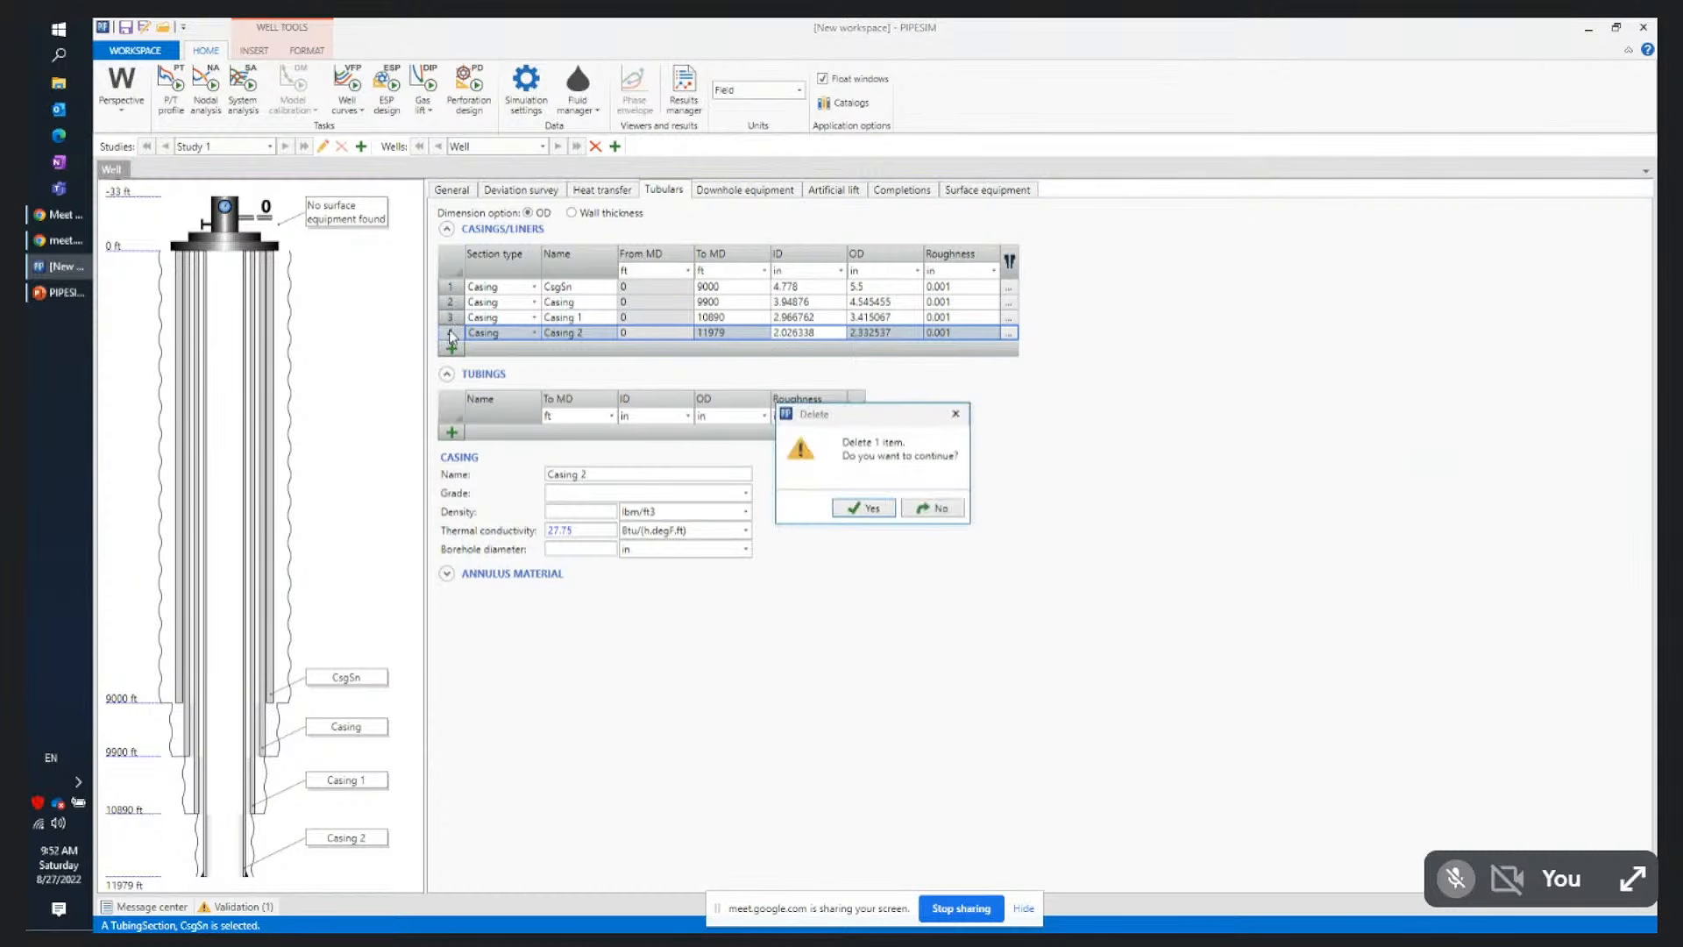
left_click(846, 506)
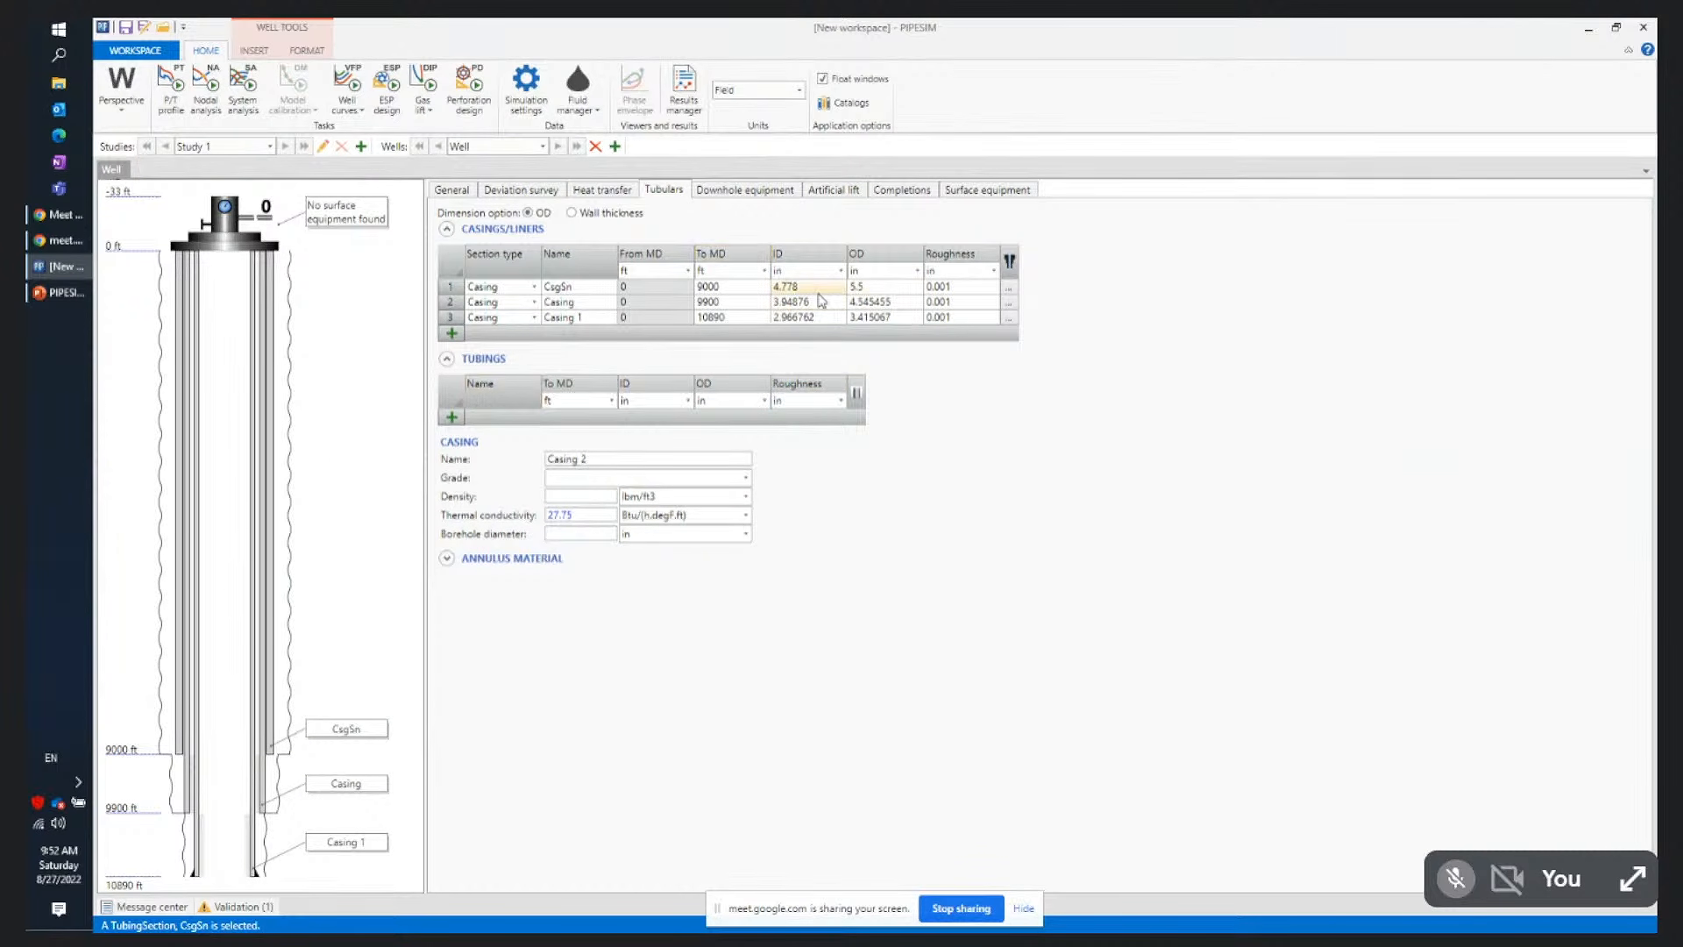
Give the first casing a 12 in inside diameter and, with the dimension option on wall thickness, a 0.3 in wall
left_click(820, 288)
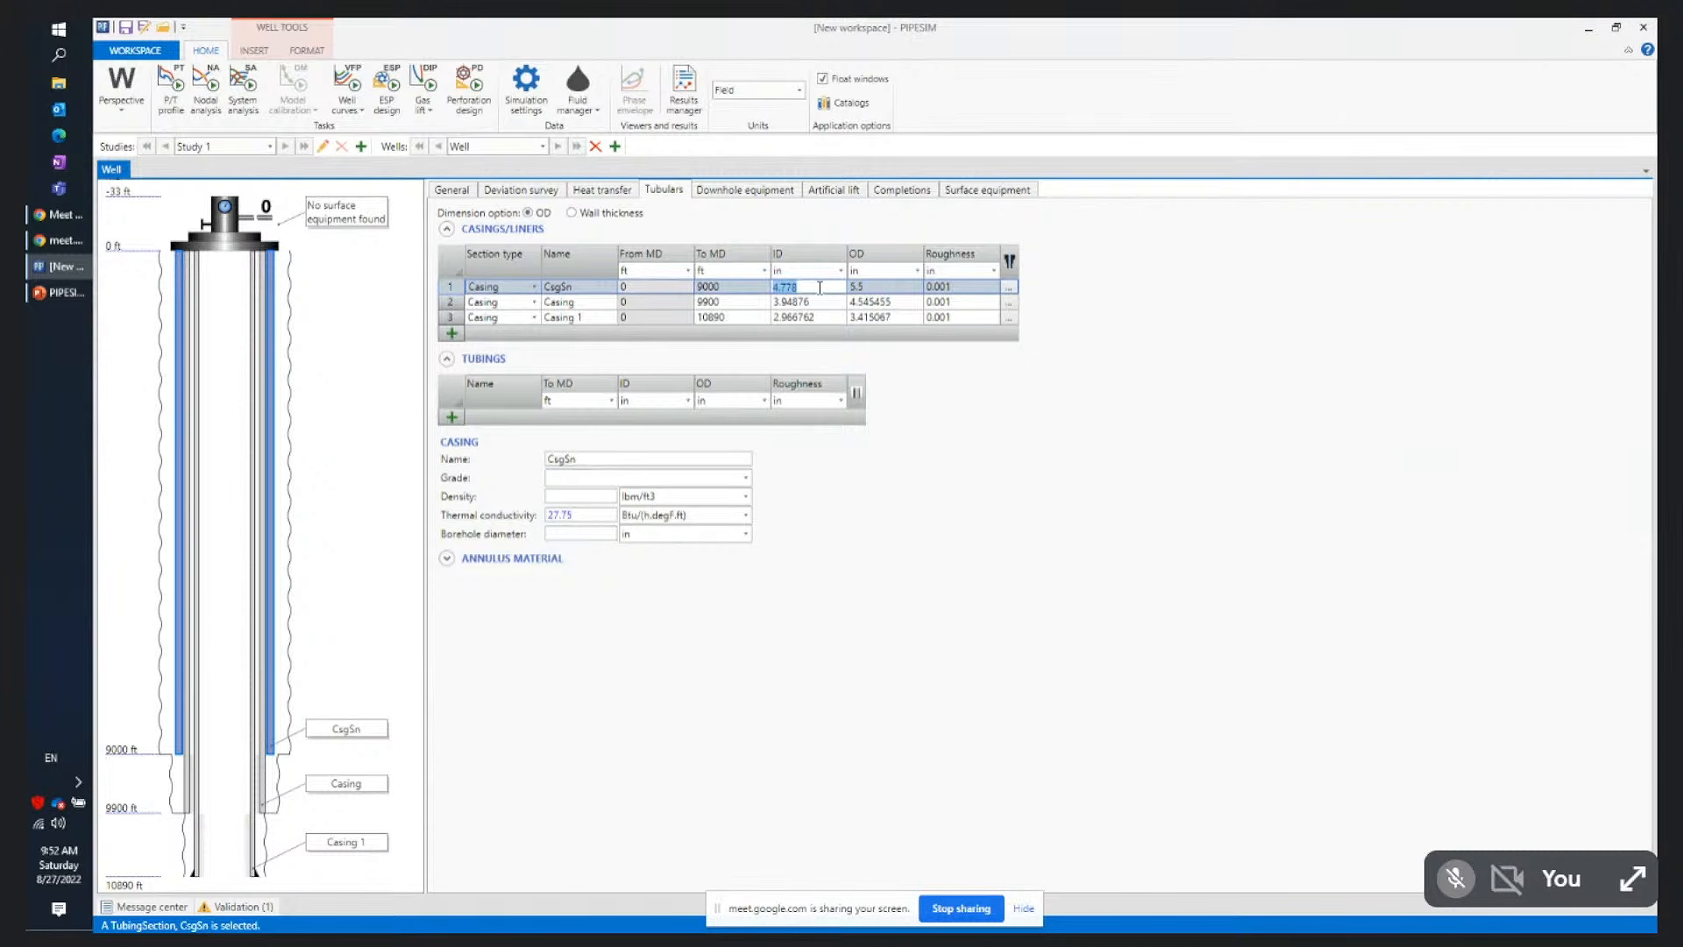
type("12")
left_click(573, 213)
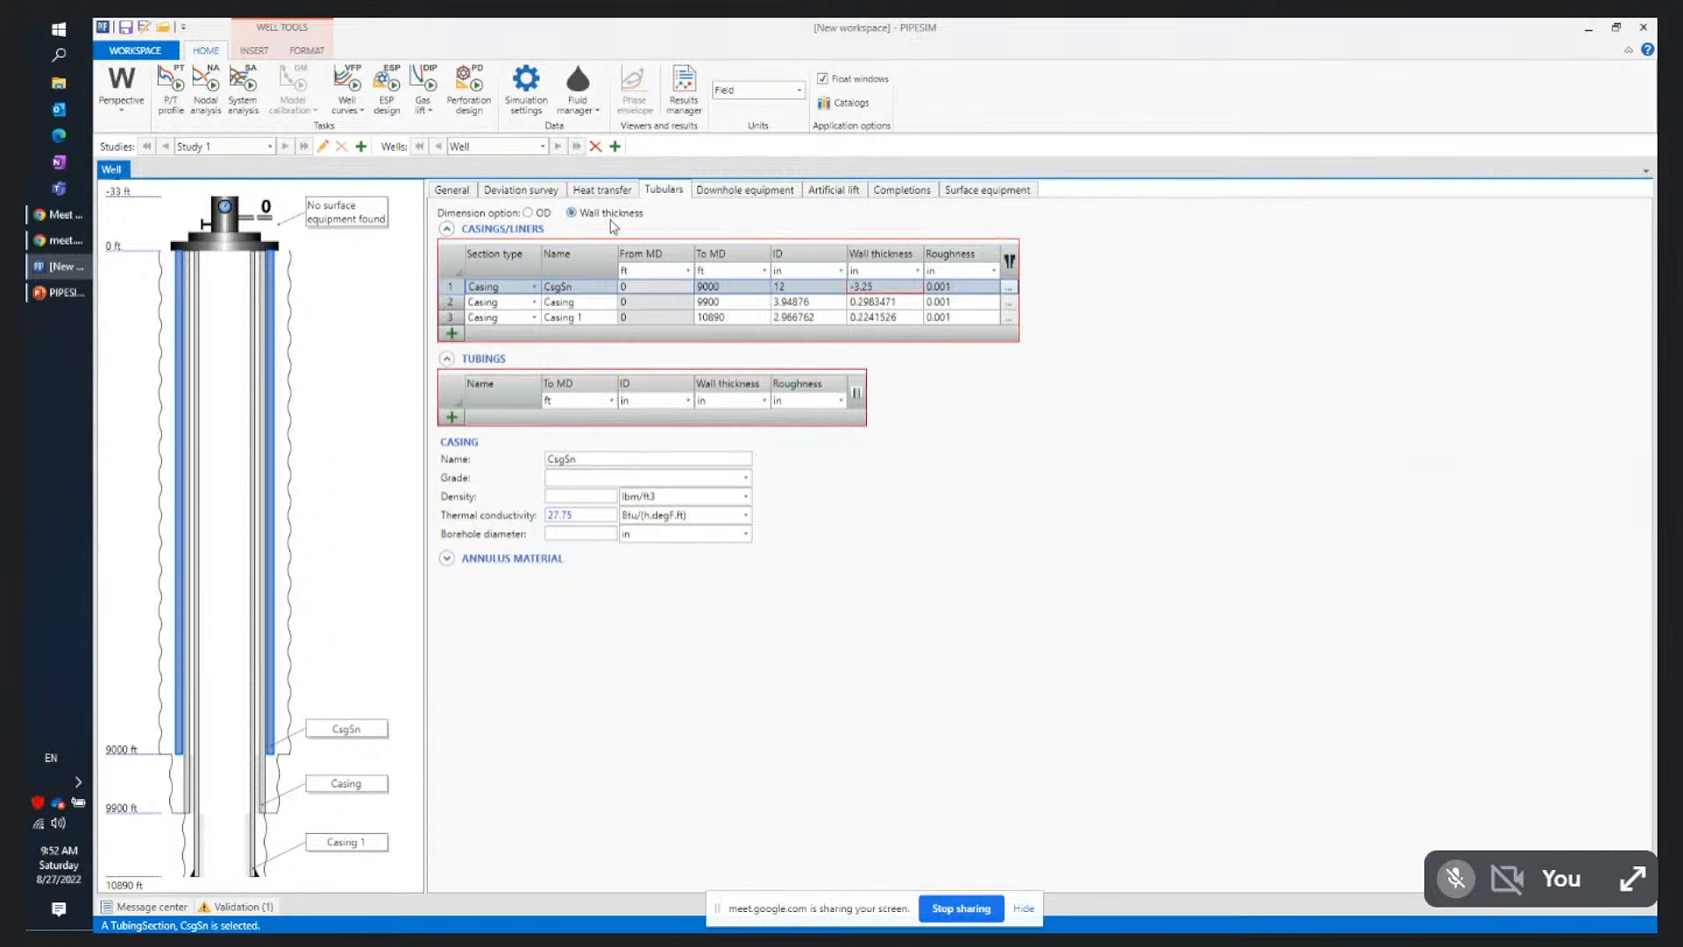
left_click(885, 287)
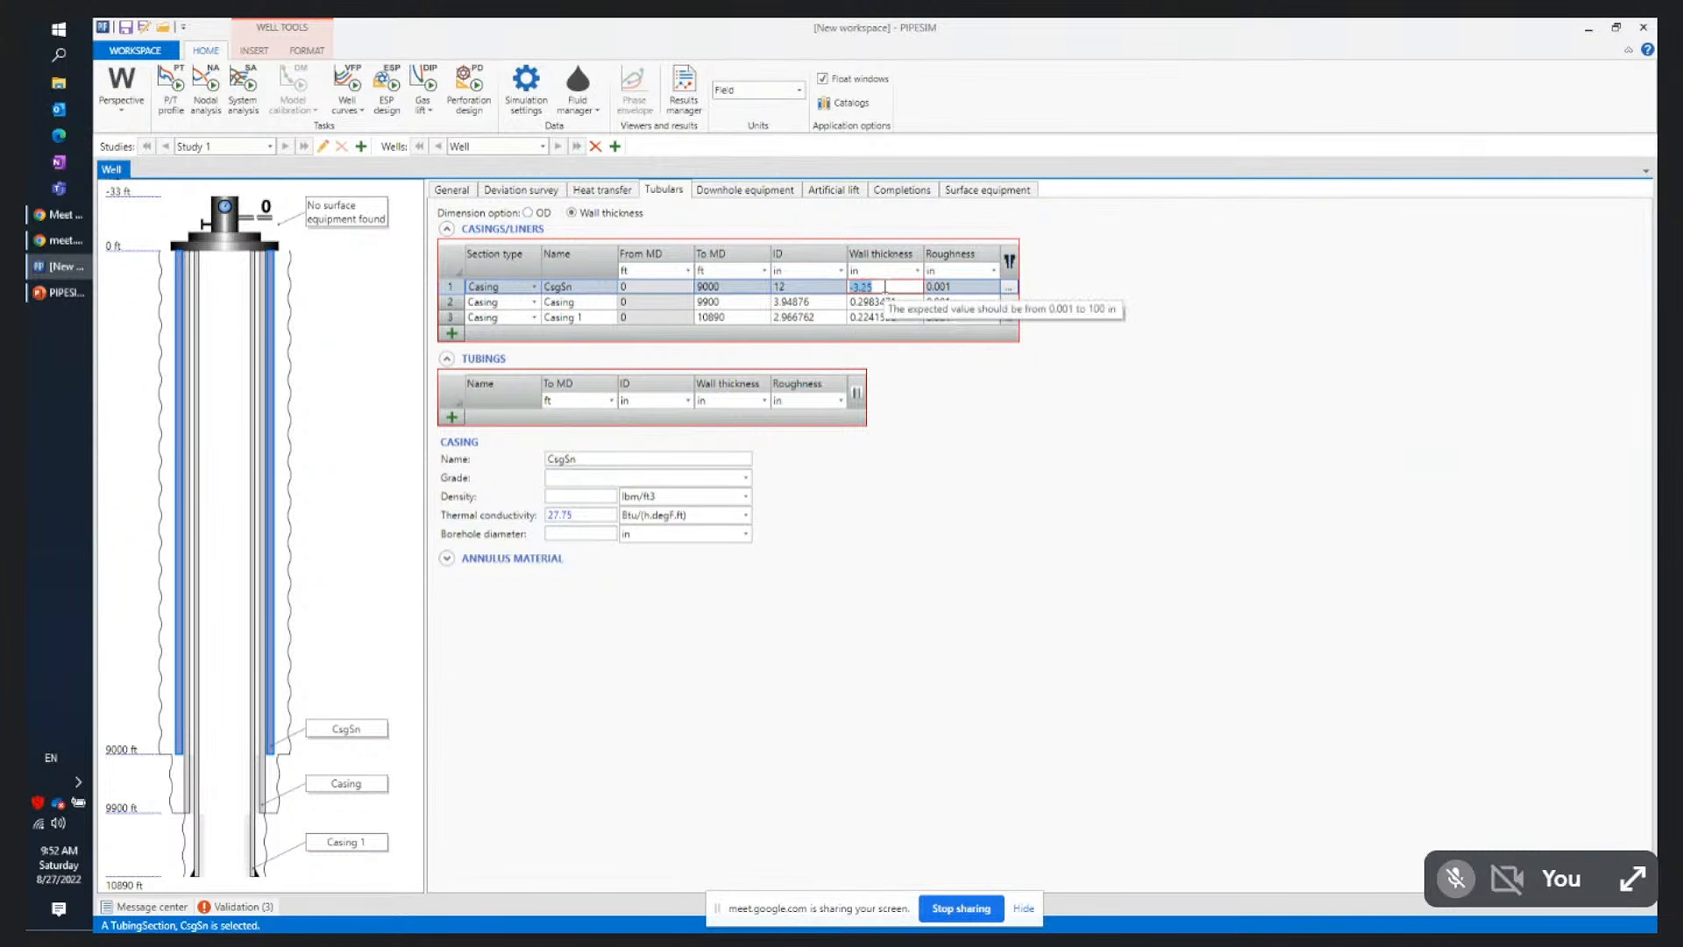
type("0.")
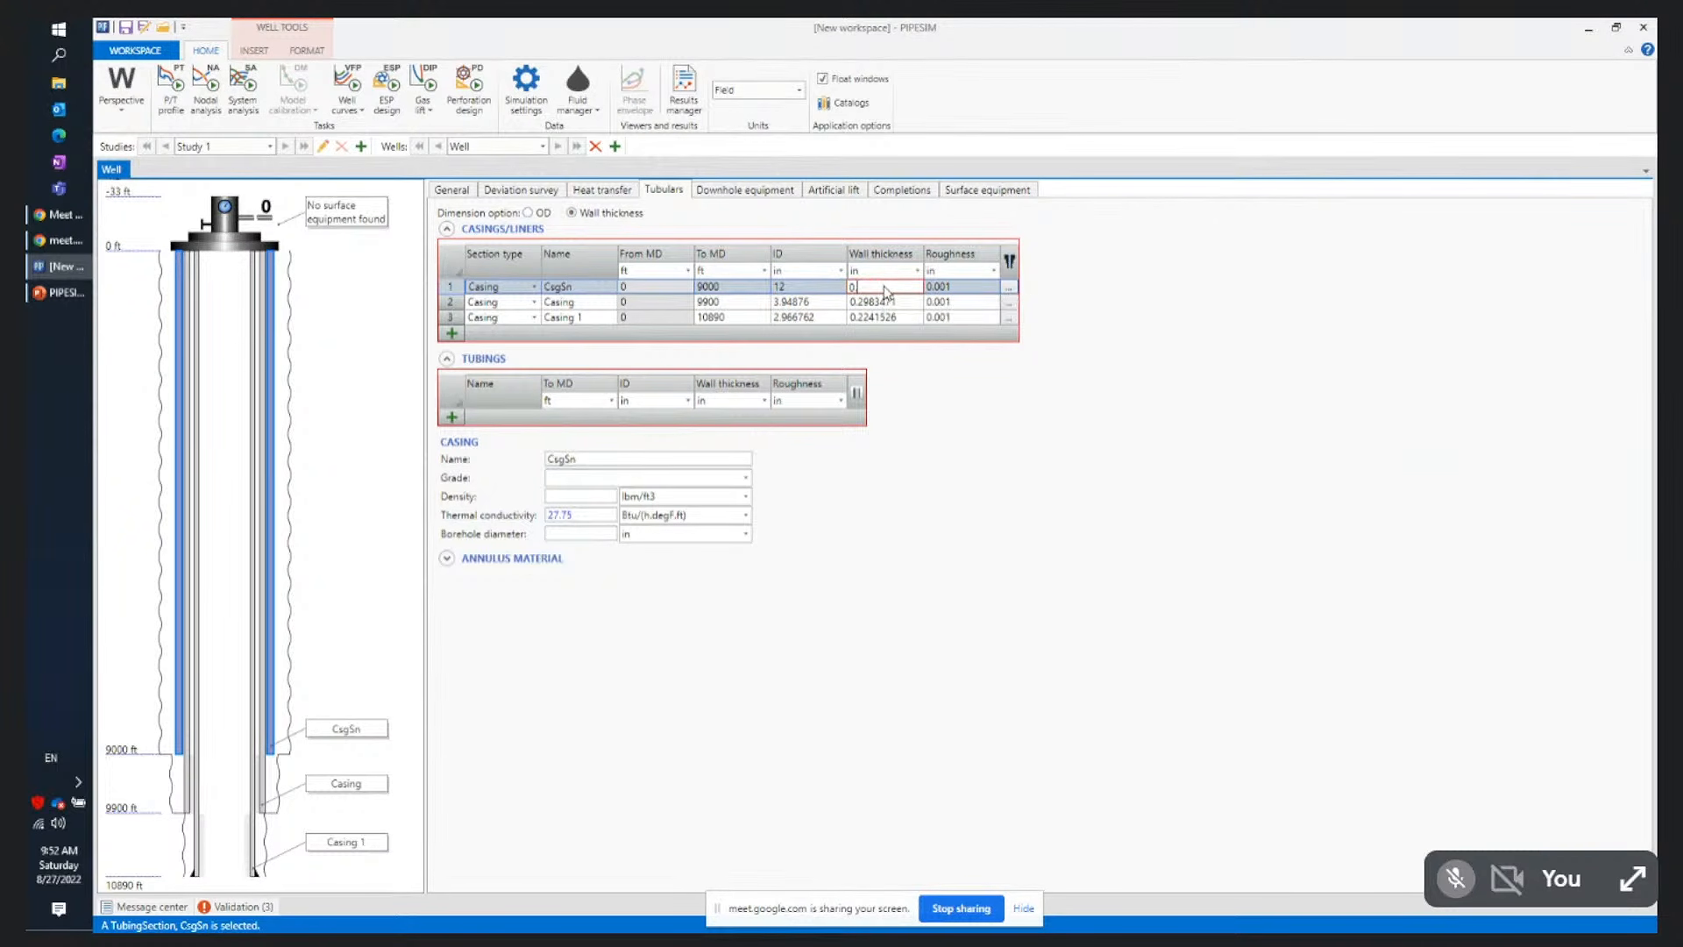
type("3")
key("Return")
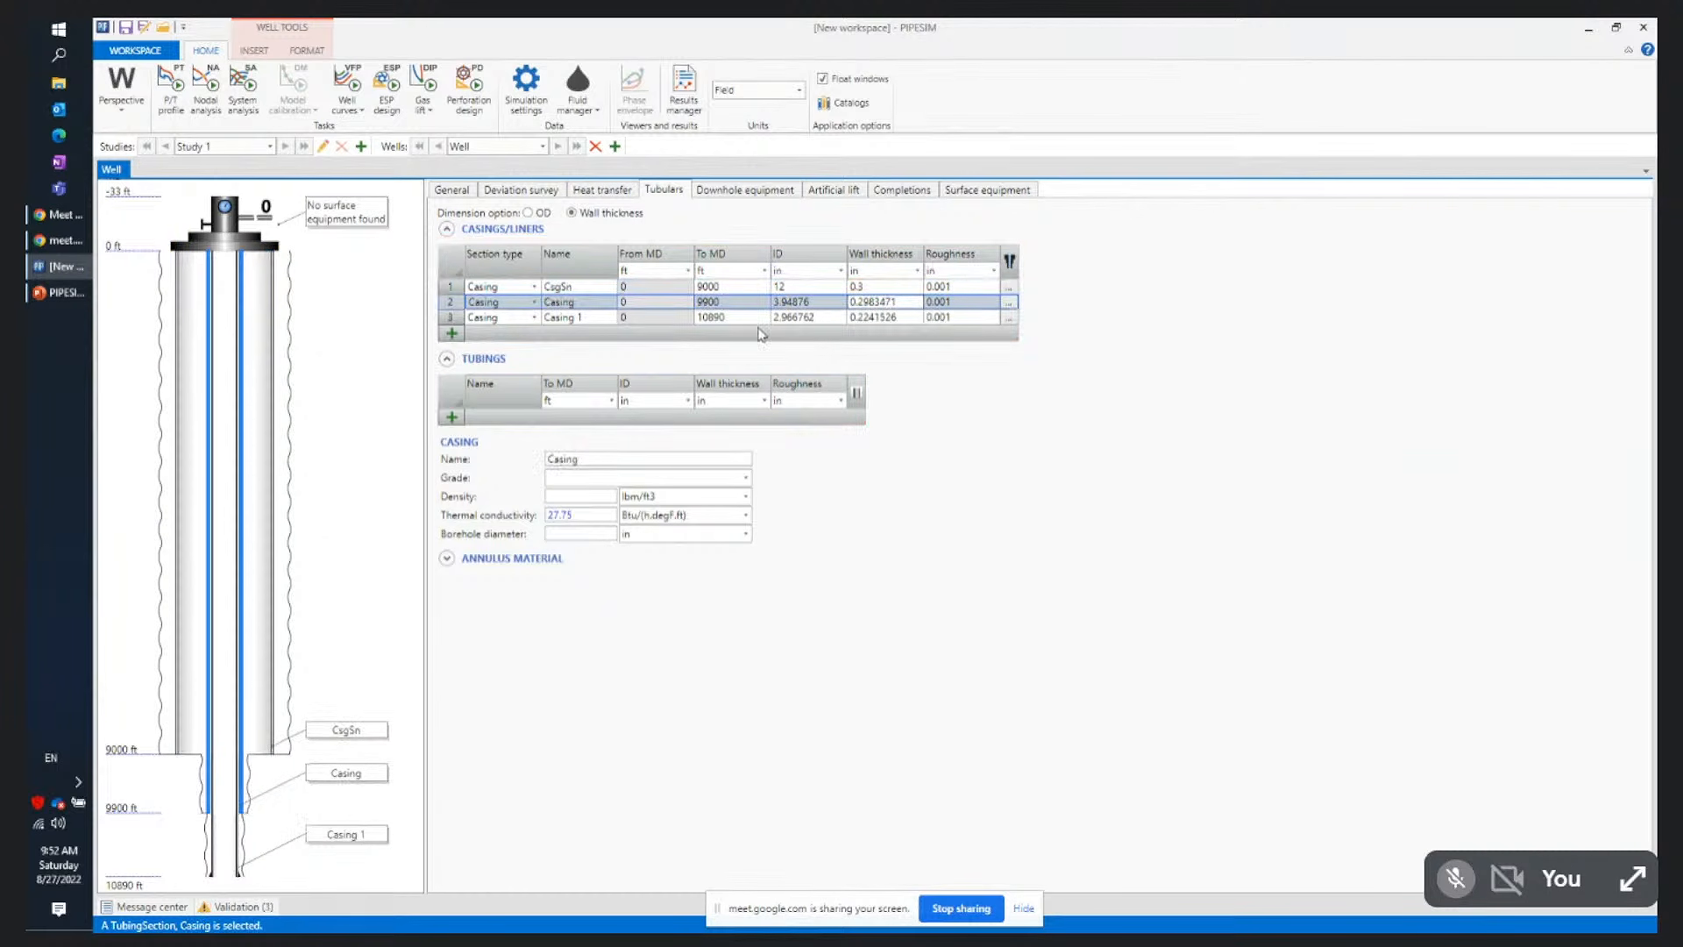
Set the first casing's bottom measured depth to 500 ft
left_click(741, 287)
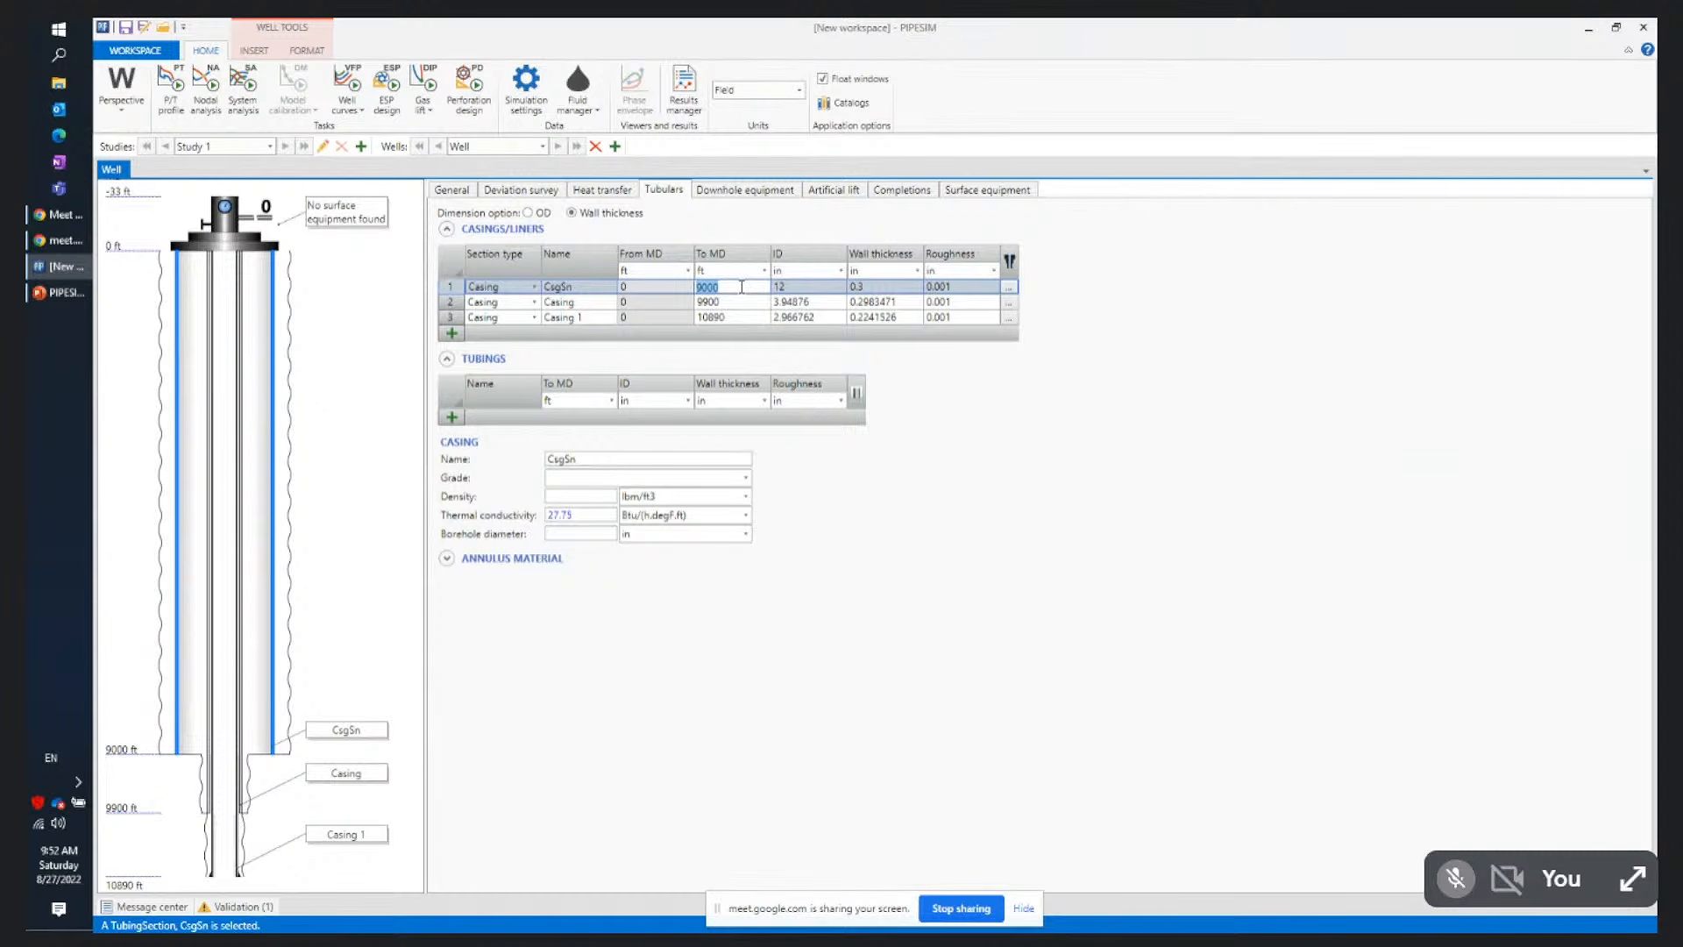
type("500")
key("Return")
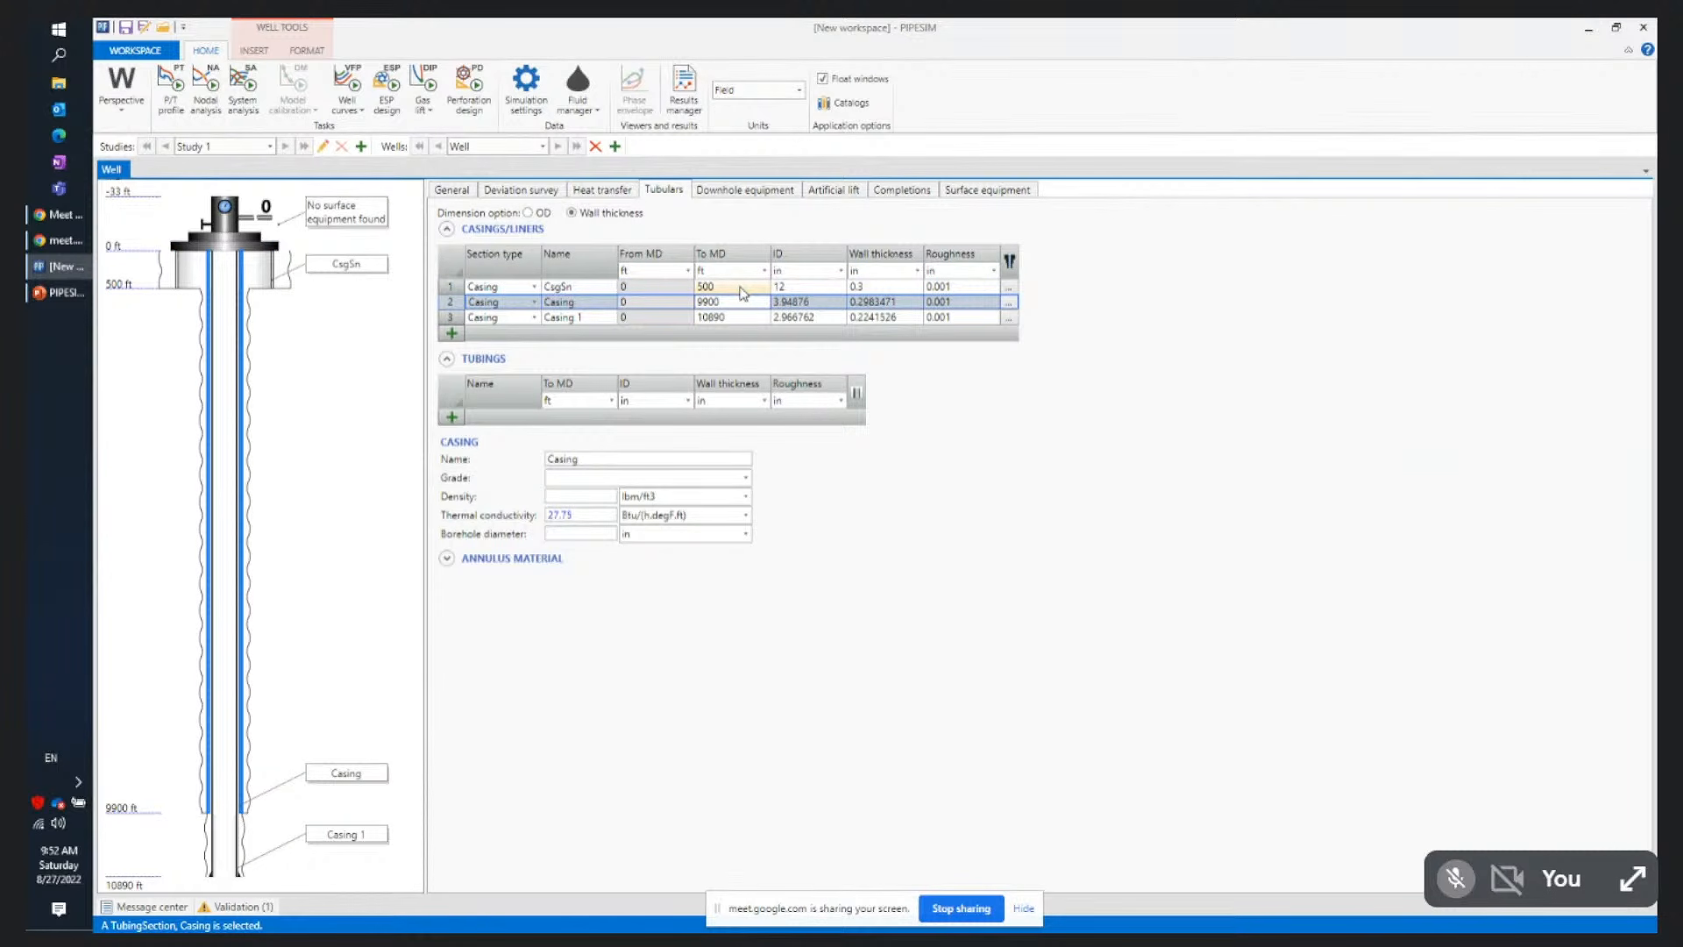
Set the second casing's inside diameter to 10.125 in and its bottom measured depth to 3000 ft
left_click(825, 301)
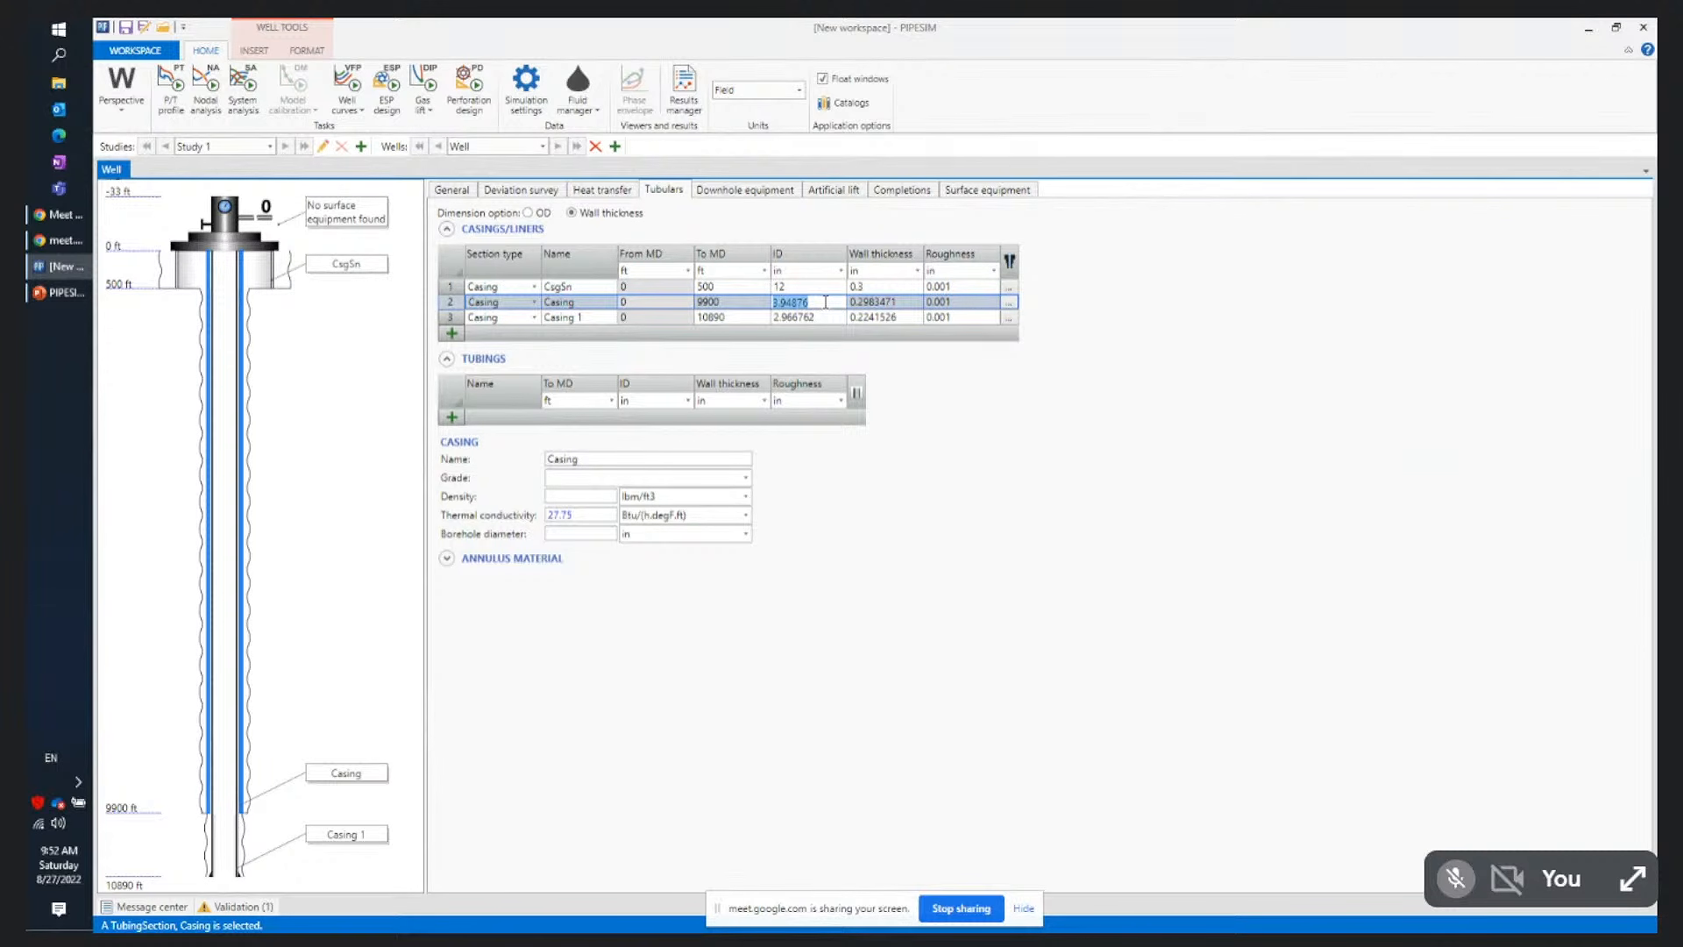
type("10.125")
left_click(748, 305)
left_click(747, 303)
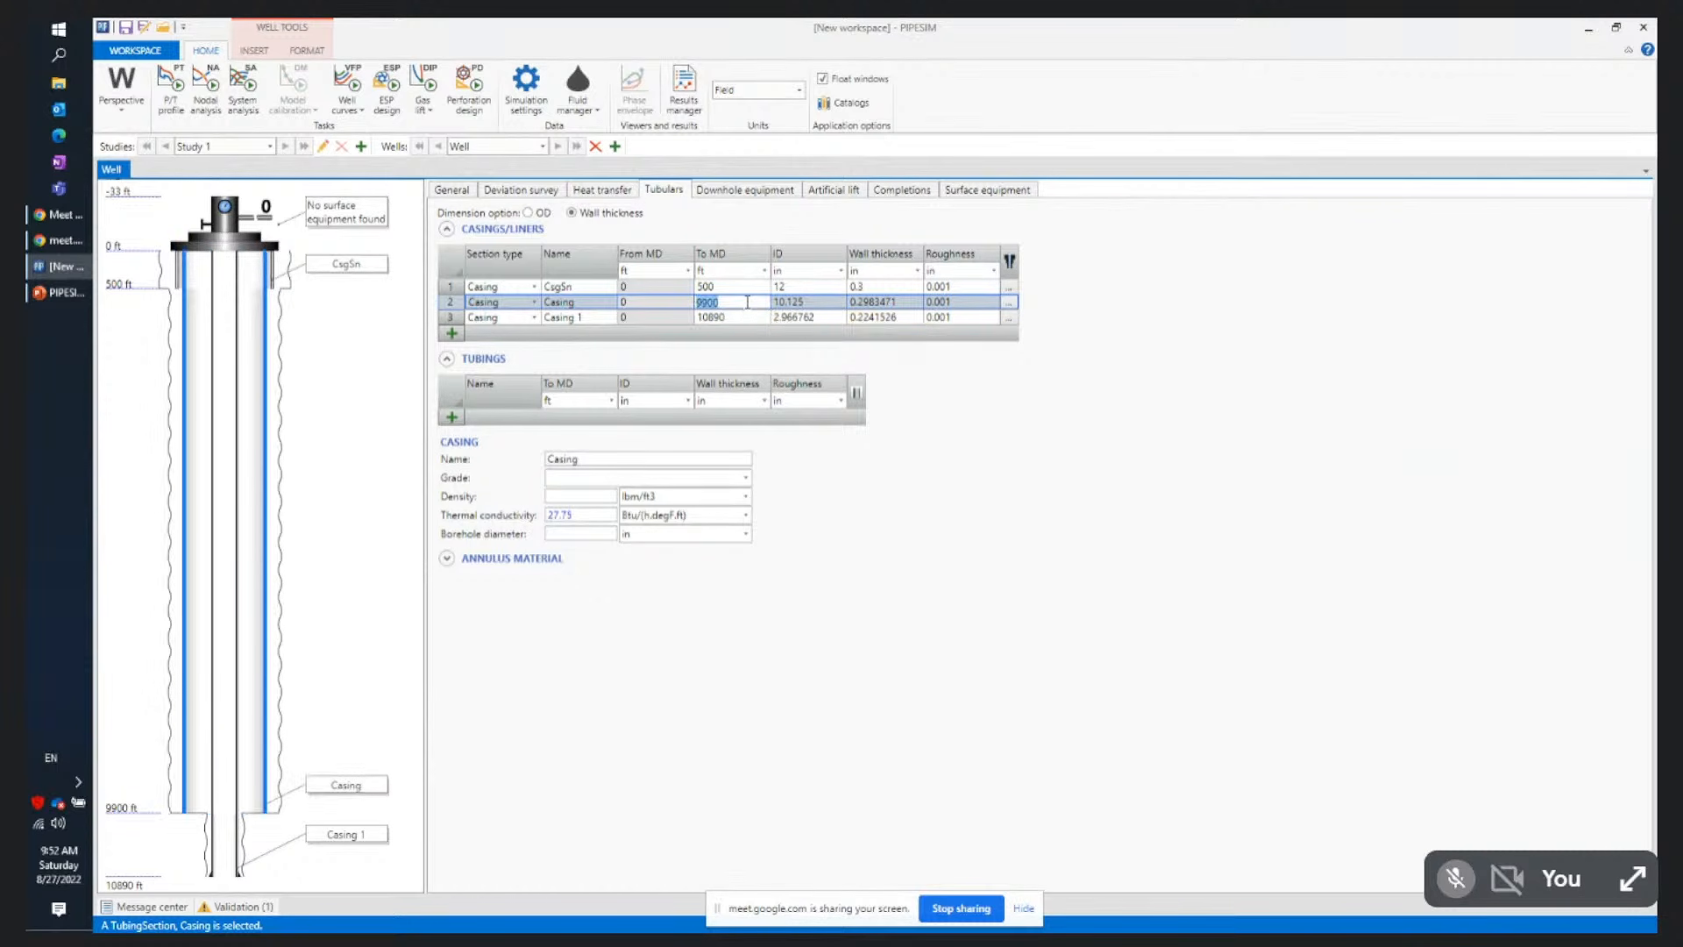
type("3000")
Set the third casing's inside diameter to 9.2 in
left_click(735, 319)
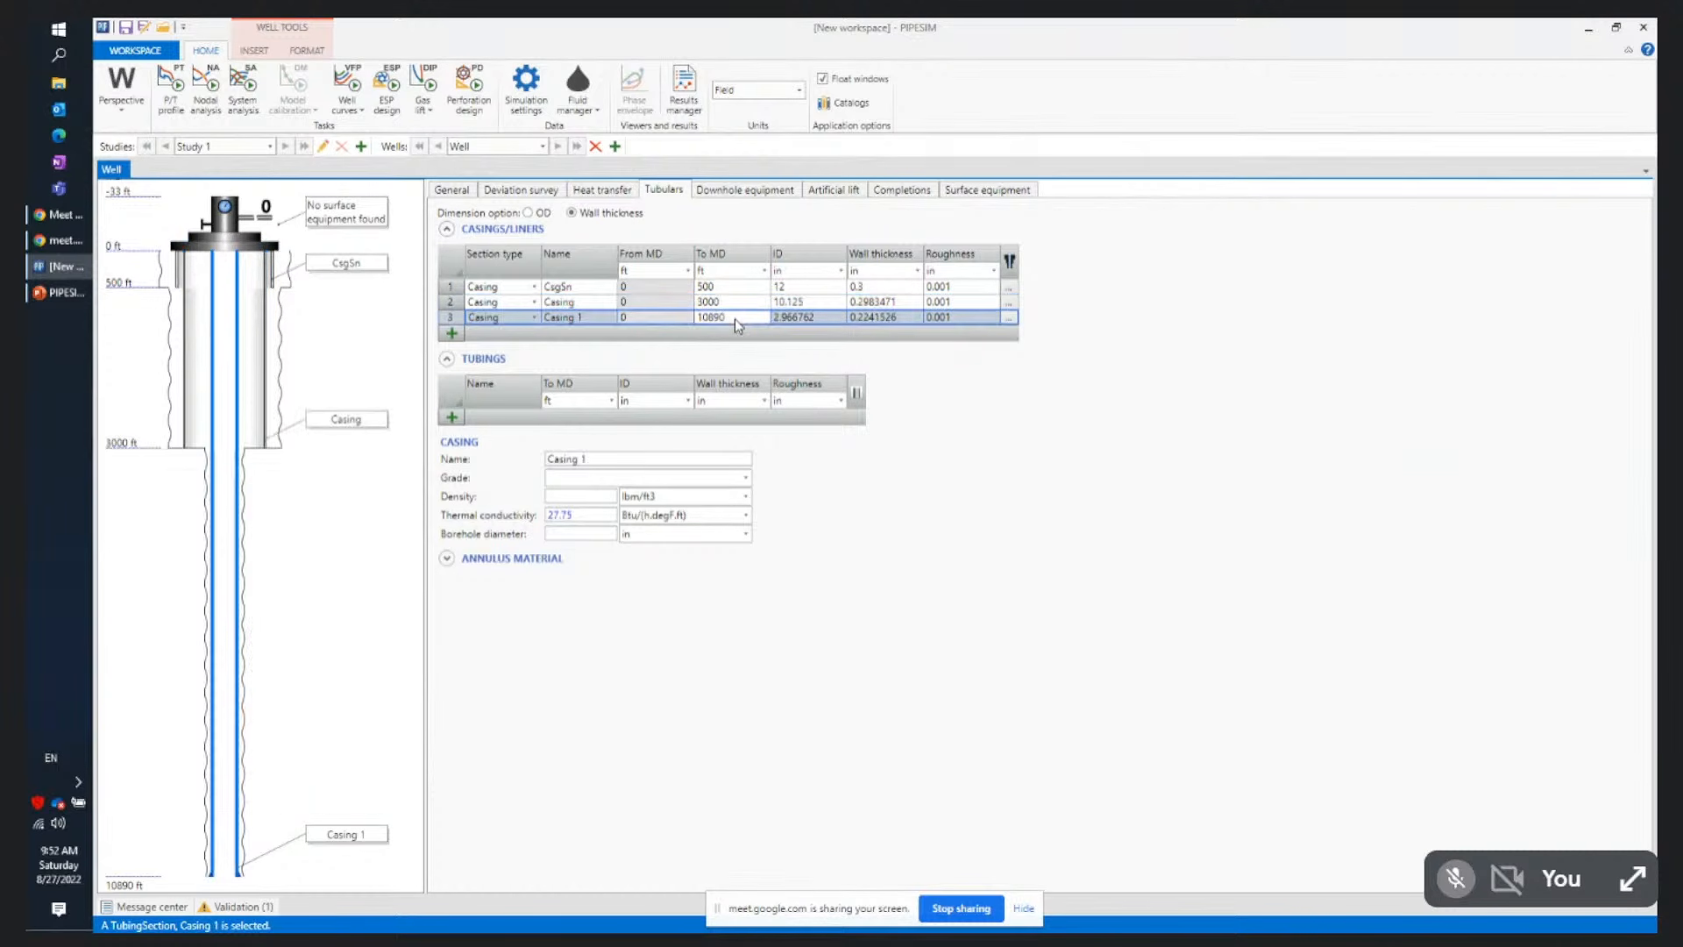
left_click(823, 319)
type("9.5")
key("Return")
left_click(780, 318)
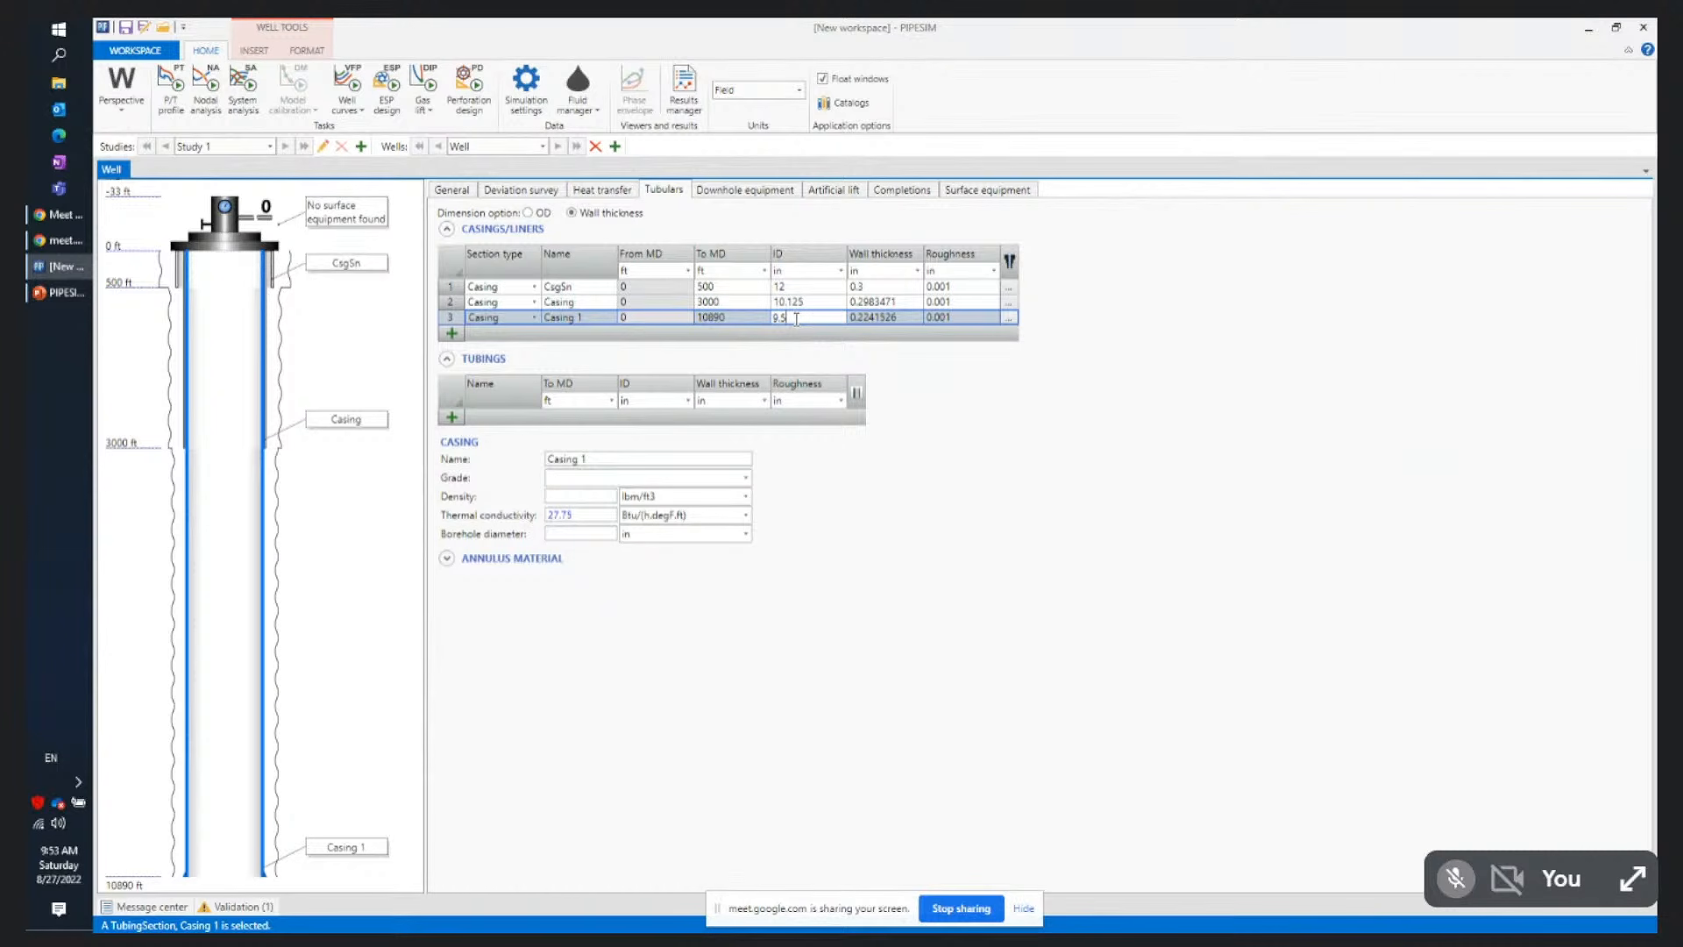
key("BackSpace")
key("BackSpace")
type(".2")
Set the third casing's bottom measured depth to 7000 ft
left_click(739, 320)
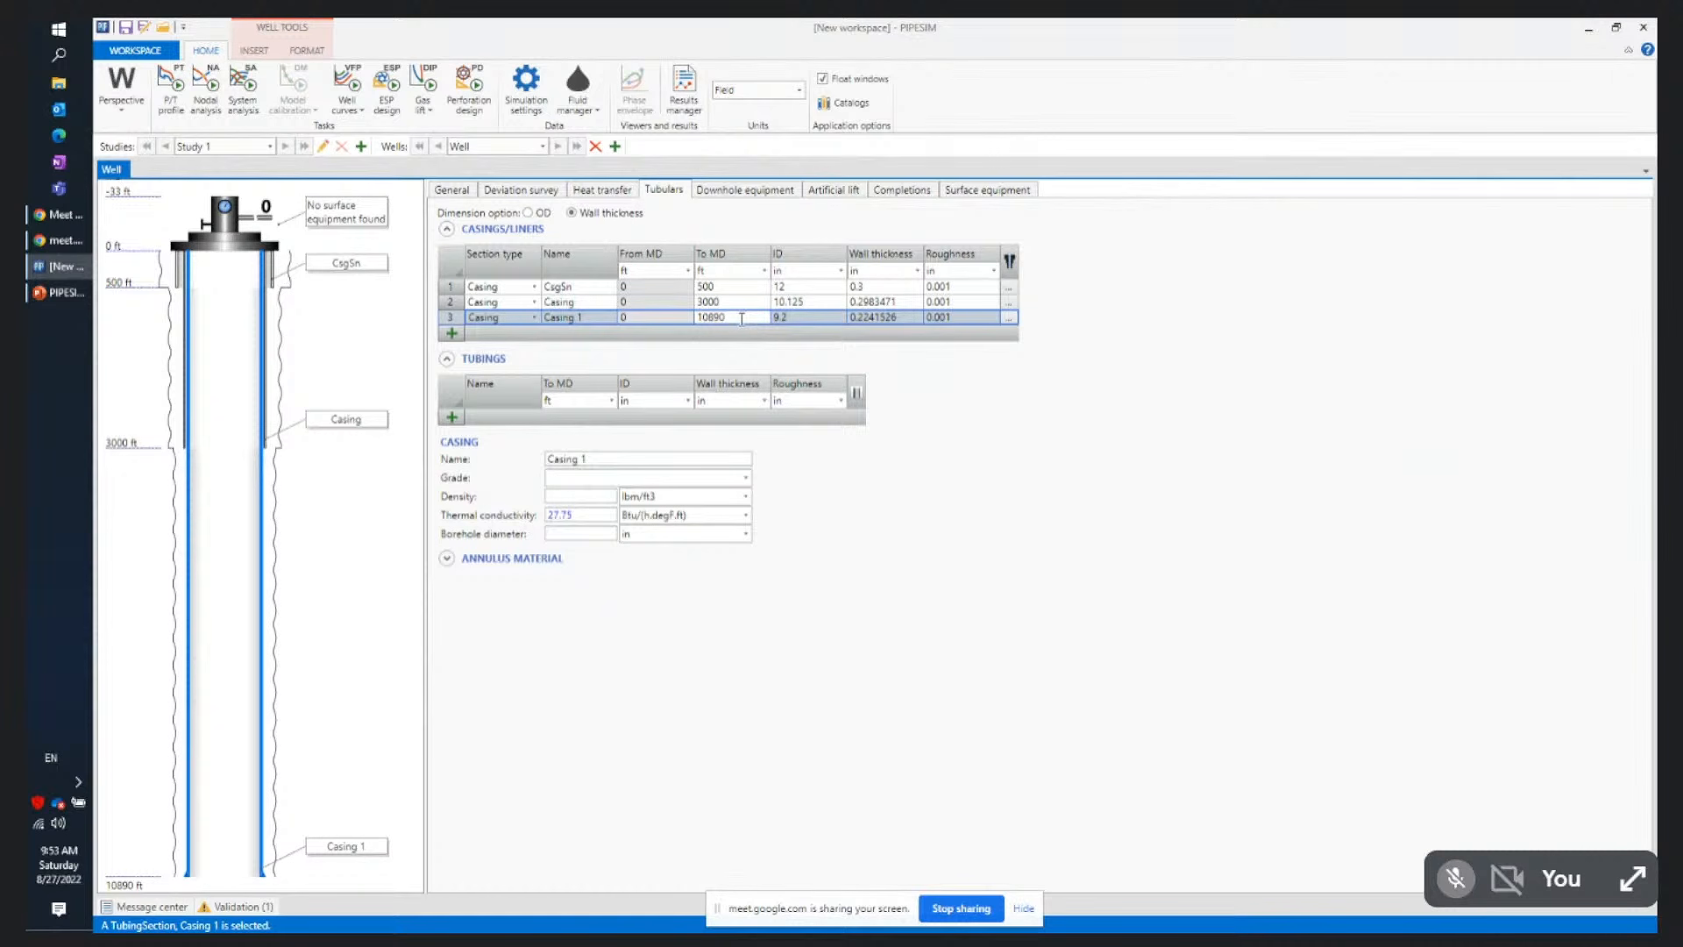
double_click(744, 322)
left_click(750, 320)
left_click_drag(749, 319, 674, 331)
key("Return")
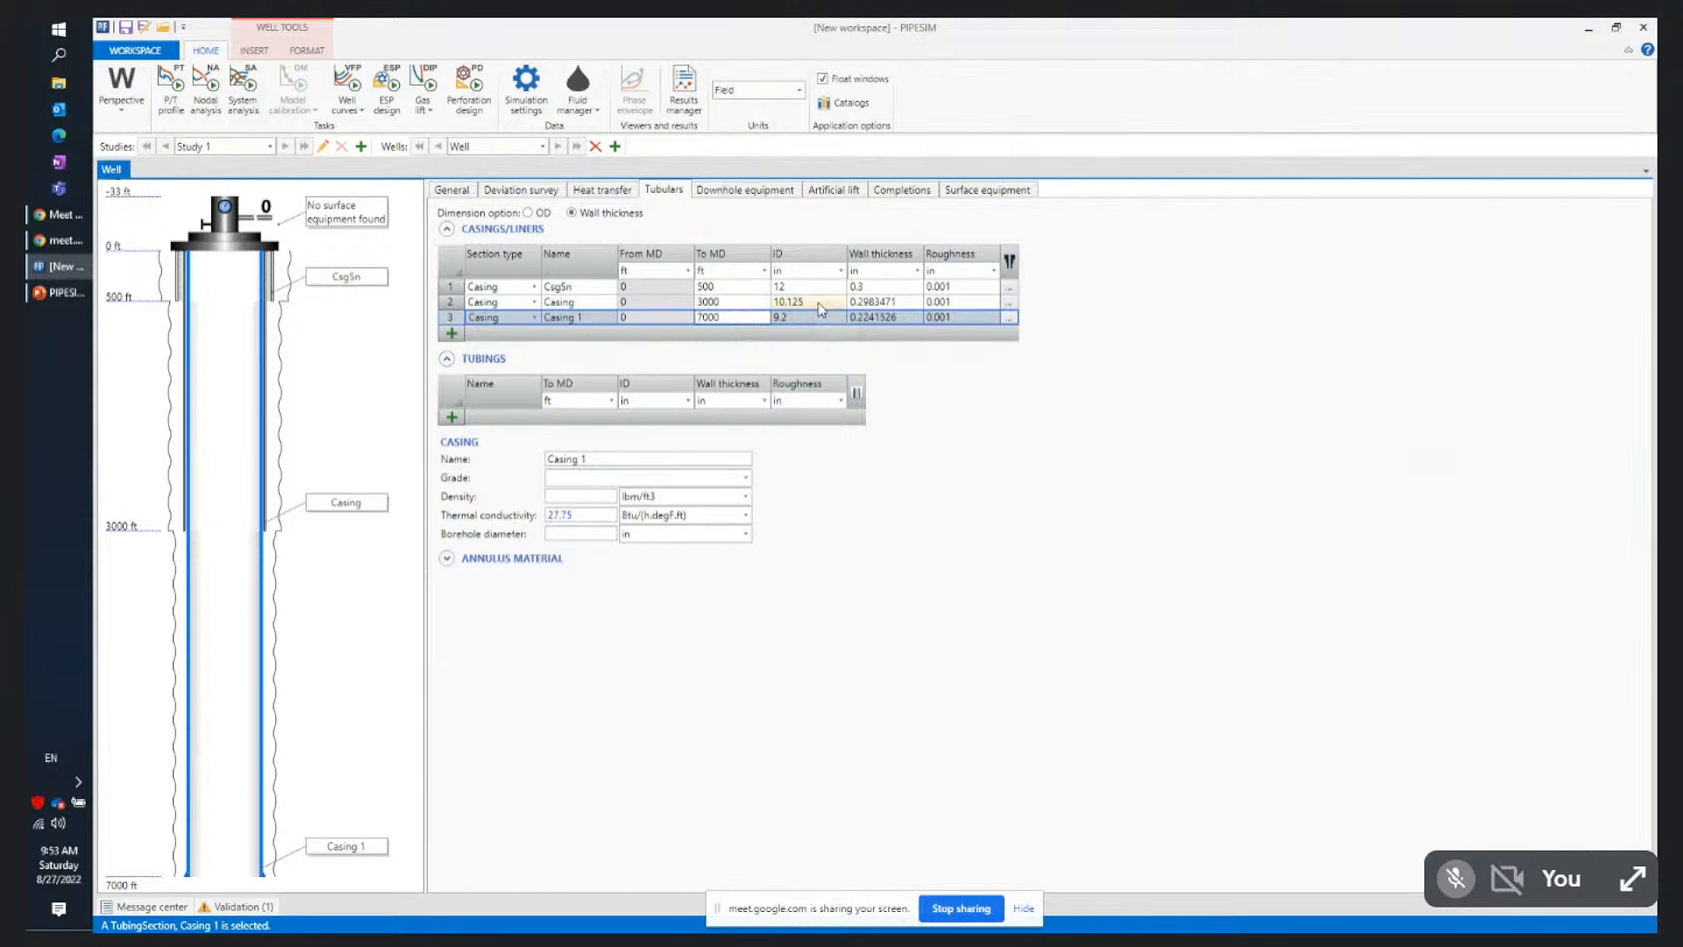
left_click(347, 397)
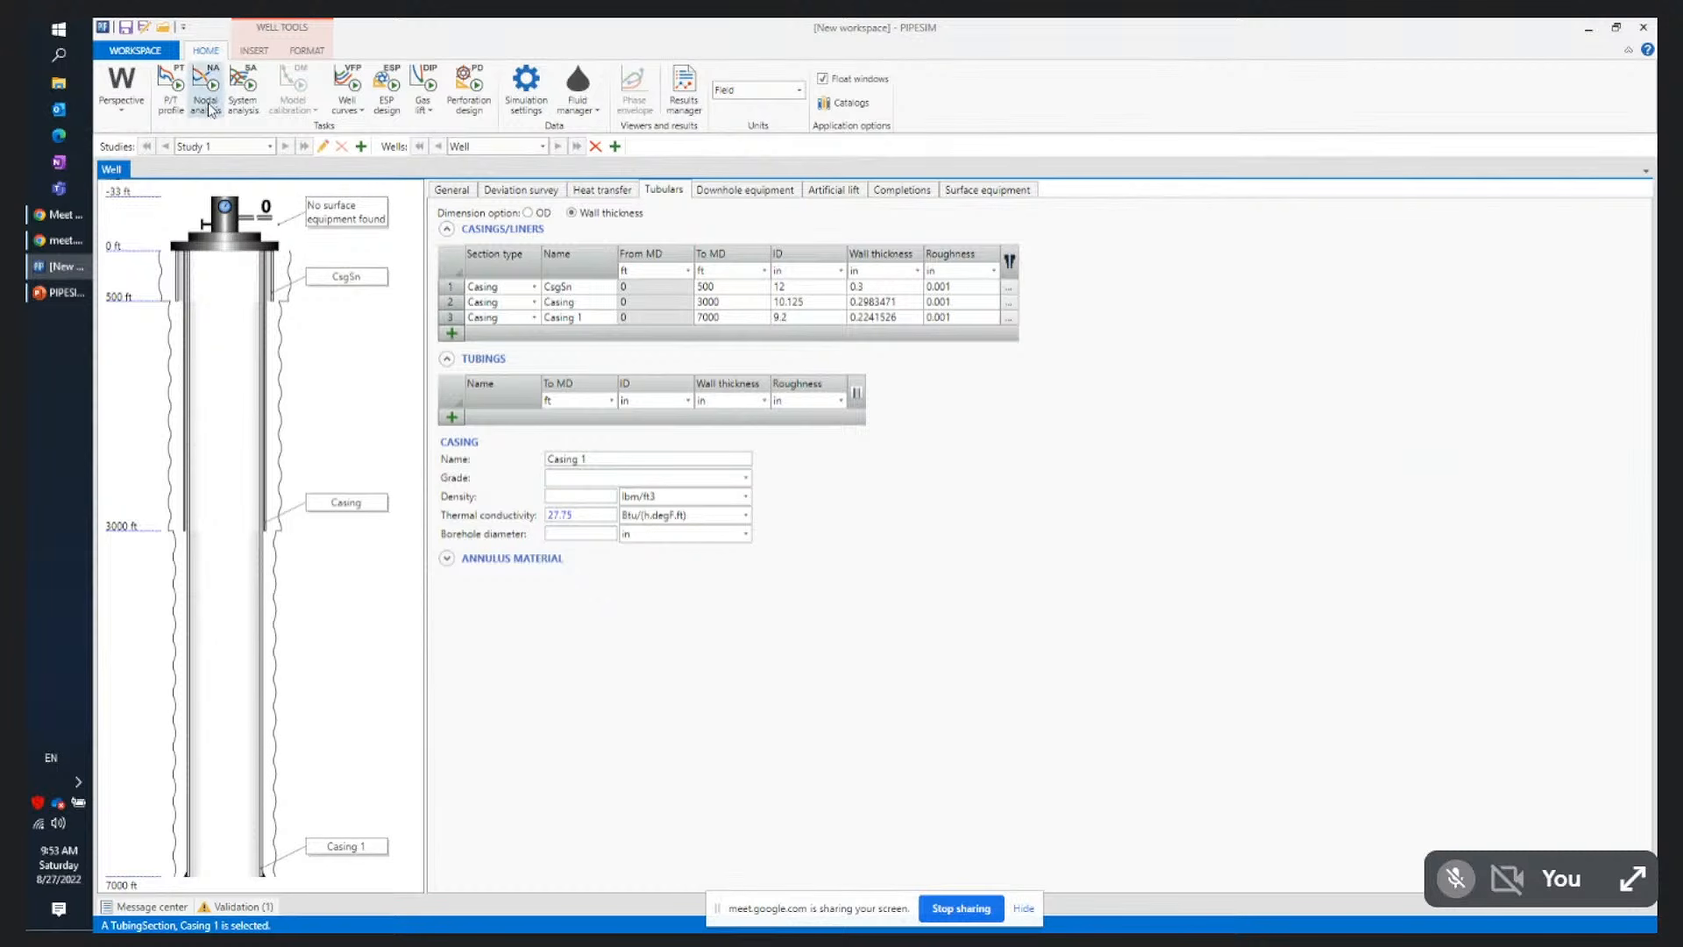
Insert a tubing inside the casings on the well schematic and set its bottom measured depth to 6700 ft
left_click(254, 51)
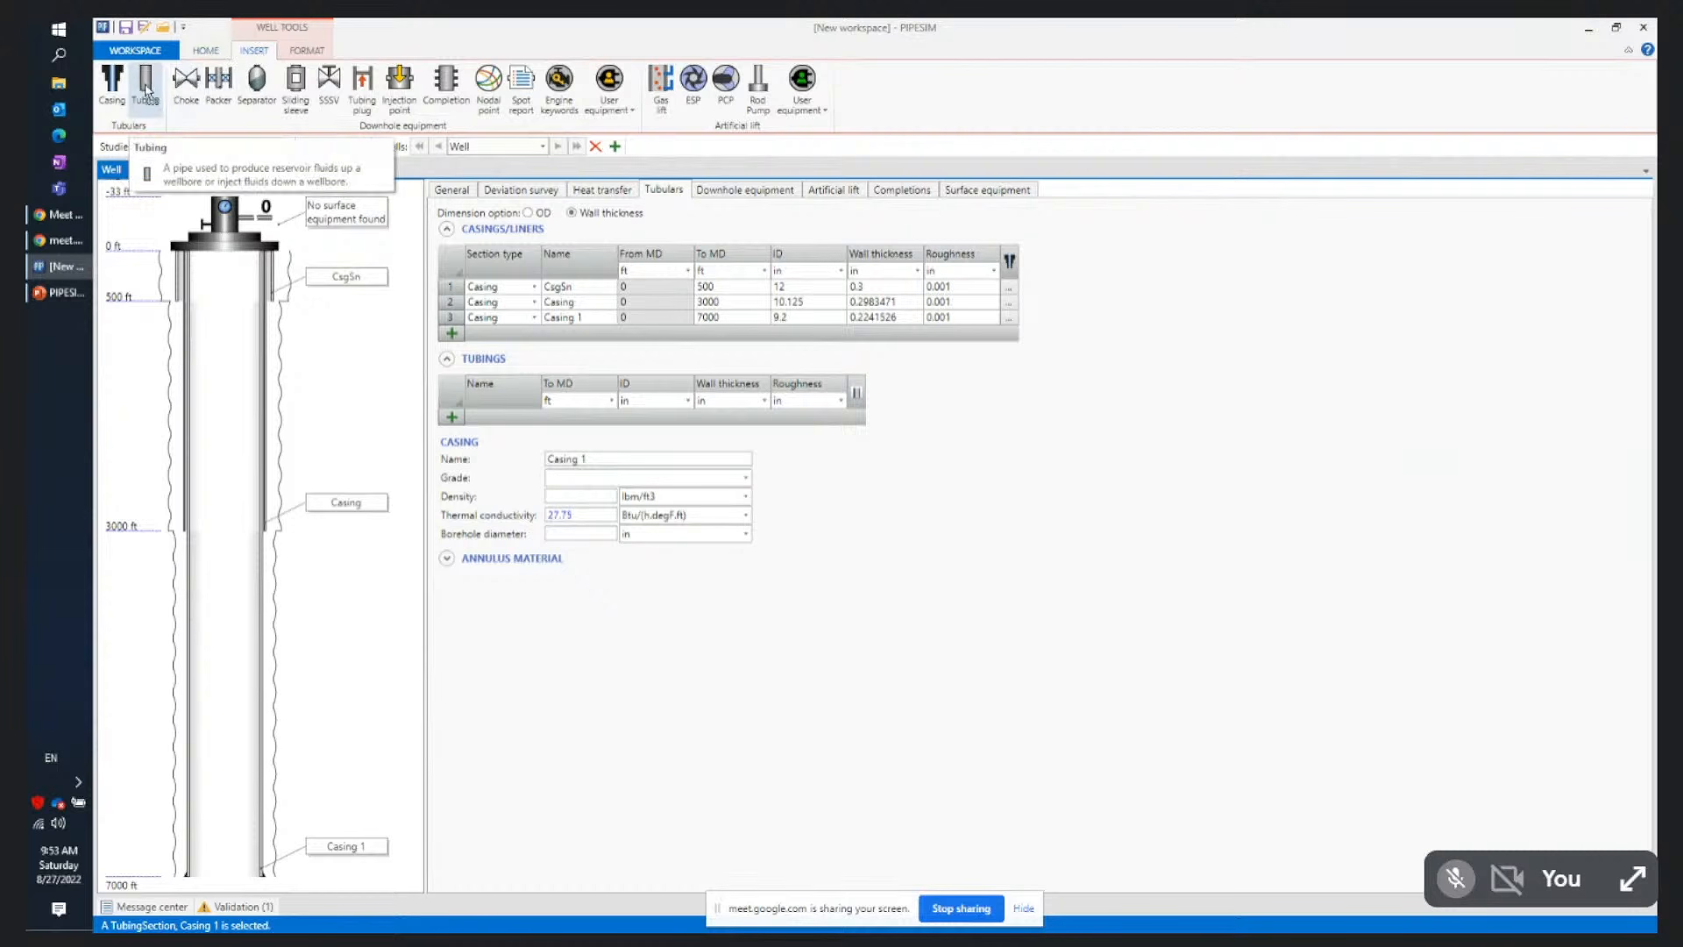
left_click_drag(145, 86, 232, 263)
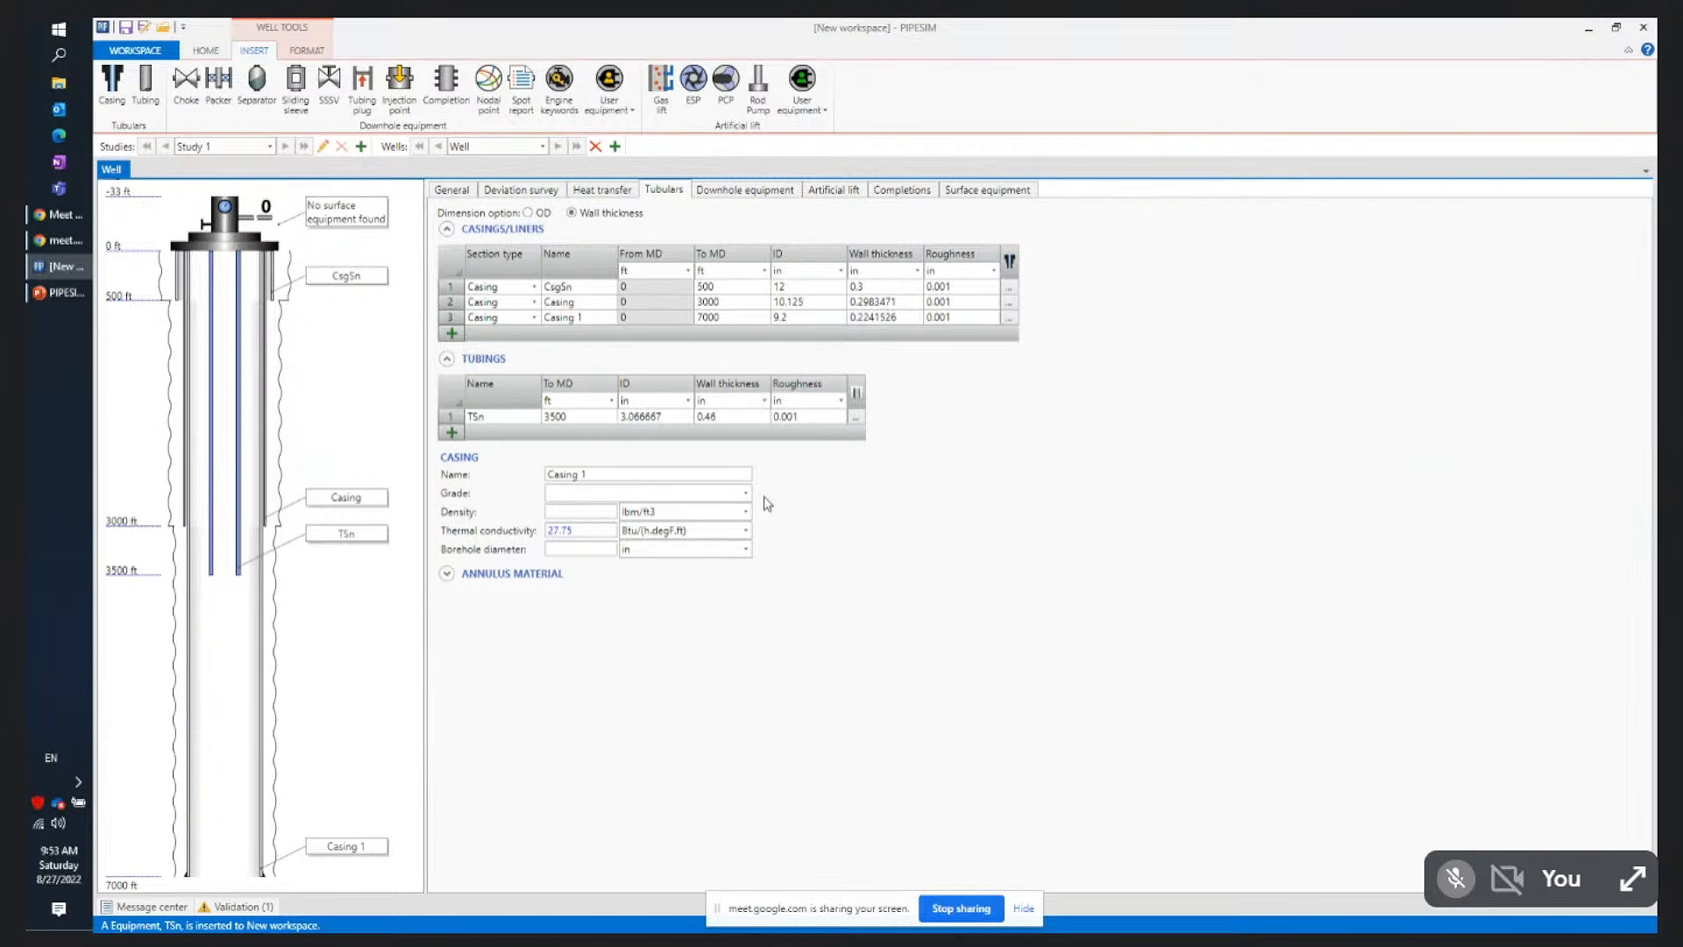
left_click(579, 419)
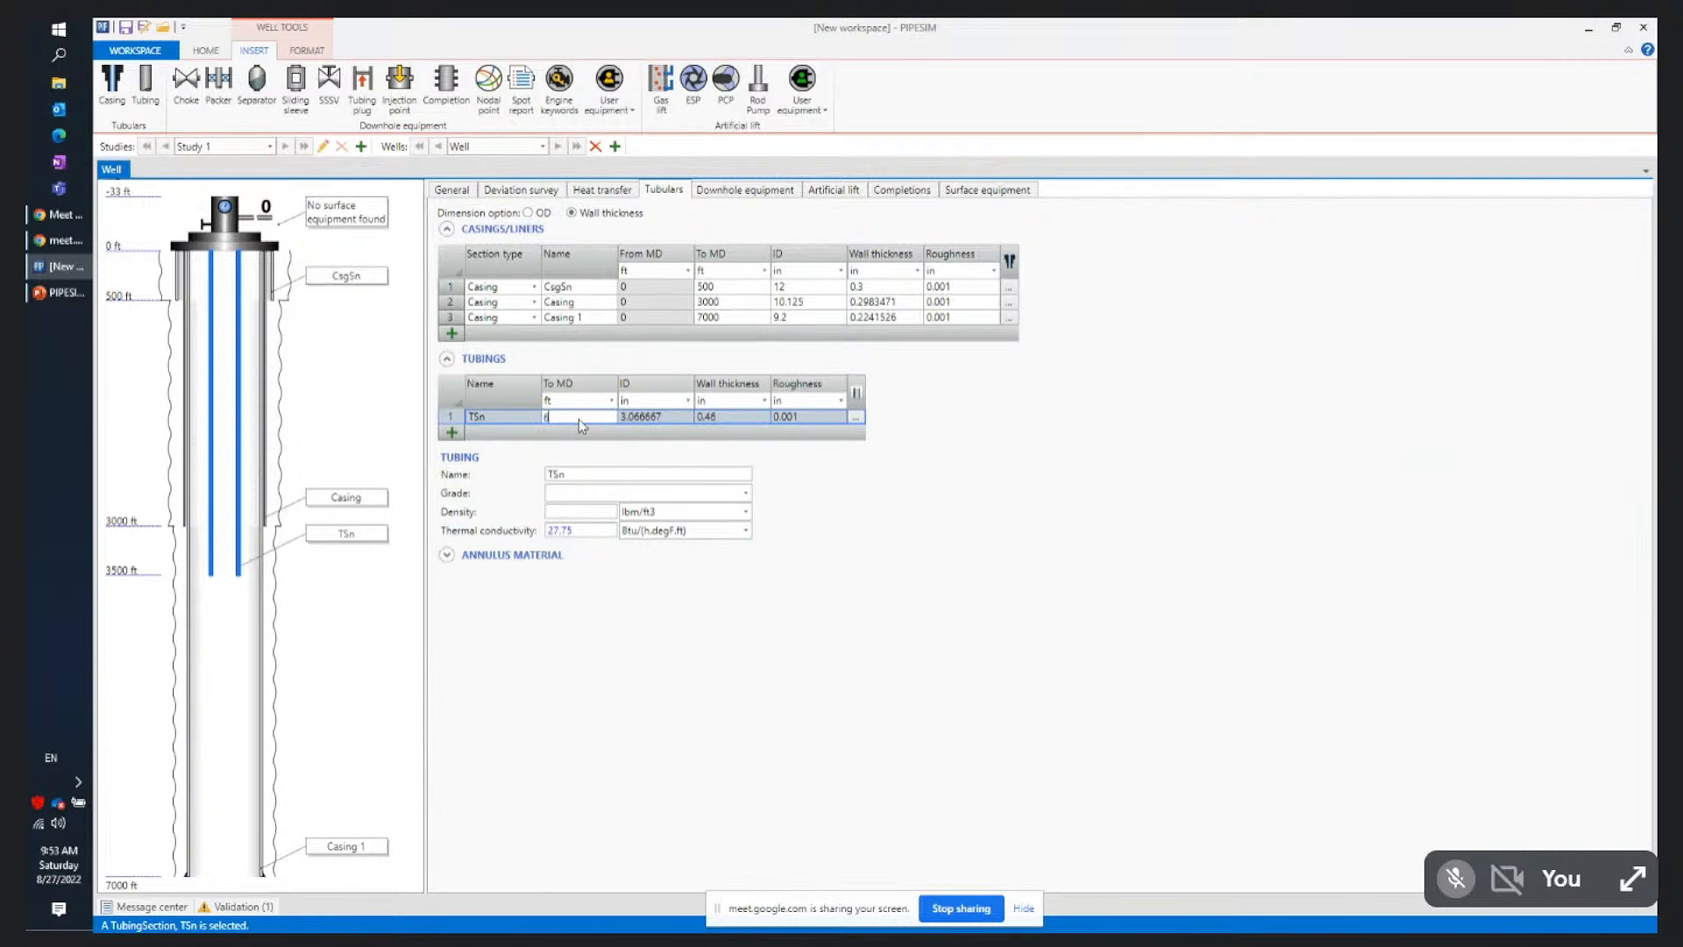
type("6700")
key("Return")
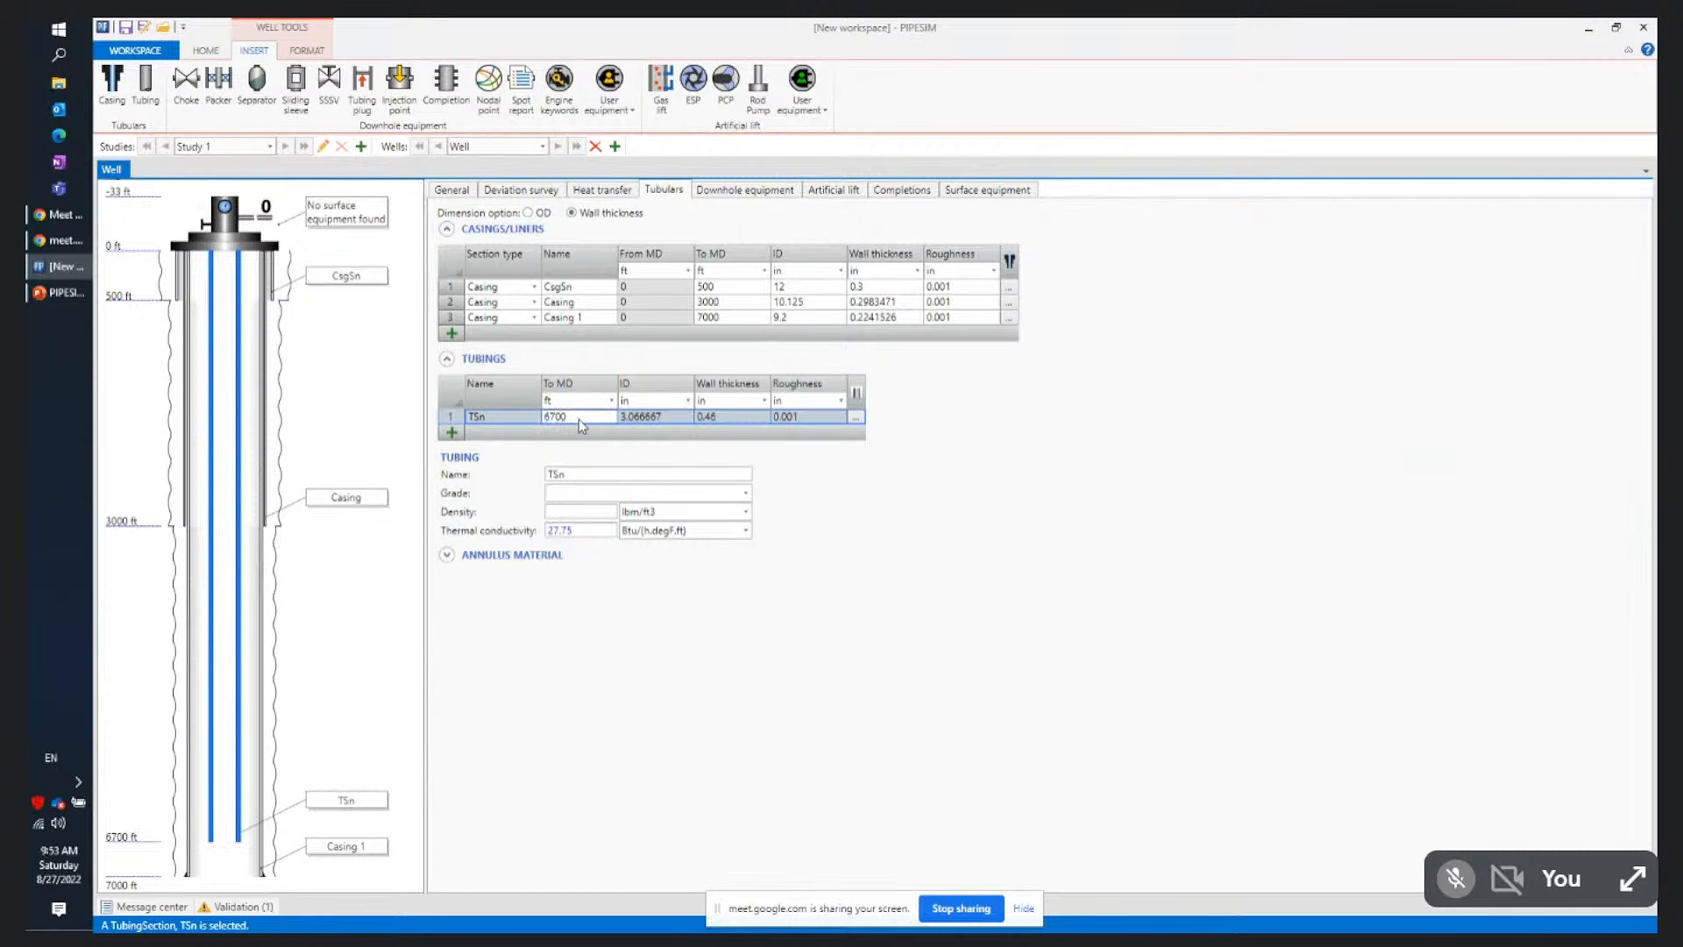
left_click(307, 576)
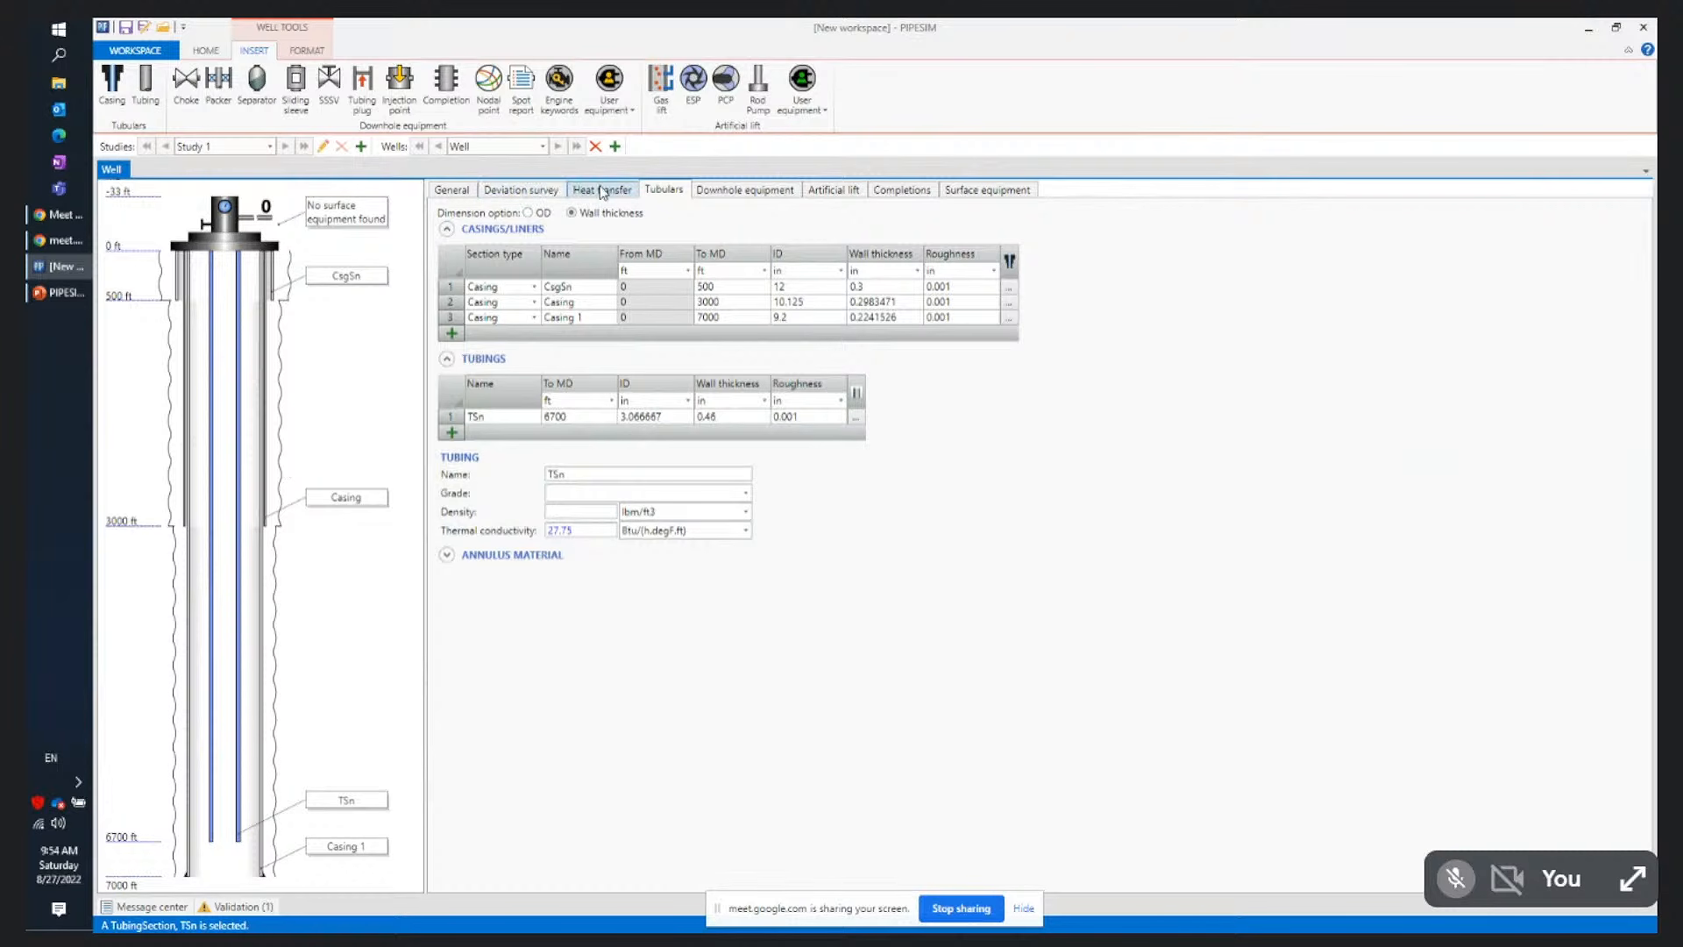
Review the well's deviation survey and heat transfer settings, and return to the tubulars data
left_click(526, 192)
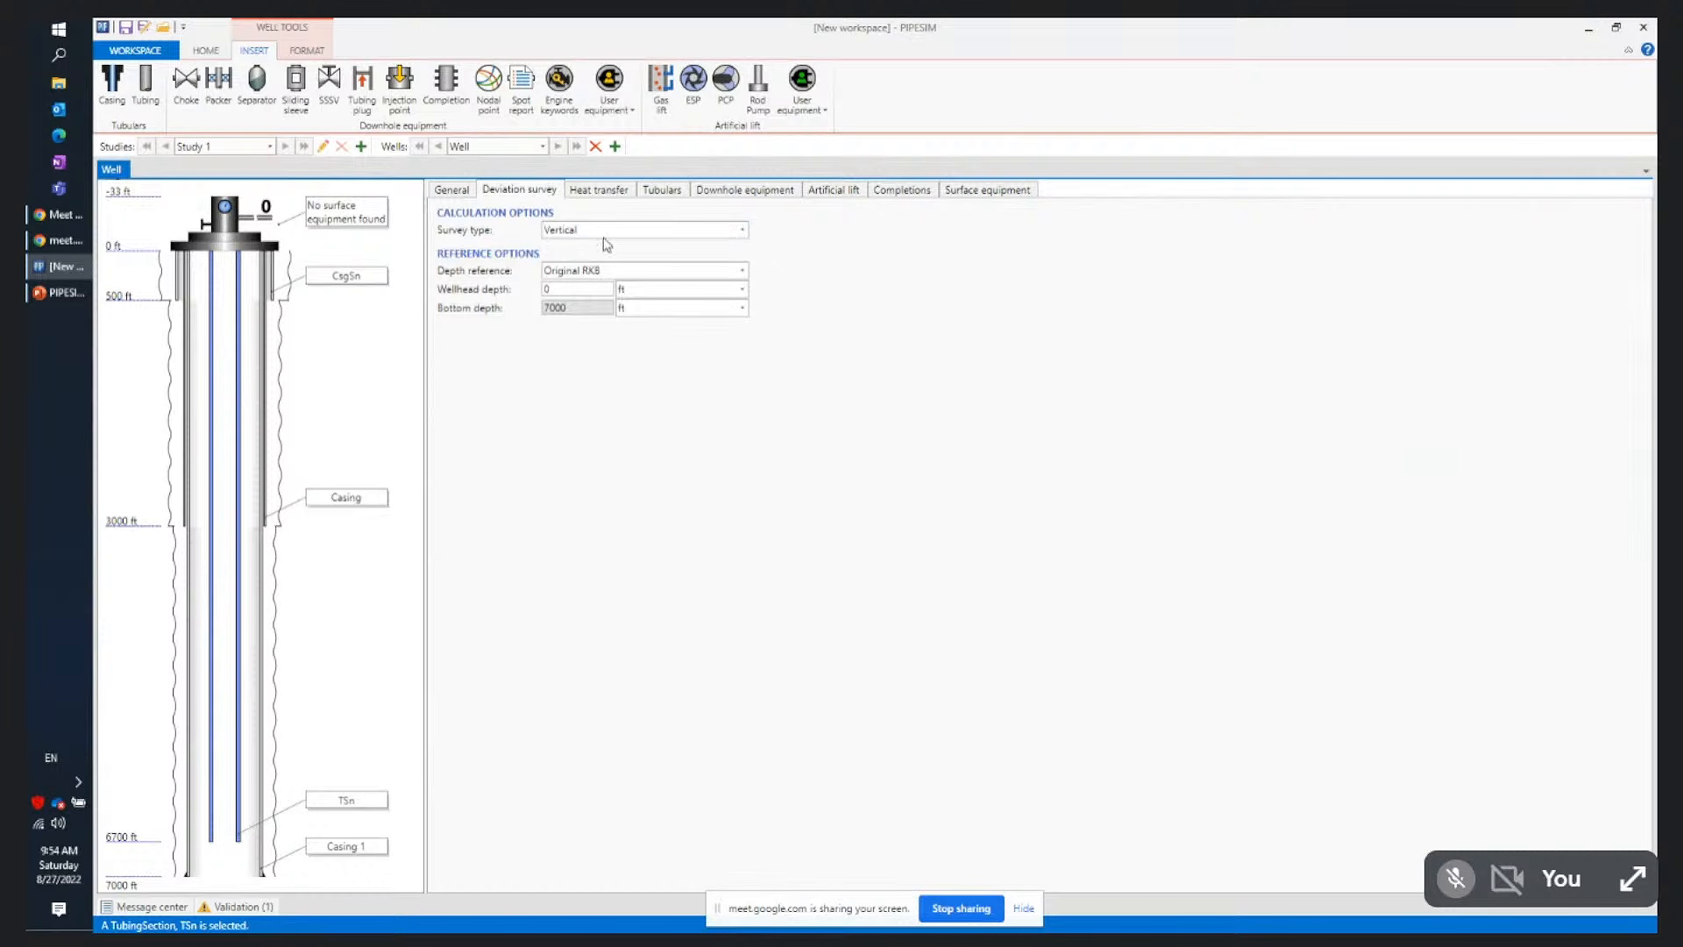
left_click(599, 192)
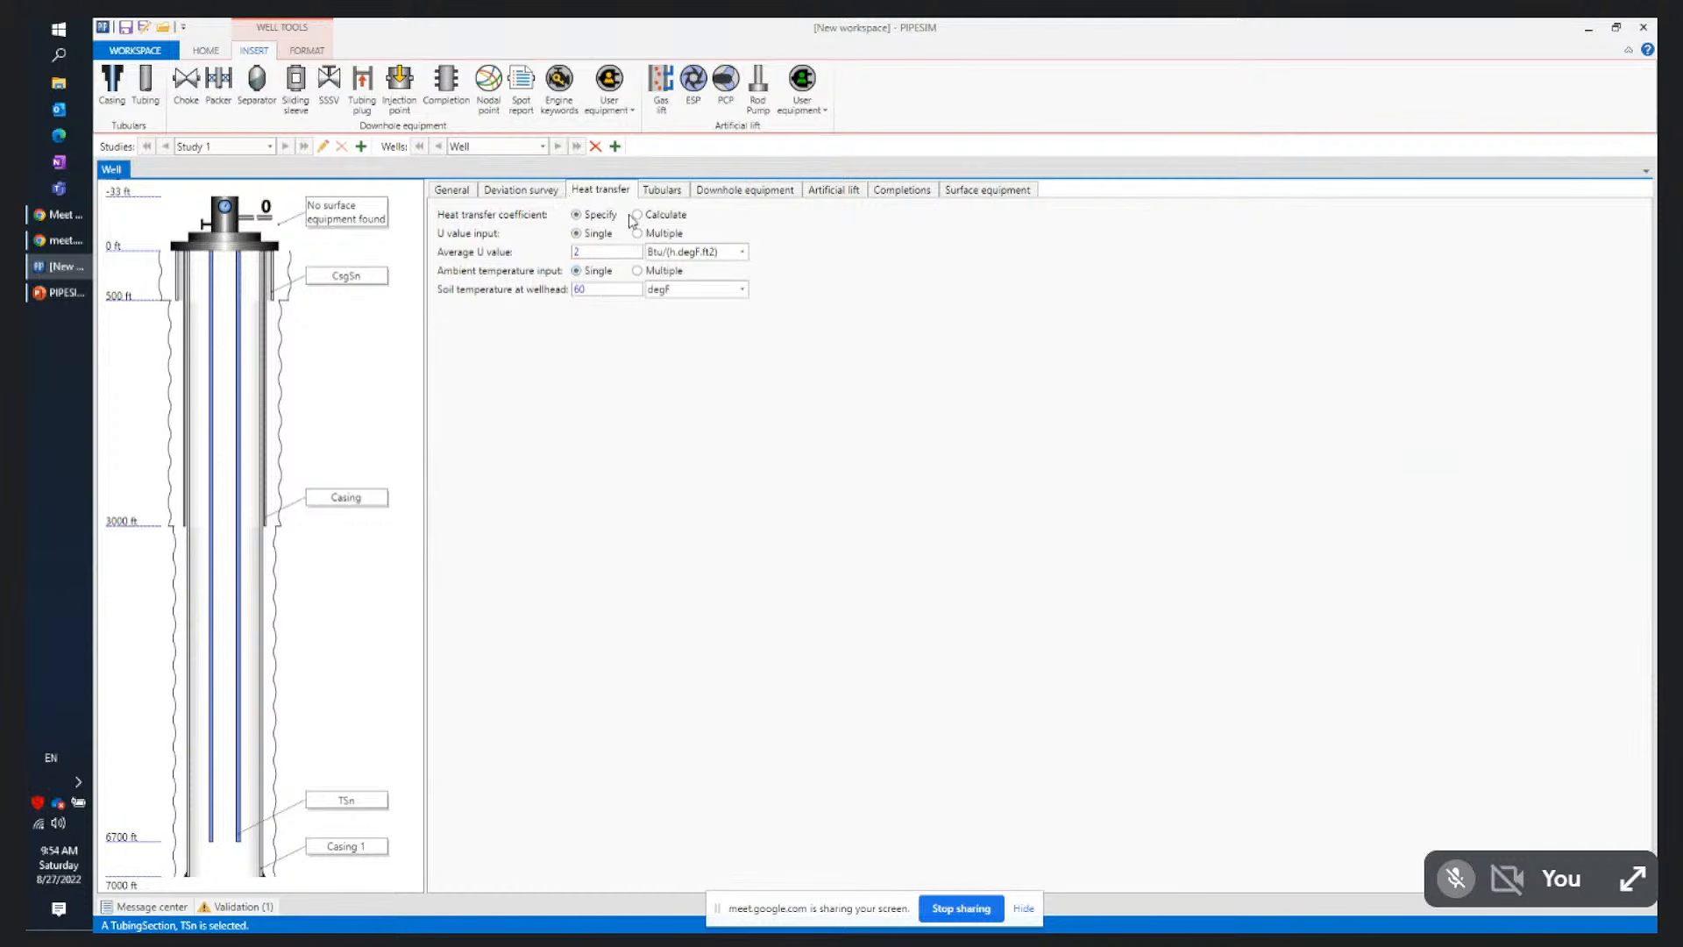
left_click(663, 192)
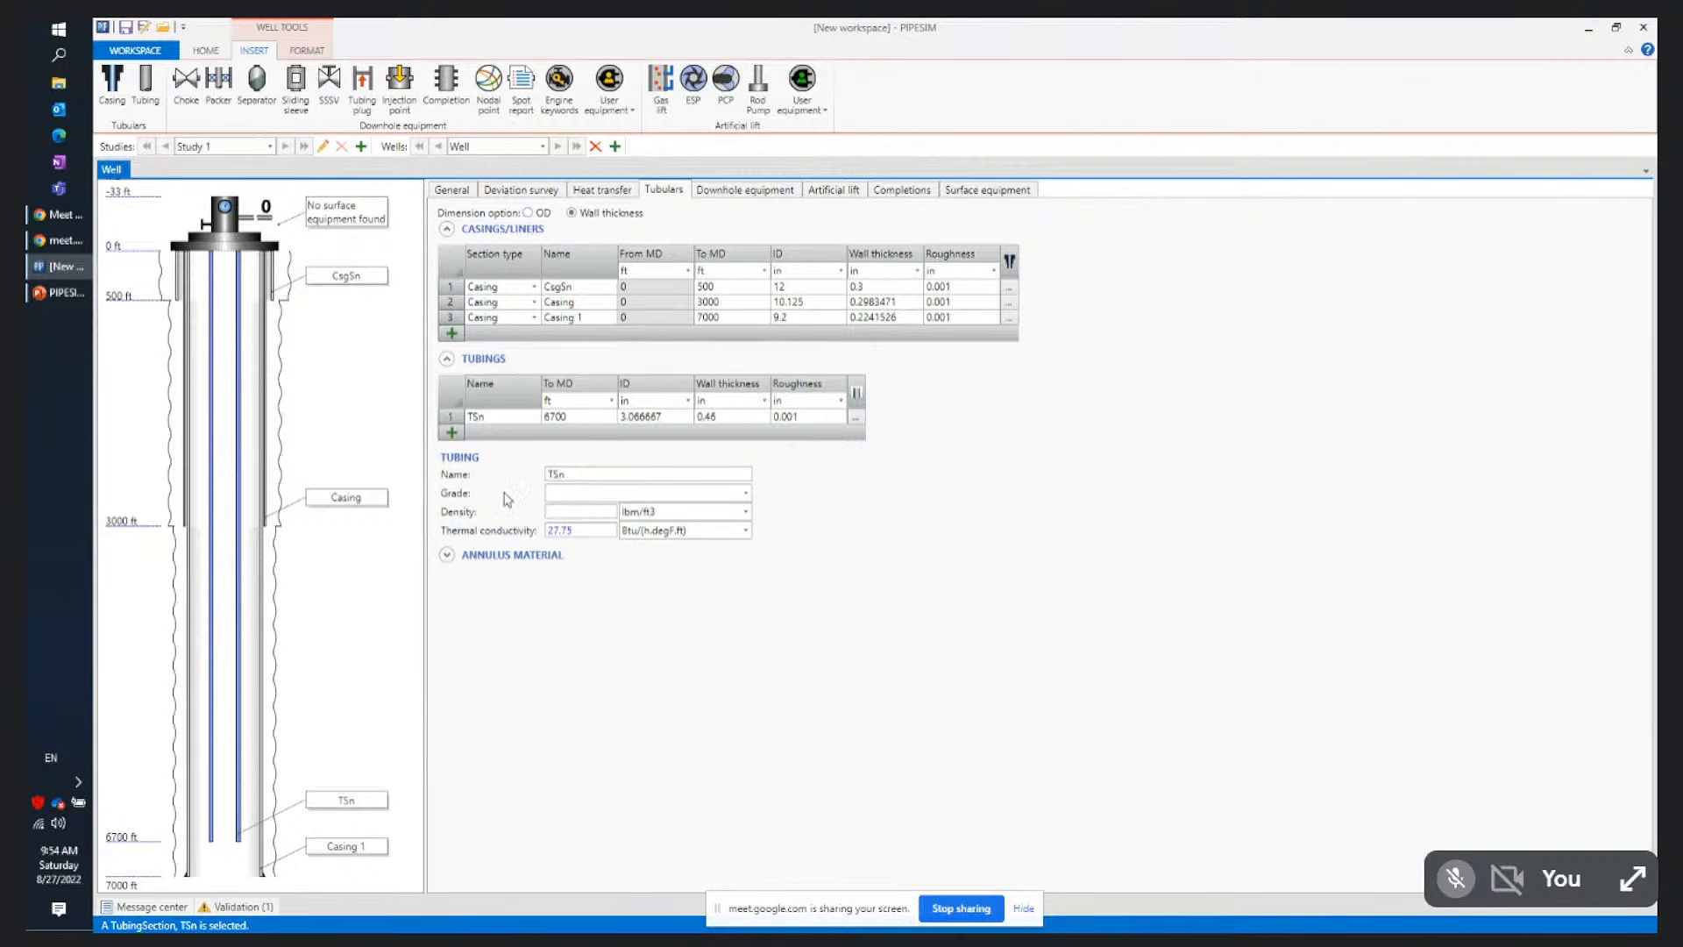
Set the tubing's inside diameter to 4.5 in and open the well's downhole equipment list
left_click(675, 418)
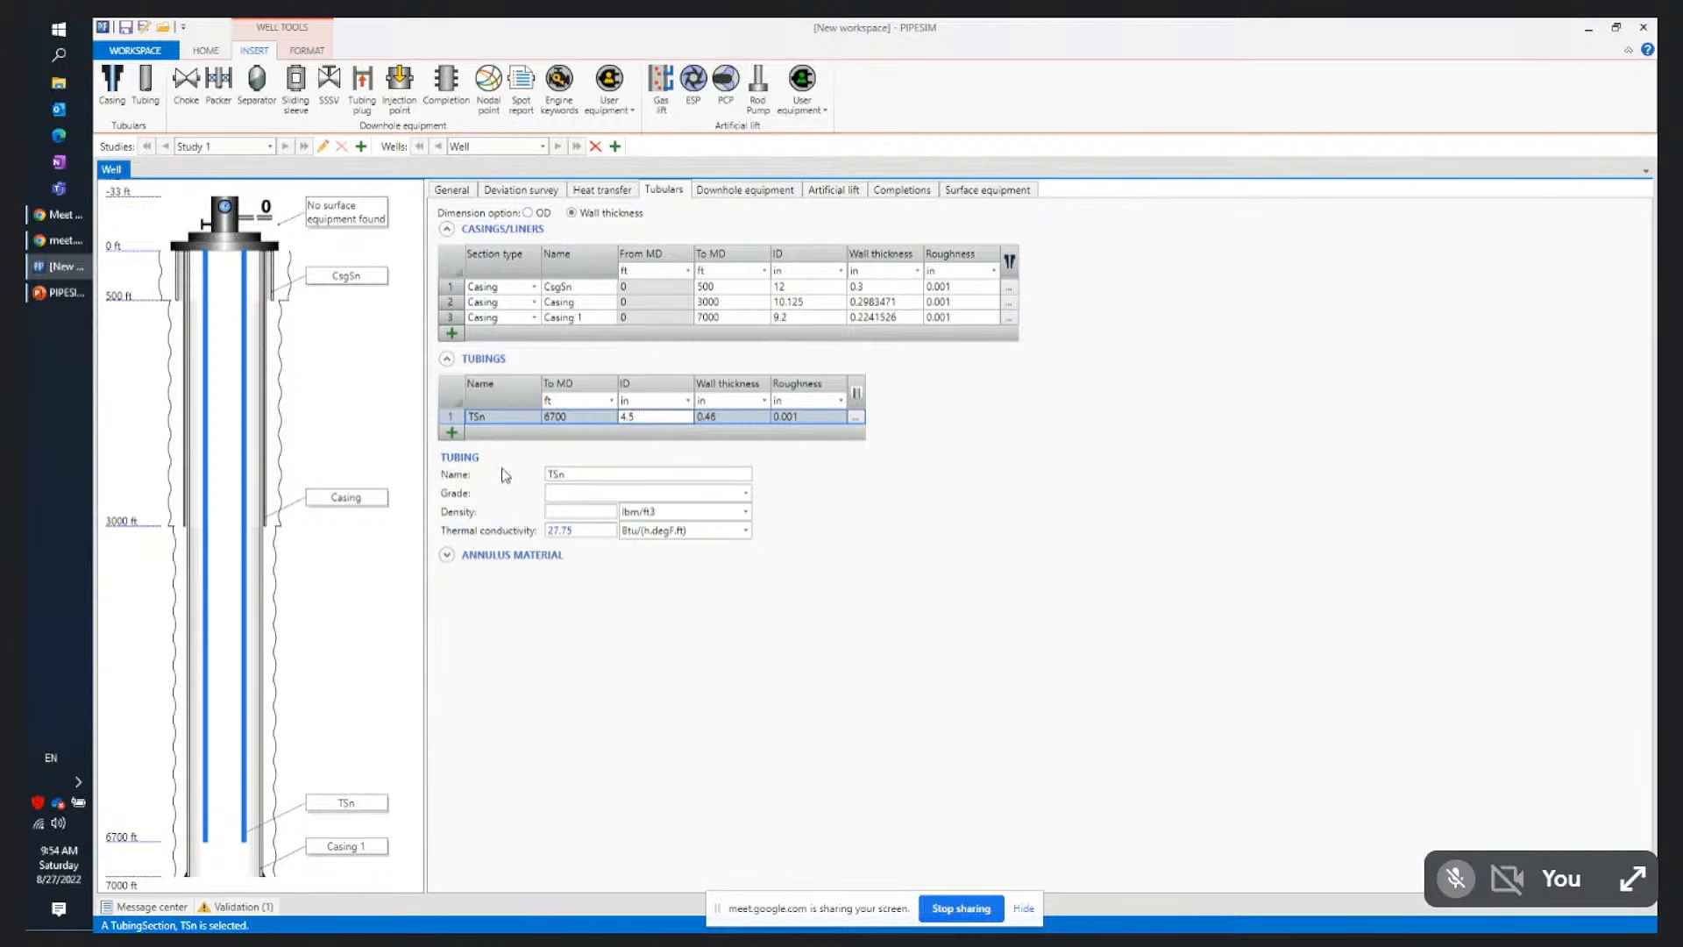
left_click(343, 589)
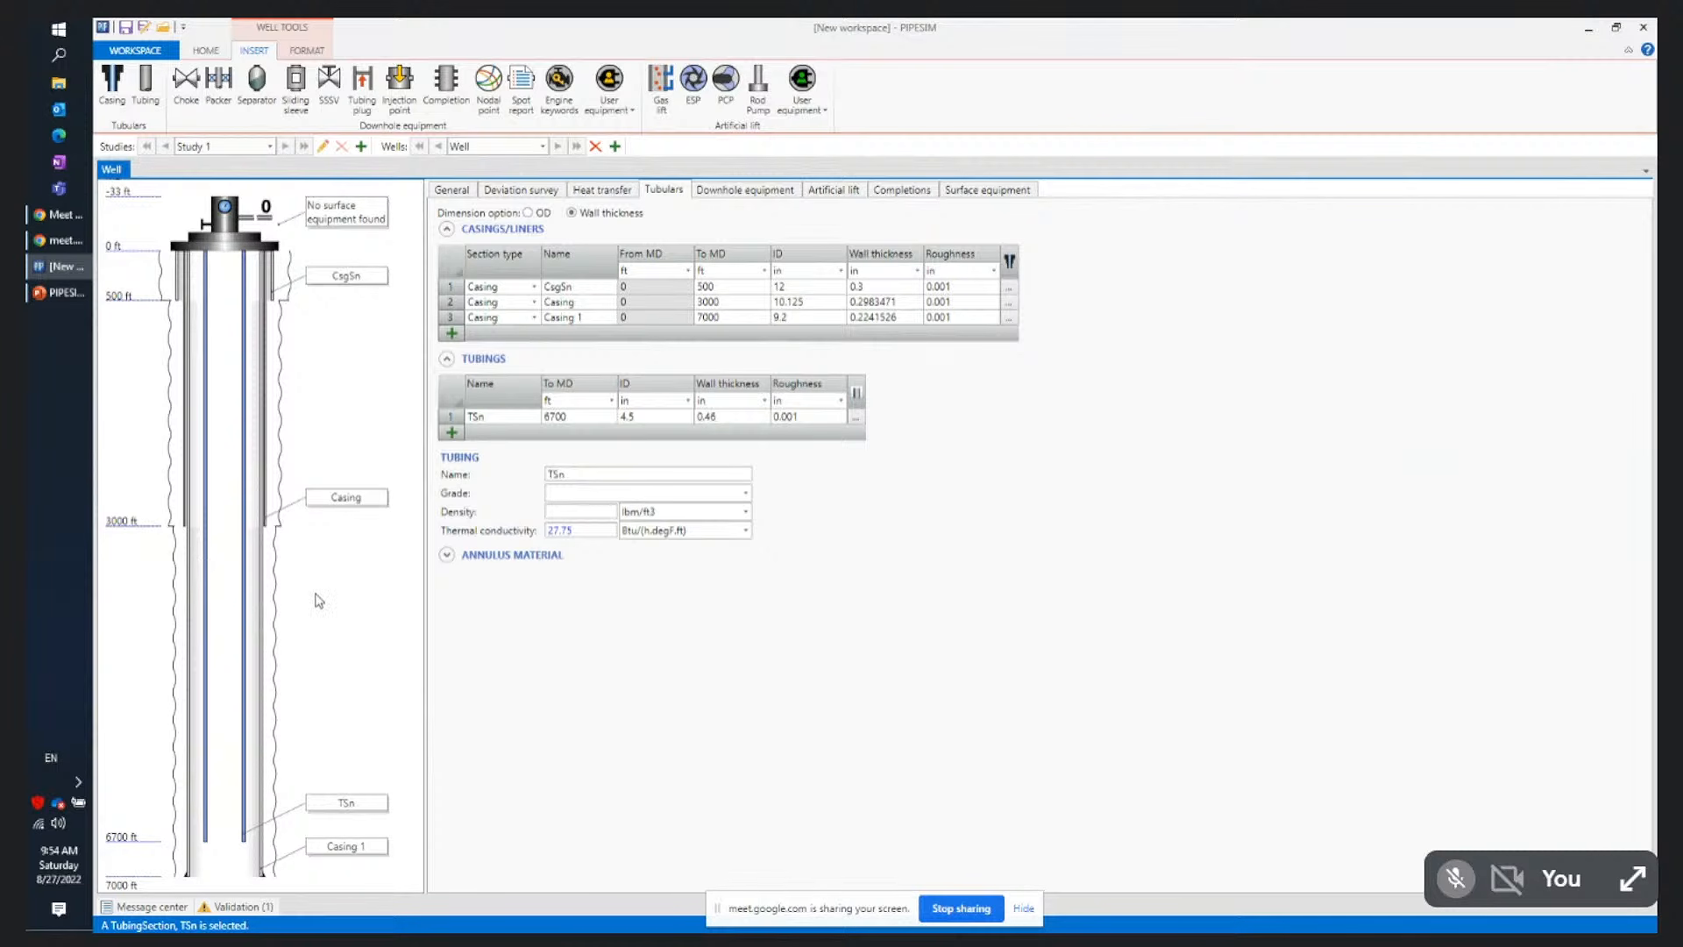
left_click(723, 196)
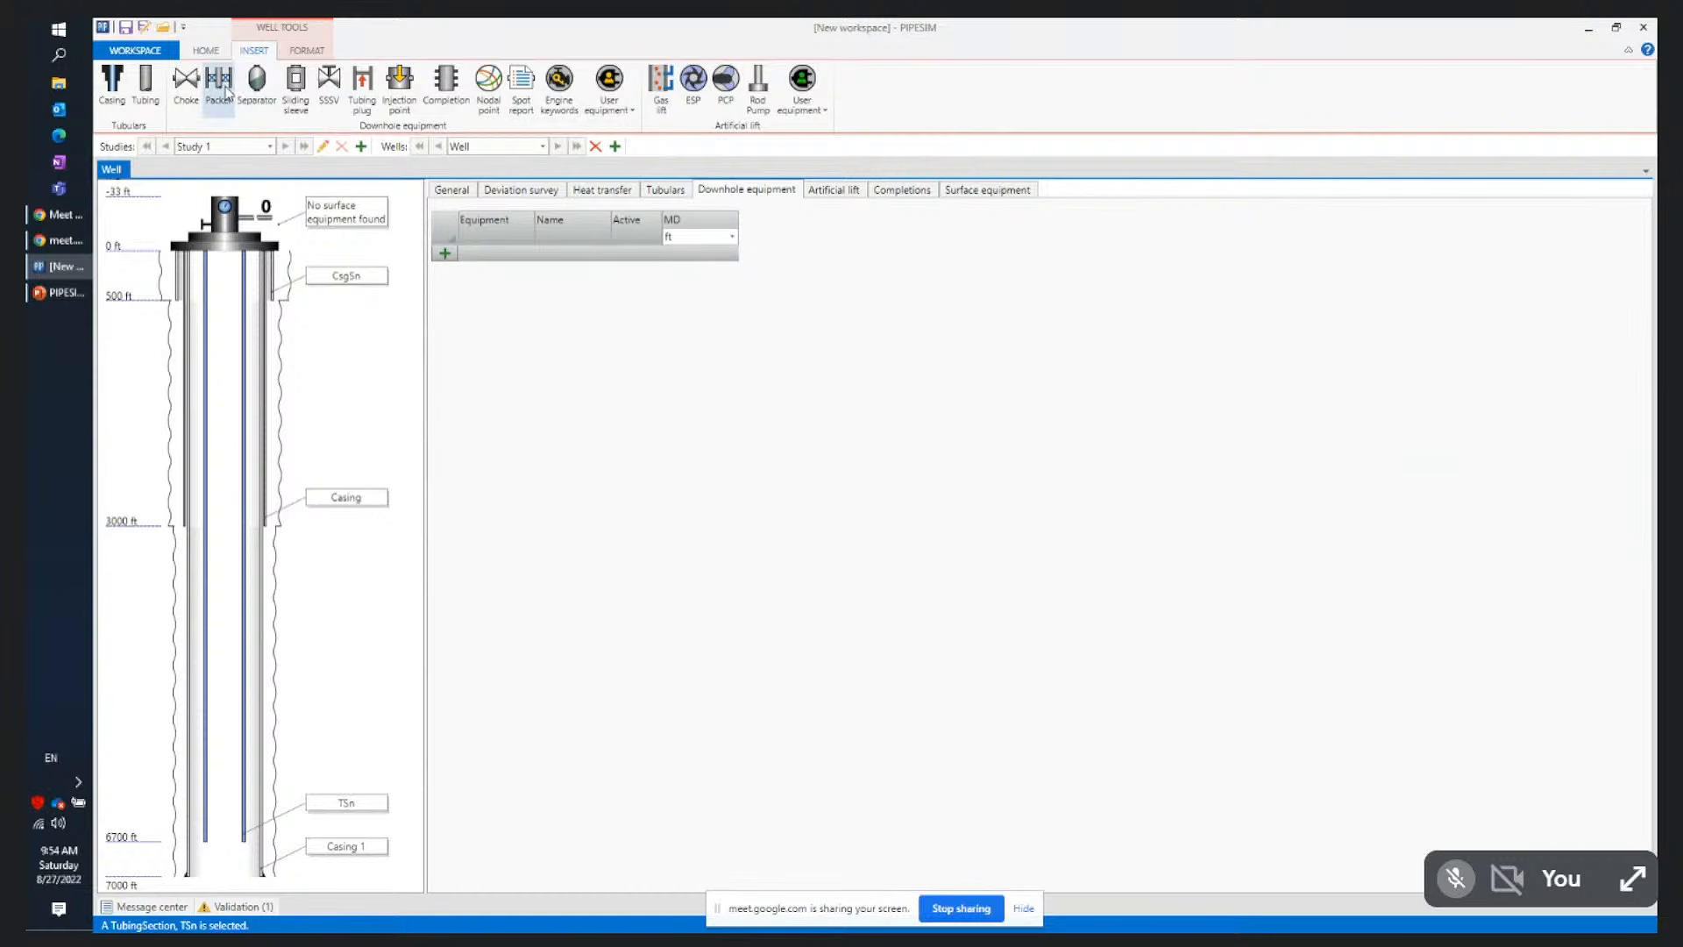
Add a packer to the downhole equipment and set its measured depth to 6650 ft
left_click(445, 254)
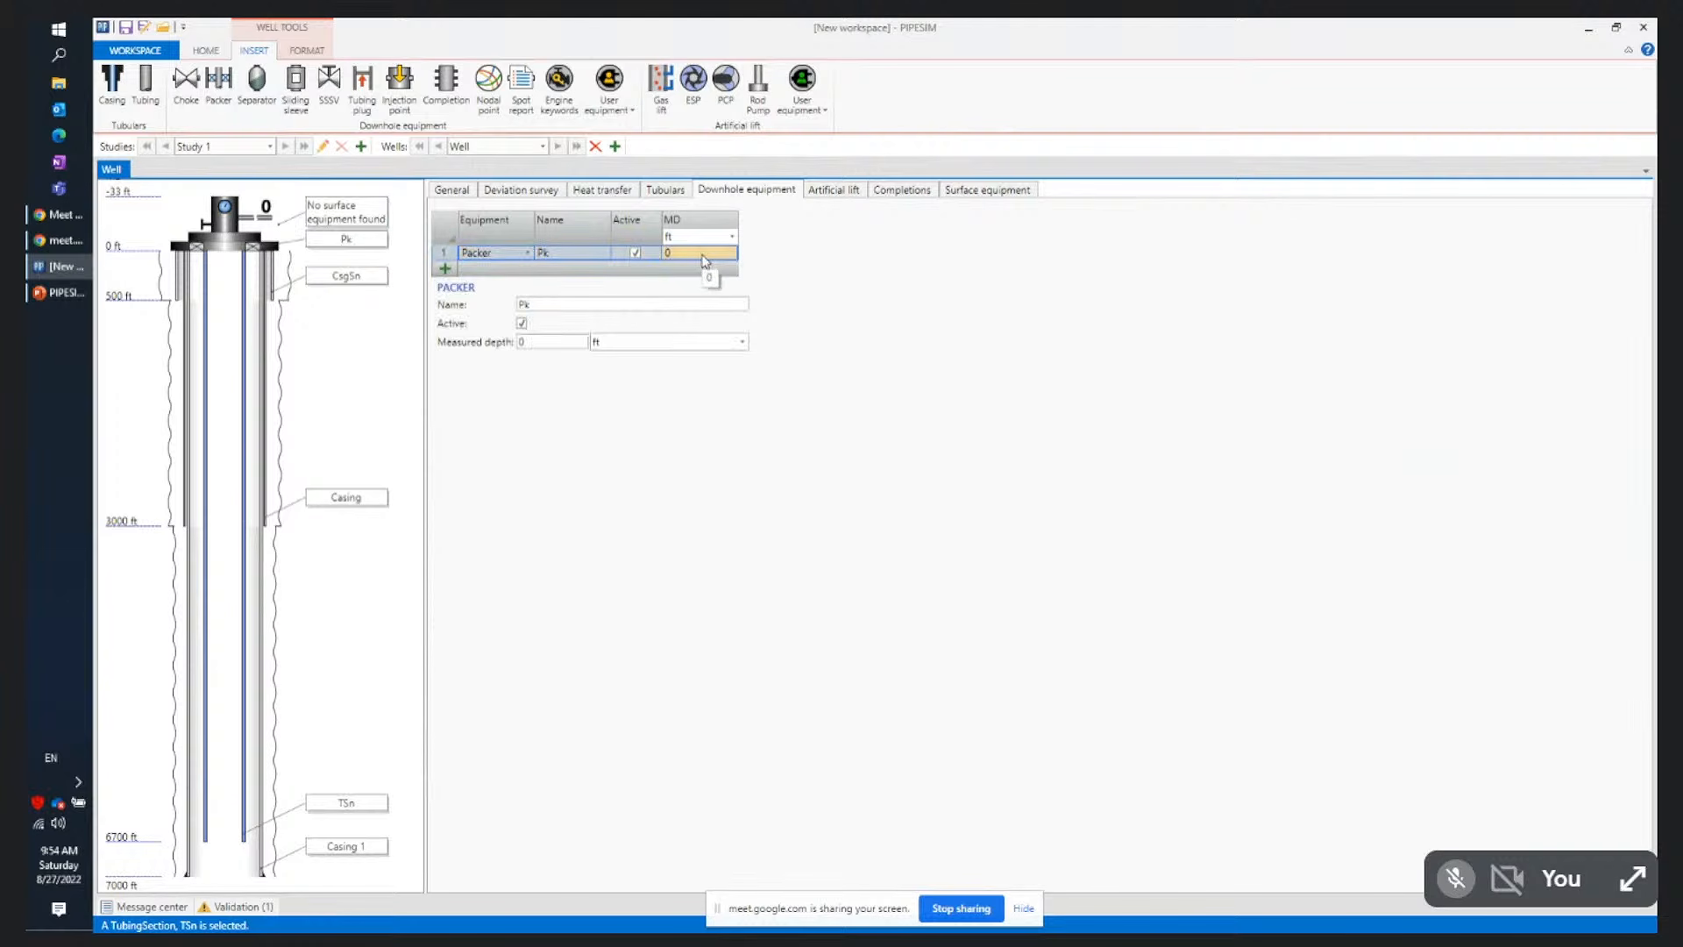
left_click(703, 254)
type("6650")
key("Return")
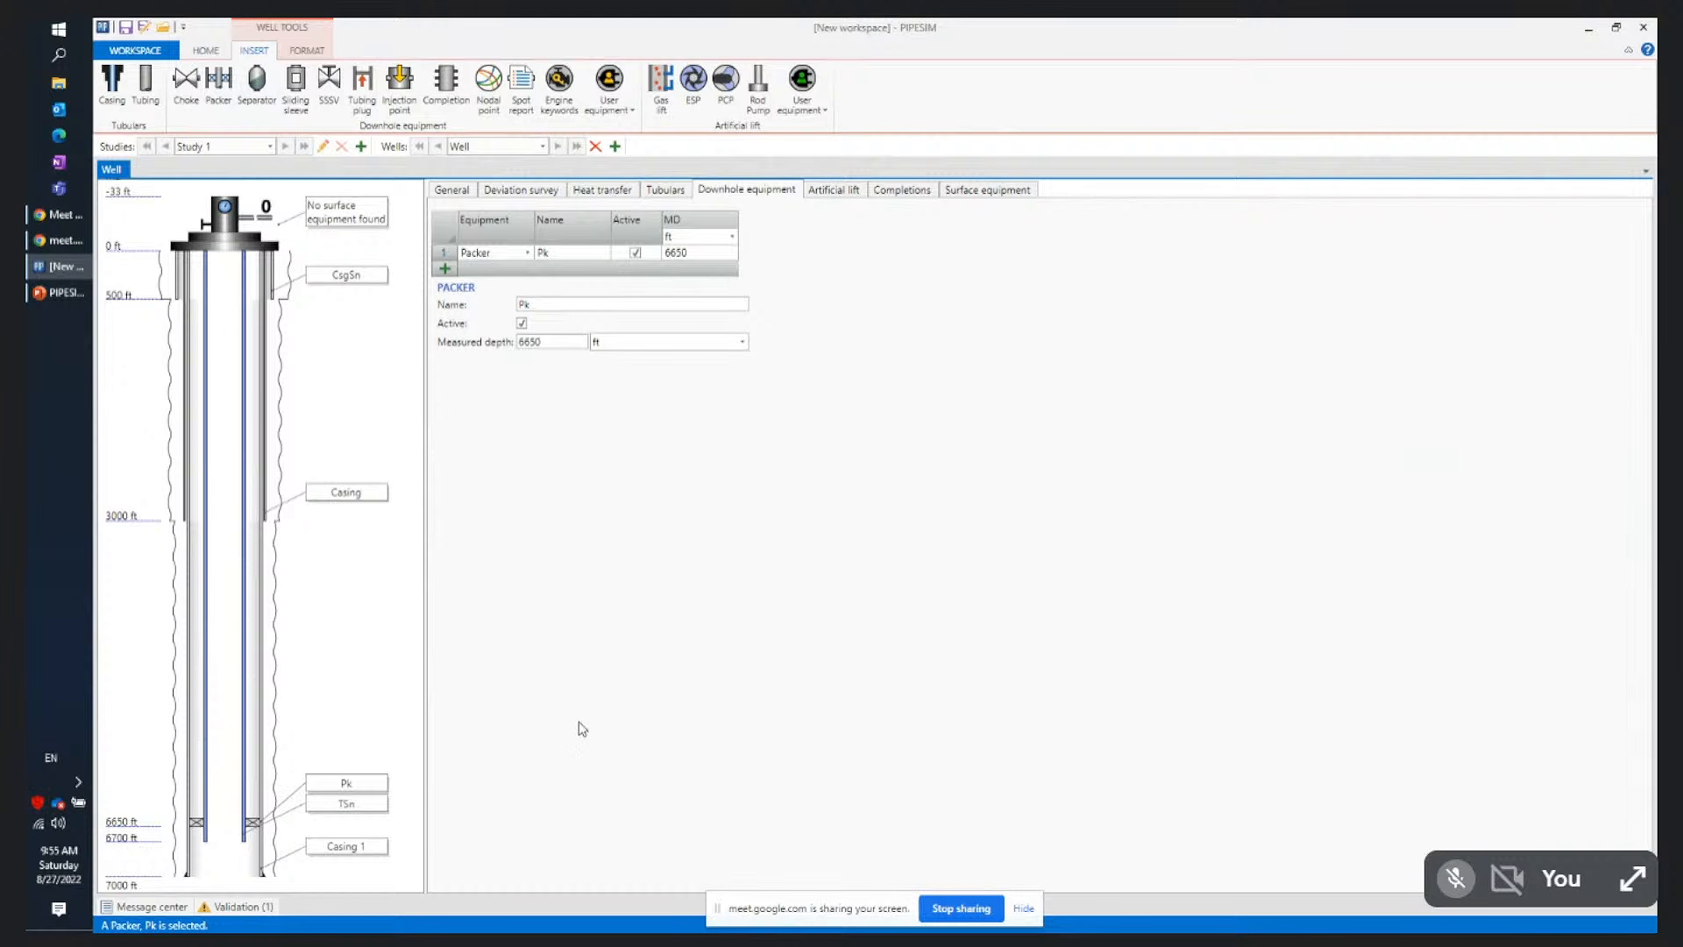
Insert a completion near the bottom of the deepest casing at about 6873 ft and show its reservoir data
left_click(822, 195)
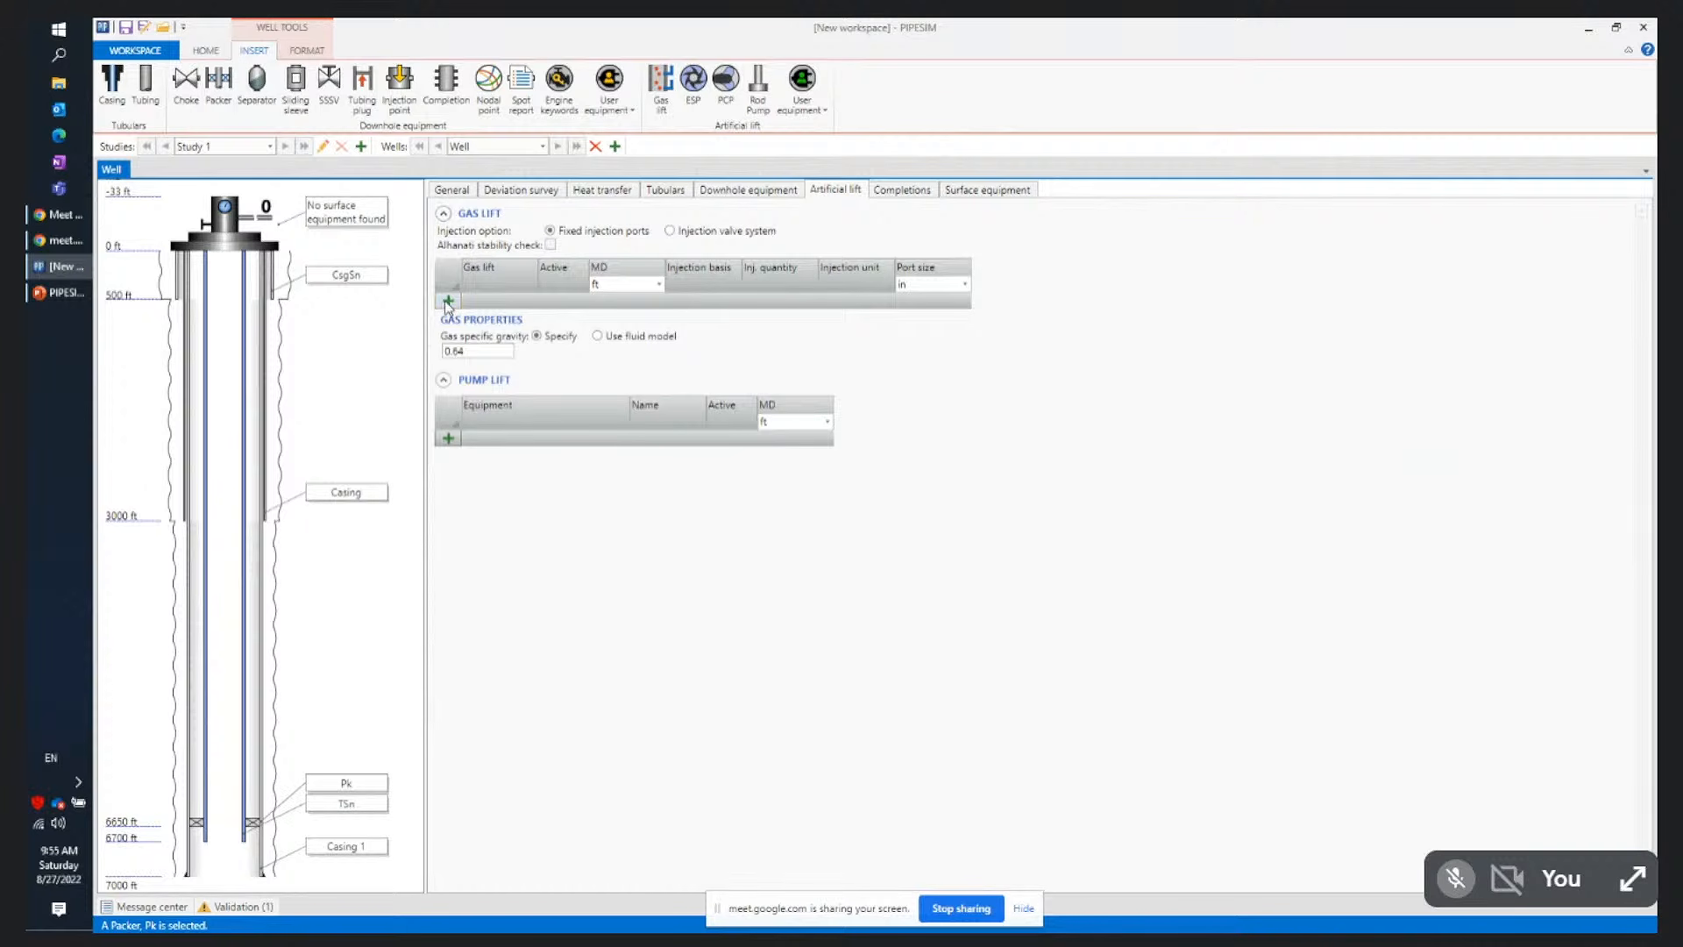
left_click(895, 195)
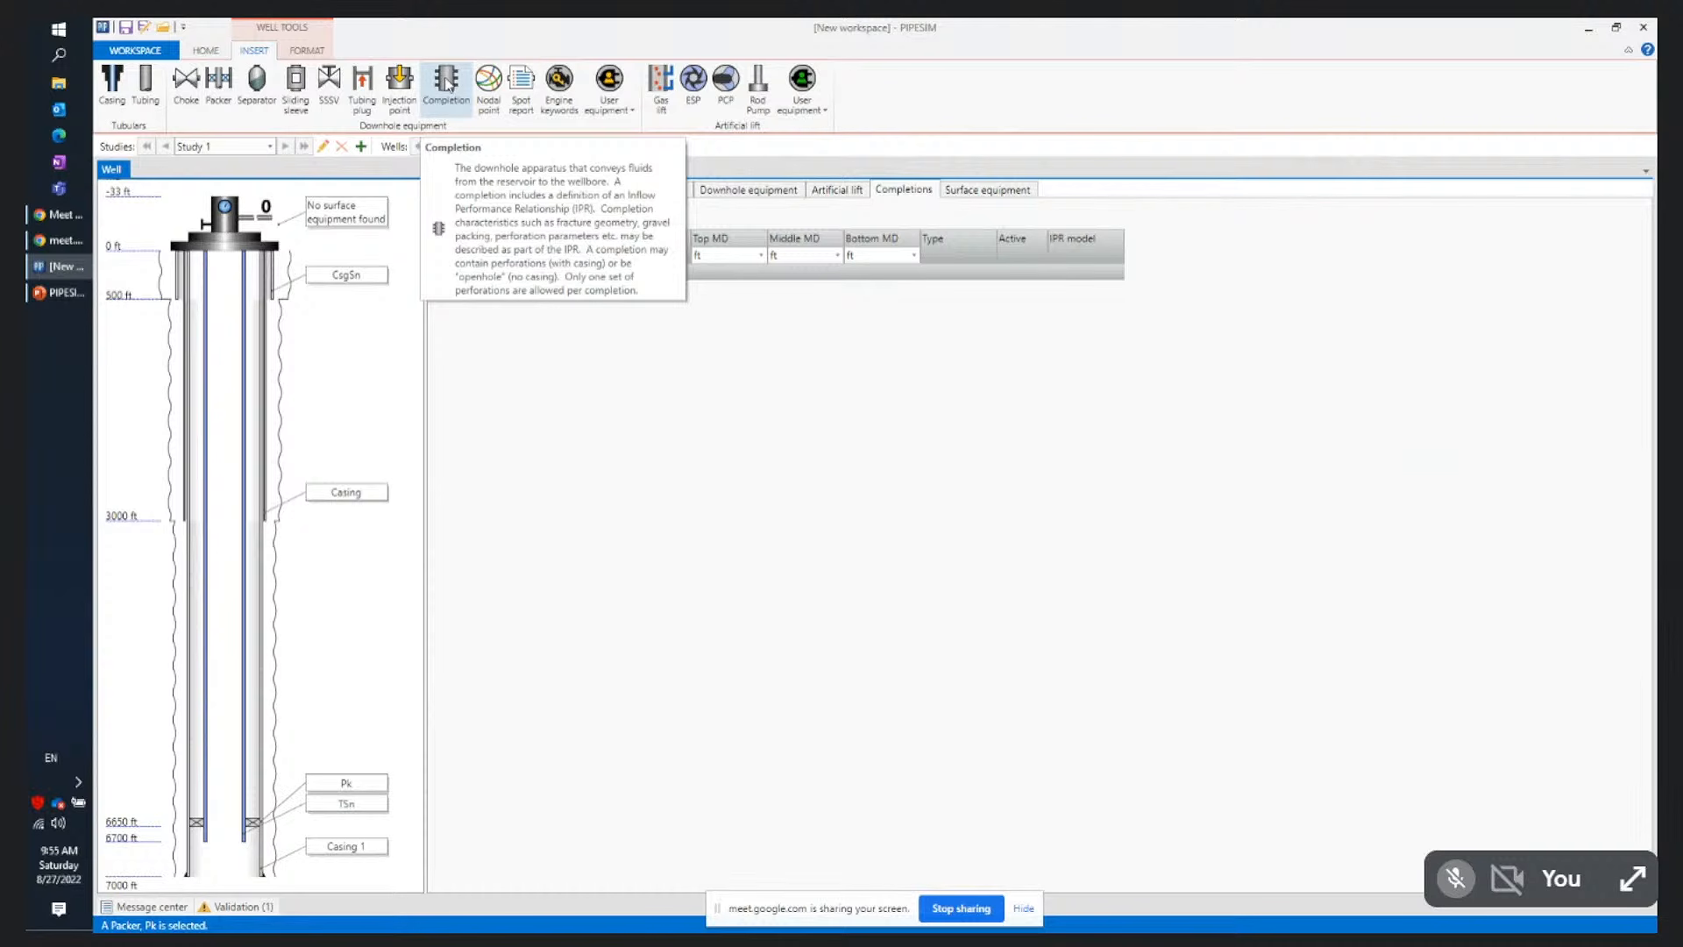
left_click_drag(446, 83, 254, 868)
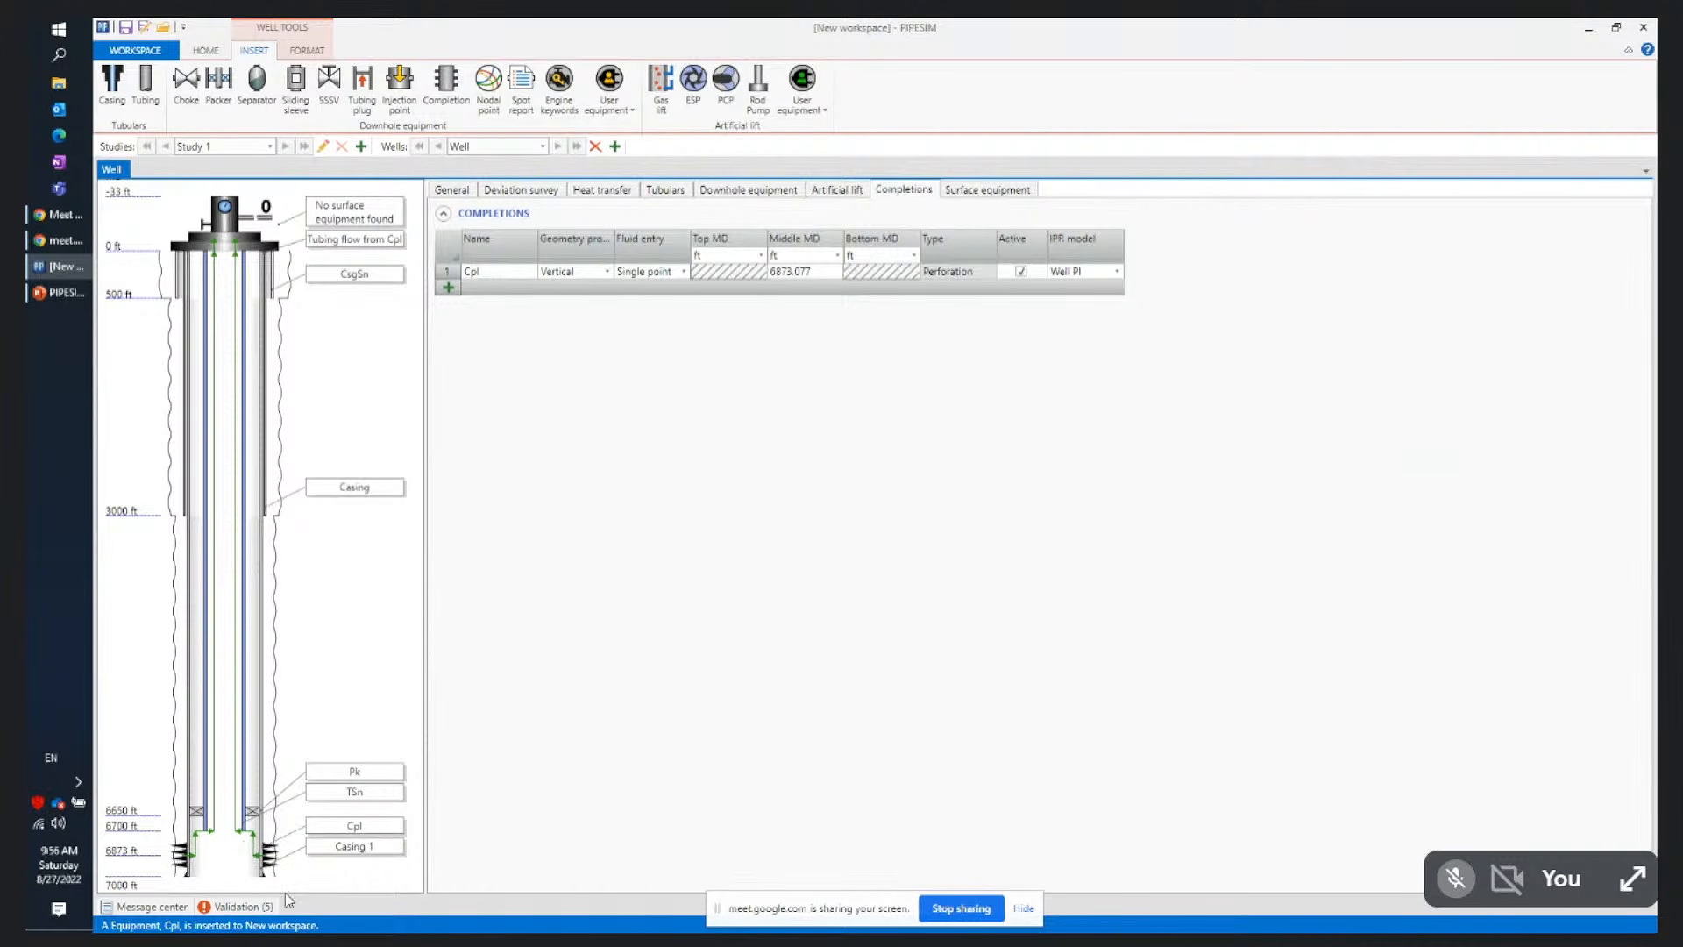
left_click(268, 908)
left_click(449, 272)
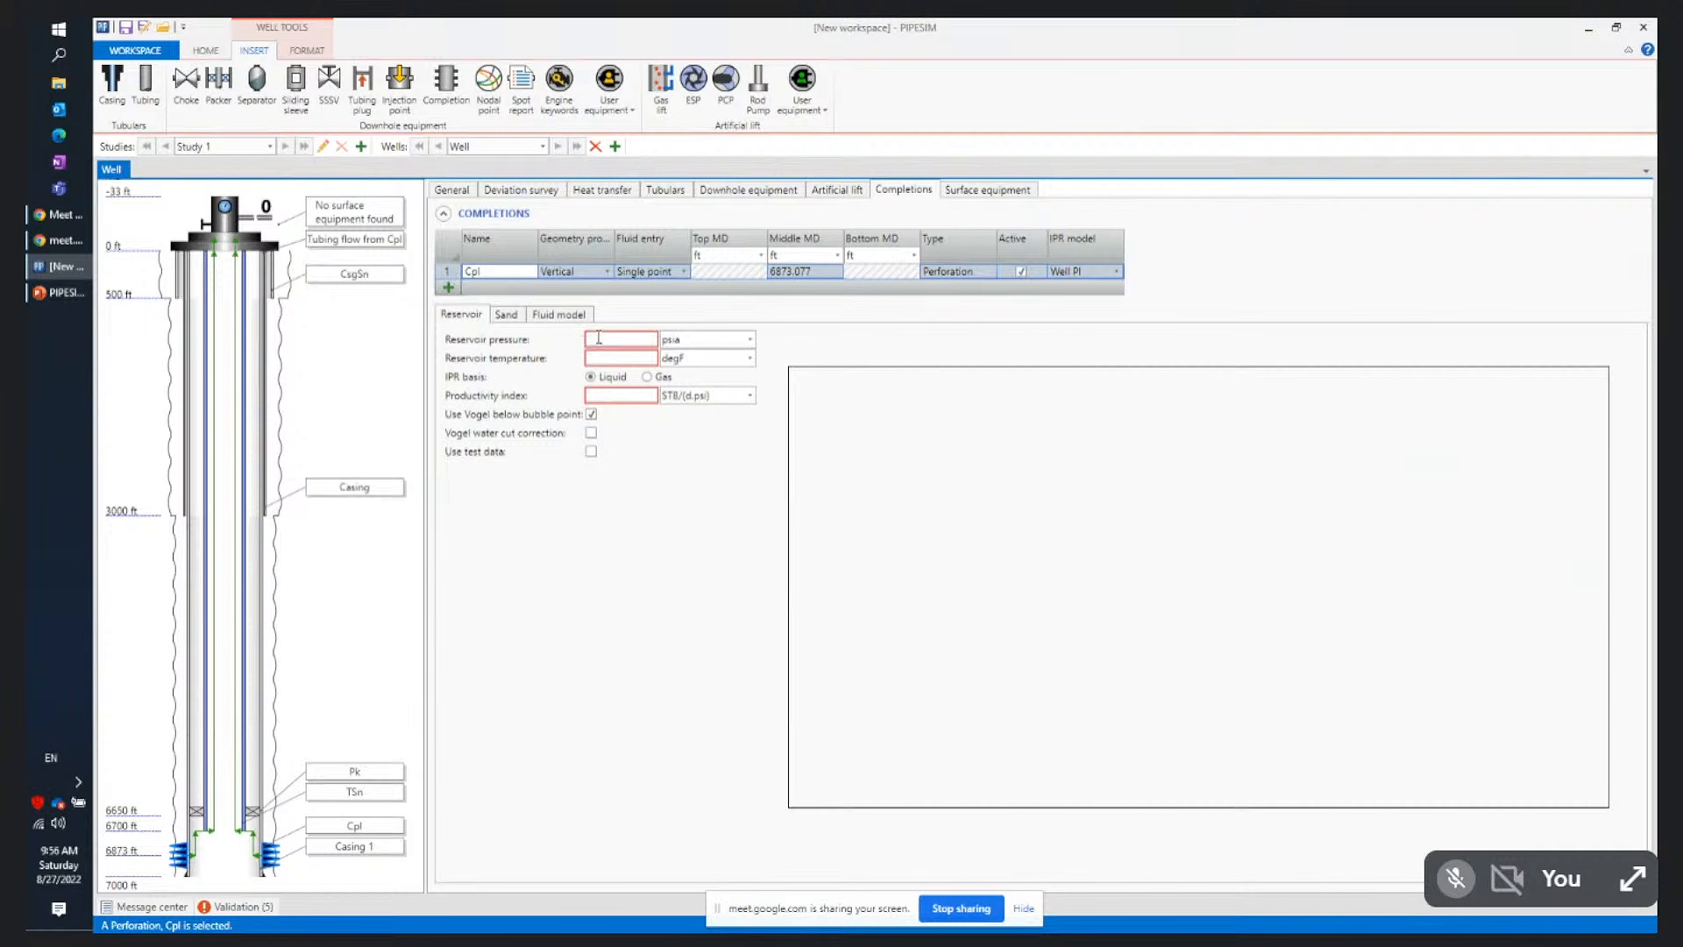
left_click(1023, 909)
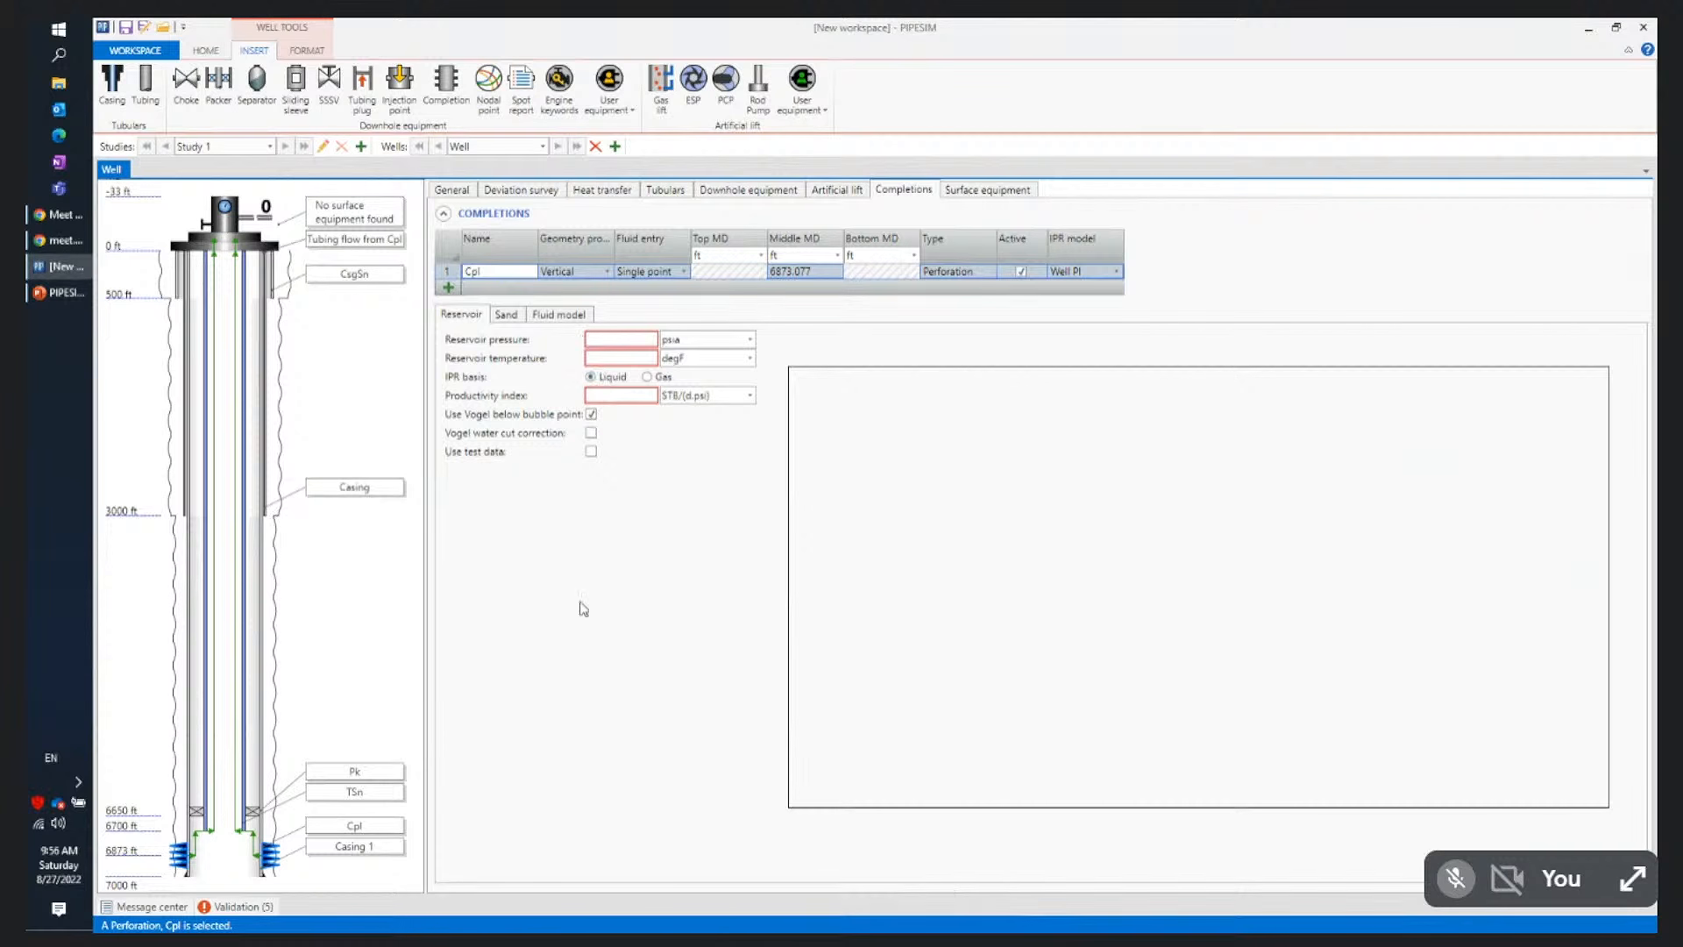
Review the validation issues and go to the completion's missing liquid PI from the list
left_click(227, 910)
left_click(454, 190)
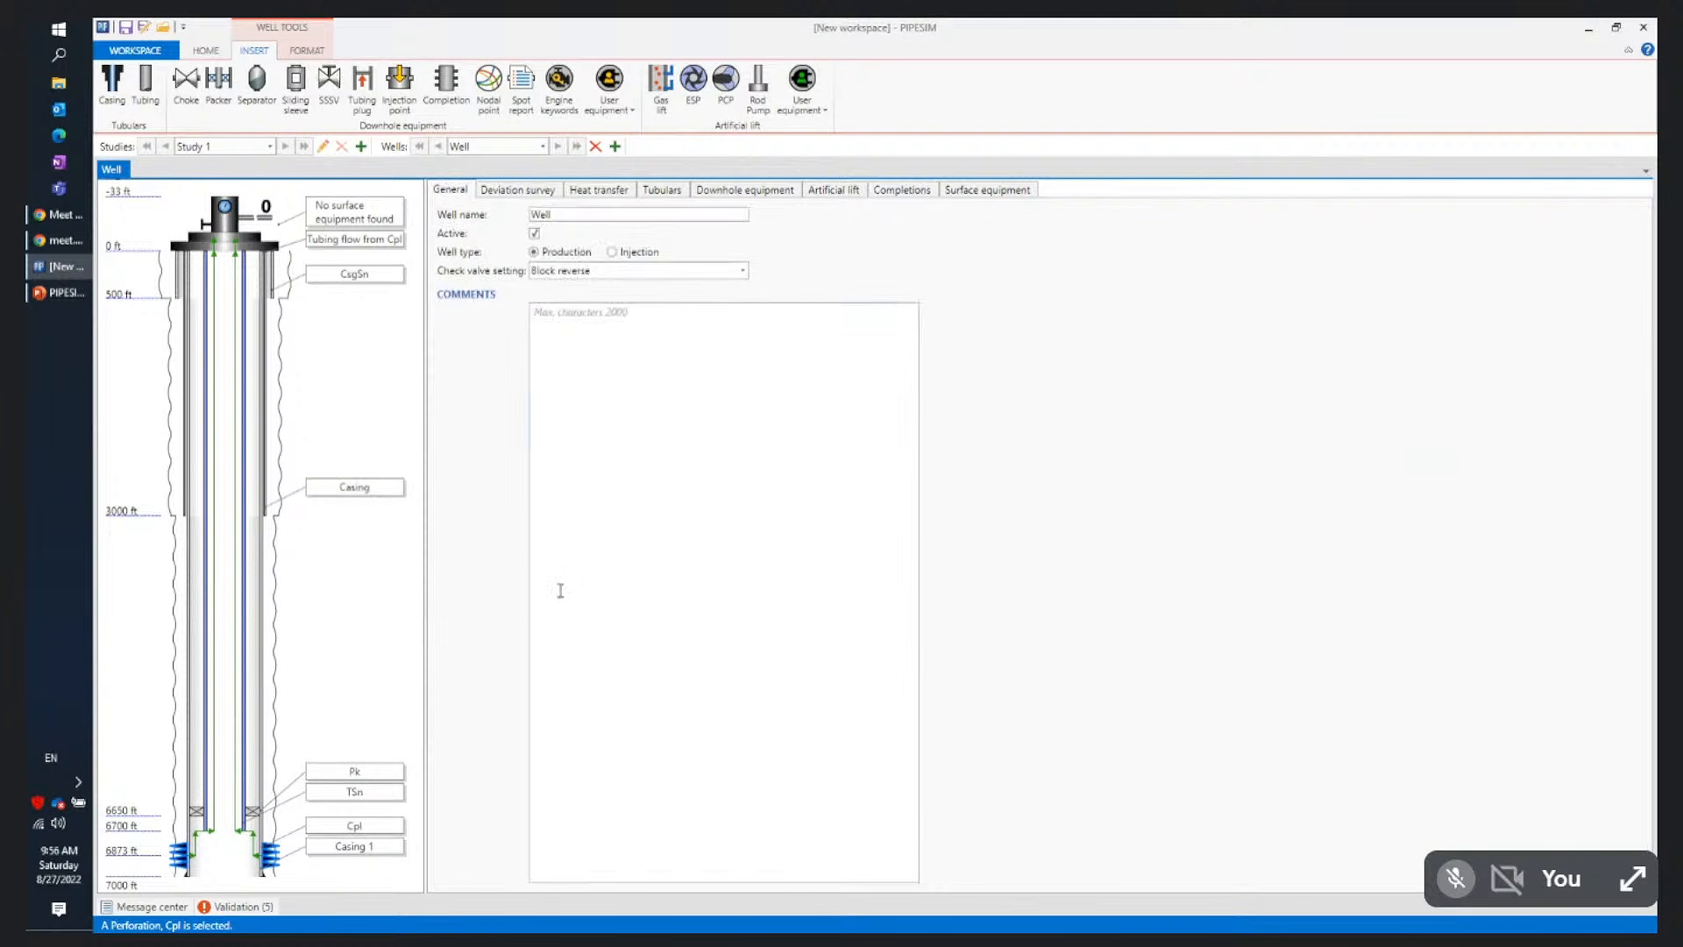
left_click(238, 907)
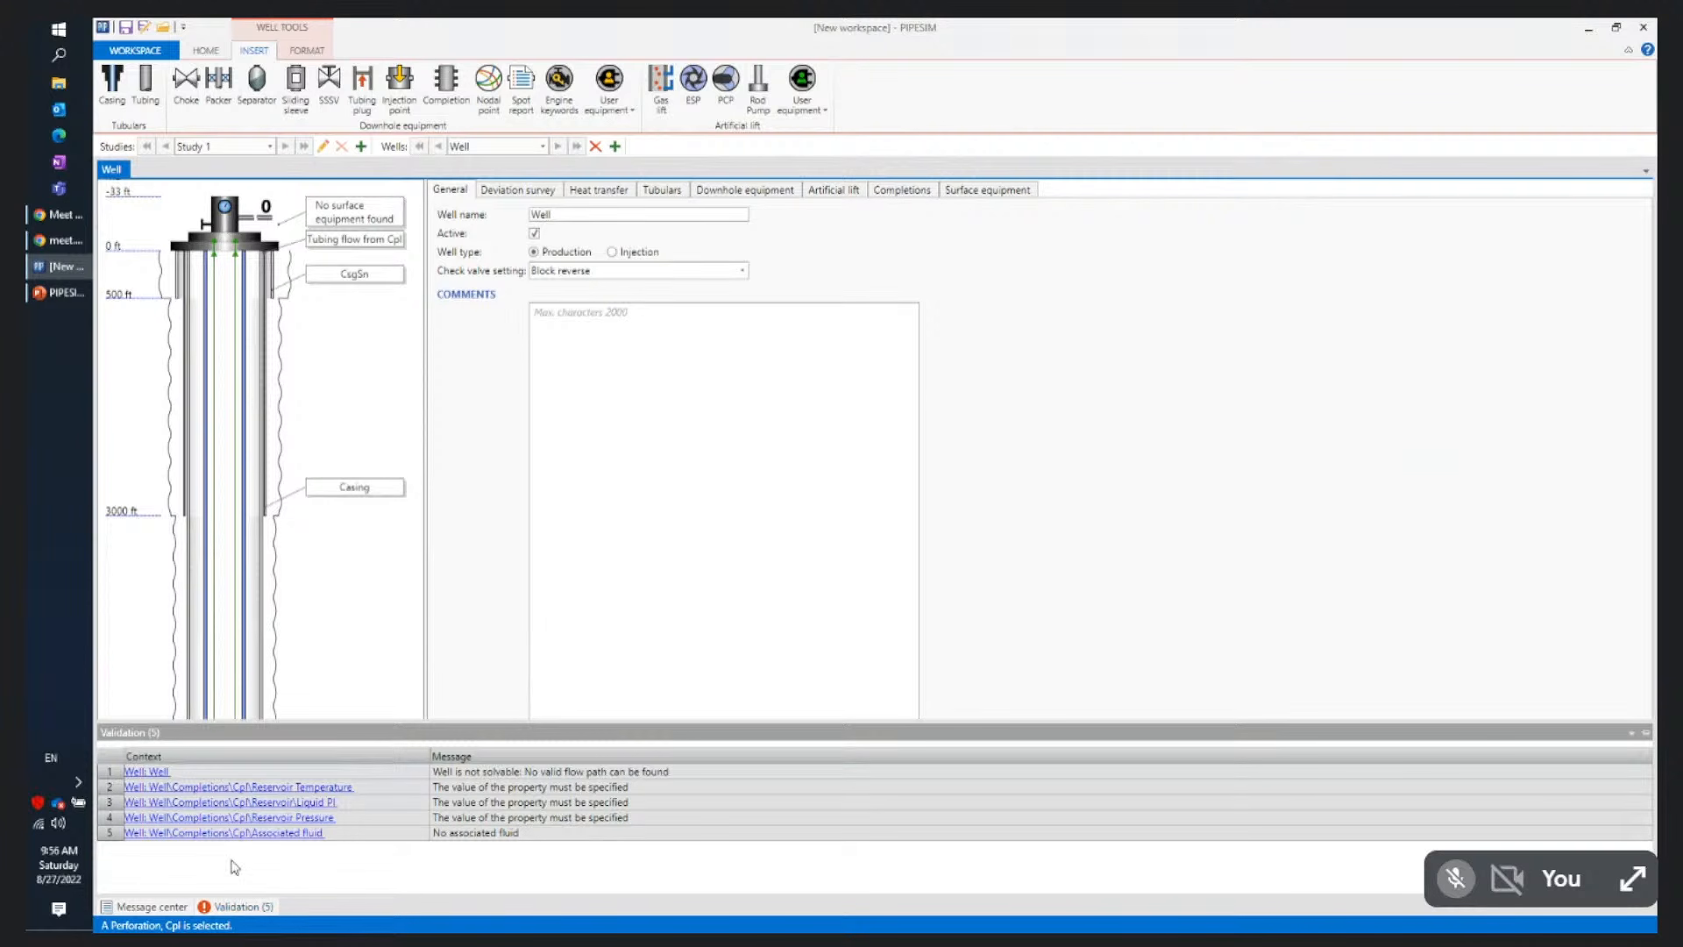
left_click(234, 803)
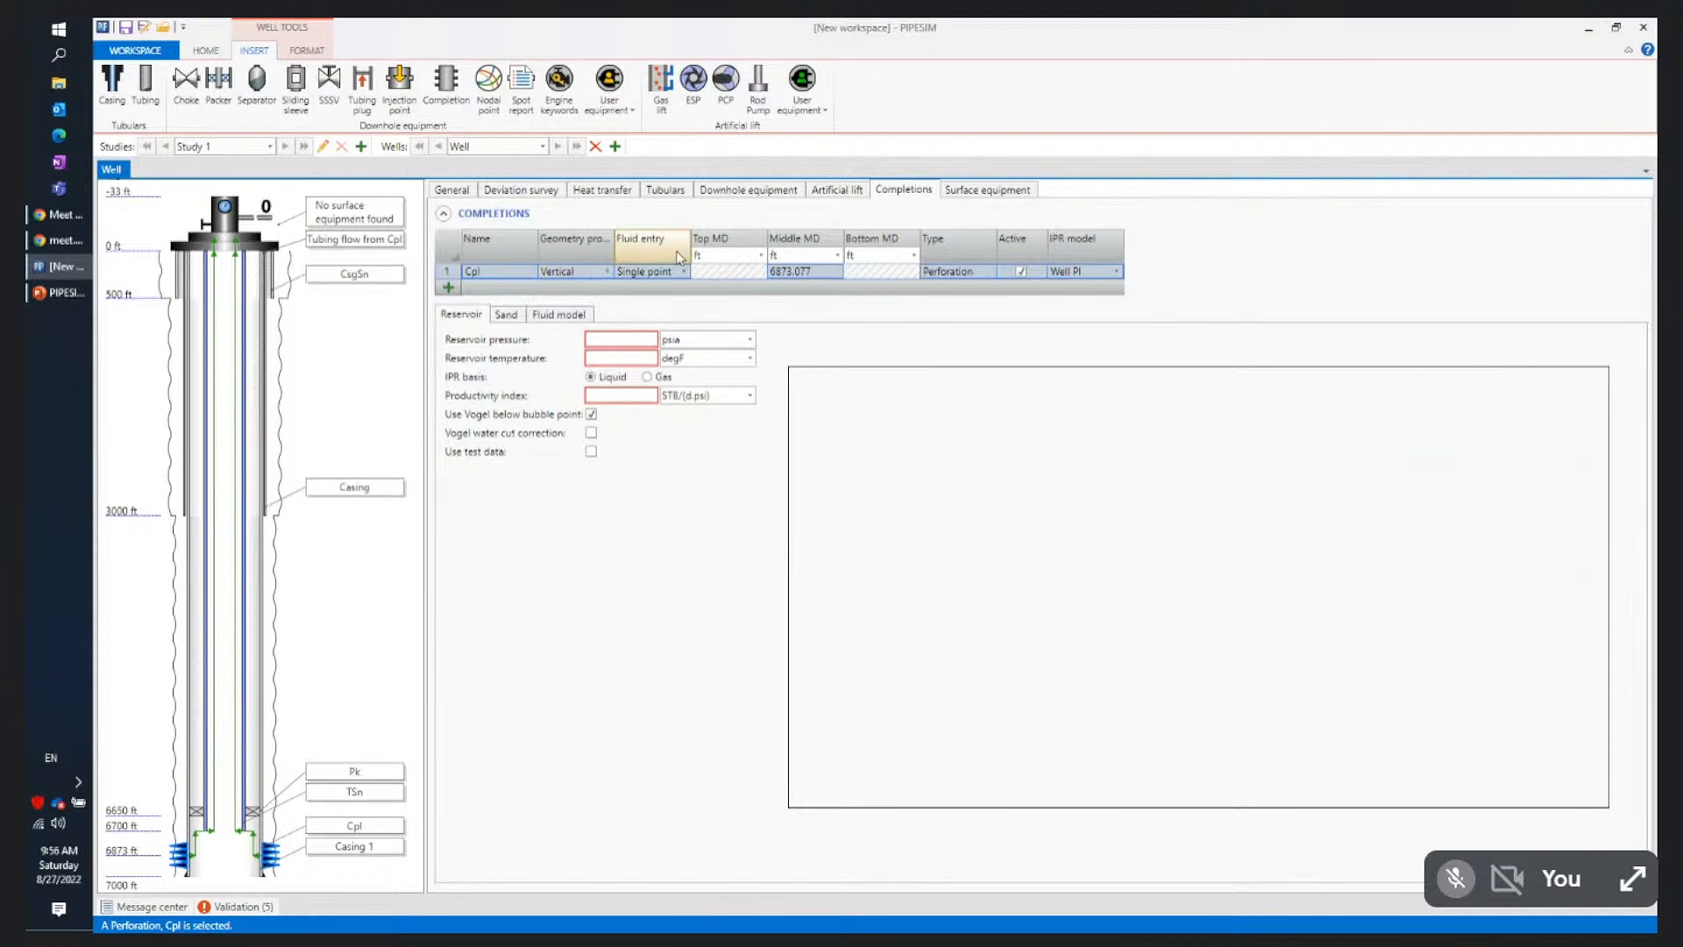
Widen the Fluid entry and Geometry profile columns of the completions table and choose Vertical as the completion's geometry profile
left_click_drag(692, 239, 721, 237)
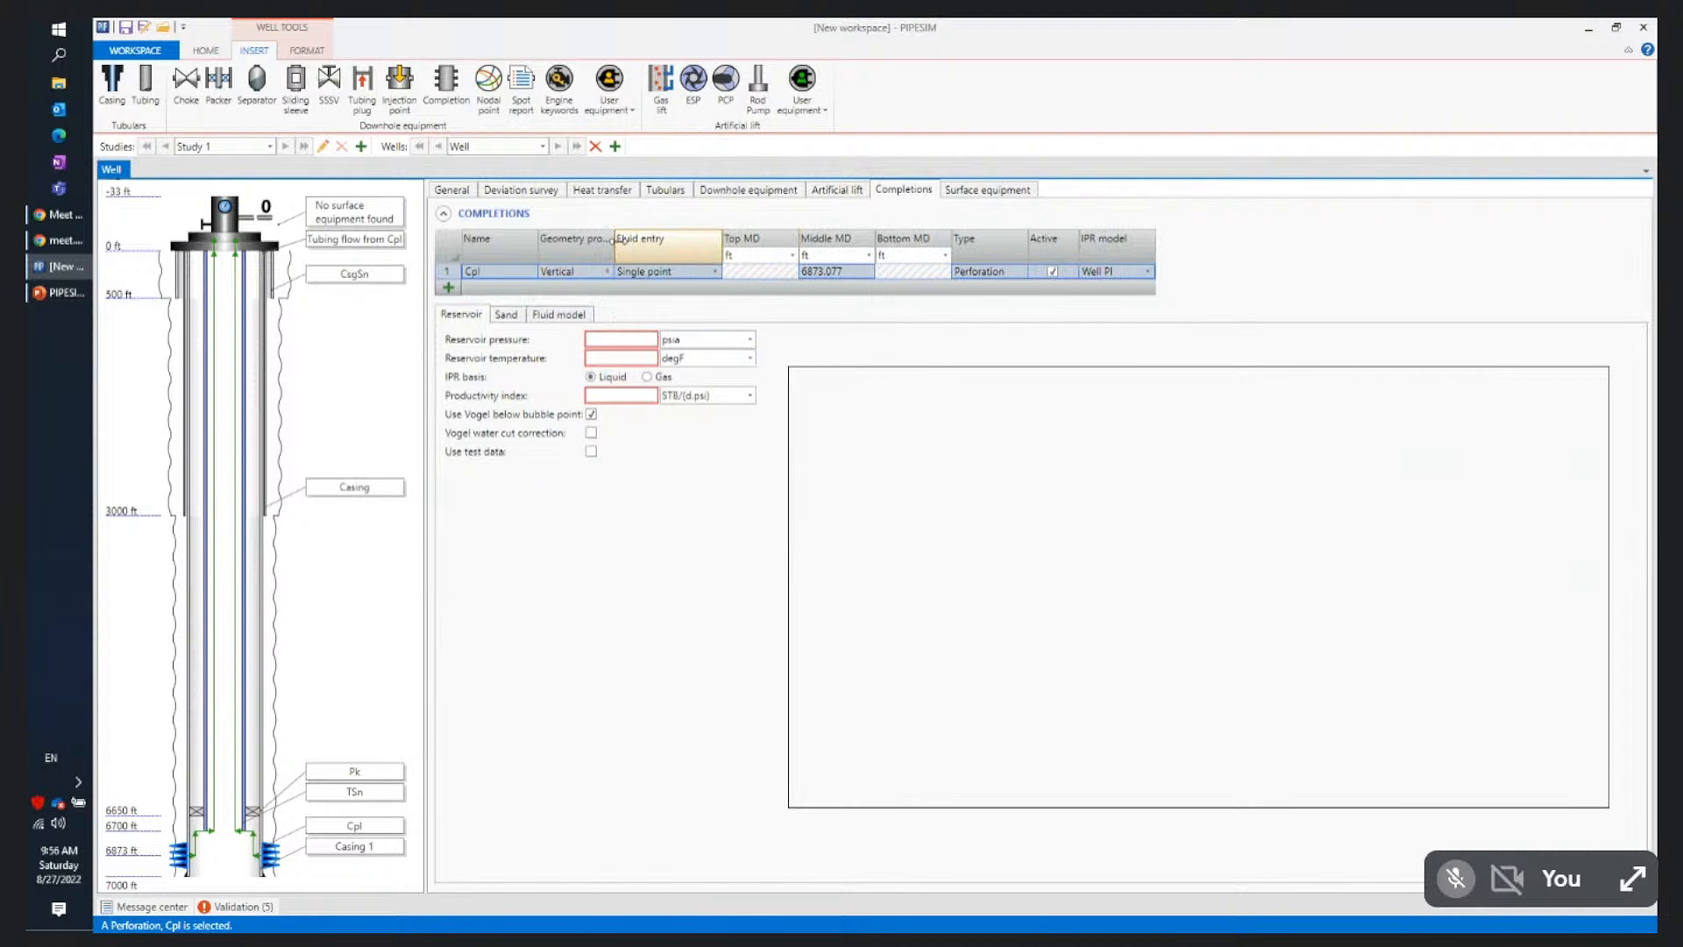
left_click_drag(612, 239, 660, 241)
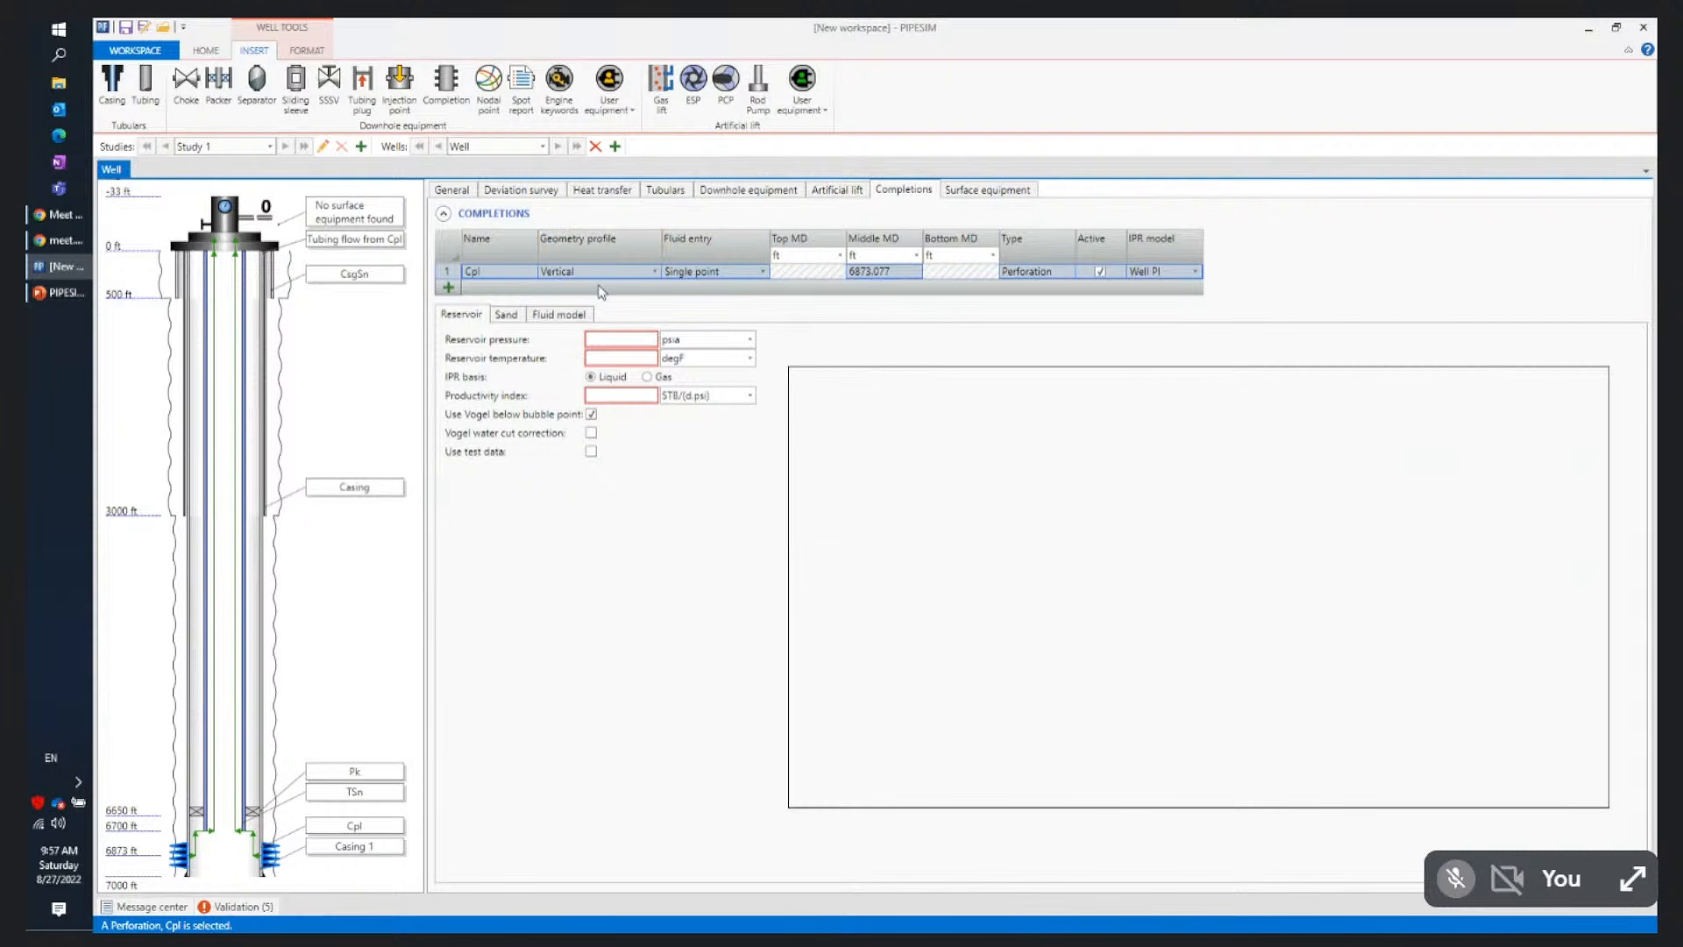
left_click(657, 272)
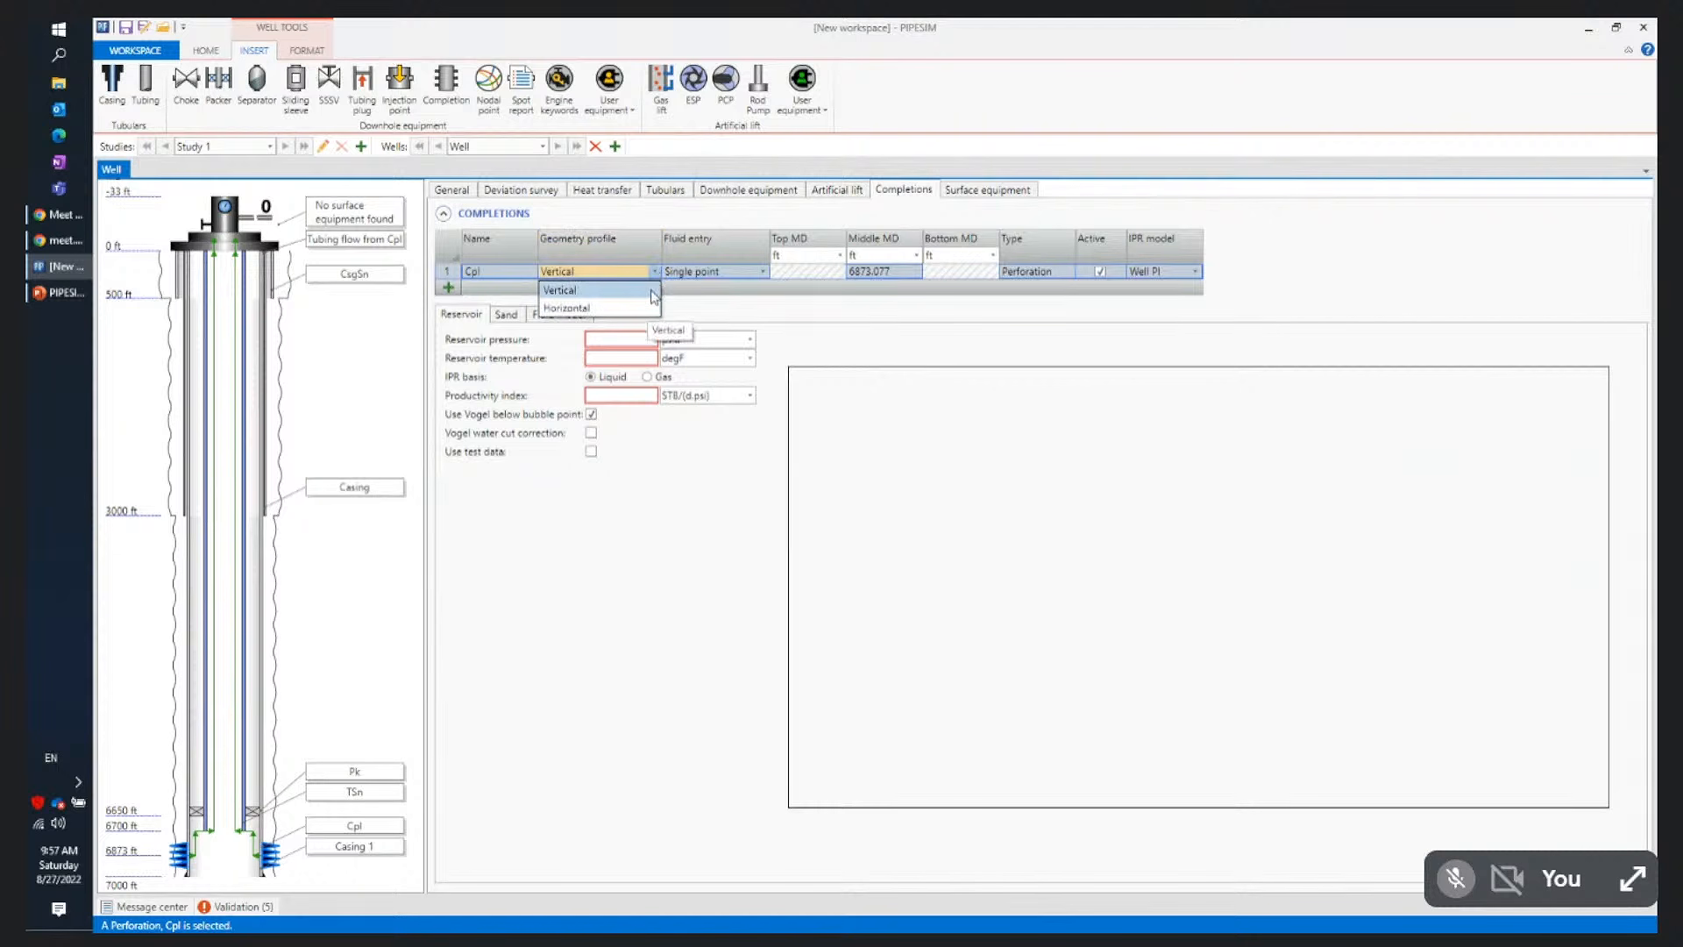
left_click(650, 292)
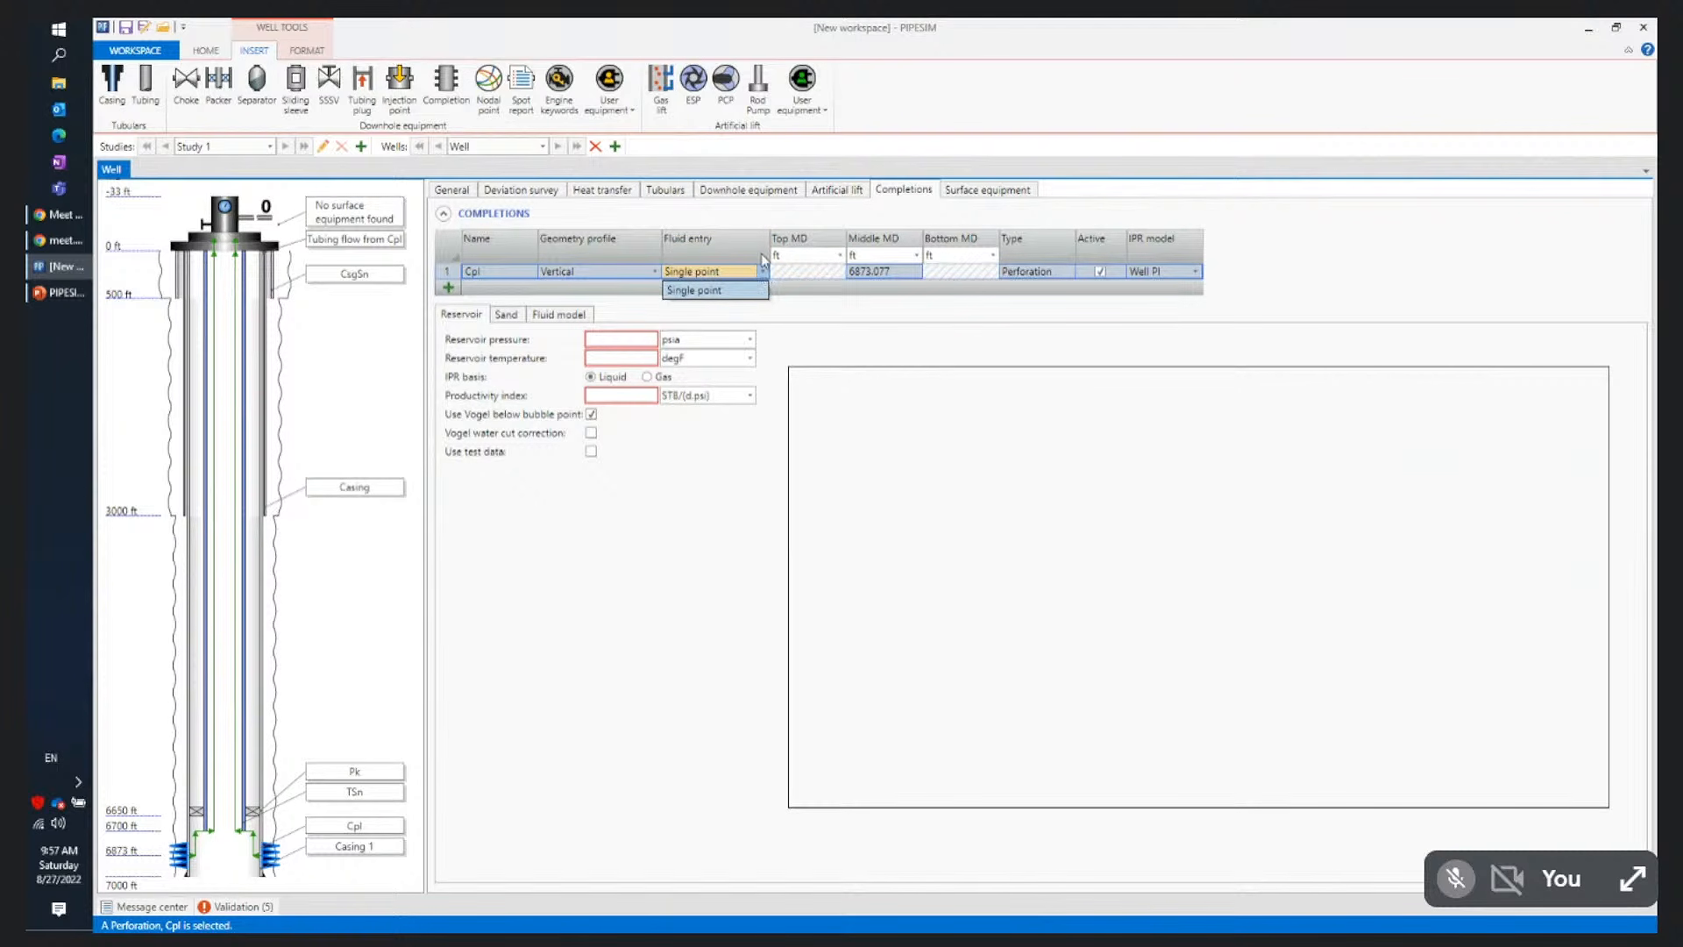
Switch the completion's geometry profile to Horizontal, check its fluid entry options, and set the profile back to Vertical
left_click(655, 271)
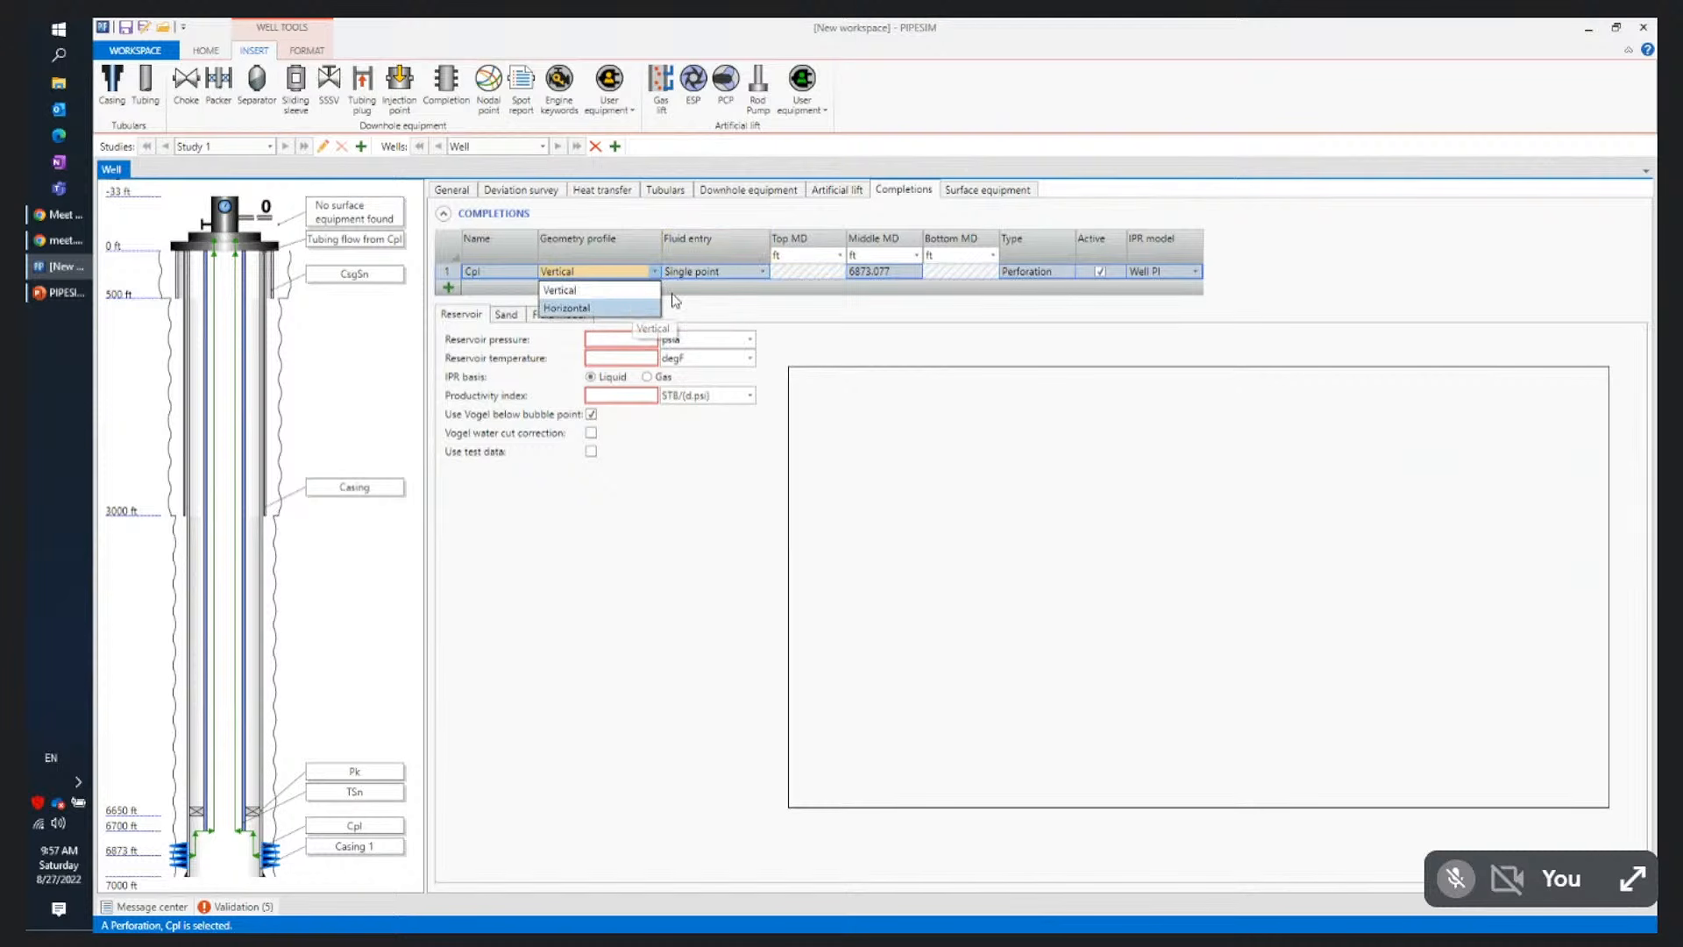
left_click(635, 309)
left_click(763, 274)
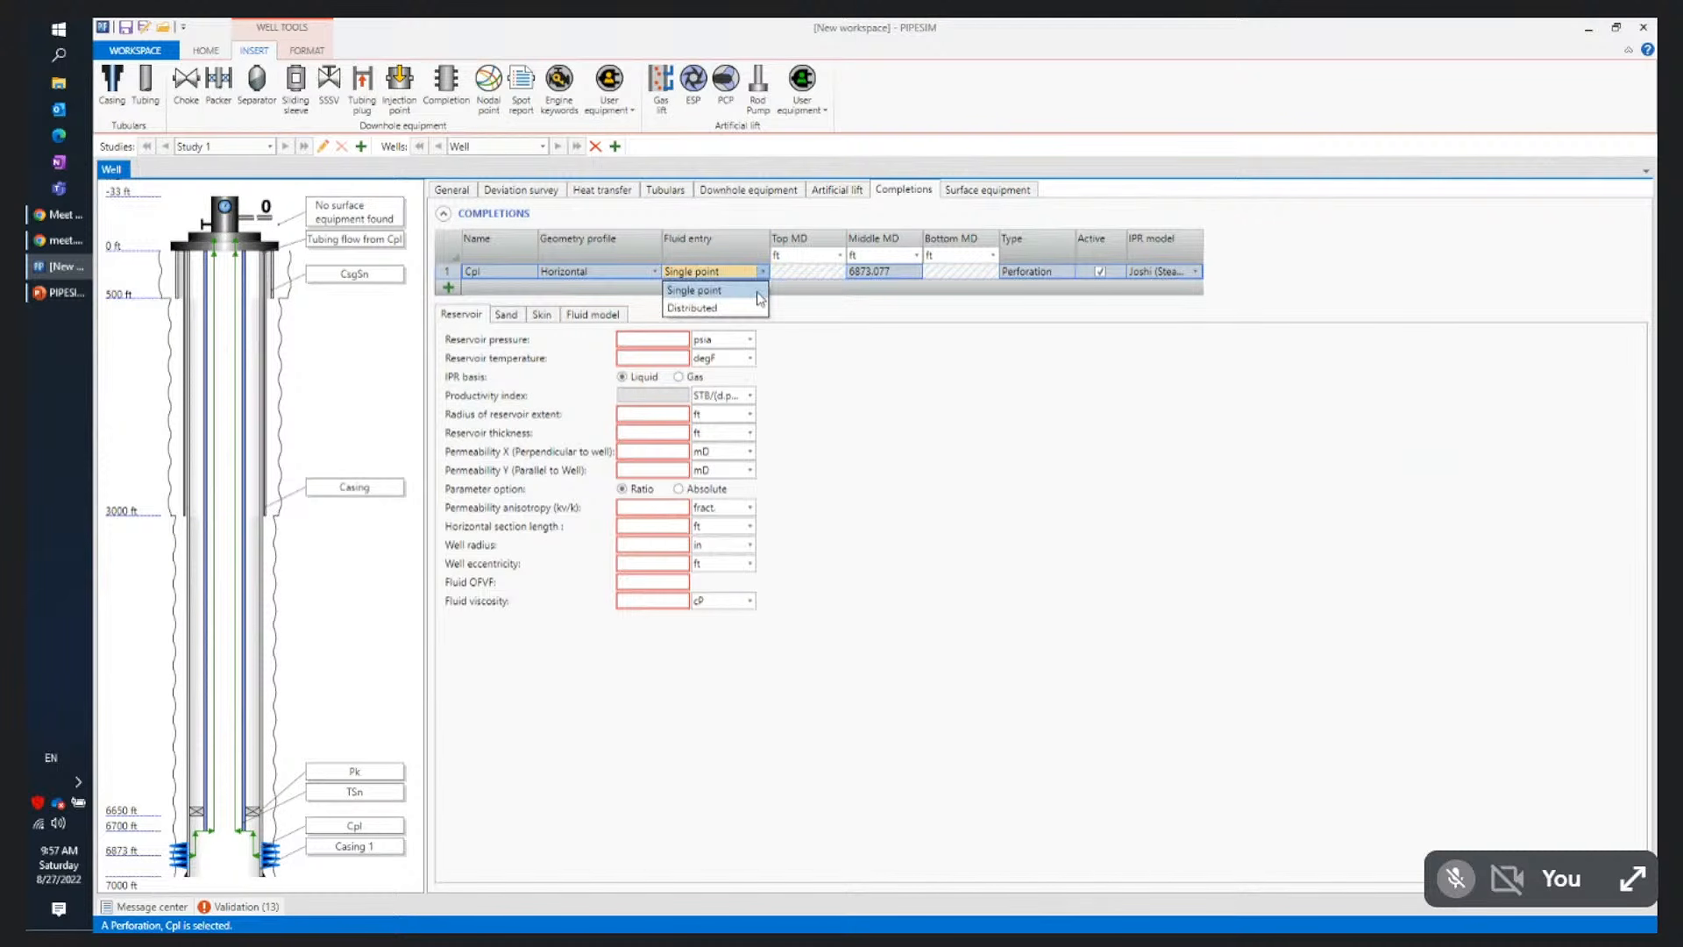
left_click(702, 209)
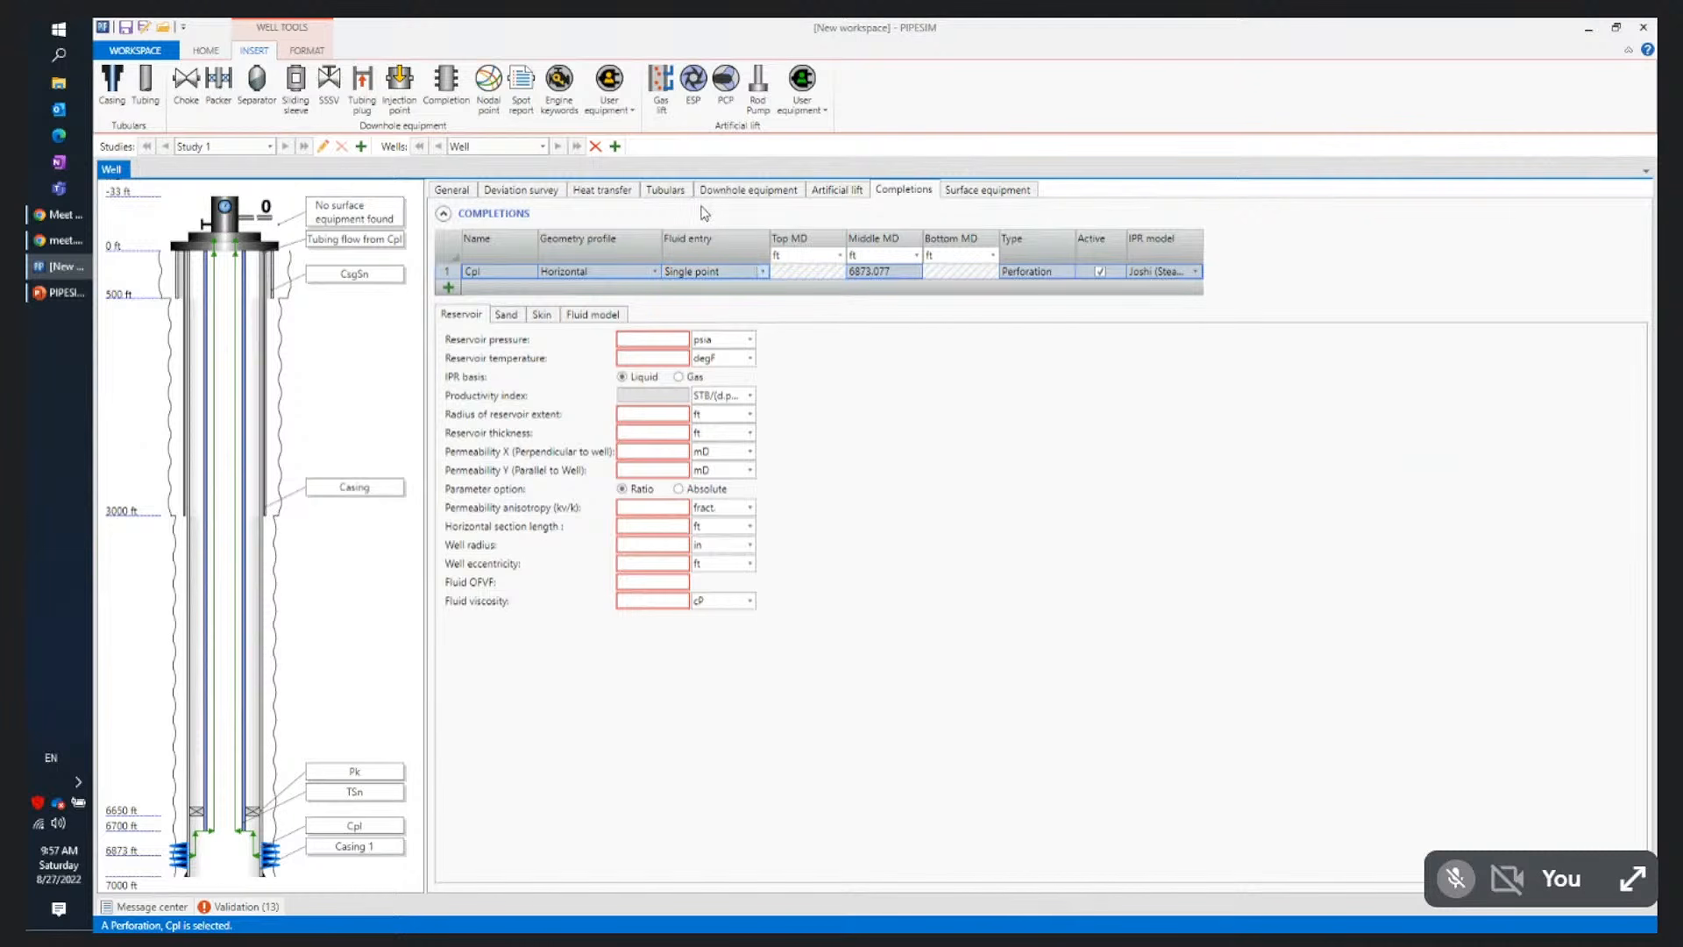
left_click(651, 273)
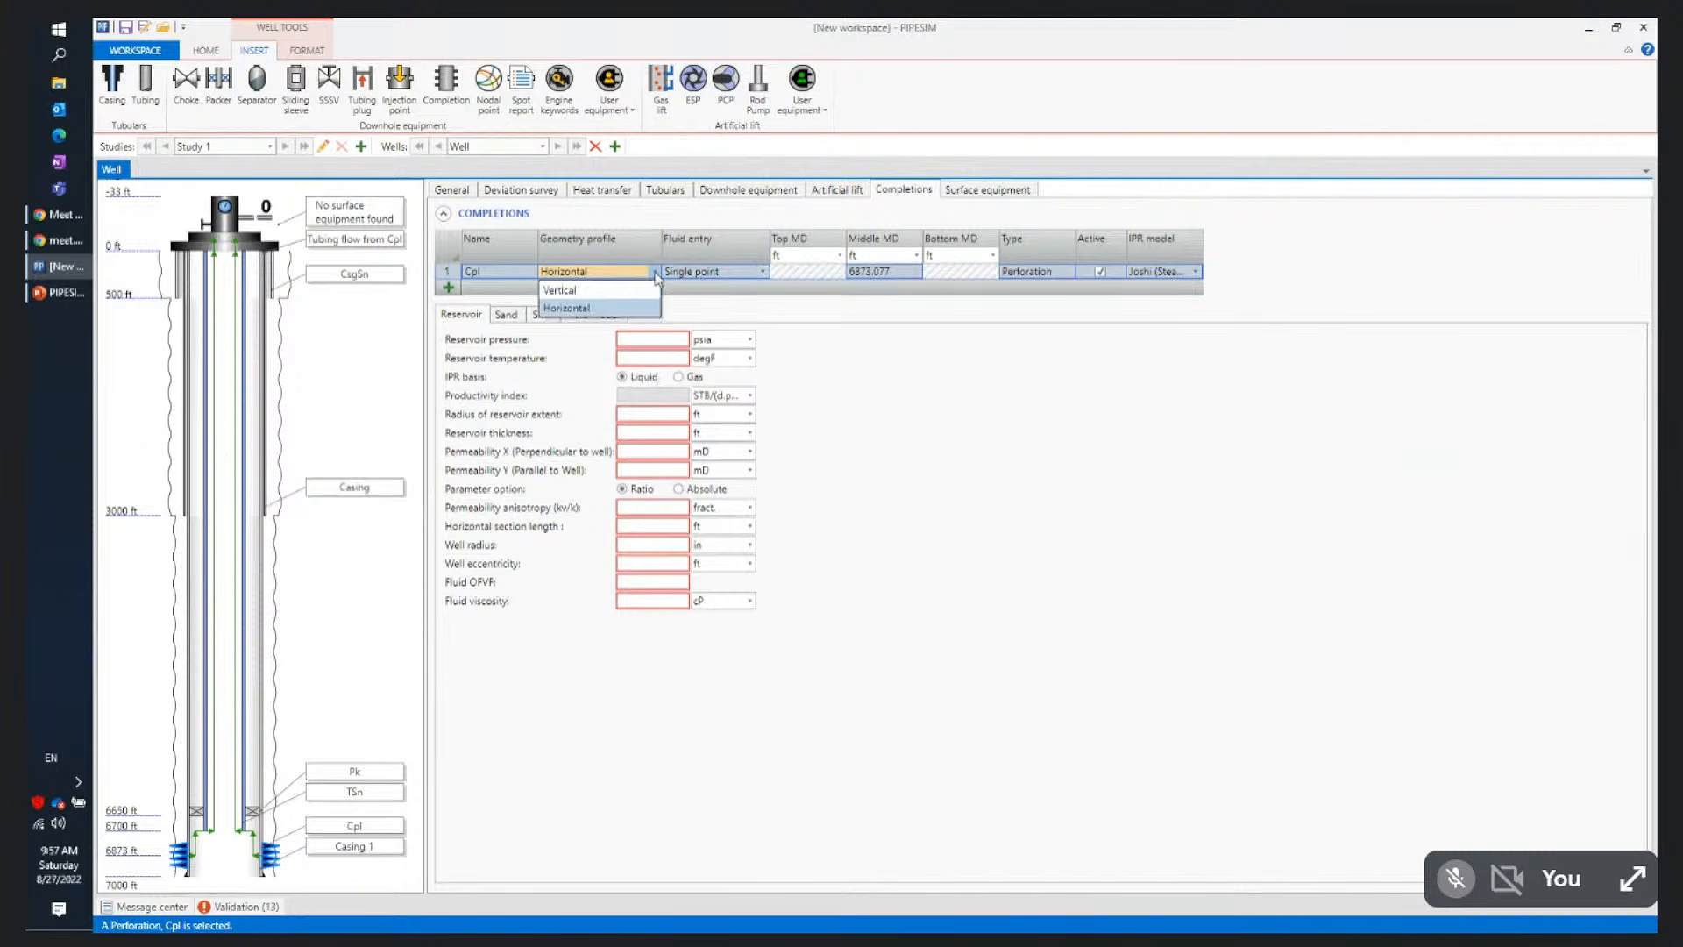
left_click(635, 291)
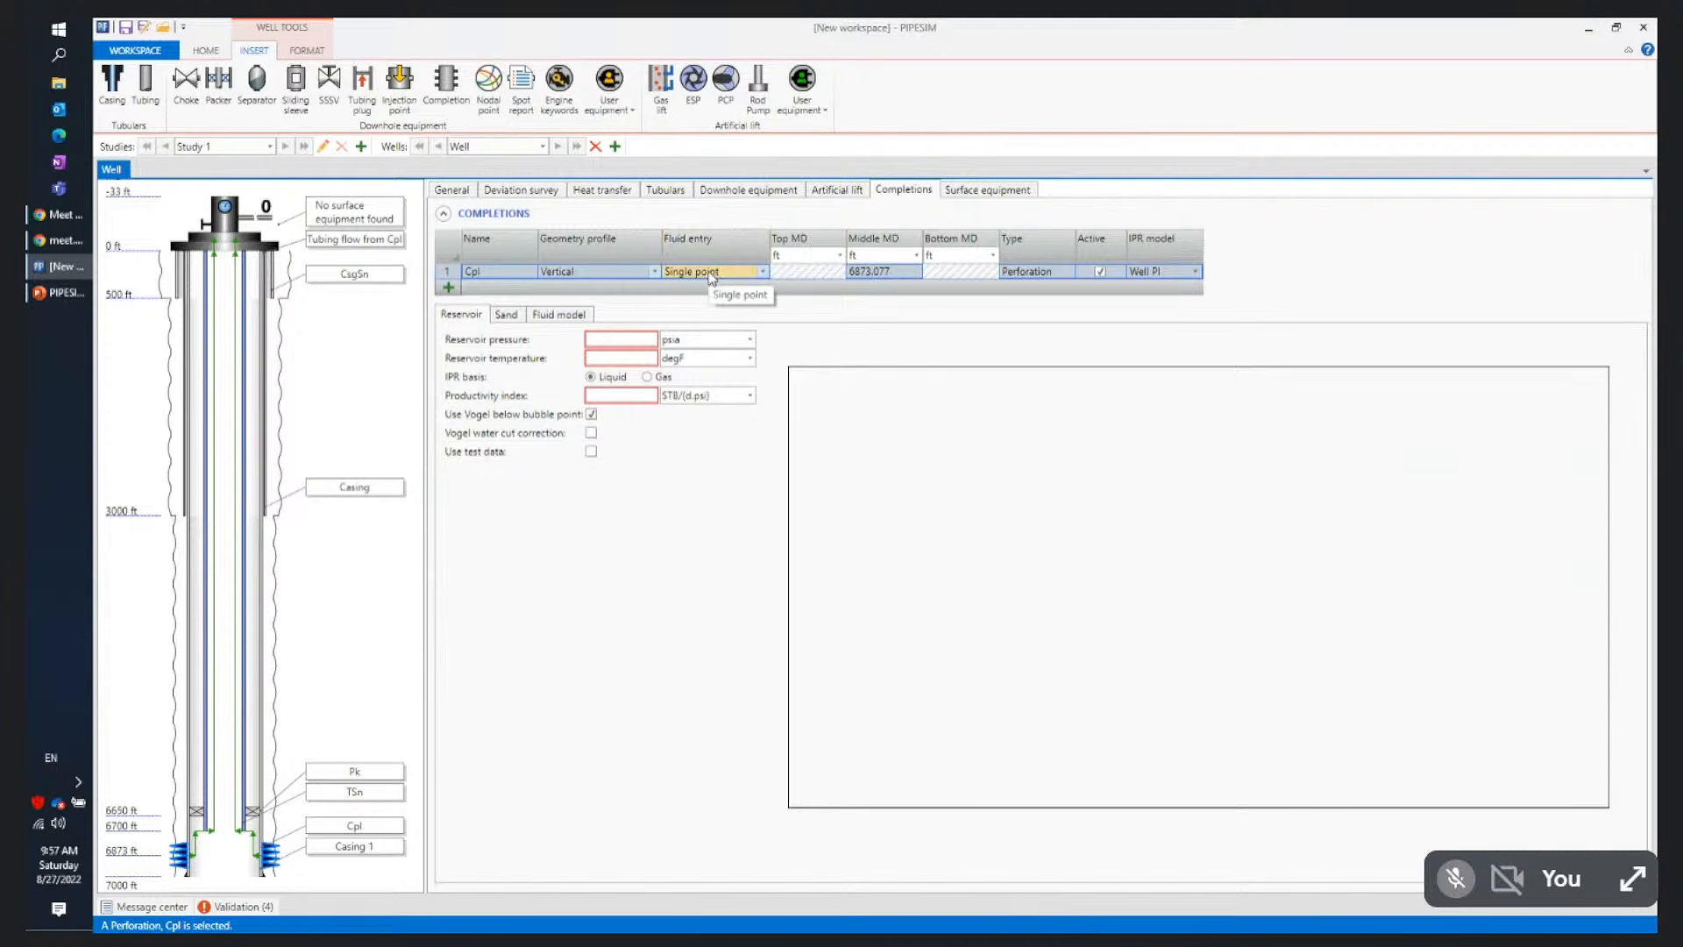
Keep the Well PI model and set reservoir pressure to 3200 psia, reservoir temperature to 190 degF and productivity index to 5 STB/(d.psi)
left_click(1195, 271)
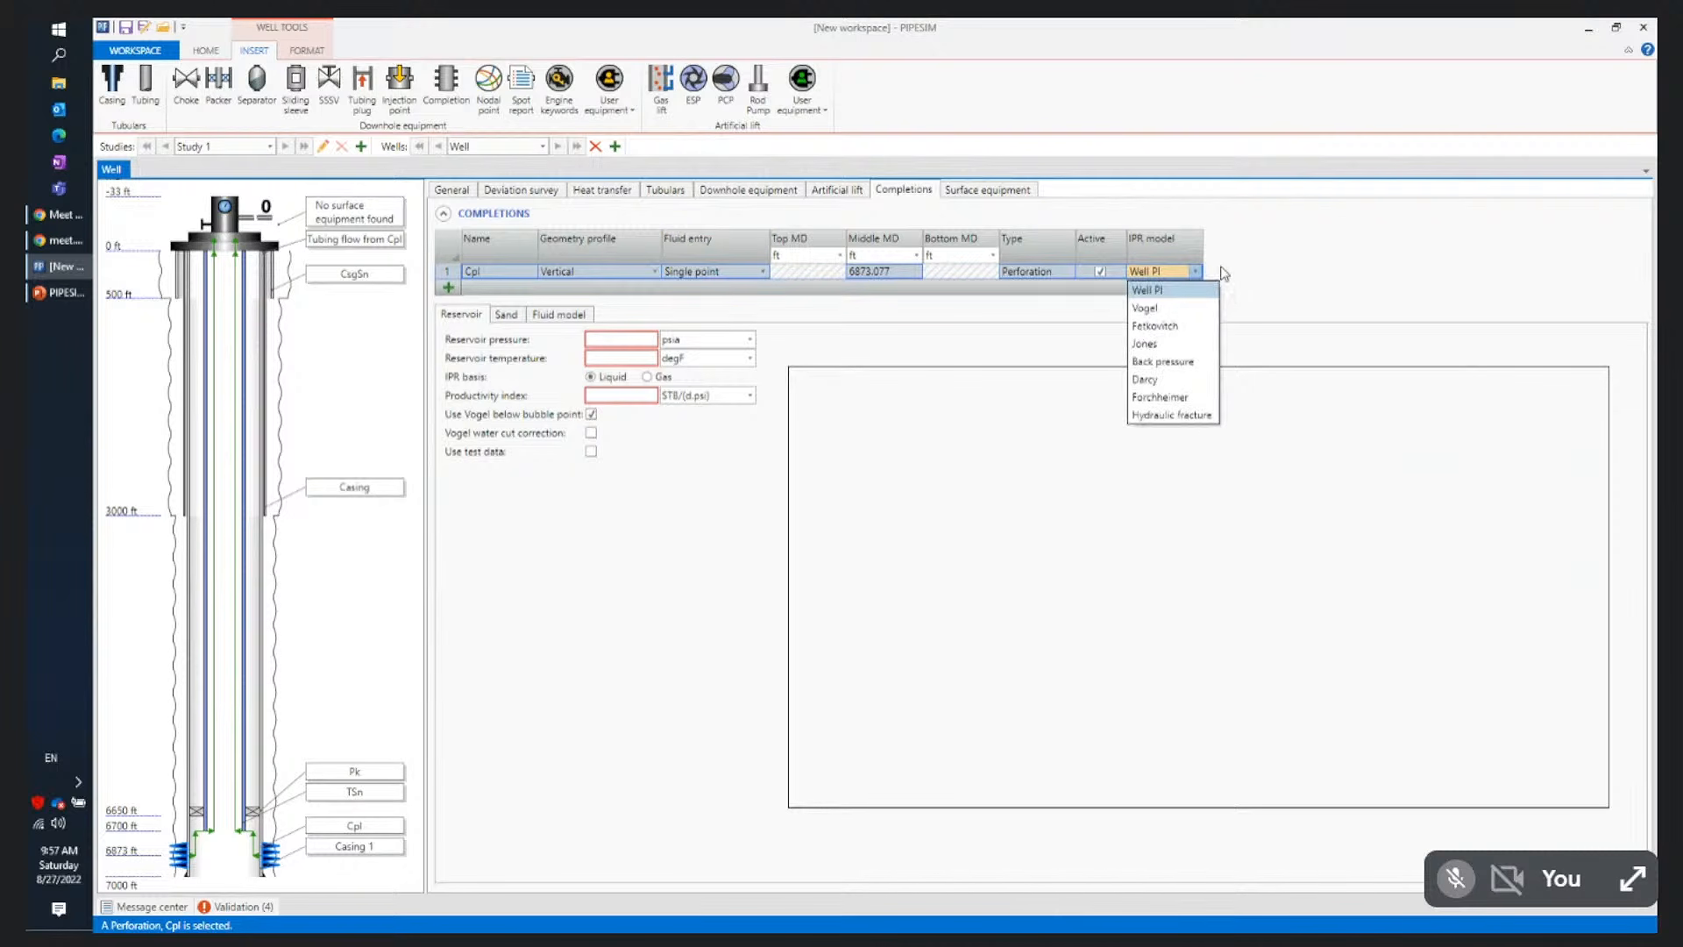
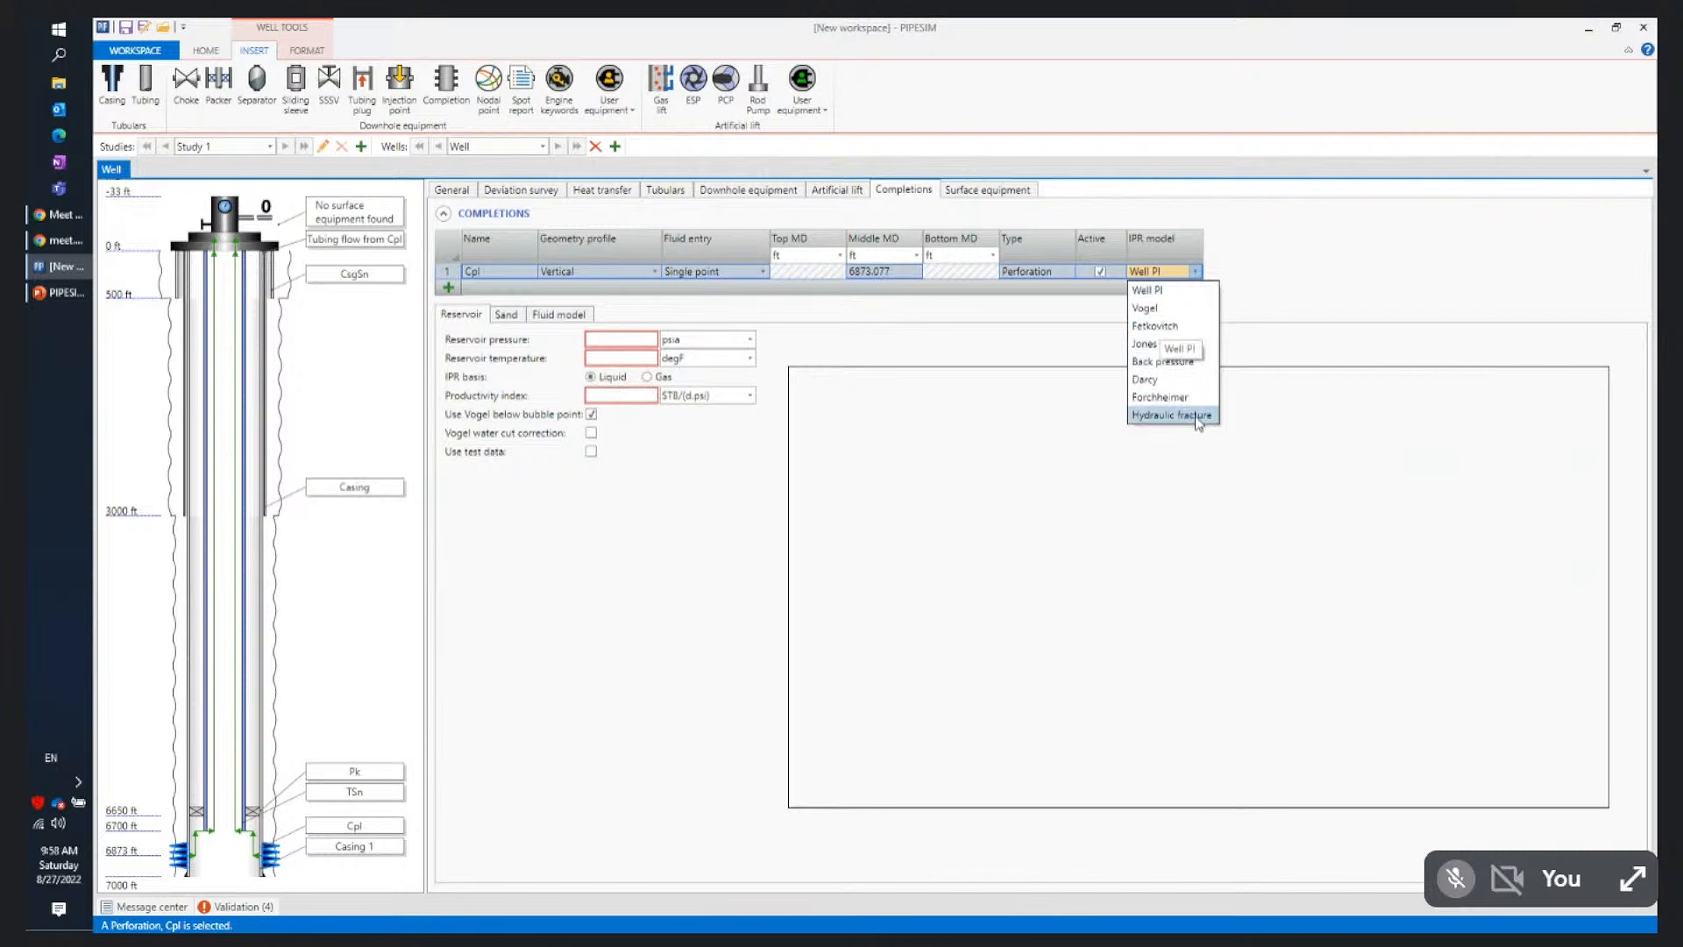
left_click(1177, 299)
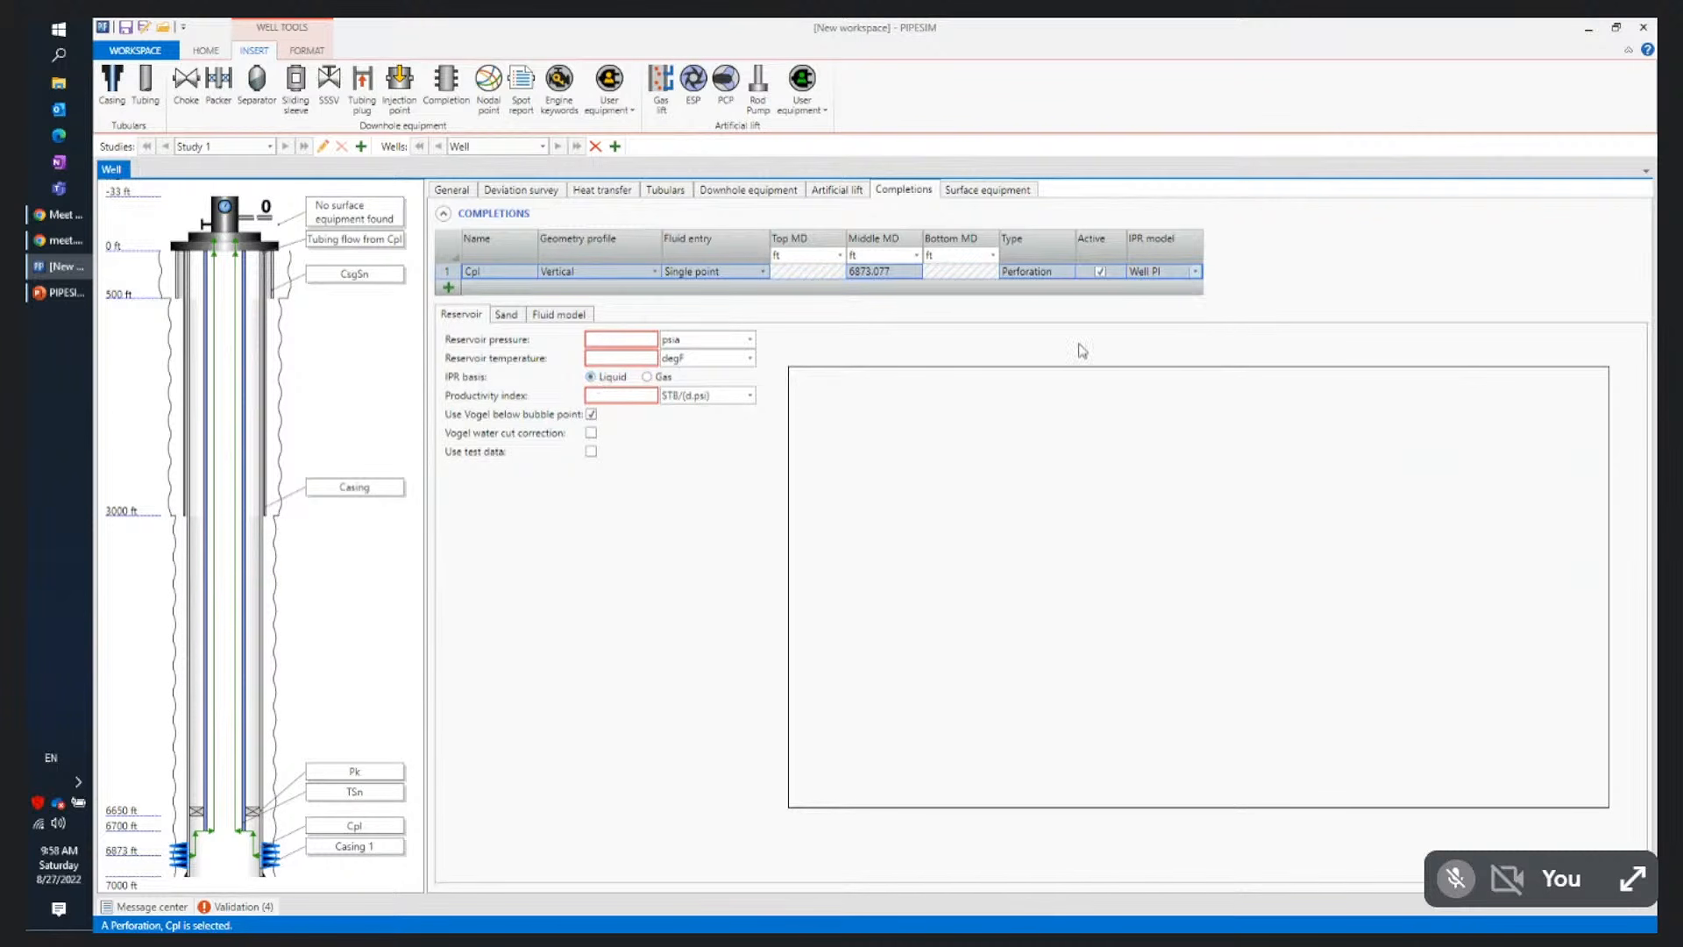
left_click(634, 338)
type("3200")
left_click(629, 357)
type("190")
left_click(629, 394)
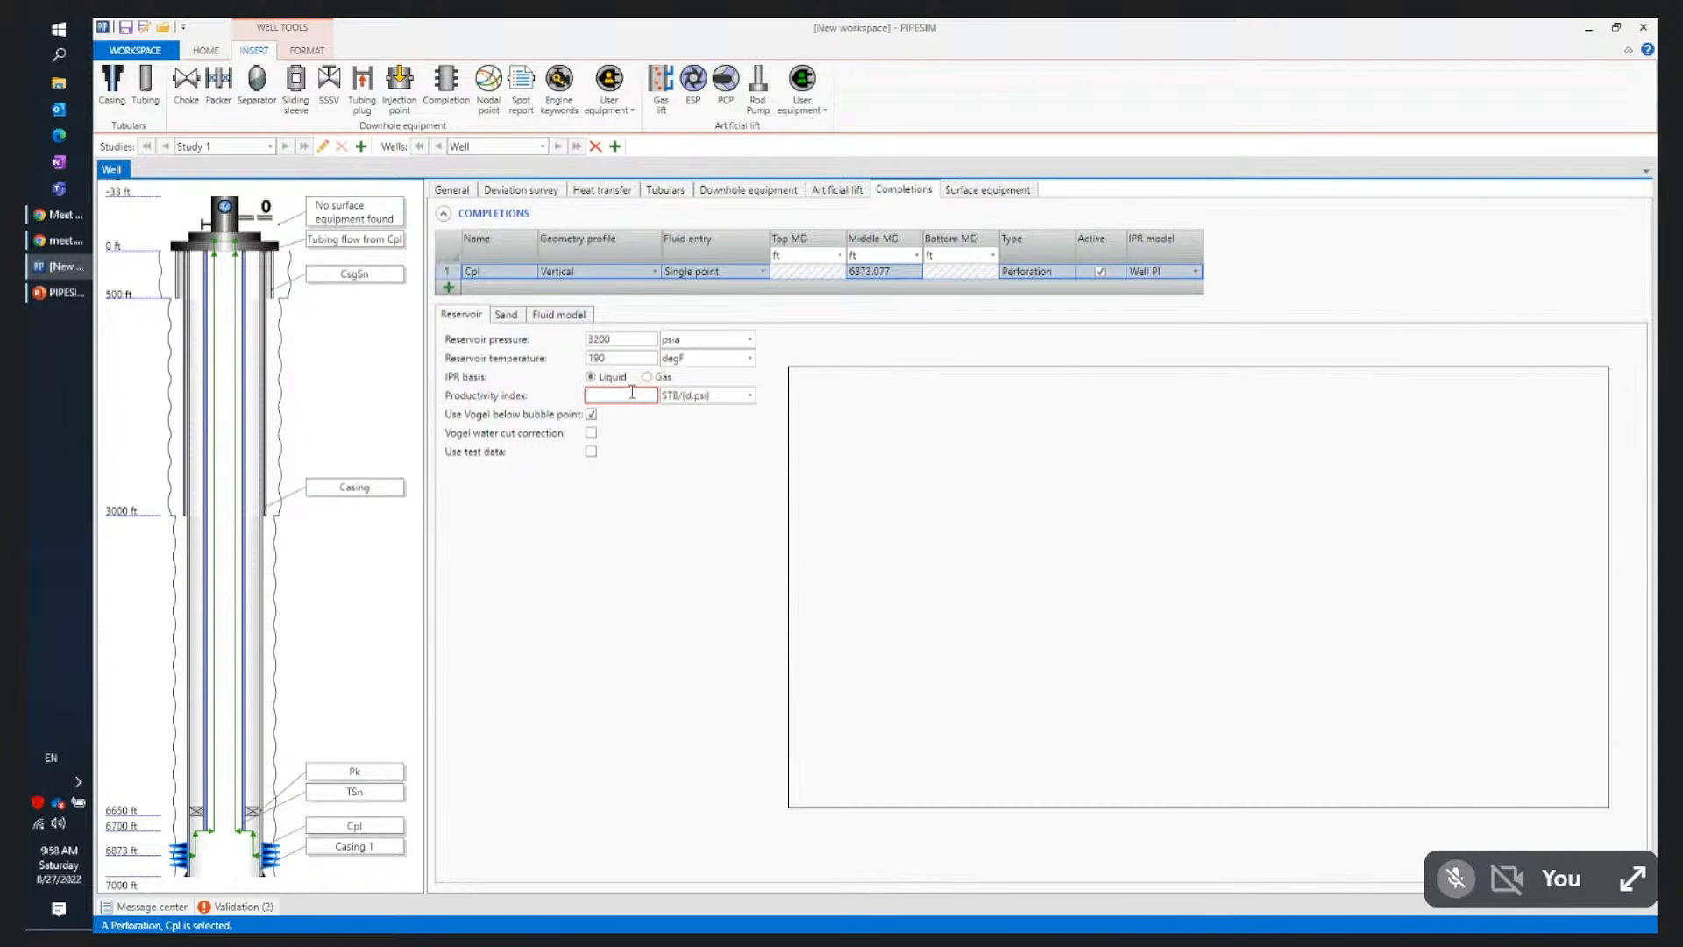
type("5")
left_click(652, 441)
Check the remaining validation issue and open the completion's fluid model from it
left_click(235, 907)
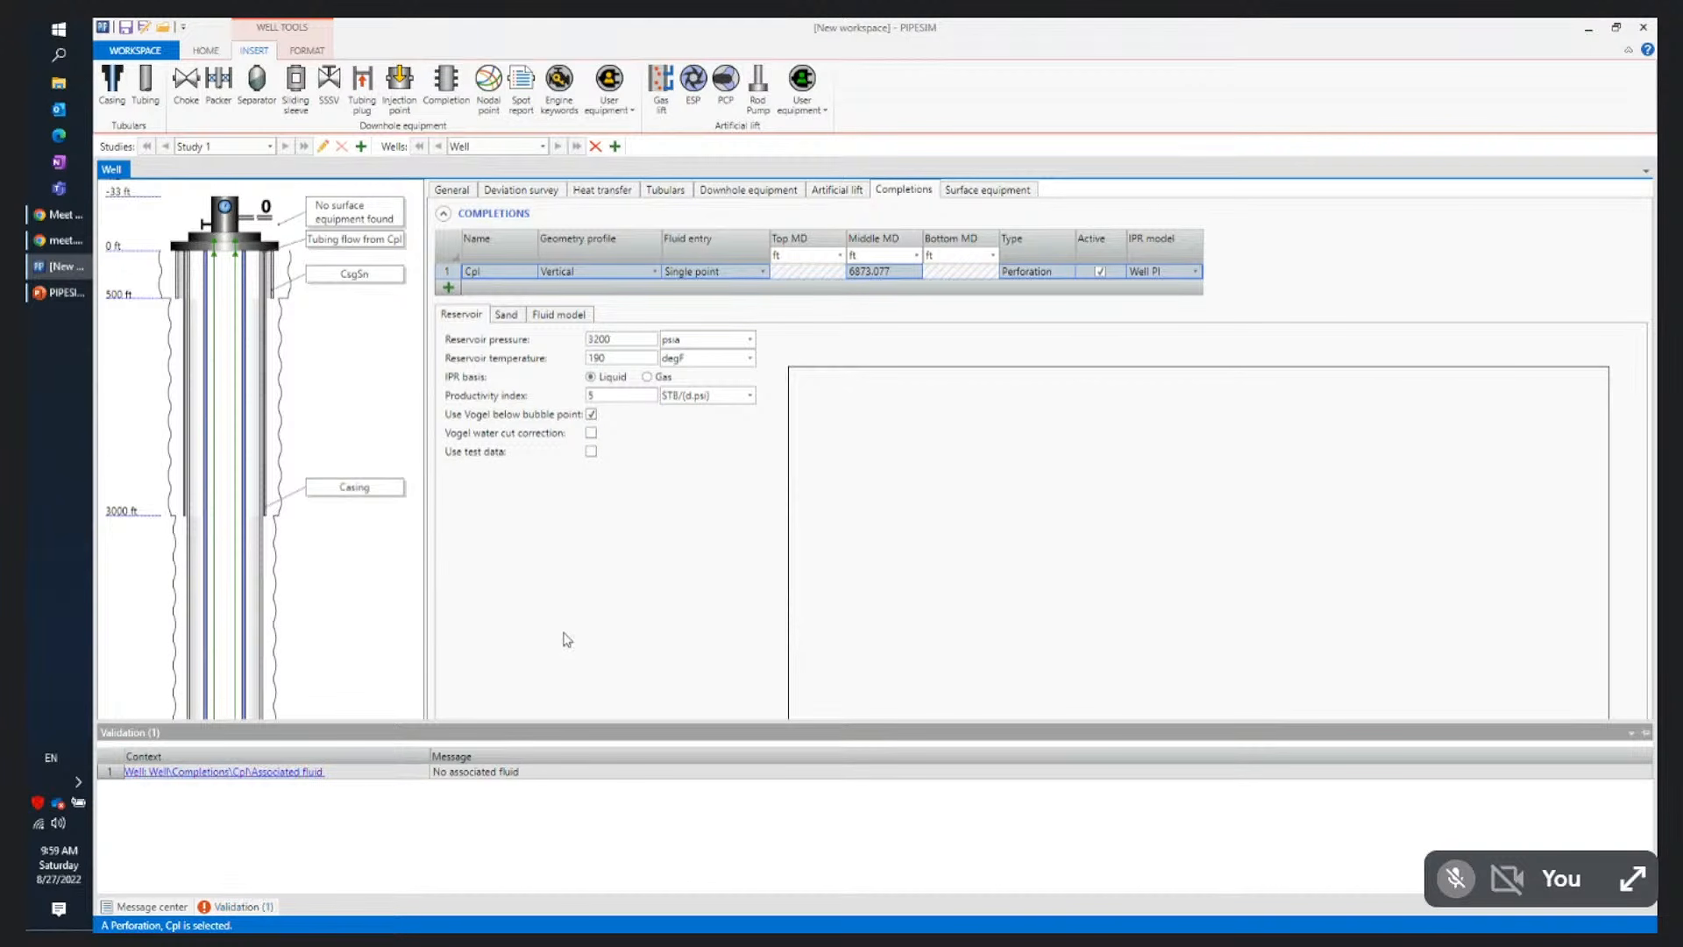
left_click(556, 316)
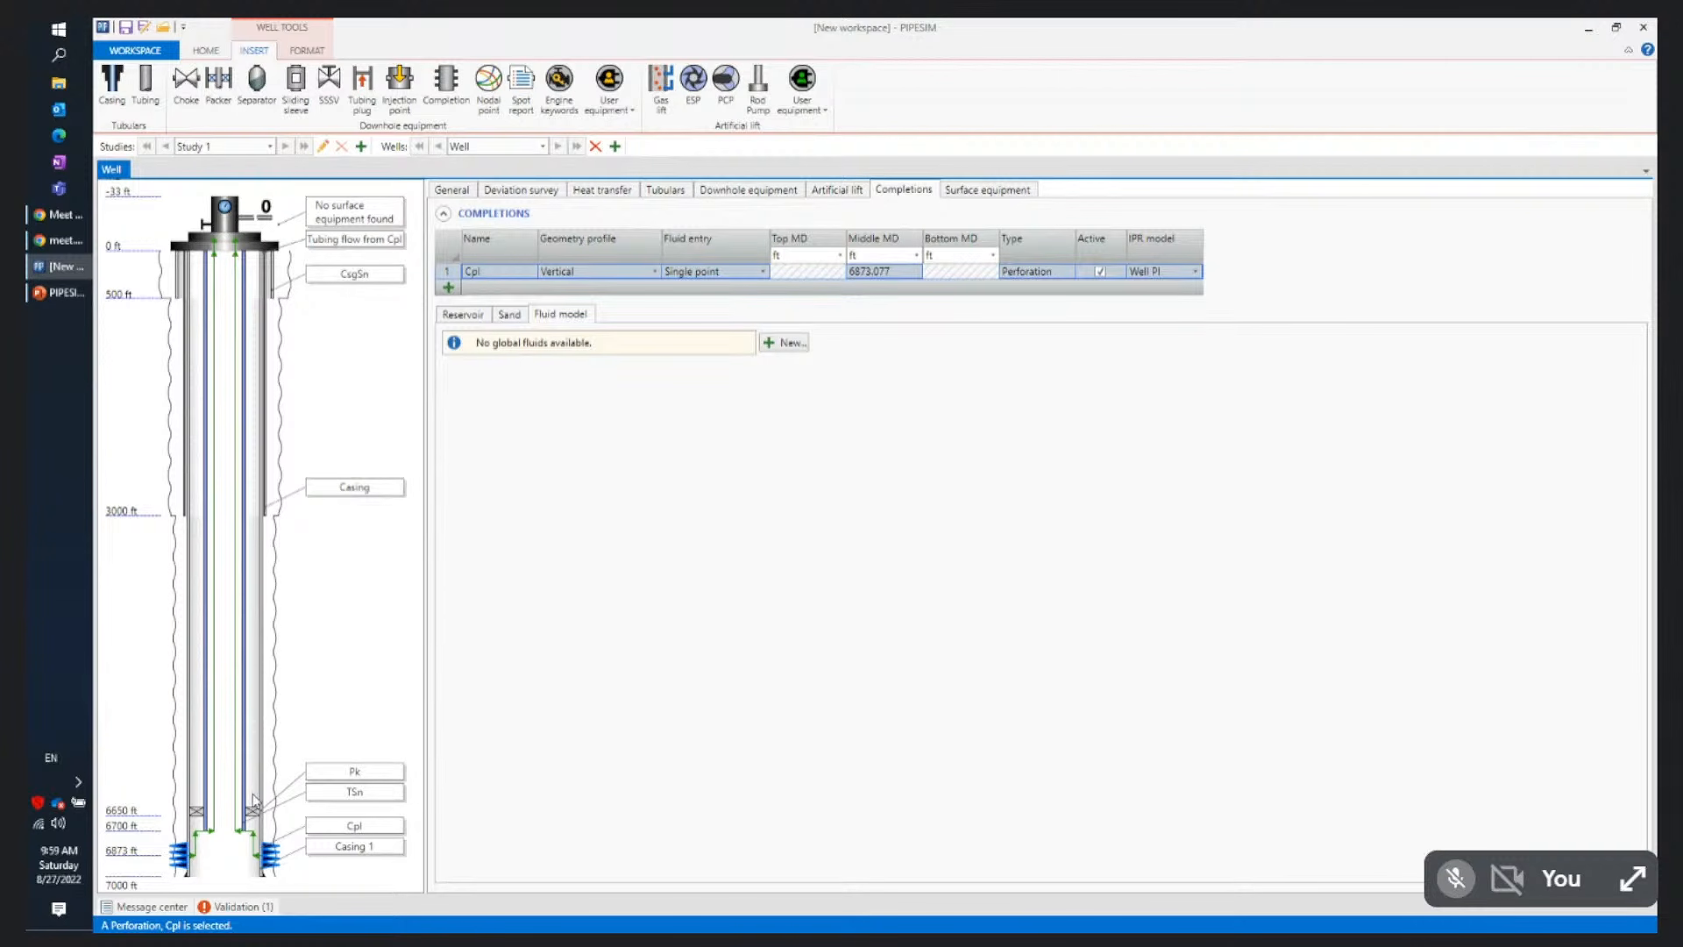
left_click(224, 907)
left_click(462, 313)
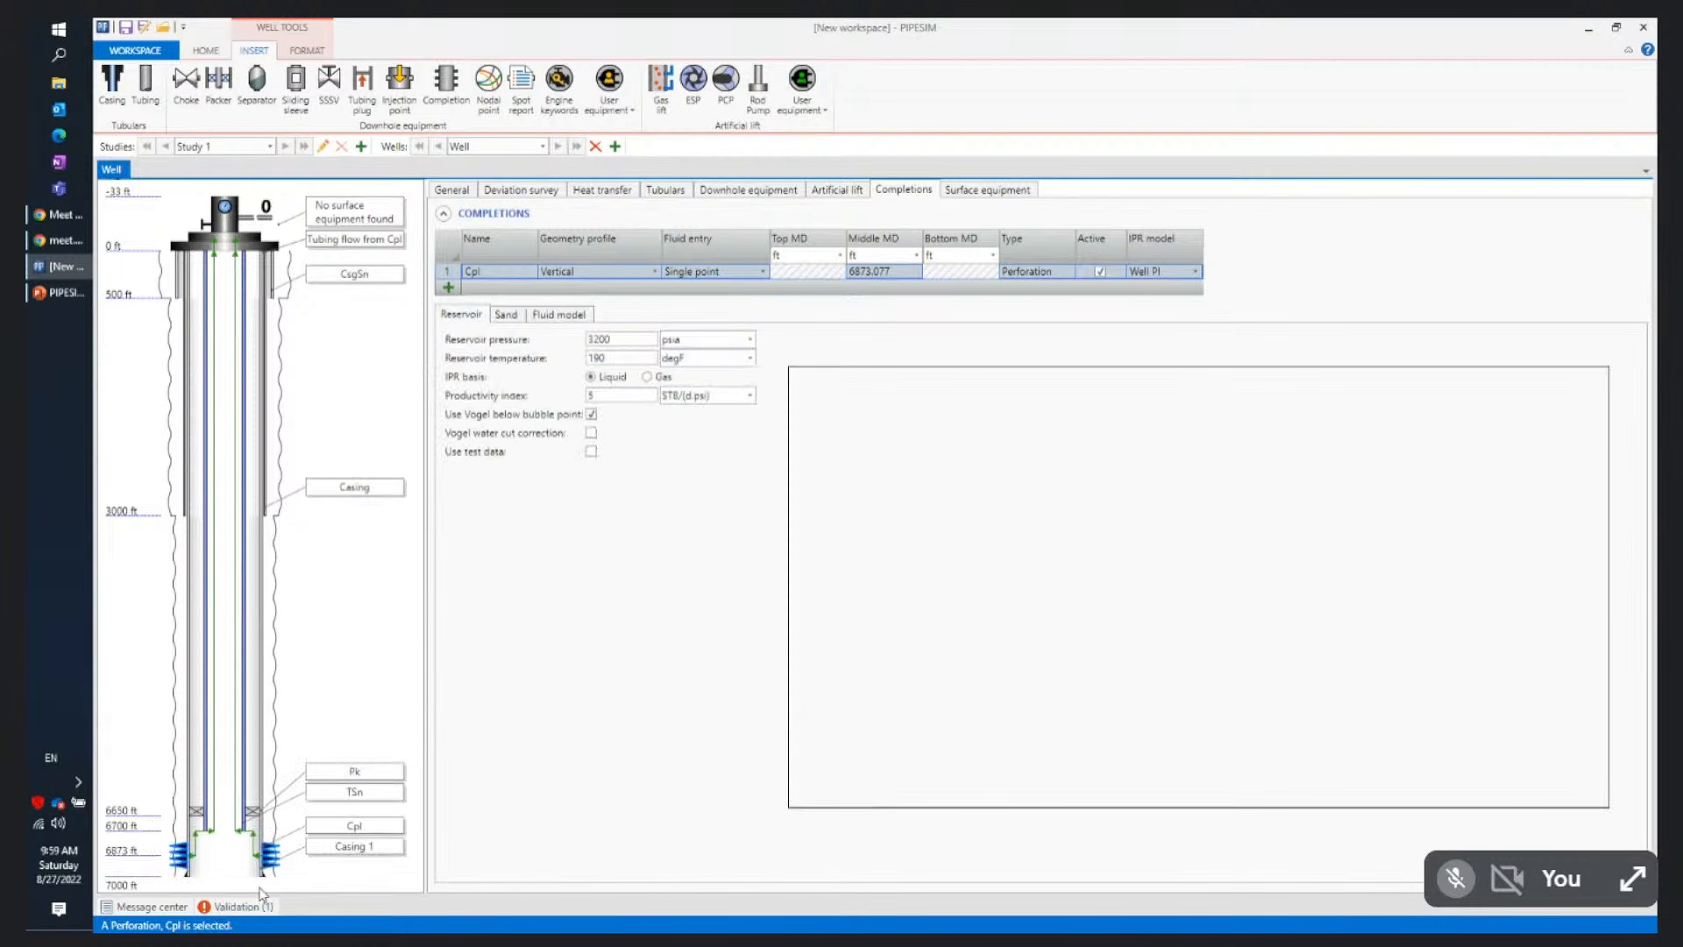
left_click(225, 906)
left_click(242, 773)
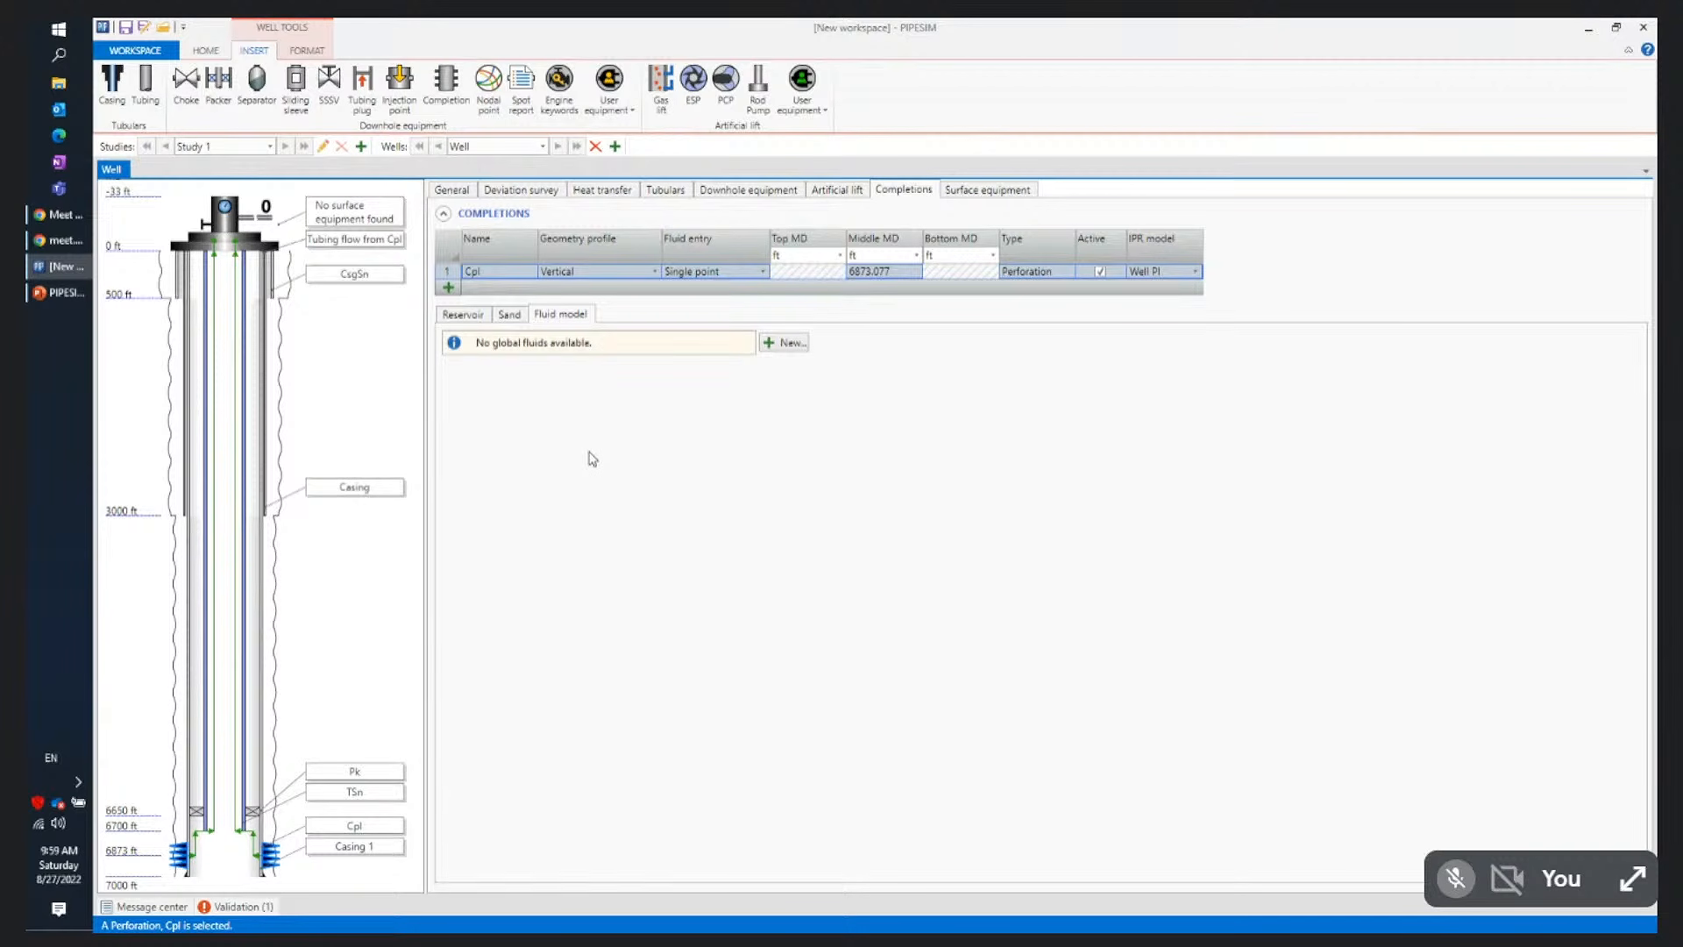
Review the fluid manager's fluid type options, open the manager for Black oil, and close it
left_click(204, 53)
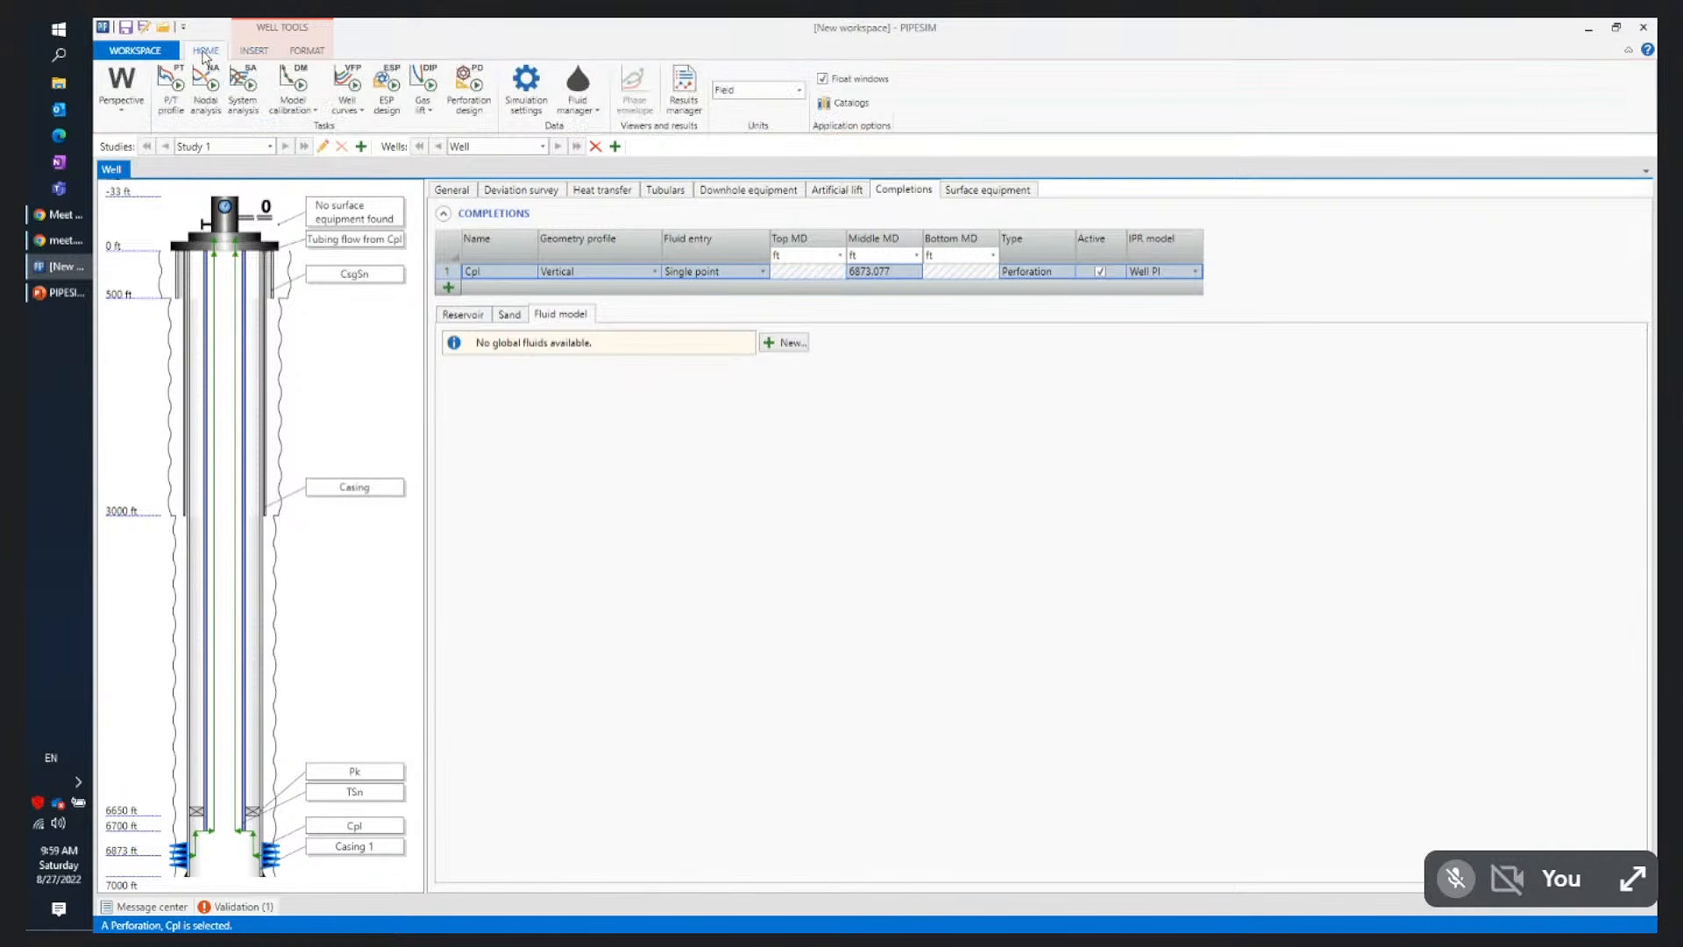
left_click(596, 111)
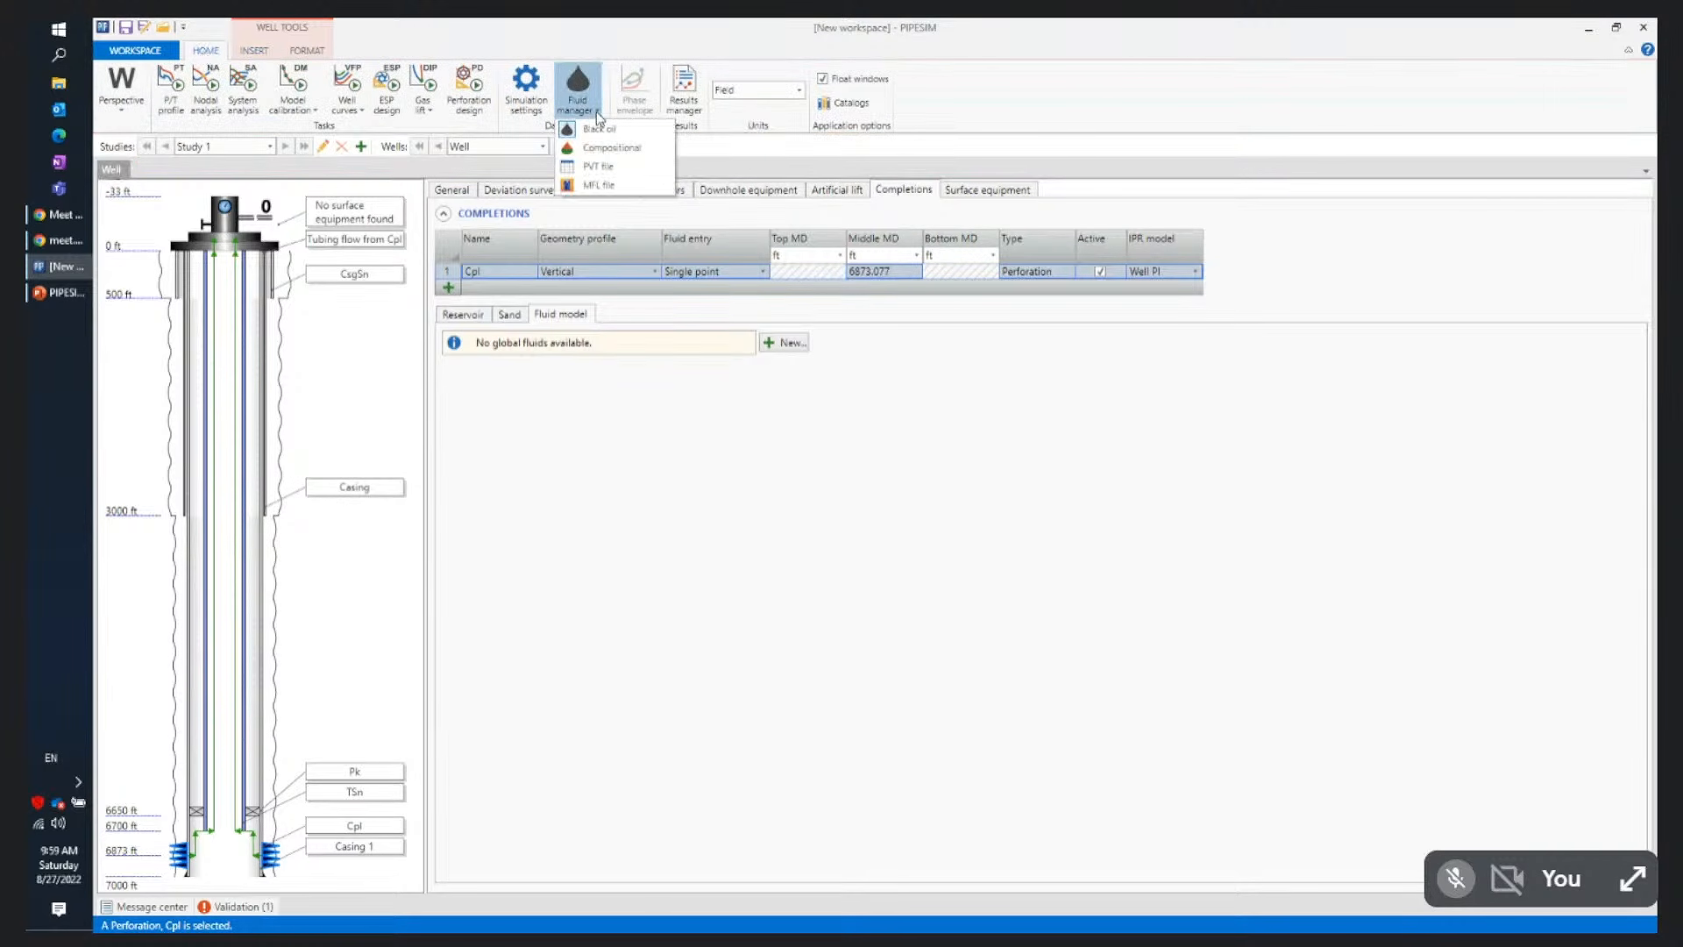
left_click(611, 48)
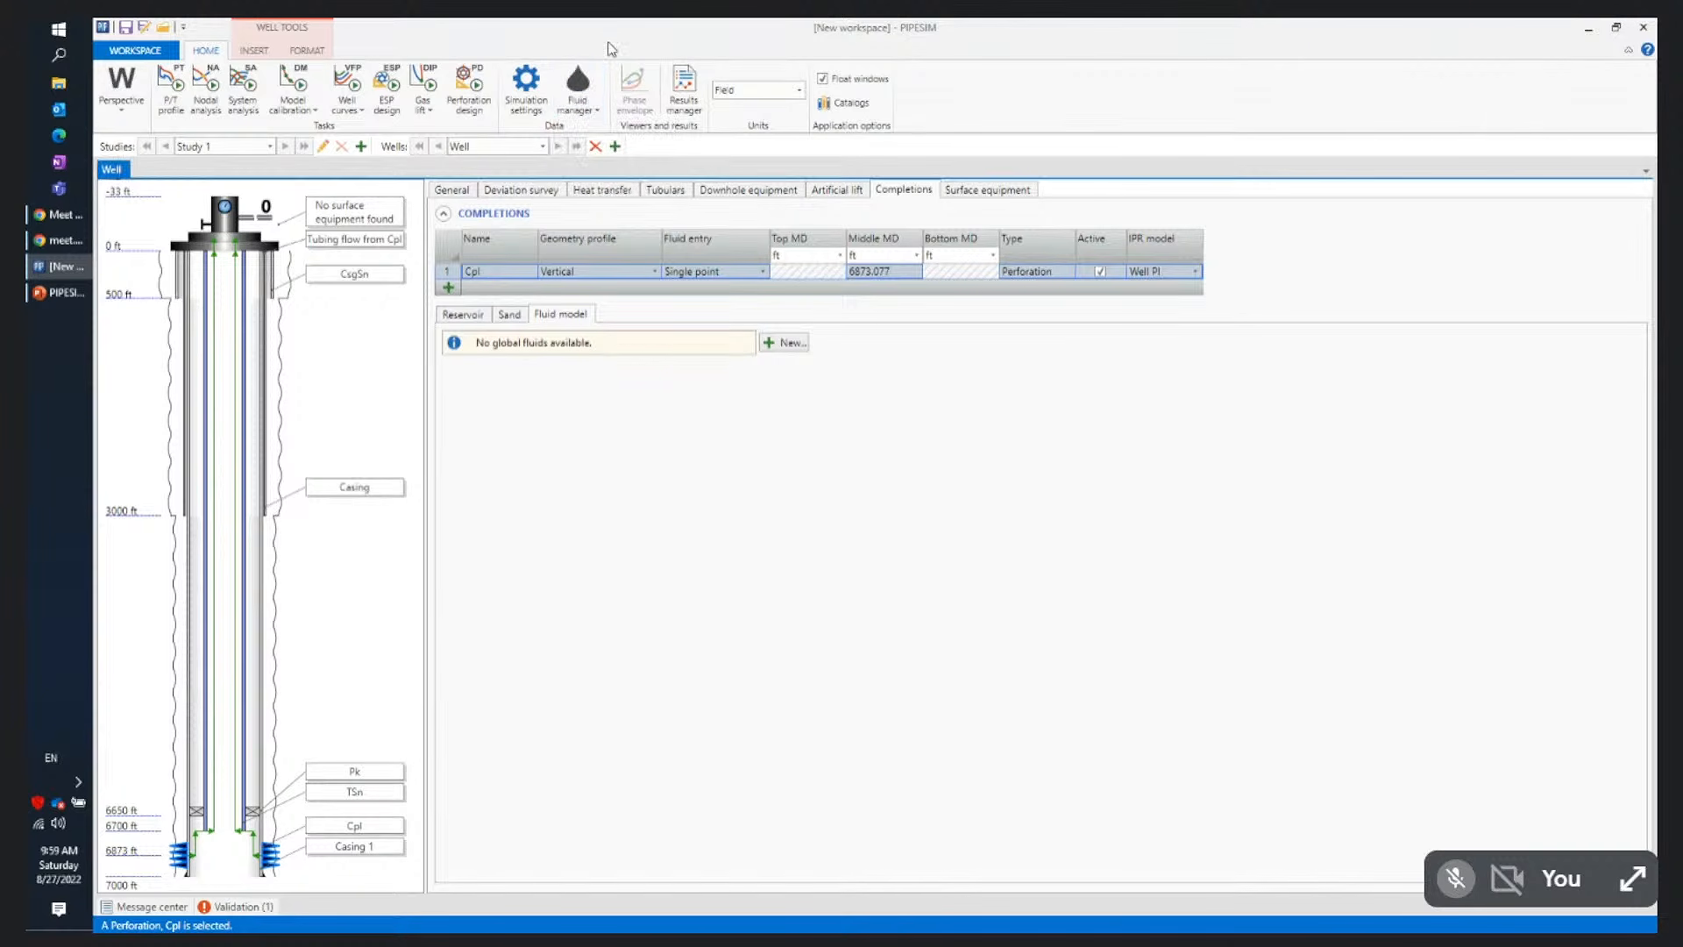
left_click(584, 114)
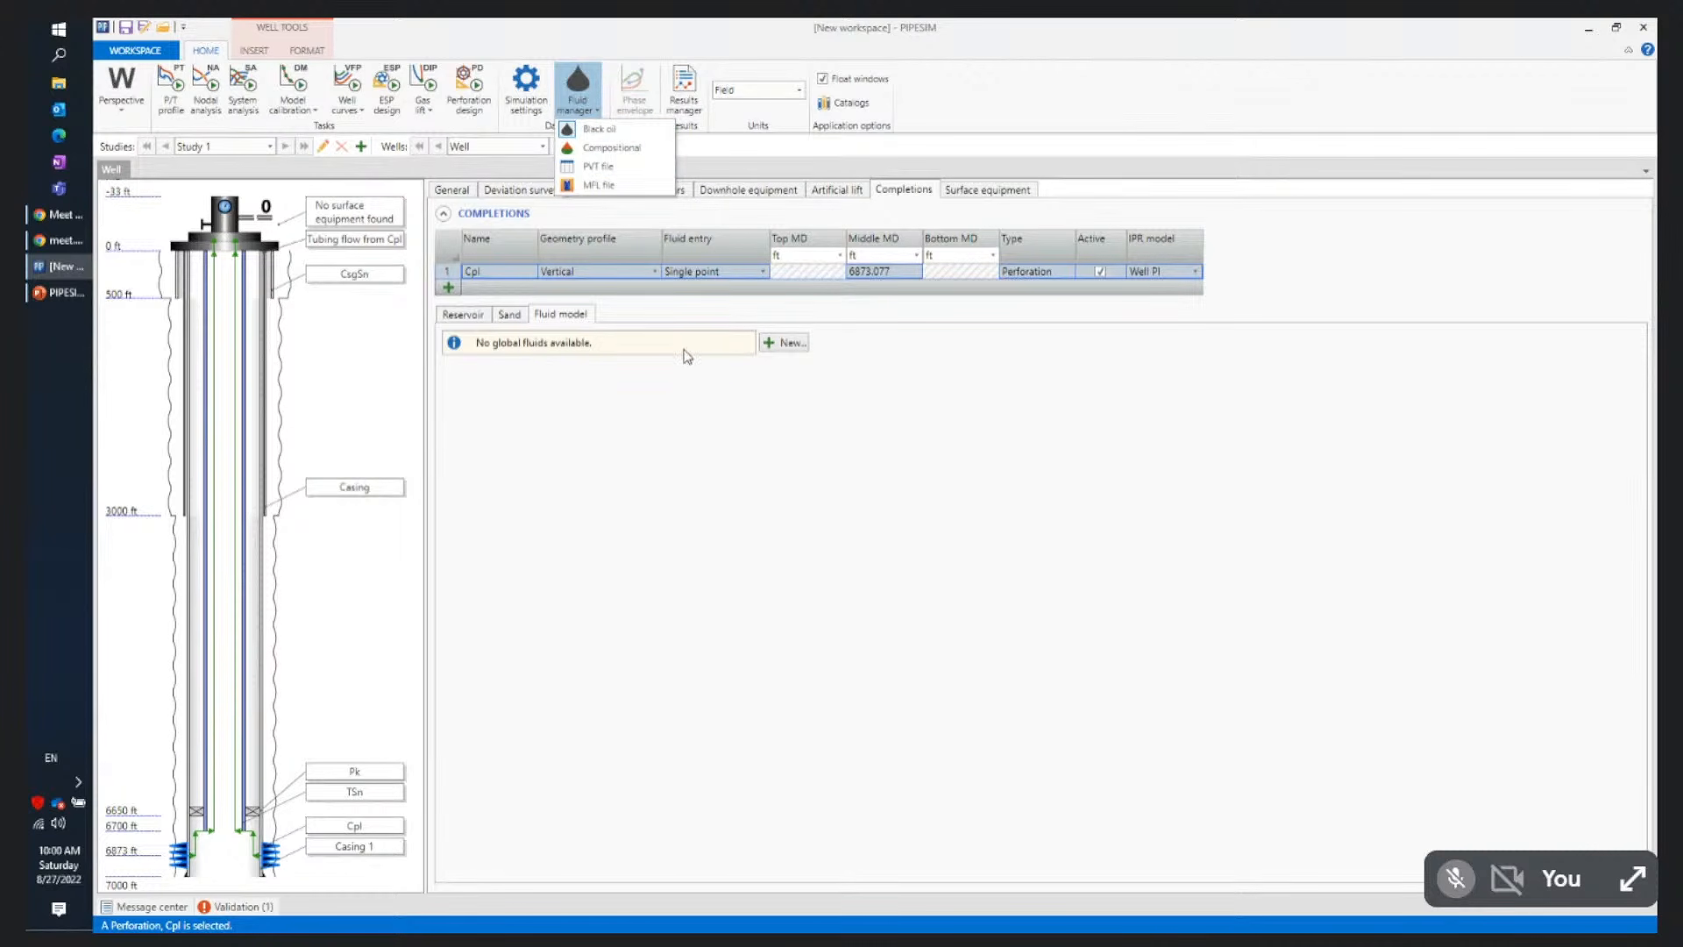
left_click(603, 129)
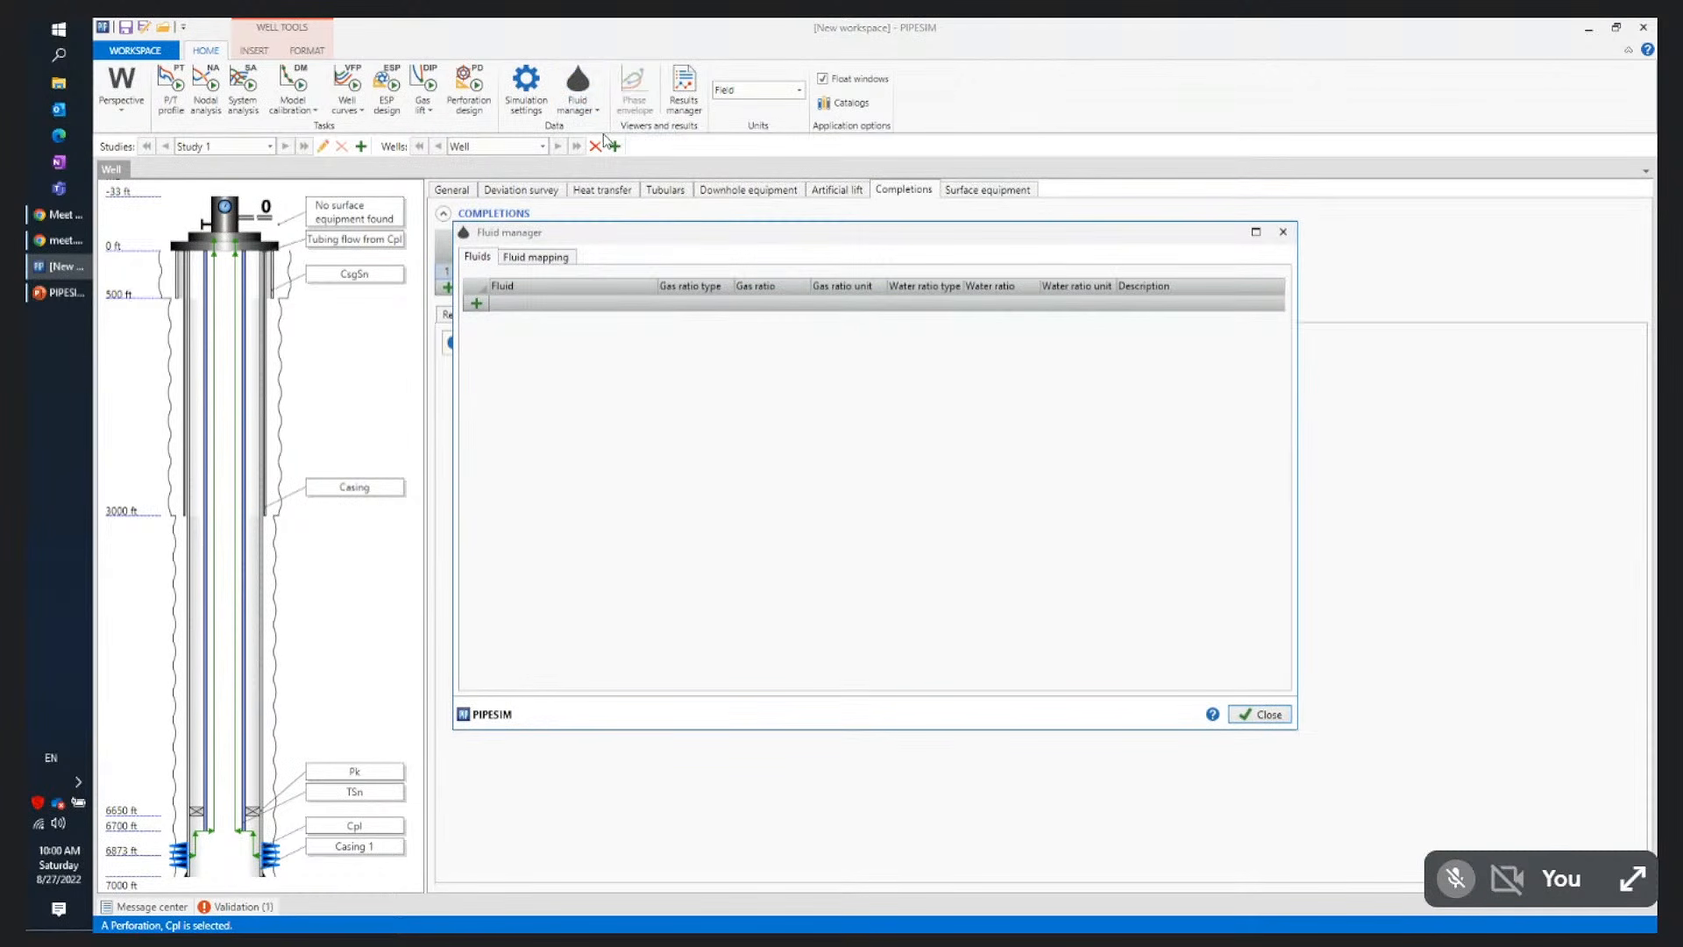
left_click_drag(564, 235, 894, 253)
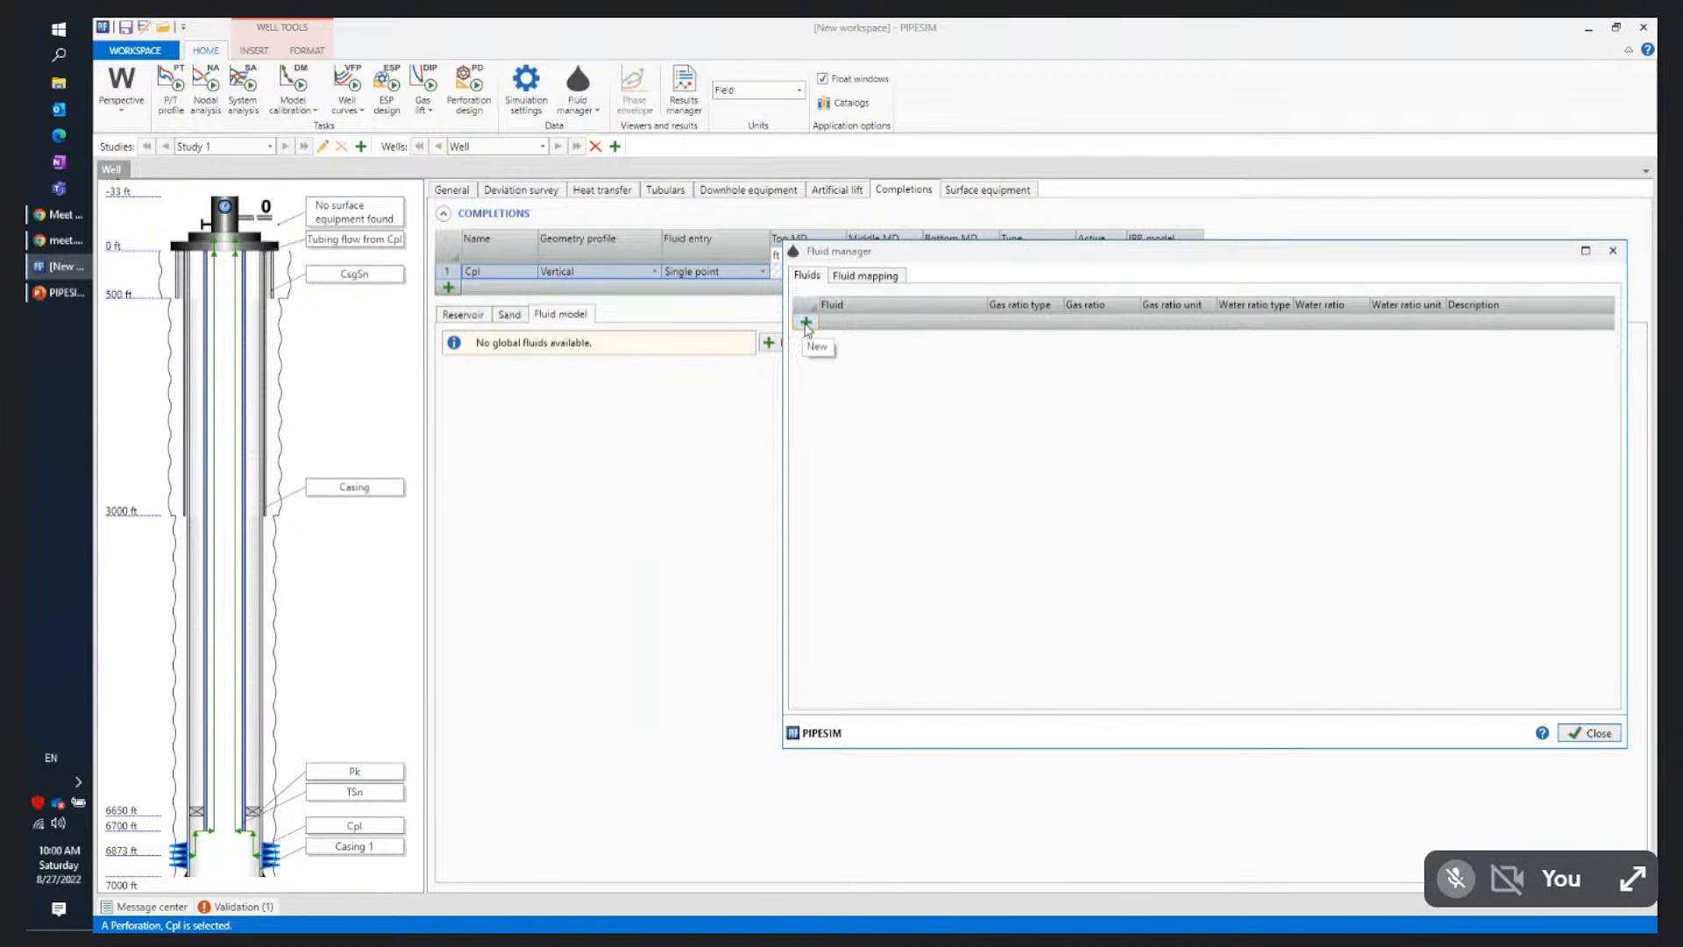
left_click(1590, 735)
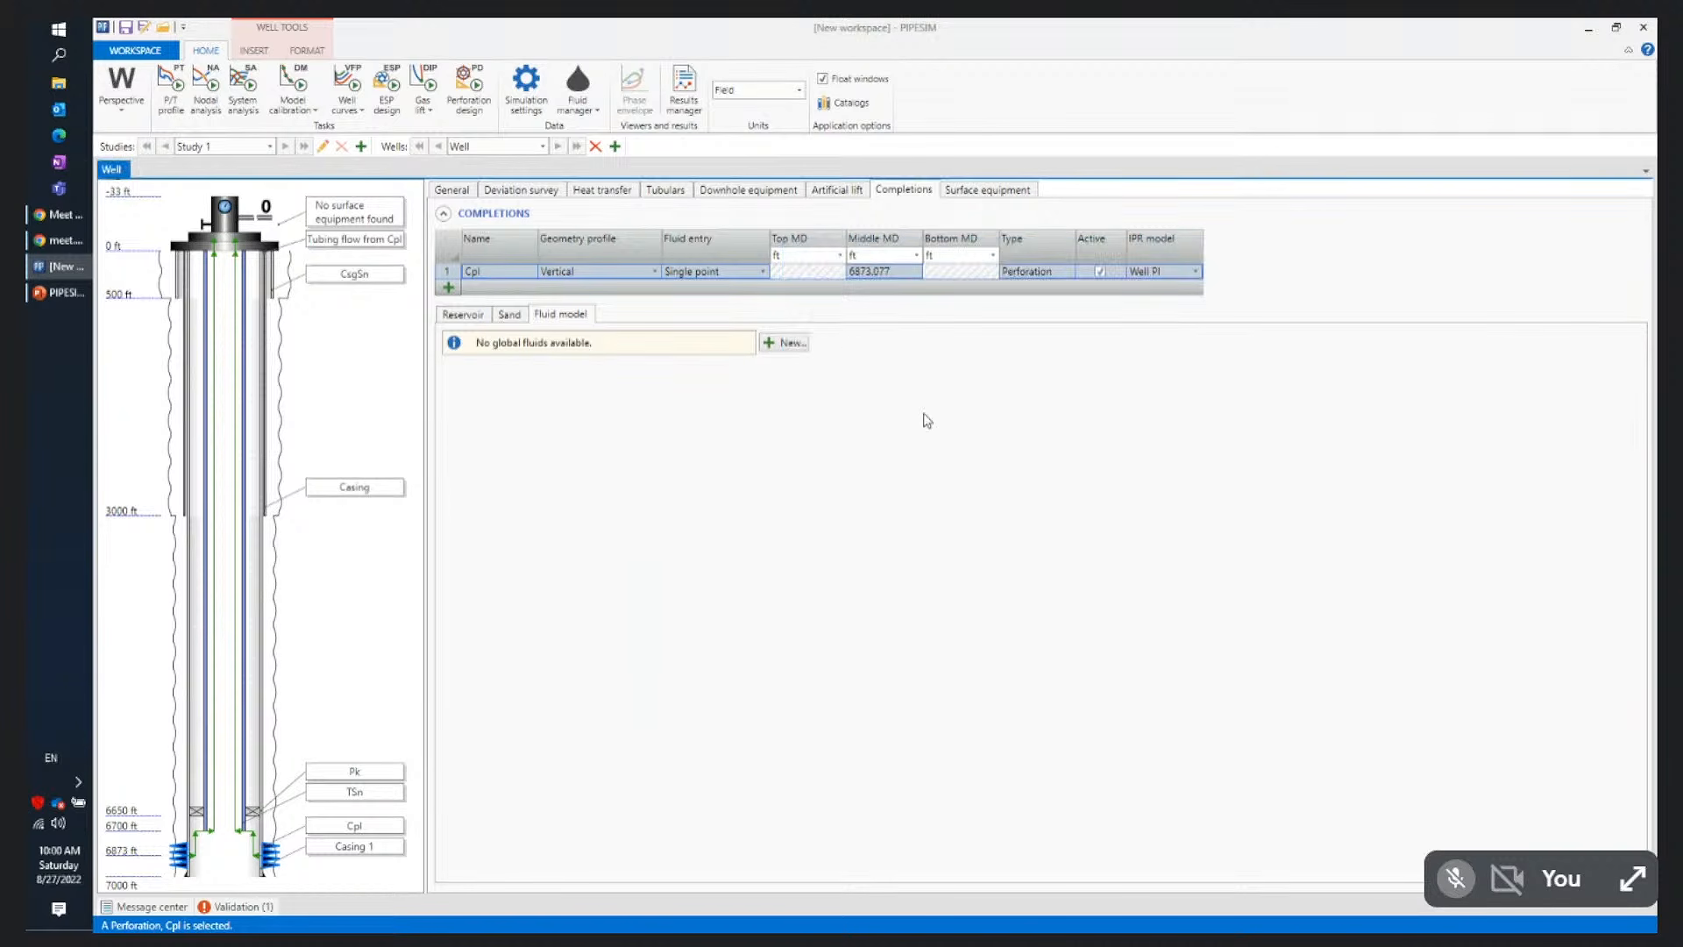
Create a new fluid for the completion from the Light Oil + Gas template
left_click(780, 347)
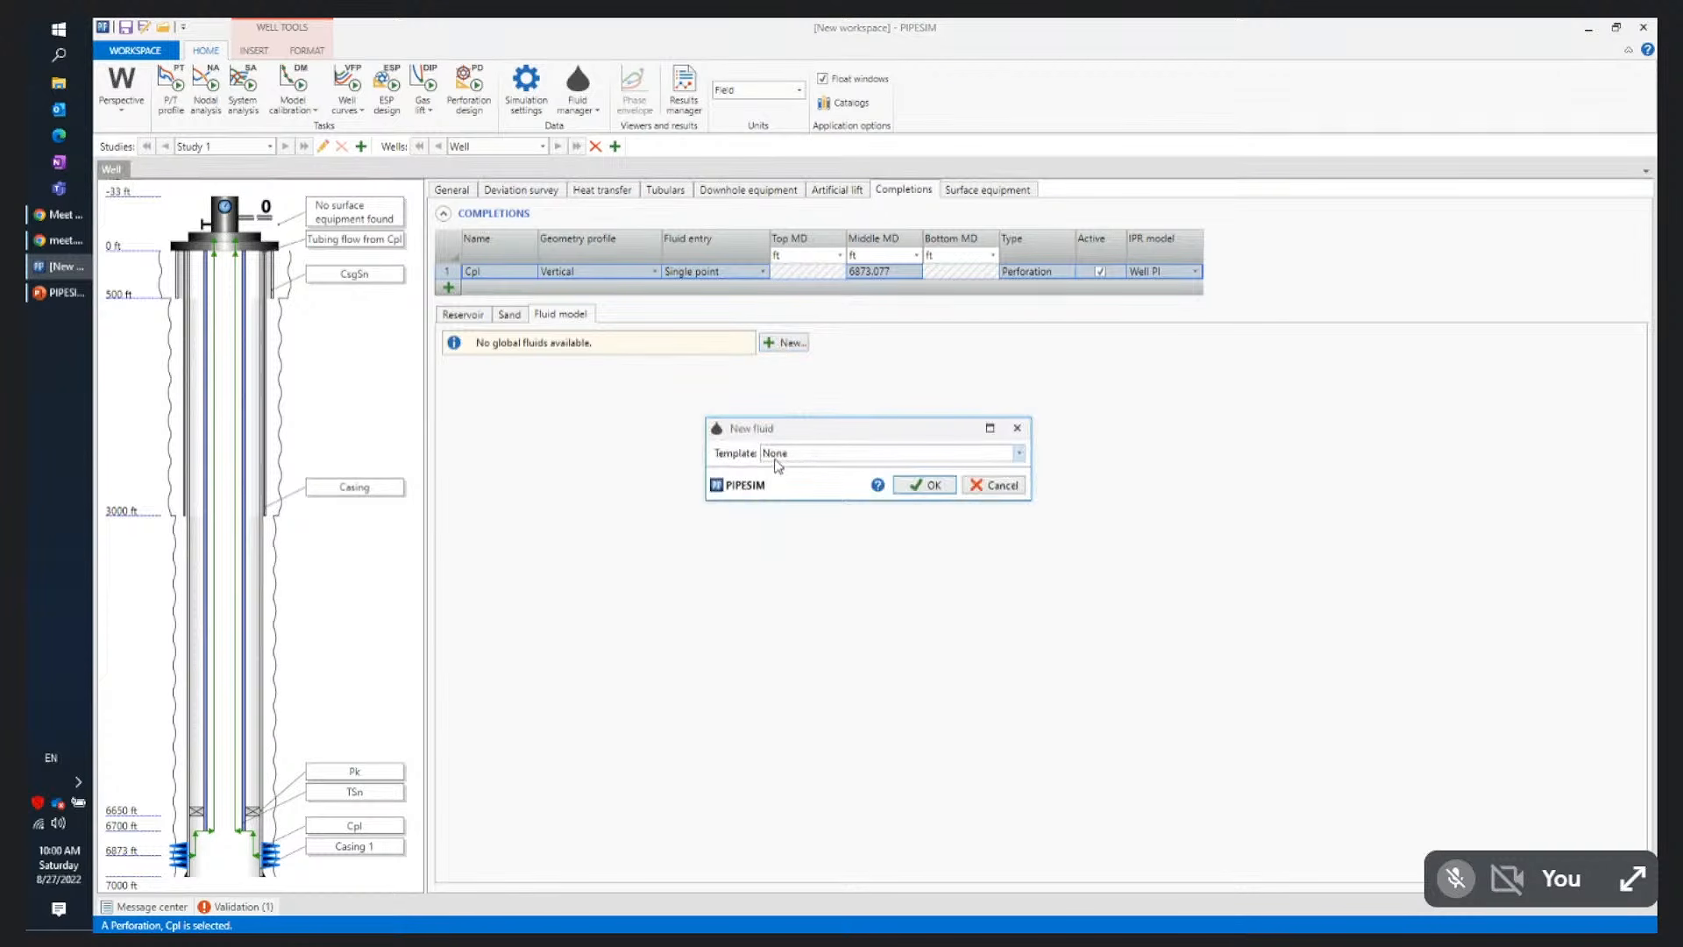
left_click(1020, 456)
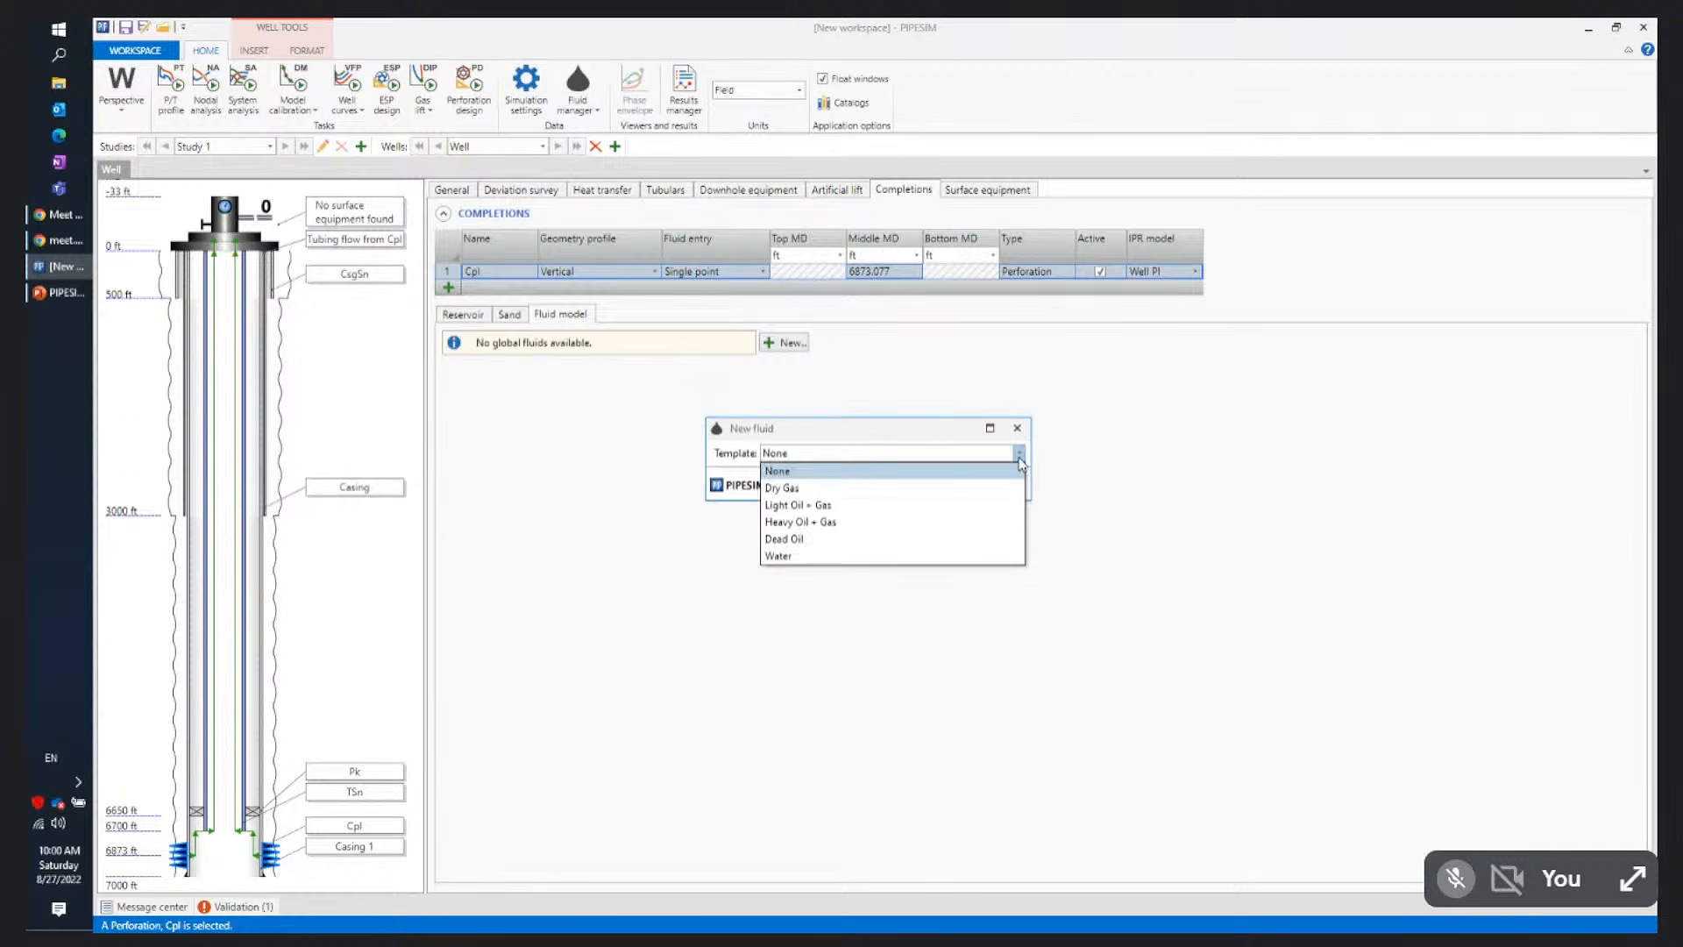
left_click(974, 506)
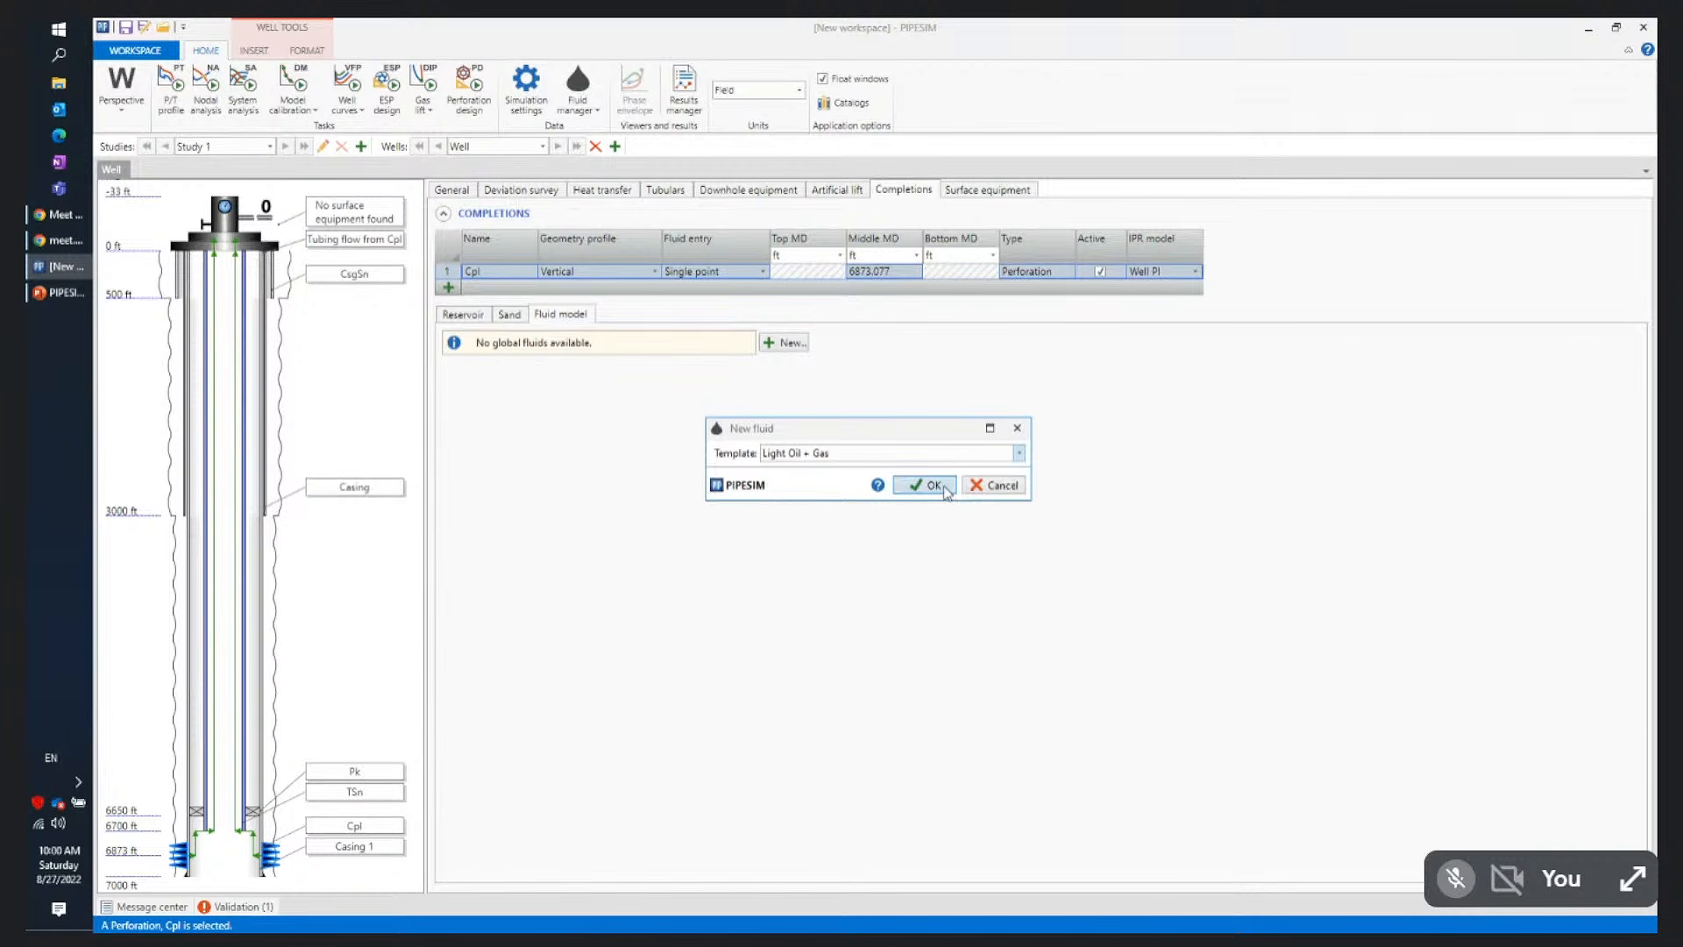
left_click(932, 487)
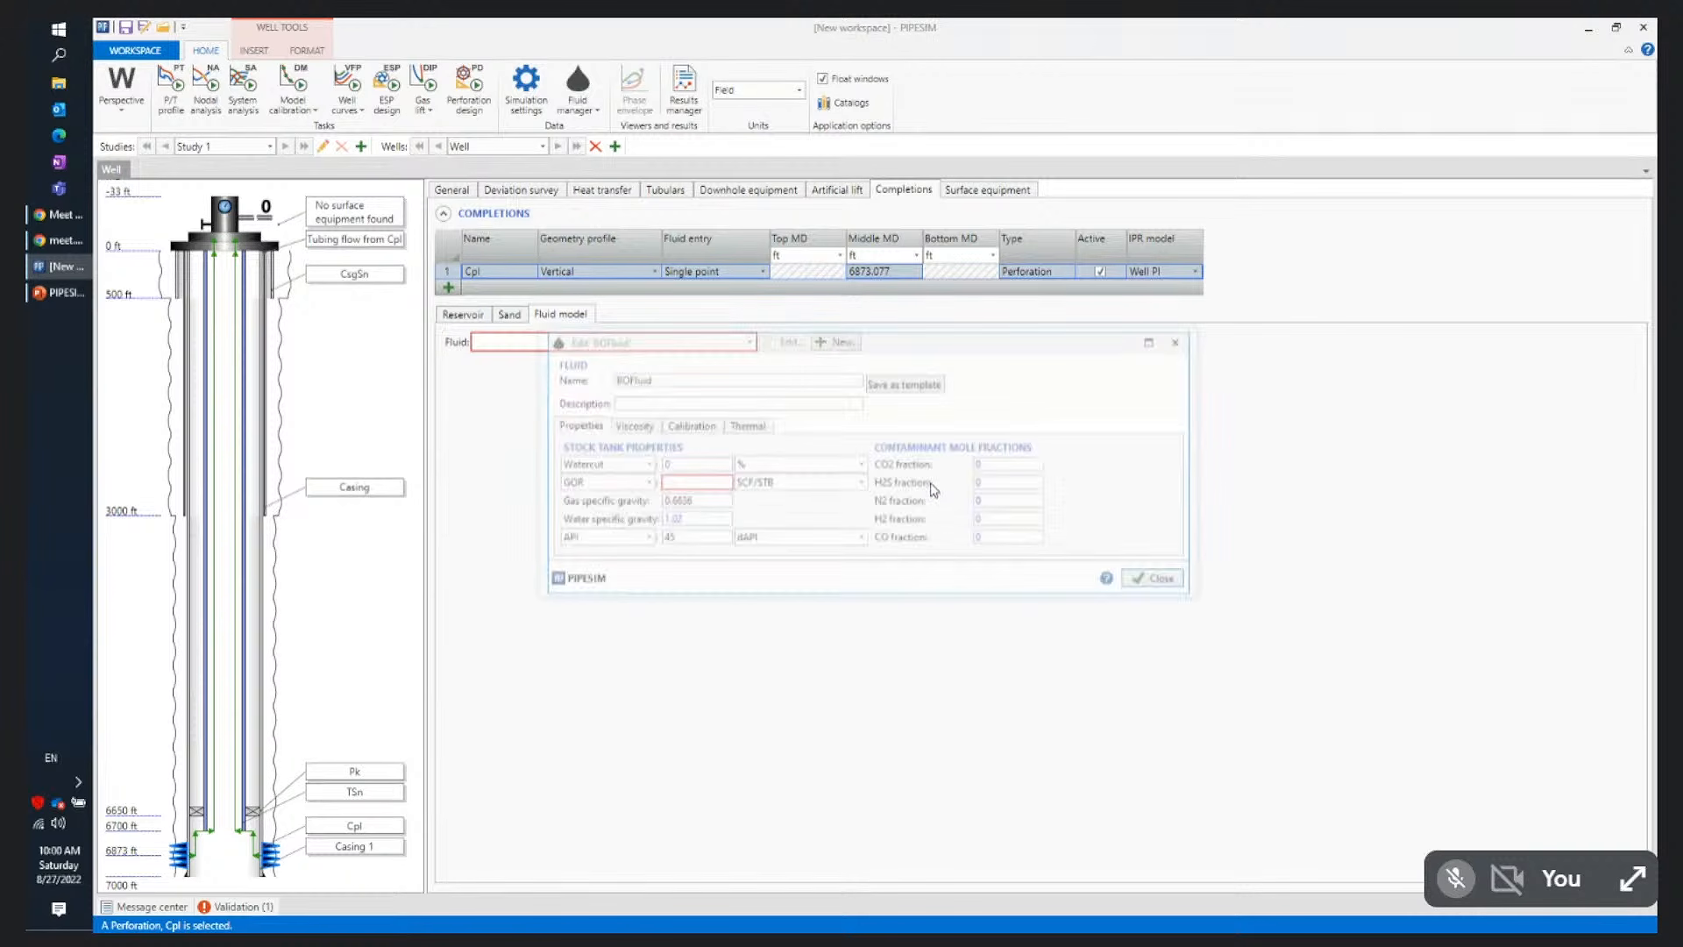
Name the new fluid "My fluid"
left_click_drag(859, 343, 816, 405)
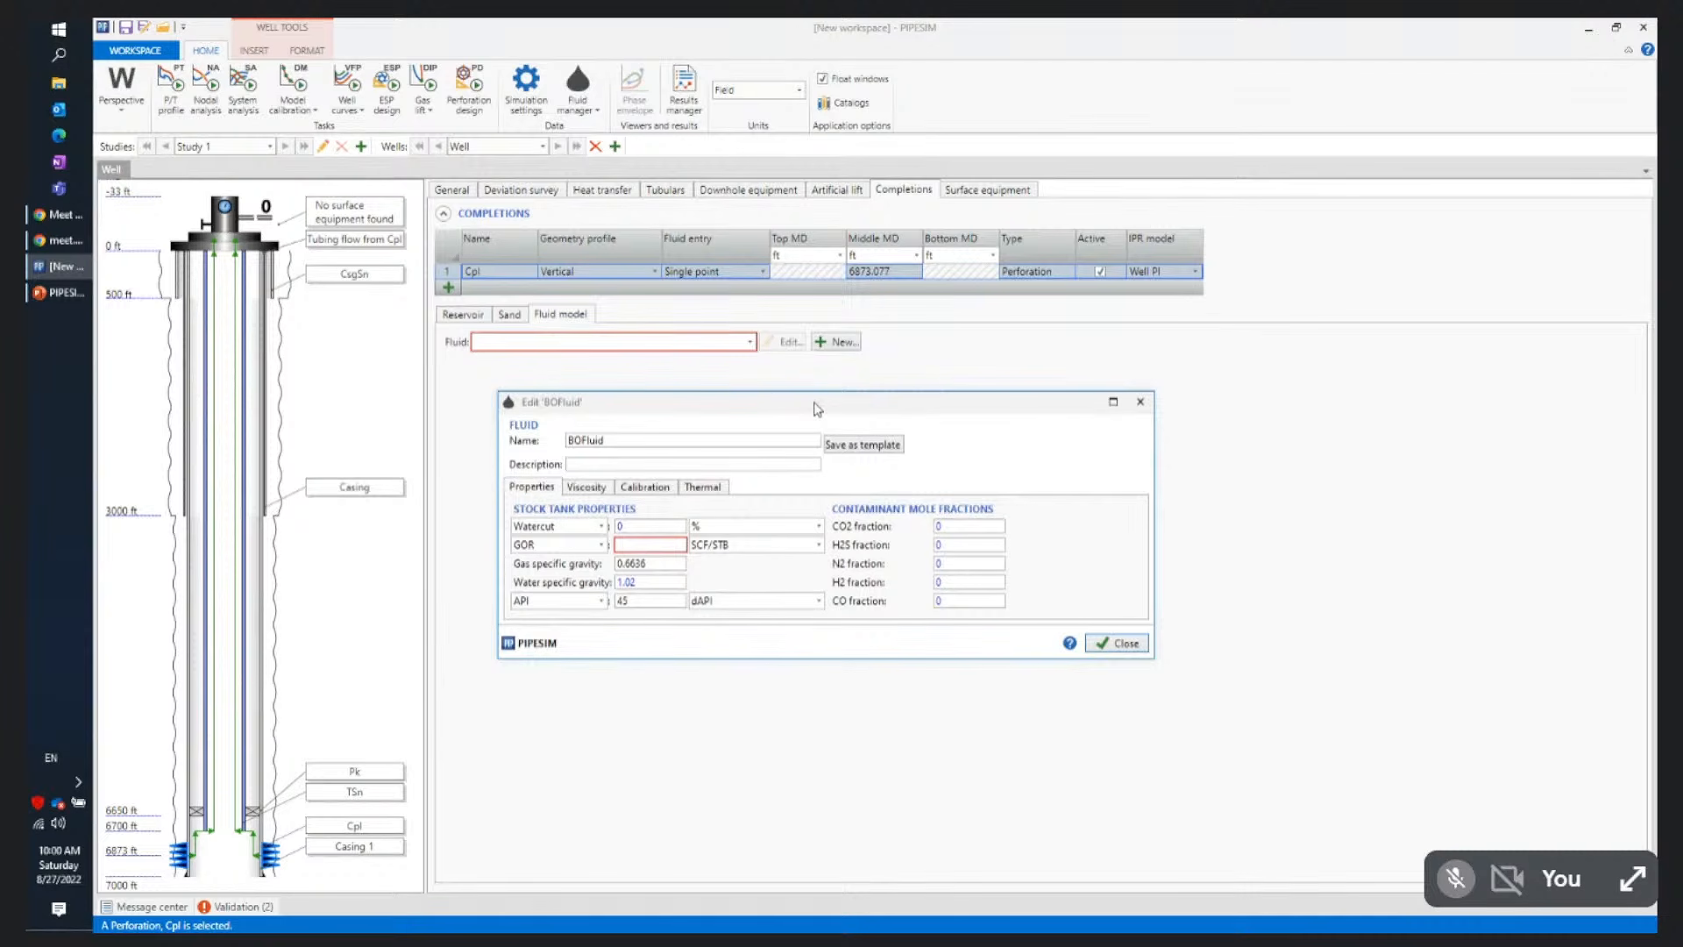
double_click(614, 441)
type("My flyud")
key("BackSpace")
key("BackSpace")
key("BackSpace")
type("uid")
Set the fluid's GOR to 350 SCF/STB, API to 32 dAPI and gas specific gravity to 0.85
left_click(650, 545)
type("350")
left_click(626, 600)
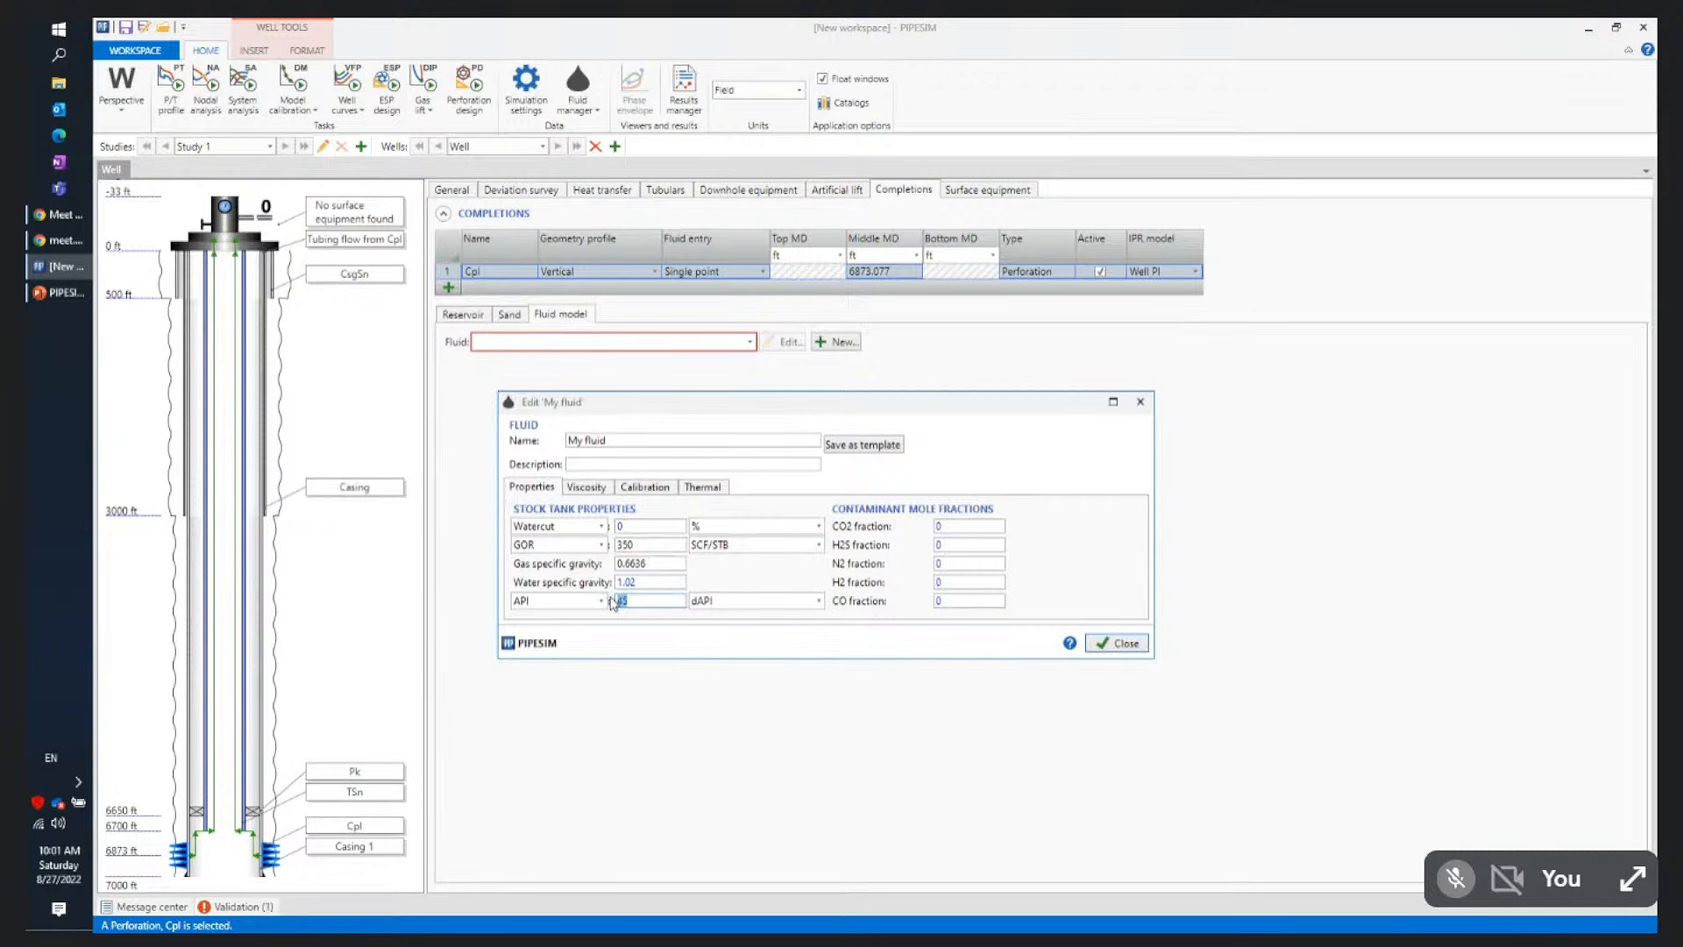
type("32")
left_click(654, 564)
type("0.85")
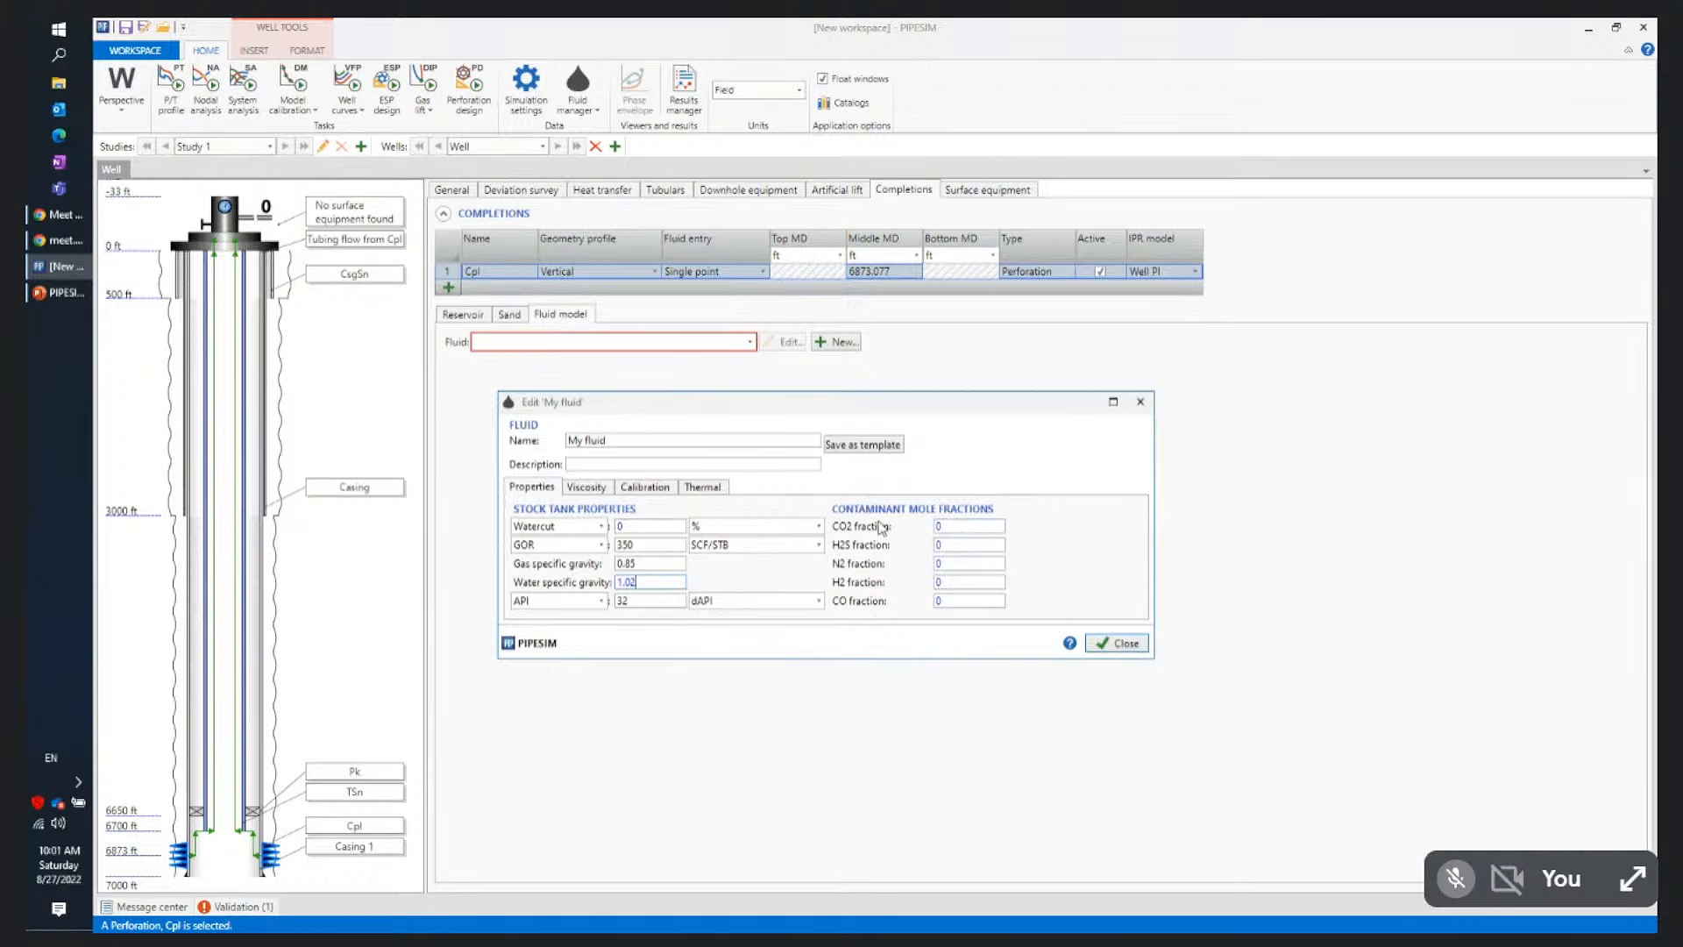
Review the fluid's viscosity, calibration and thermal settings, return to its stock tank properties and close the fluid editor
left_click(590, 492)
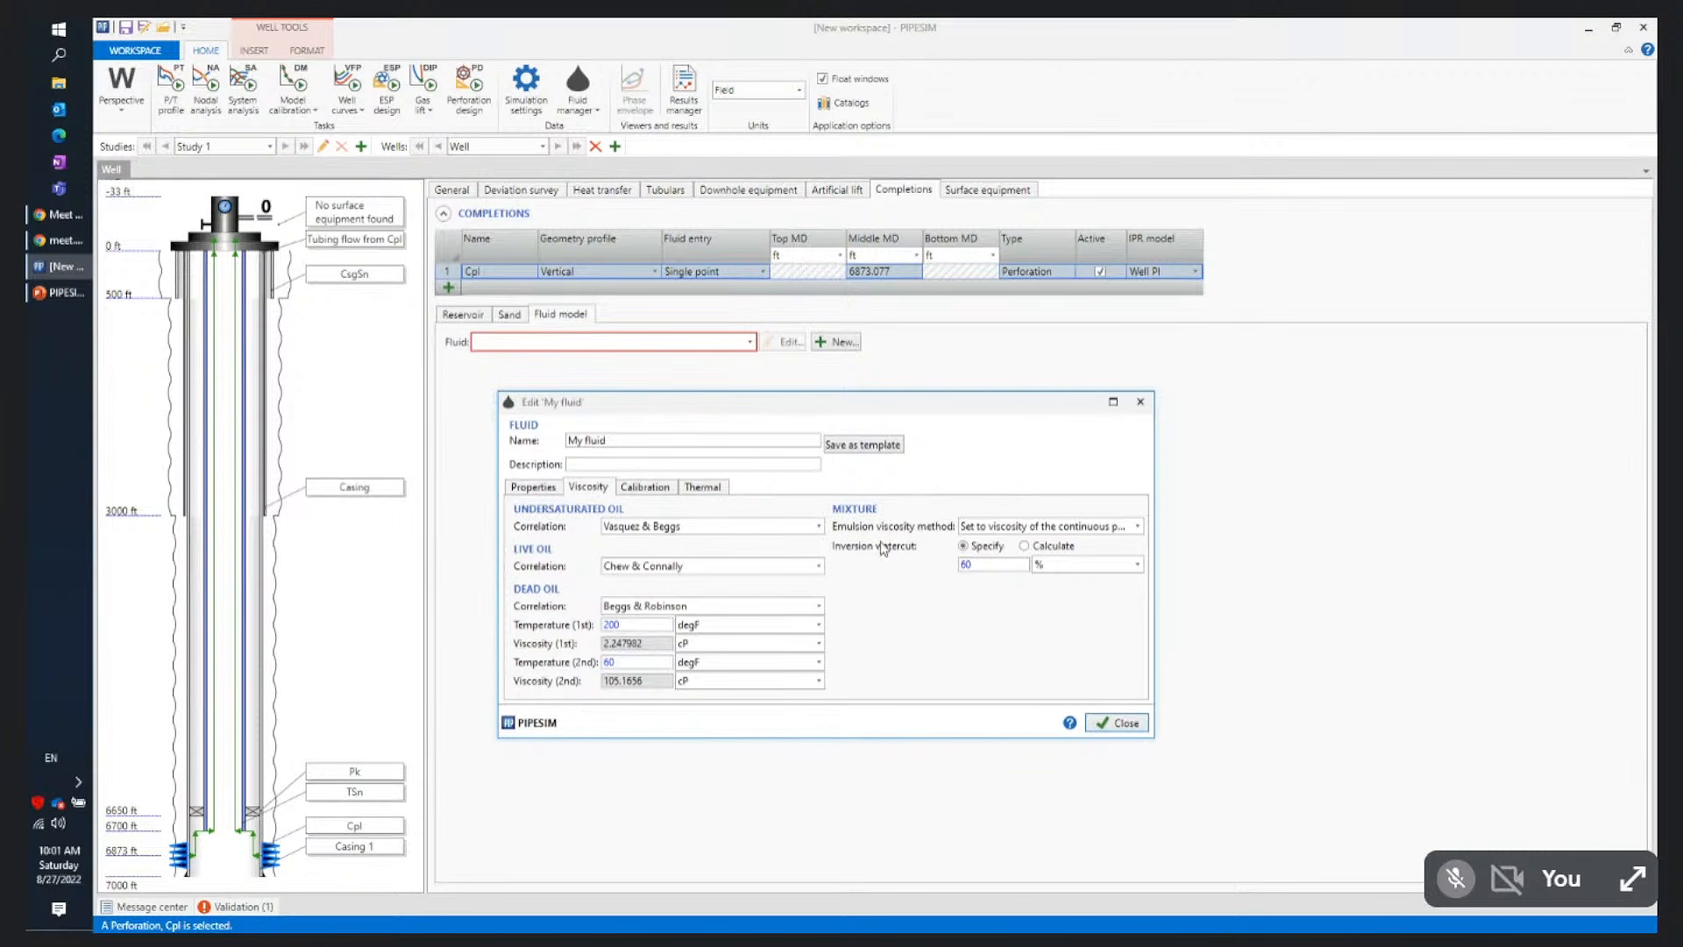
left_click(646, 492)
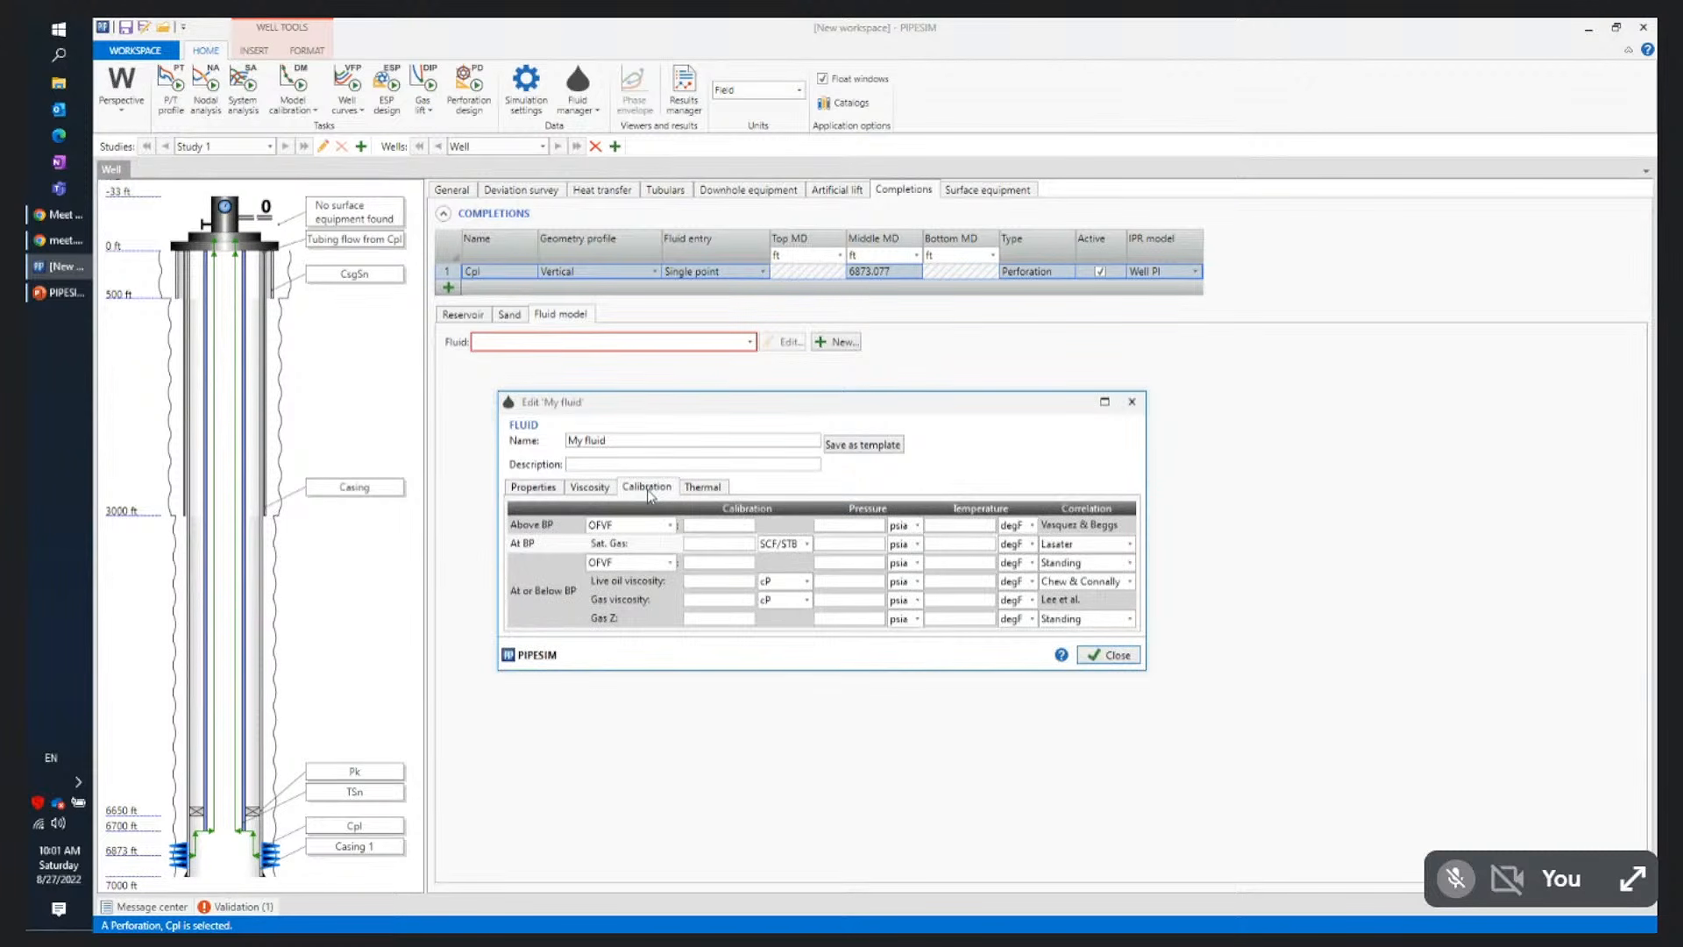
left_click(708, 490)
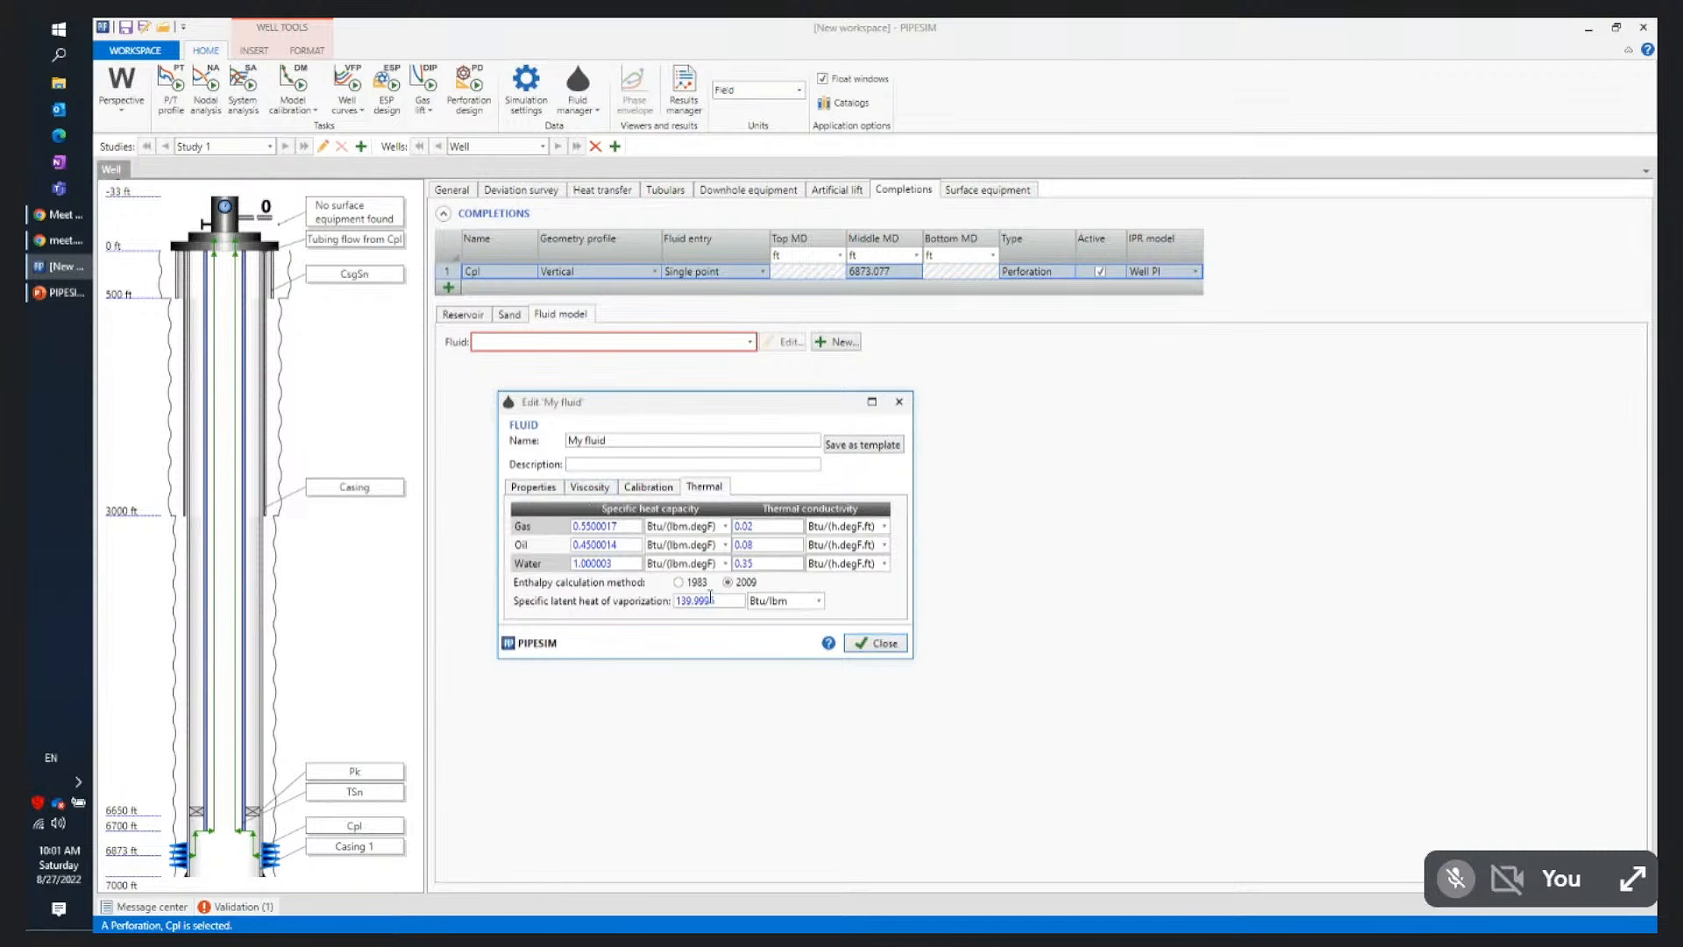
left_click(532, 489)
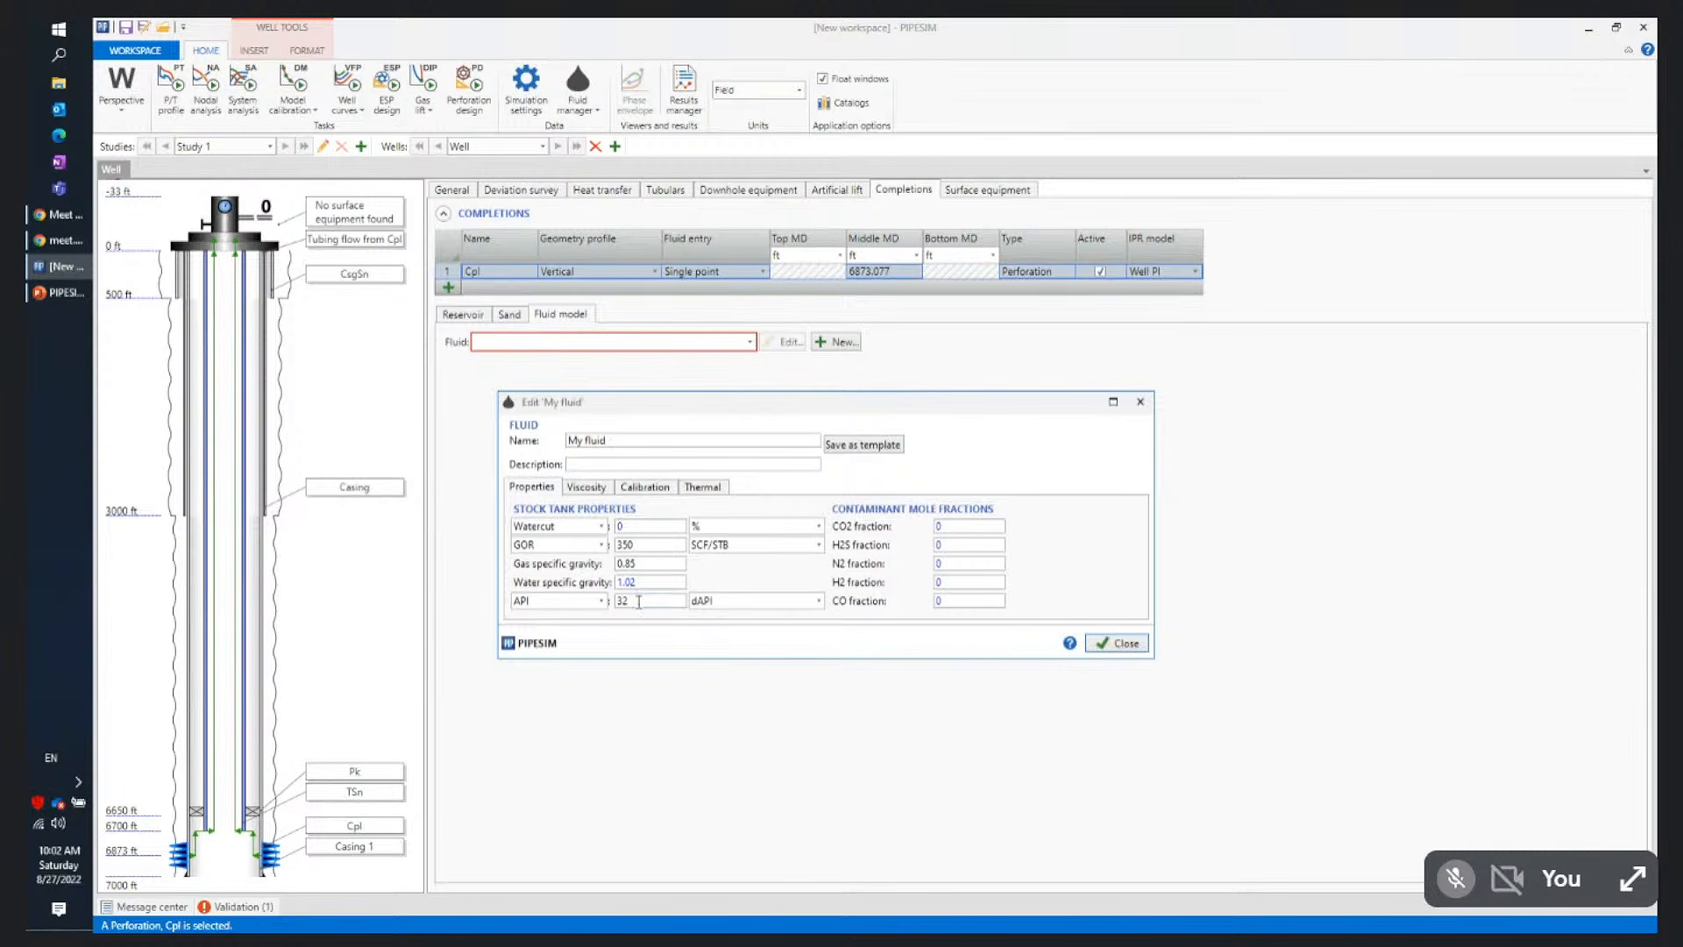
left_click(1114, 646)
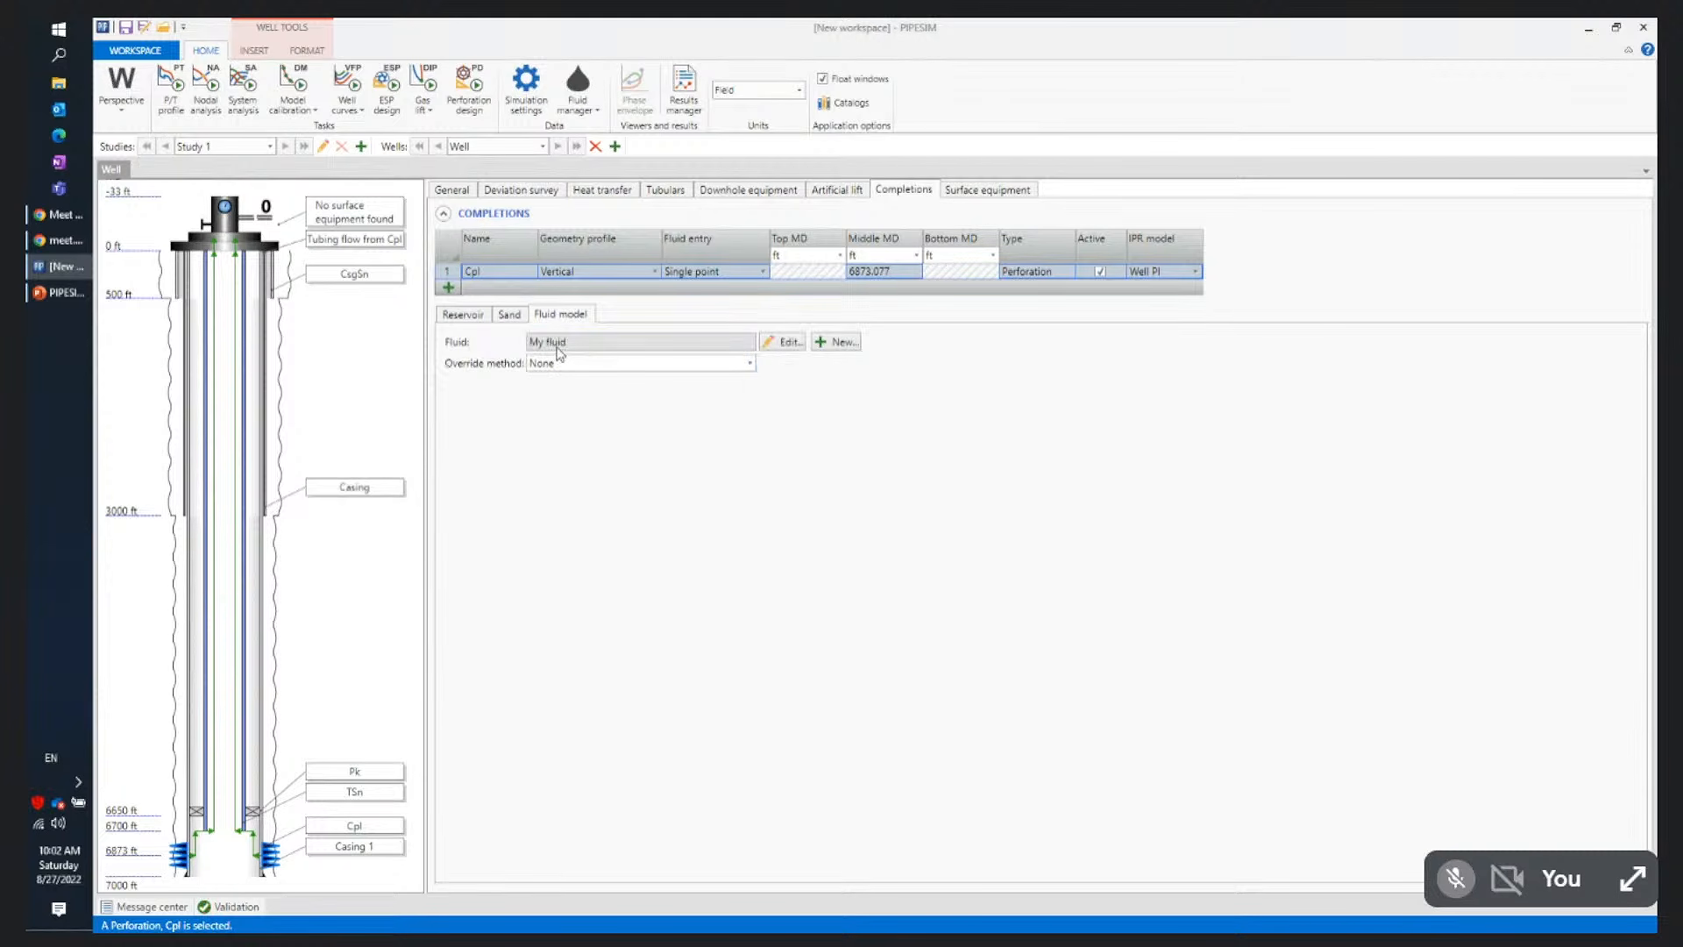
Check the completion's inflow curve and the validation status, and review the well's general, deviation survey and heat transfer settings
left_click(475, 317)
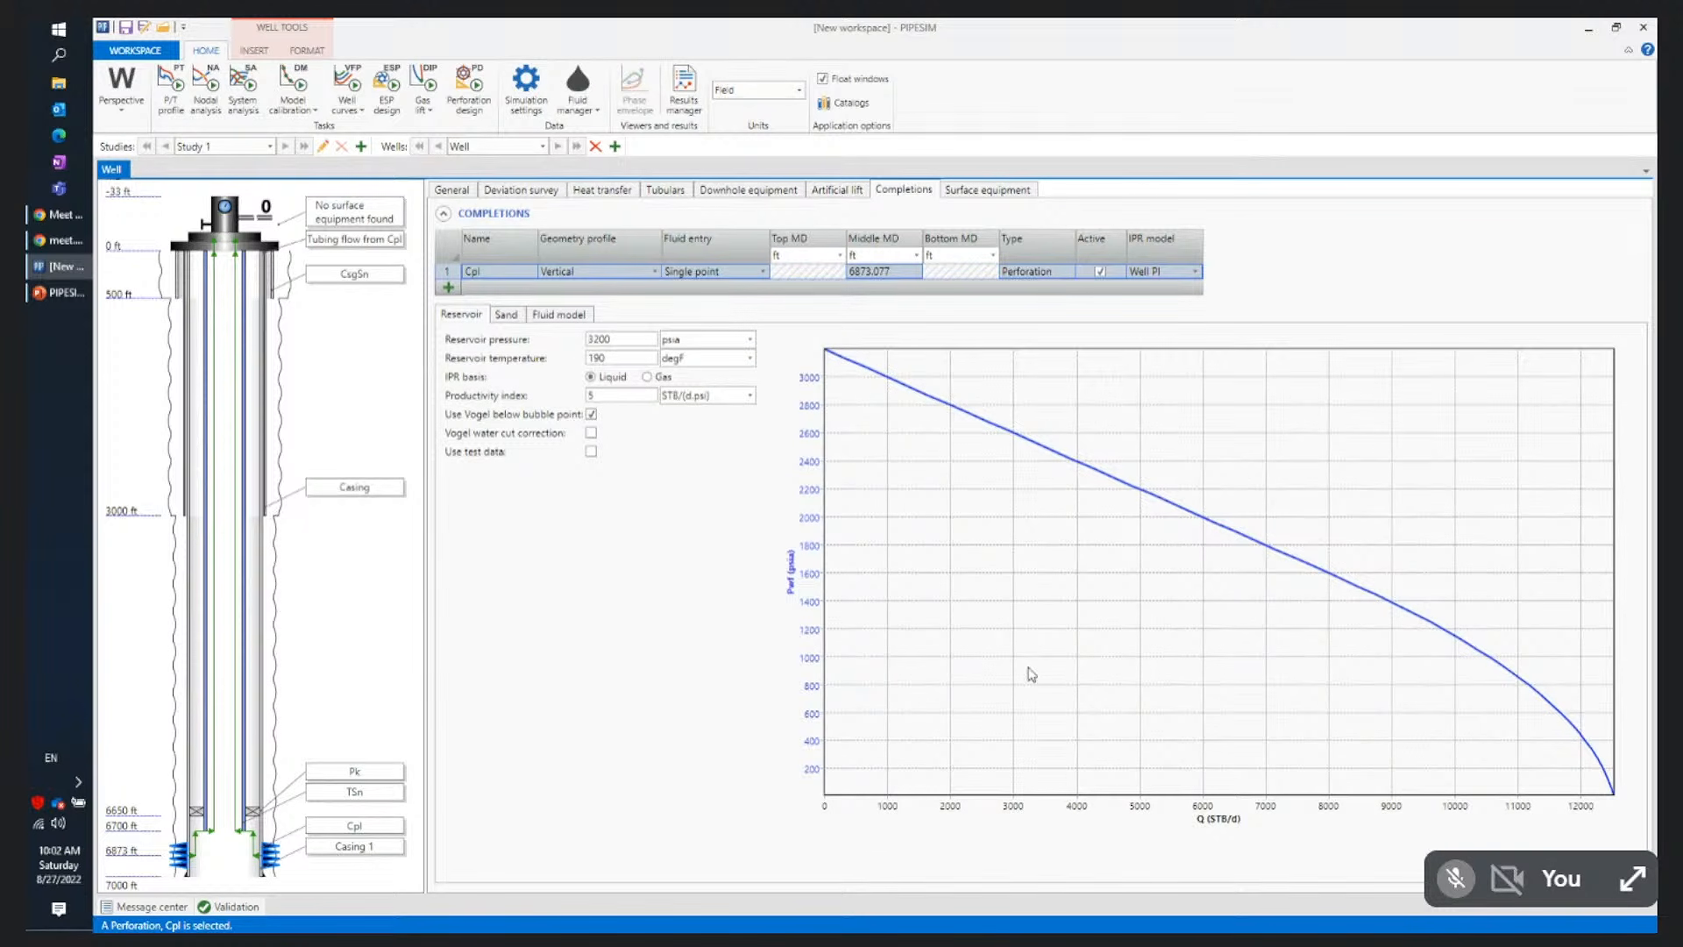
left_click(238, 908)
left_click(458, 198)
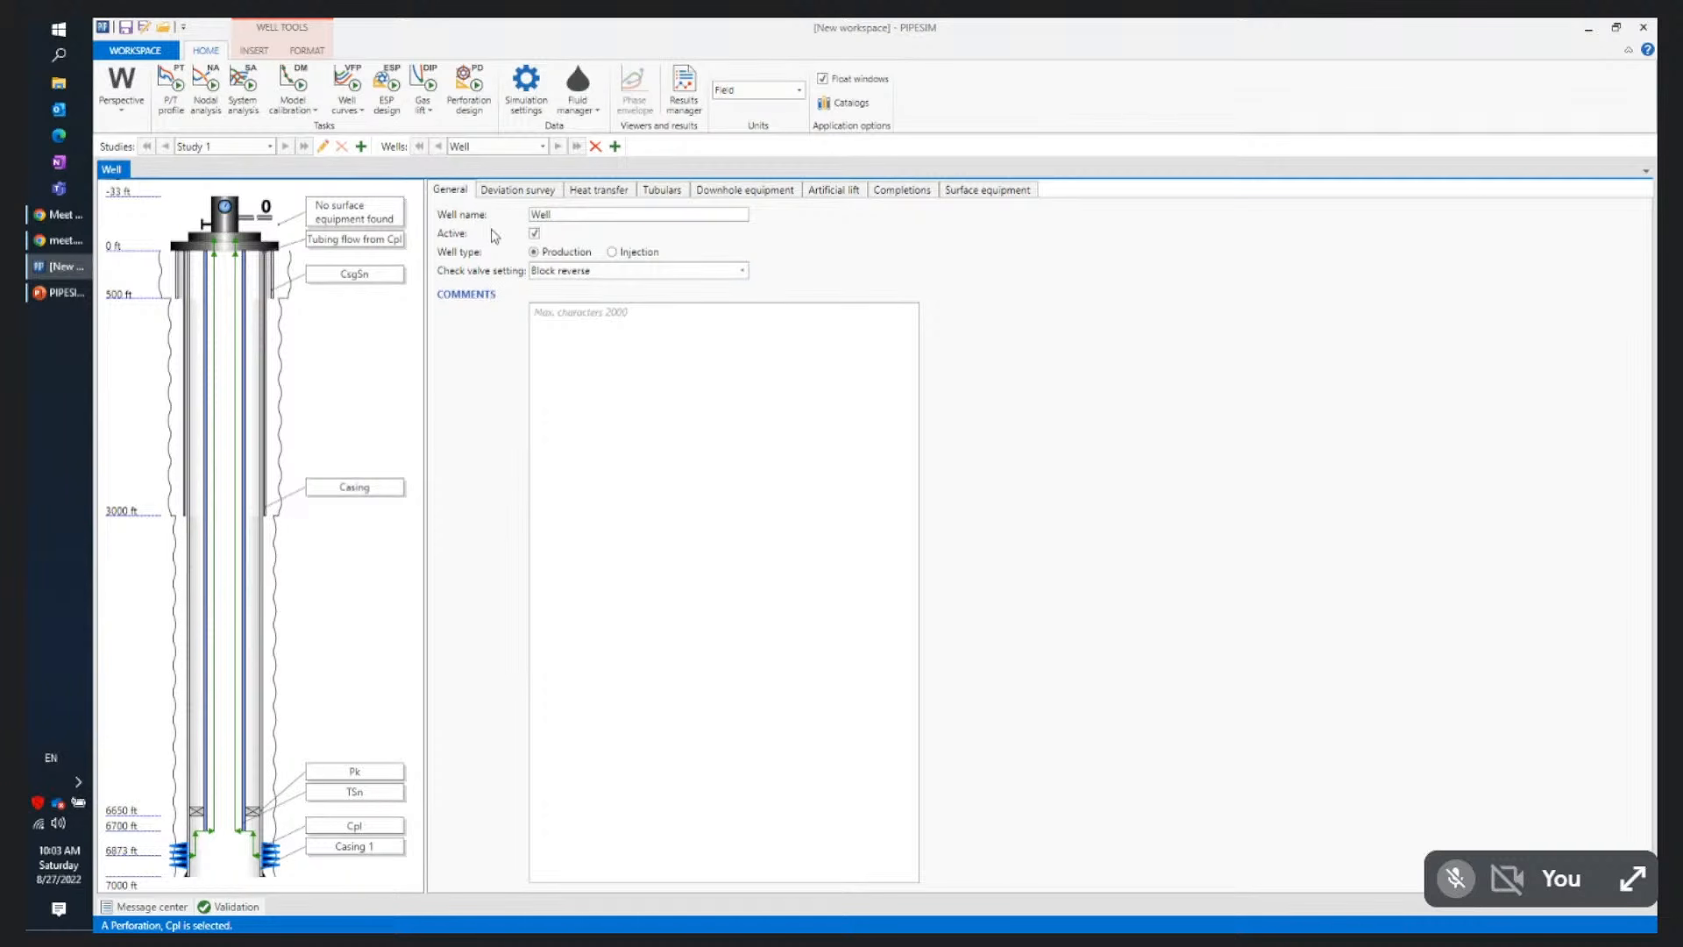
left_click(507, 192)
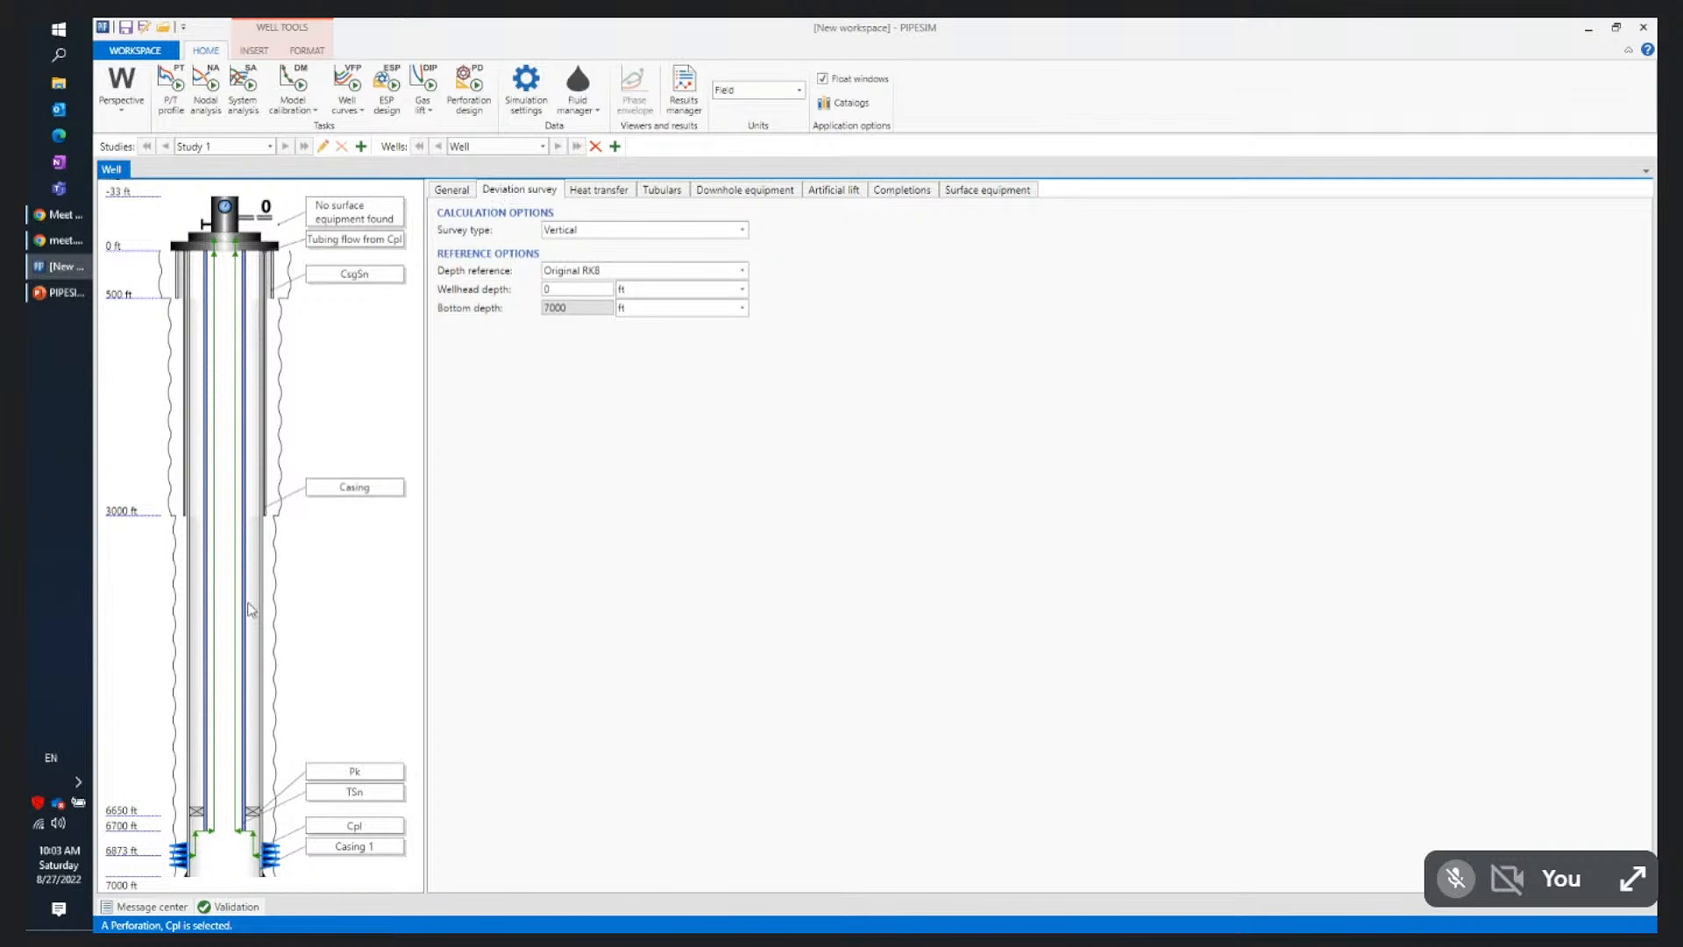
left_click(578, 192)
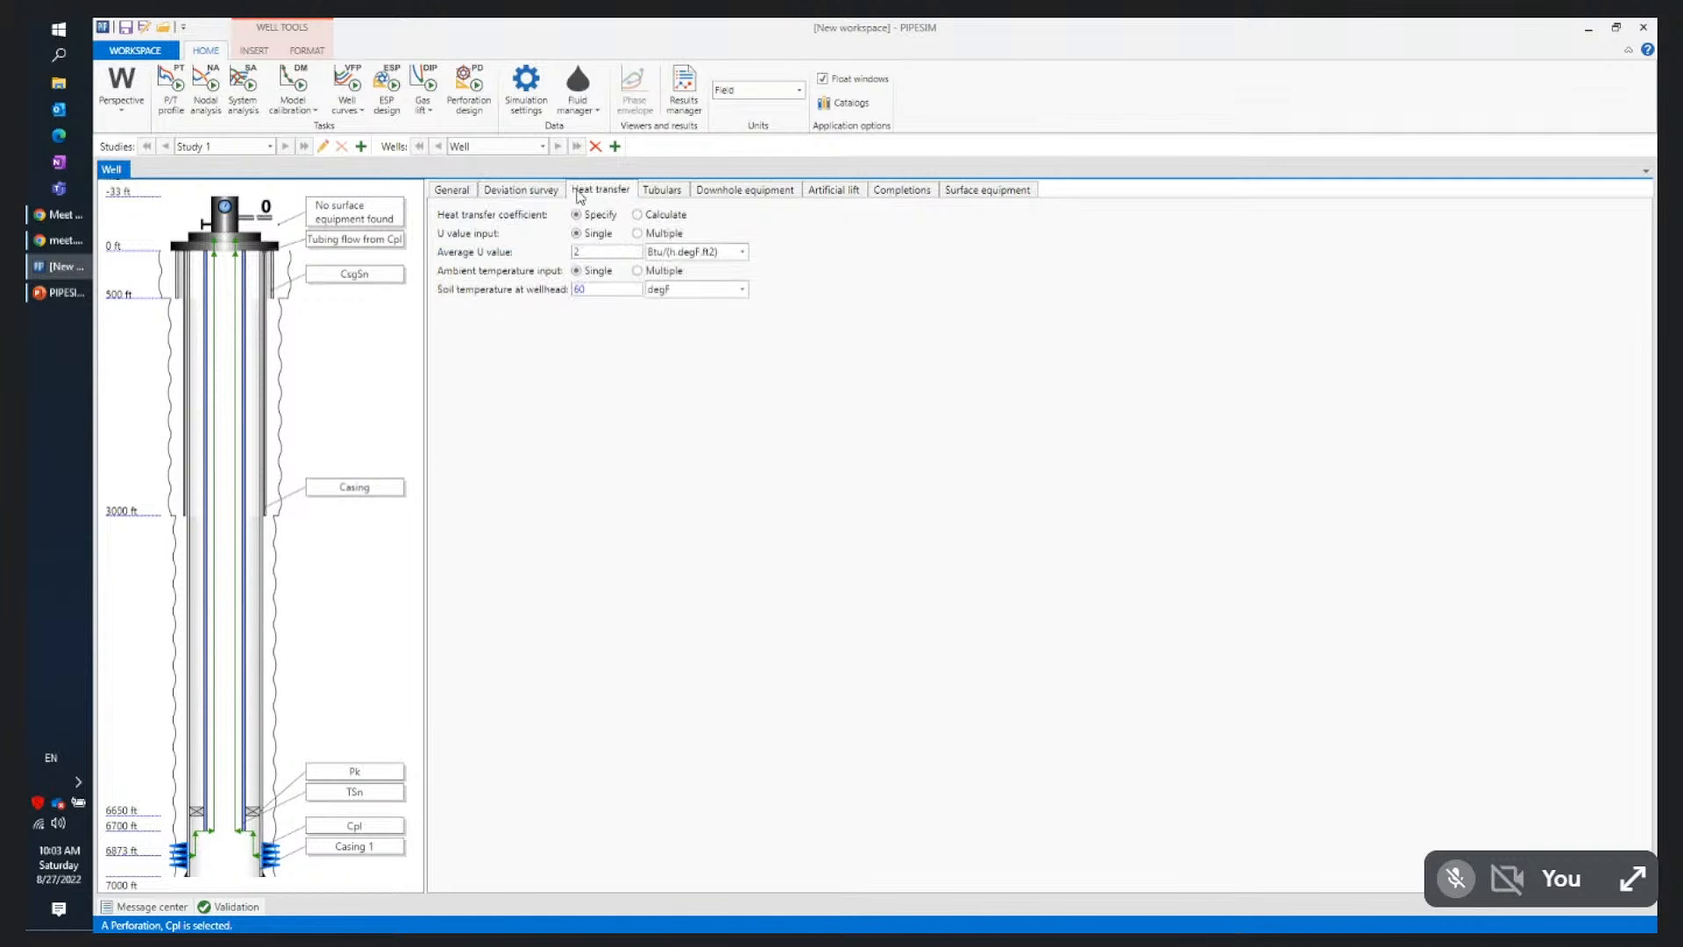
double_click(586, 250)
left_click(589, 254)
double_click(598, 290)
Compare the completion's reservoir temperature with the heat transfer inputs, and review the downhole equipment and artificial lift settings
left_click(899, 191)
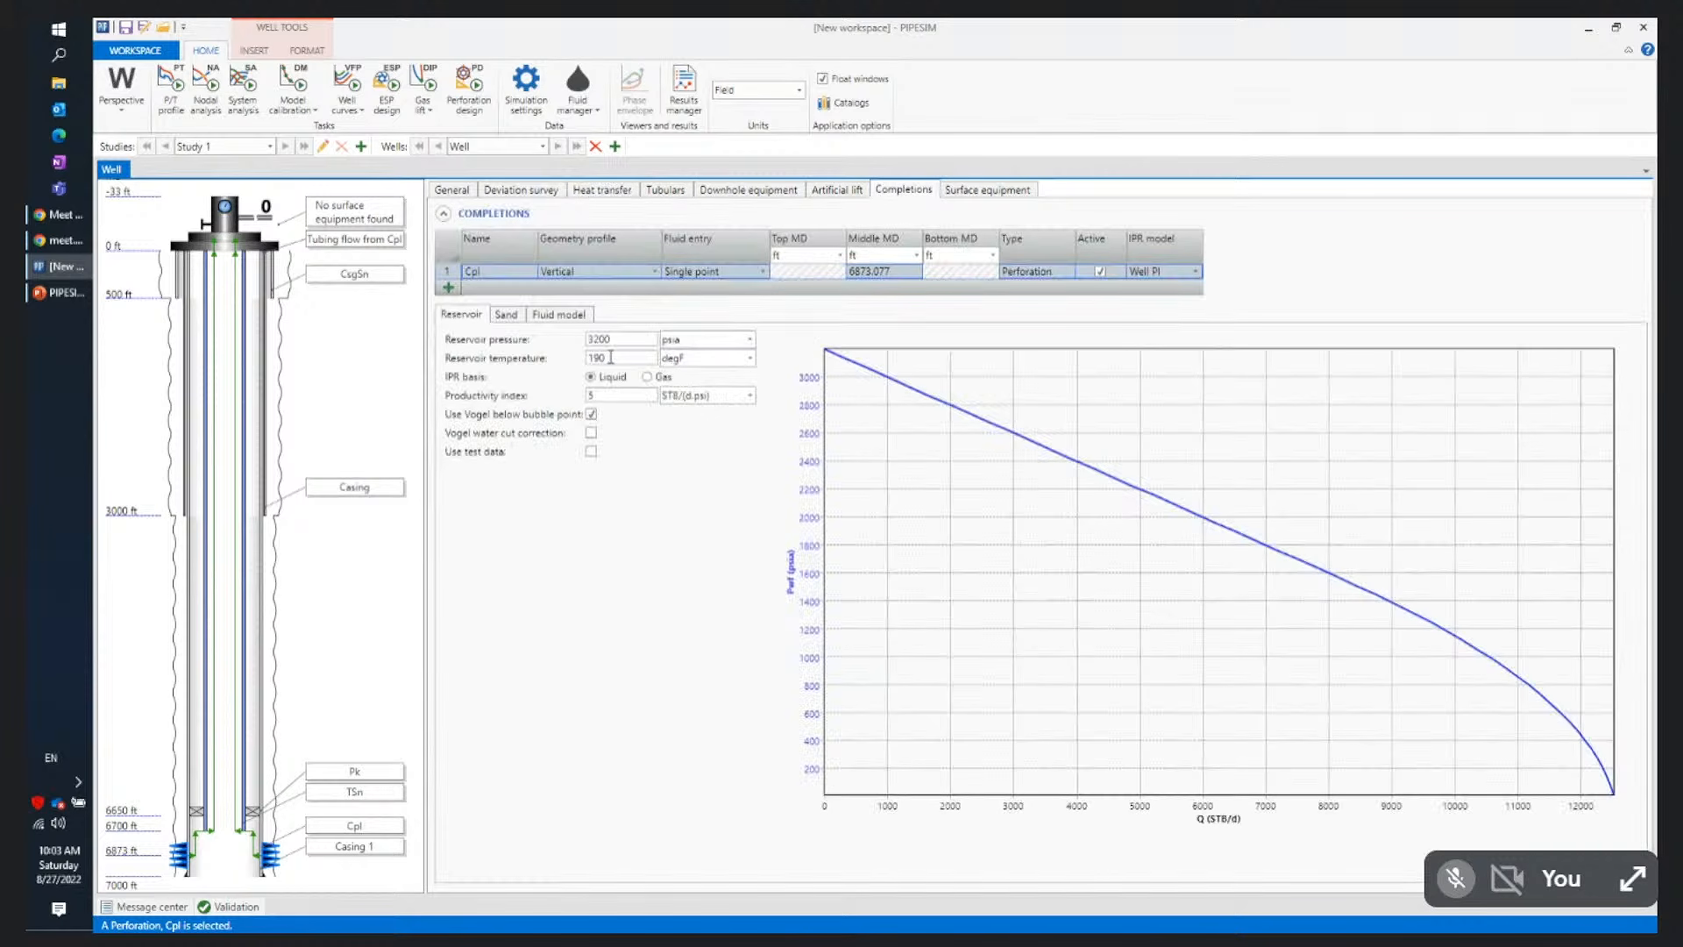
double_click(611, 358)
left_click(602, 190)
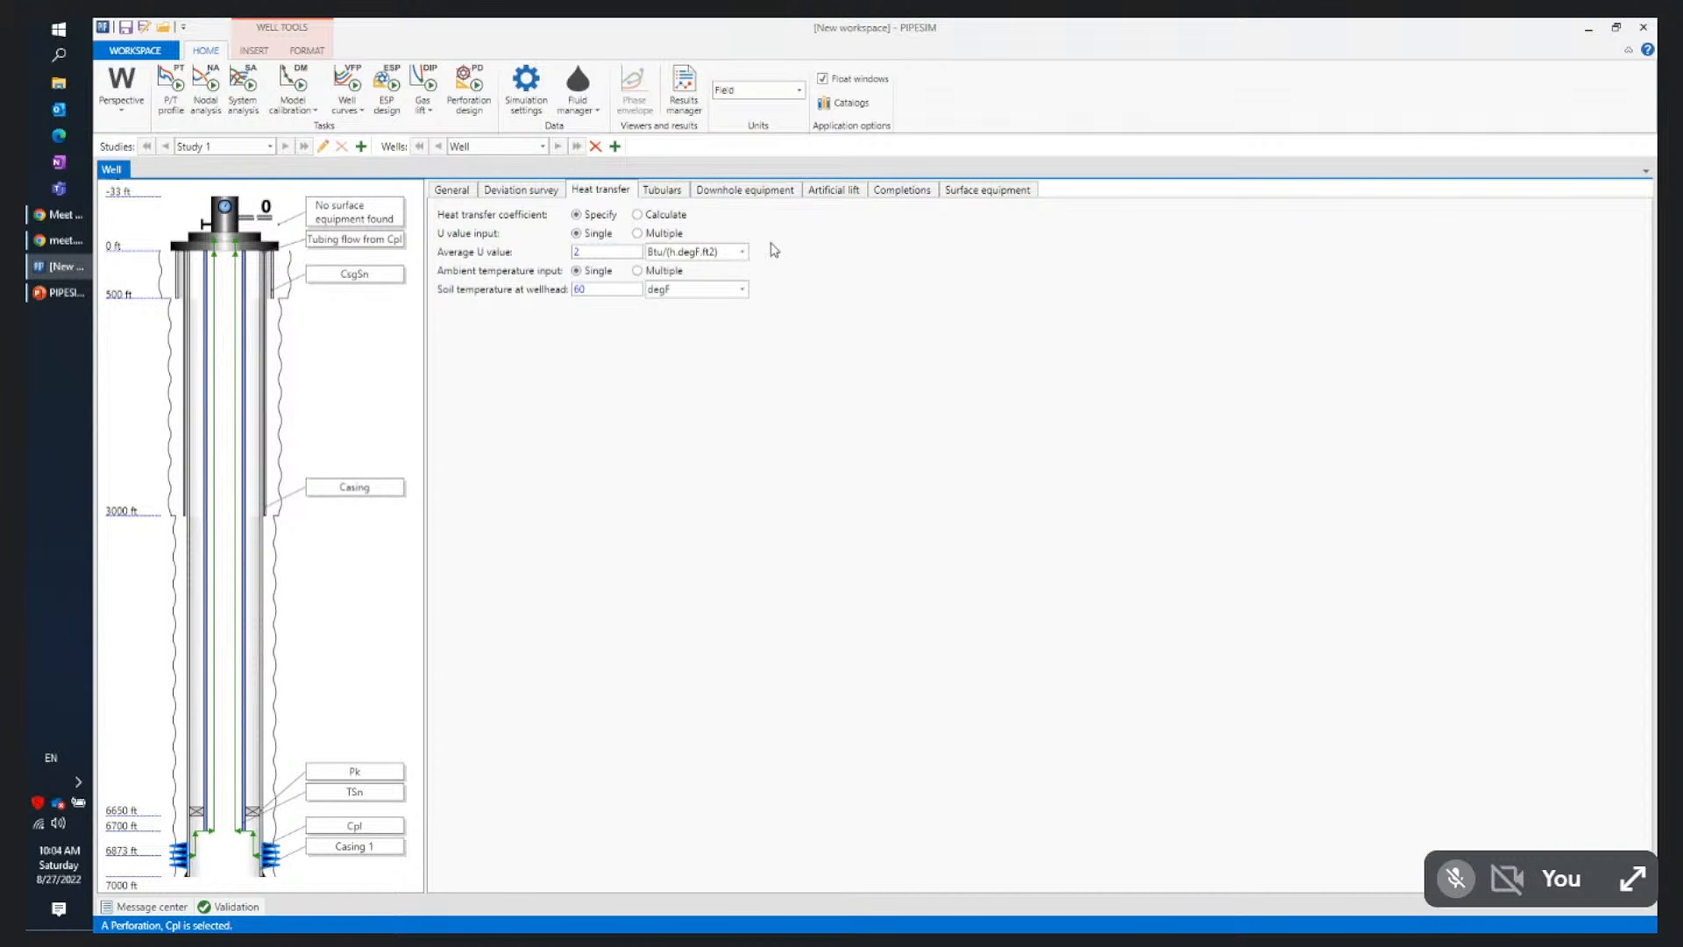
left_click(716, 192)
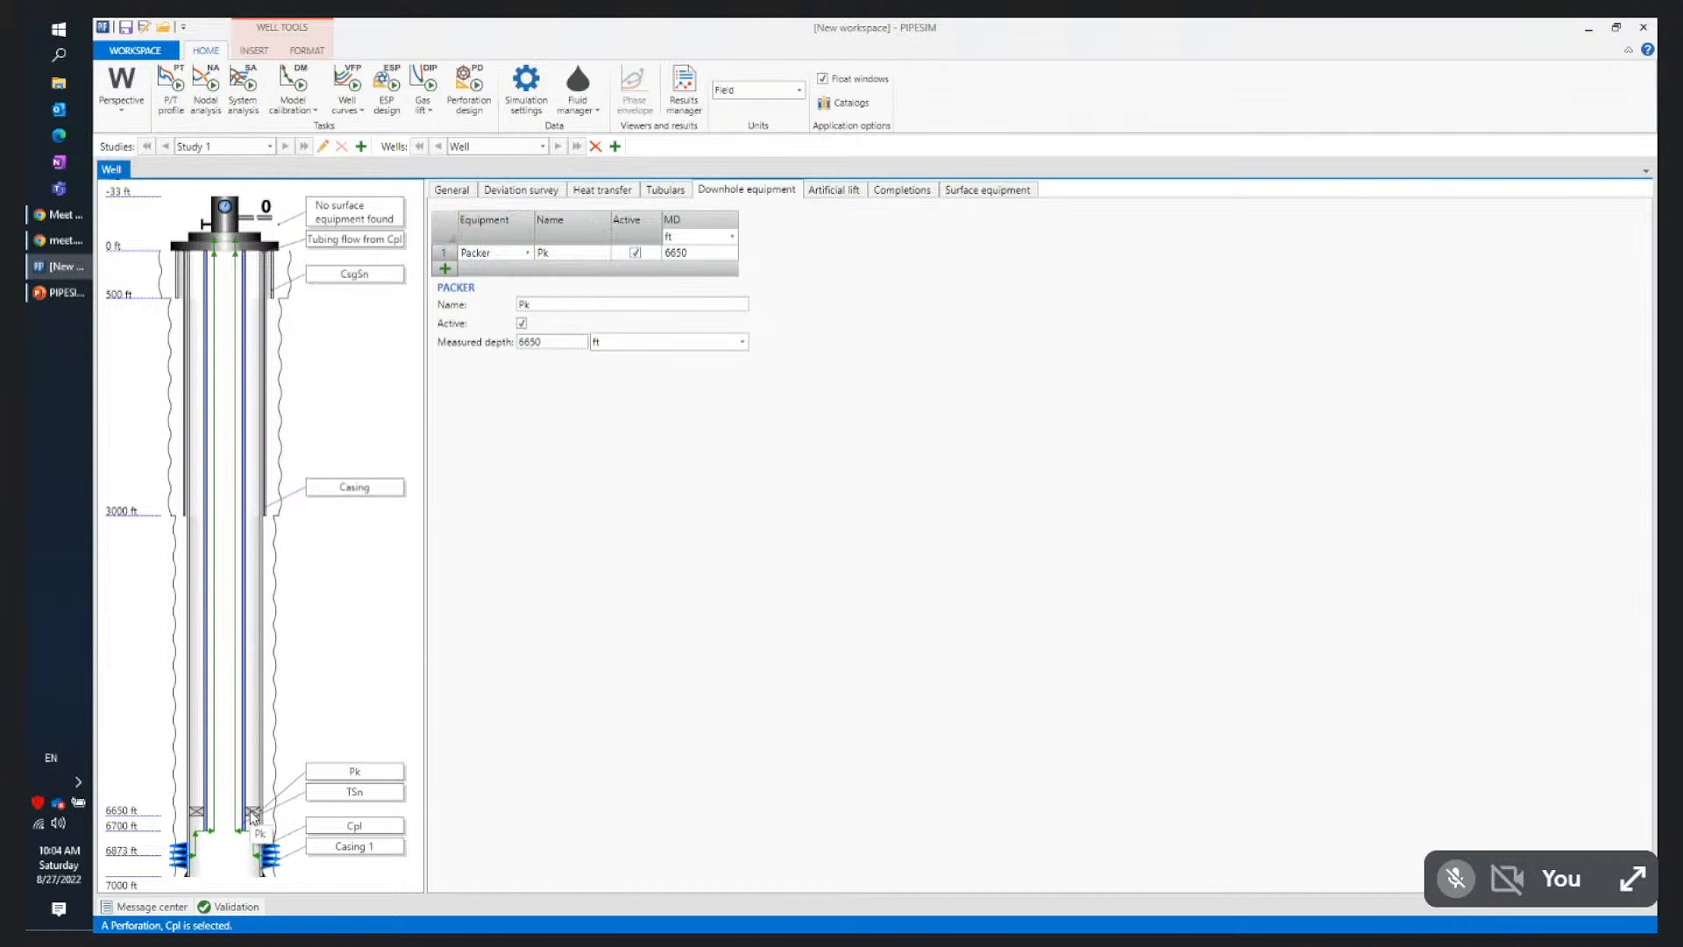
left_click(837, 191)
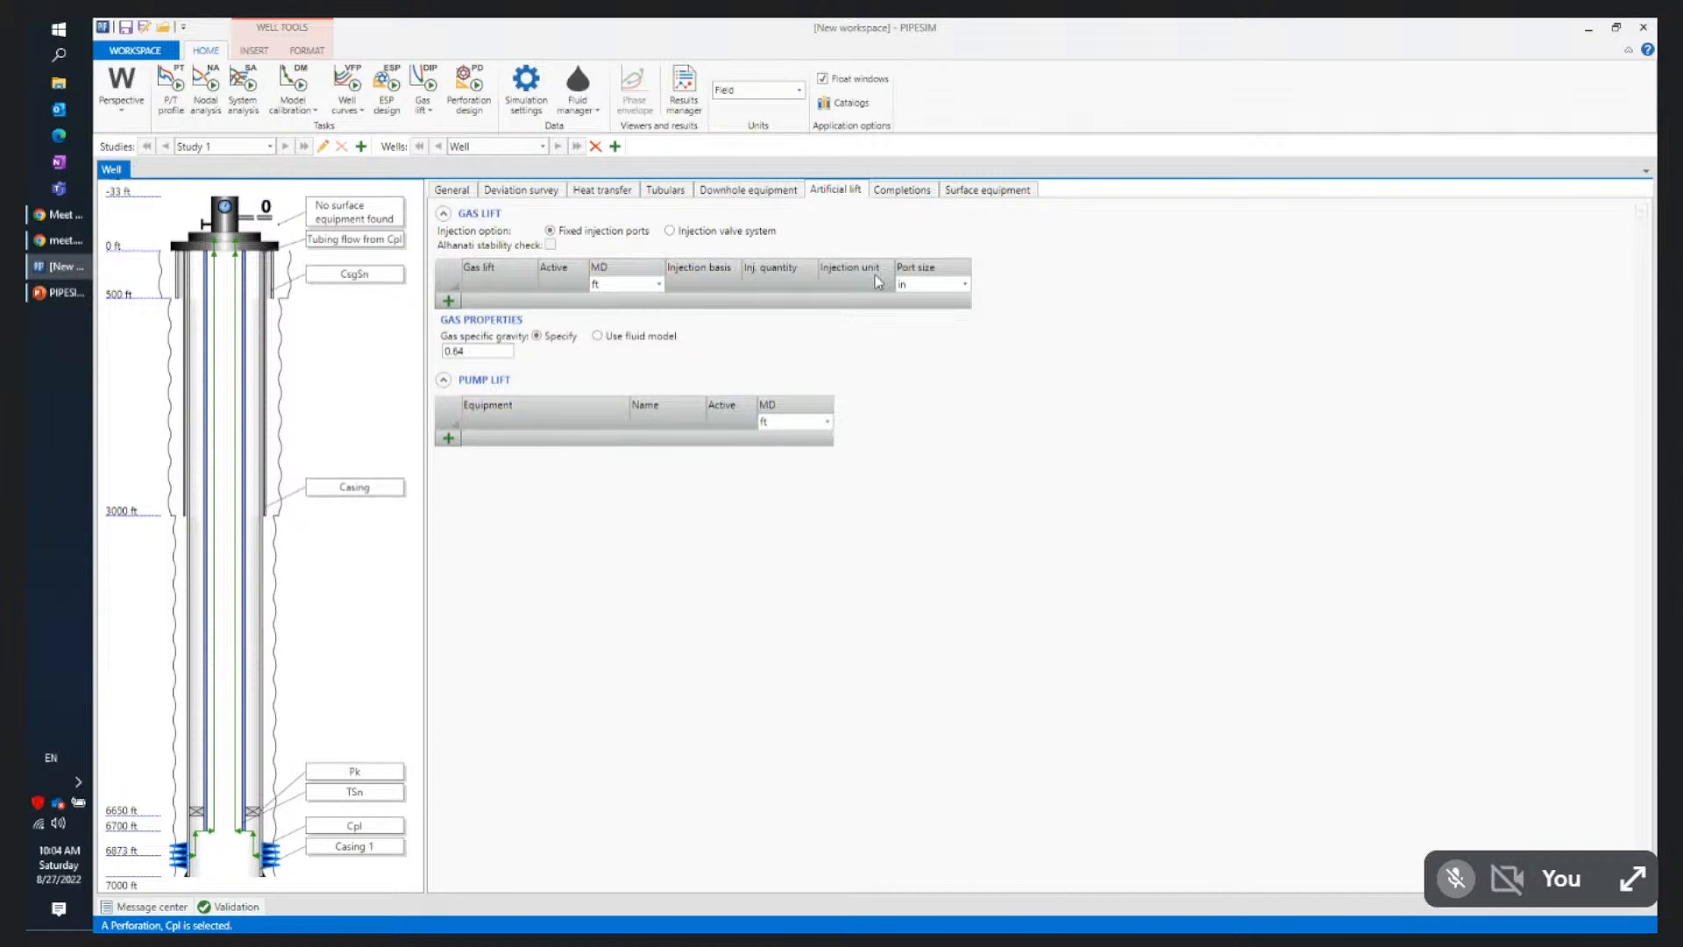
Reopen My fluid from the completion to review its properties, close it, and return to the completion's reservoir data
left_click(904, 190)
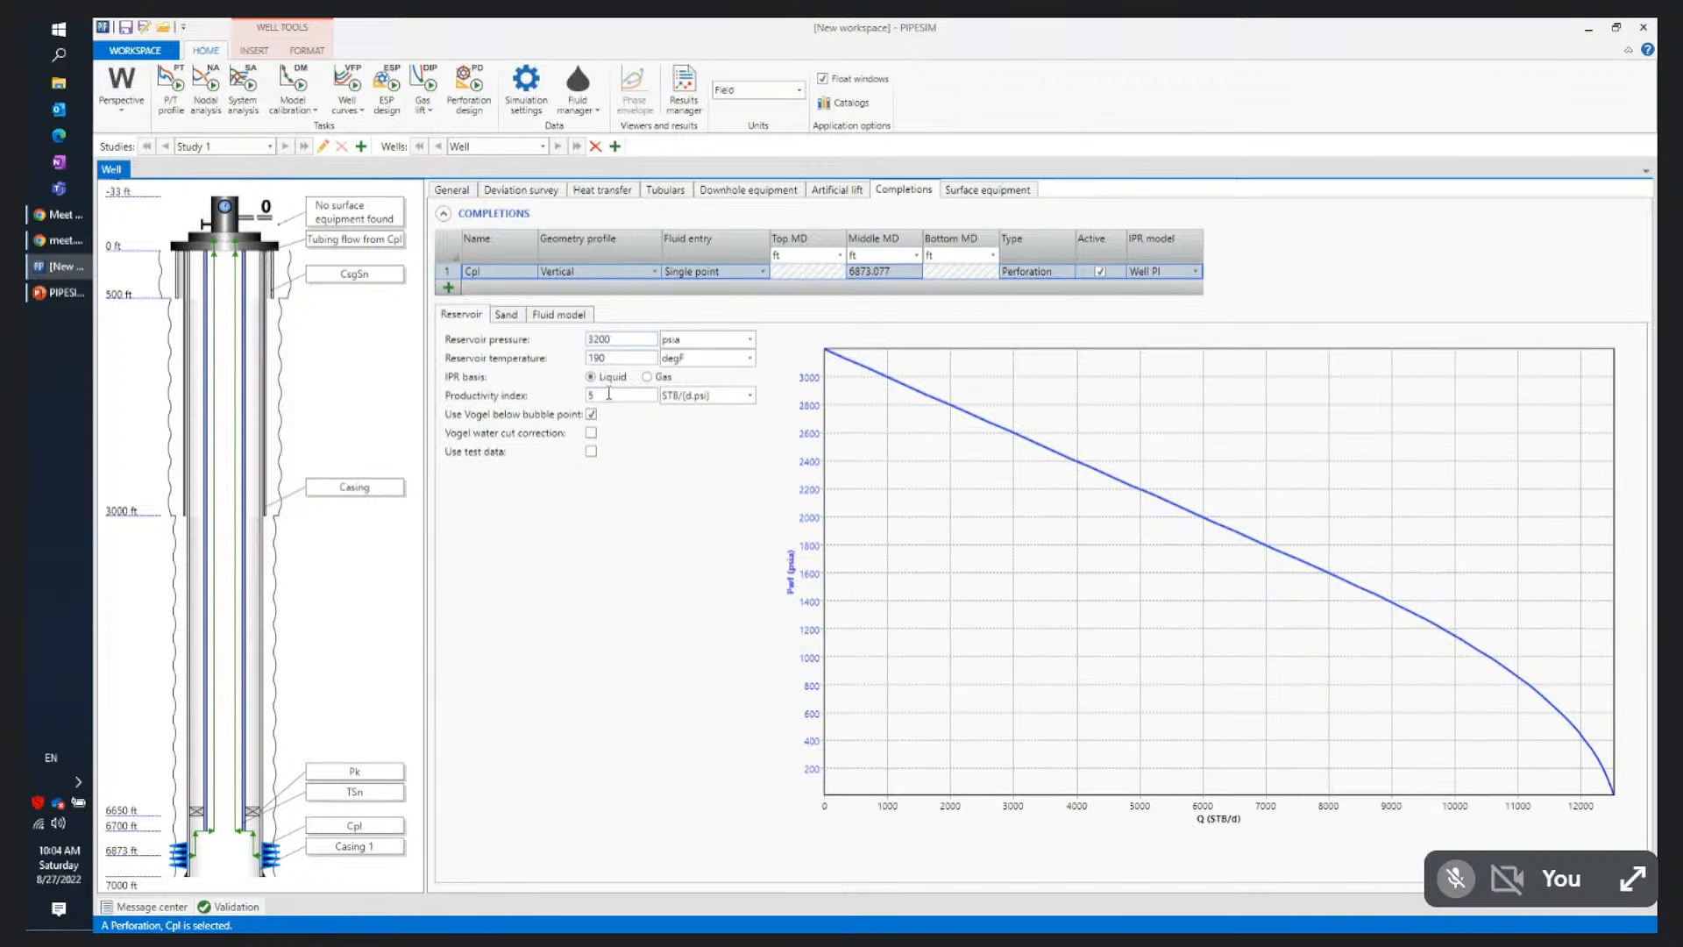
left_click(546, 318)
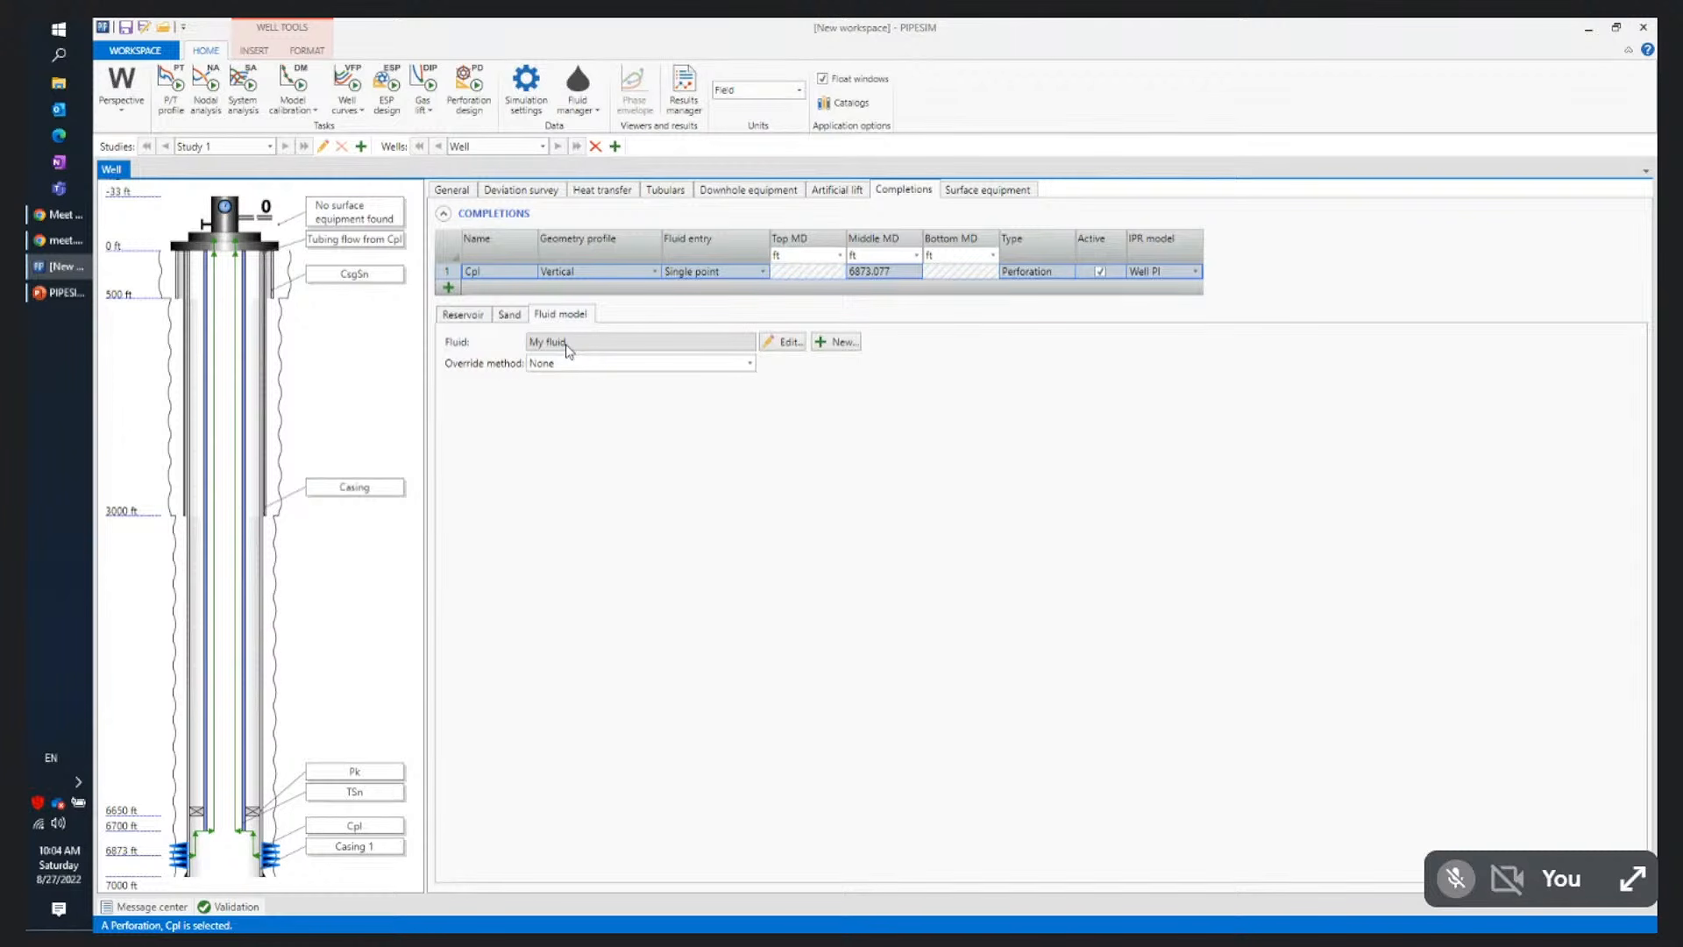
left_click(786, 342)
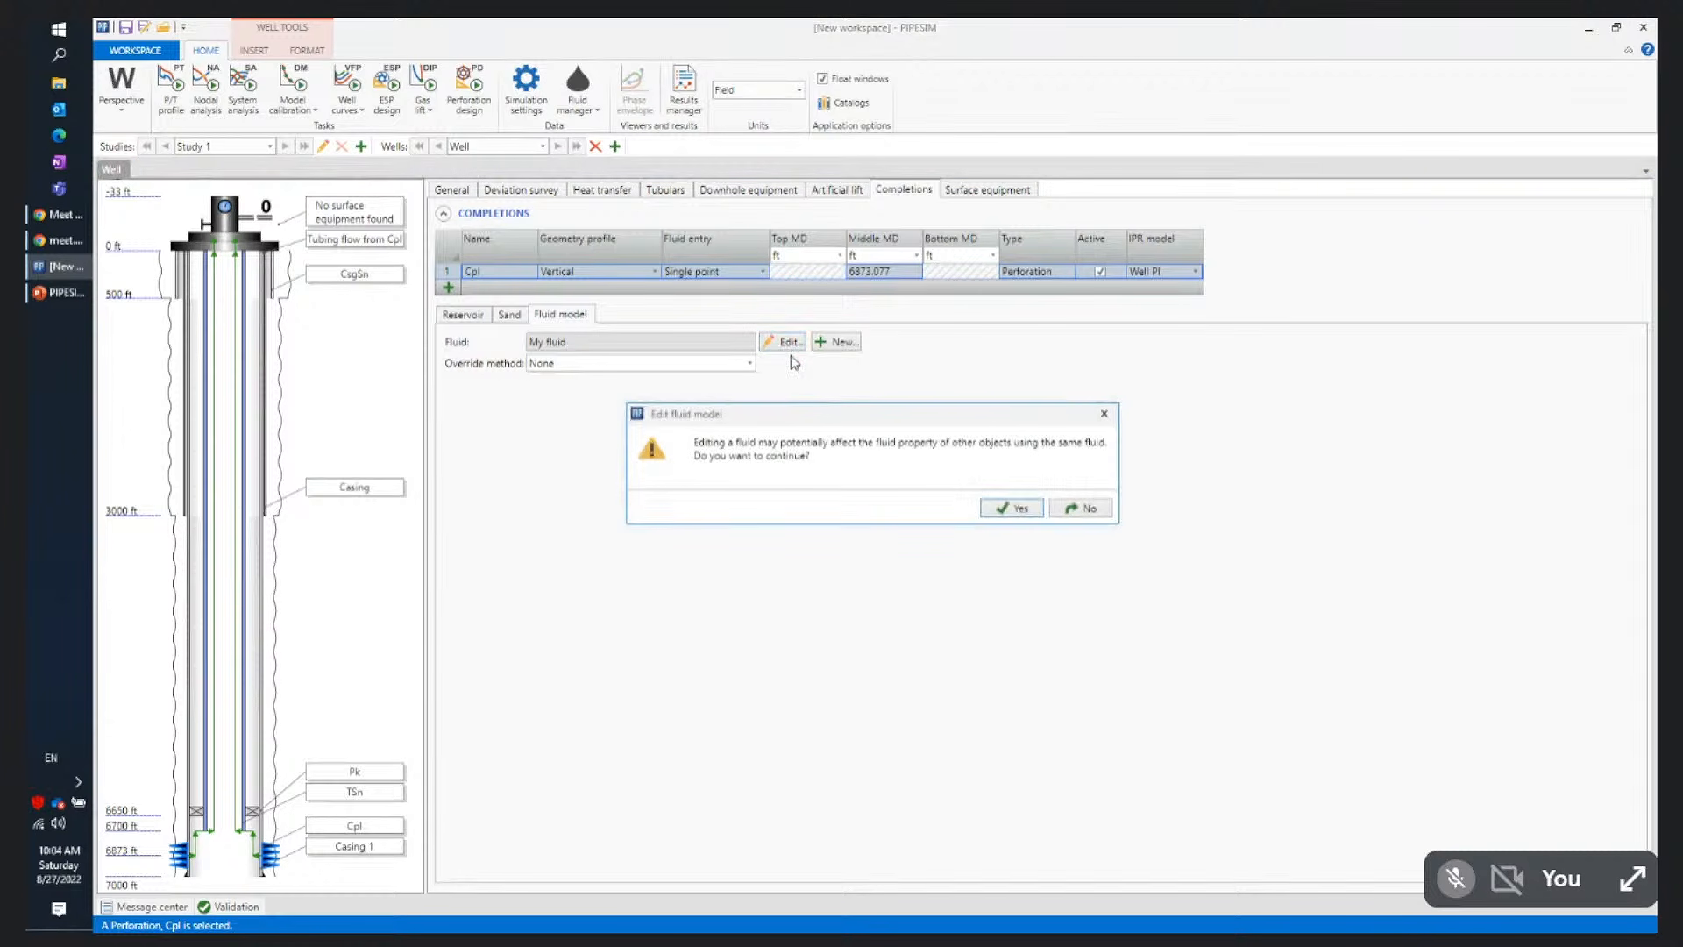
left_click(1019, 510)
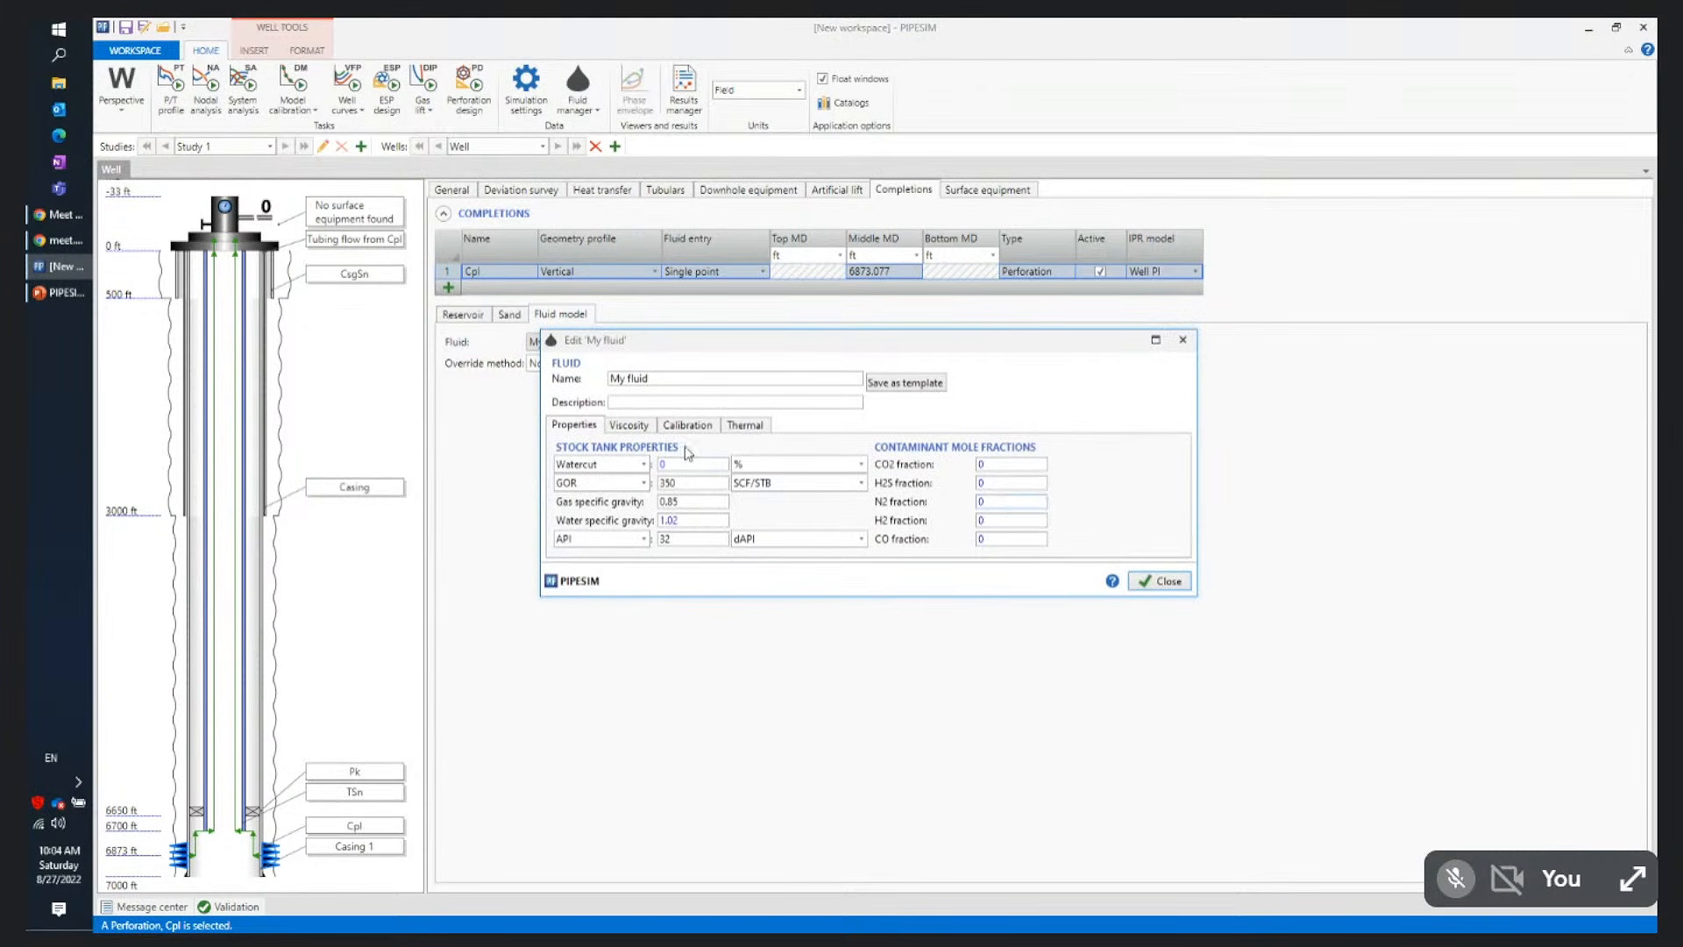
left_click(1159, 581)
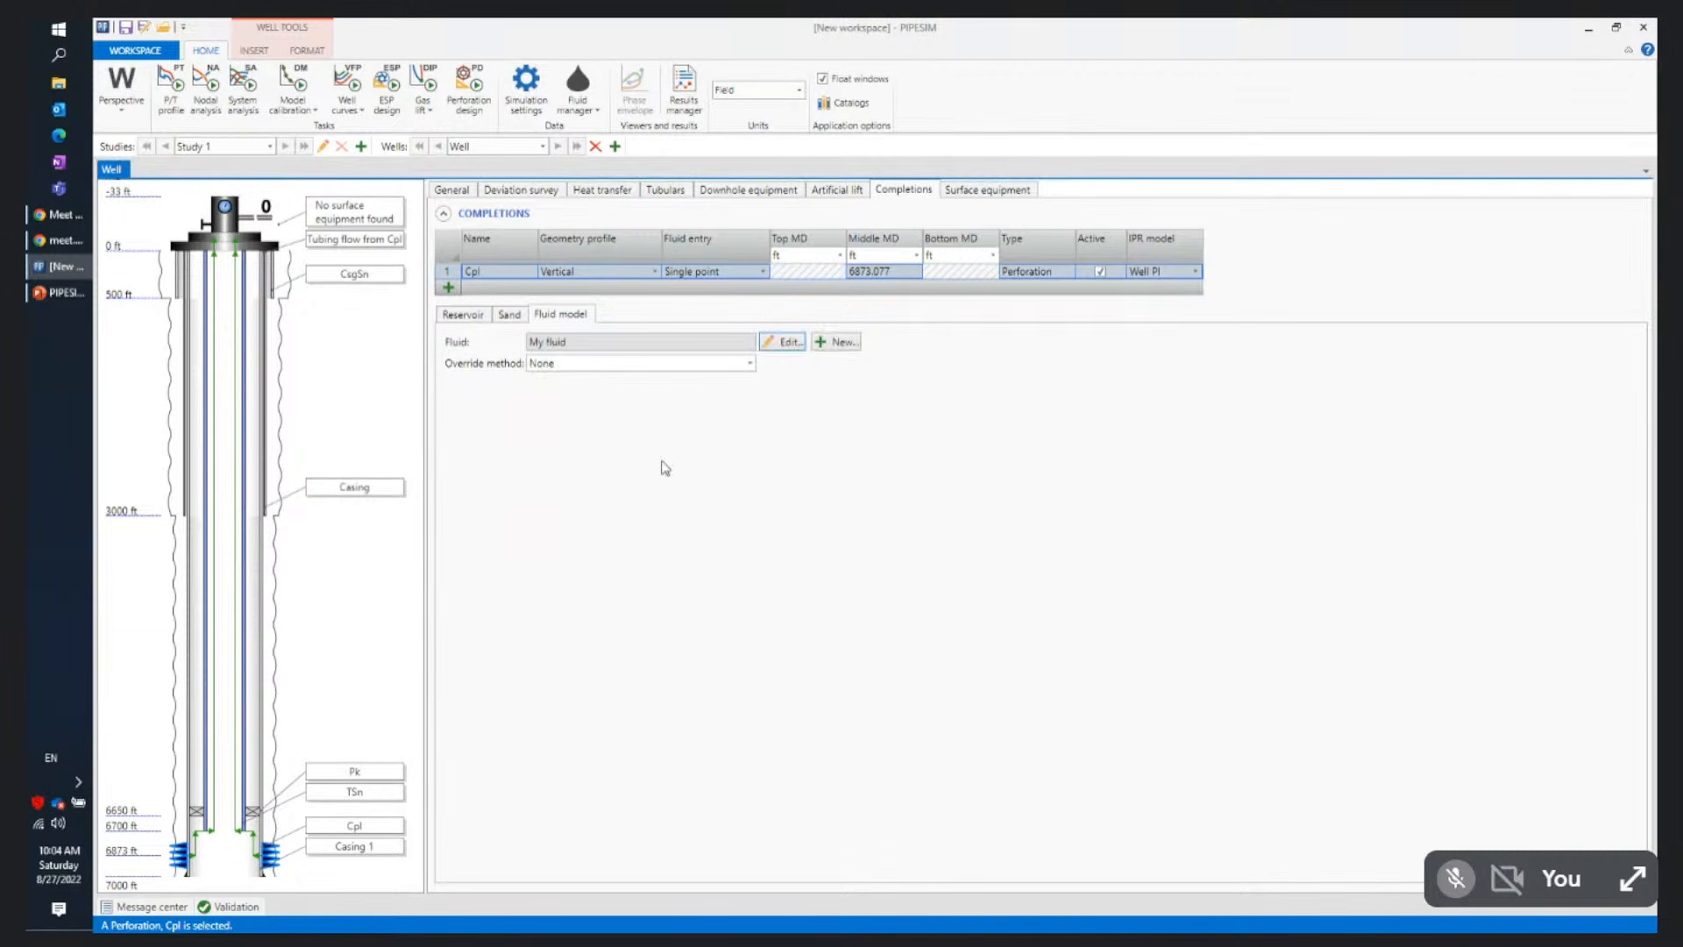
left_click(453, 317)
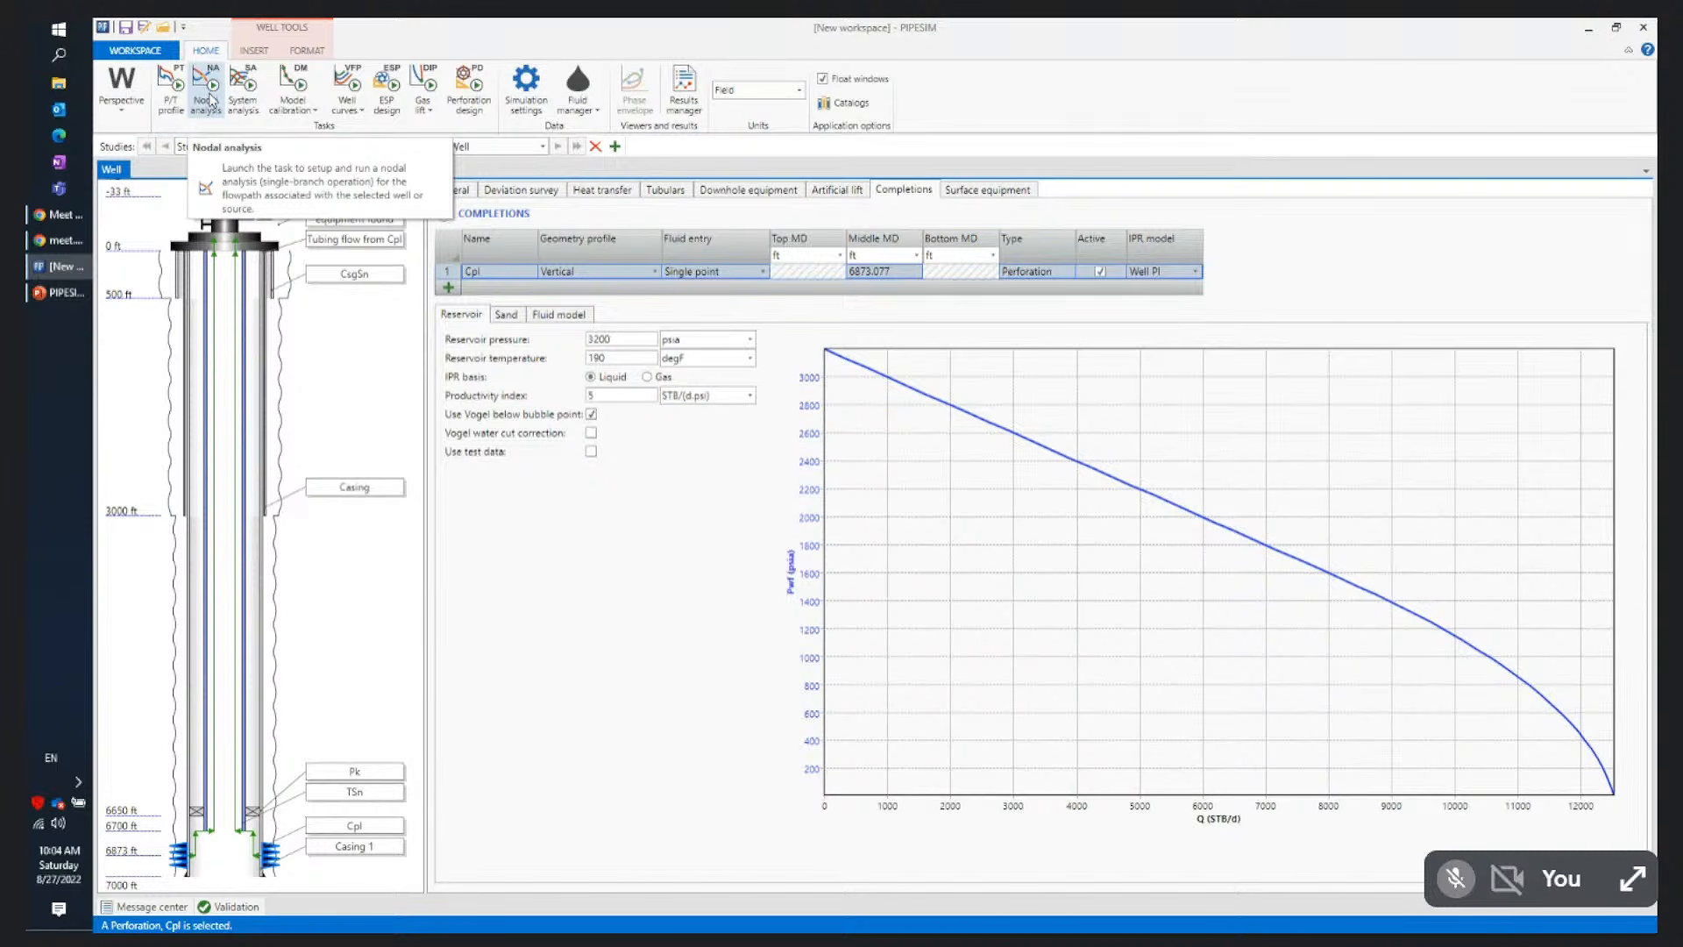
Launch a nodal analysis for the well with the nodal point at Bottomhole
left_click(209, 99)
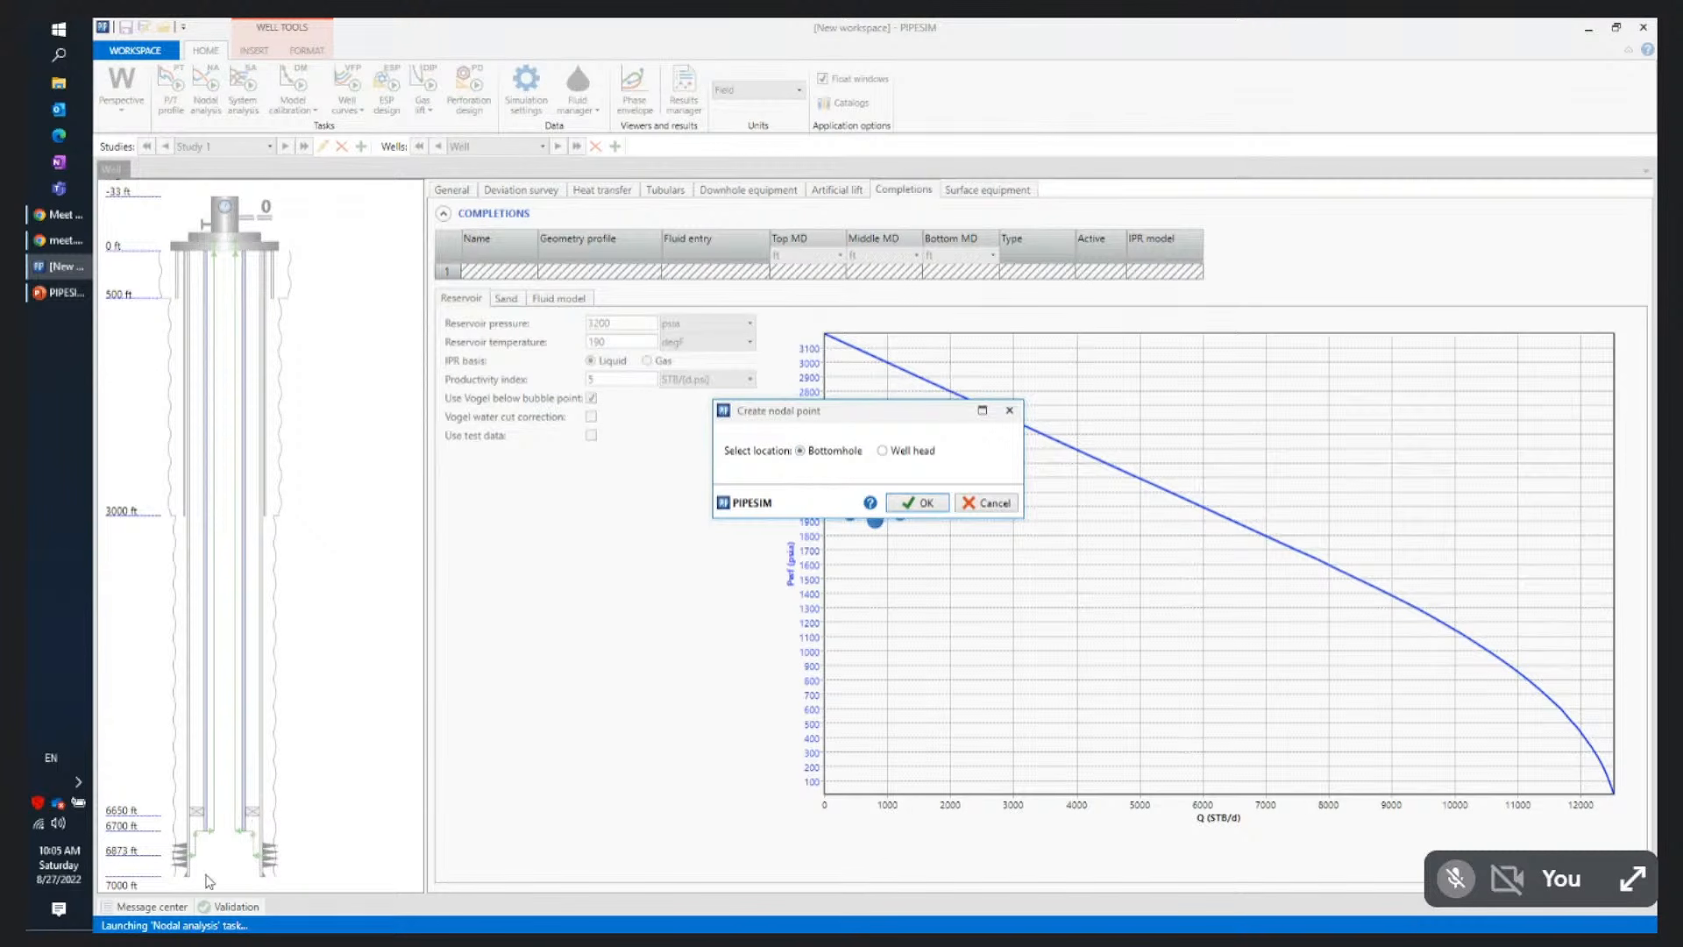
left_click(932, 513)
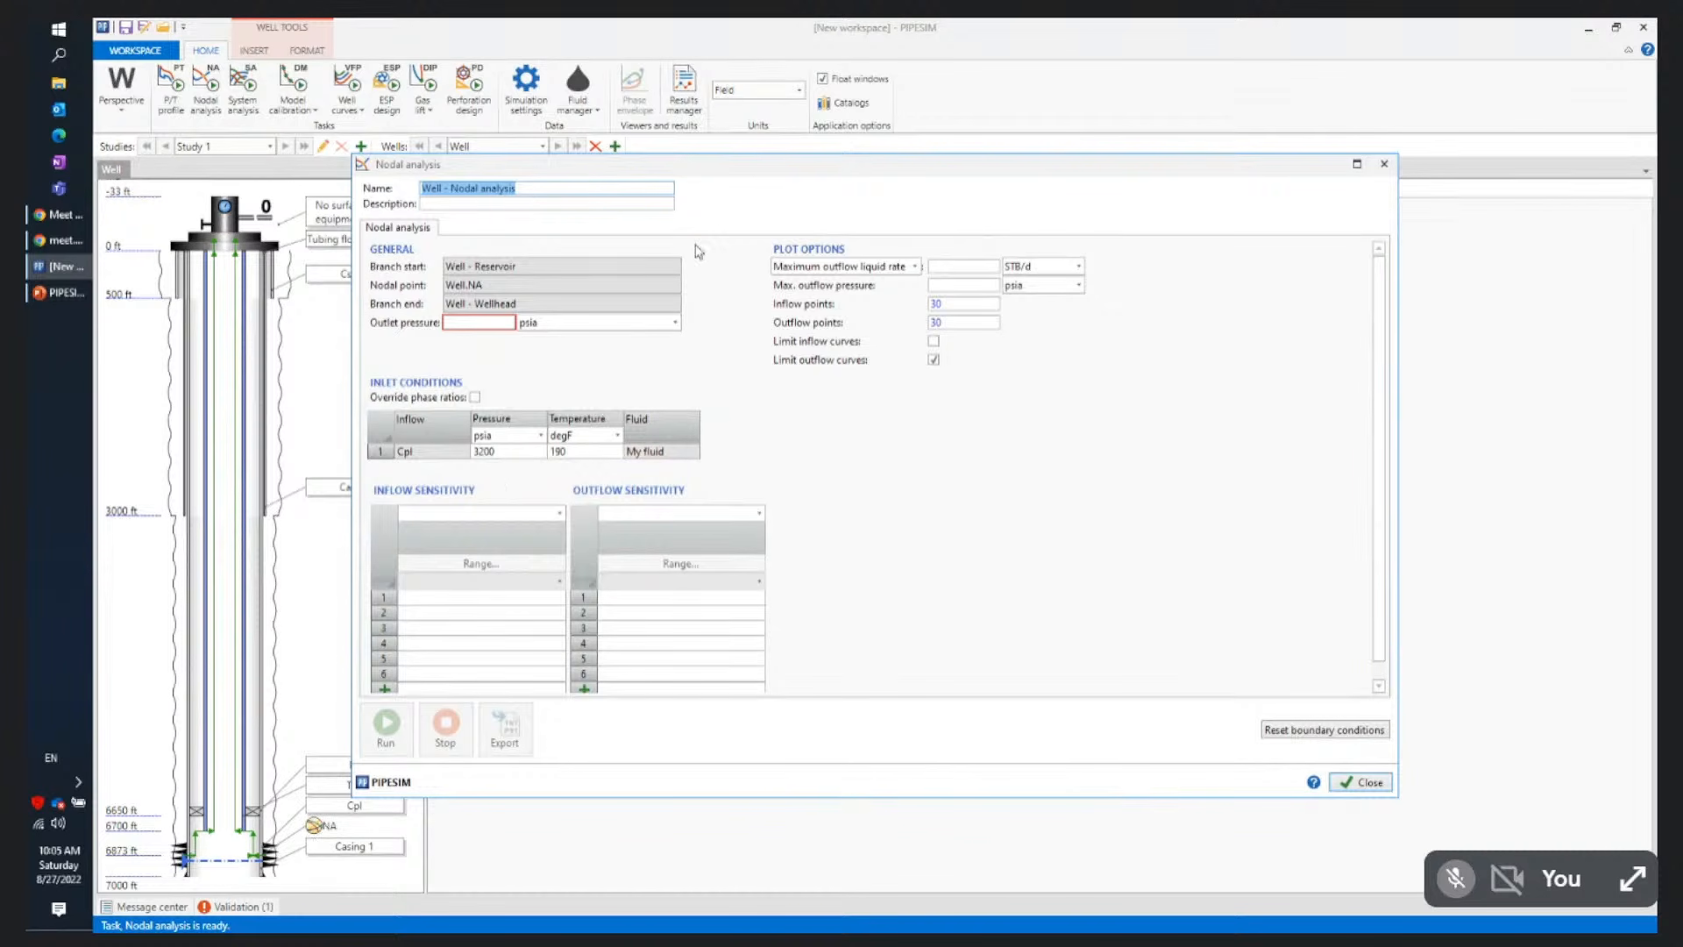
left_click_drag(734, 166, 953, 160)
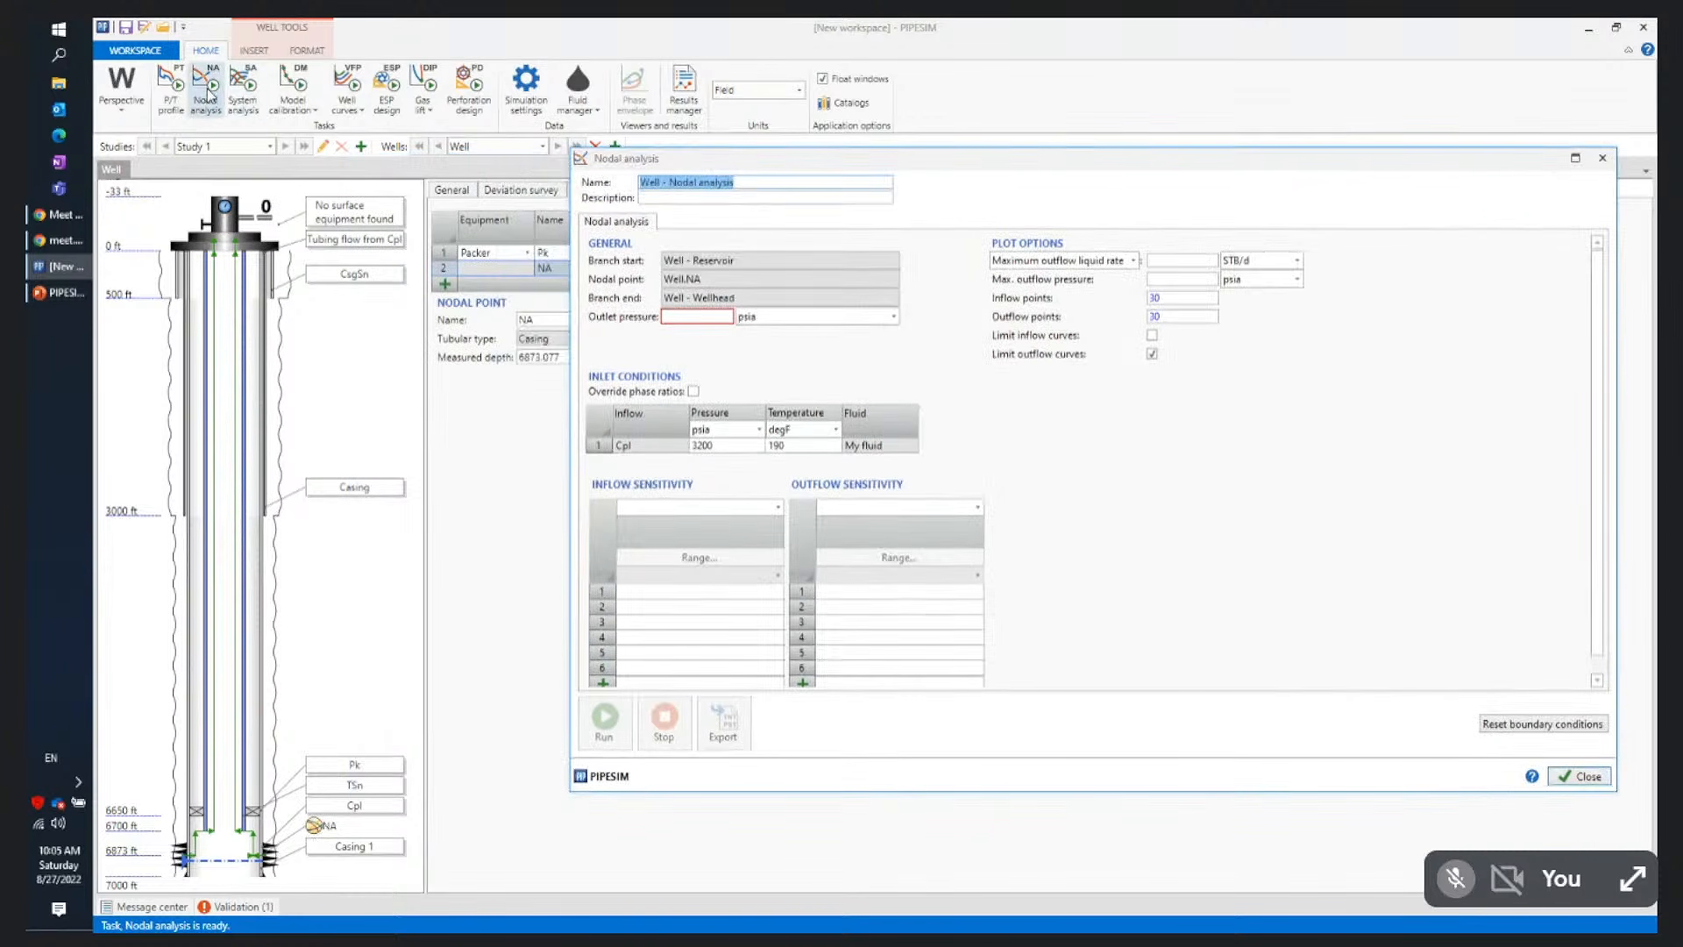
Set the nodal analysis outlet pressure to 300 psia
left_click(689, 315)
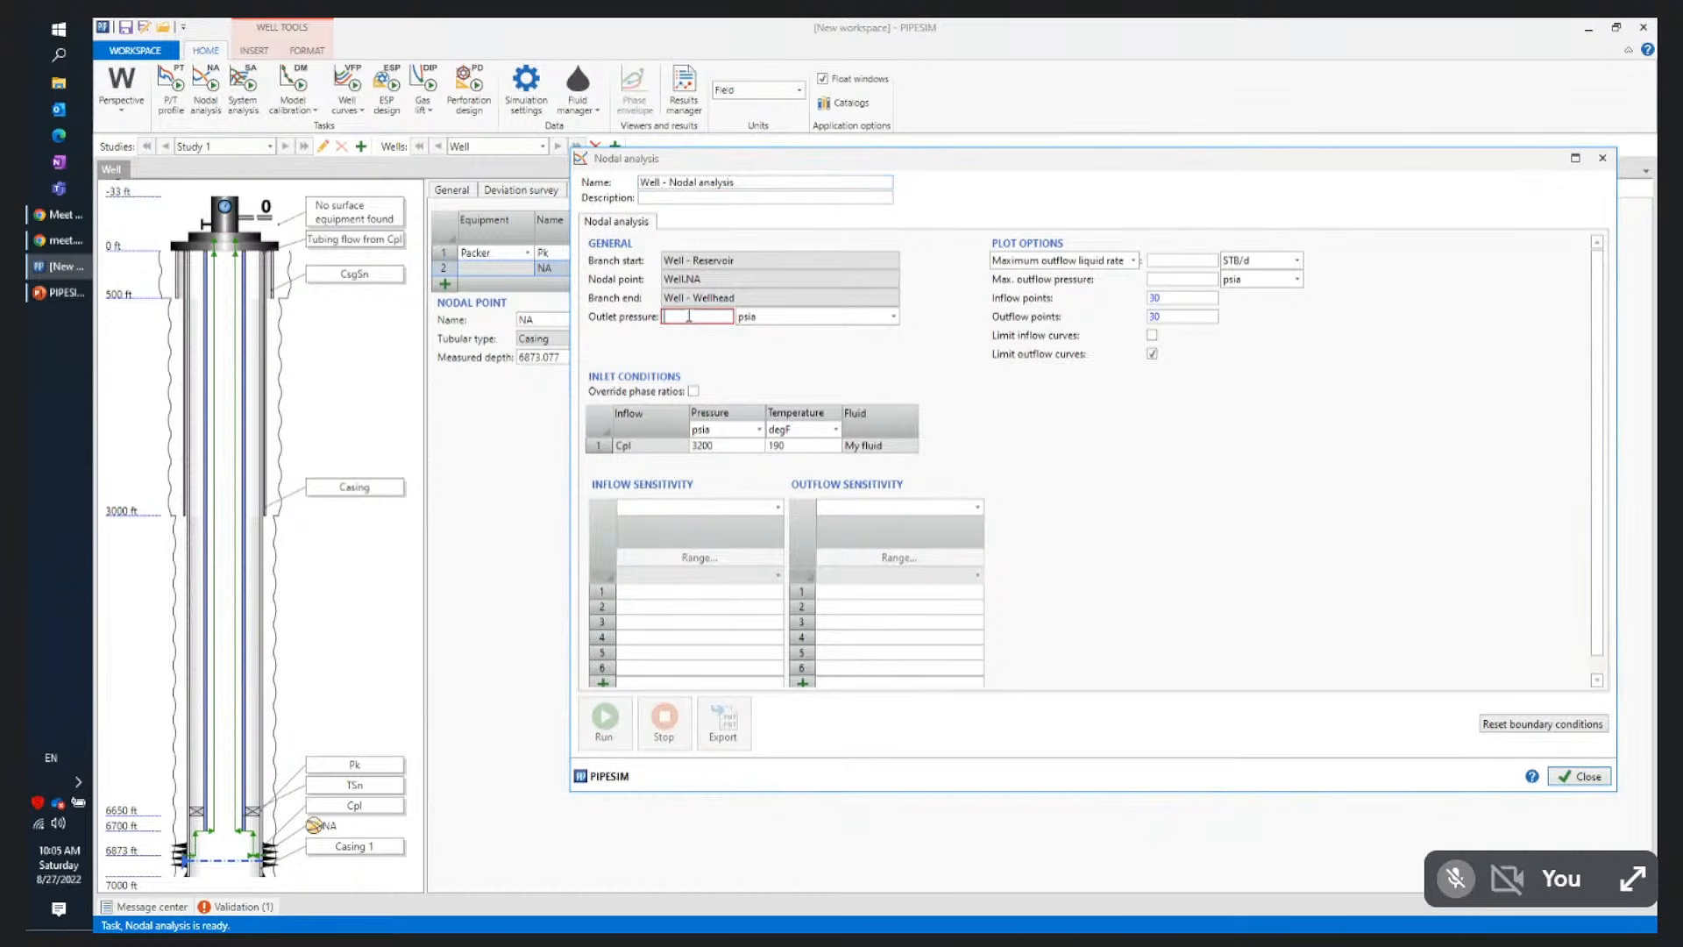
left_click_drag(718, 159, 674, 245)
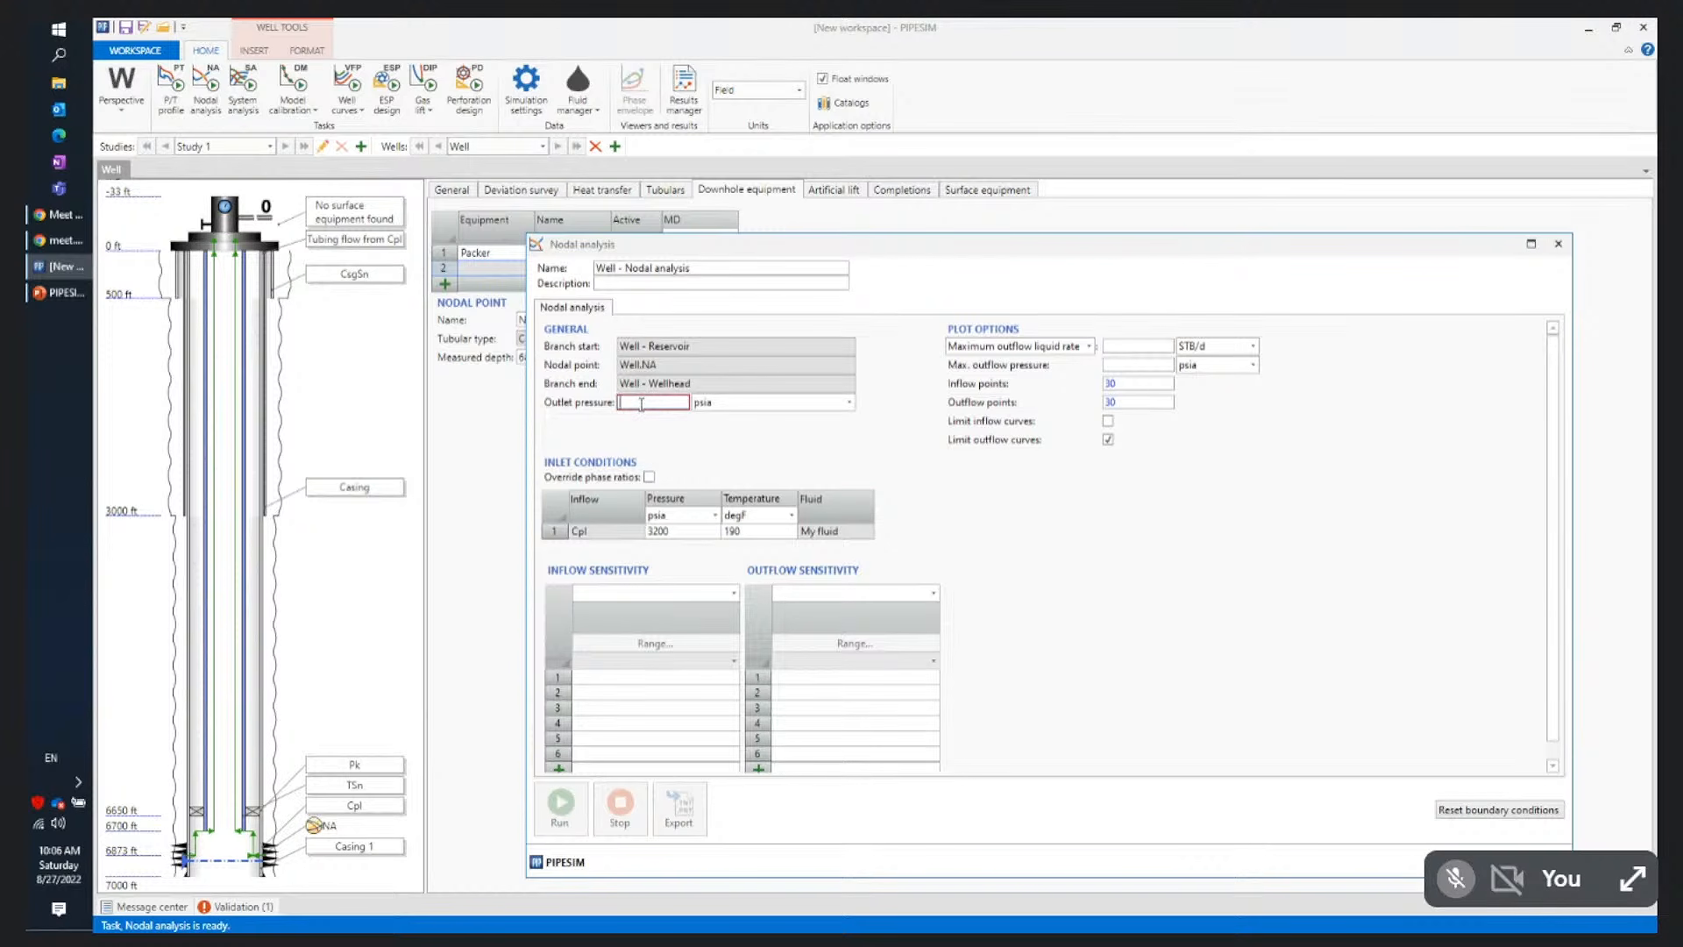
type("300")
left_click(647, 435)
left_click_drag(783, 244, 717, 174)
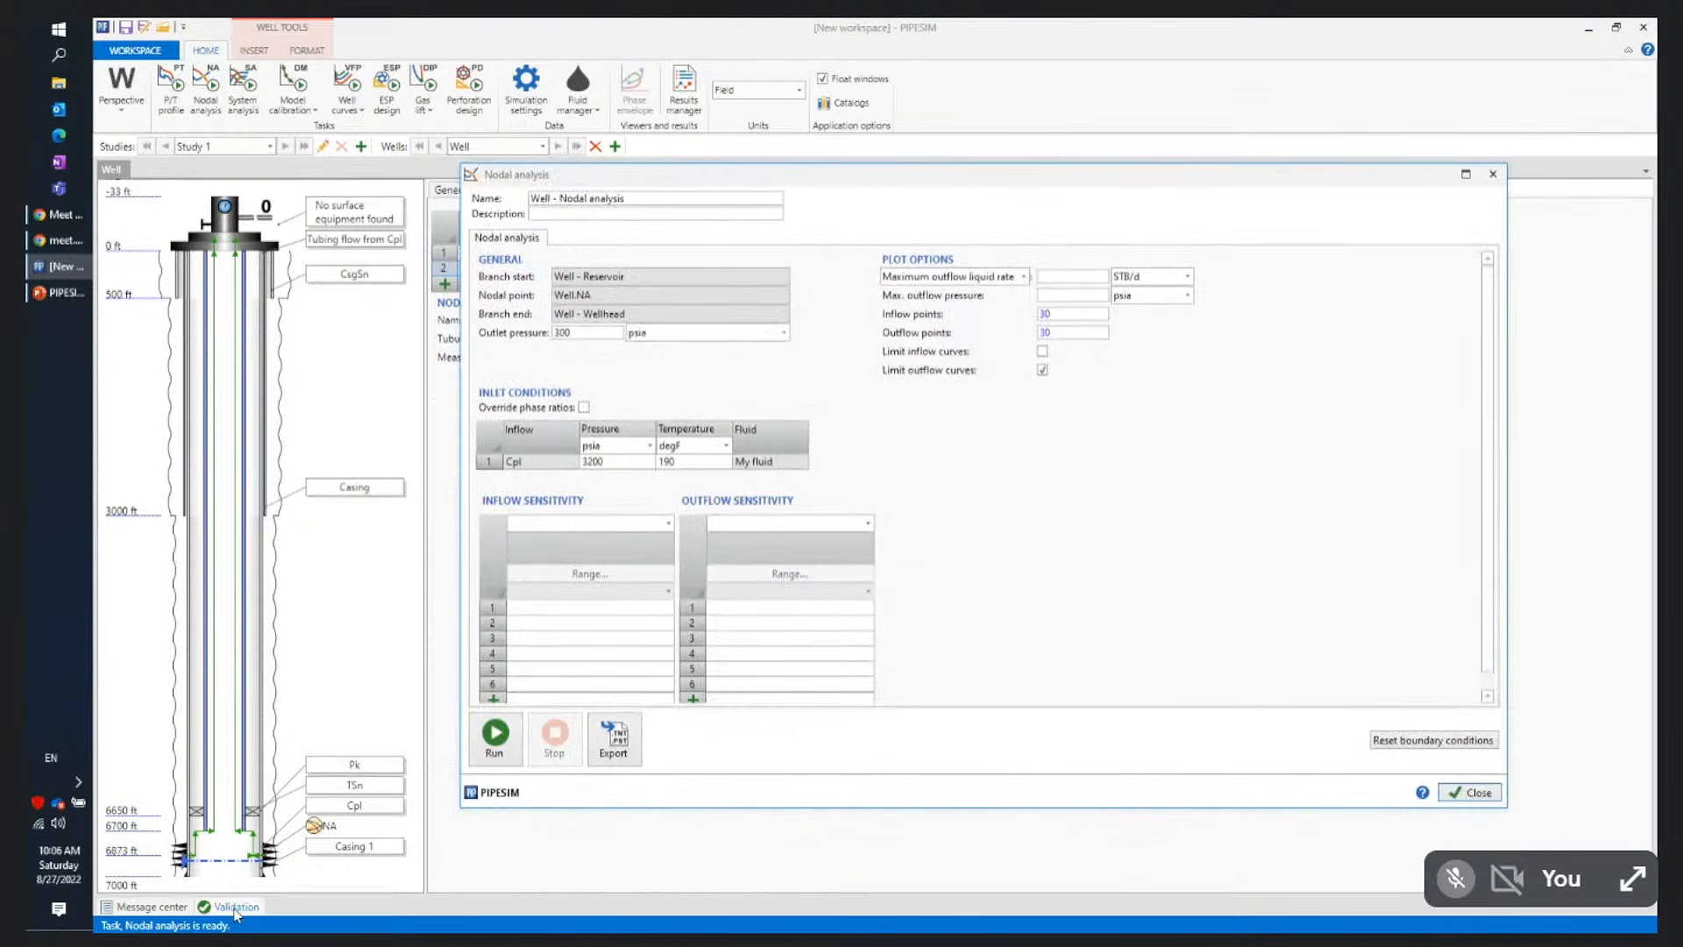
Run the nodal analysis and widen the Operating point column in the system results
left_click_drag(984, 177, 870, 219)
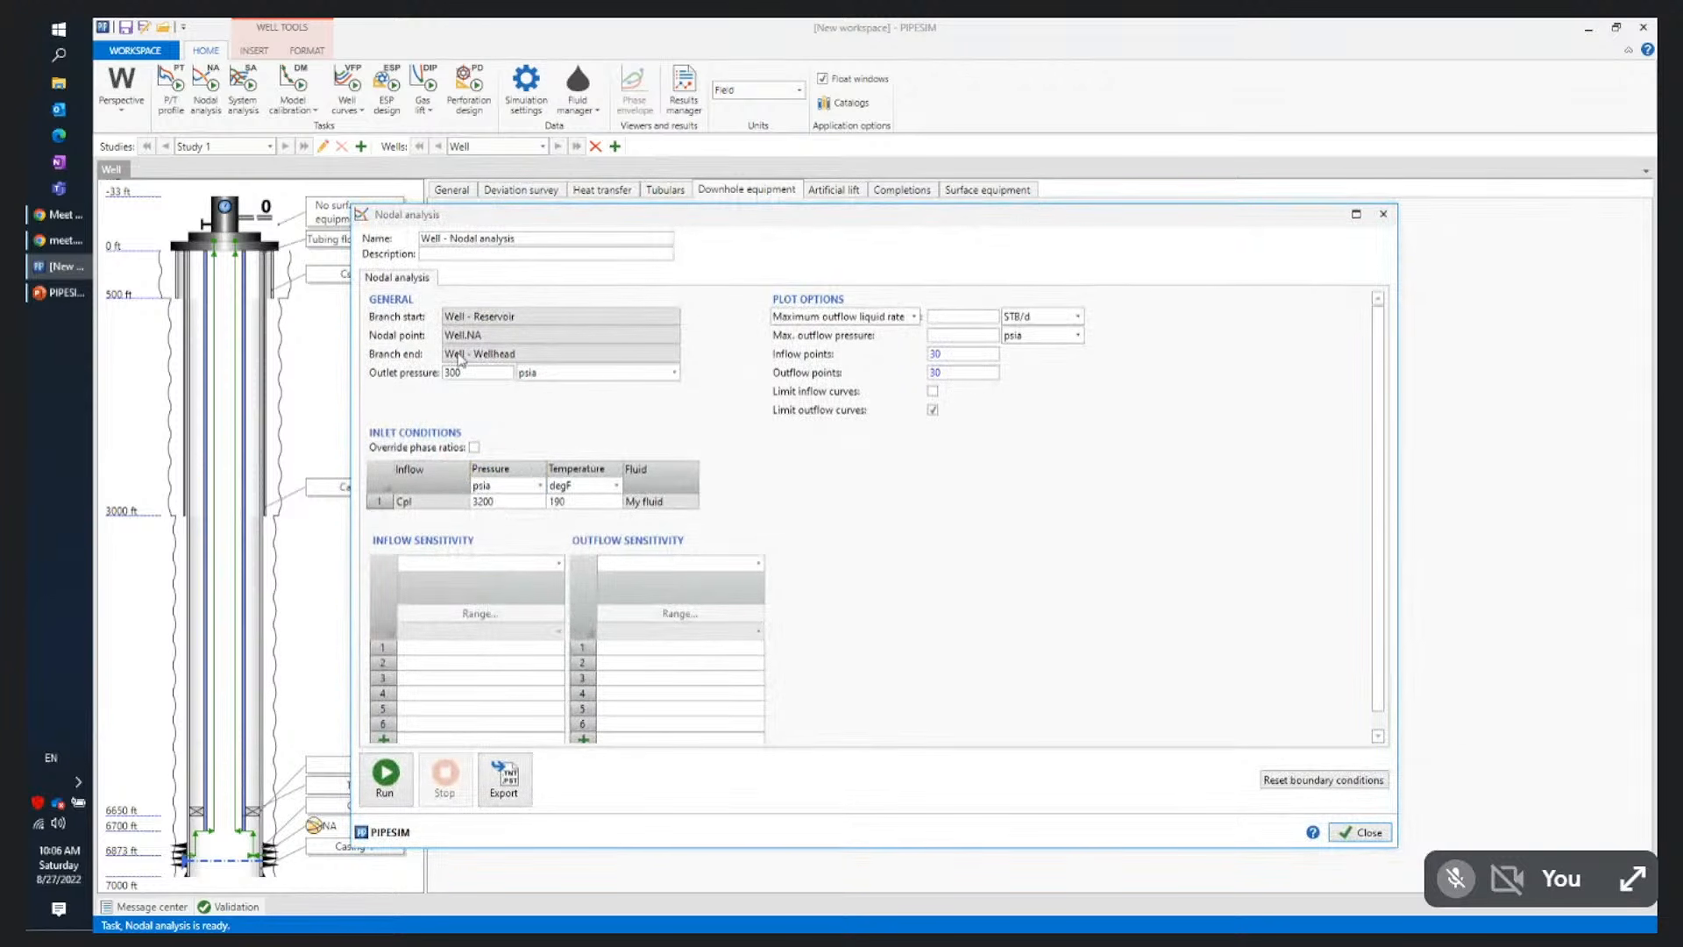
left_click(381, 779)
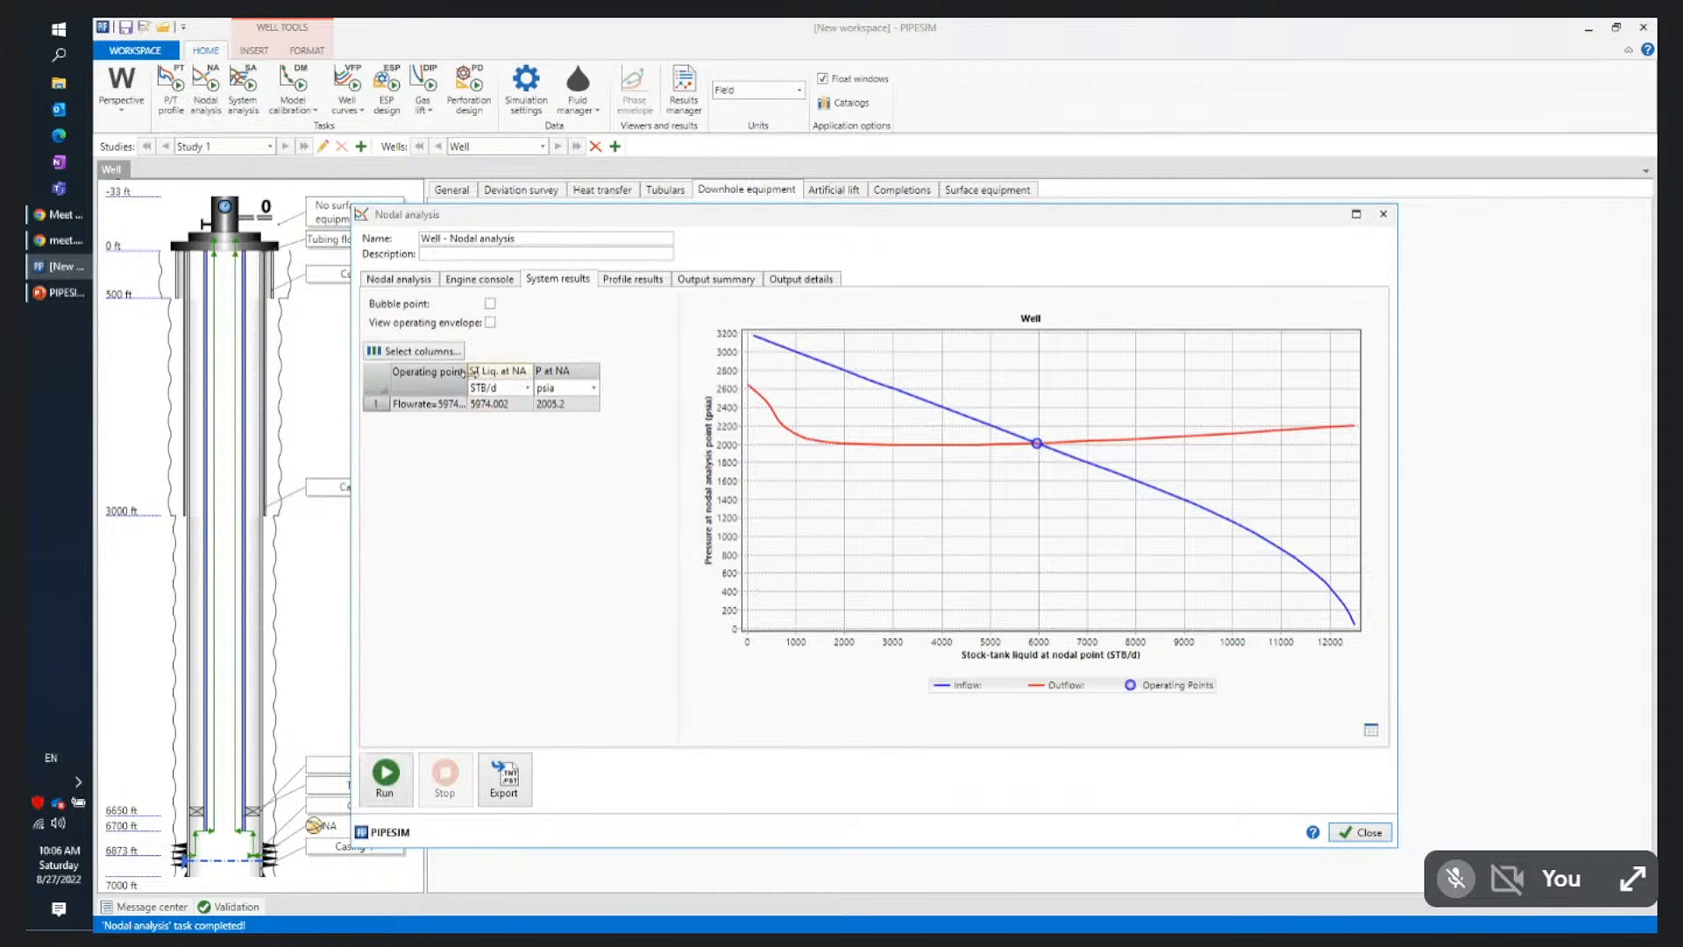
left_click_drag(467, 372, 540, 375)
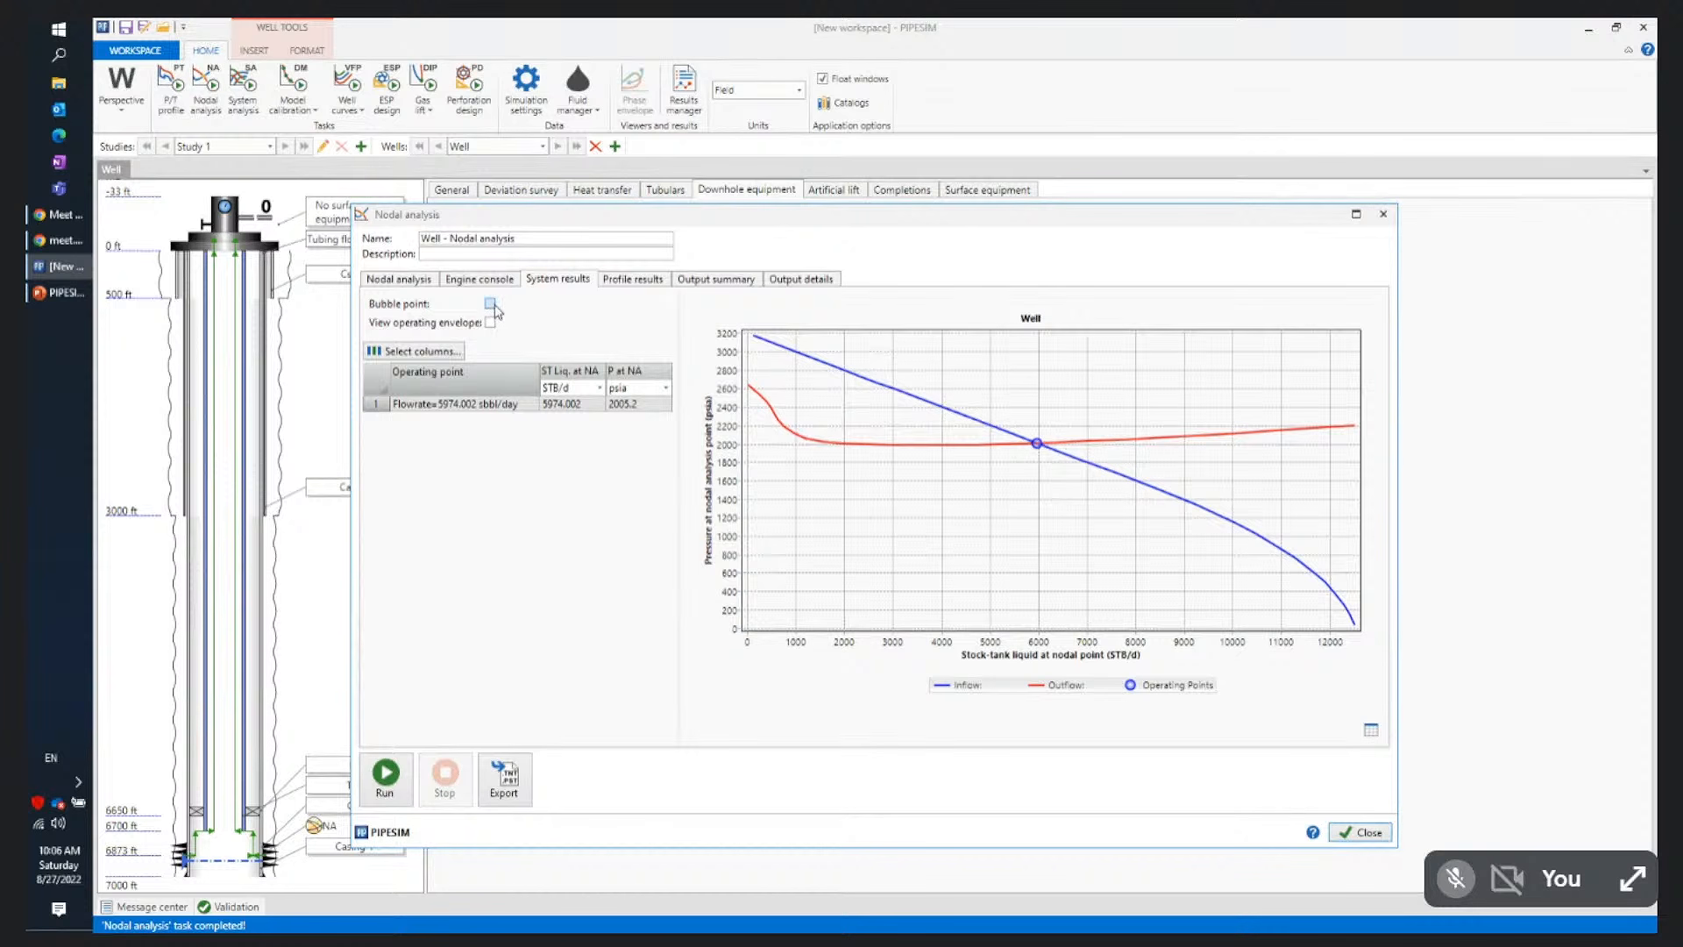
Show the bubble point line and the operating envelope on the nodal analysis system plot
left_click(490, 303)
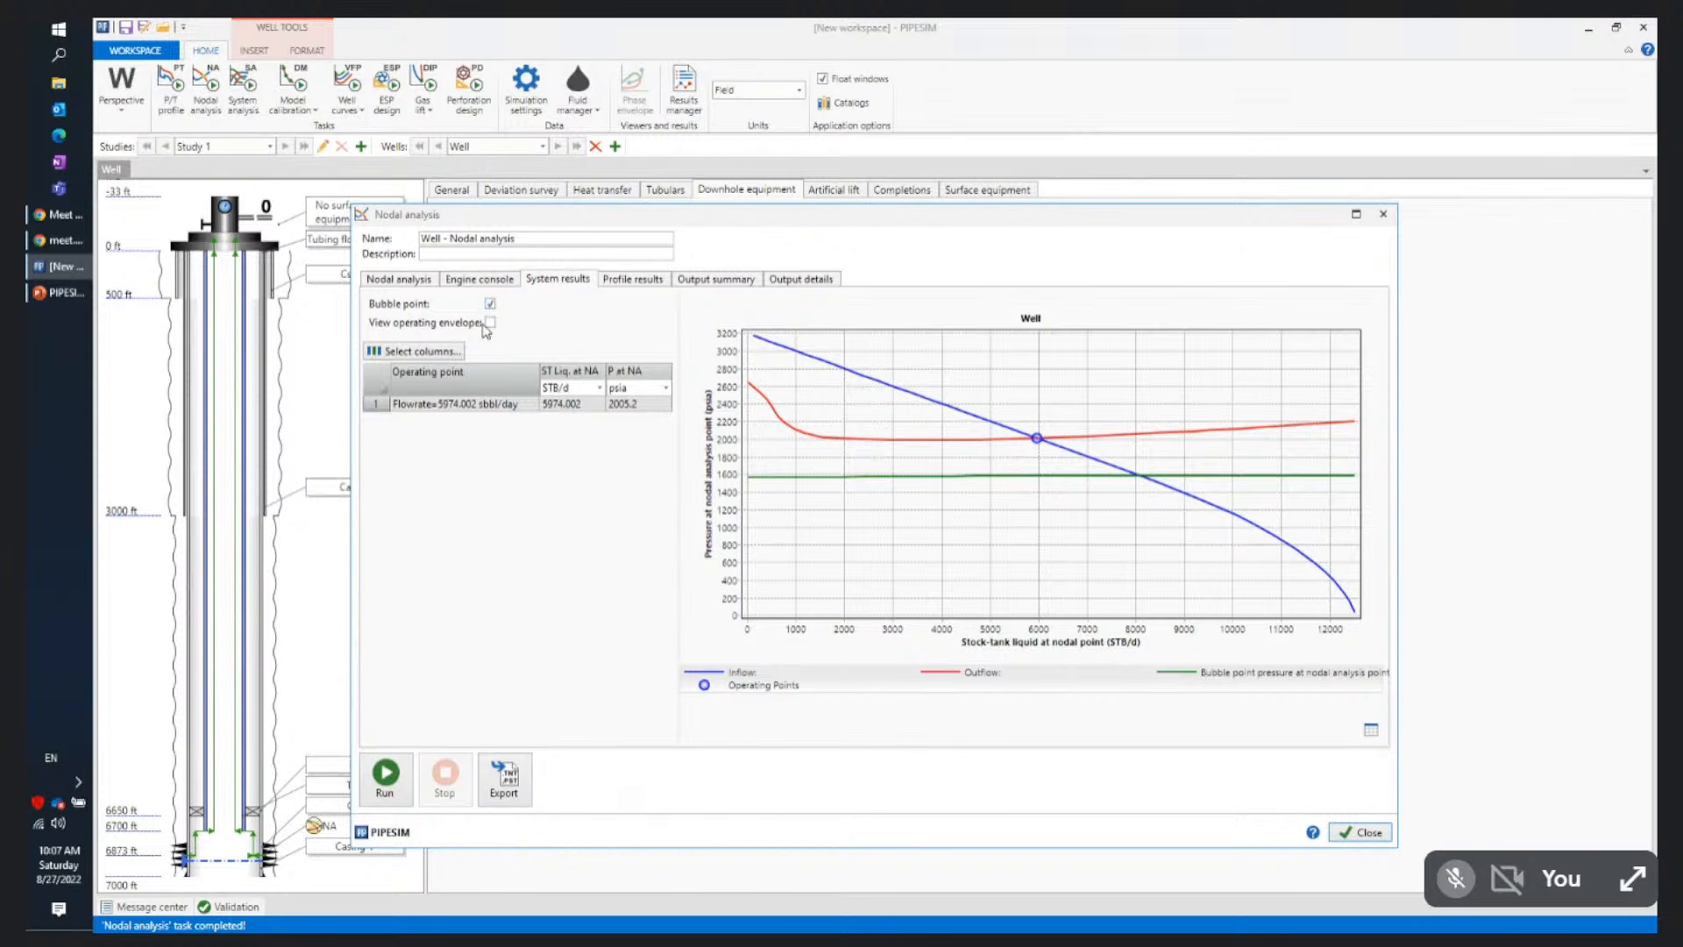
left_click(490, 324)
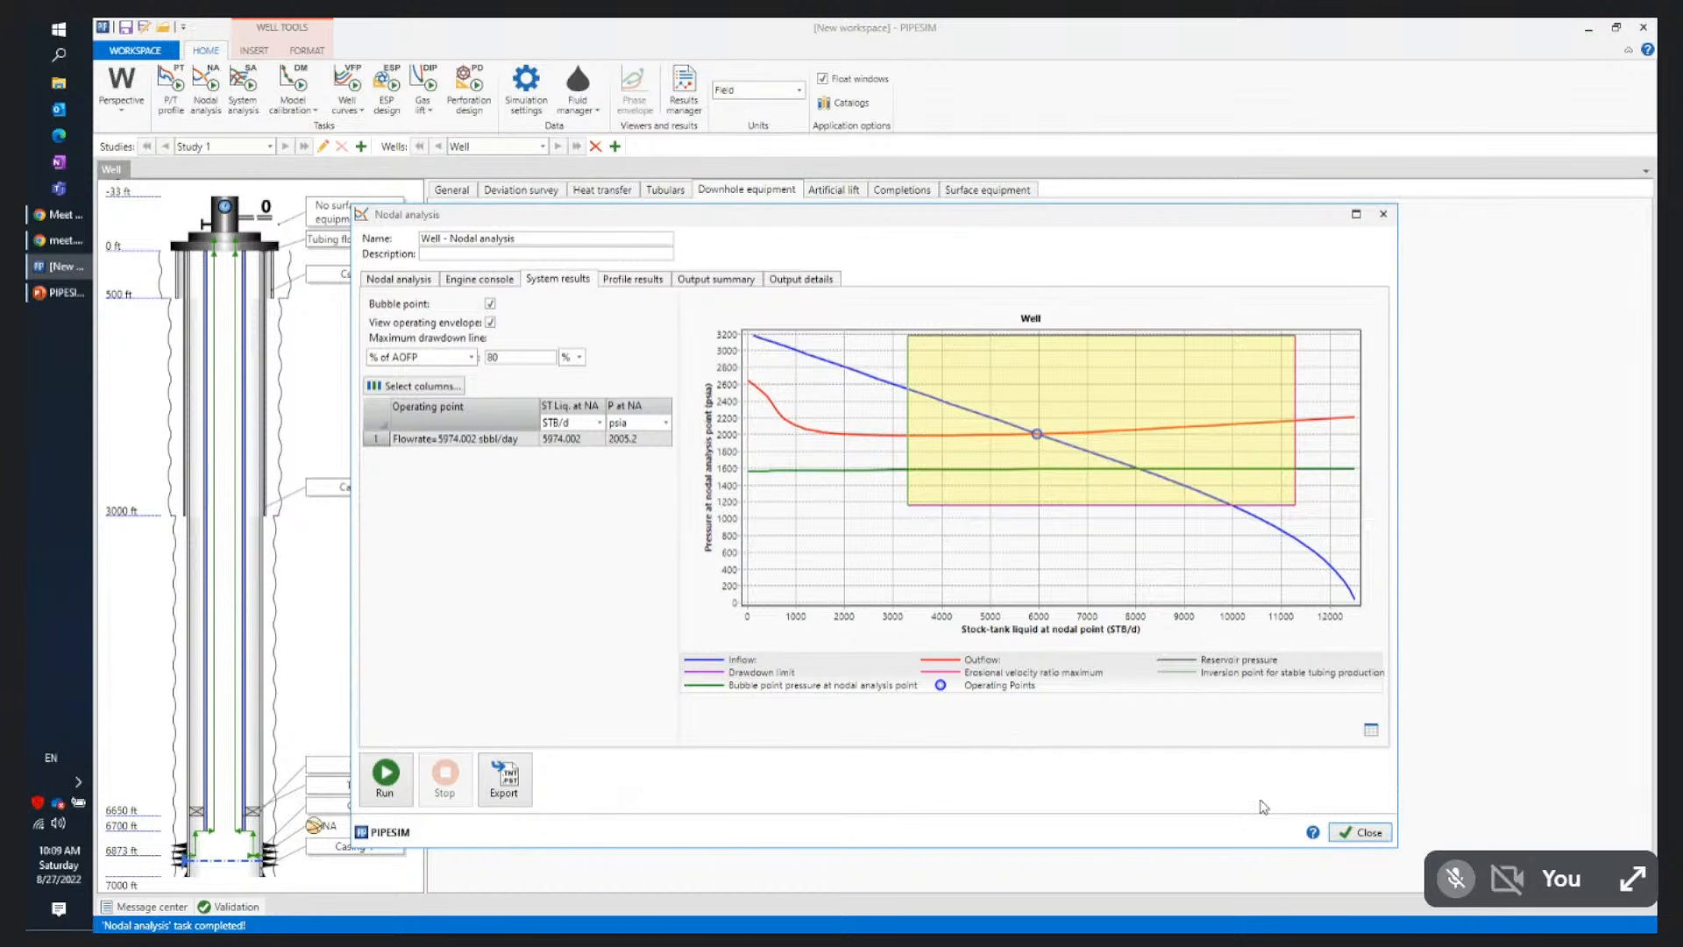
left_click(1357, 839)
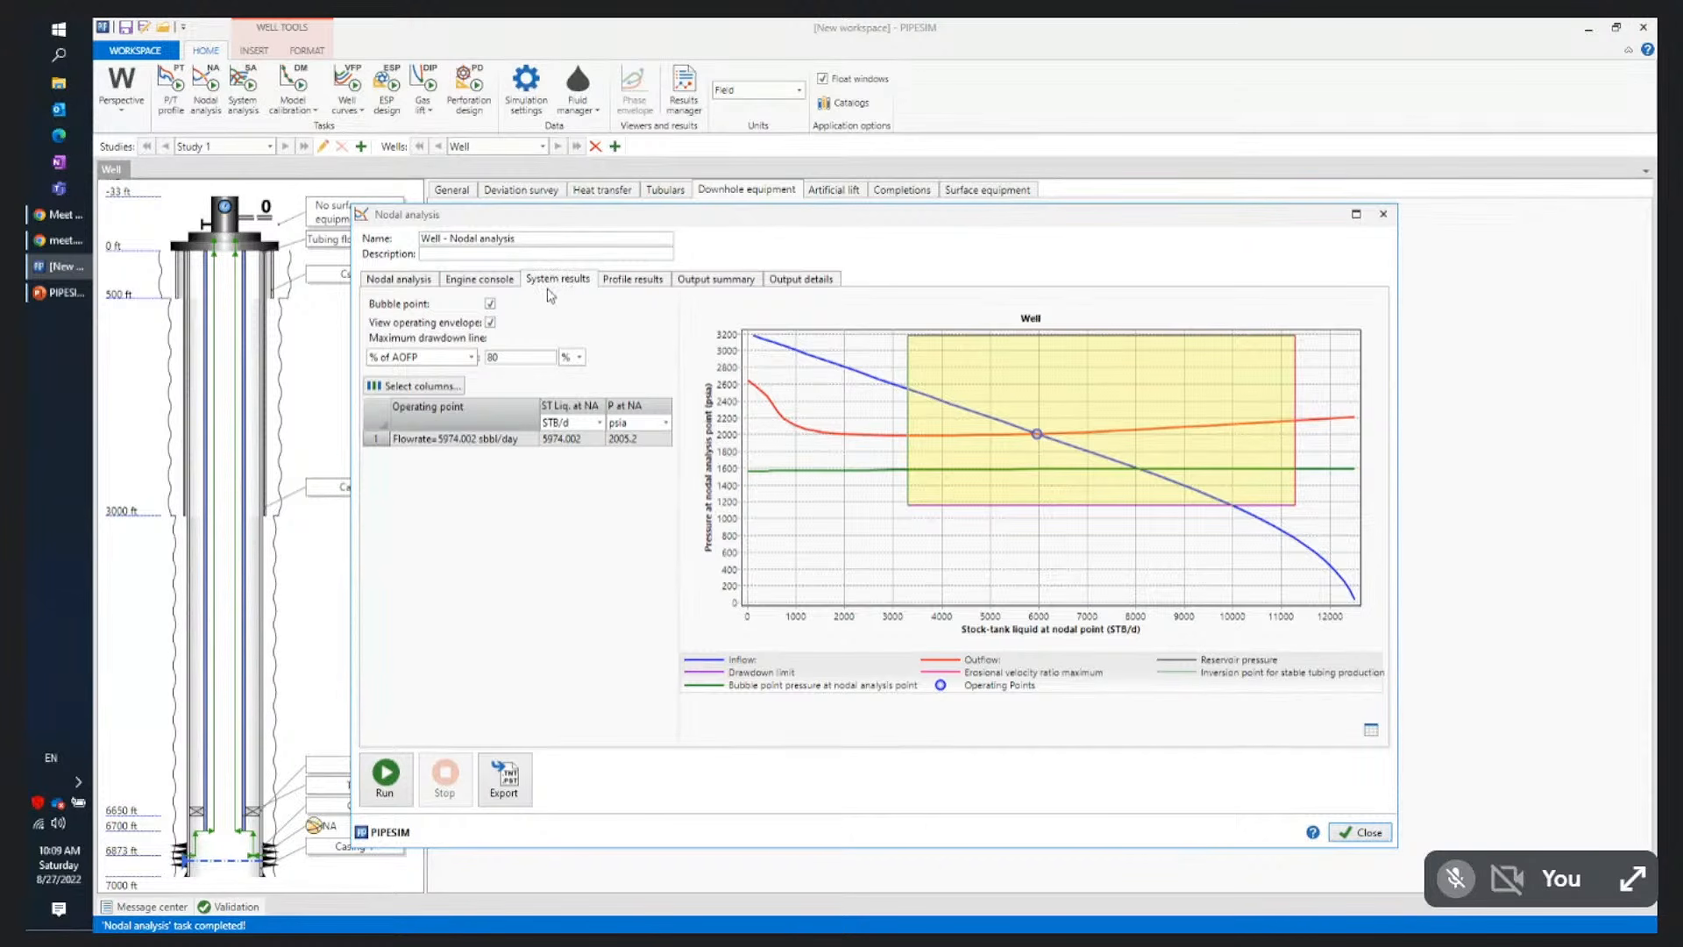
Compare the system results with the pressure-elevation profile, checking the outlet pressure and inlet conditions in the nodal analysis setup
left_click(628, 280)
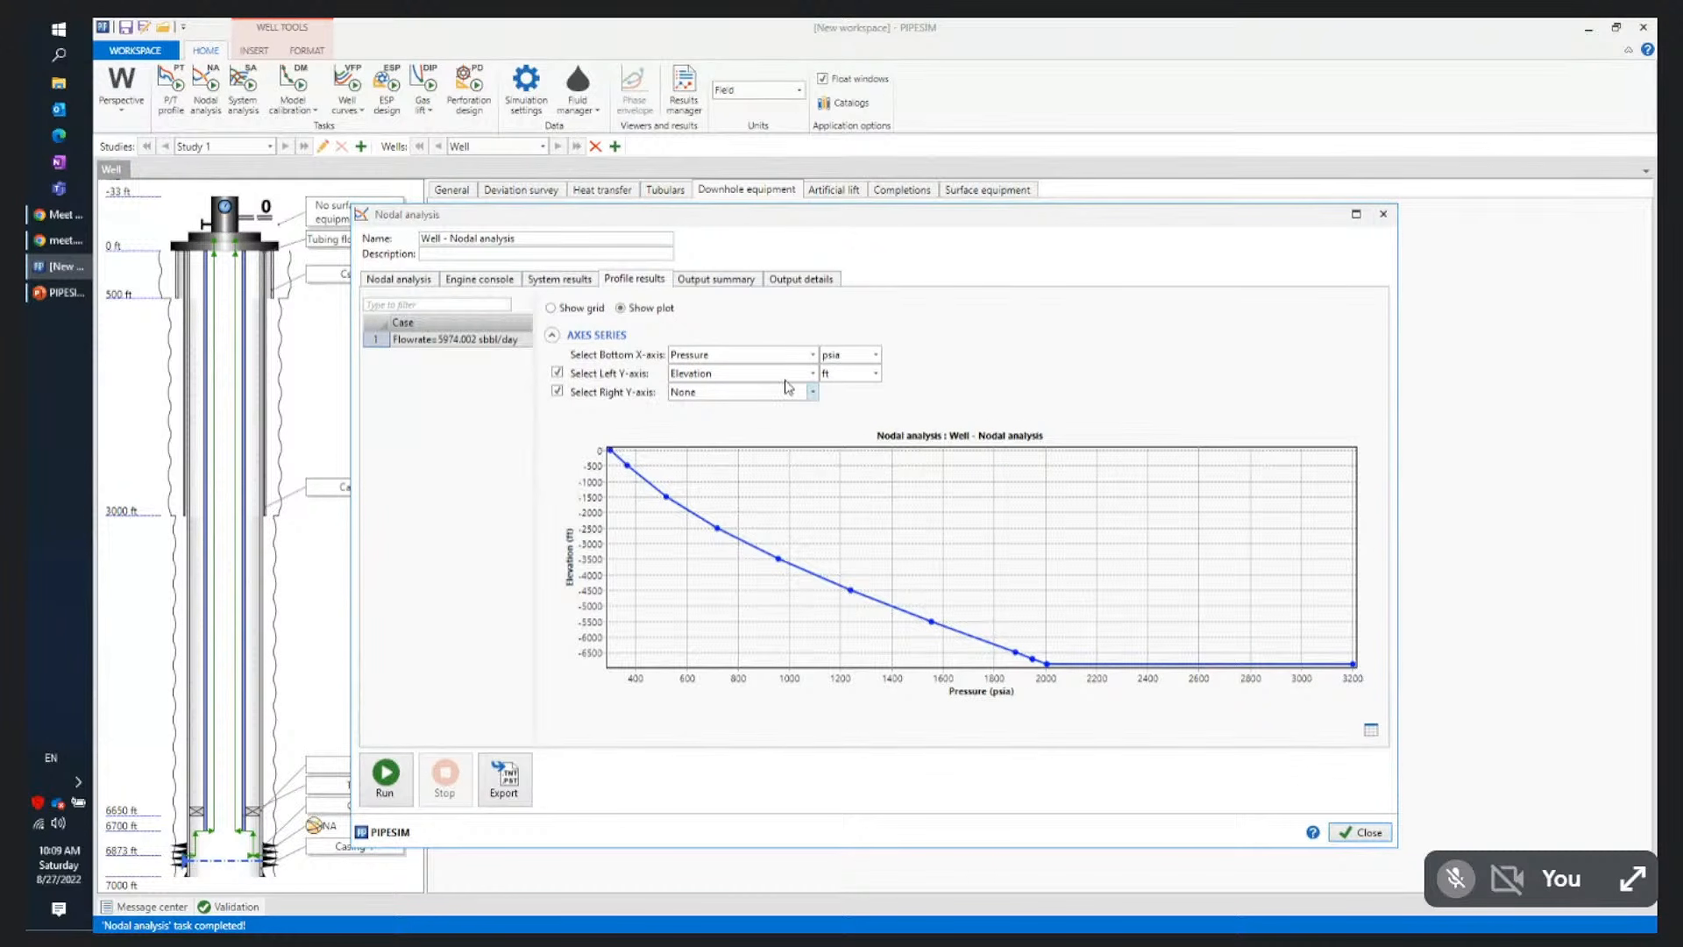
left_click(558, 279)
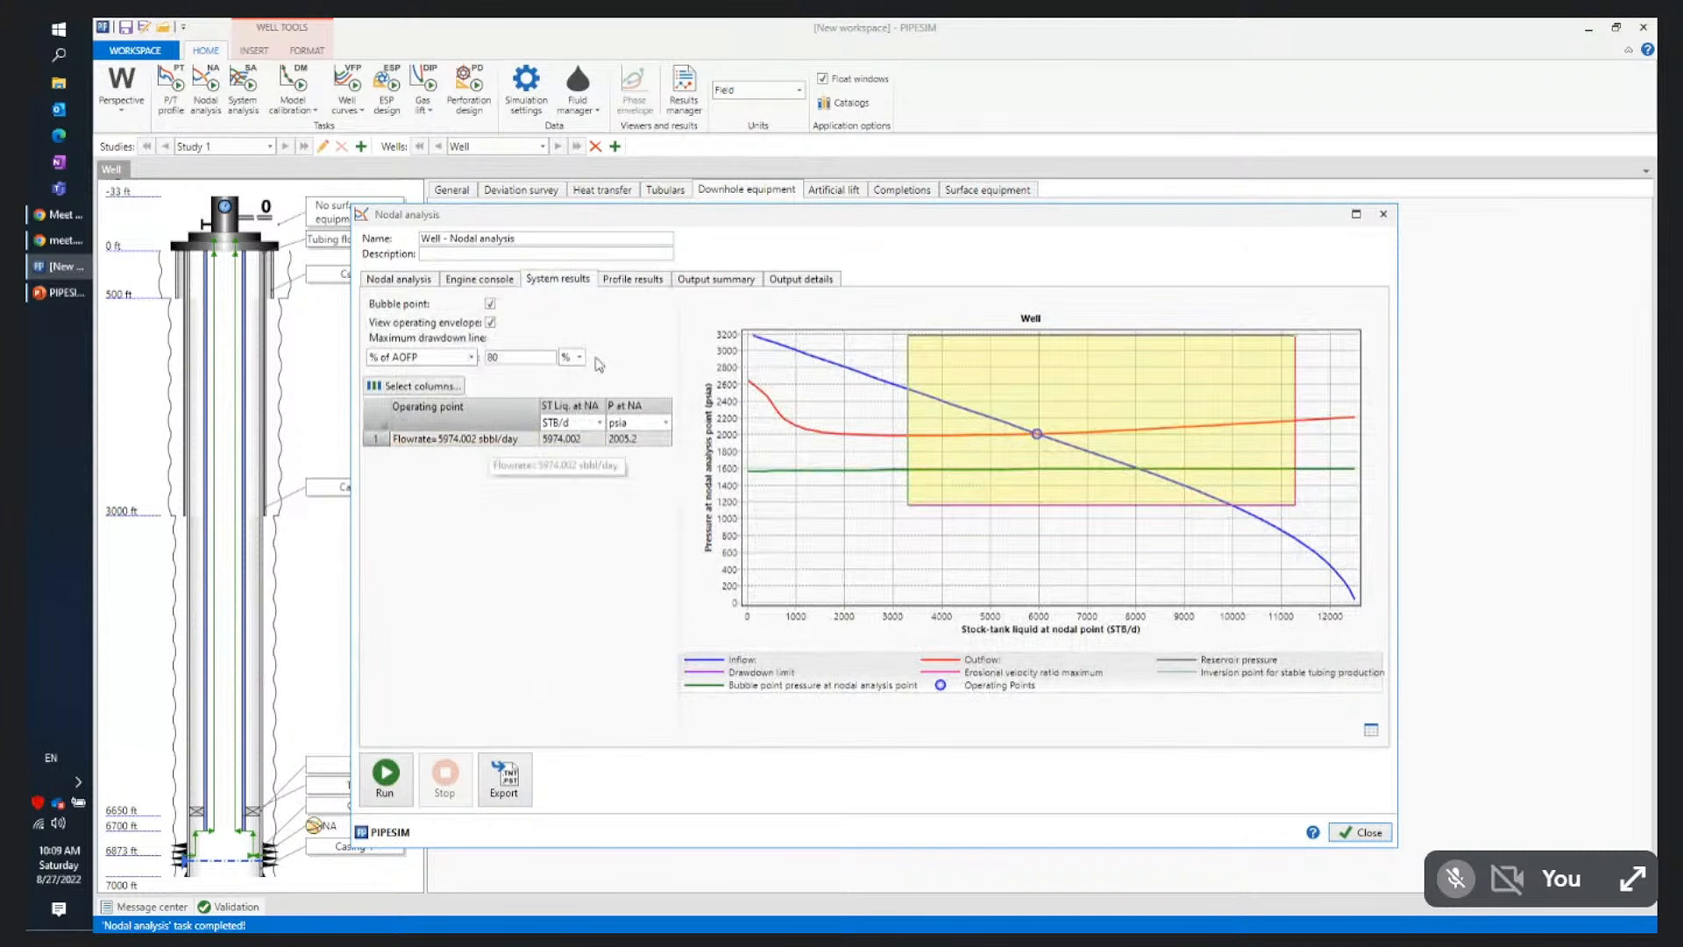
left_click(633, 280)
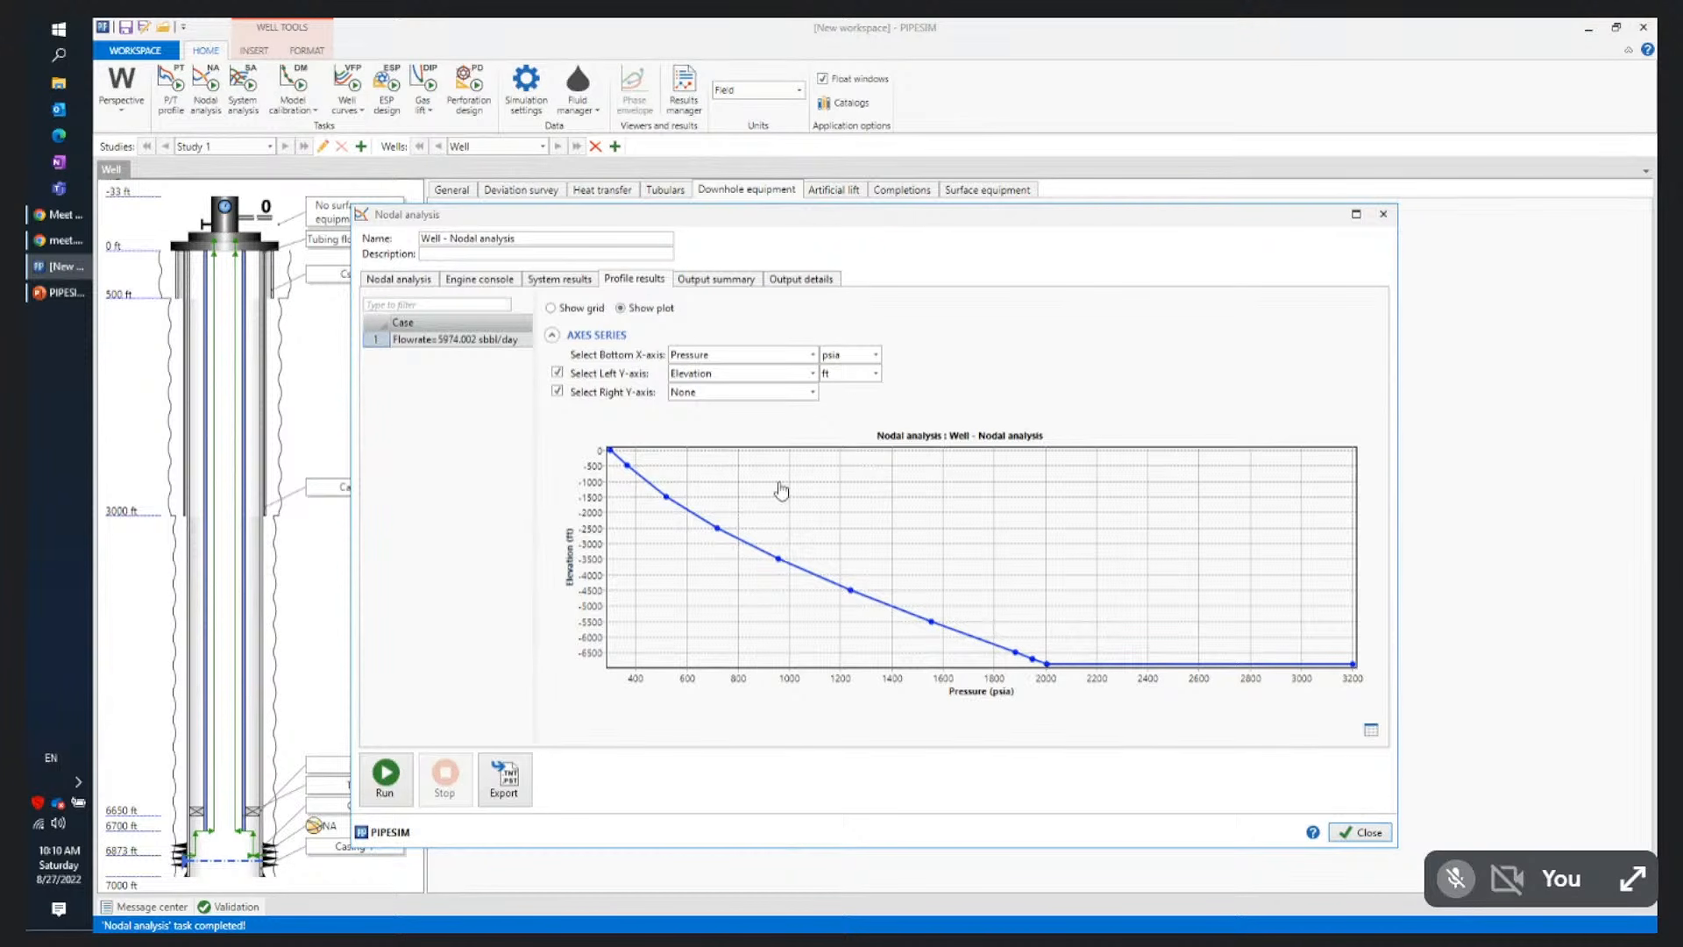
left_click(557, 281)
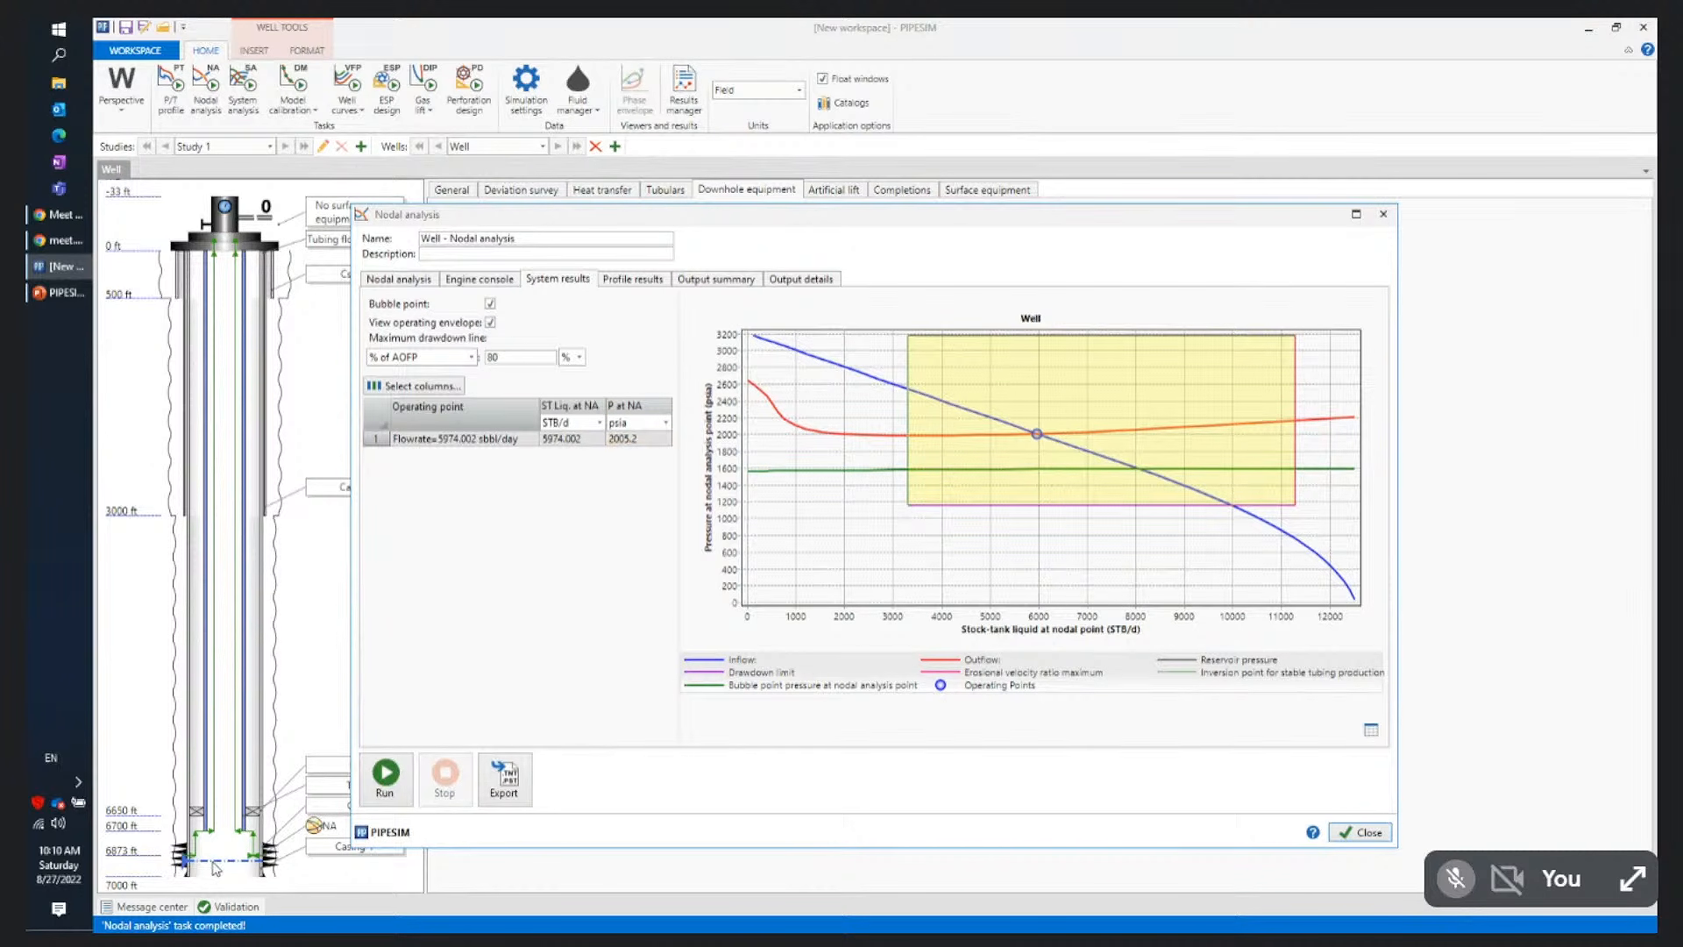
left_click(651, 280)
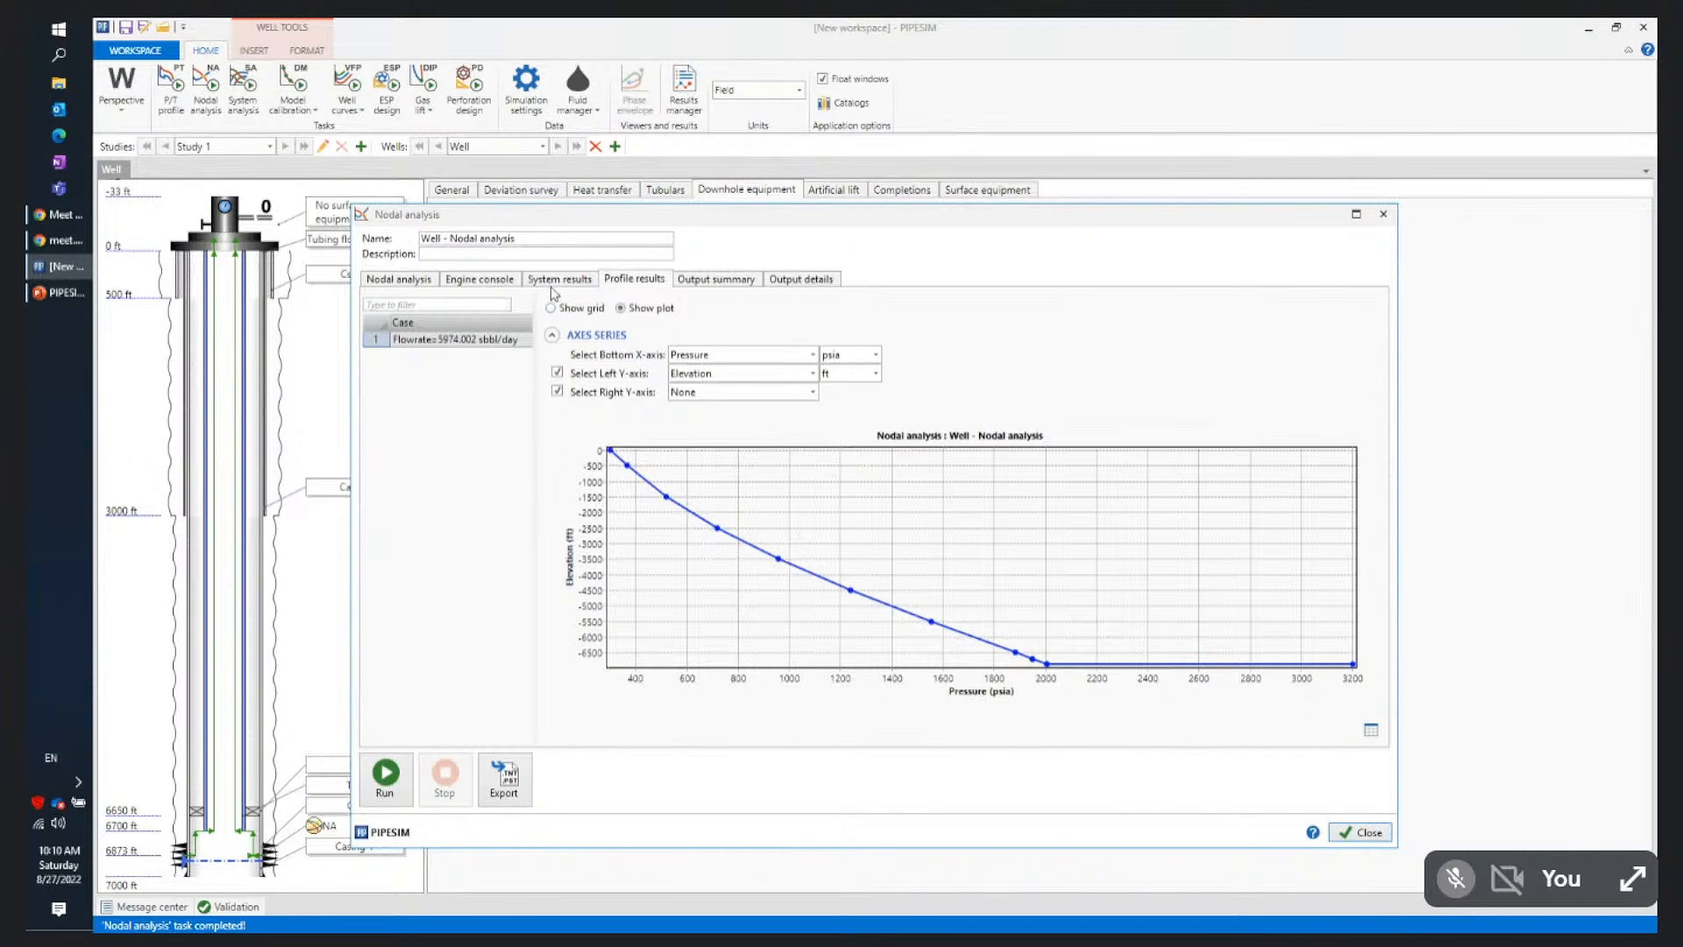
left_click(398, 279)
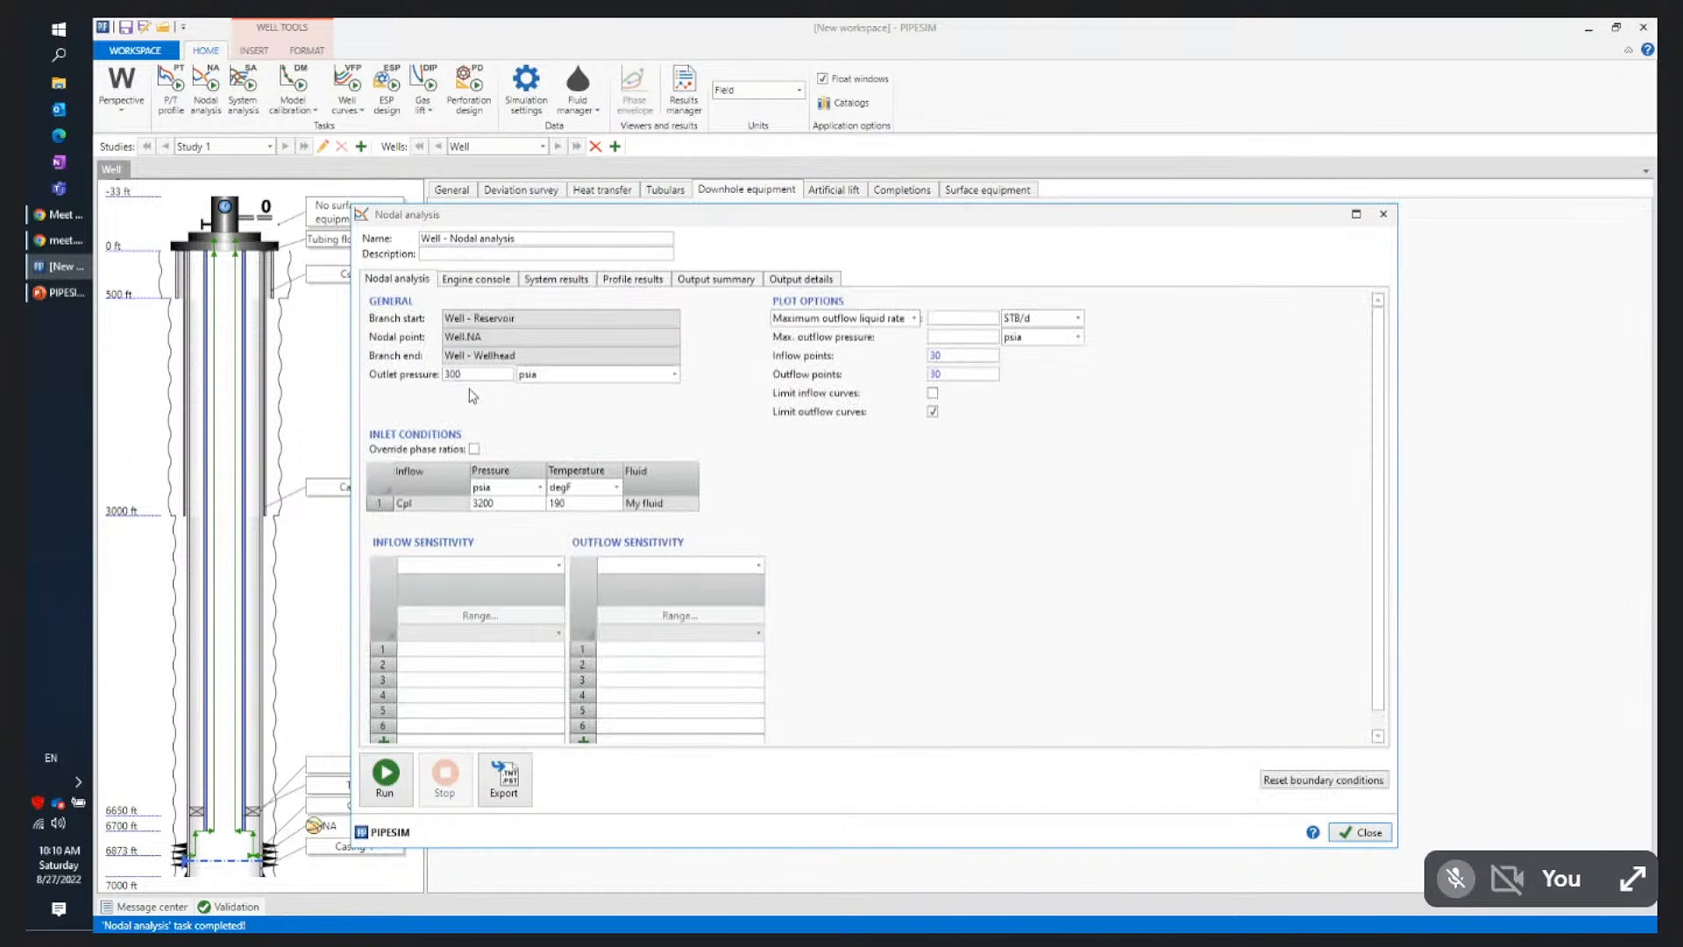
left_click(633, 279)
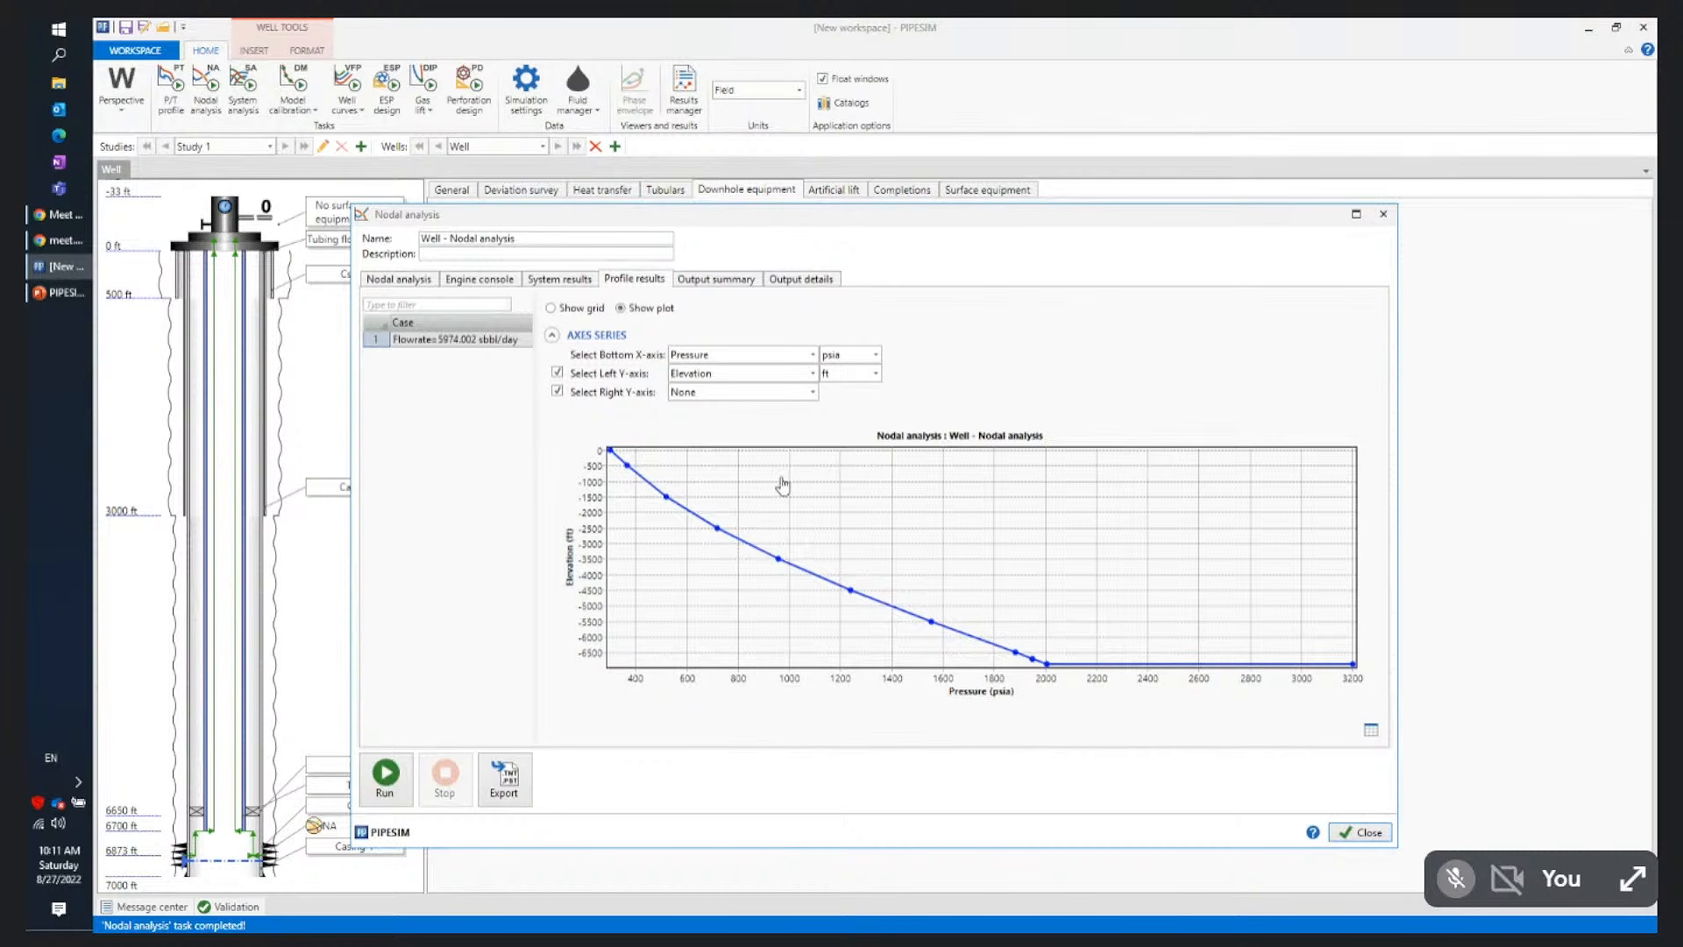
Plot temperature on the profile plot's right Y-axis, and replace it with liquid velocity
left_click(813, 393)
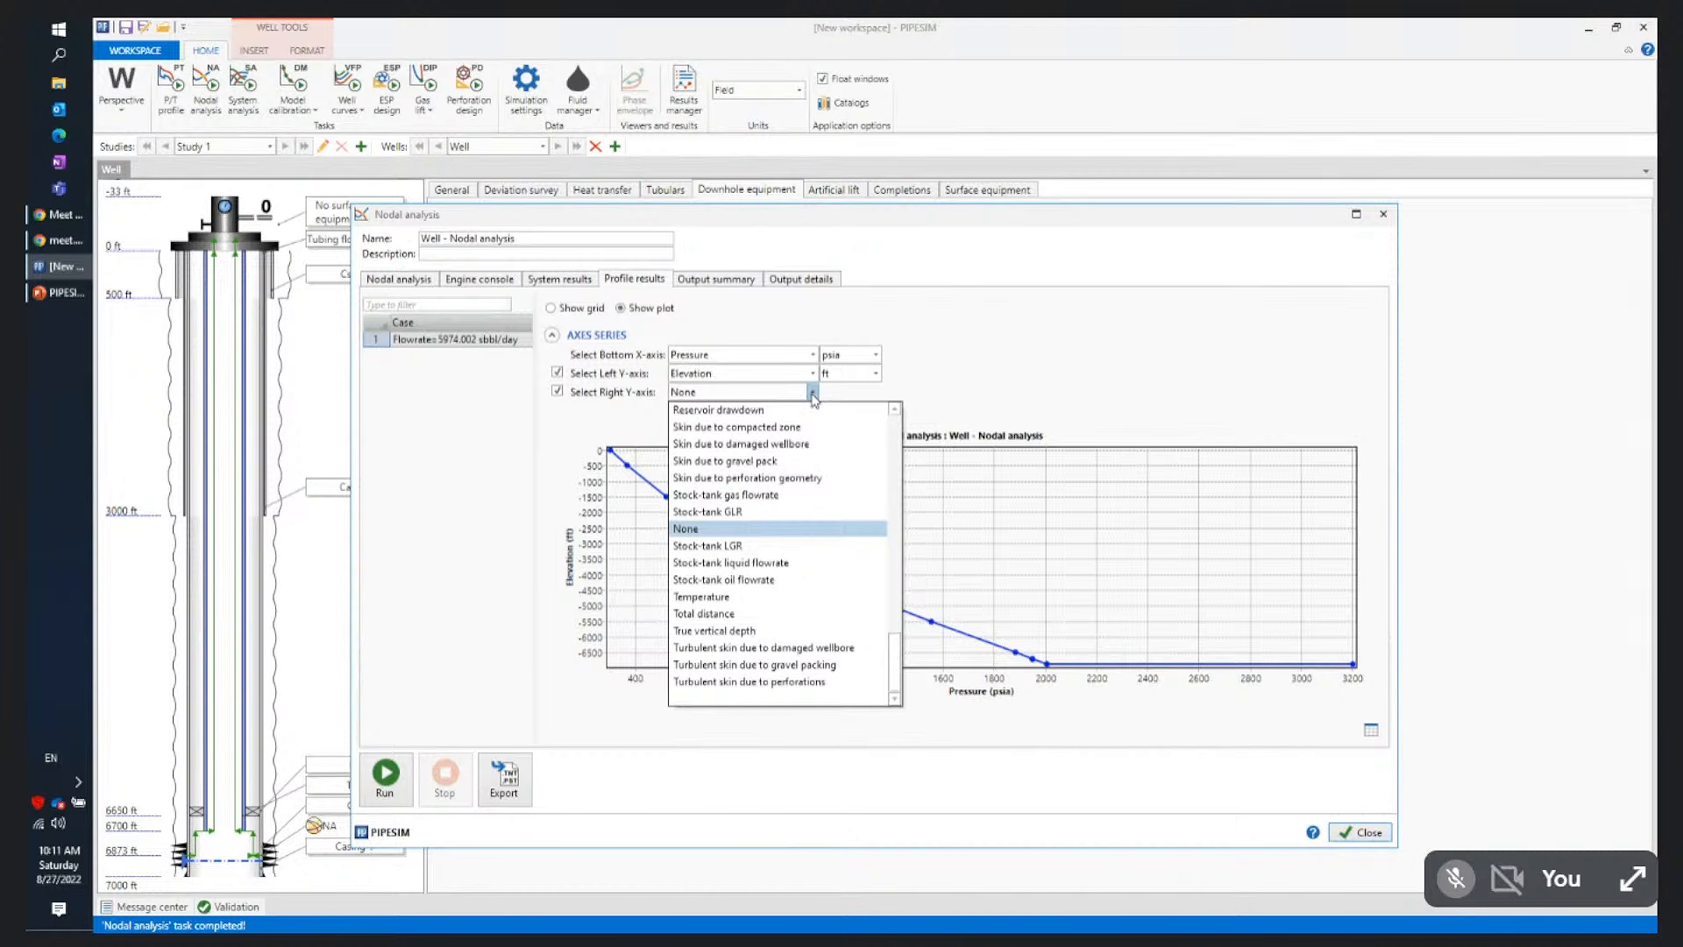
left_click(770, 599)
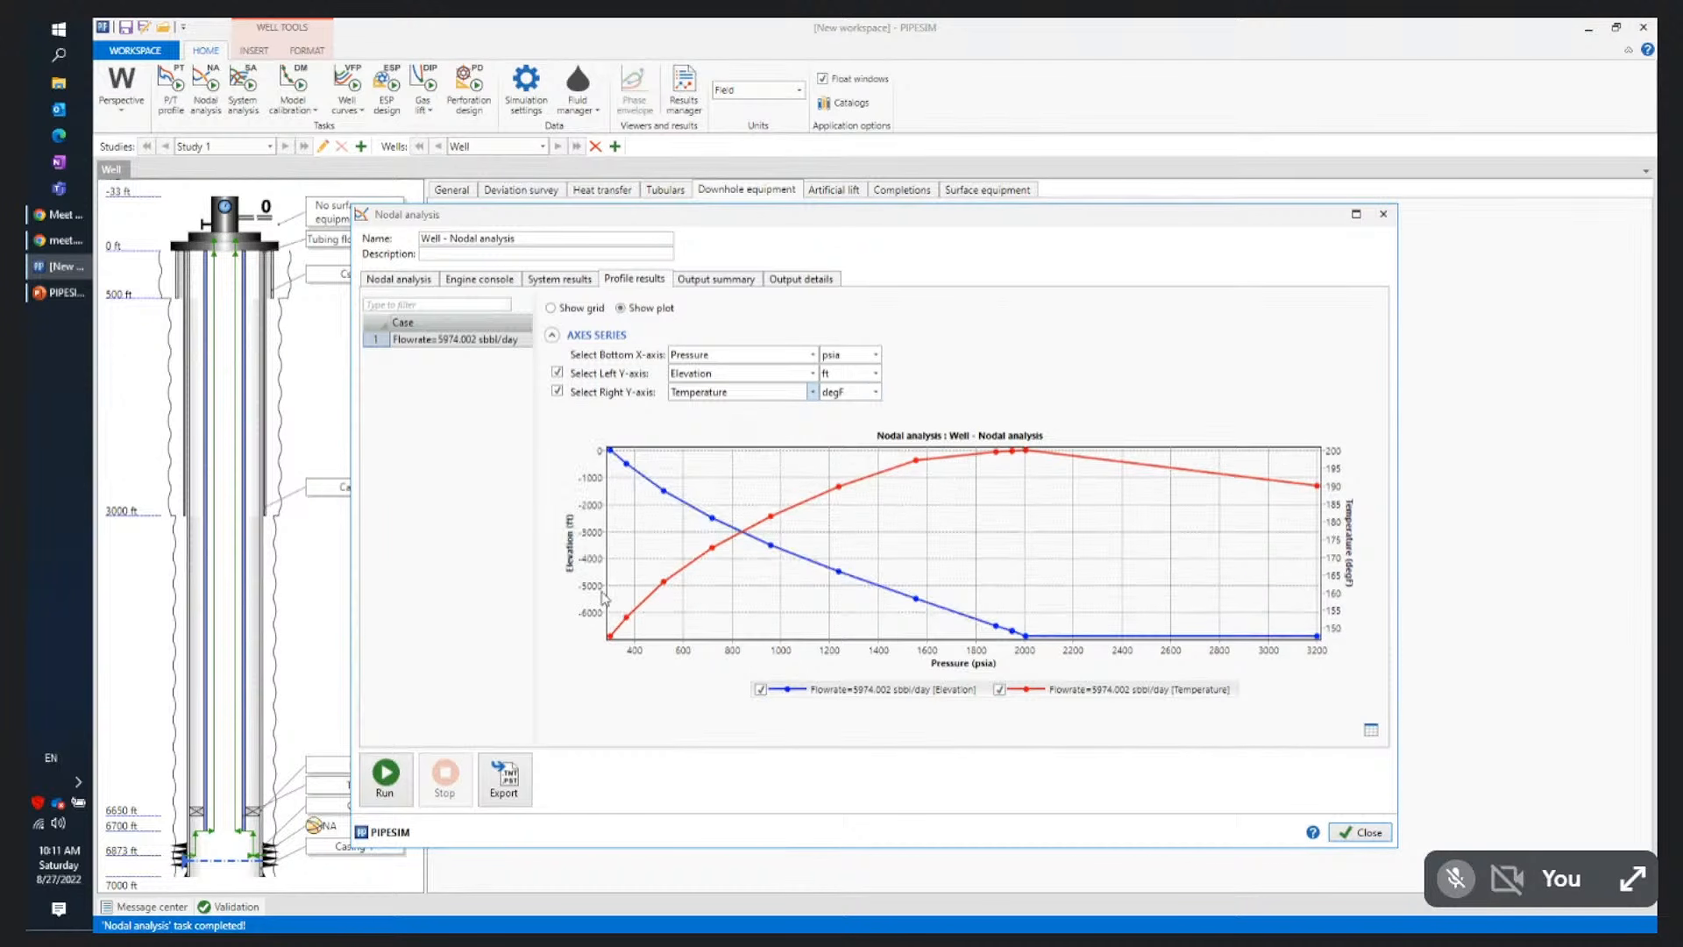
left_click(814, 392)
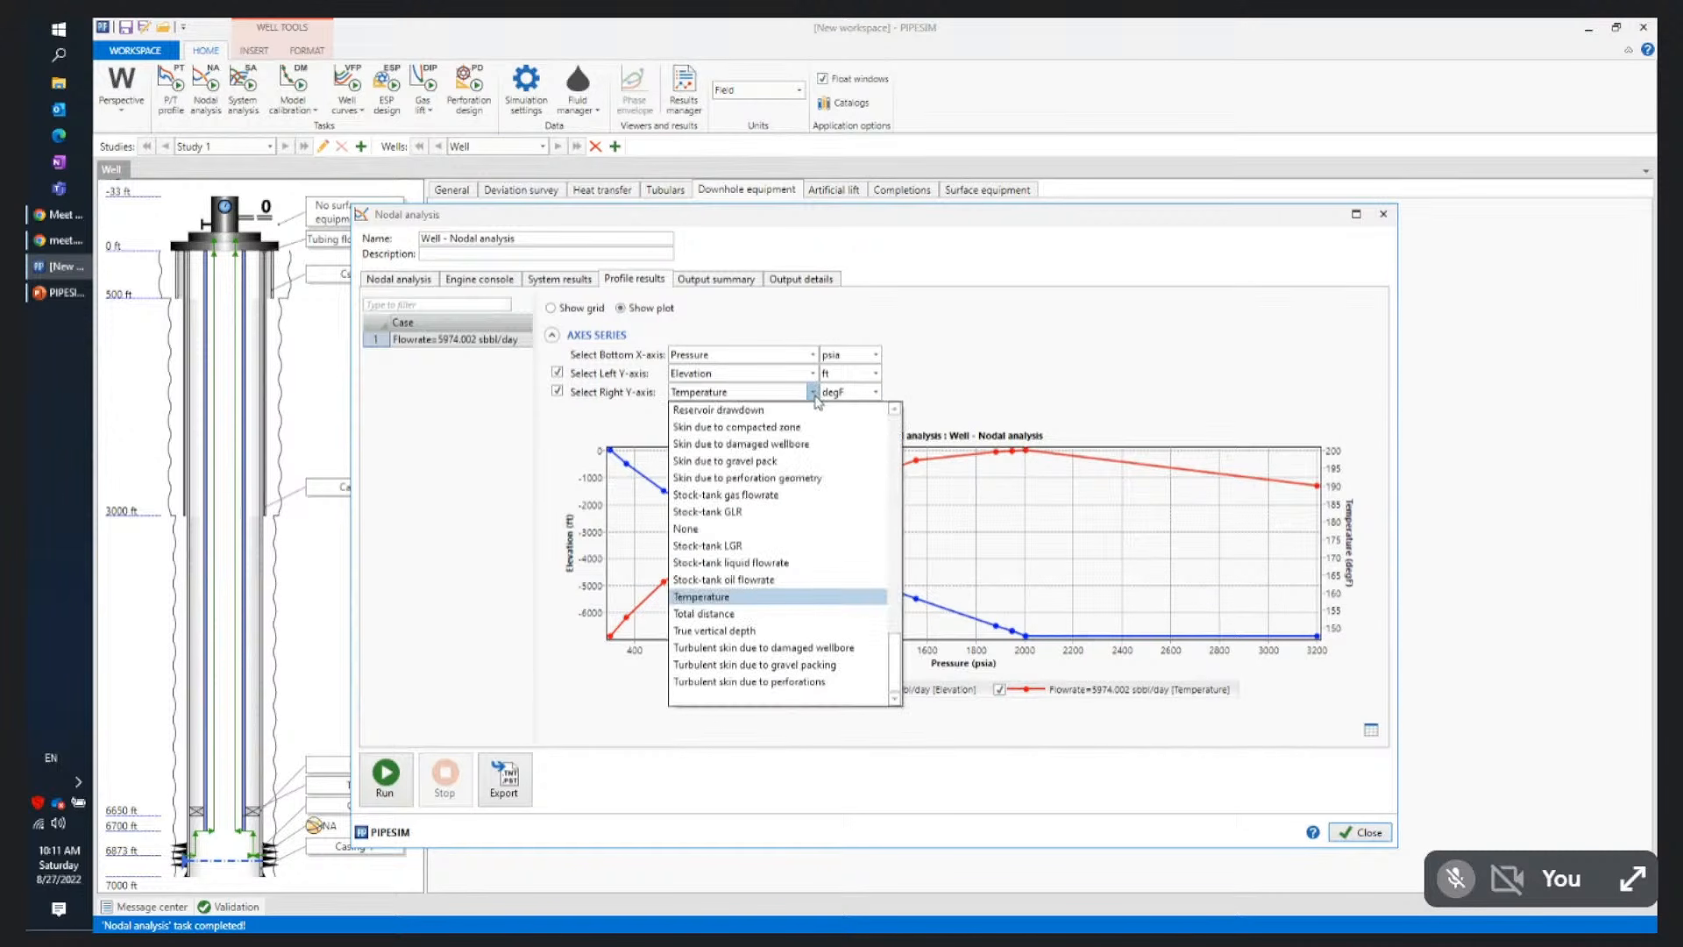
left_click_drag(898, 656, 894, 605)
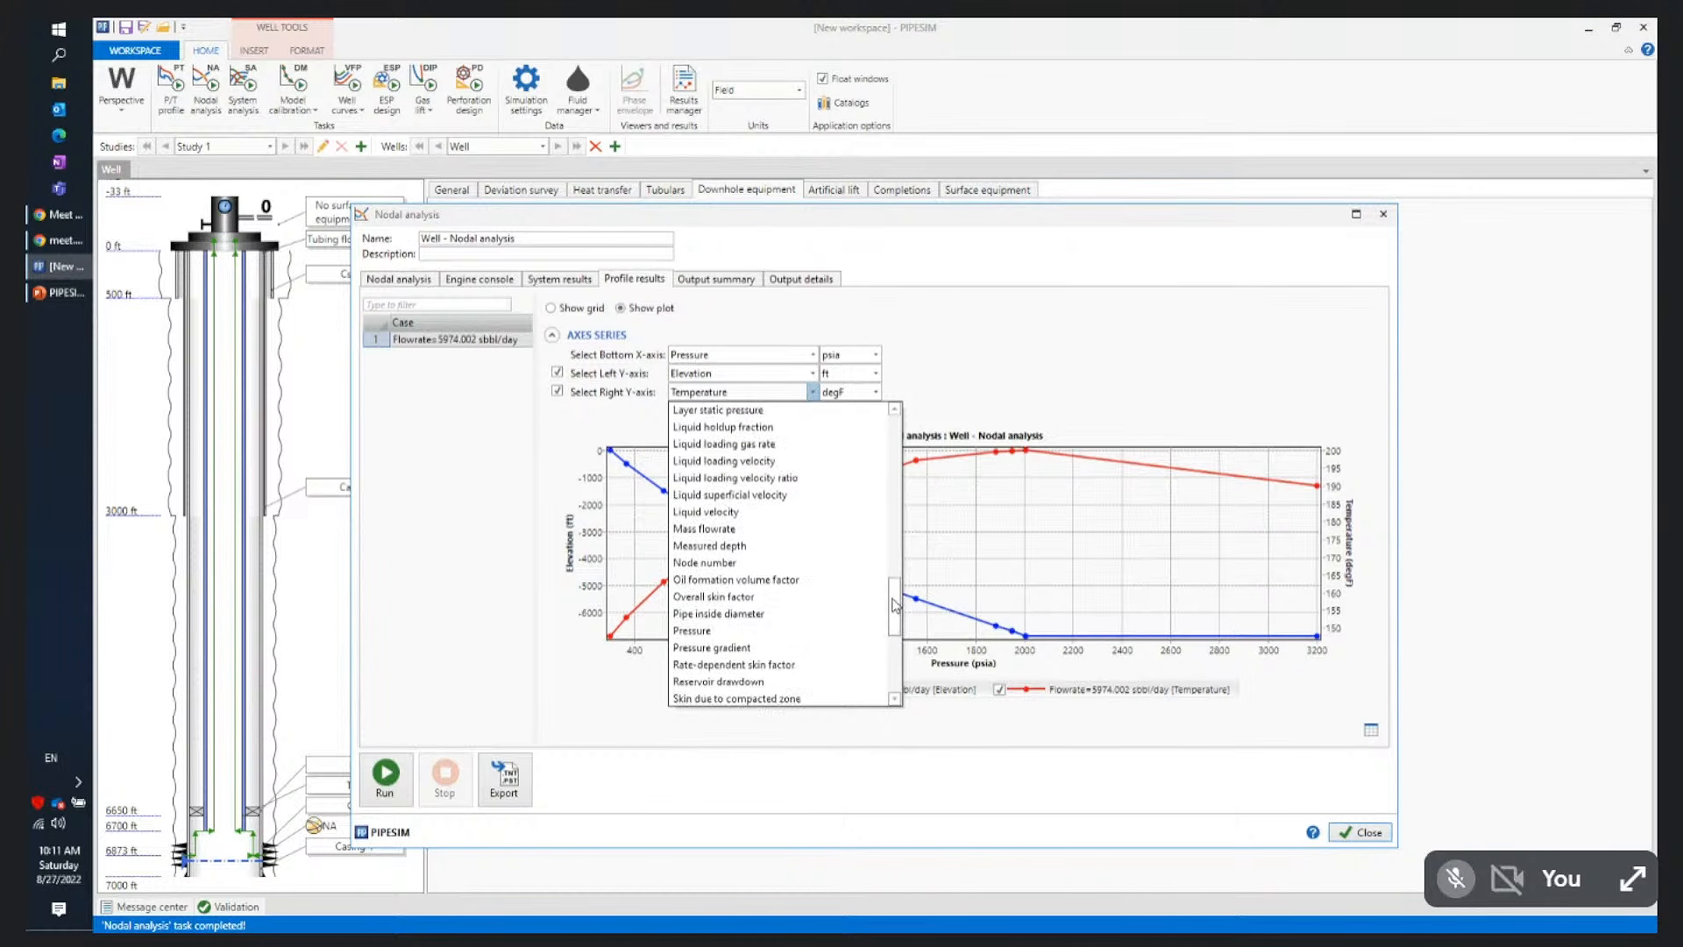
left_click(777, 516)
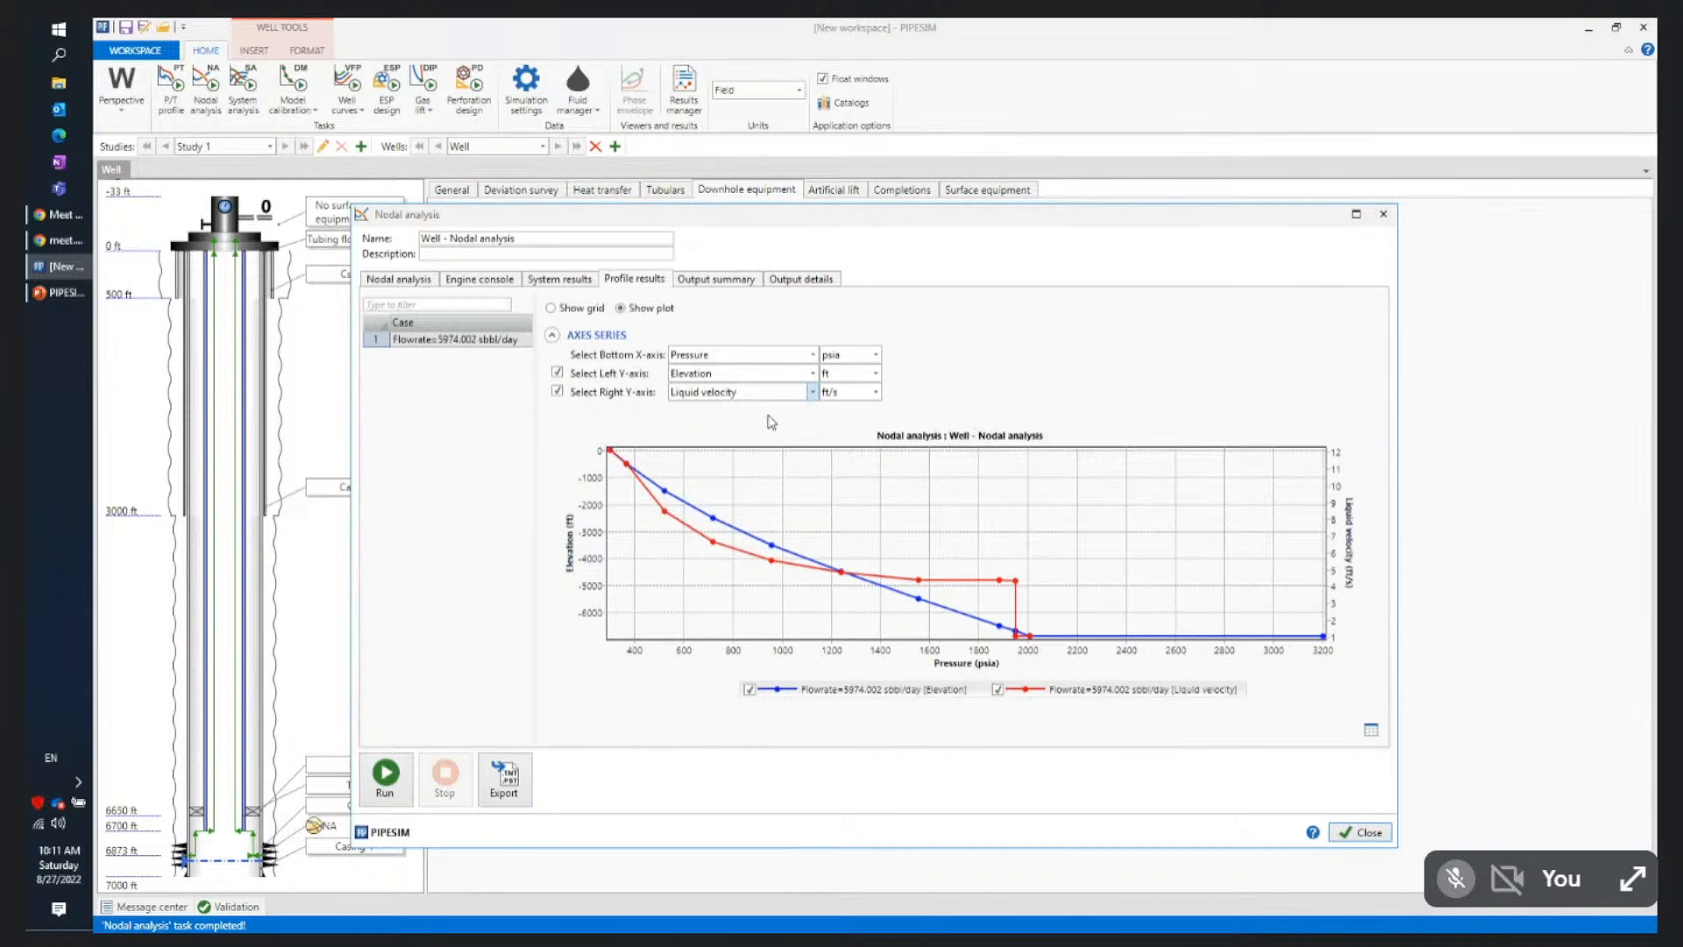
Show the profile results as a grid, review the columns available for it, and return to the system results
left_click(550, 309)
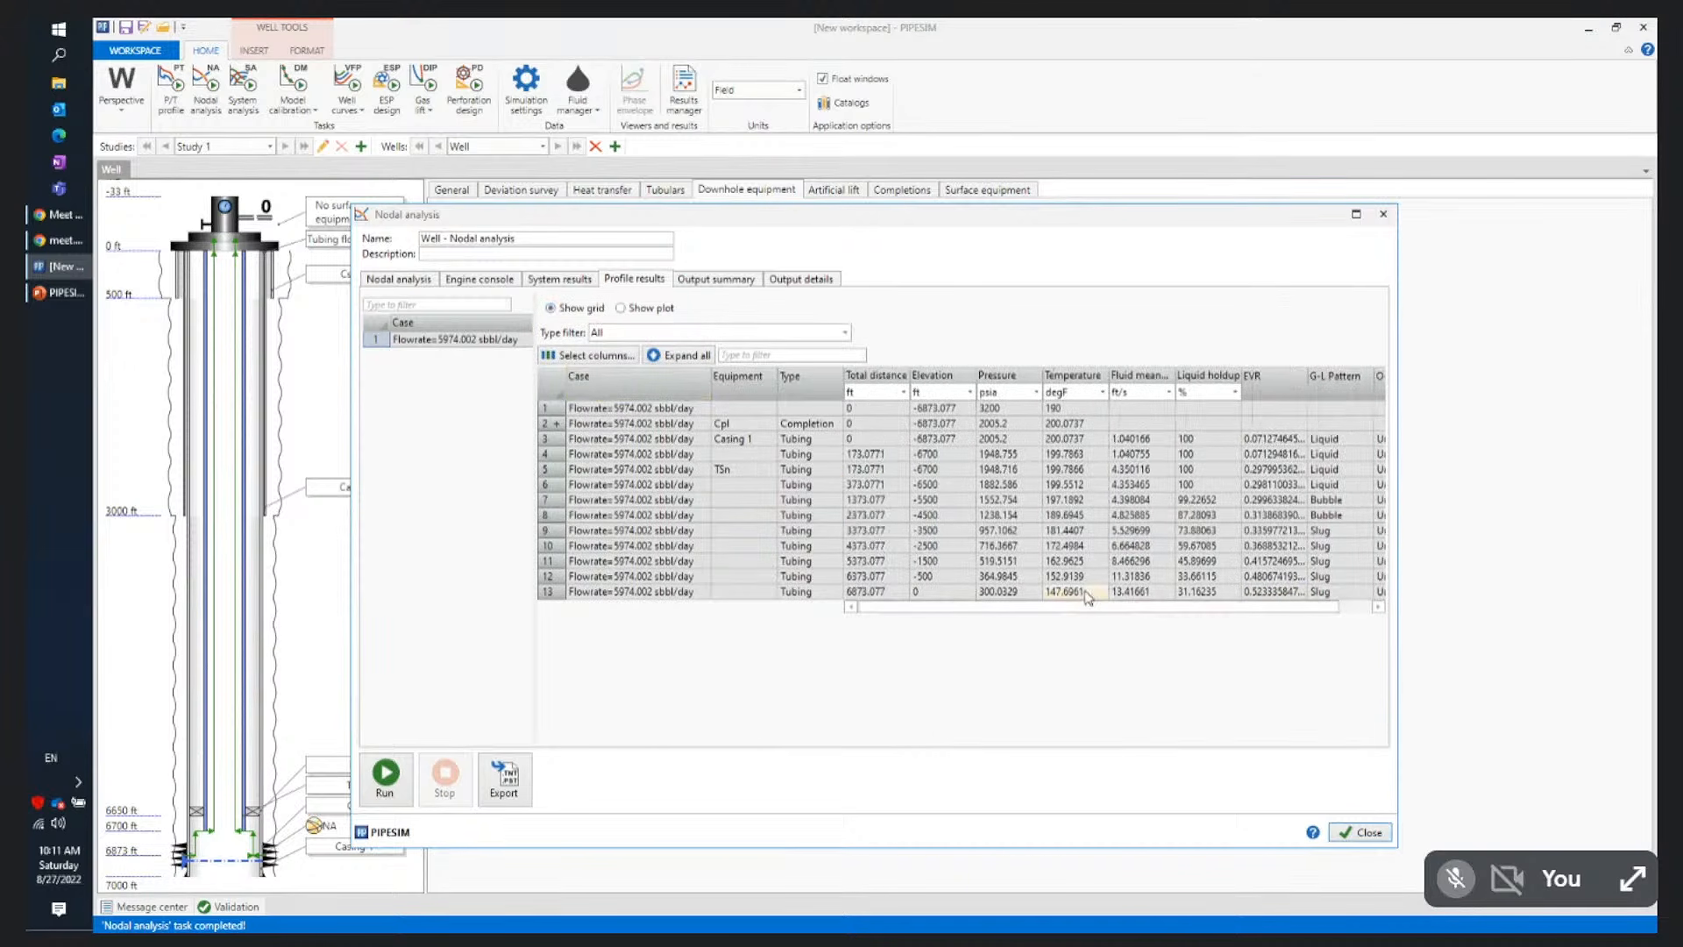
left_click(587, 356)
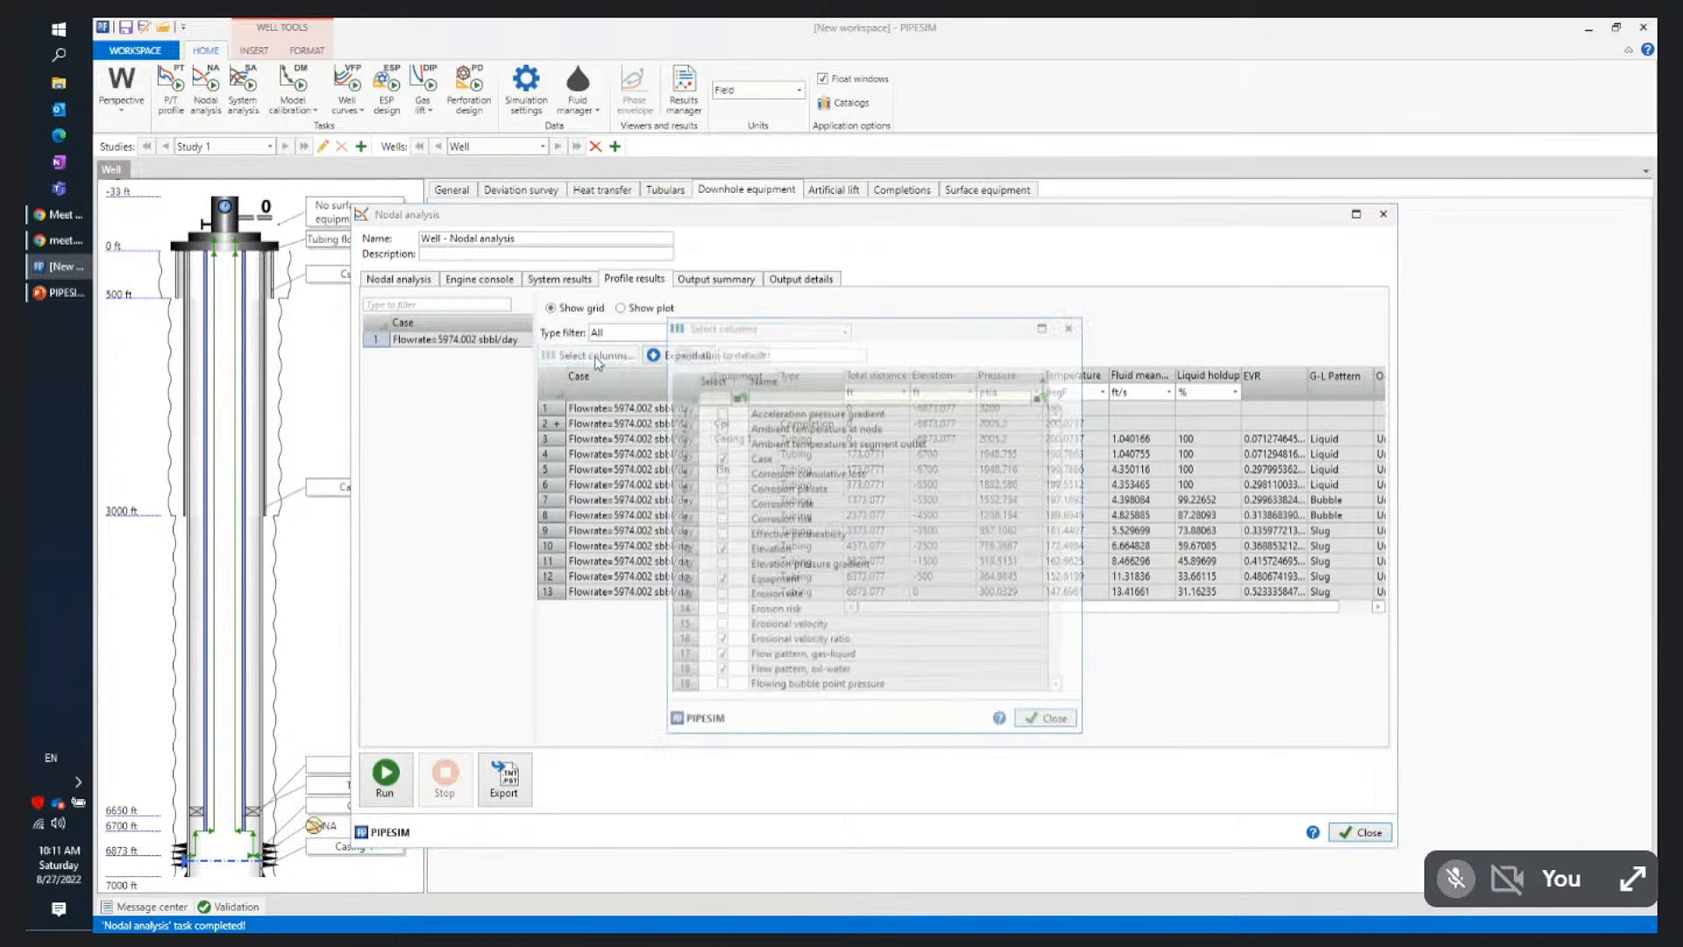
mouse_move(1058, 451)
left_mouse_down()
mouse_move(1066, 686)
mouse_move(1057, 432)
left_mouse_up()
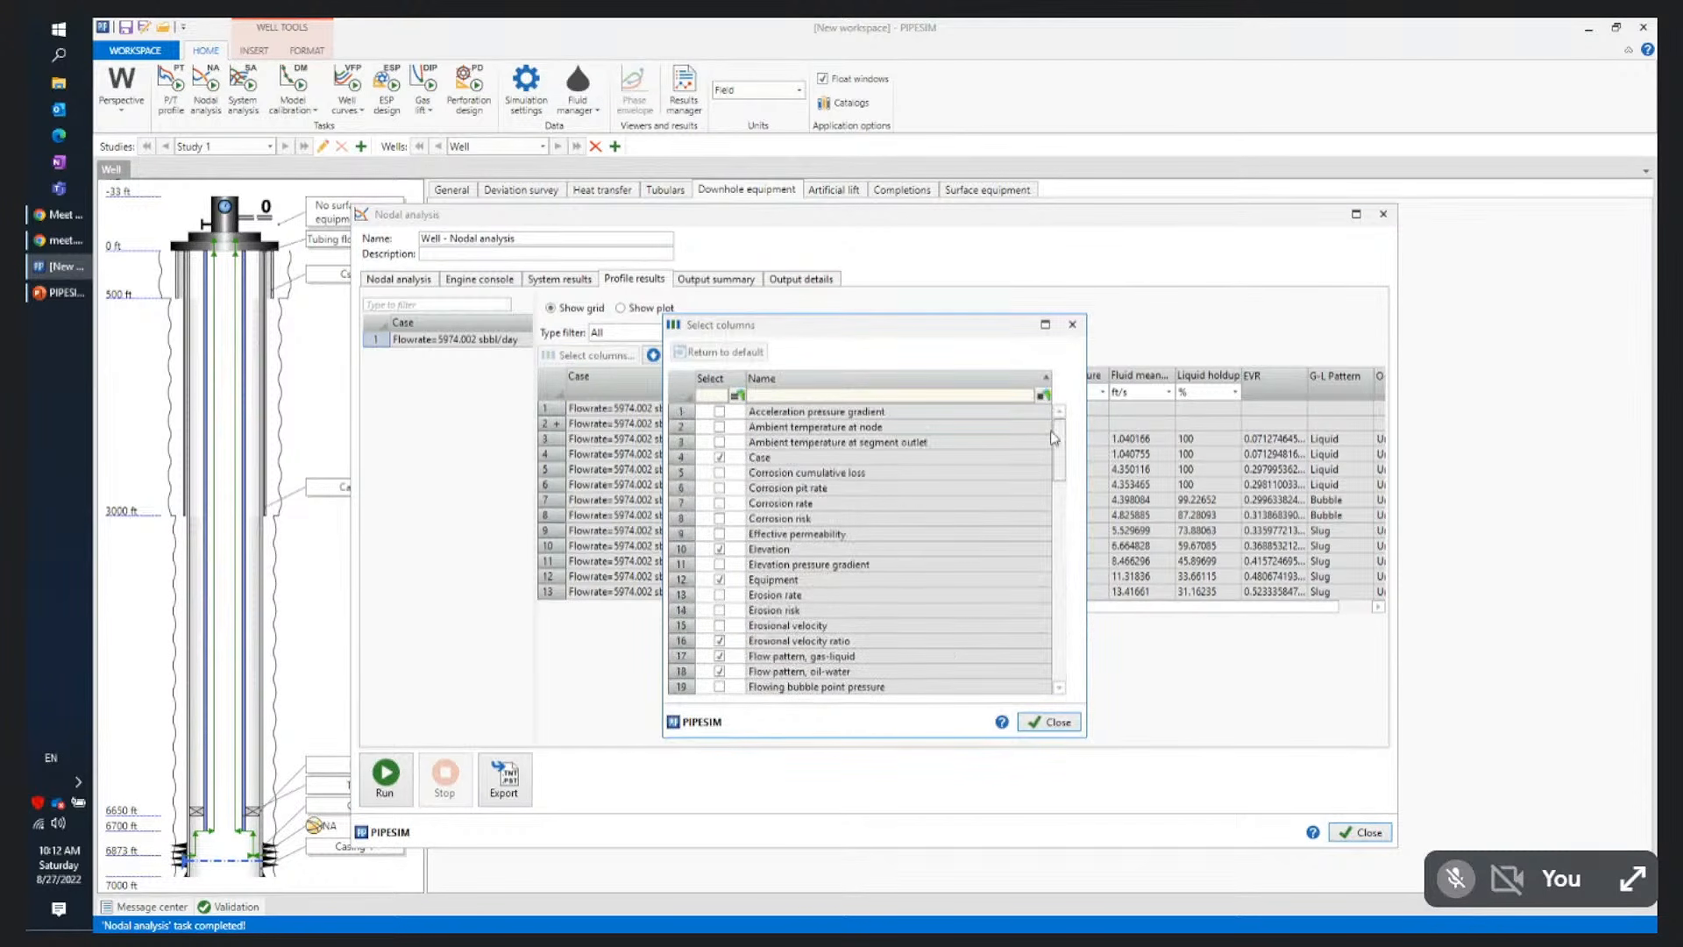
left_click(1047, 723)
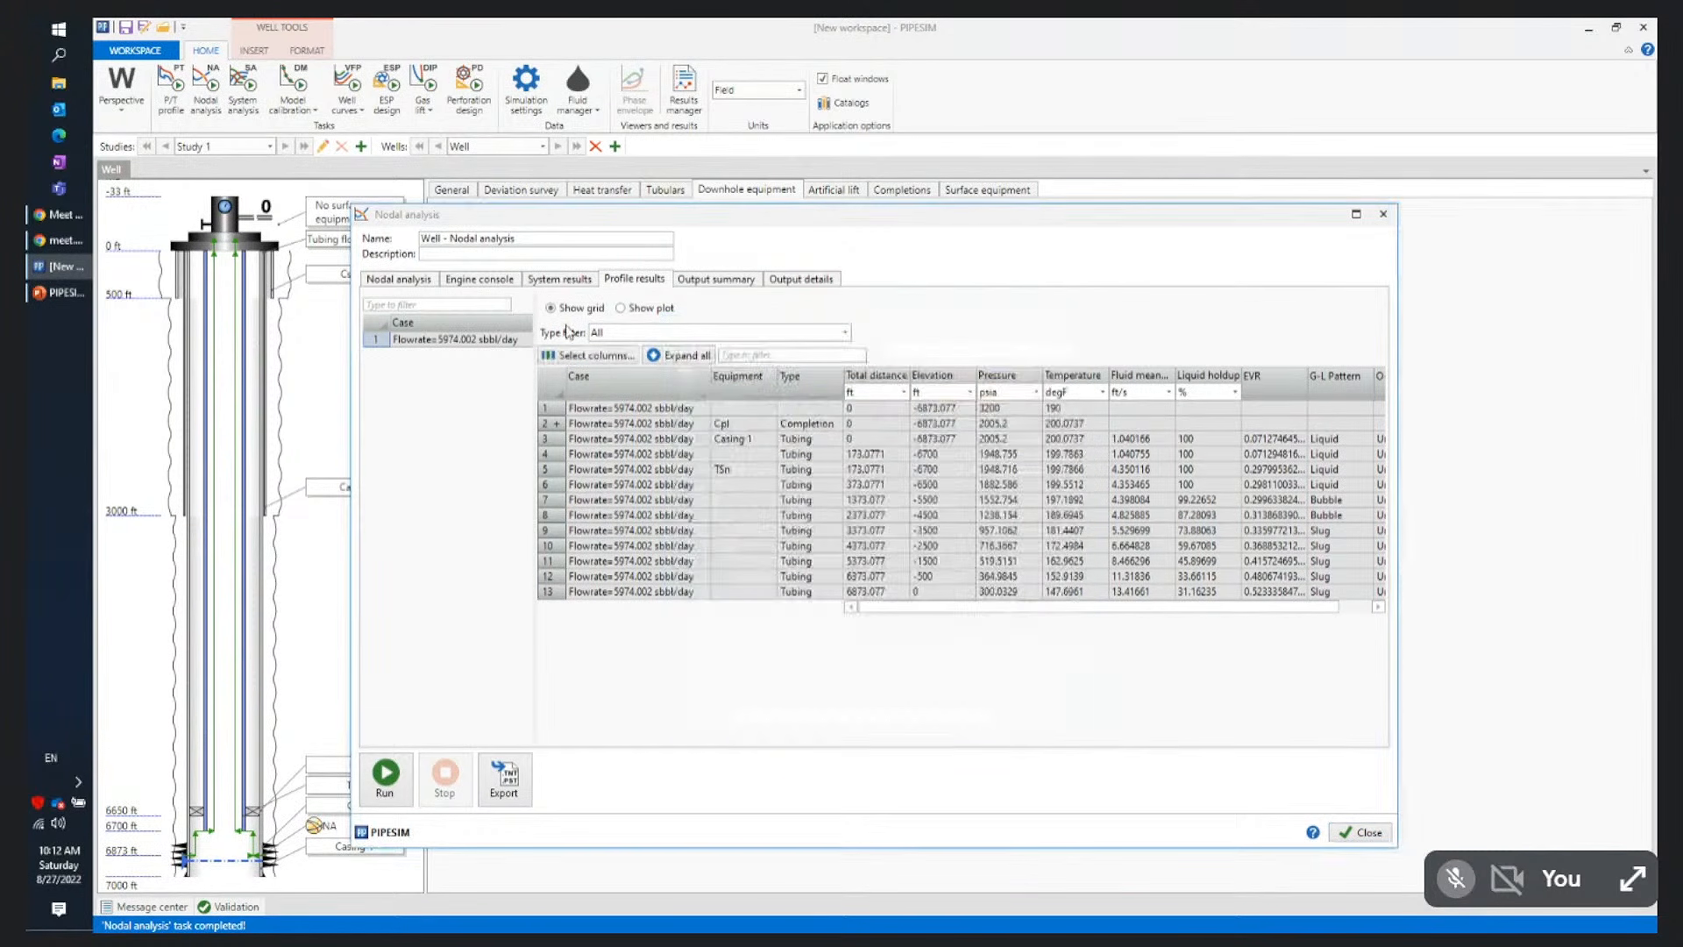
left_click(551, 279)
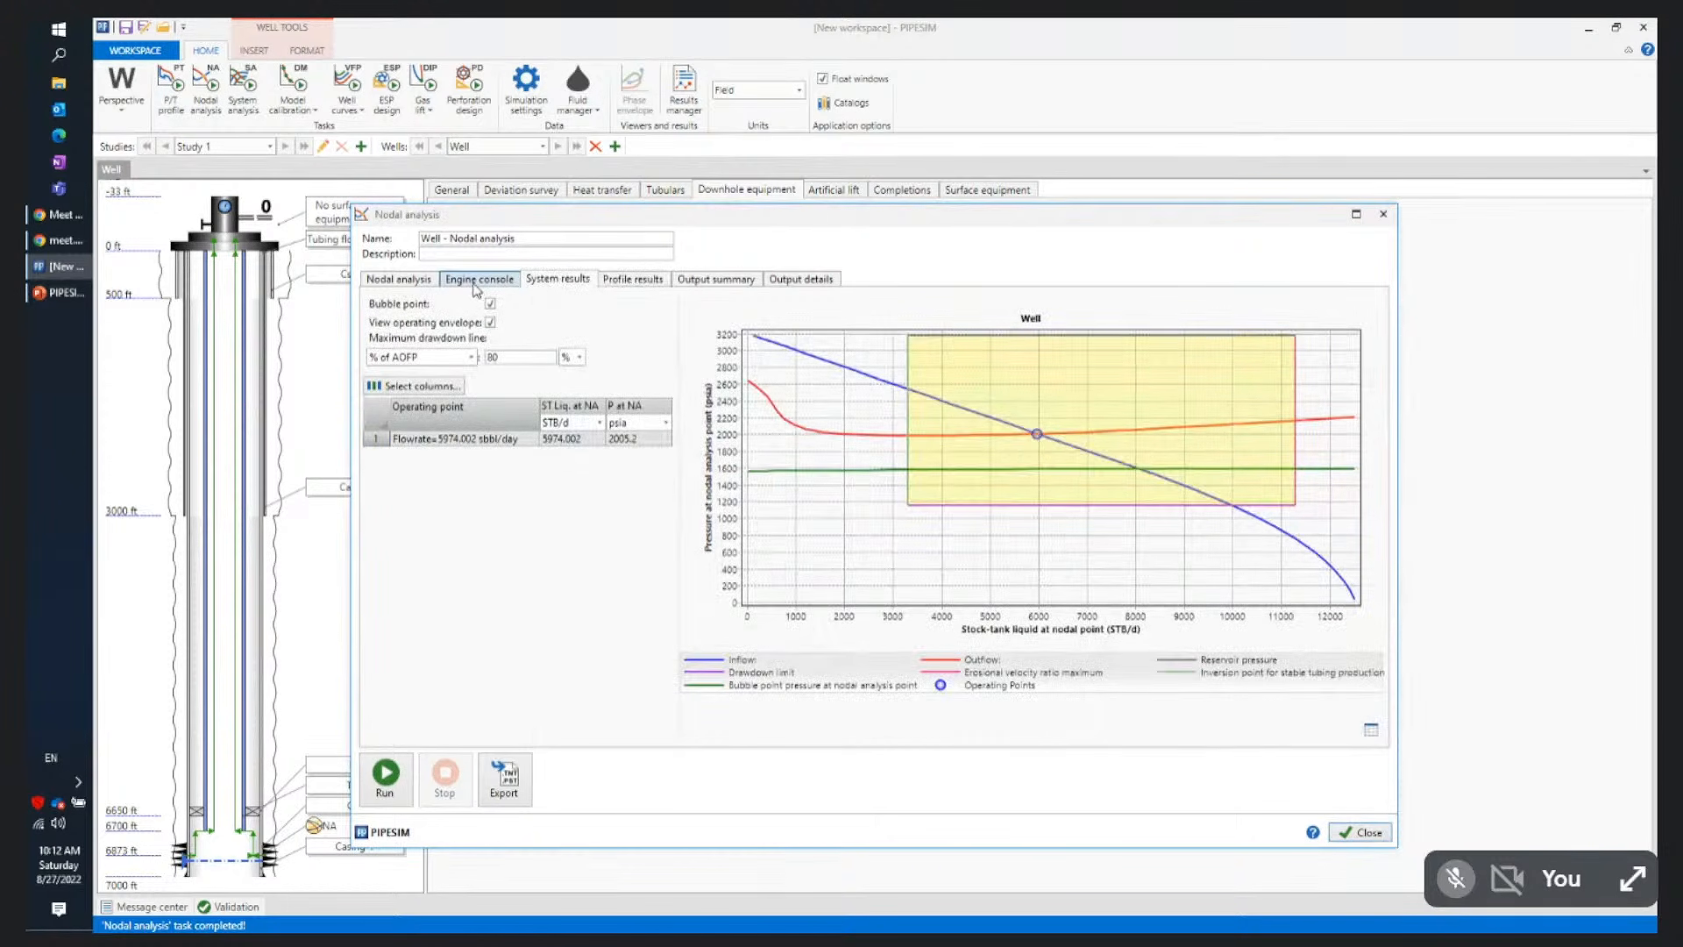
Choose the Cpl completion's reservoir pressure as the inflow sensitivity variable of the nodal analysis
left_click(400, 282)
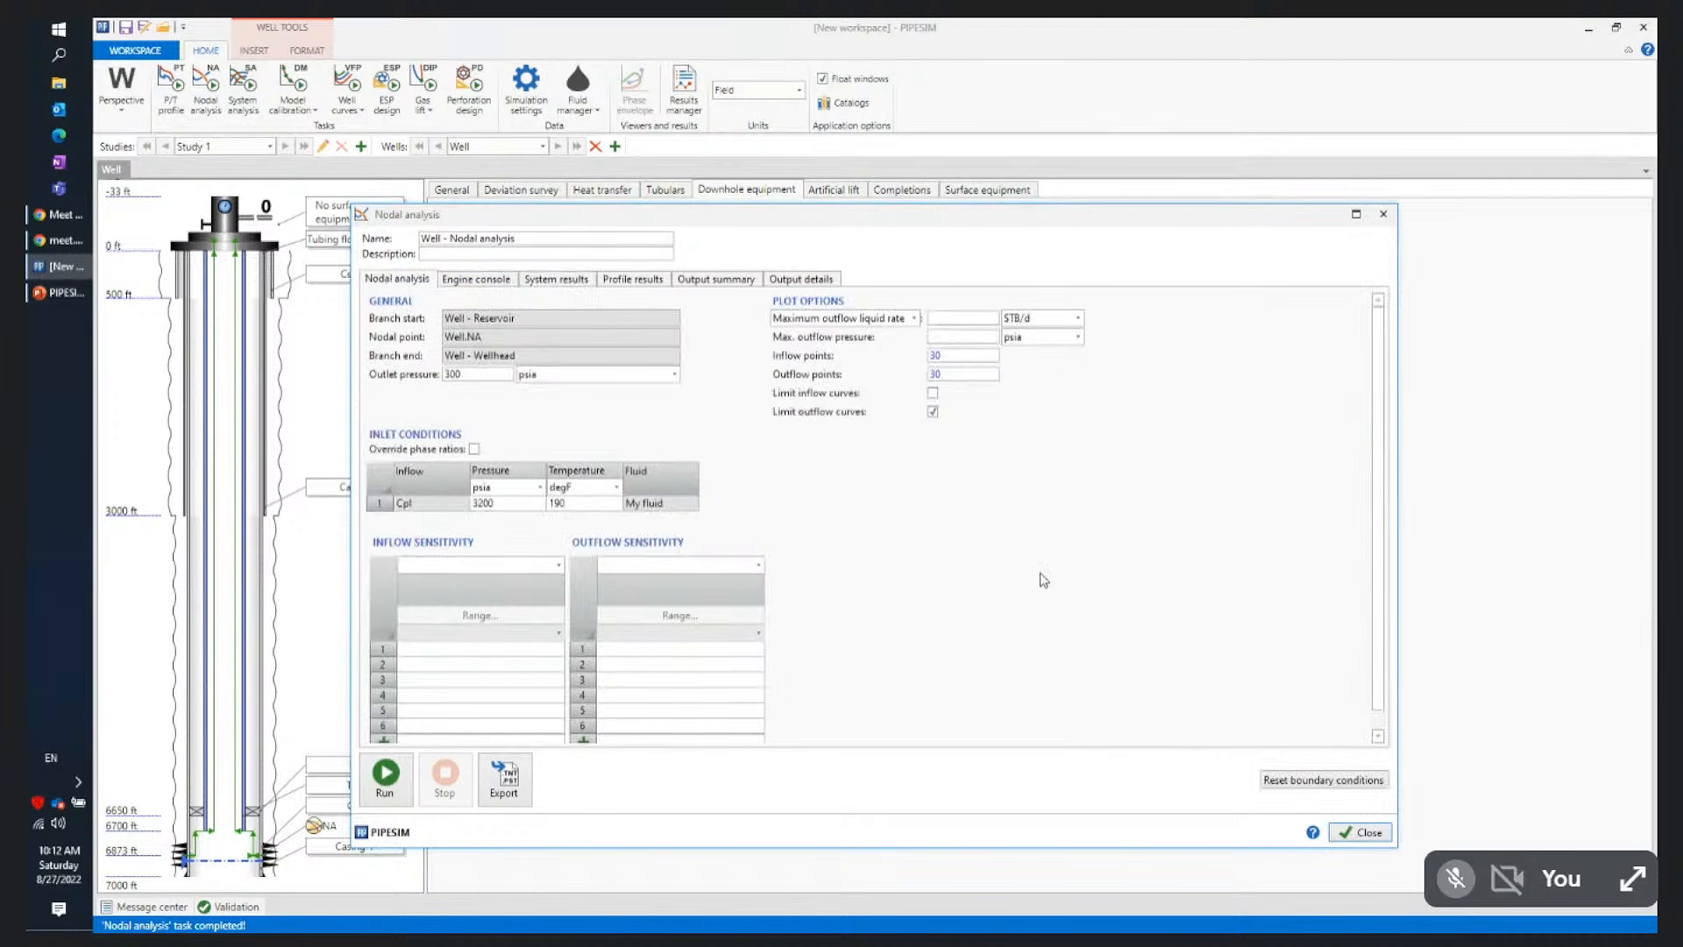
left_click(558, 566)
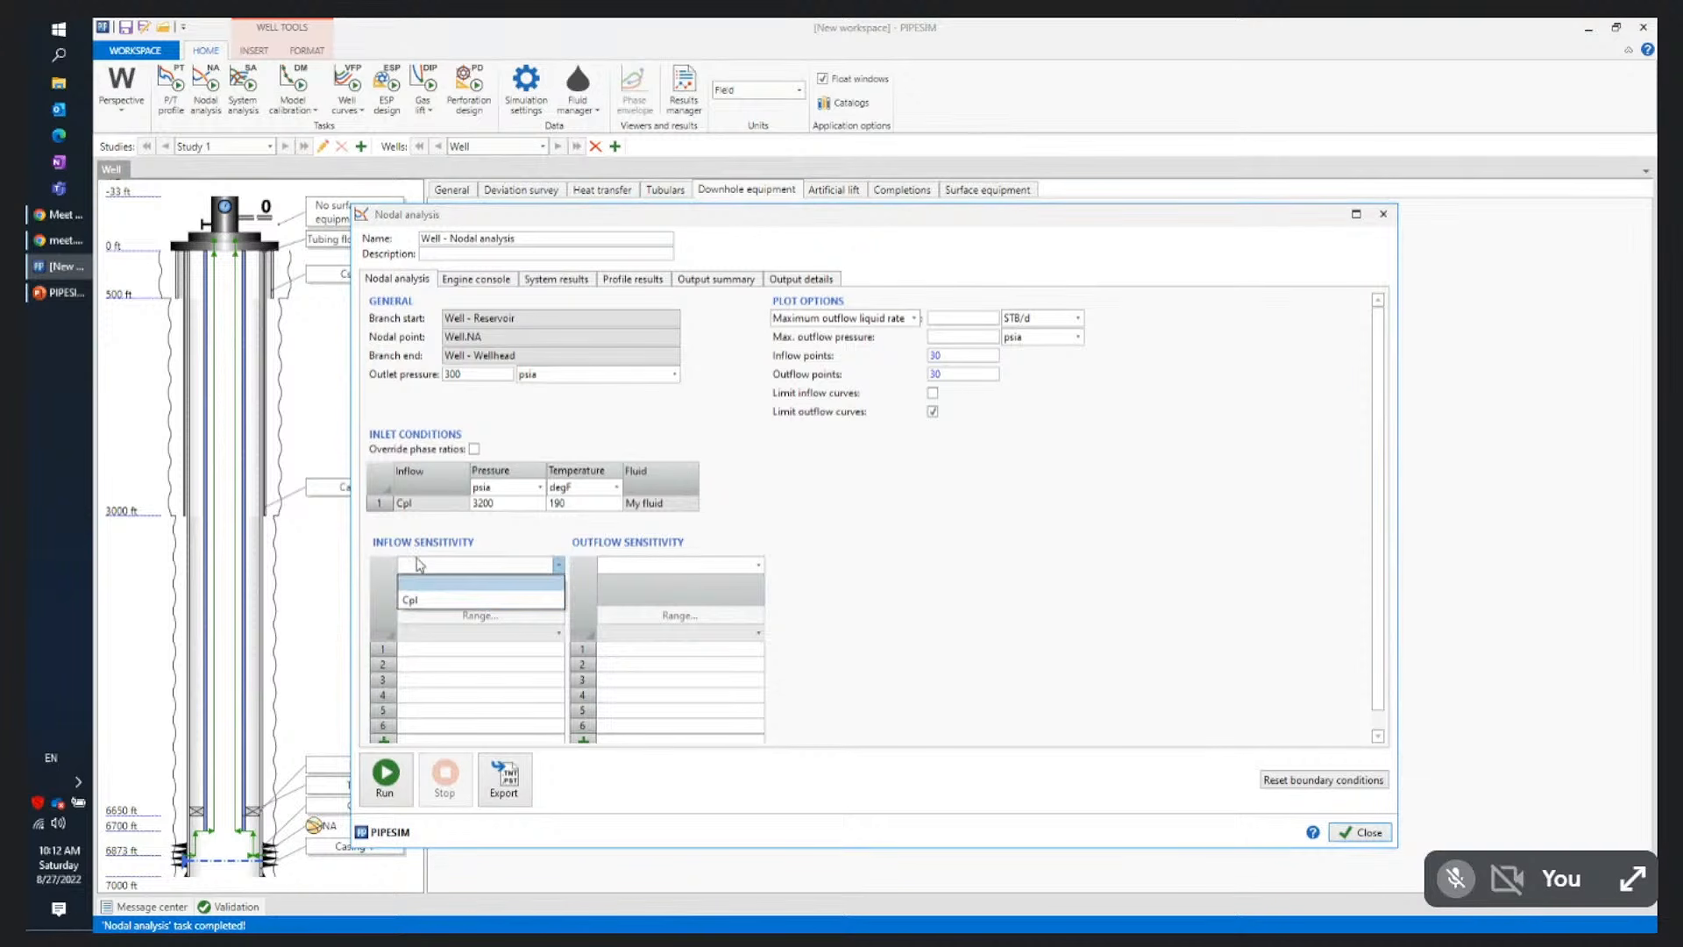
left_click(434, 601)
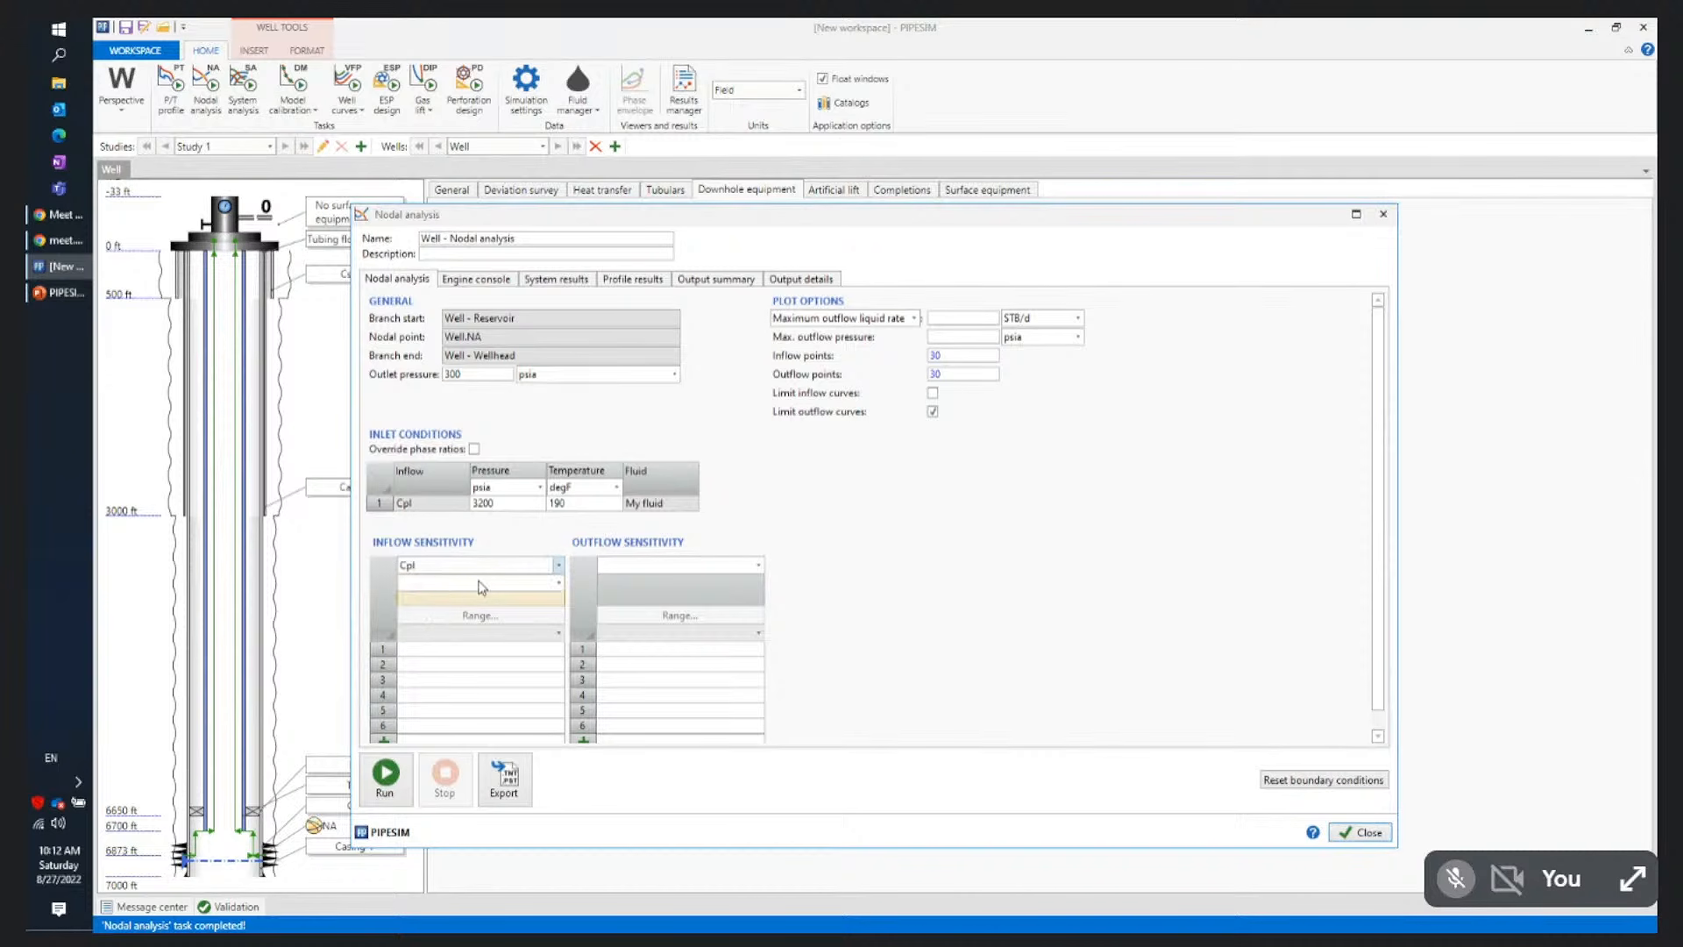
left_click(558, 584)
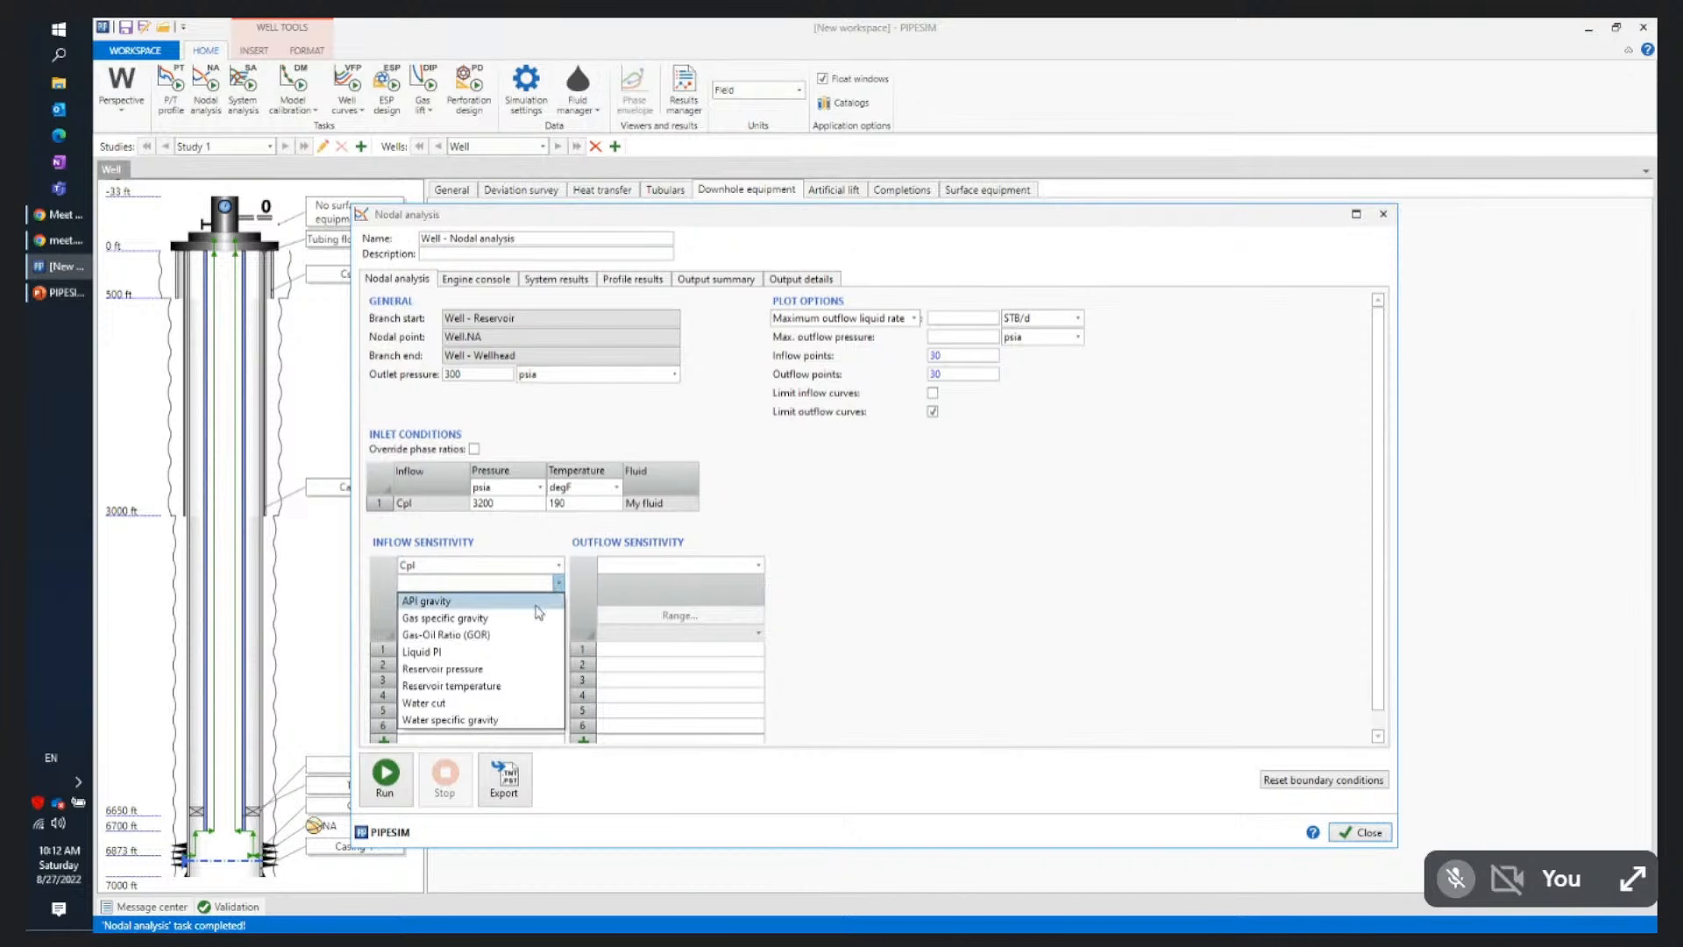
left_click(526, 670)
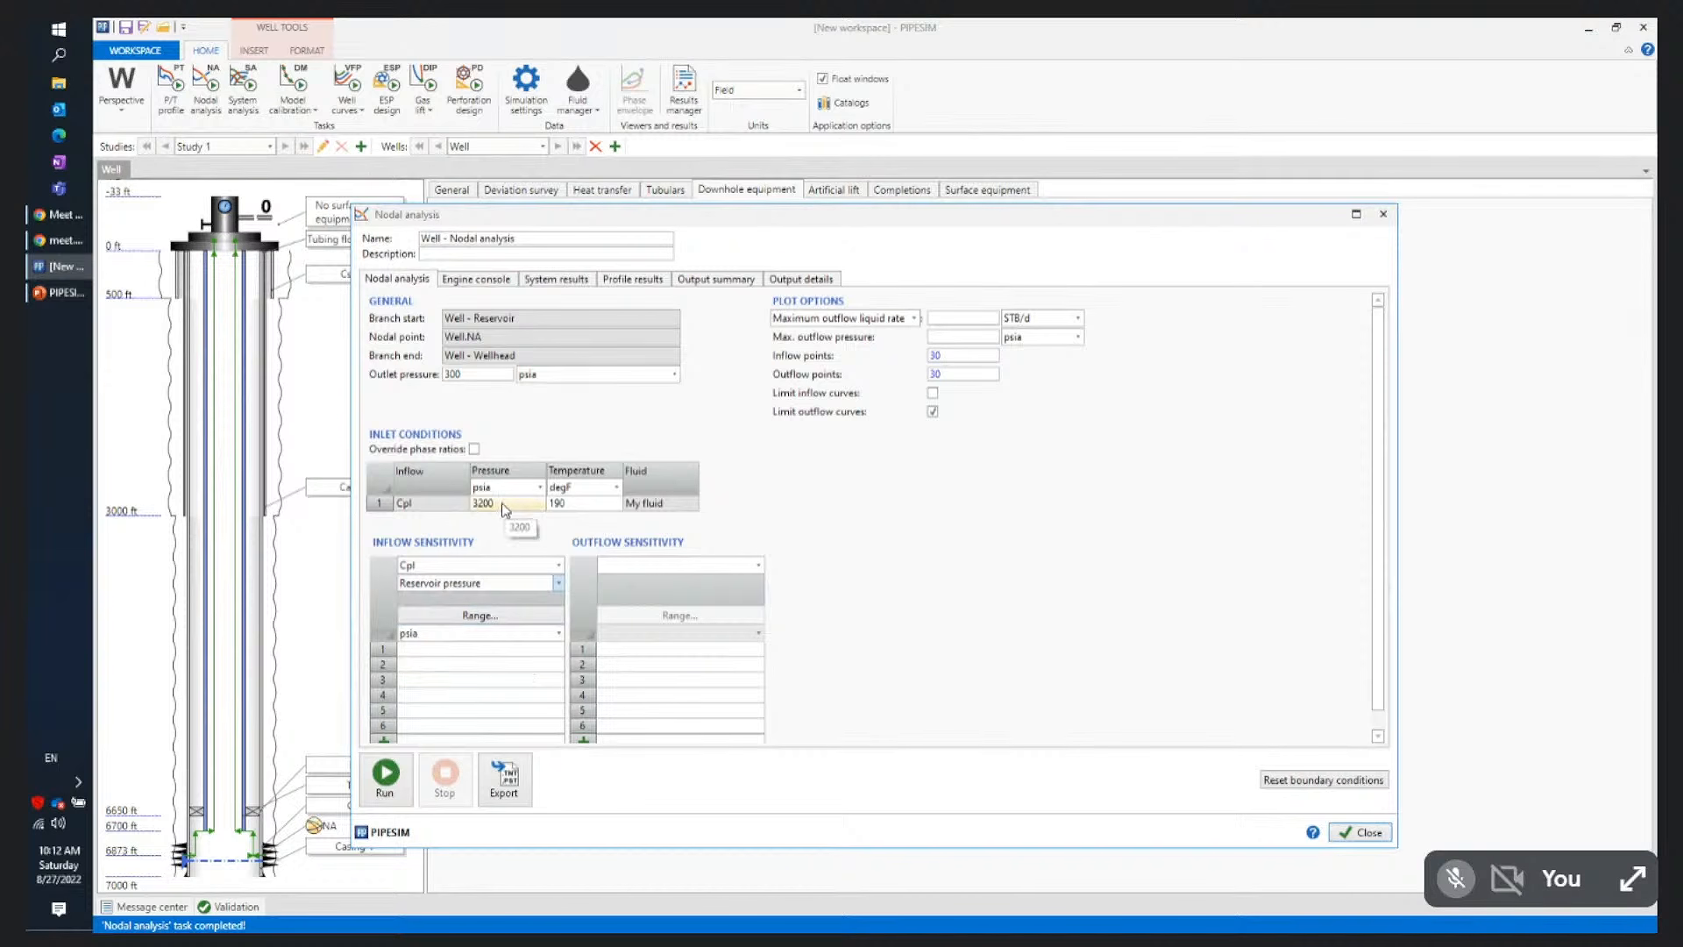
Fill the reservoir pressure sensitivity with a range from 2000 to 3200 psia in steps of 300 psi
left_click(479, 615)
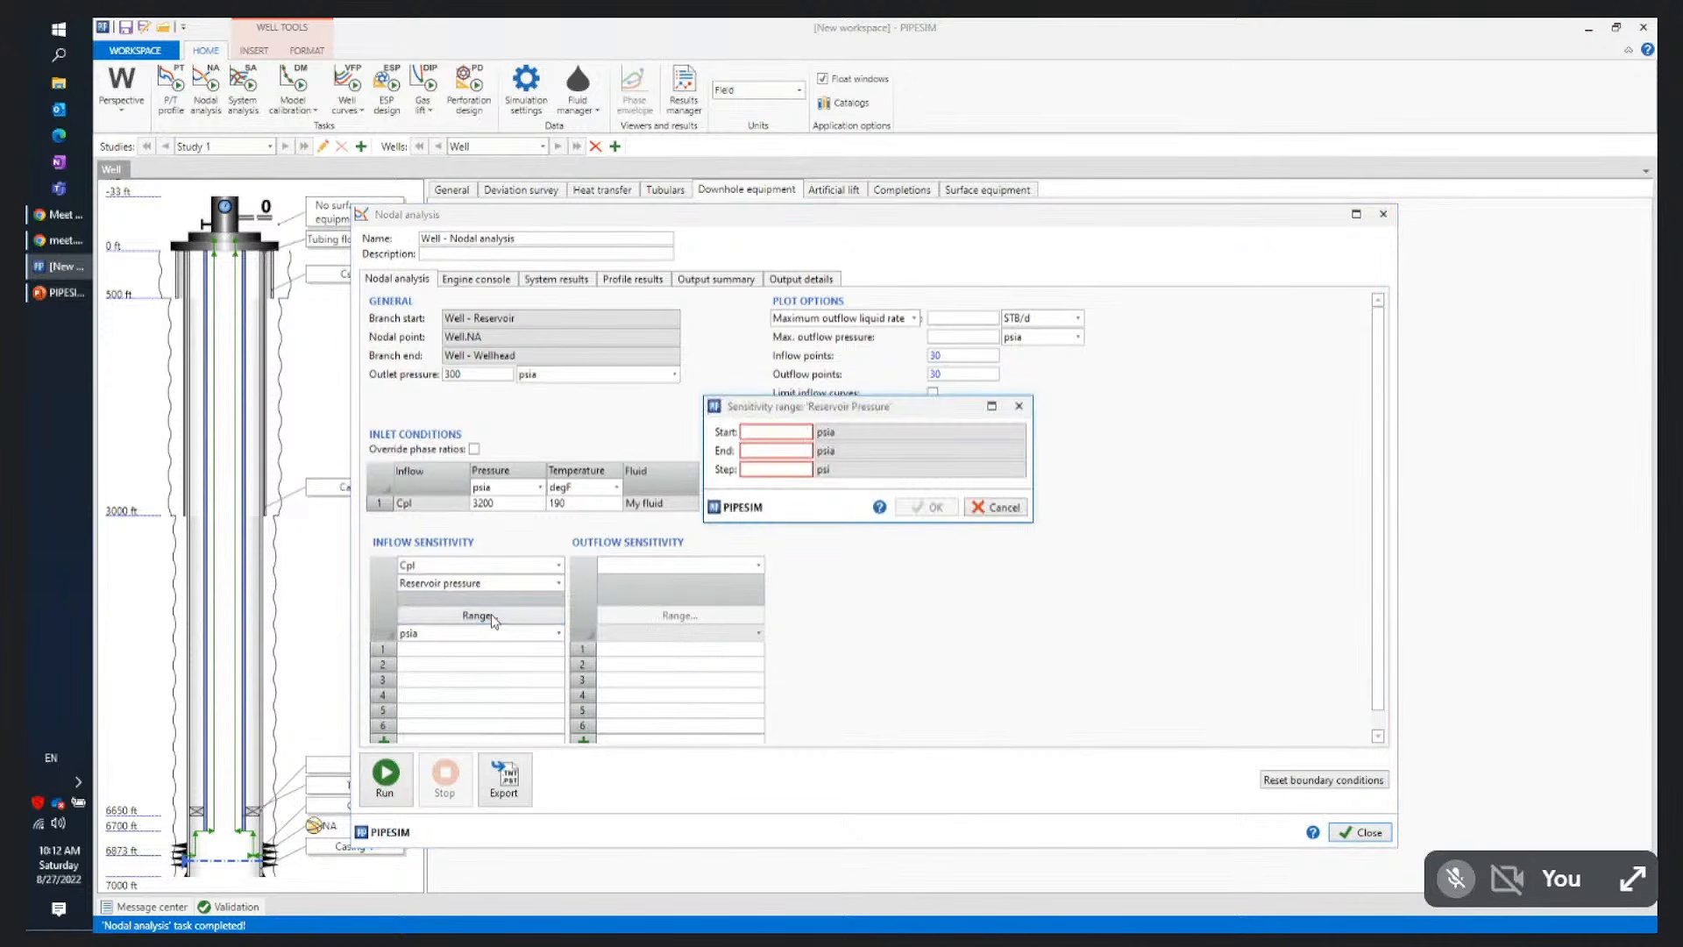
left_click(767, 432)
type("2000")
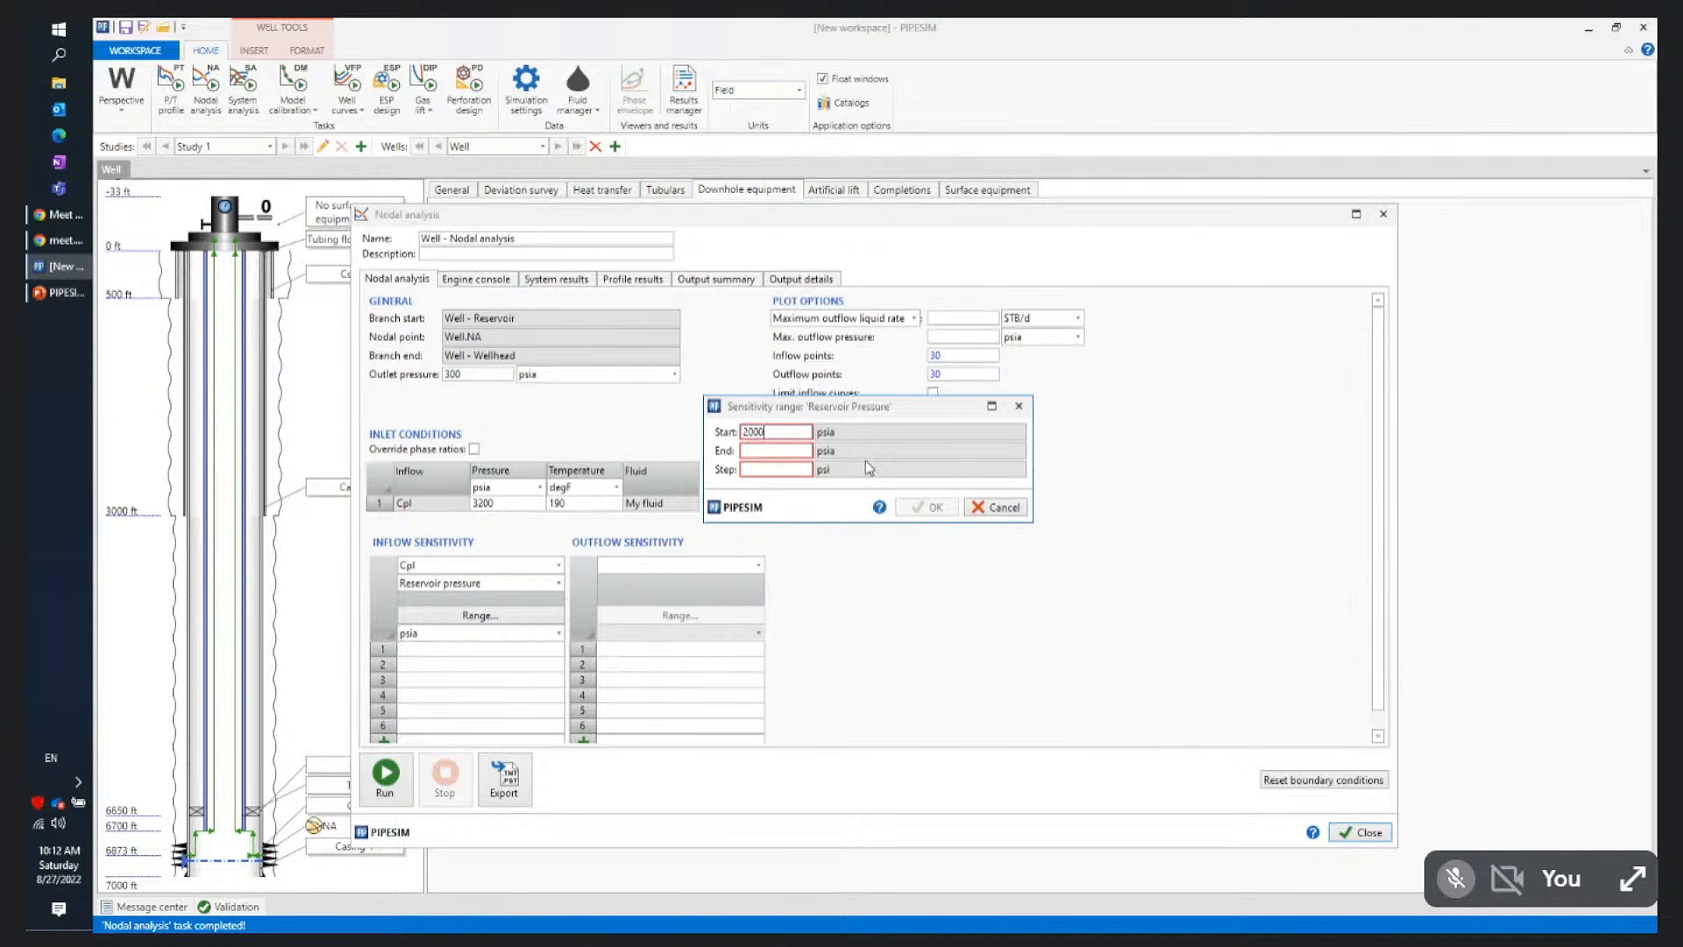
left_click(775, 450)
type("3200")
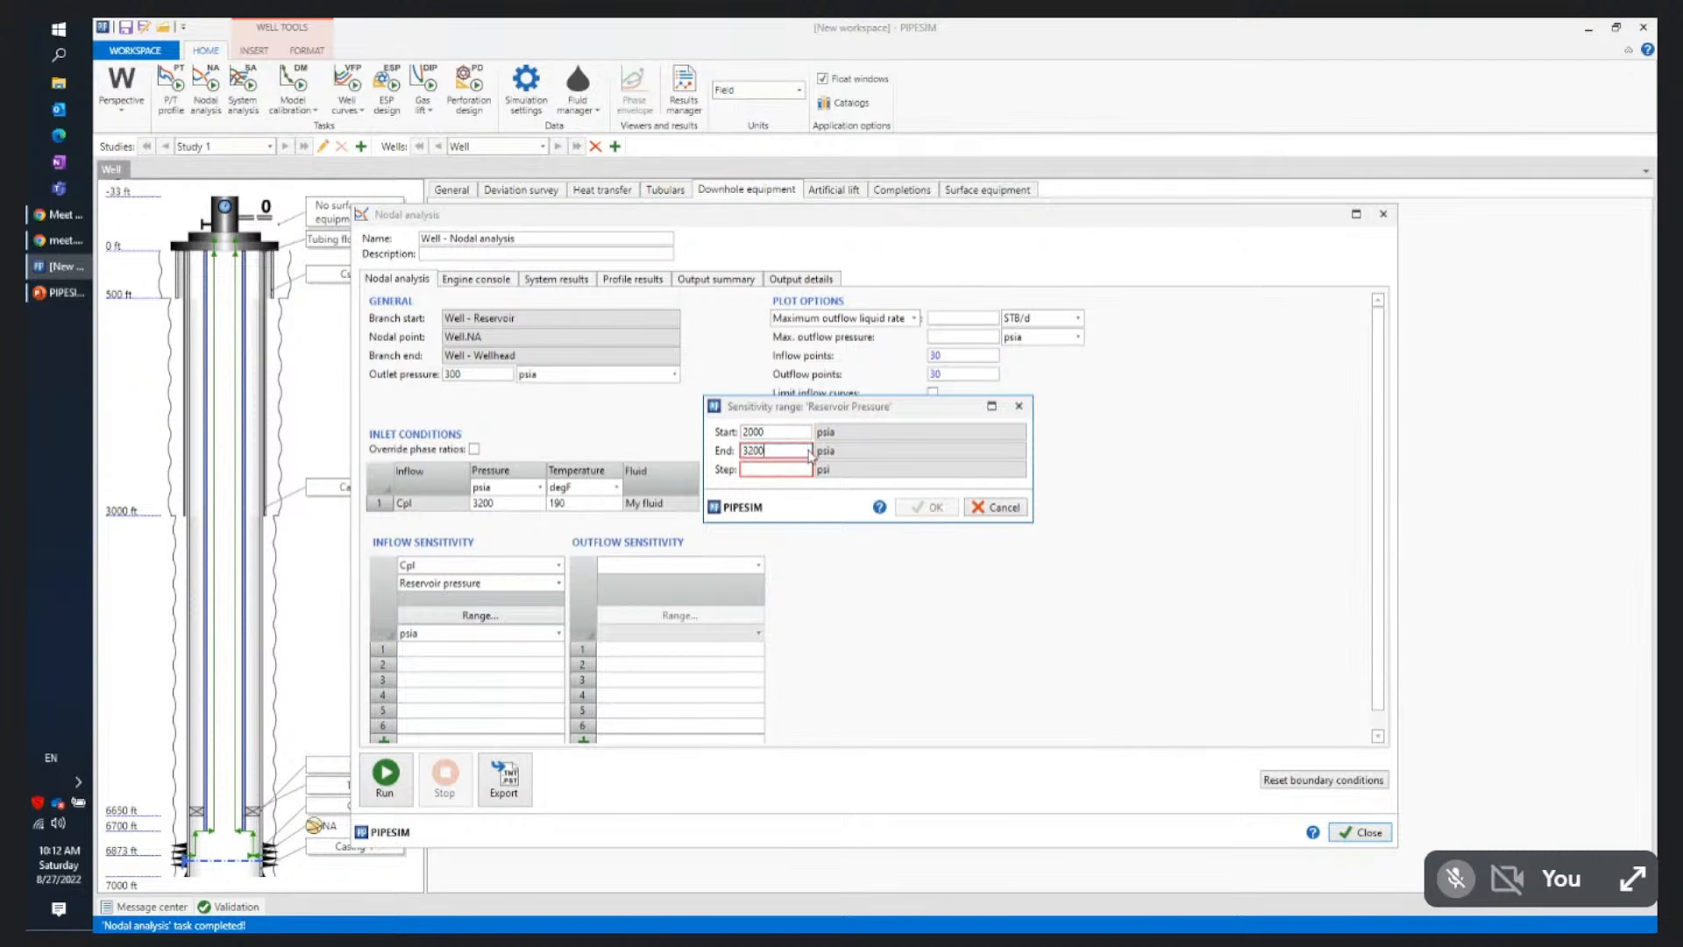
left_click(766, 471)
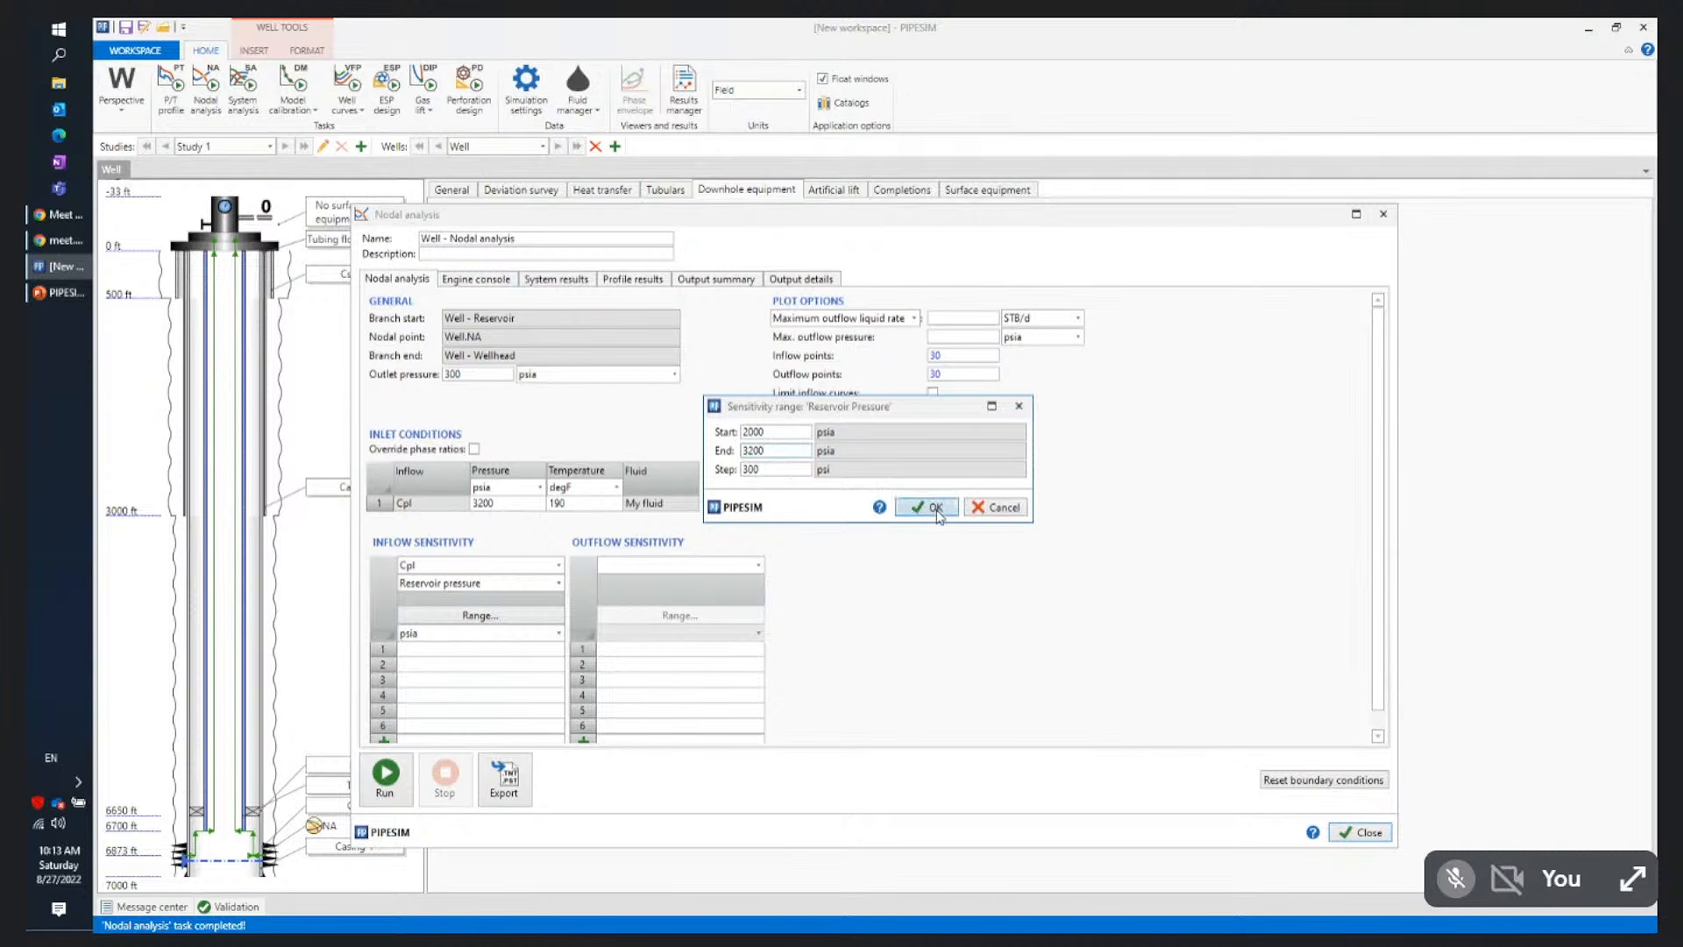
left_click(927, 507)
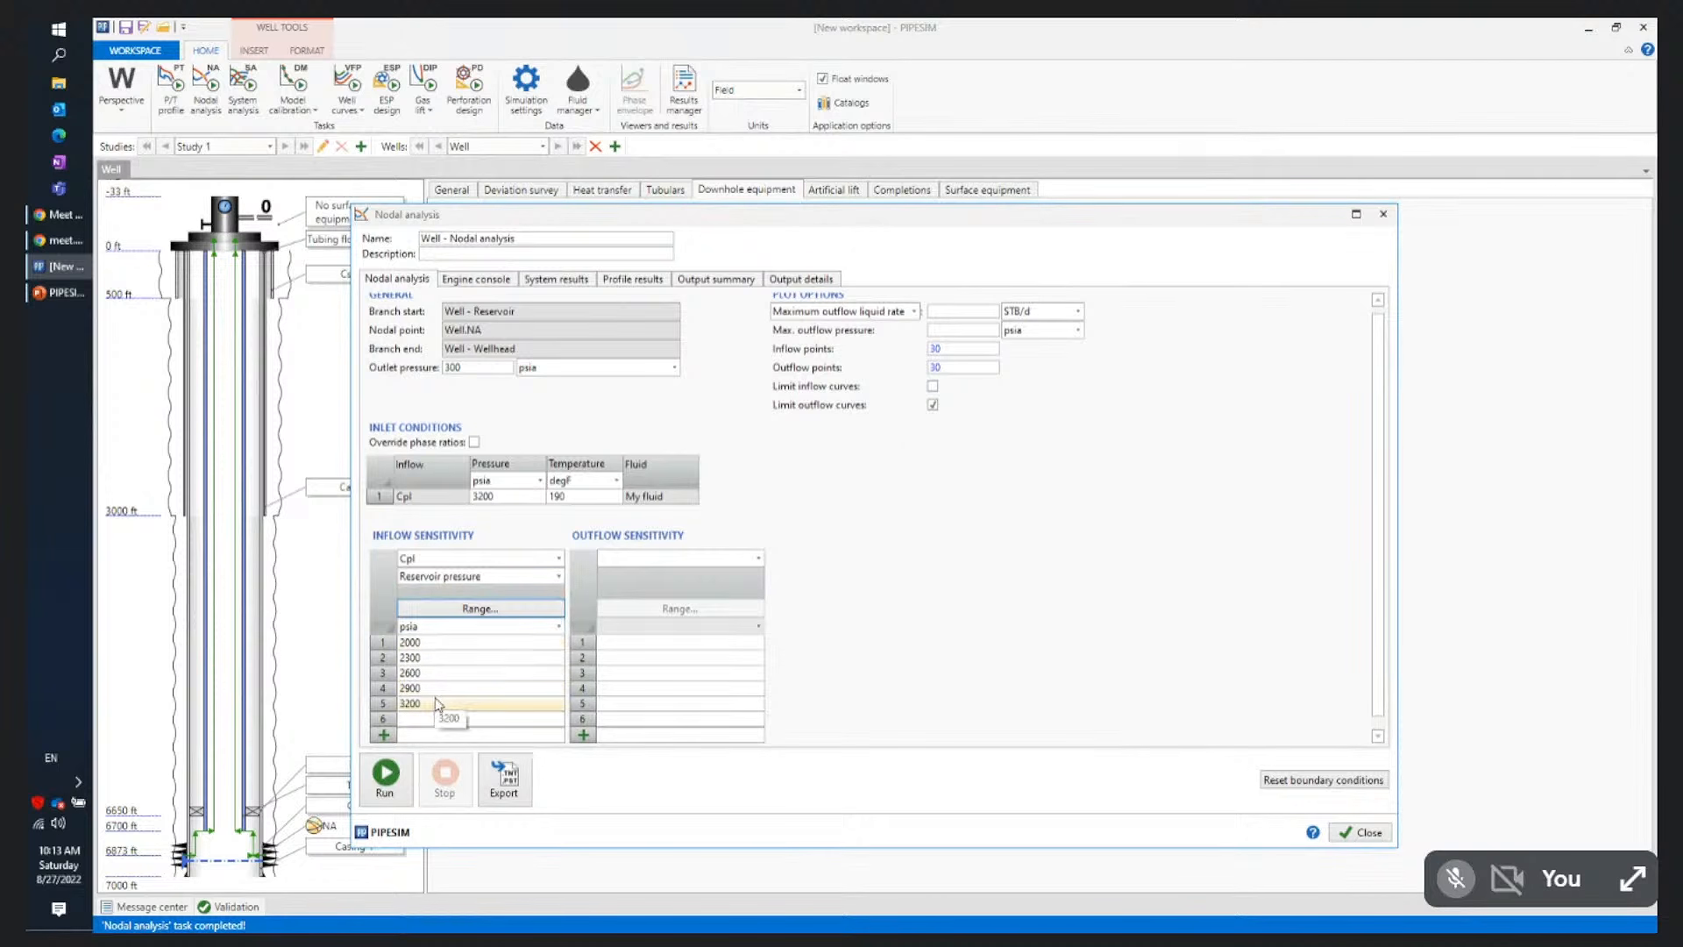
Run the sensitivity cases, examine the system results in an enlarged window with a wider Operating point column, and return to the analysis setup
left_click(387, 782)
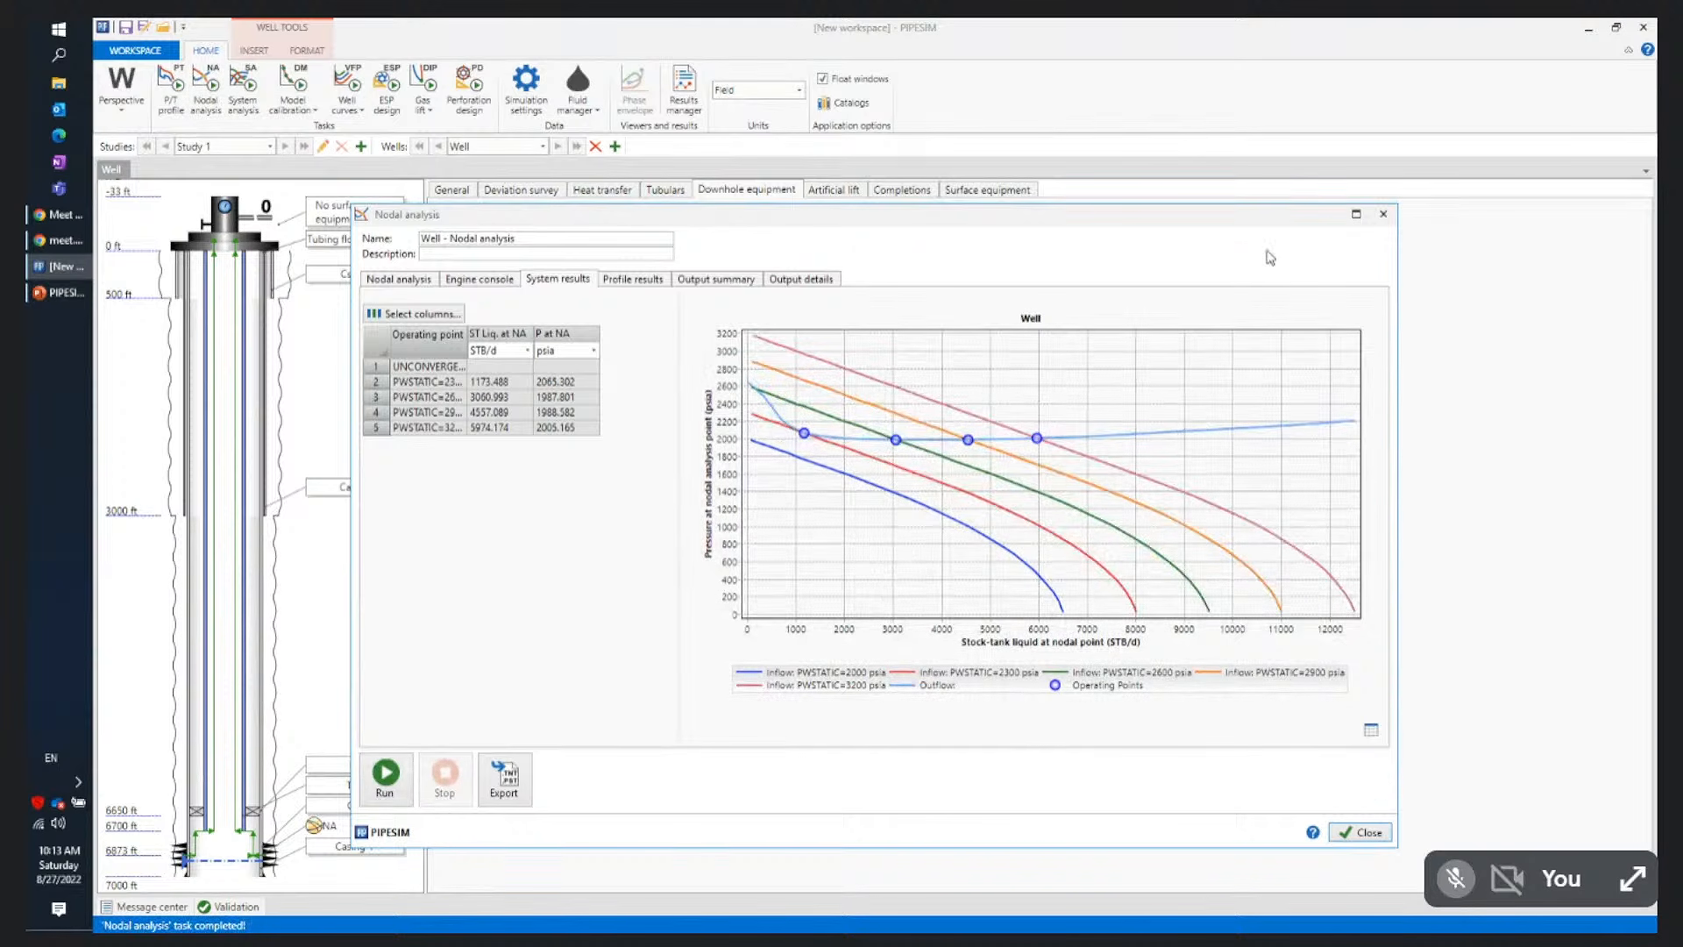
double_click(1281, 217)
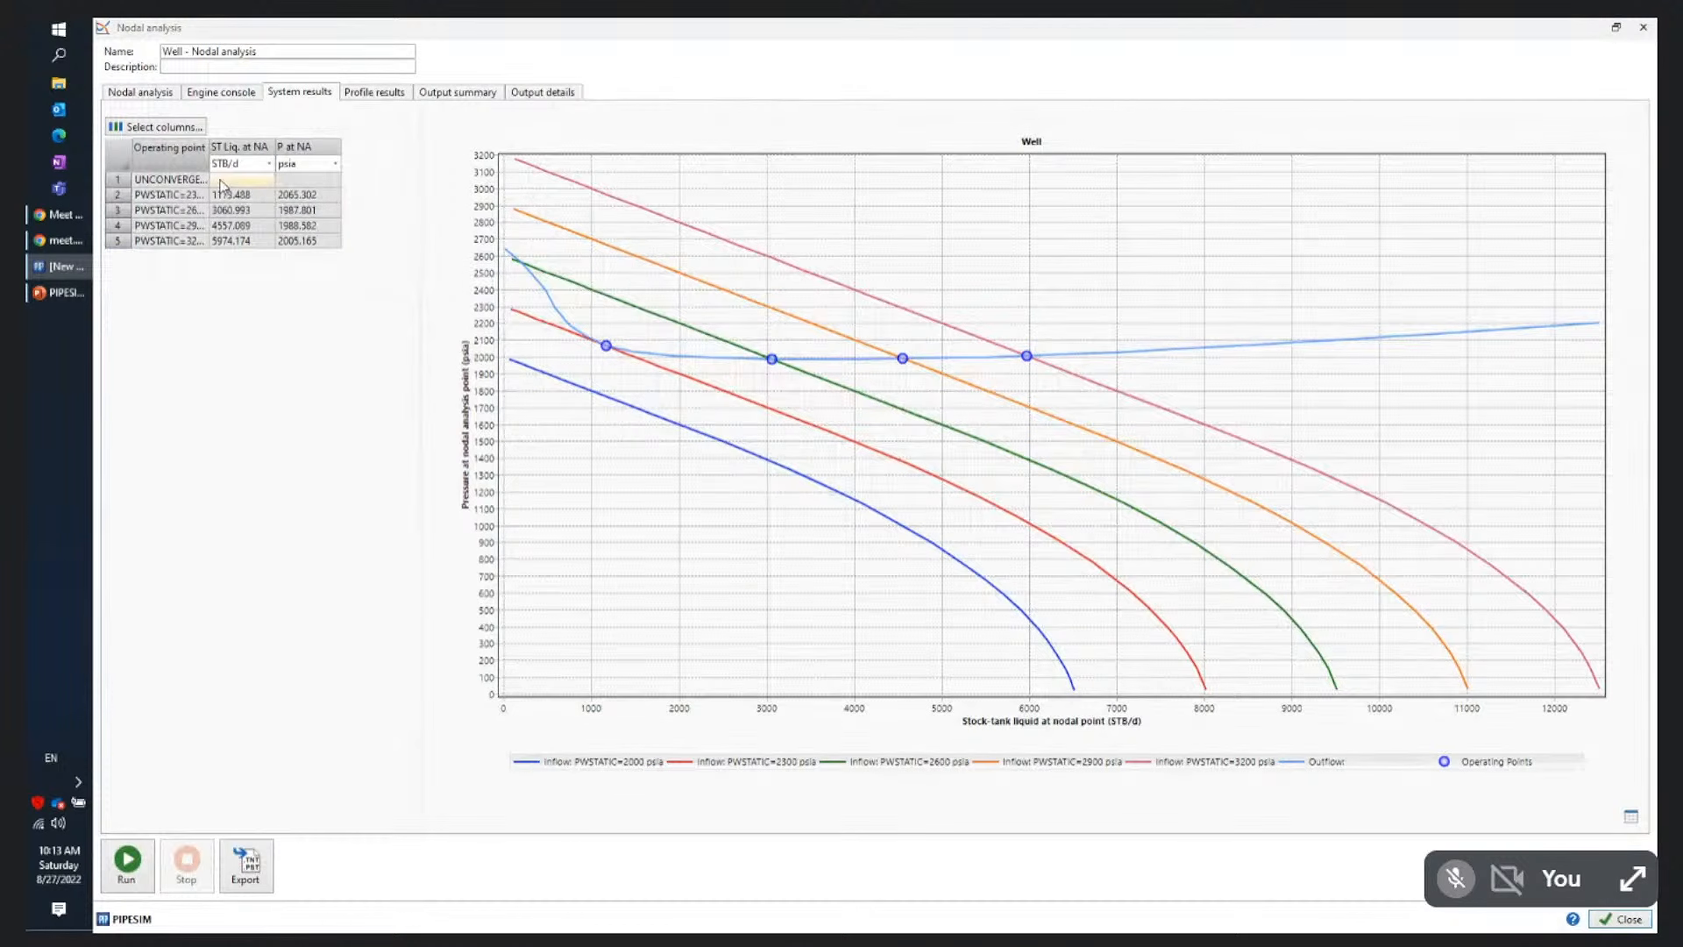
left_click_drag(208, 148, 310, 147)
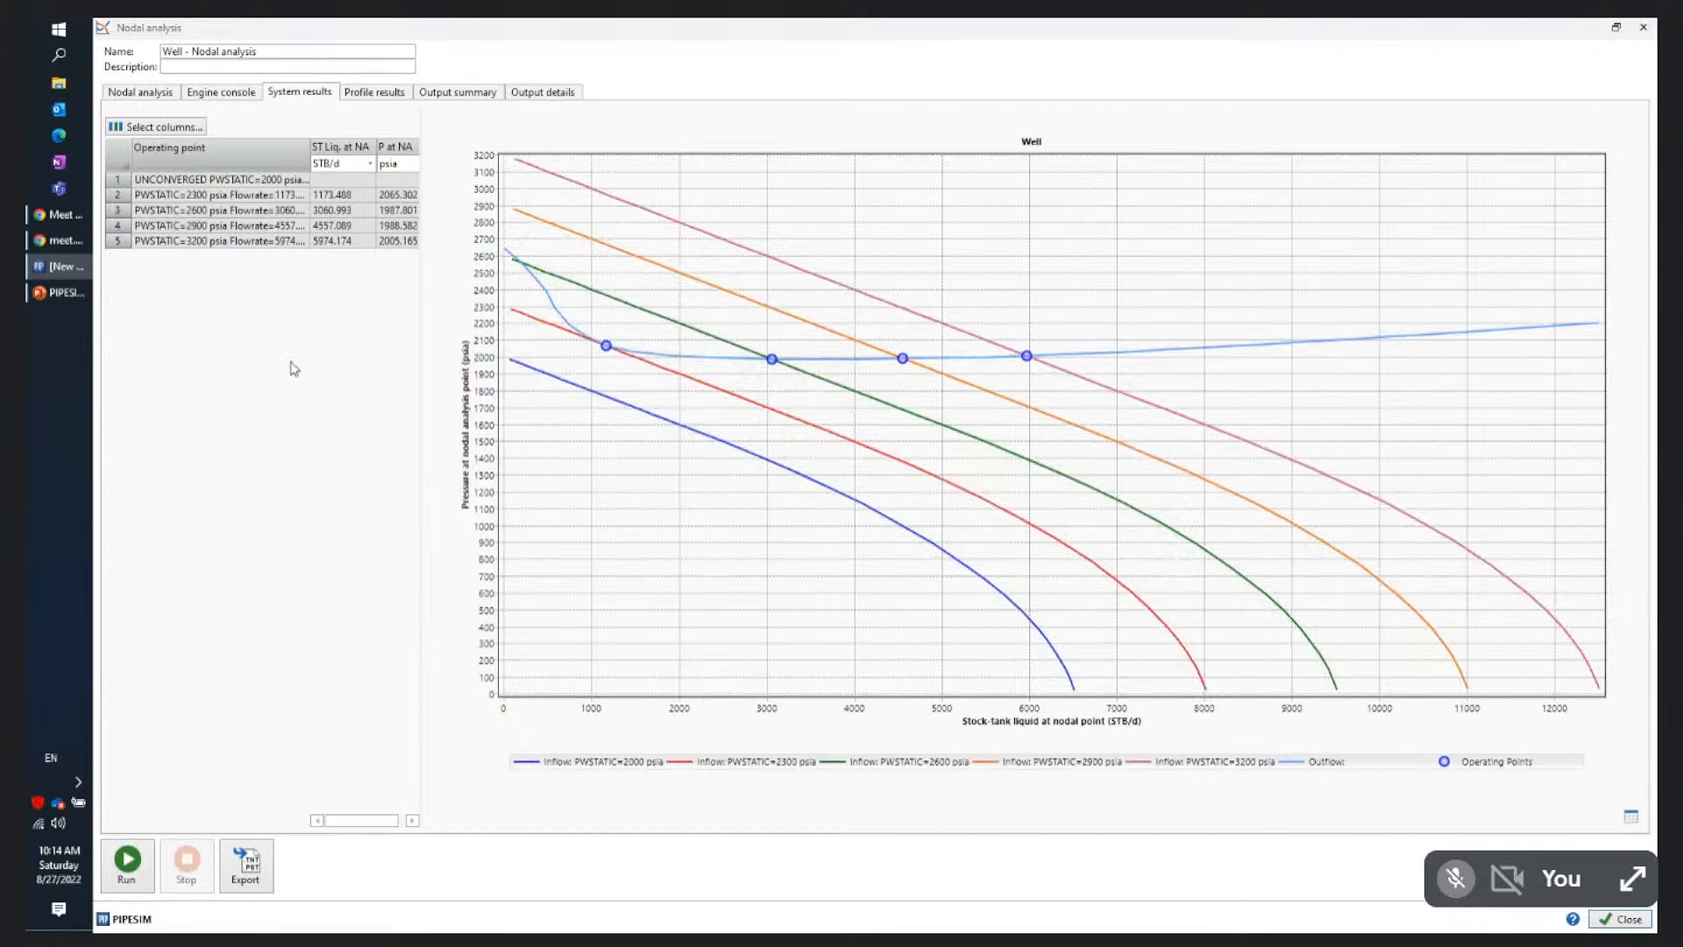
left_click(134, 93)
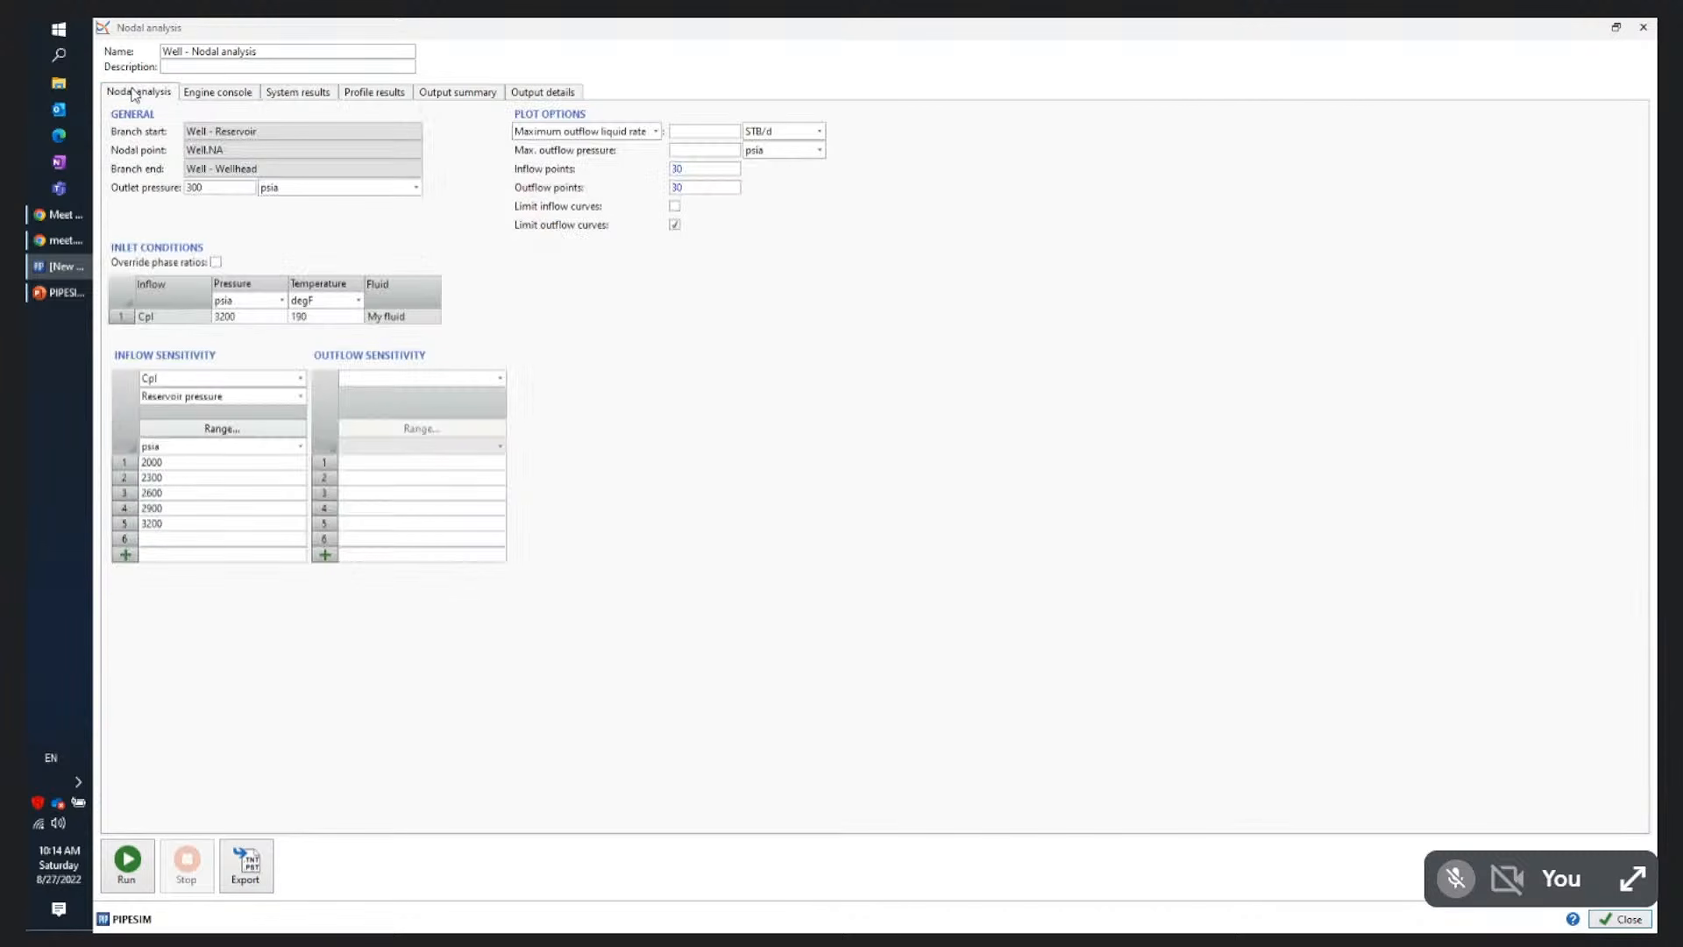
left_click(1616, 27)
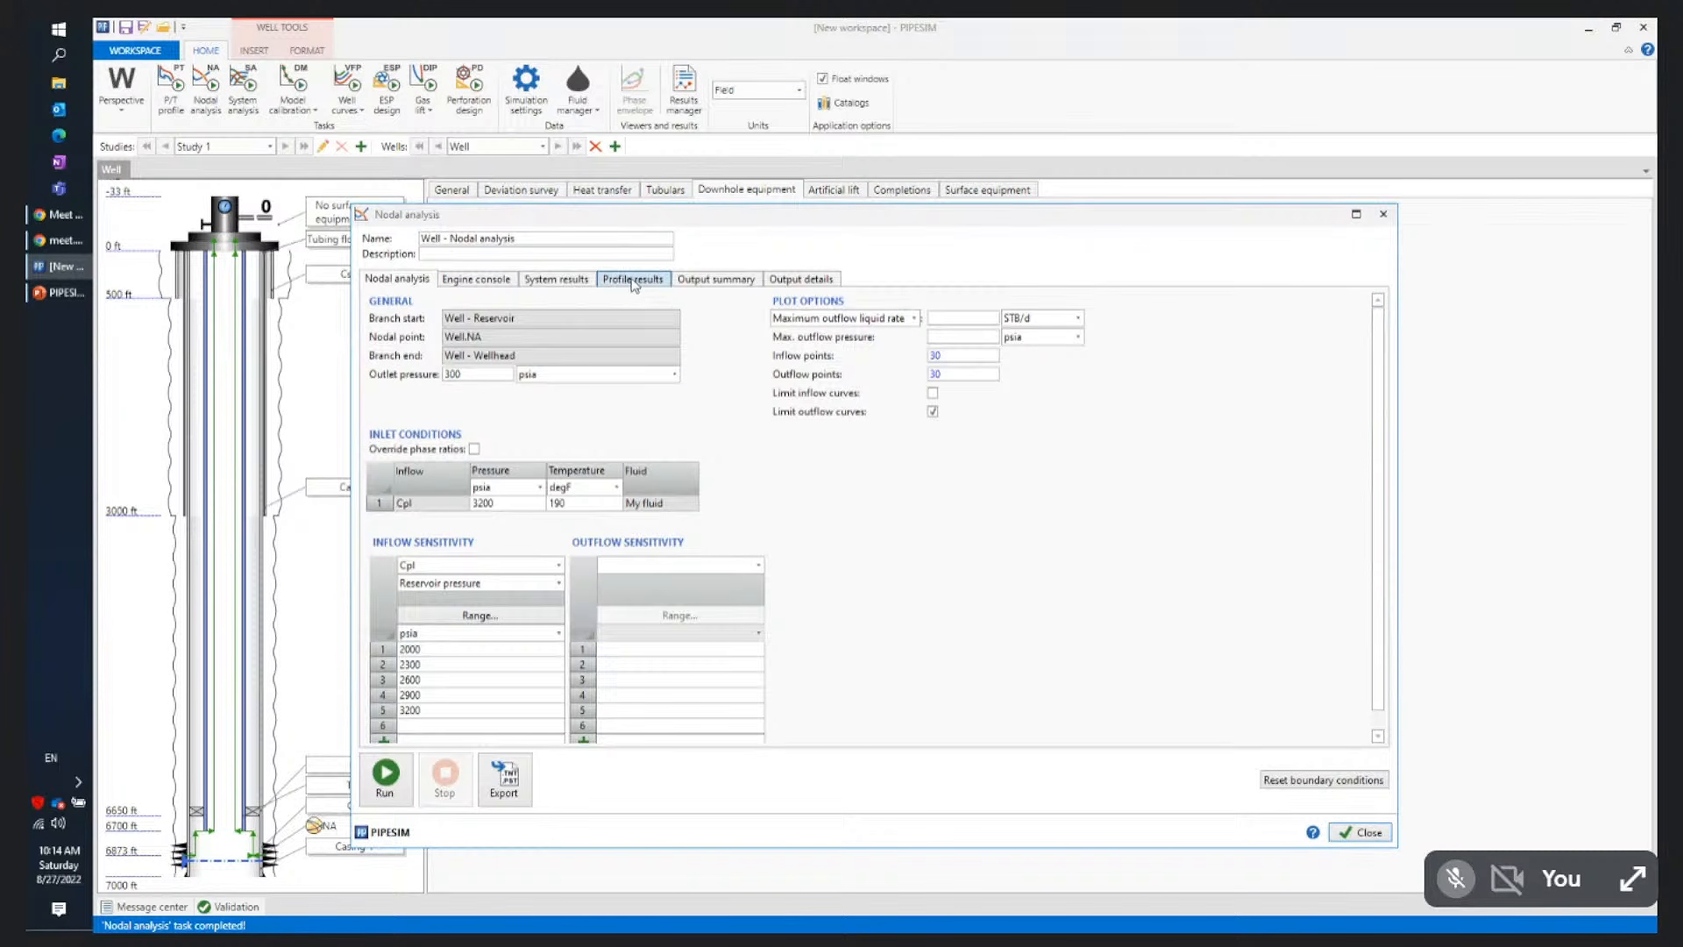
Examine the sensitivity cases in the system results and profile plot, check the bottom X-axis variables available, and close the nodal analysis
left_click(558, 279)
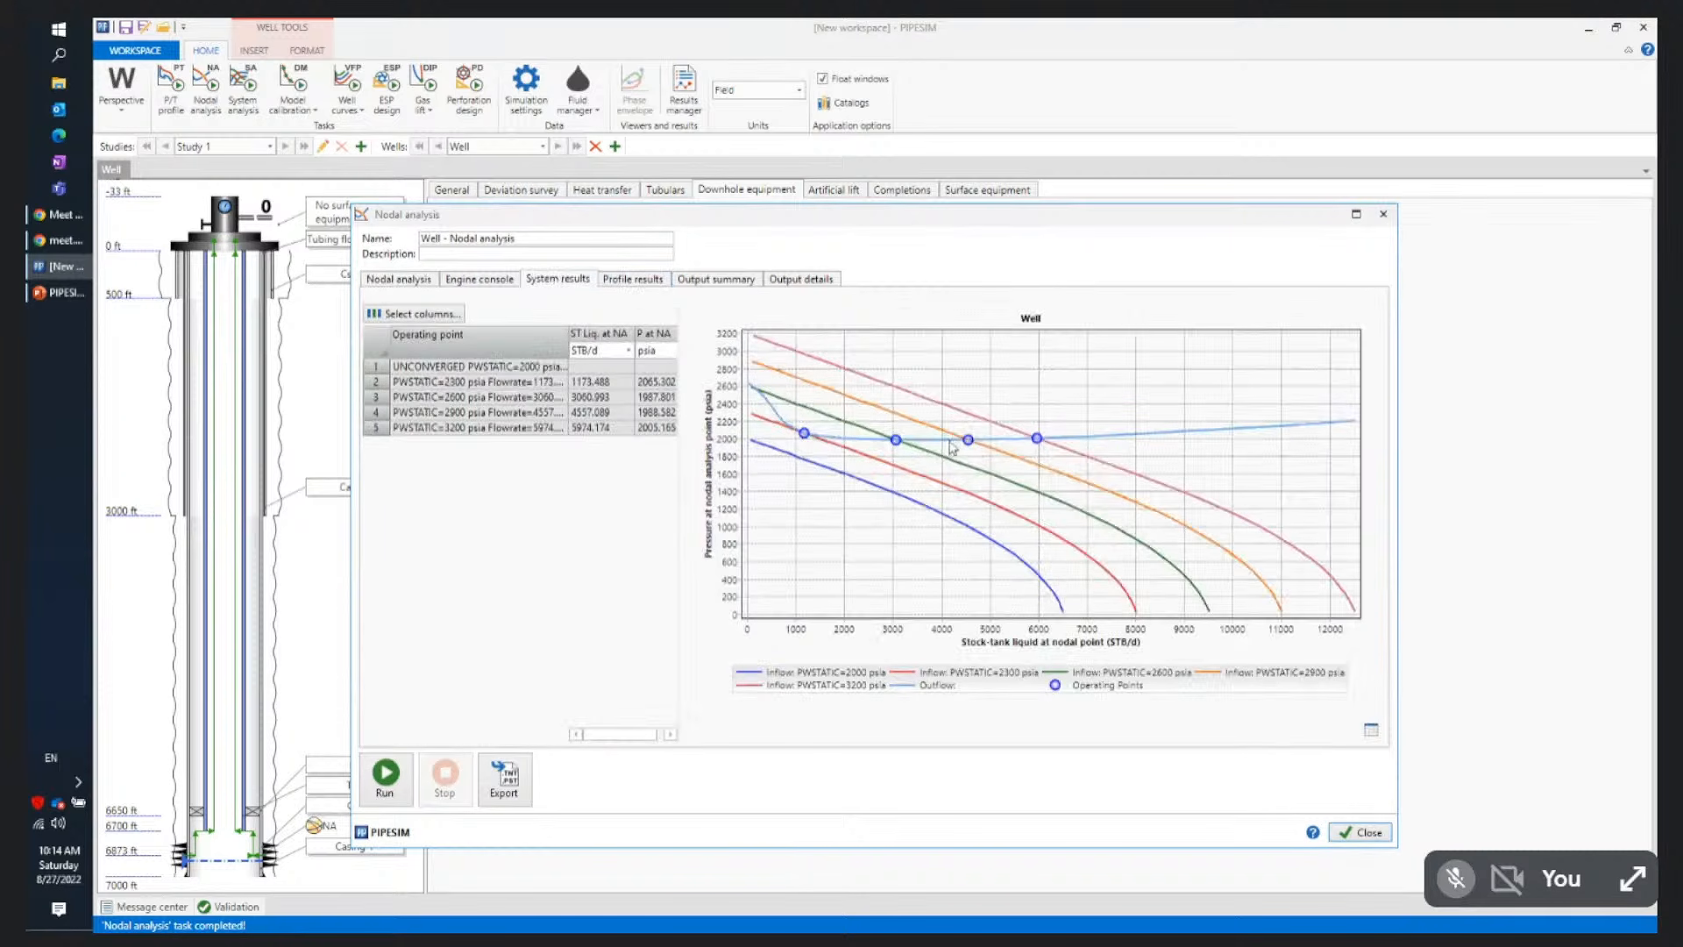
left_click(637, 280)
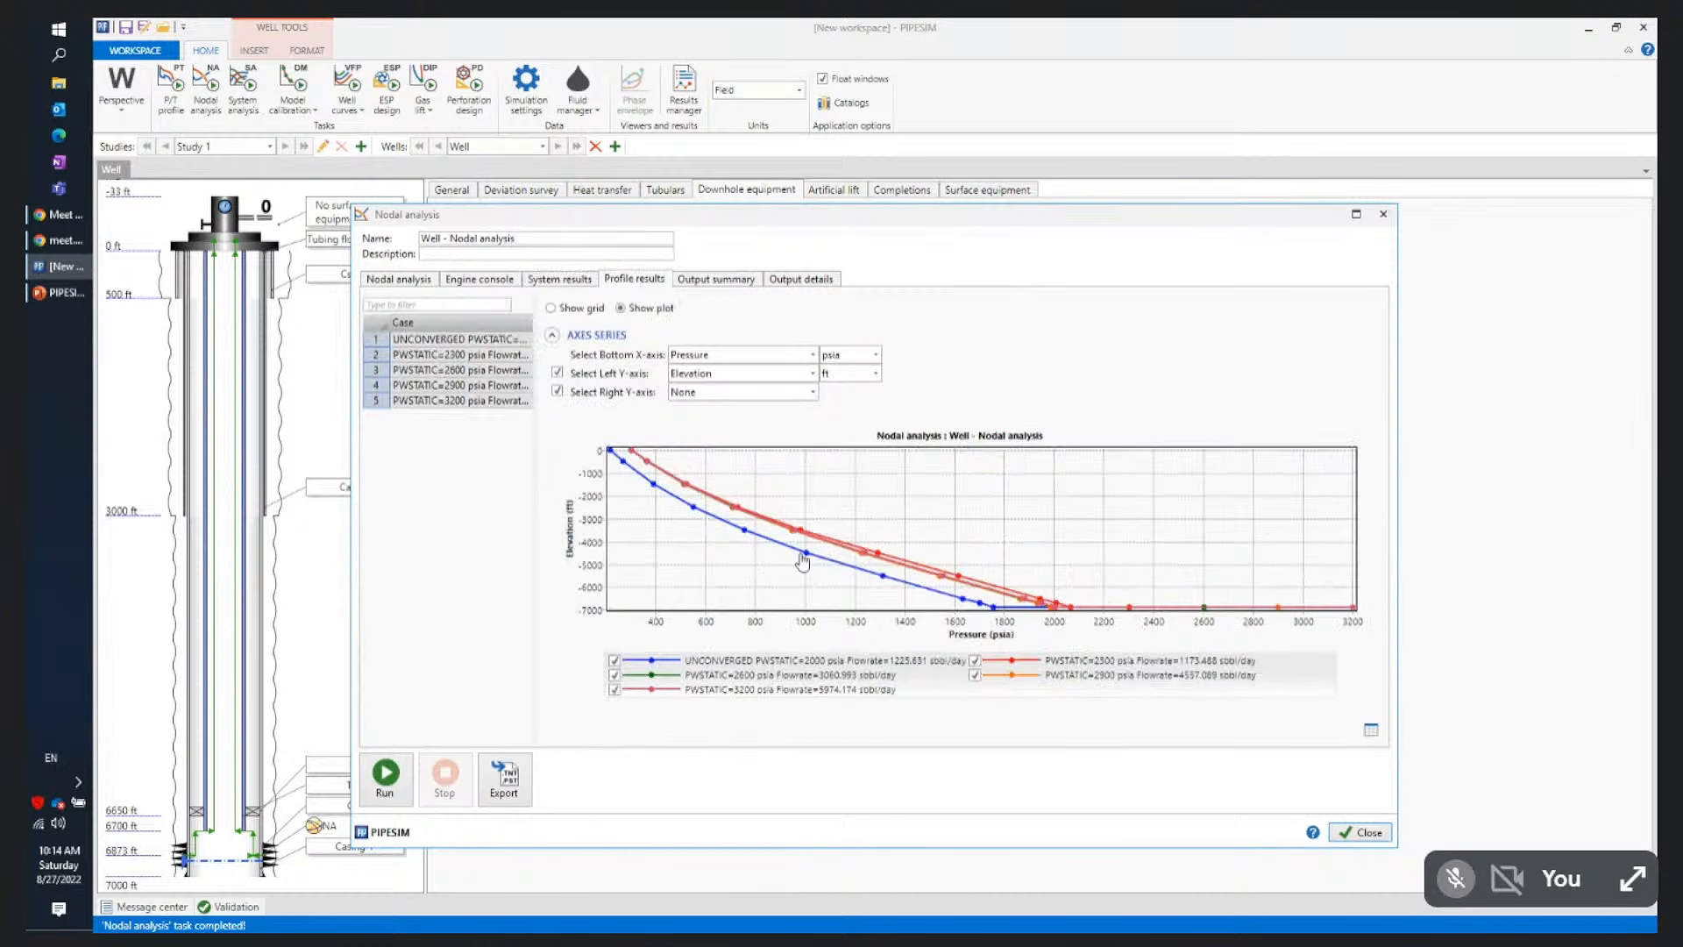
left_click(815, 355)
left_click(835, 331)
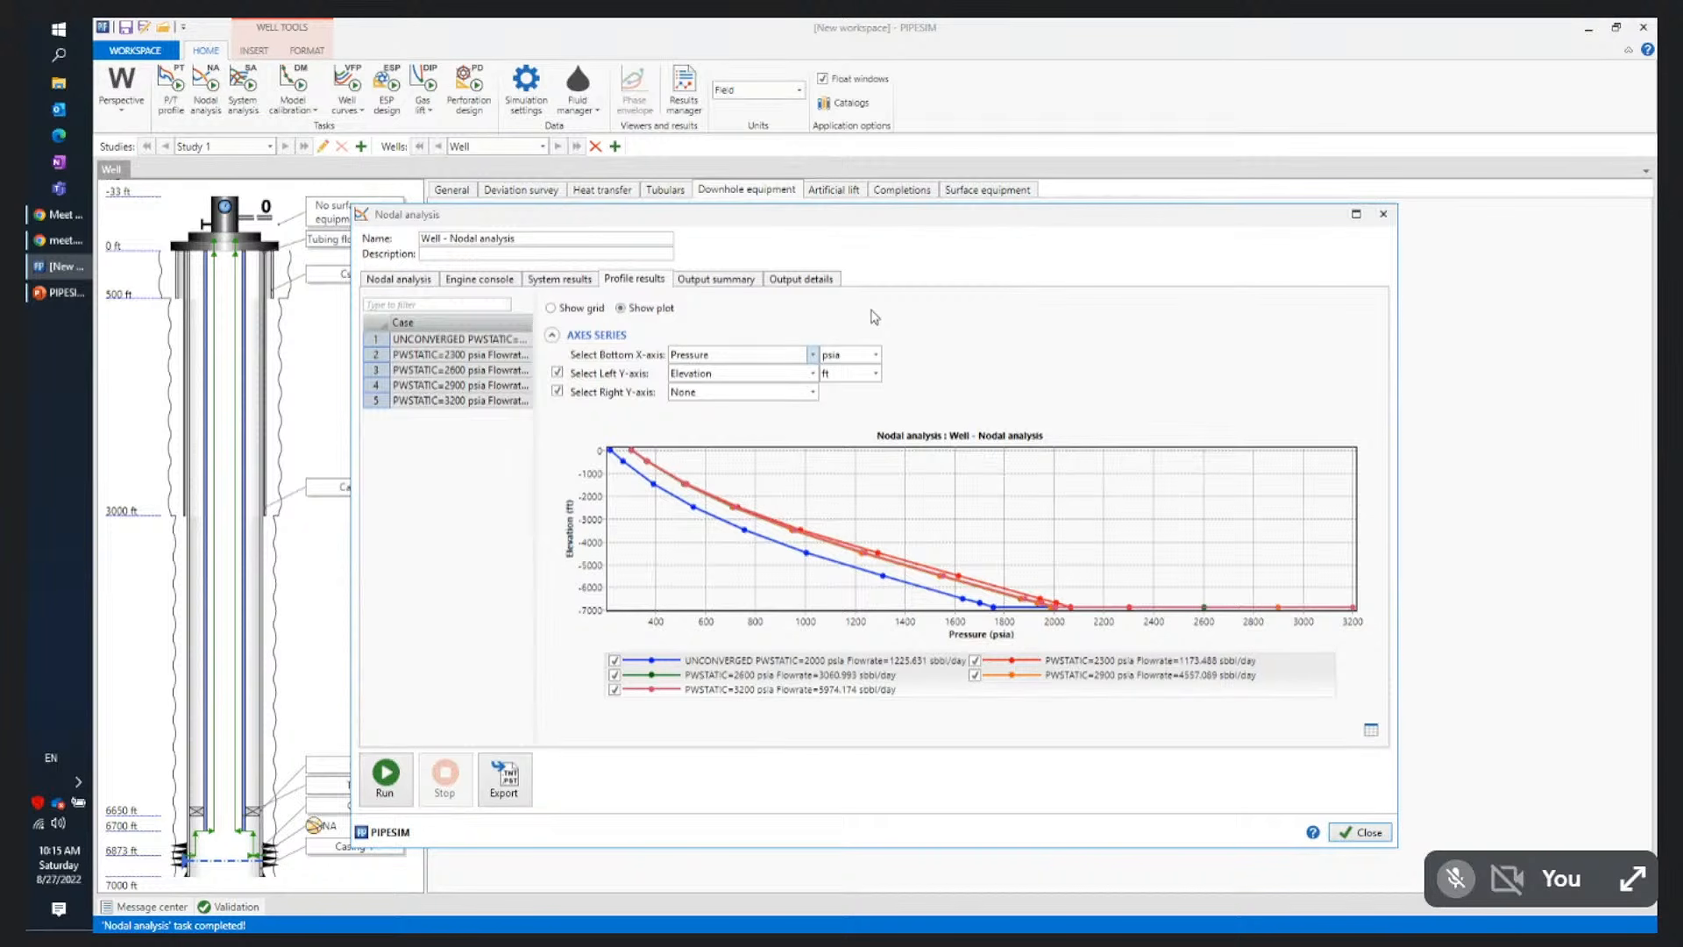
left_click(1370, 836)
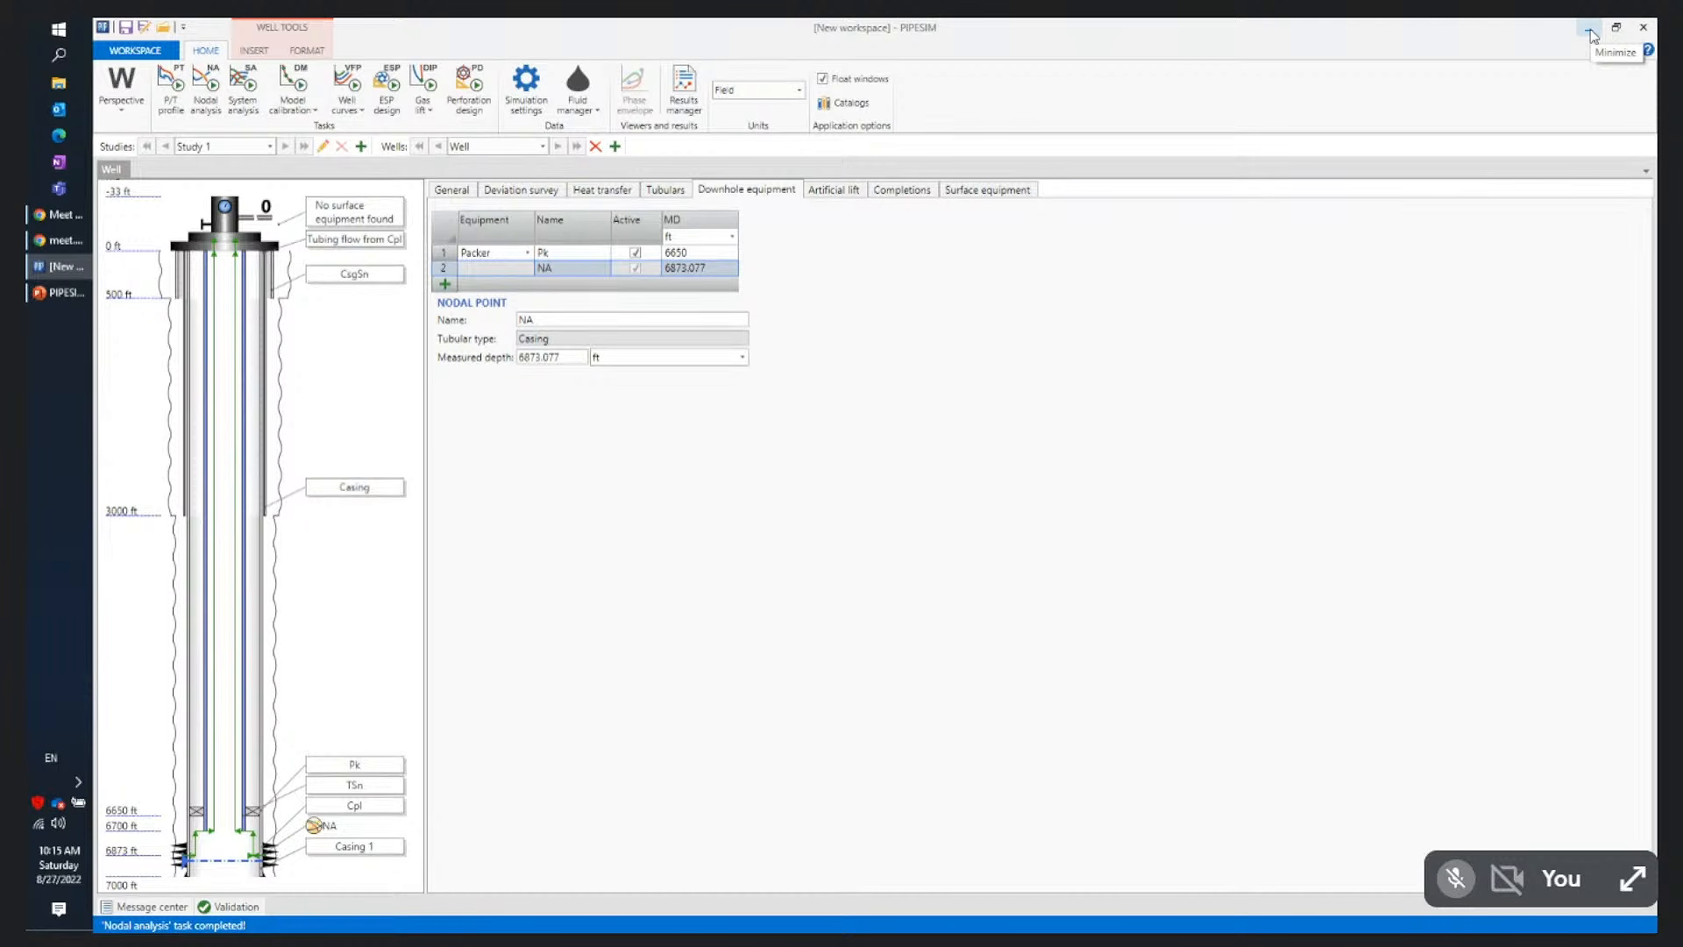
Switch to Chrome and search the web for "time counter" in a new tab
left_click(59, 216)
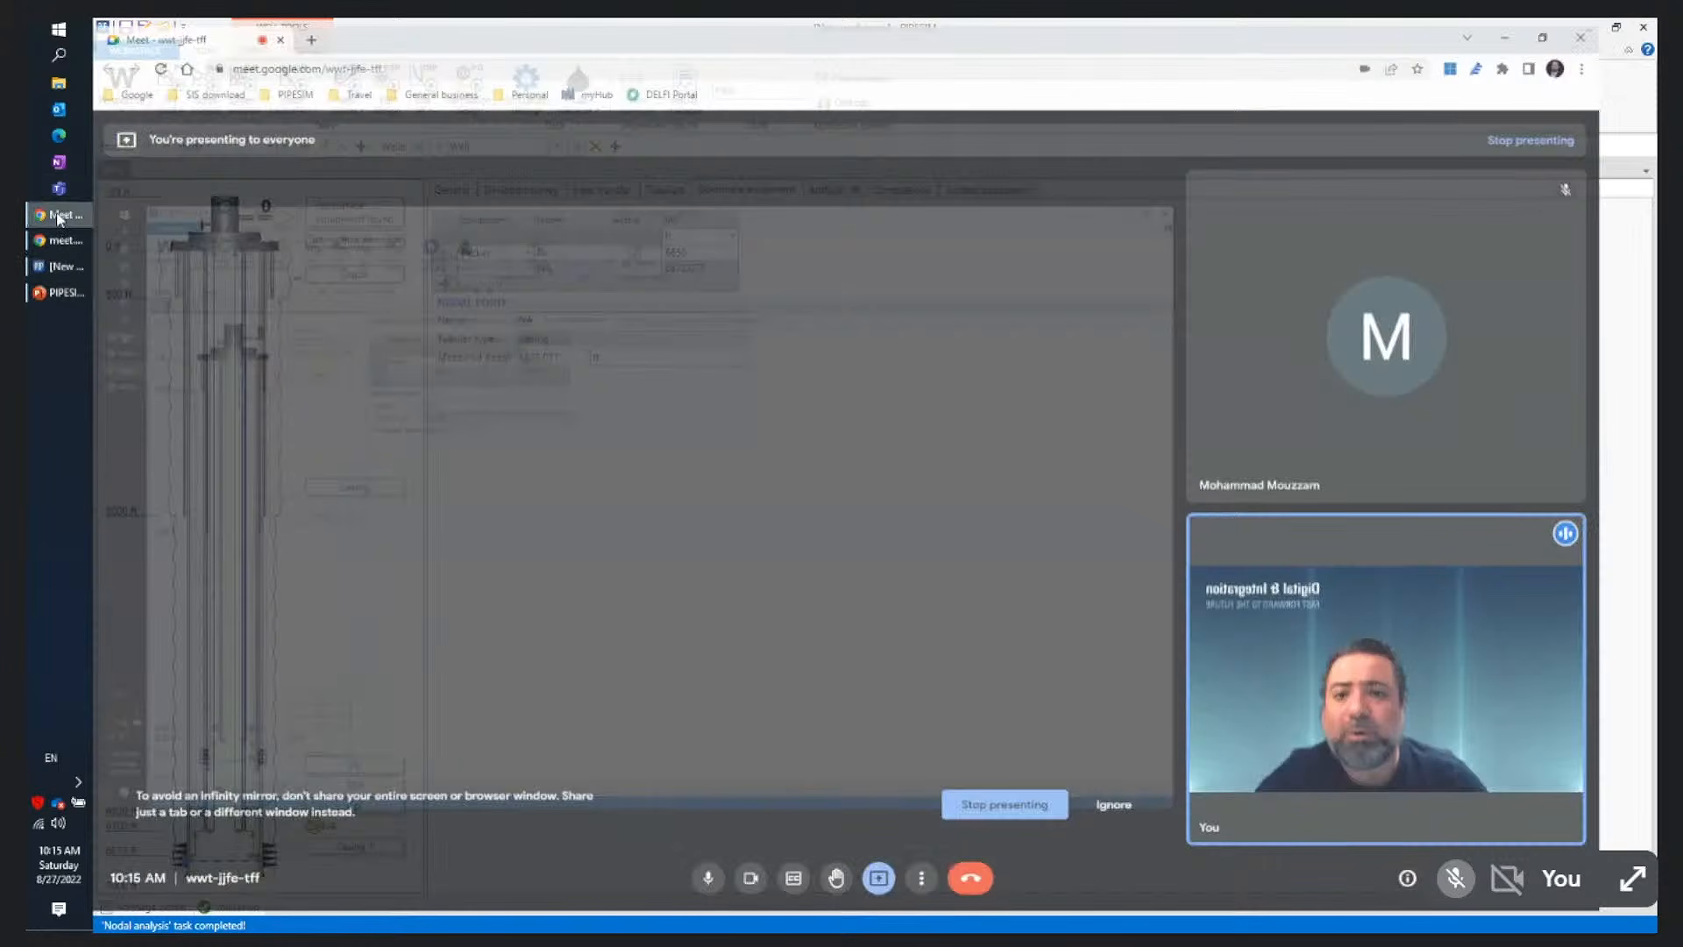
left_click(323, 32)
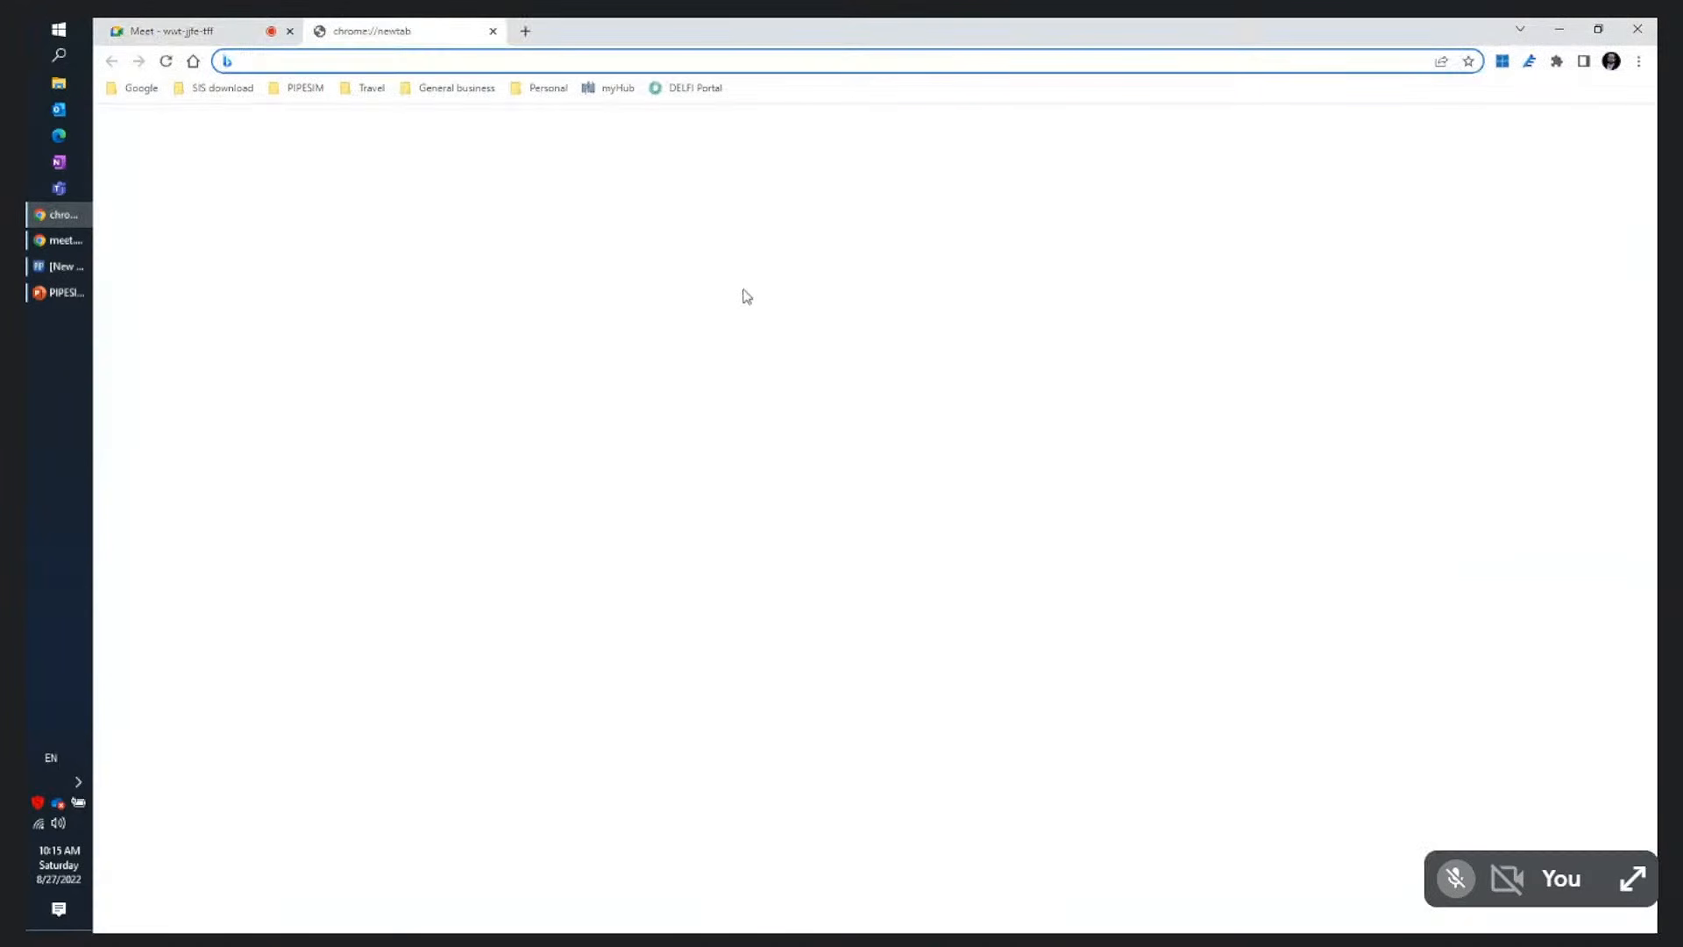
type("time co")
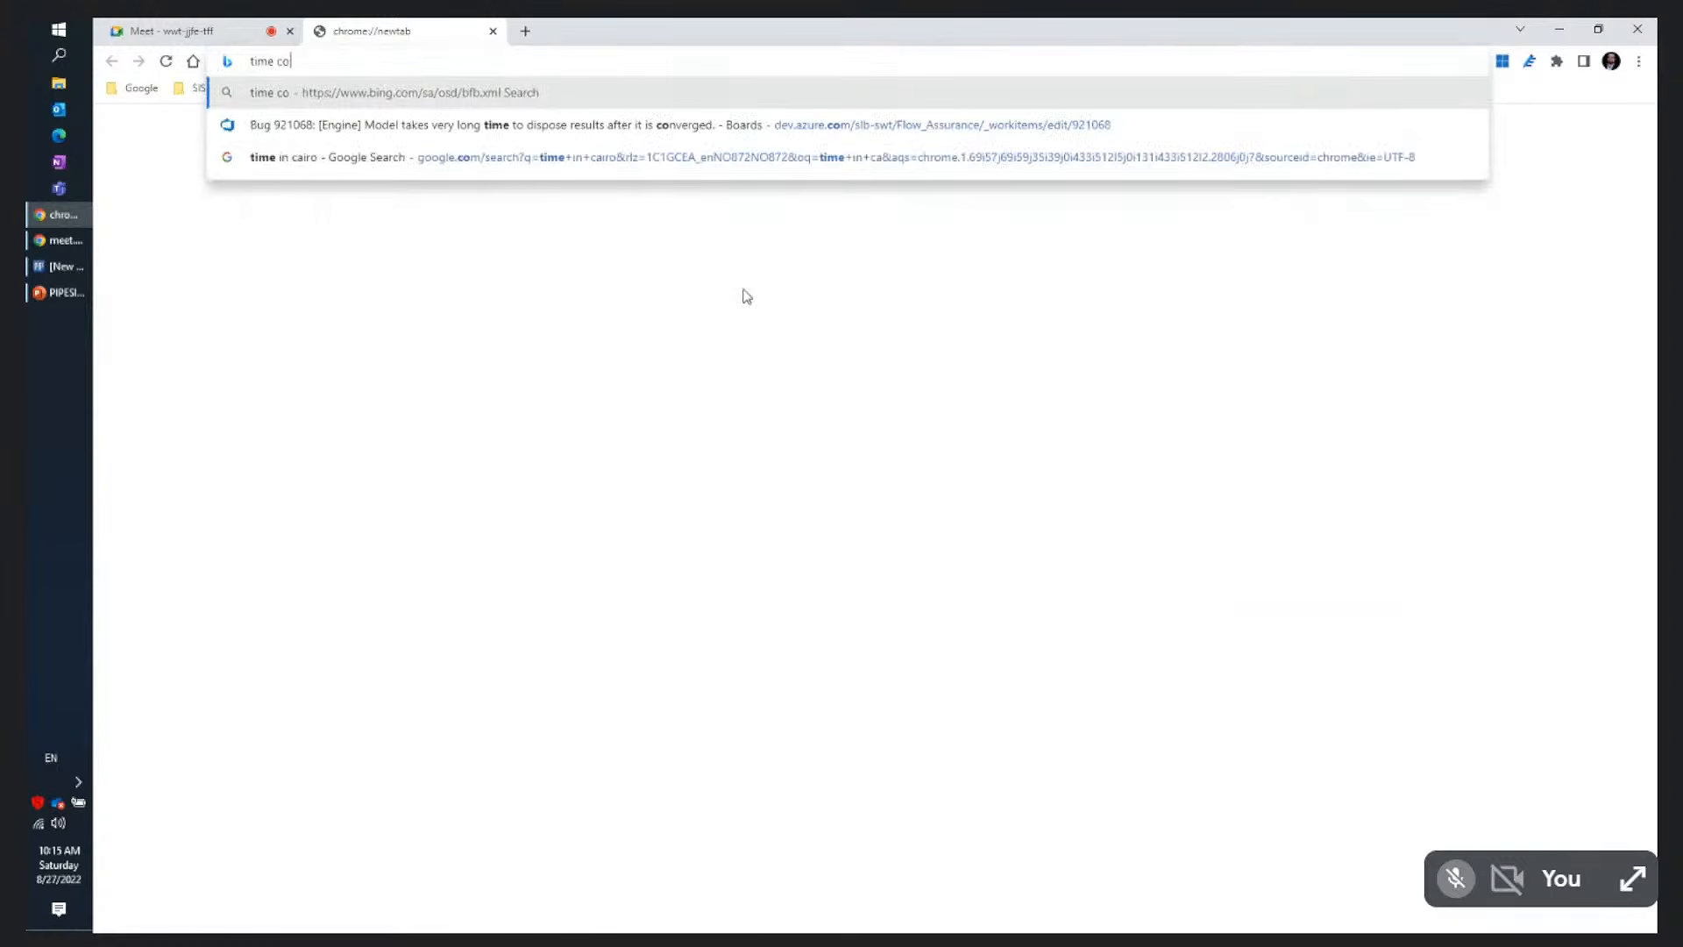
type("unter")
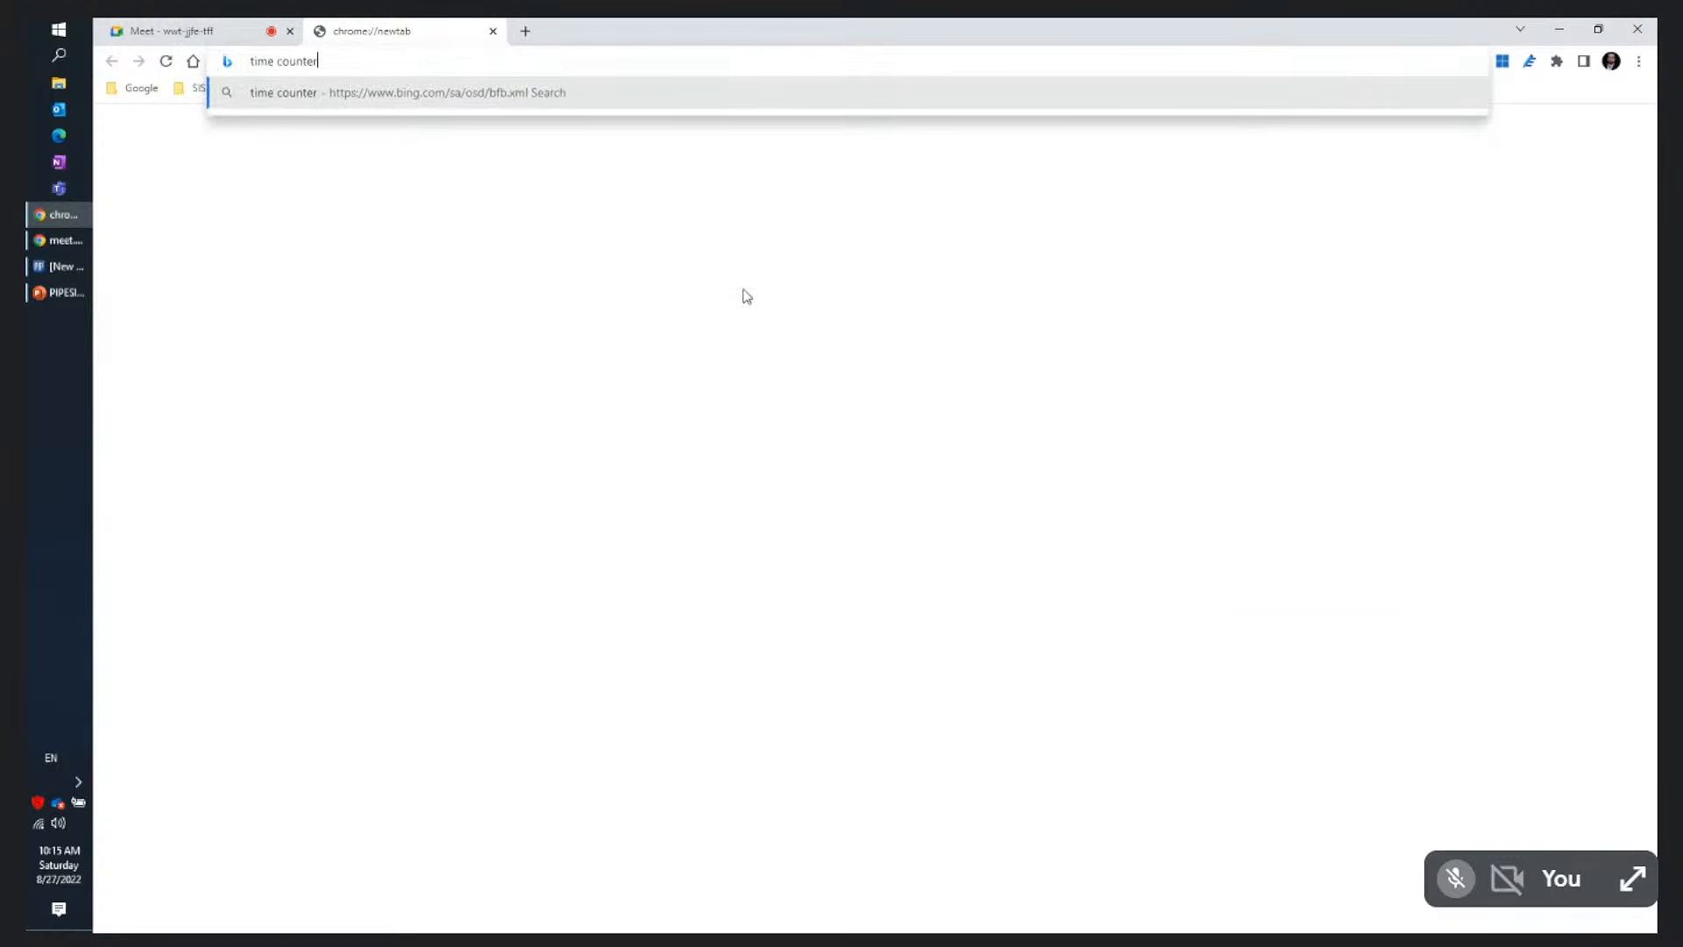
key("Return")
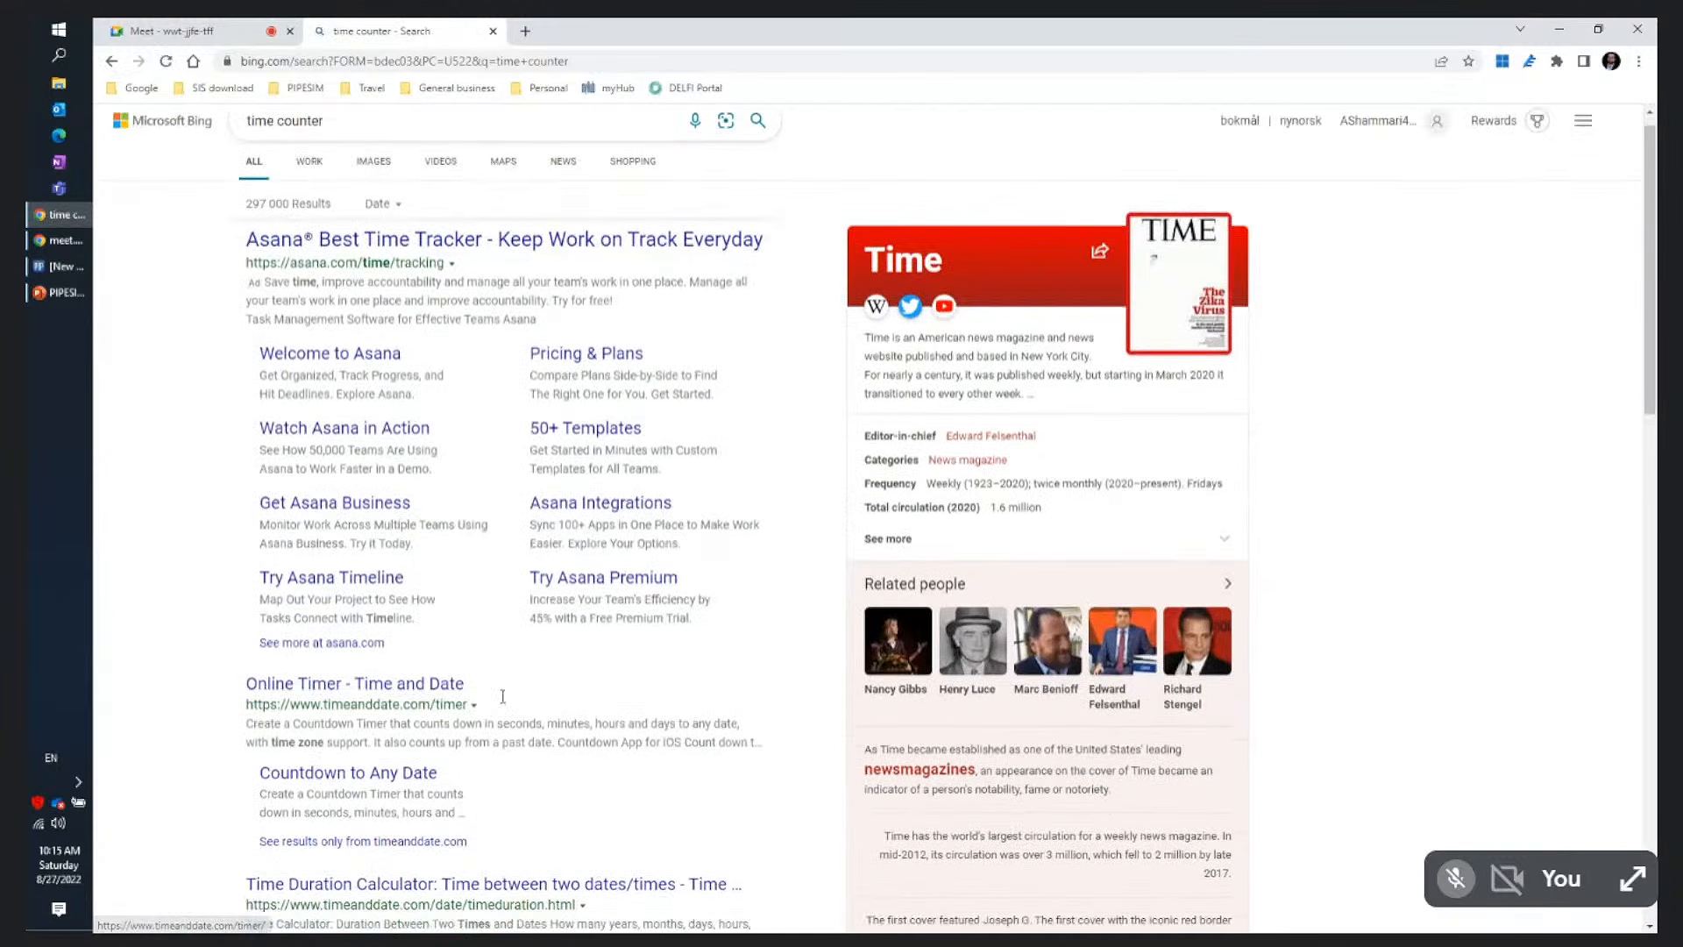
scroll(451, 697, "down", 1)
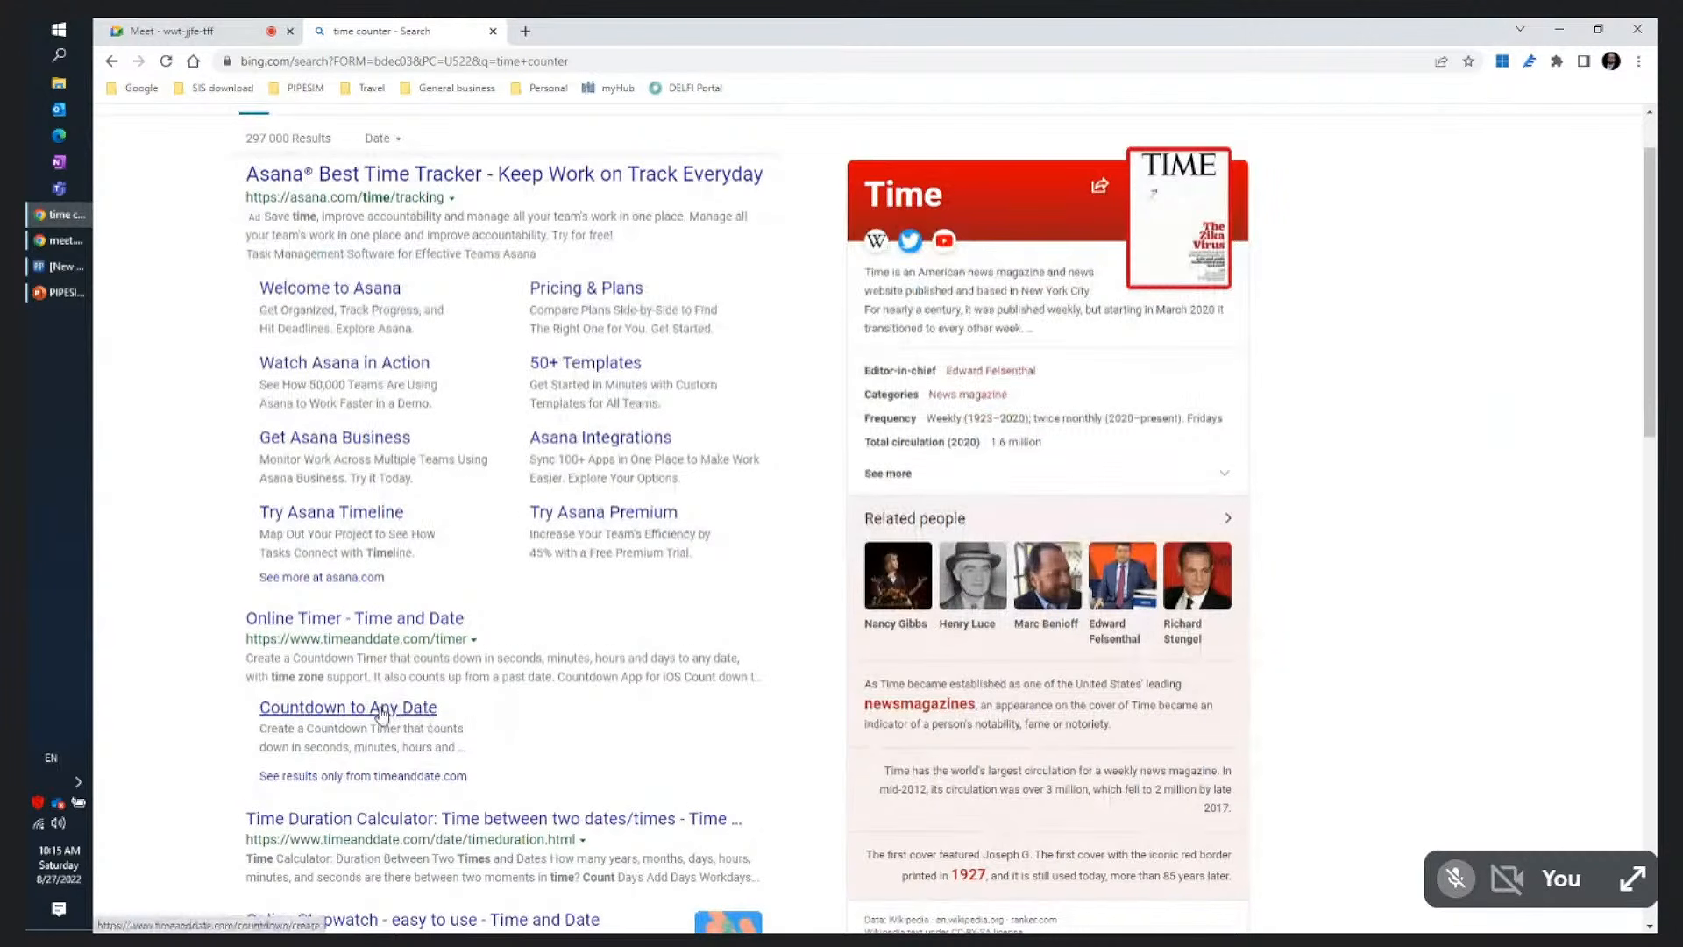
left_click(381, 710)
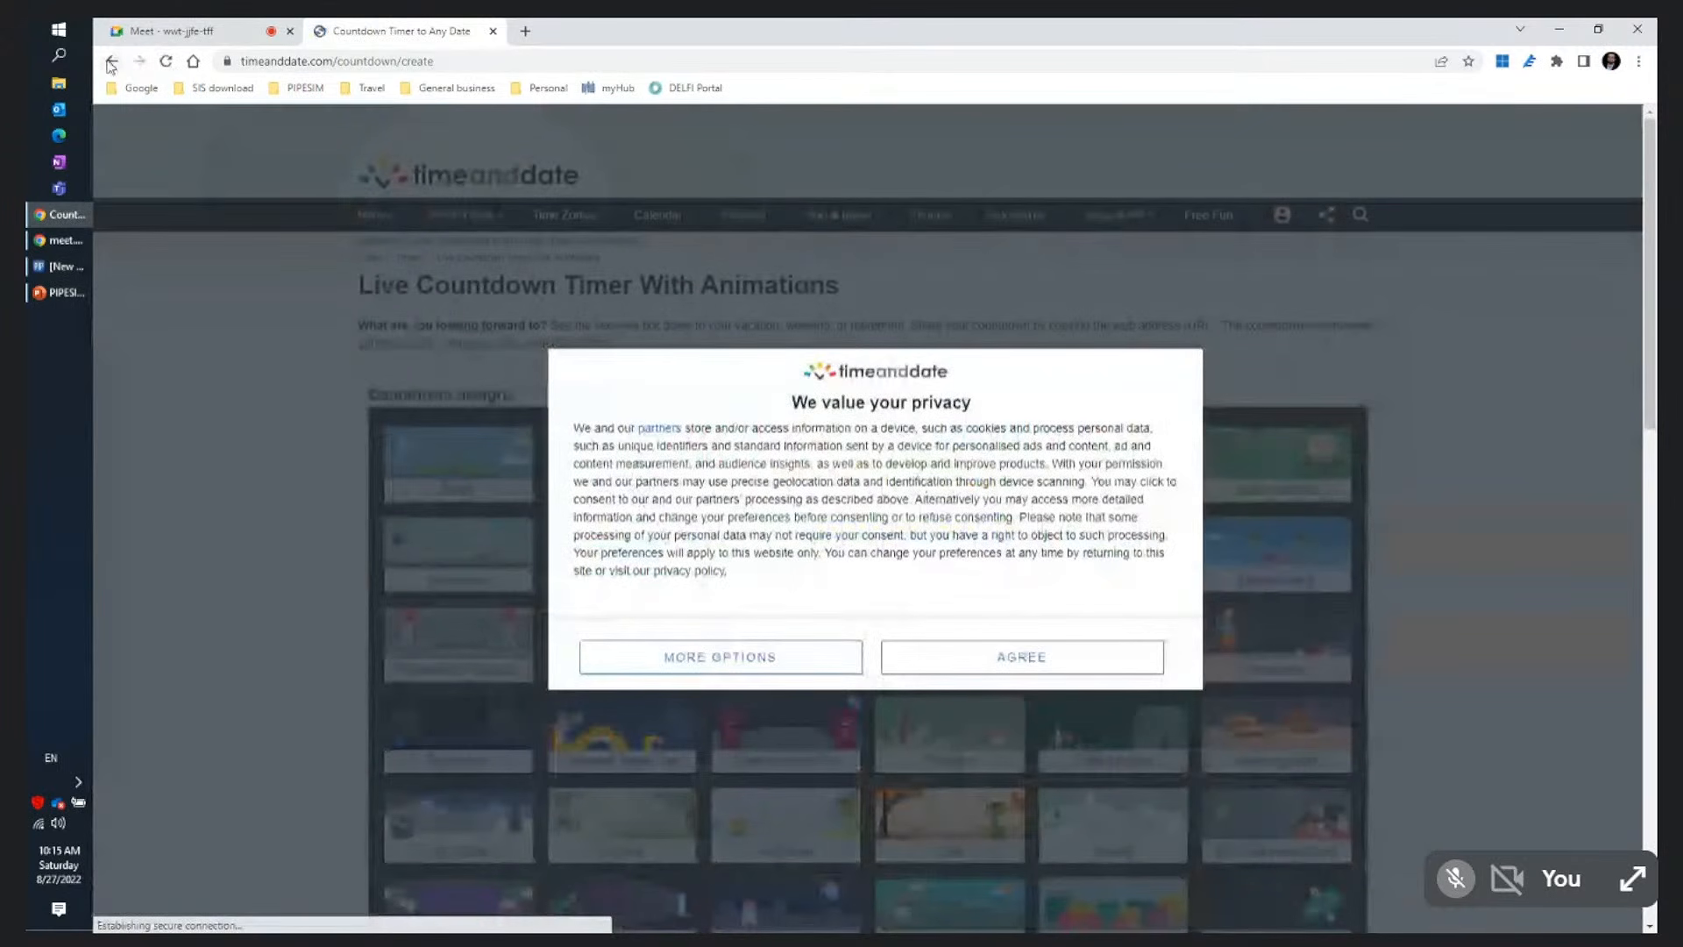
left_click(112, 61)
scroll(446, 311, "up", 1)
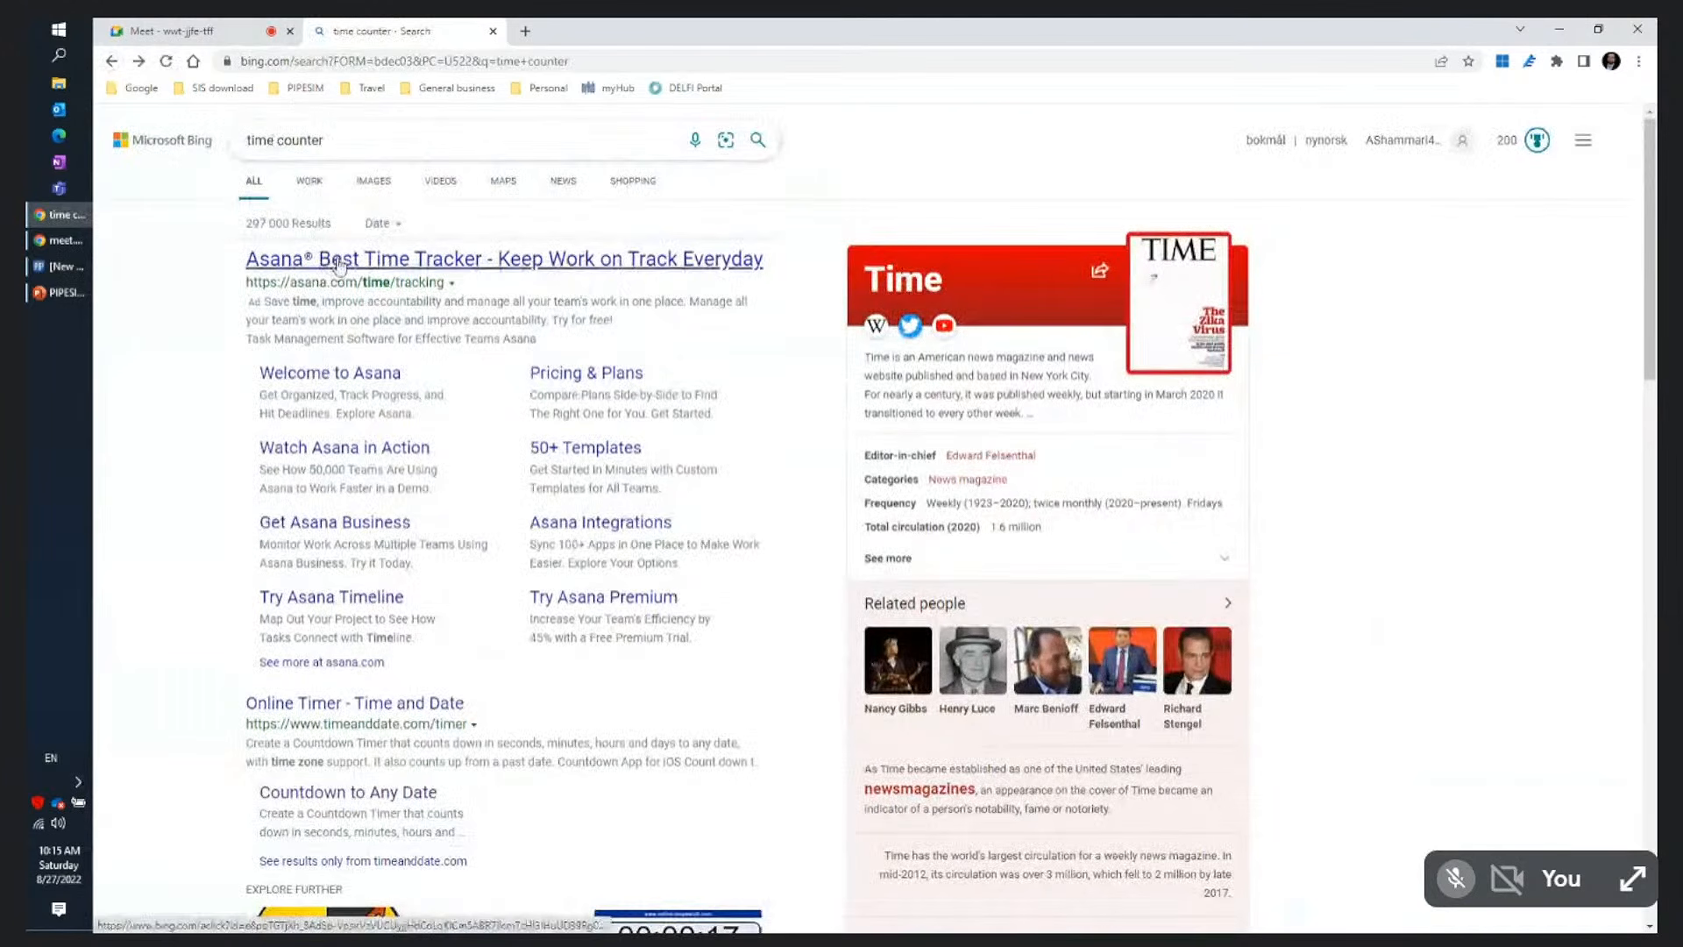
Open timeanddate's Online Stopwatch from the search results, agree to the privacy notice, and switch to its Timer page
scroll(175, 478, "down", 10)
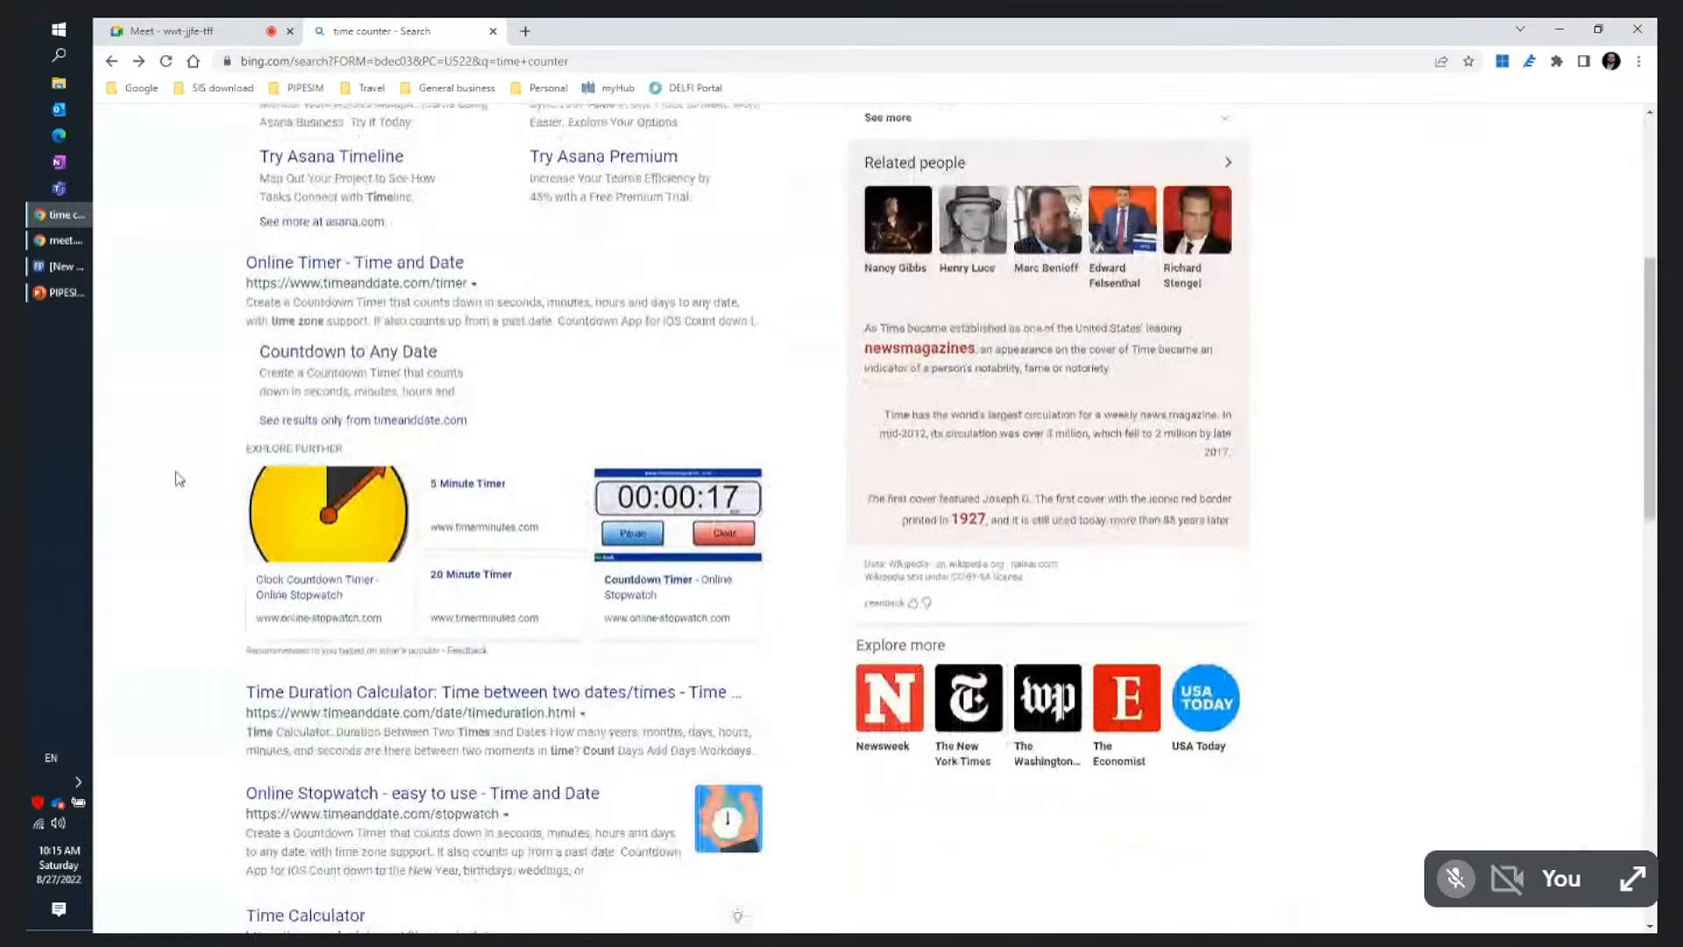
left_click(298, 384)
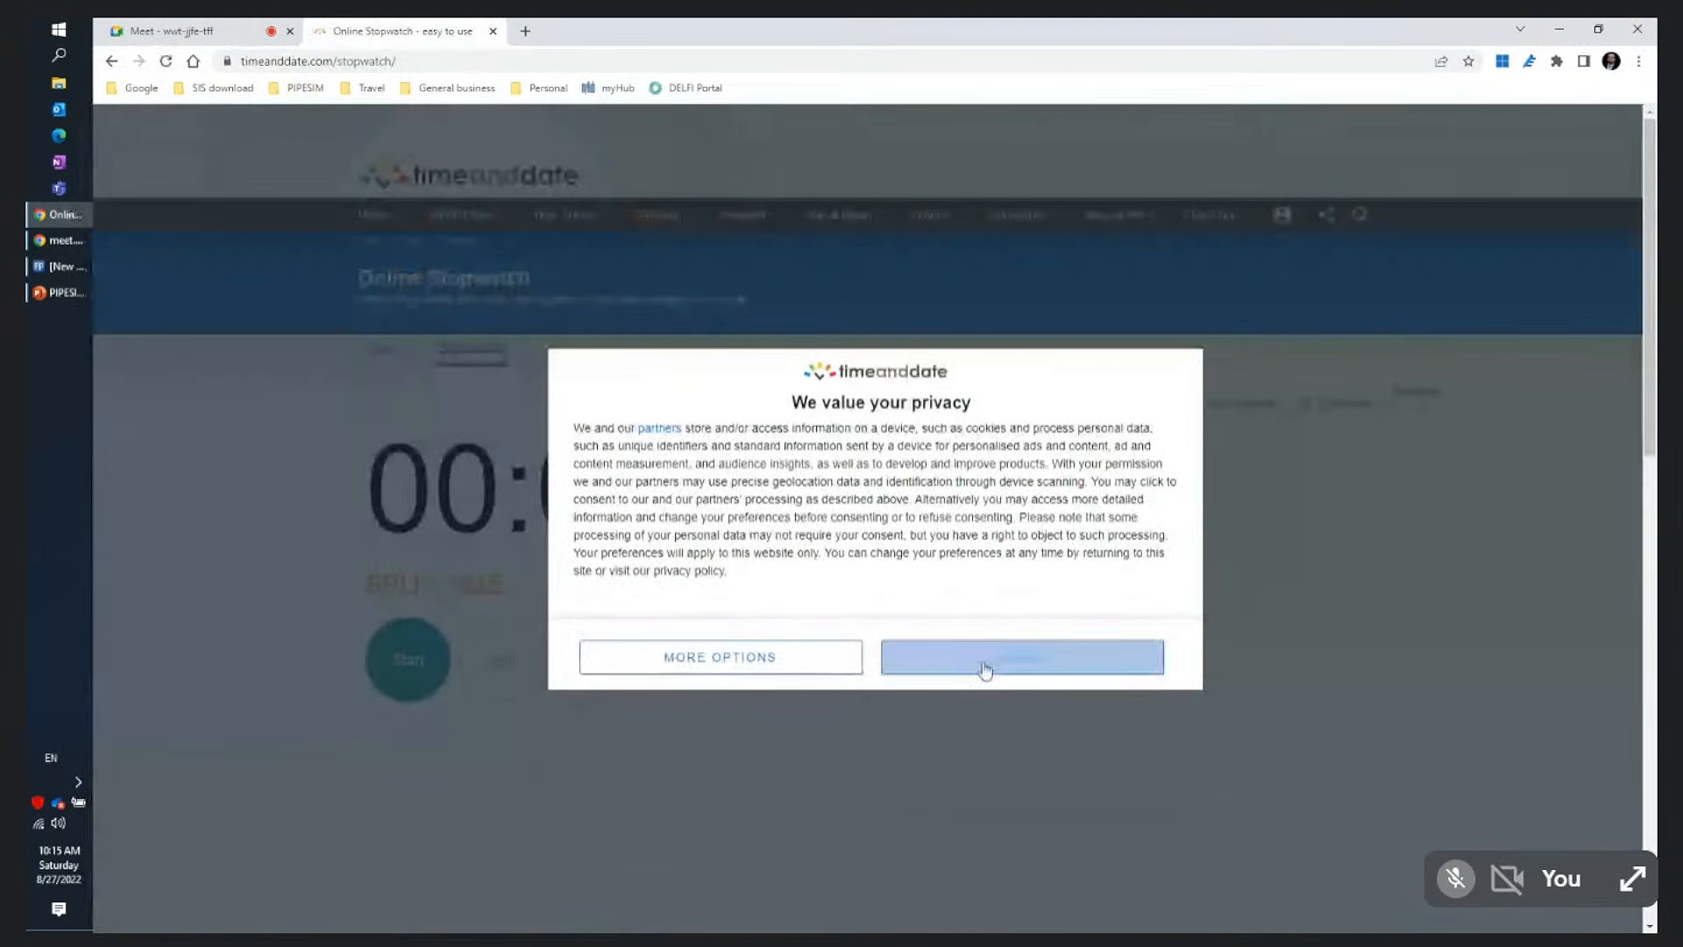
left_click(985, 668)
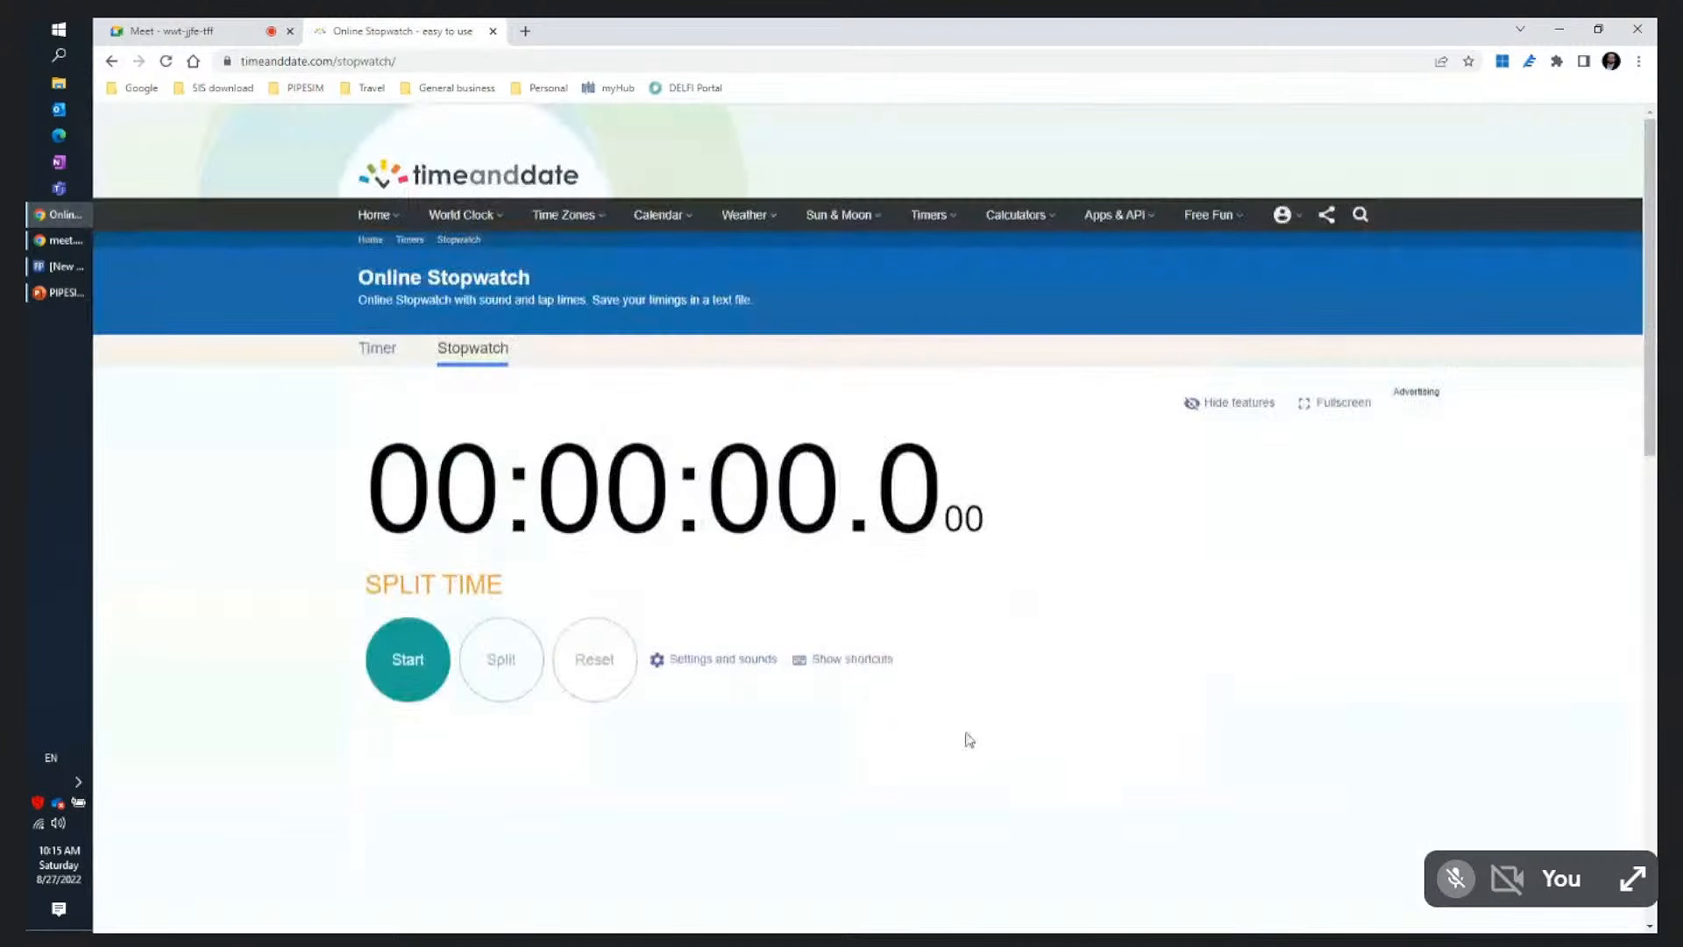
left_click(377, 348)
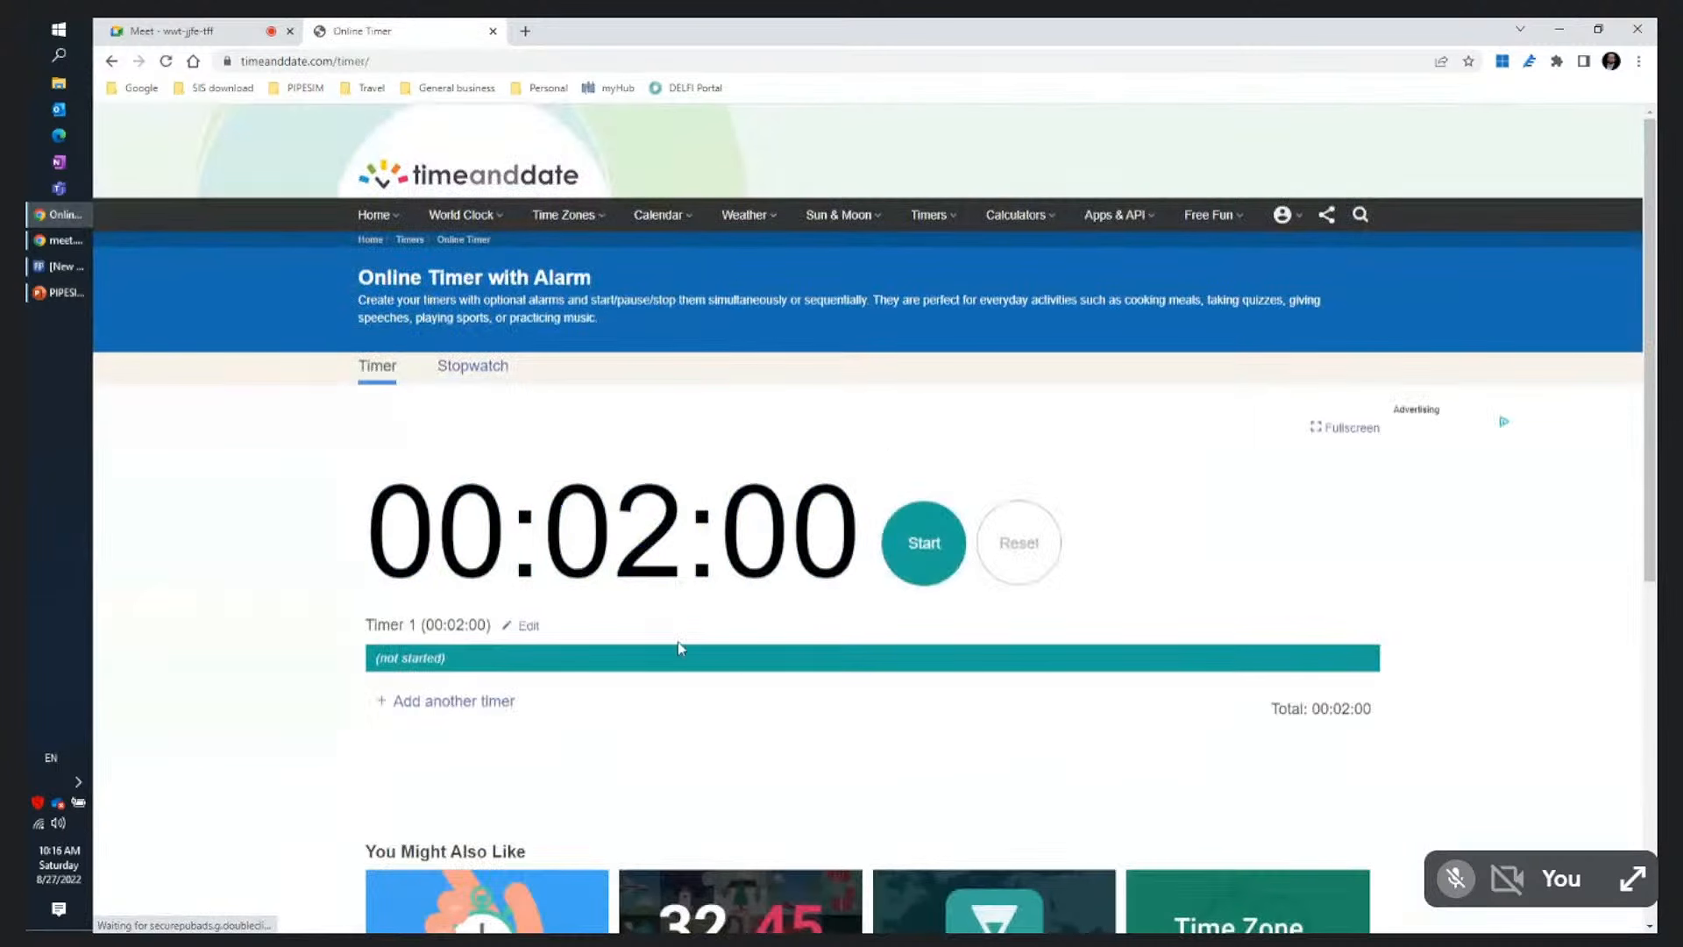
Set Timer 1 to 14 minutes and start the countdown
left_click(528, 627)
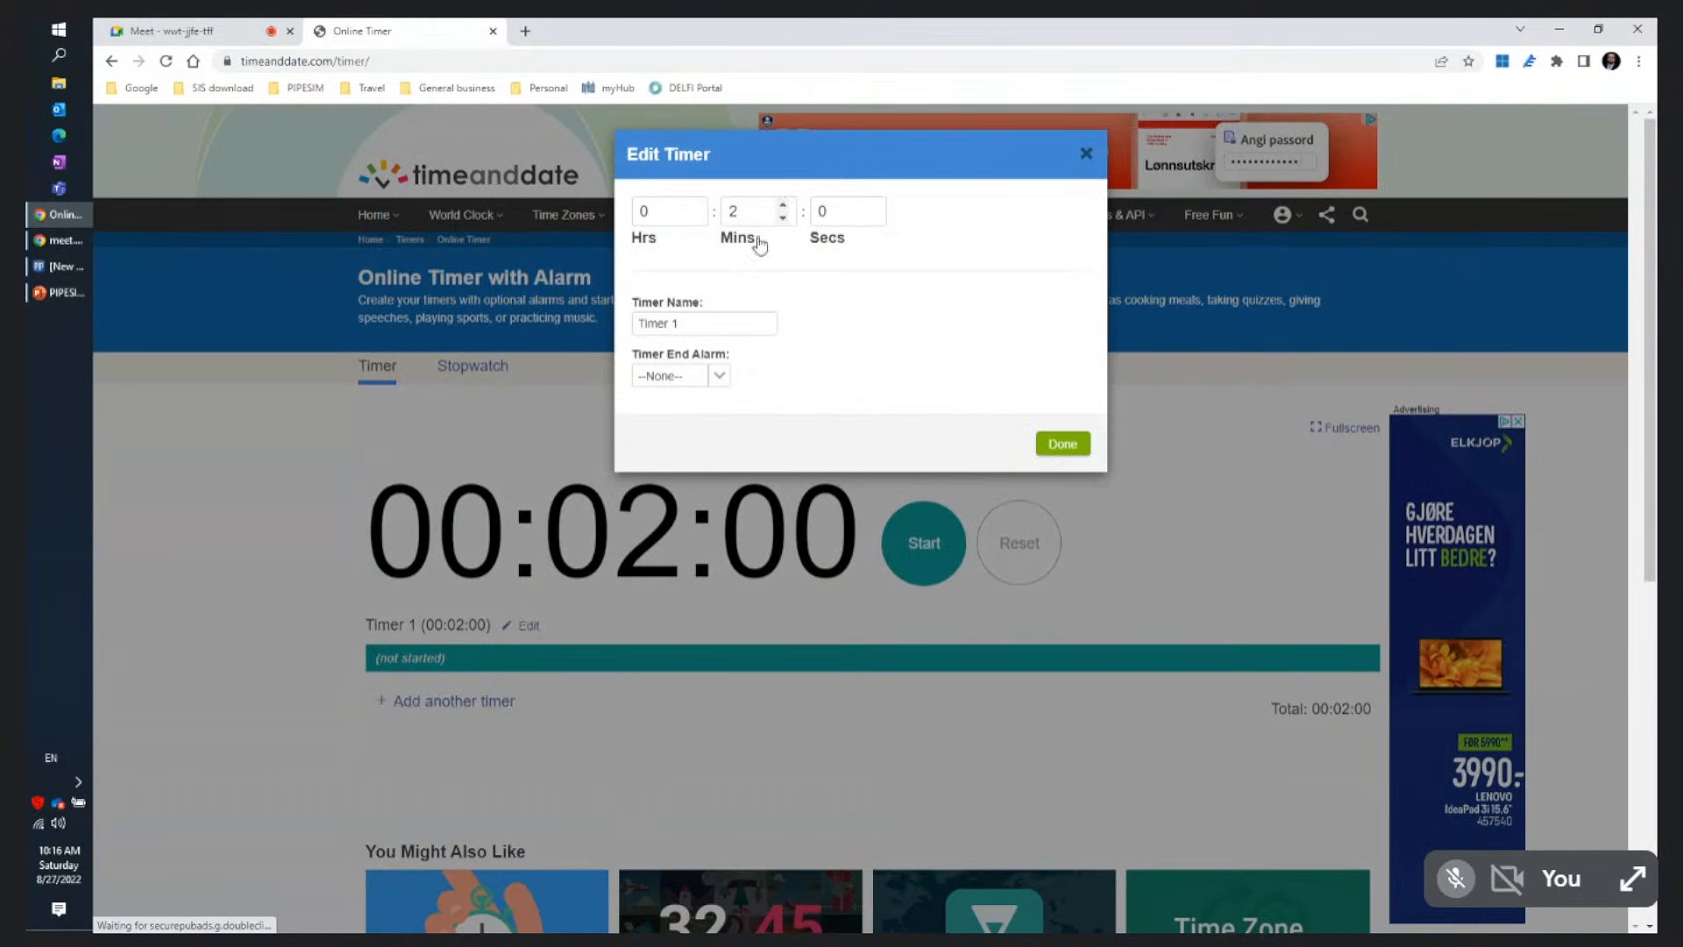
left_click(783, 203)
left_click(783, 203)
left_click(783, 204)
left_click(783, 203)
left_click(783, 203)
left_click(783, 203)
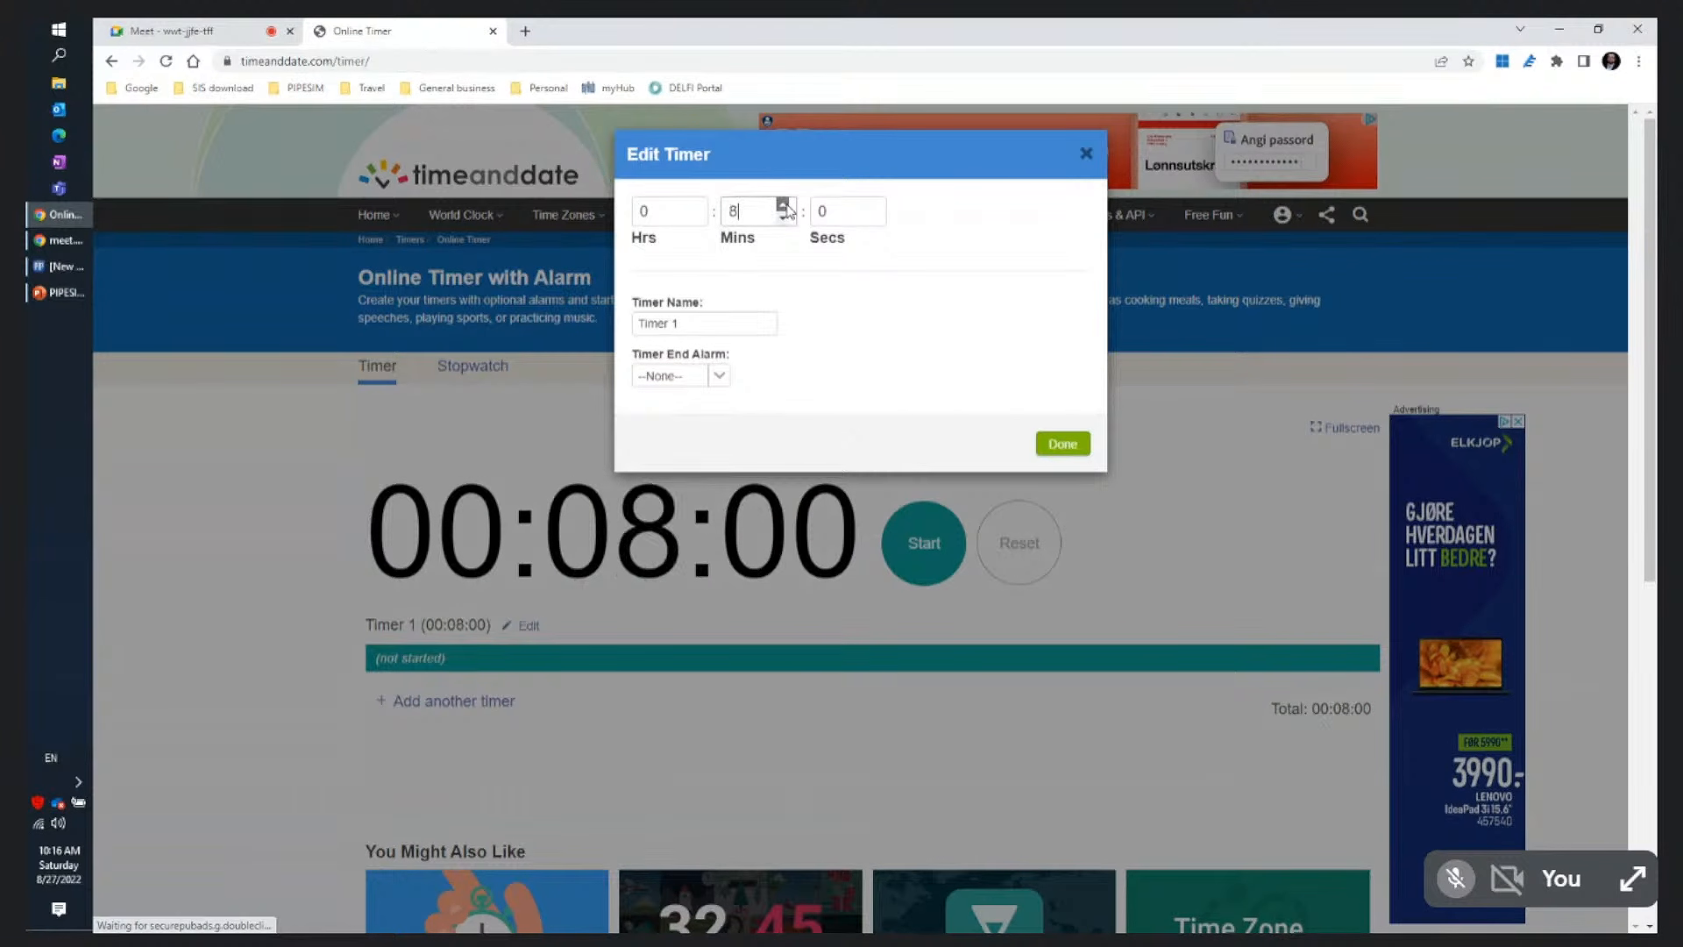
left_click(783, 204)
left_click(783, 203)
left_click(783, 203)
left_click(783, 203)
left_click(783, 203)
left_click(783, 203)
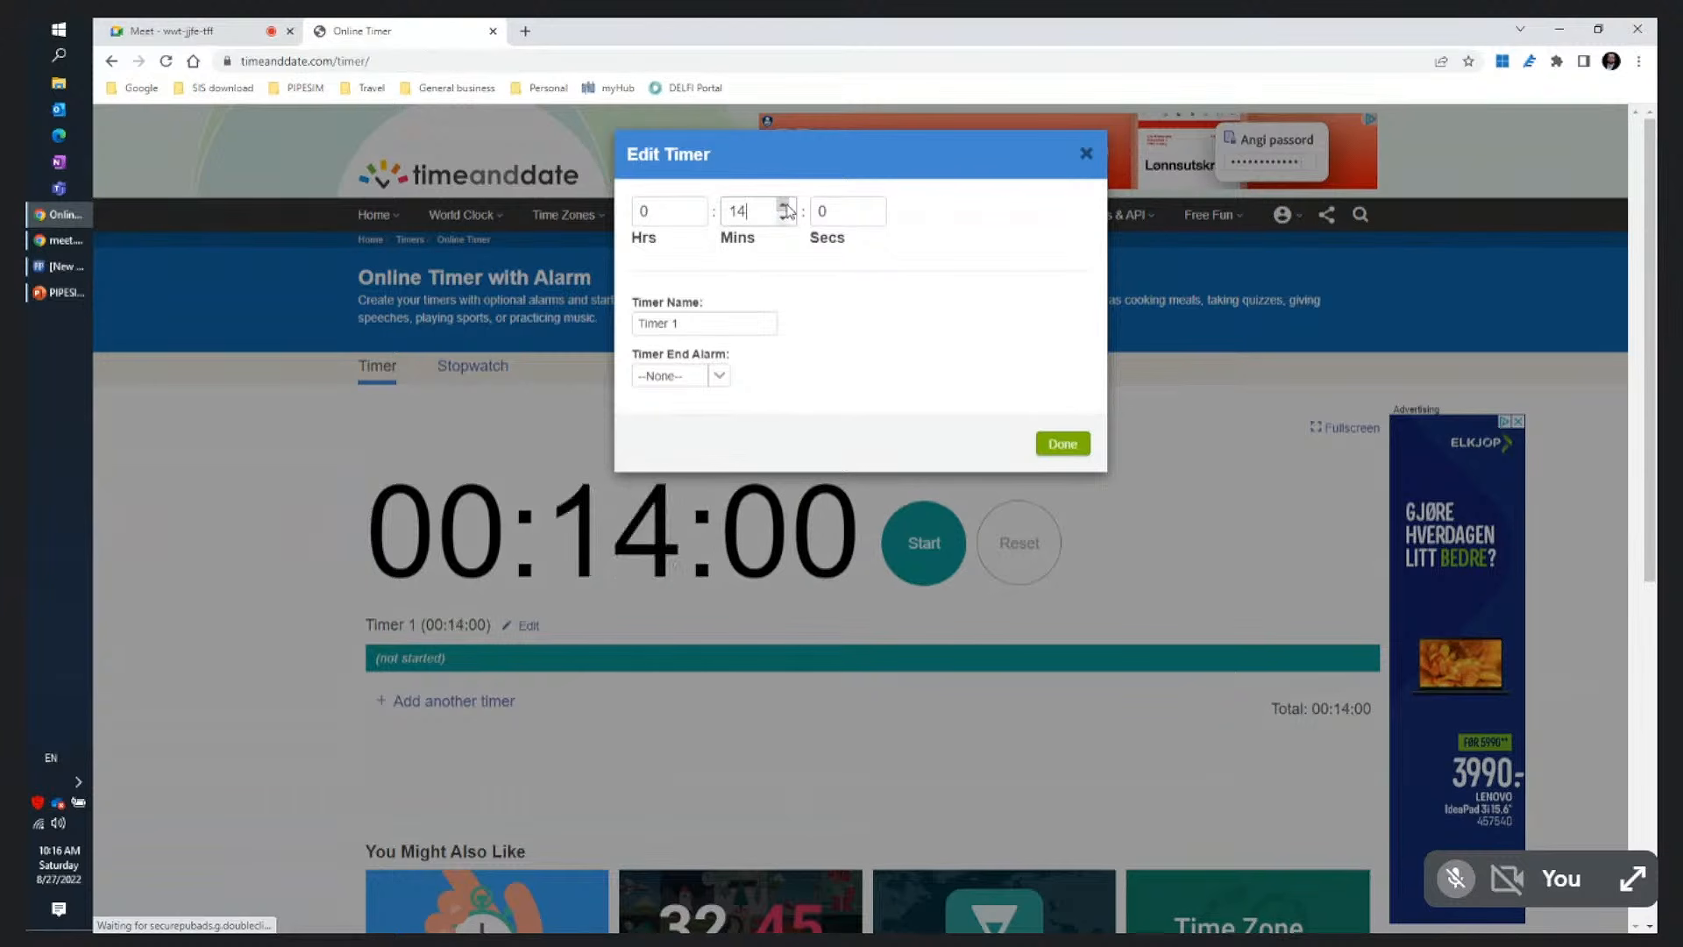
left_click(1064, 444)
left_click(920, 543)
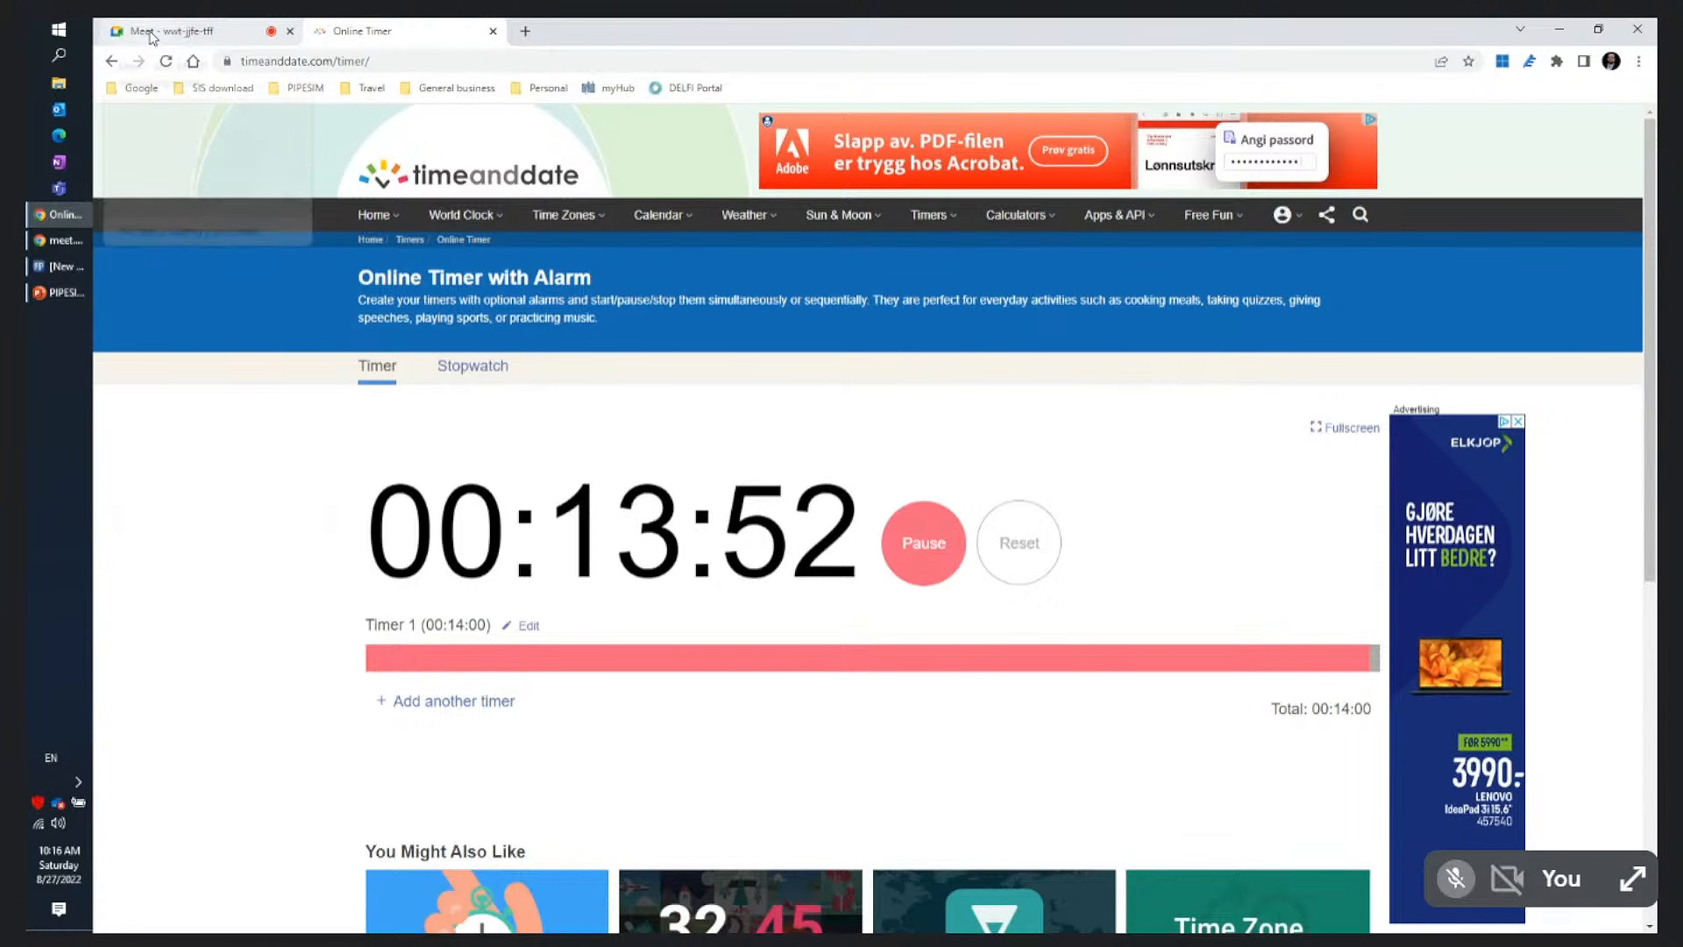
Return to the Google Meet call and turn off the camera and microphone
left_click(54, 242)
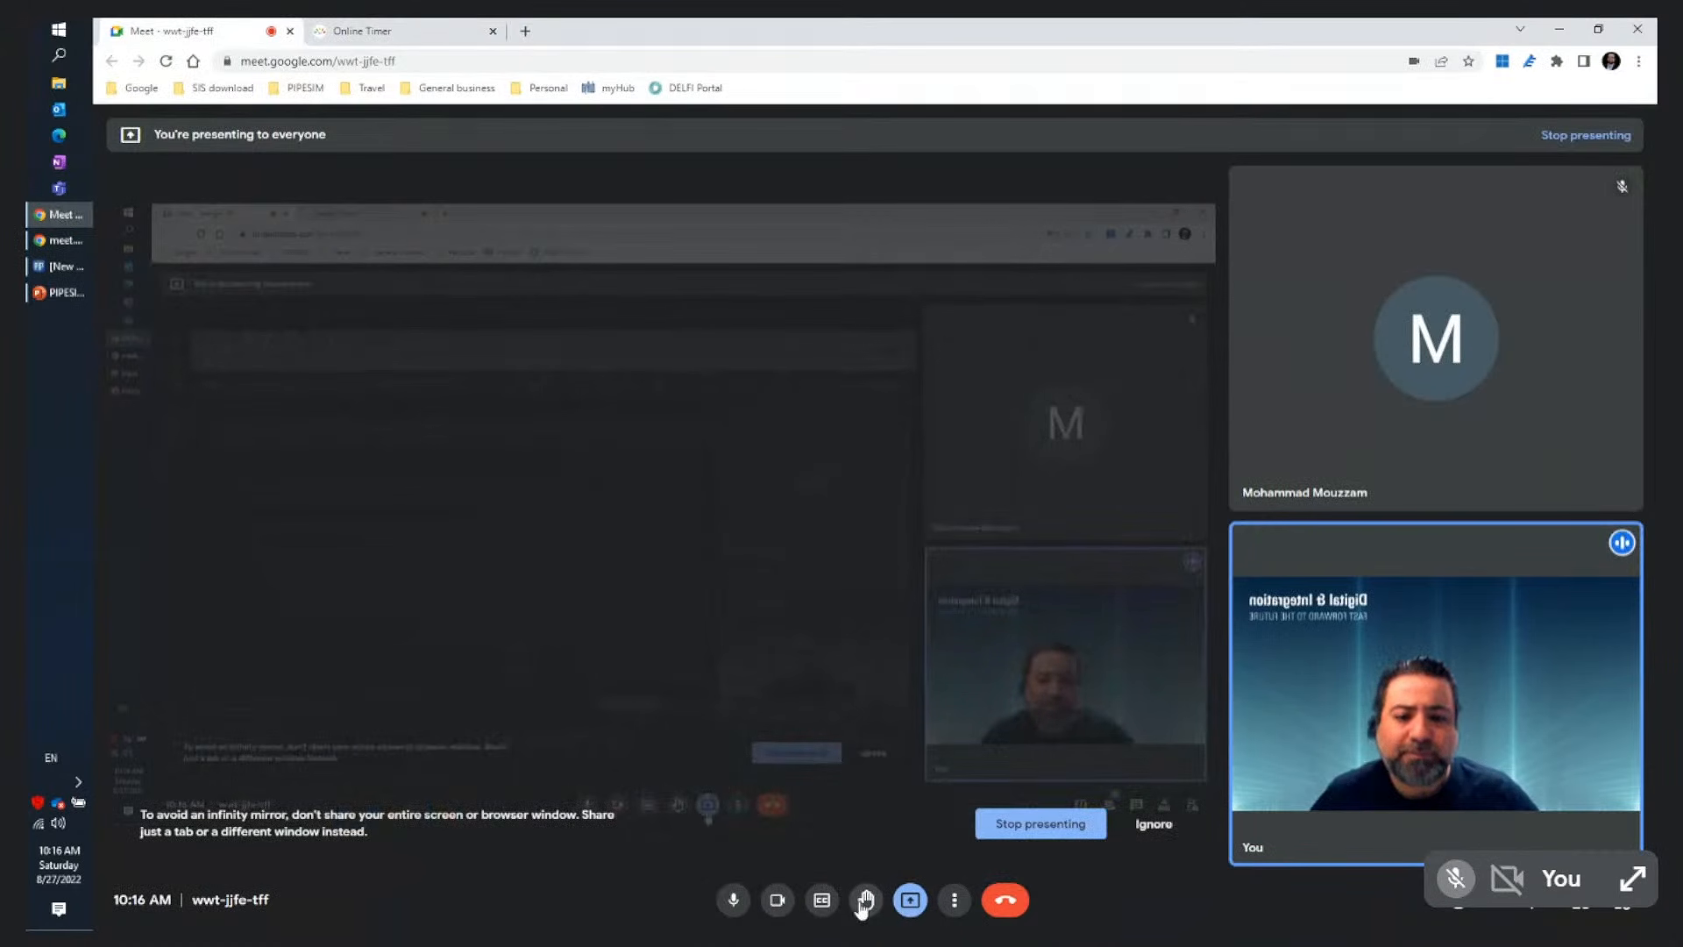
left_click(785, 916)
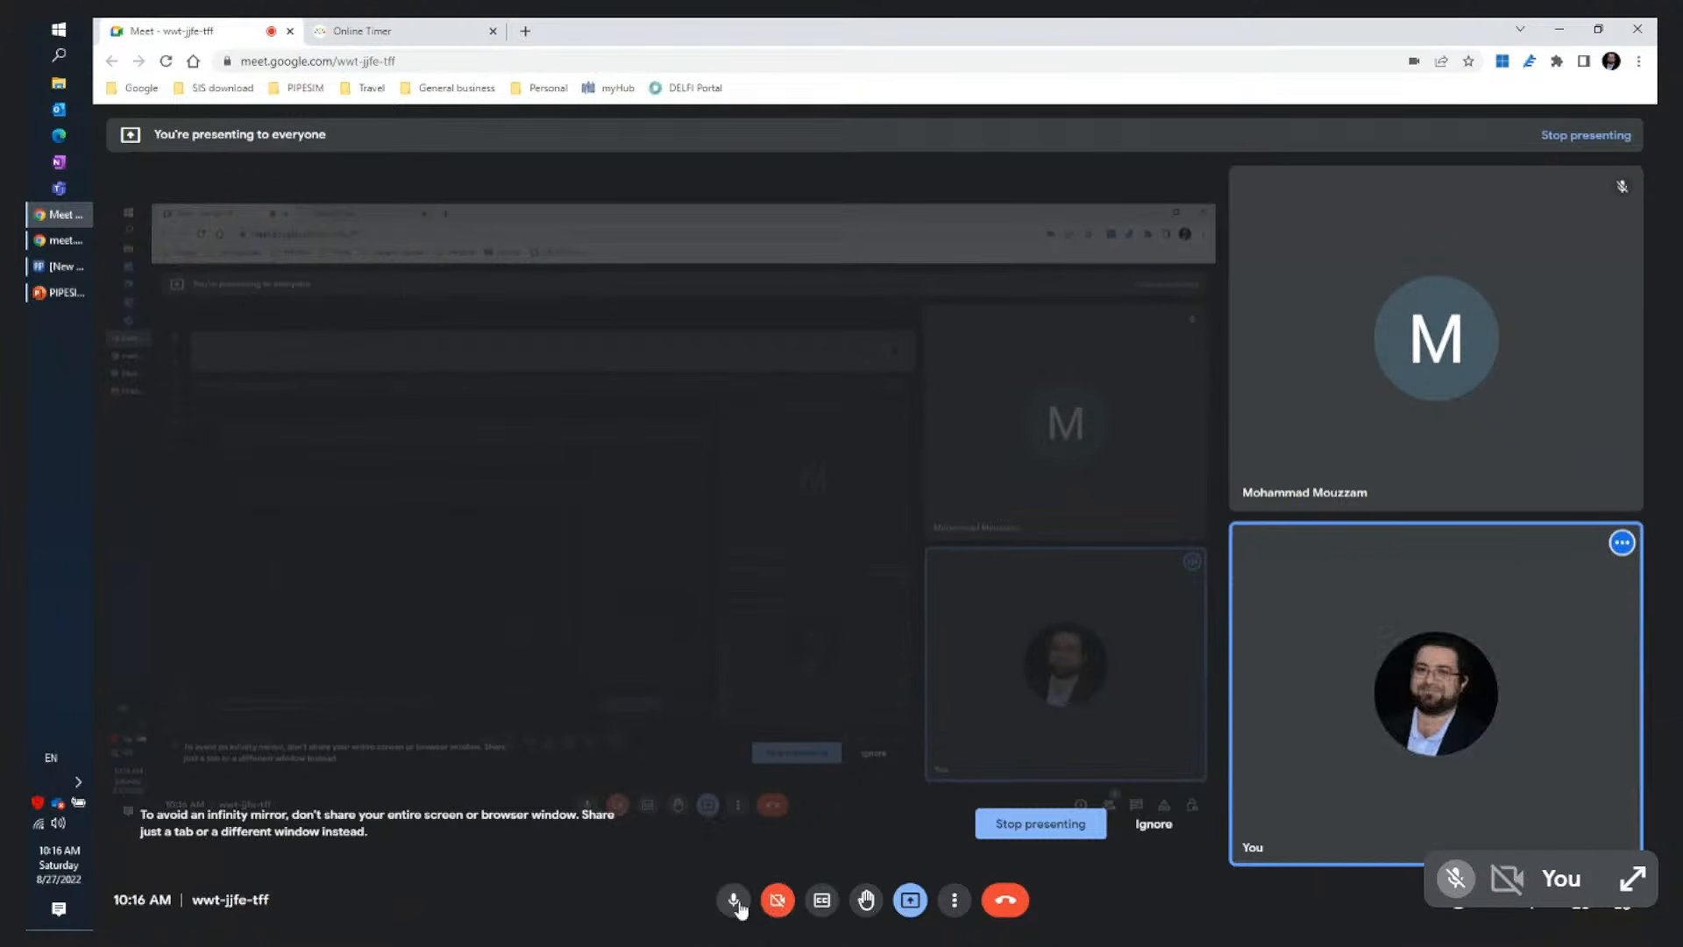
left_click(741, 898)
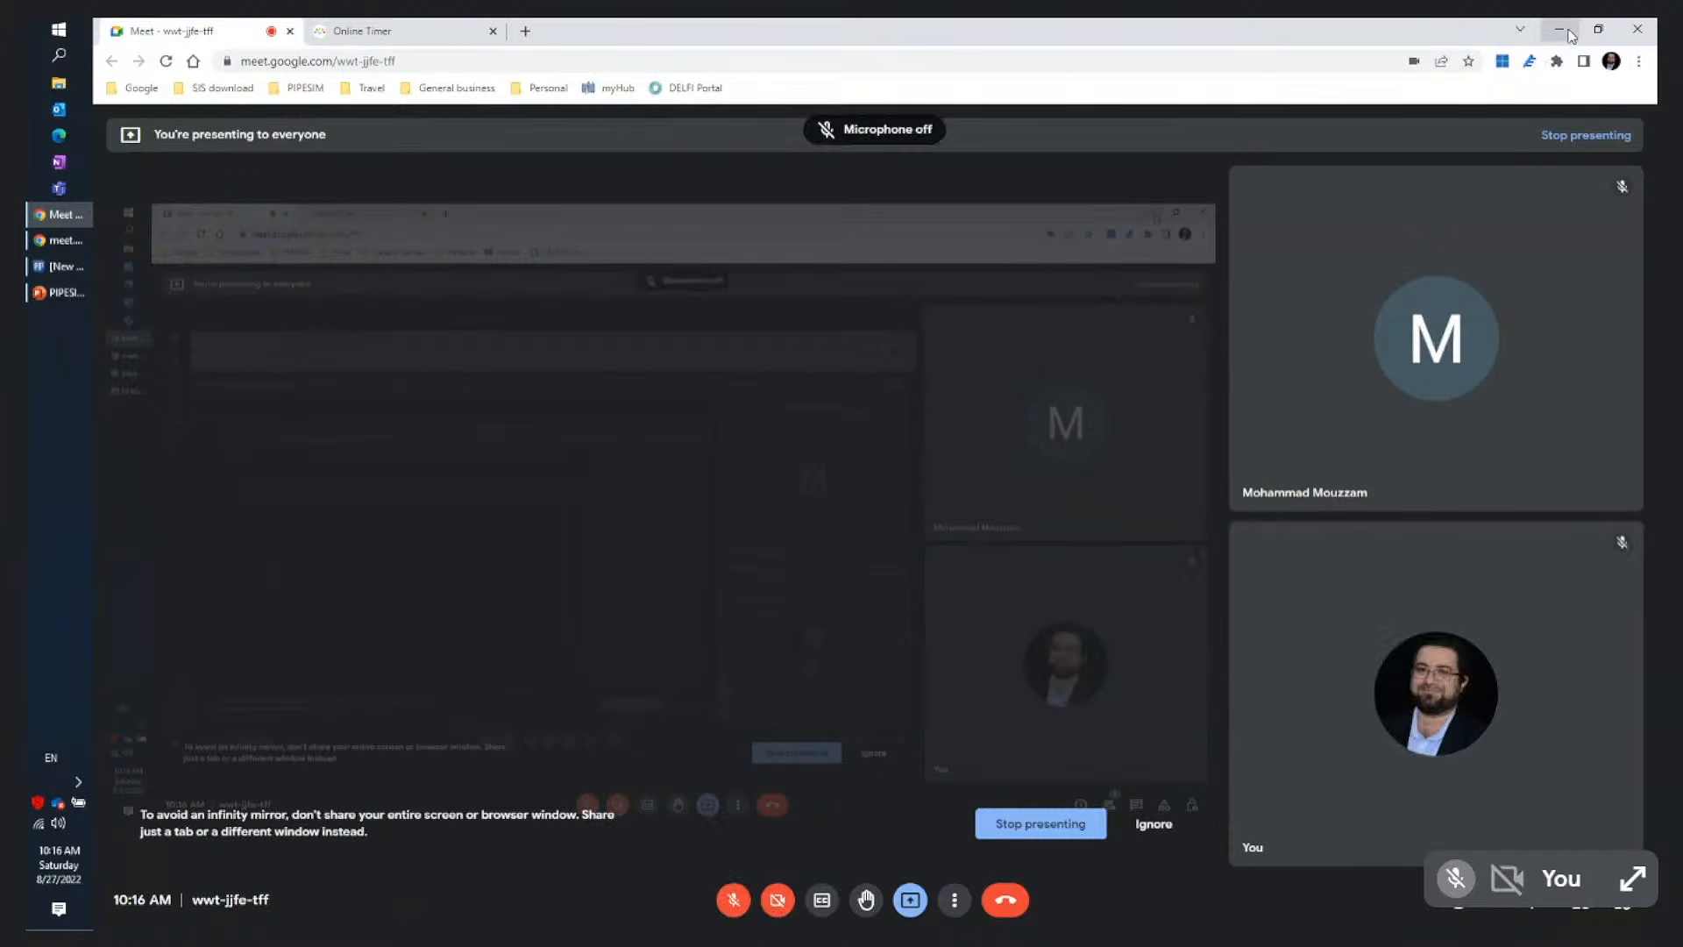
Minimize the browser and PIPESIM windows, and bring the running Online Timer page back into view
left_click(1560, 29)
left_click(1589, 29)
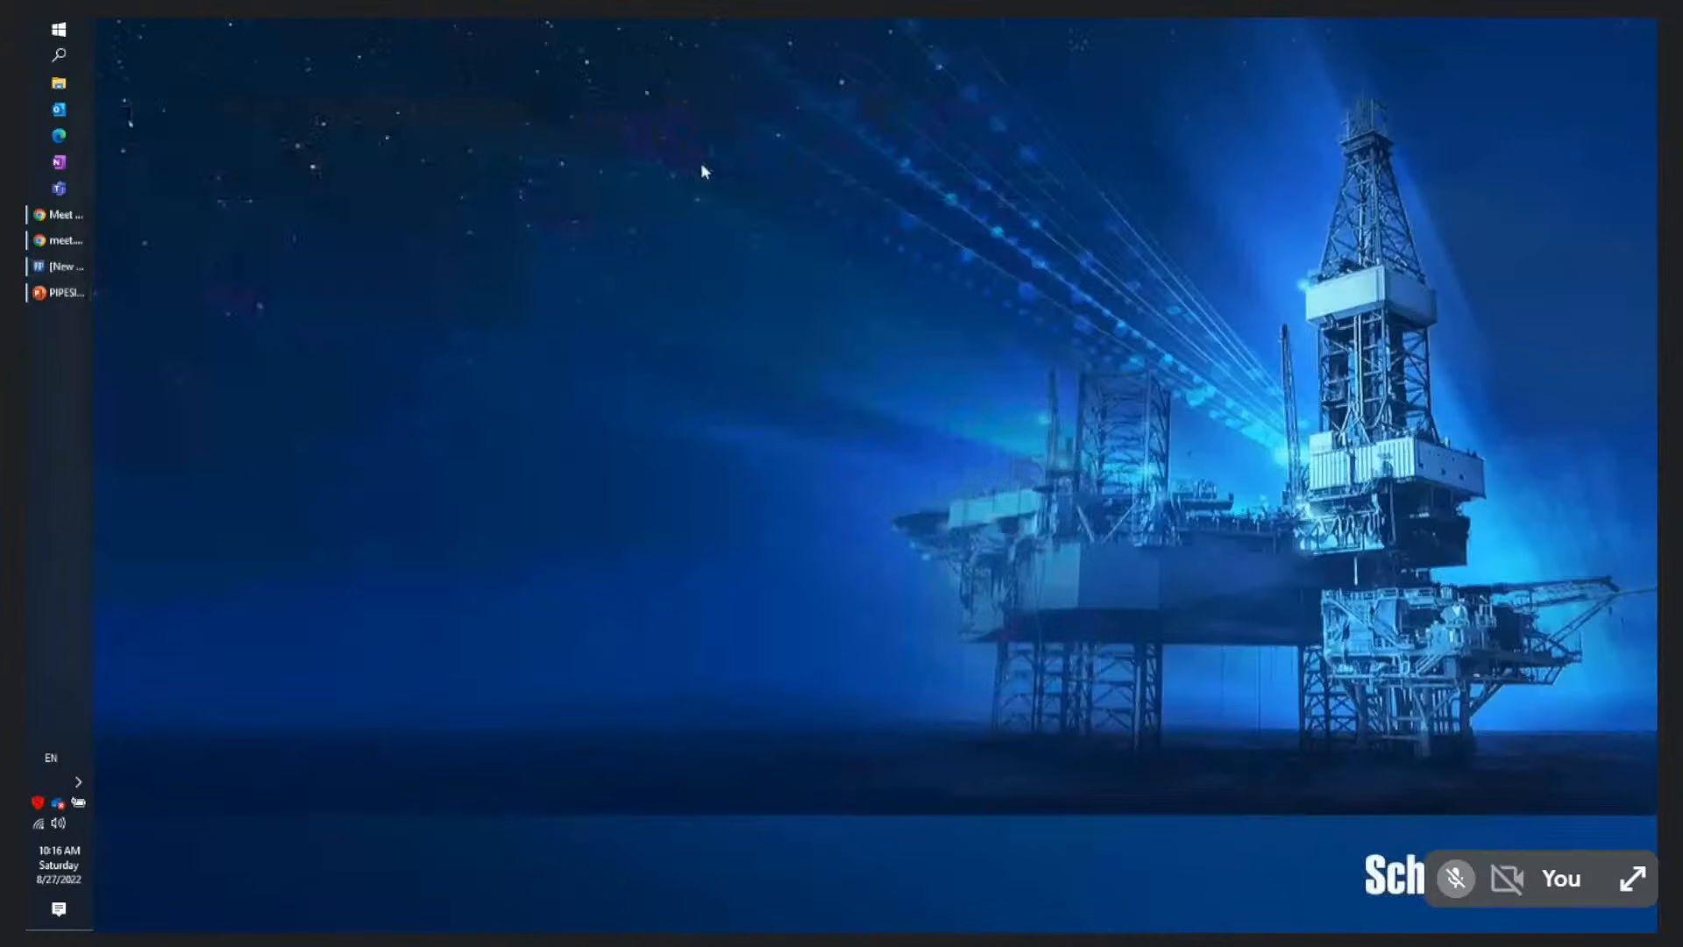
left_click(53, 240)
left_click(55, 213)
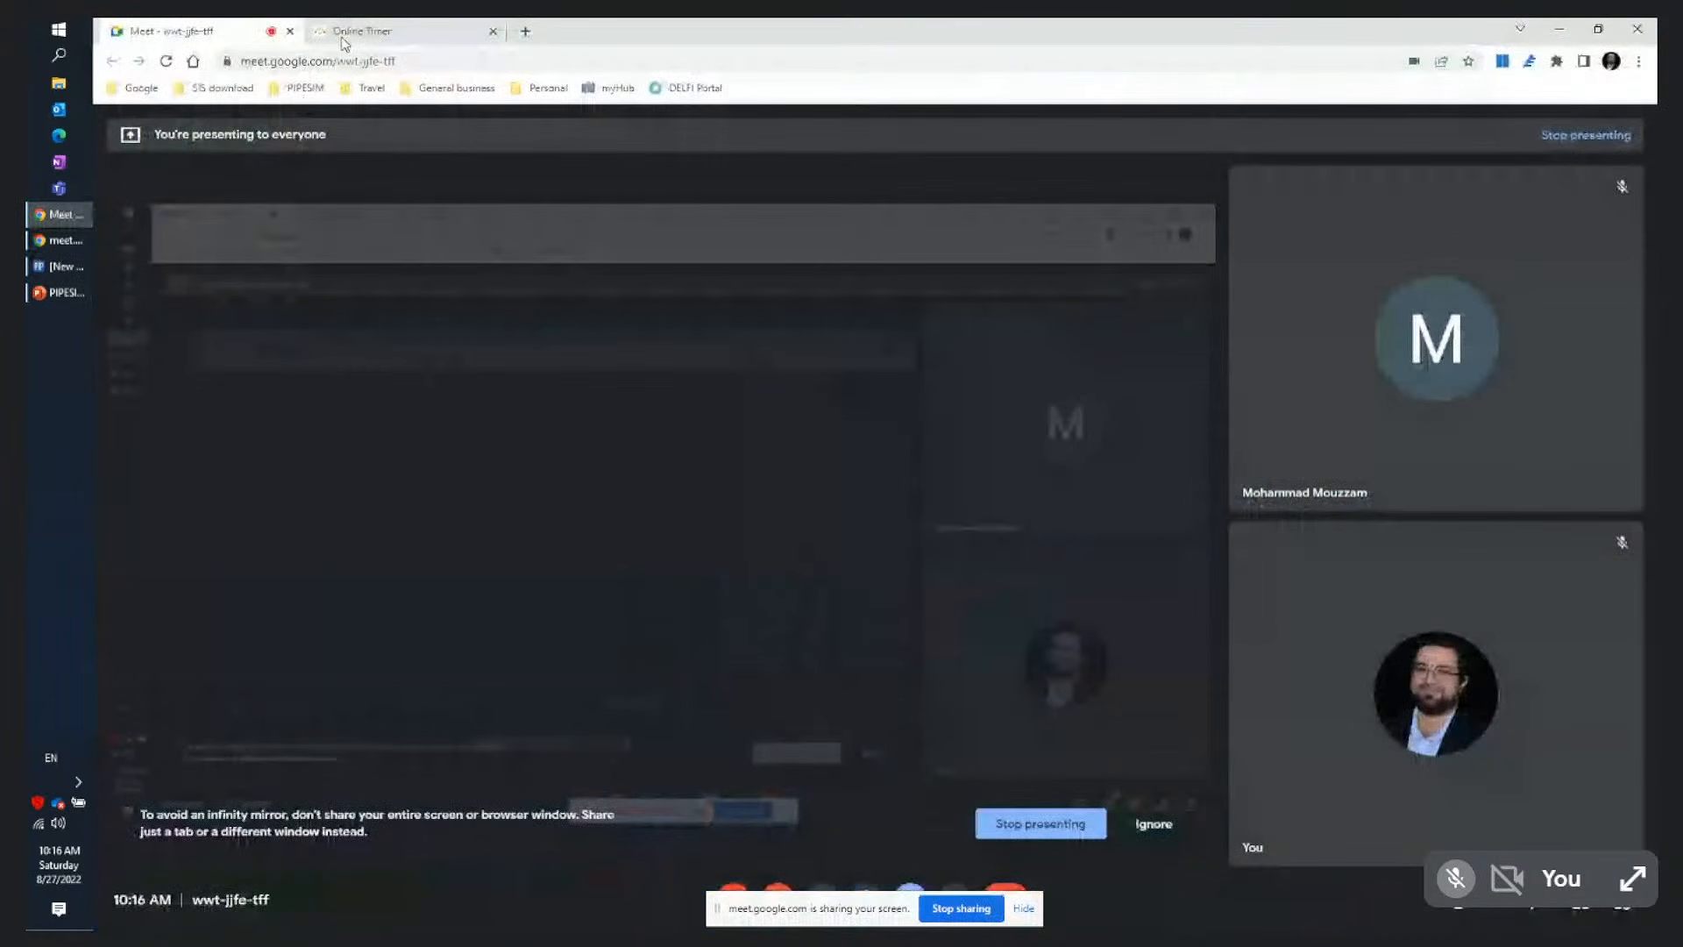
left_click(351, 33)
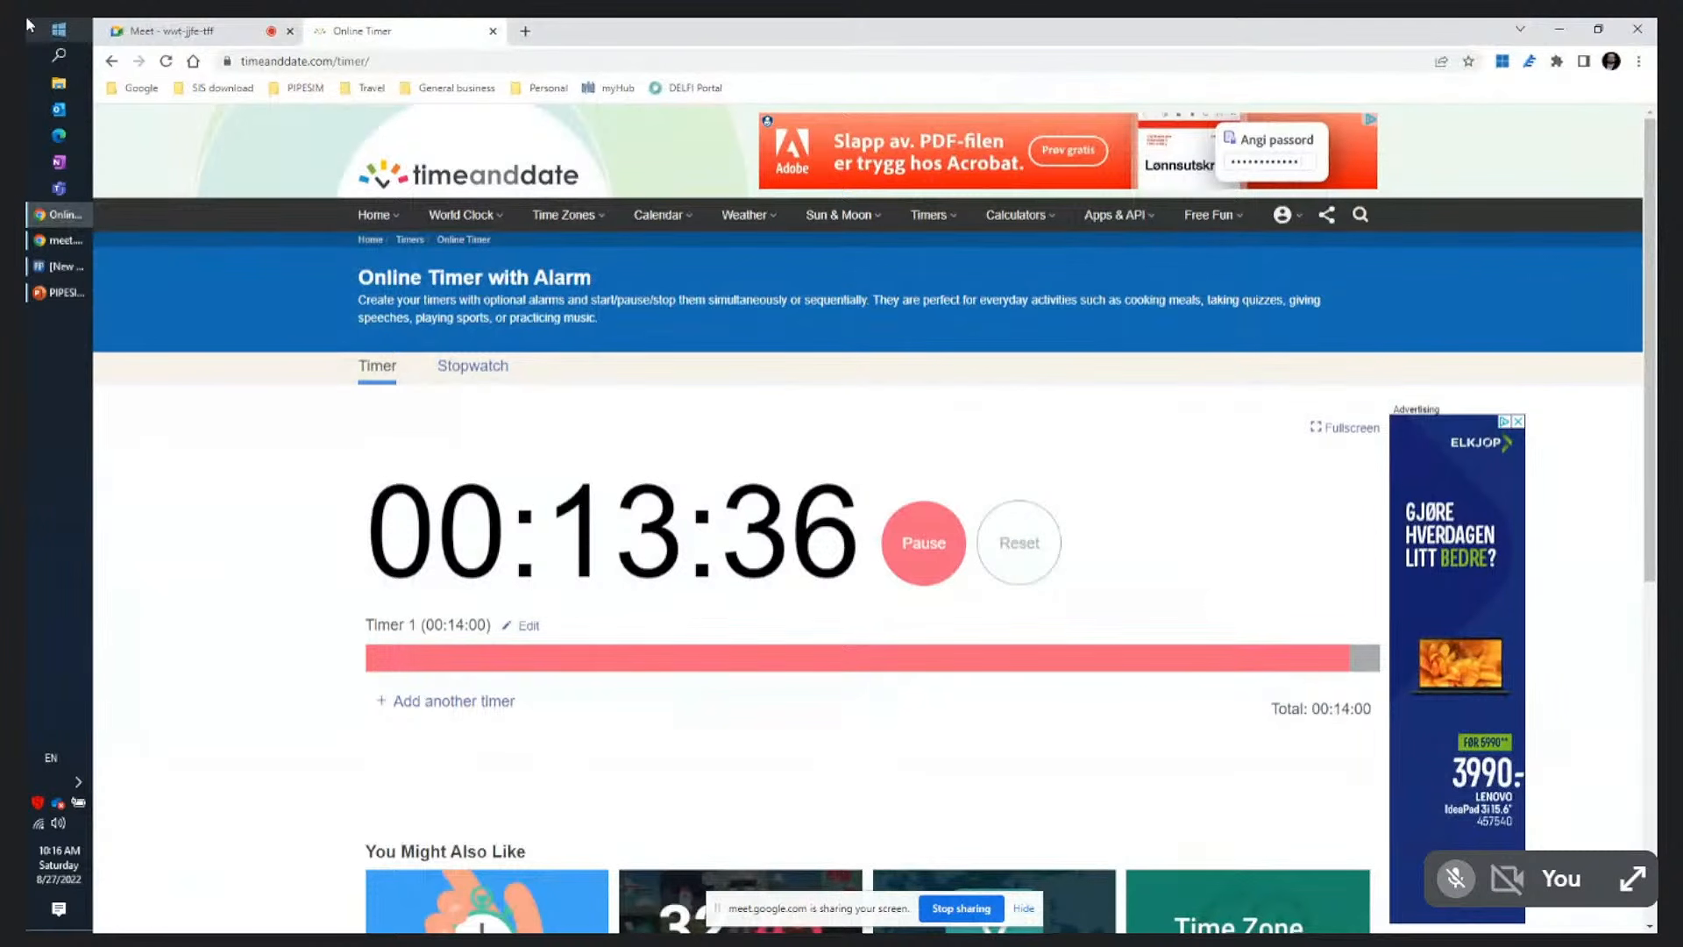
Open Notepad and write "Break" in a blank document
left_click(68, 35)
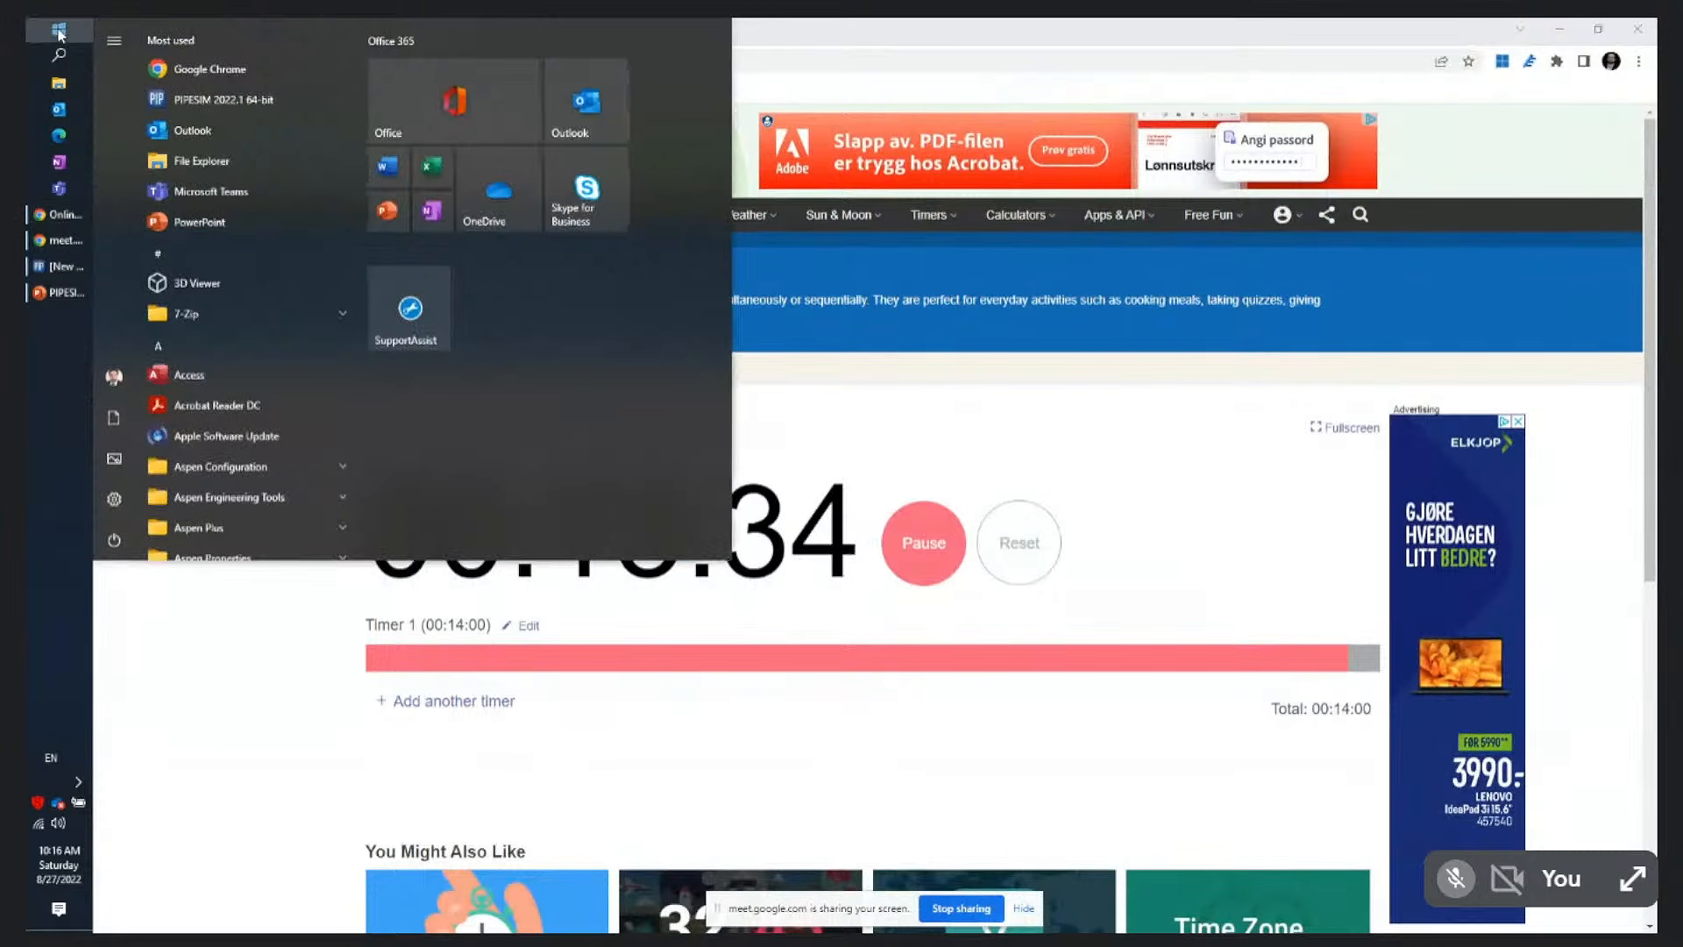
type("note")
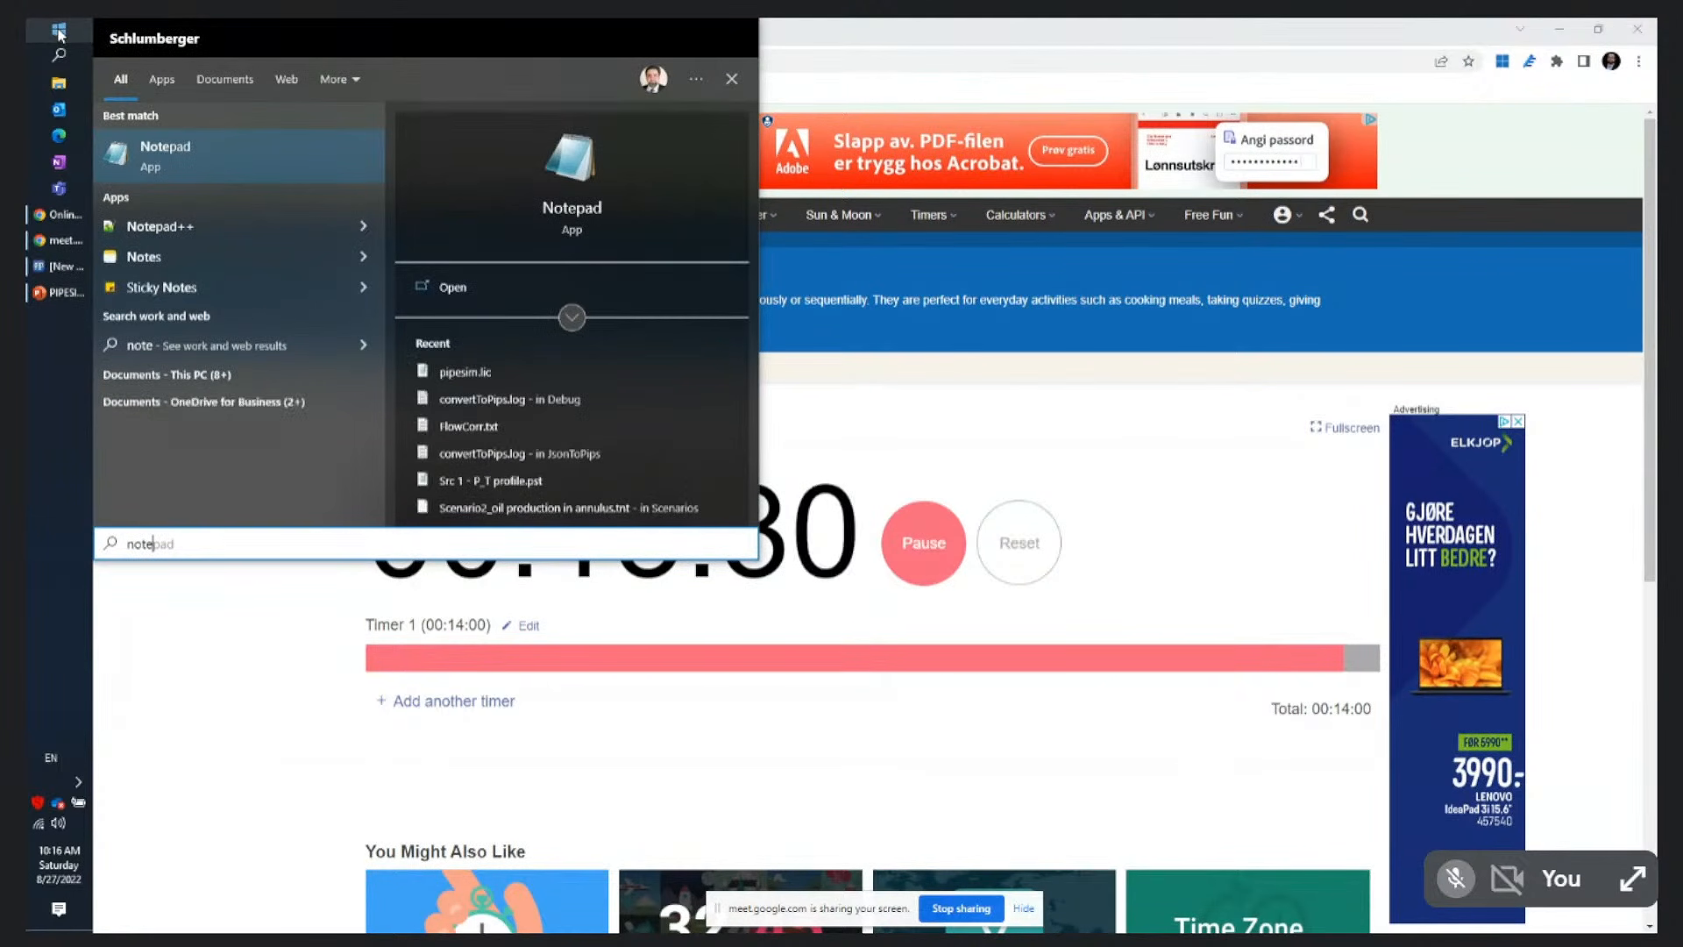
key("Return")
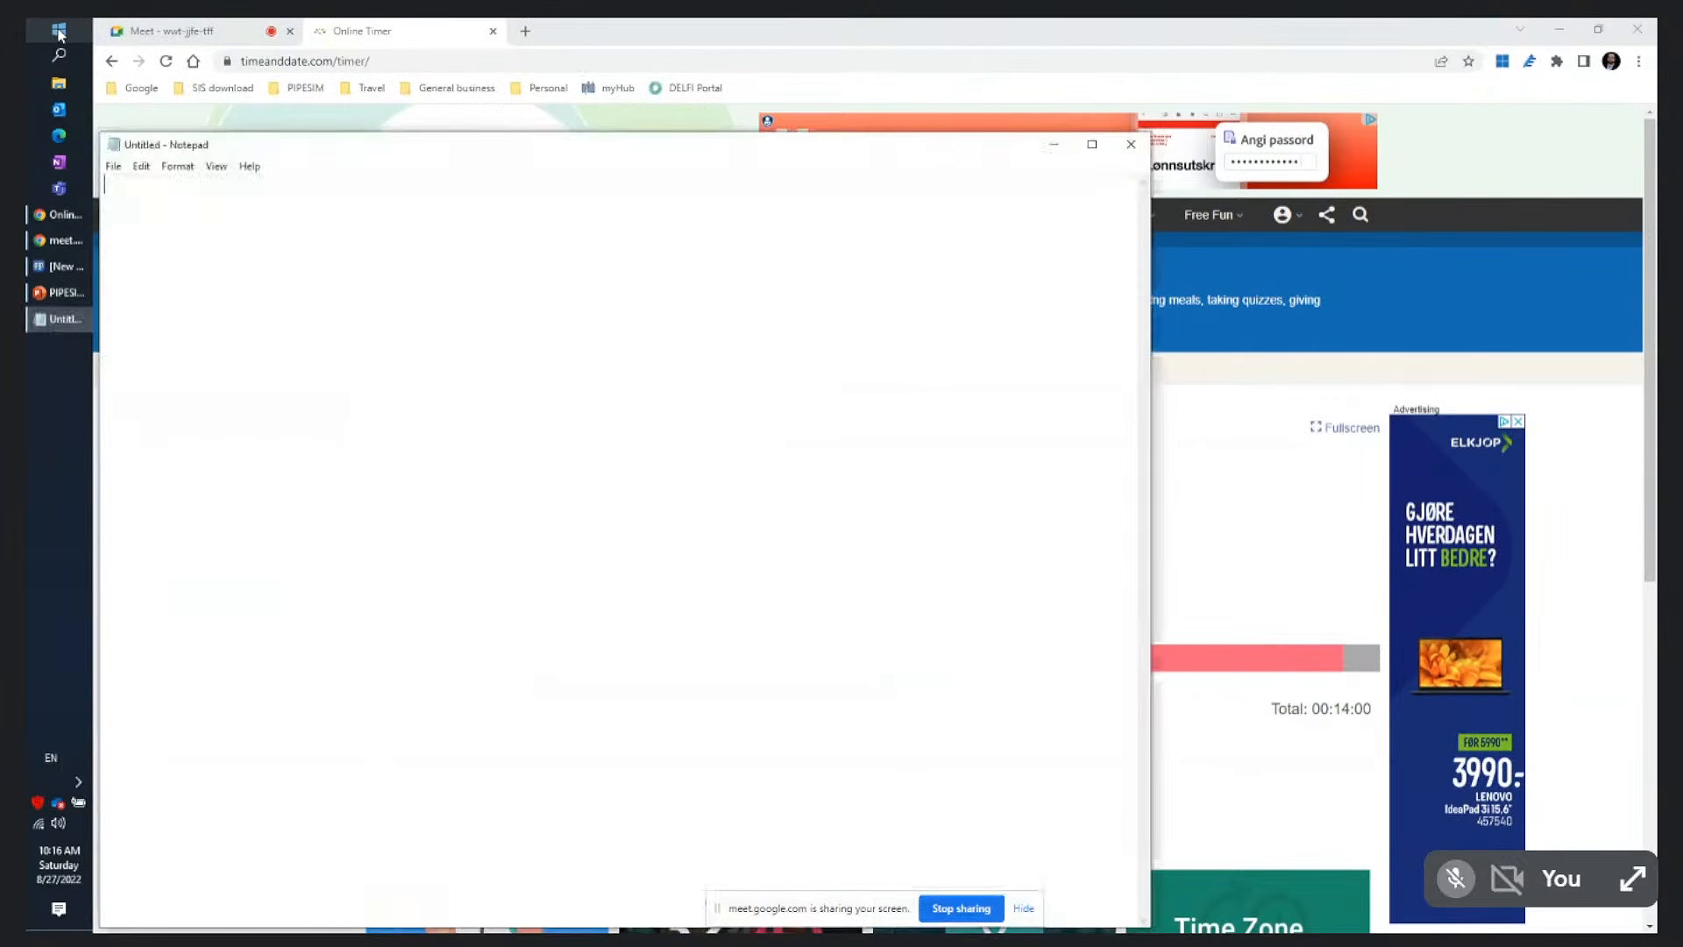
type("Break")
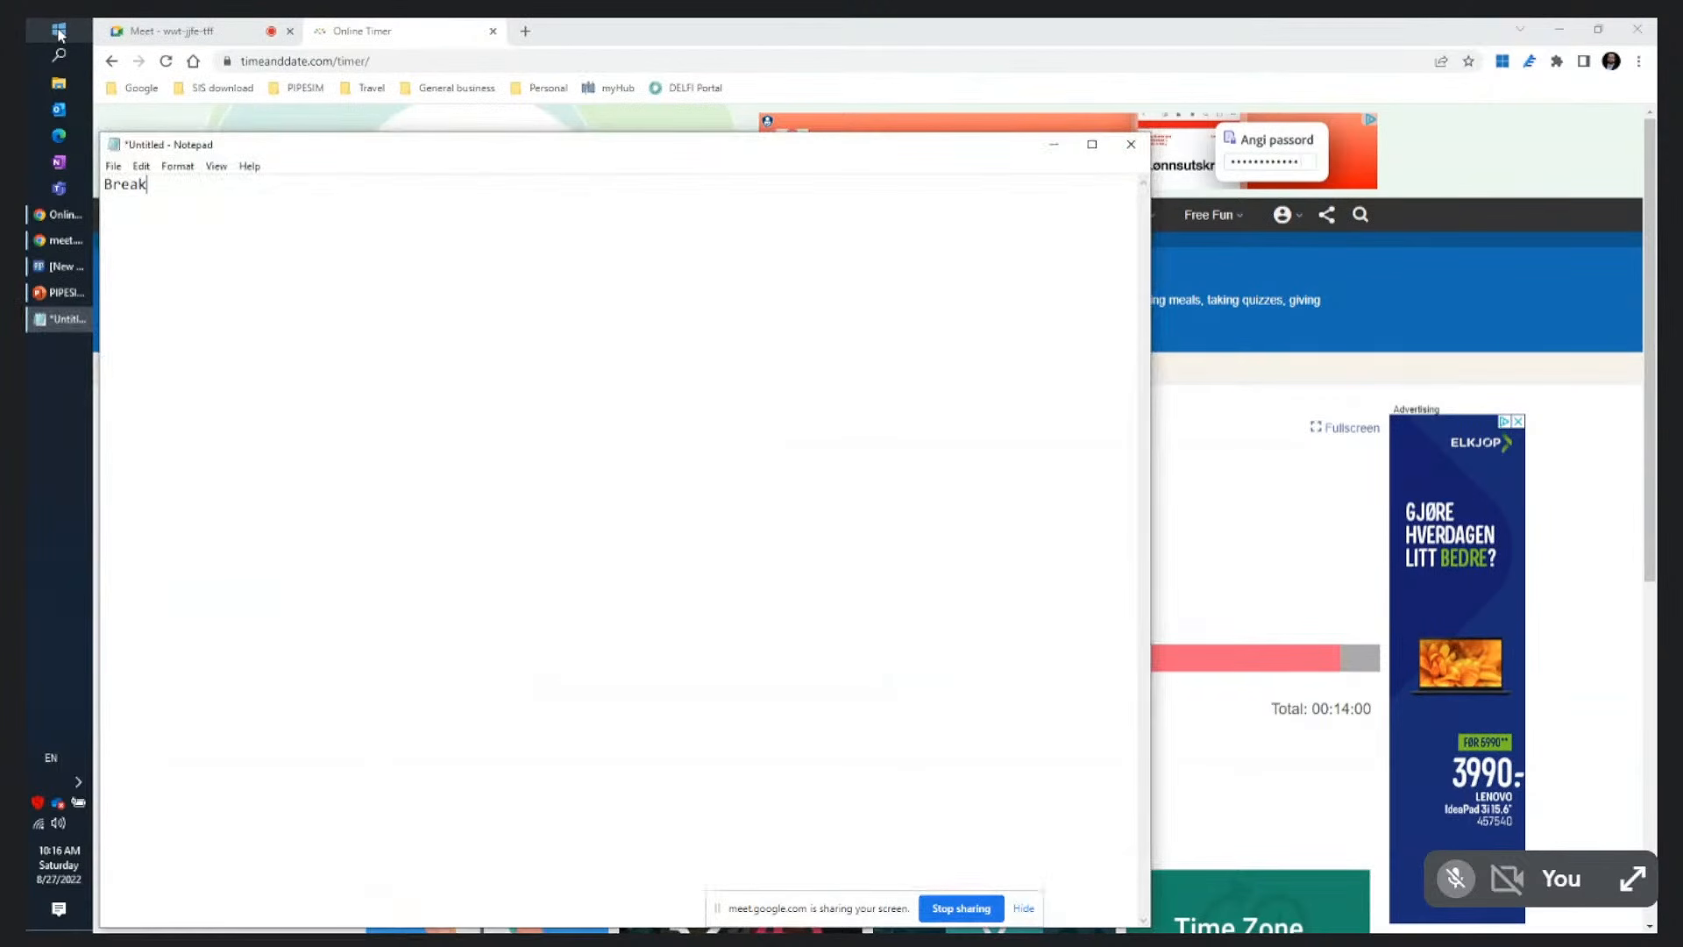
Set the Notepad font size to 80 and move its window away from the timer page's title
double_click(190, 194)
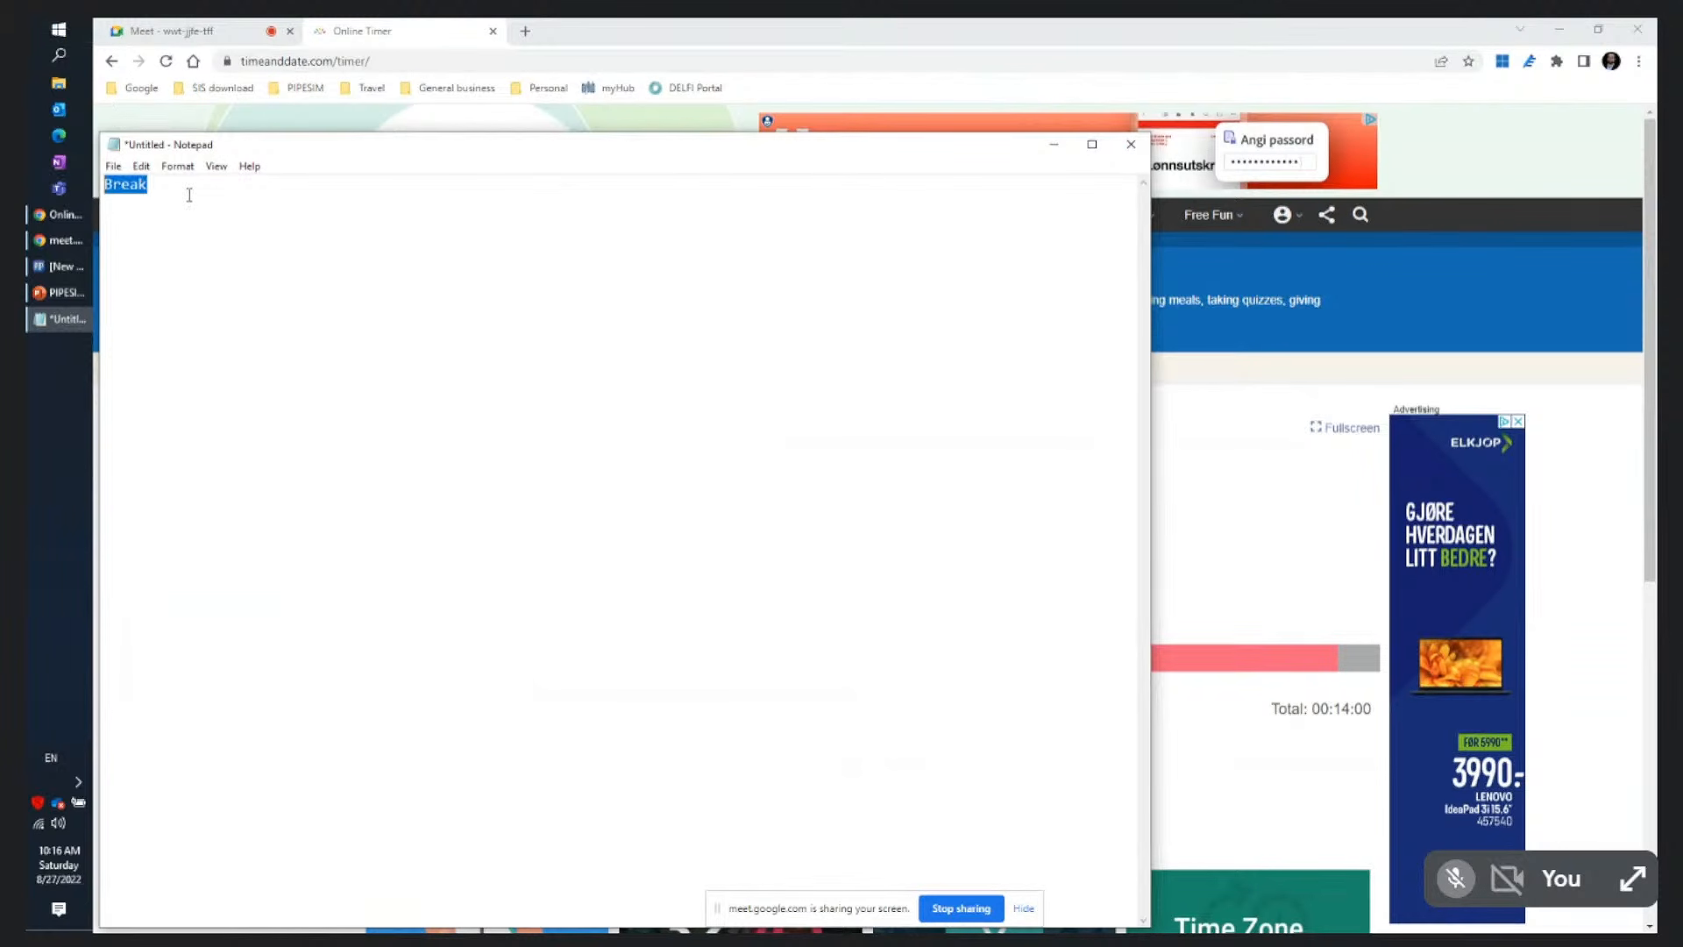
left_click(177, 166)
left_click(233, 204)
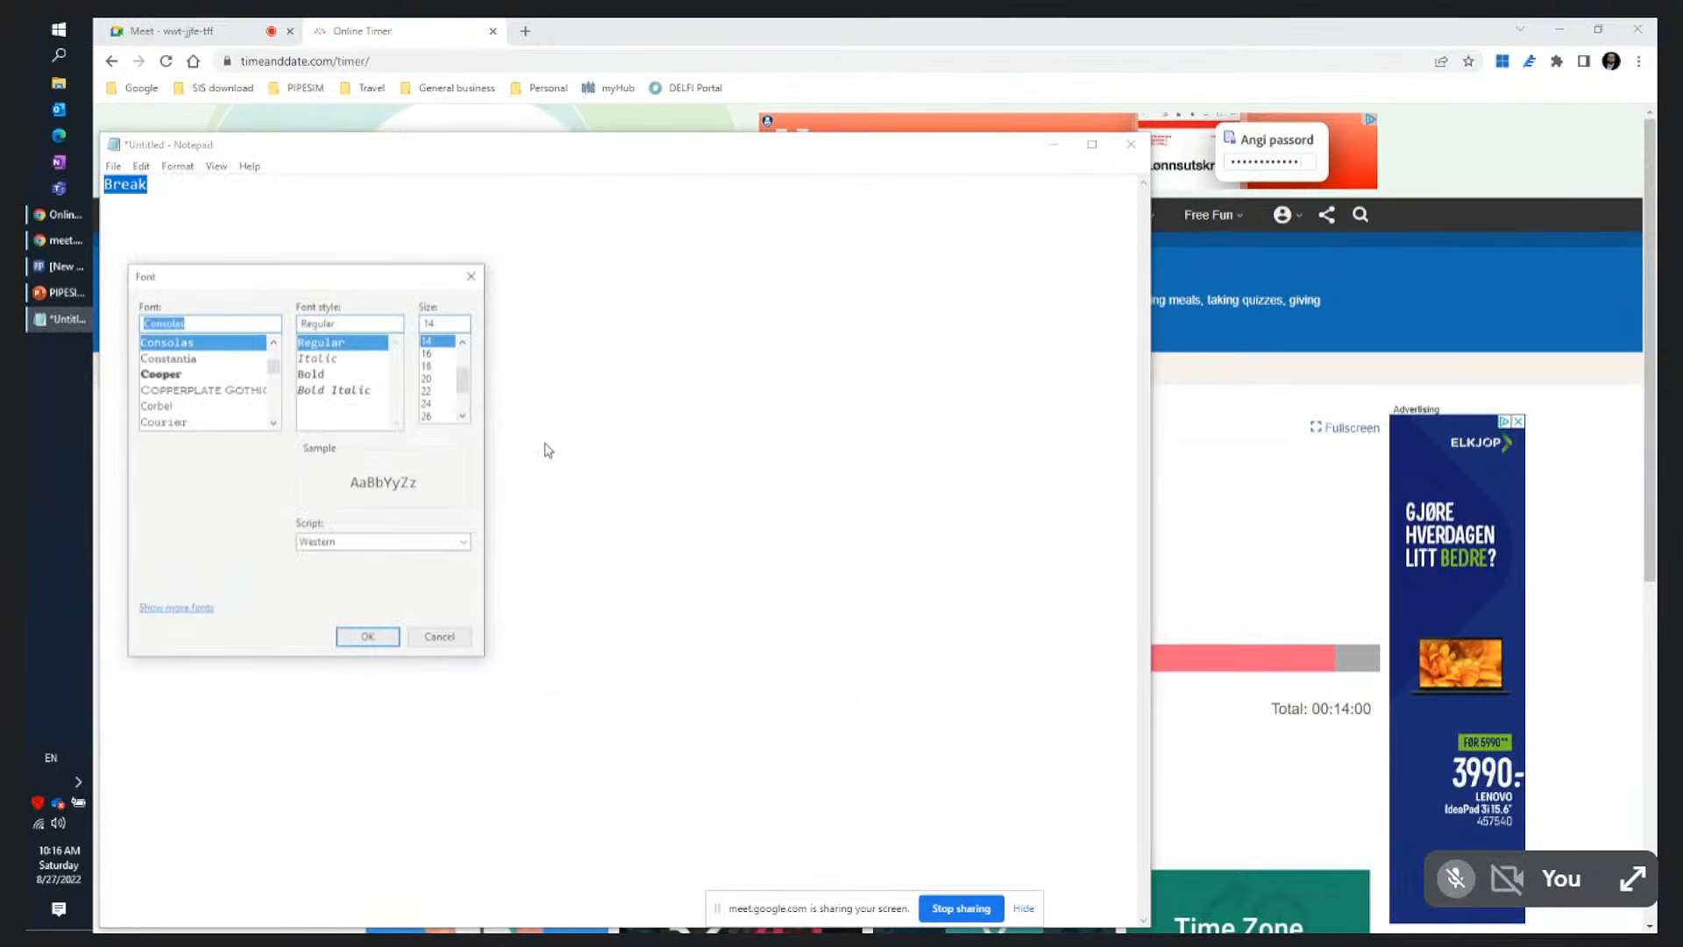
left_click(451, 321)
type("80")
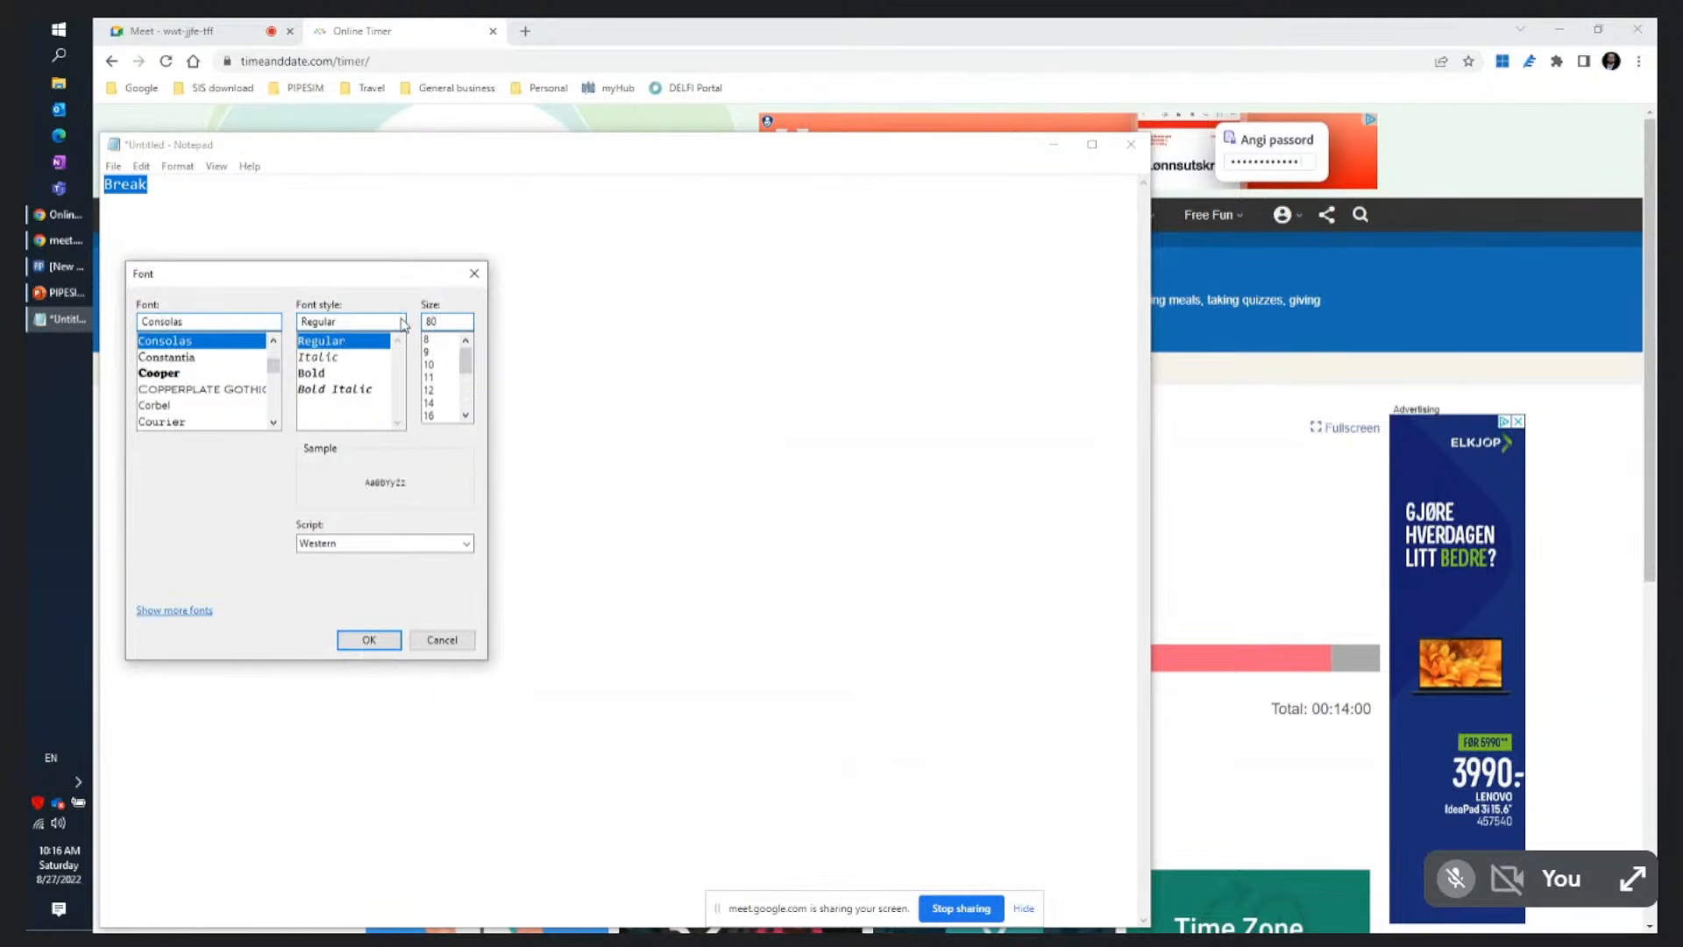
key("Return")
left_click(504, 217)
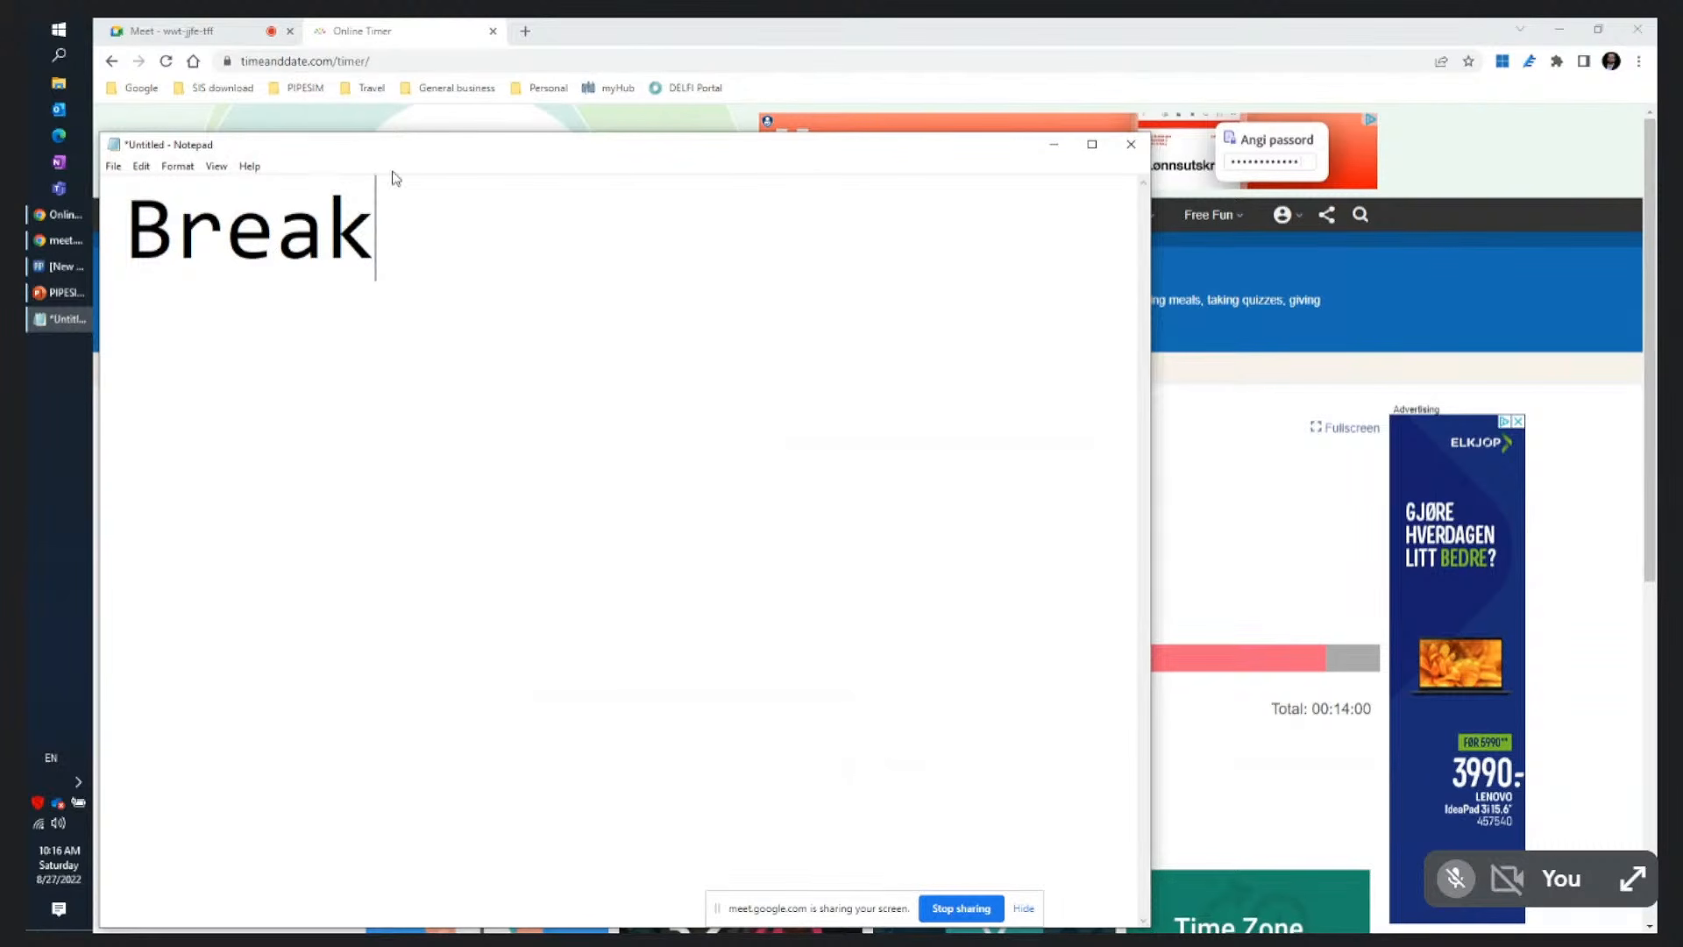
left_click_drag(410, 161, 860, 278)
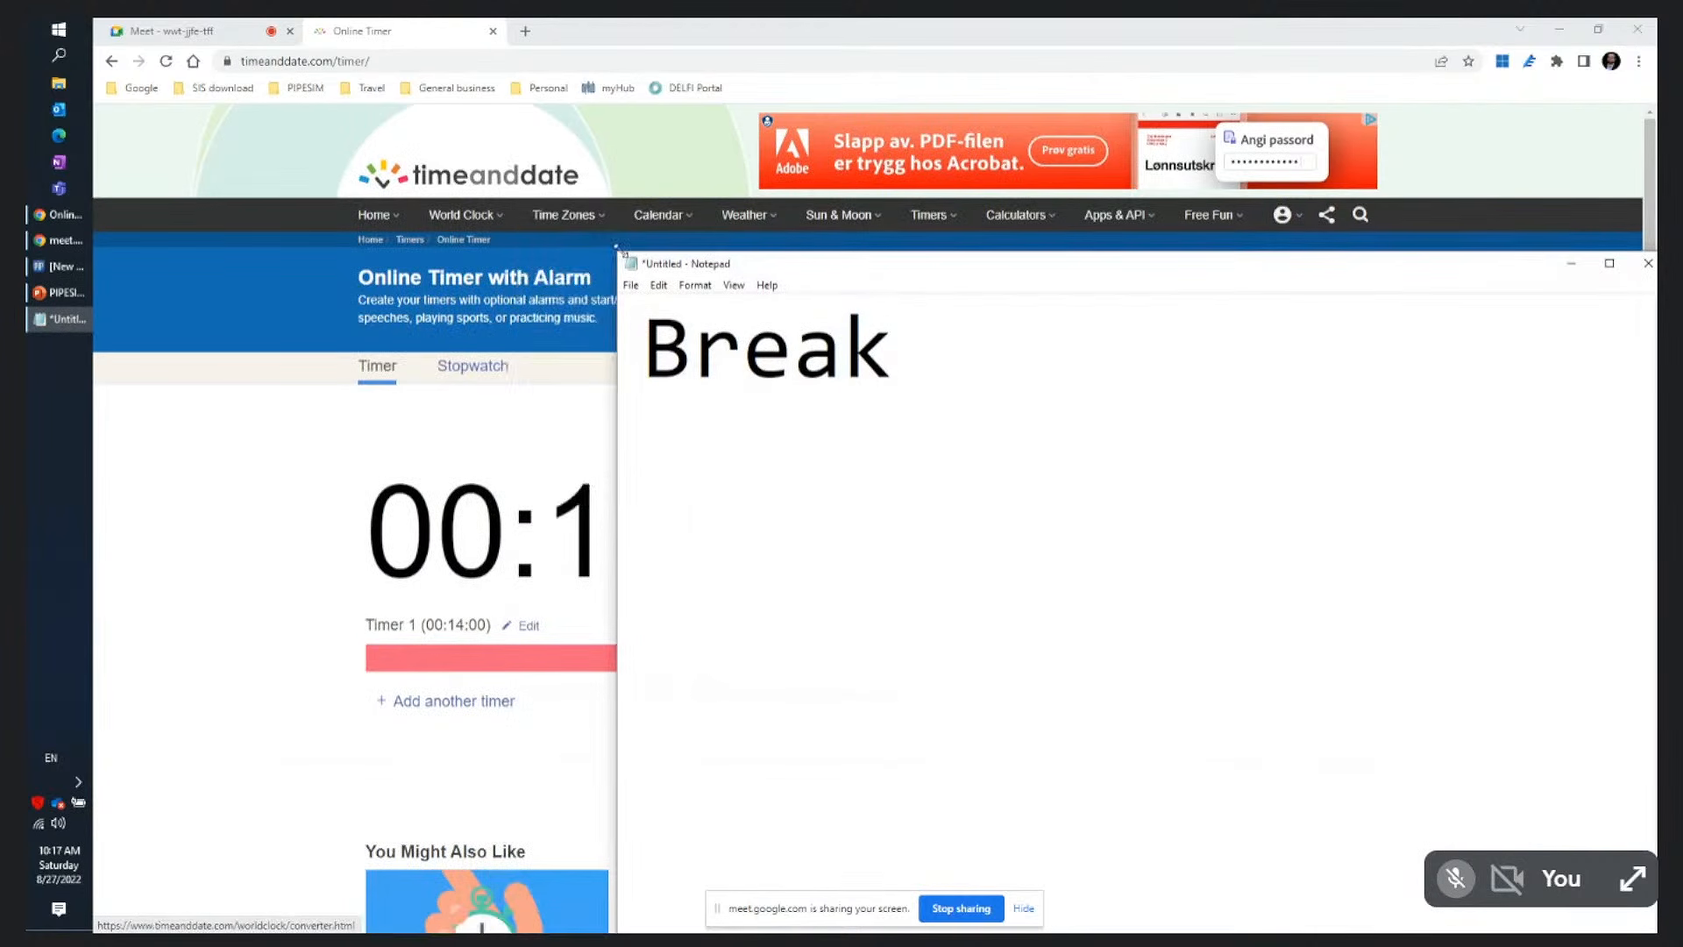
Resize and reposition the Notepad window so the note sits above the running timer's countdown
left_click_drag(622, 252, 980, 585)
left_click_drag(1087, 603, 560, 94)
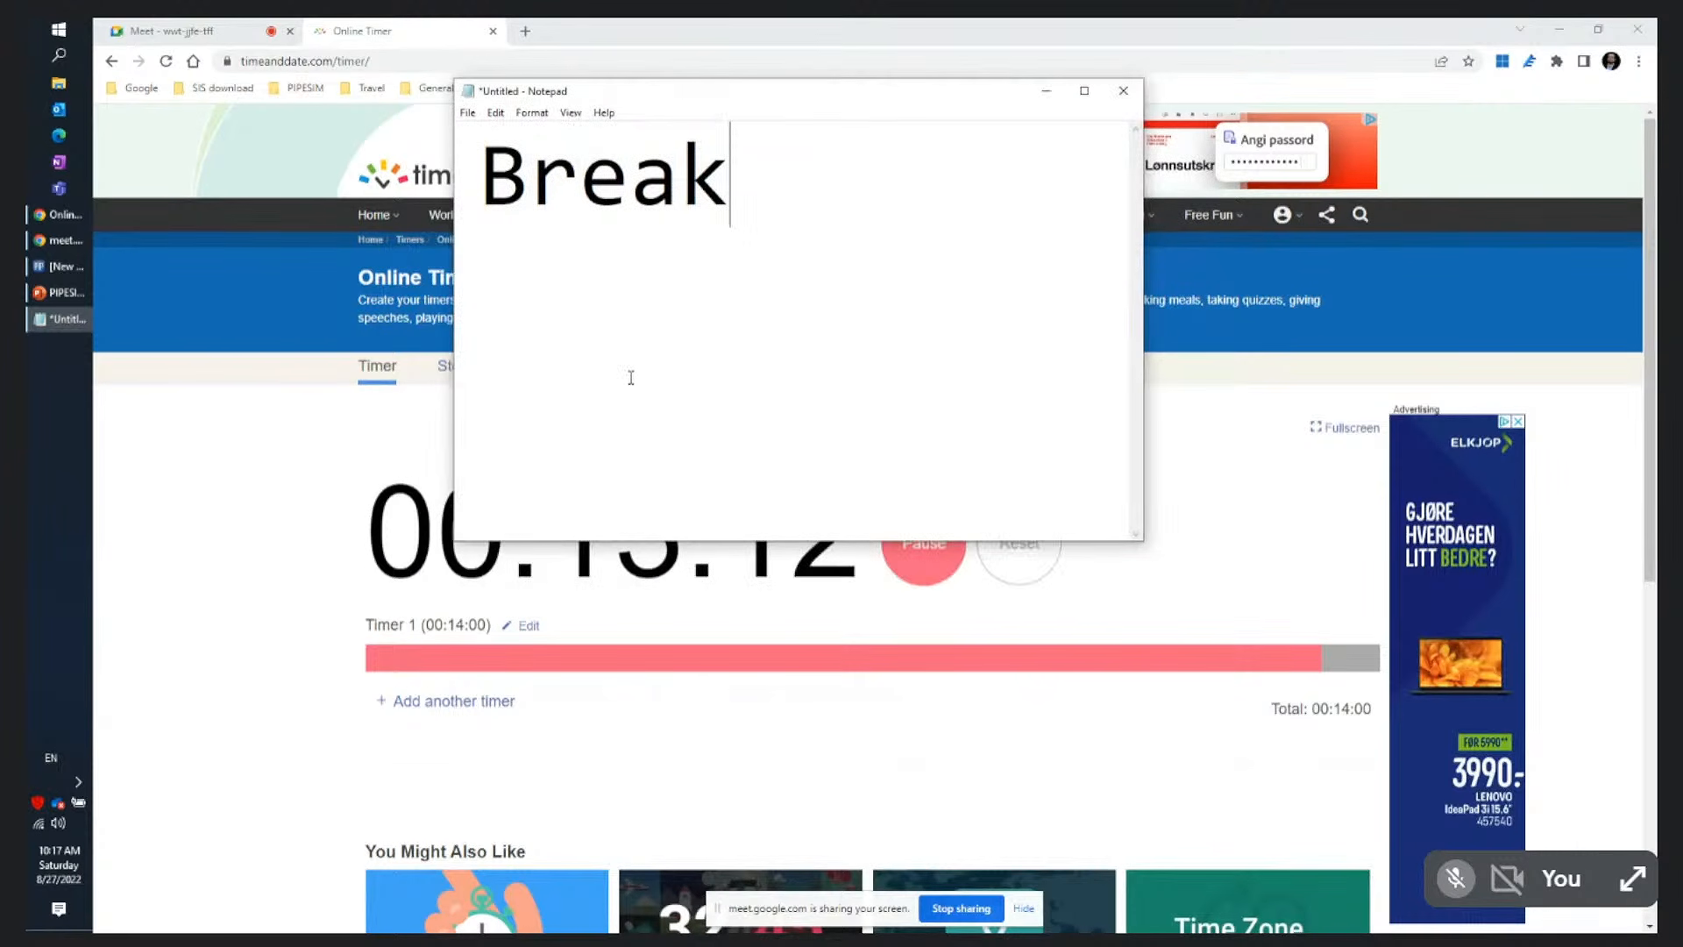
left_click_drag(613, 541, 647, 283)
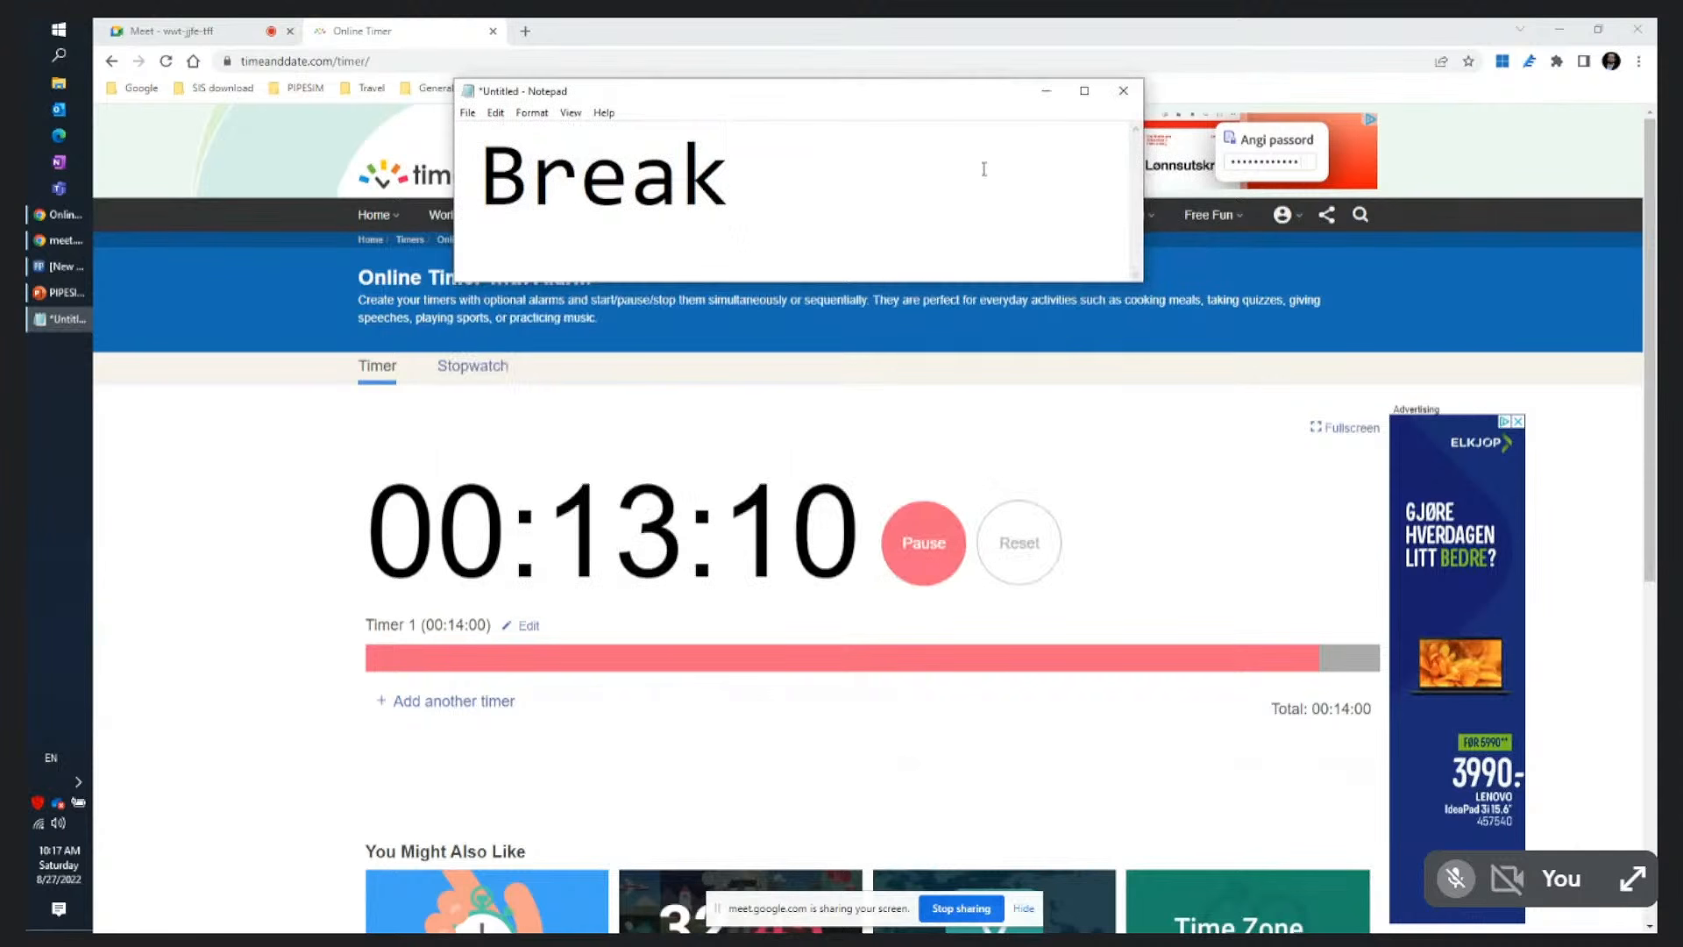
left_click_drag(1143, 282, 1498, 444)
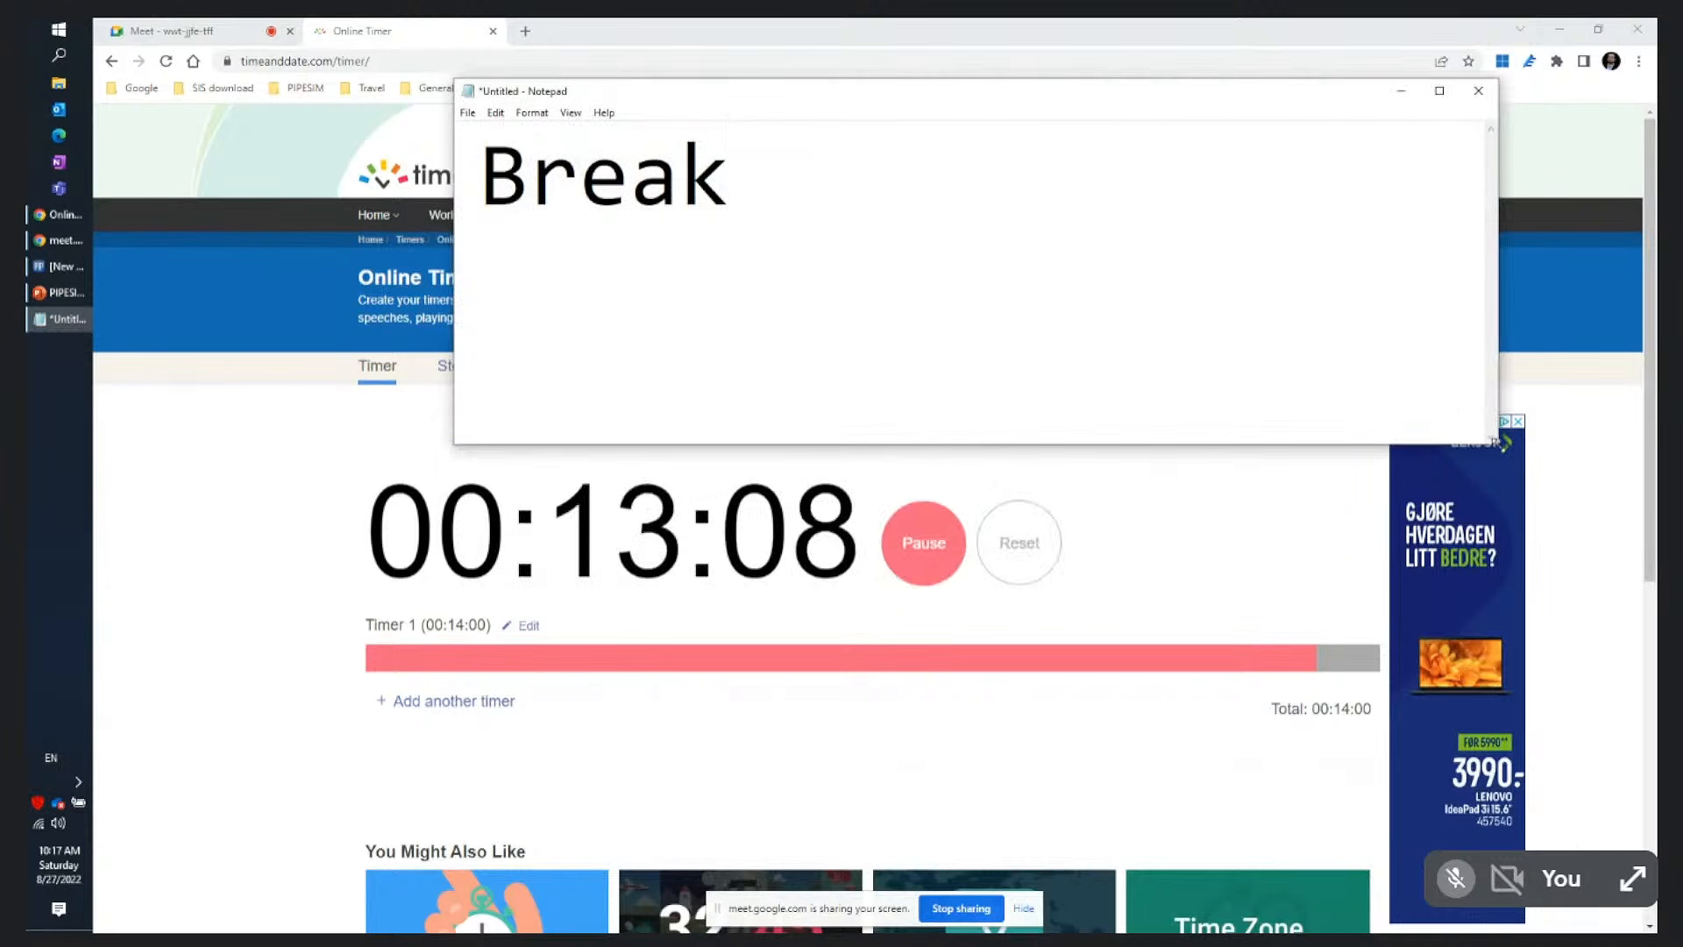
left_click_drag(714, 96, 670, 97)
Insert a blank line above "Break", indent the word slightly and set the Notepad font size to 100
left_click(451, 171)
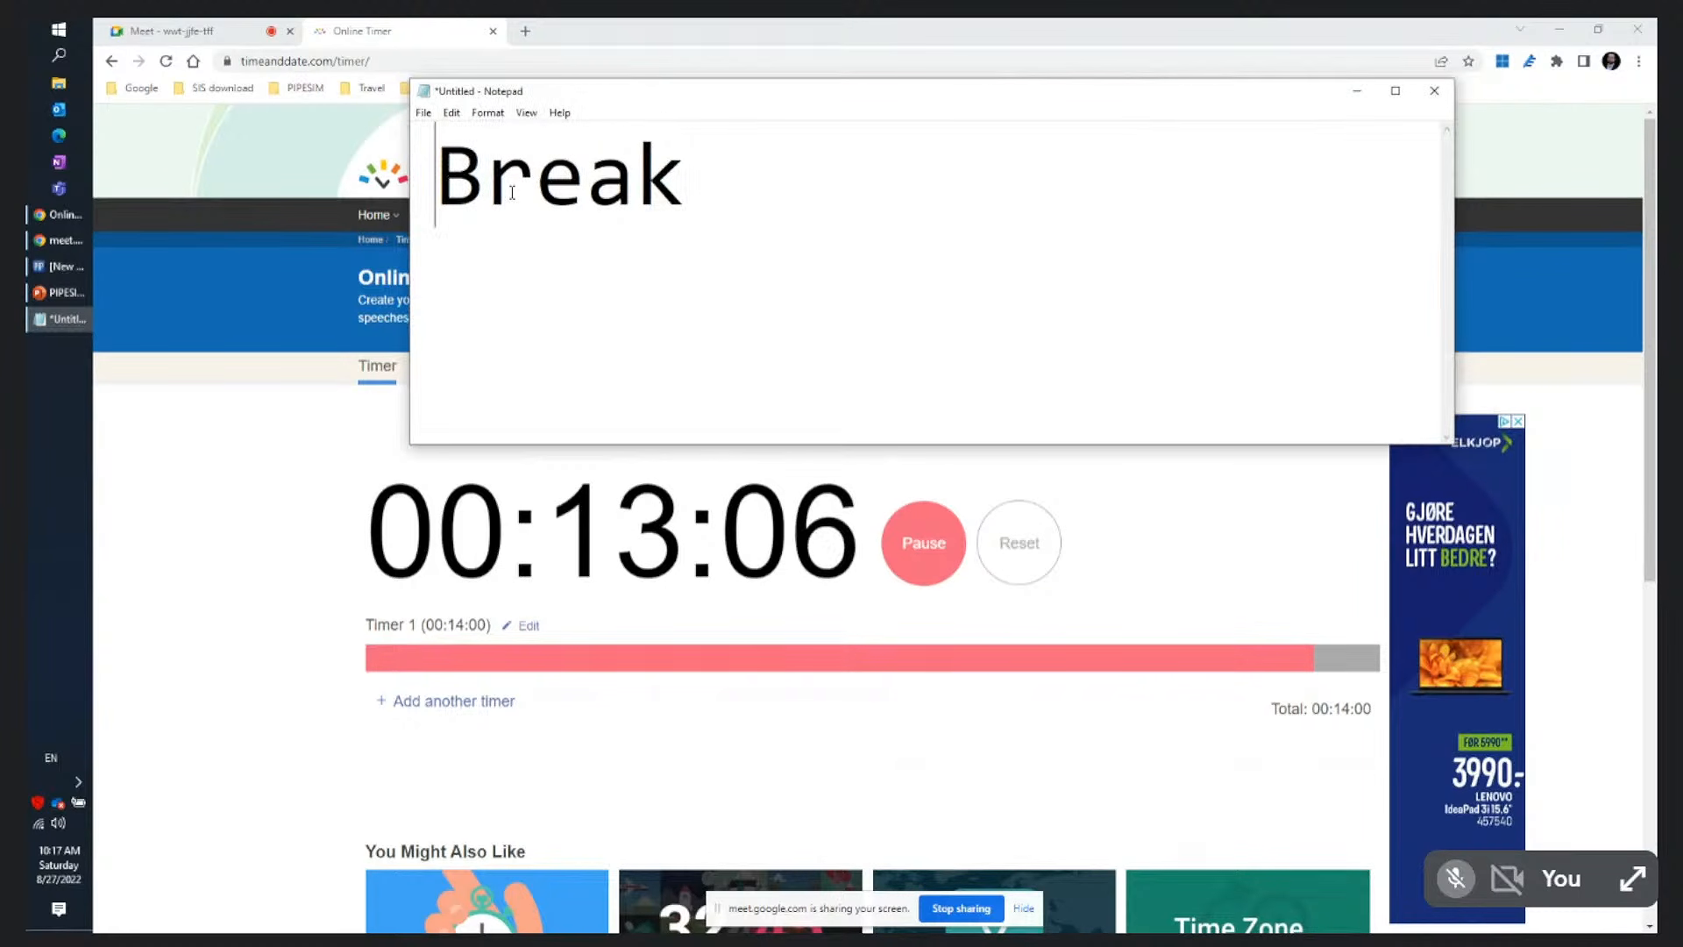
key("Return")
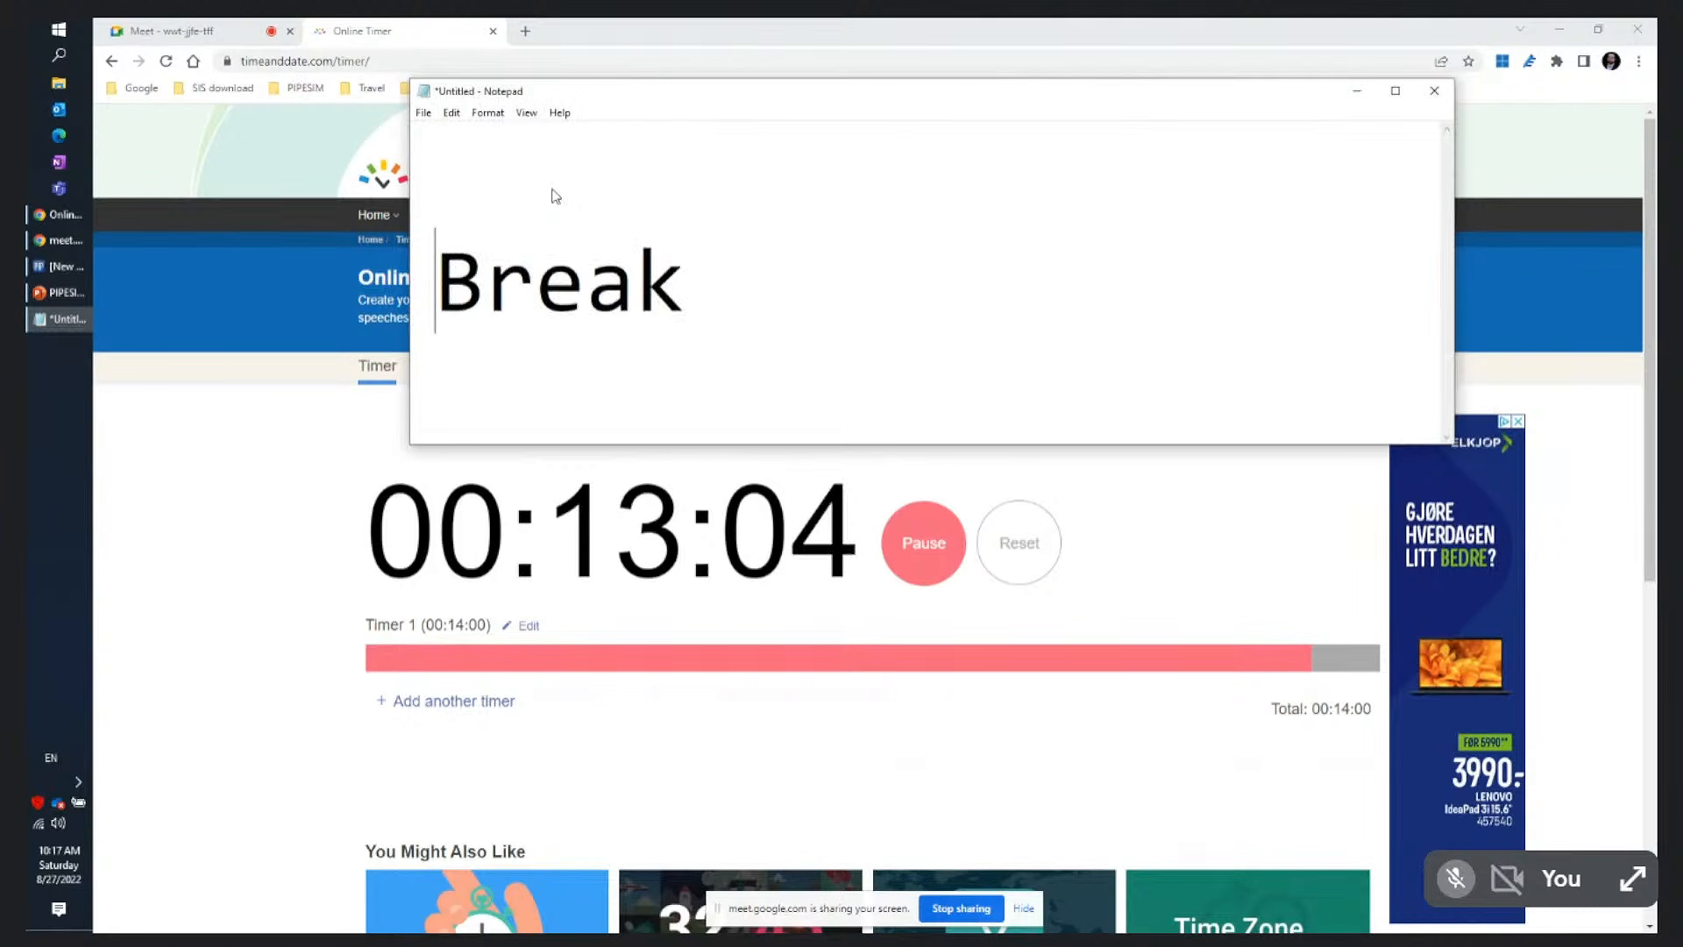
left_click_drag(762, 279, 438, 279)
left_click(488, 113)
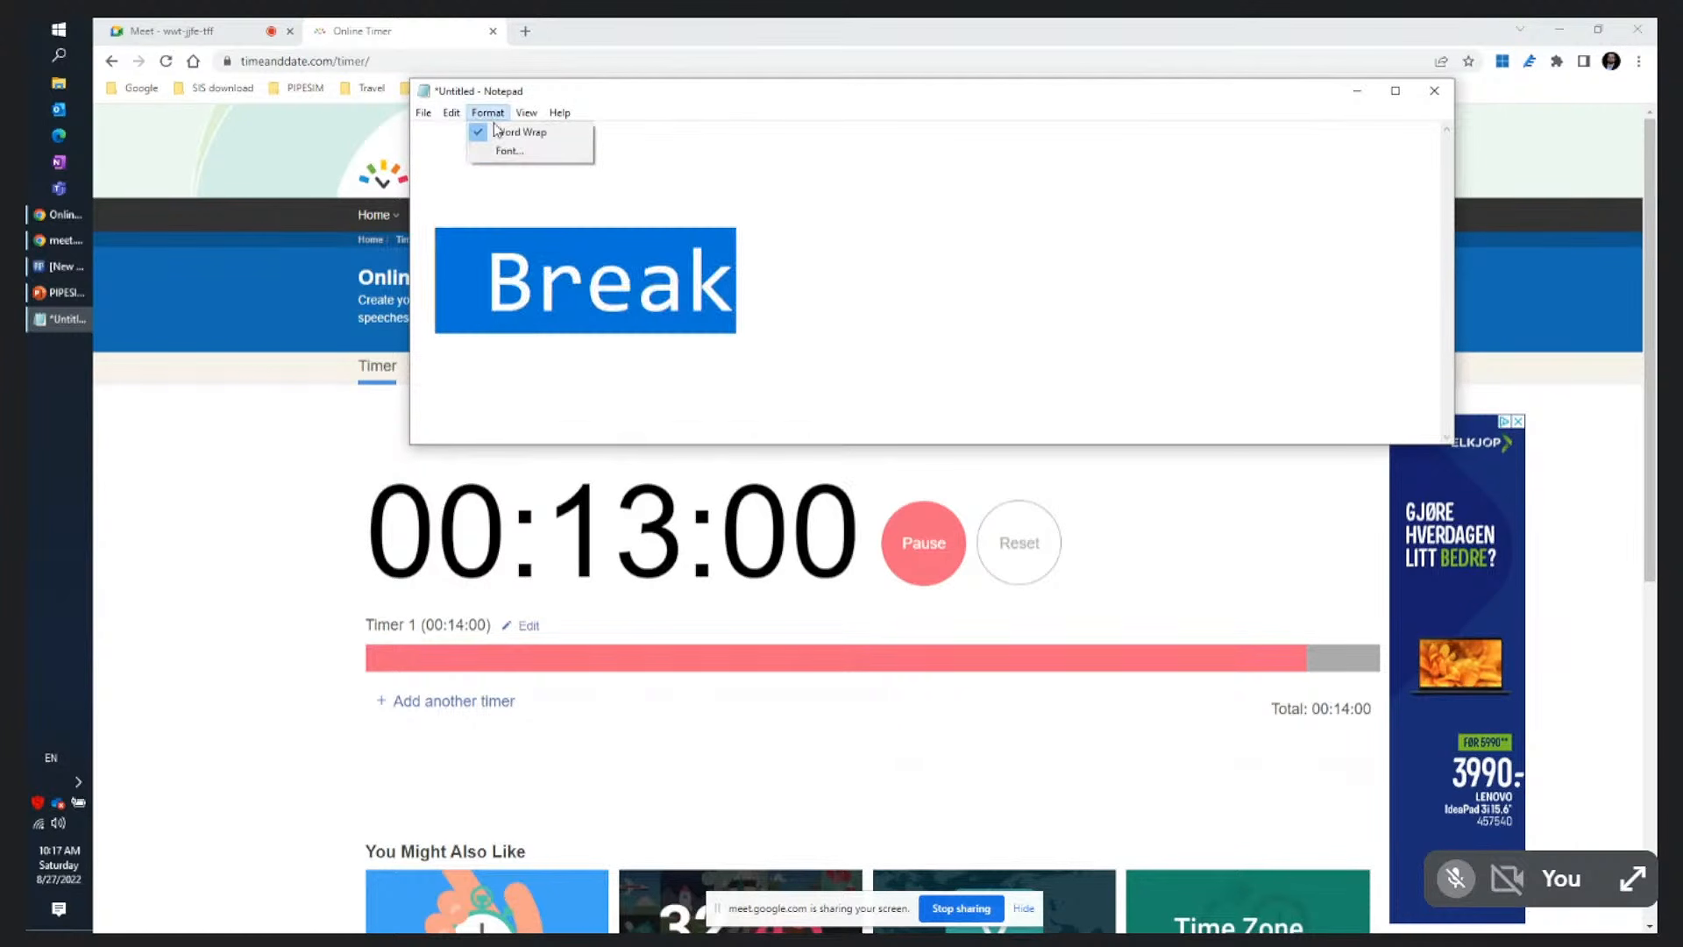
left_click(499, 150)
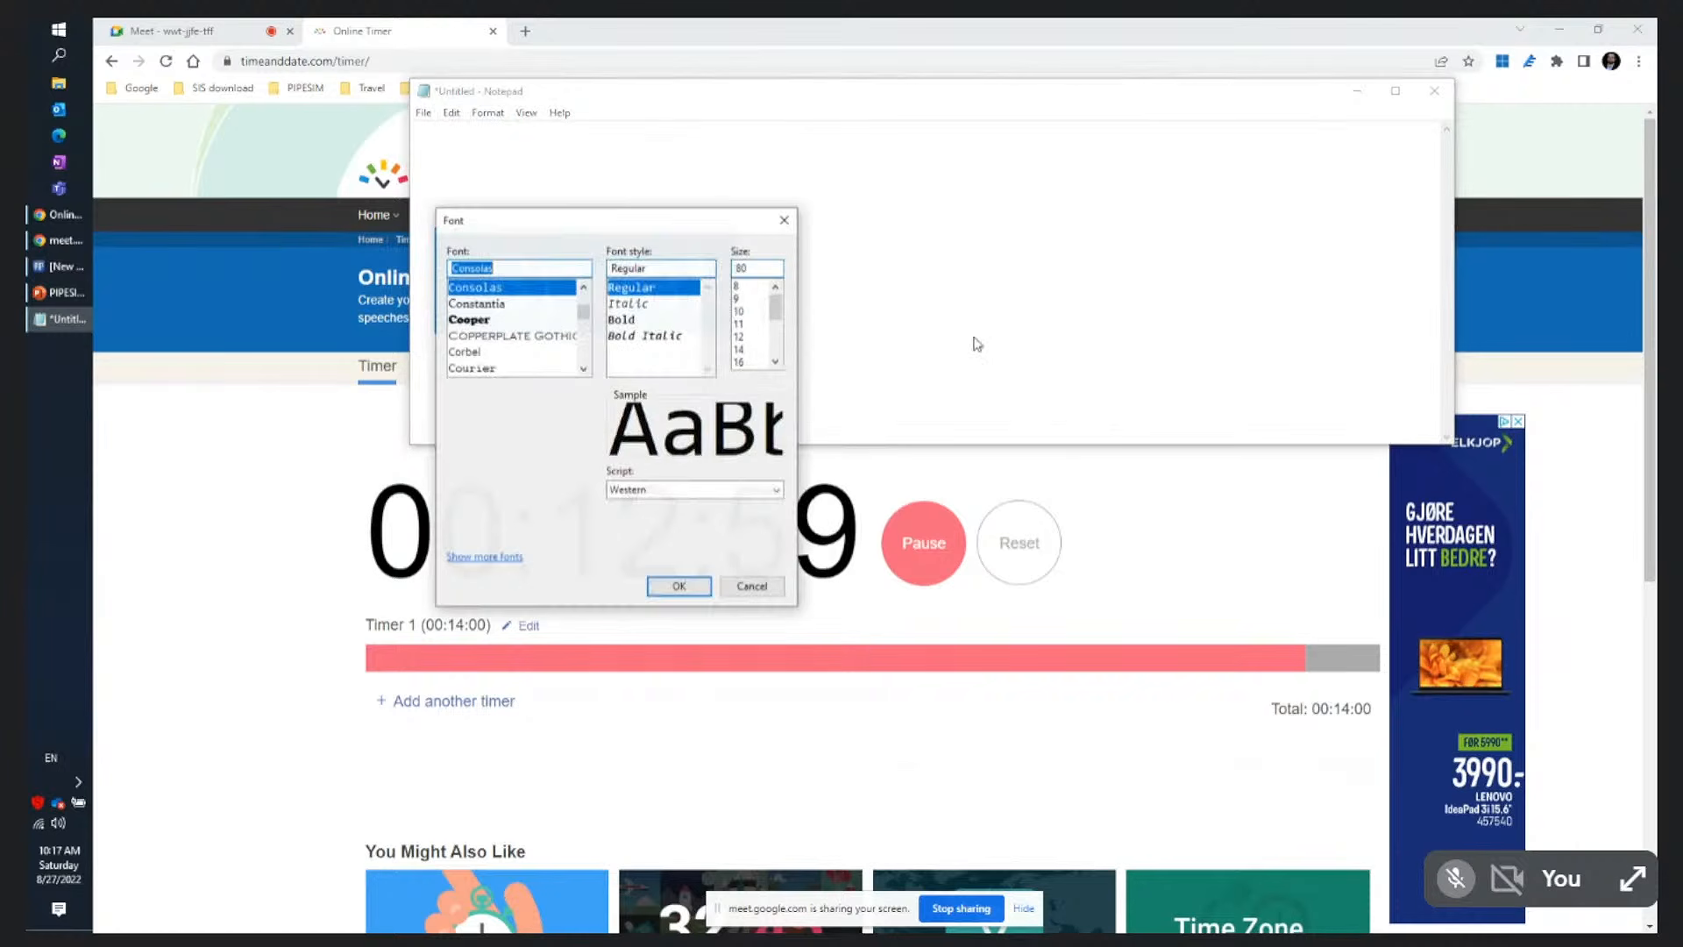
double_click(759, 266)
type("100")
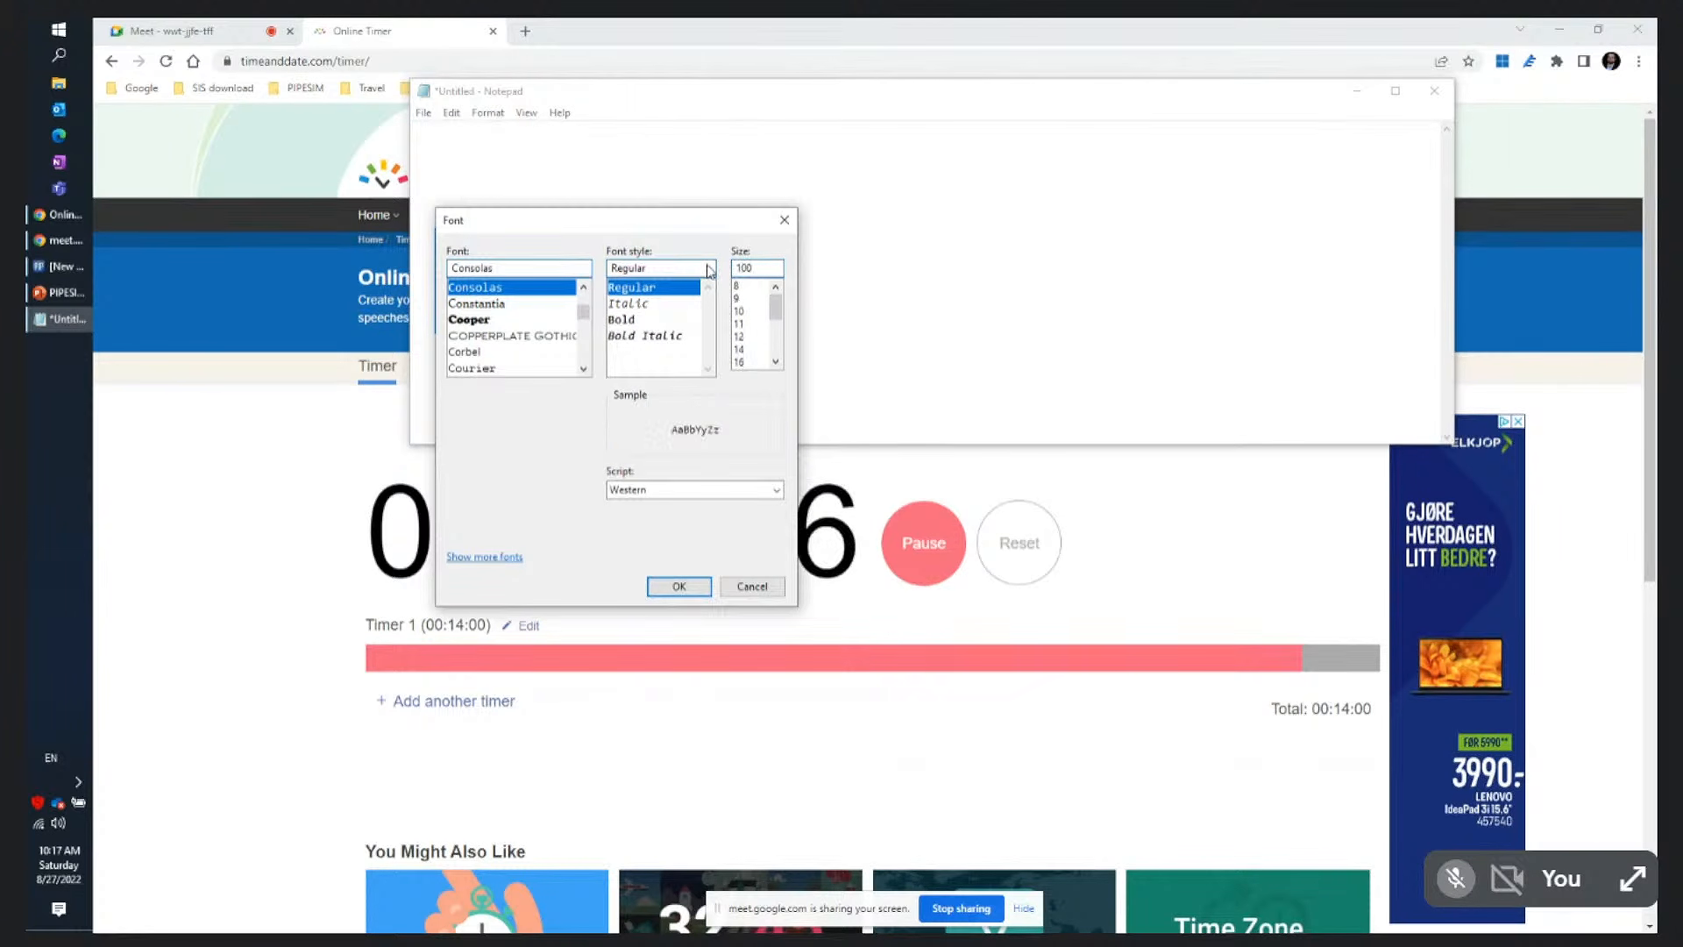
key("Return")
left_click(708, 188)
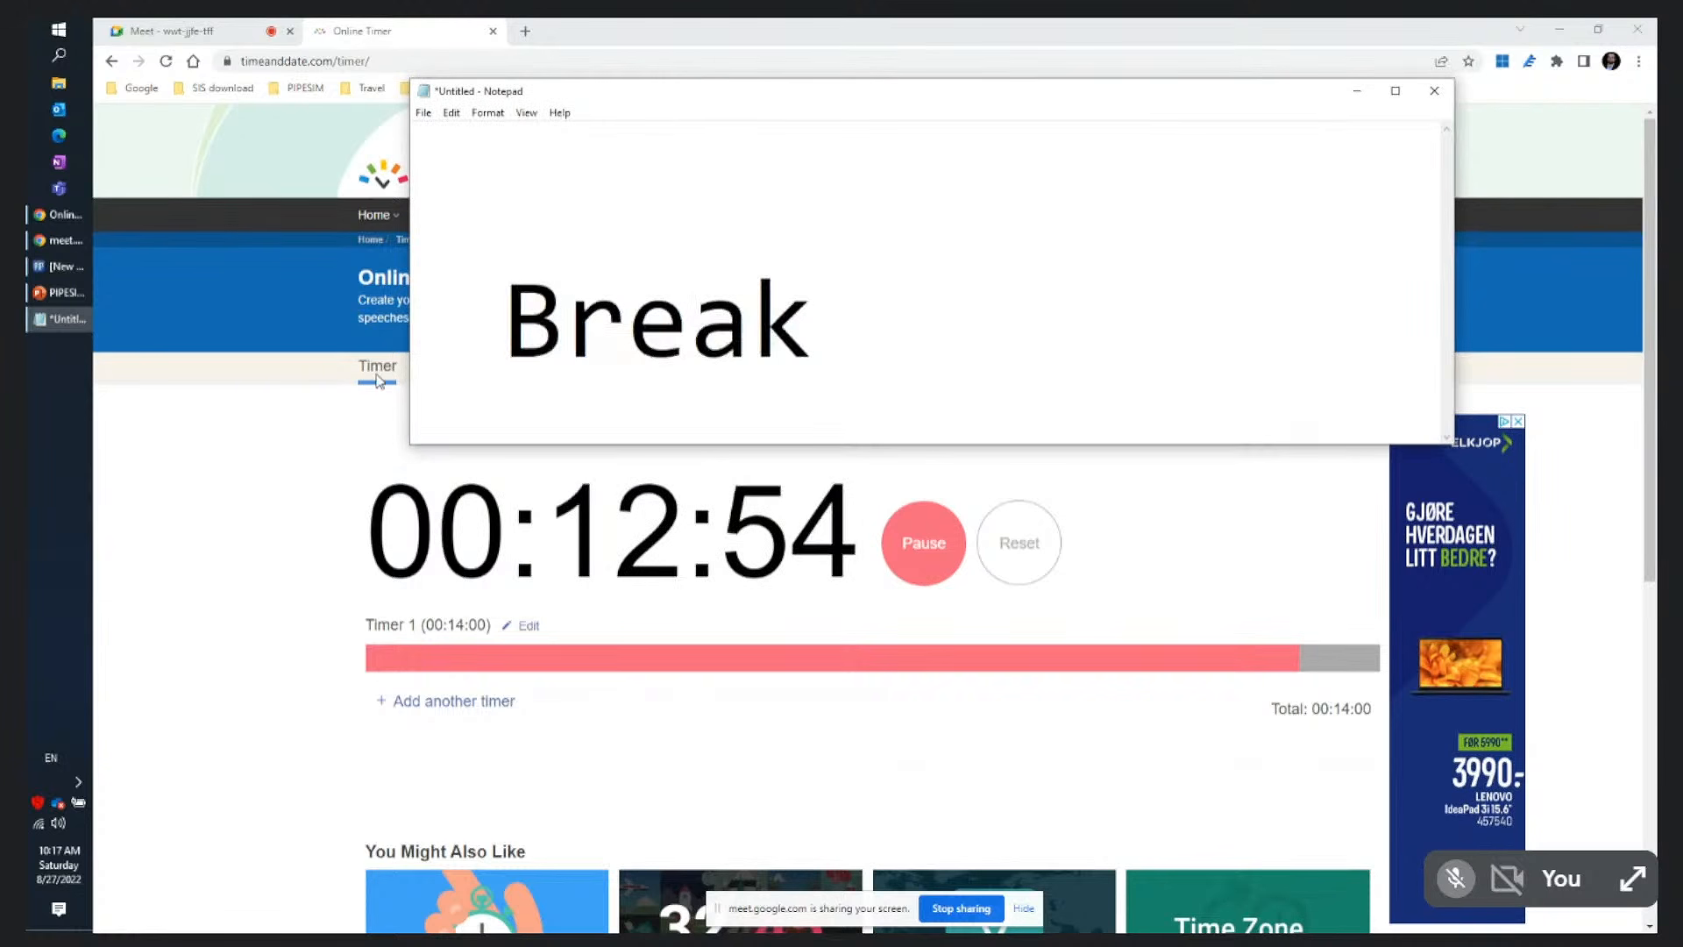
Widen the Notepad window to the screen's left edge and indent "Break" toward the window's centre
left_click_drag(410, 377, 96, 331)
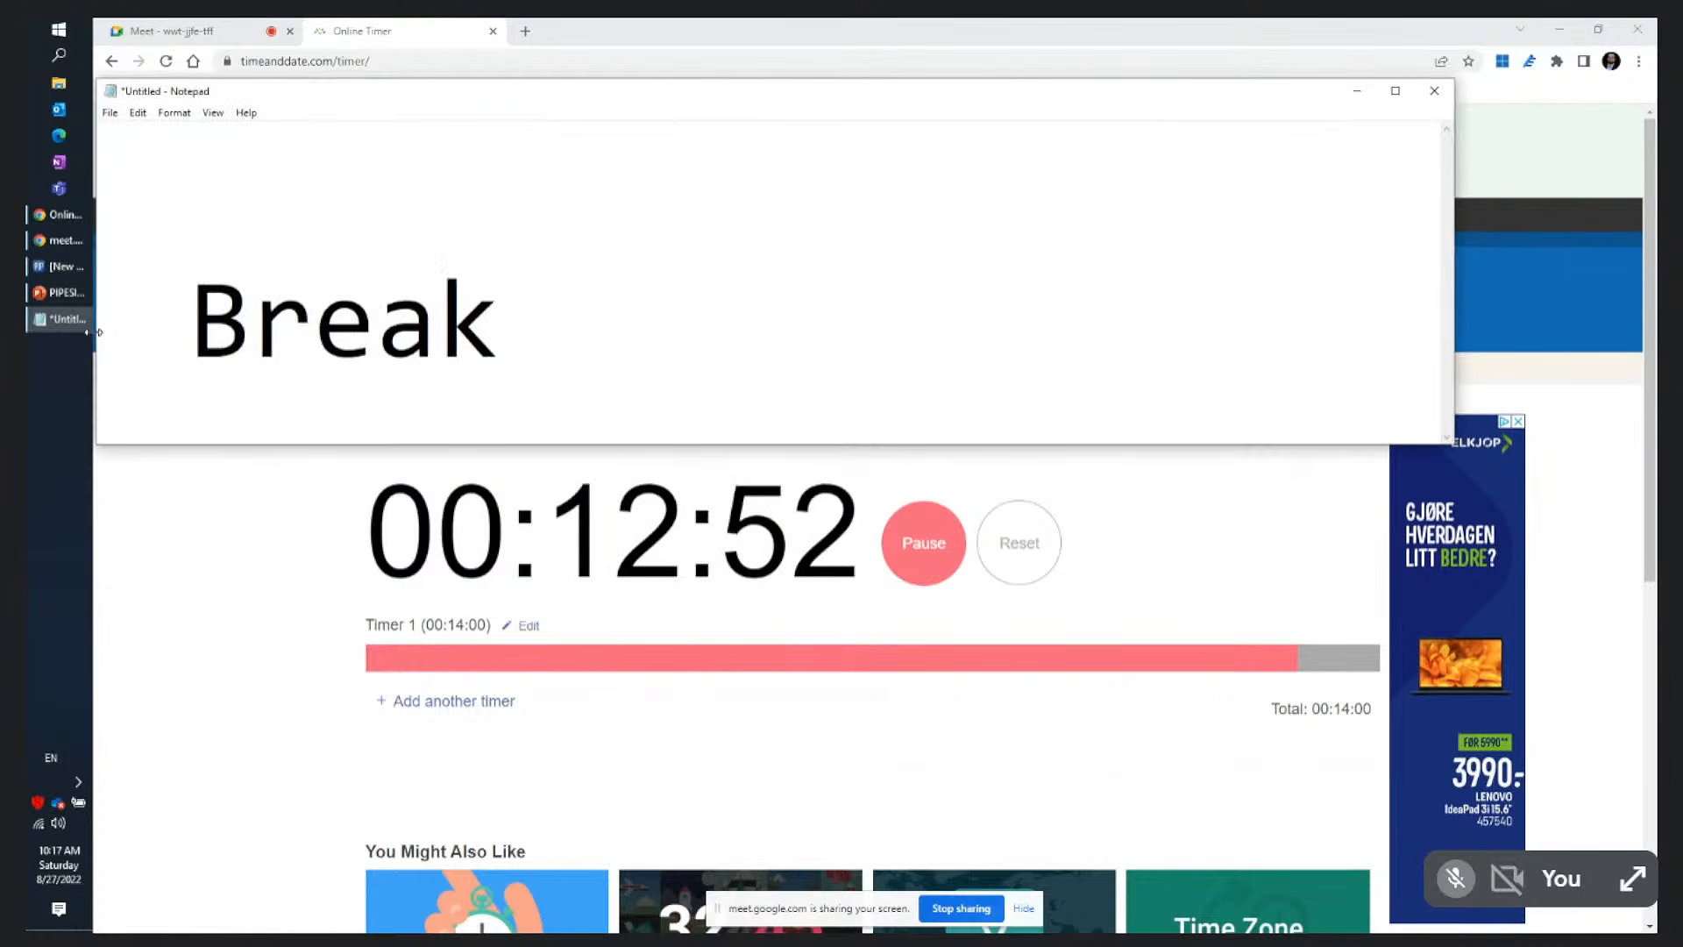
left_click(188, 315)
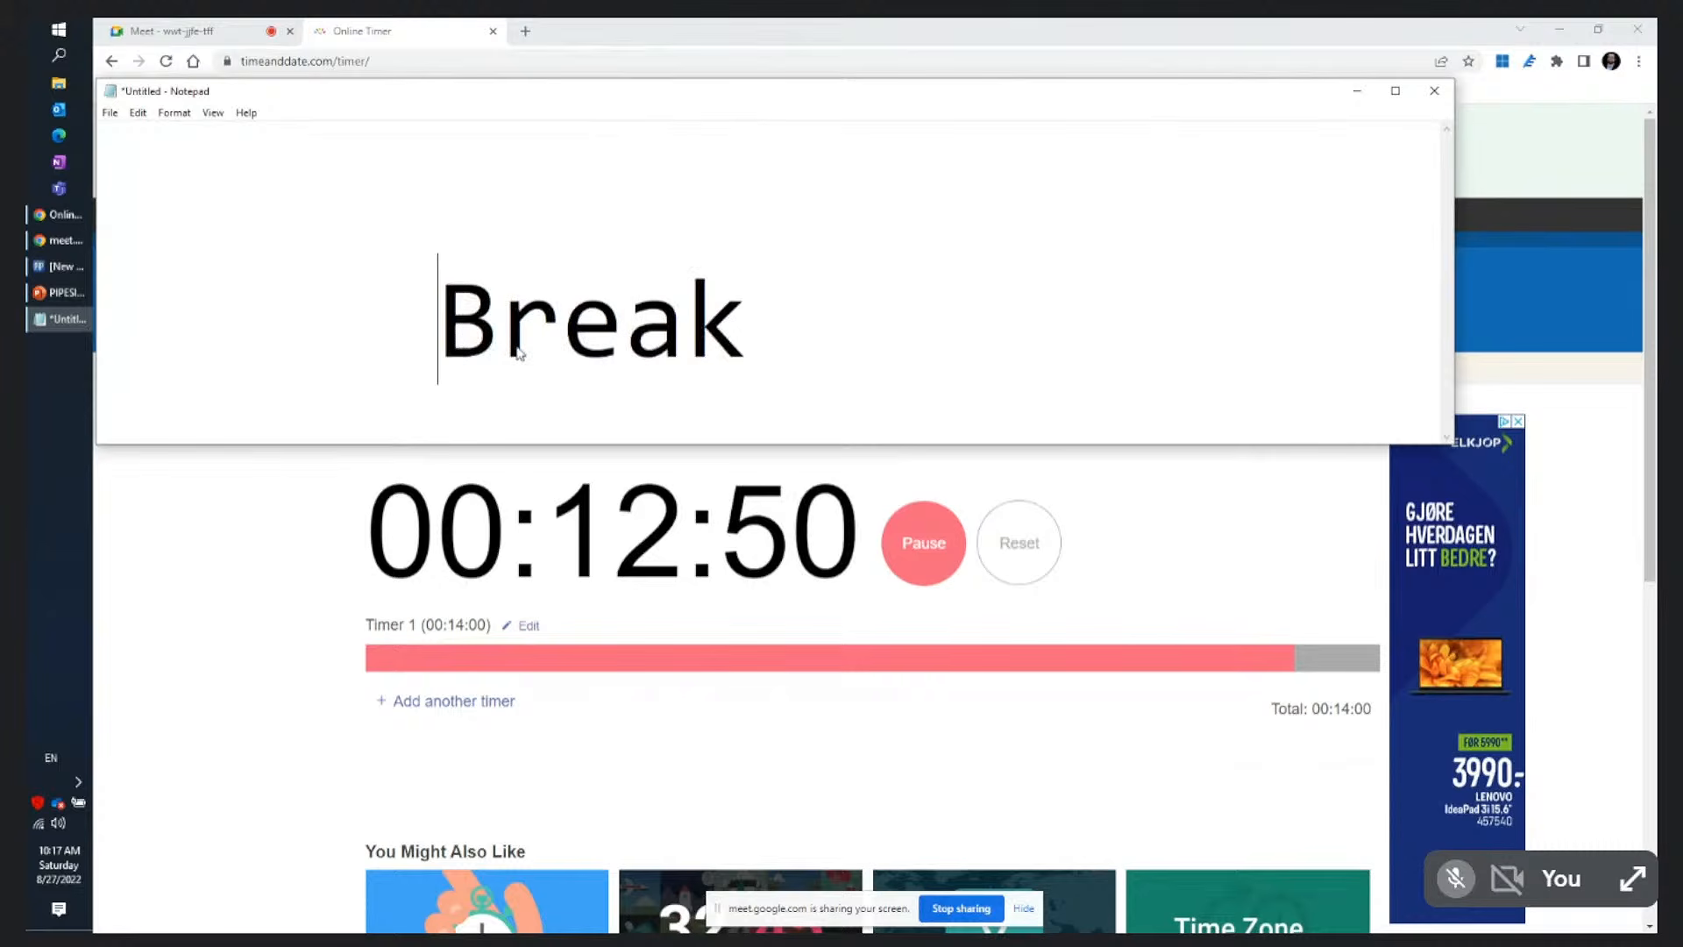
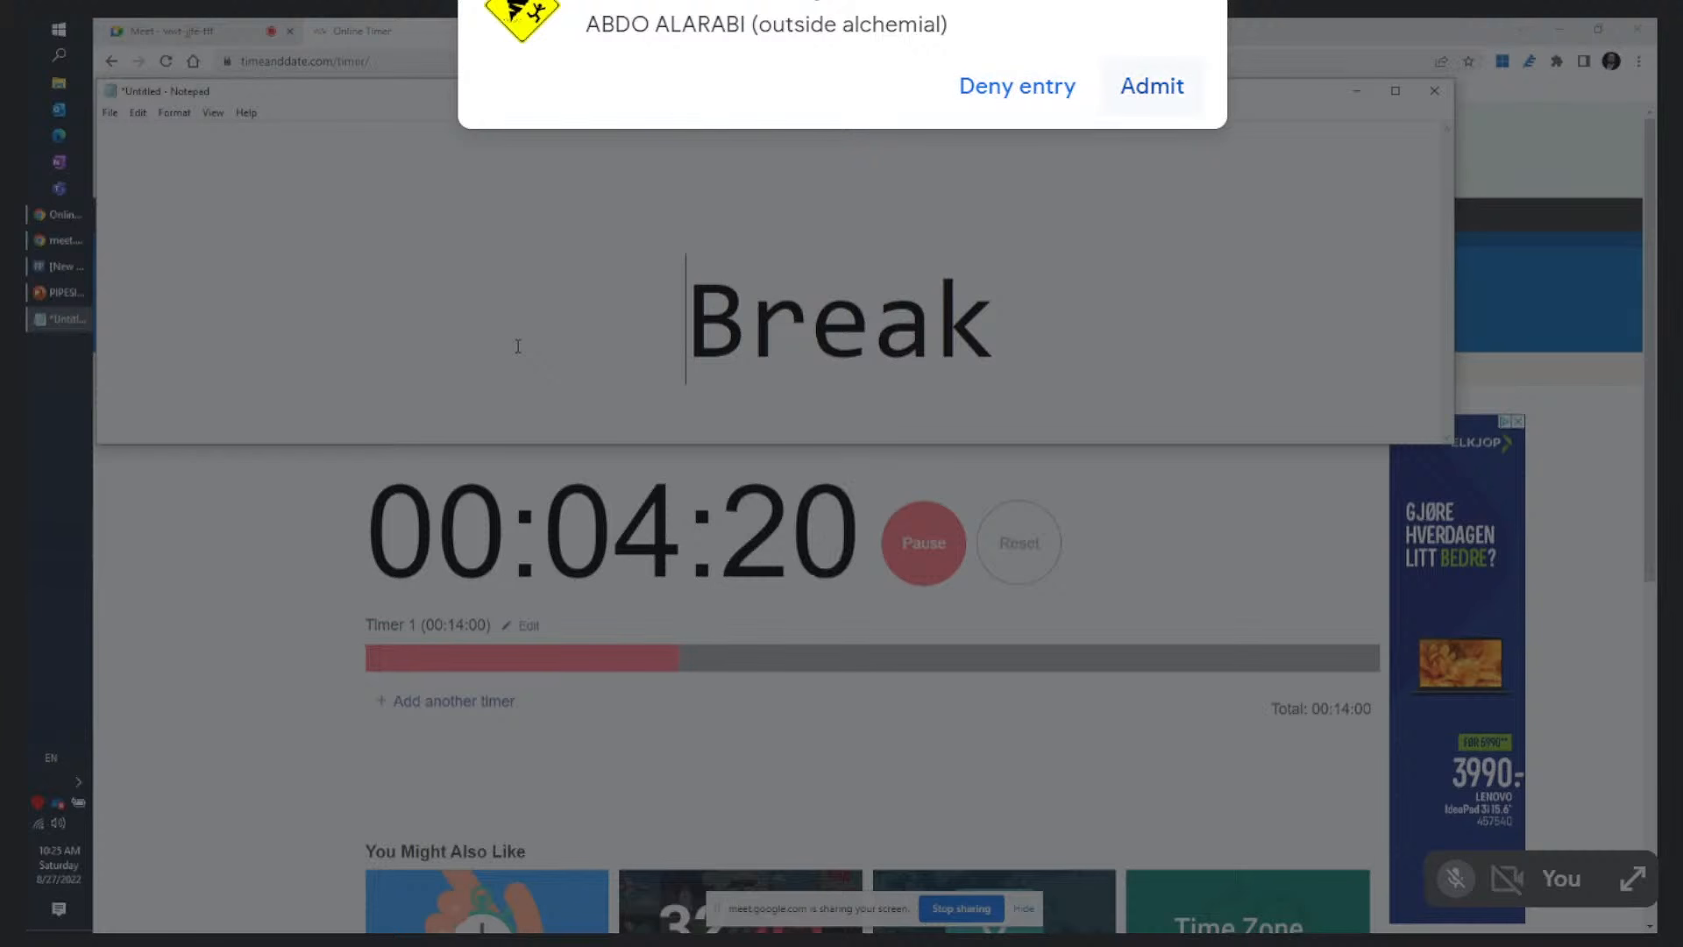
Deny the two incoming requests to join the Google Meet call
left_click(1017, 86)
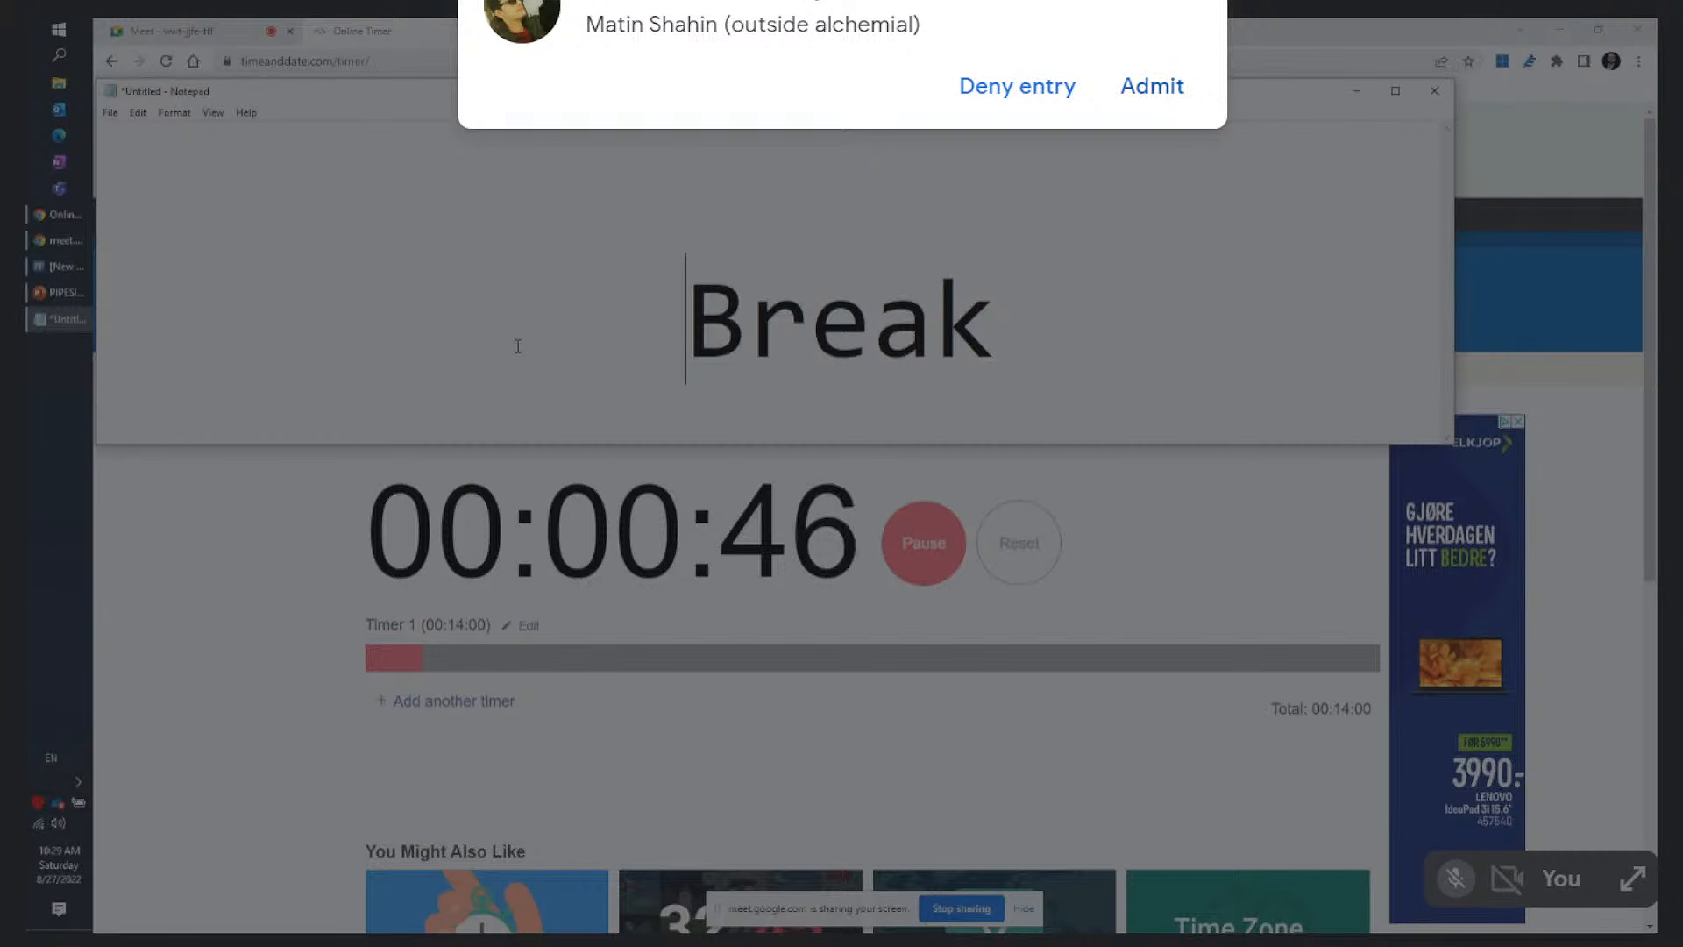
left_click(1017, 85)
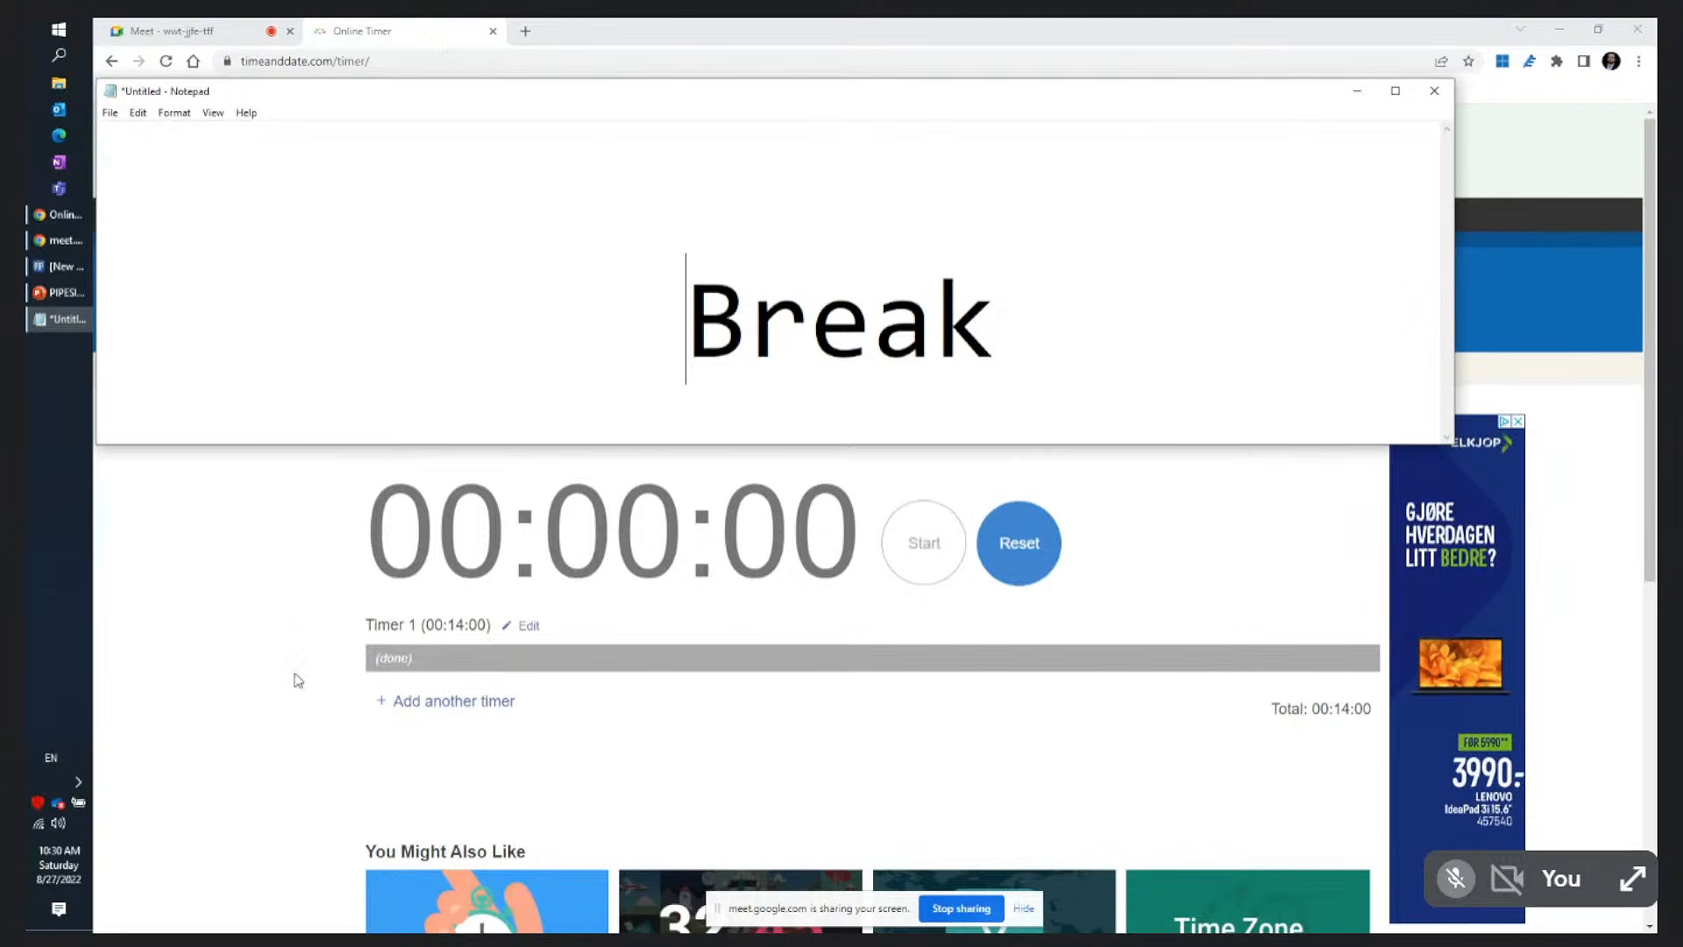
Close the Notepad note without saving it and close the Online Timer page
left_click(64, 241)
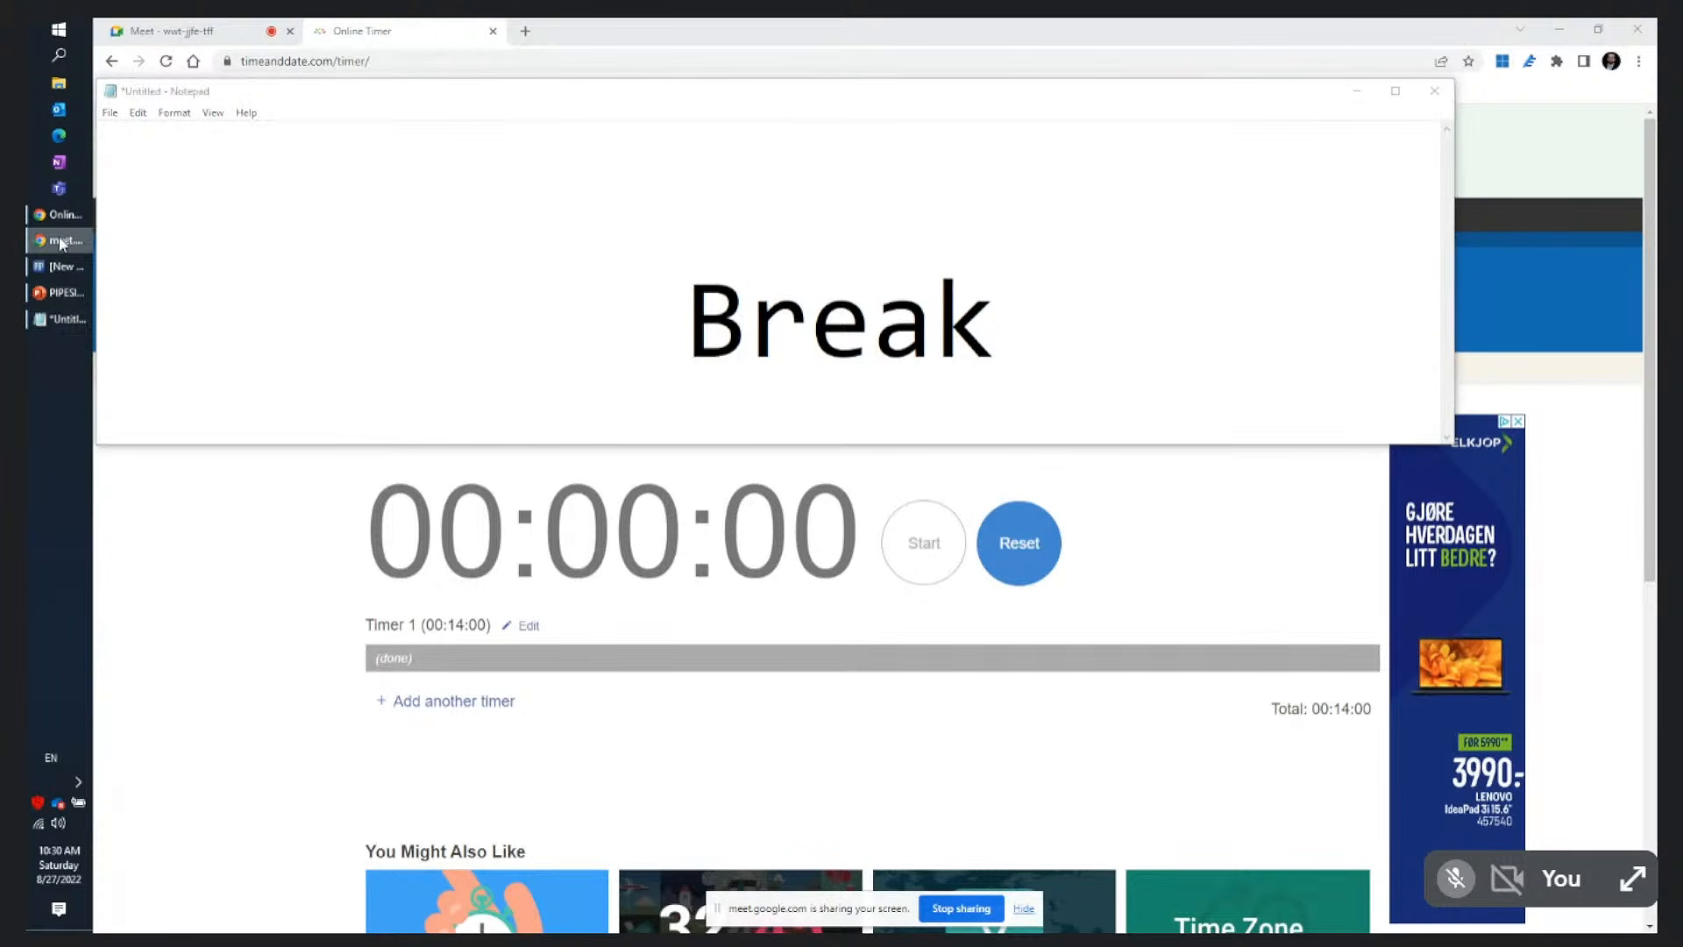
left_click(1434, 91)
left_click(902, 484)
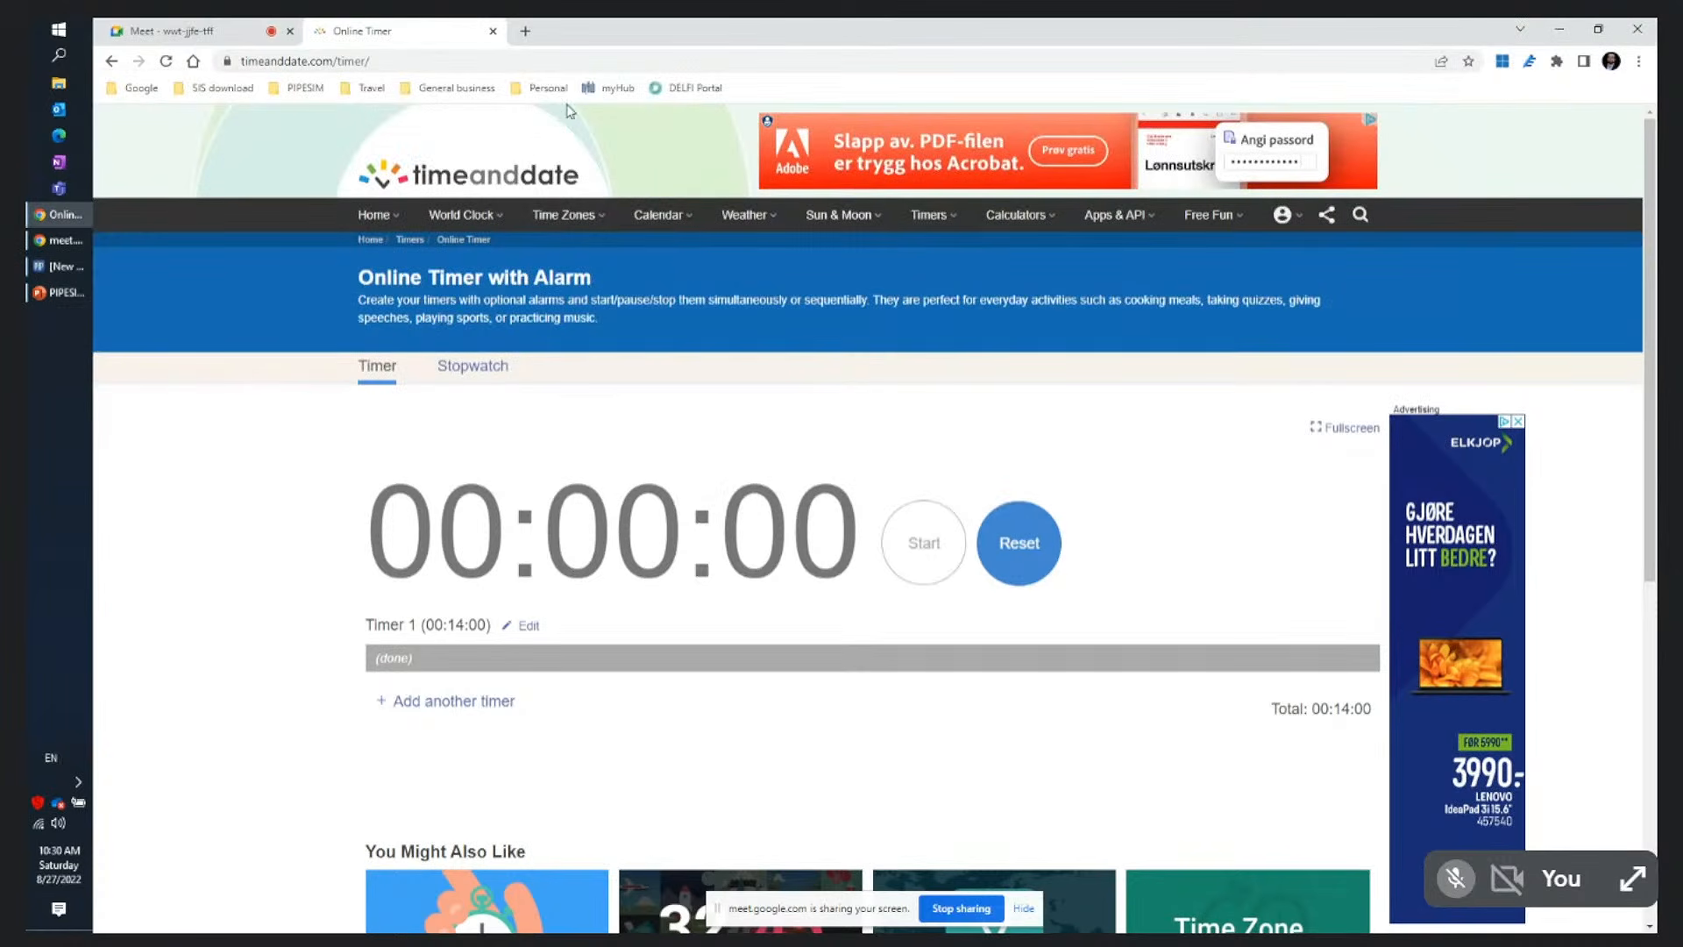
left_click(493, 31)
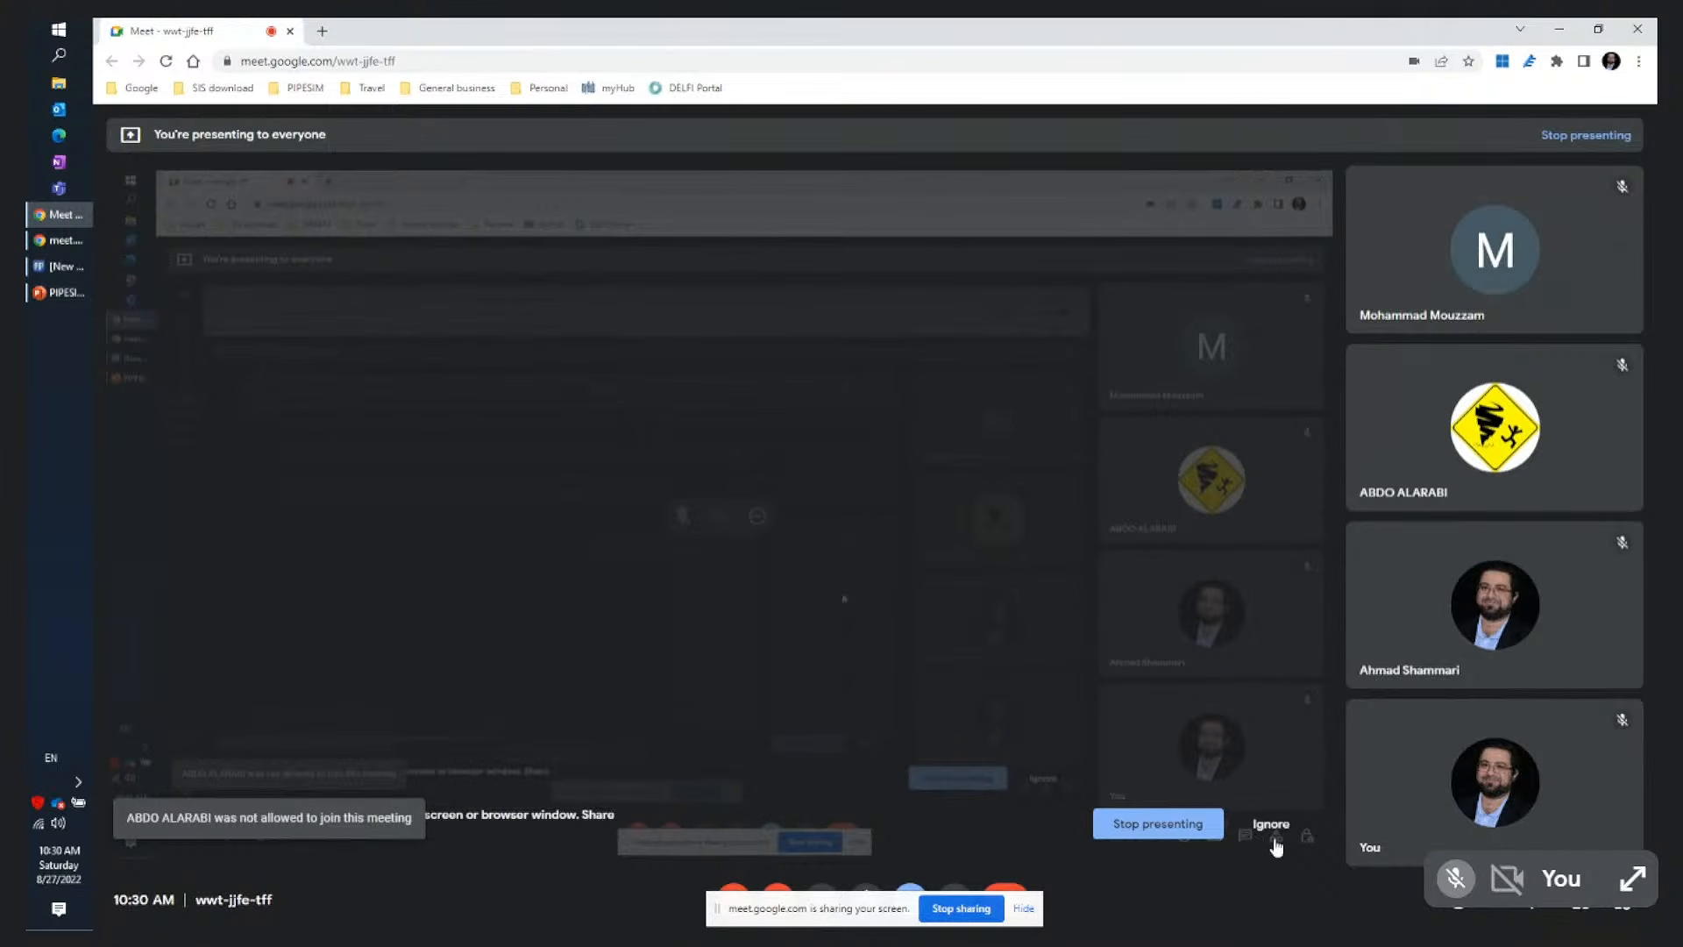
Hide the screen-sharing notice and turn the microphone and camera back on in the Google Meet call
left_click(1023, 908)
left_click(733, 901)
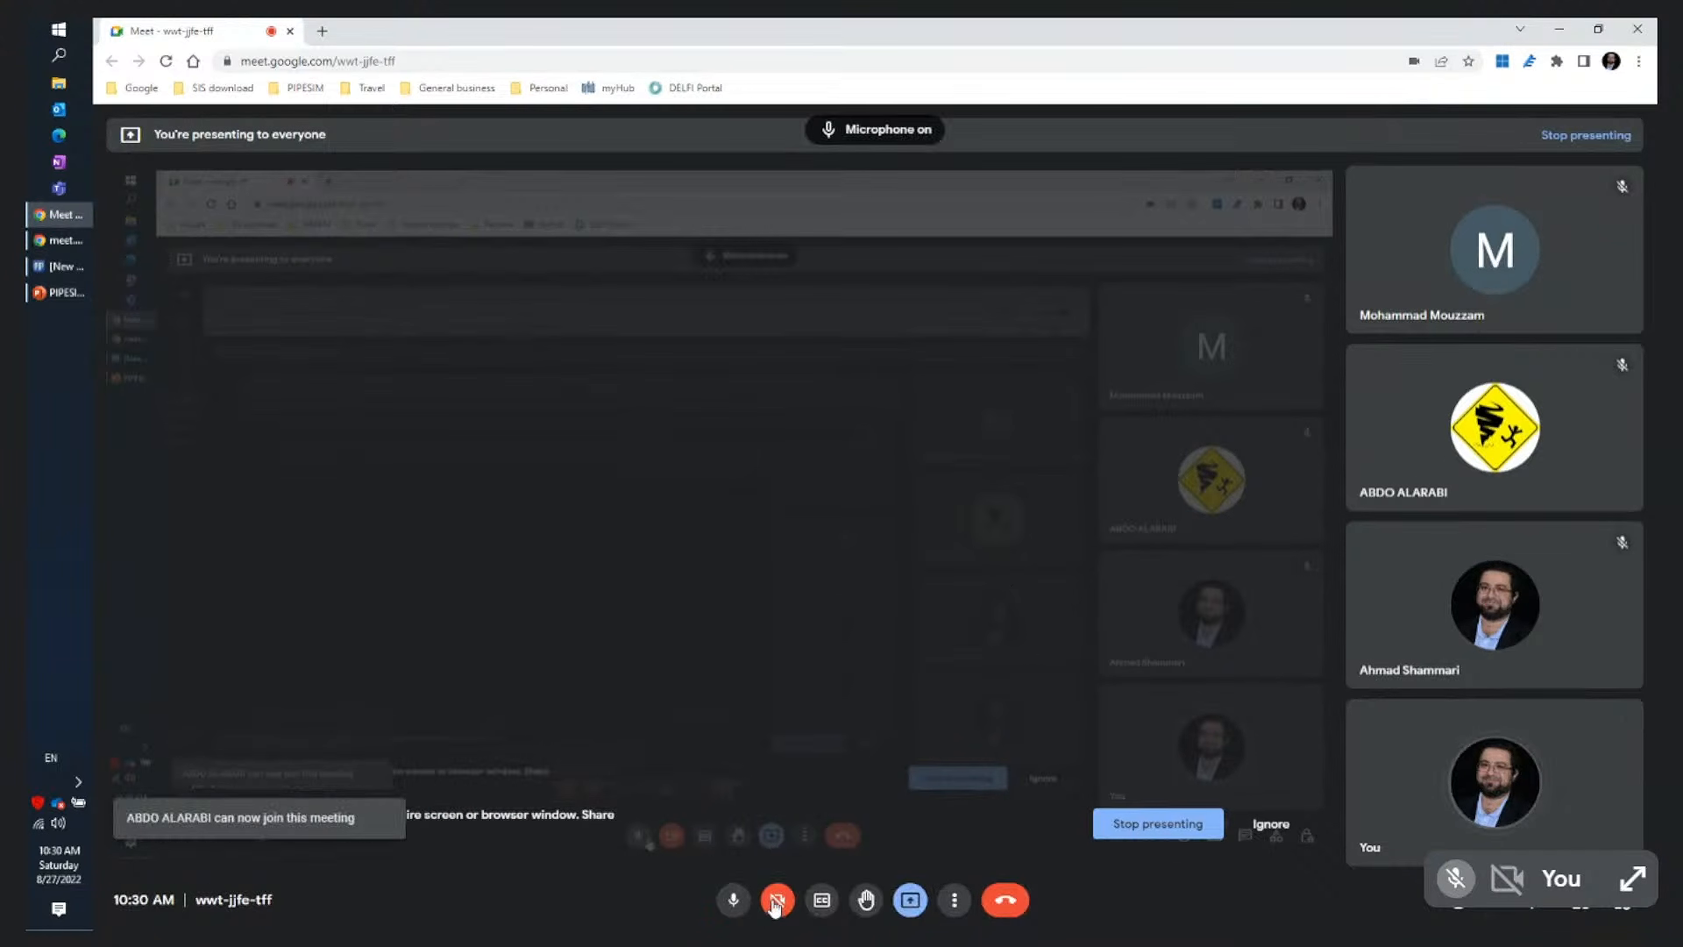
left_click(777, 901)
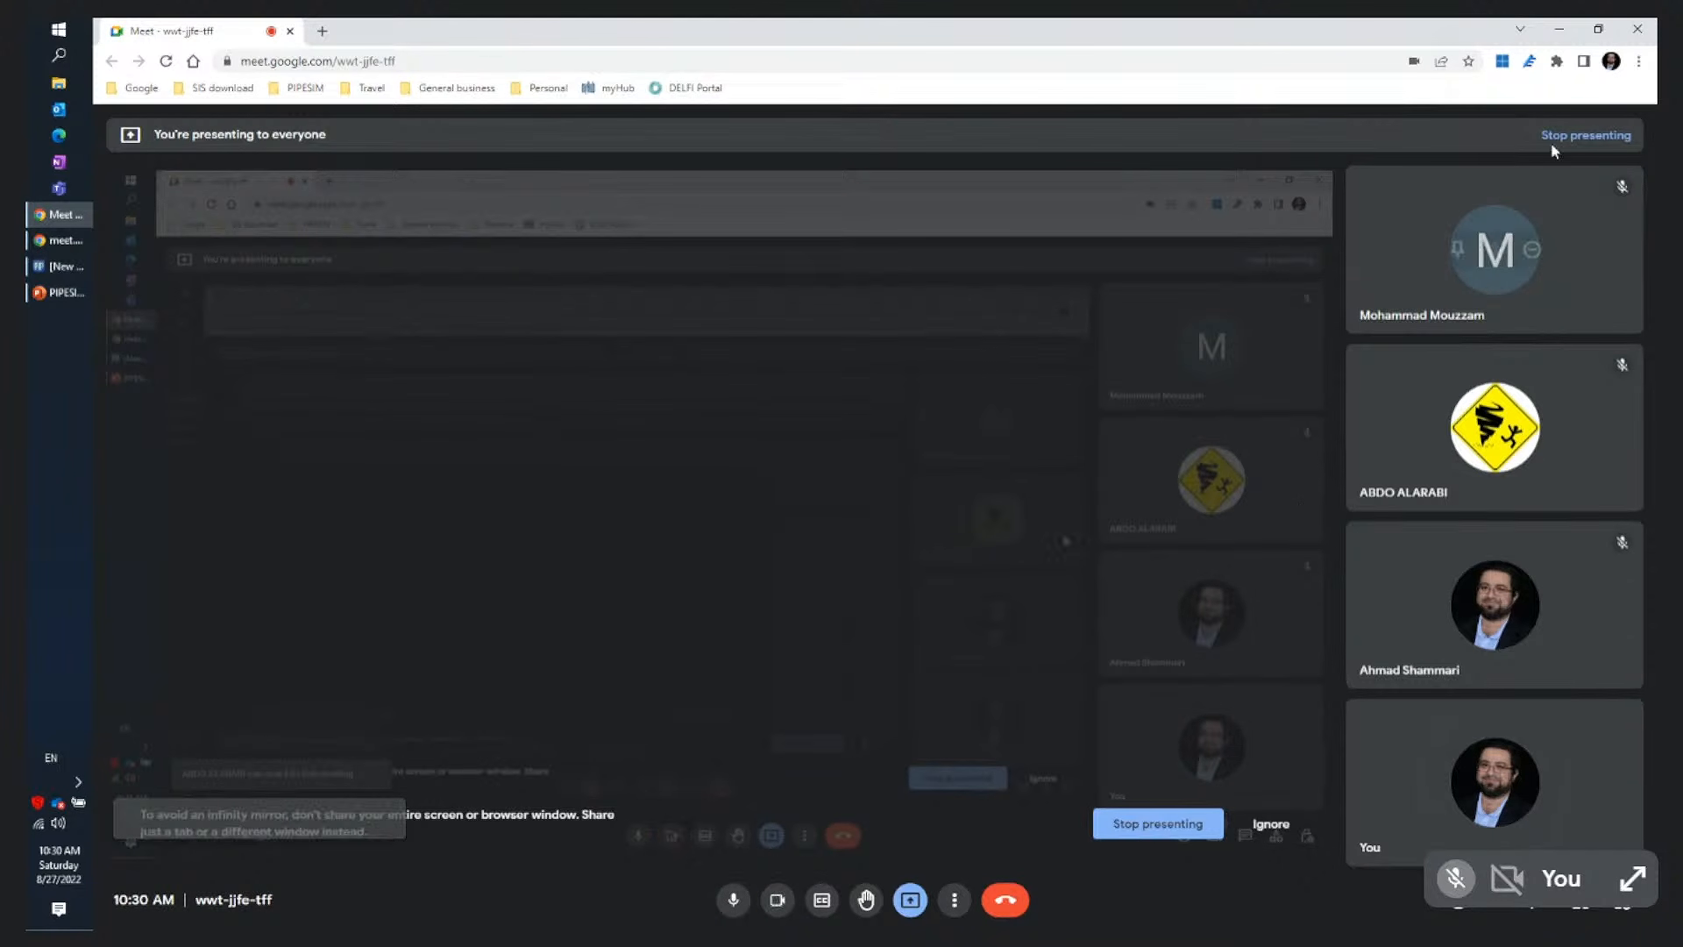
Minimize the browser, return to PIPESIM and review the well's settings from General through Completions to Surface equipment
left_click(1561, 30)
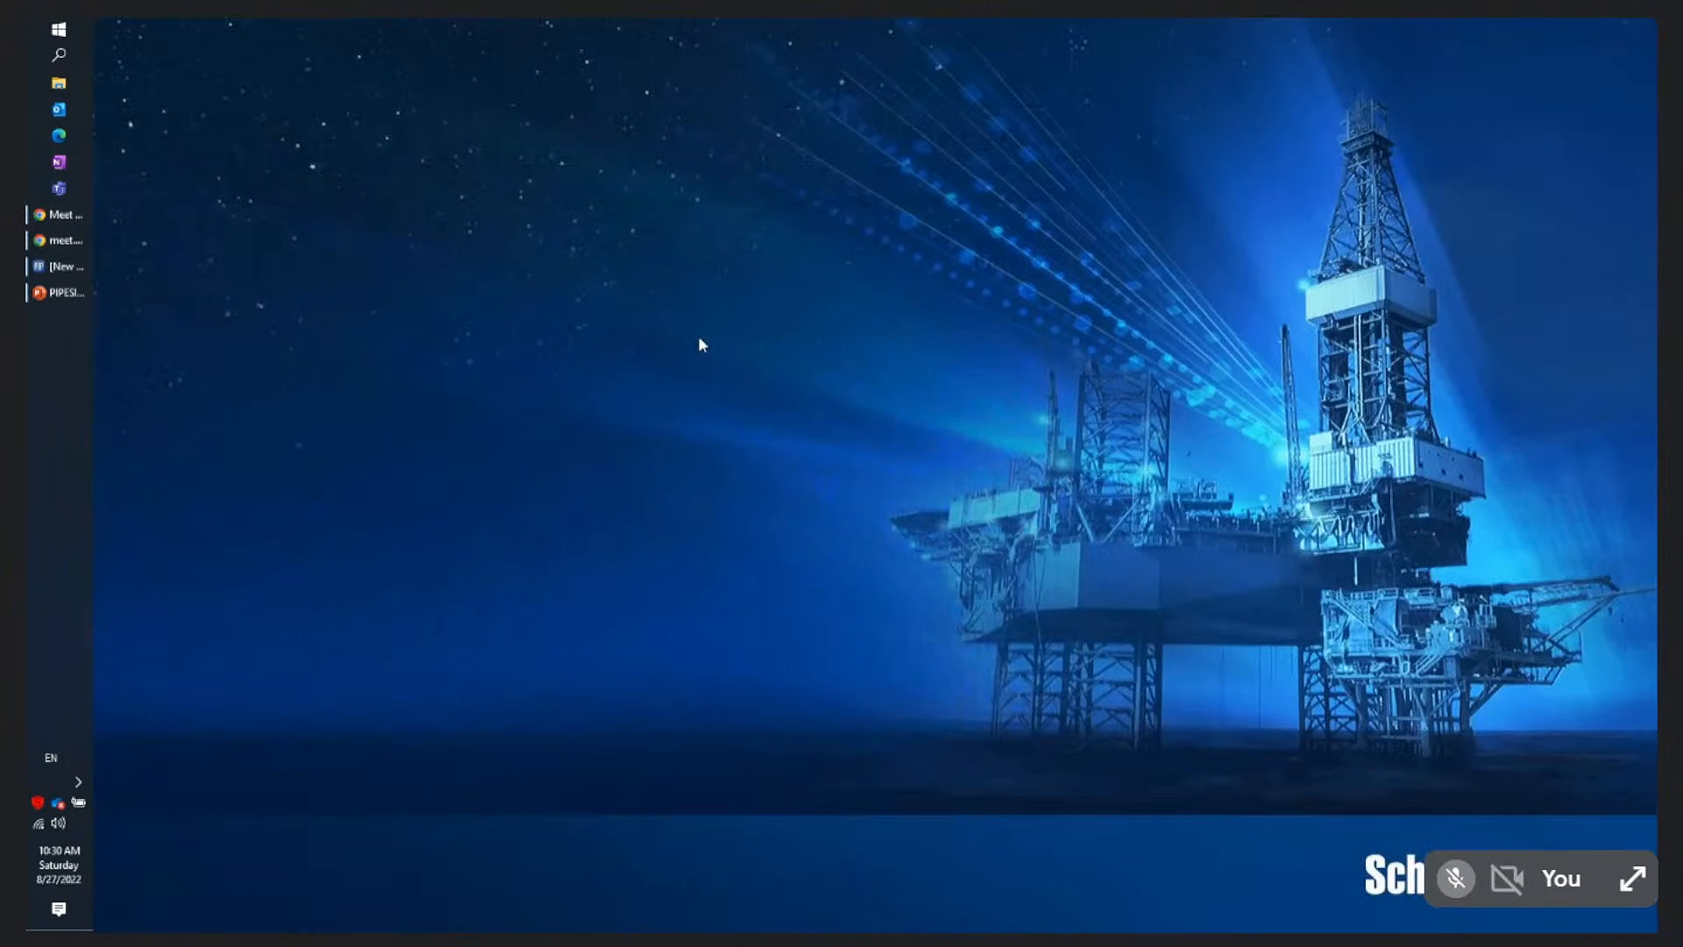
left_click(58, 266)
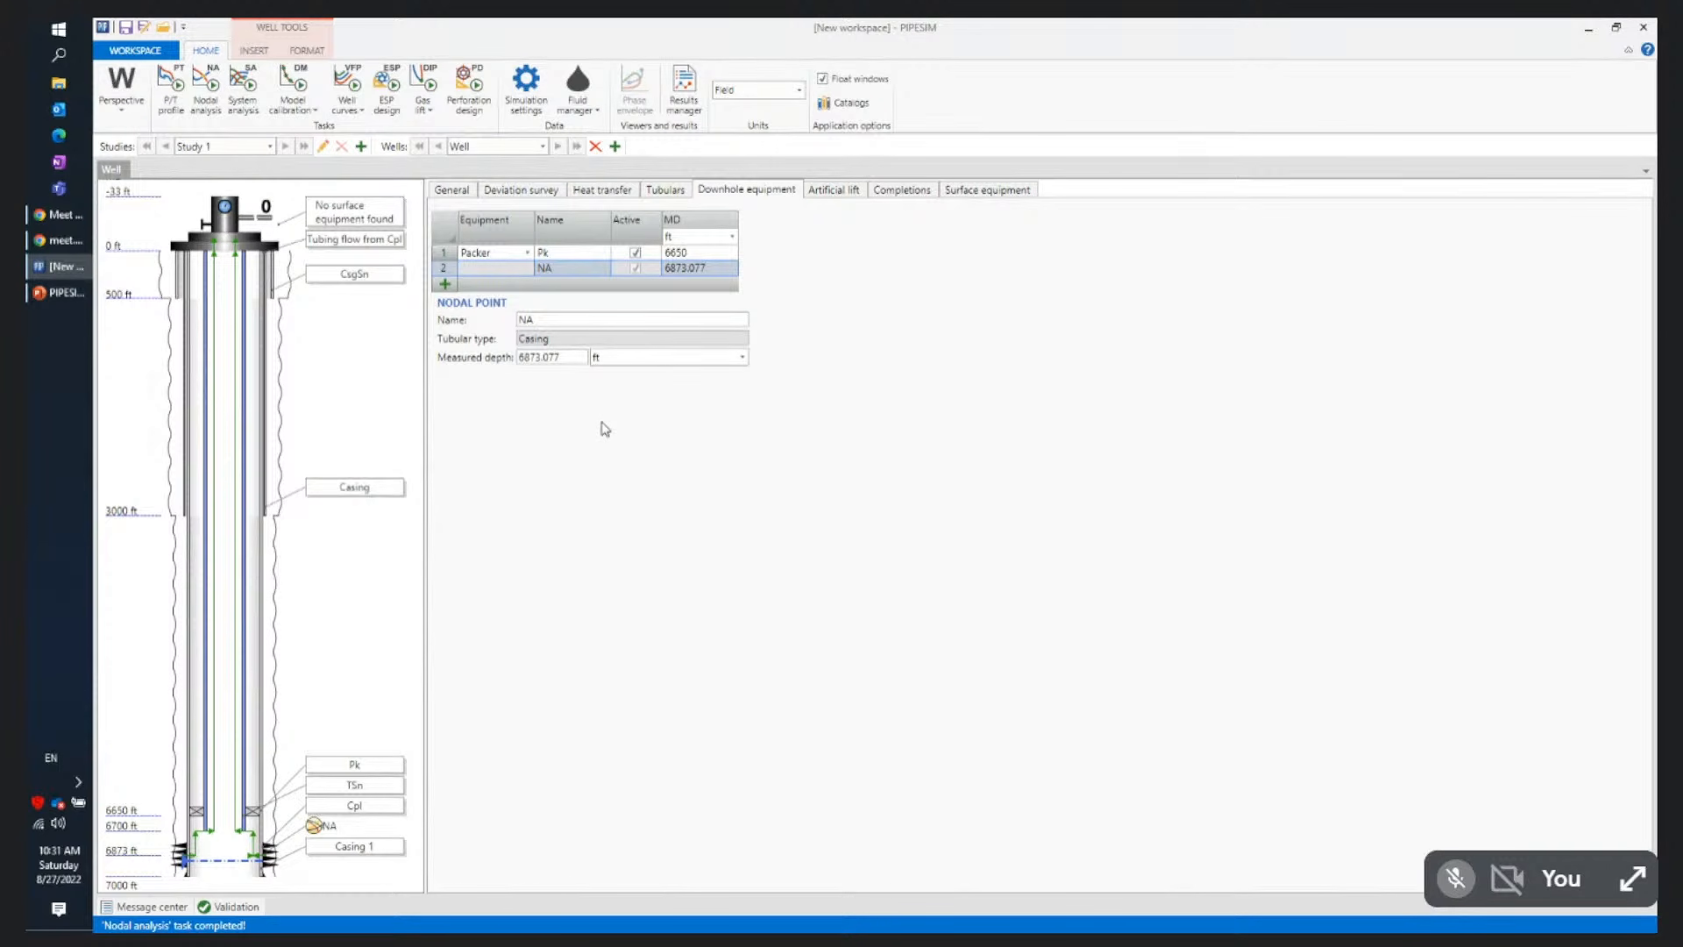
left_click(449, 190)
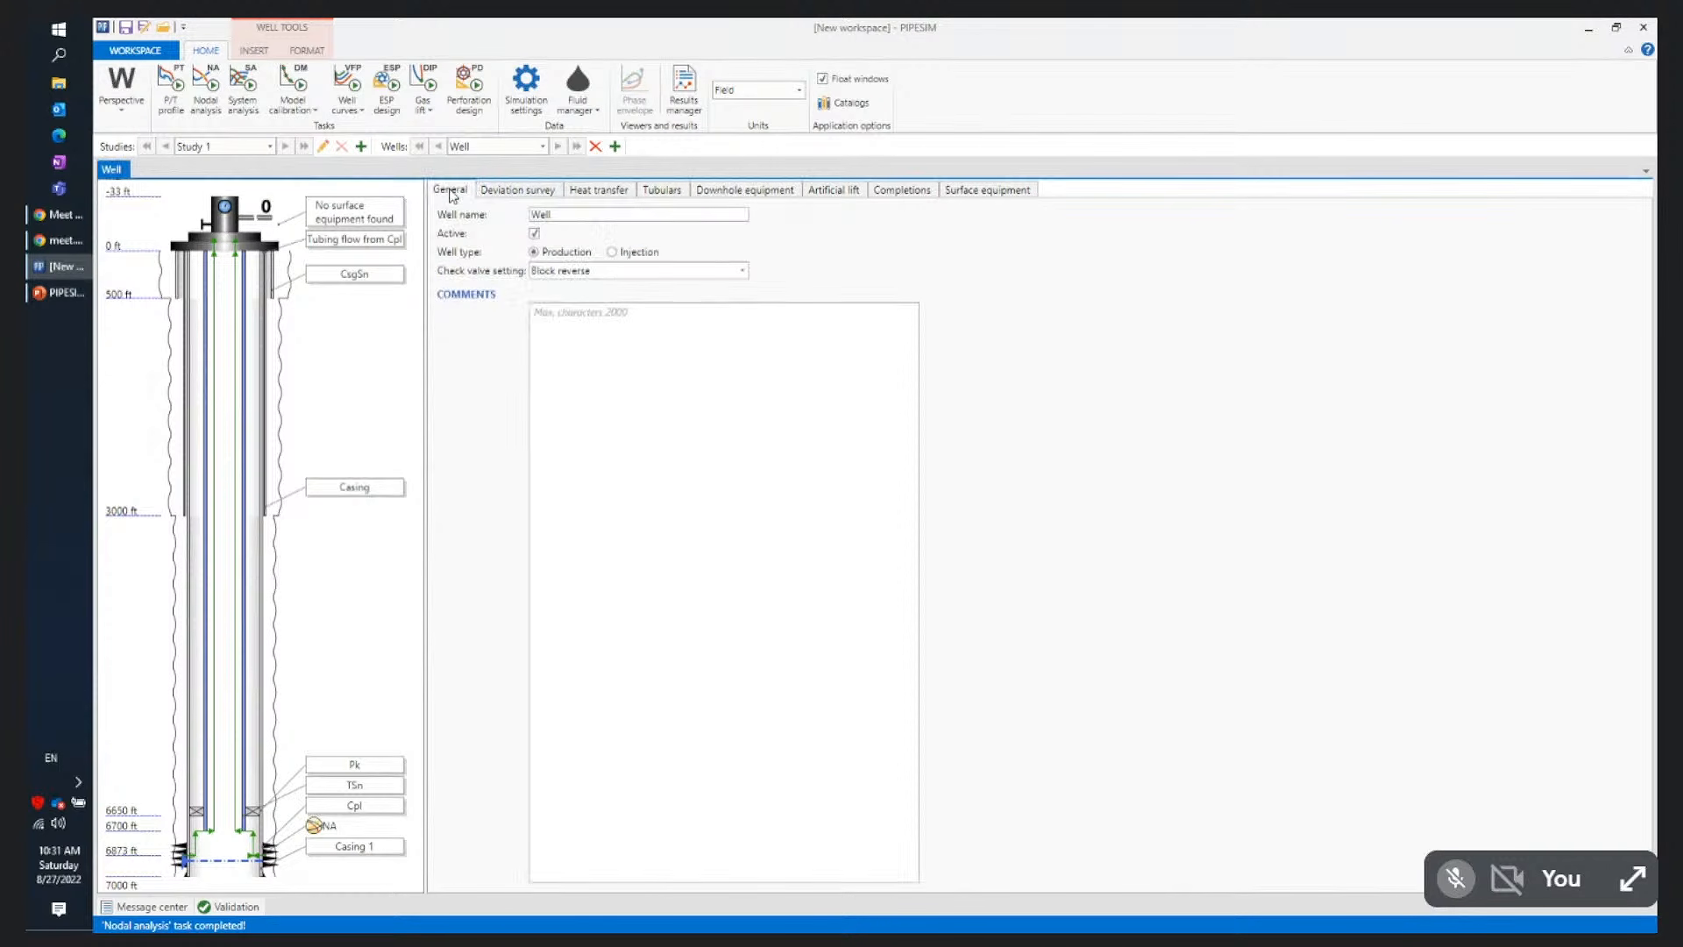
left_click(504, 190)
left_click(594, 191)
left_click(658, 191)
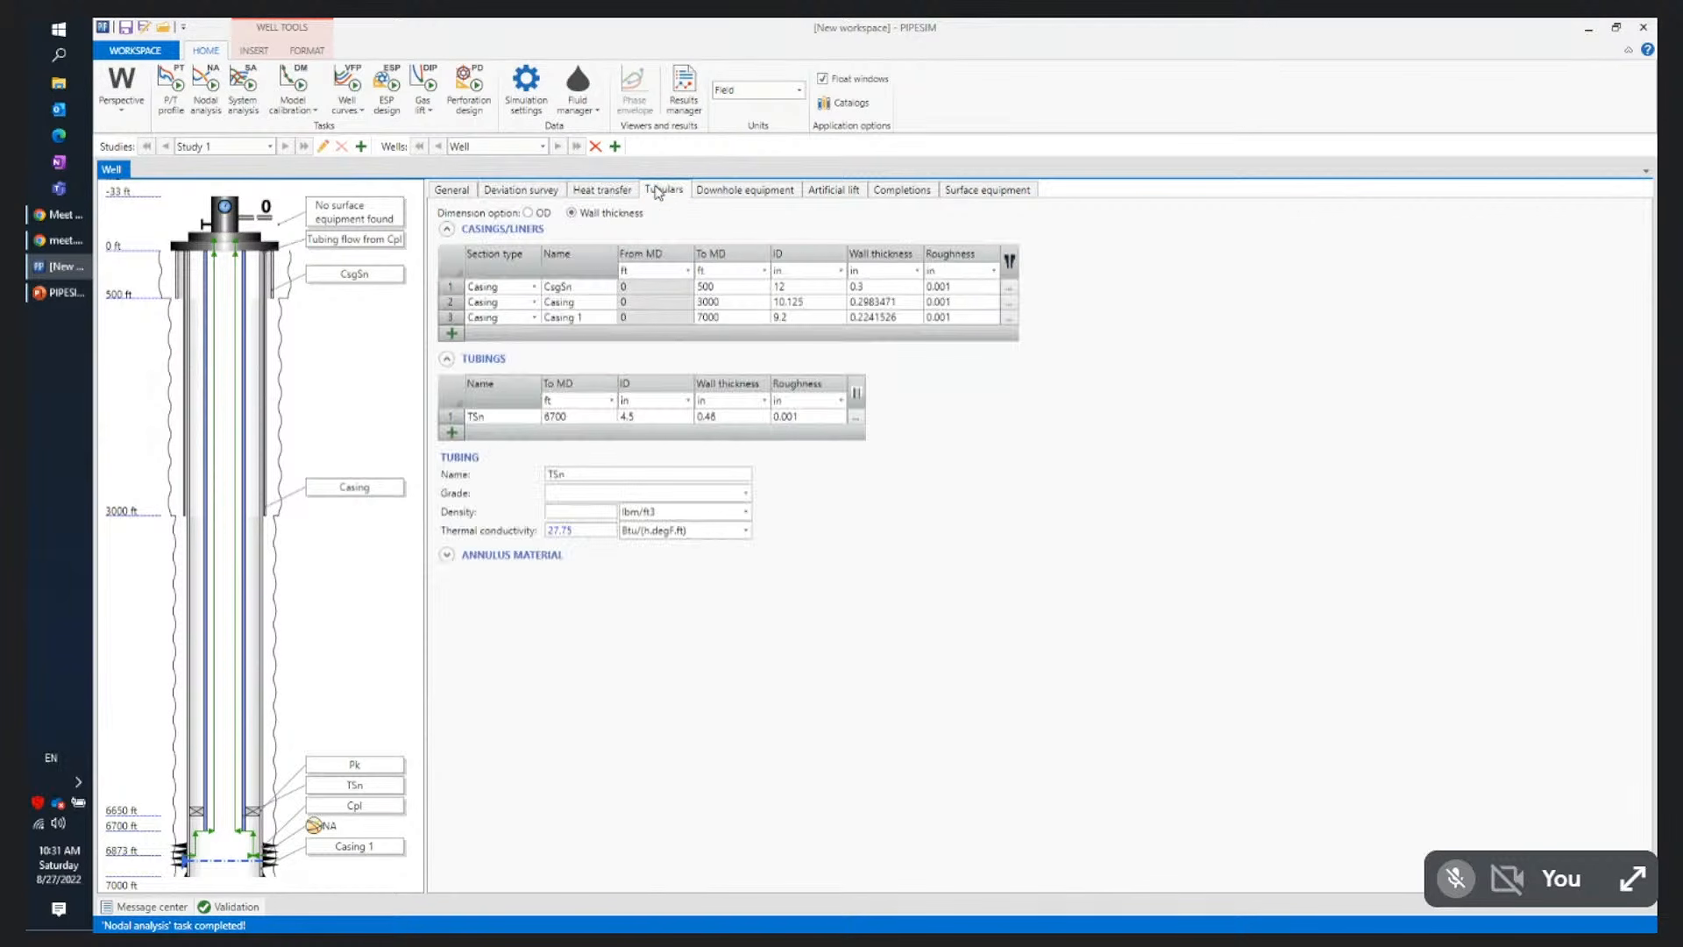
left_click(745, 191)
left_click(834, 191)
left_click(903, 191)
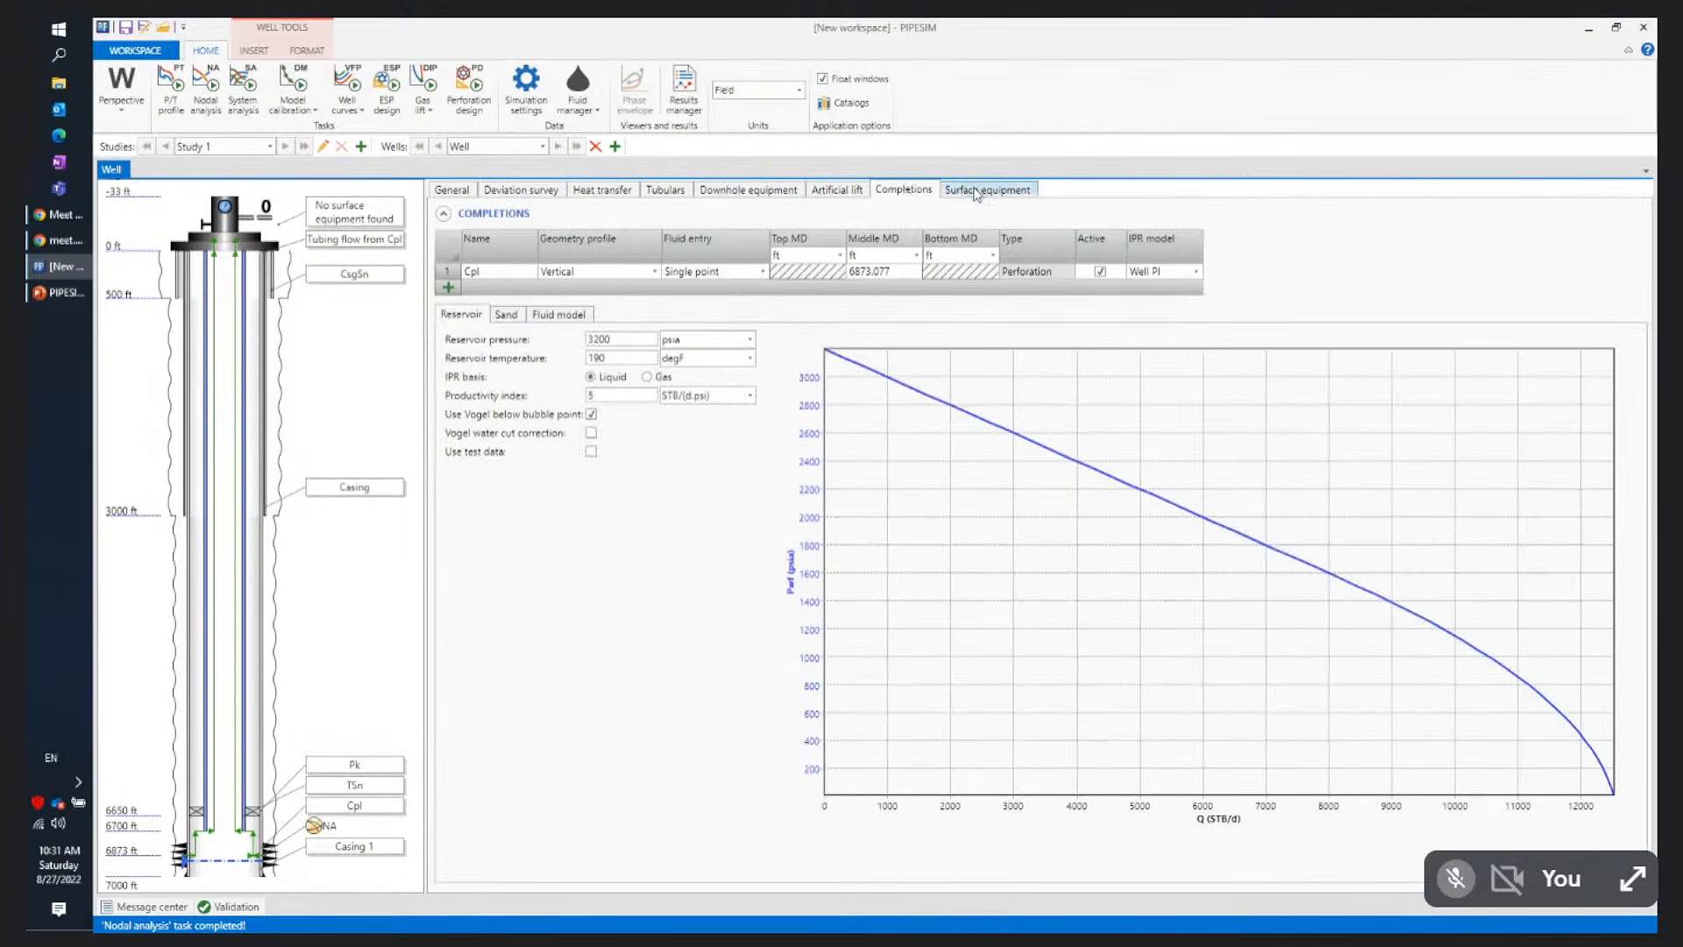
left_click(976, 191)
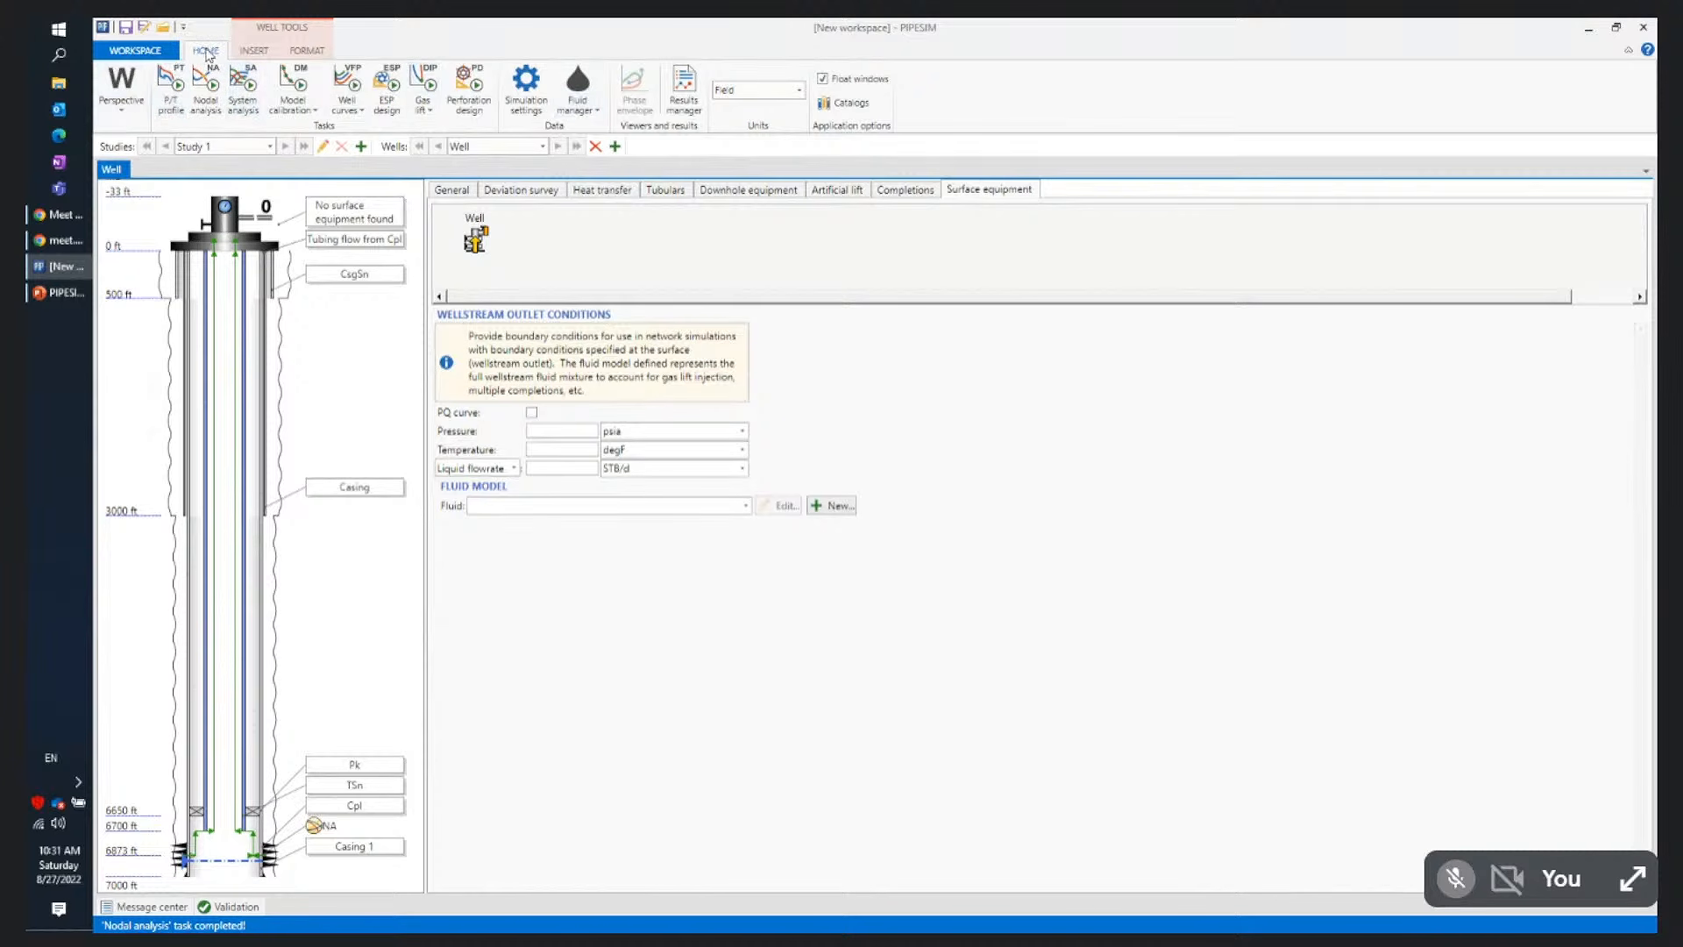
Switch the workspace to the Network perspective and move the well further into the network schematic
left_click(124, 109)
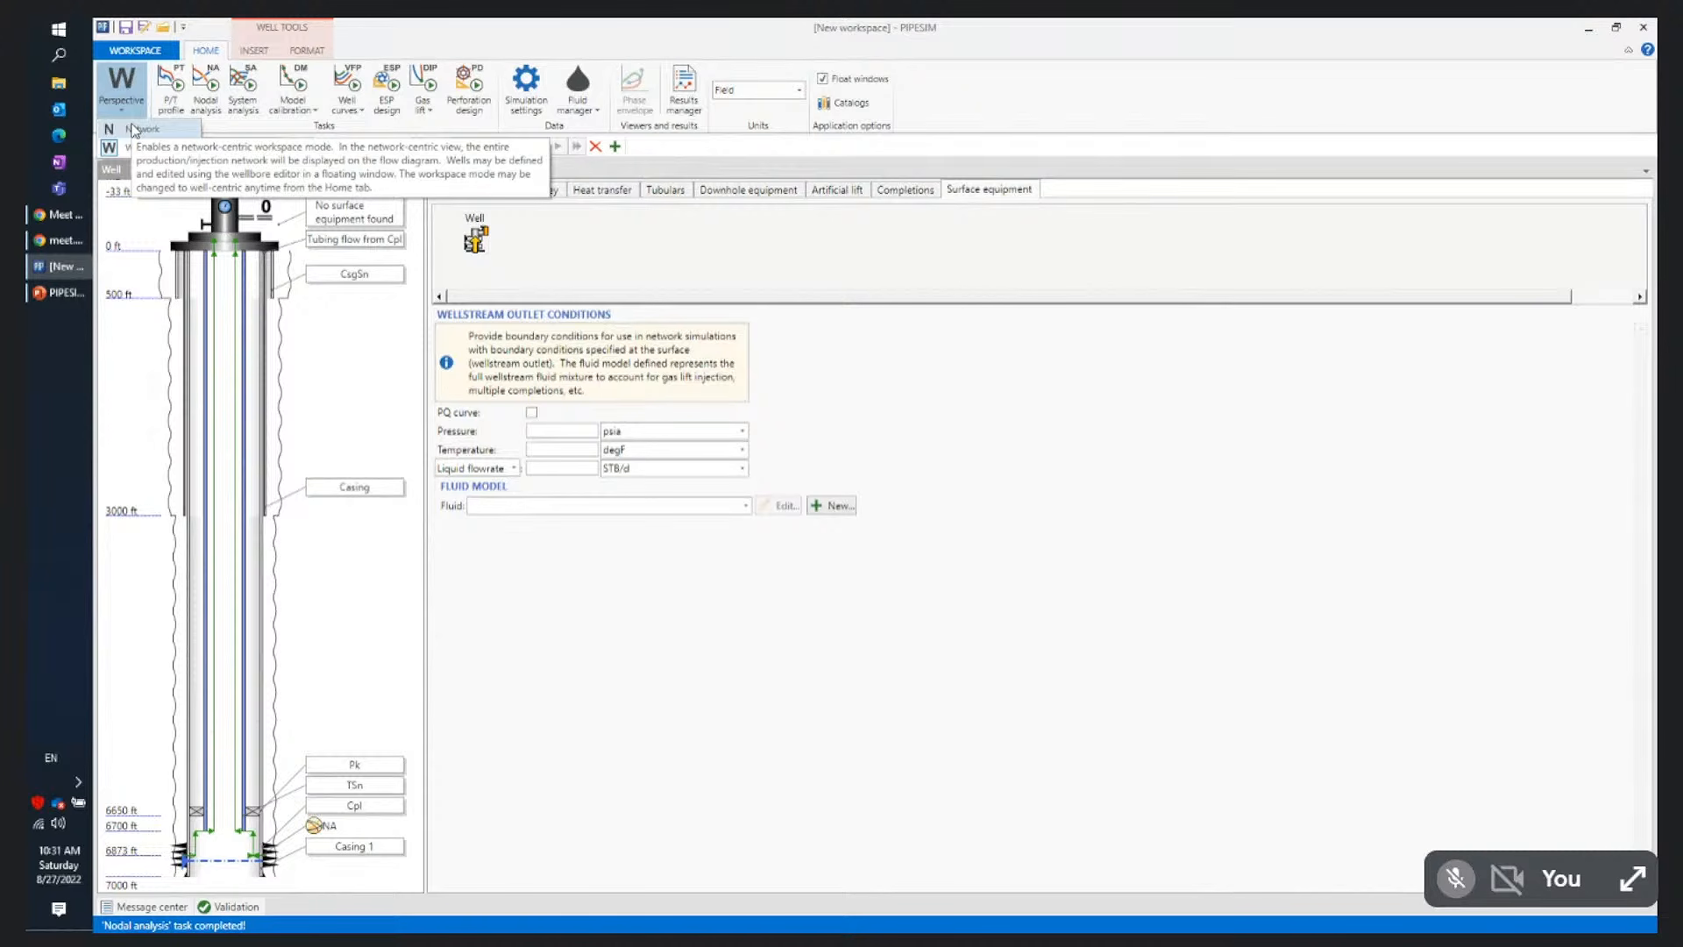
left_click(133, 129)
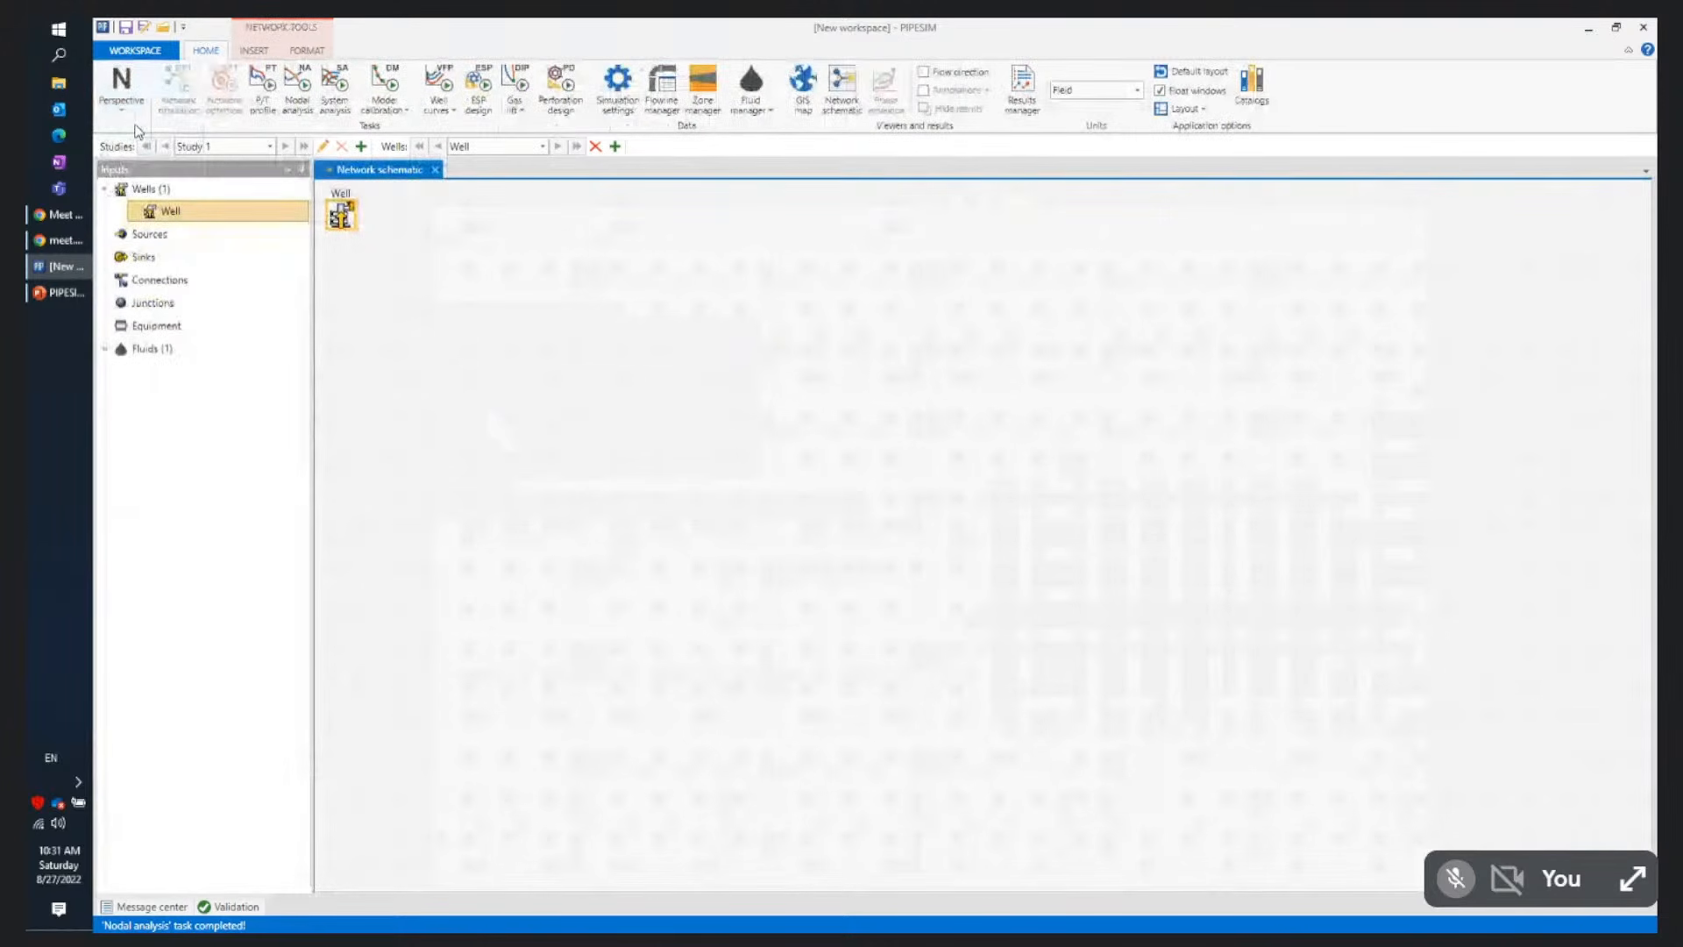
left_click_drag(351, 220, 571, 480)
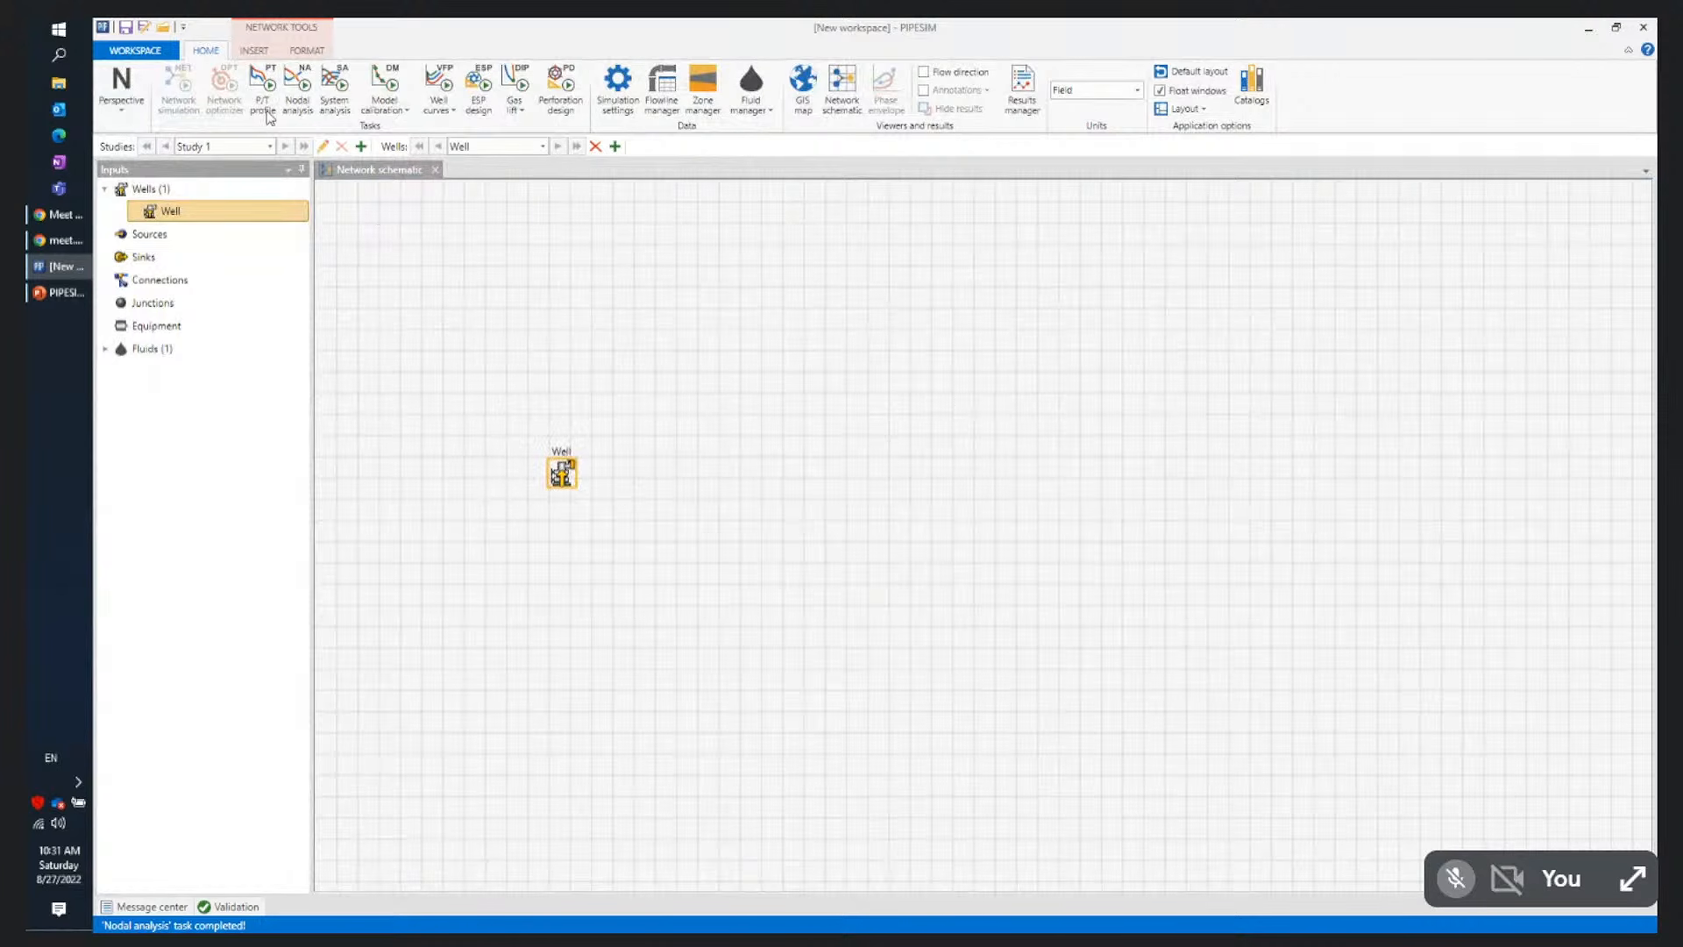
Add a source above the well in the network schematic and open its editor
left_click(251, 51)
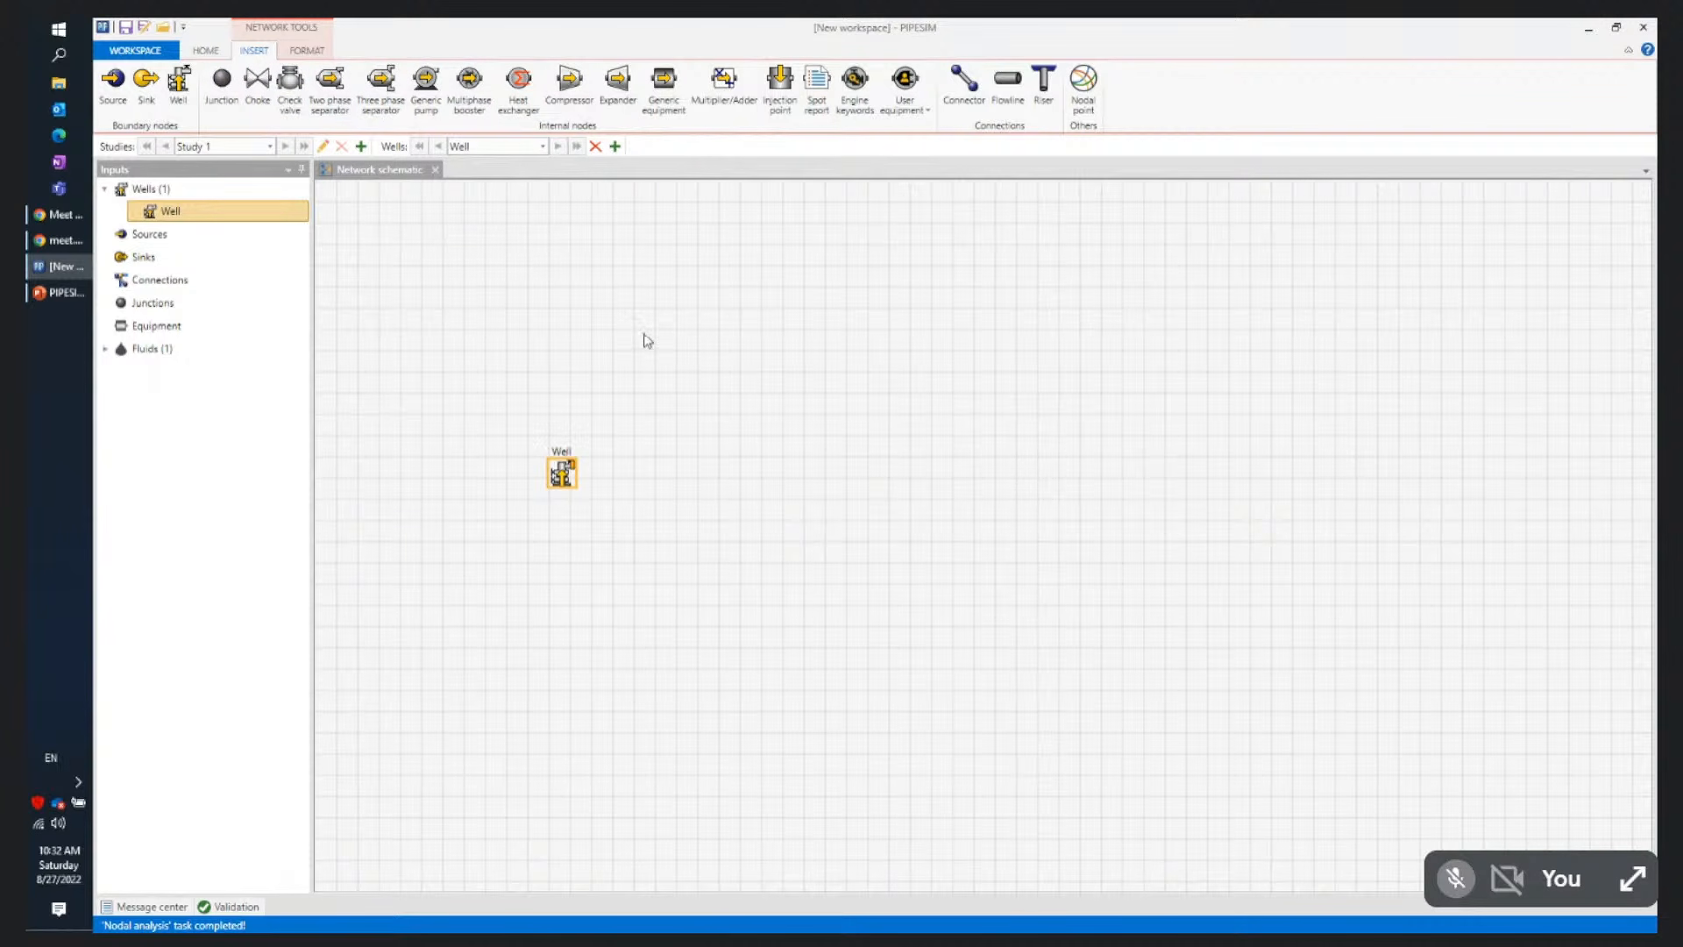
left_click(113, 97)
left_click(544, 332)
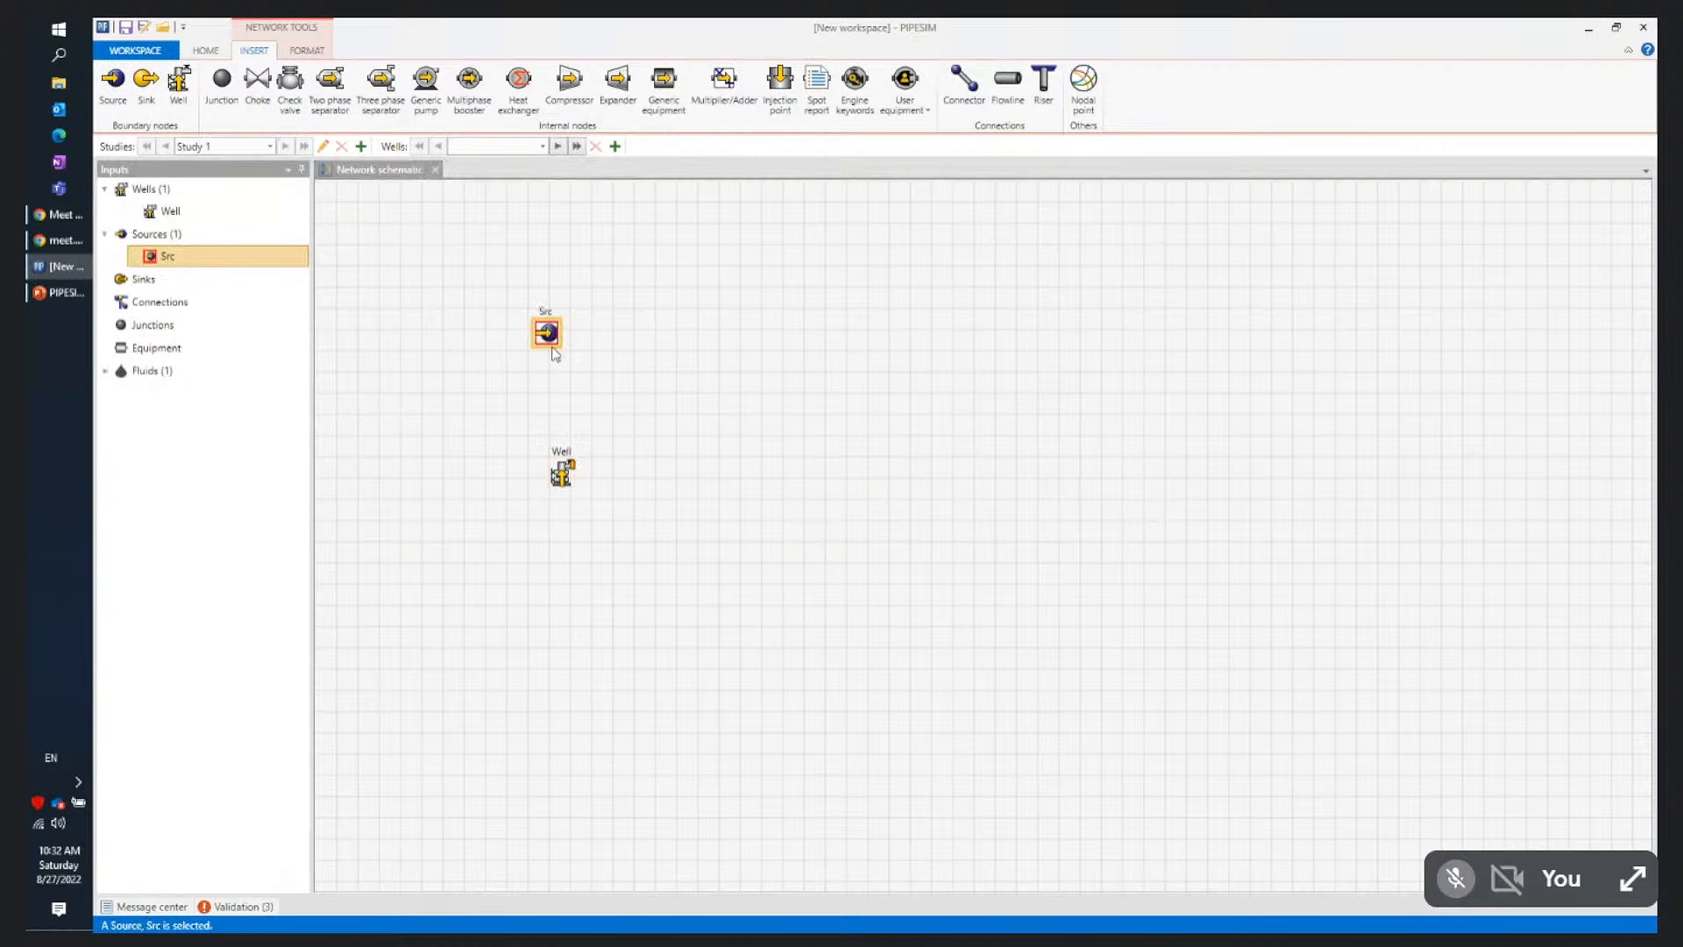
double_click(548, 334)
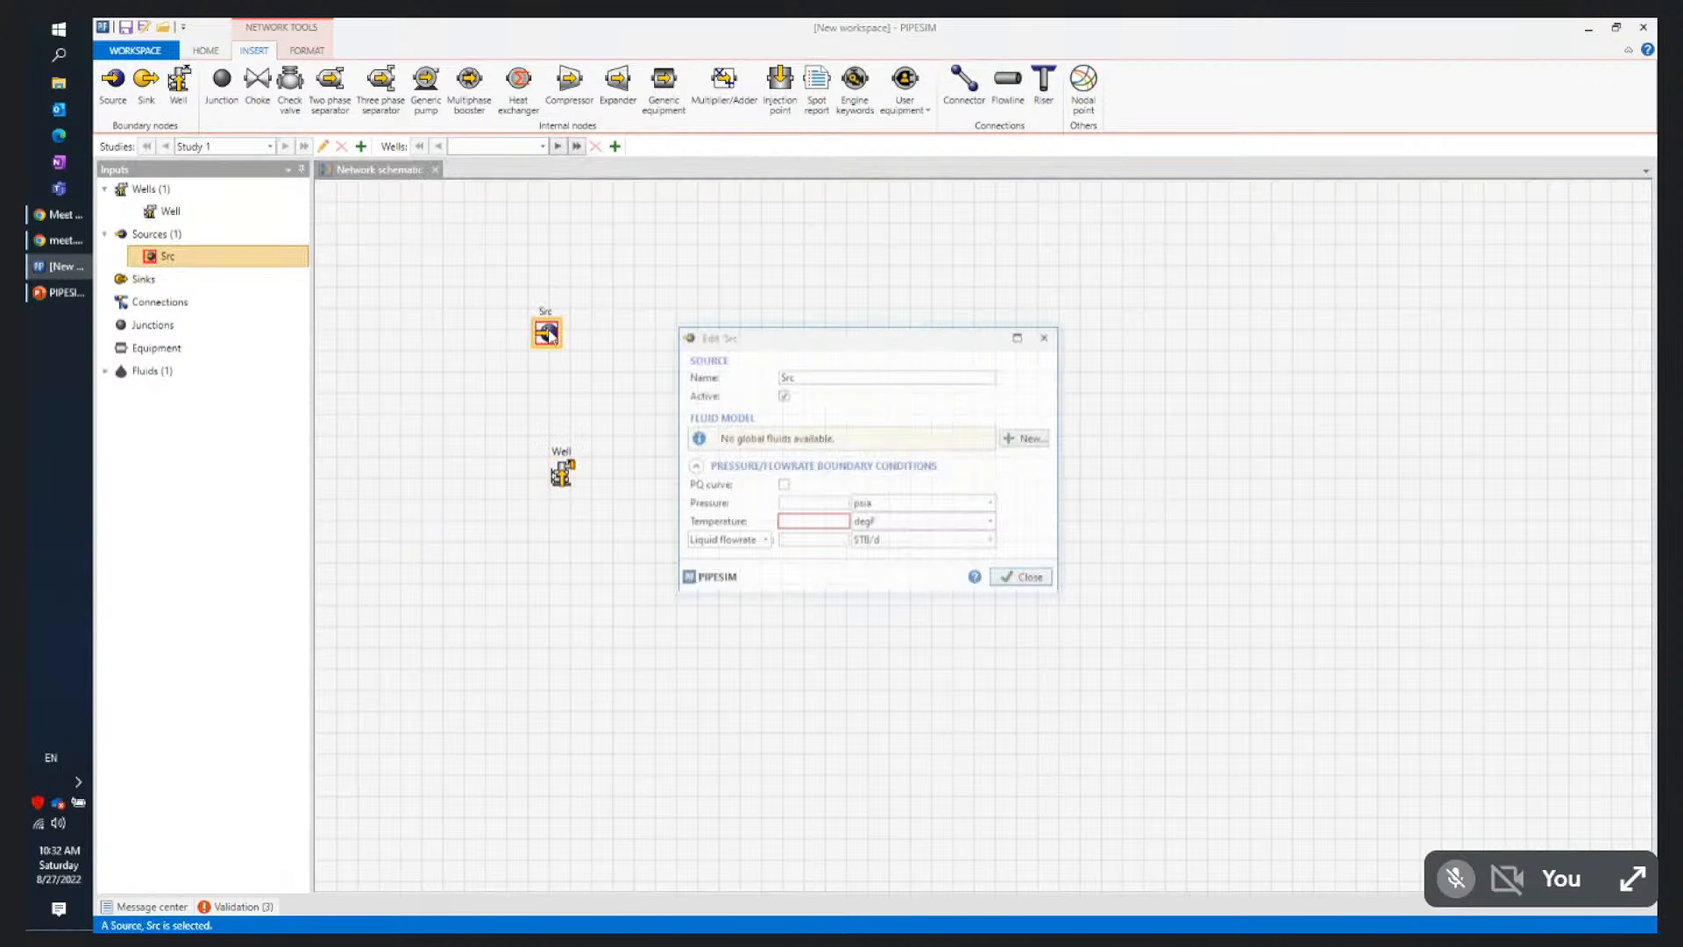
Assign My fluid to the source and set its temperature to 100 degF and pressure to 300 psia
left_click(992, 437)
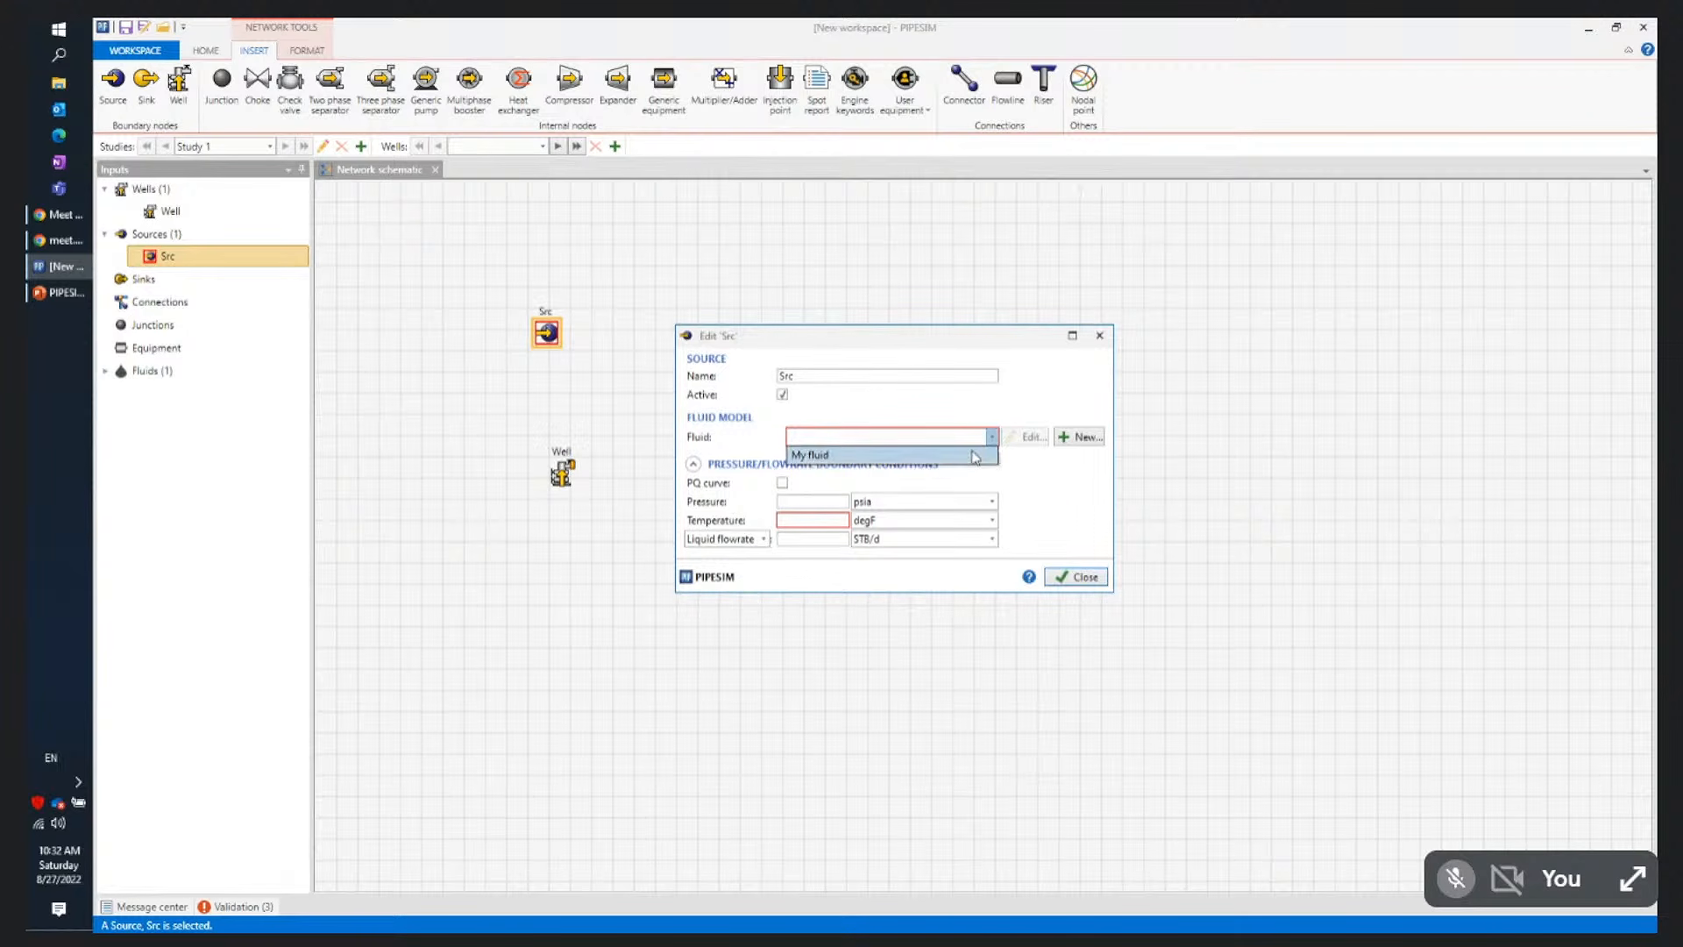
left_click(966, 458)
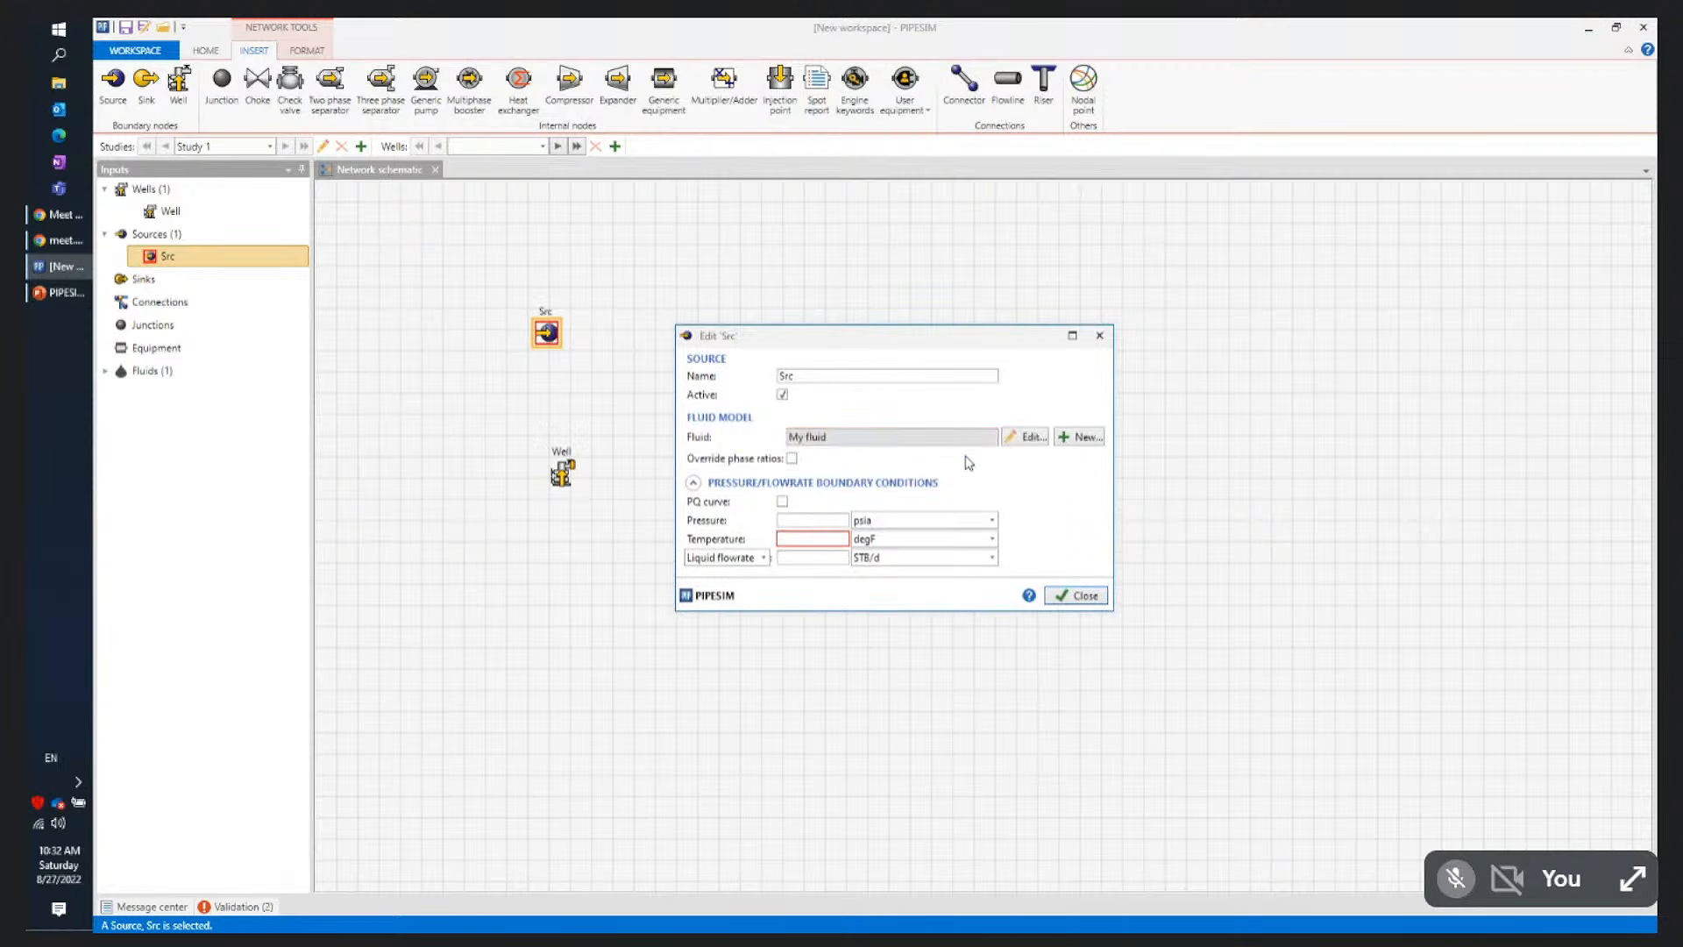
left_click(814, 539)
type("100")
left_click(804, 524)
type("300")
left_click(1053, 597)
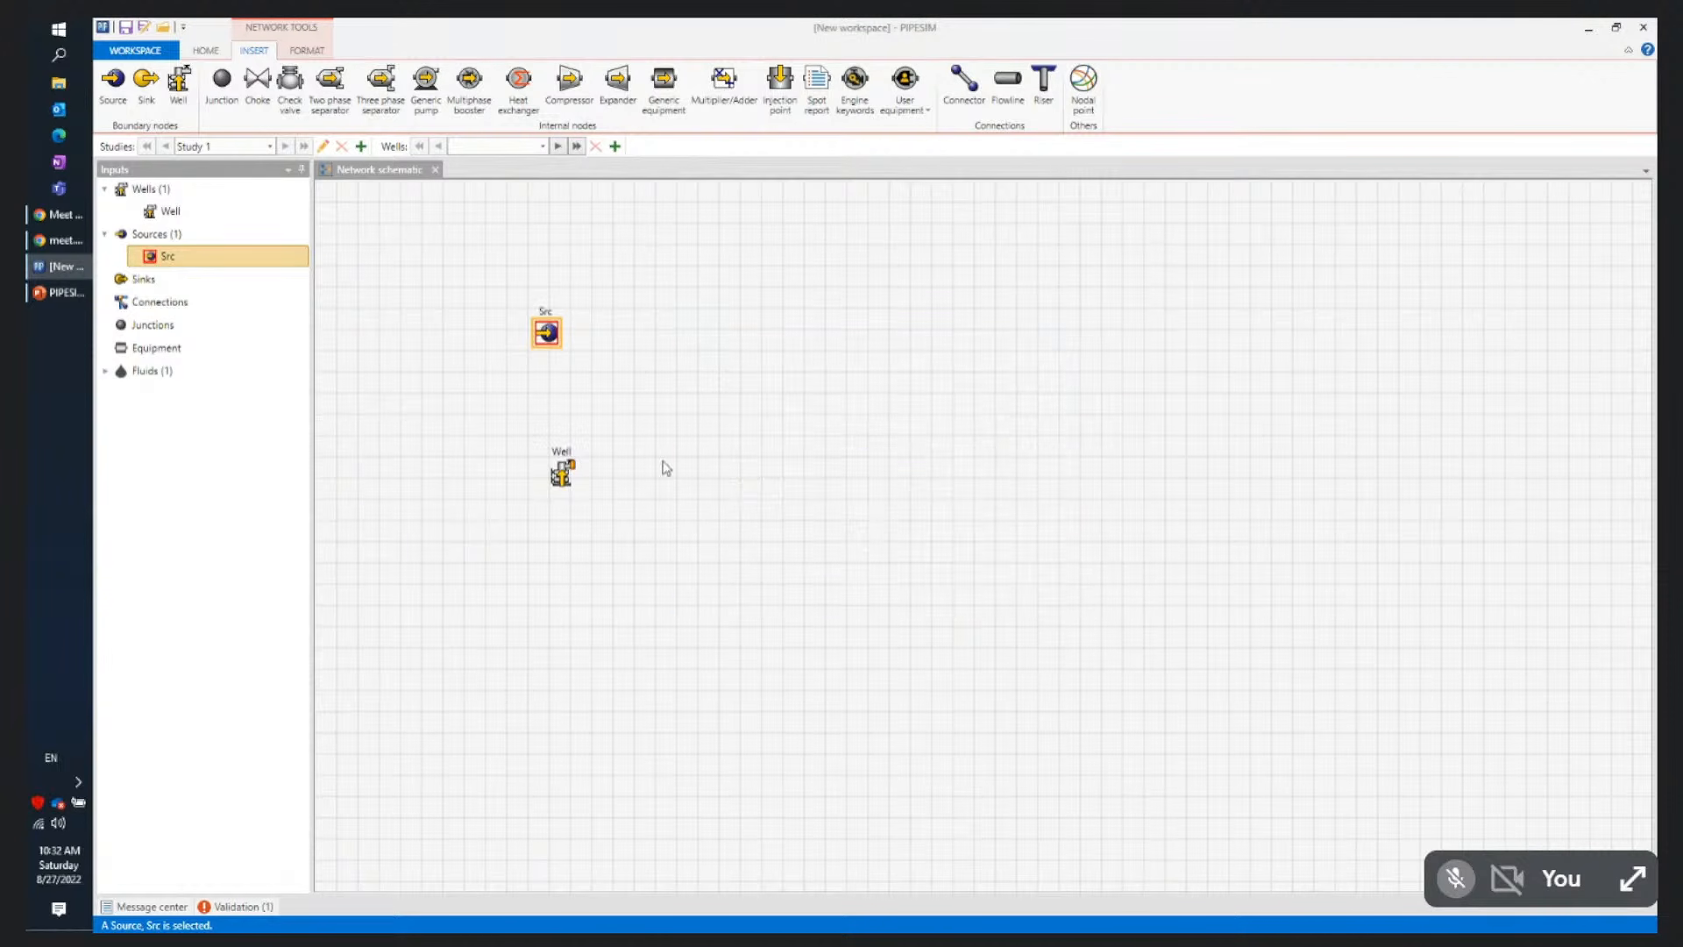
left_click(580, 365)
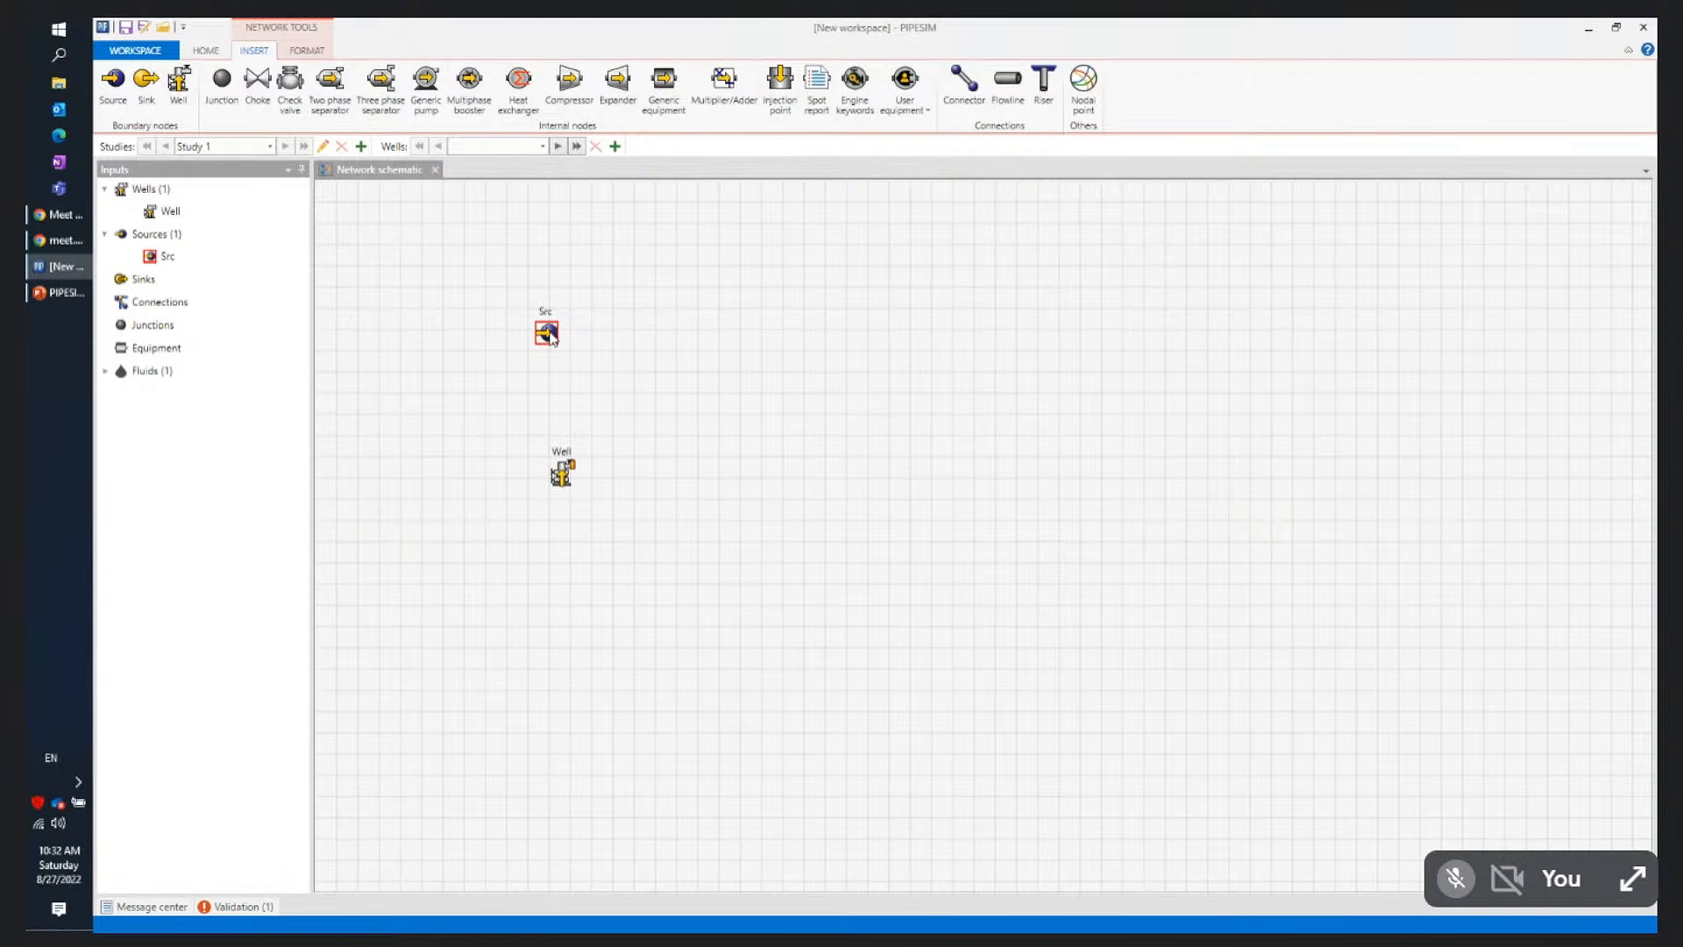
Review the well's completions and general settings, leaving them as they are, and deny the pending meeting entry request
double_click(562, 476)
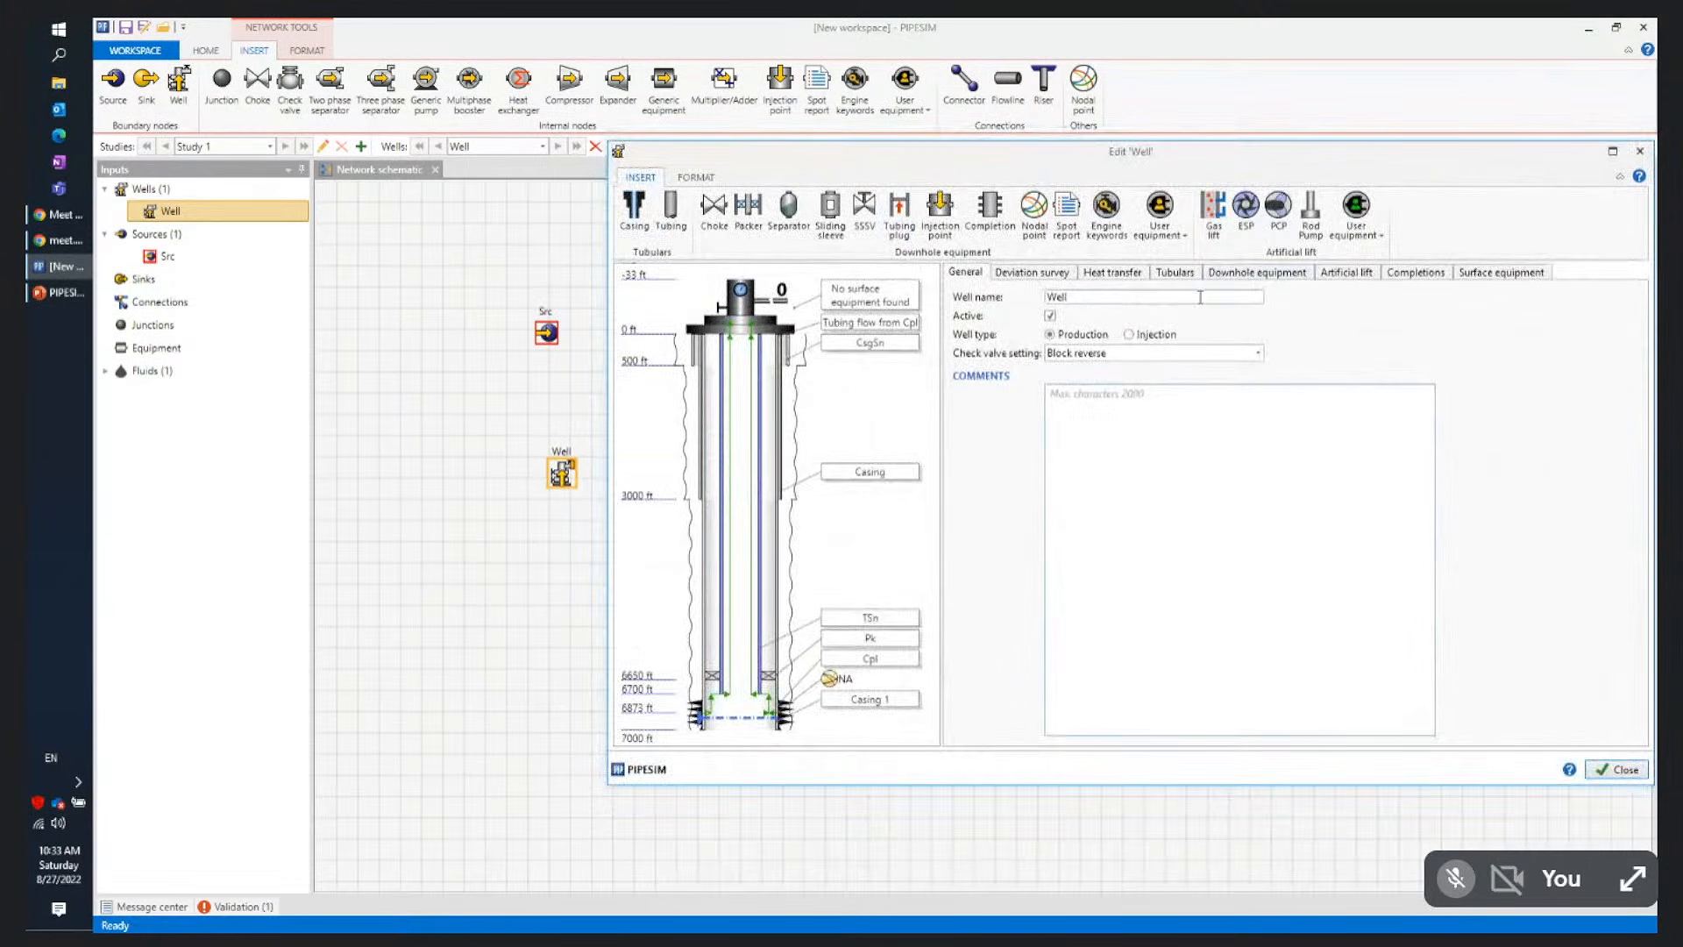
left_click(1421, 274)
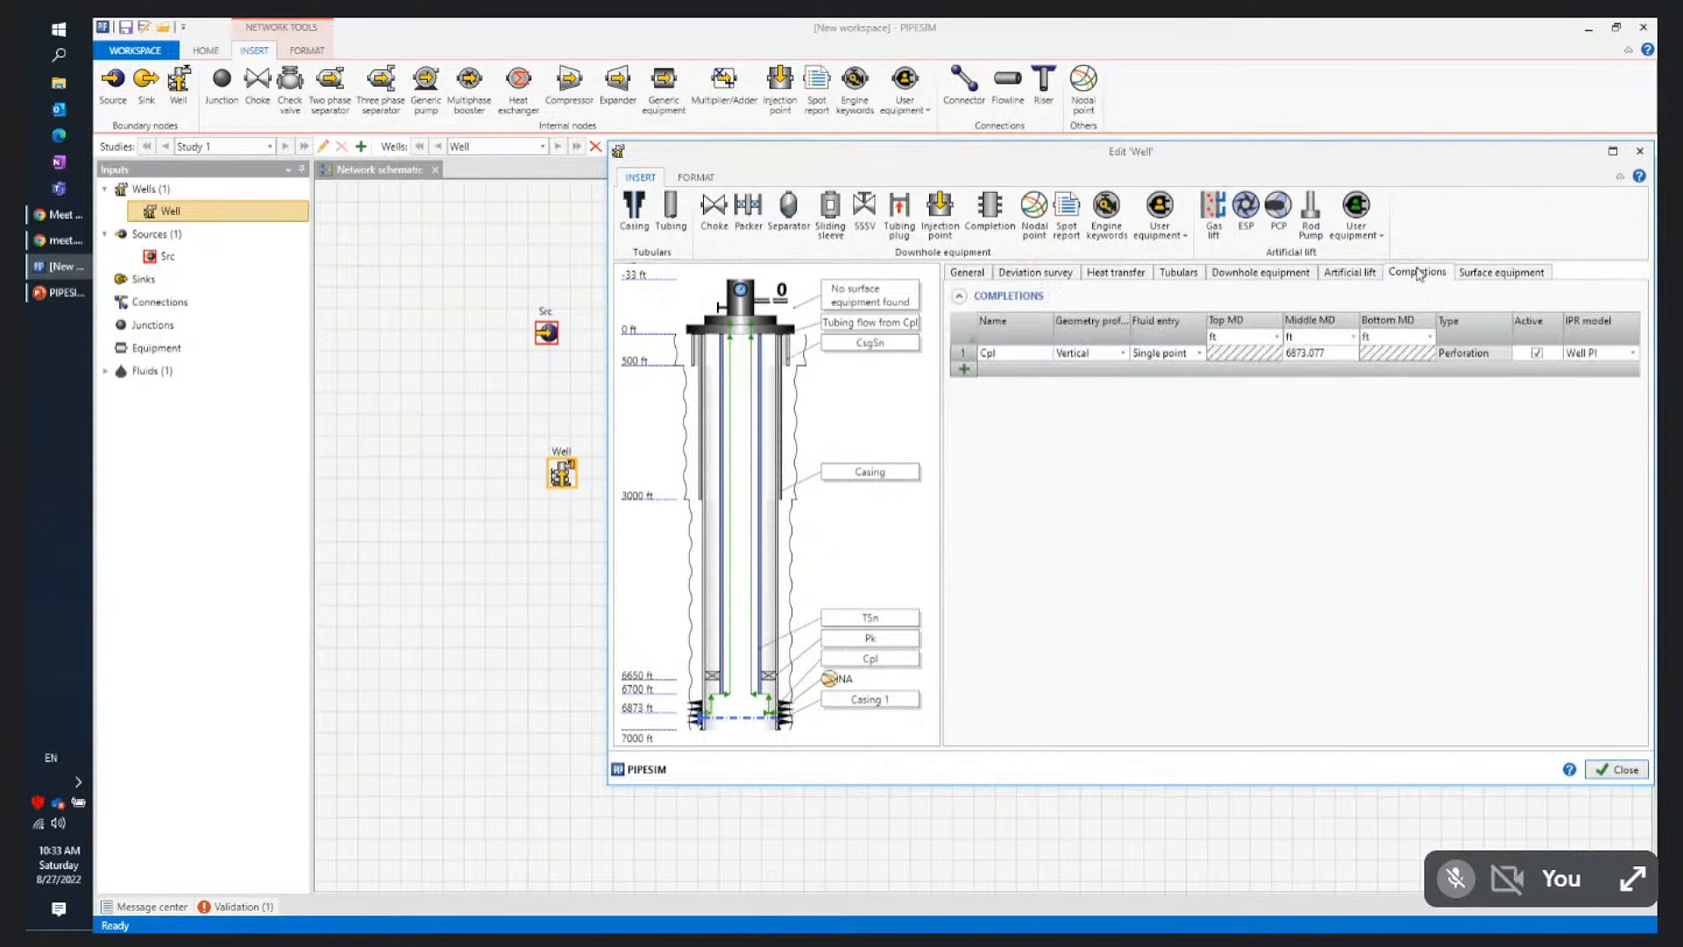
left_click(968, 274)
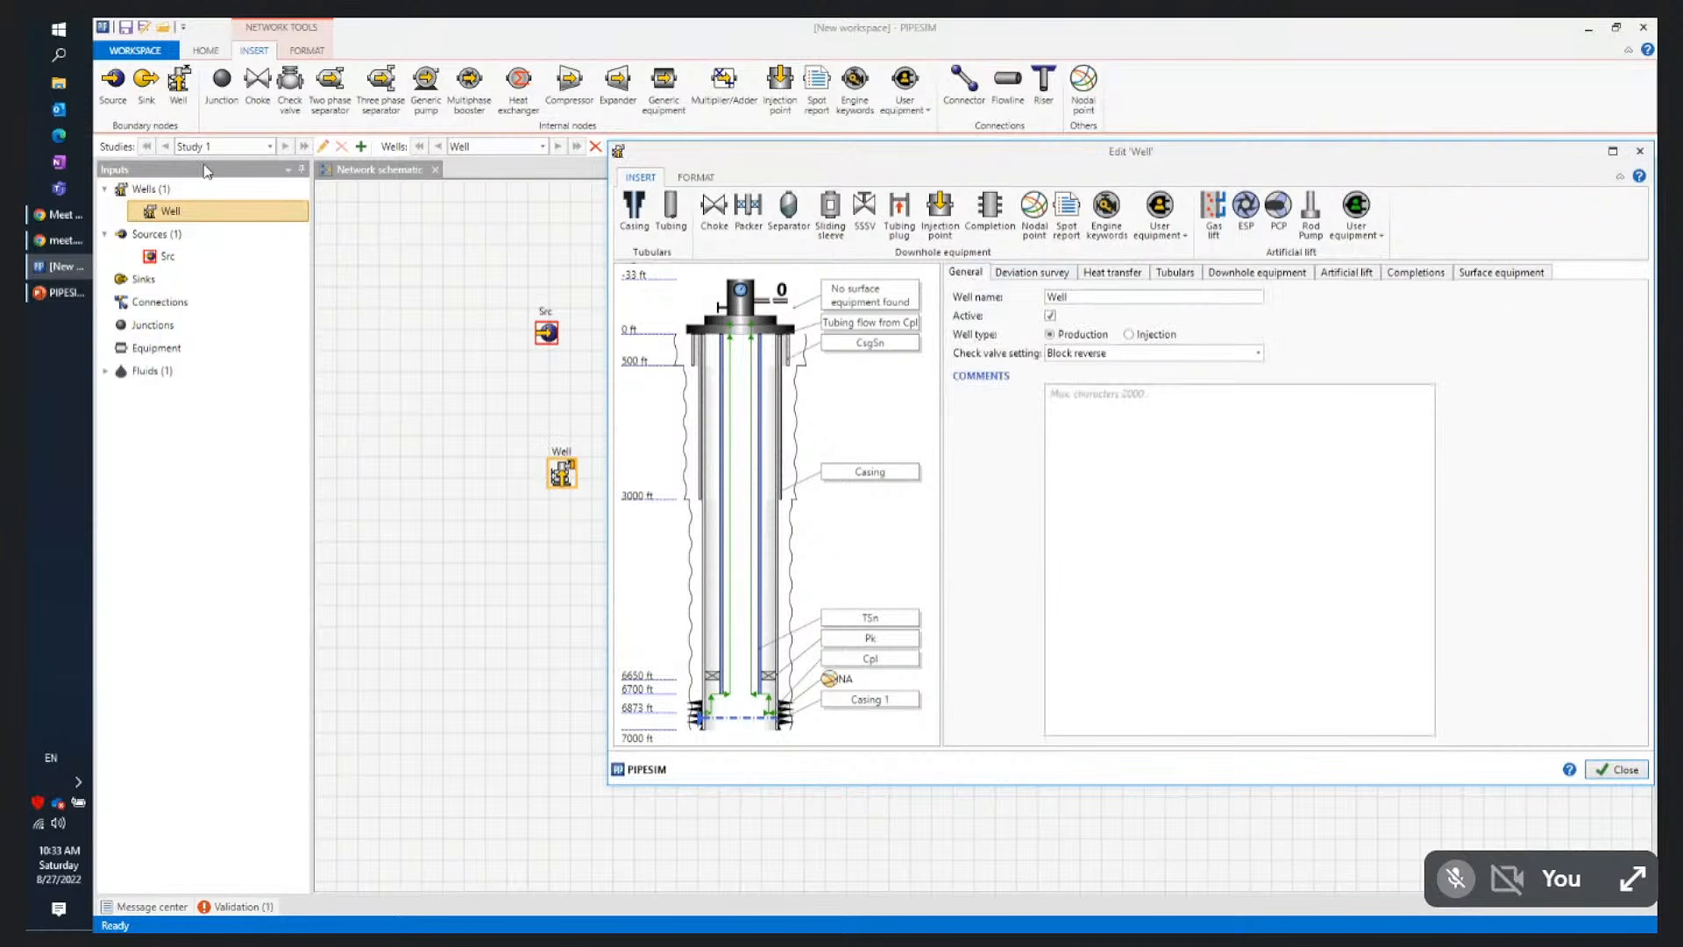
left_click_drag(779, 155, 834, 189)
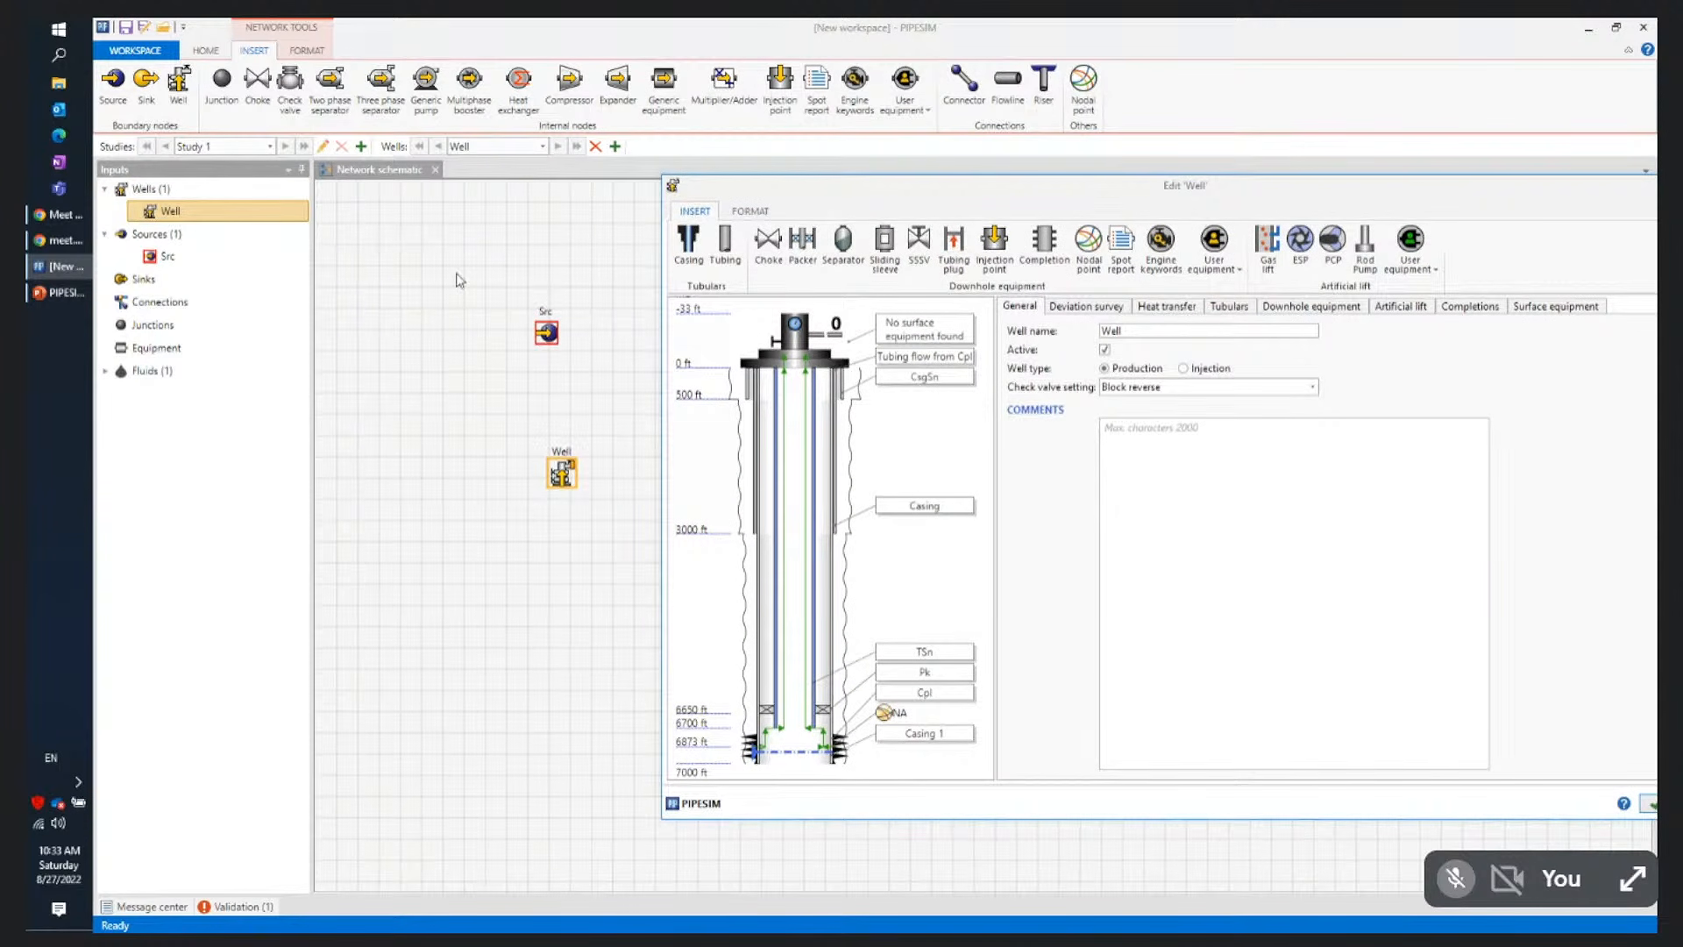
left_click_drag(1350, 214, 1267, 210)
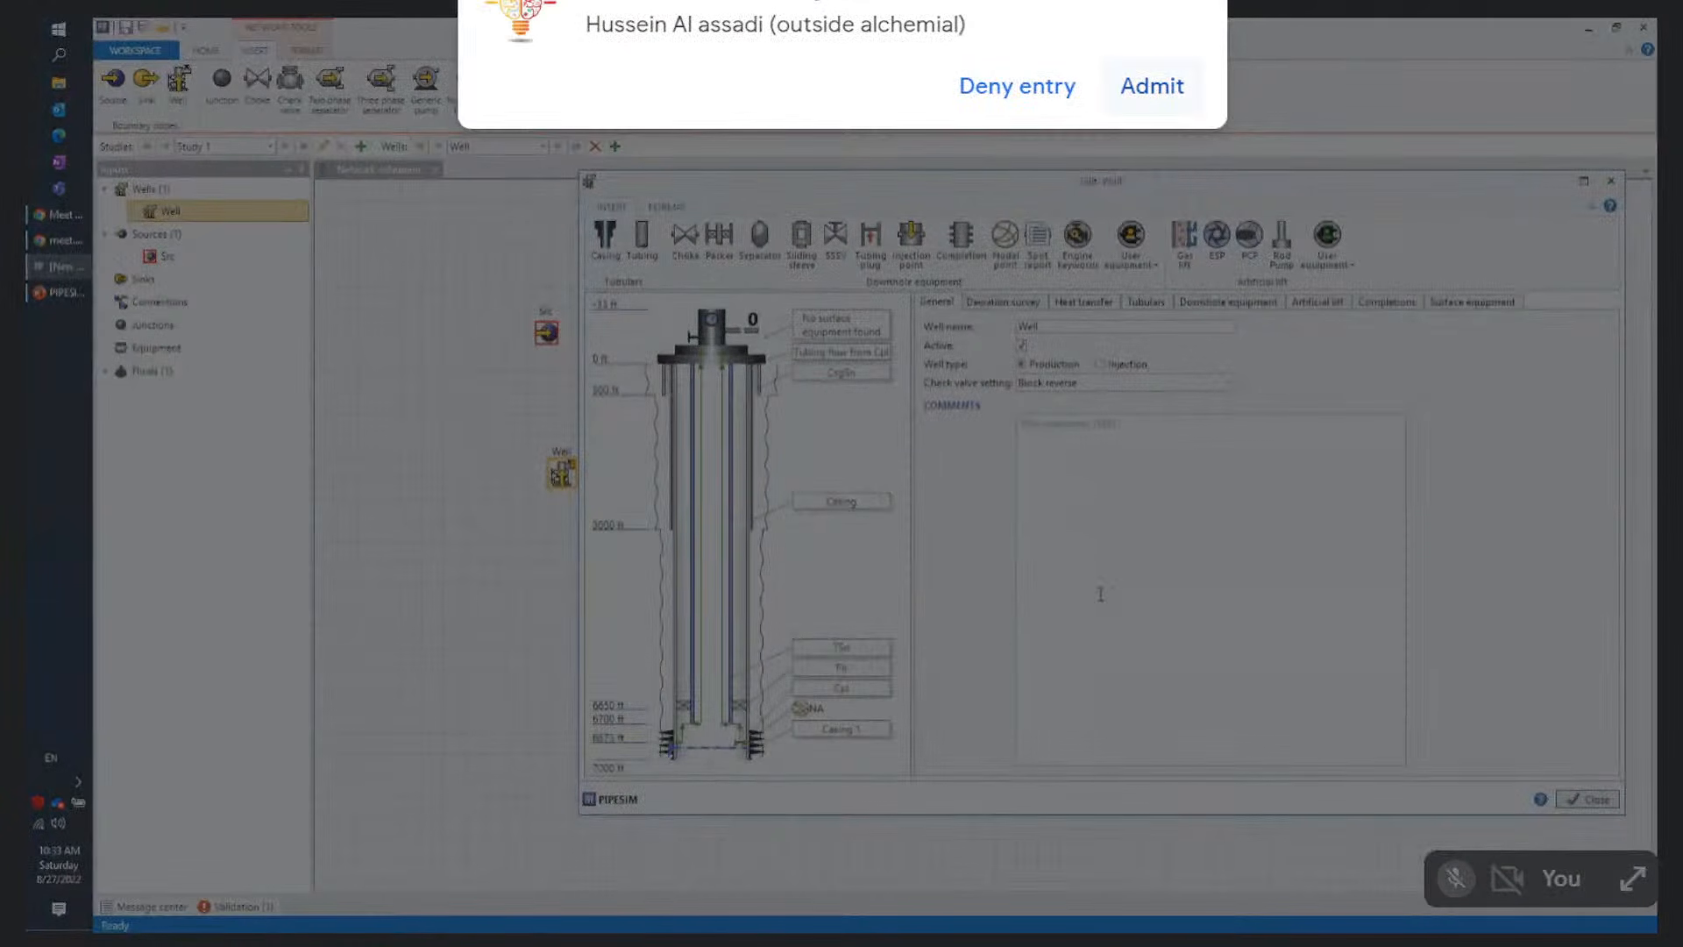
left_click(1017, 86)
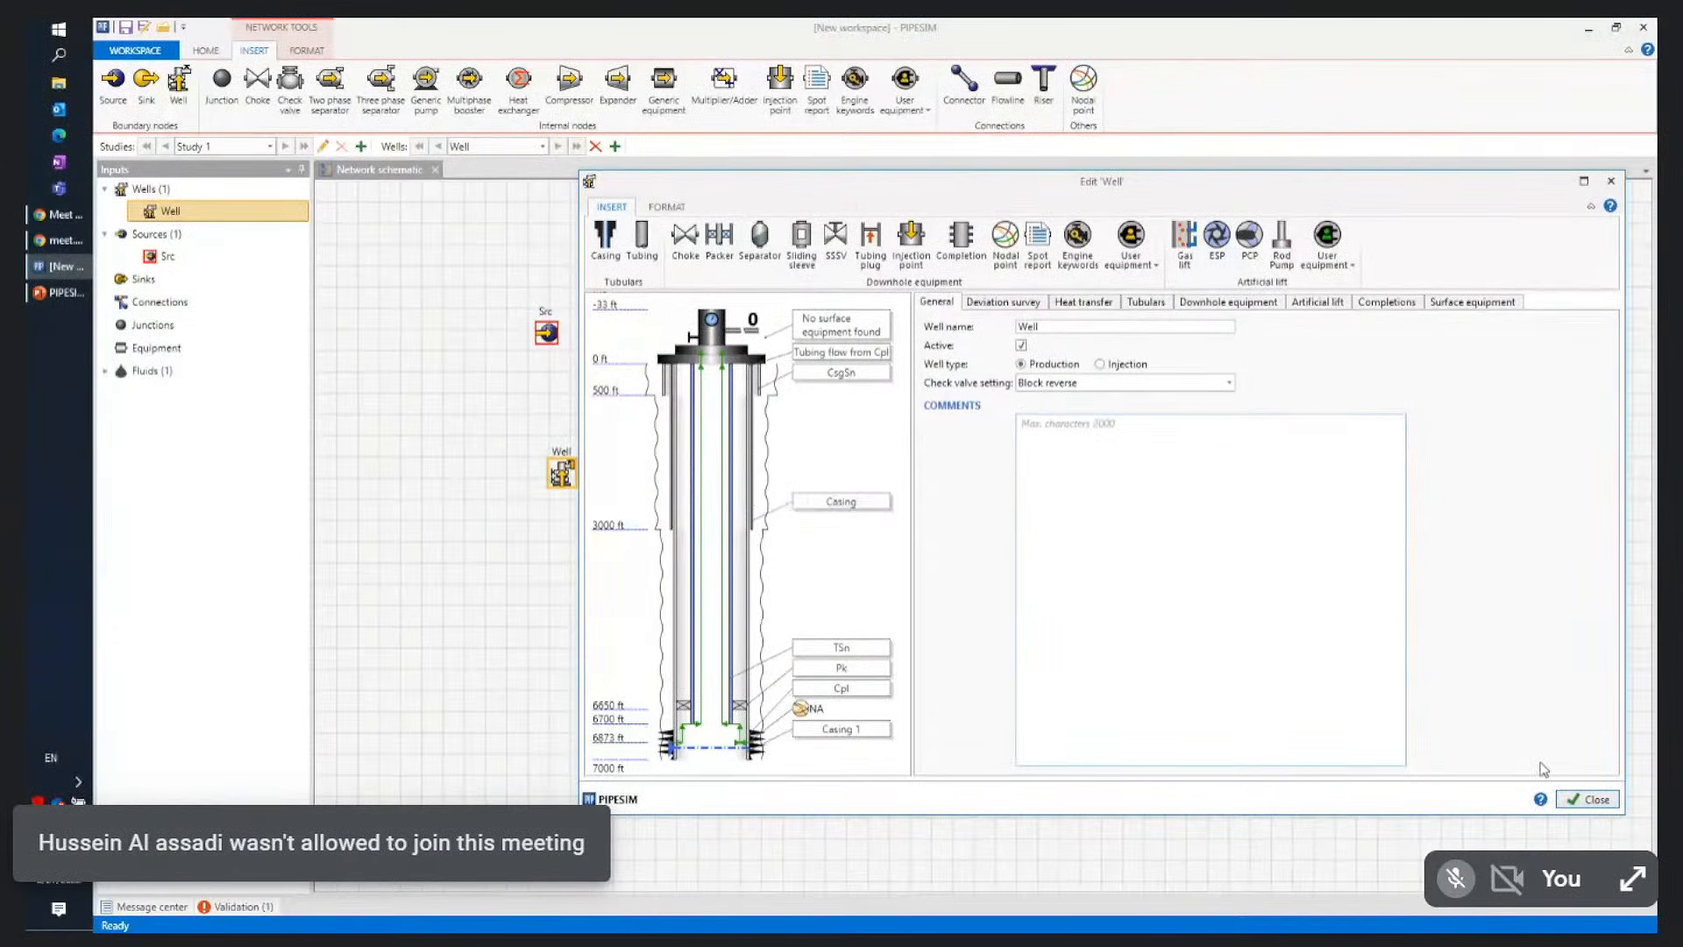
left_click(1588, 800)
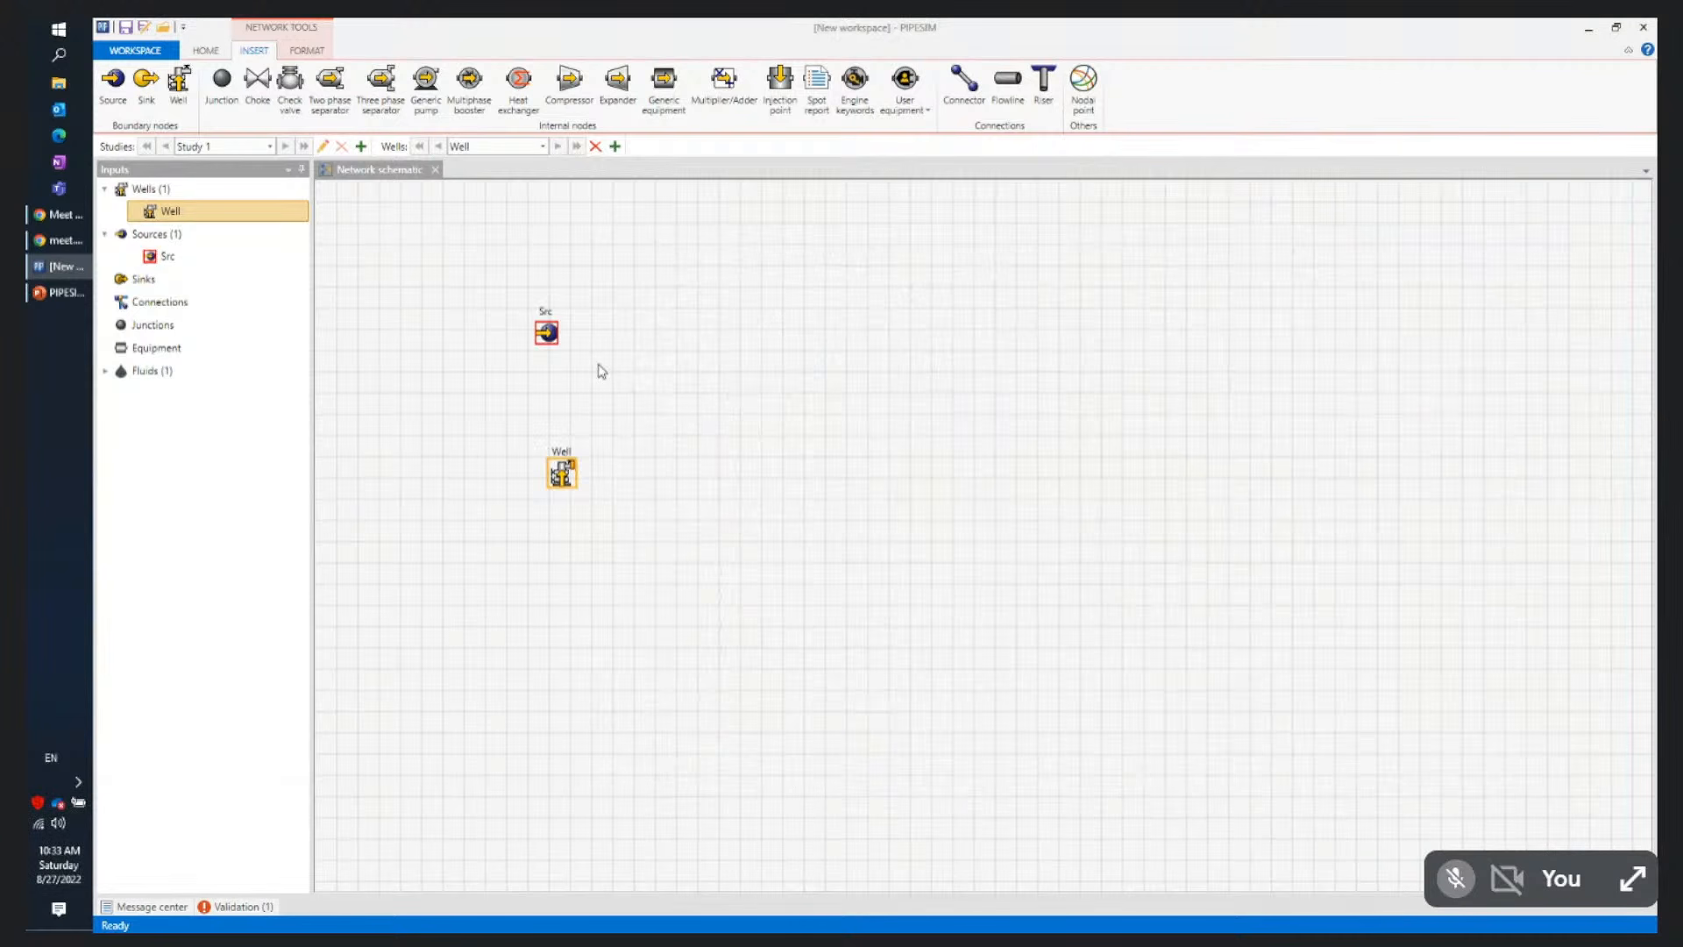
Add a sink to the right of the source on the schematic and set its pressure to 150 psia
left_click(145, 83)
left_click(961, 374)
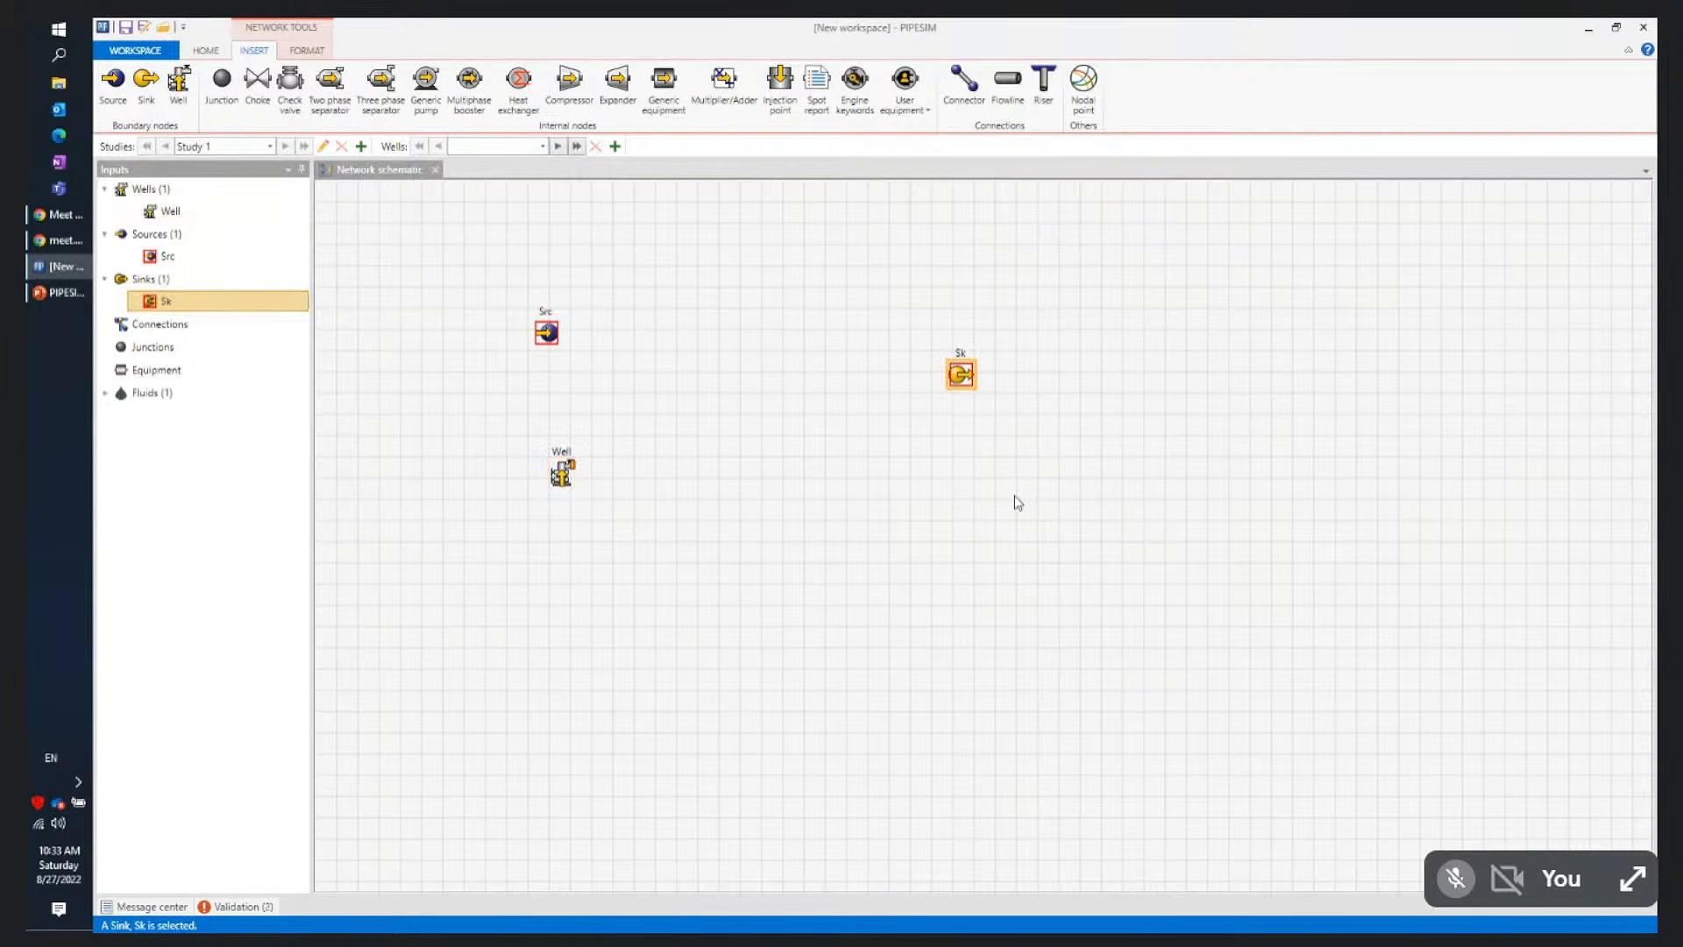
double_click(961, 374)
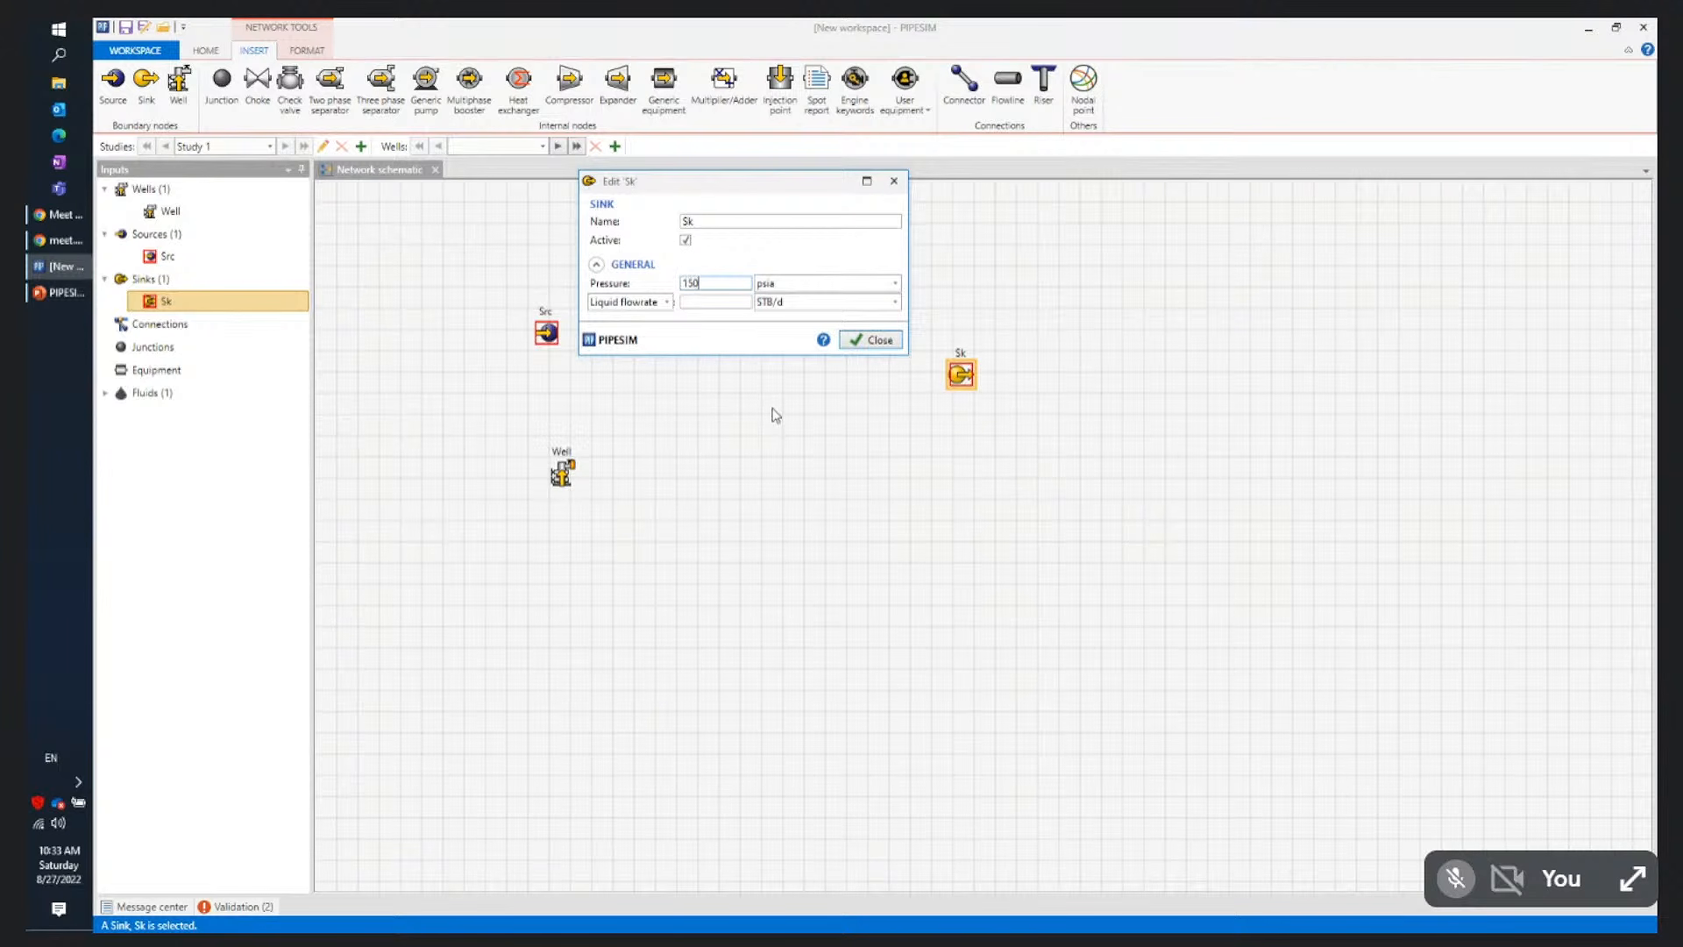
left_click(872, 340)
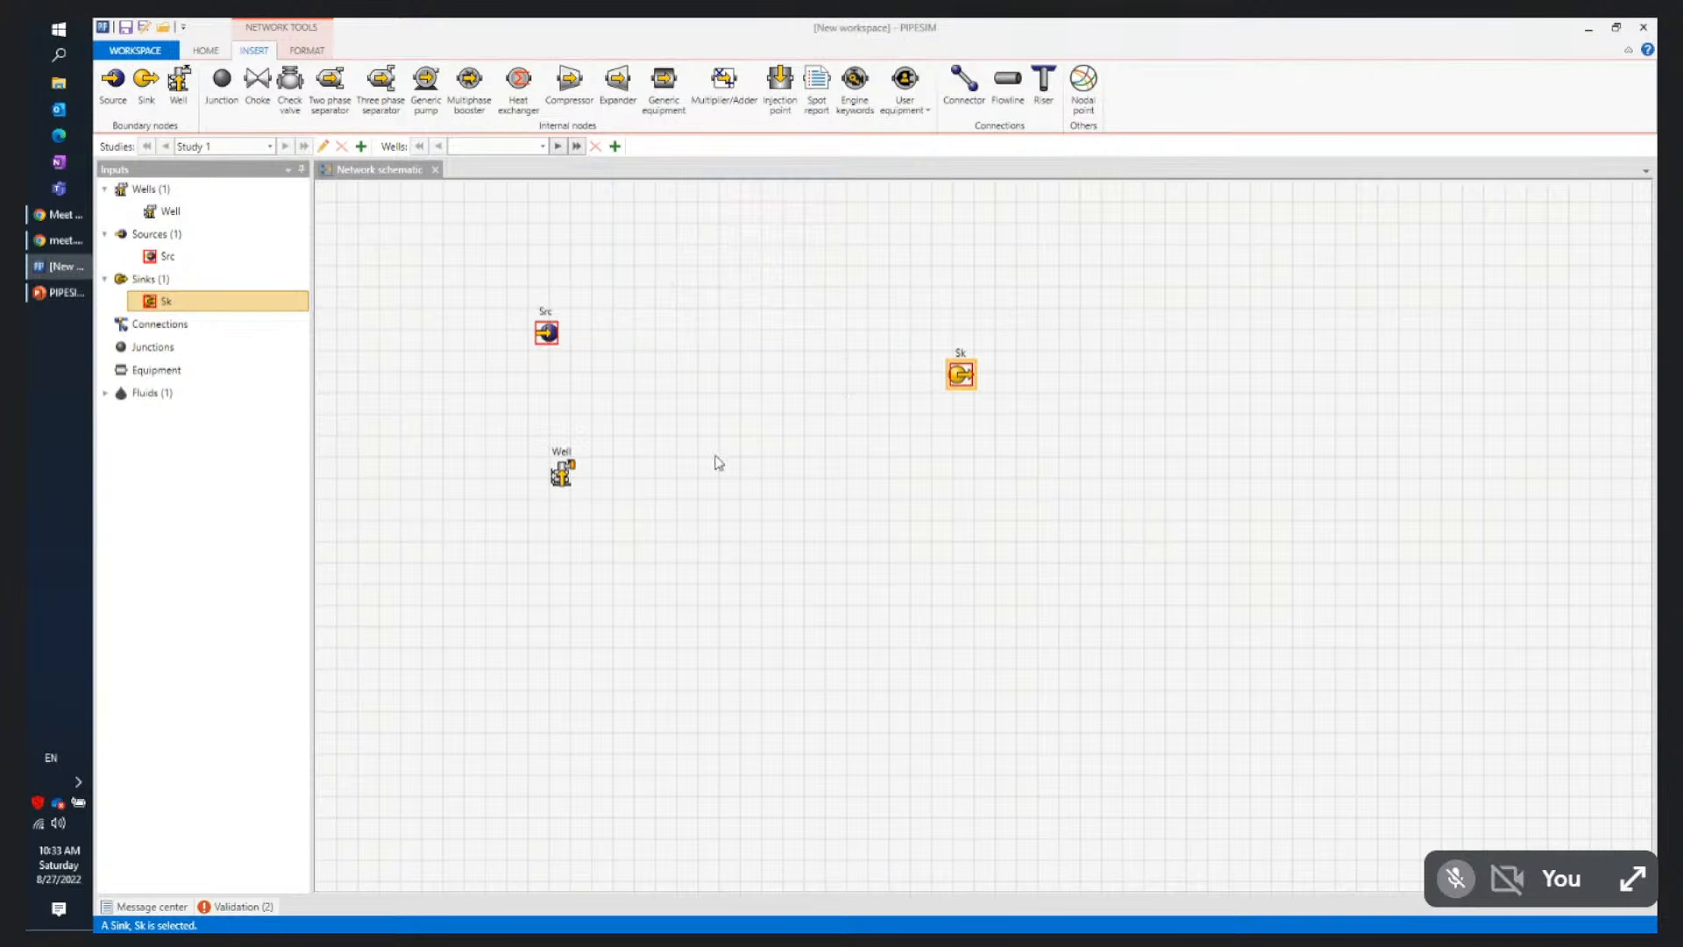
Place a junction between the source and the sink, and connect the source to it with a flowline
left_click(222, 82)
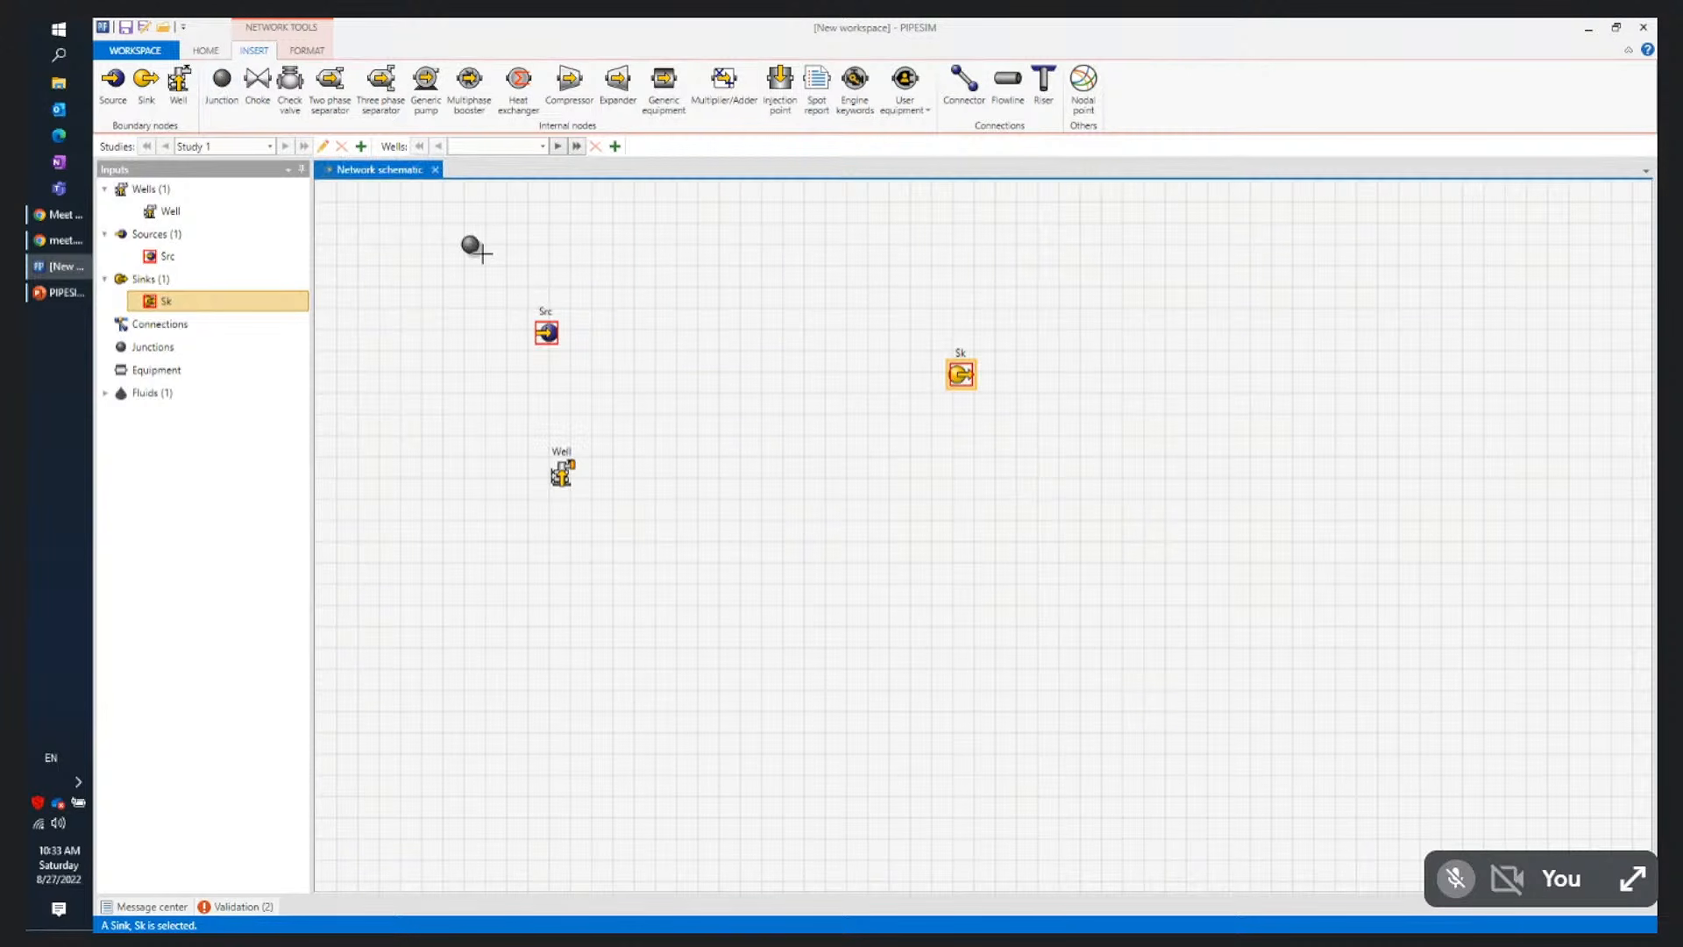
left_click(666, 387)
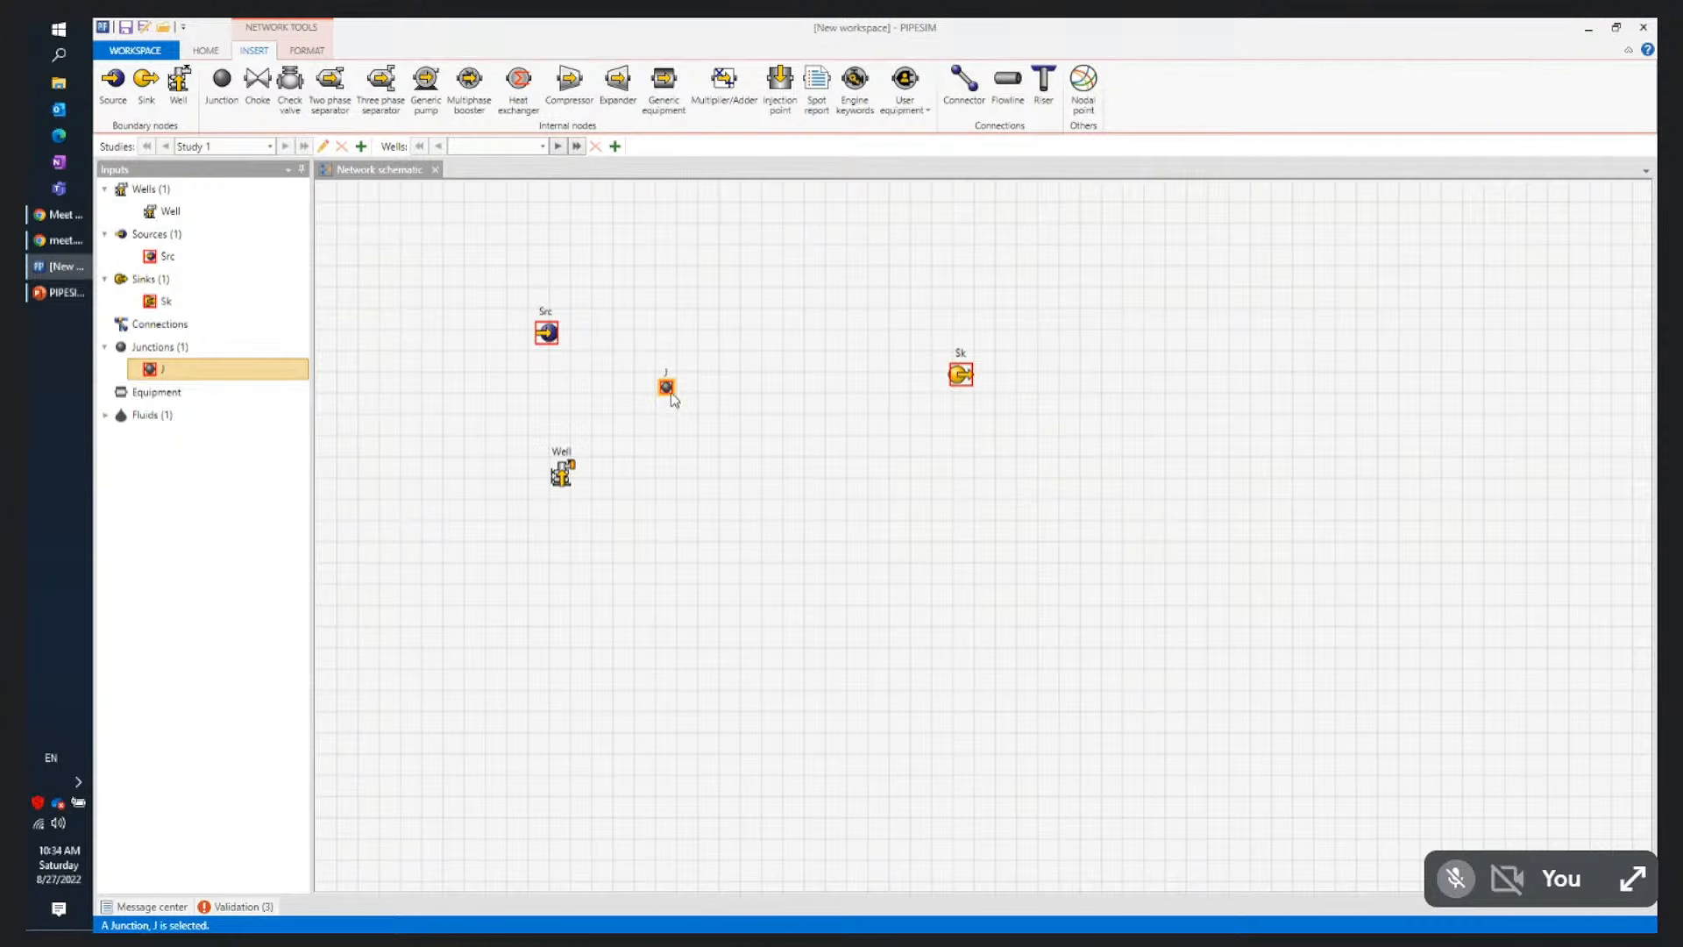
left_click(1004, 88)
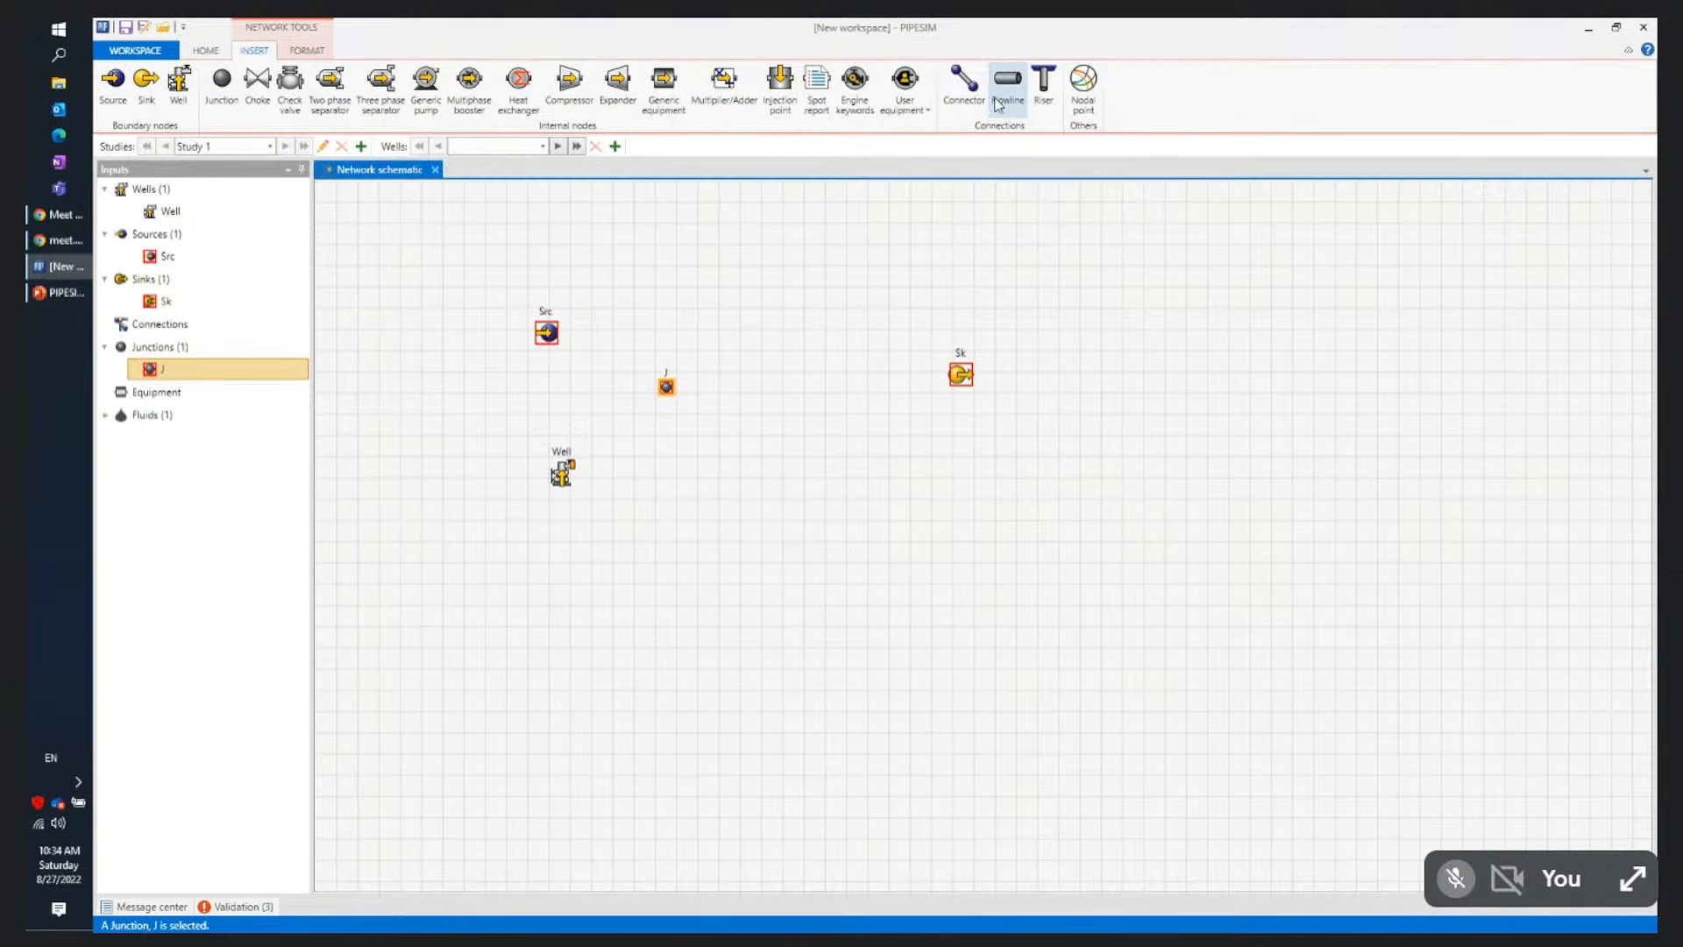
left_click(552, 335)
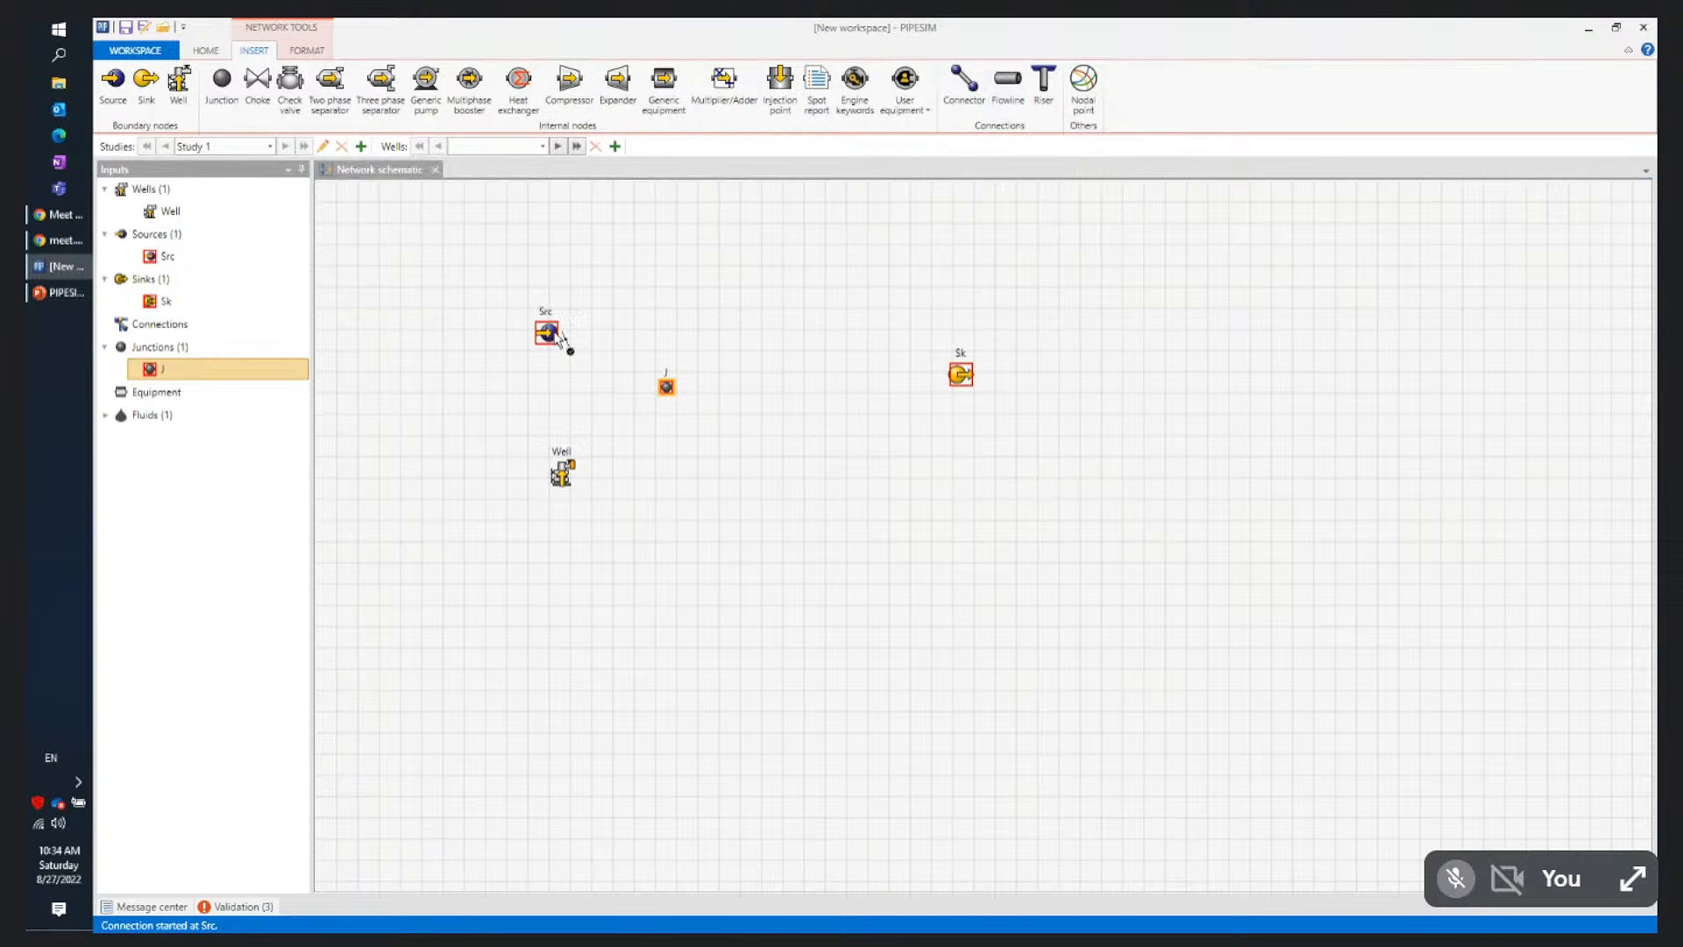
left_click(666, 390)
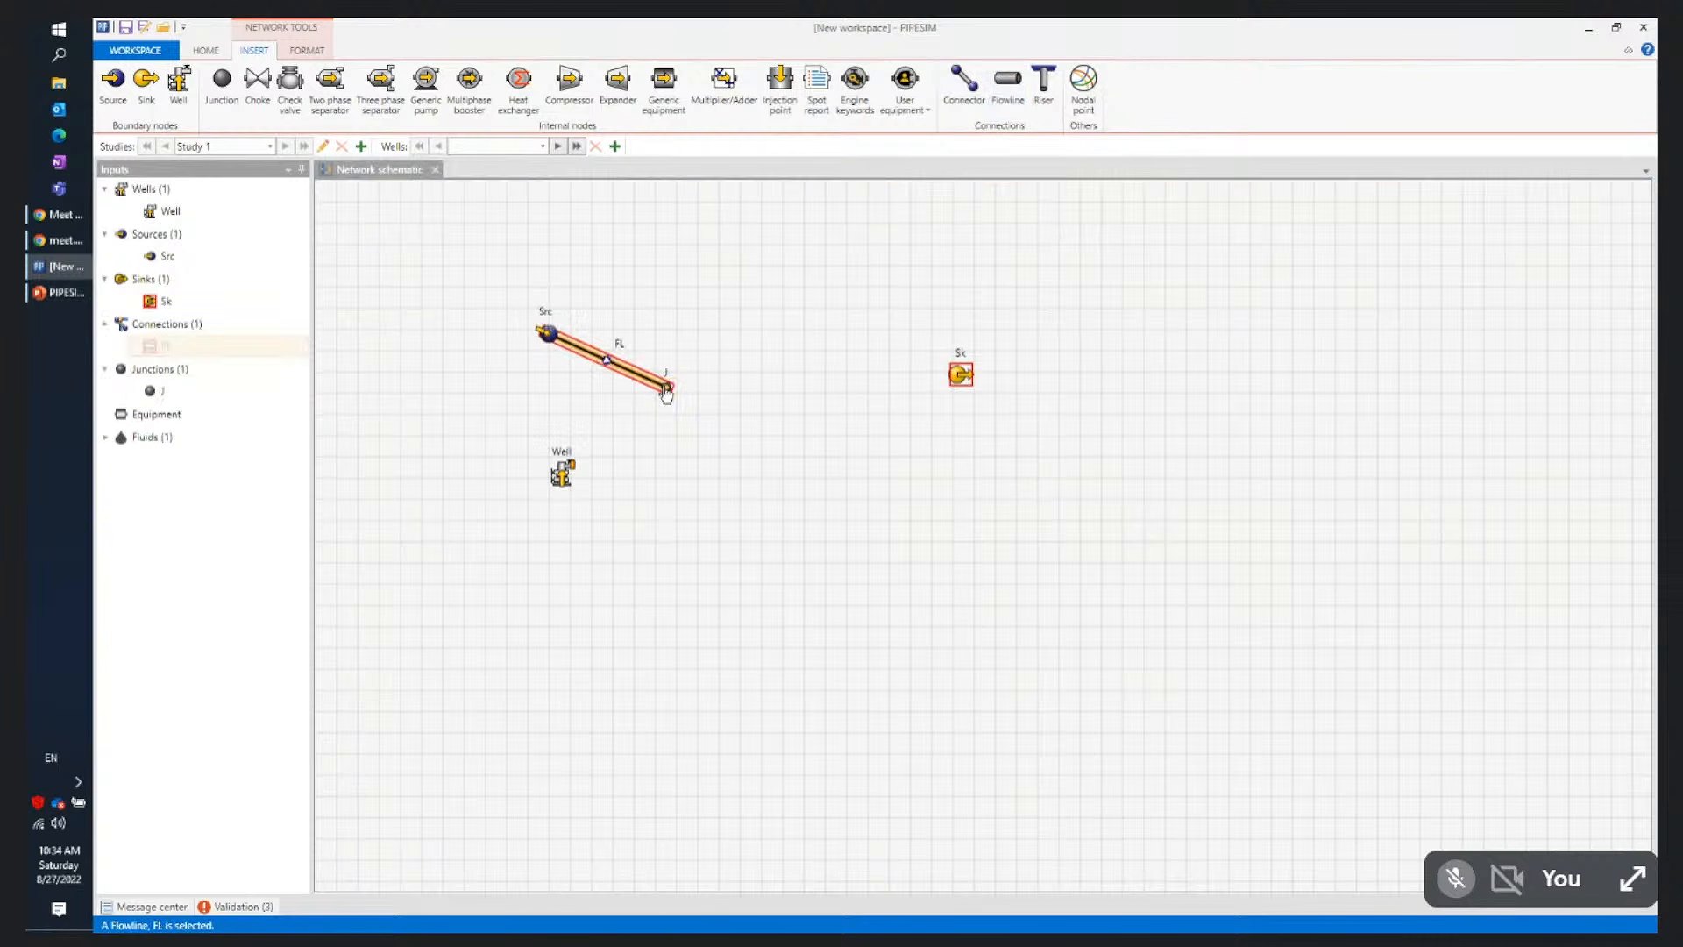
Set the flowline's inside diameter to 4 in and its horizontal distance to 150 ft
double_click(614, 368)
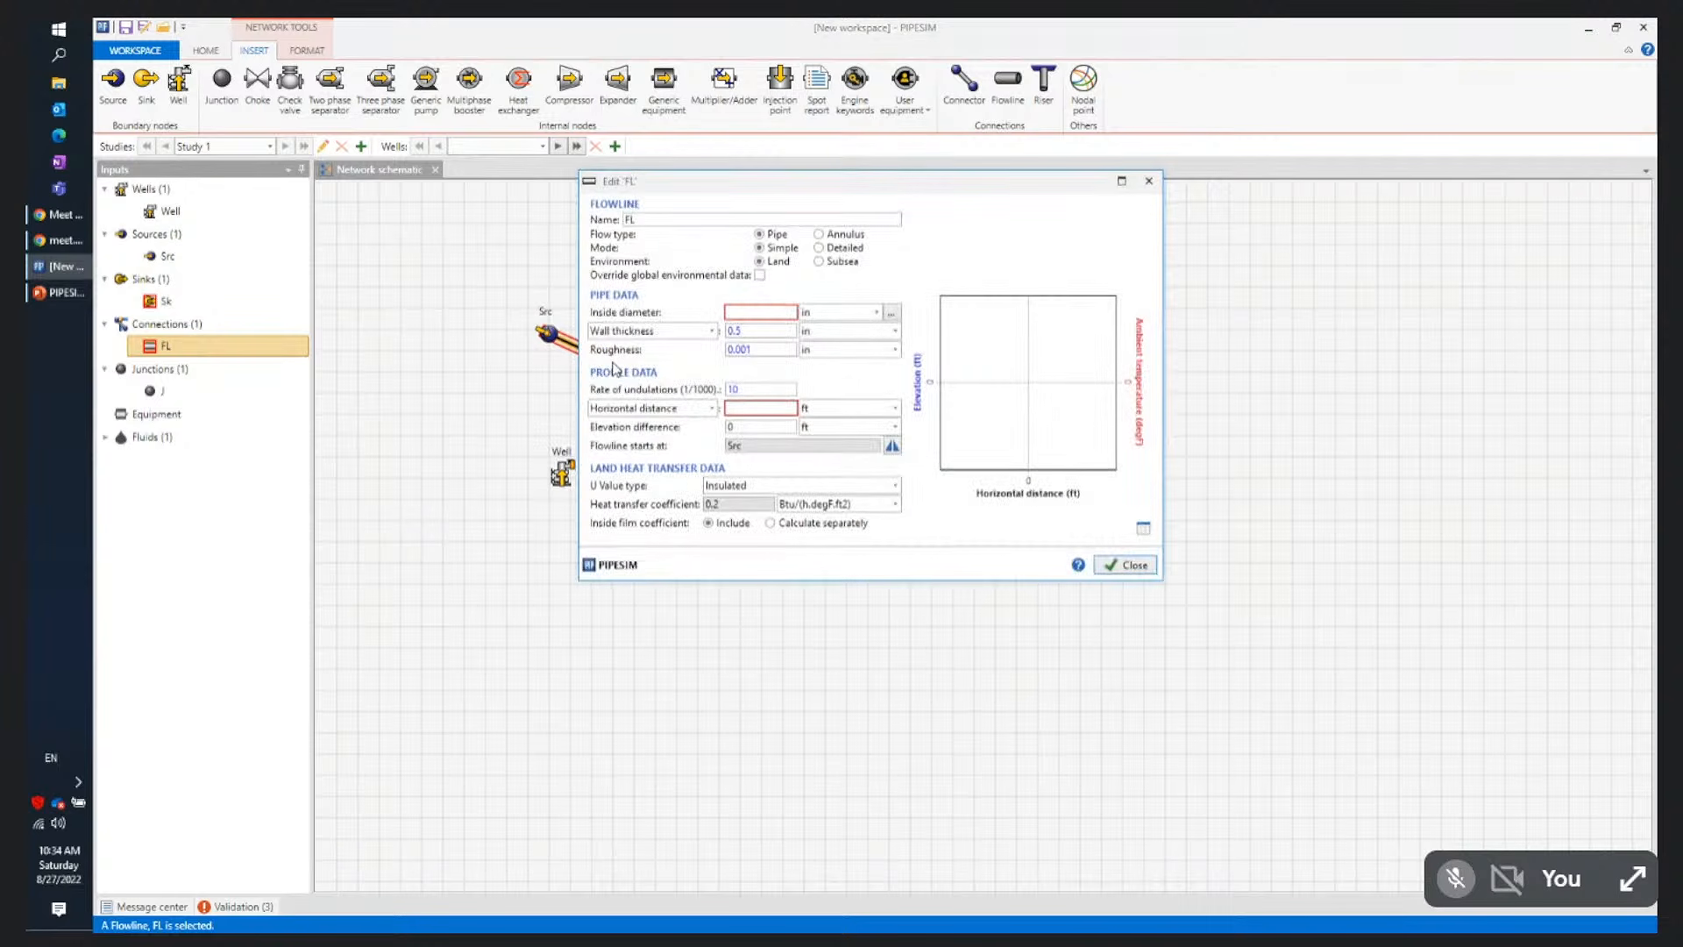
left_click_drag(754, 181, 1098, 275)
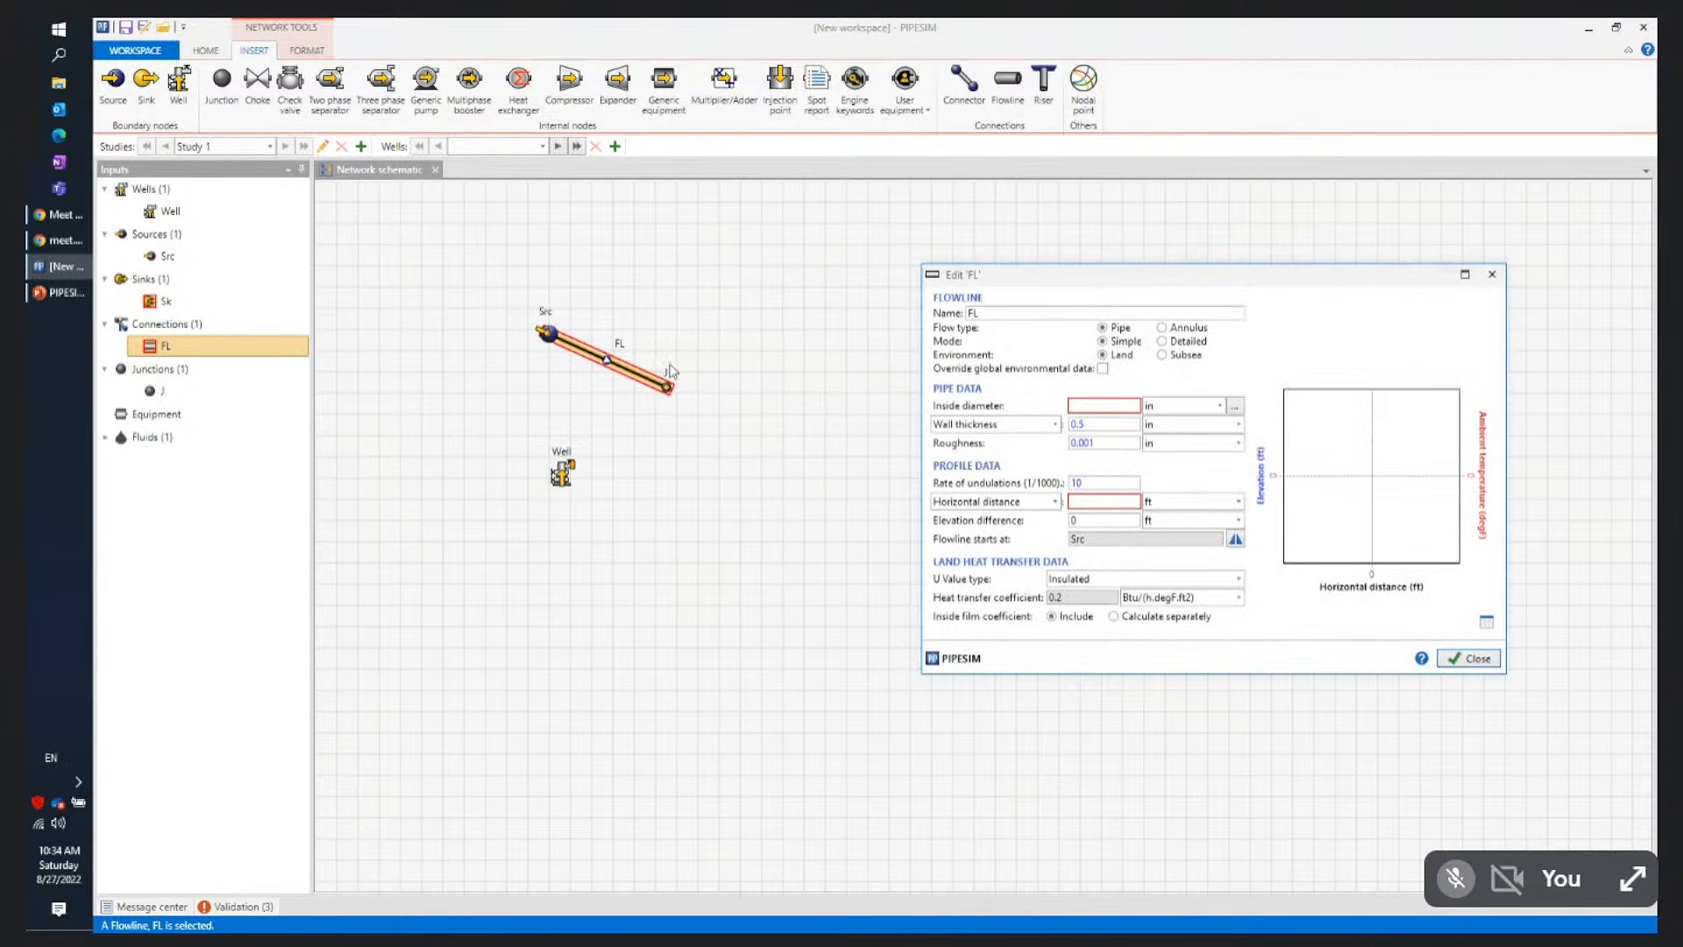
left_click(1087, 405)
type("4")
left_click(1091, 501)
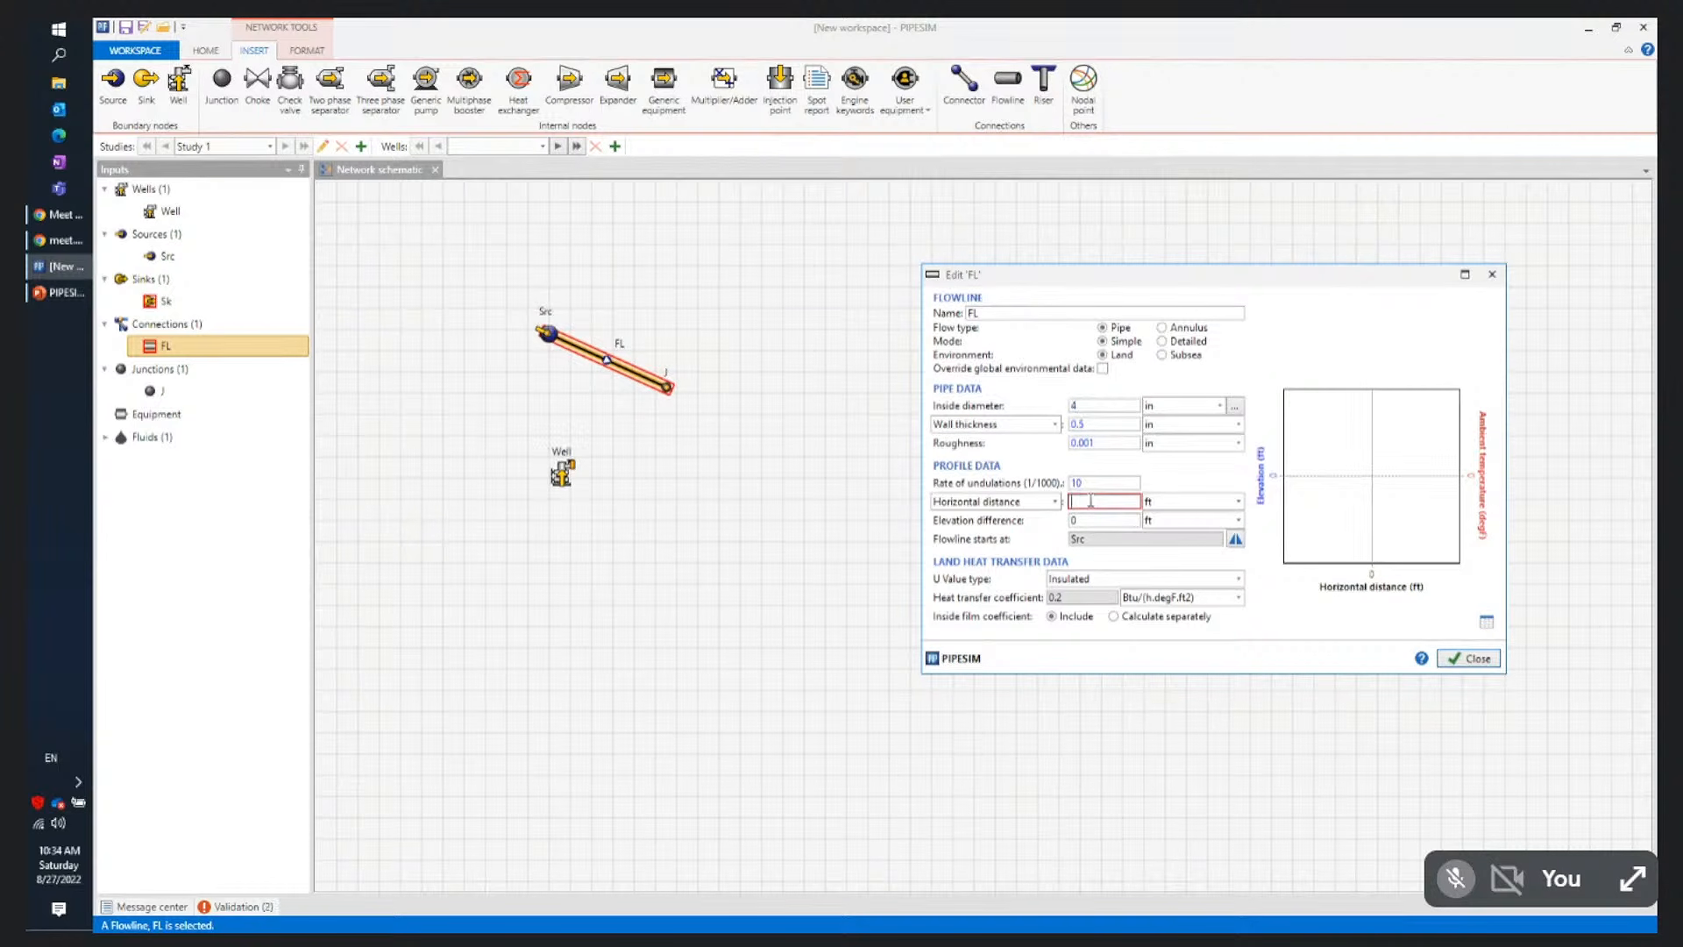
type("150")
left_click(1089, 522)
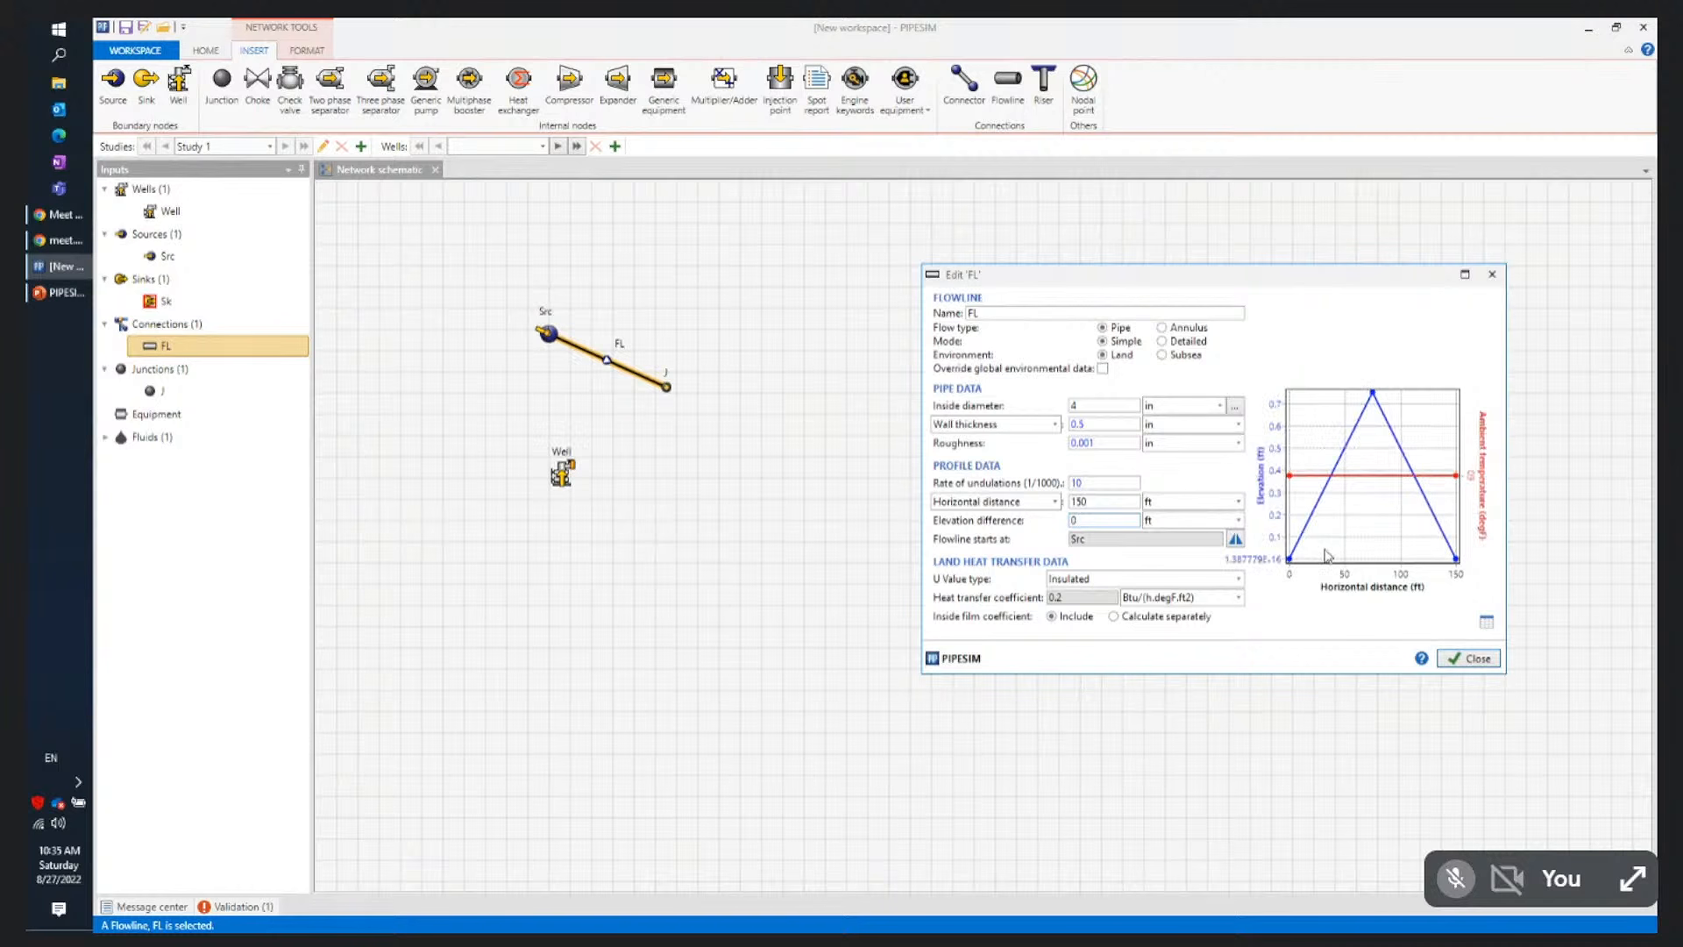
Set the flowline's rate of undulations to 0
left_click_drag(1119, 487, 1014, 484)
type("0")
left_click(1104, 505)
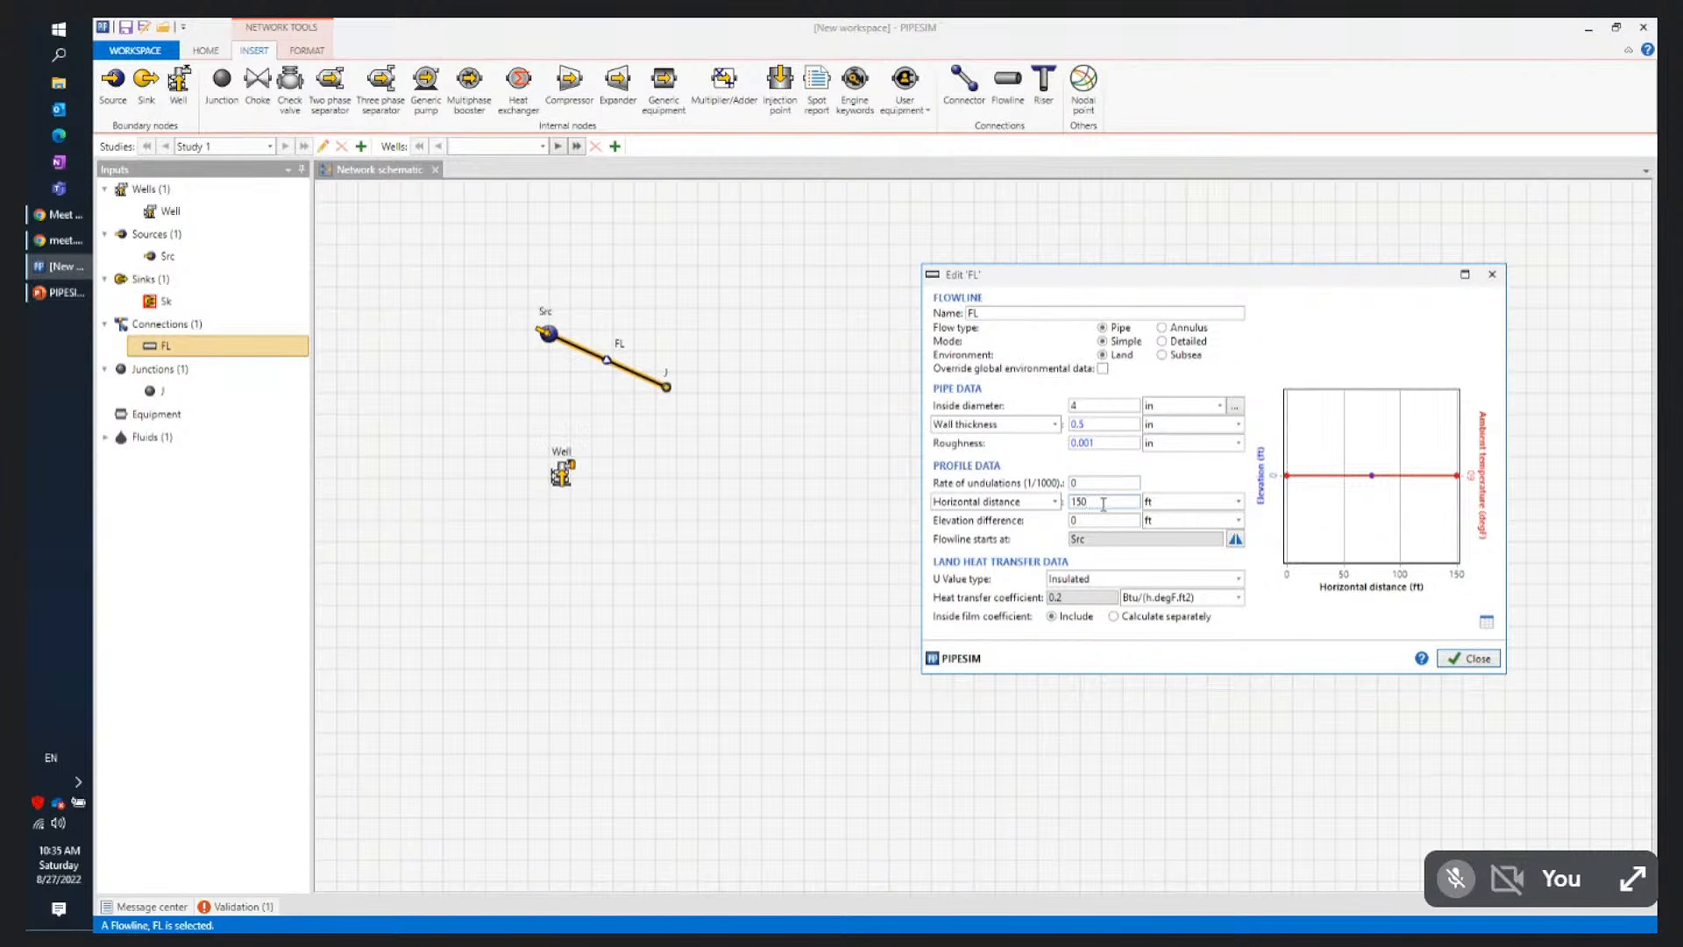
left_click_drag(980, 279, 861, 246)
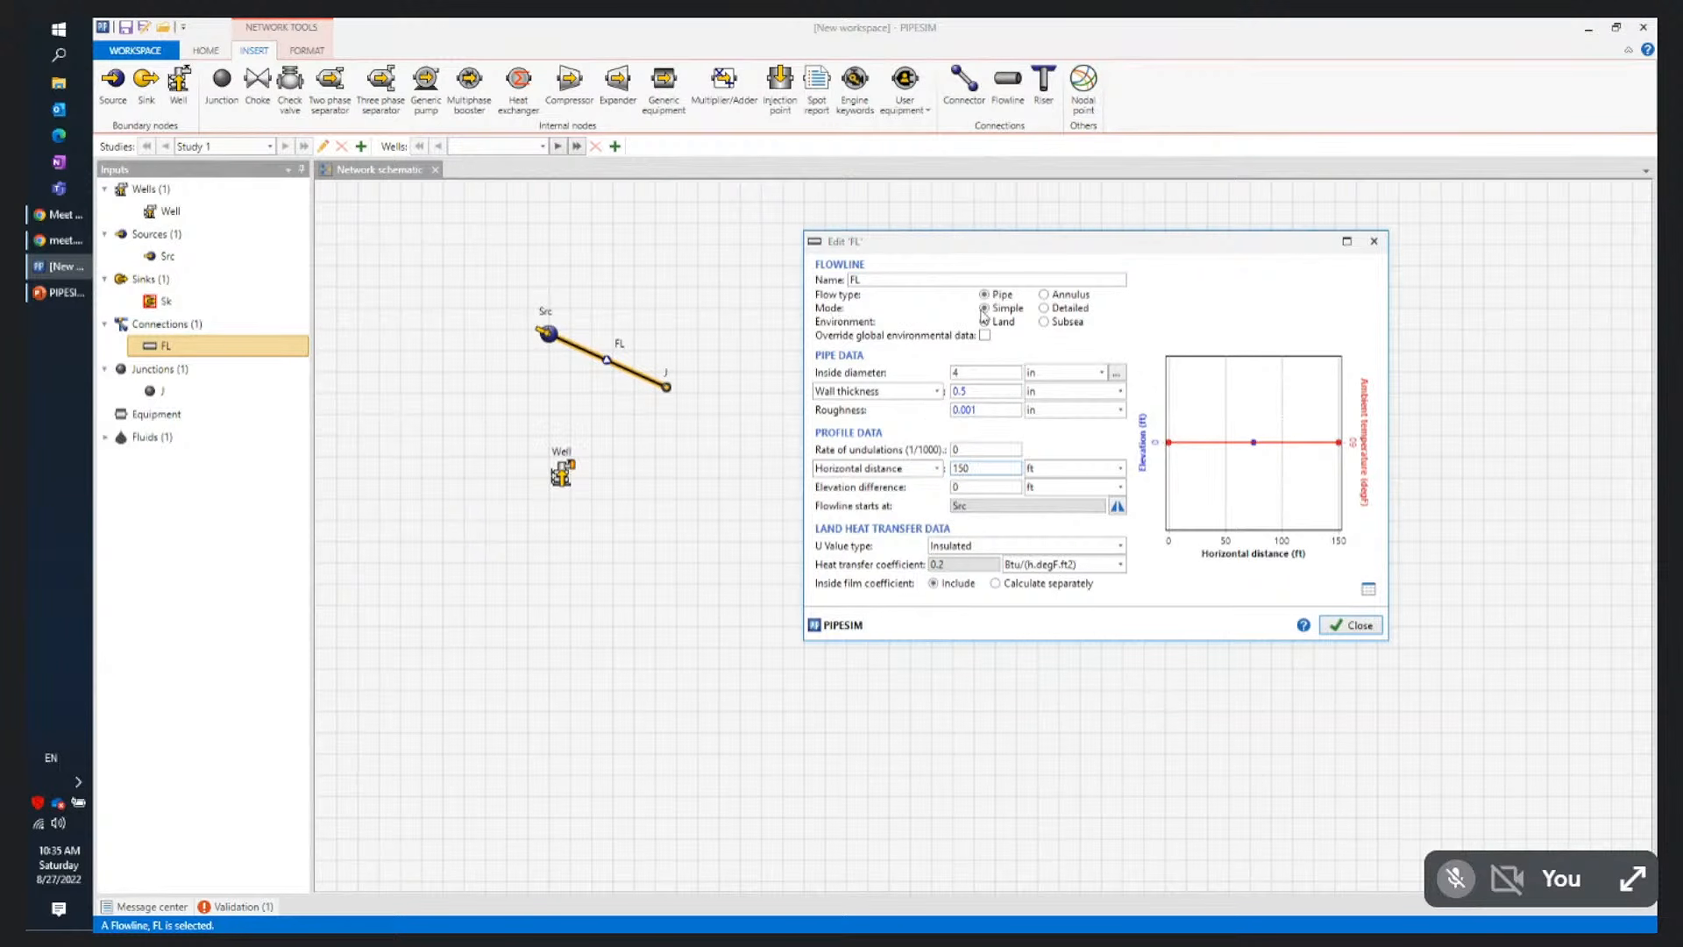
Compare the flowline's Detailed mode distance and elevation table with its Simple mode profile settings
left_click(1043, 307)
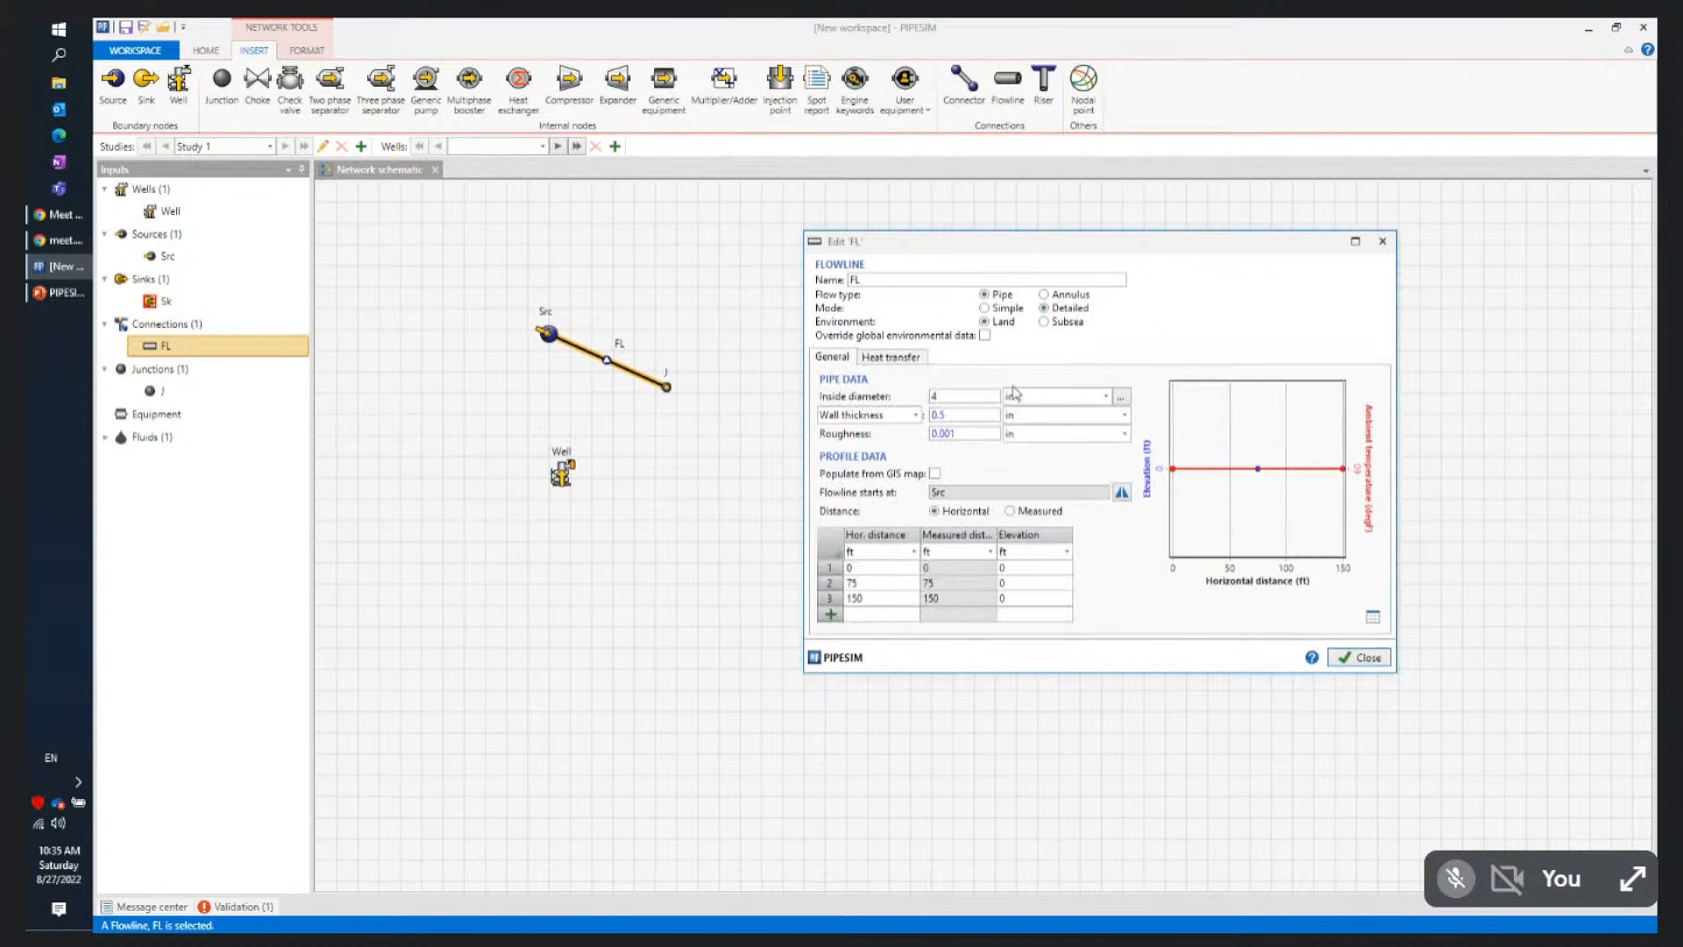
left_click(986, 602)
left_click(986, 309)
left_click(1036, 508)
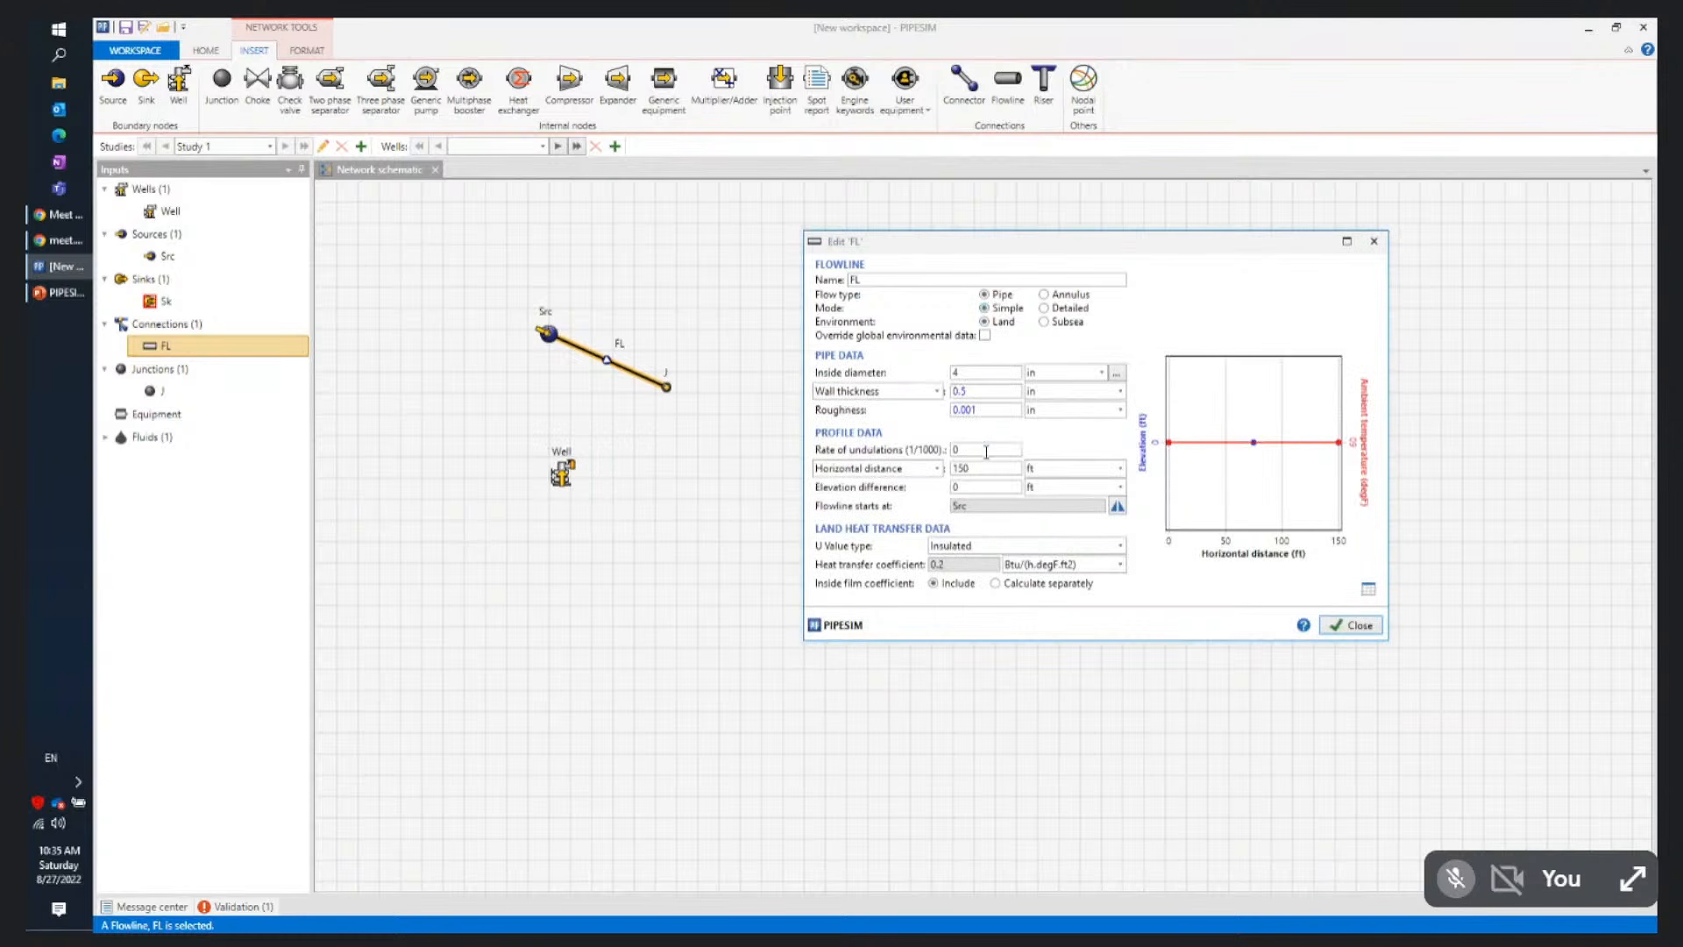
left_click_drag(990, 464, 934, 475)
left_click(959, 486)
Switch the flowline to Detailed mode and set the elevation at the 75 ft horizontal distance to 20 ft
left_click(1043, 307)
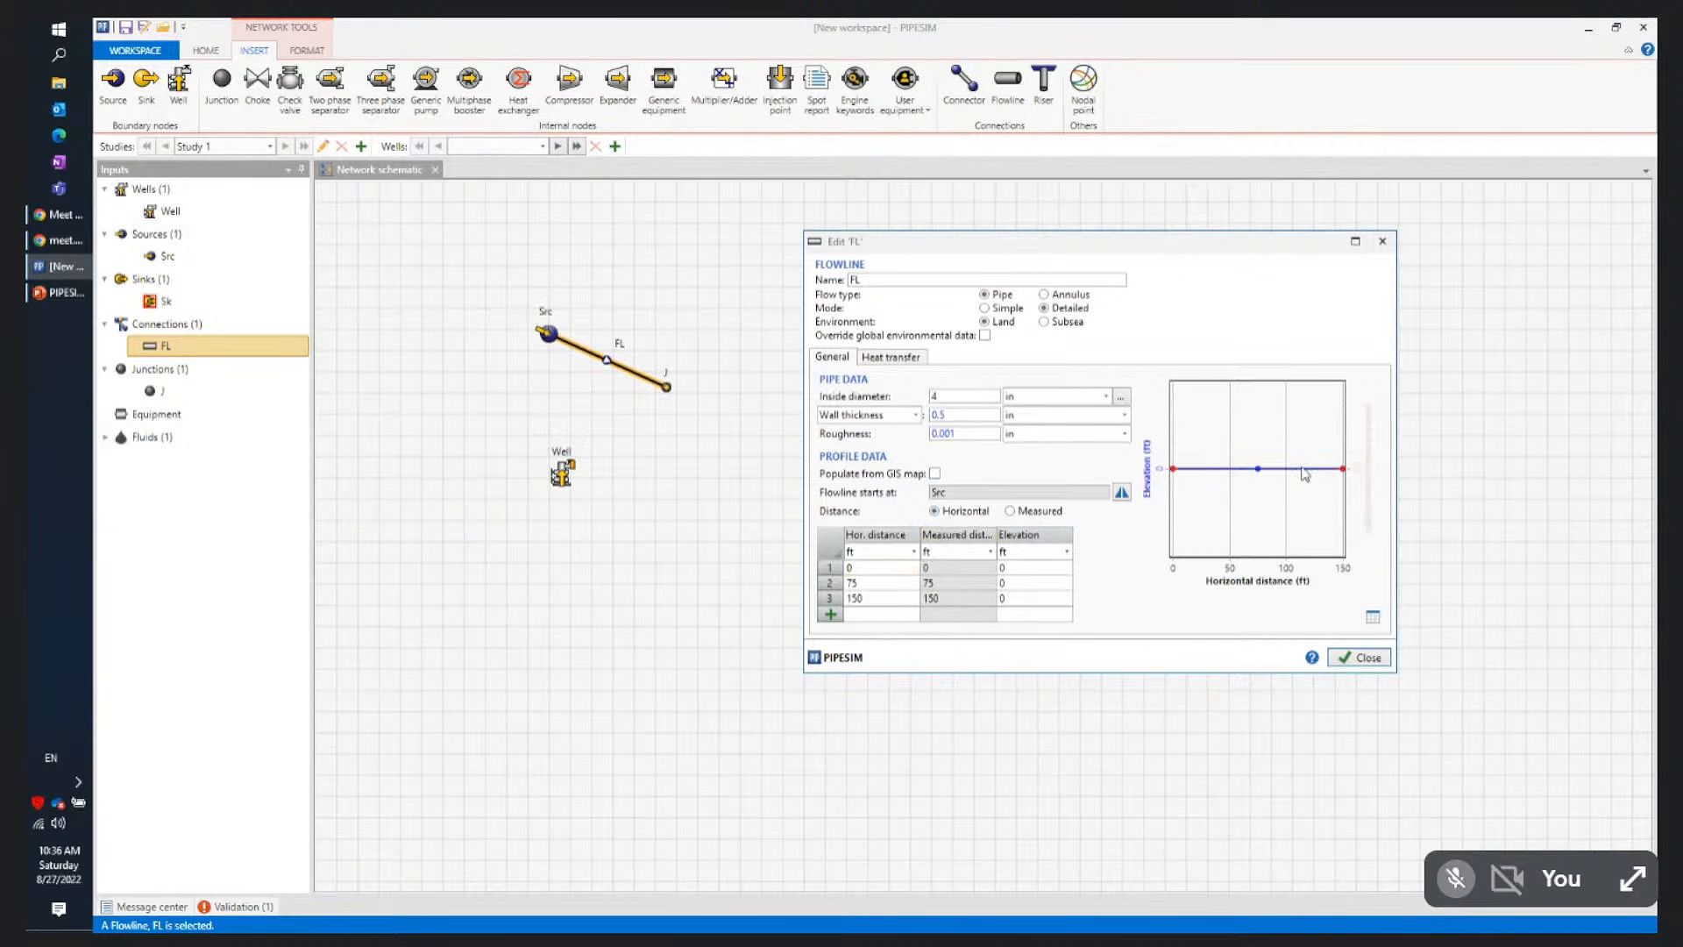
left_click(882, 584)
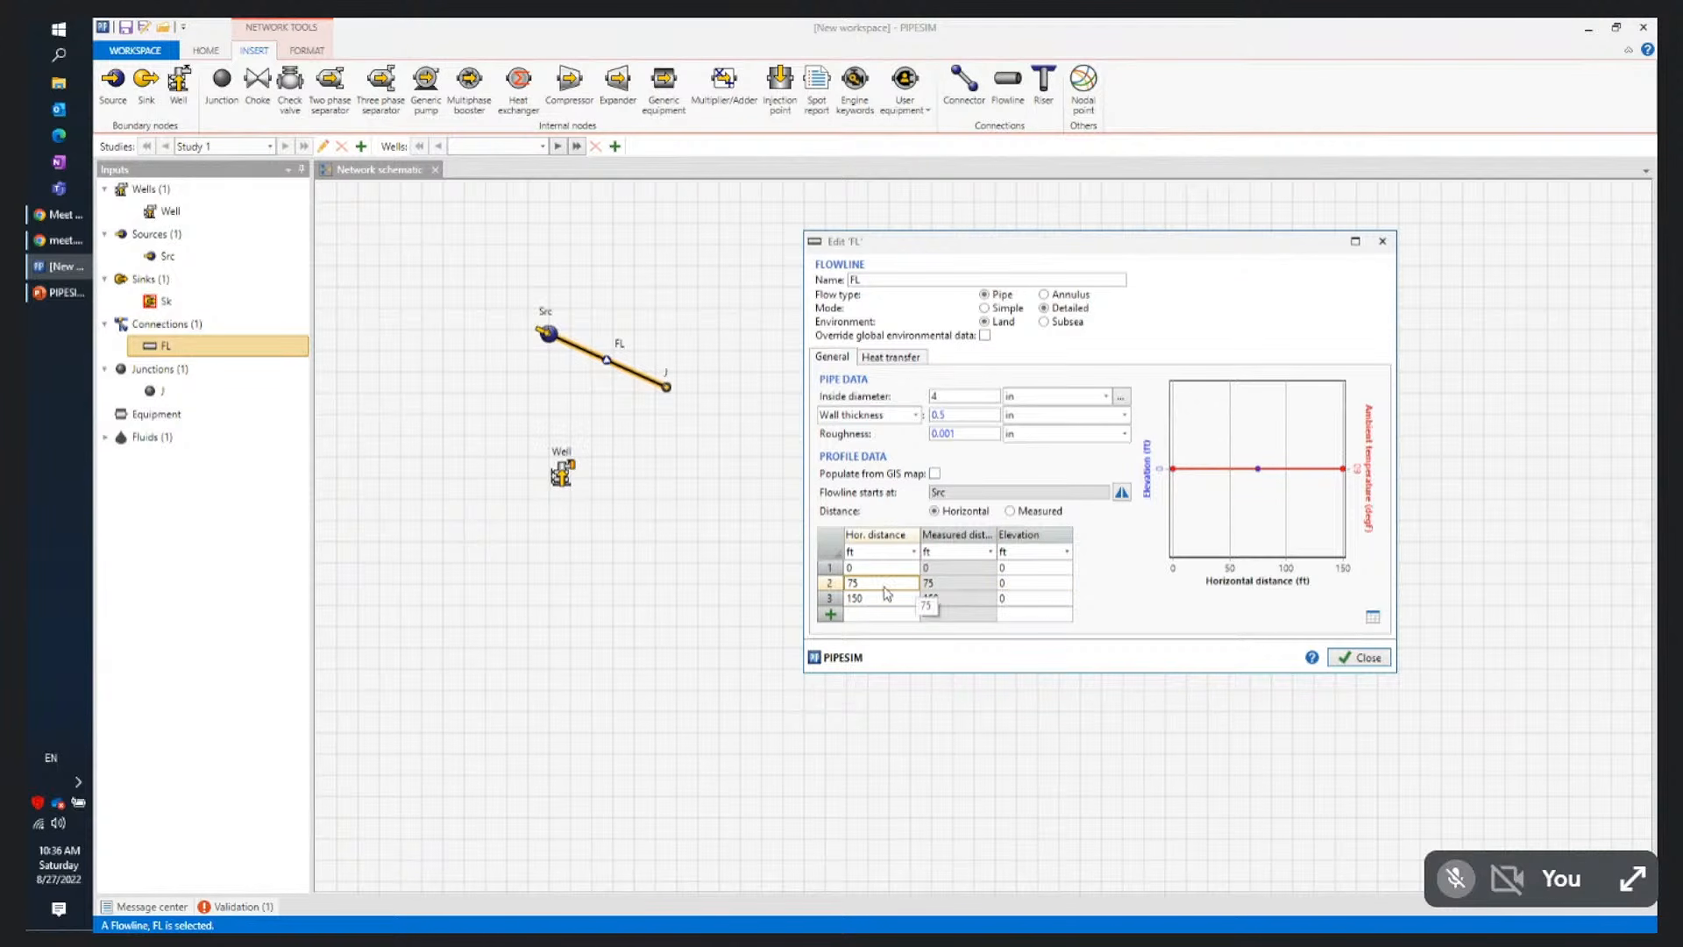
left_click(1027, 583)
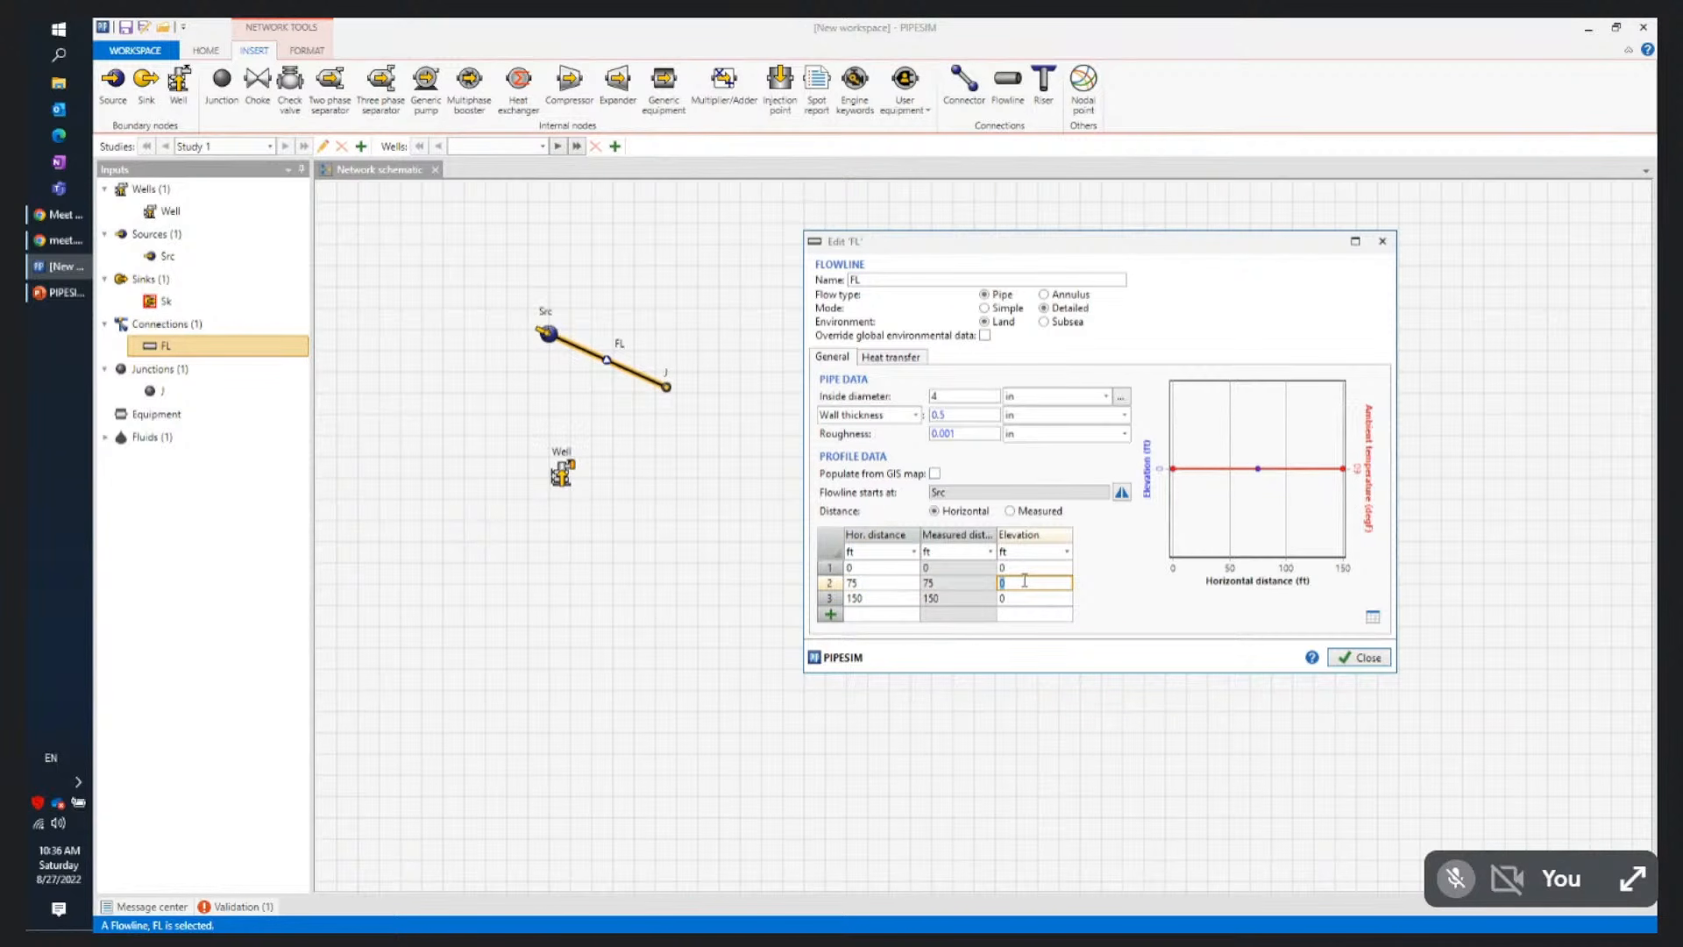
type("2")
left_click(1021, 604)
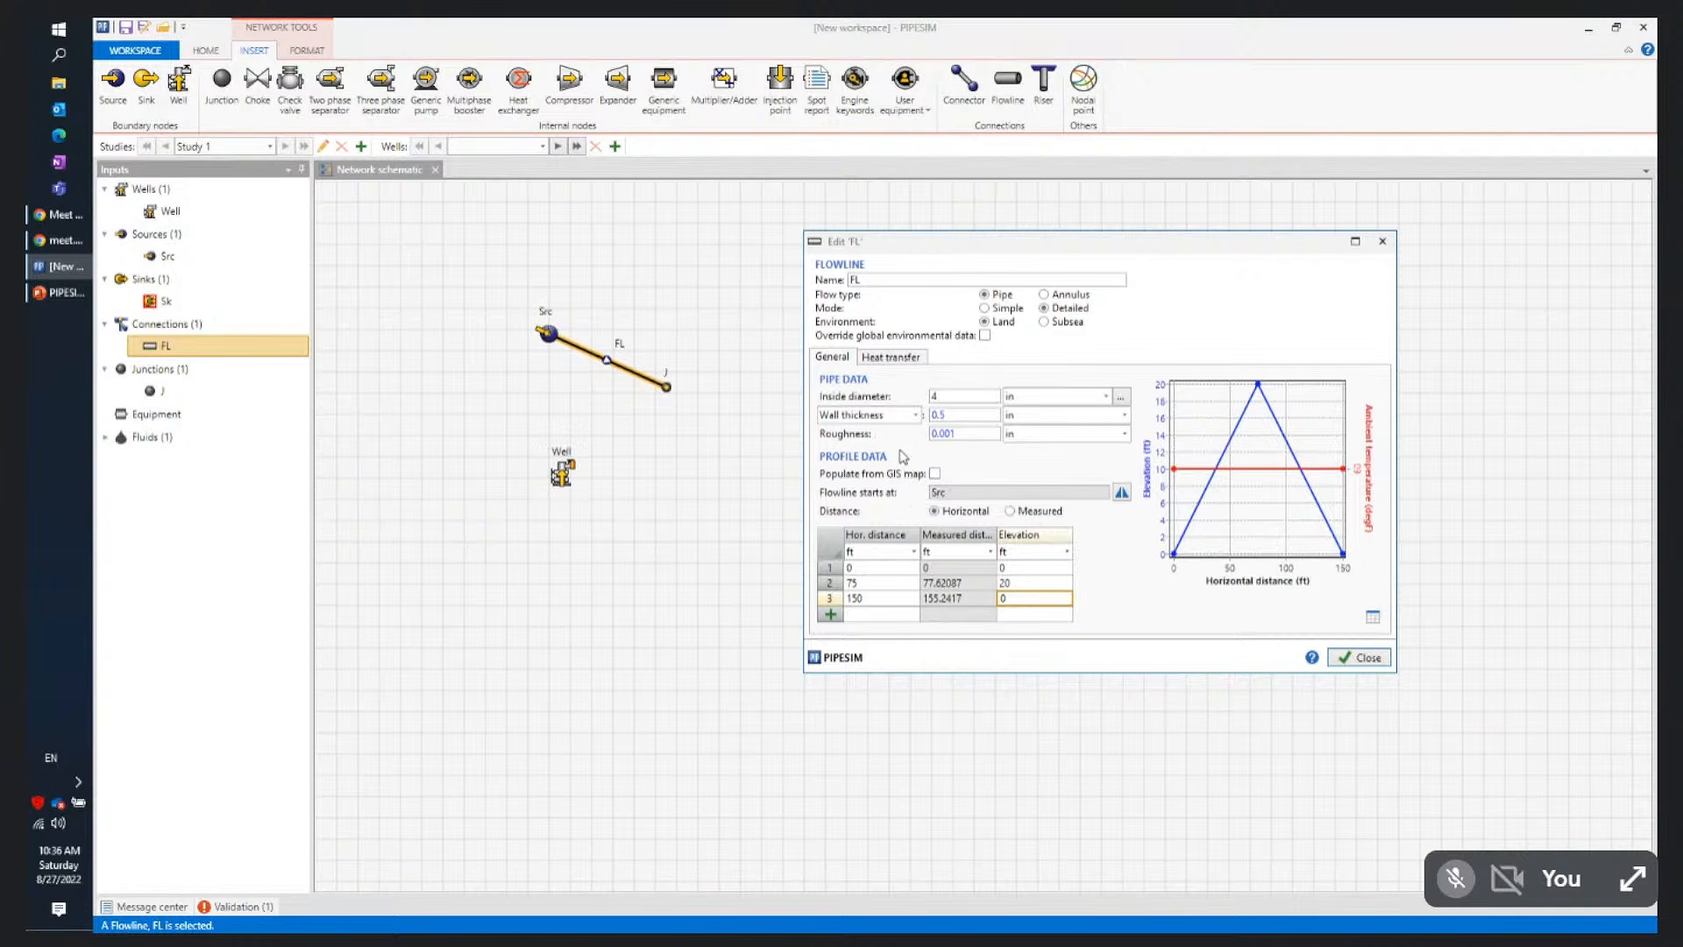
Switch the flowline's U value input to Calculate and add three empty rows to the pipe coating details
left_click(886, 361)
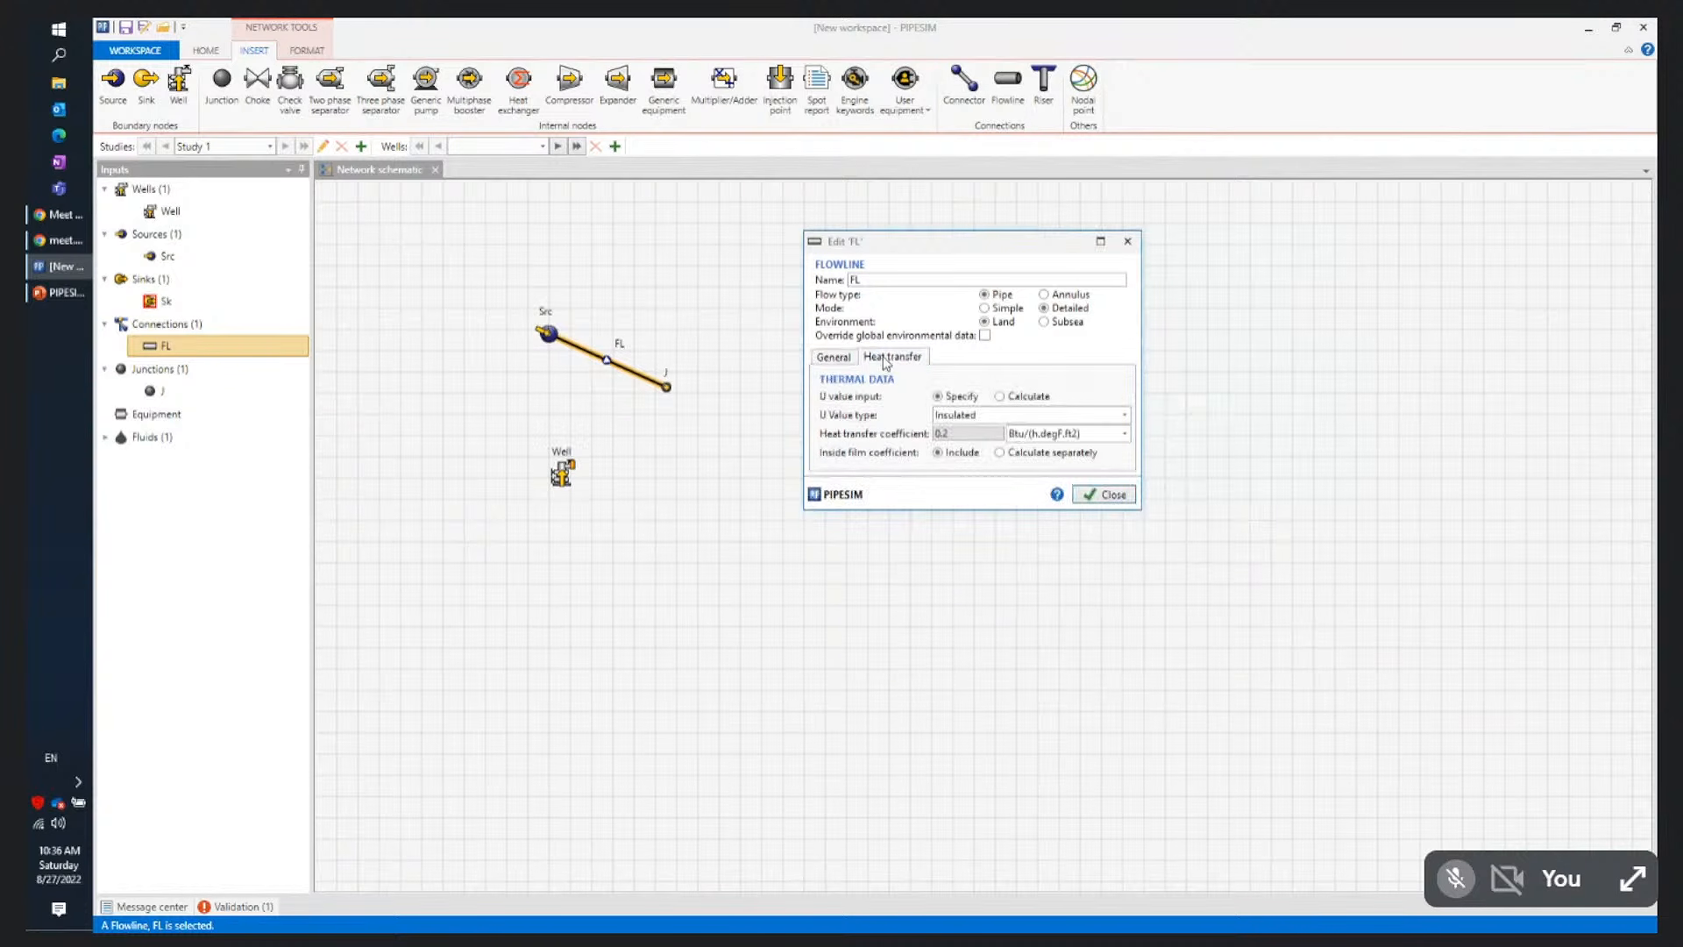
left_click_drag(1139, 509, 1427, 736)
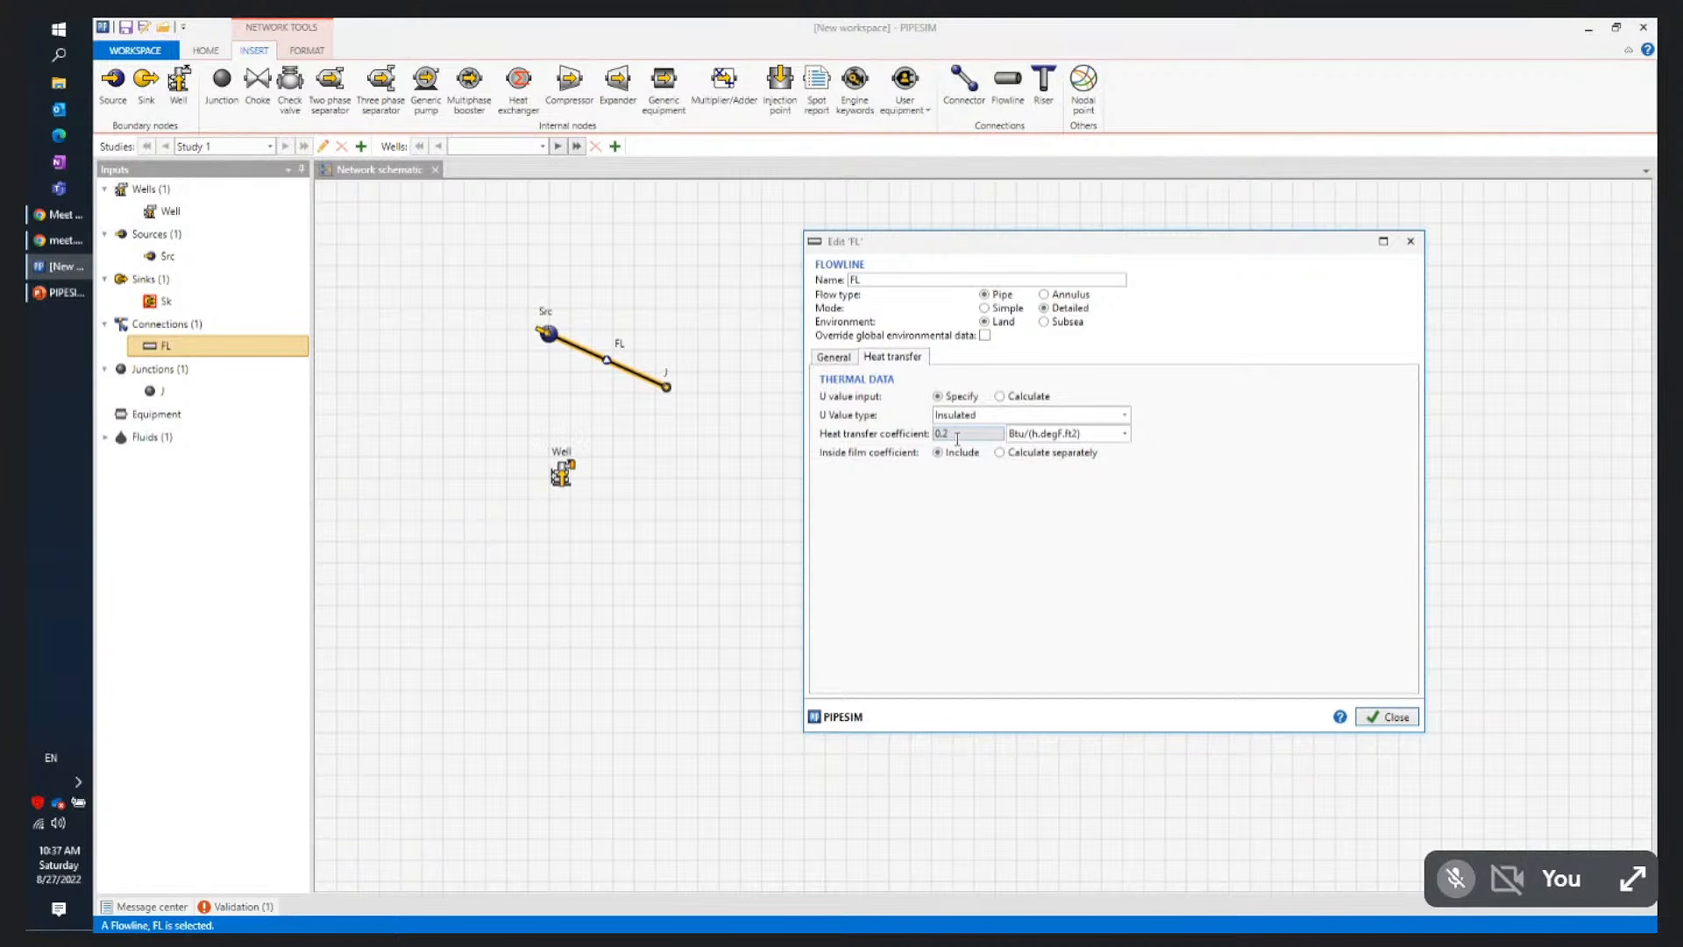
left_click(1001, 398)
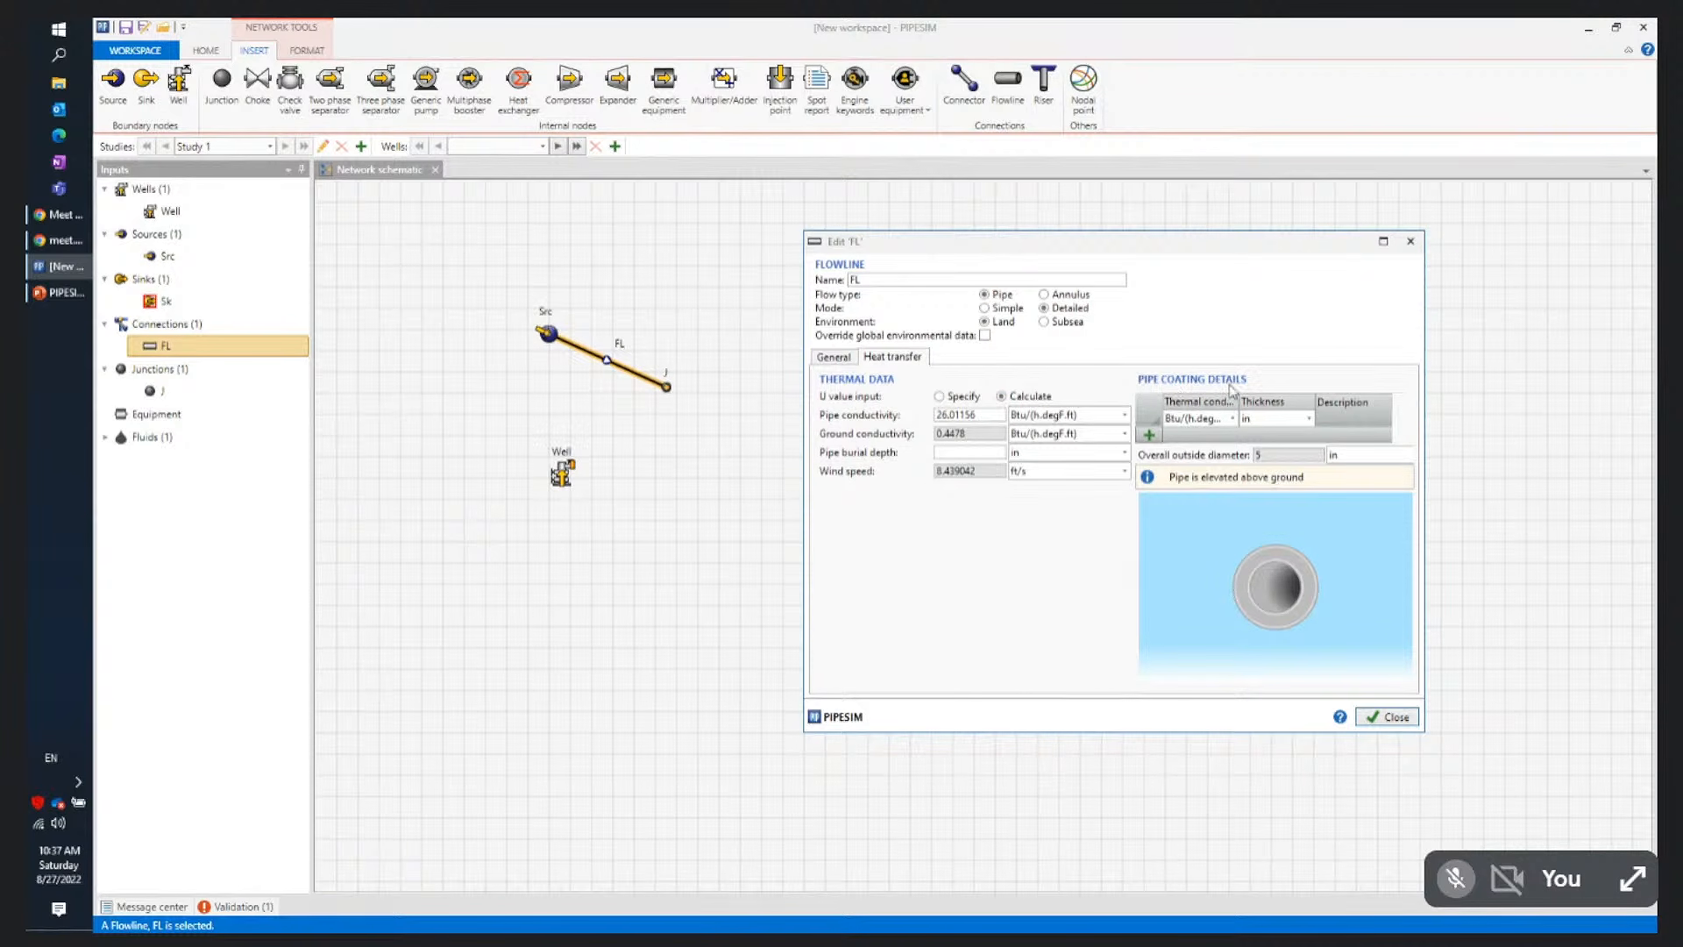
left_click(1149, 436)
left_click(1151, 452)
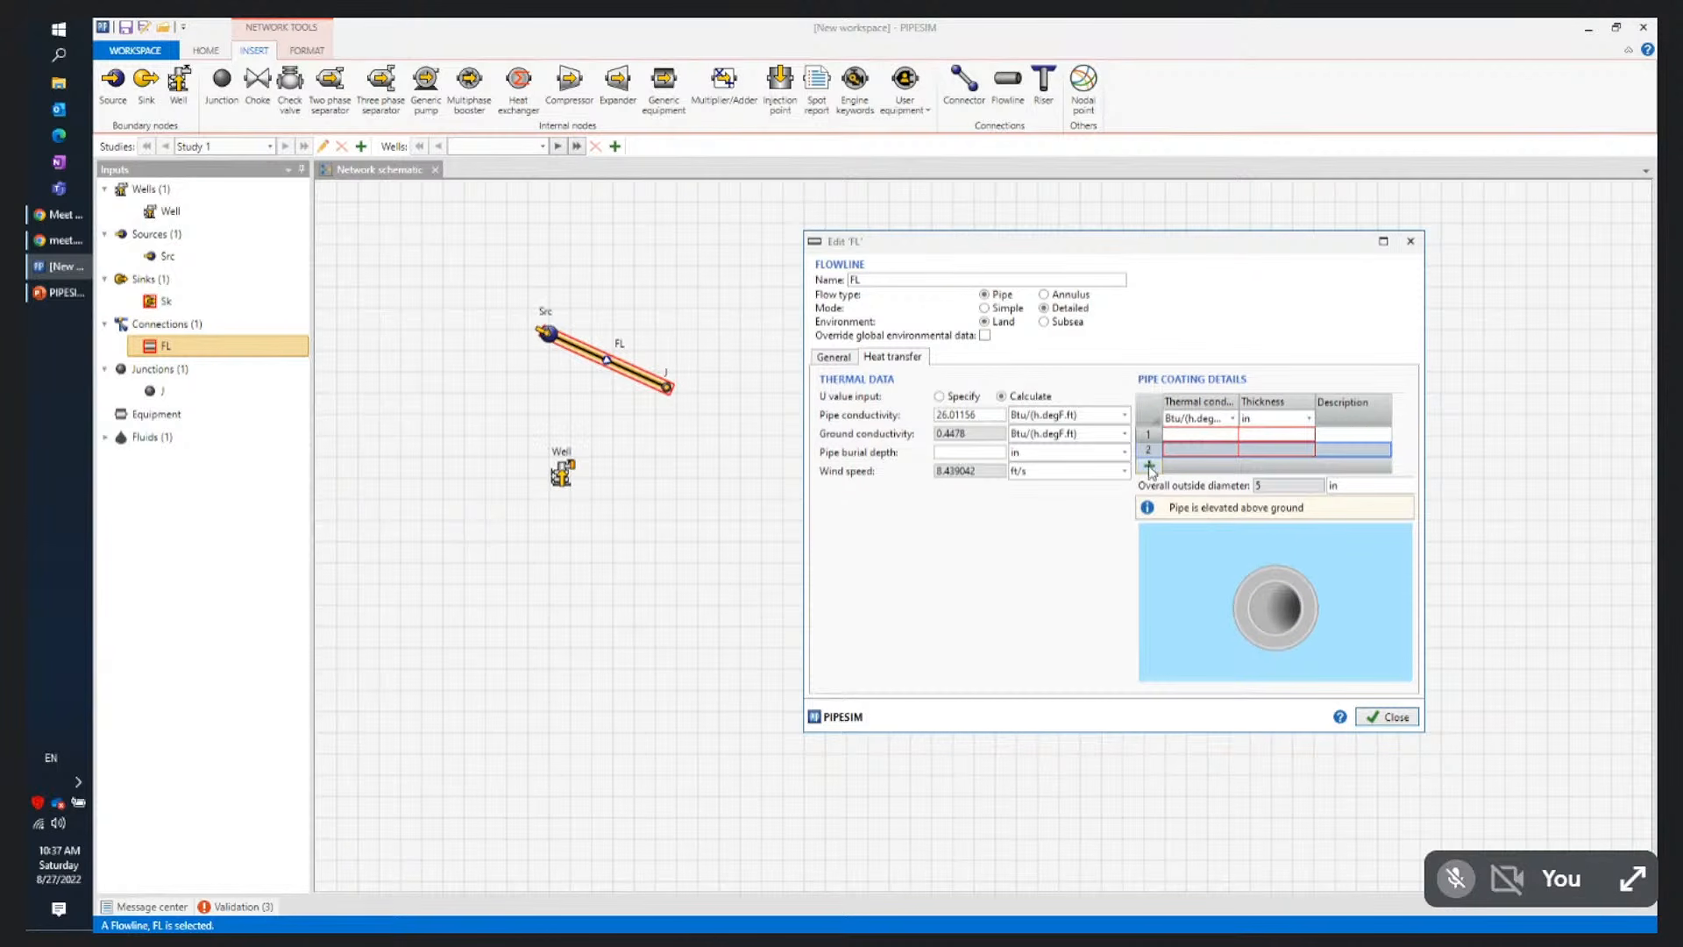
left_click(1150, 467)
left_click(1277, 439)
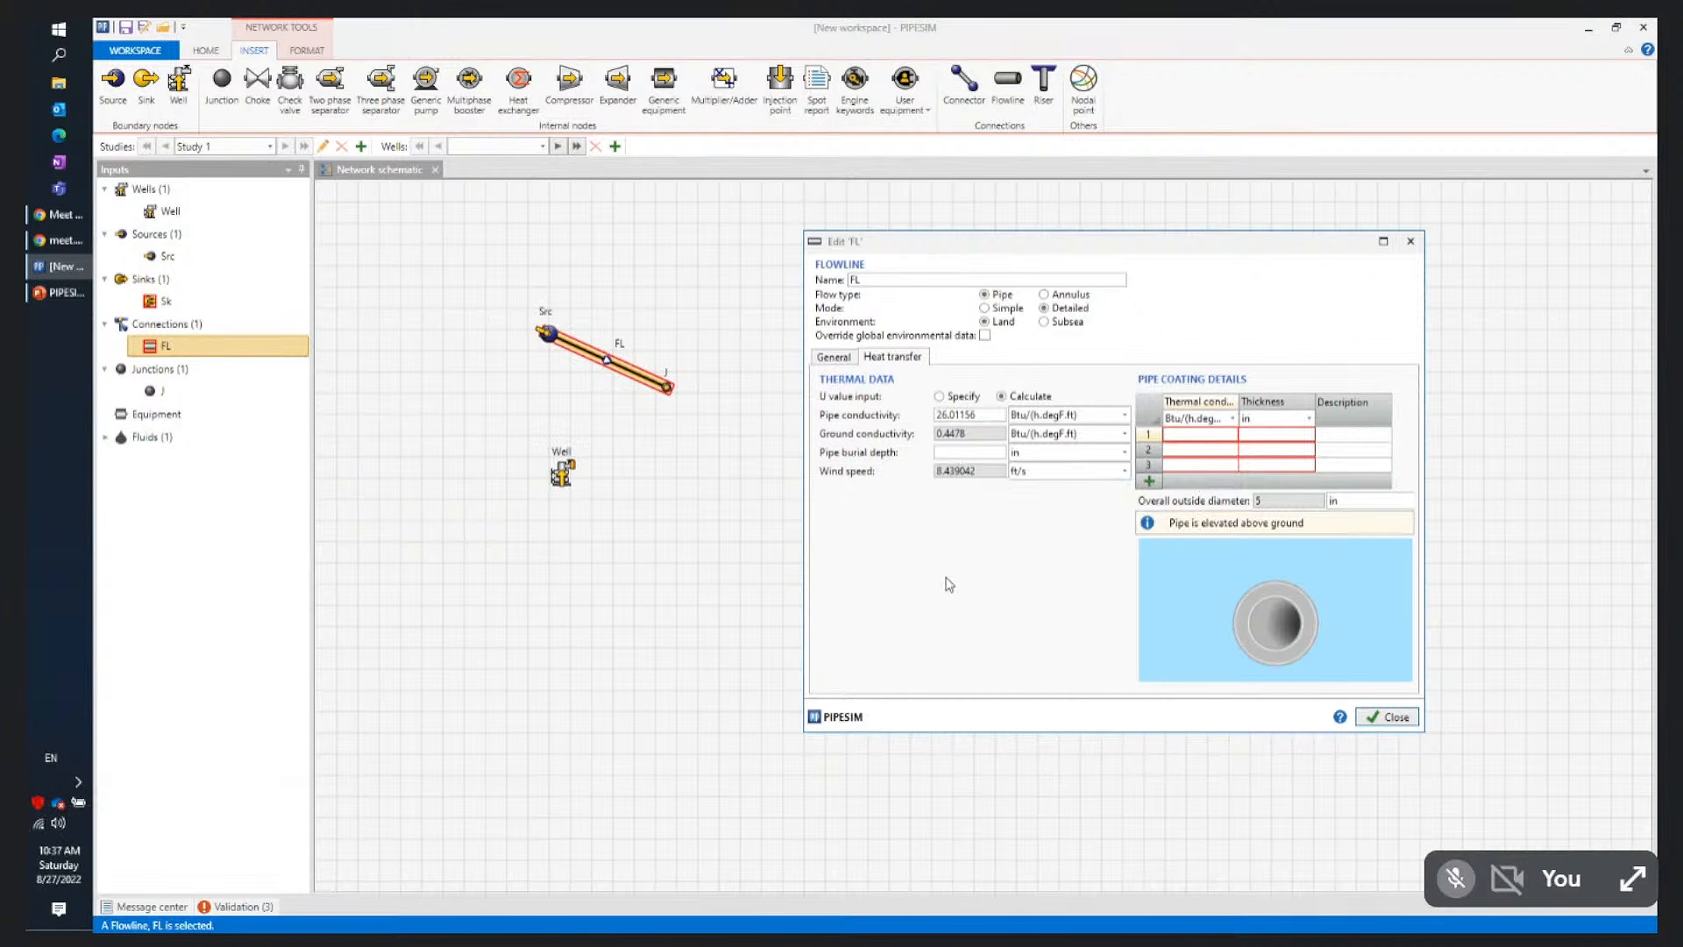
Set the flowline's pipe burial depth to 1 ft
left_click(958, 452)
left_click(1124, 453)
left_click(1092, 491)
type("1")
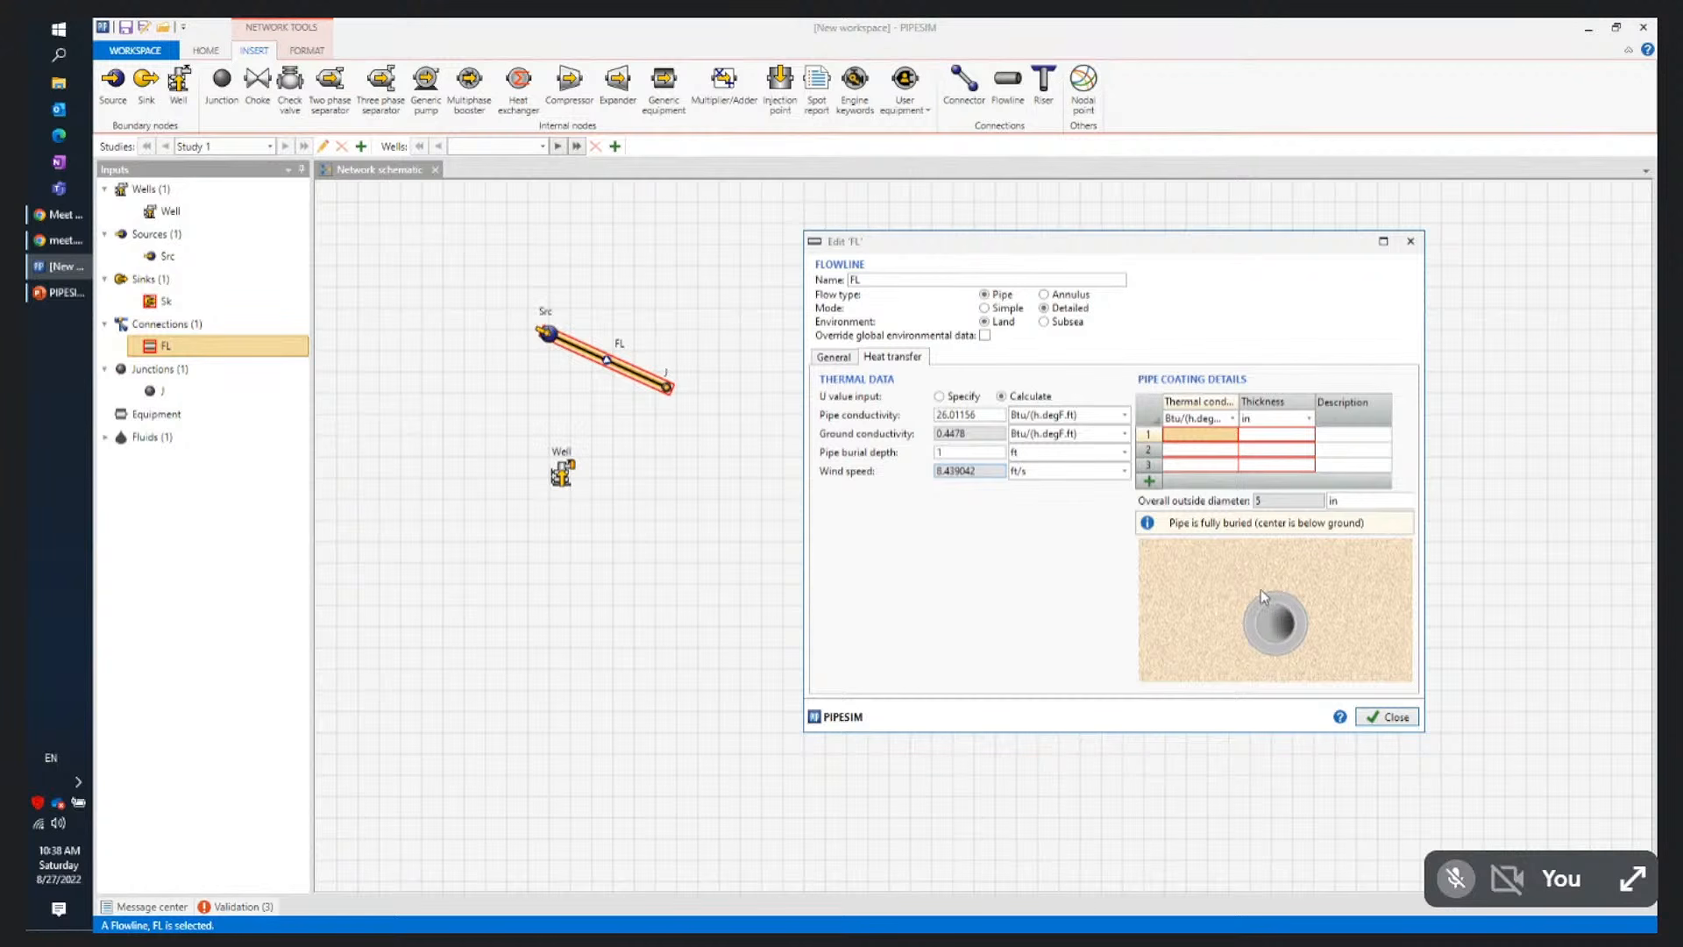
Return the flowline to Simple mode, accepting the override of its detailed profile data, and close its editor
left_click(985, 309)
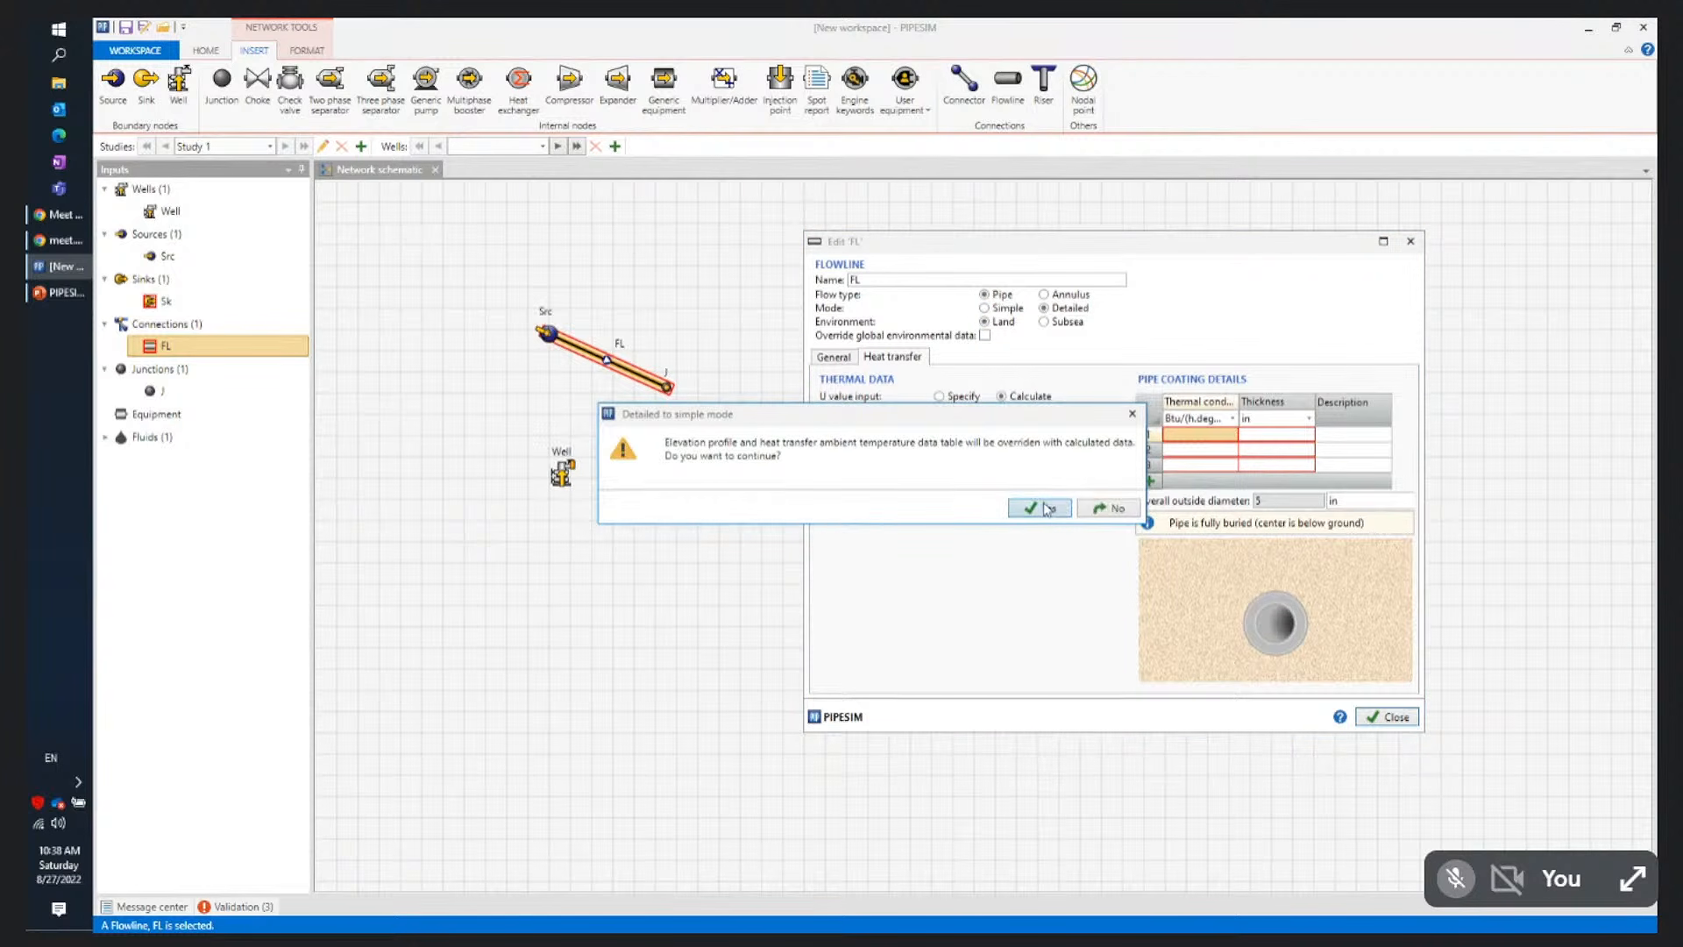
left_click(1045, 508)
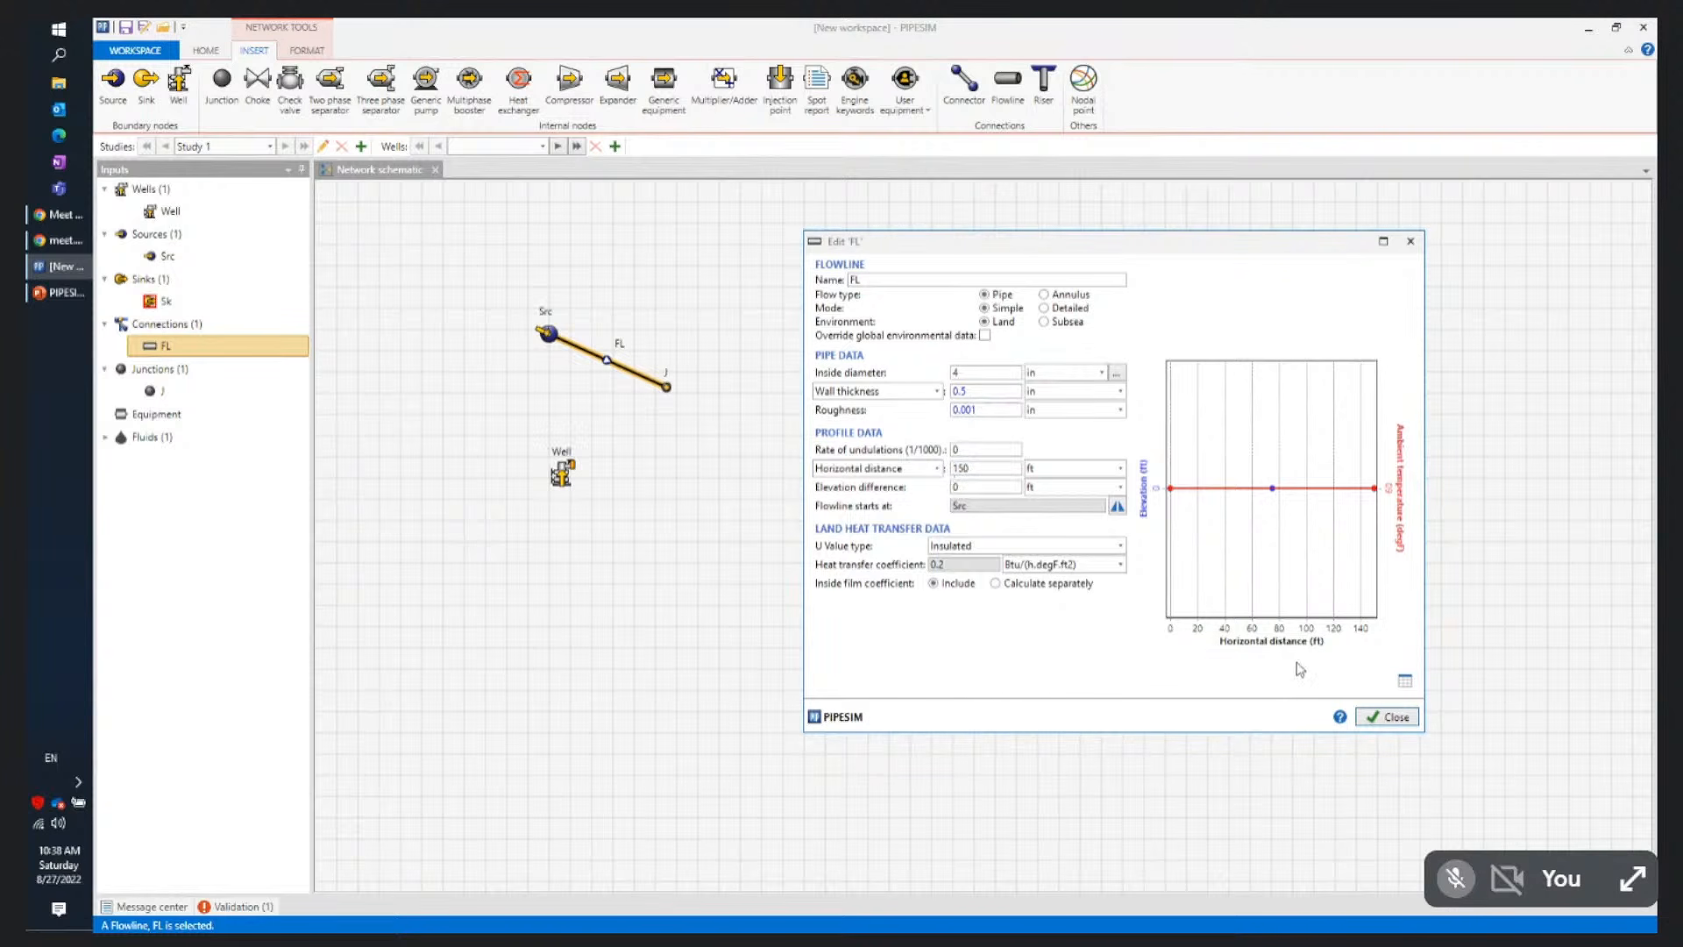
left_click(1389, 717)
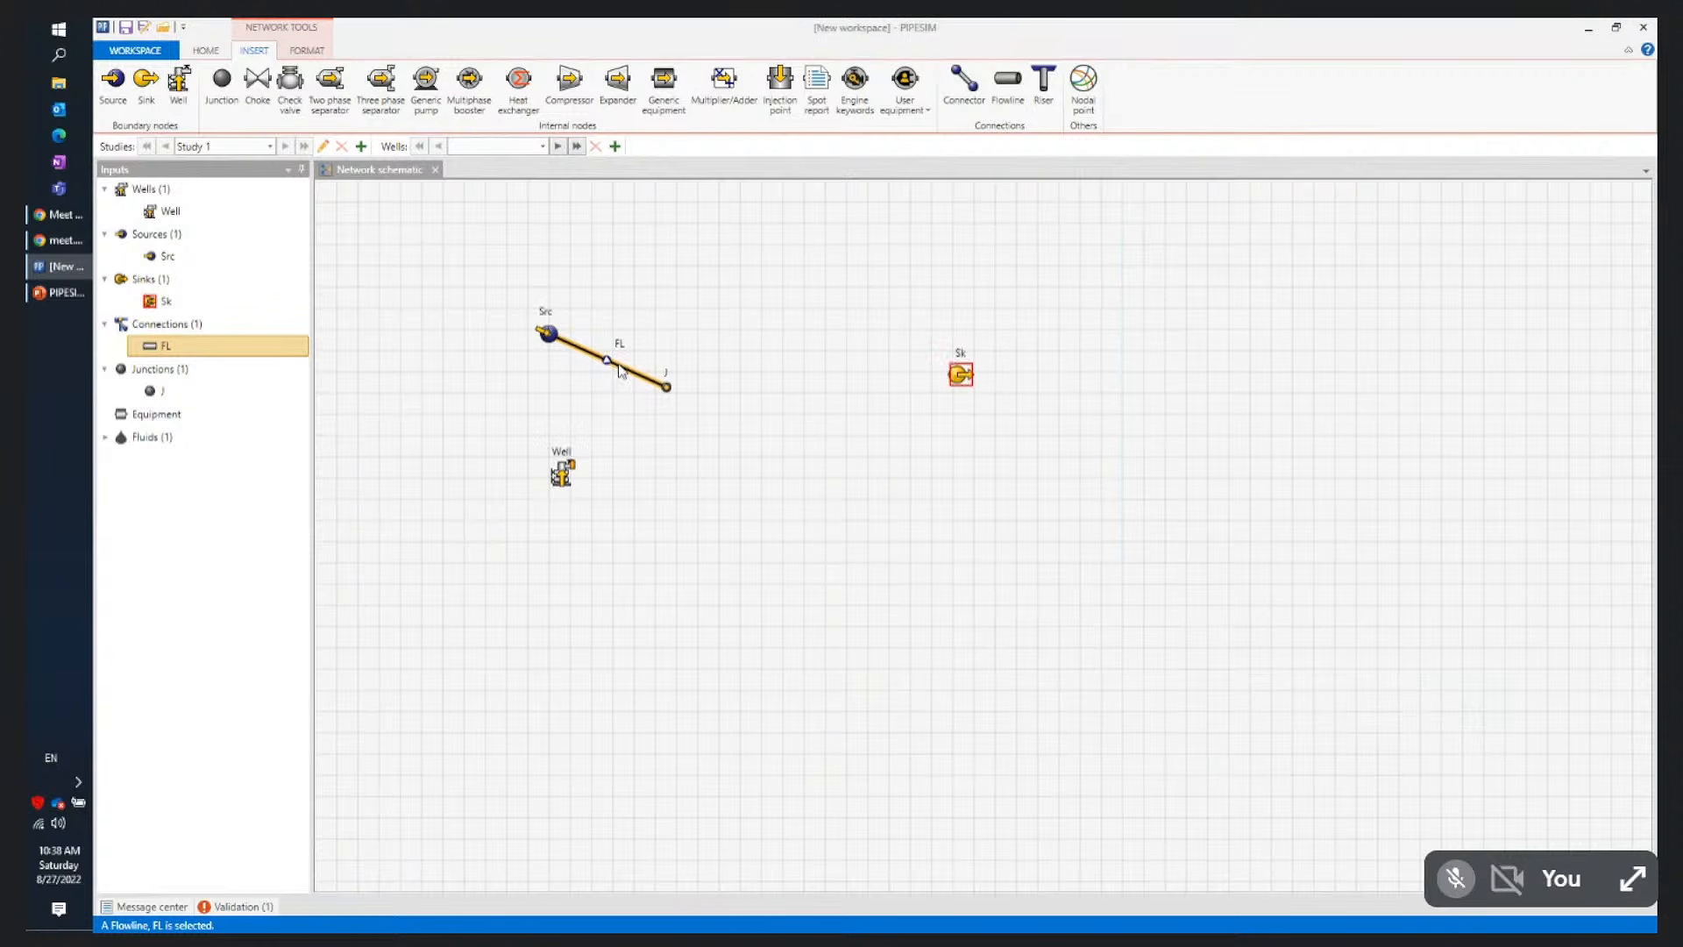
Copy flowline FL and connect the pasted copy between the well and junction J
right_click(618, 363)
left_click(640, 427)
right_click(641, 432)
left_click(680, 475)
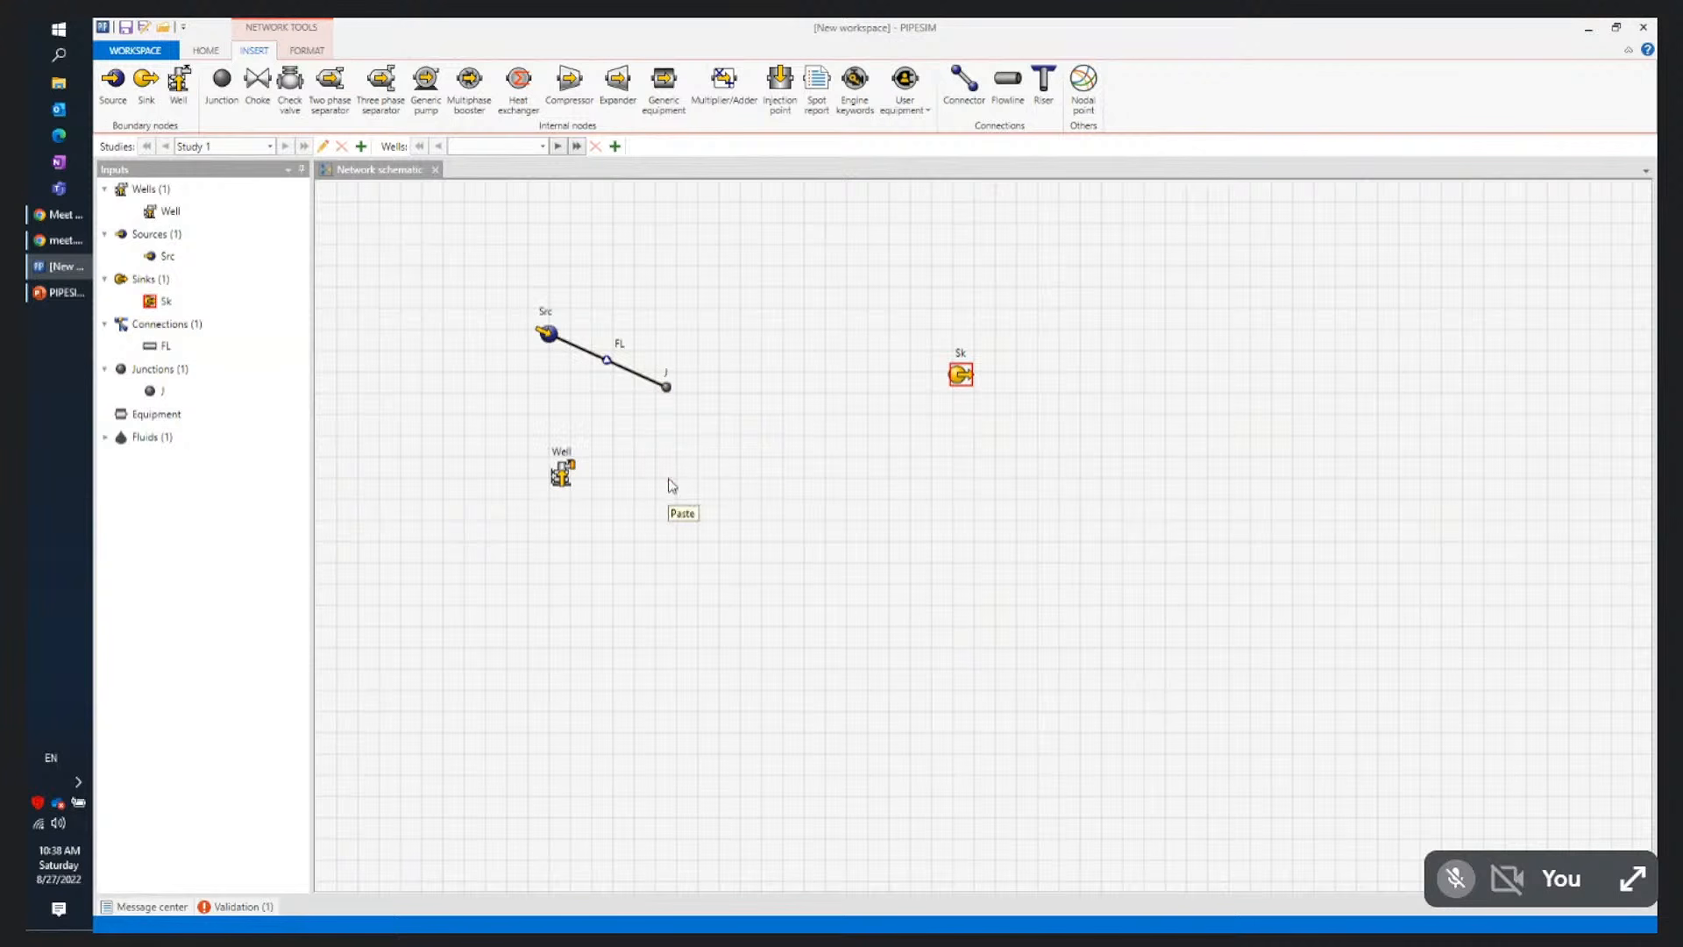
left_click_drag(871, 594, 578, 474)
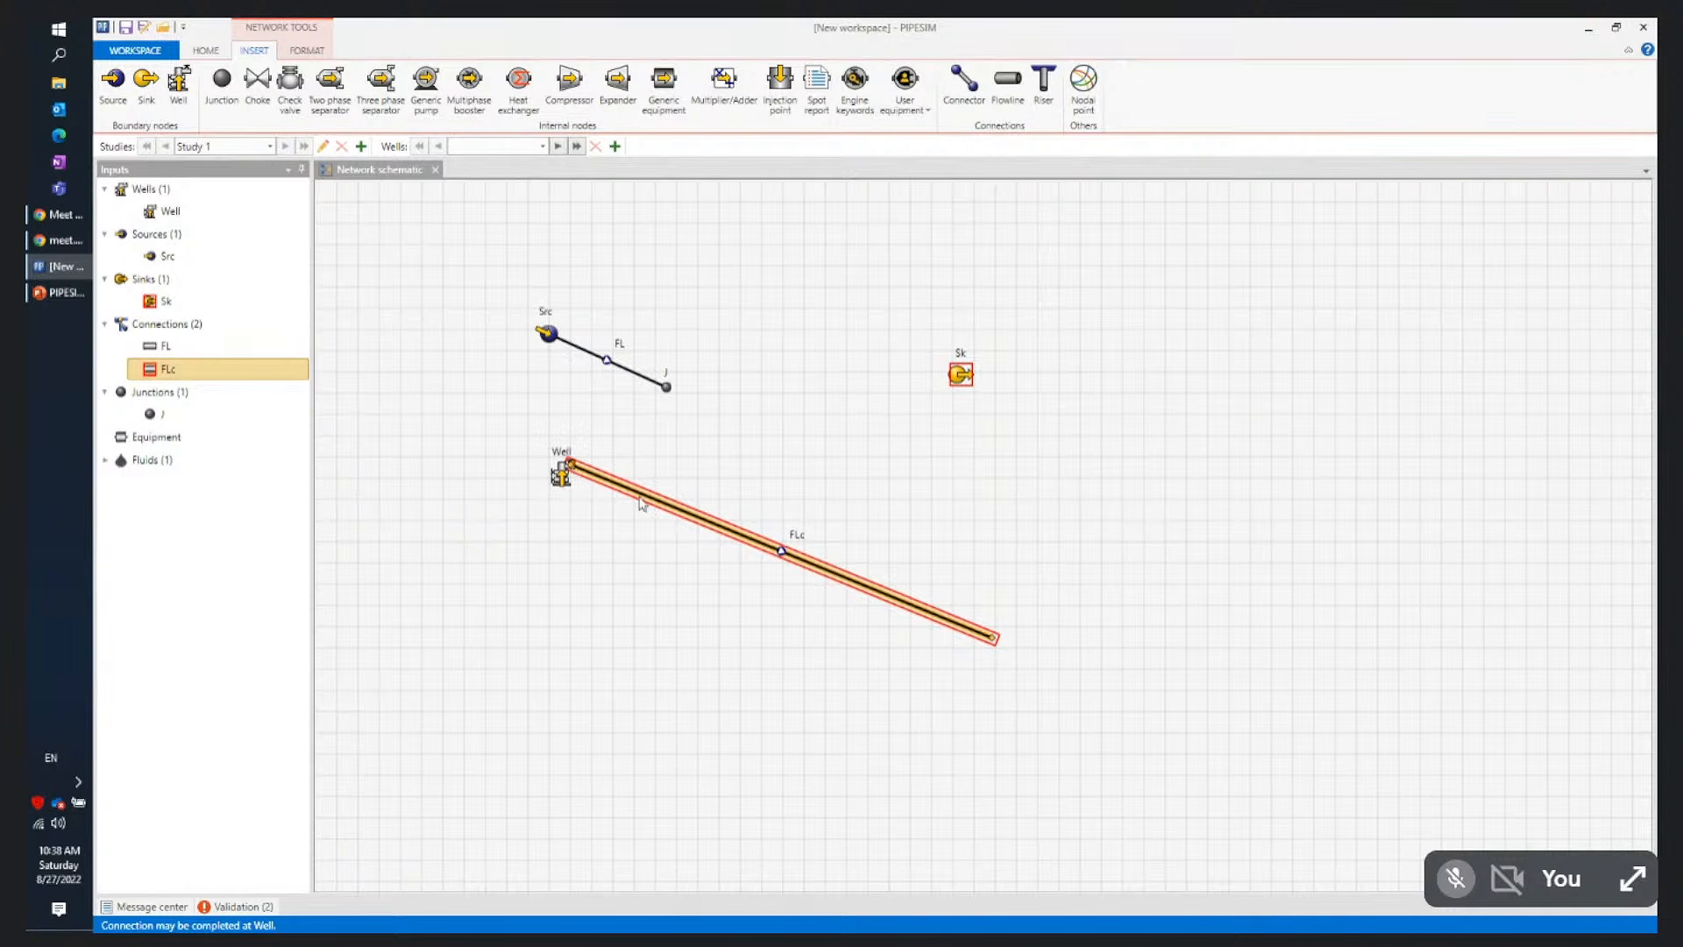
left_click_drag(984, 638, 668, 390)
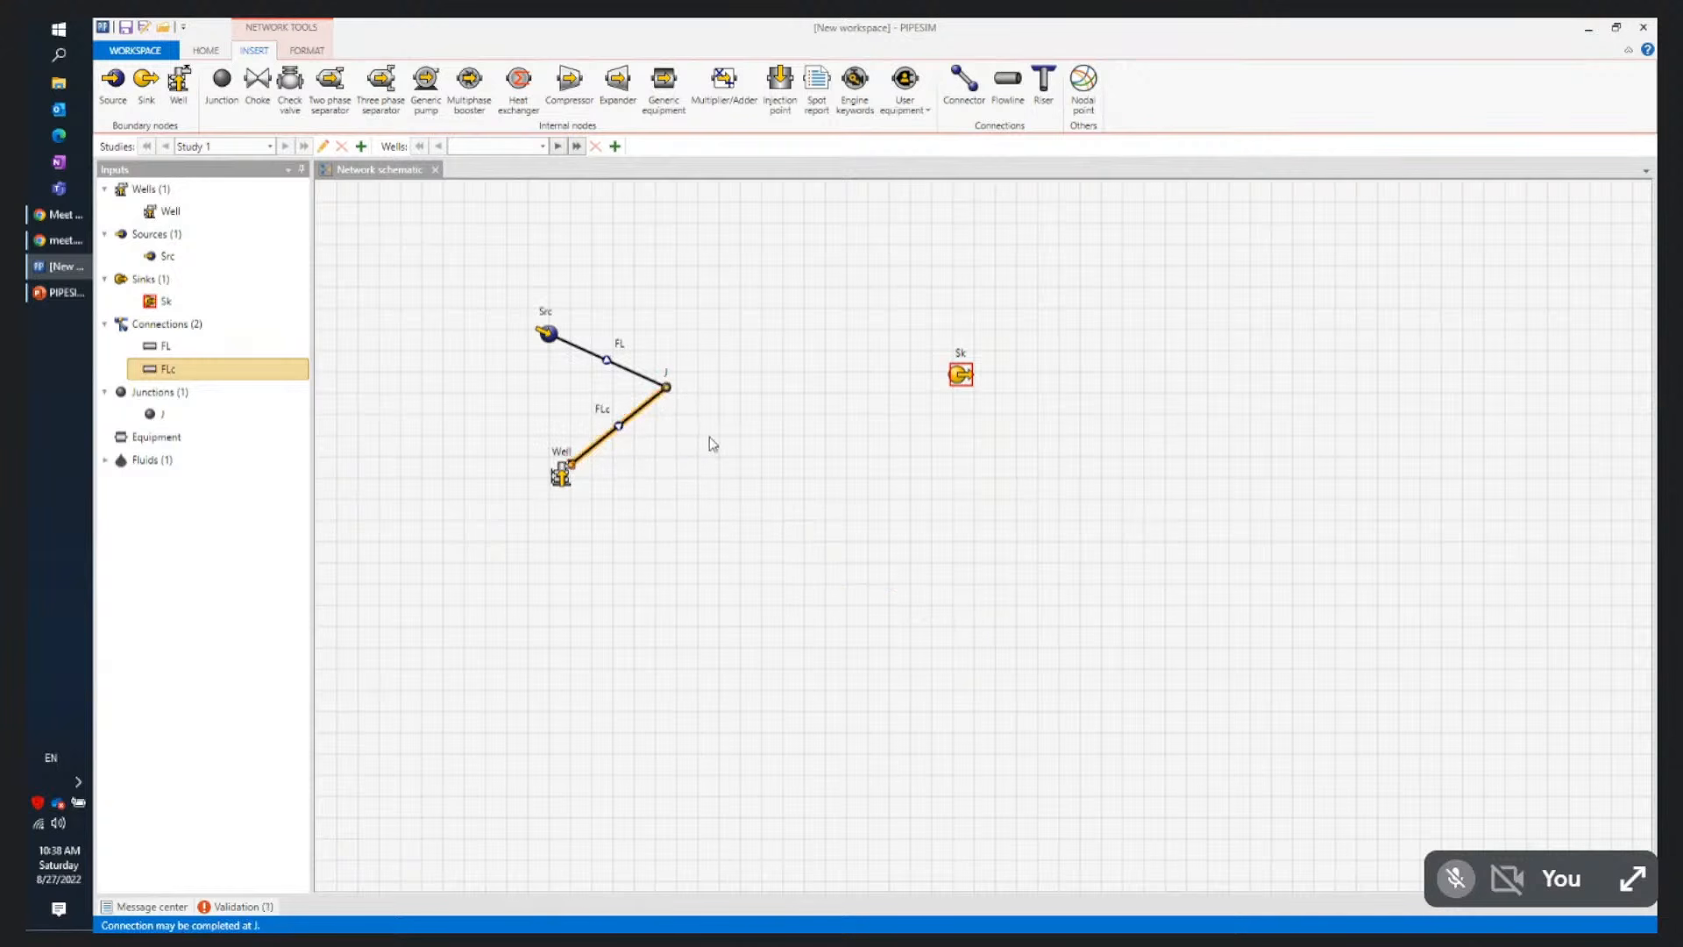
left_click(710, 440)
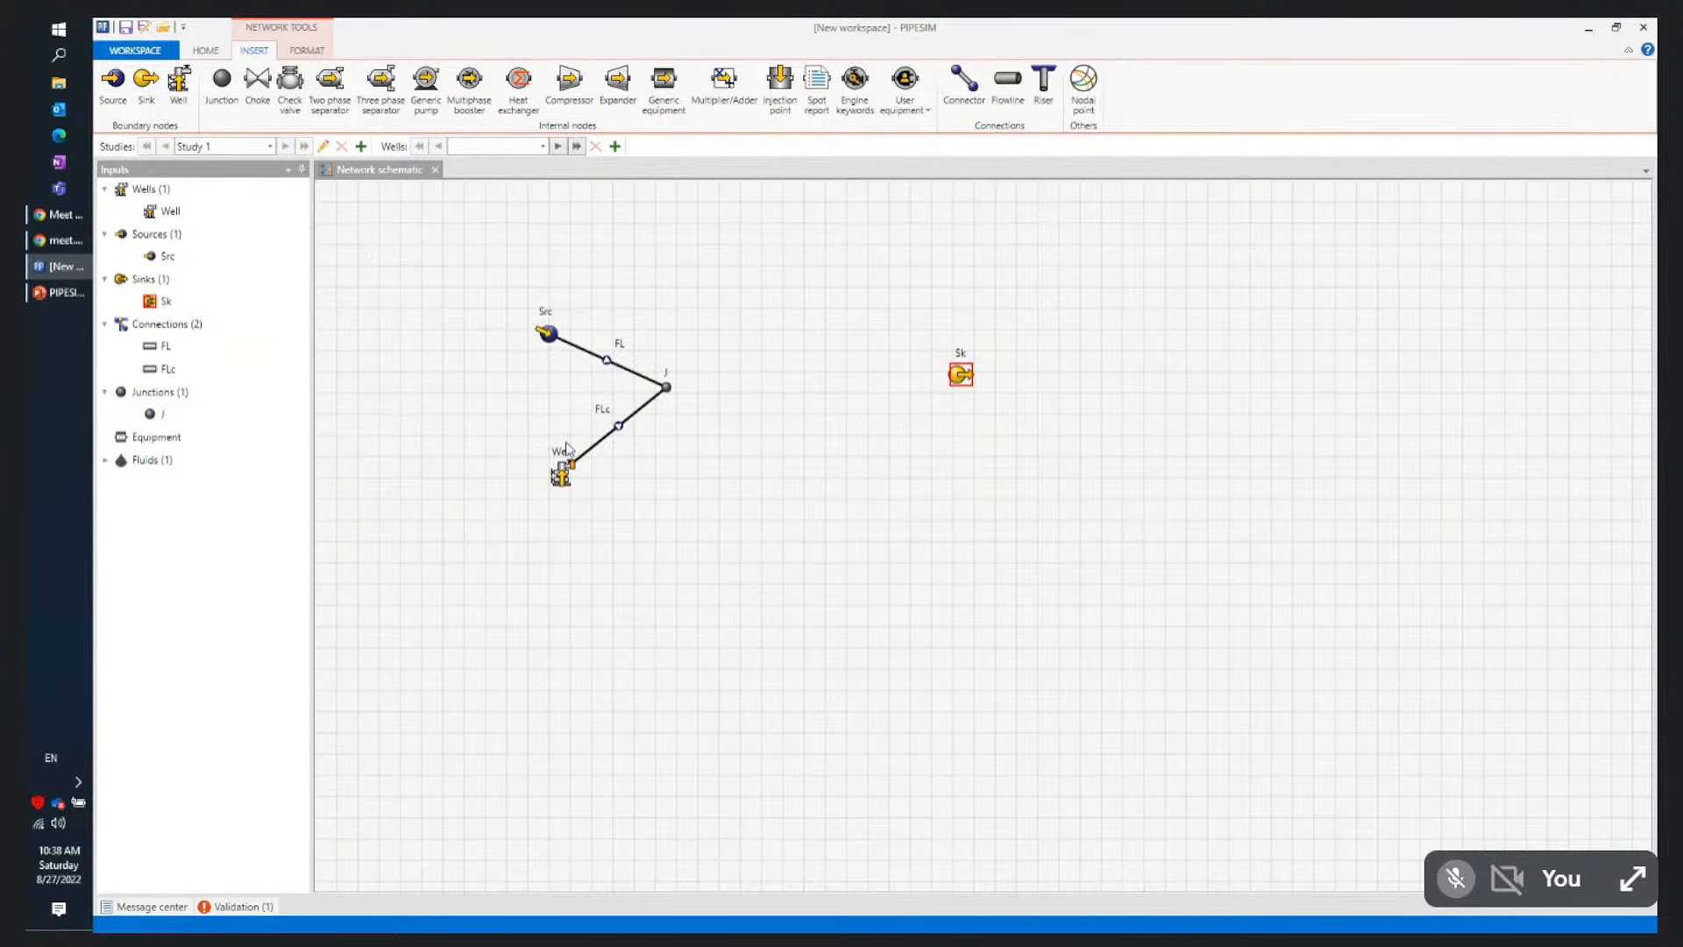
Add a flowline from junction J to sink Sk with 6 in inside diameter, 1000 ft horizontal distance and 0 rate of undulations
left_click(1010, 88)
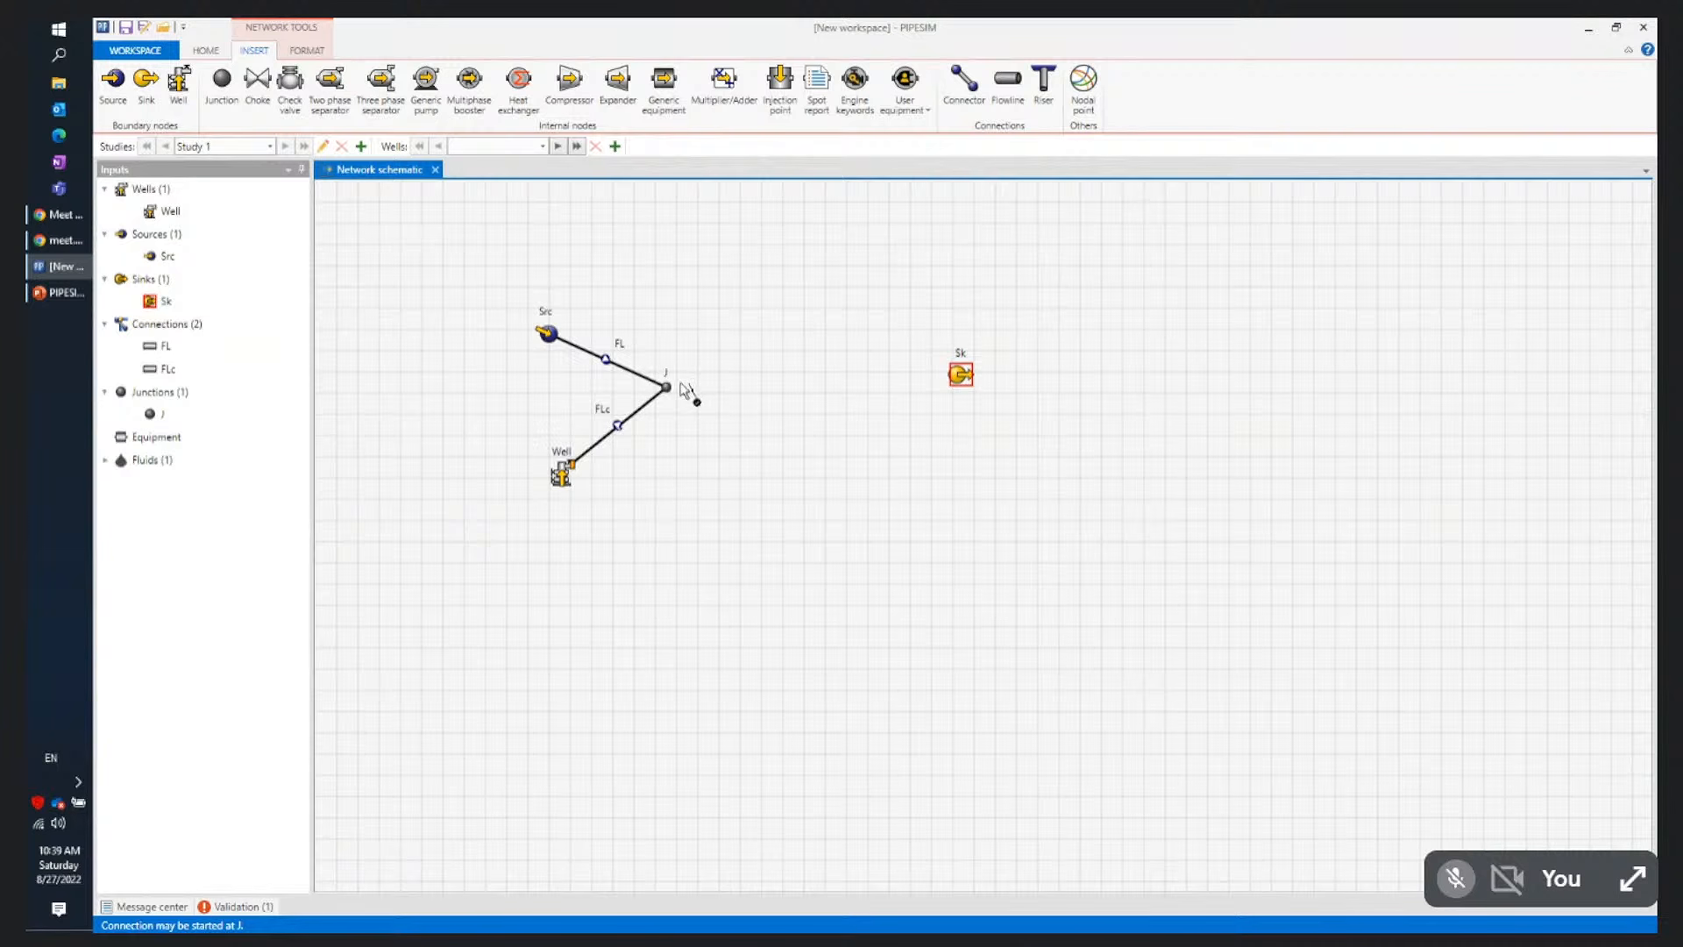
left_click_drag(684, 391, 957, 383)
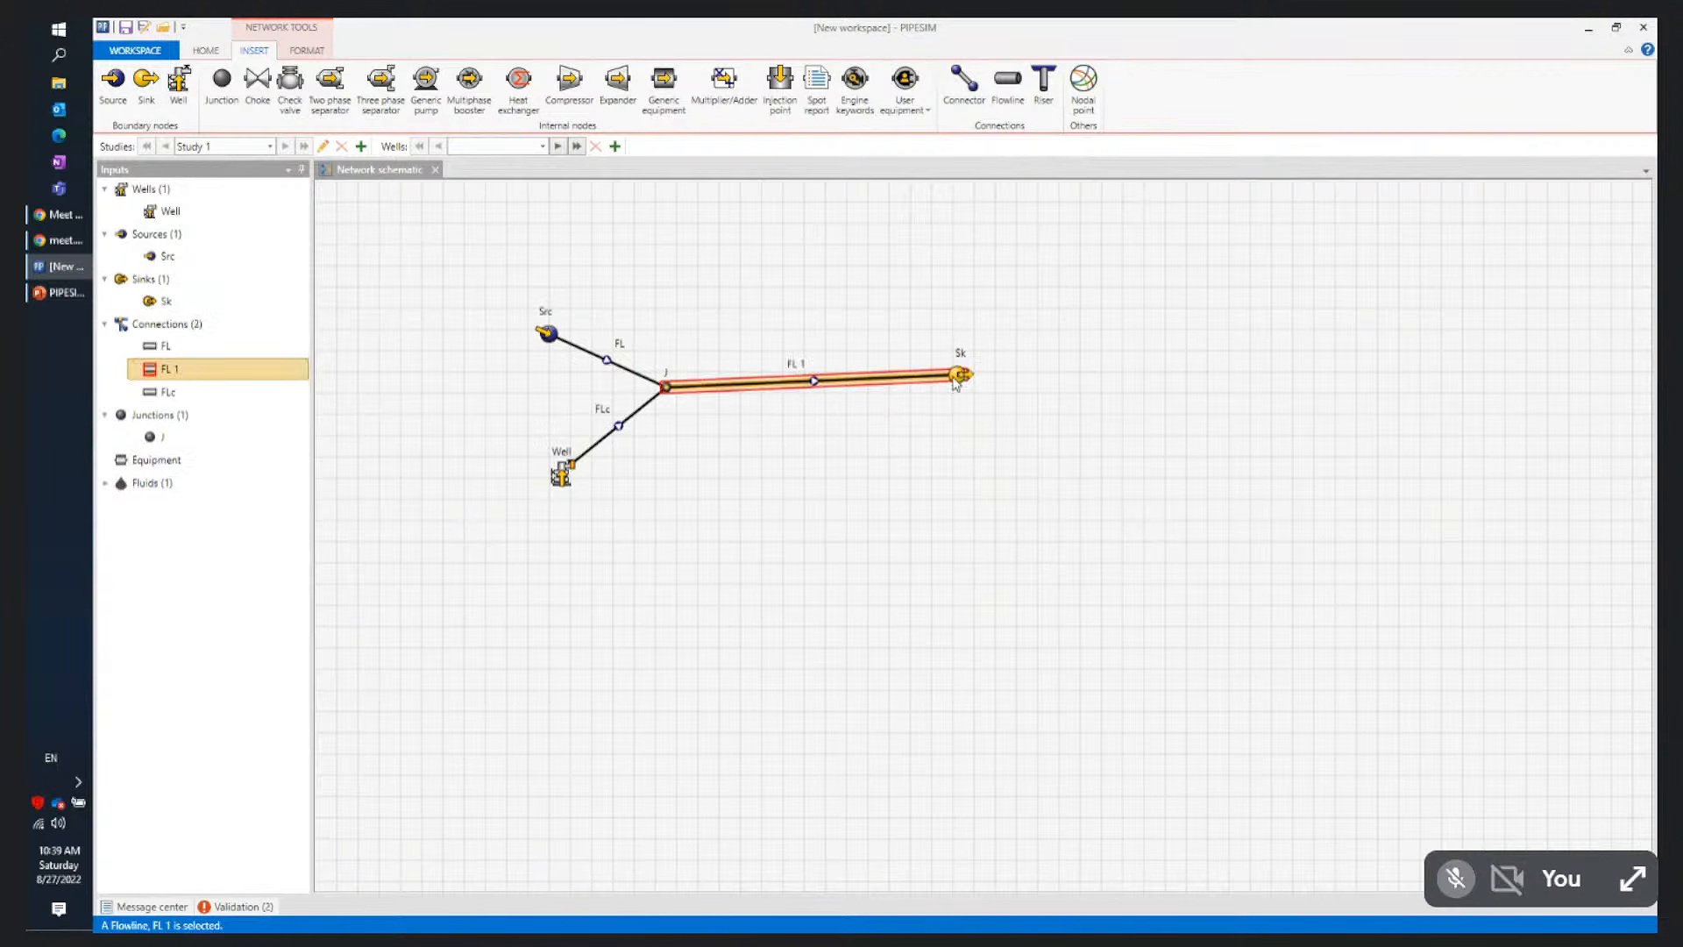
double_click(795, 389)
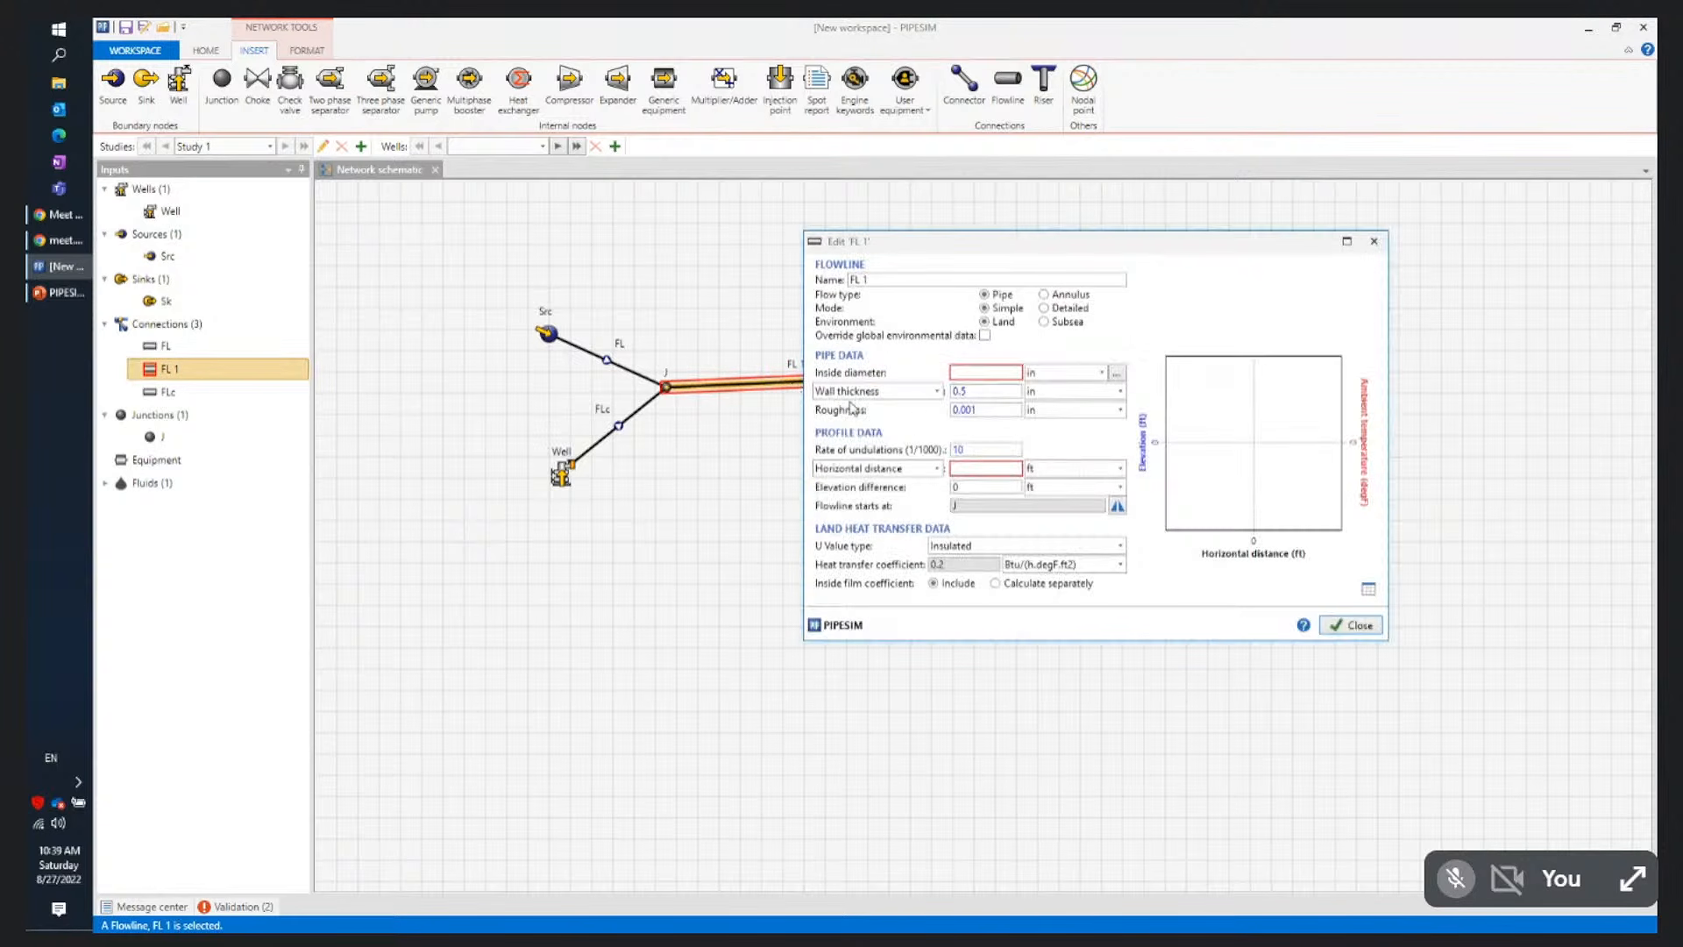
left_click(984, 372)
type("6")
left_click(966, 470)
type("1000")
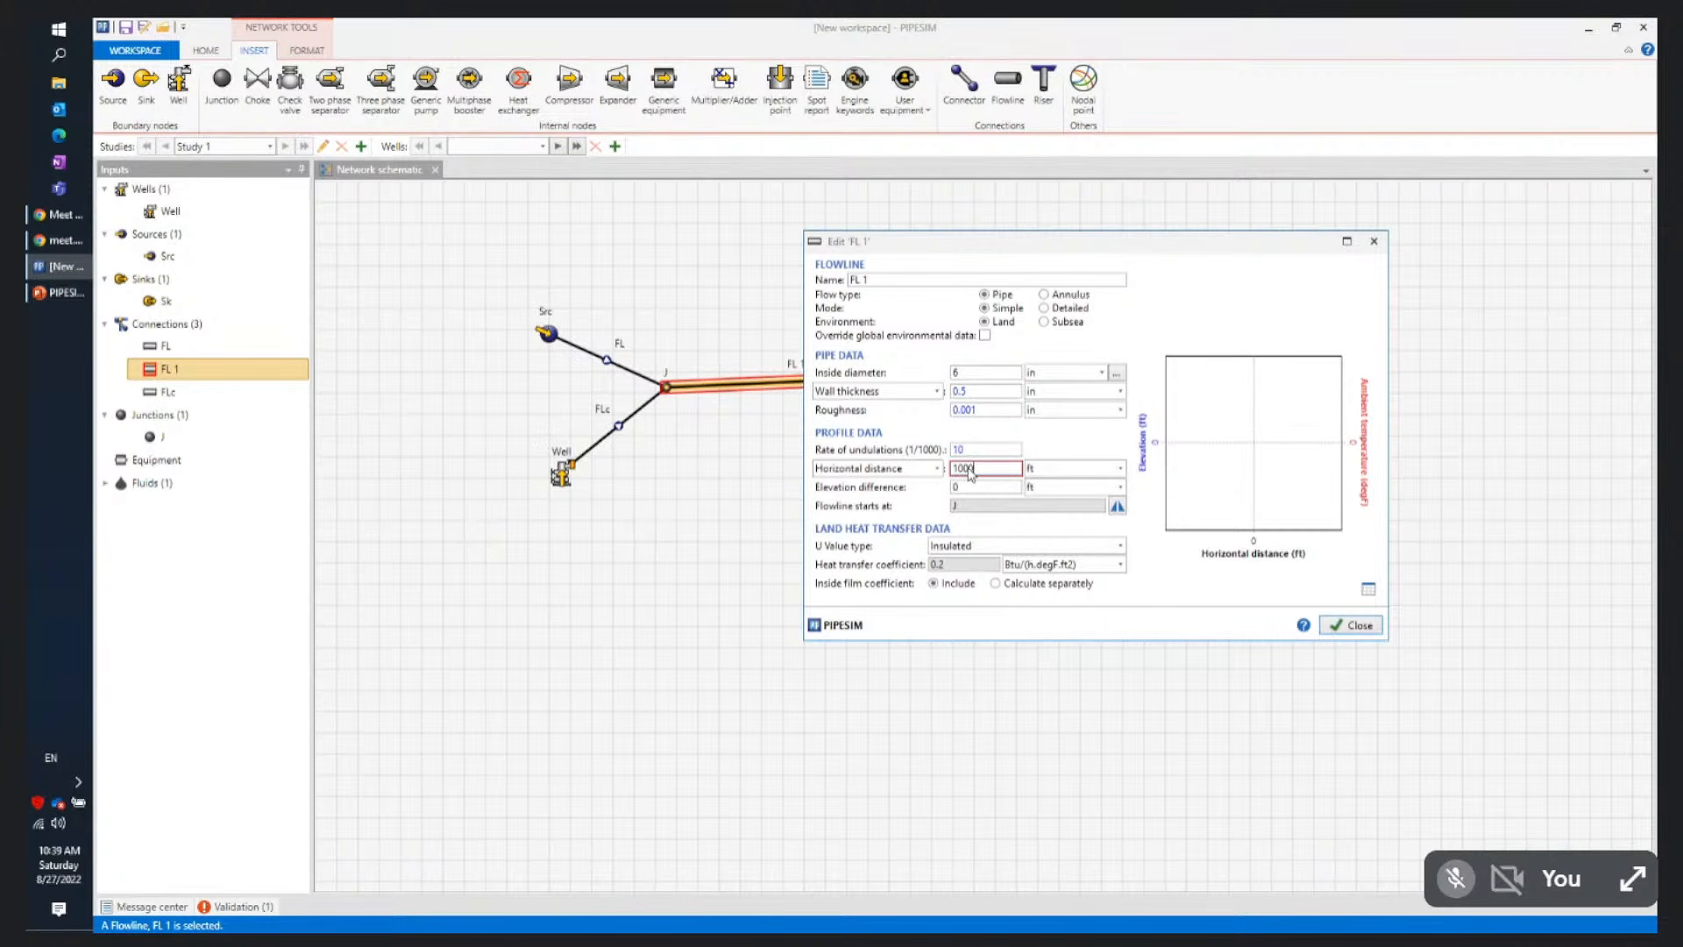
left_click(973, 448)
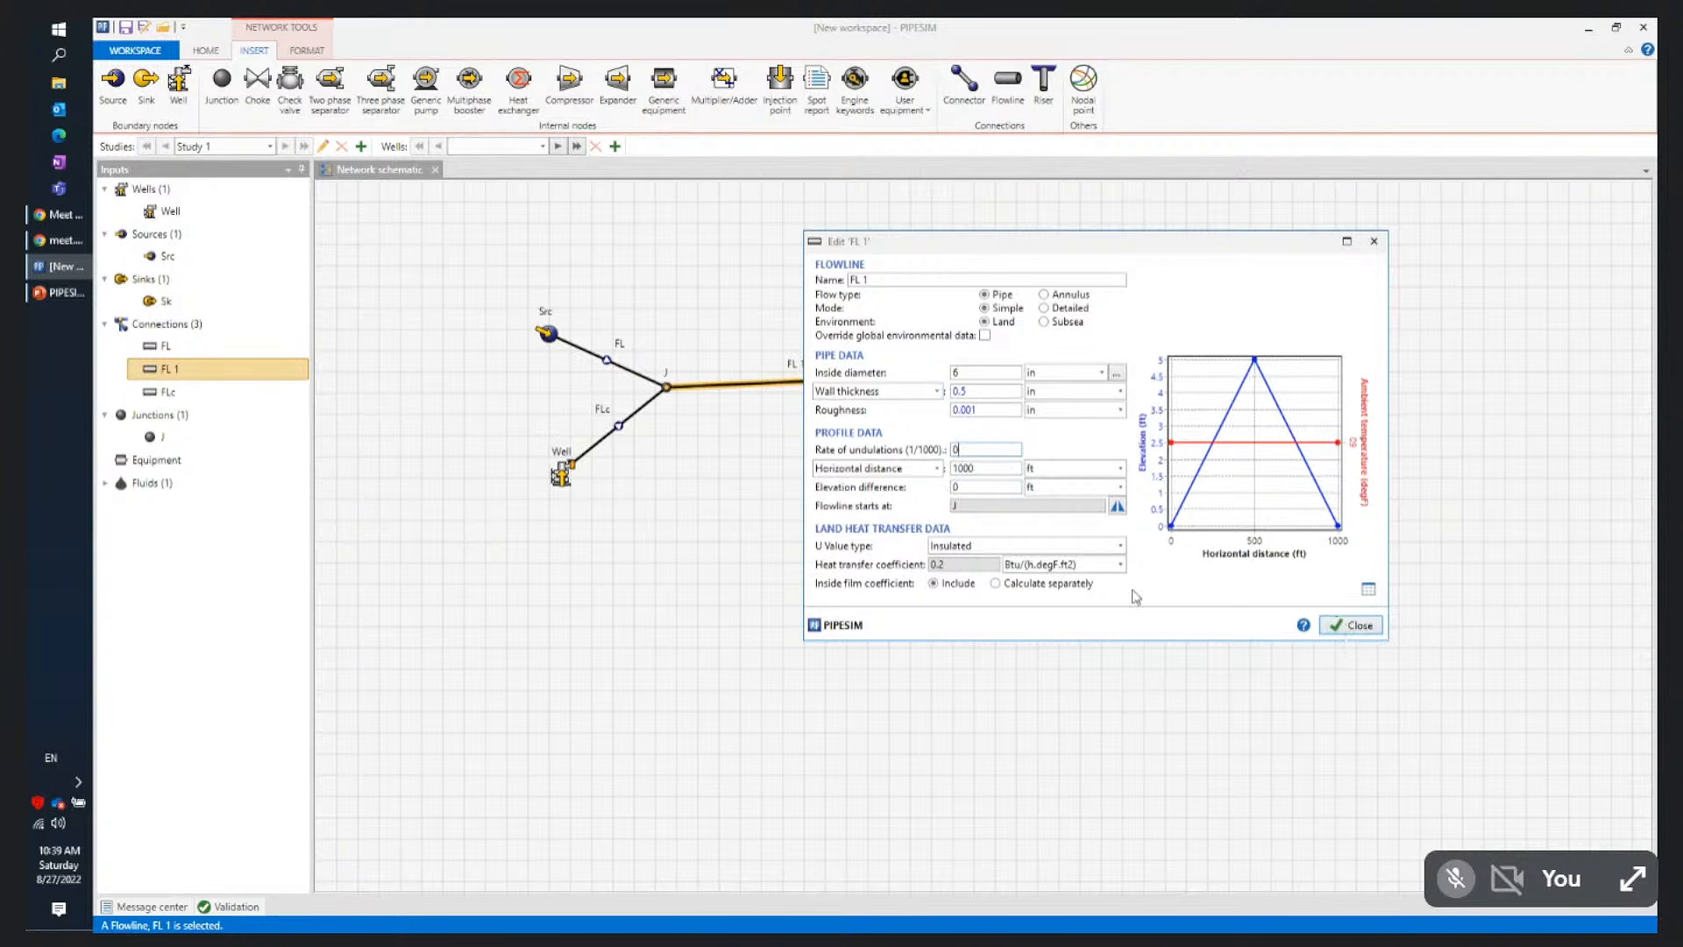
left_click(1358, 628)
left_click(724, 532)
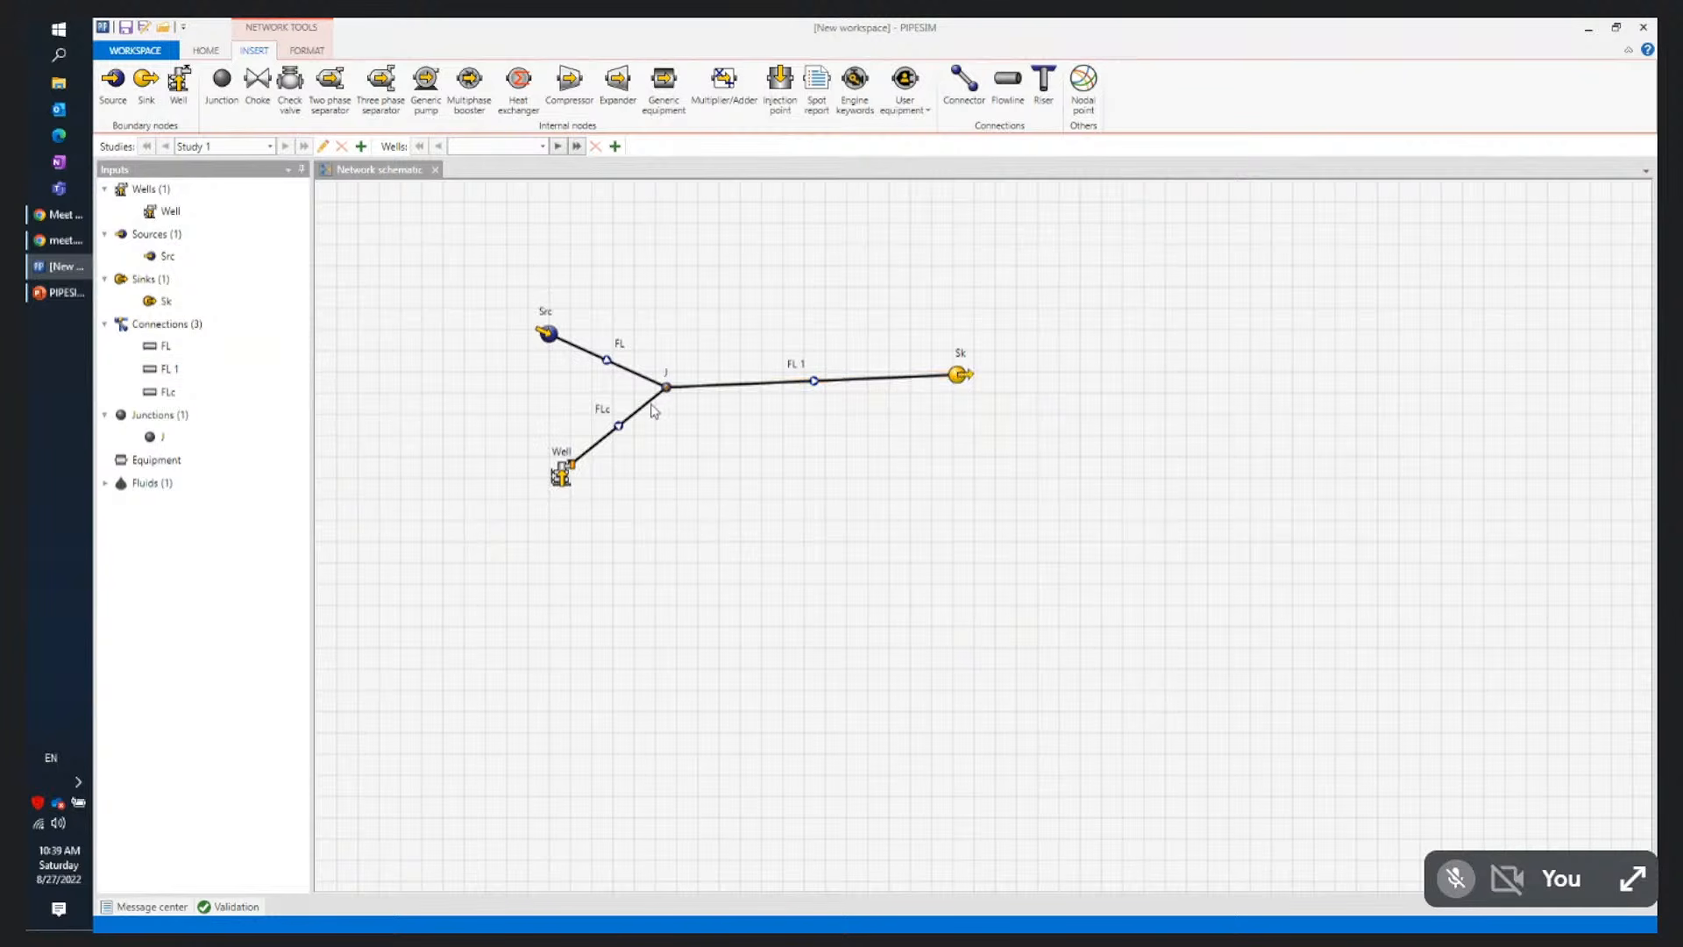
Review the pipe, profile and heat transfer data of the source's flowline FL and the sink's flowline FL 1
left_click(549, 338)
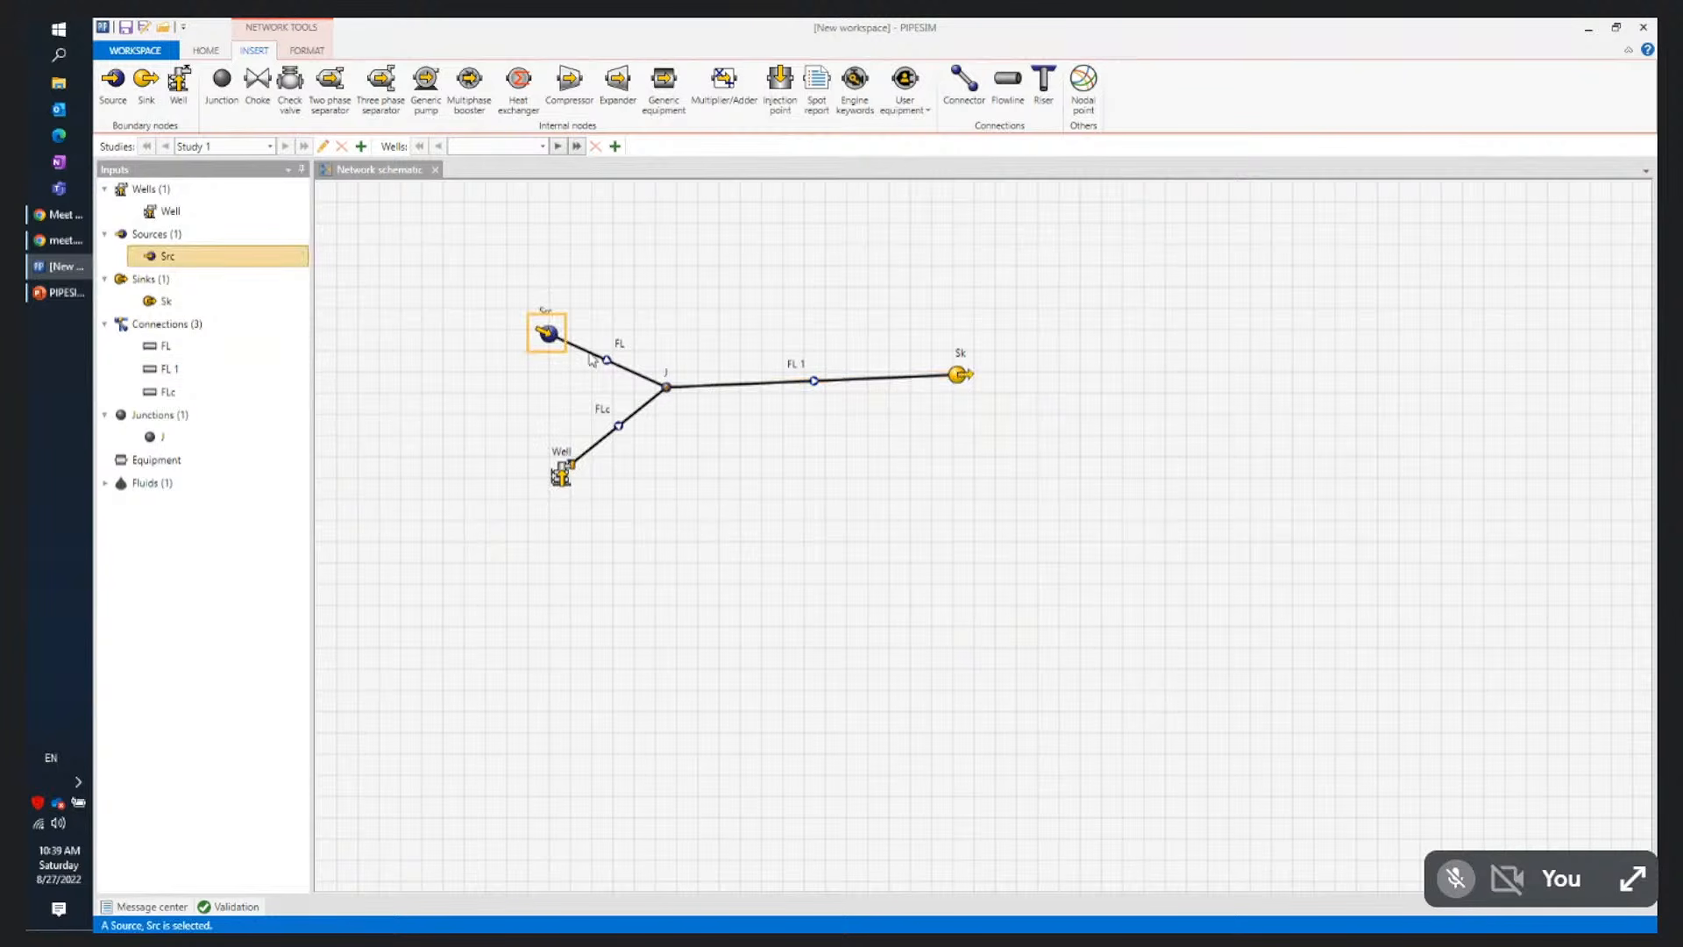
left_click(606, 362)
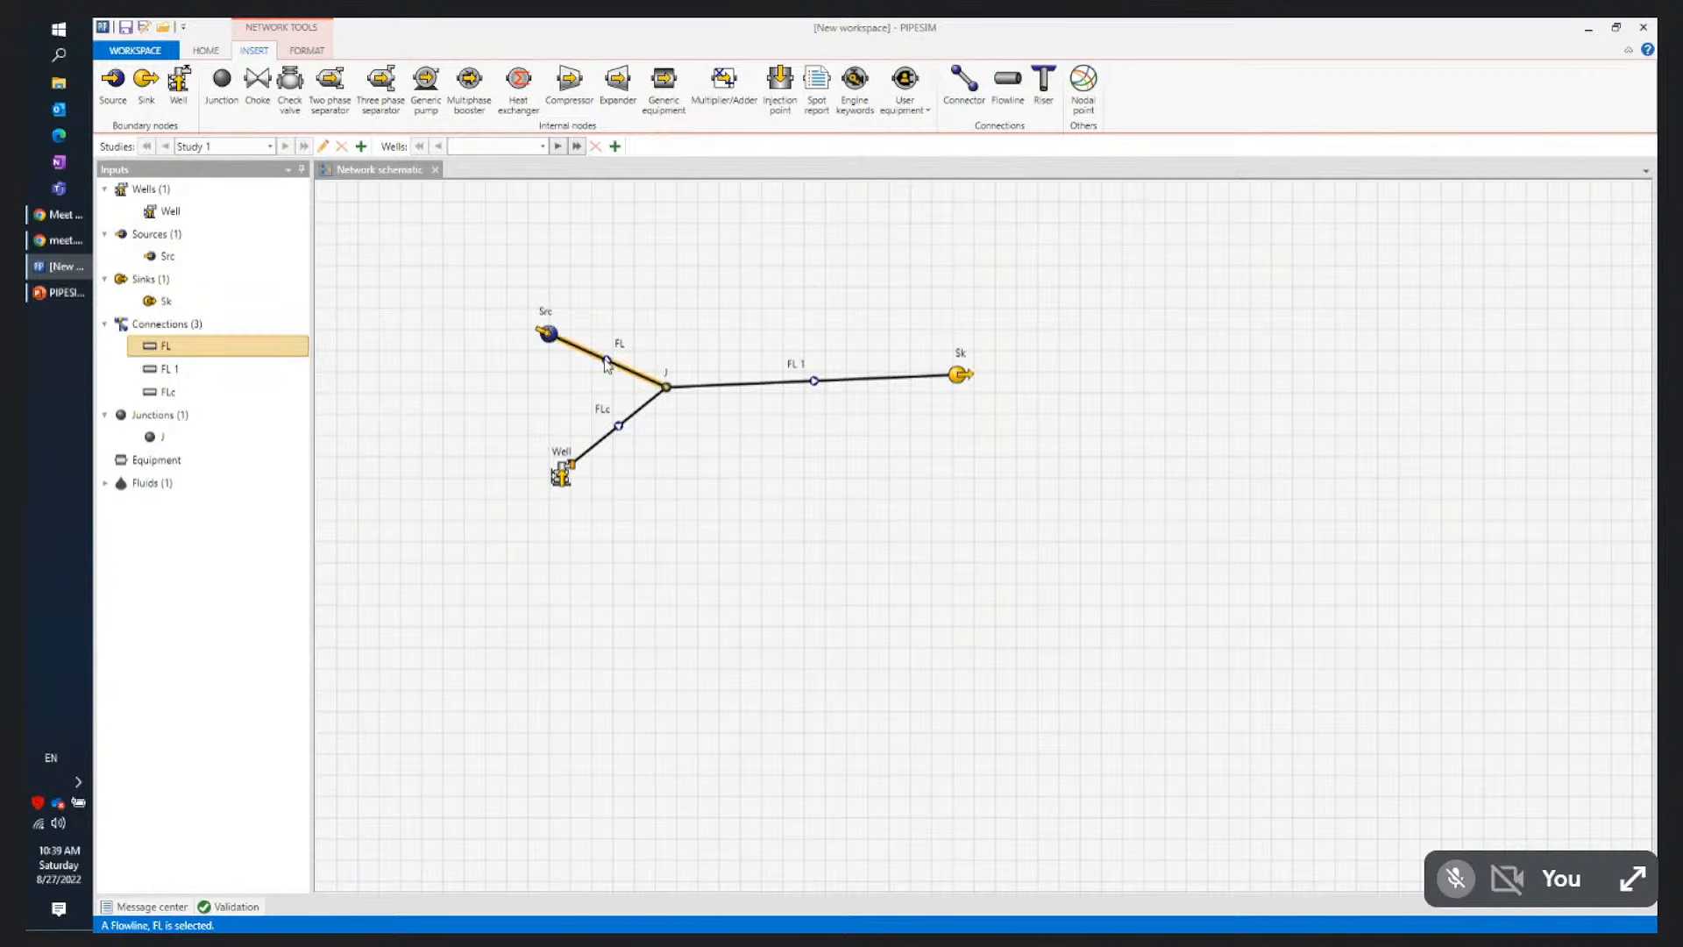
double_click(606, 362)
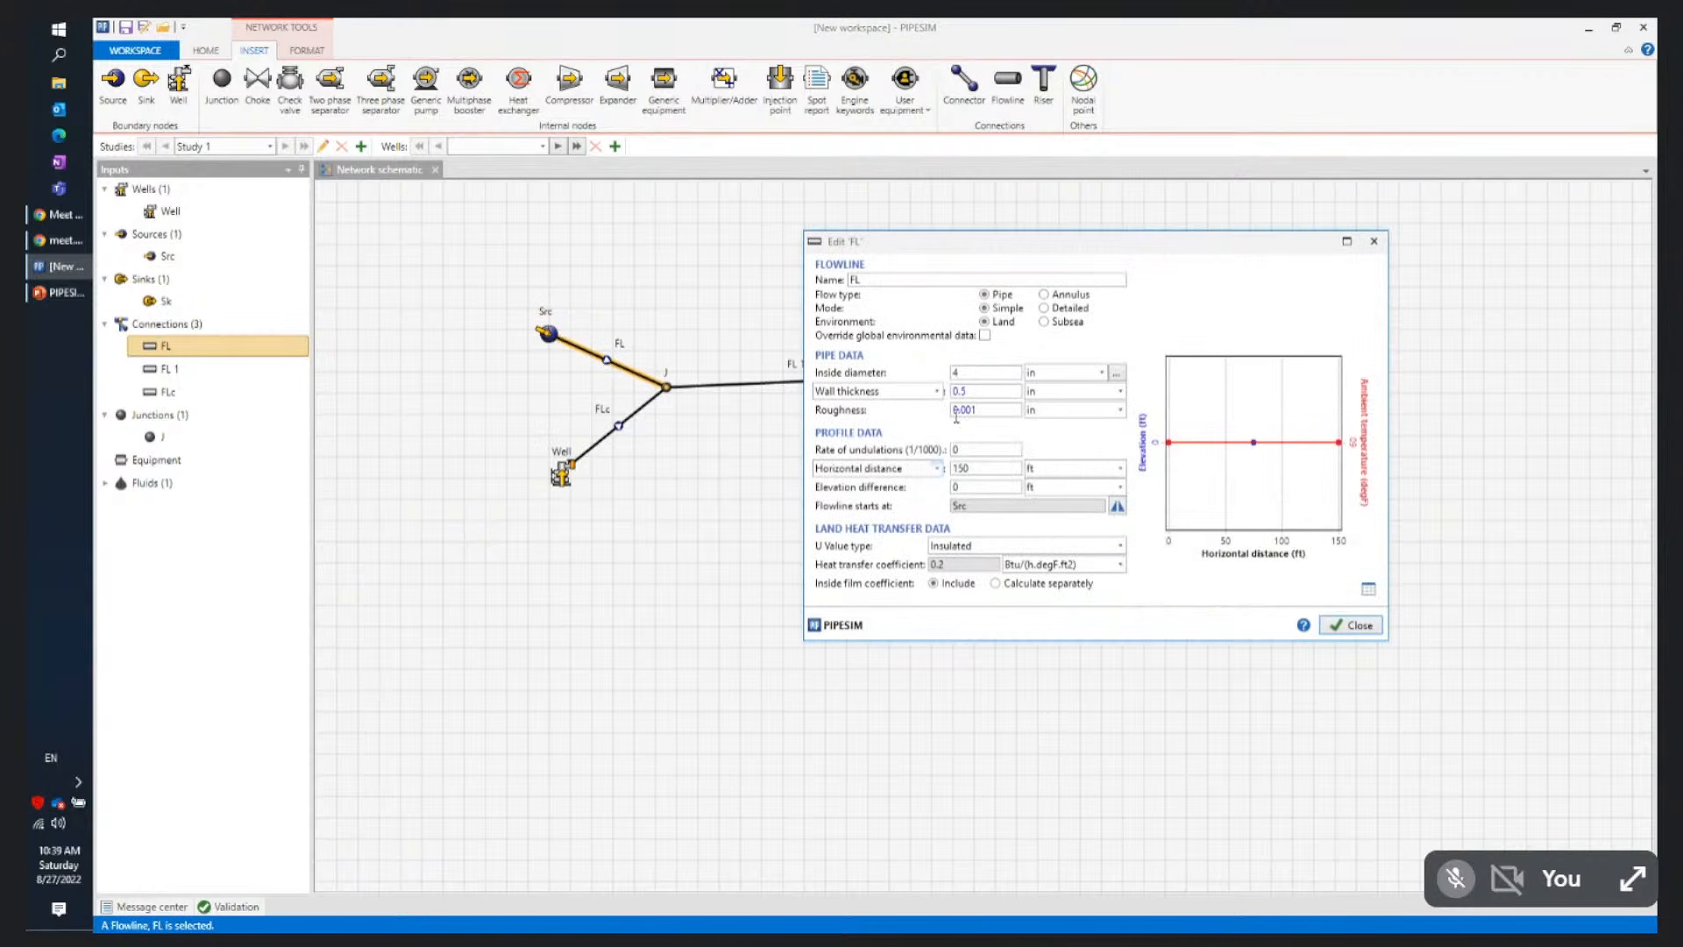
left_click(1351, 626)
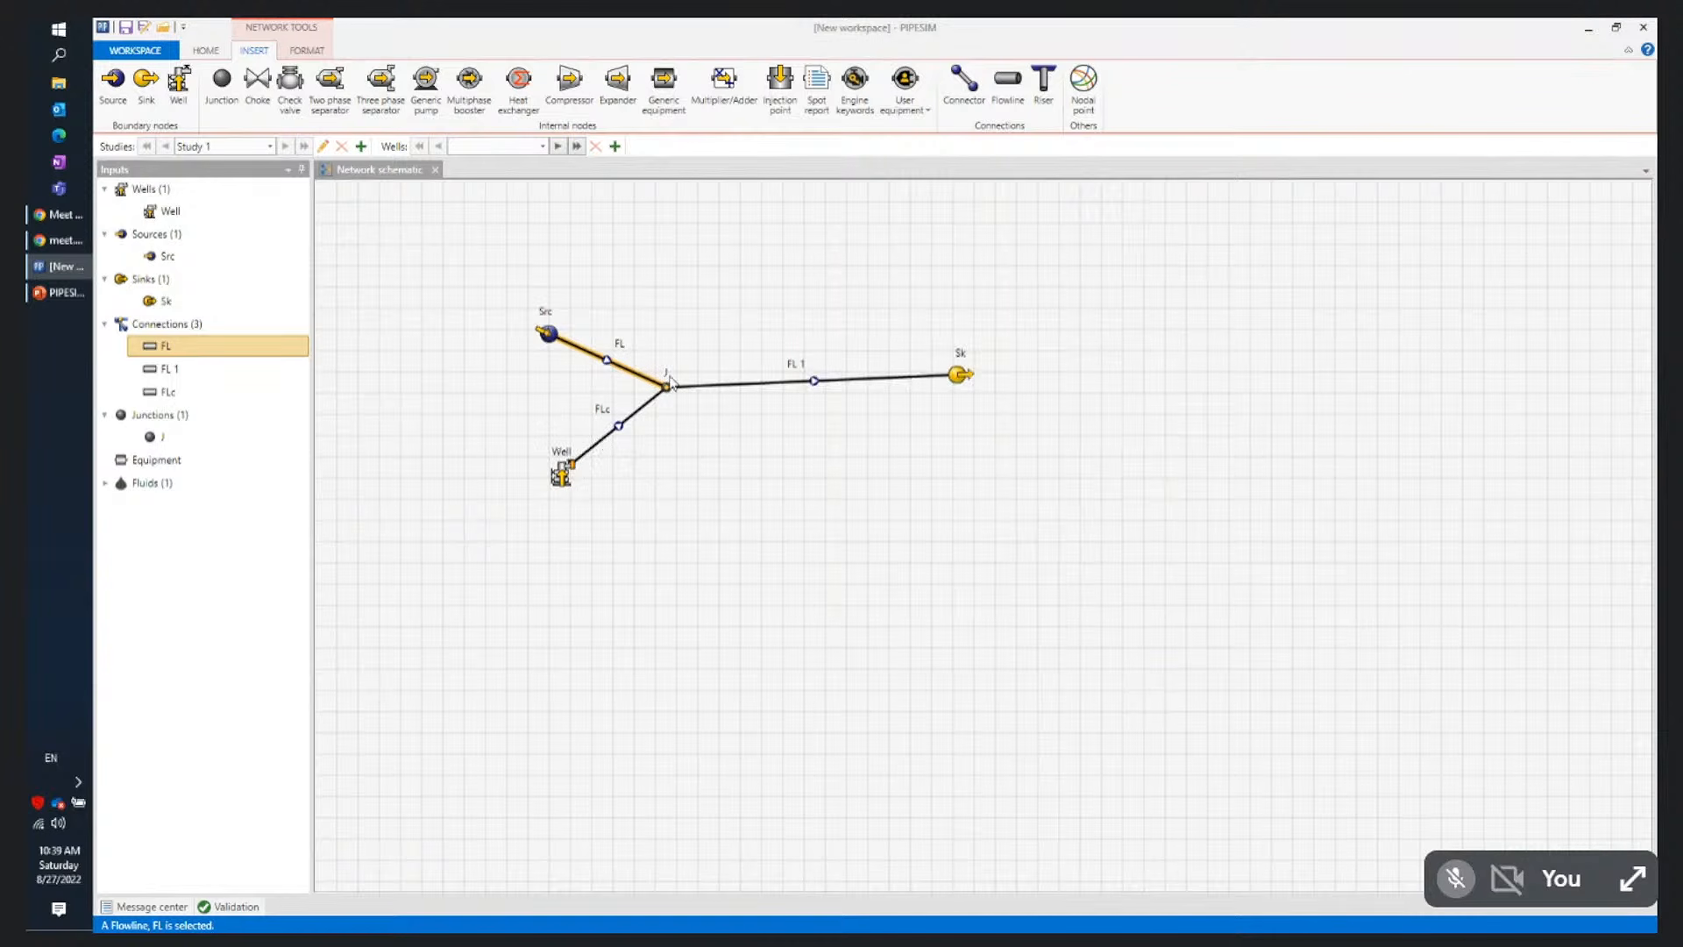
left_click(675, 408)
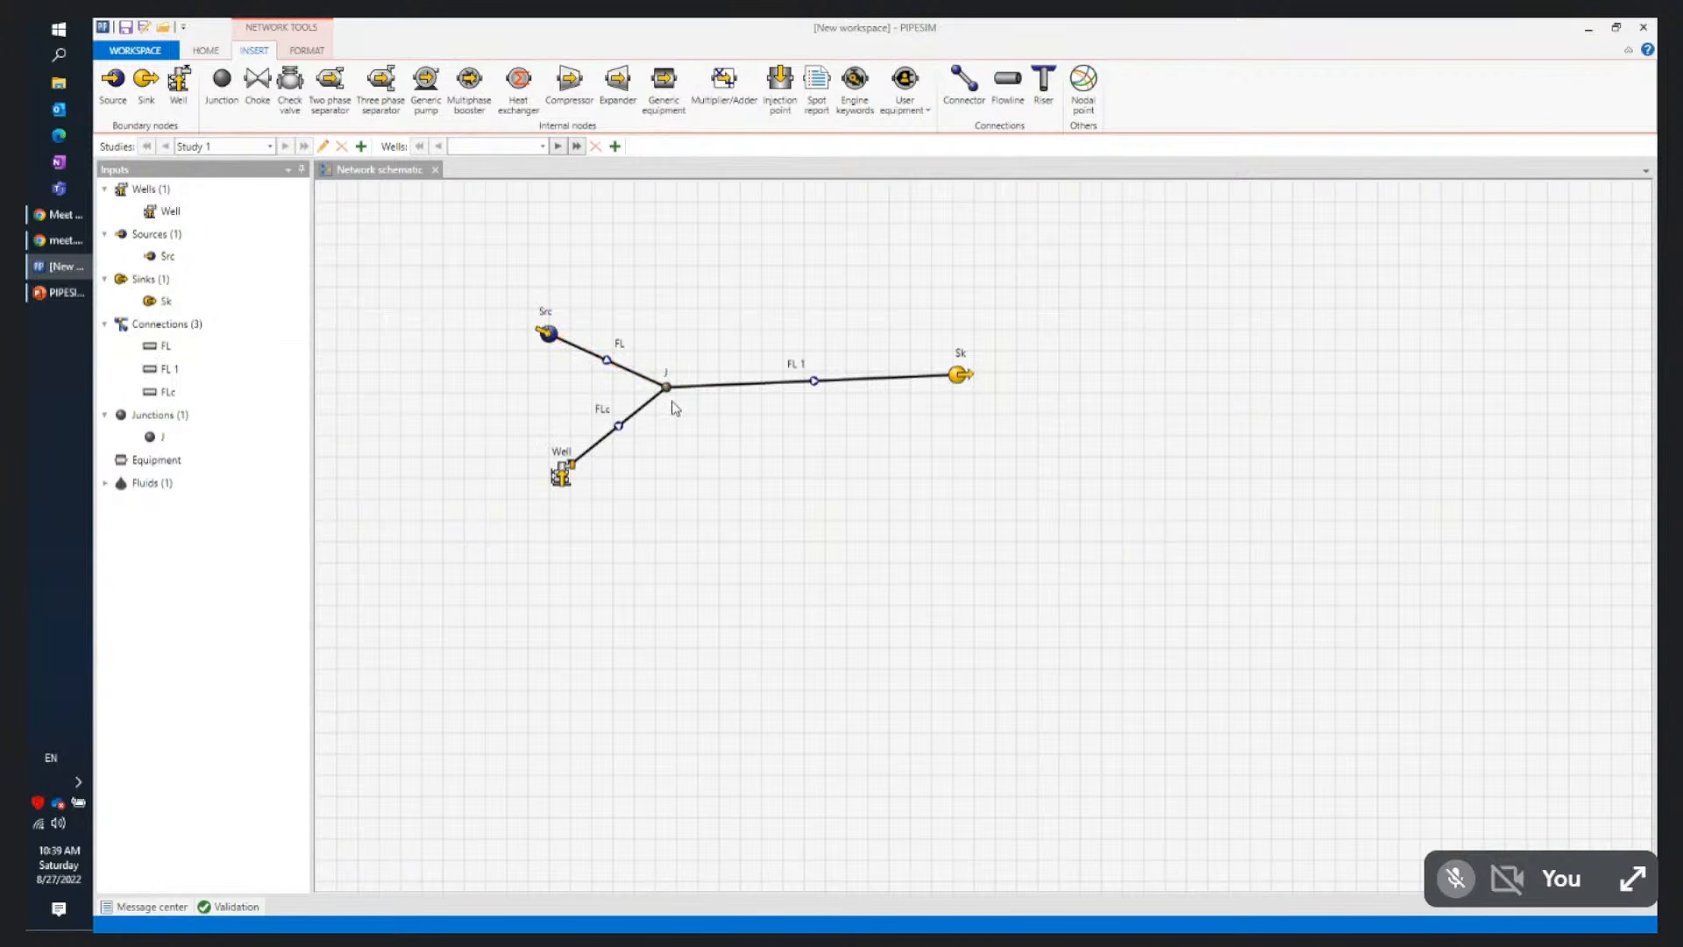
left_click(736, 391)
double_click(736, 391)
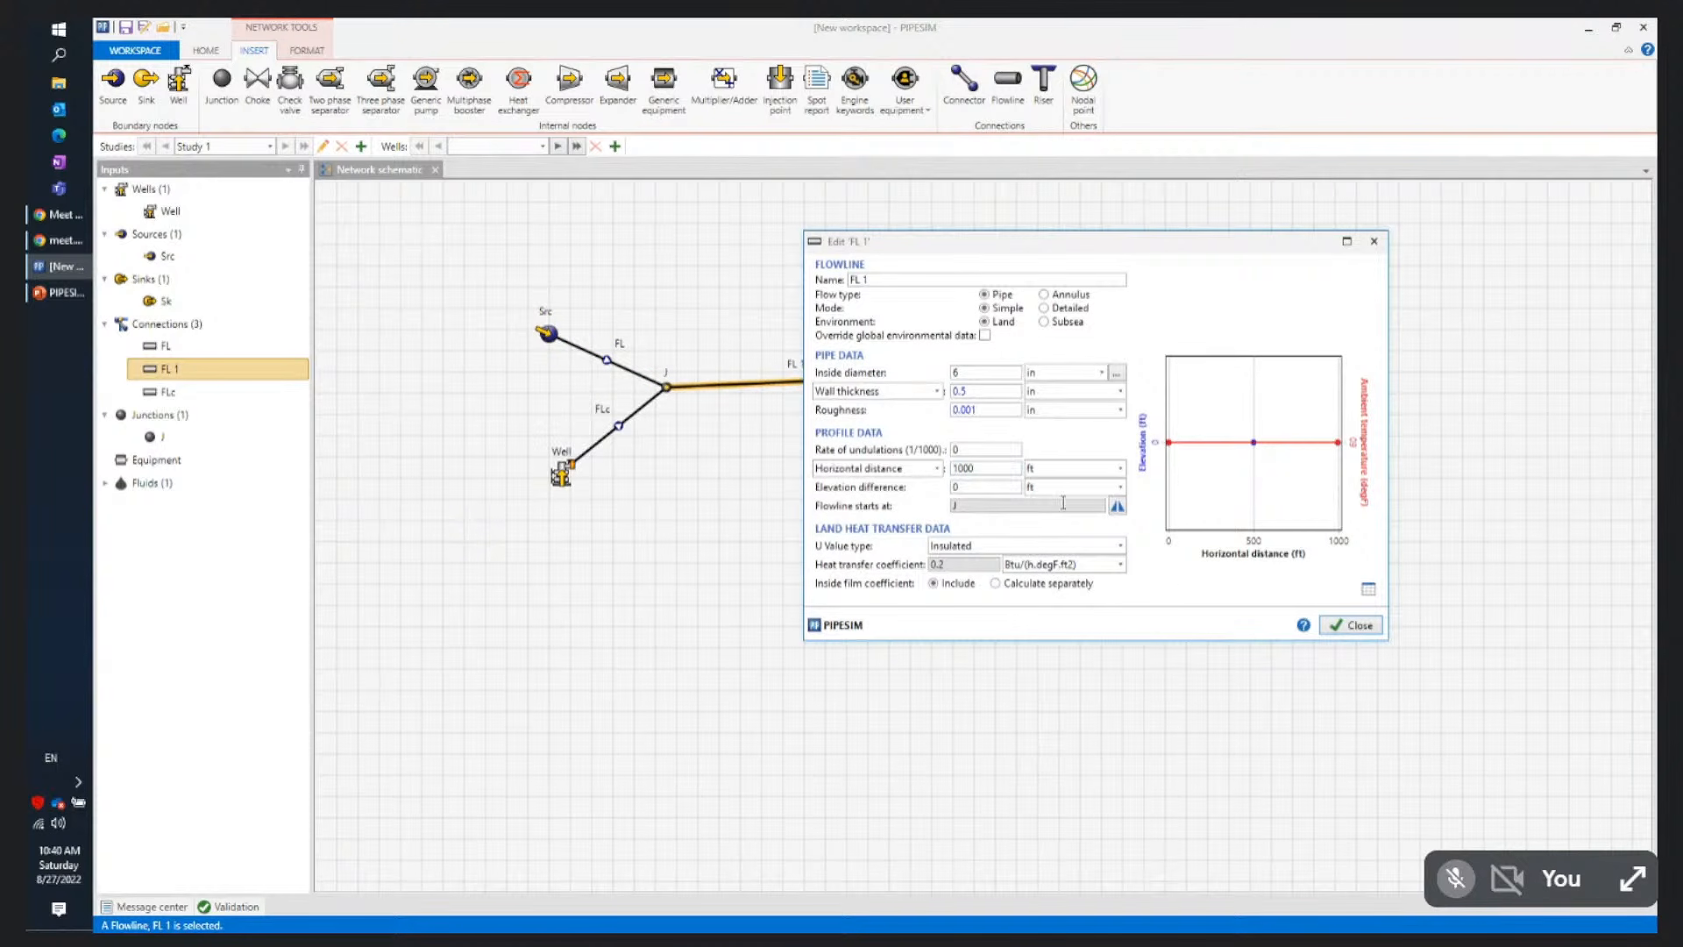
left_click(1347, 626)
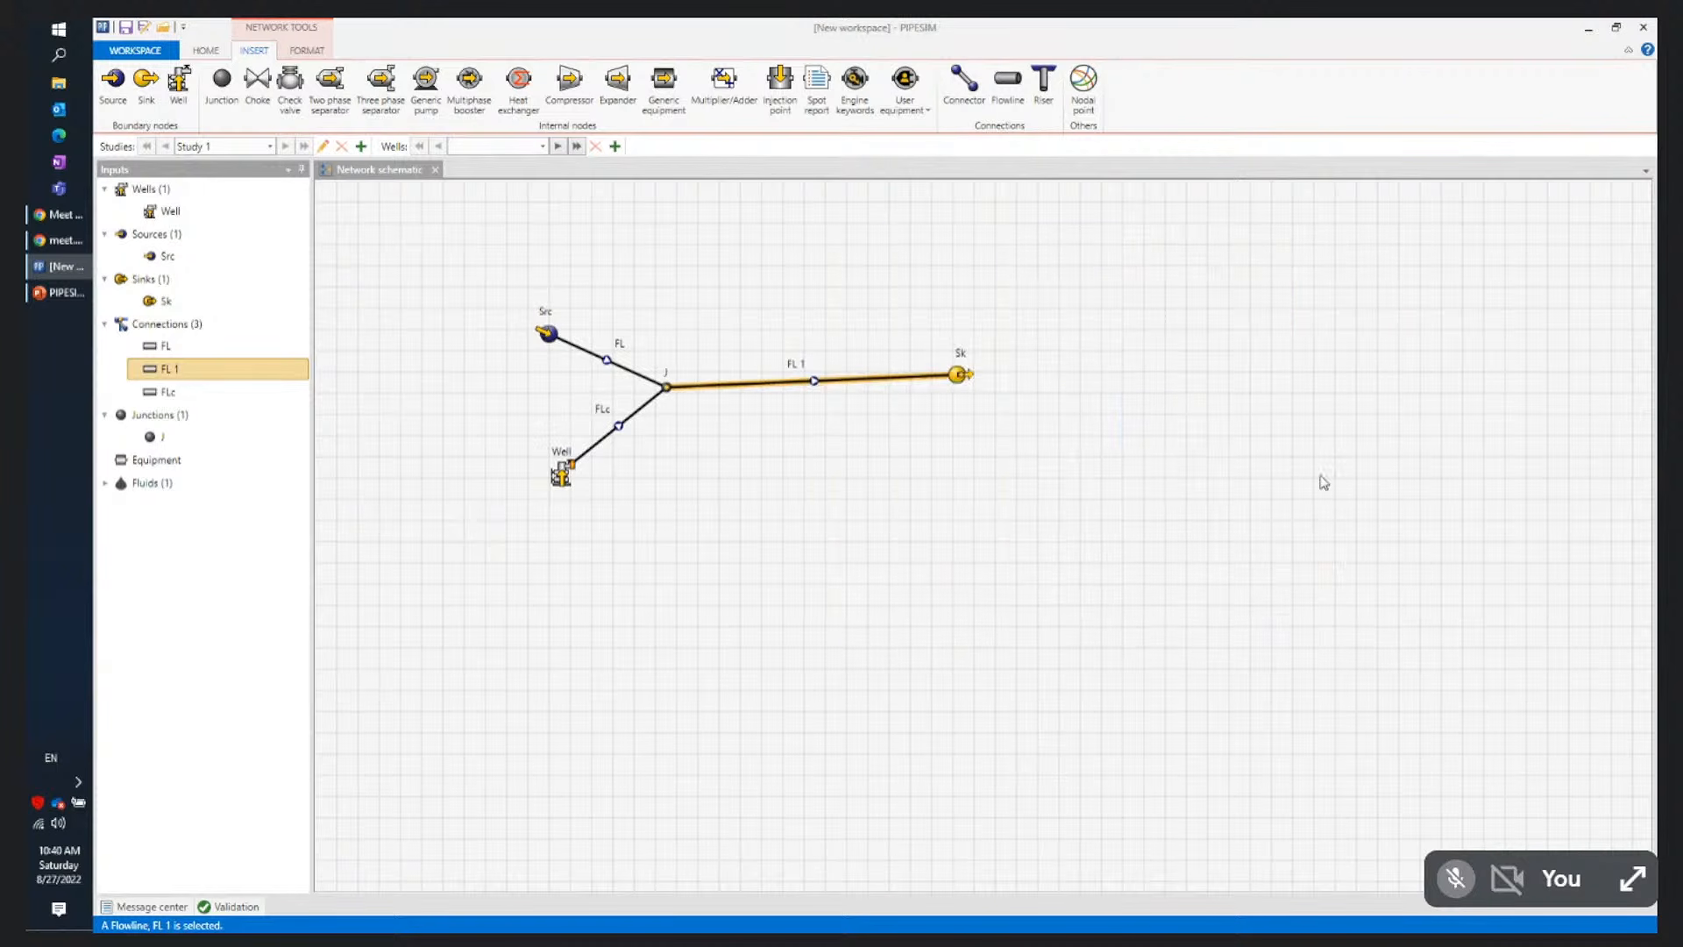
left_click(637, 260)
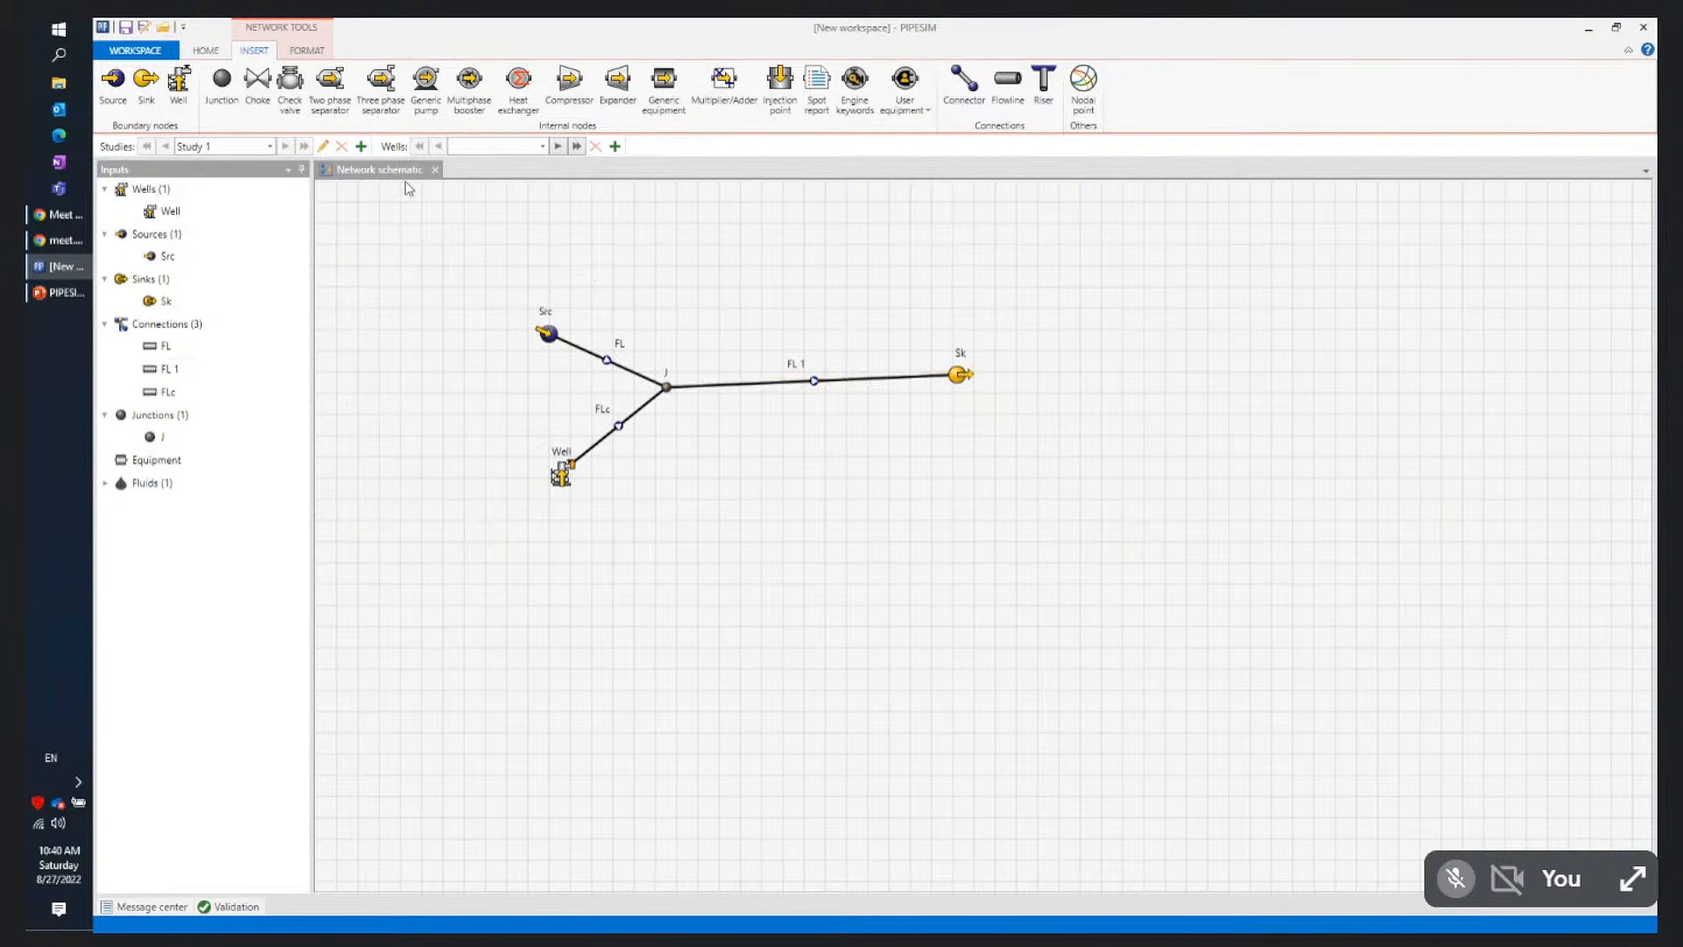
Examine the boundary conditions of the well, source and sink in the network simulation task
left_click(205, 51)
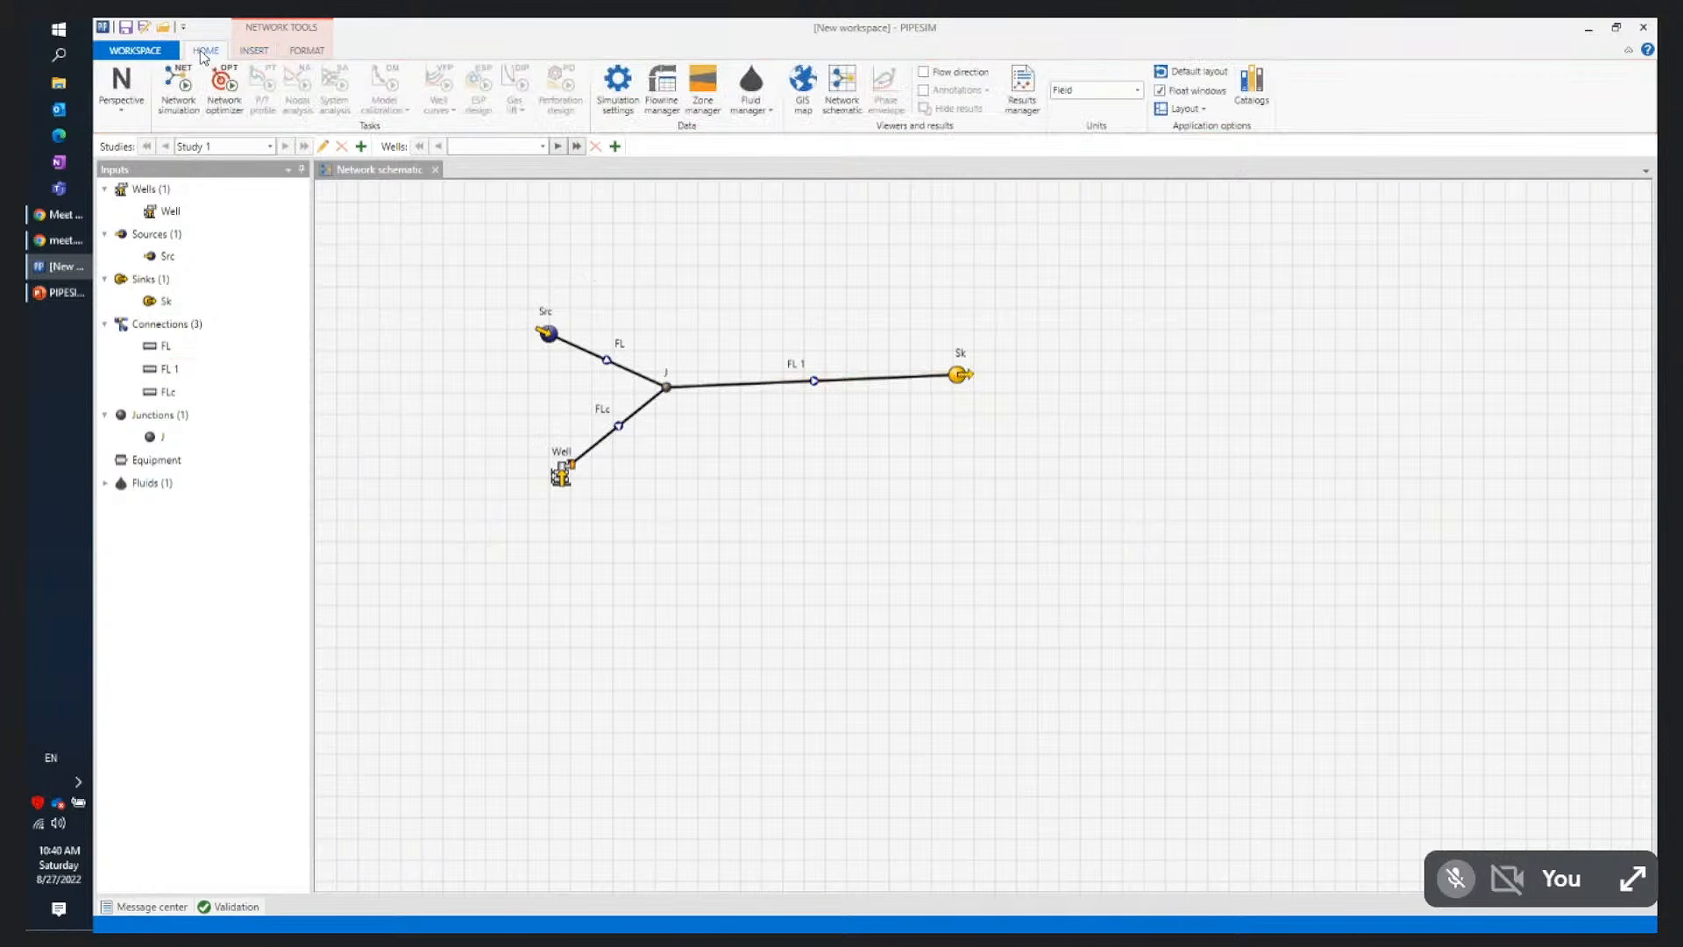
left_click(177, 105)
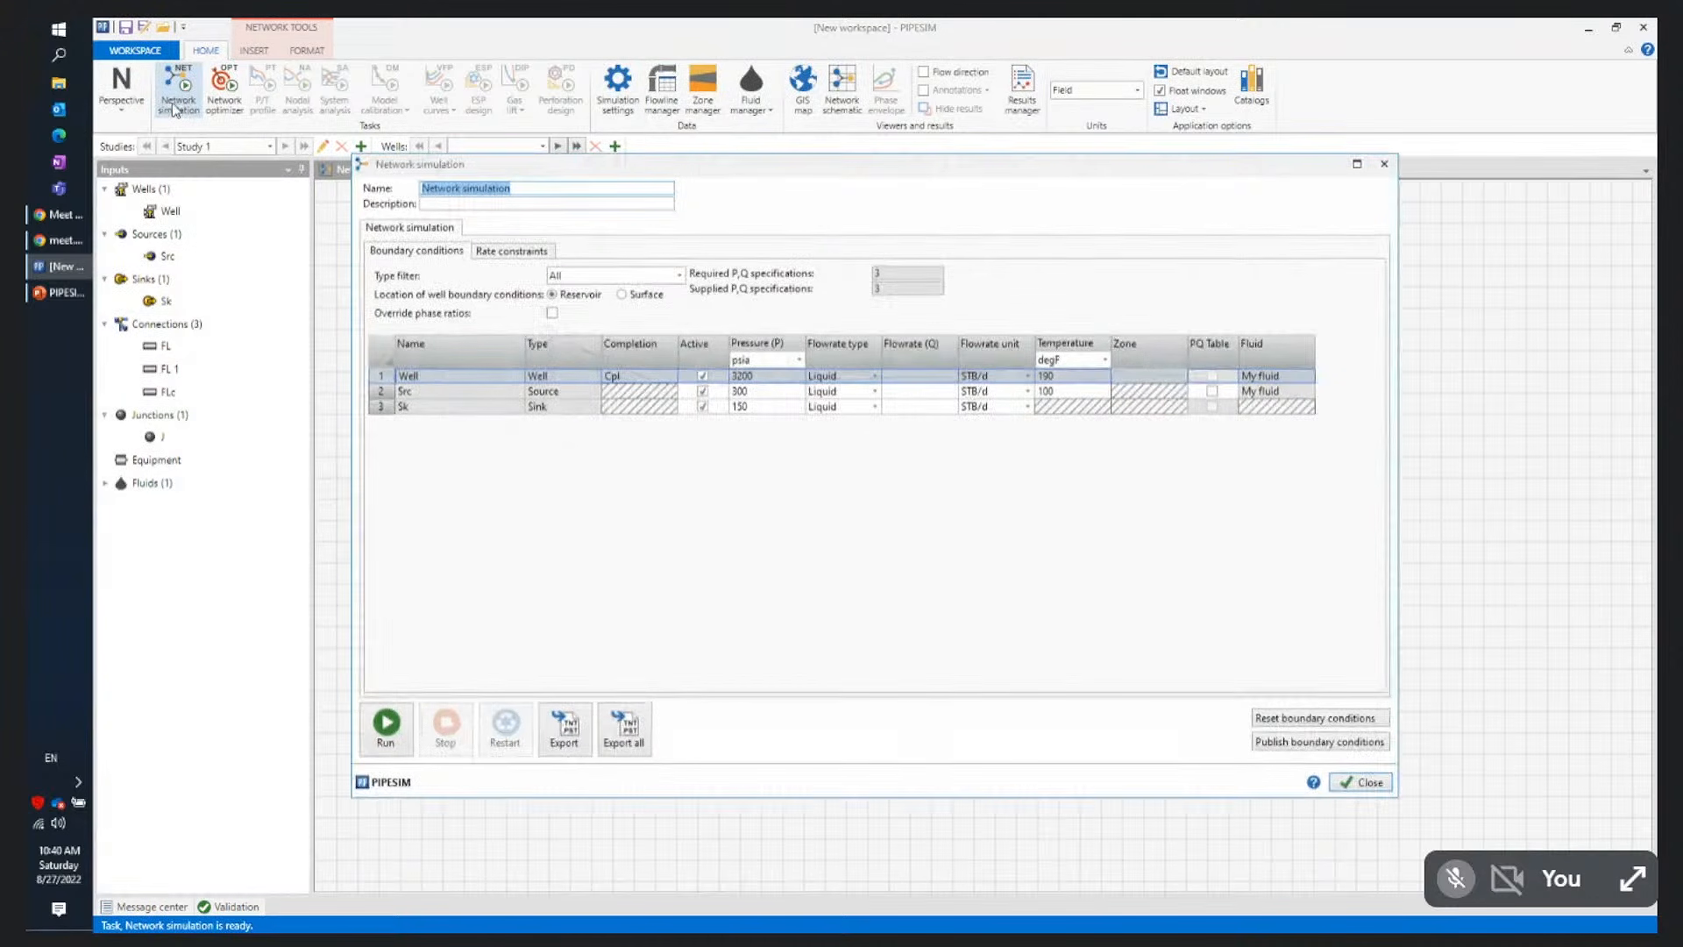
left_click_drag(655, 173, 895, 178)
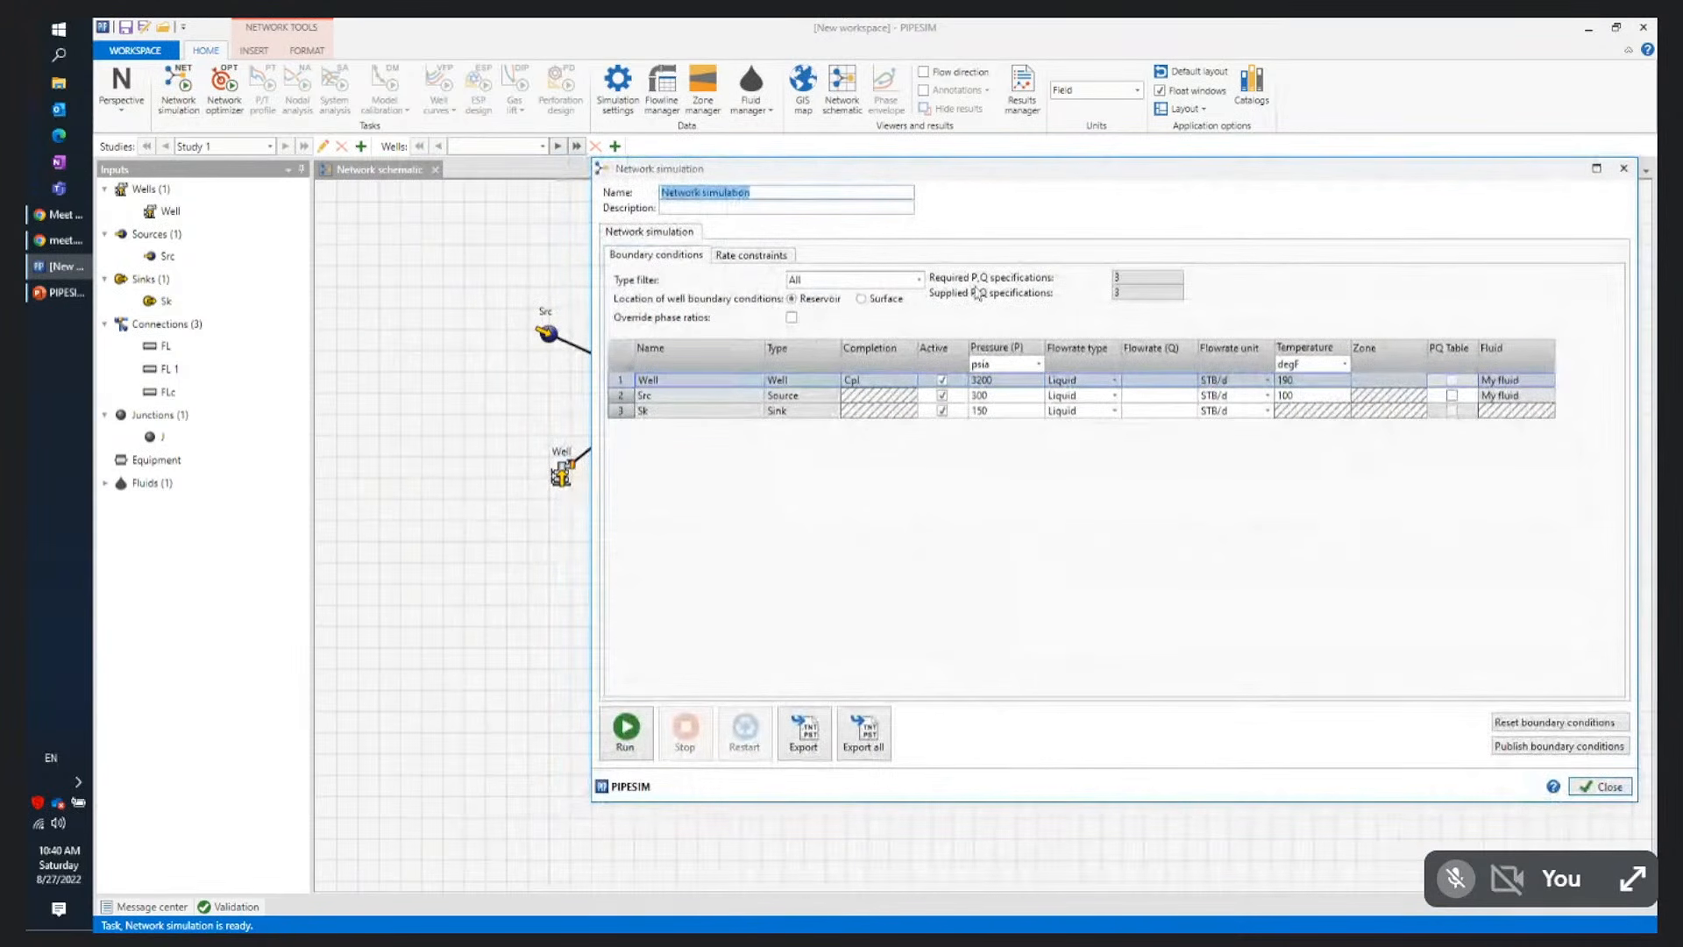
left_click(1603, 787)
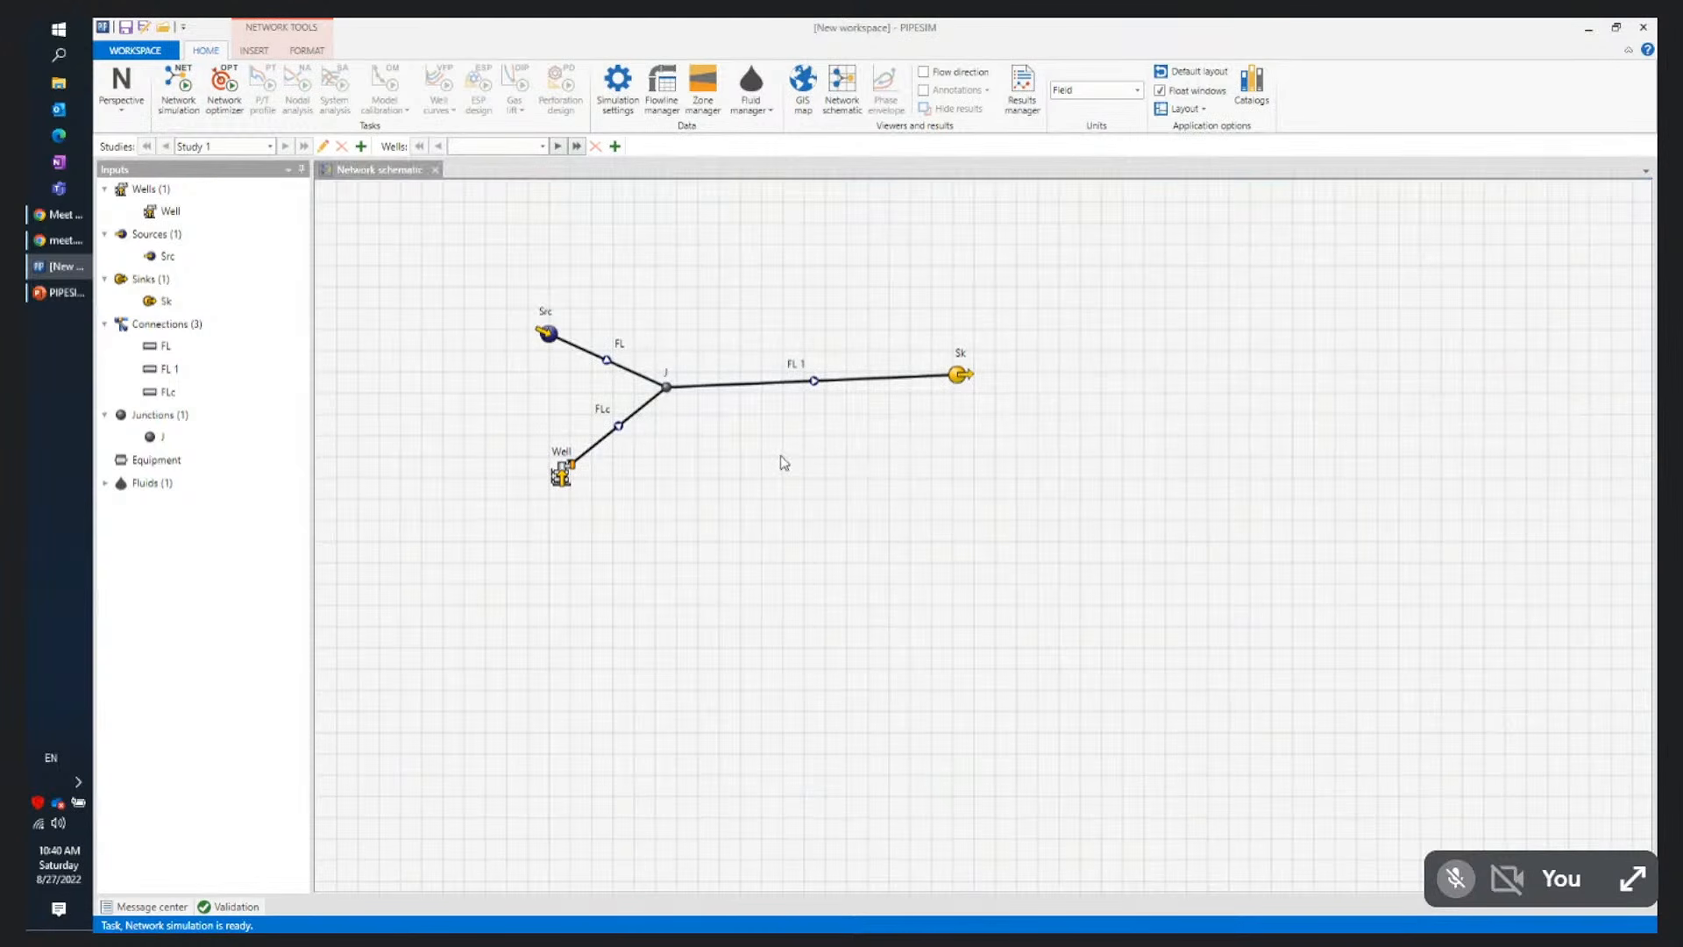
Set the global vertical multiphase flow correlation source to OLGAS in the simulation settings
left_click(616, 98)
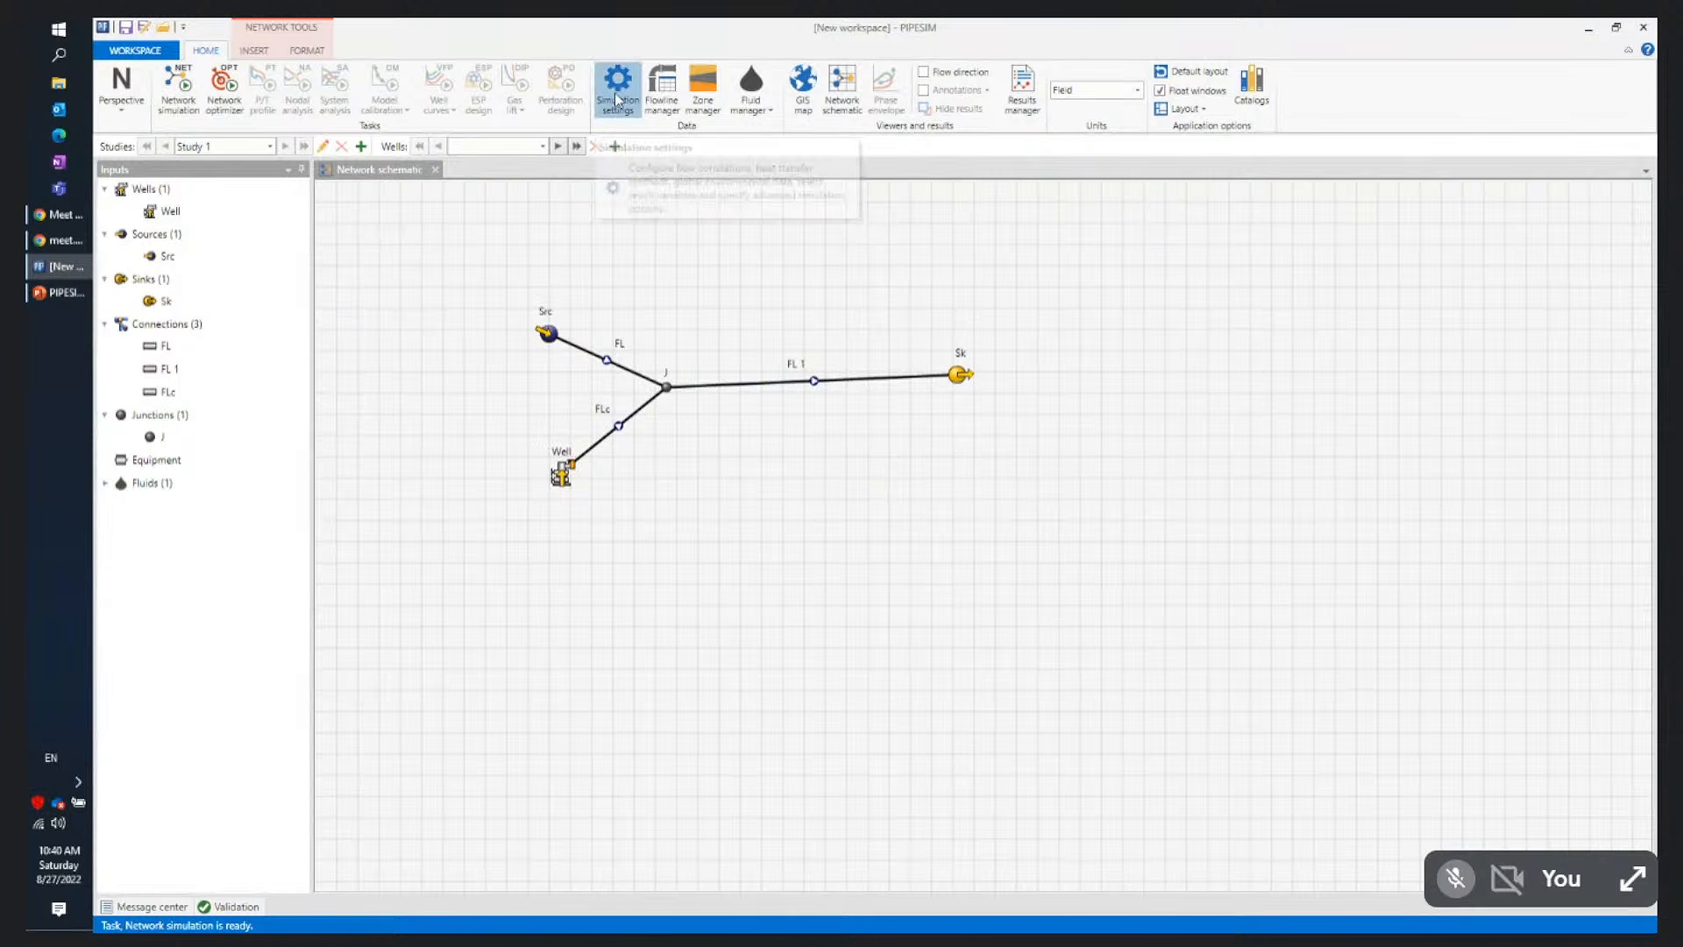
left_click_drag(782, 233, 1210, 205)
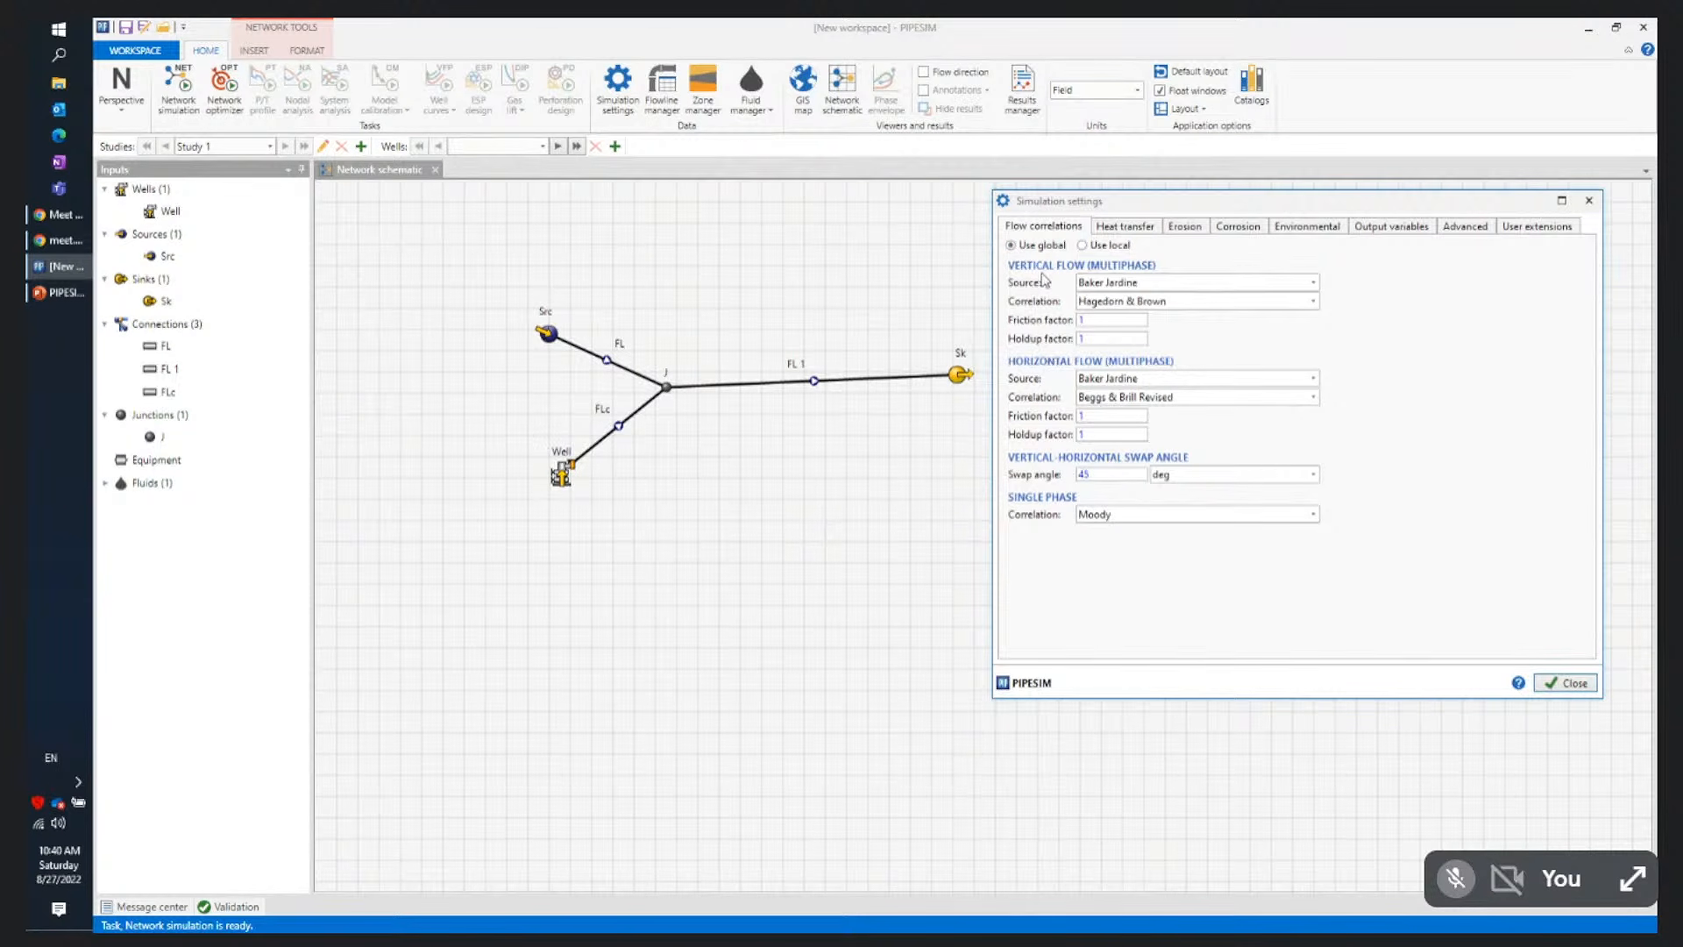
left_click(1315, 285)
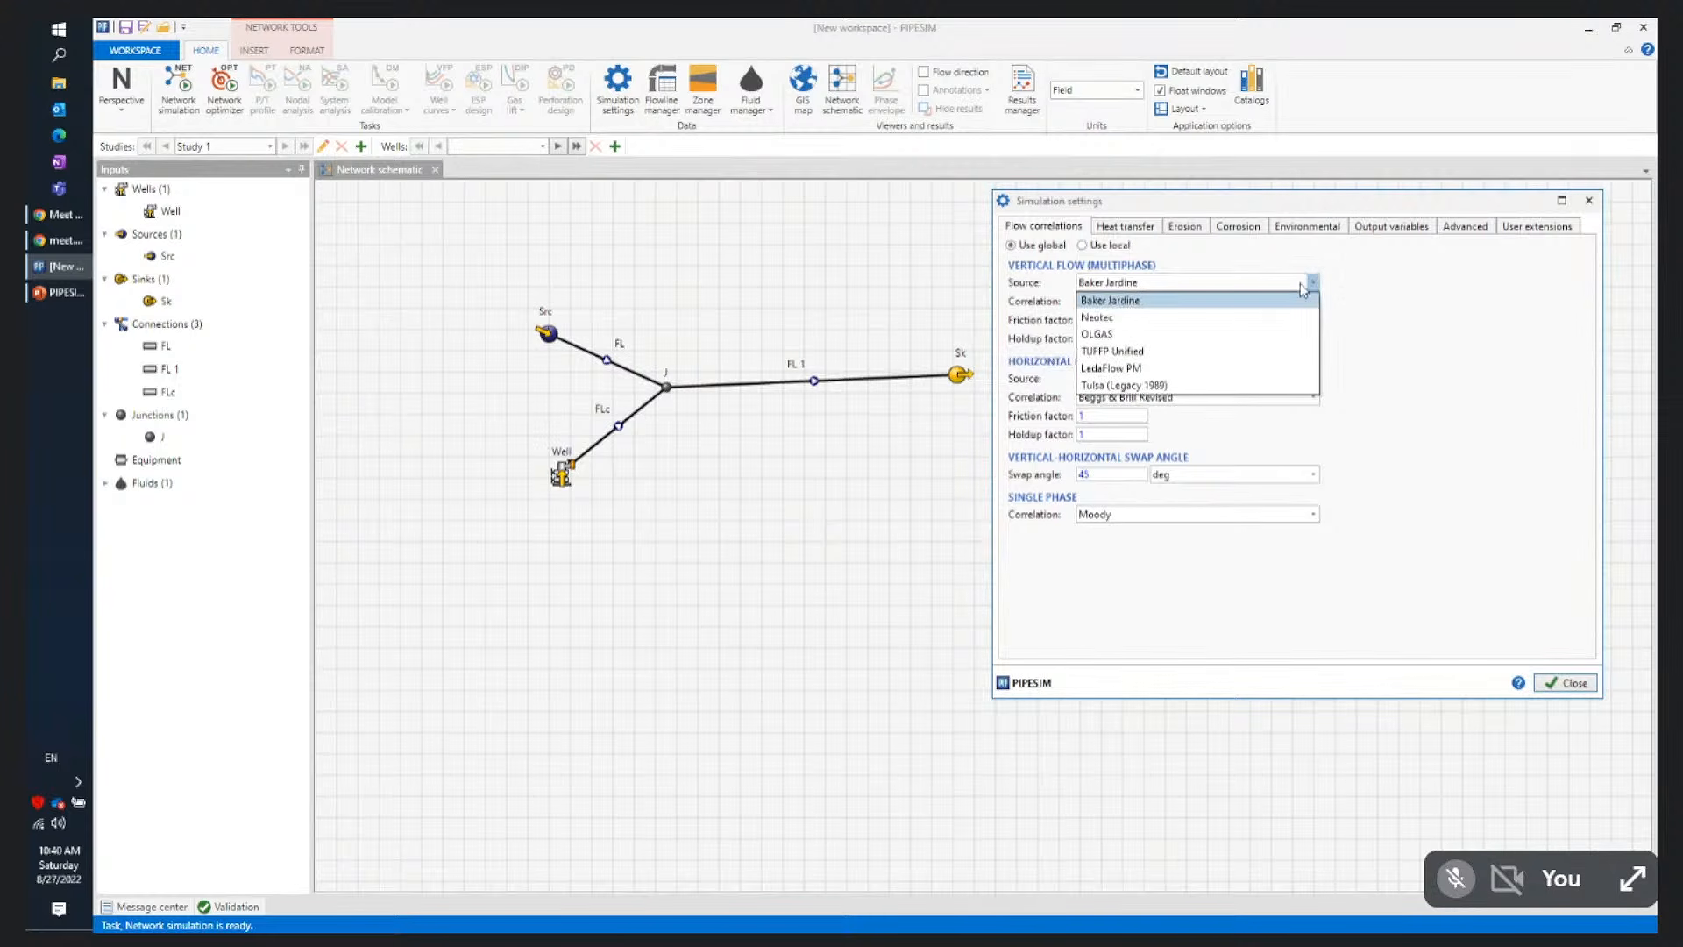
left_click(1101, 336)
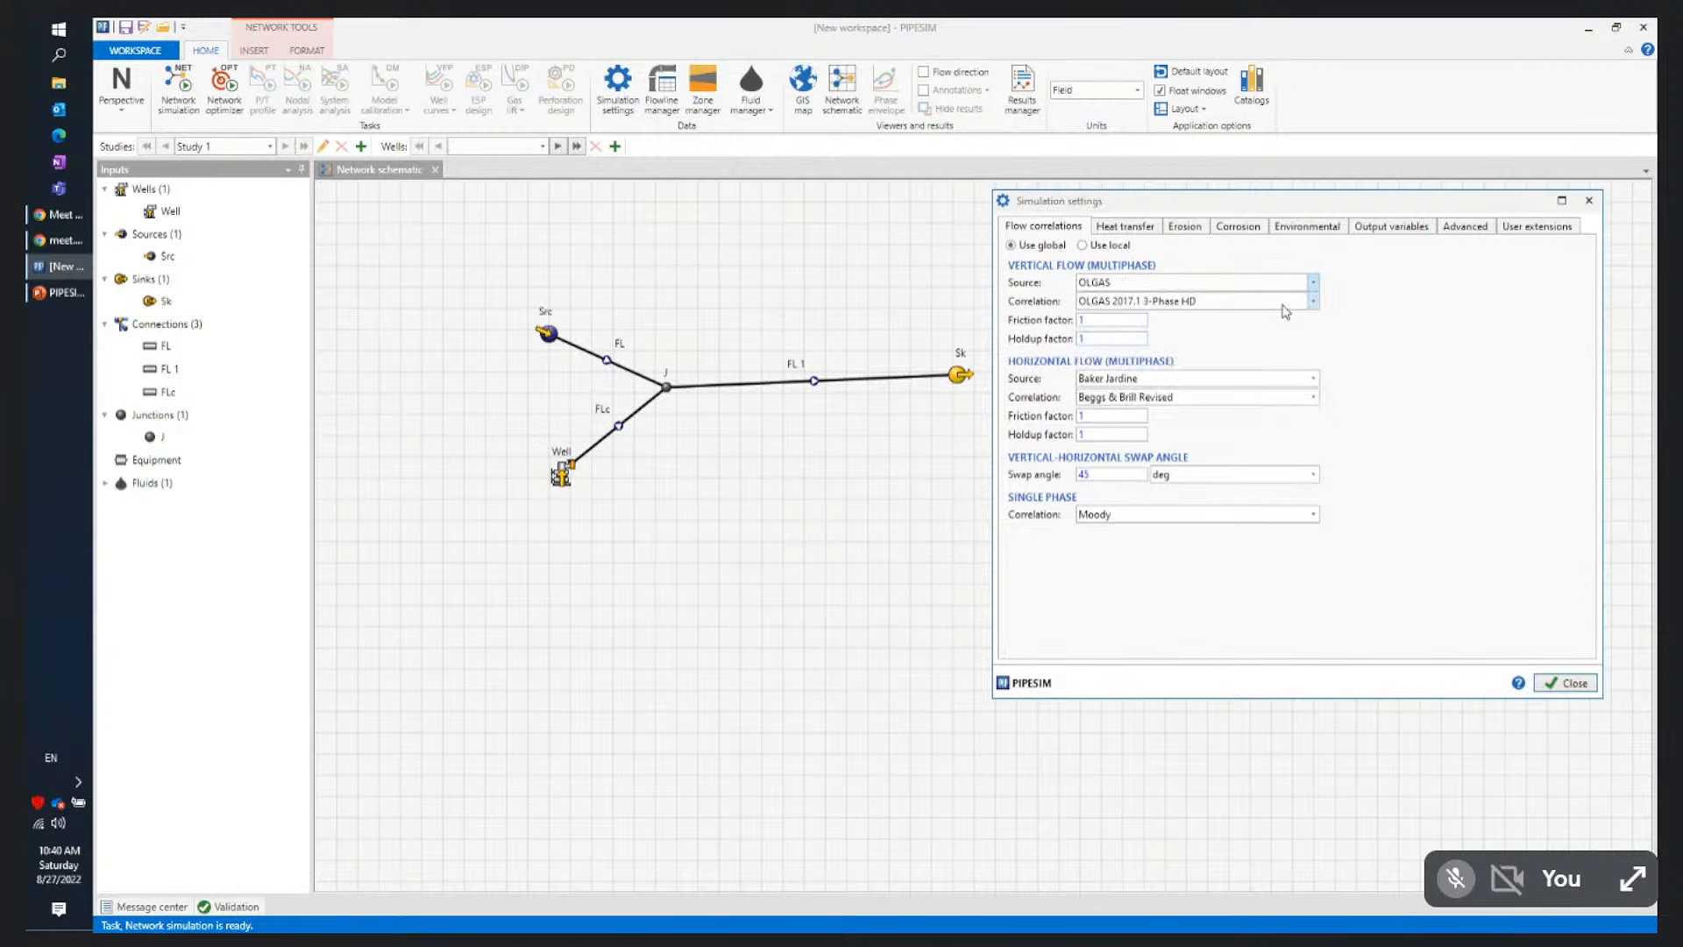
Set the global vertical correlation to OLGAS 2017.1 3-Phase and the horizontal multiphase source and correlation to OLGAS with 2017.1 3-Phase
left_click(1313, 301)
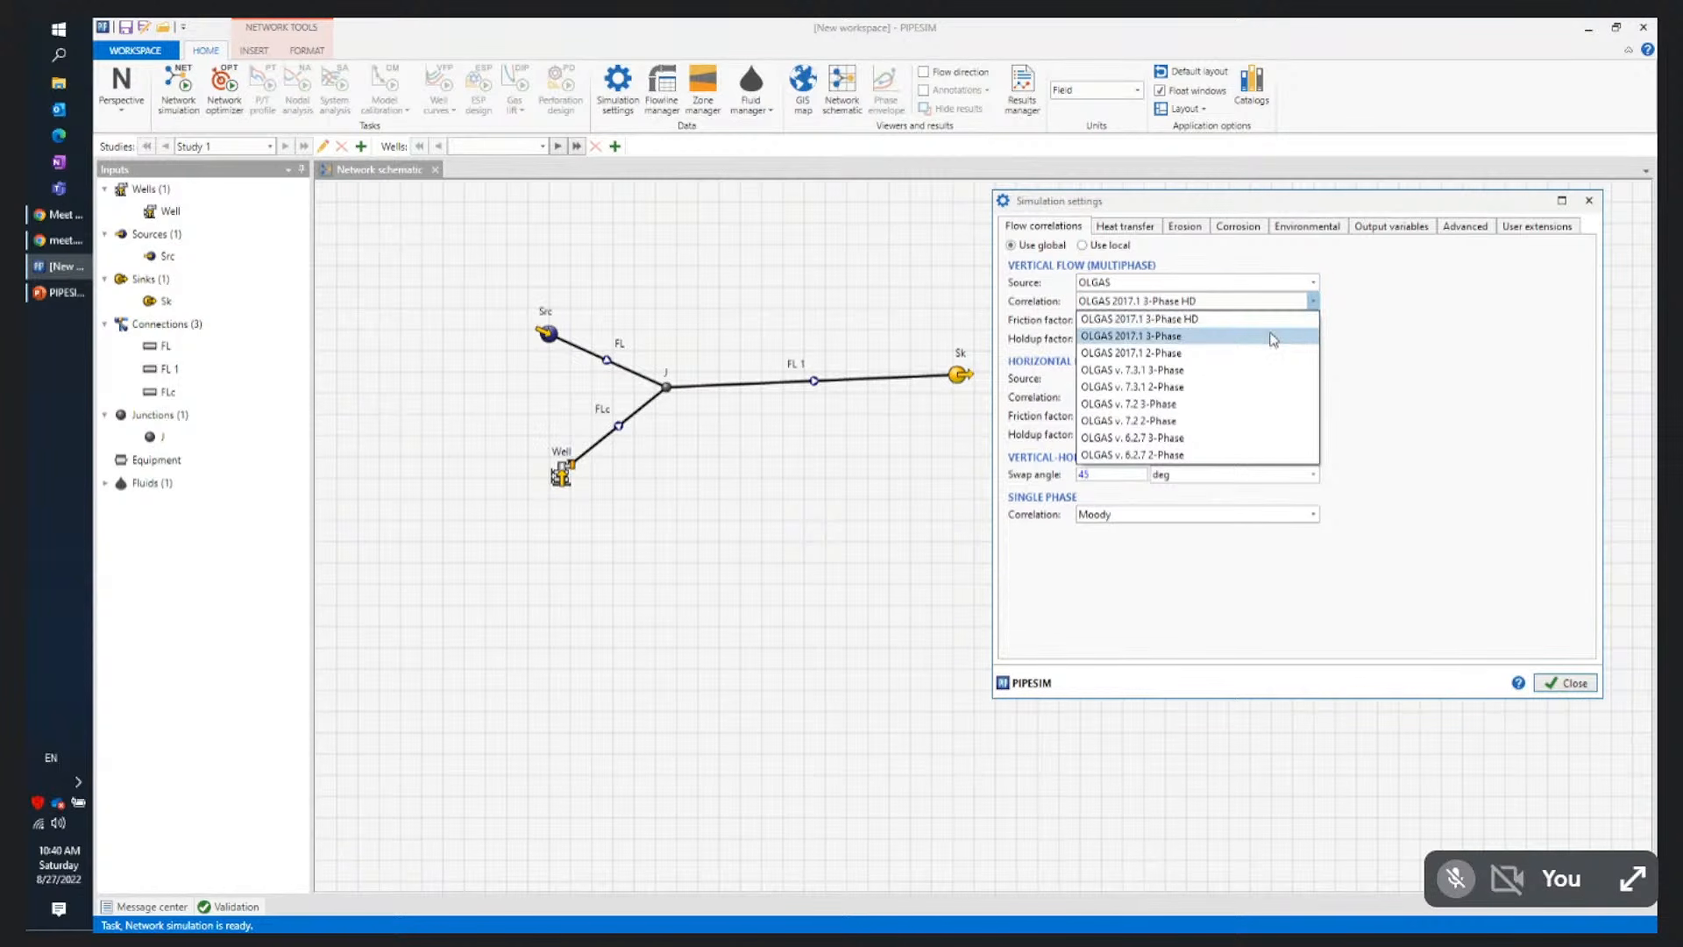
left_click(1272, 337)
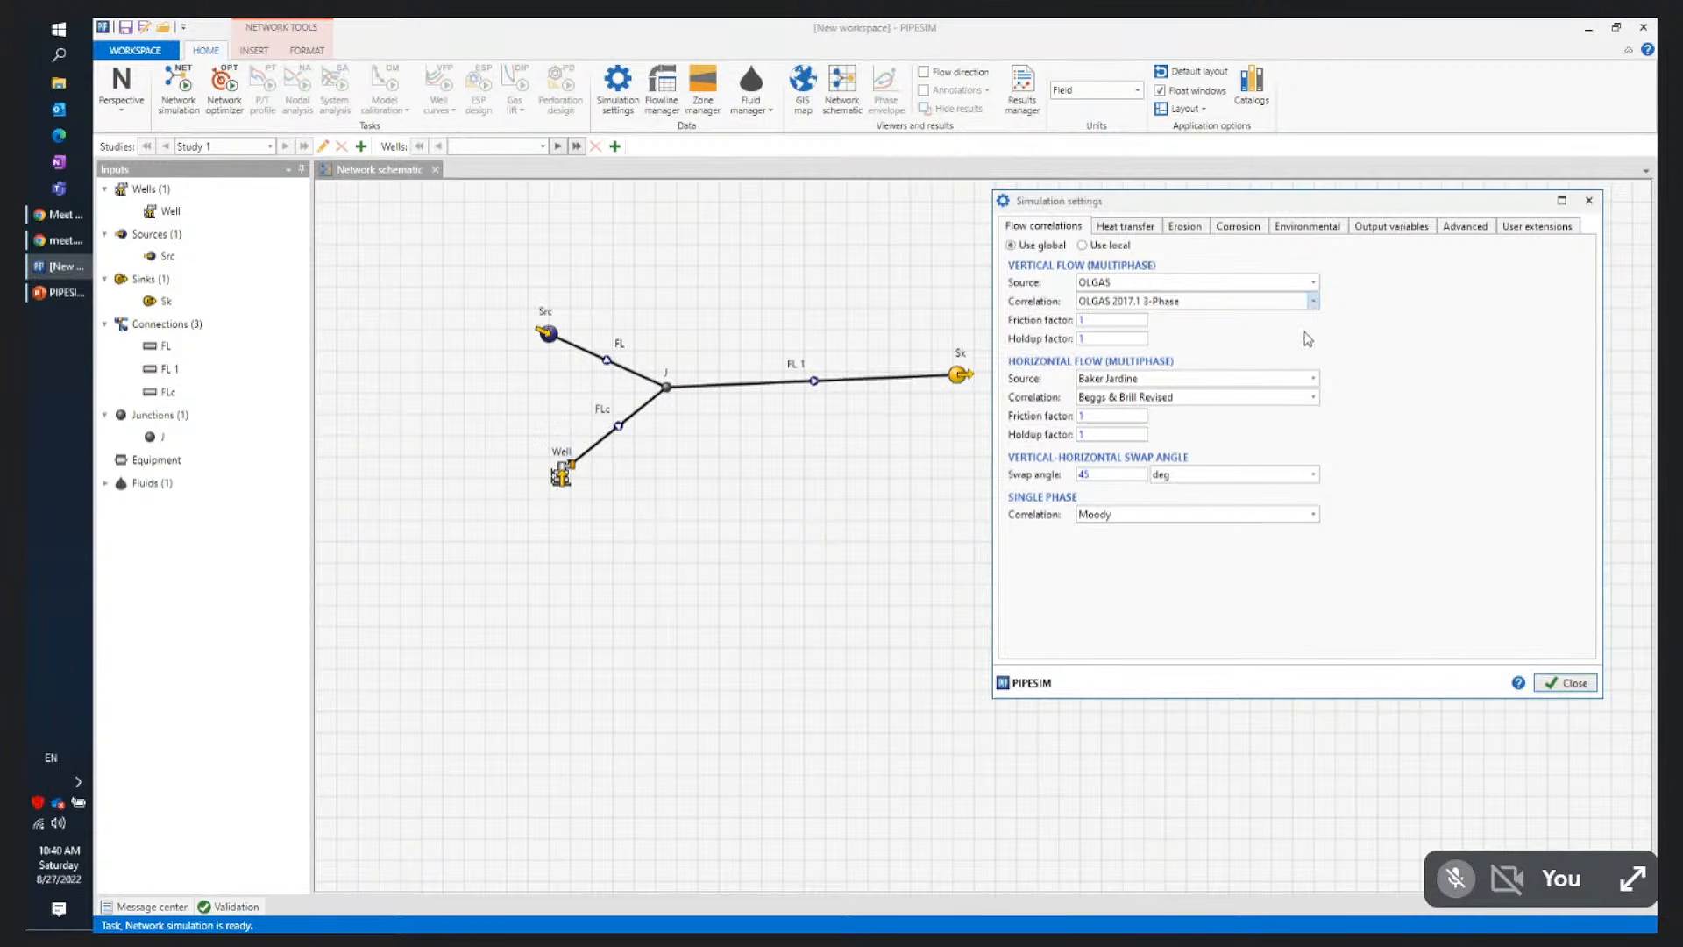
left_click(1315, 379)
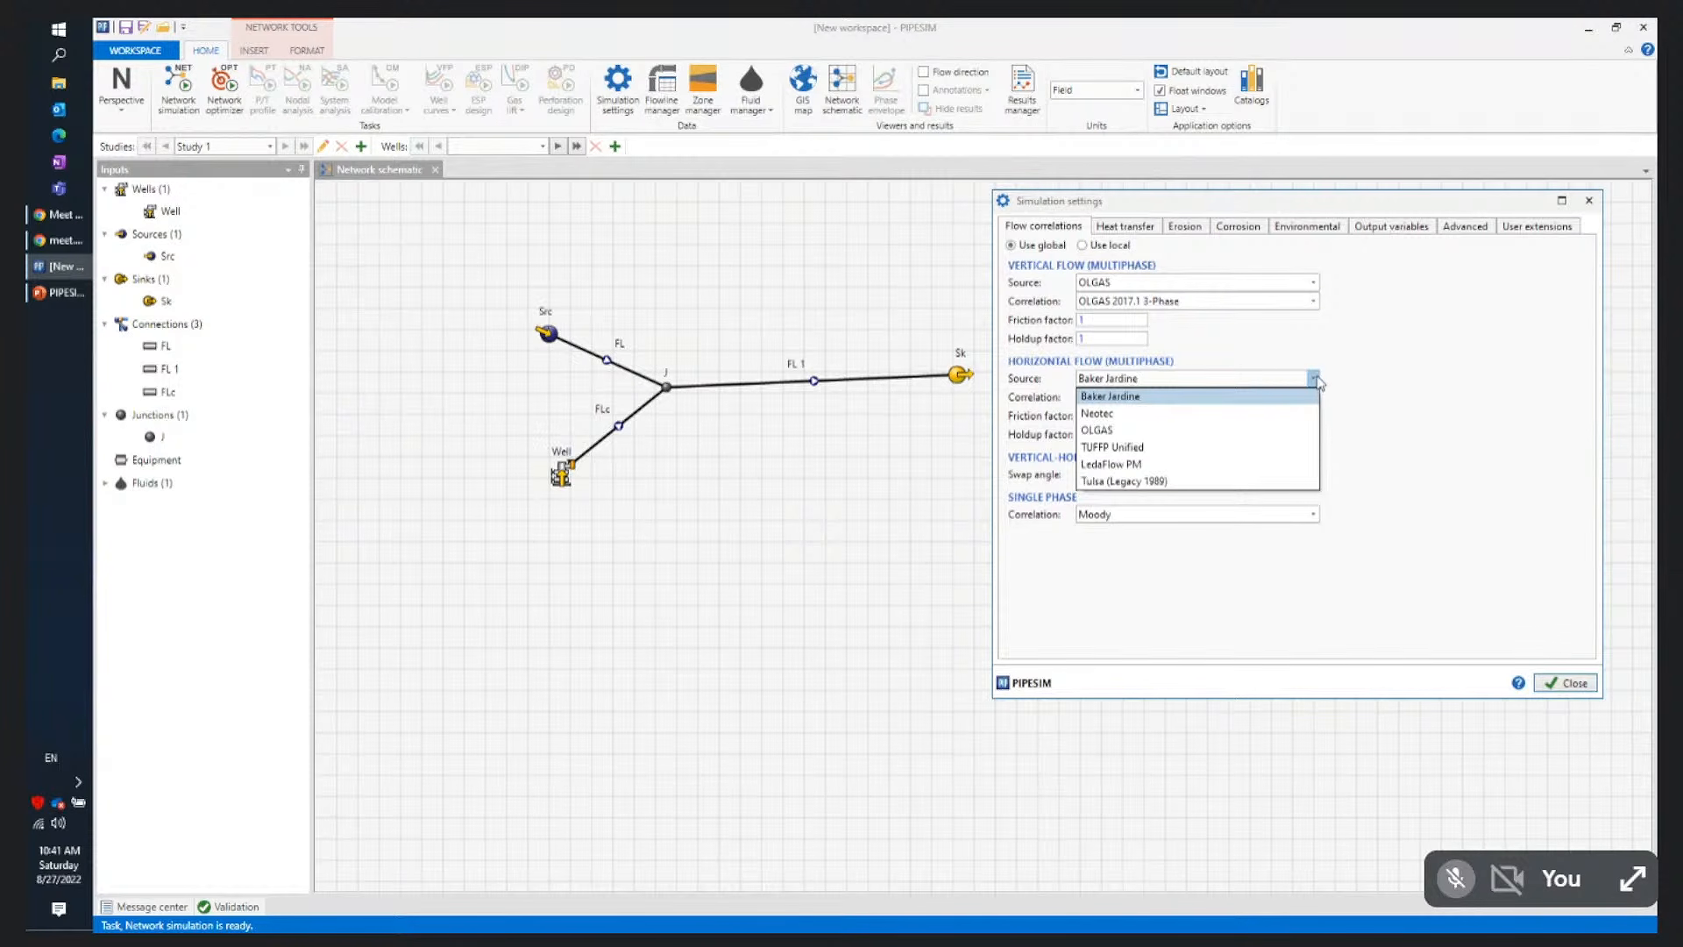
left_click(1259, 428)
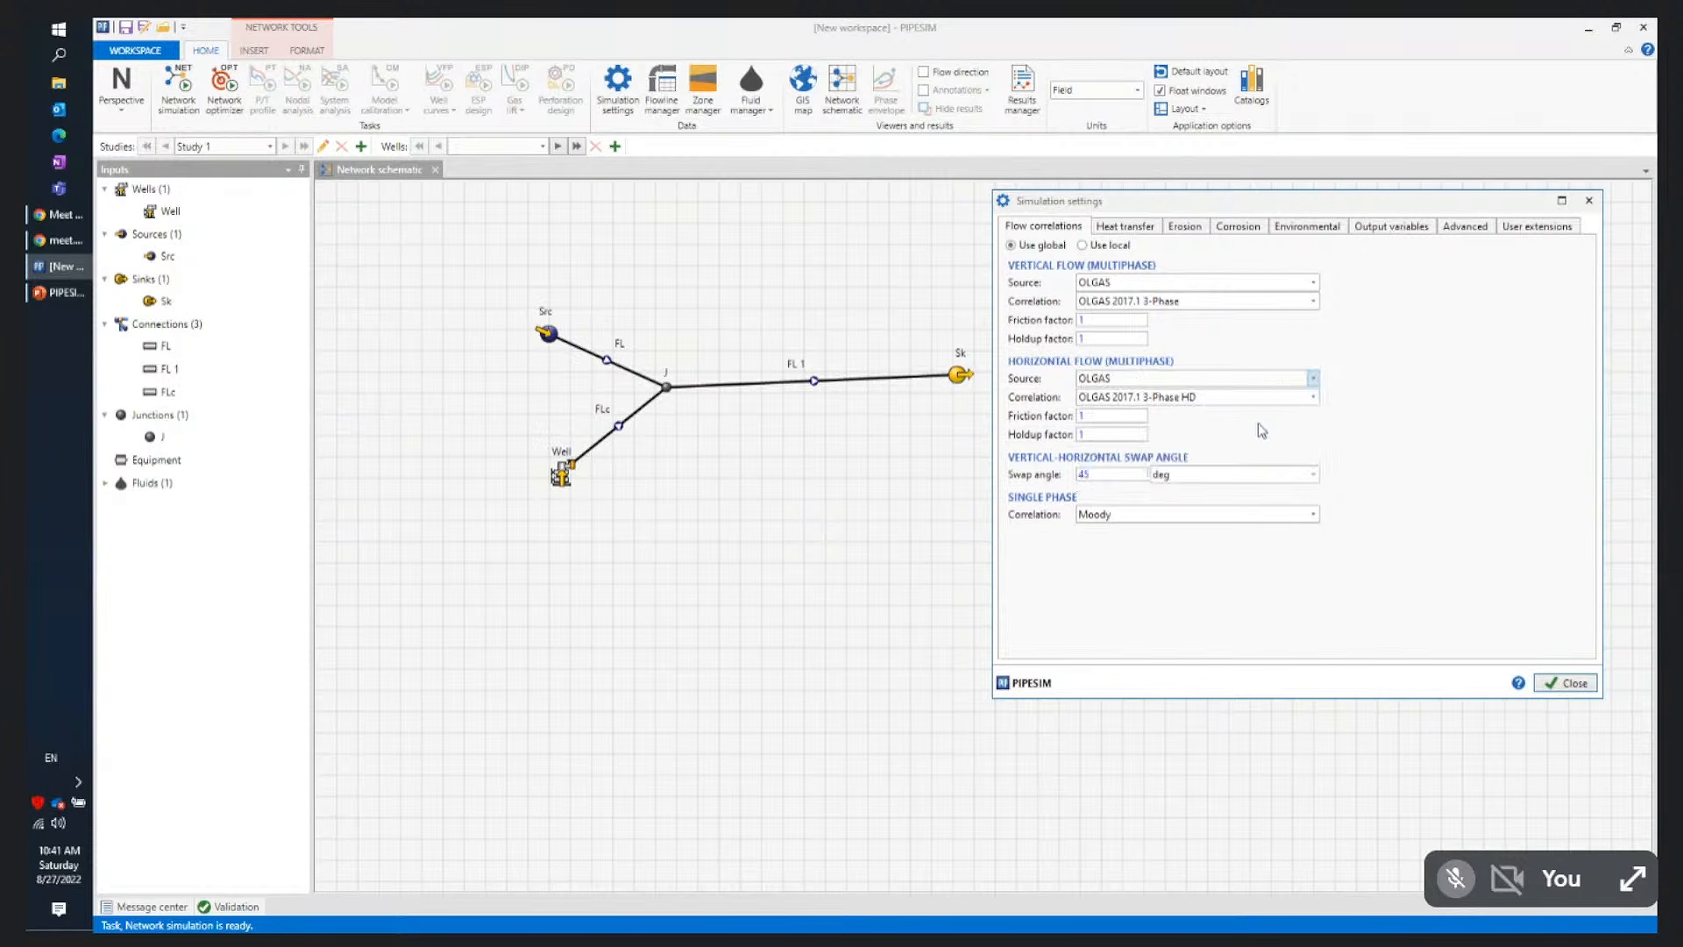
left_click(1312, 397)
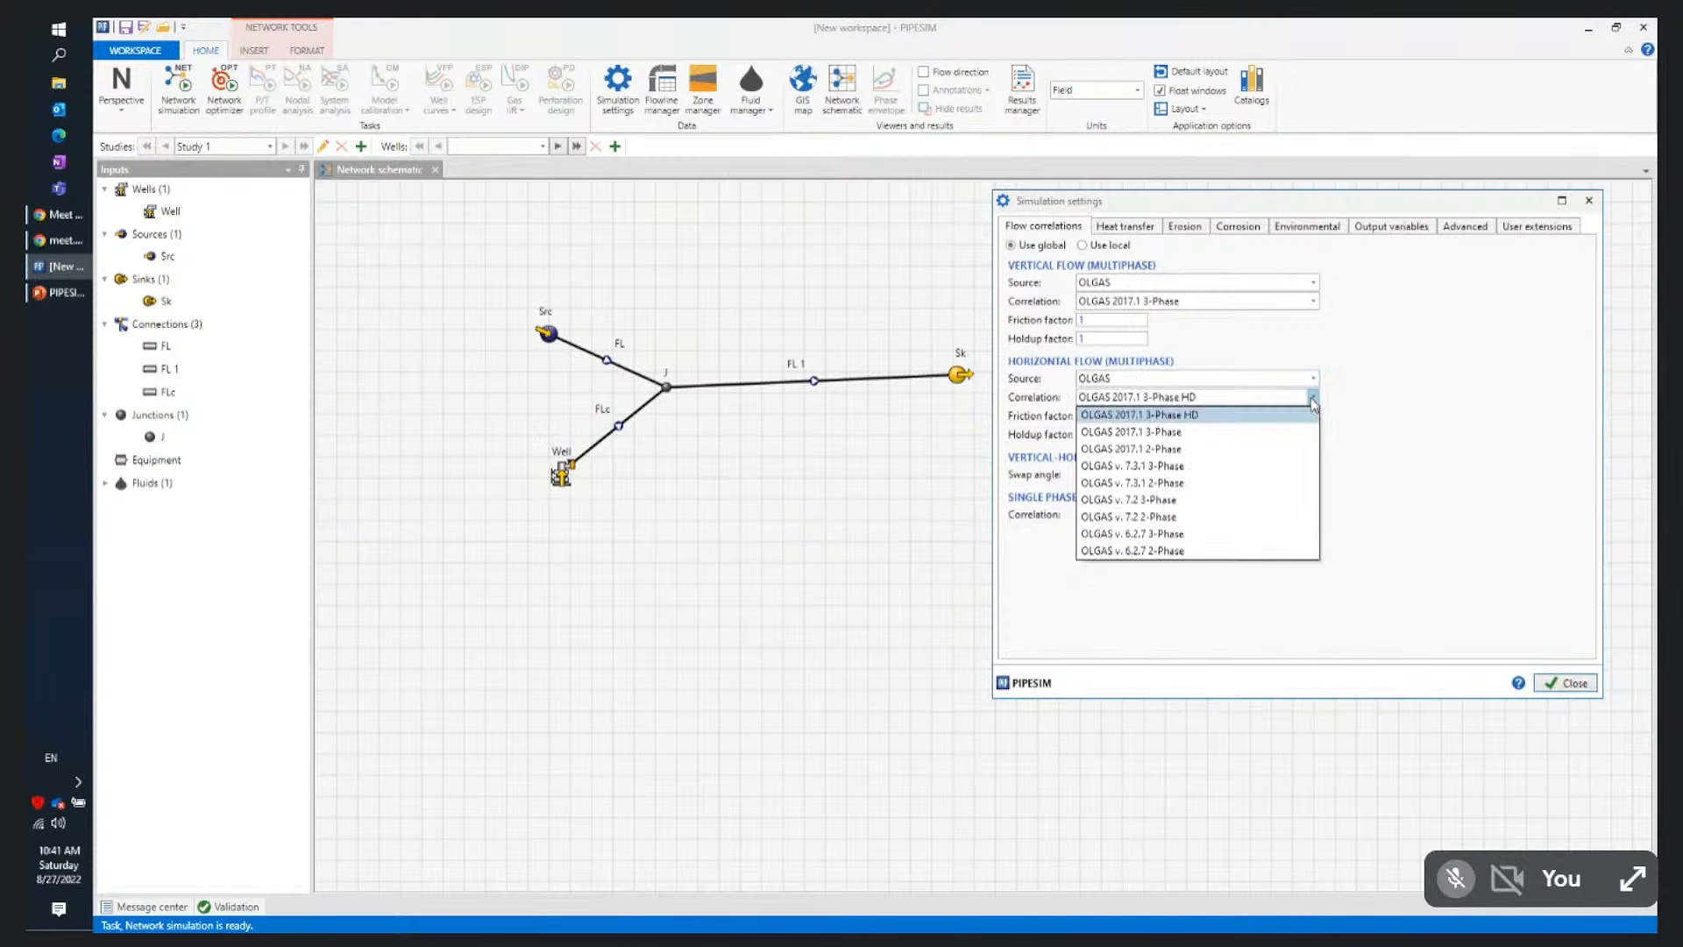
left_click(1275, 431)
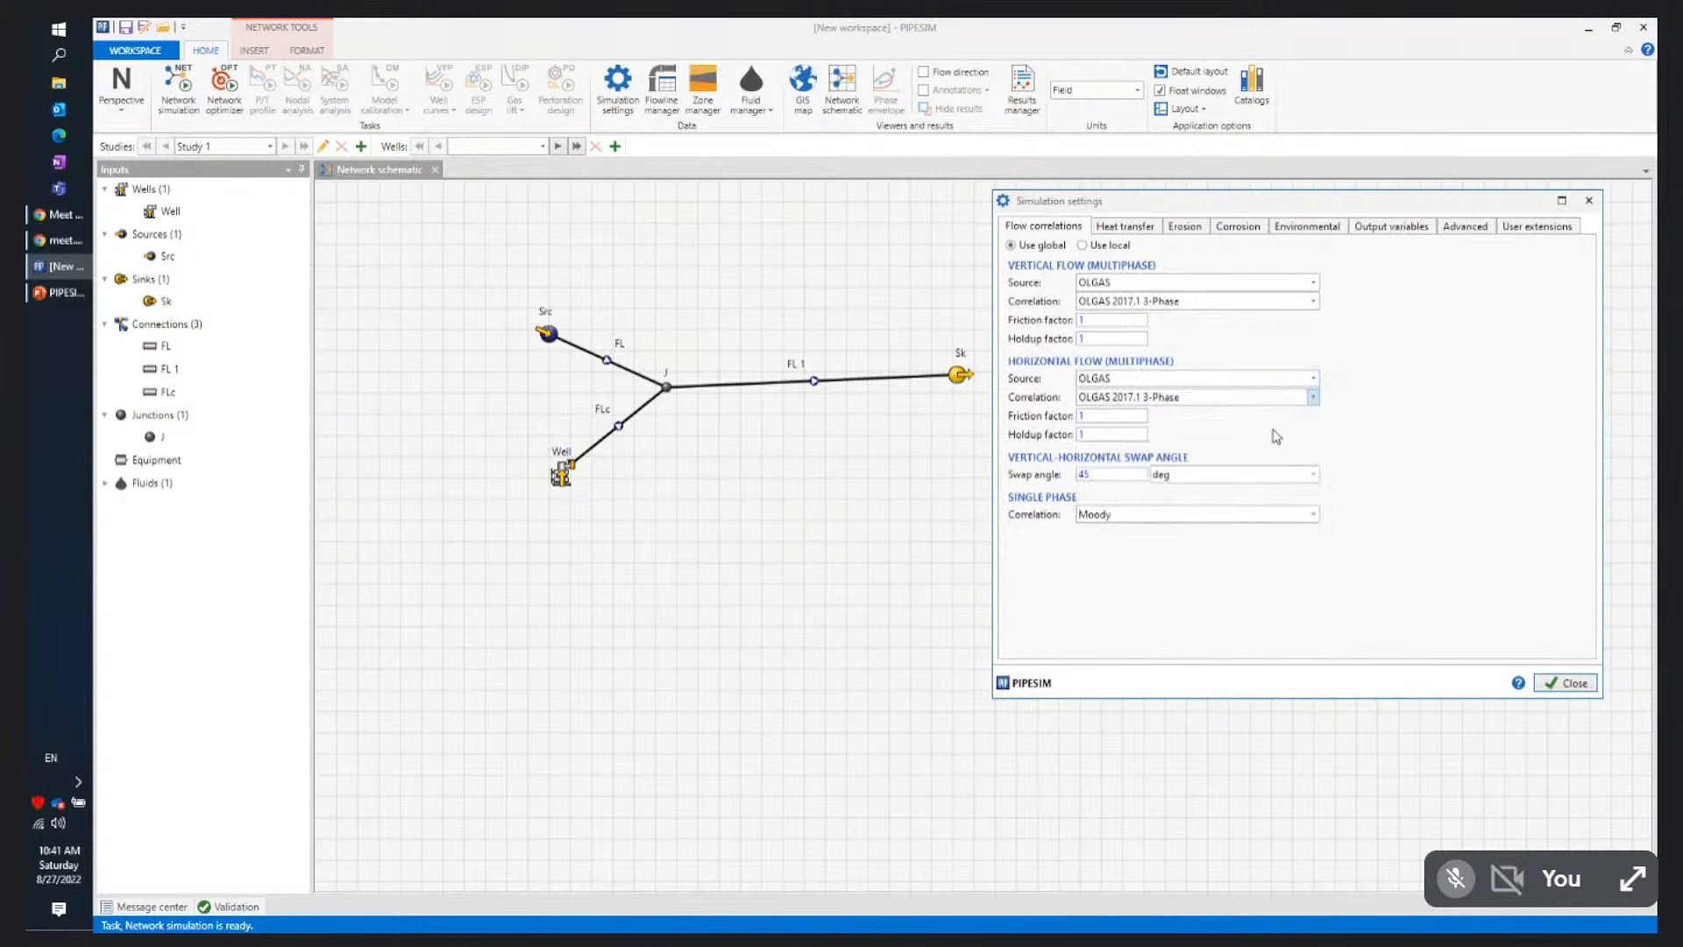
Try Baker Jardine as the horizontal multiphase source and view its available correlations
left_click(1315, 379)
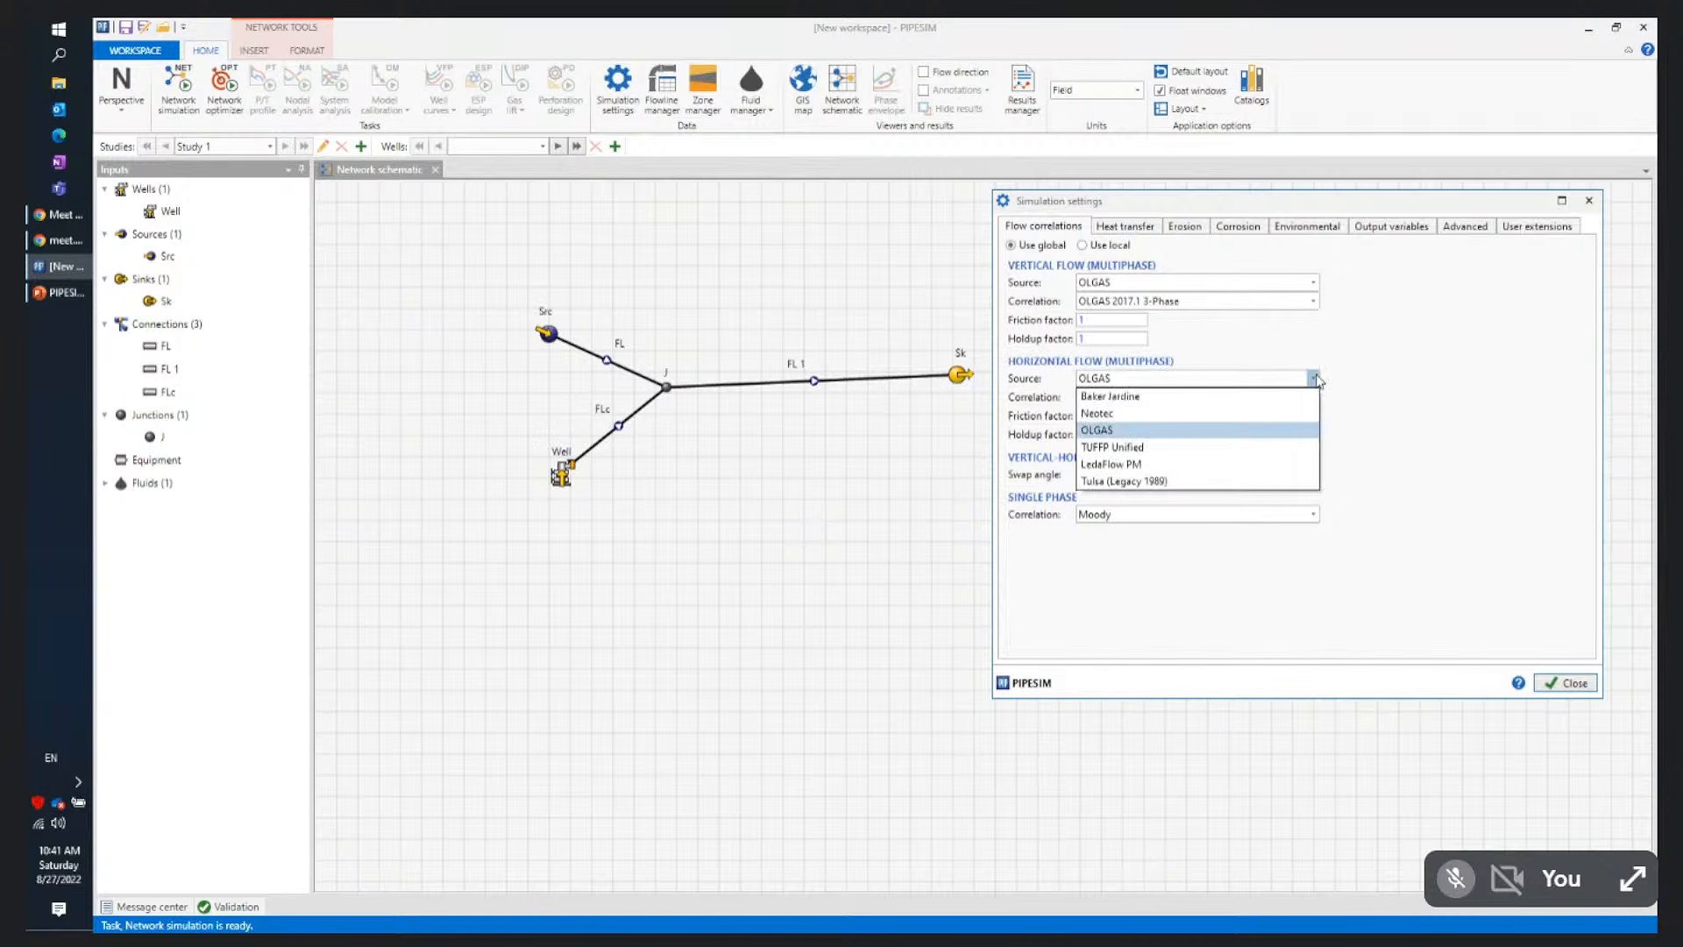
left_click(1260, 397)
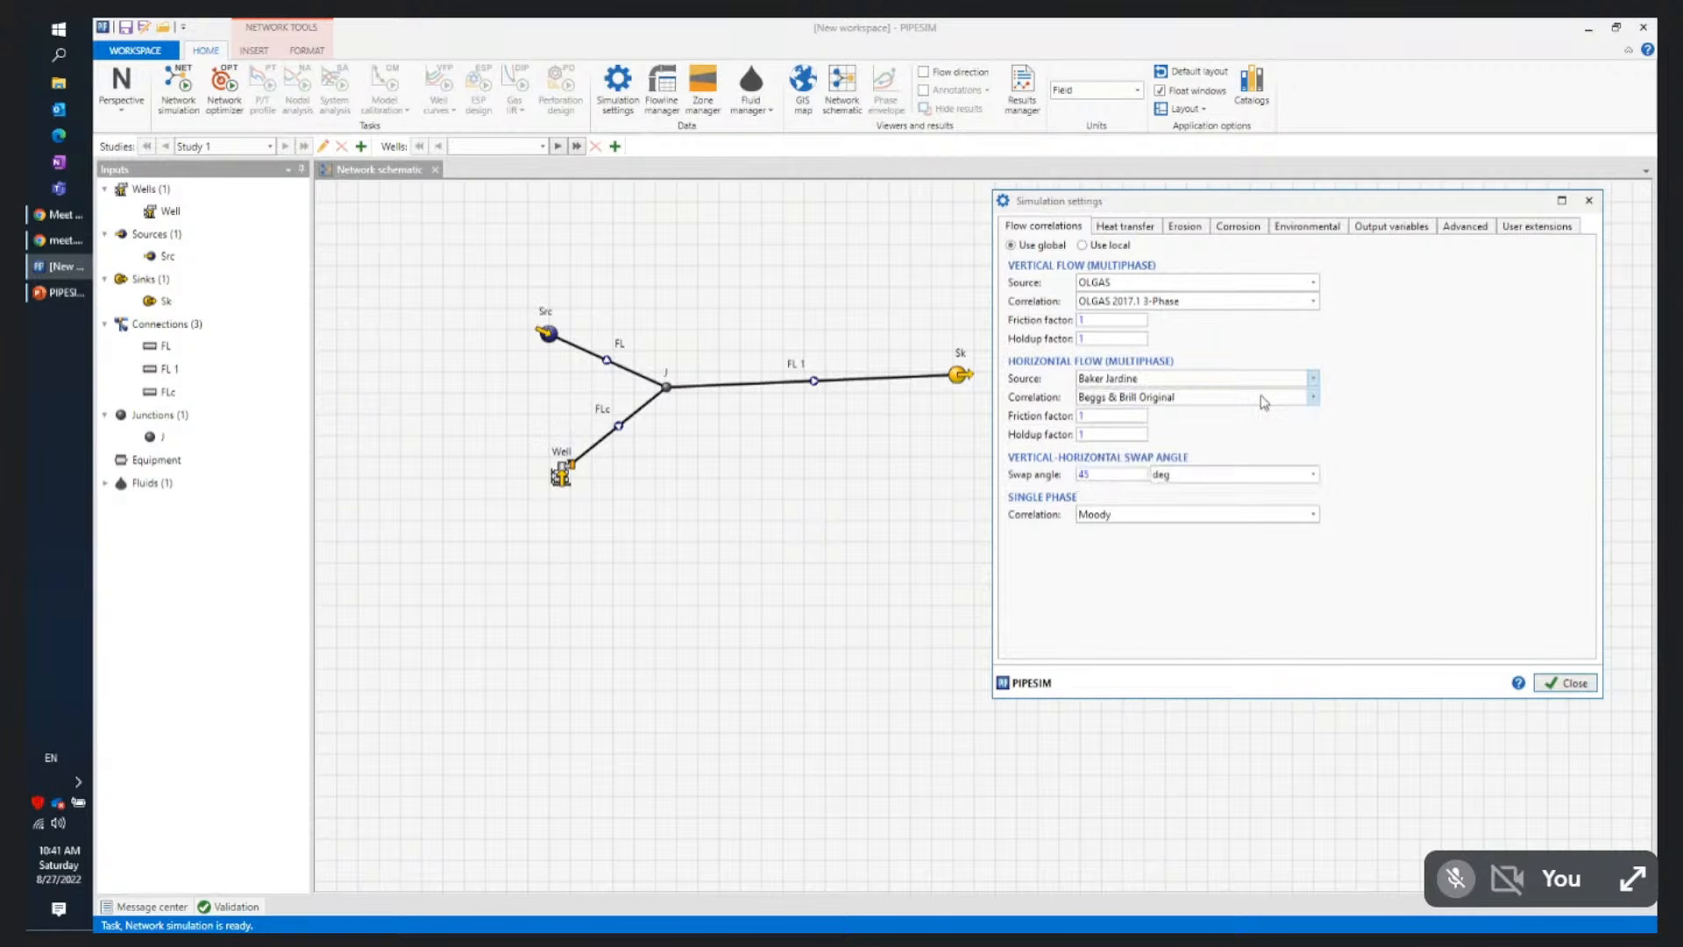
left_click(1315, 398)
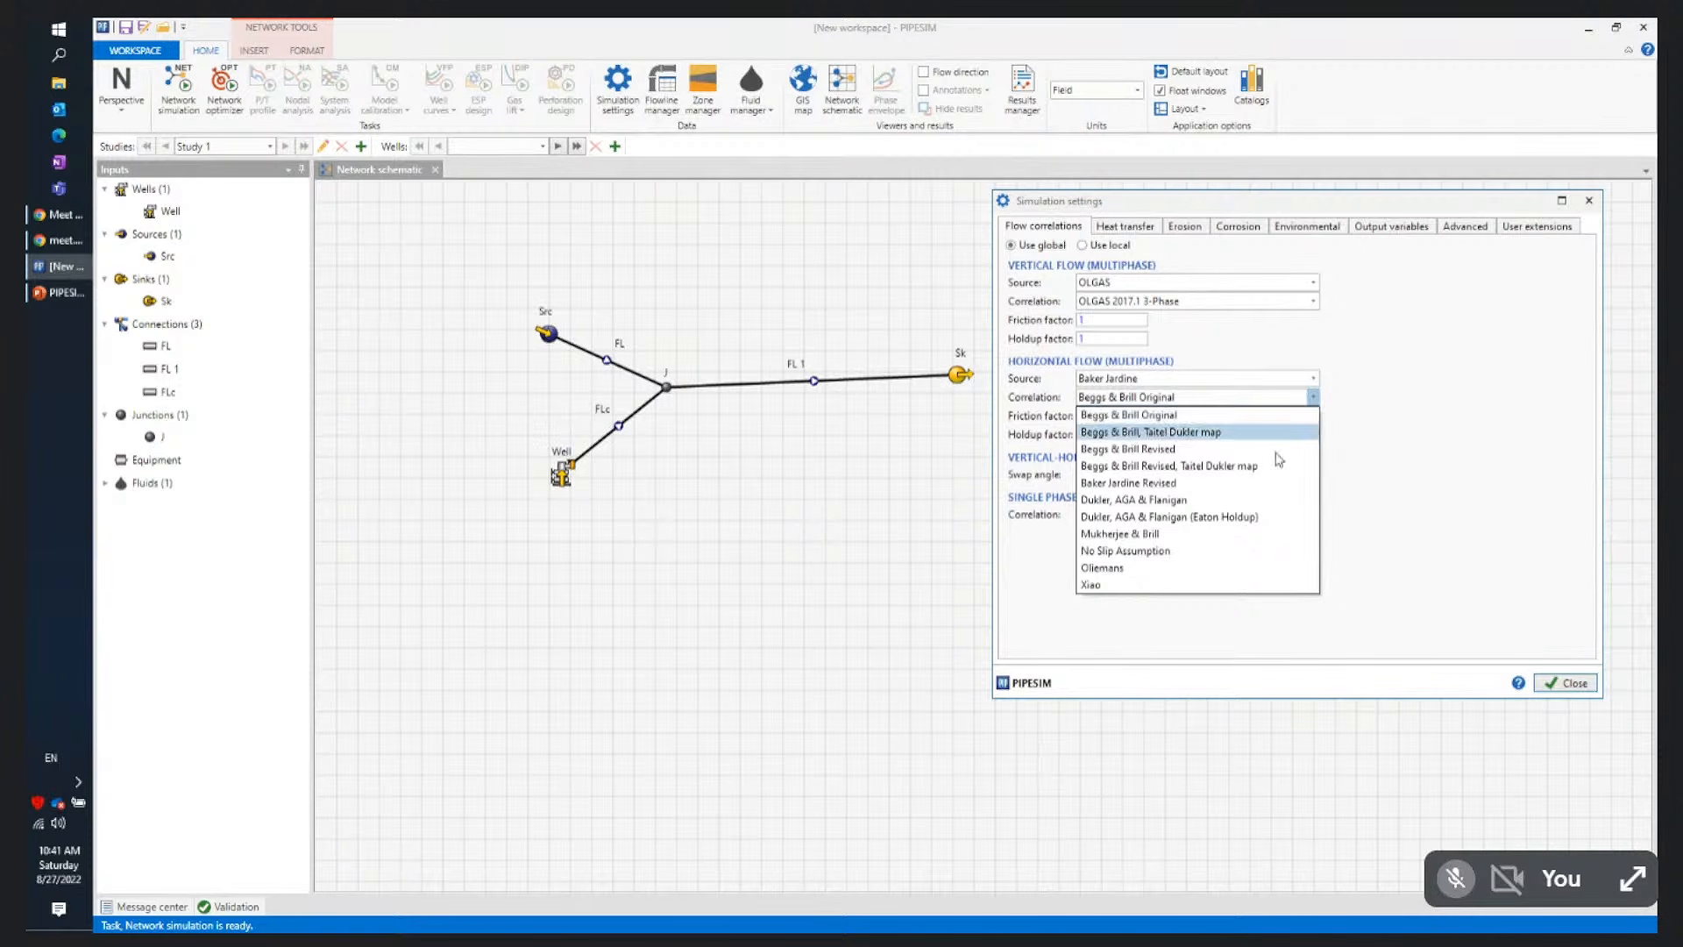
left_click(1408, 405)
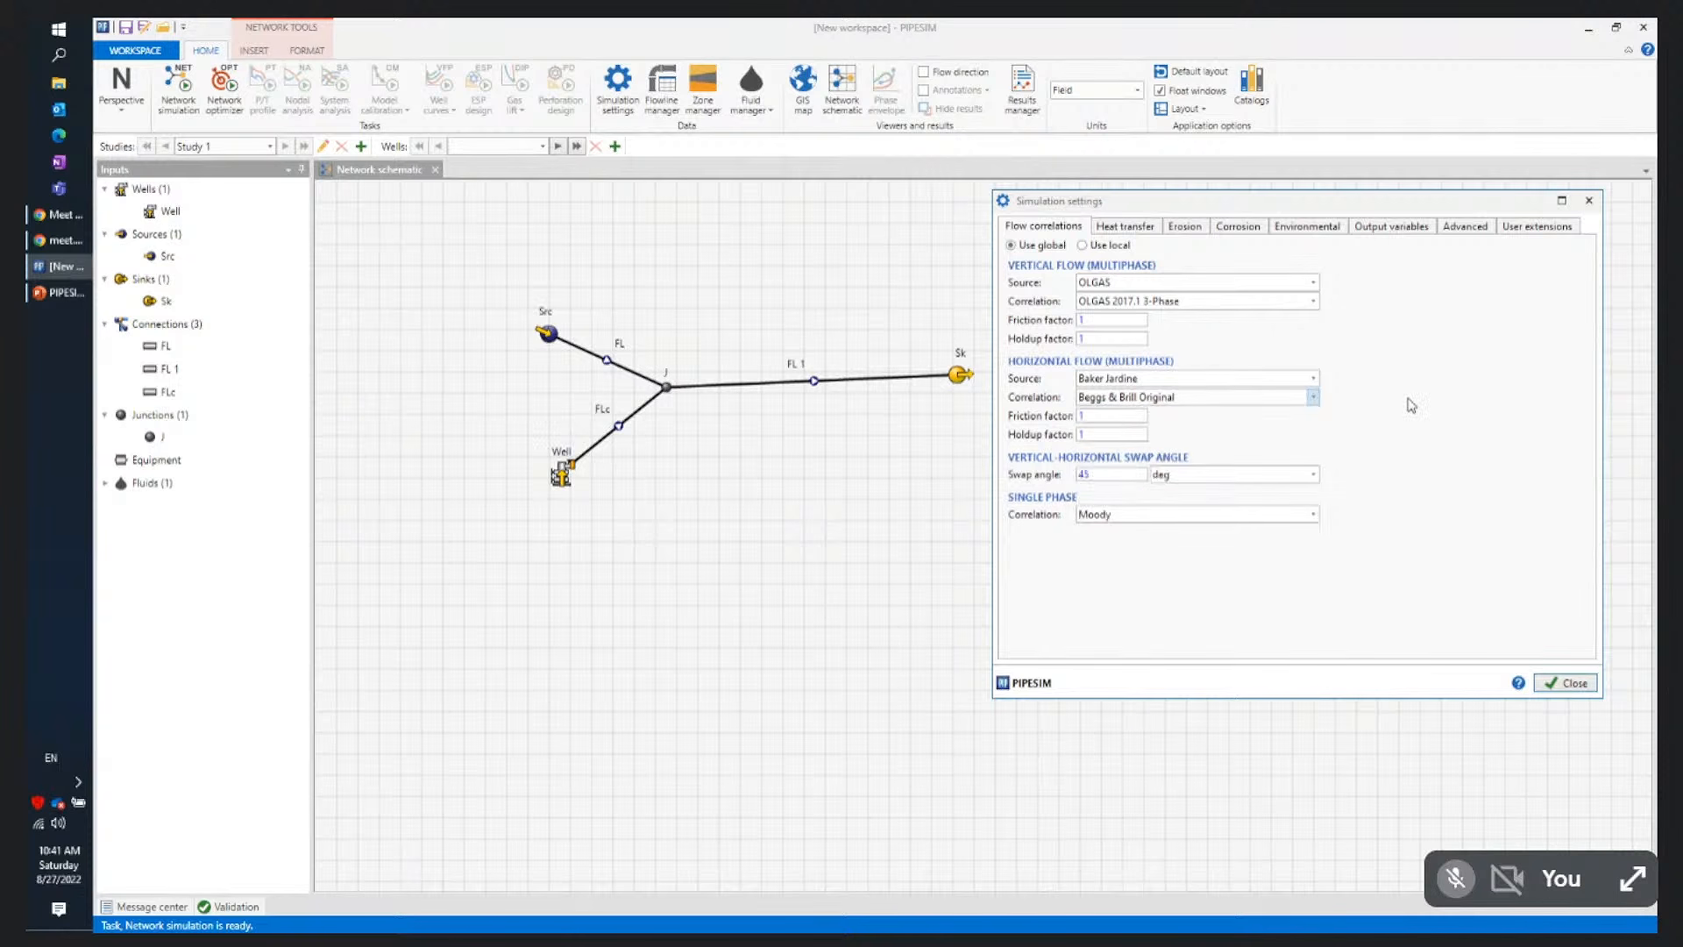
Set the global horizontal multiphase source back to OLGAS with the OLGAS 2017.1 3-Phase correlation
left_click(1315, 378)
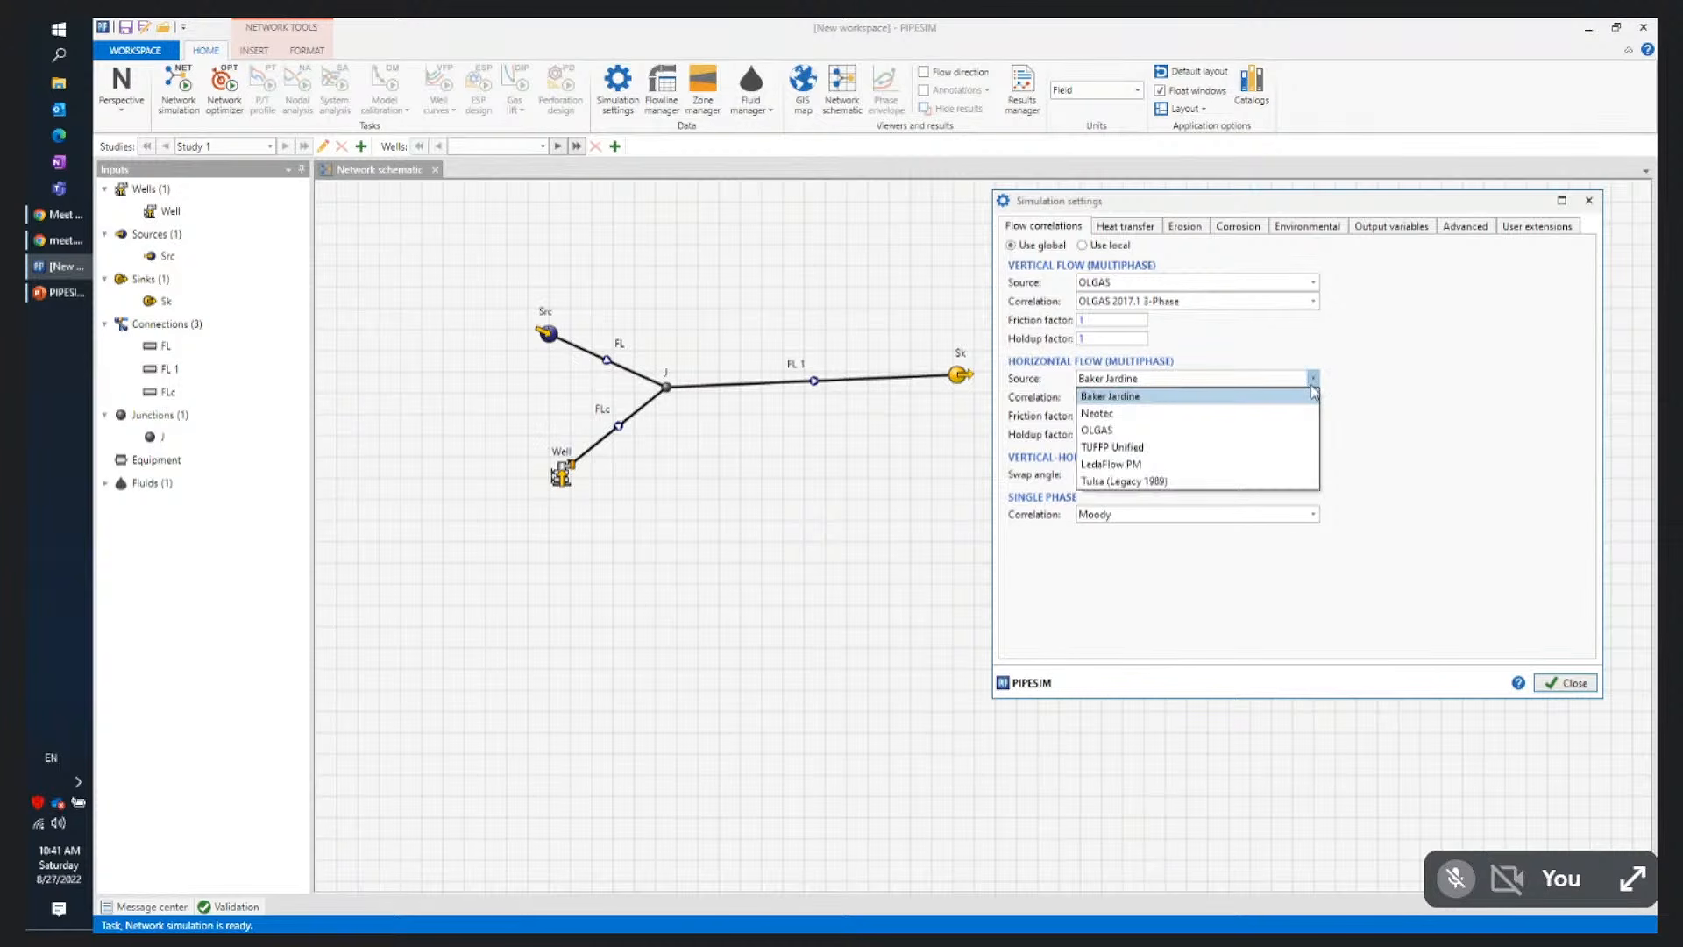
left_click(1305, 430)
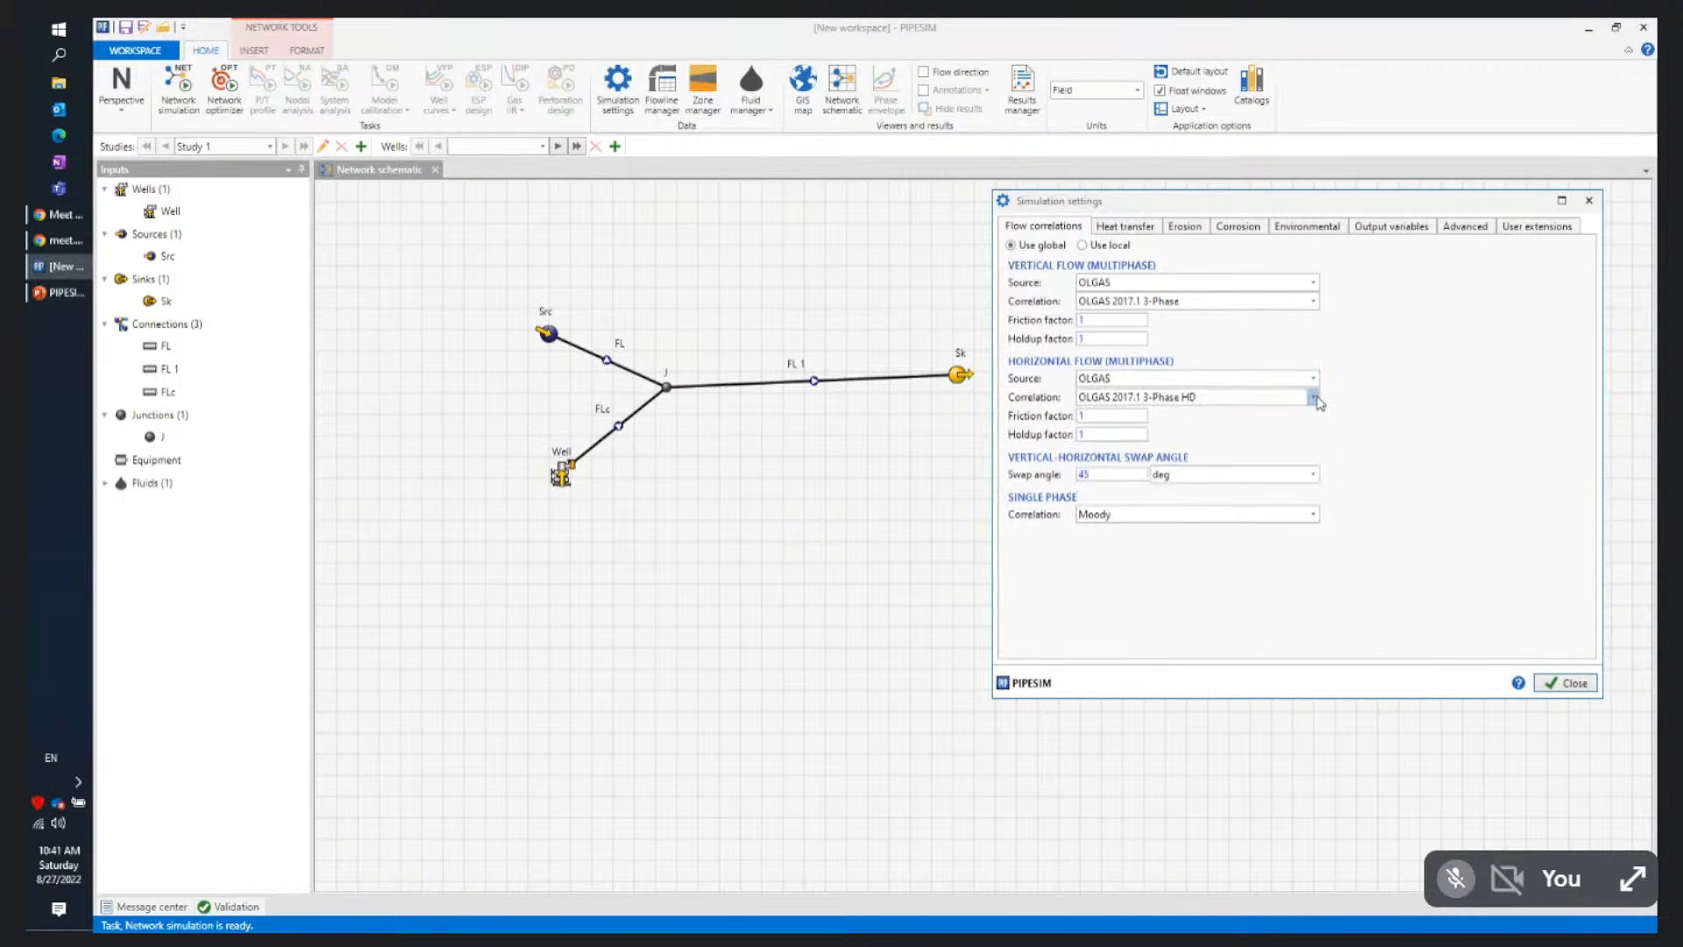
left_click(1314, 399)
left_click(1235, 432)
Inspect the local flow correlations with the override for flowline FL turned on and off, and return to global correlations
left_click(1083, 247)
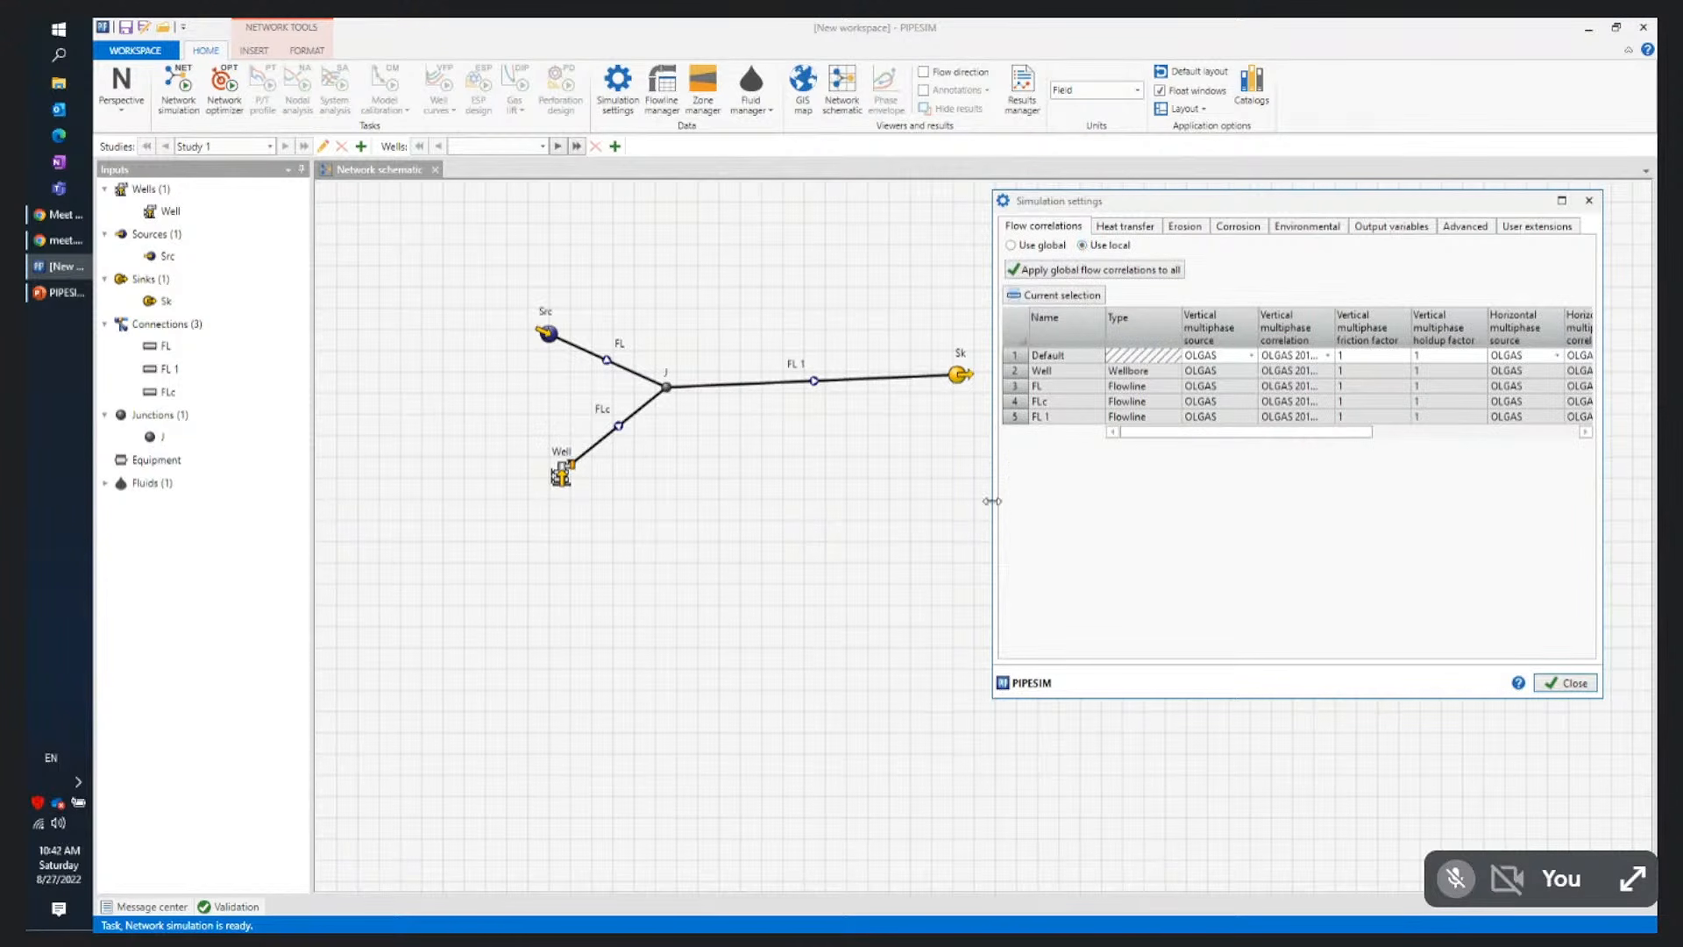
left_click_drag(993, 502, 449, 526)
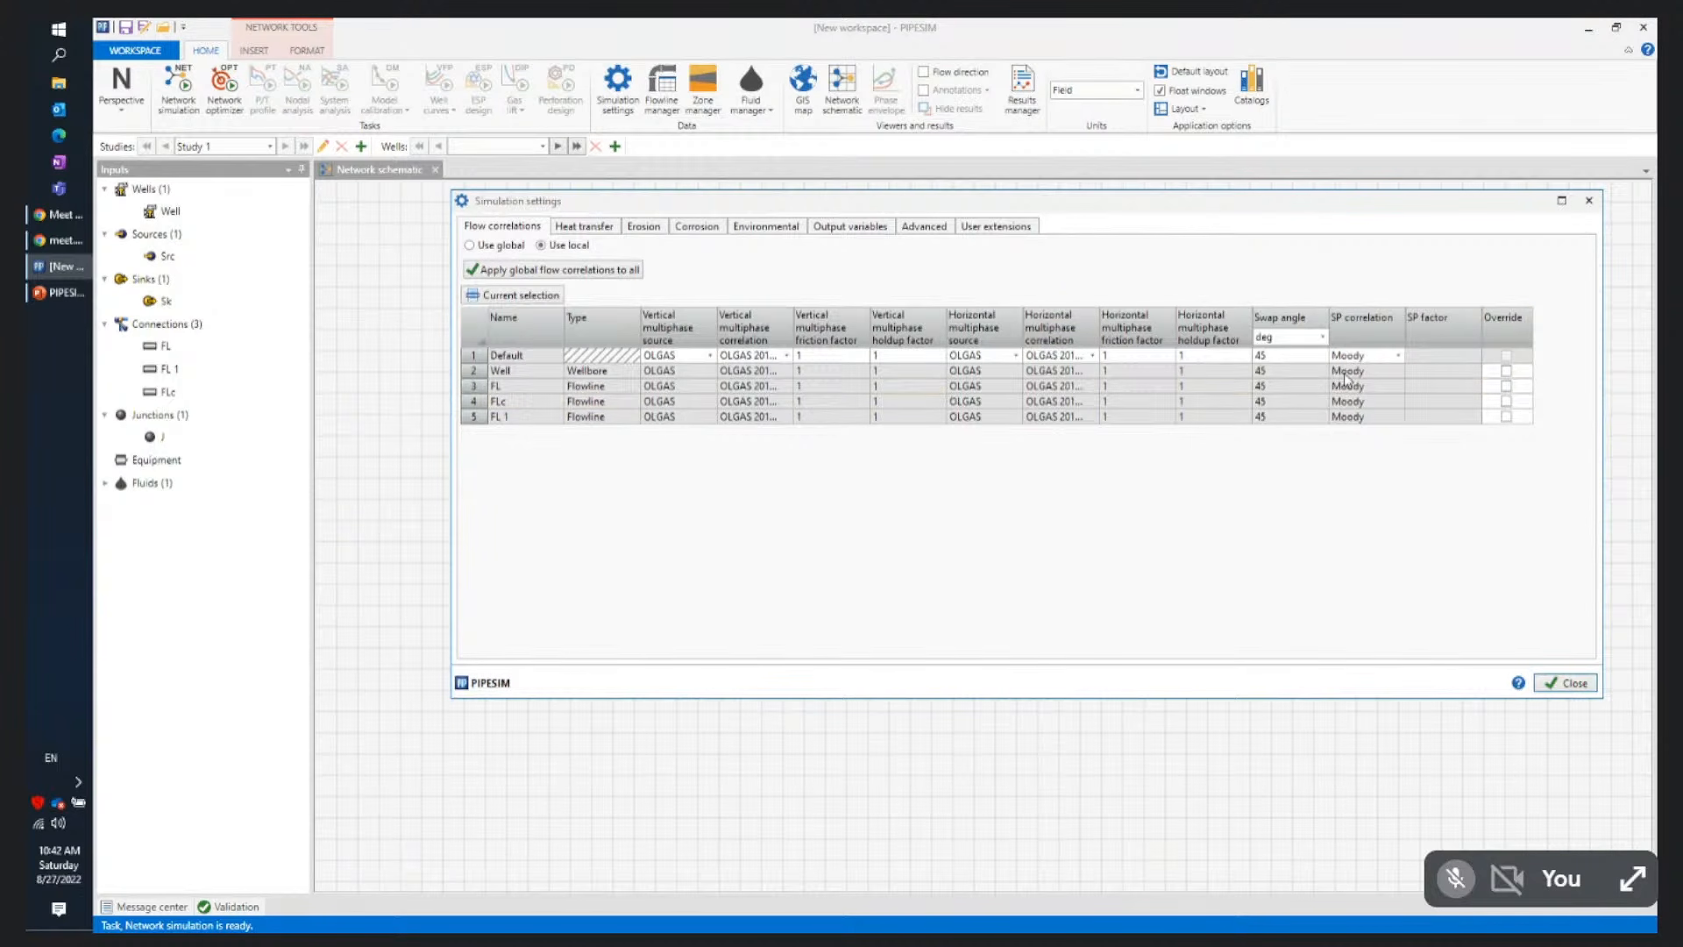
left_click(1507, 388)
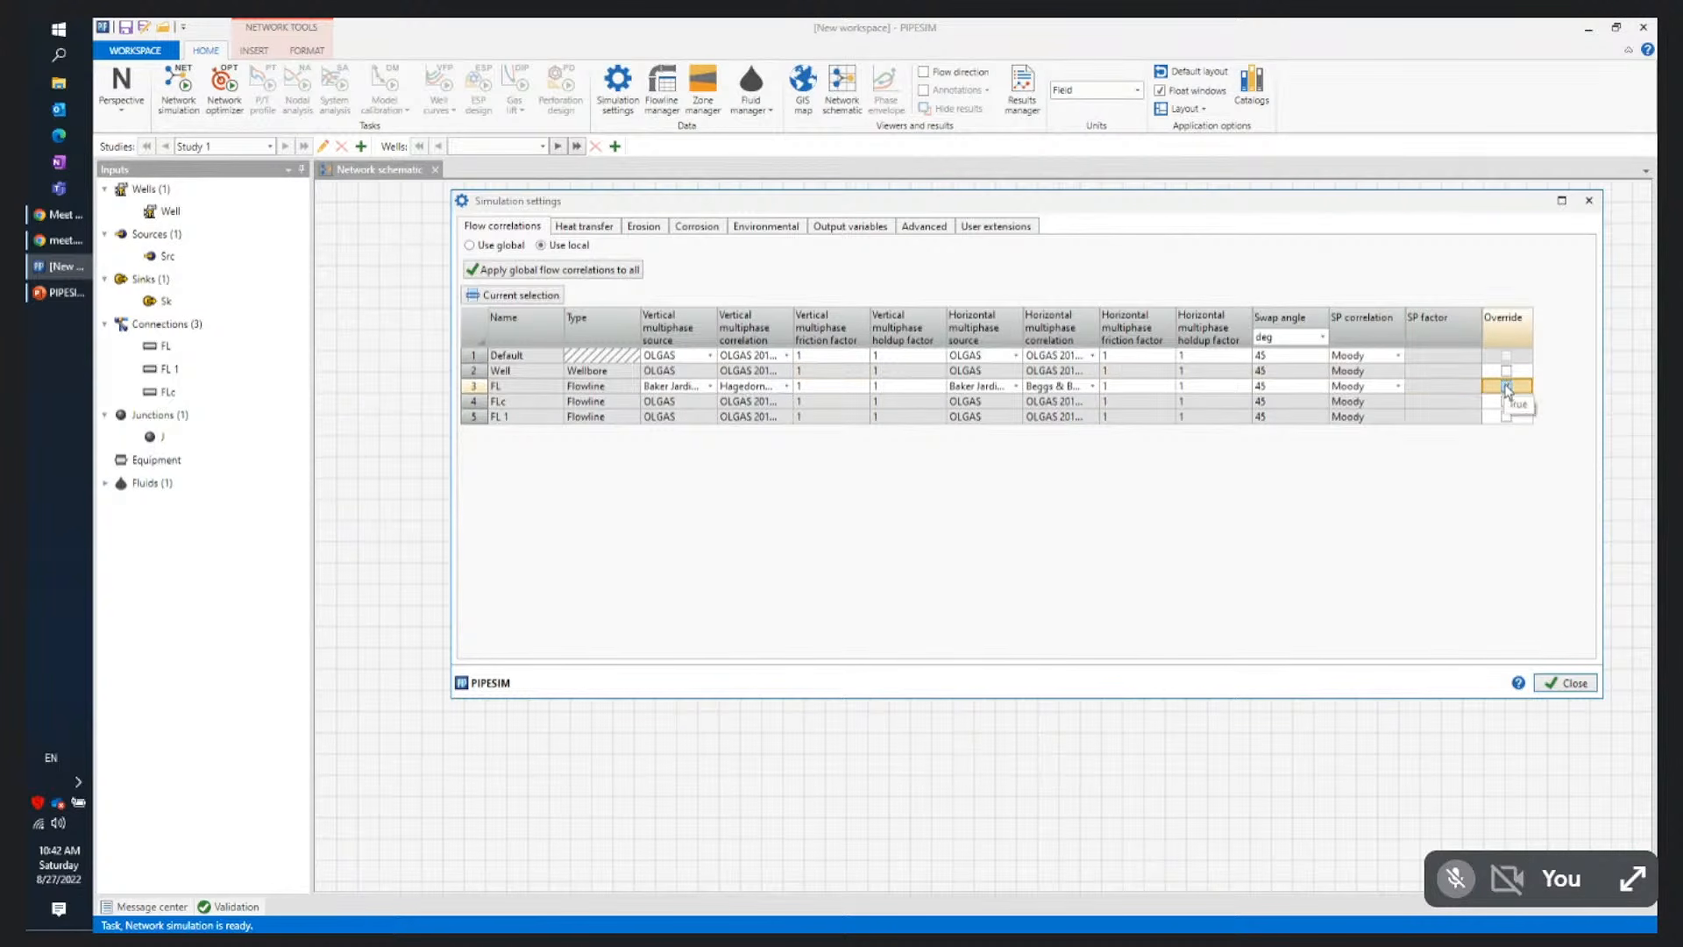
left_click(1508, 387)
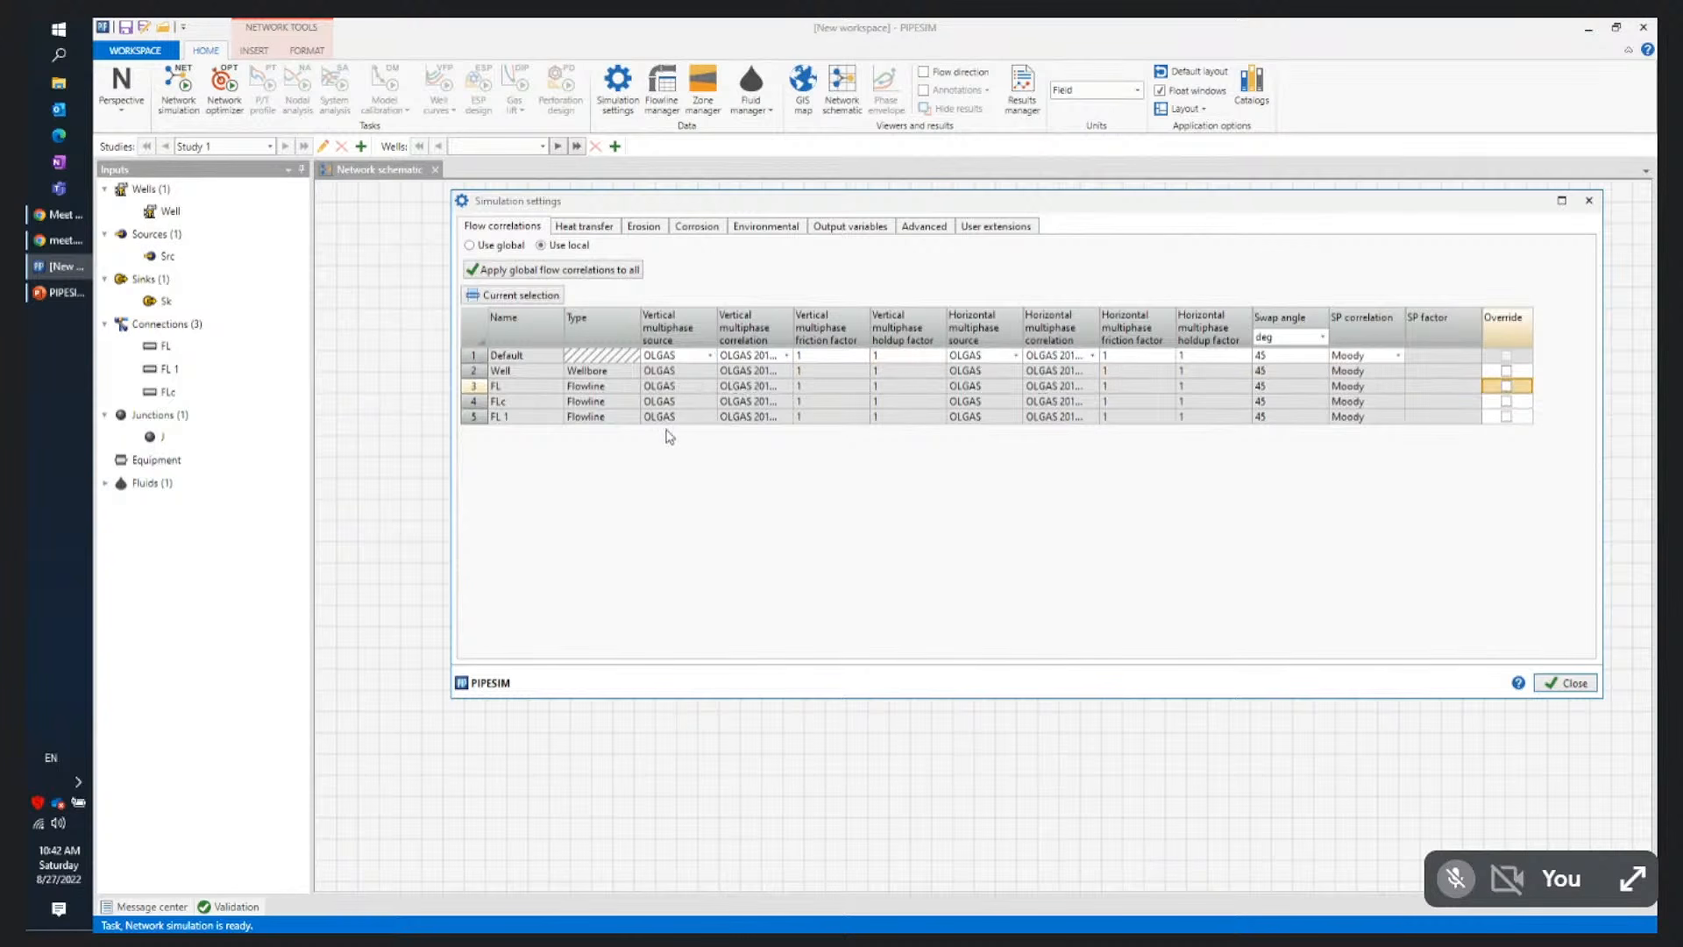
left_click(470, 246)
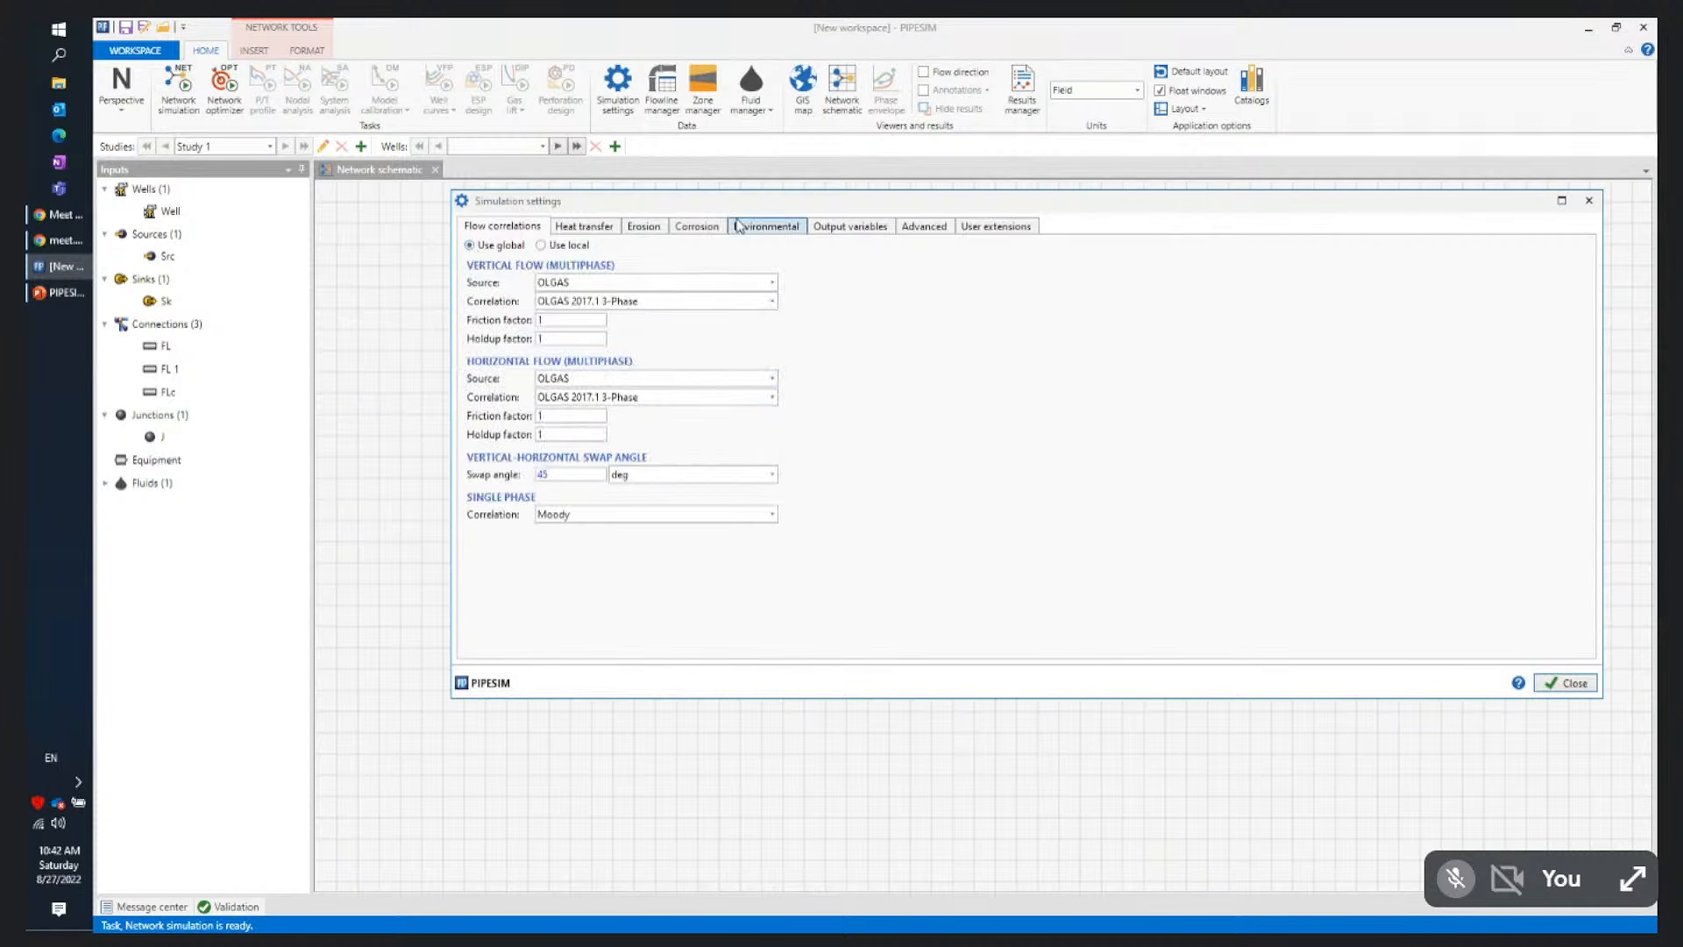
Review the global heat transfer options, including the available pipe burial methods and inside film coefficient methods
left_click_drag(736, 205, 971, 430)
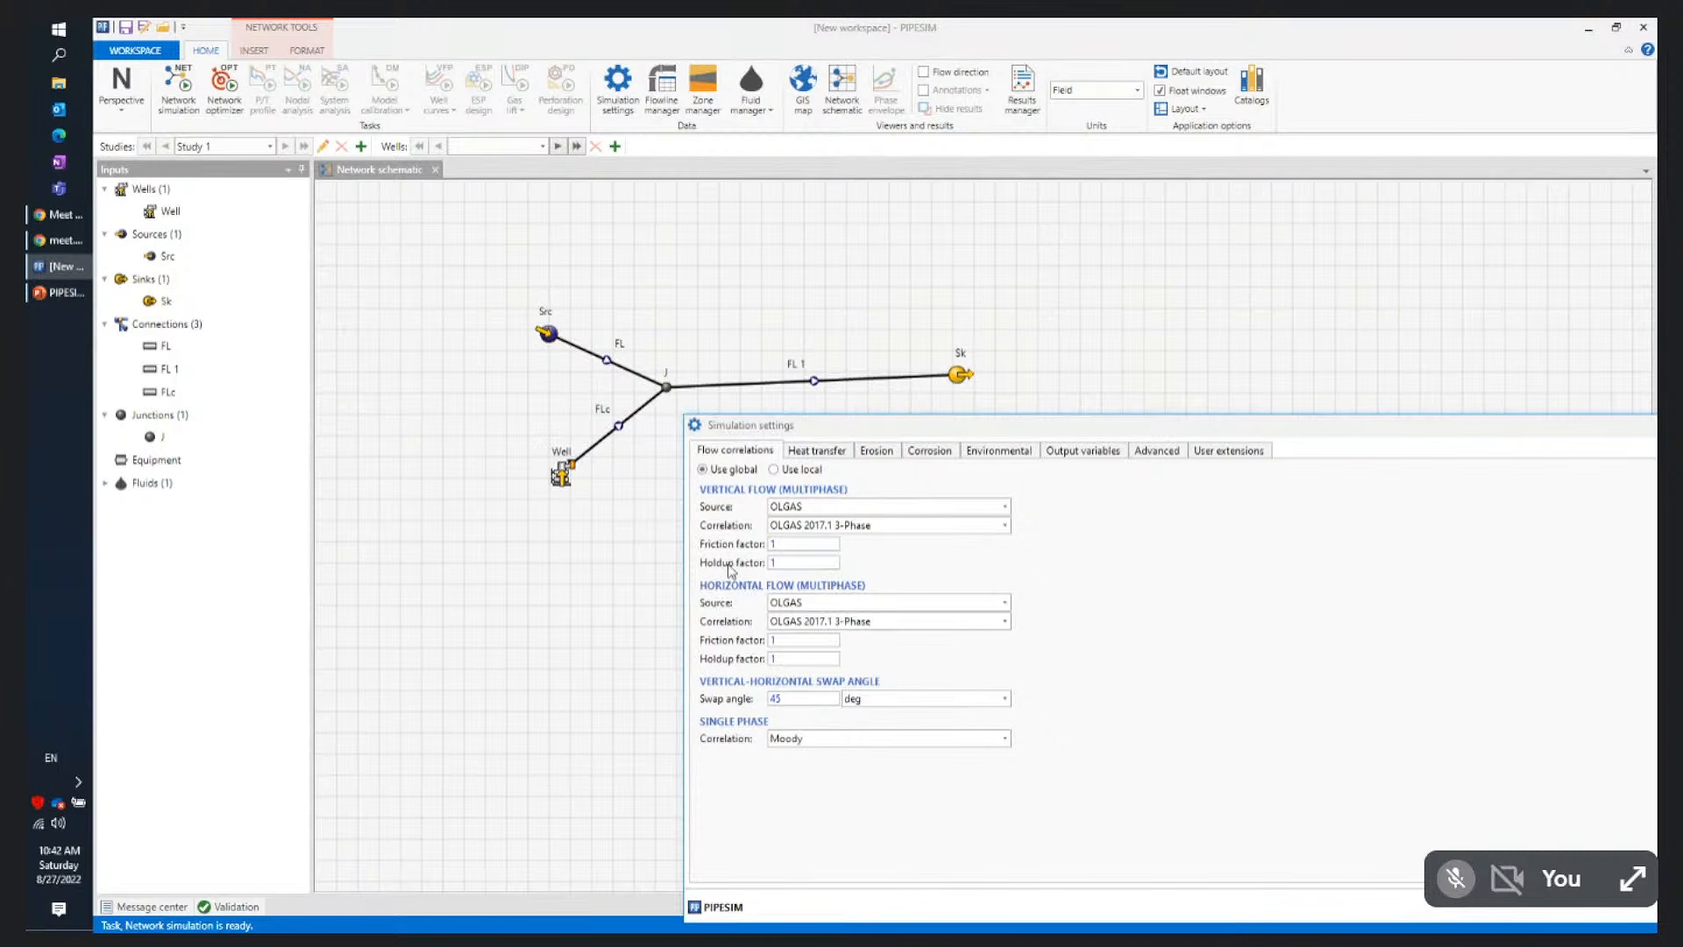
left_click(818, 451)
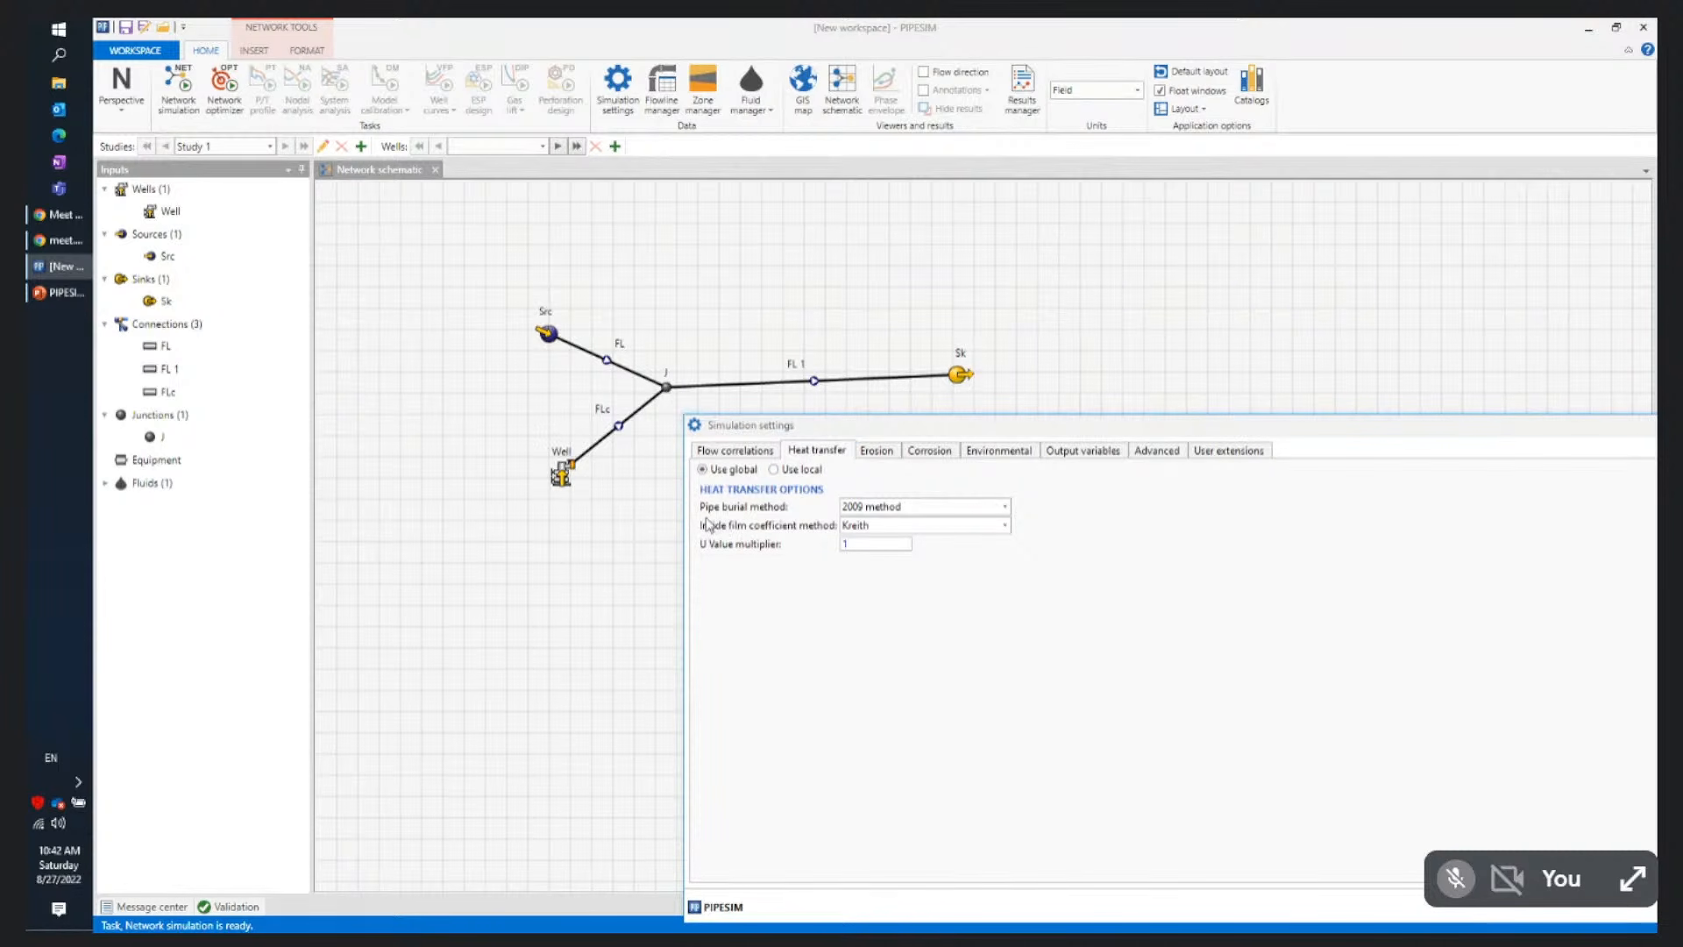
left_click(1005, 508)
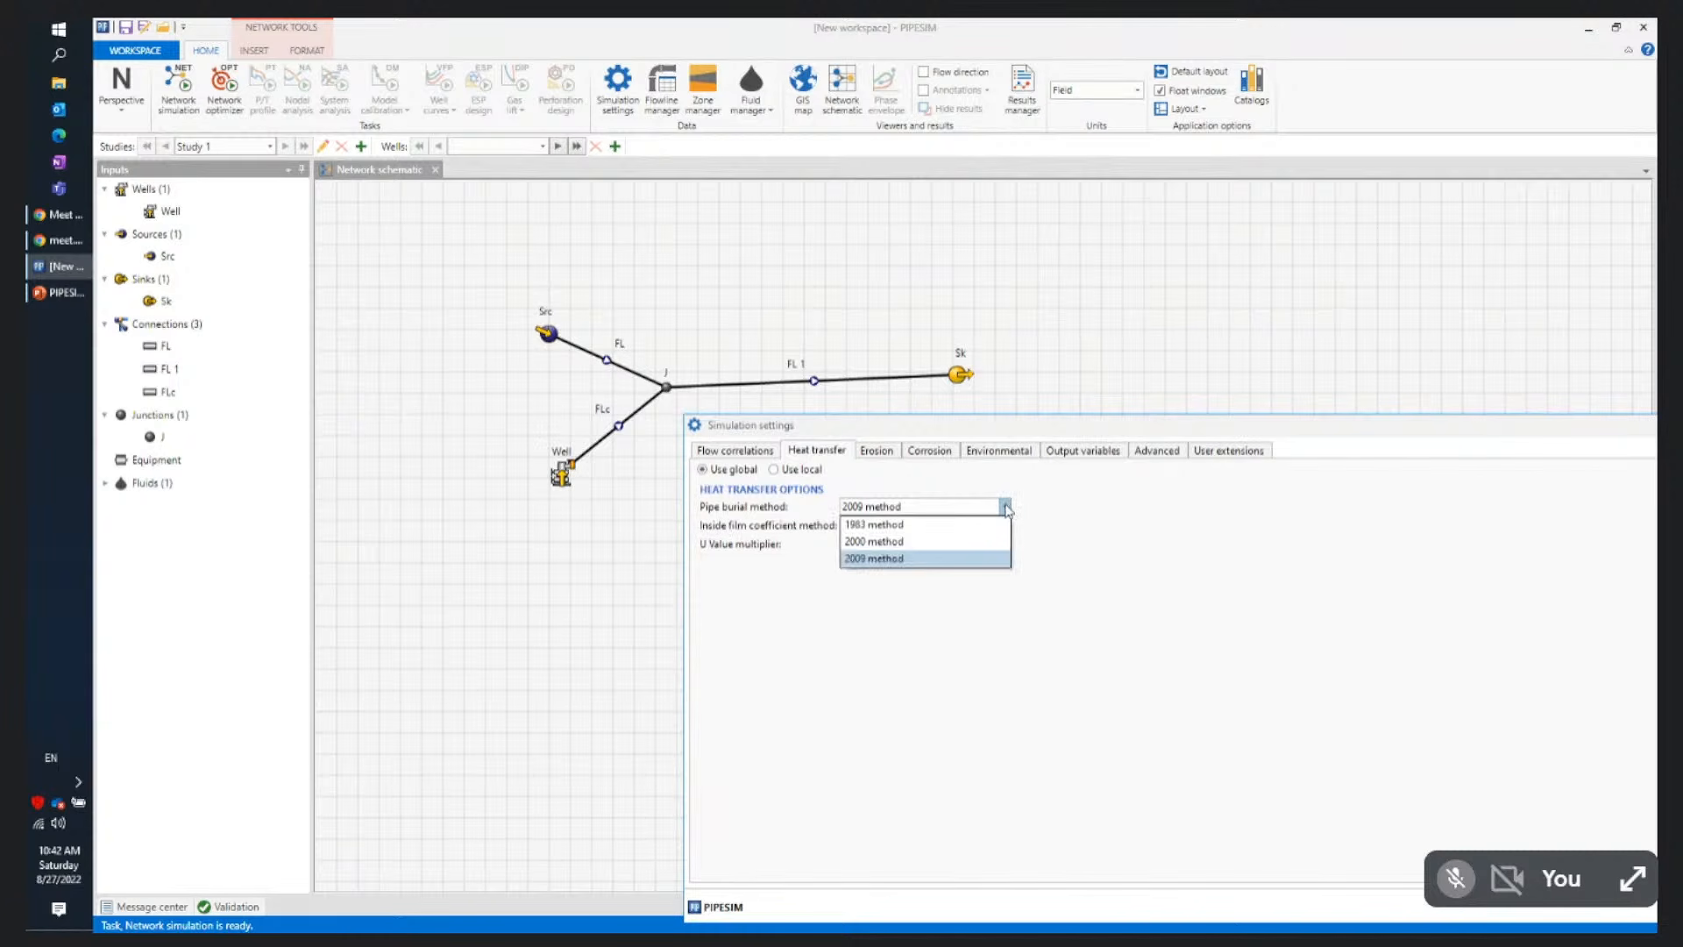
left_click(964, 561)
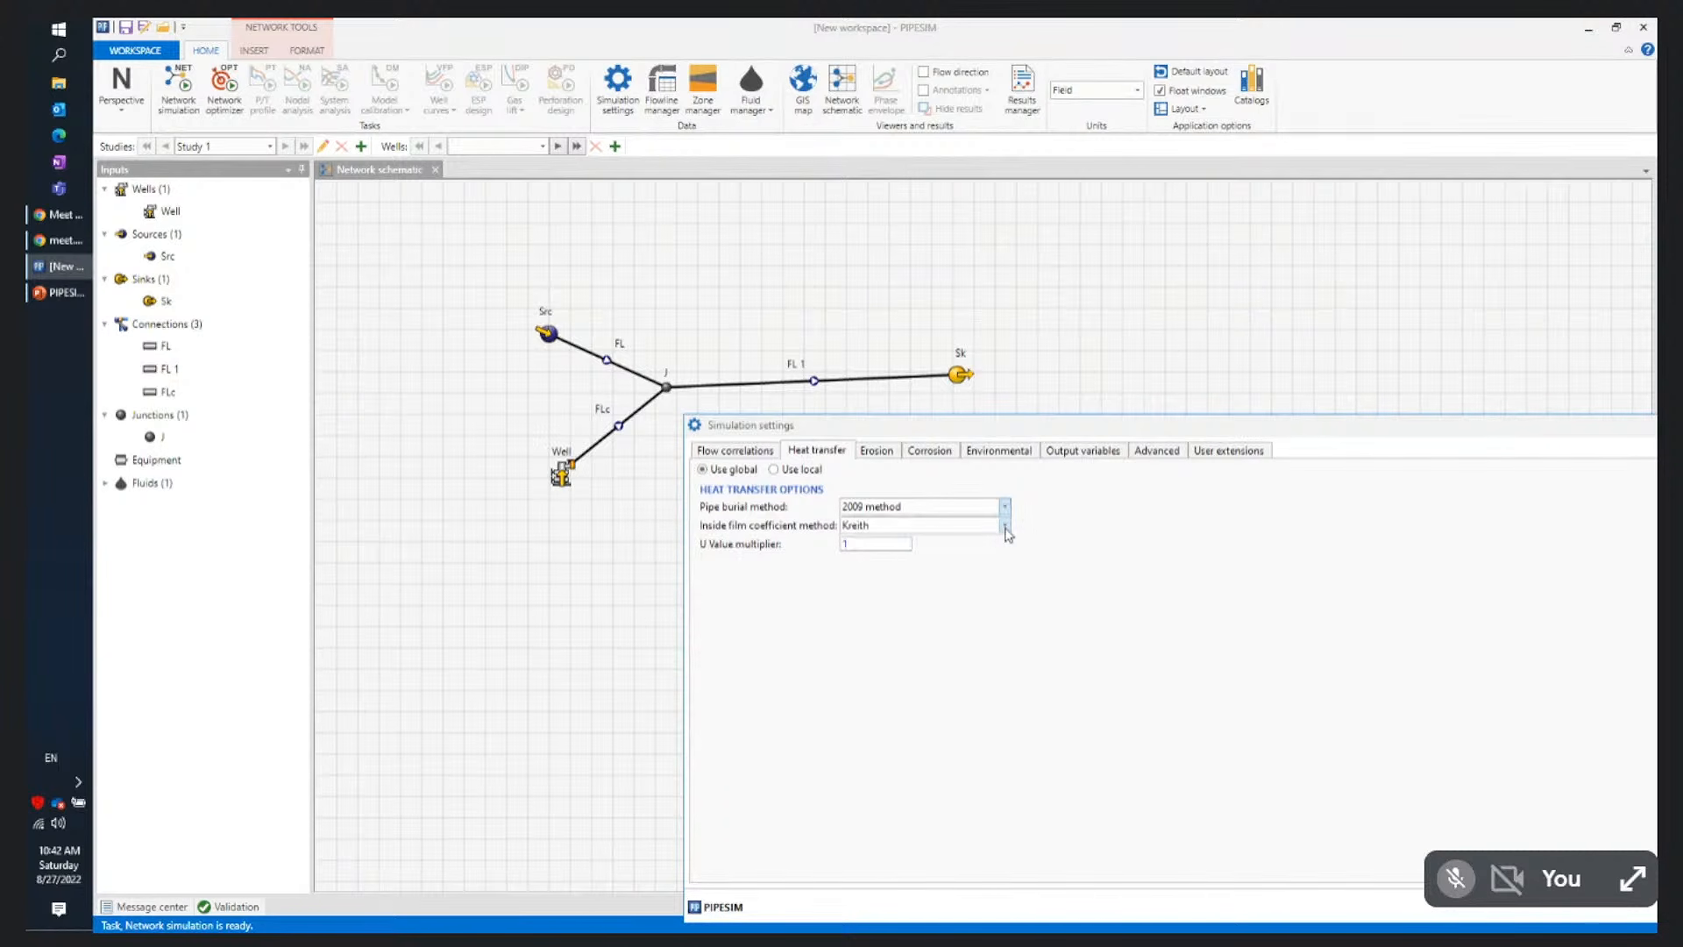
left_click(1007, 526)
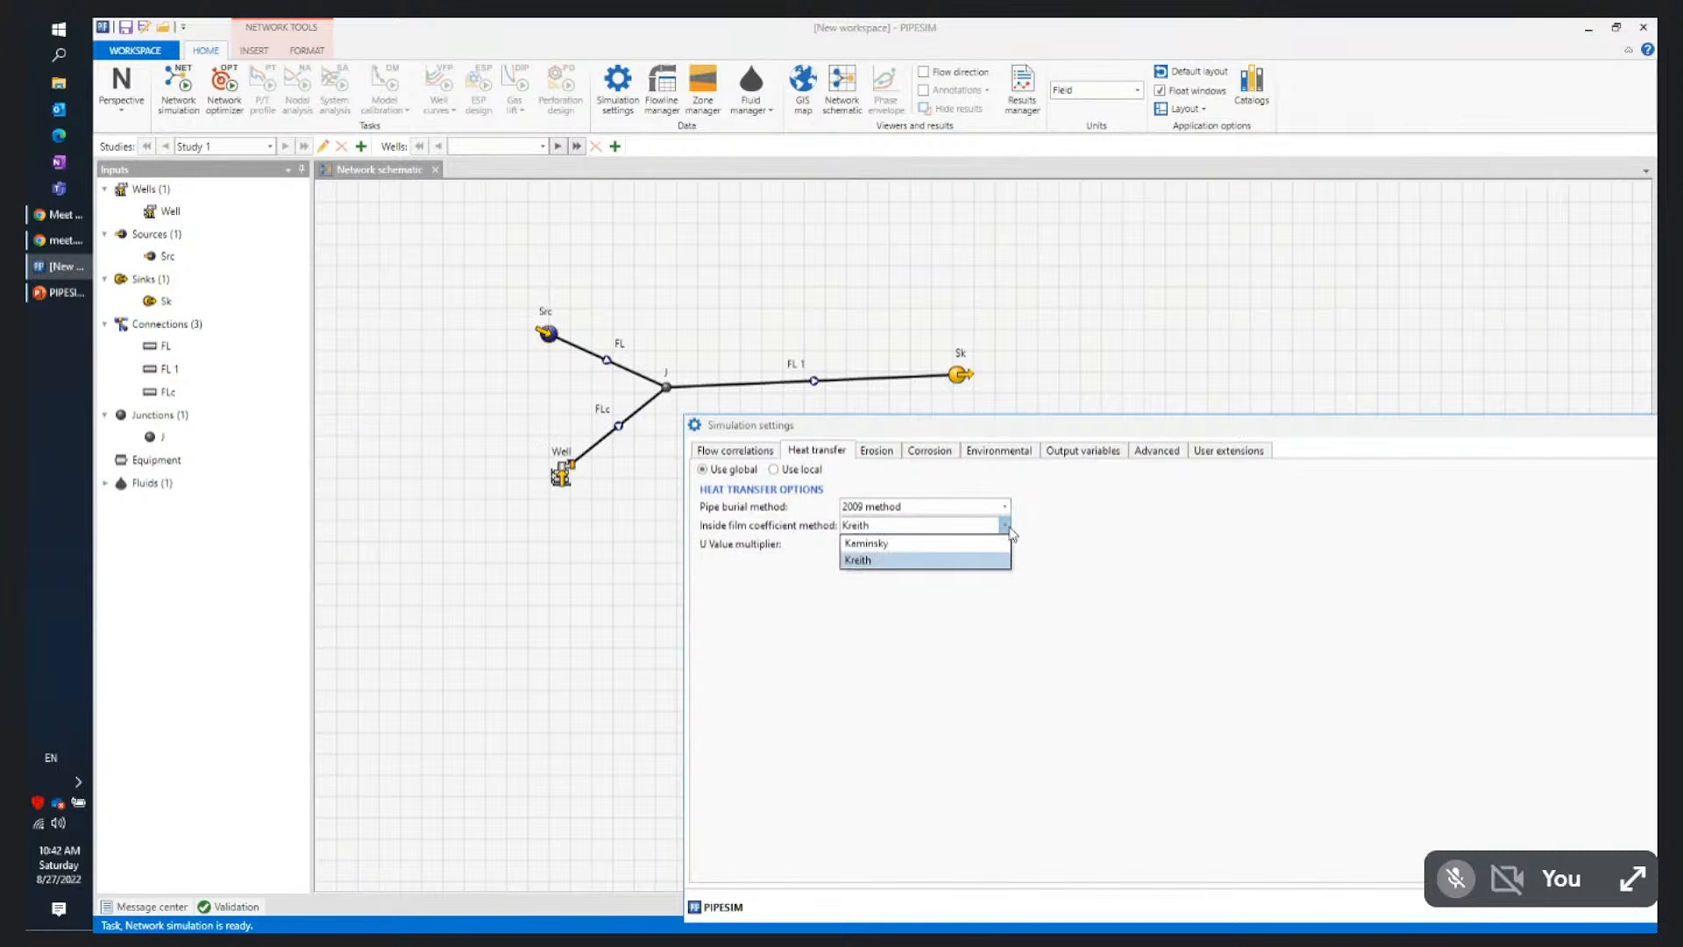
left_click(1067, 533)
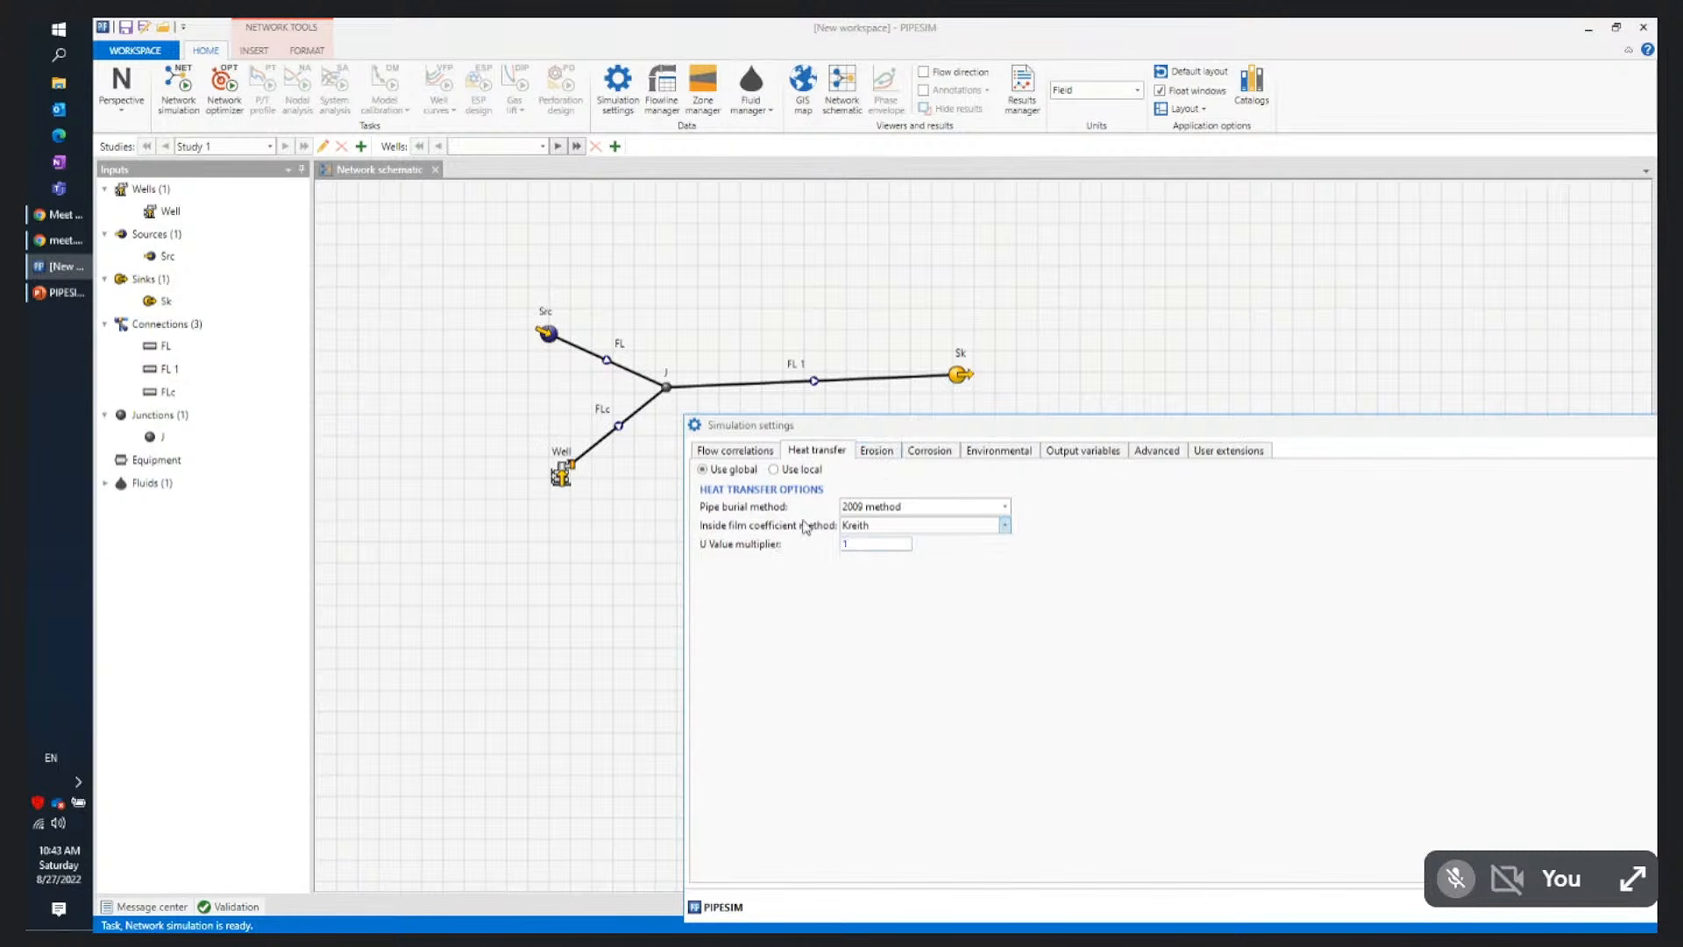
Review the erosion, corrosion, environmental, output variable, advanced and user extension settings, recheck the flow correlations, and close the simulation settings
left_click(877, 451)
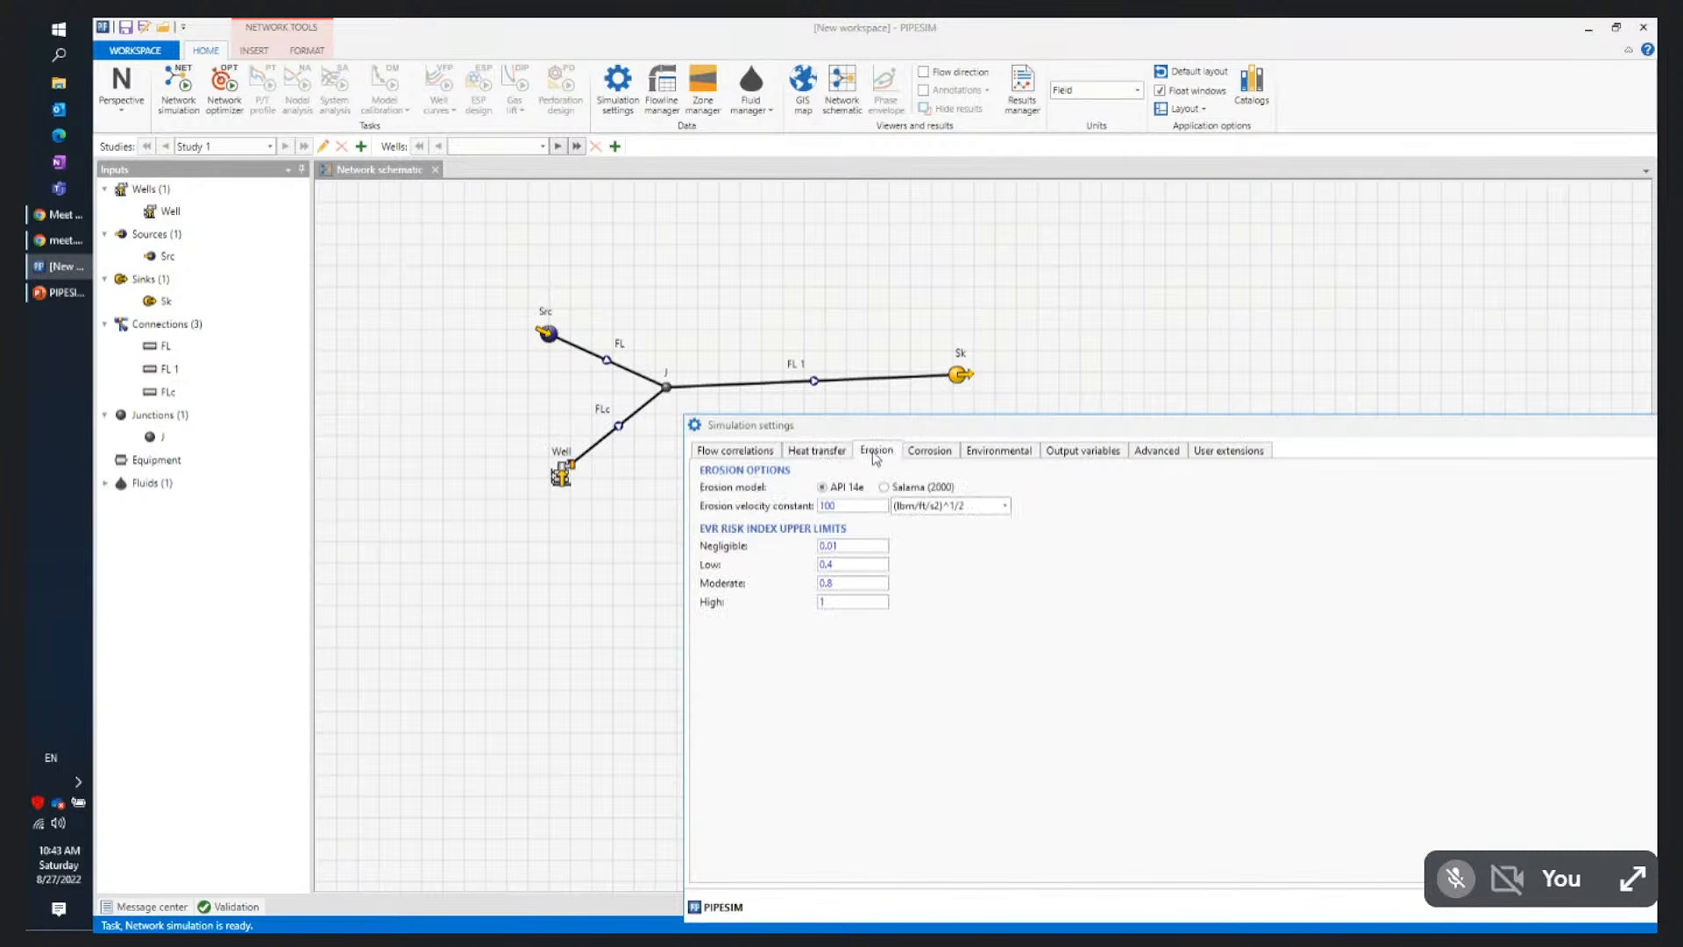
left_click(913, 457)
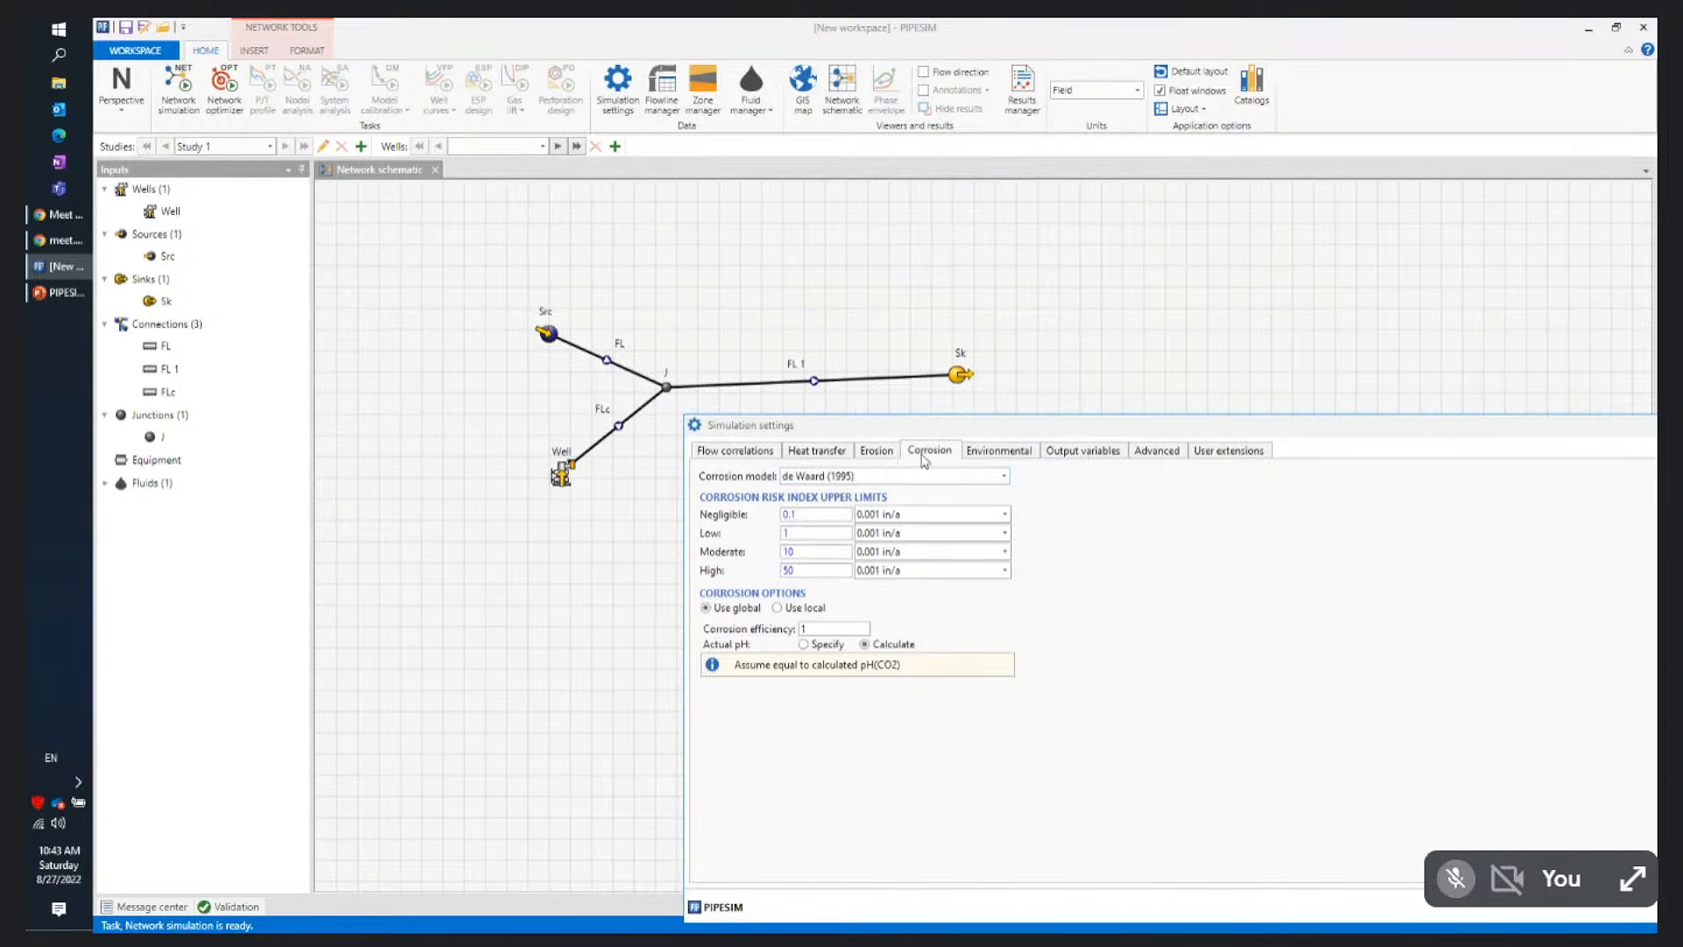
left_click(1005, 480)
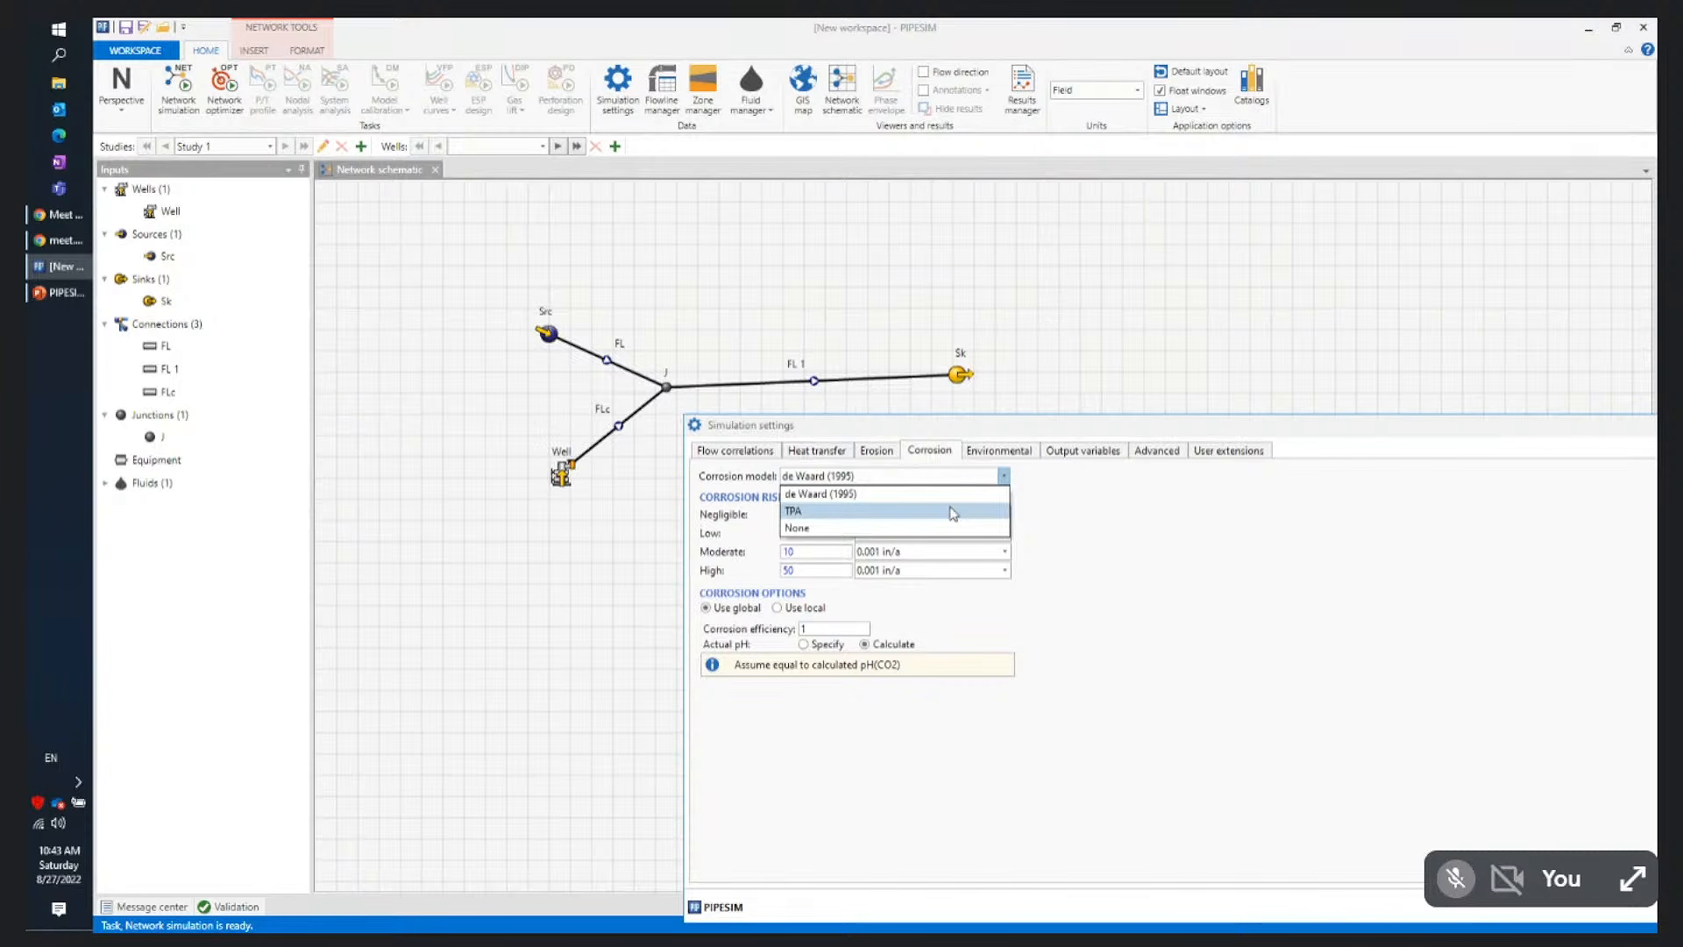
left_click(1001, 456)
left_click(1084, 451)
left_click(1157, 451)
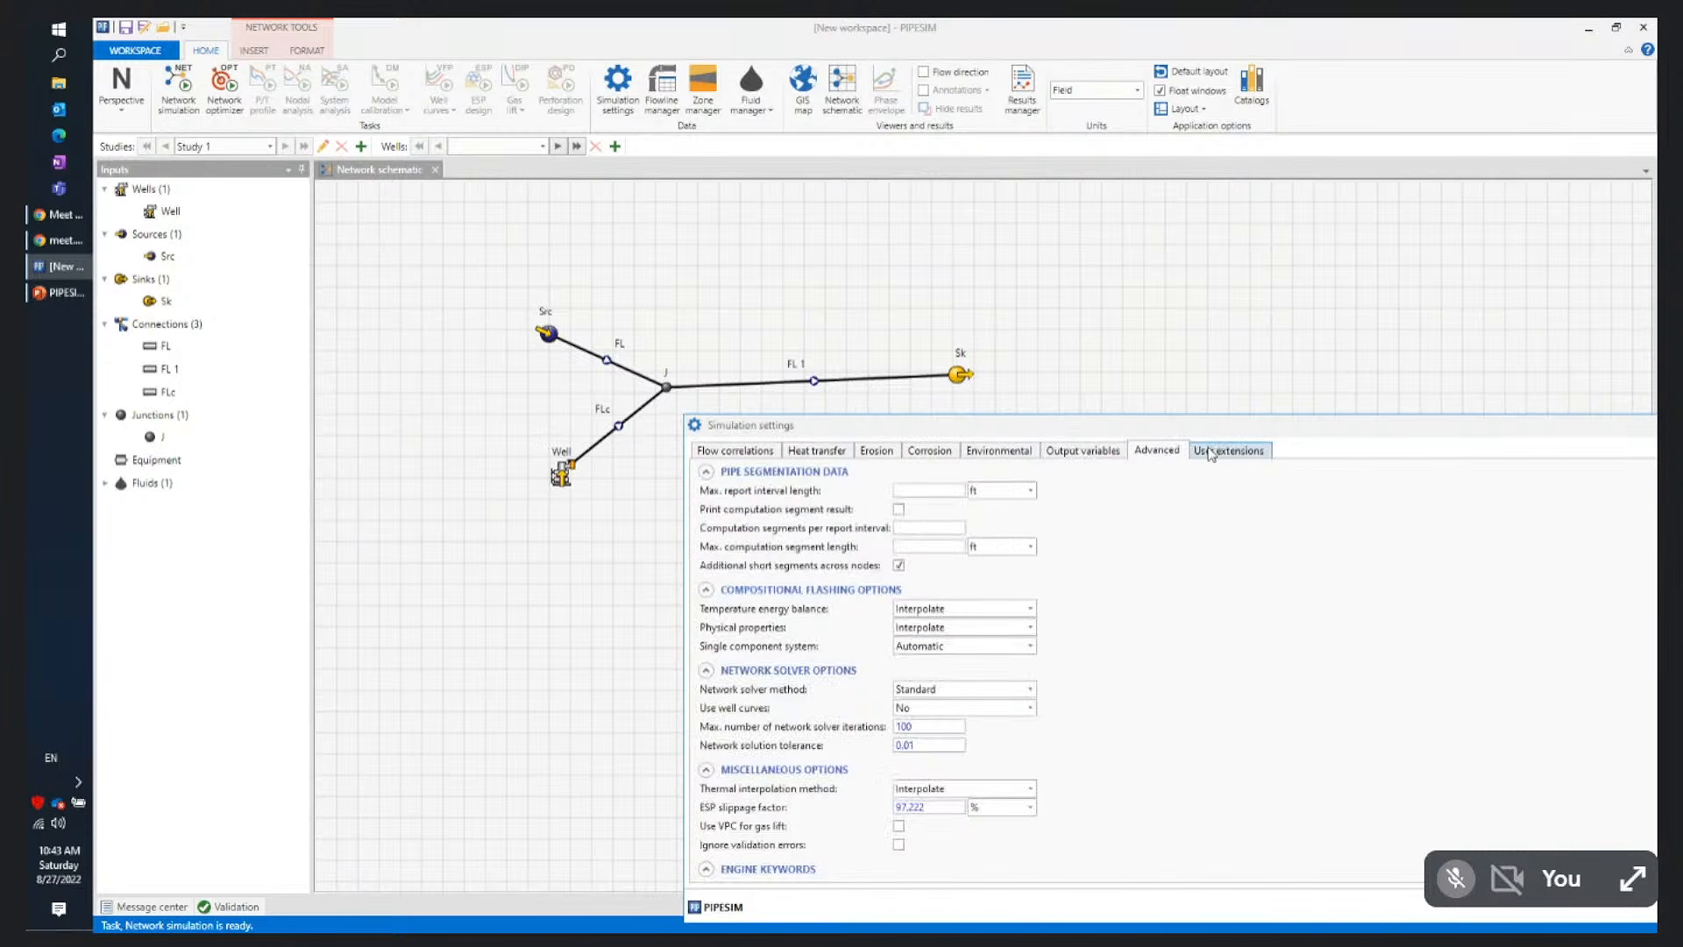
left_click(1229, 451)
left_click_drag(1055, 427, 1031, 210)
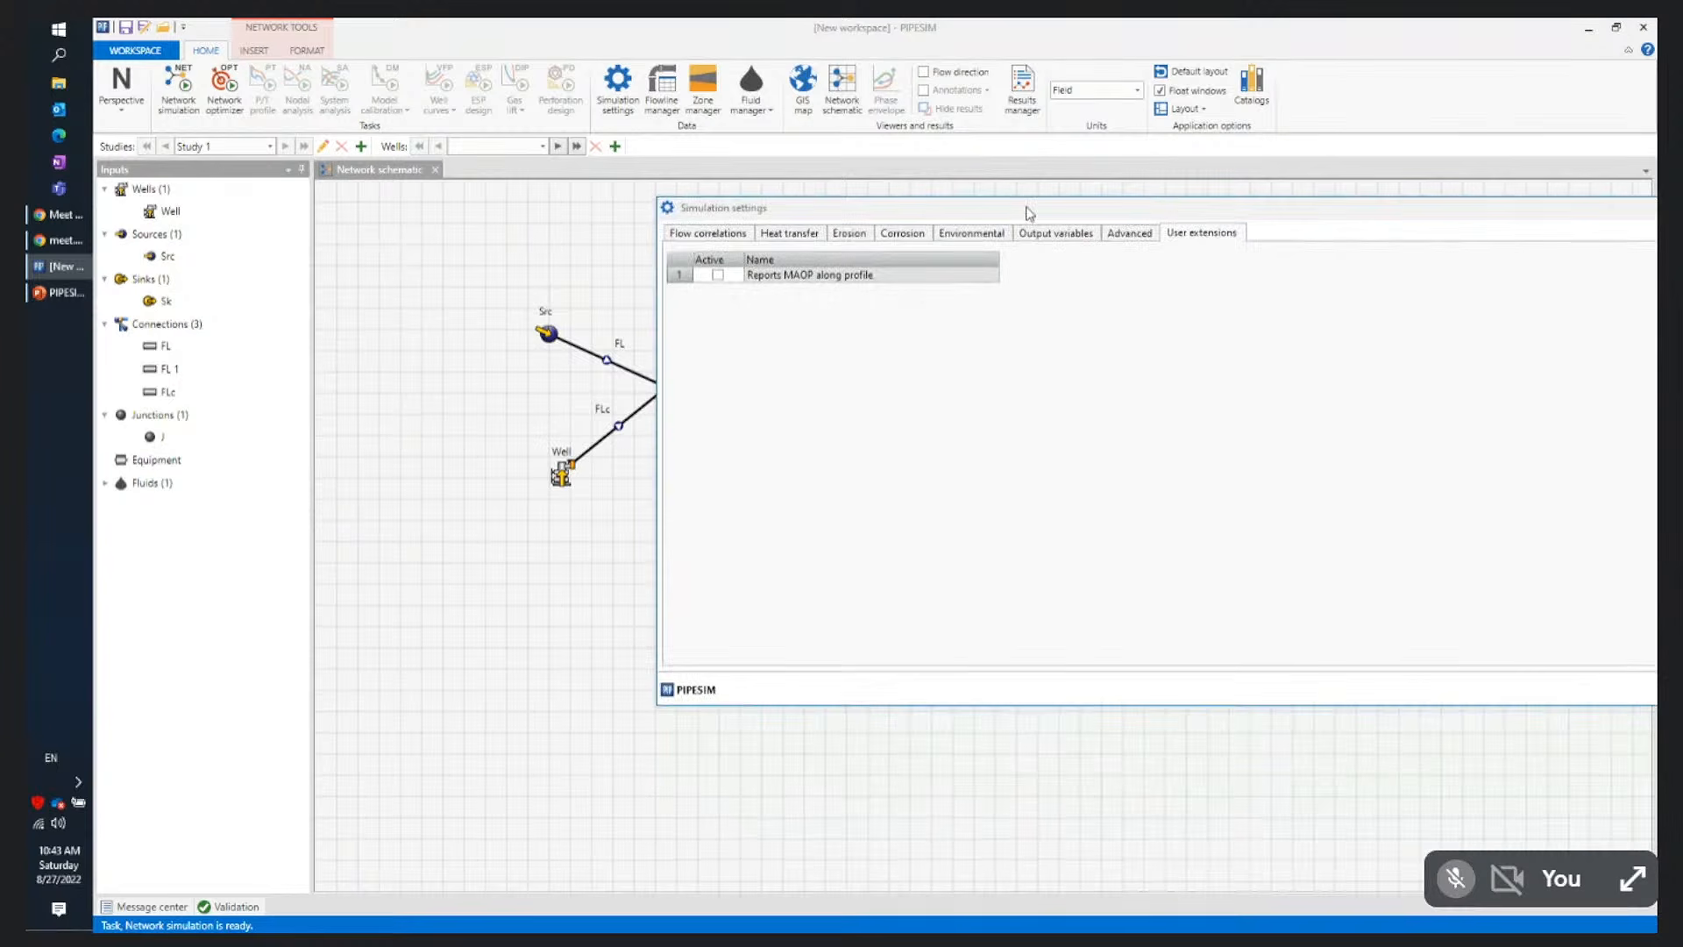
left_click(712, 234)
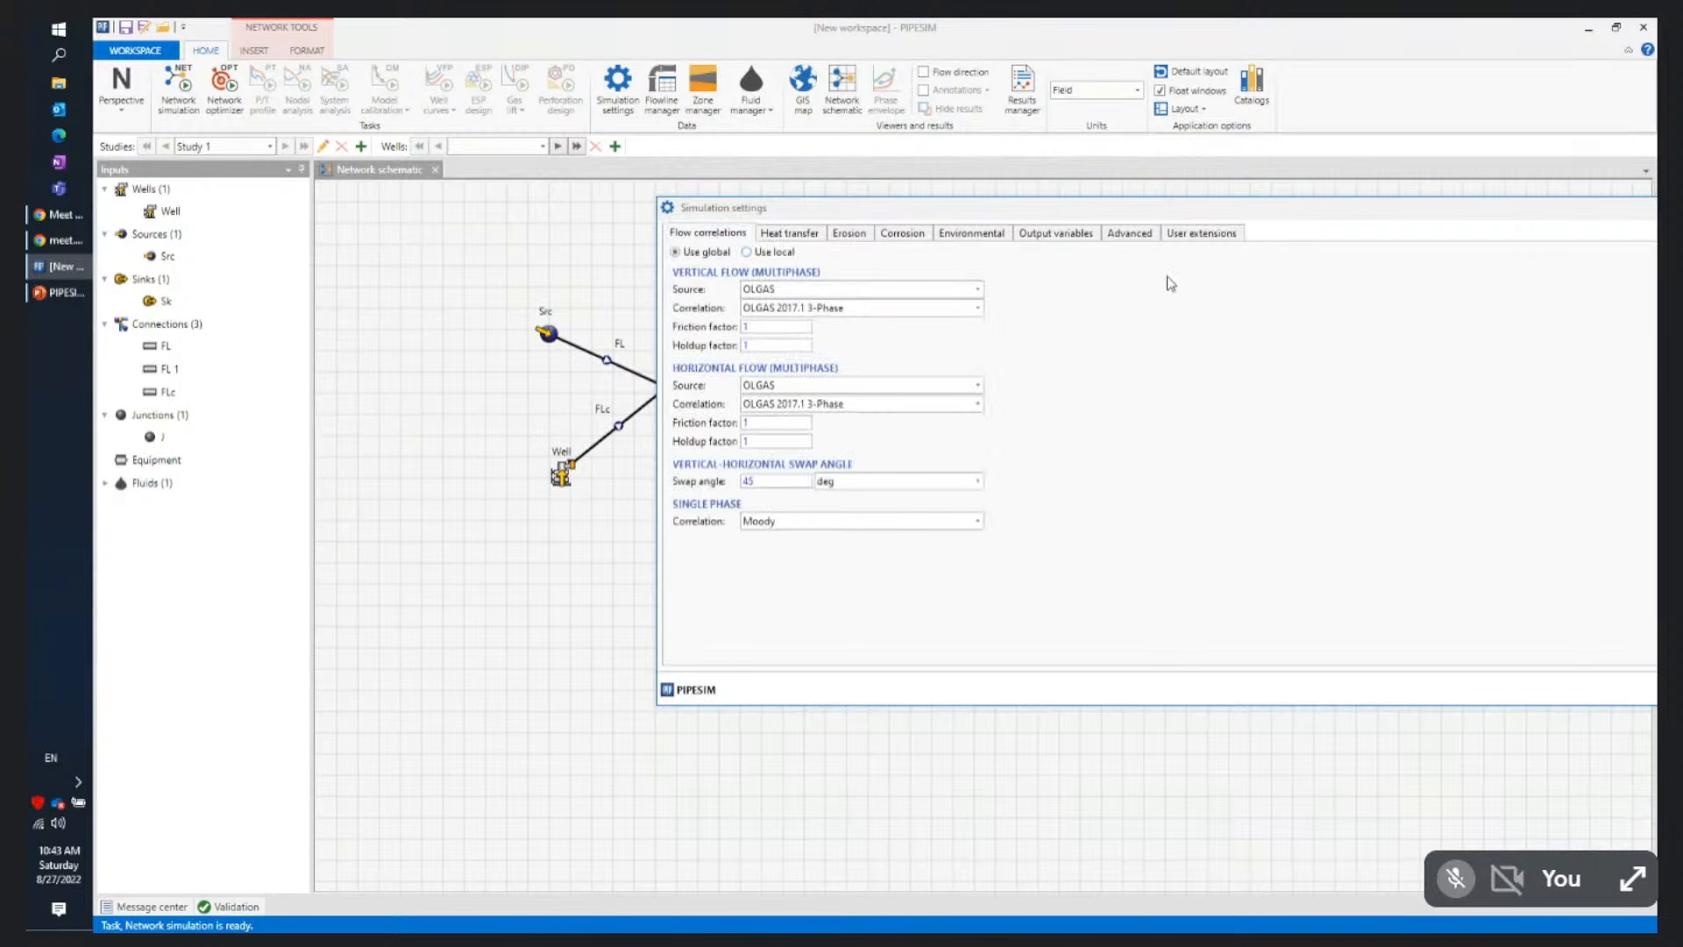
left_click_drag(1179, 213, 997, 207)
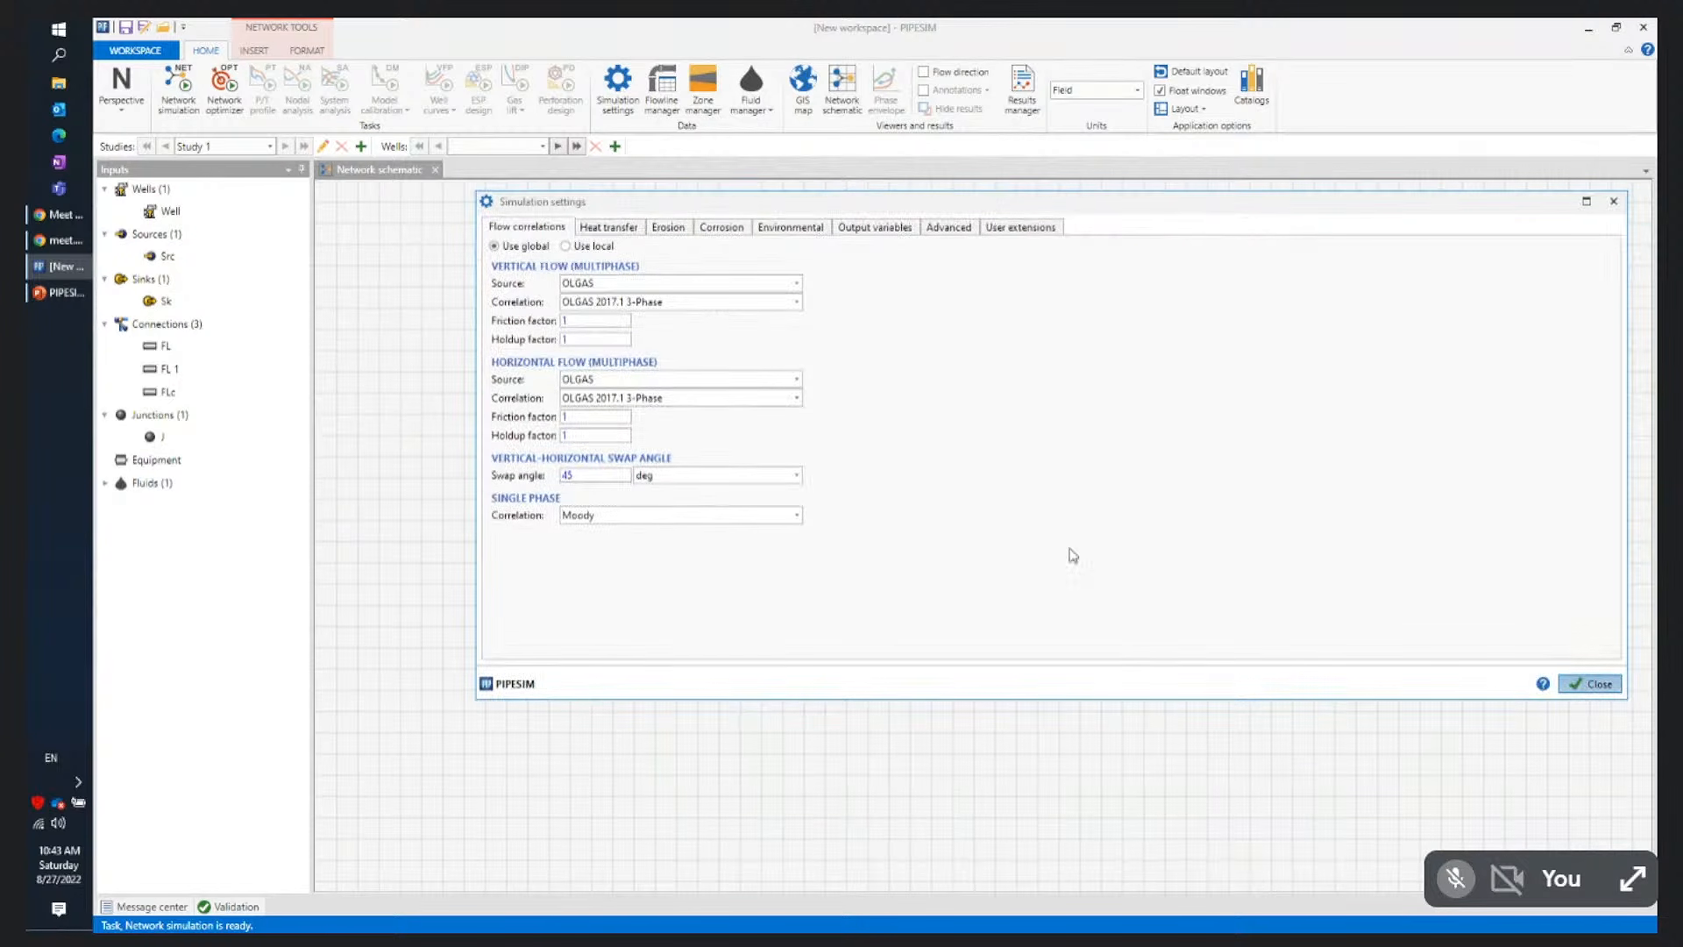
left_click(1590, 684)
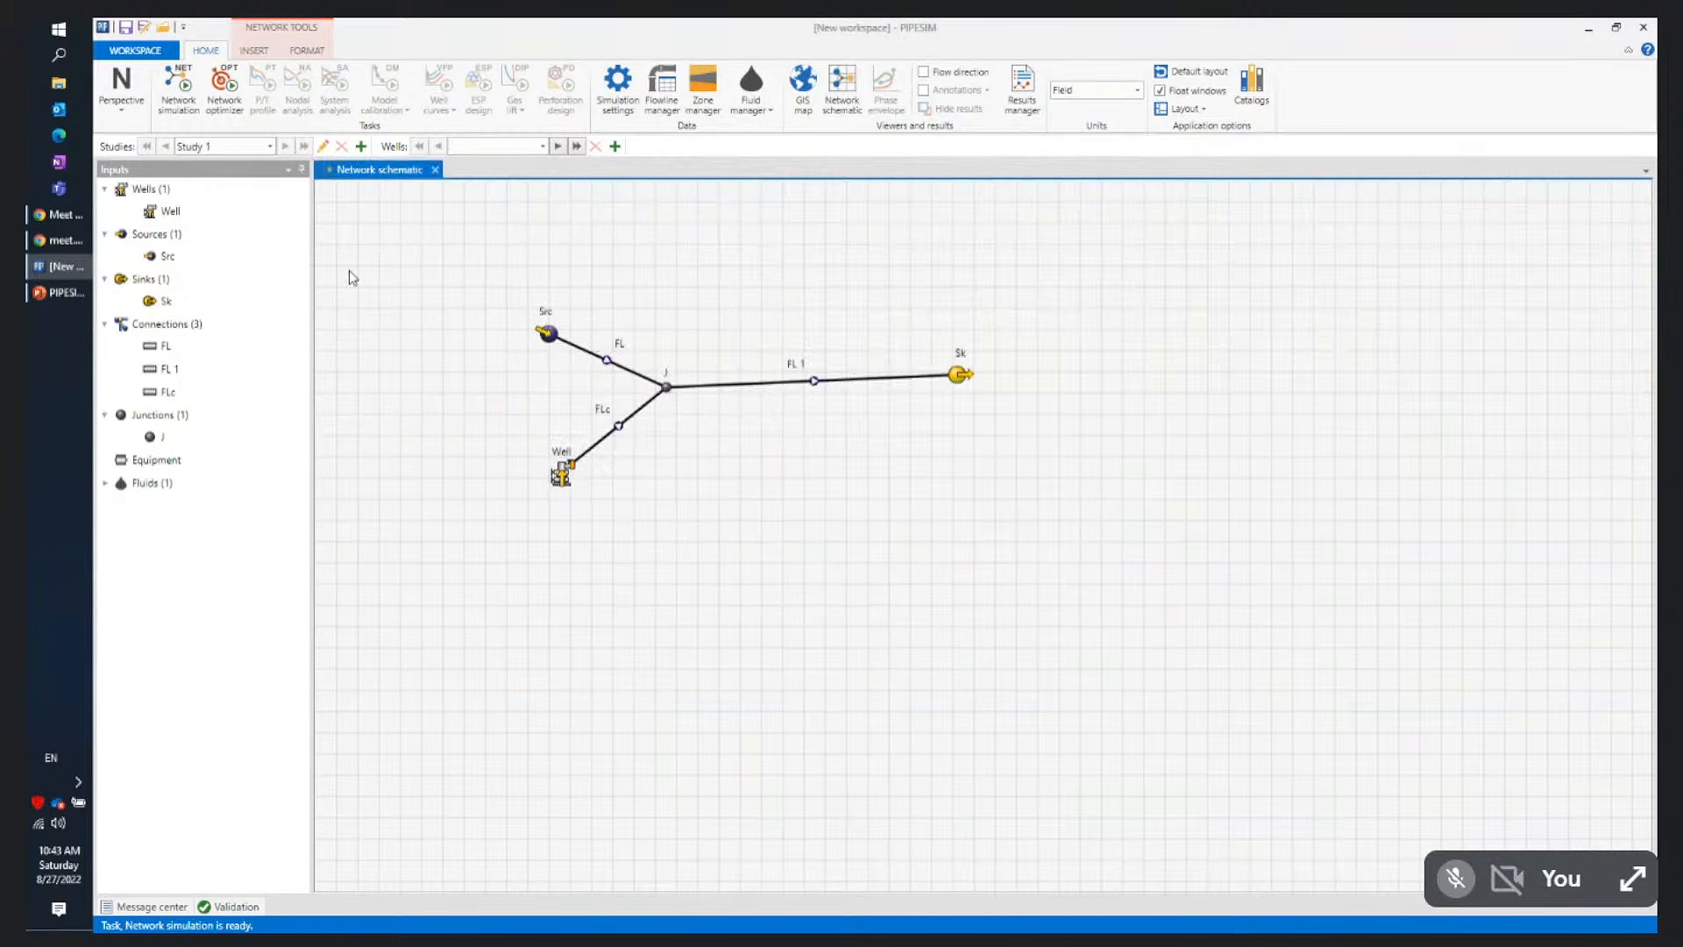
Open the network simulation task, check the boundary conditions of the well, source and sink, and run the simulation
left_click(181, 99)
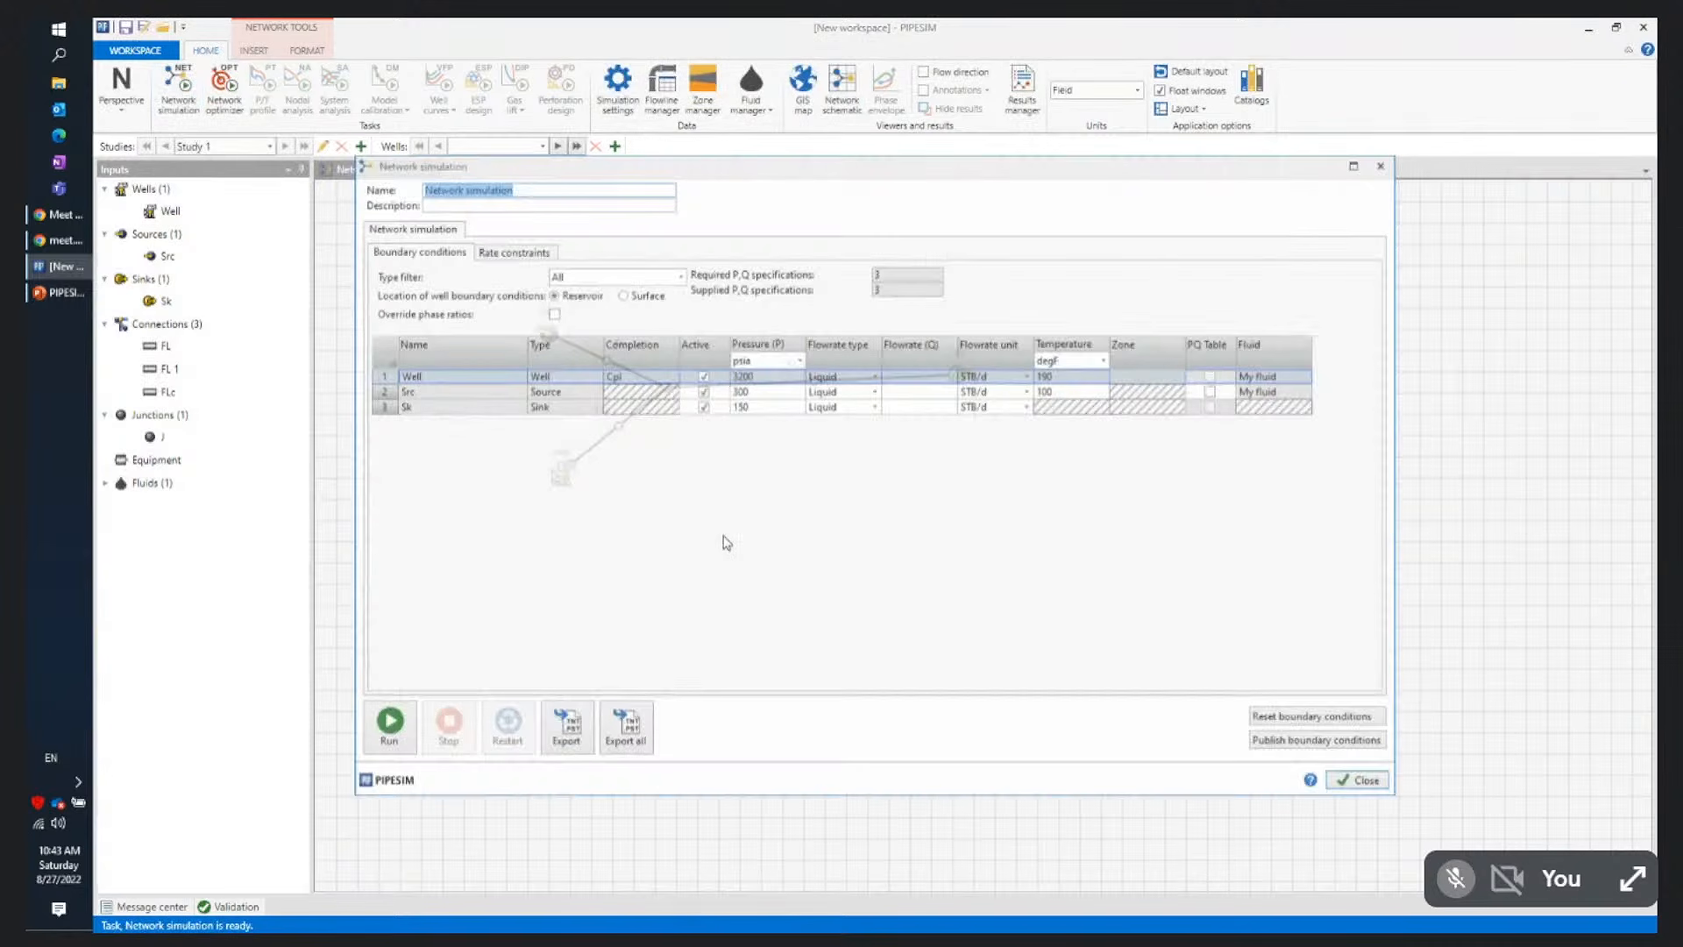
left_click_drag(840, 171, 1292, 416)
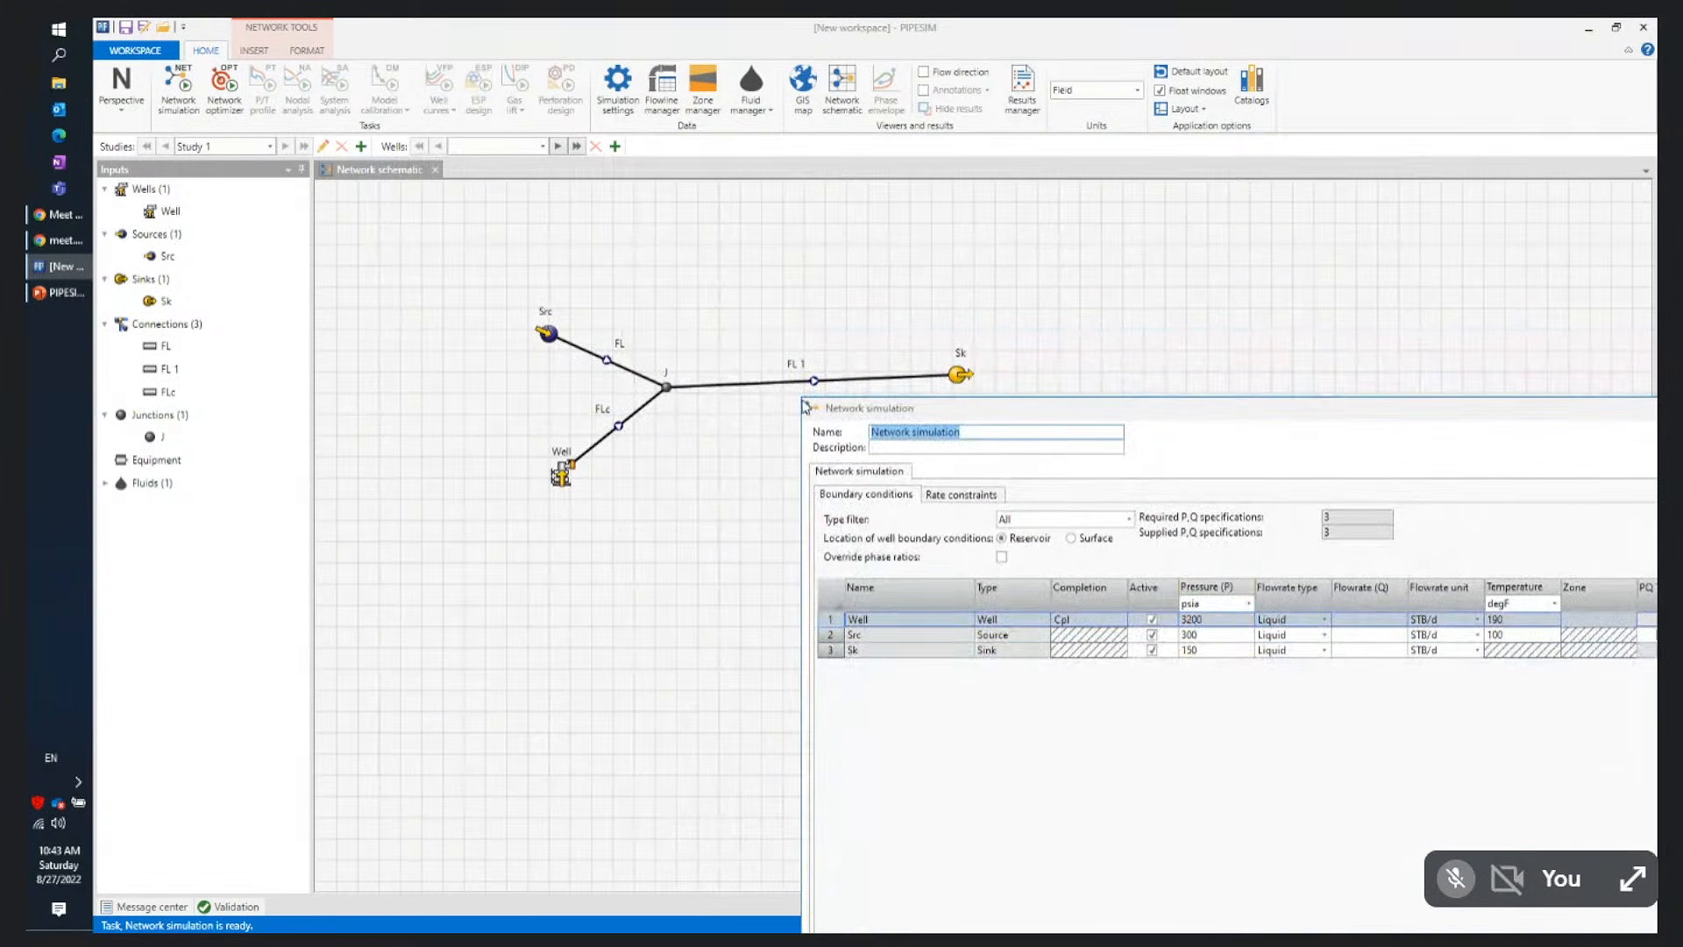
left_click_drag(835, 411, 435, 169)
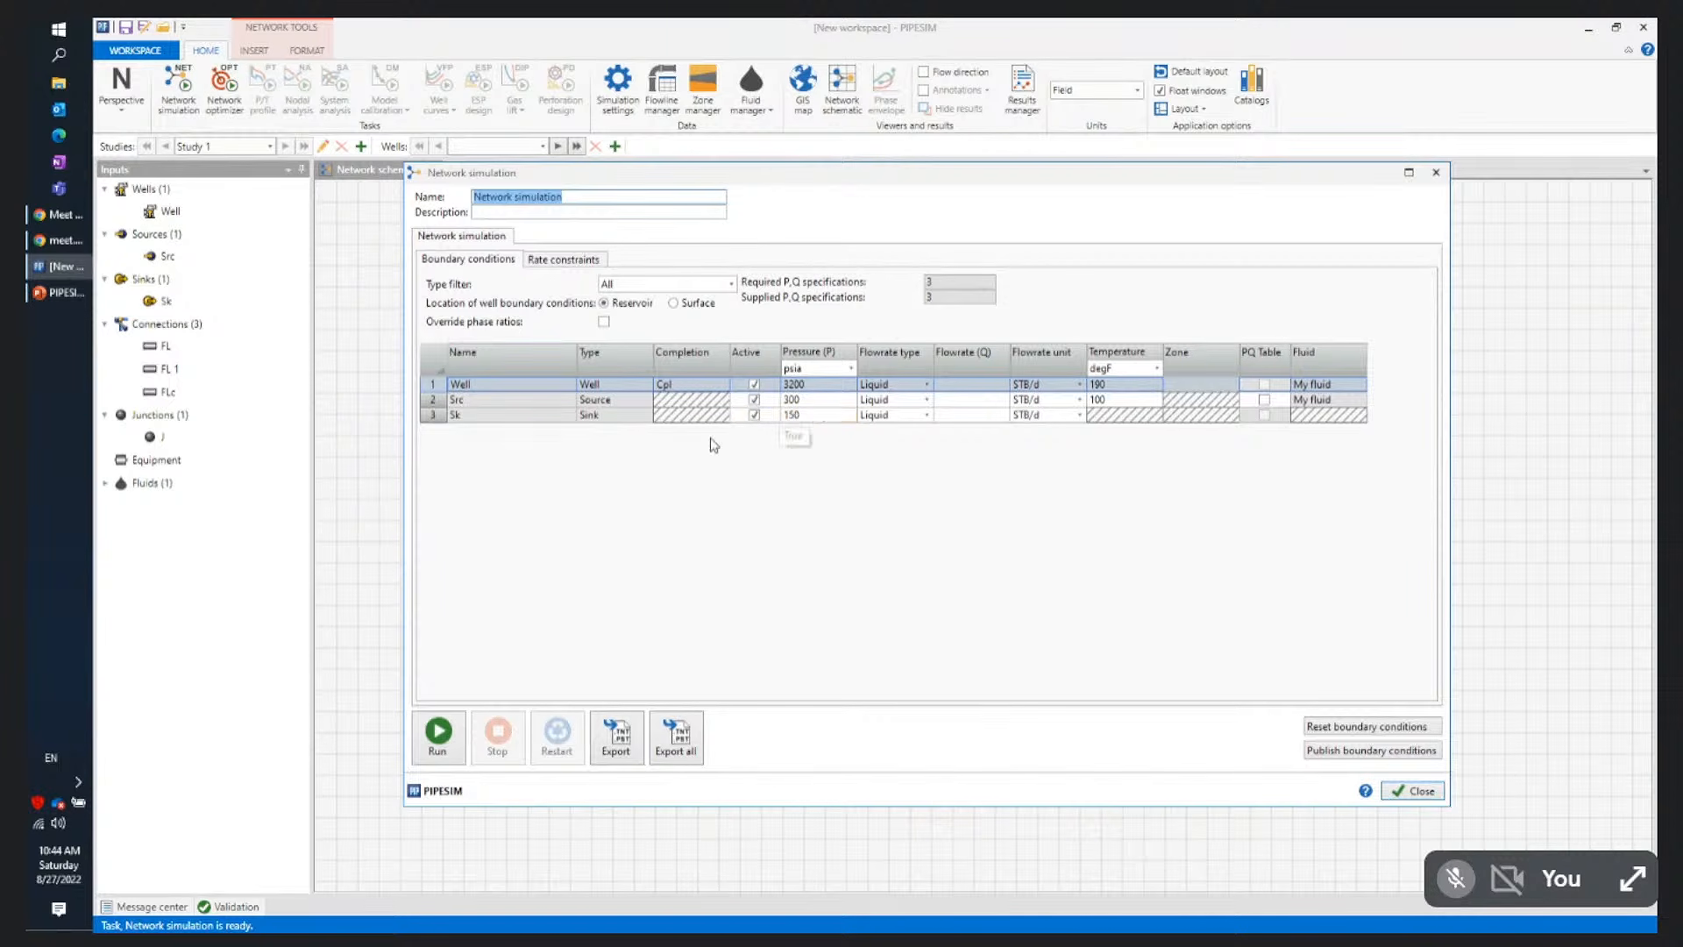
left_click(438, 731)
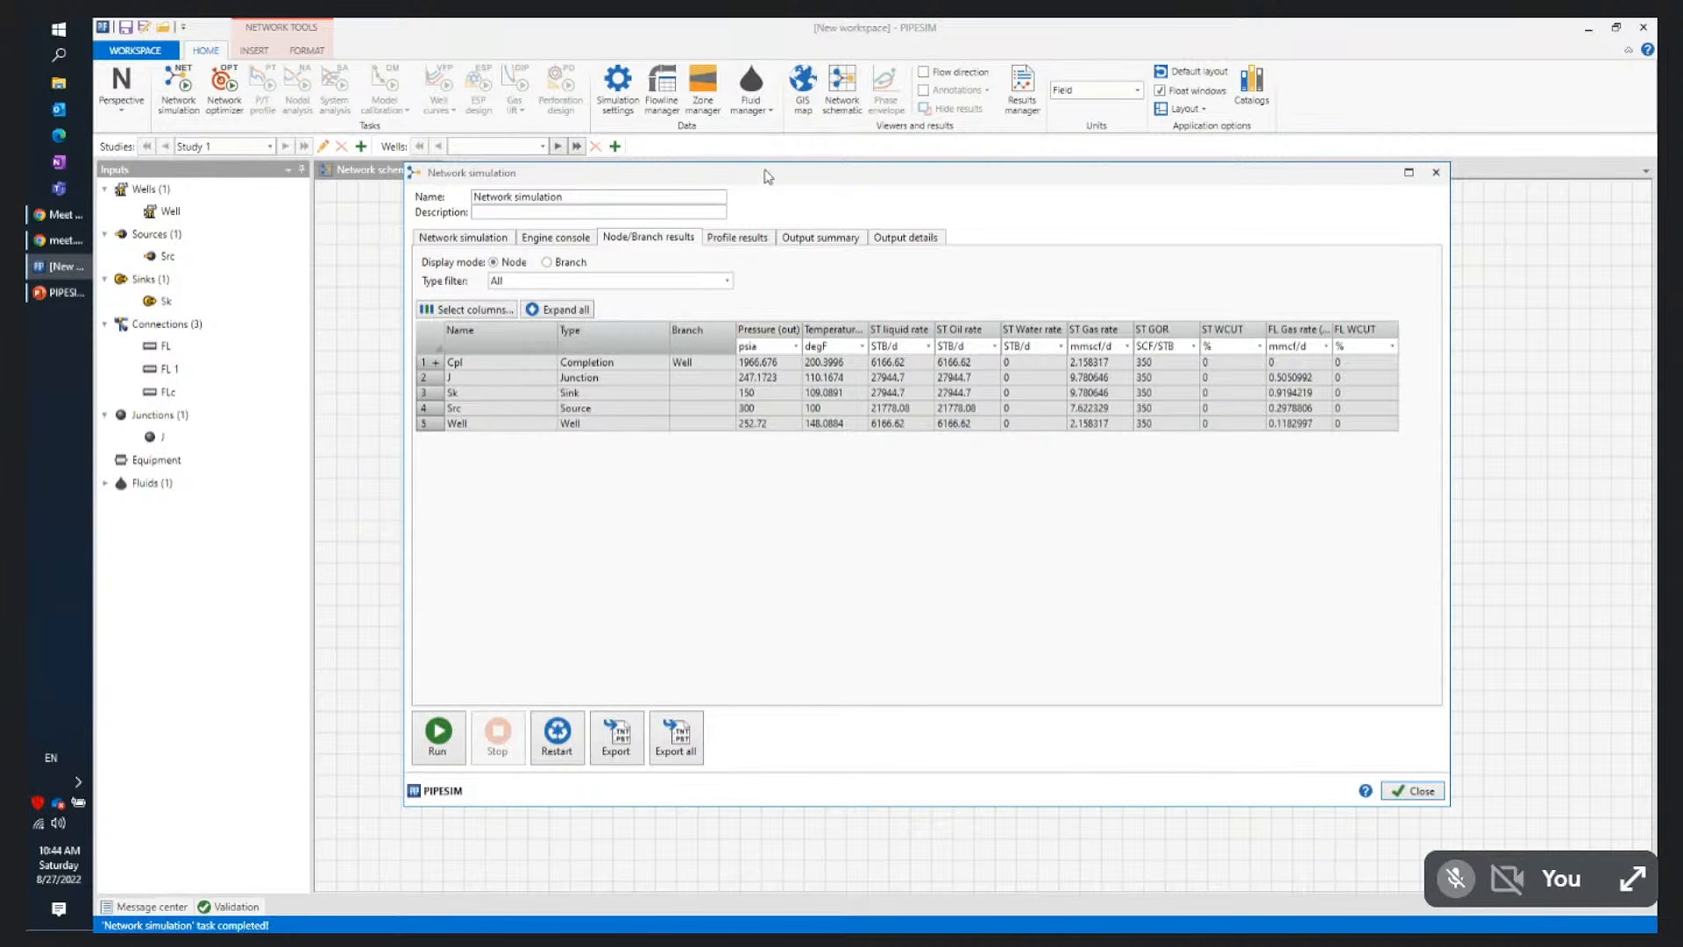
Examine the node results, including the detailed results of completion Cpl such as its flowing pressure and liquid rate
left_click_drag(768, 174, 1078, 169)
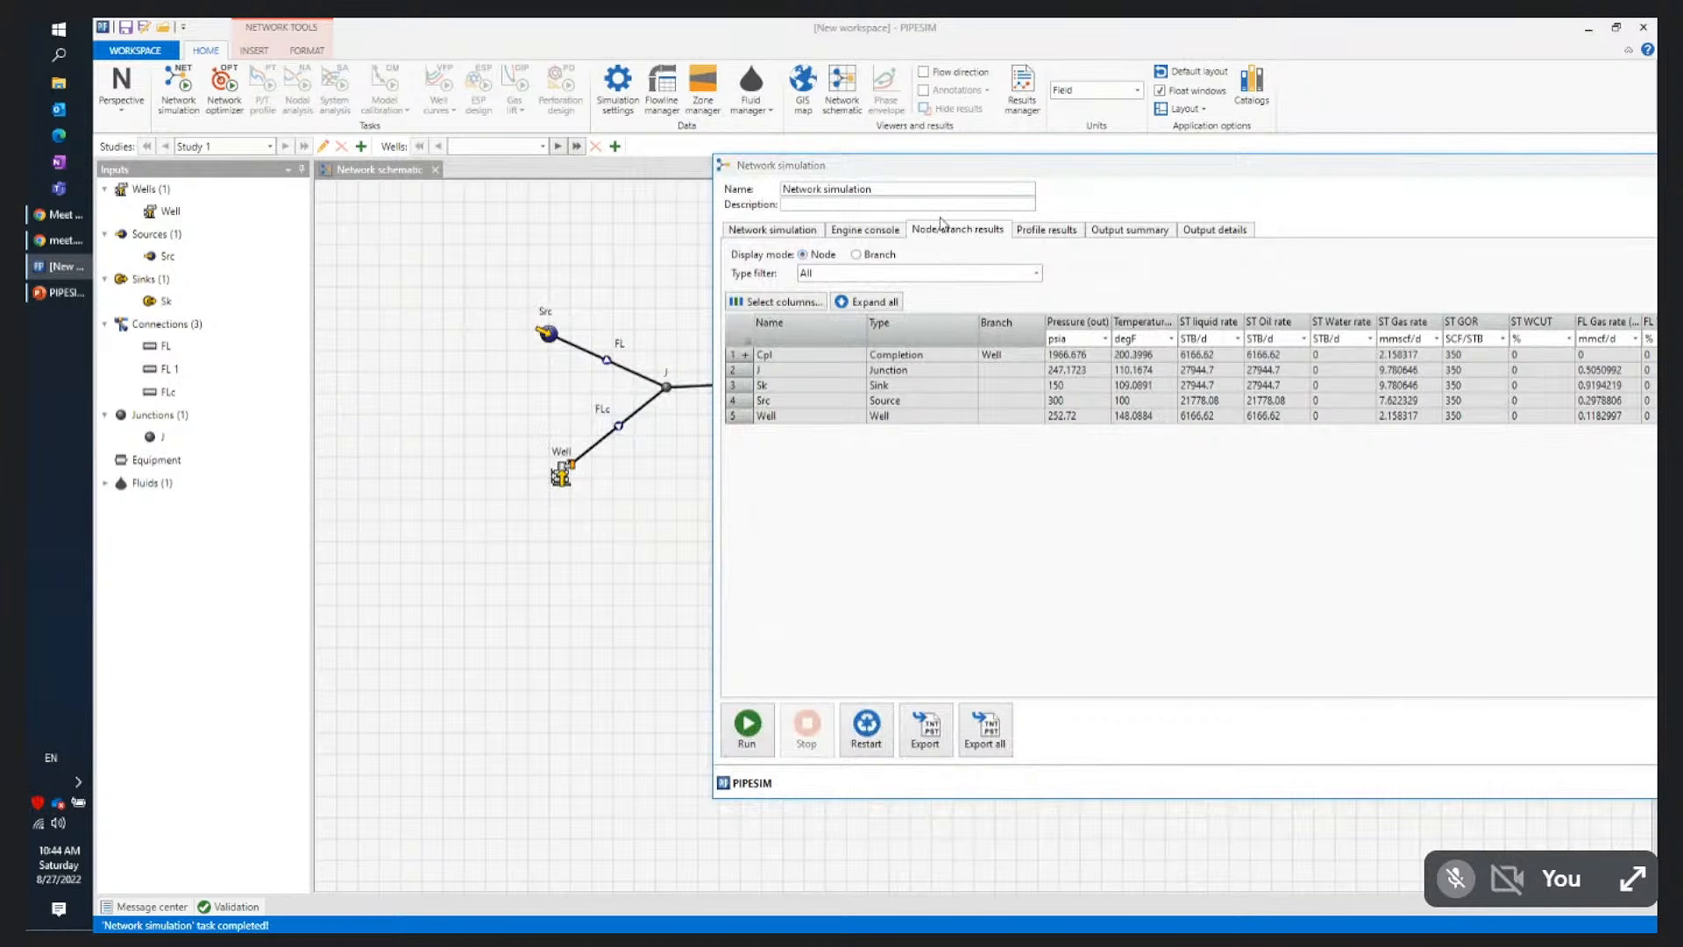
left_click(1048, 231)
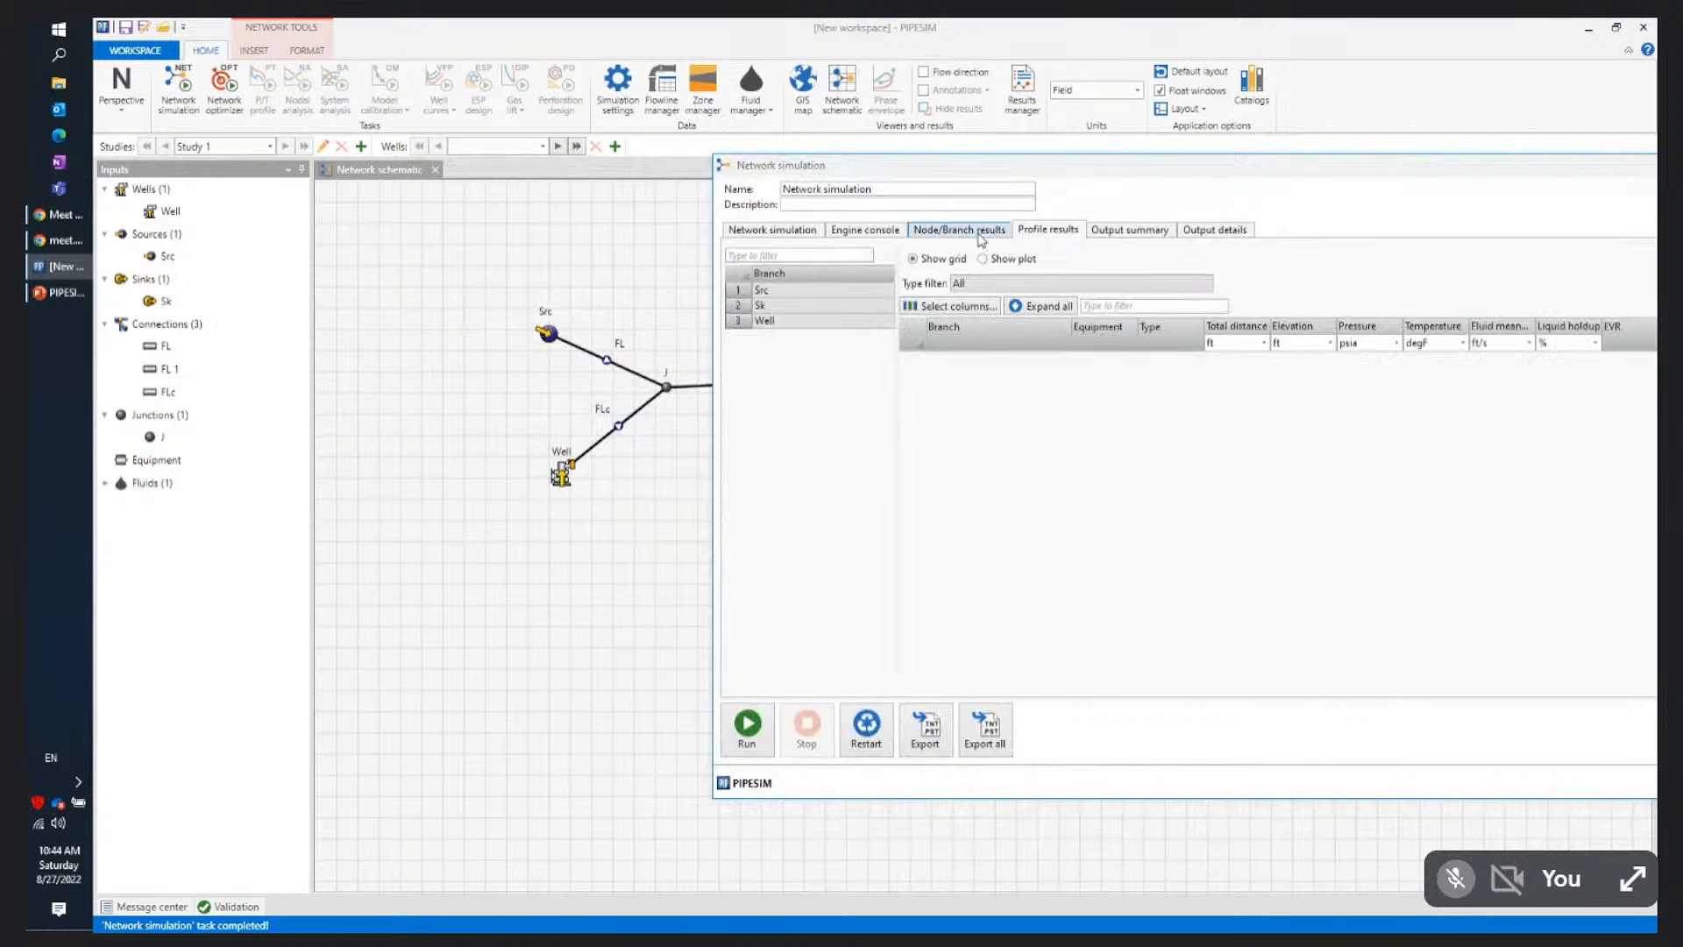
left_click(958, 235)
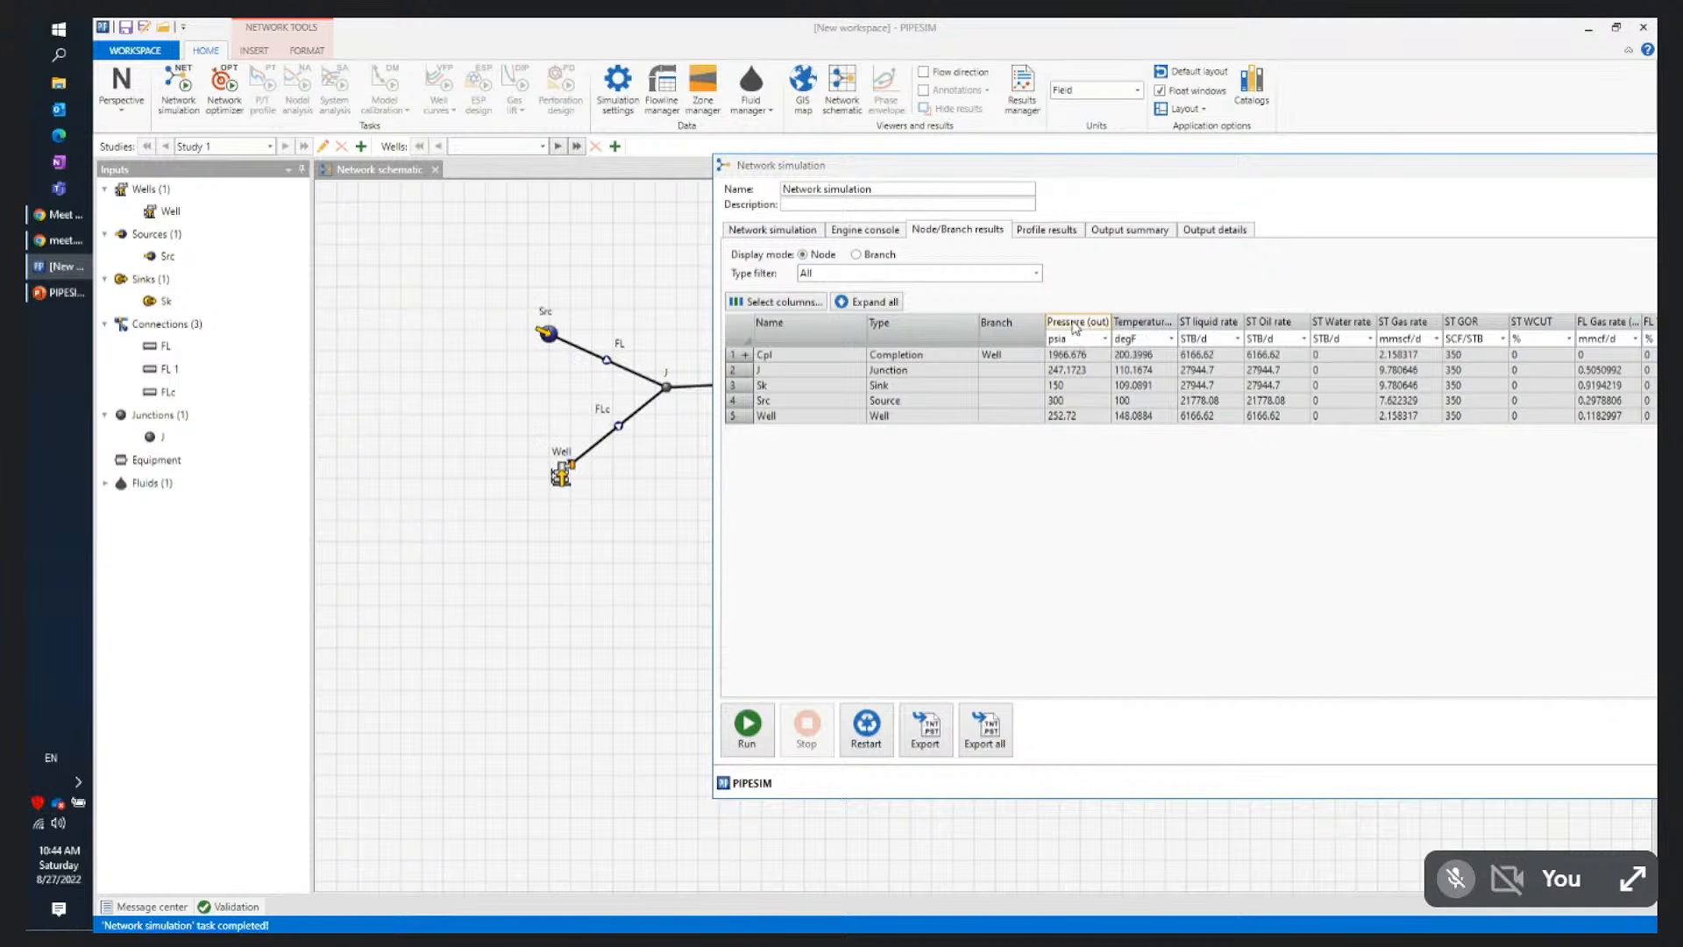
left_click(875, 356)
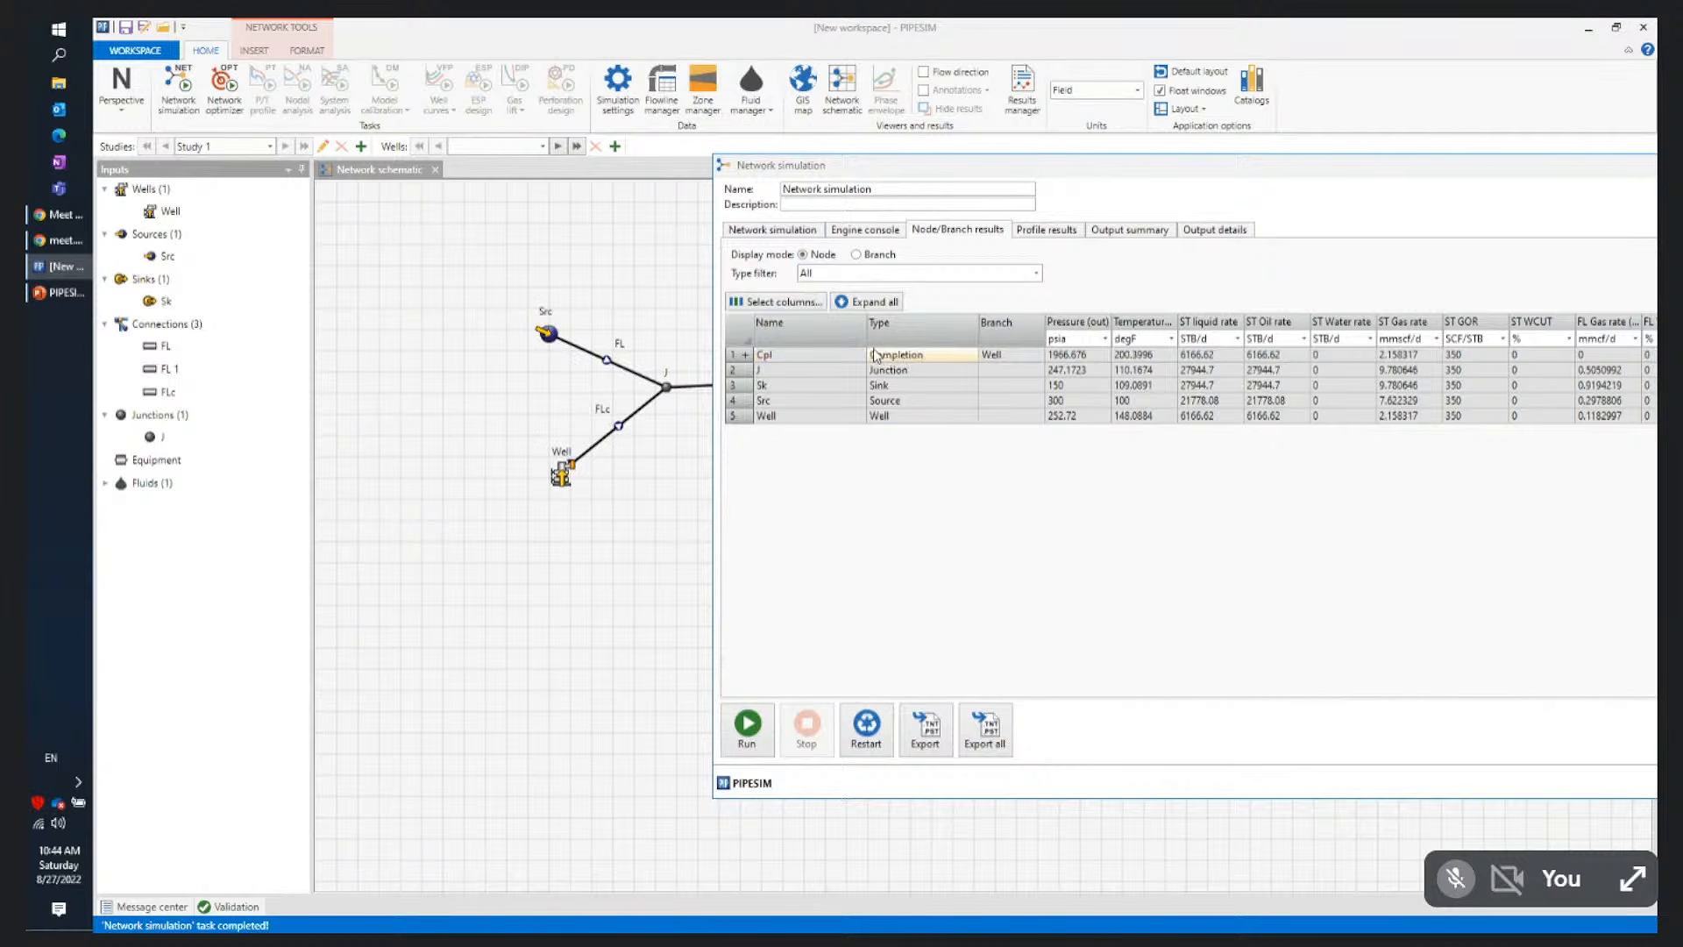
left_click(746, 356)
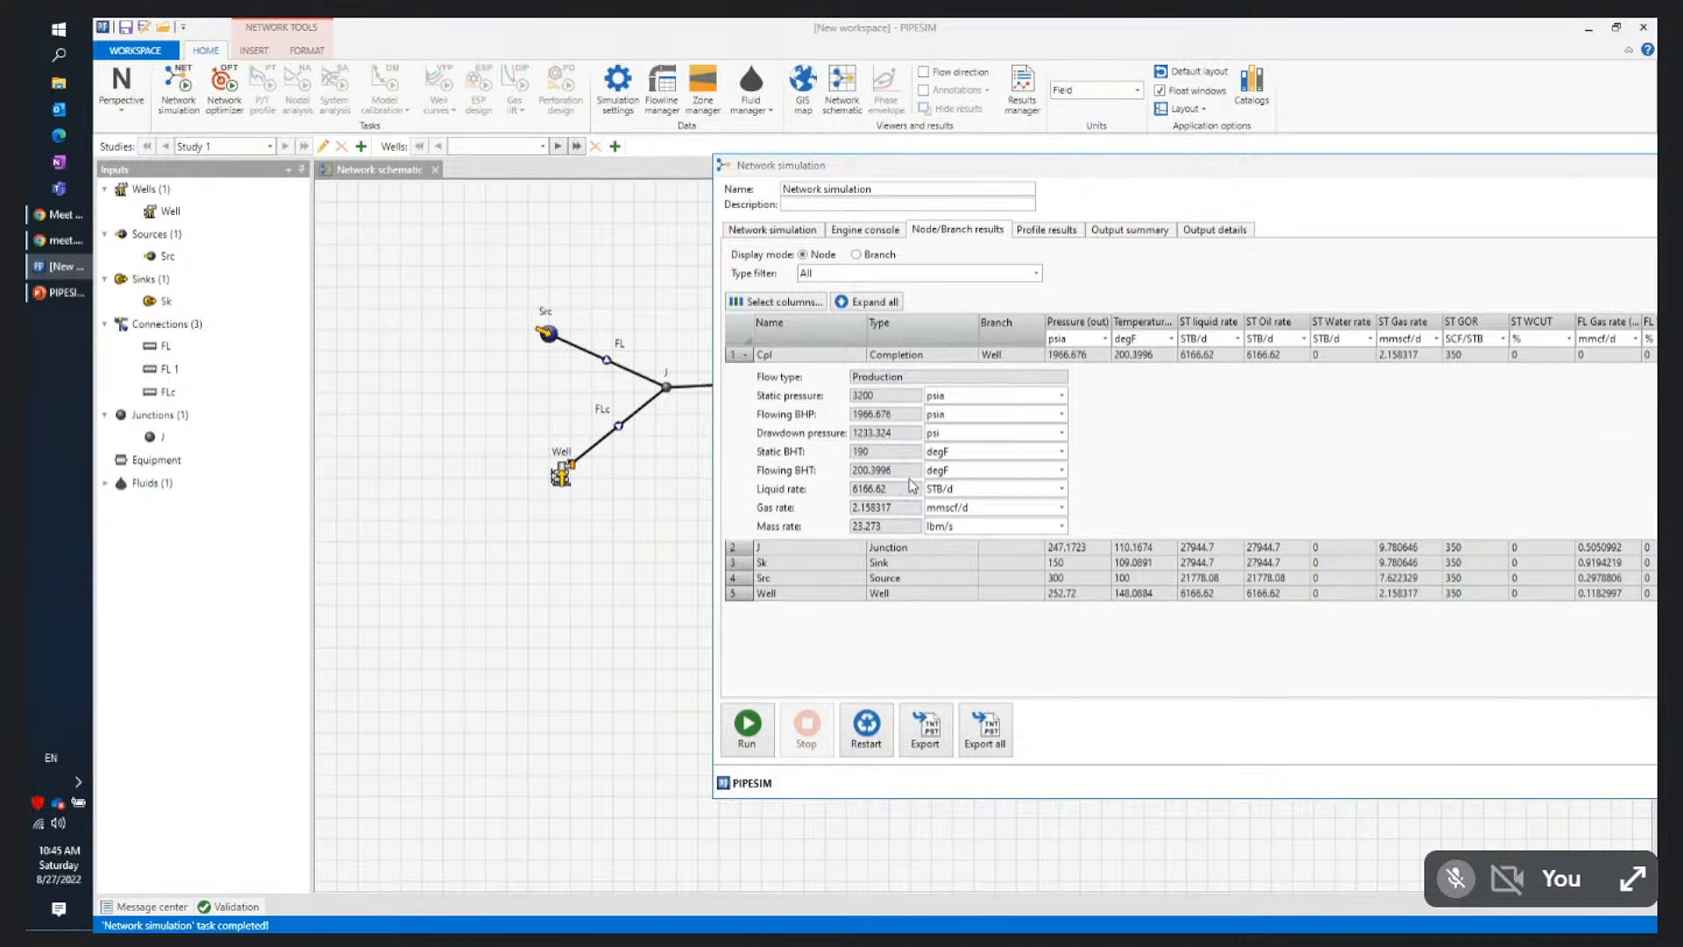
left_click(832, 491)
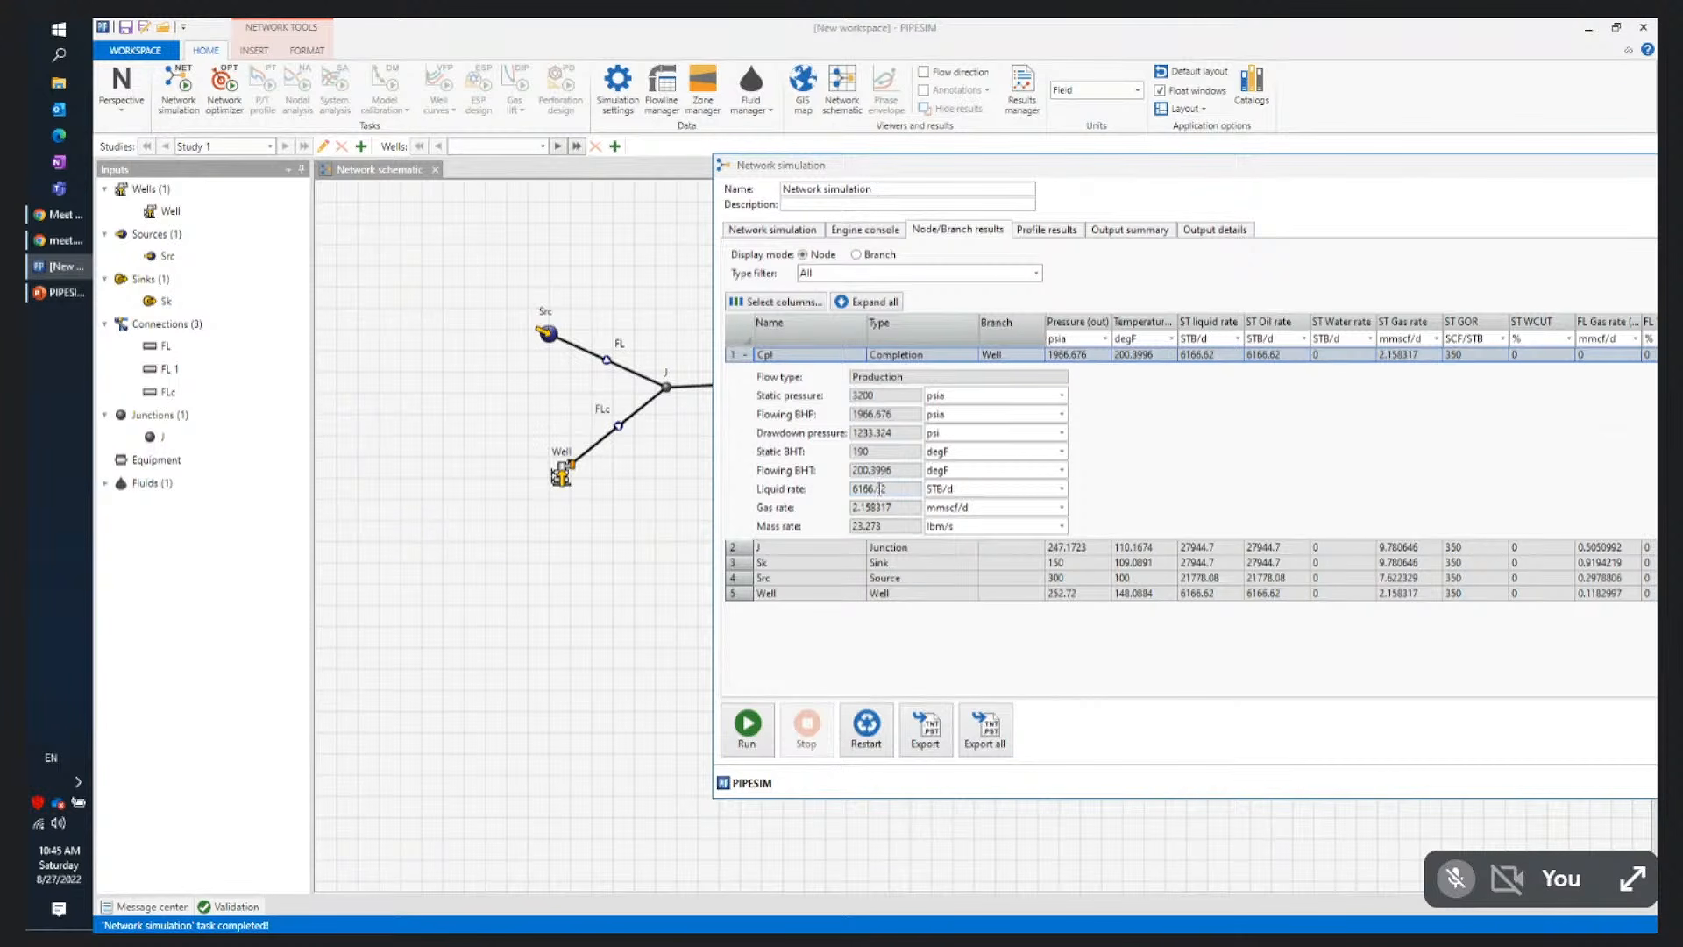
left_click_drag(895, 491, 840, 495)
left_click(745, 355)
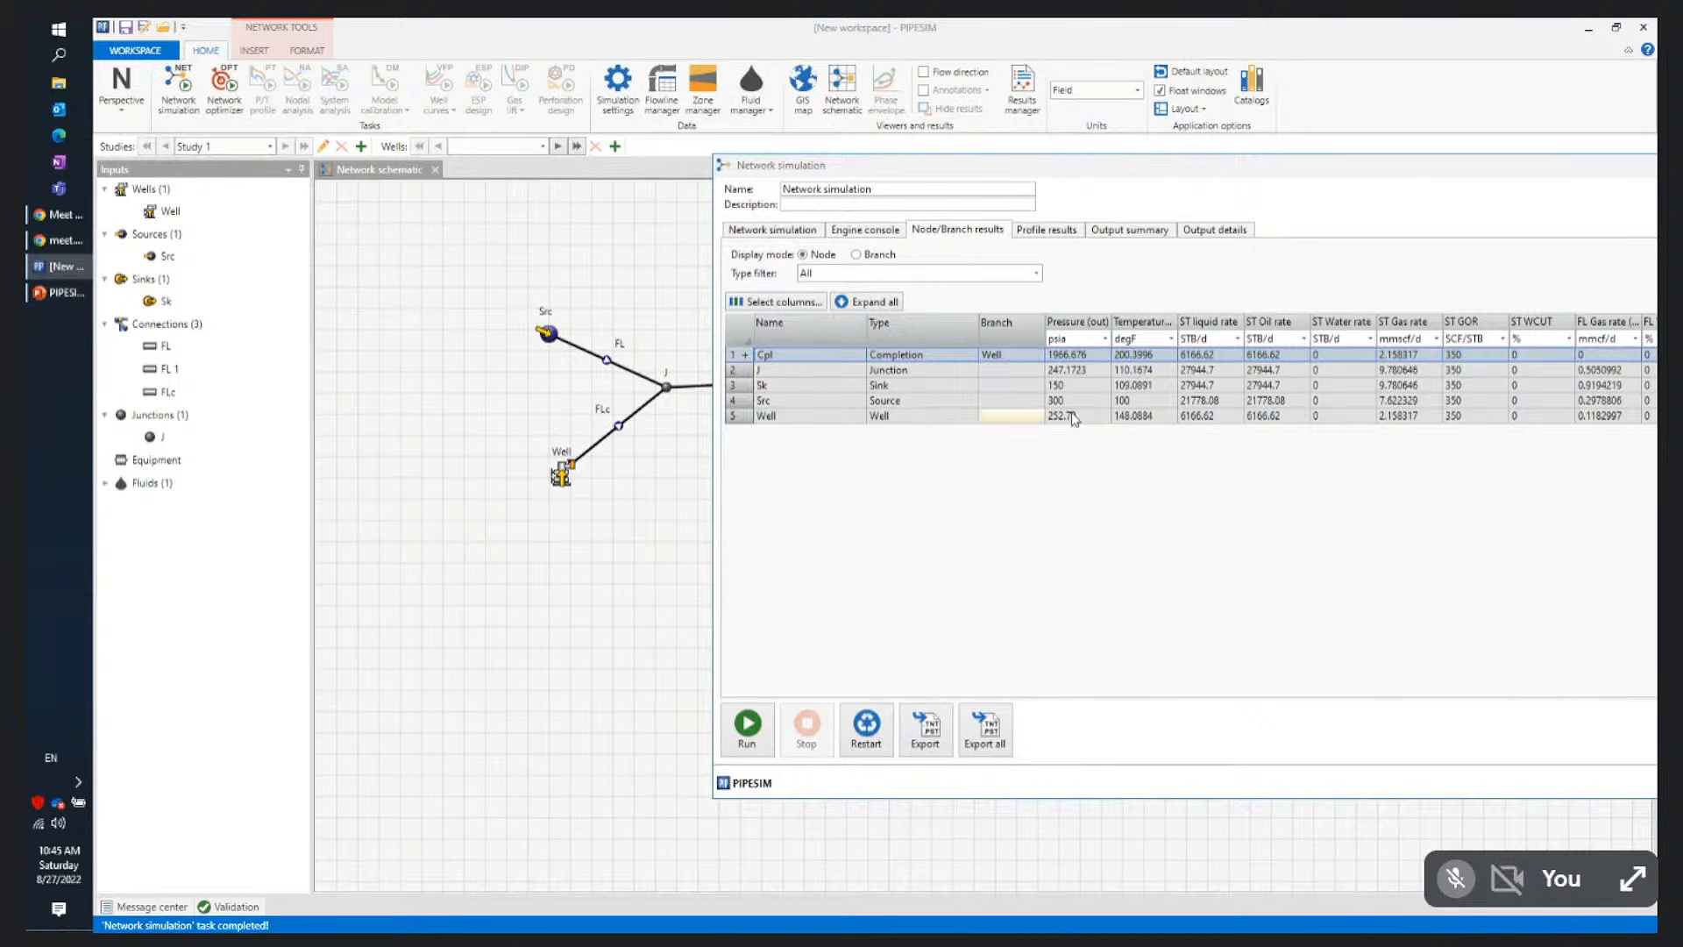
Examine the simulation results by branch, including the well branch, and check which result columns are available
left_click_drag(1266, 166, 1044, 178)
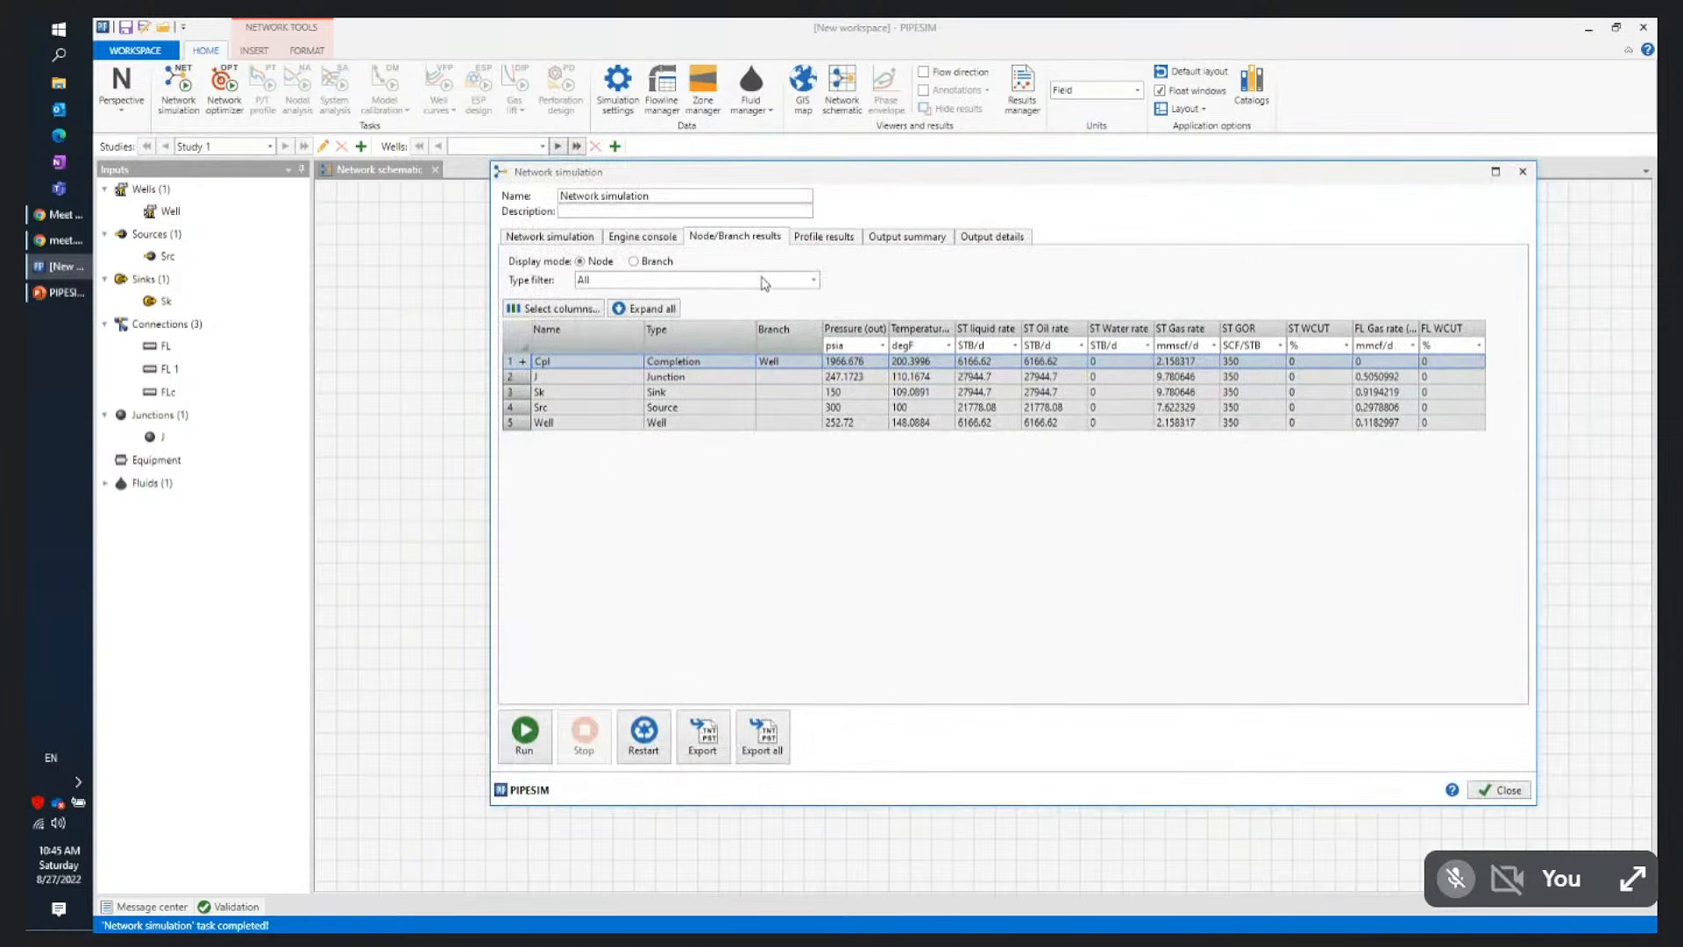
left_click(633, 262)
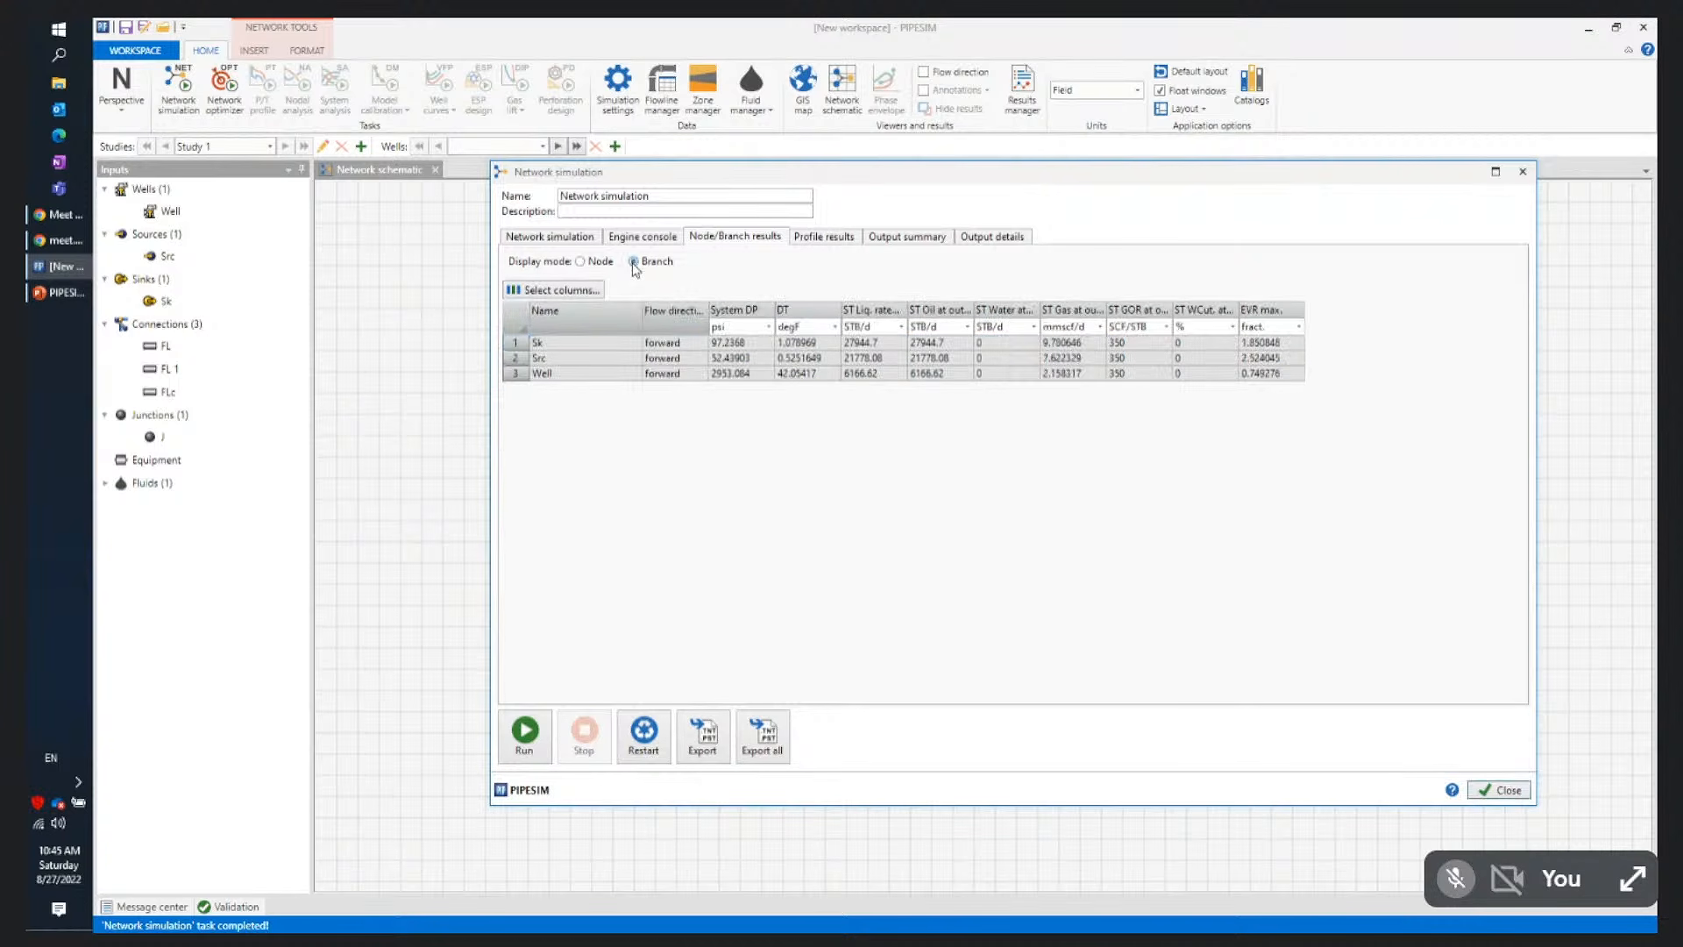
left_click(515, 374)
left_click_drag(715, 172, 842, 482)
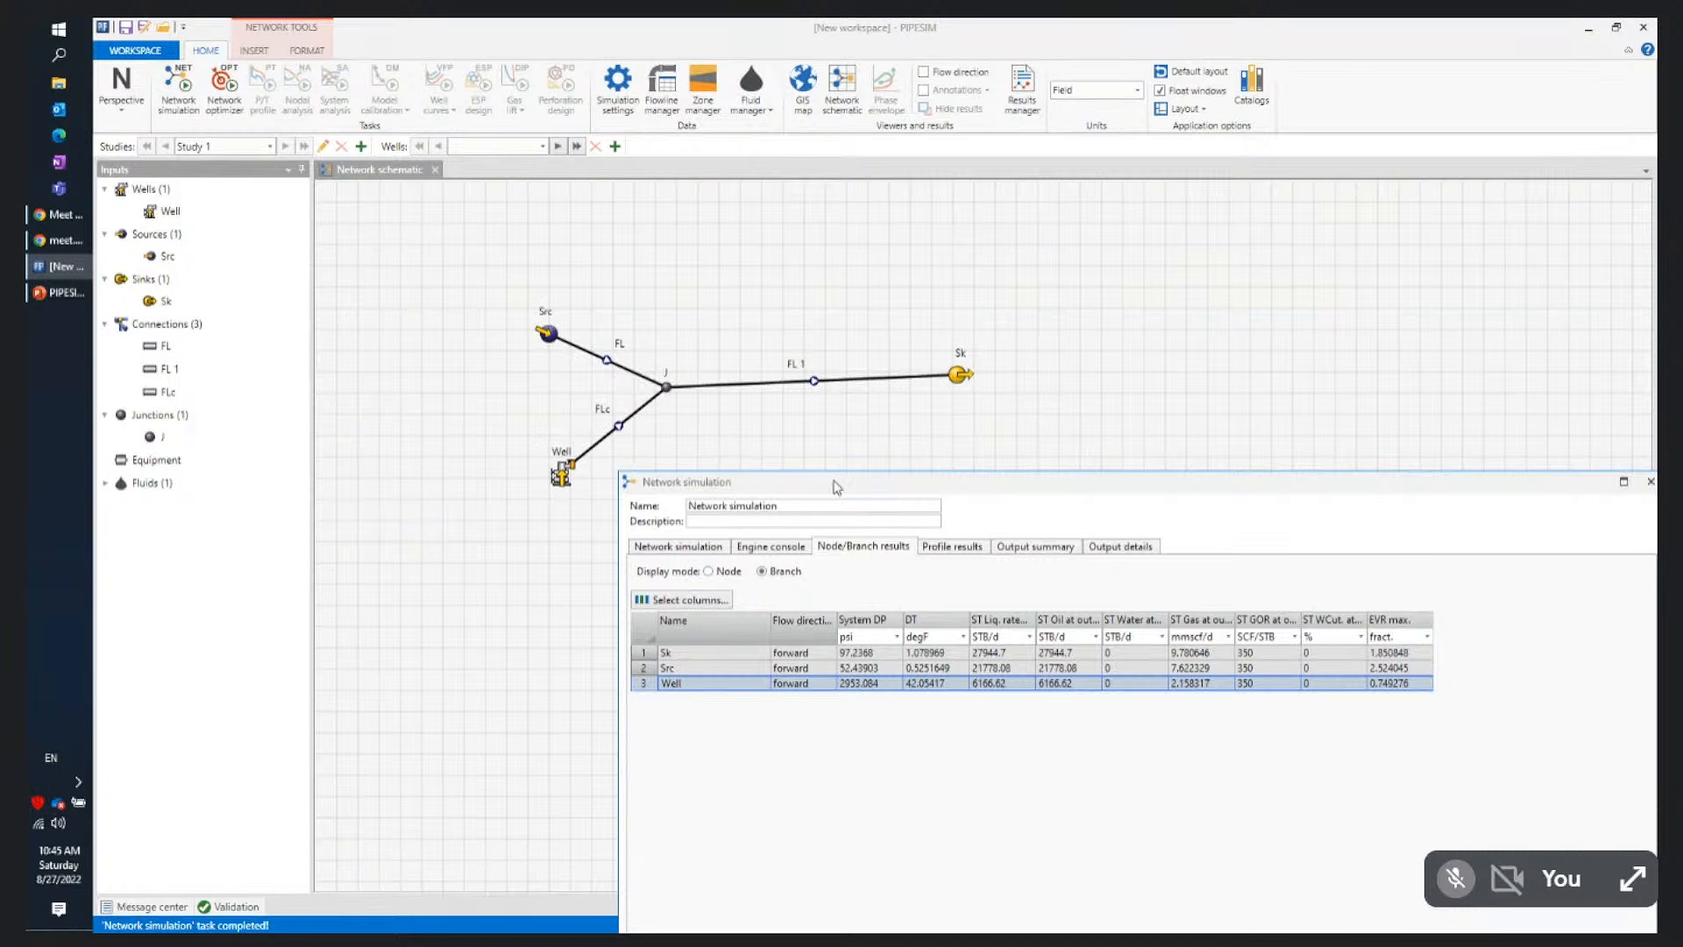
left_click_drag(837, 488, 789, 308)
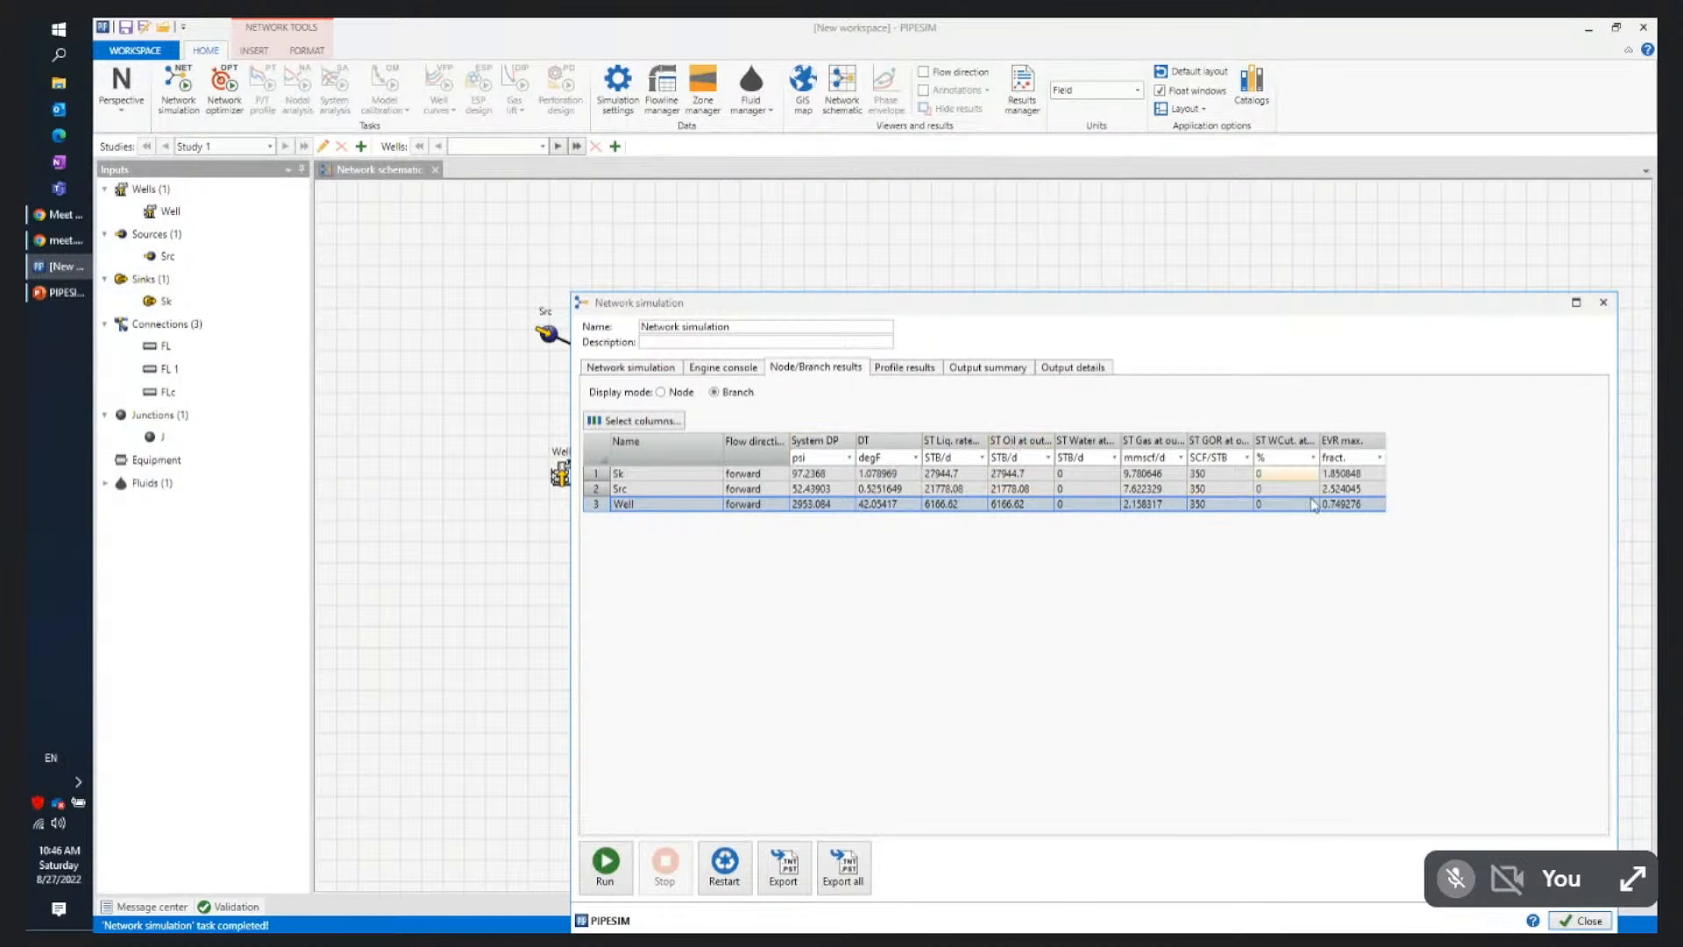
left_click(621, 421)
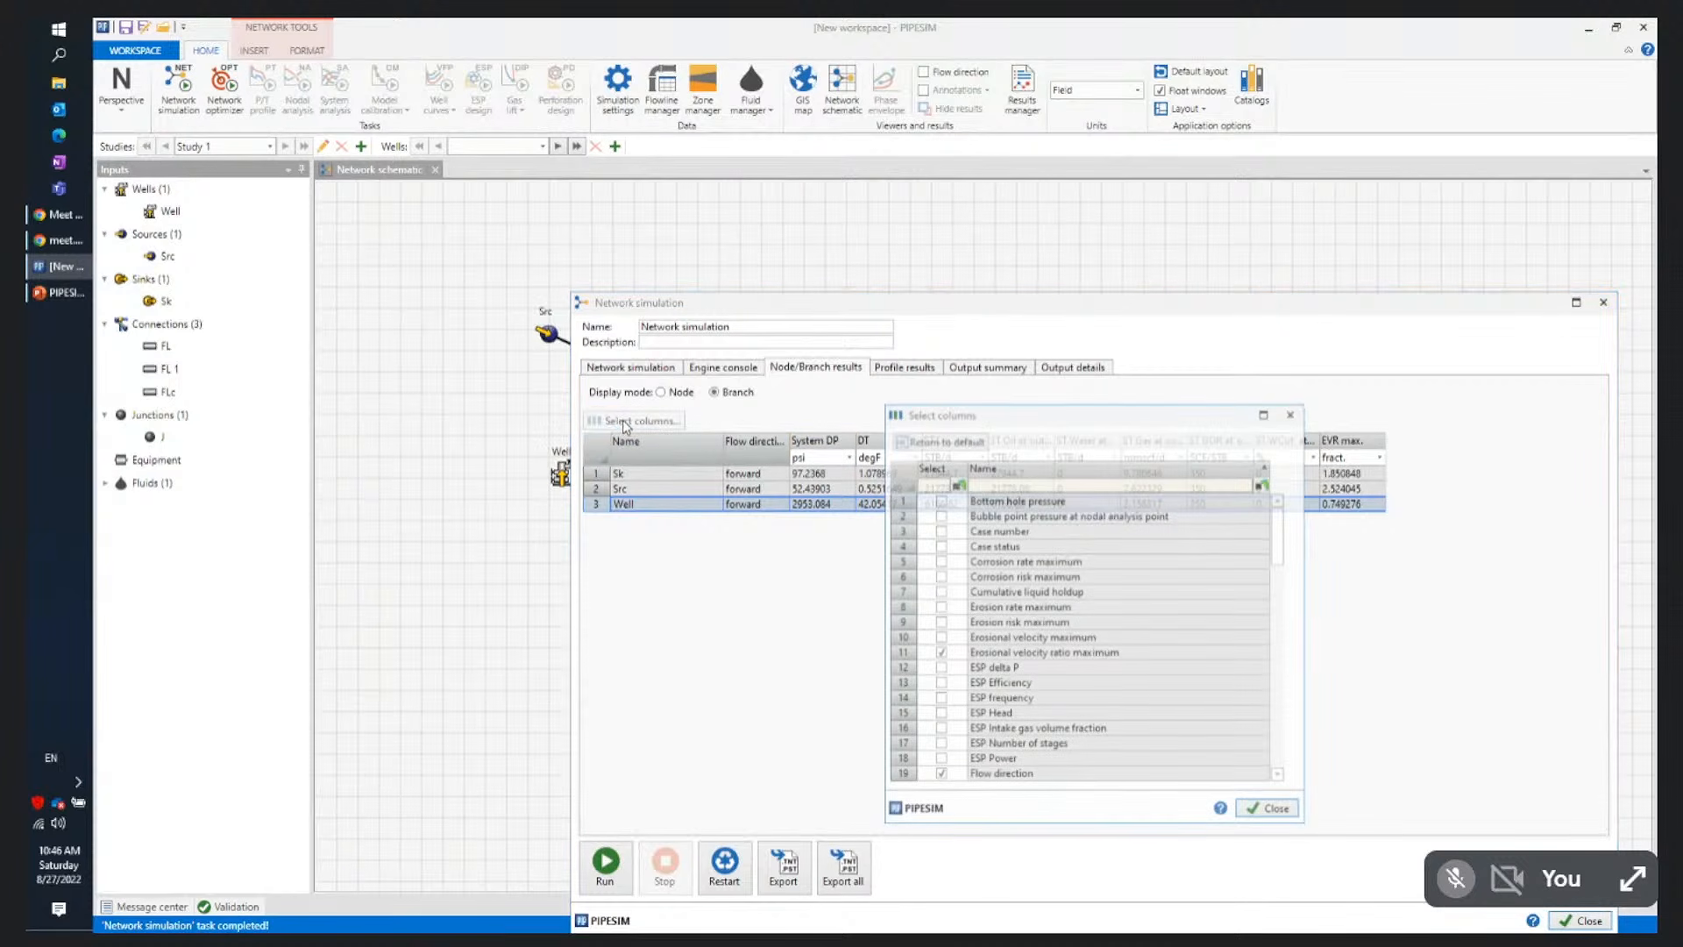
left_click(1271, 810)
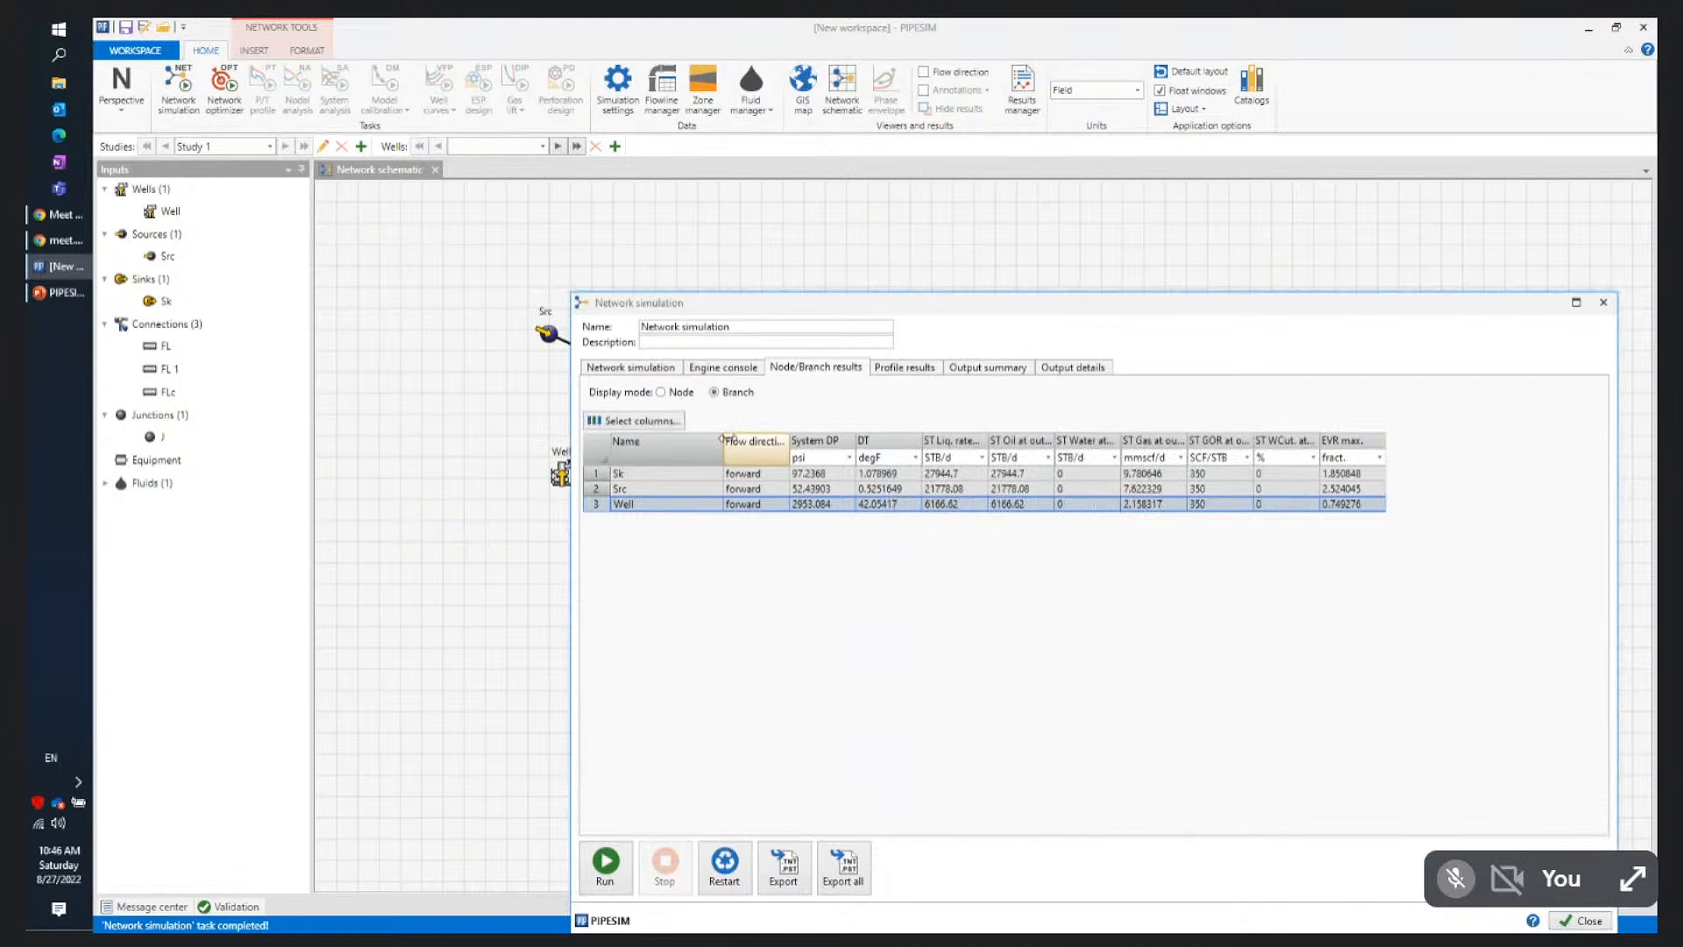
left_click_drag(933, 300, 874, 194)
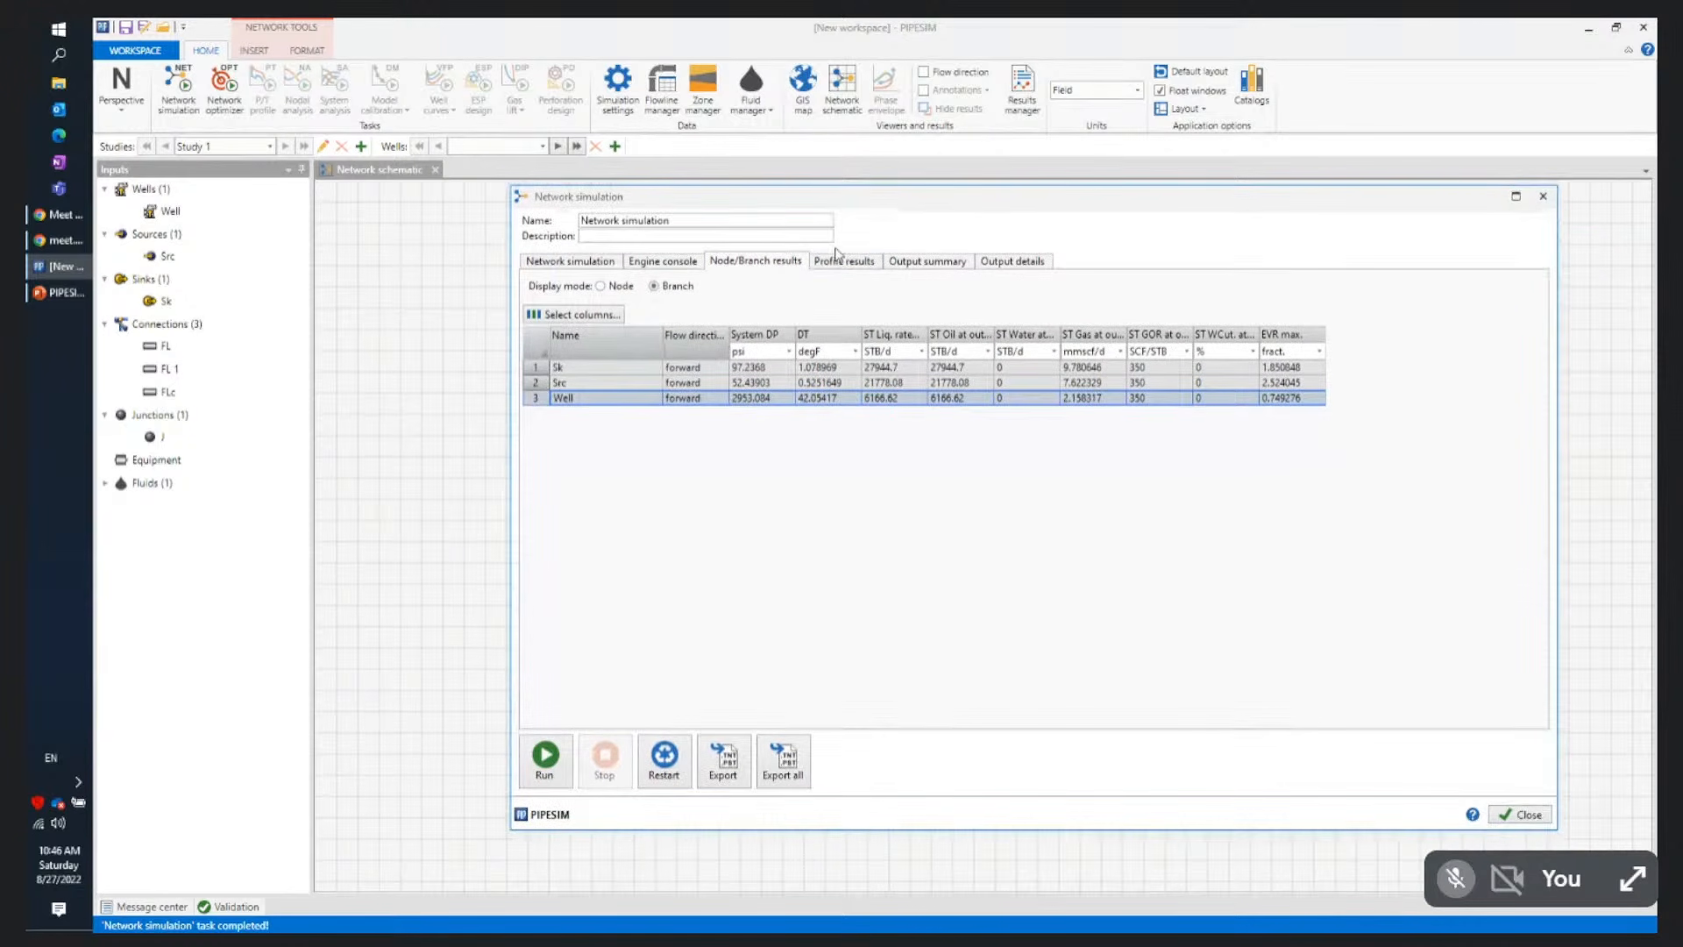
Review the profile results grid for the Src branch alone and for the Src, Sk and Well branches together
left_click(837, 263)
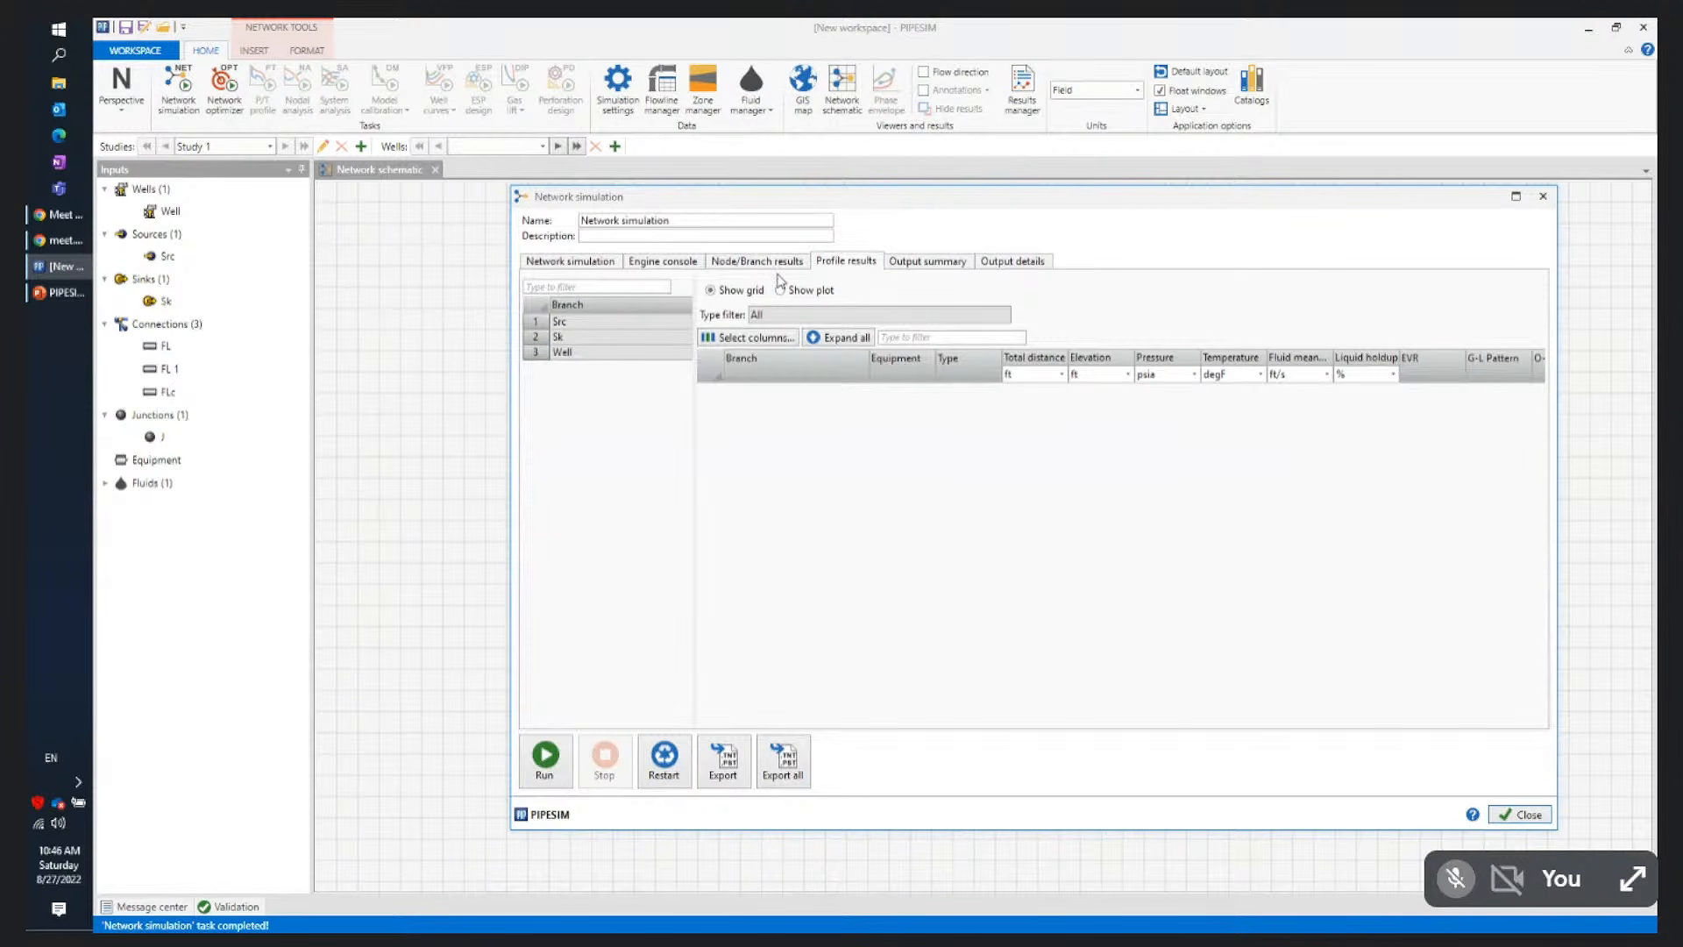
left_click(538, 323)
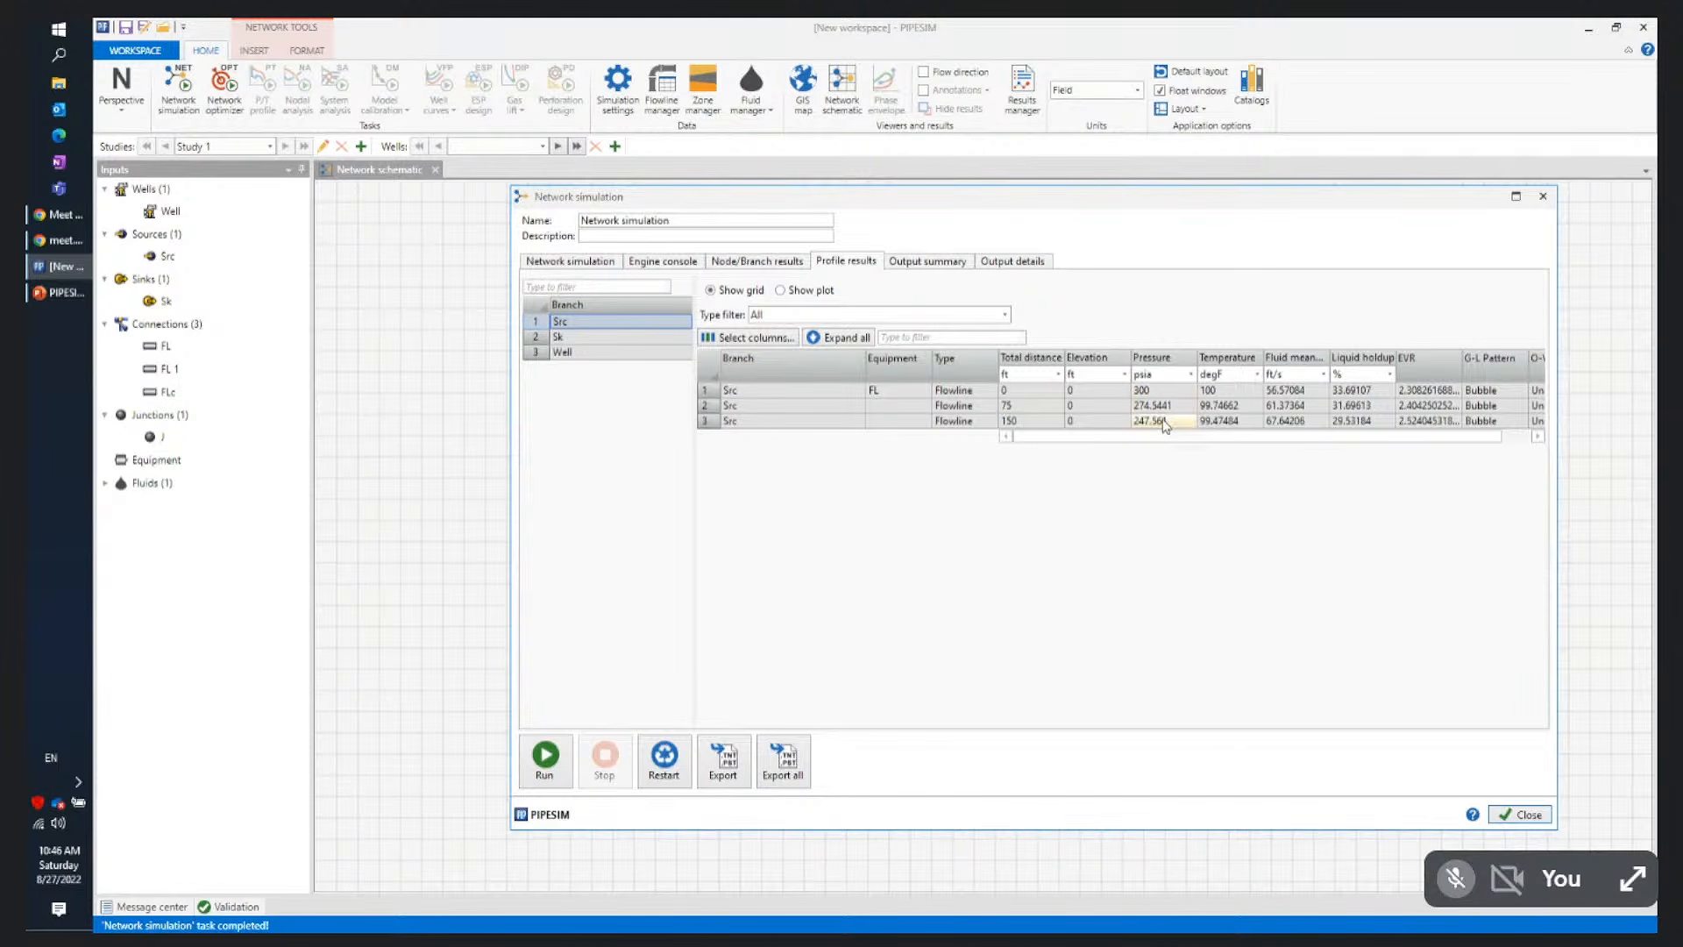
left_click(537, 356, "shift")
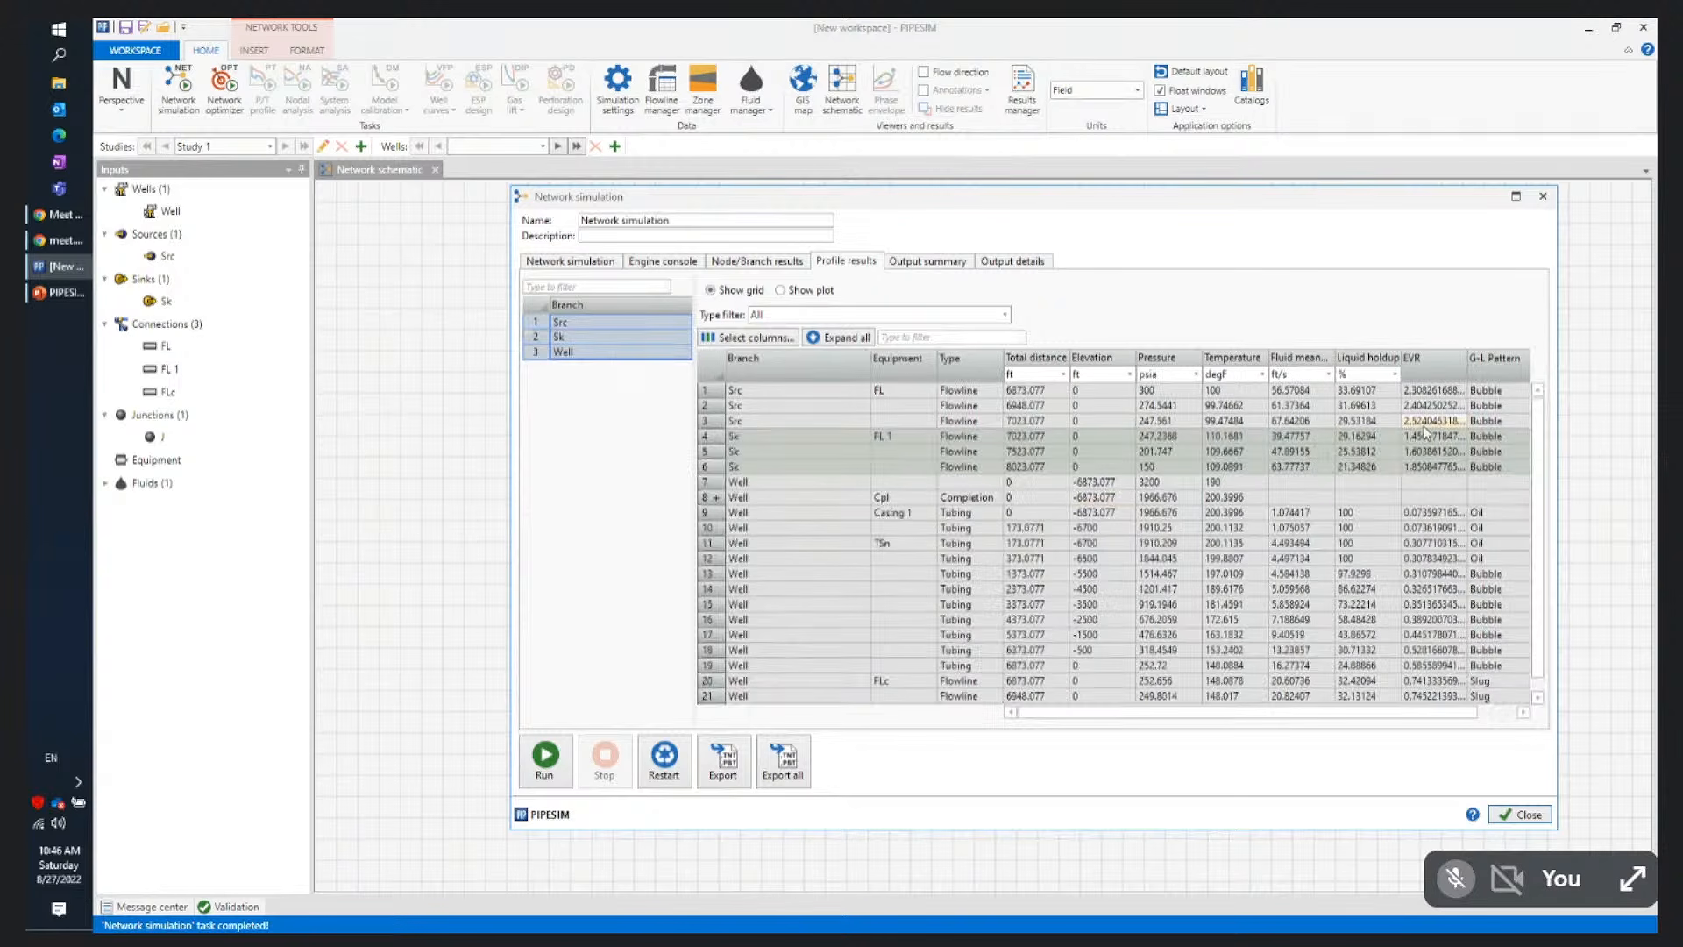
mouse_move(1540, 424)
left_mouse_down()
mouse_move(1534, 484)
mouse_move(1538, 410)
left_mouse_up()
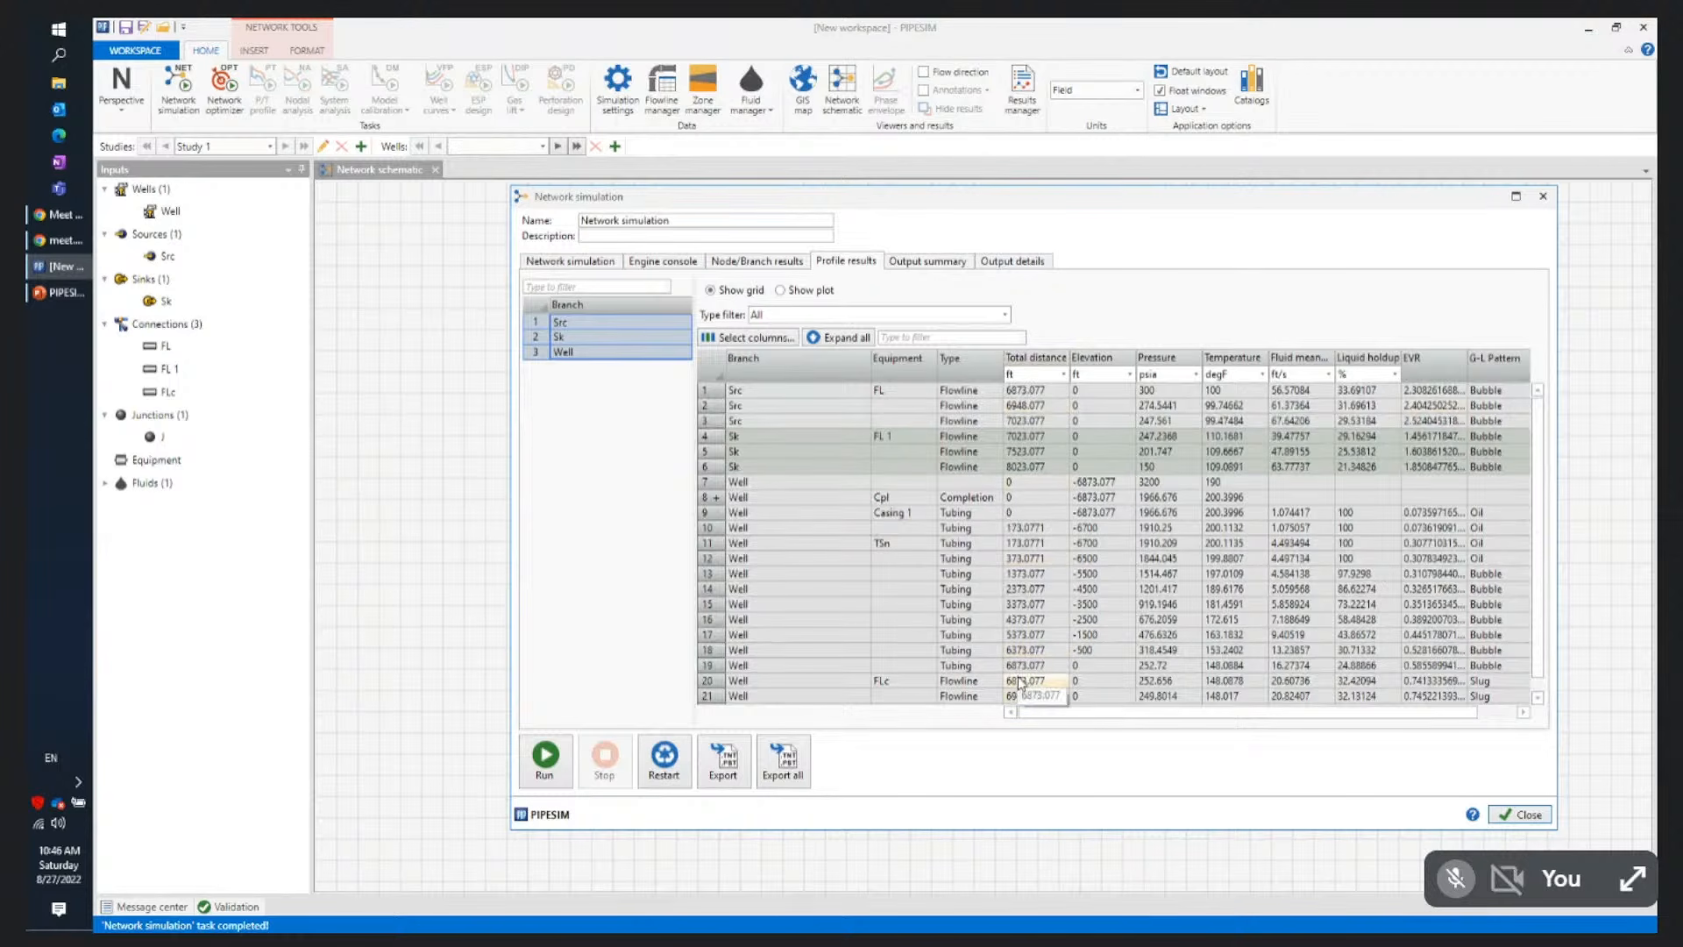
Plot pressure against total distance for all branches, compare it with the Well series hidden and shown, and close the network simulation
left_click(782, 292)
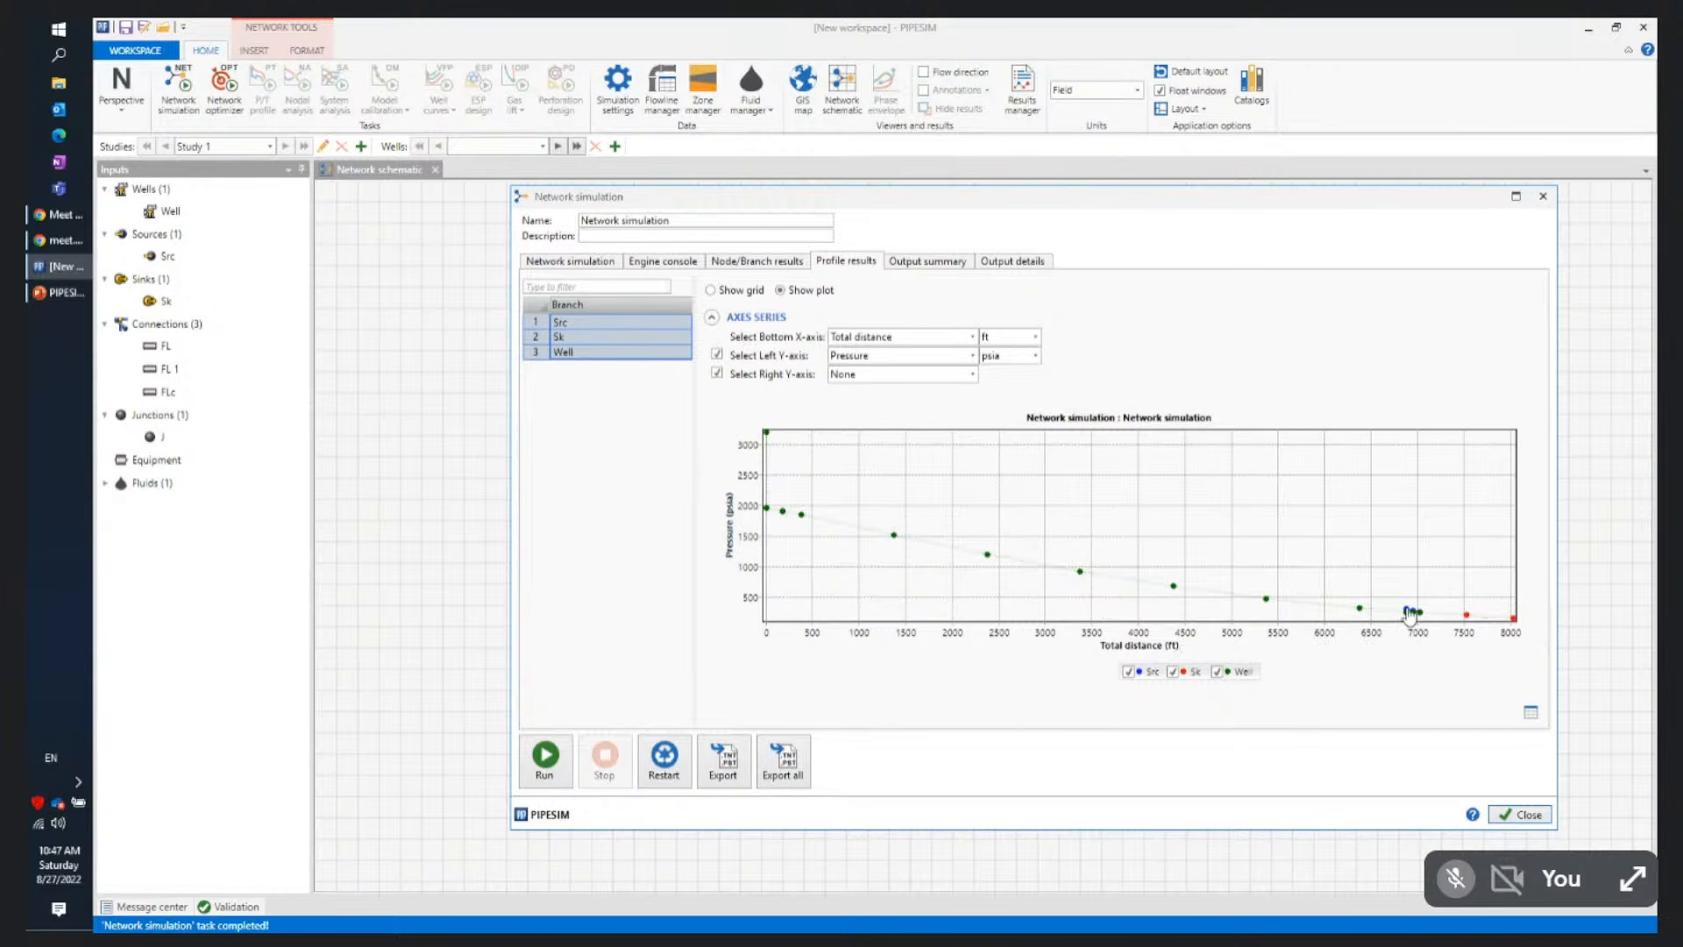
left_click(1217, 672)
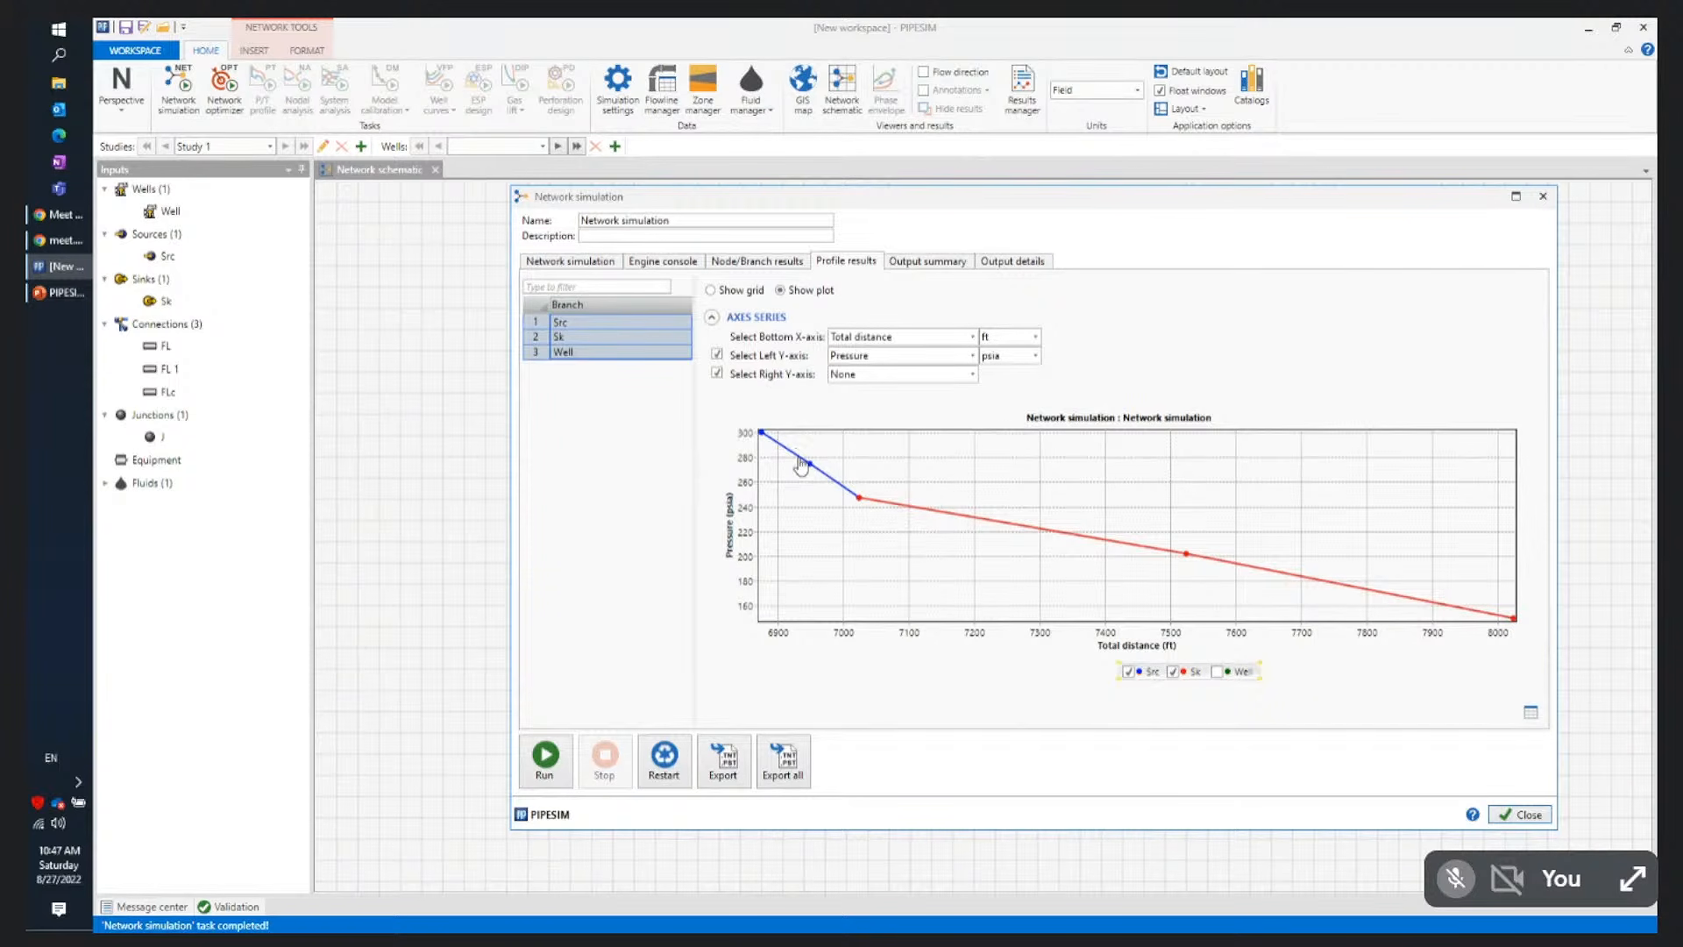
left_click(1217, 672)
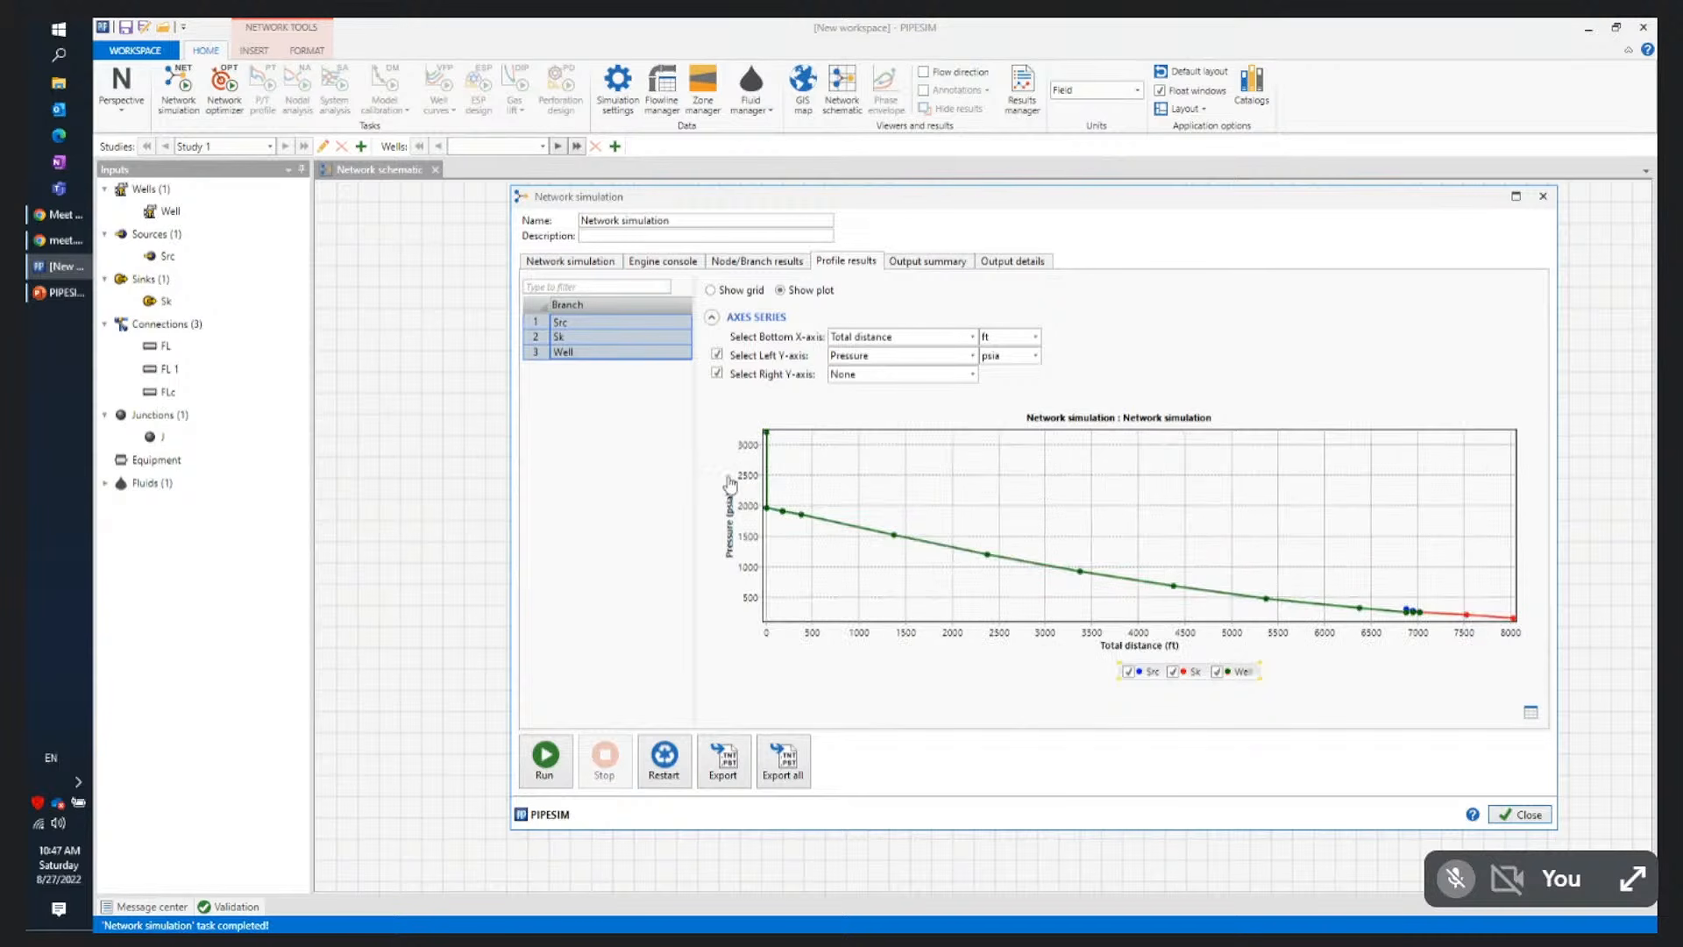
left_click(1527, 815)
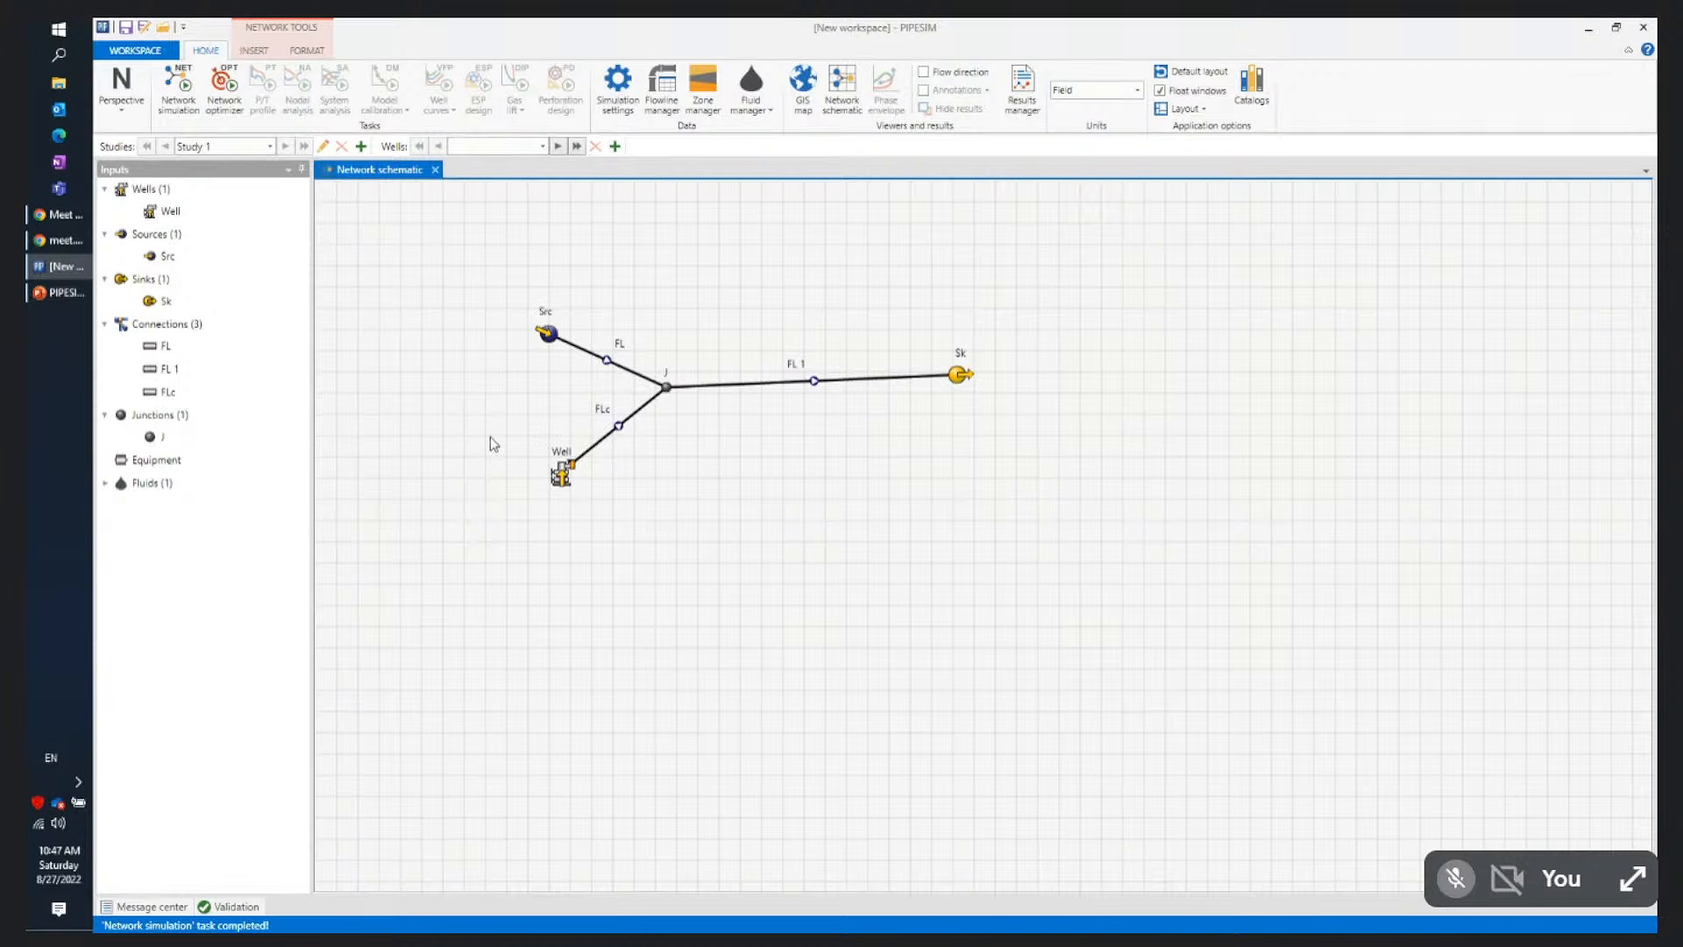
Open CSN_306_Gas Gathering Network GIS.pips from the Network Models case studies without saving the current workspace
left_click(135, 51)
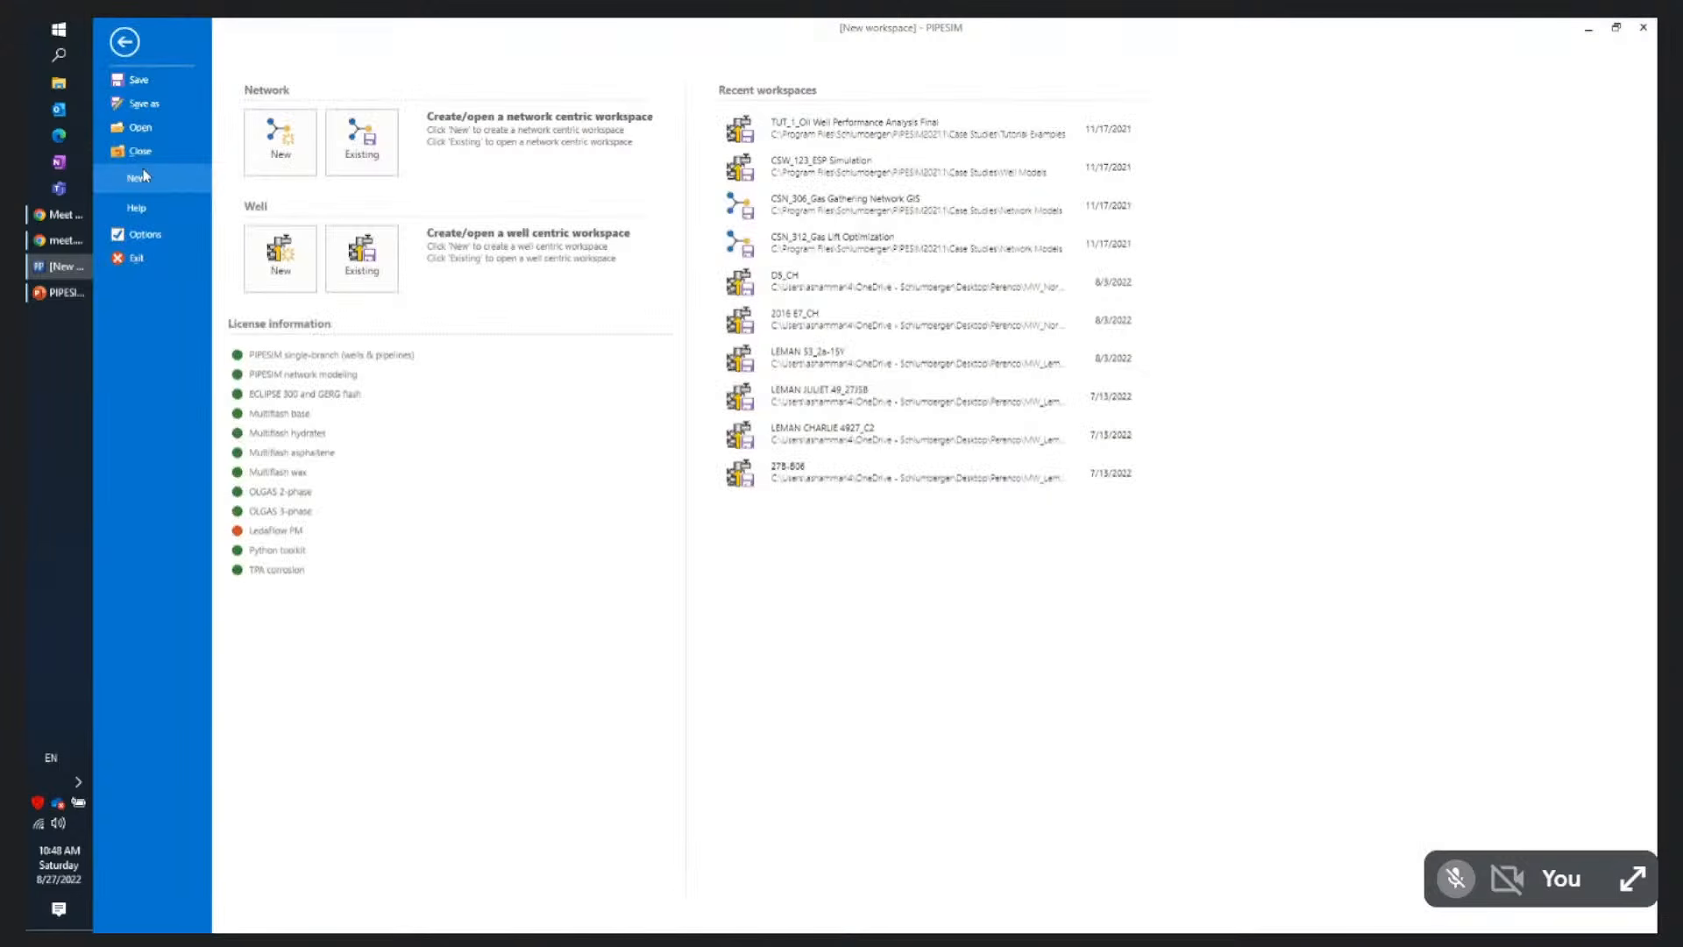
left_click(144, 207)
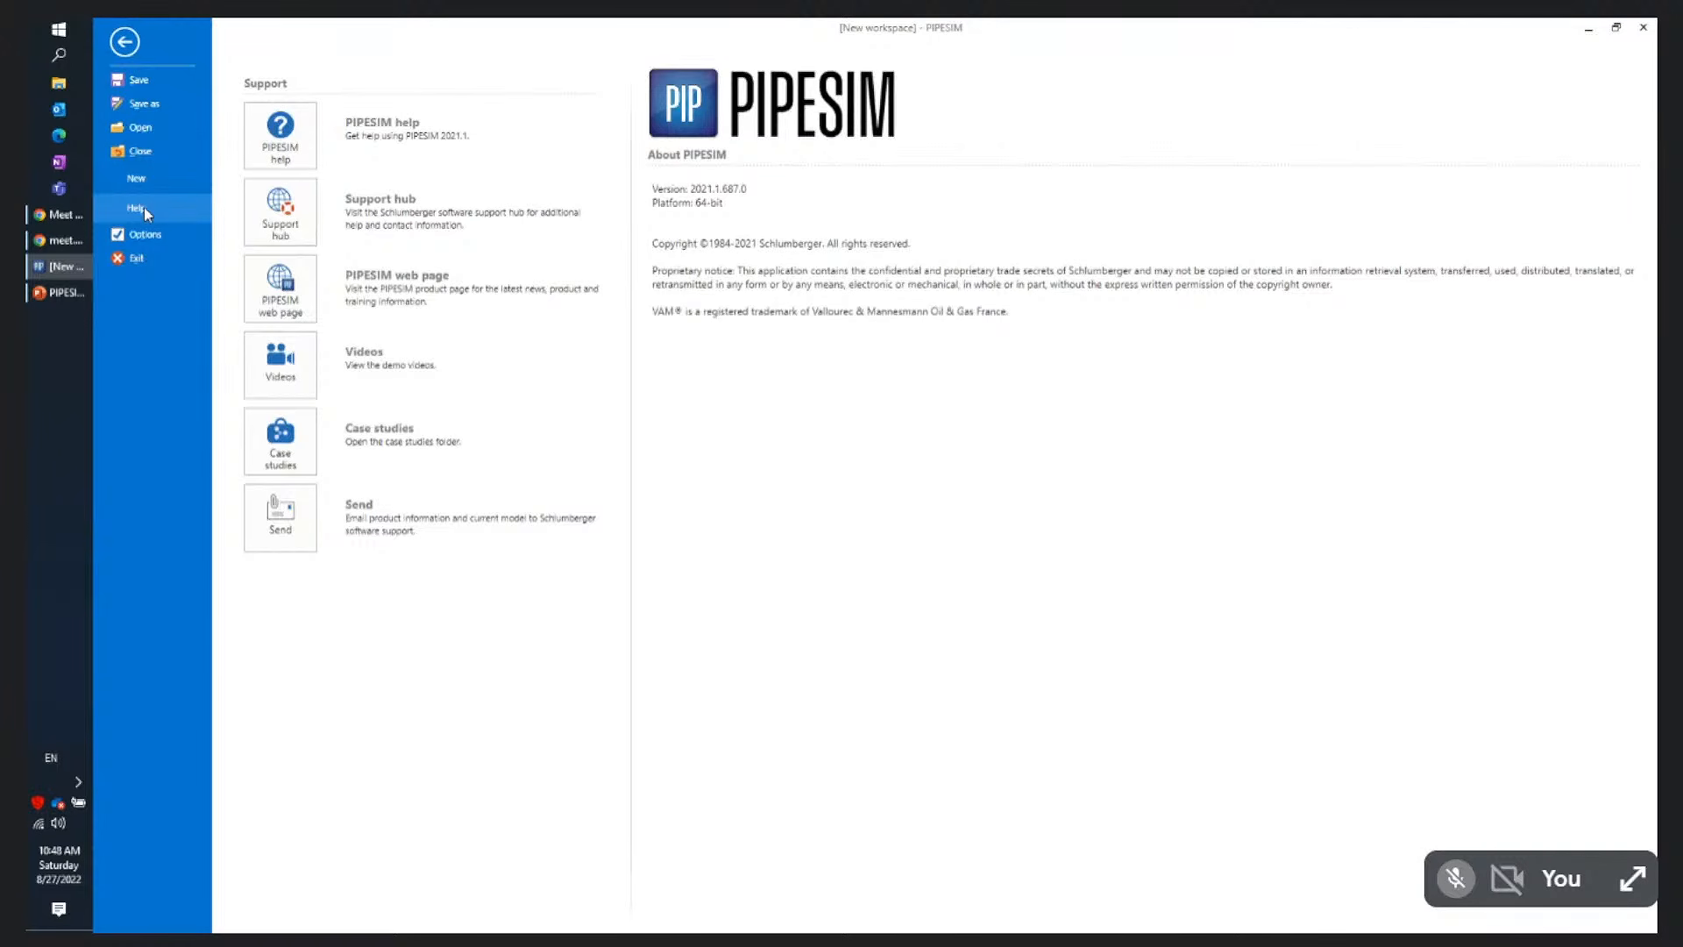
left_click(279, 434)
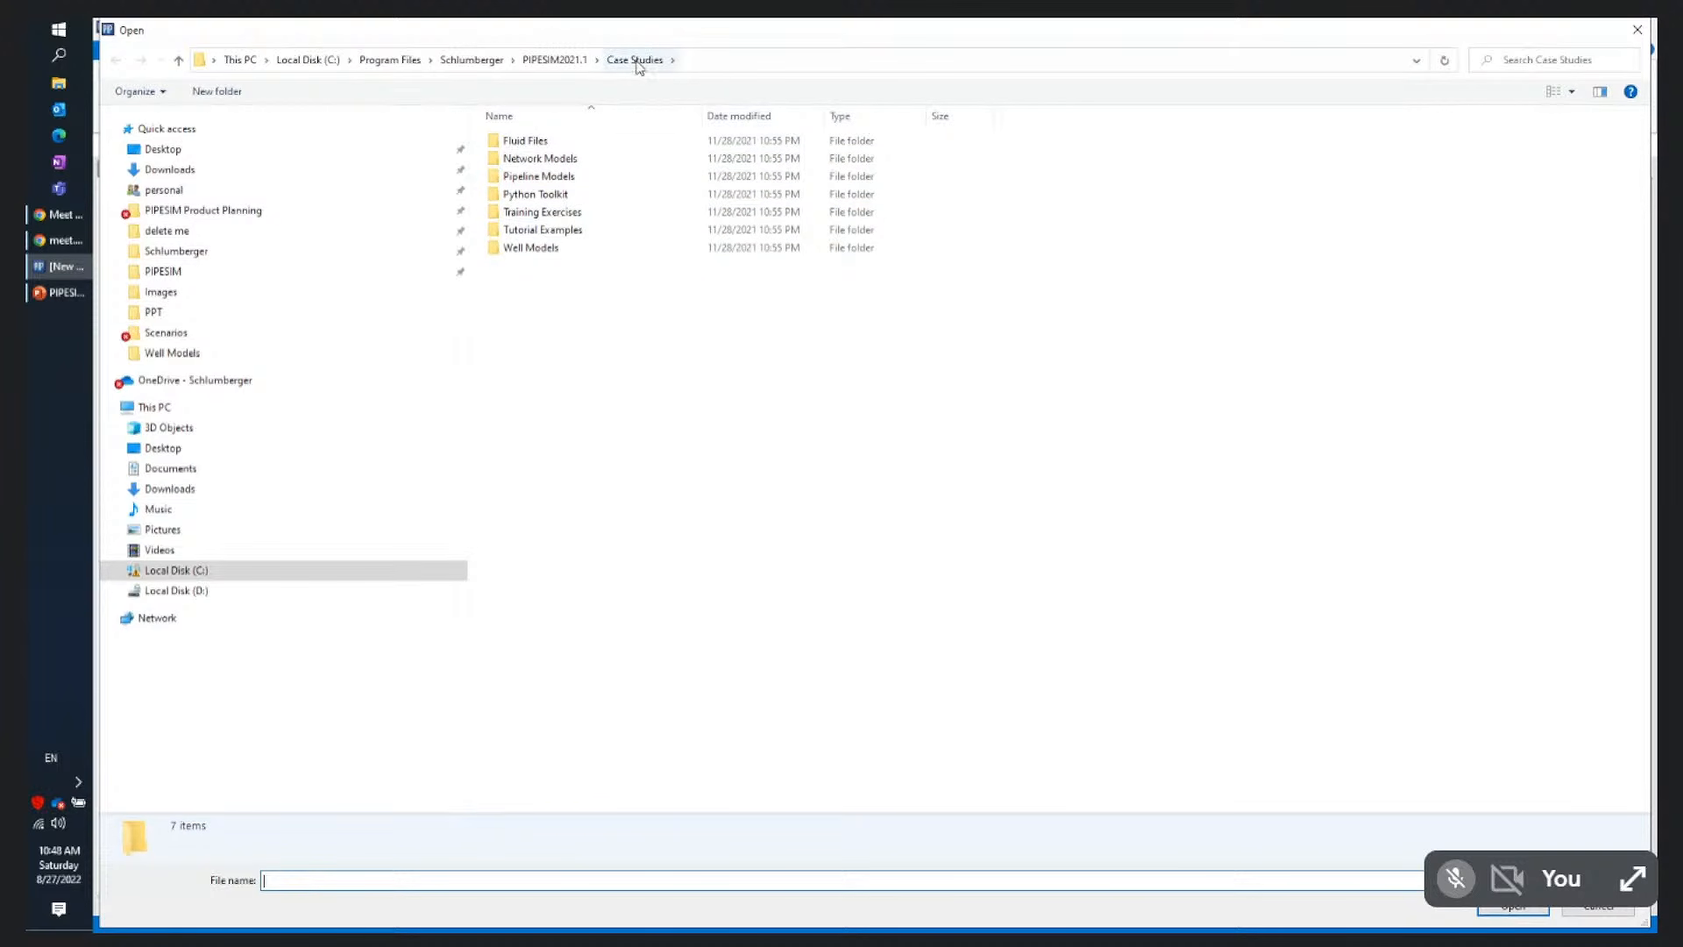
double_click(494, 158)
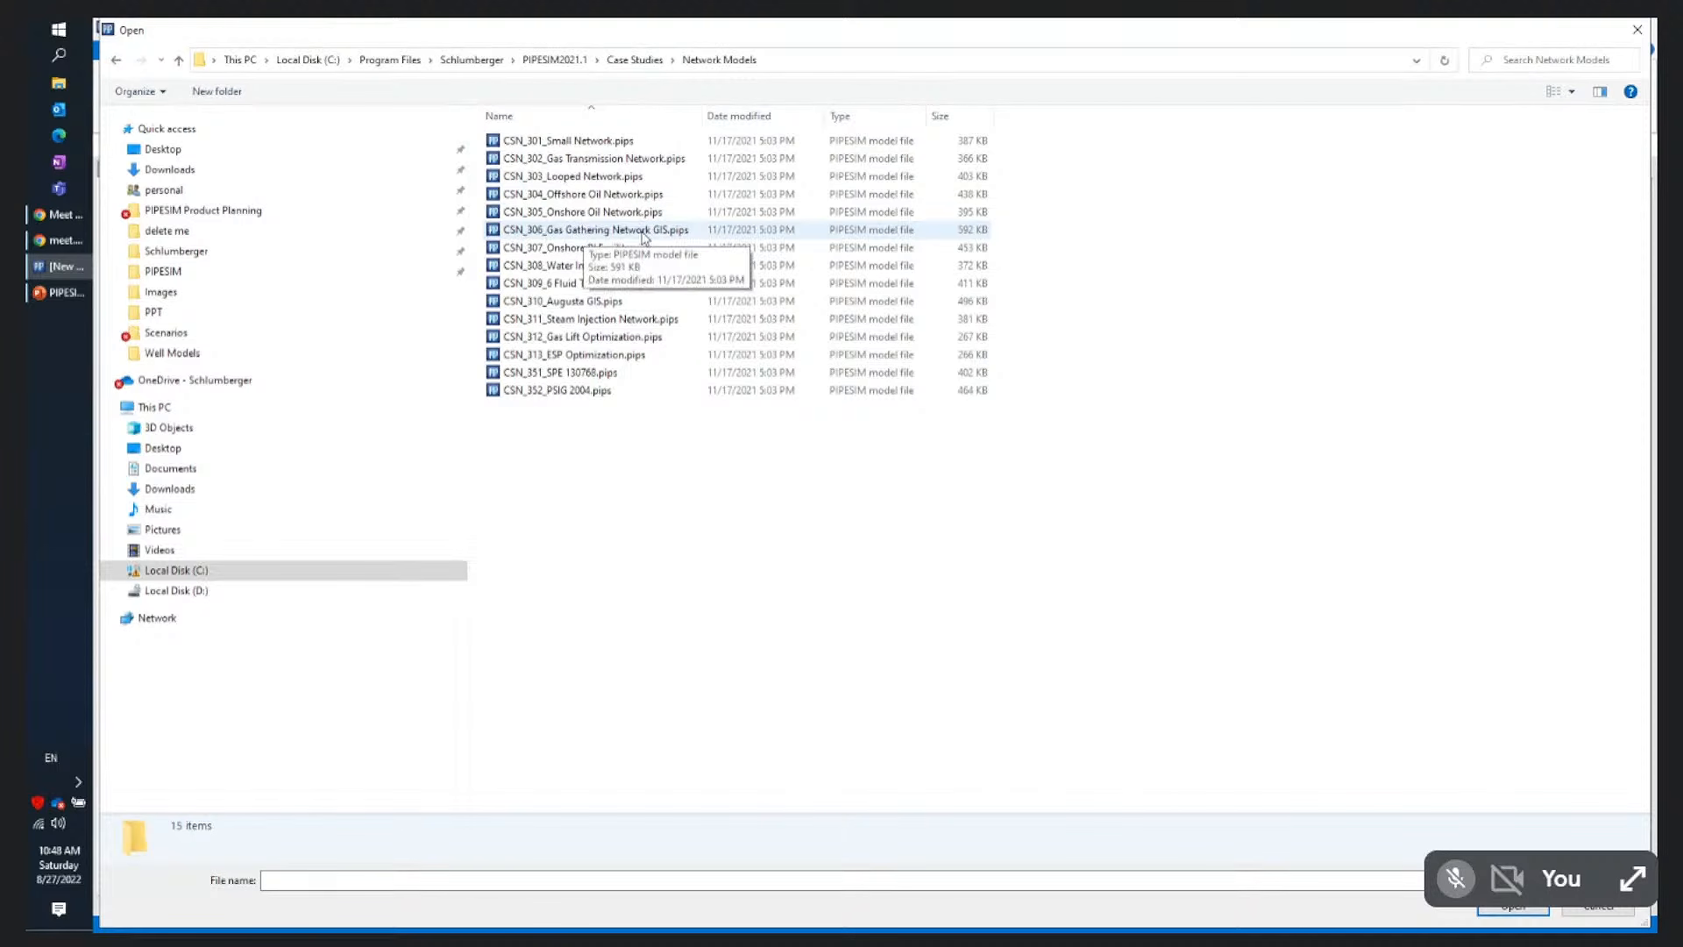
left_click(492, 235)
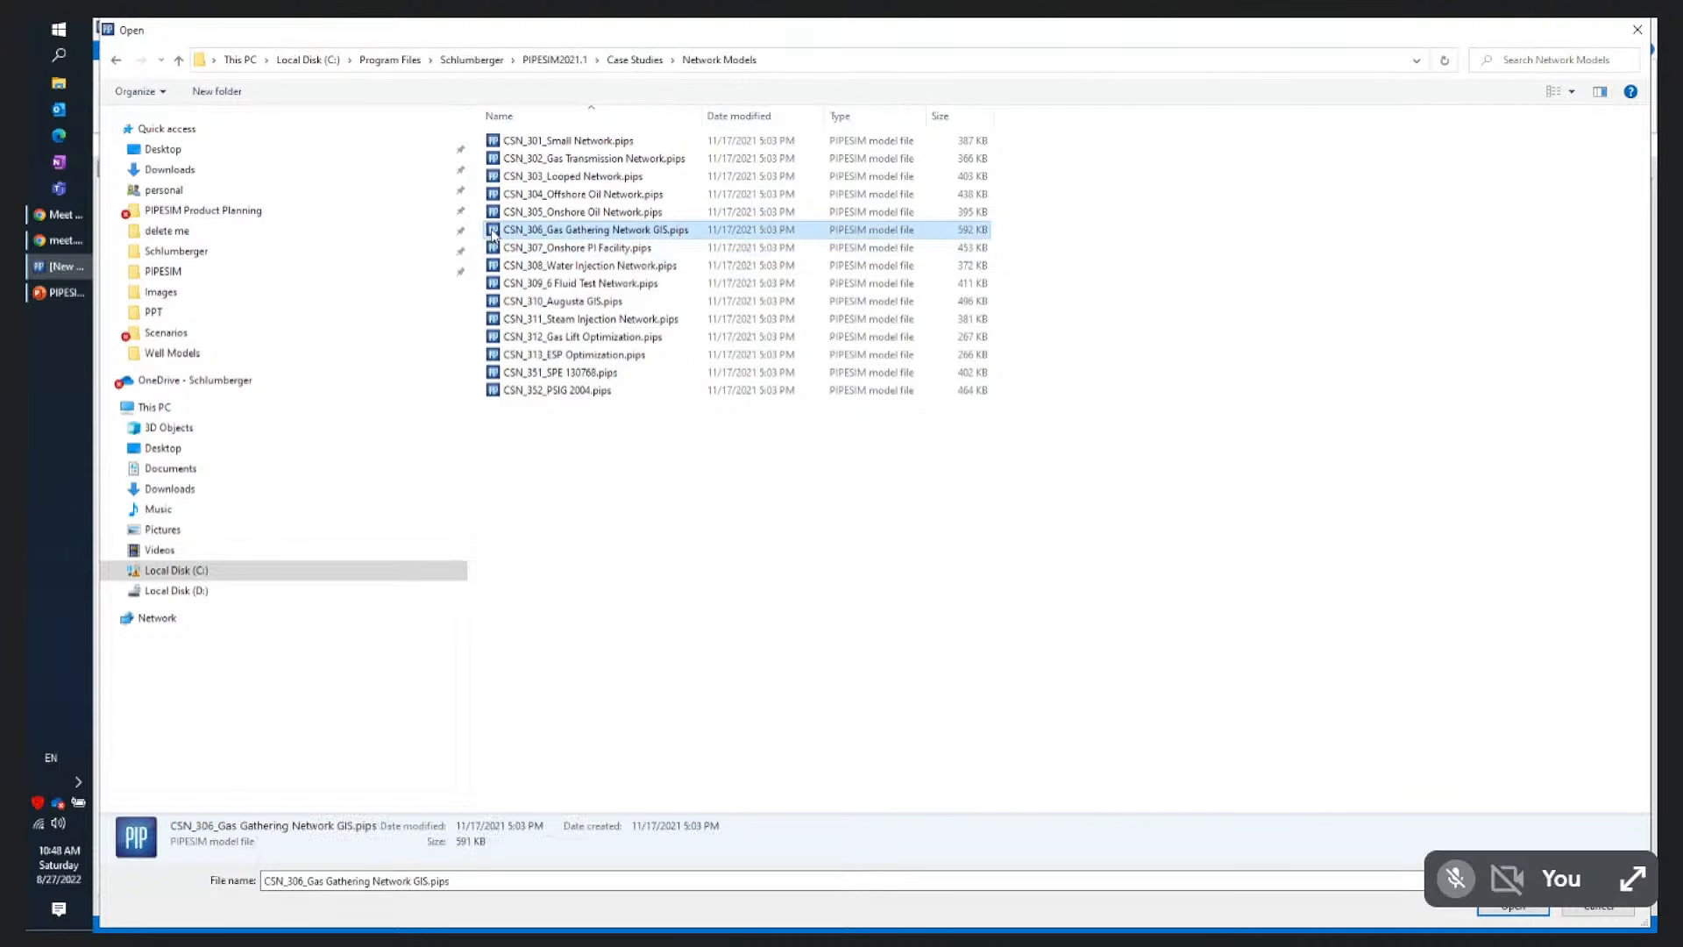
left_click(1501, 910)
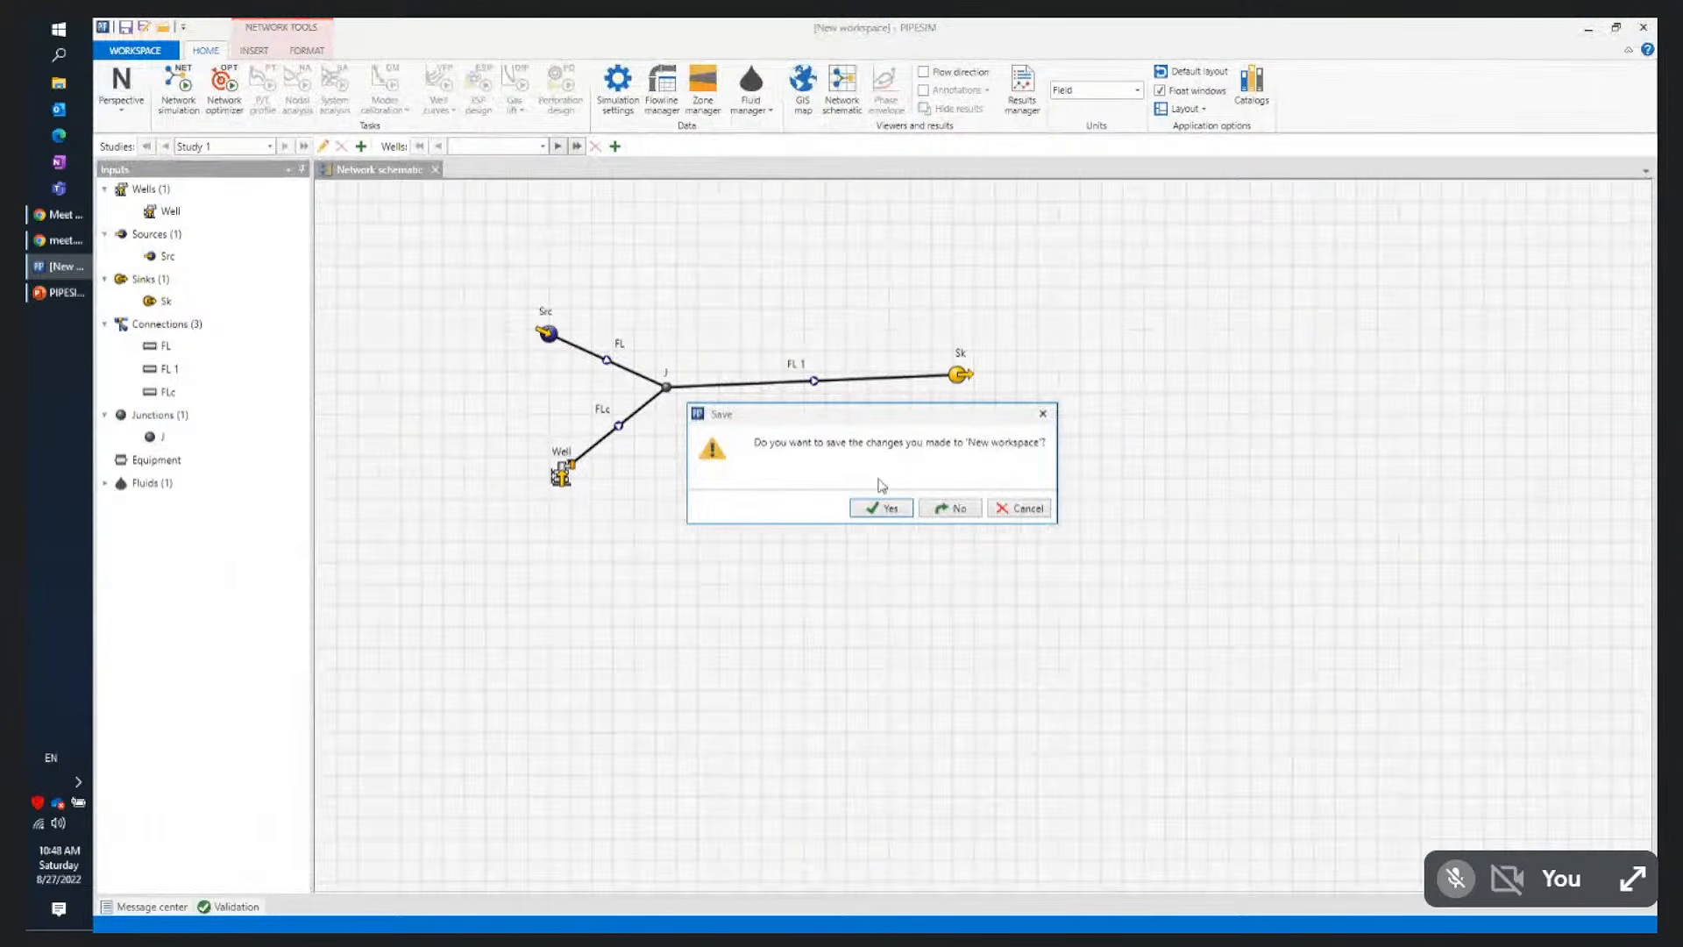
left_click(952, 507)
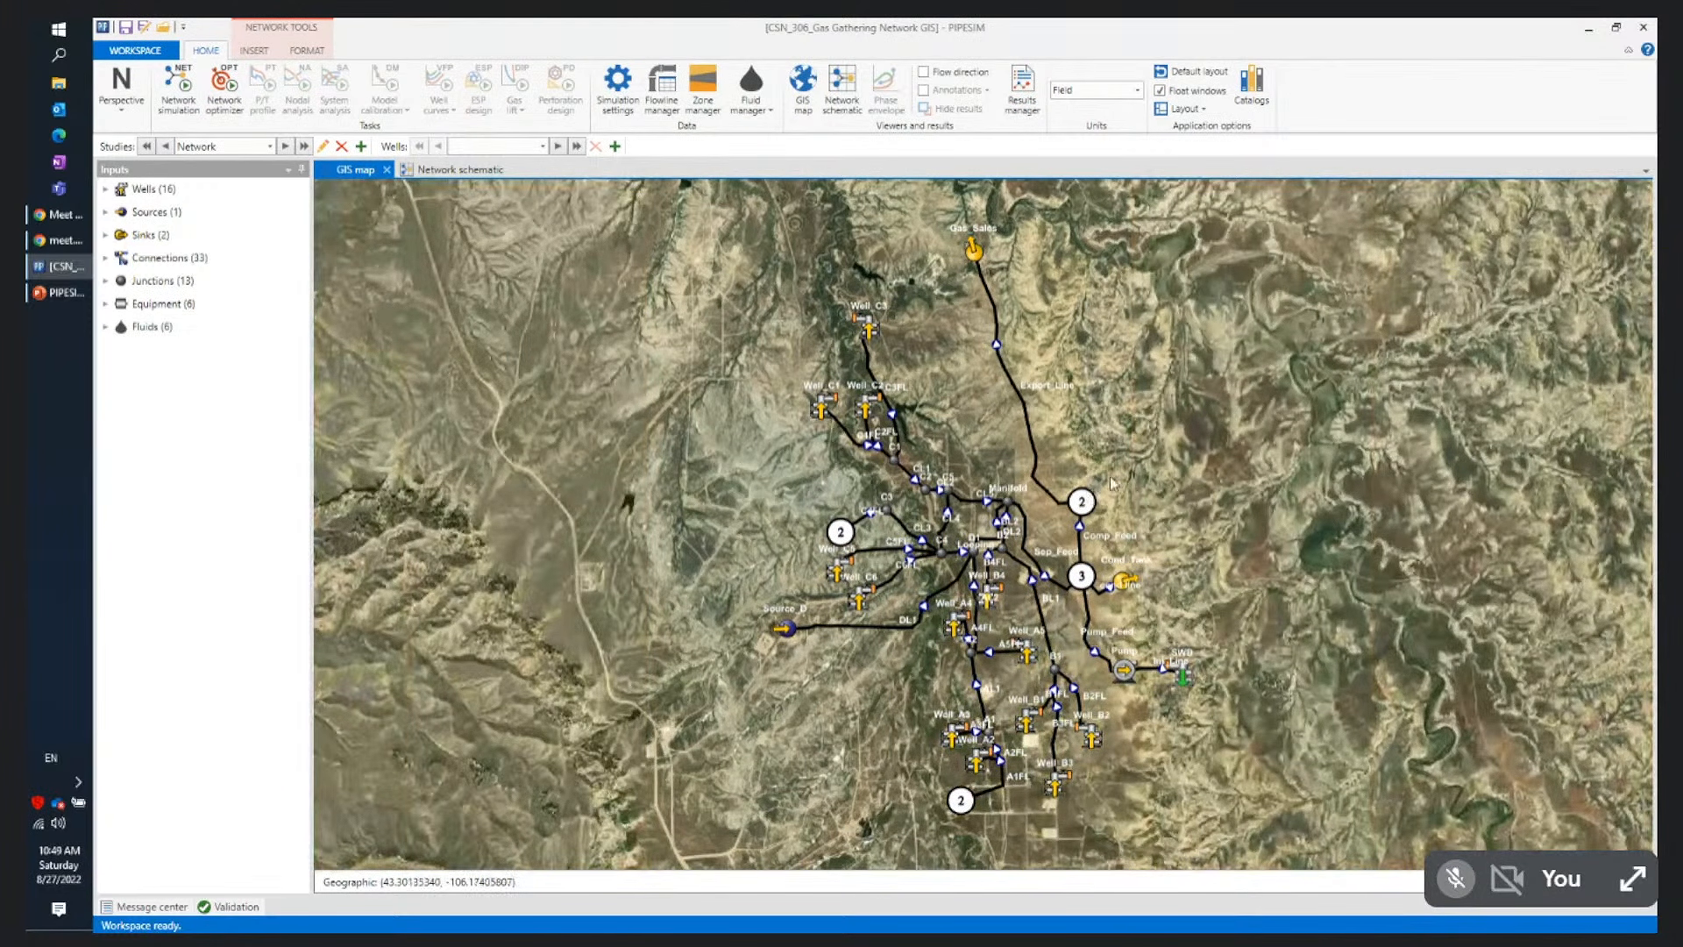
Turn off node clustering on the GIS map and examine the connection between the compressor and heat exchanger HX
scroll(1102, 515, "up", 3)
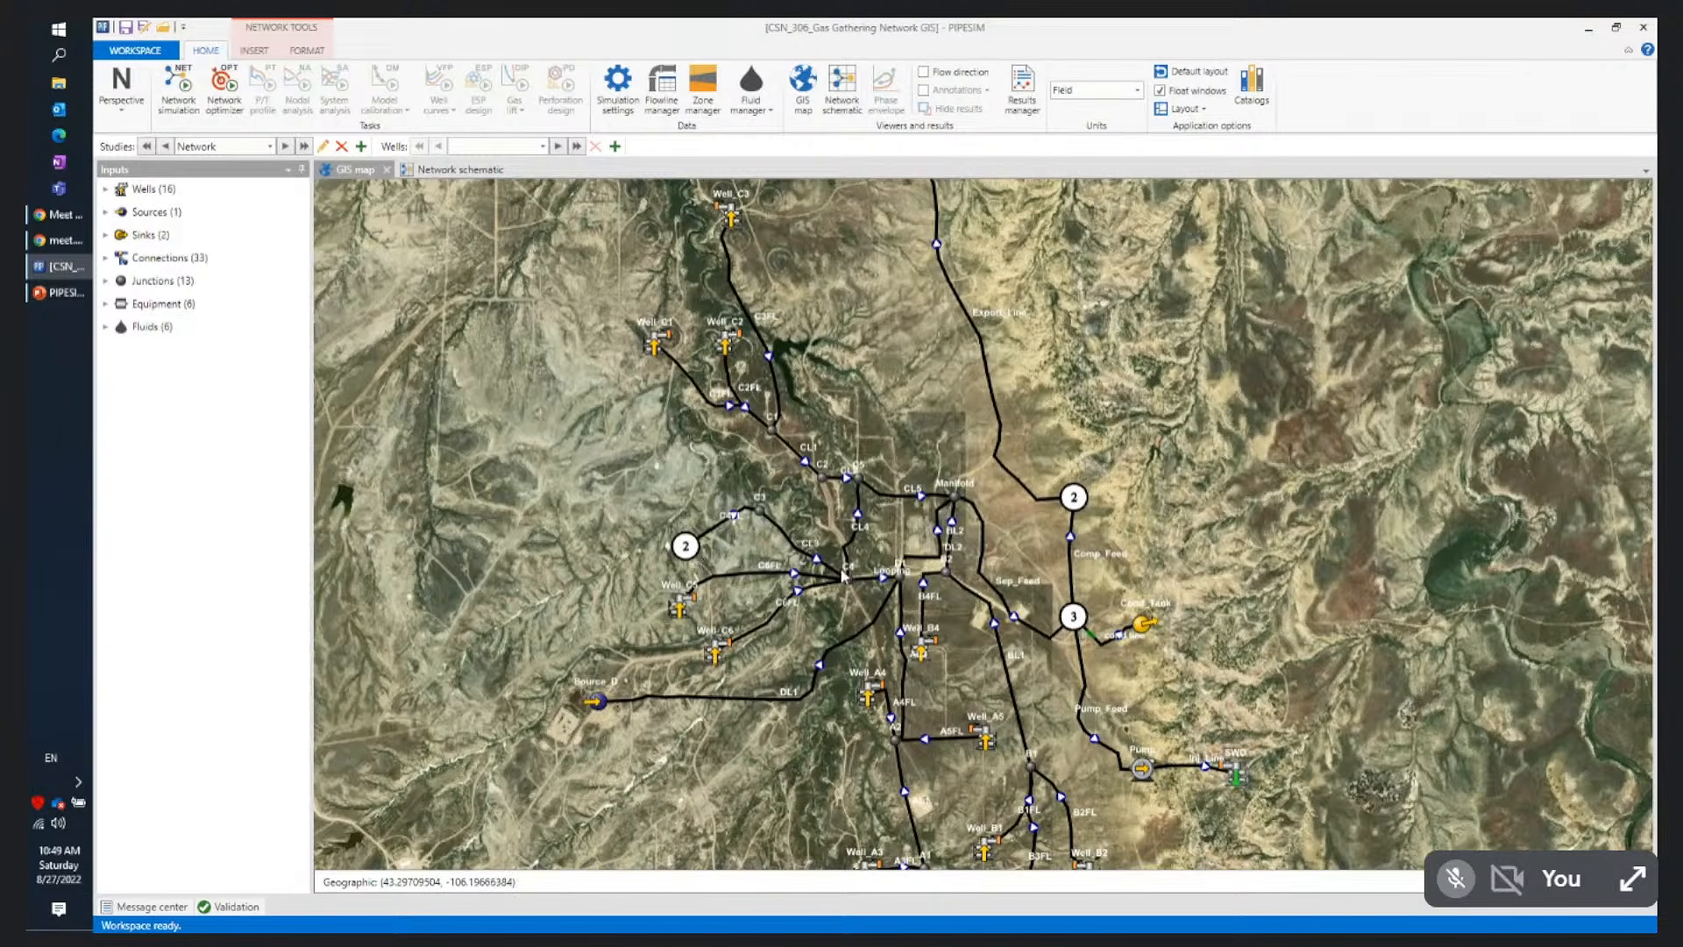
left_click(307, 51)
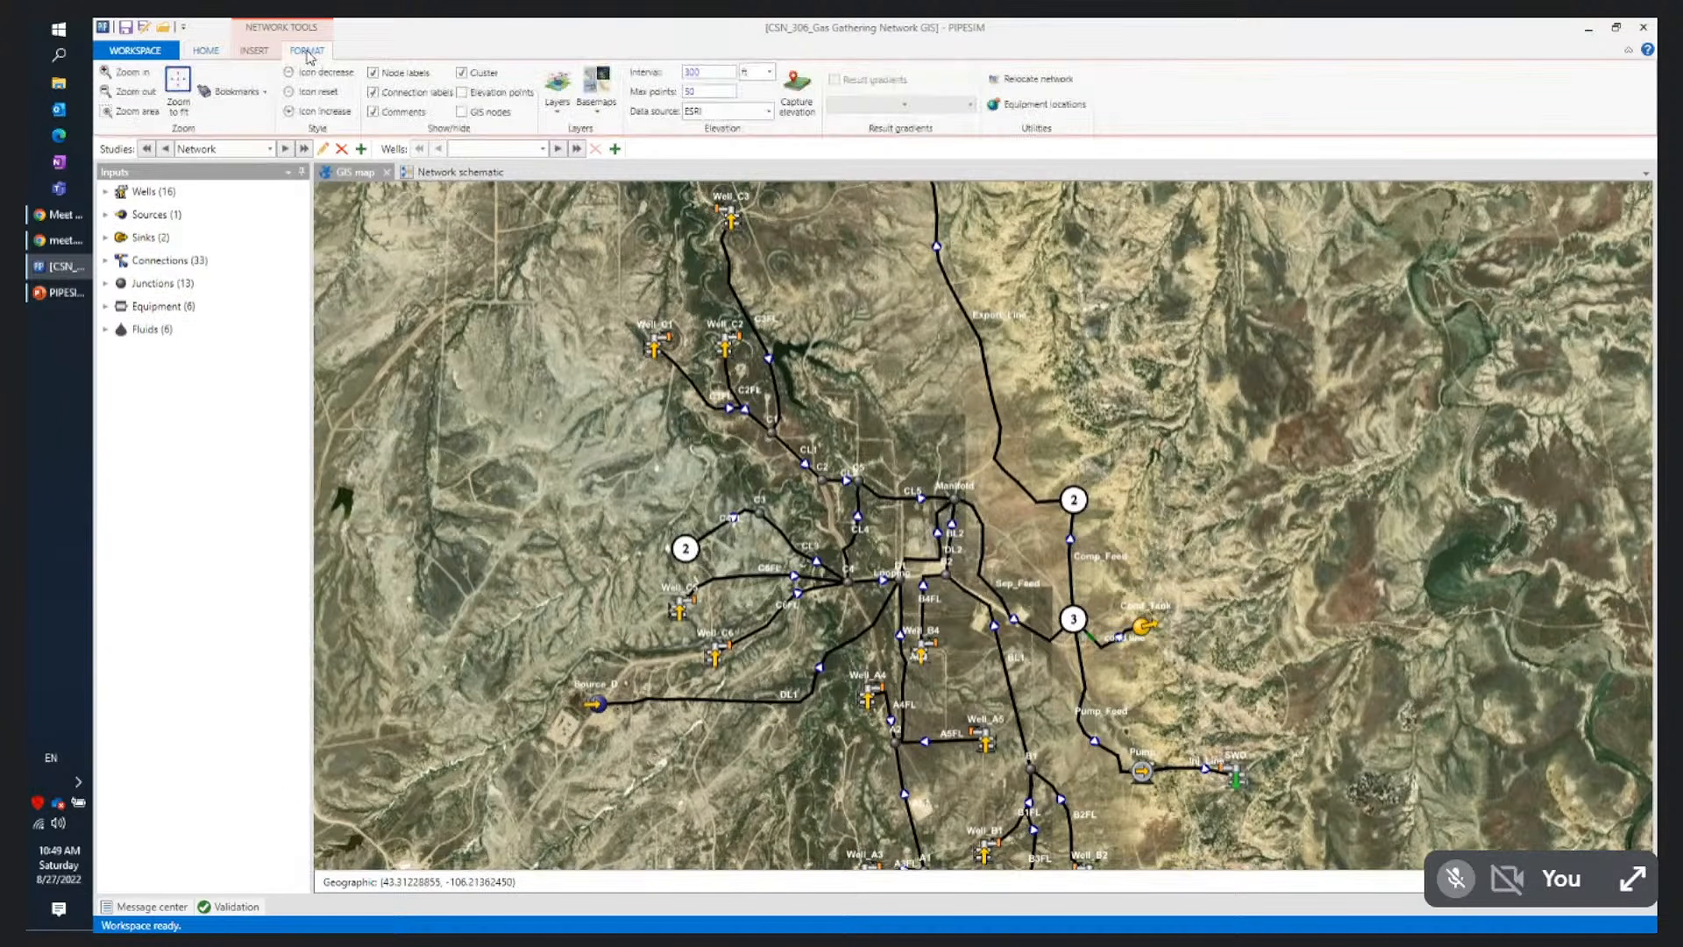
left_click(462, 74)
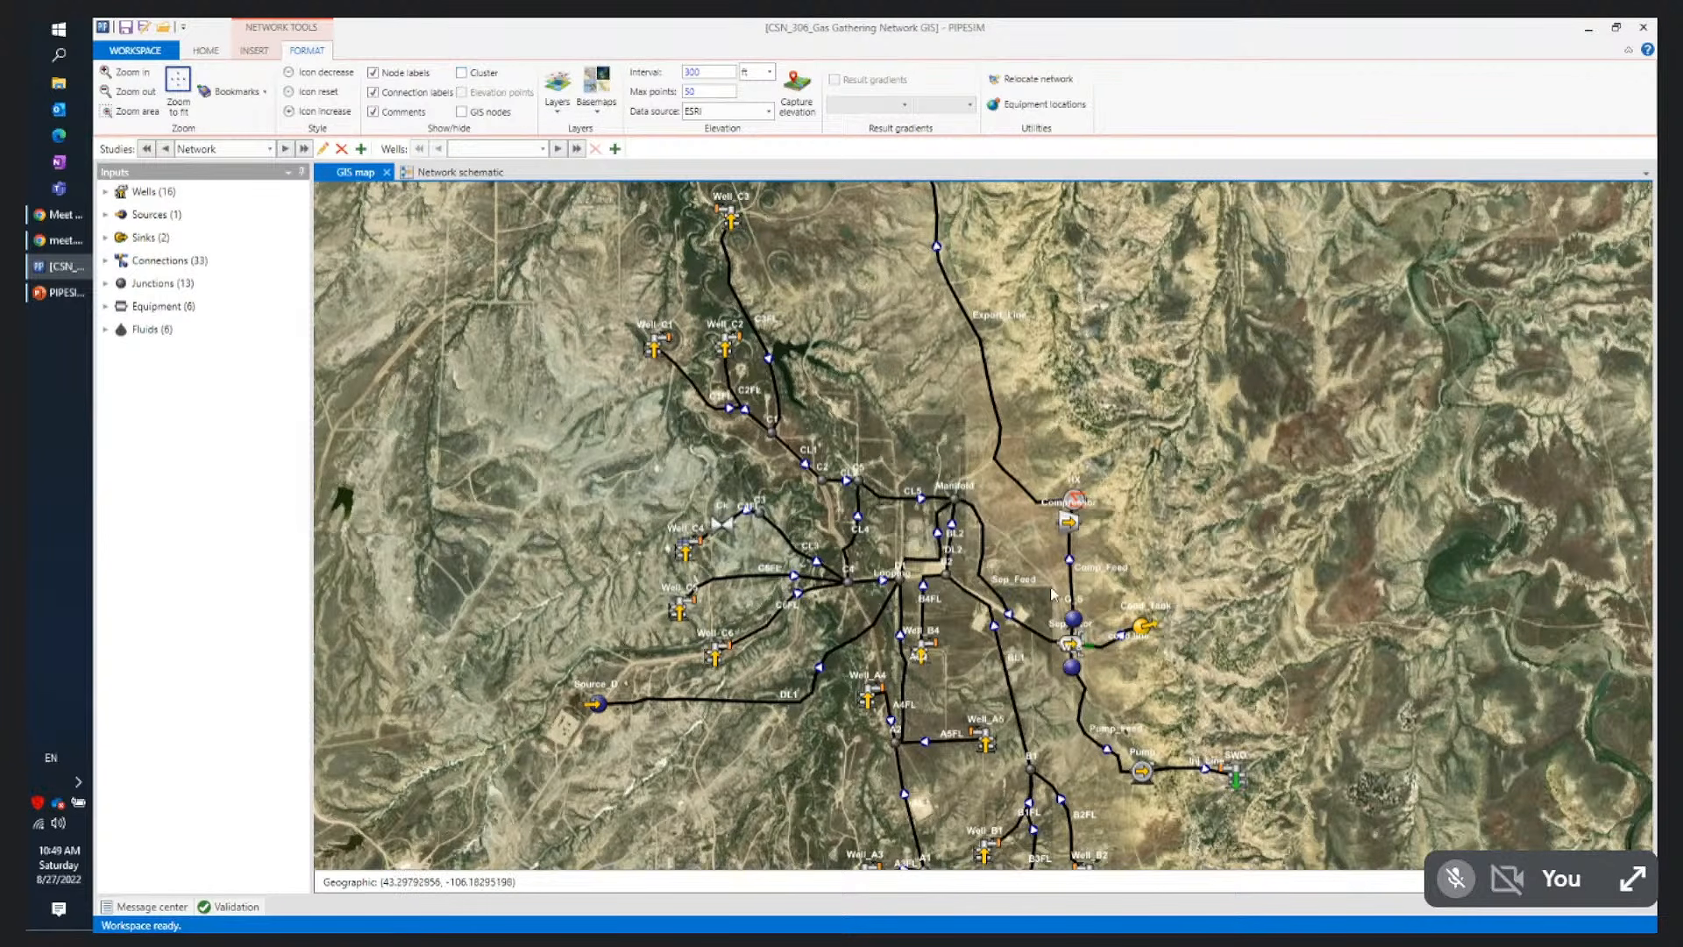
scroll(1090, 509, "up", 3)
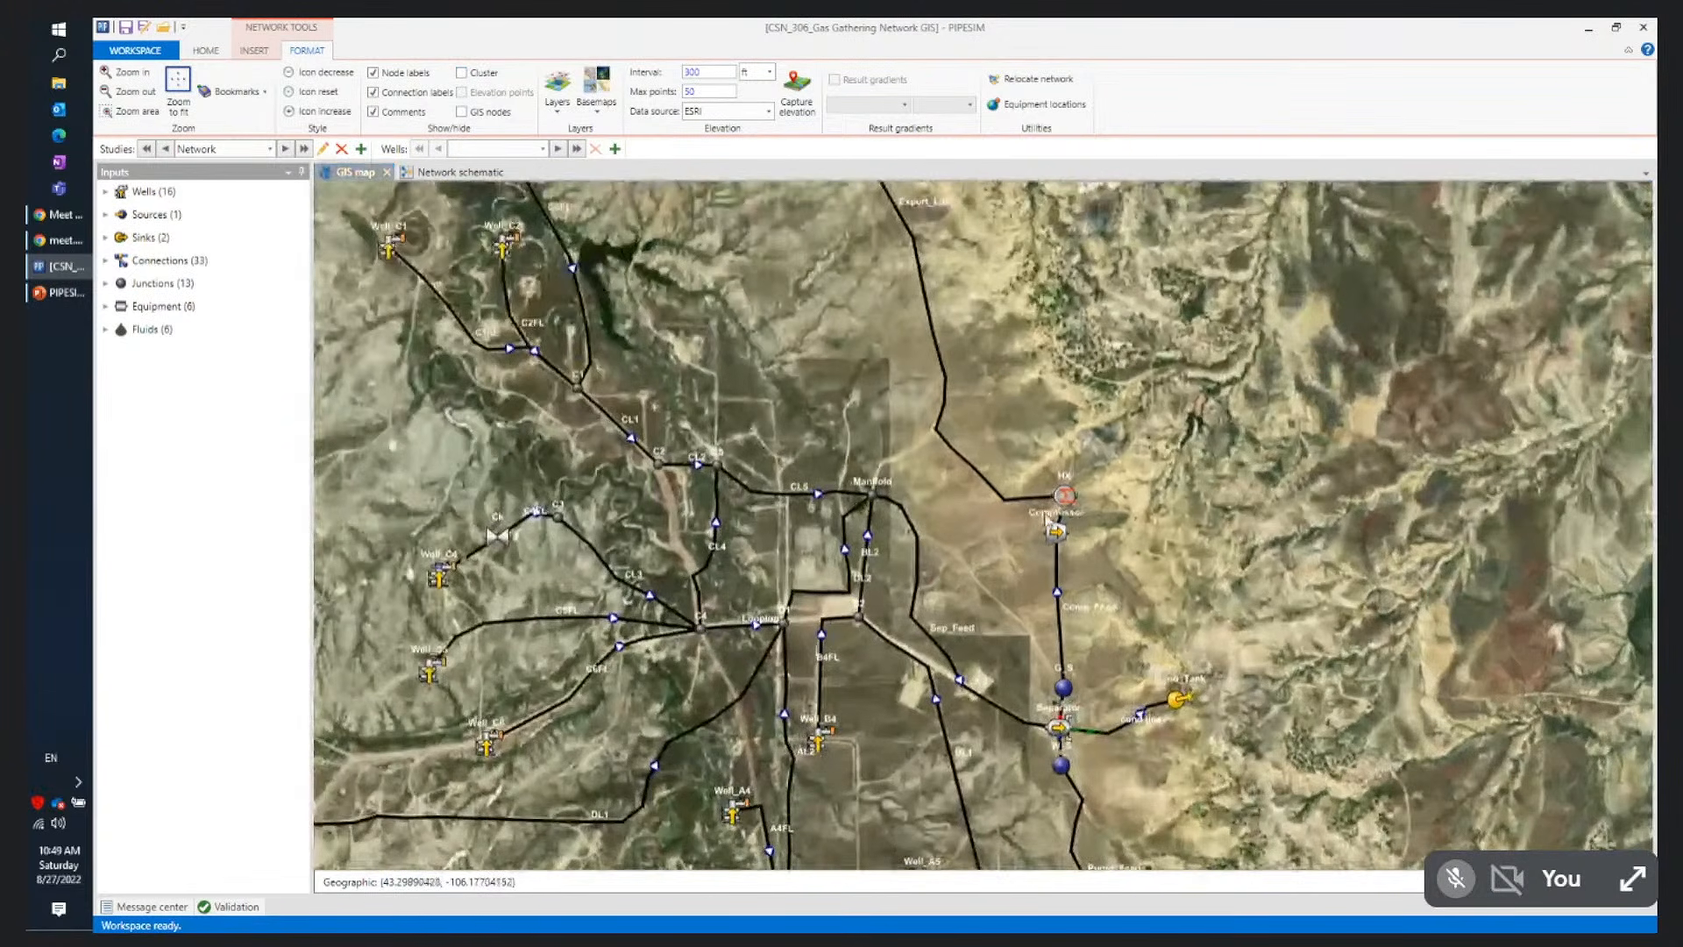
scroll(1045, 519, "up", 1)
scroll(1080, 519, "up", 3)
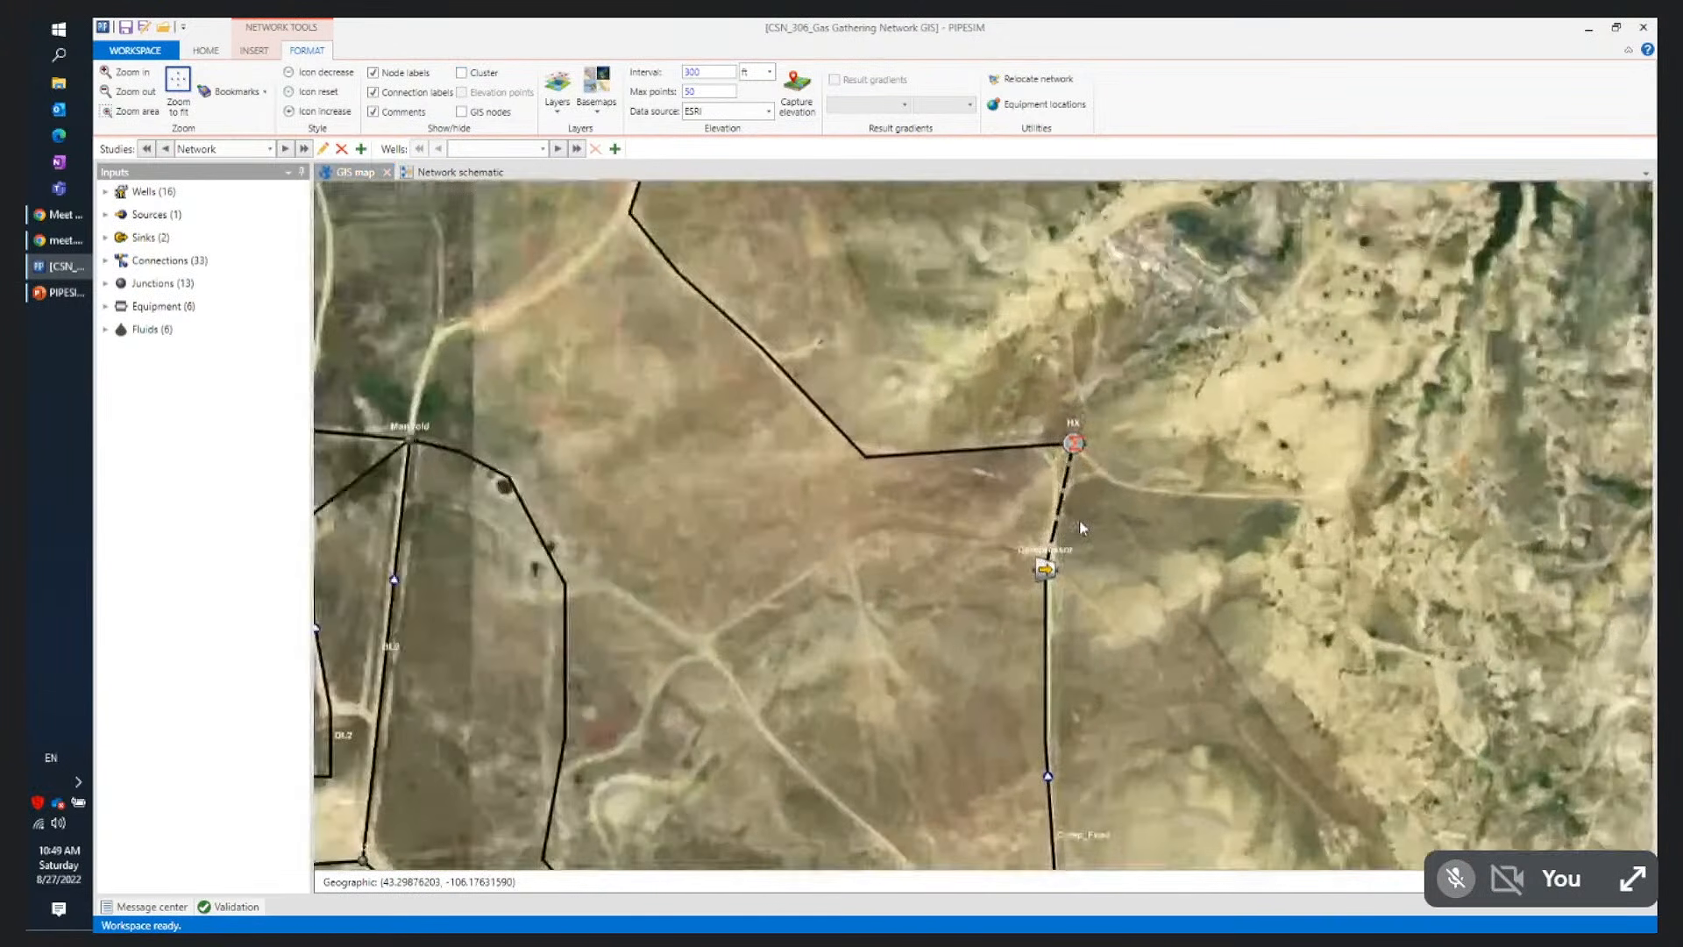
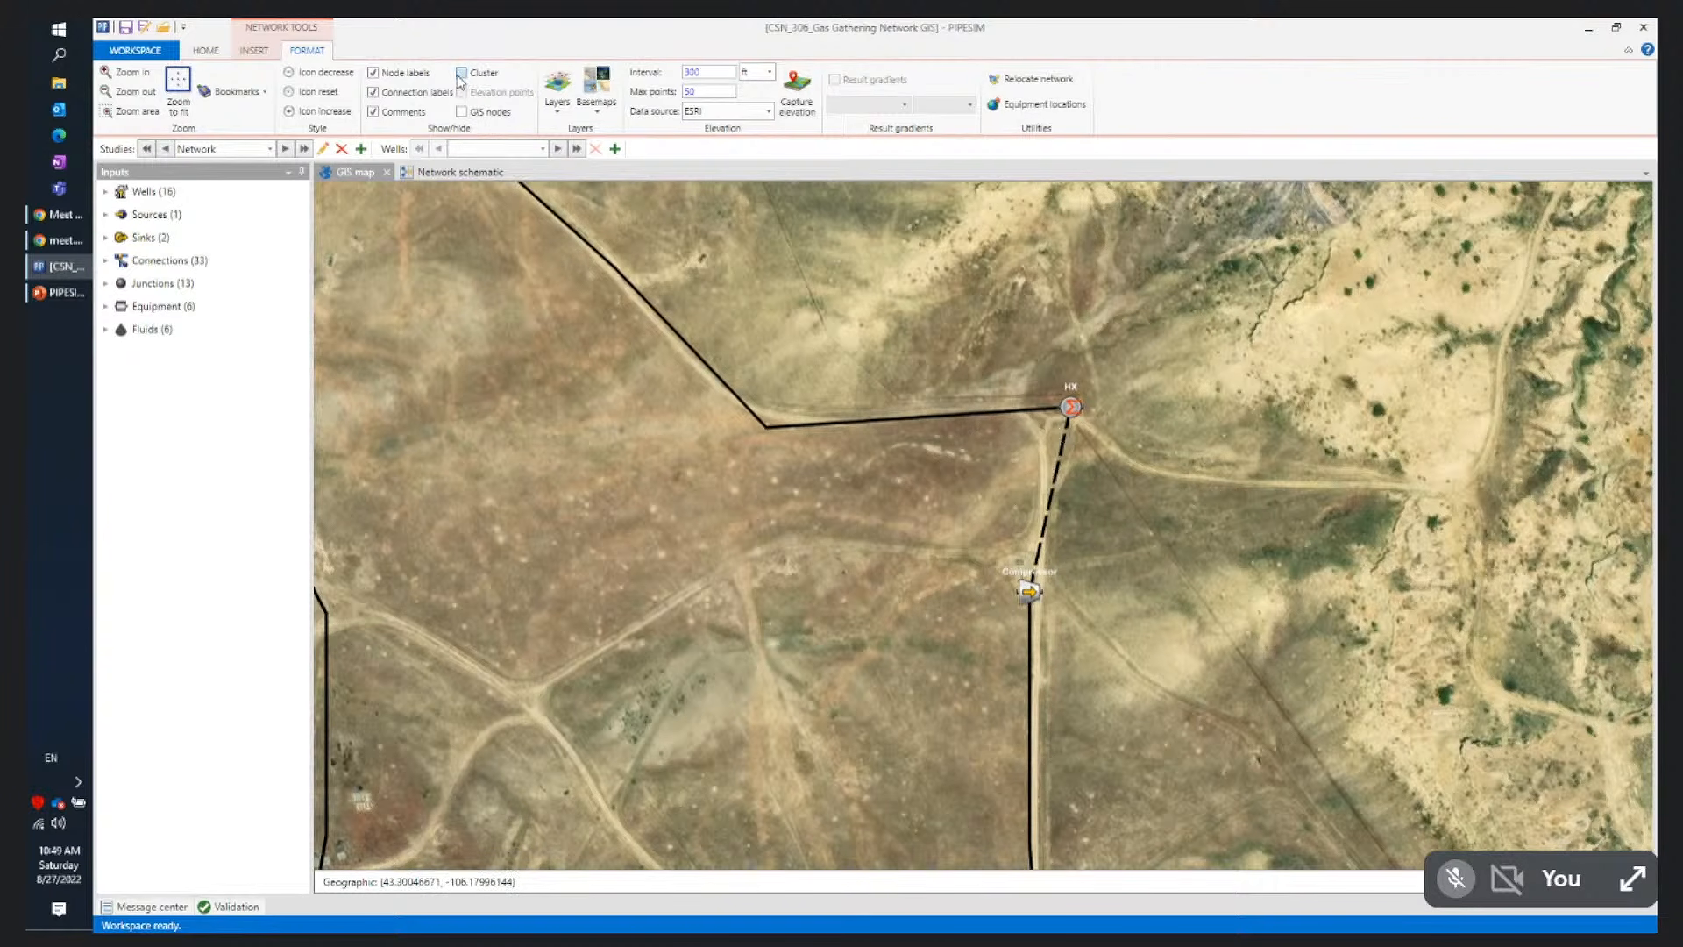
Turn node clustering on and off again to compare how the compressor and HX connection is drawn
left_click(461, 75)
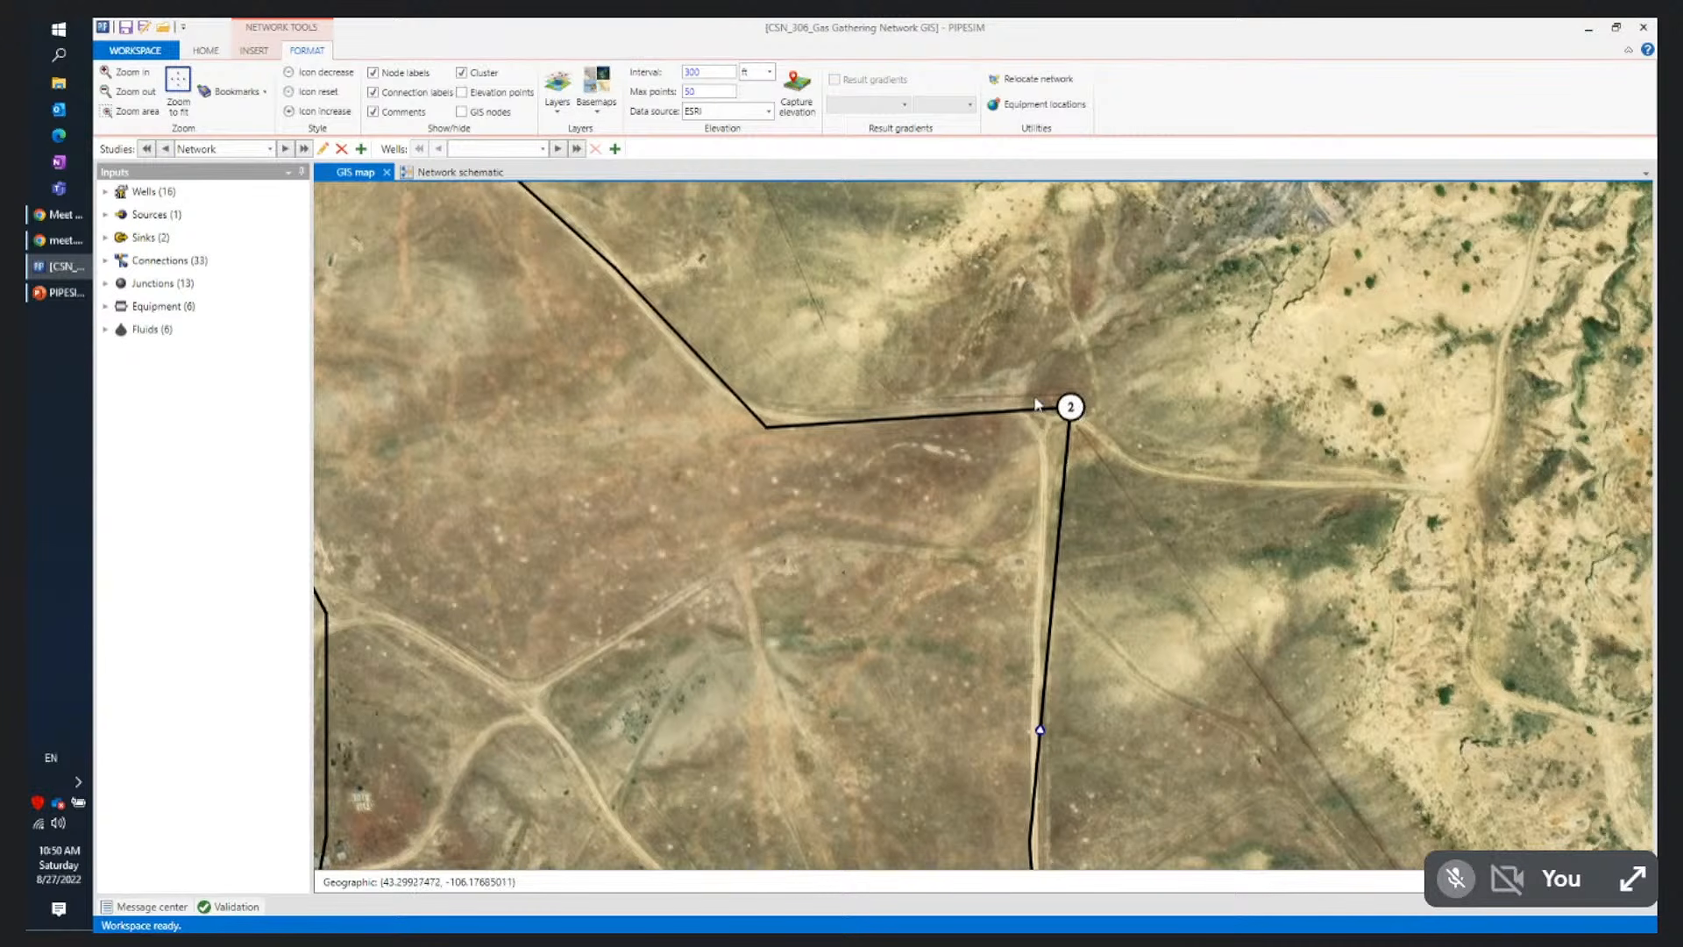
left_click(461, 74)
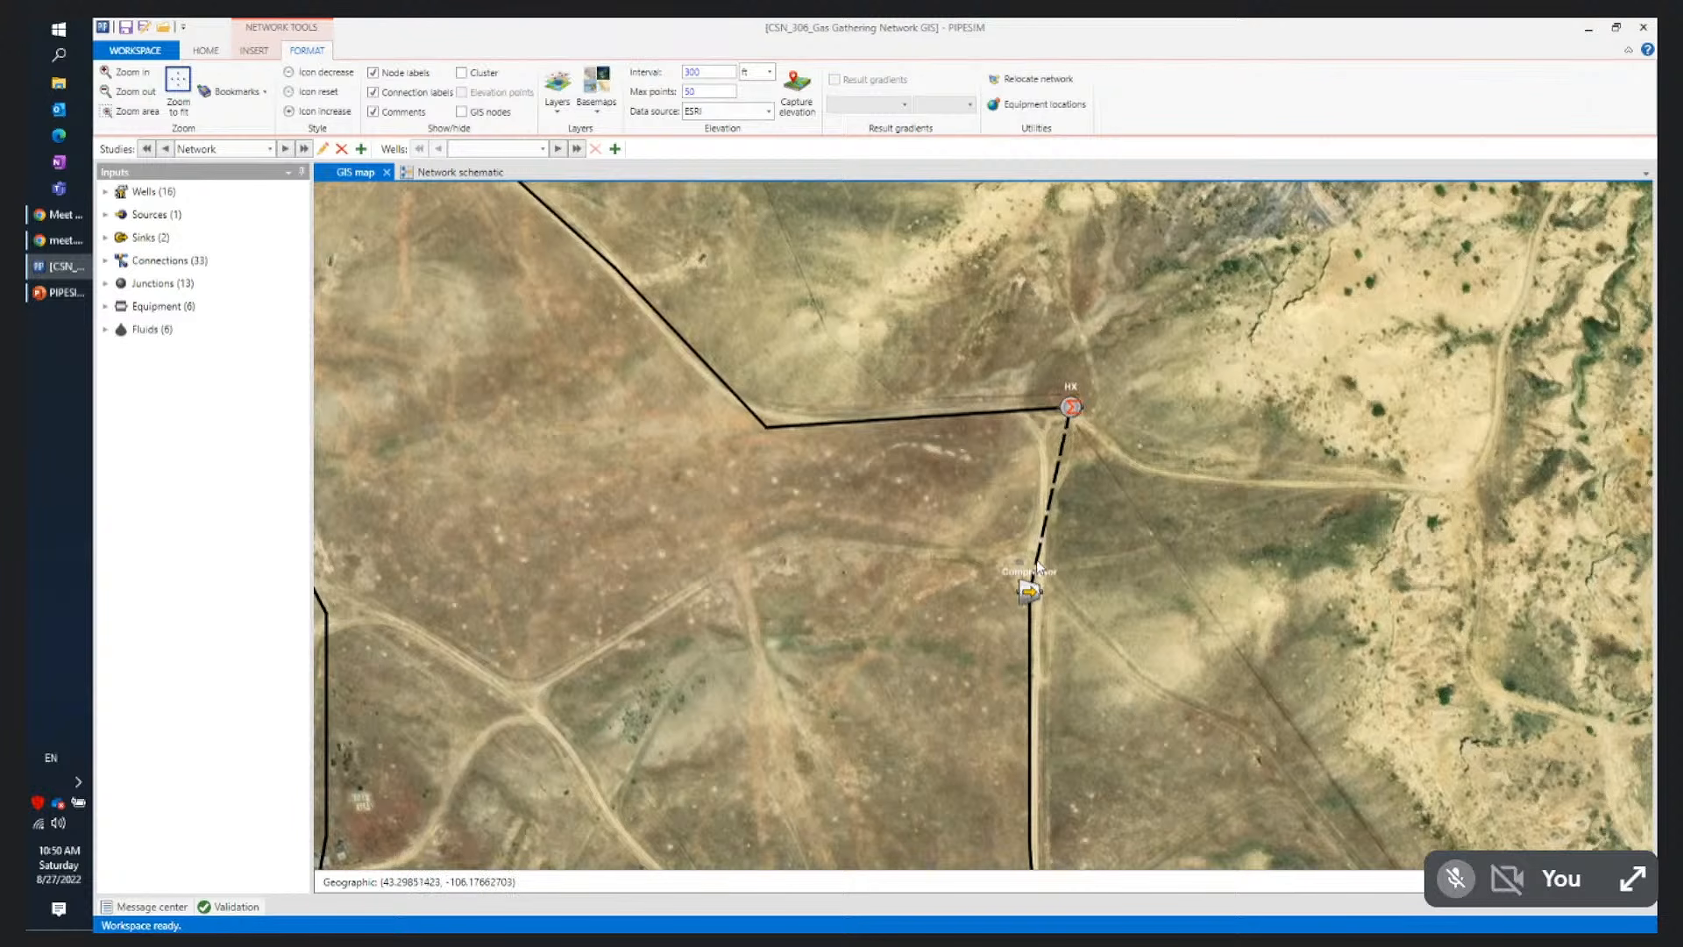
Locate Well_C1 on the GIS map and open its well editor
scroll(940, 509, "down", 3)
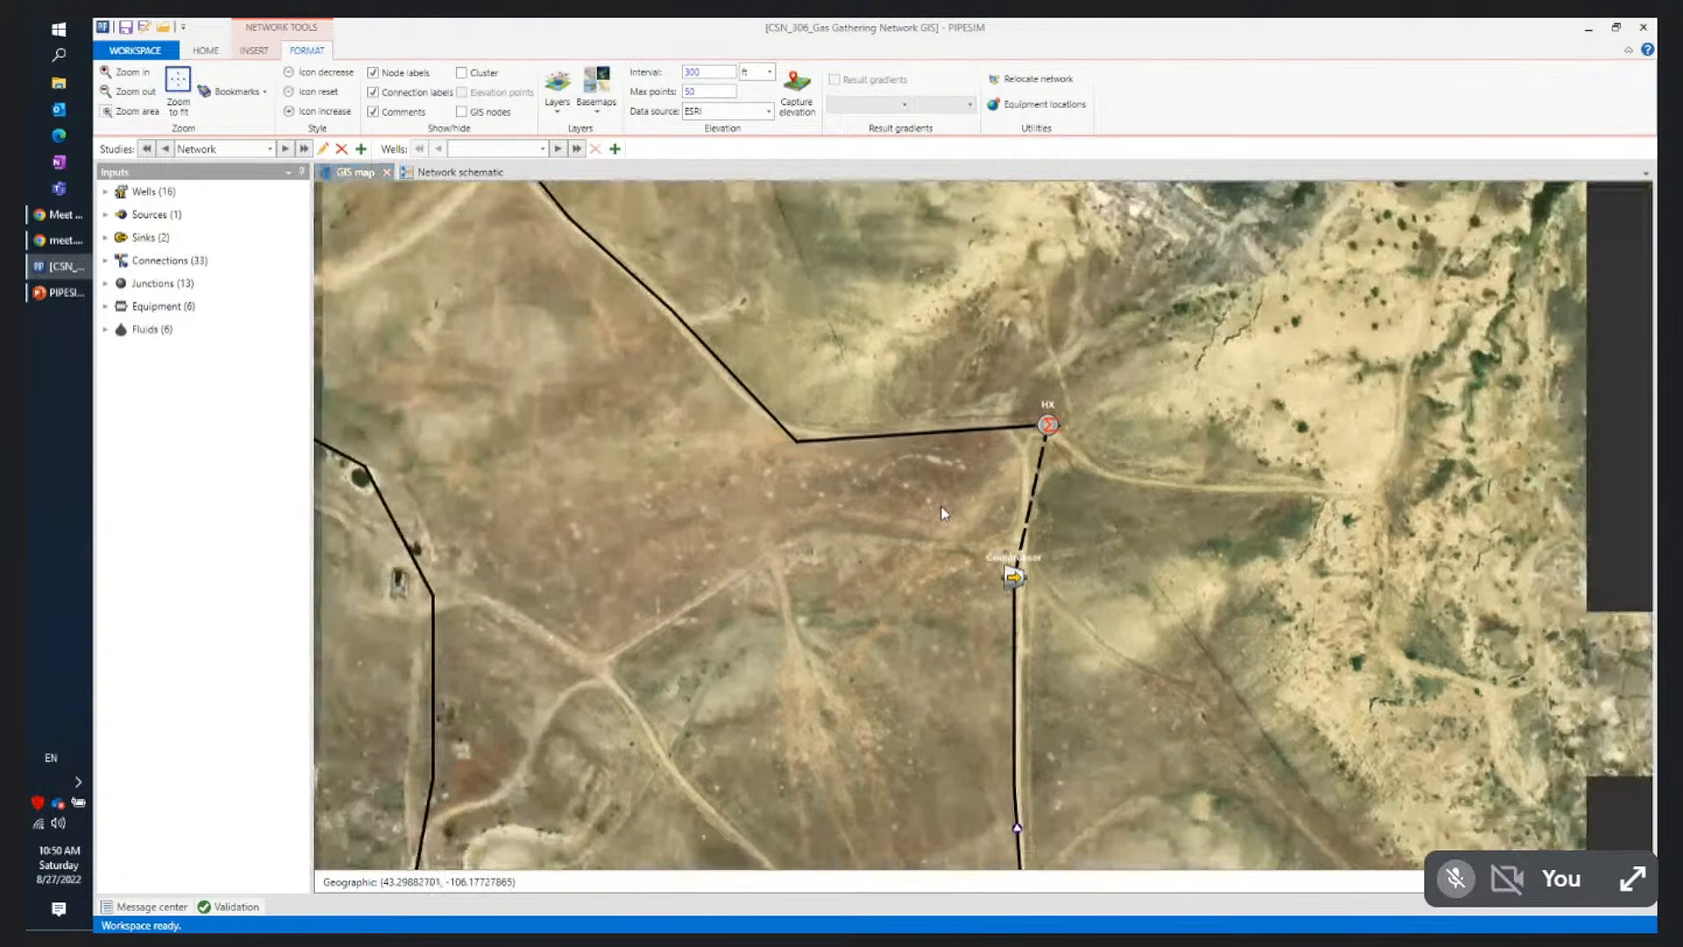
scroll(825, 504, "down", 2)
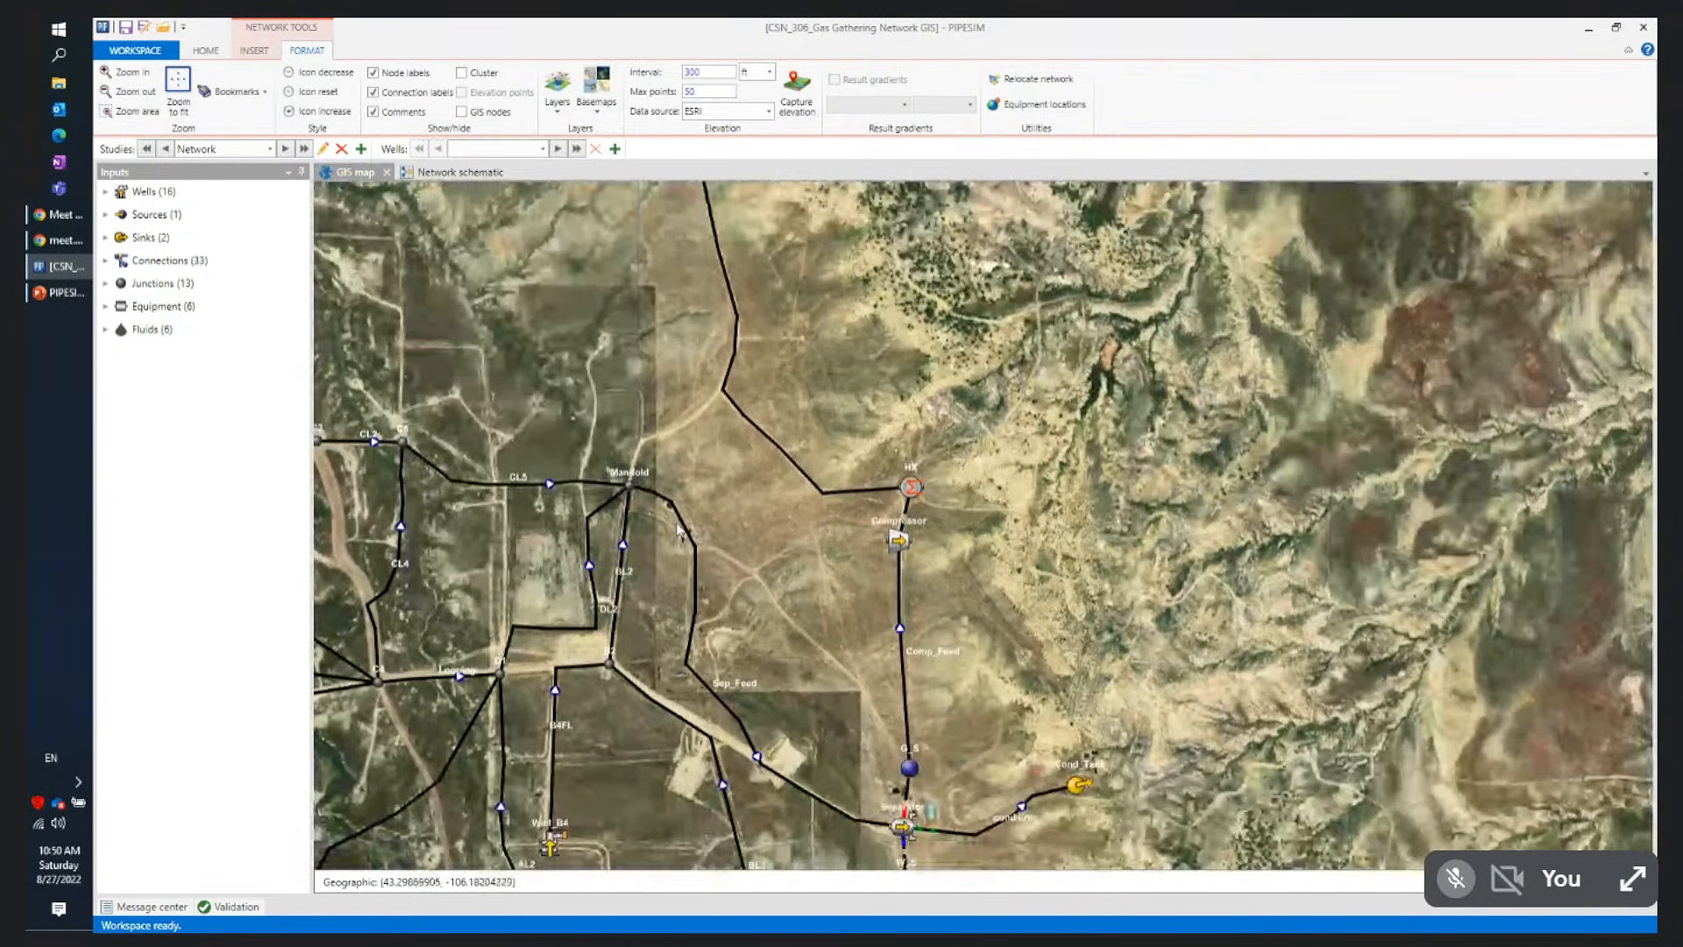
left_click_drag(734, 511, 1323, 734)
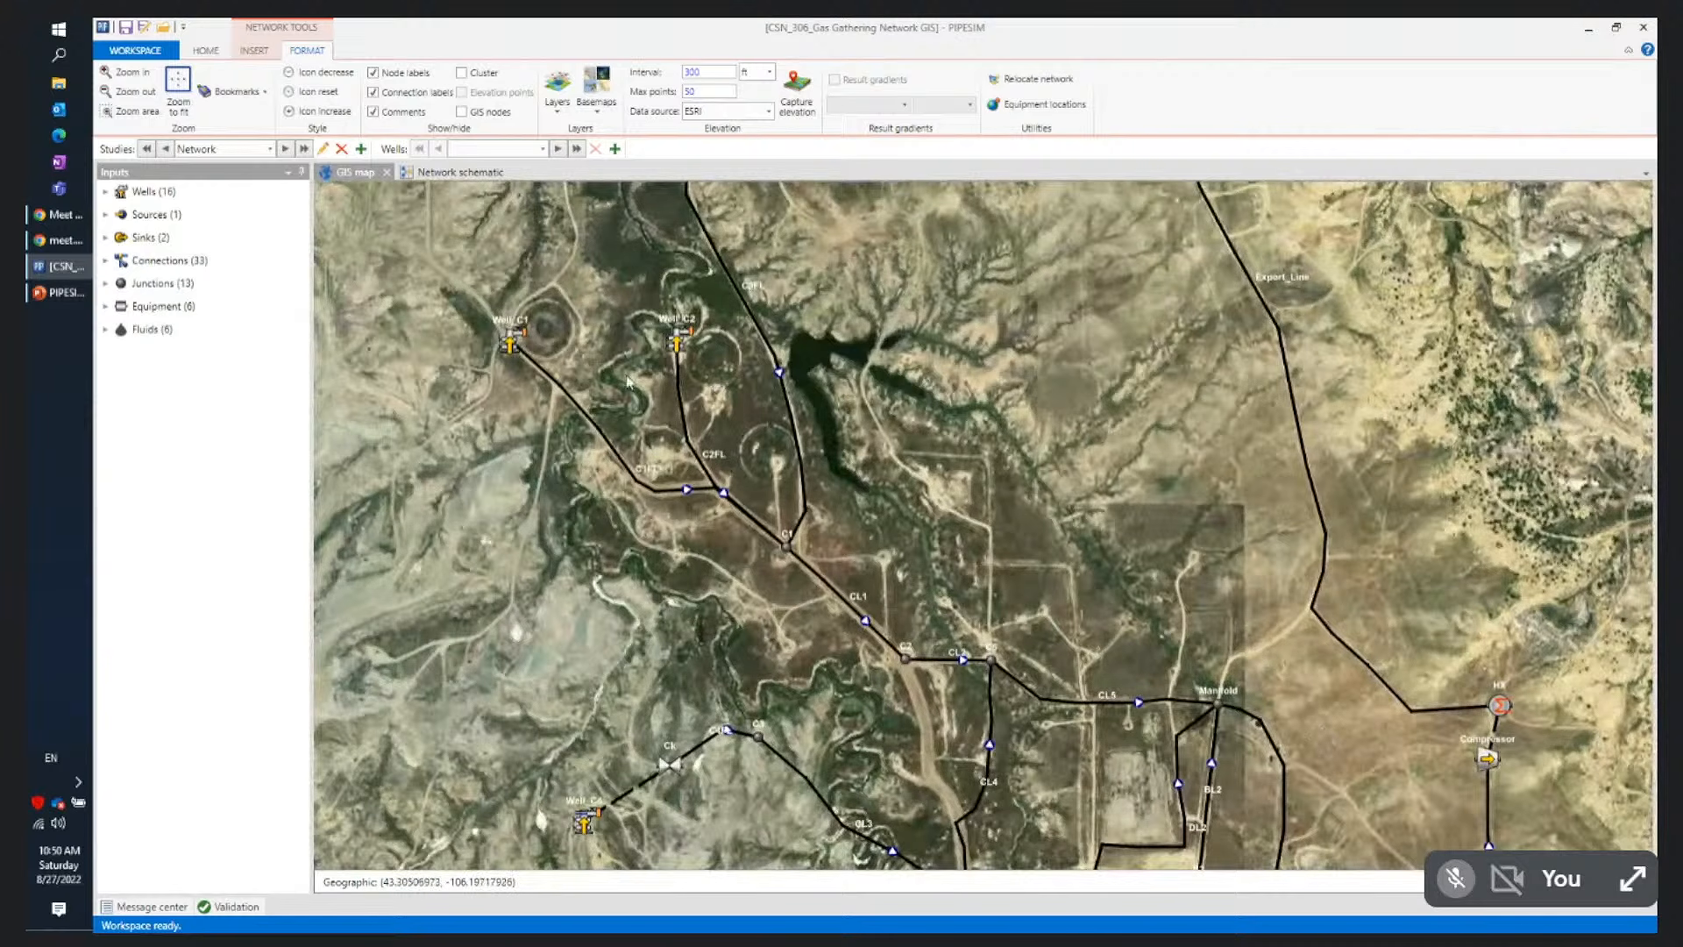
left_click_drag(627, 383, 711, 583)
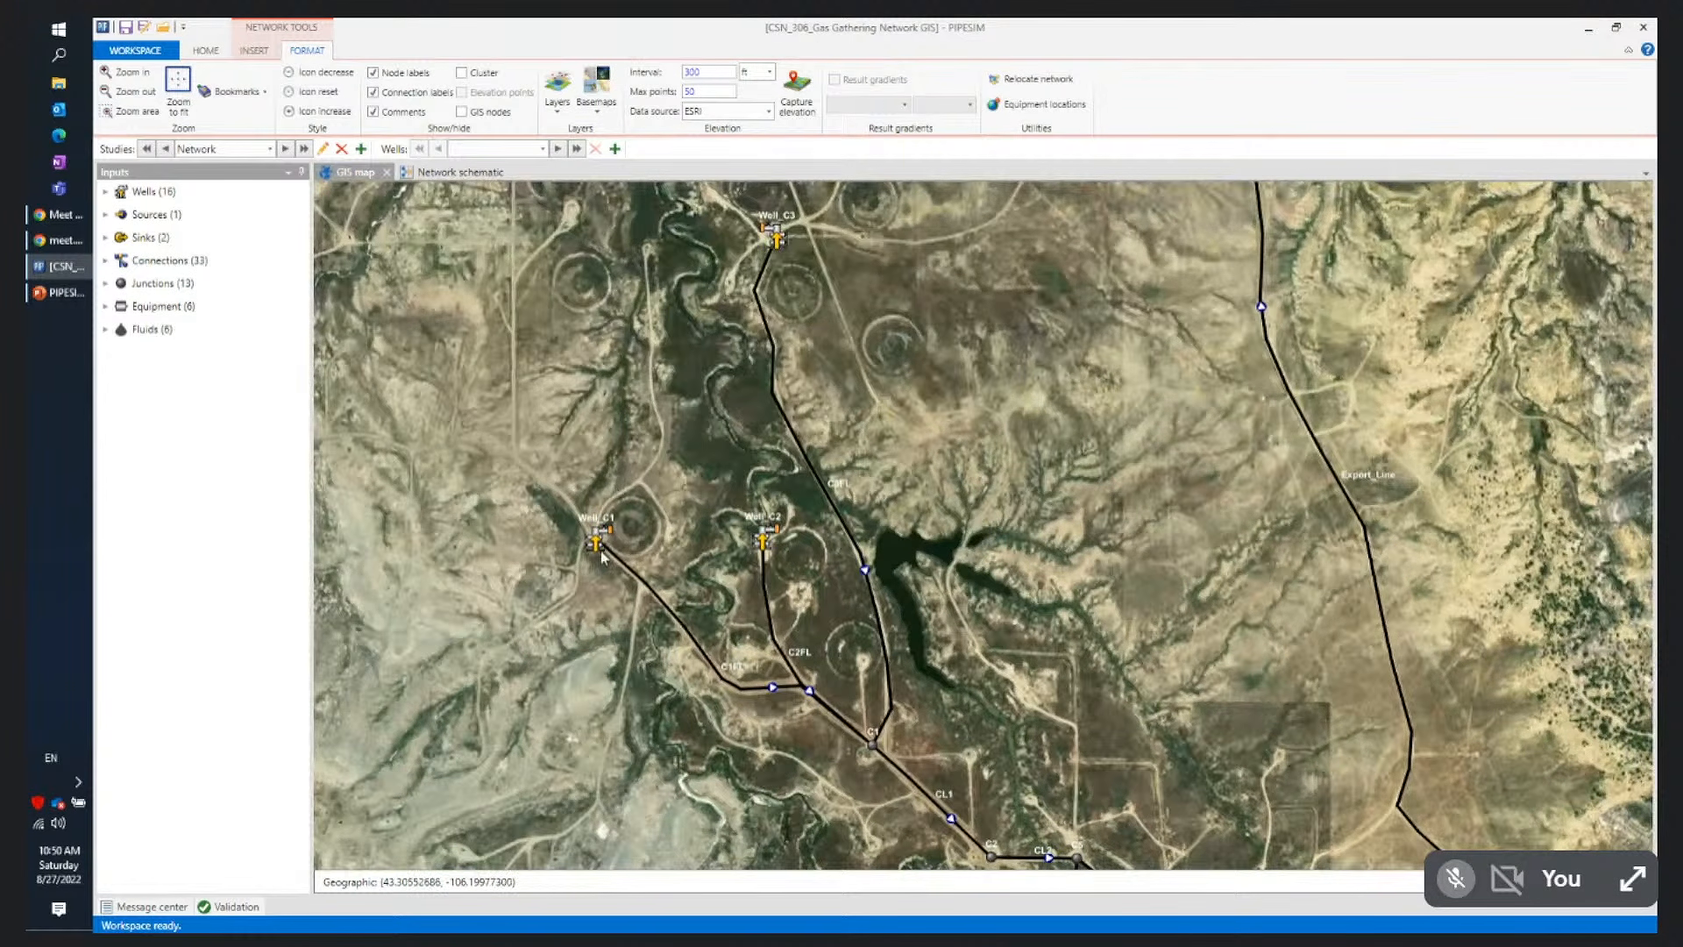
scroll(603, 555, "up", 4)
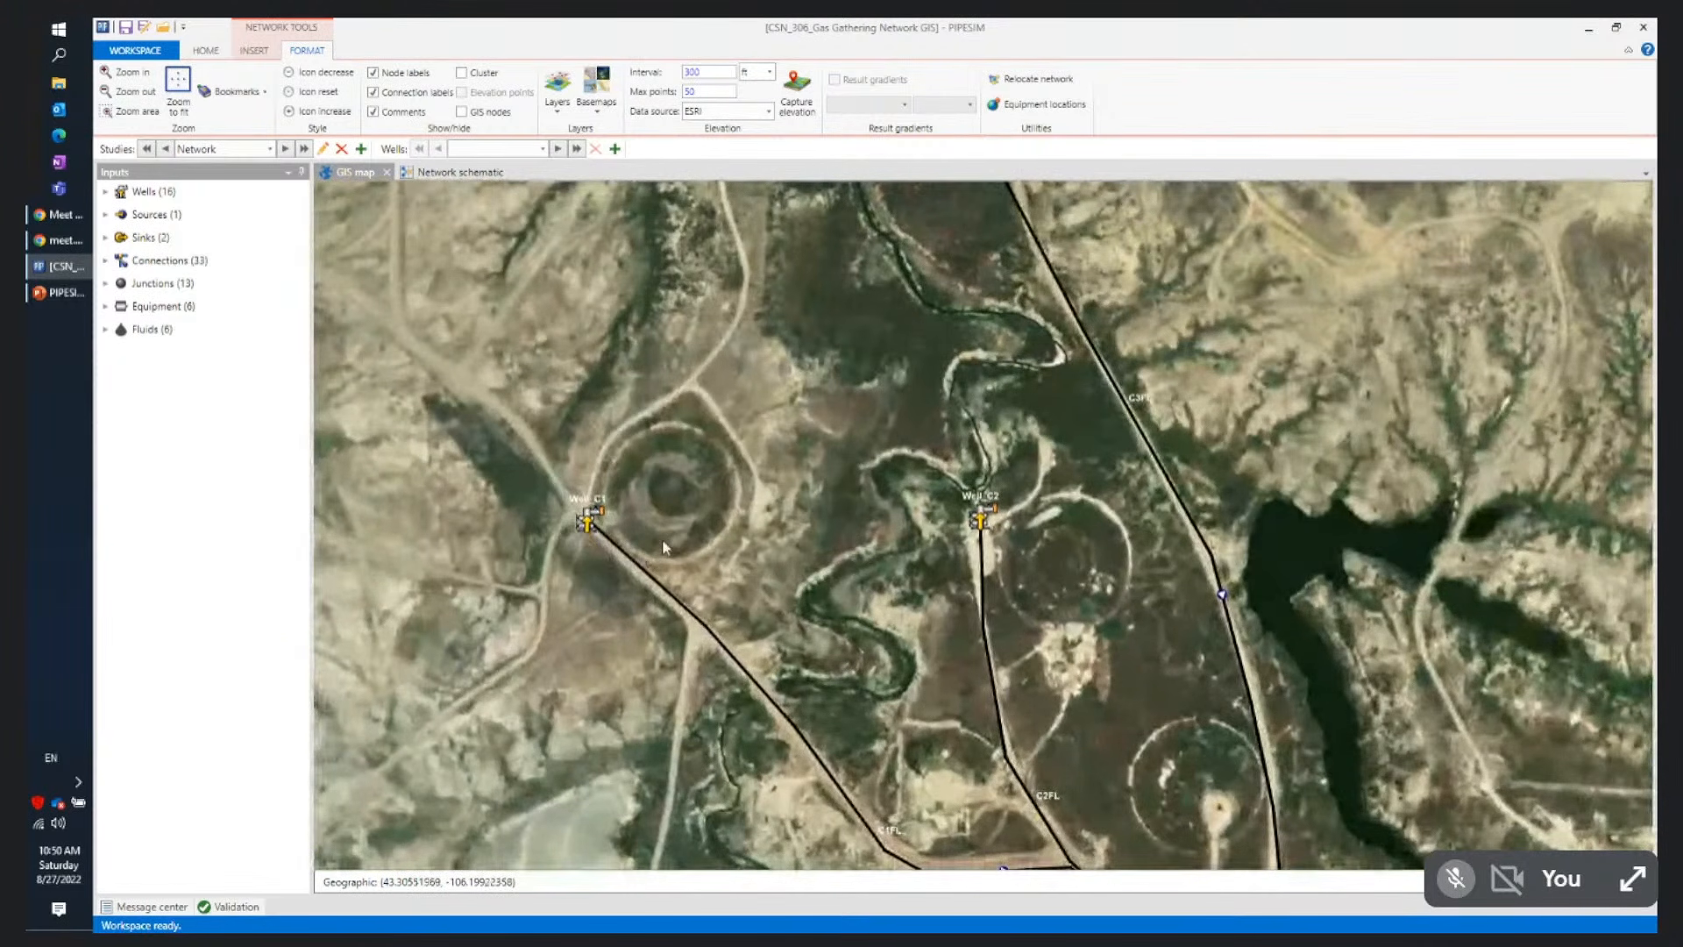
scroll(661, 538, "up", 1)
left_click_drag(660, 533, 612, 359)
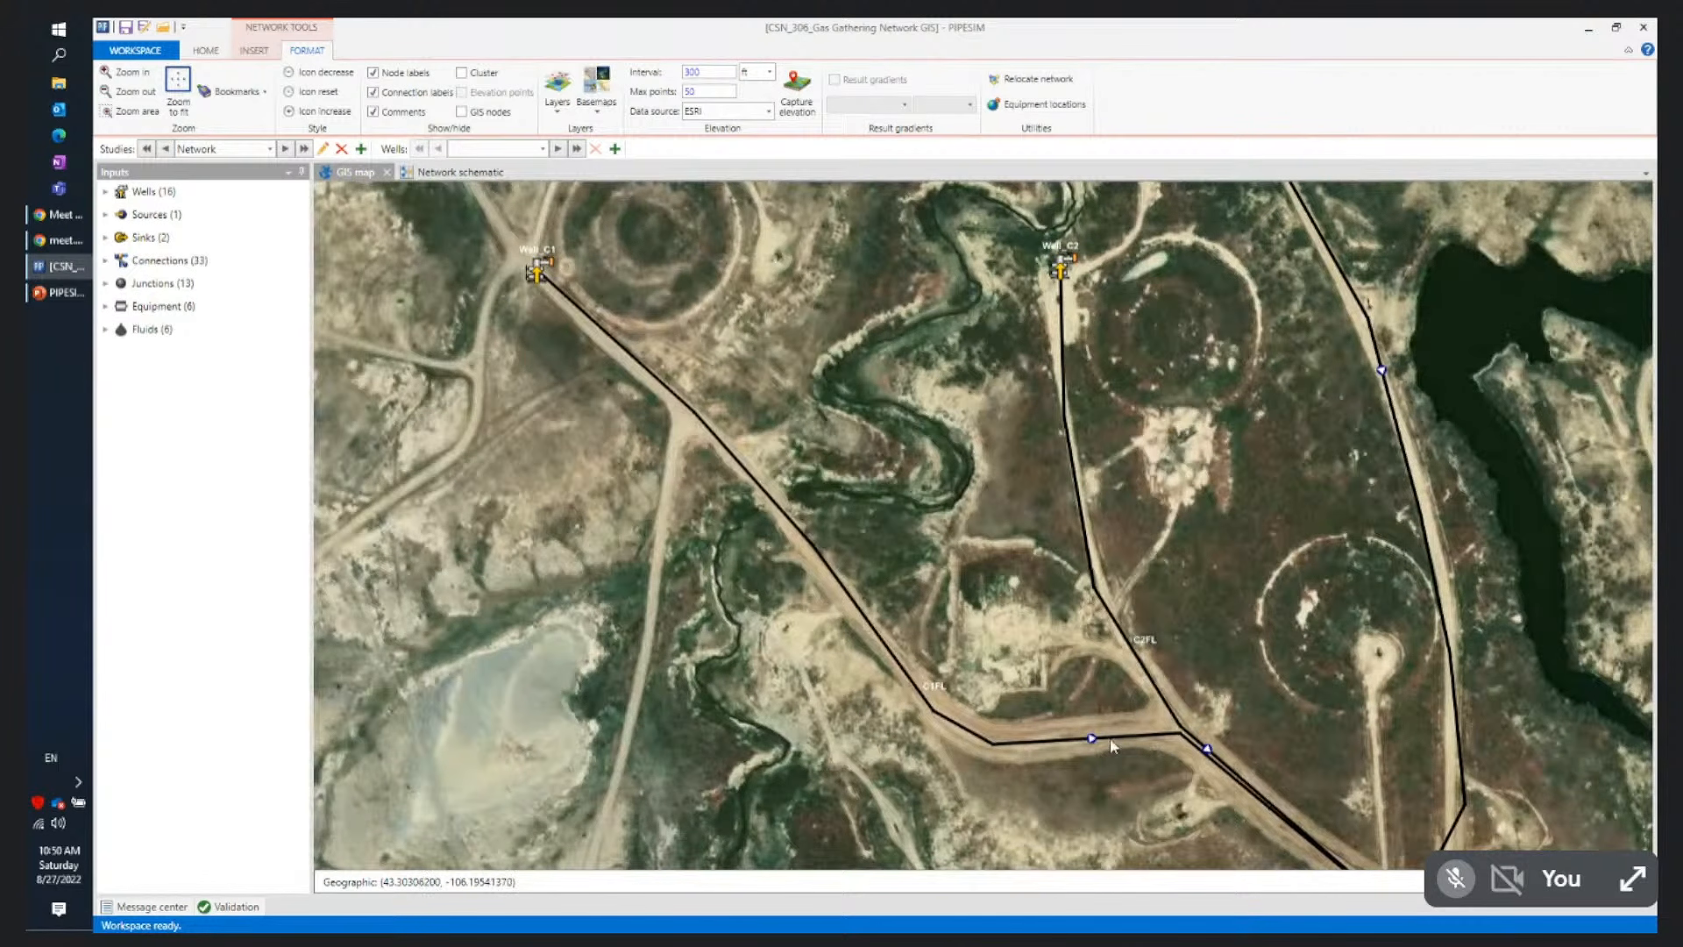
left_click(535, 272)
double_click(538, 275)
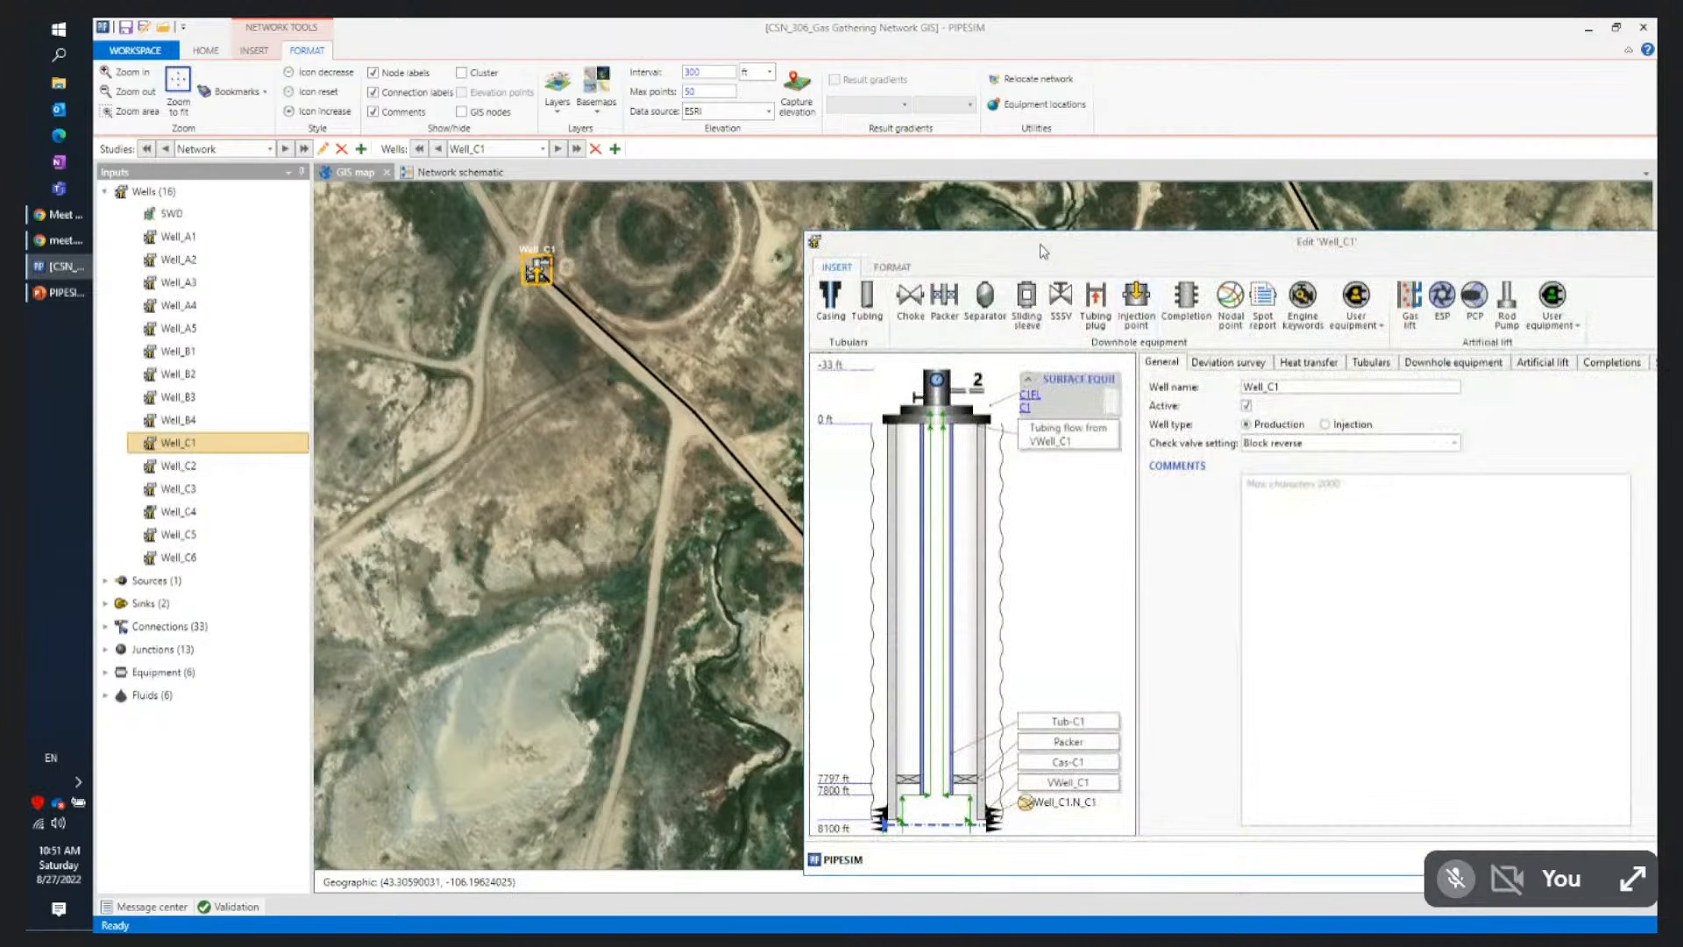
left_click_drag(1048, 250, 903, 130)
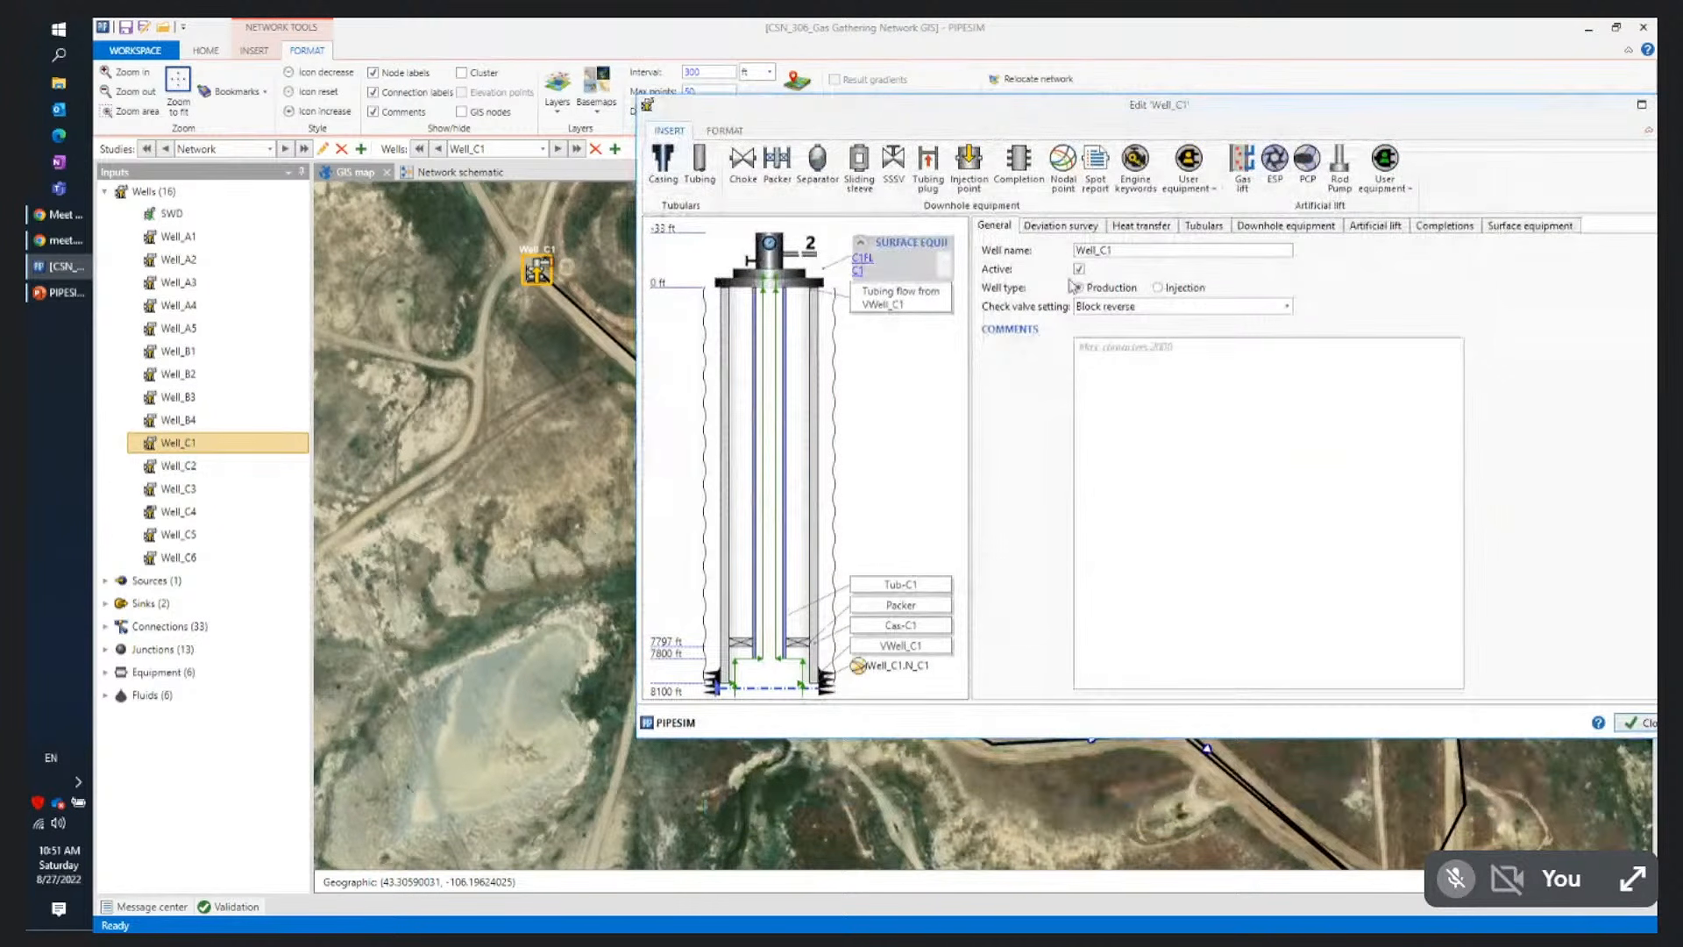
Review Well_C1's deviation survey, heat transfer settings, and casing and tubing data
left_click(1075, 229)
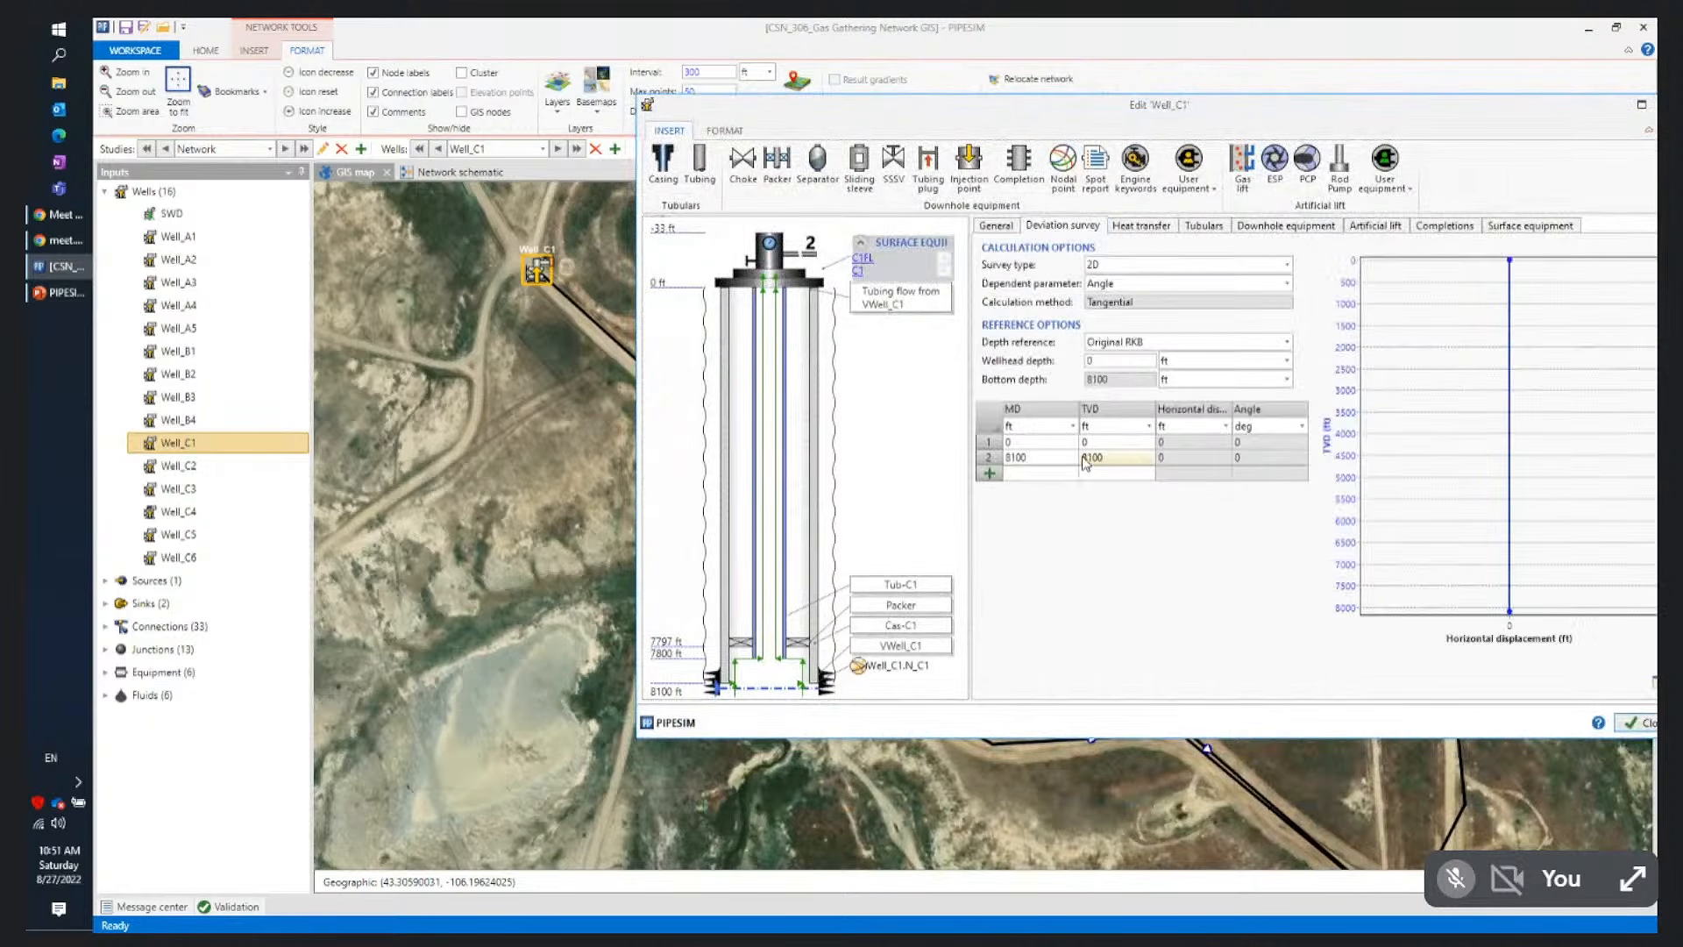
left_click(1155, 230)
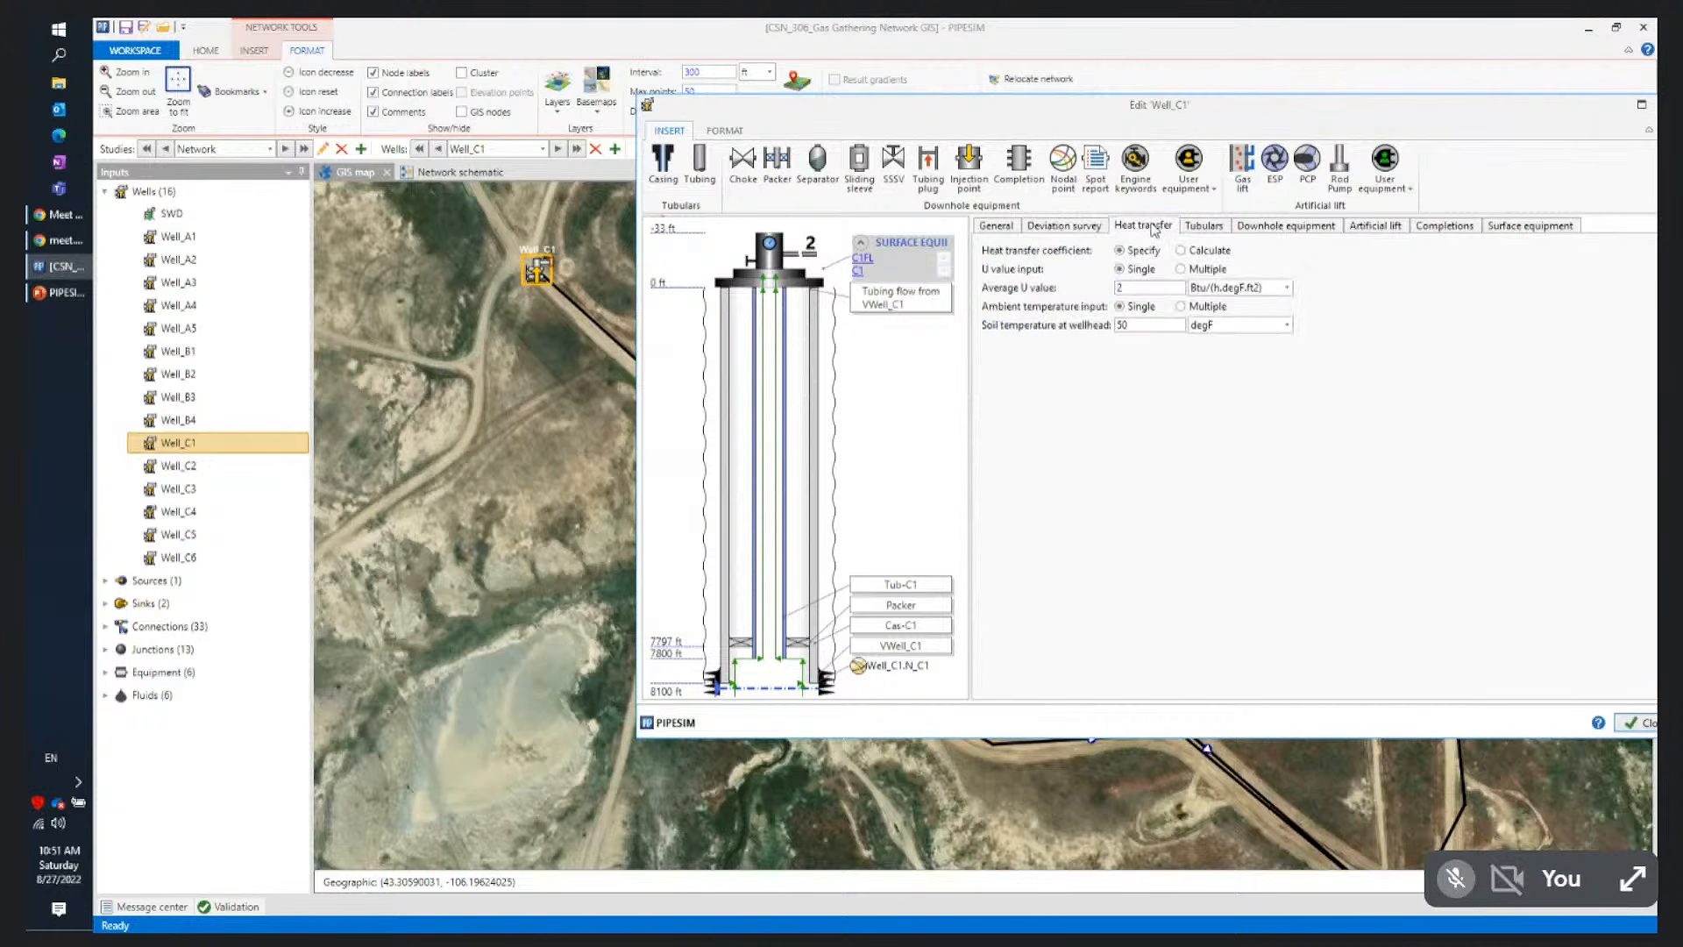
left_click(1221, 229)
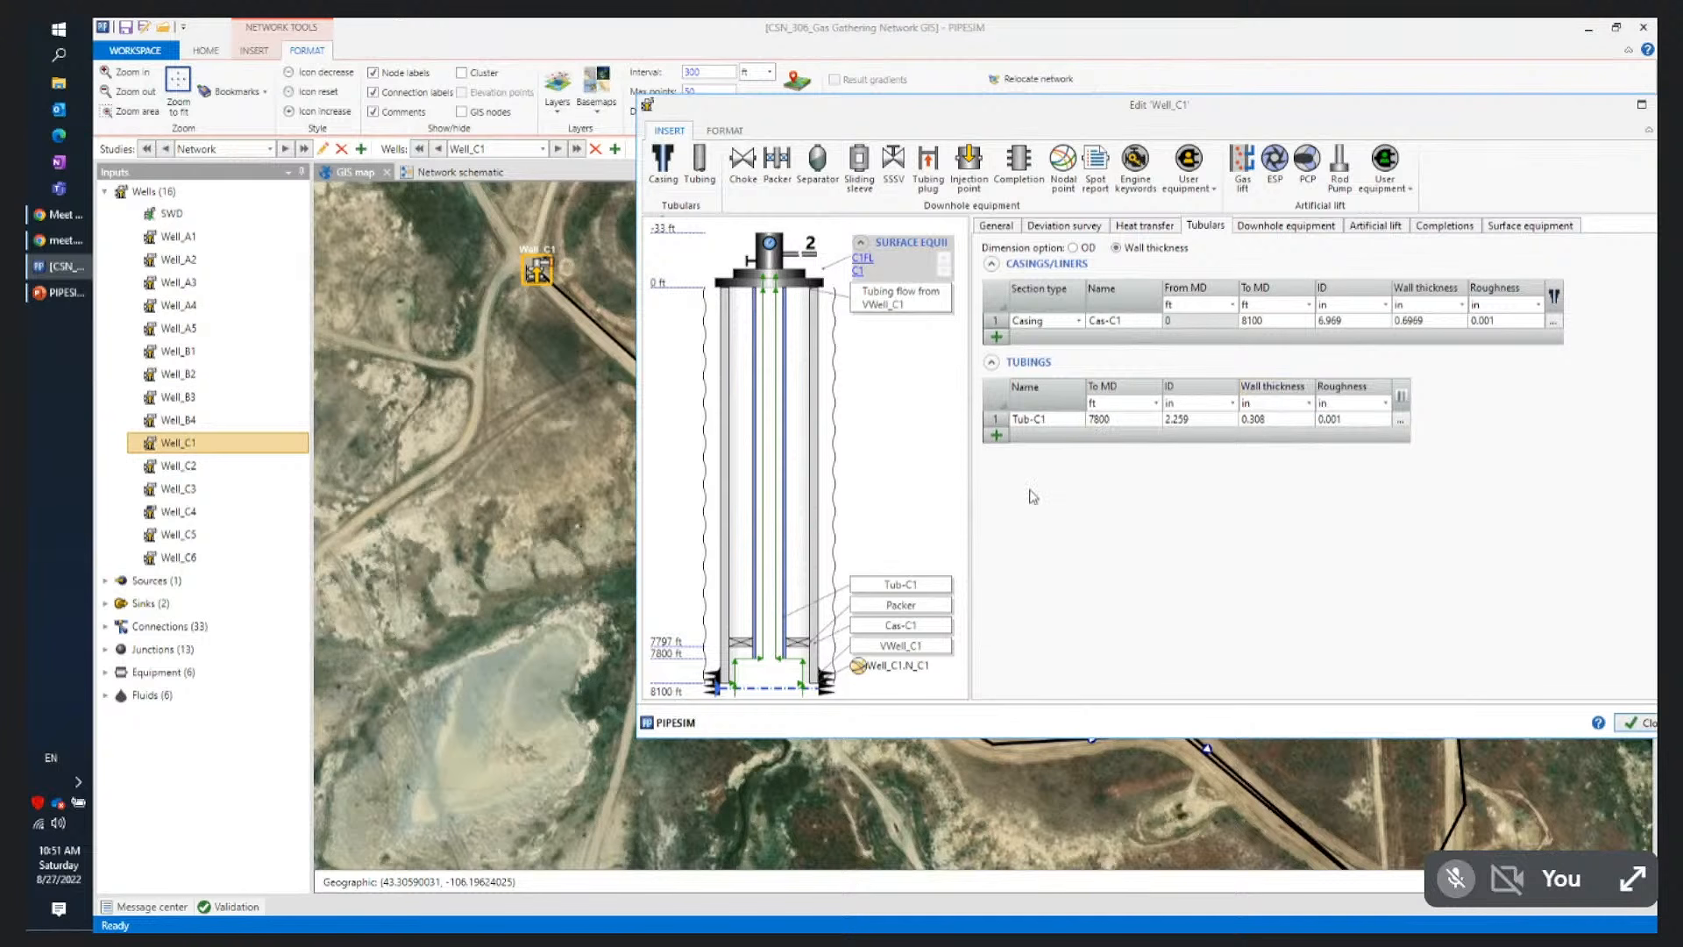
Review the VWell_C1 completion's reservoir data, skin options and fluid model assignment
left_click(1445, 228)
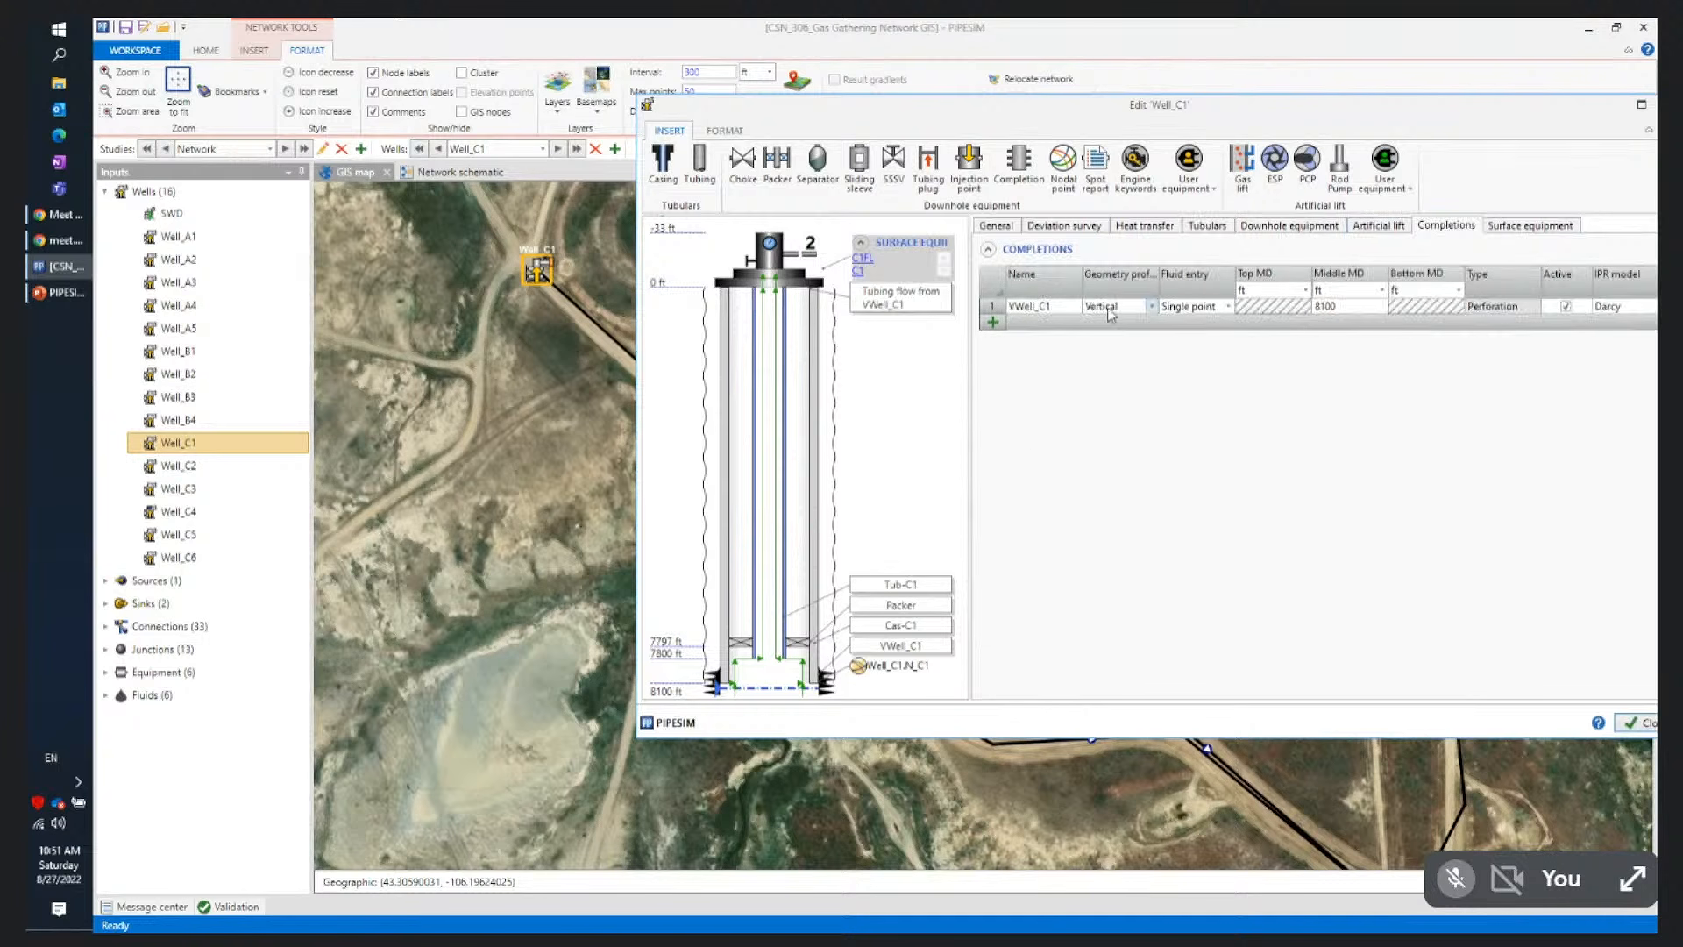
left_click(996, 309)
left_click_drag(1306, 108, 1180, 110)
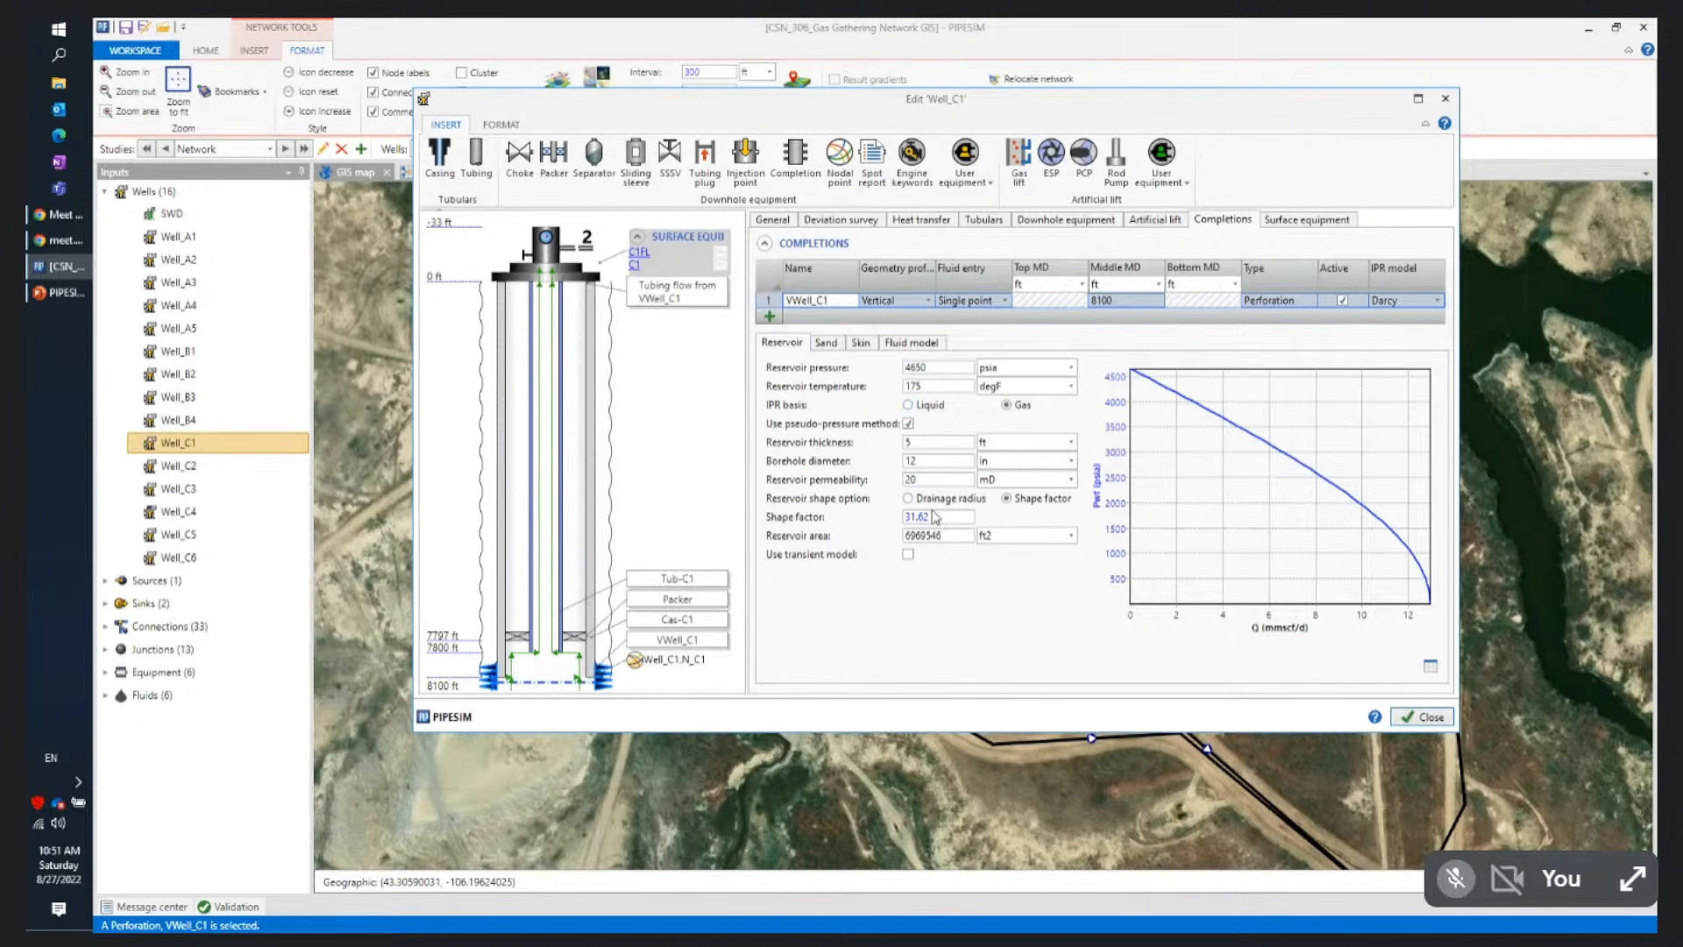
left_click(866, 344)
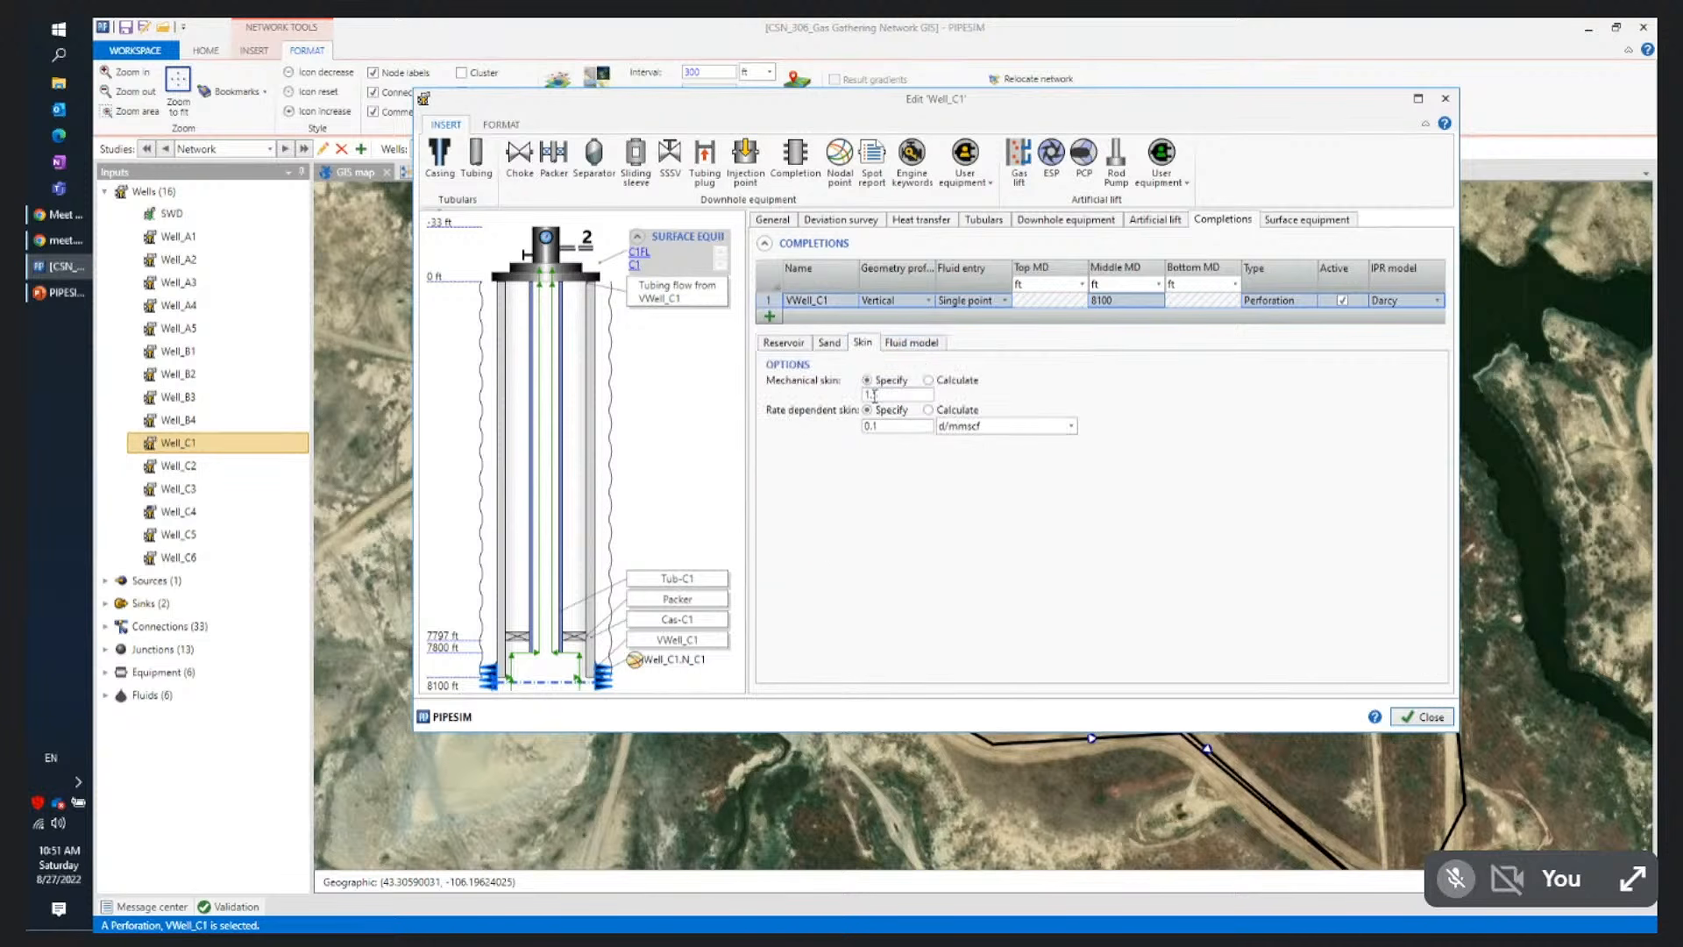
left_click(912, 343)
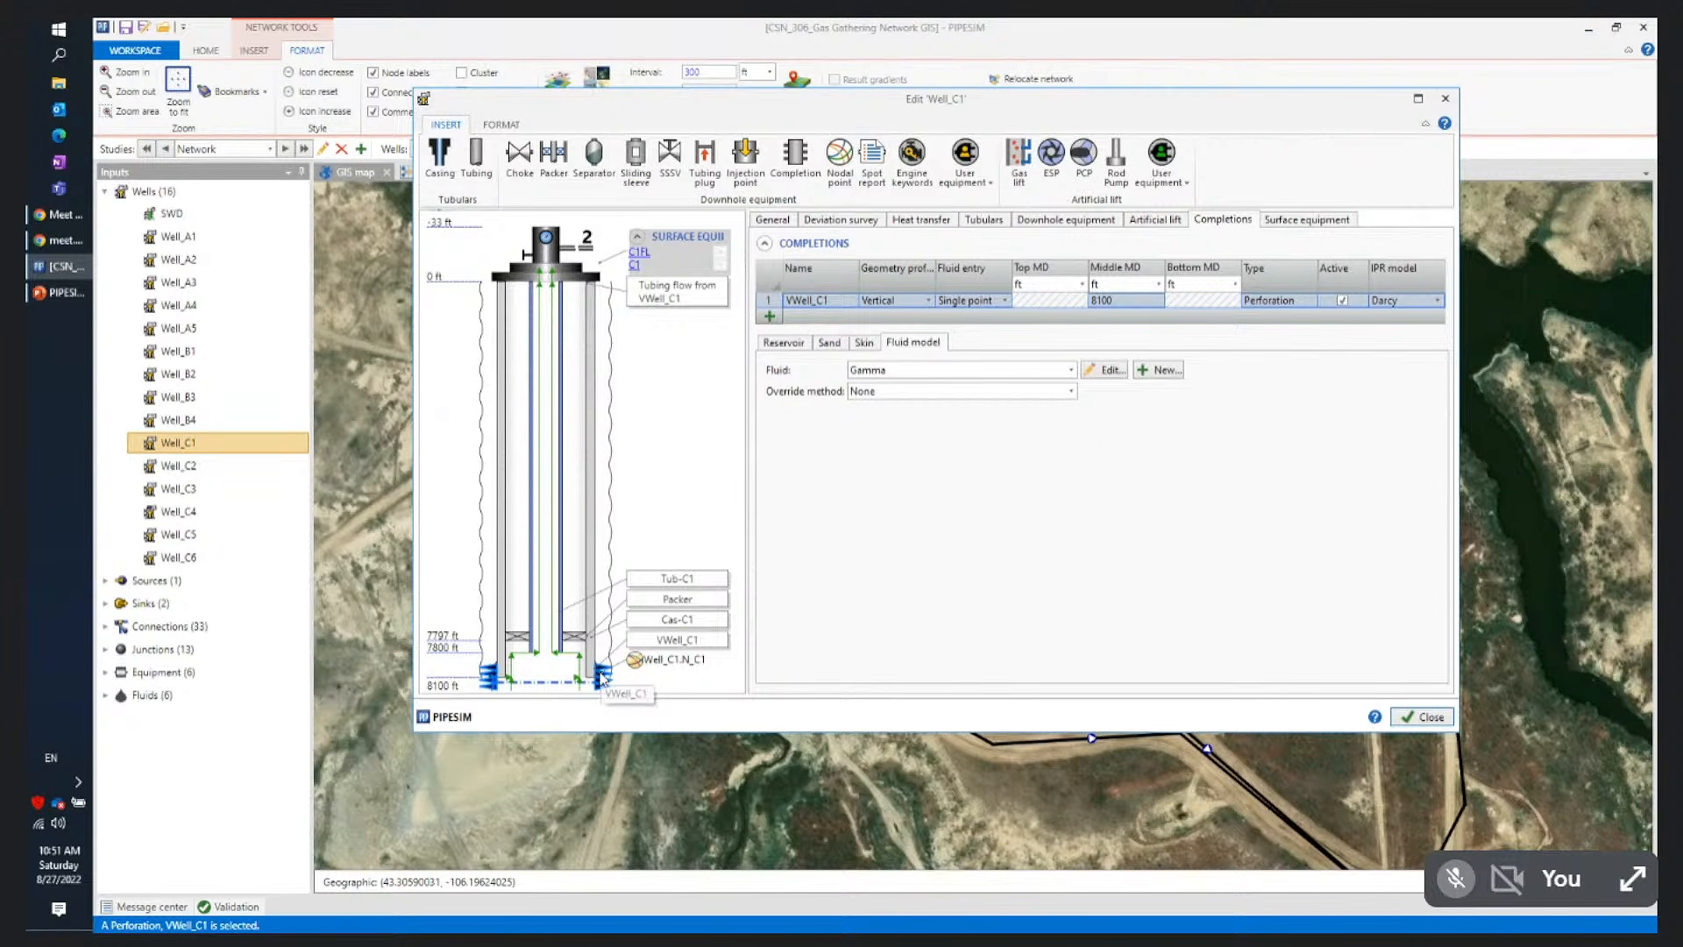
Open the Gamma fluid assigned to the completion and review its stock tank properties and contaminant mole fractions
left_click(1108, 372)
left_click(1004, 513)
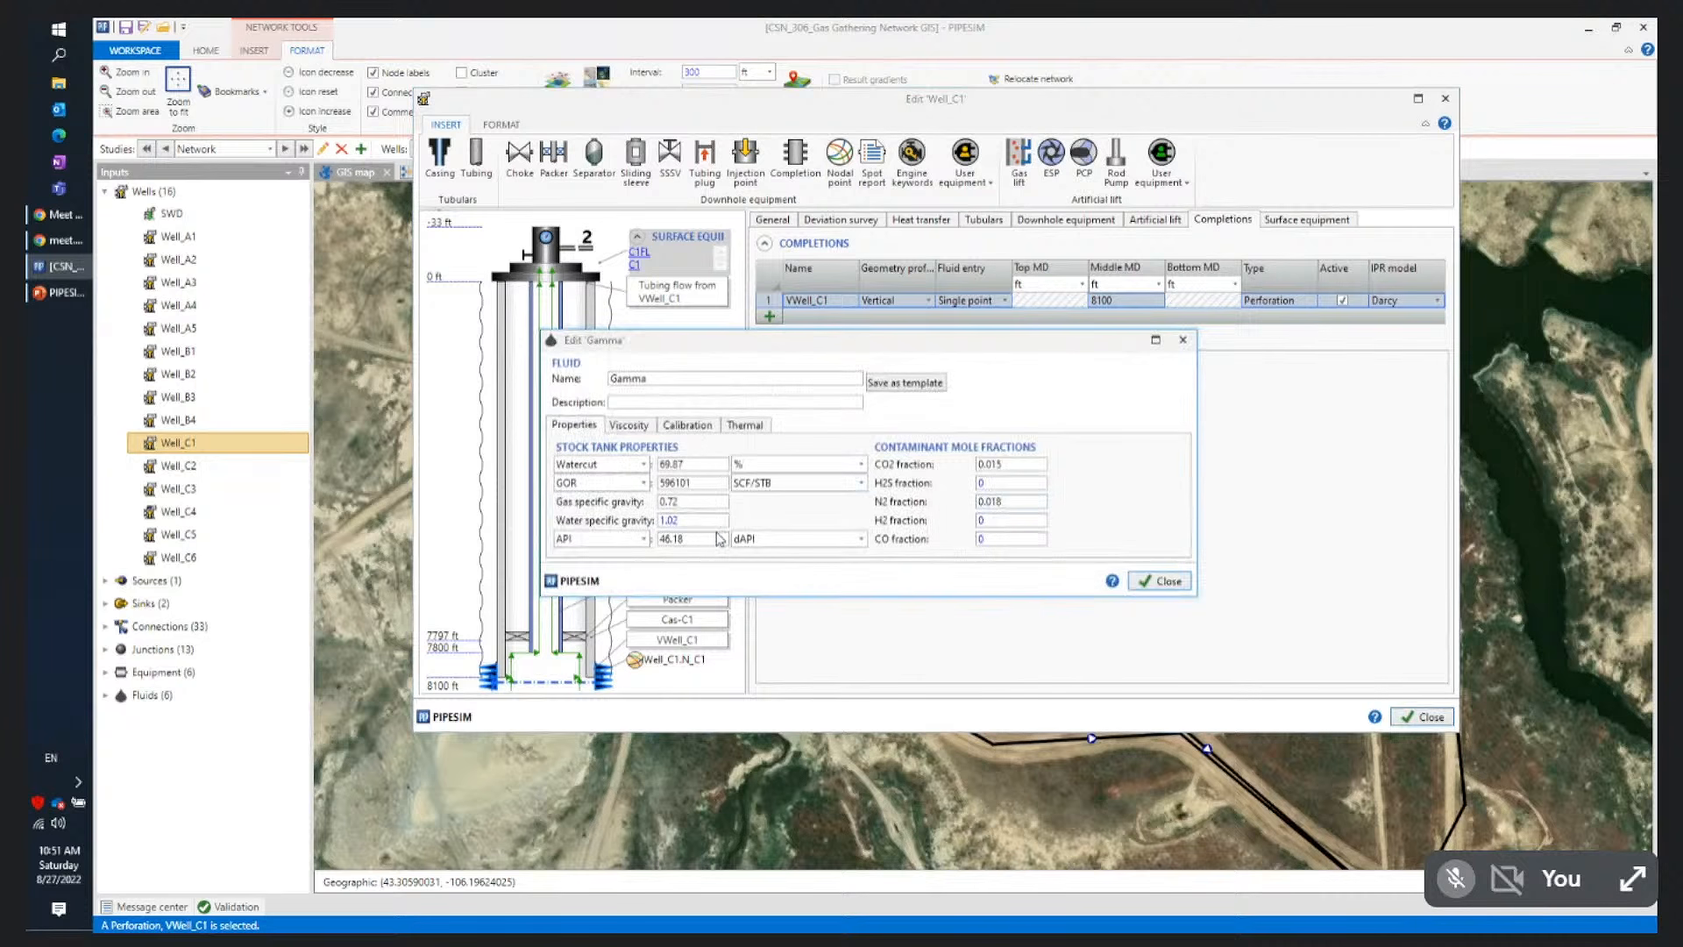
left_click_drag(779, 341, 1134, 432)
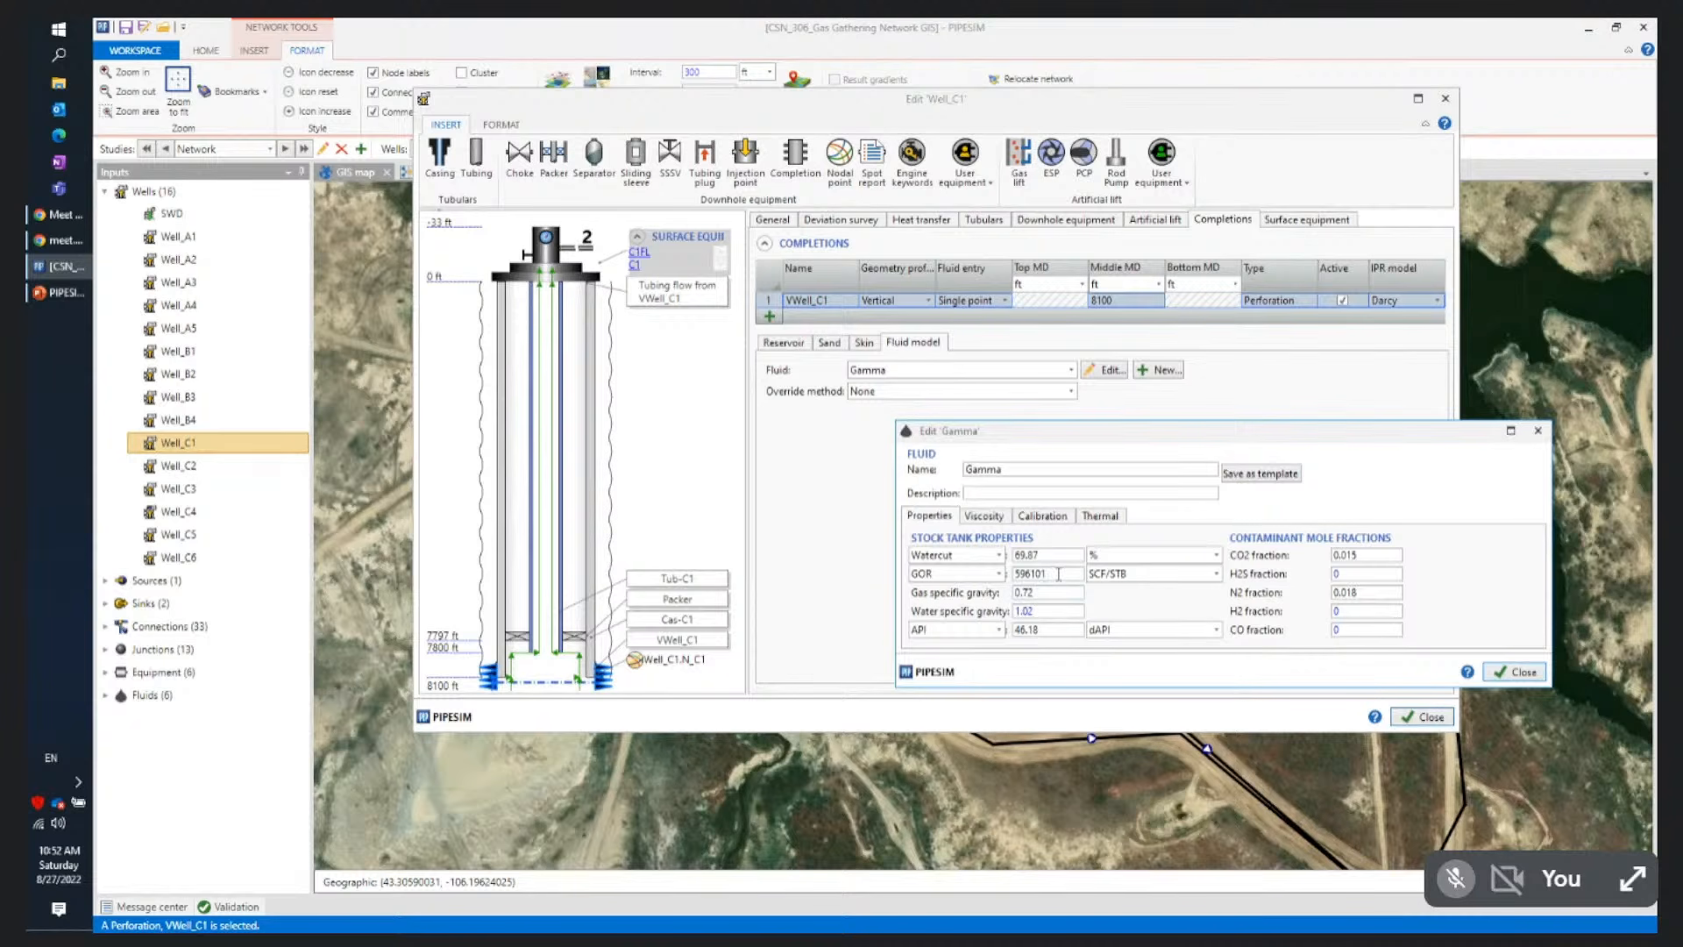
Switch the Gamma fluid's gas ratio type from GOR to OGR, and return it to GOR
left_click(1000, 575)
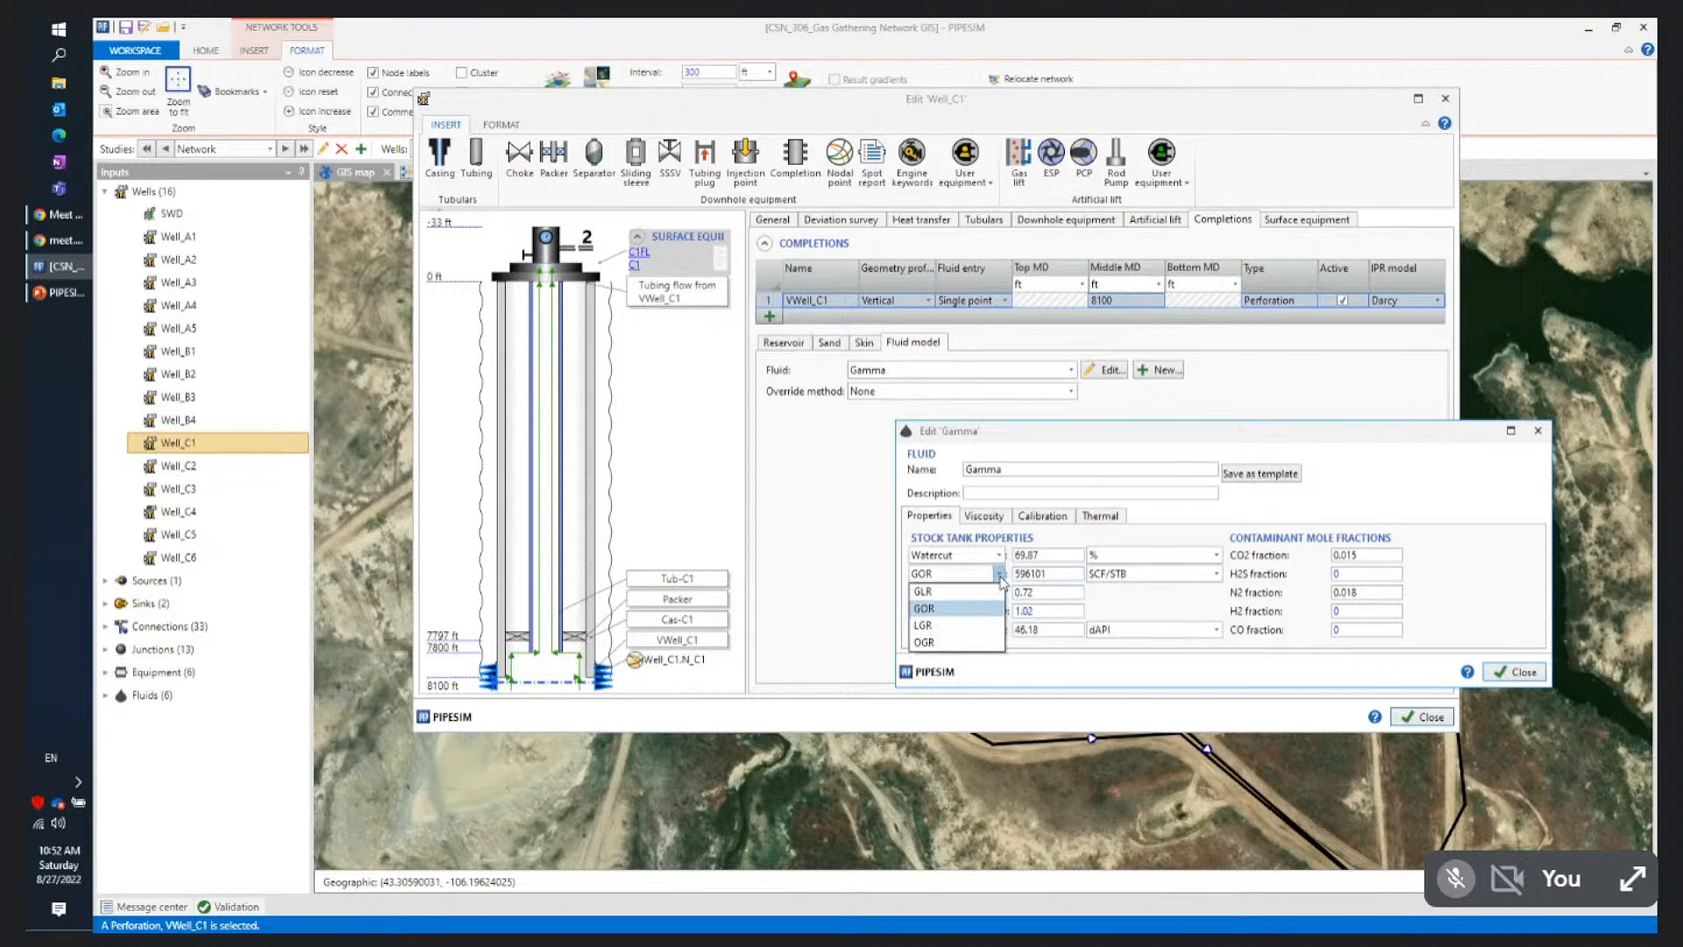
left_click(986, 642)
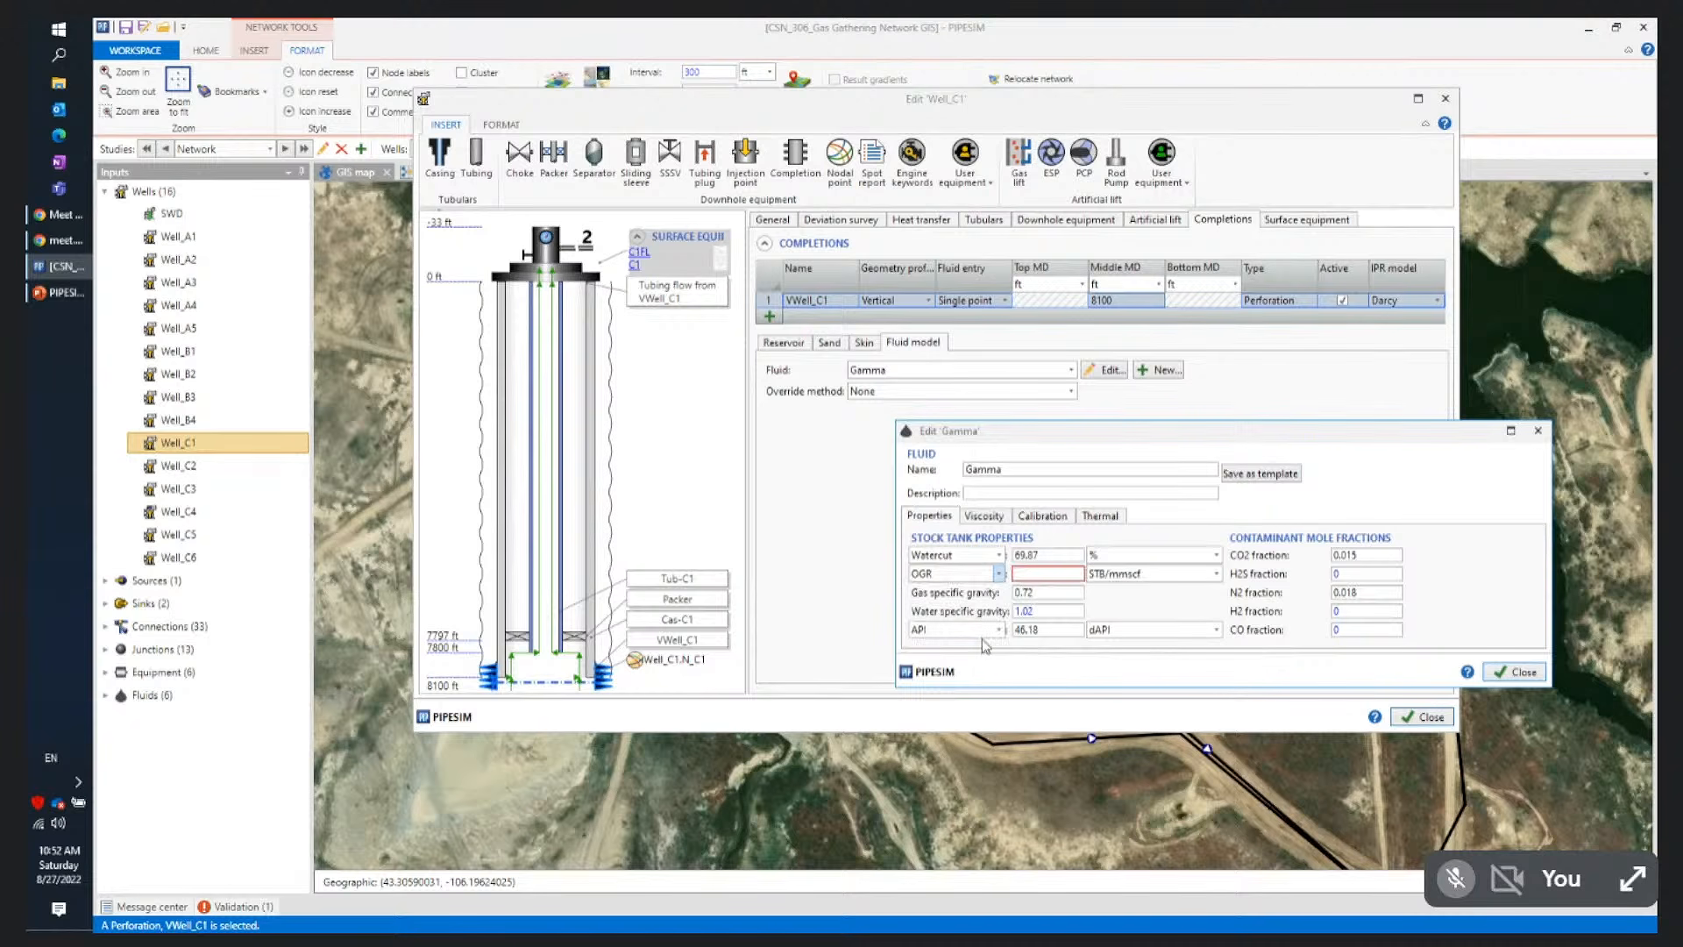
left_click(1002, 577)
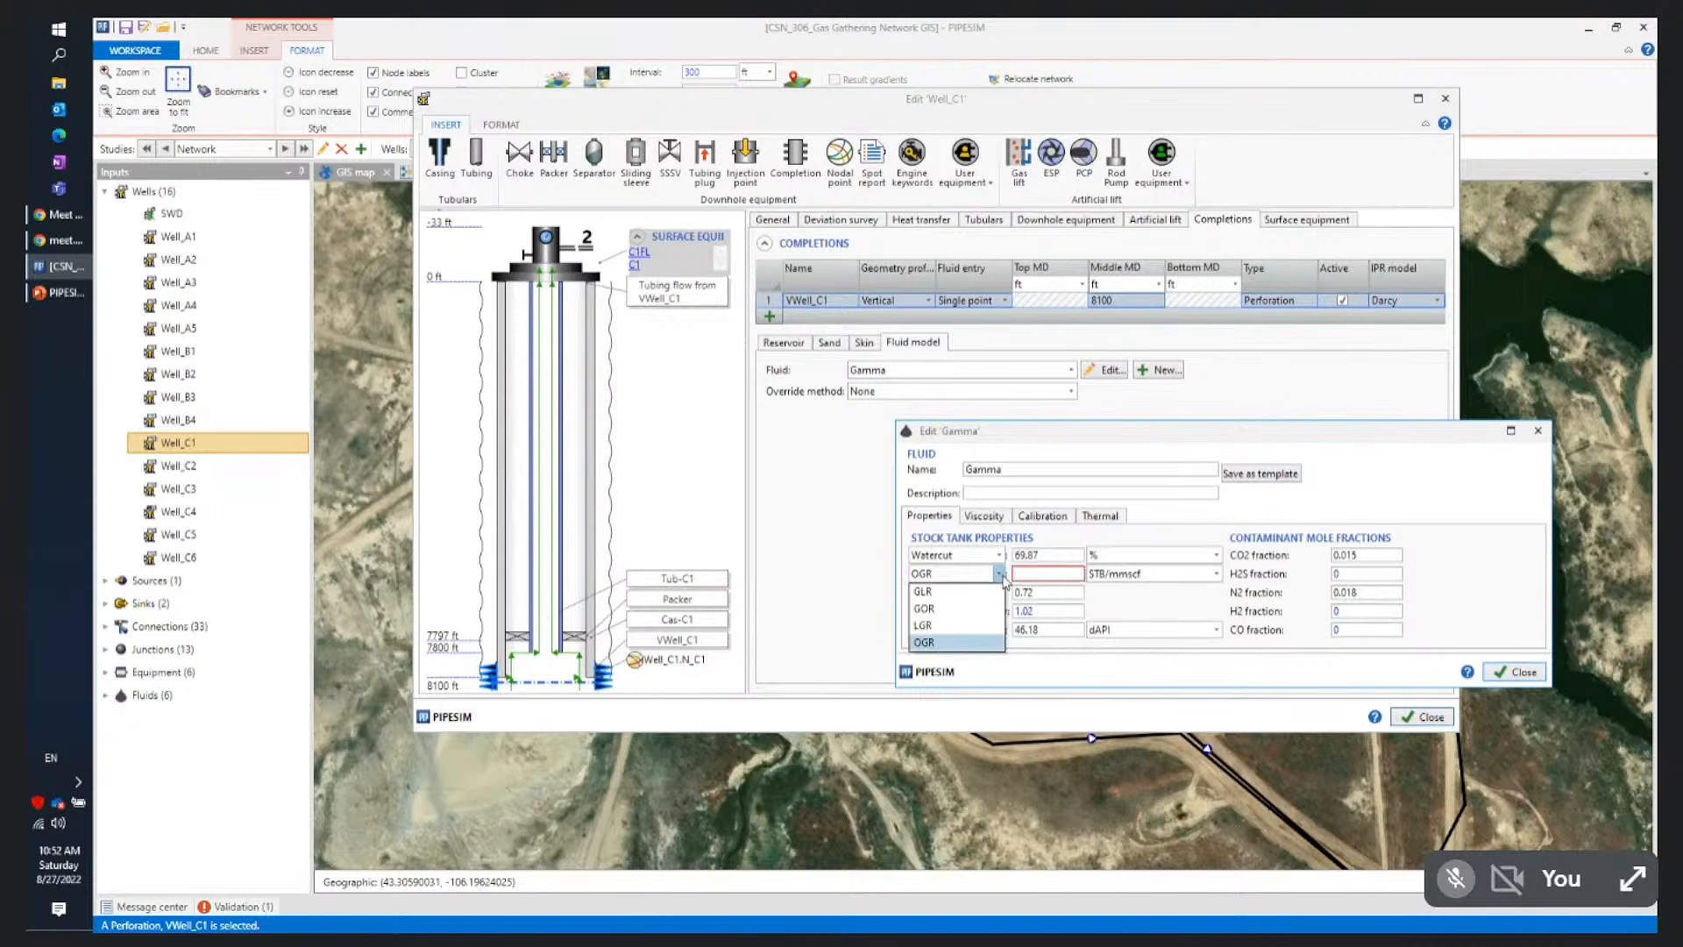
left_click(965, 613)
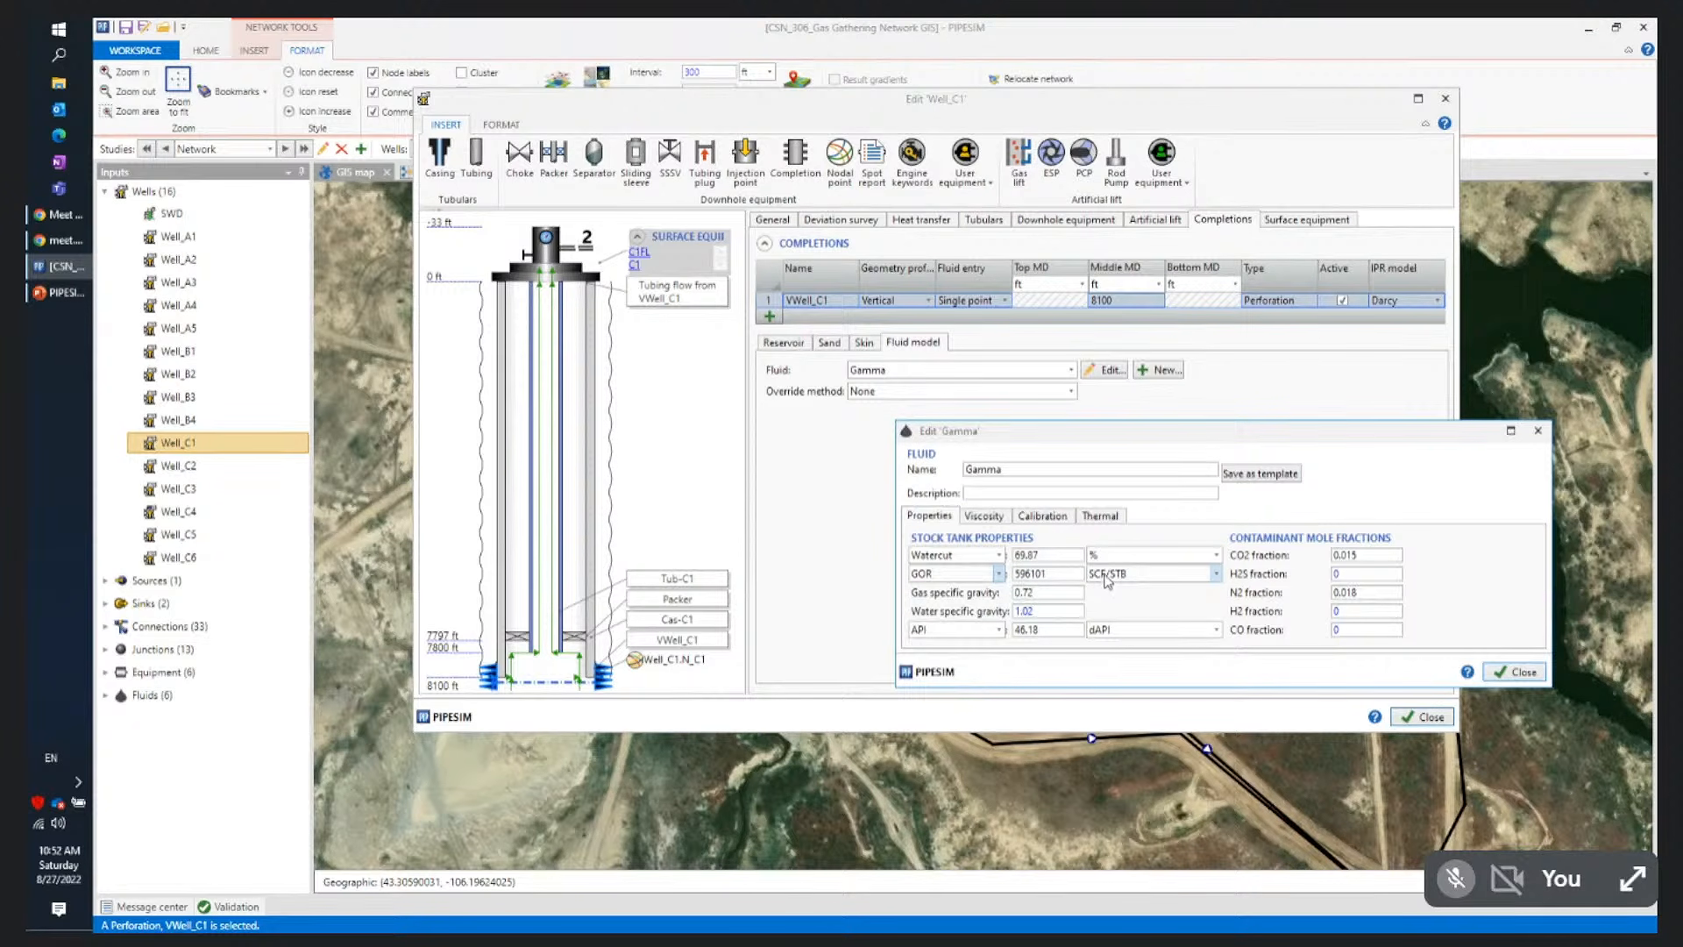
Close the Gamma fluid, review the completion's reservoir data and IPR curve again, and close Well_C1
left_click(1501, 682)
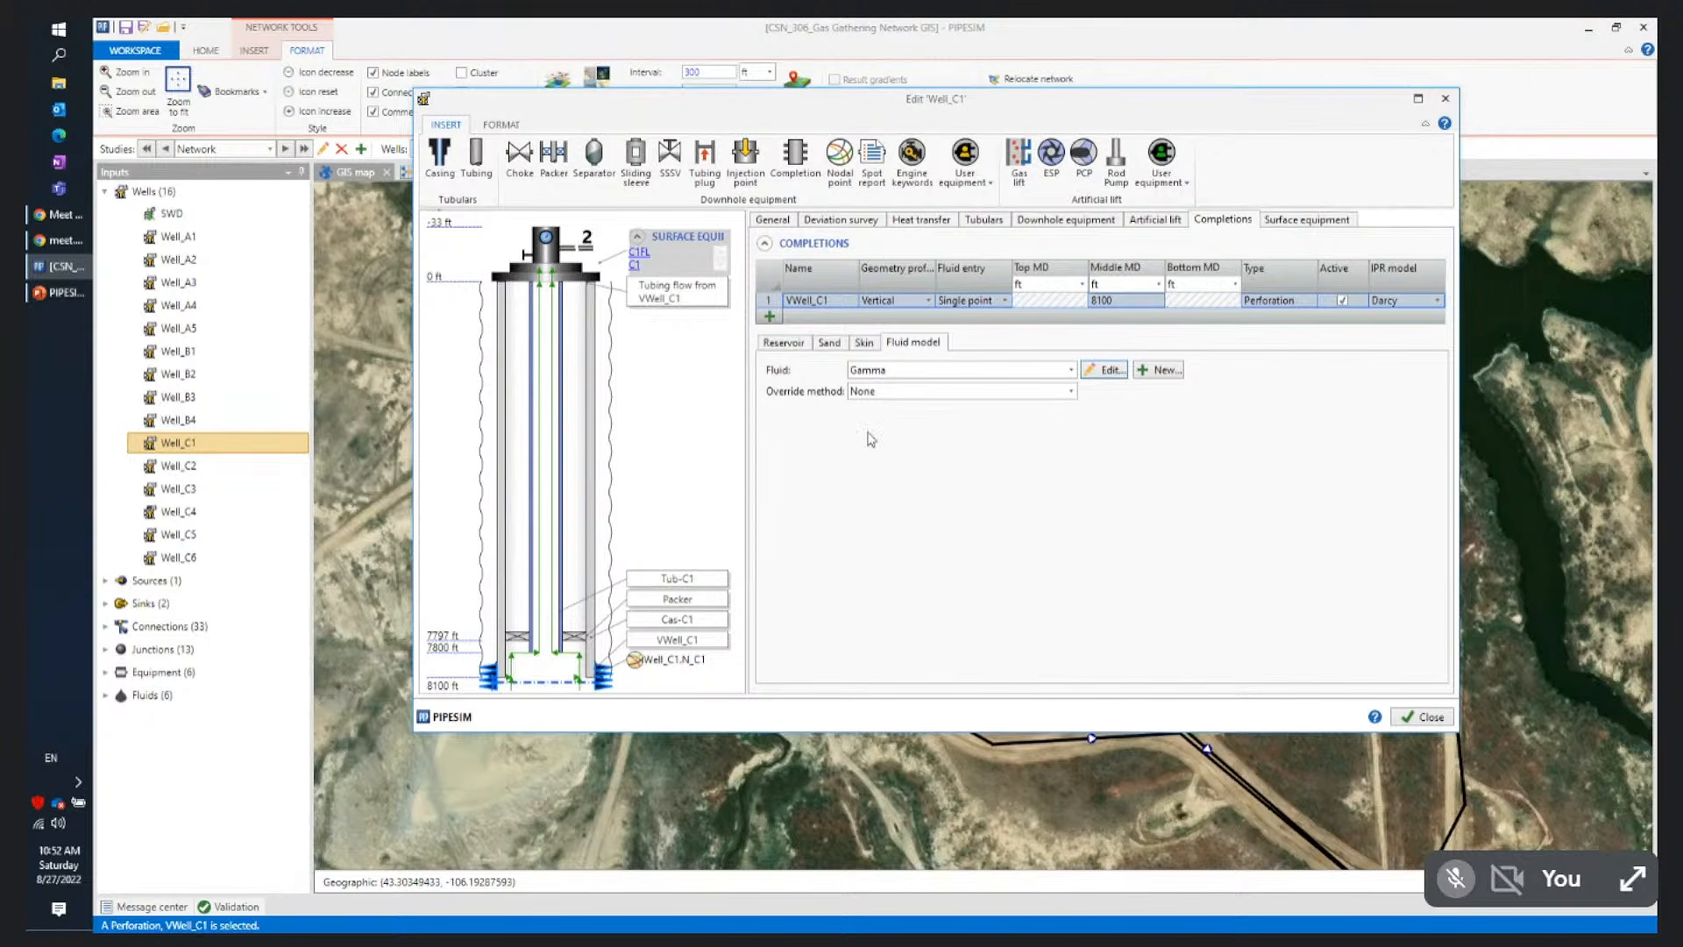
left_click(781, 343)
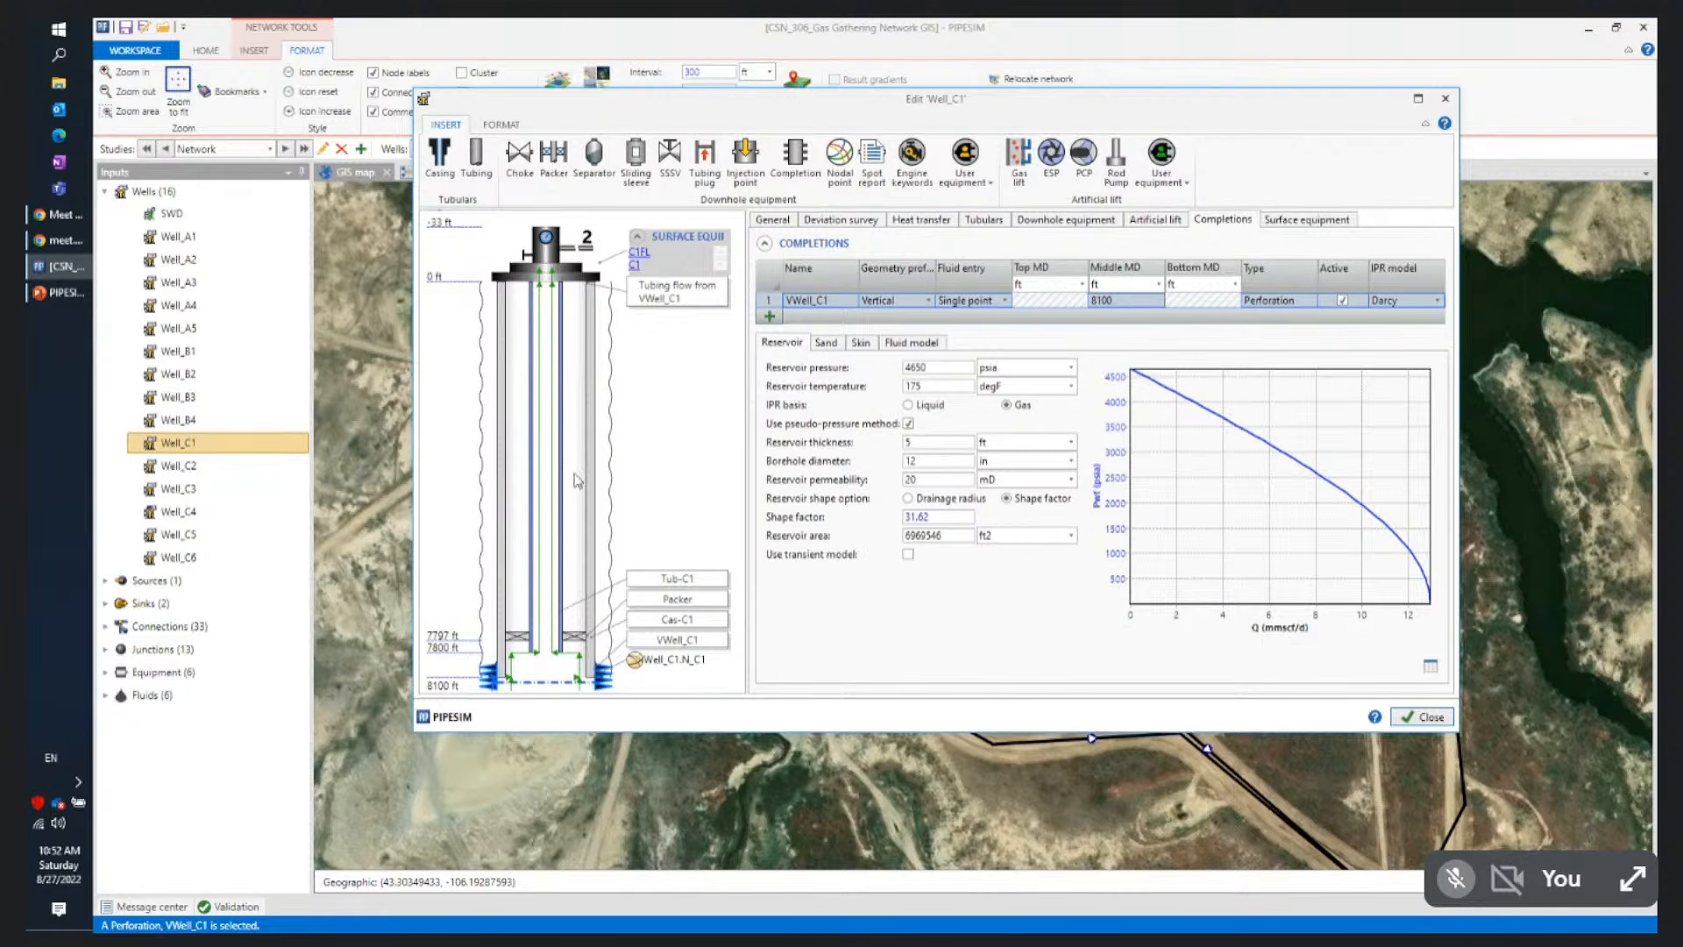
left_click(1425, 717)
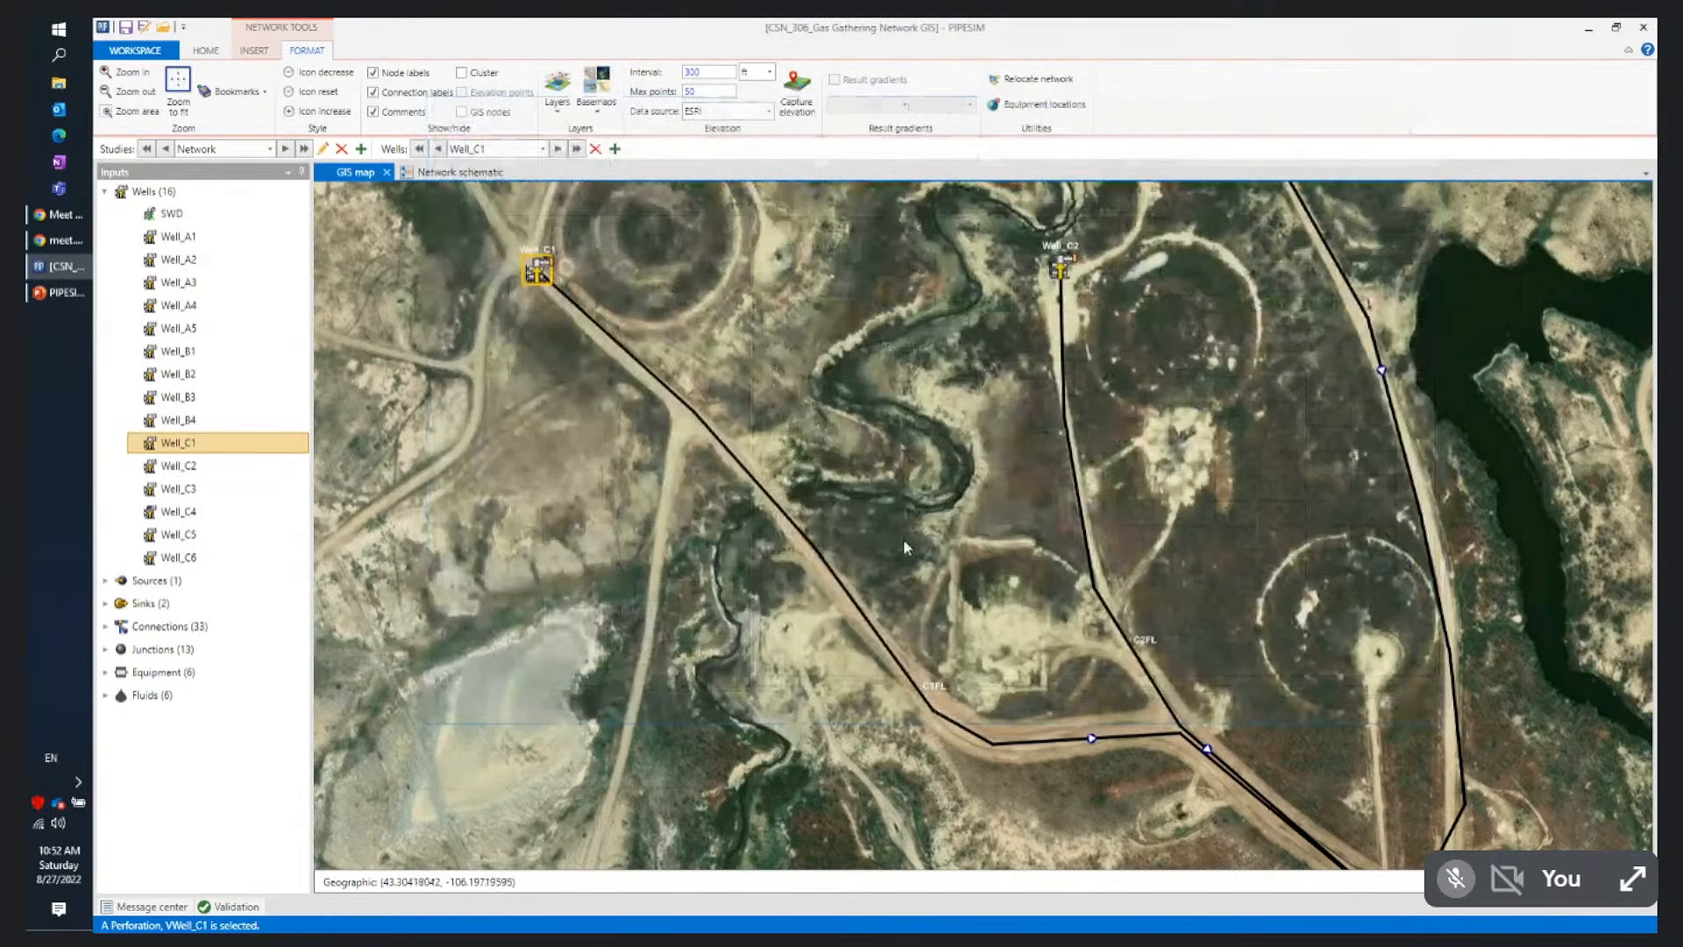
Locate flowline C1FL from Well_C1 on the GIS map and open its properties
scroll(900, 543, "down", 3)
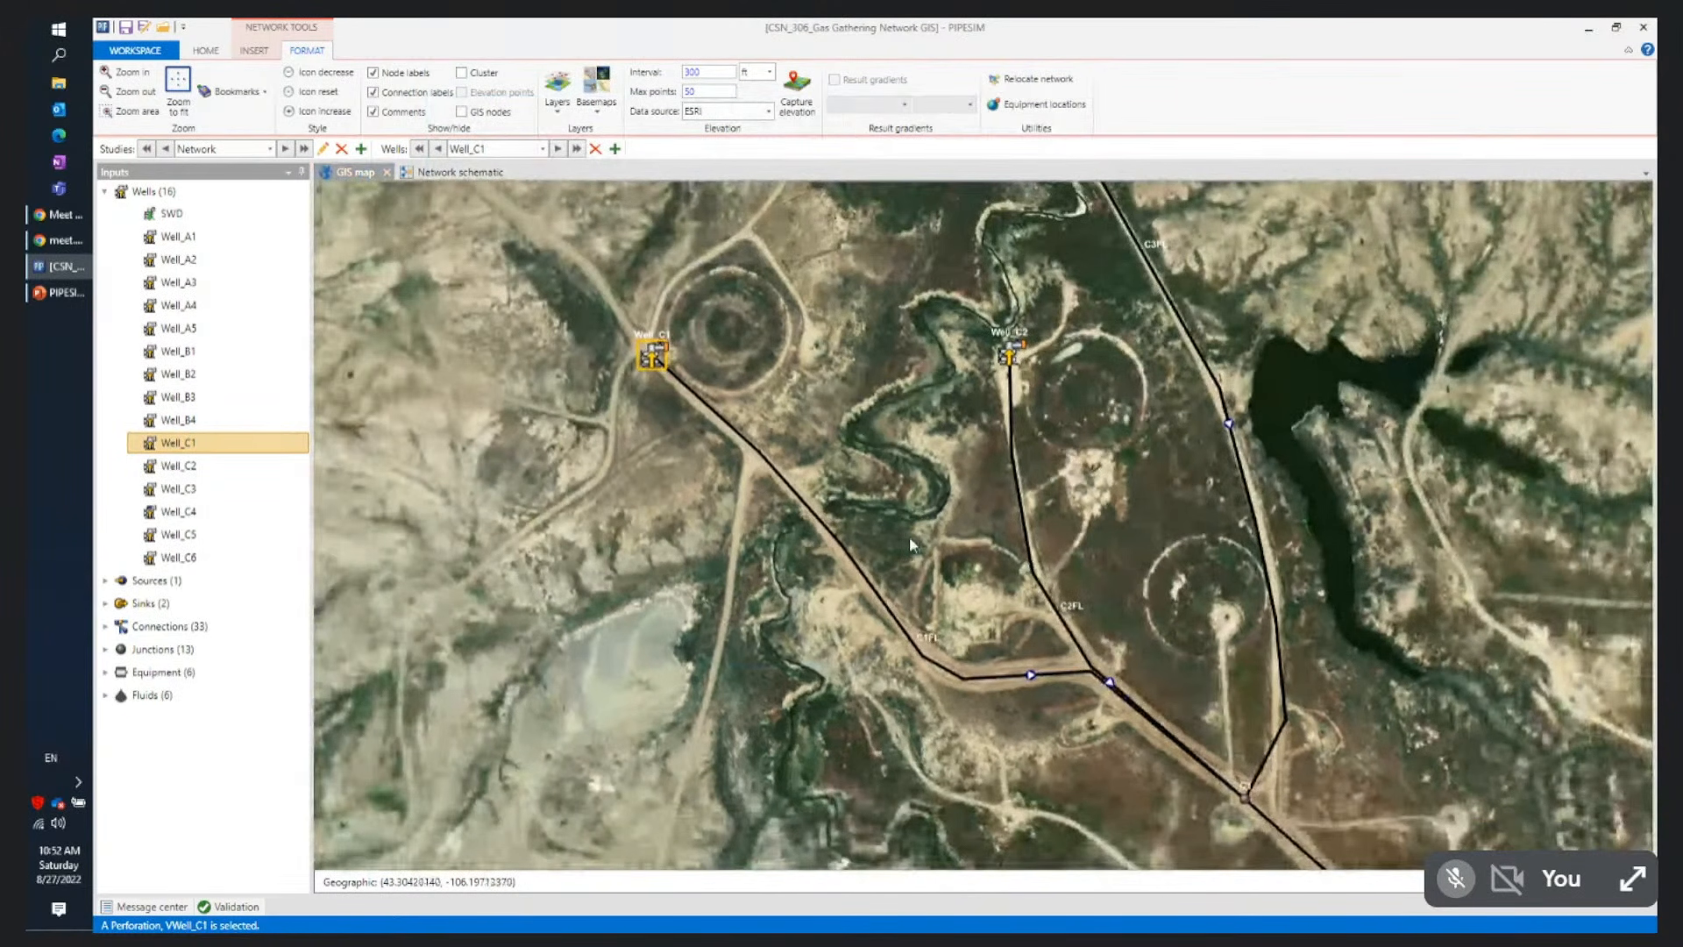
left_click_drag(910, 544, 766, 487)
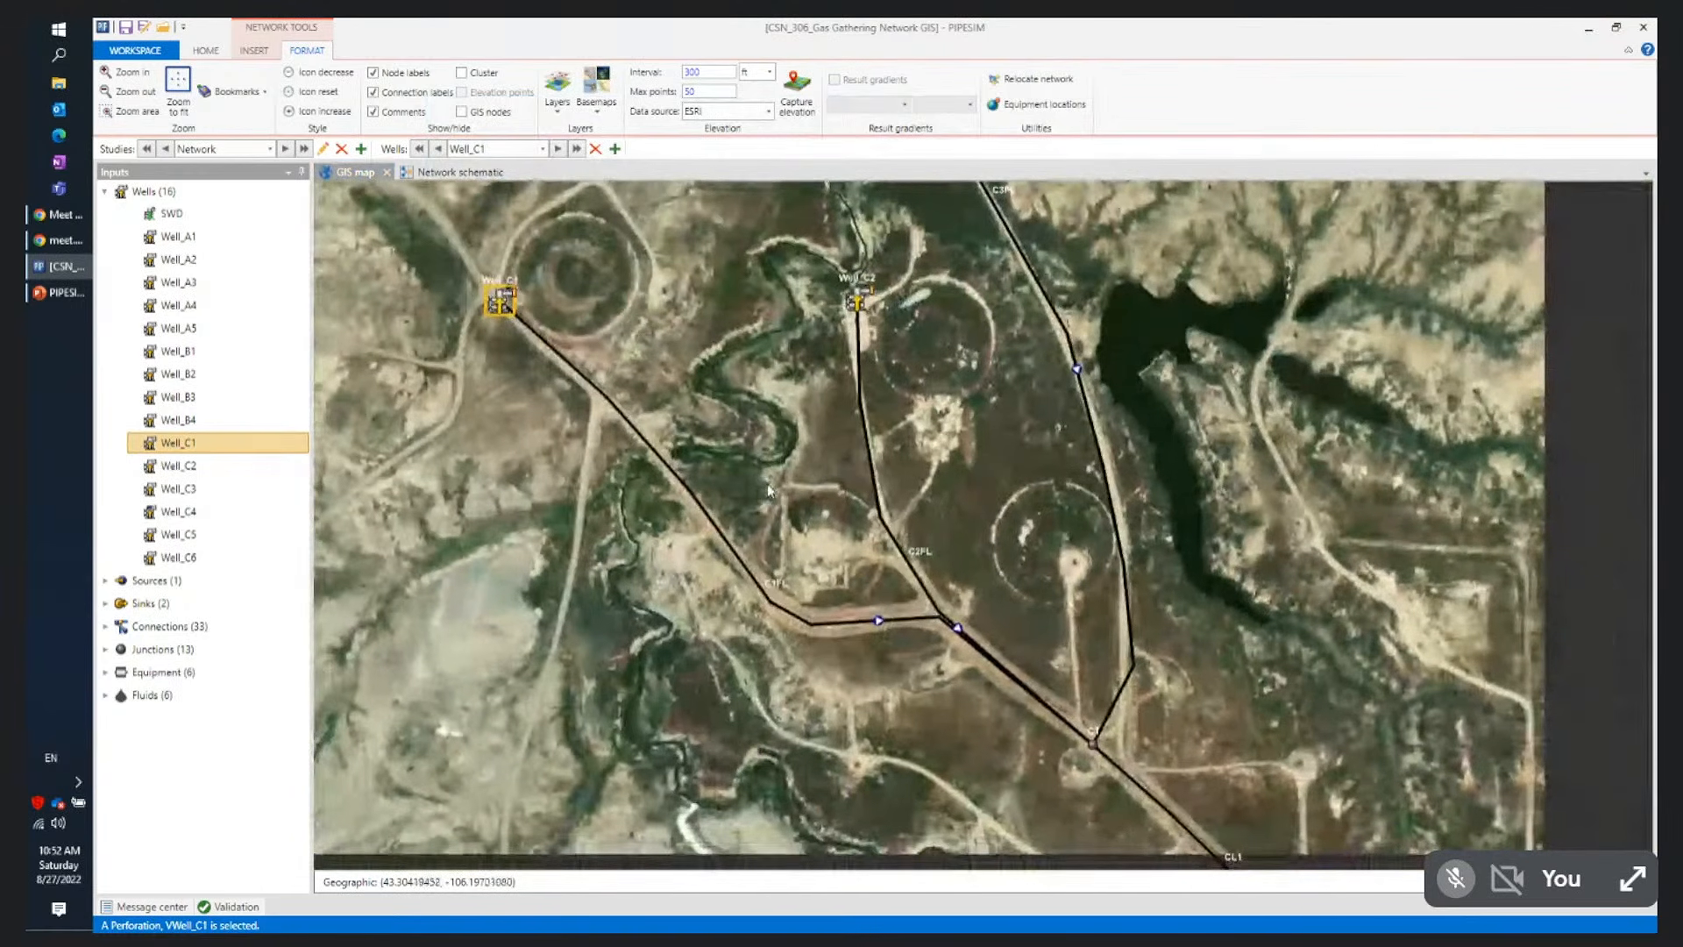
scroll(767, 487, "down", 2)
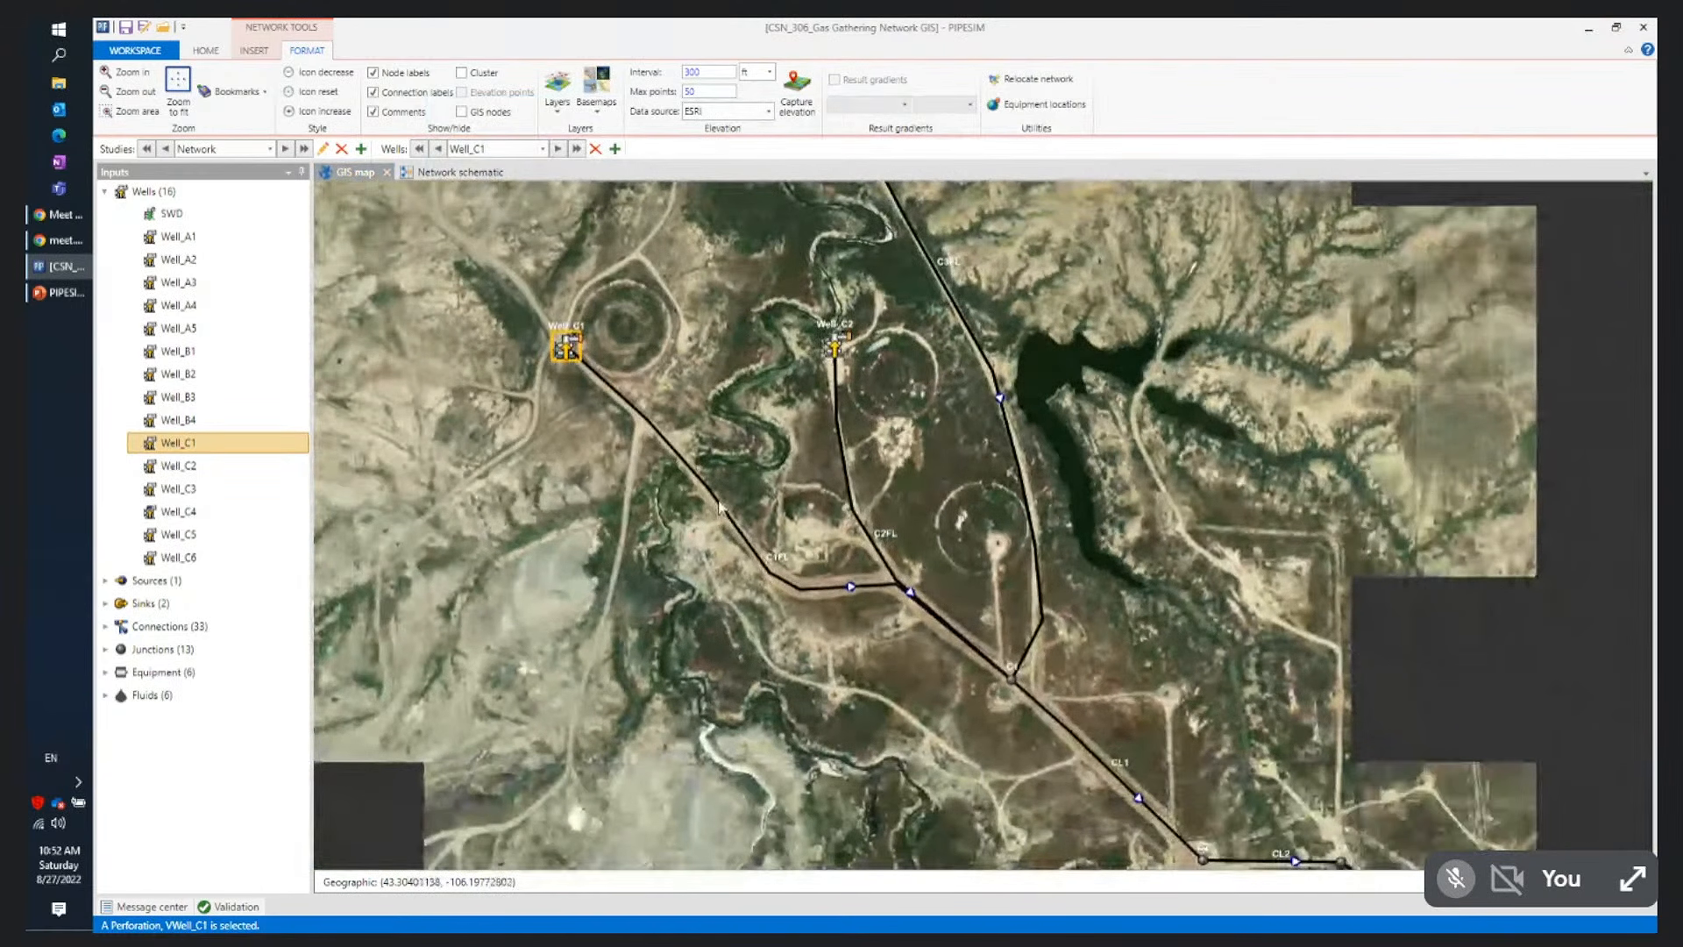
left_click(719, 507)
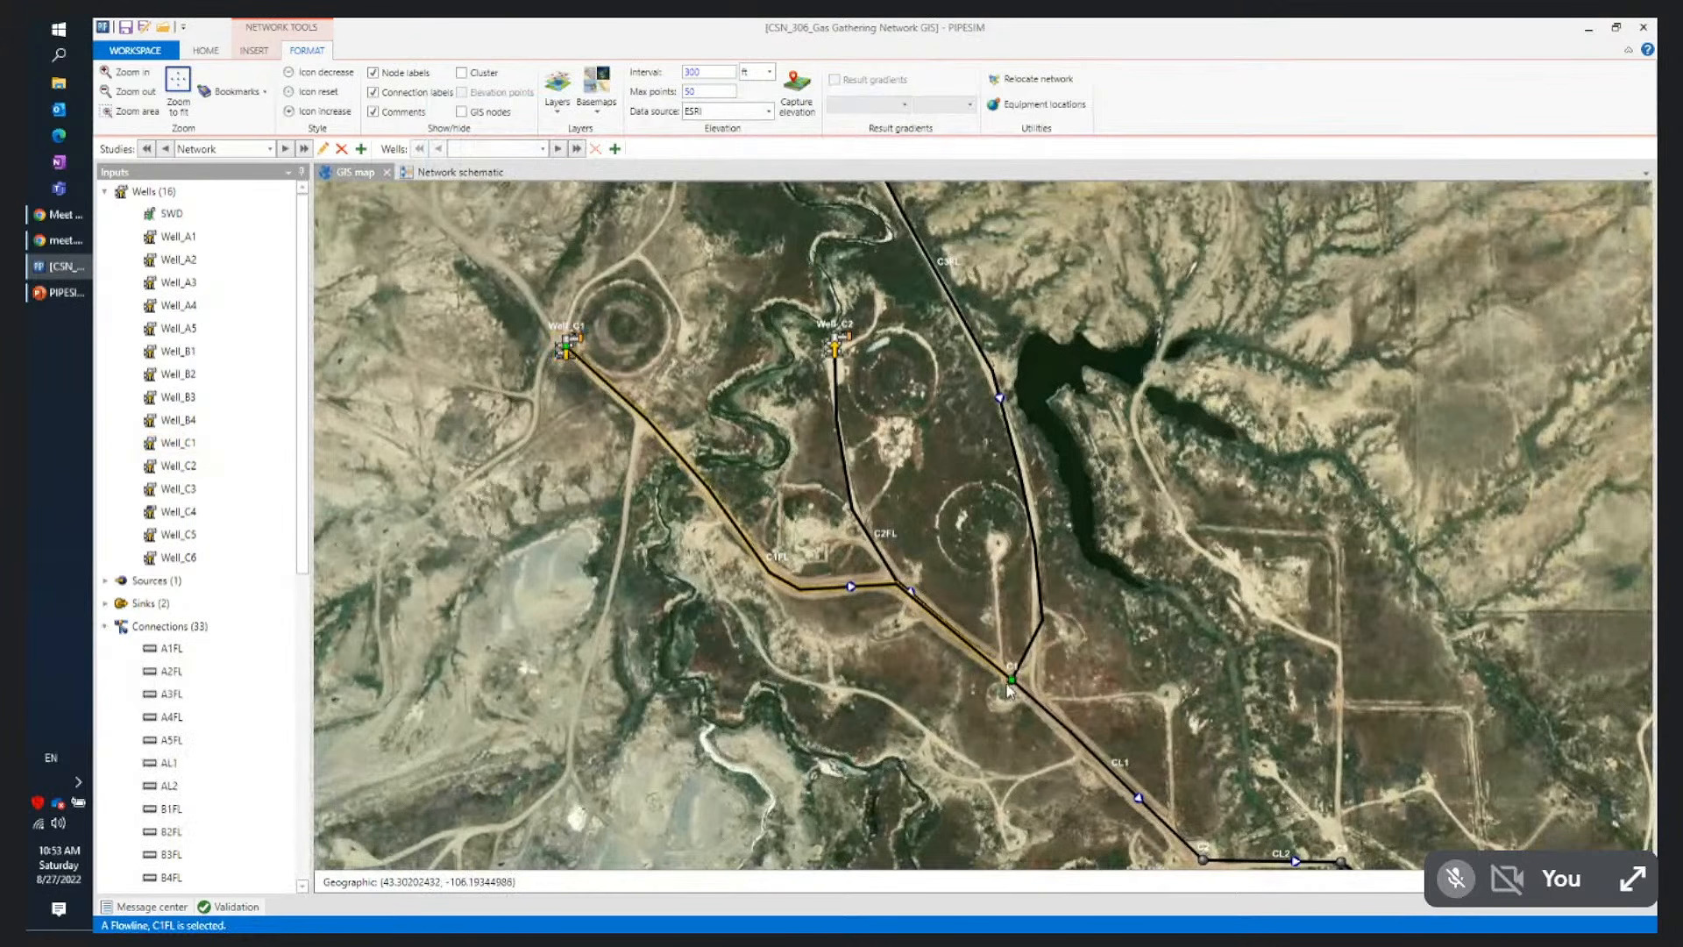
double_click(794, 589)
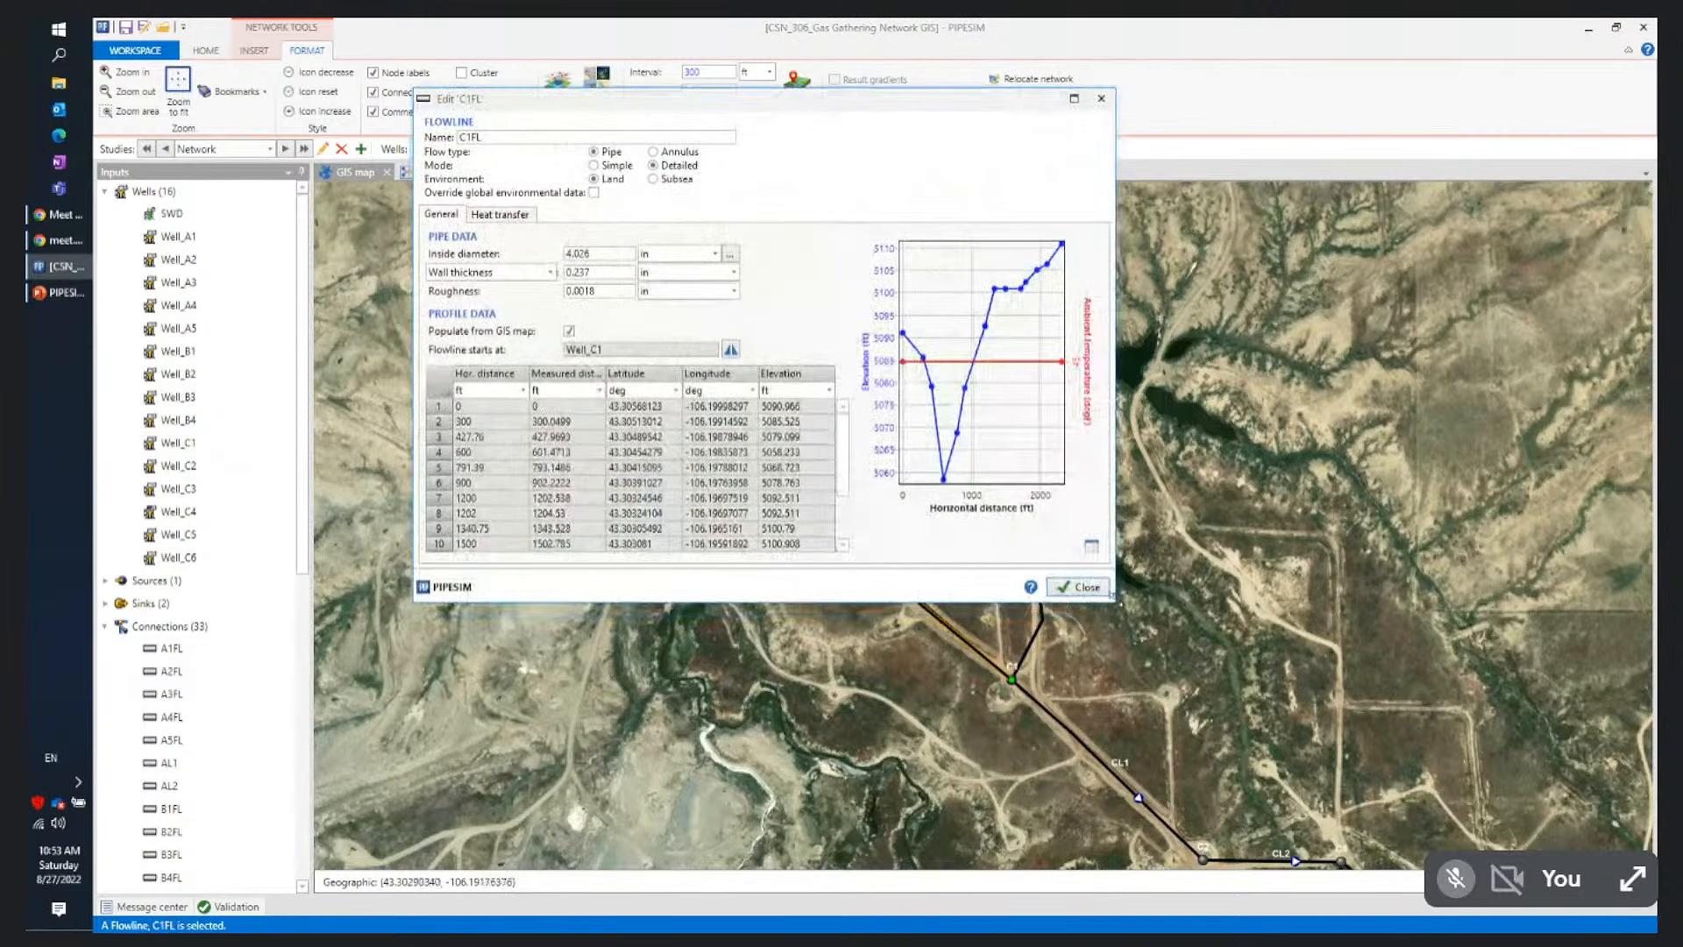
Enlarge the C1FL editor to examine its GIS-populated elevation profile, and place it beside the flowline on the map
left_click_drag(1114, 599, 1509, 756)
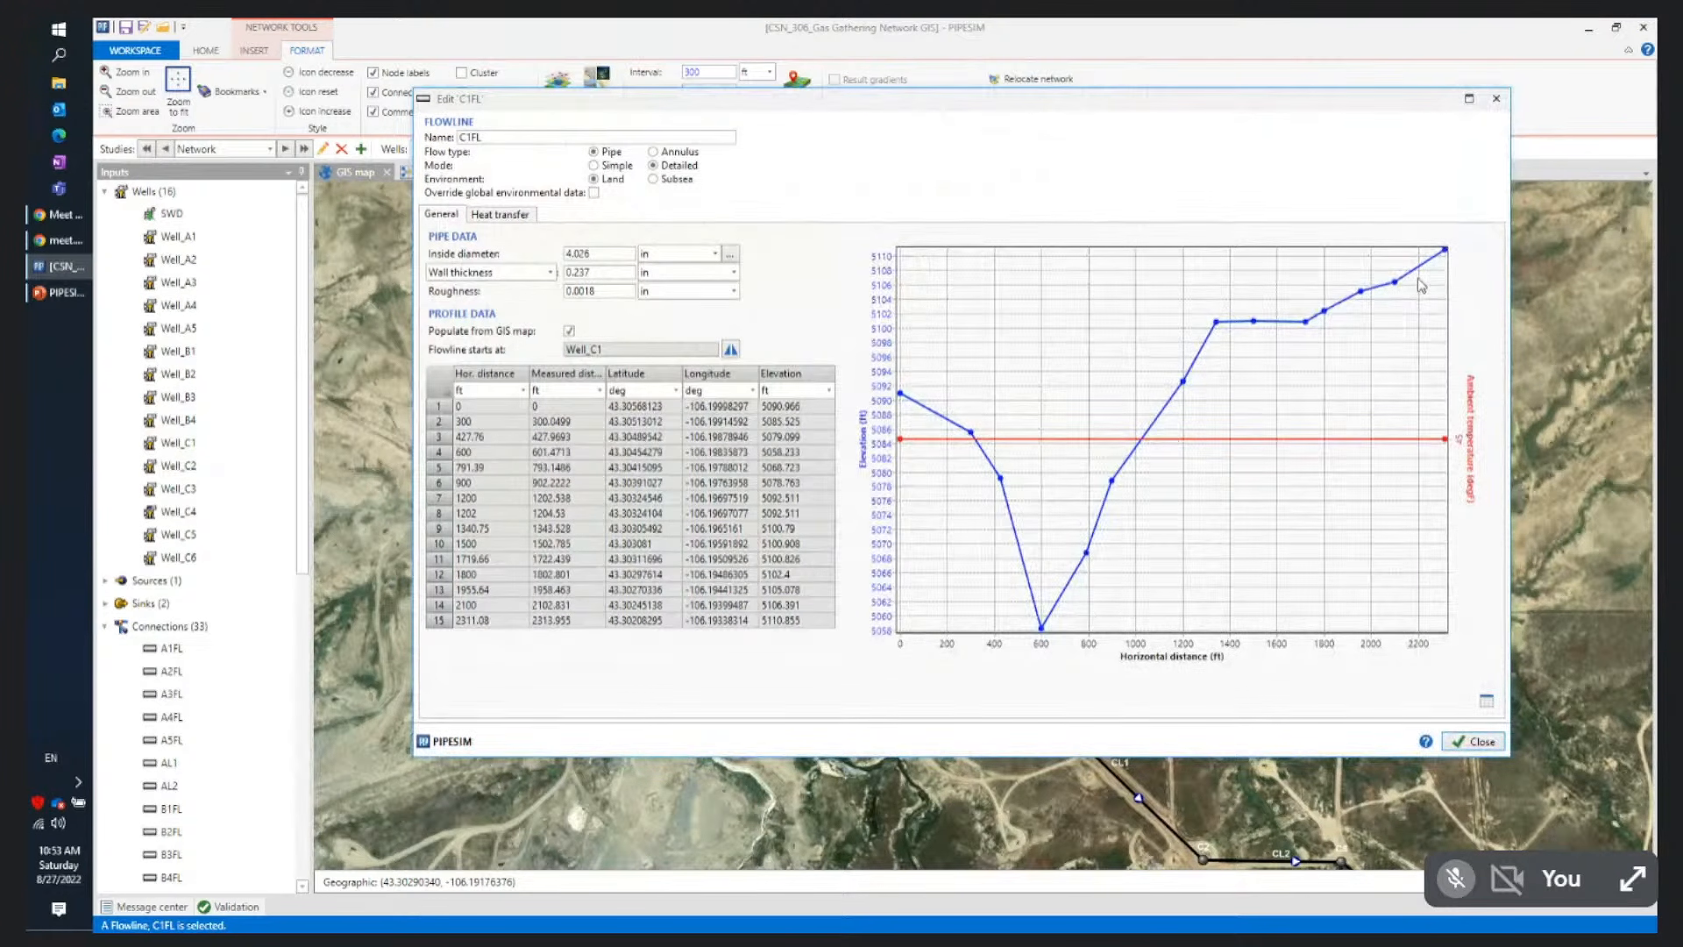
left_click(569, 331)
left_click_drag(1509, 762, 1497, 749)
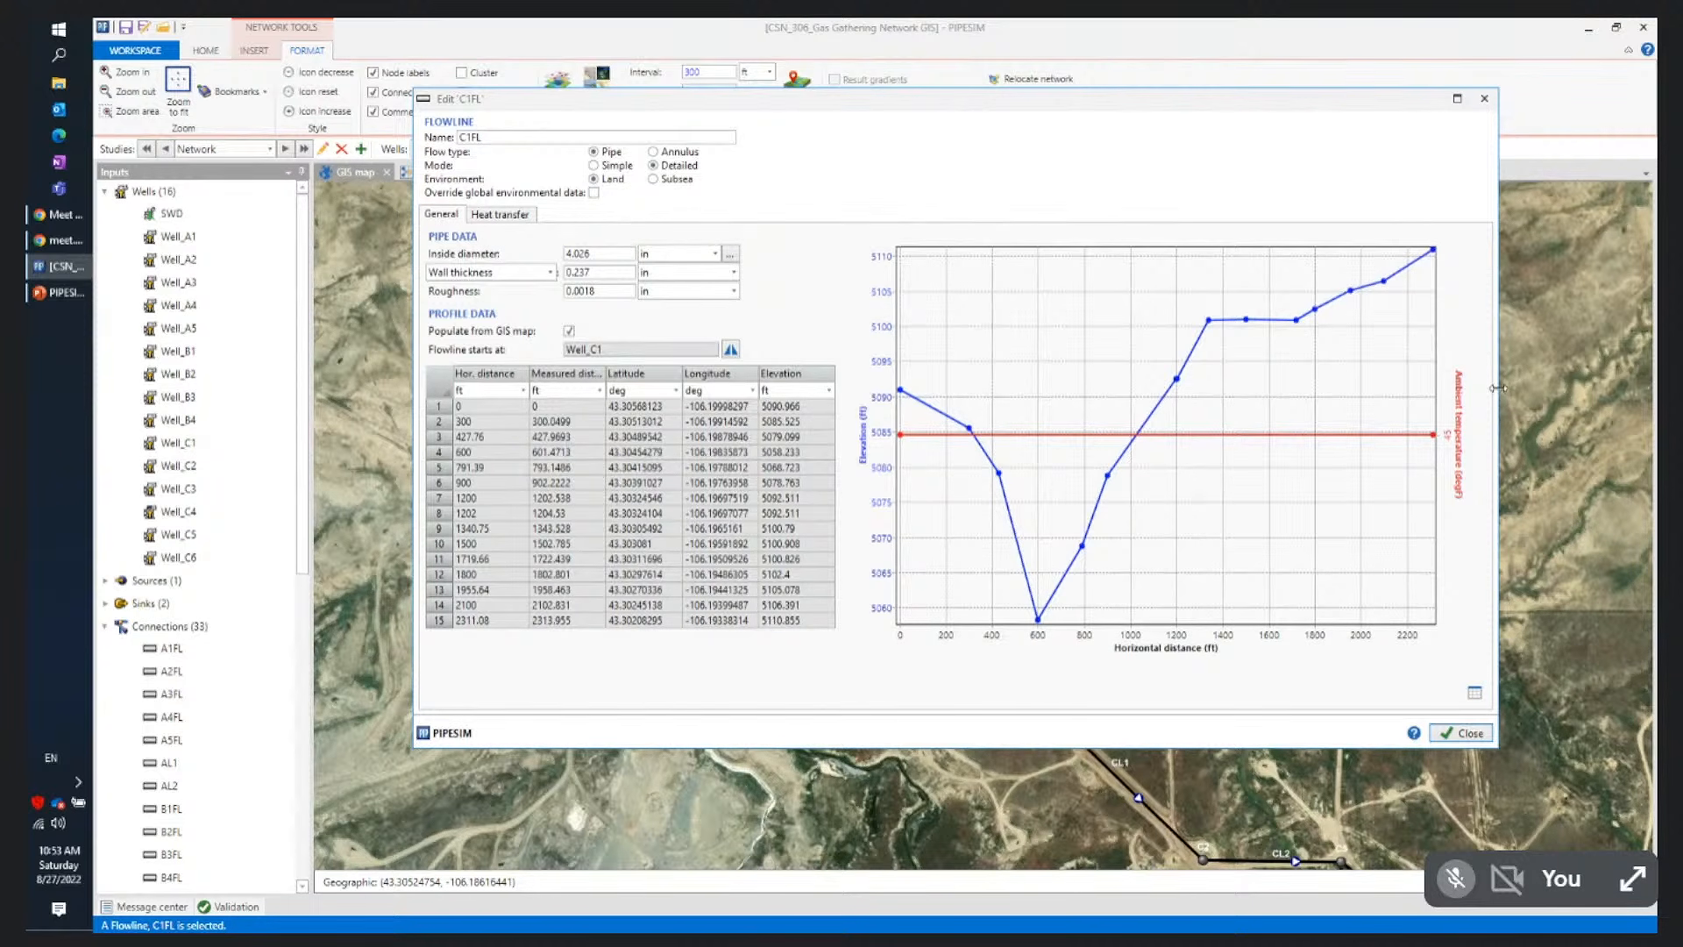
left_click_drag(1499, 388, 1367, 395)
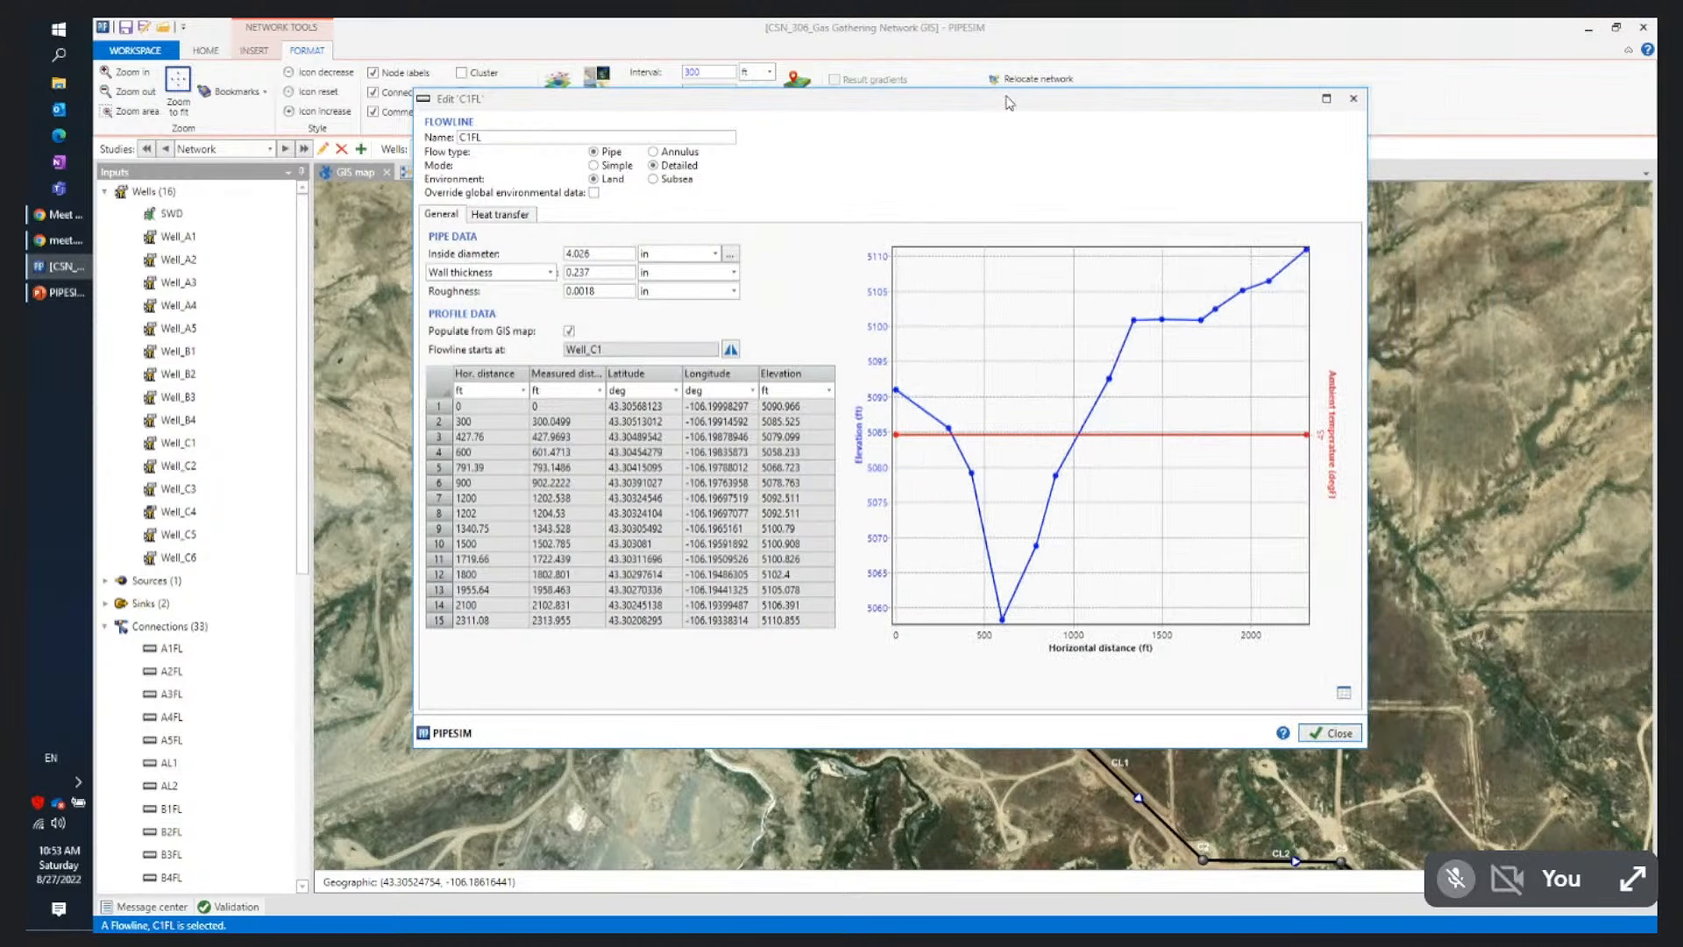
left_click_drag(1002, 99, 1469, 175)
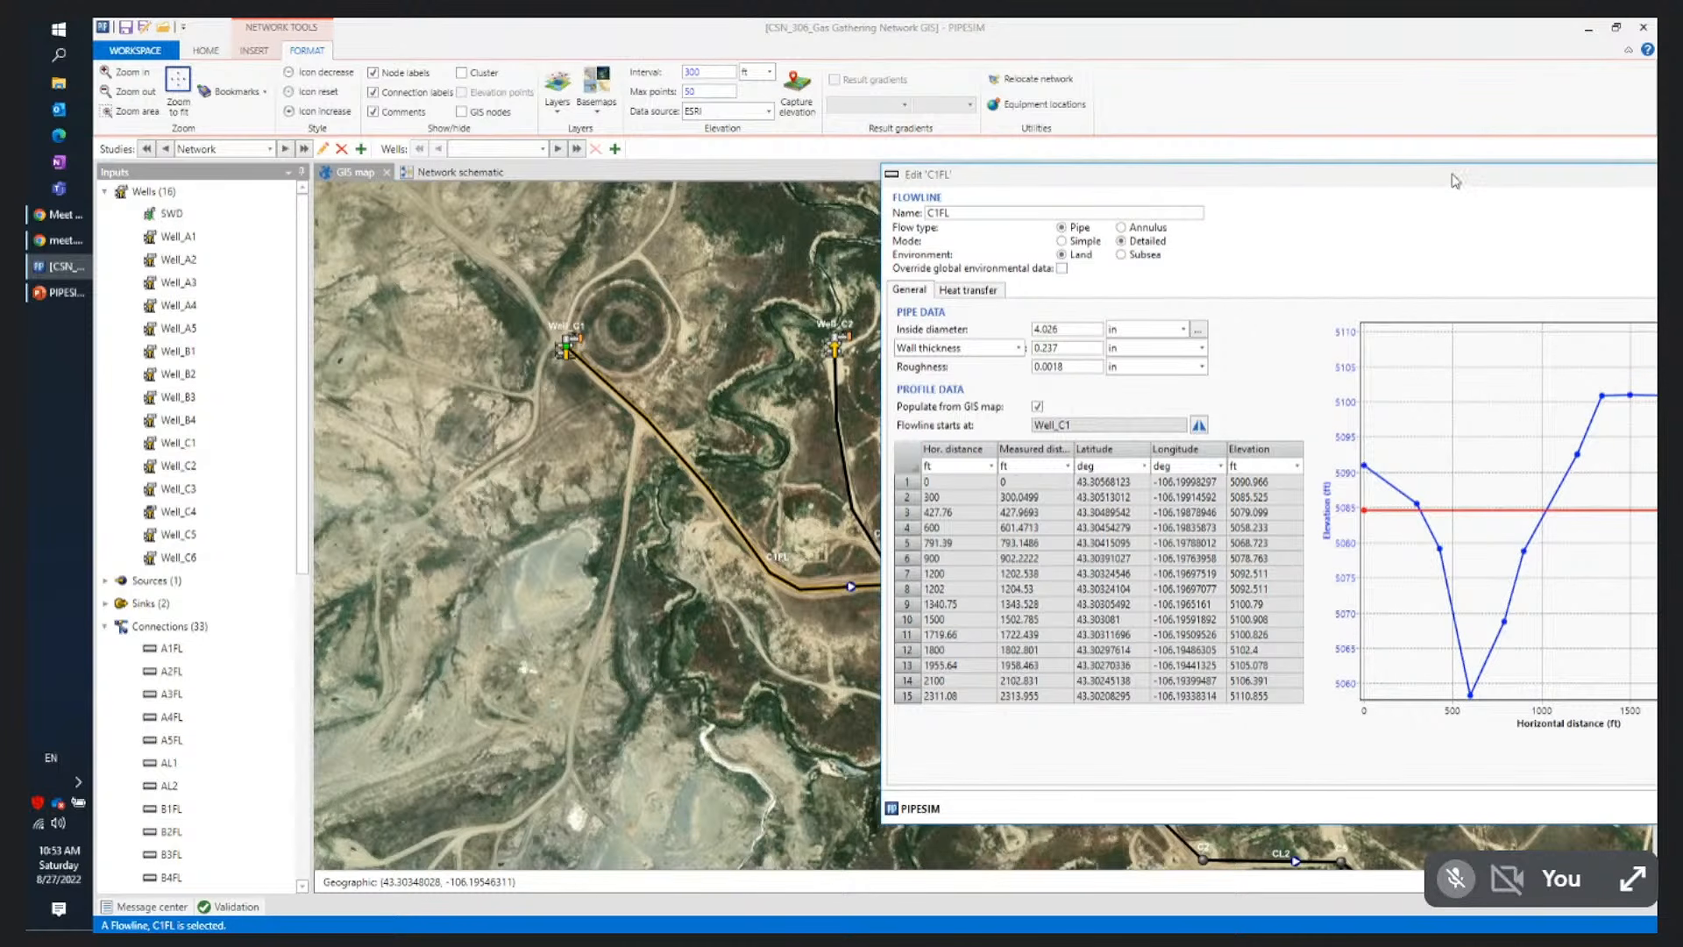
Set the GIS map's elevation capture interval to 100 ft
left_click_drag(1458, 175, 1222, 187)
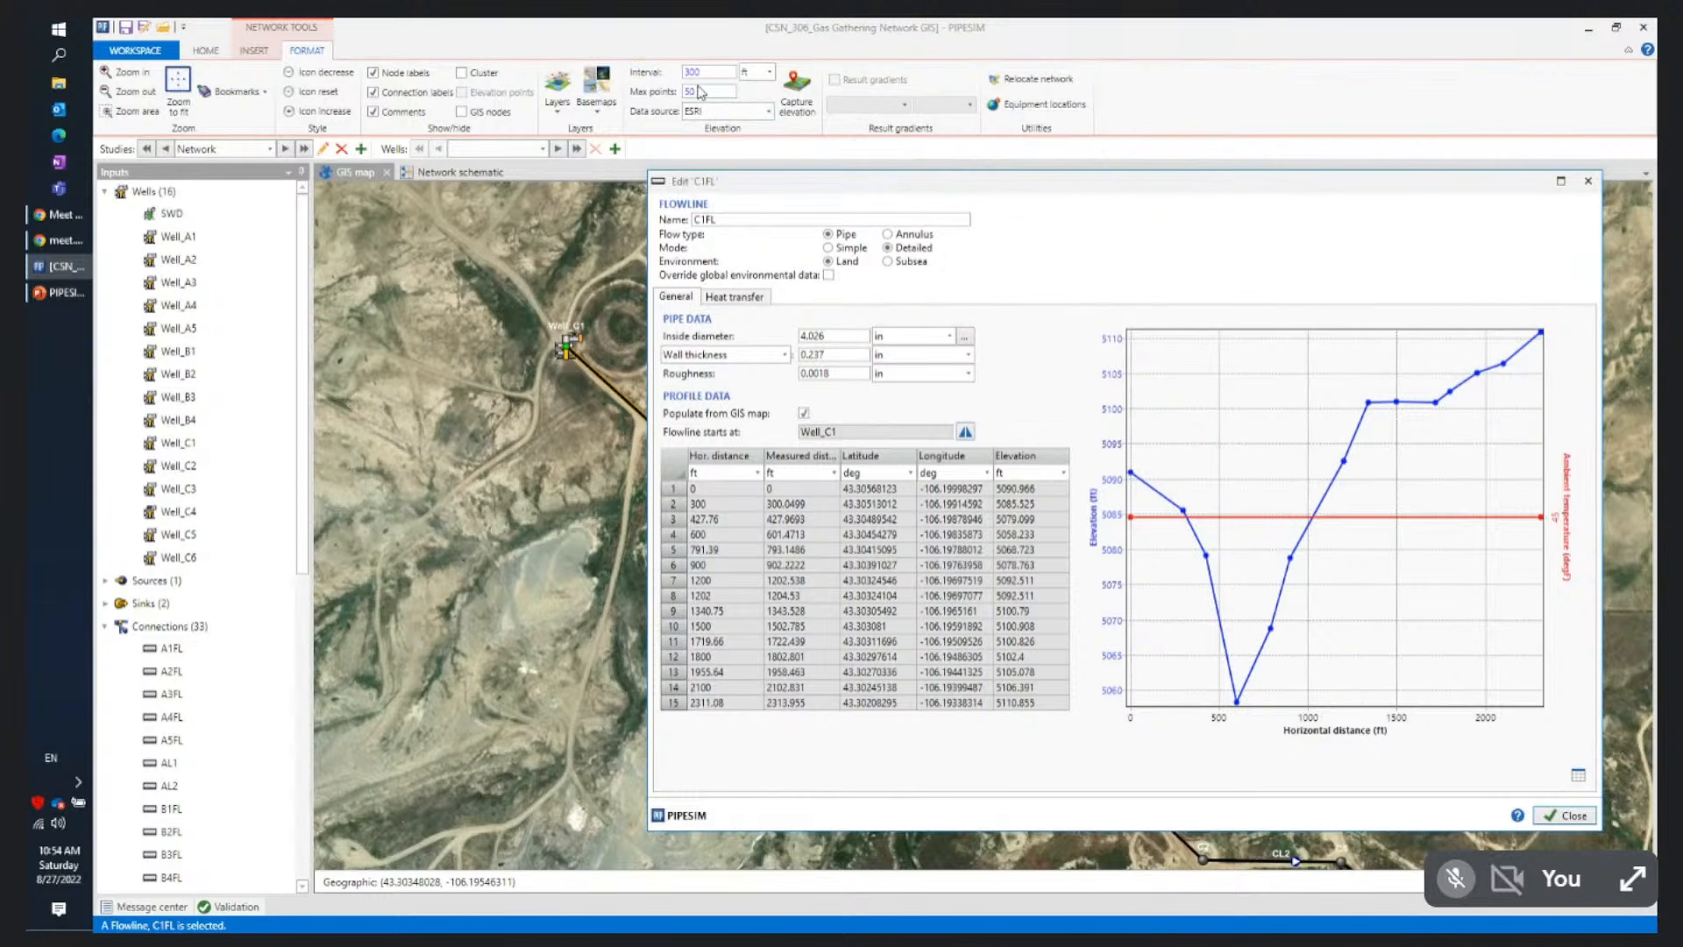
left_click_drag(711, 75, 685, 83)
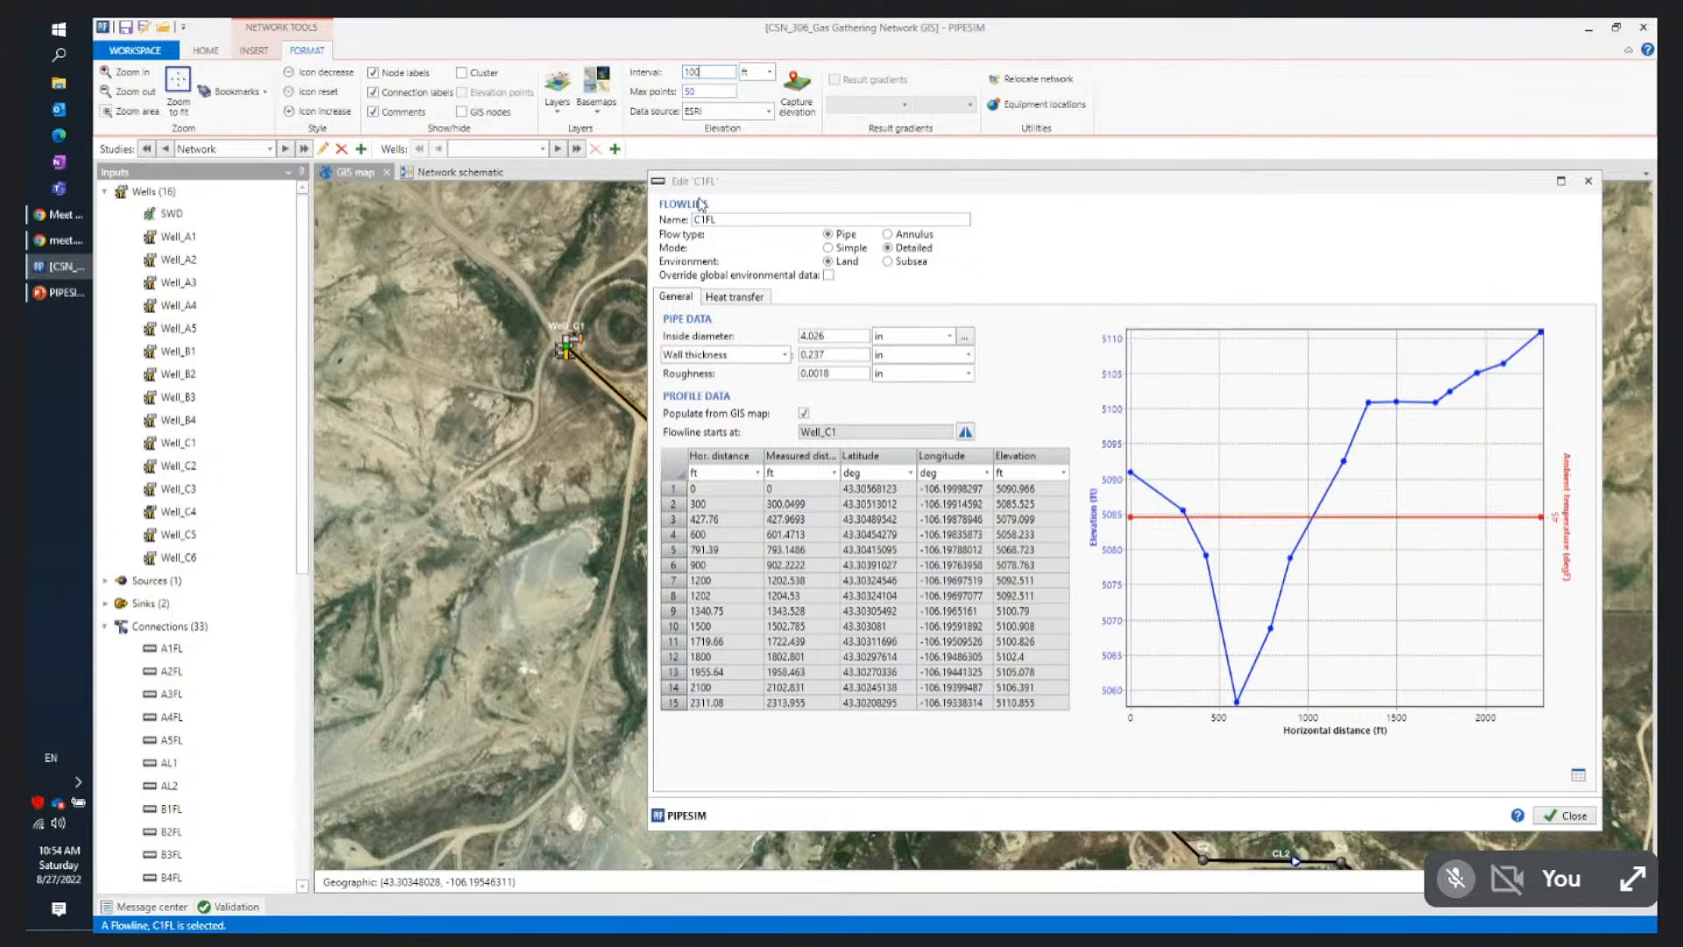
key("Return")
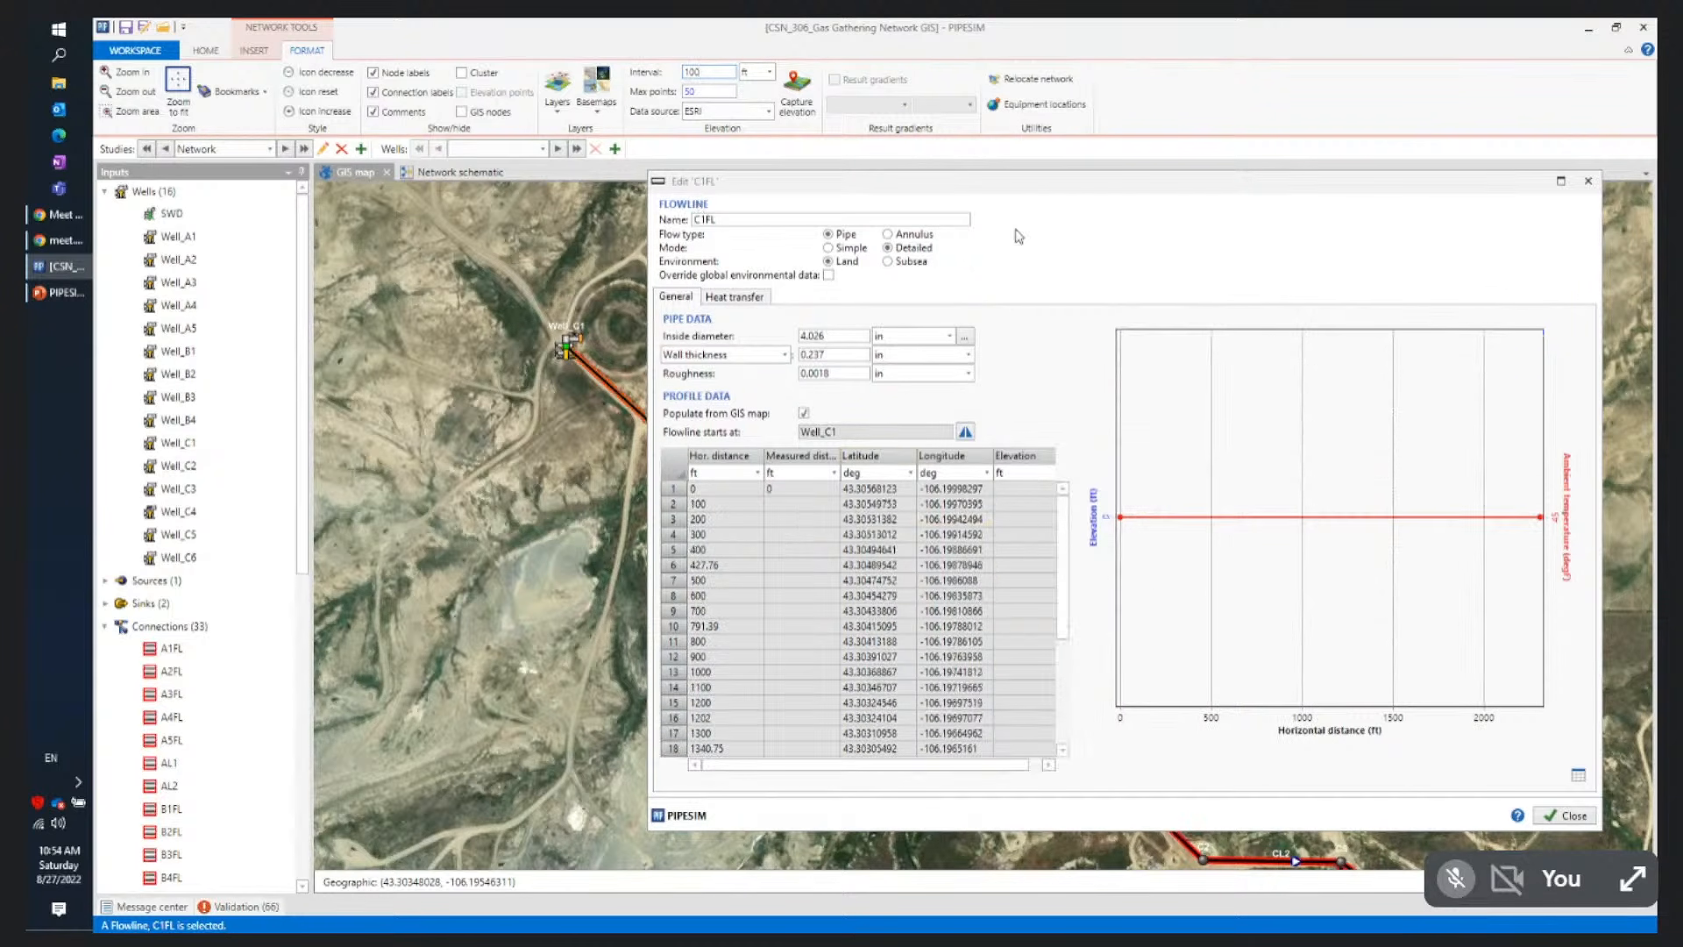
Move the C1FL editor clear of the flowline and show the GIS nodes on the map
left_click_drag(1015, 181, 1184, 196)
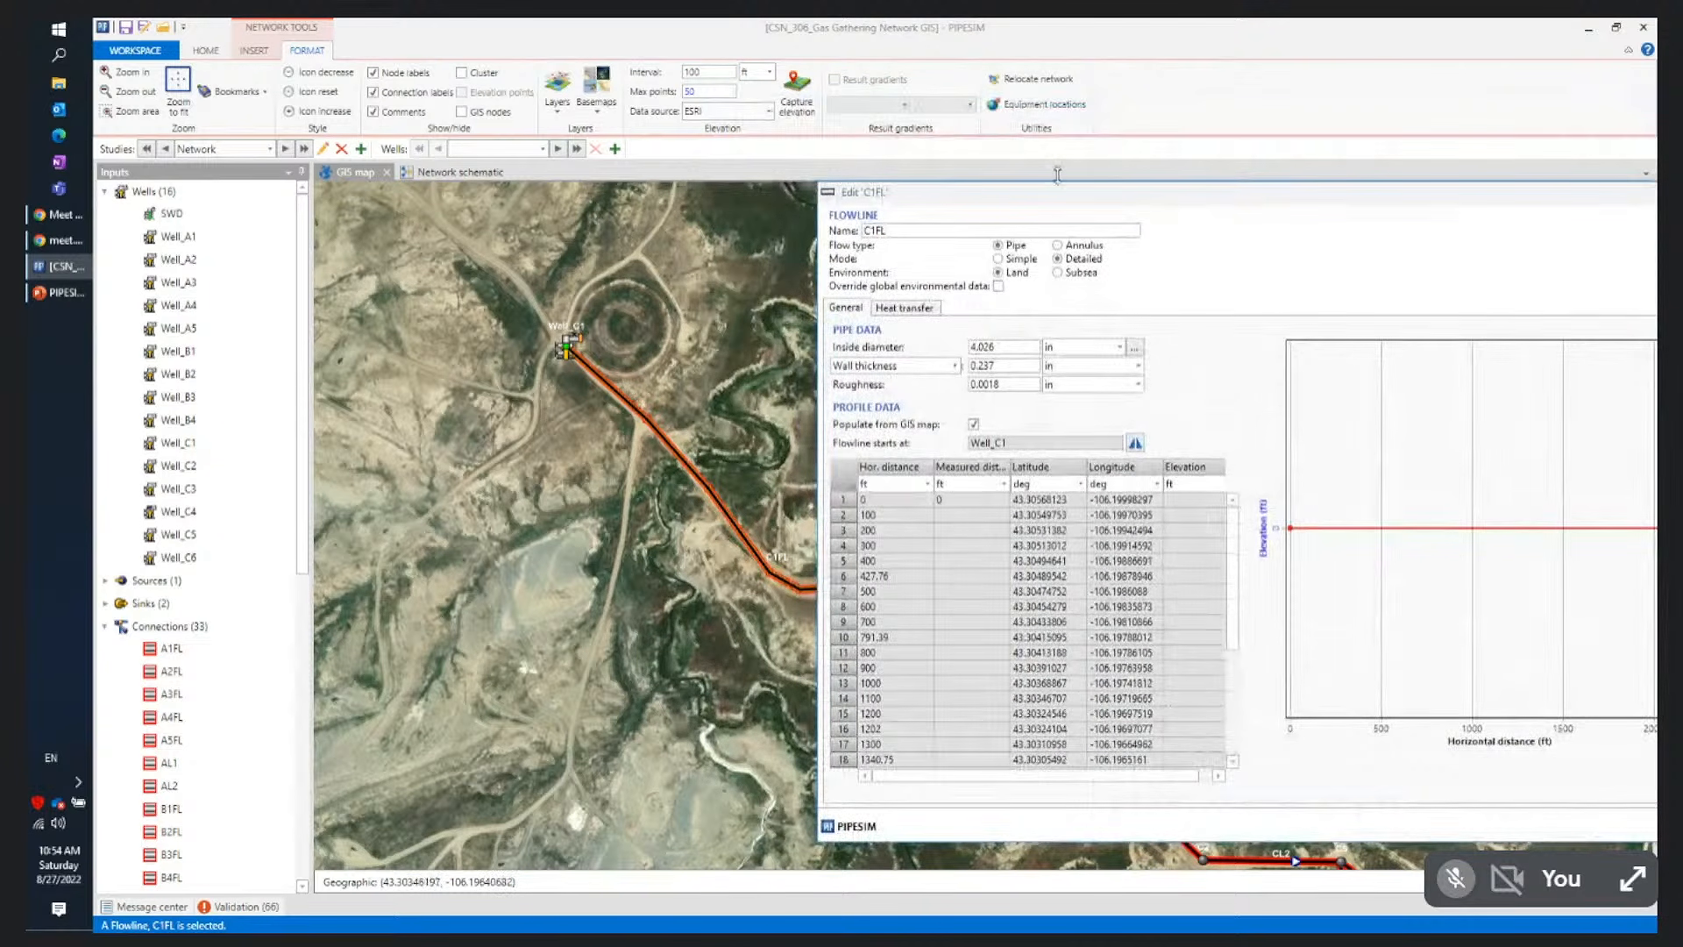
left_click_drag(1058, 193, 824, 177)
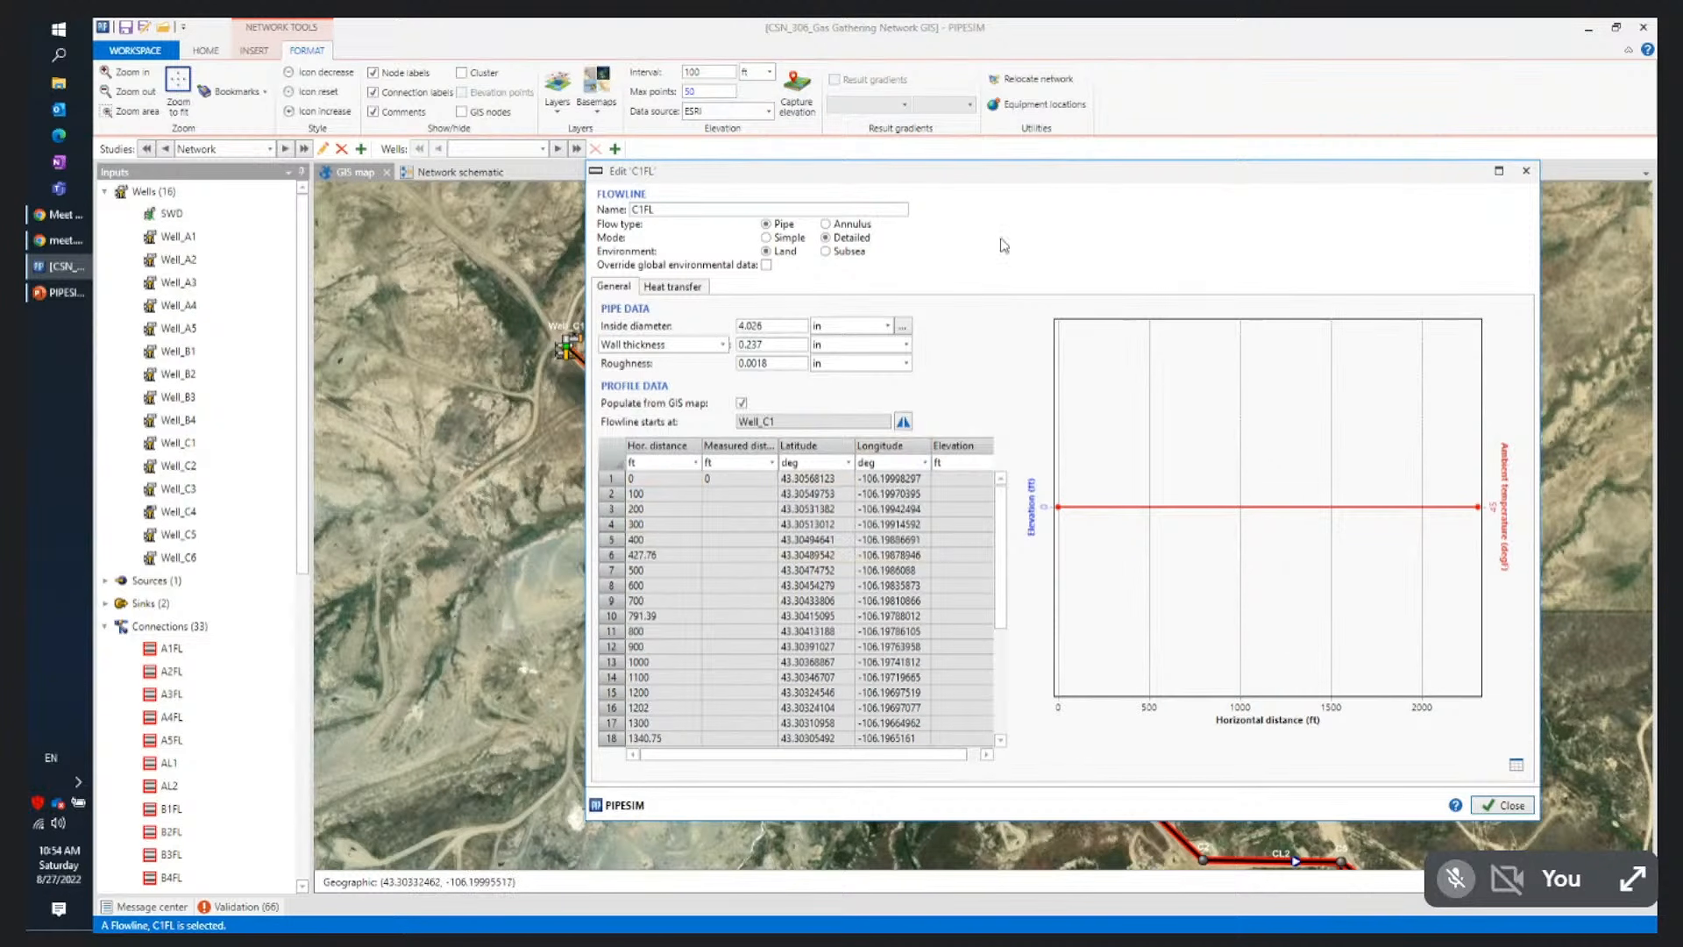
left_click_drag(1006, 184, 1362, 265)
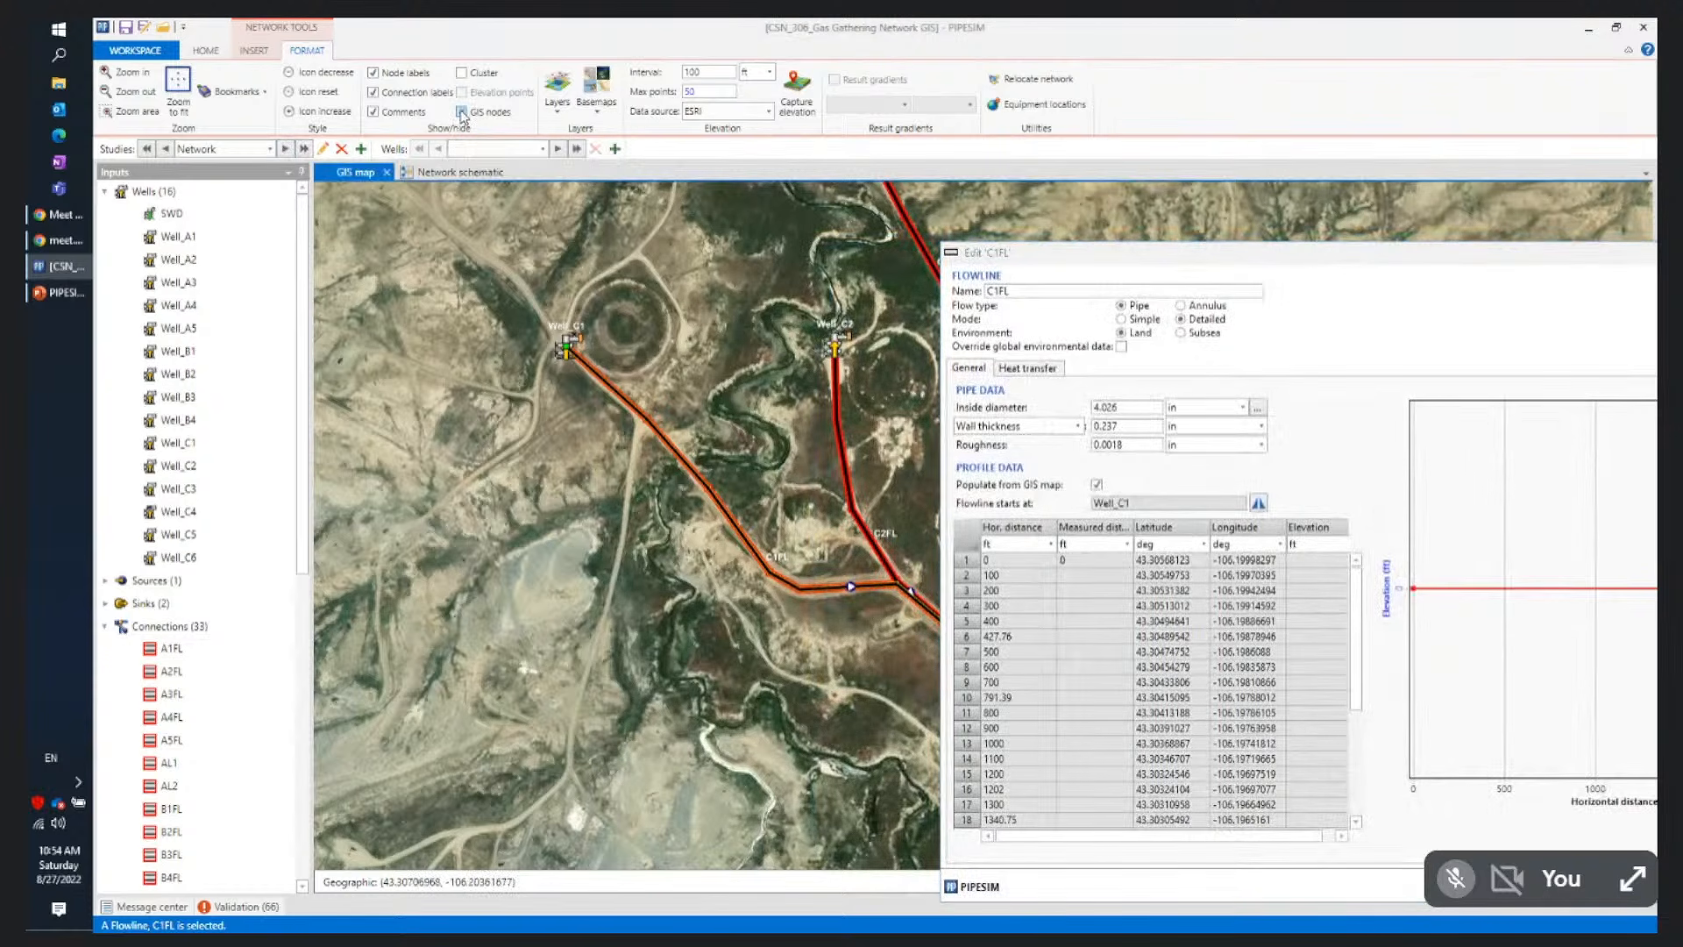
left_click(462, 113)
left_click_drag(1166, 256, 917, 137)
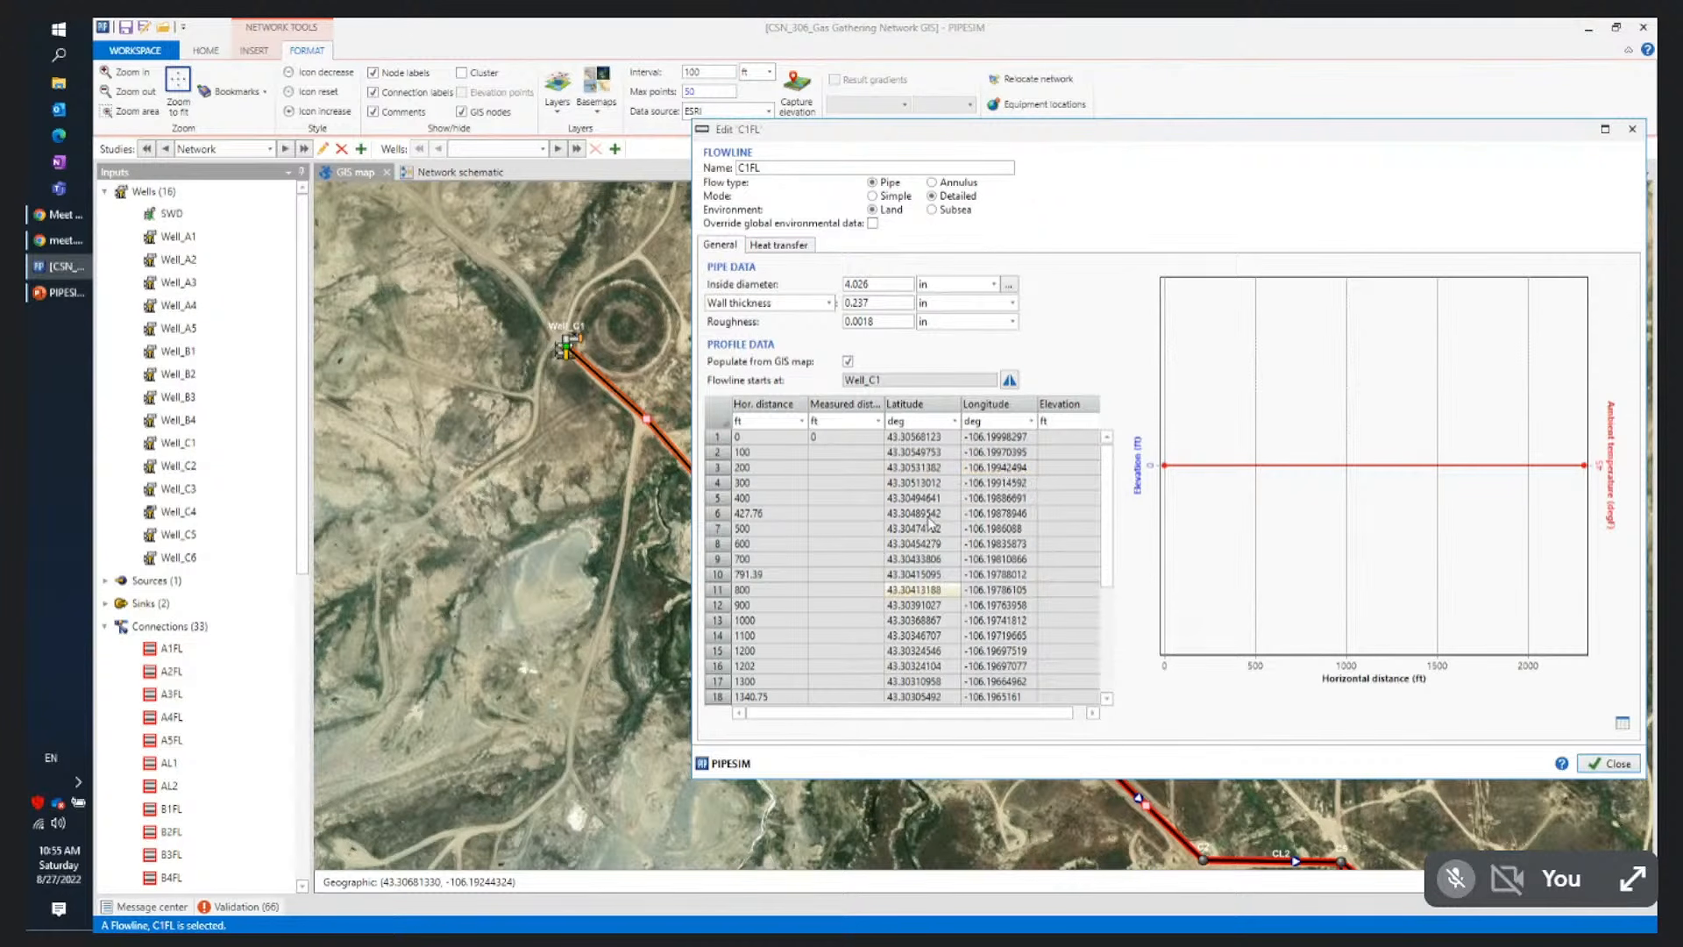
Capture the elevations again, review flowline C1FL's updated profile data, and close its editor
left_click(798, 88)
left_click(842, 153)
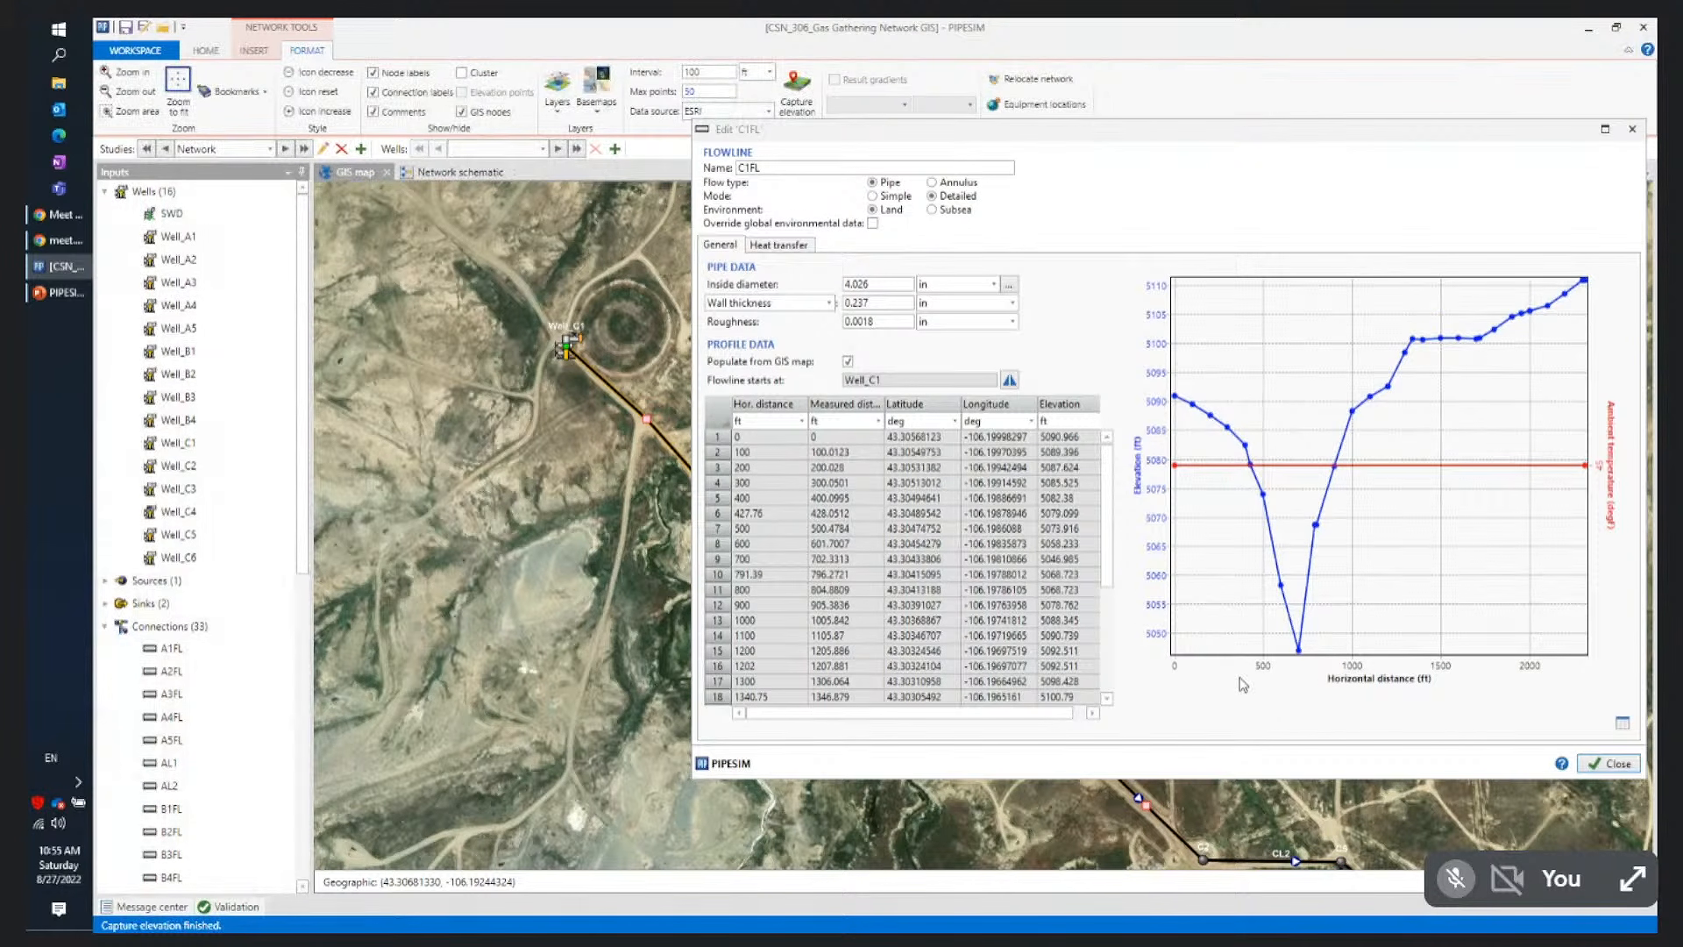
left_click_drag(1107, 491, 1154, 454)
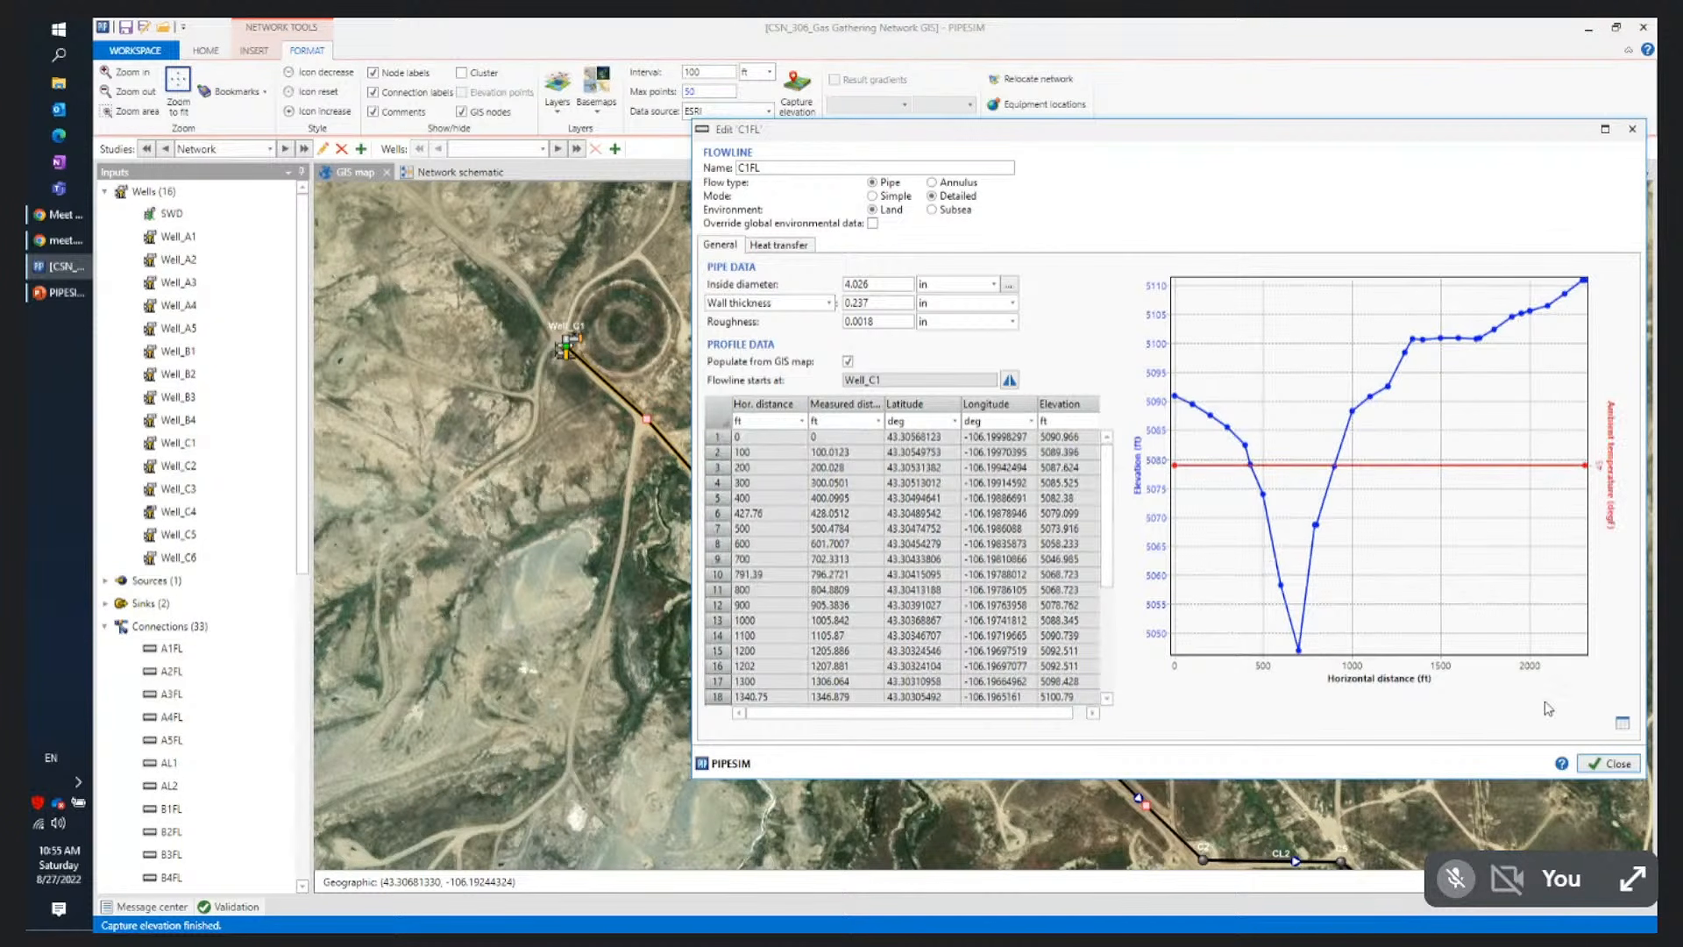
left_click(1609, 764)
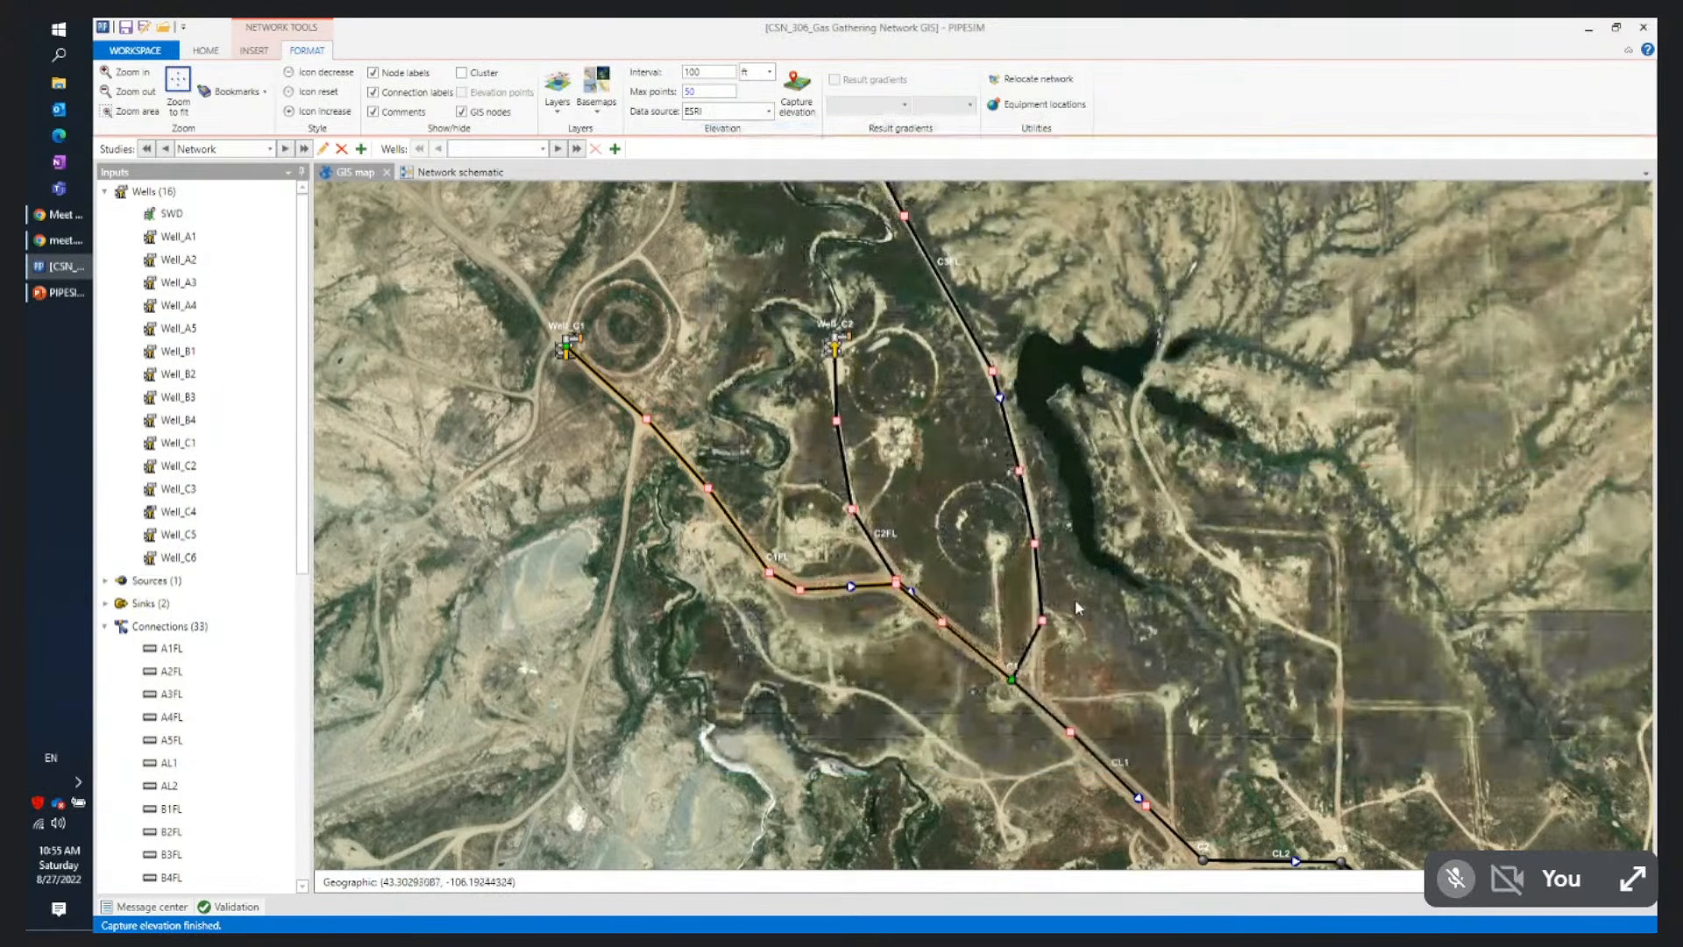
Hide the GIS nodes on the map and review flowline C3FL's elevation profile in its enlarged editor
scroll(1074, 598, "down", 2)
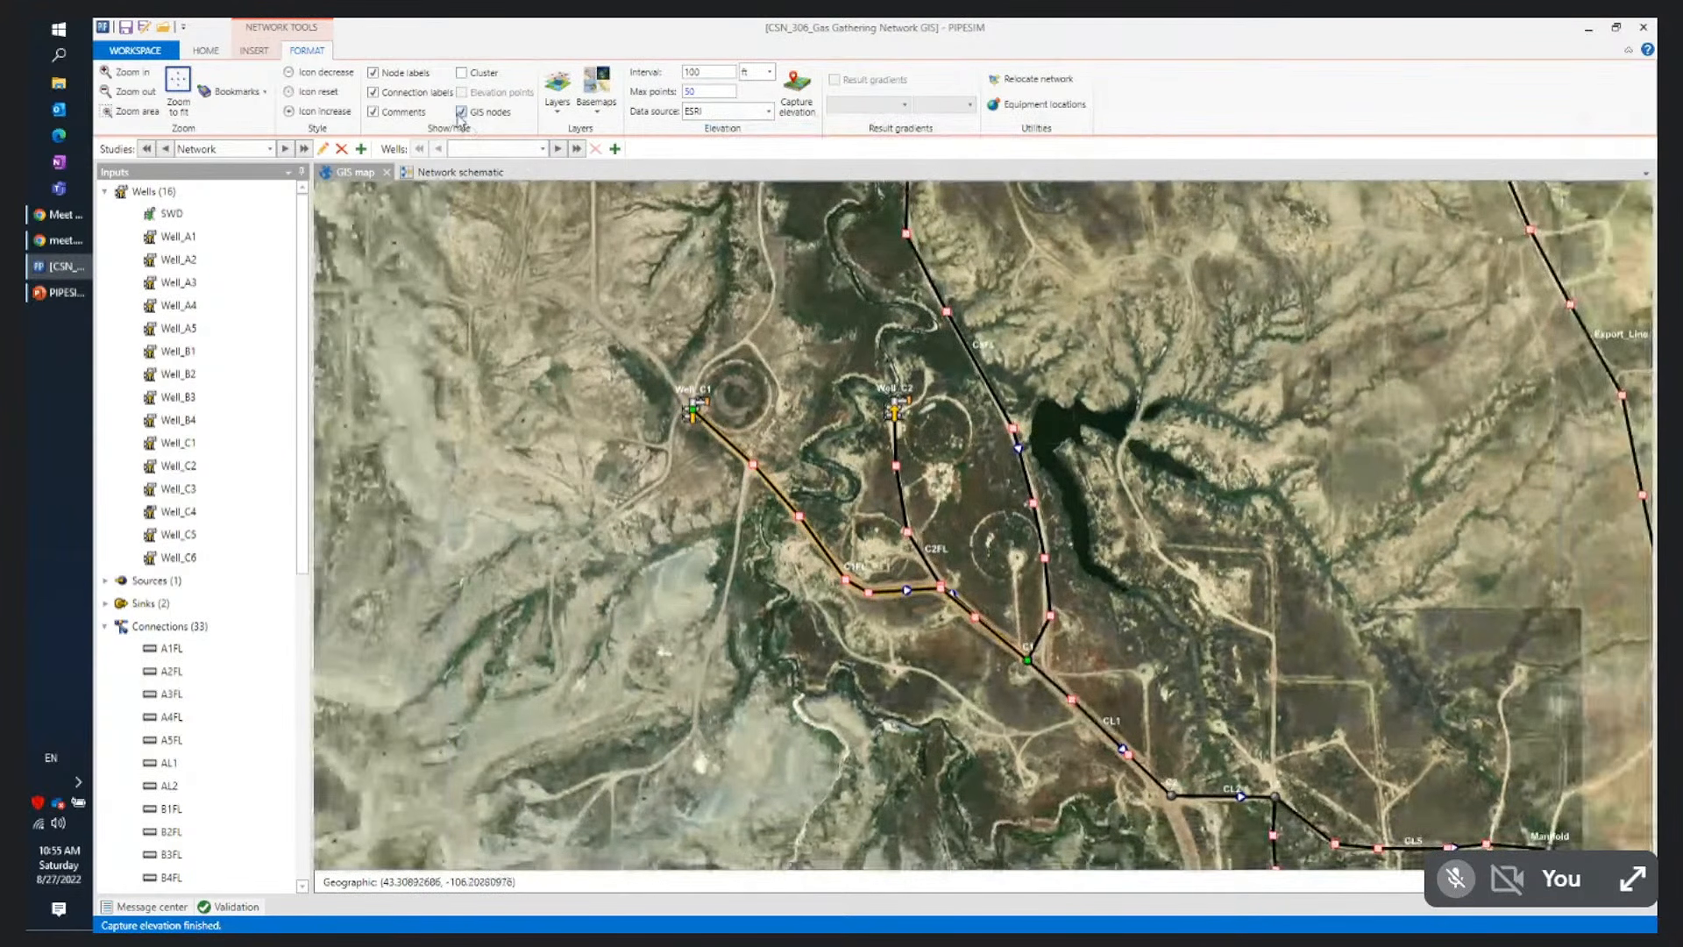
left_click(460, 113)
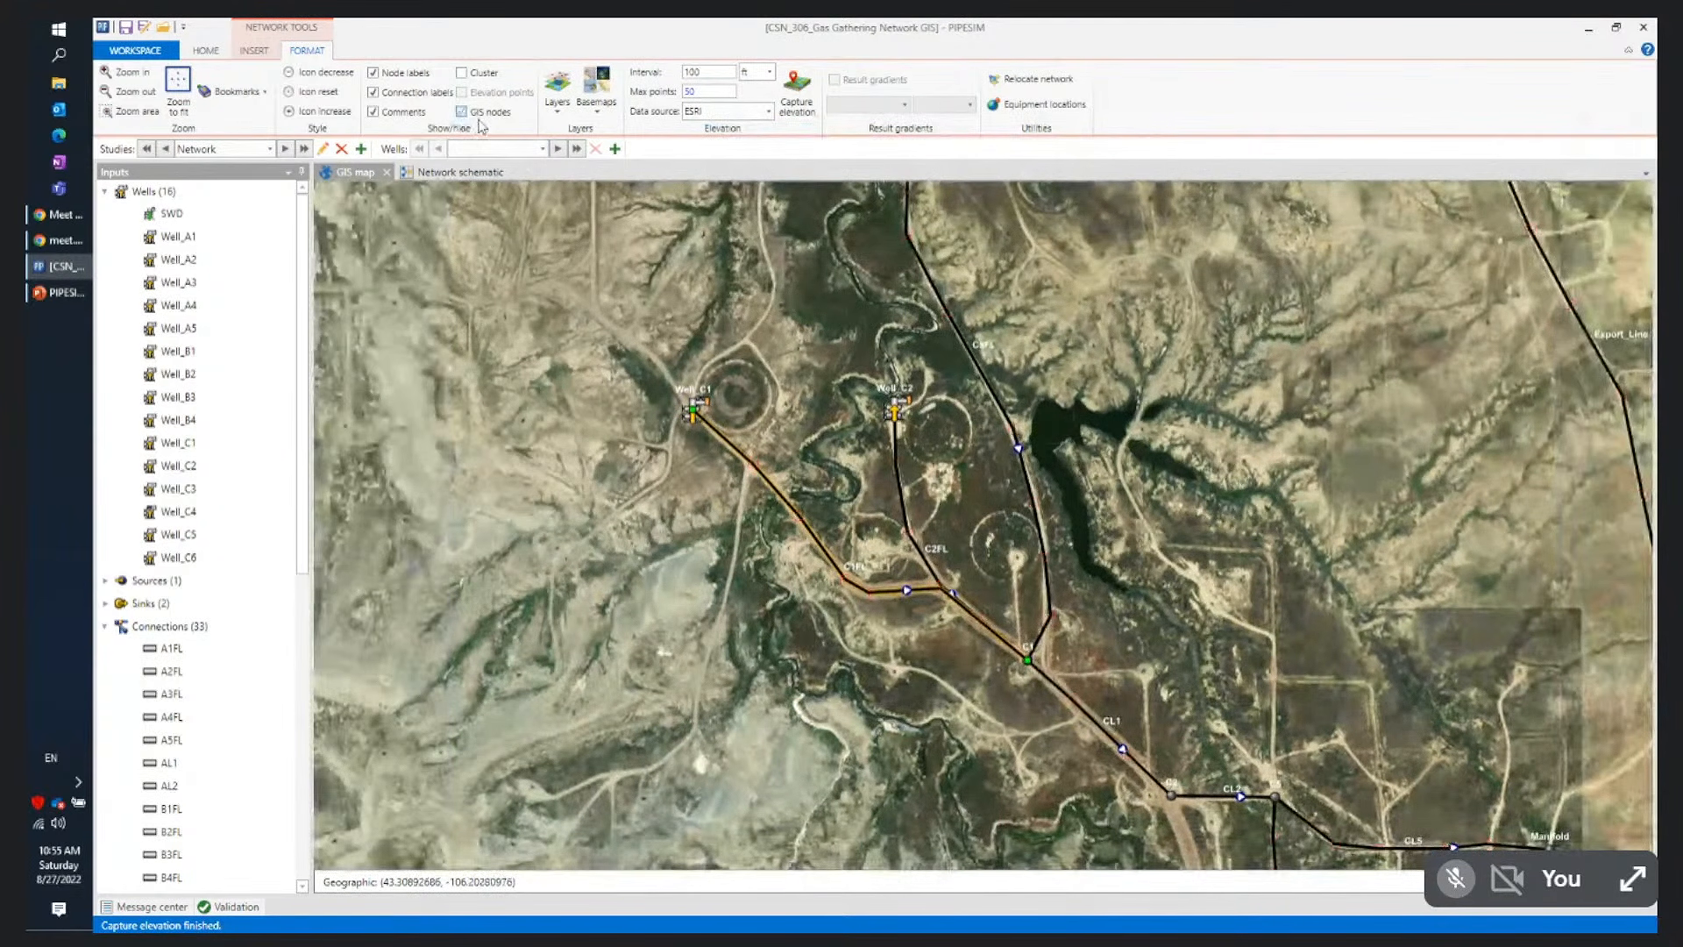
left_click(963, 344)
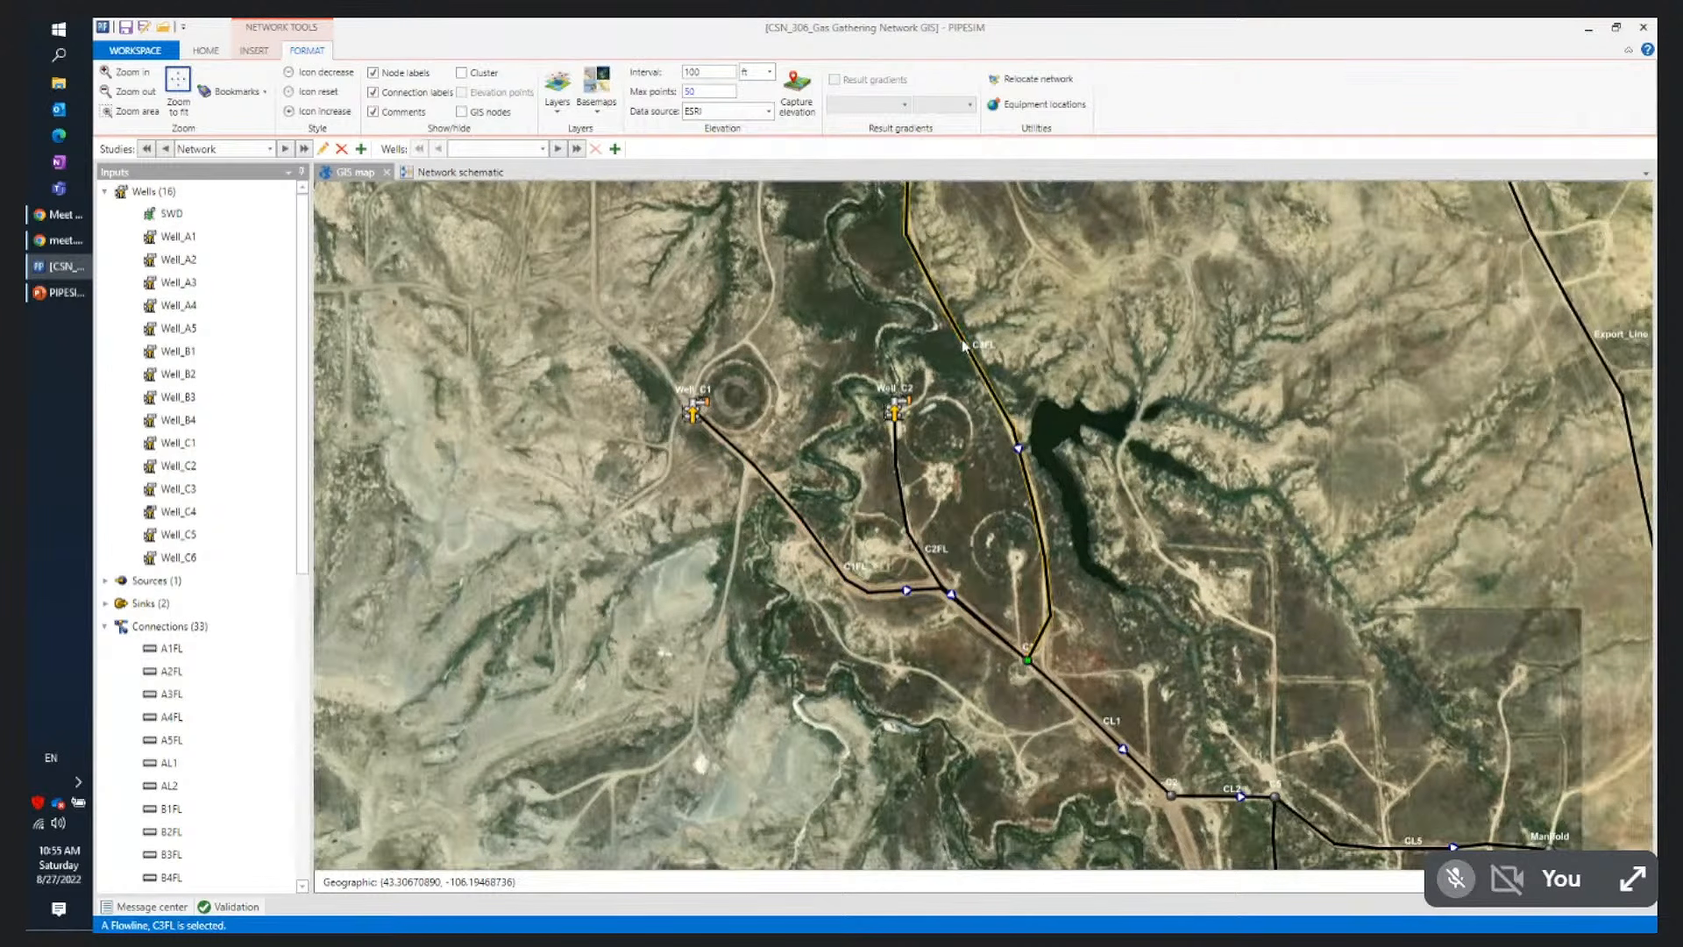
double_click(963, 344)
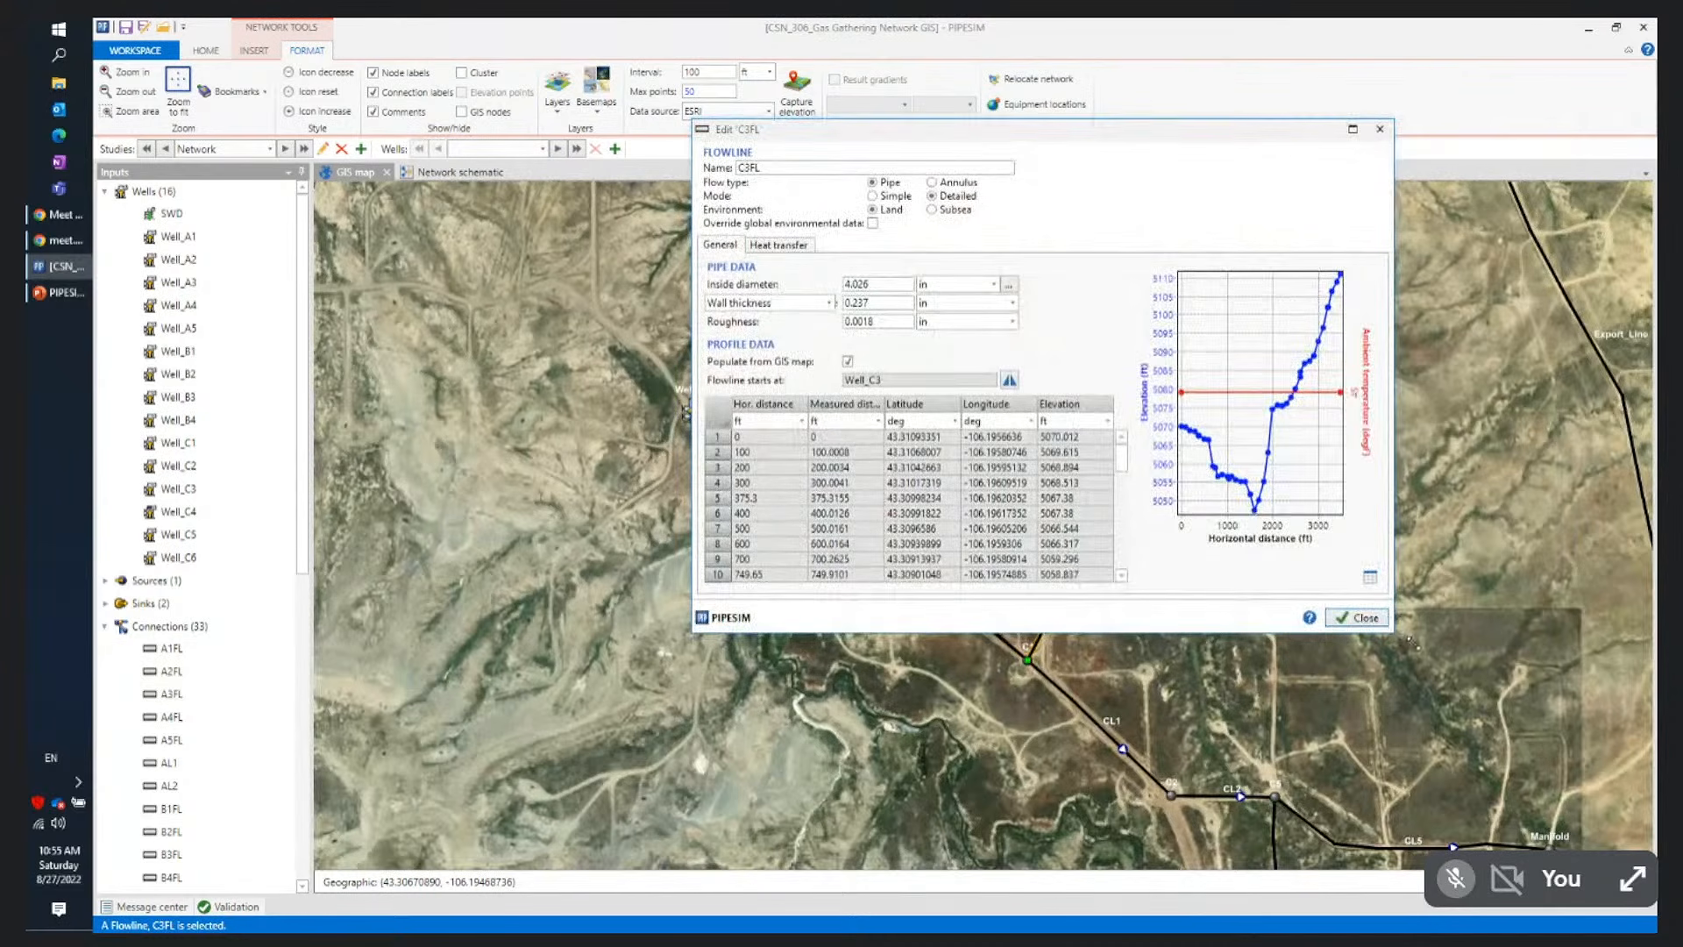
left_click_drag(1410, 643, 1566, 711)
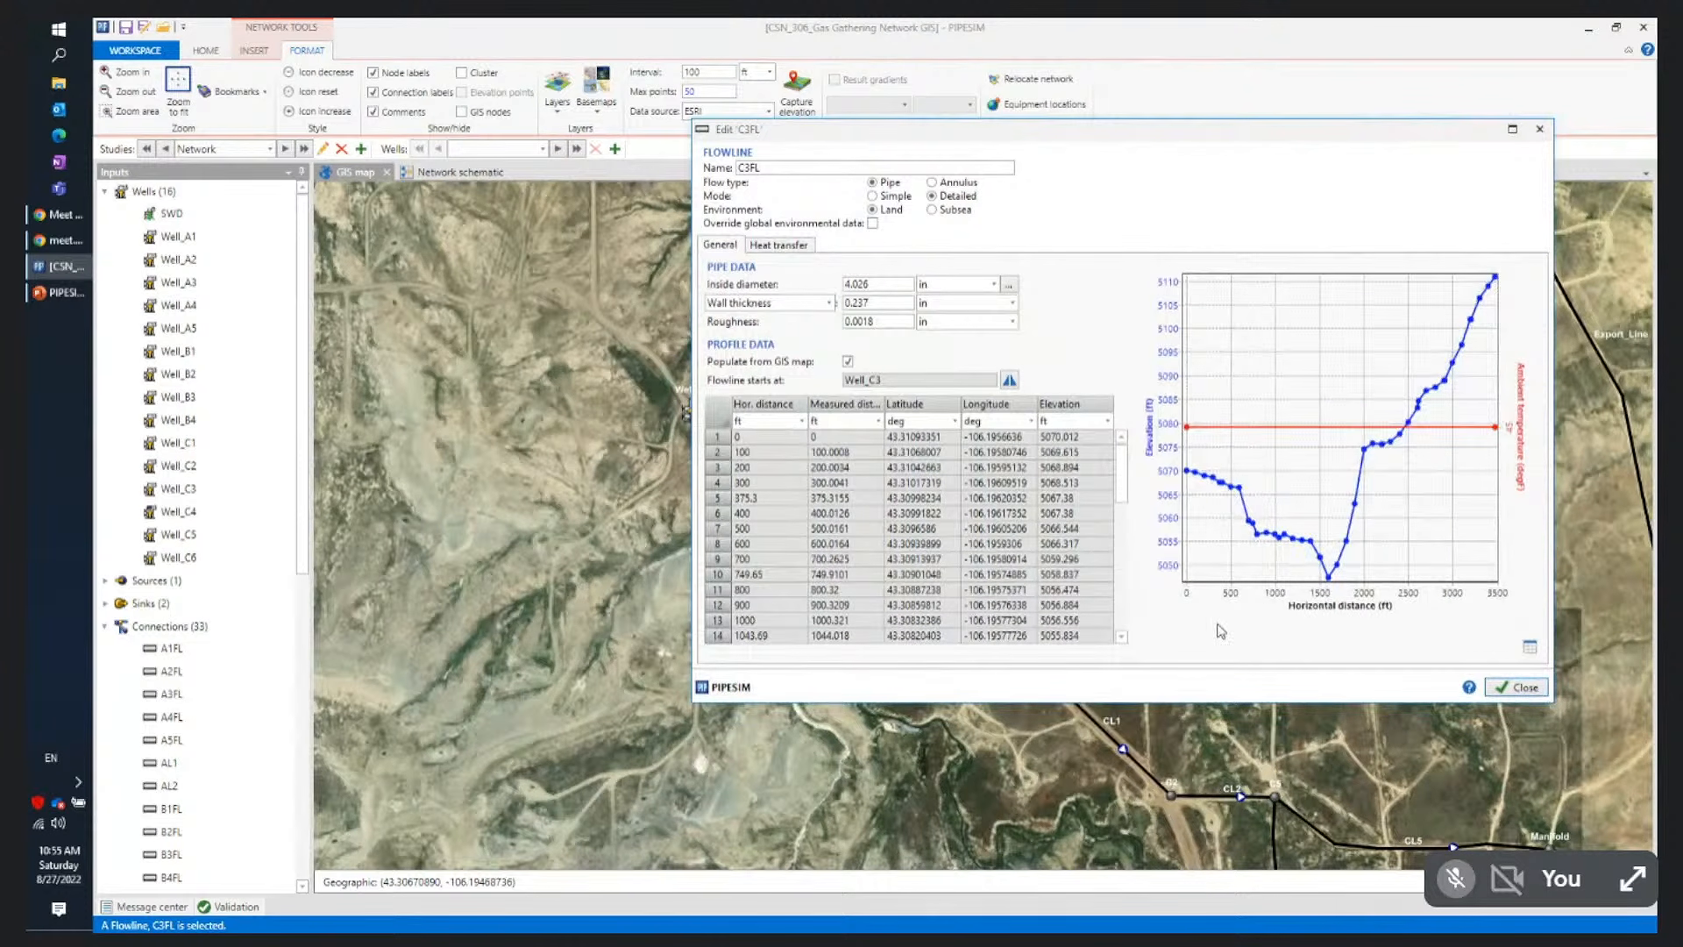
left_click(1520, 687)
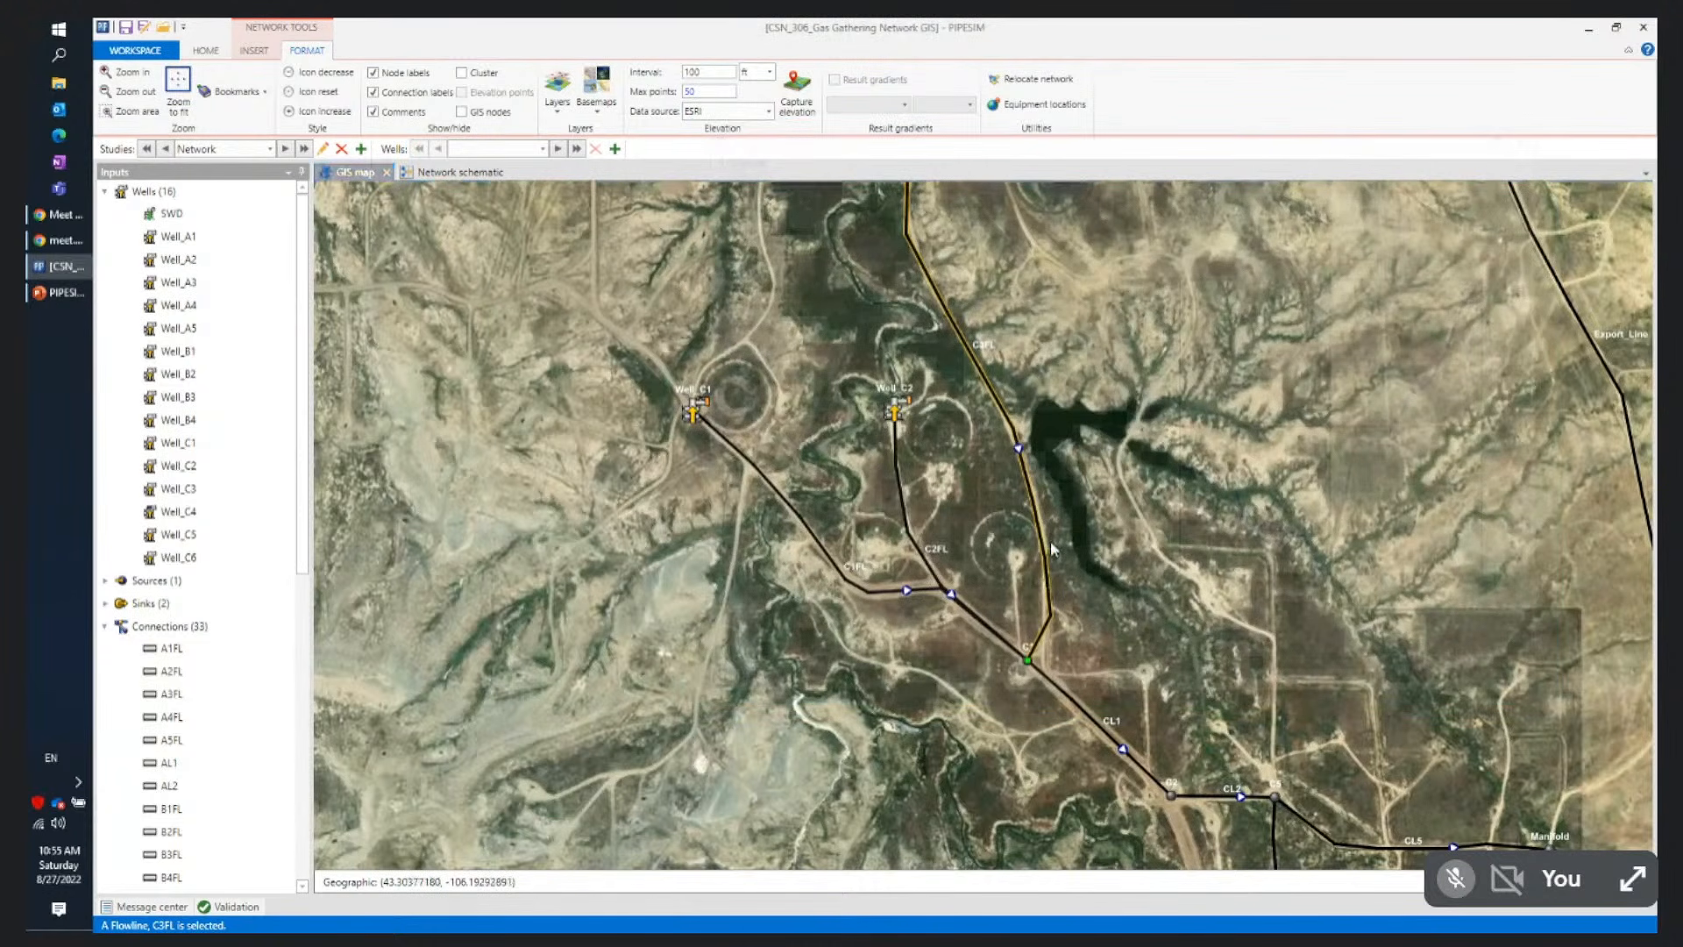
Locate flowline DL1 from Source_D on the GIS map and examine its profile data beside the flowline
scroll(1052, 549, "down", 3)
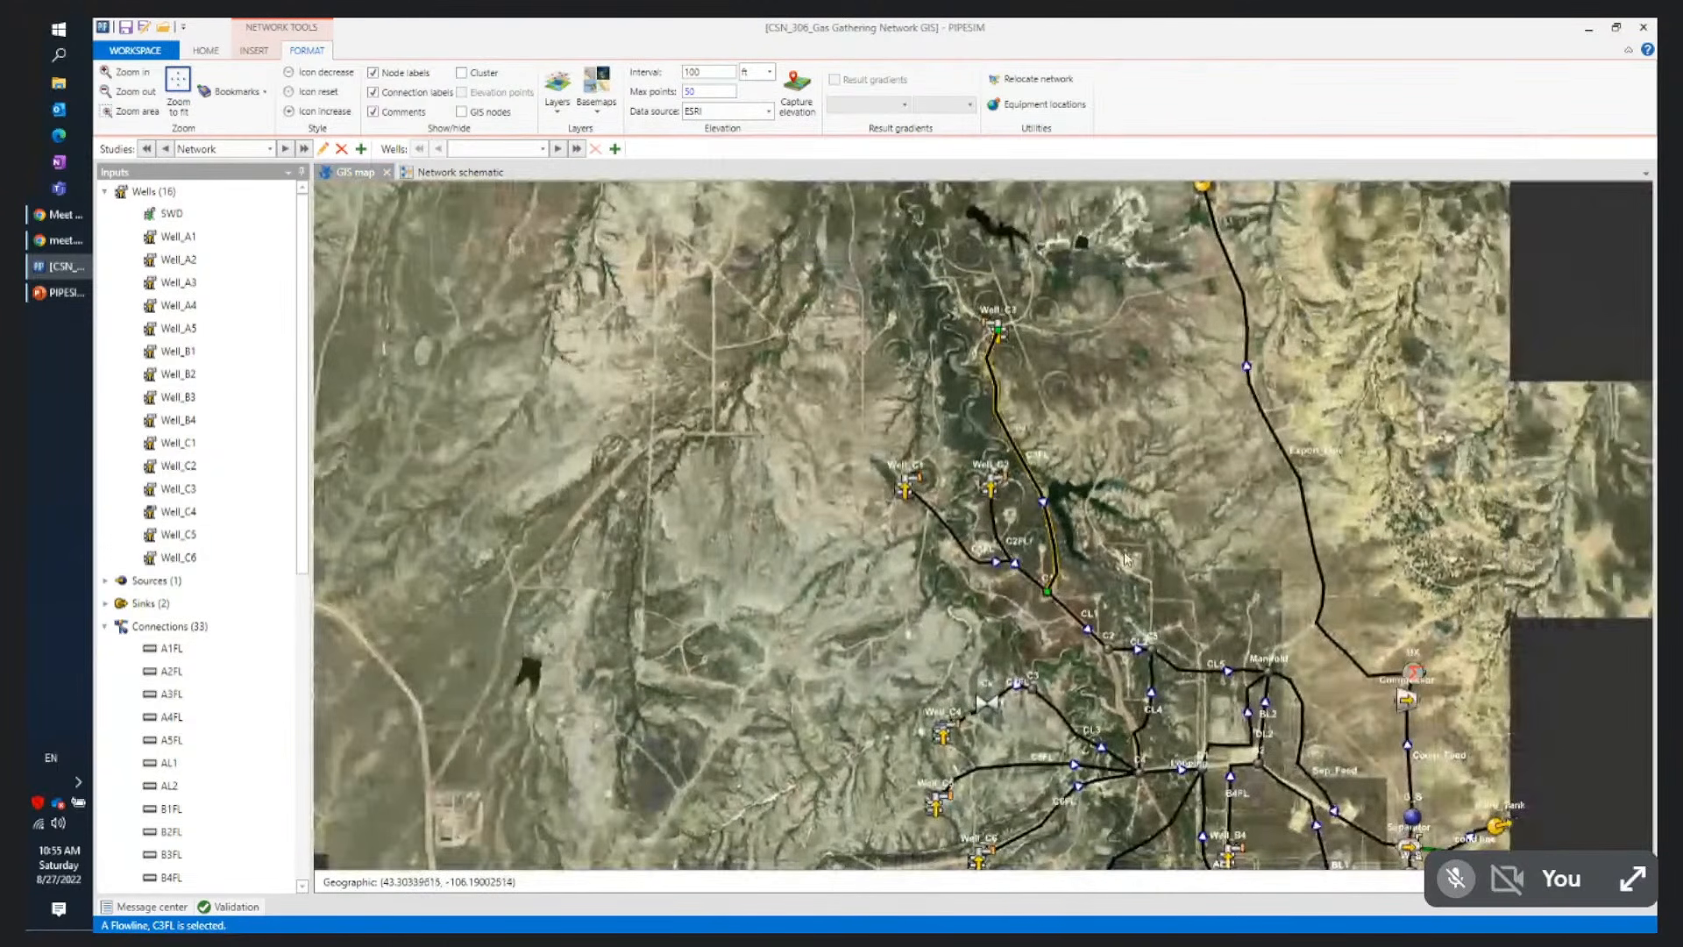
scroll(1144, 552, "down", 1)
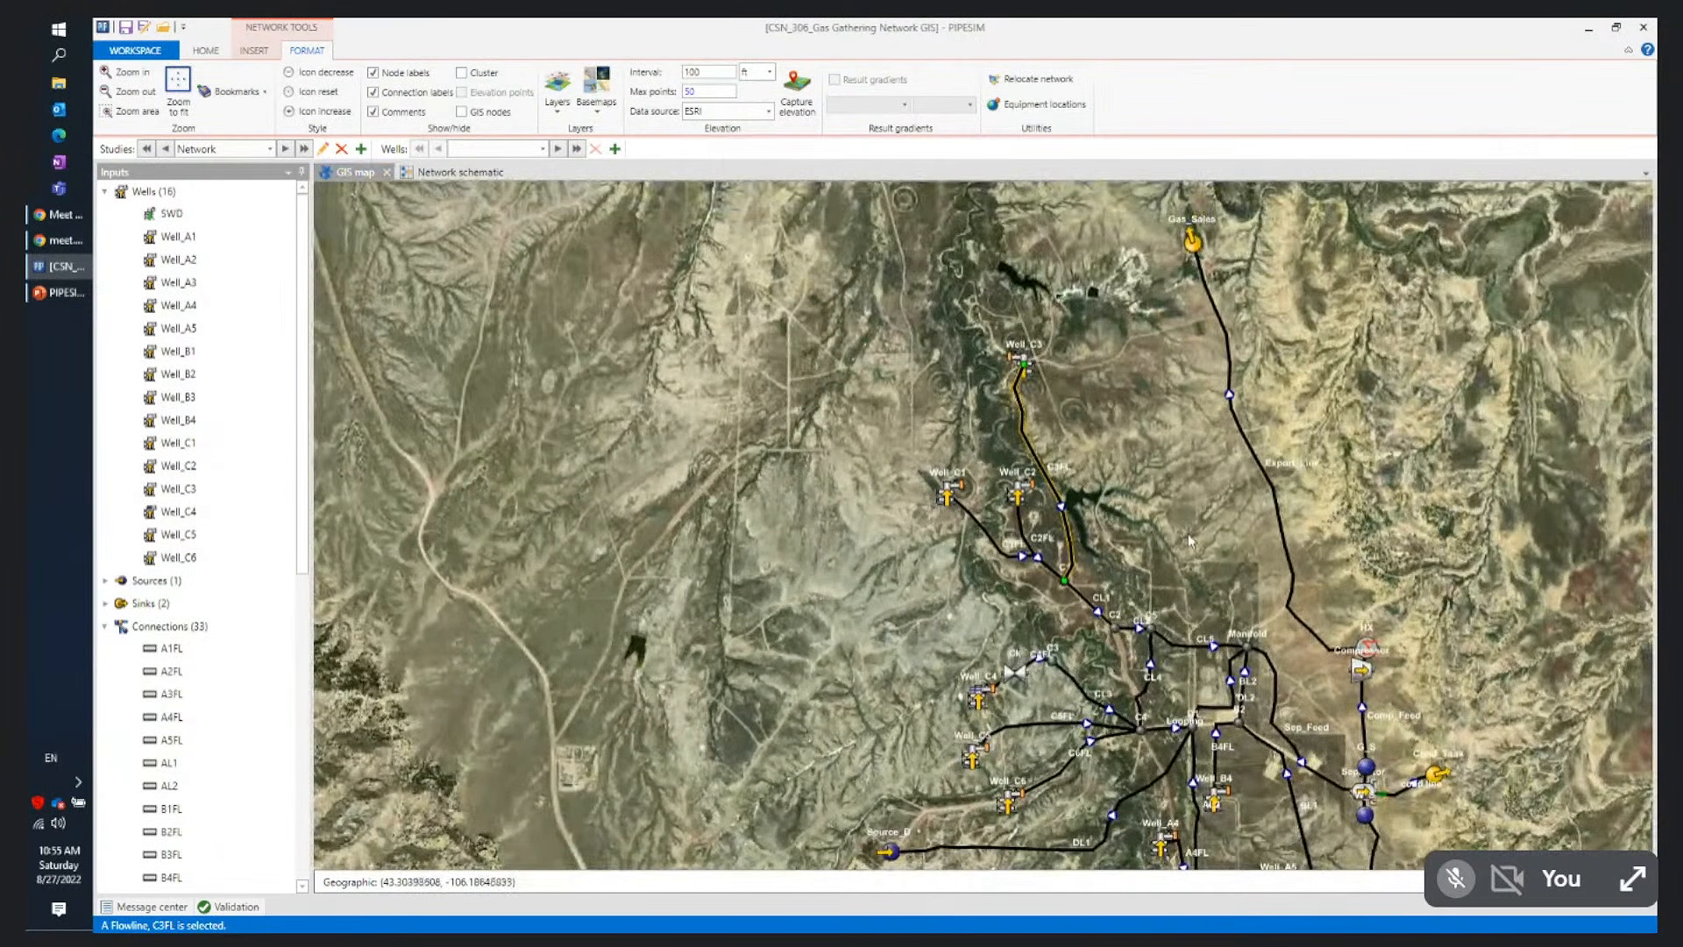
left_click_drag(1188, 538, 837, 364)
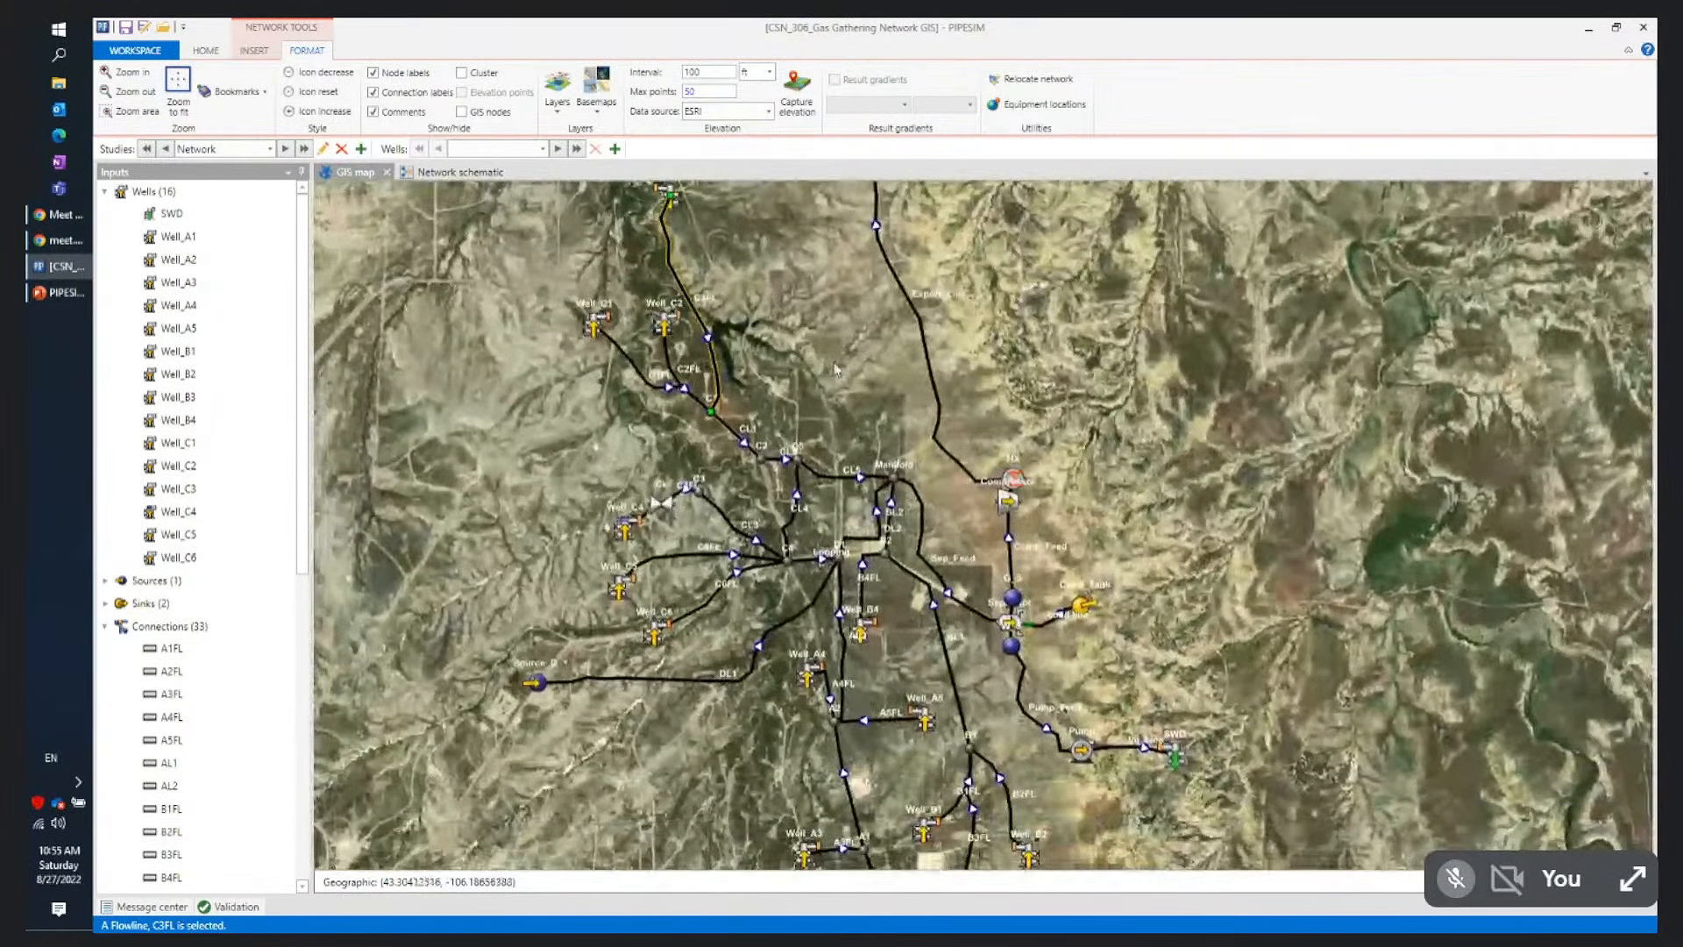
left_click(612, 682)
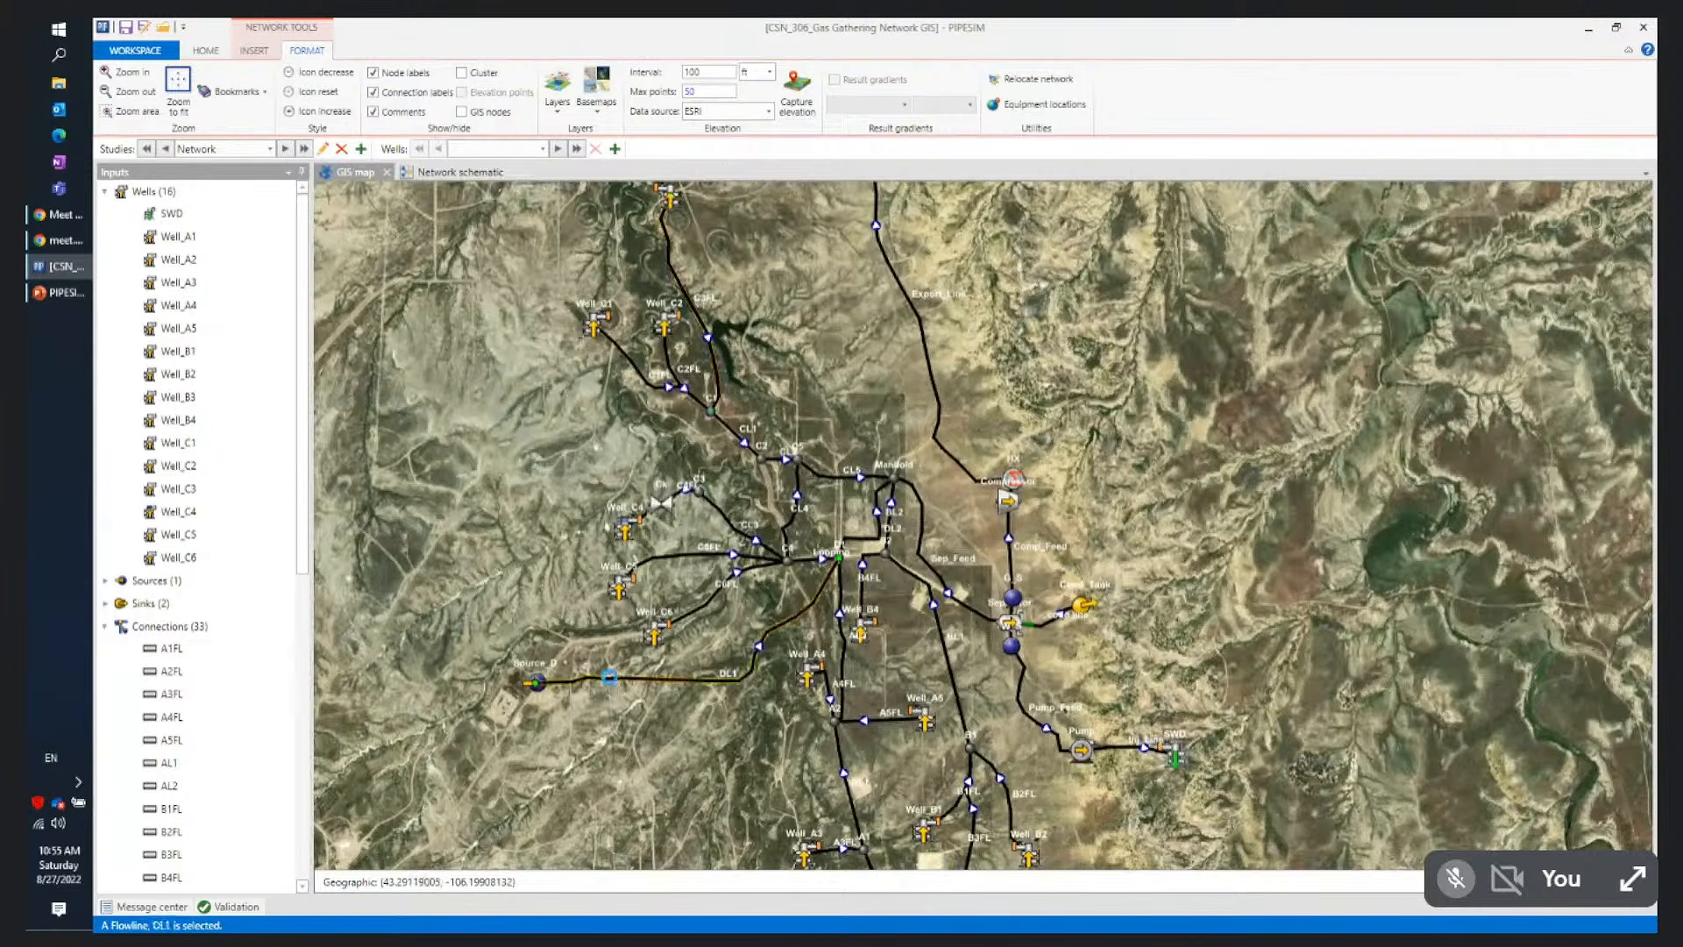
double_click(611, 682)
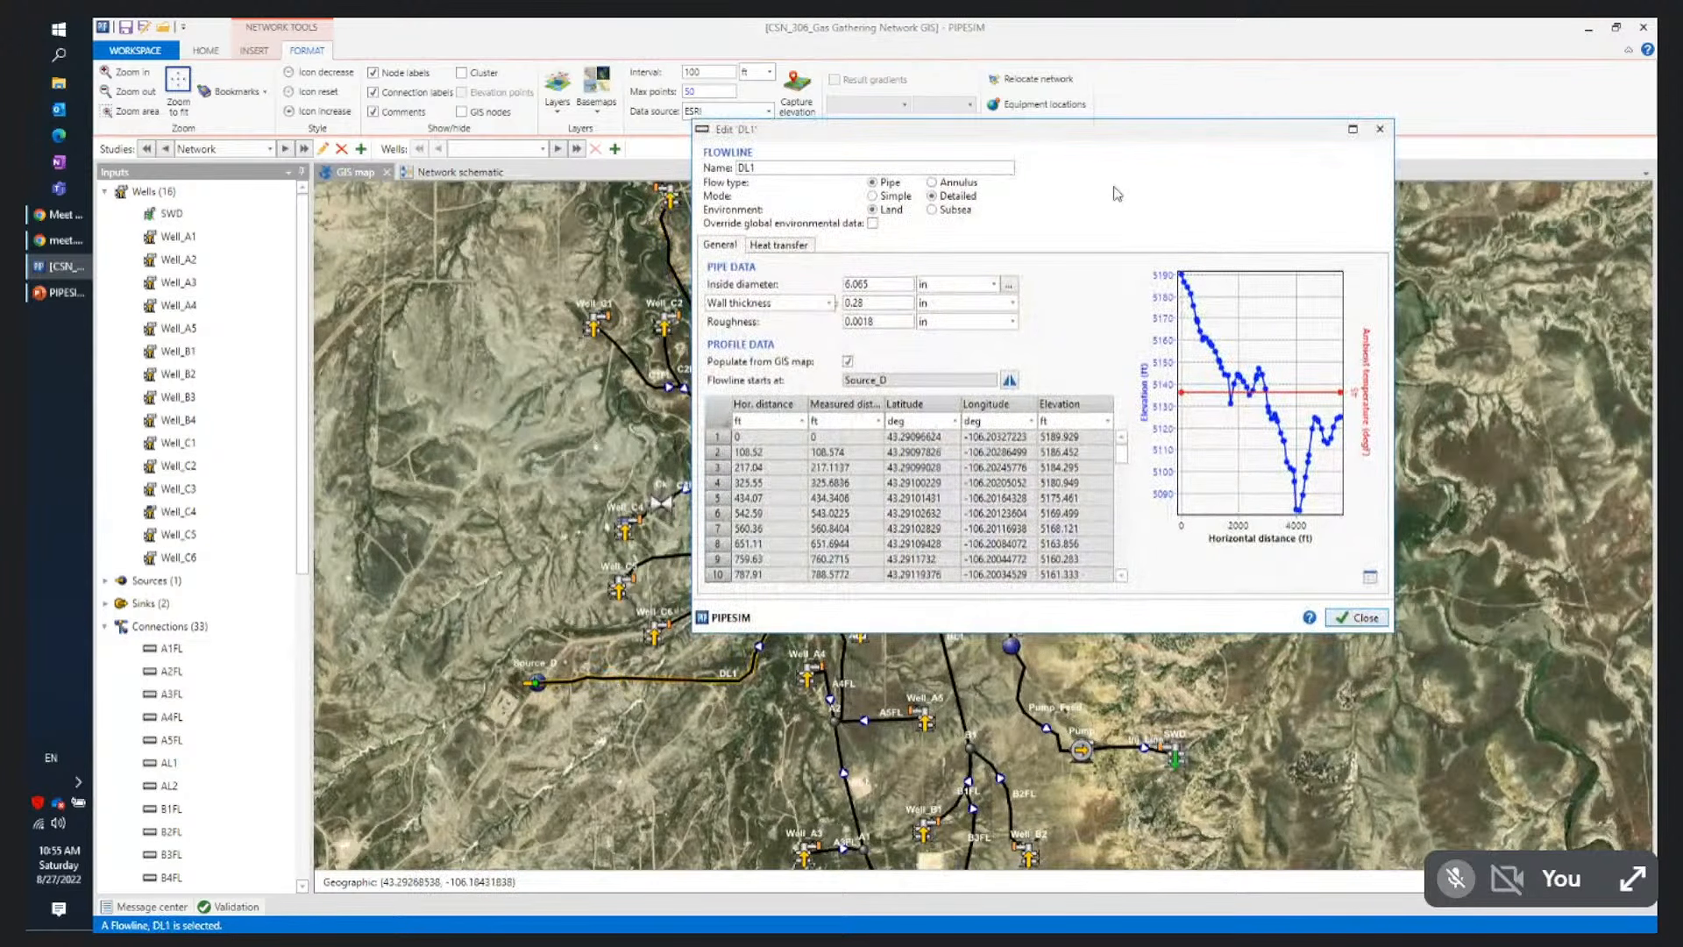
left_click_drag(1100, 137, 1290, 141)
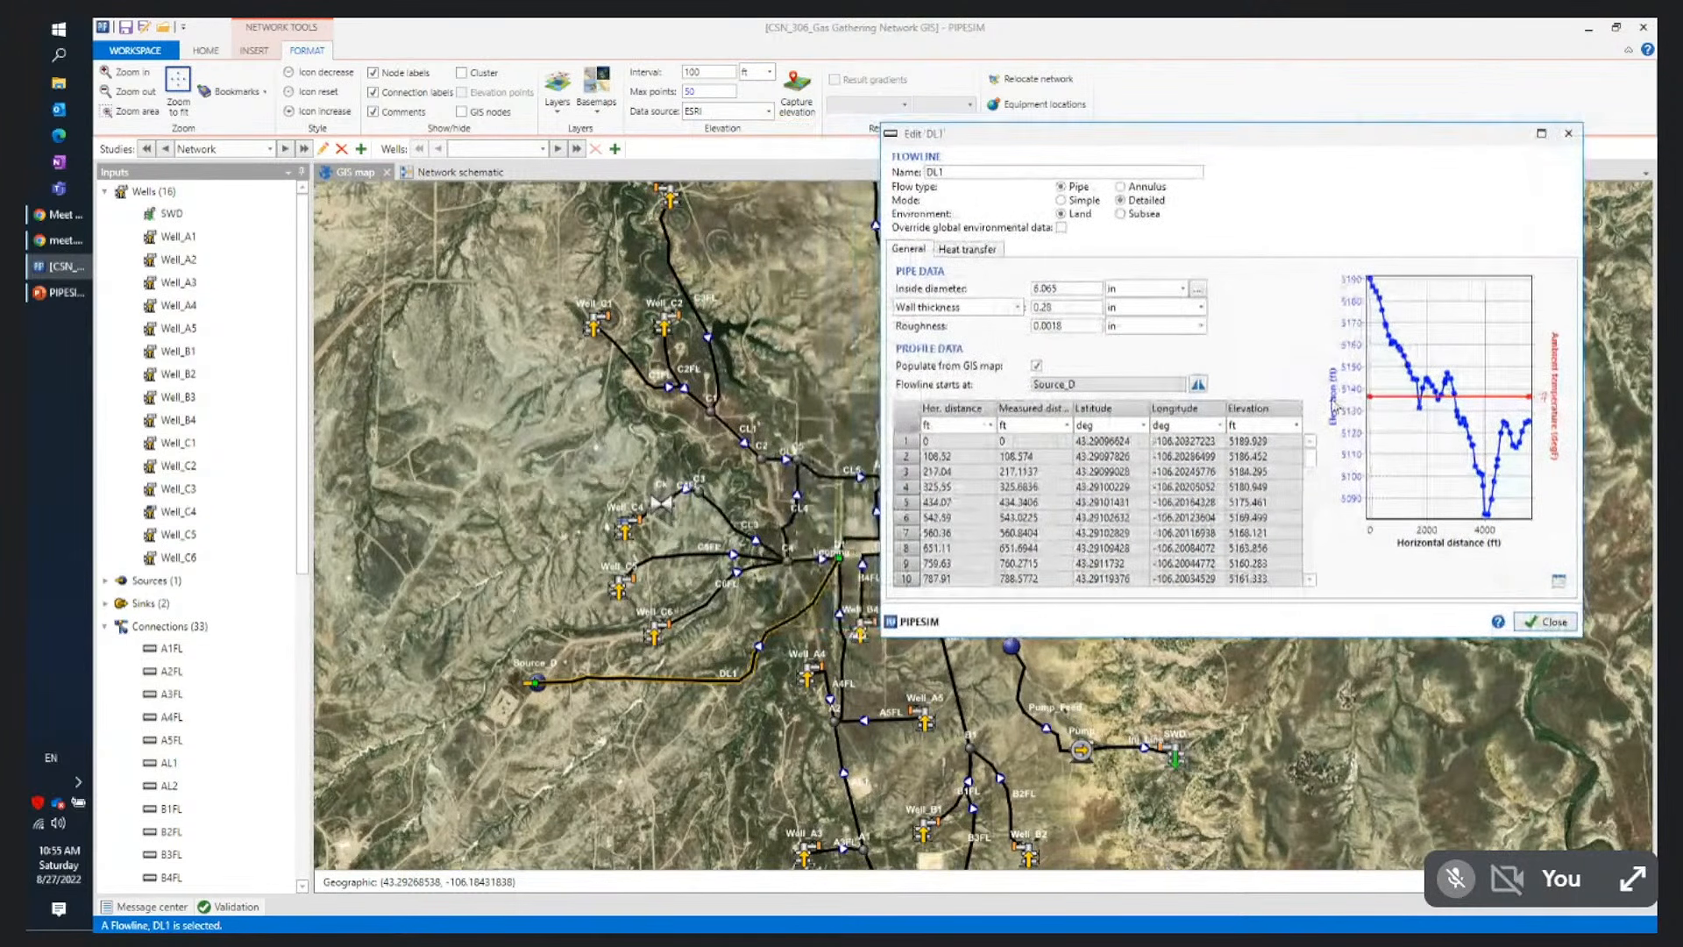
mouse_move(1311, 458)
left_mouse_down()
mouse_move(1337, 583)
mouse_move(1318, 461)
left_mouse_up()
Set the maximum number of elevation points to 100 and recapture the elevations
double_click(709, 89)
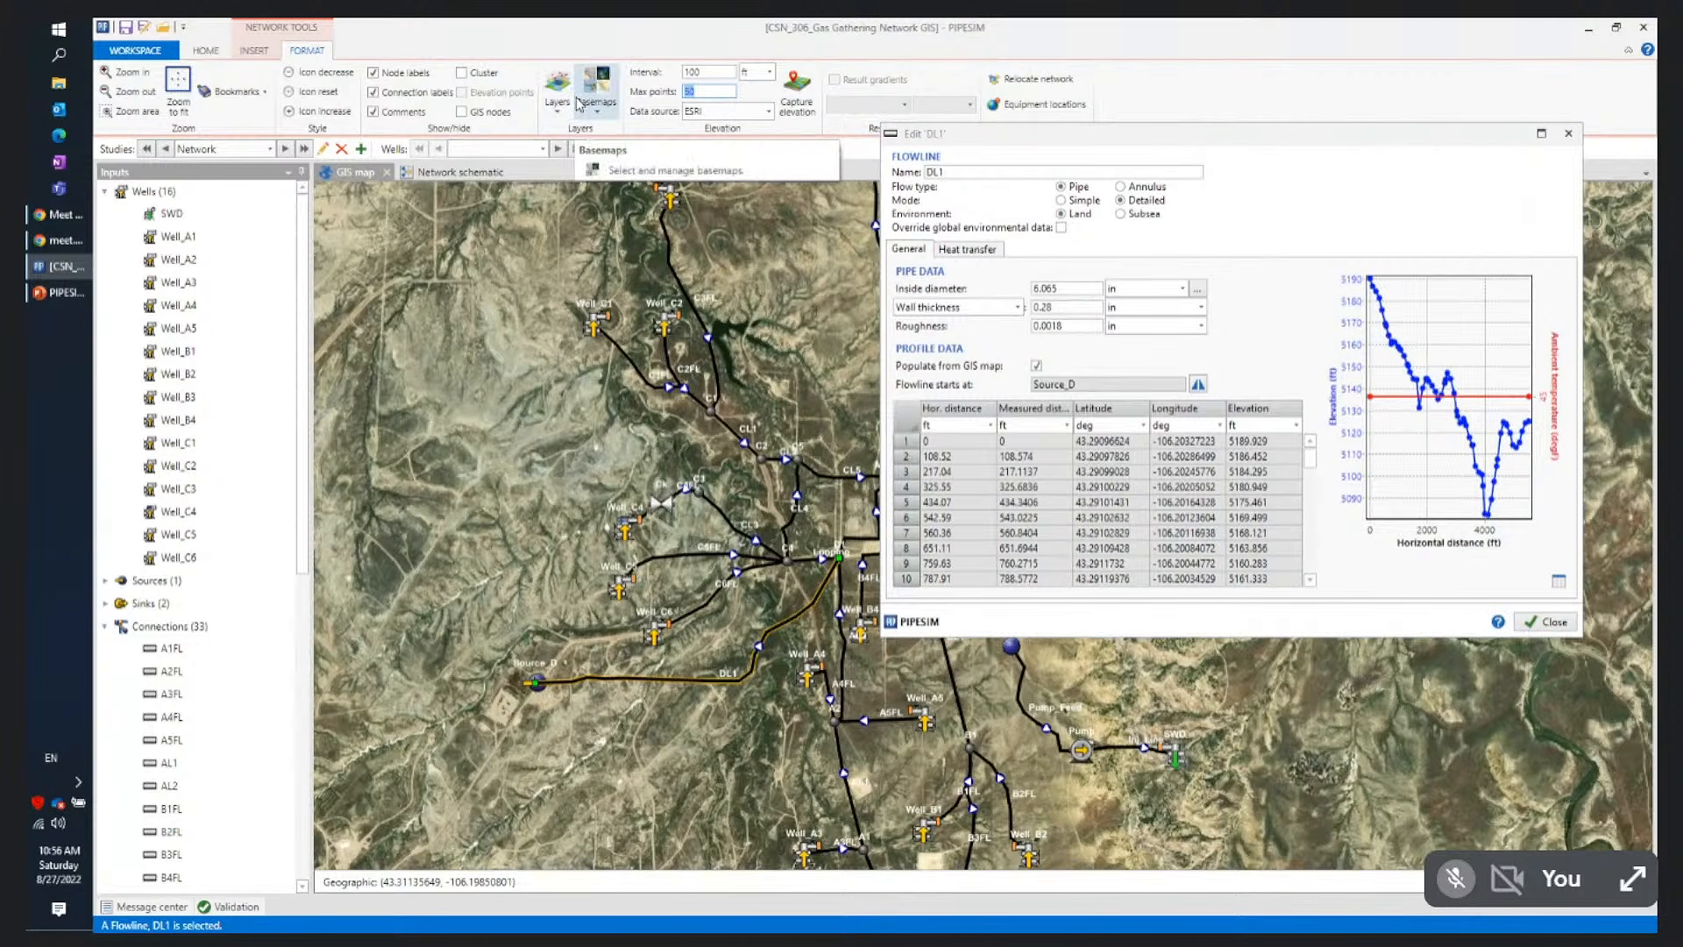
type("100")
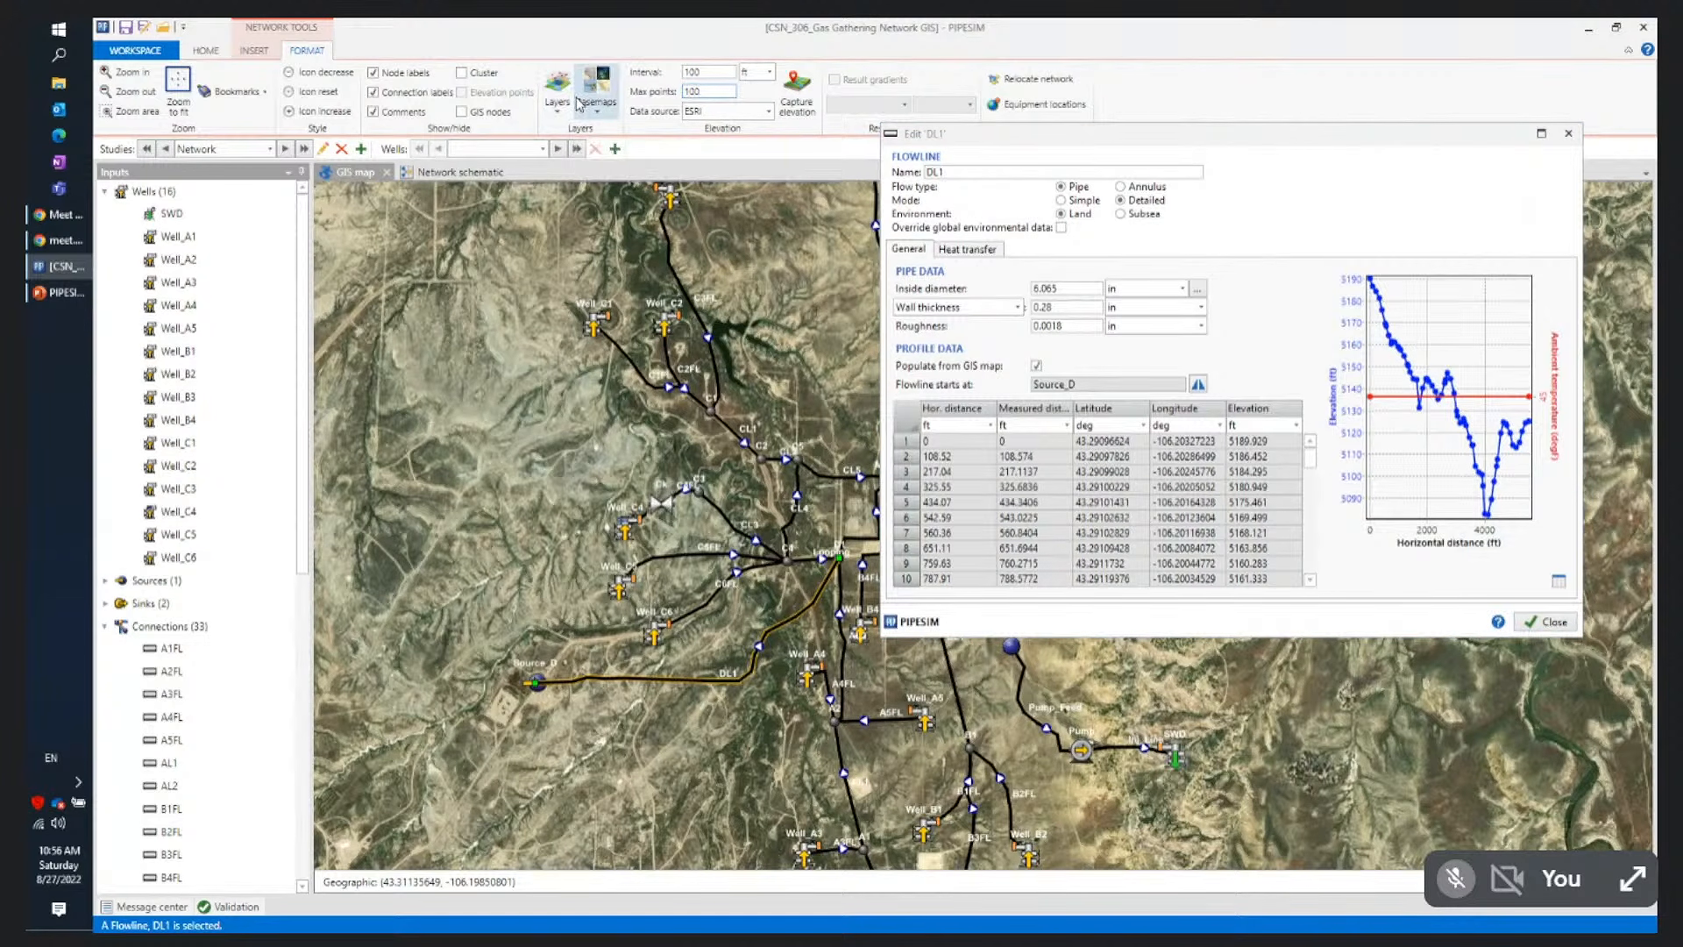
key("Return")
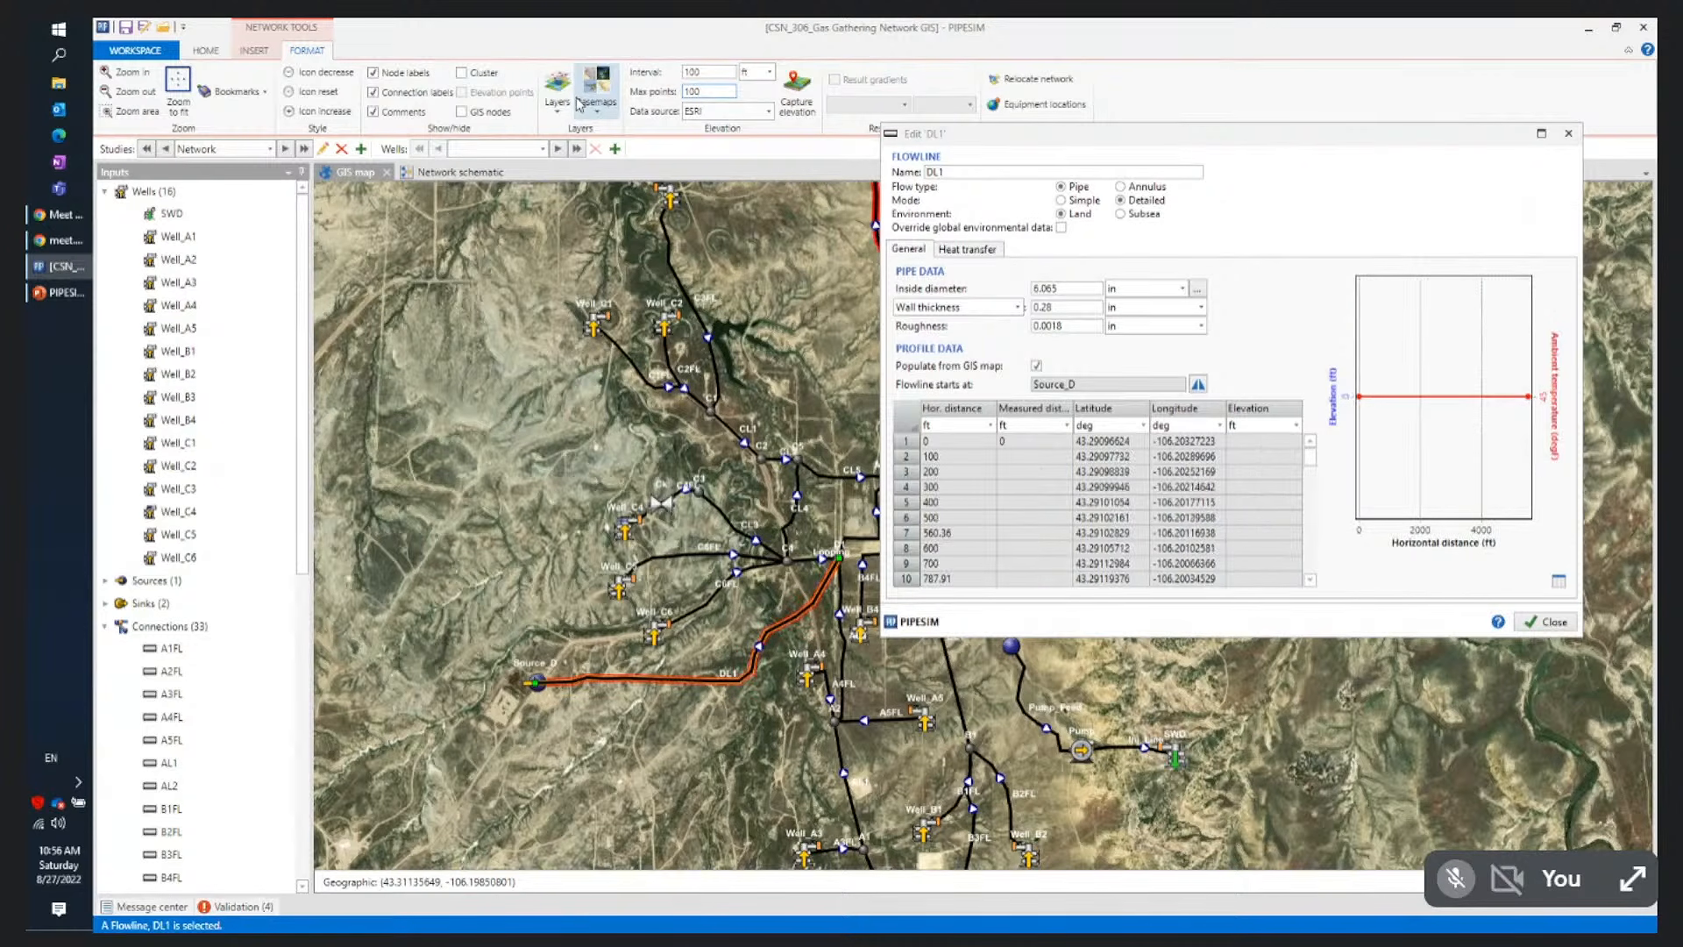
left_click(805, 98)
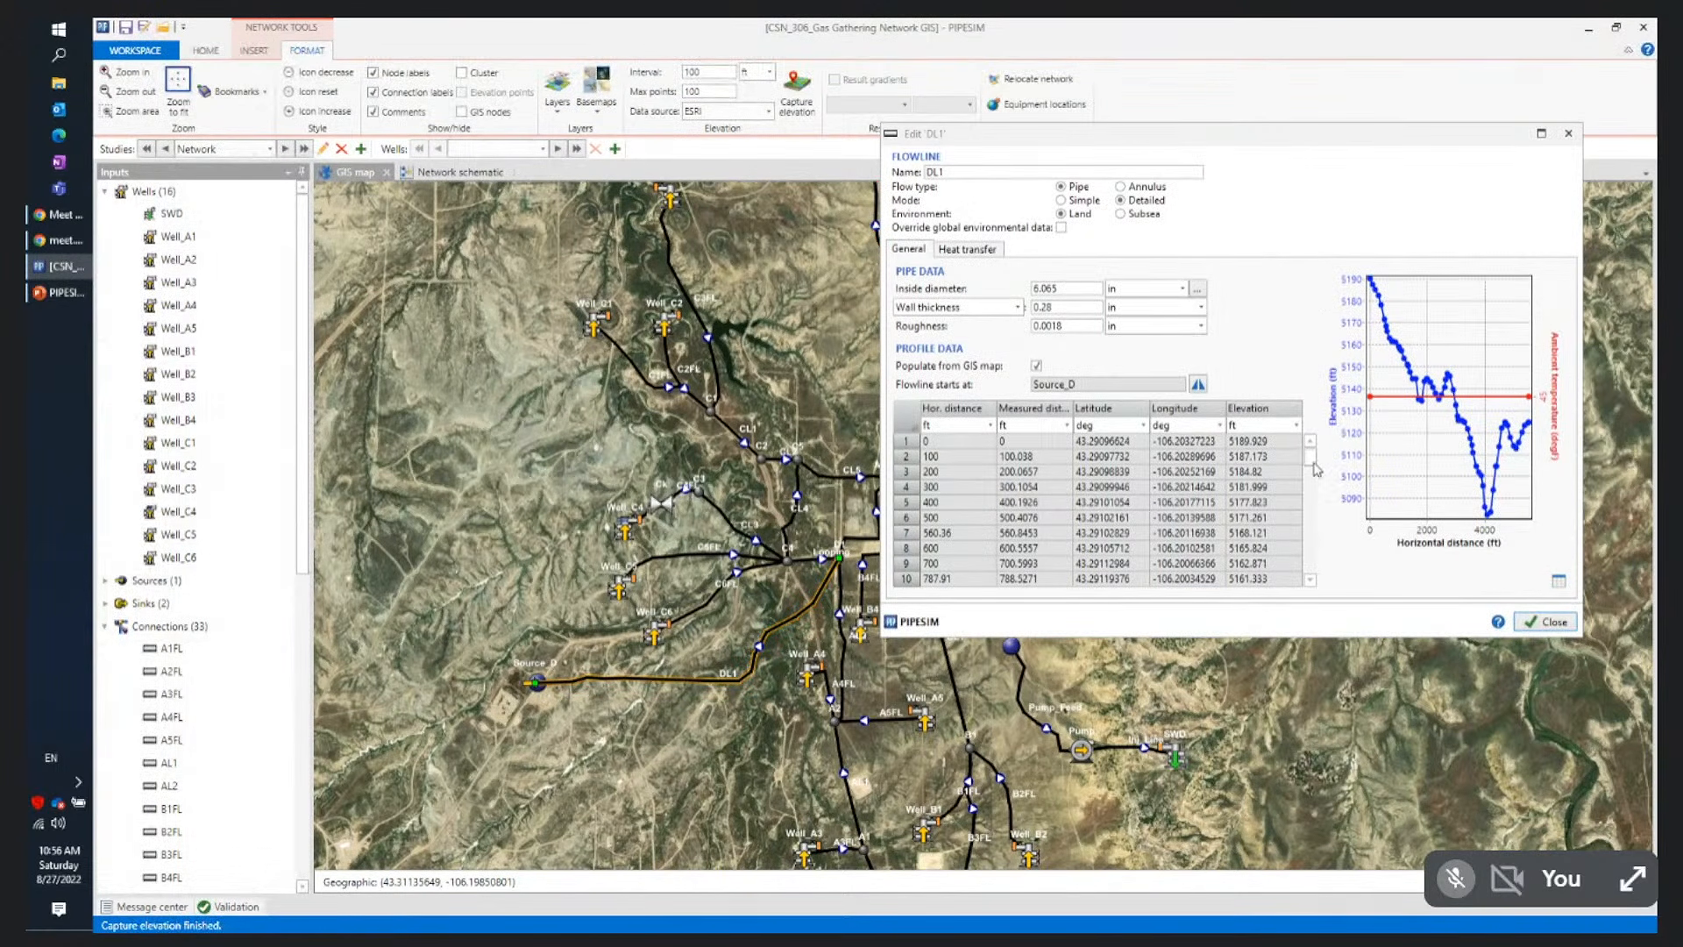
Review flowline DL1's 100 ft profile intervals and resize its editor to uncover more of the map
mouse_move(1315, 469)
left_mouse_down()
mouse_move(1314, 576)
mouse_move(1311, 456)
left_mouse_up()
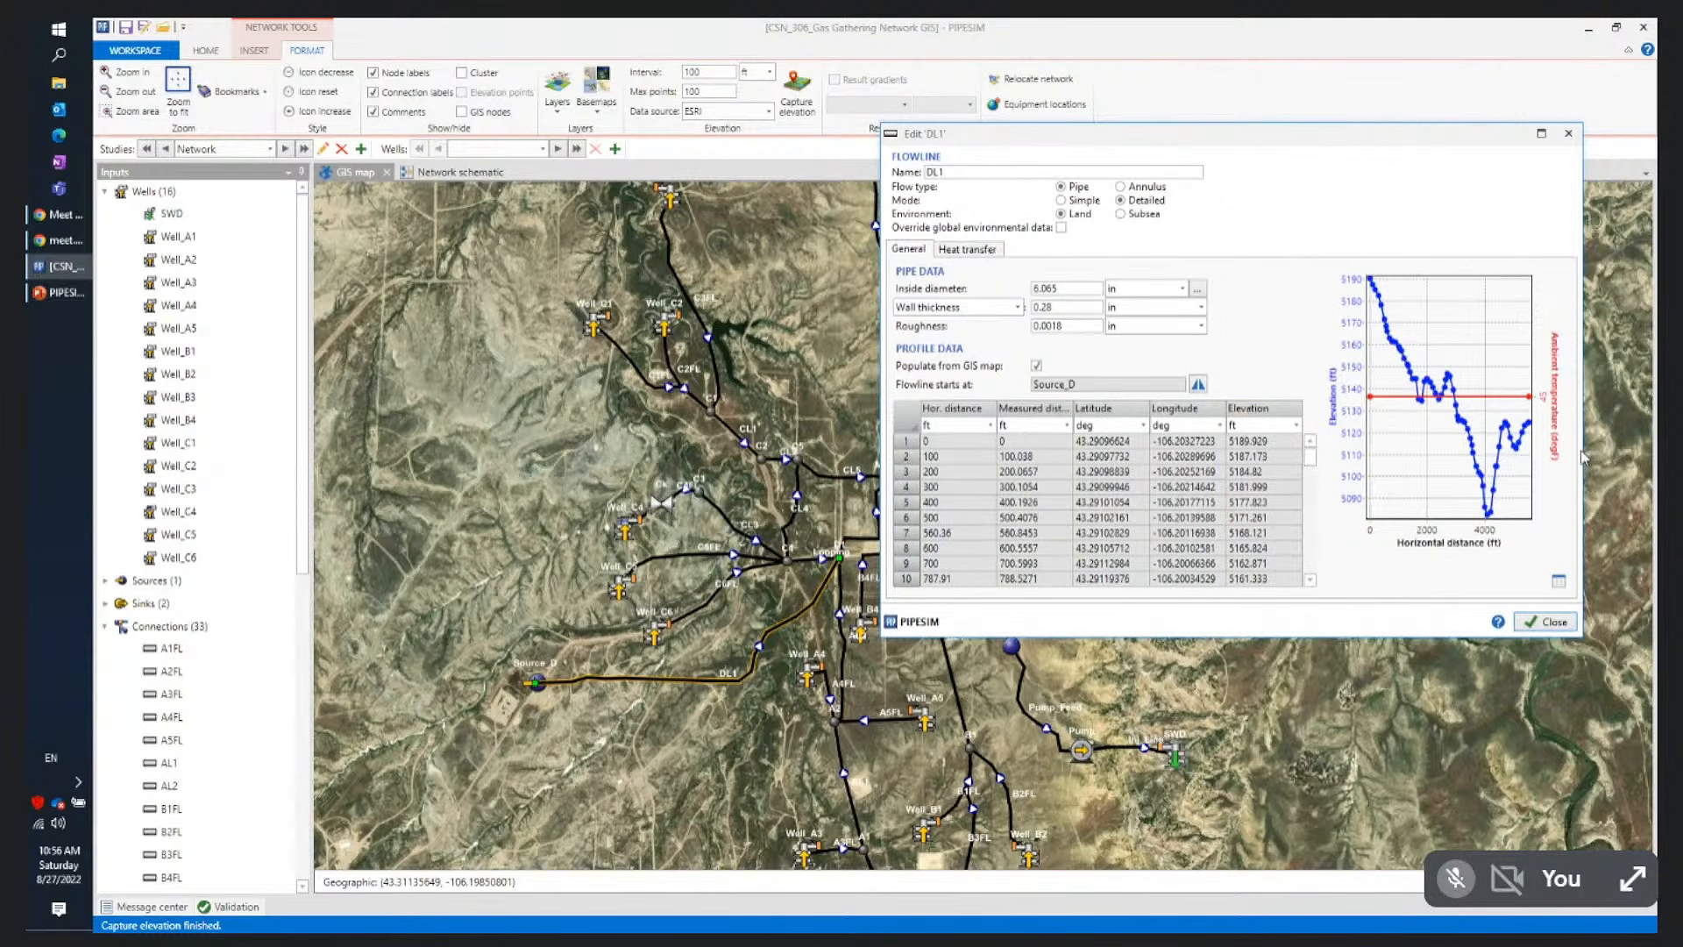
left_click_drag(1582, 450, 1626, 456)
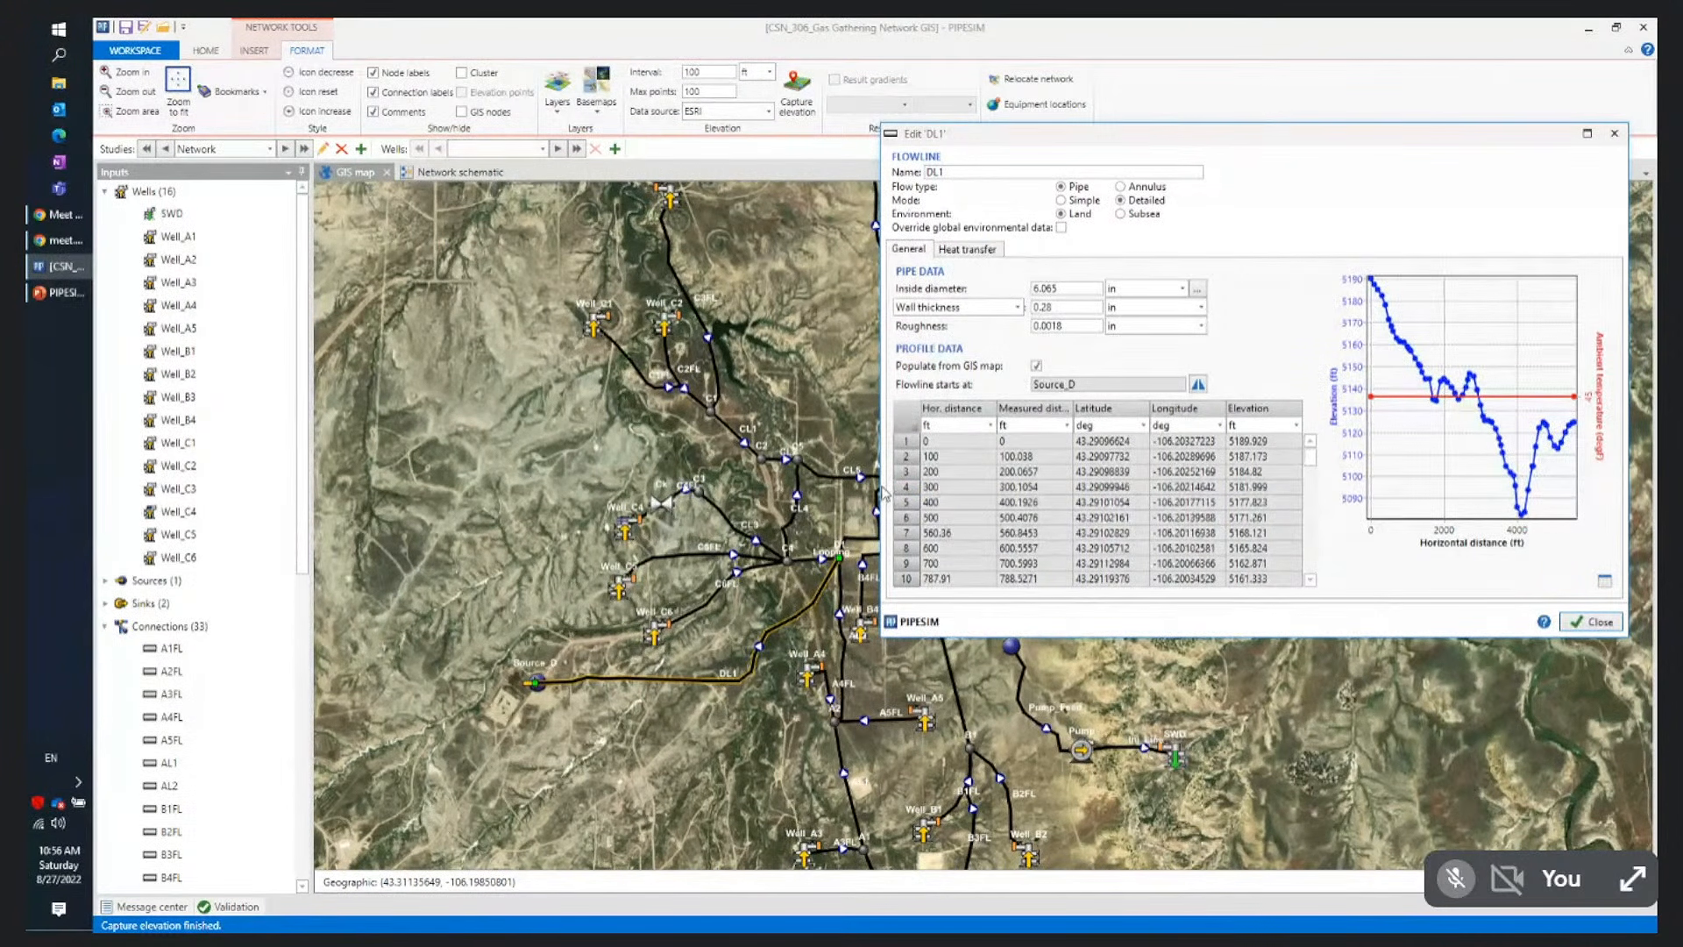
left_click_drag(882, 494, 959, 537)
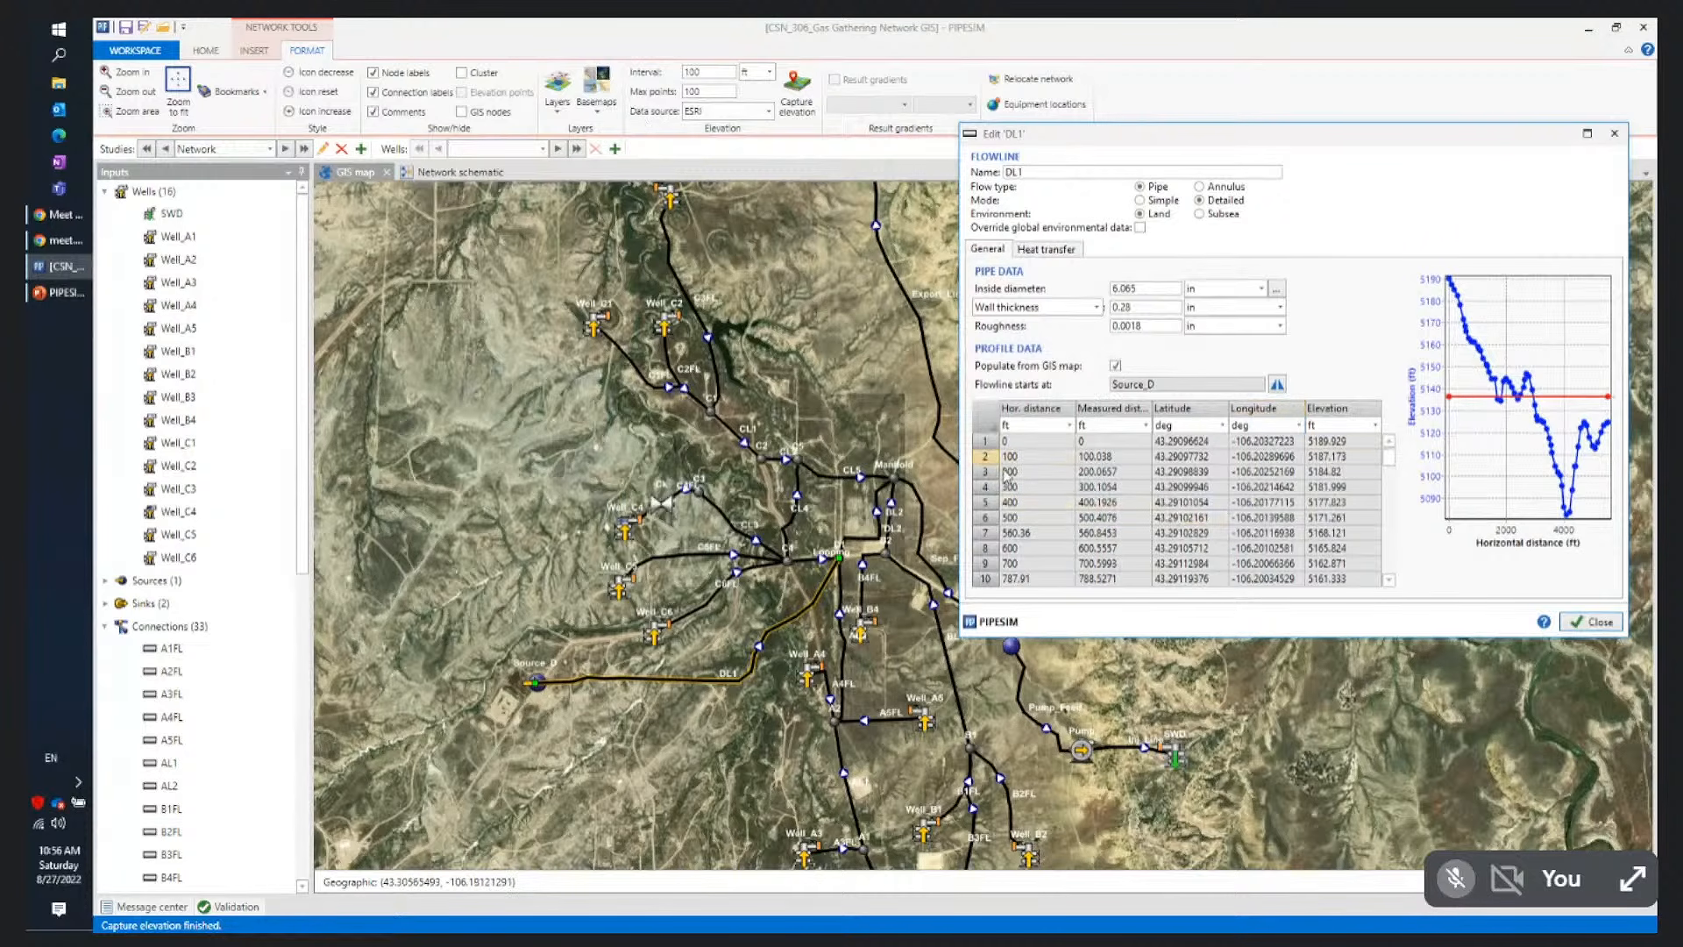
Return the maximum number of elevation points to 50 and recapture the elevations
double_click(711, 92)
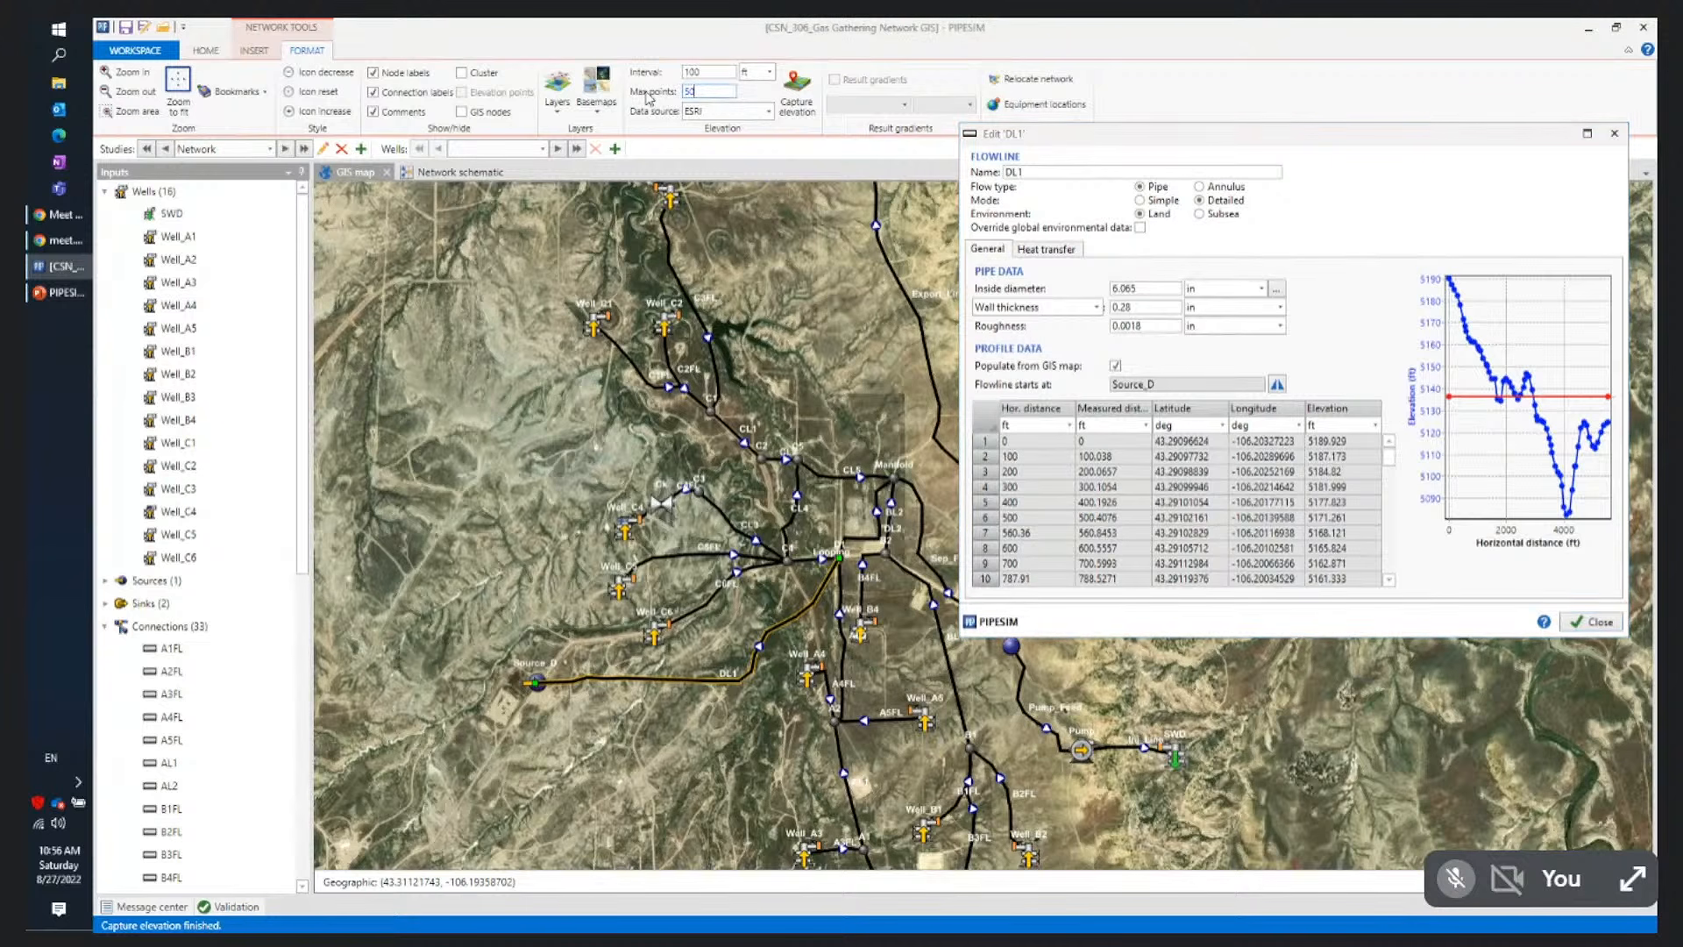
key("Return")
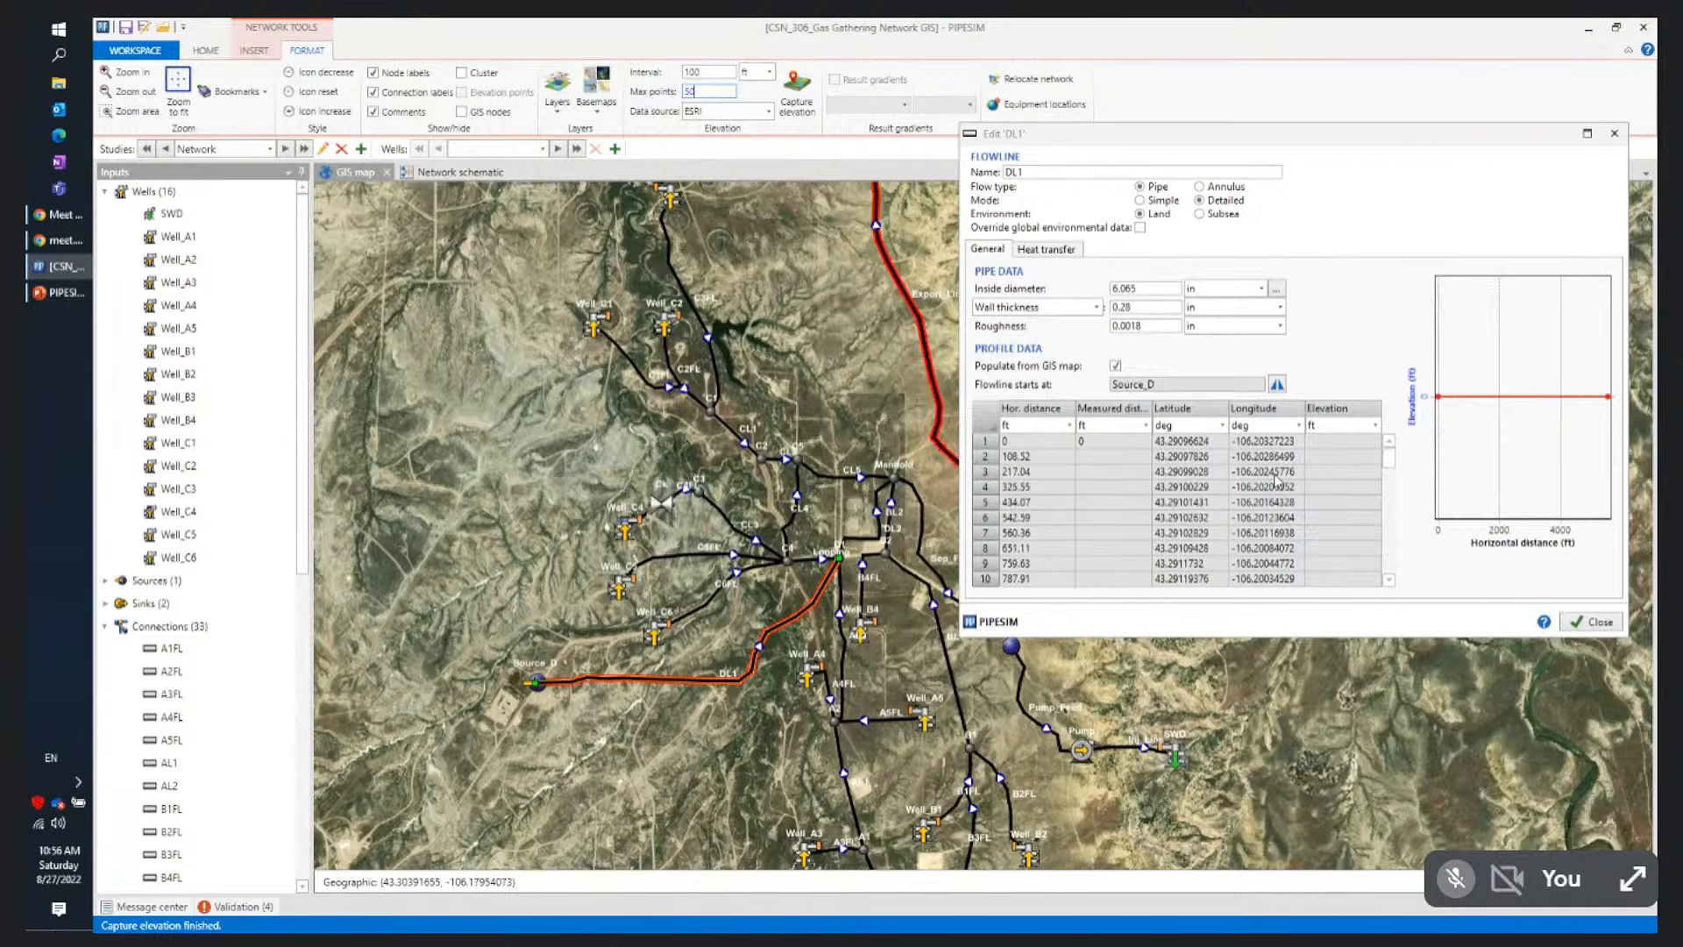
left_click(798, 87)
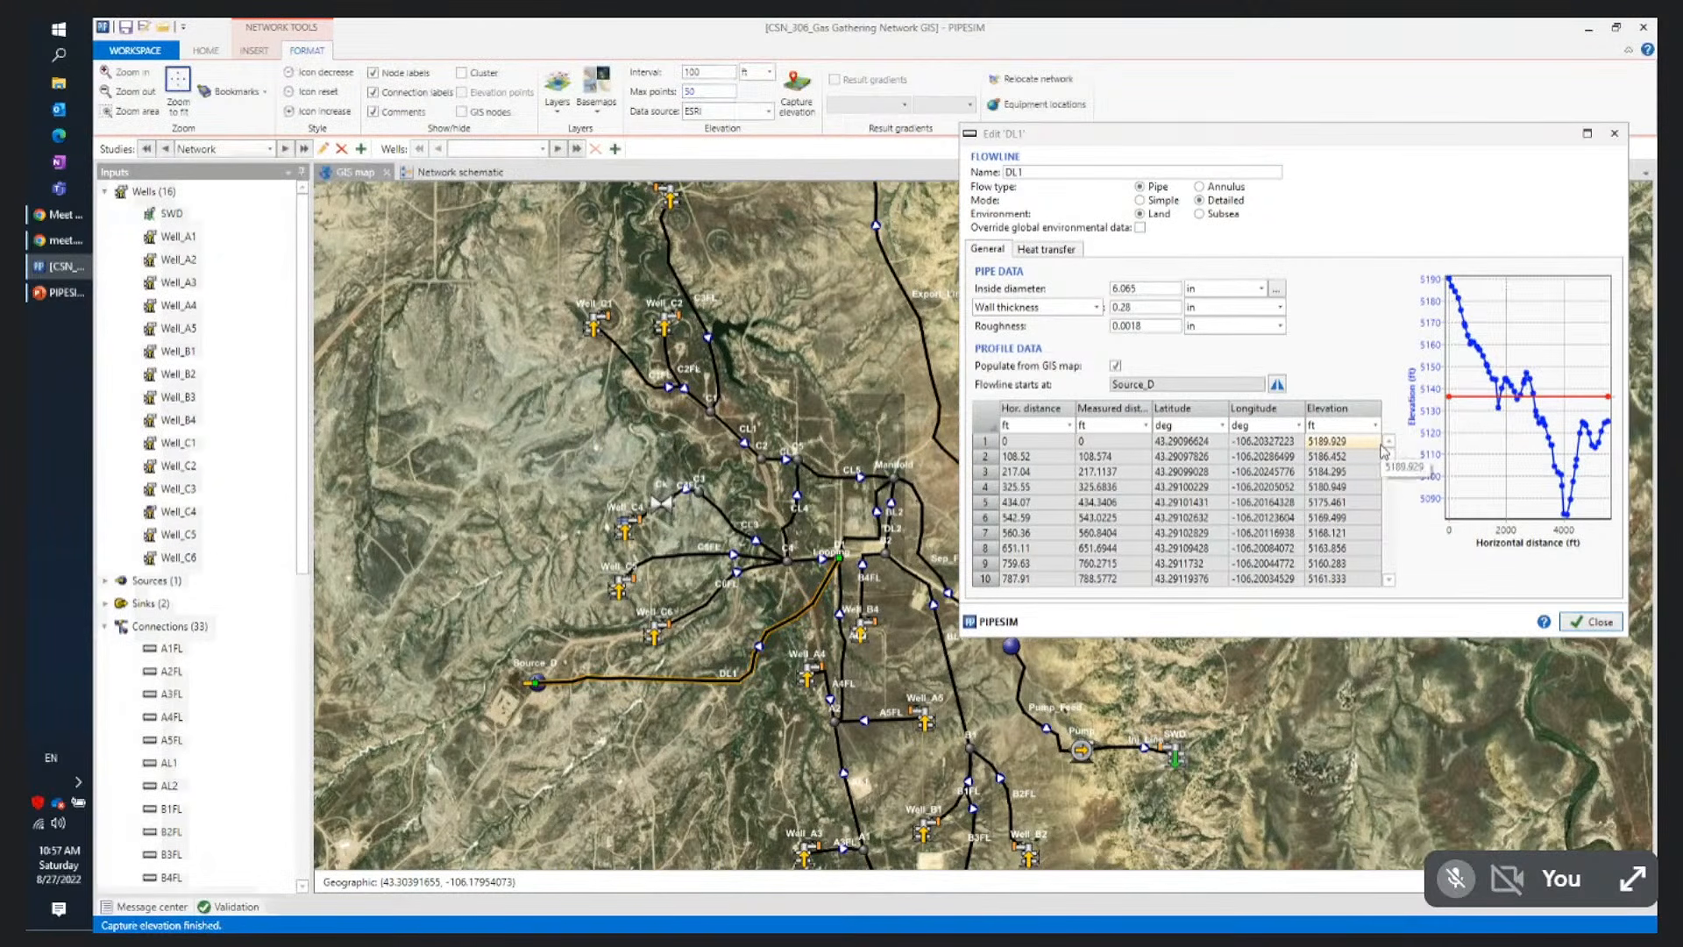
Examine the spacing of the last points in flowline DL1's recaptured profile table
left_click_drag(1389, 458, 1400, 580)
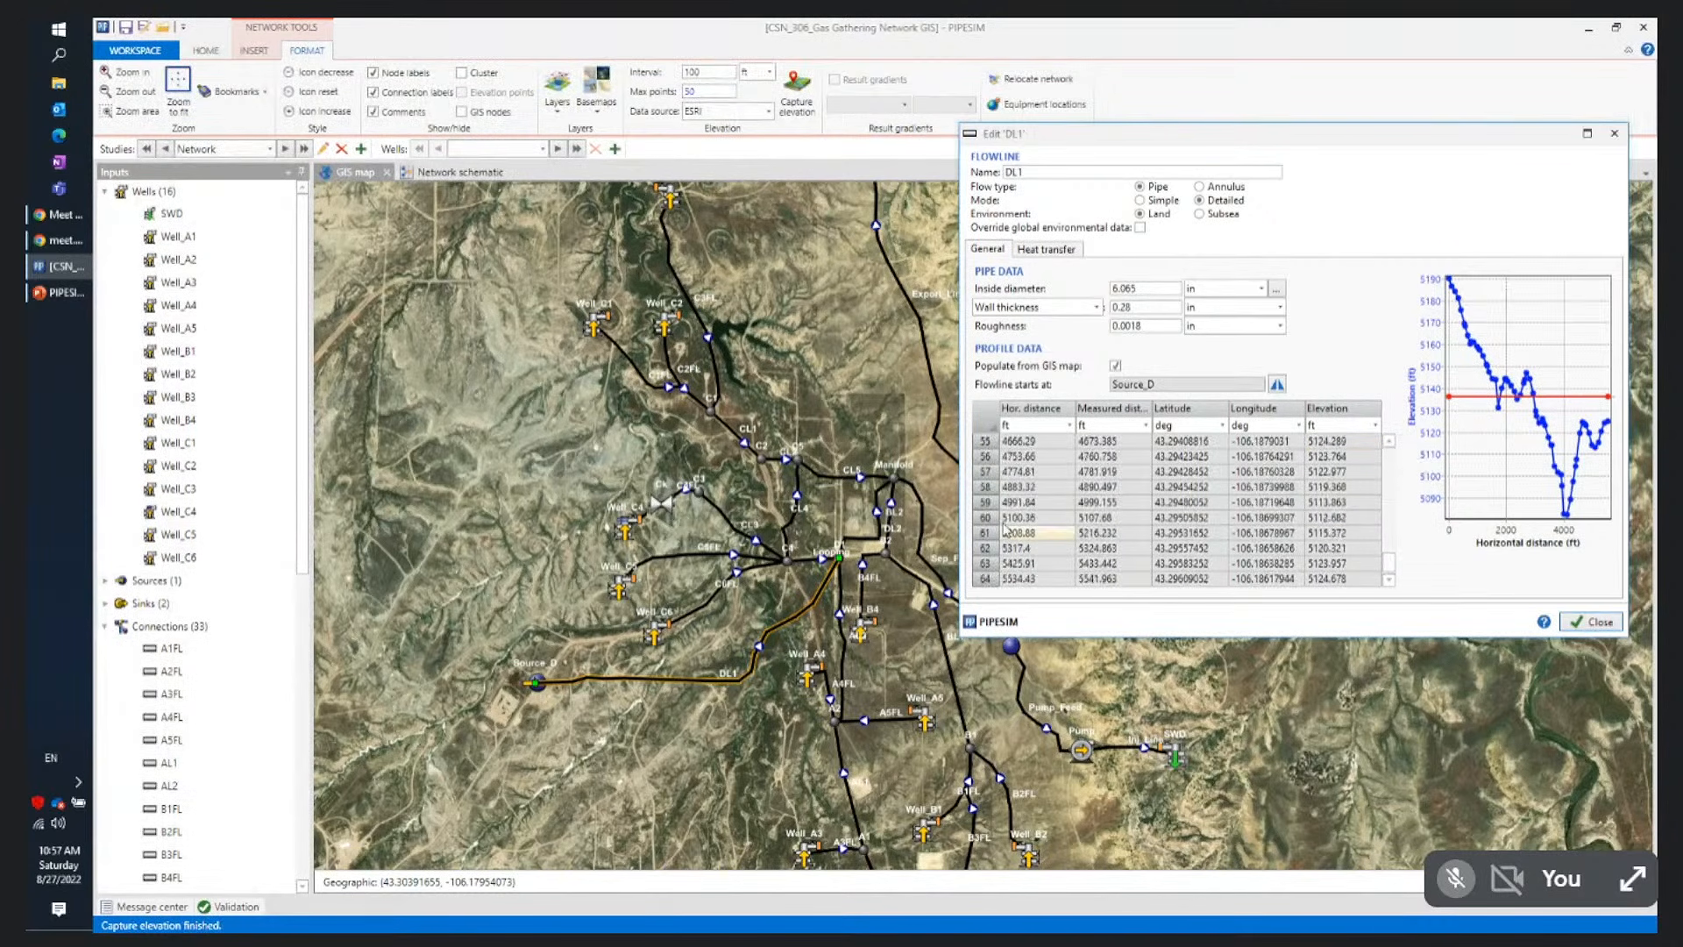
scroll(1027, 471, "up", 2)
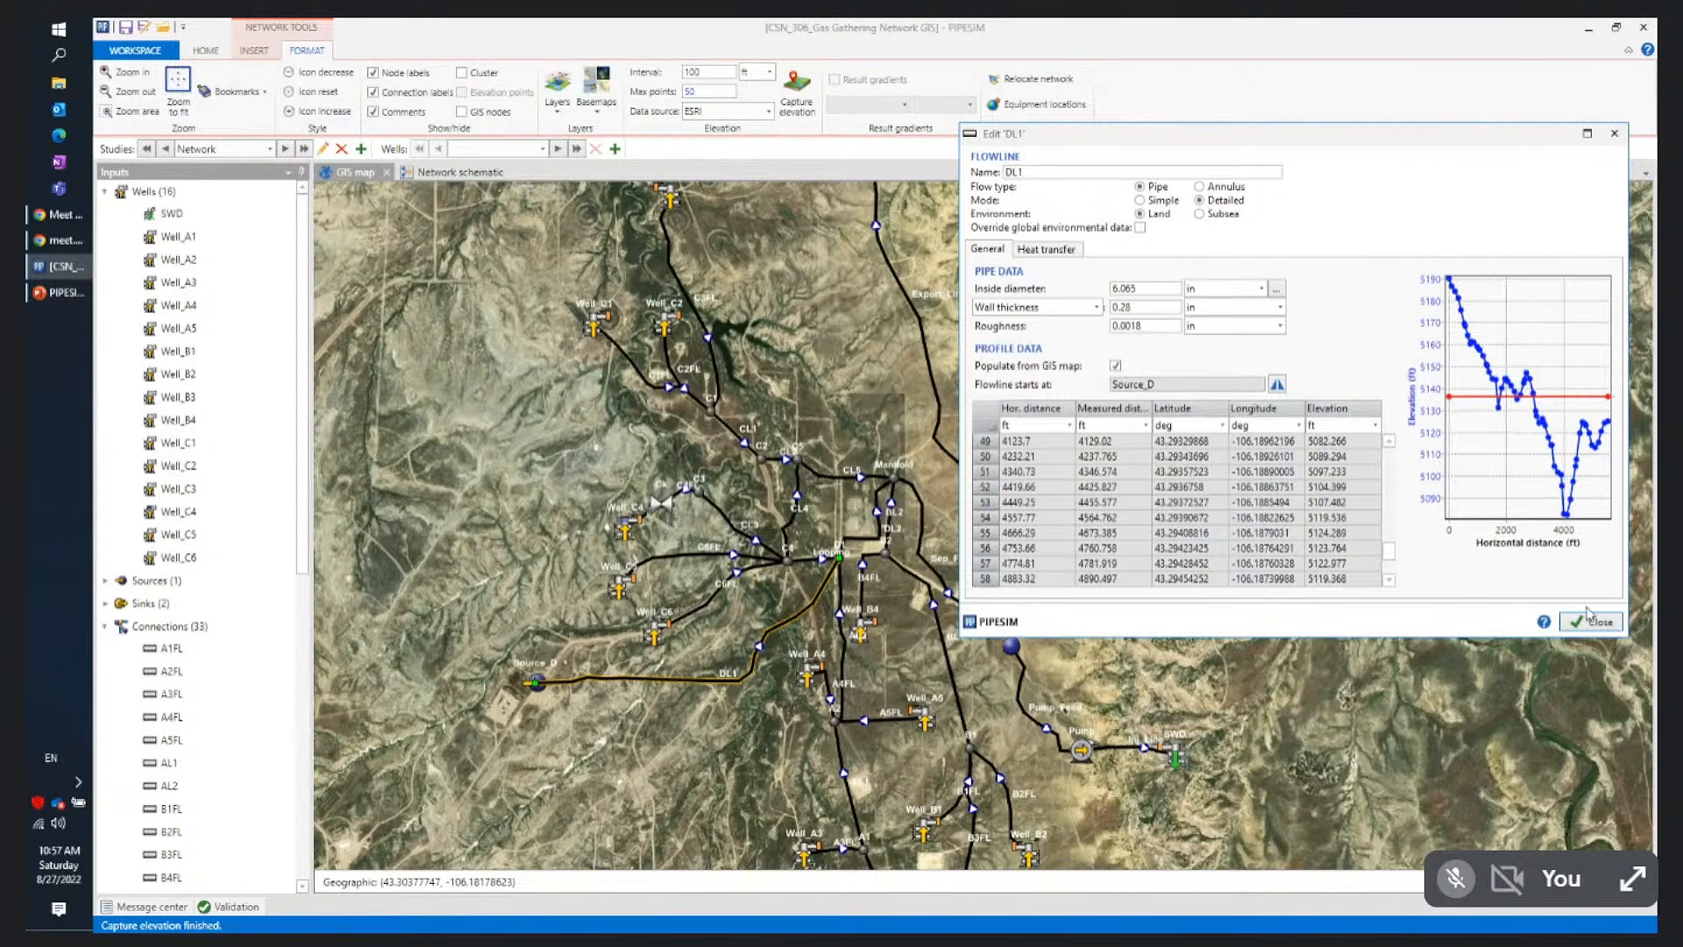
left_click(638, 371)
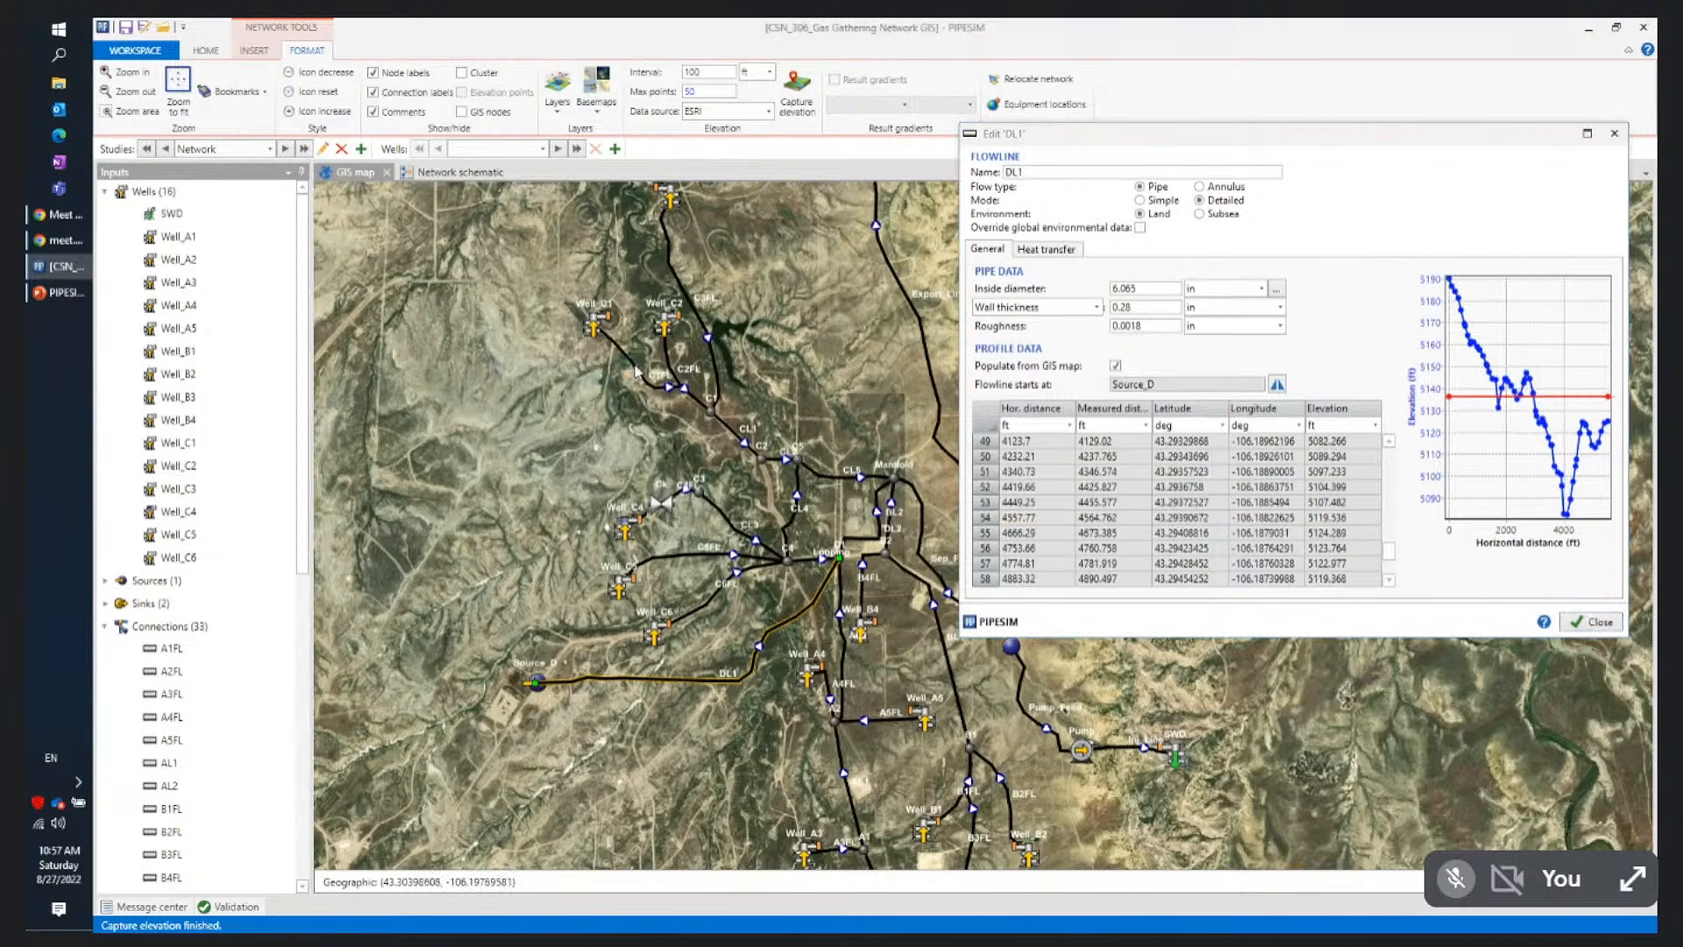
Show the GIS nodes on the map, examine them along flowline C1FL, and close the C1FL editor
left_click(461, 112)
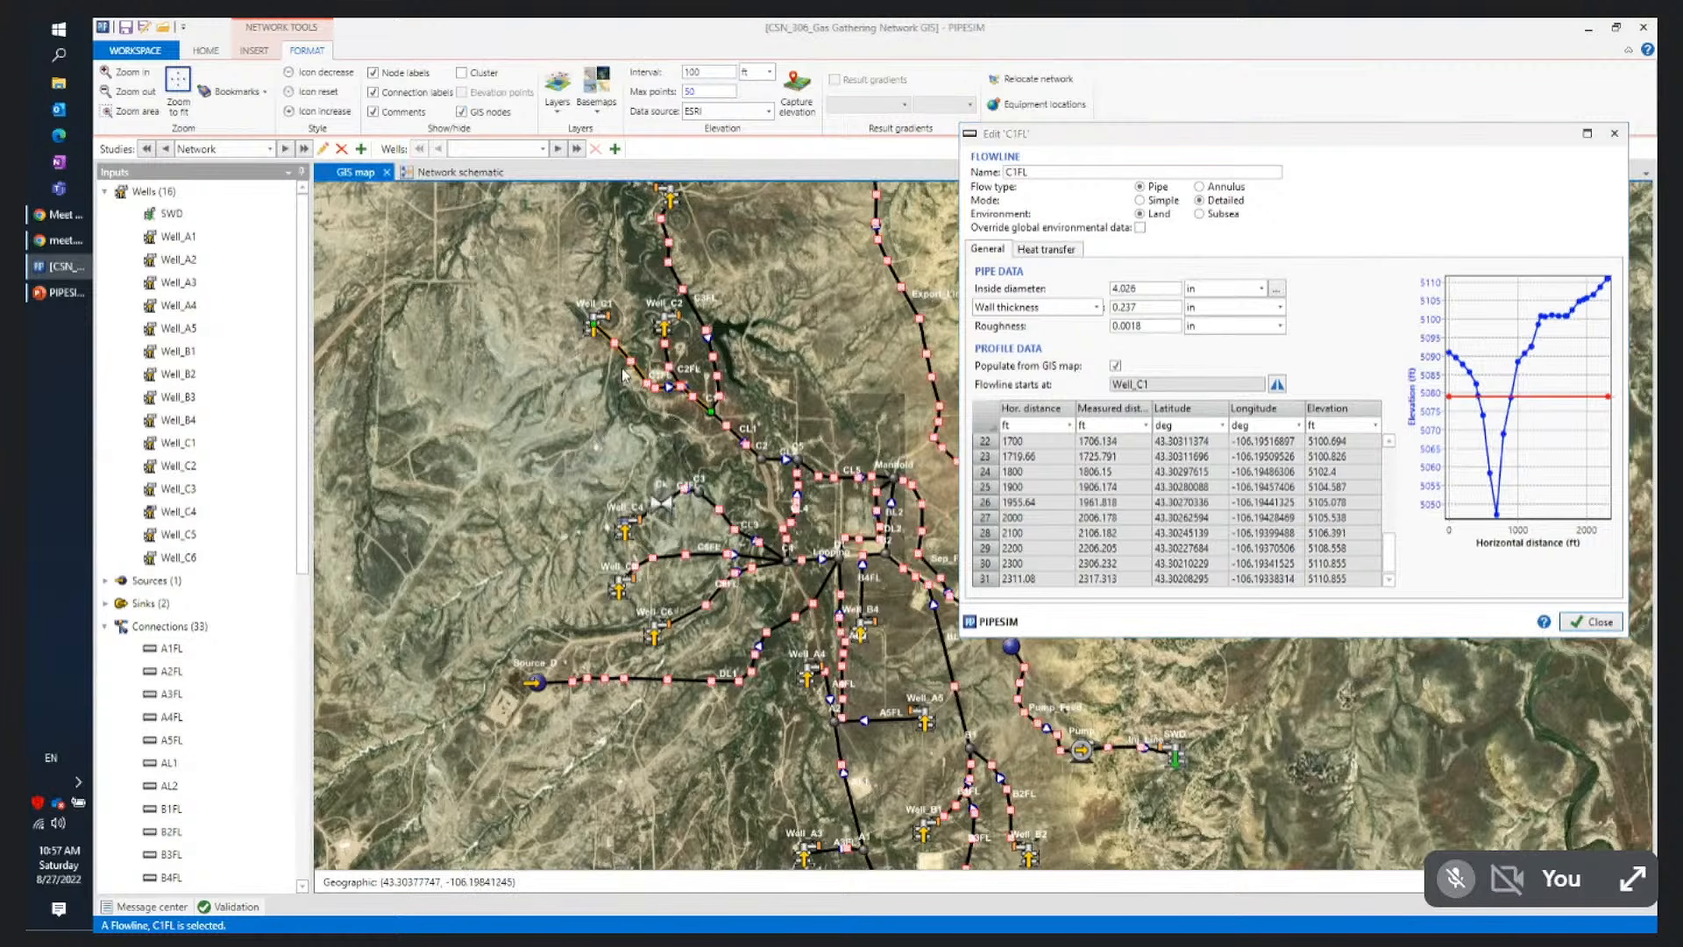
scroll(623, 375, "up", 3)
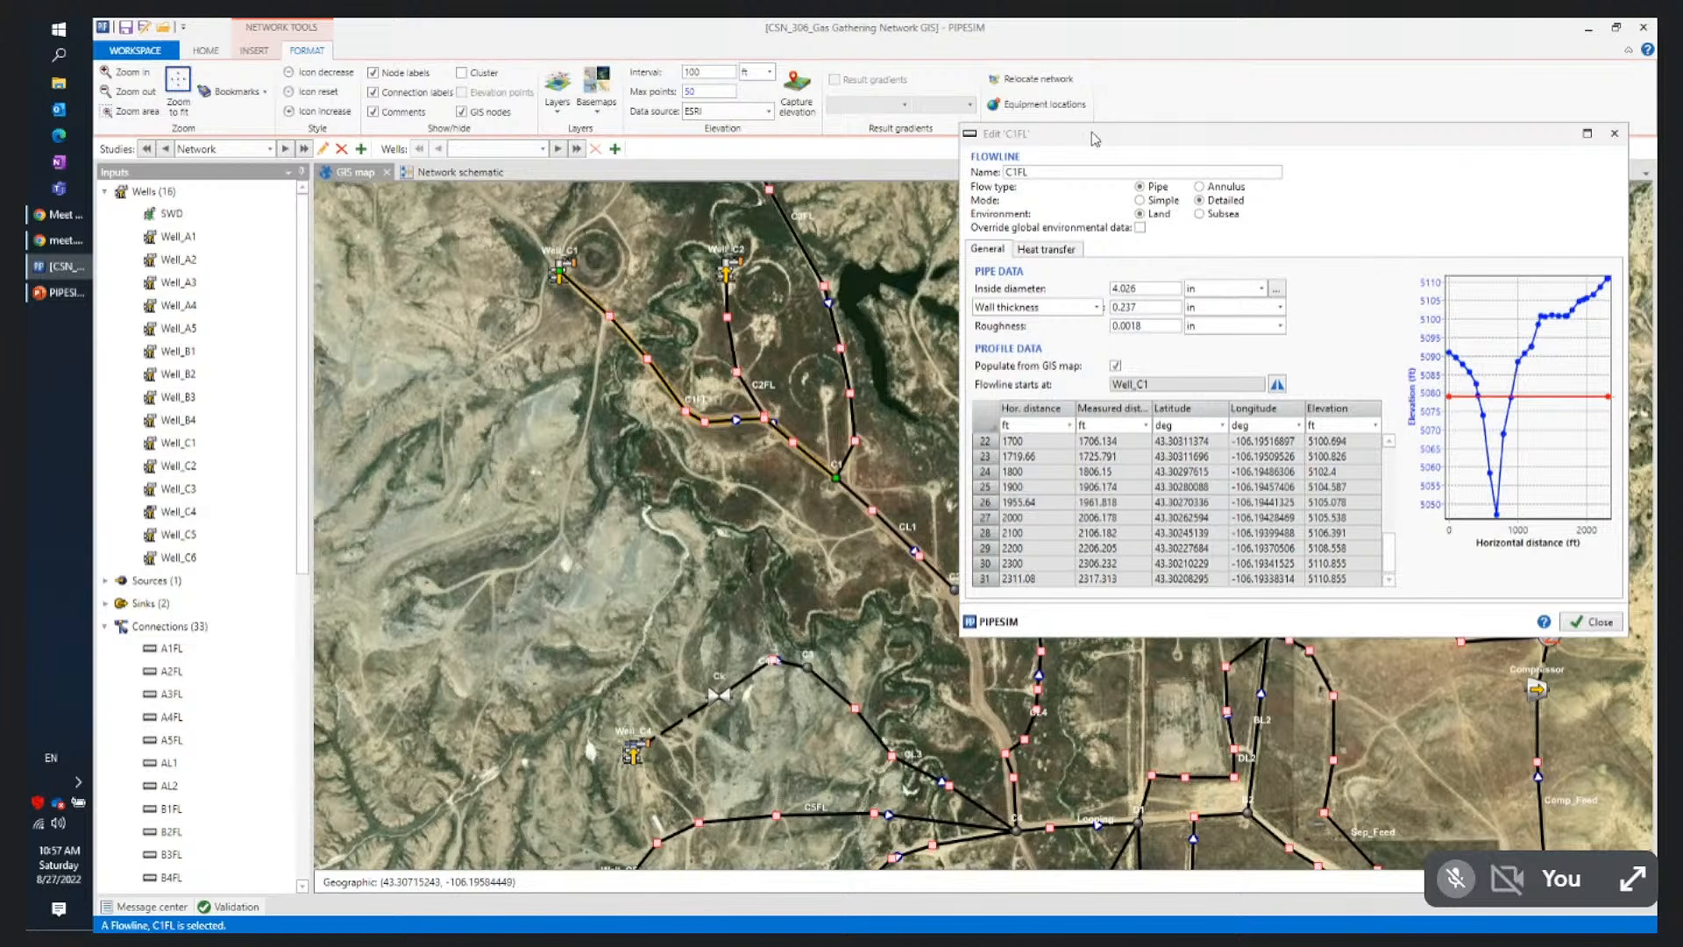
left_click_drag(1092, 134, 873, 145)
left_click(1374, 632)
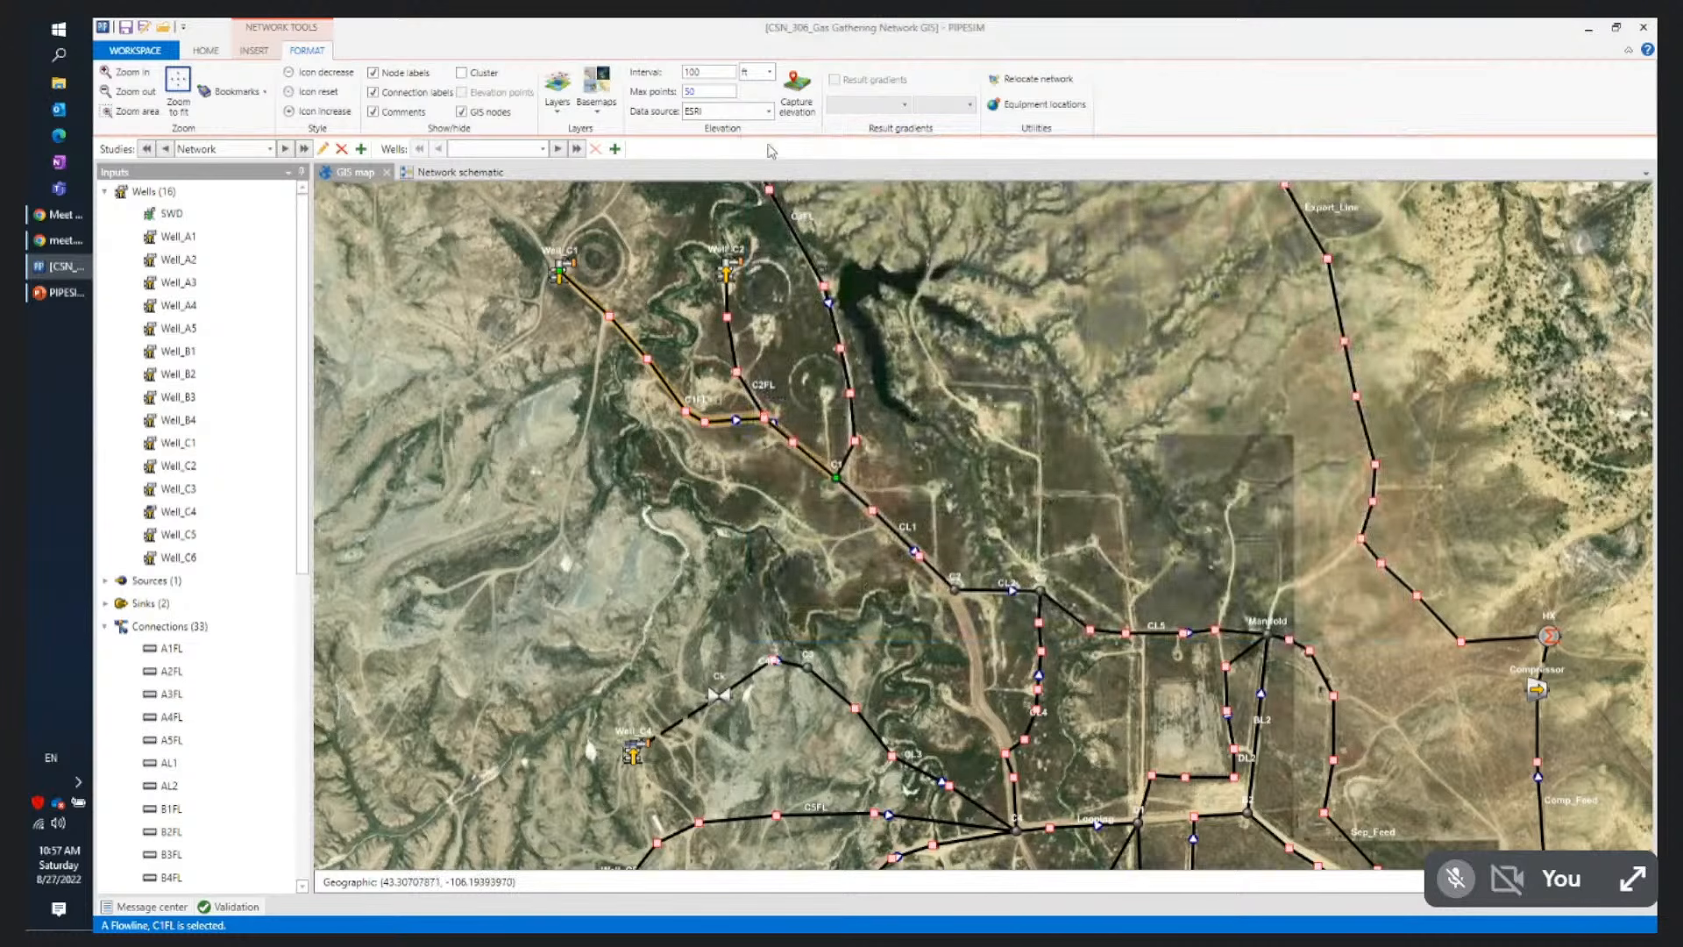
left_click(207, 51)
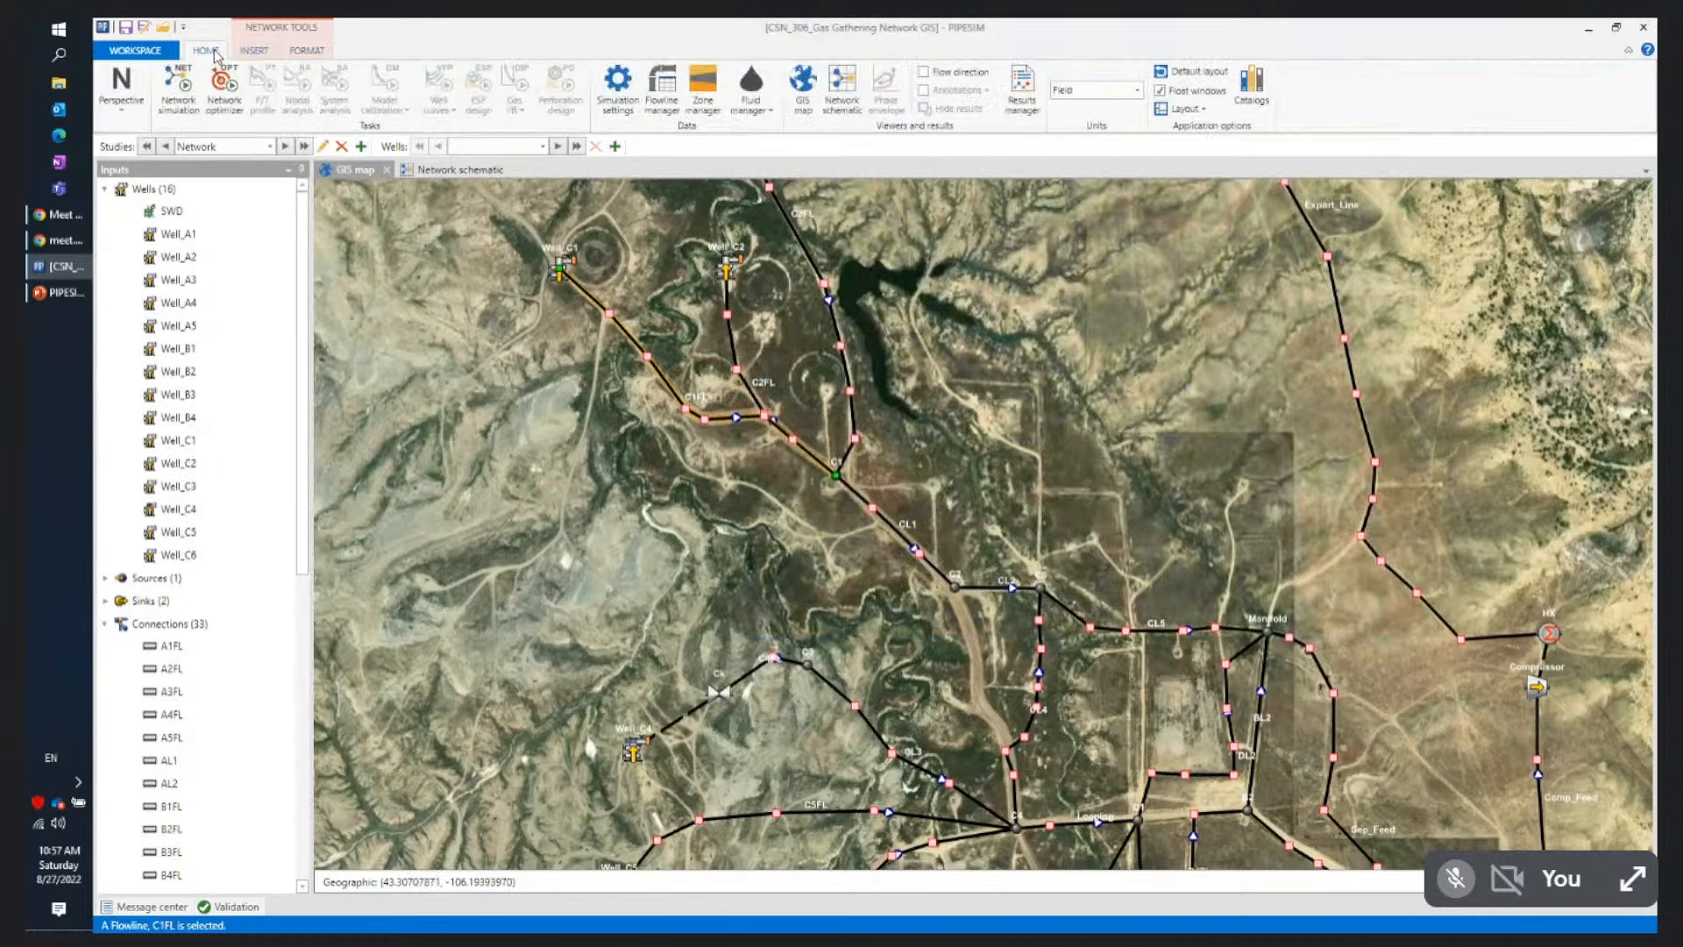
left_click(255, 51)
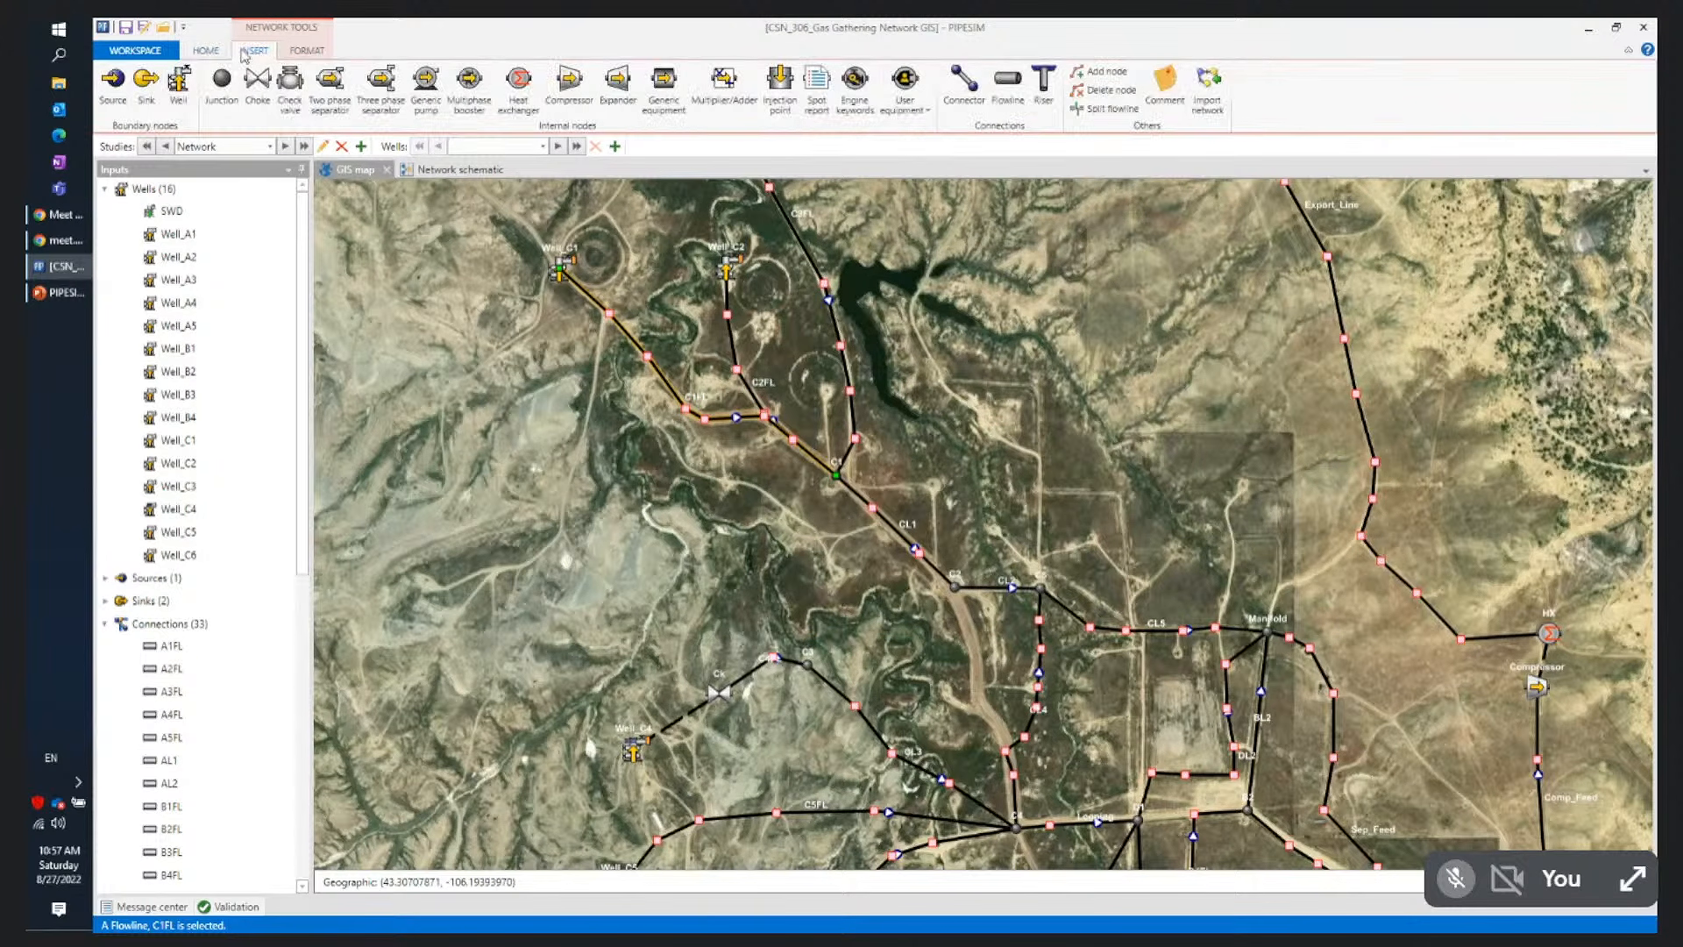
left_click(207, 51)
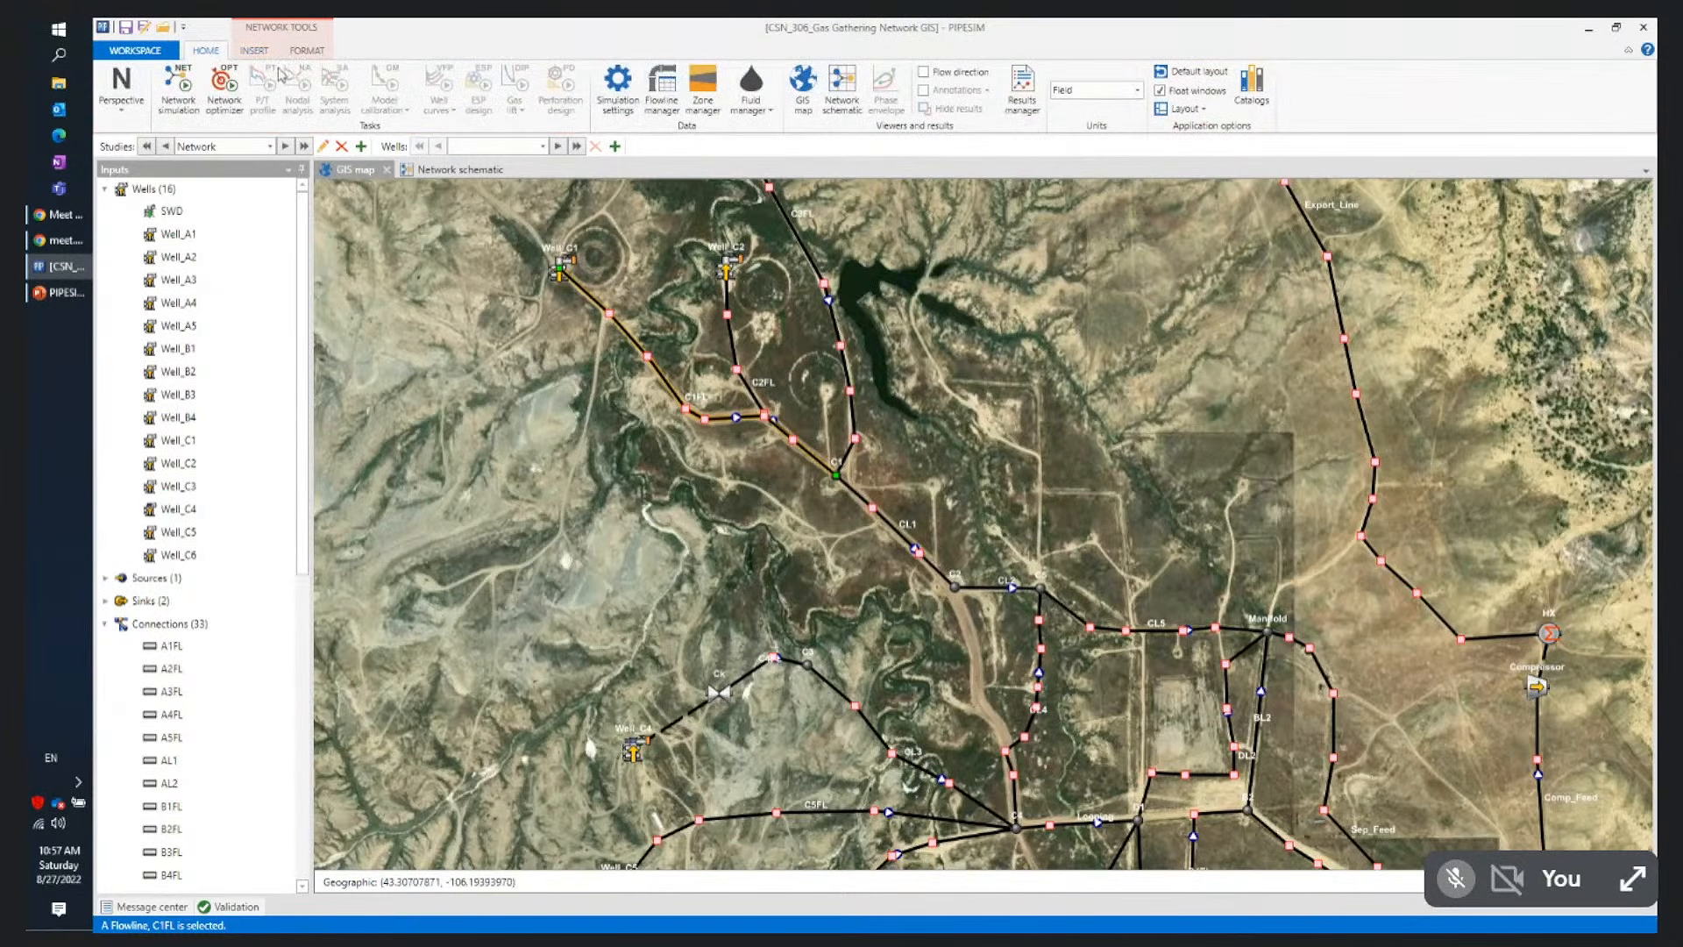
left_click(255, 51)
Preview node clustering and elevation points along the flowlines, and turn off clustering and GIS nodes
left_click(306, 51)
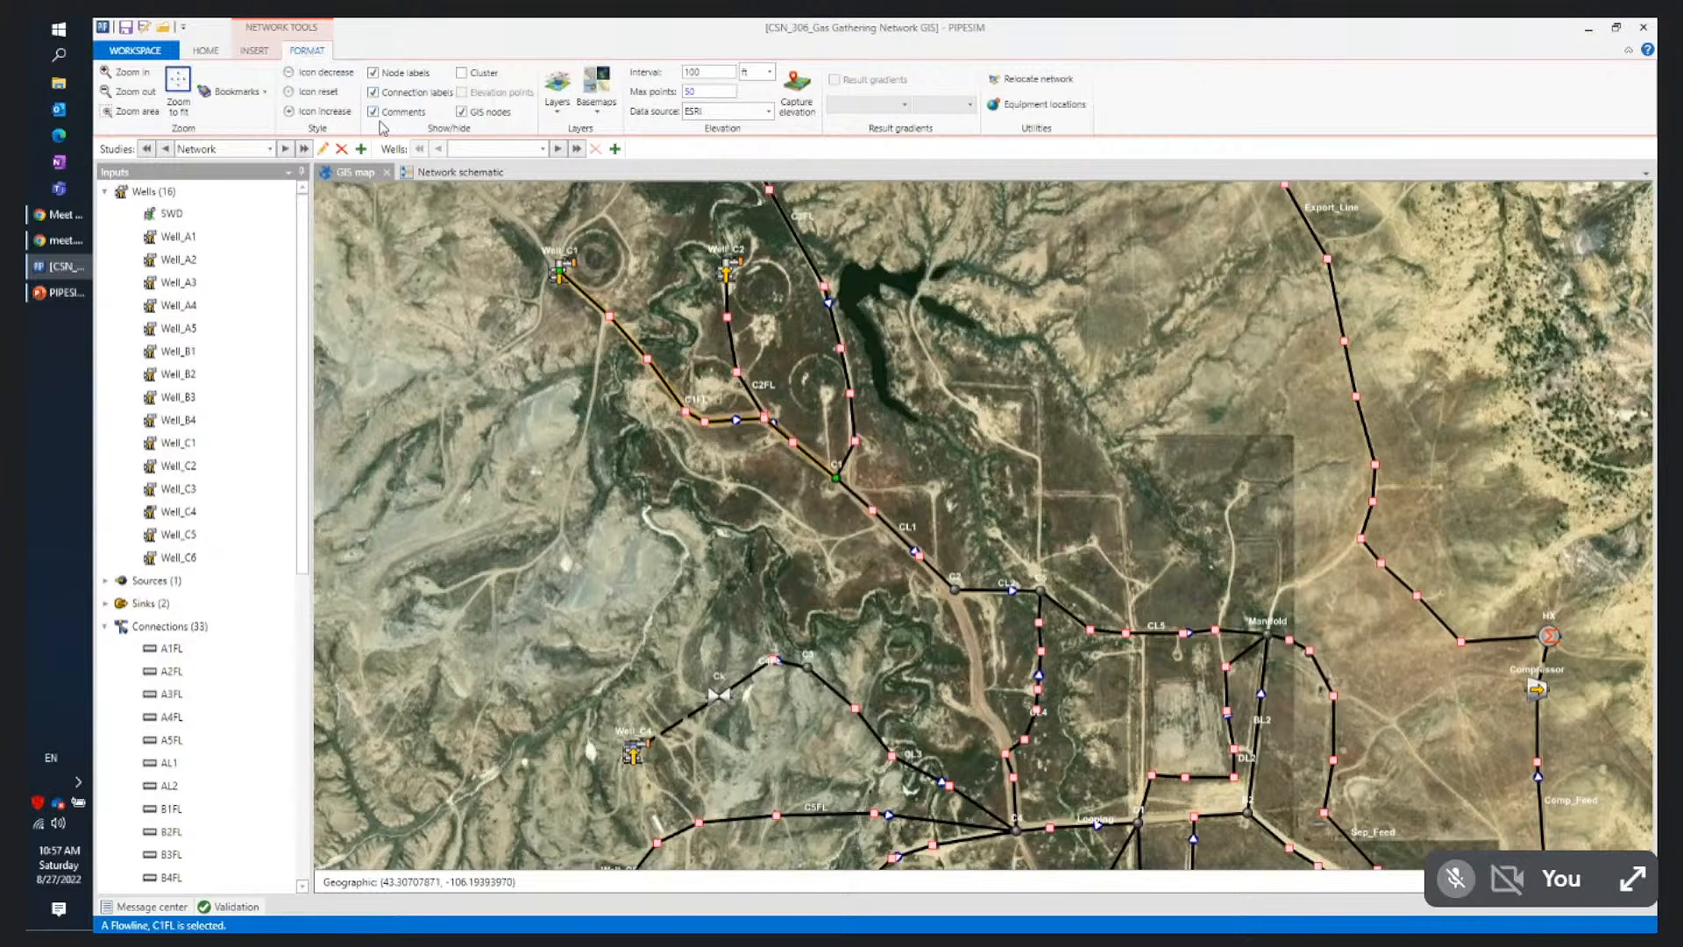
left_click(462, 75)
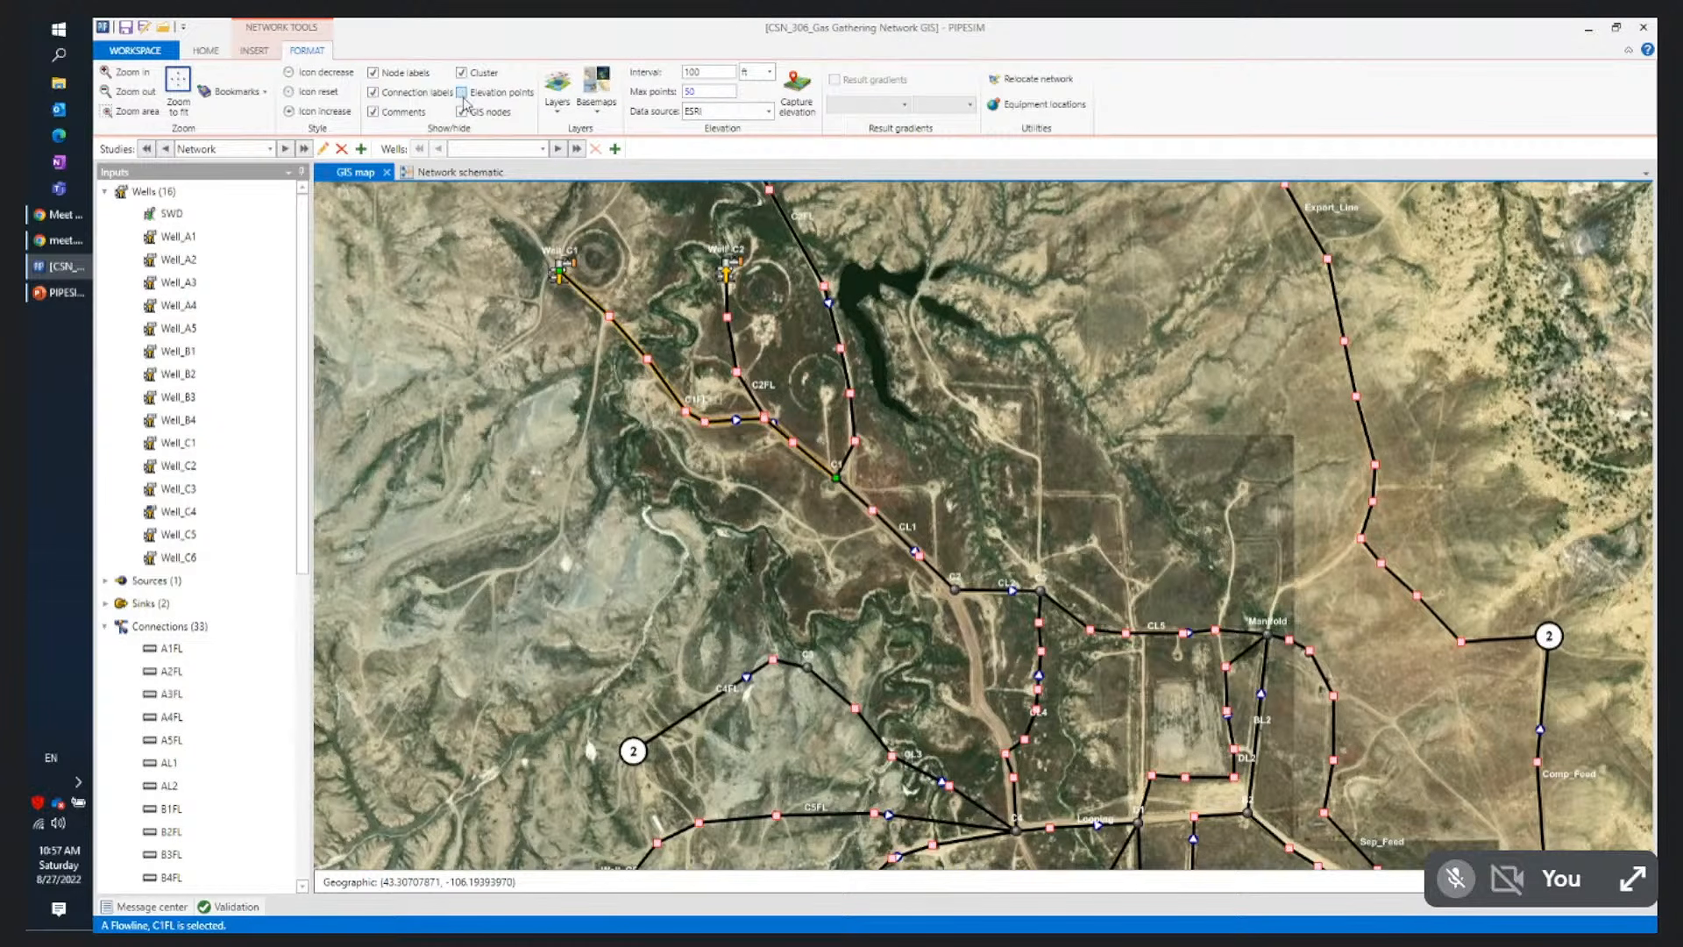
left_click(461, 94)
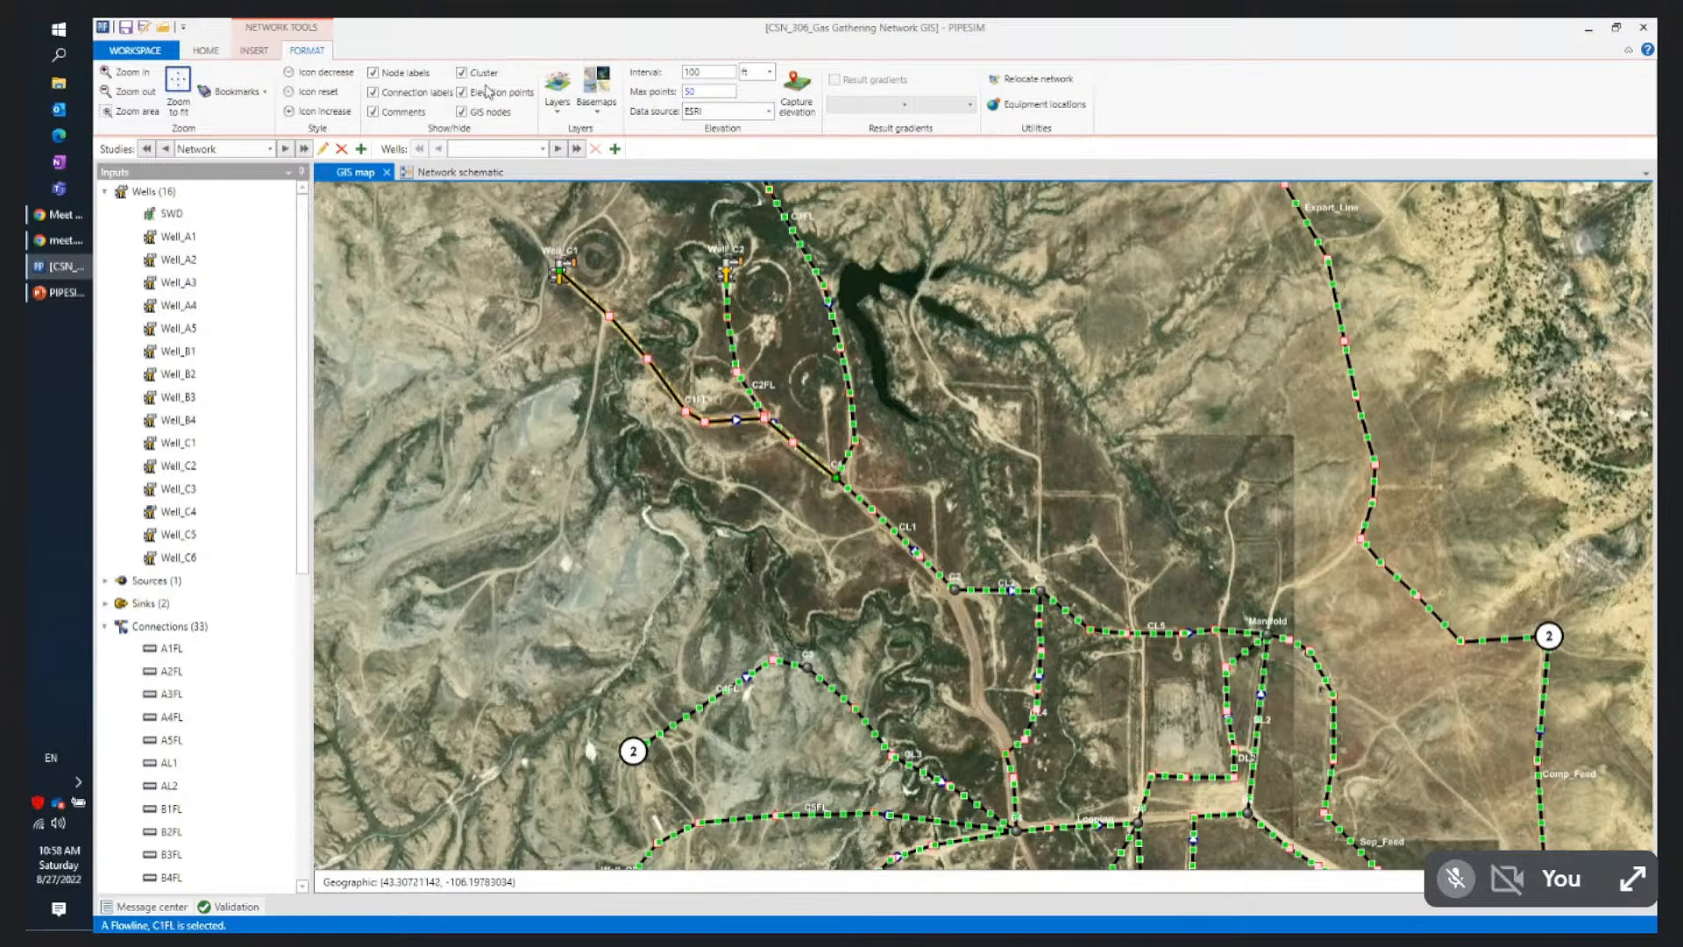
left_click(461, 73)
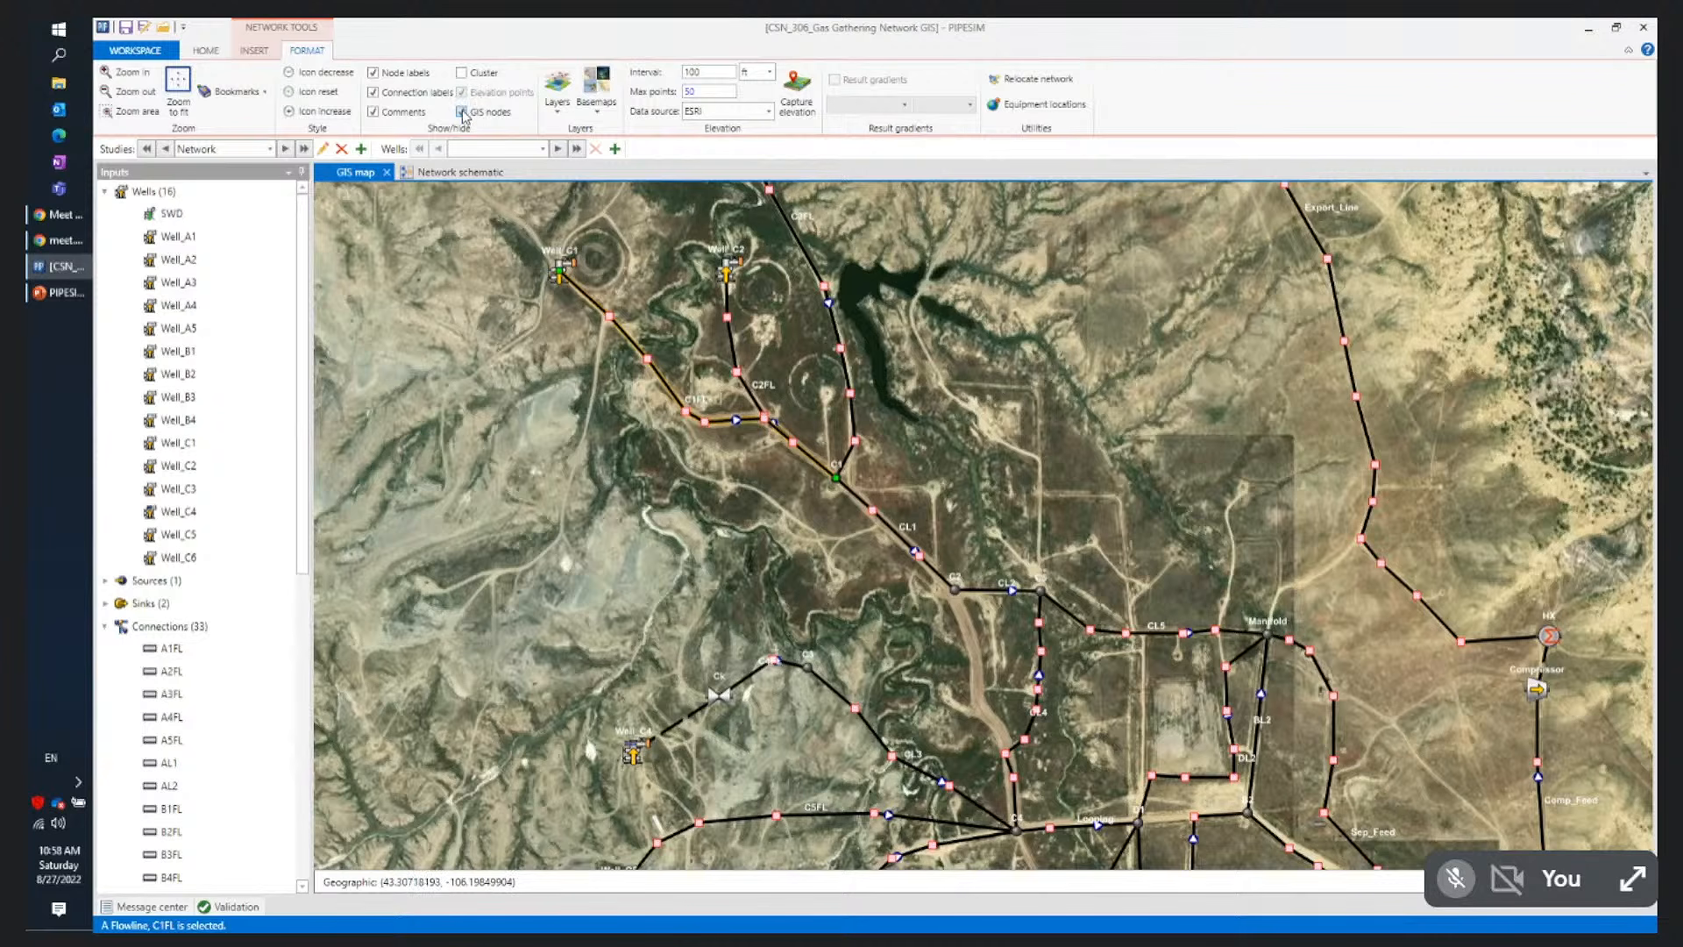
left_click(462, 113)
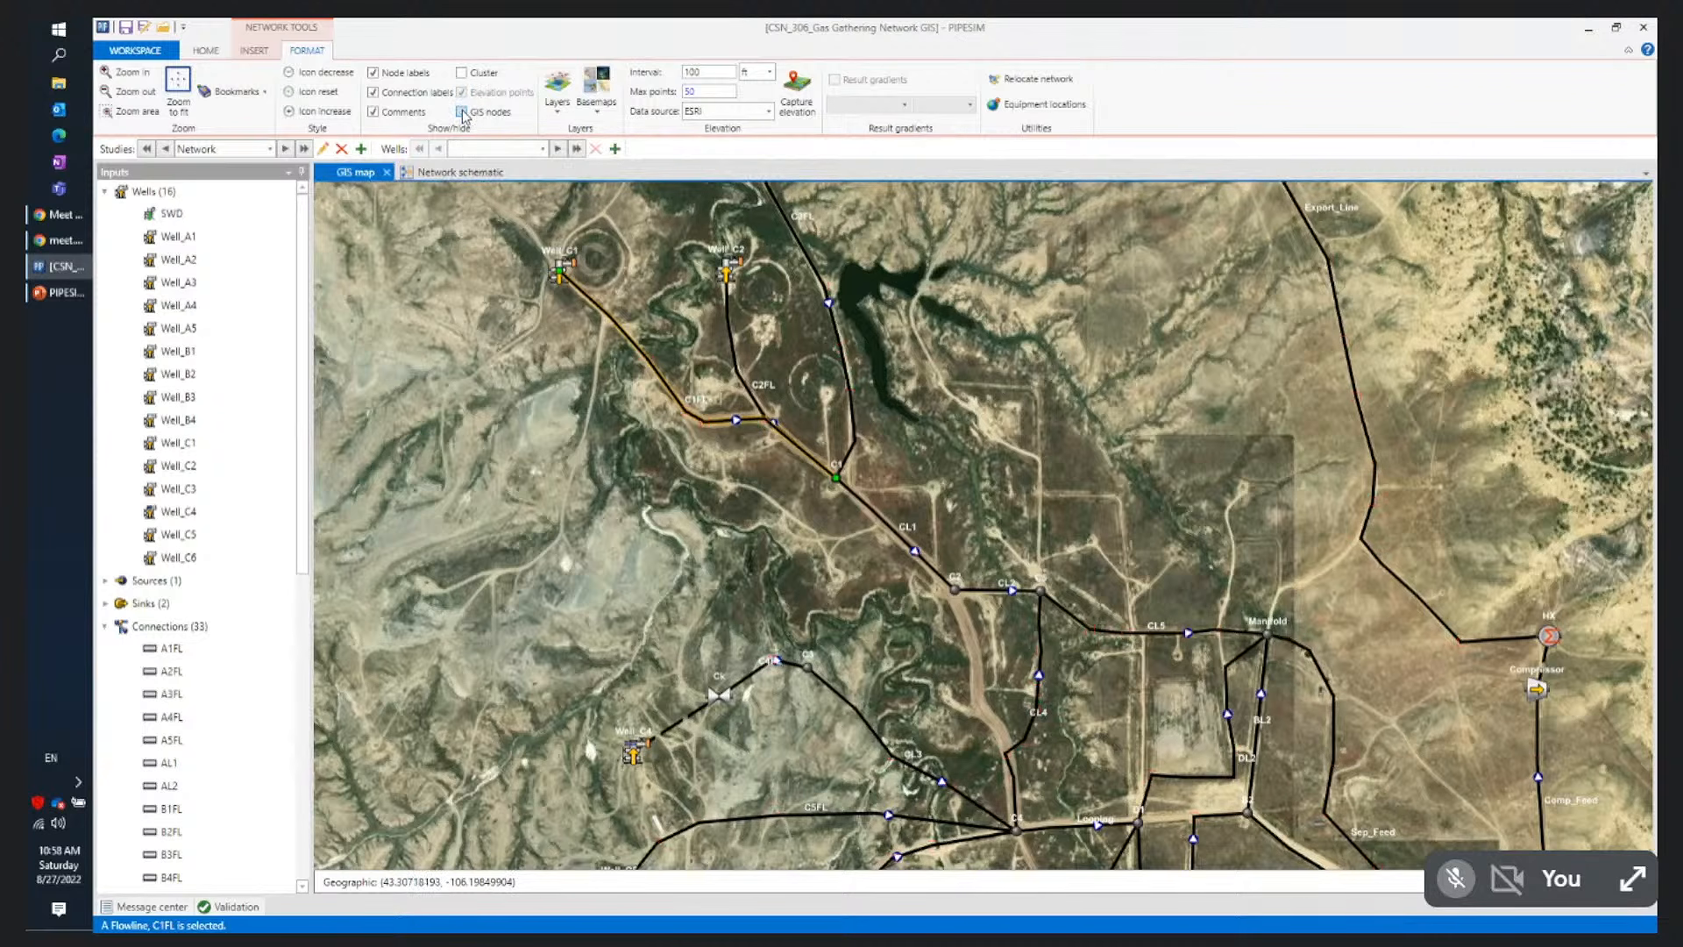
Place a new source on the small white pad south of Well_C1, beside the road junction
scroll(964, 399, "down", 4)
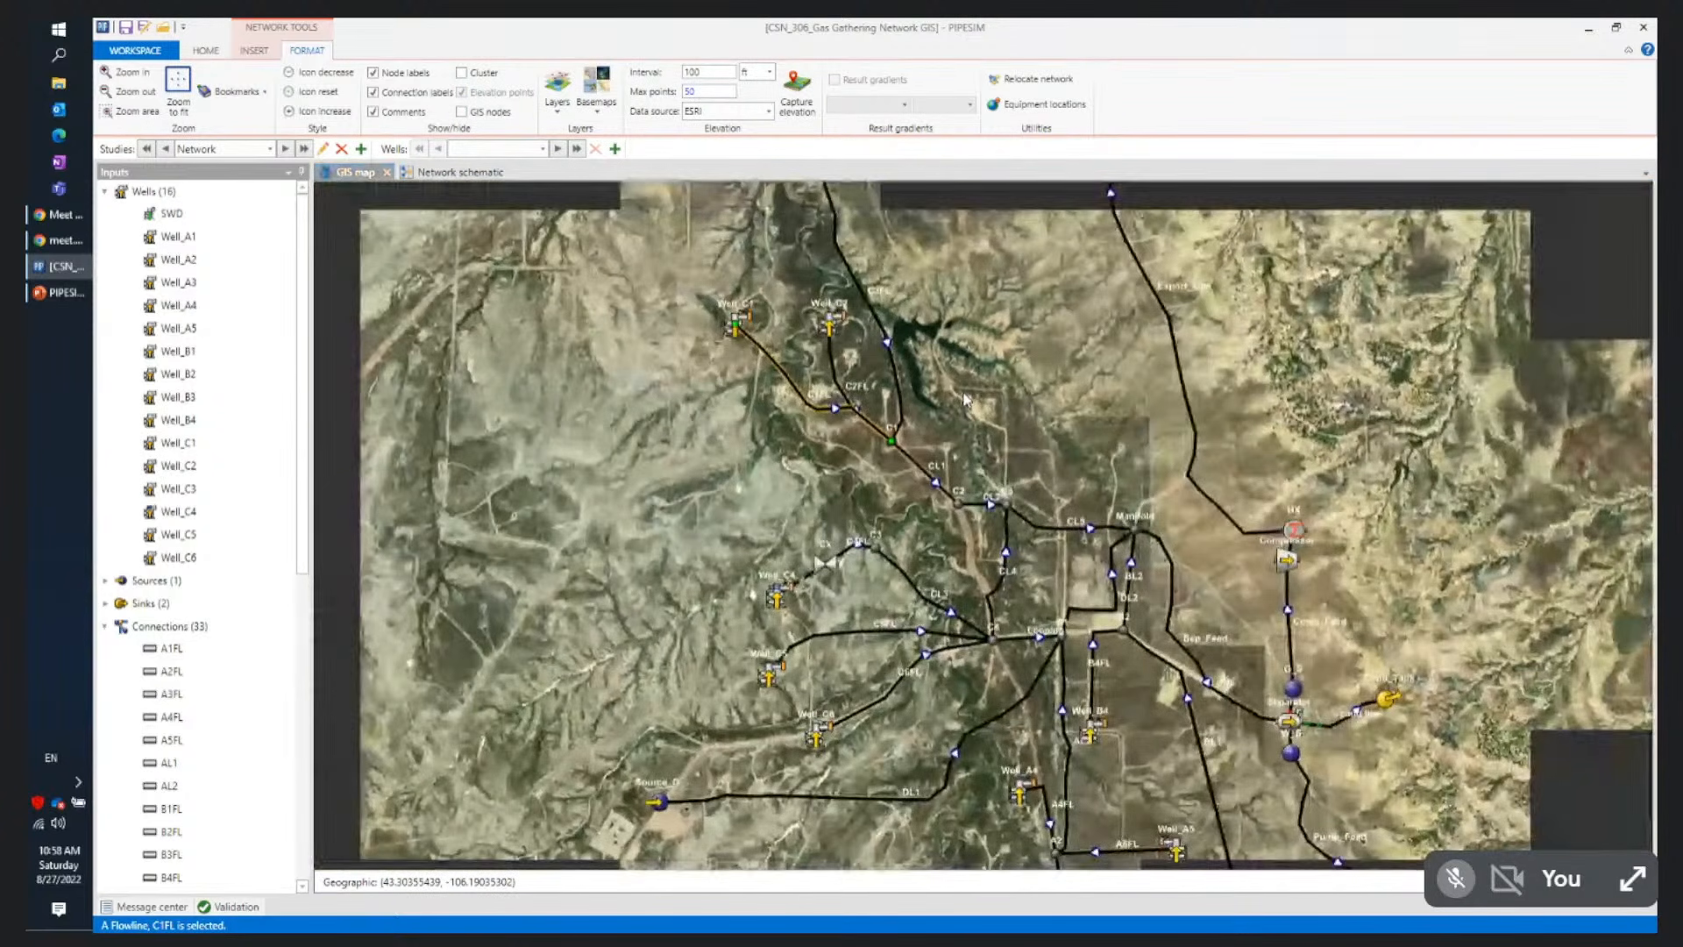
scroll(990, 386, "down", 1)
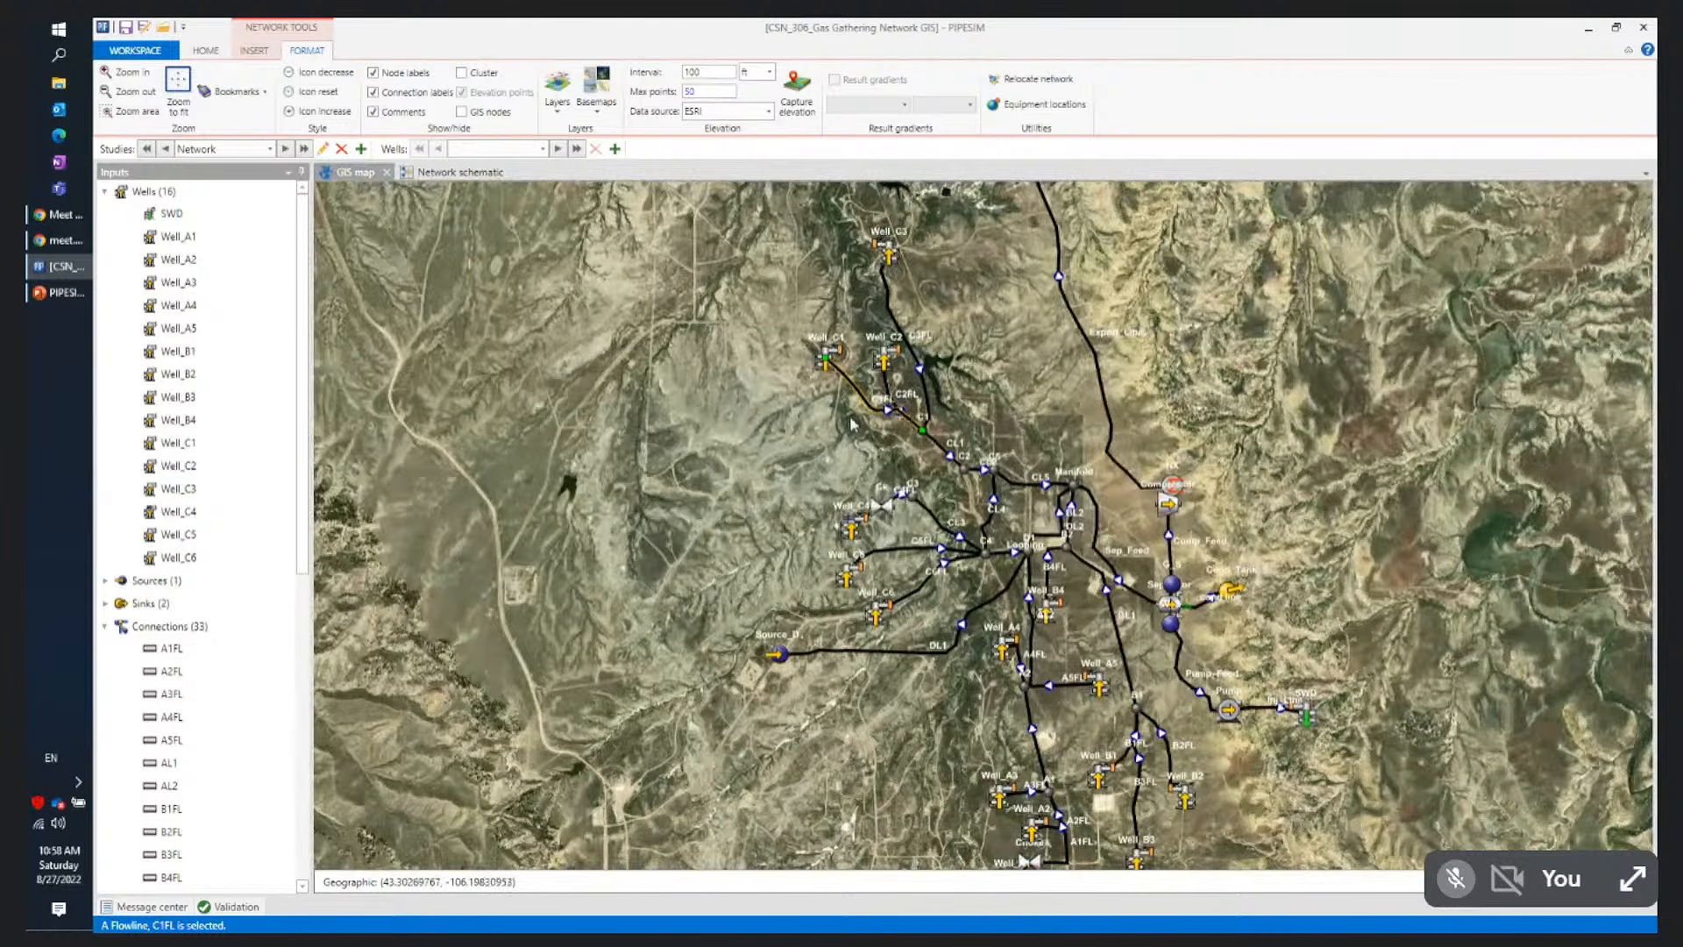
scroll(858, 431, "up", 3)
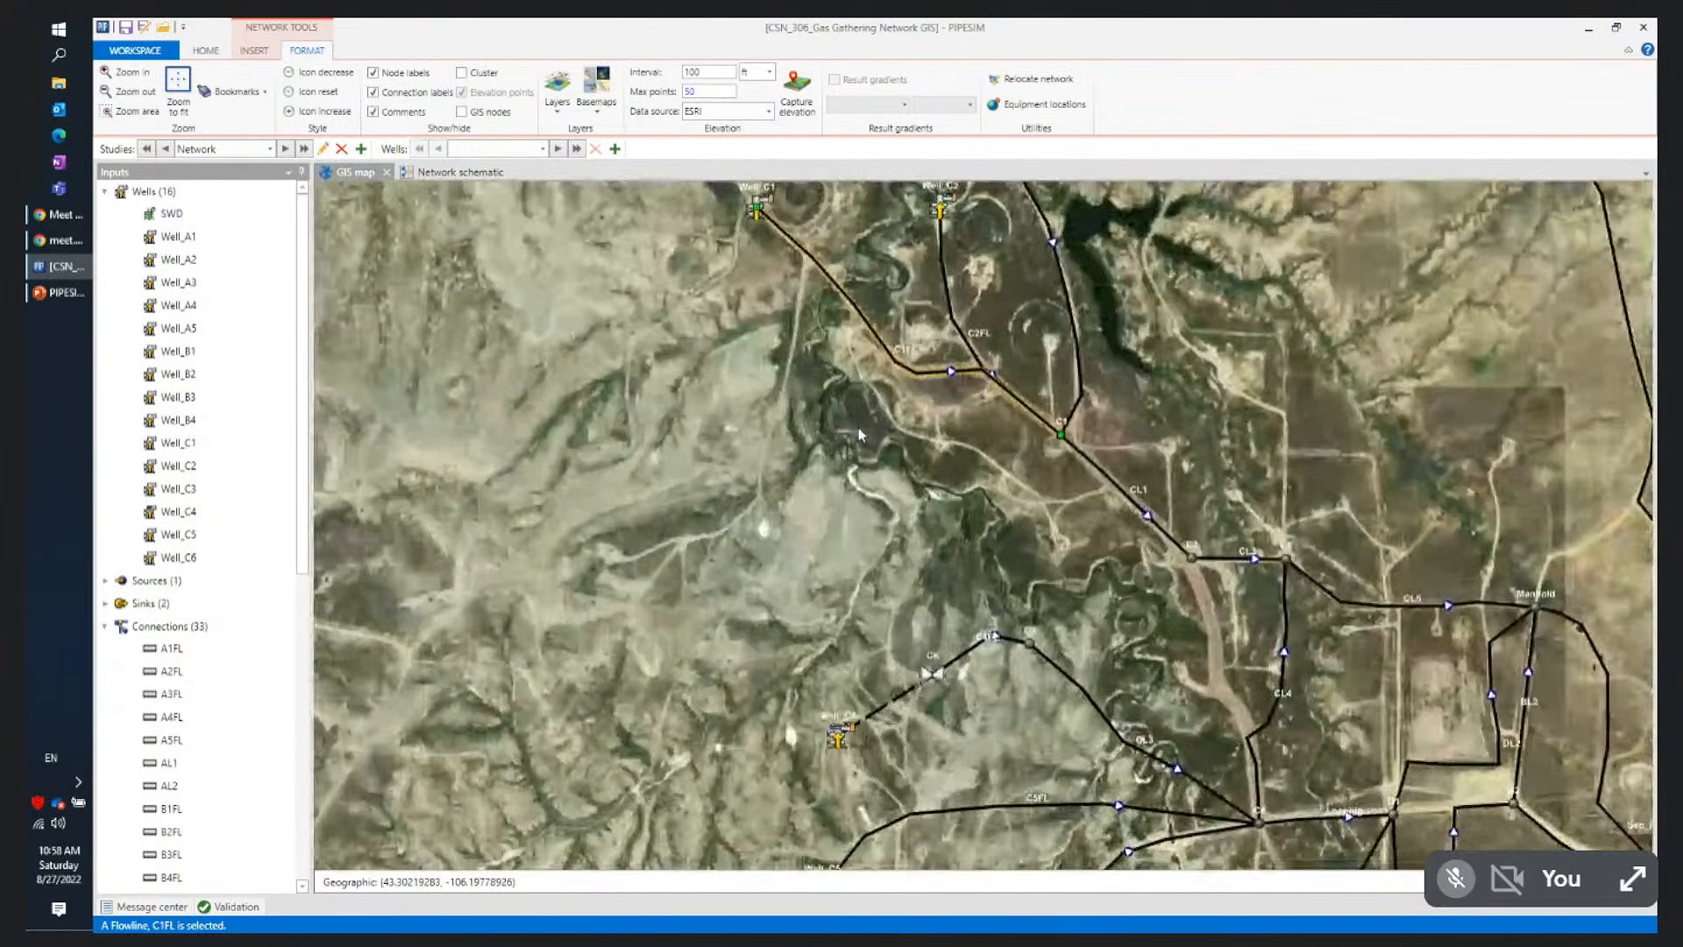
scroll(859, 430, "up", 1)
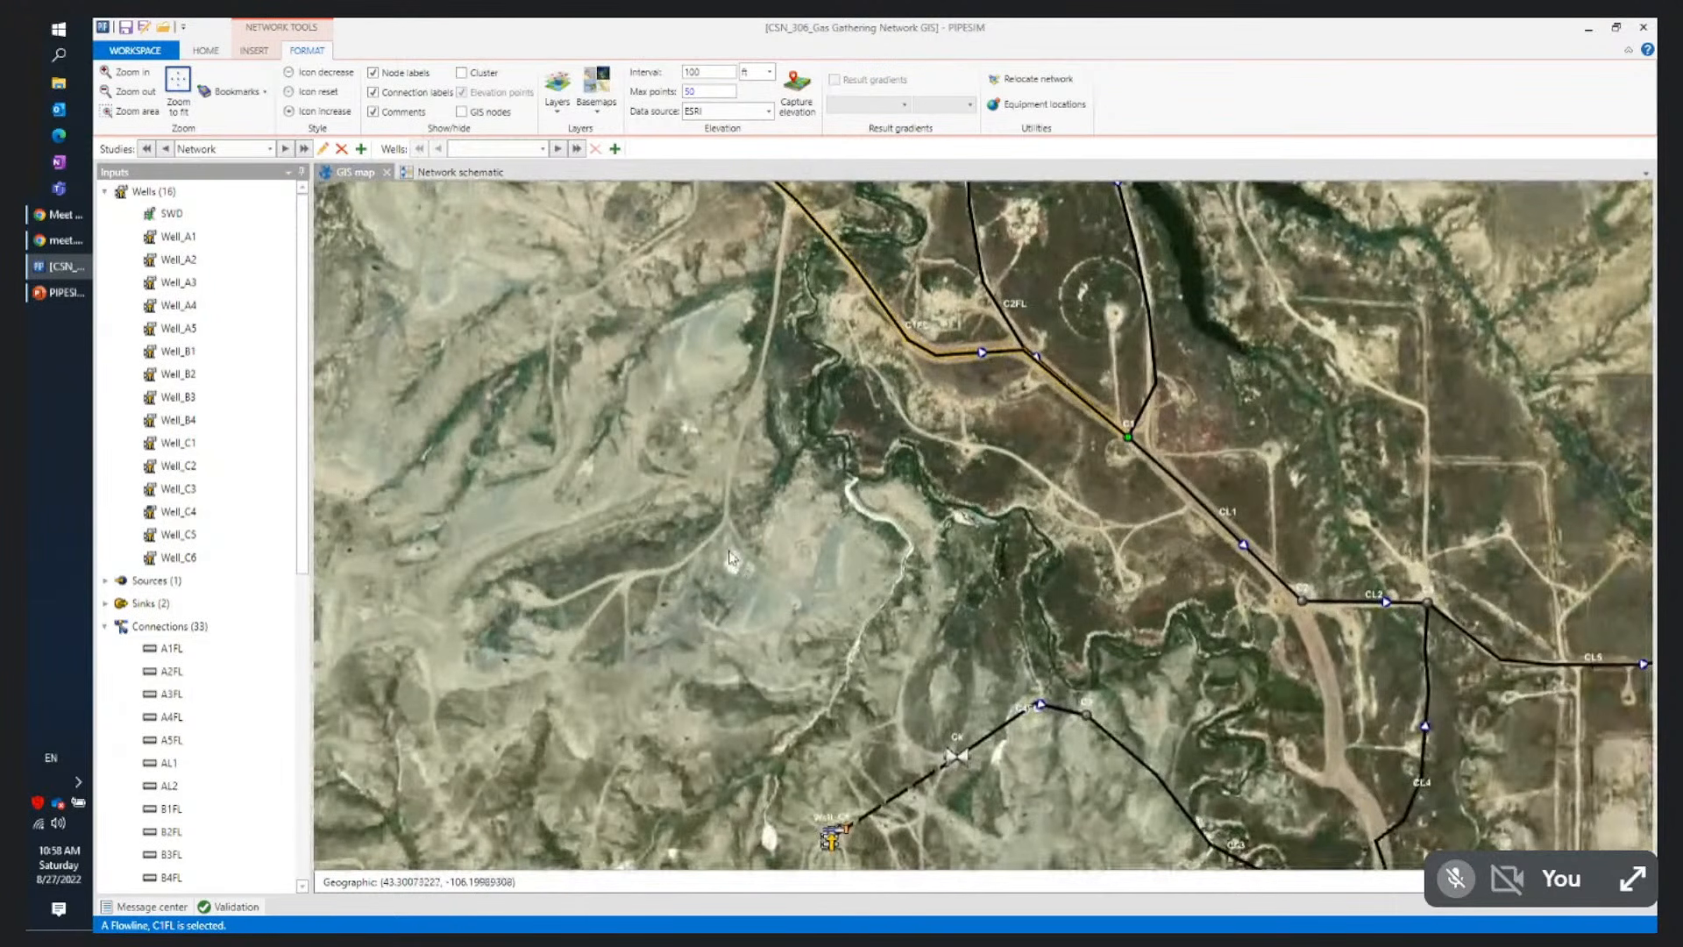
scroll(885, 449, "down", 2)
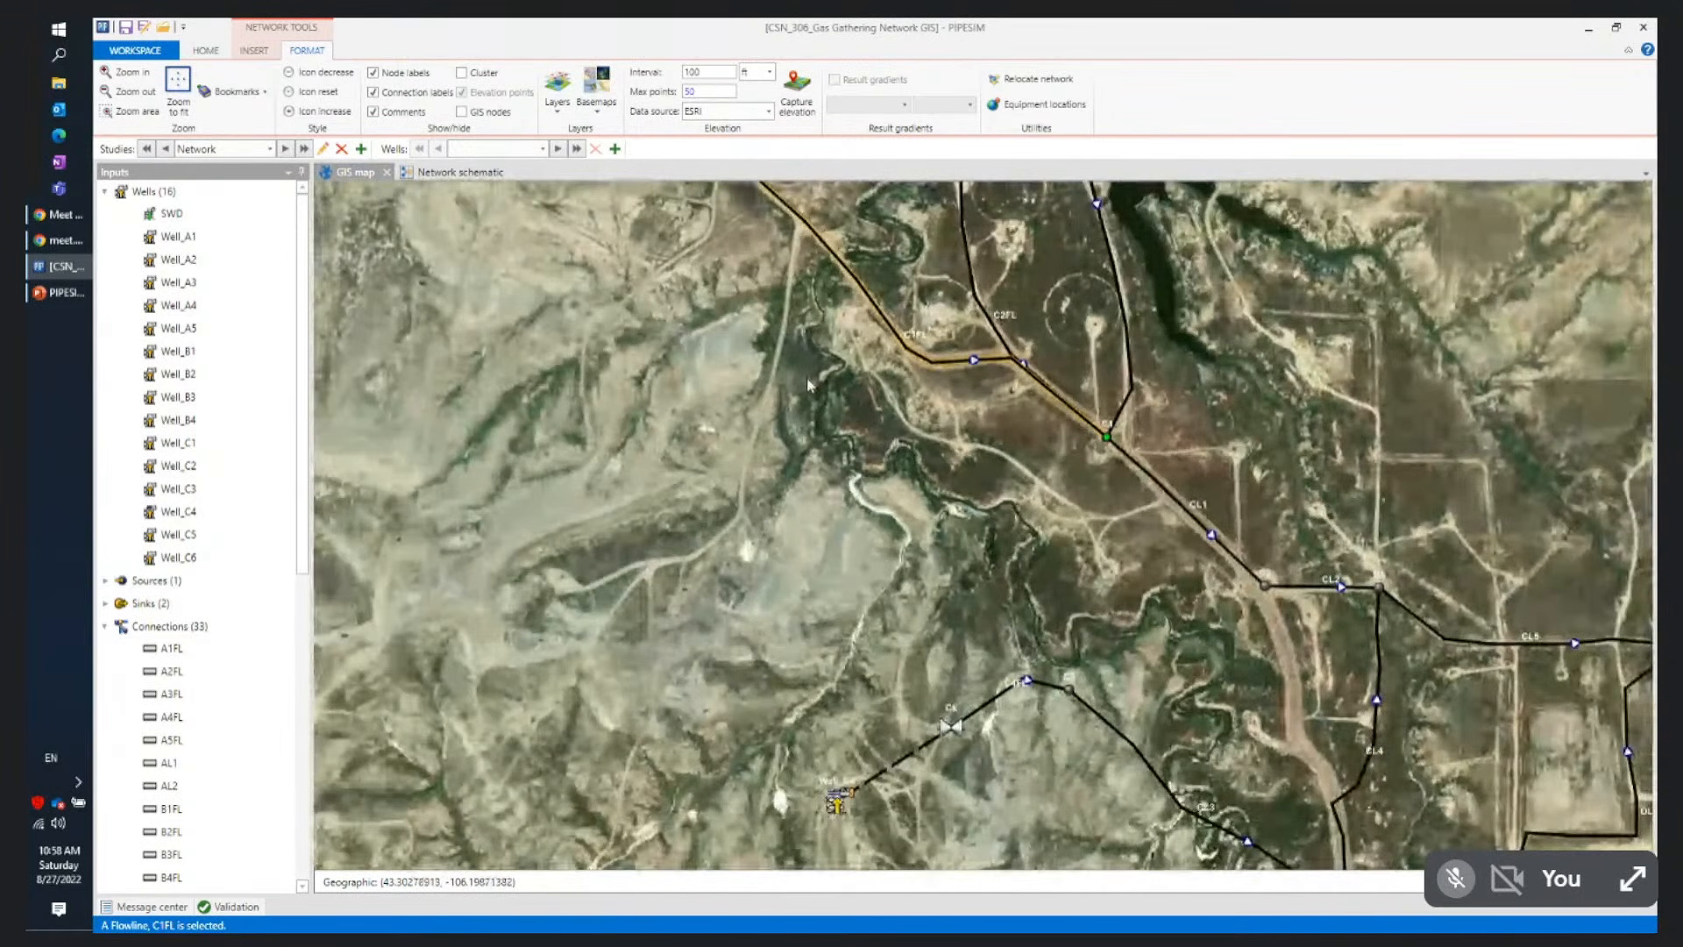
left_click_drag(764, 551, 752, 677)
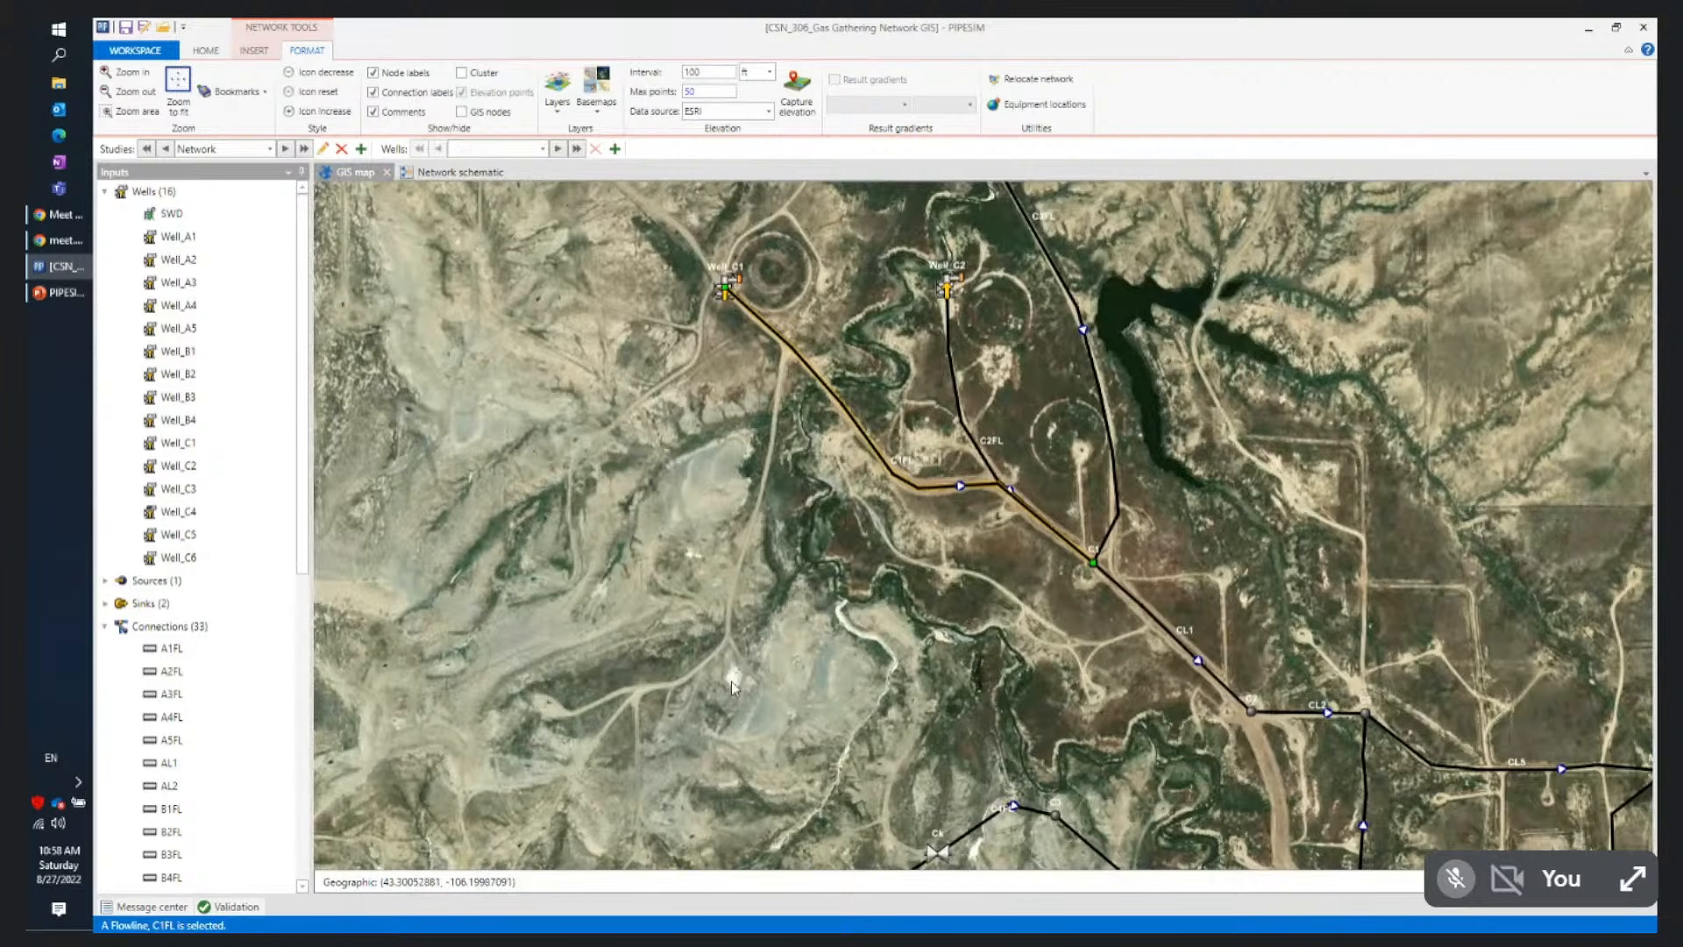
scroll(732, 682, "up", 4)
scroll(731, 682, "down", 2)
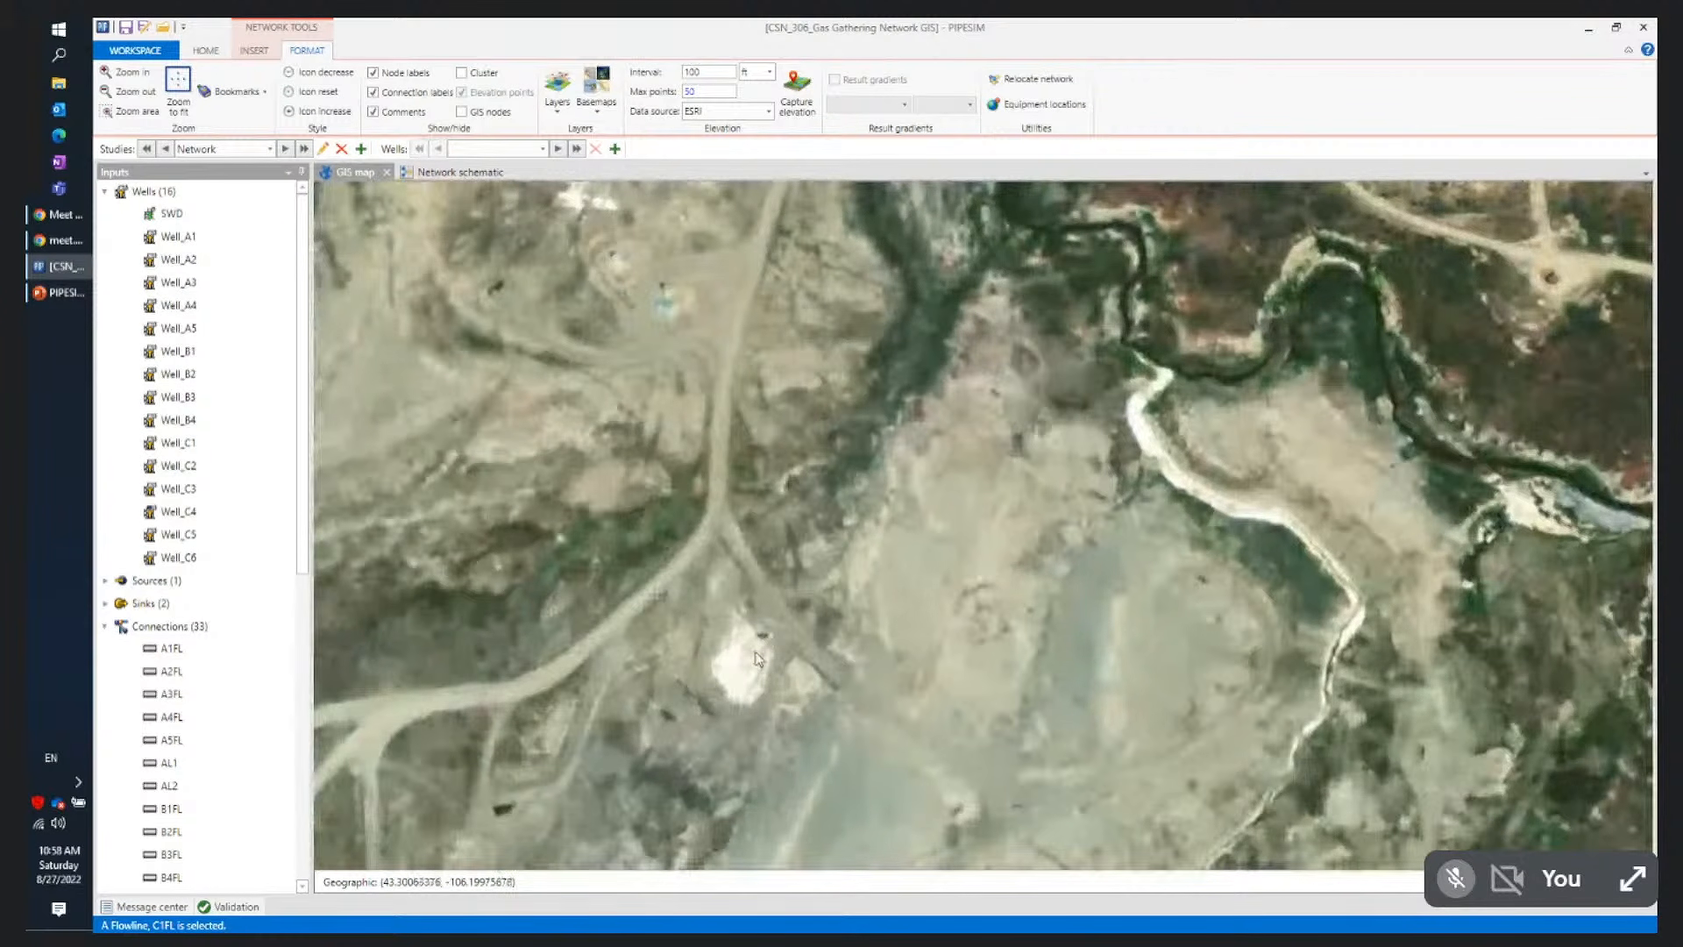
scroll(758, 659, "down", 2)
scroll(759, 660, "down", 2)
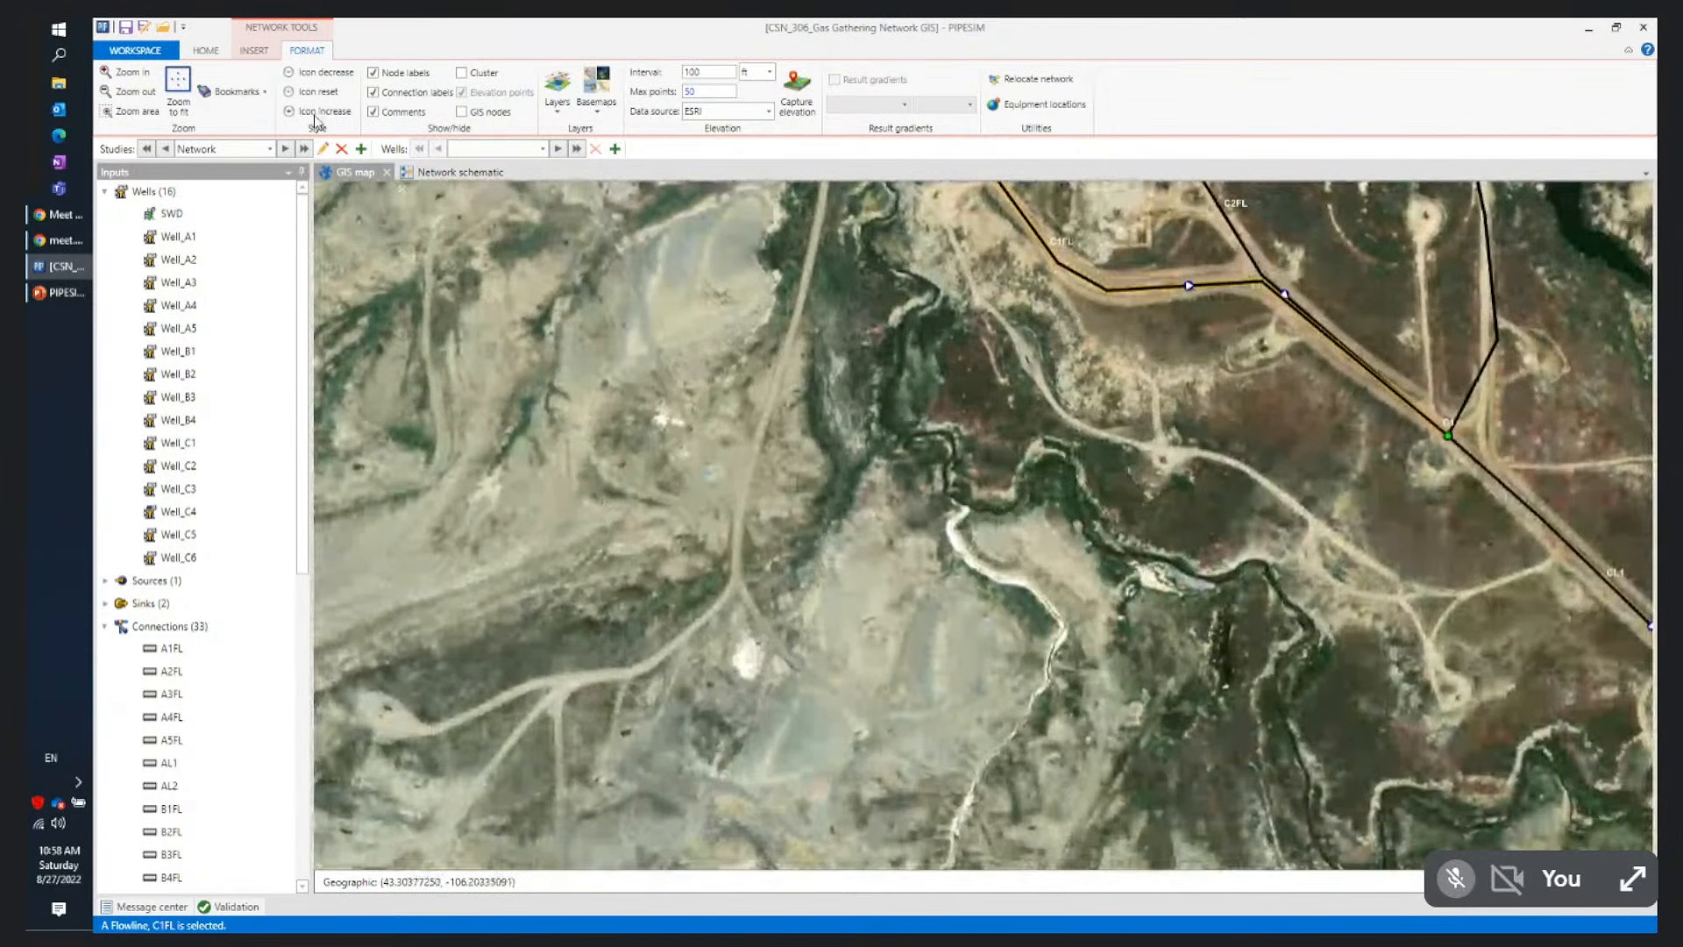
left_click(254, 51)
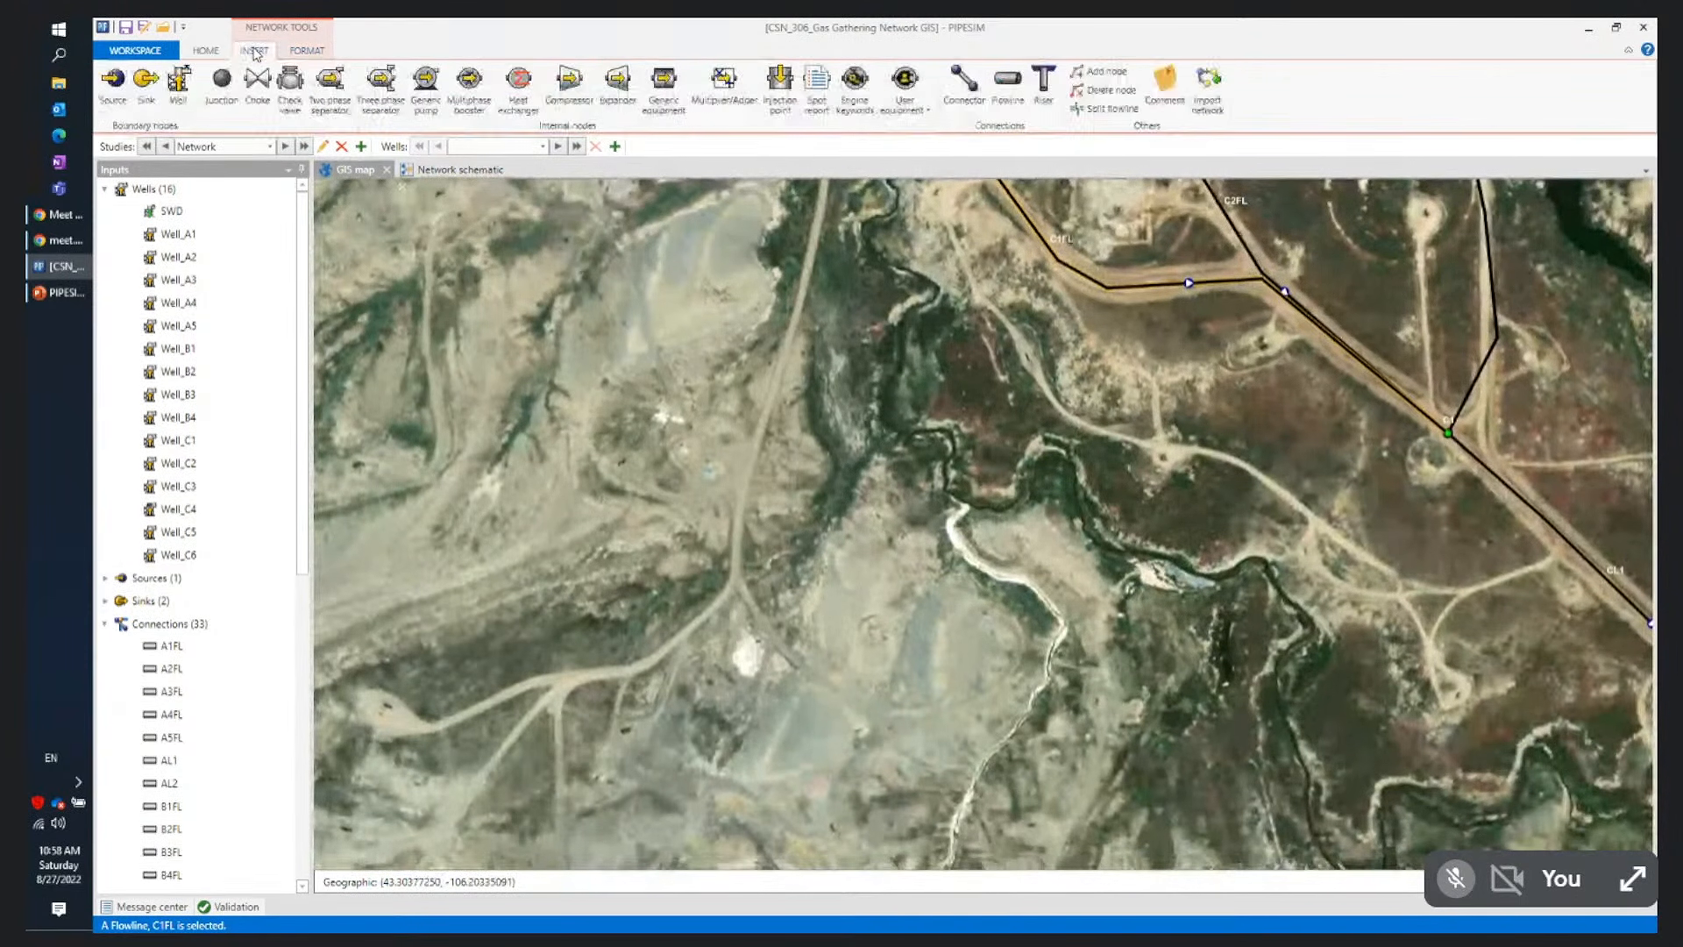
left_click(179, 81)
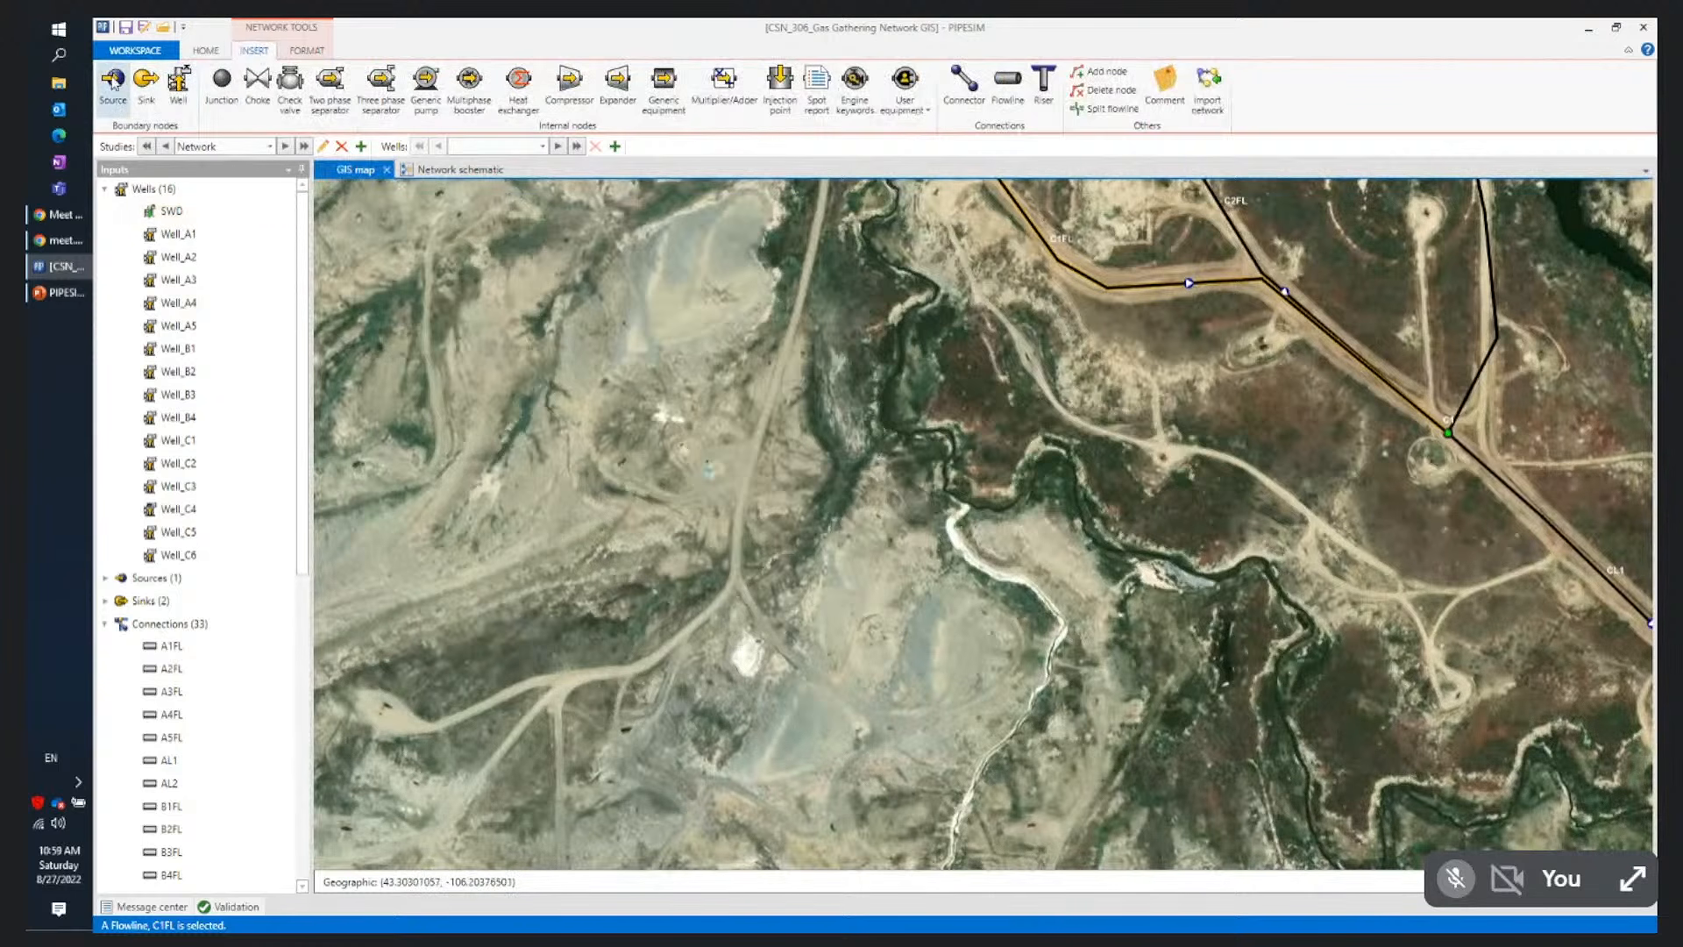
left_click(112, 80)
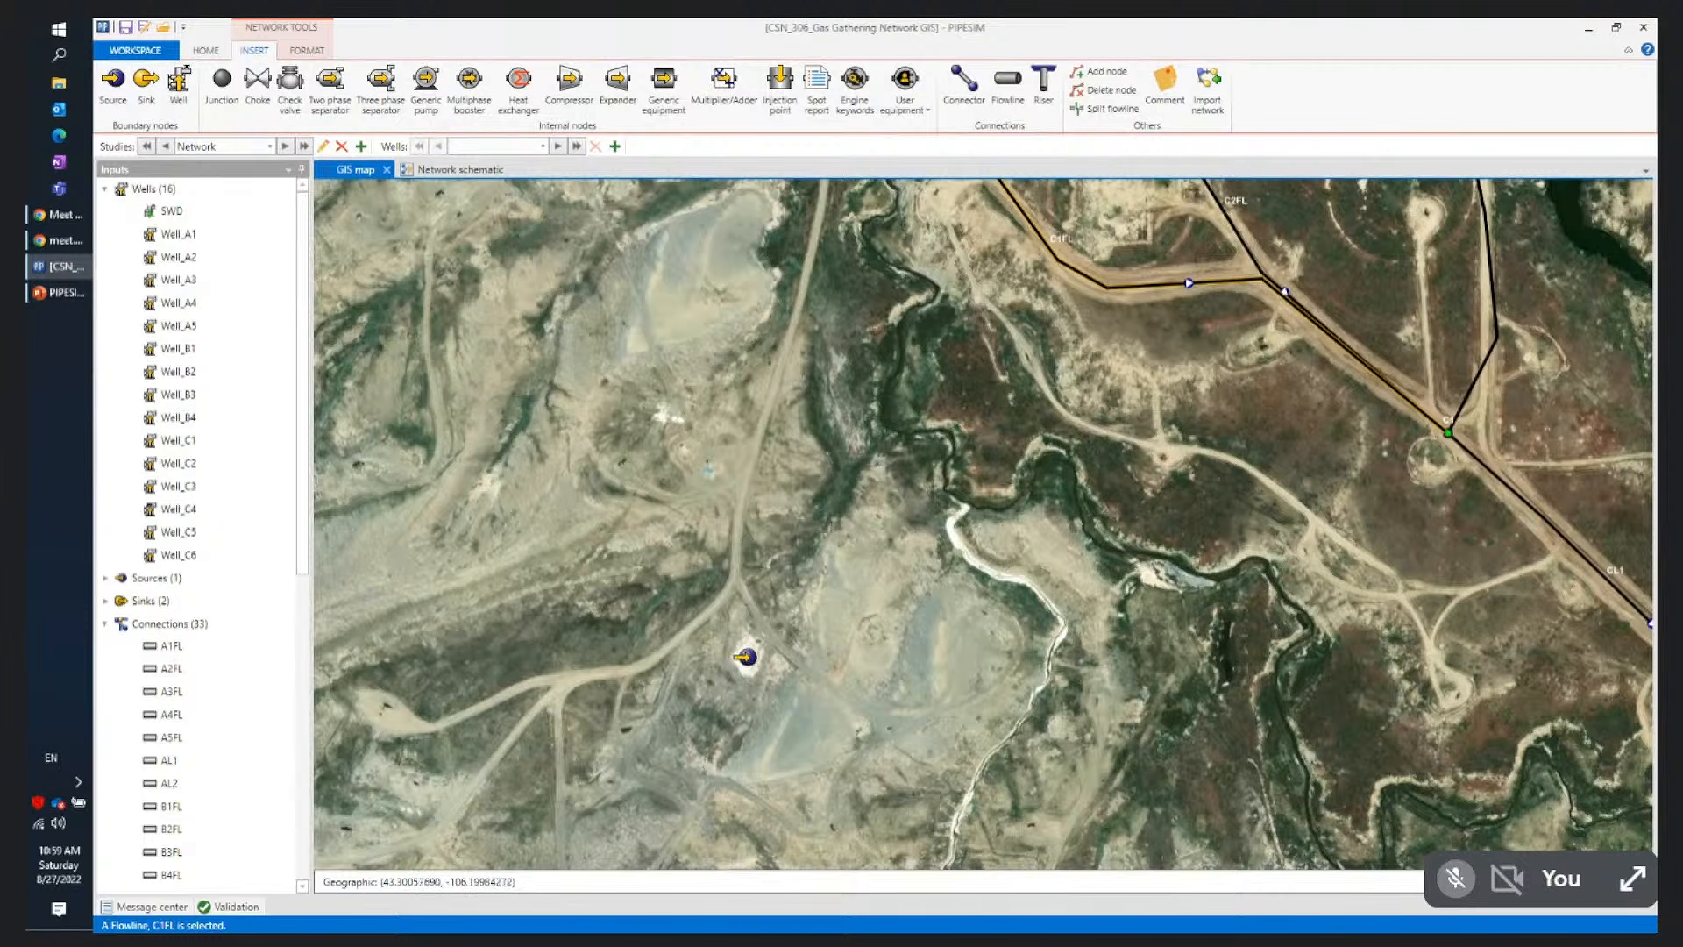
left_click(745, 657)
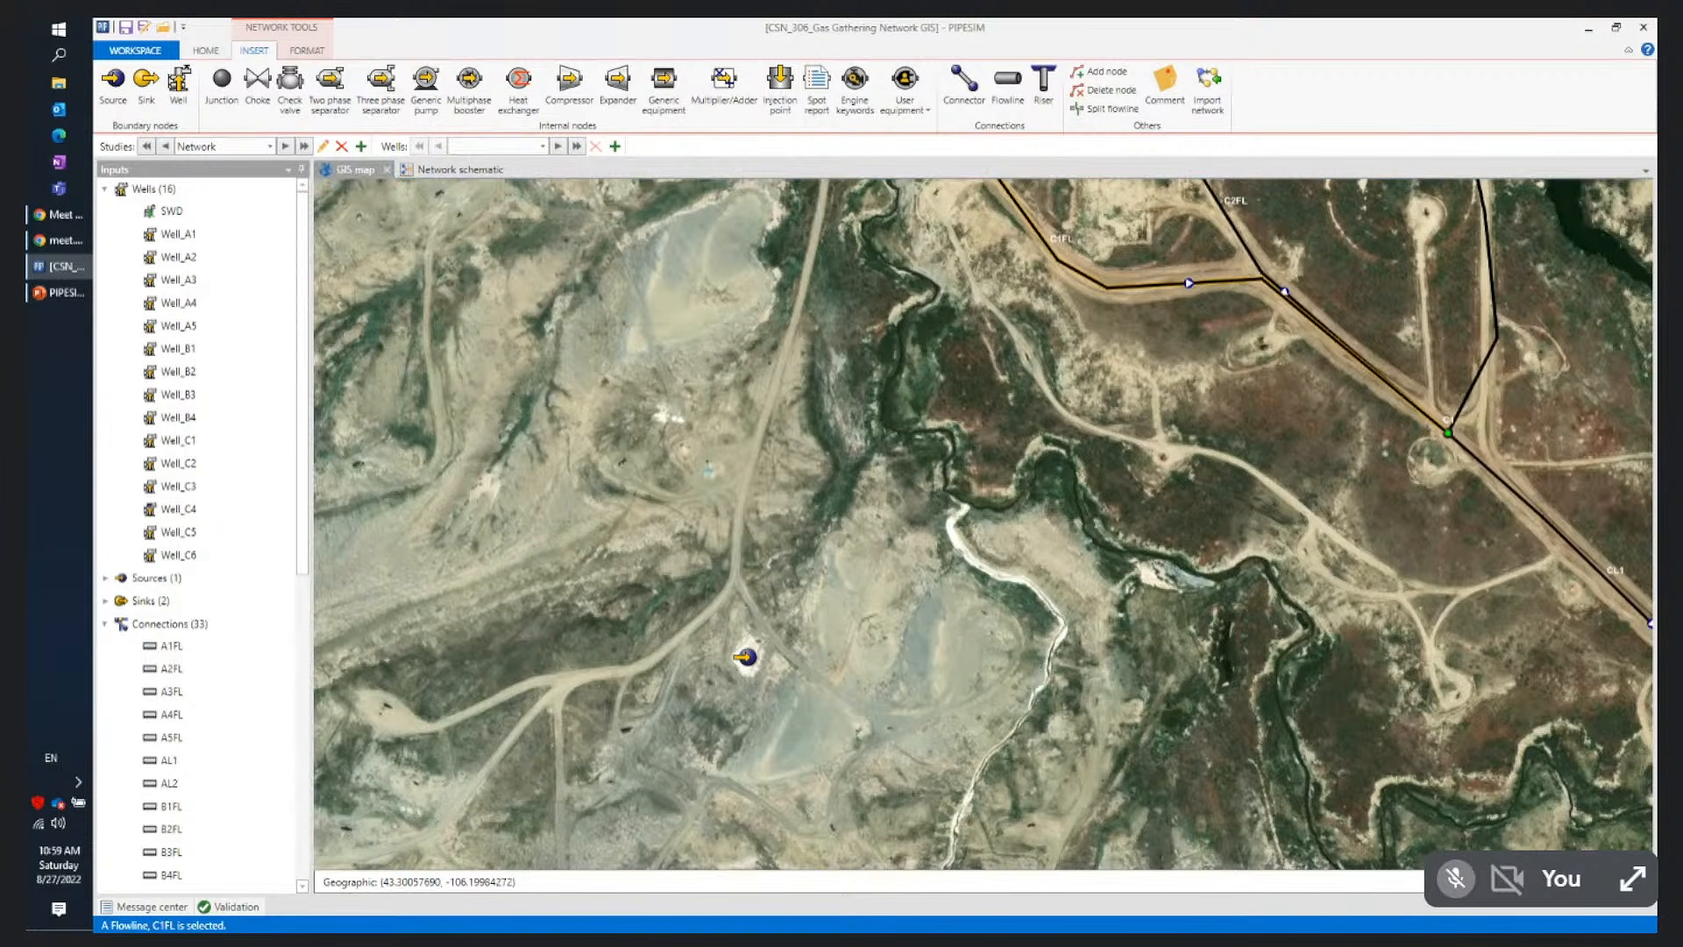
Assign the Delta fluid to source Src, with a temperature of 100 degF and a pressure of 400 psia
double_click(748, 659)
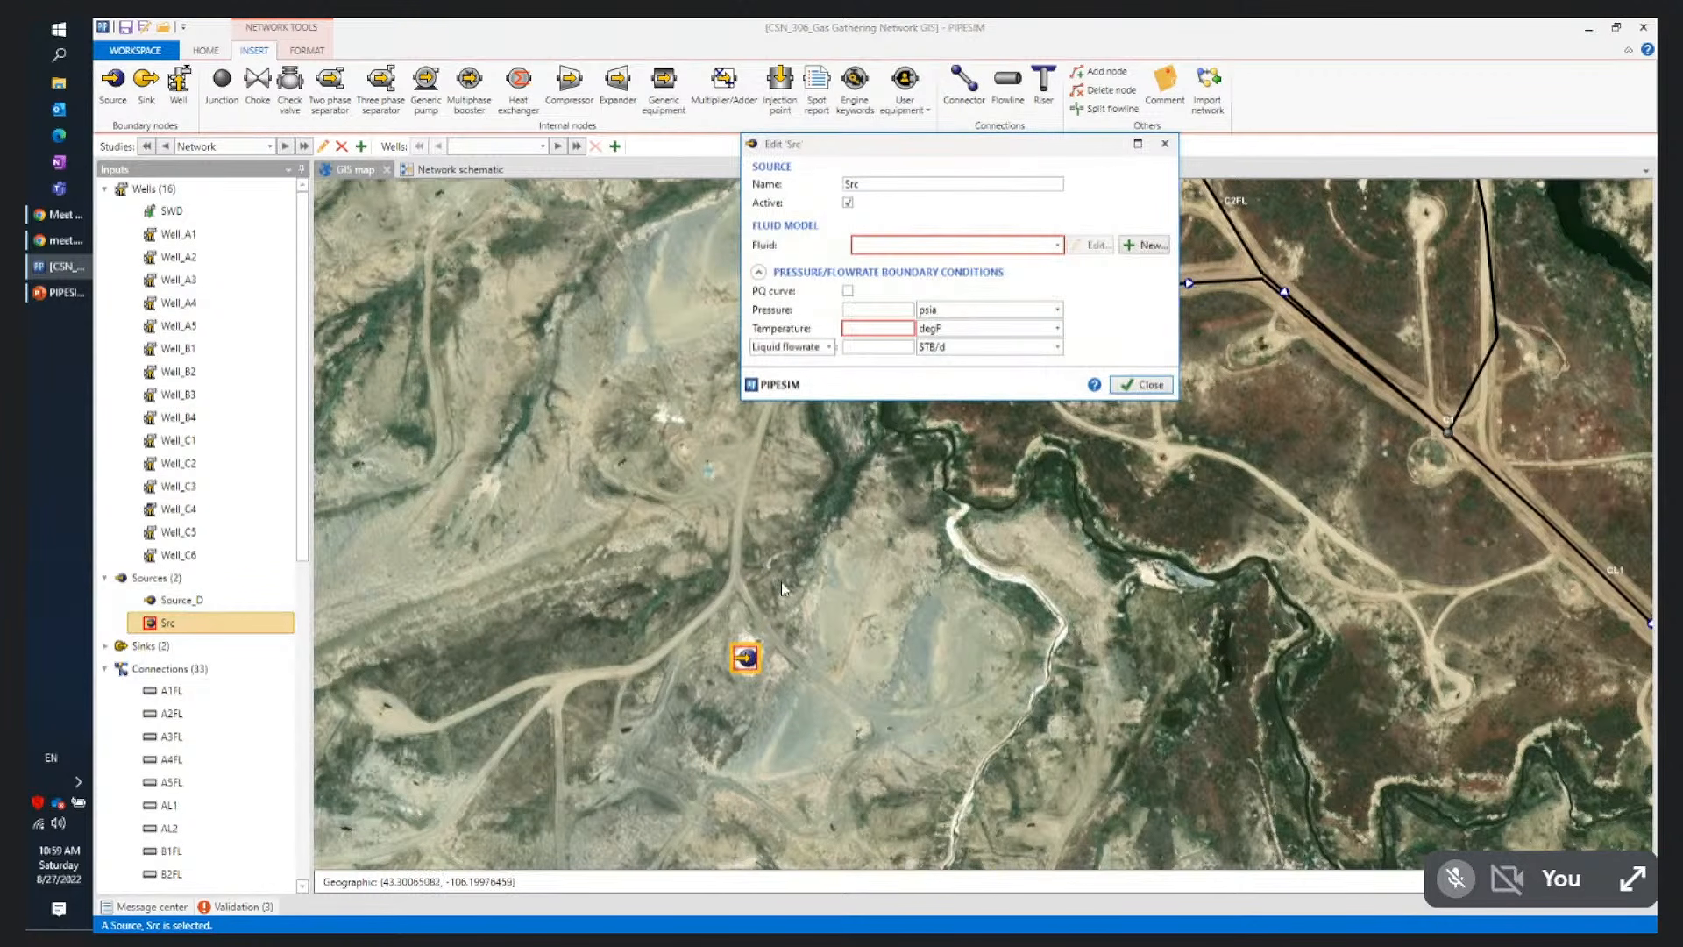
left_click(1057, 246)
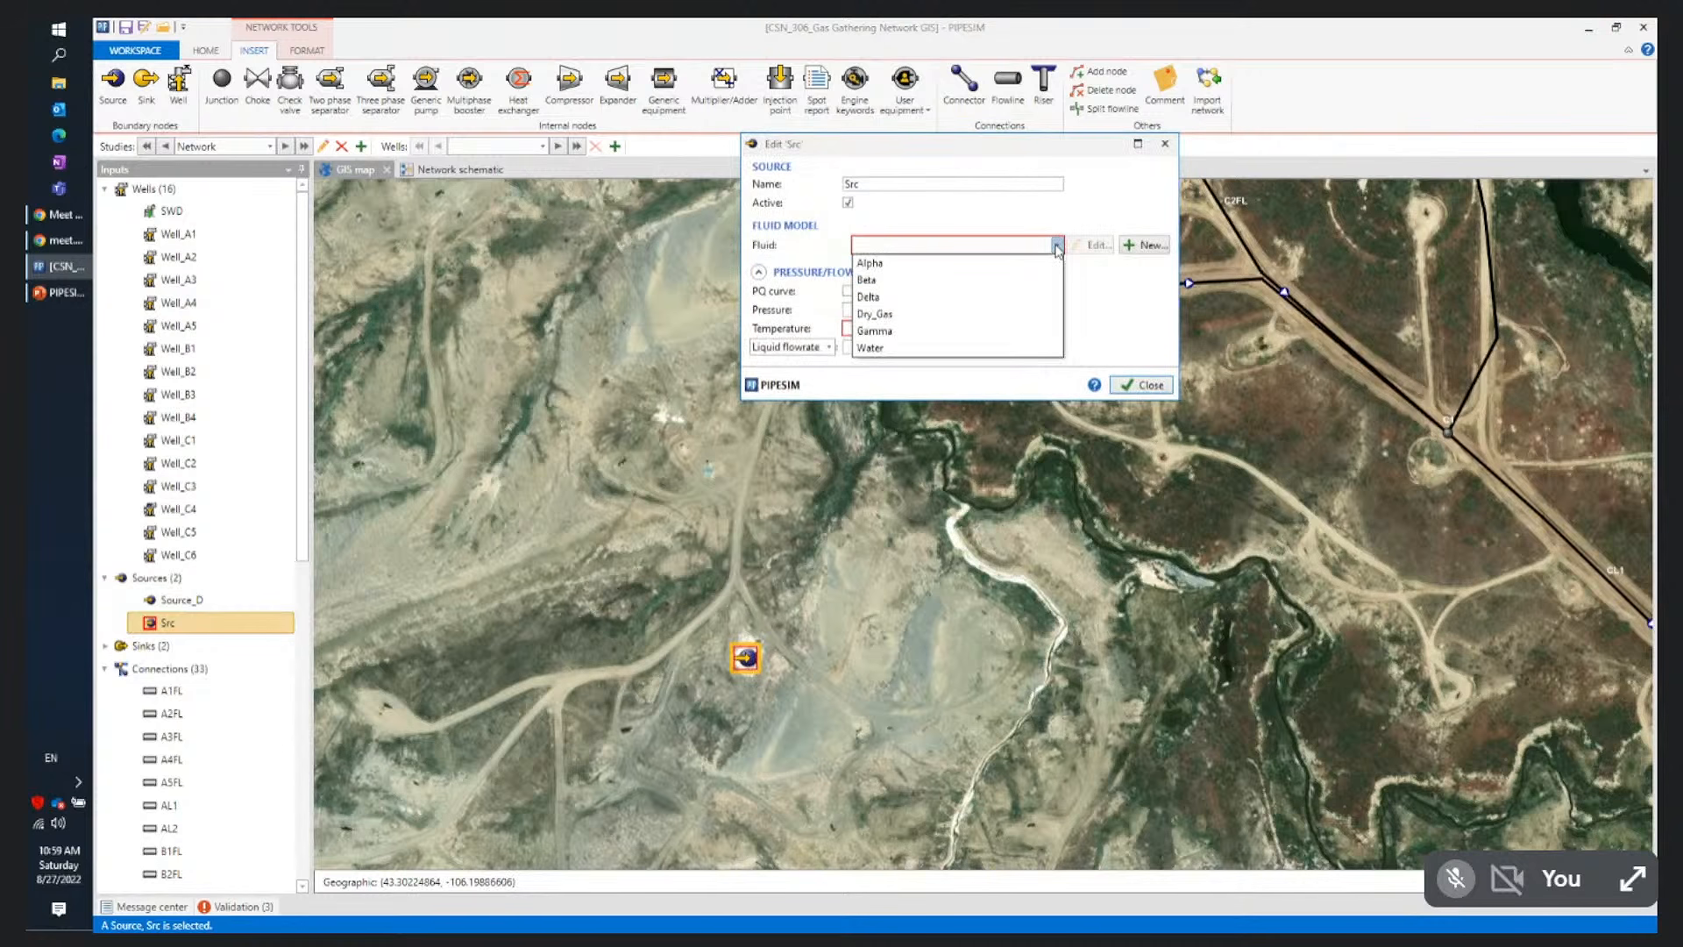
left_click(976, 298)
left_click(866, 348)
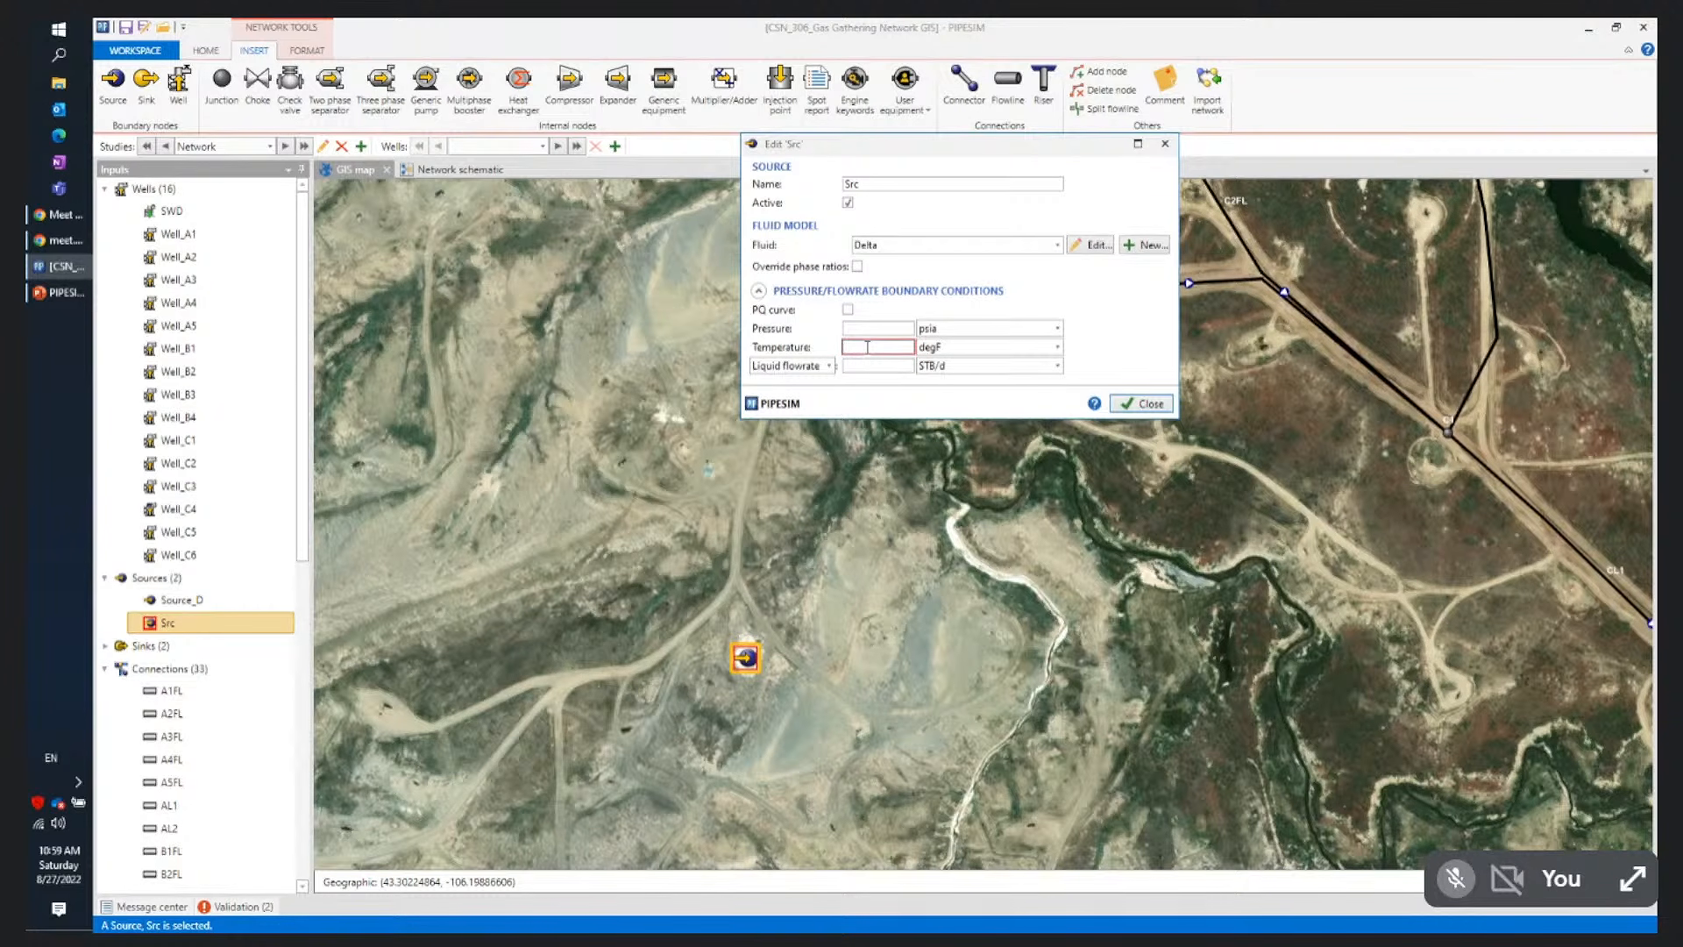
type("100")
left_click(869, 329)
type("400")
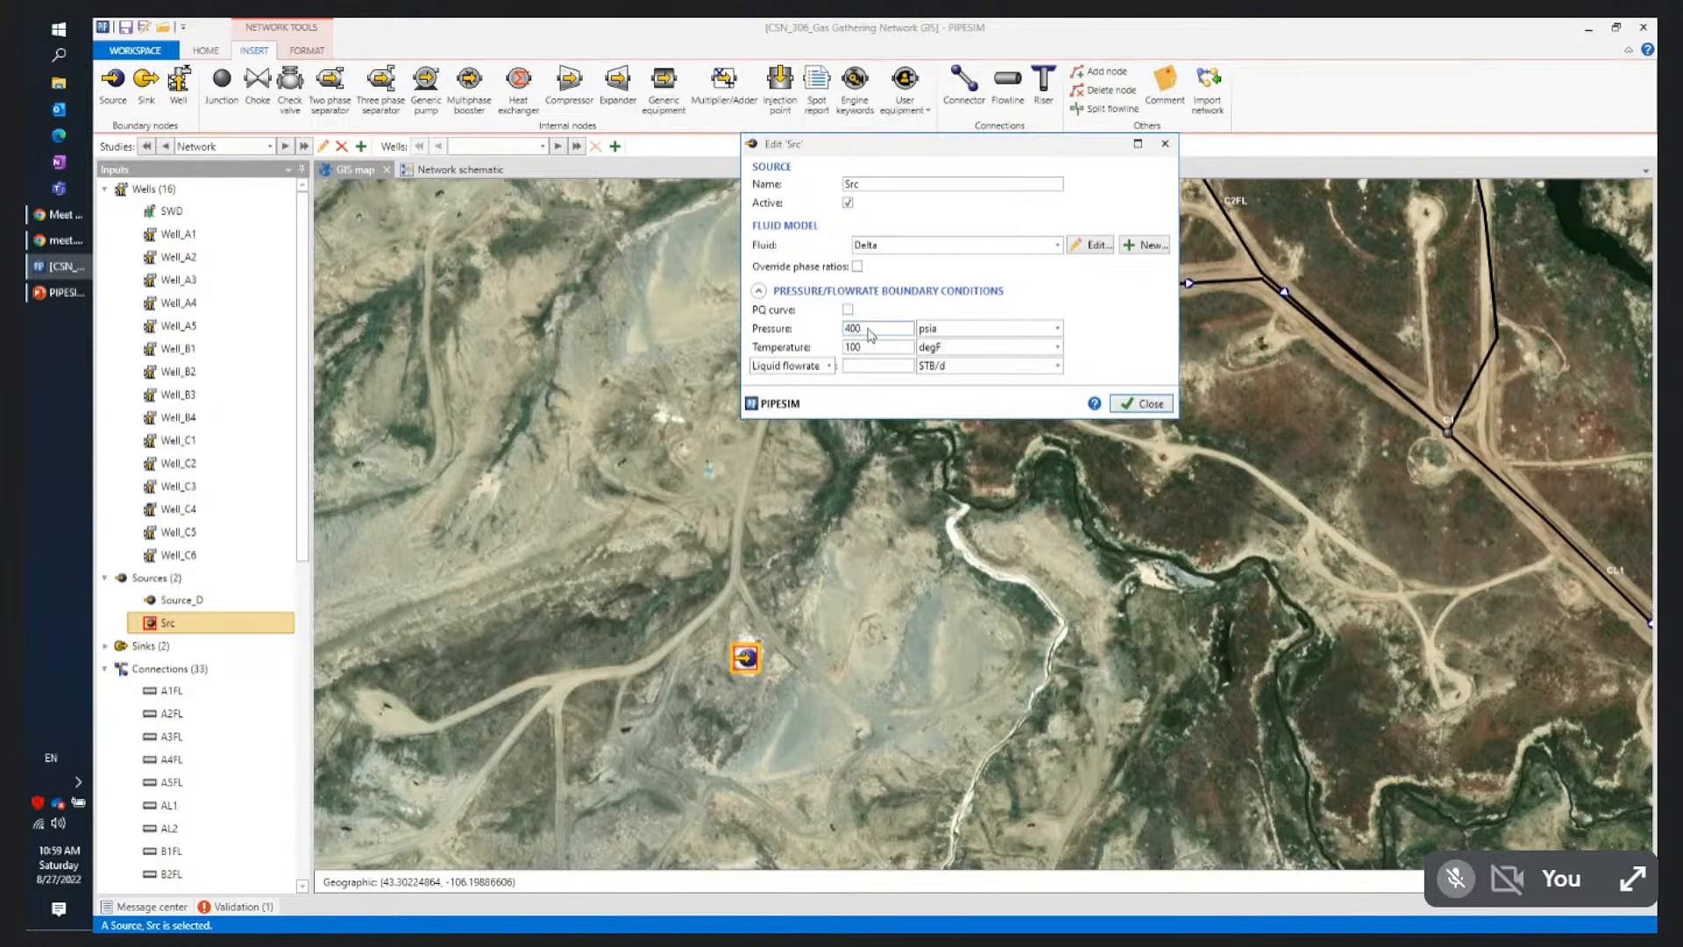
left_click(1128, 405)
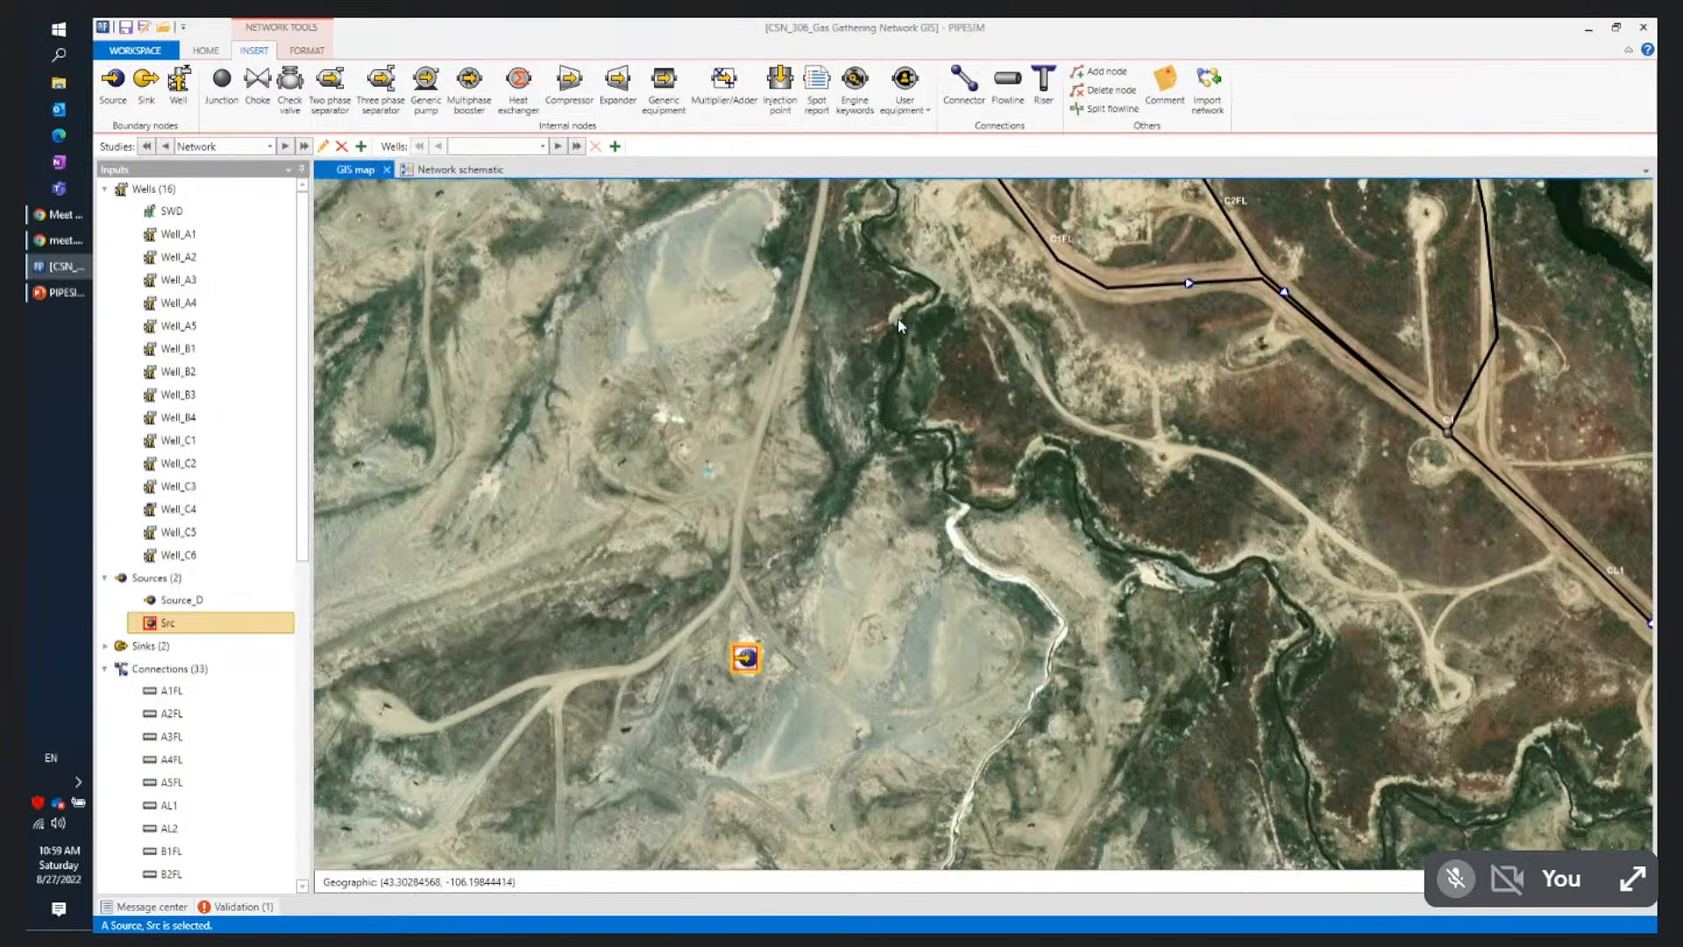
Draw a flowline from source Src north along the road, ending beside flowline C1FL southeast of Well_C1
left_click_drag(900, 322, 880, 475)
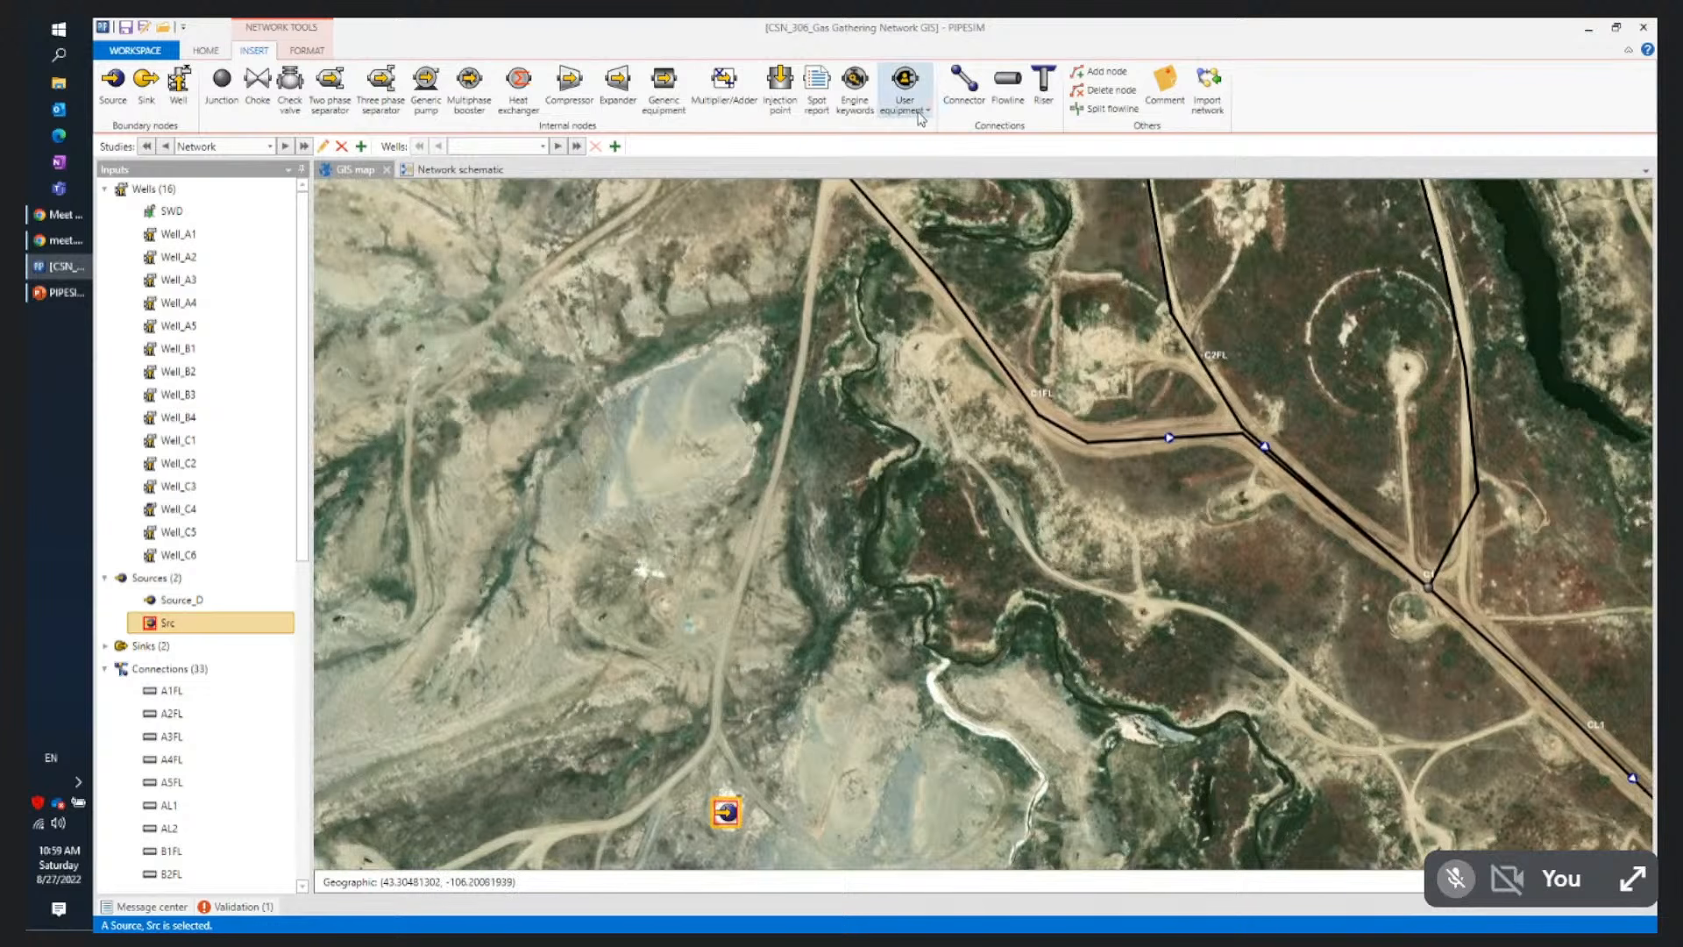
left_click(1009, 85)
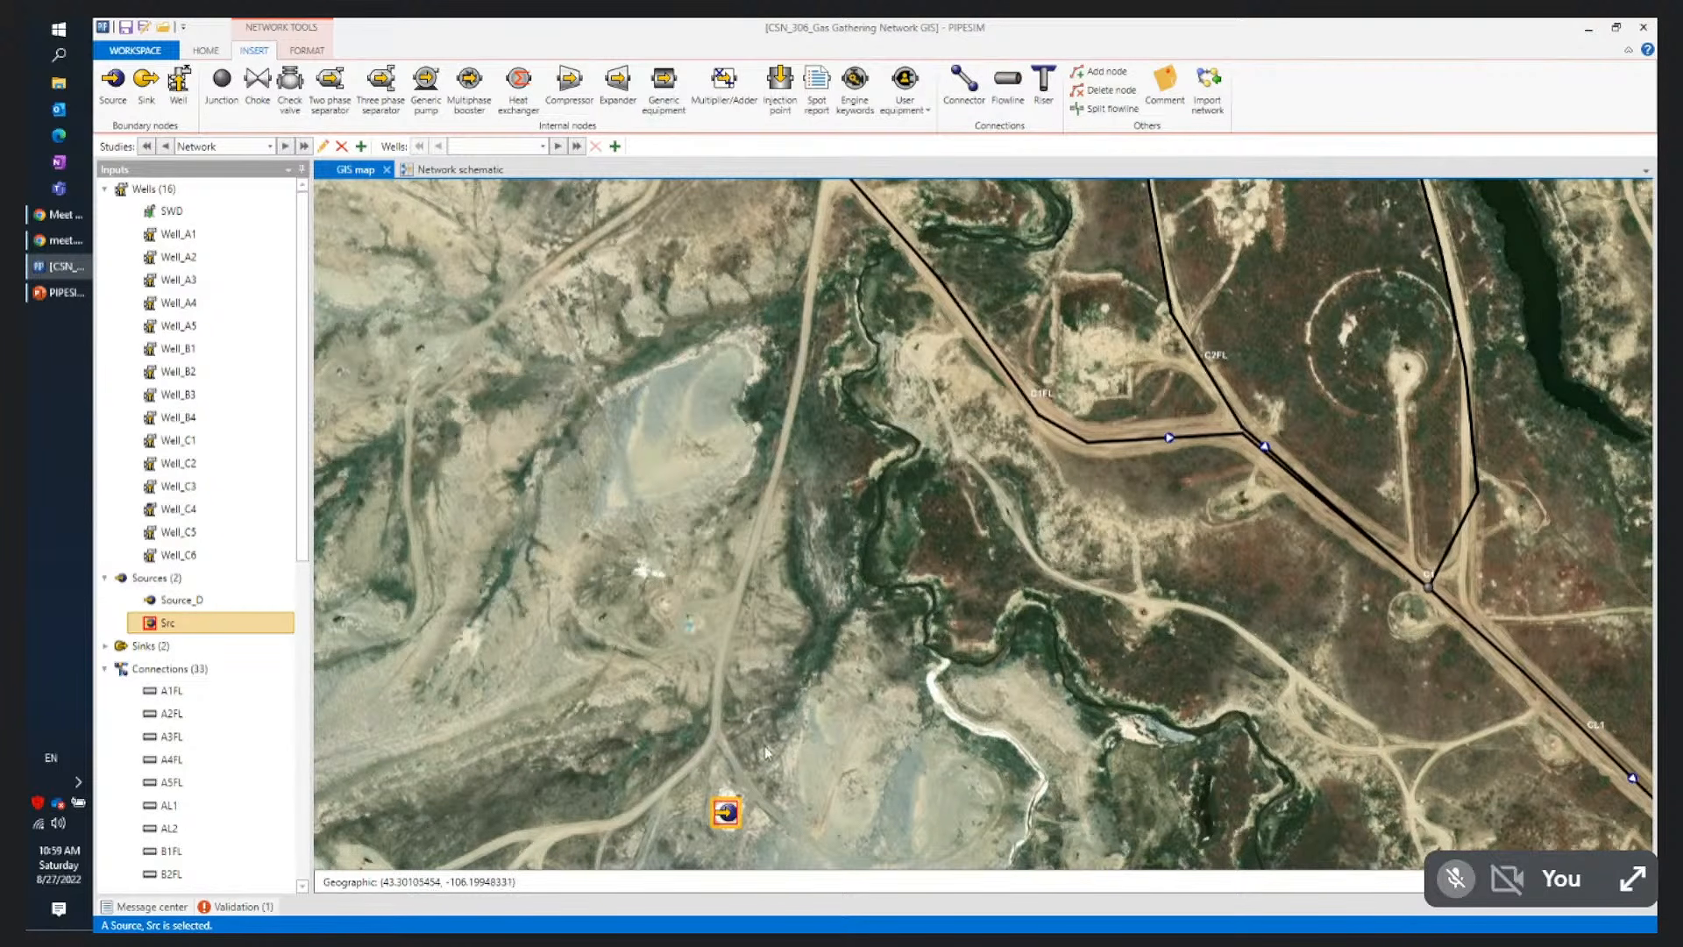
left_click(1009, 98)
left_click(731, 813)
left_click_drag(738, 812, 824, 203)
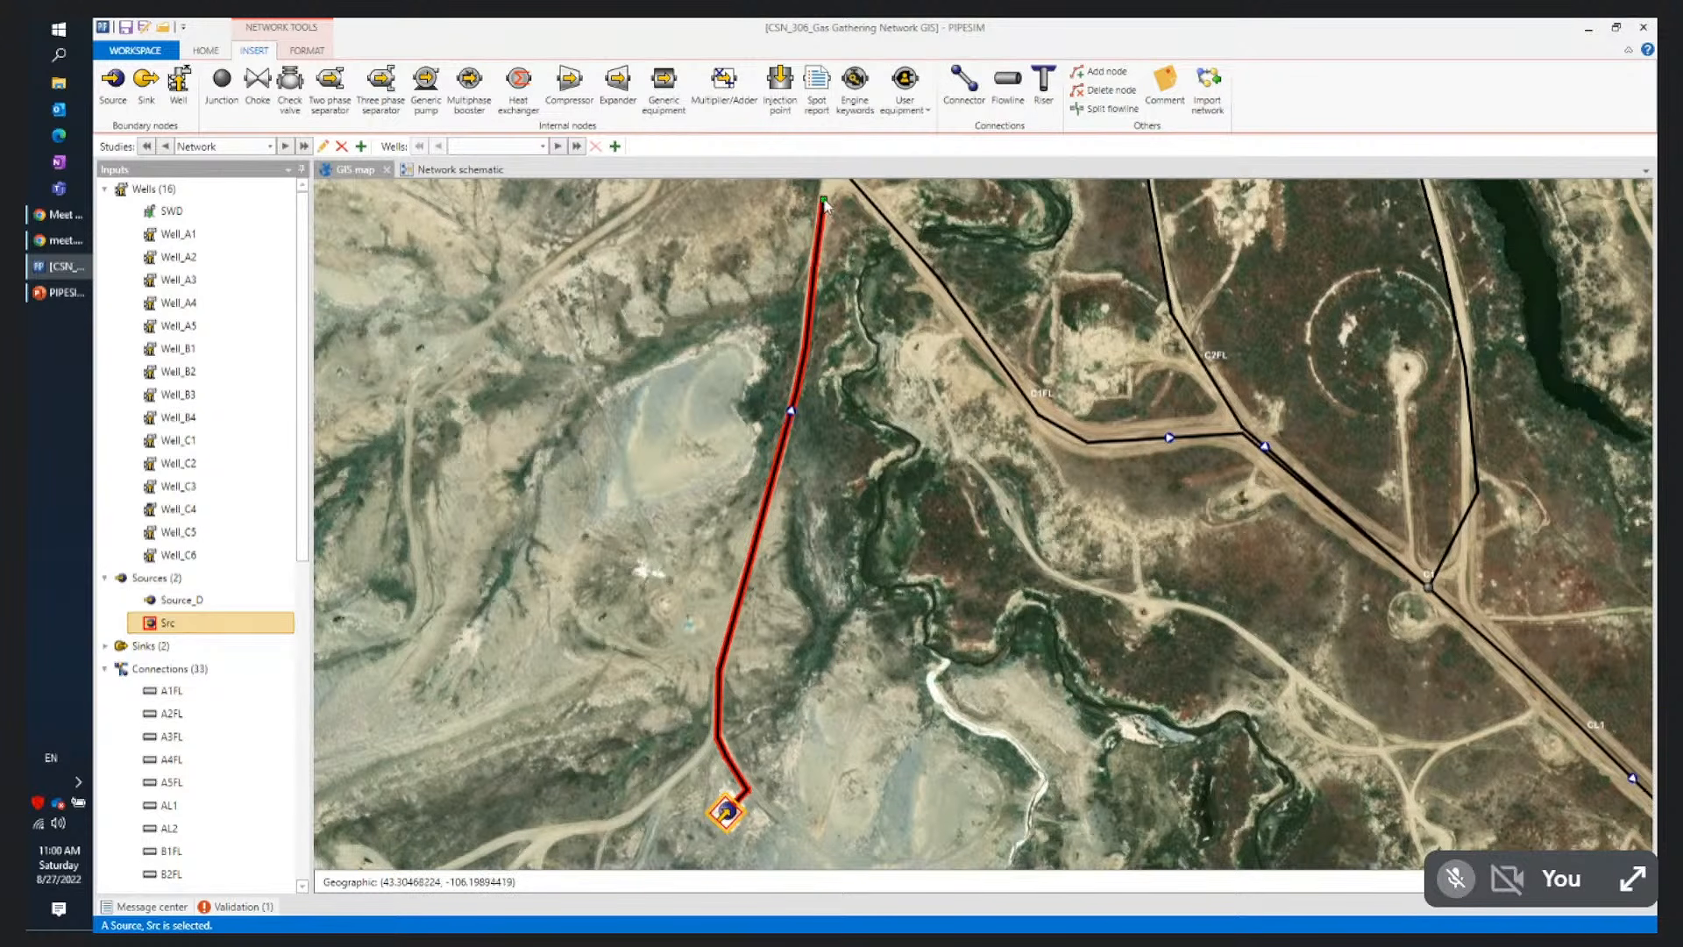
left_click(824, 201)
left_click_drag(829, 202, 803, 471)
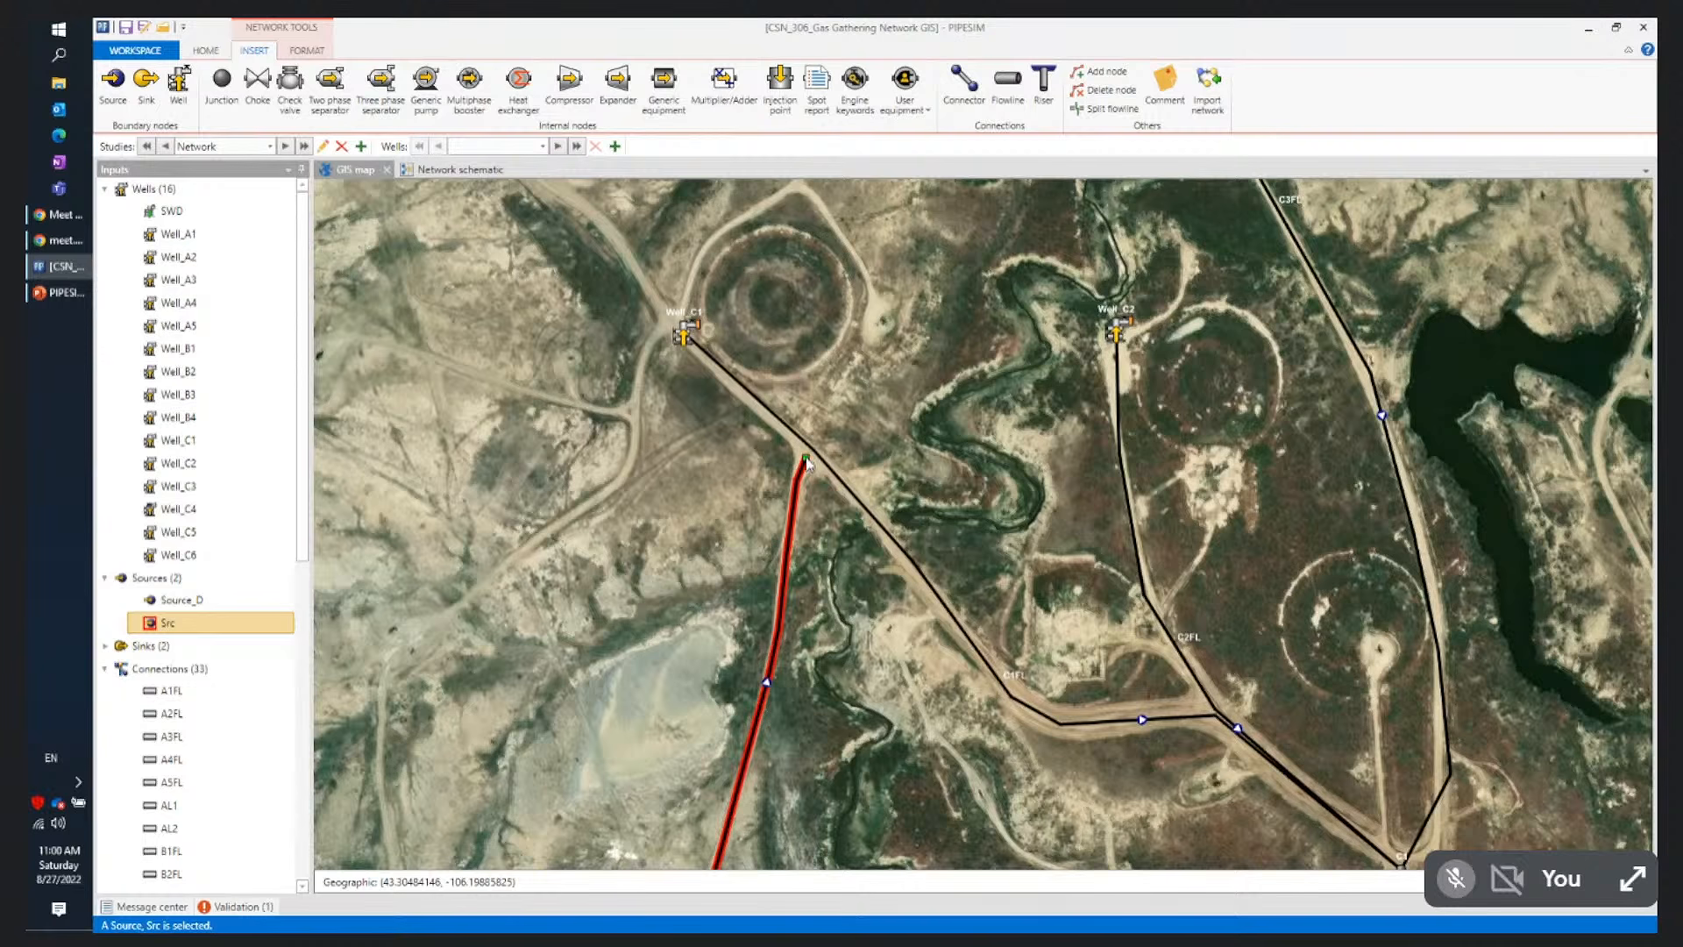
left_click(807, 459)
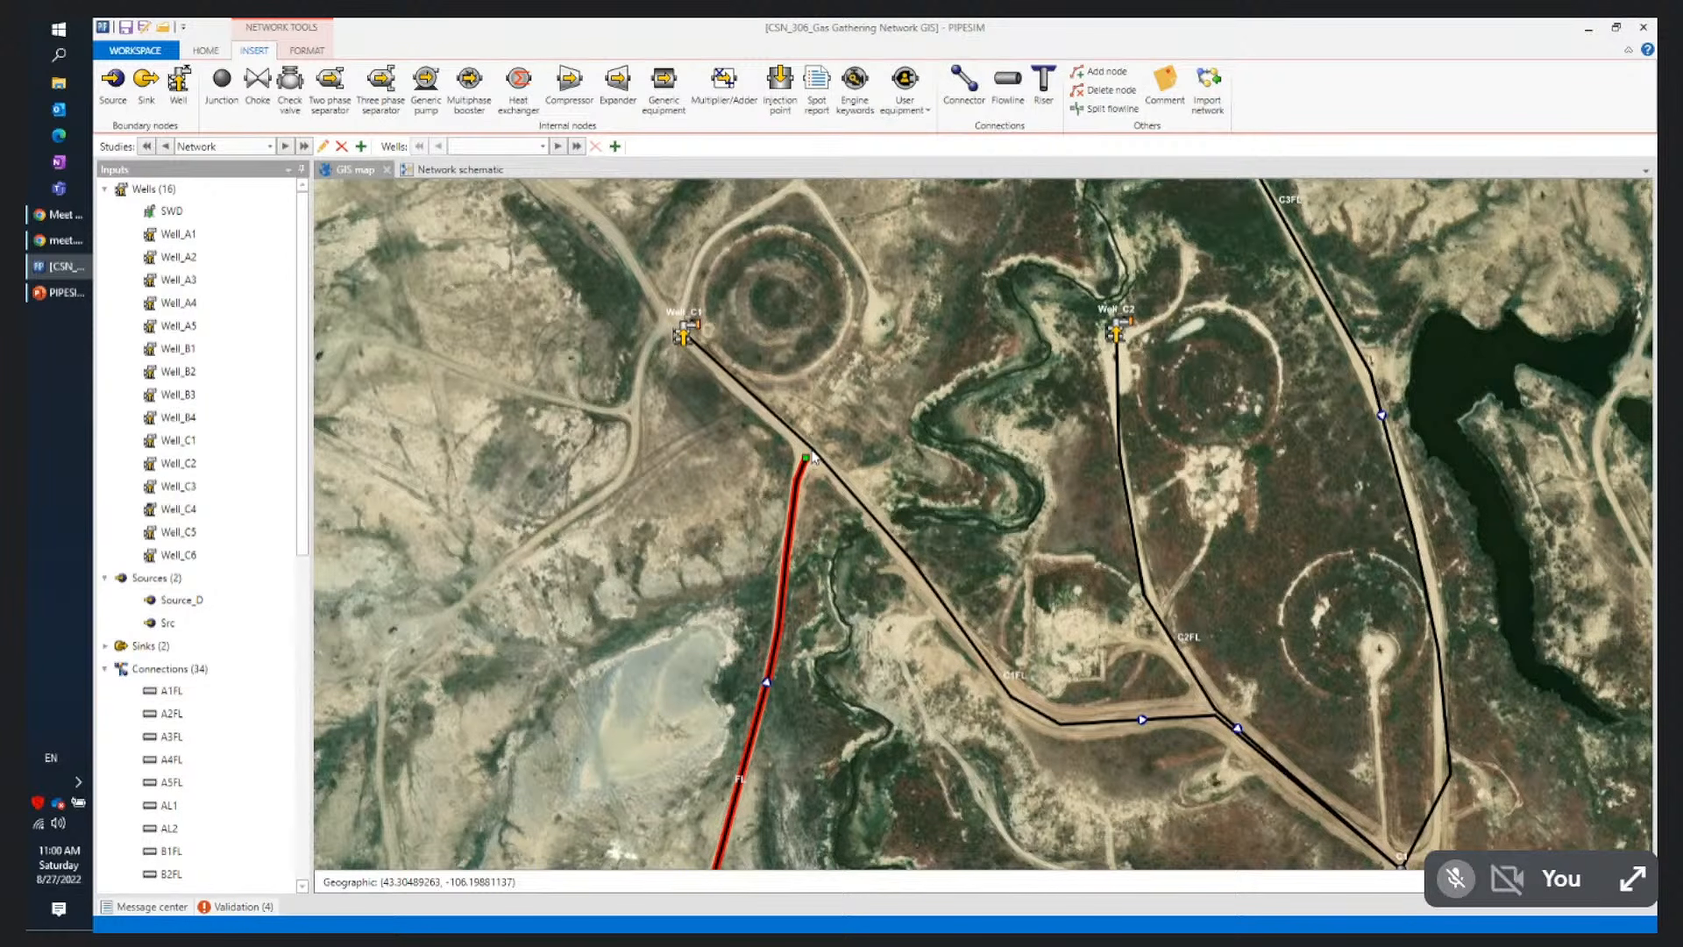
Split flowline C1FL beside the end of the new flowline FL and connect FL to the junction at the split
left_click(1103, 109)
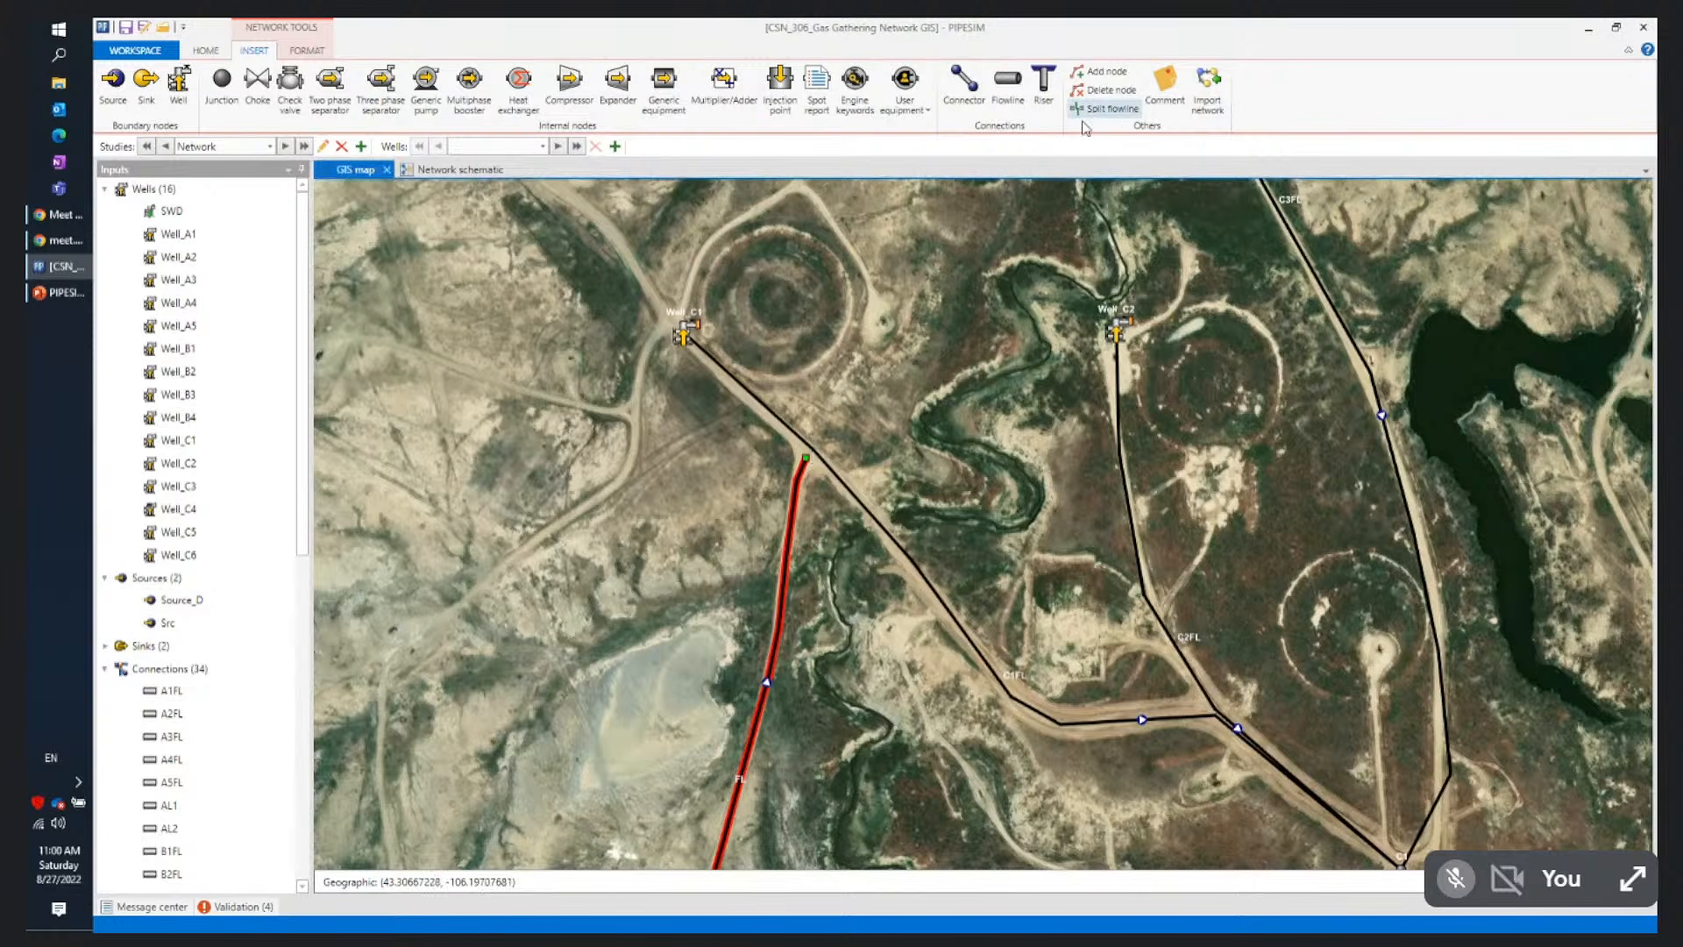
left_click(810, 448)
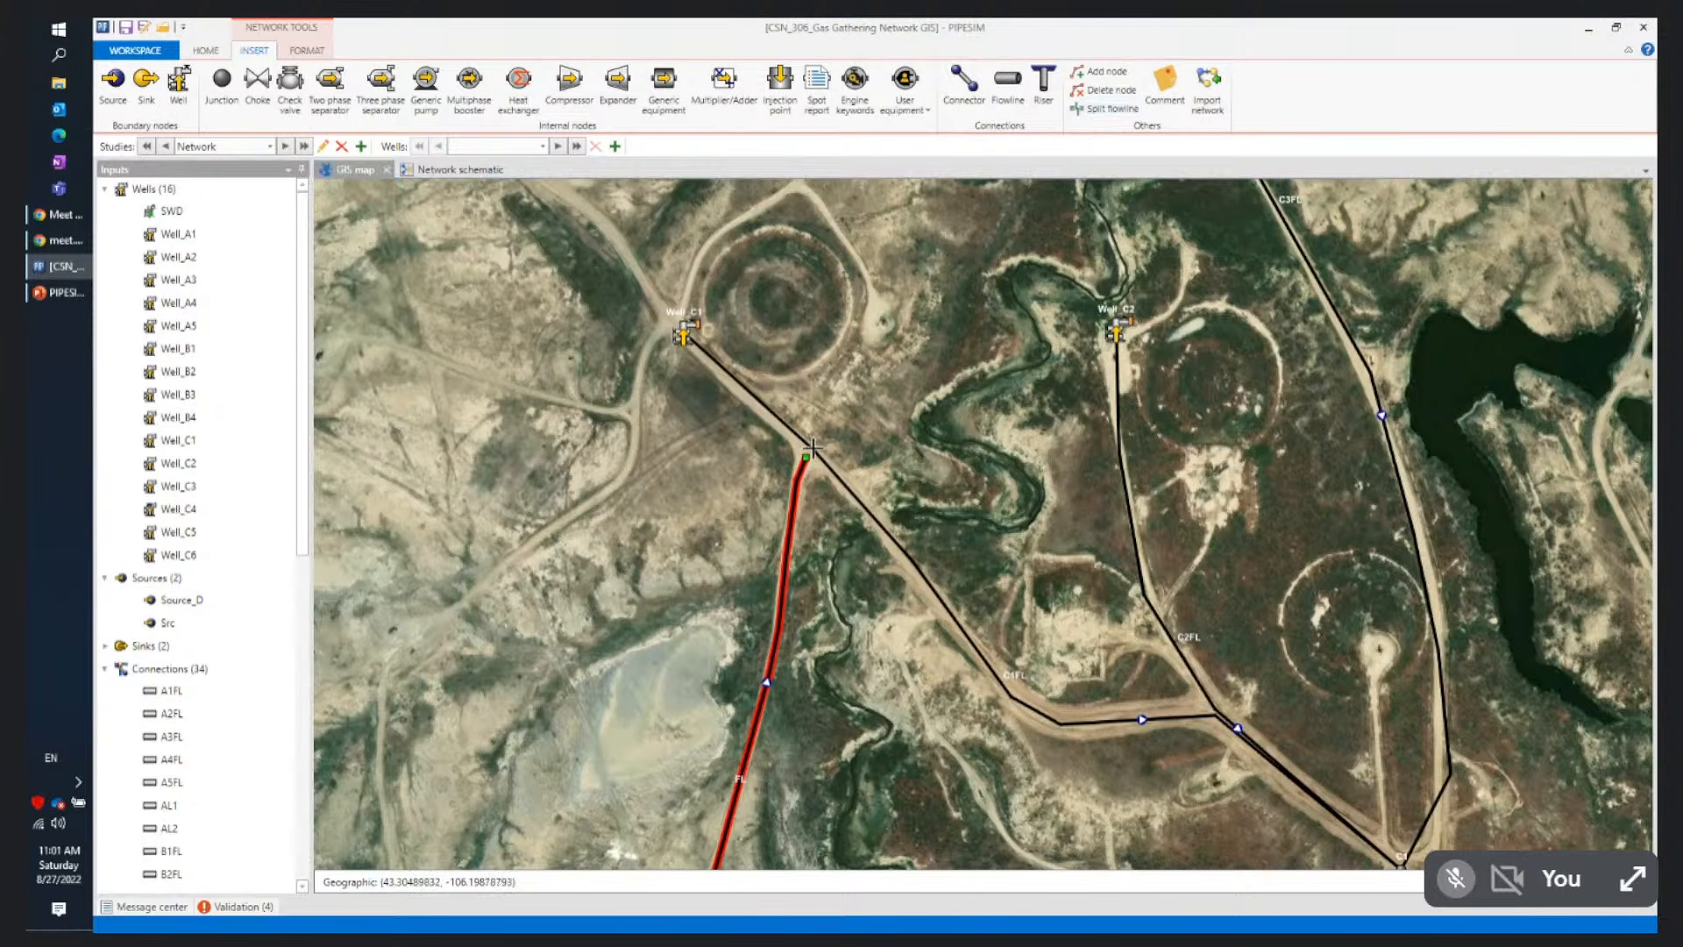
left_click(885, 438)
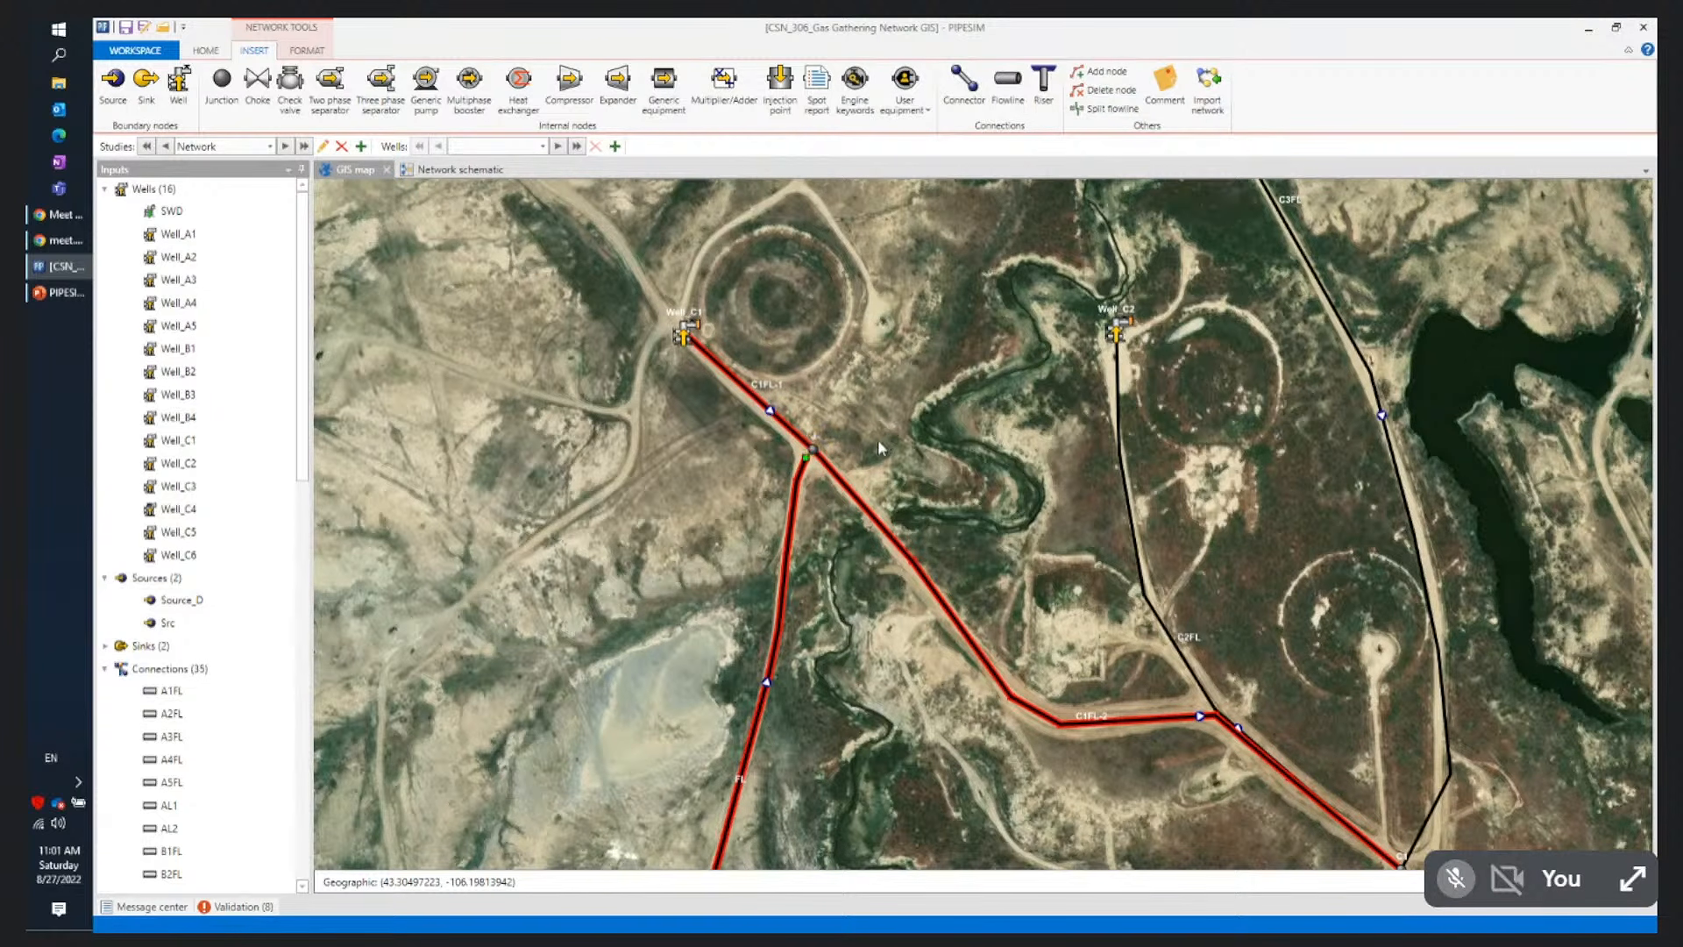
left_click(798, 479)
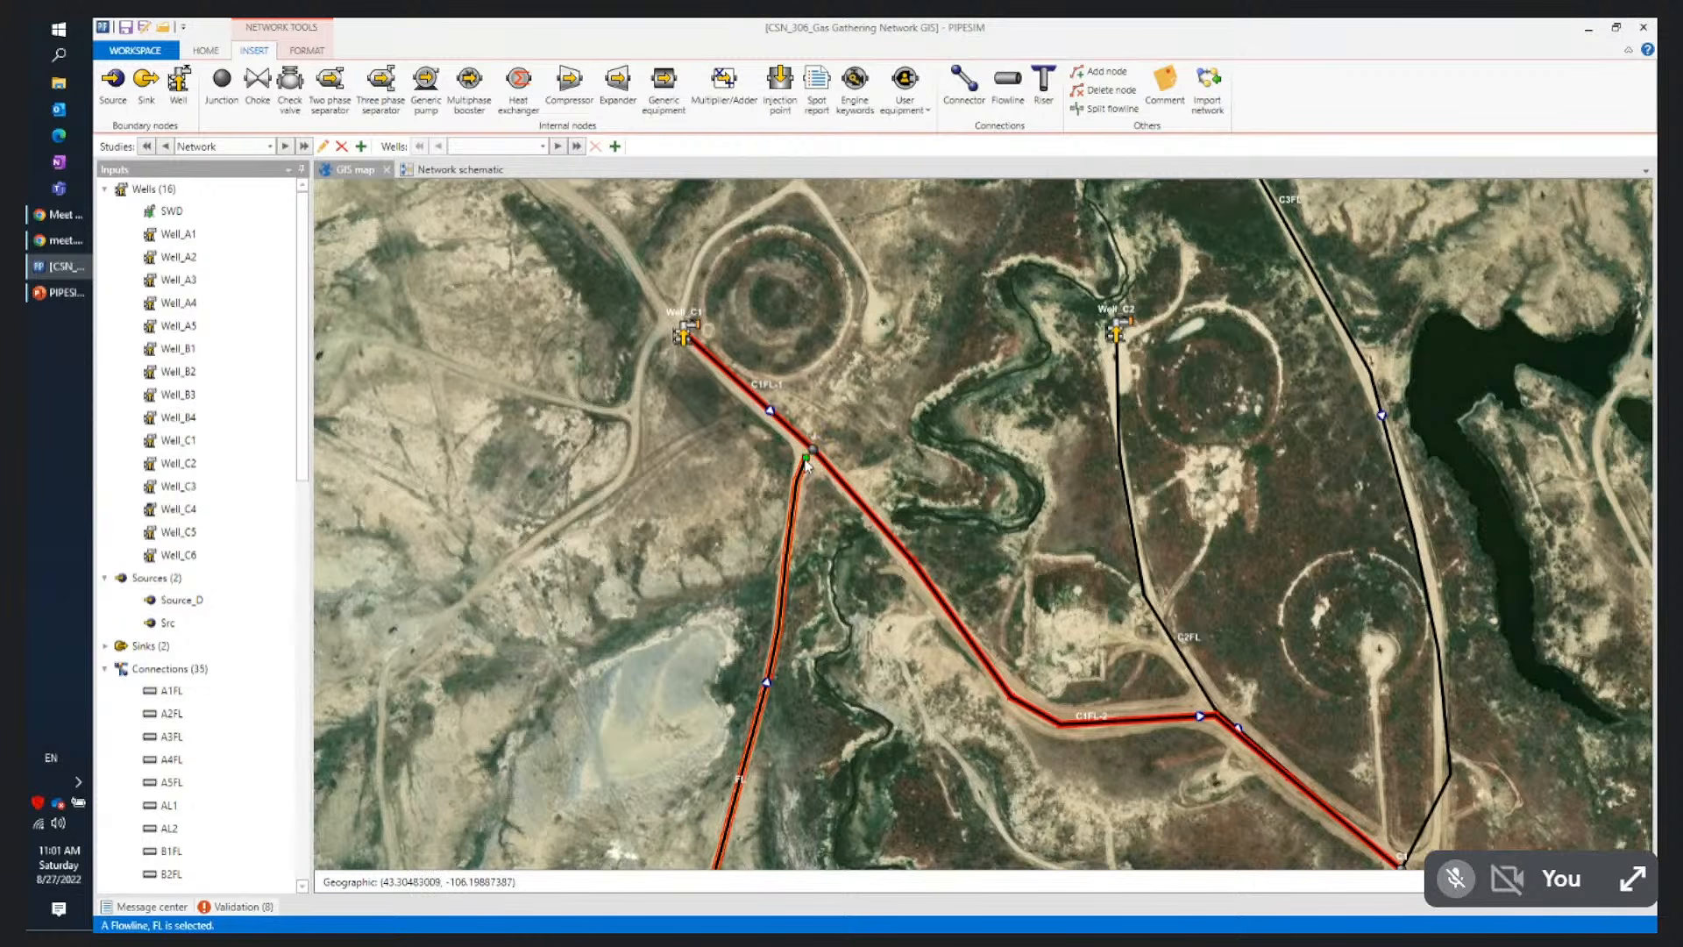
left_click_drag(805, 460, 814, 449)
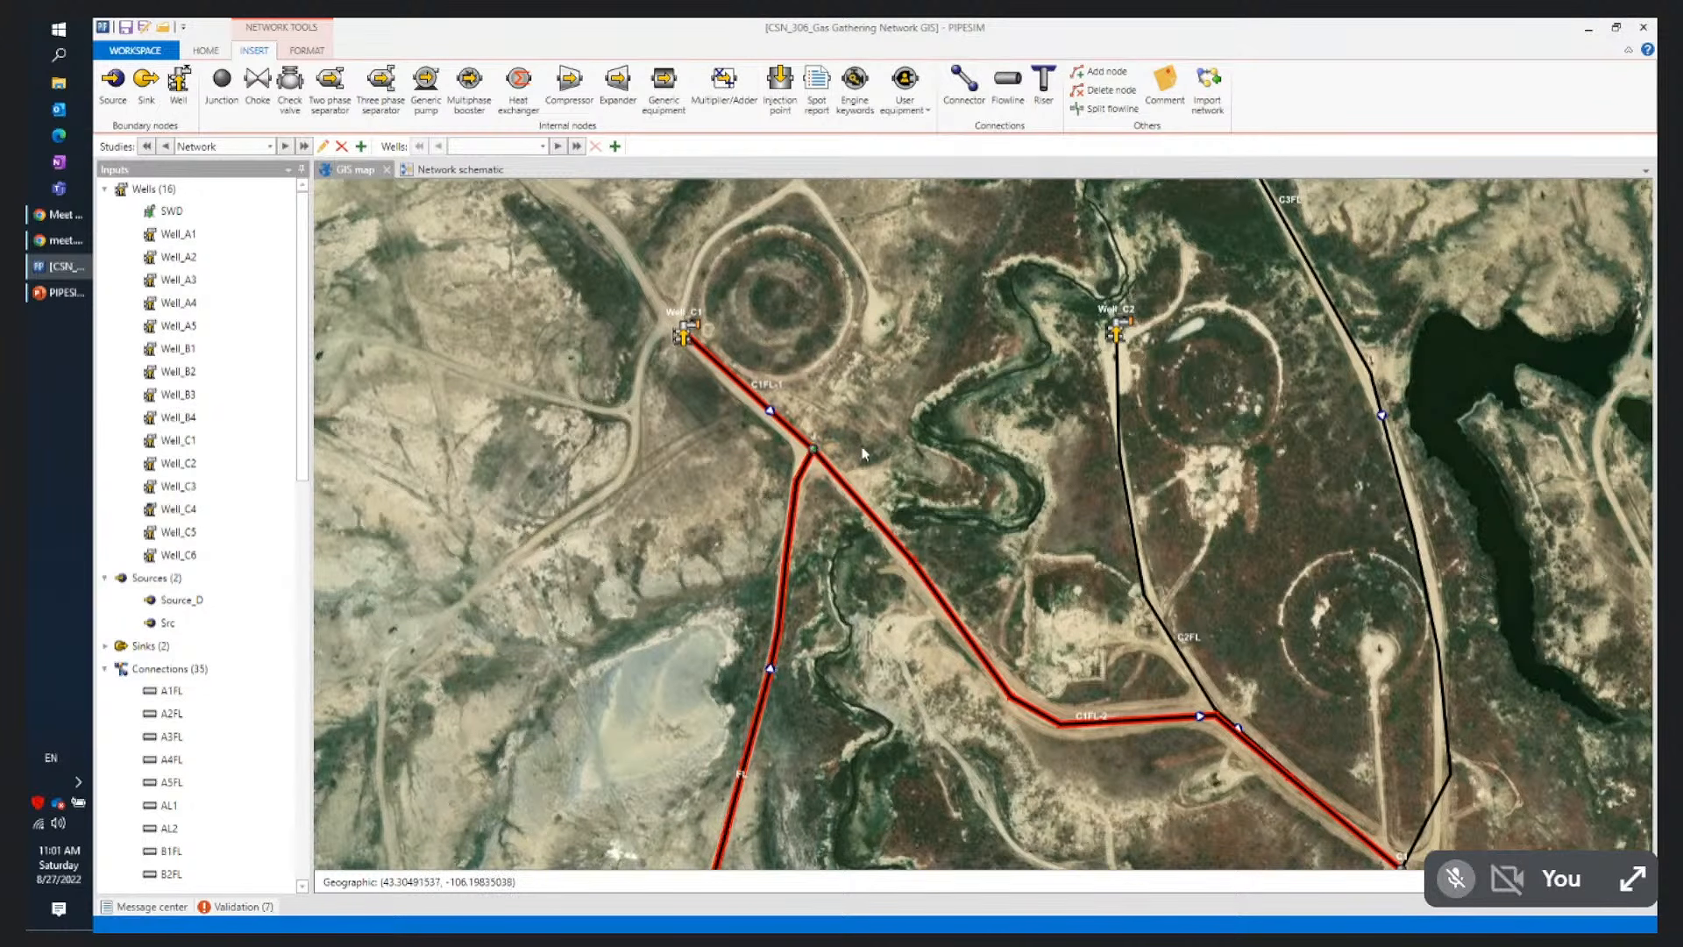
Capture the elevation profile for the new and split flowlines on the GIS map
scroll(829, 550, "down", 4)
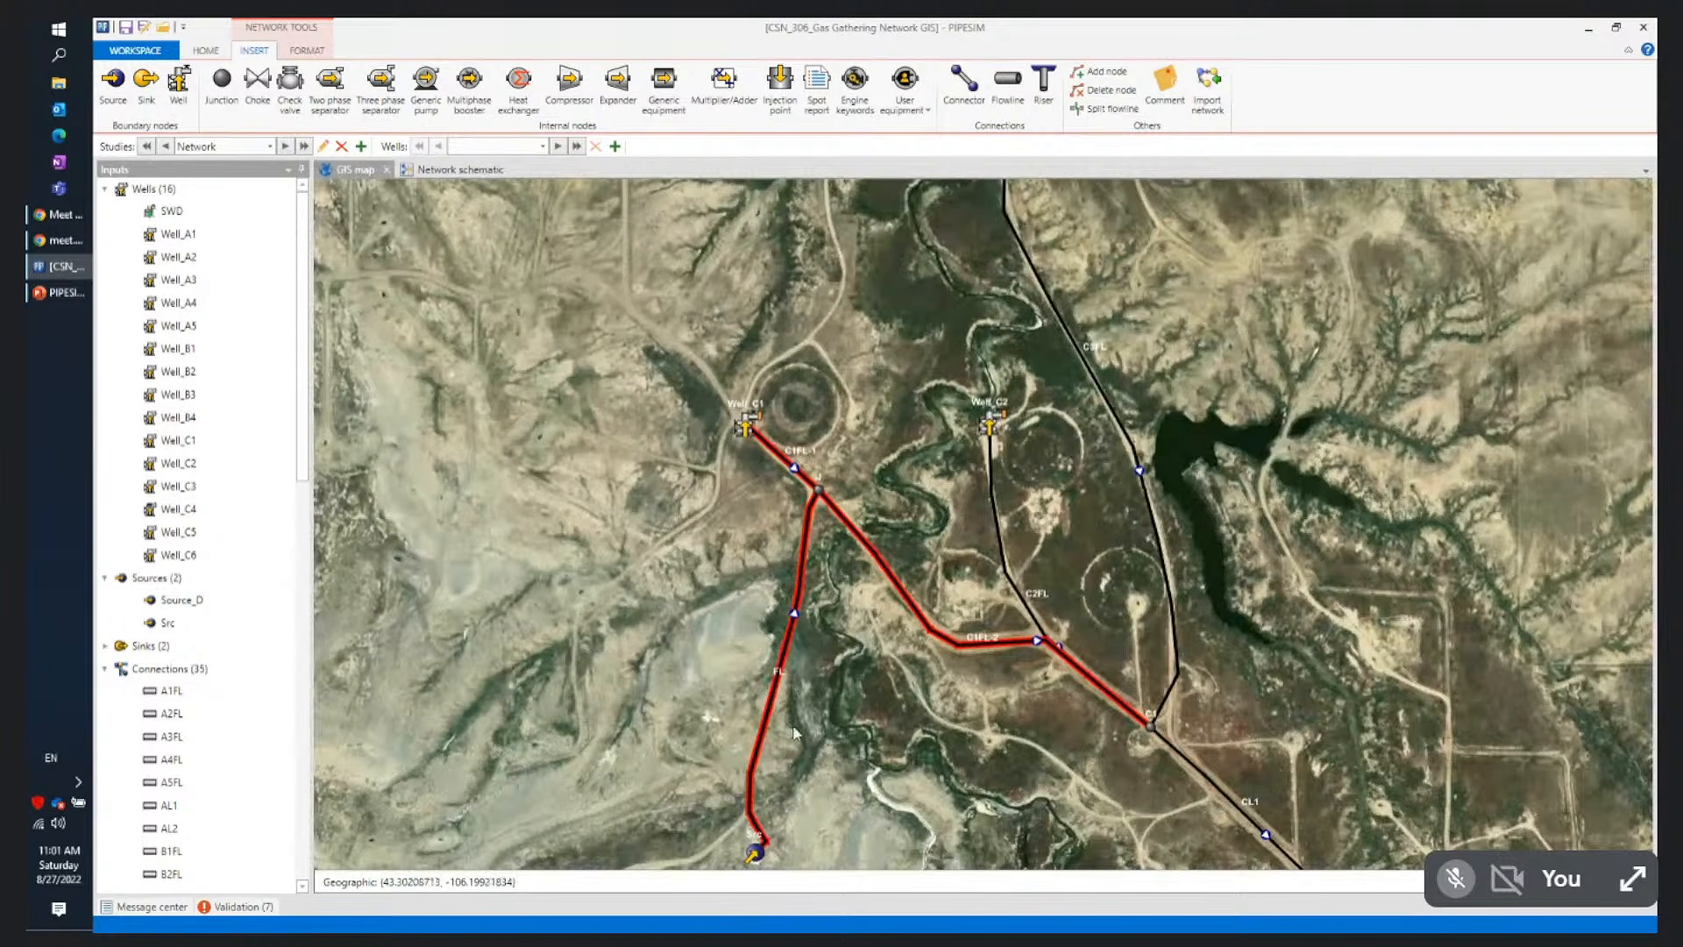
left_click(206, 50)
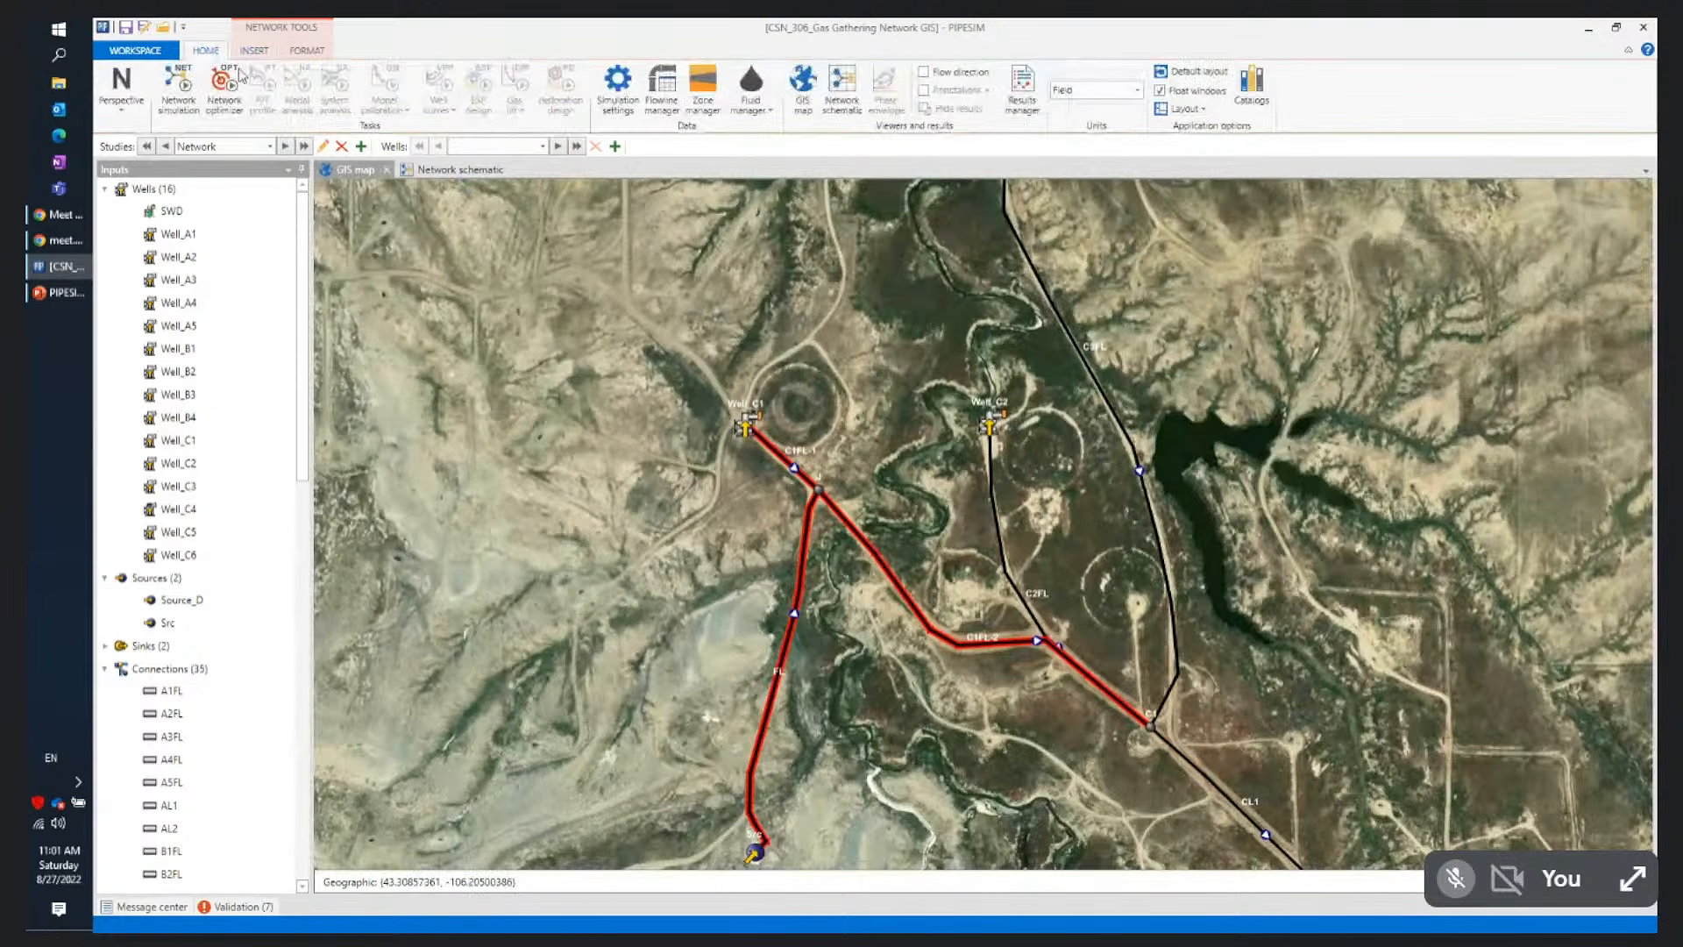
left_click(309, 50)
left_click(797, 85)
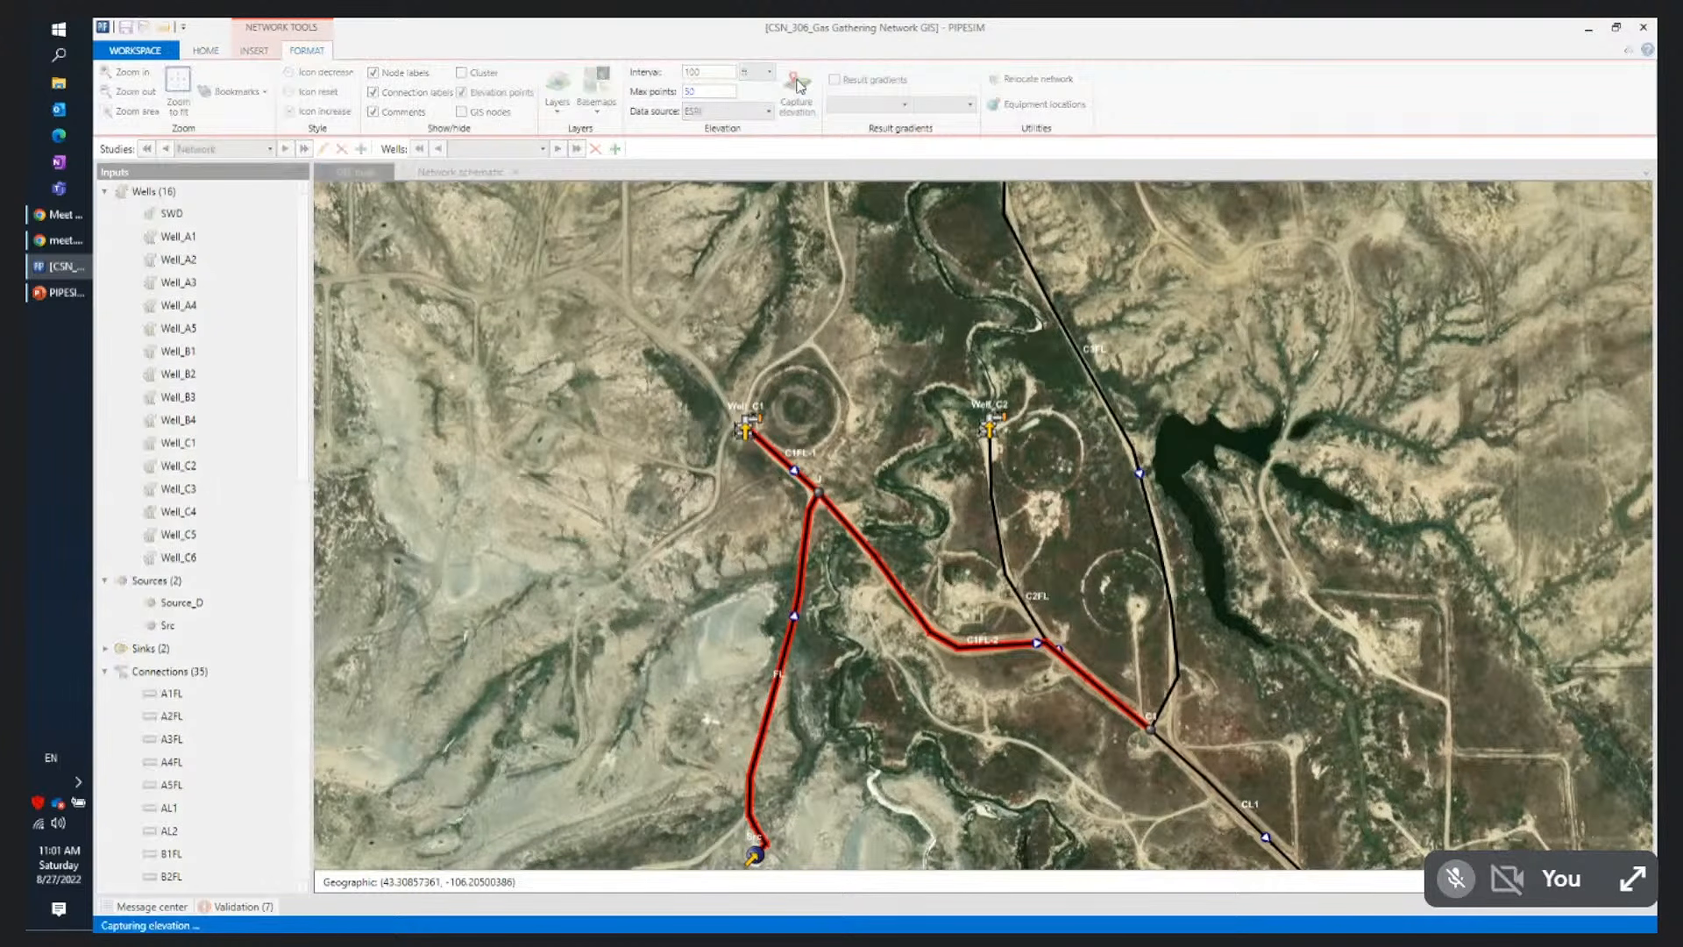
Set the inside diameter of flowline FL to 4 in
left_click(804, 558)
double_click(804, 559)
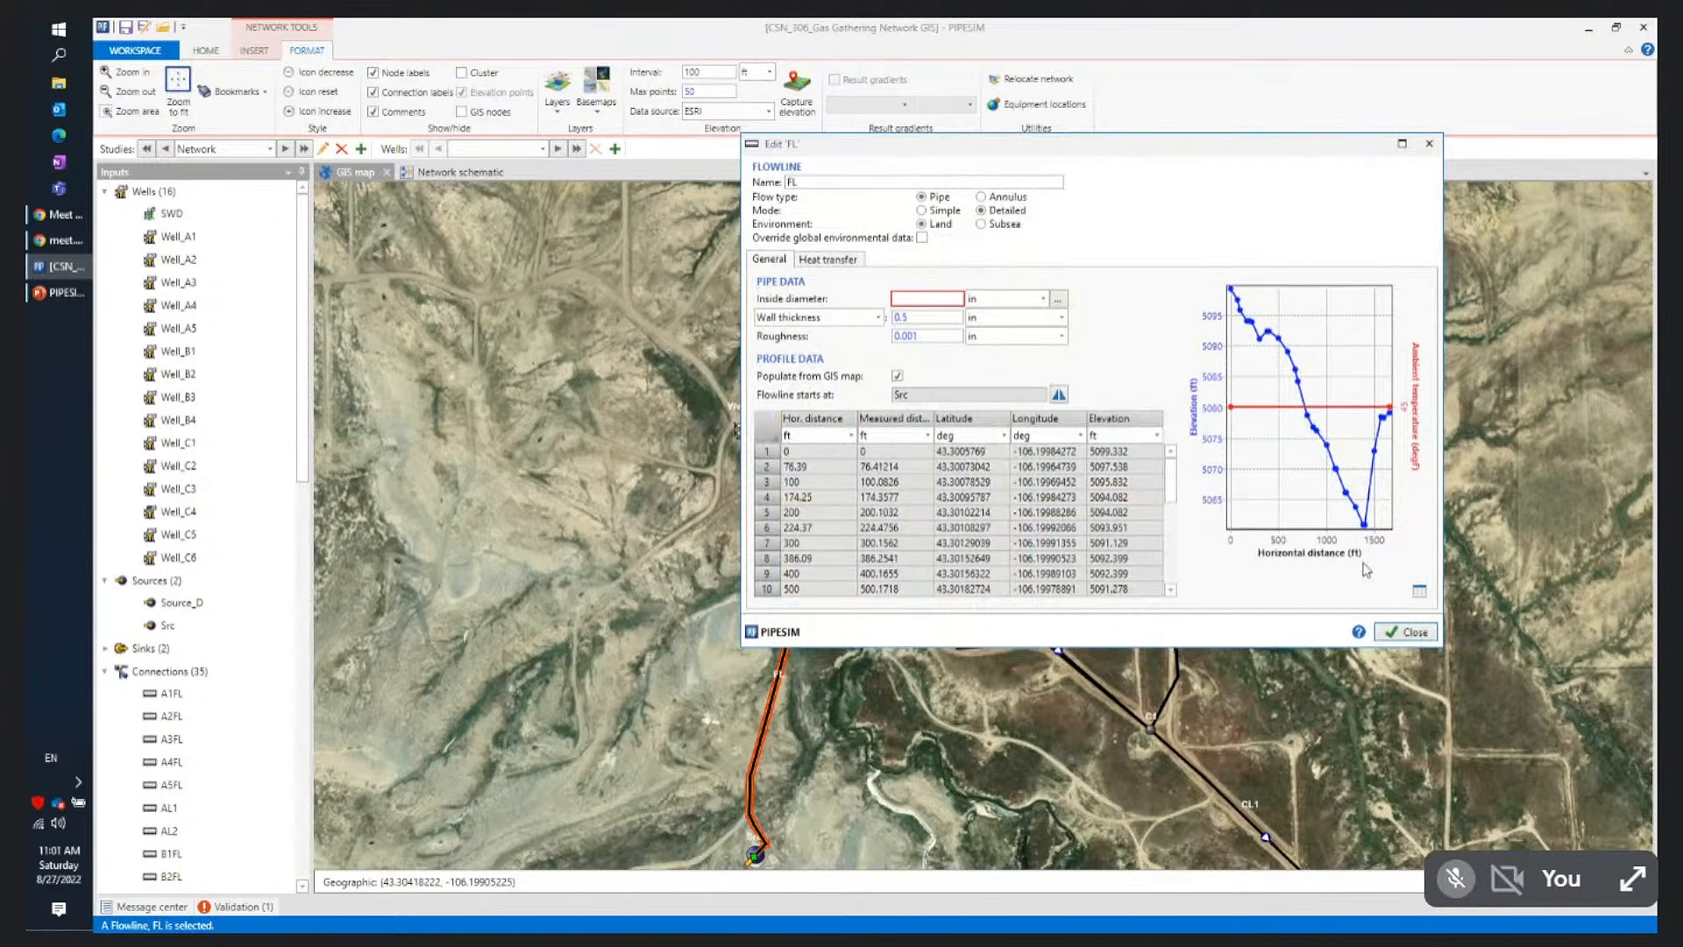
left_click(921, 300)
type("4")
left_click(925, 319)
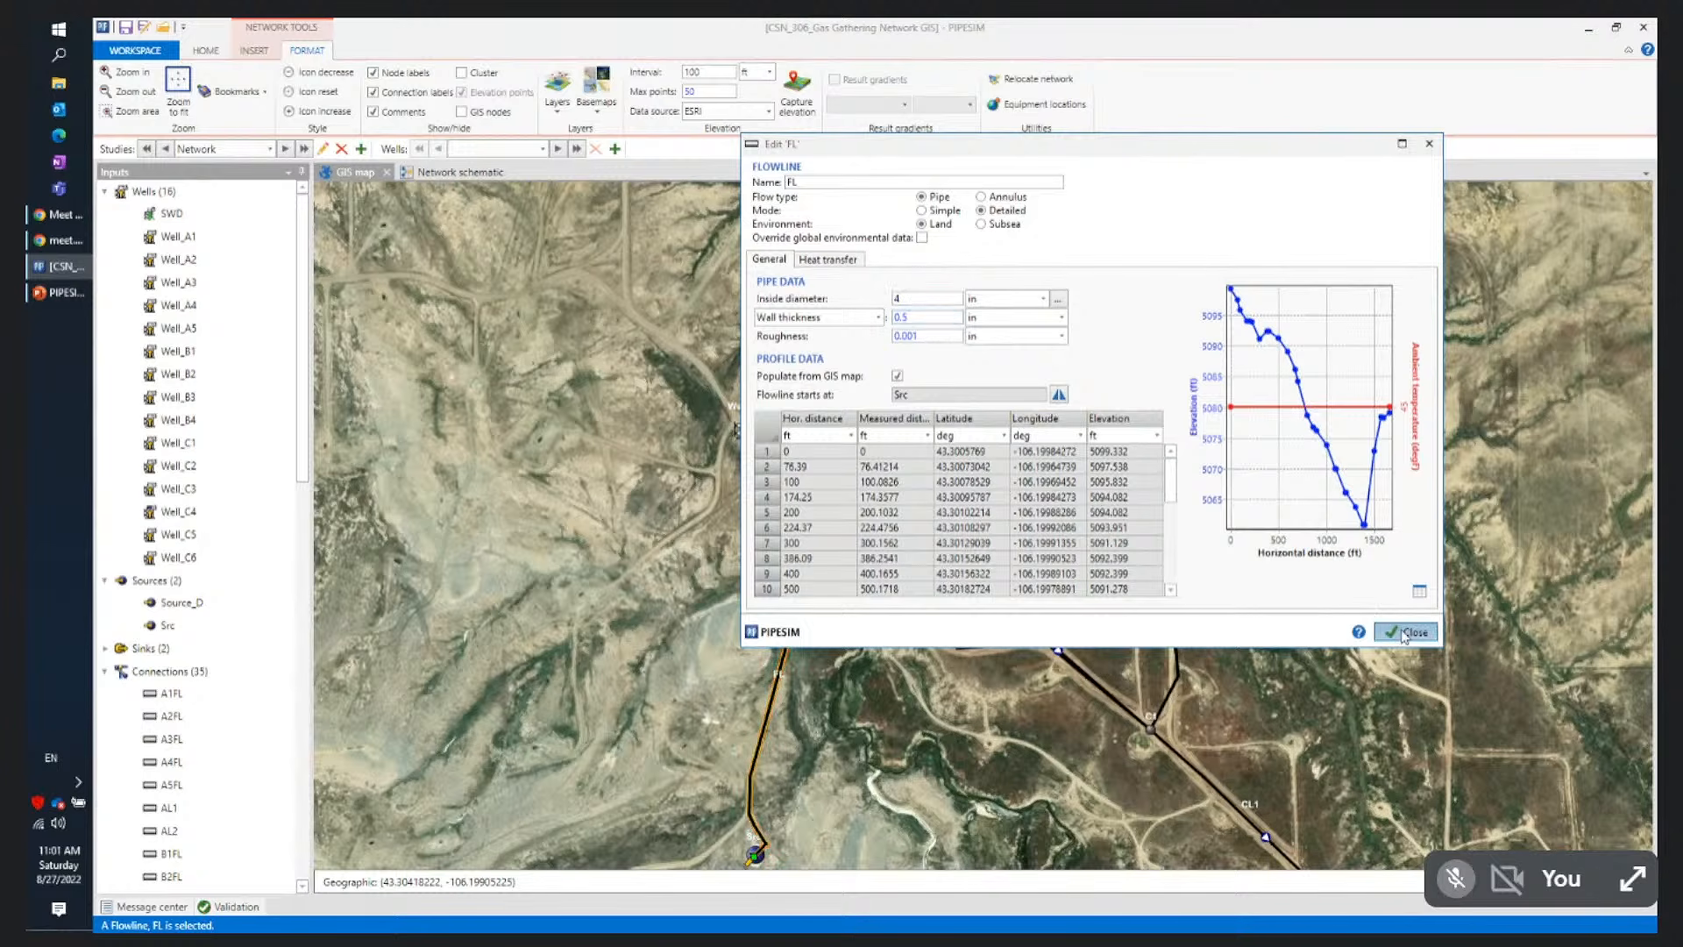
left_click(1405, 634)
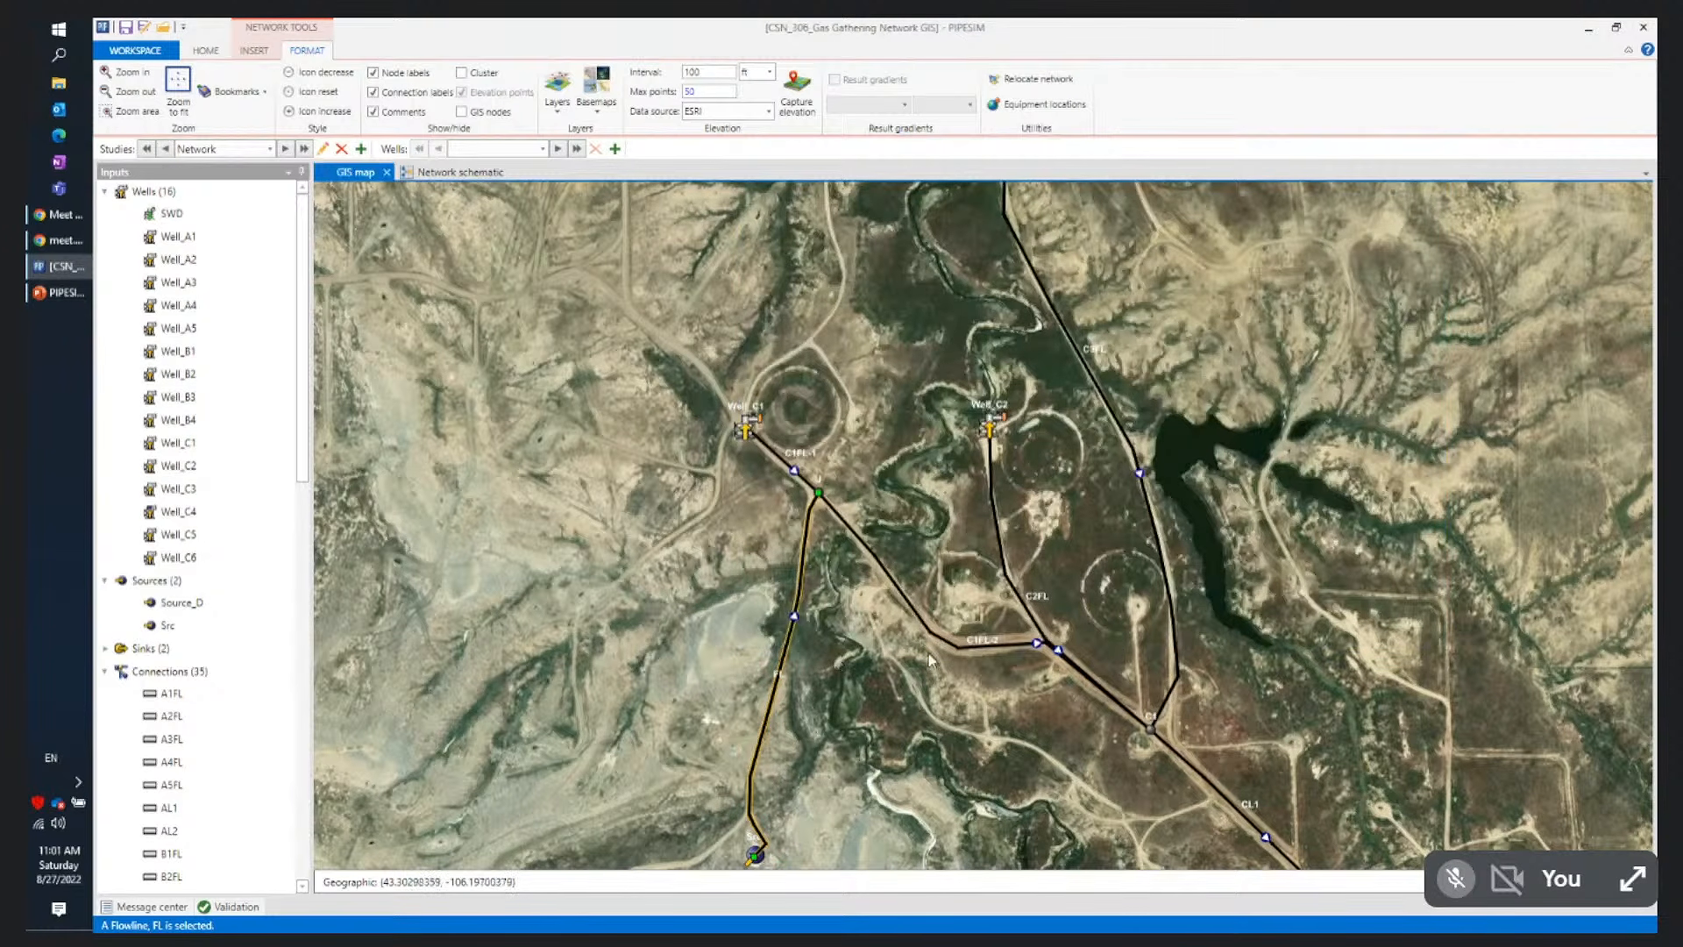
Open the network simulation task and reset its boundary conditions from the model to supply the missing source Src specification
scroll(929, 654, "down", 2)
left_click_drag(1021, 736, 781, 530)
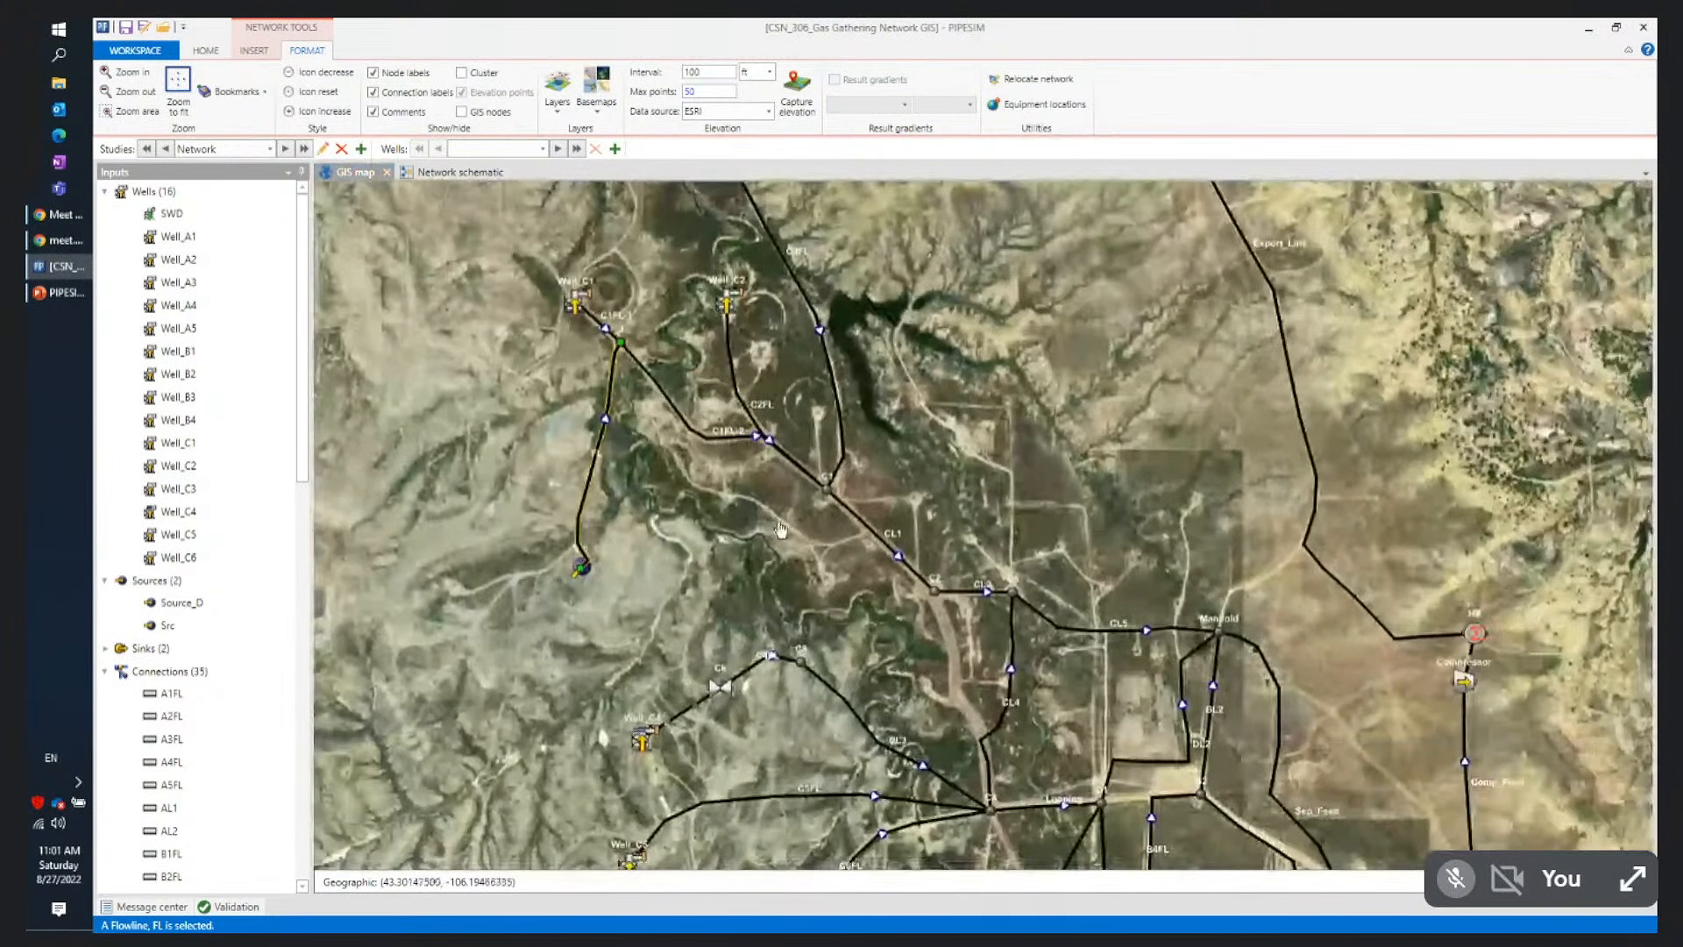
scroll(781, 529, "down", 2)
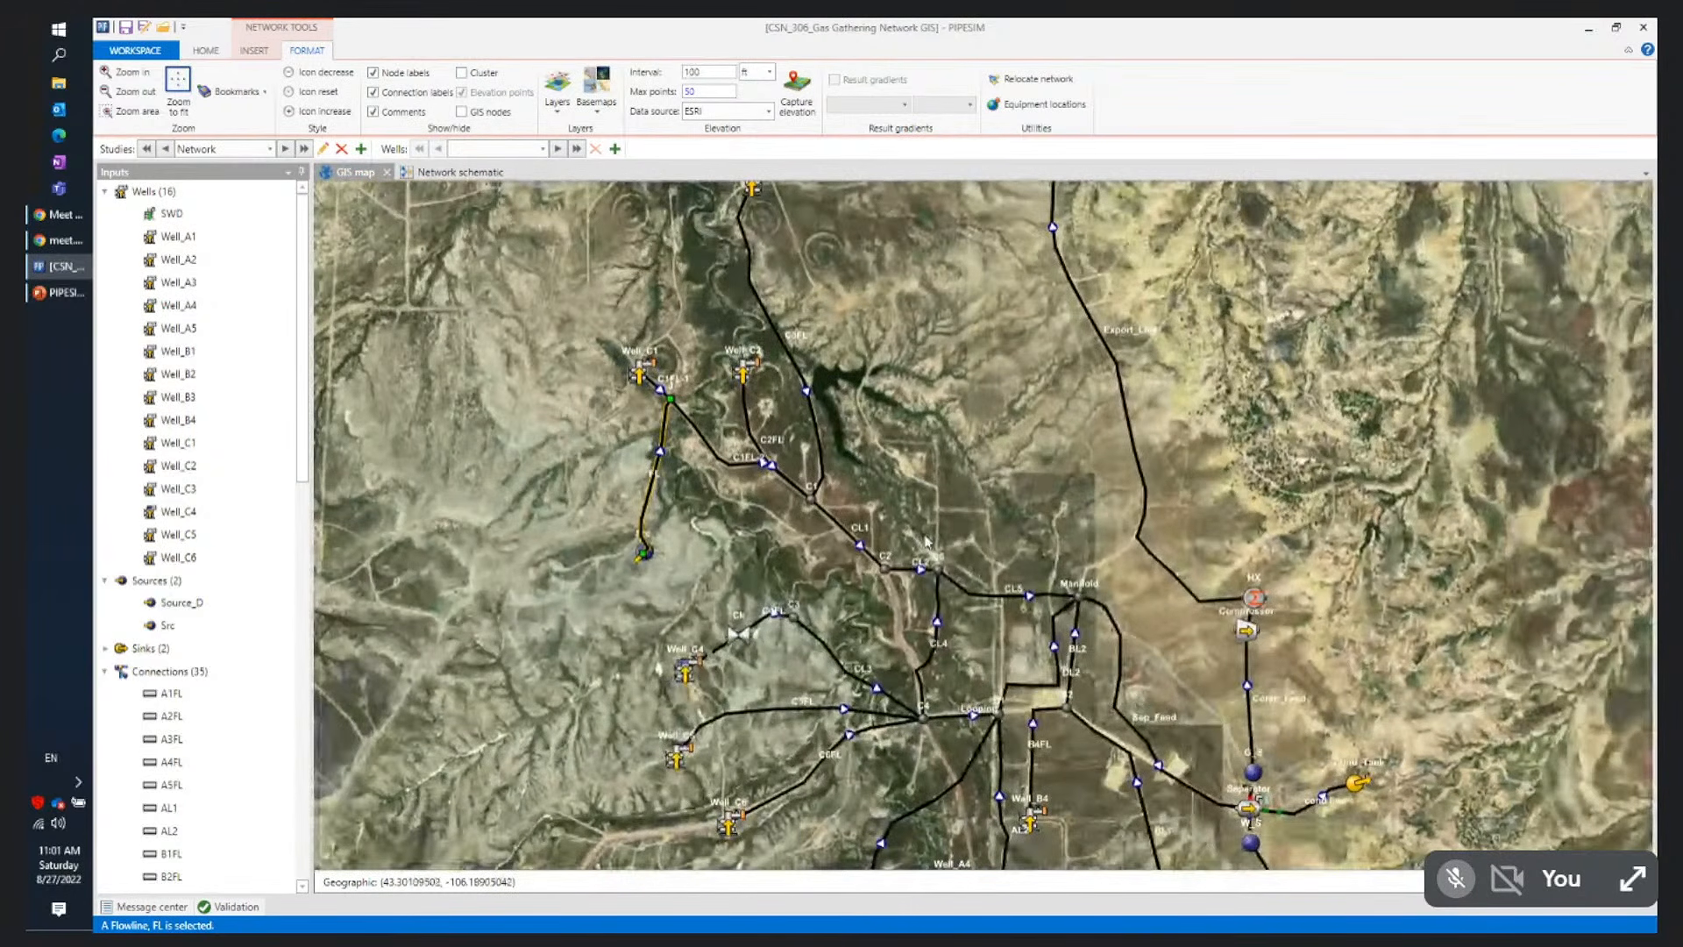
scroll(929, 513, "down", 1)
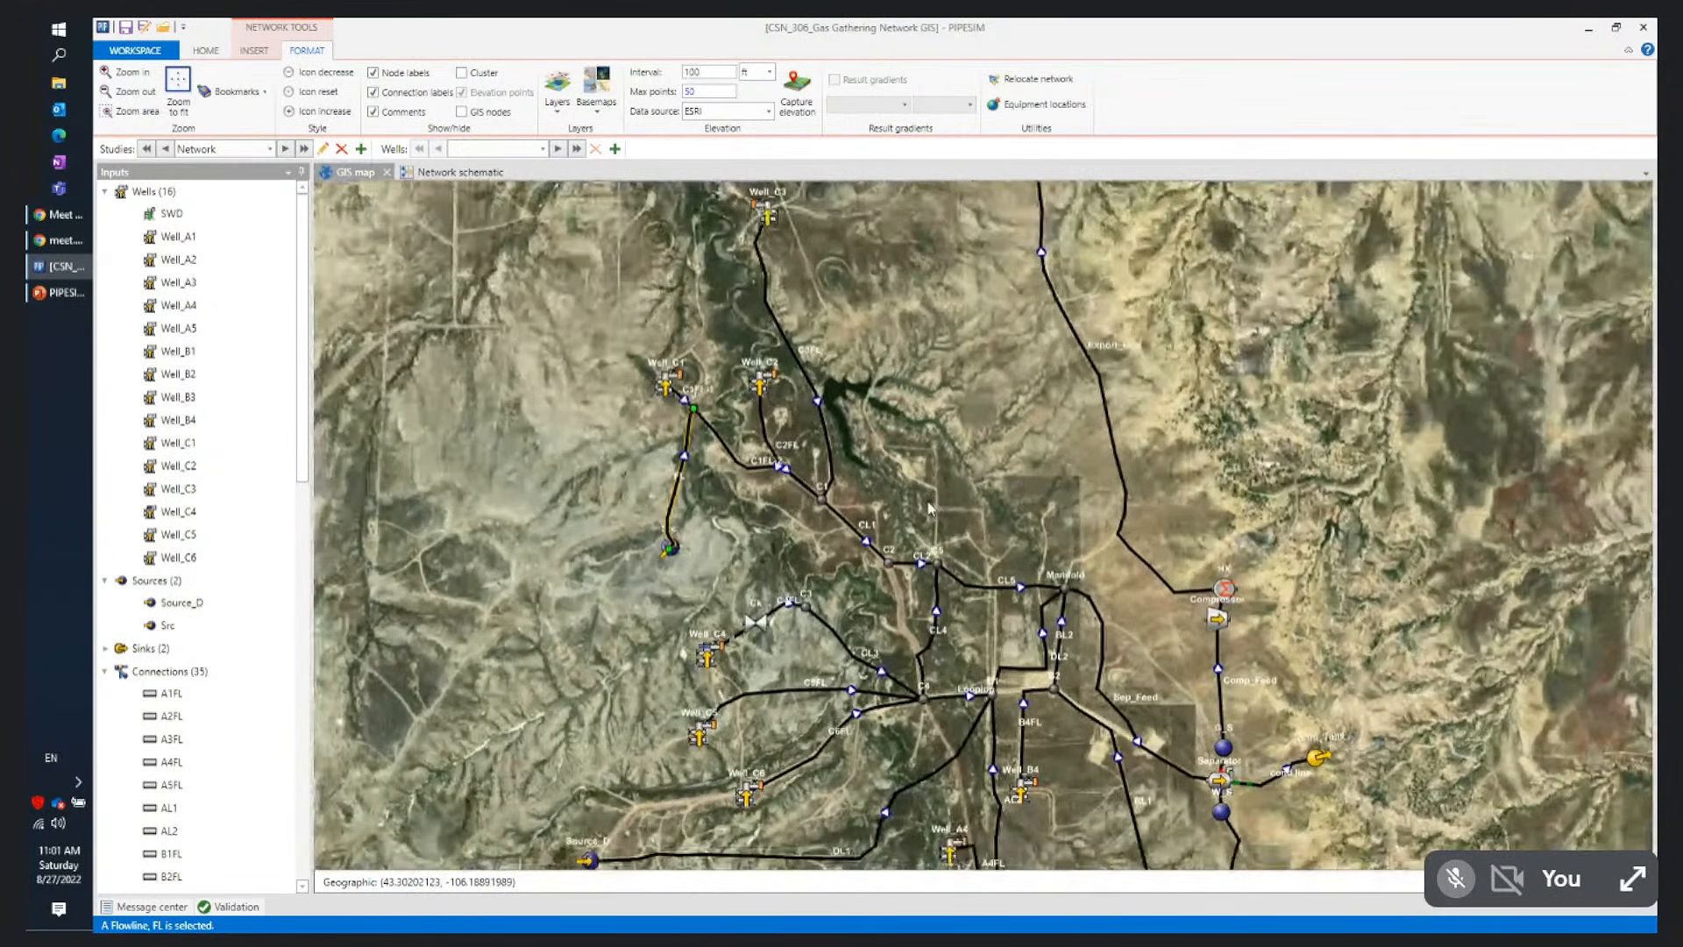
scroll(930, 509, "down", 2)
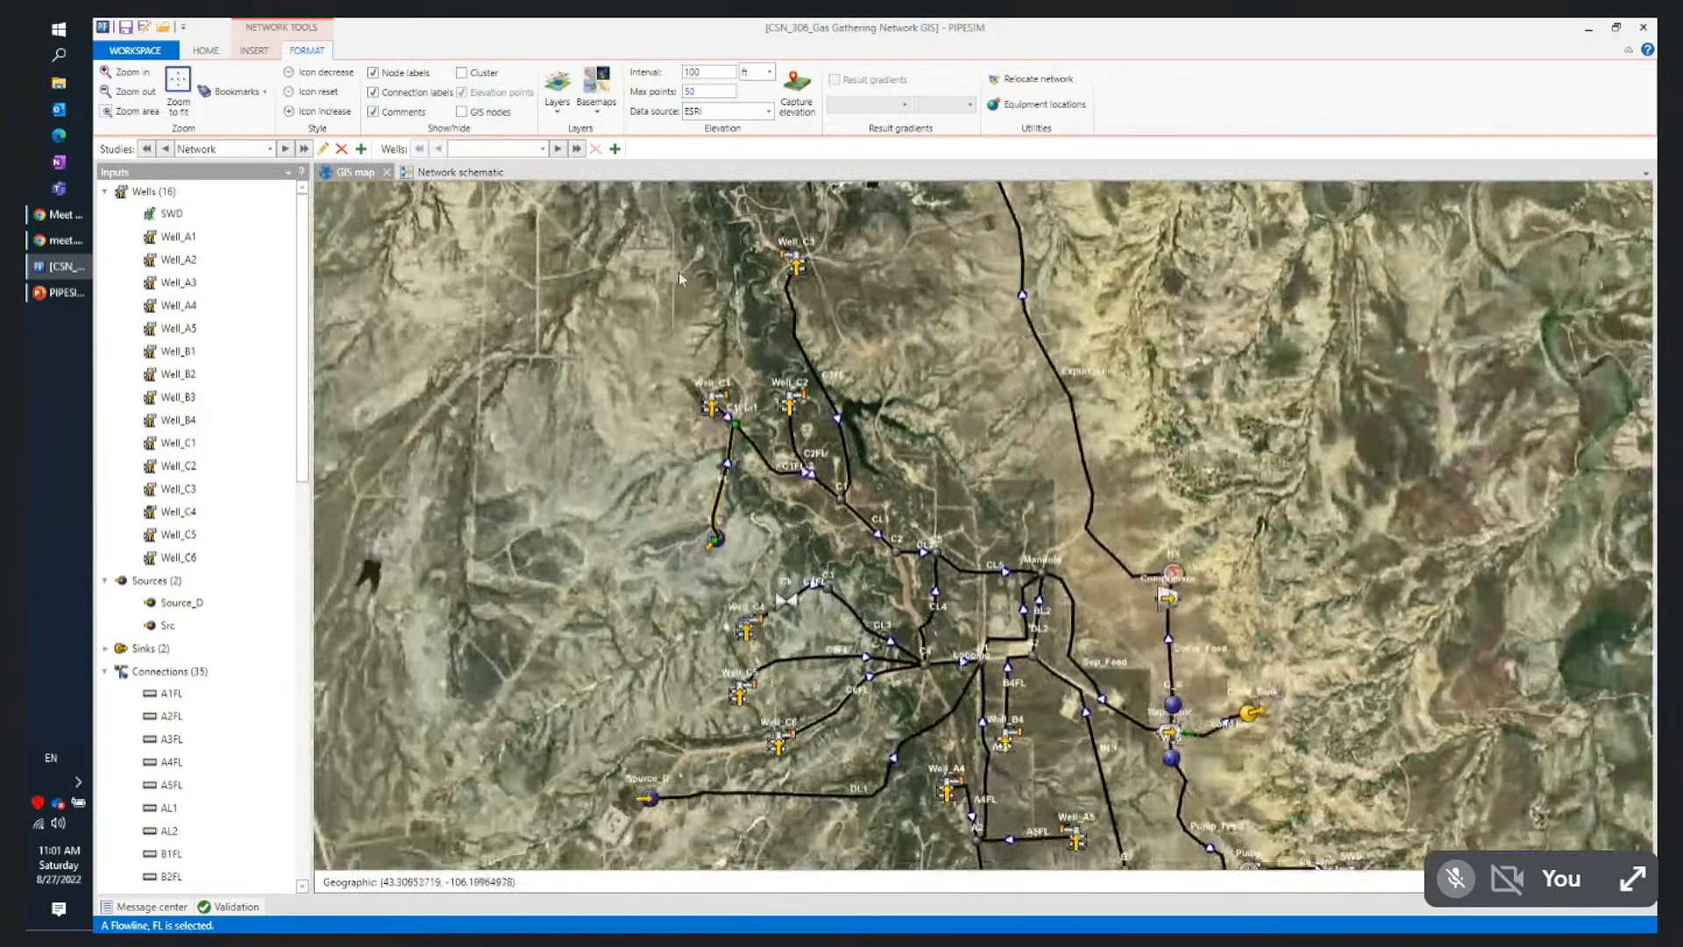
left_click(204, 51)
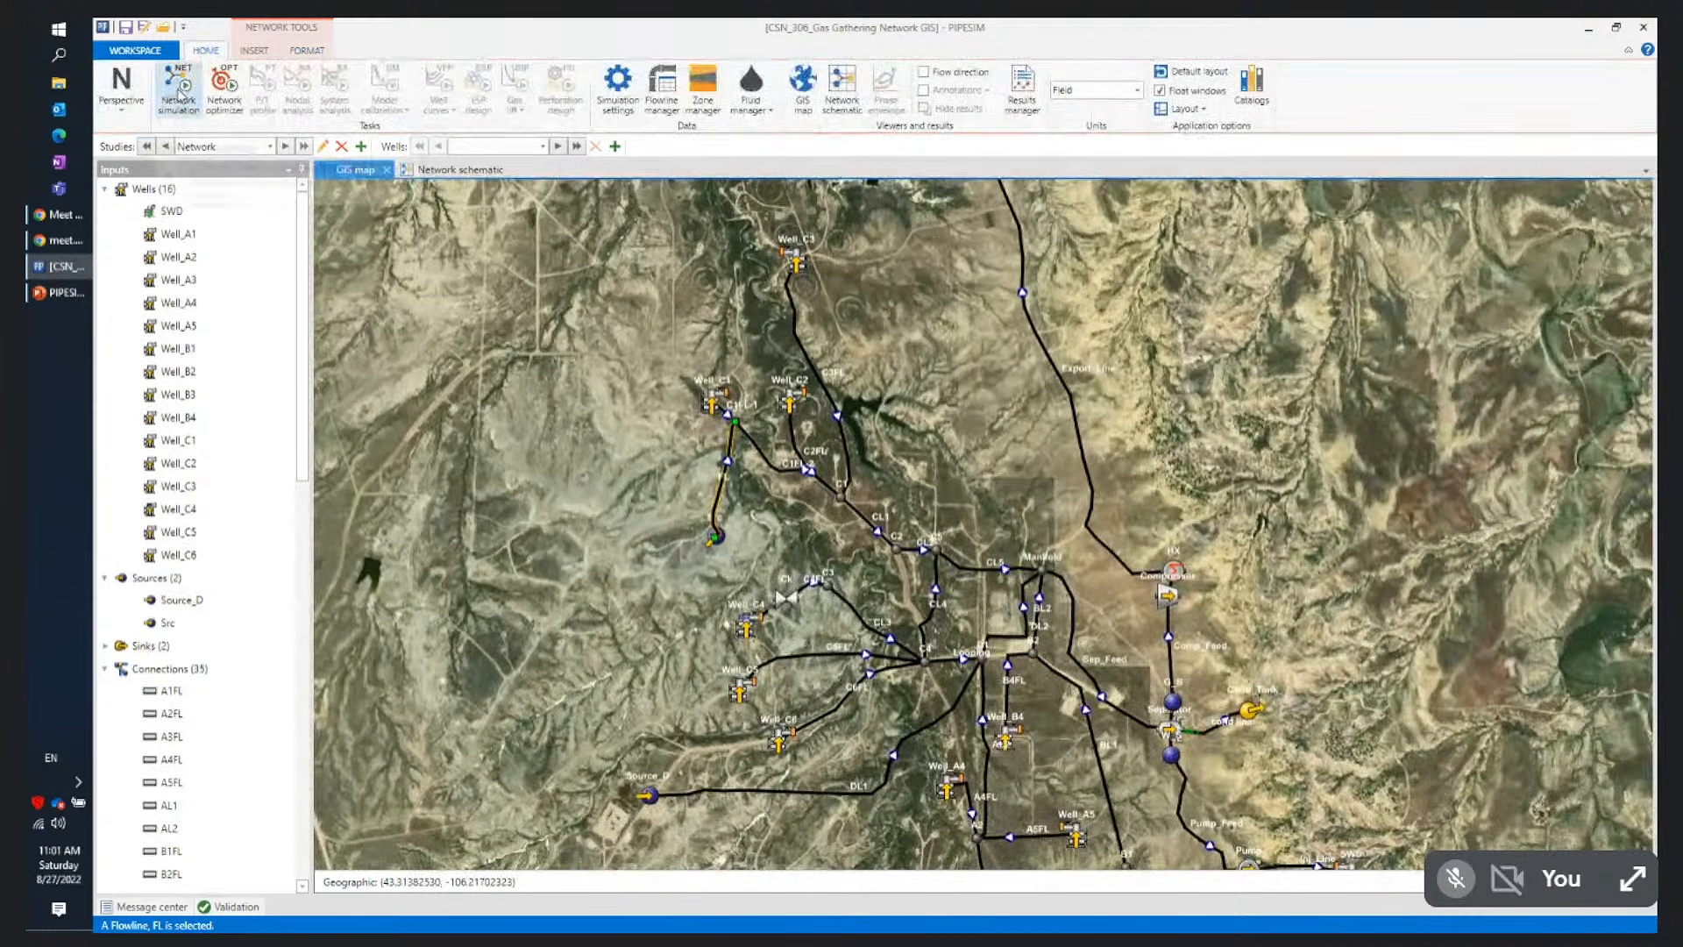
left_click(182, 88)
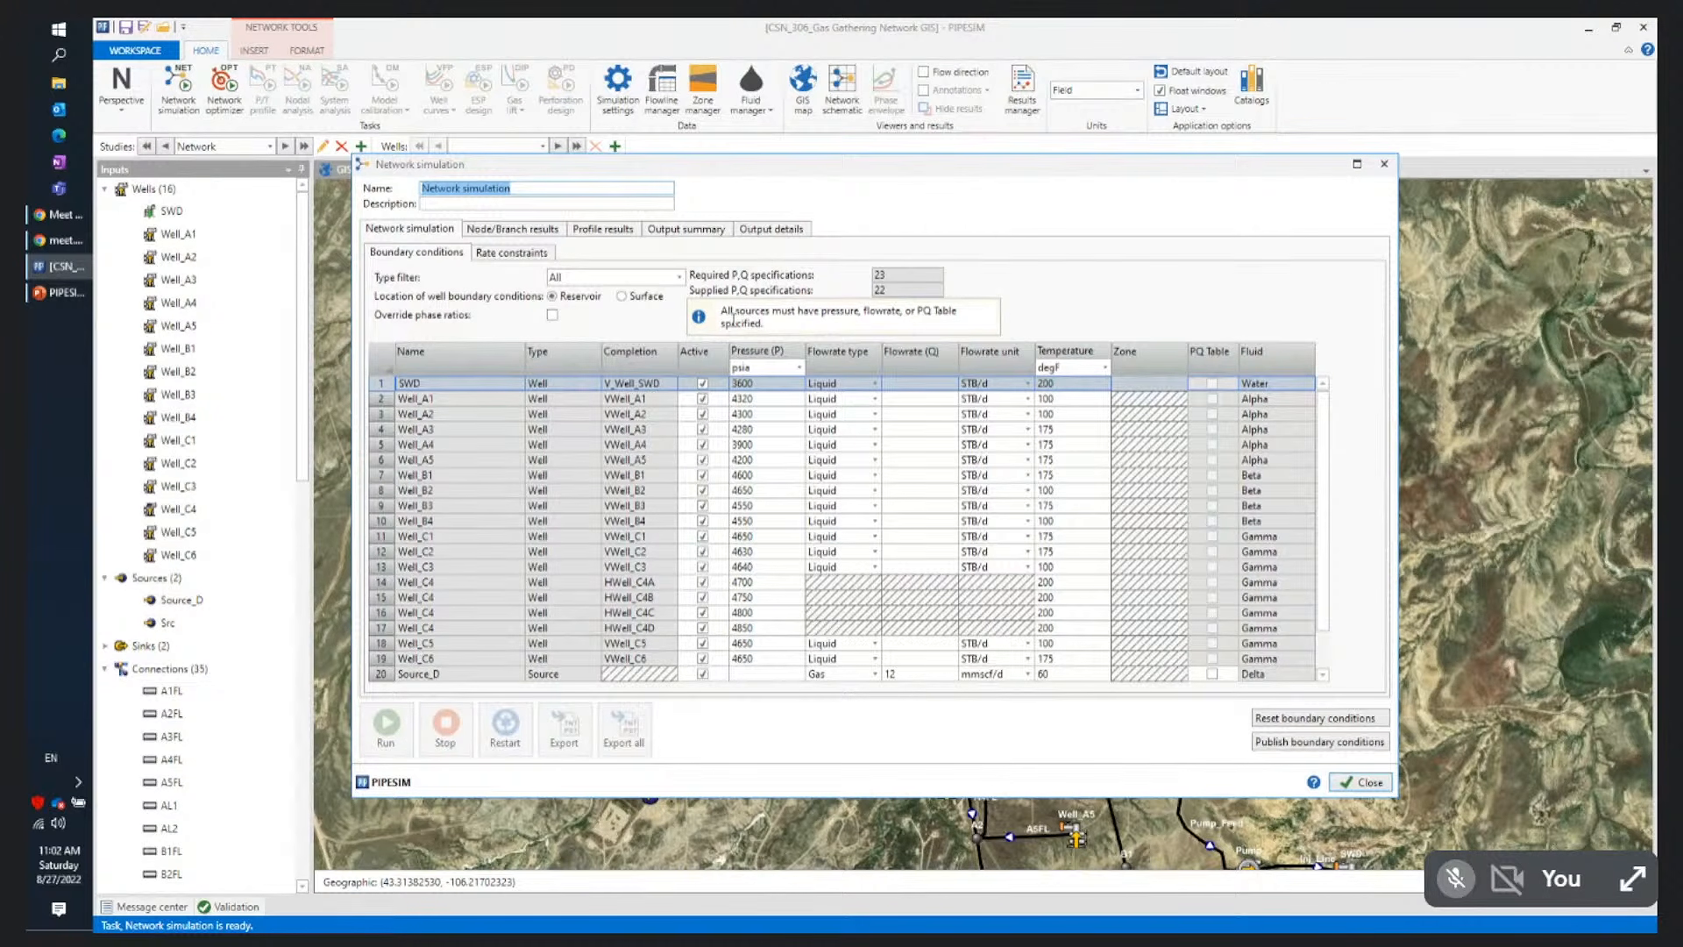
scroll(1332, 517, "down", 1)
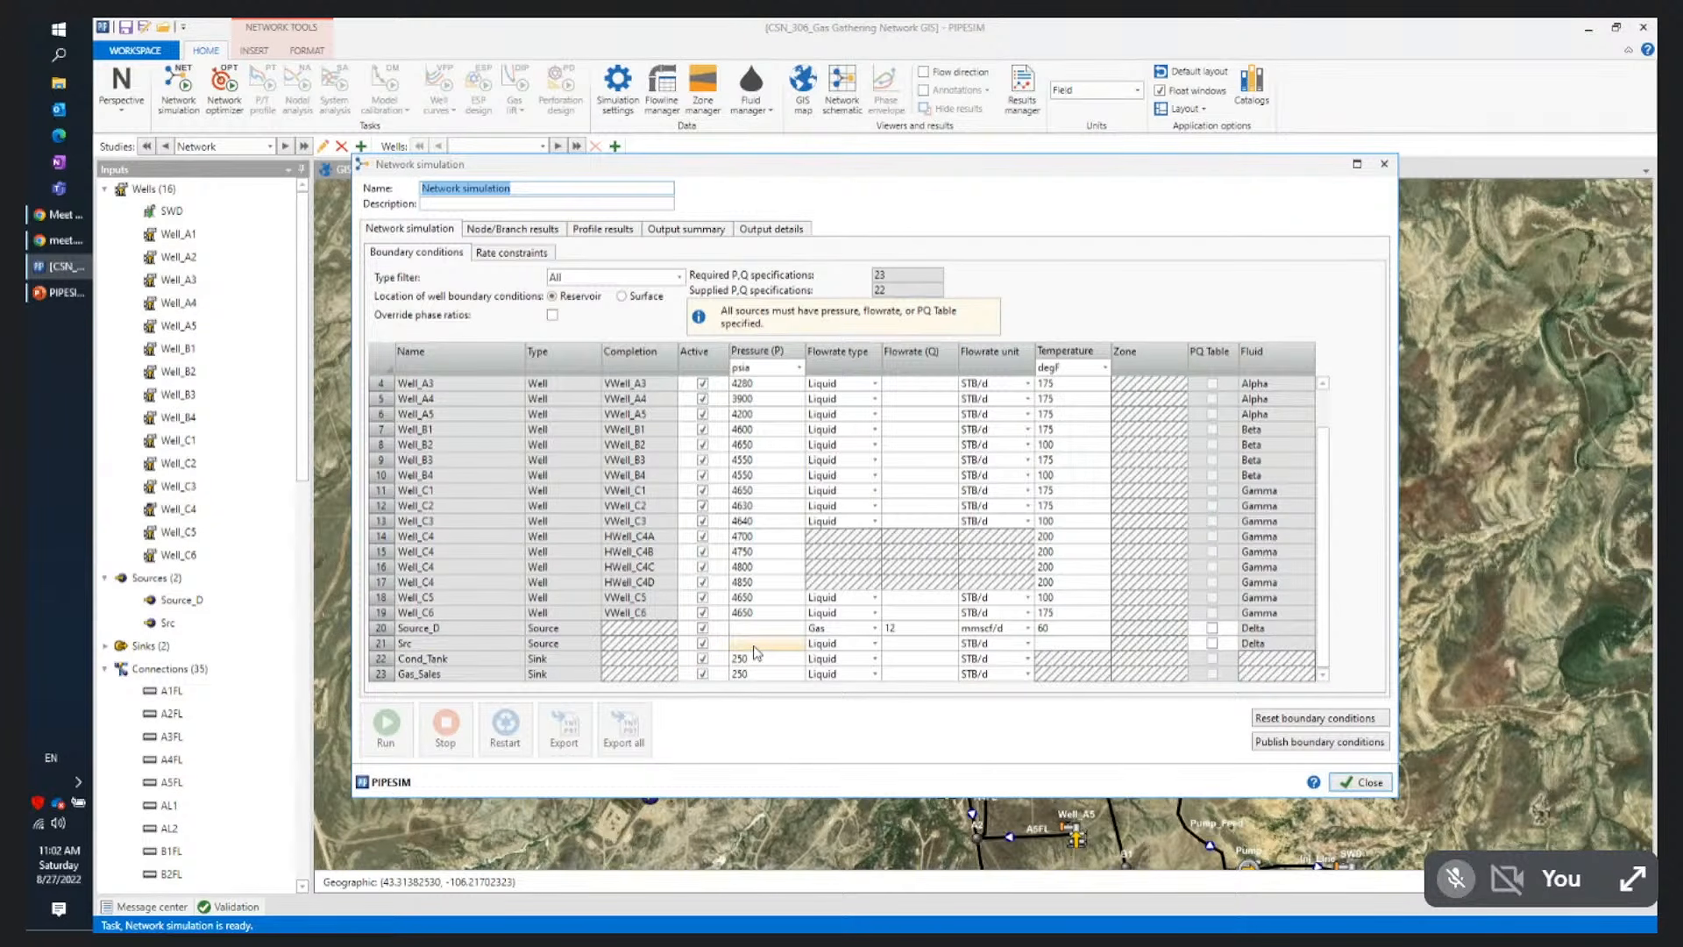
left_click(1304, 719)
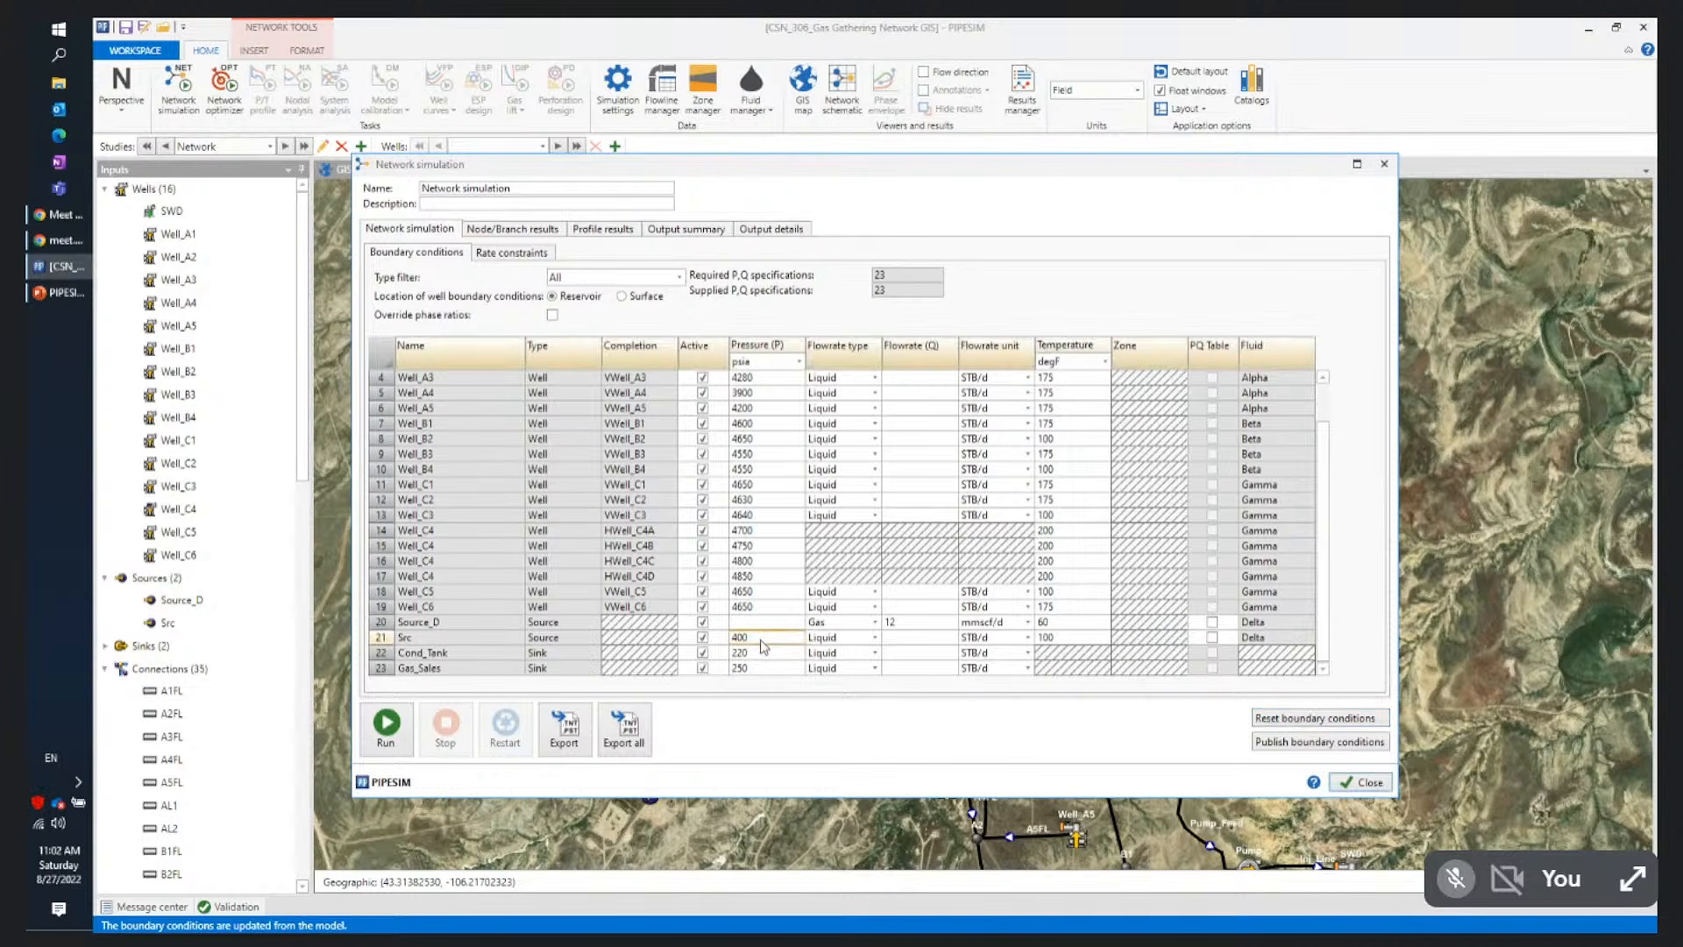
Run the network simulation, enlarge the results window to view the node results, and close it
left_click(385, 727)
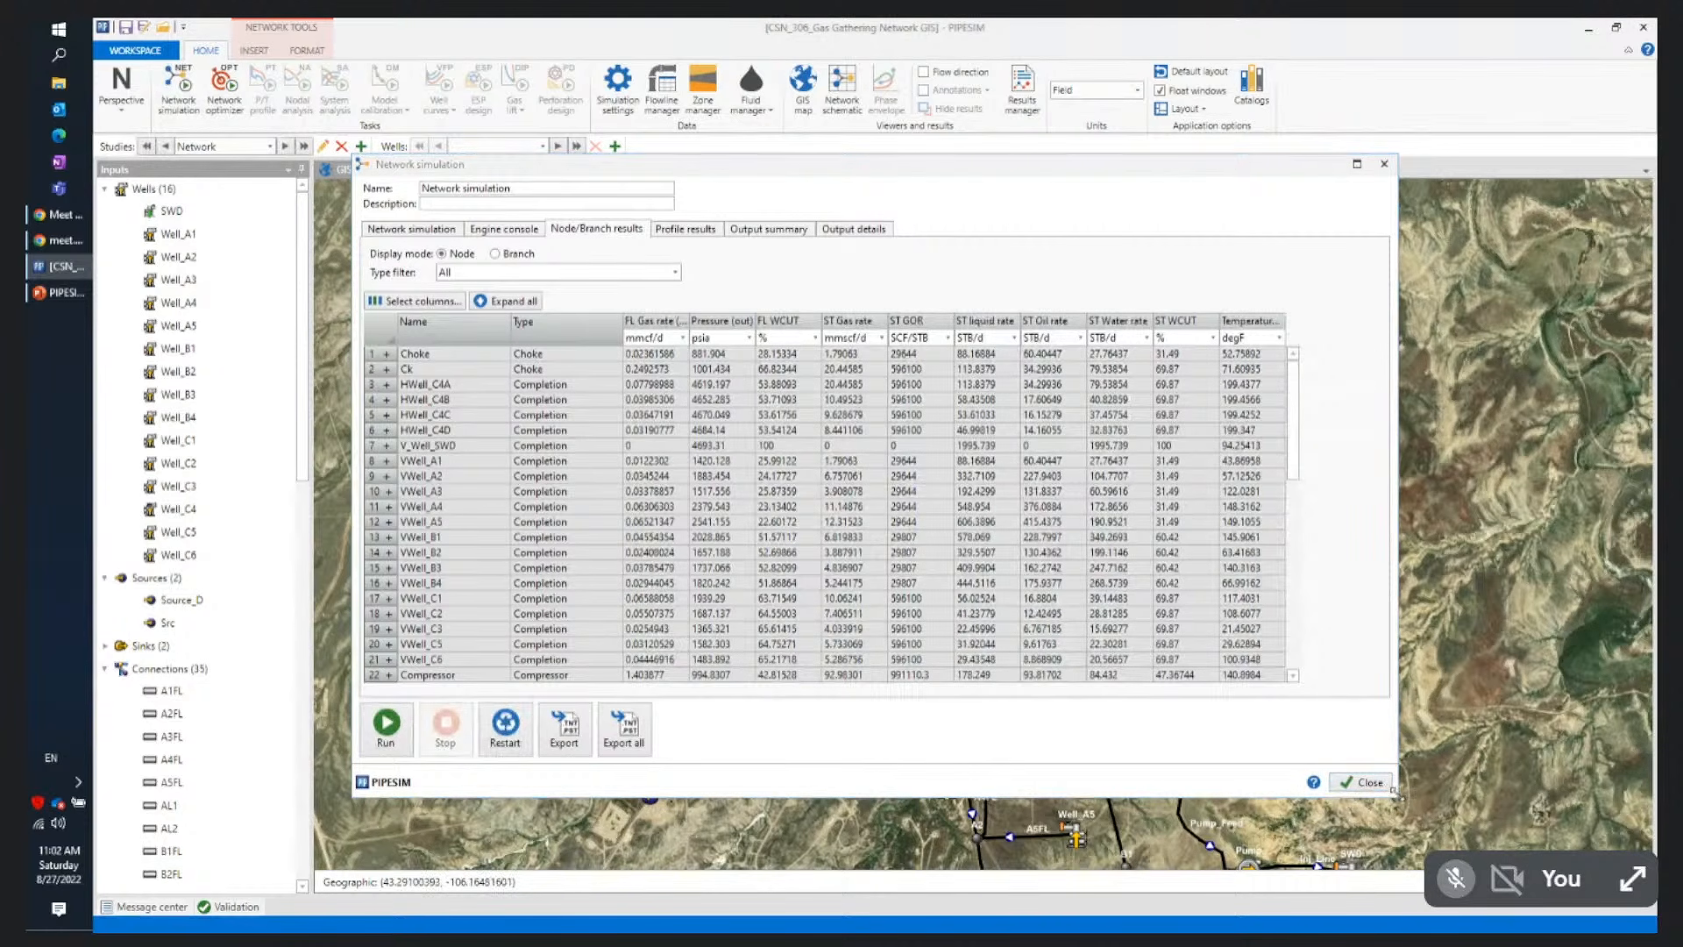
left_click_drag(1401, 800, 1602, 813)
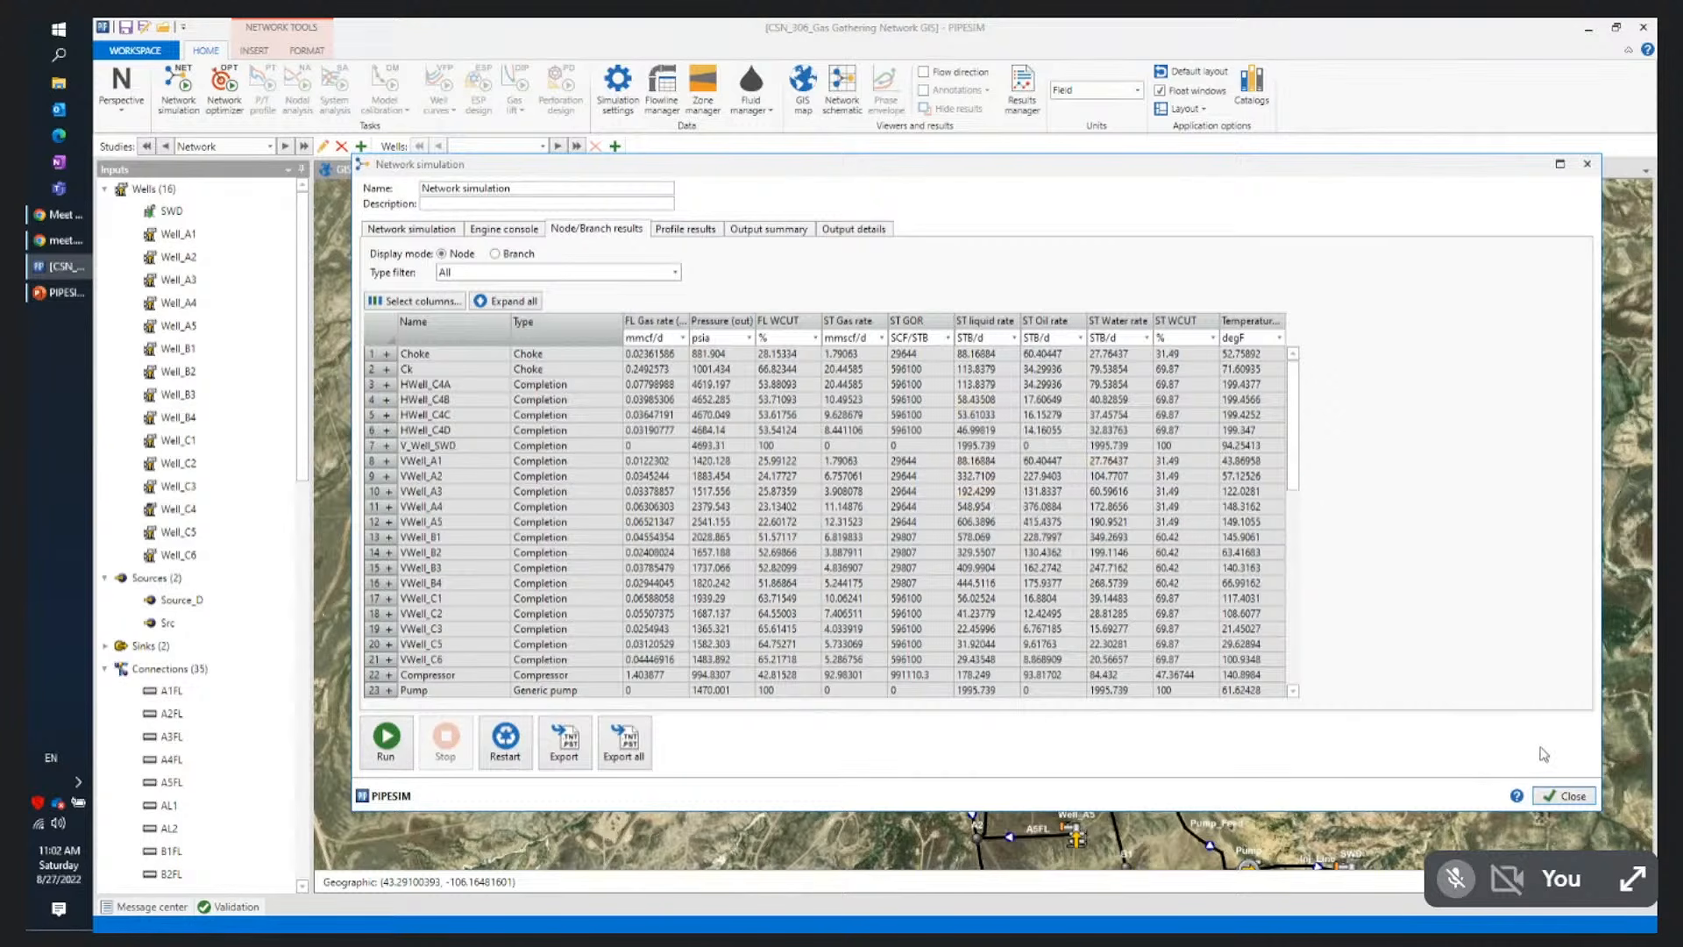
left_click(1561, 796)
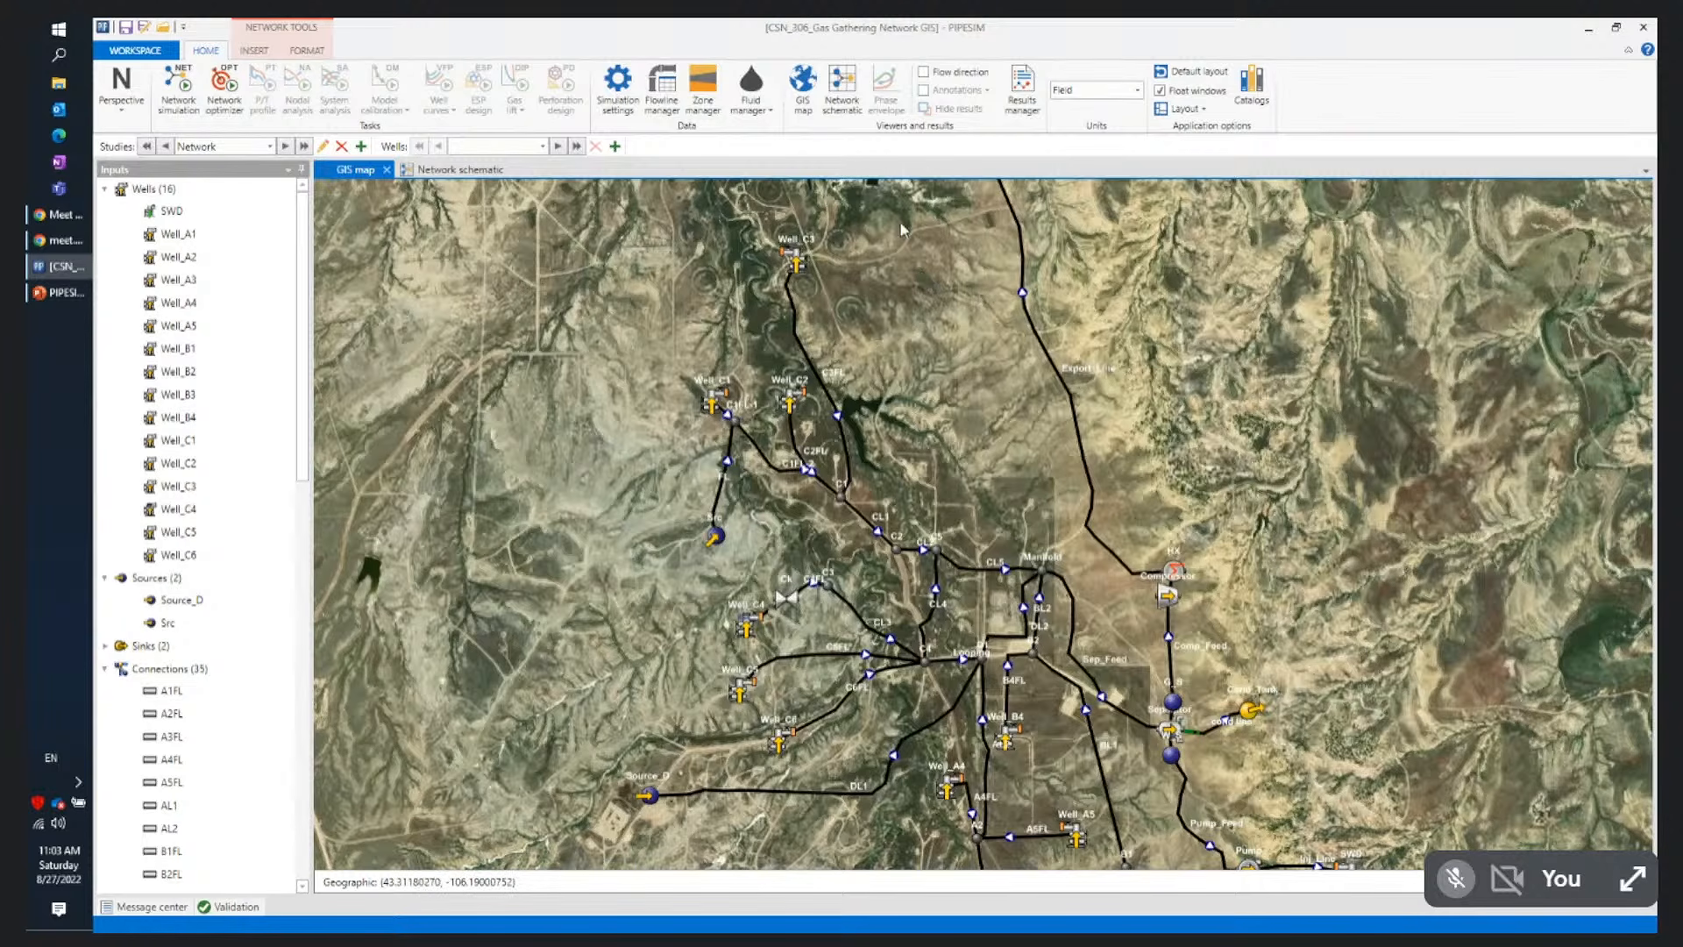
Turn on result annotations on the GIS map and add wellhead gas flowrate and source gas flowrate
left_click(924, 91)
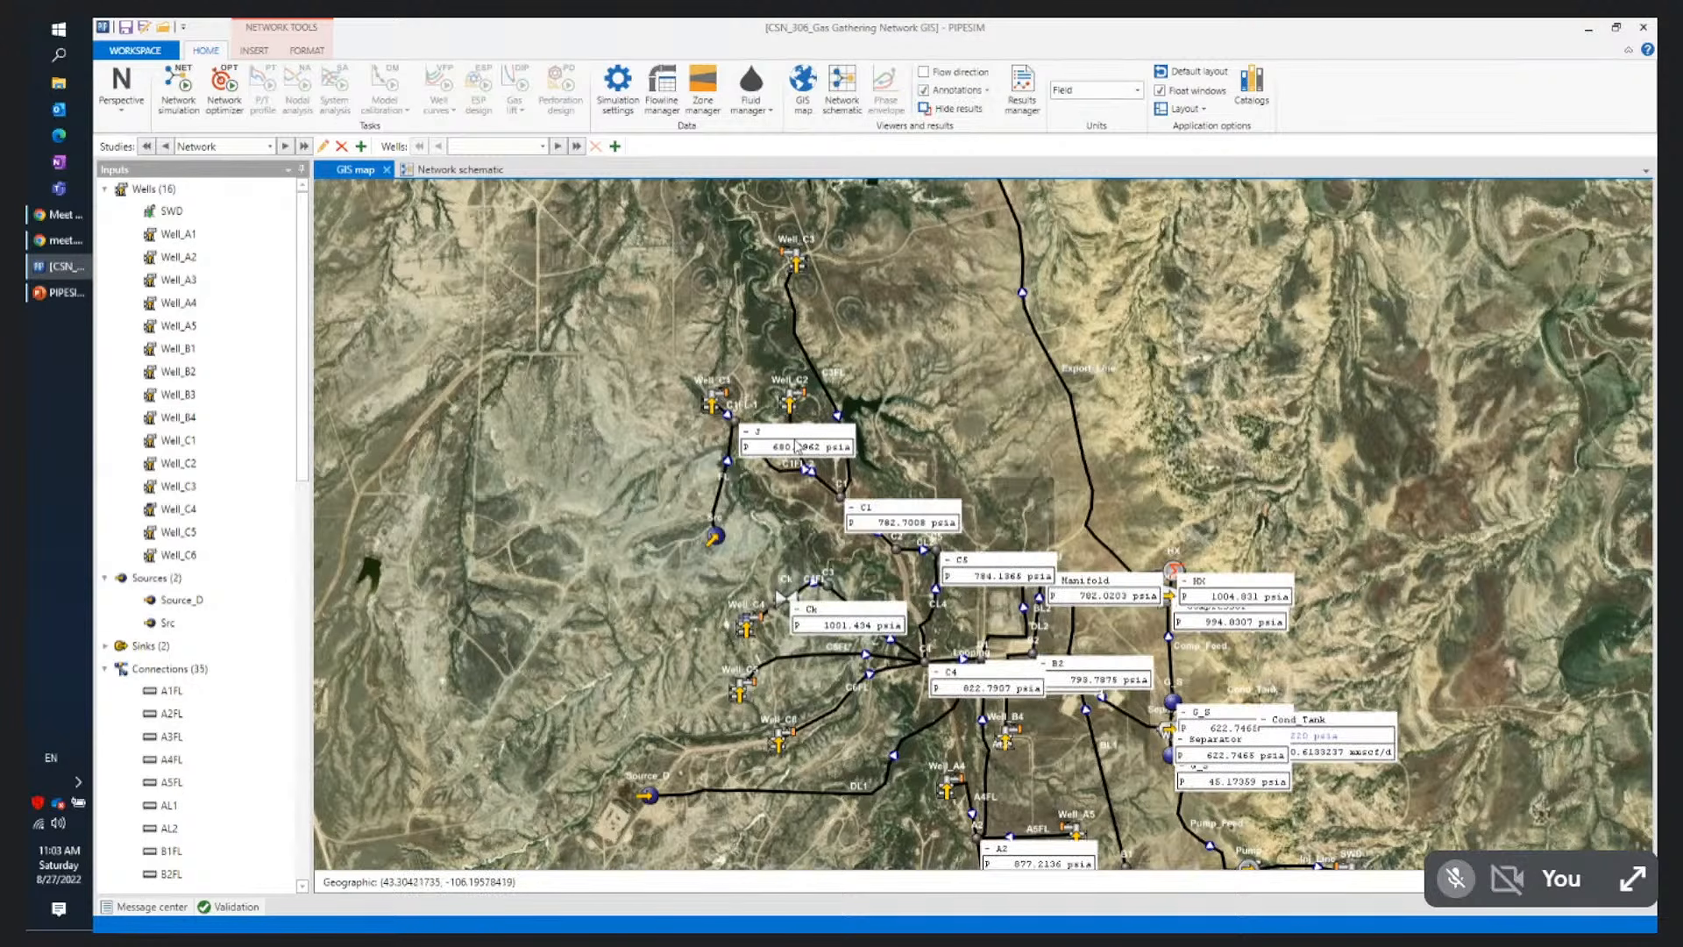
scroll(796, 446, "up", 3)
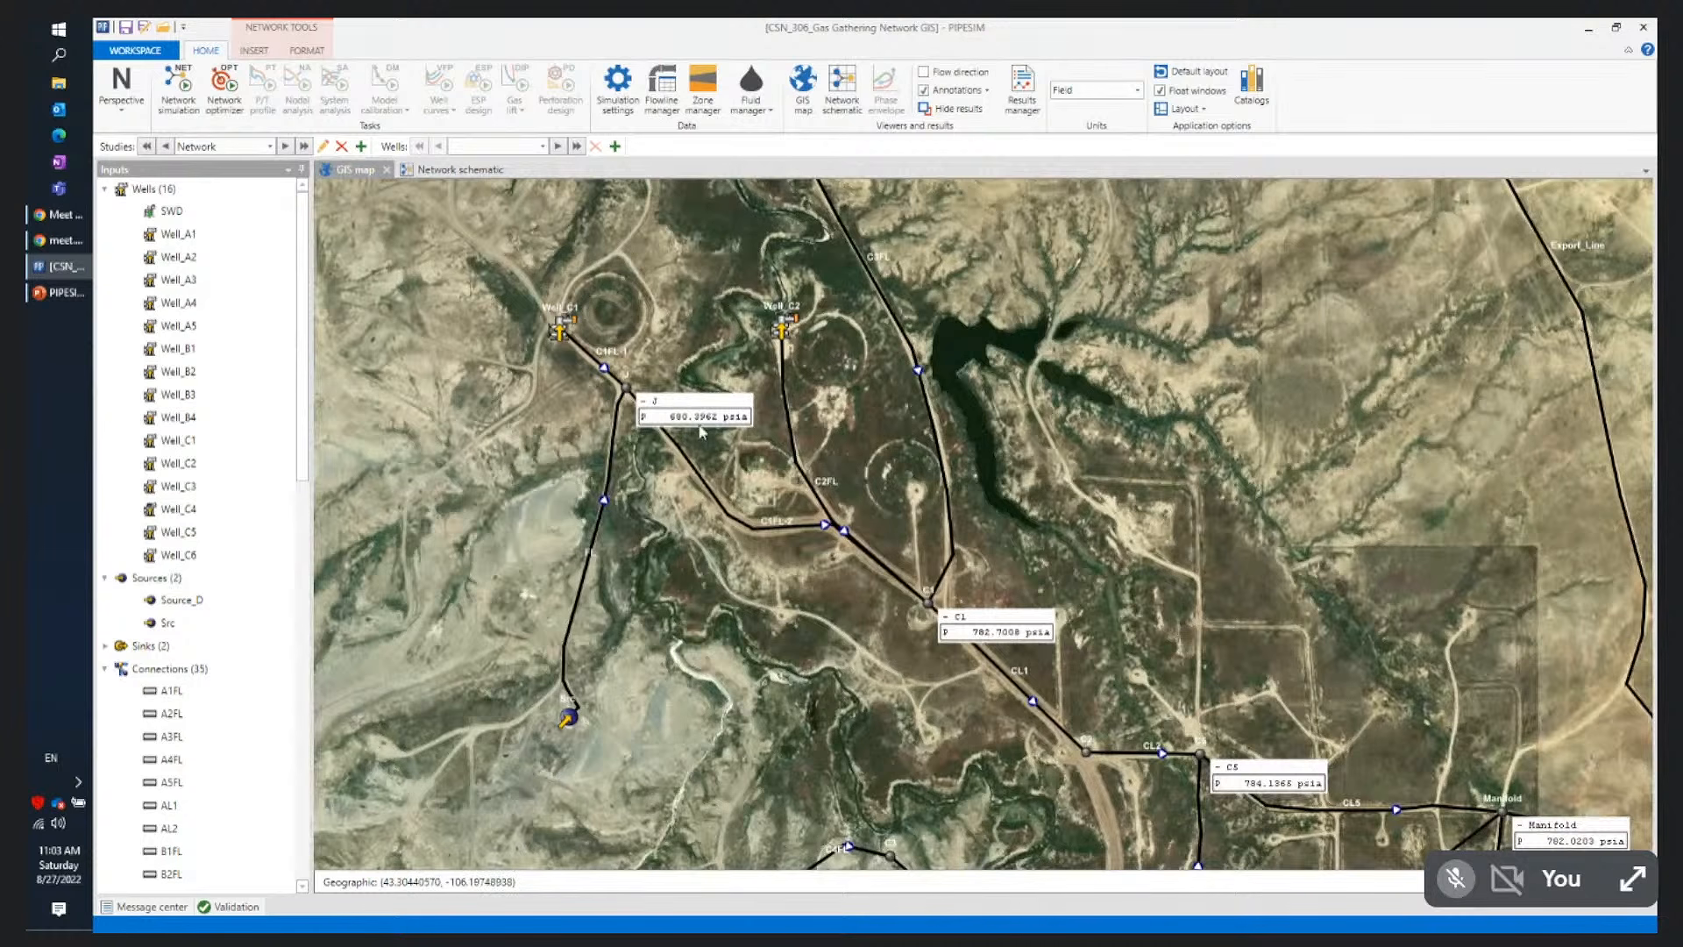
left_click(989, 91)
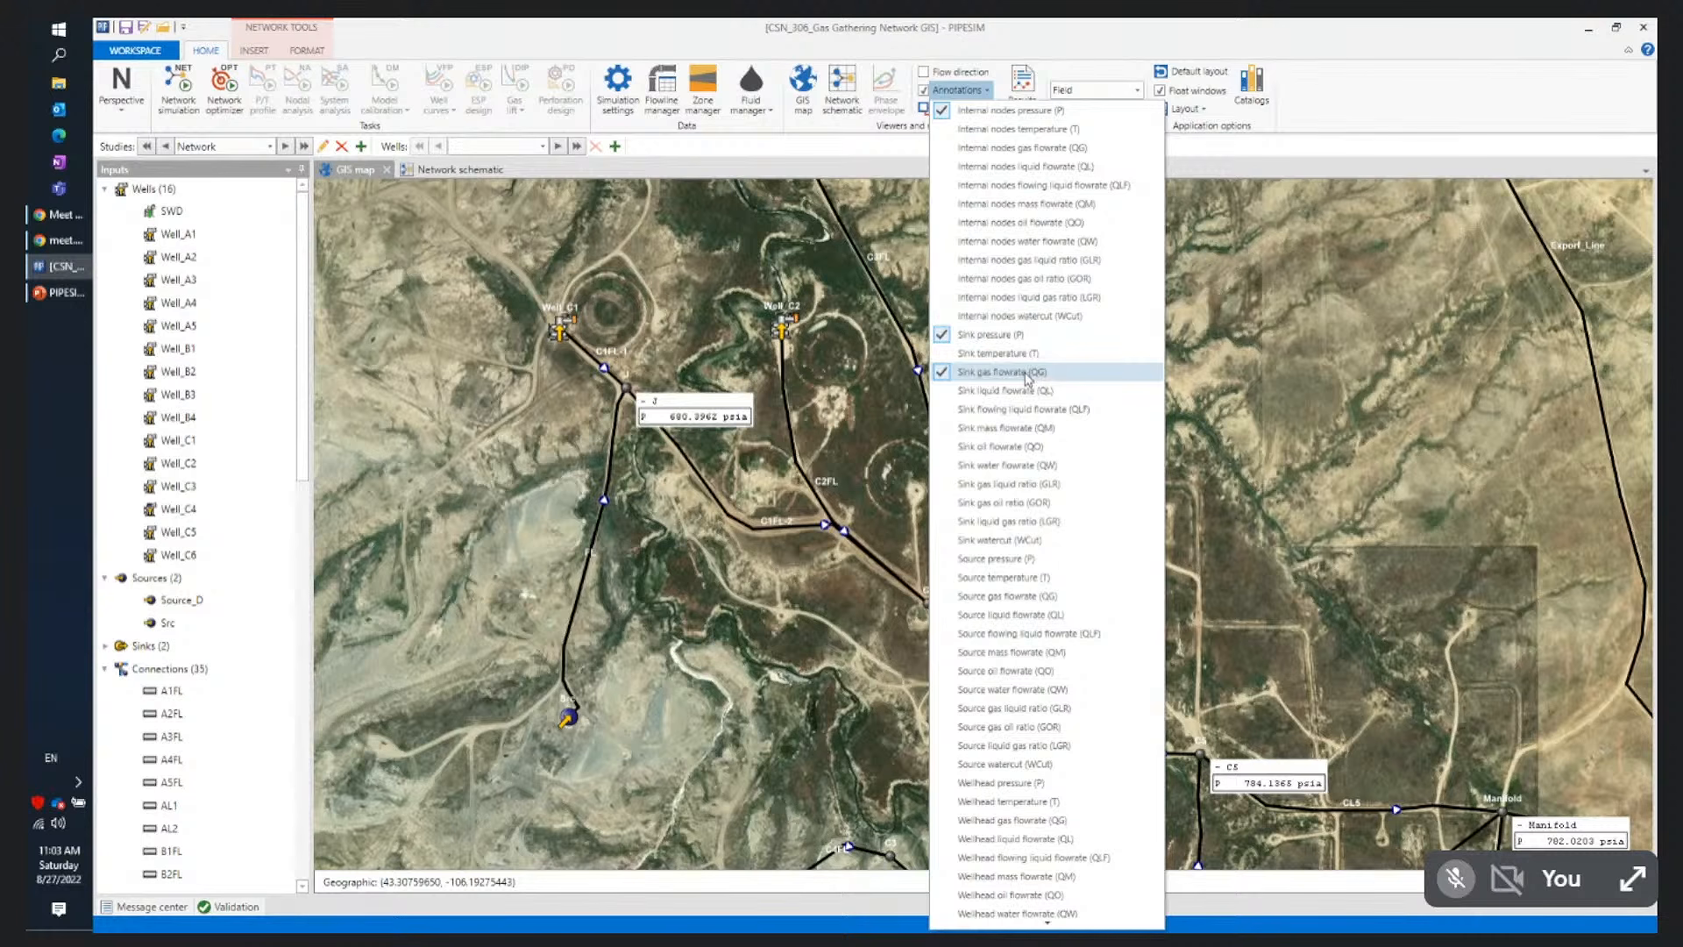
scroll(1048, 561, "down", 2)
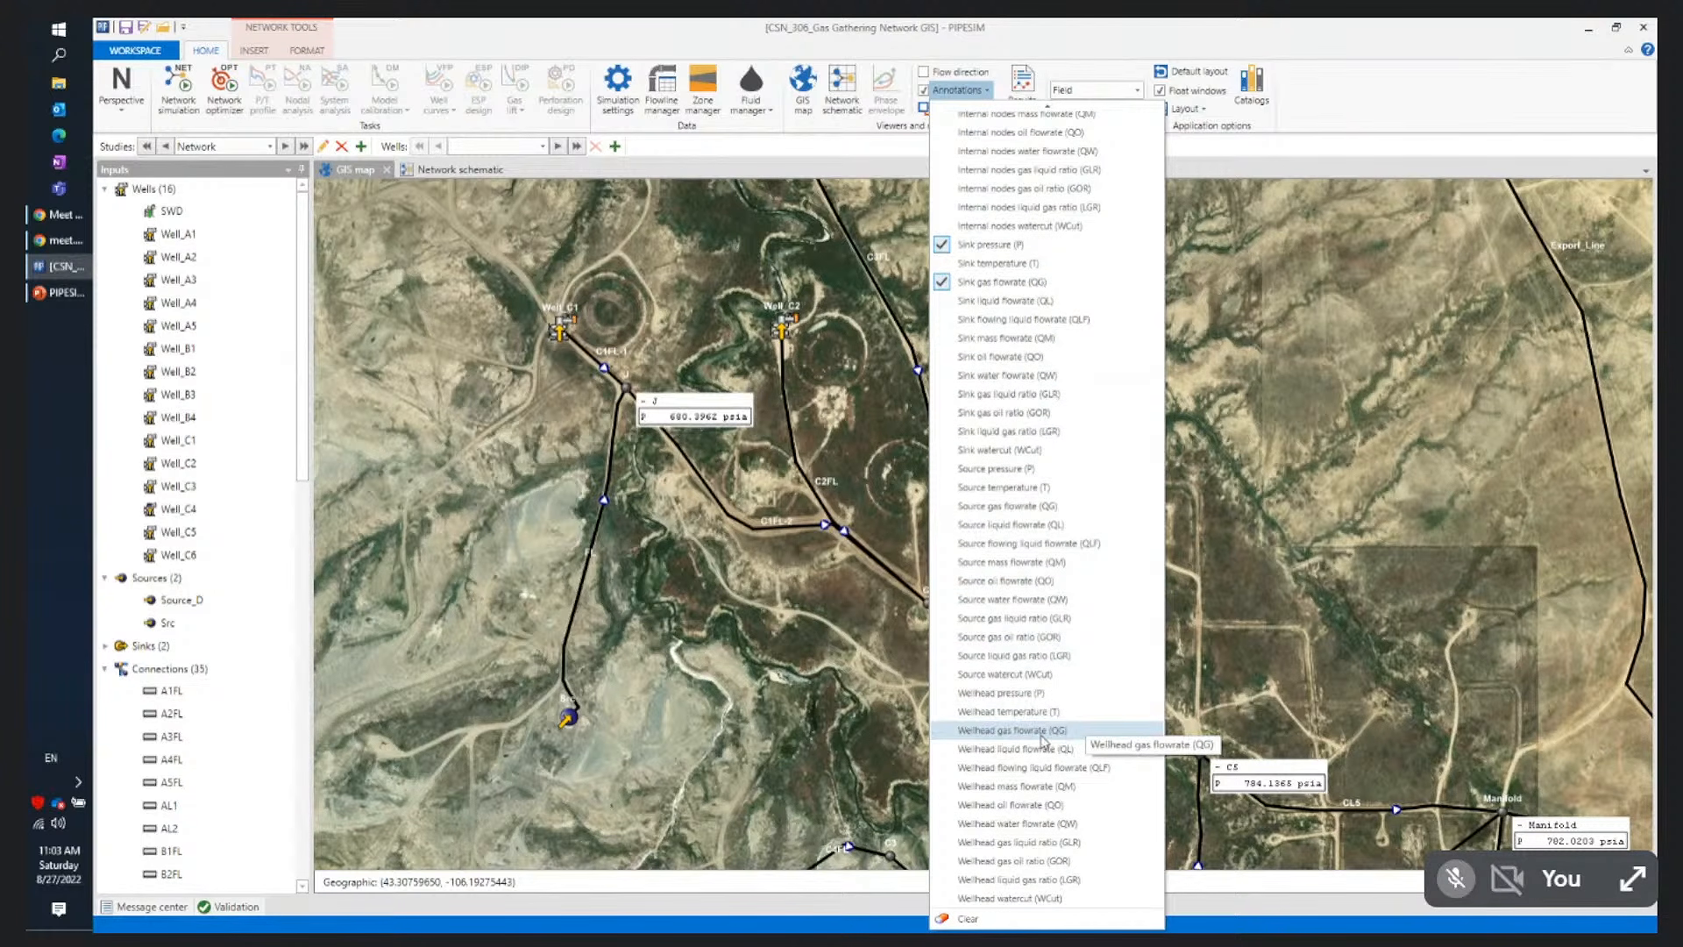
left_click(1009, 733)
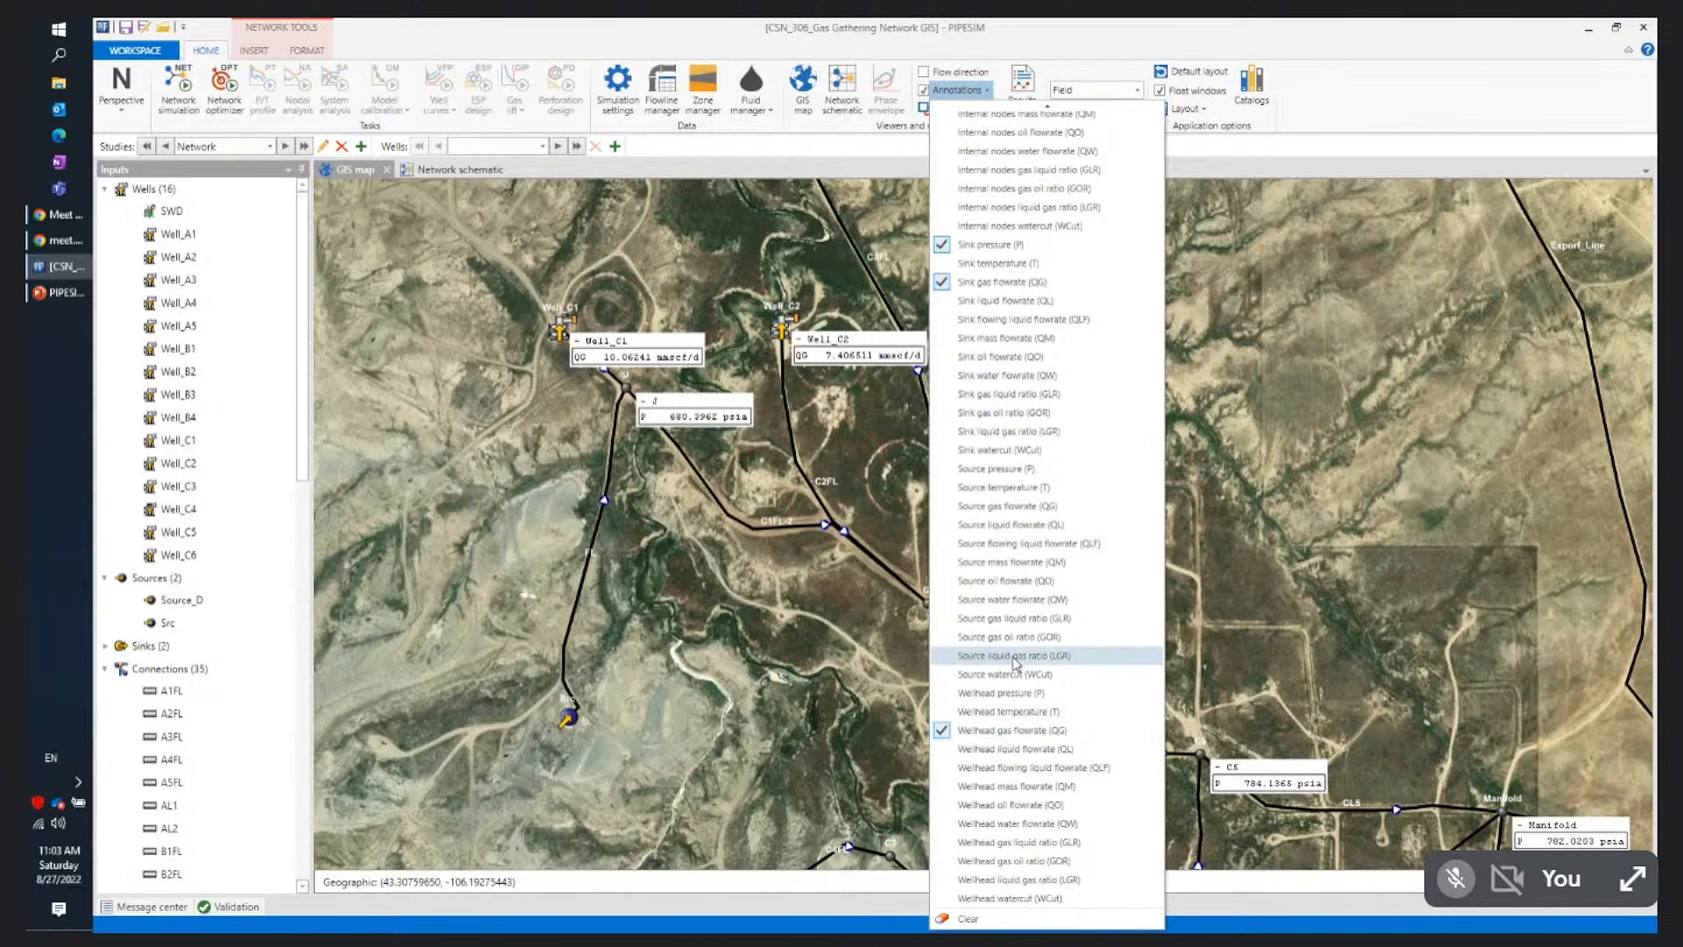
left_click(1006, 508)
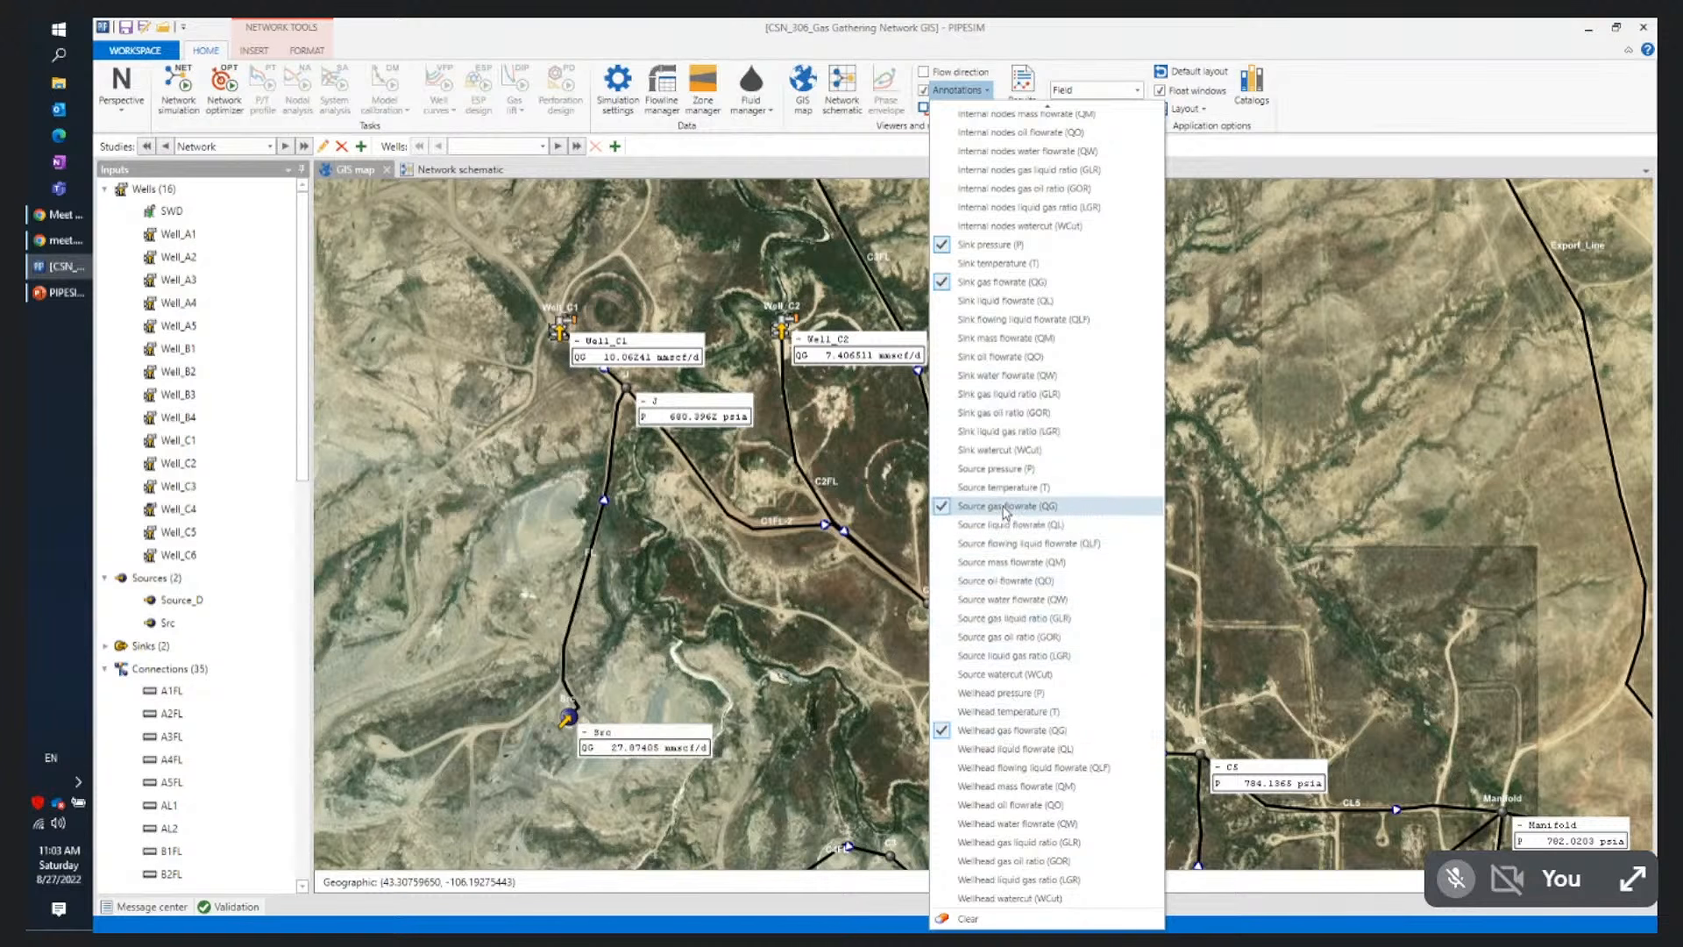
left_click(718, 611)
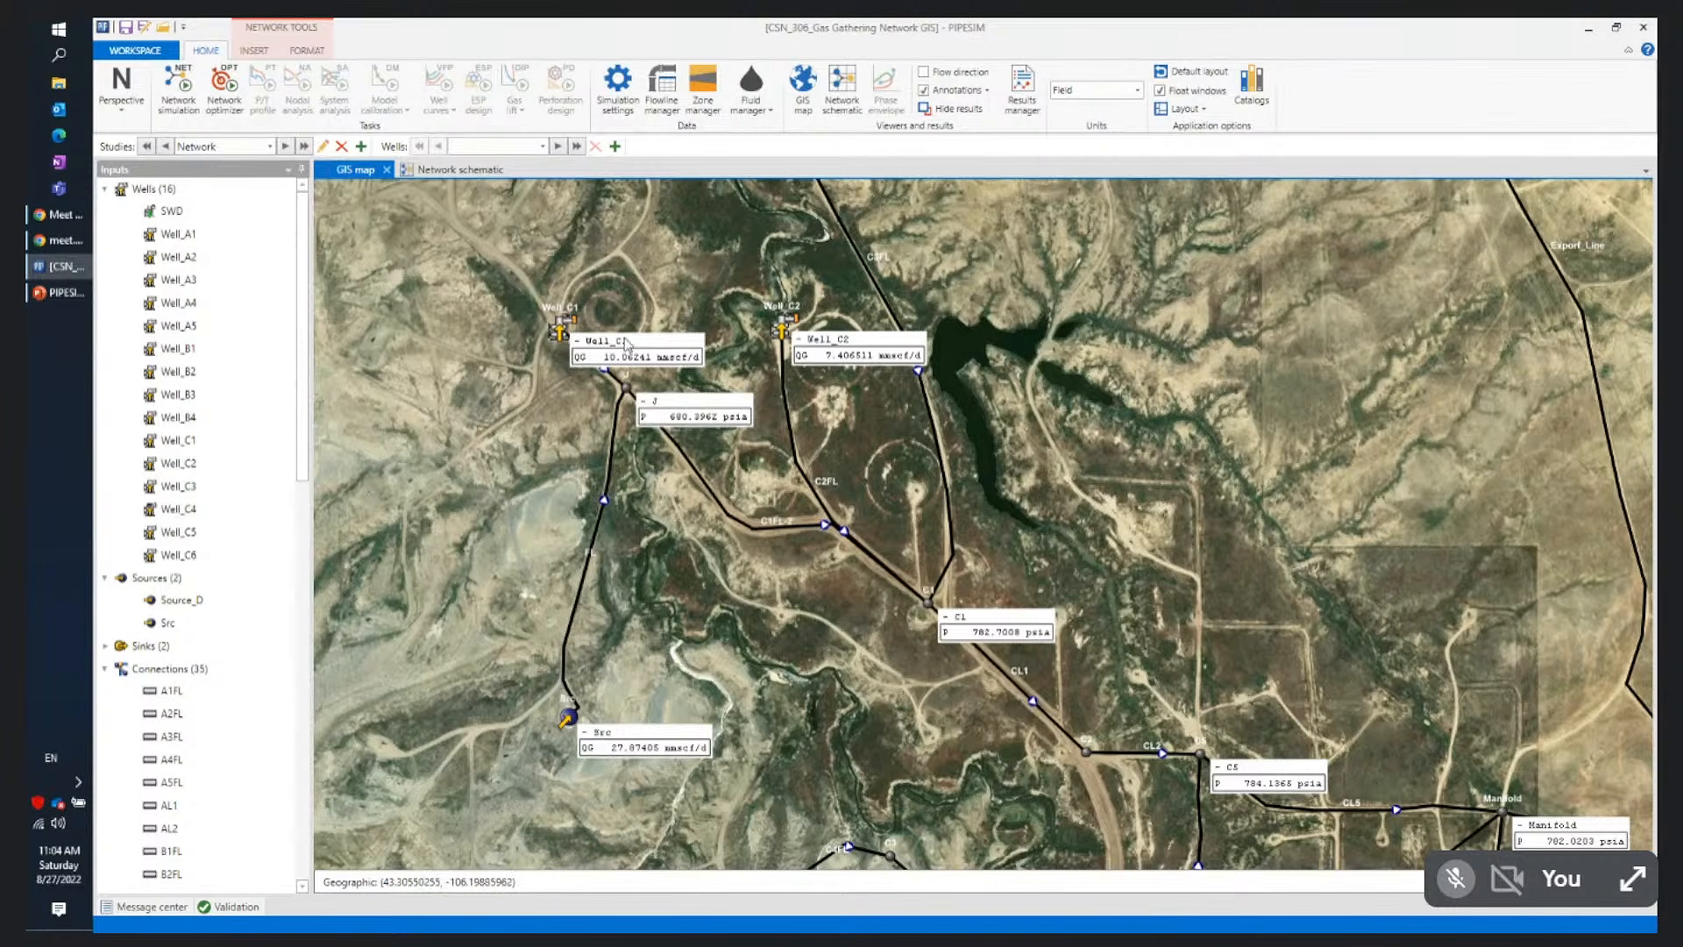
Reposition the result labels of Well_C1, junction J and Well_C2 so they clear the flowlines and each other
left_click_drag(628, 349, 640, 318)
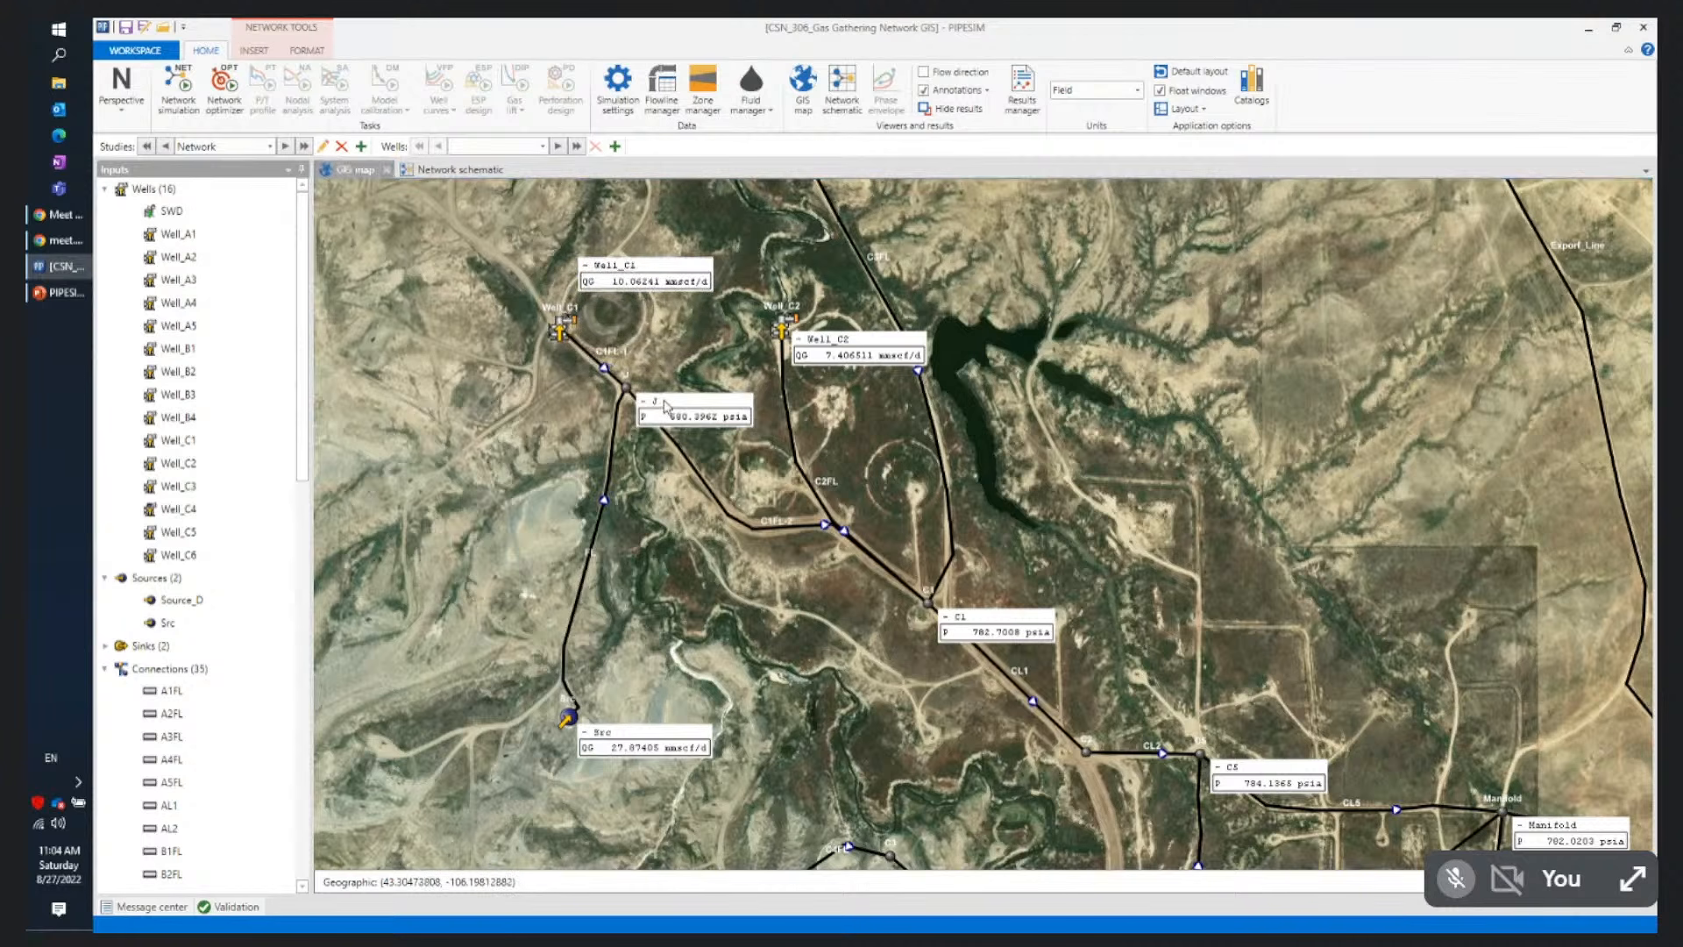
left_click_drag(664, 407, 669, 386)
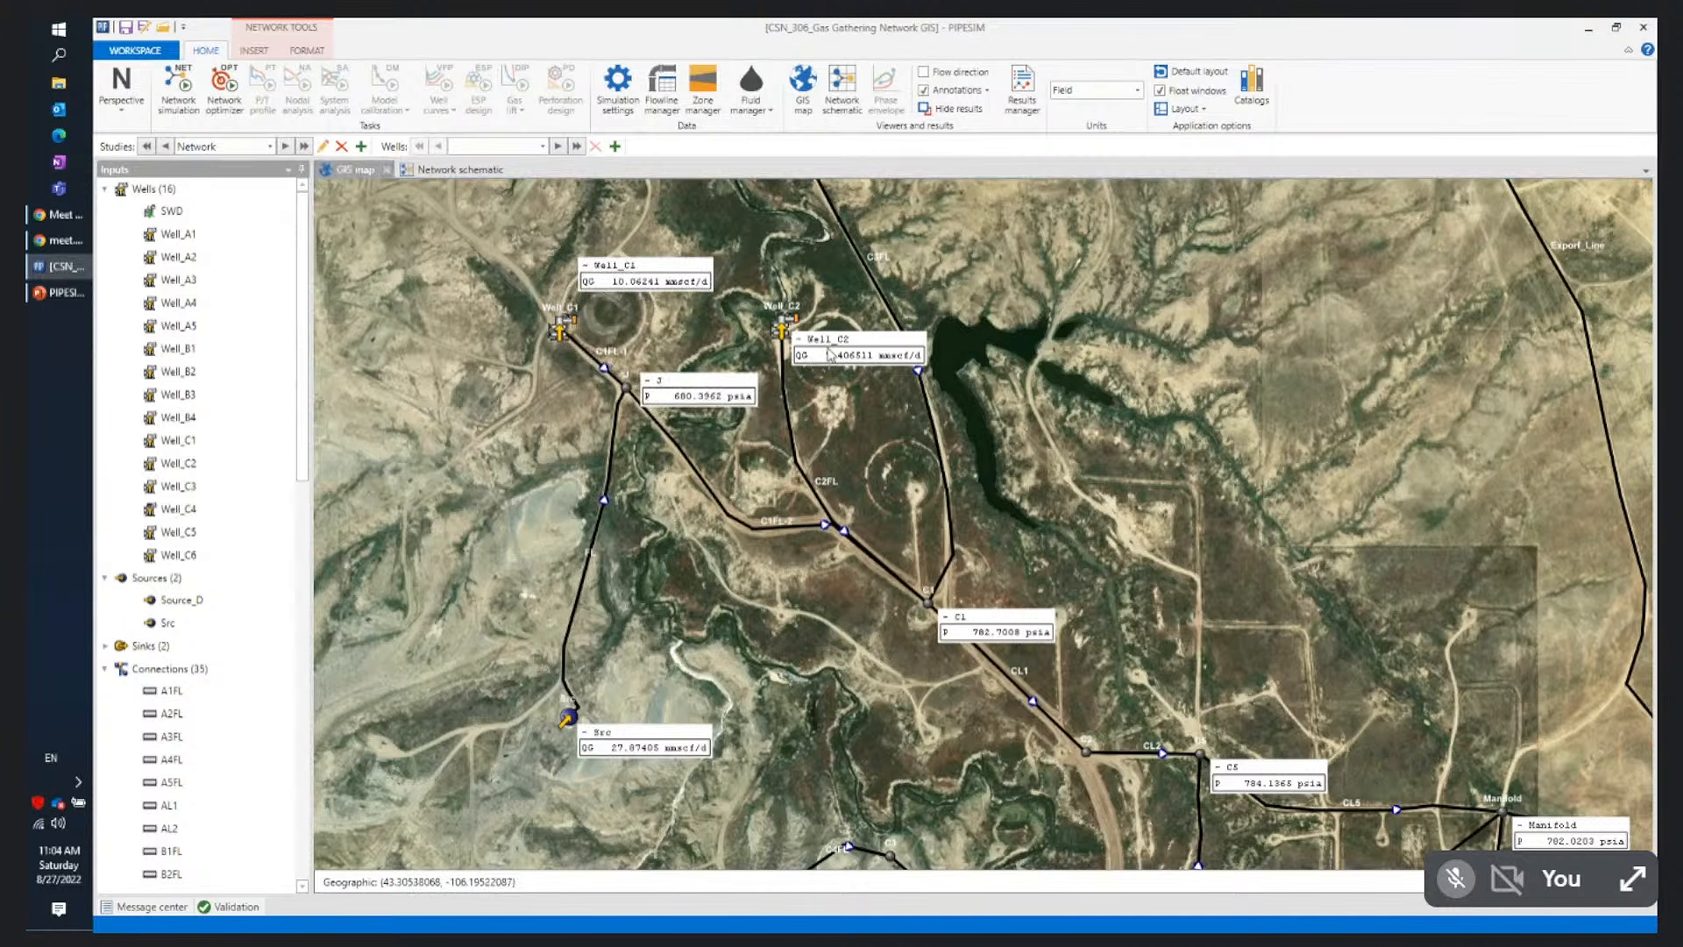
left_click_drag(826, 346, 841, 331)
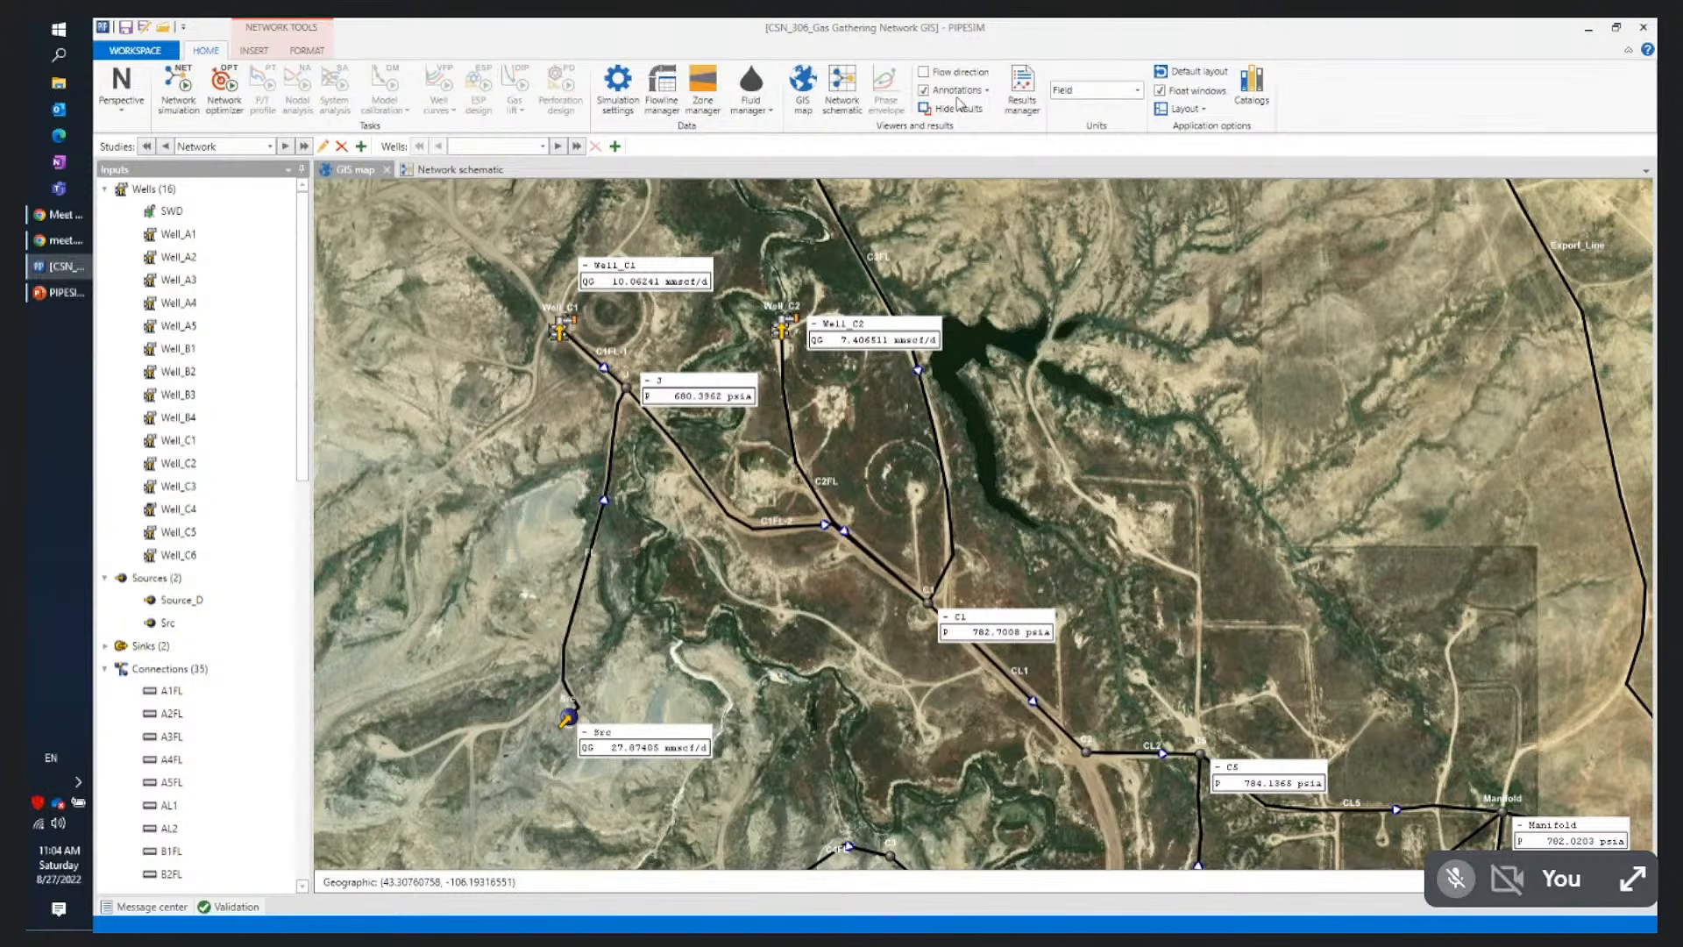
Add wellhead pressure to the result annotations on the map
left_click(987, 93)
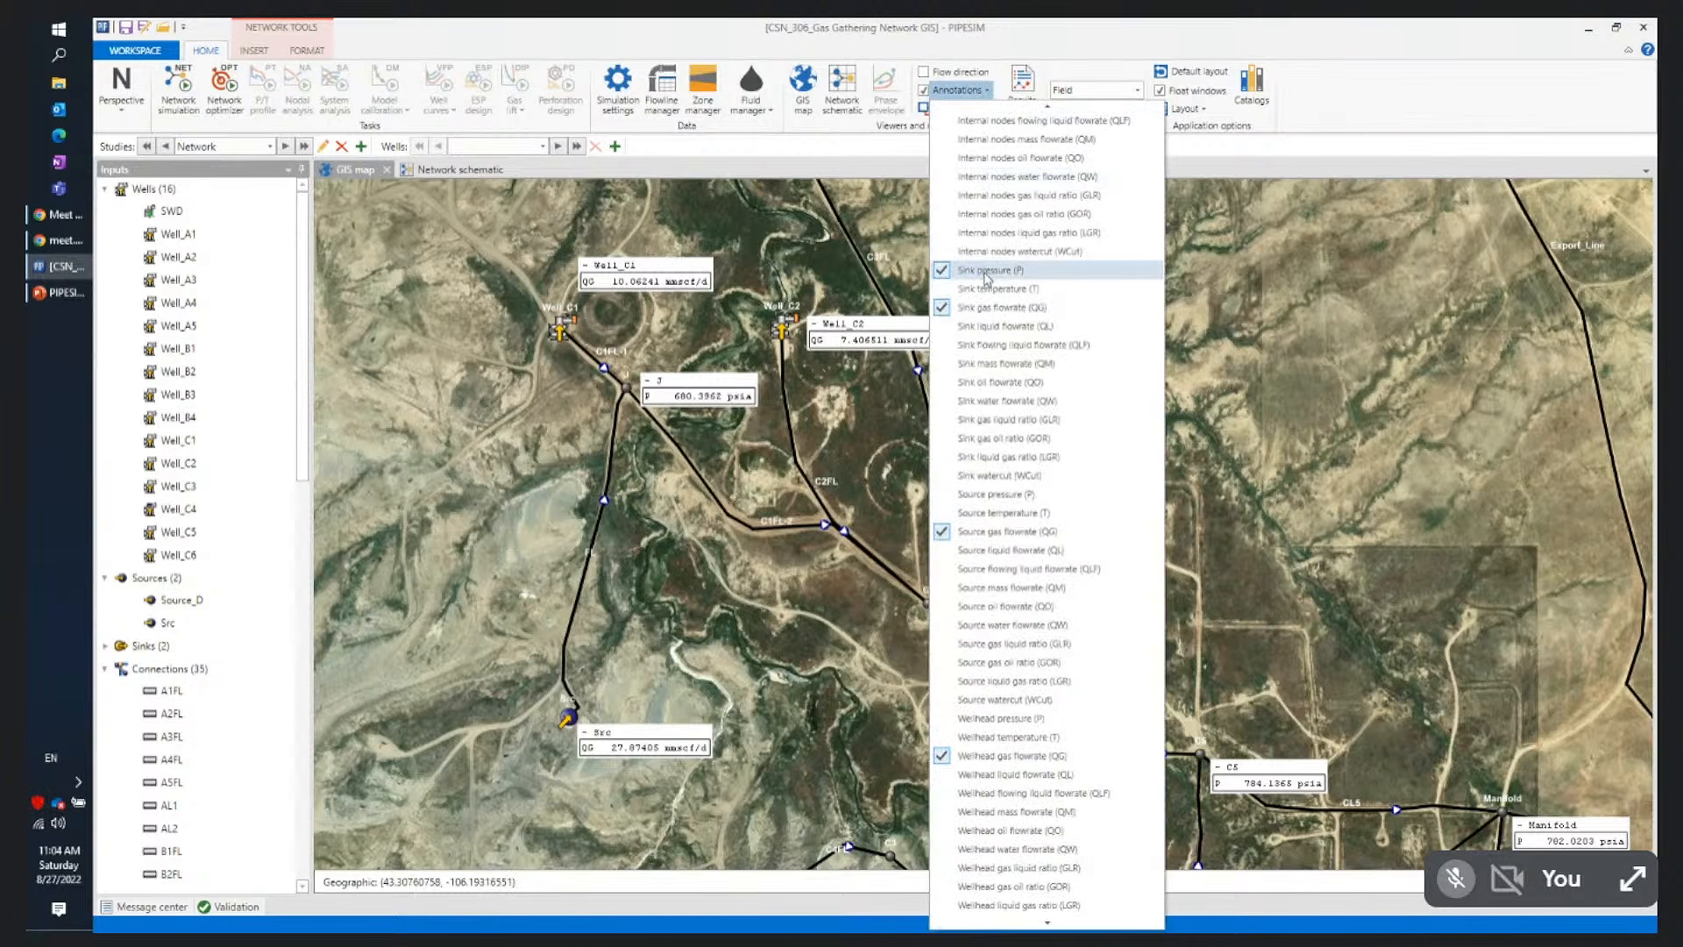
left_click(1008, 719)
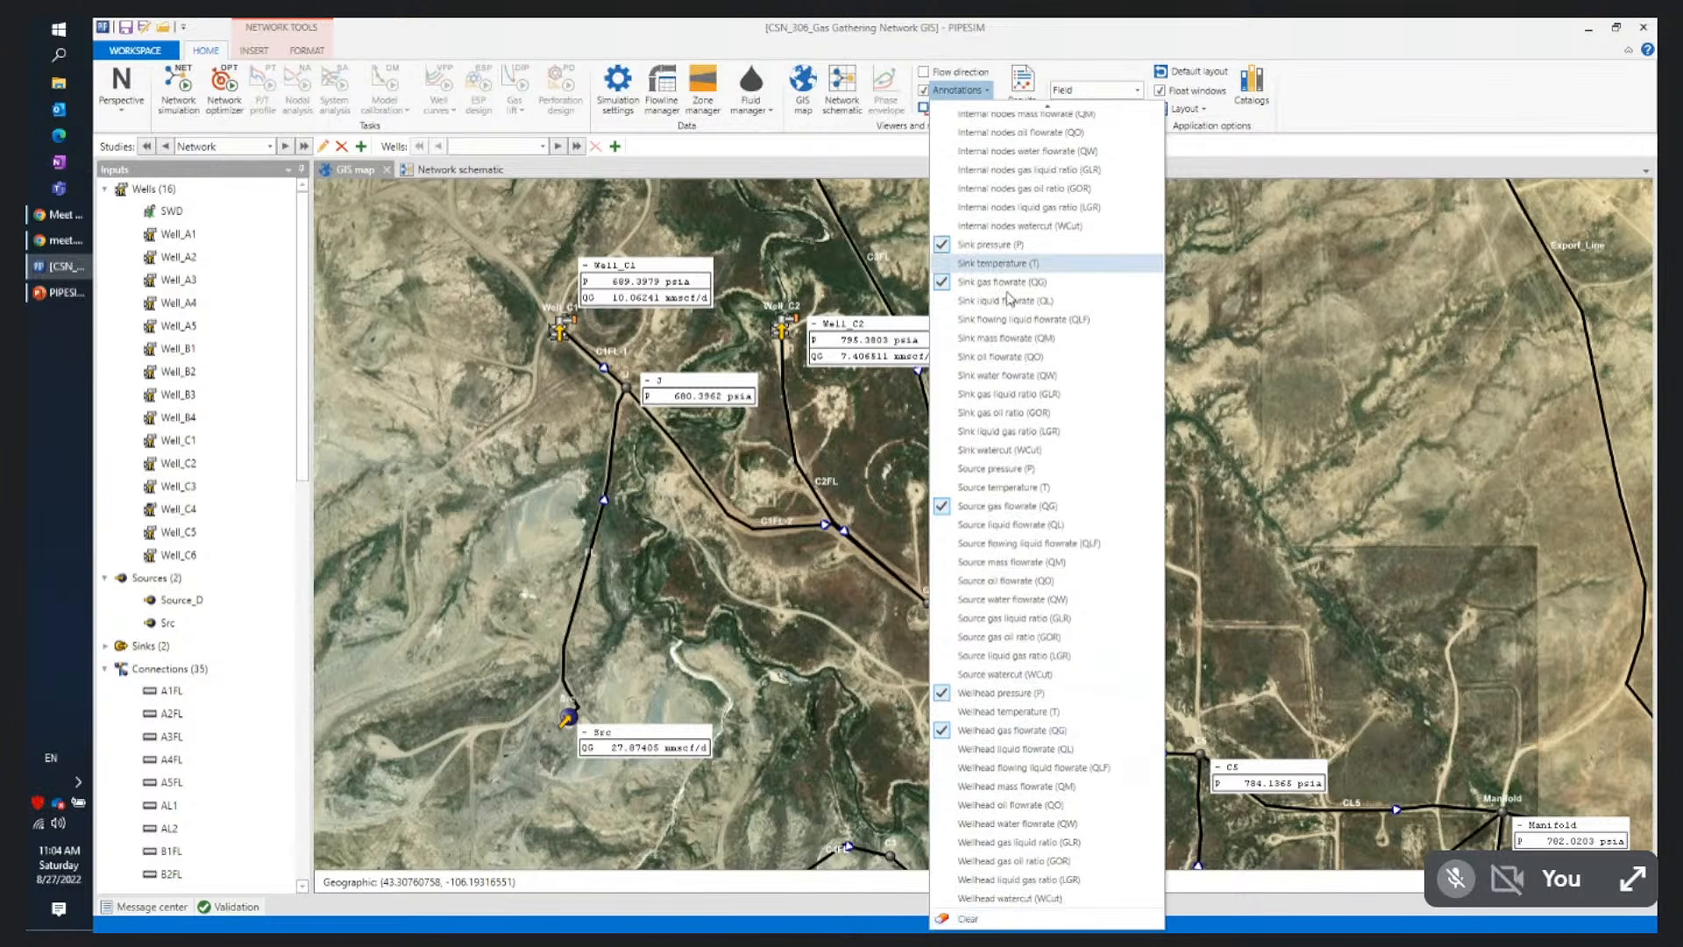
left_click(1234, 312)
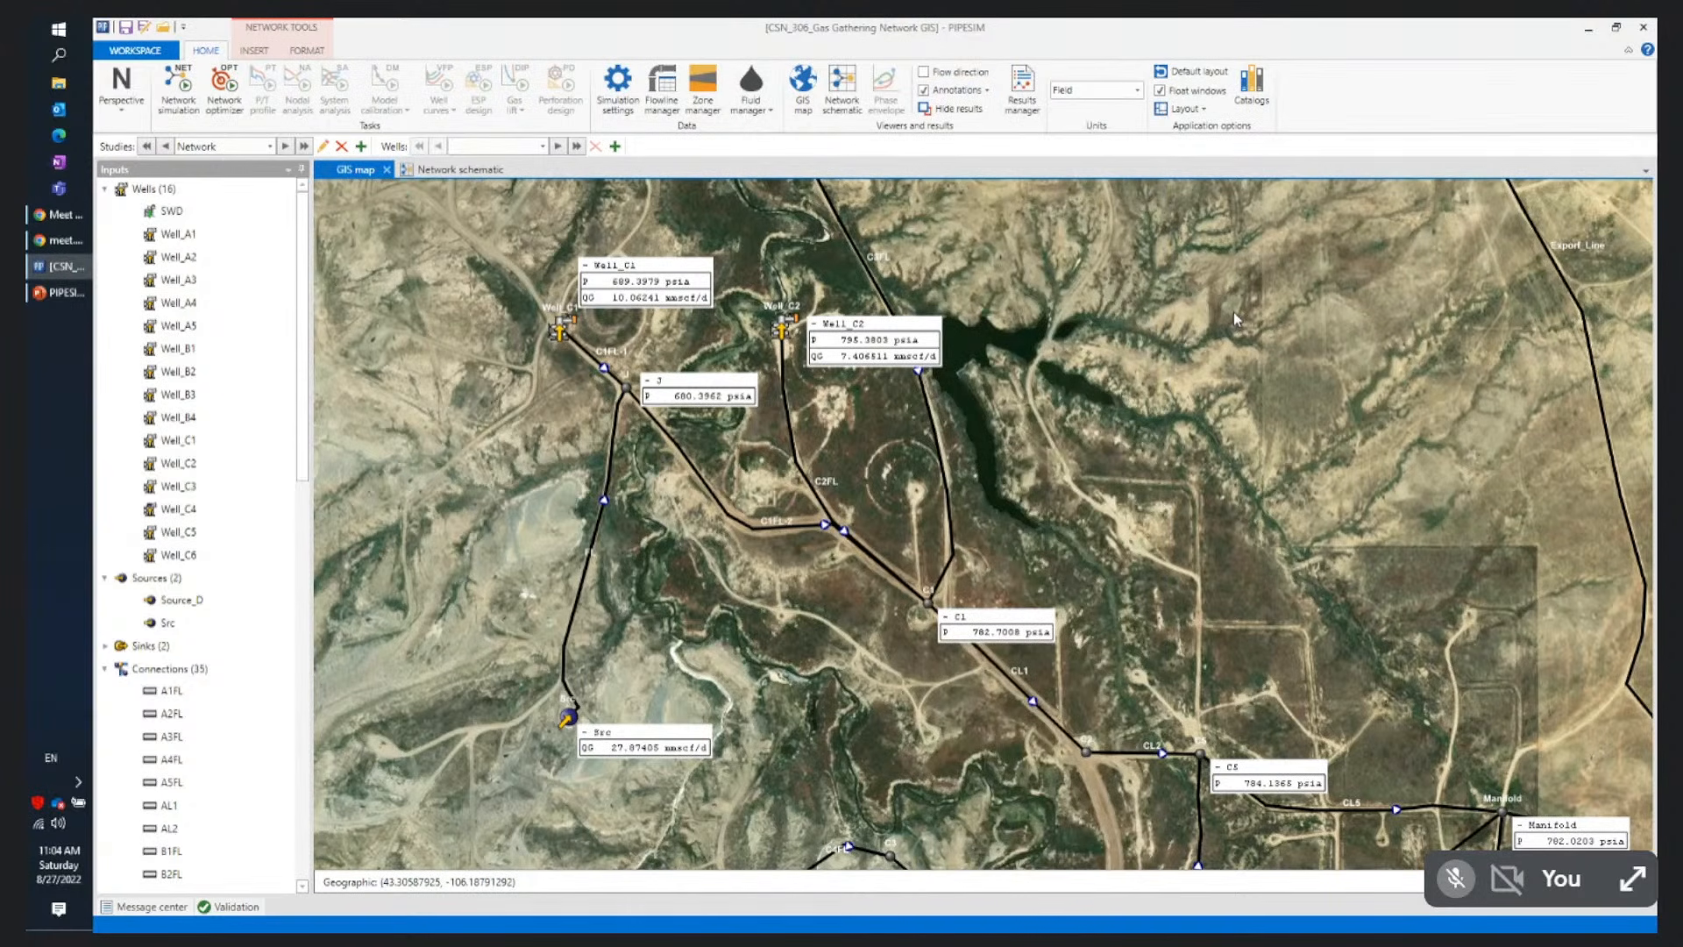
In the network schematic, move Well_C5's result label clear of the flowlines, place source Src near Well_C1, and shift Well_C1 slightly upward
scroll(1111, 437, "down", 1)
scroll(1111, 436, "down", 3)
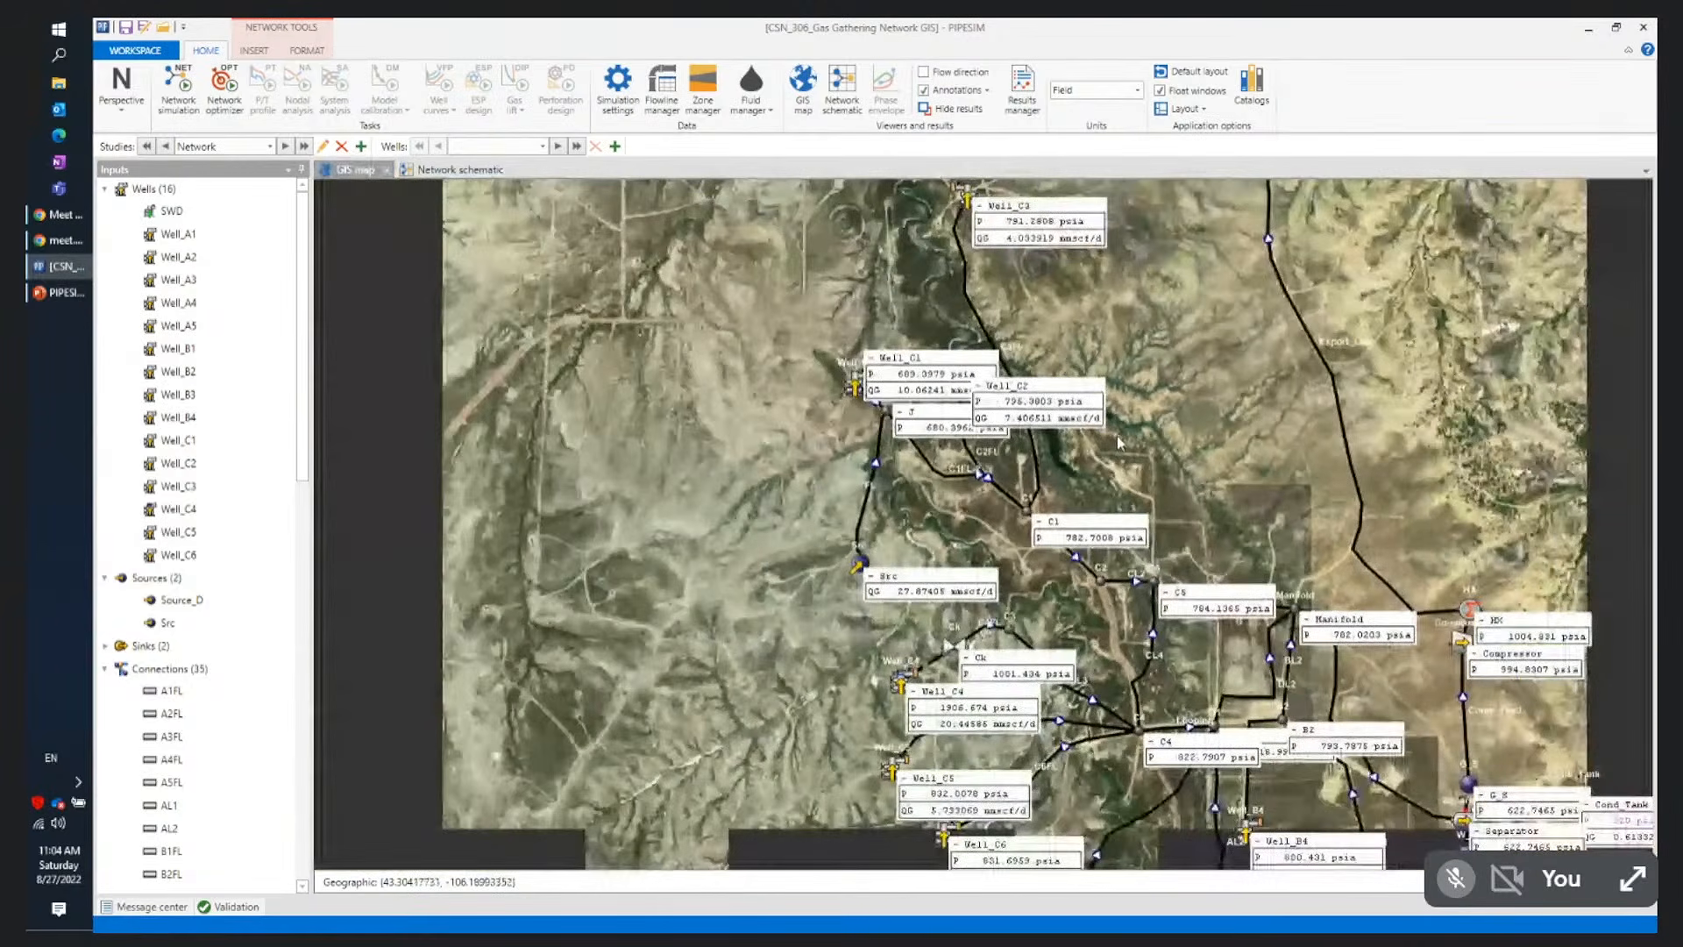
scroll(1176, 363, "down", 2)
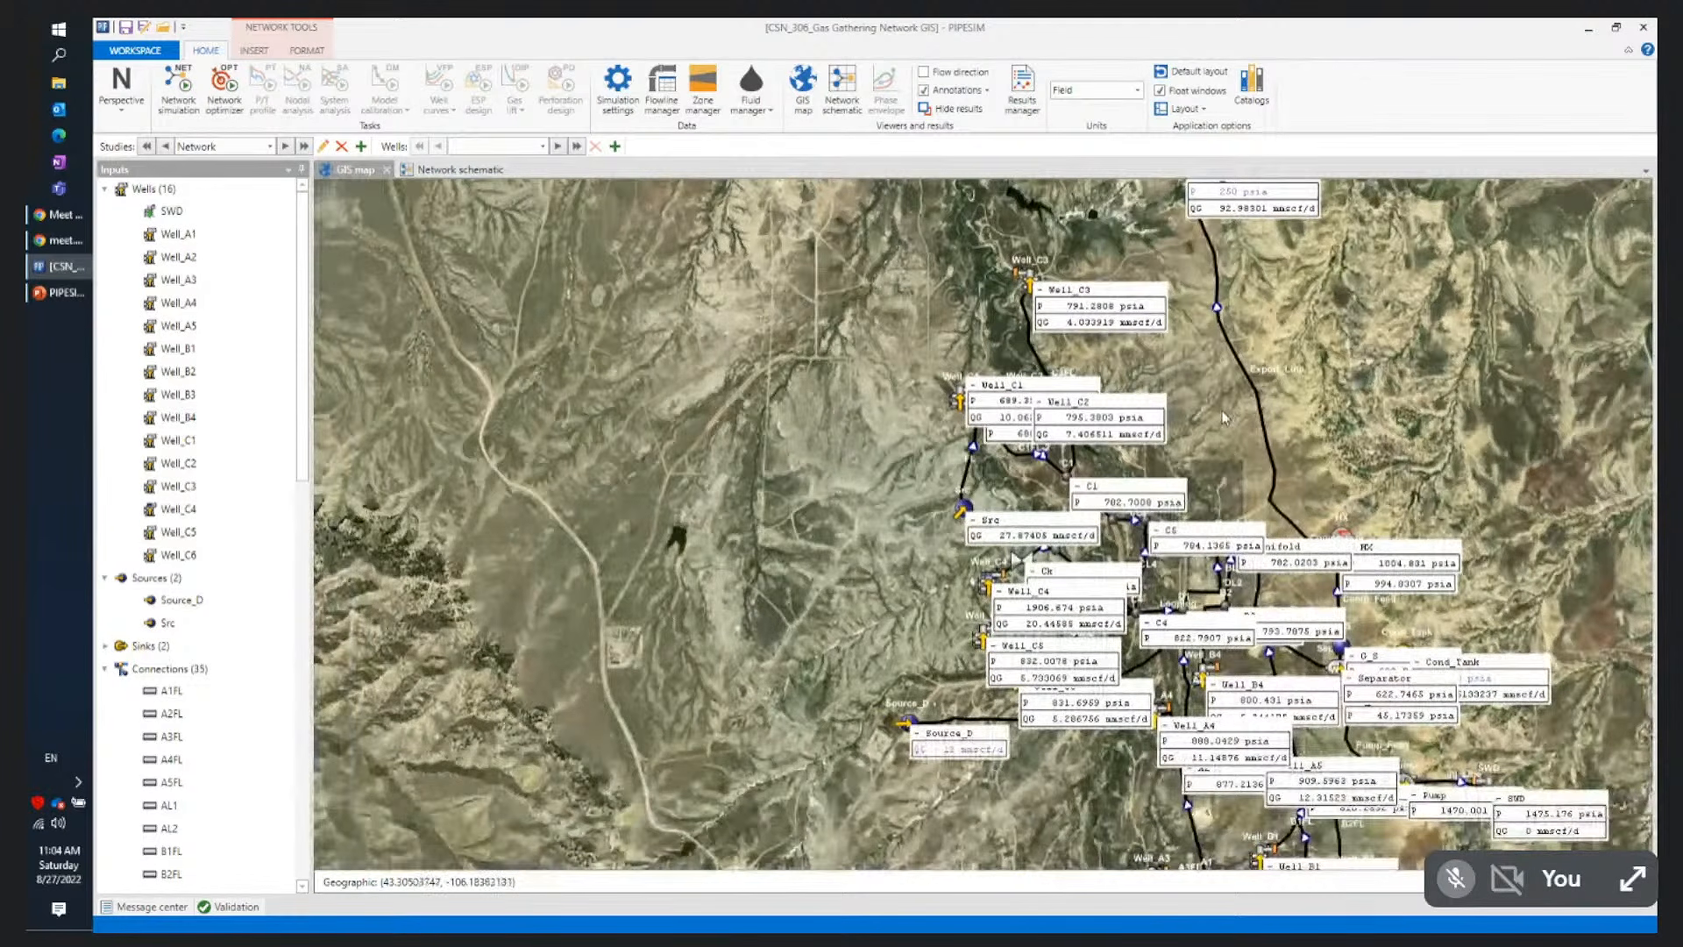
left_click_drag(1223, 417, 809, 397)
scroll(825, 402, "down", 2)
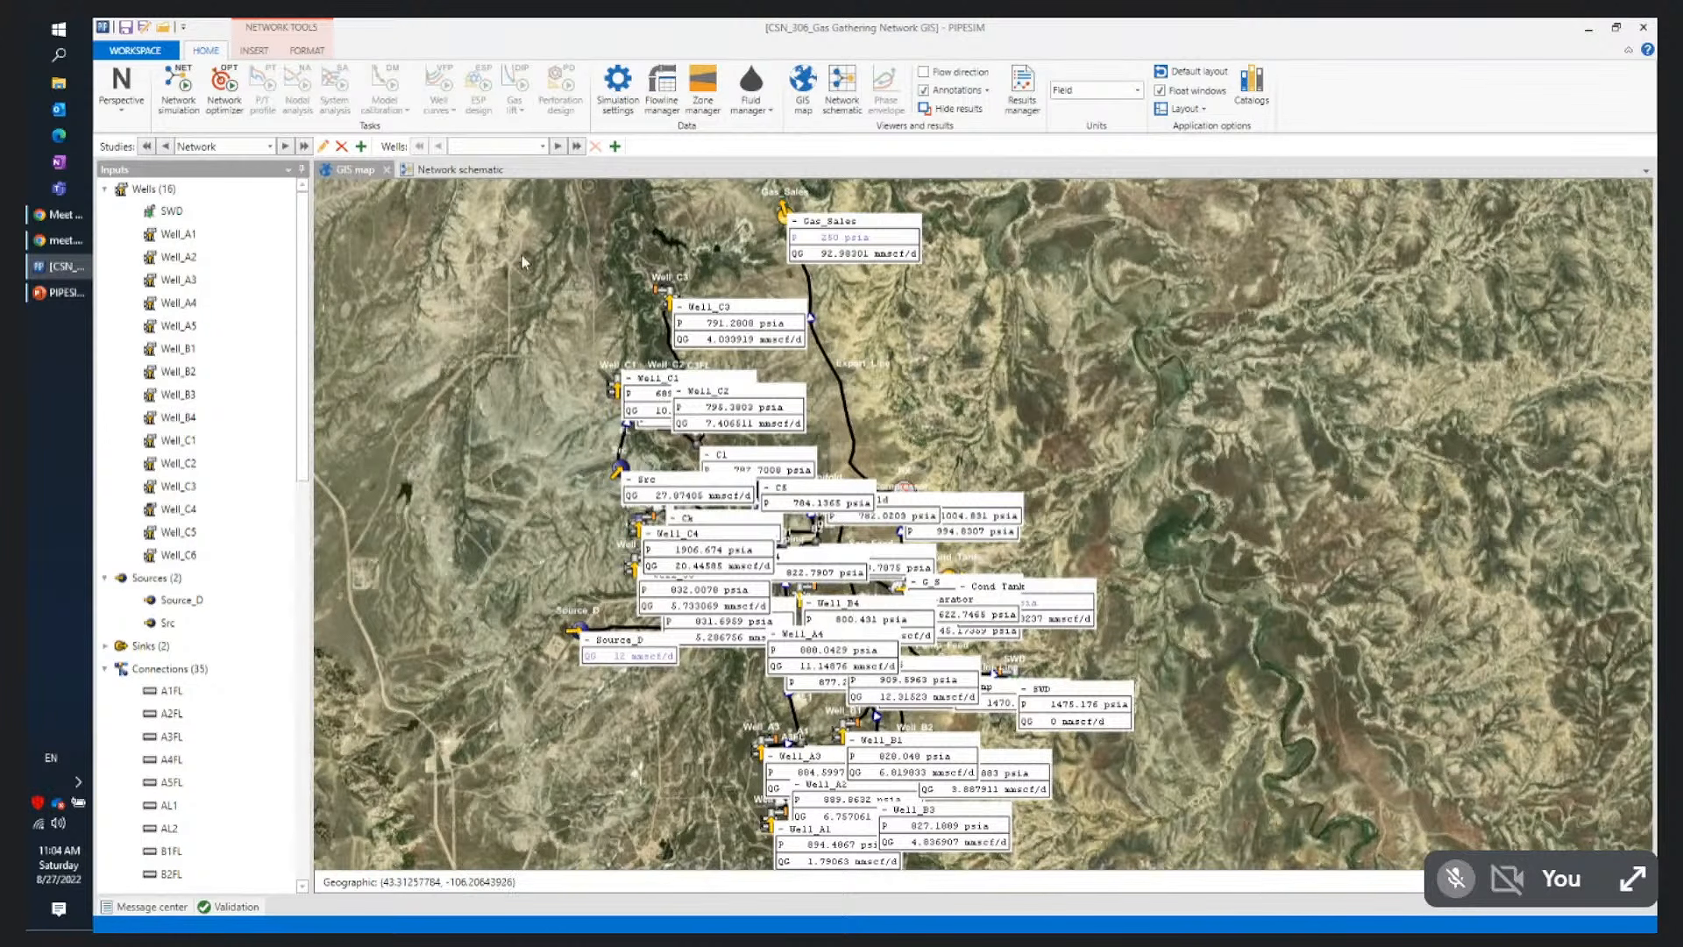
left_click(434, 171)
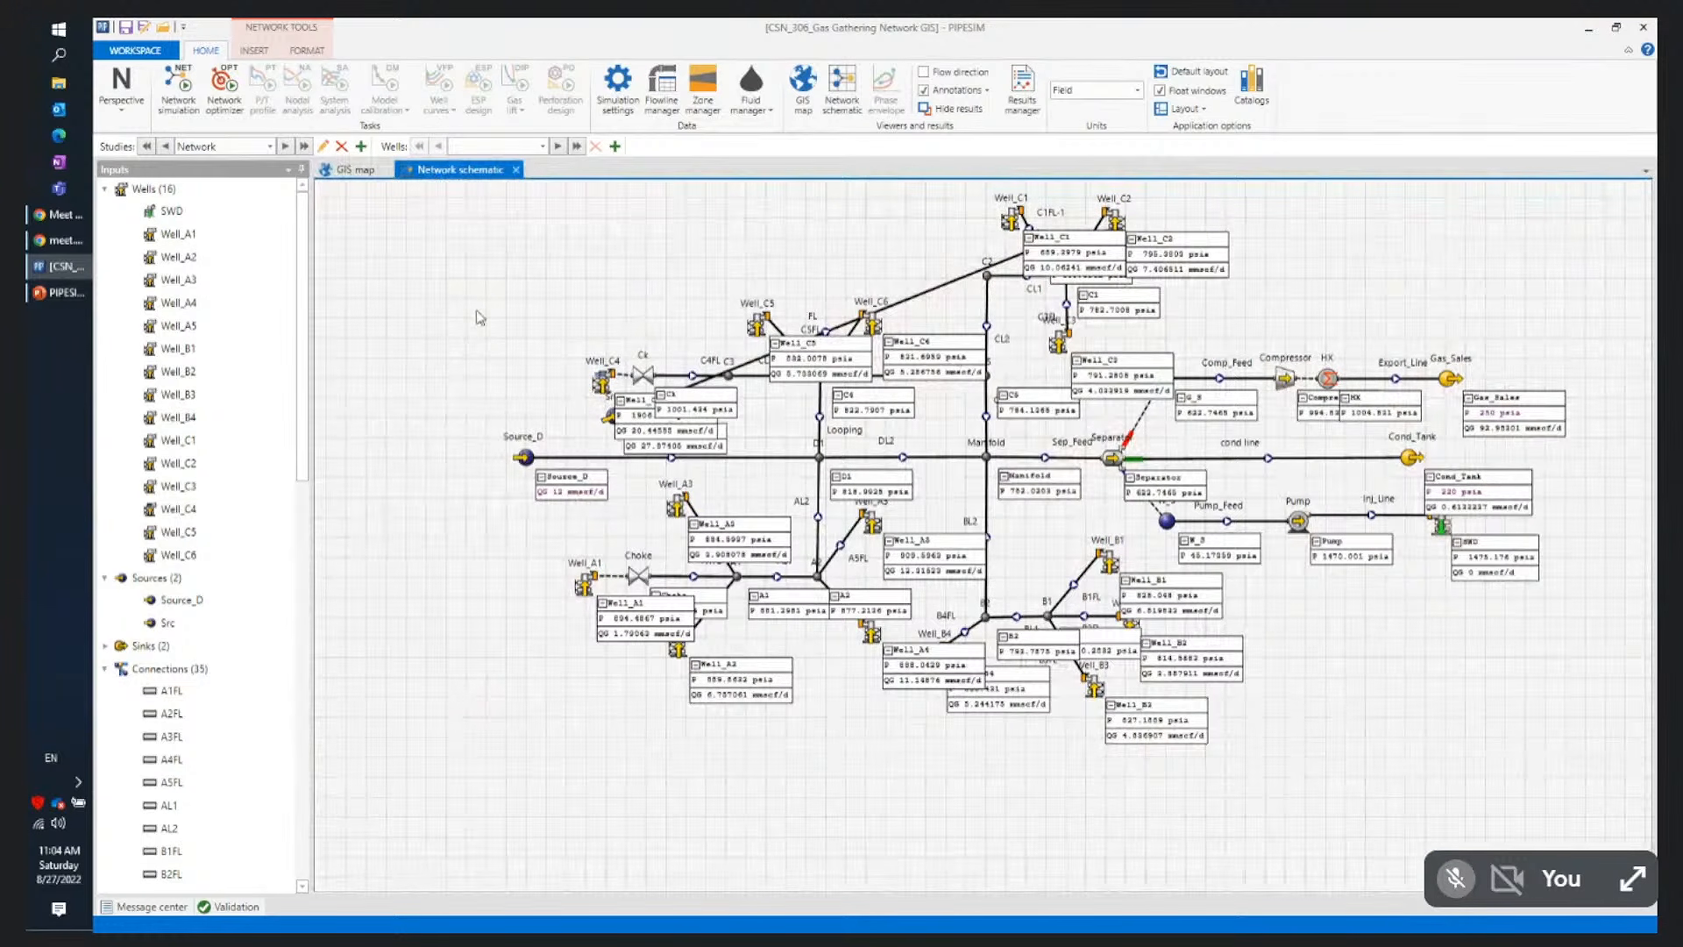
mouse_move(789, 348)
left_mouse_down()
mouse_move(651, 294)
mouse_move(695, 256)
left_mouse_up()
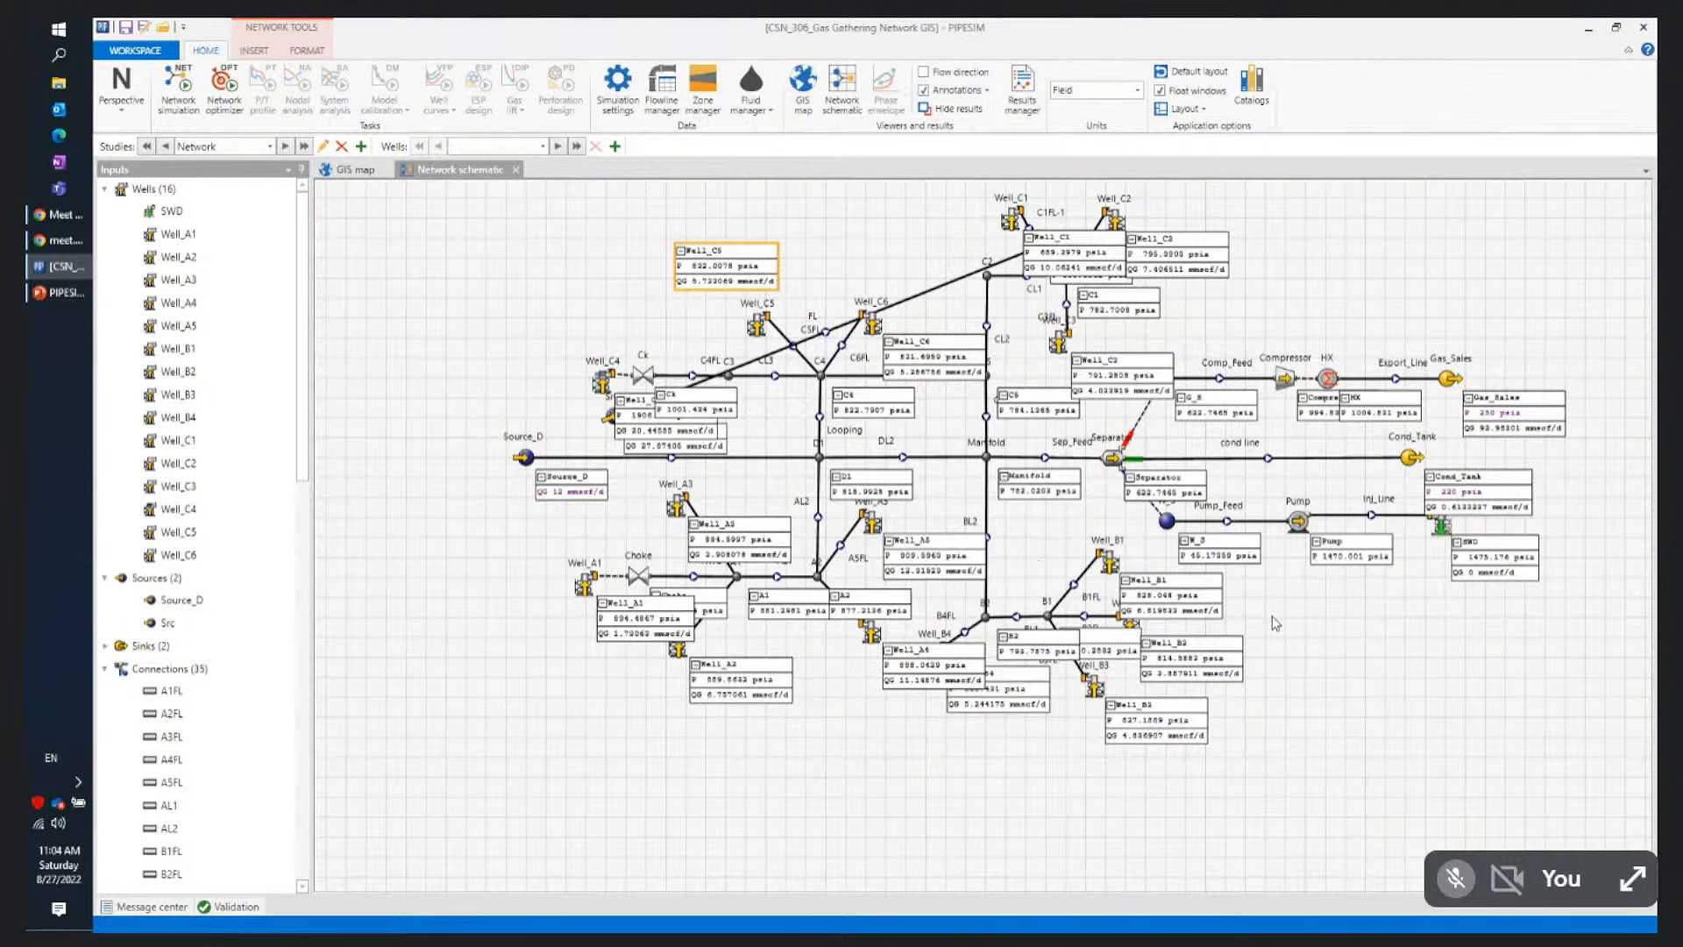
scroll(1283, 613, "up", 5)
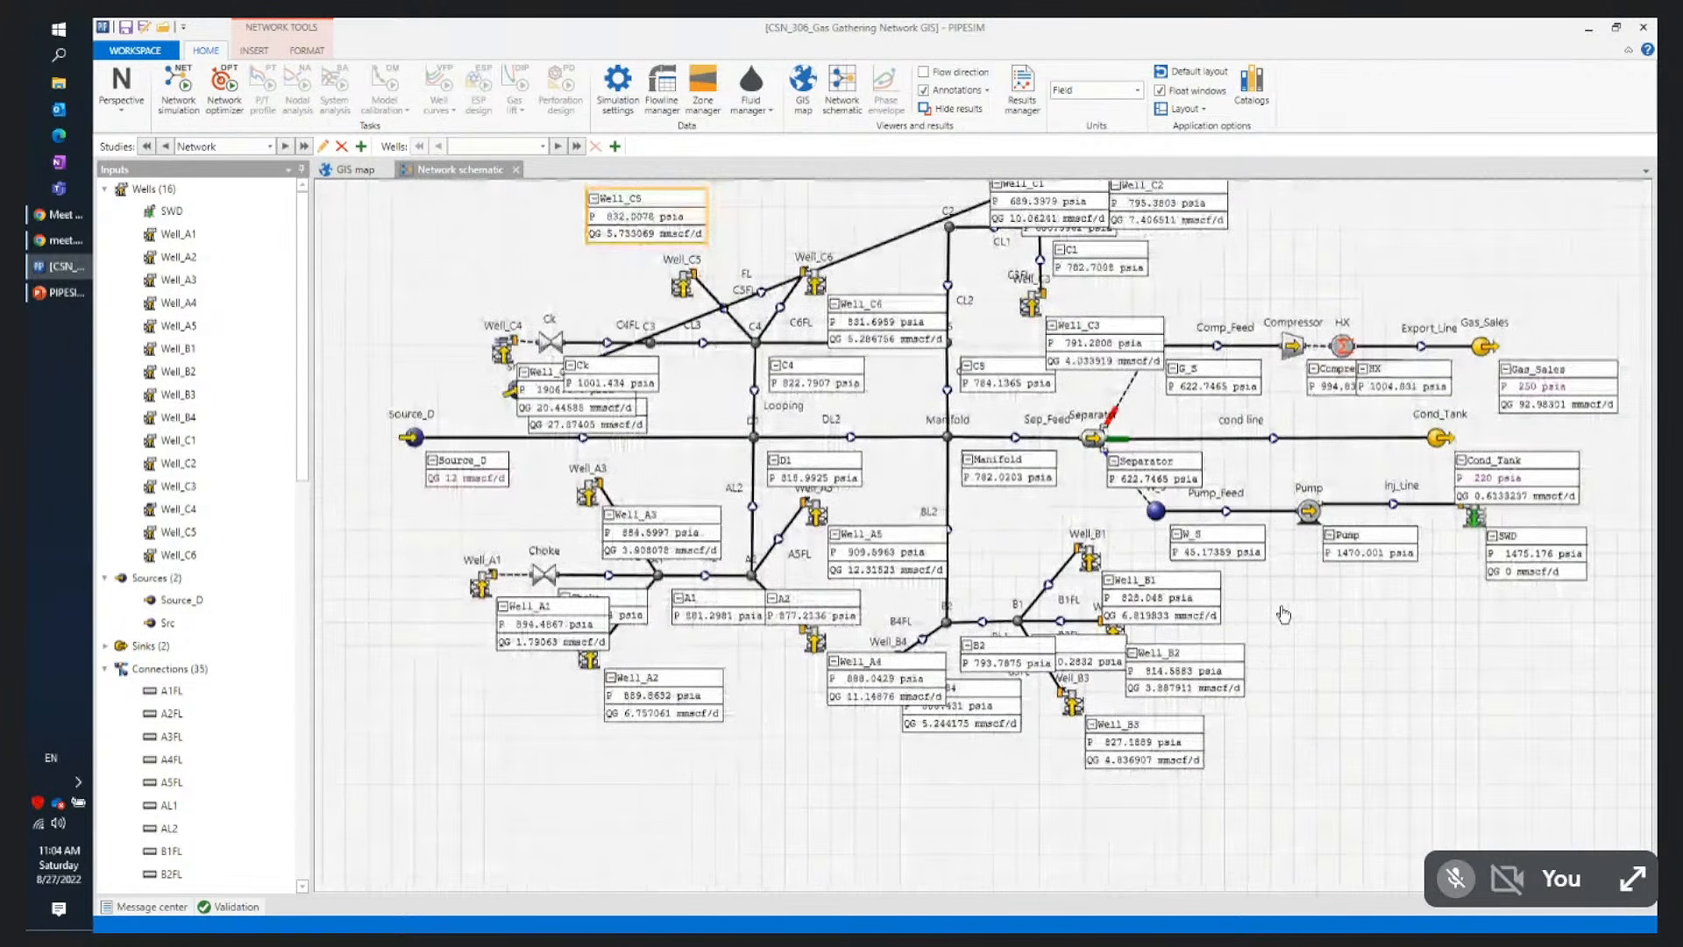
left_click_drag(1325, 235, 1328, 411)
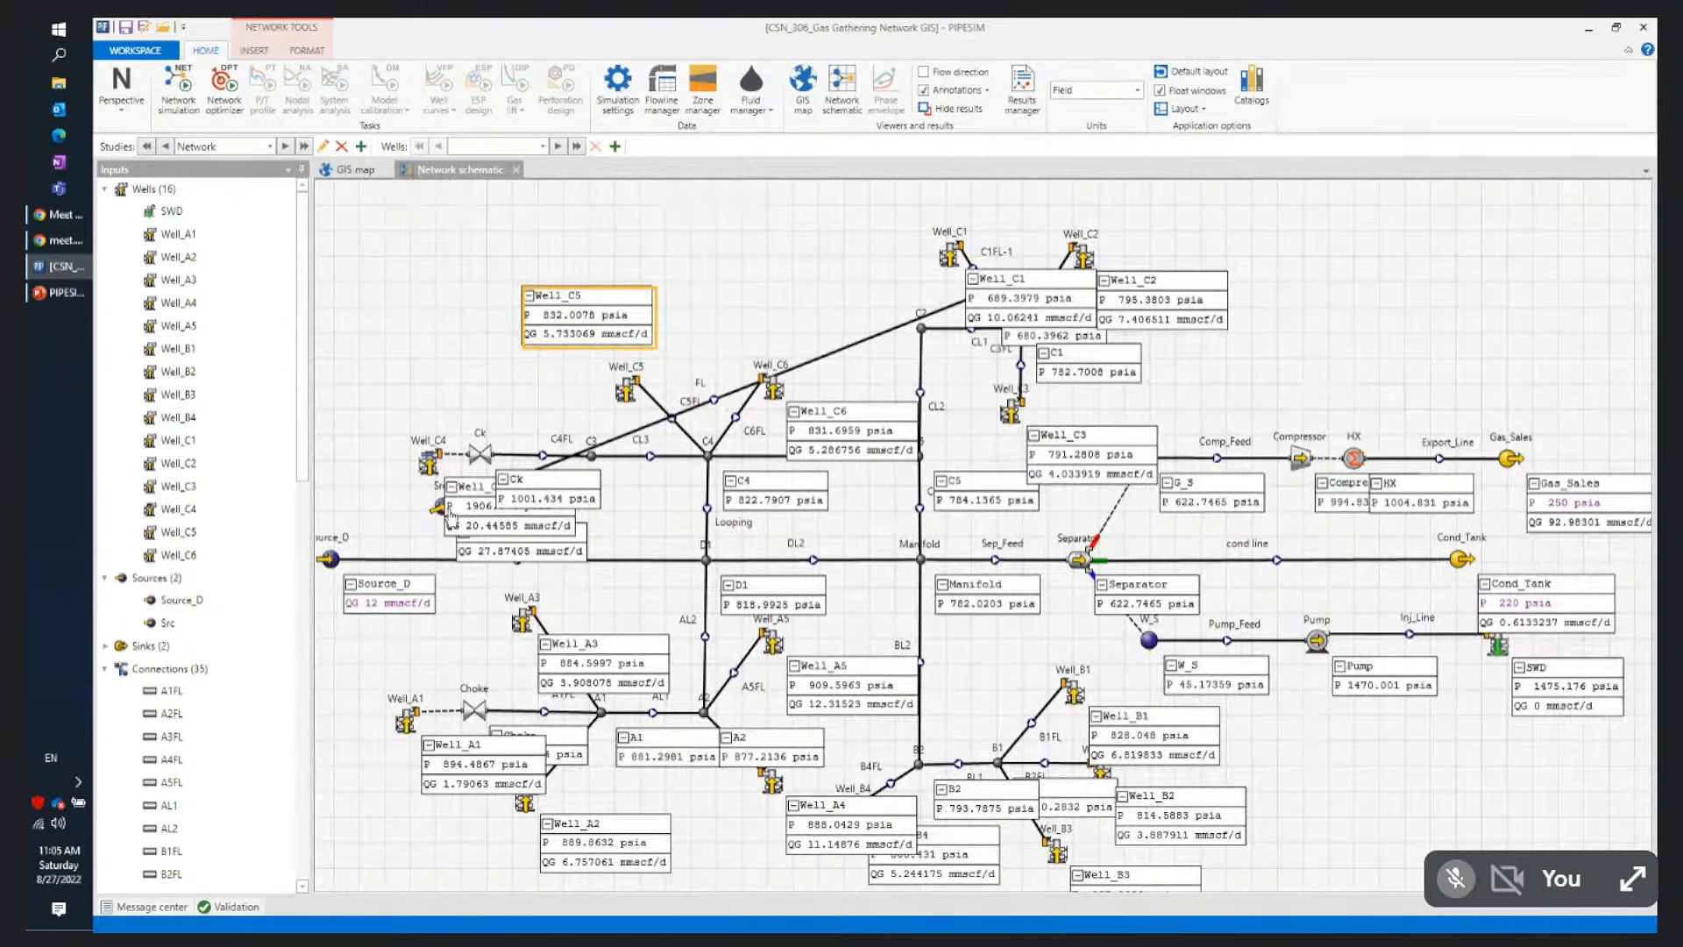
left_click_drag(438, 511, 787, 265)
left_click_drag(956, 259, 953, 227)
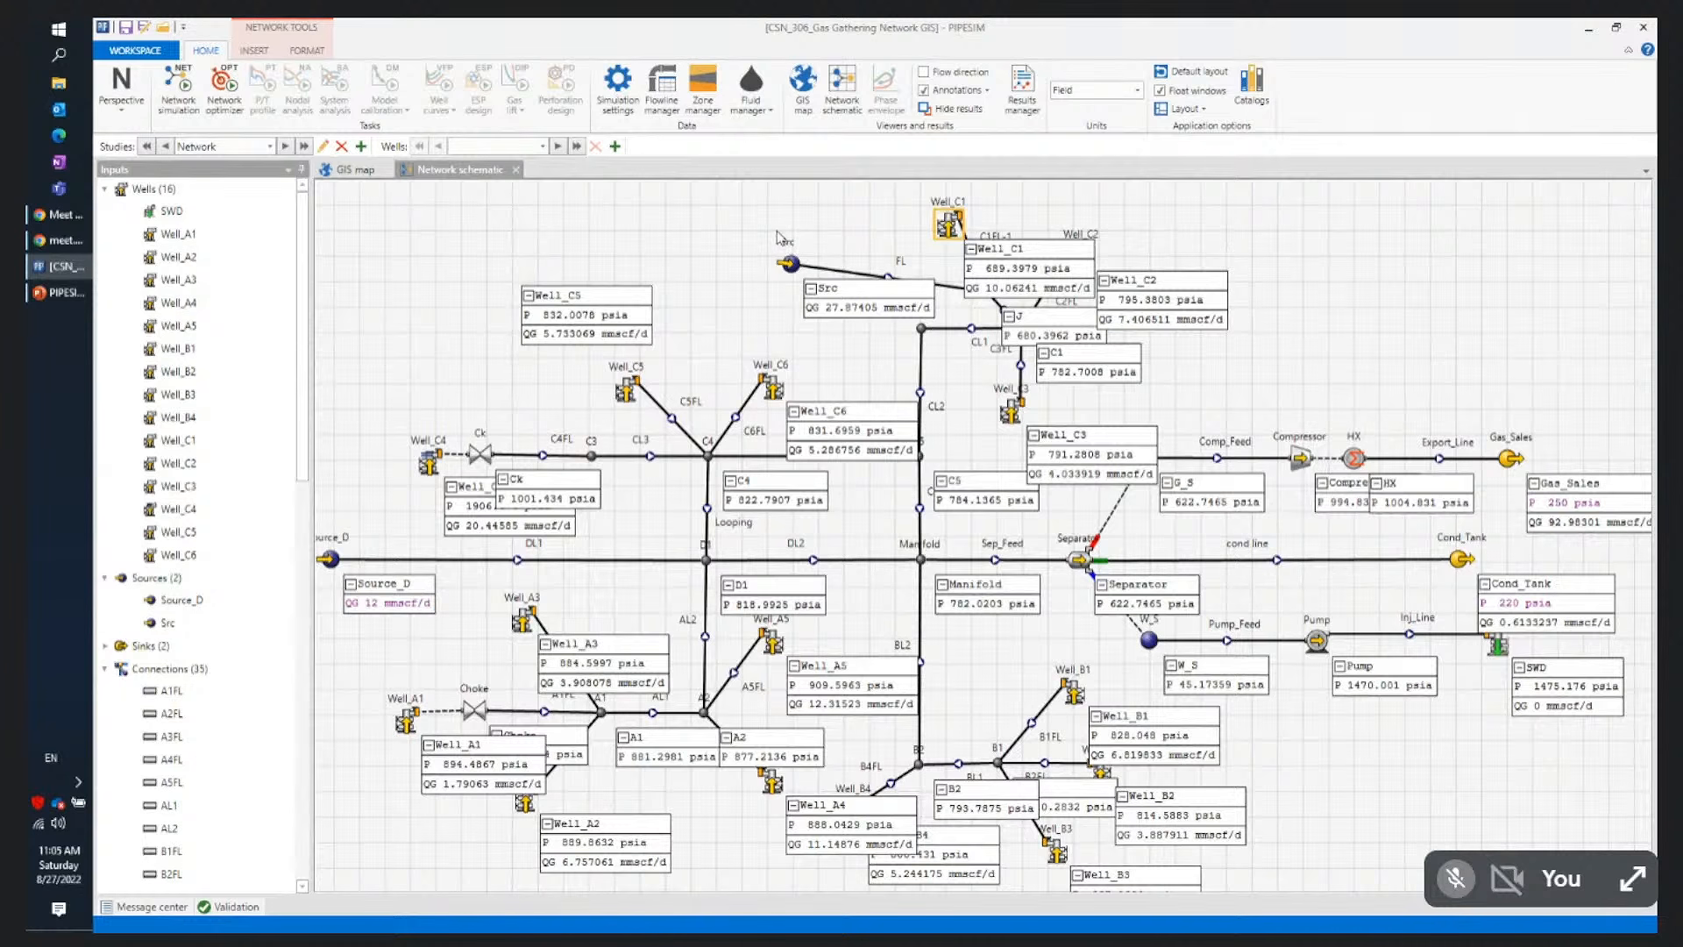
Turn off the result annotations on the GIS map and color the flowlines by the pressure result gradient
left_click(334, 173)
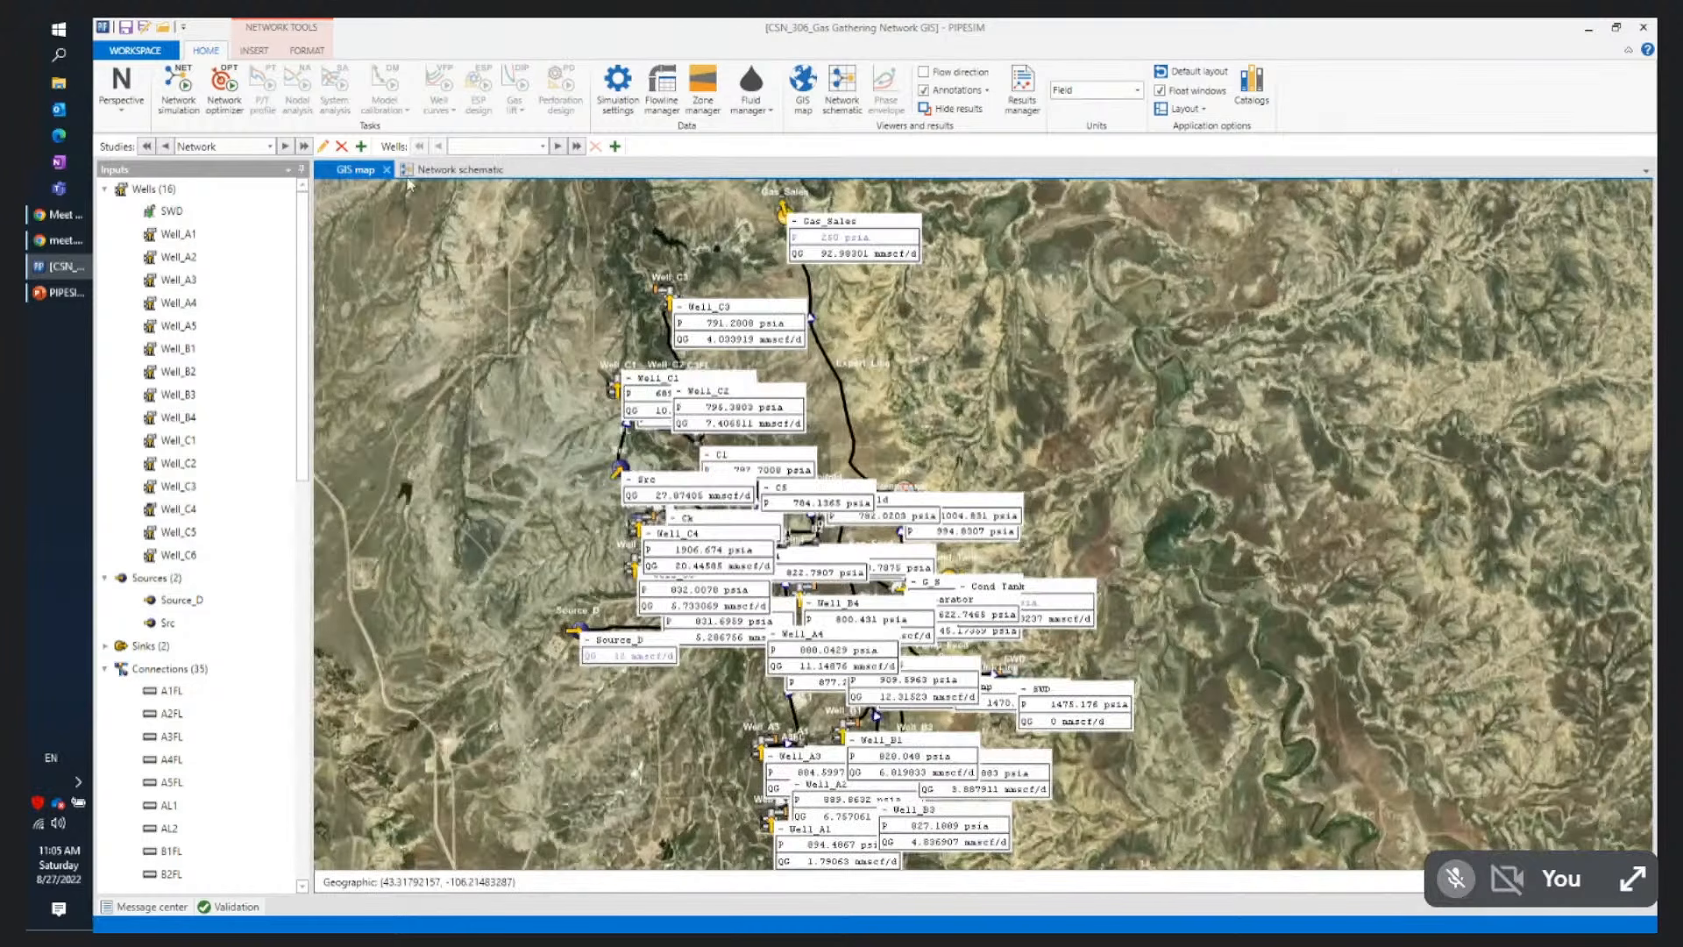
left_click(925, 91)
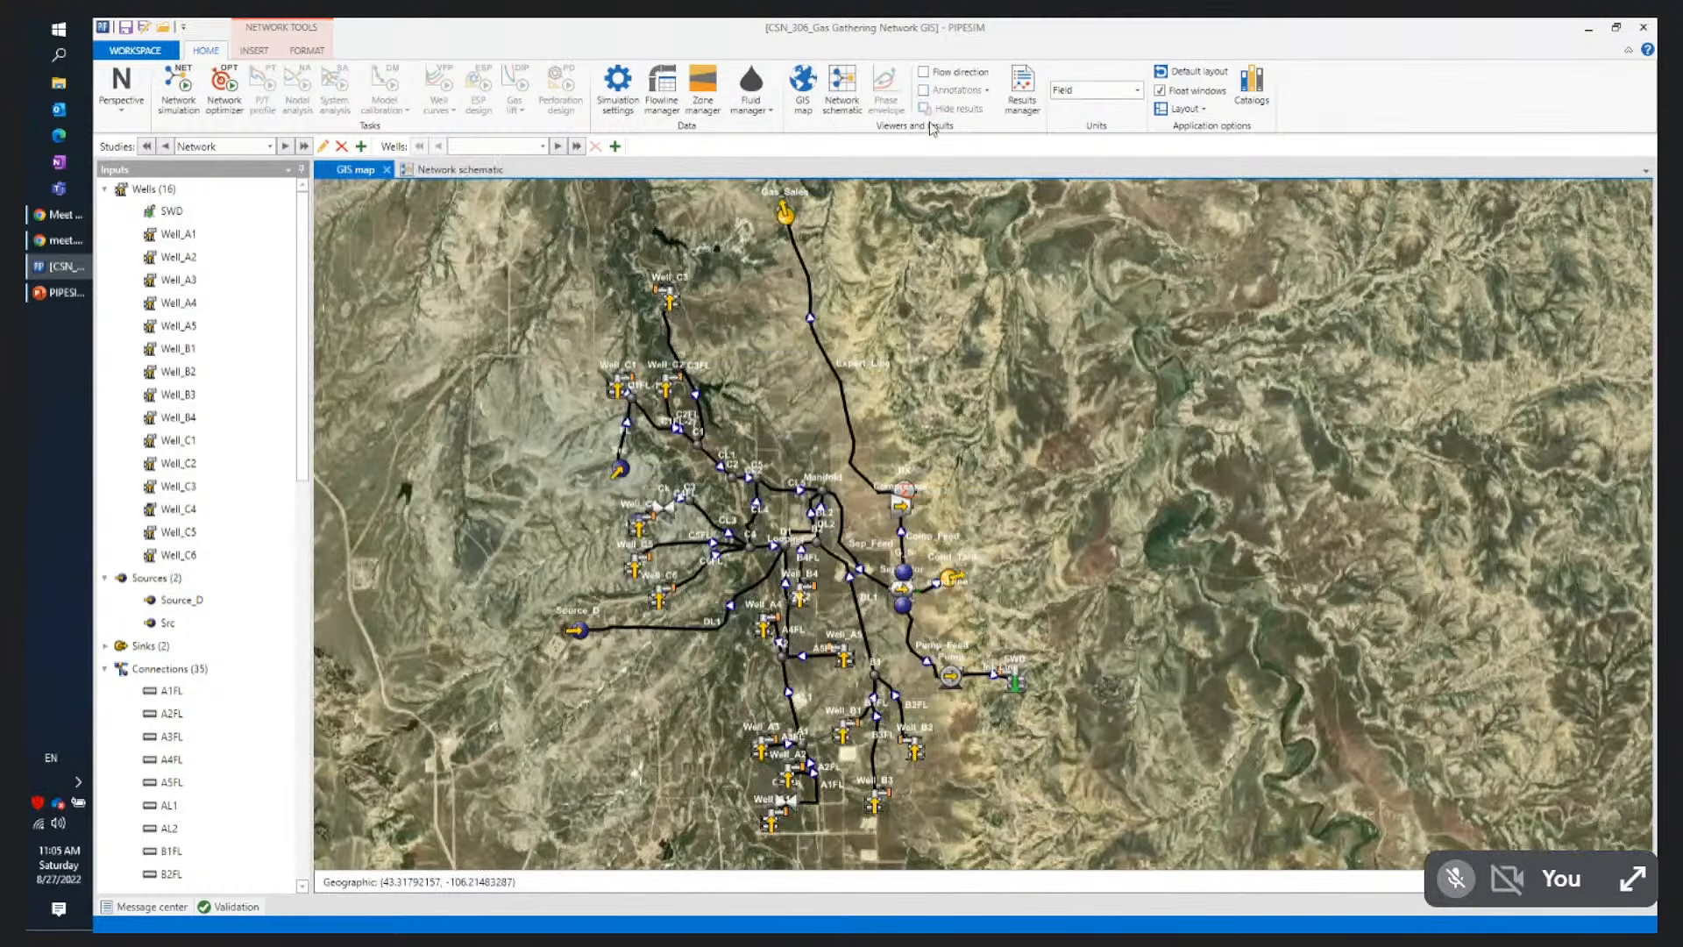
left_click(309, 52)
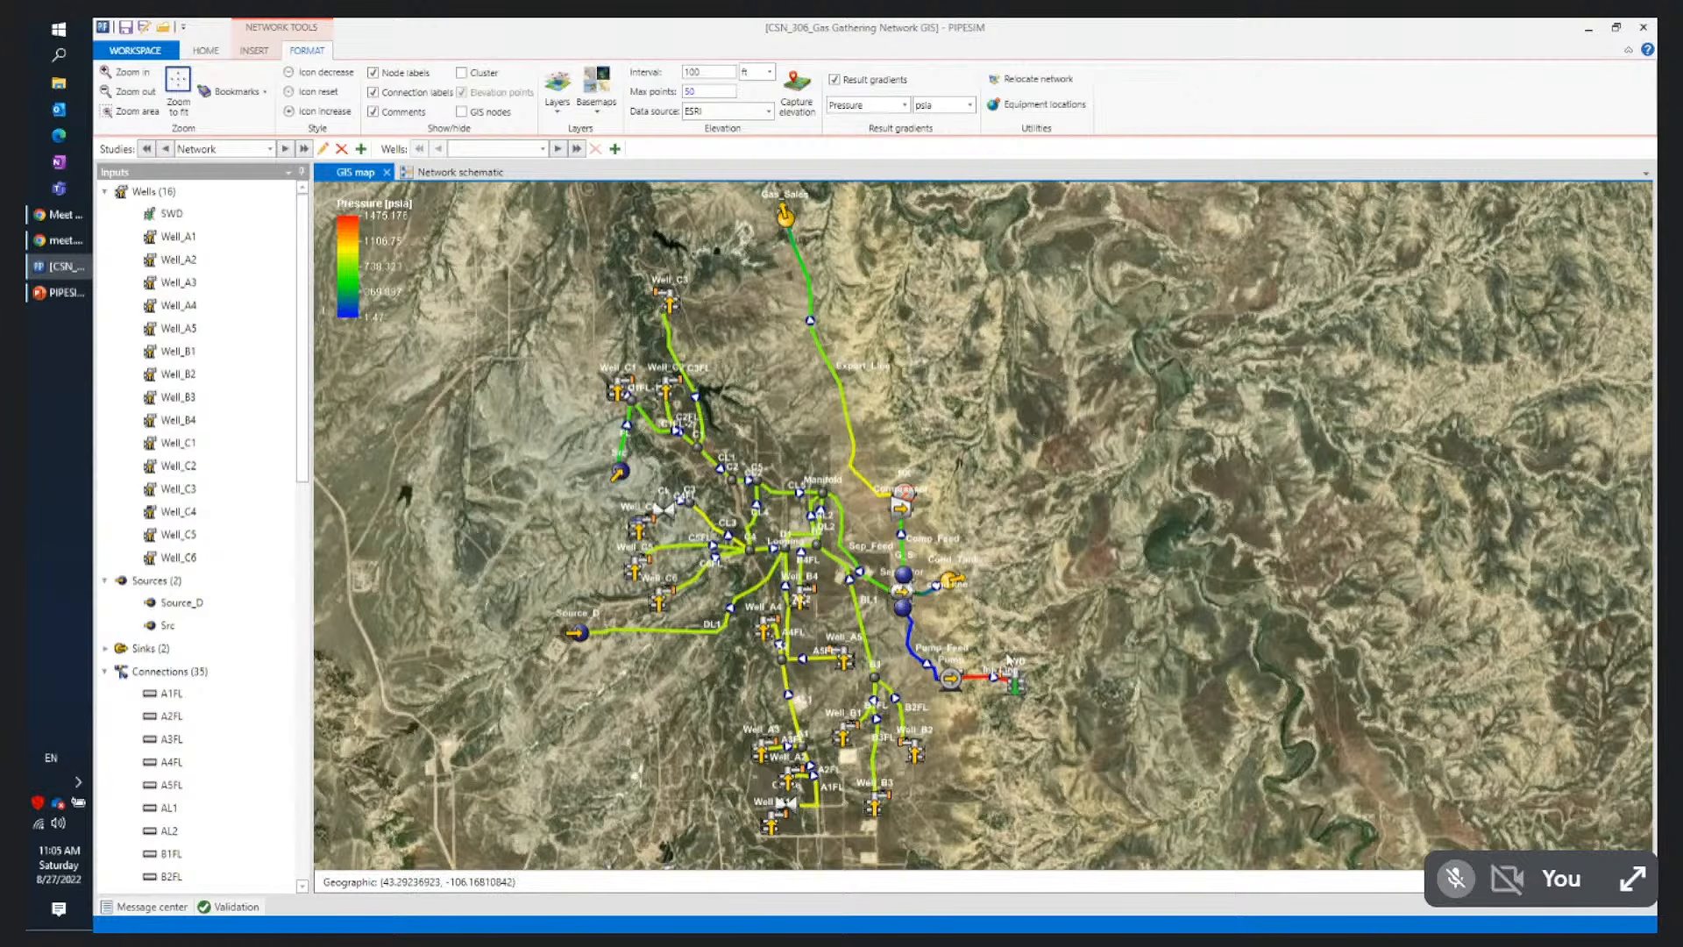
scroll(620, 549, "up", 1)
scroll(621, 548, "up", 2)
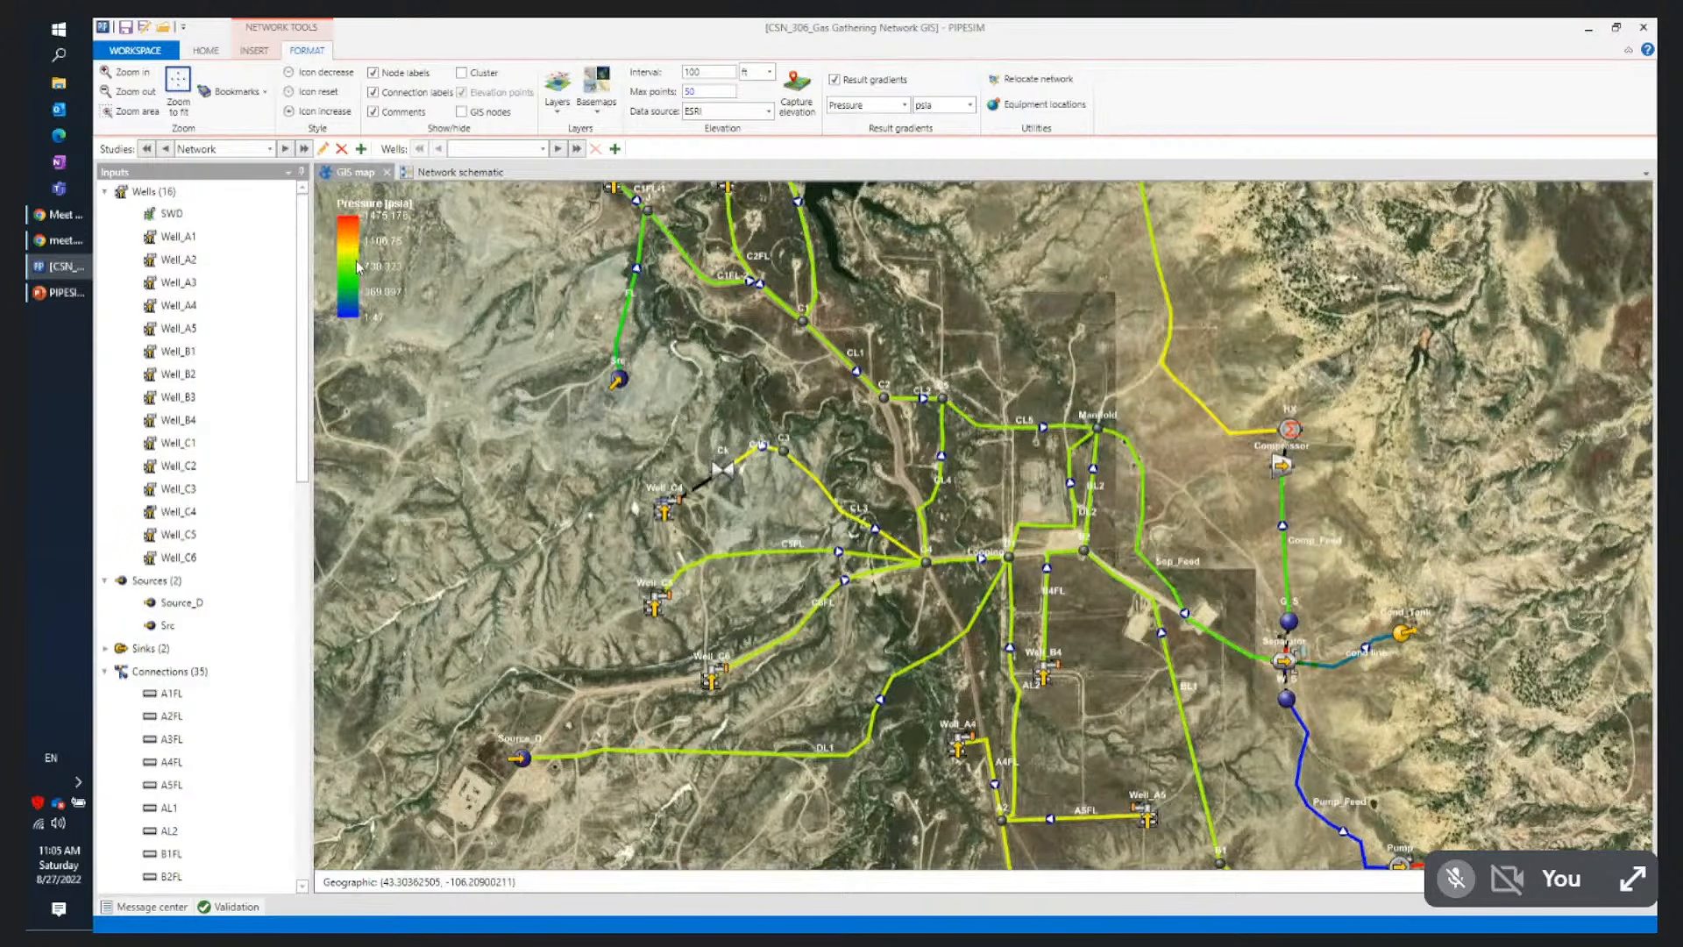
scroll(357, 268, "down", 2)
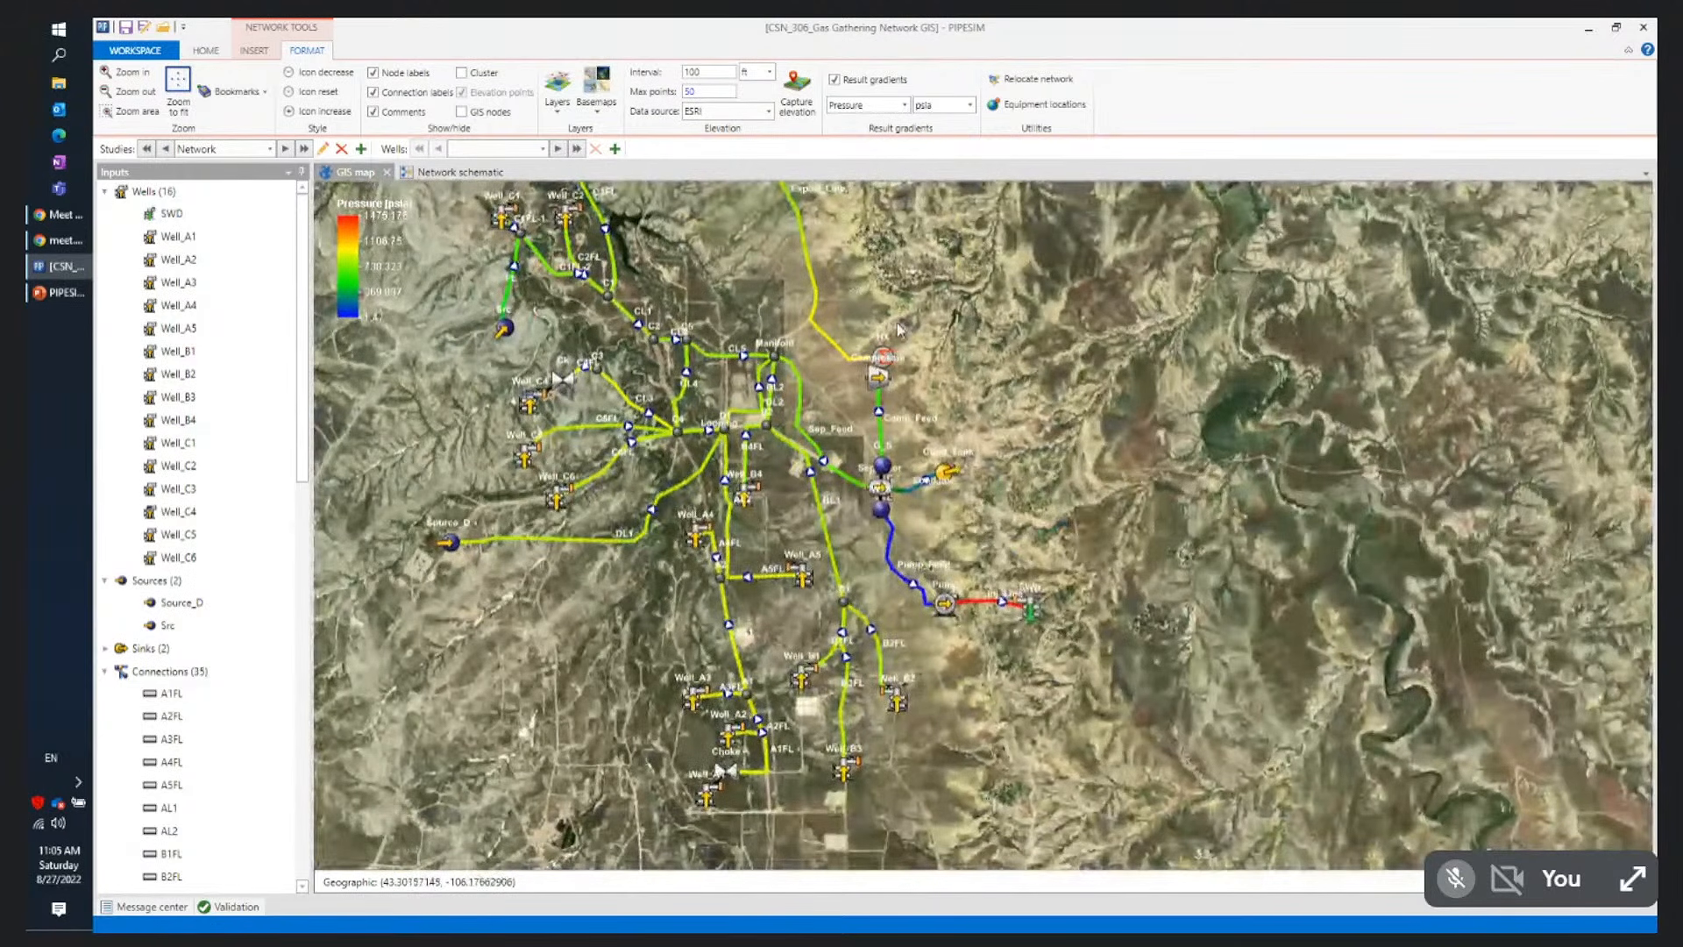
Switch the flowline result gradient on the GIS map to temperature, and change it to corrosion rate
left_click(905, 105)
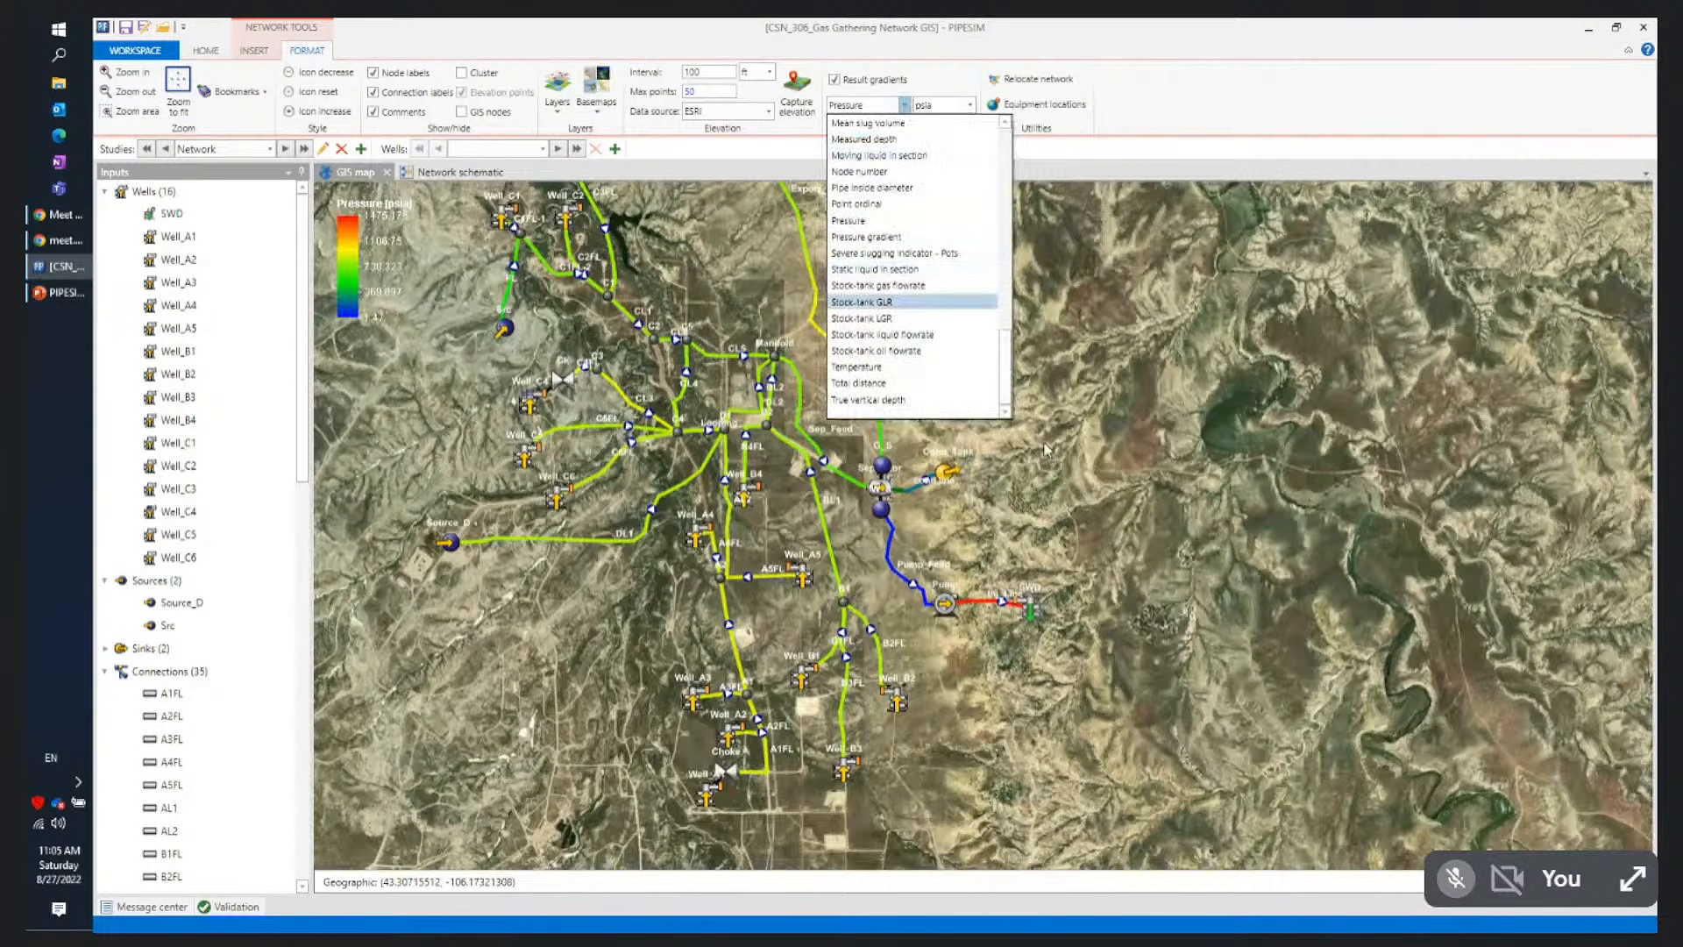
left_click(964, 367)
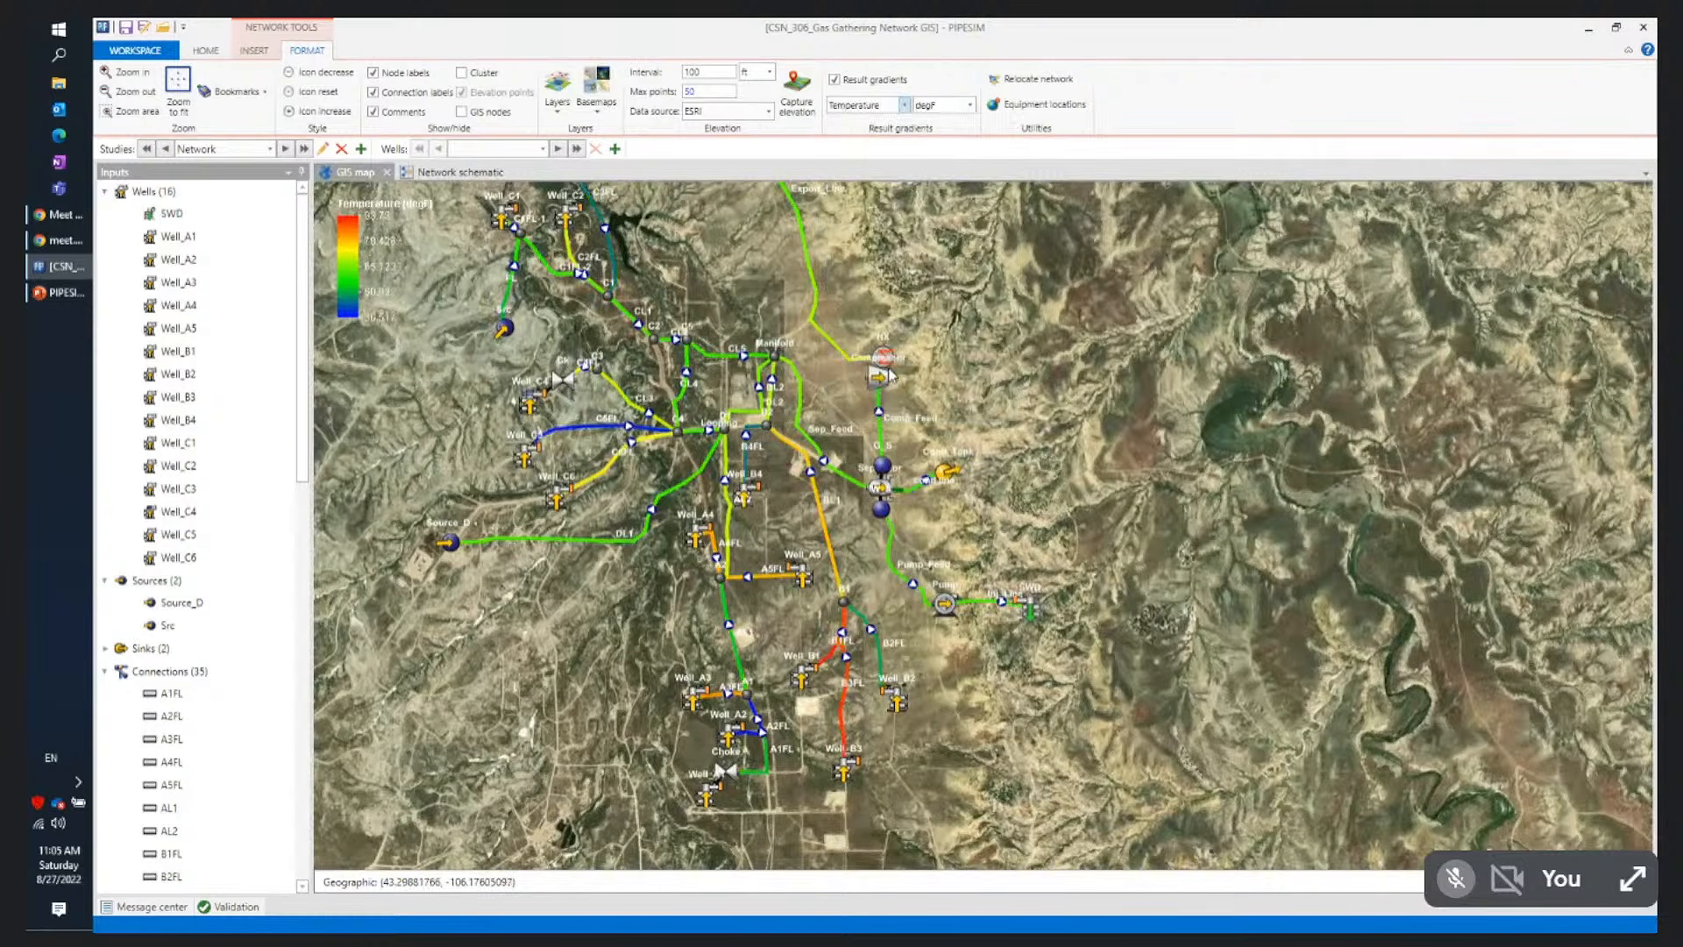
left_click(906, 106)
left_click_drag(1008, 368, 1000, 159)
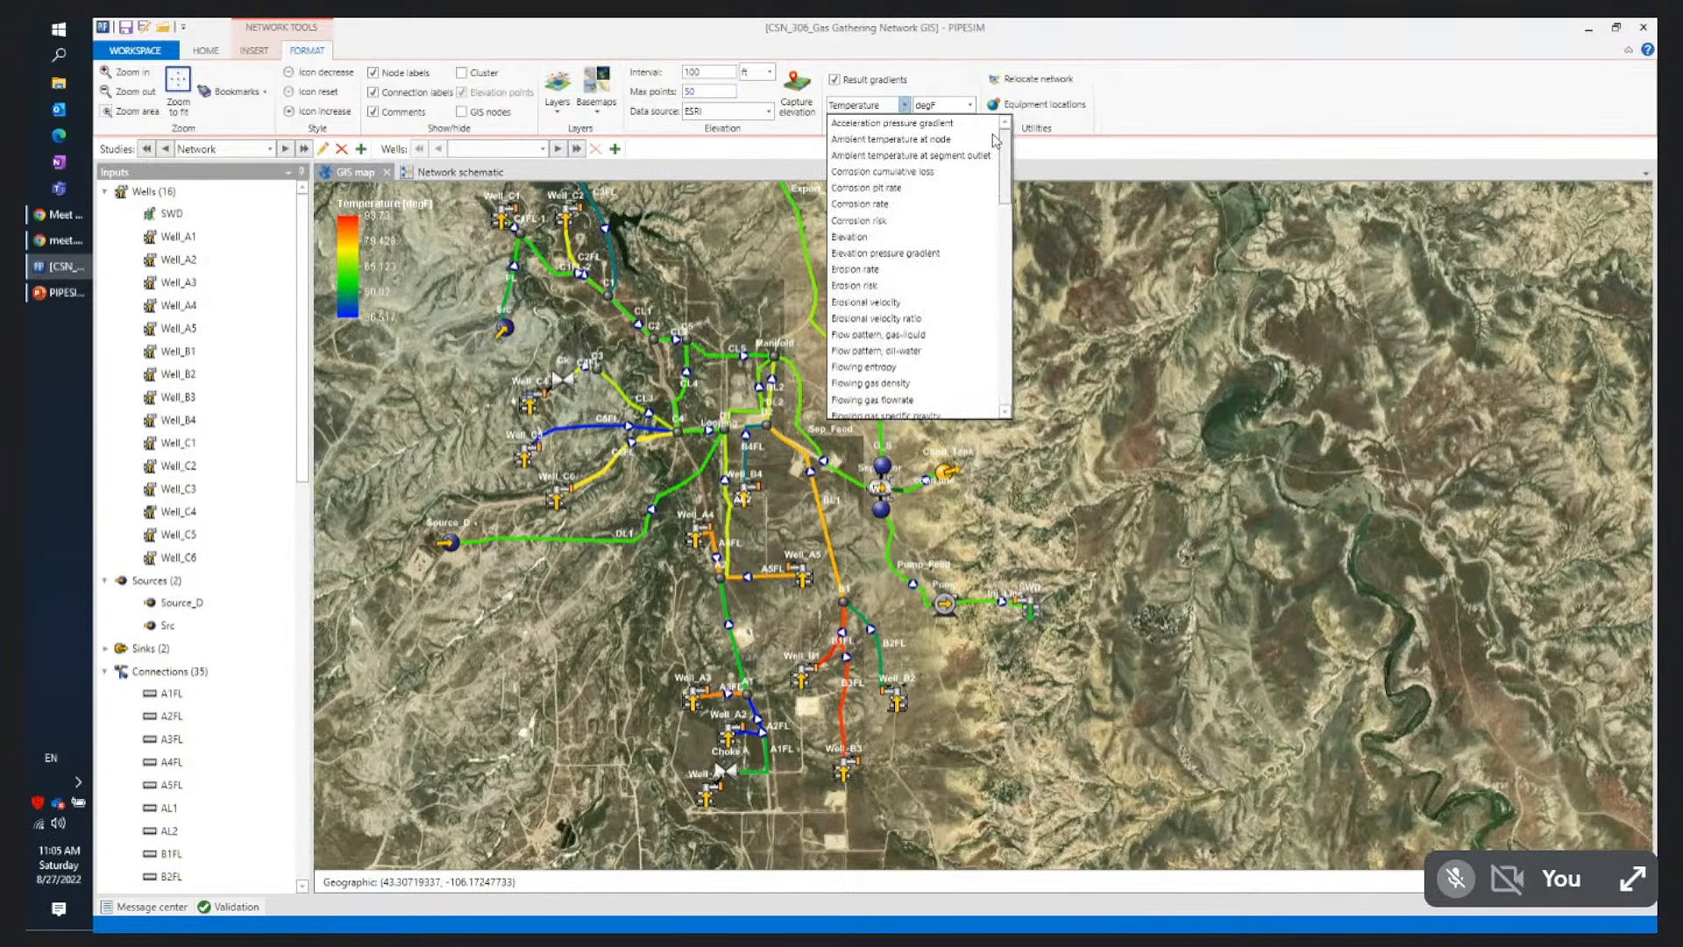
left_click(909, 206)
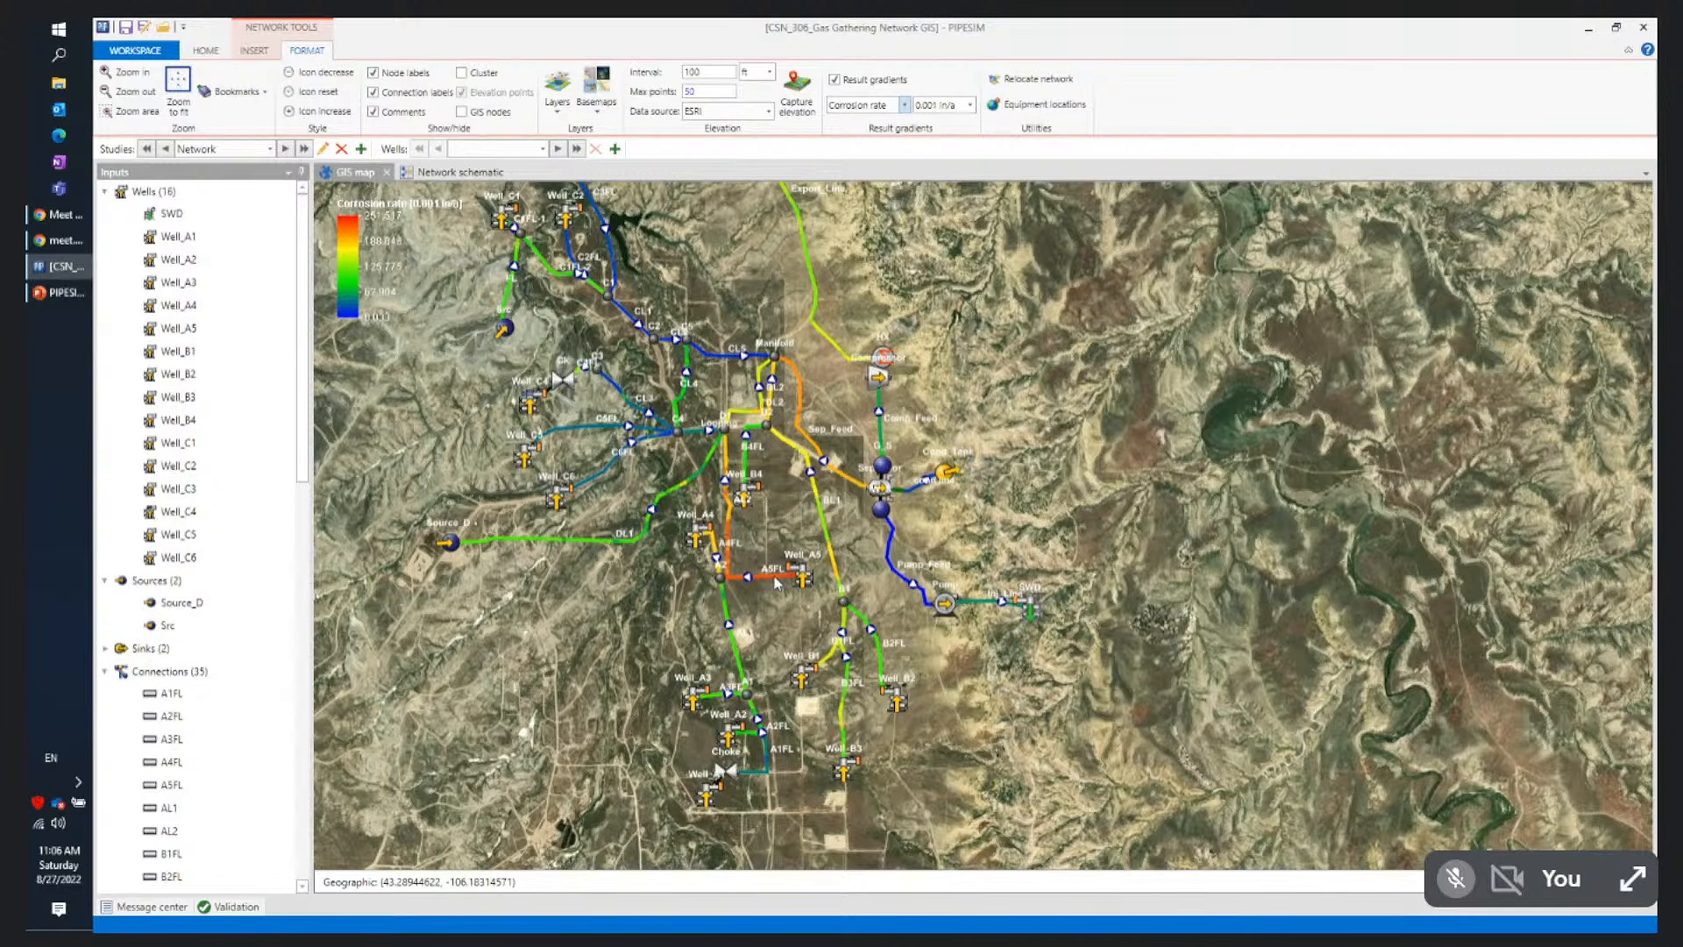
scroll(775, 583, "up", 2)
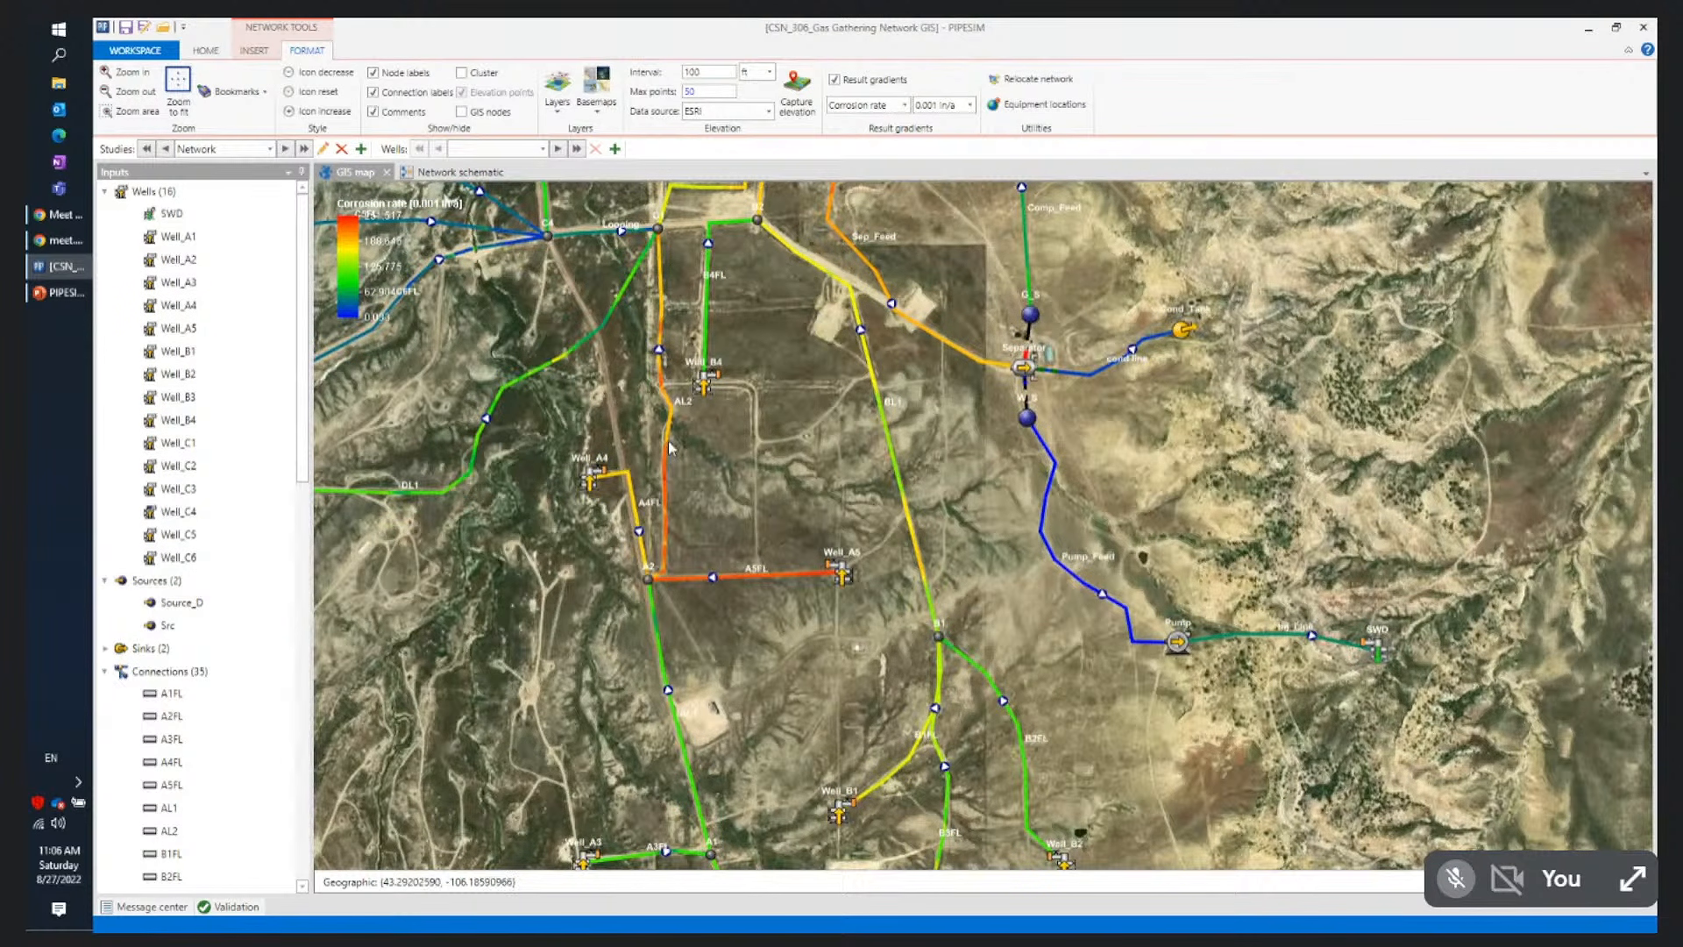
scroll(787, 477, "down", 2)
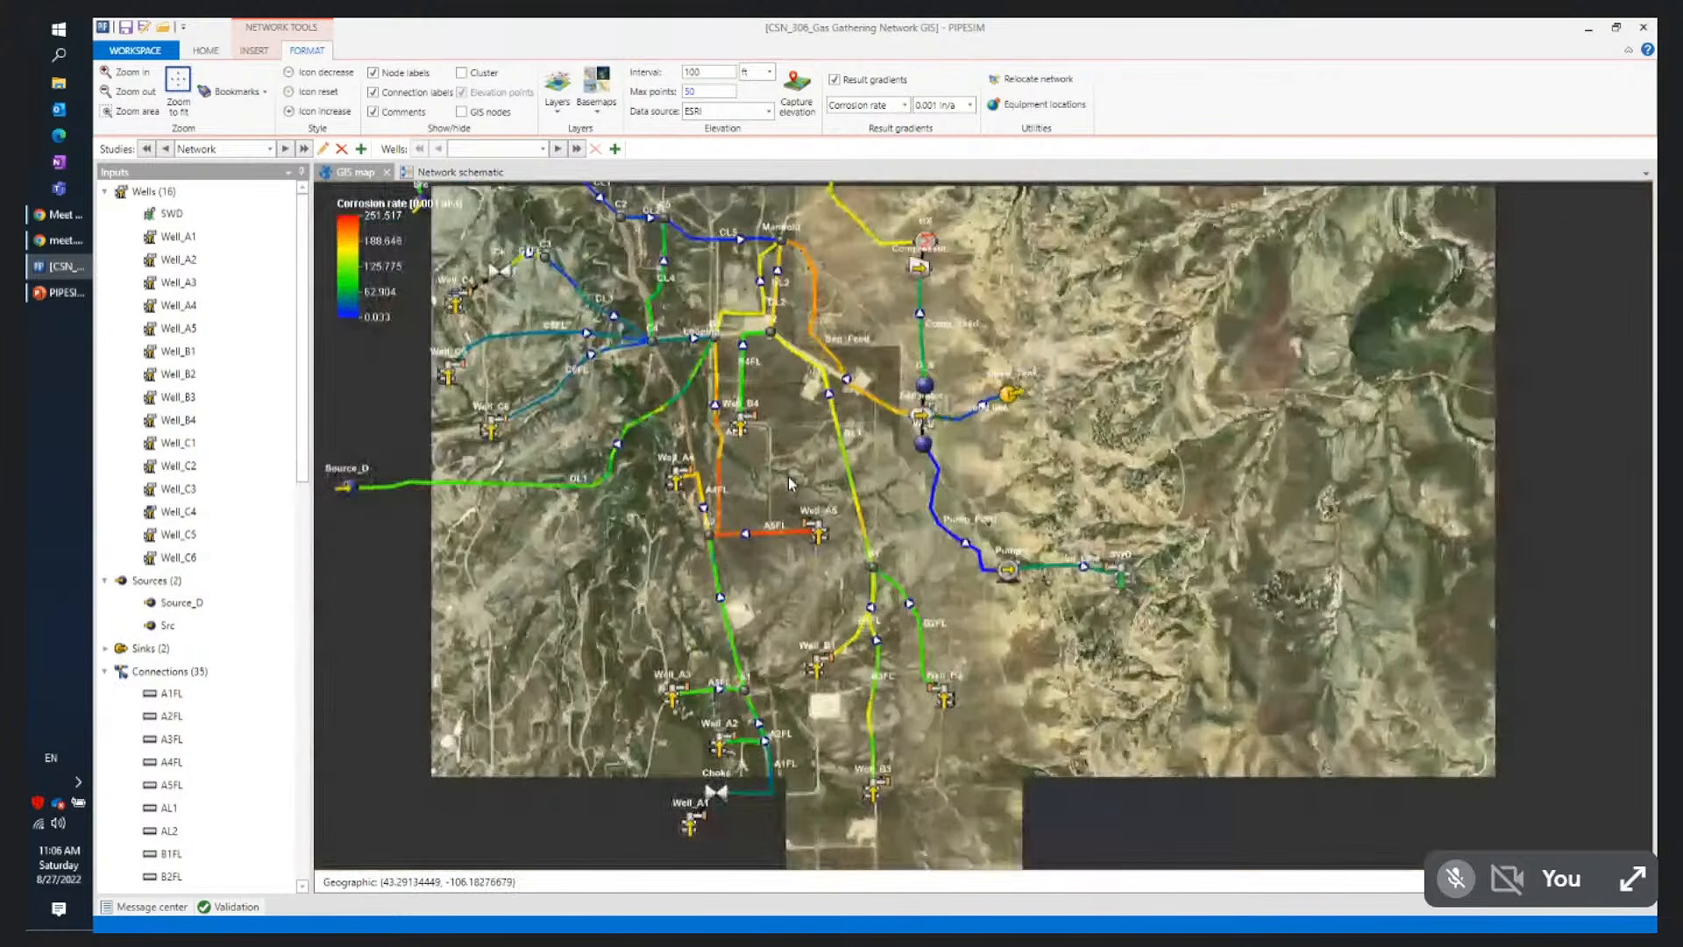
scroll(894, 478, "down", 1)
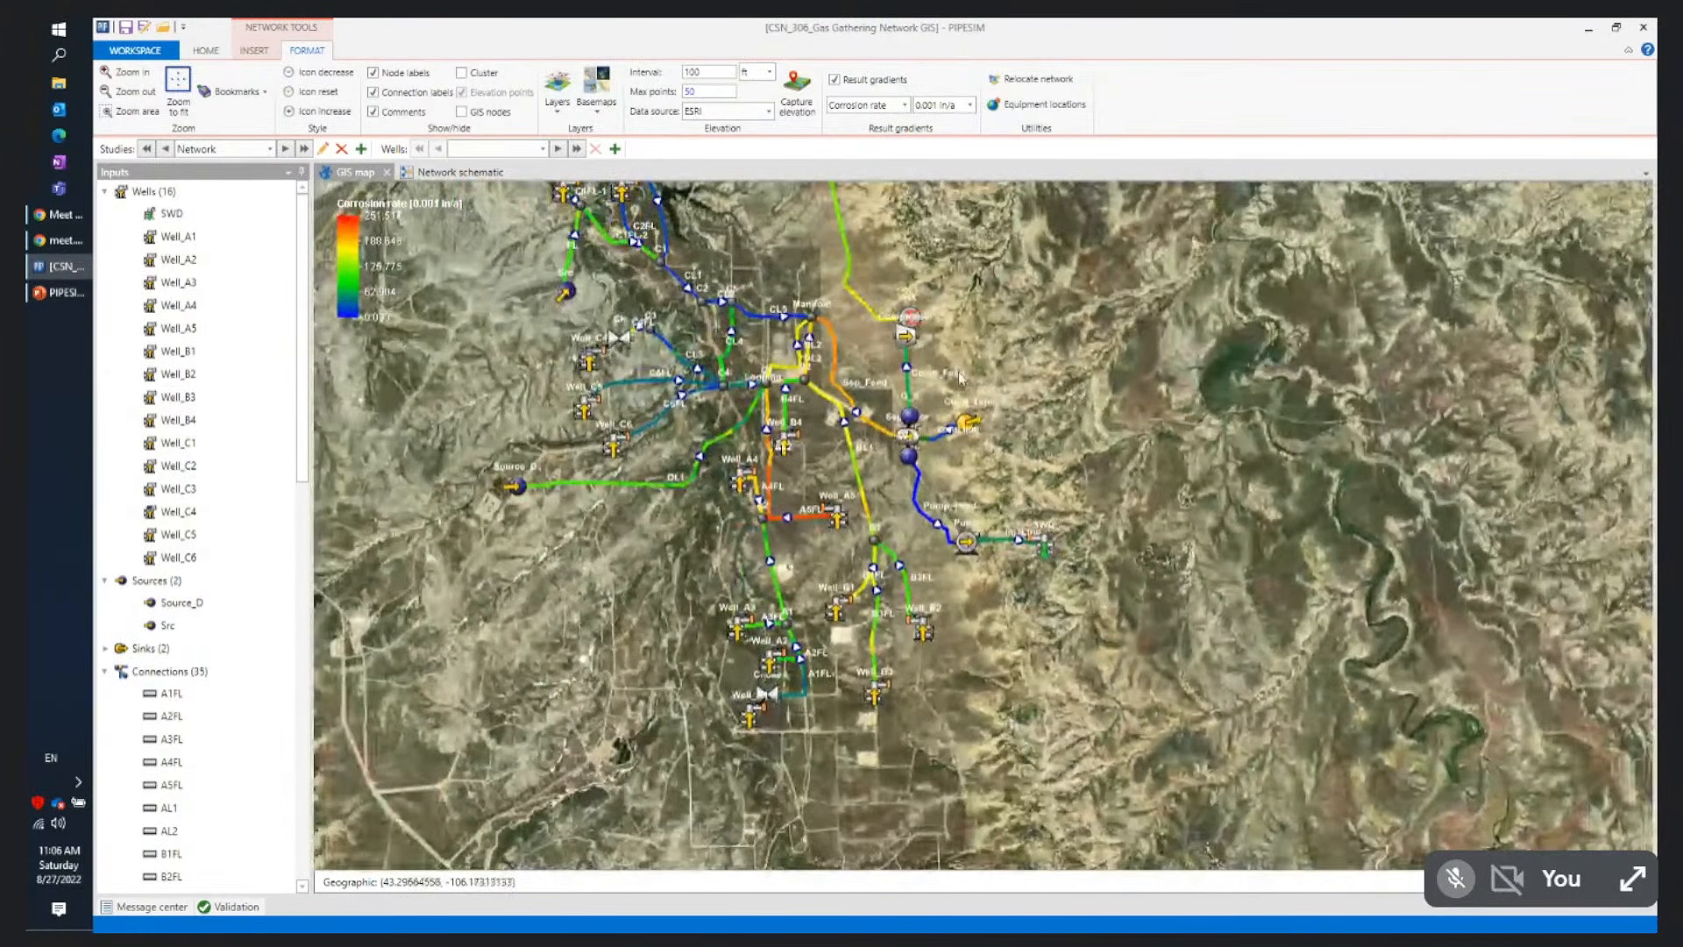
left_click_drag(964, 372, 1044, 559)
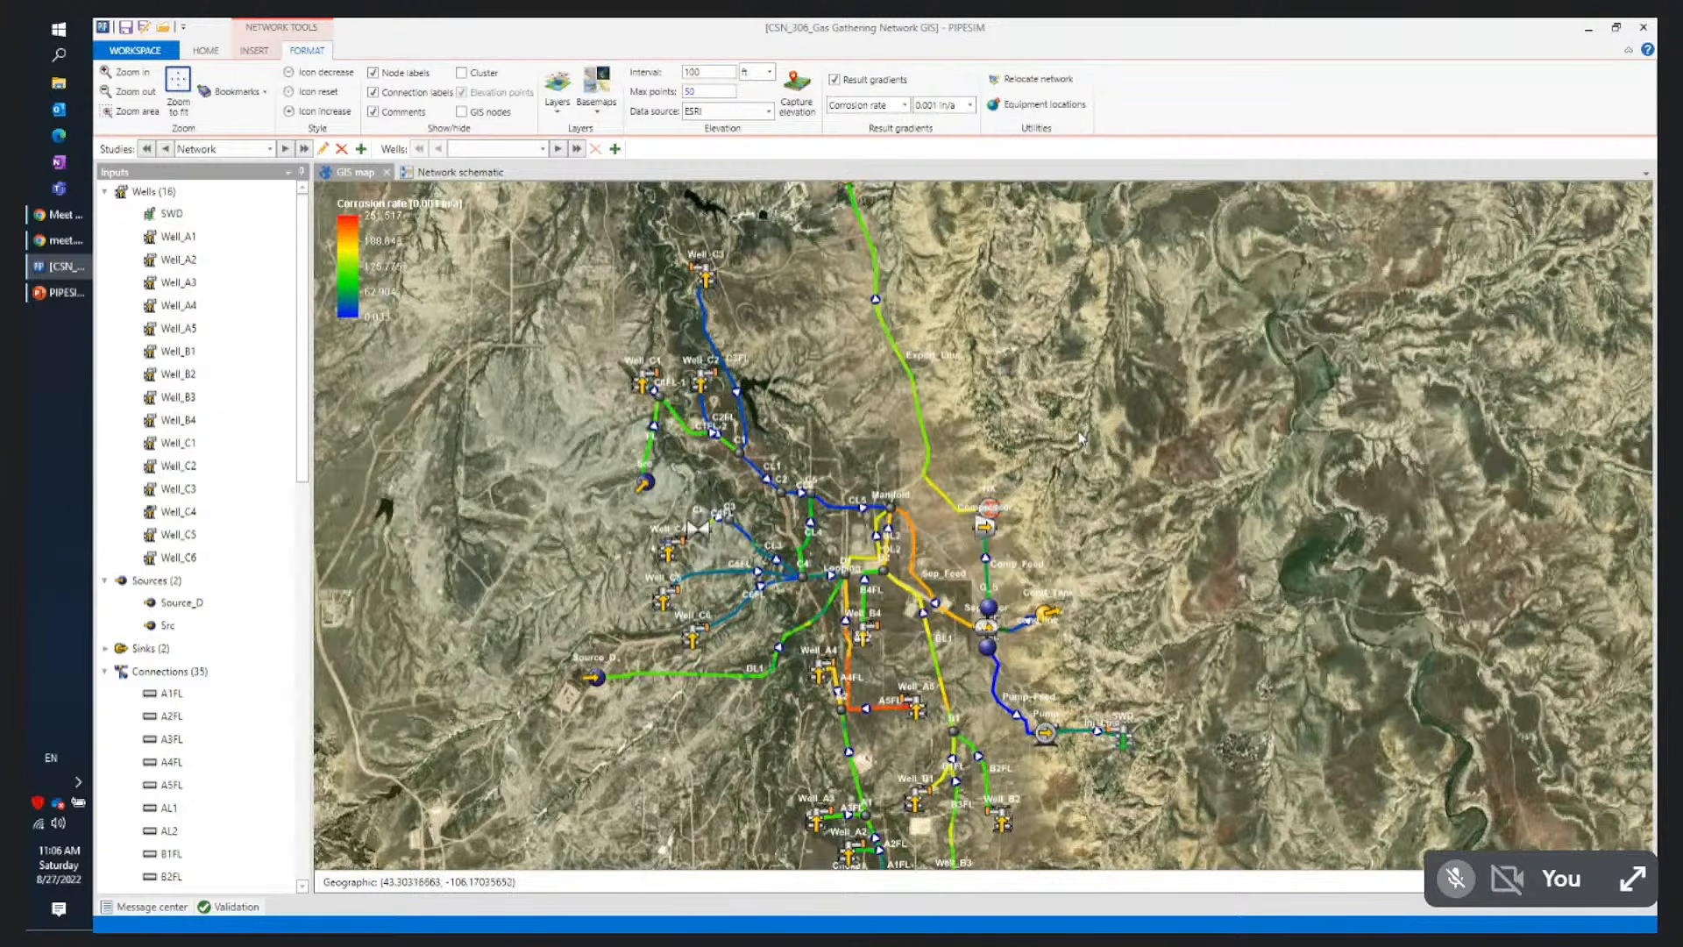
scroll(1081, 438, "down", 2)
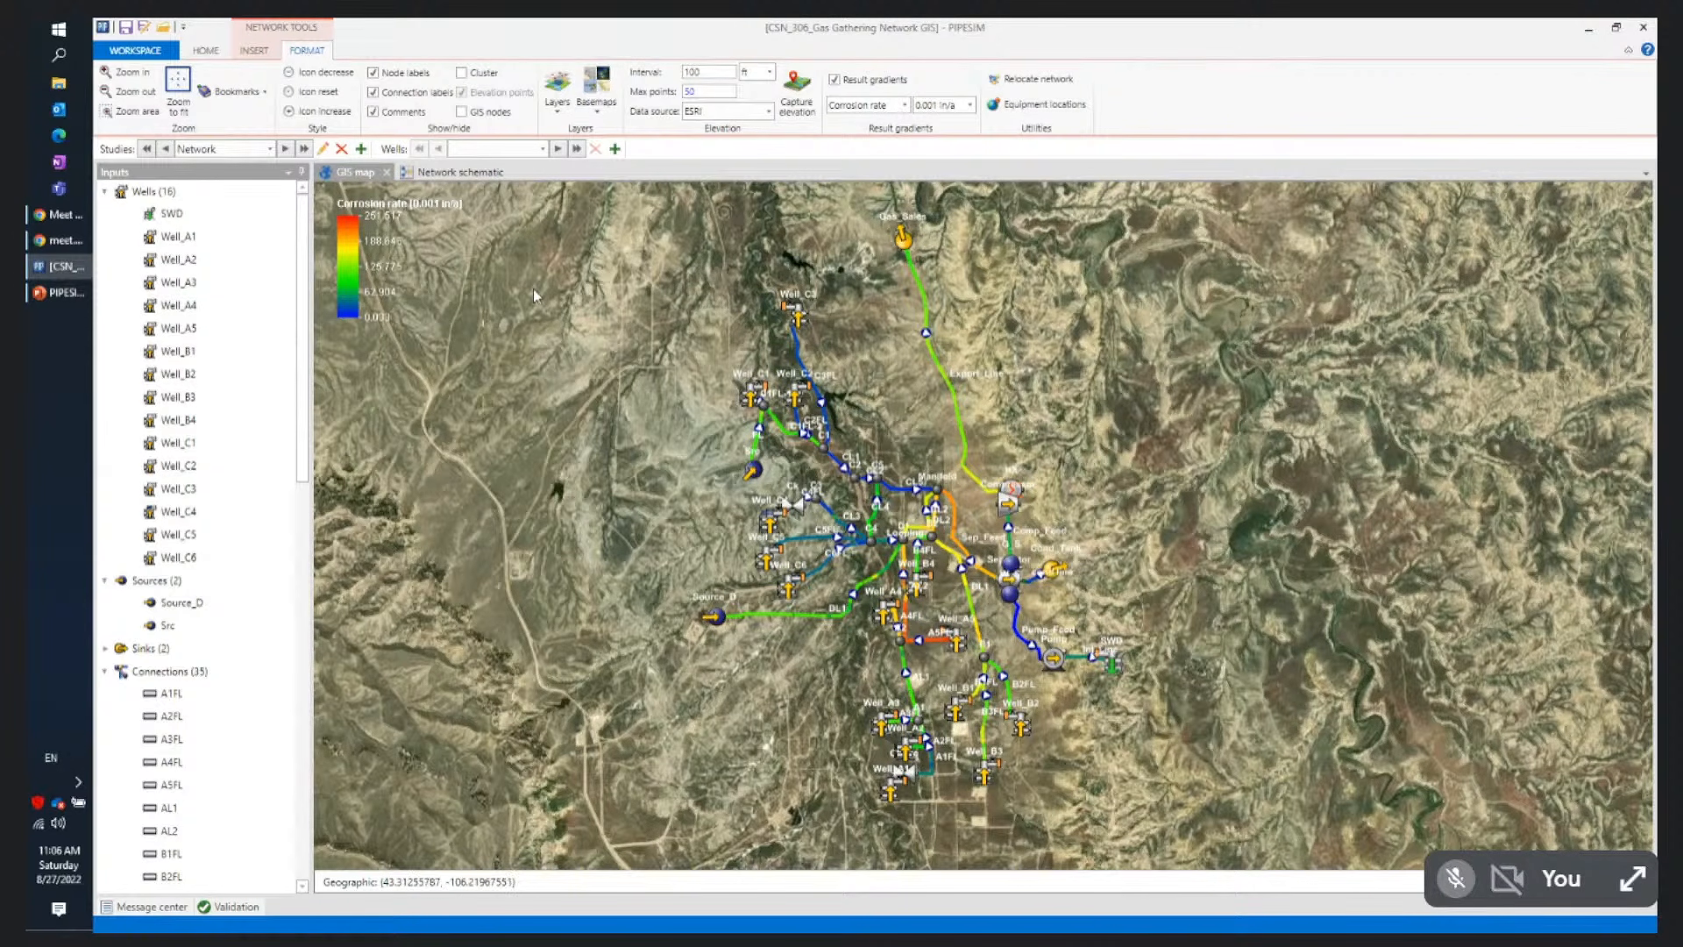
Open the Well_C3 editor from the GIS map to view its wellbore model, and close it
left_click(797, 315)
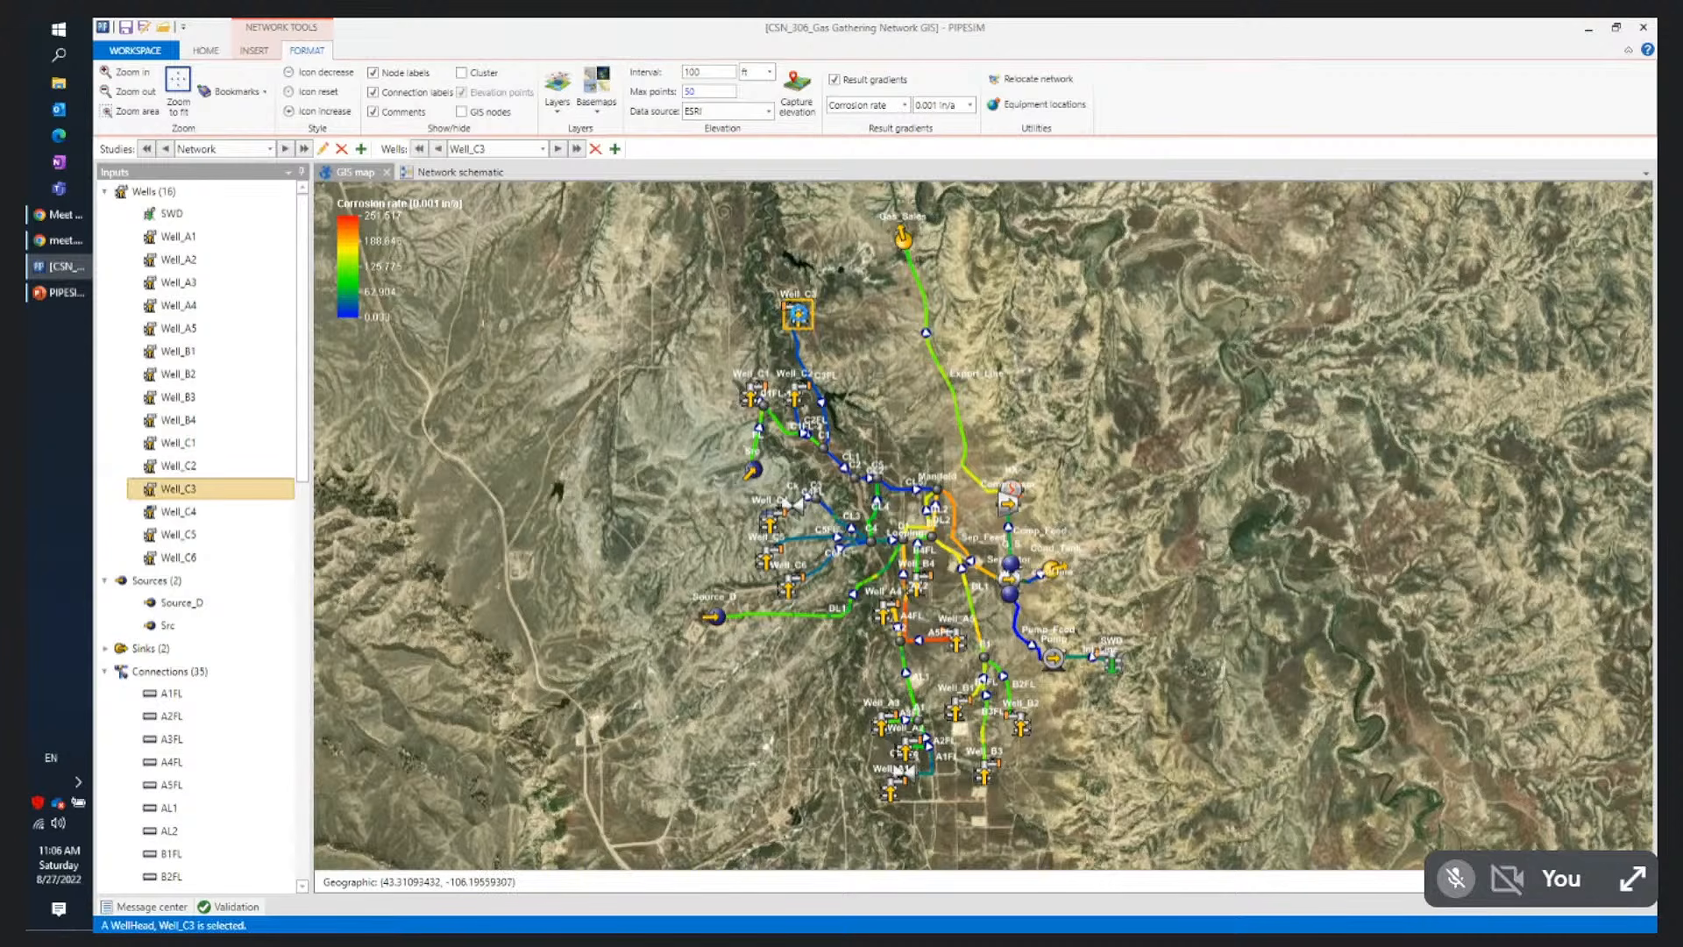
double_click(797, 314)
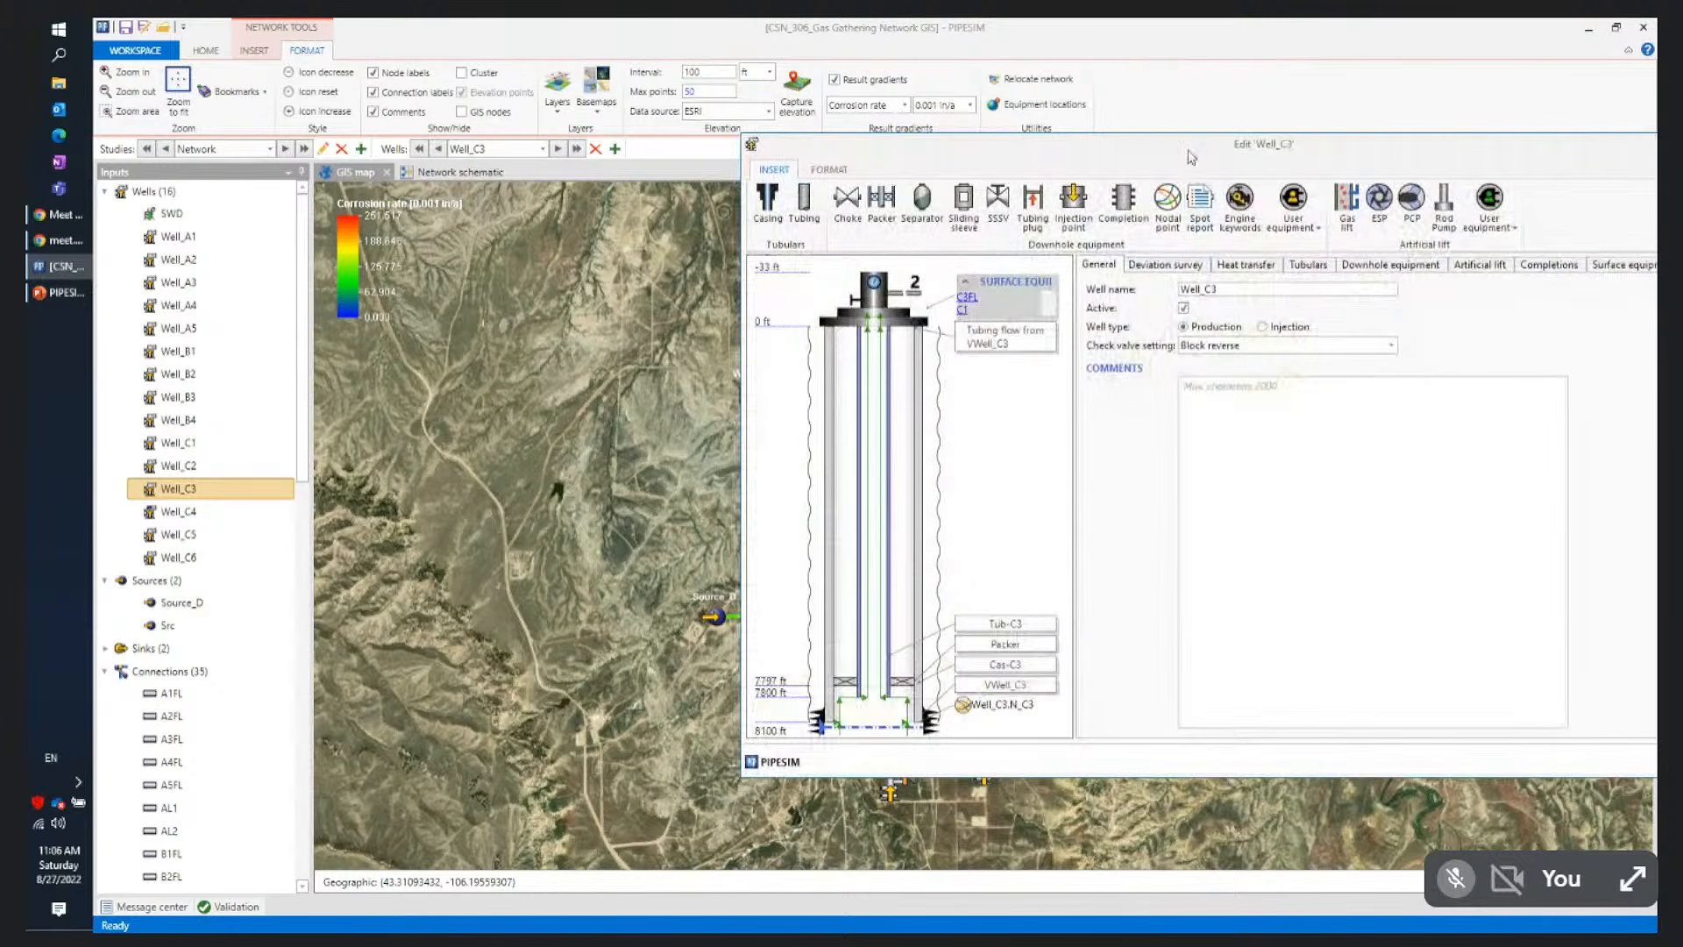
left_click_drag(1191, 156, 719, 162)
left_click(1273, 777)
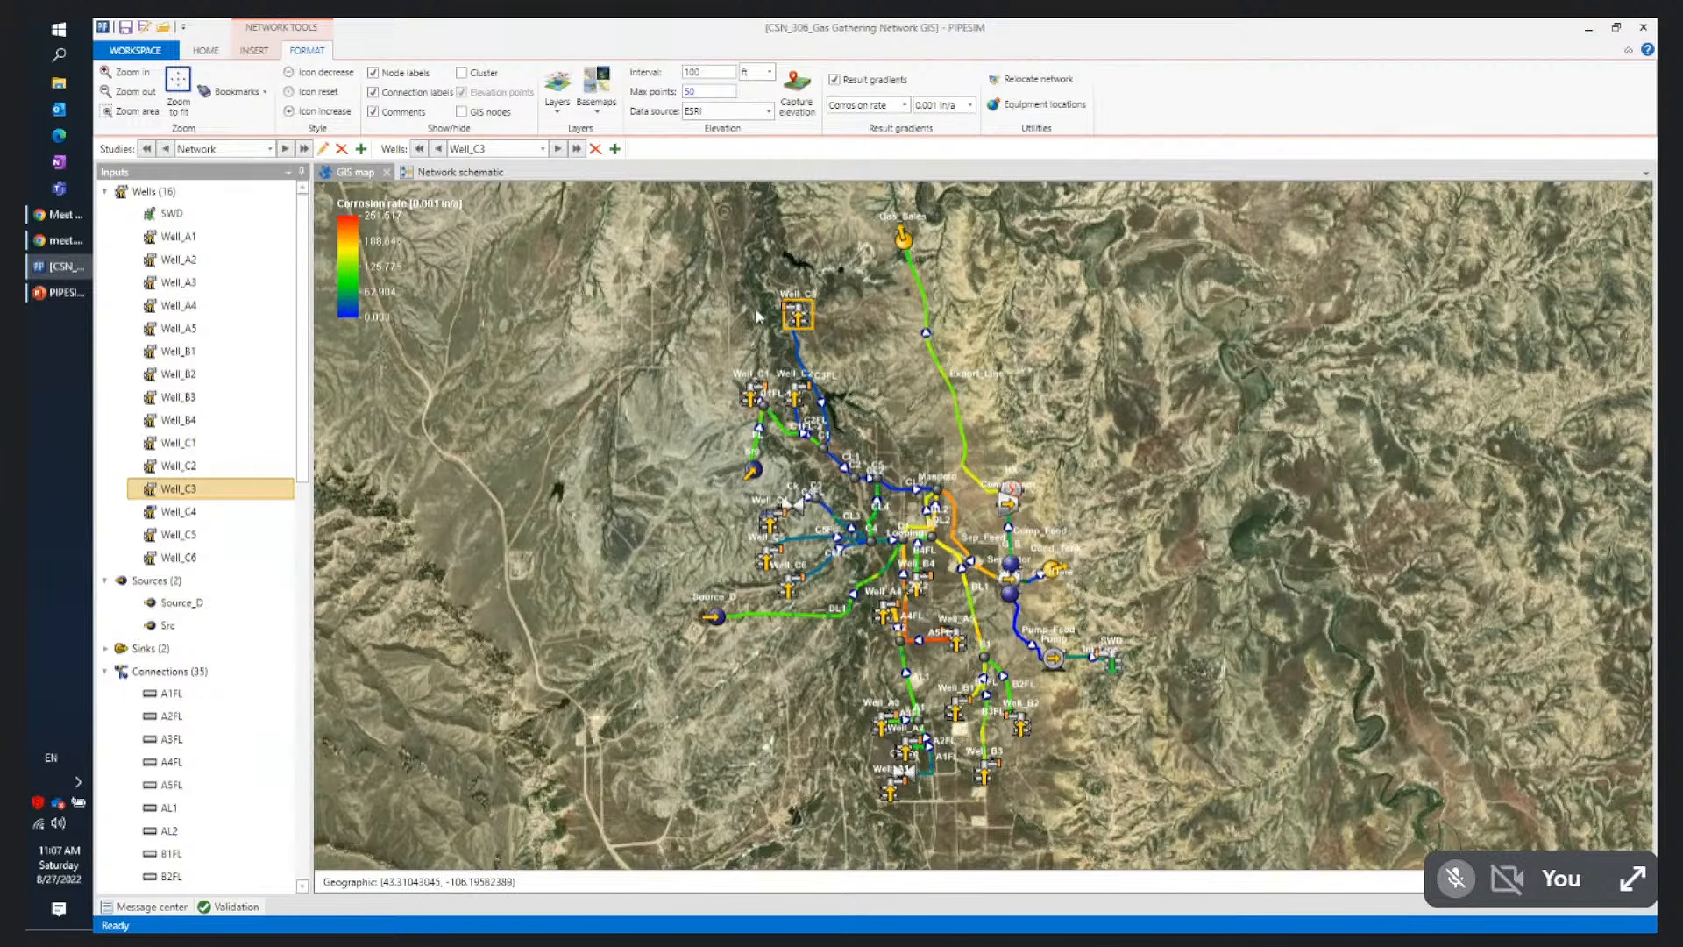
Open the case study CSW_101_Basic Oil Well.pips from the Well Models folder
left_click(204, 51)
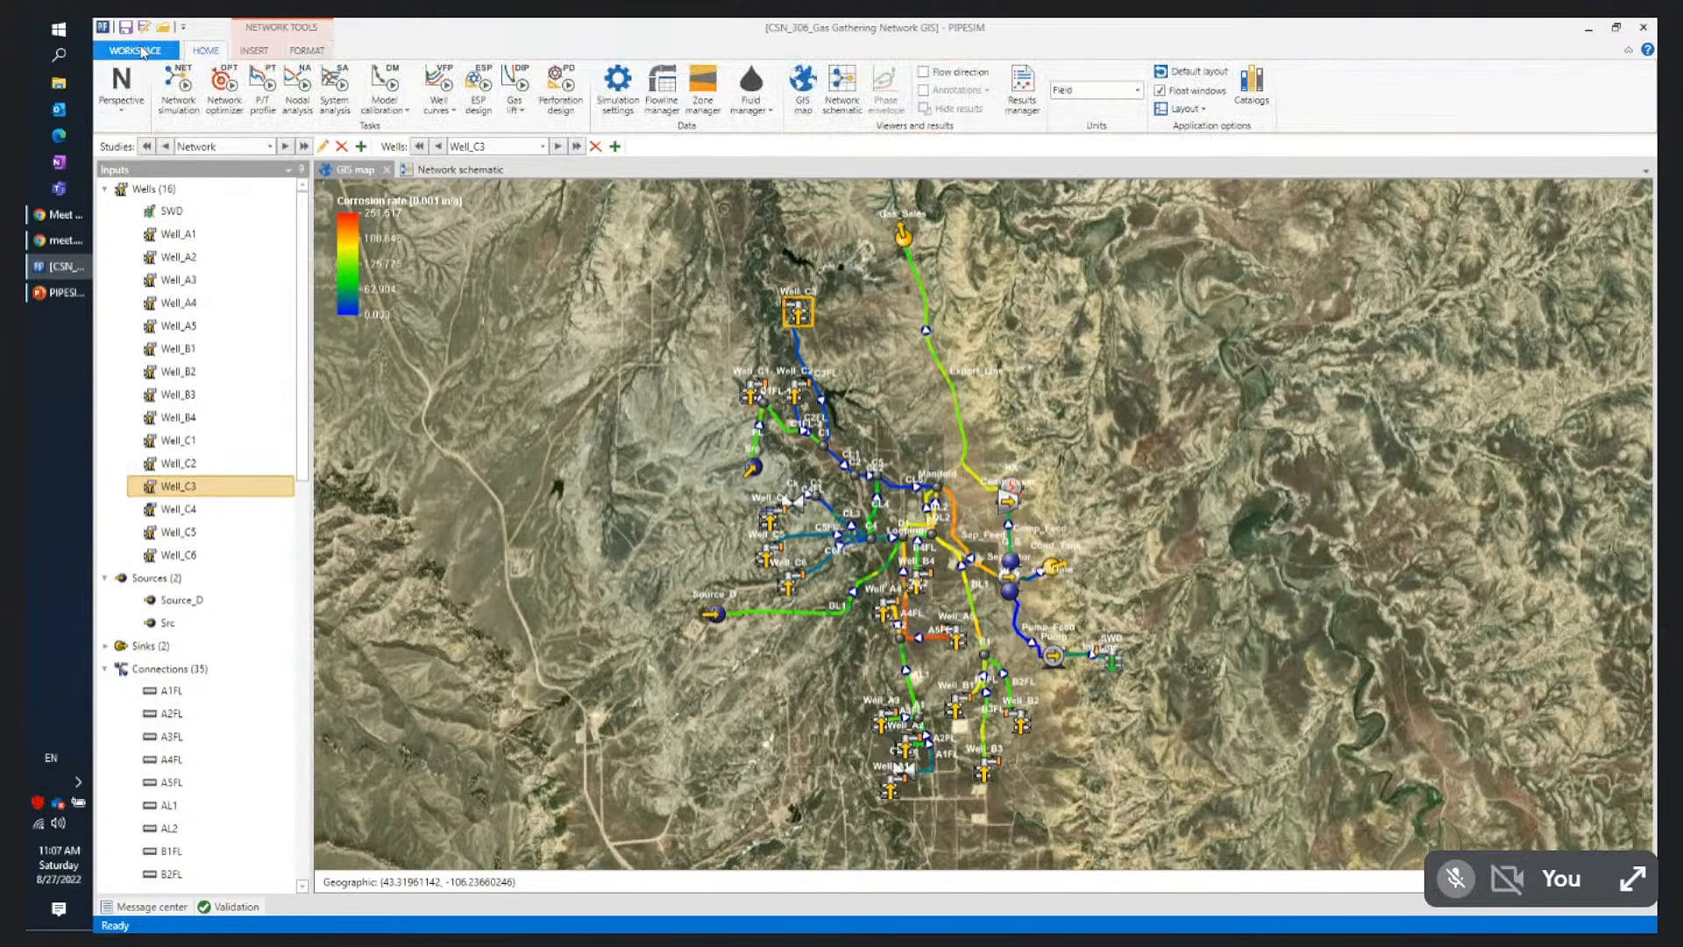
left_click(140, 53)
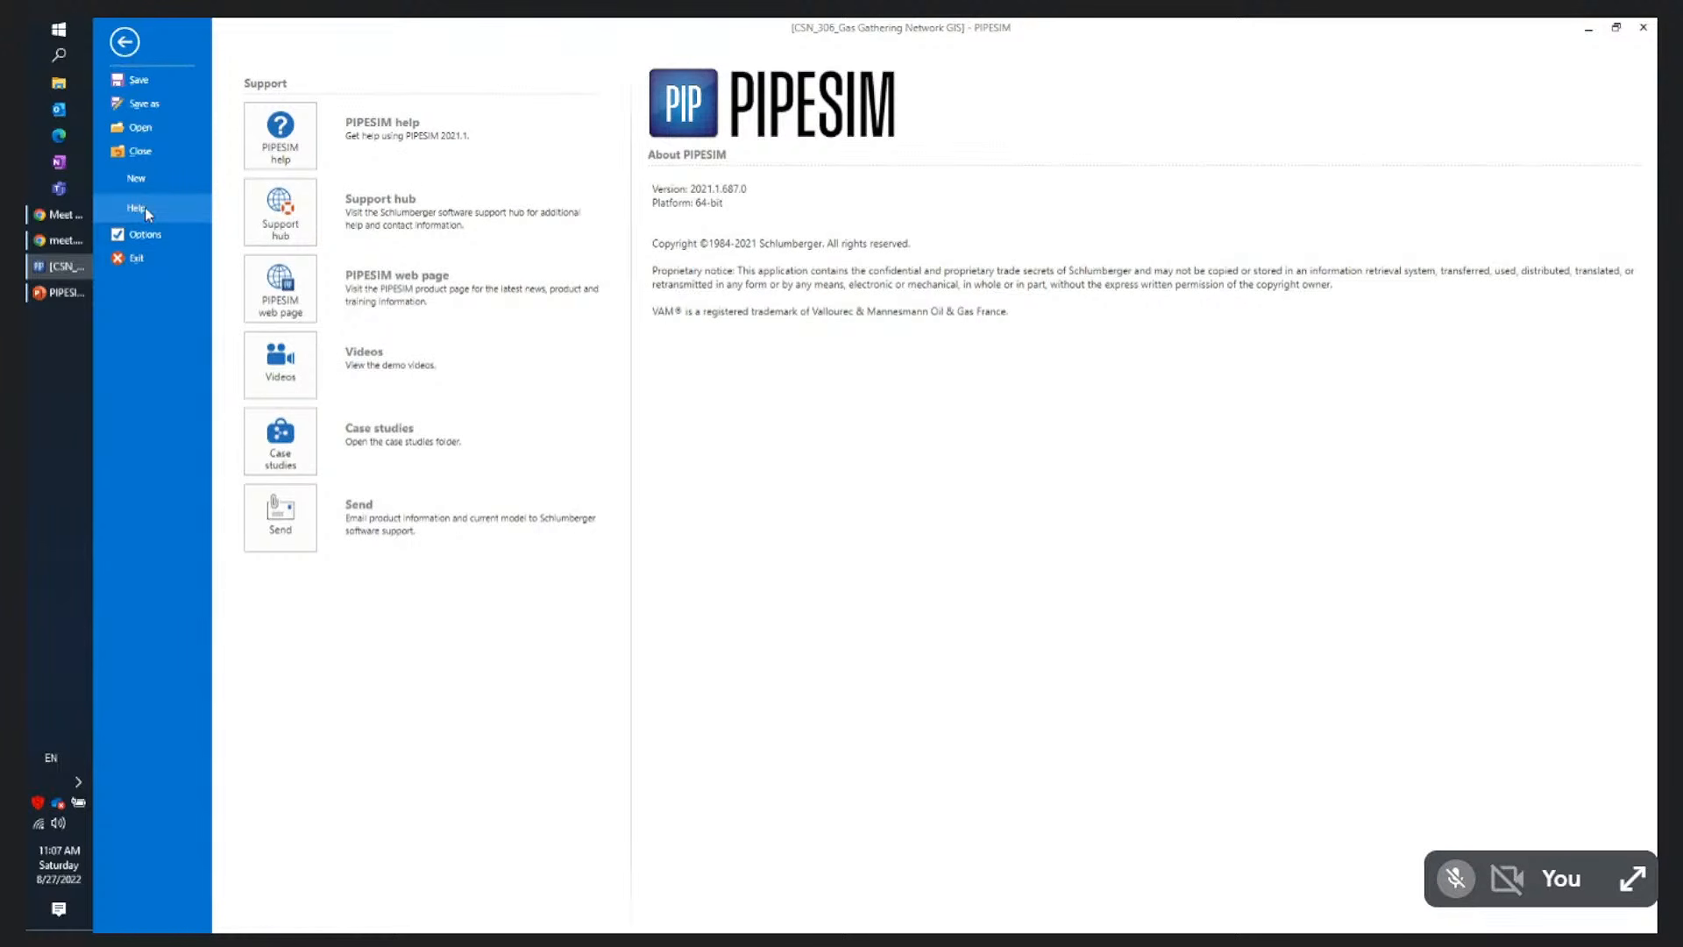
left_click(281, 438)
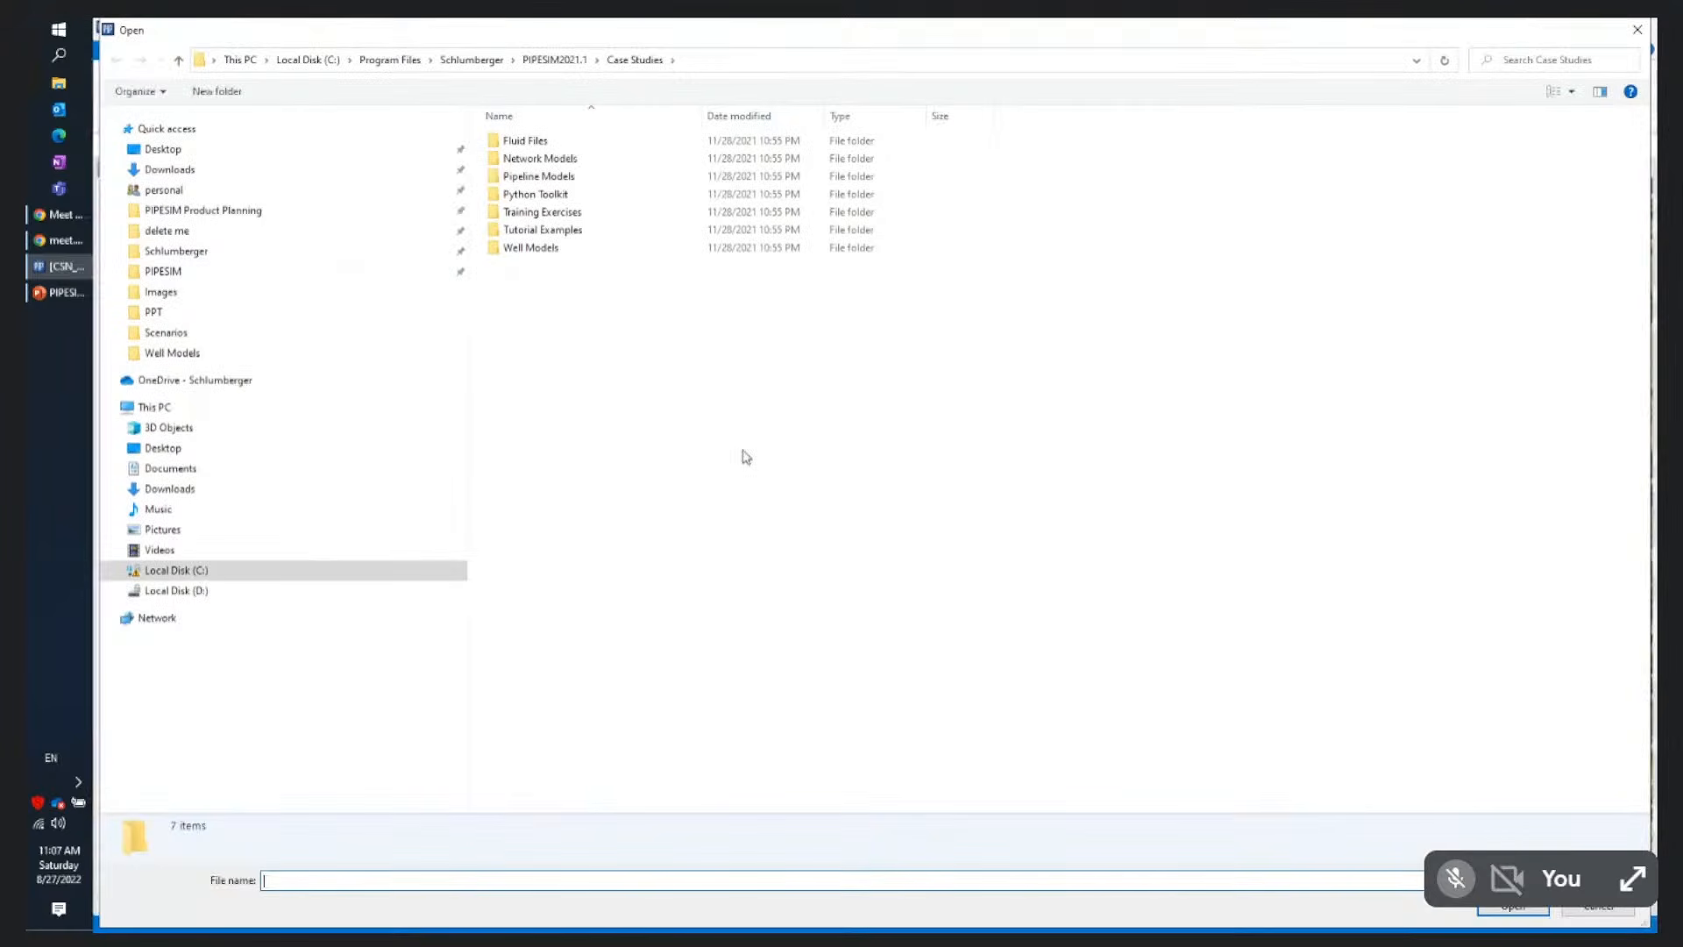
double_click(517, 248)
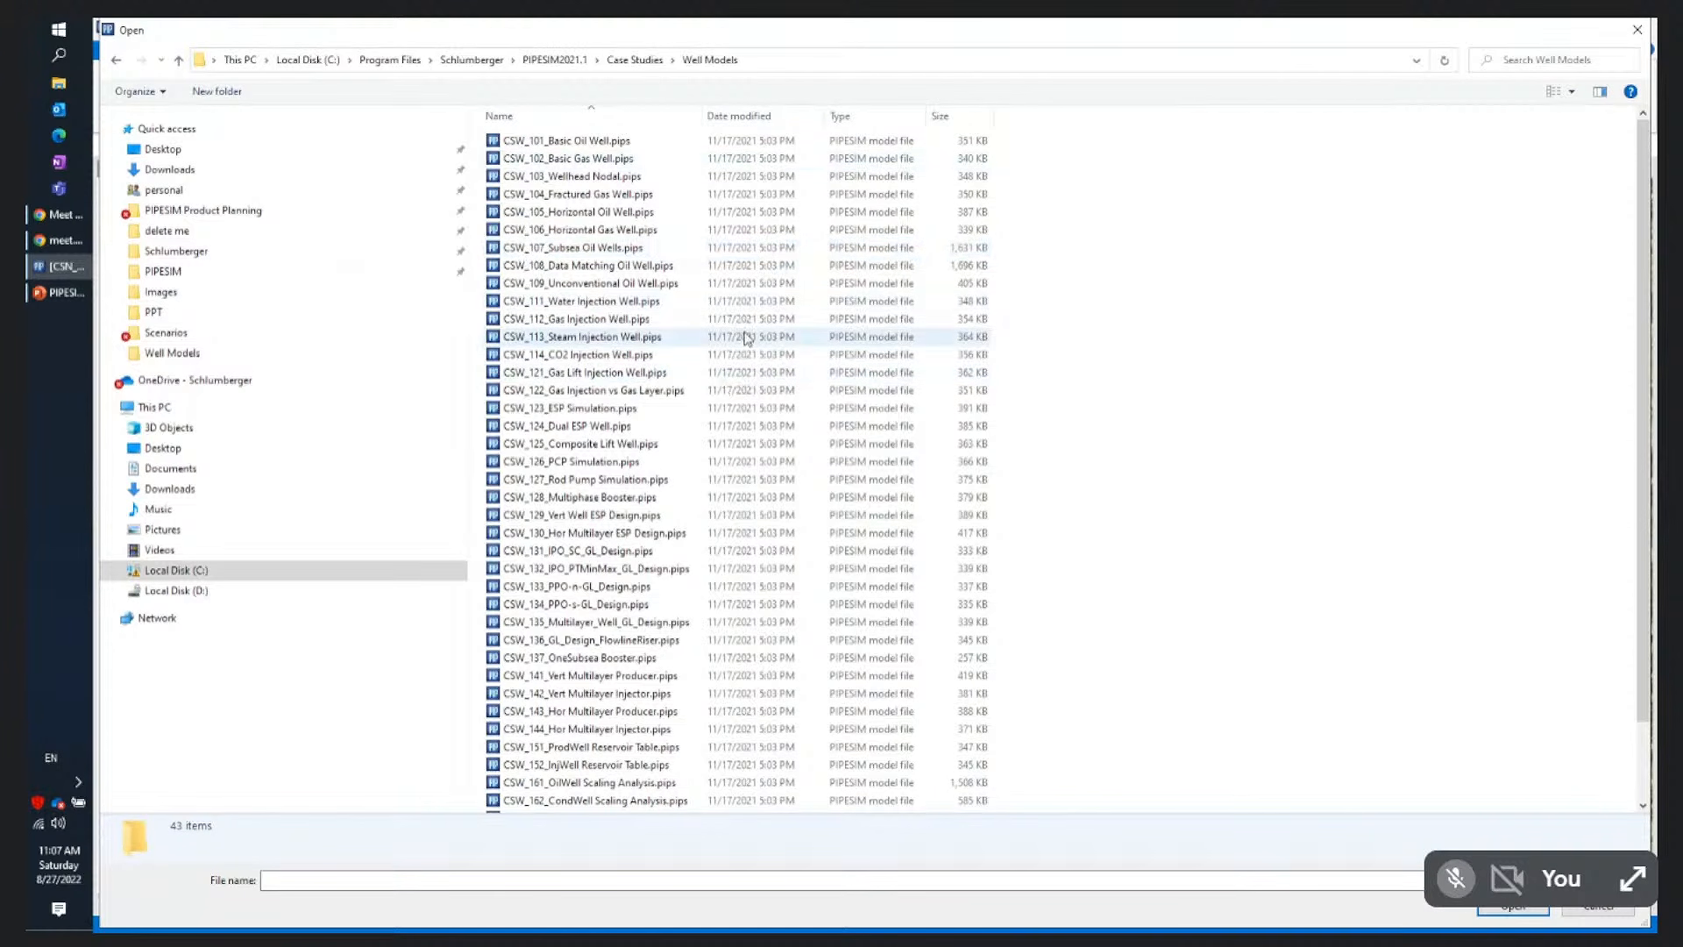
left_click(491, 142)
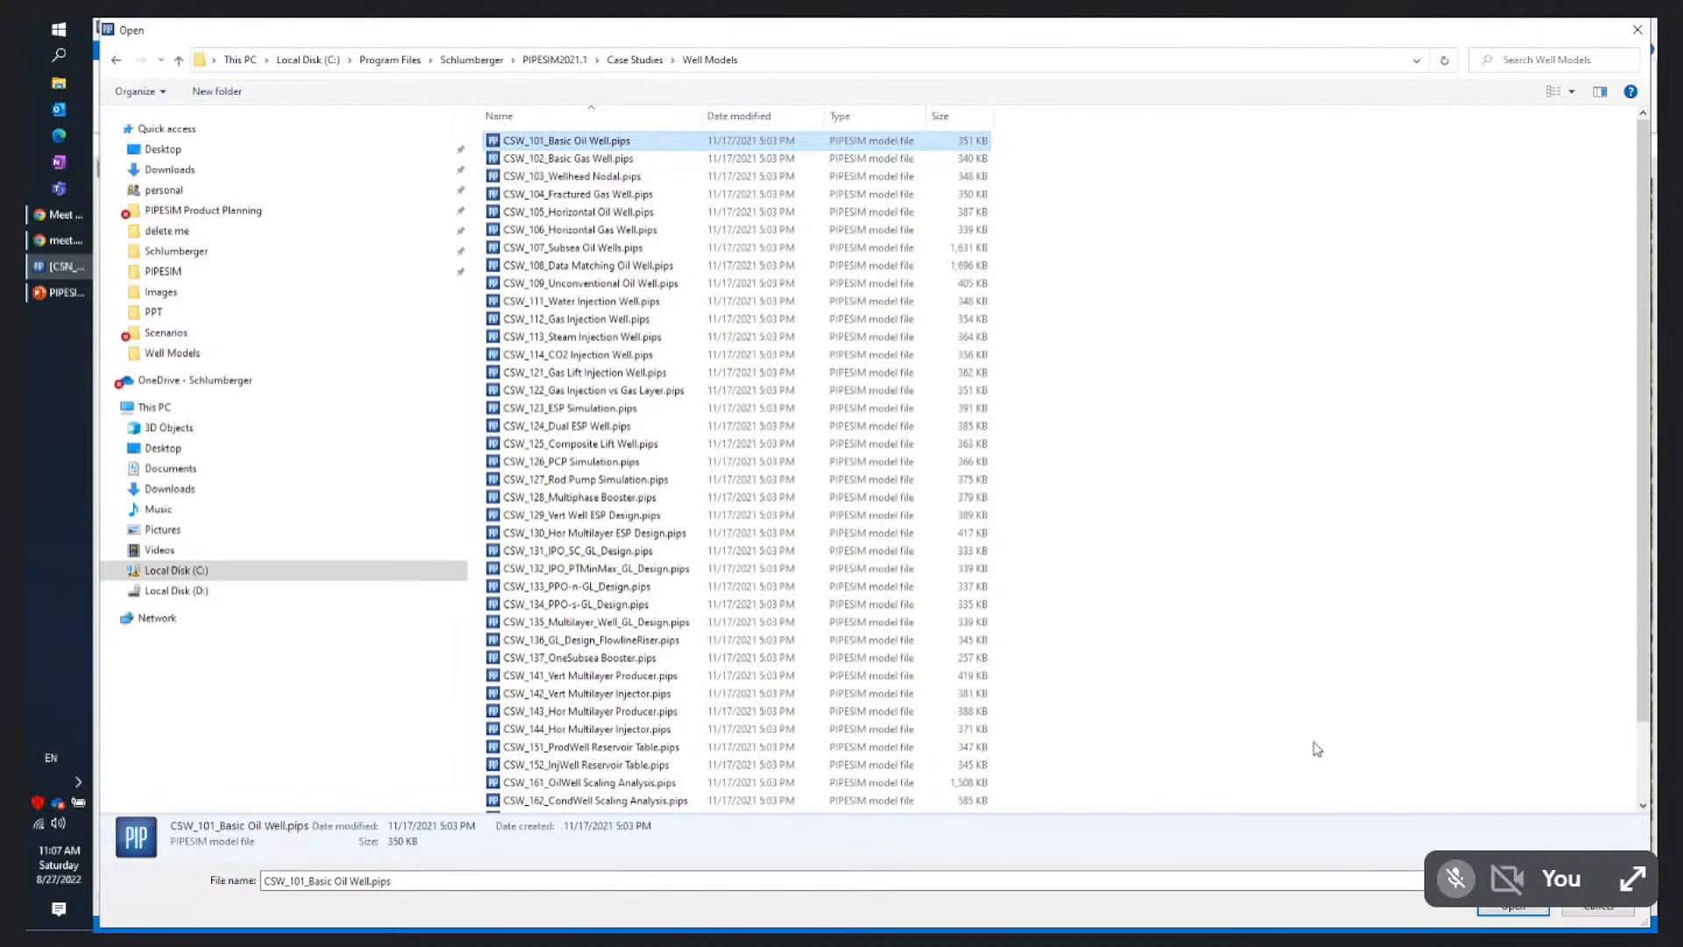
left_click(1516, 912)
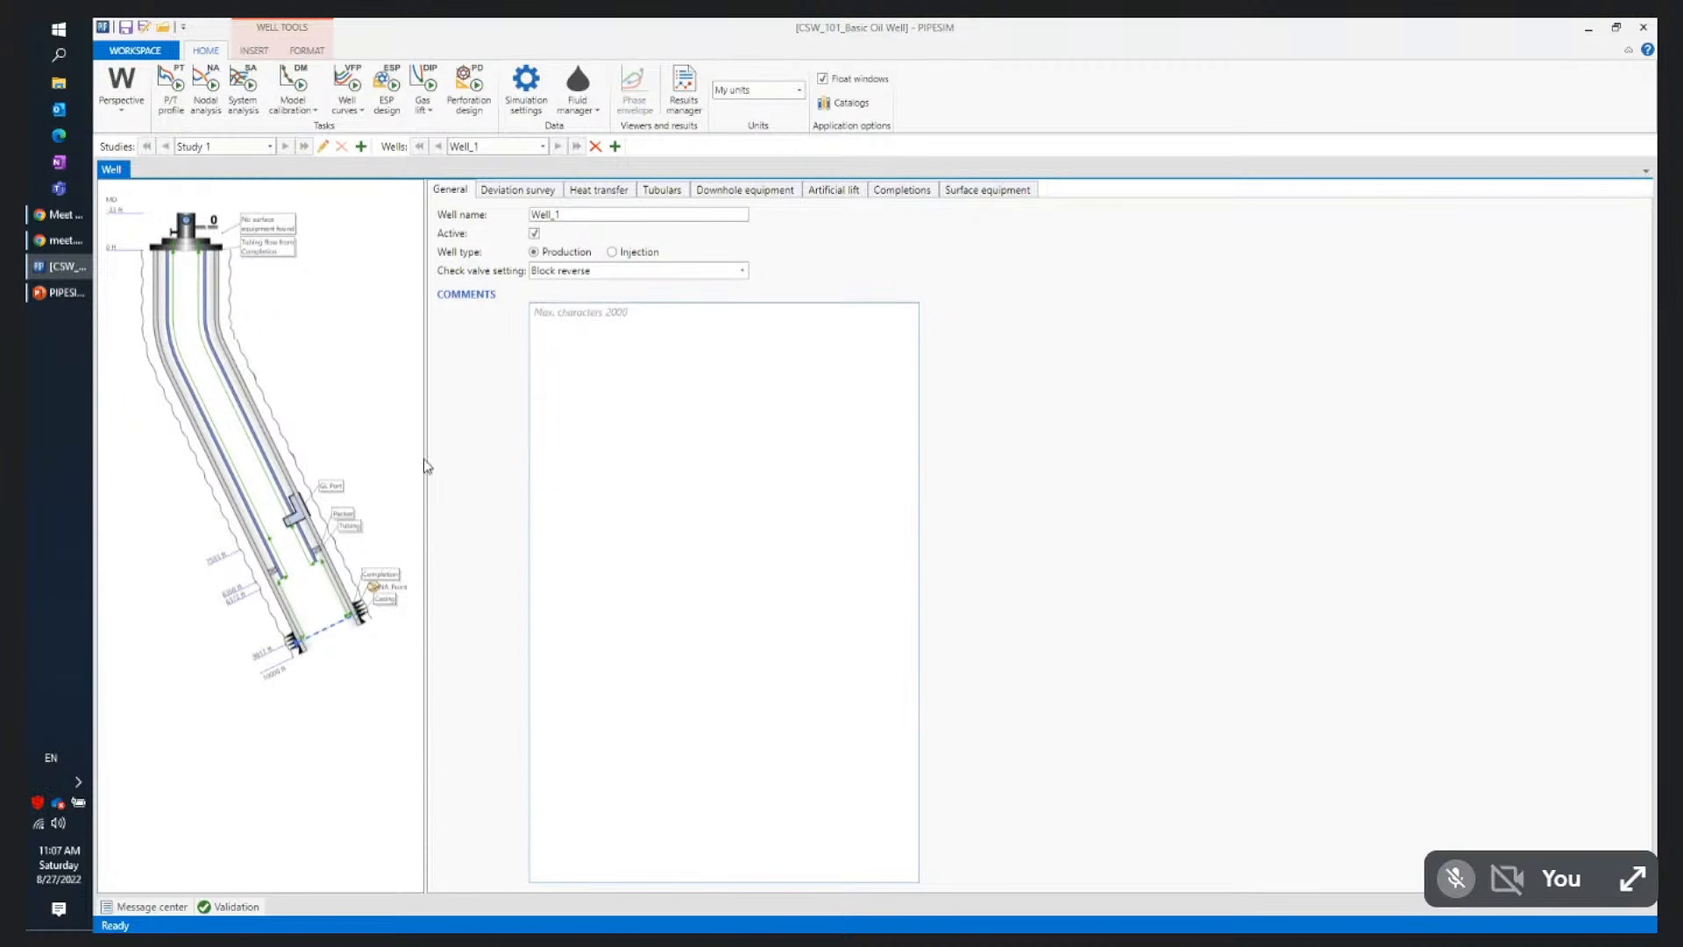
Change the GL Port's injection basis to Injection gas rate and set its injection quantity to 2 mmscf/d
left_click_drag(425, 462, 541, 500)
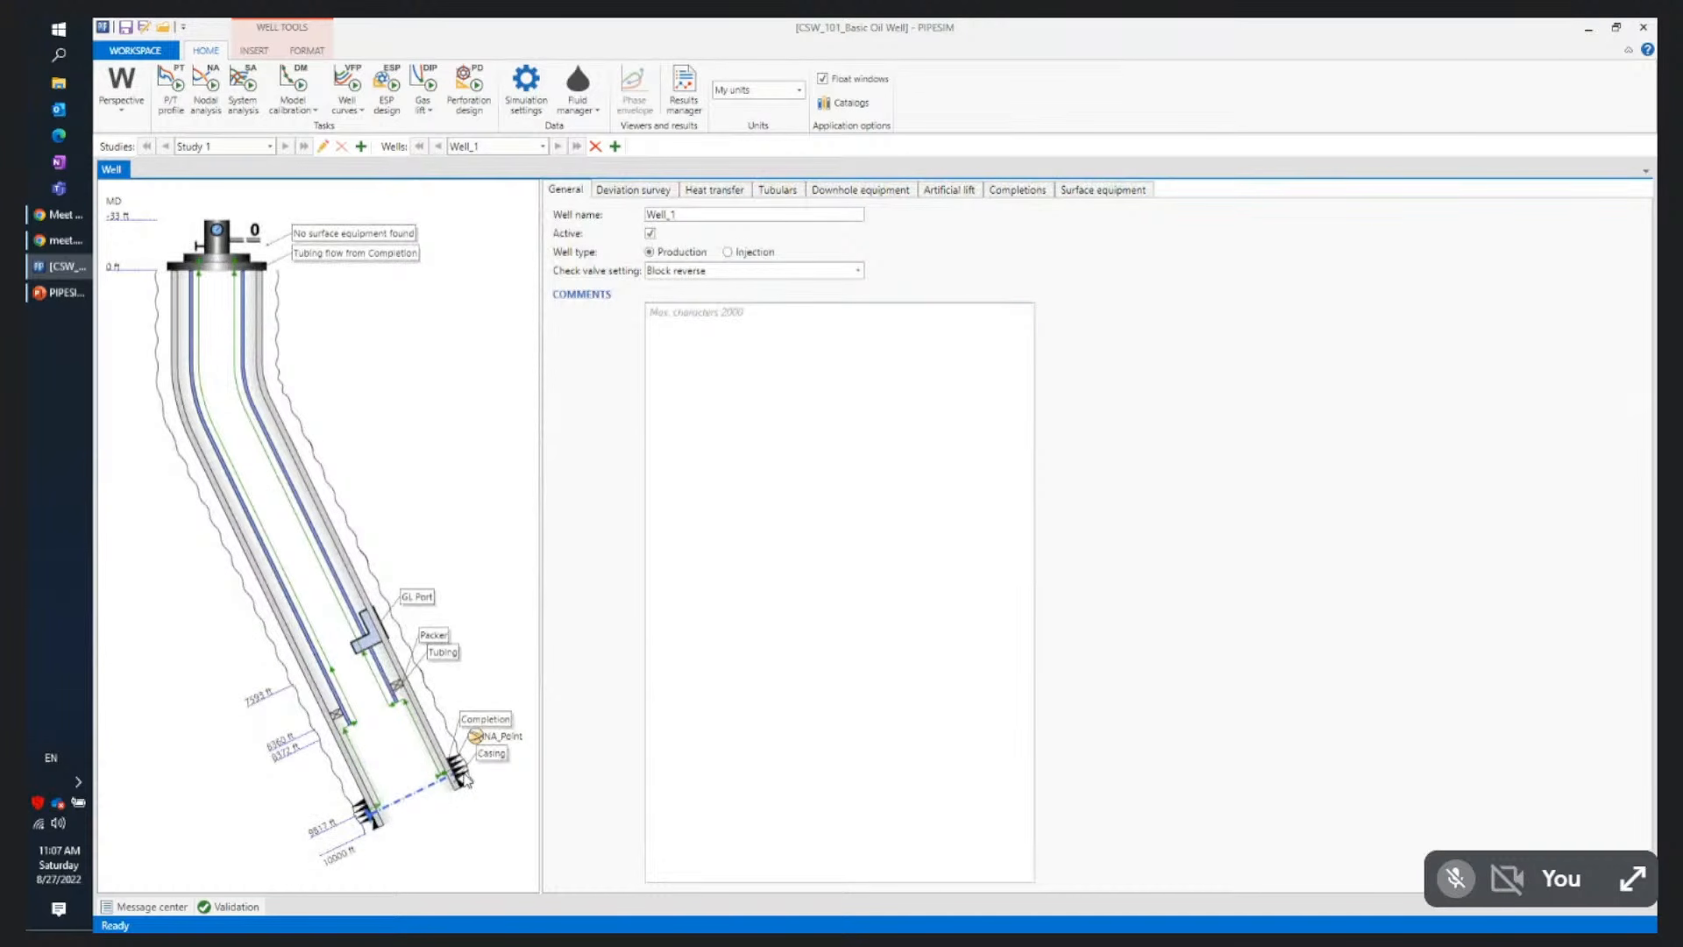
left_click(373, 650)
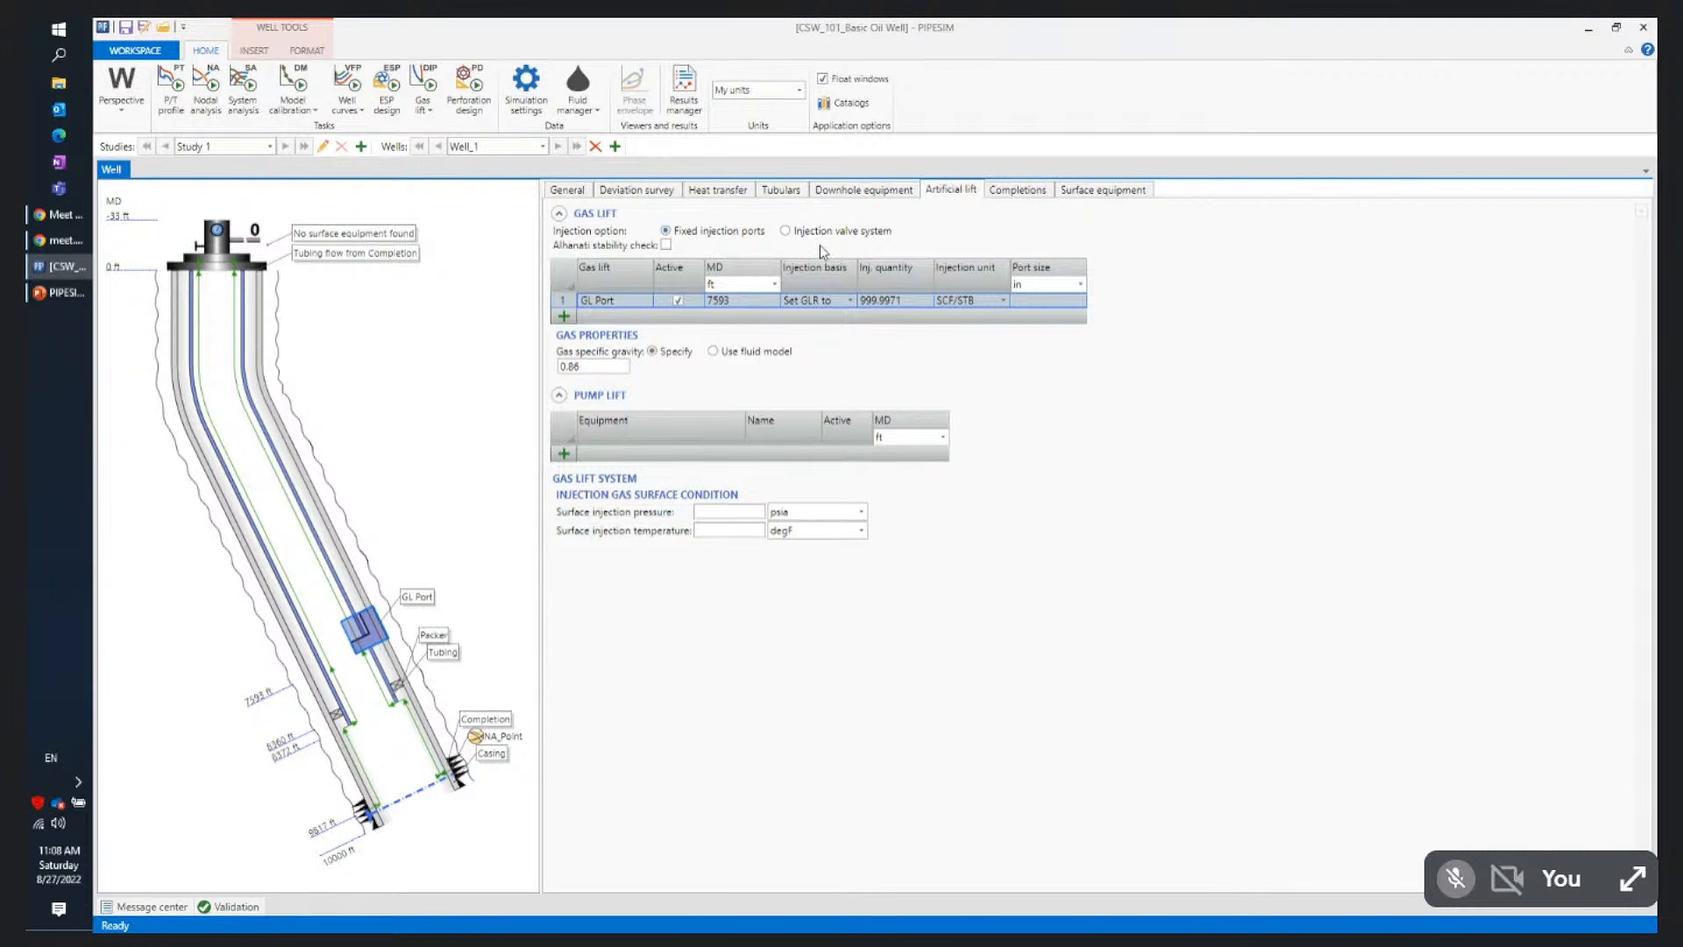
left_click_drag(856, 267, 906, 267)
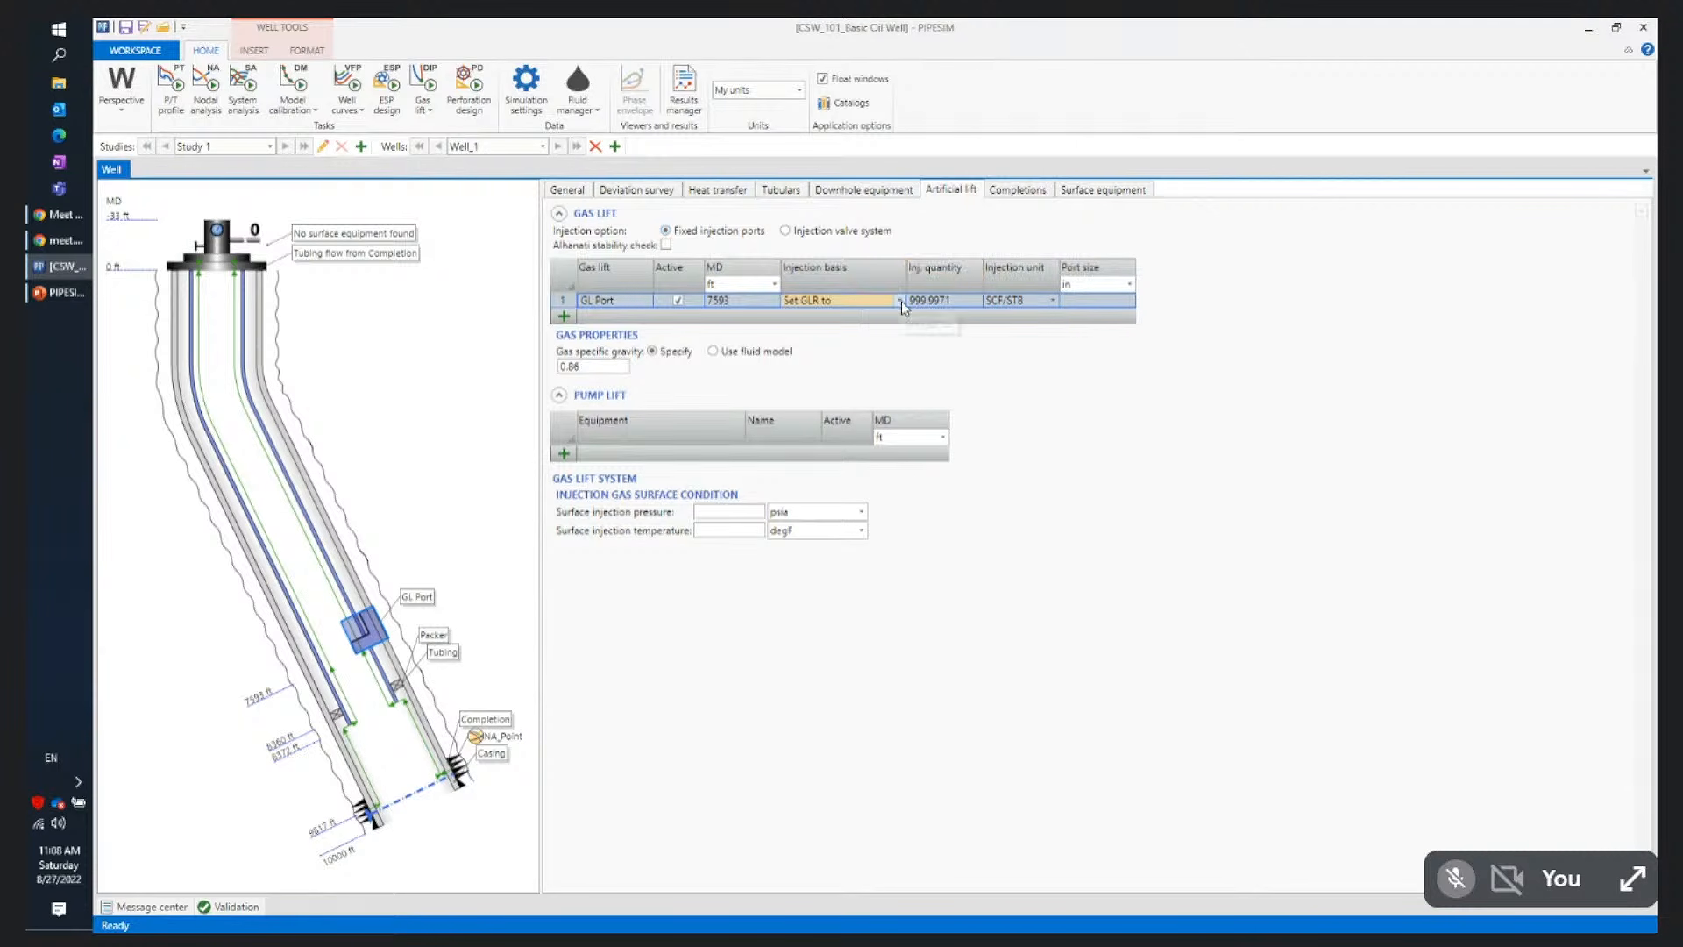
left_click(899, 300)
left_click(891, 319)
left_click(969, 303)
left_click(971, 301)
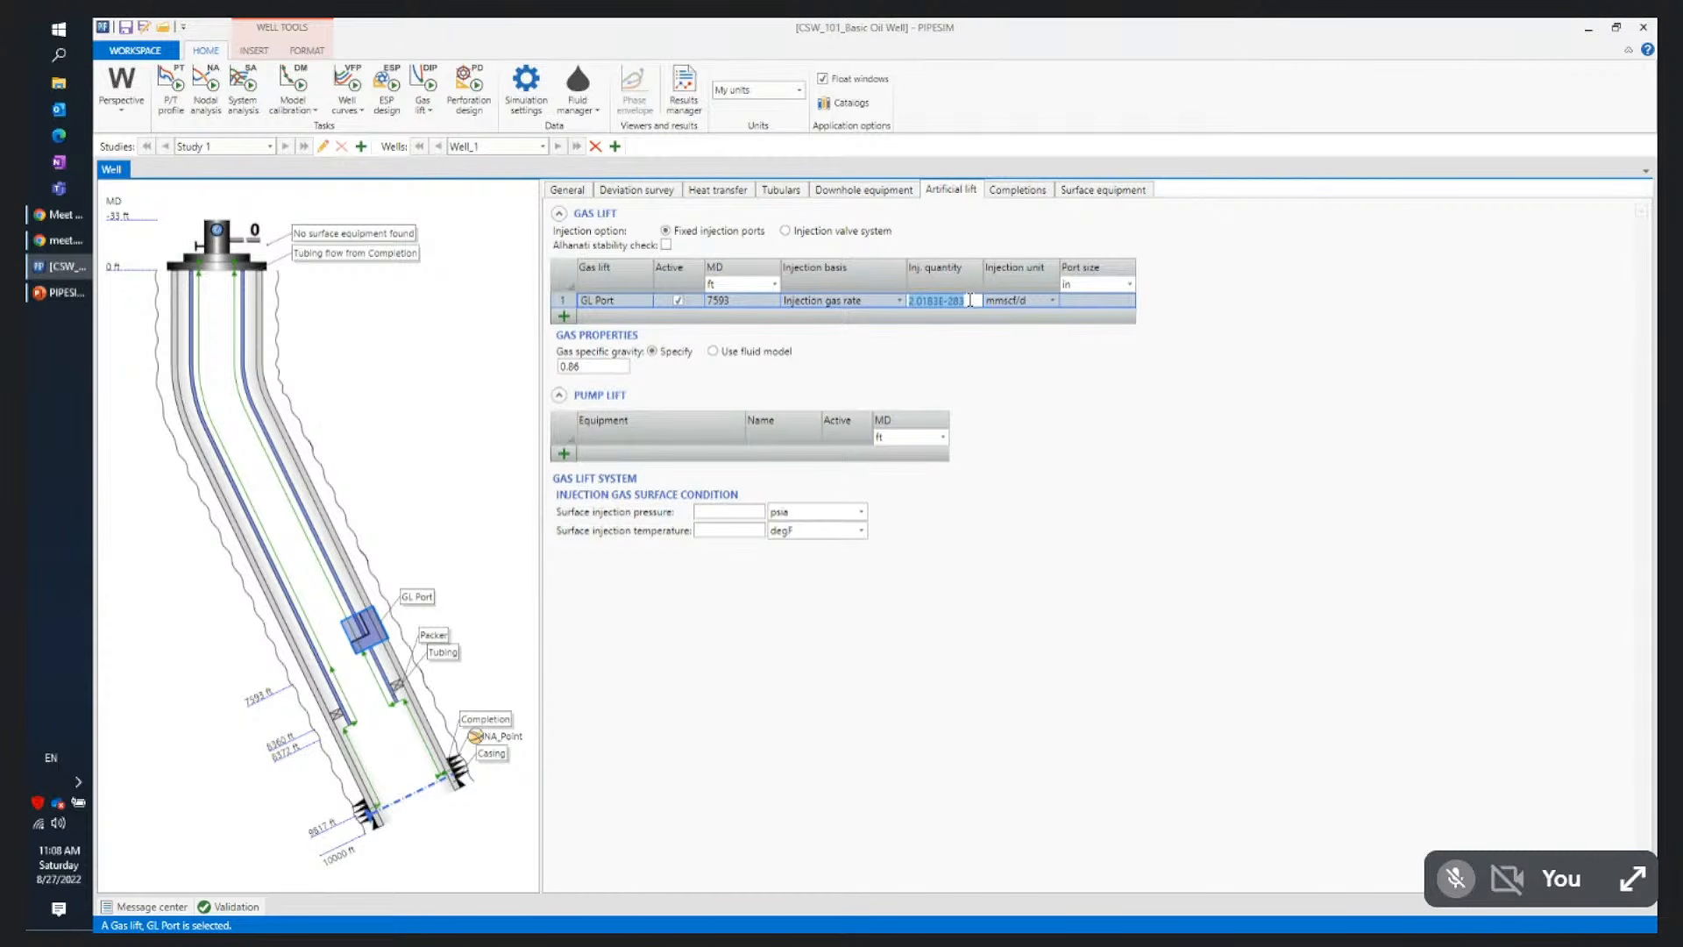
type("2")
left_click(967, 376)
Start a nodal analysis of Well_1, clear its inflow and outflow sensitivity variables, and run it
left_click(202, 91)
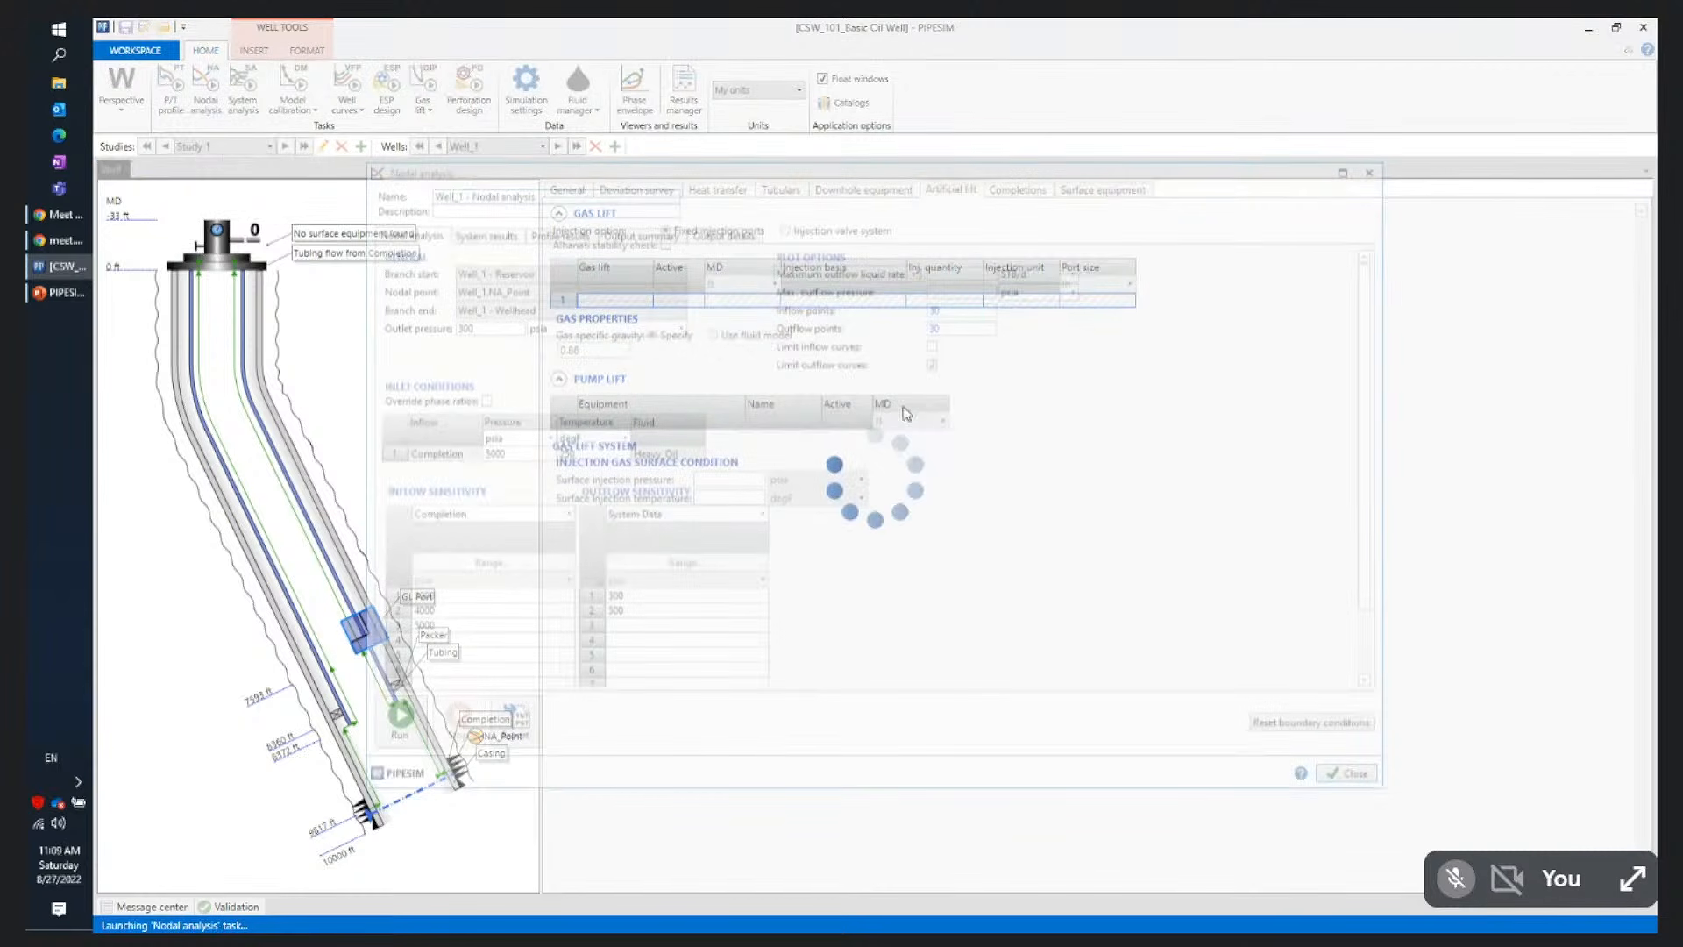
left_click(502, 521)
left_click(486, 532)
left_click(636, 516)
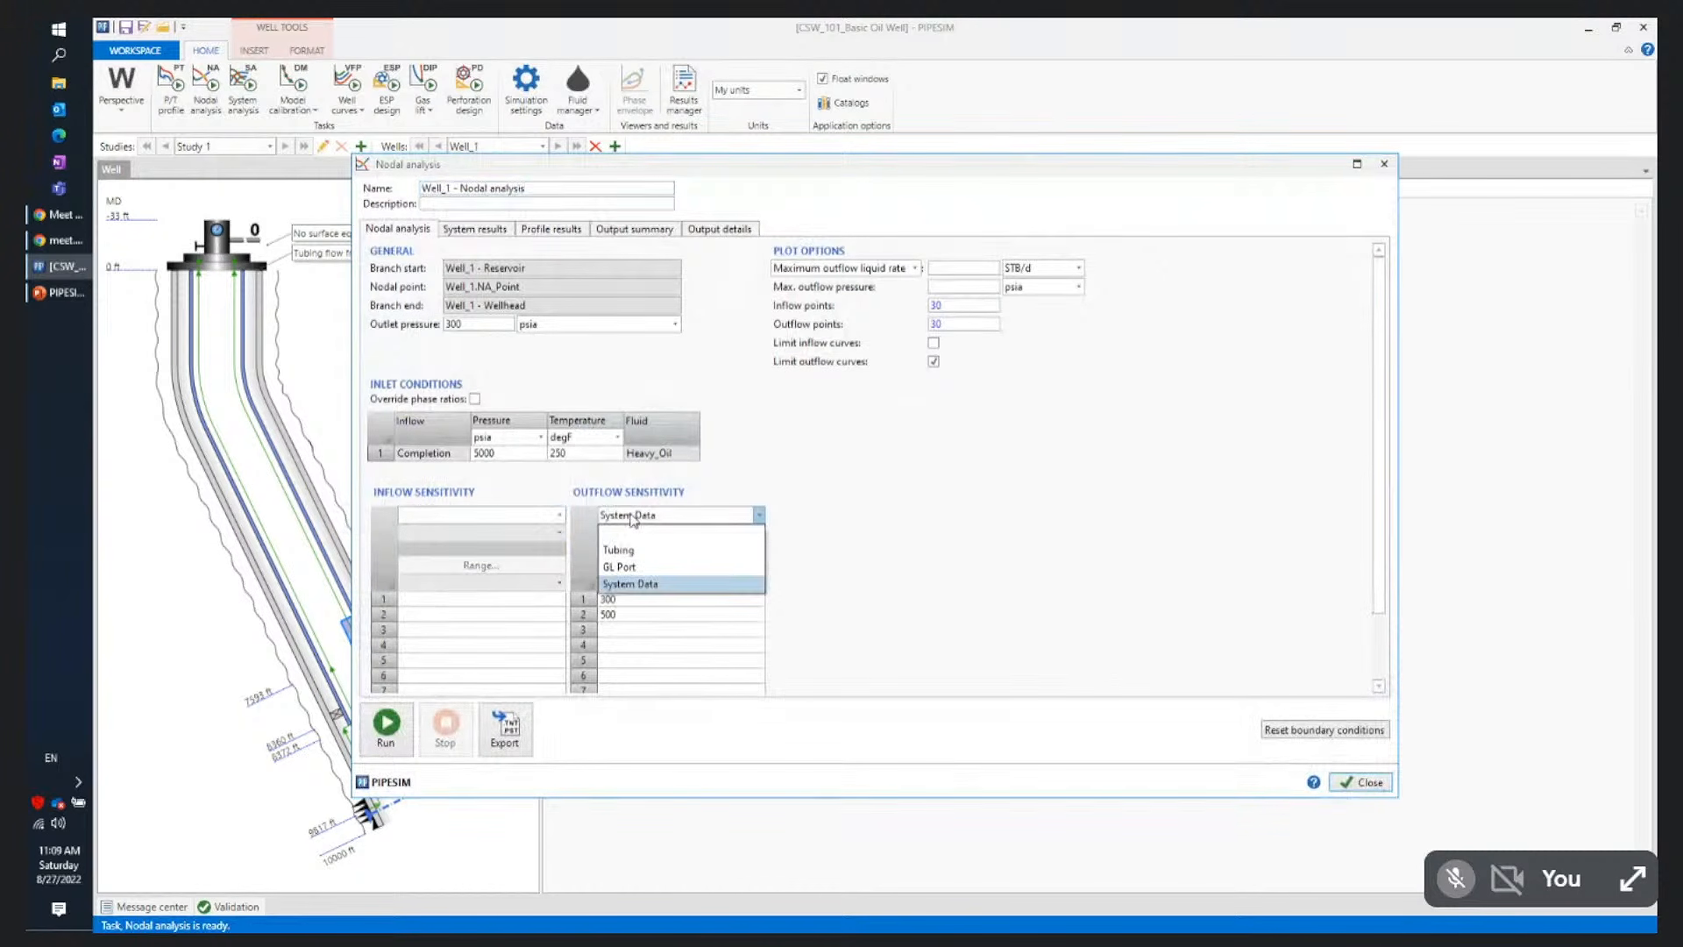
left_click(635, 533)
left_click(386, 722)
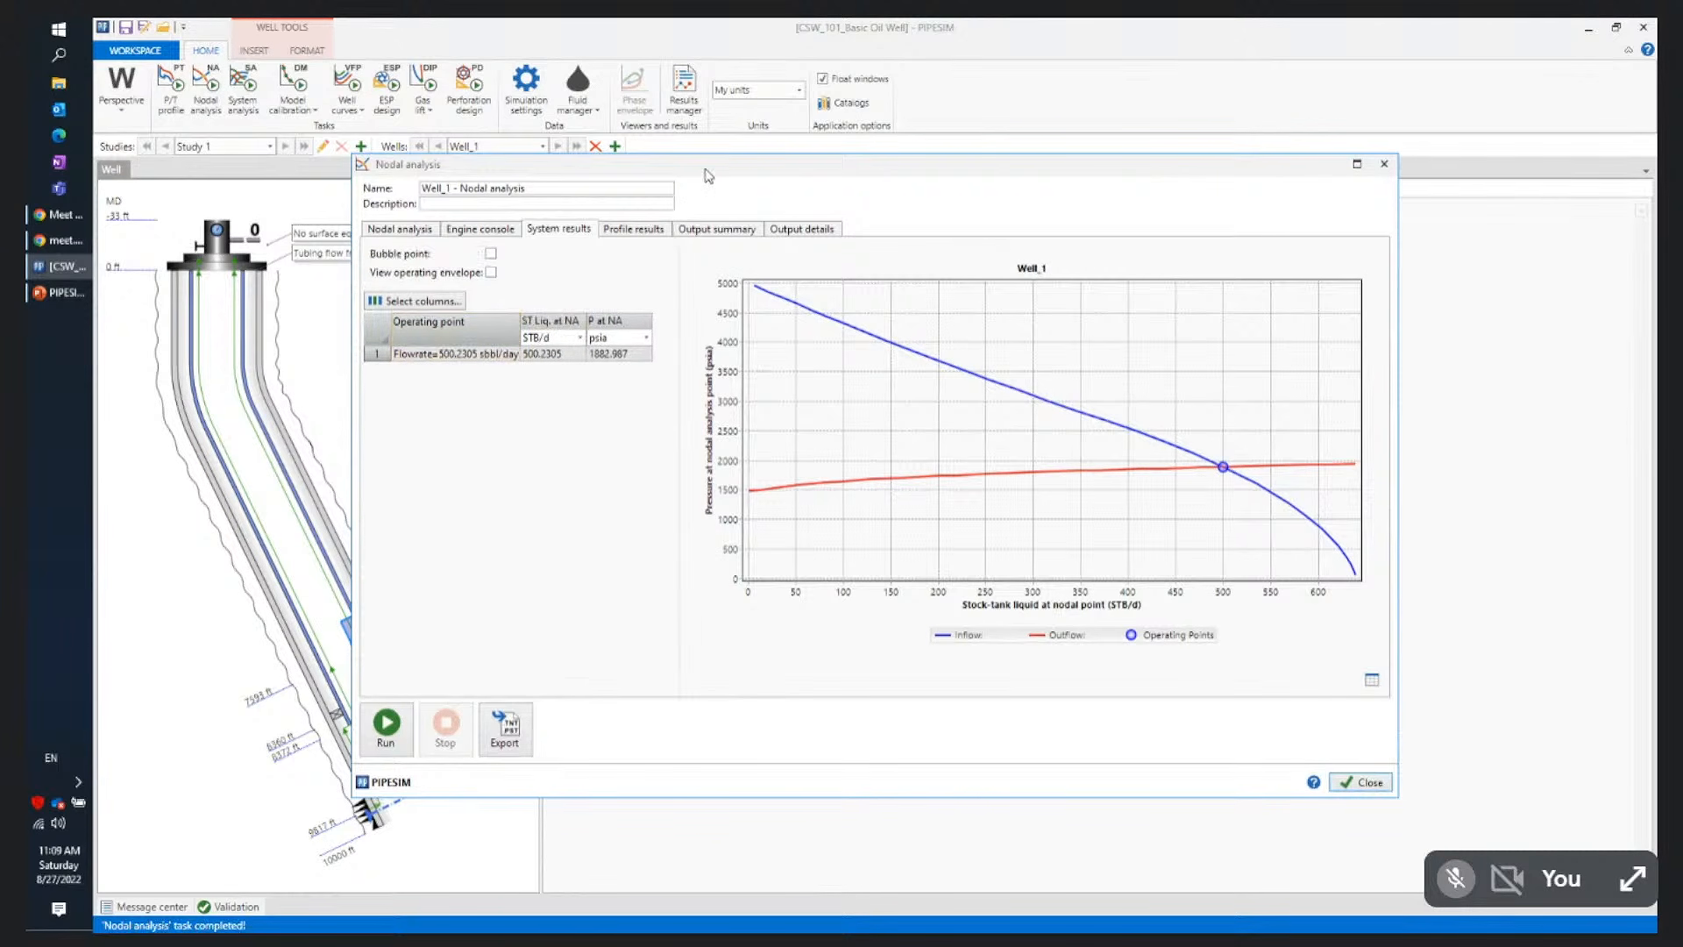
left_click_drag(701, 166, 1034, 319)
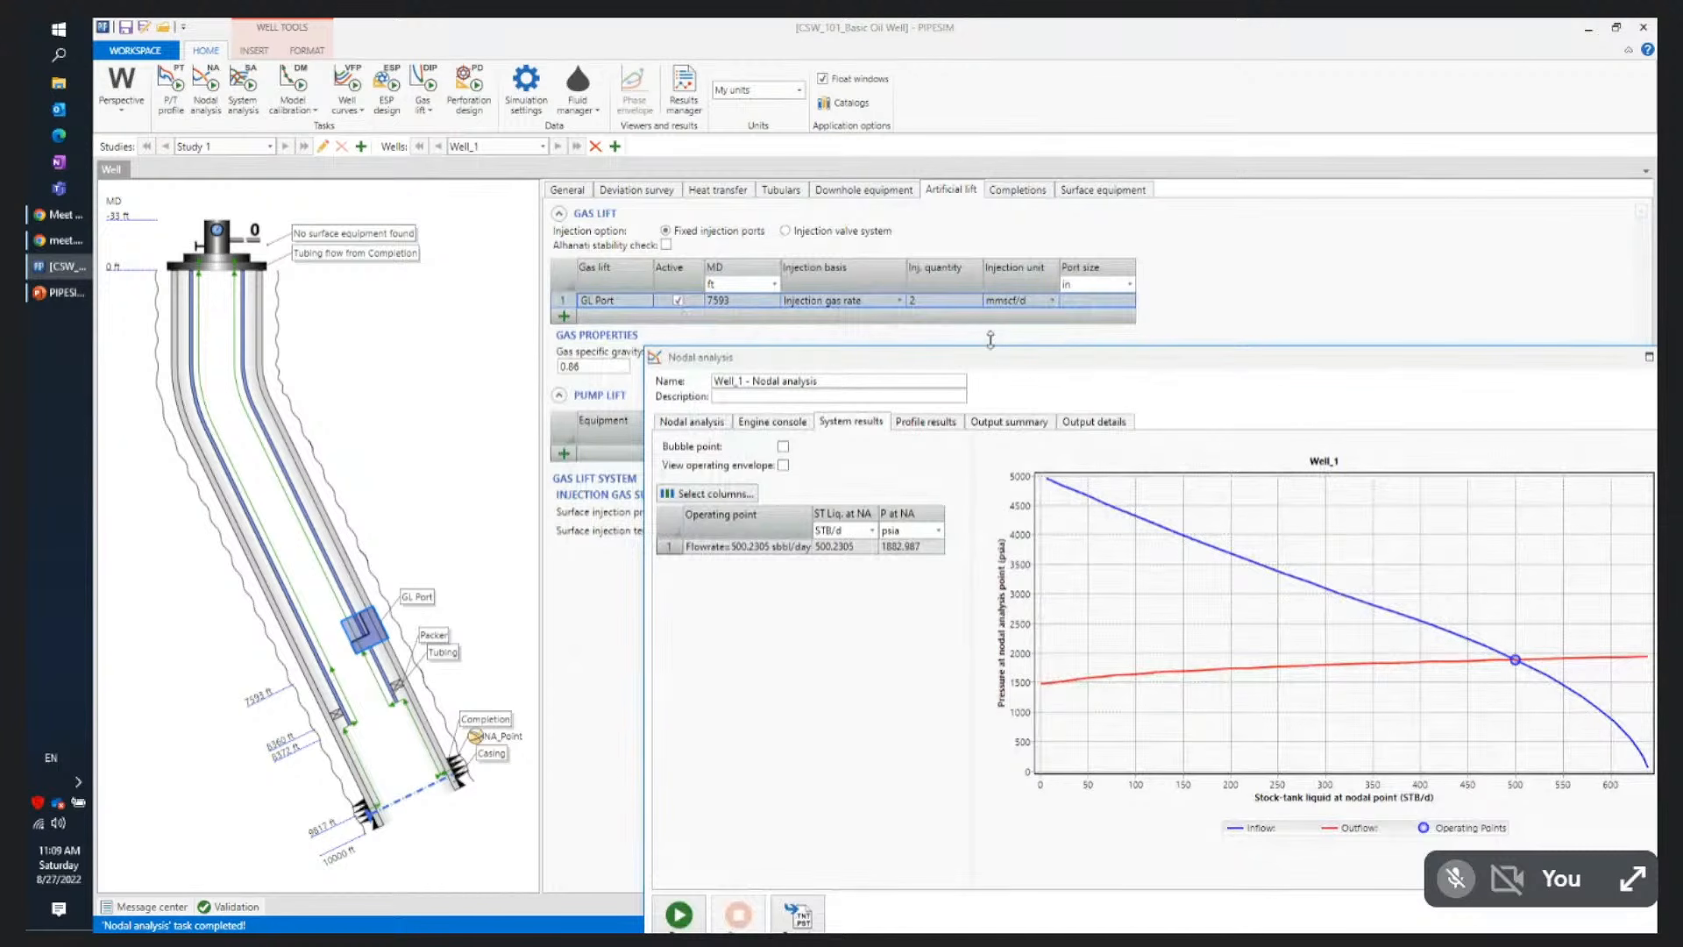
left_click_drag(989, 362, 877, 156)
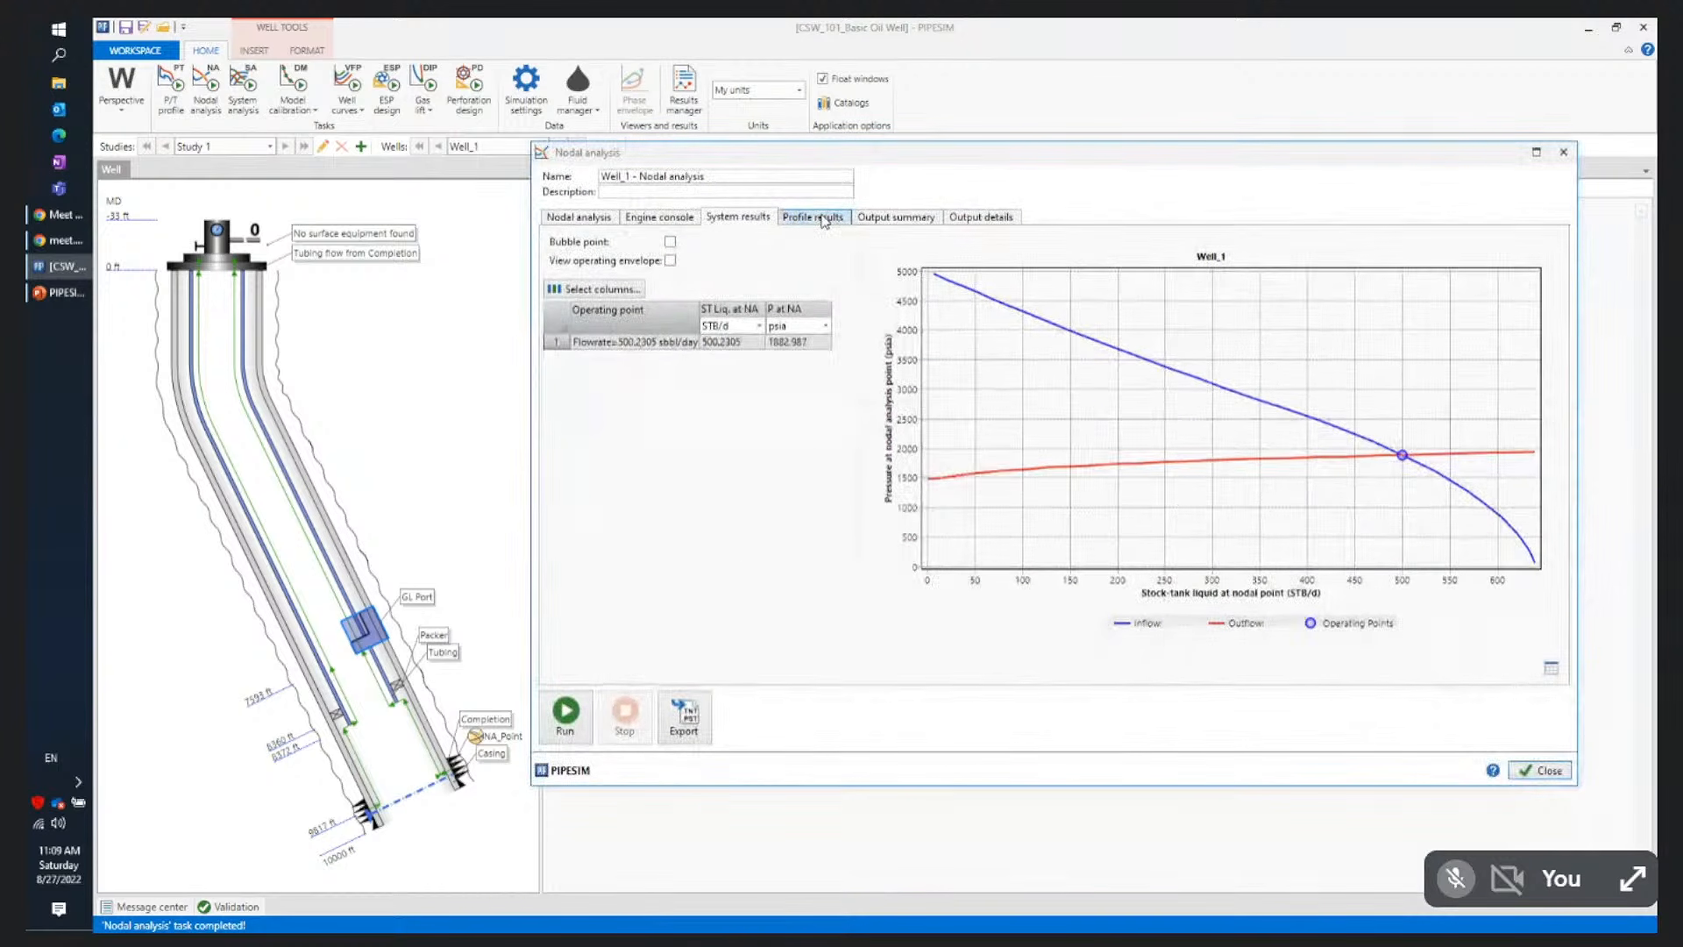
Examine the nodal analysis profile results as a grid, expanding the Completion and GL Port details, and close the analysis
left_click(824, 219)
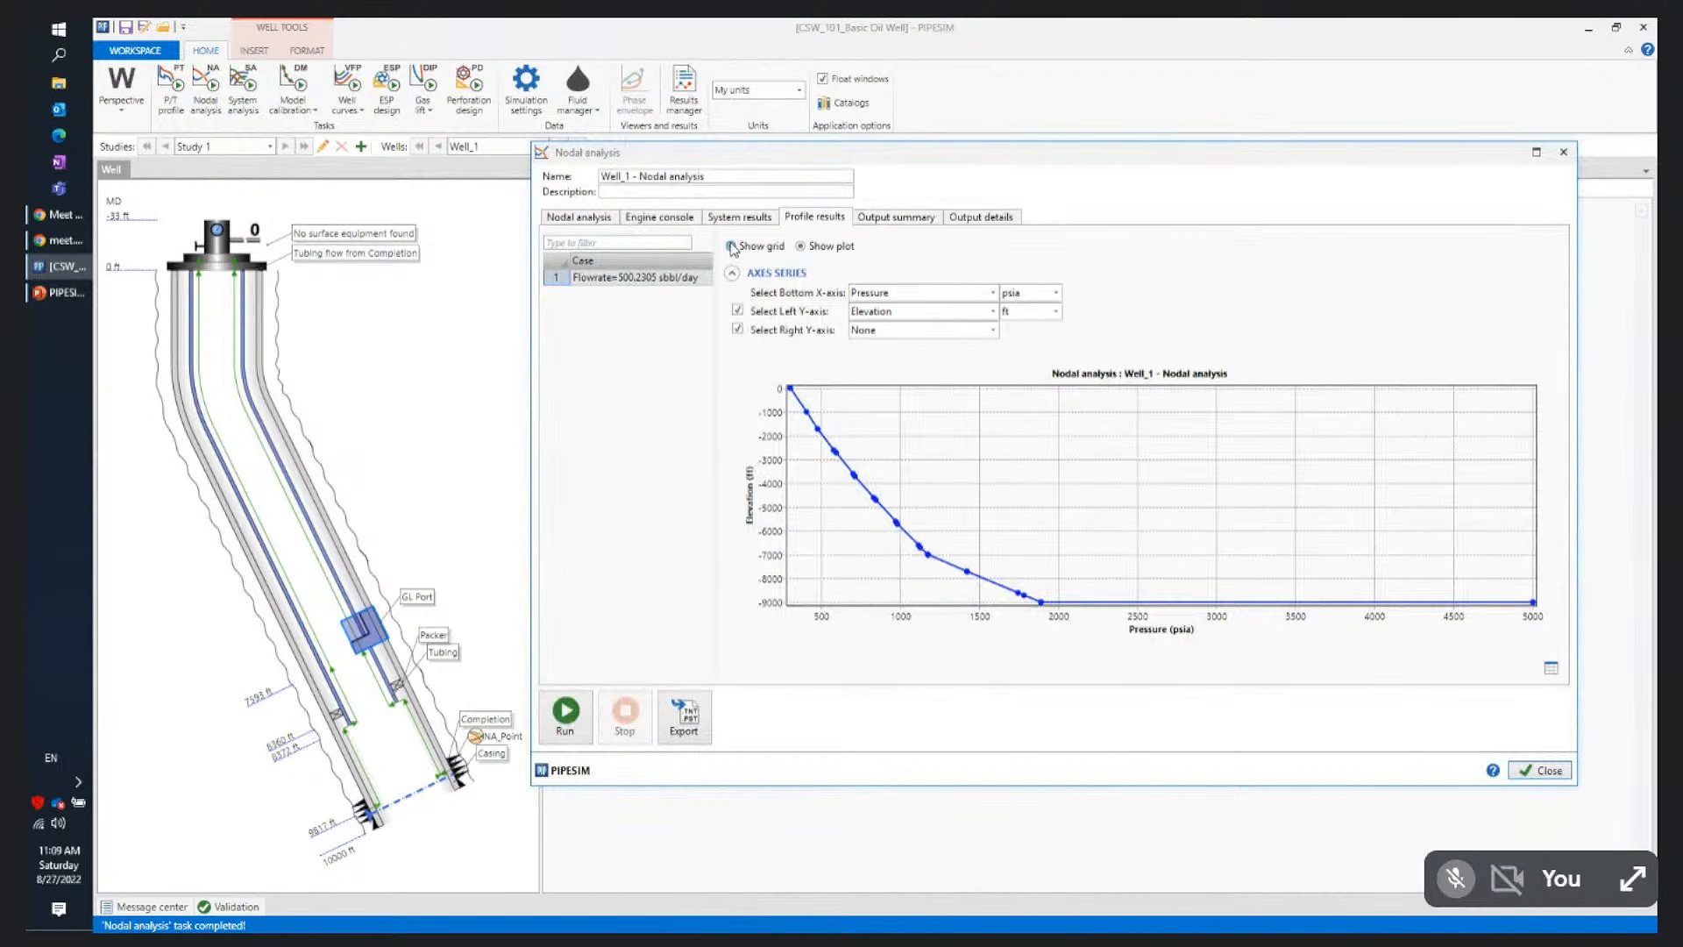
left_click(731, 247)
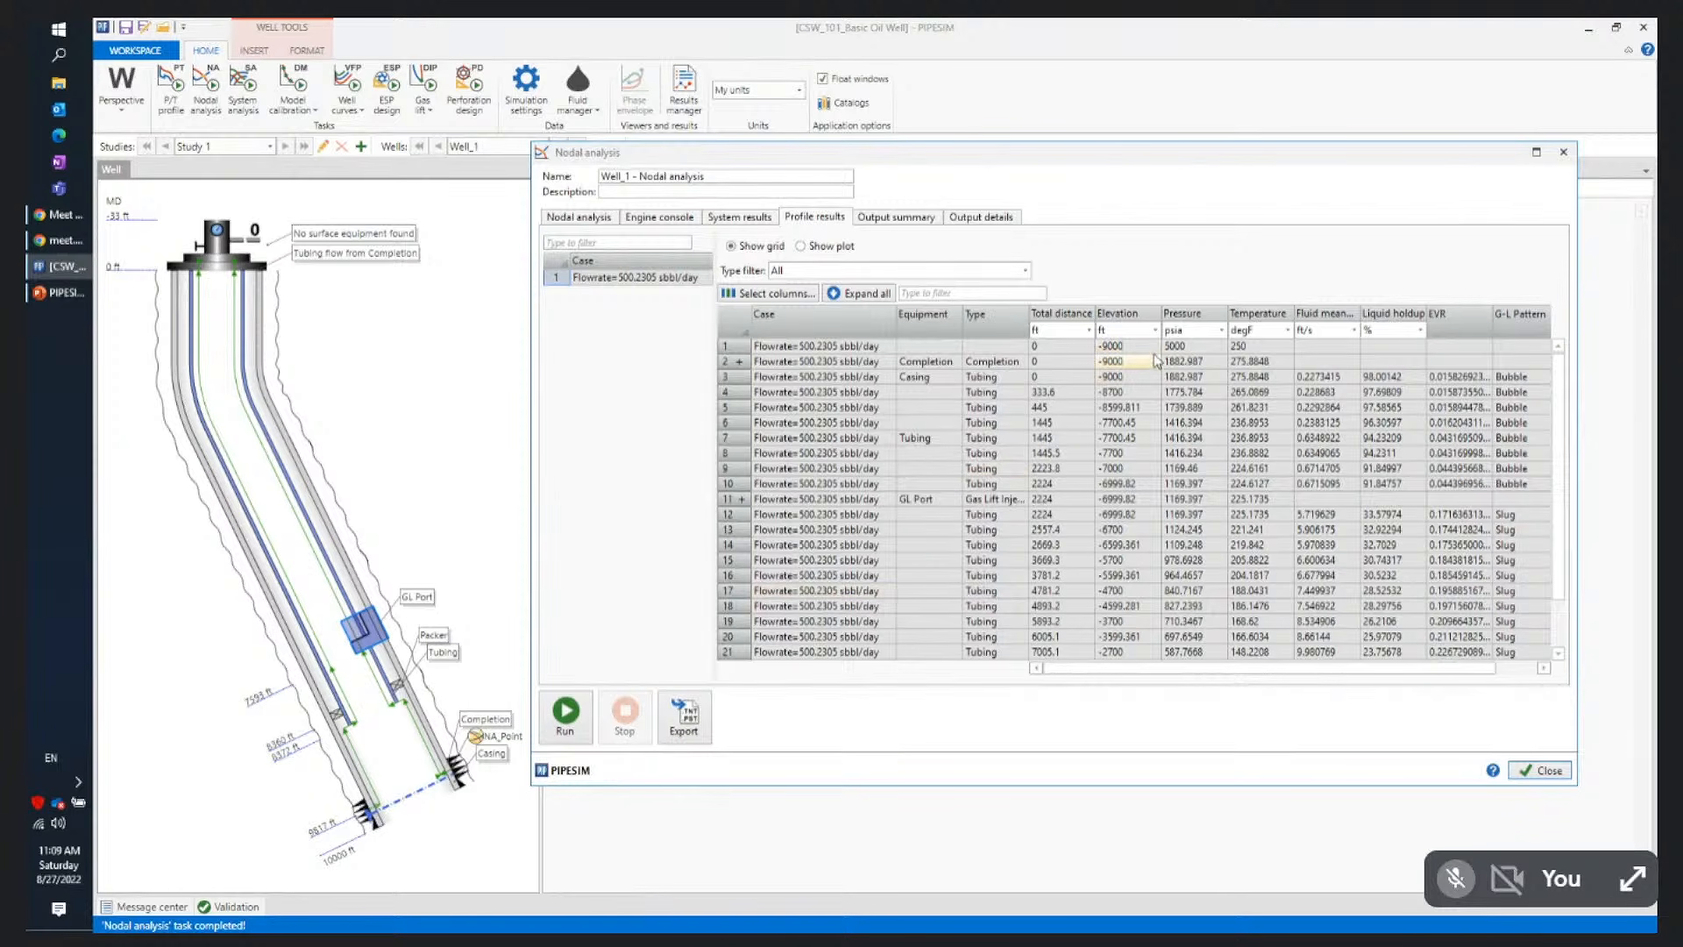
left_click(739, 362)
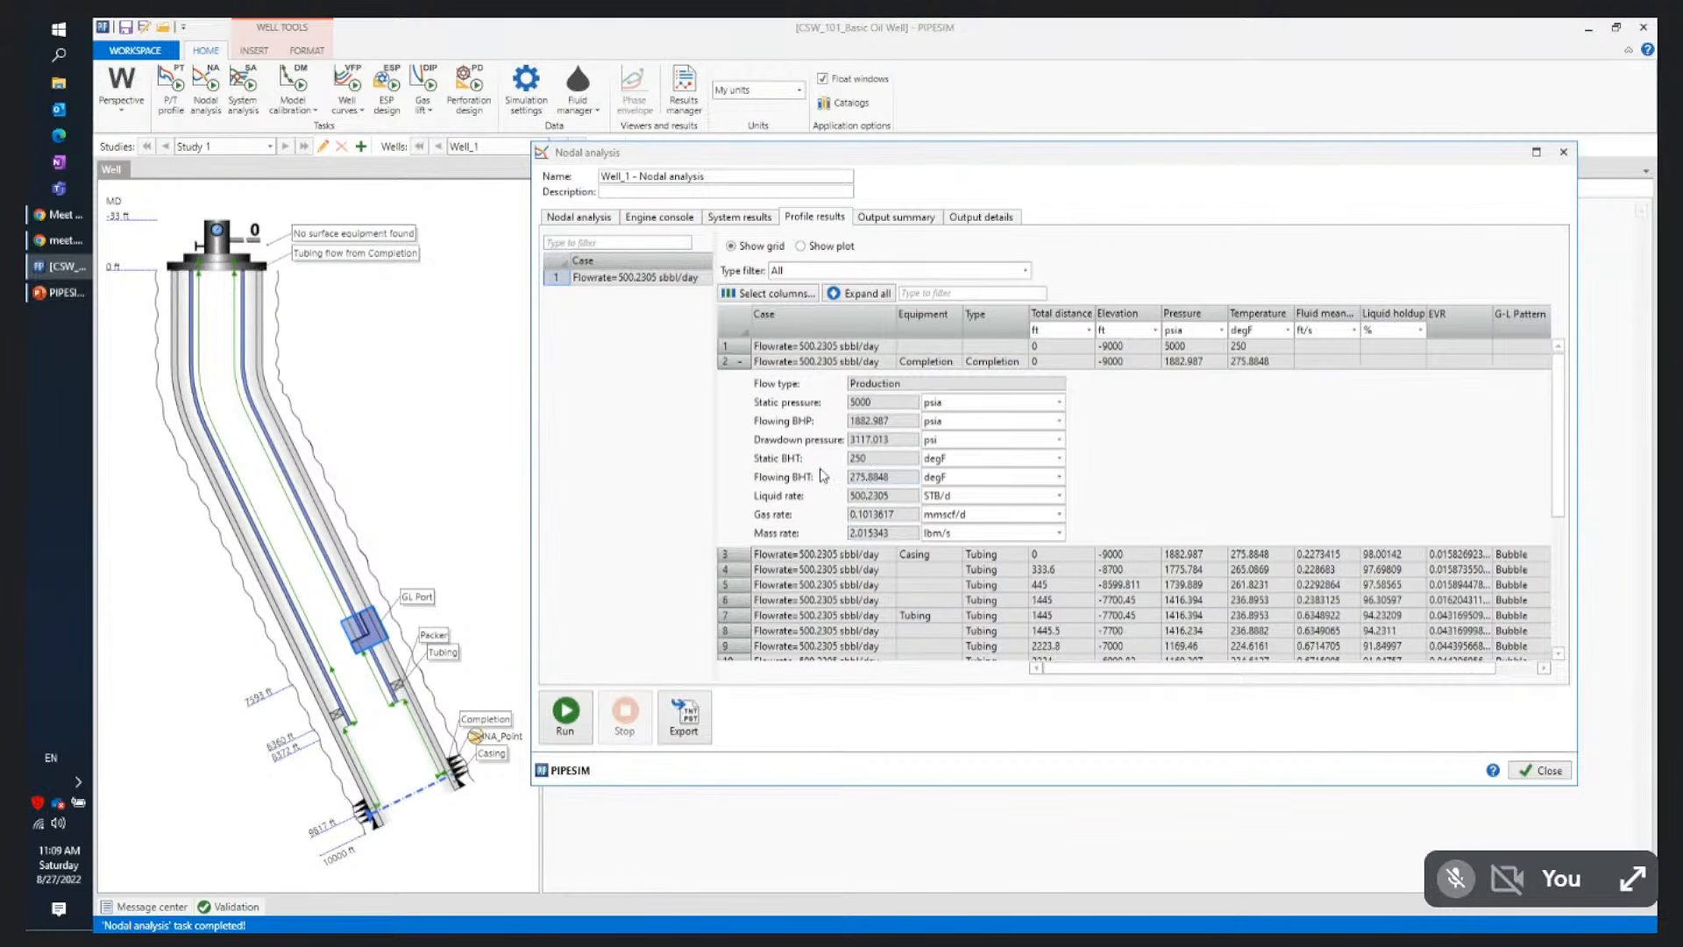
left_click(739, 362)
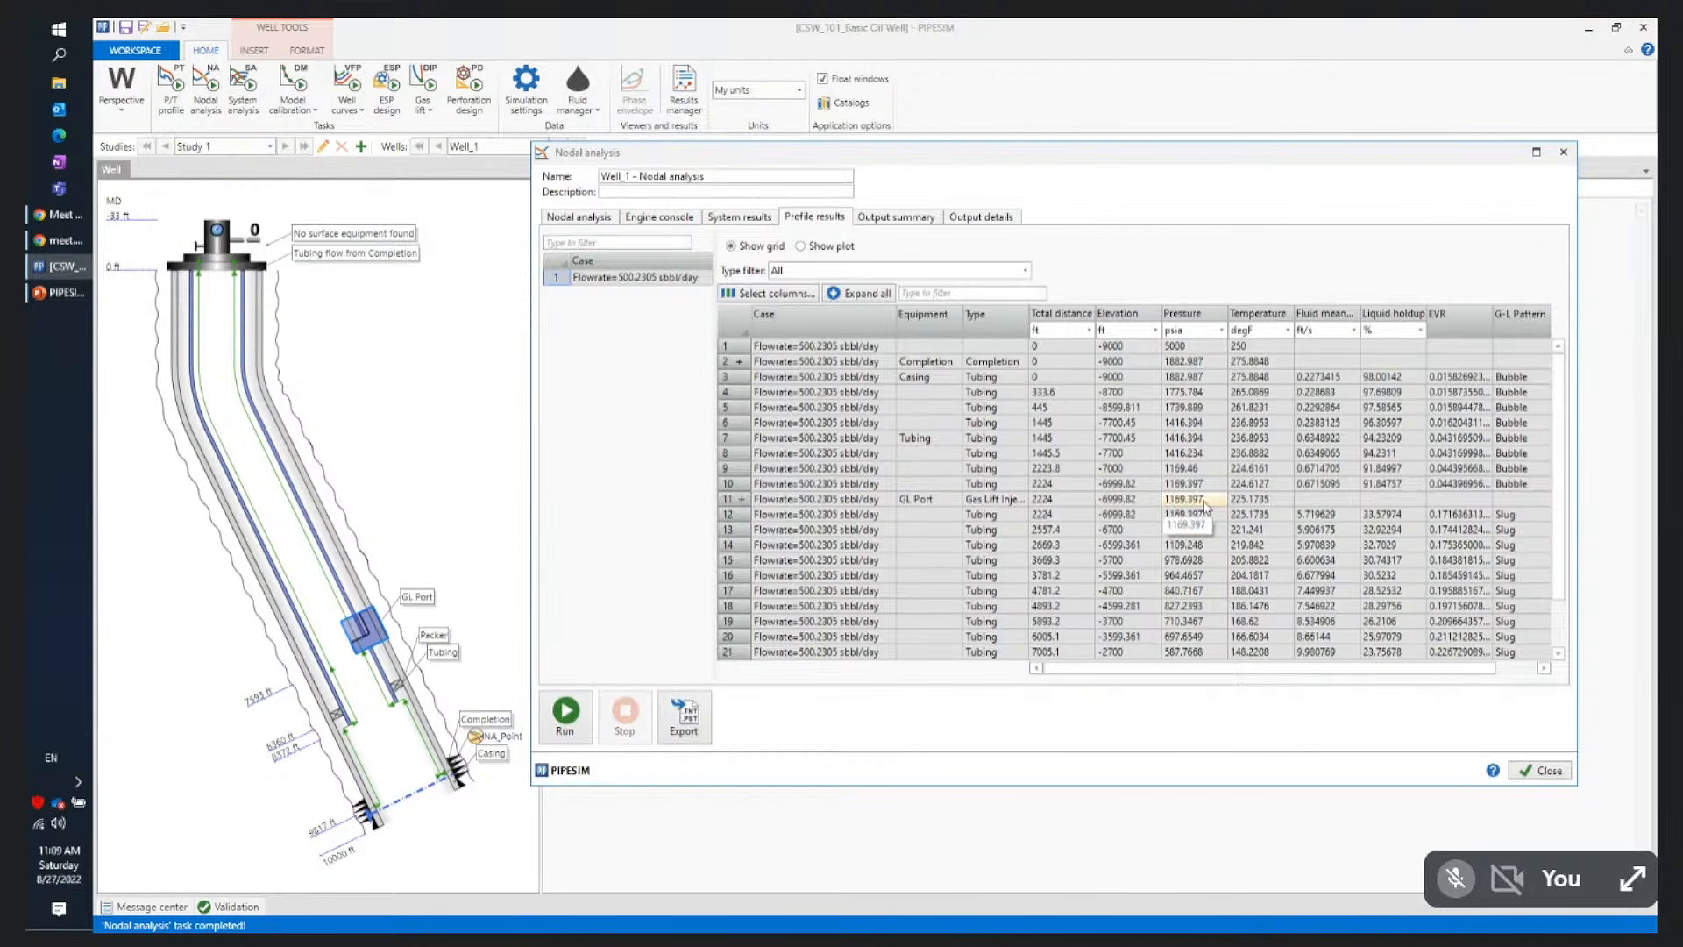
left_click(740, 499)
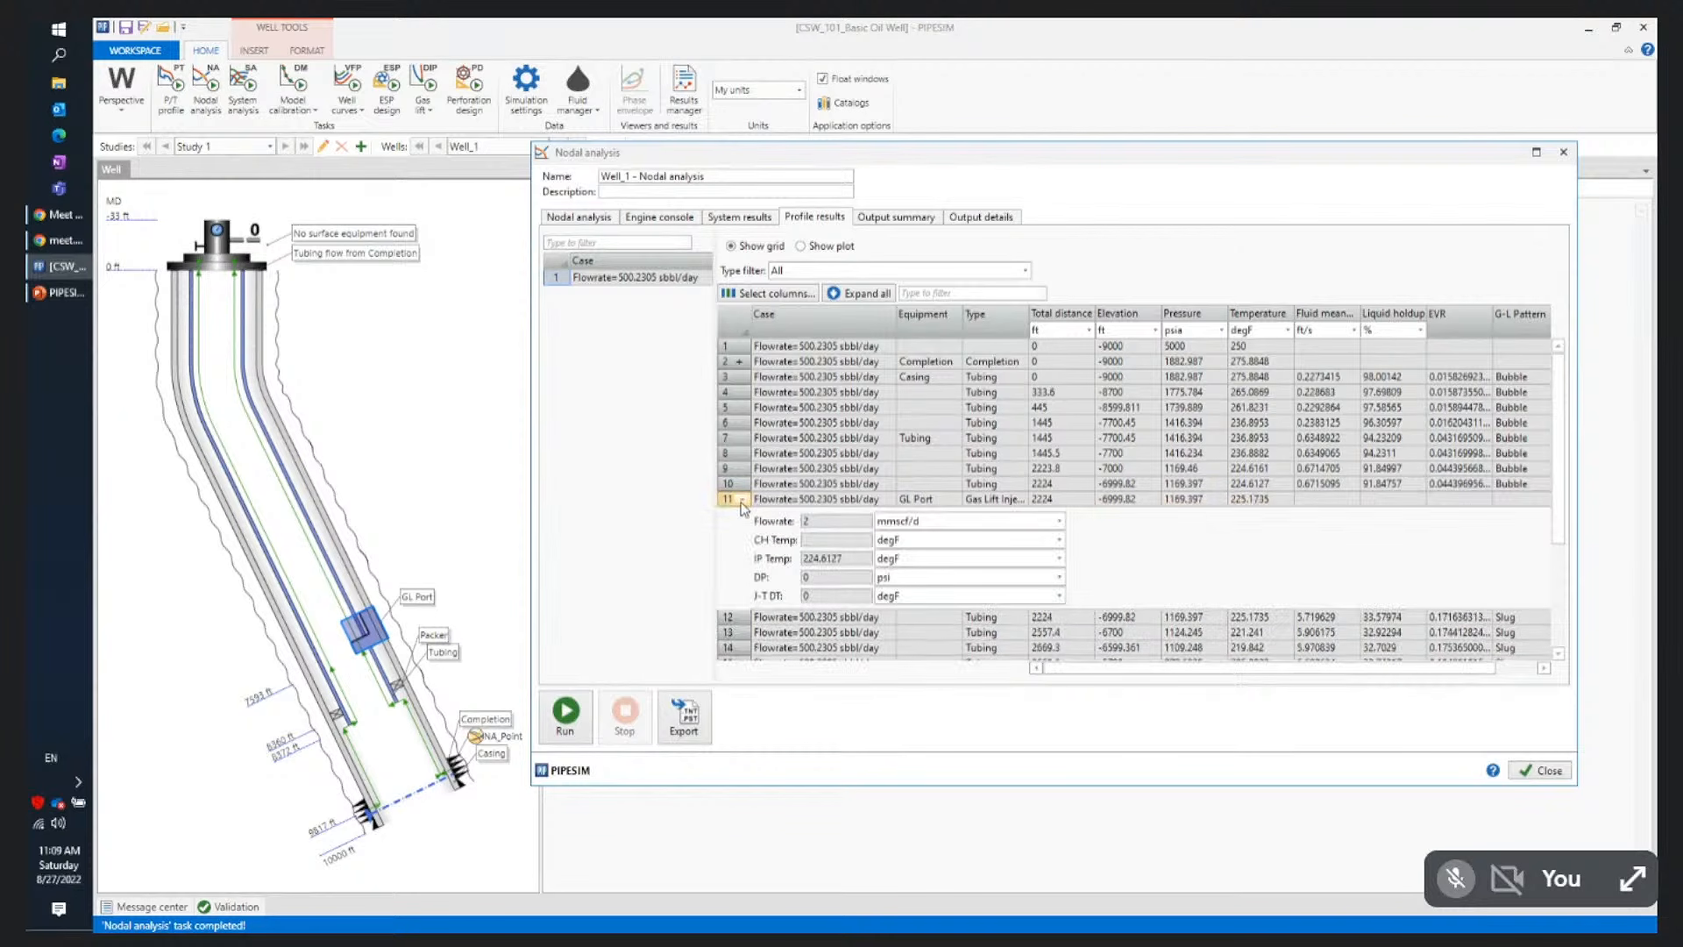
left_click(834, 521)
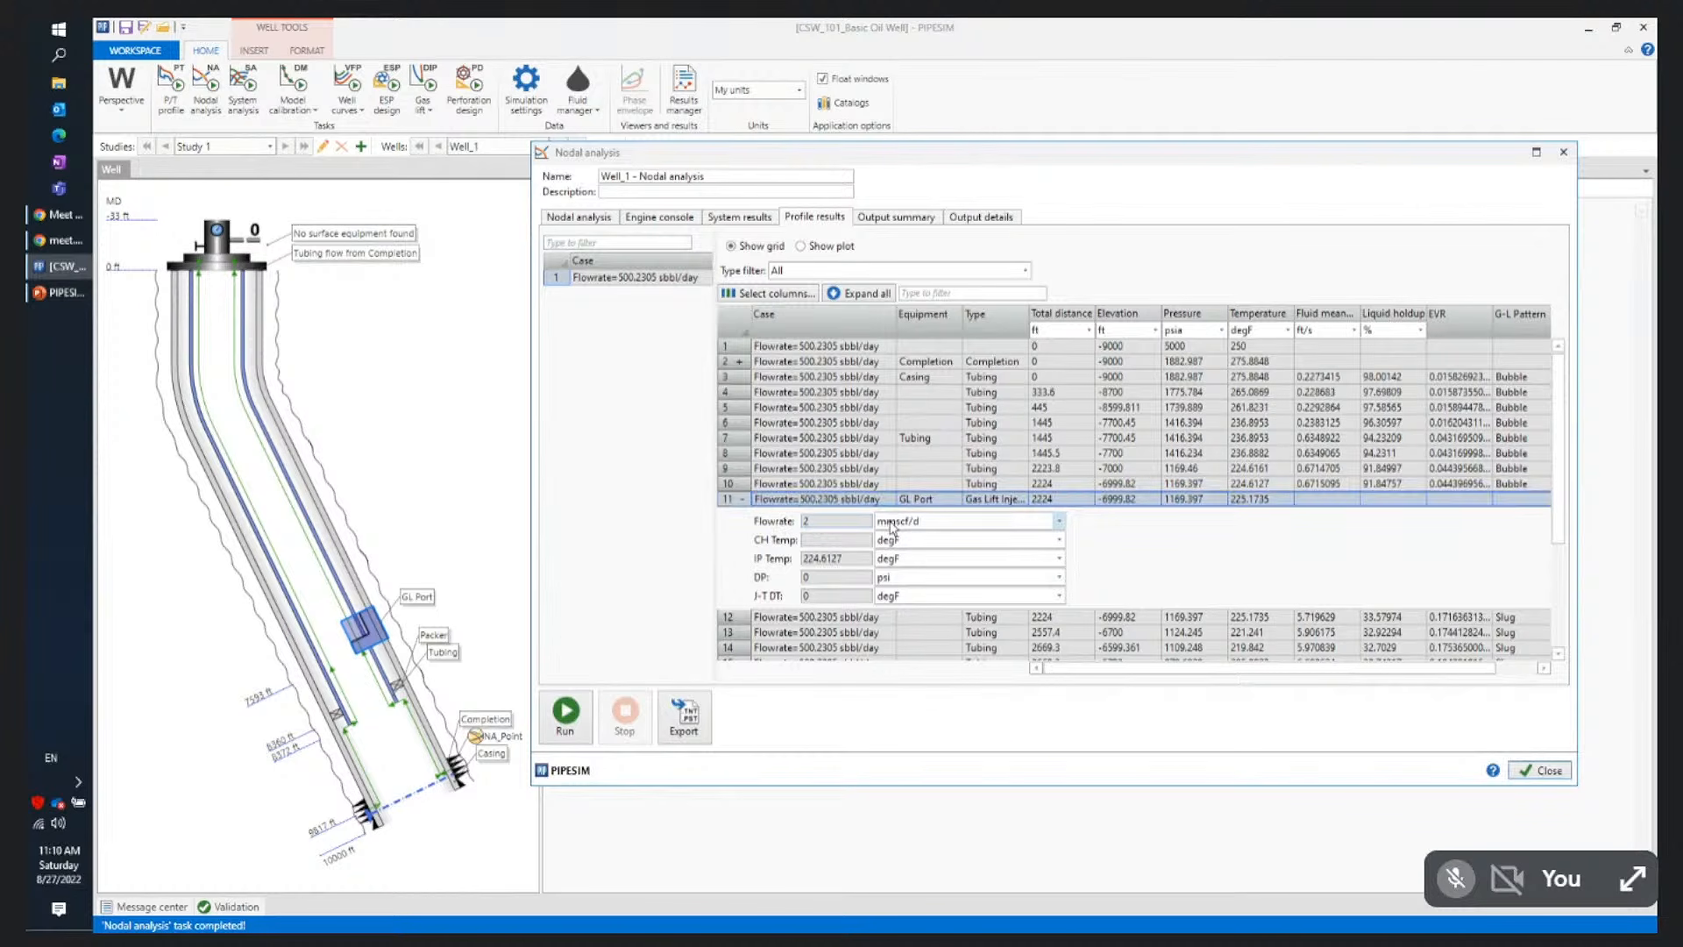
left_click(740, 501)
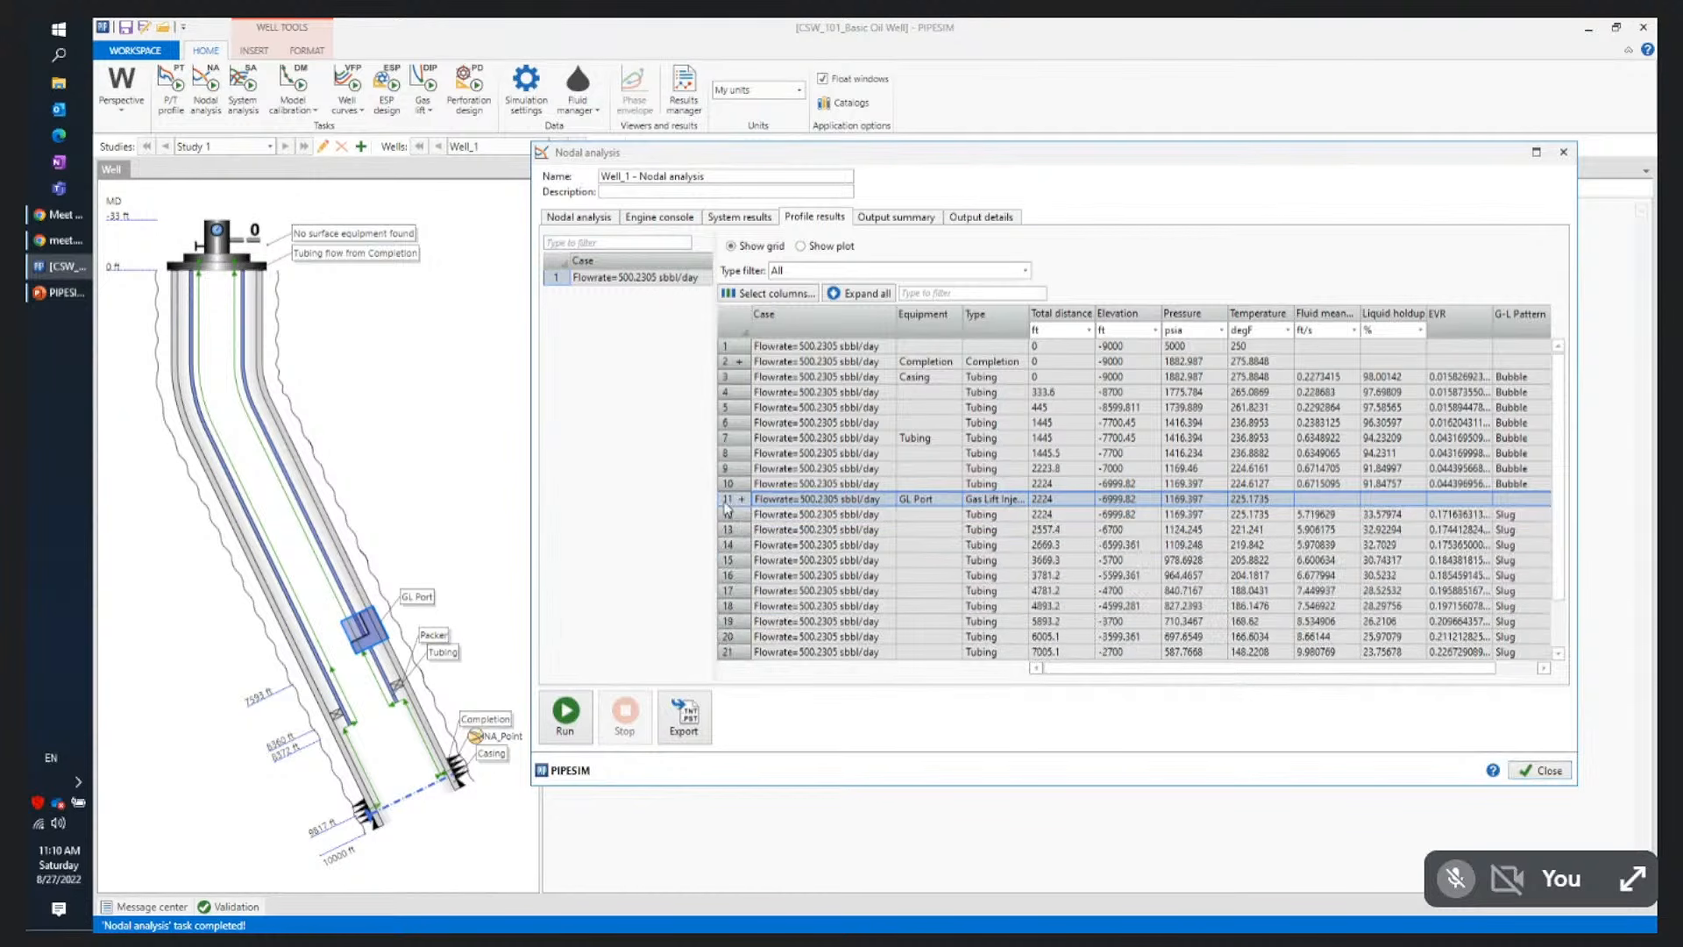
left_click_drag(671, 156, 742, 142)
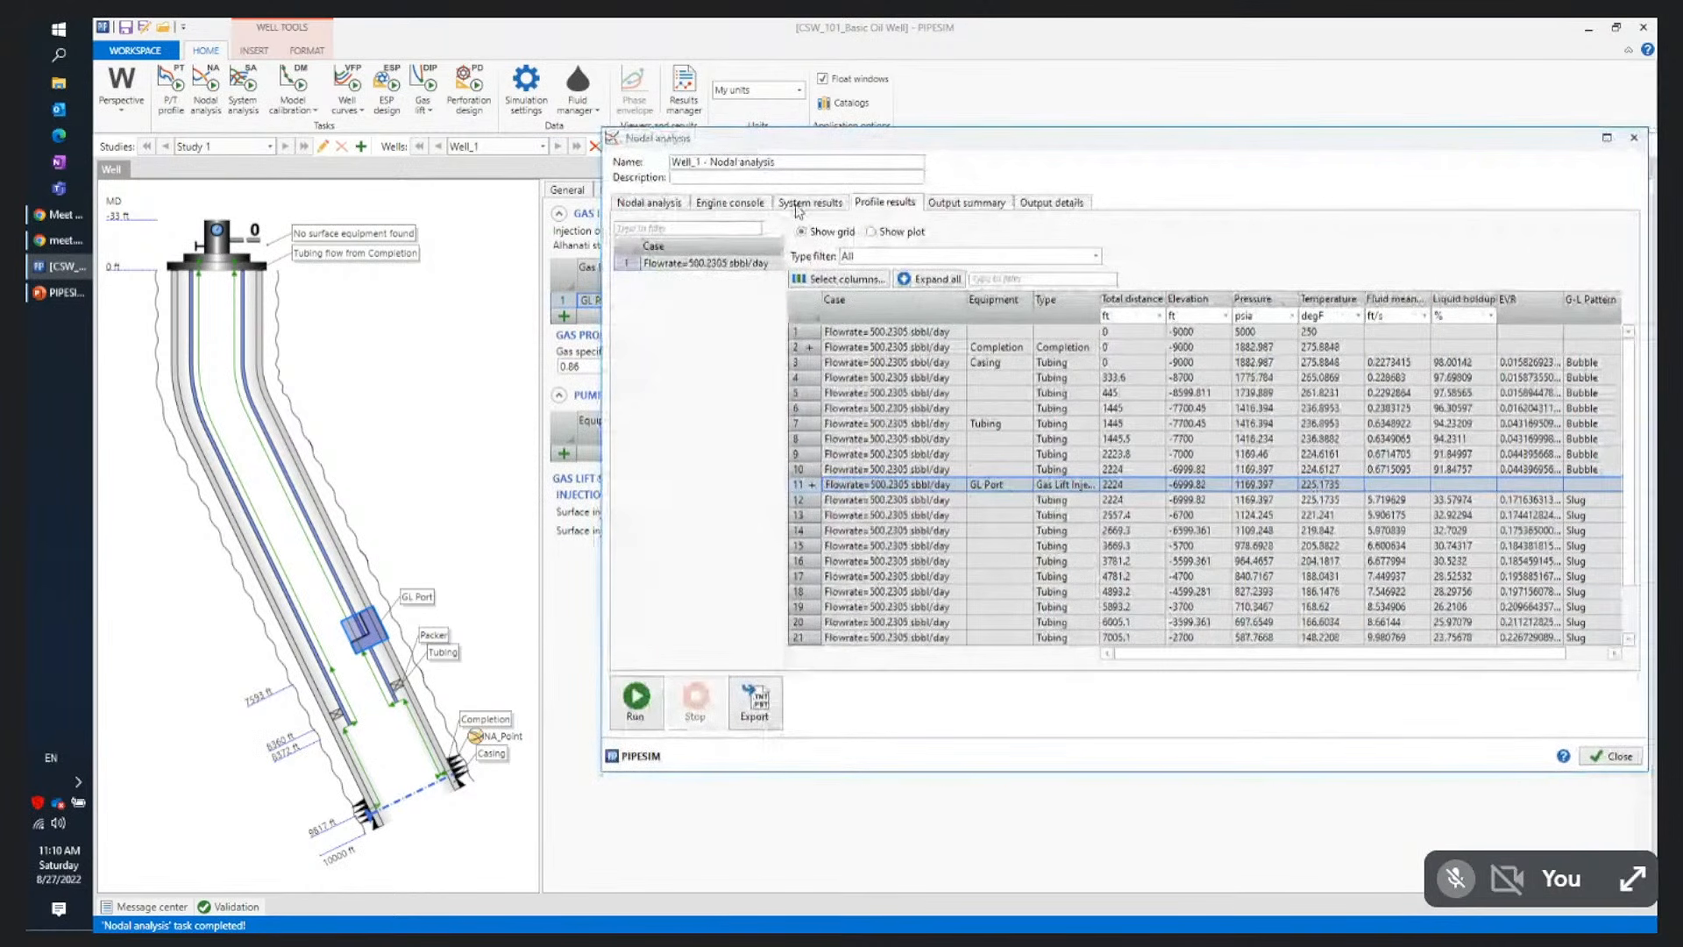
left_click(1609, 757)
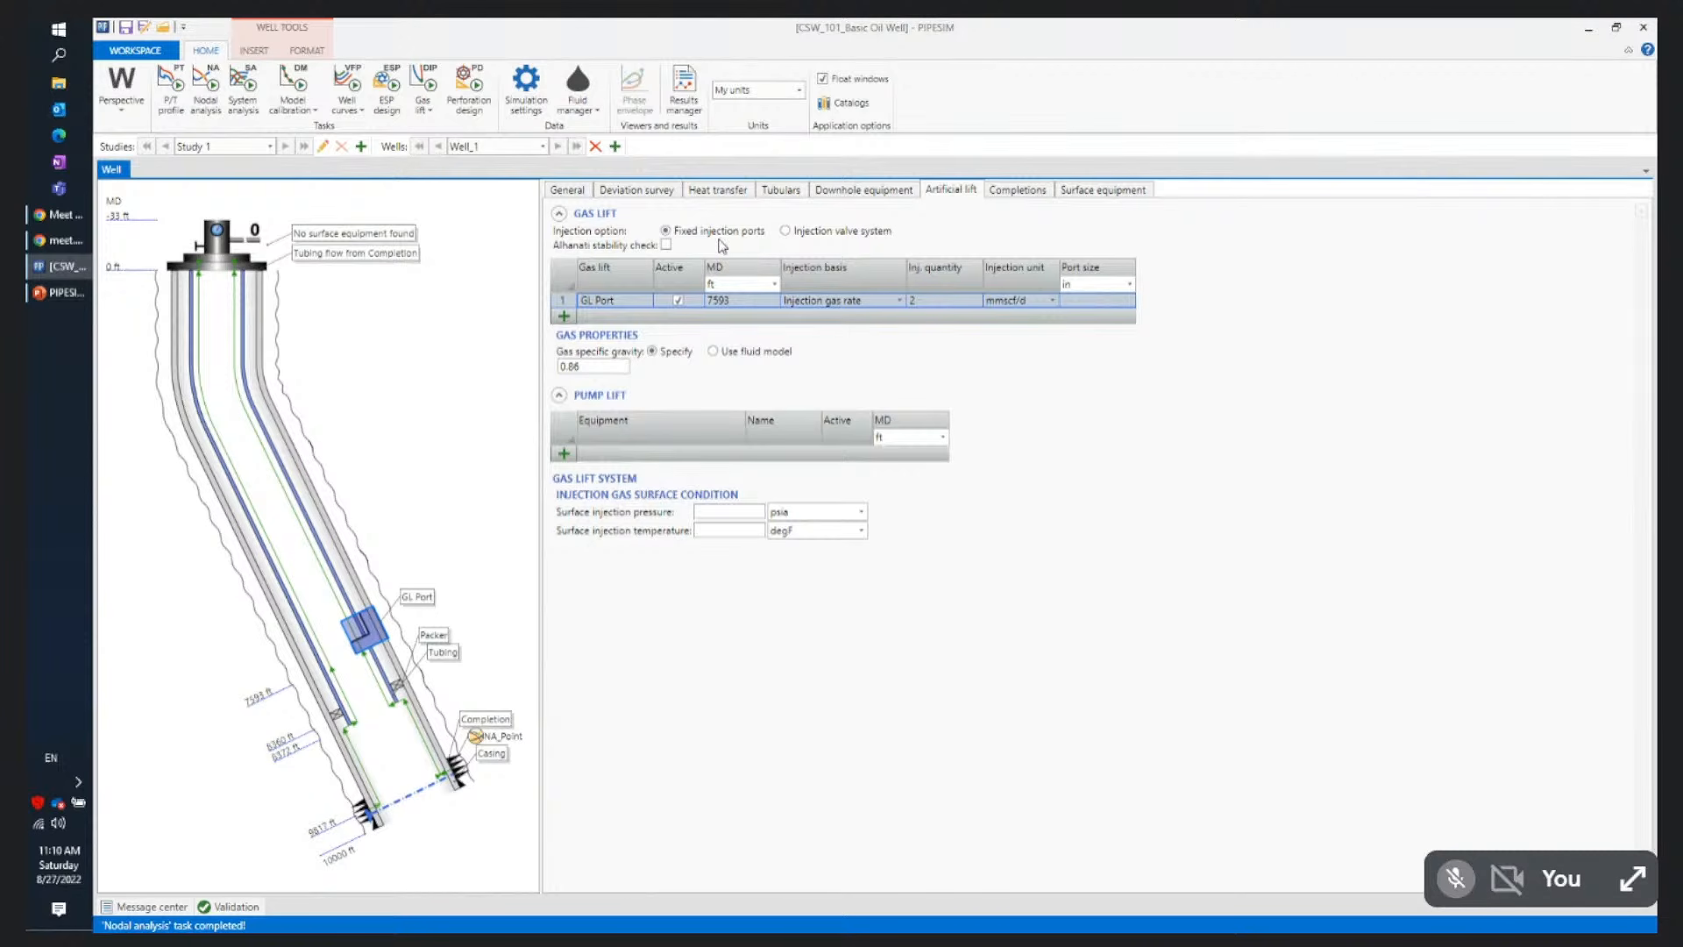
Enable the Alhanati stability check for the gas lift and set the GL Port's port size to 0.125 in
left_click(665, 246)
left_click(666, 246)
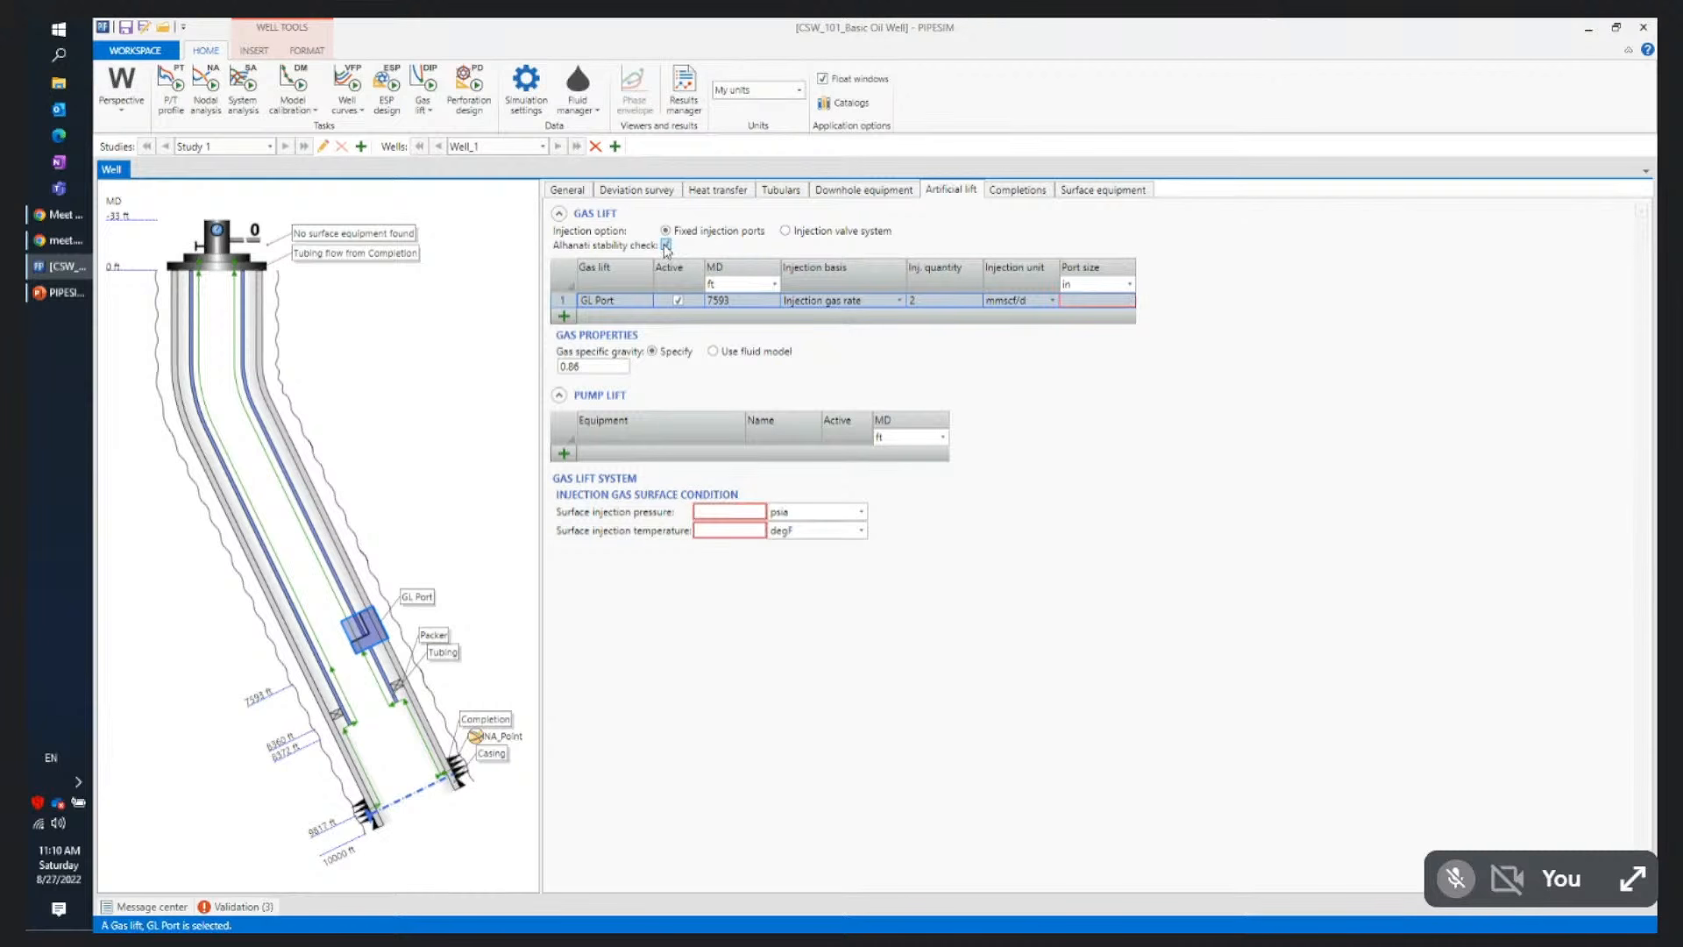
left_click(1082, 303)
type("0.125")
key("Return")
Set the injection gas surface conditions to a pressure of 1500 psia and a temperature of 60 degF
left_click(718, 511)
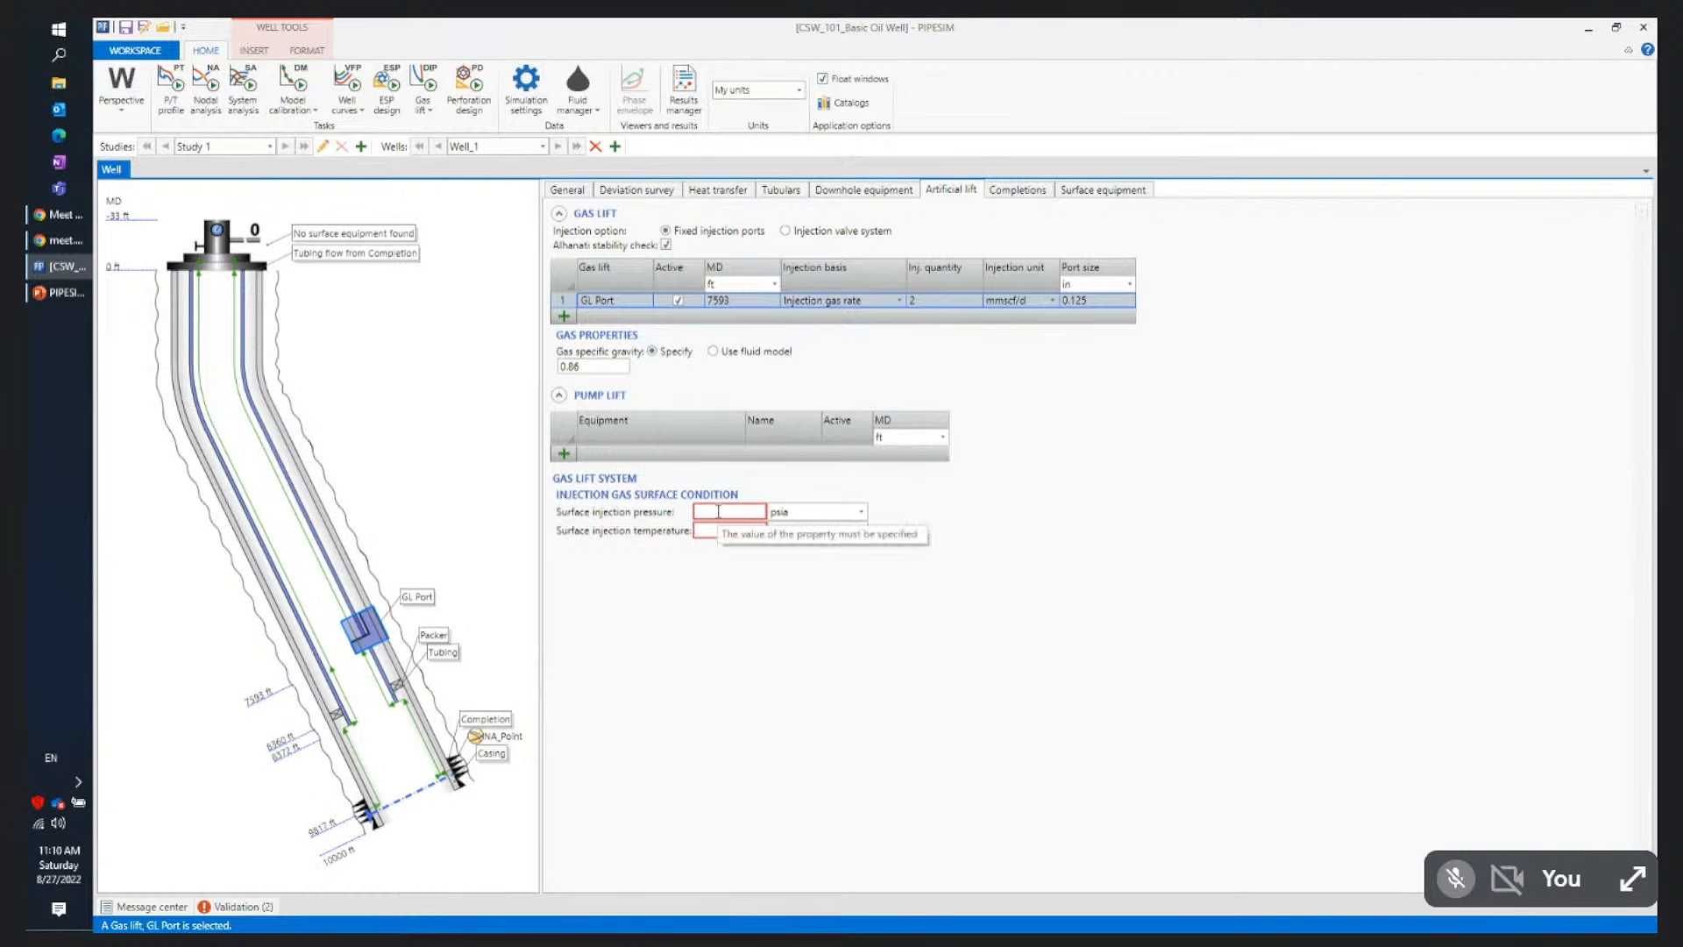
left_click(717, 532)
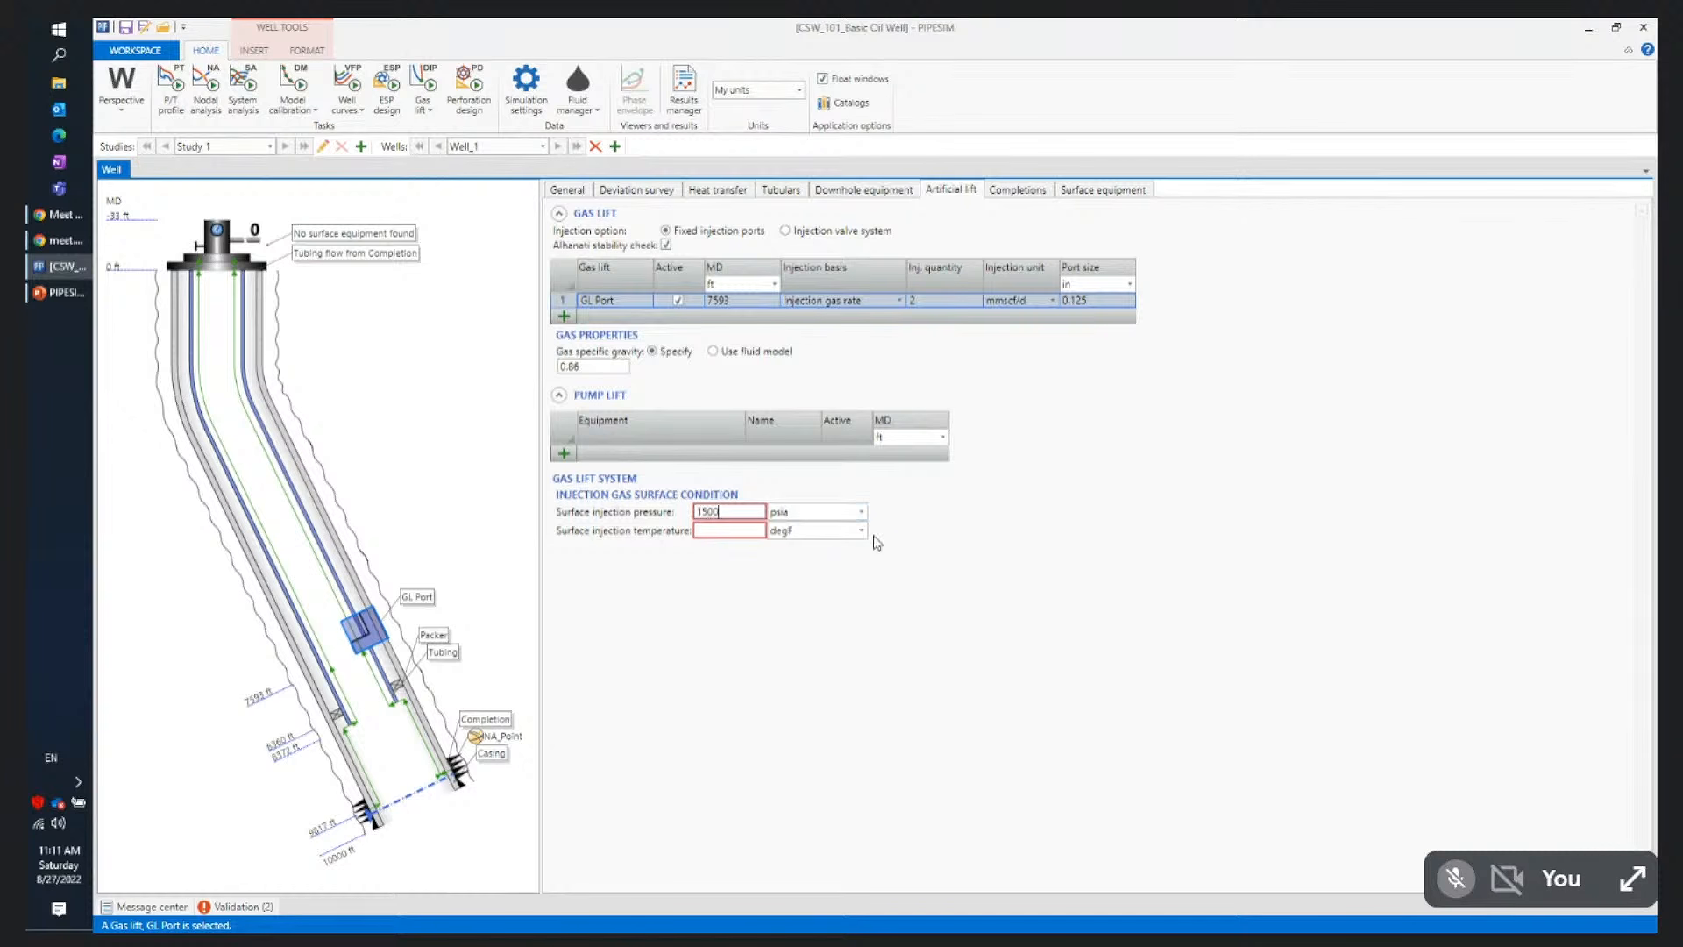
left_click(710, 532)
type("60")
key("Return")
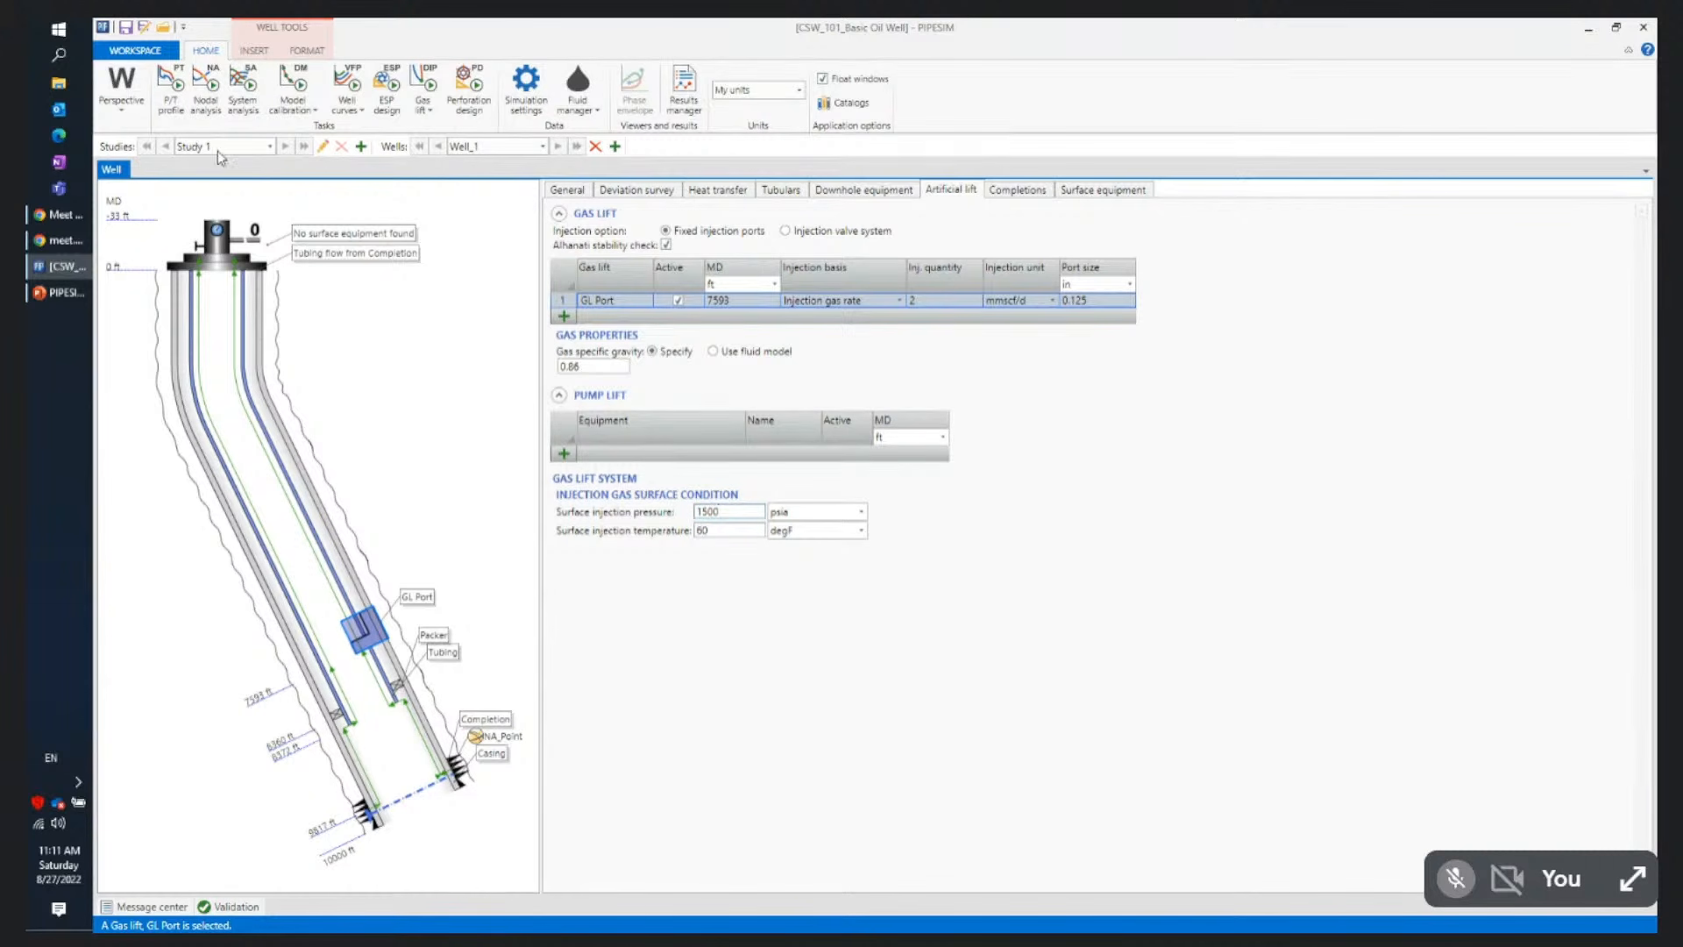
Rerun the Well_1 nodal analysis and compare its operating point with the gas lift inputs
left_click(206, 88)
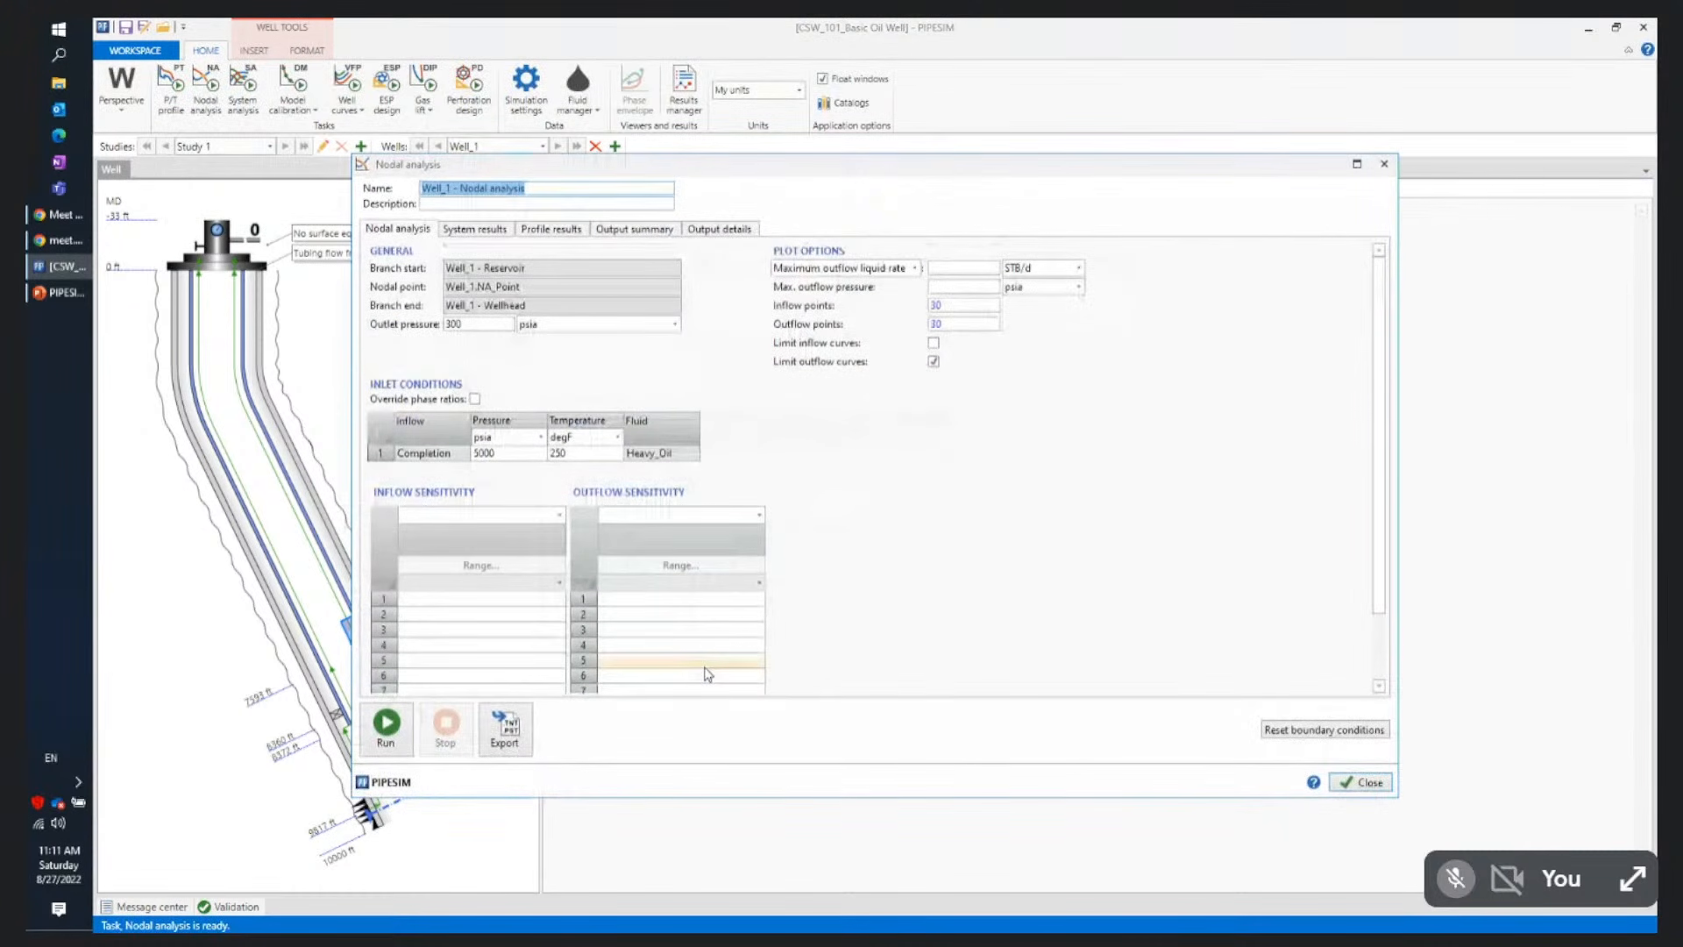
left_click(480, 230)
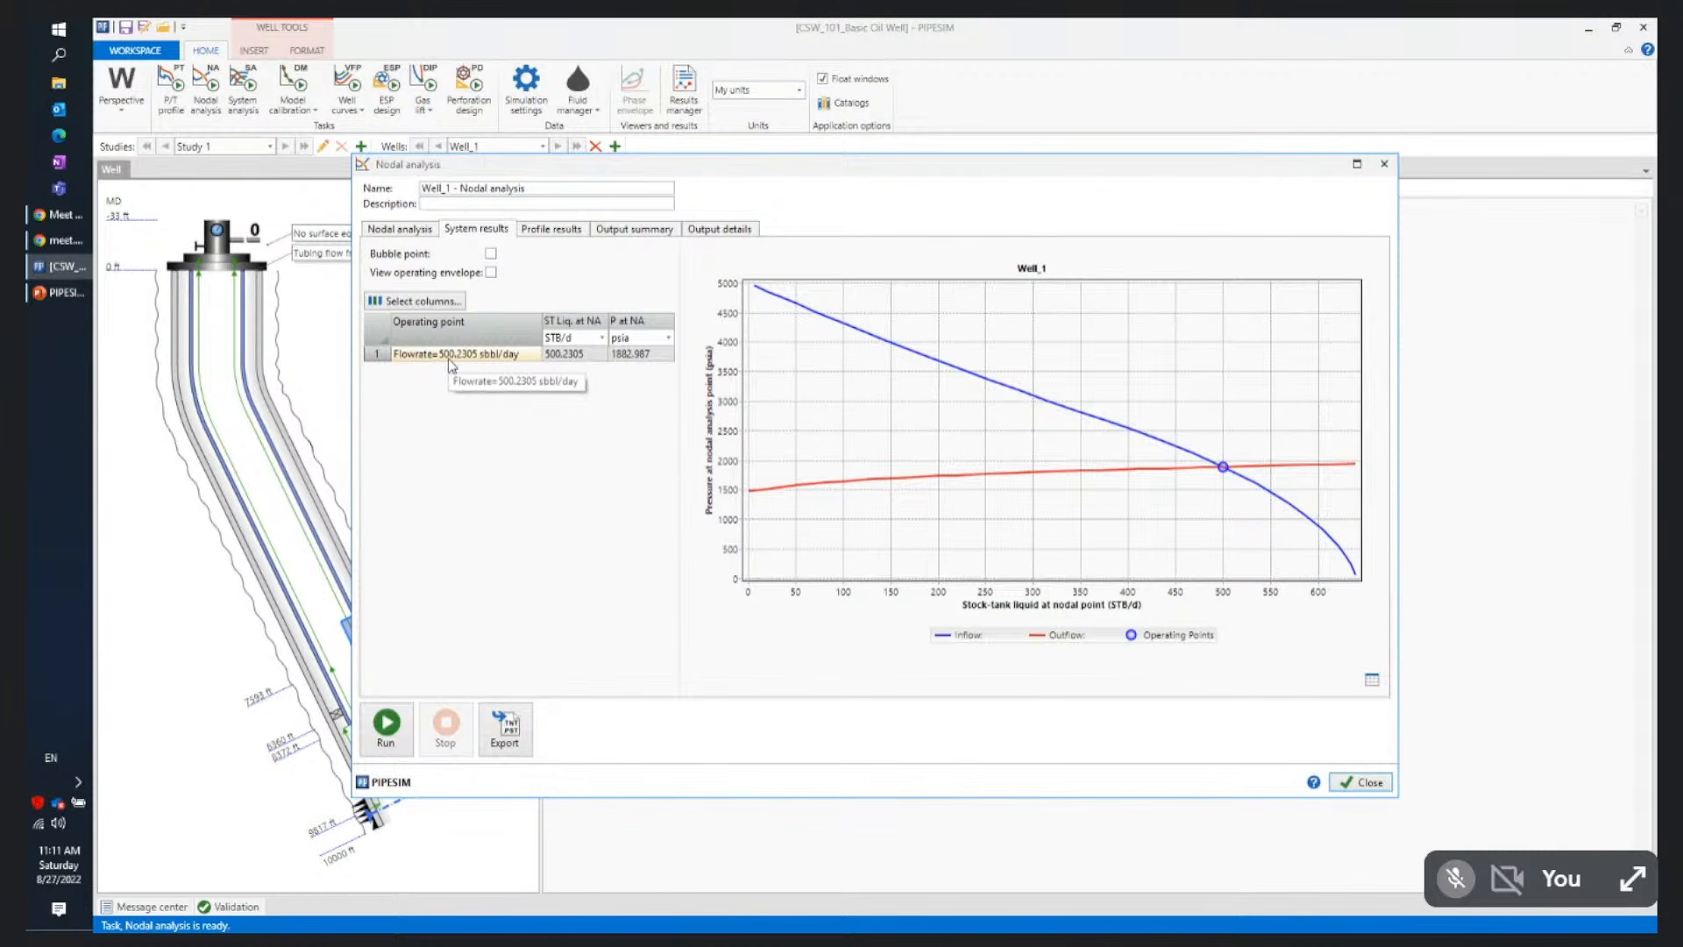
left_click(386, 722)
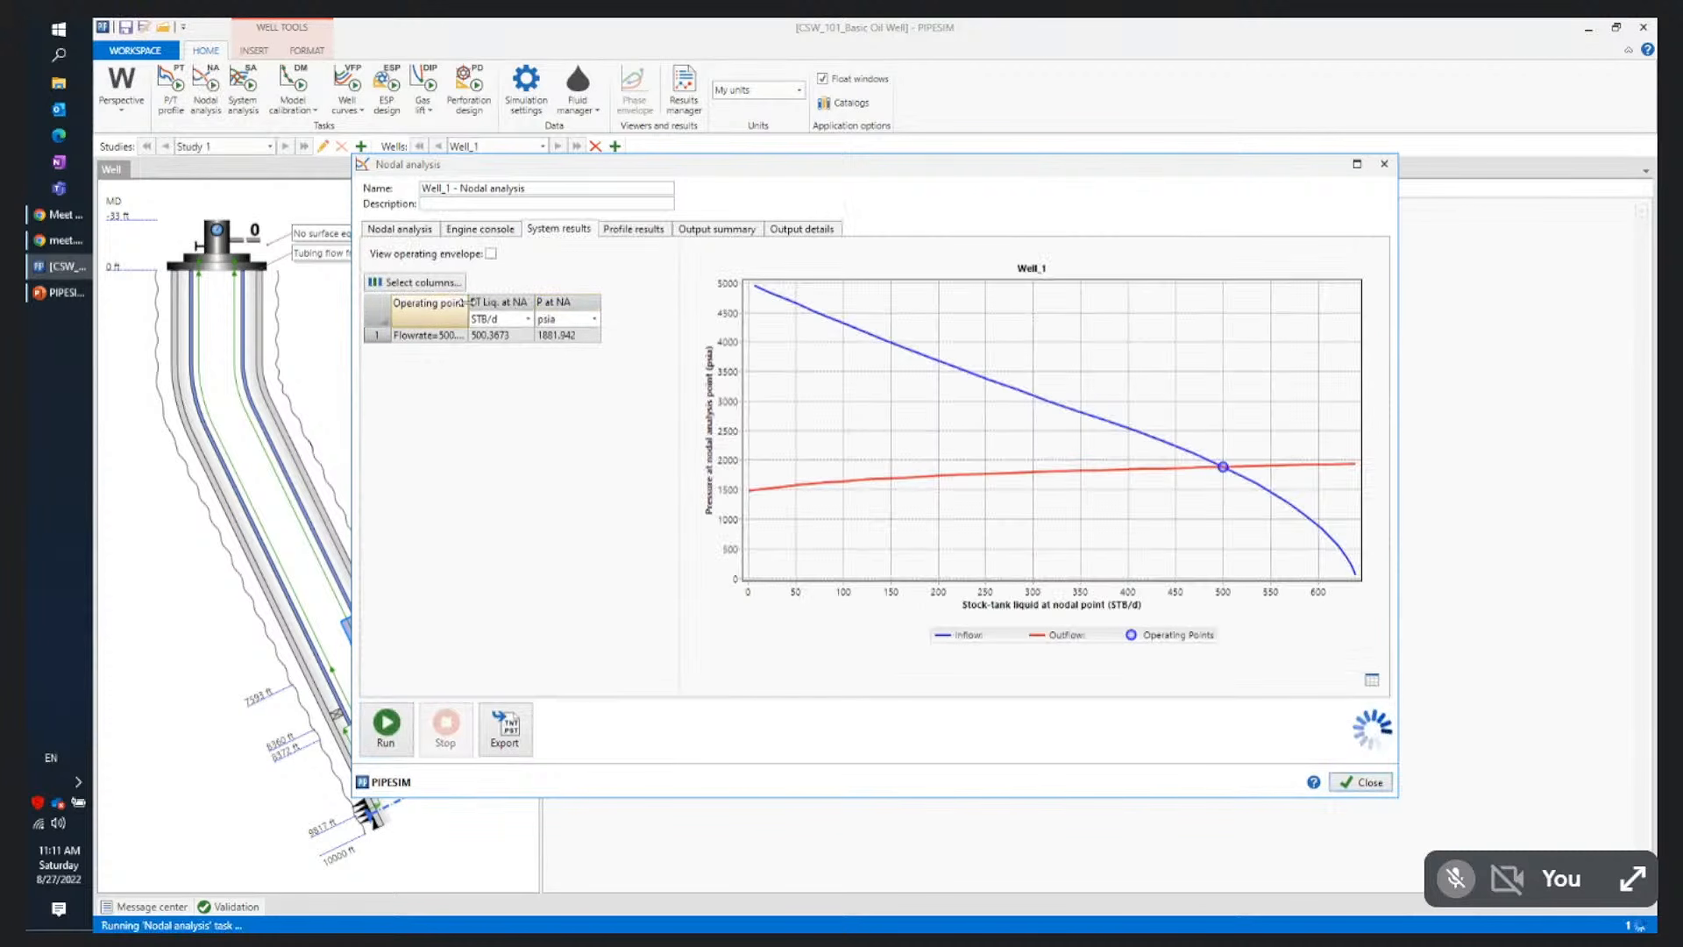
left_click_drag(462, 303, 511, 303)
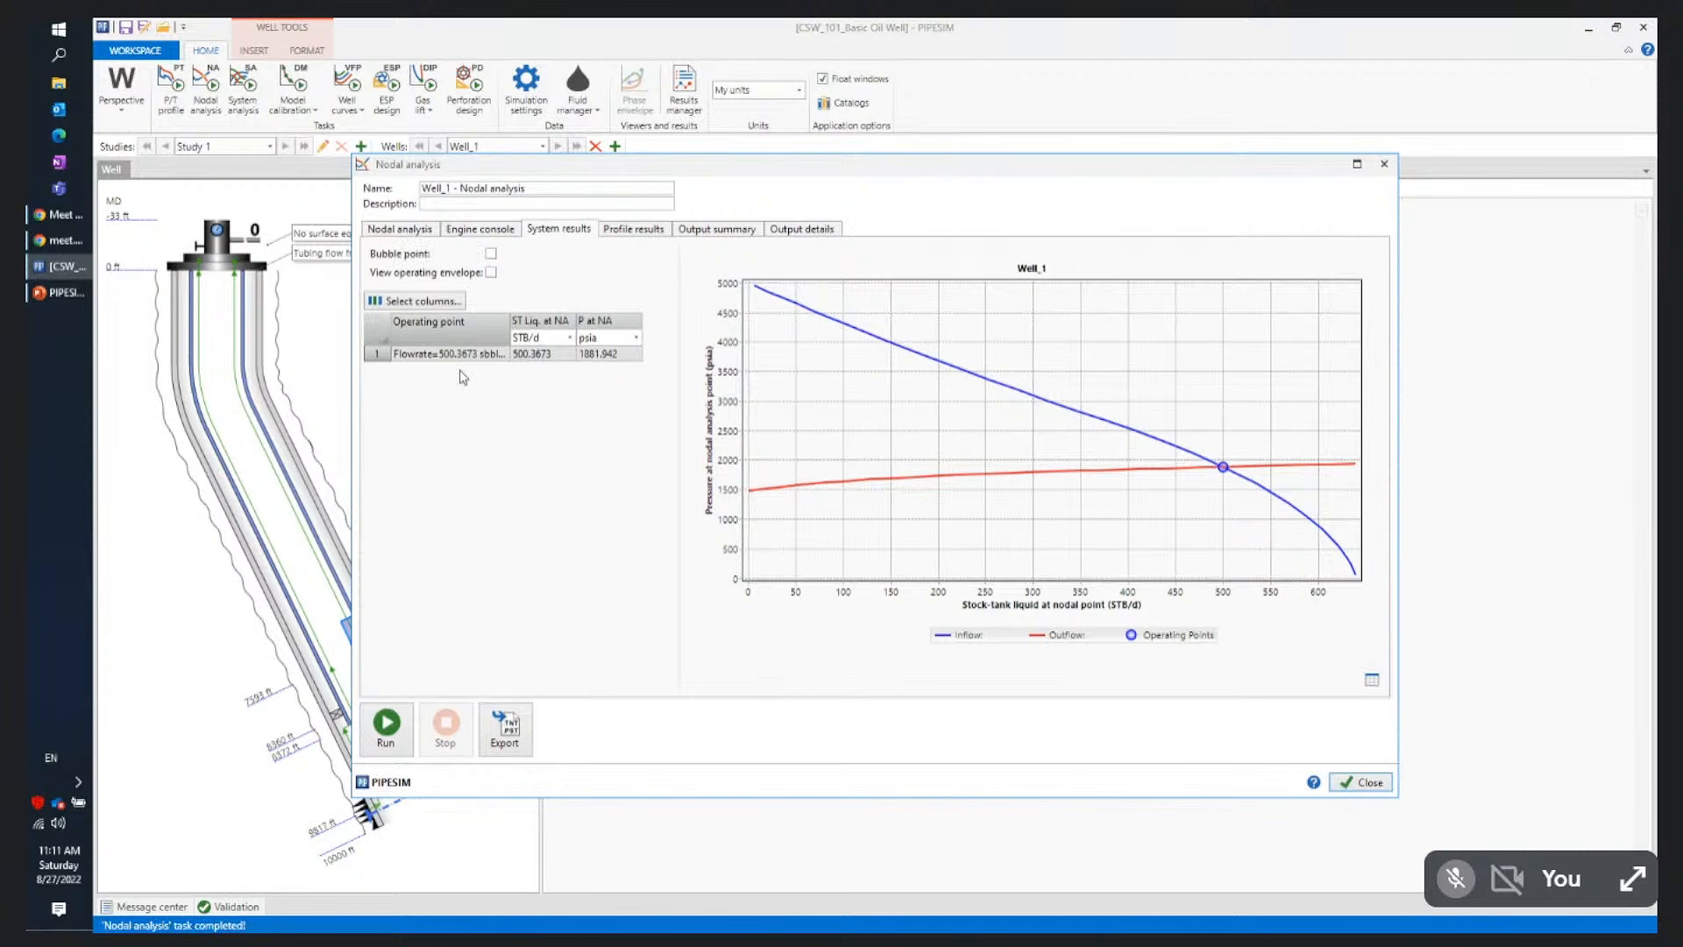
left_click_drag(640, 169, 1282, 373)
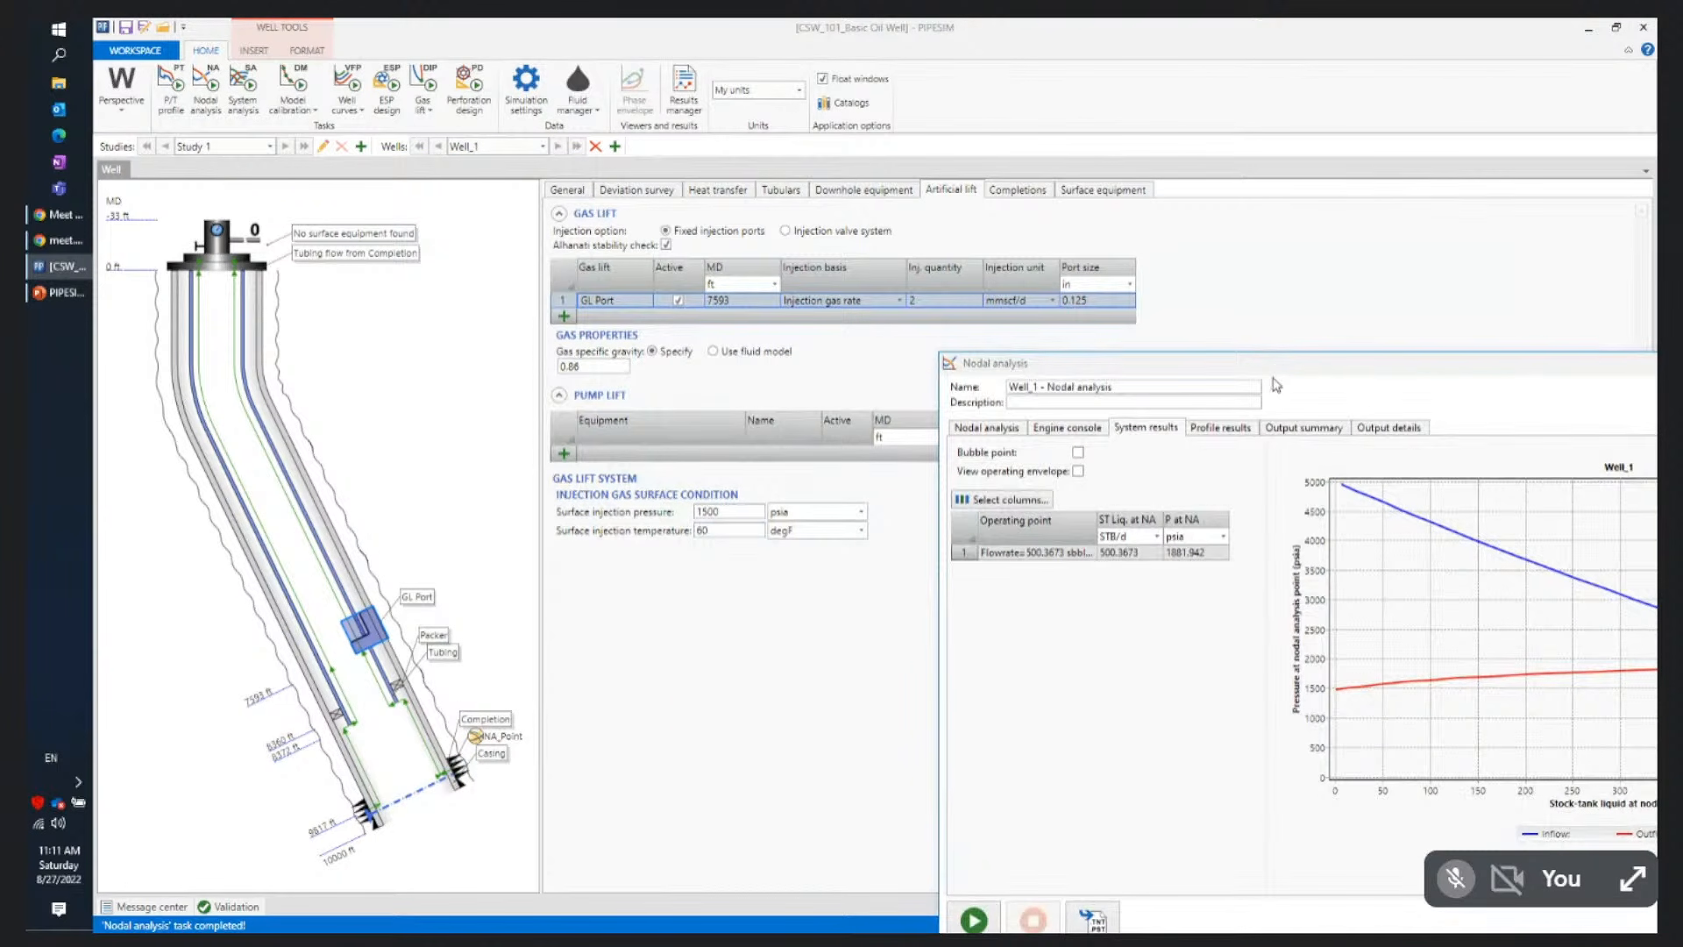
left_click_drag(1281, 367, 724, 161)
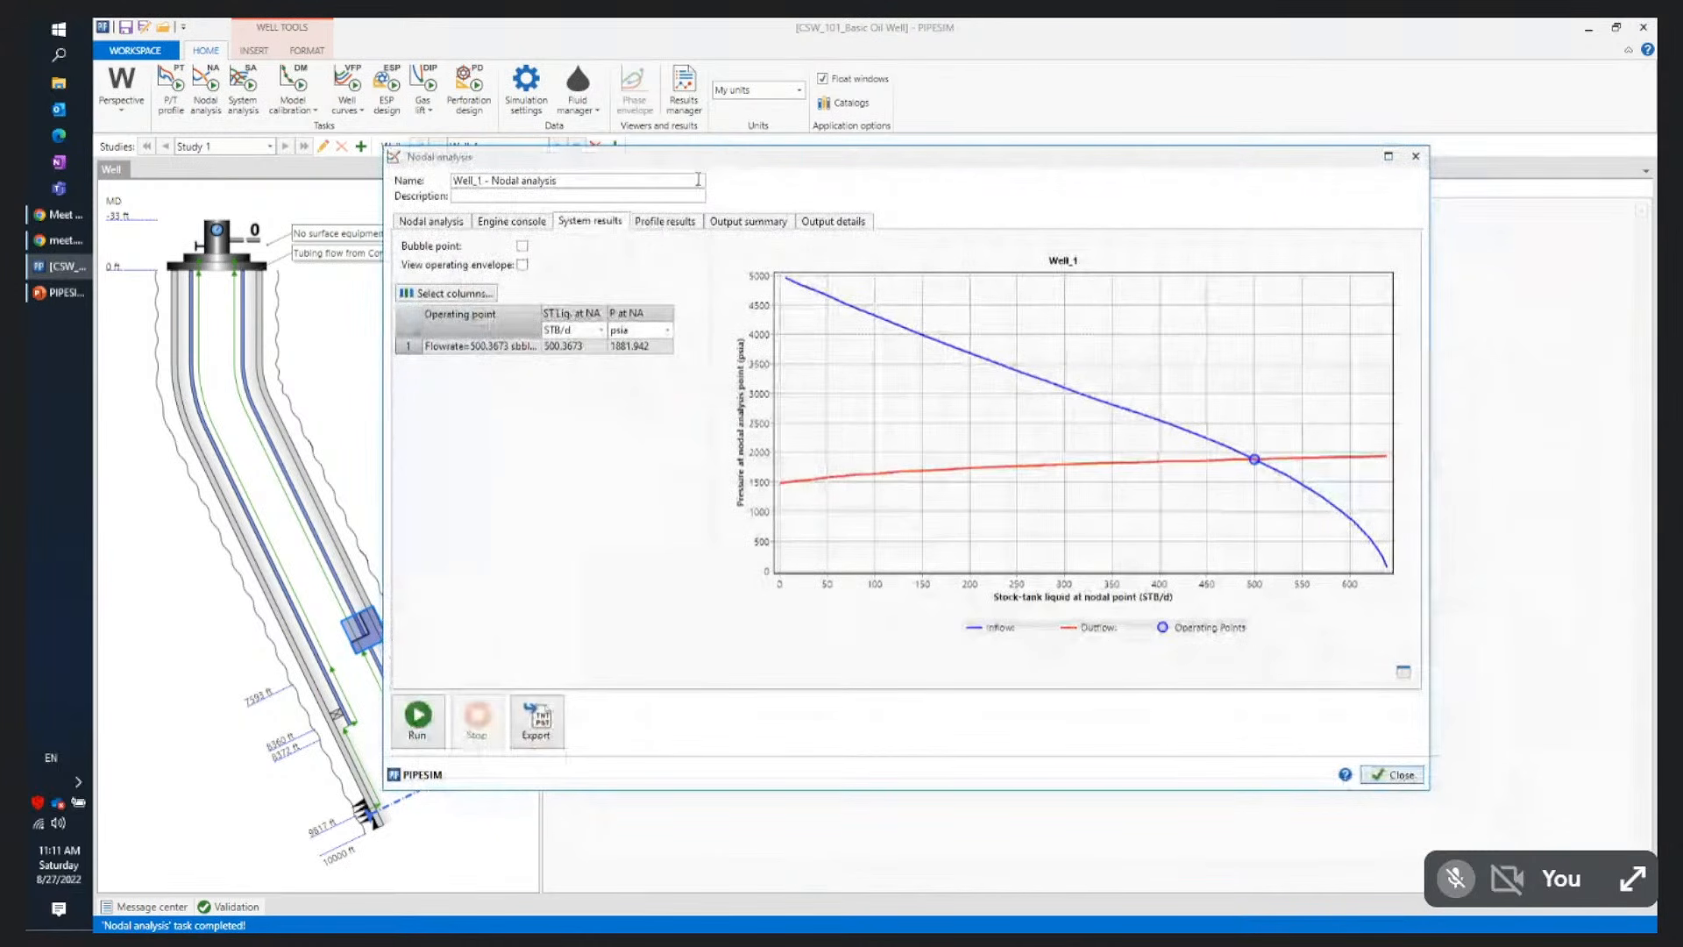
Show the rerun's profile results as a grid and expand the GL Port row to examine its injection details
left_click(665, 224)
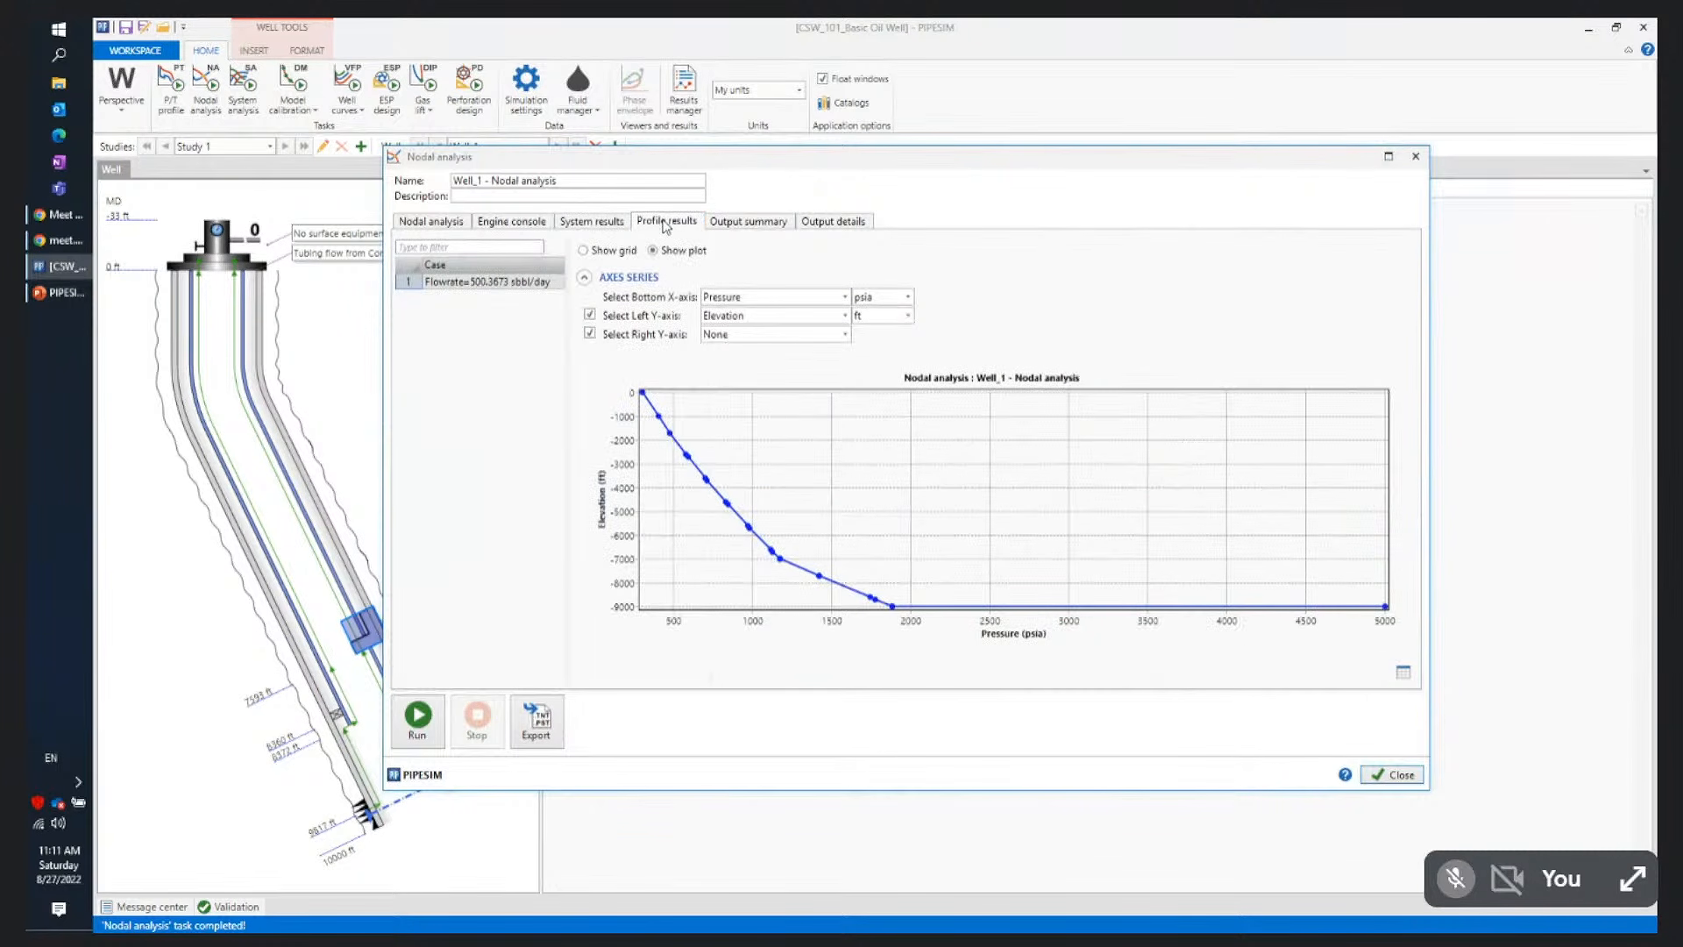
left_click(594, 254)
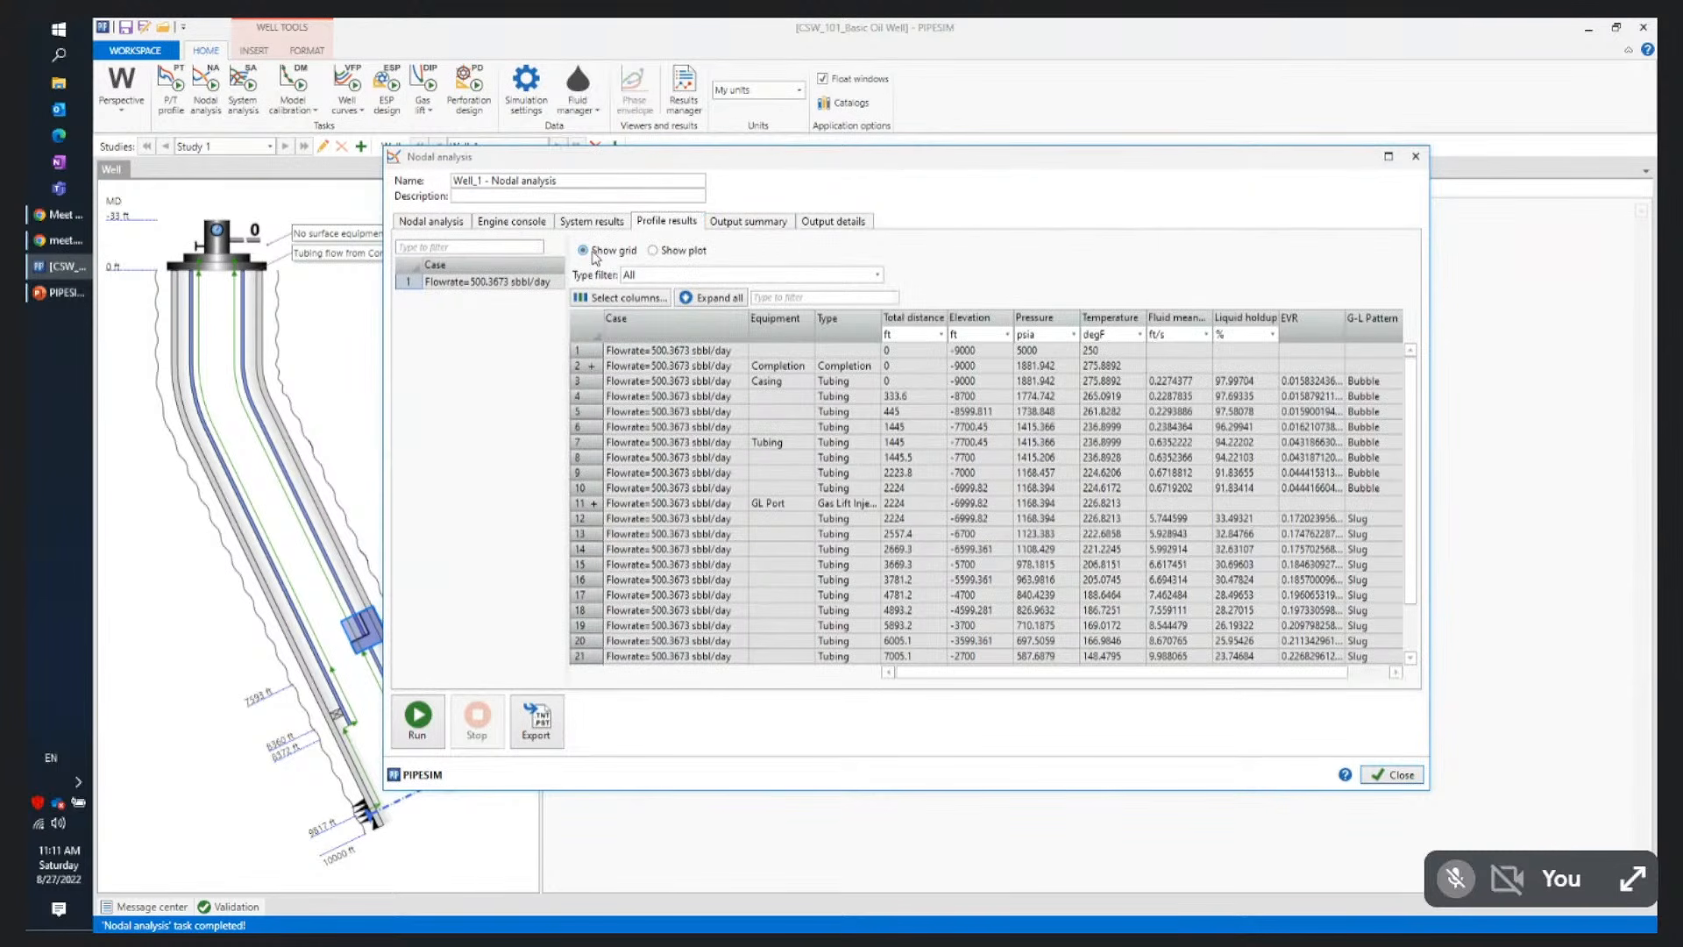
left_click(593, 504)
scroll(734, 534, "down", 1)
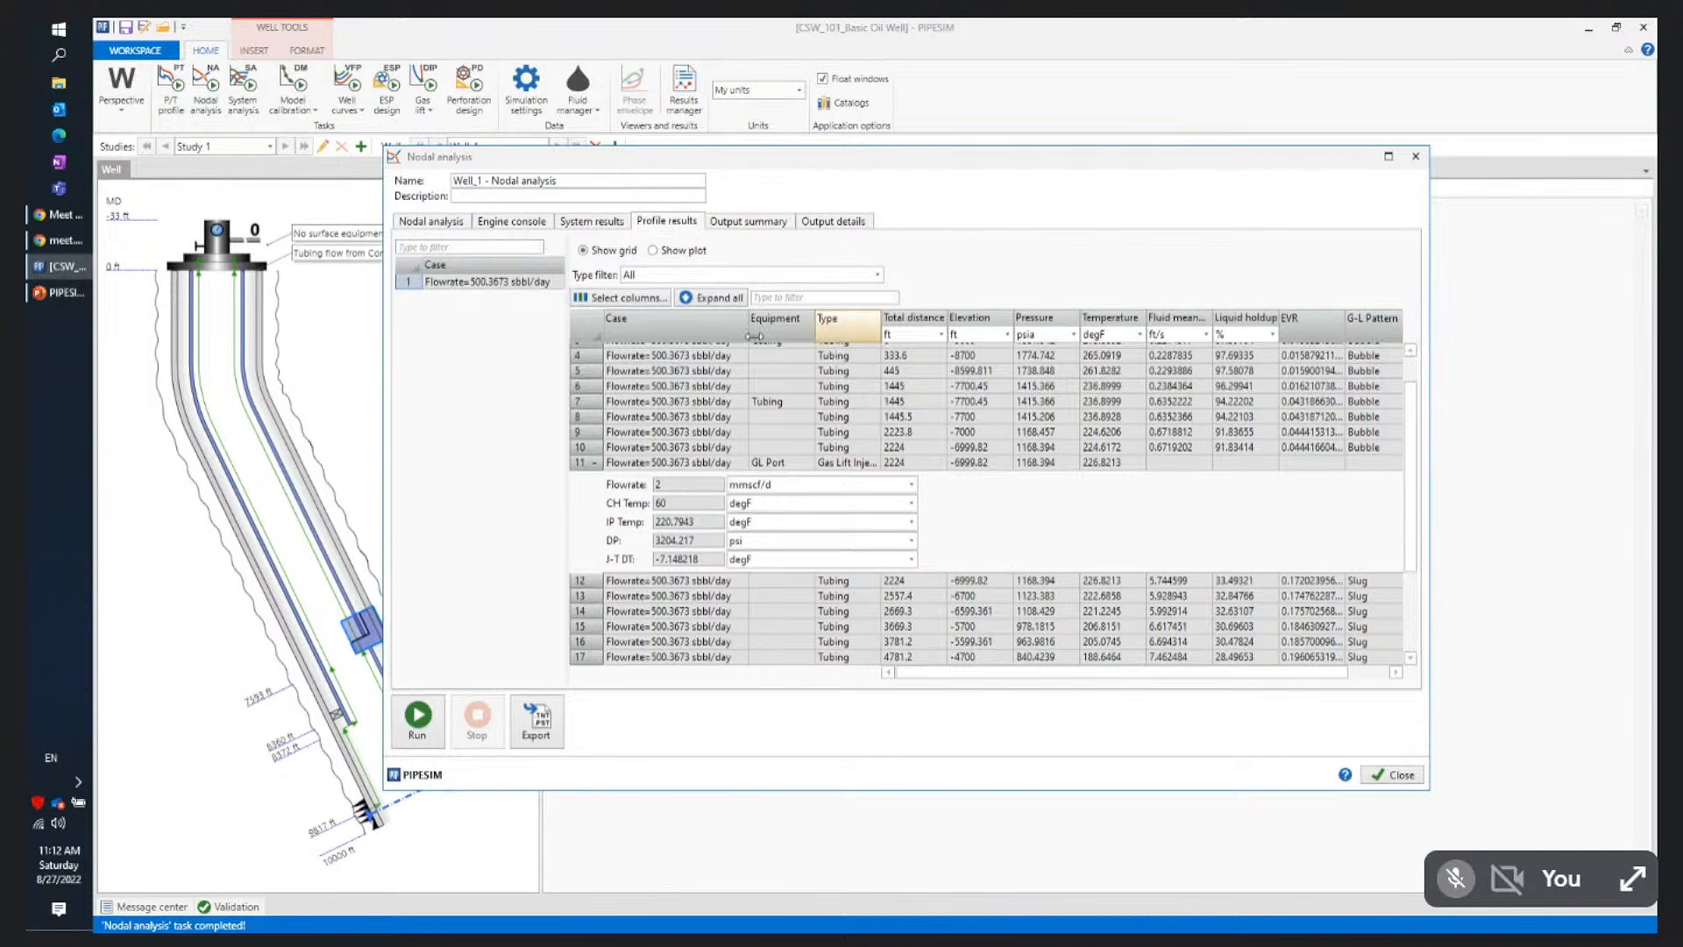
Look through the columns available for the profile results grid, and check the gas lift inputs behind the results
left_click(600, 302)
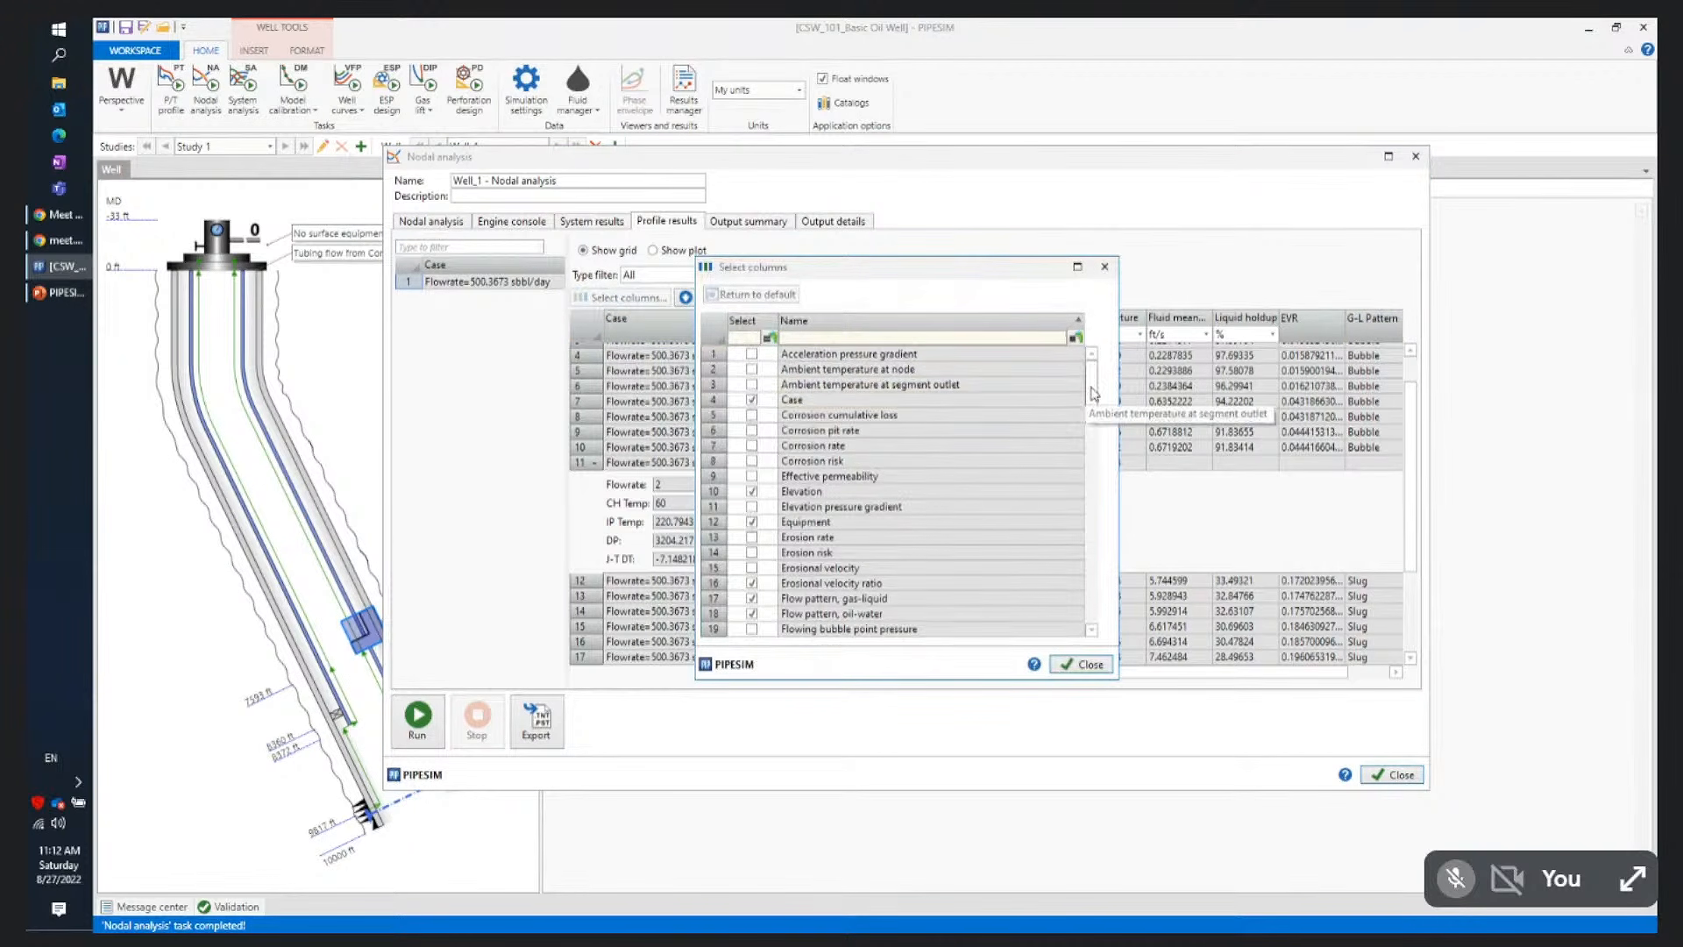
scroll(1087, 421, "down", 3)
mouse_move(1087, 421)
left_mouse_down()
mouse_move(1080, 579)
mouse_move(1102, 420)
left_mouse_up()
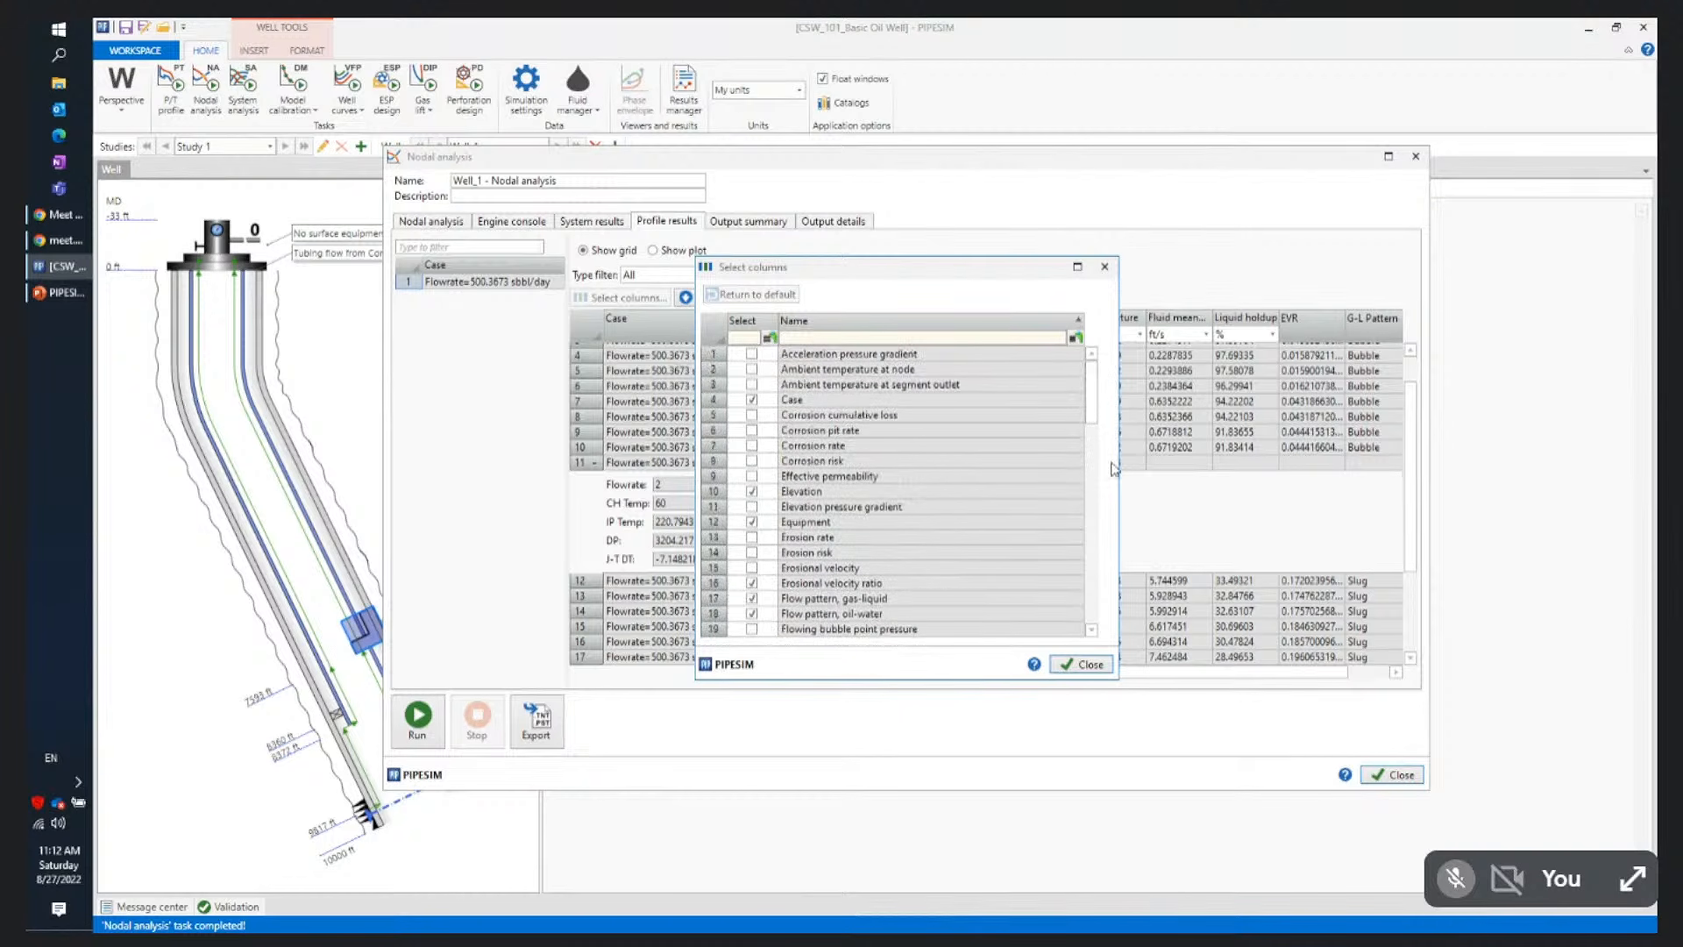
left_click(1084, 664)
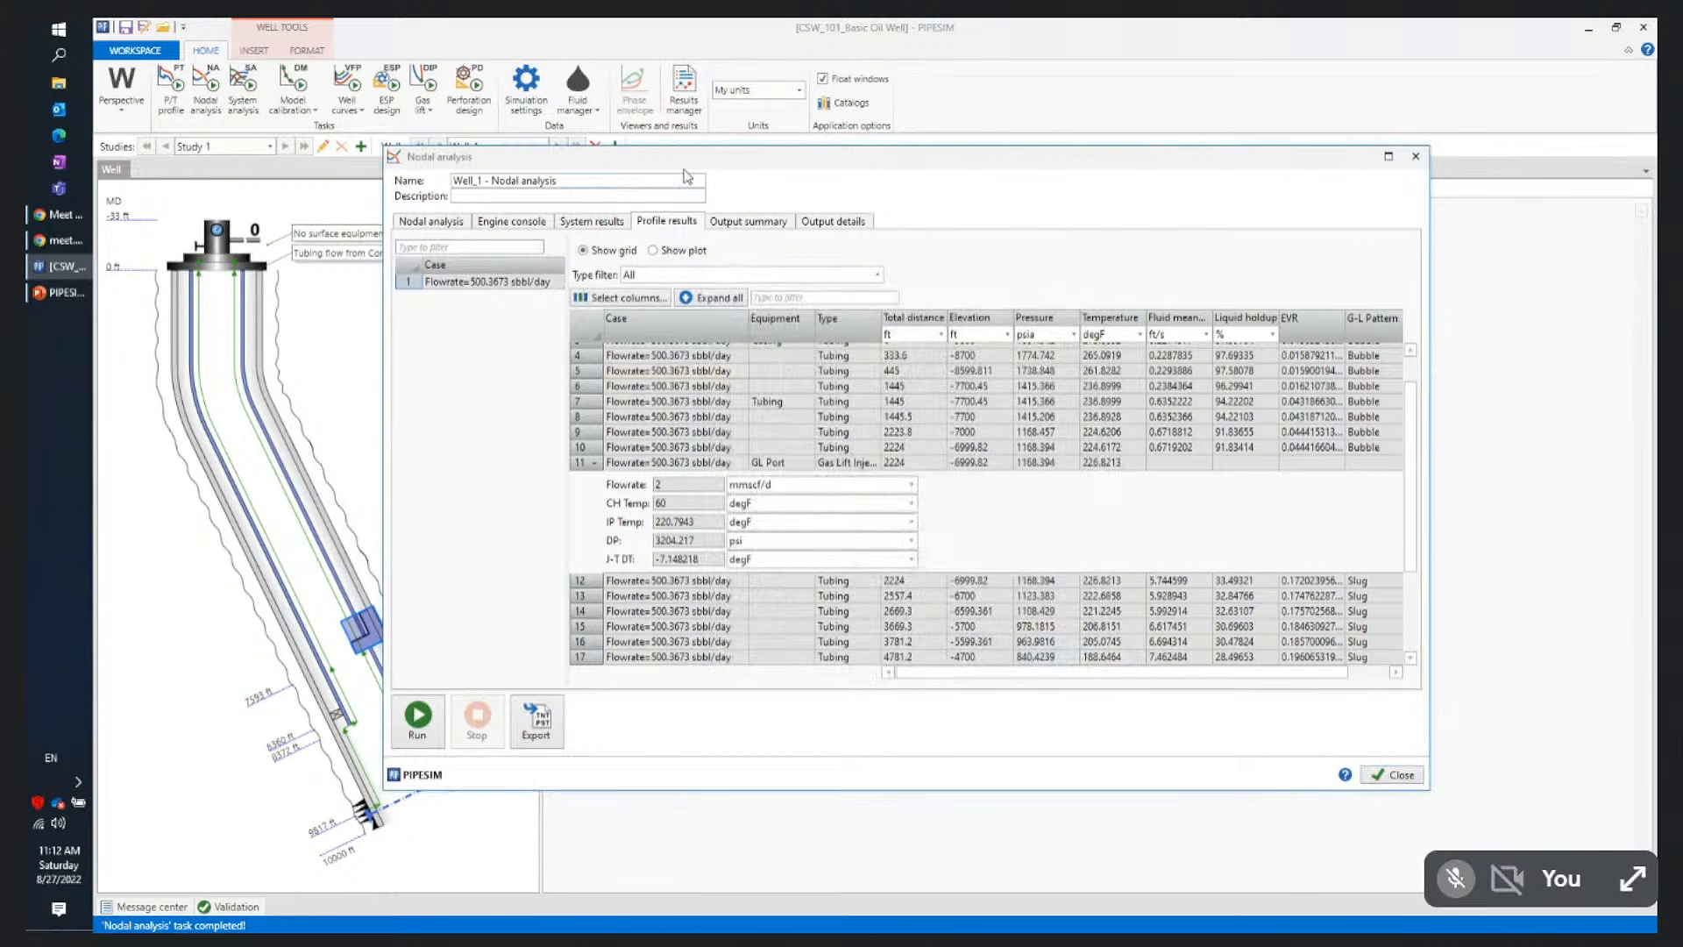
left_click_drag(692, 158, 817, 419)
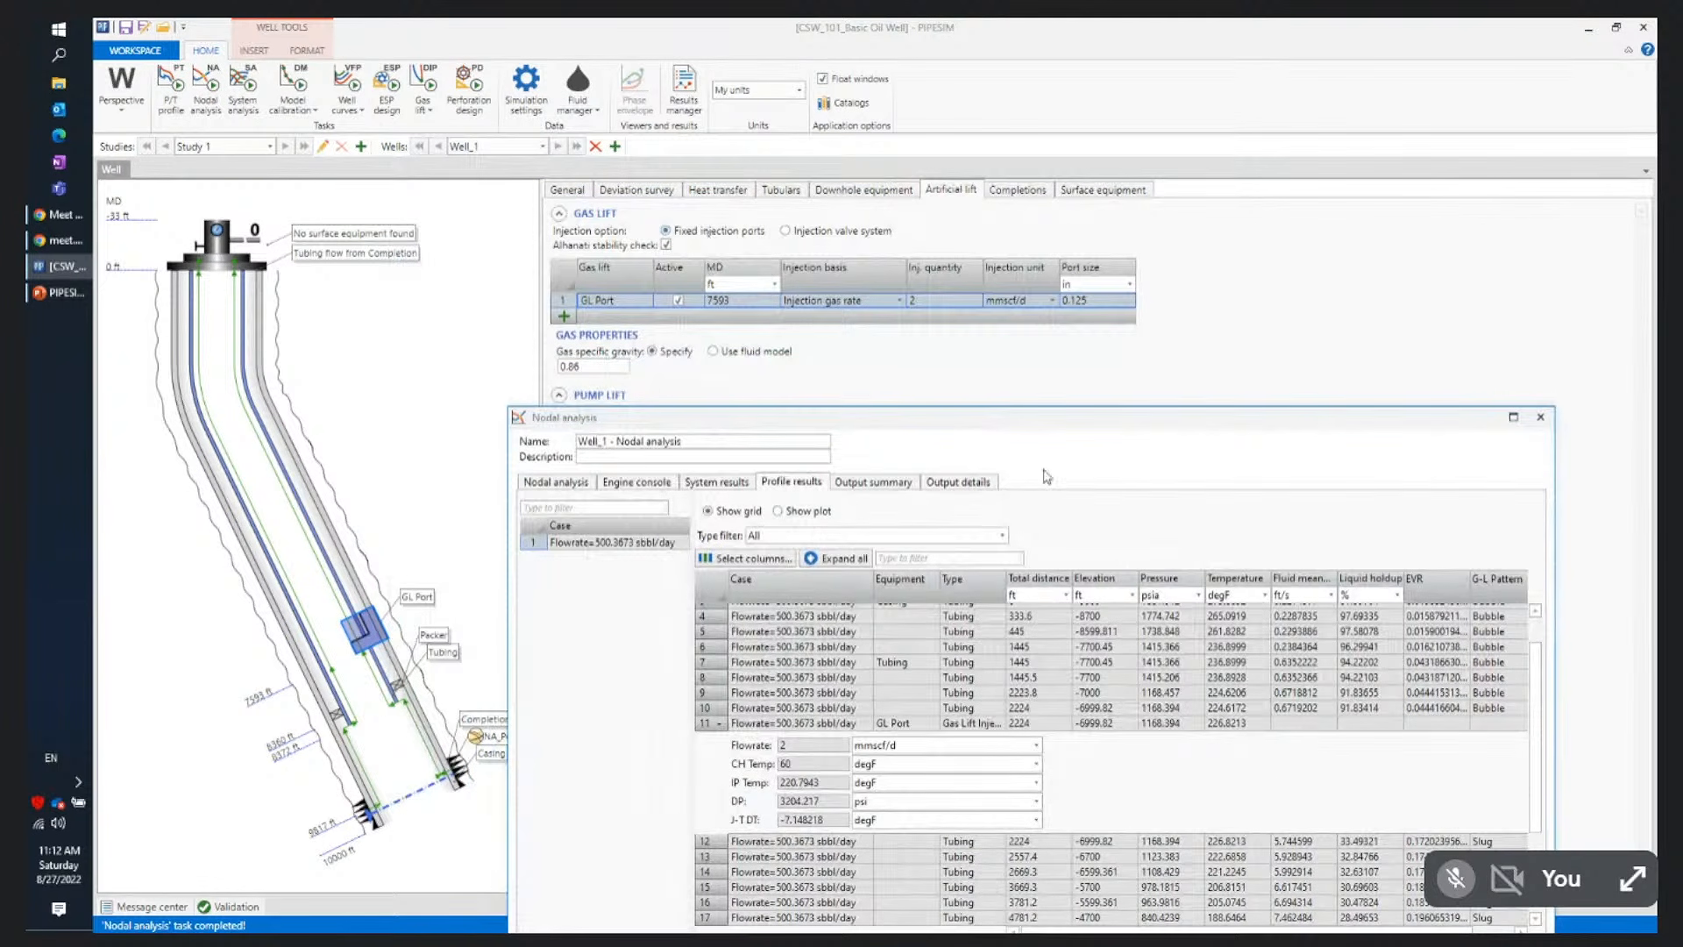
left_click_drag(1055, 421, 999, 153)
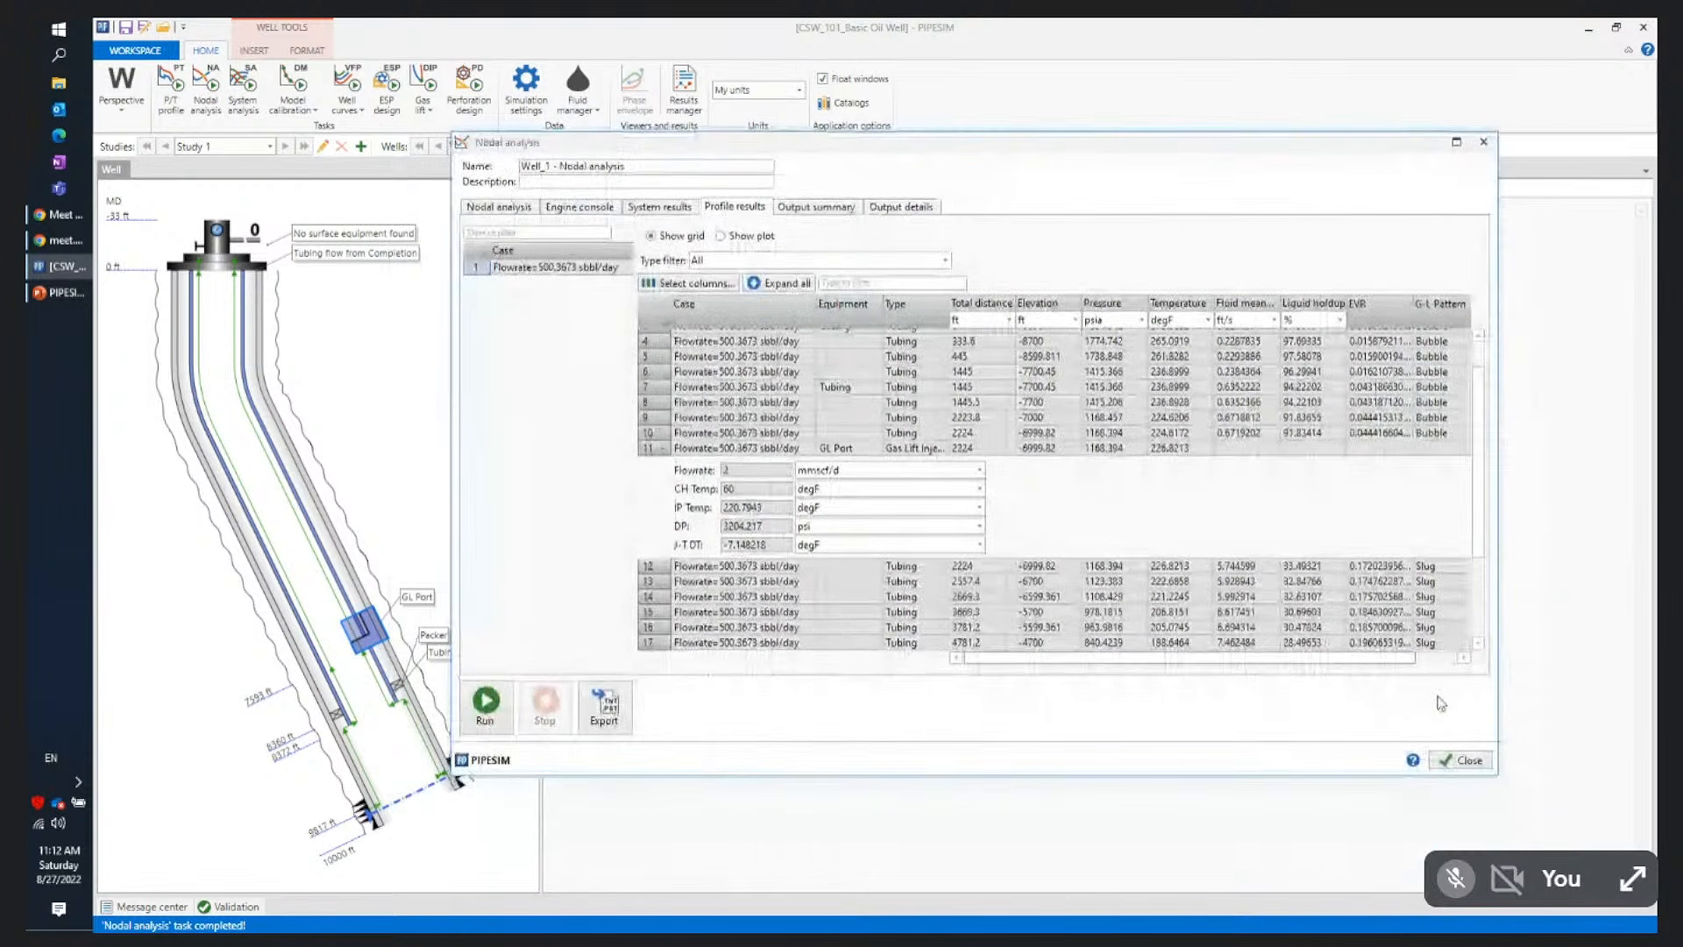
Close the nodal analysis and delete the GL Port injection entry from the well's gas lift equipment
left_click(1463, 765)
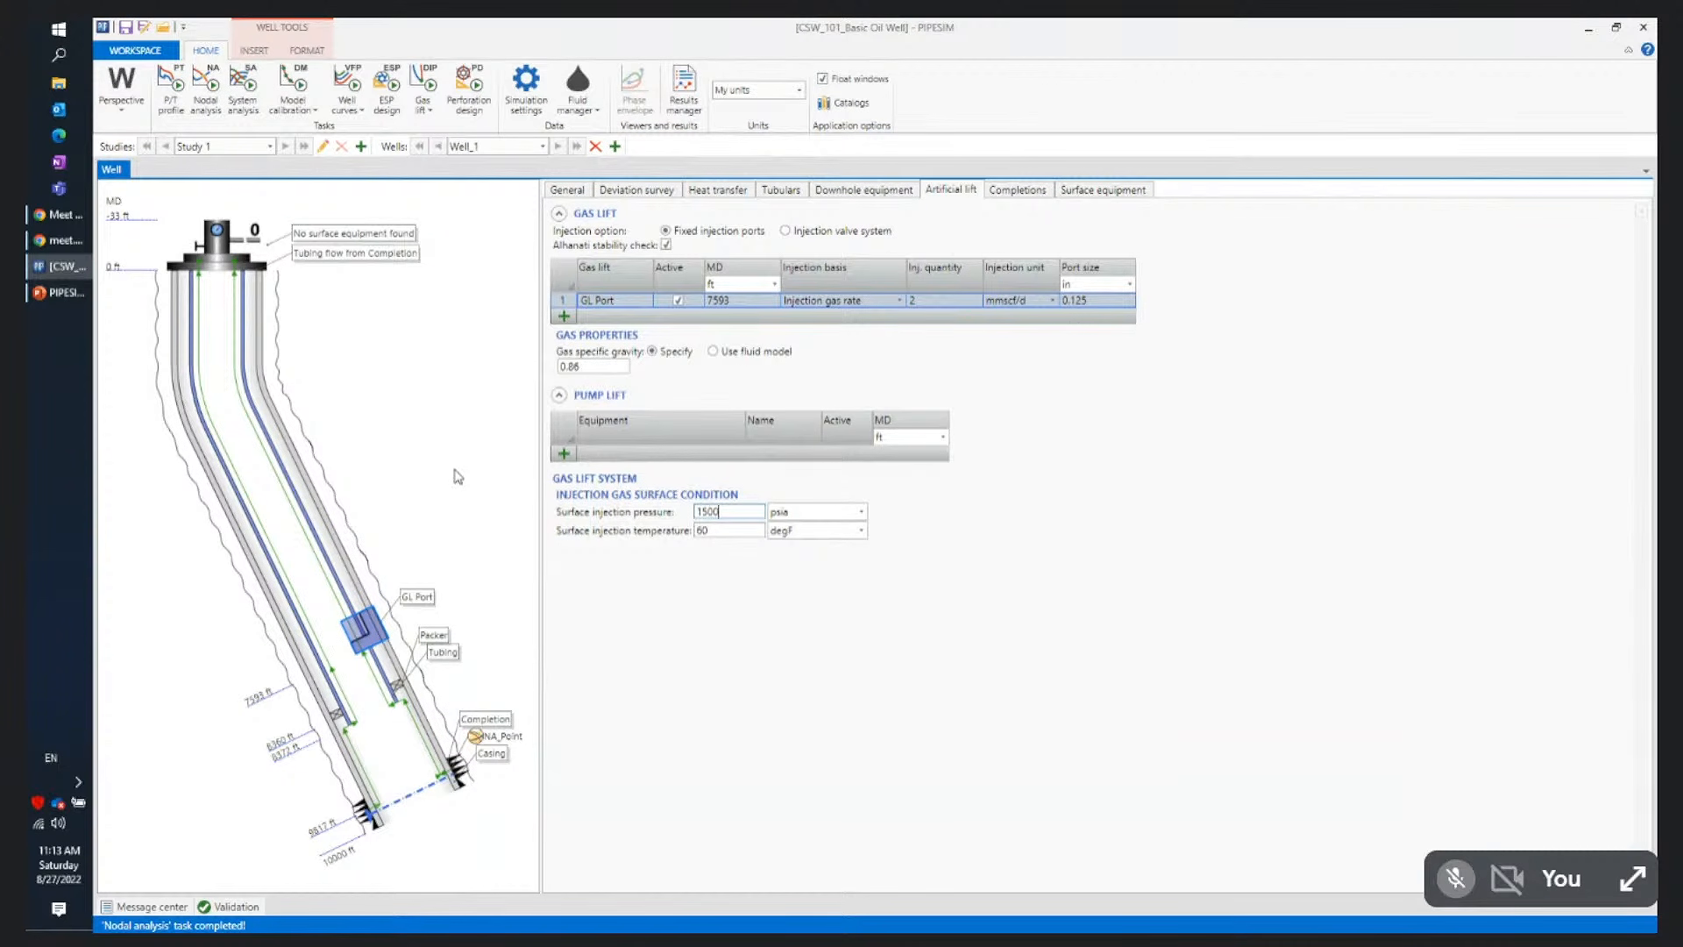
left_click(564, 304)
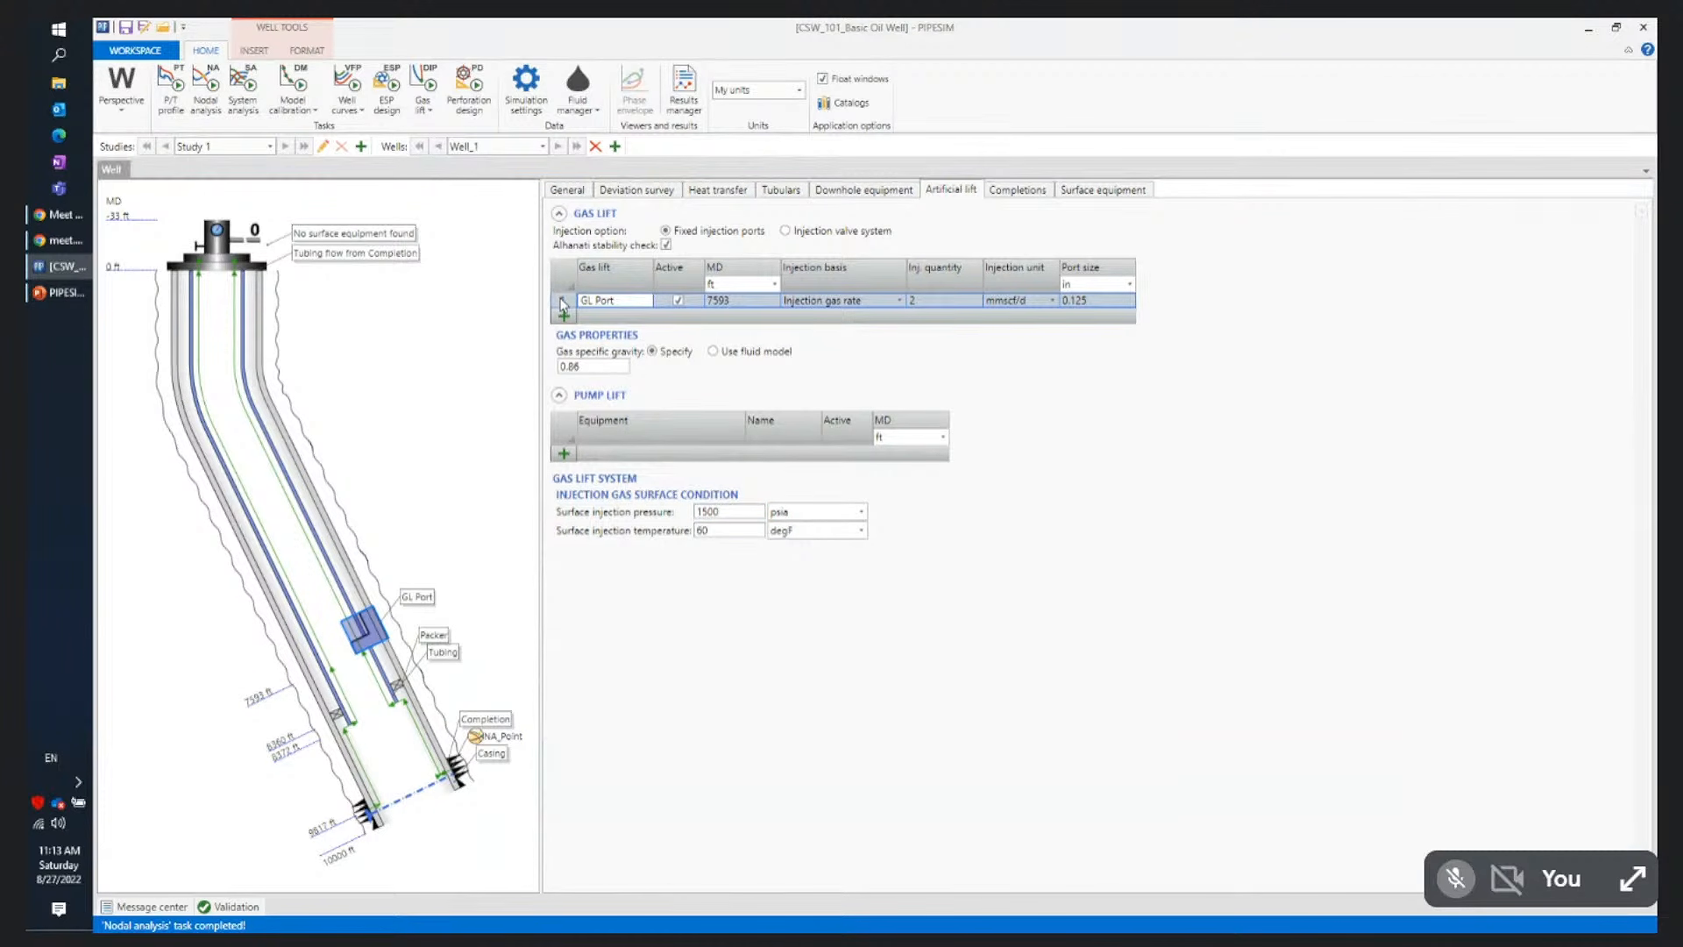
key("Delete")
key("Return")
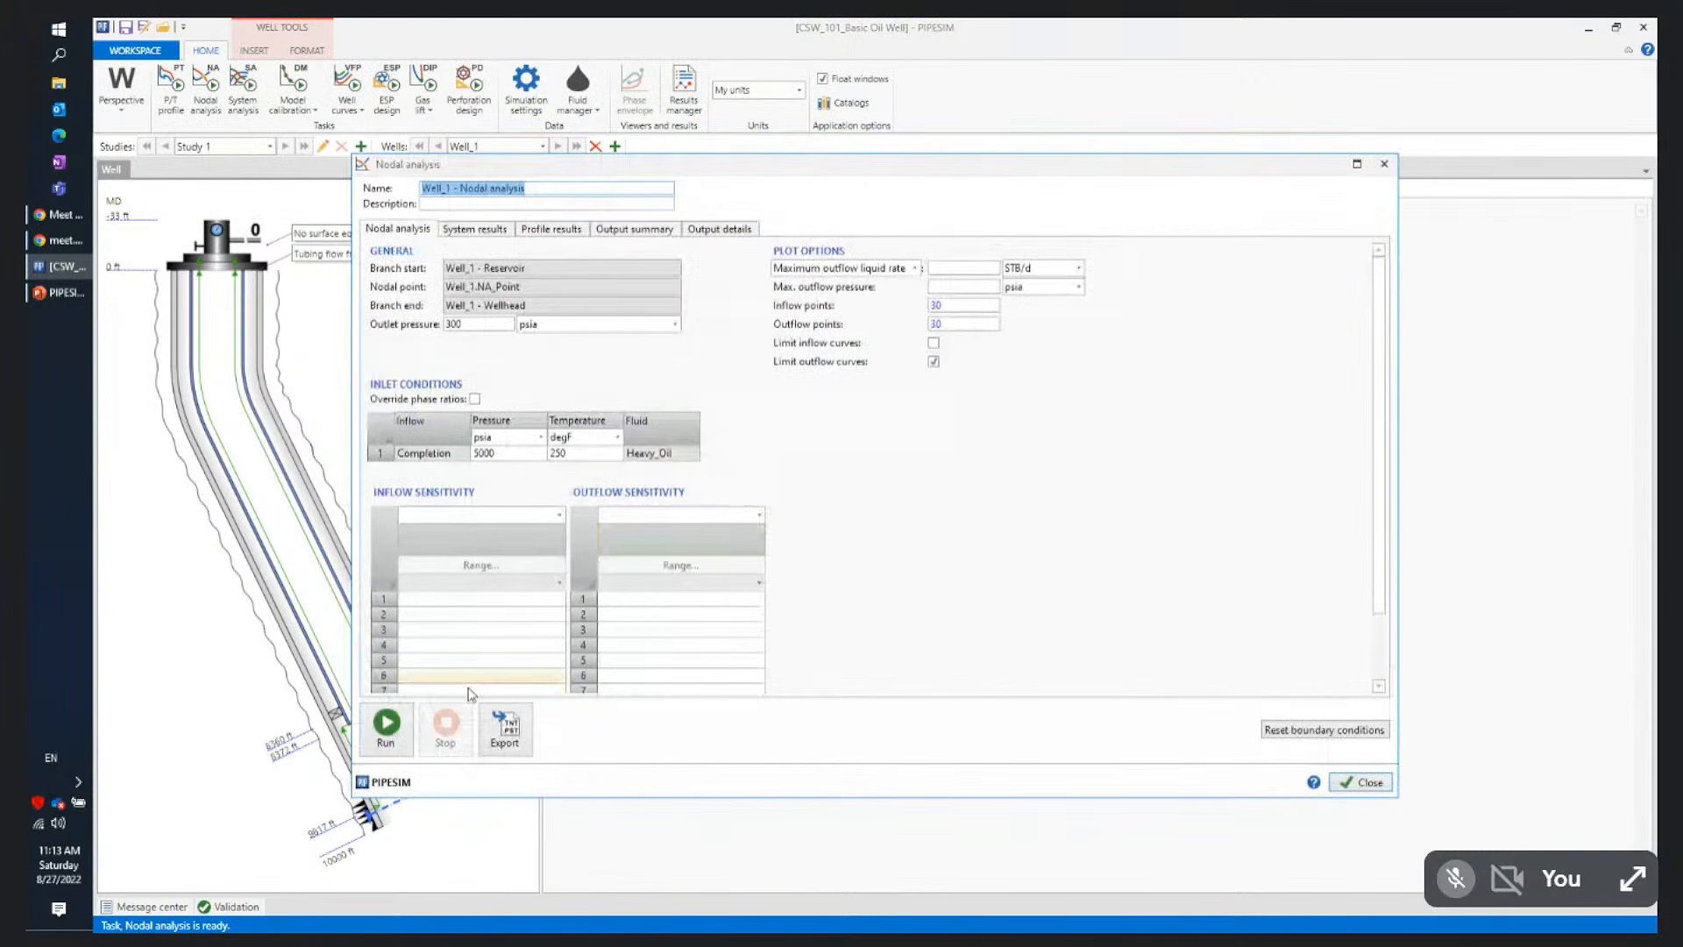
Run the Well_1 nodal analysis without gas lift and widen the operating point column to read the result
left_click(386, 724)
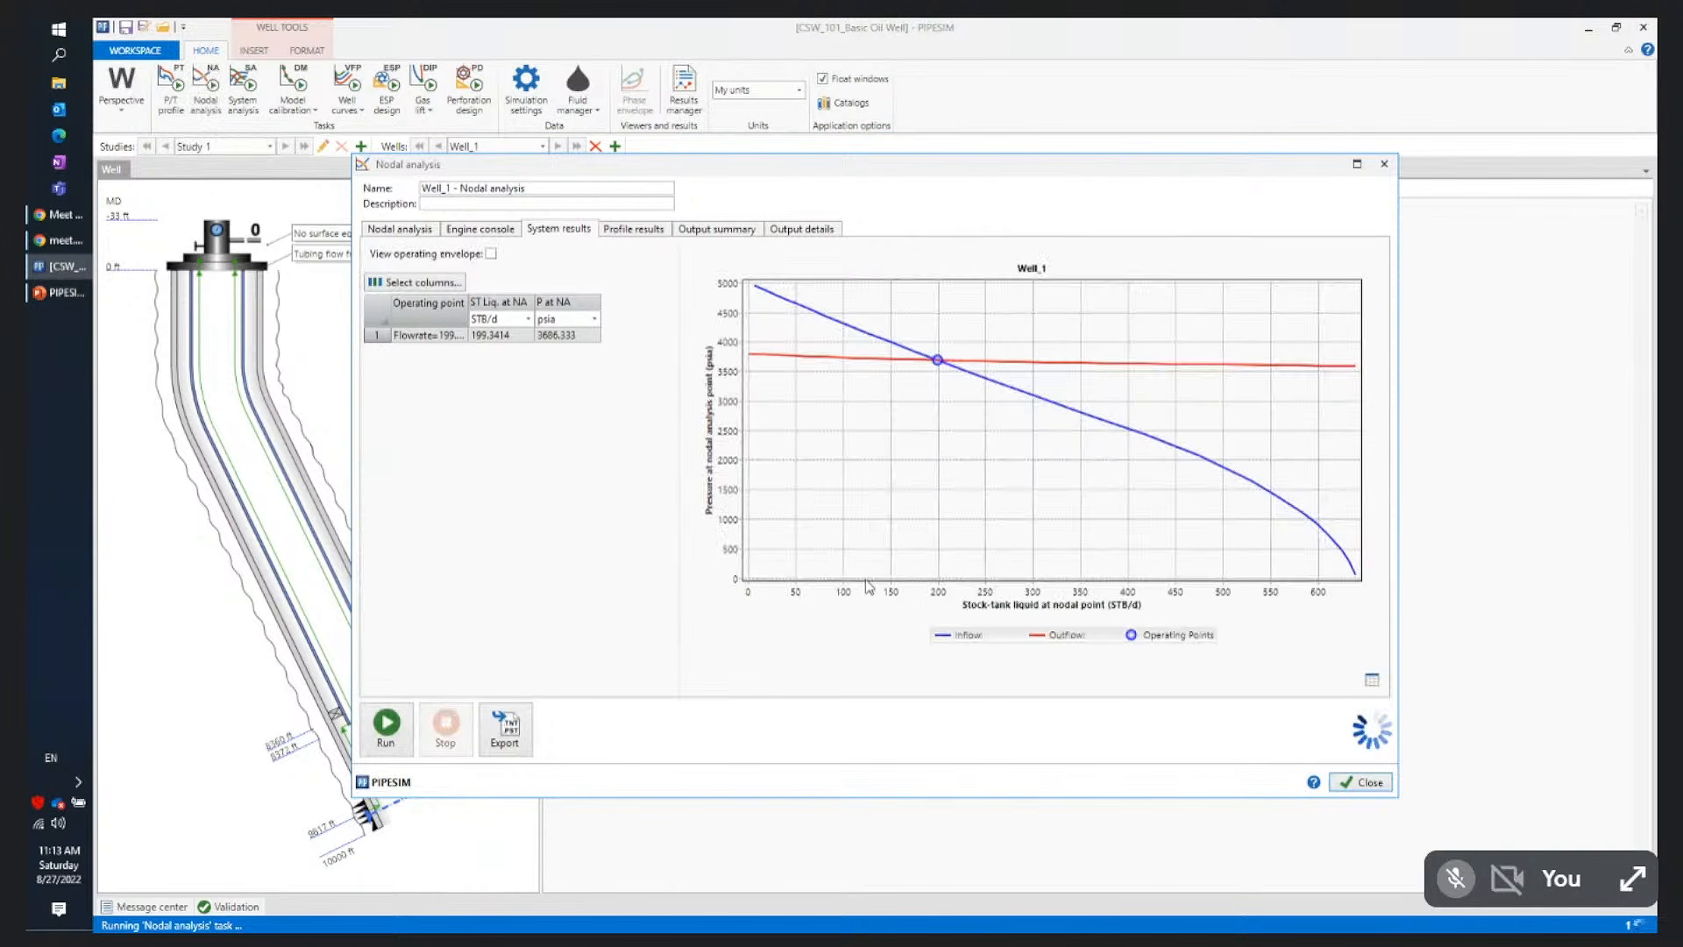
left_click_drag(468, 303, 522, 302)
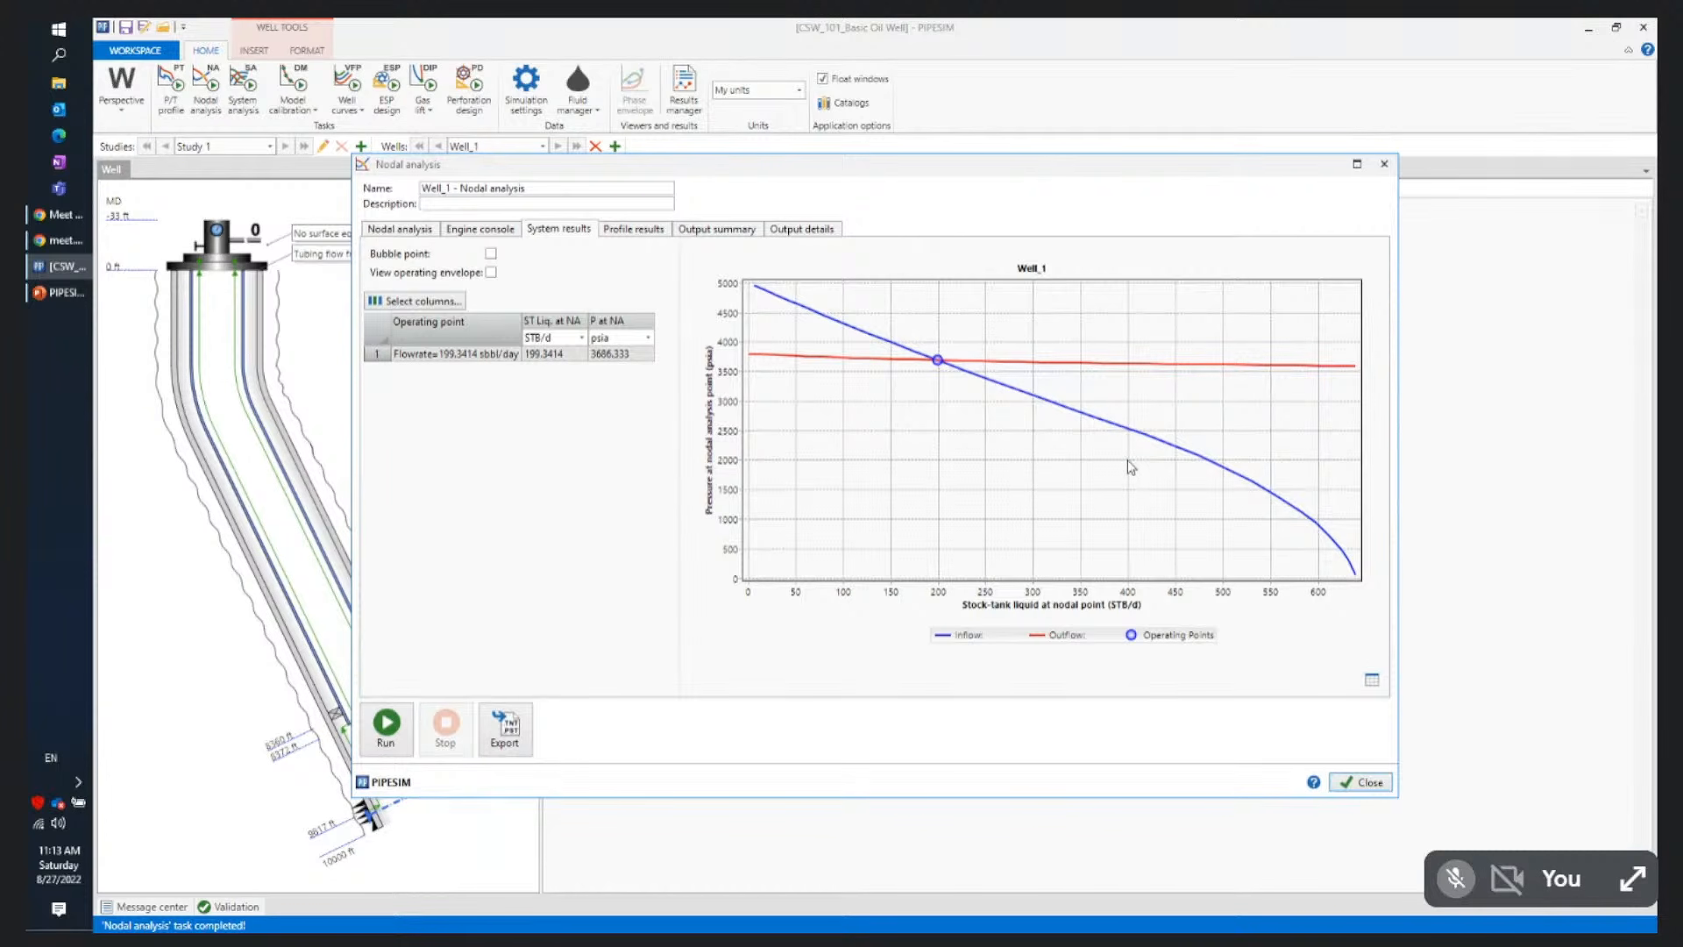
left_click(1365, 783)
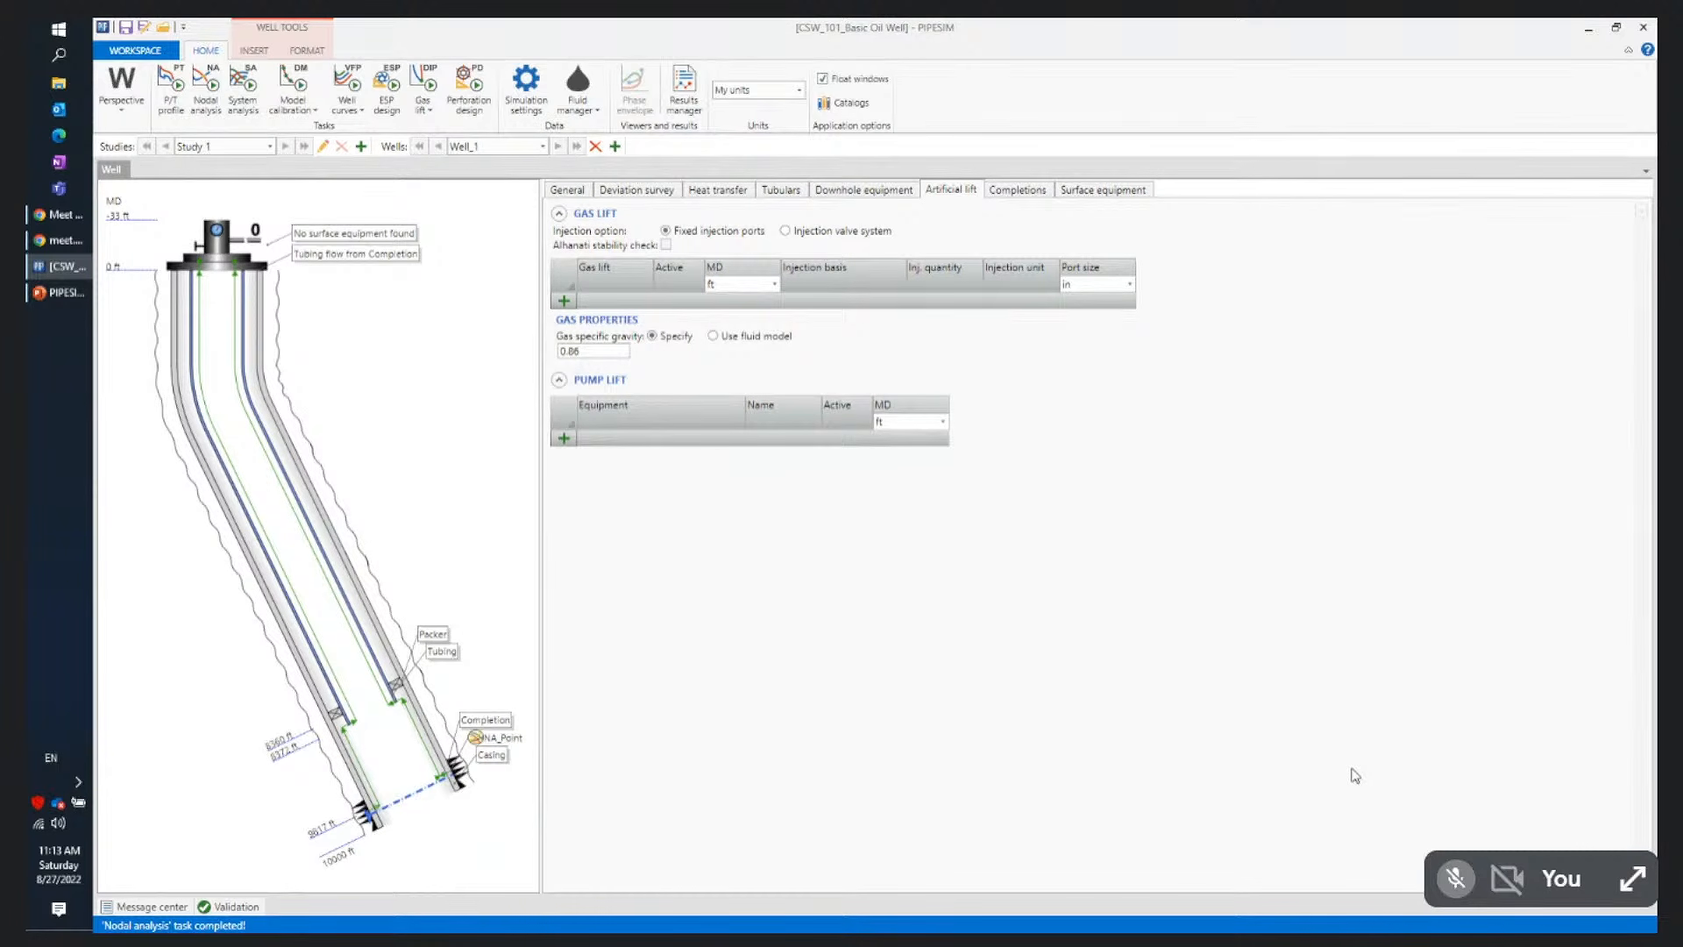
Start a Gas lift design task for Well_1 and set the production outlet pressure to 300 psia
left_click(427, 110)
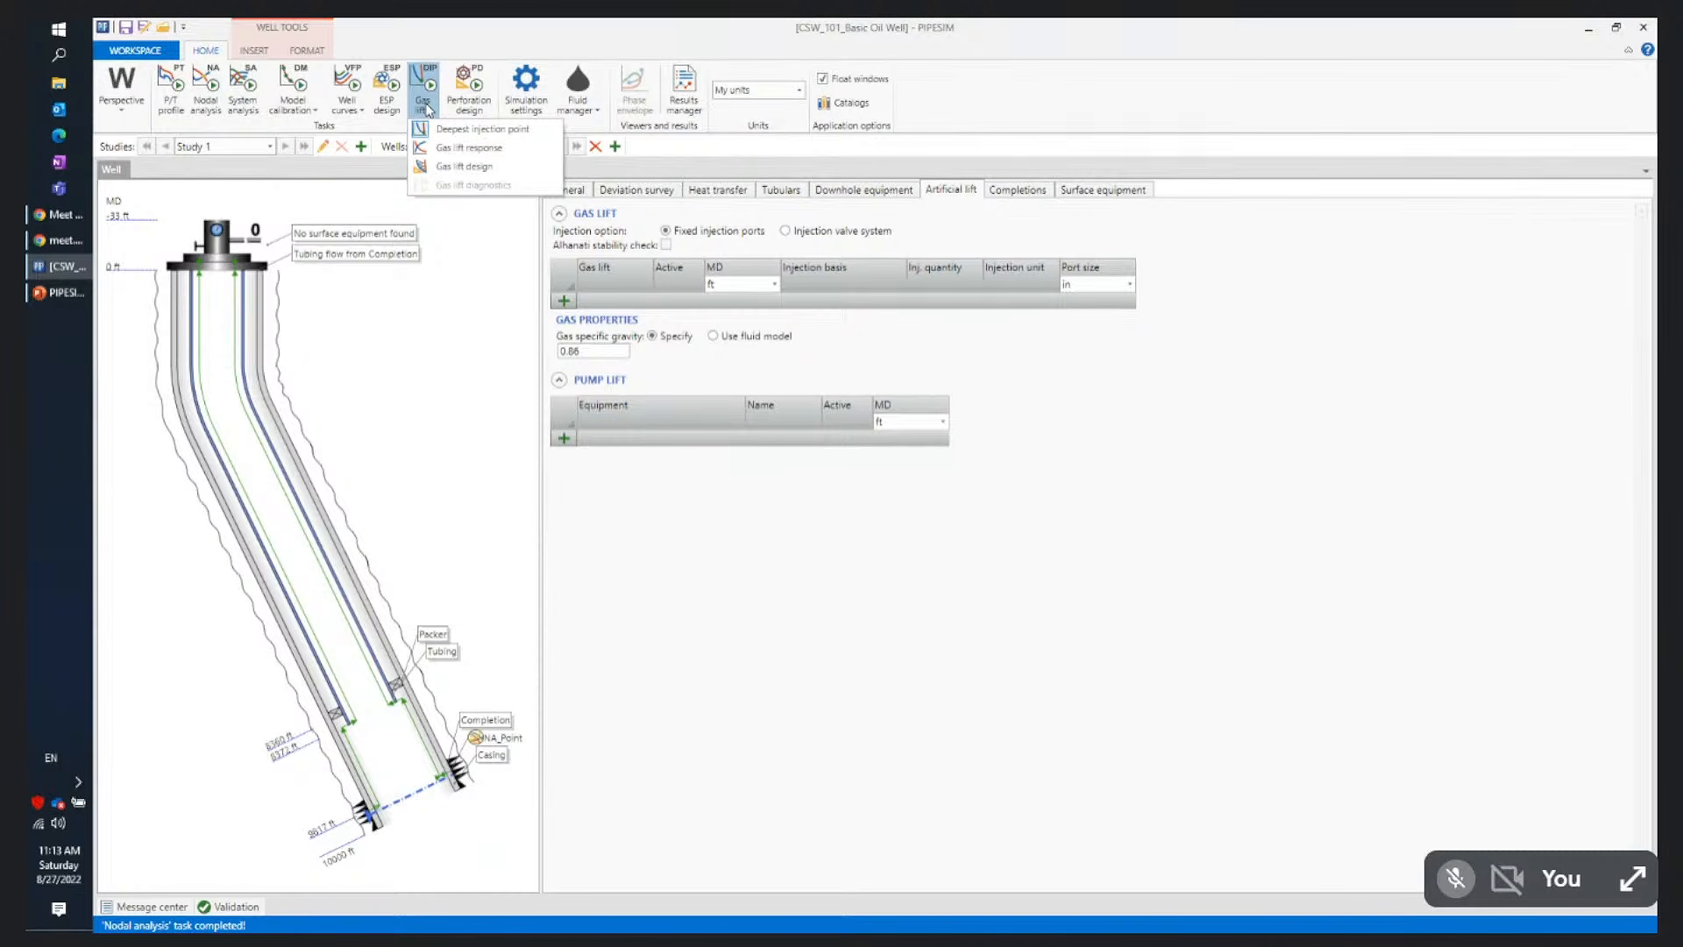
left_click(441, 168)
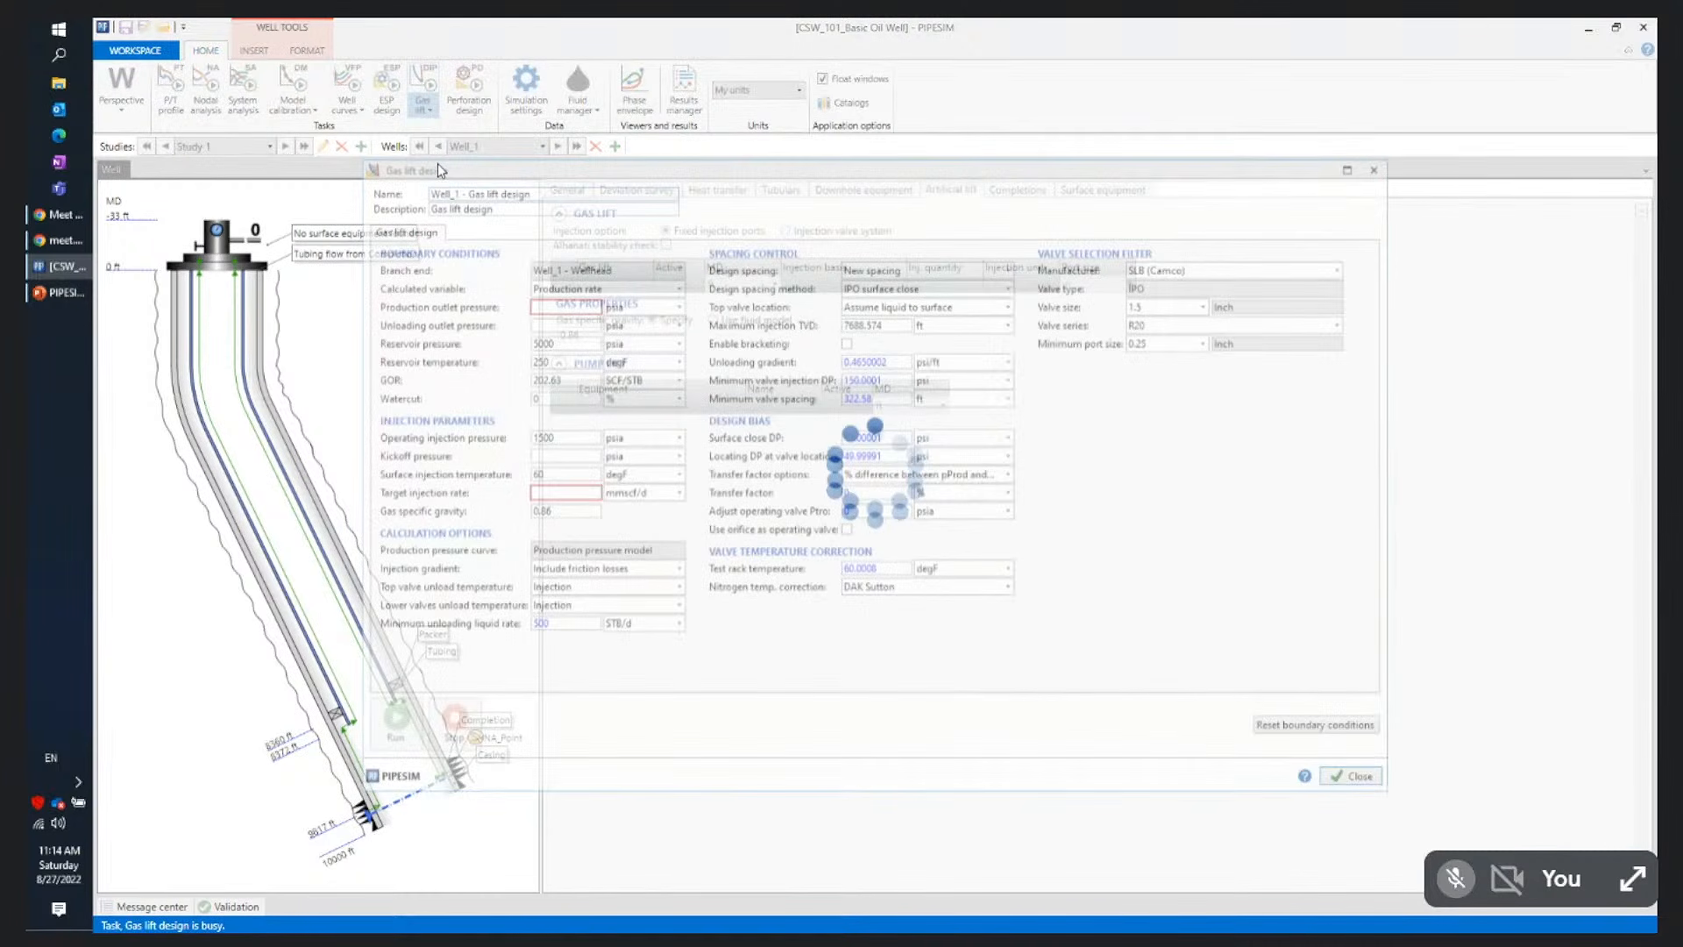
left_click_drag(541, 167, 604, 137)
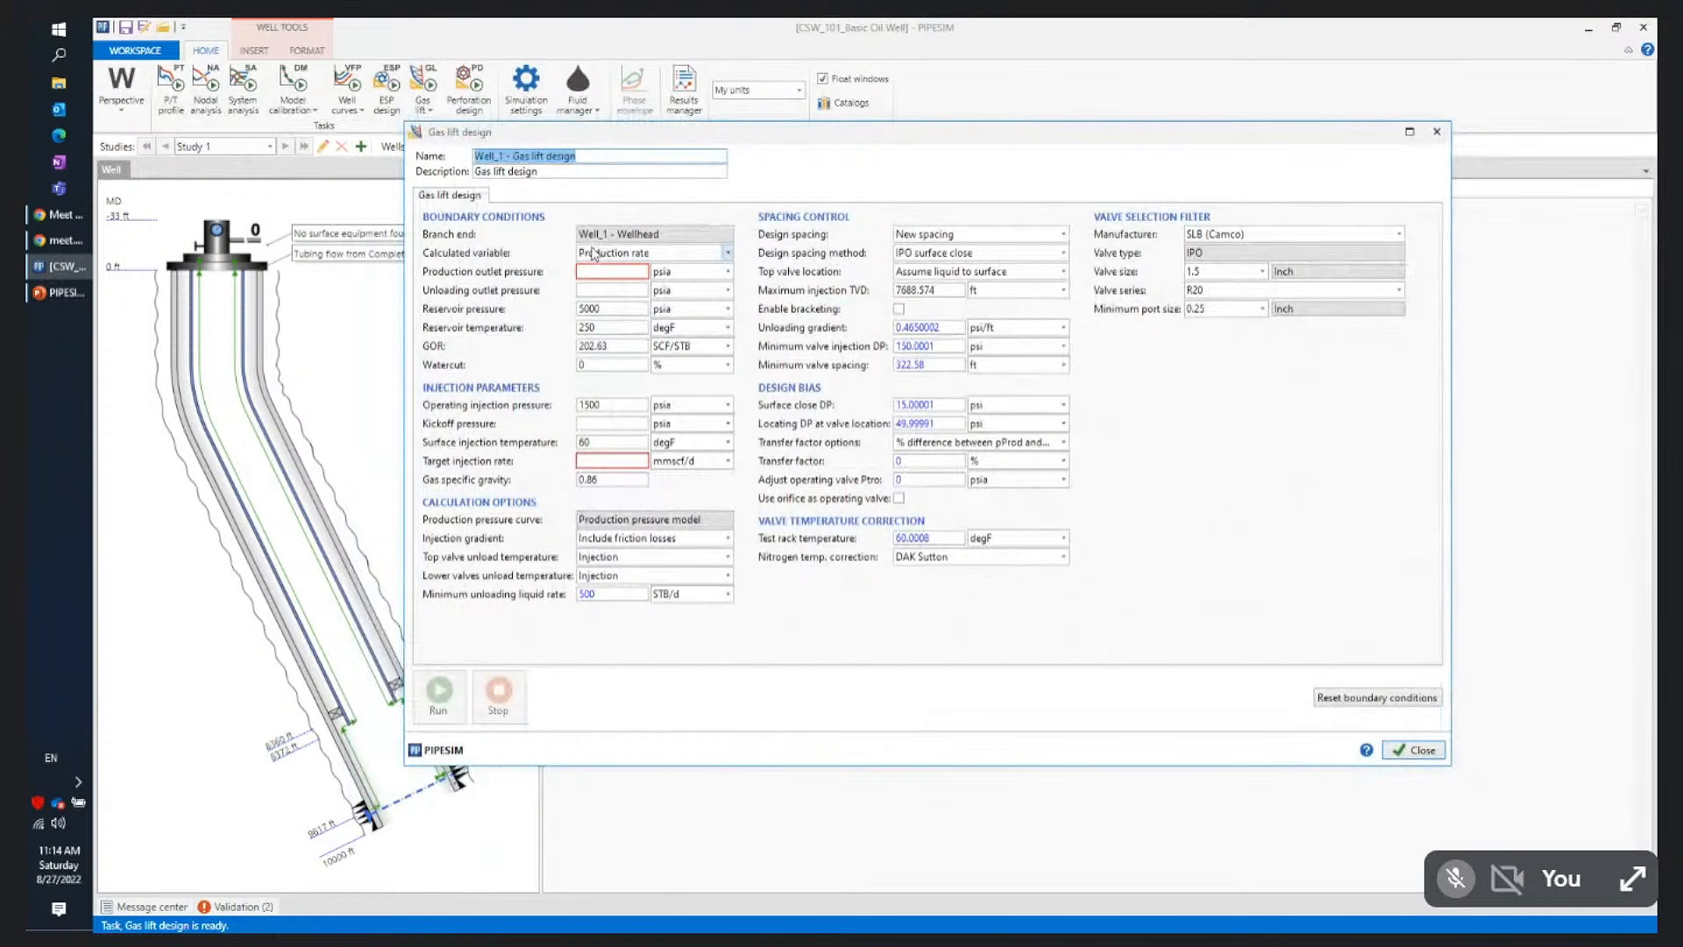
left_click(600, 272)
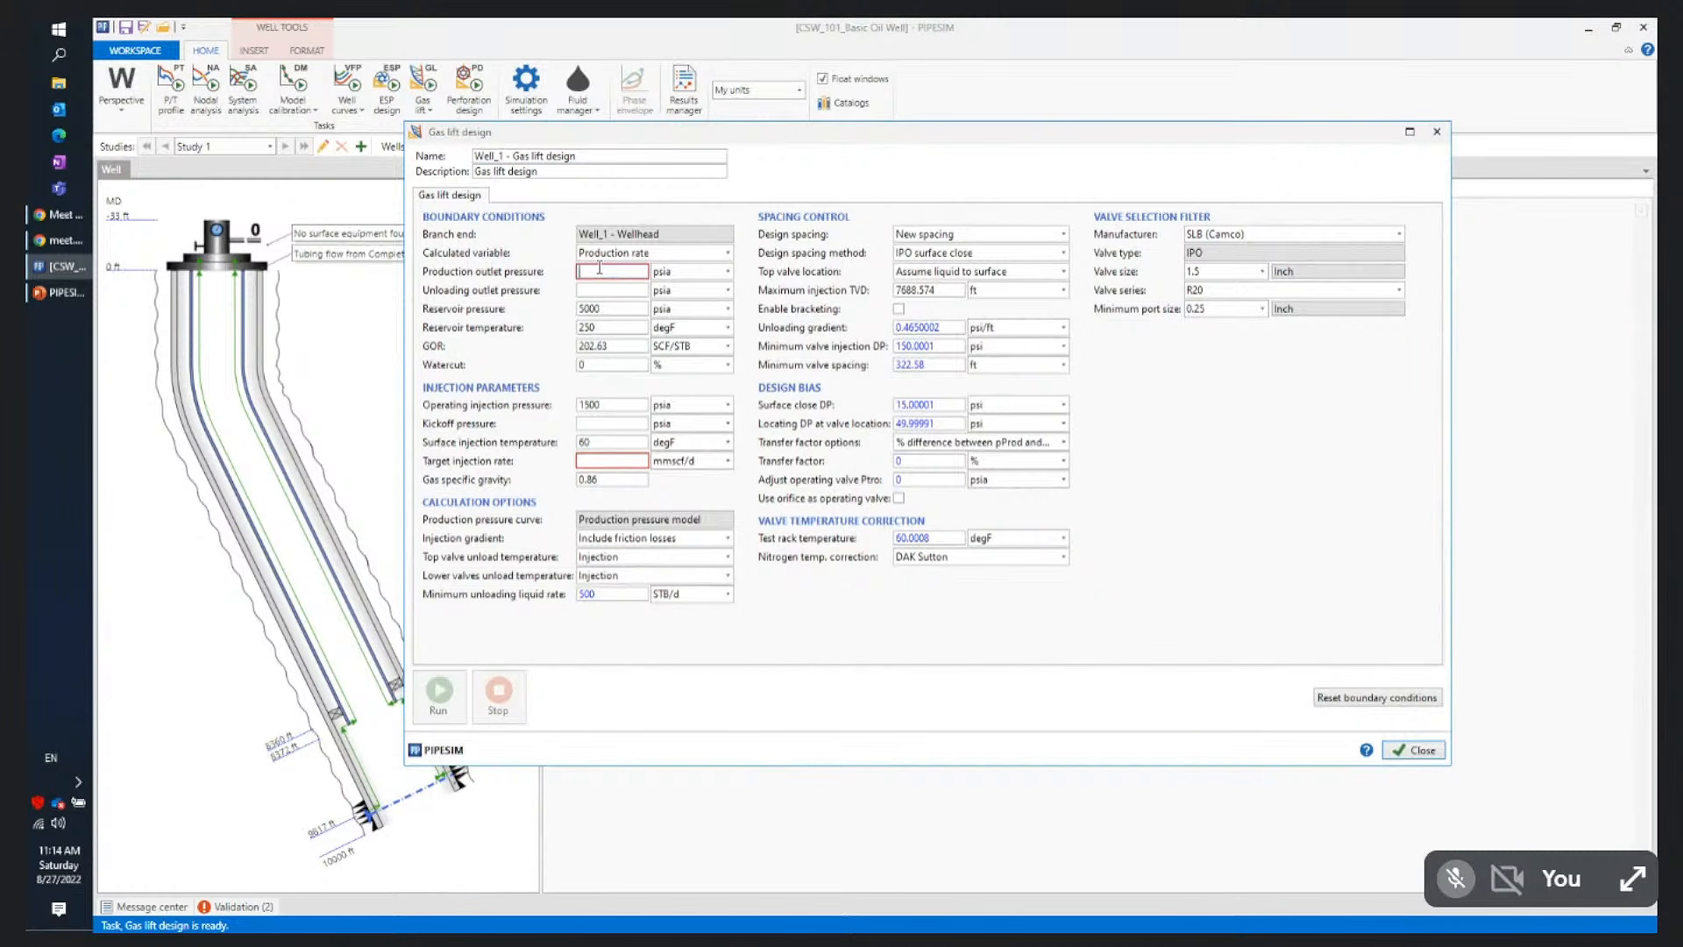
type("300")
Set the target injection rate of the gas lift design to 2 mmscf/d
left_click(606, 459)
left_click(614, 441)
mouse_move(611, 467)
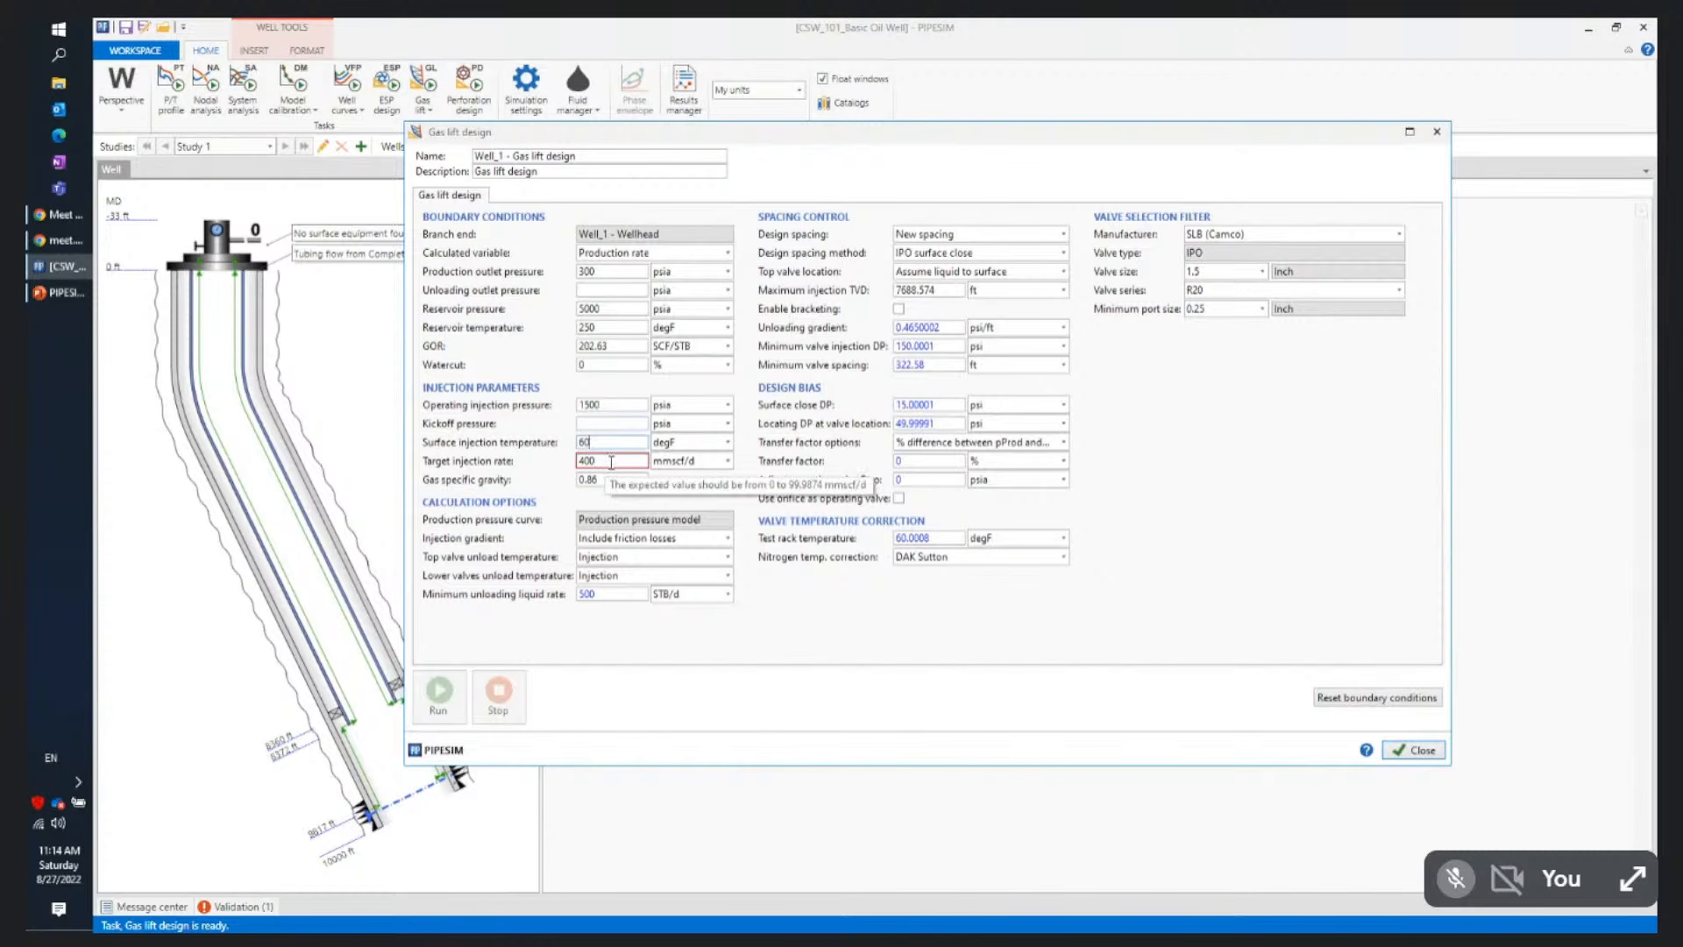
double_click(611, 462)
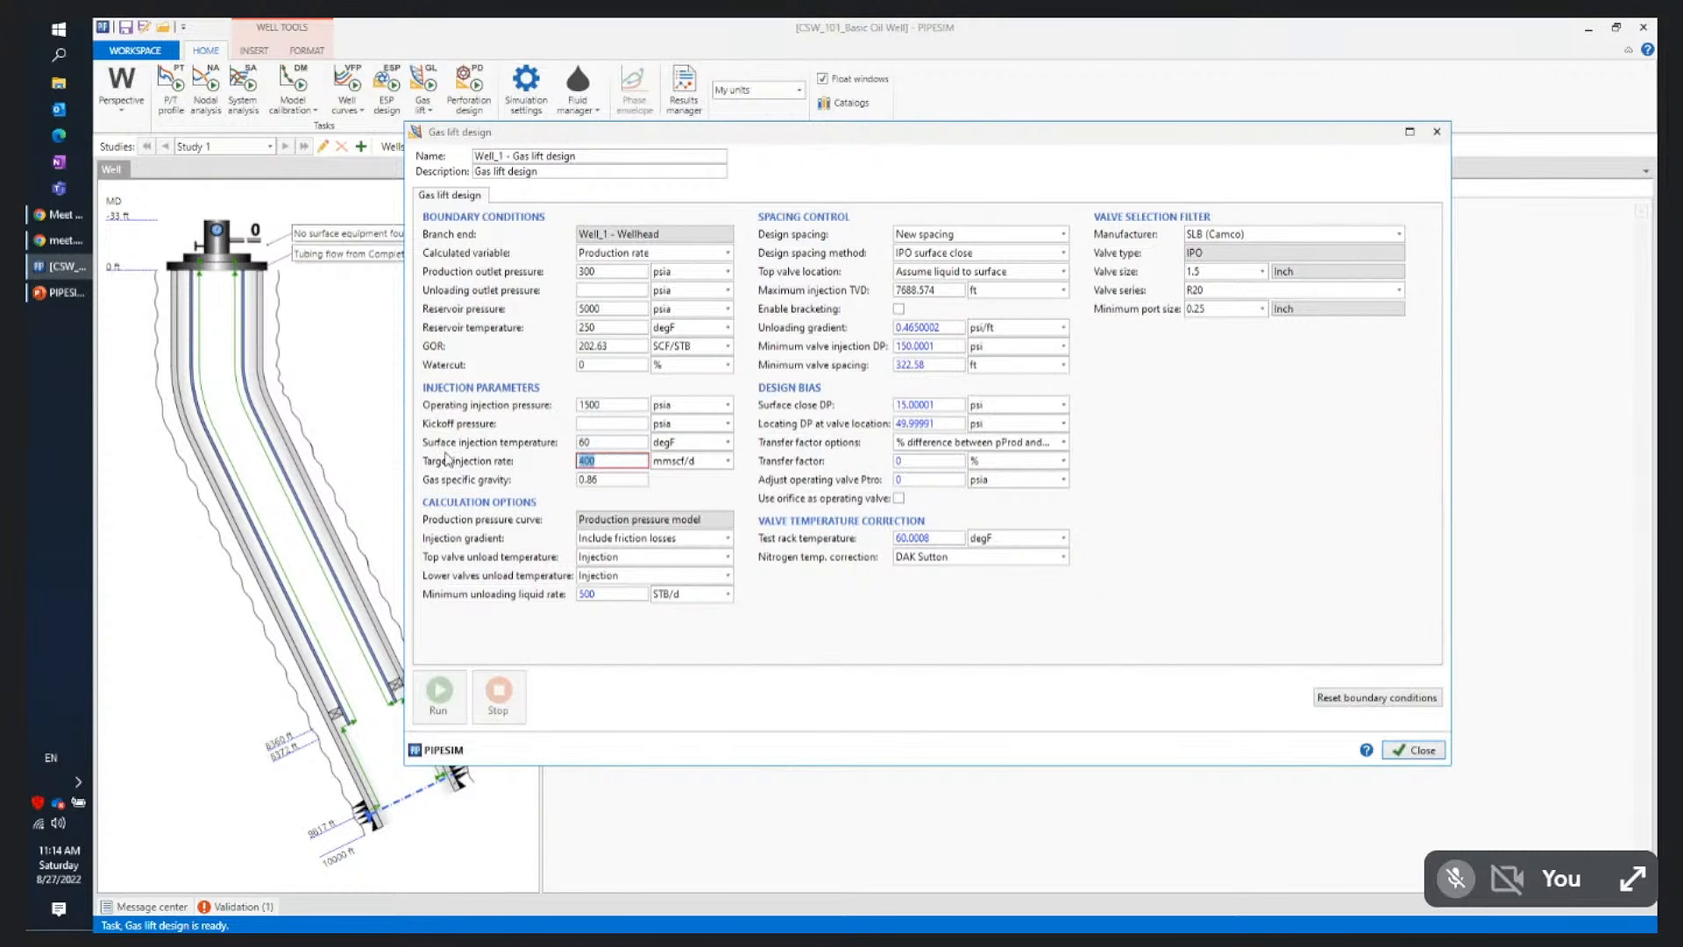
type("2")
left_click(597, 445)
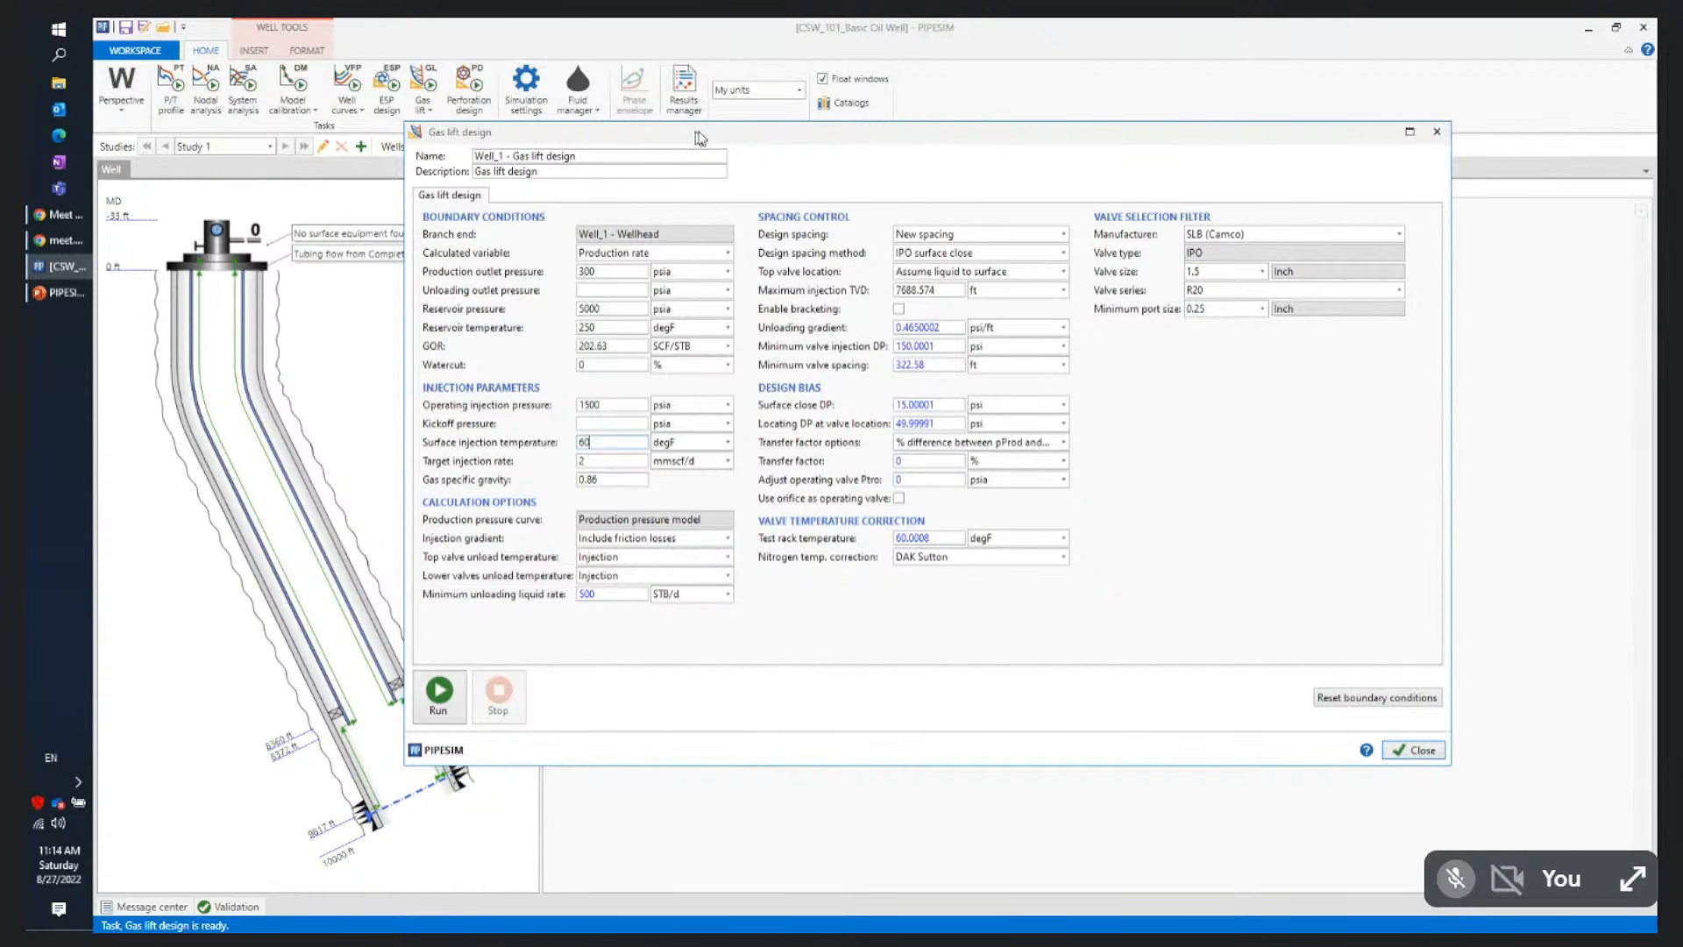
Run the gas lift design with the 2 mmscf/d target injection rate
left_click_drag(693, 136, 865, 114)
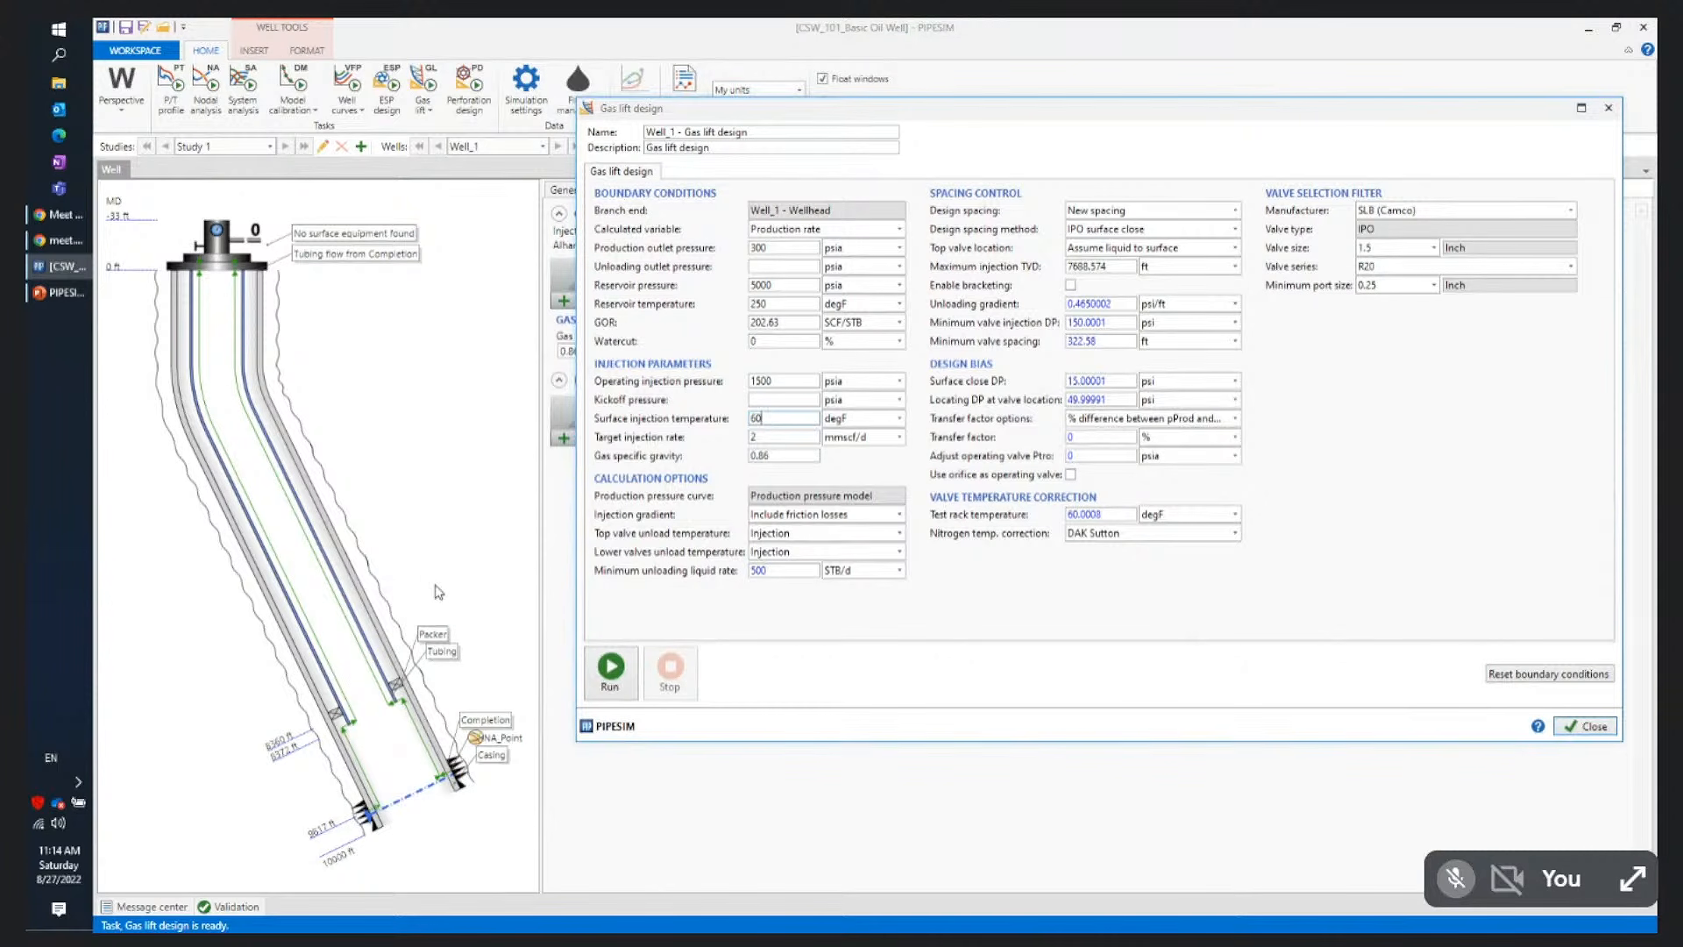
left_click(771, 437)
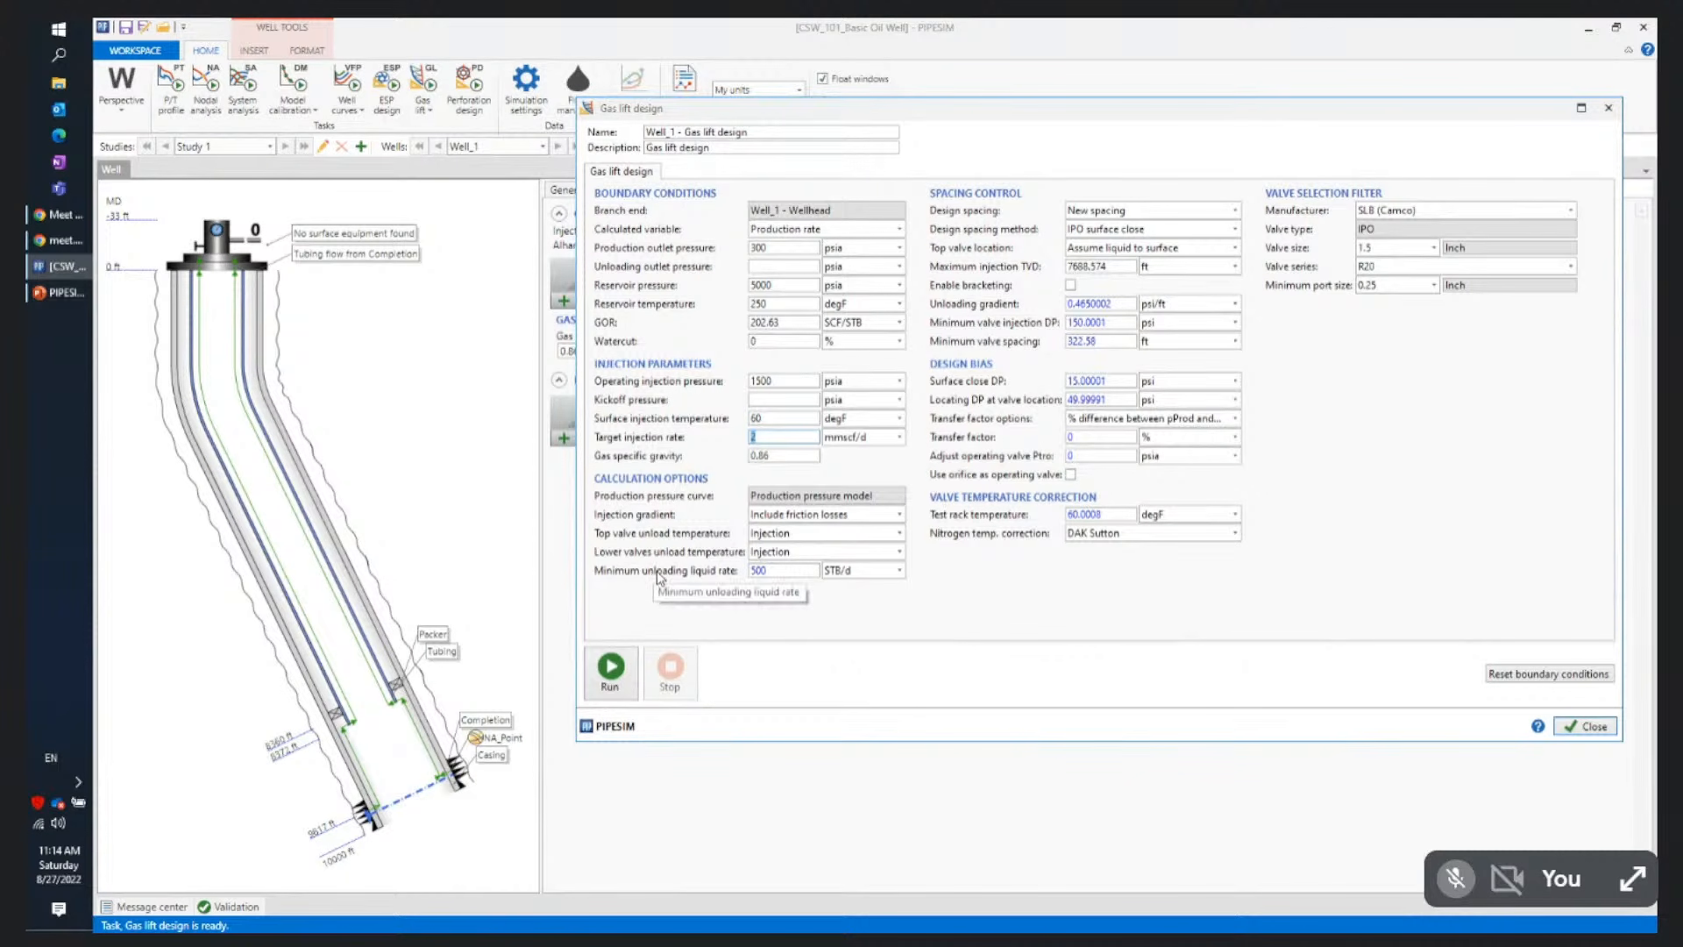
left_click(614, 680)
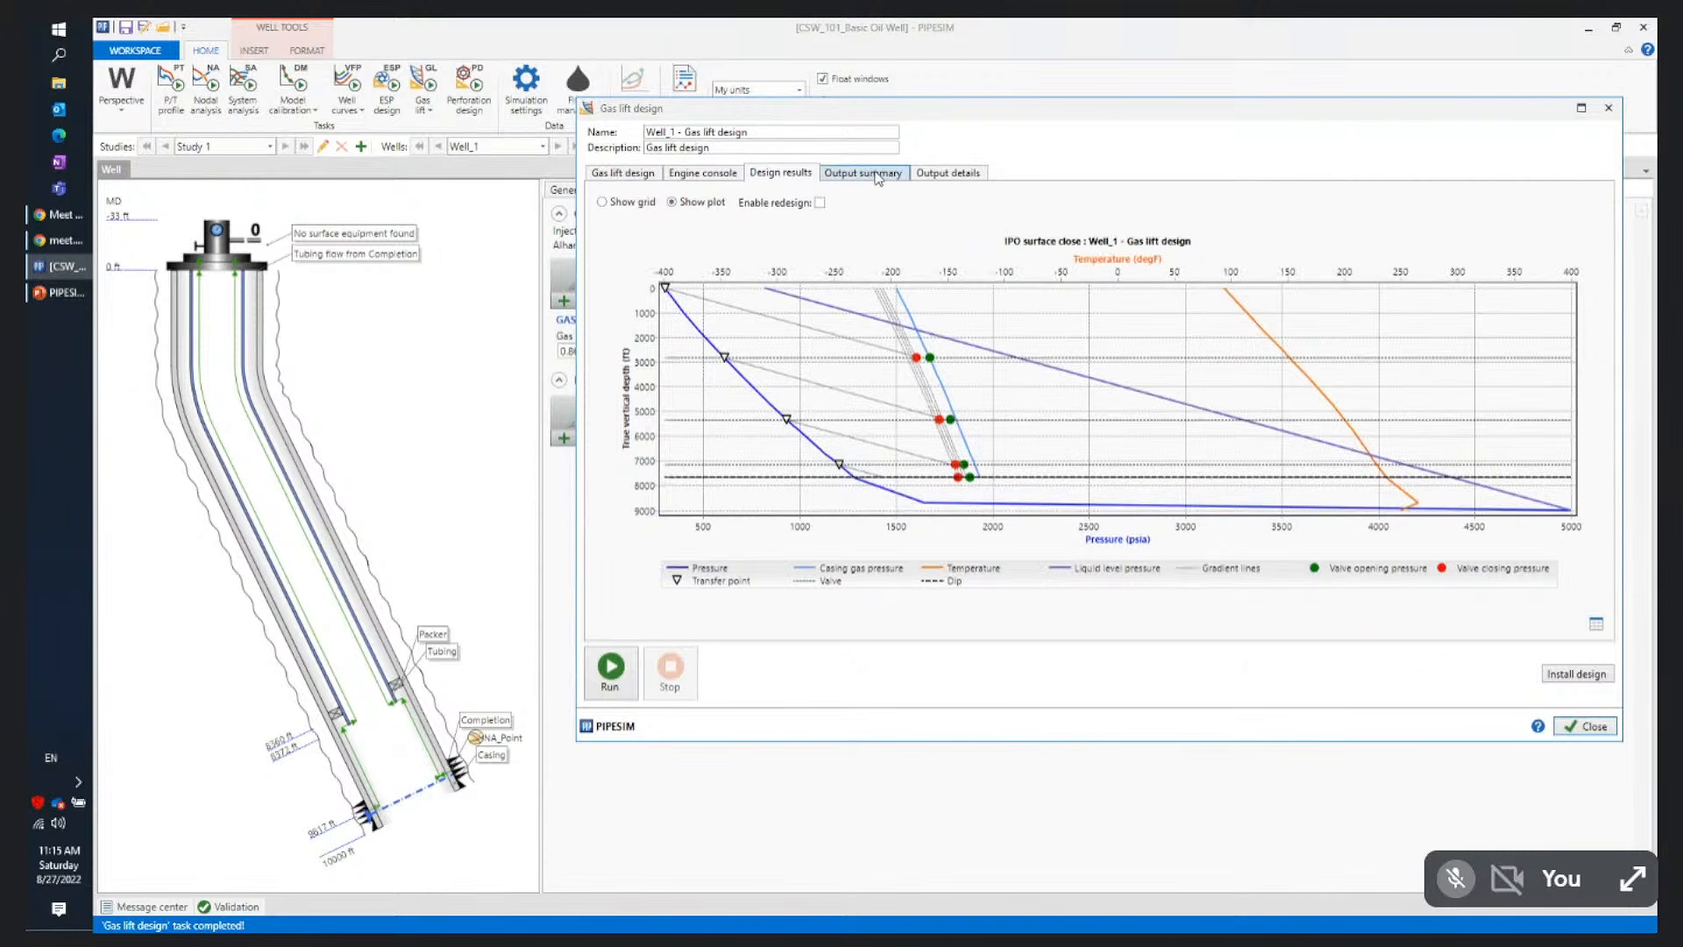
Examine the gas lift output summary, and go through each designed valve in the design results grid
left_click(878, 177)
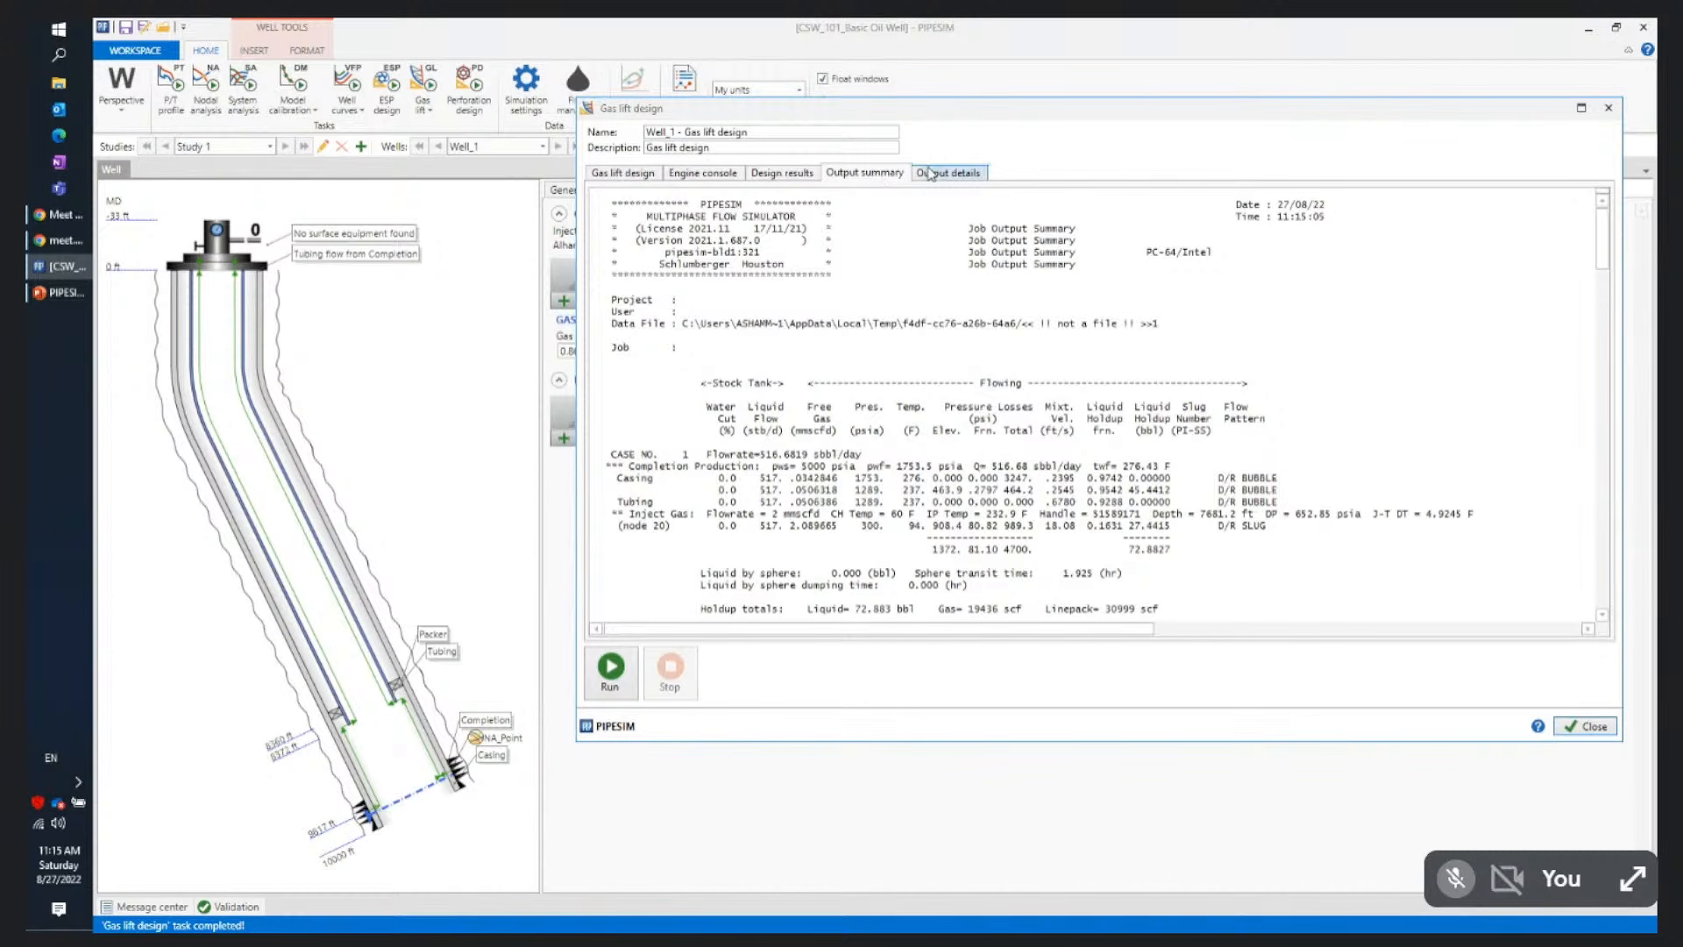
left_click(756, 175)
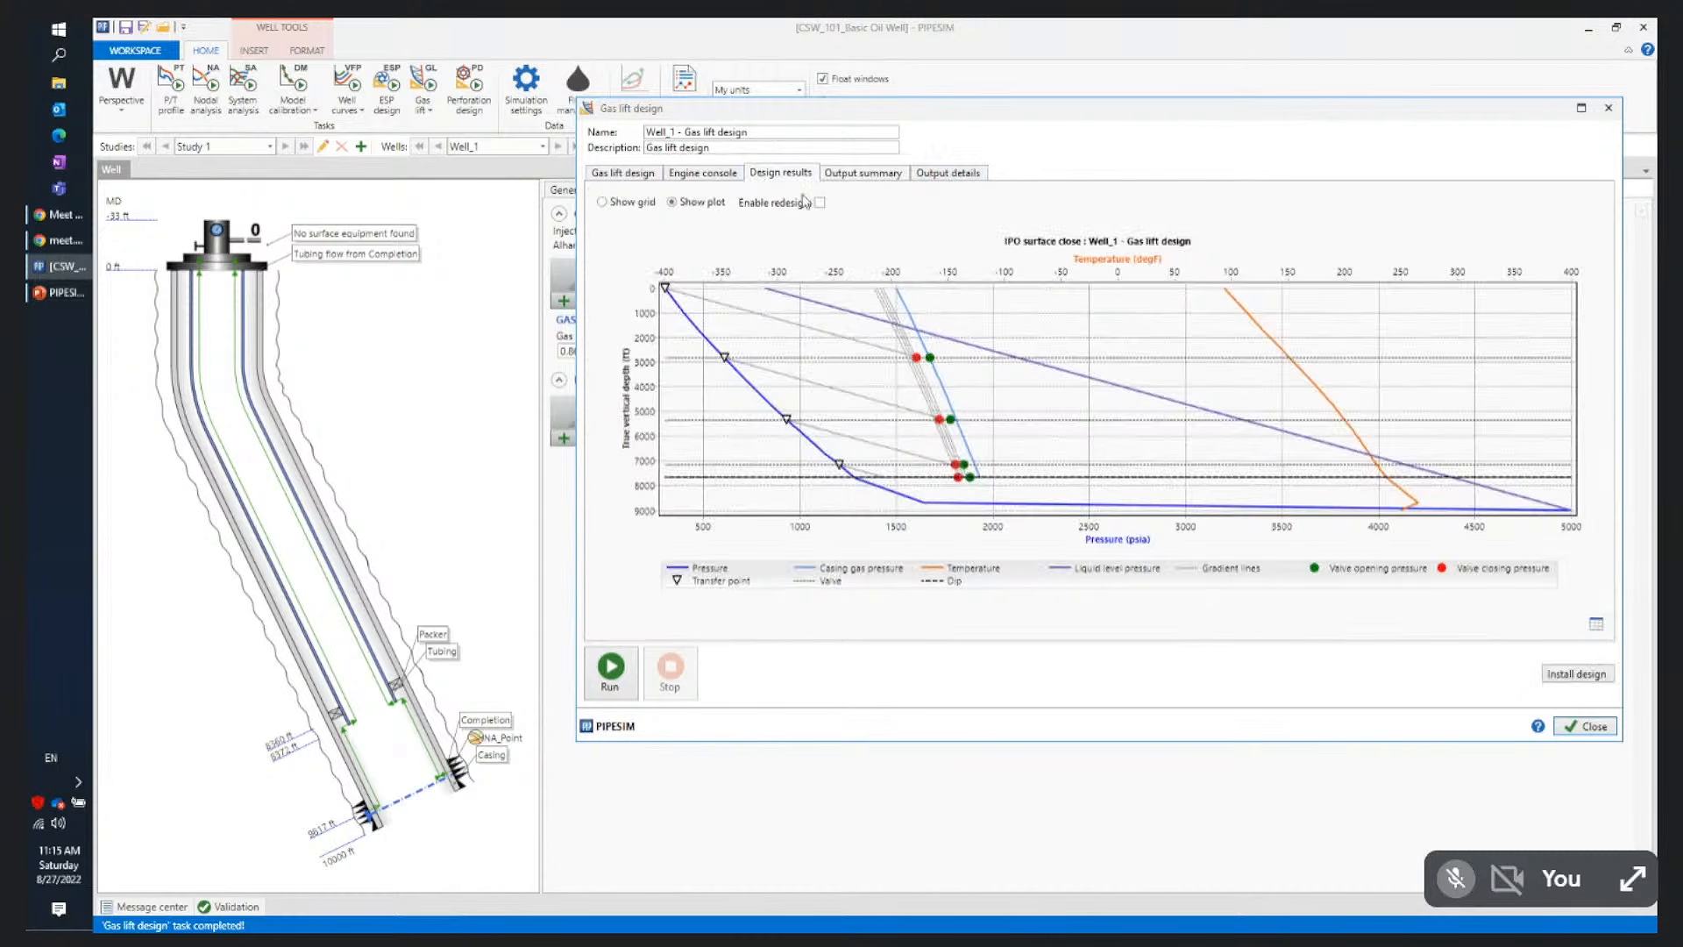
left_click(604, 203)
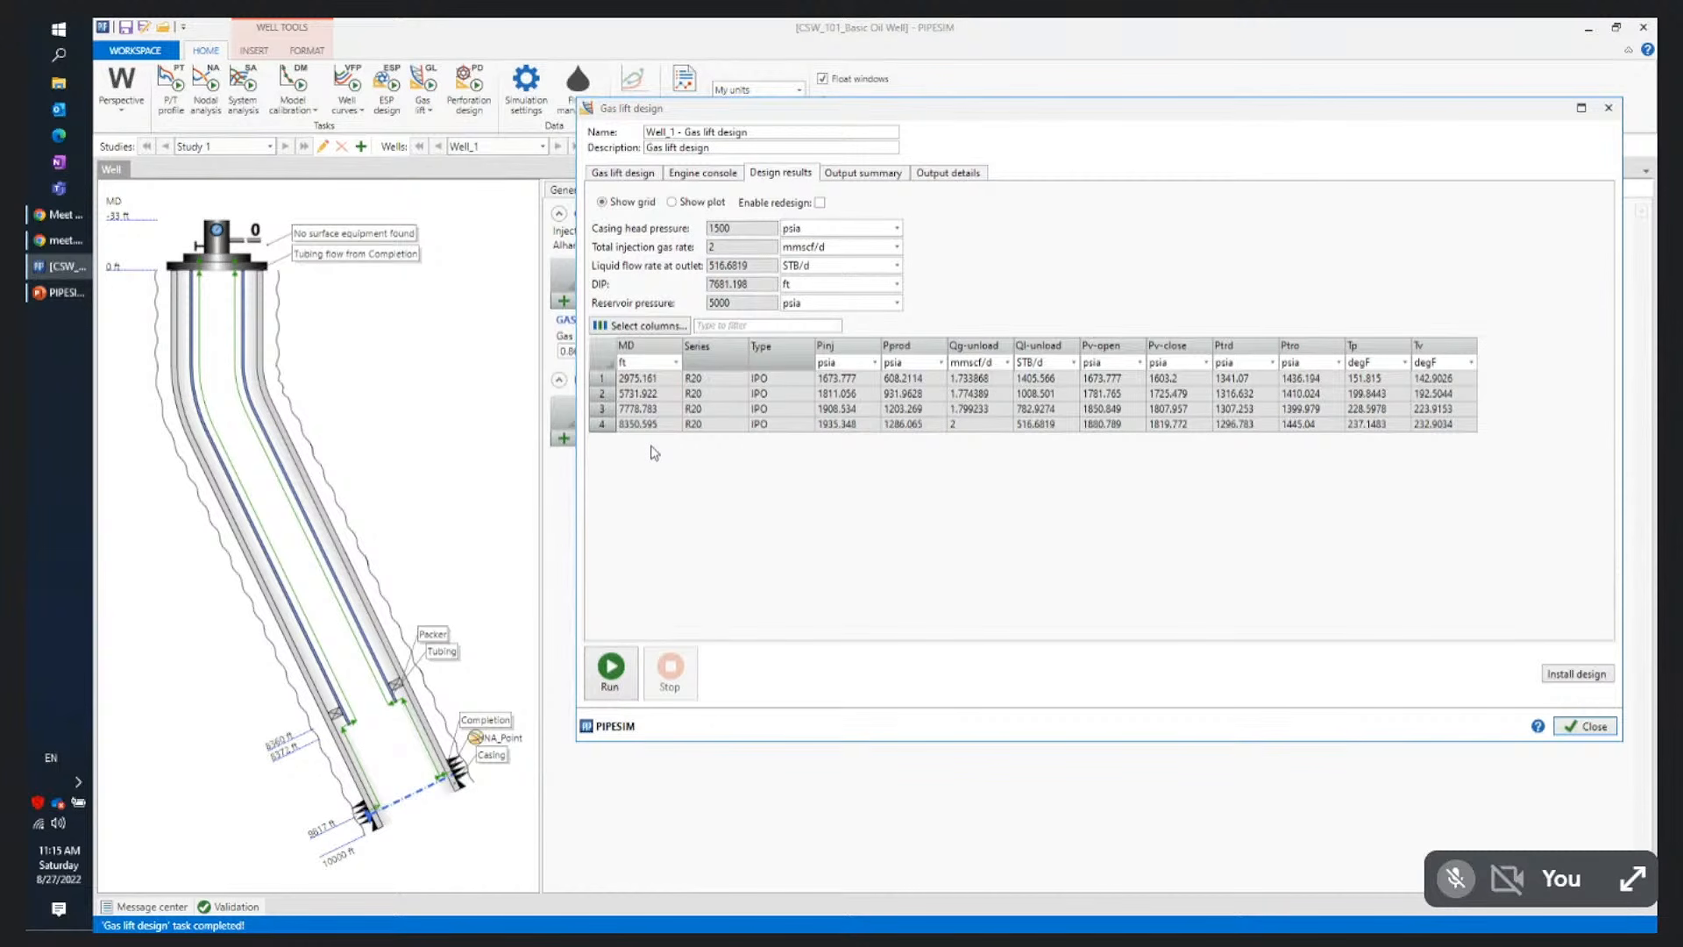
left_click(605, 380)
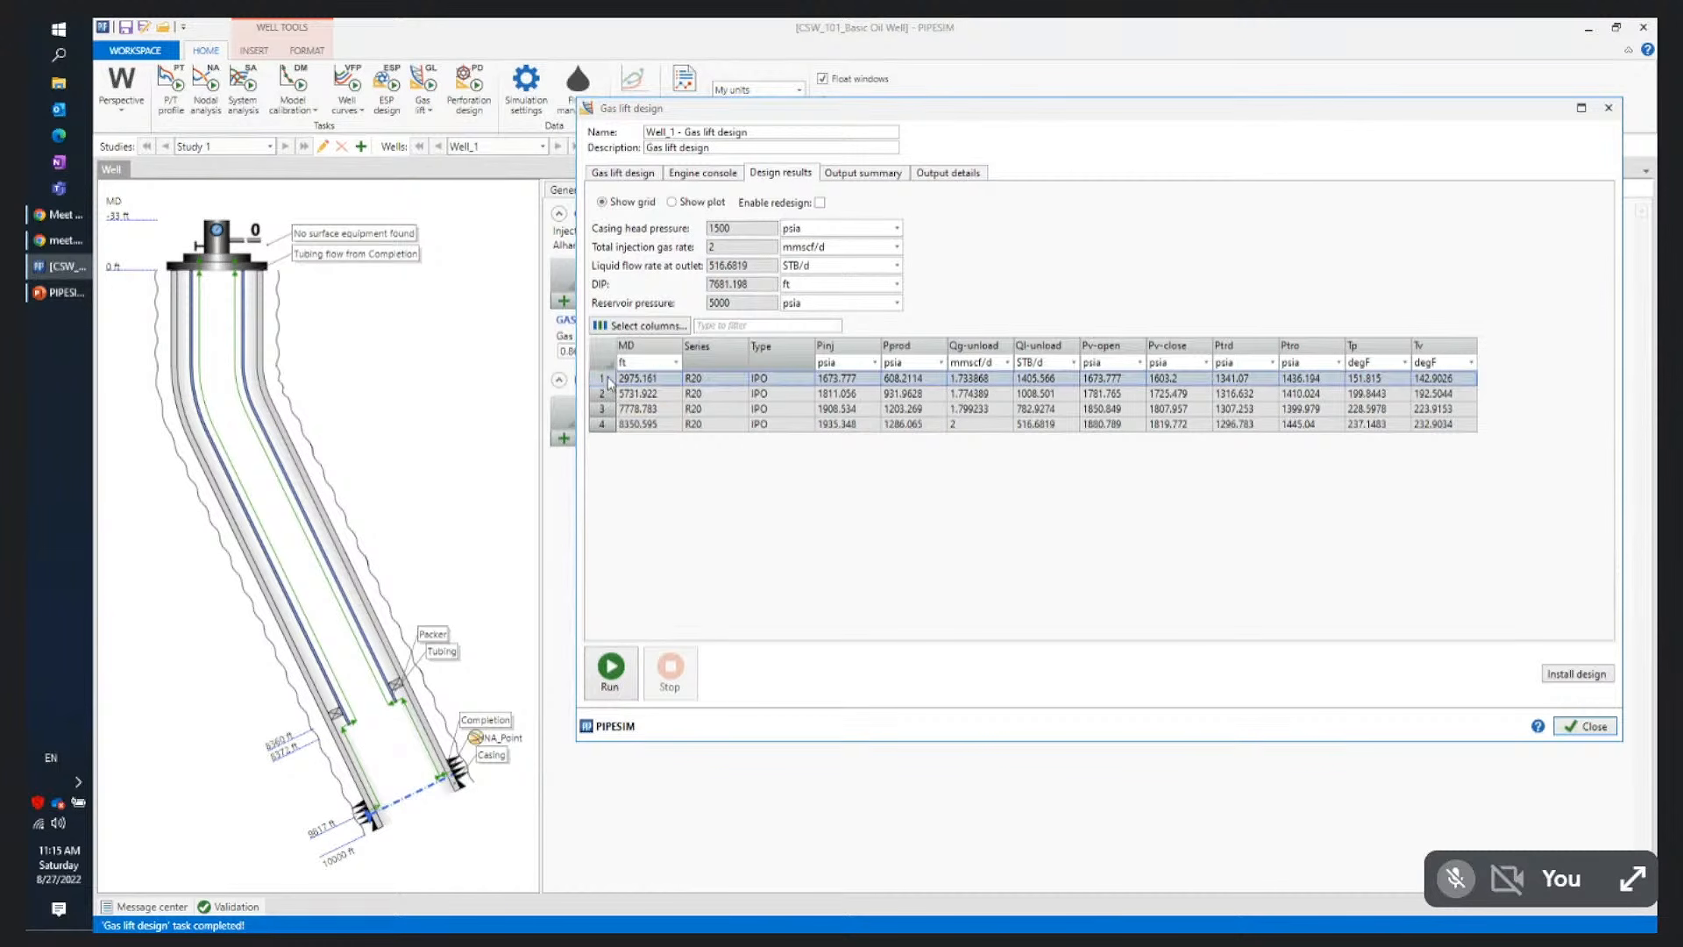
left_click(605, 393)
left_click(605, 409)
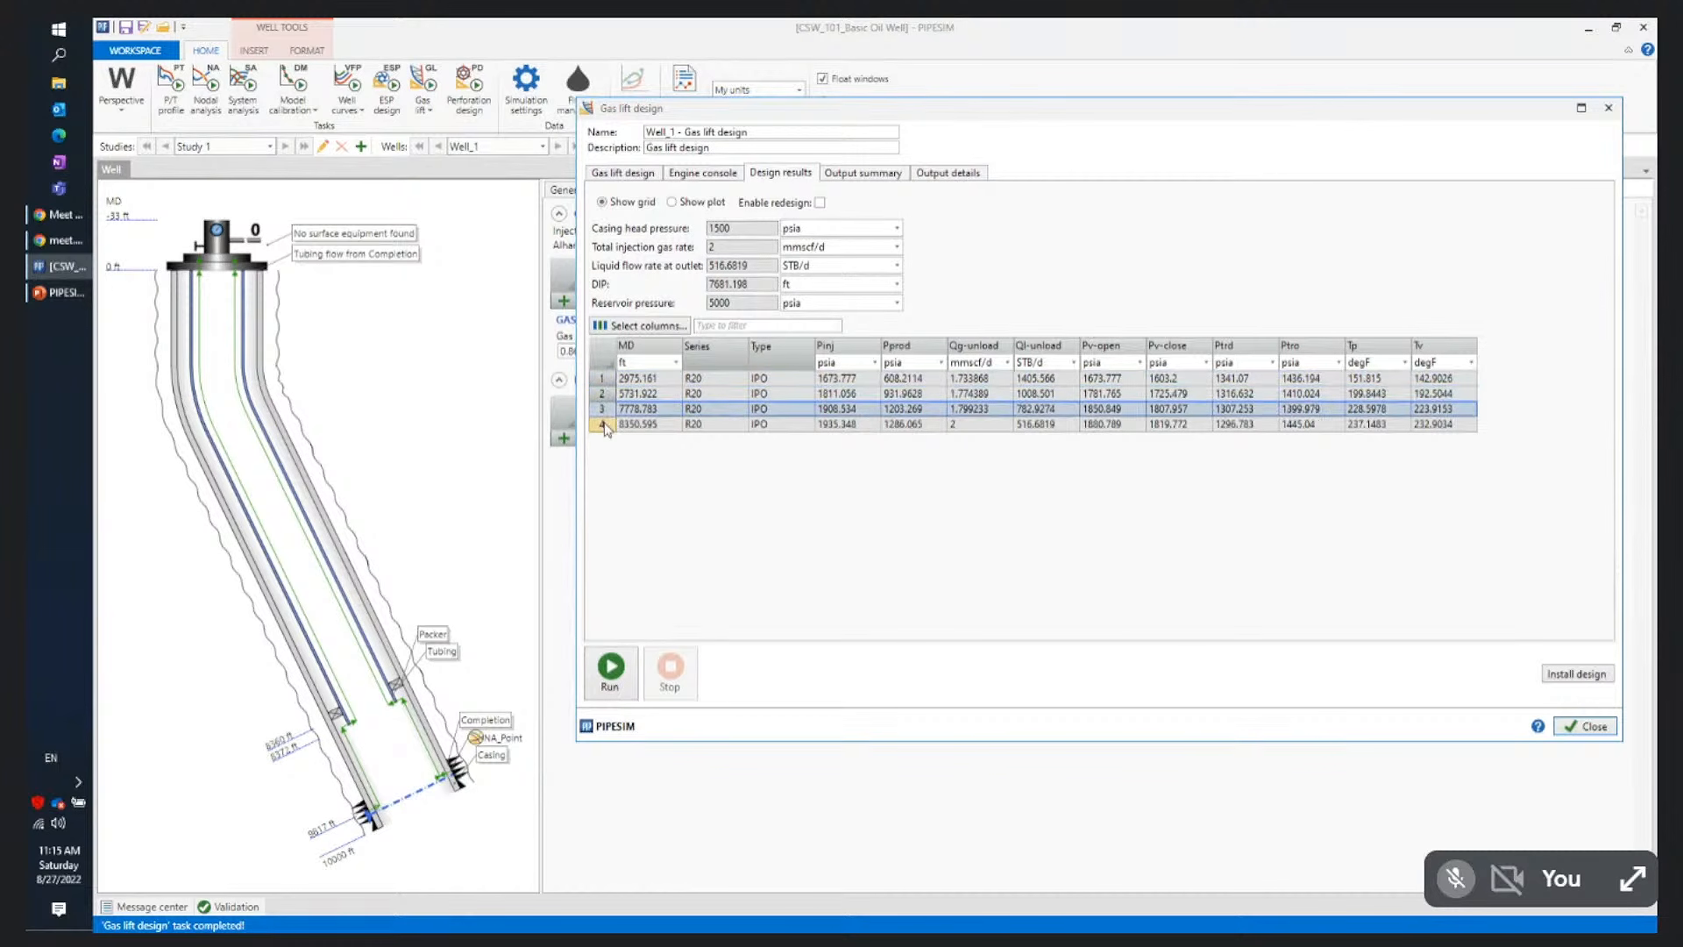
left_click(605, 424)
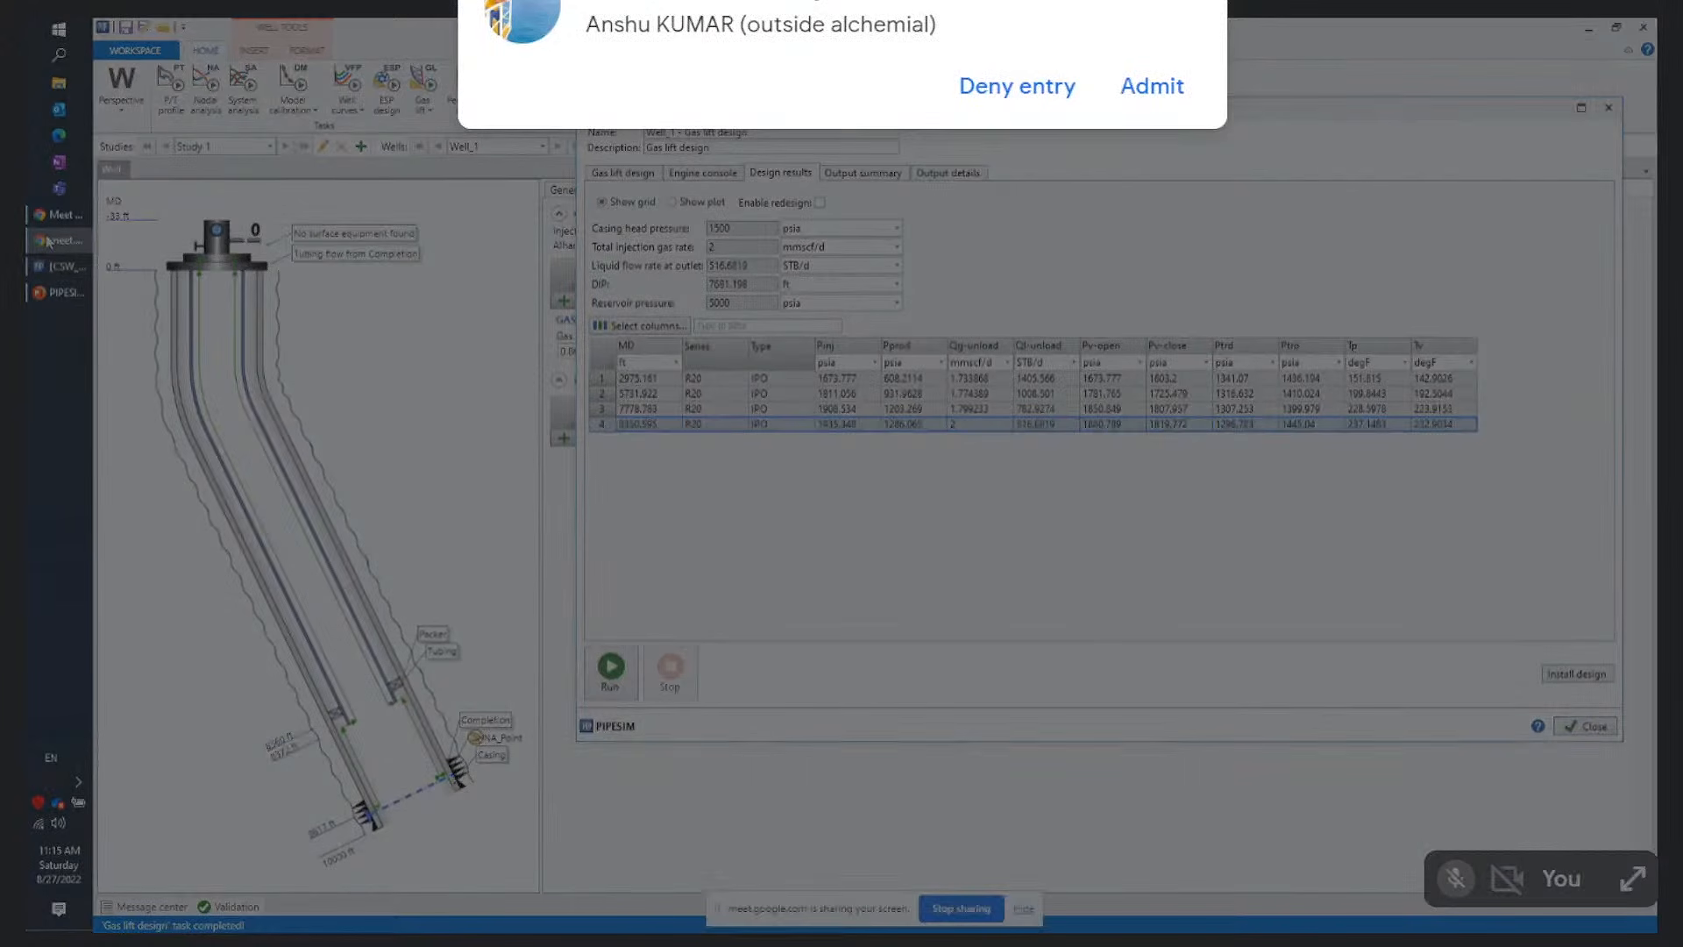
Check the Google Meet window and deny the outside participant's request to join the meeting
left_click(48, 215)
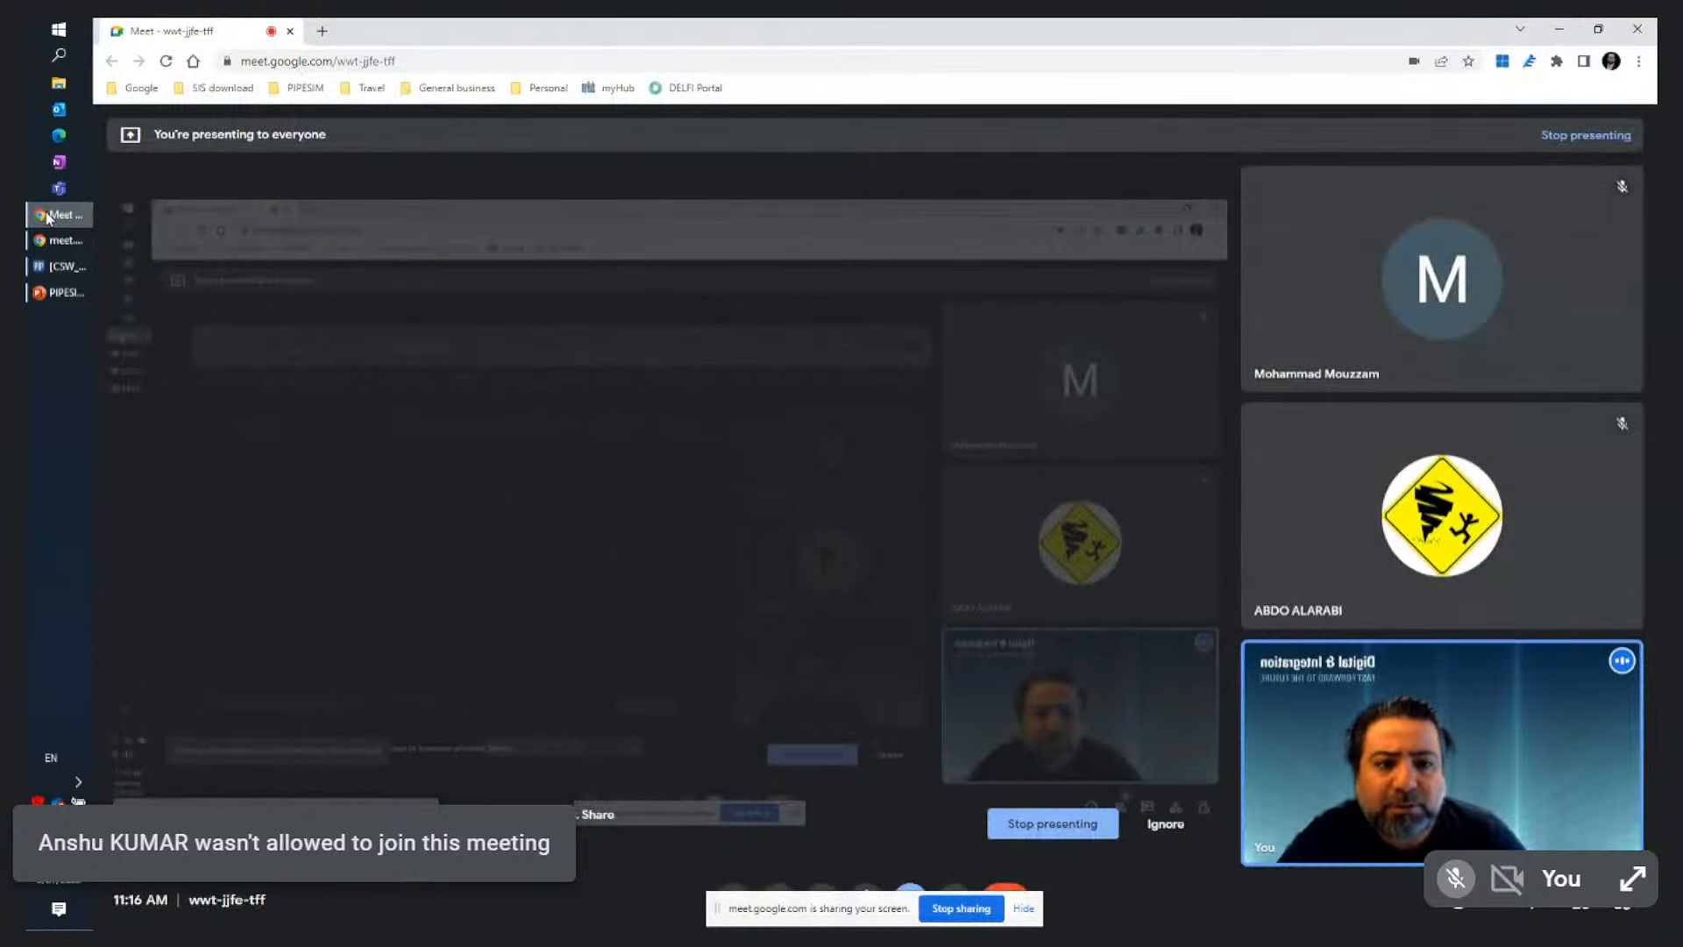
left_click(48, 216)
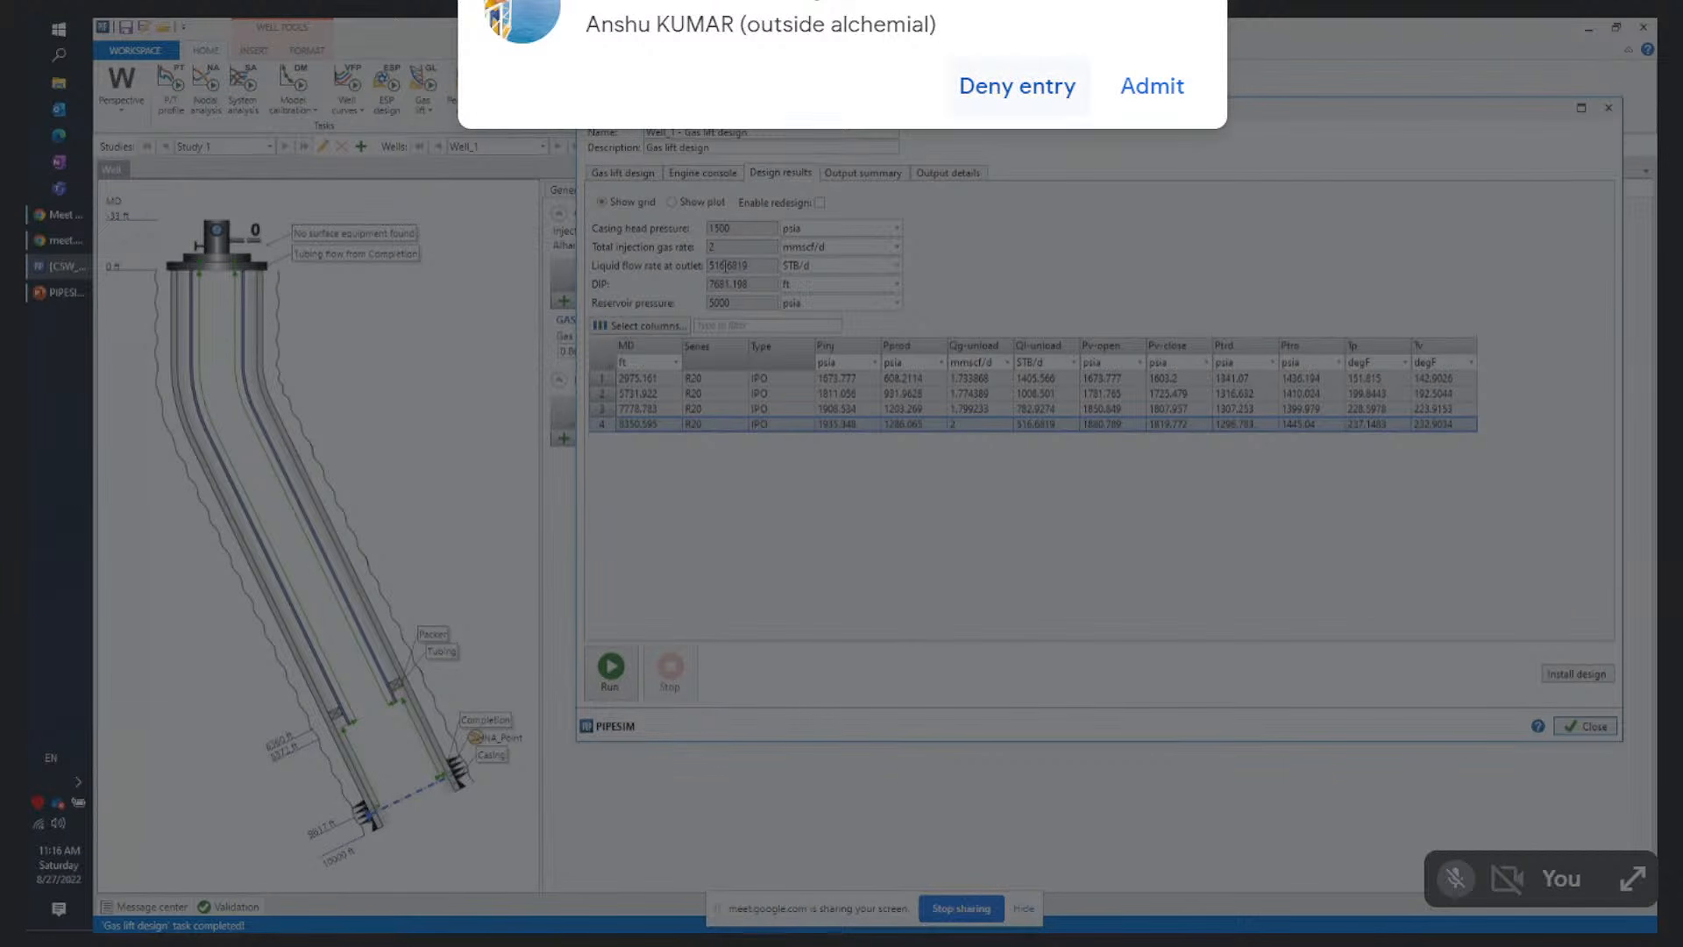
left_click(967, 85)
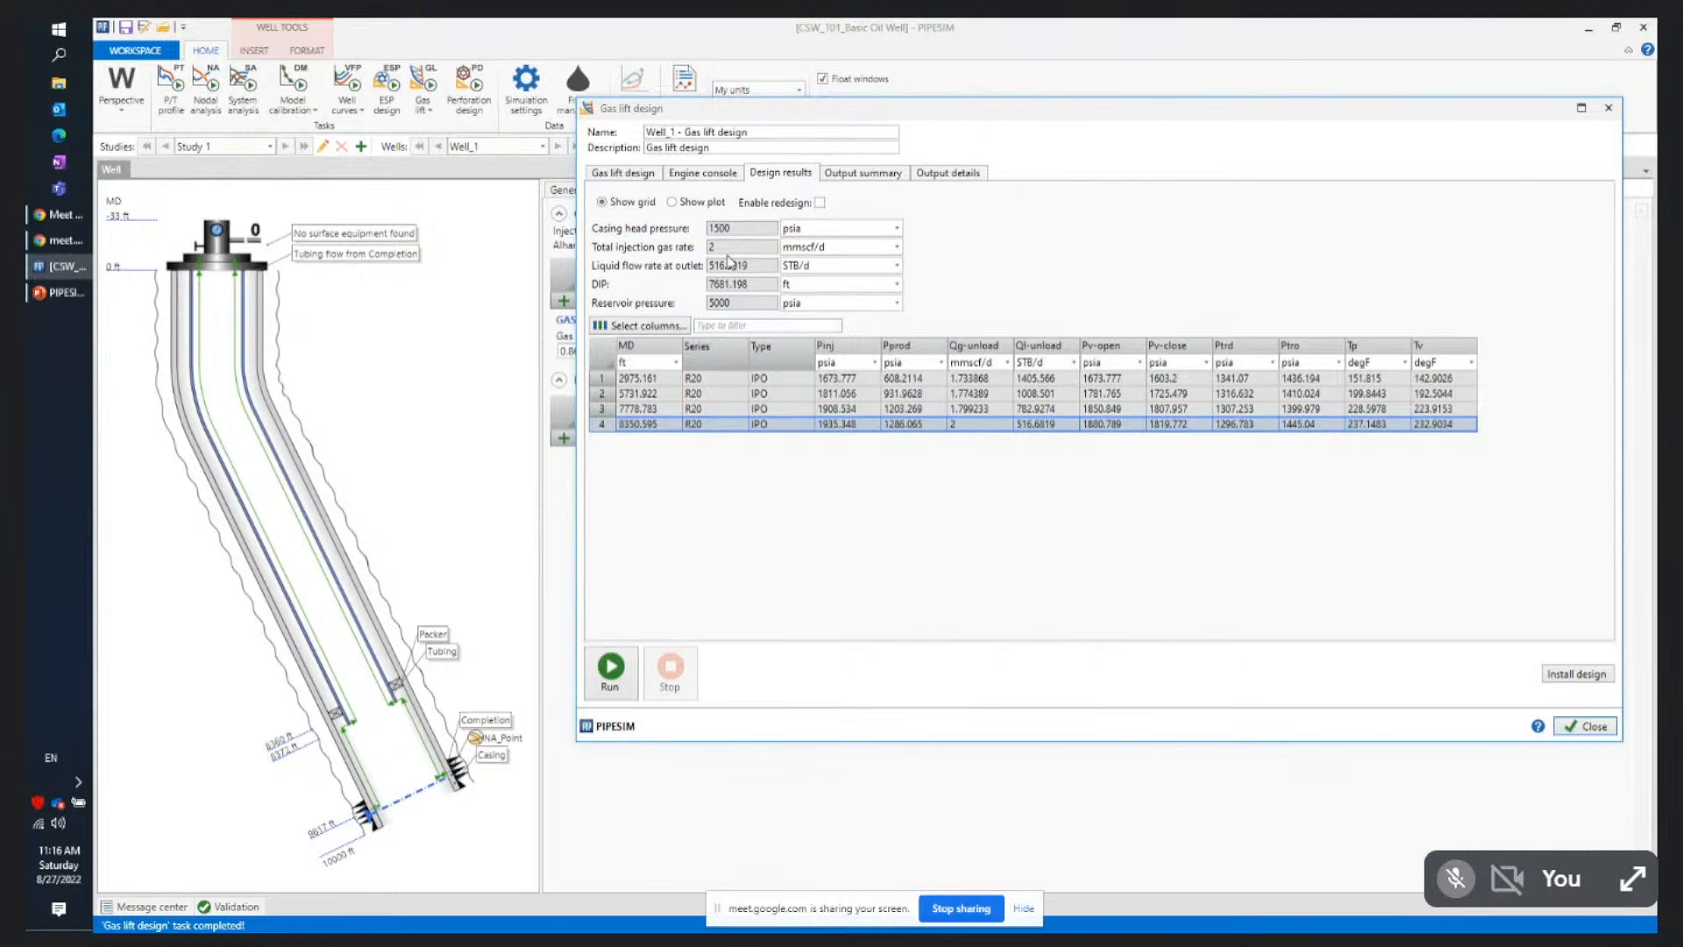
Review the list of people in the Google Meet call and return to PIPESIM
left_click(56, 240)
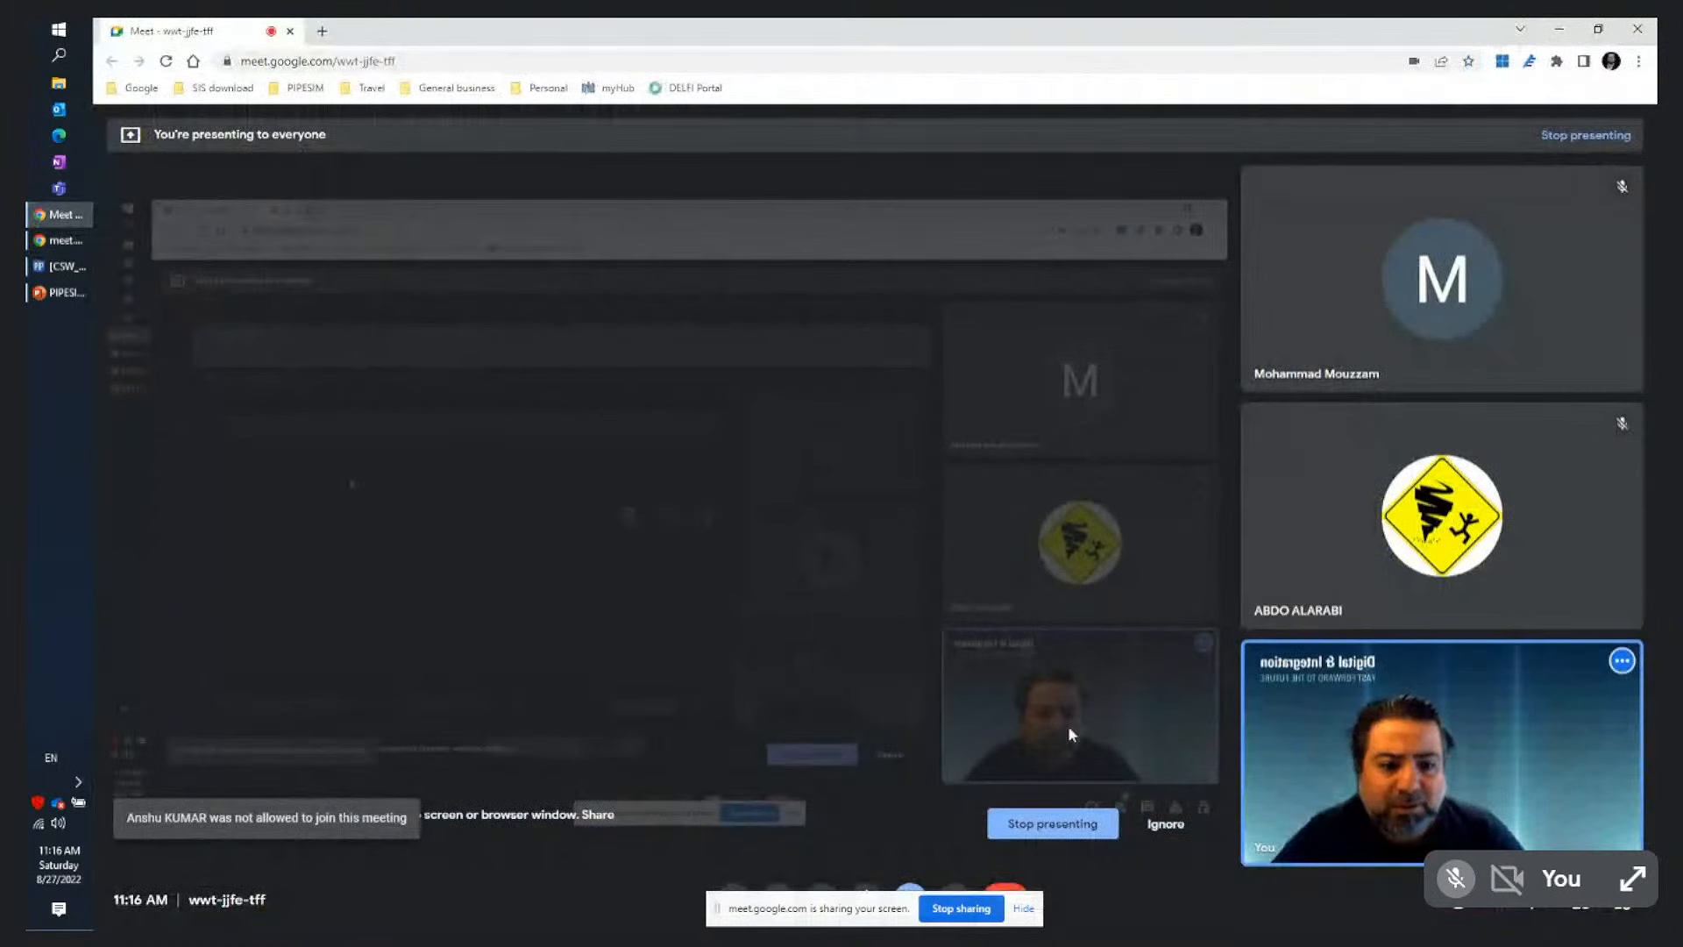
left_click(1495, 911)
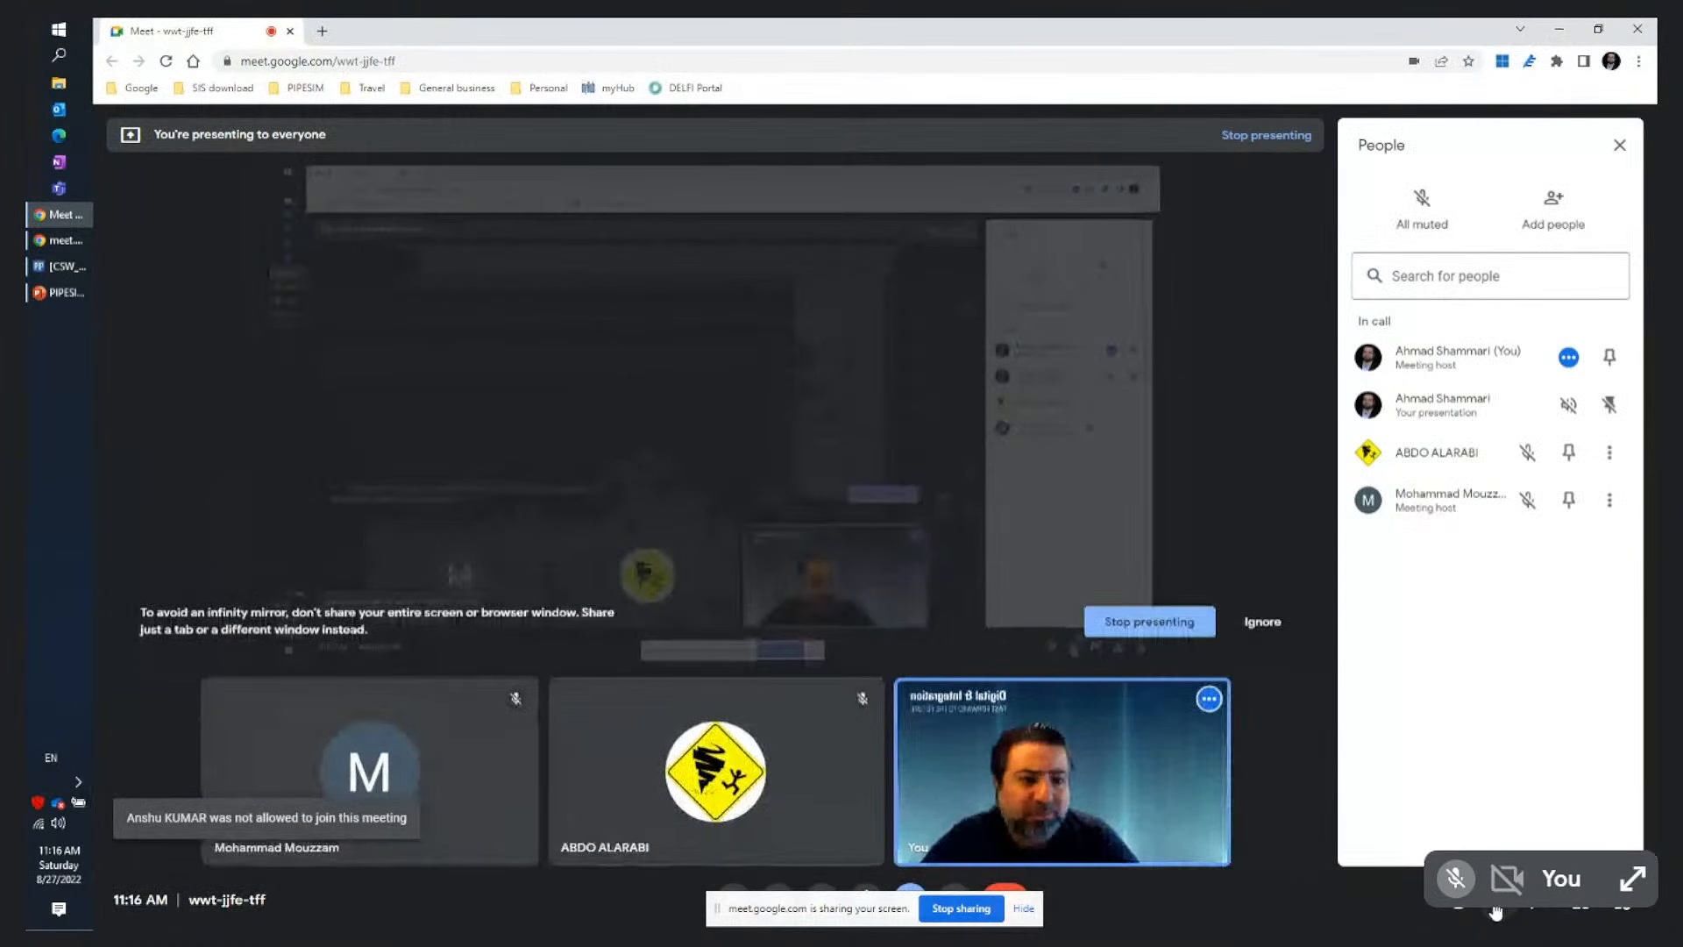
left_click(1620, 146)
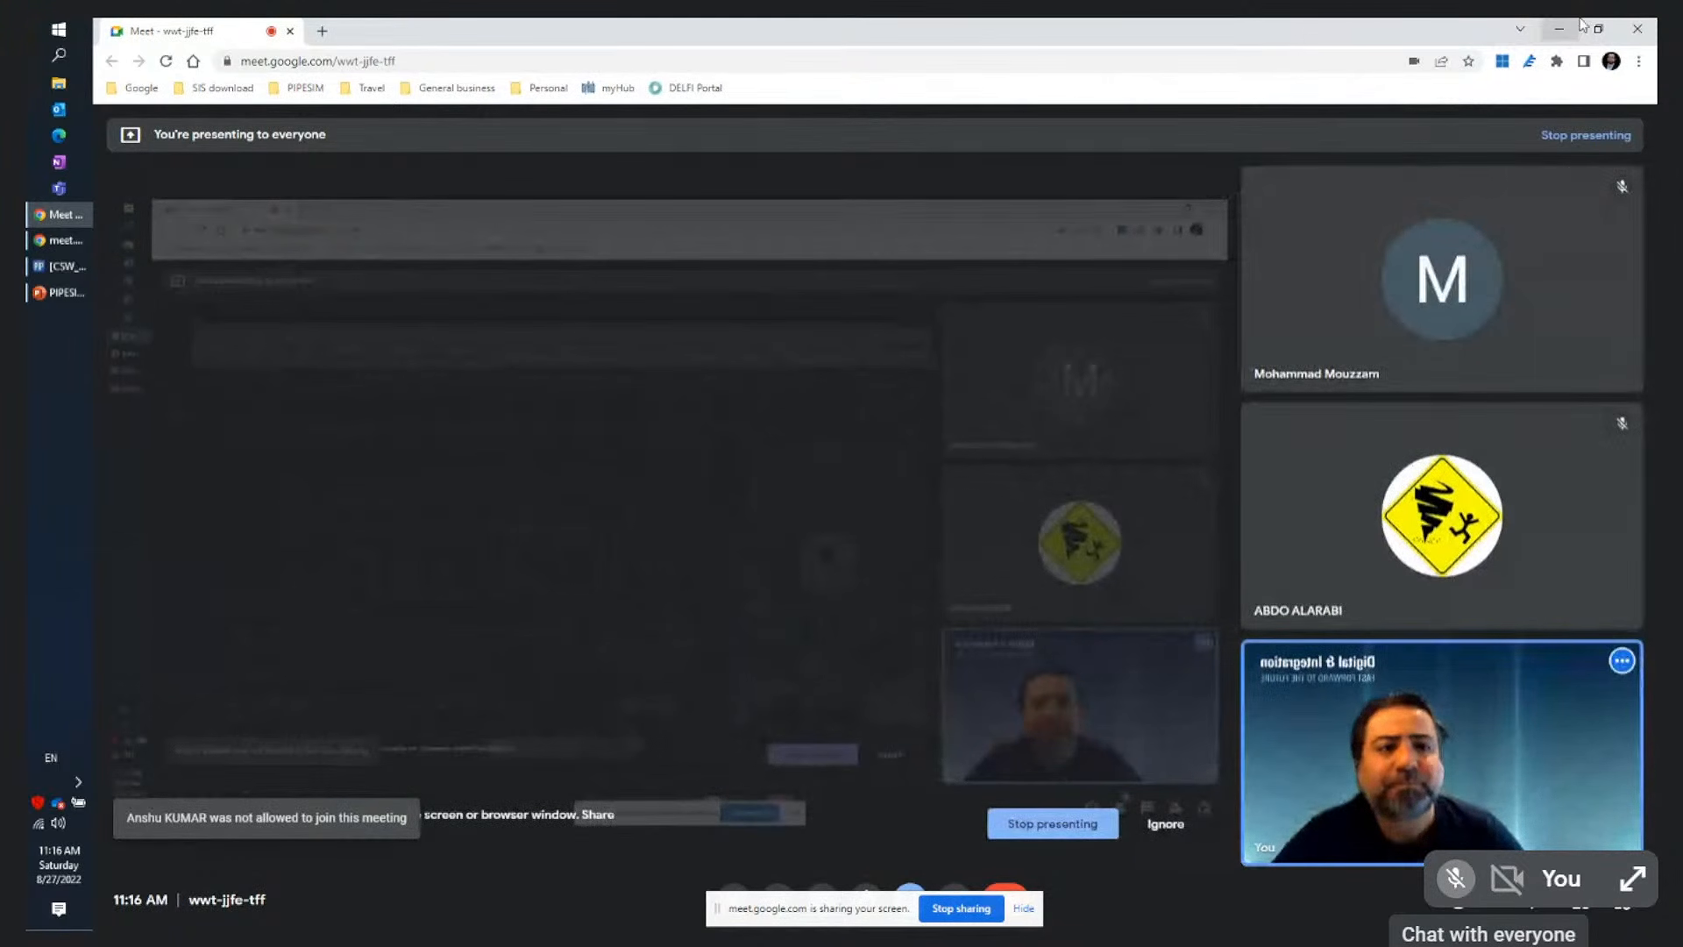
left_click(1563, 28)
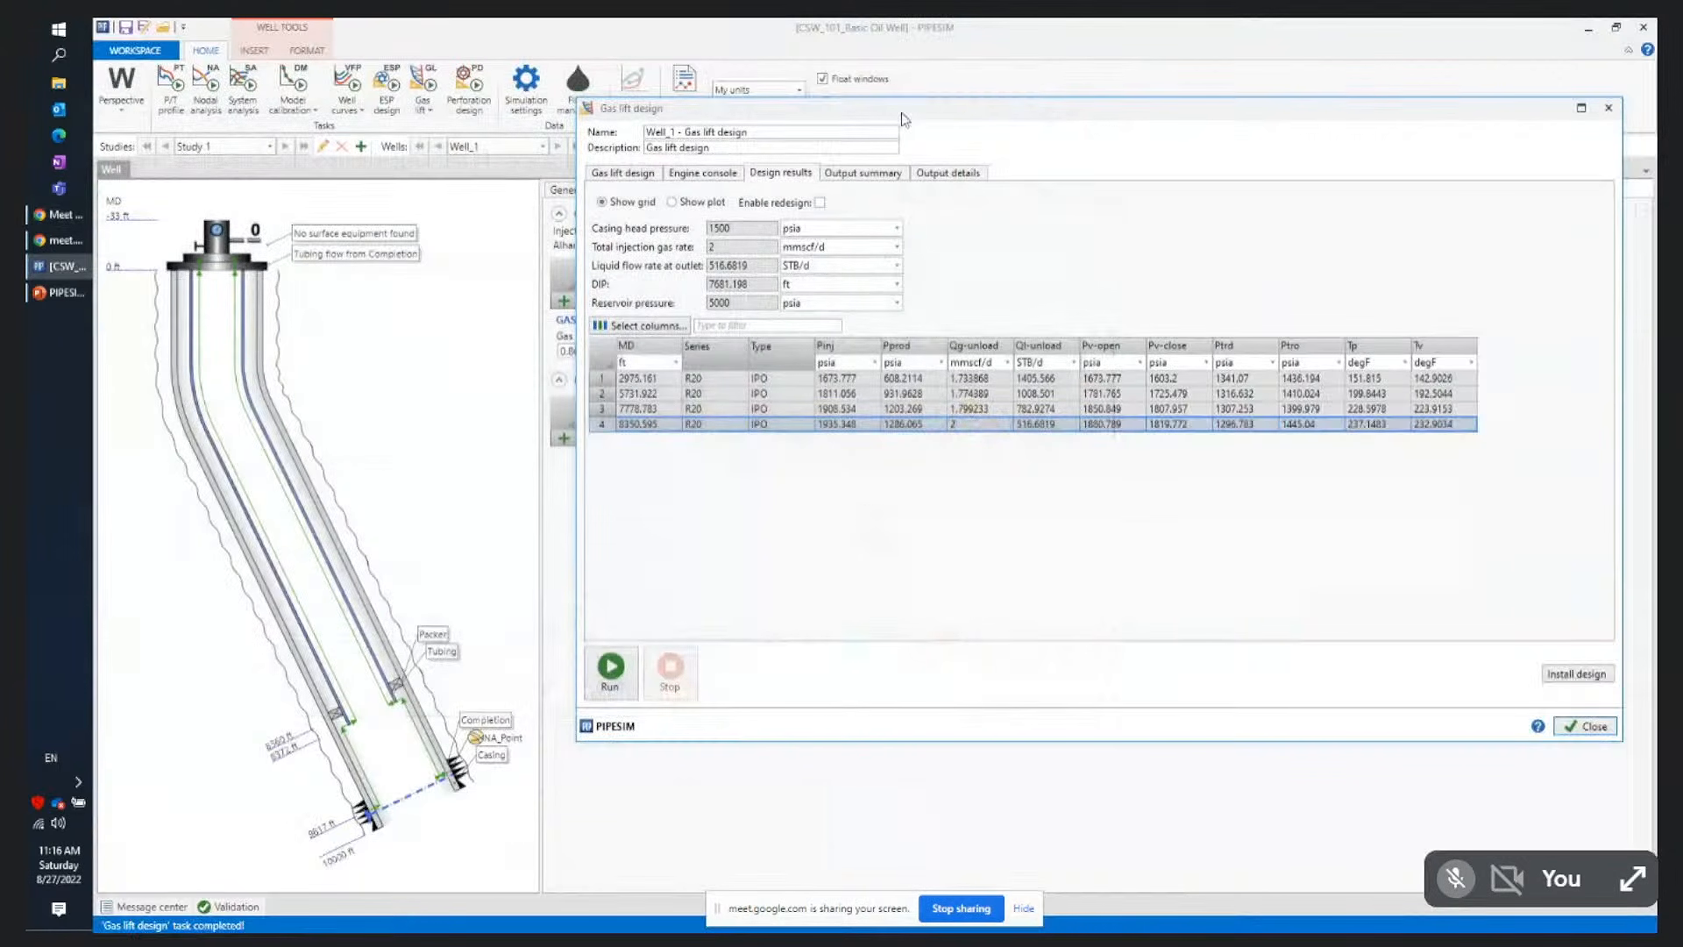
Return to the gas lift design inputs and set the target injection rate to 1.5 mmscf/d
left_click_drag(903, 118, 733, 167)
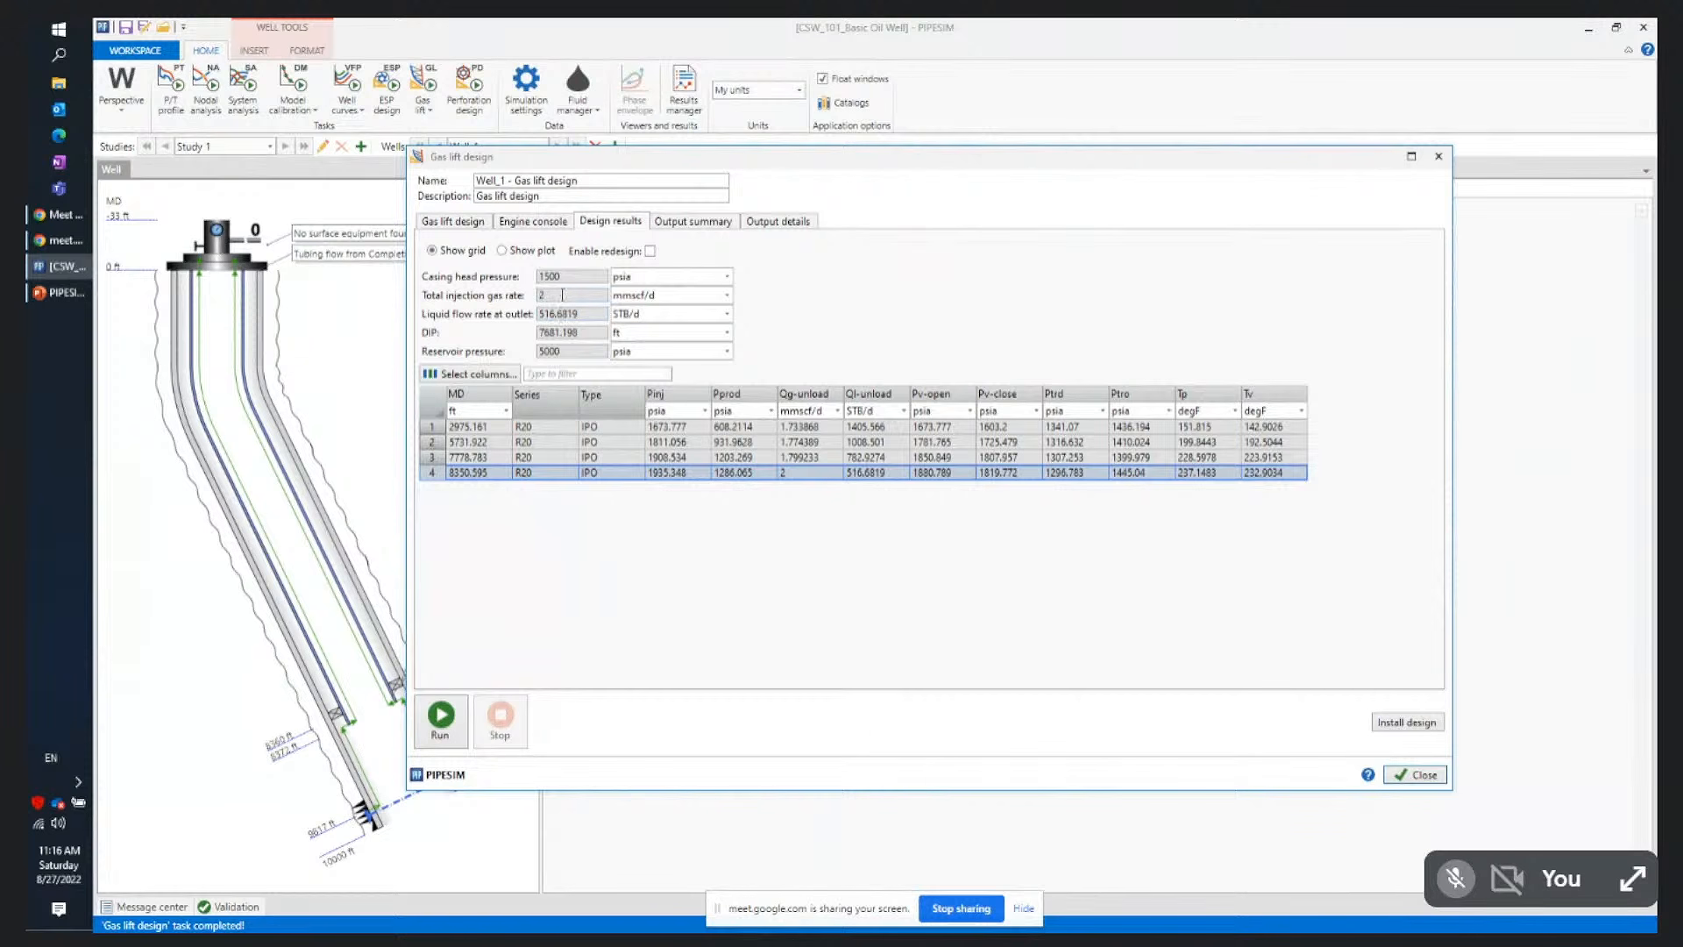
left_click(468, 223)
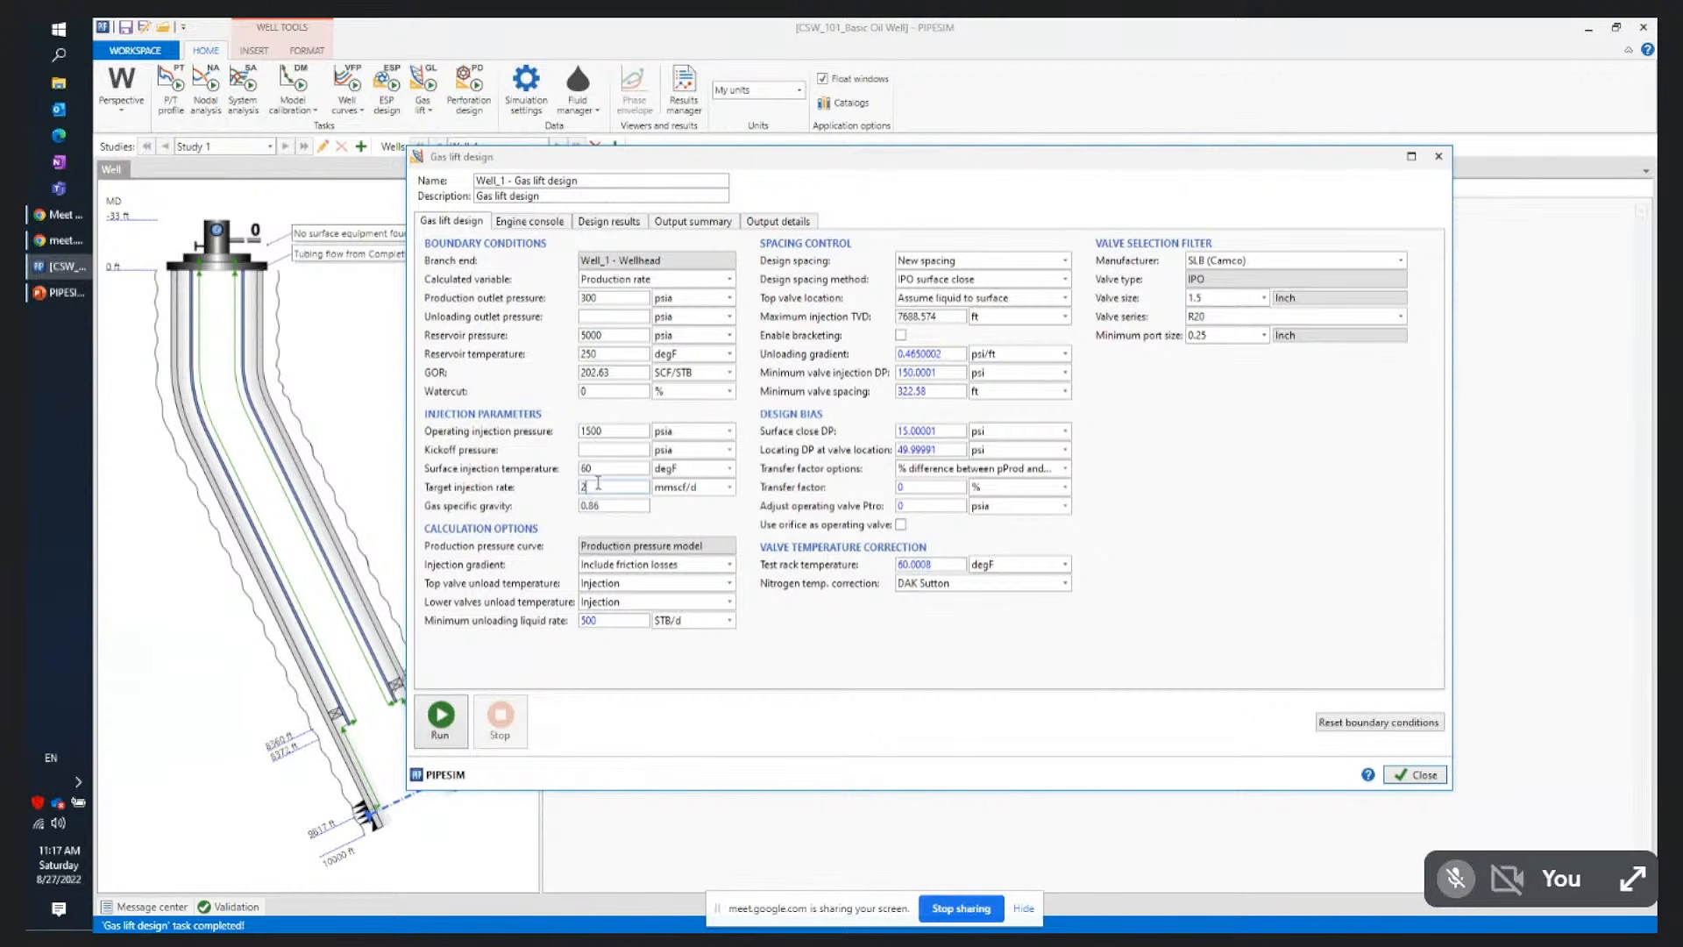
left_click_drag(598, 483, 553, 483)
type("1.5")
left_click(607, 489)
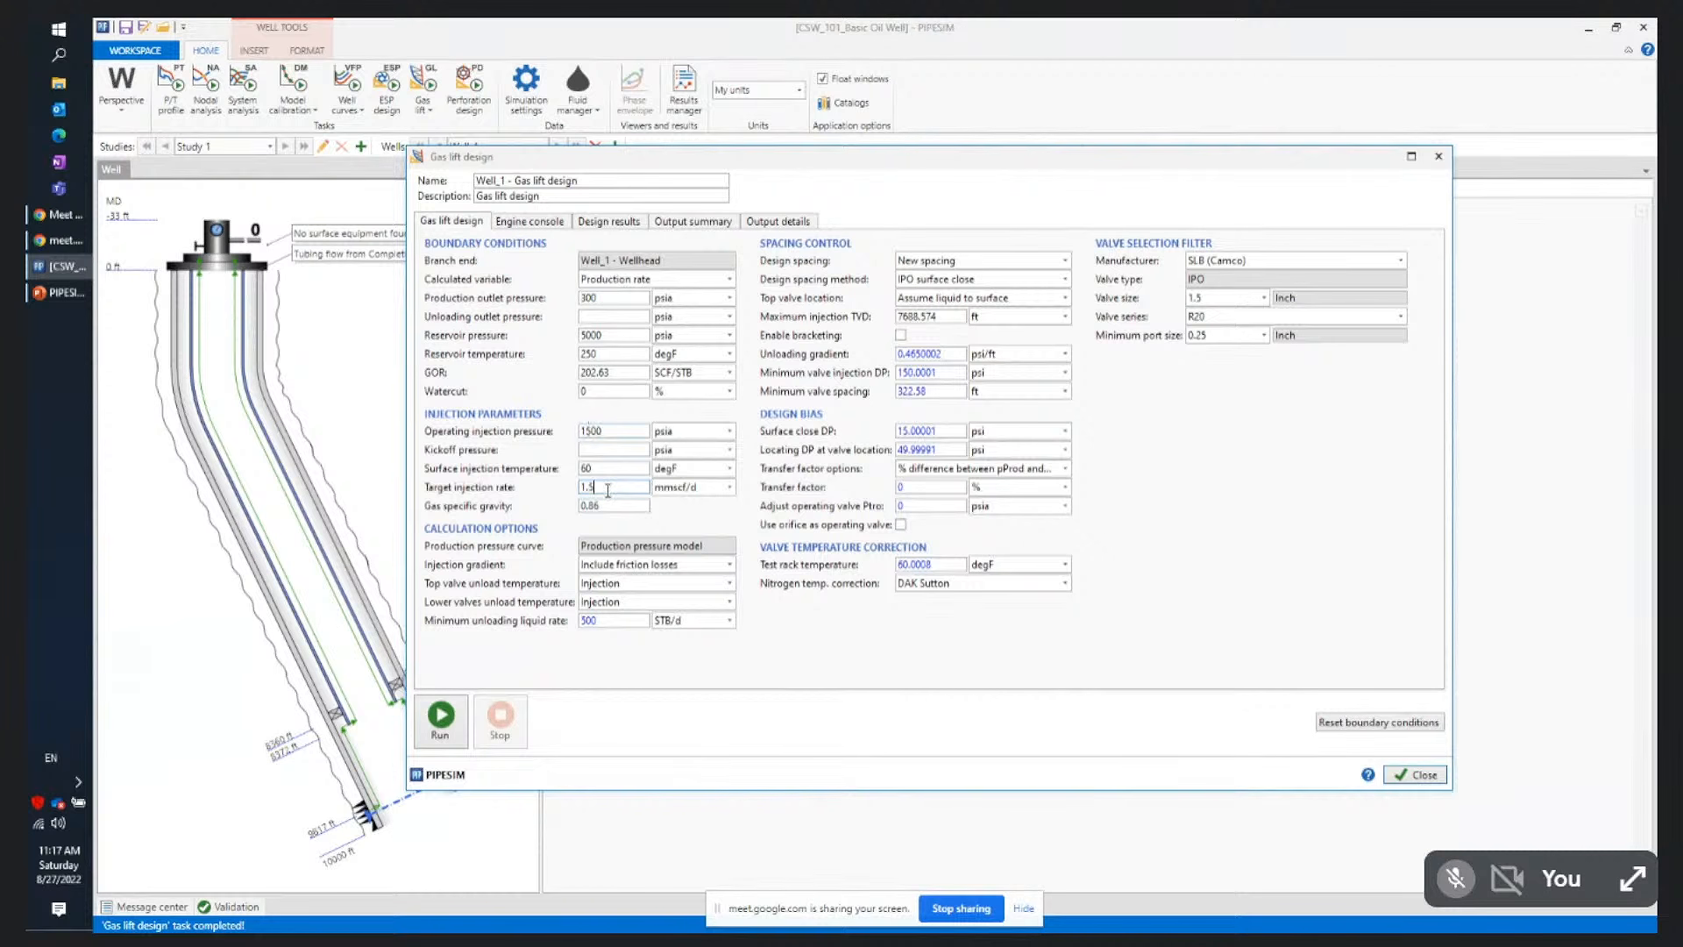
Rerun the gas lift design and examine the valve results grid and the engine console messages
left_click(441, 719)
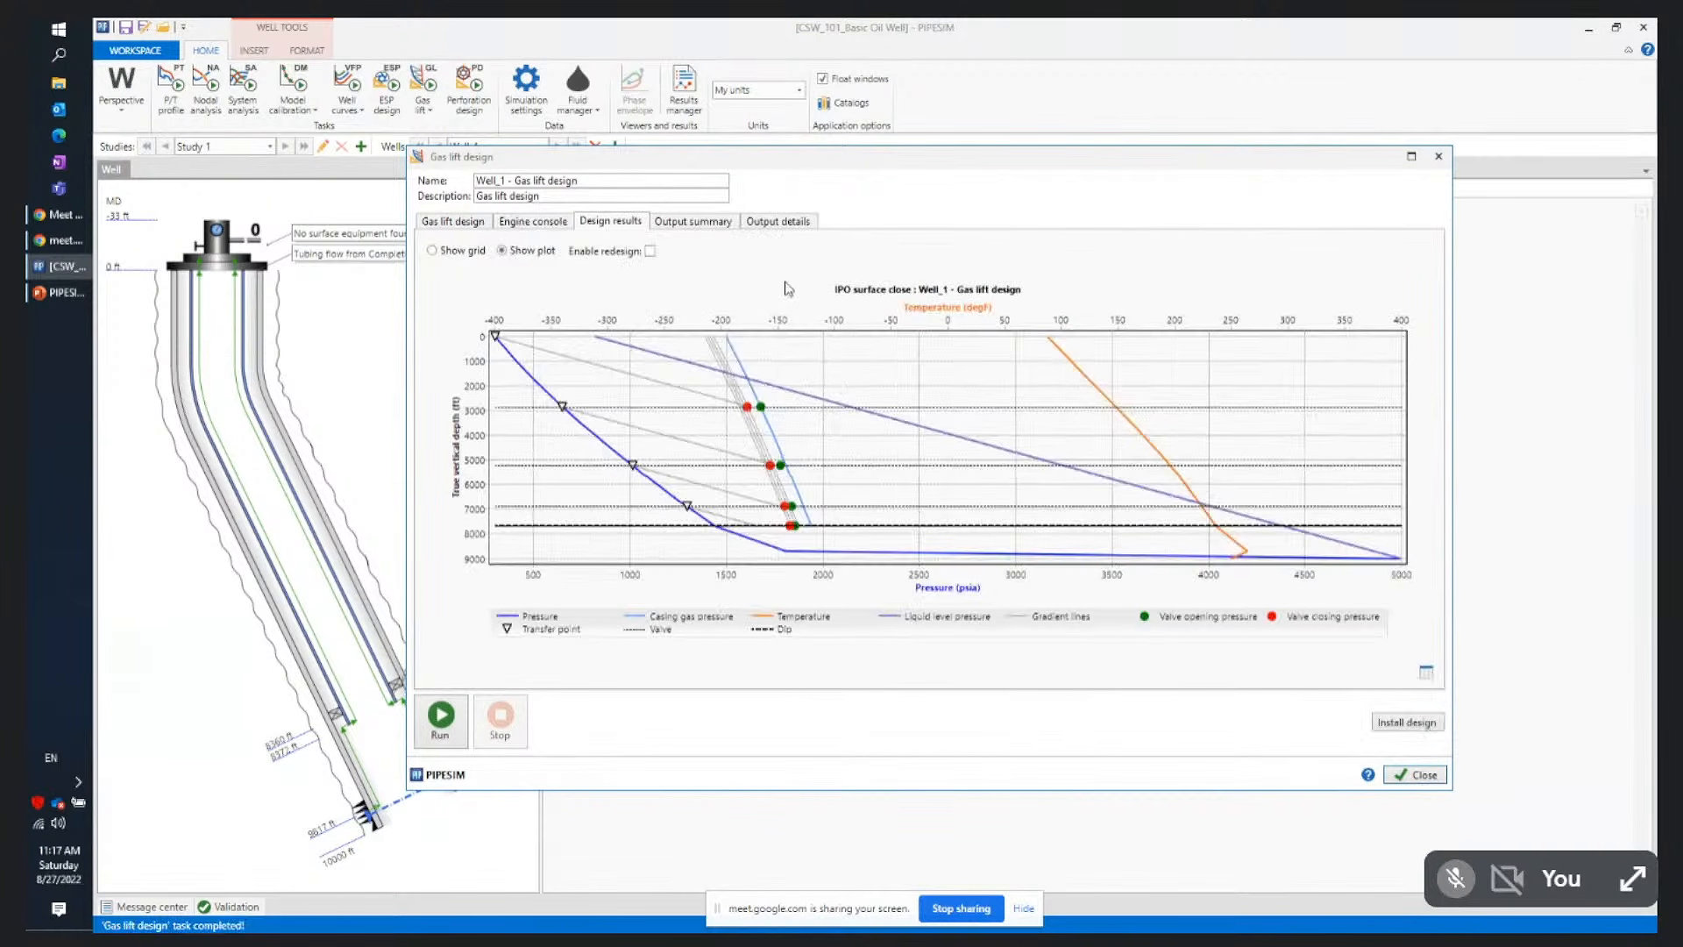
left_click(432, 251)
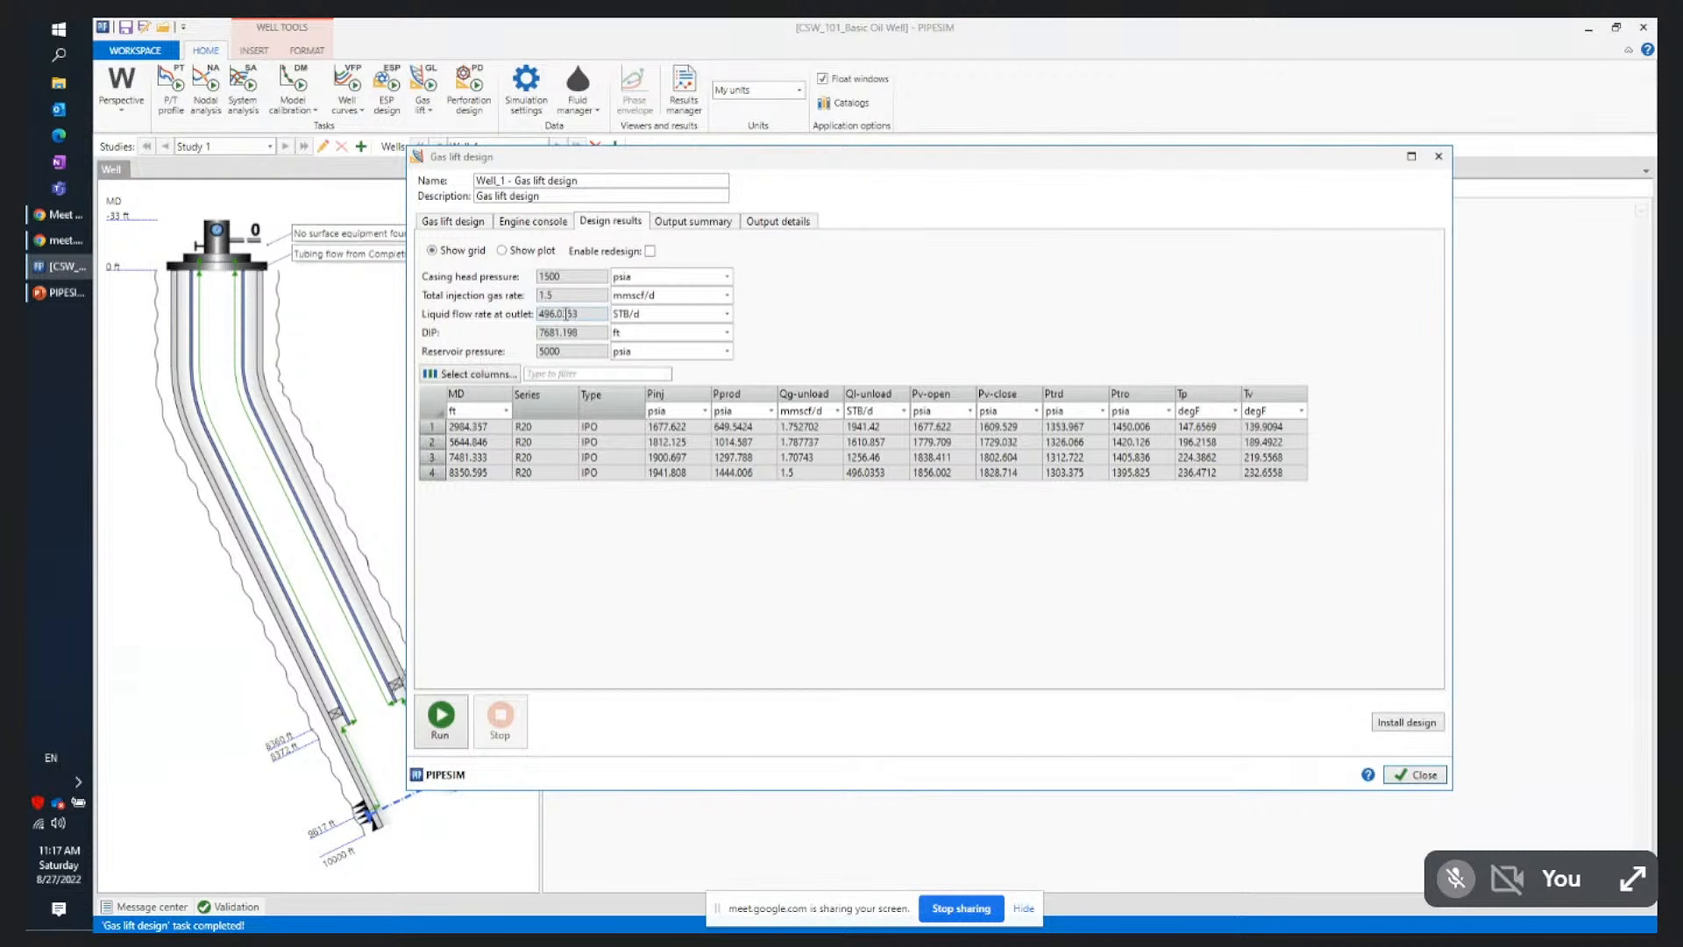
left_click(534, 223)
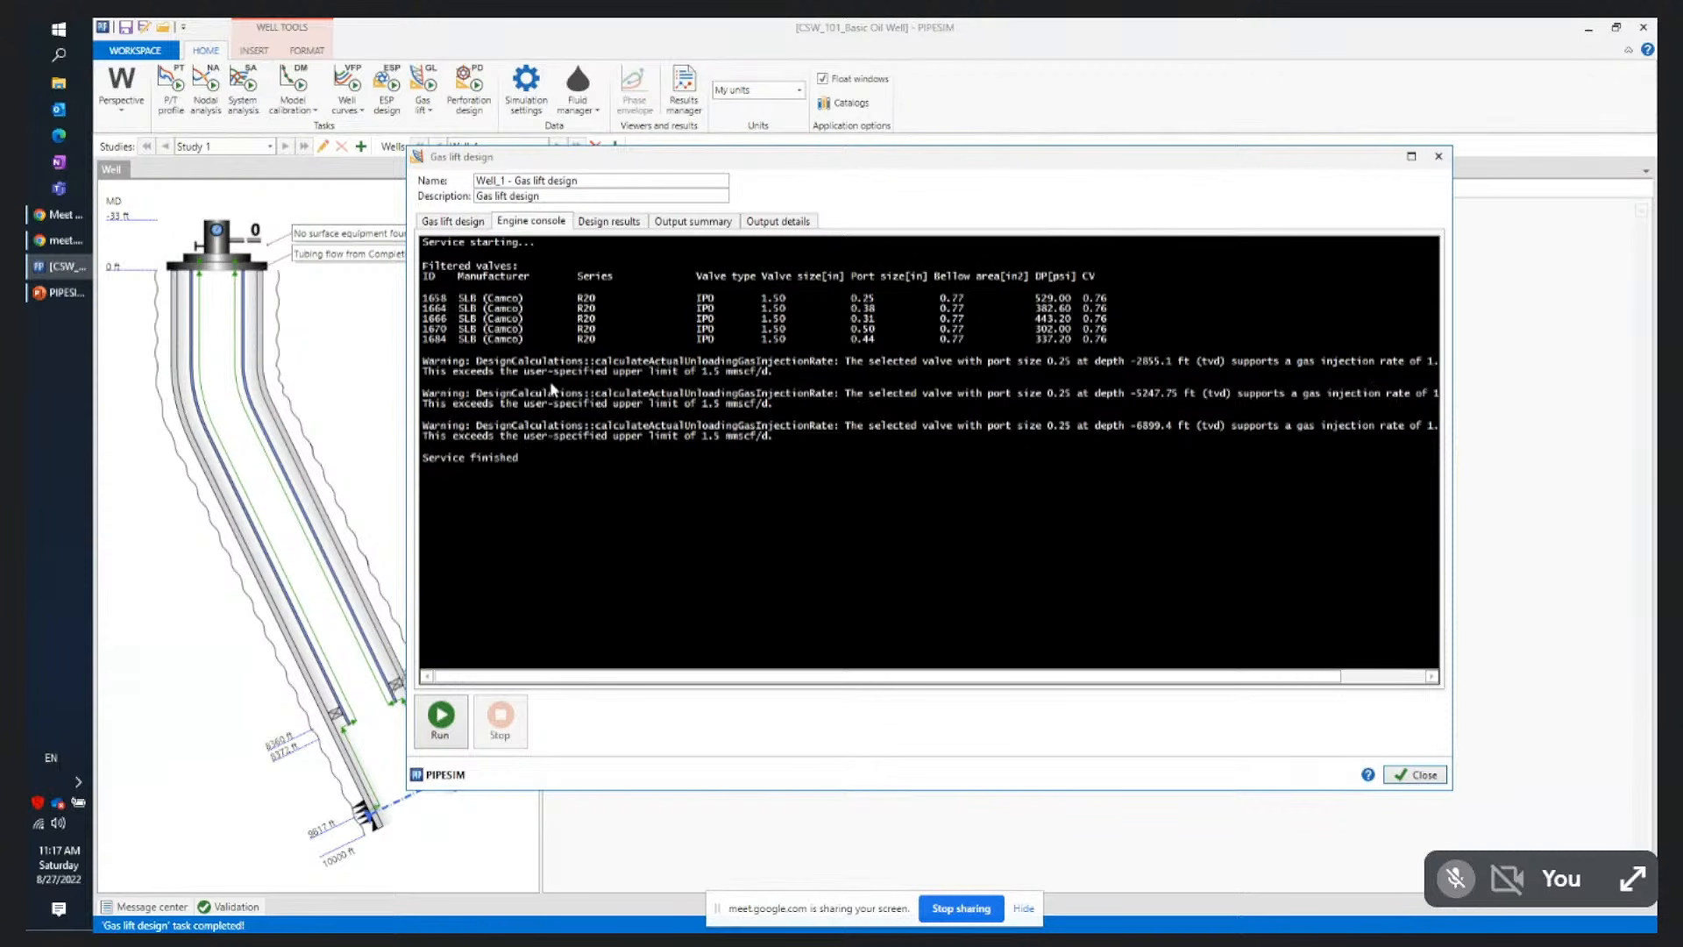
Review the gas lift design inputs, the available valve sizes and the design results grid
left_click(460, 224)
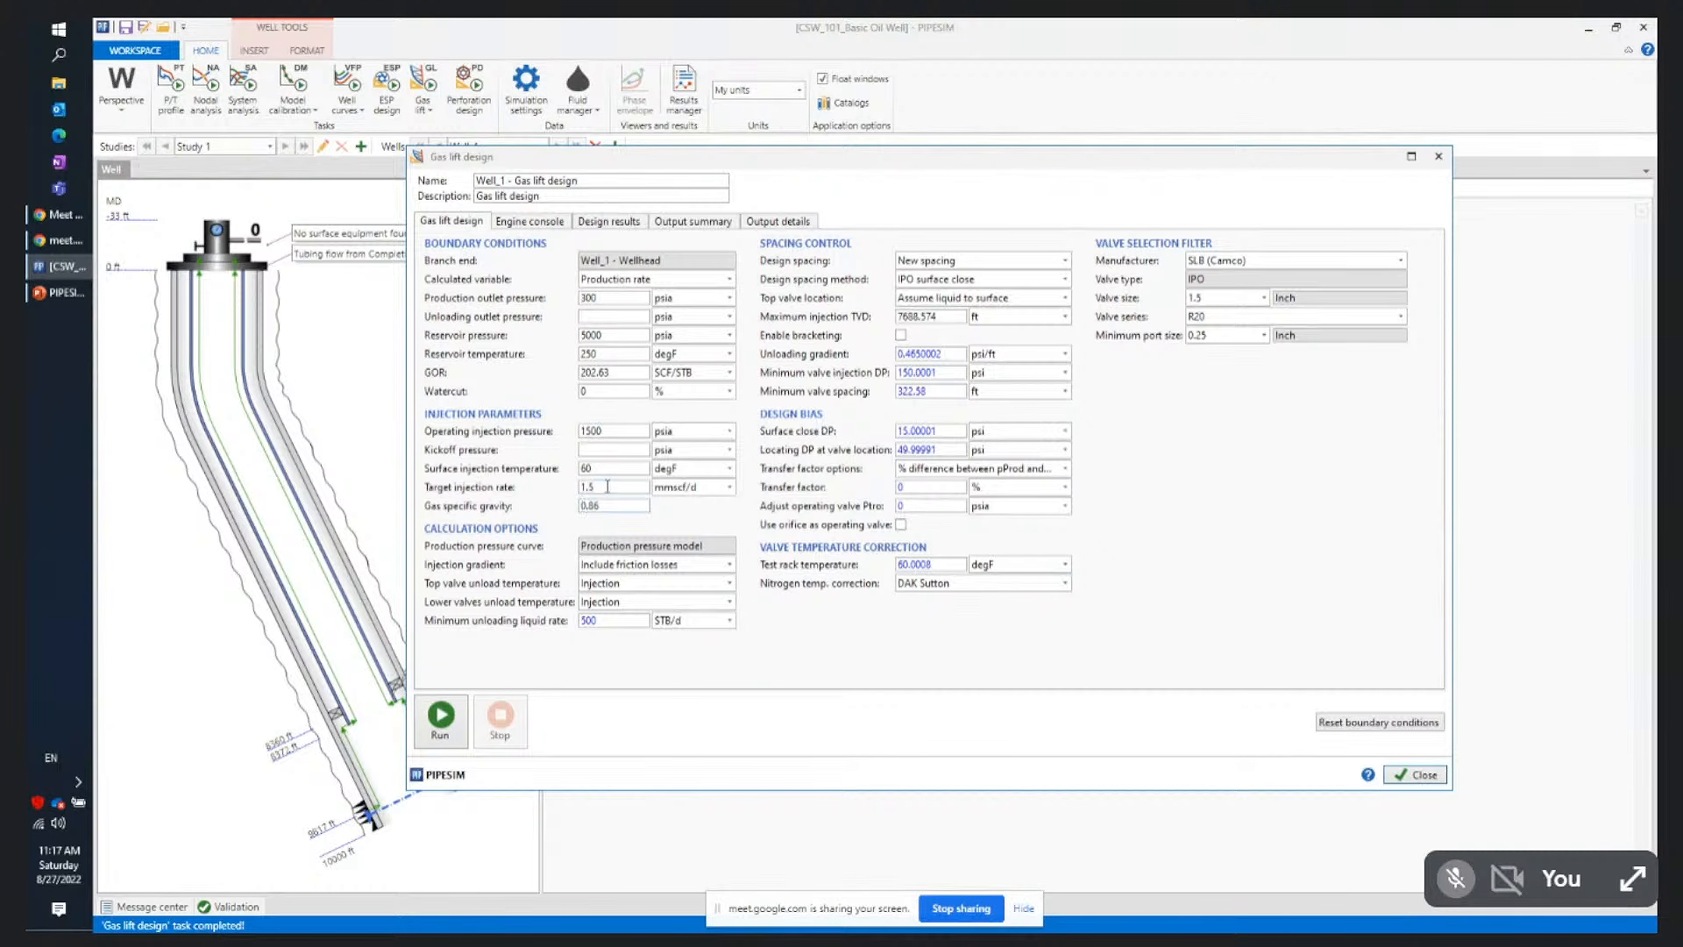
left_click(1264, 298)
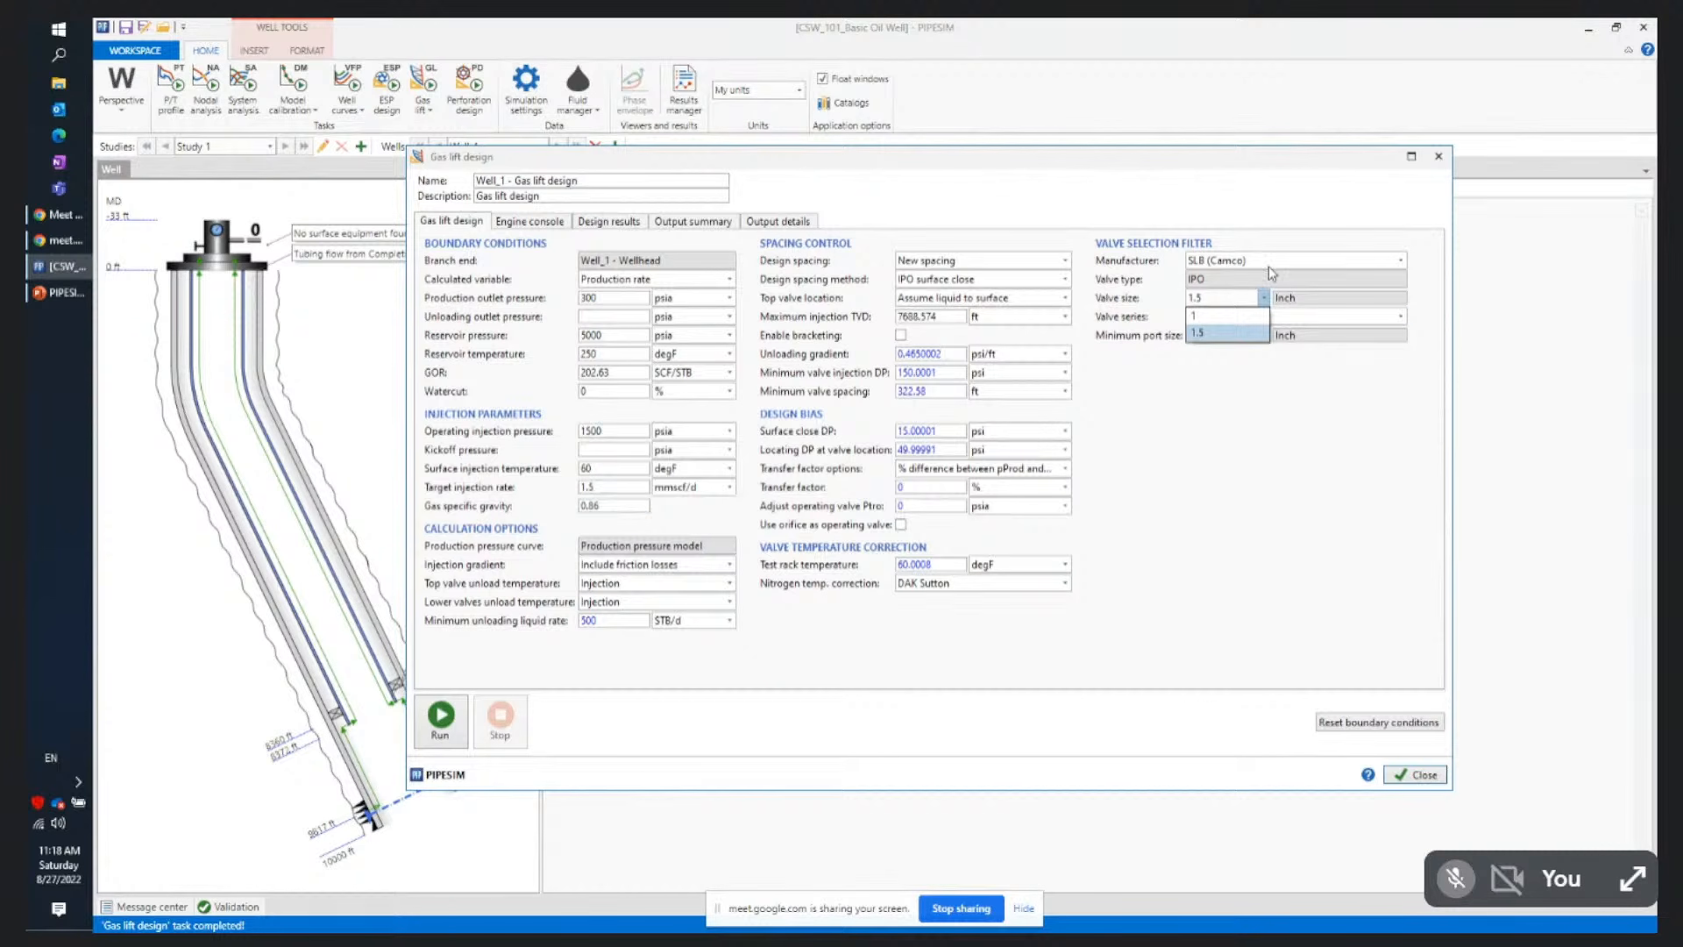
left_click(1264, 399)
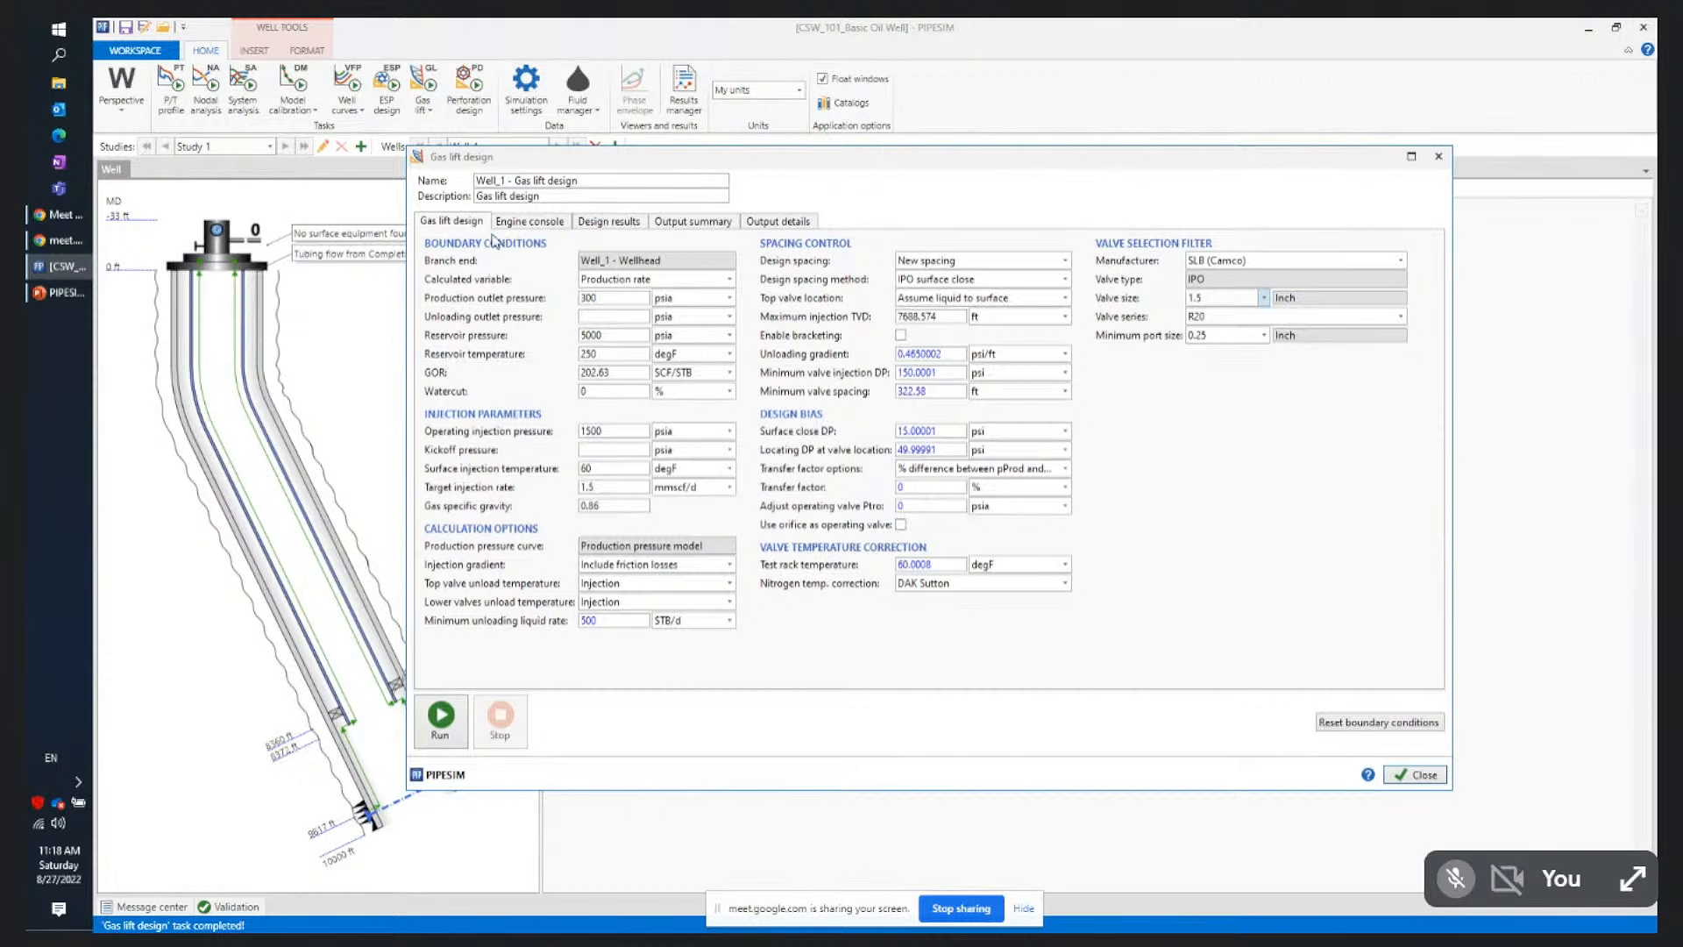
left_click(619, 229)
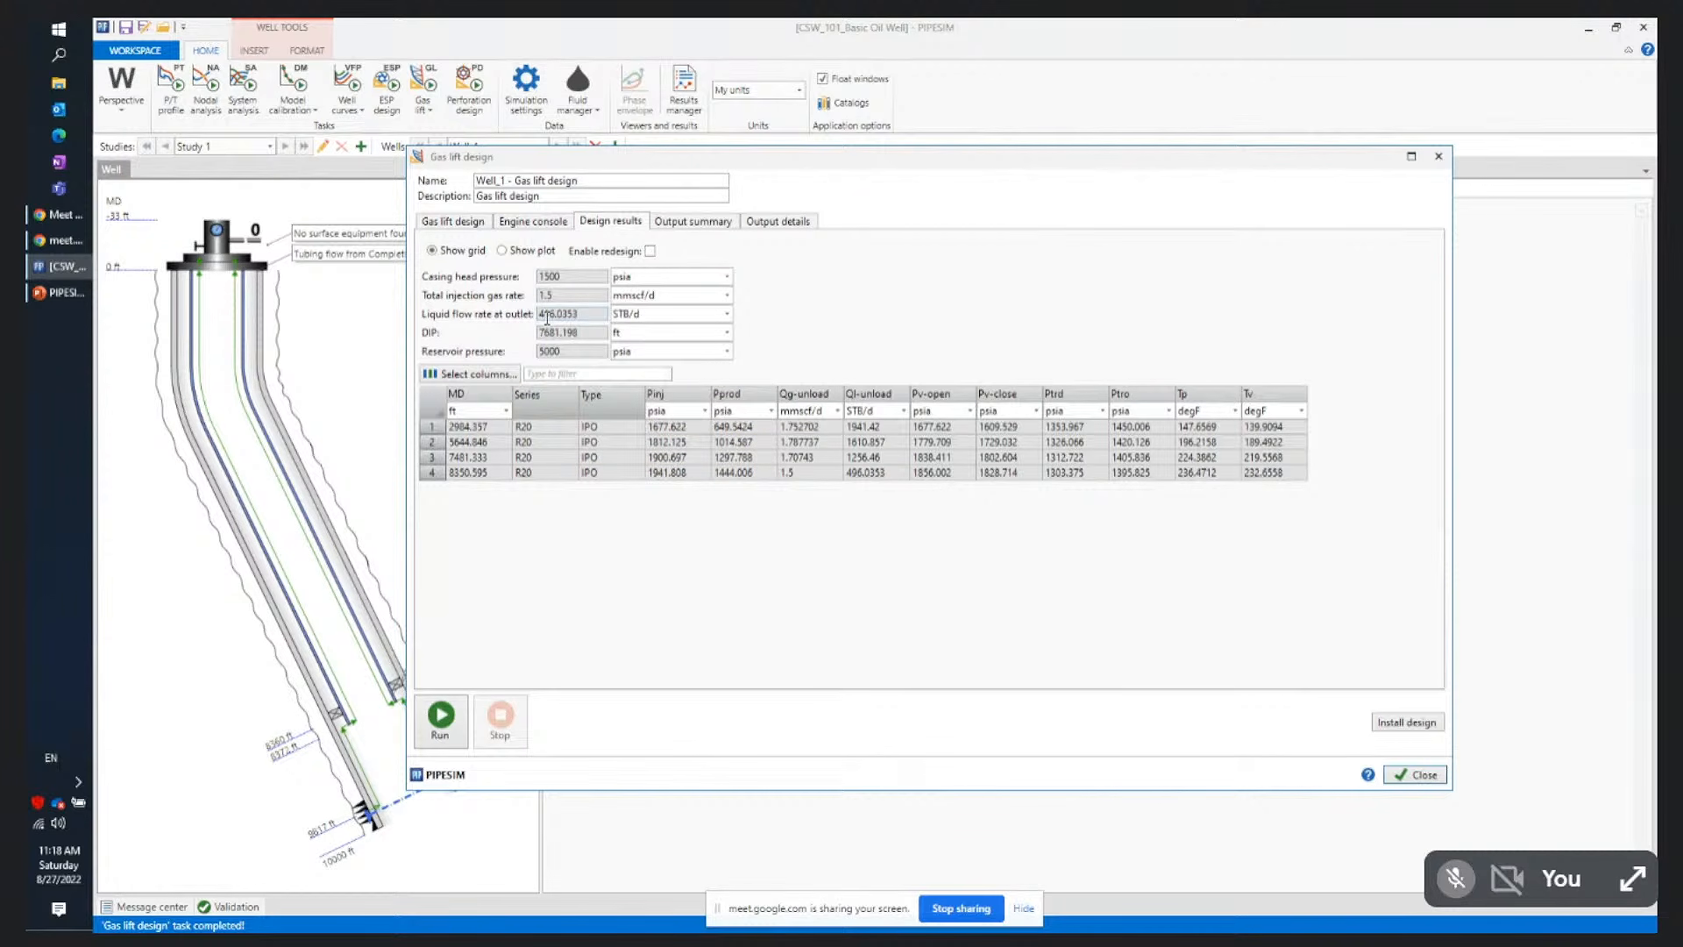
left_click(451, 221)
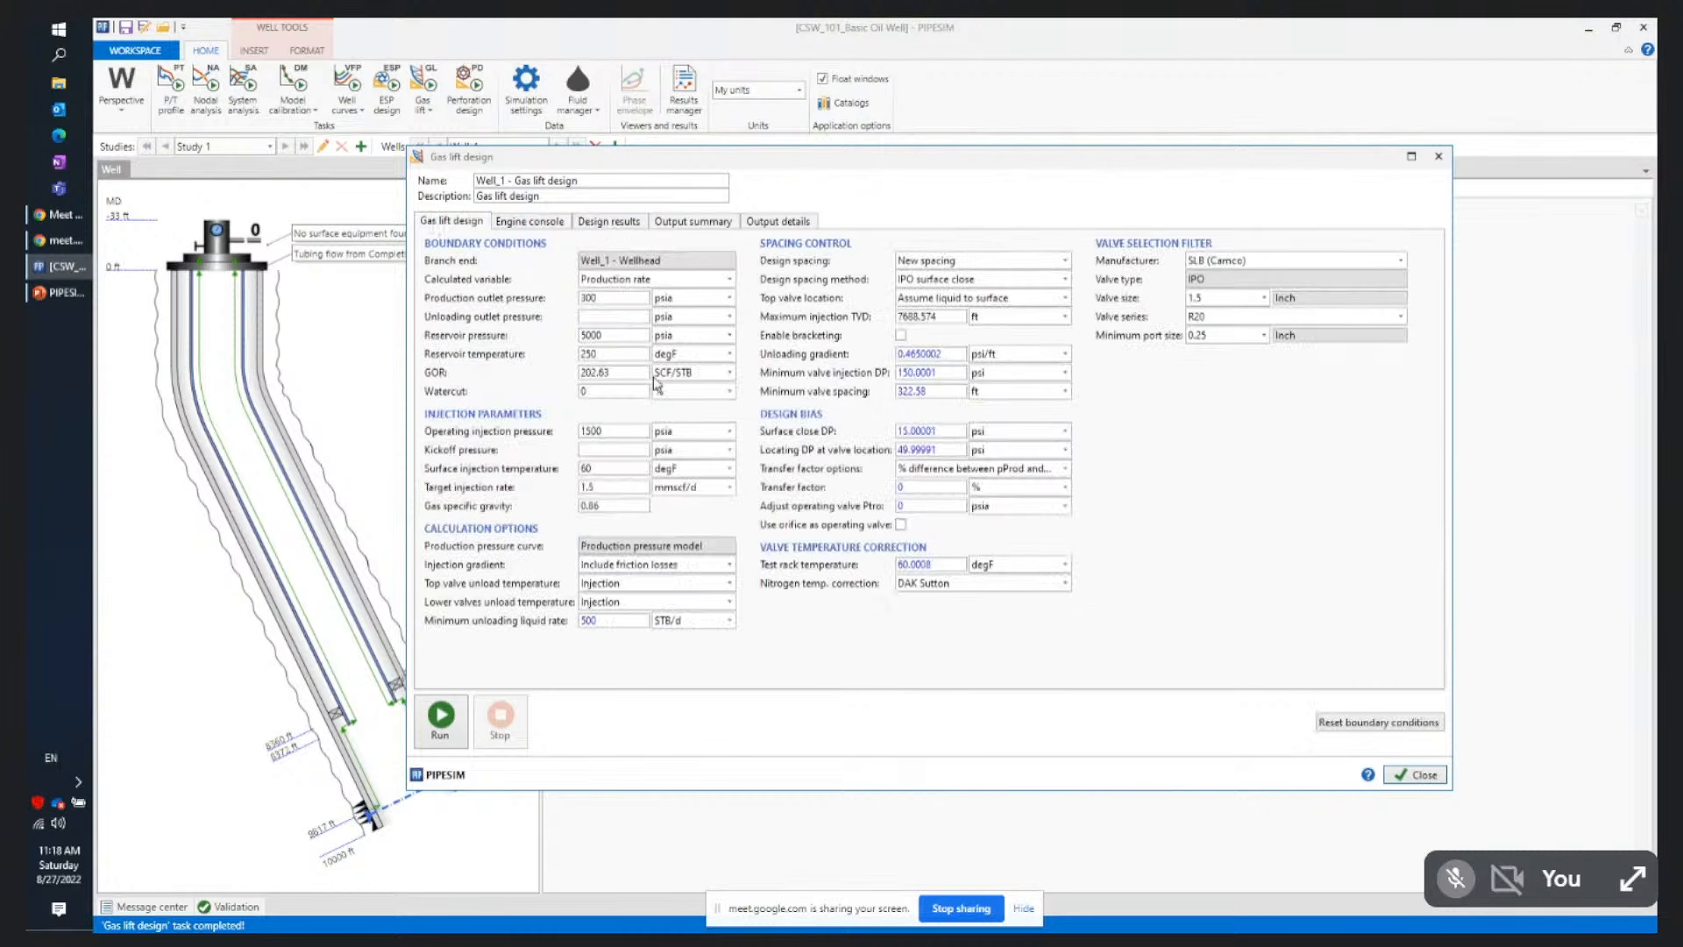
left_click(599, 225)
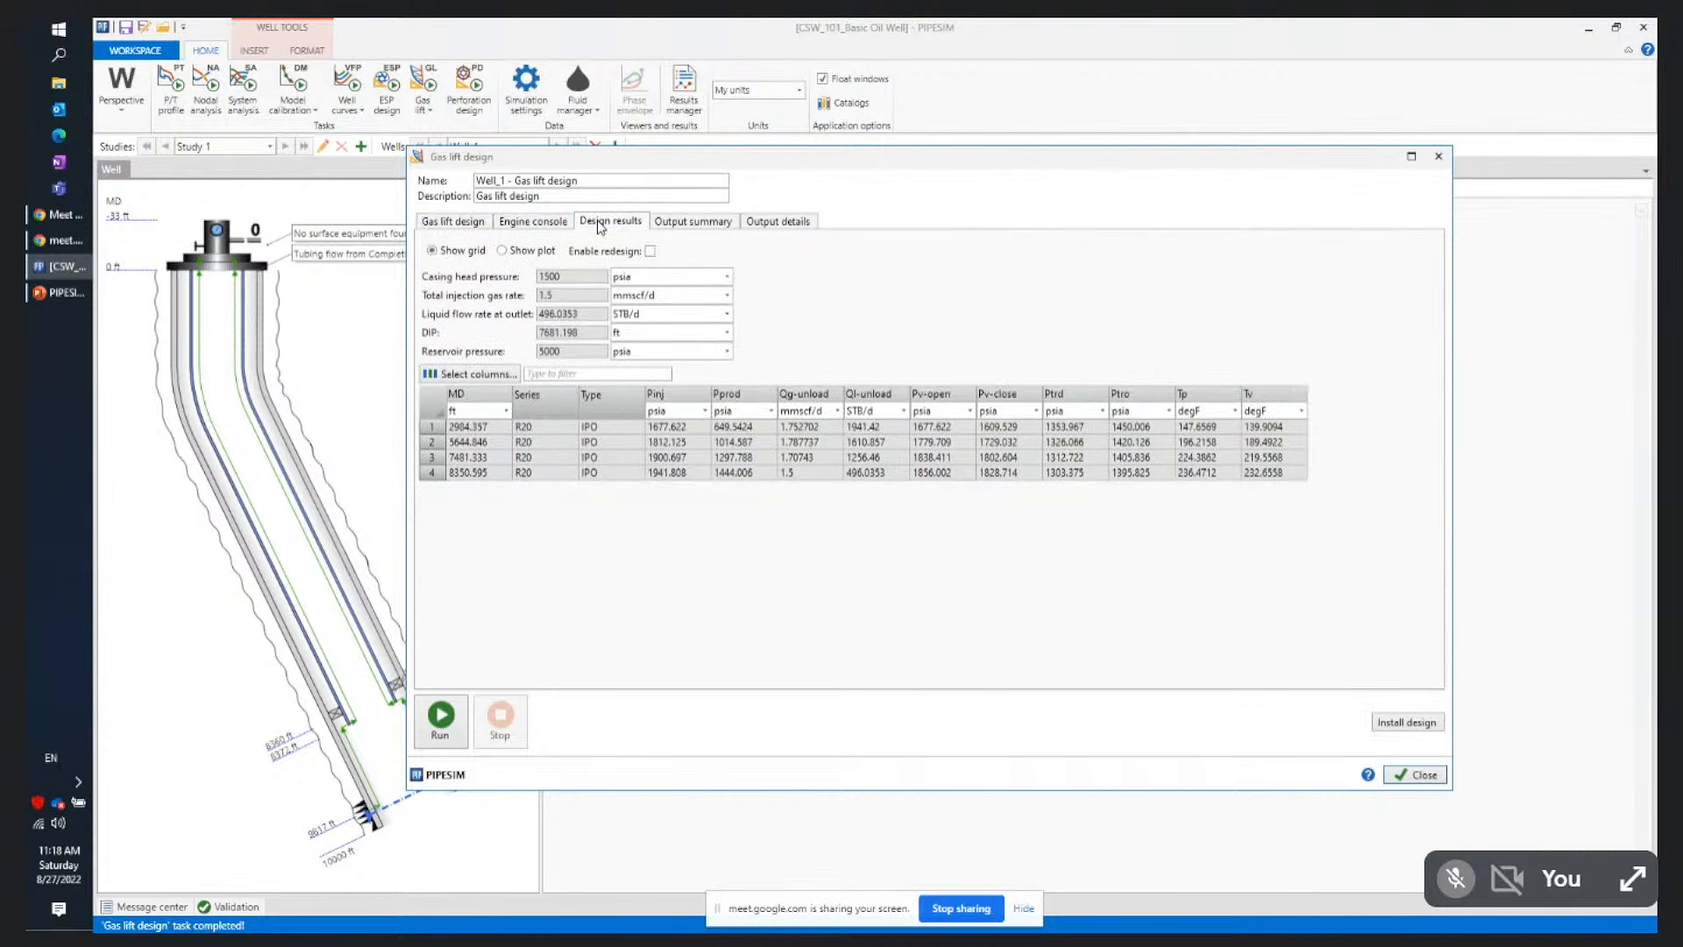
Install the gas lift design in Well_1, close the design task, hide the screen-sharing notice and slightly widen the well schematic
left_click(1398, 722)
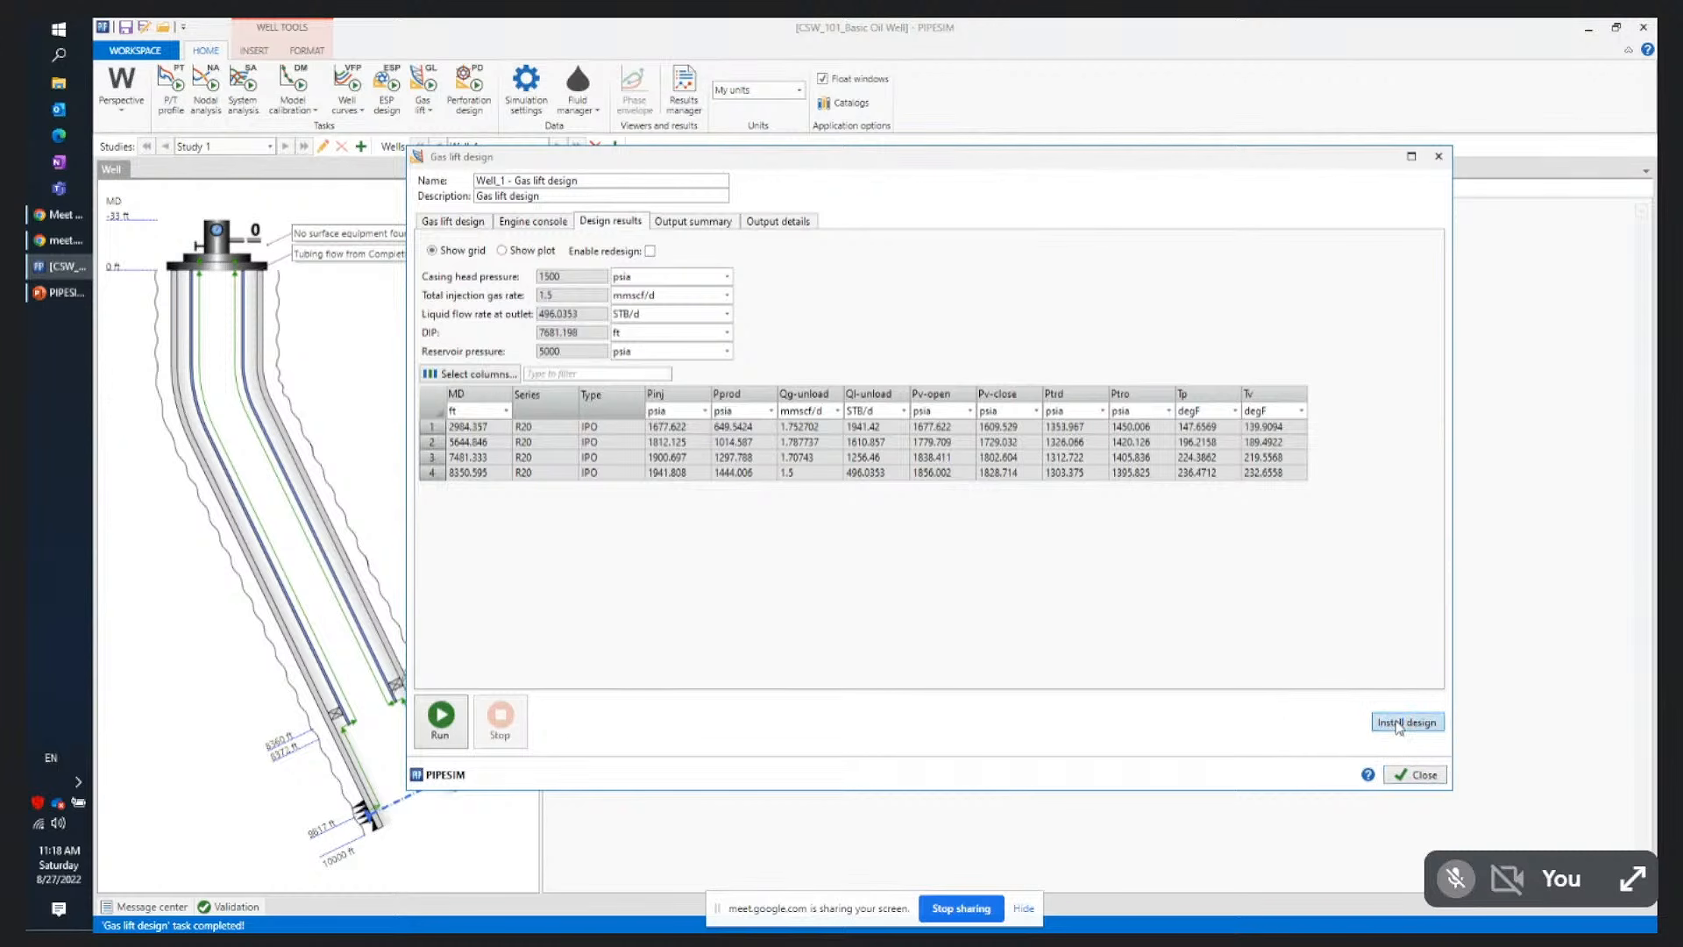
left_click(1417, 775)
left_click(1024, 908)
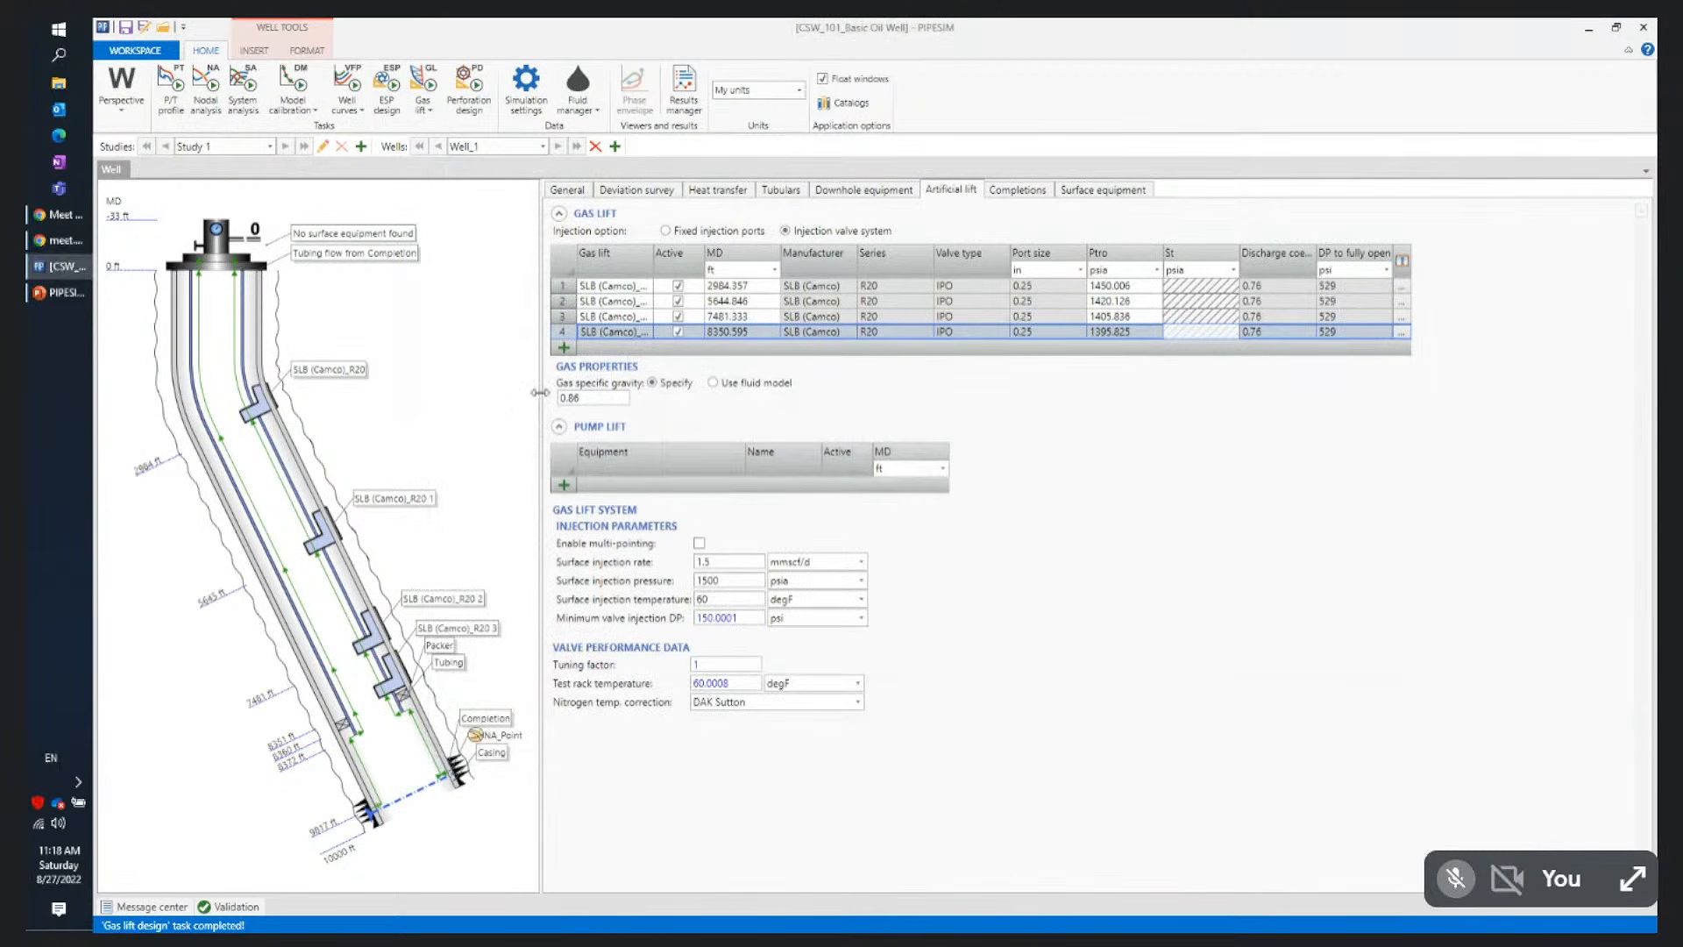
left_click_drag(540, 396, 558, 396)
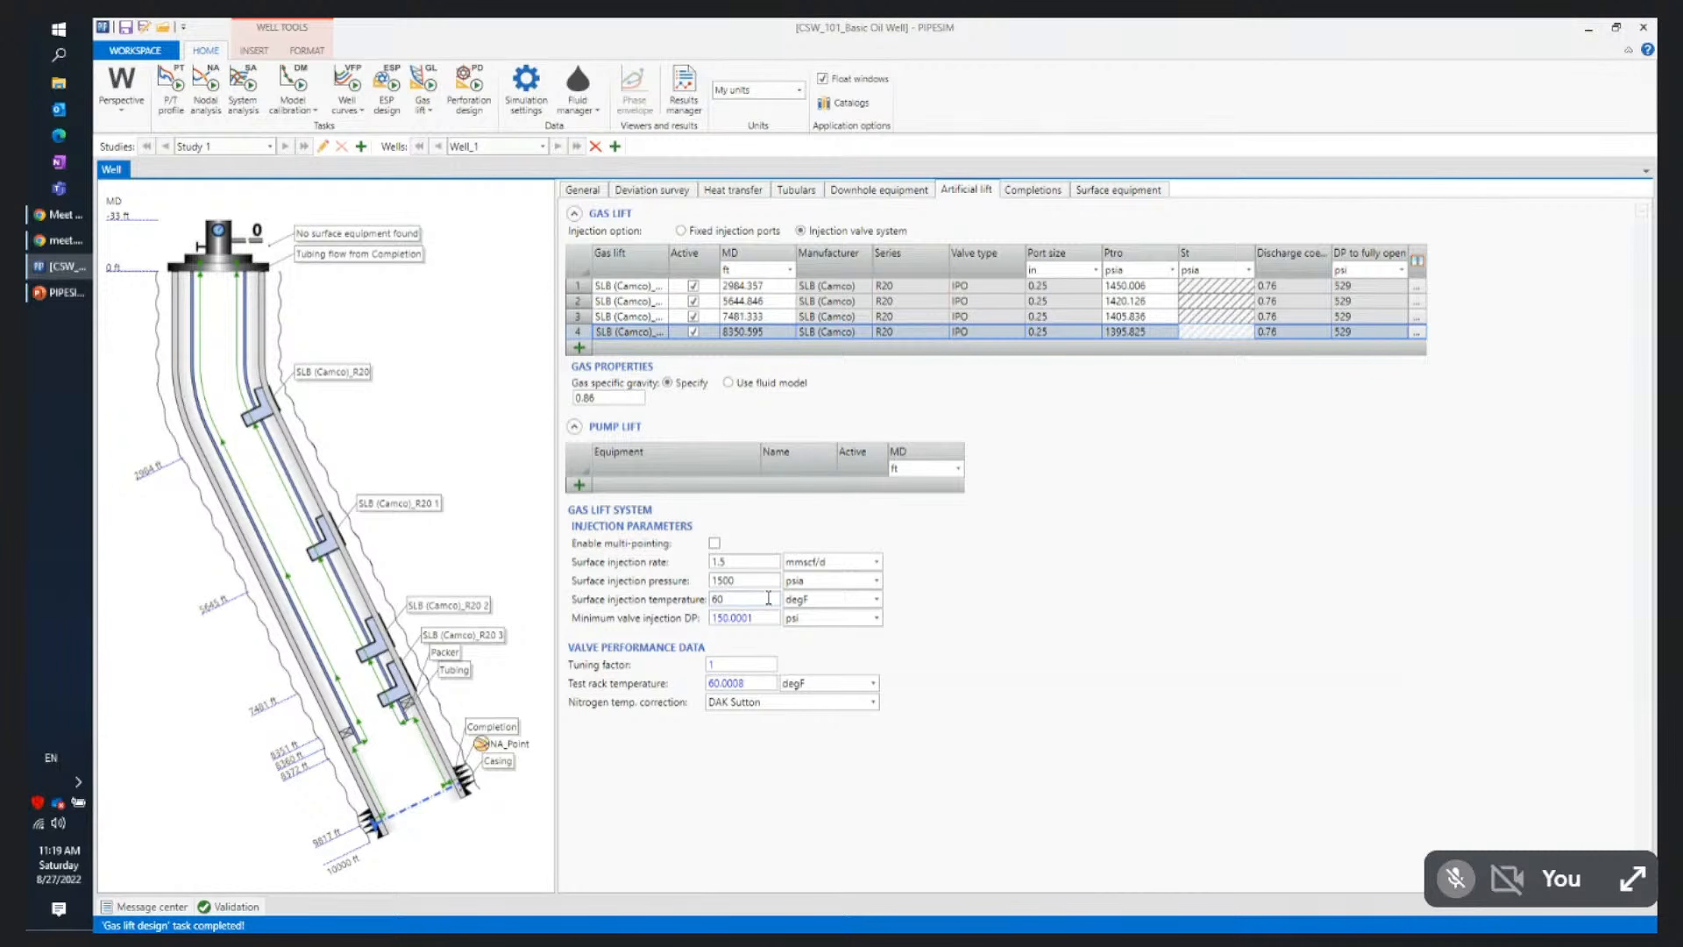
Compare the injection parameters with and without multi-pointing, leaving multi-pointing enabled for the gas lift system
left_click(715, 545)
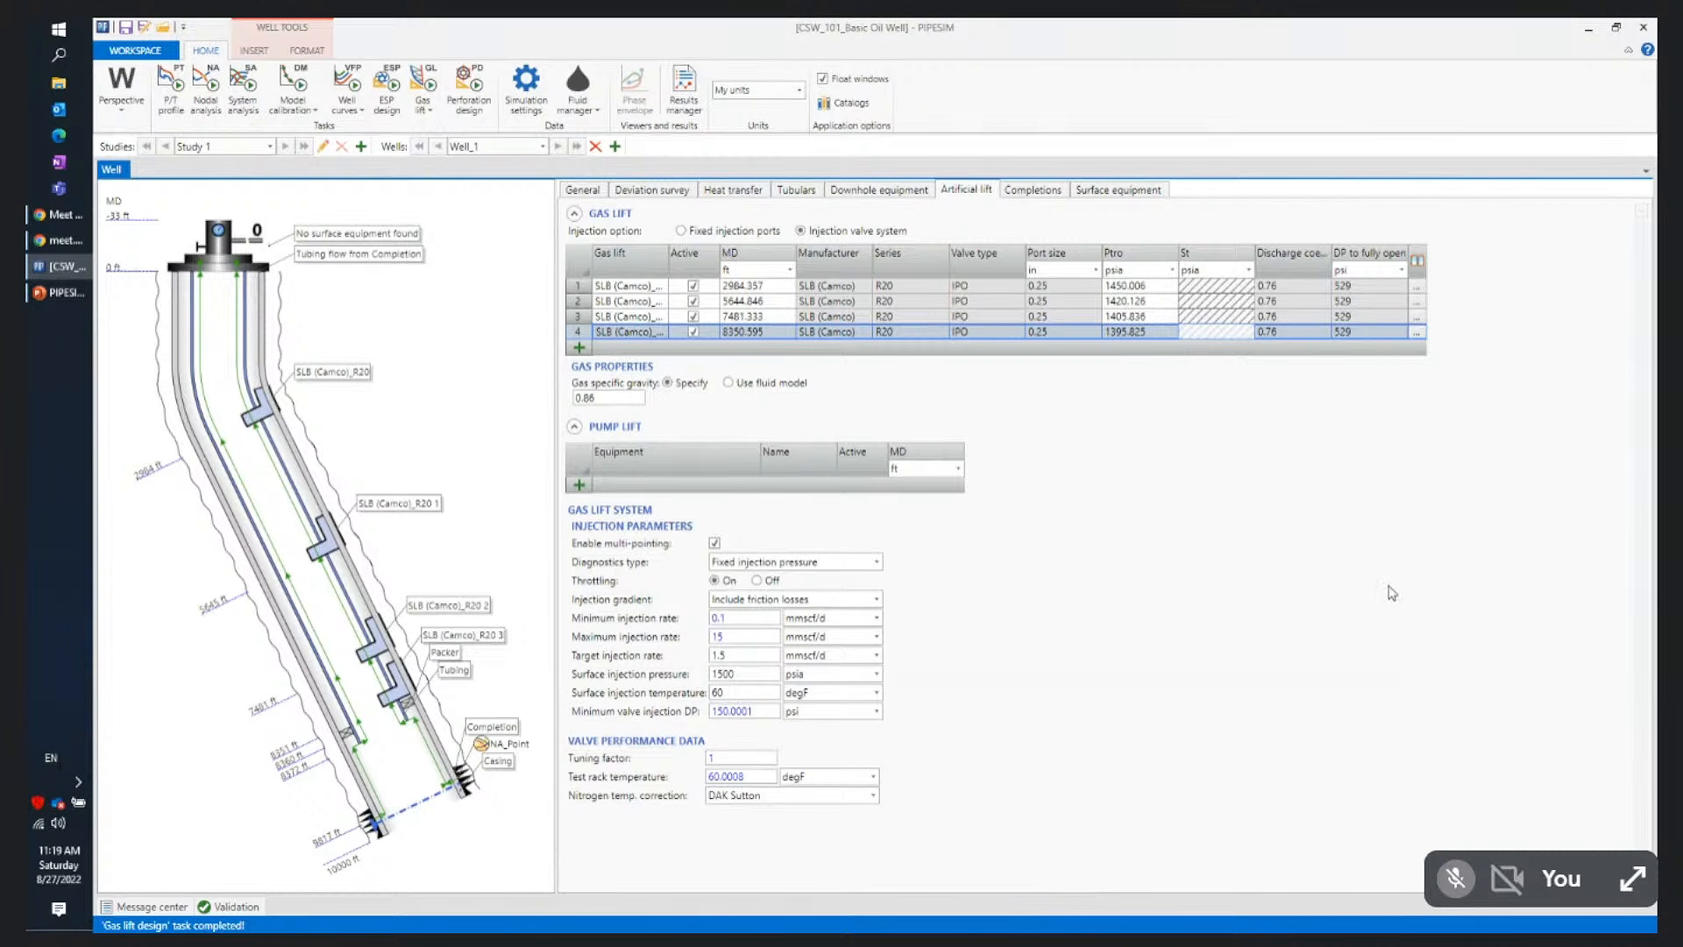
left_click(714, 543)
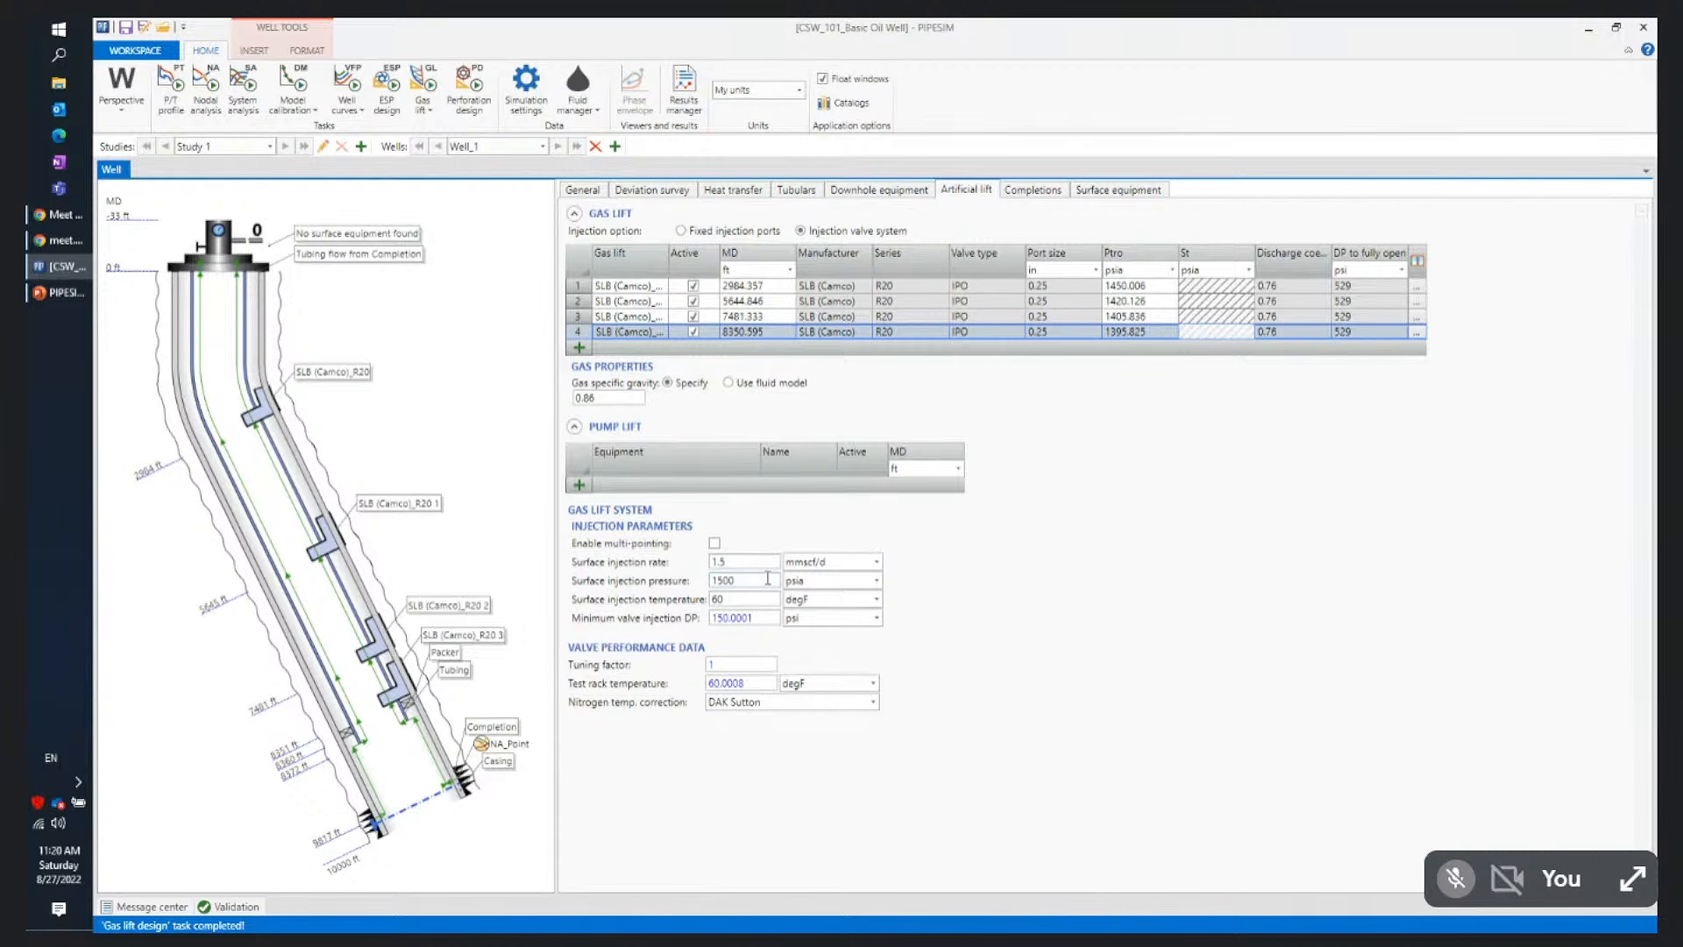
left_click(715, 543)
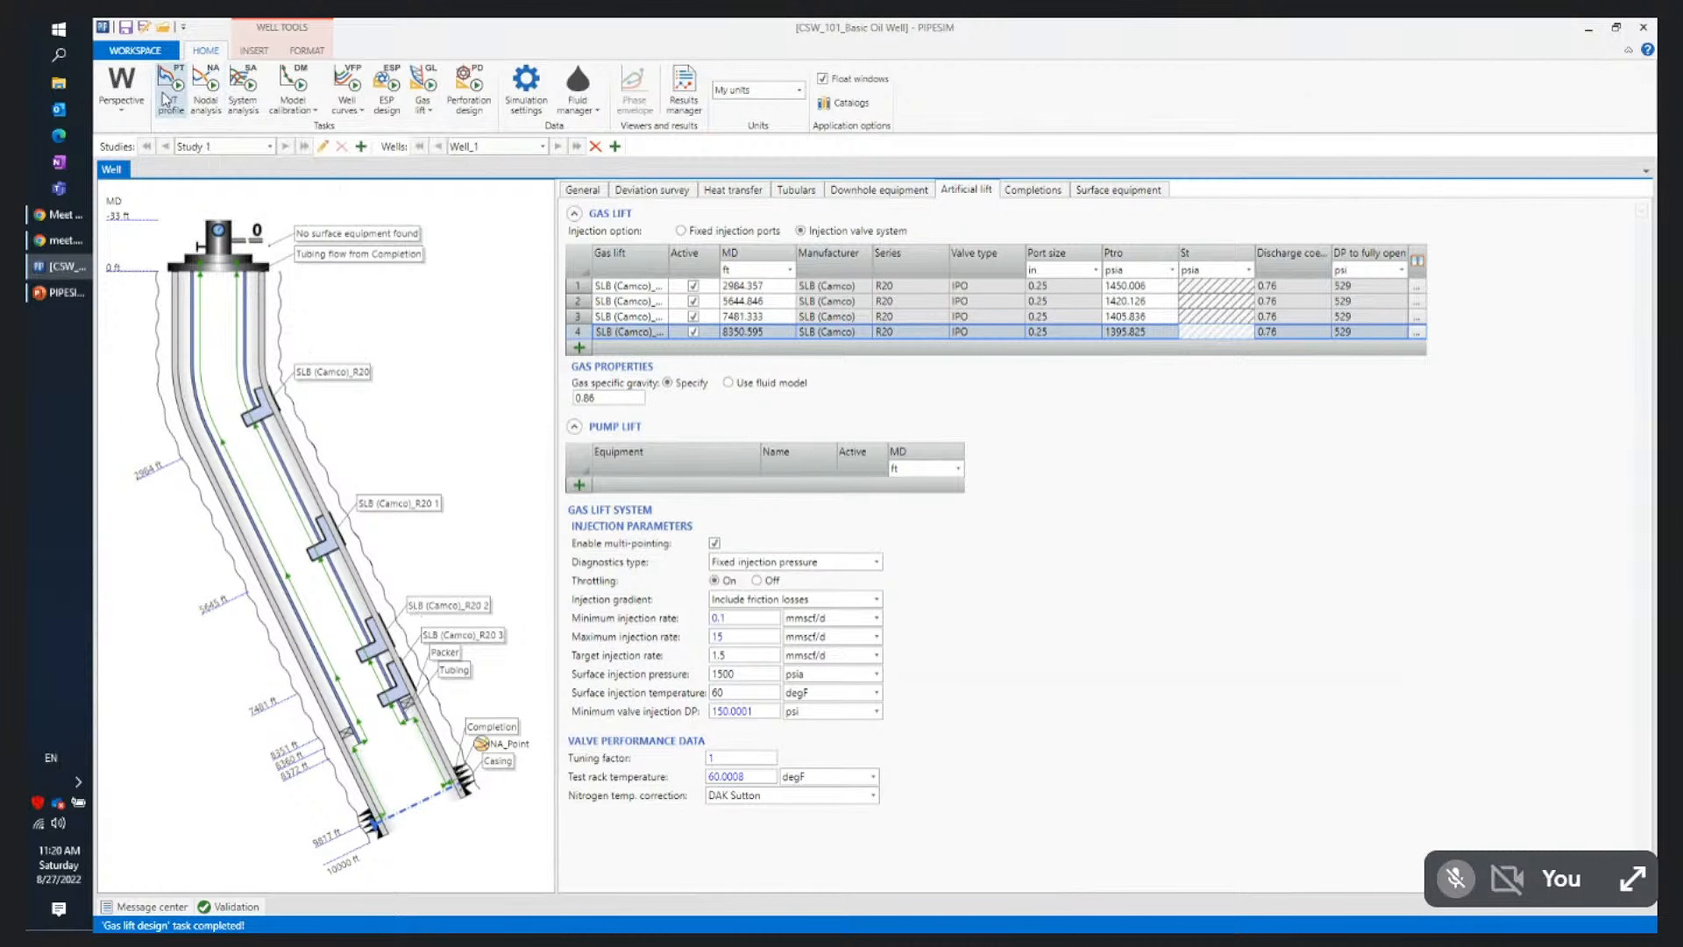
Open the nodal analysis task, view the pressure profile of its existing case and close the task
left_click(207, 88)
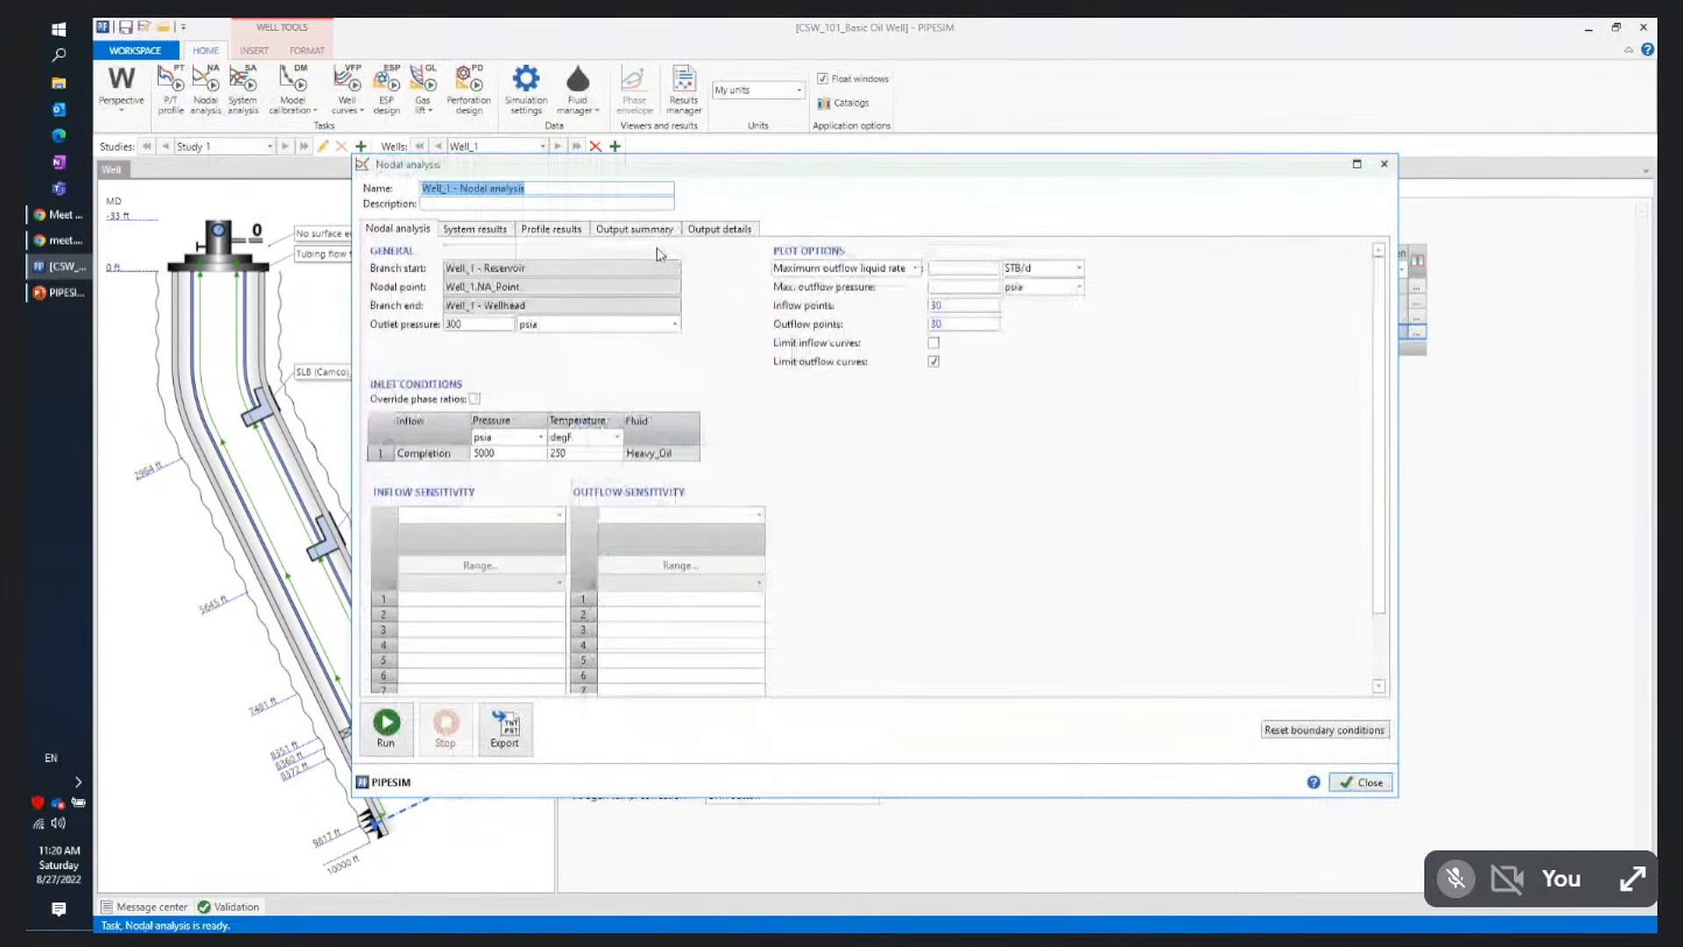
left_click(551, 228)
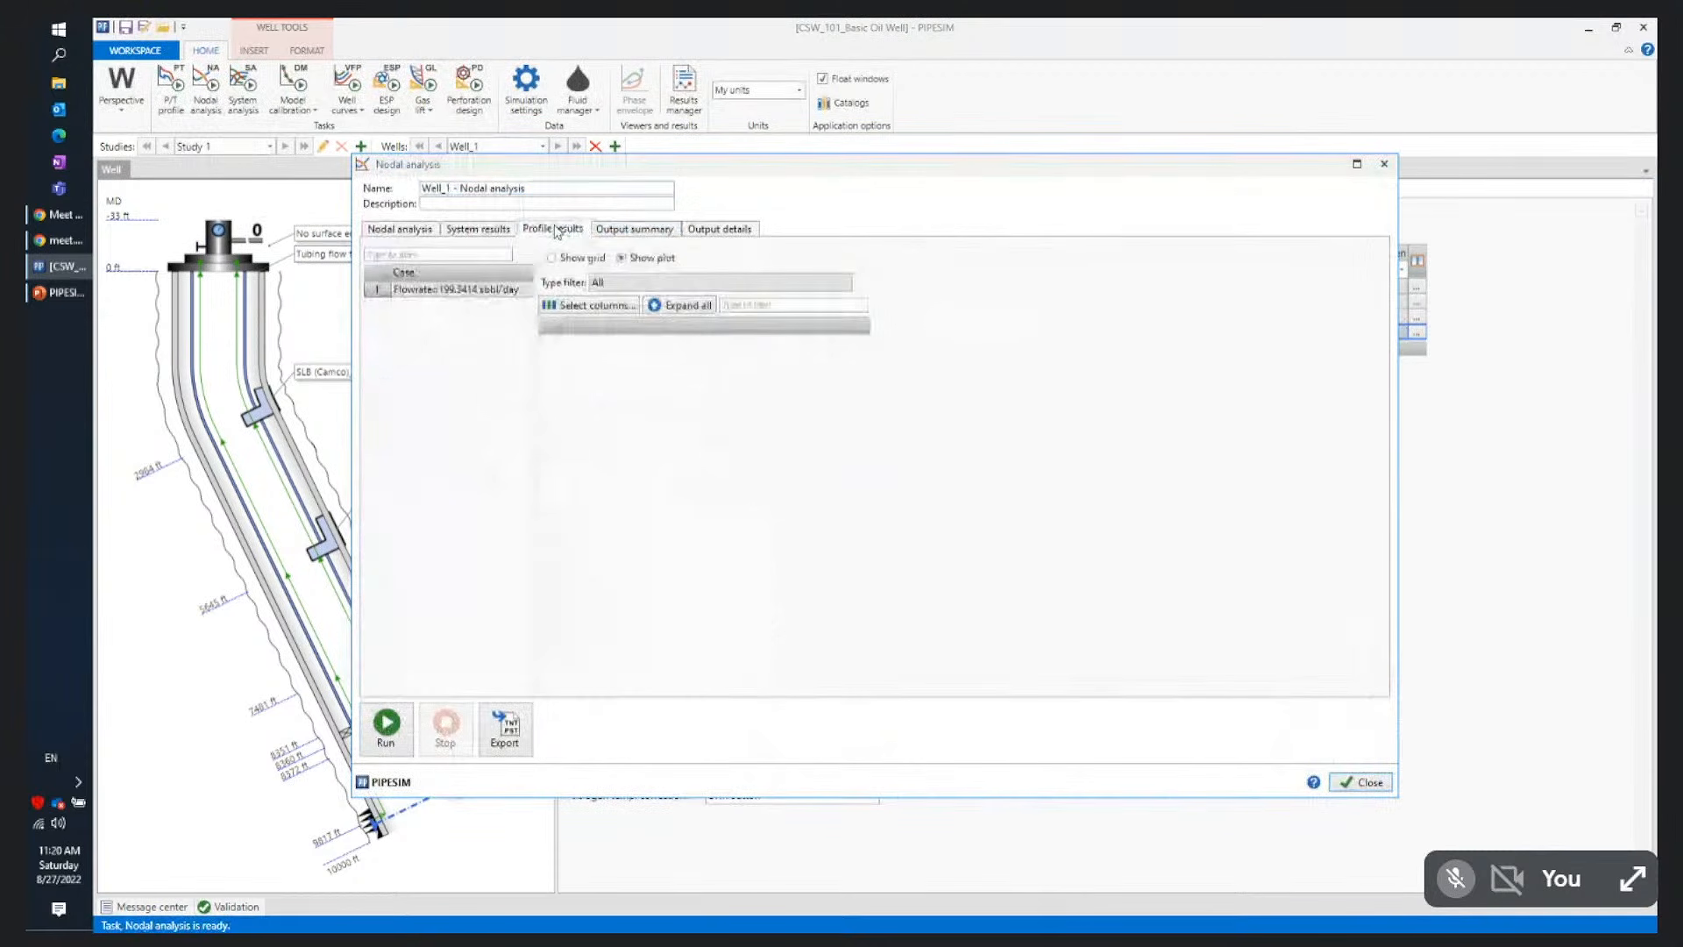
left_click(427, 291)
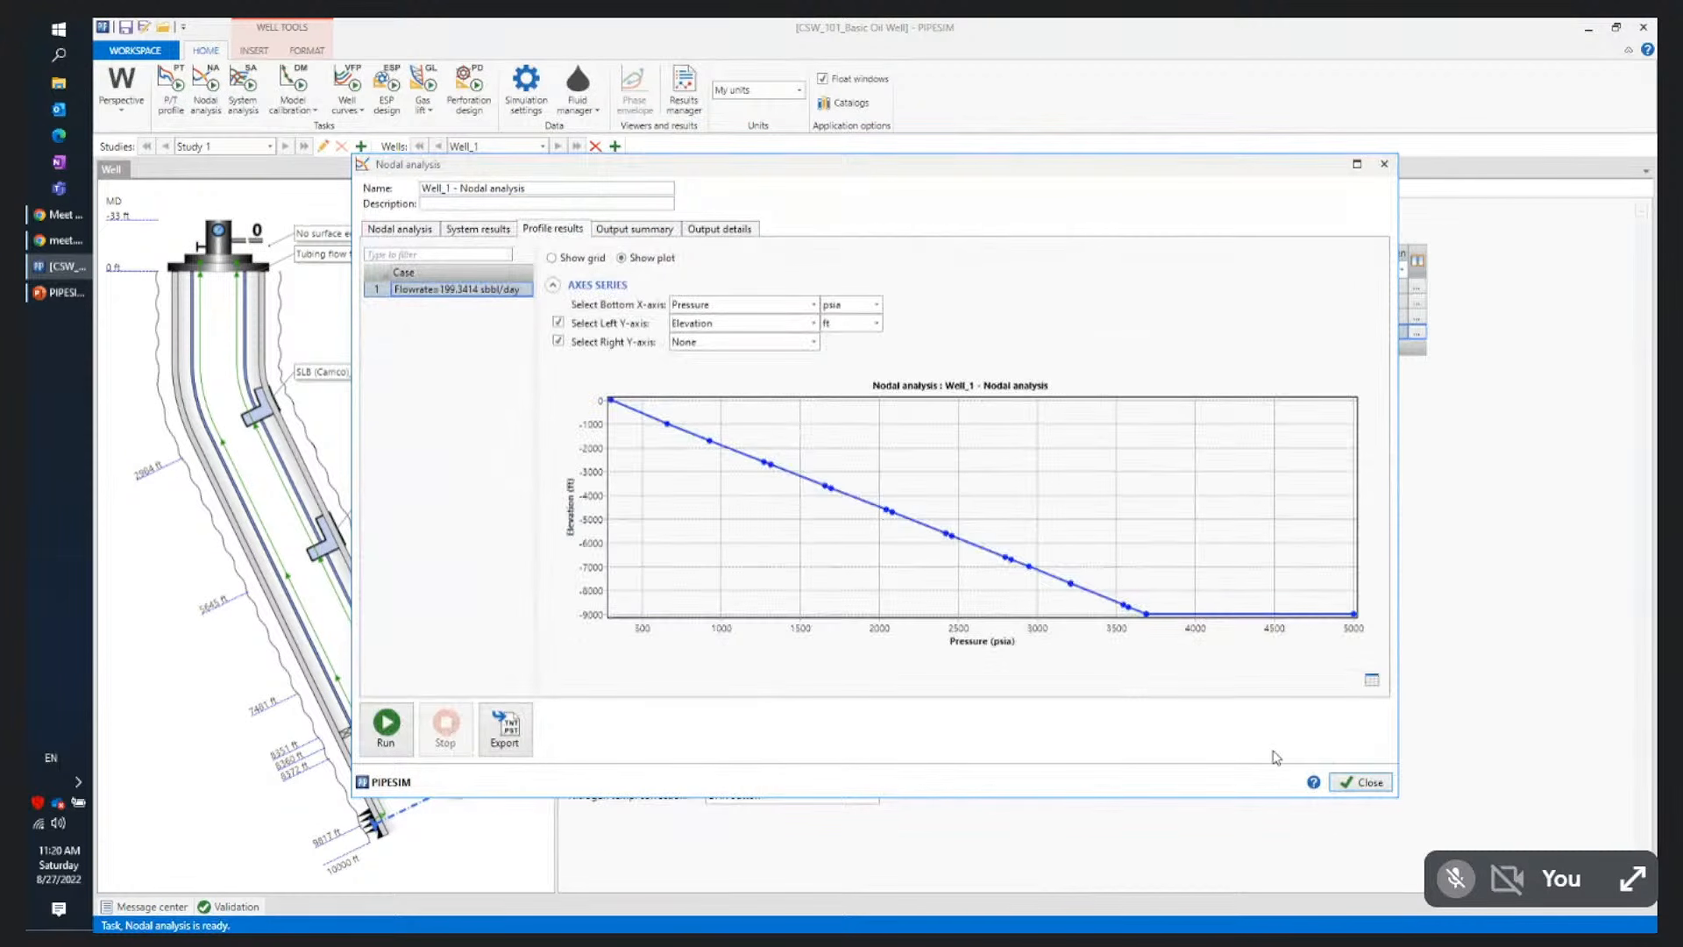
left_click(1363, 782)
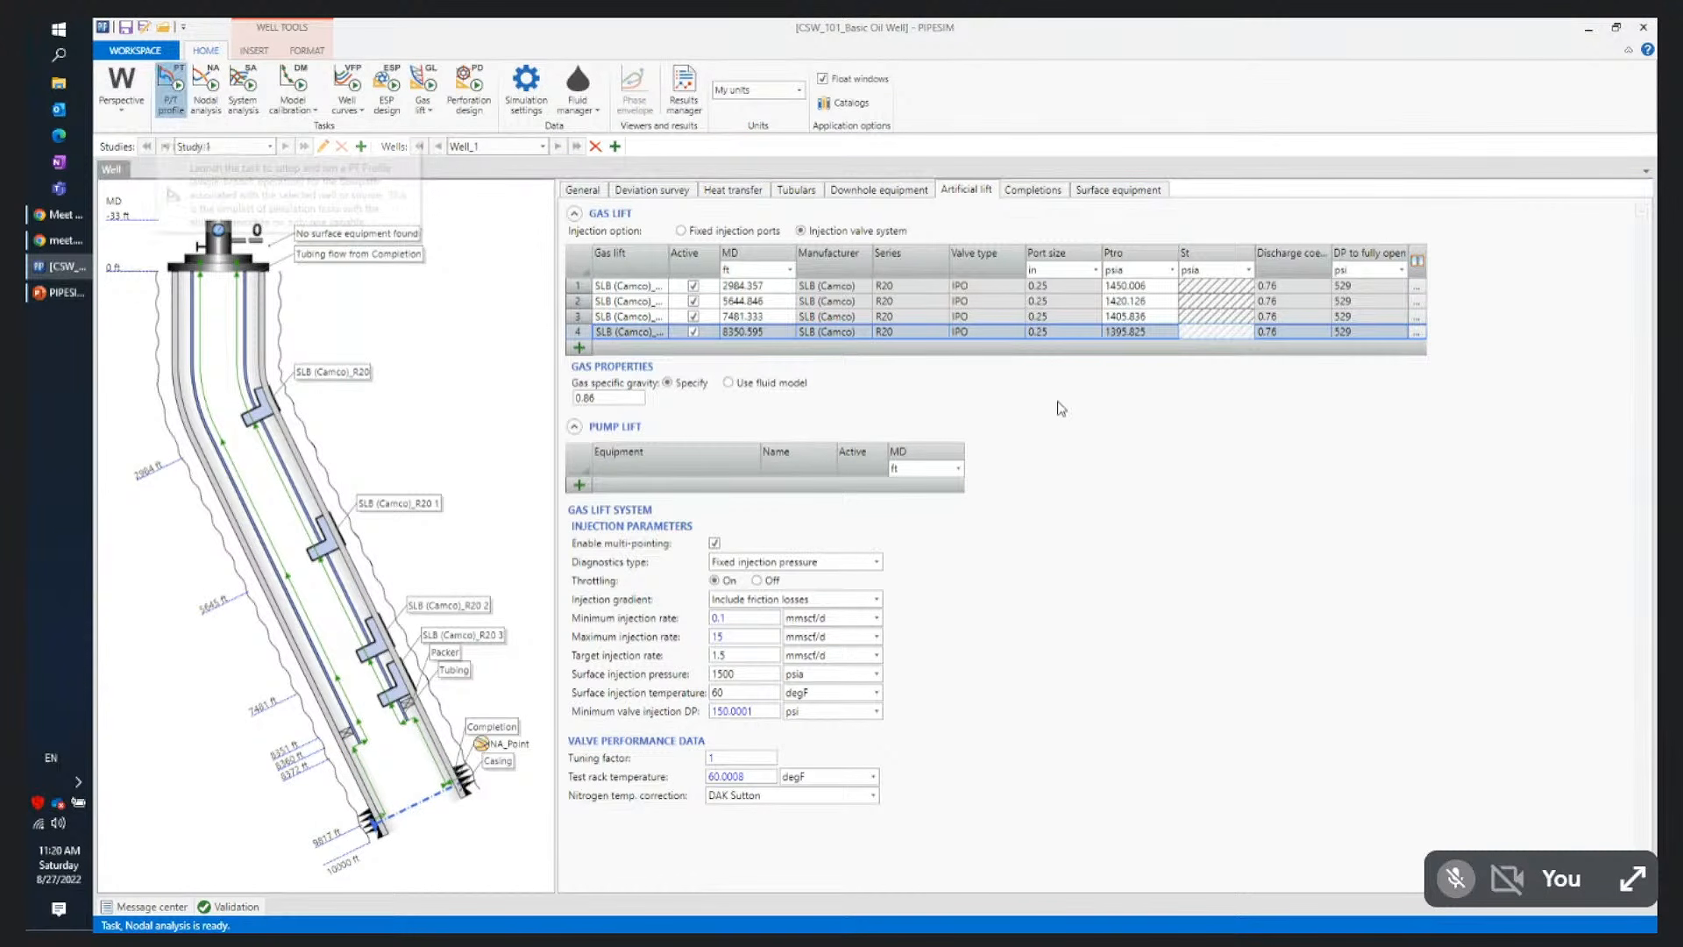
Run the P/T profile task for Well_1 with liquid flowrate as the calculated variable and widen the case list
left_click_drag(829, 171, 1099, 182)
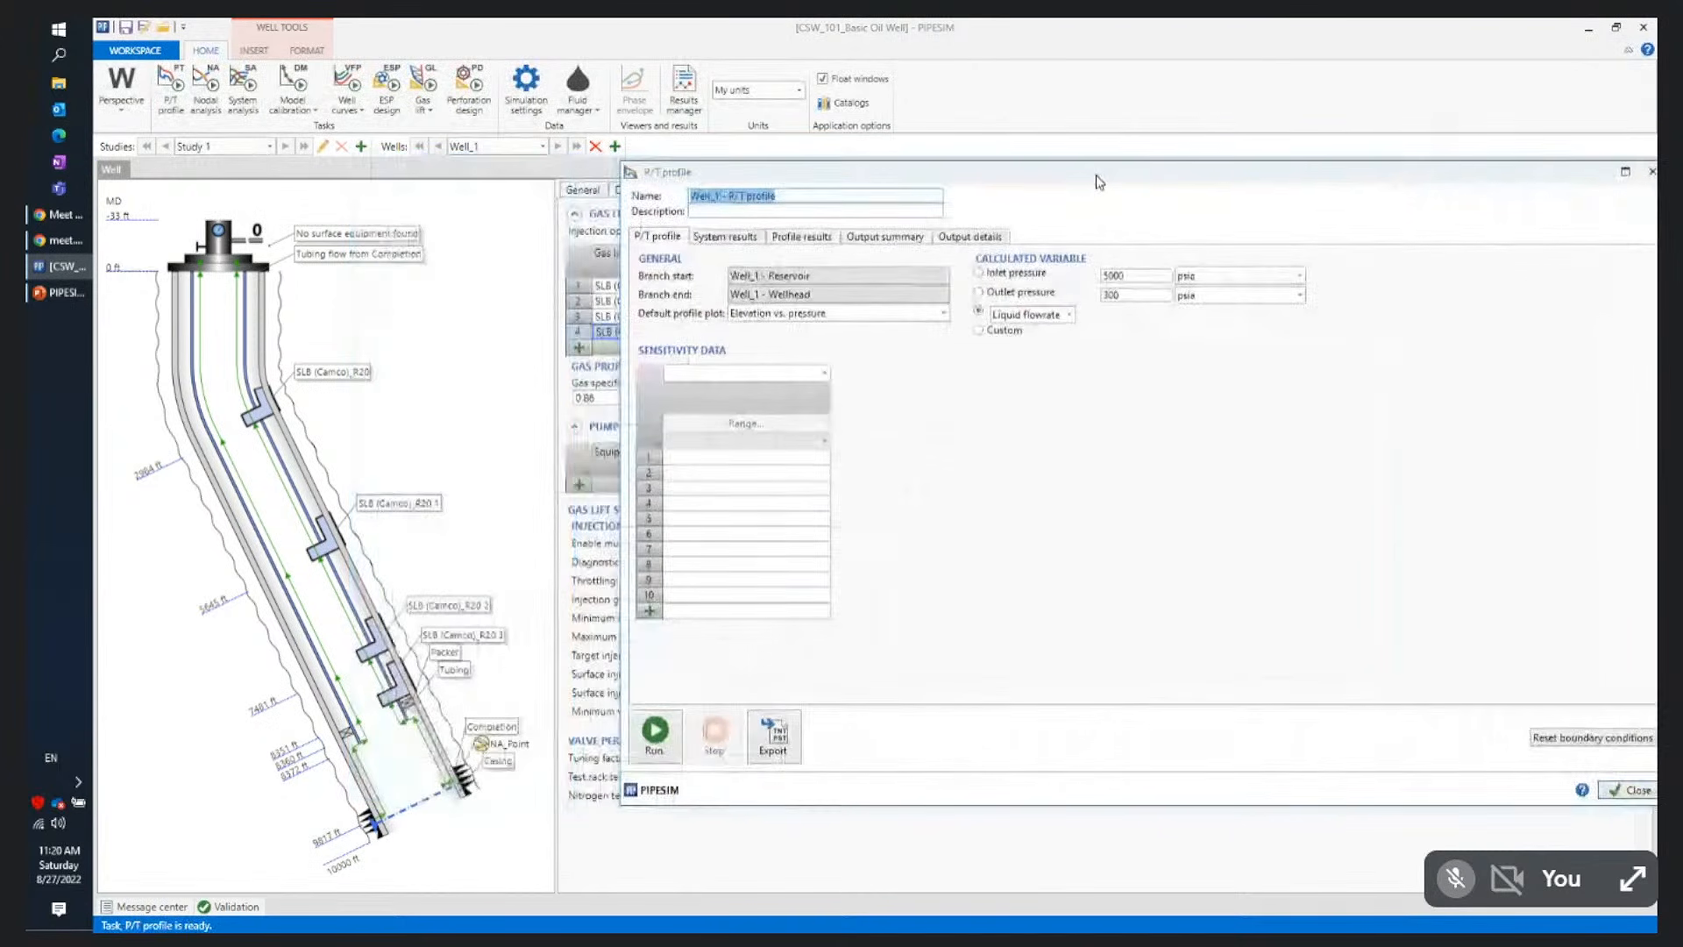
left_click(655, 733)
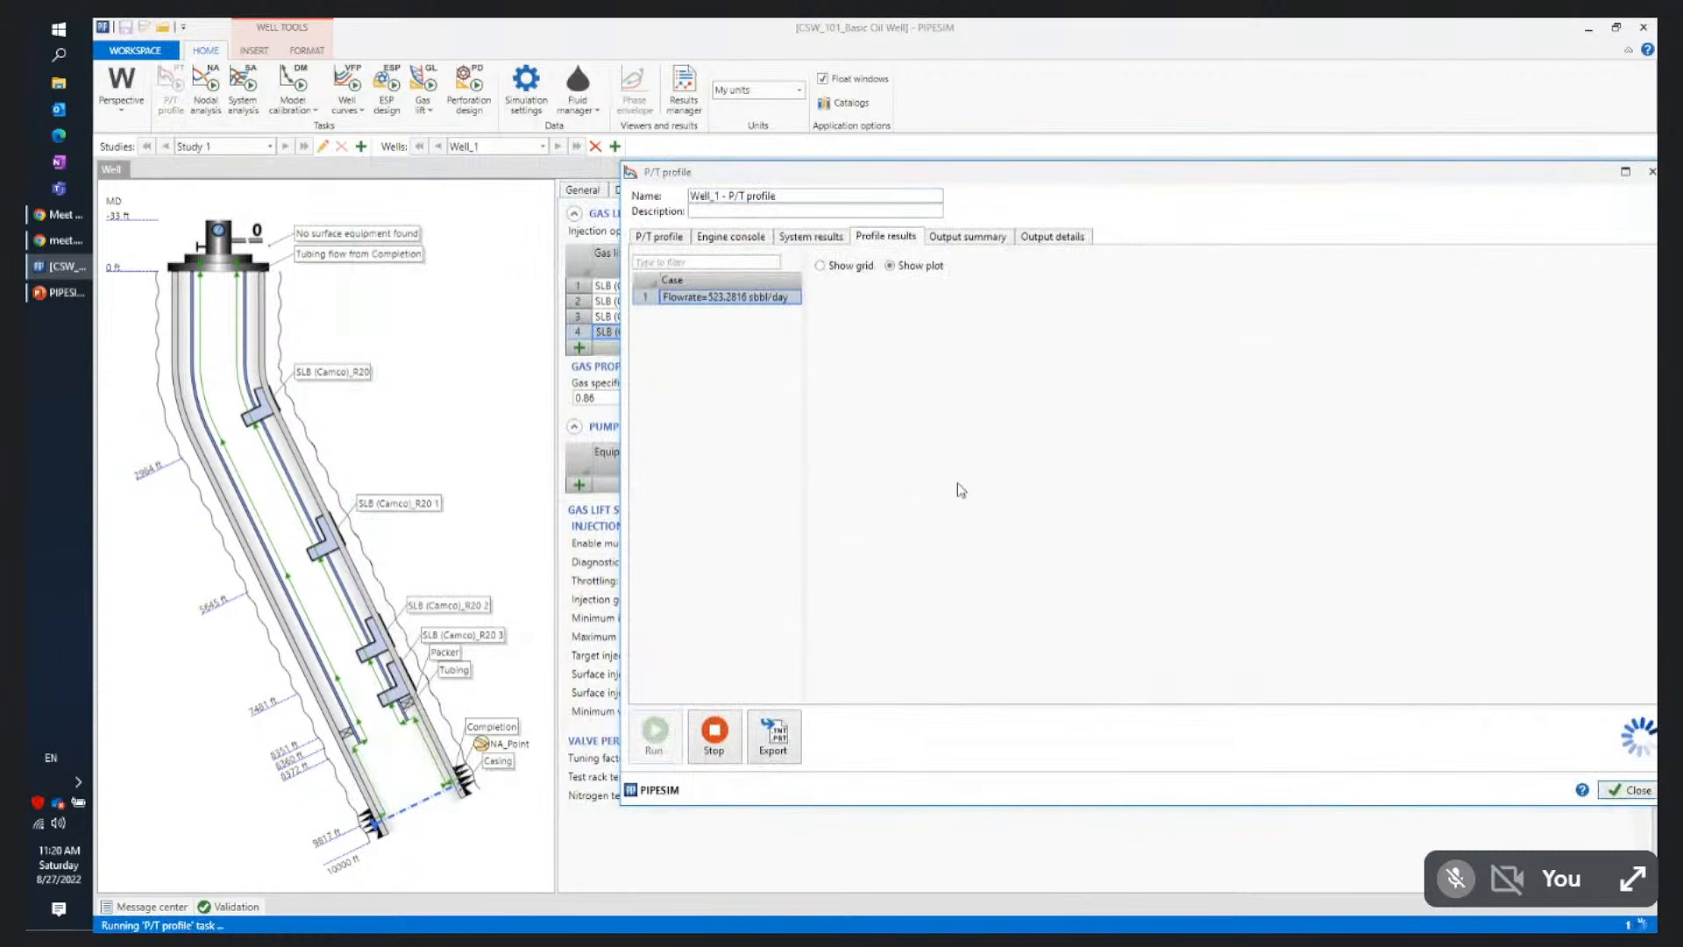
left_click_drag(806, 416, 850, 415)
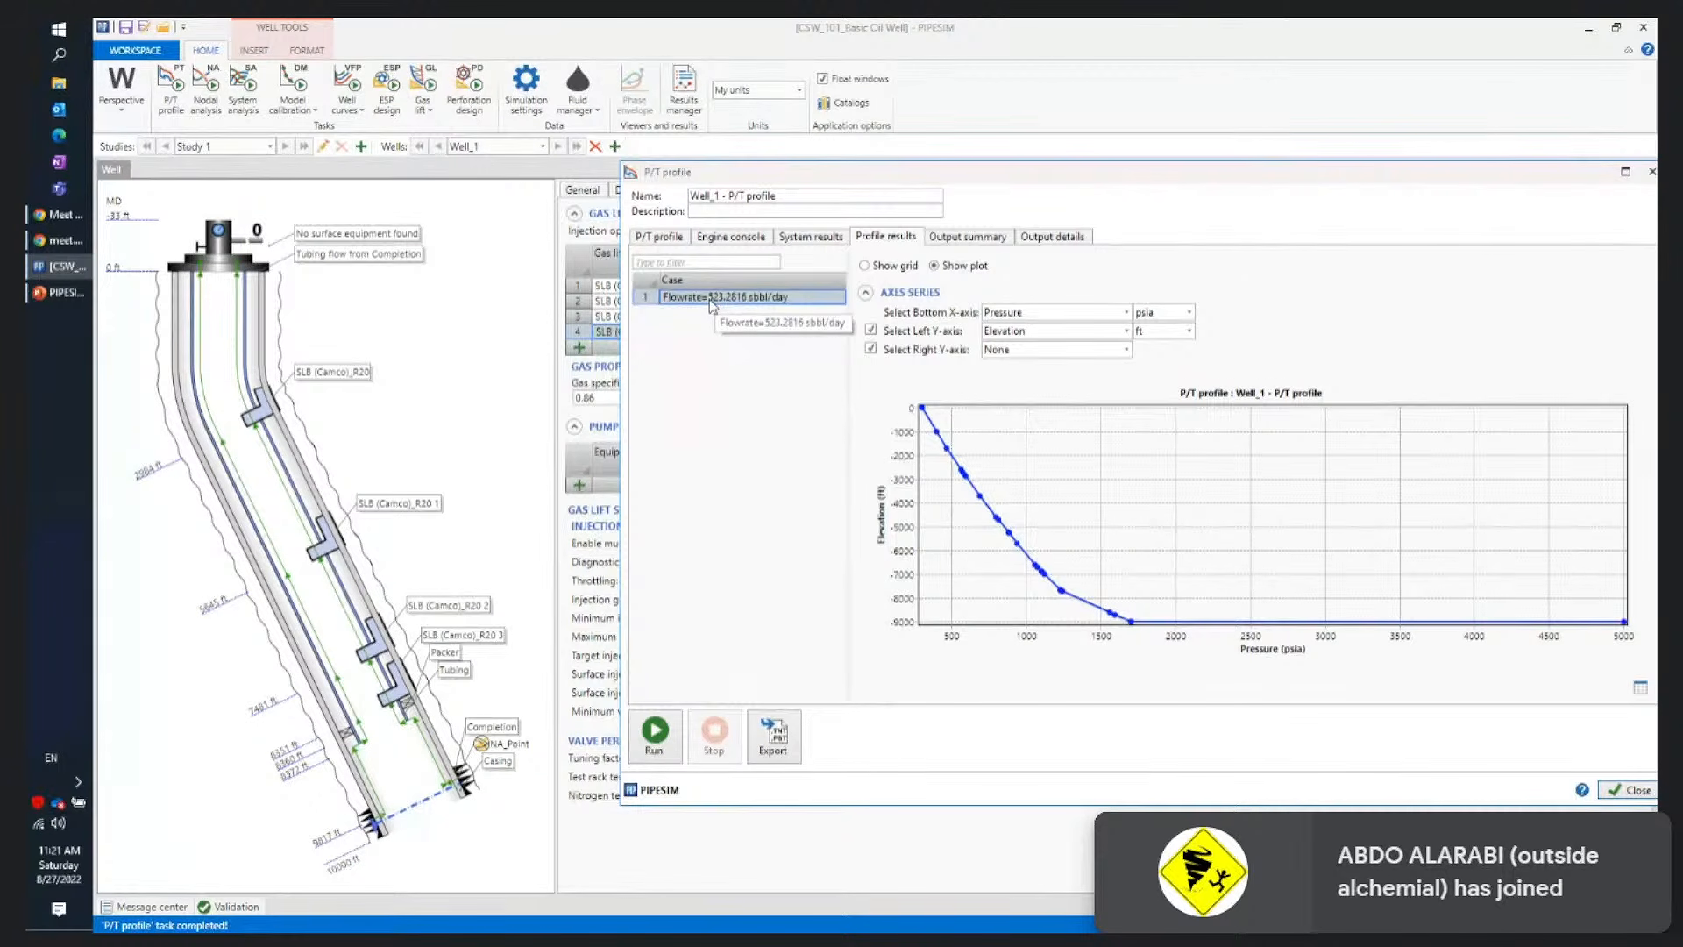
Check the P/T profile's output details and output summary, and return to the profile plot
left_click(1046, 238)
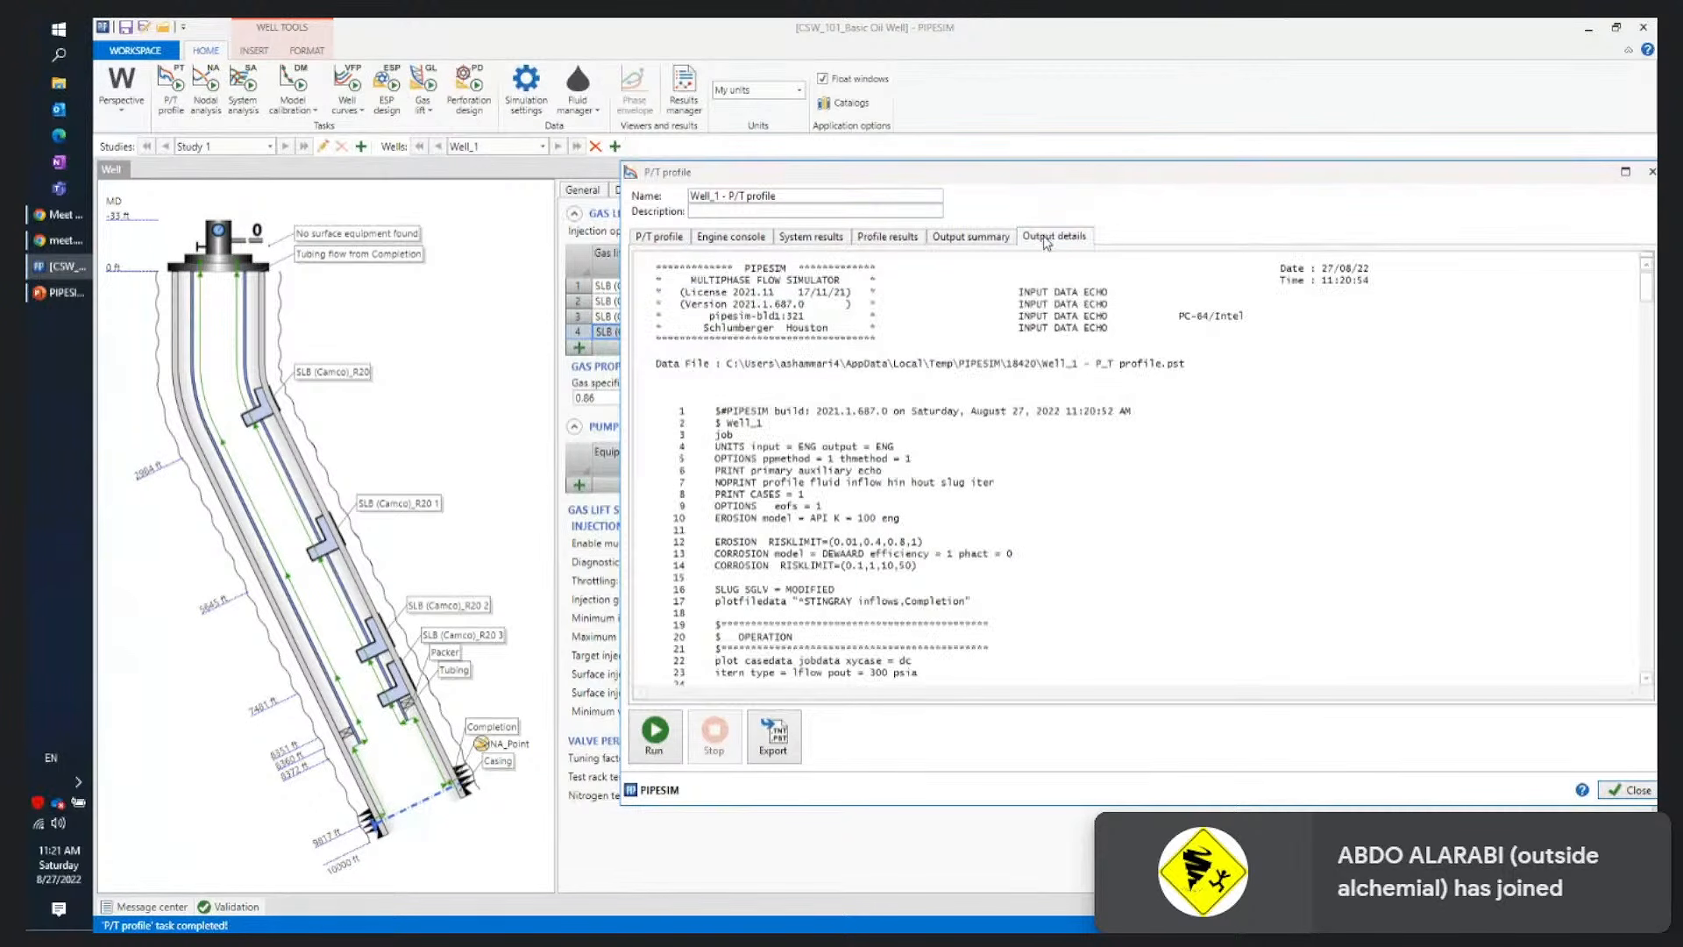
left_click(963, 238)
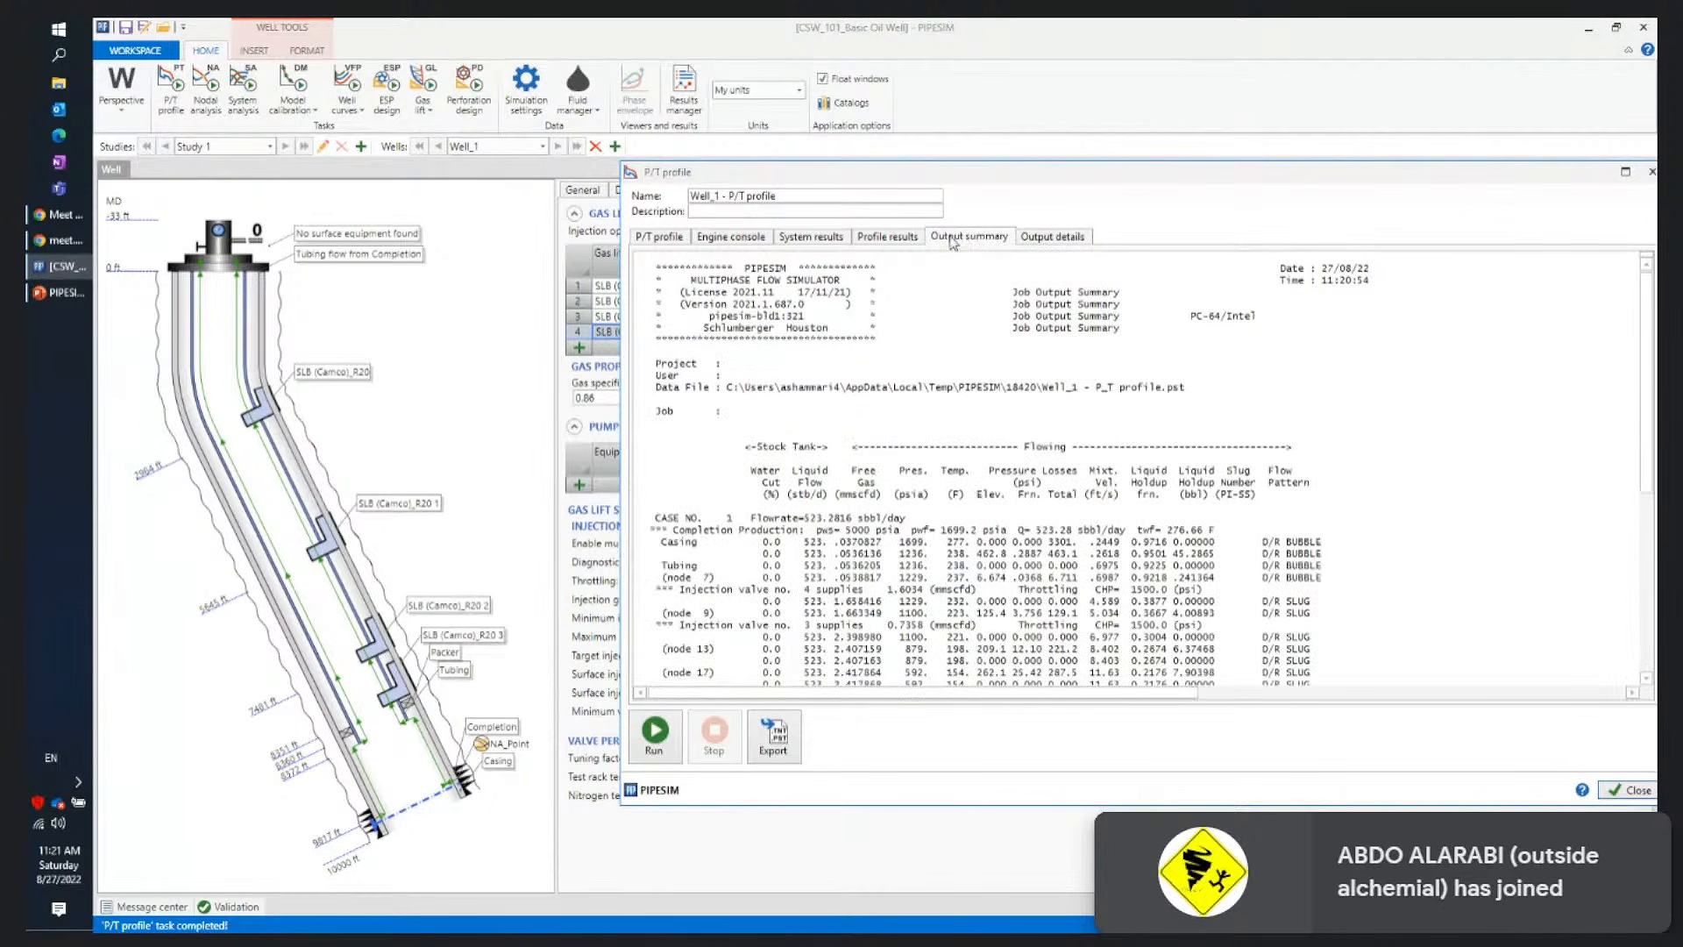
left_click(887, 238)
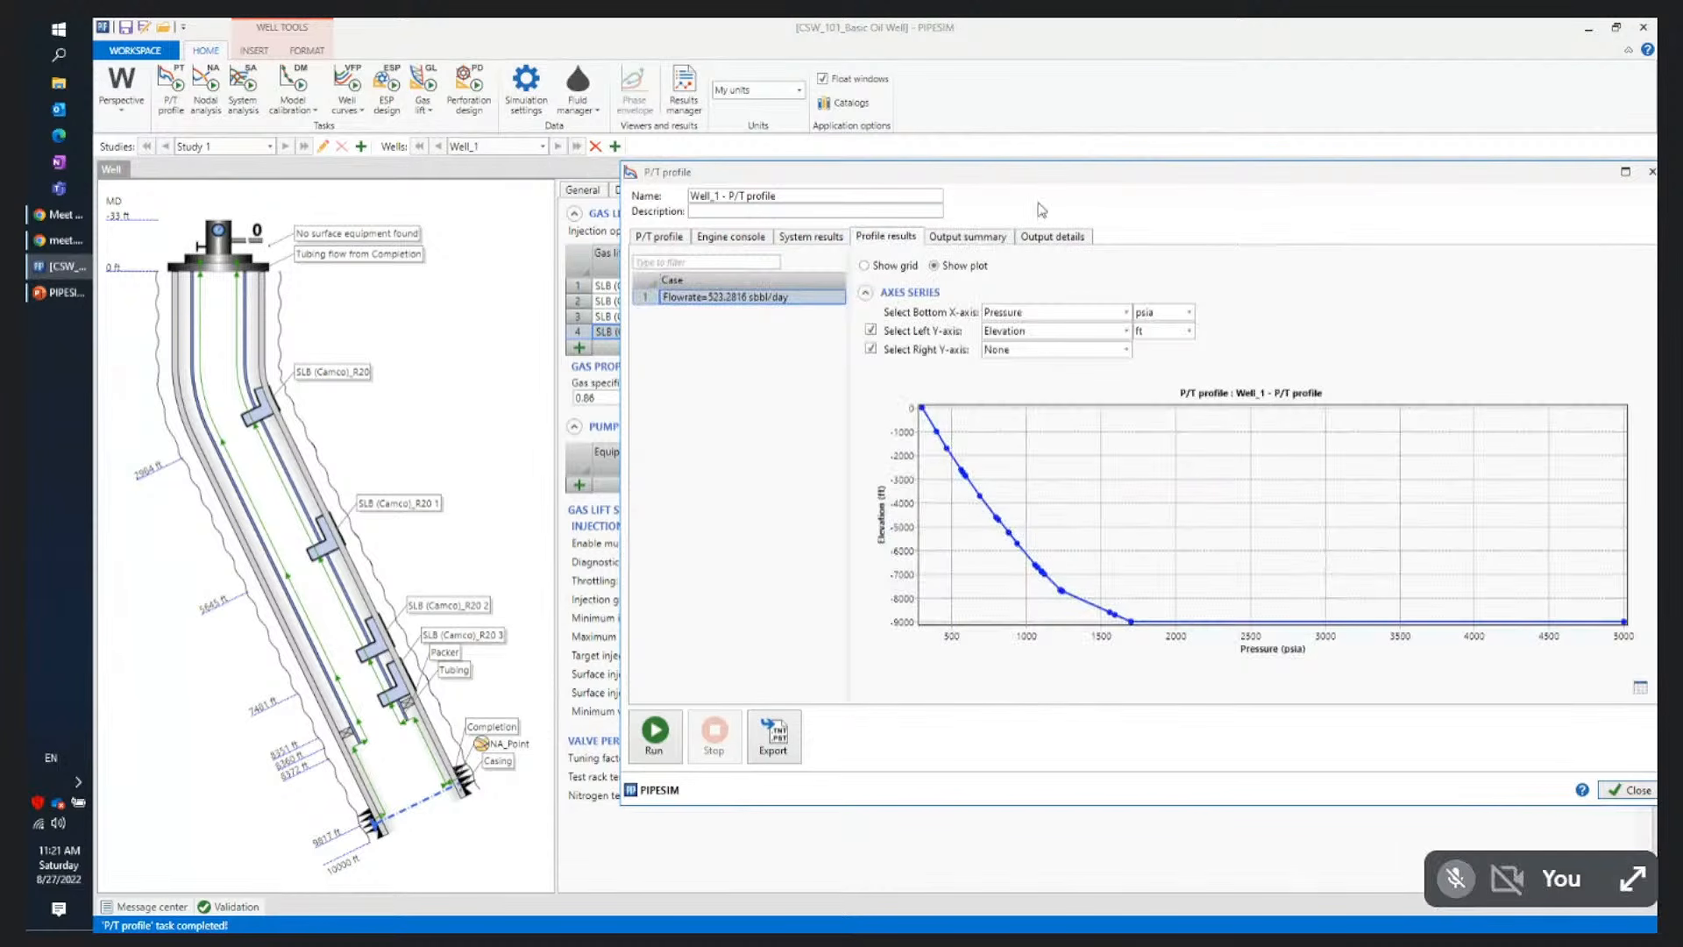
Show the P/T profile results as a grid and enlarge the window to fit more rows and columns
left_click_drag(1048, 176, 809, 145)
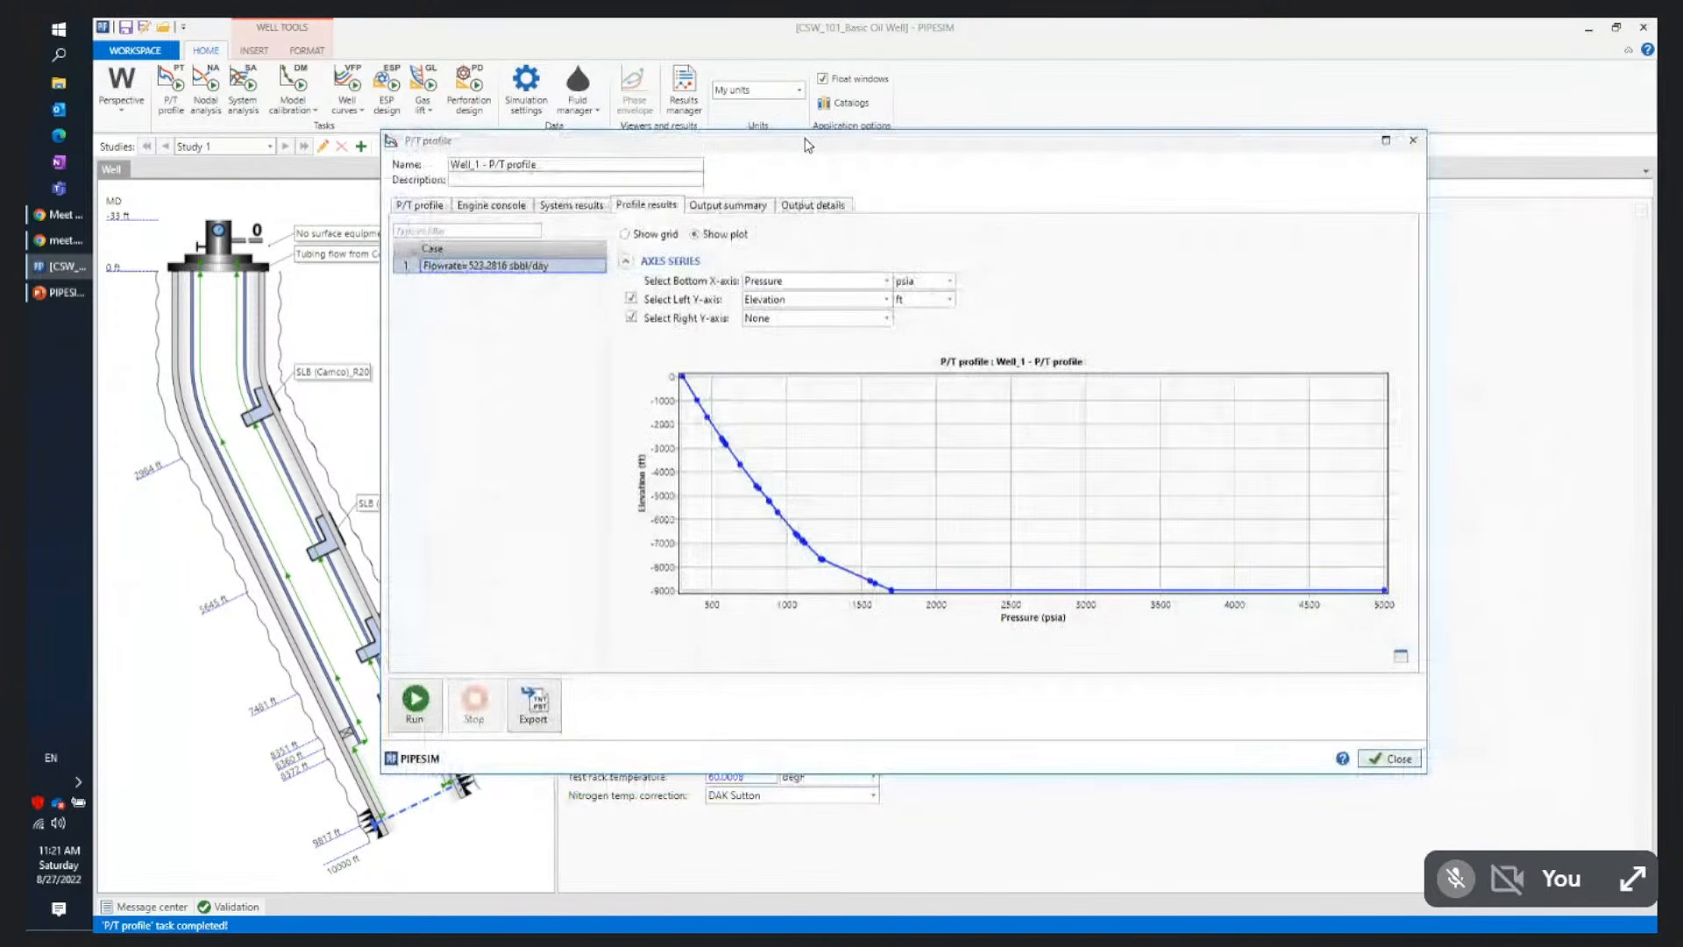
left_click(625, 234)
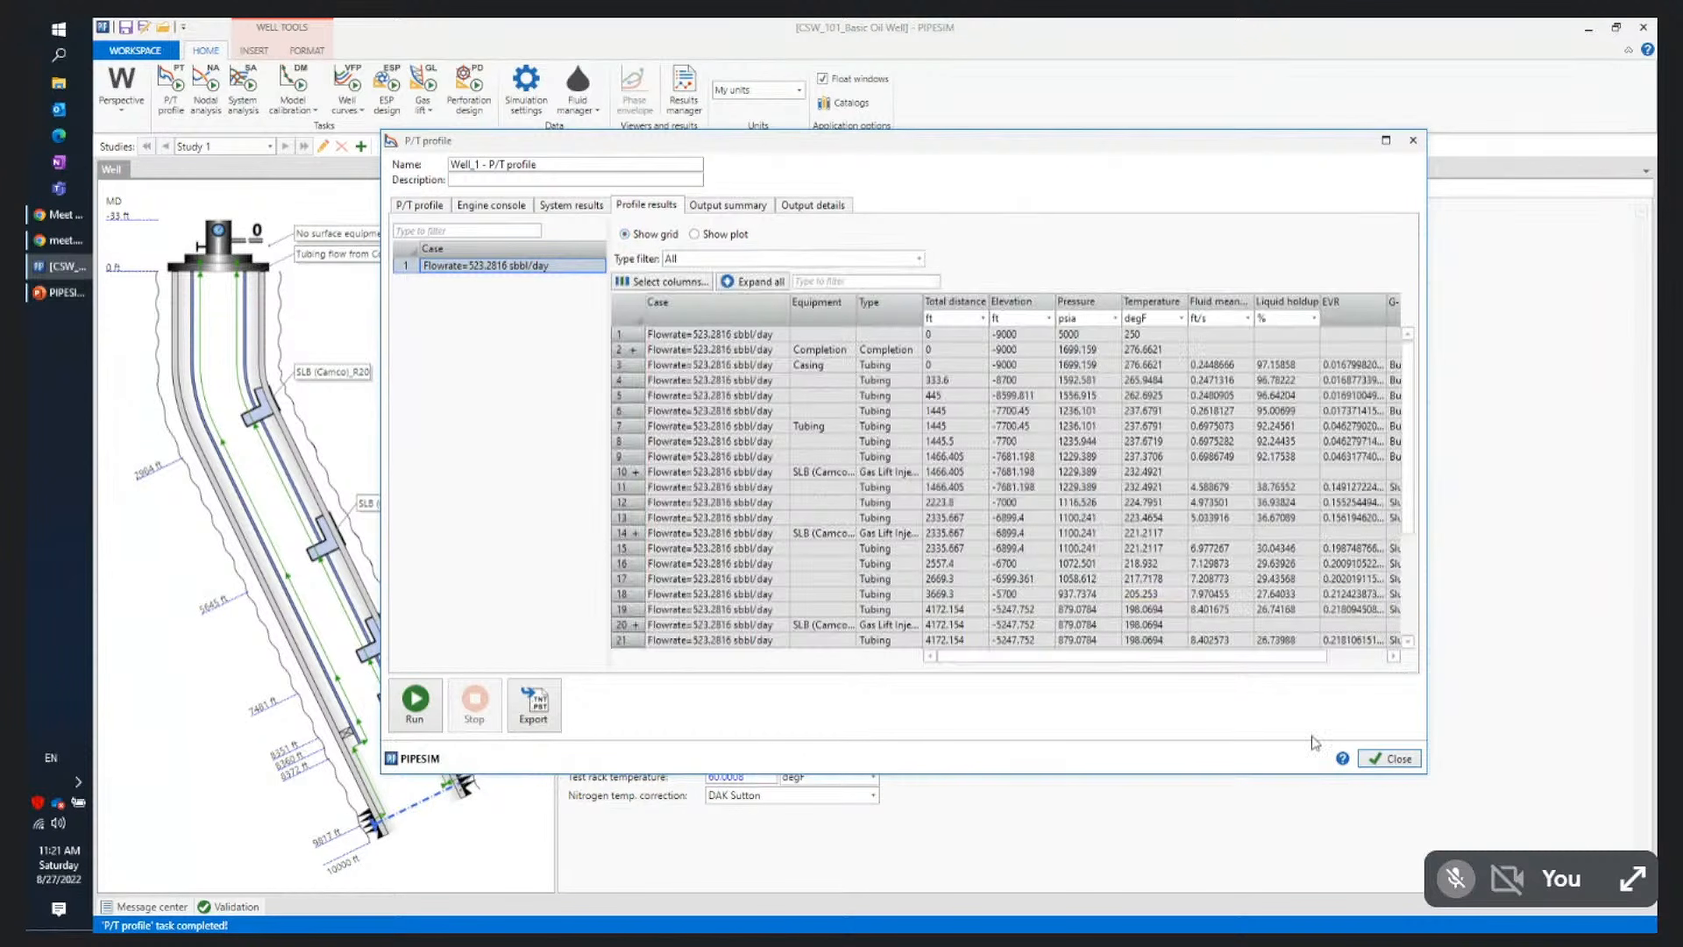
left_click_drag(1425, 773, 1621, 873)
left_click_drag(1038, 136, 899, 66)
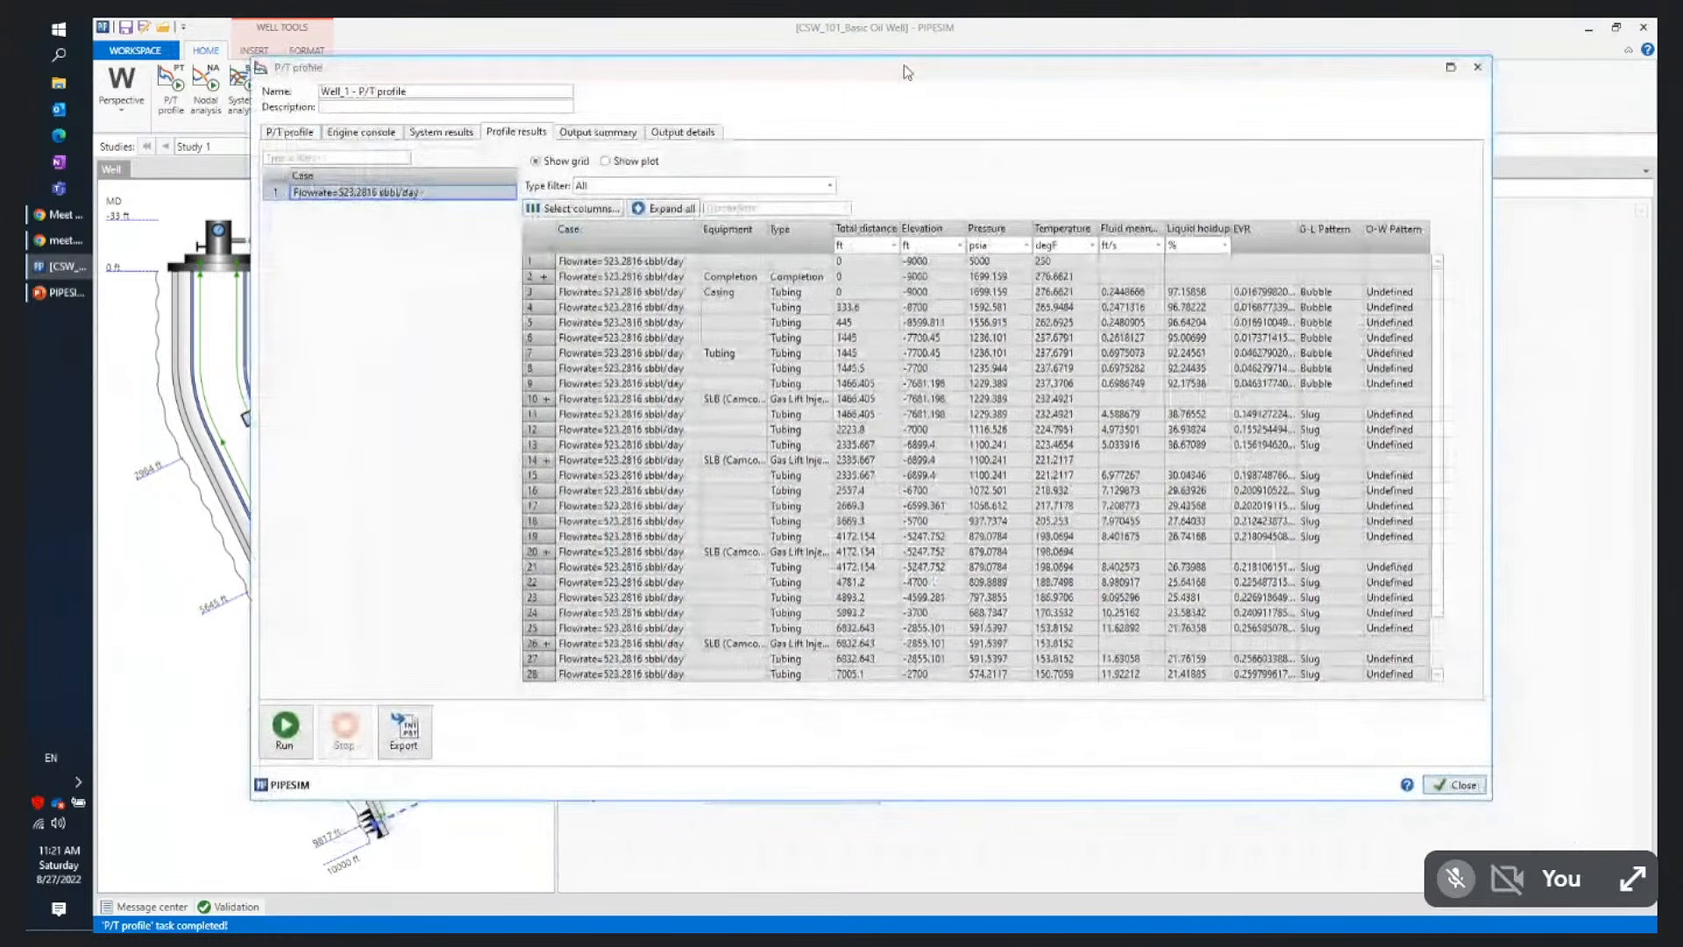
Inspect the injection gas rate, pressures and valve status of each gas lift valve in the profile grid, collapsing its details again
left_click(545, 400)
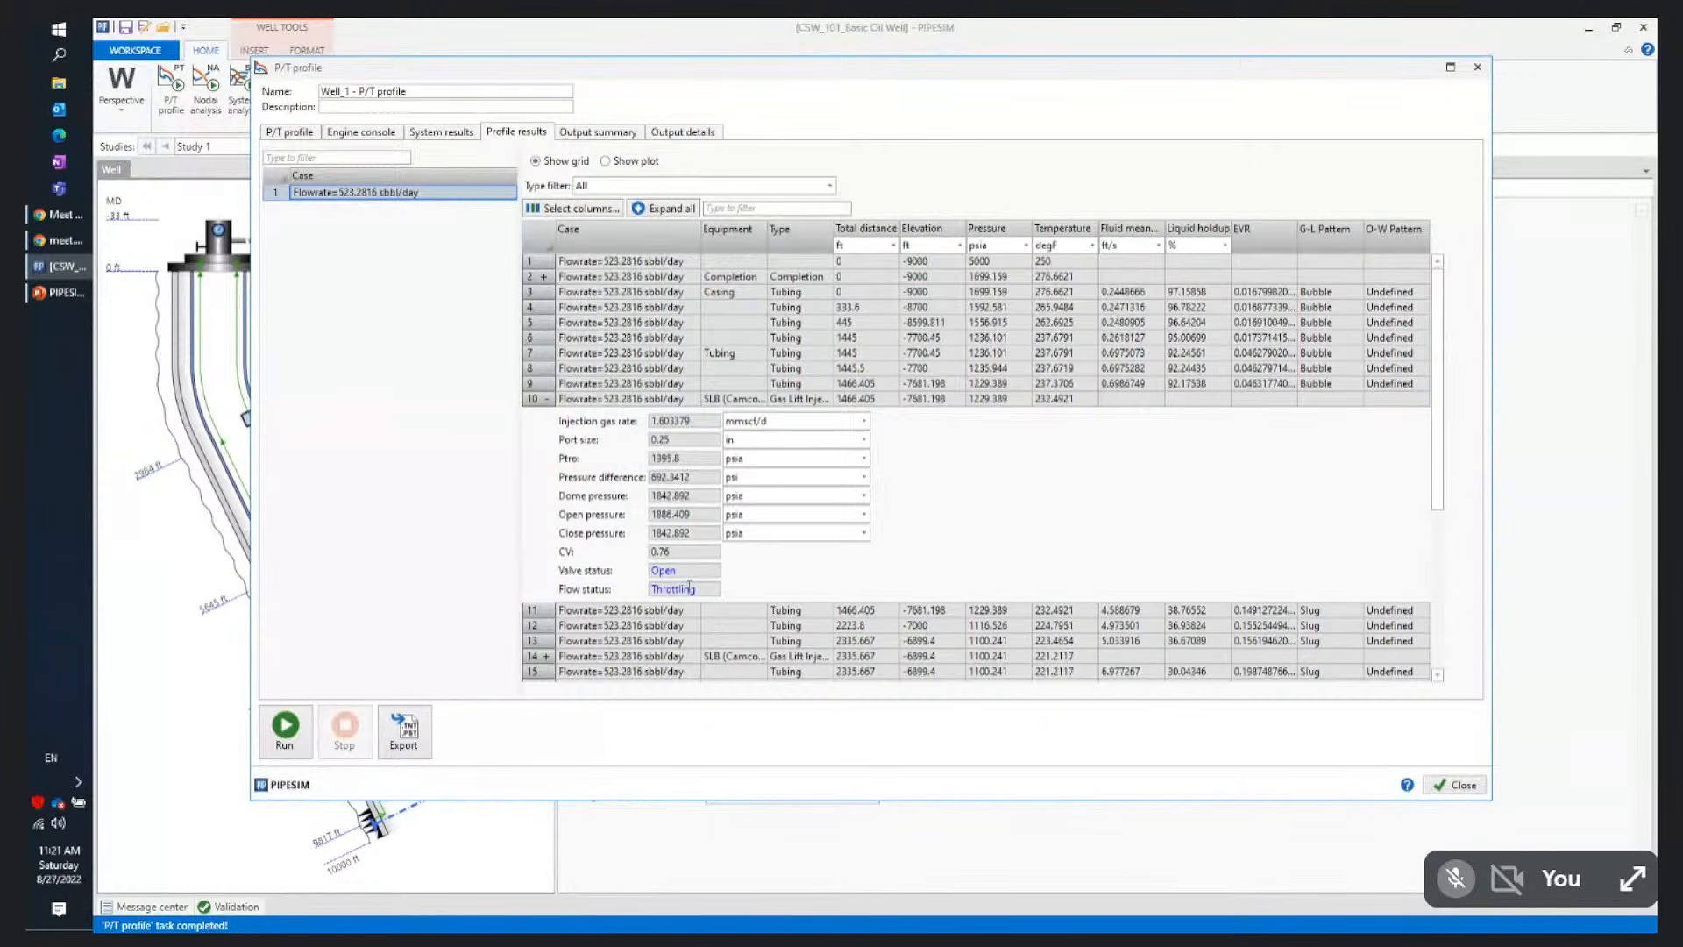
left_click(544, 400)
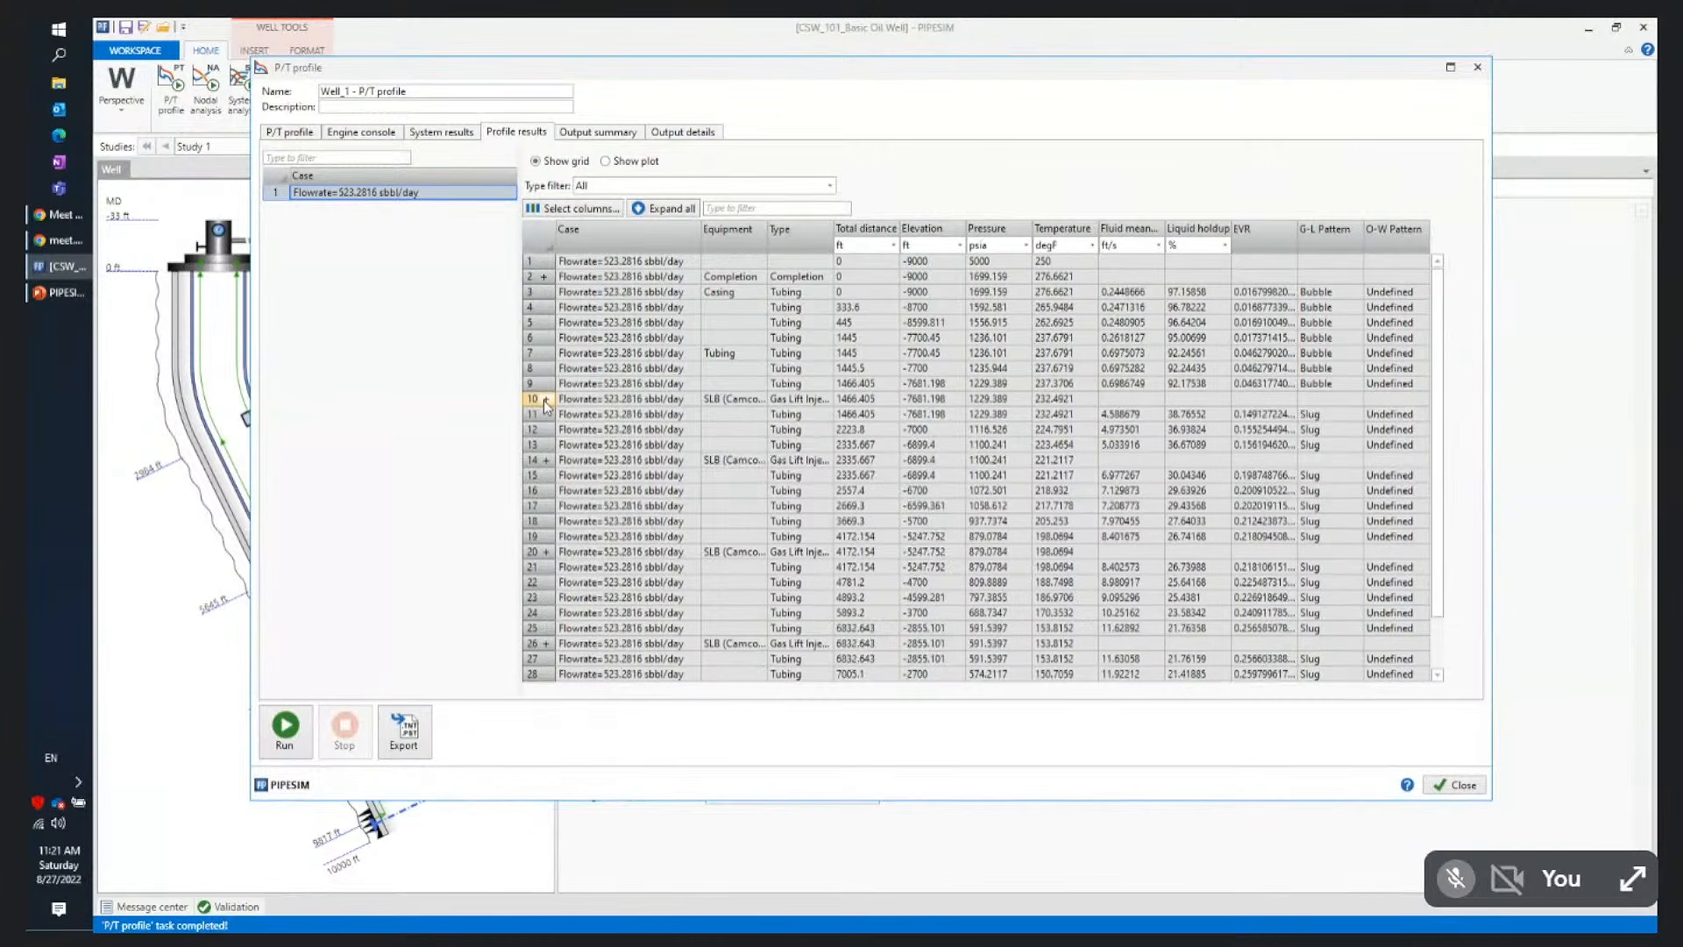
left_click(546, 460)
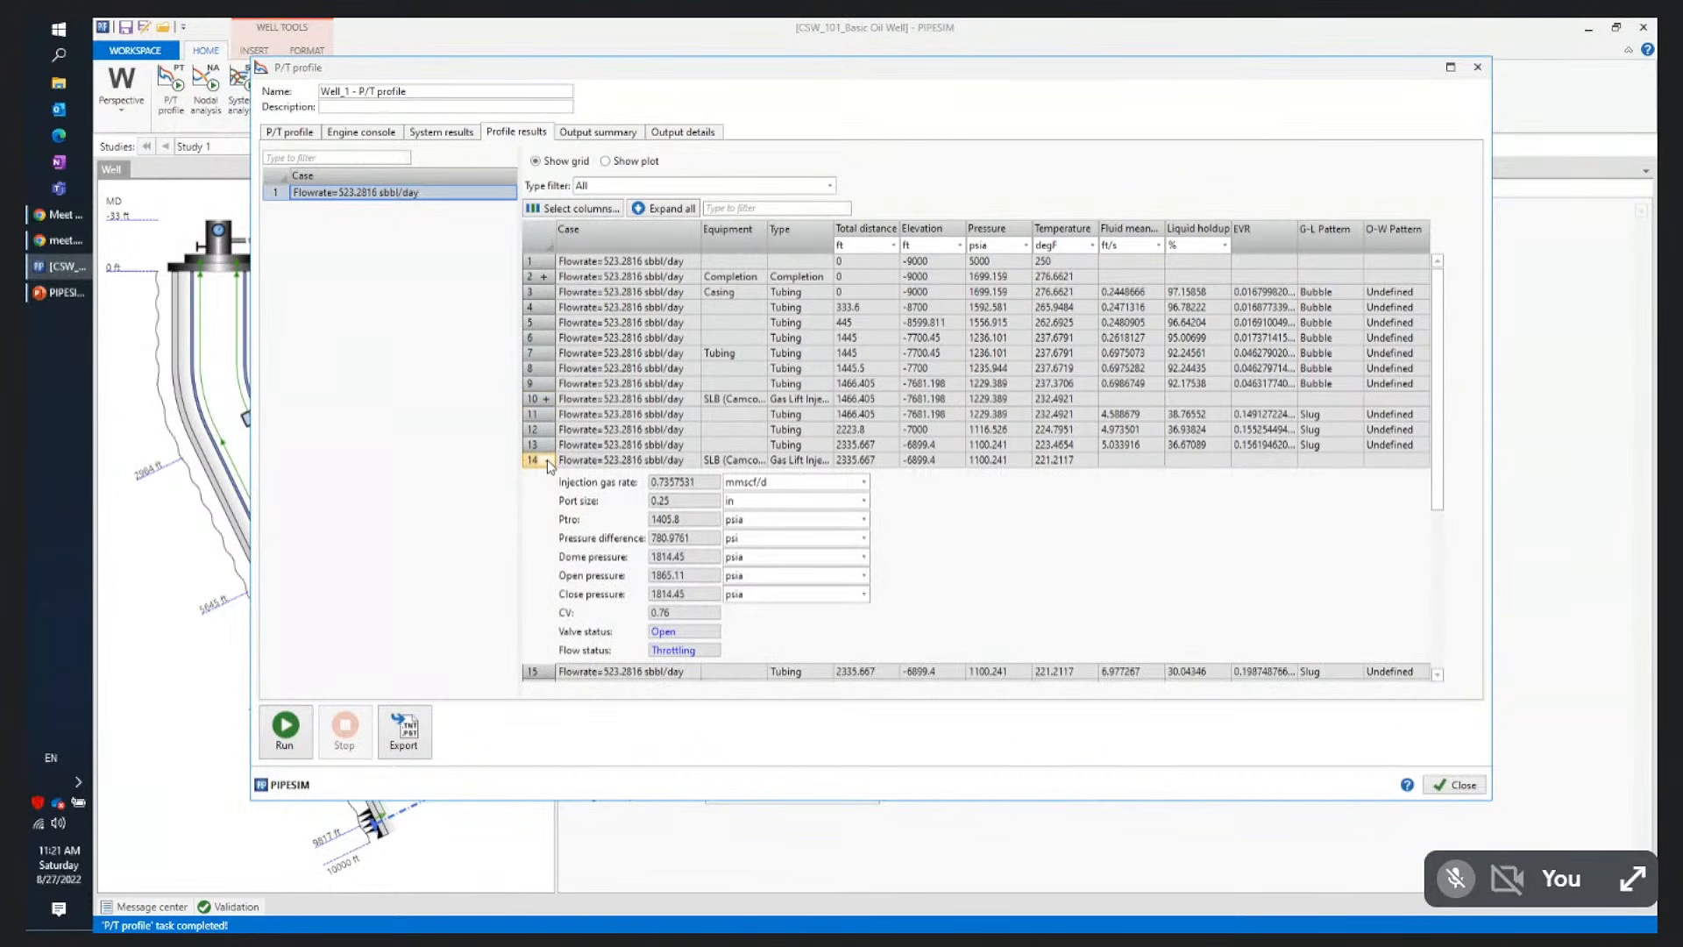
left_click(547, 459)
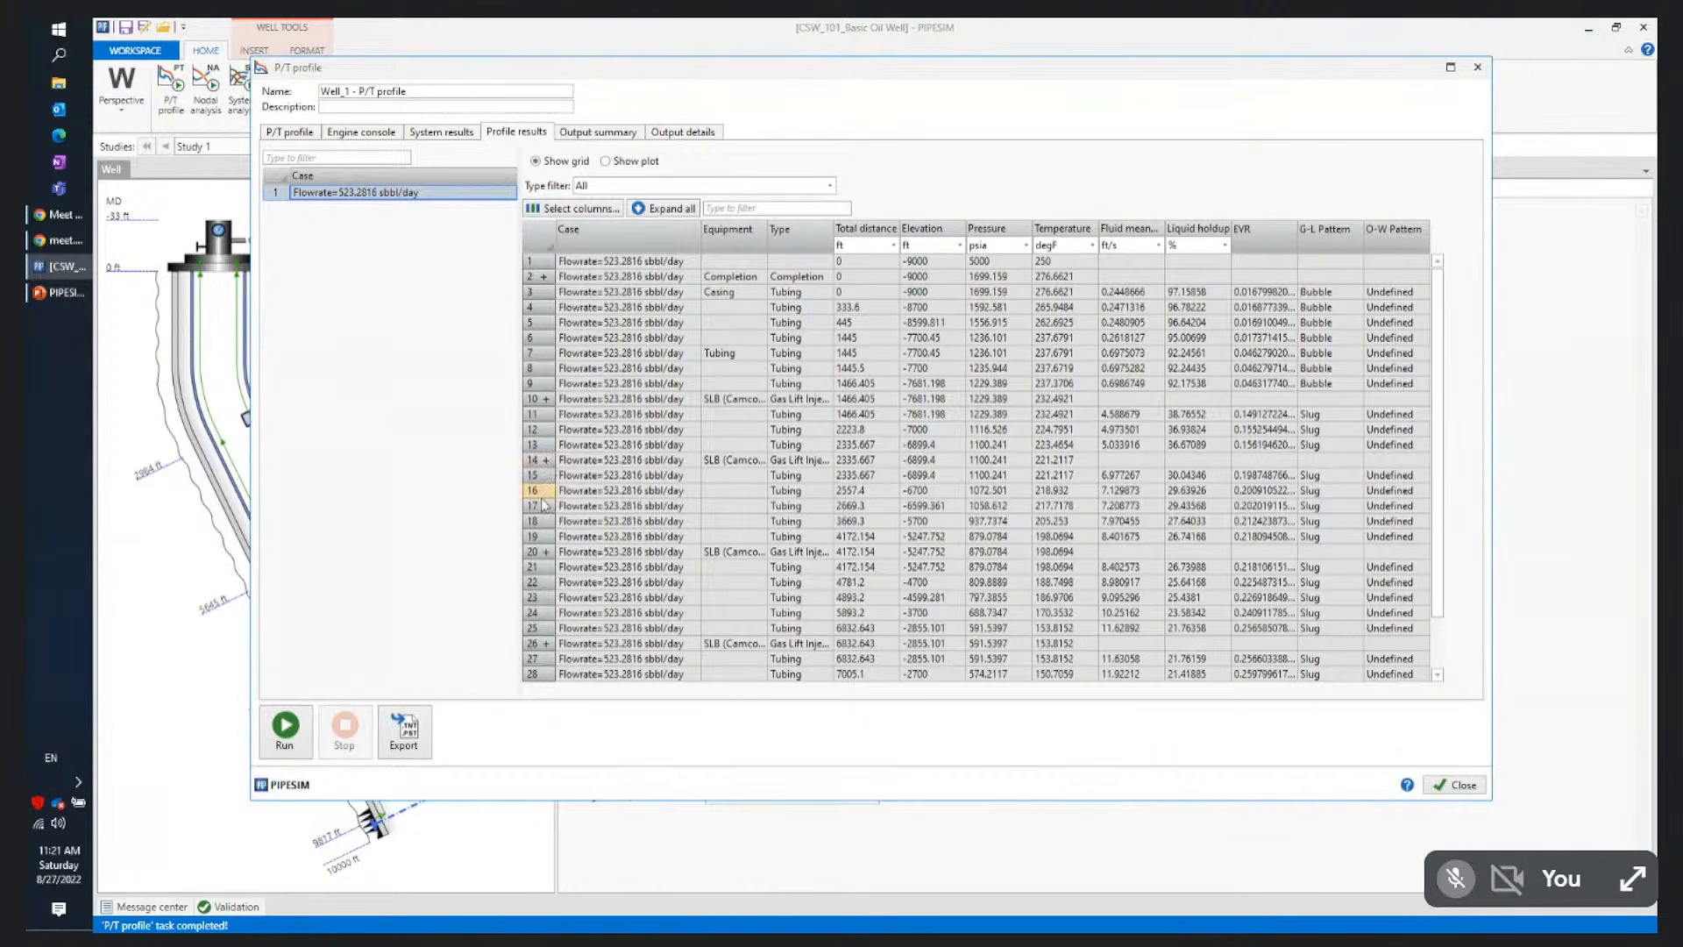
left_click(548, 553)
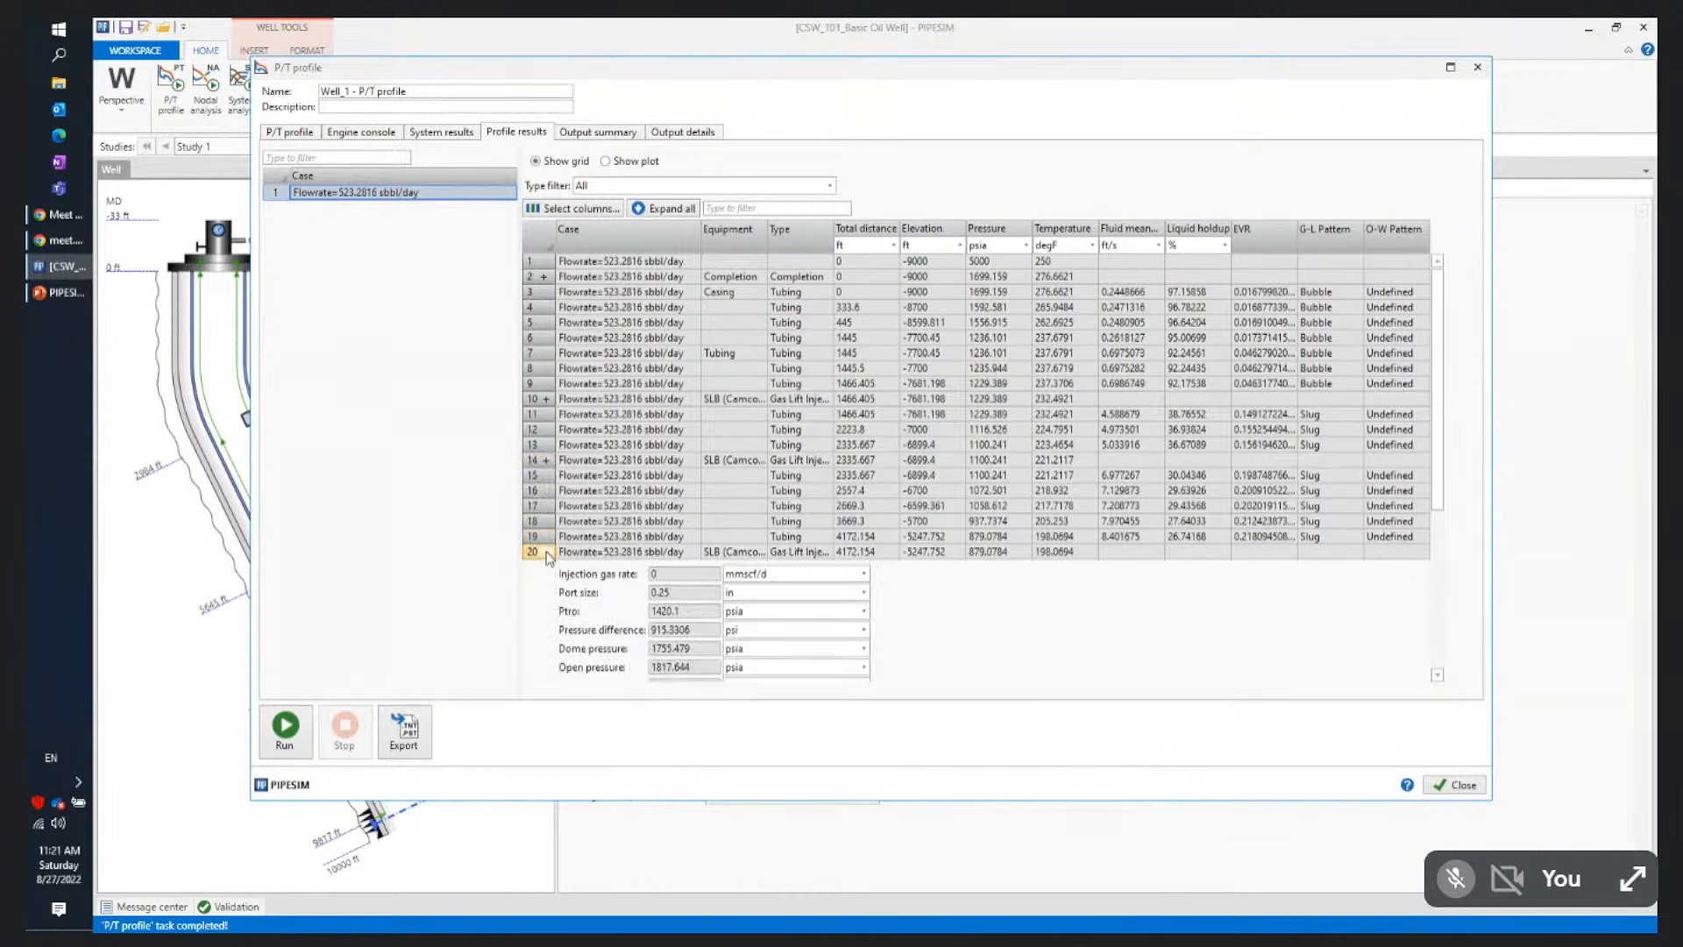
scroll(547, 558, "down", 2)
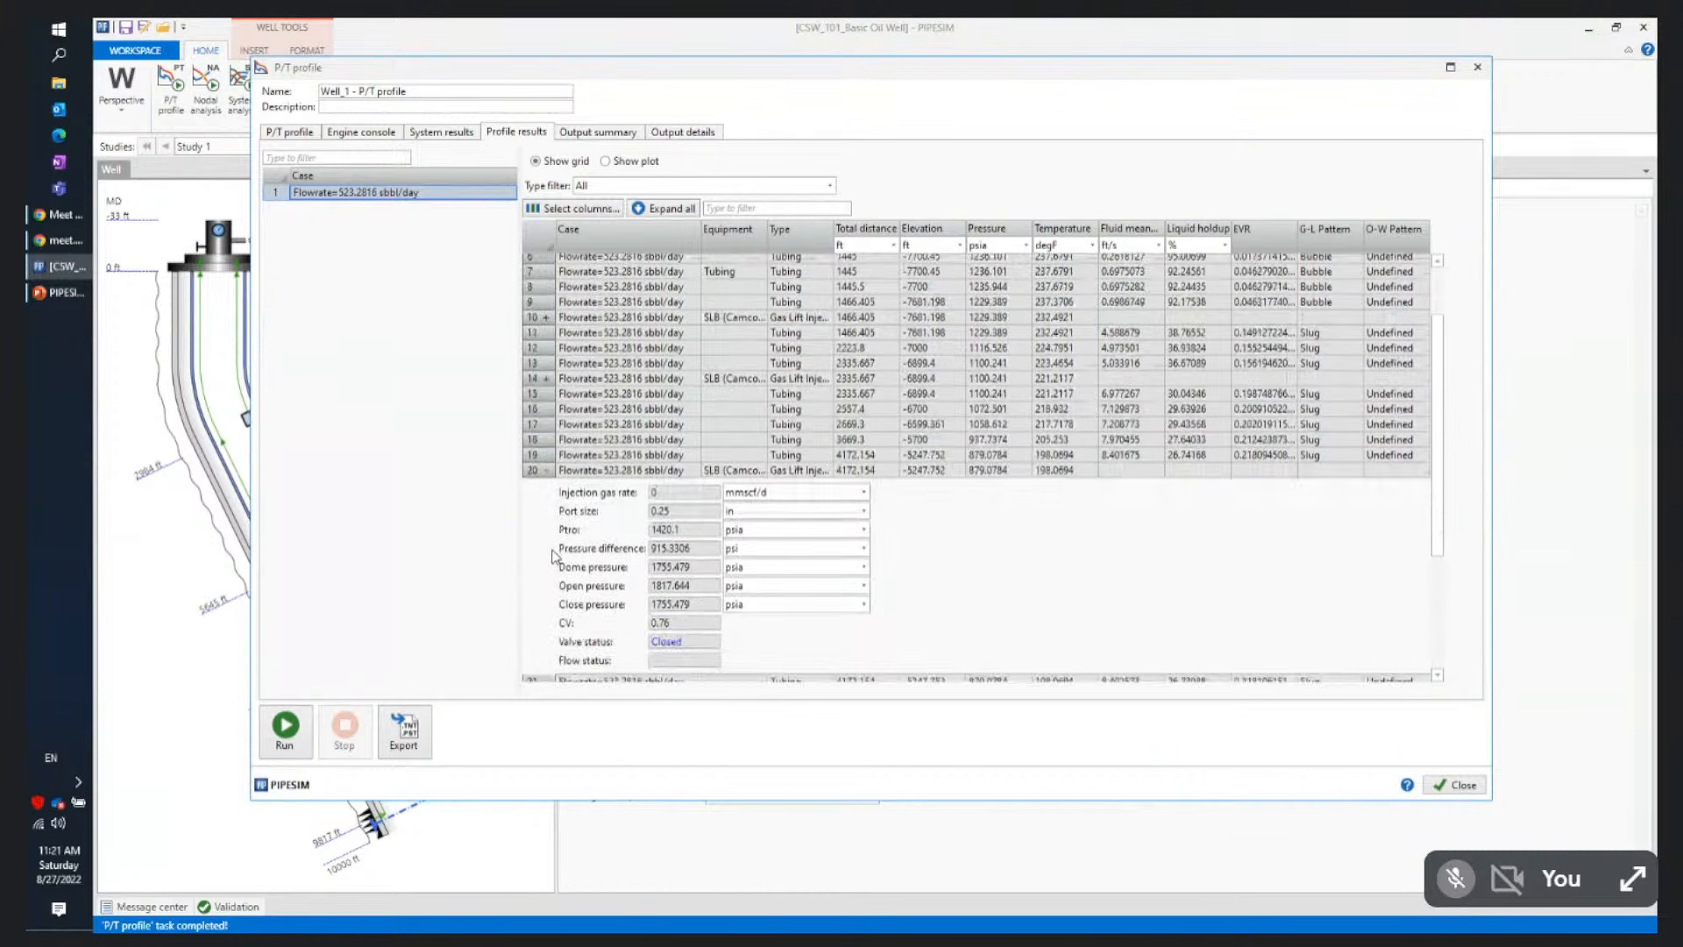
left_click(546, 471)
left_click(547, 583)
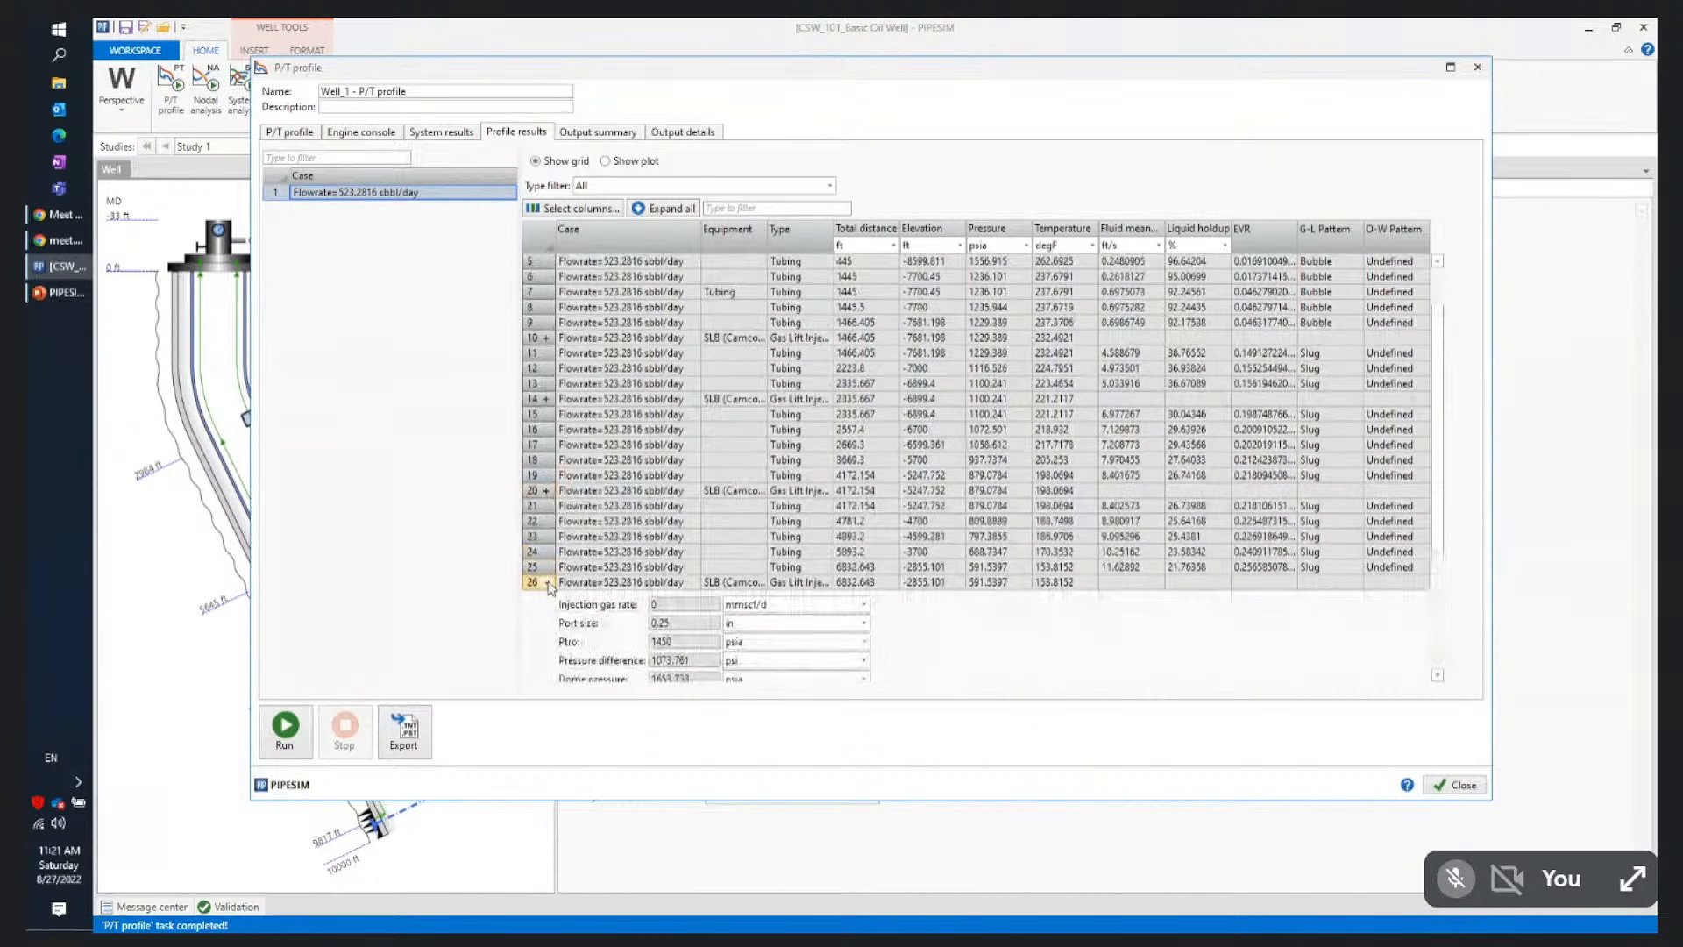
left_click(547, 583)
scroll(771, 491, "up", 1)
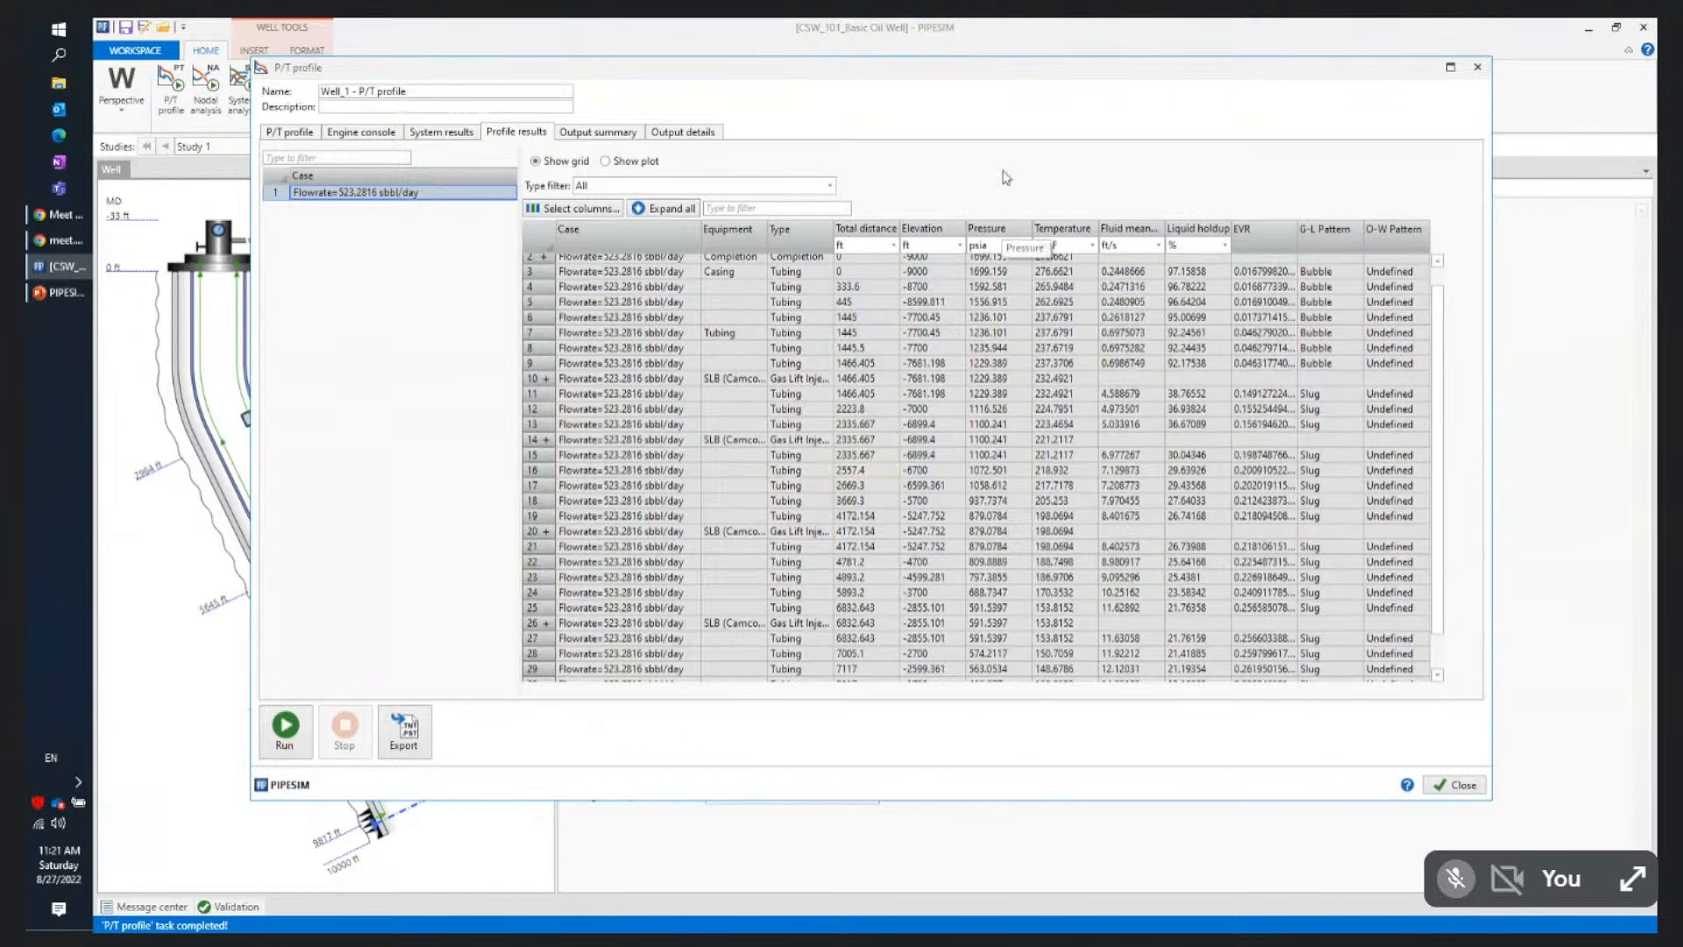
Show the system results as a grid by node and widen the columns to read each gas lift valve's name and rates
left_click_drag(995, 73, 1092, 71)
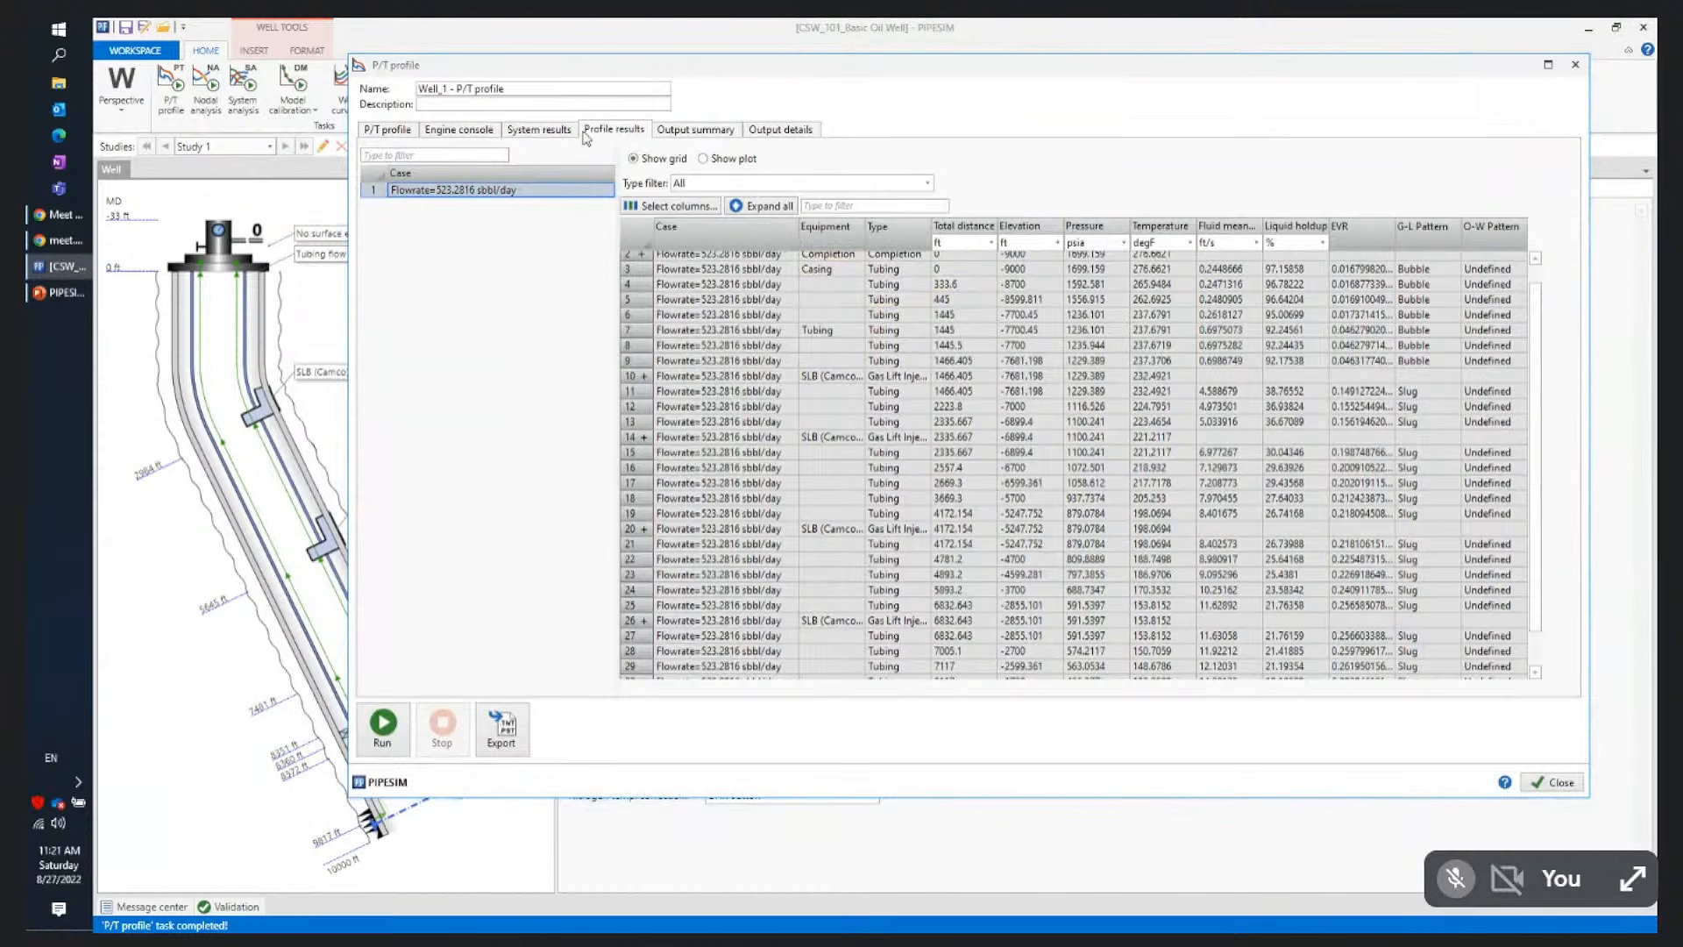
left_click(552, 132)
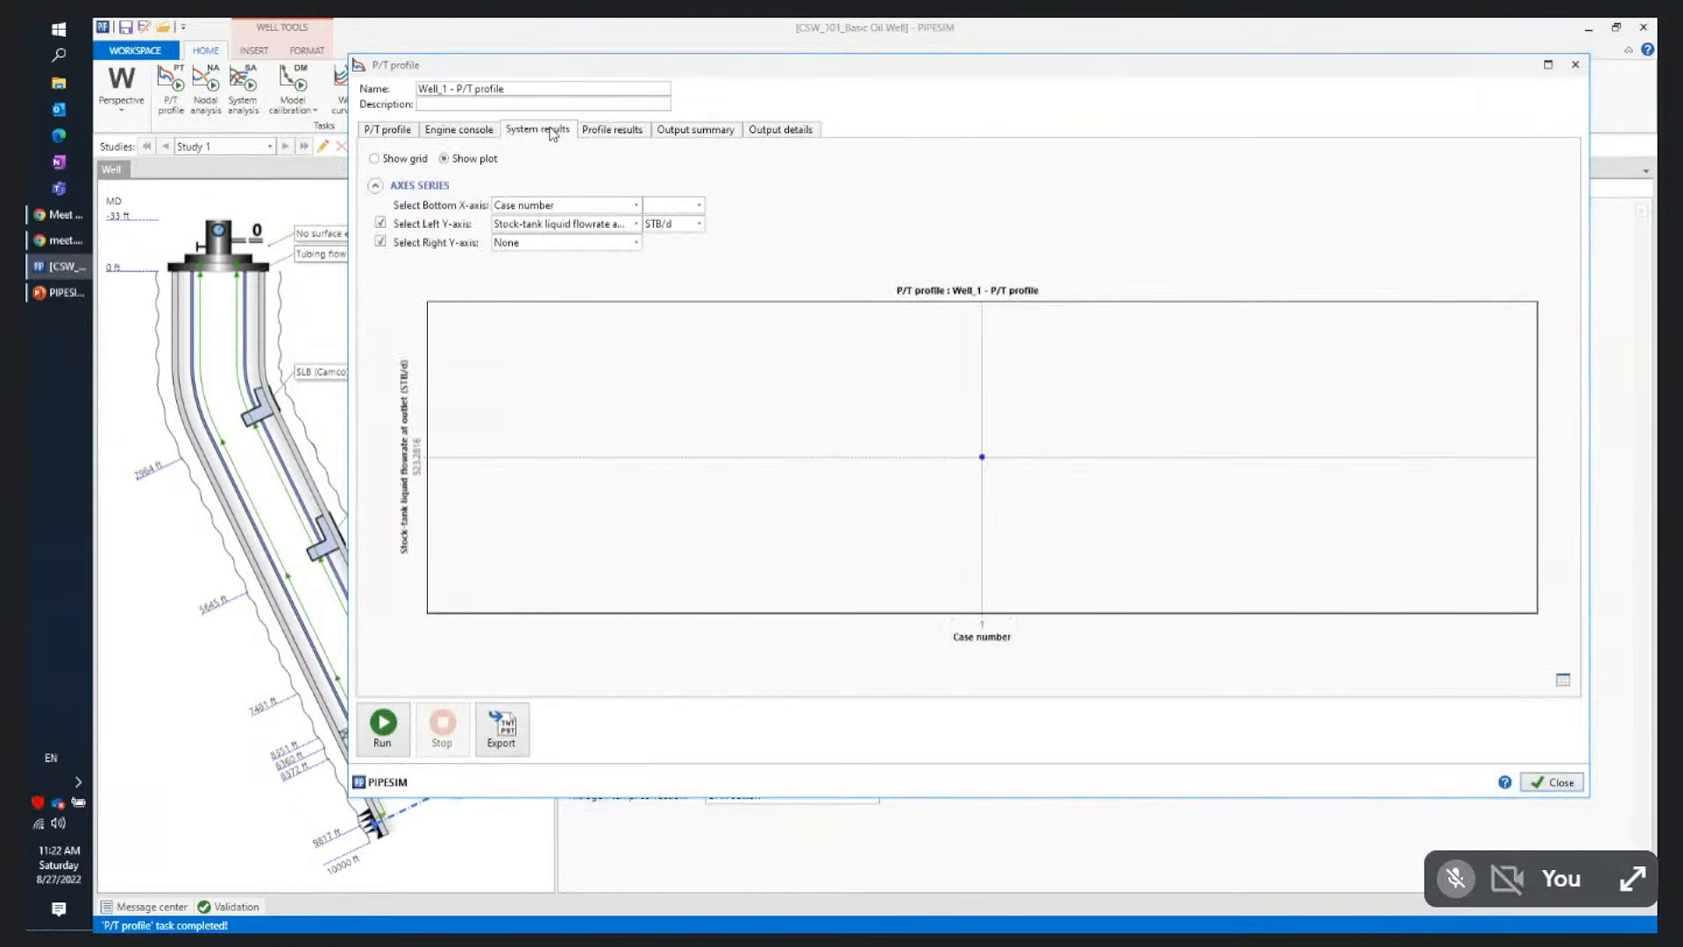
left_click(375, 158)
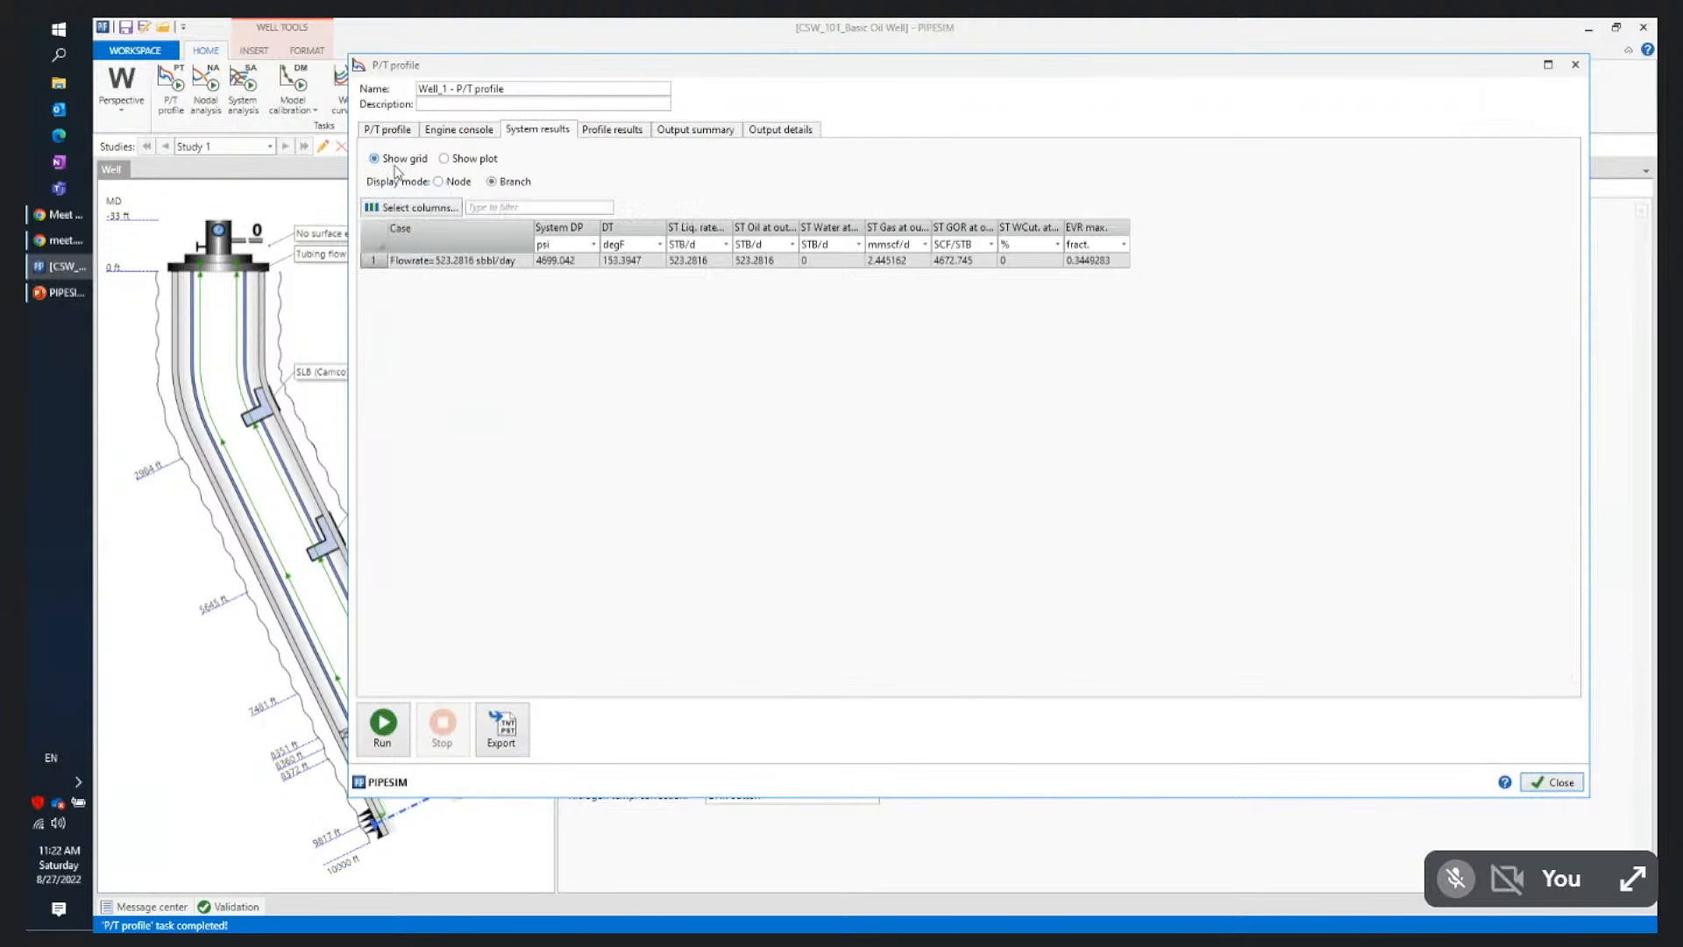
left_click(438, 182)
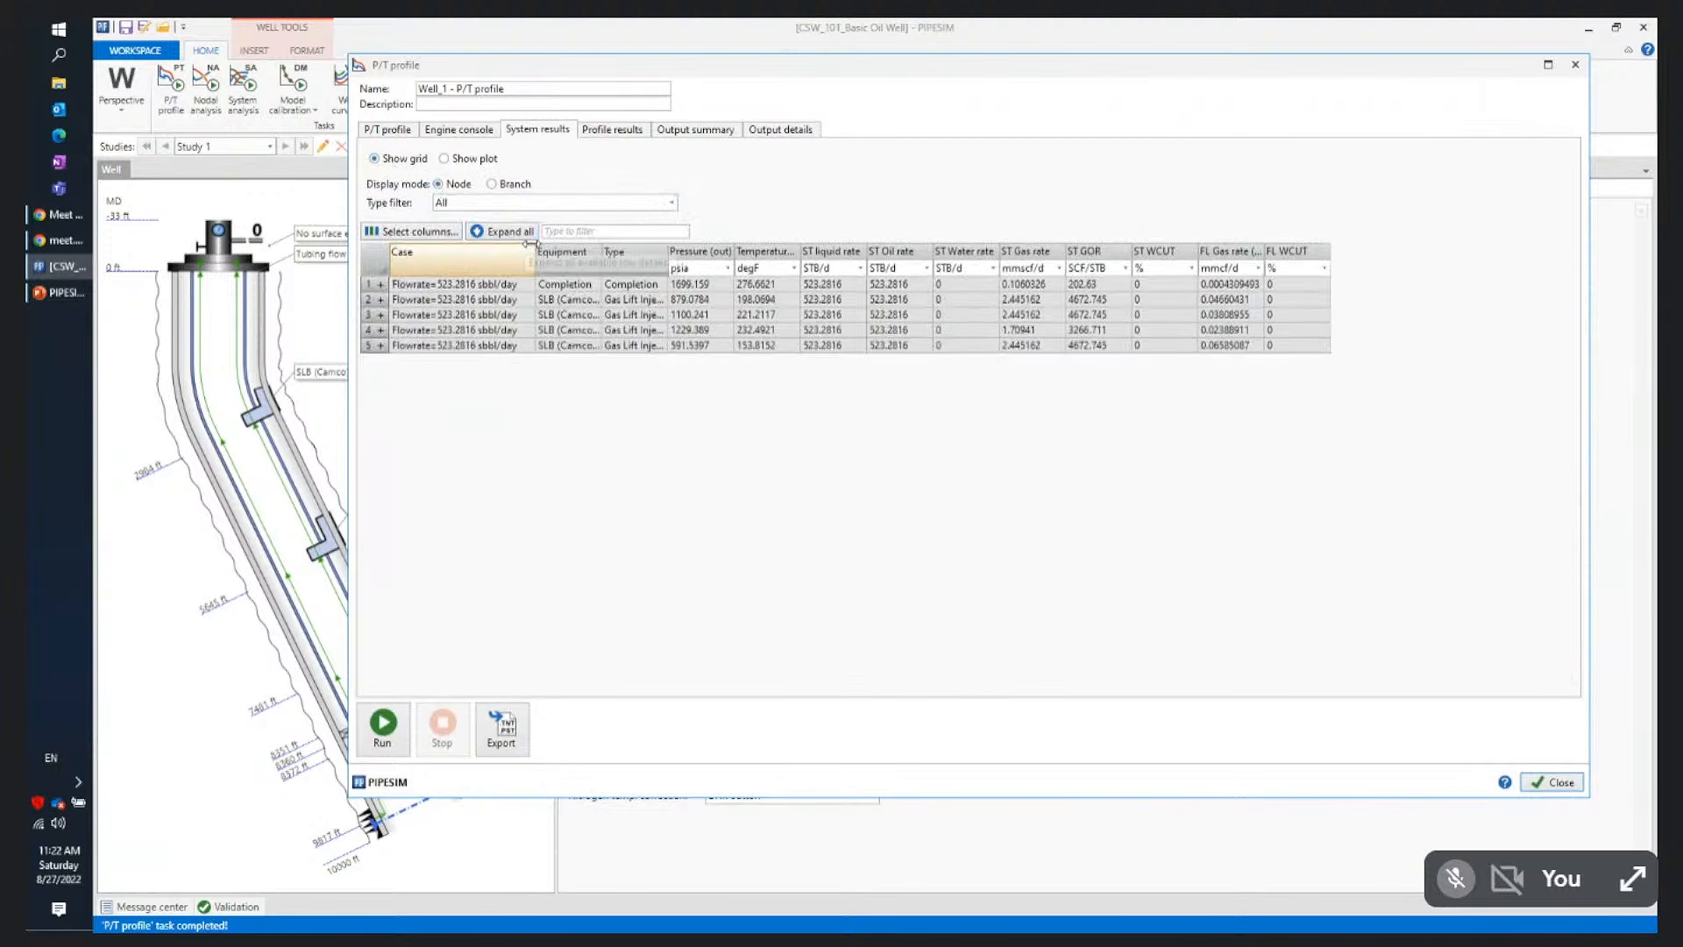
left_click_drag(530, 254, 721, 255)
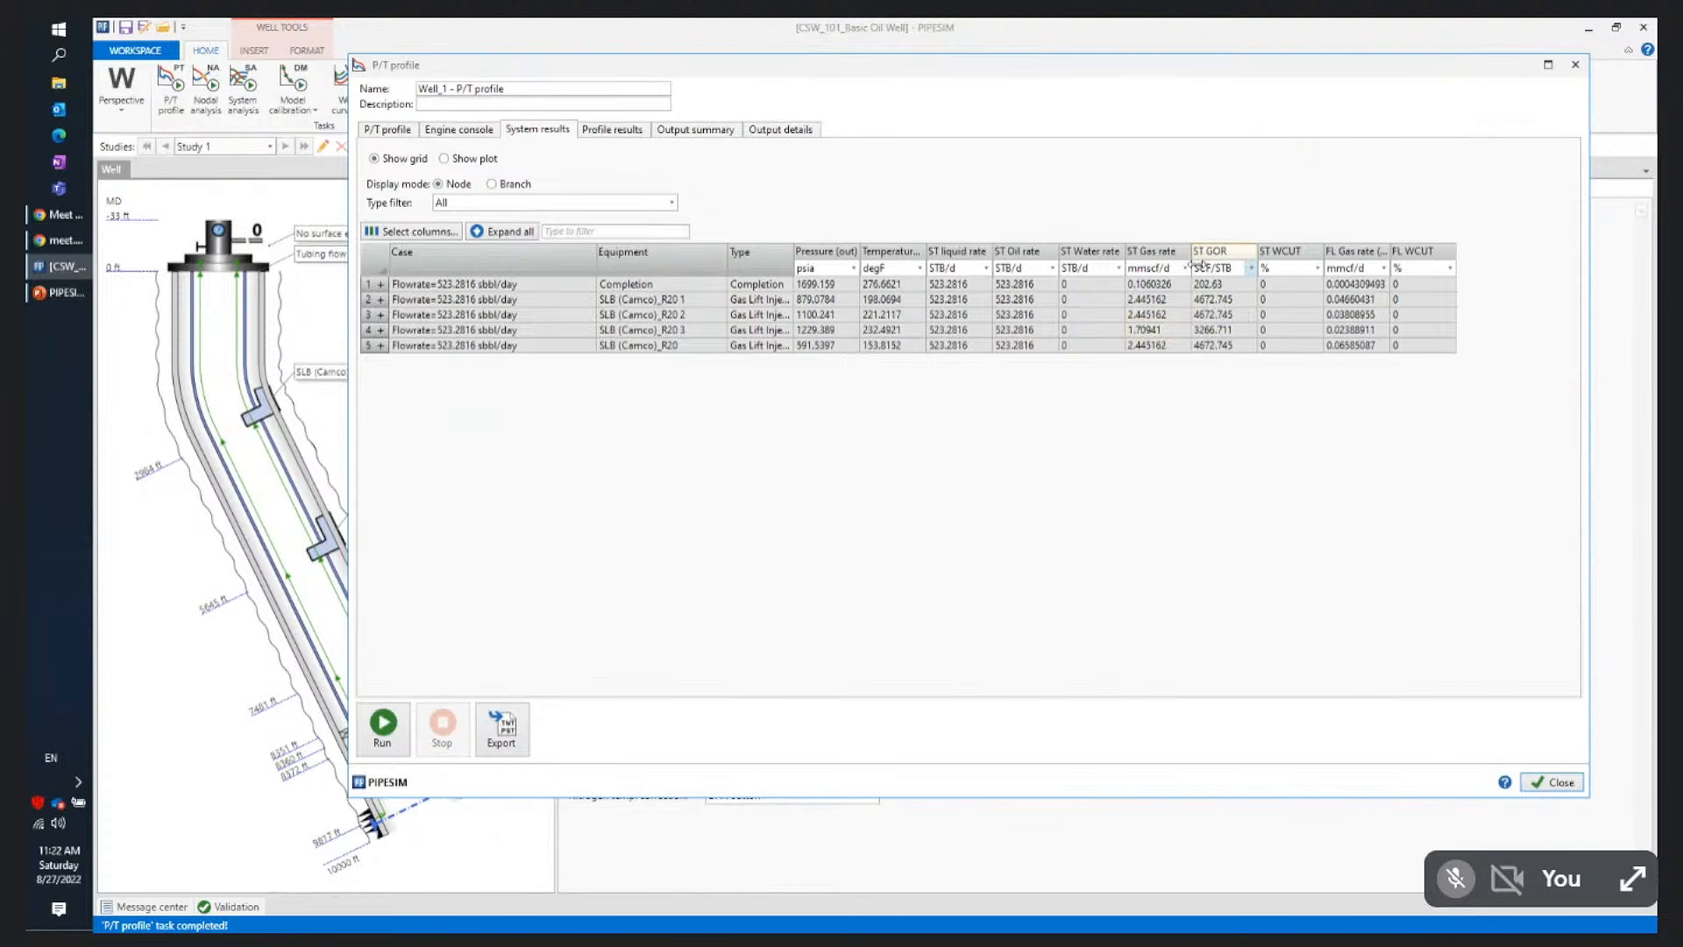
left_click_drag(1191, 253, 1205, 255)
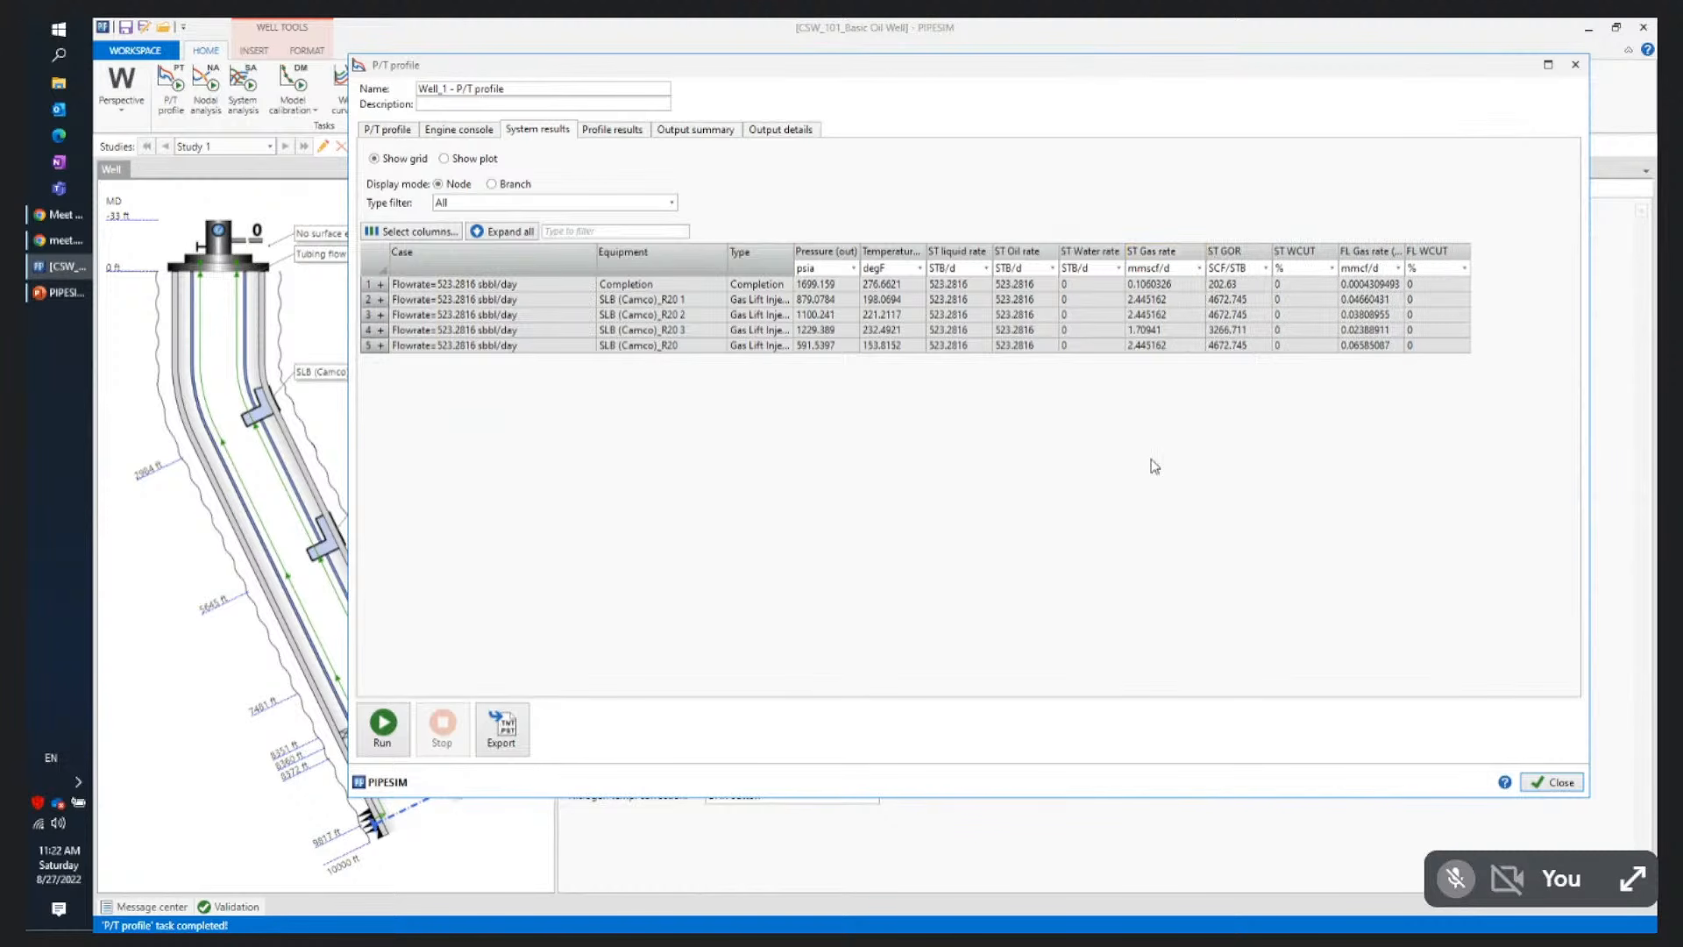
Add the Total injection gas column to the branch-mode system results grid and close the P/T profile task
left_click(492, 184)
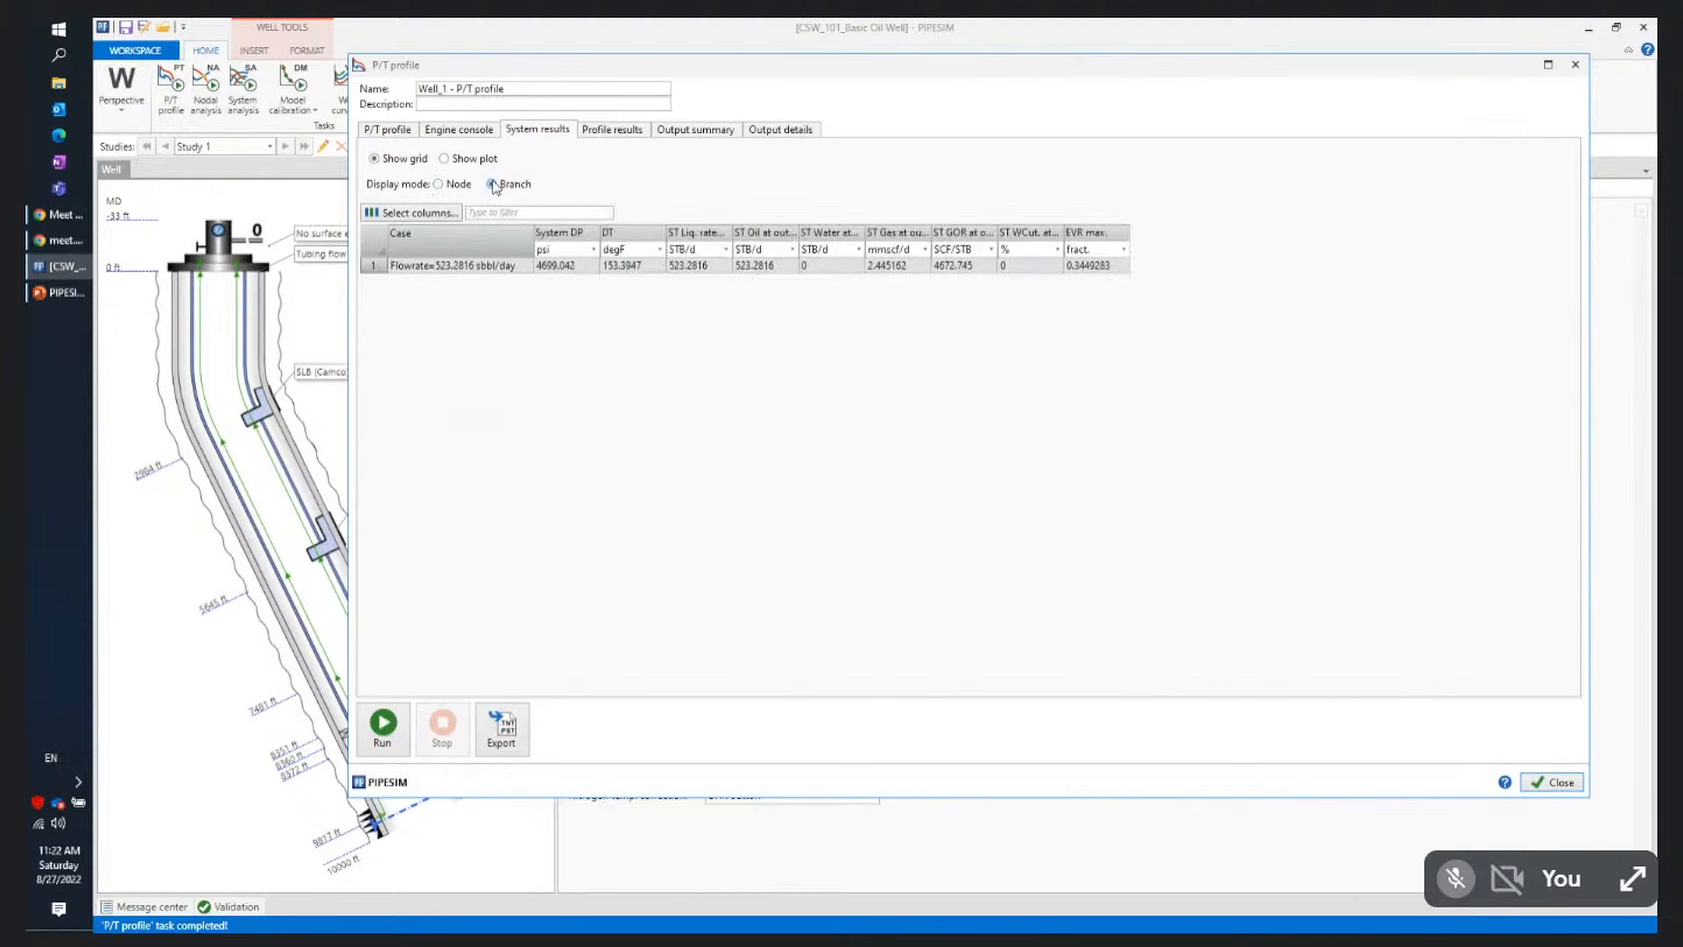
left_click(411, 213)
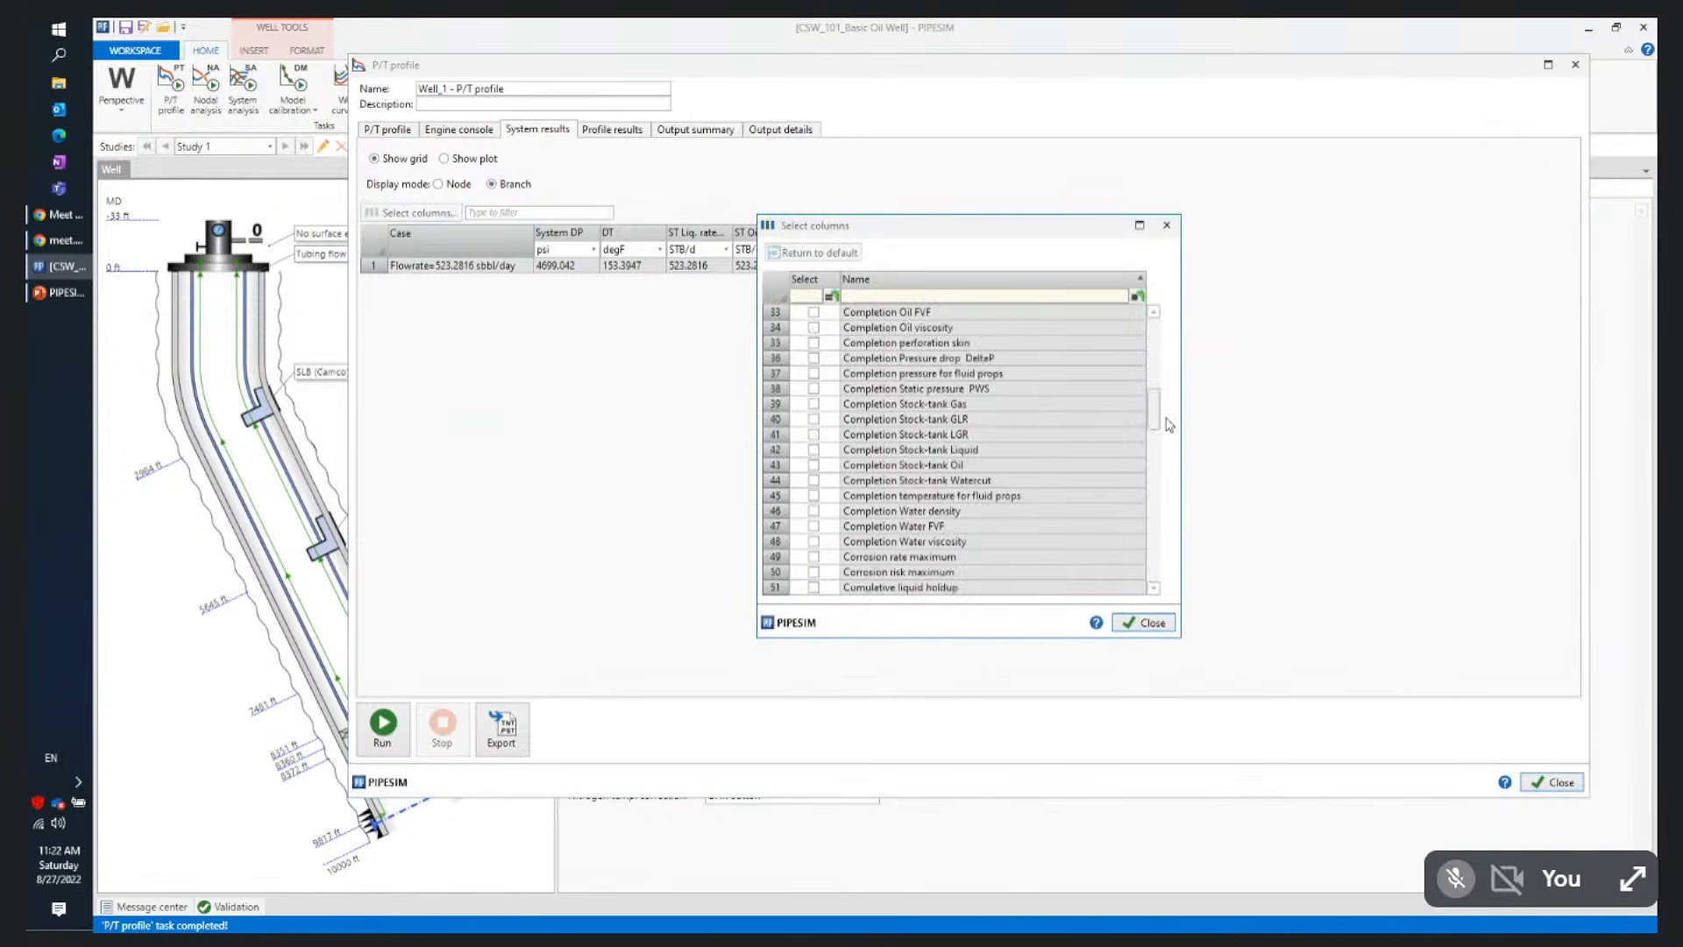
left_click_drag(1167, 418, 1169, 604)
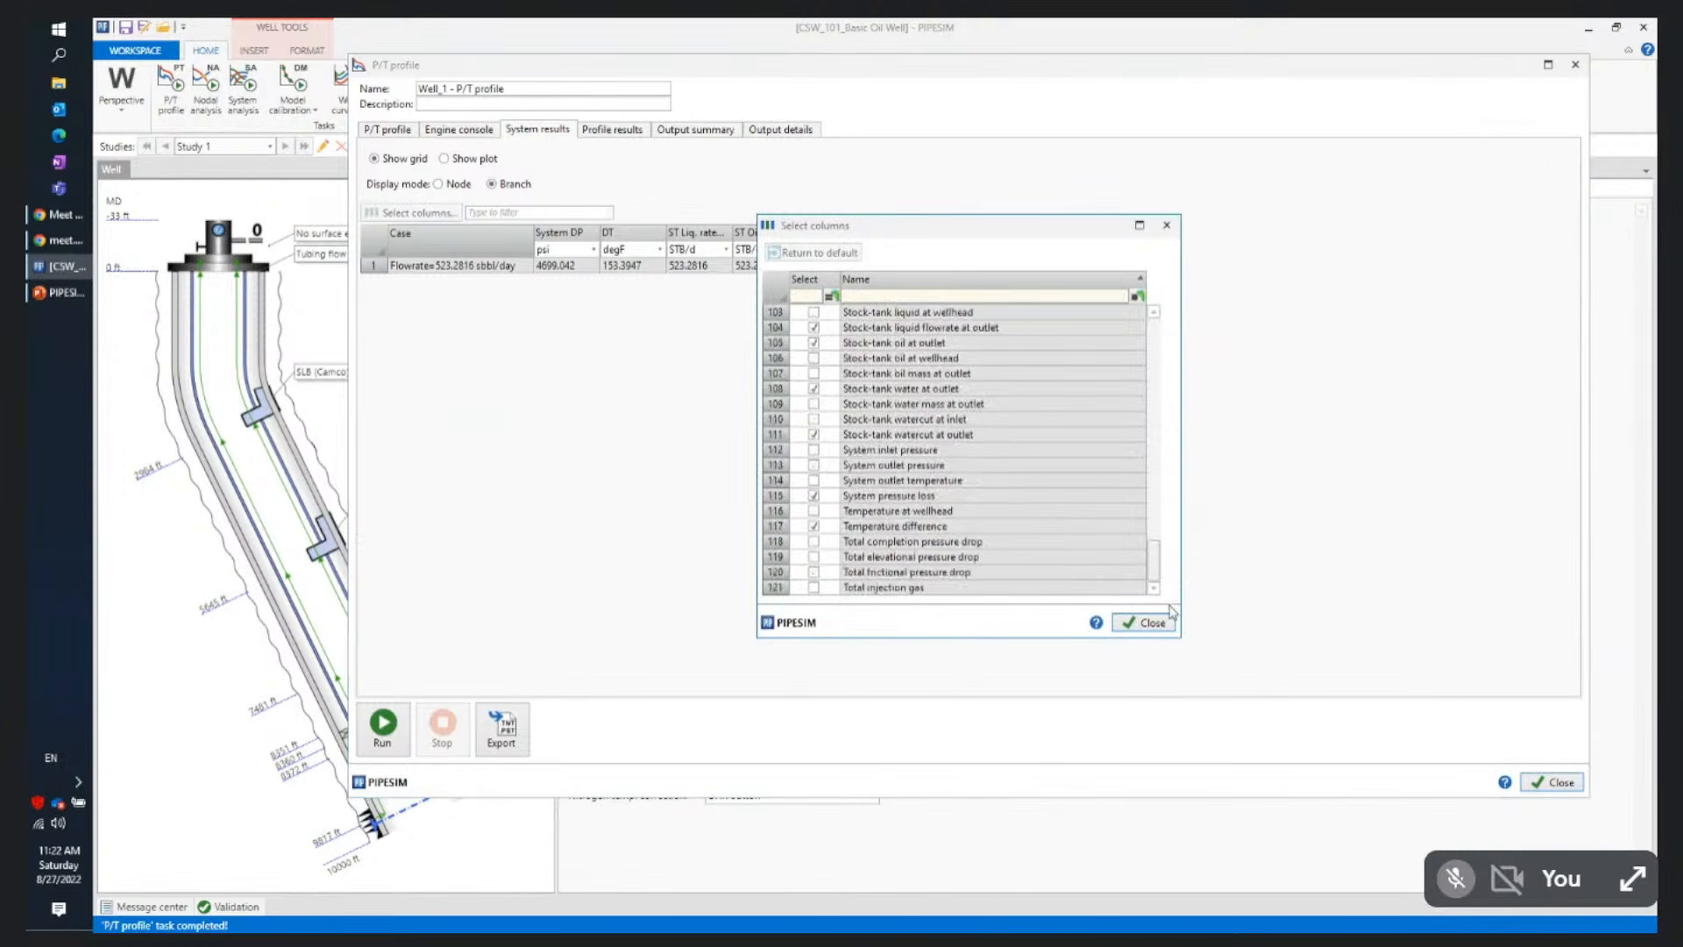
left_click(813, 587)
left_click(1144, 623)
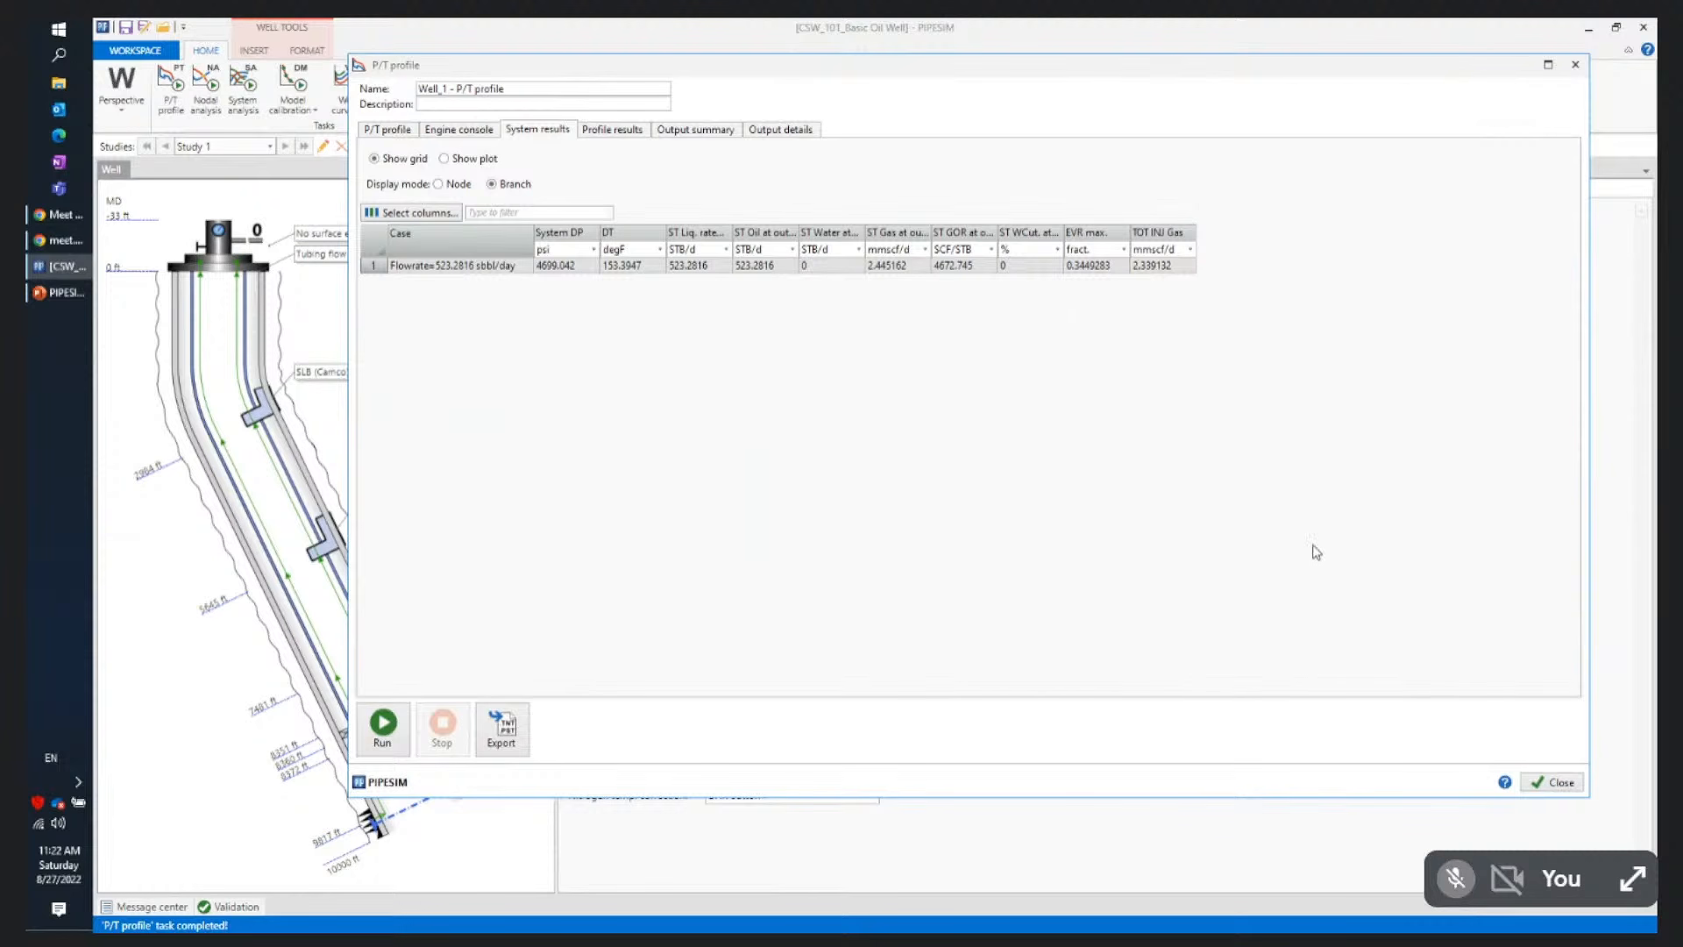
left_click_drag(1022, 67, 1066, 79)
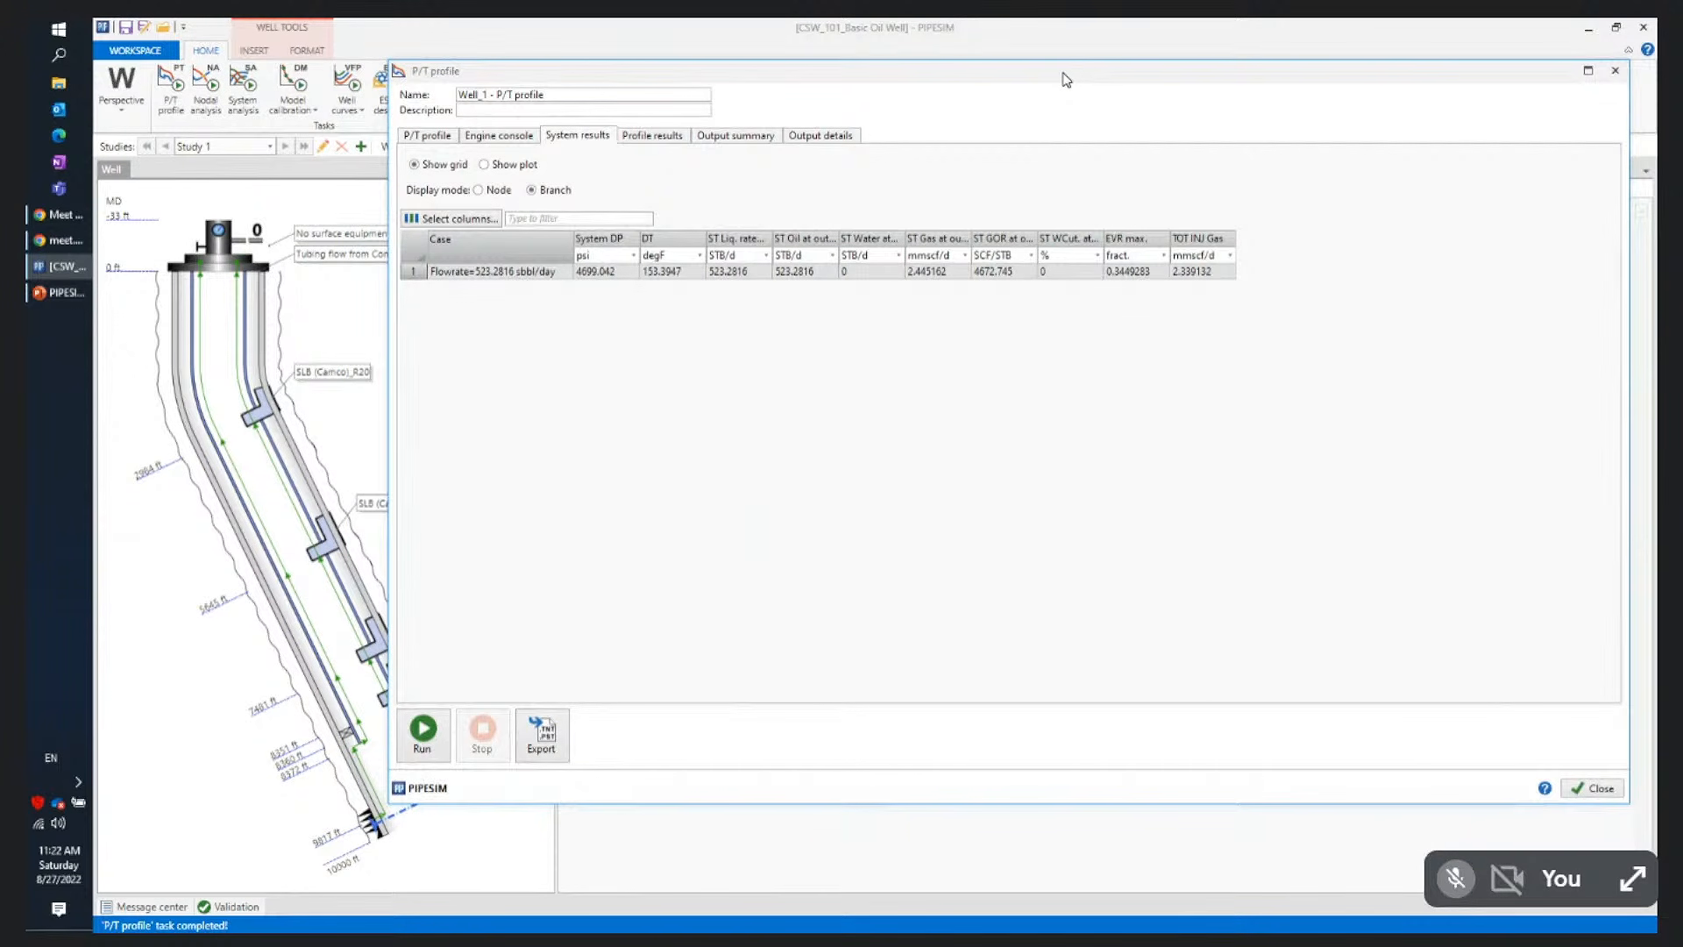
left_click(1592, 795)
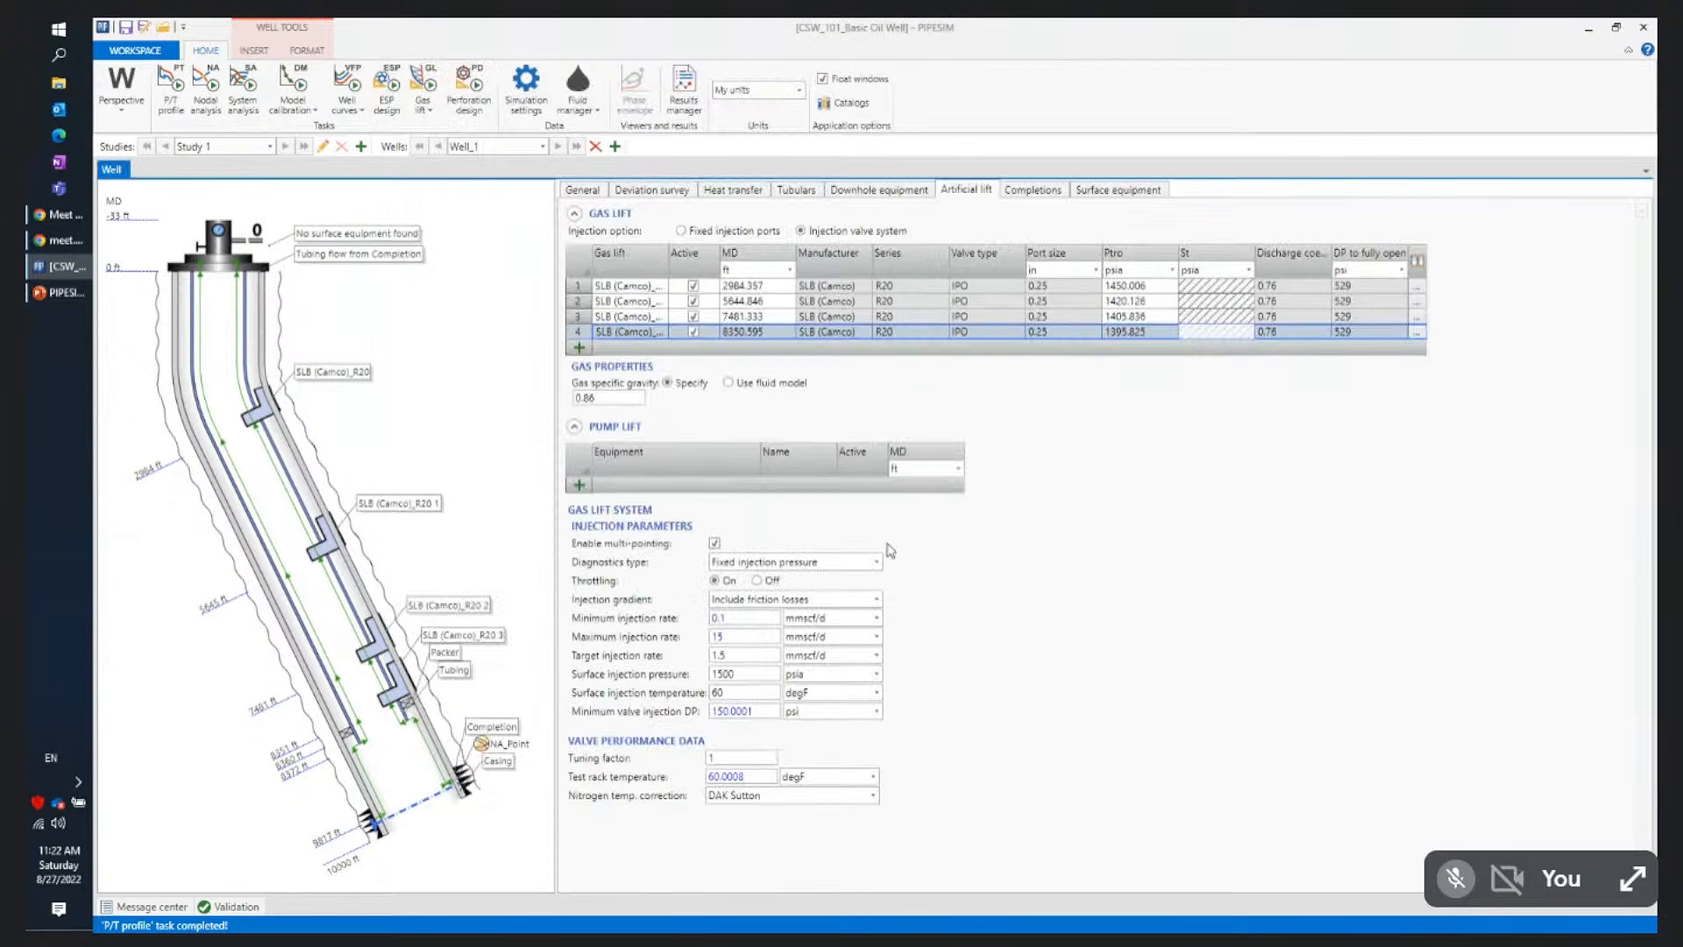
Reopen the P/T profile task and choose the gas lift data's surface injection pressure as the sensitivity variable
double_click(744, 674)
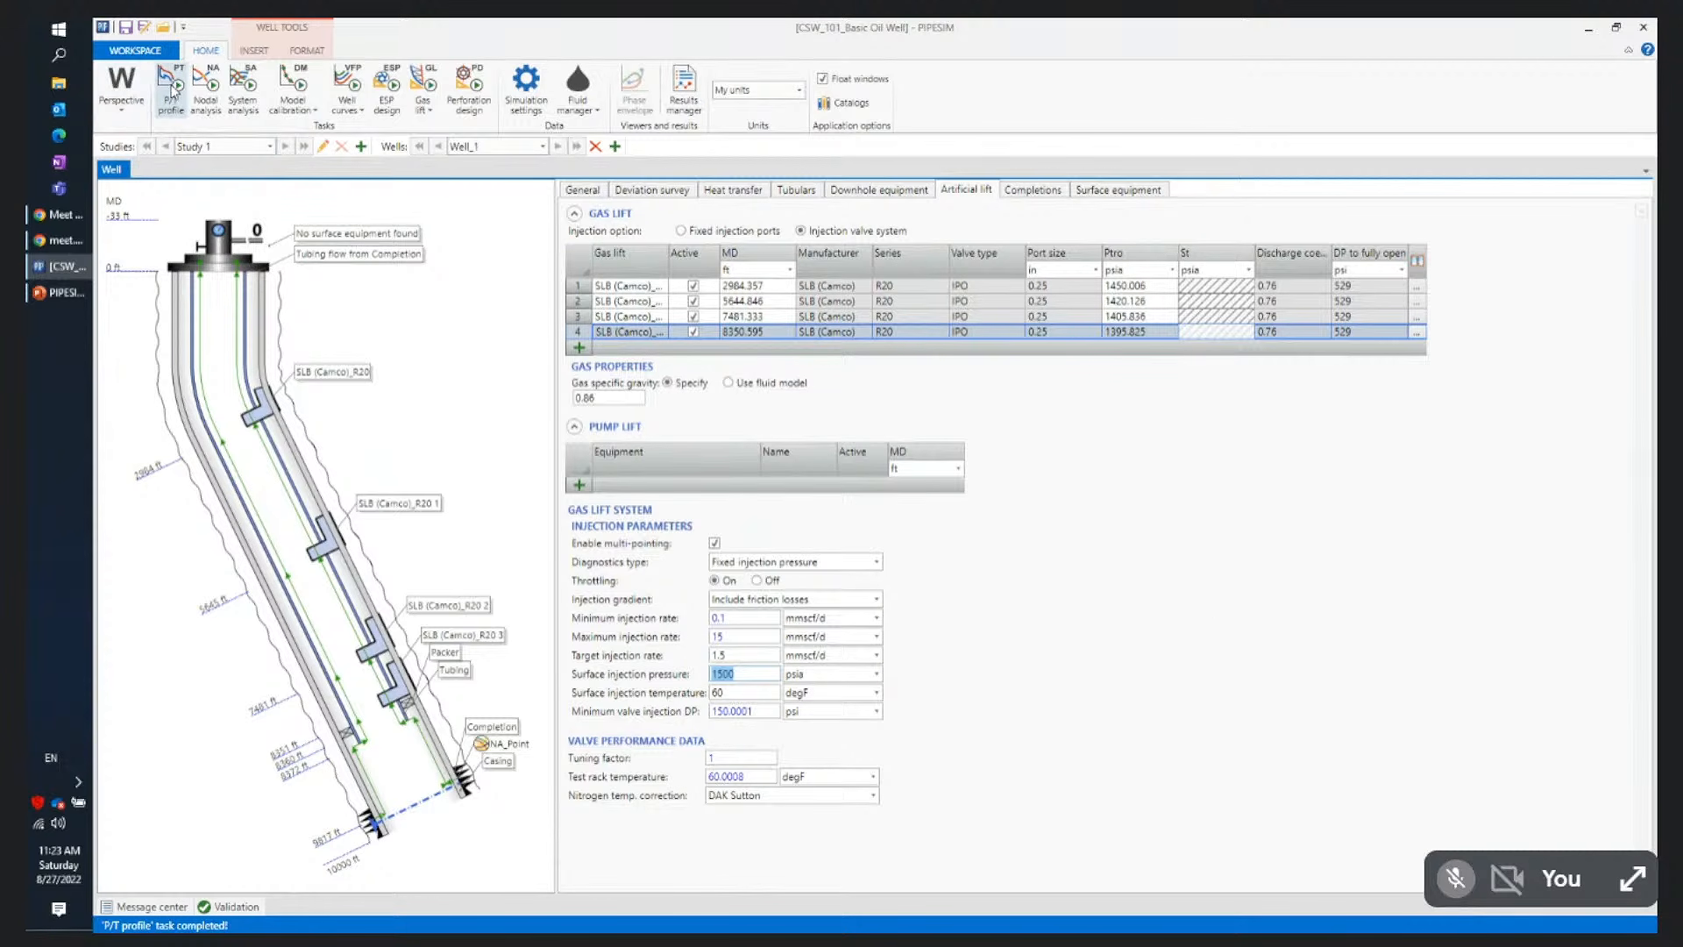
left_click(172, 88)
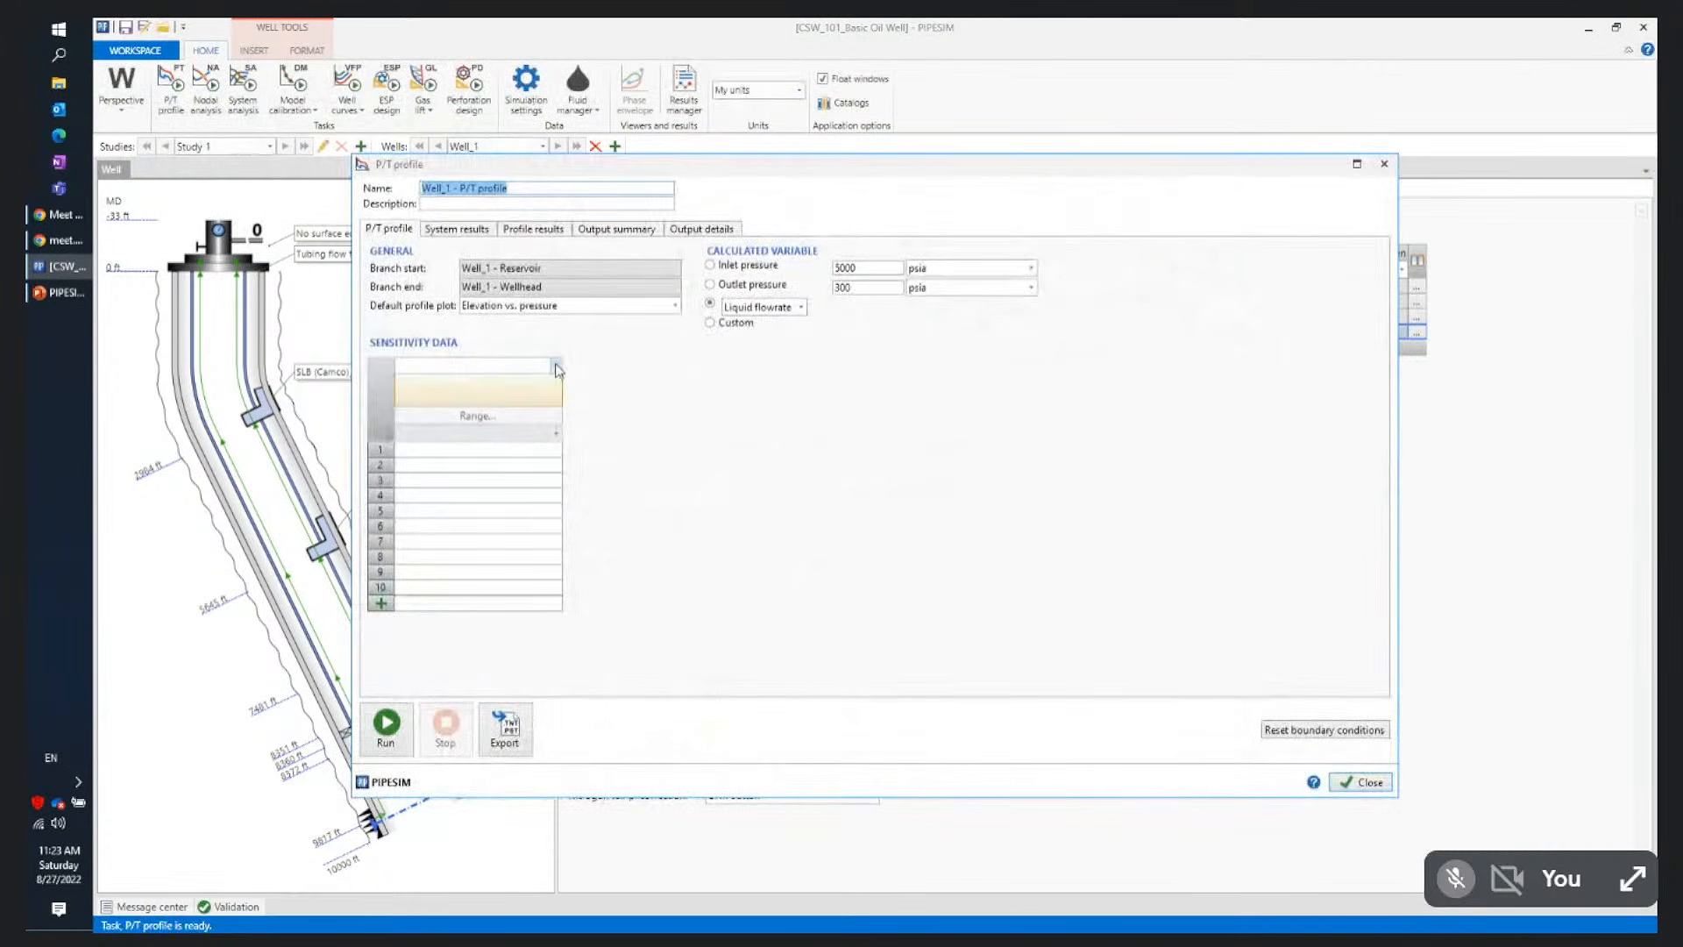
left_click(556, 367)
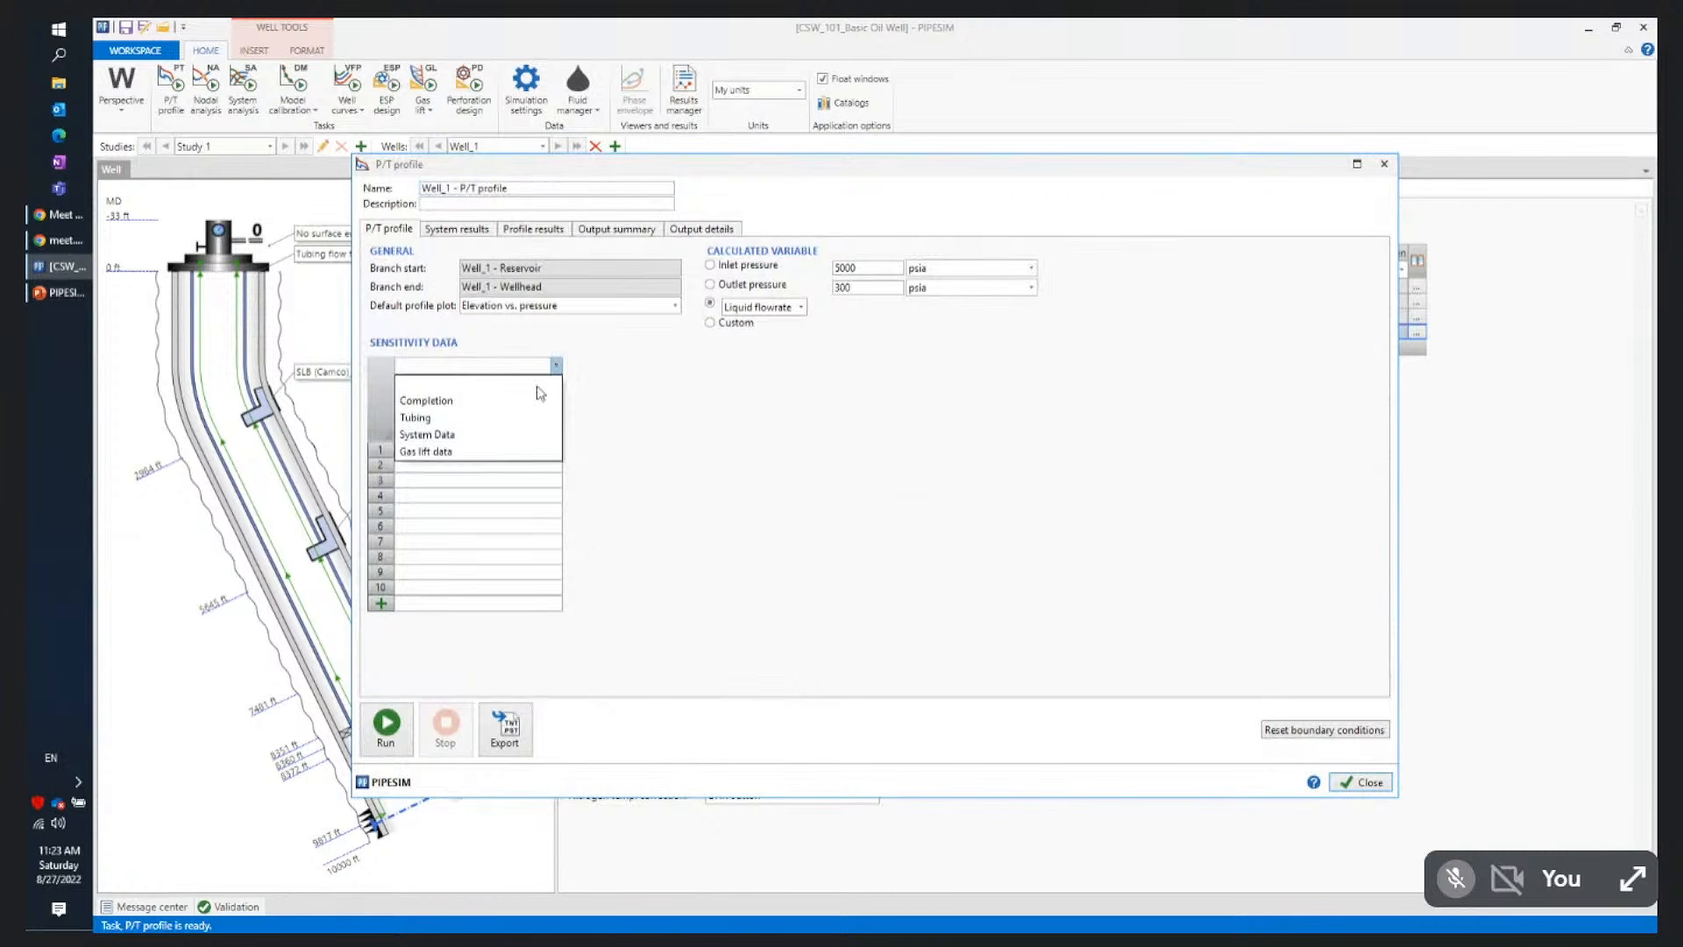
left_click(508, 456)
left_click(557, 384)
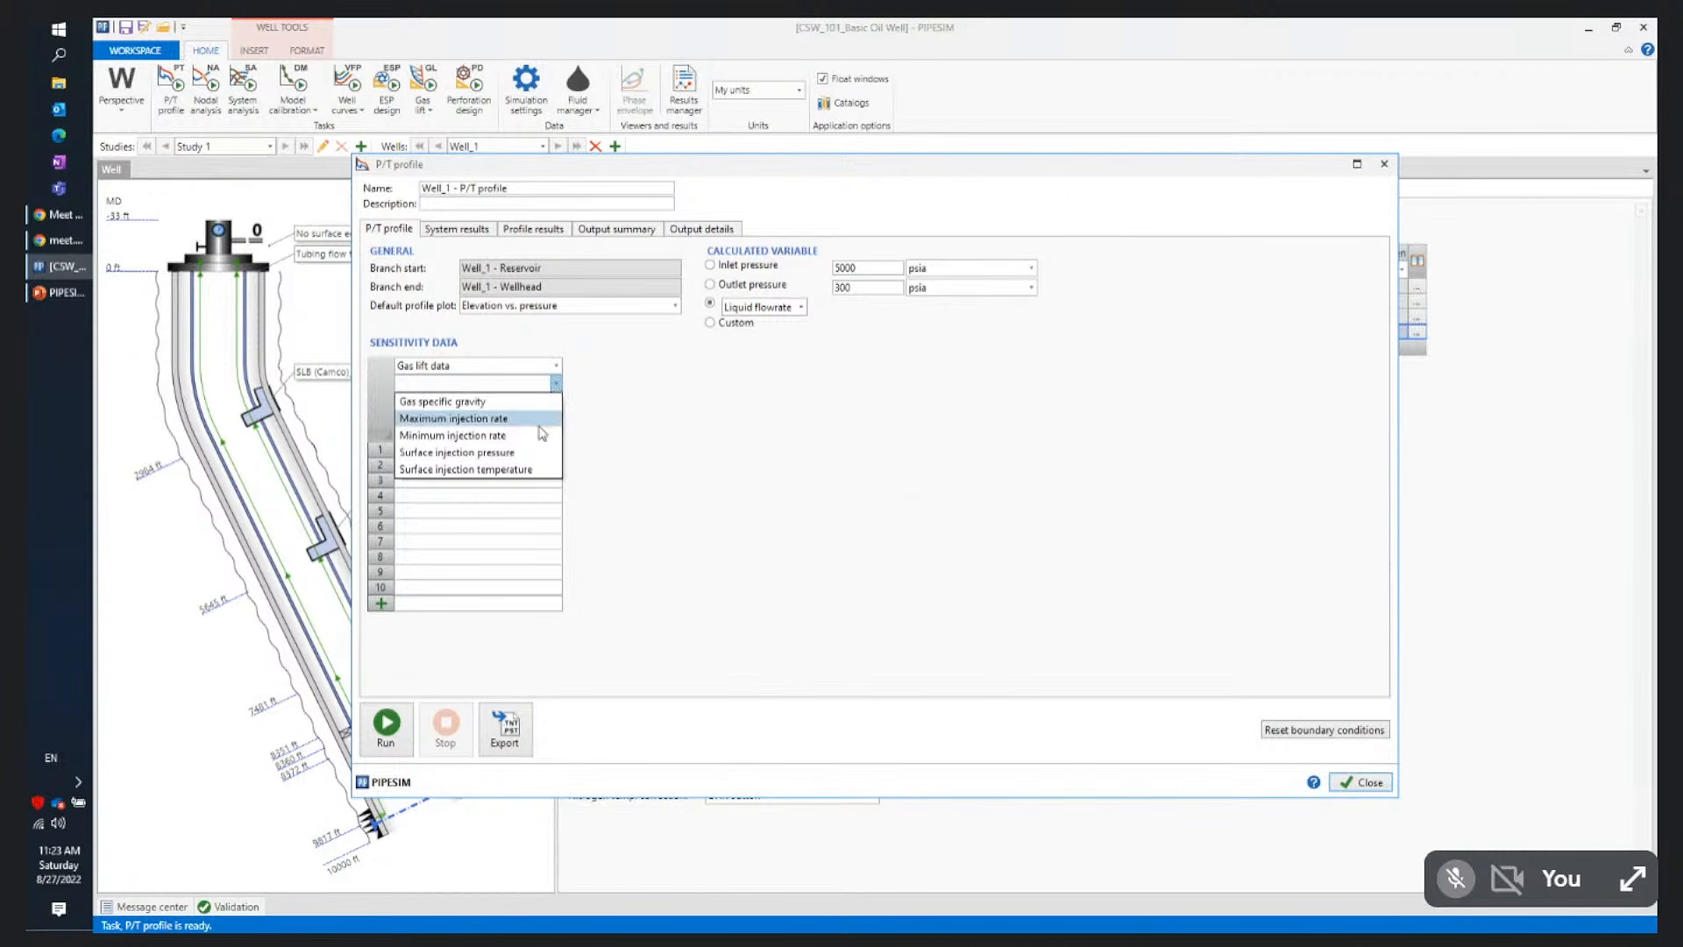
left_click(532, 453)
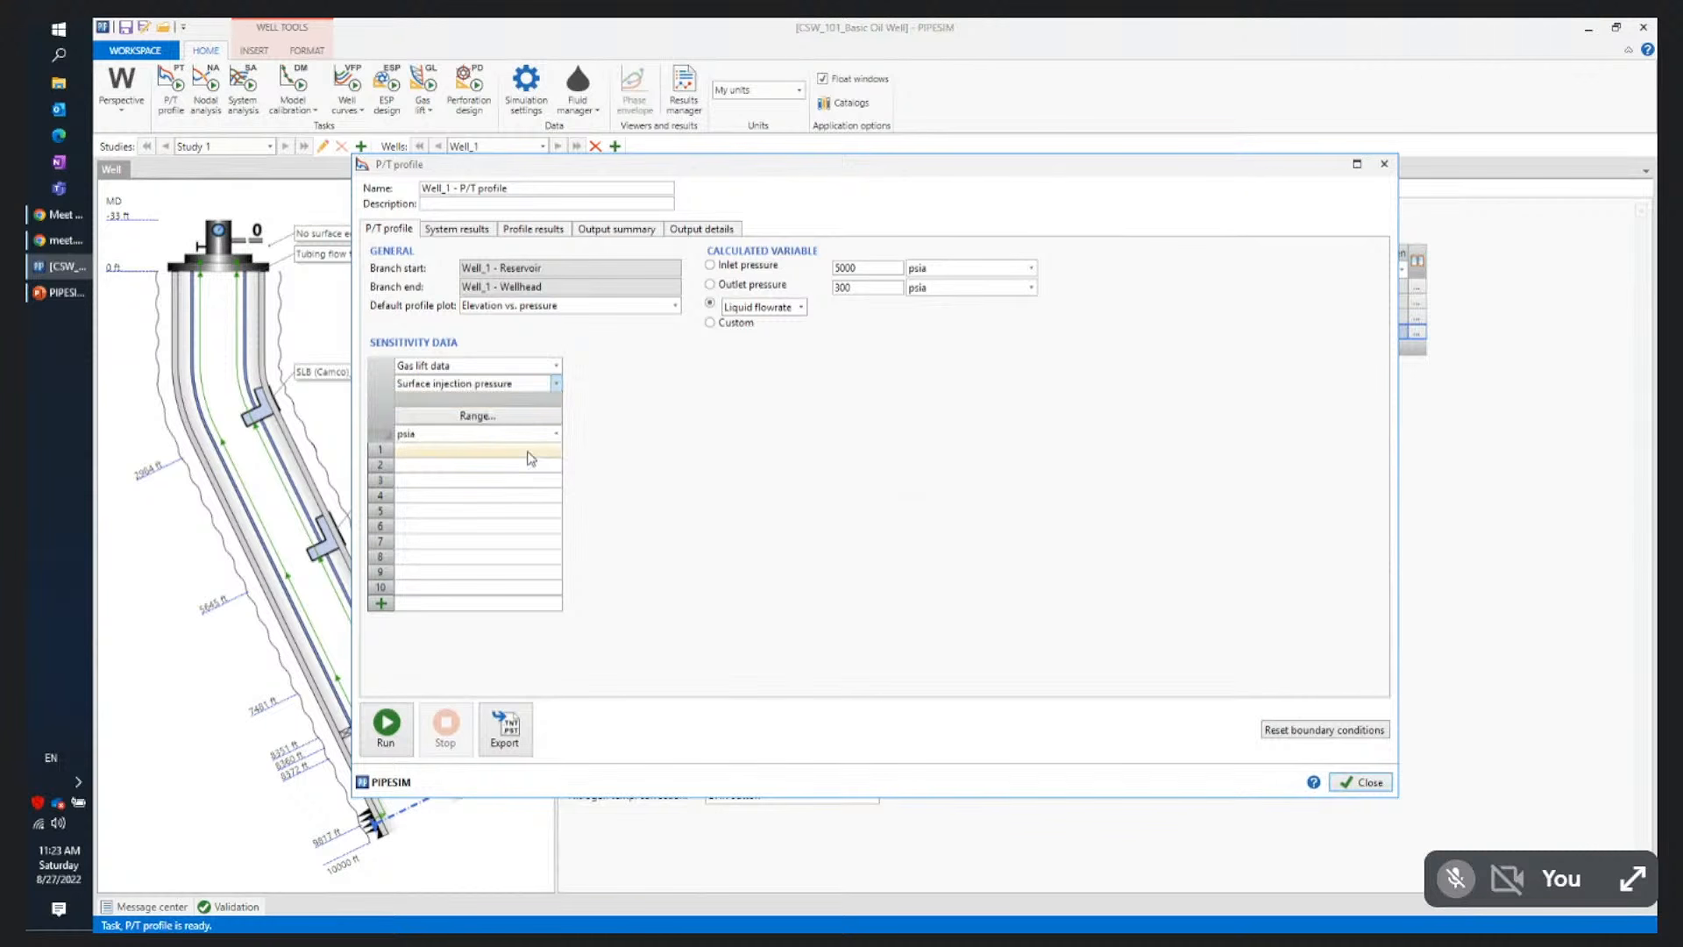
Enter surface injection pressure sensitivity values of 1300, 1500 and 1800 psia
left_click(455, 453)
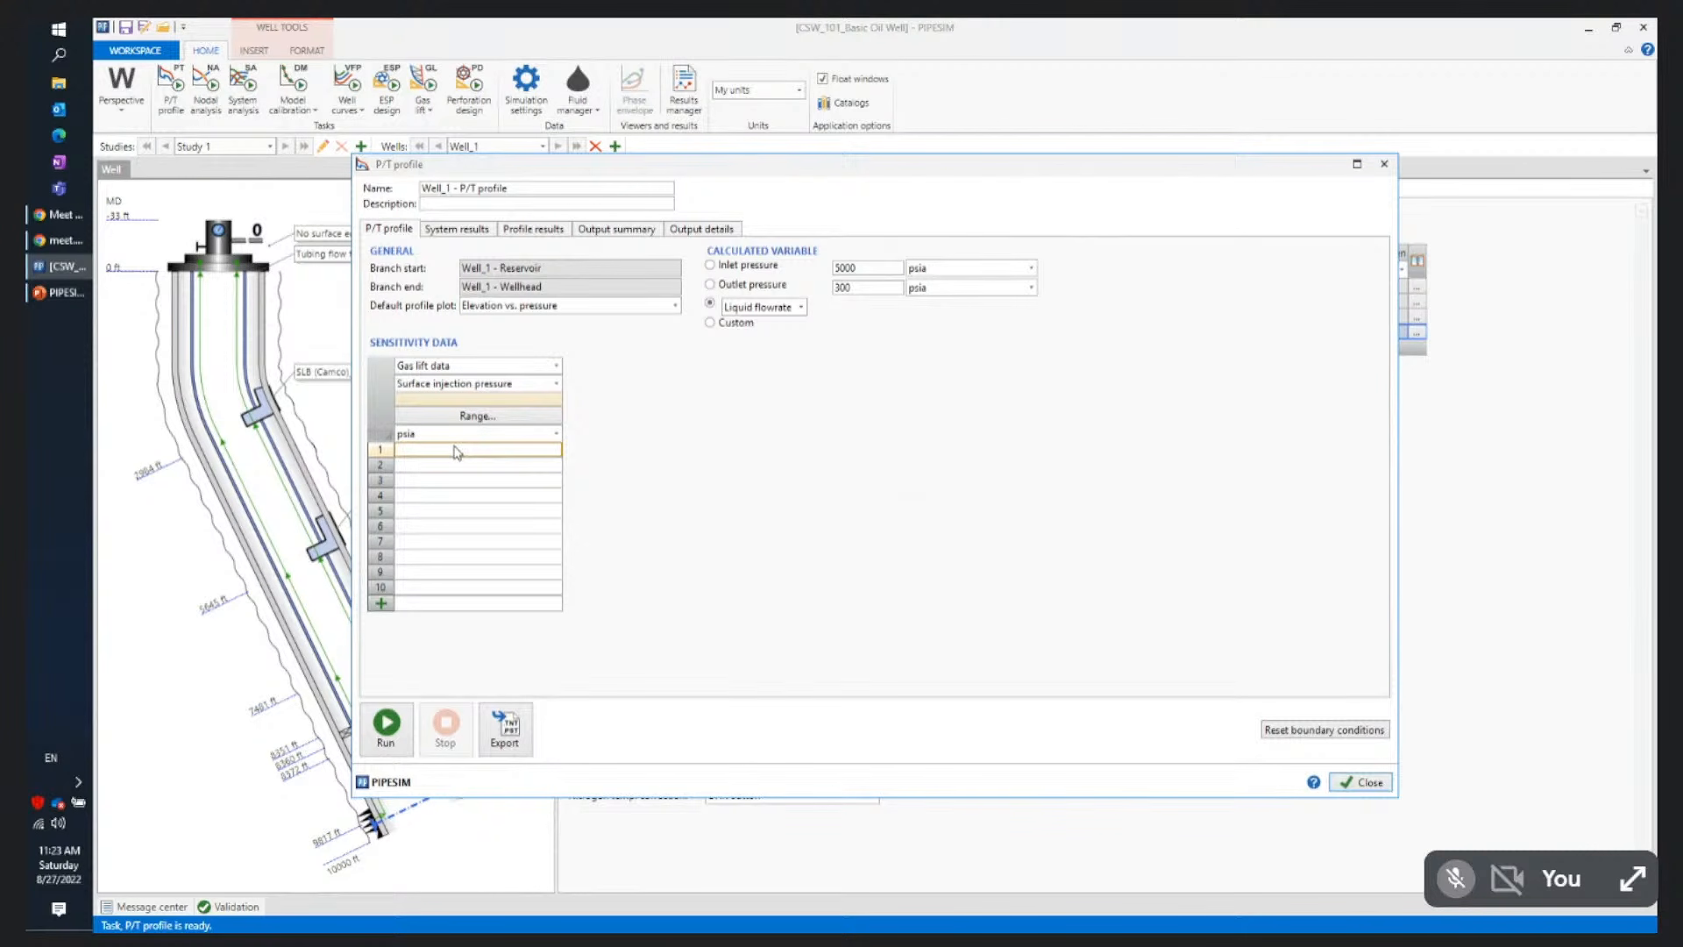
type("1300")
left_click(446, 471)
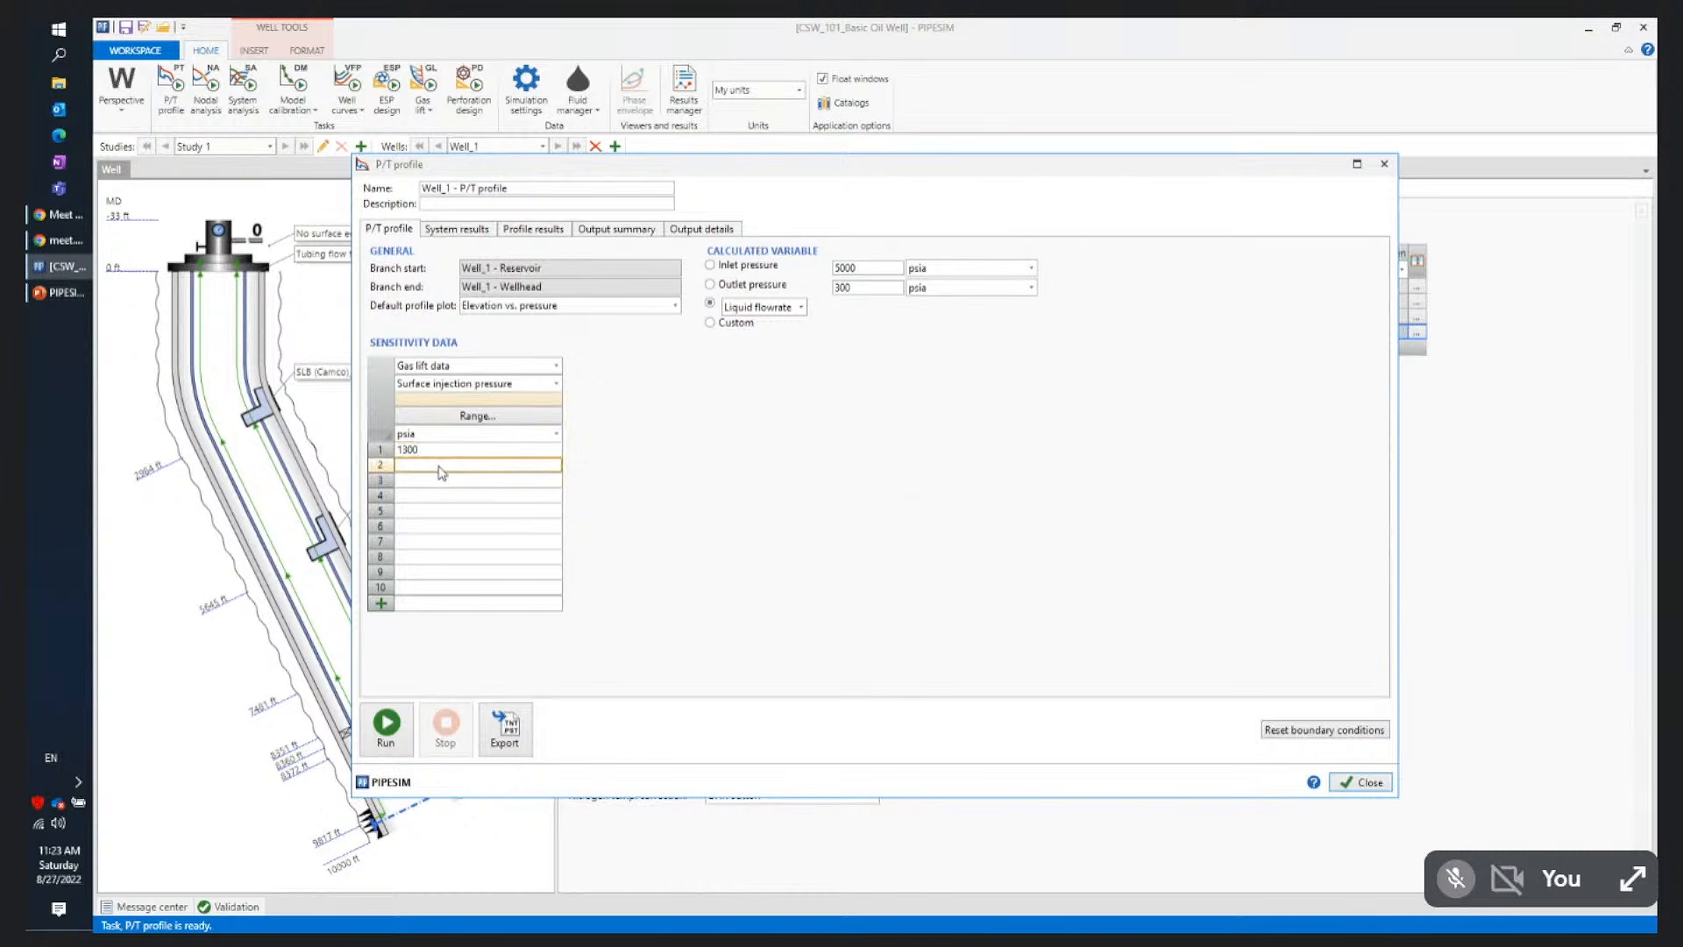
type("1500")
left_click(429, 482)
type("1")
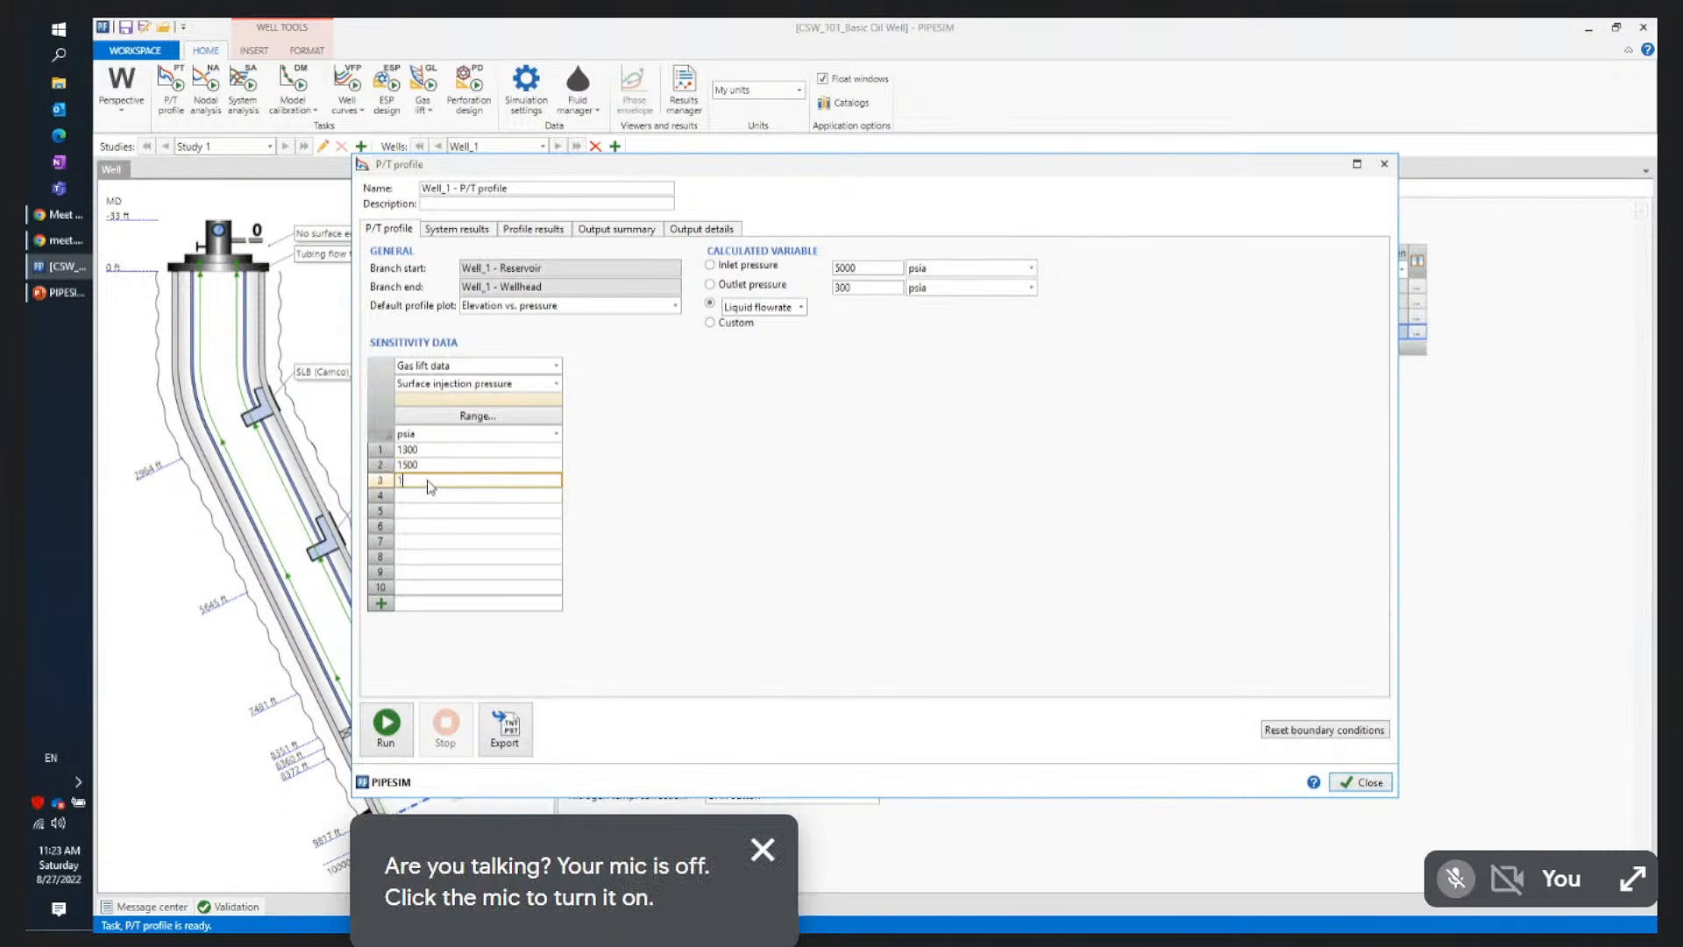
type("800")
left_click(427, 466)
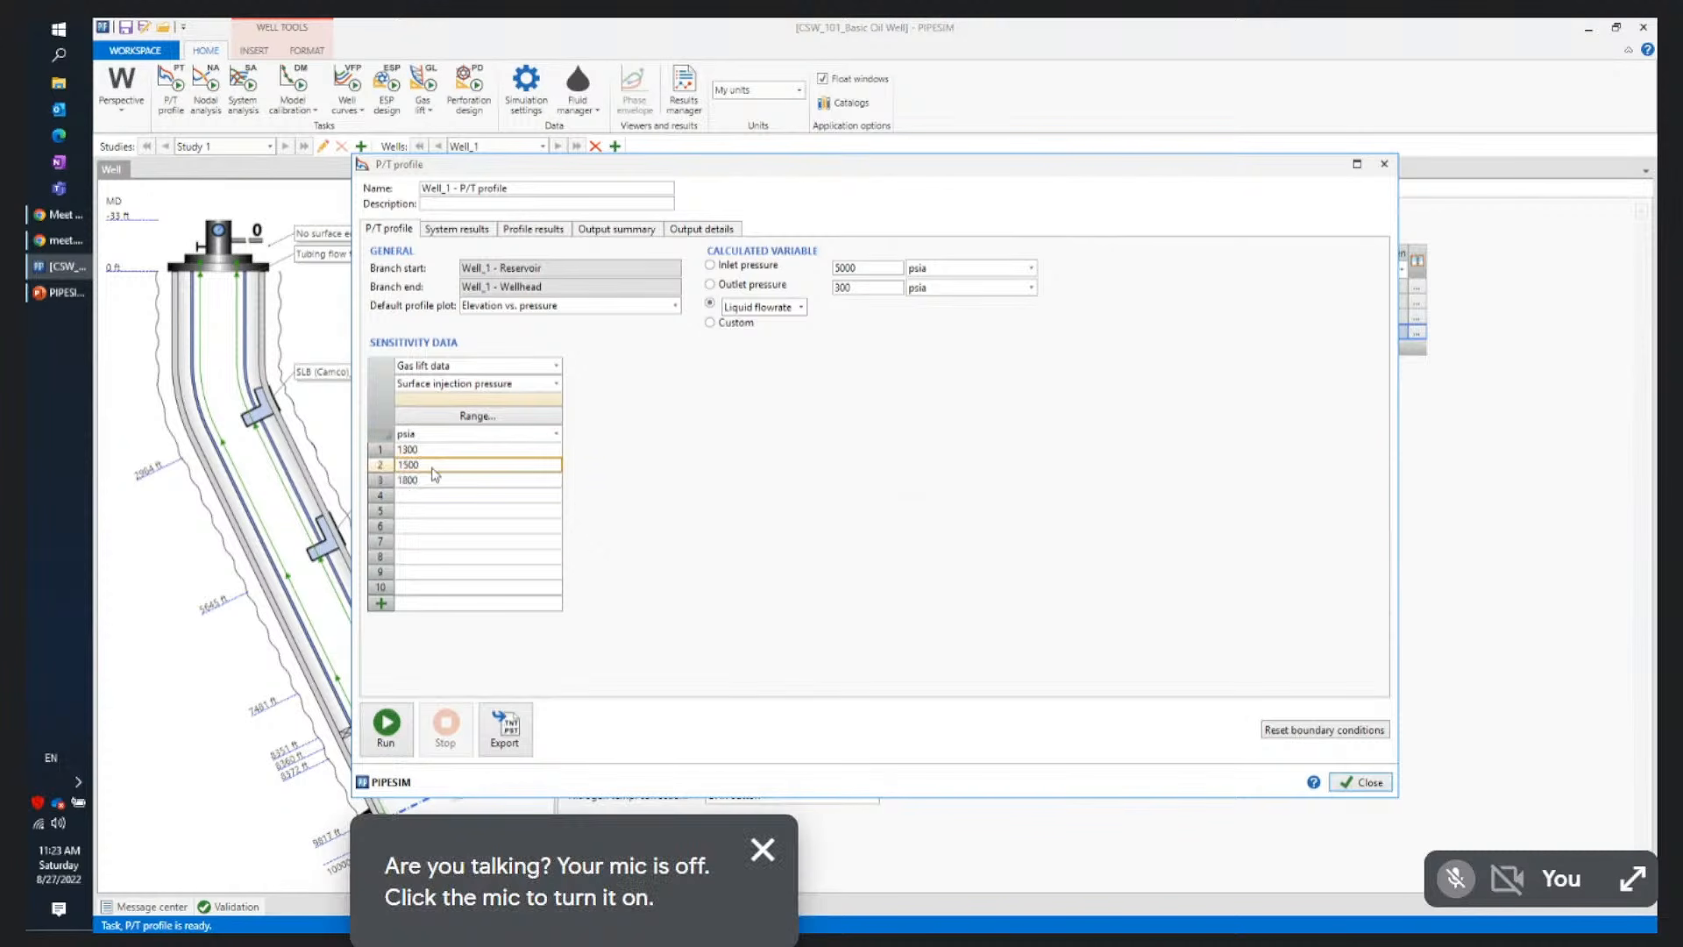
Run the P/T profile sensitivity, widen the case list and show the profile results as a grid
left_click(385, 726)
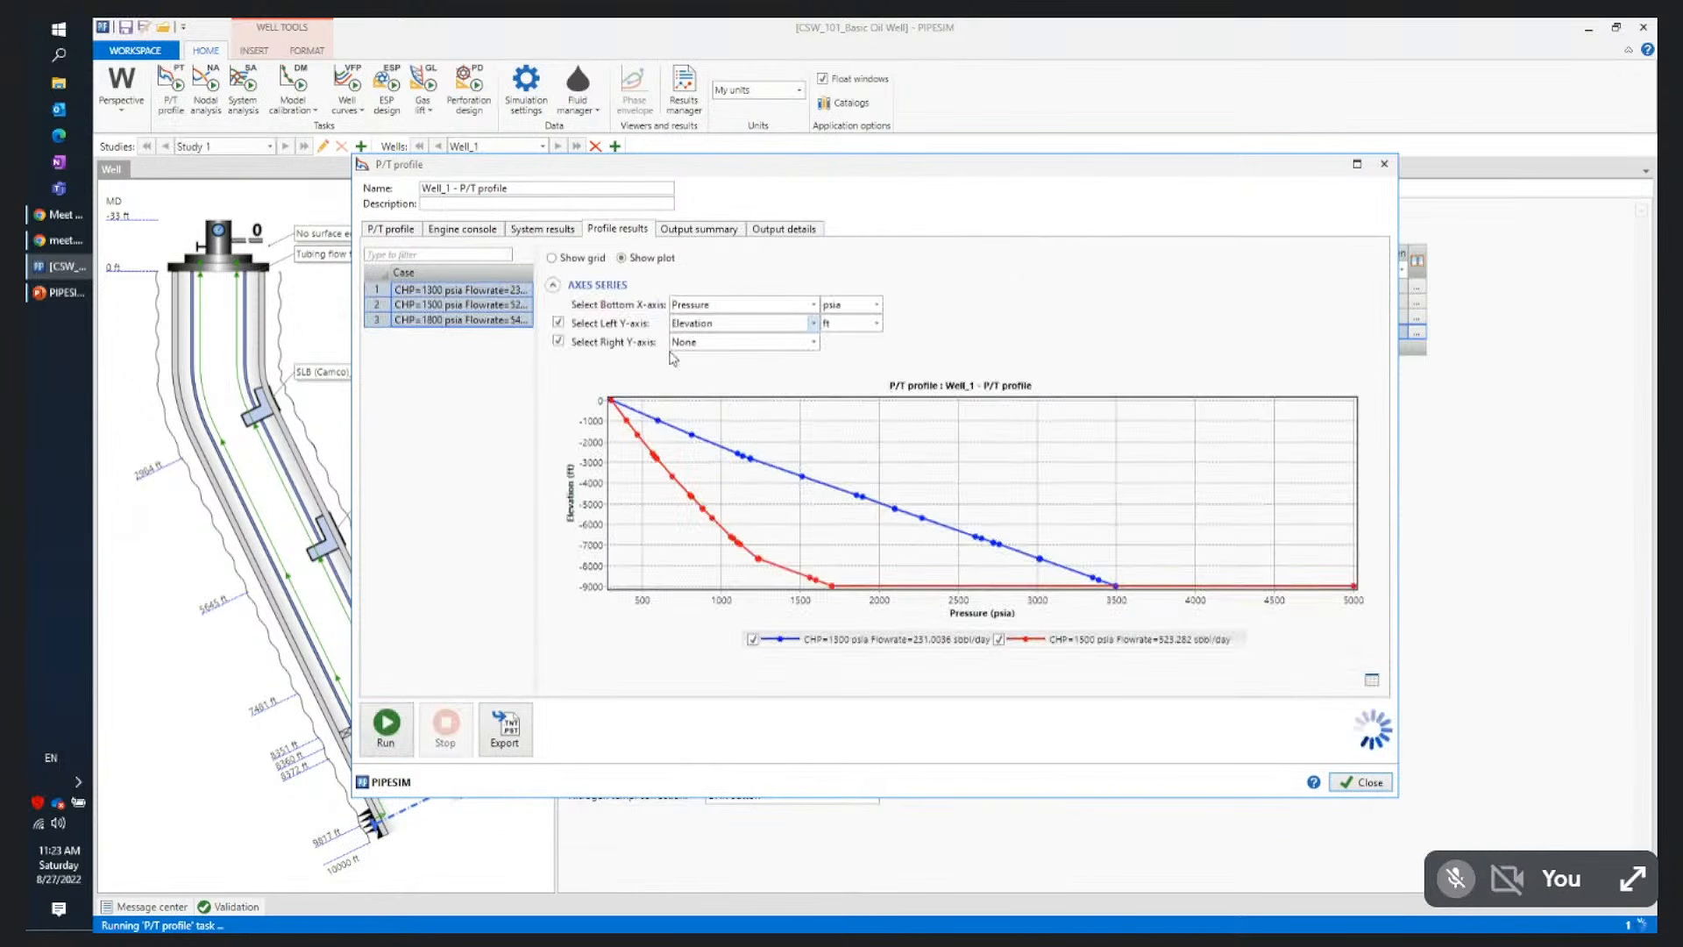
left_click_drag(536, 392, 632, 383)
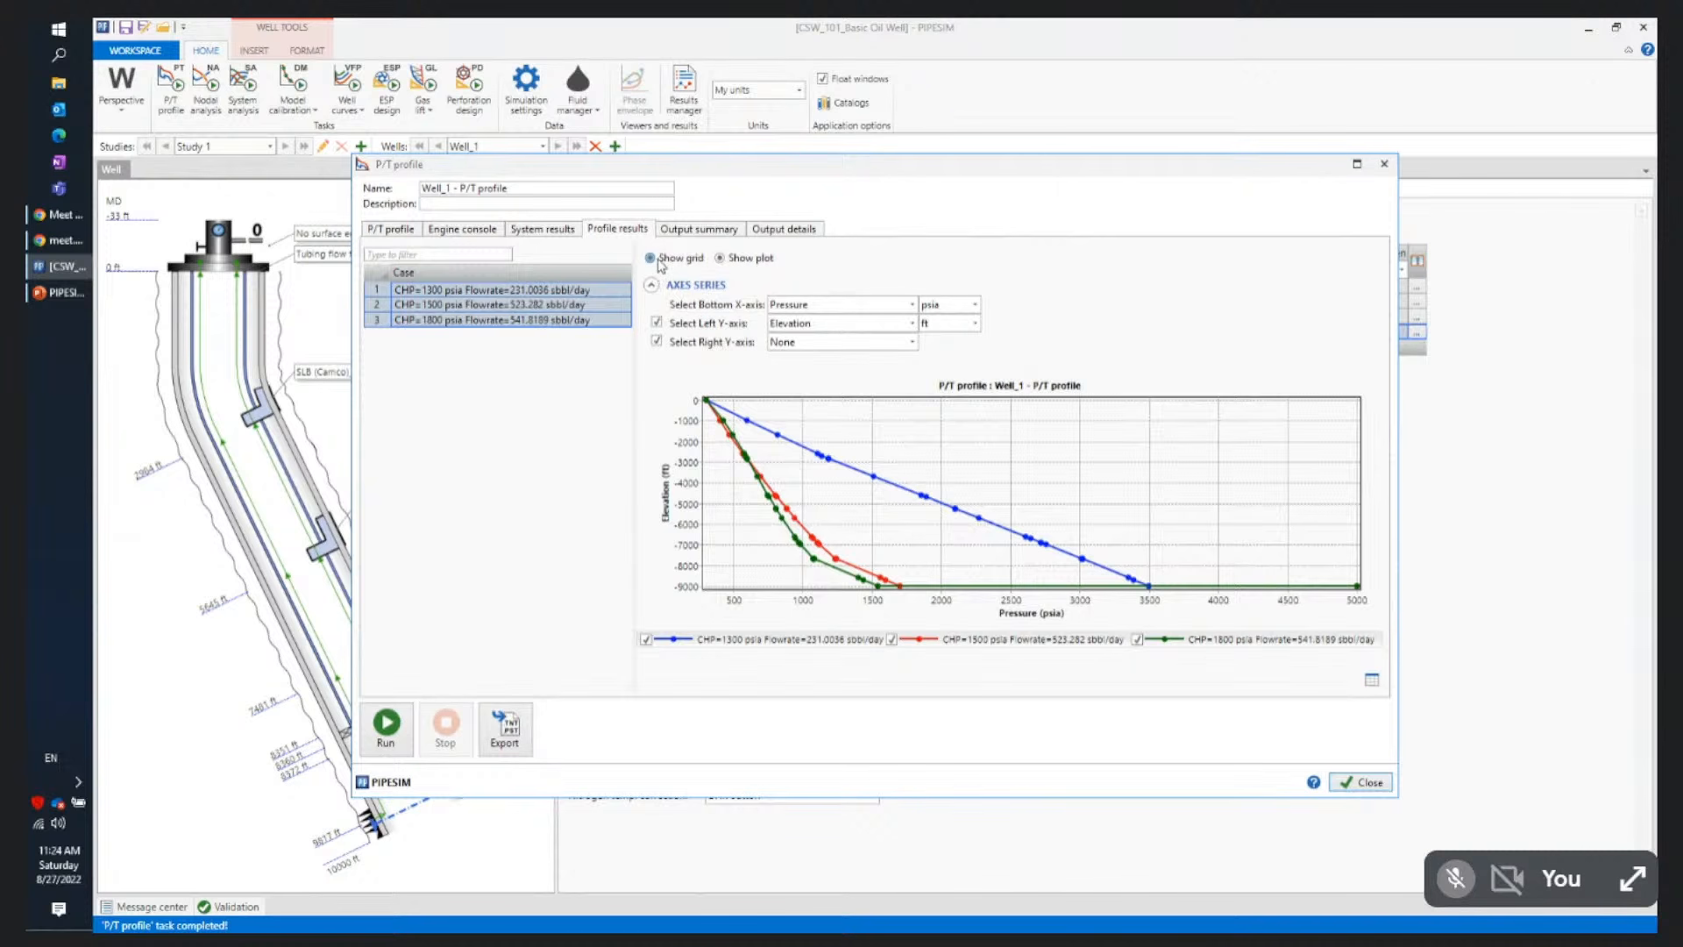
left_click(659, 261)
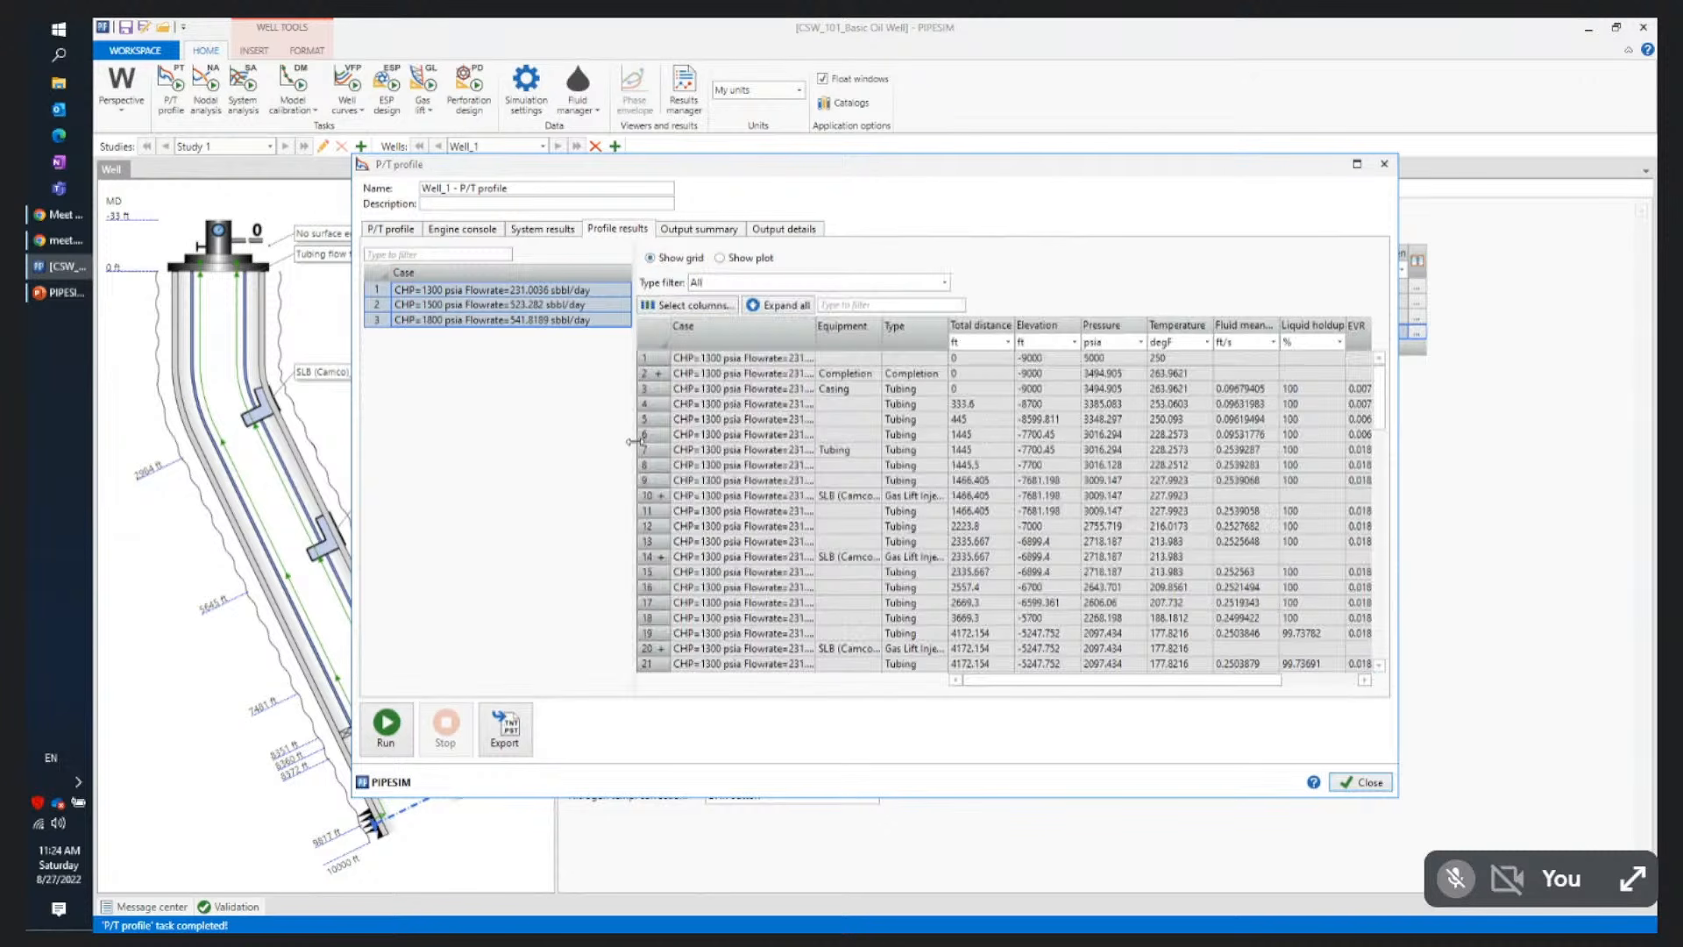
Limit the profile grid to the 1300 psia case and enlarge the window to fit more rows and columns
left_click(503, 290)
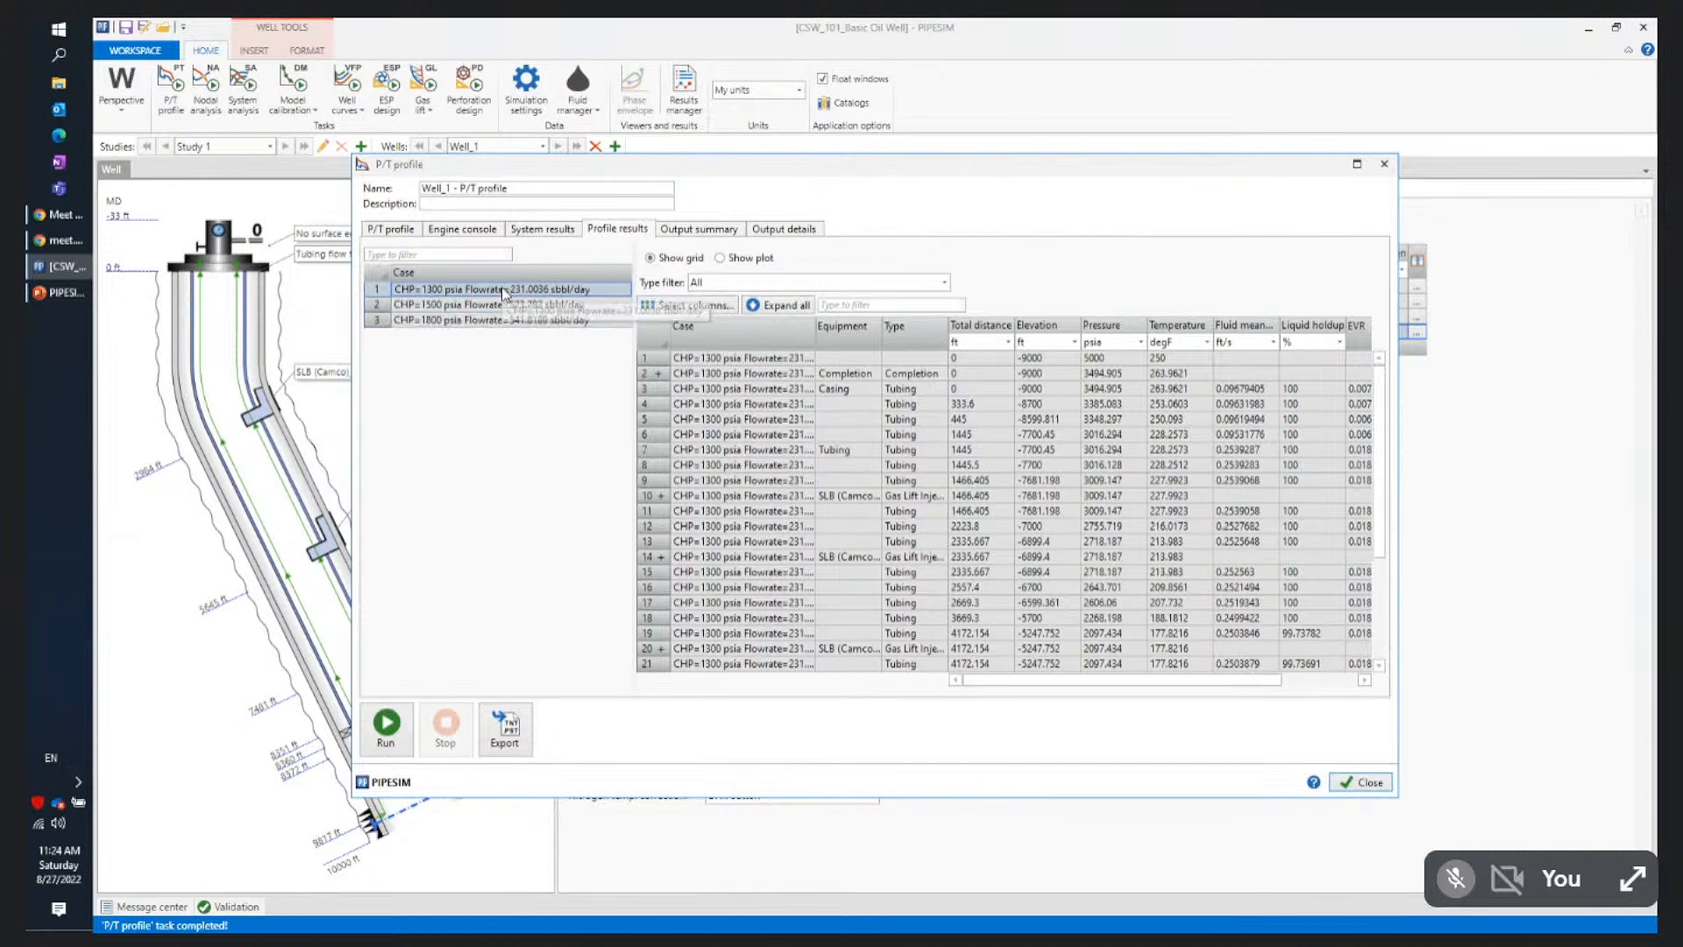
left_click(1401, 799)
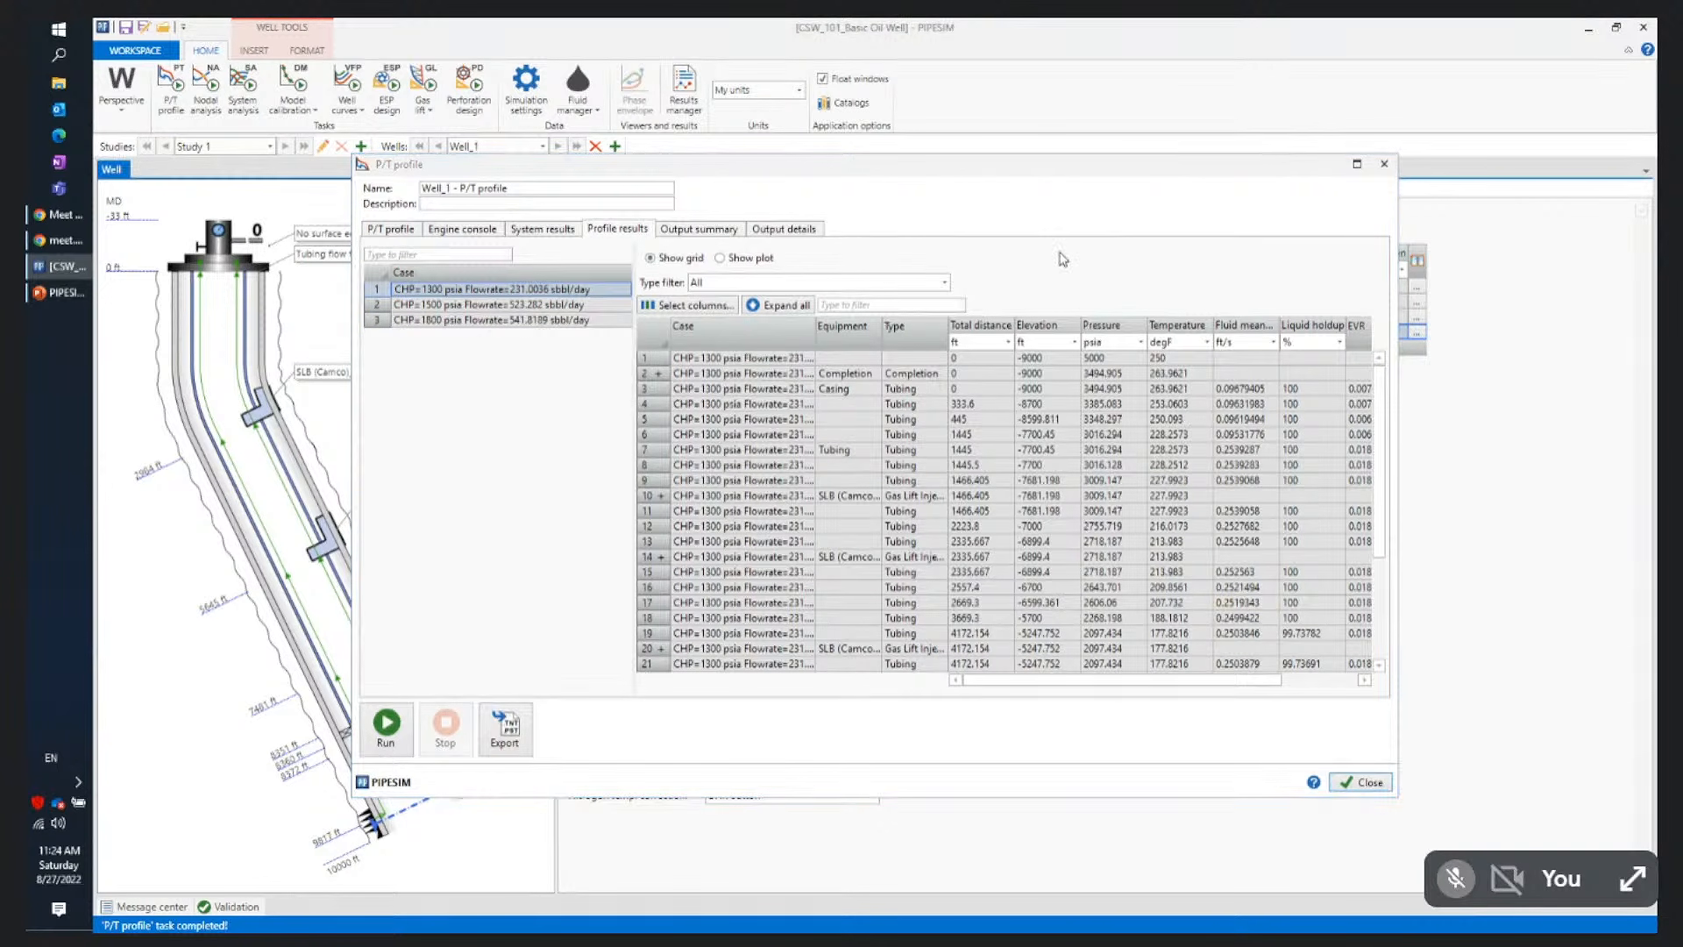
left_click_drag(1401, 800, 1507, 852)
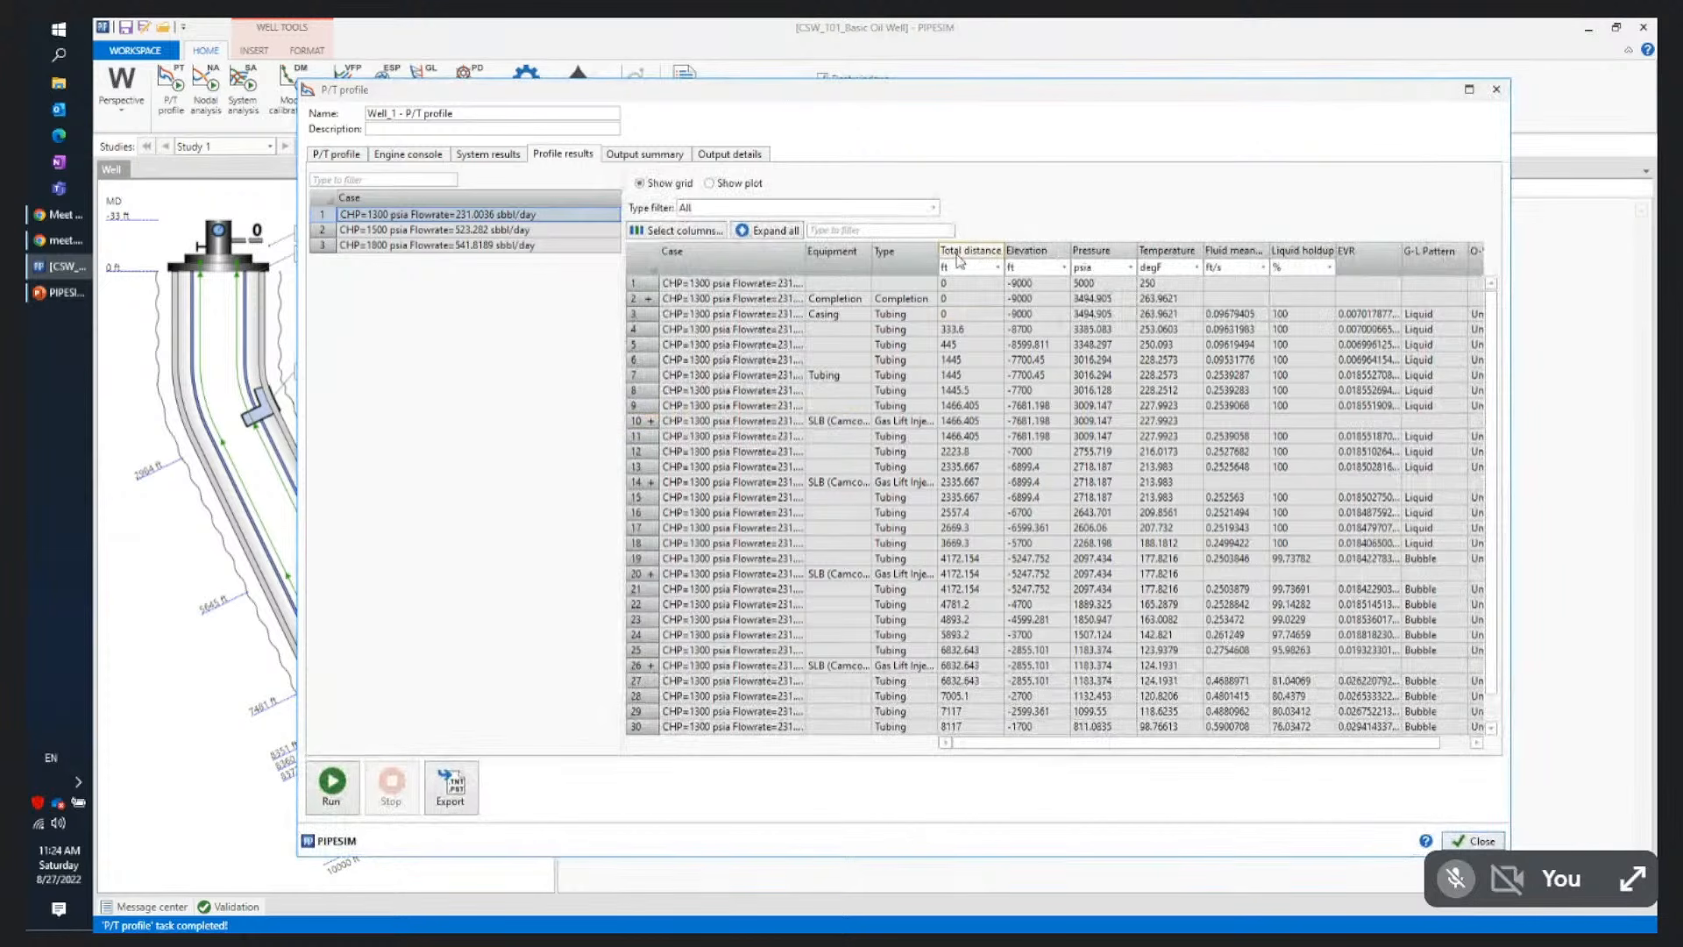
Inspect each gas lift valve's details for the 1300 psia case, collapsing each one again
left_click(651, 421)
left_click(650, 421)
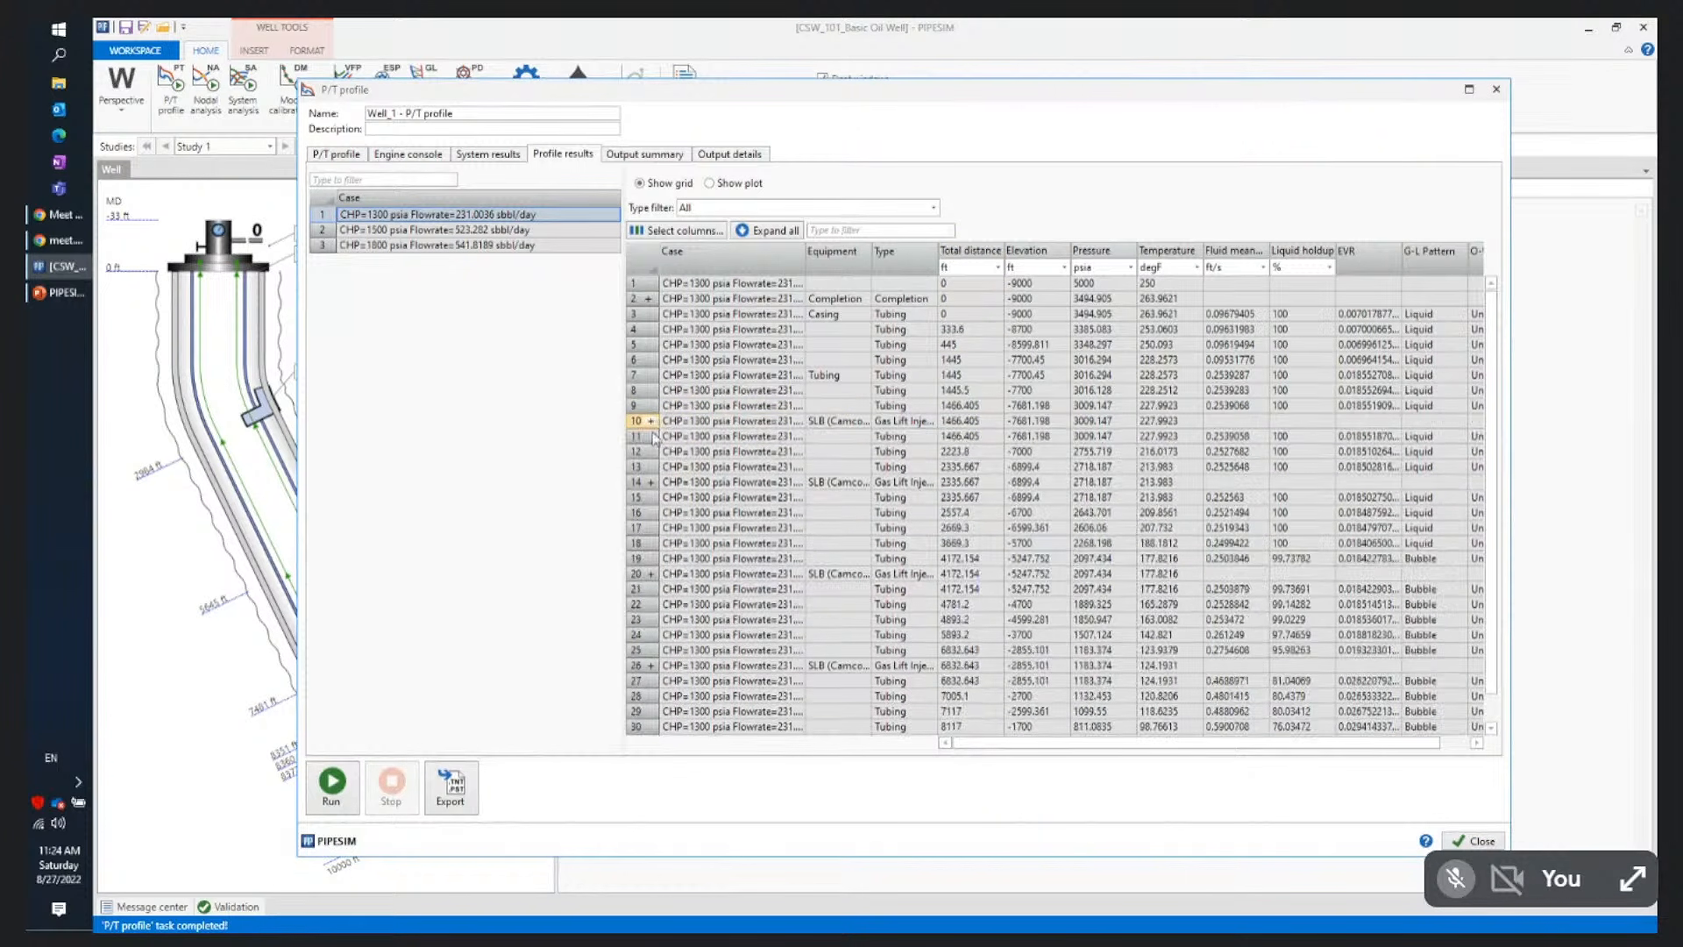
left_click(651, 482)
left_click(651, 482)
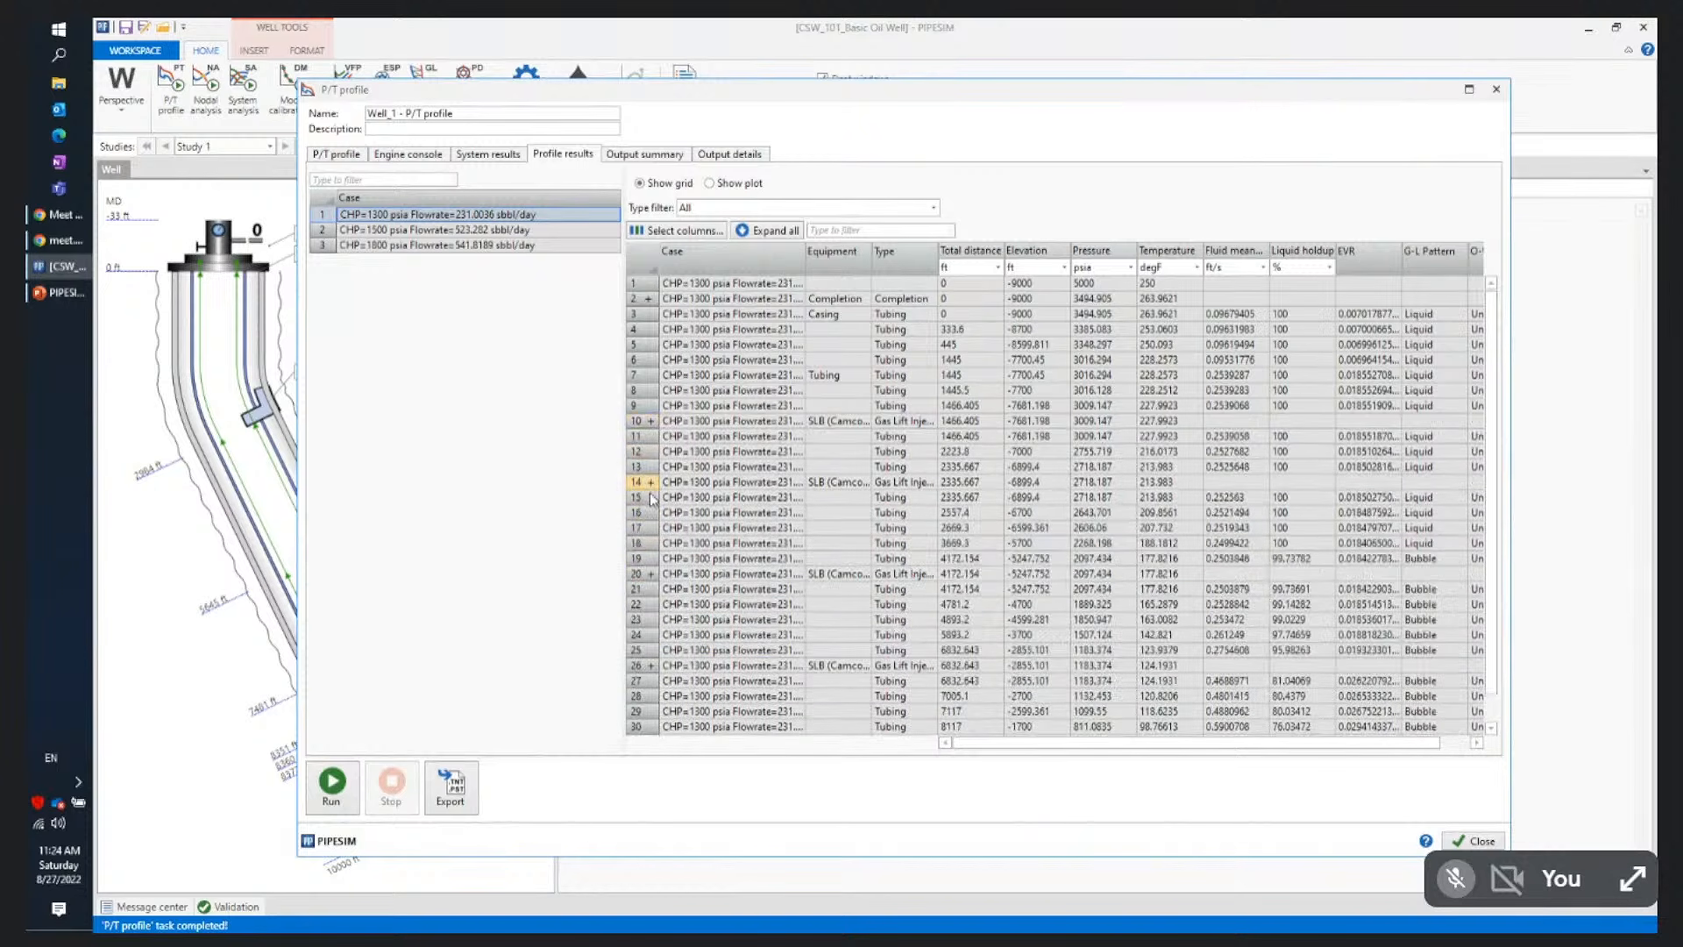
left_click(651, 574)
left_click(649, 574)
left_click(651, 665)
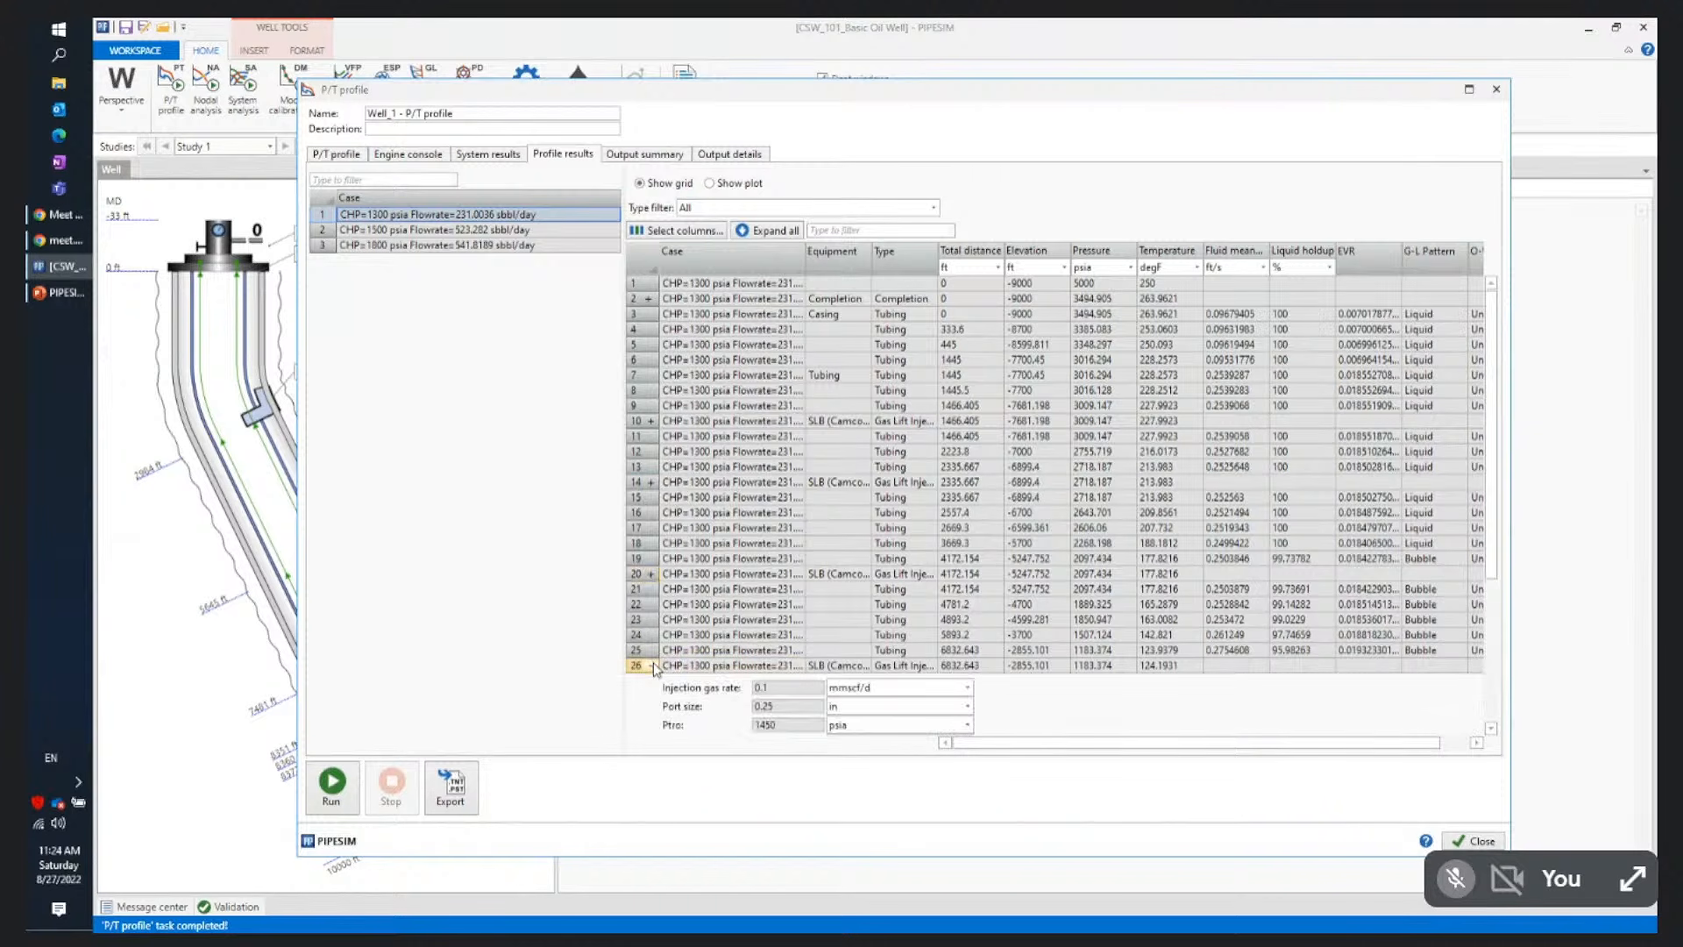
left_click(651, 666)
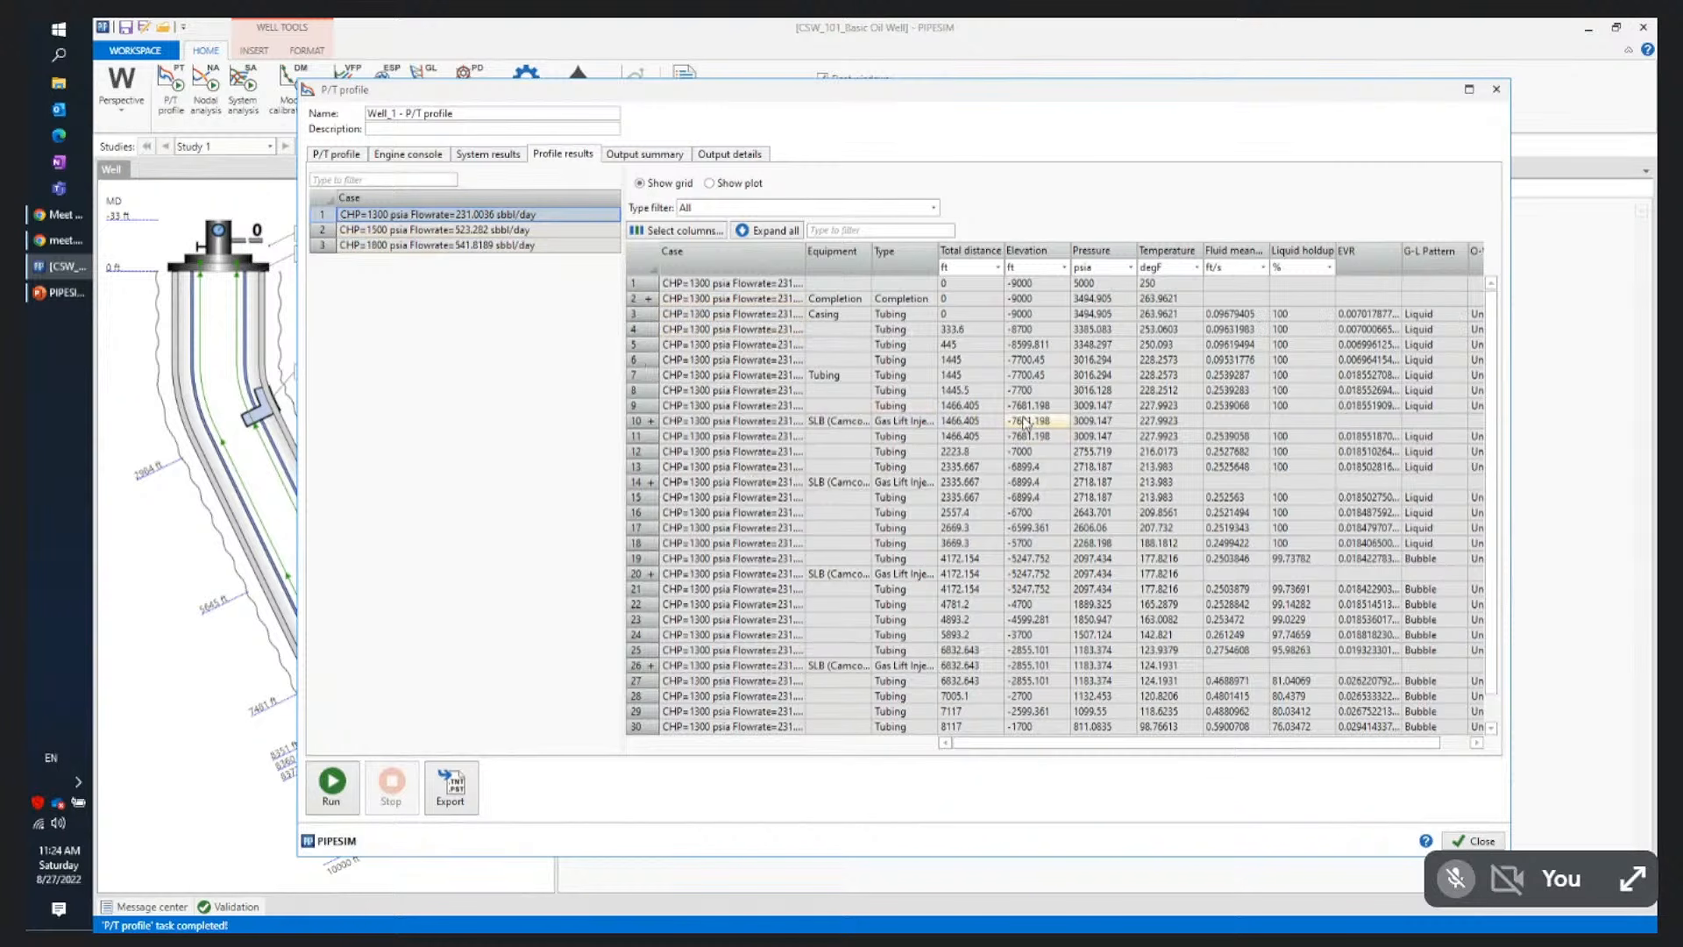
scroll(1024, 421, "down", 1)
scroll(1024, 421, "up", 1)
Move the P/T profile window to uncover the wellbore schematic and view the profile grids of the 1500 and 1800 psia cases
left_click_drag(449, 91, 724, 154)
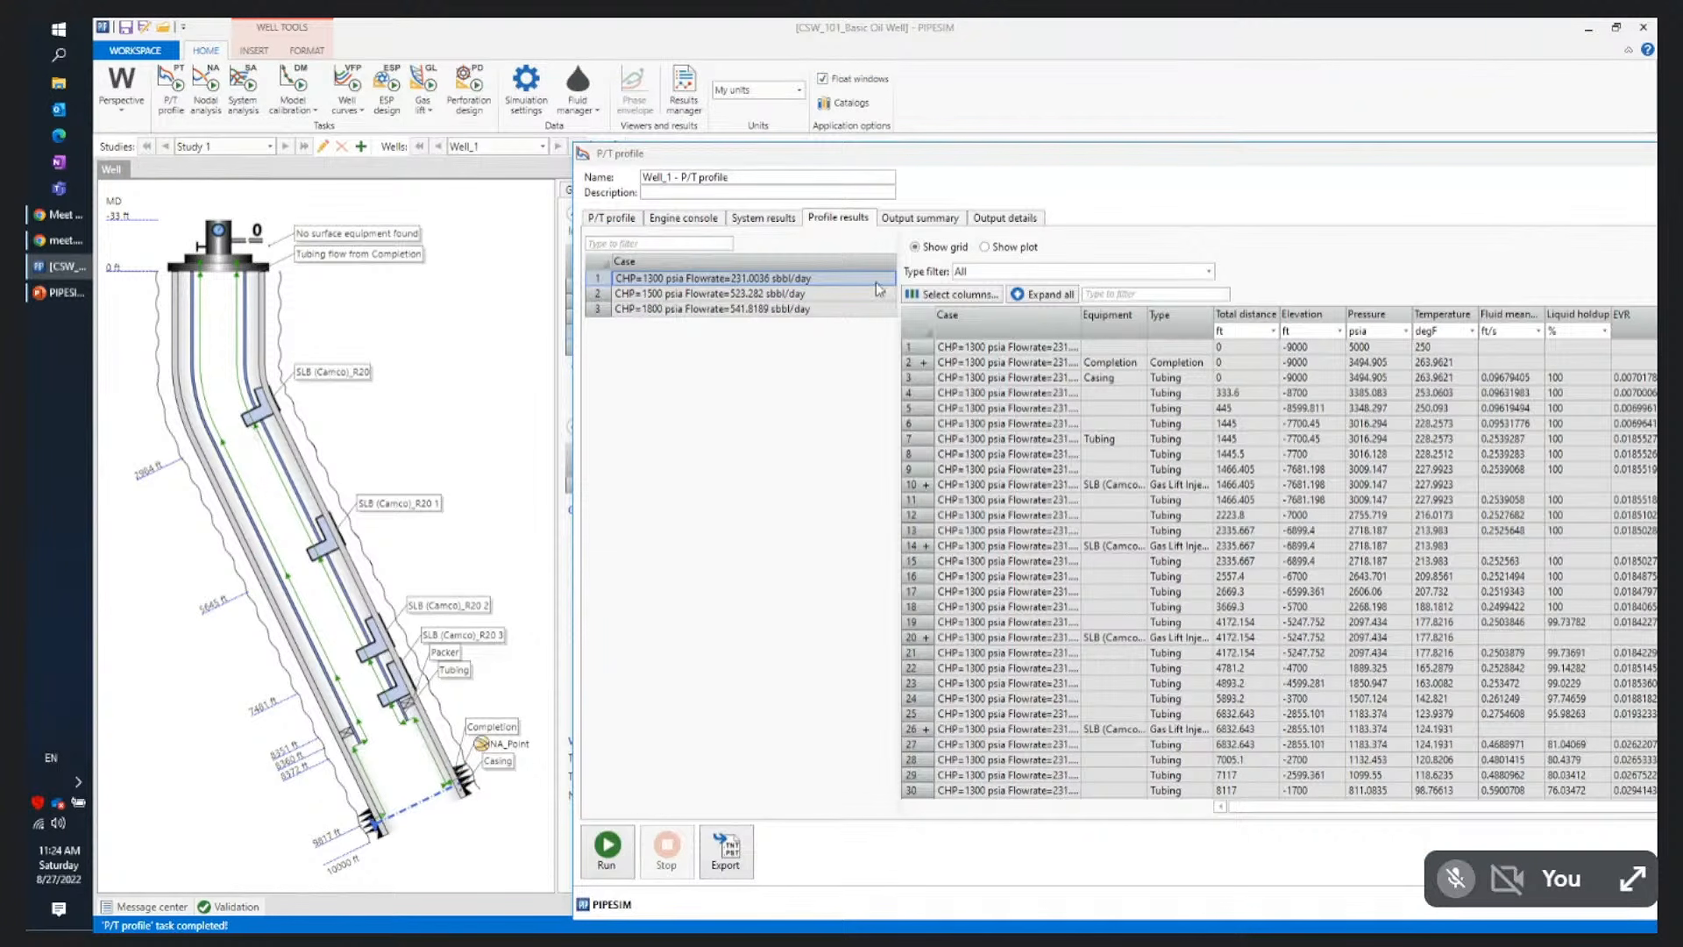
left_click_drag(853, 156, 714, 108)
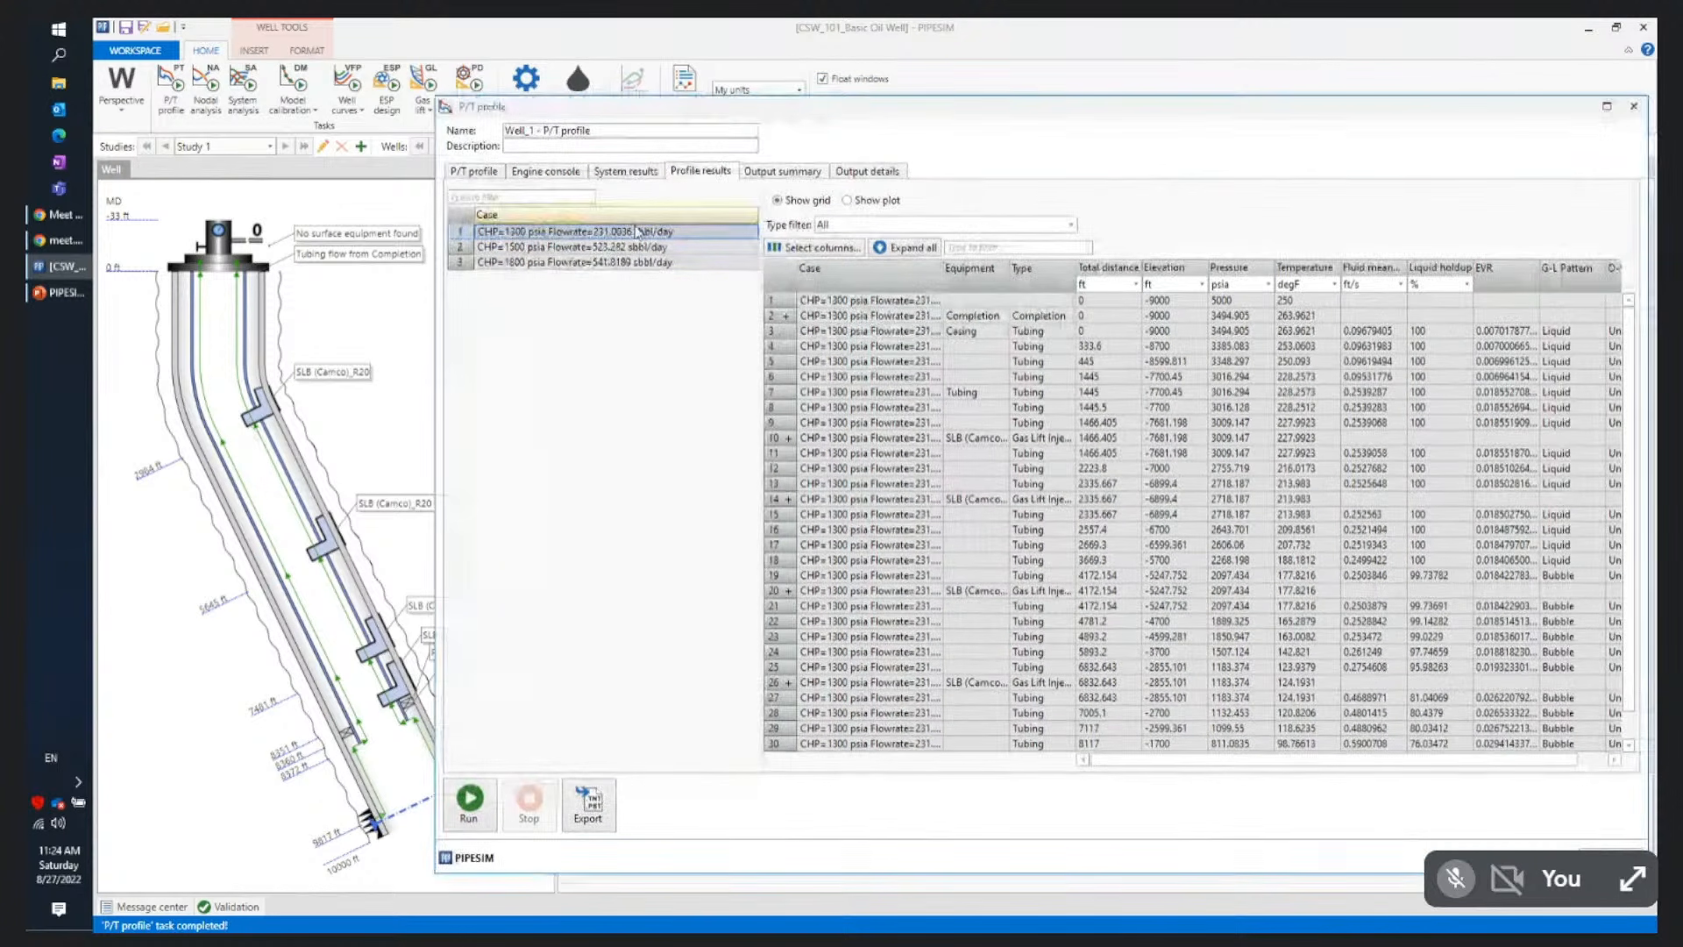
left_click(469, 251)
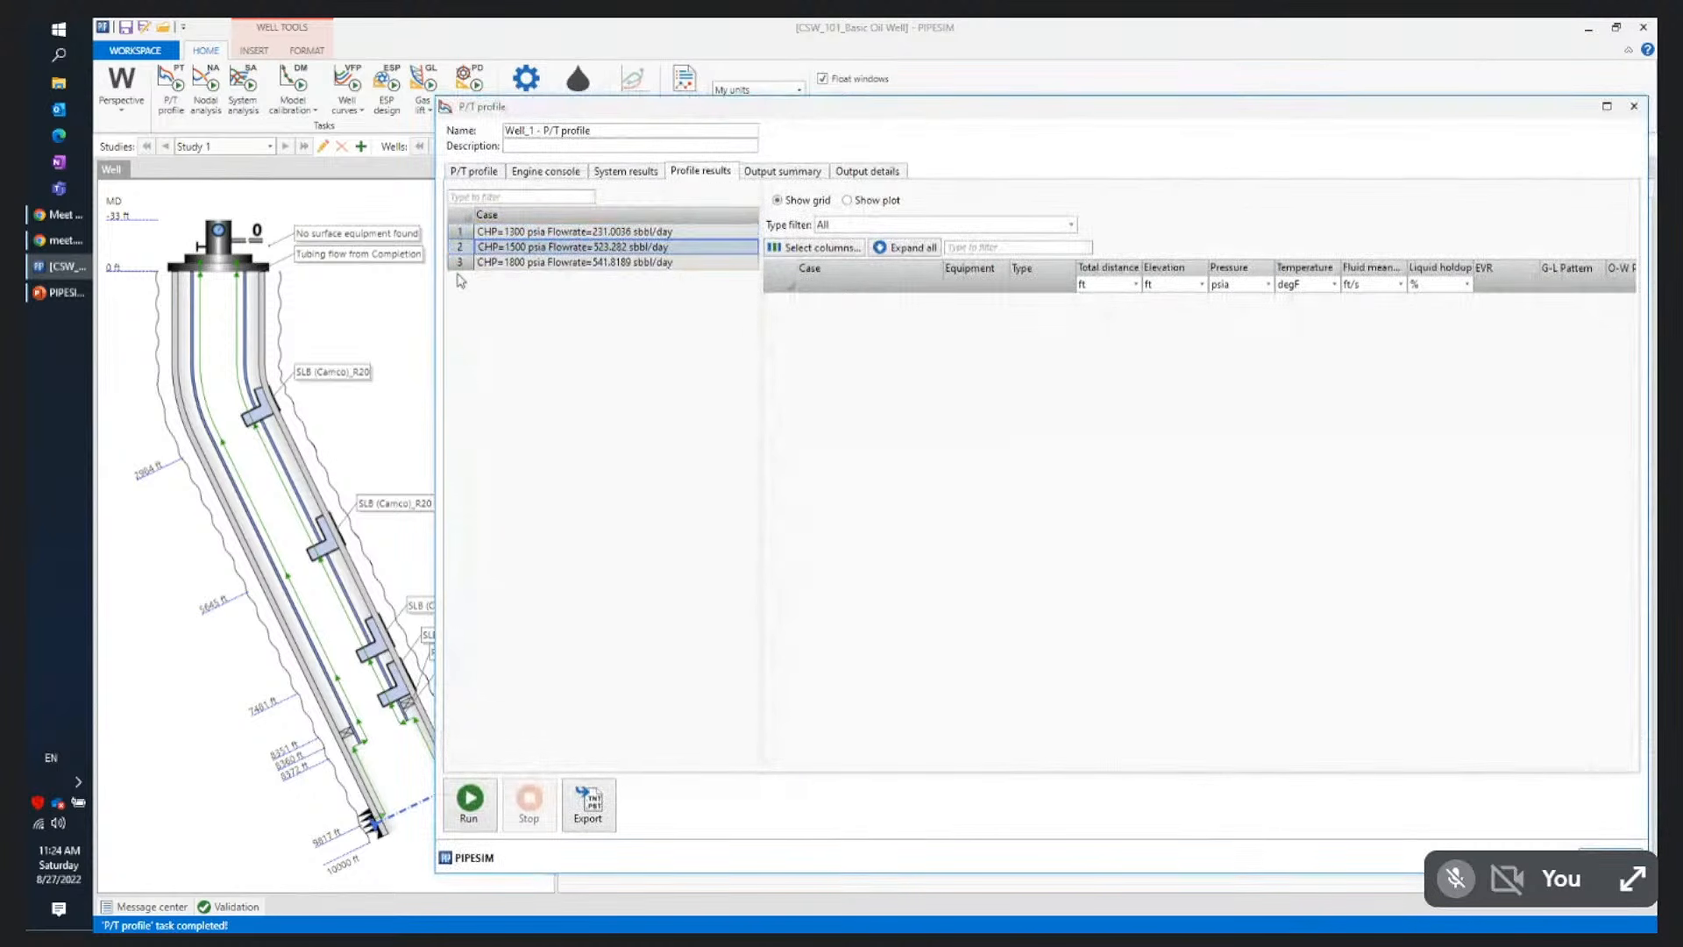
left_click(466, 263)
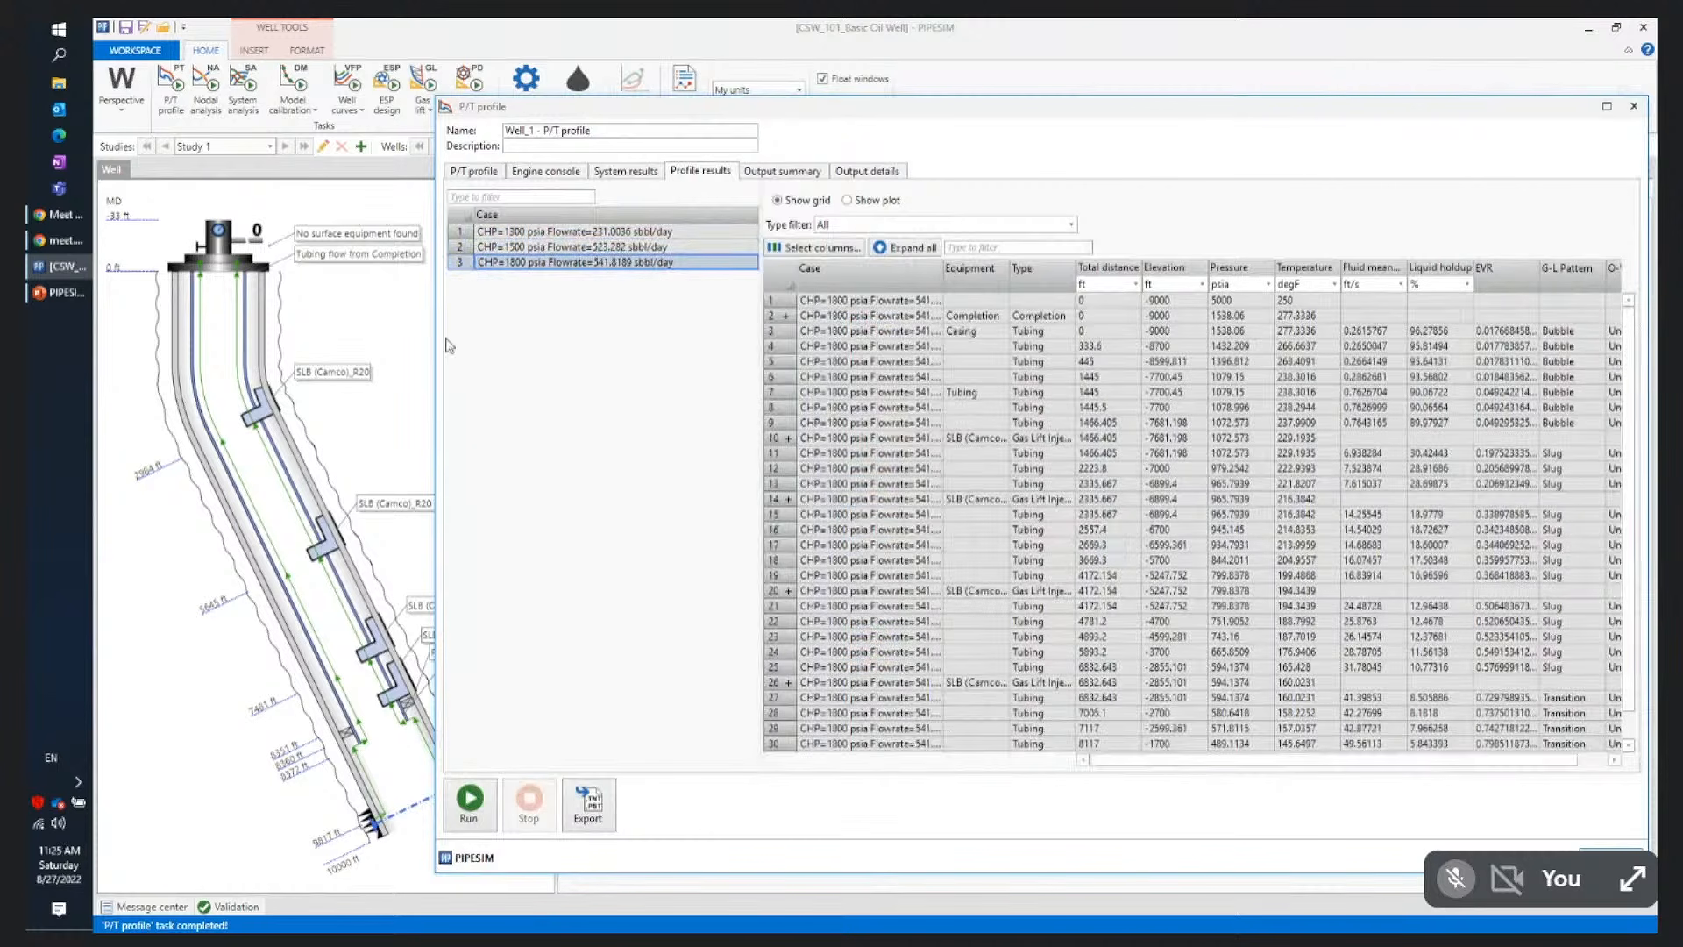
Widen the P/T profile window and inspect each gas lift valve's details for the 1800 psia case, collapsing each one again
left_click_drag(435, 355, 237, 328)
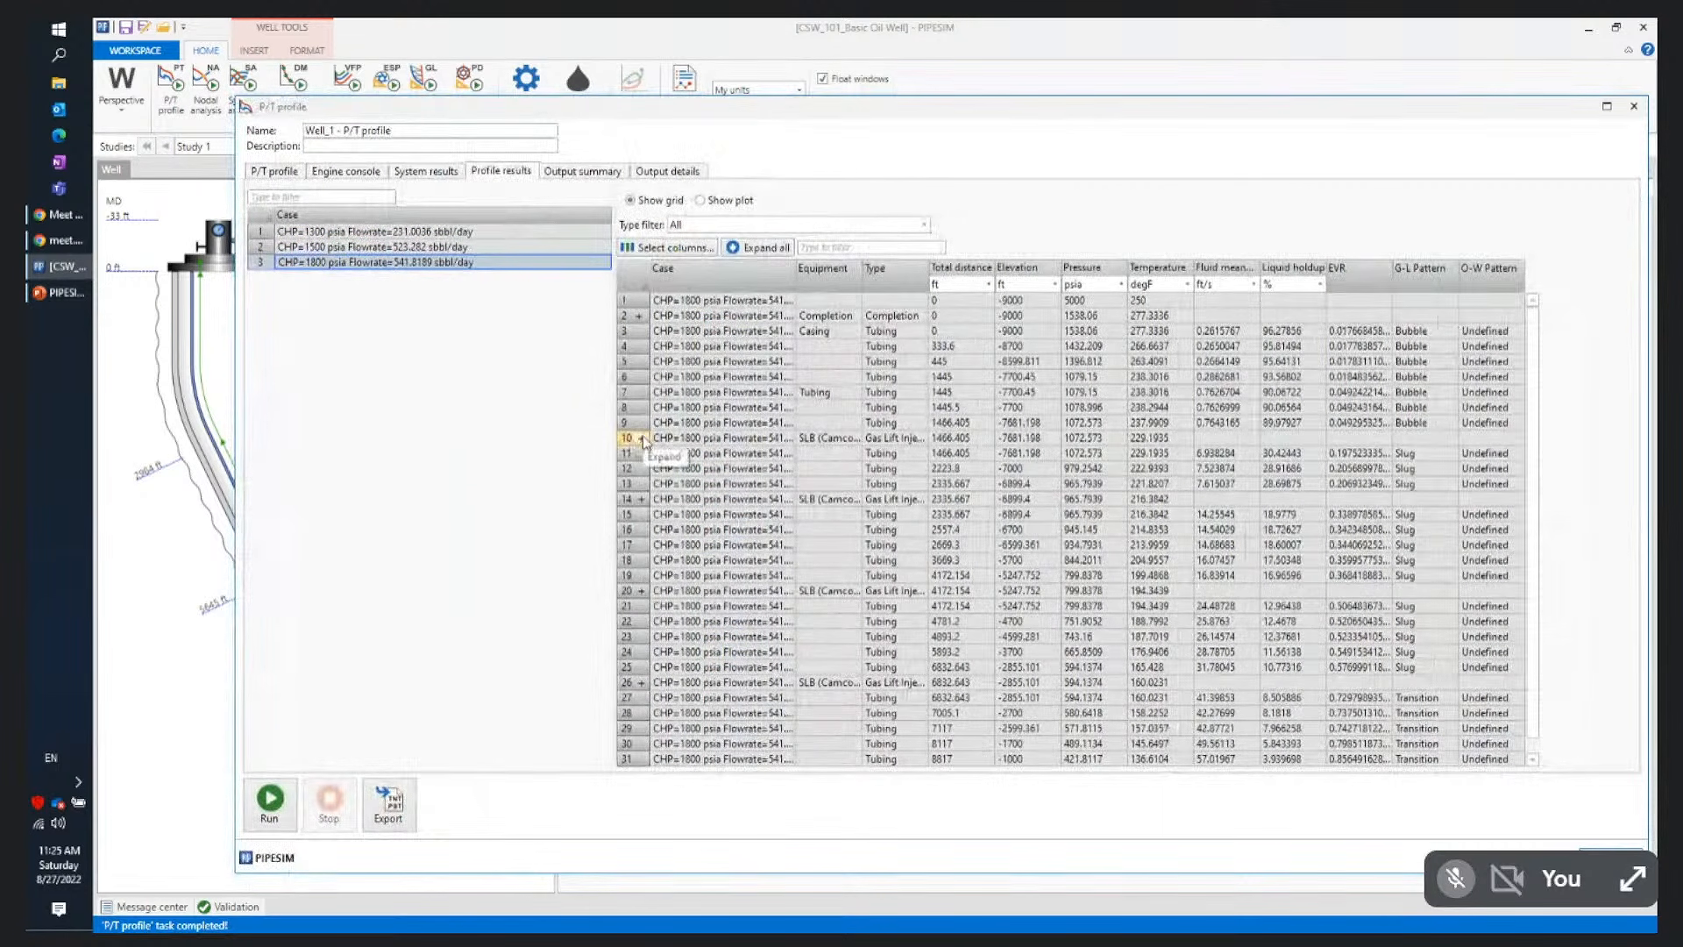
left_click(643, 439)
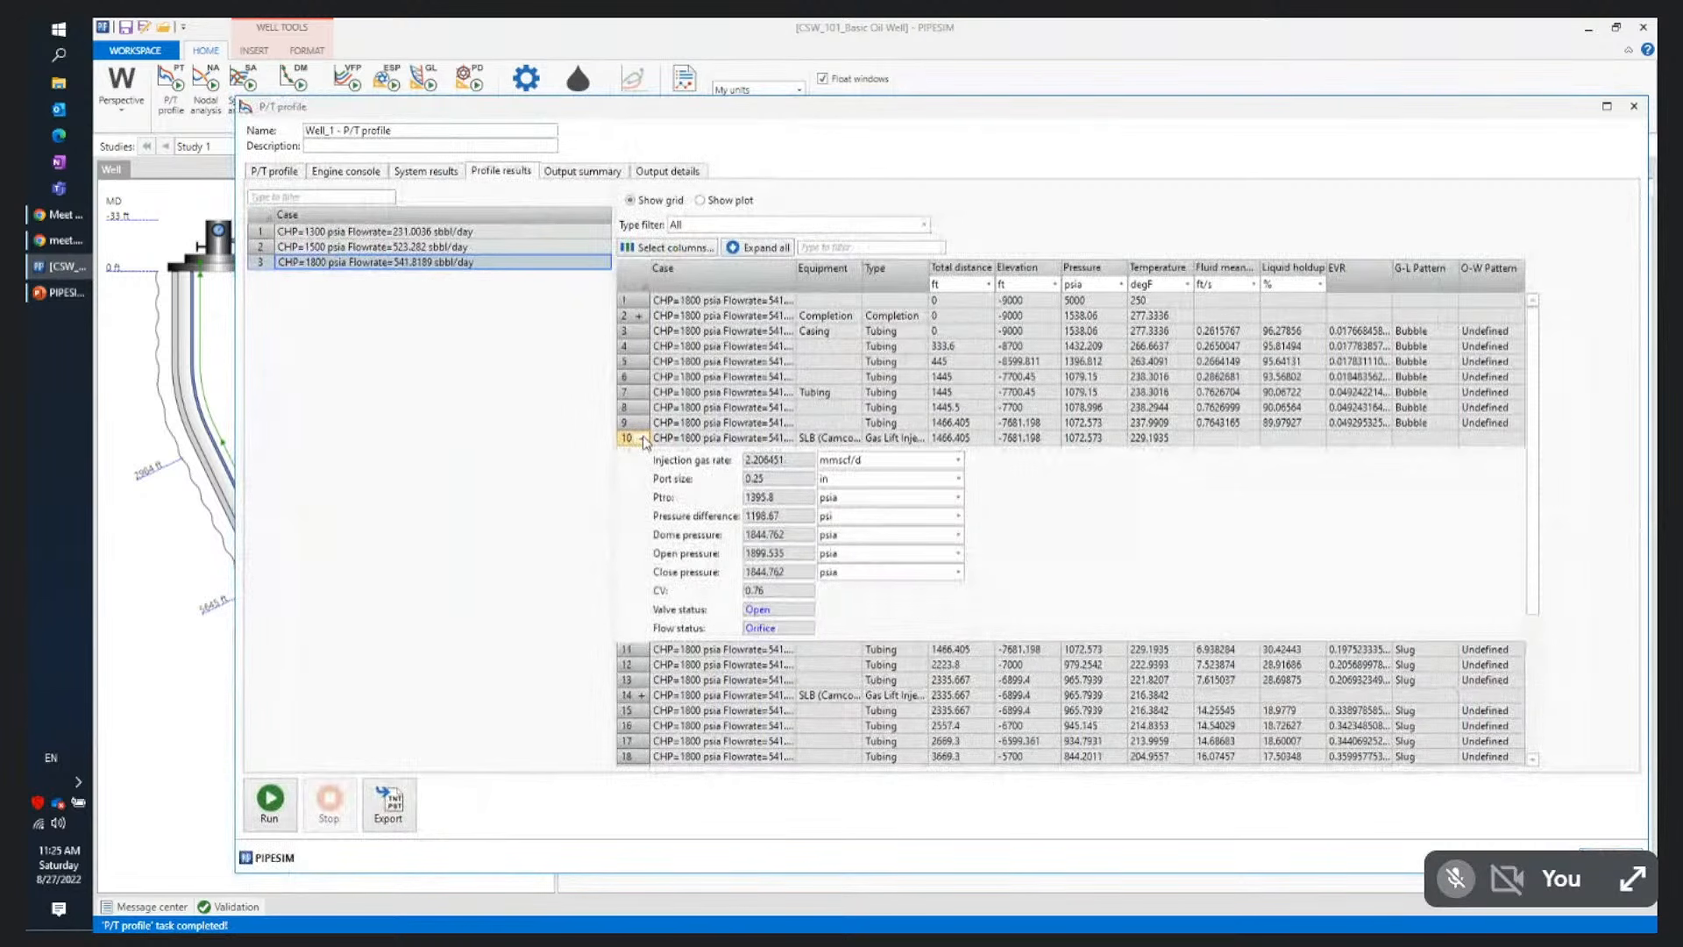
left_click(642, 438)
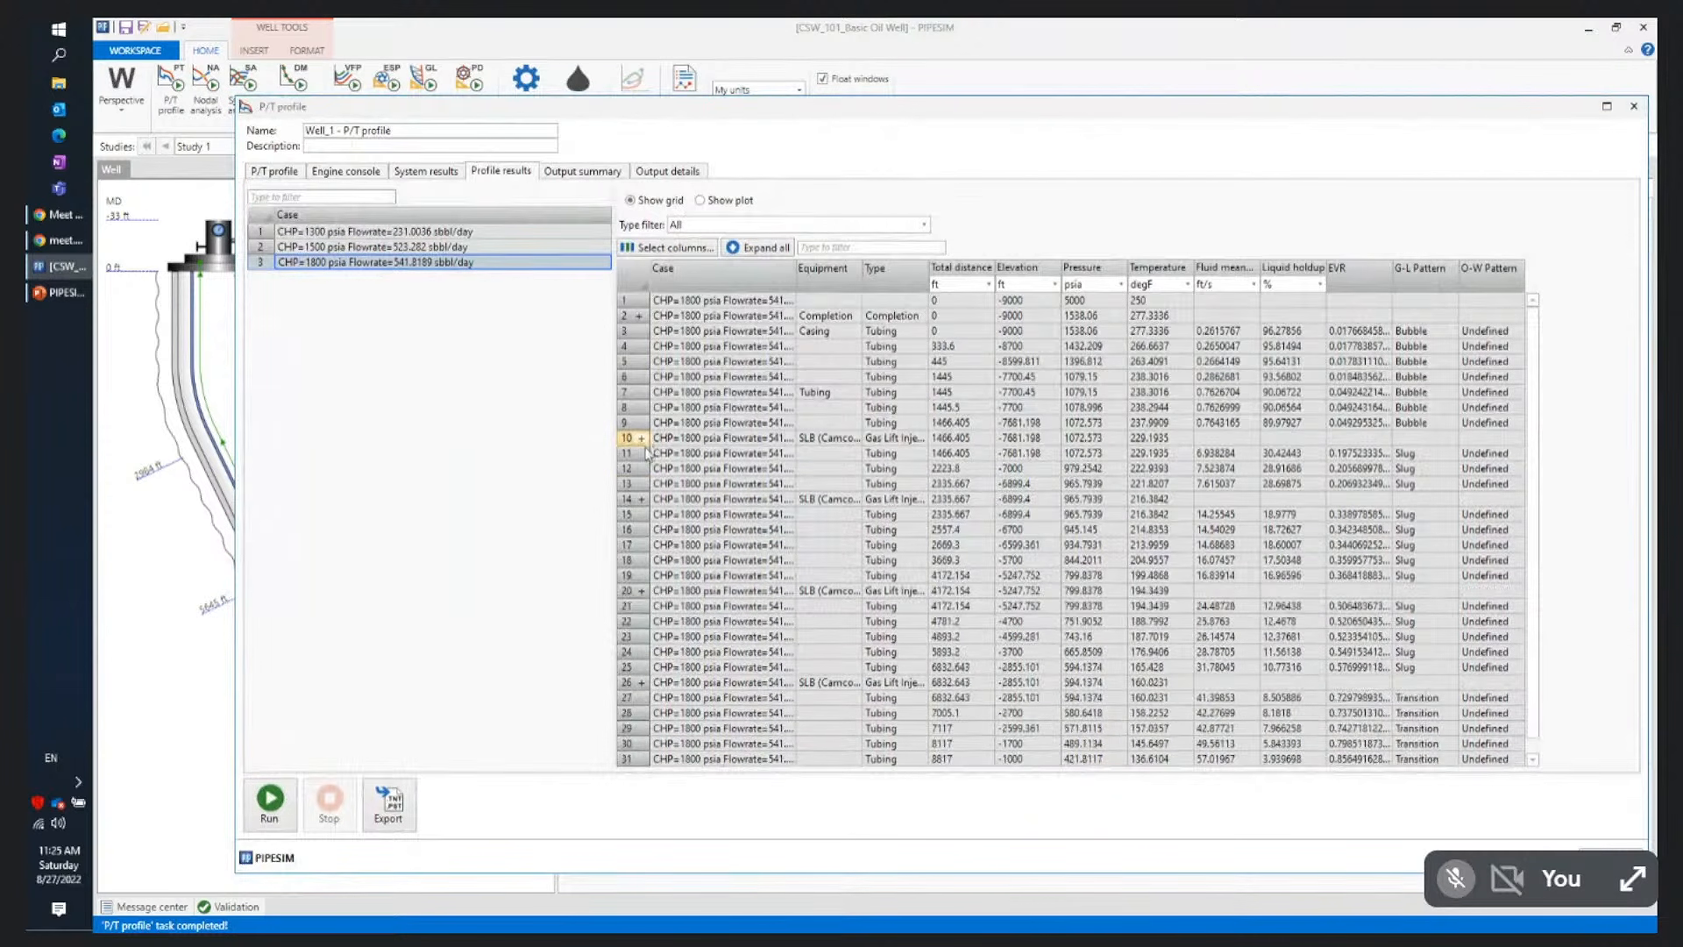
left_click(643, 499)
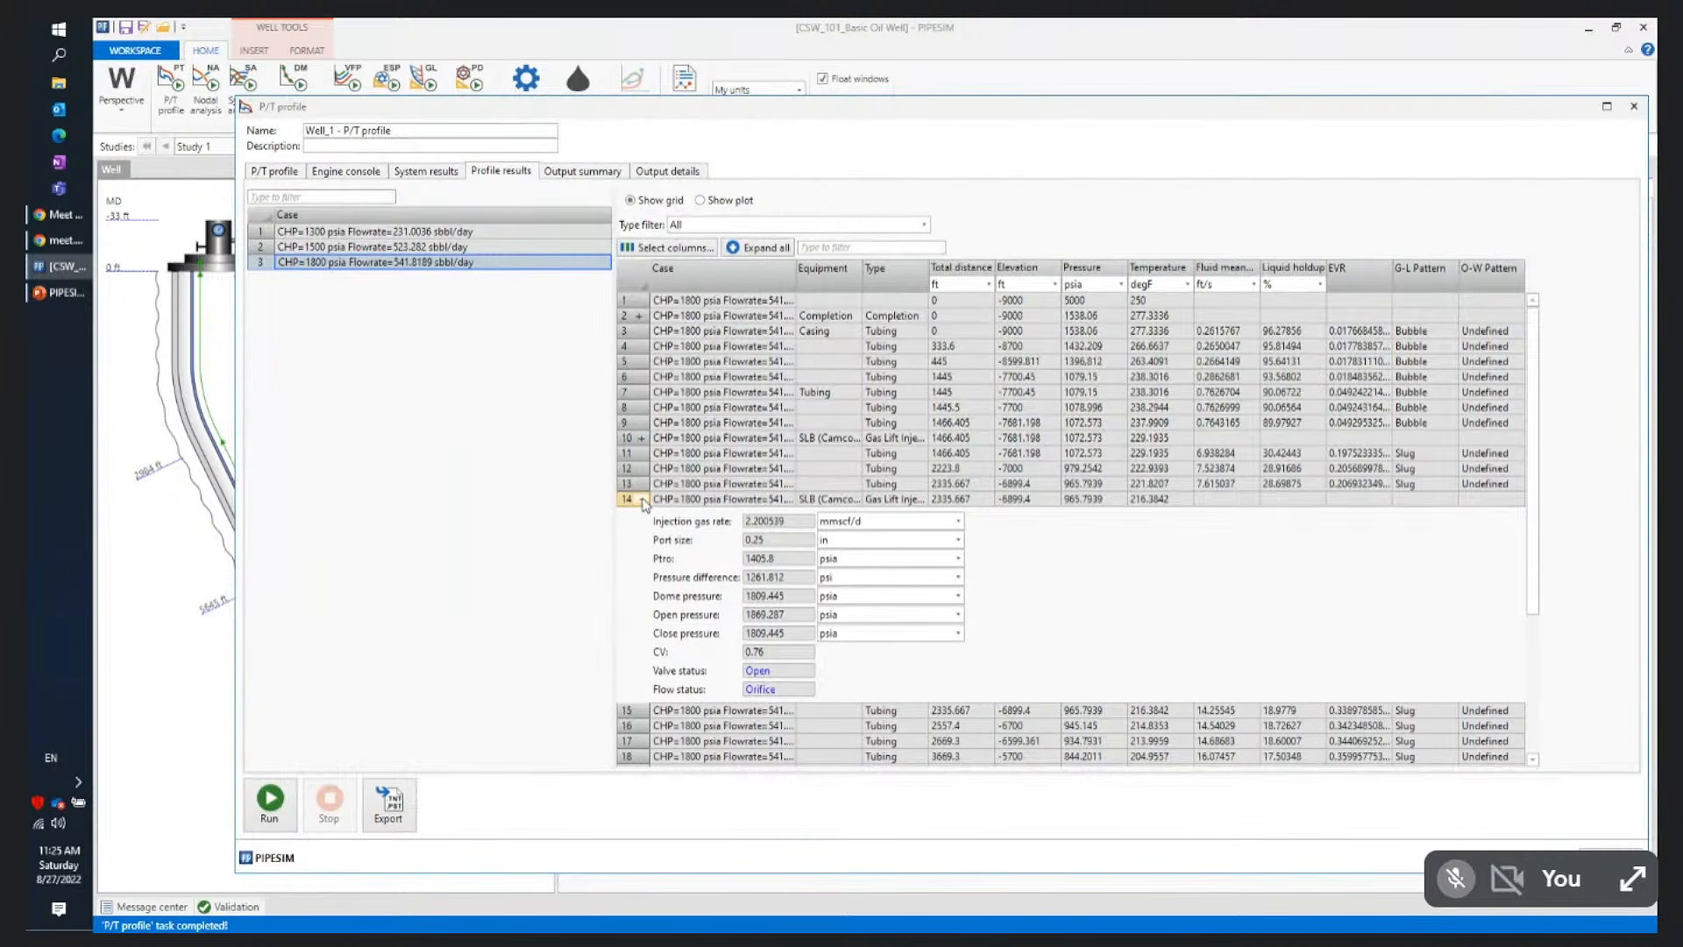
left_click(642, 500)
left_click(642, 591)
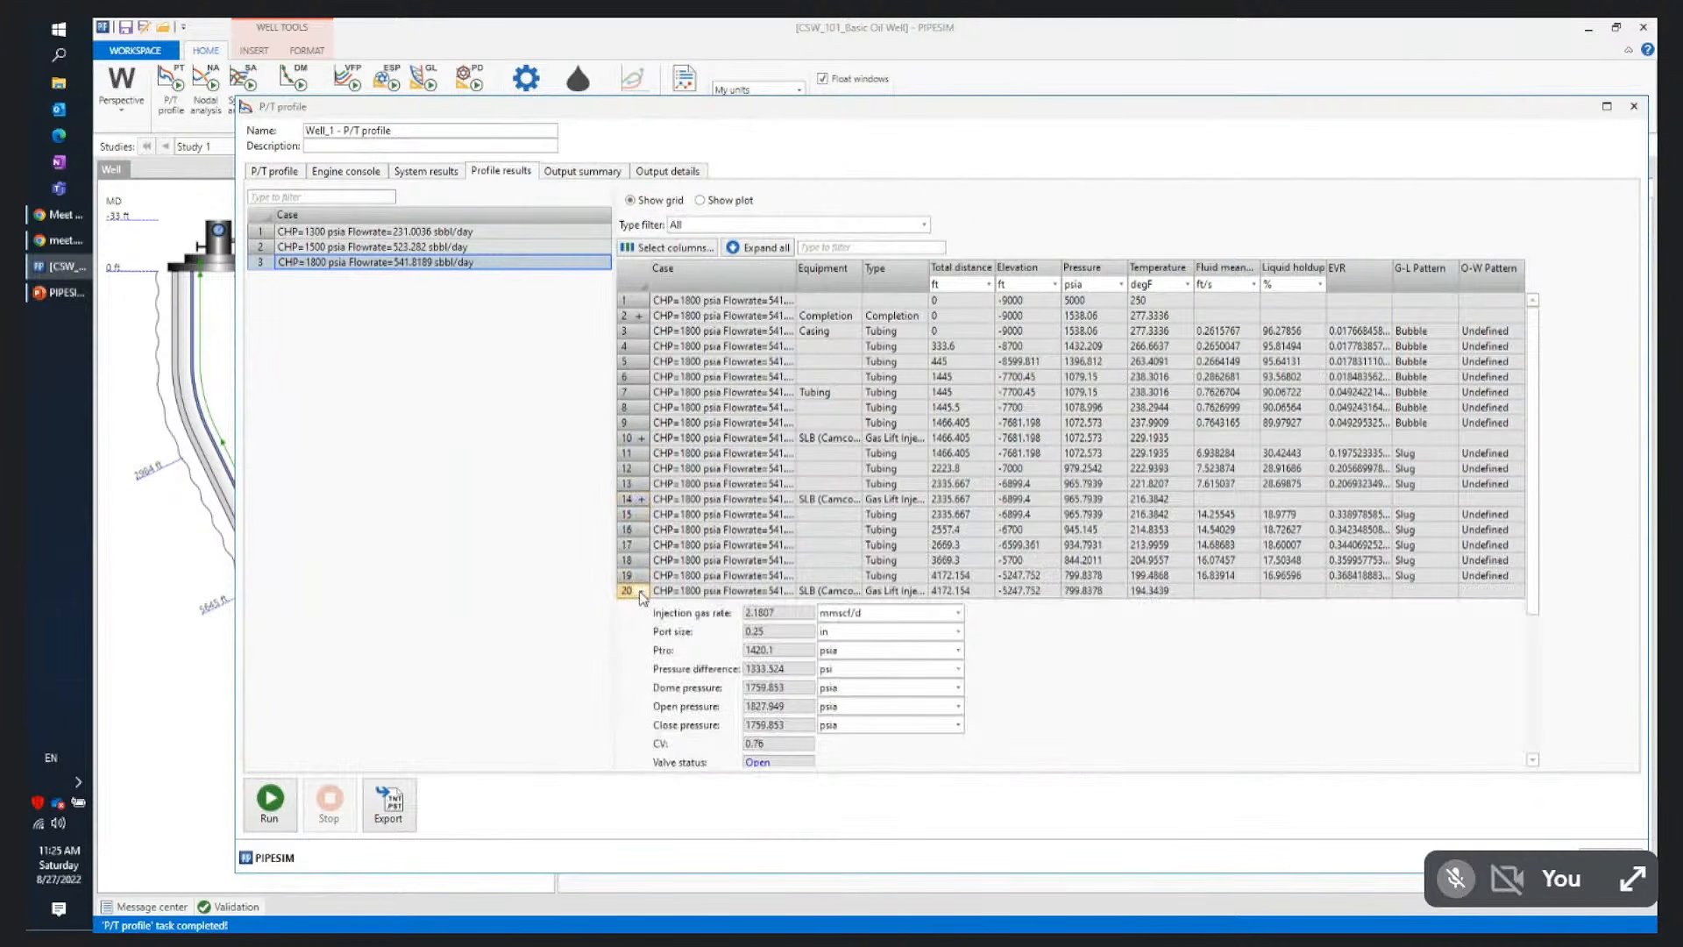
left_click(643, 591)
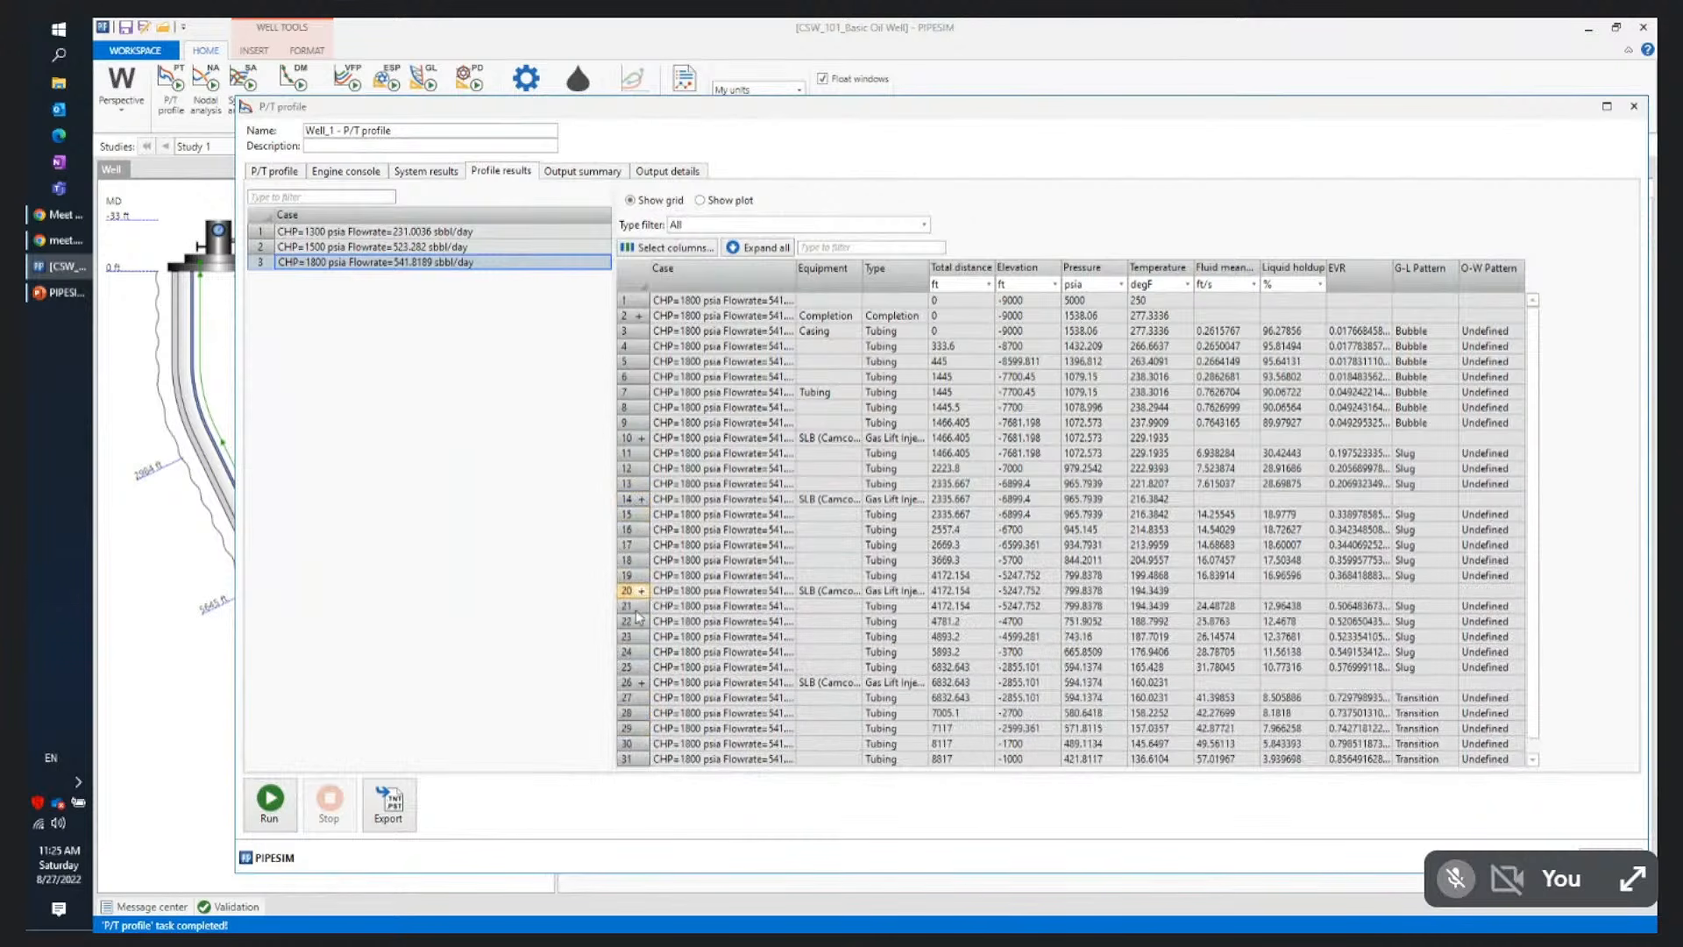
left_click(641, 683)
left_click(640, 683)
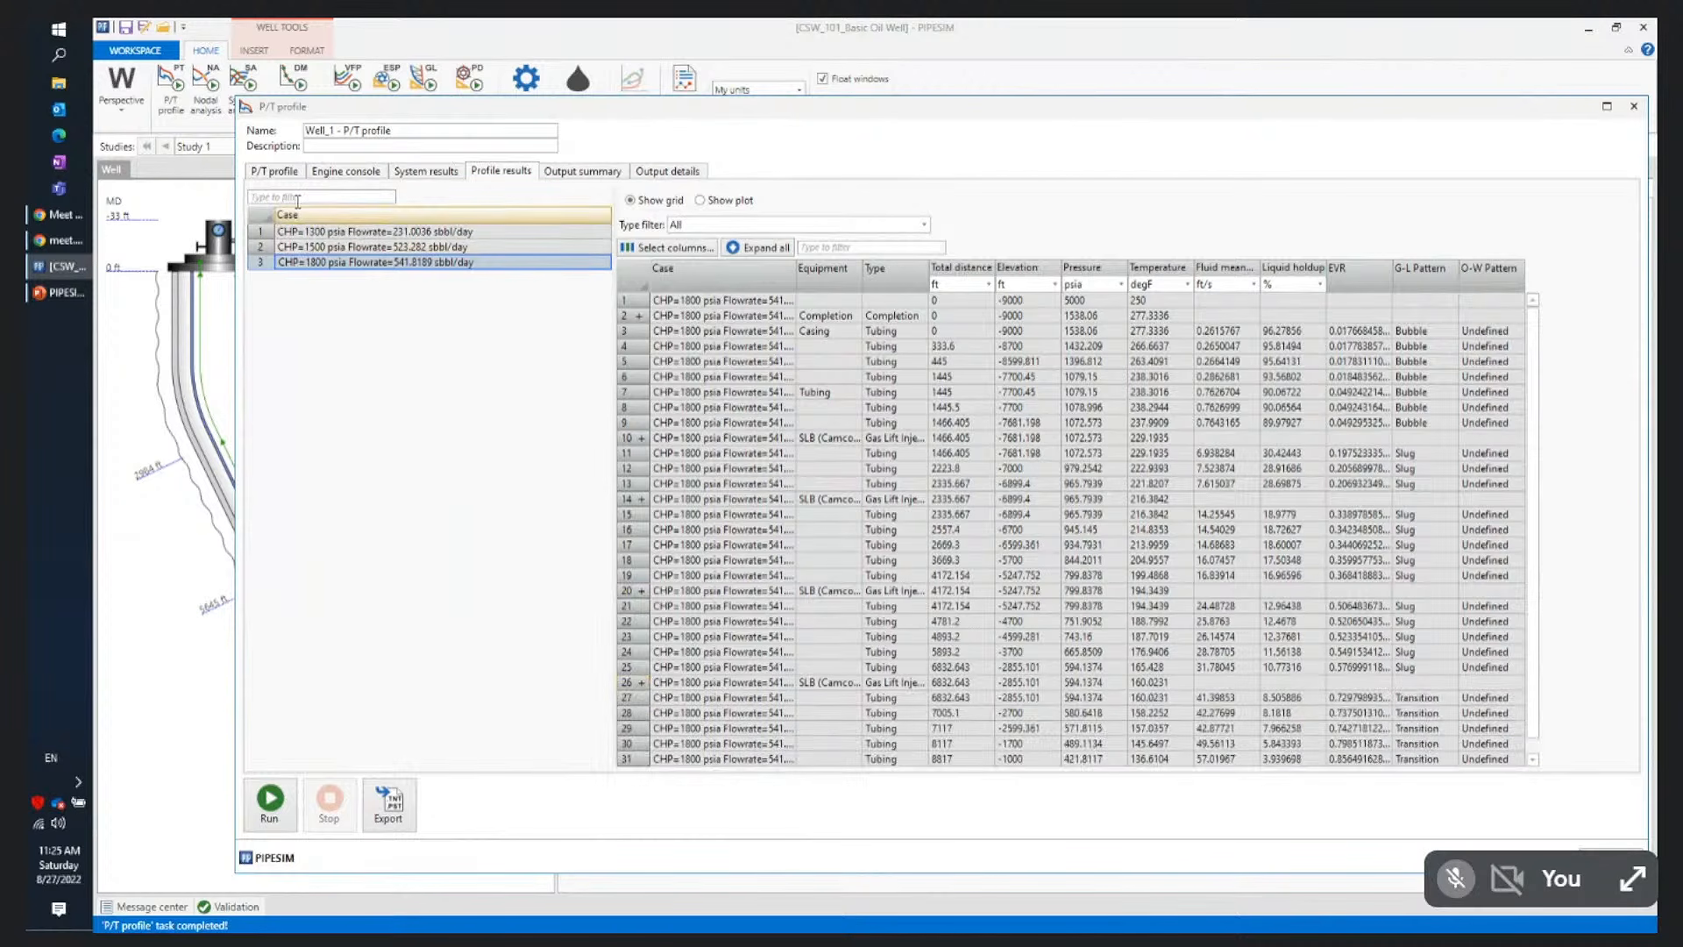
Show the P/T profile's system results for the three injection pressure cases as a grid
left_click(419, 175)
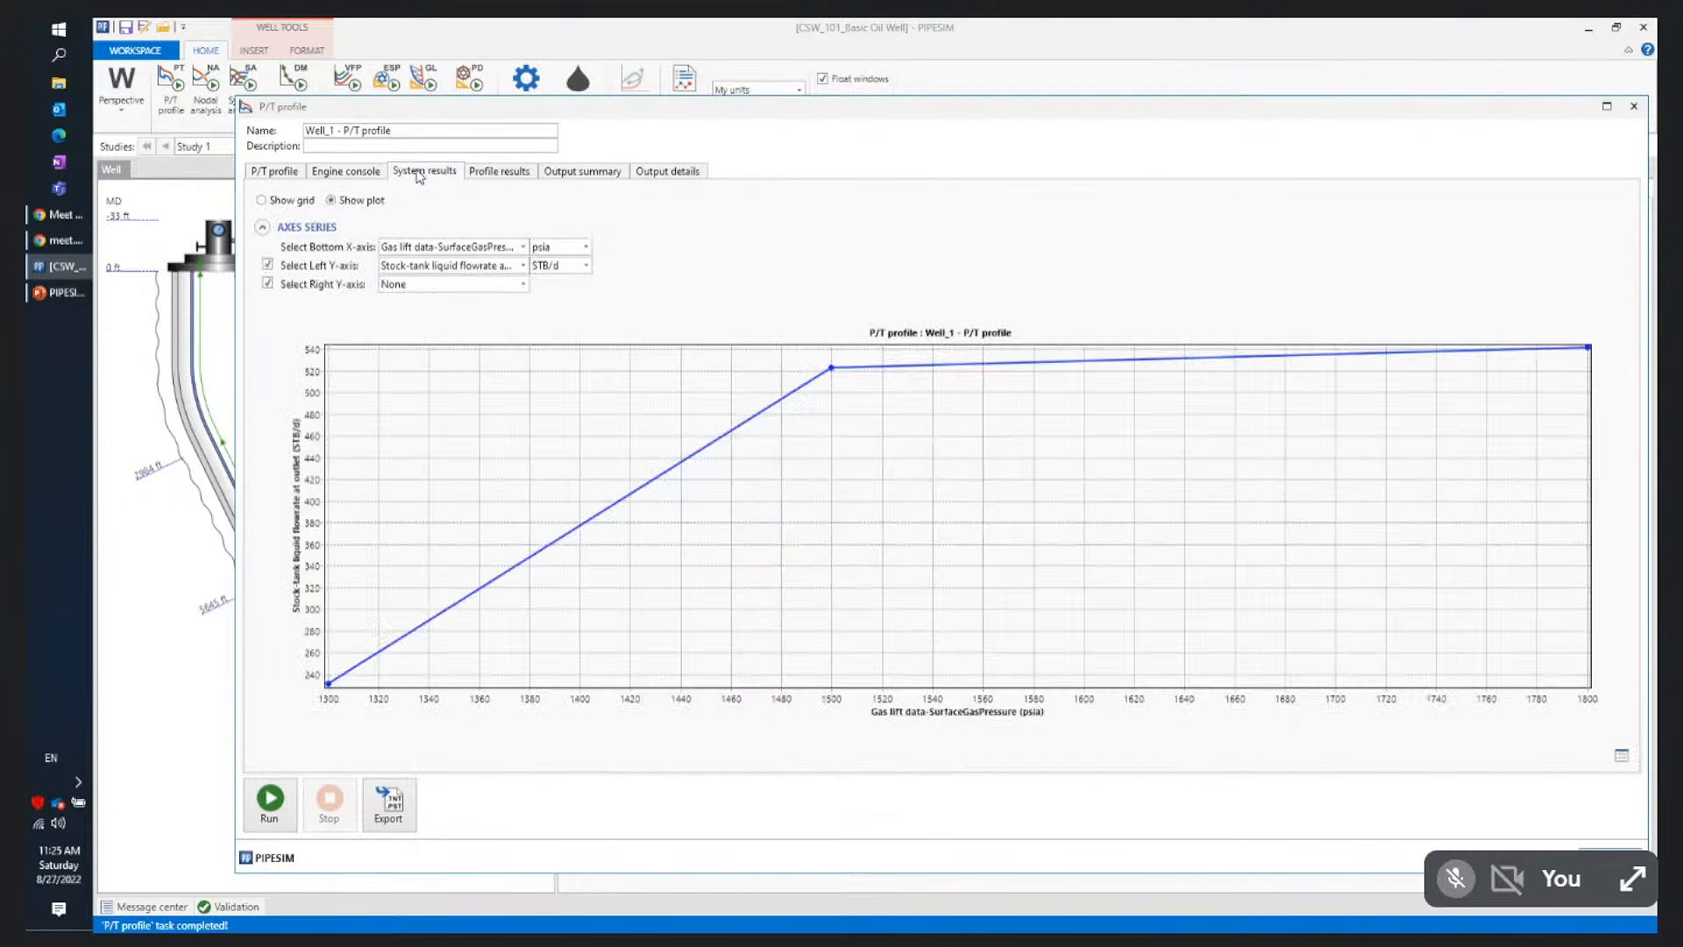
left_click(358, 173)
left_click(426, 172)
left_click(286, 202)
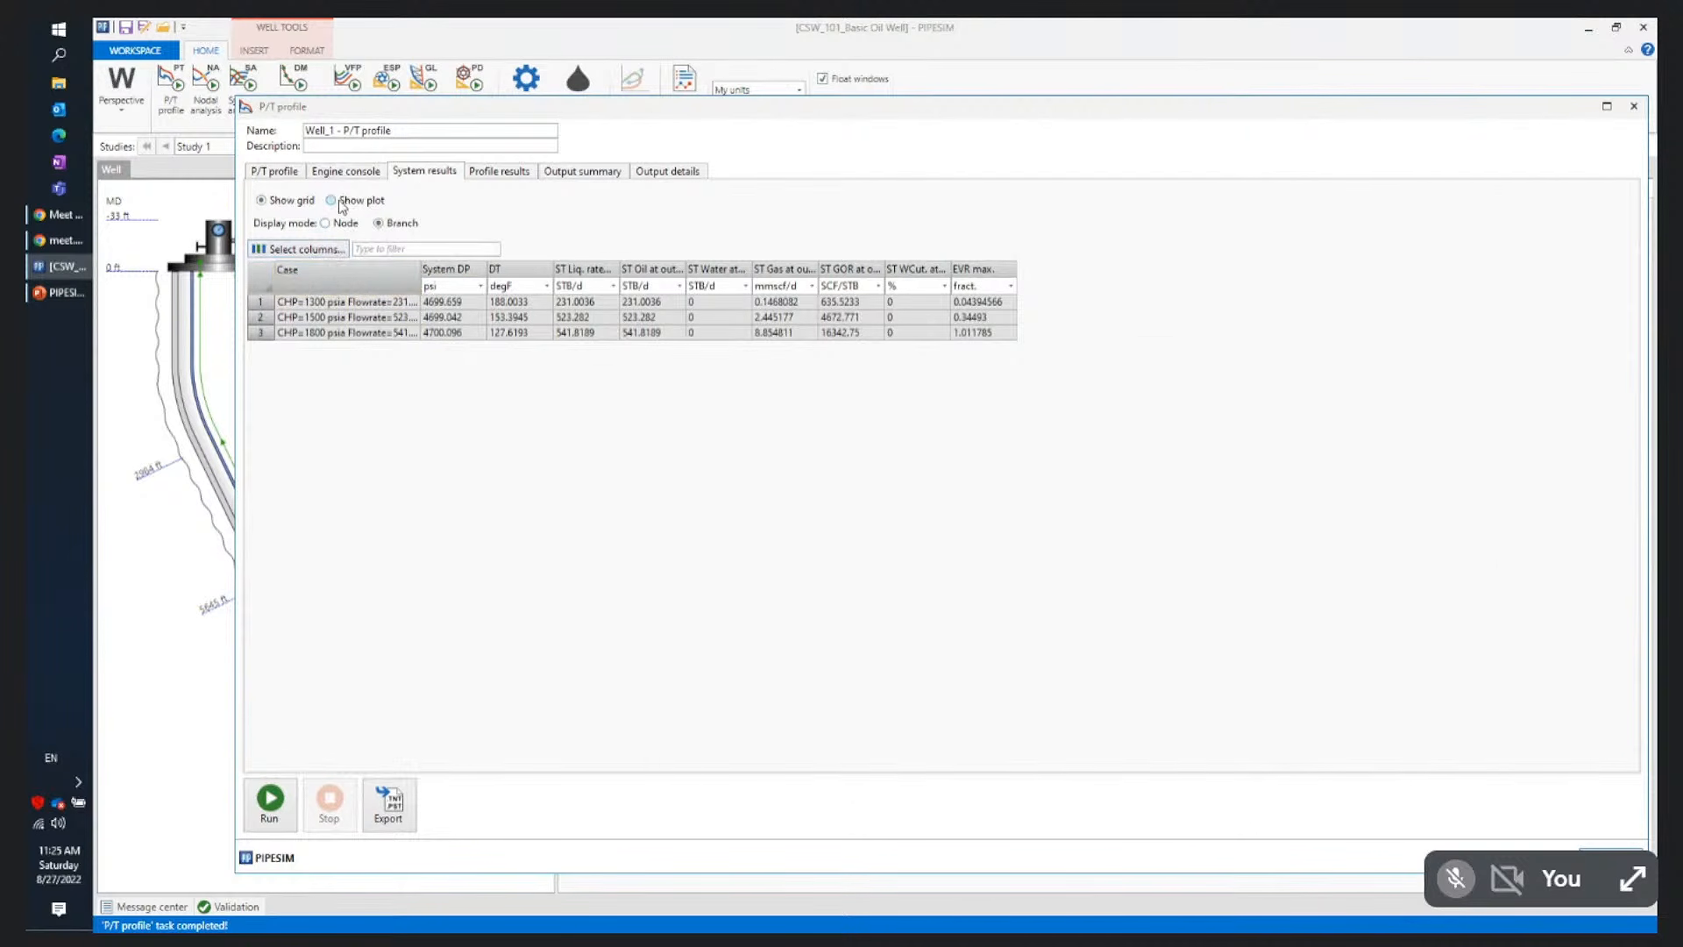
Add the Total injection gas column to the system results grid and widen the Case column
left_click(335, 251)
scroll(1158, 613, "down", 20)
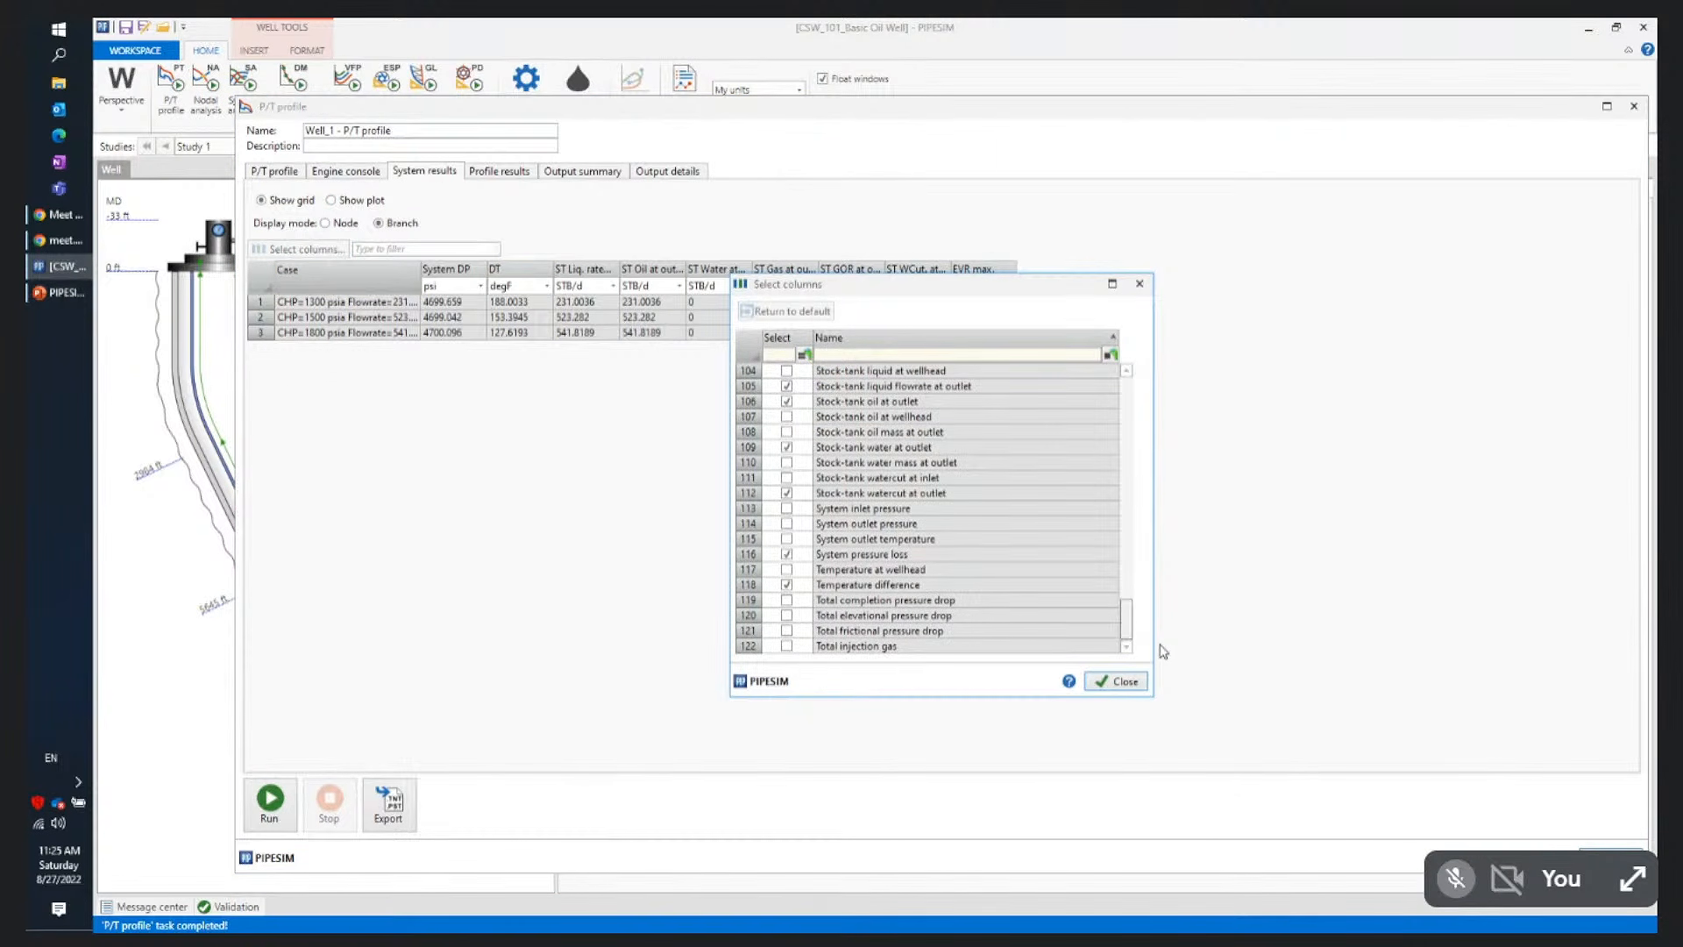
left_click(786, 646)
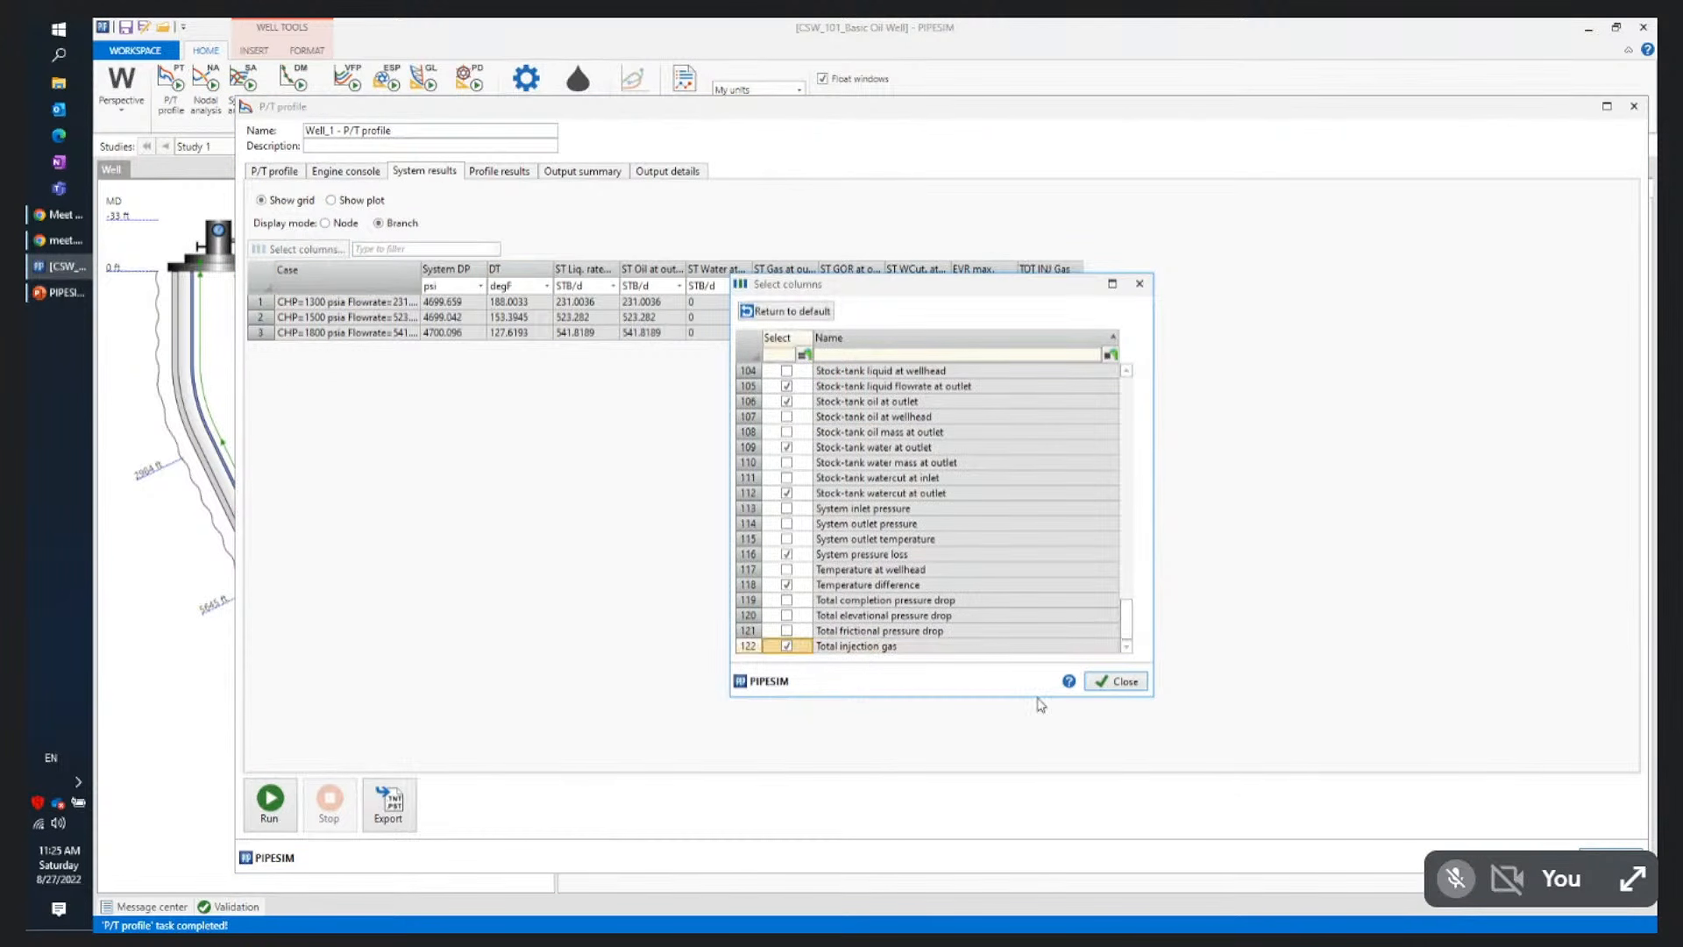
left_click(1116, 682)
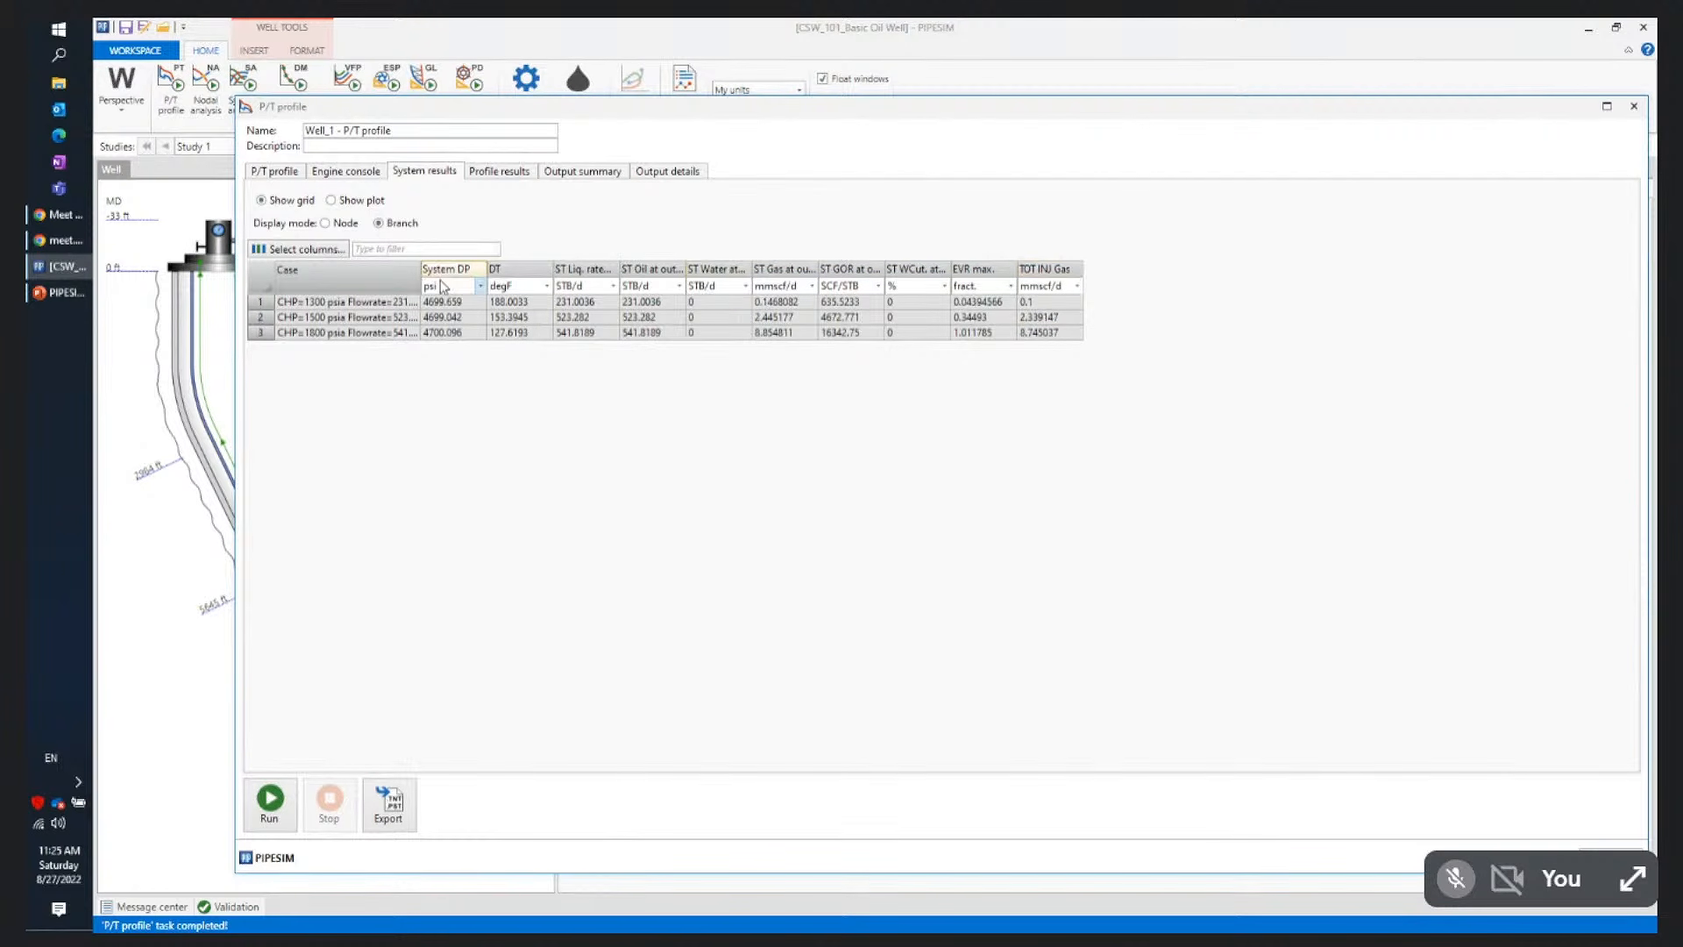
left_click_drag(421, 271, 449, 272)
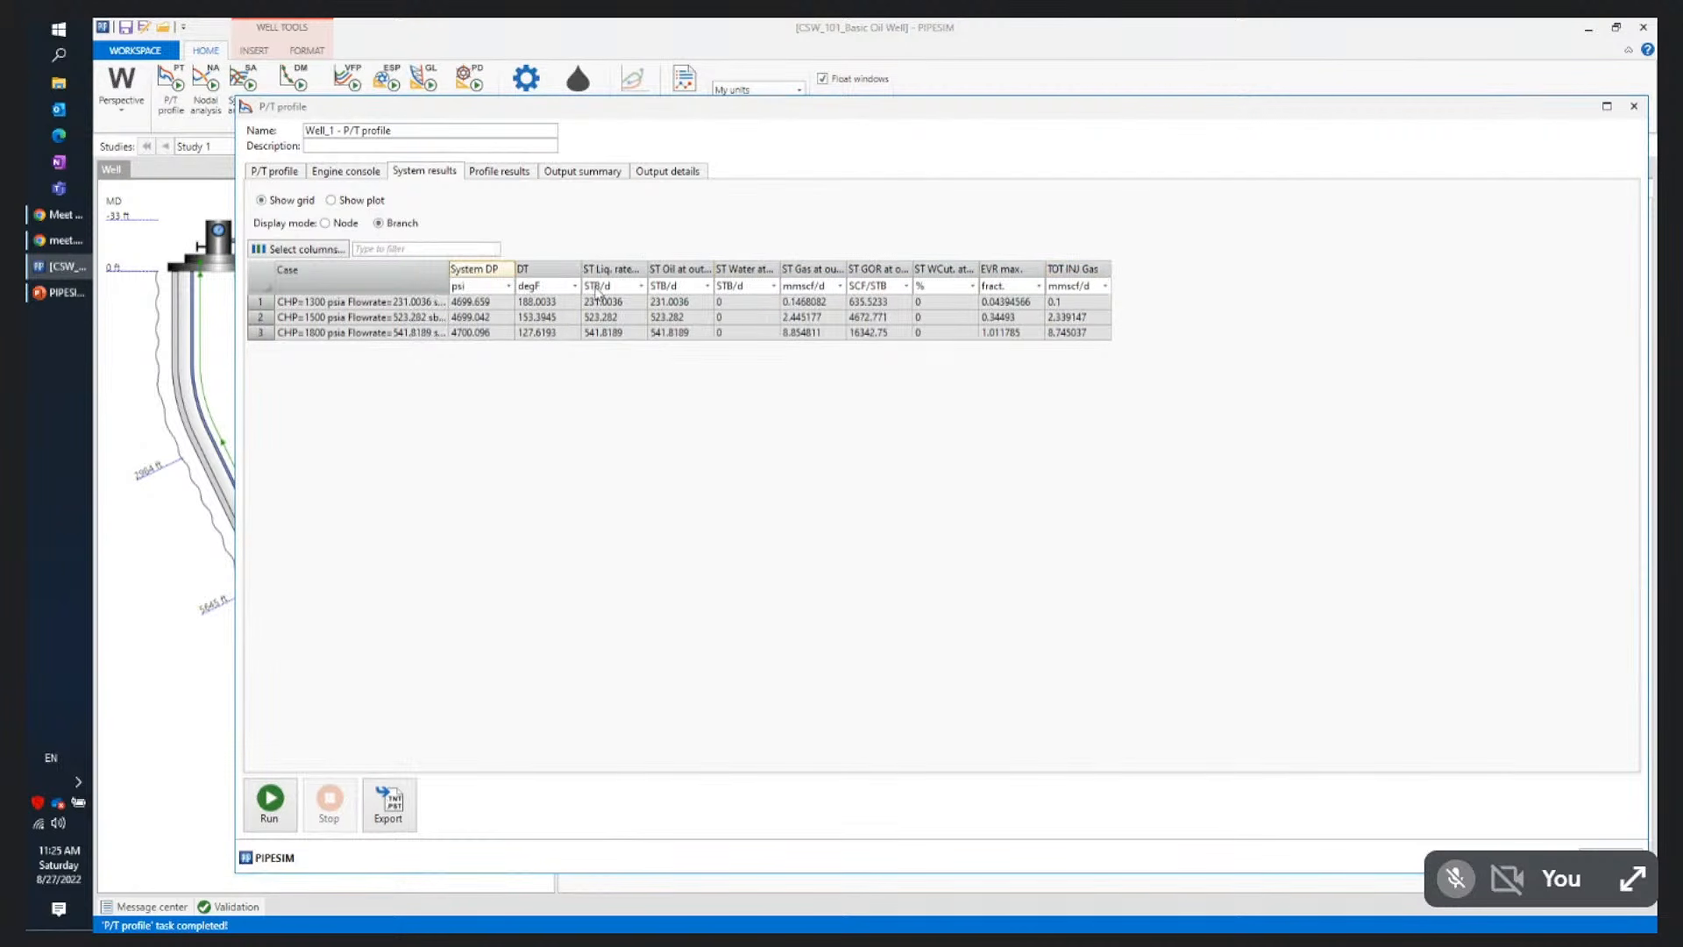
left_click(1094, 334)
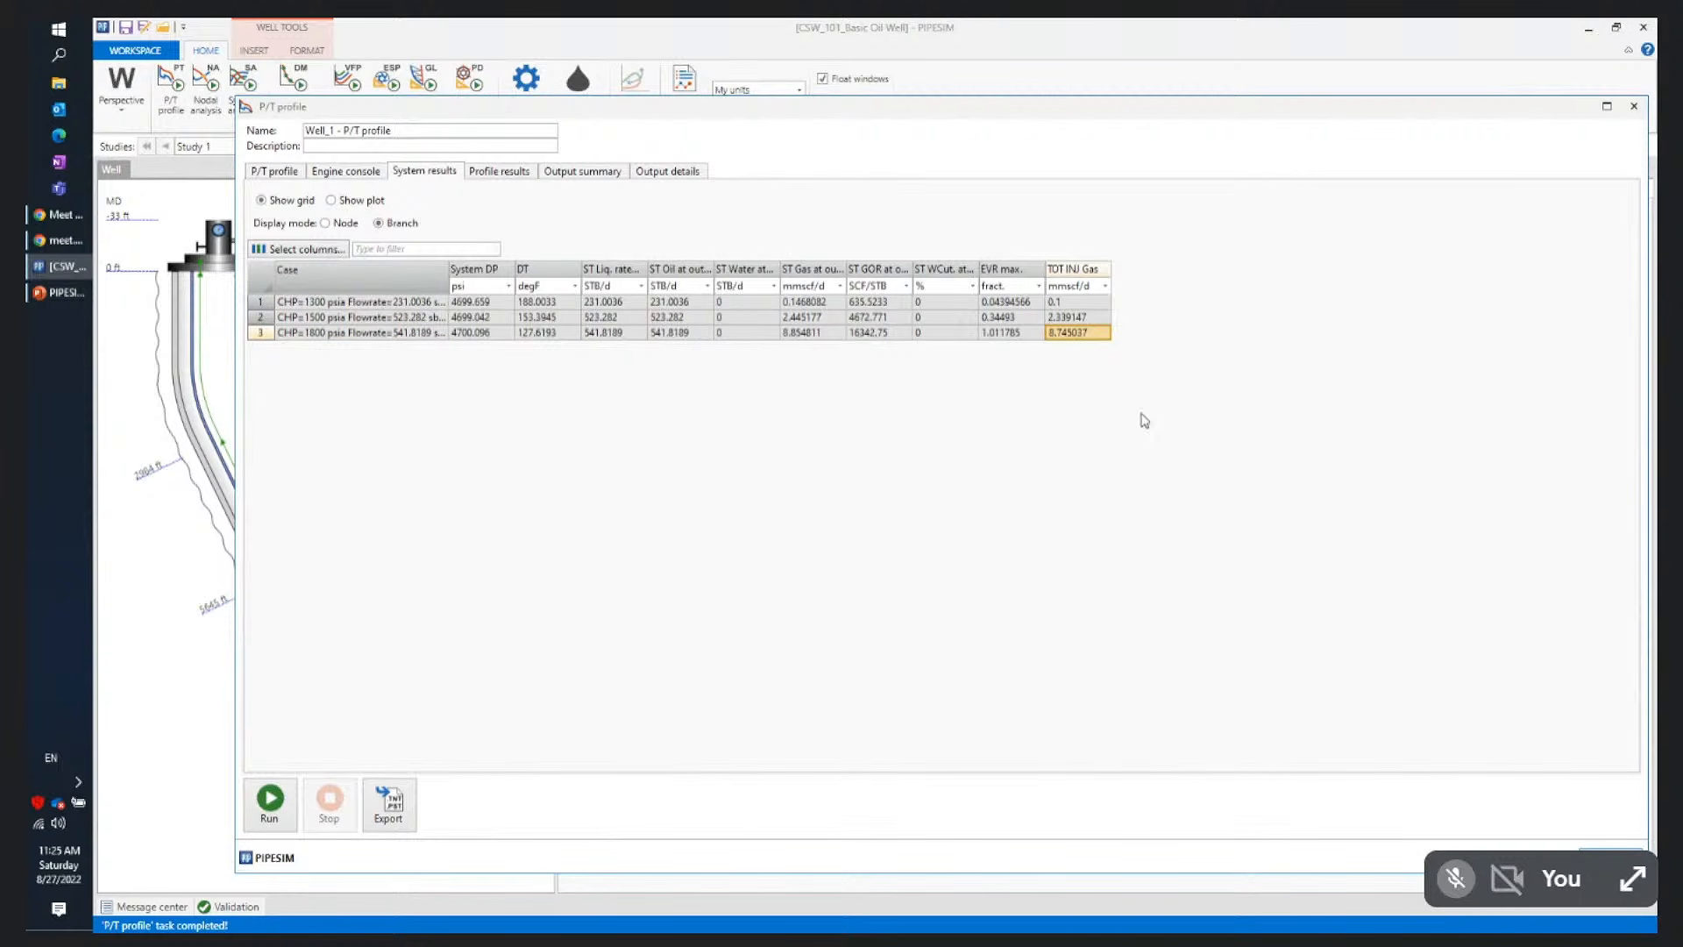
Close the P/T profile and disable multi-pointing in the gas lift injection parameters
left_click(1610, 857)
left_click(754, 617)
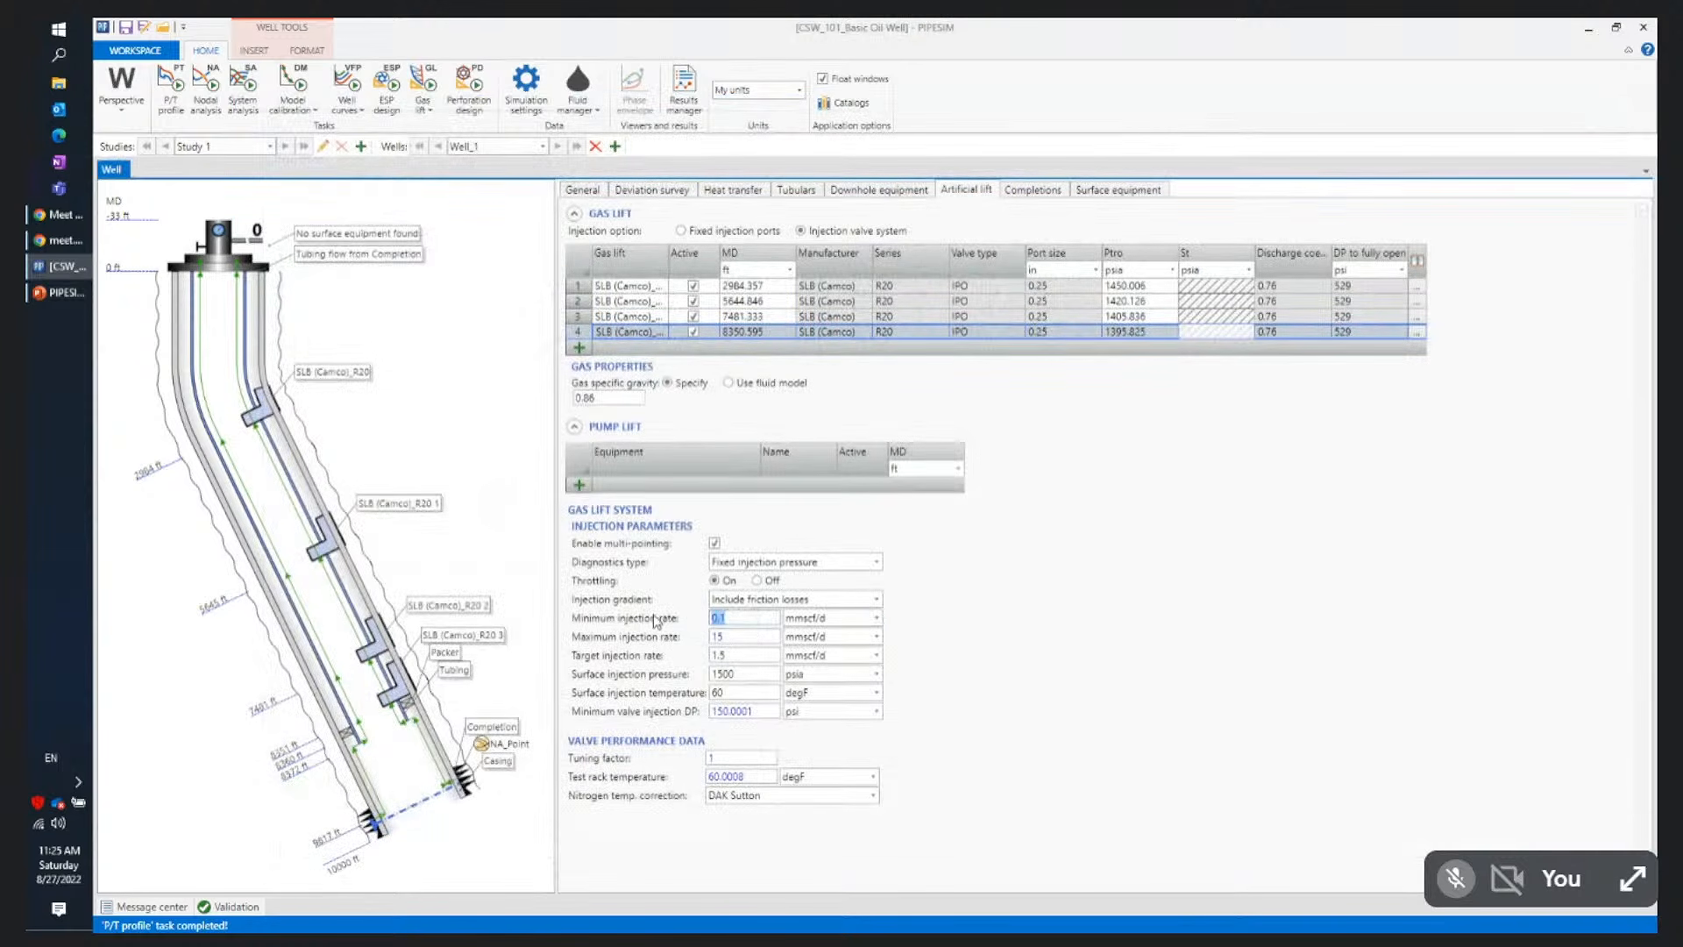
left_click(754, 636)
left_click(715, 545)
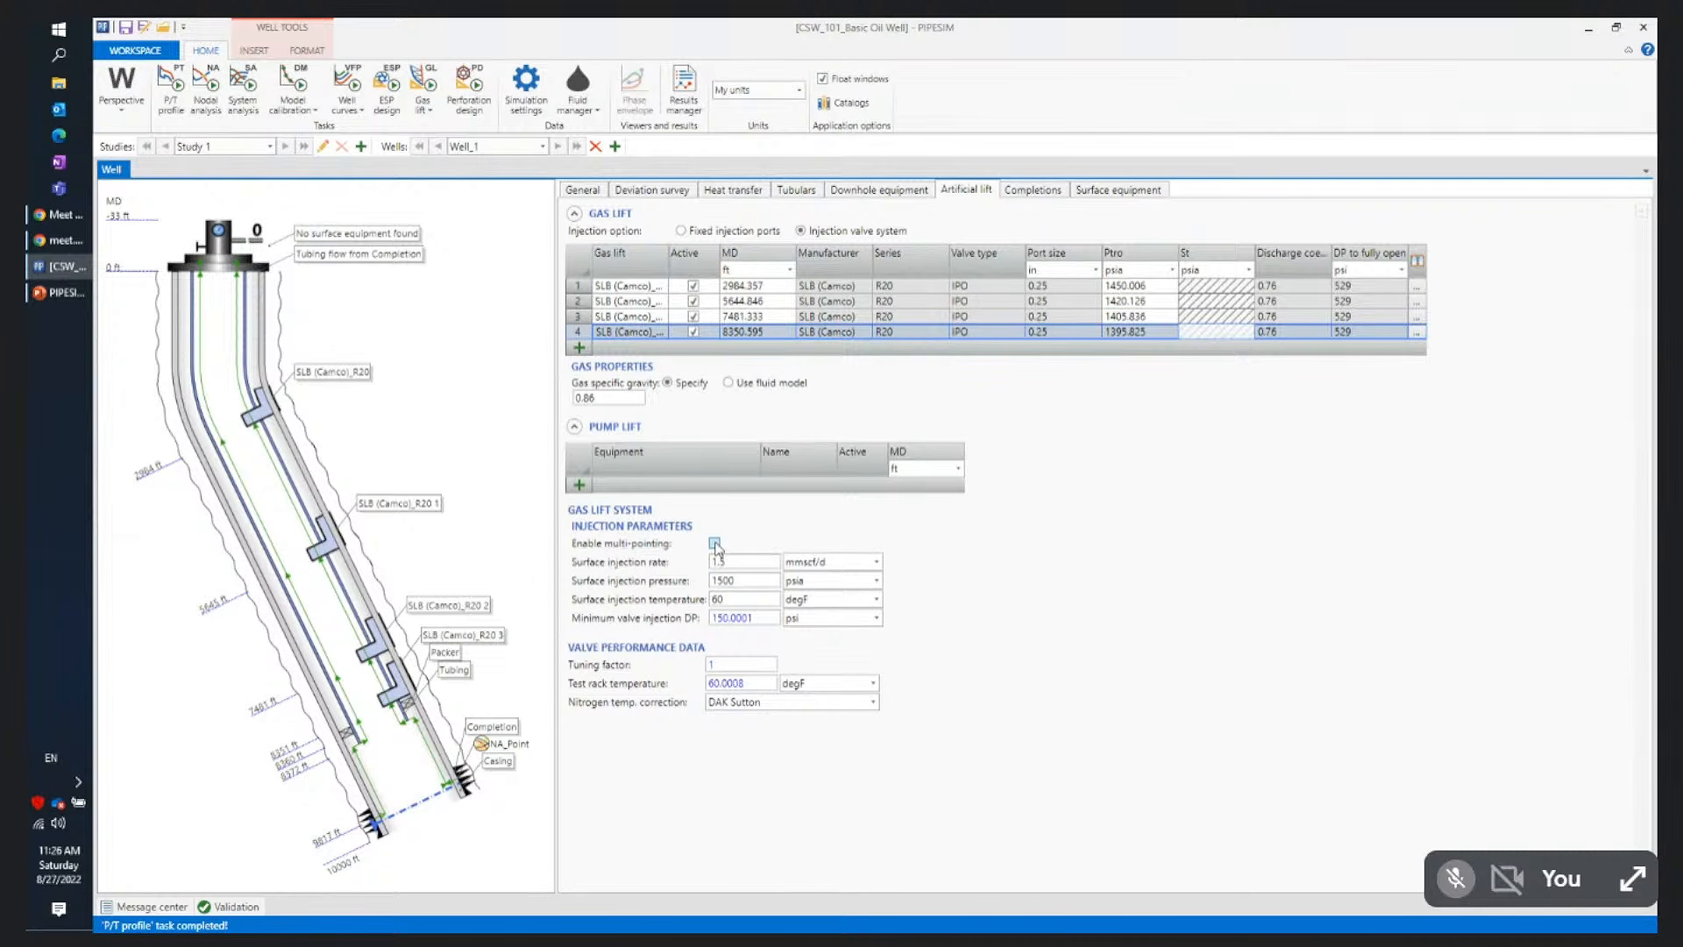
Clear the surface injection pressure sensitivity from the P/T profile, run it and show the profile results as a grid
left_click(176, 90)
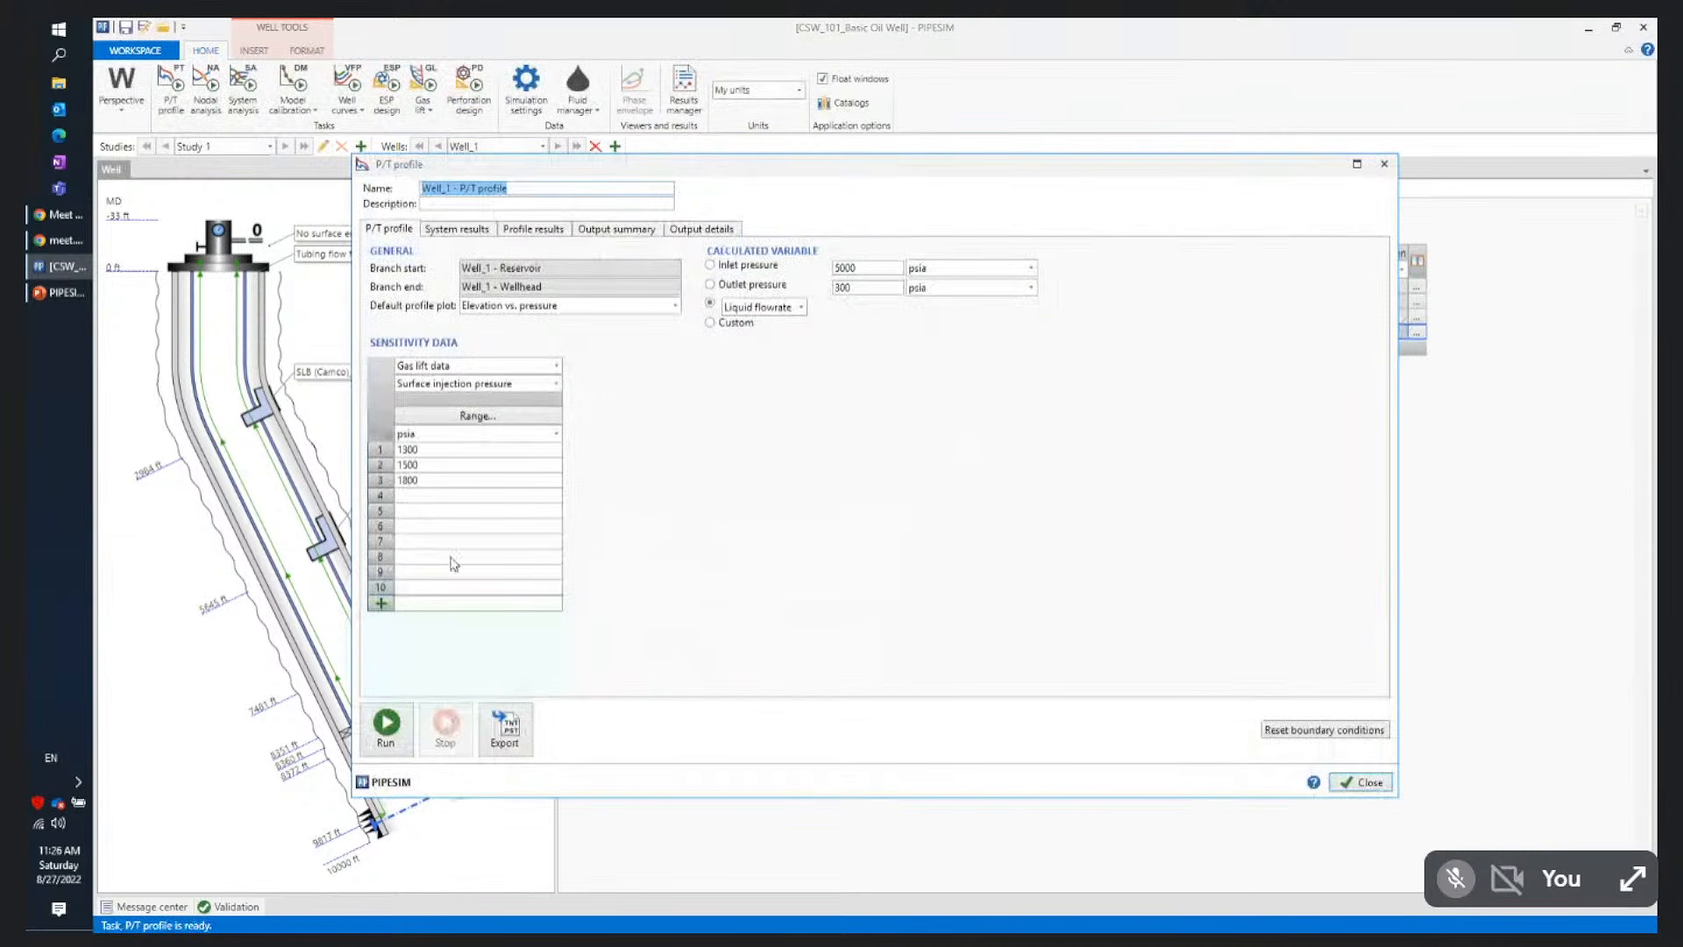
left_click(477, 365)
left_click(465, 384)
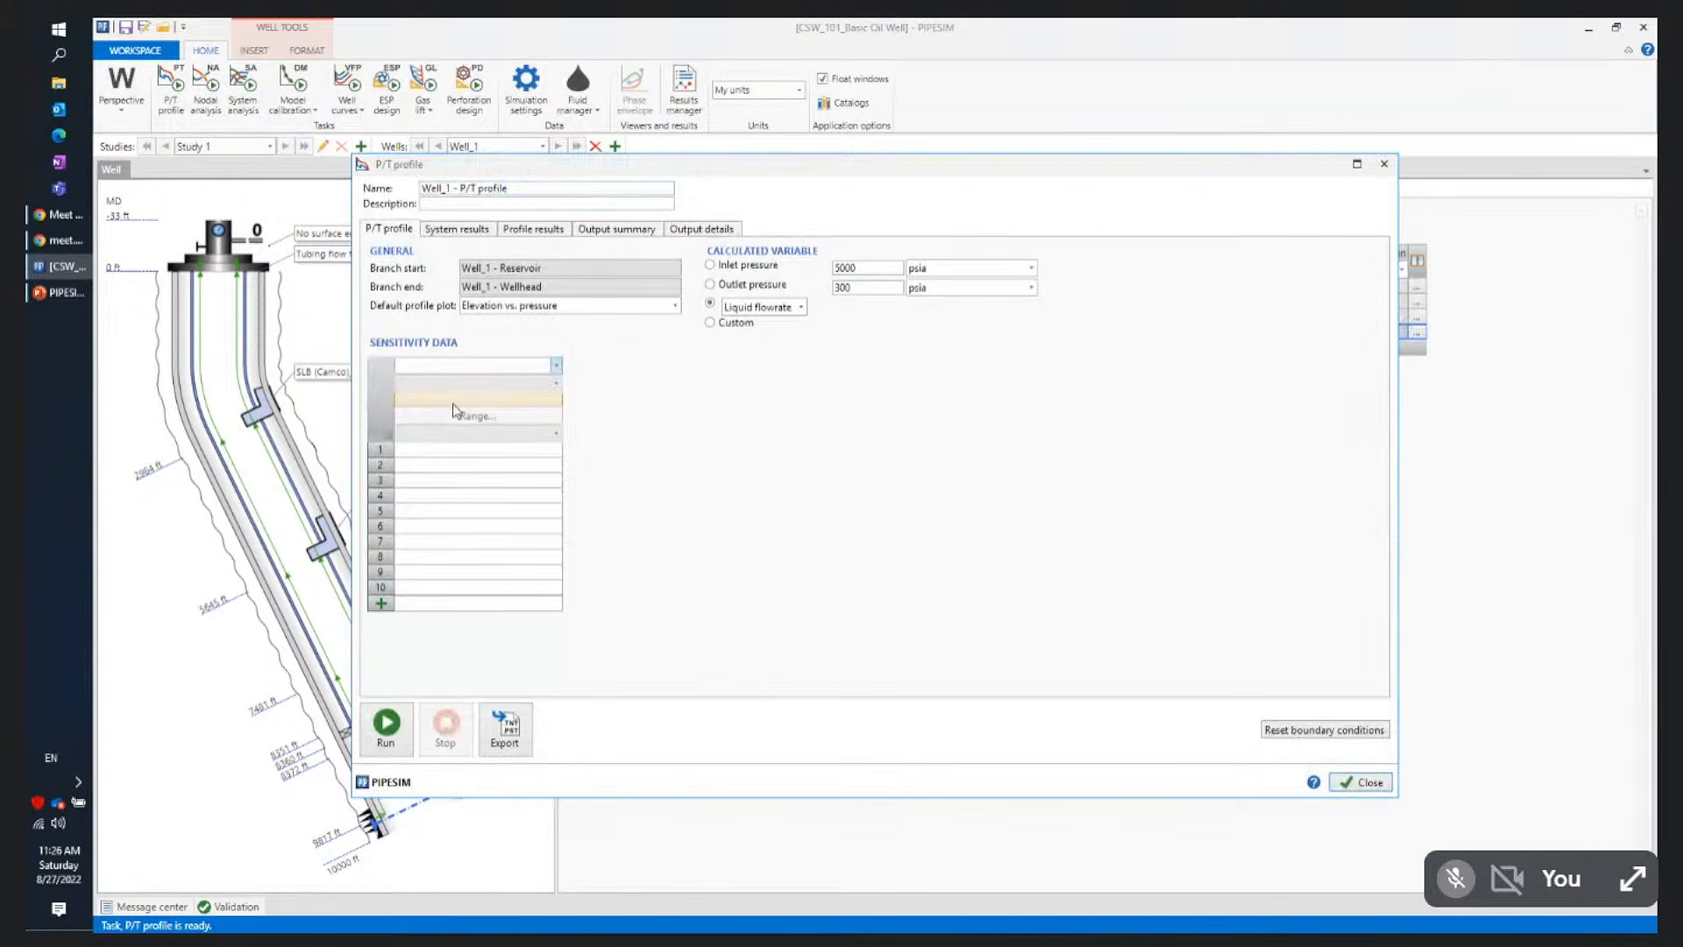
left_click(387, 724)
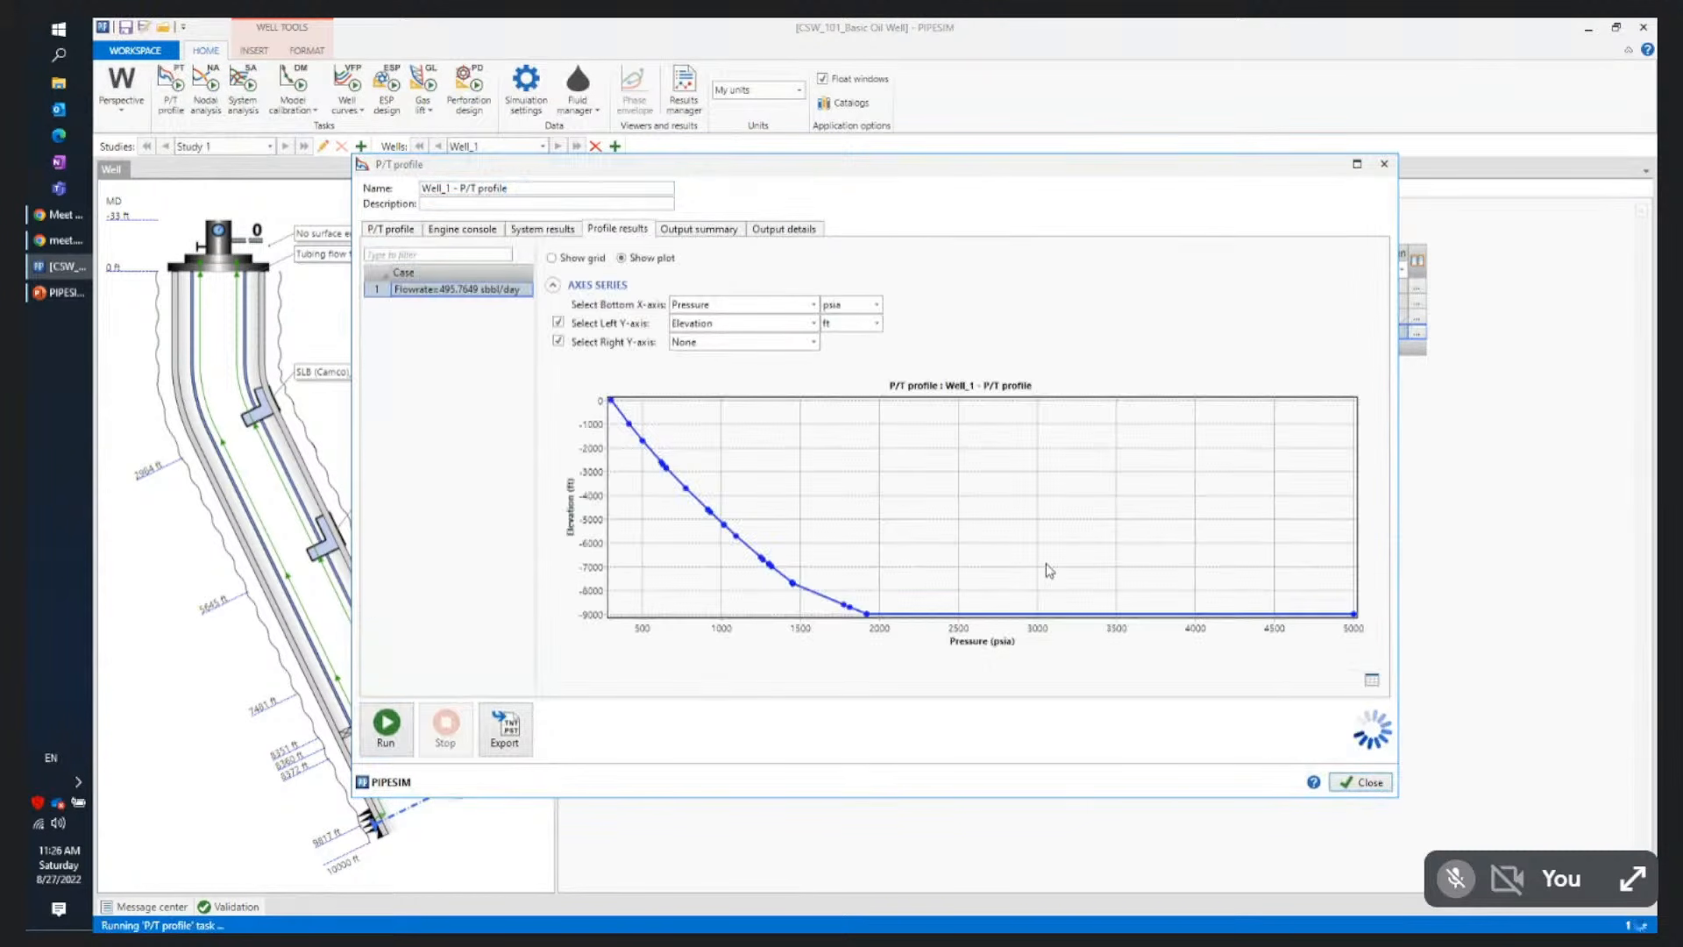
left_click(552, 259)
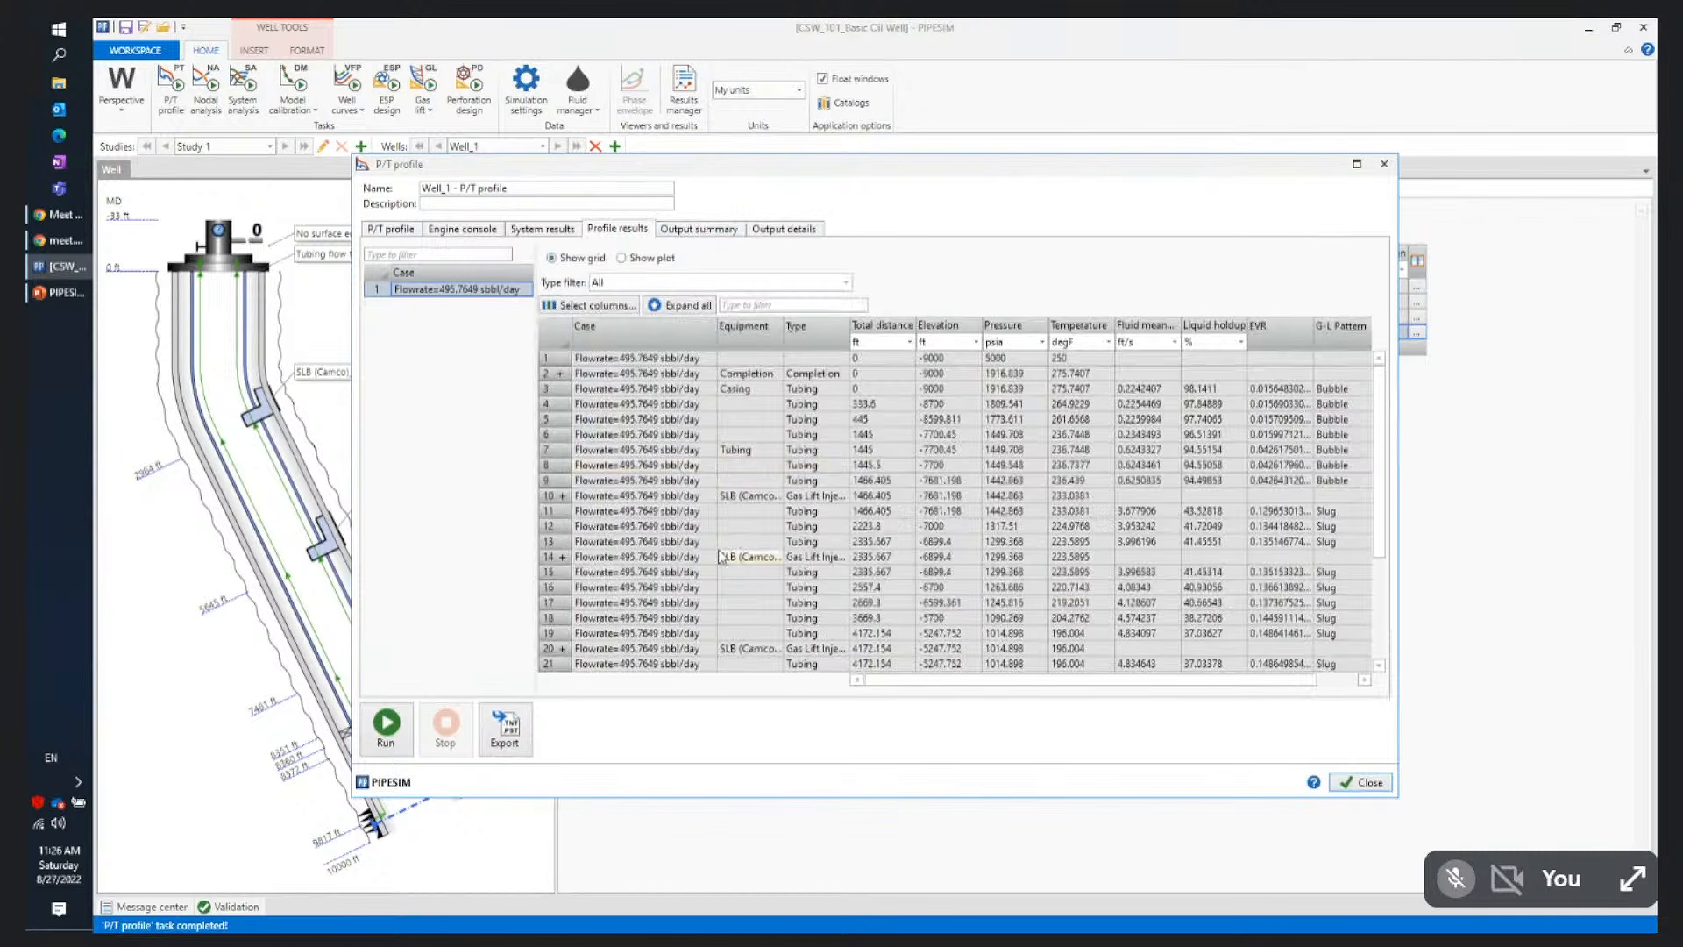
Inspect the details of the two deepest gas lift valves in the single-case grid, collapse them and close the P/T profile
left_click(564, 497)
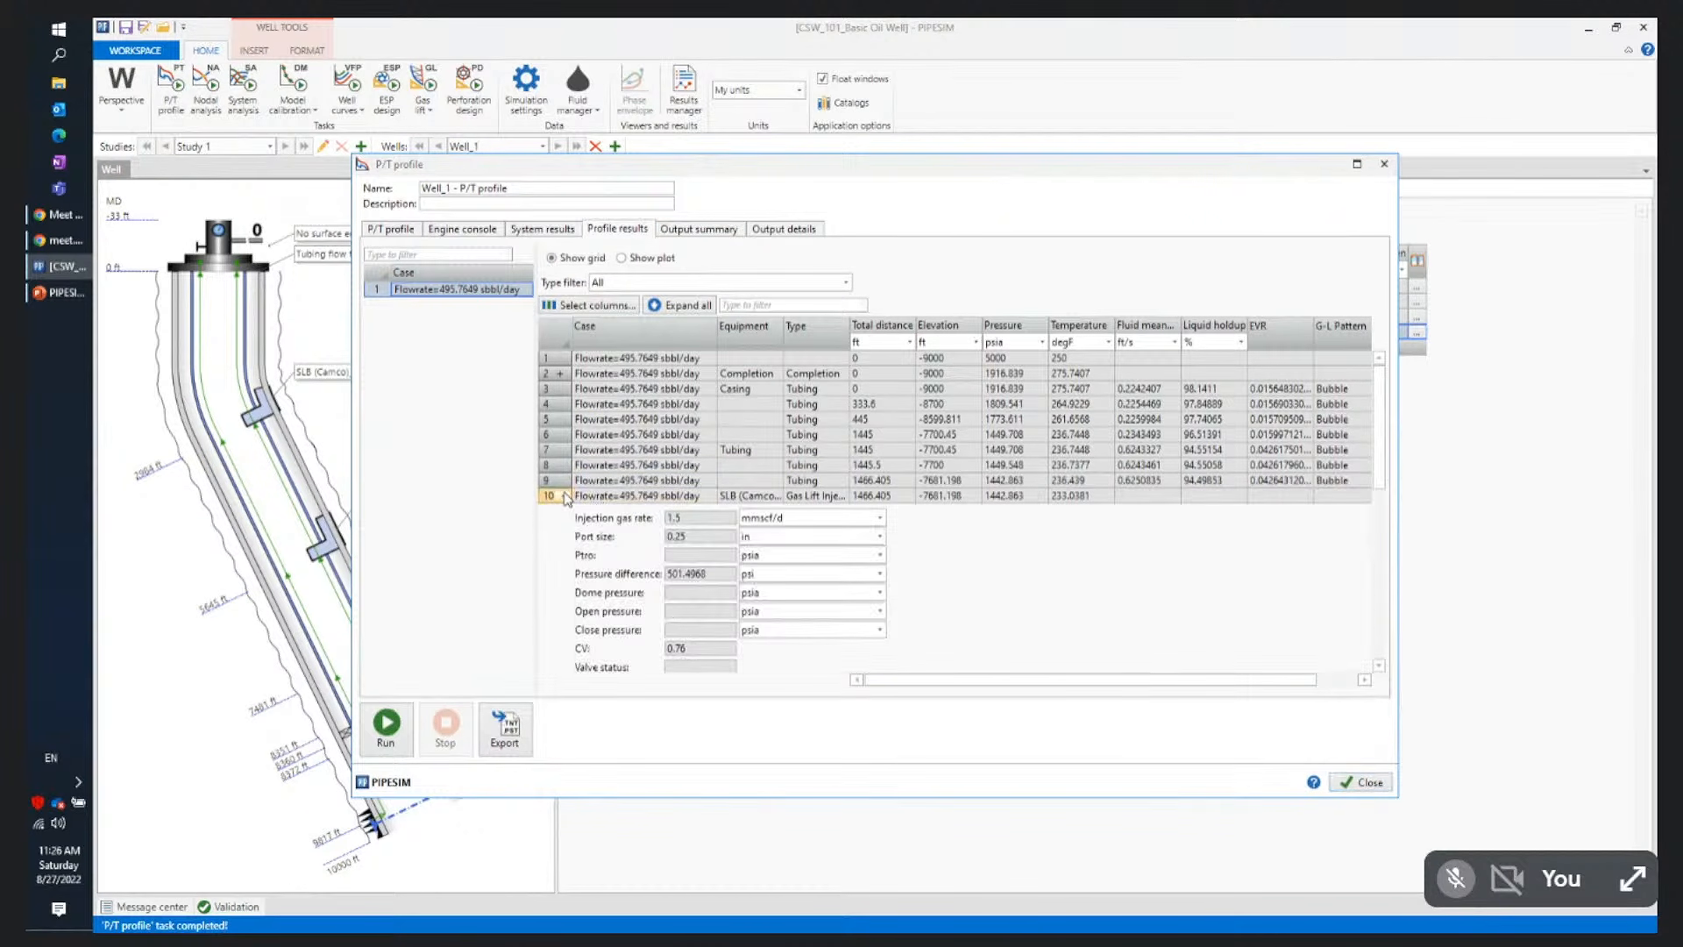
left_click(564, 496)
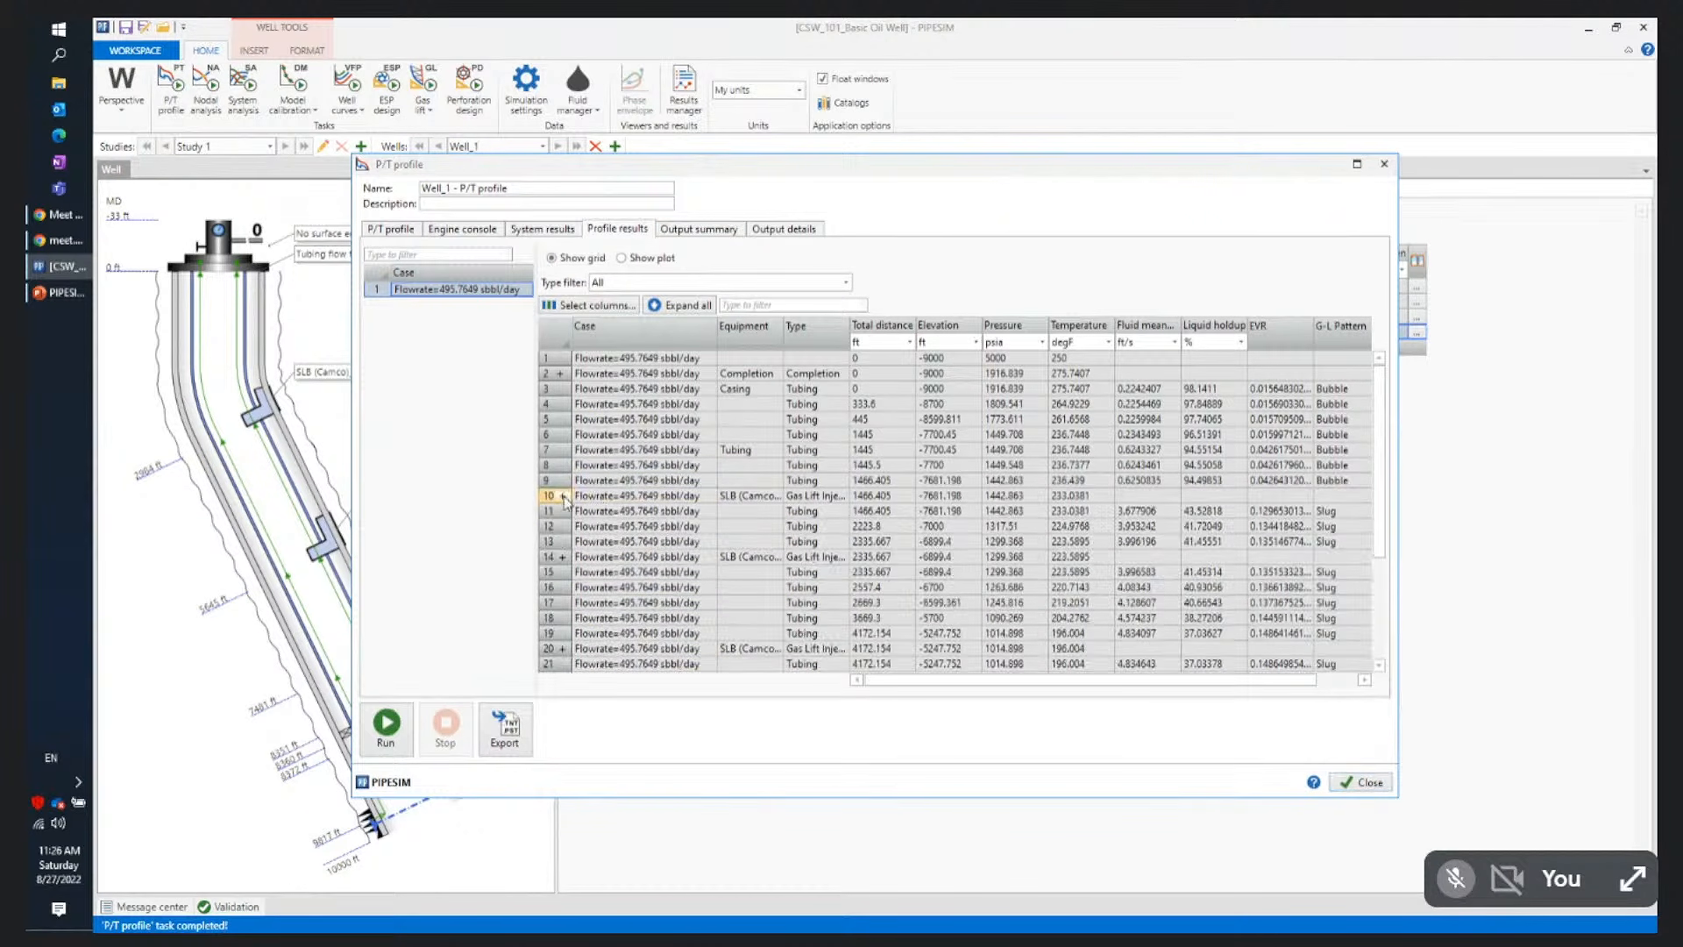
left_click(564, 557)
left_click(564, 558)
left_click(1364, 783)
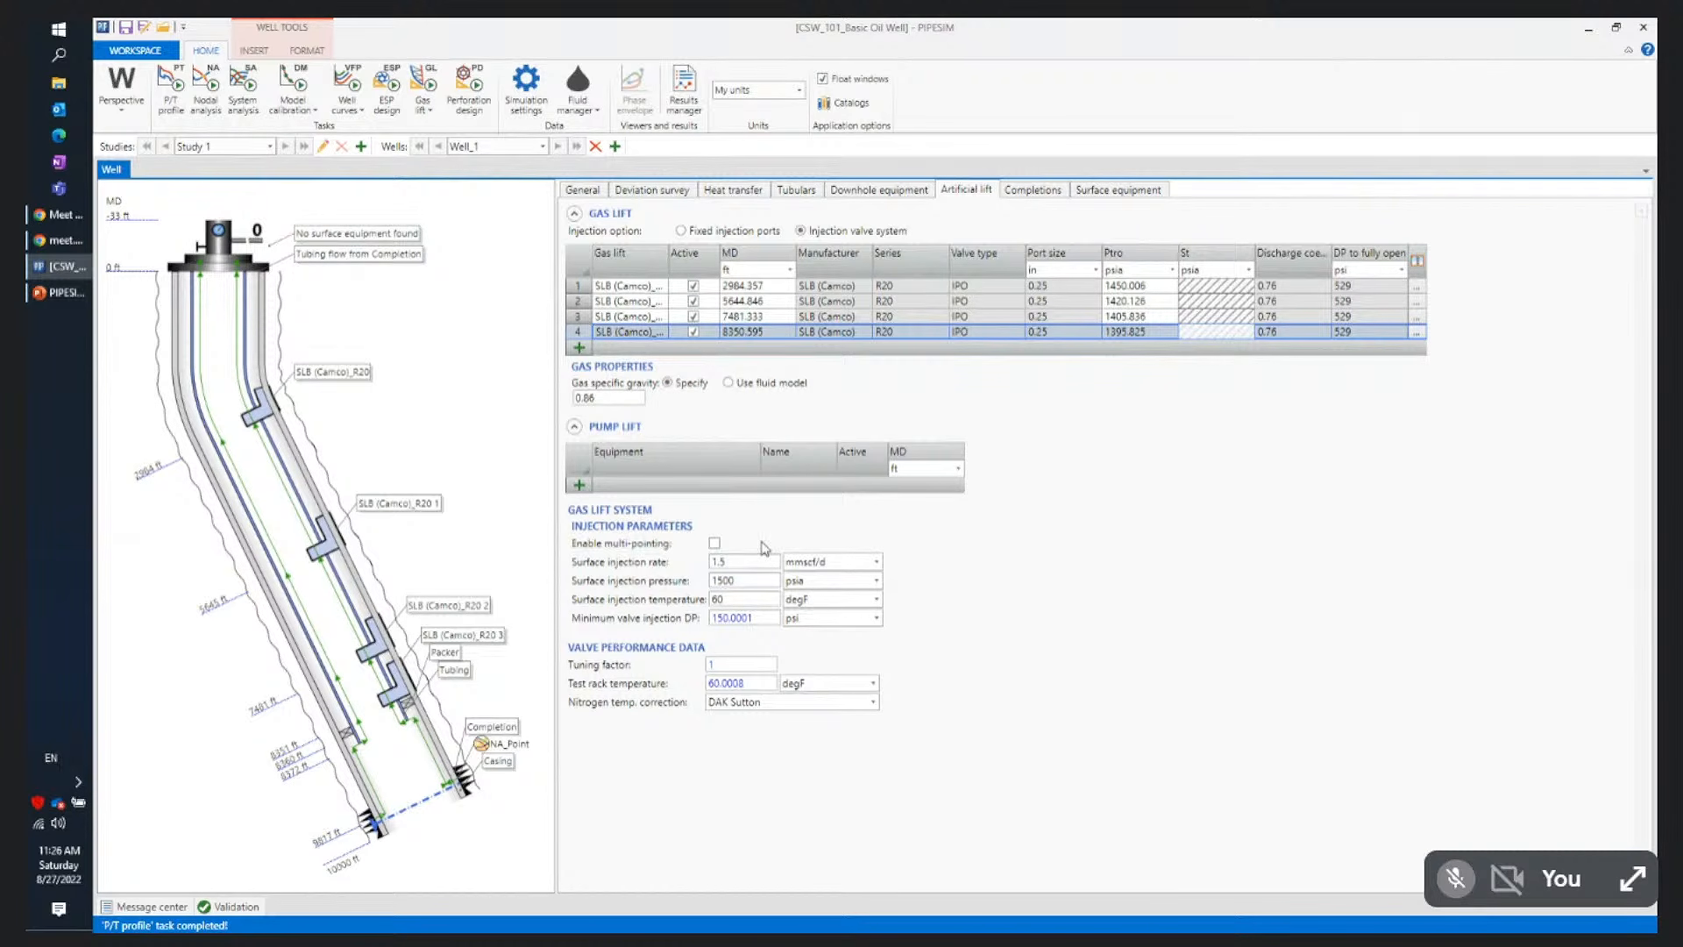
Enable multi-pointing for the gas lift system and set the diagnostics type to Fixed injection rate
left_click(714, 543)
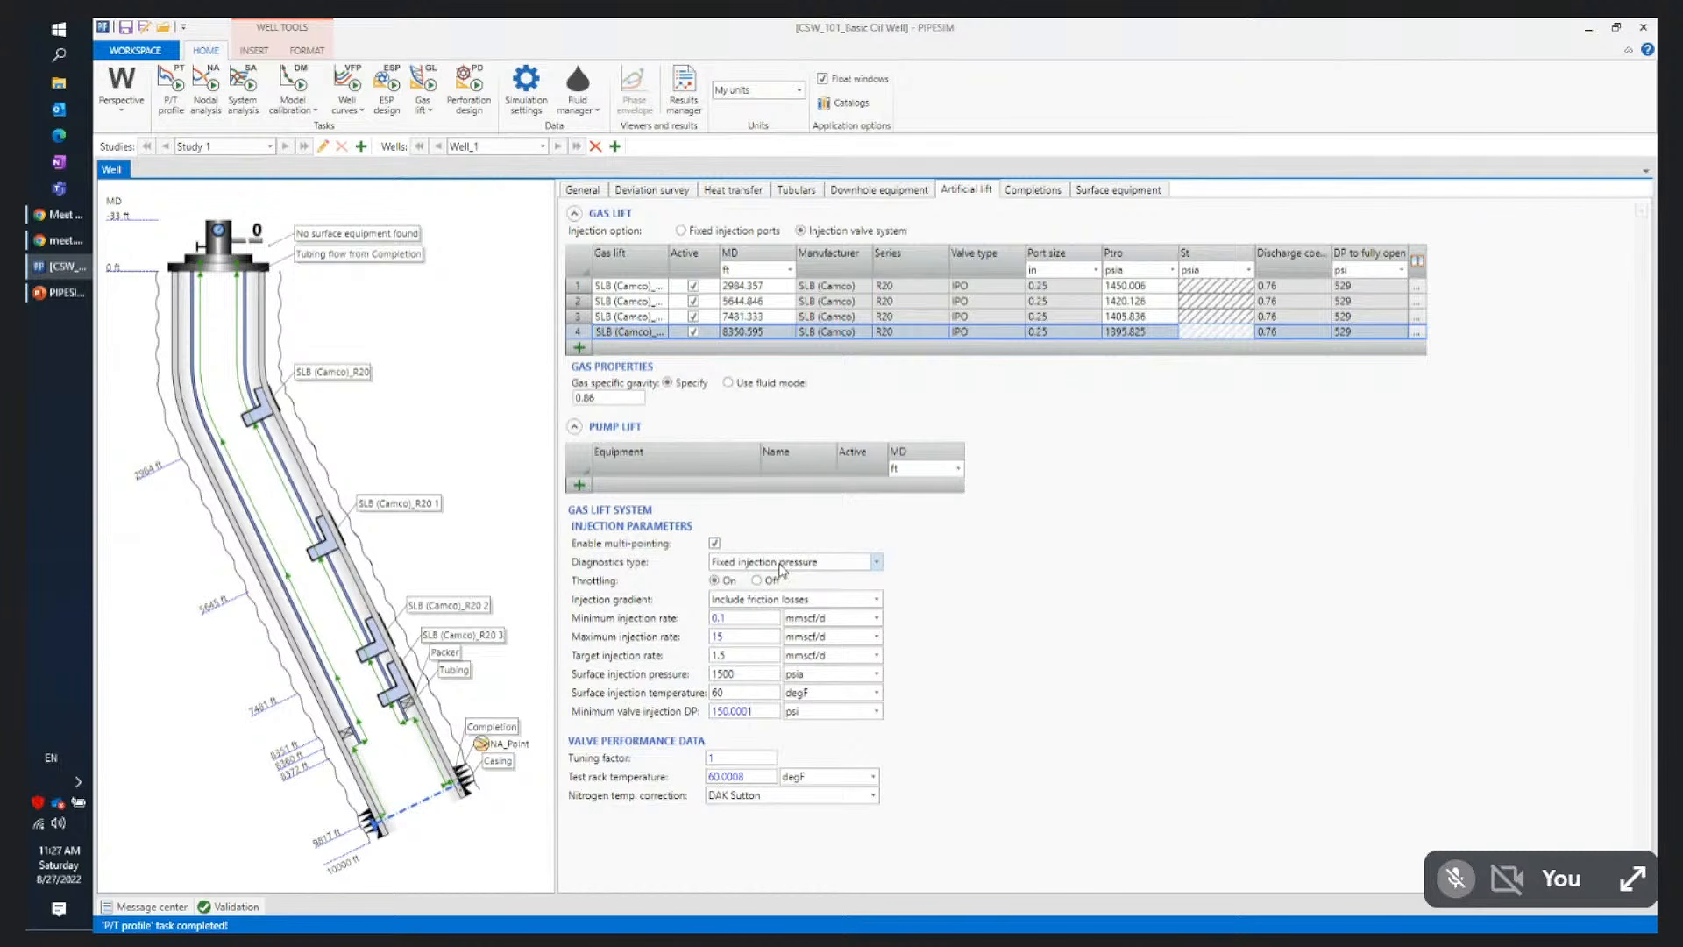
left_click(783, 565)
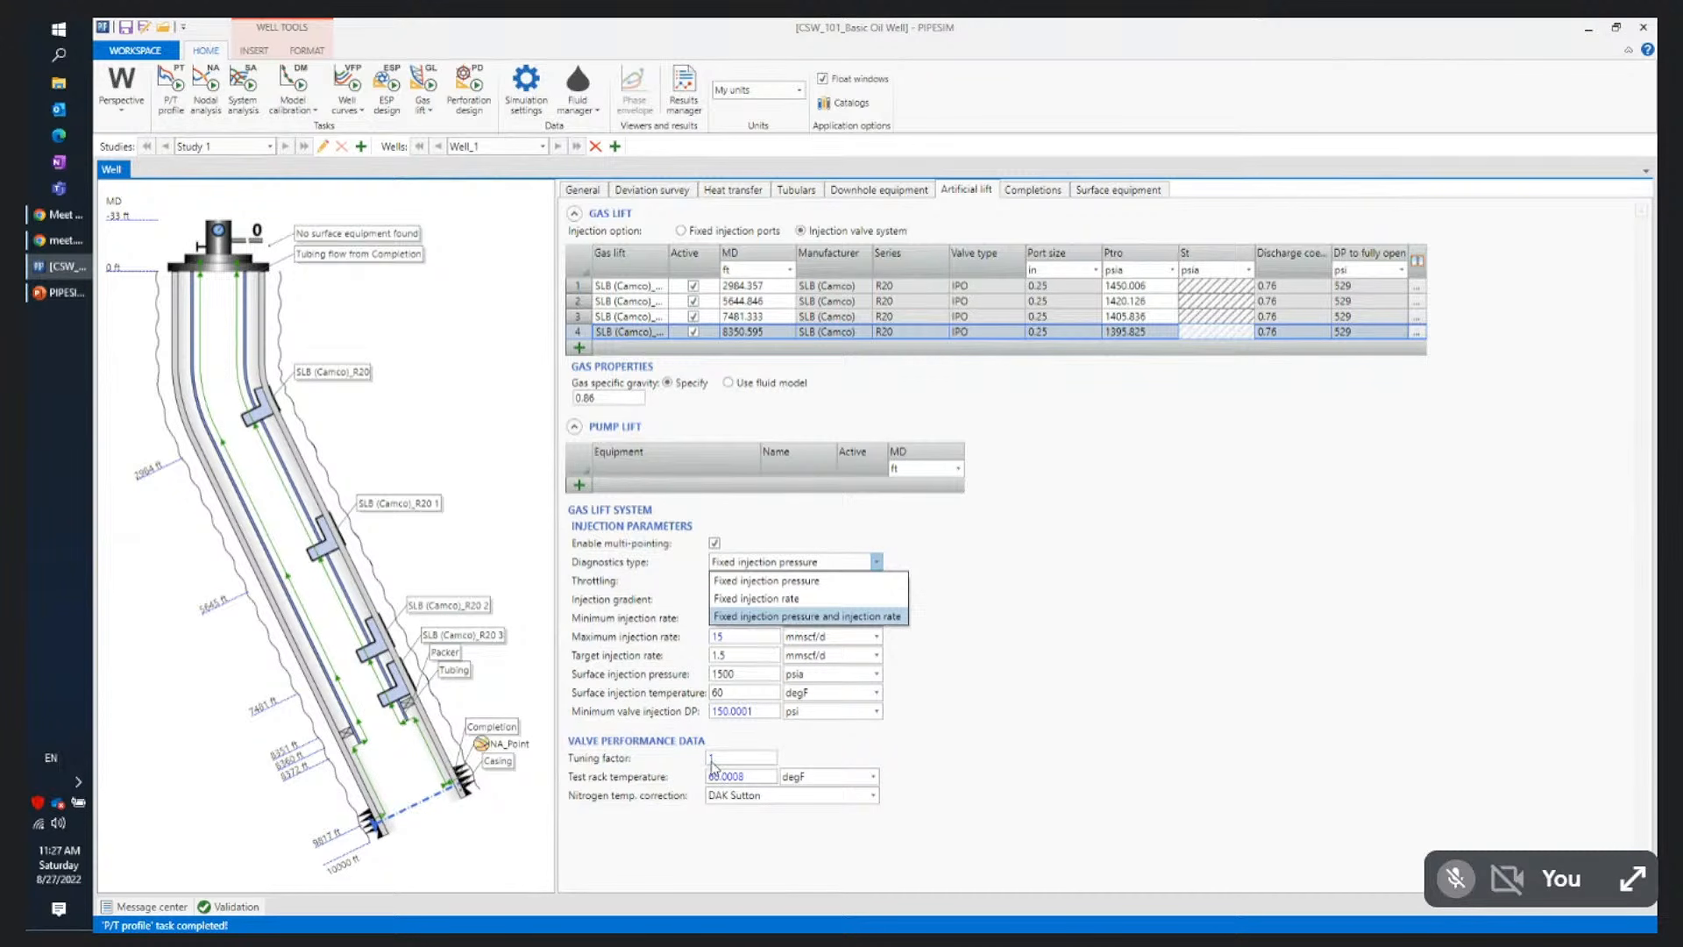
left_click(811, 601)
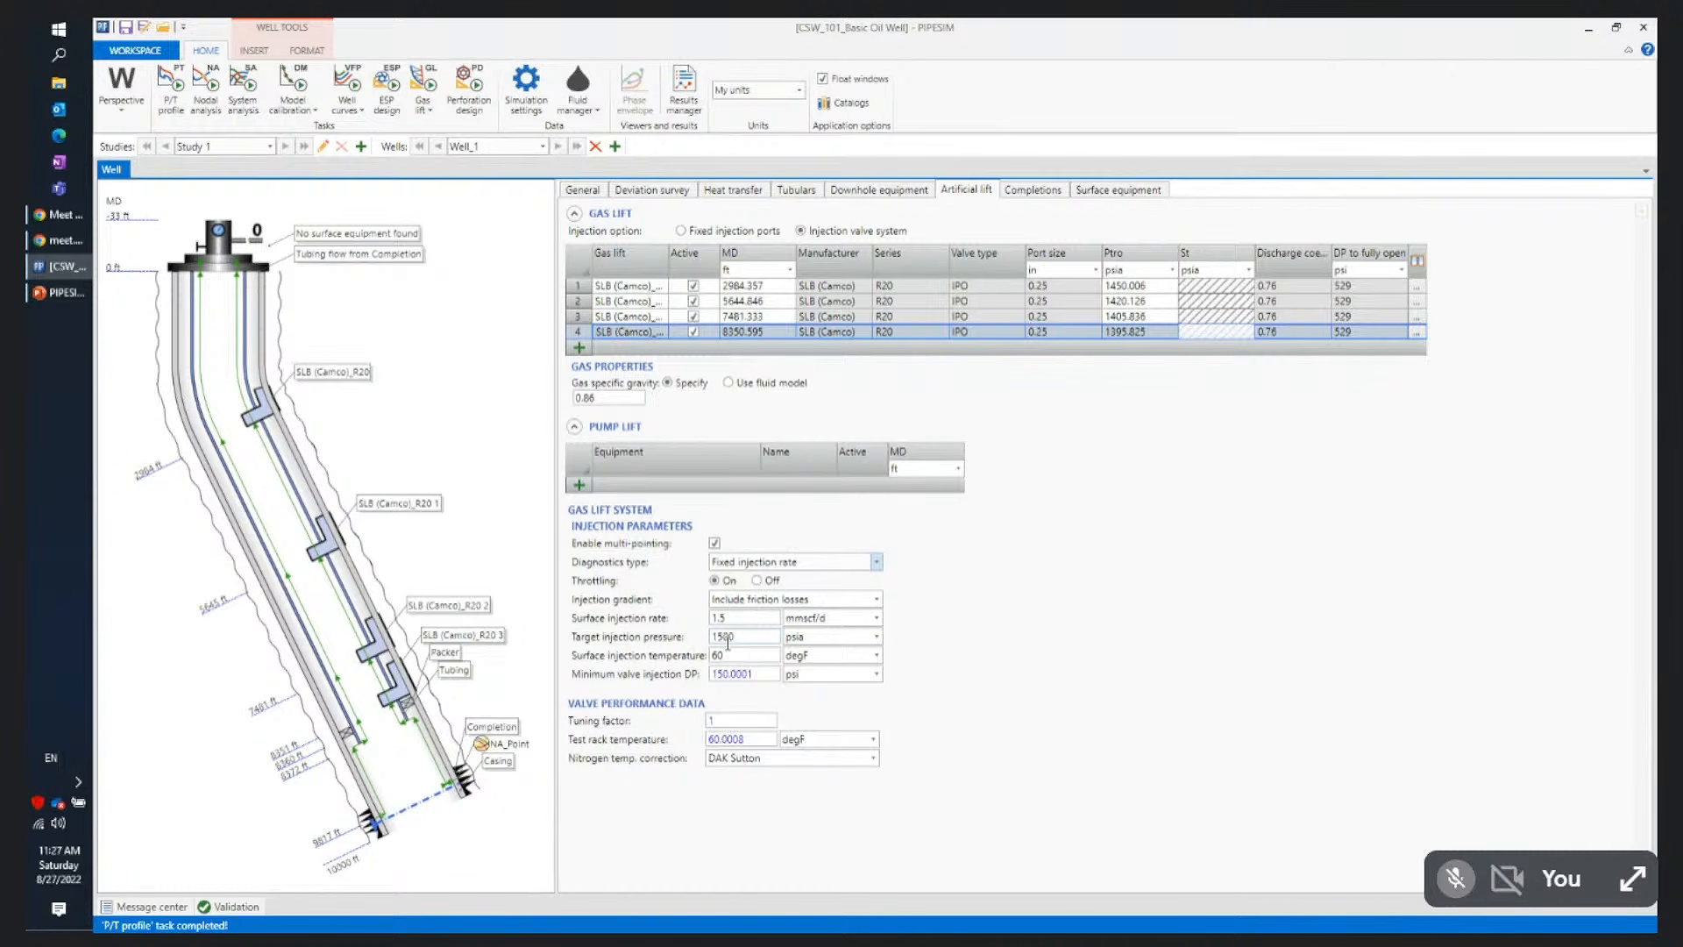
Run the P/T profile with the fixed injection rate and check its system results and engine console
left_click(171, 92)
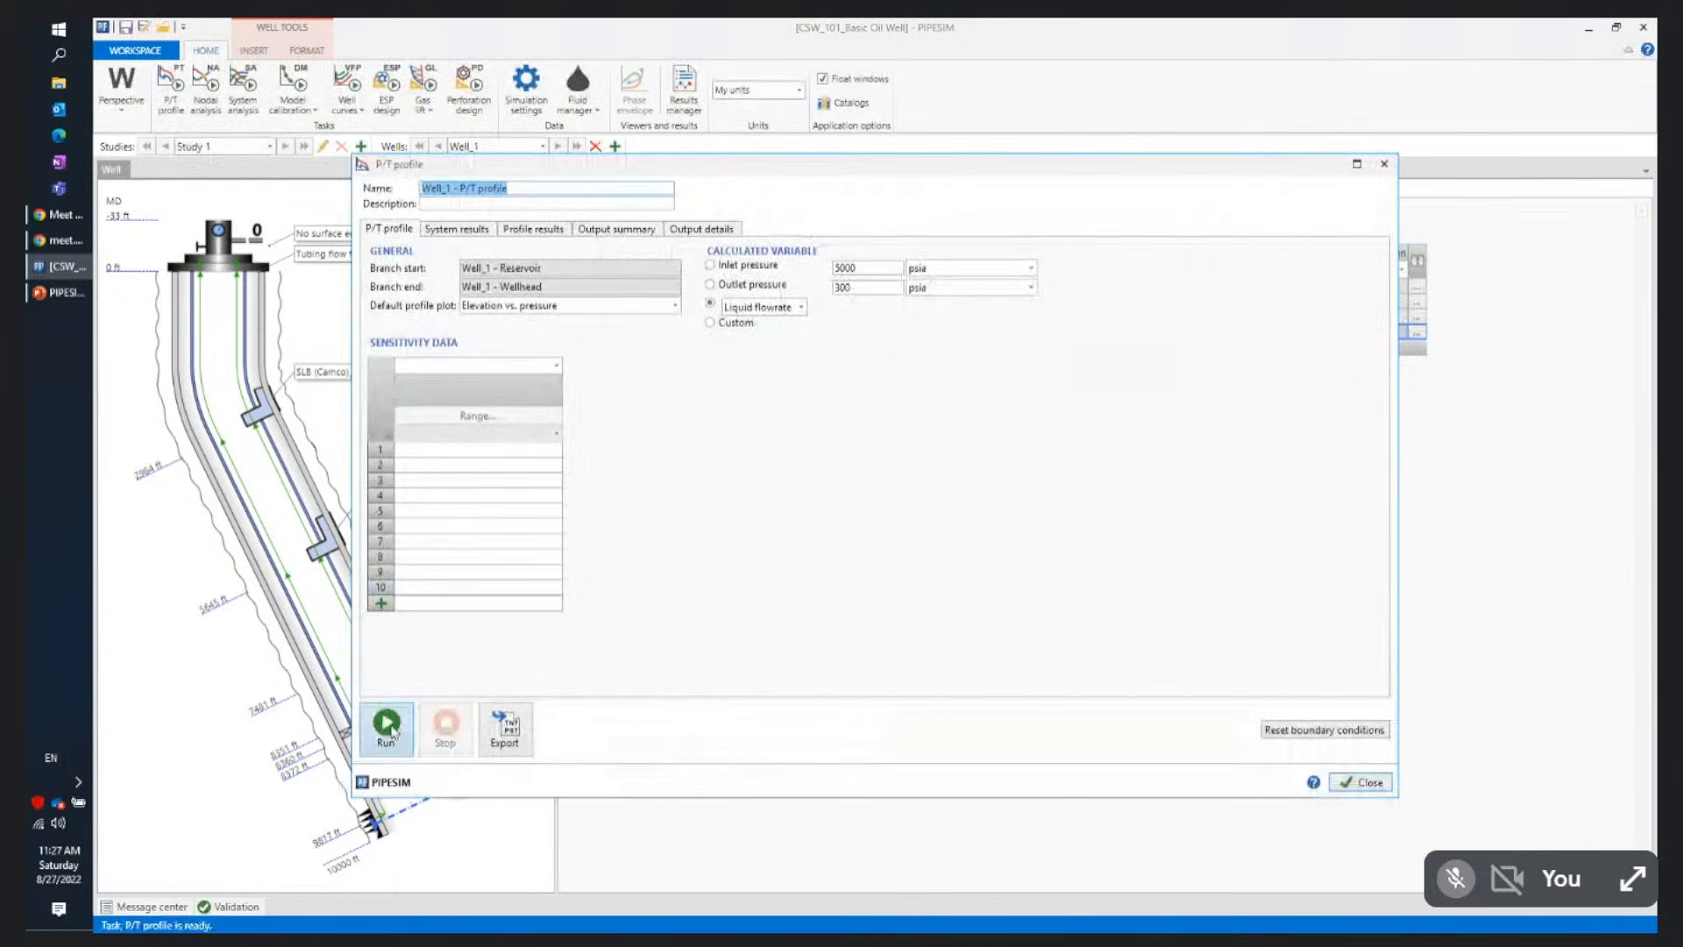
left_click(386, 723)
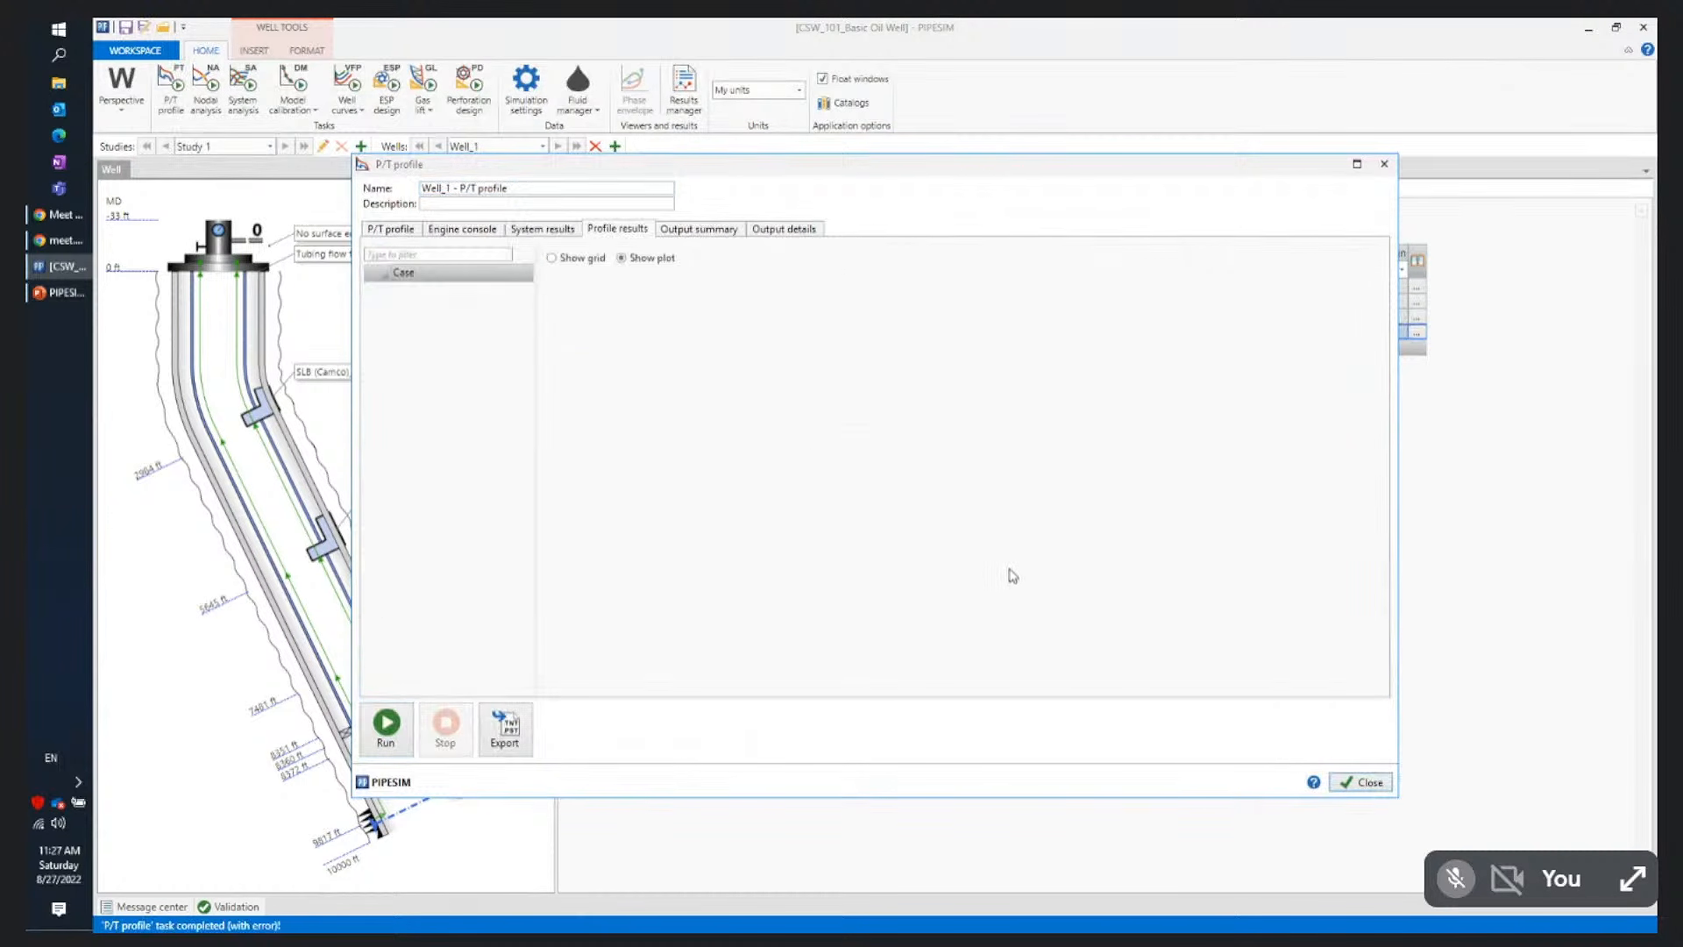
left_click(544, 232)
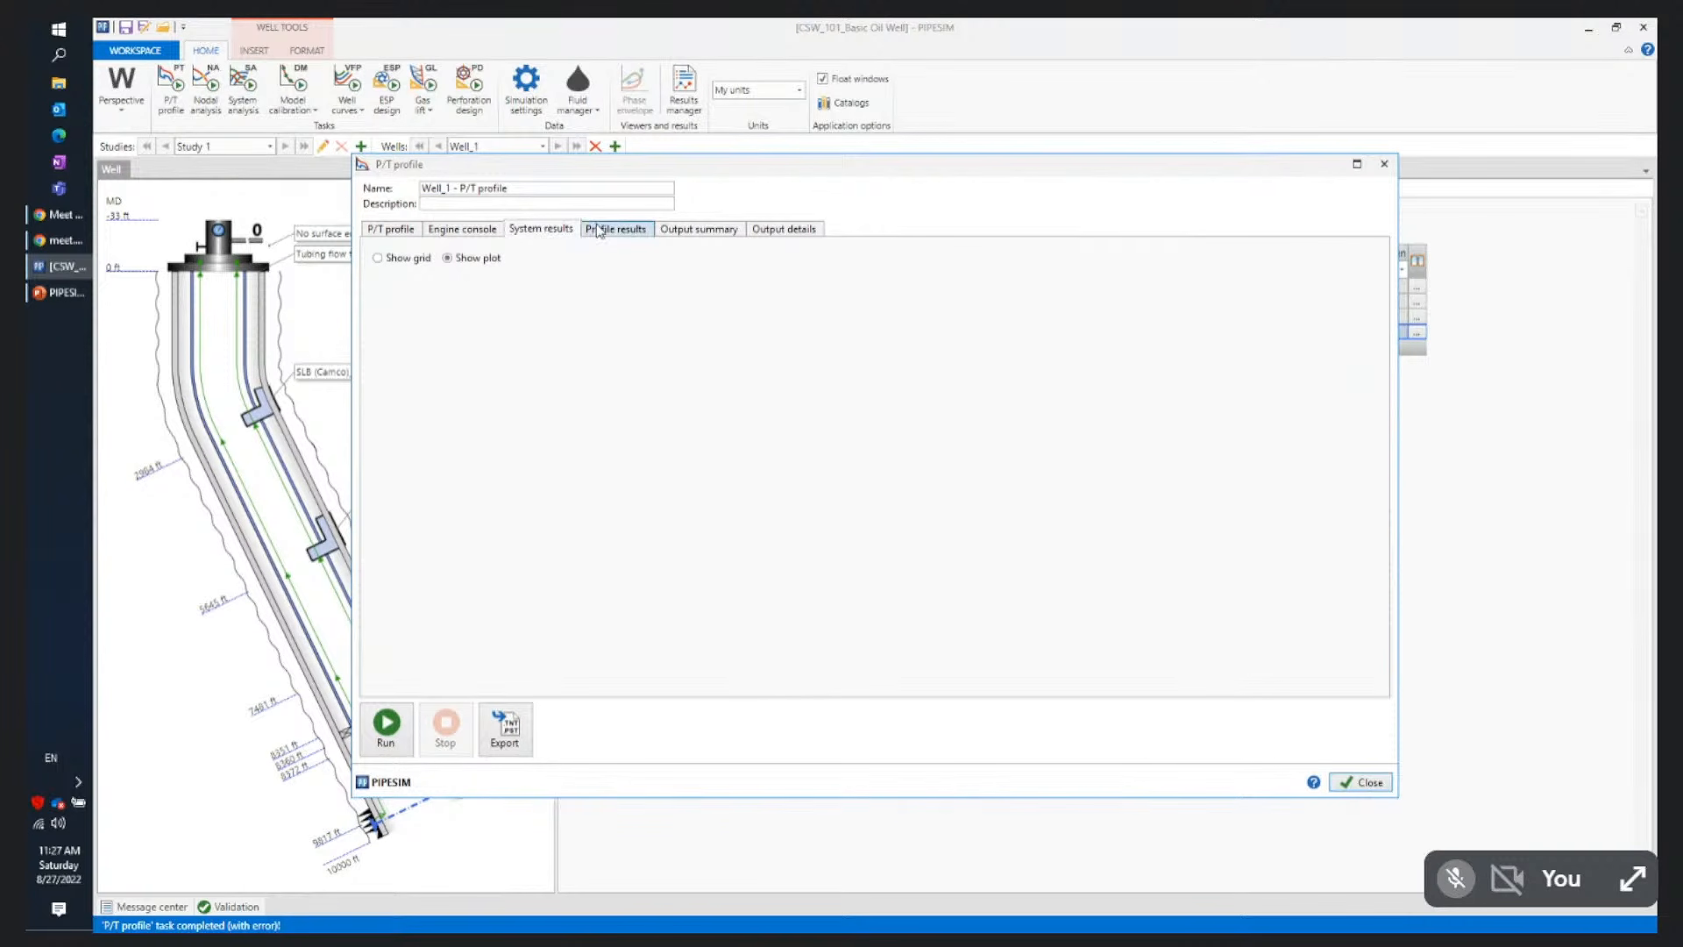
left_click(481, 232)
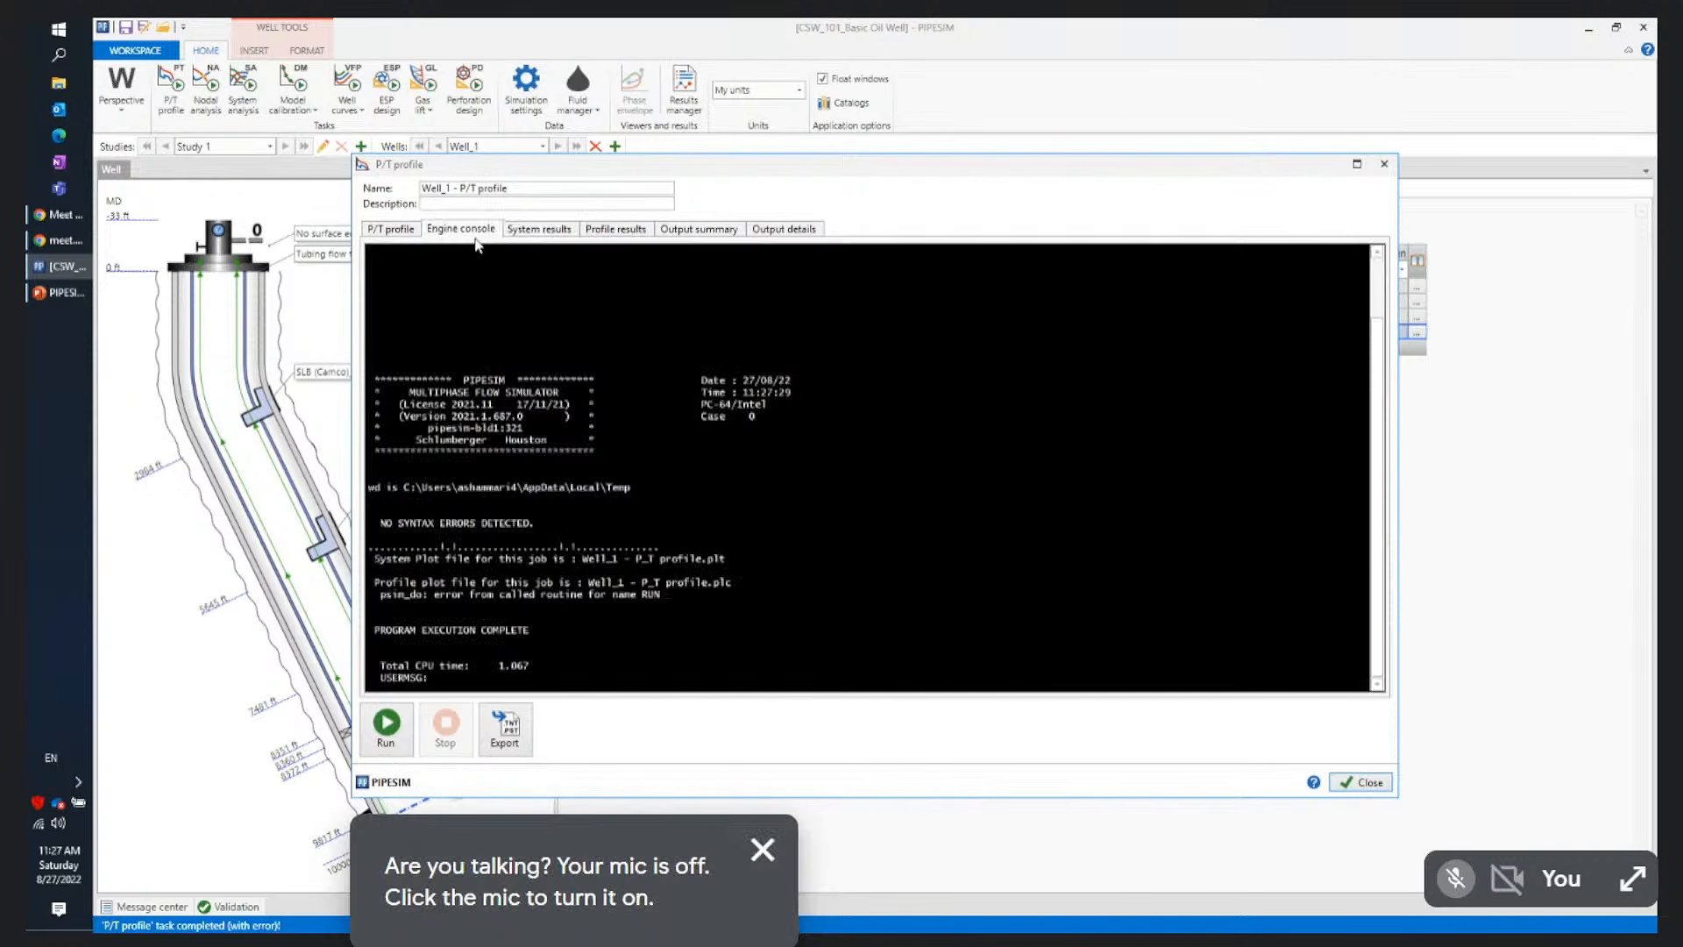
left_click(392, 230)
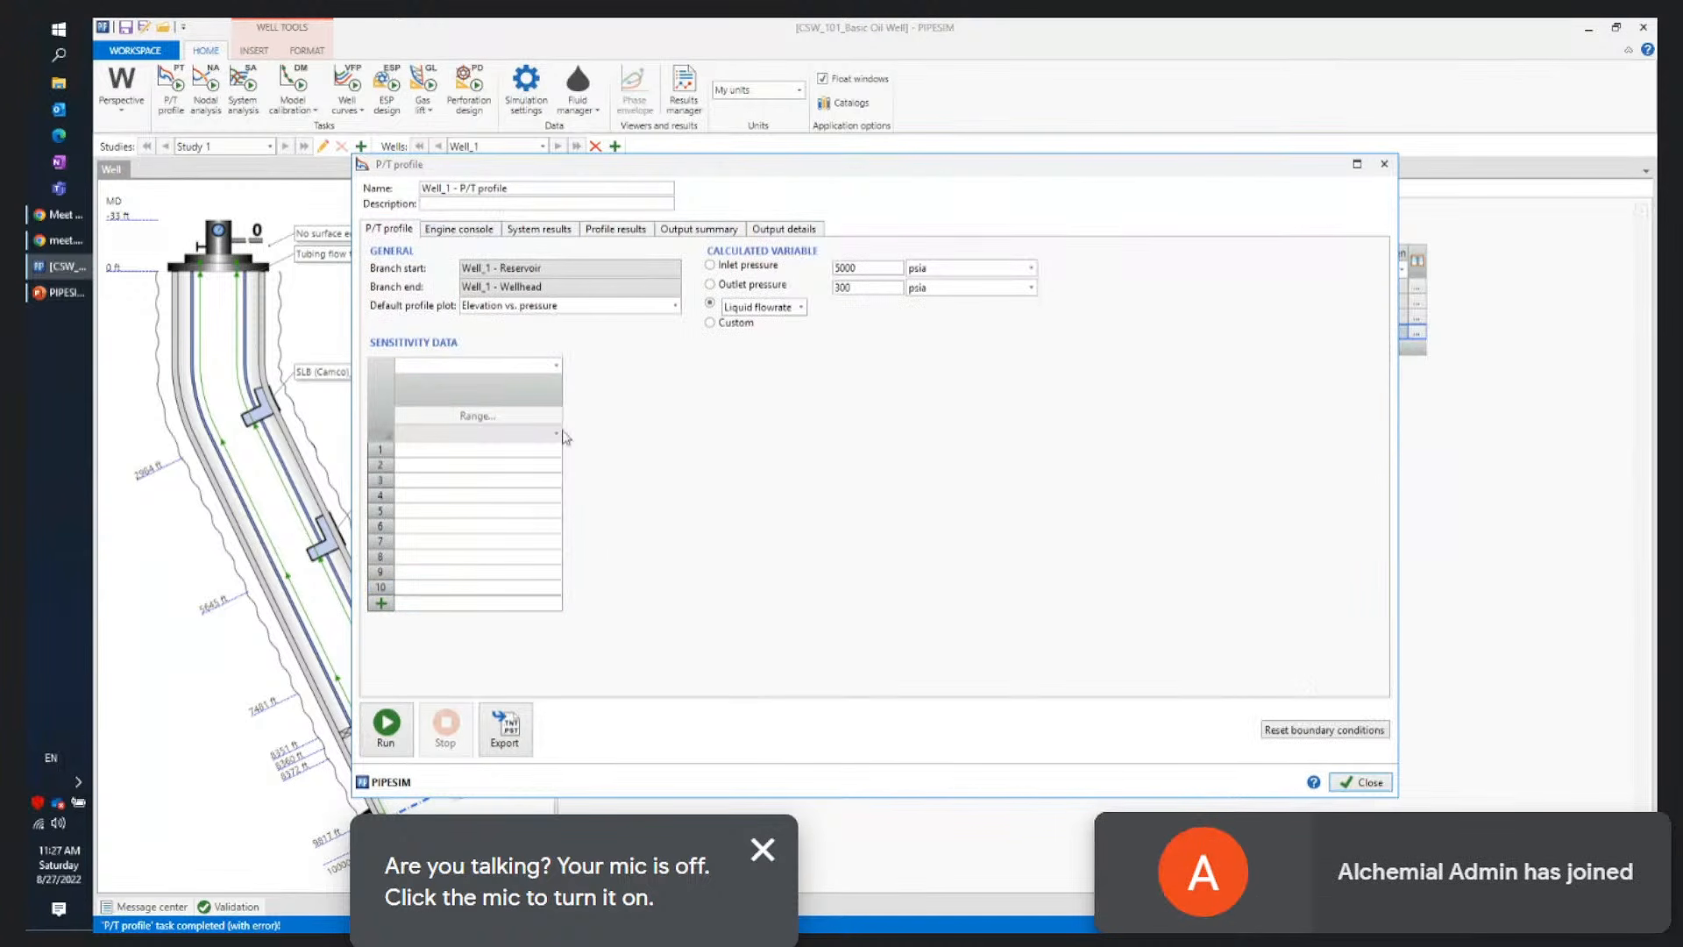
Move the P/T profile window off the injection parameters, set the surface injection rate to 2 mmscf/d and rerun the profile
left_click_drag(725, 169, 1285, 213)
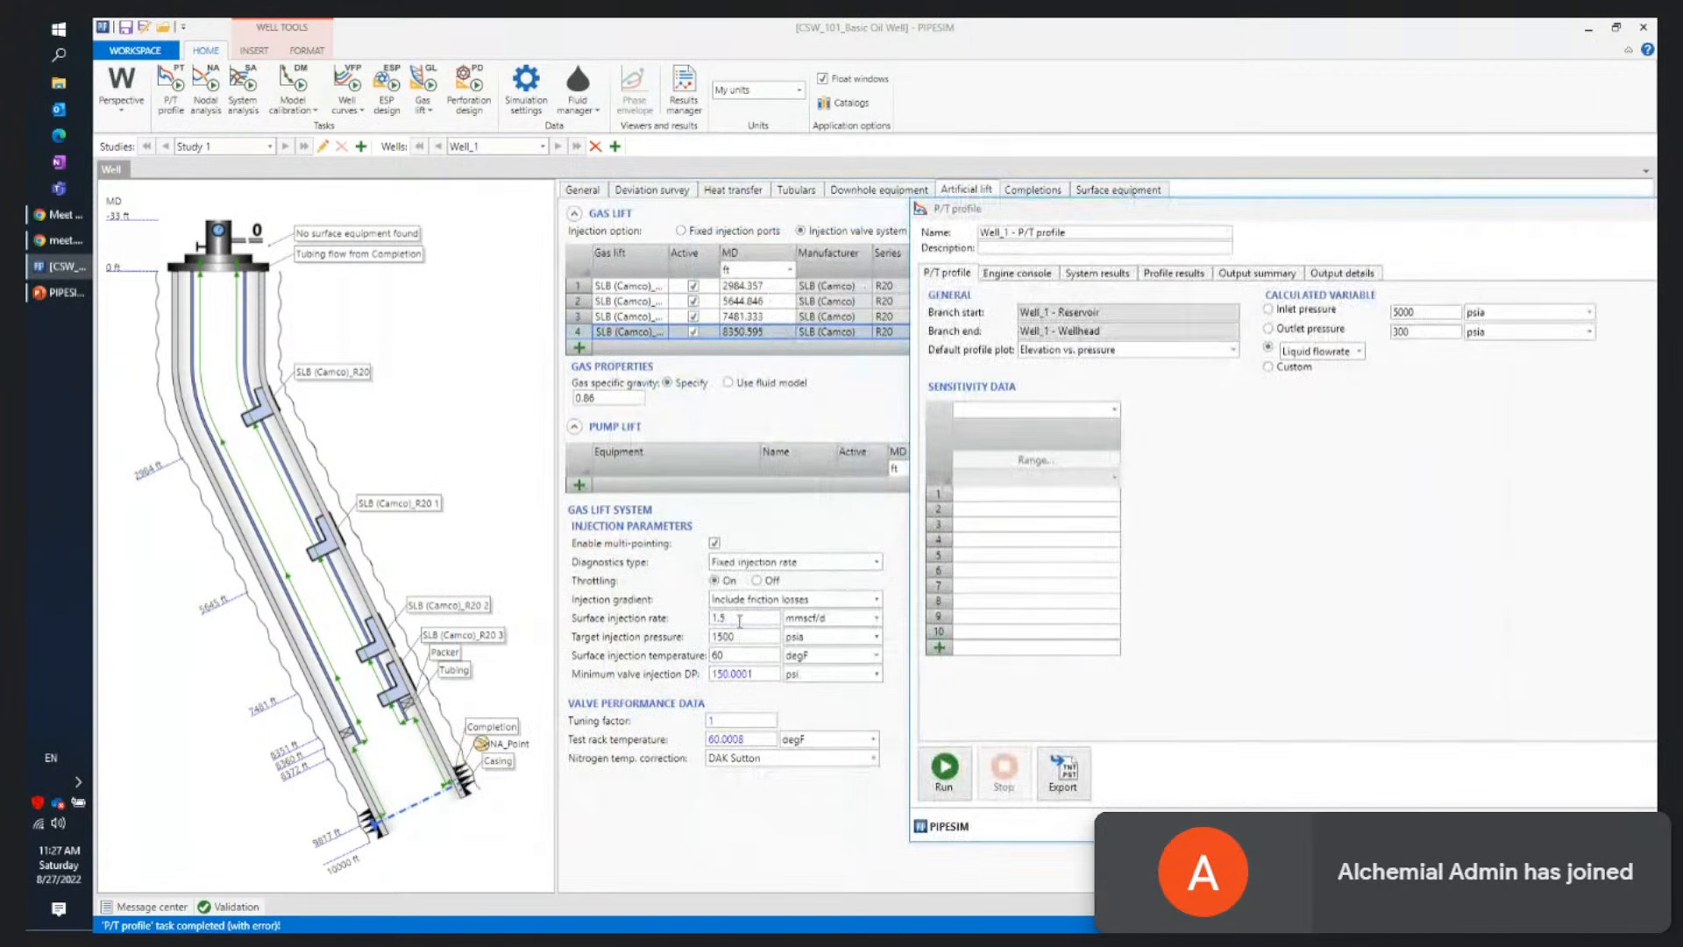
left_click_drag(739, 621, 689, 630)
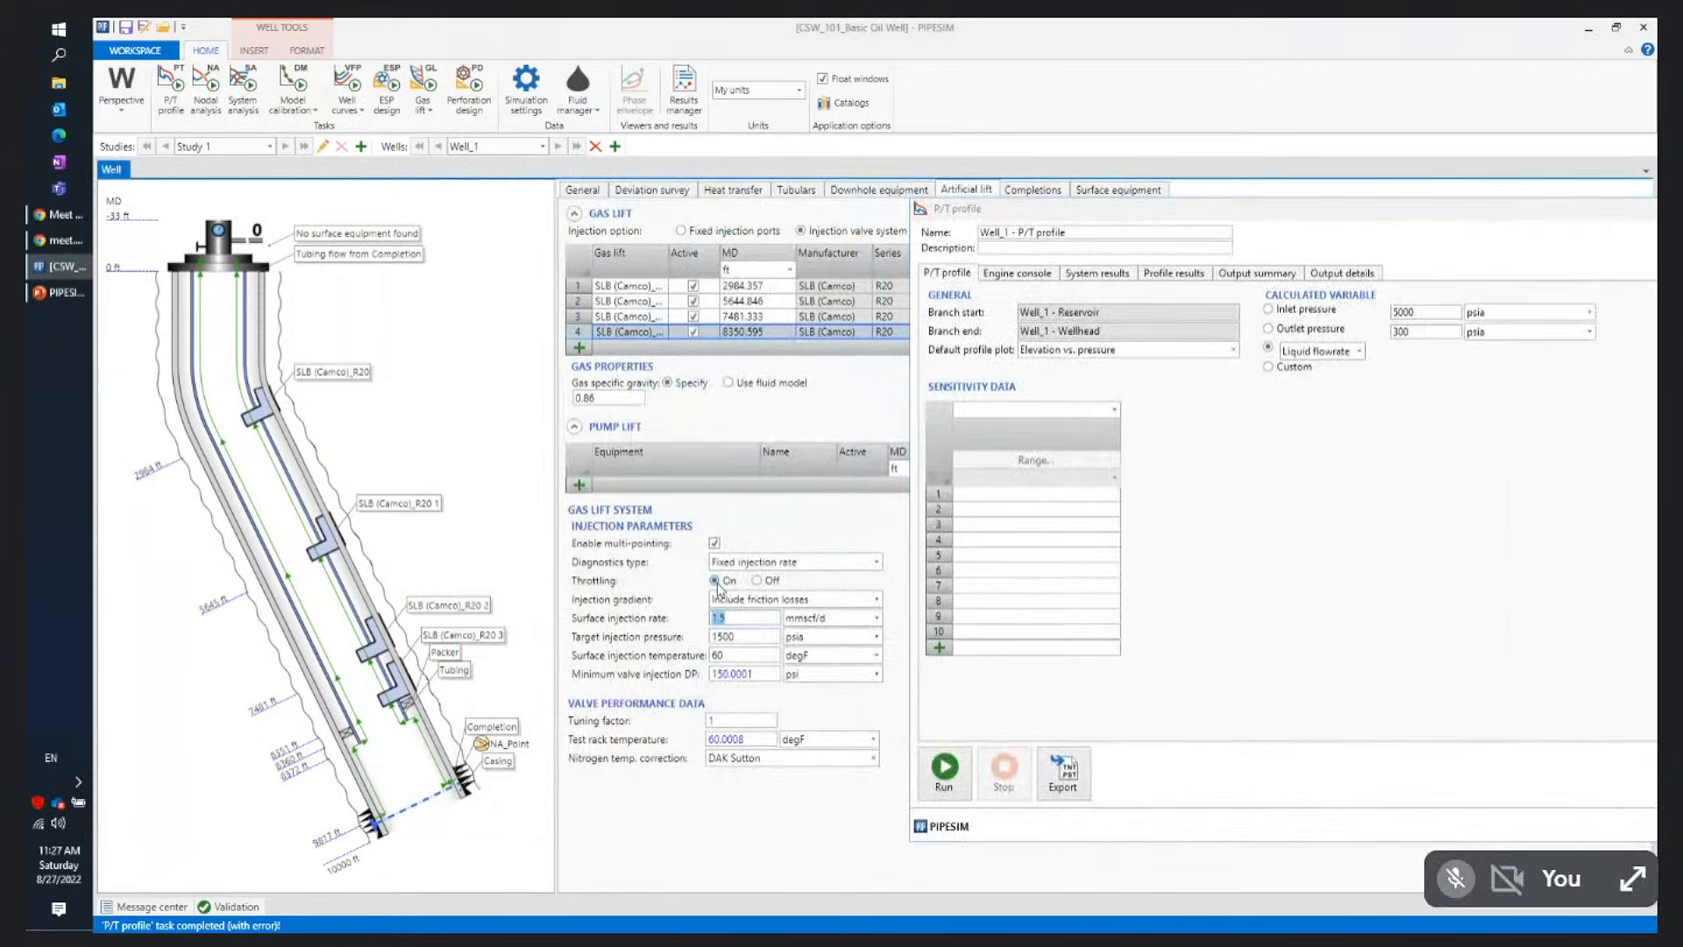
type("2")
left_click(946, 771)
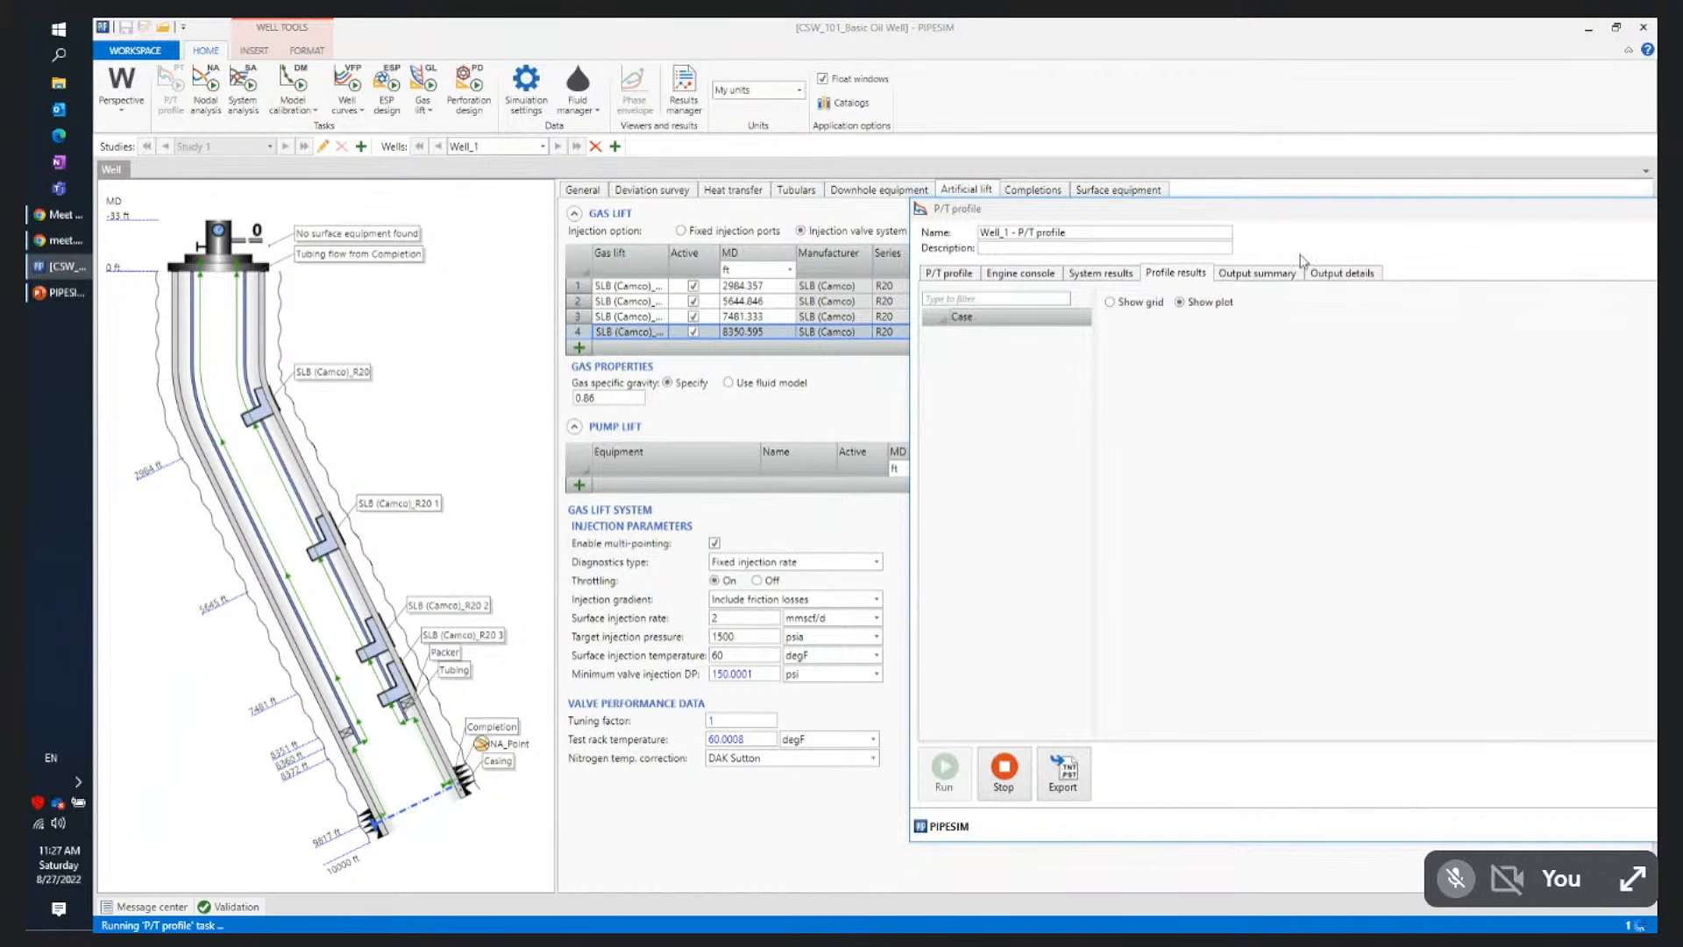
left_click_drag(1313, 210, 950, 194)
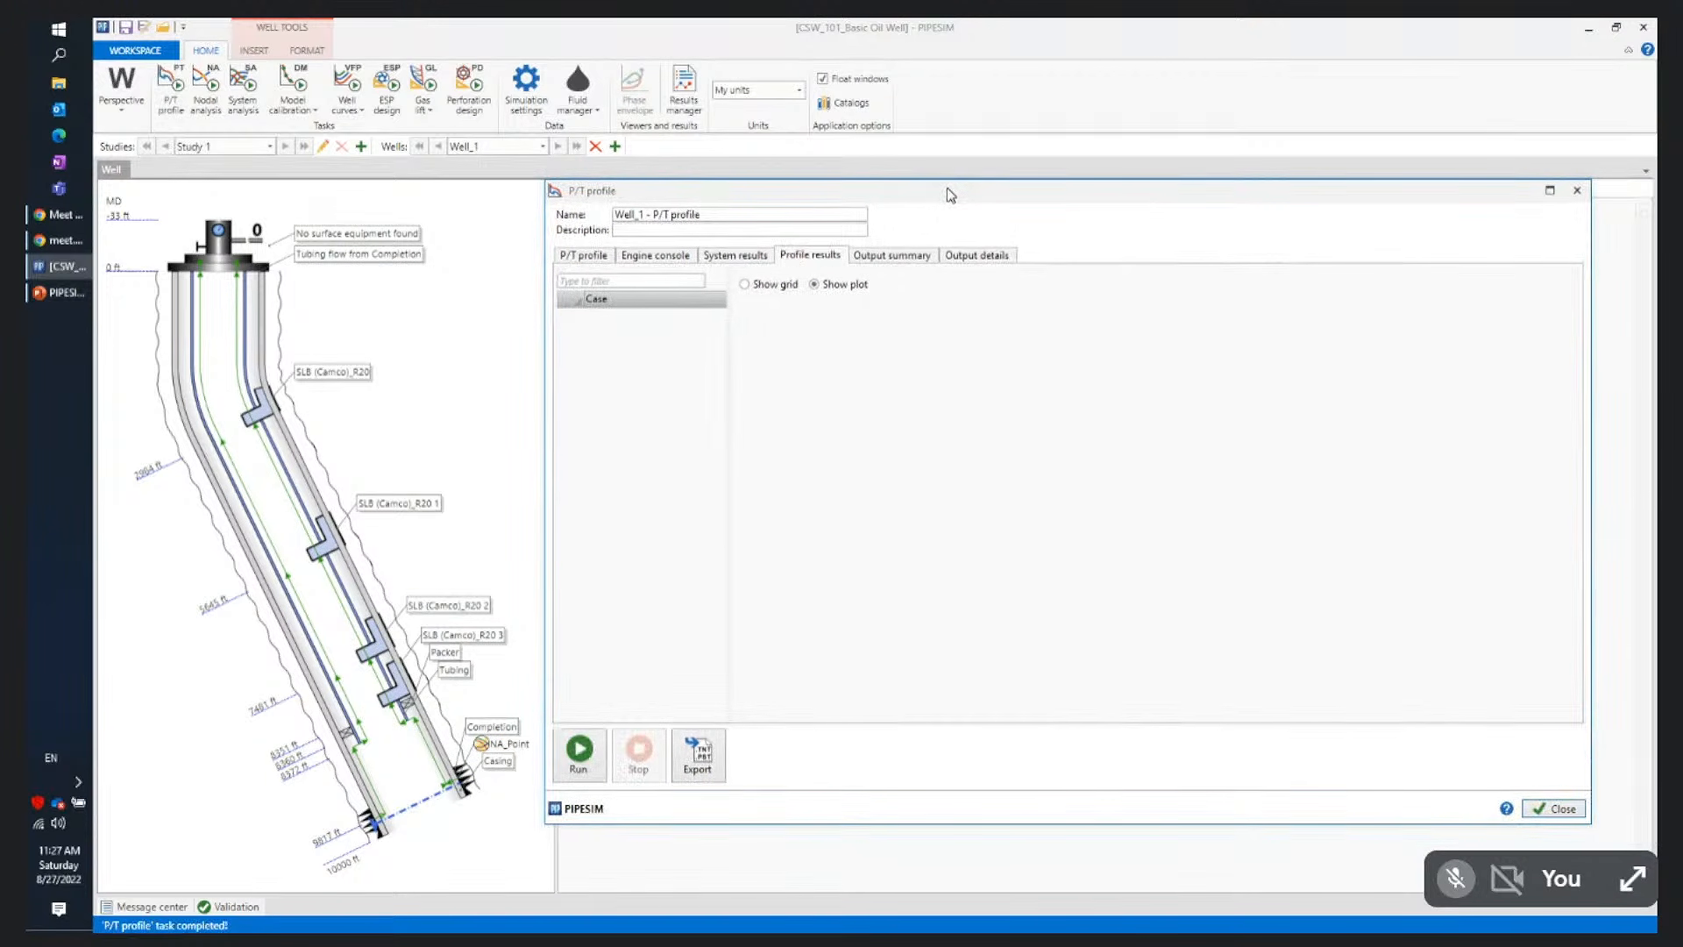
Read the rerun's engine console, close the P/T profile and review the available gas lift diagnostics types
left_click(649, 256)
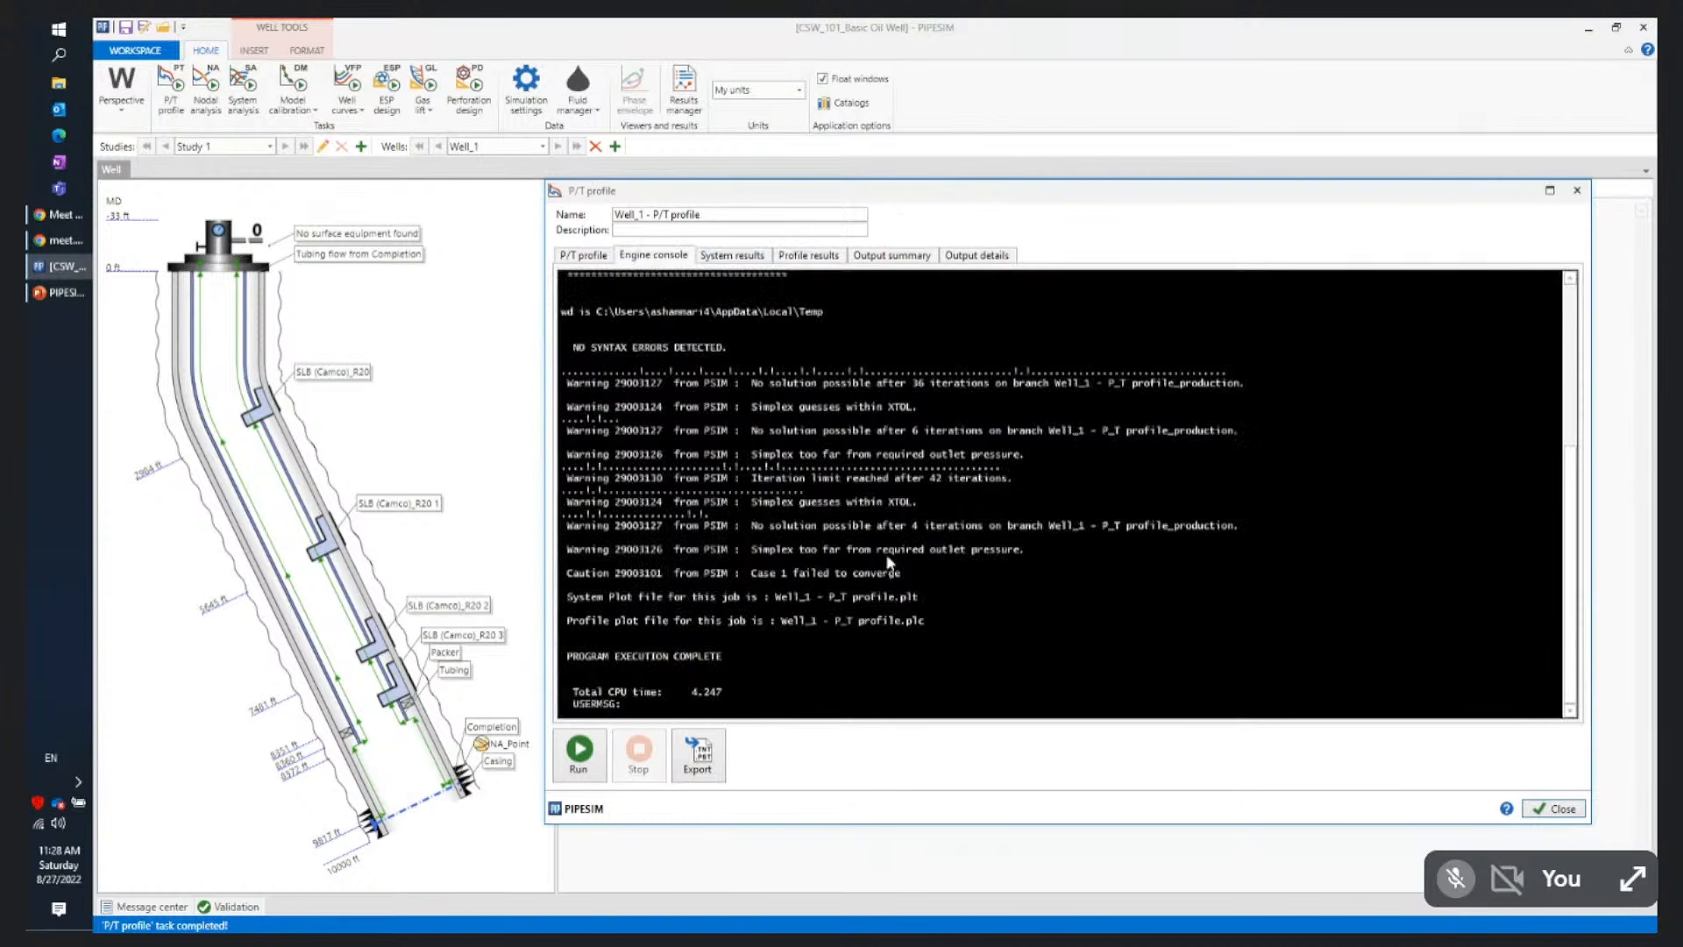
left_click(1554, 808)
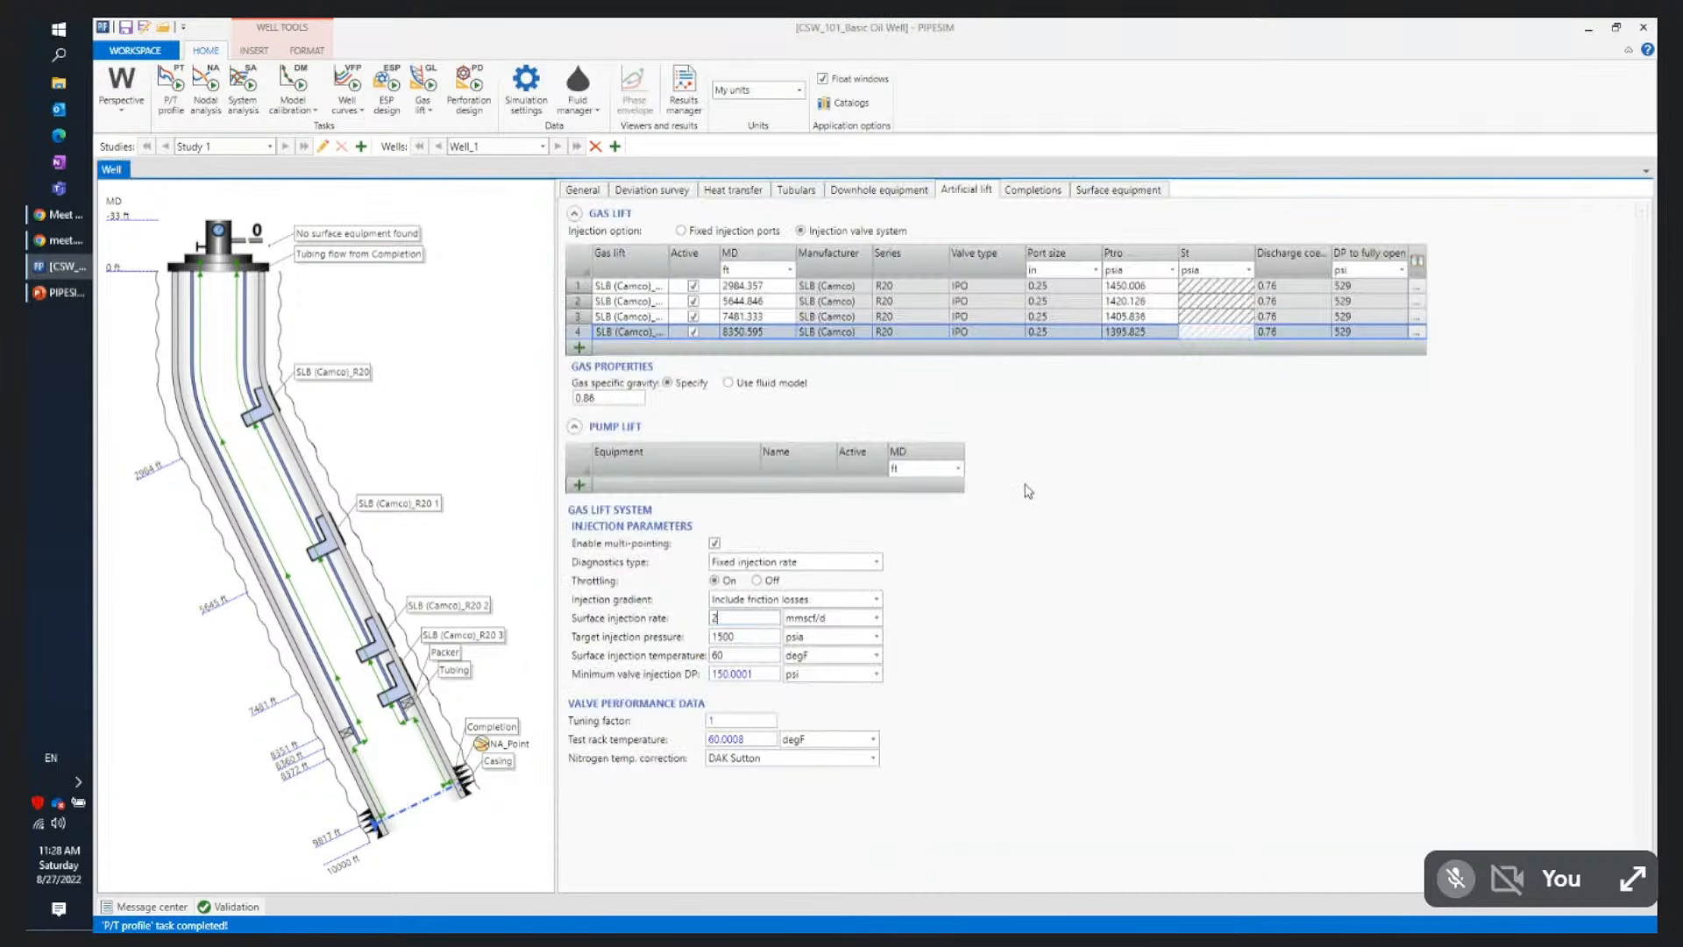
left_click(750, 566)
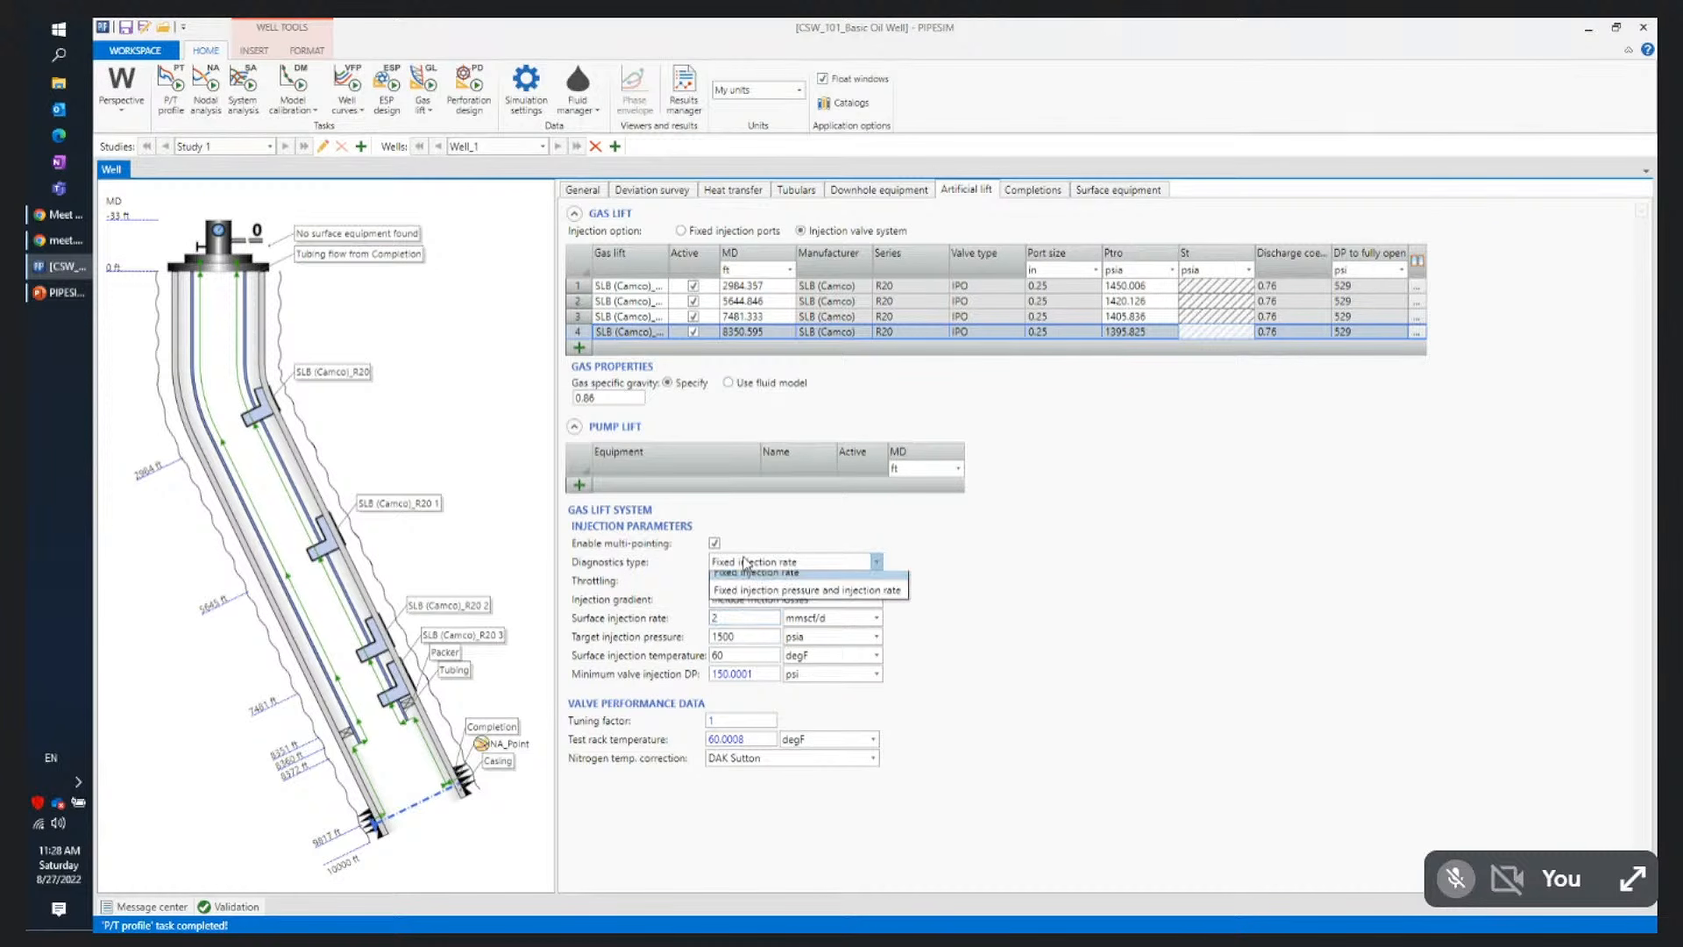
left_click(756, 543)
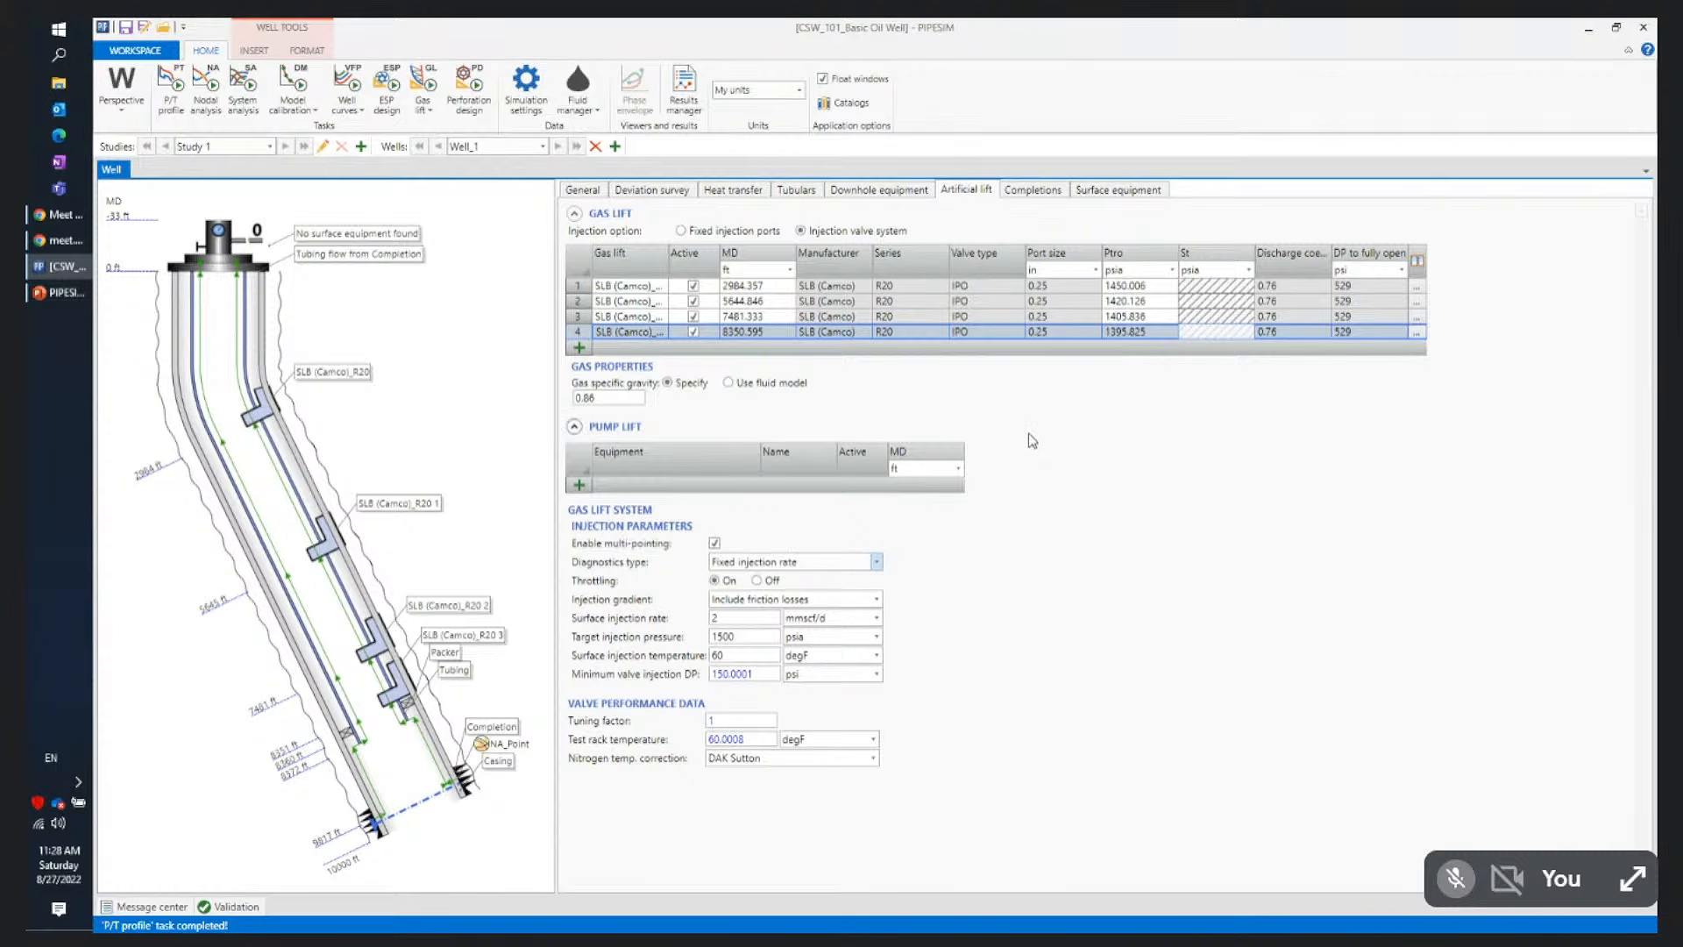
Delete all four SLB (Camco) R20 gas lift valves from the well
left_click(578, 286)
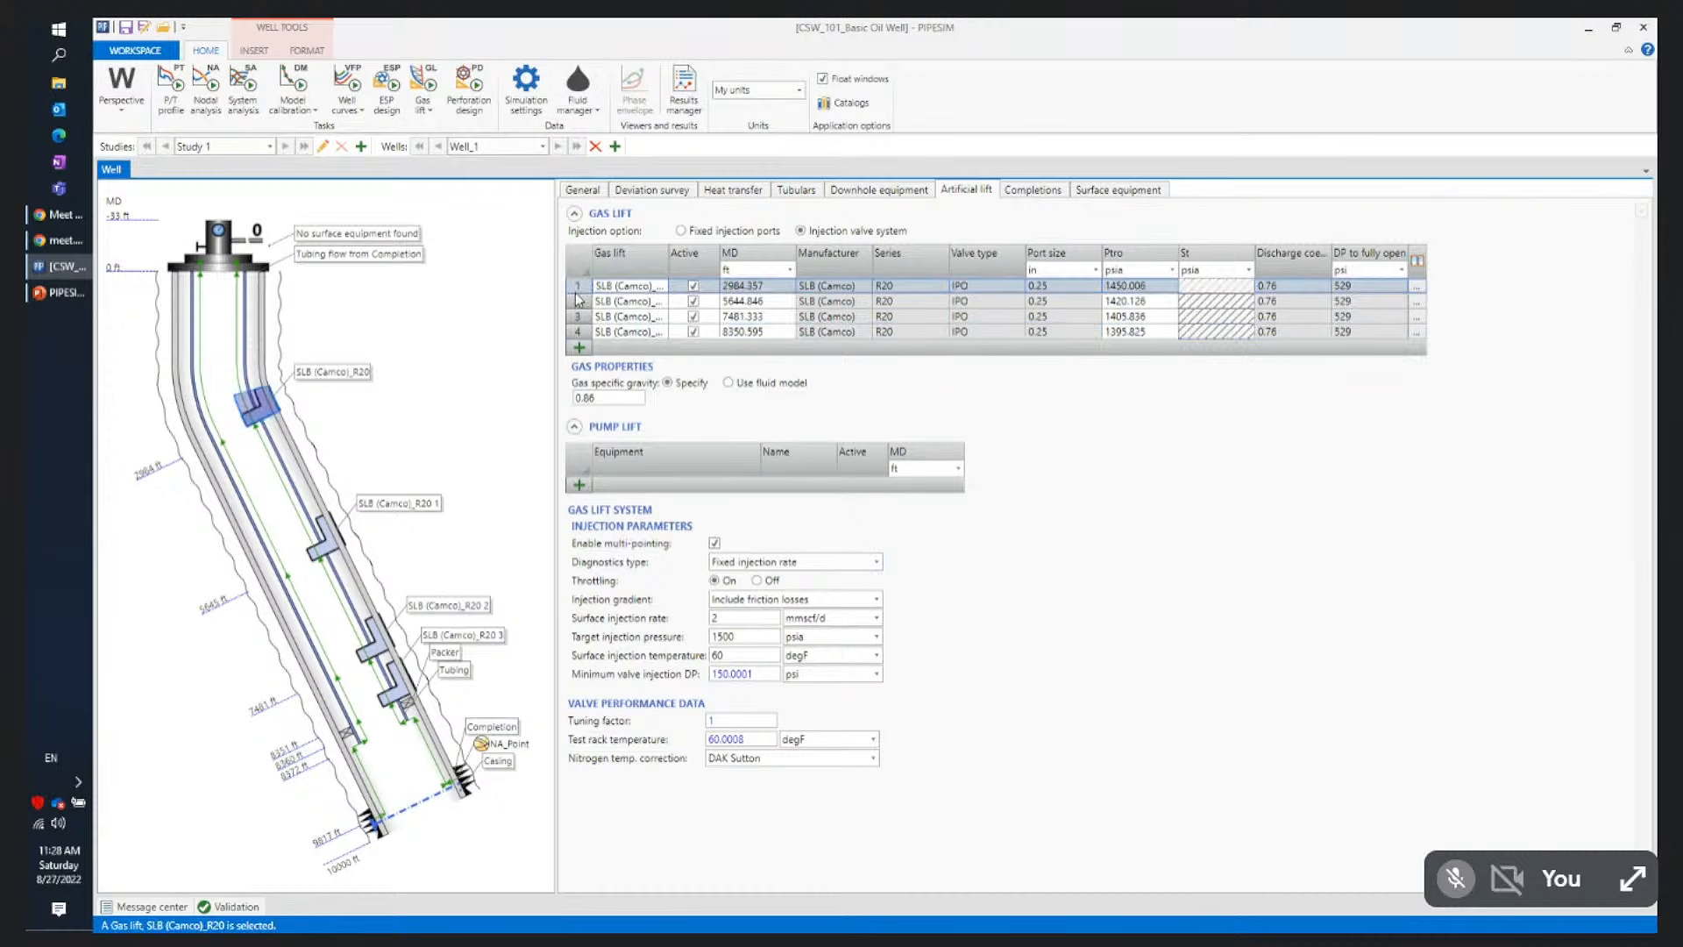
left_click(578, 331, "shift")
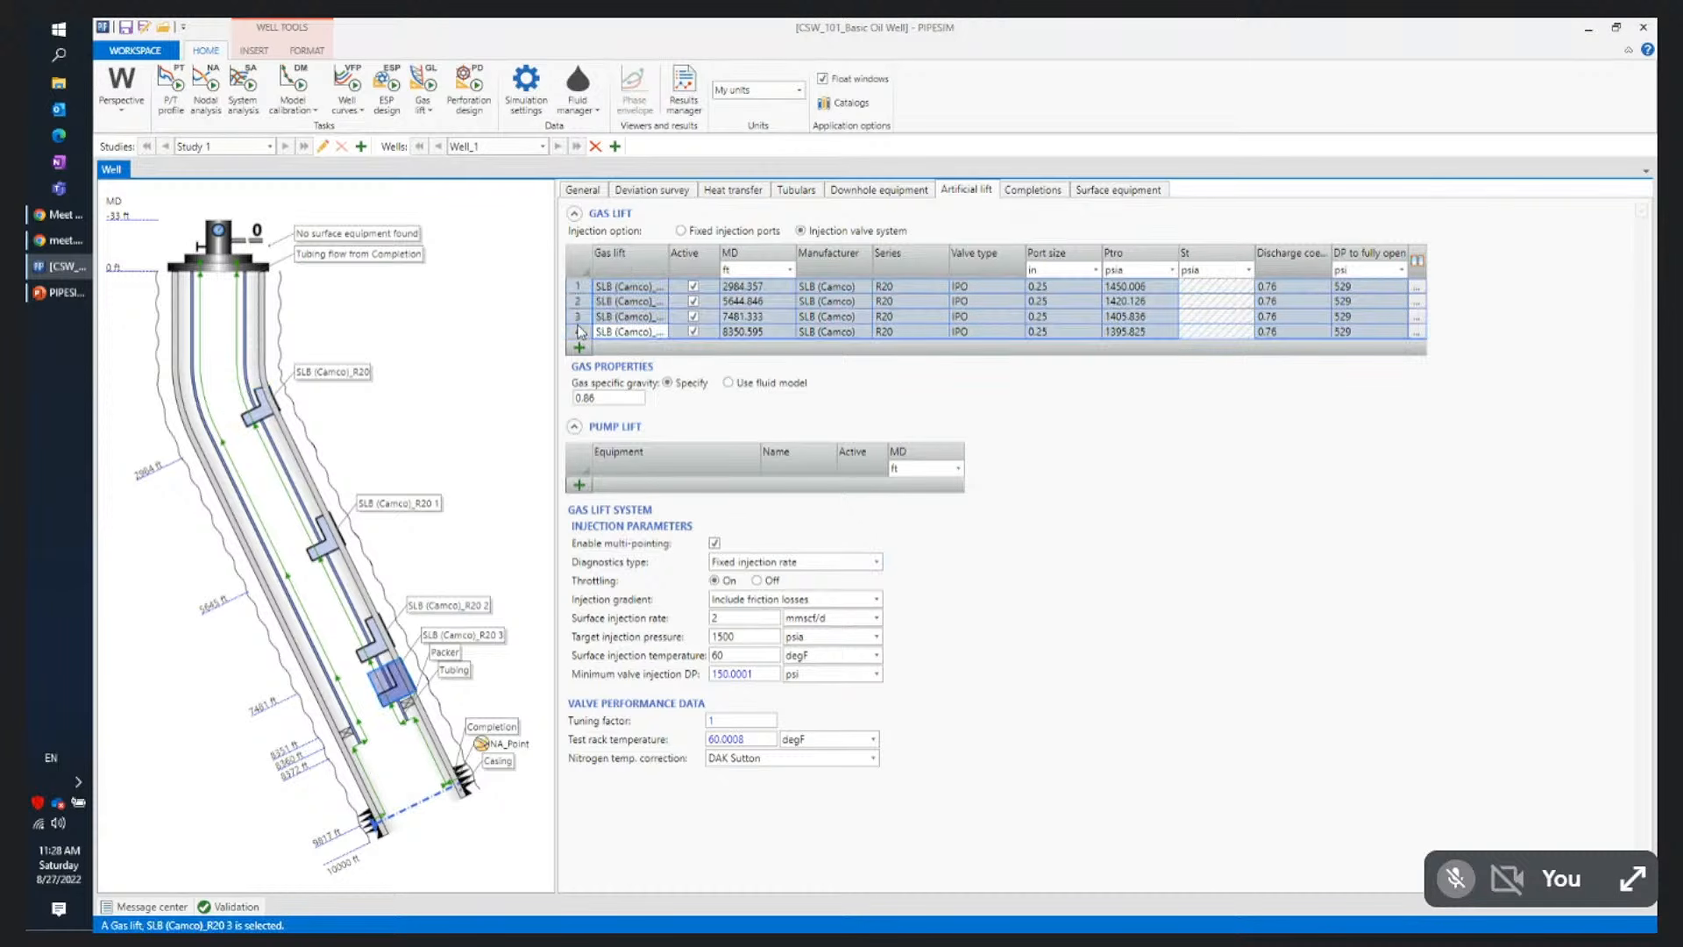
key("Delete")
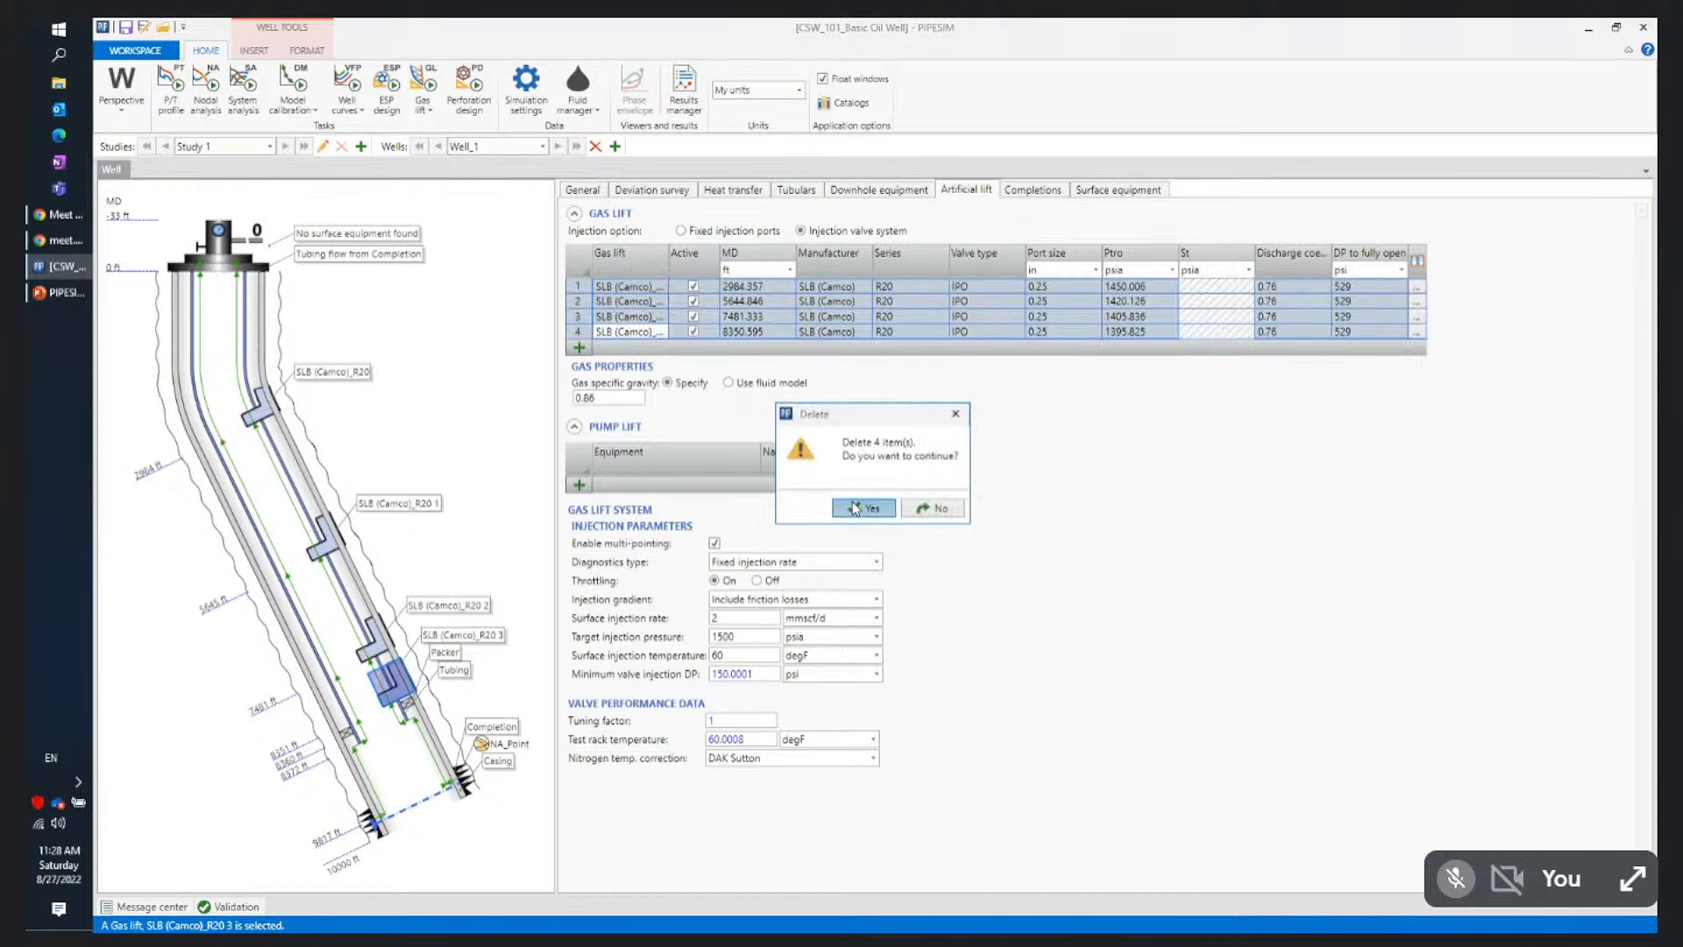
left_click(865, 509)
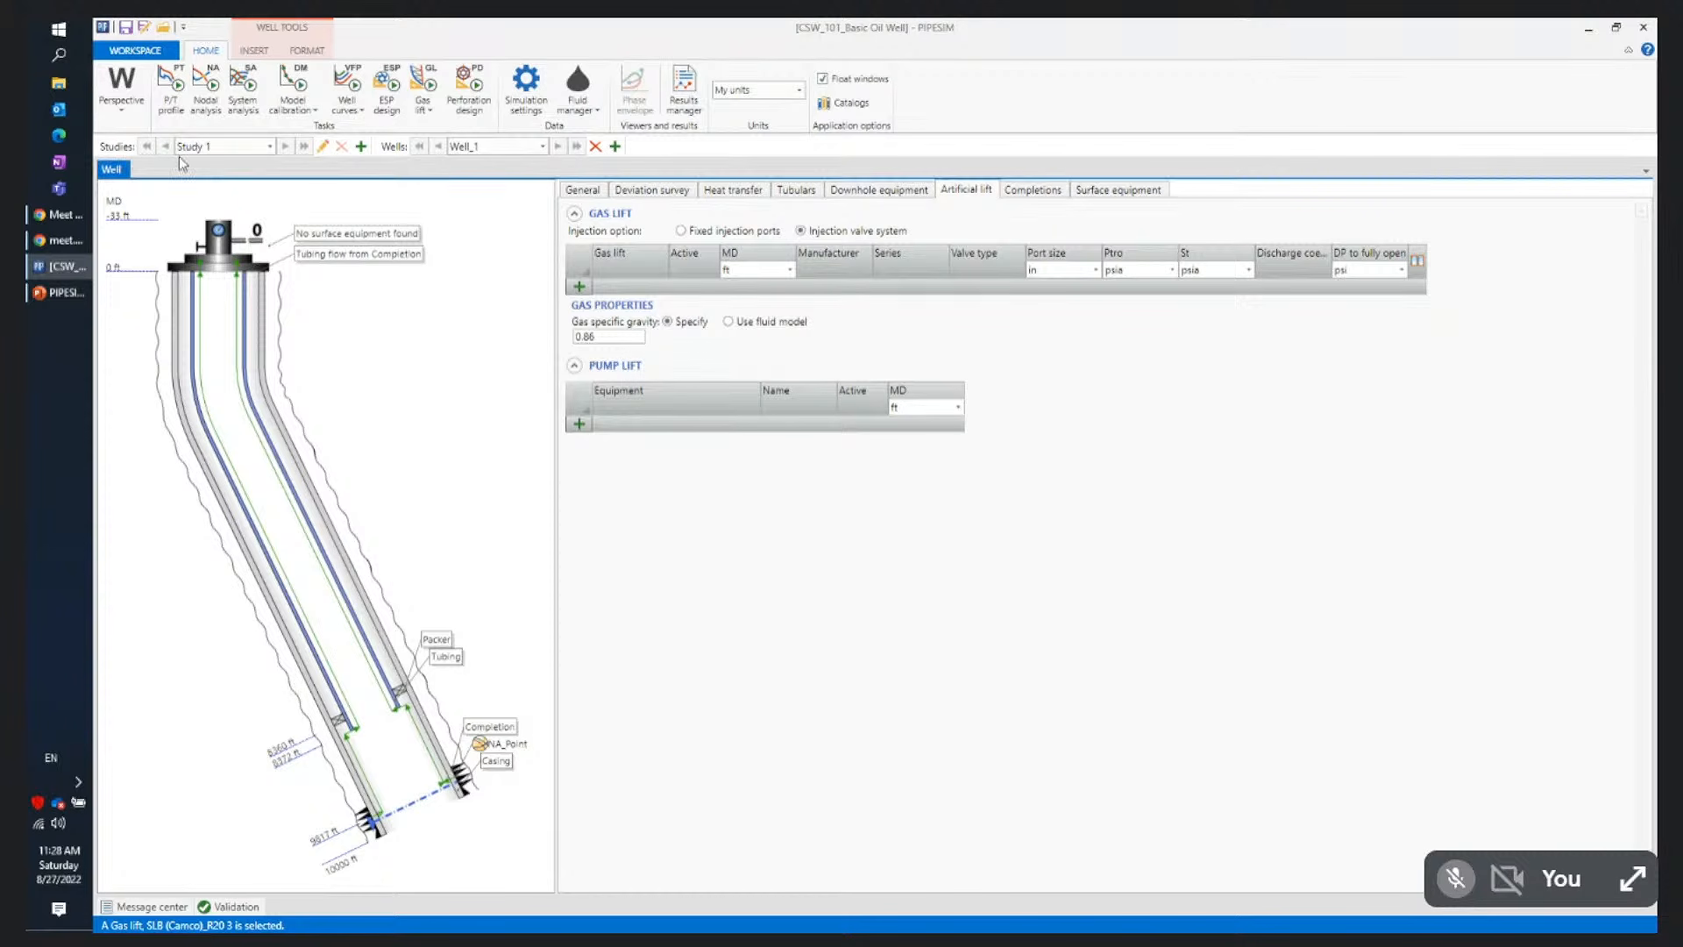
Run the P/T profile for the well without gas lift, check the flow rate and close the profile window
left_click(173, 85)
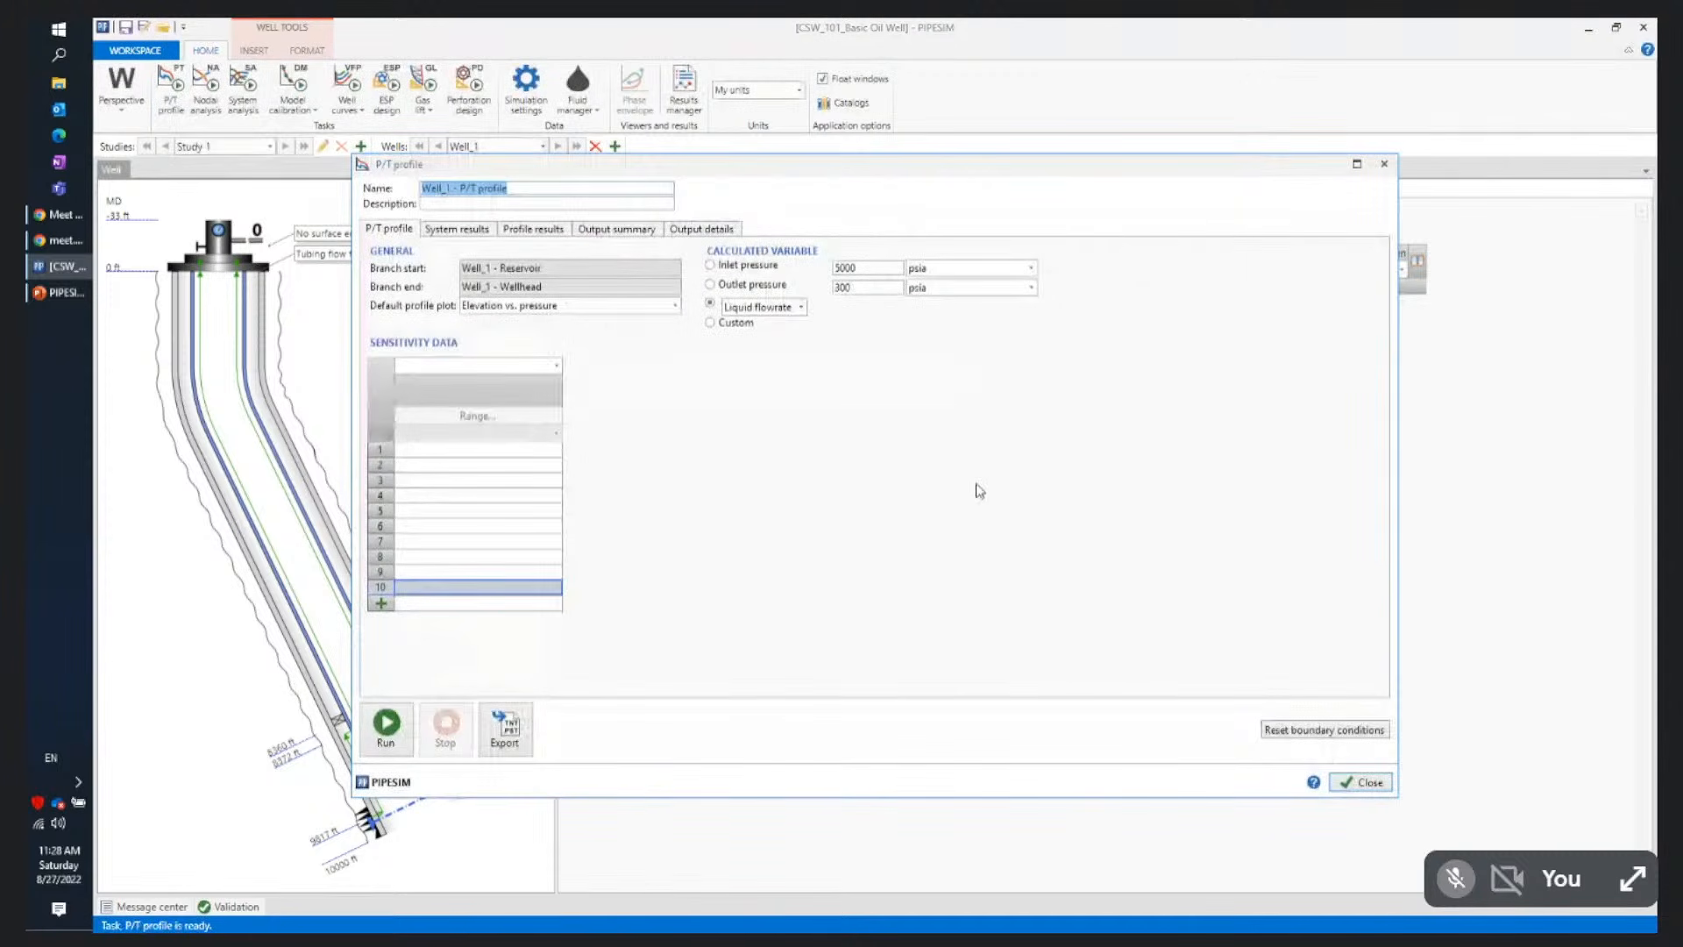
left_click(399, 729)
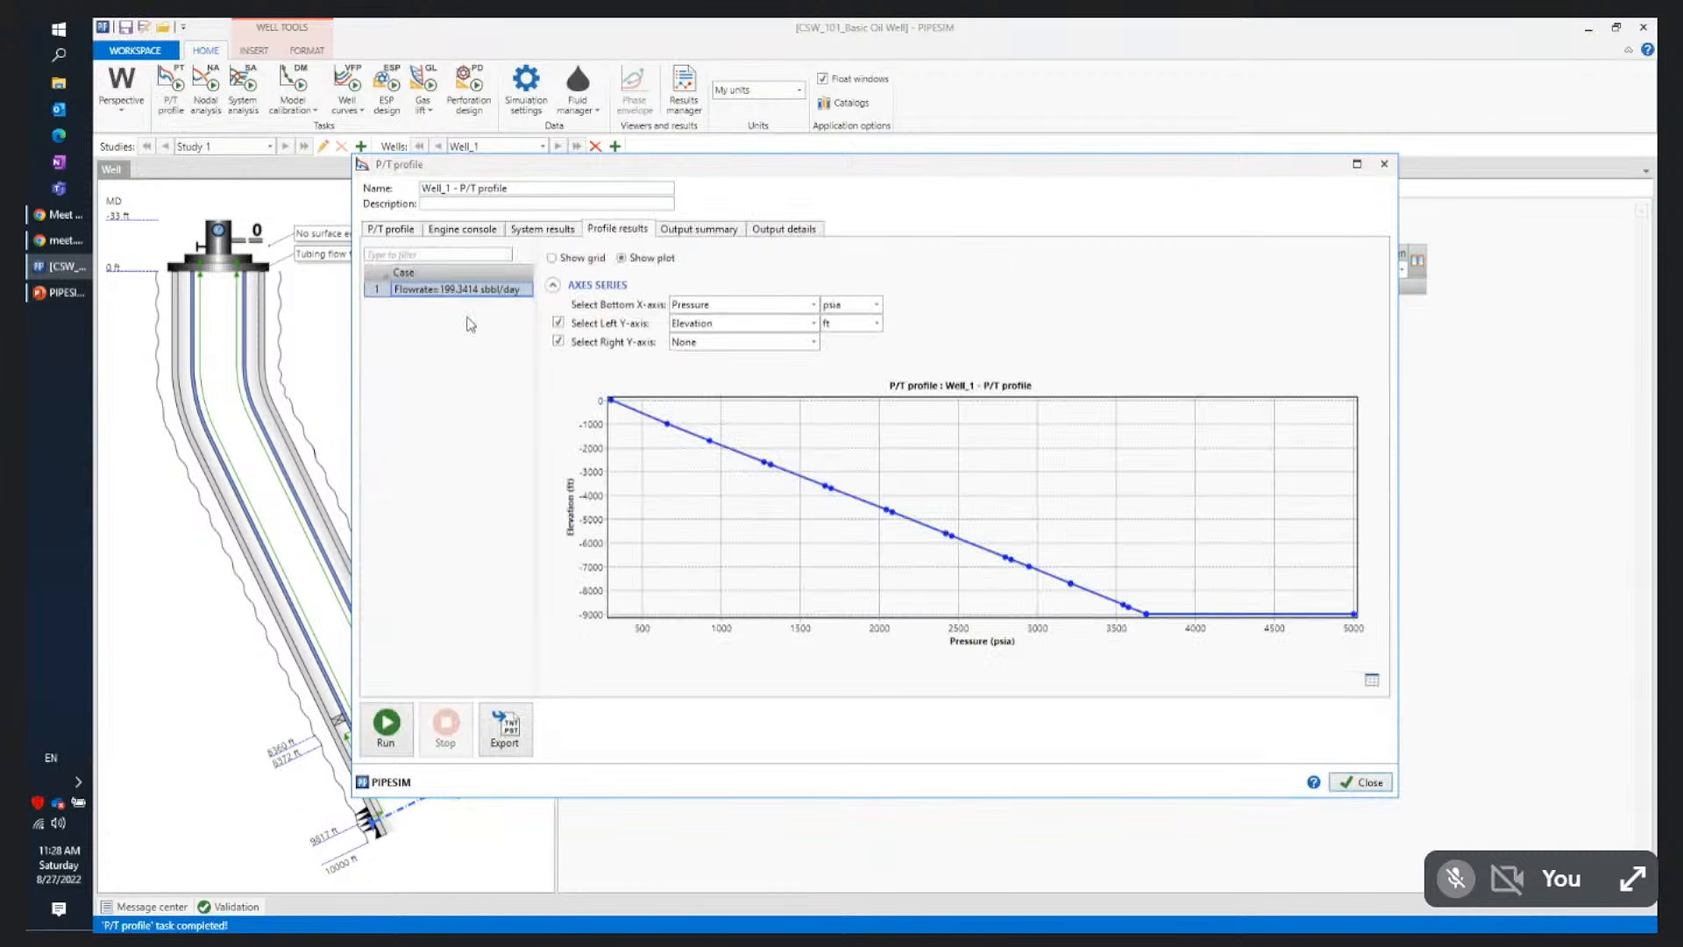
left_click(1357, 783)
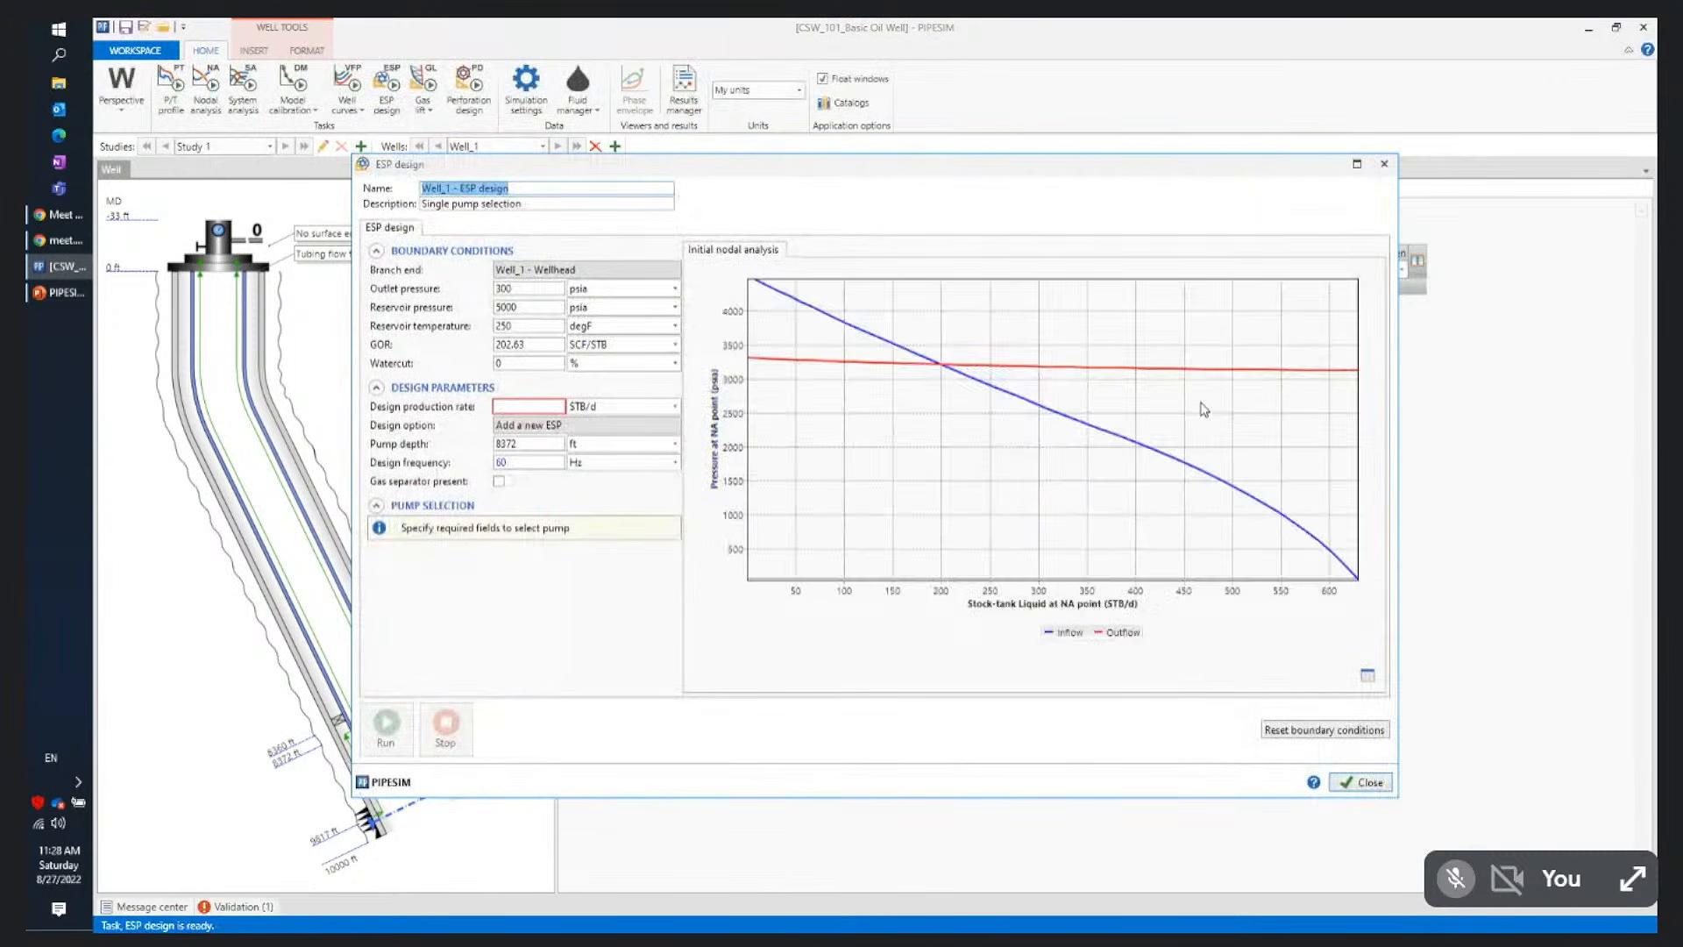
Set the ESP design production rate to 500 STB/d, select the Novomet NHV(790-1000)H pump from the catalog and run the design
left_click(519, 406)
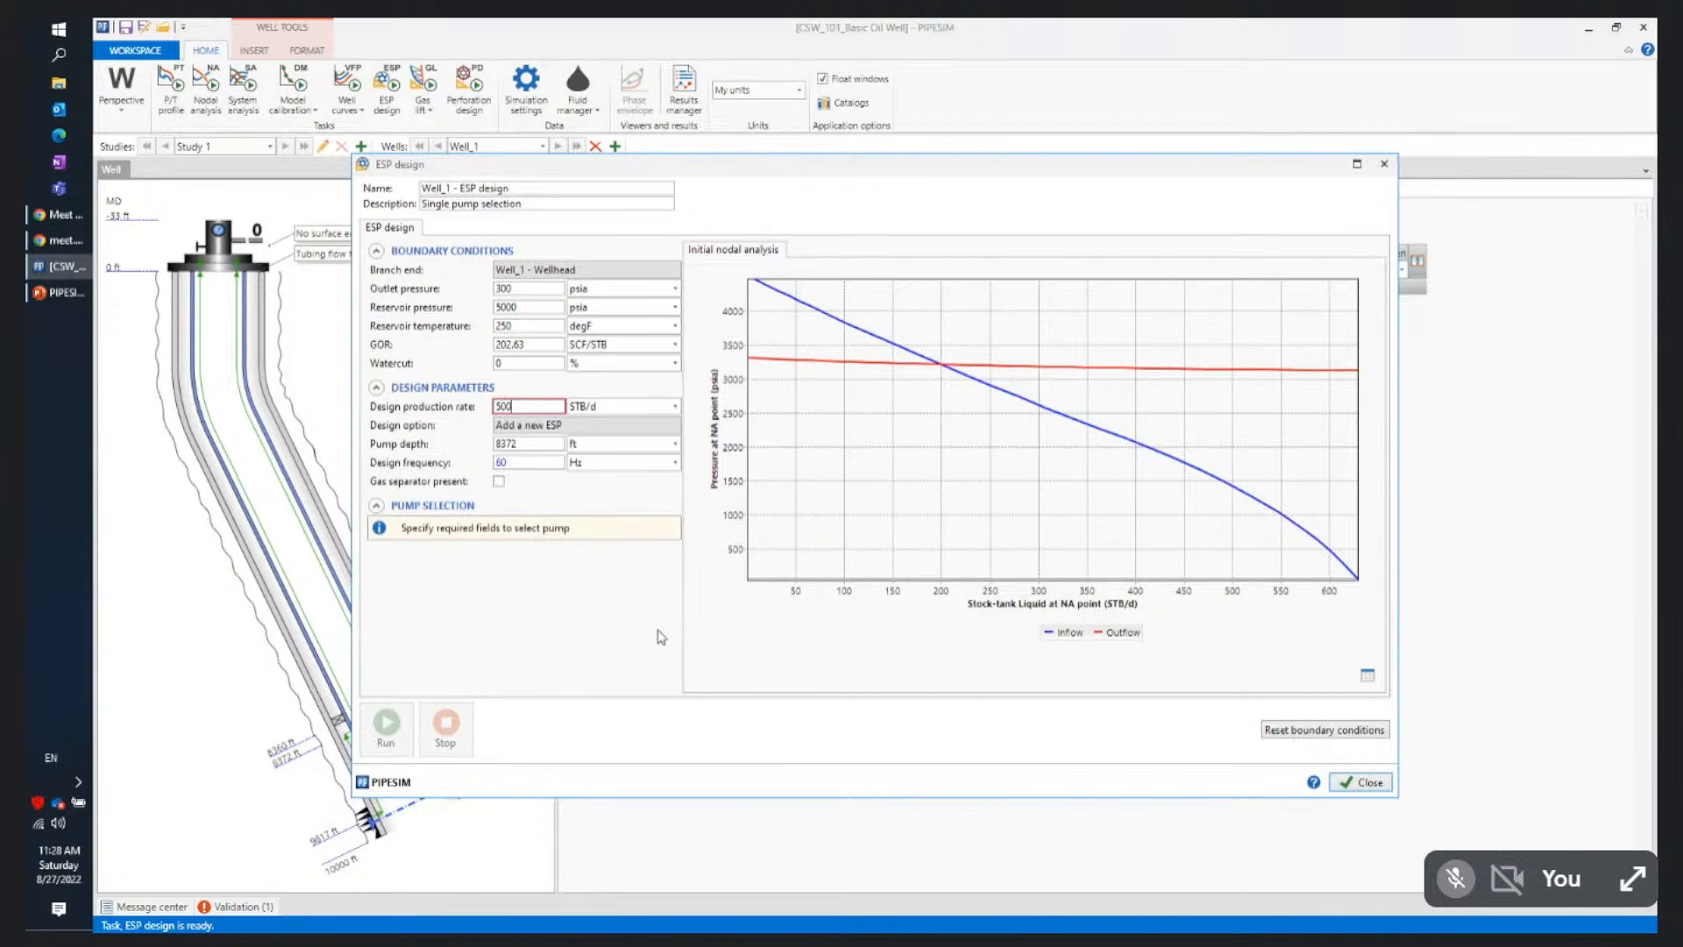
left_click(526, 463)
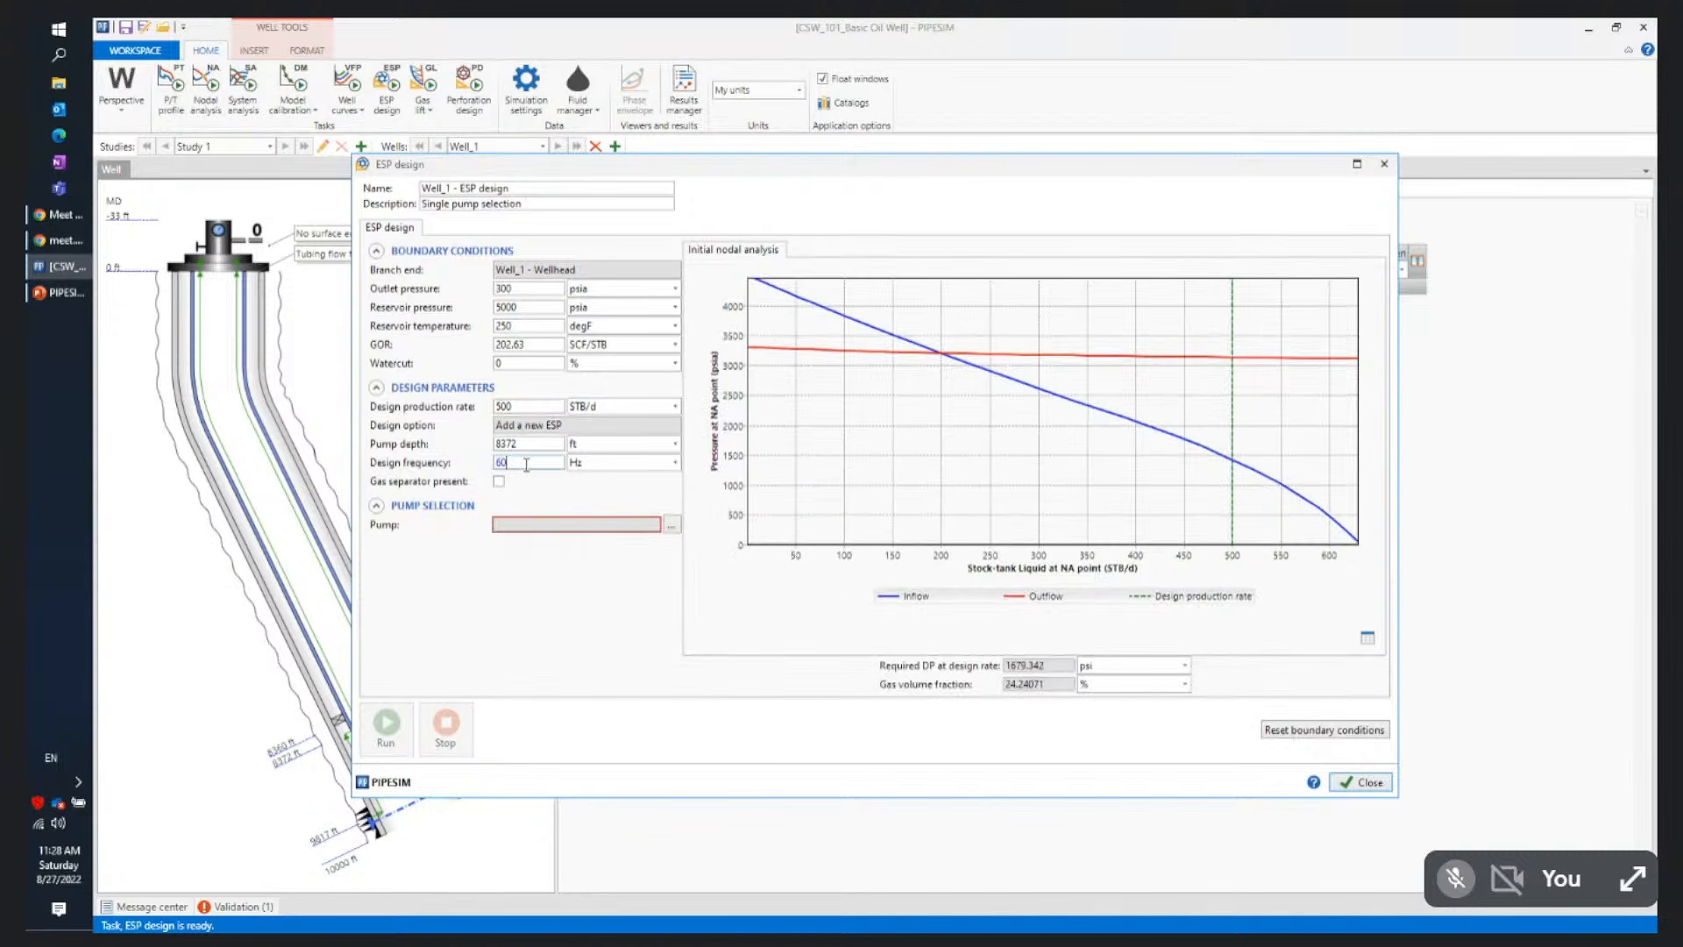
left_click(672, 525)
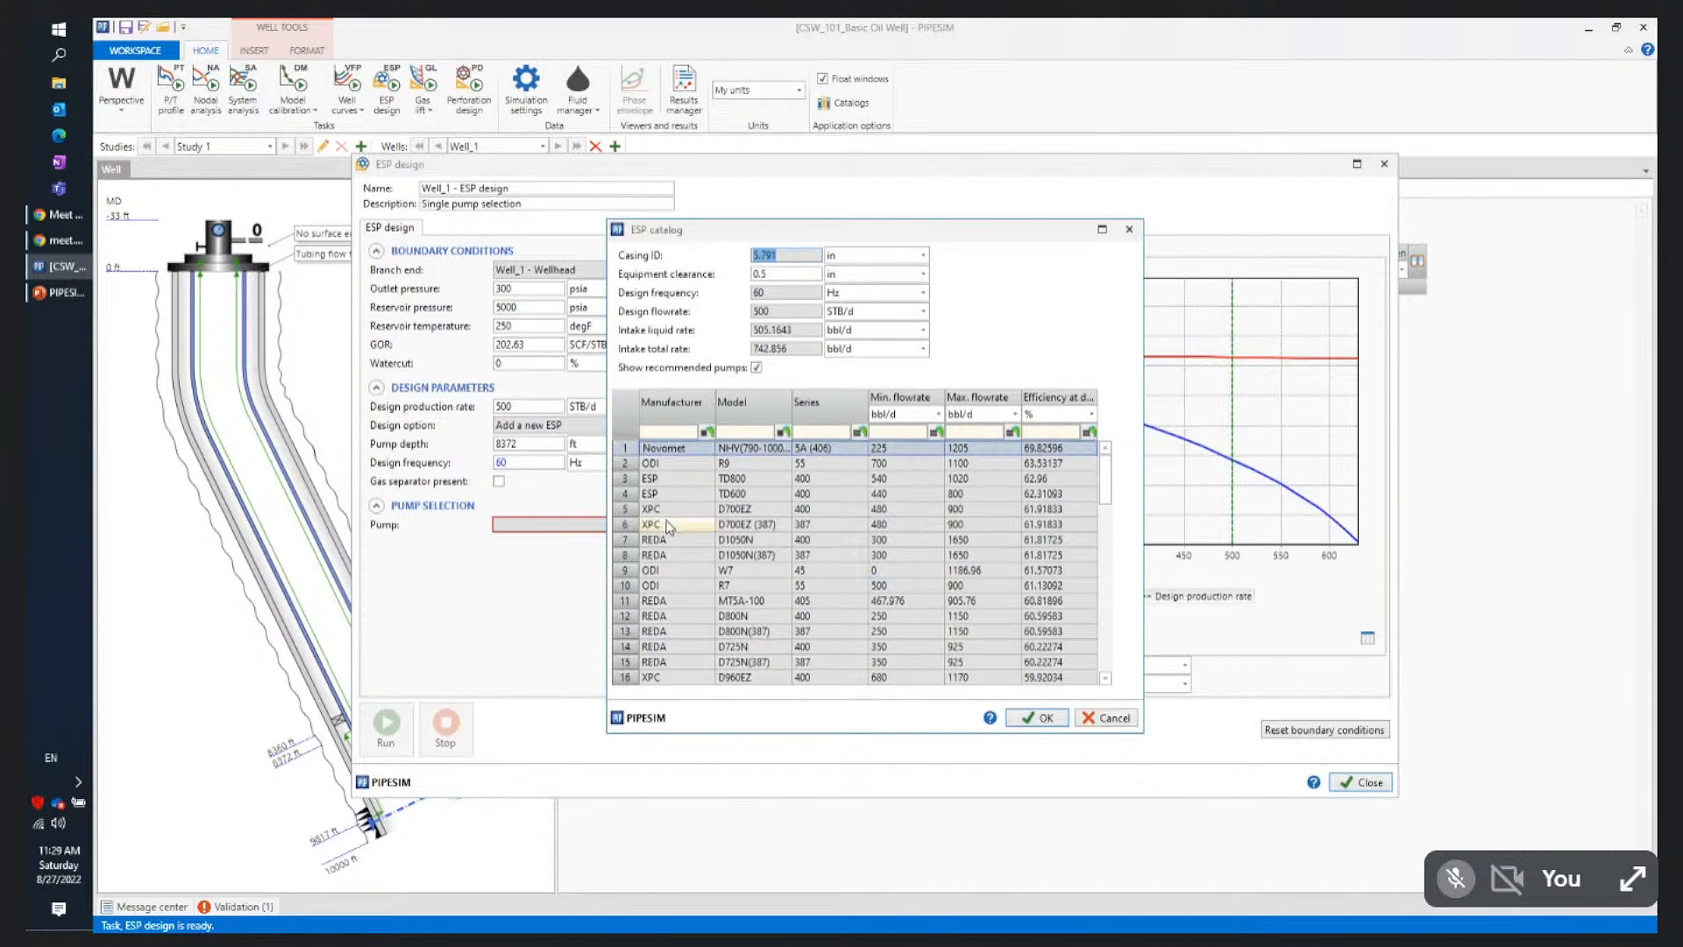
mouse_move(1107, 482)
left_mouse_down()
mouse_move(1120, 606)
mouse_move(1104, 474)
left_mouse_up()
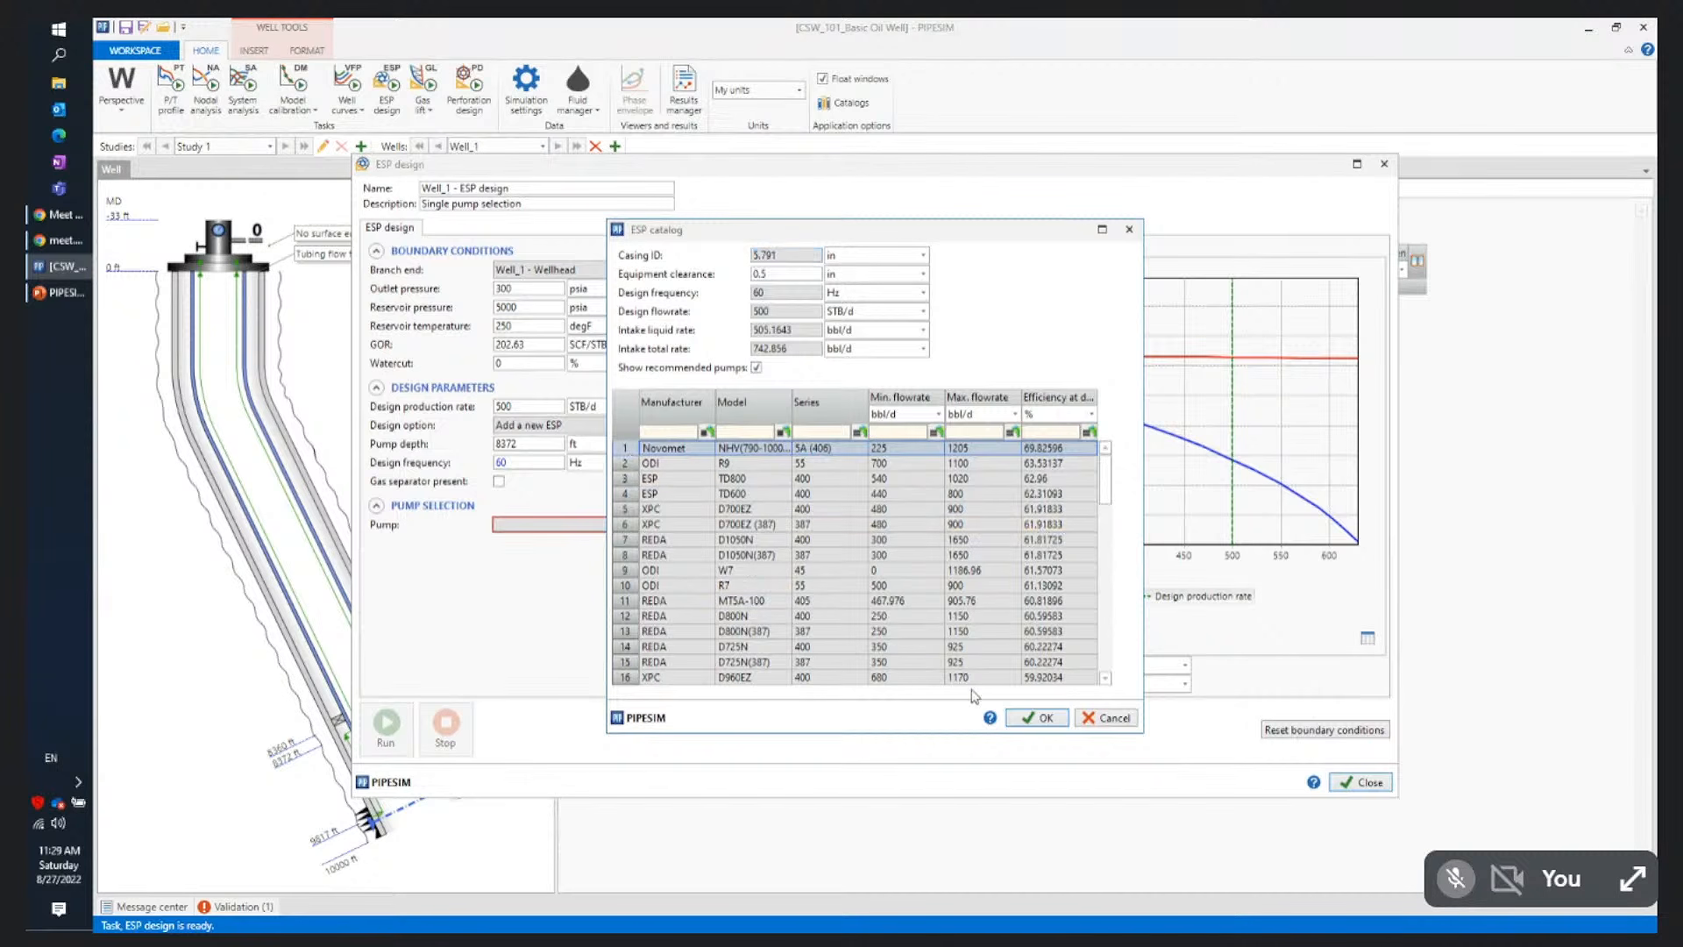
left_click(1033, 719)
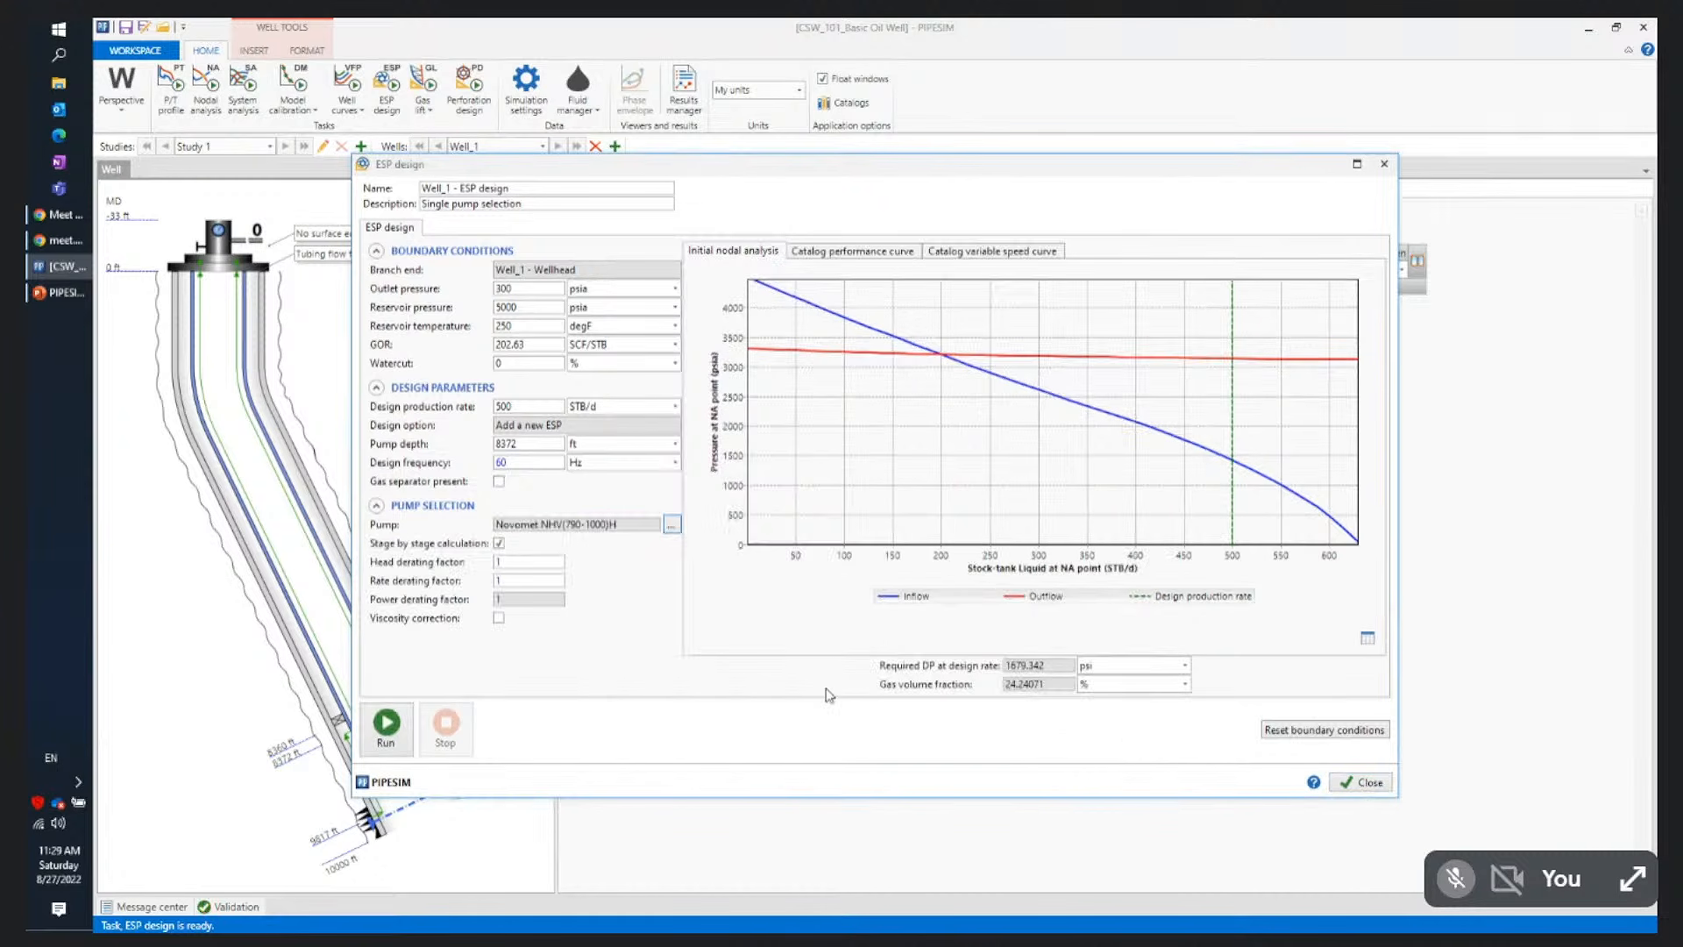
left_click(393, 744)
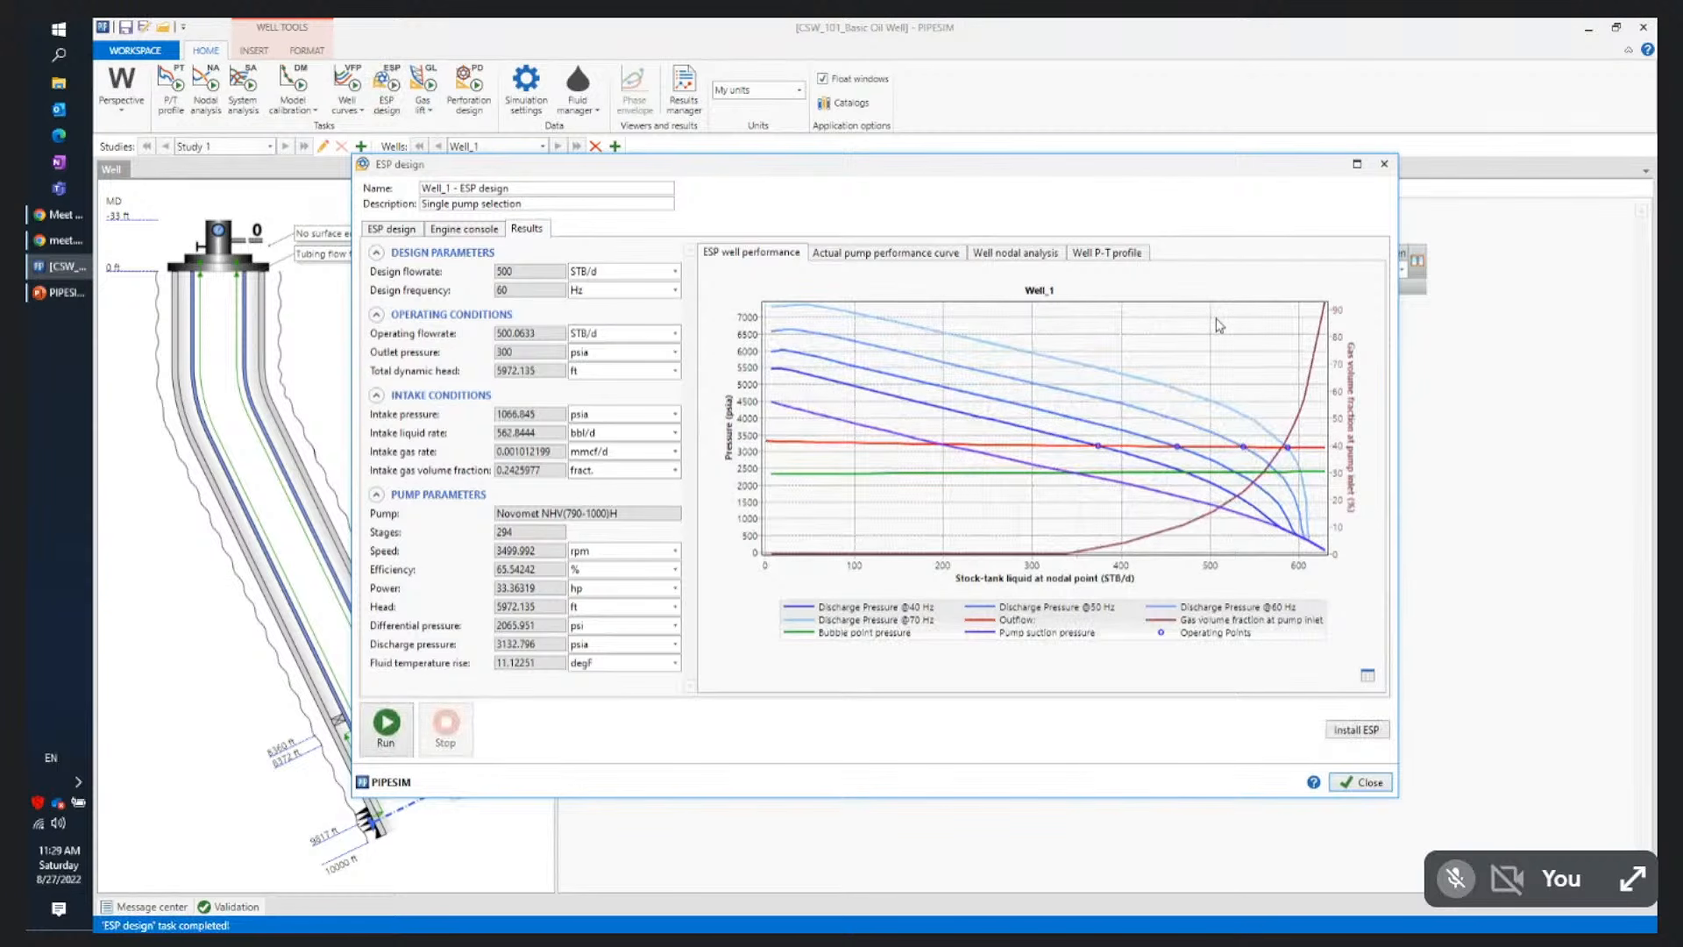
Review the actual pump performance curve and well nodal analysis, and install the designed ESP in the well
left_click(883, 256)
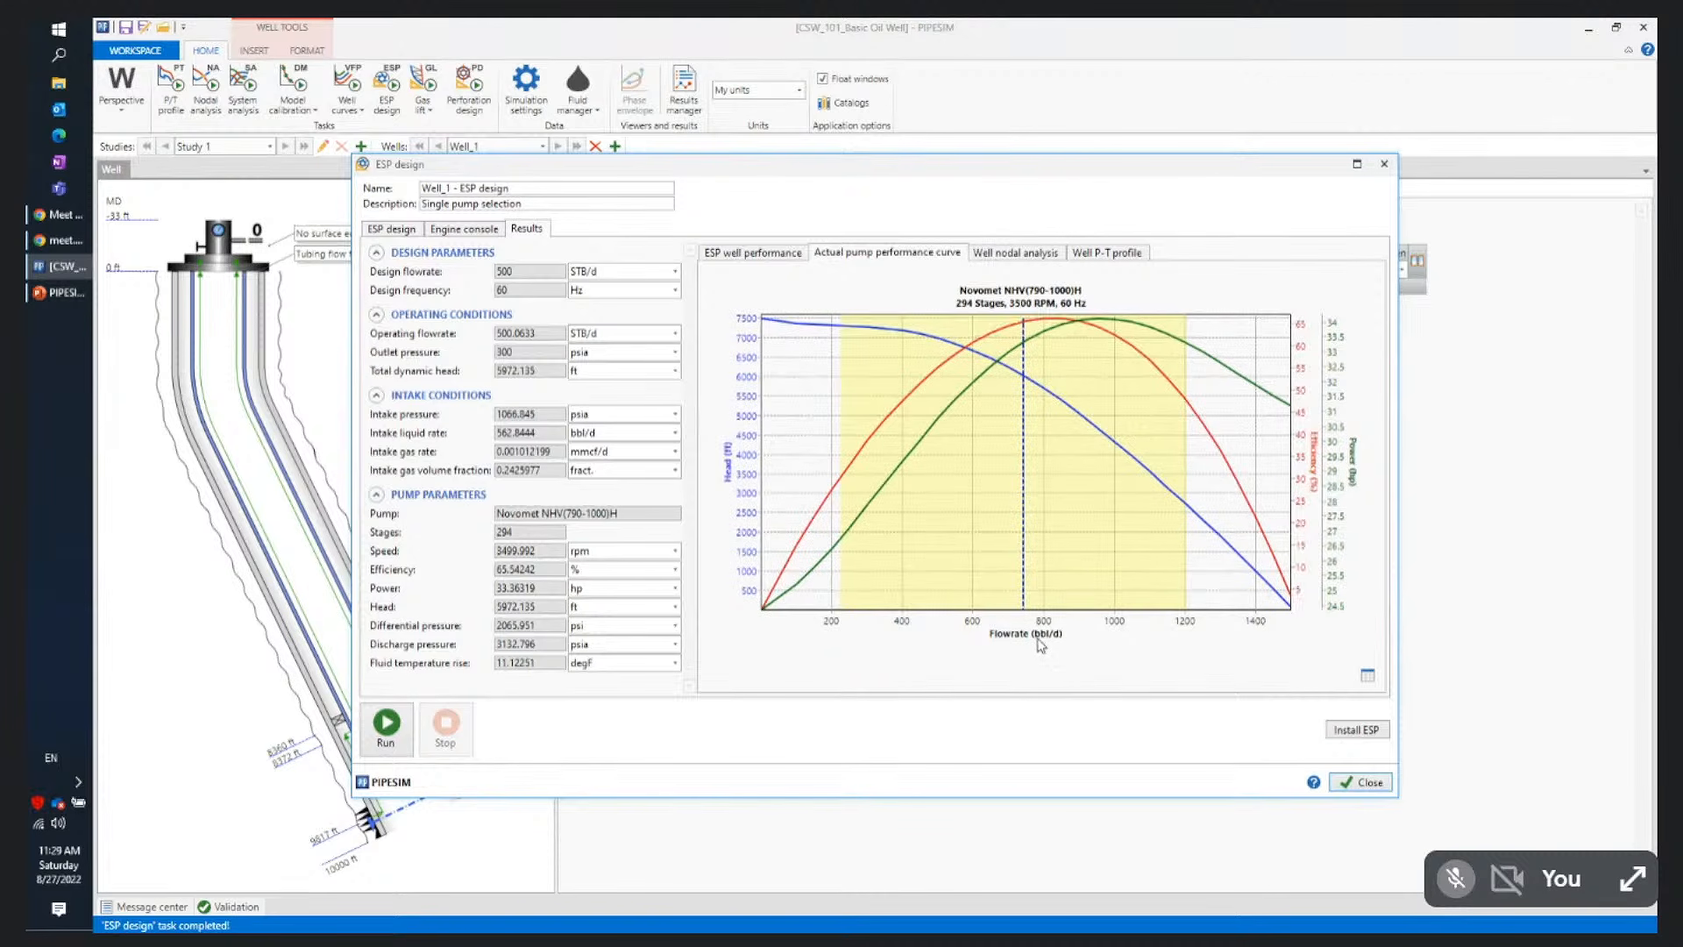
left_click(1008, 256)
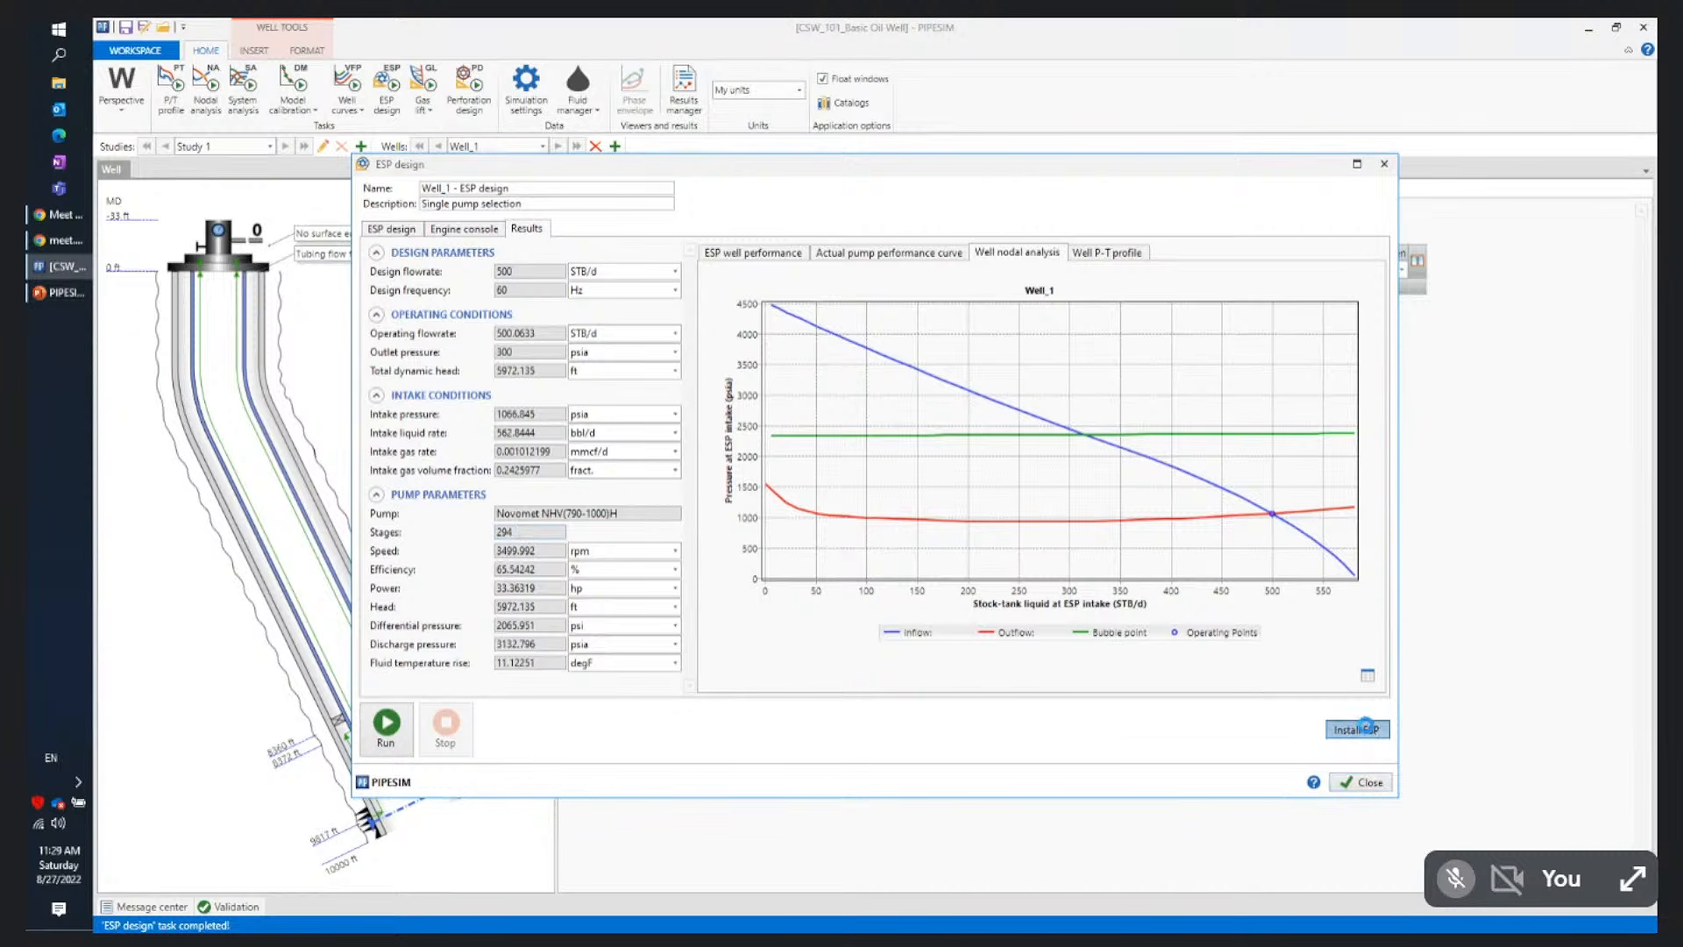
left_click(1356, 730)
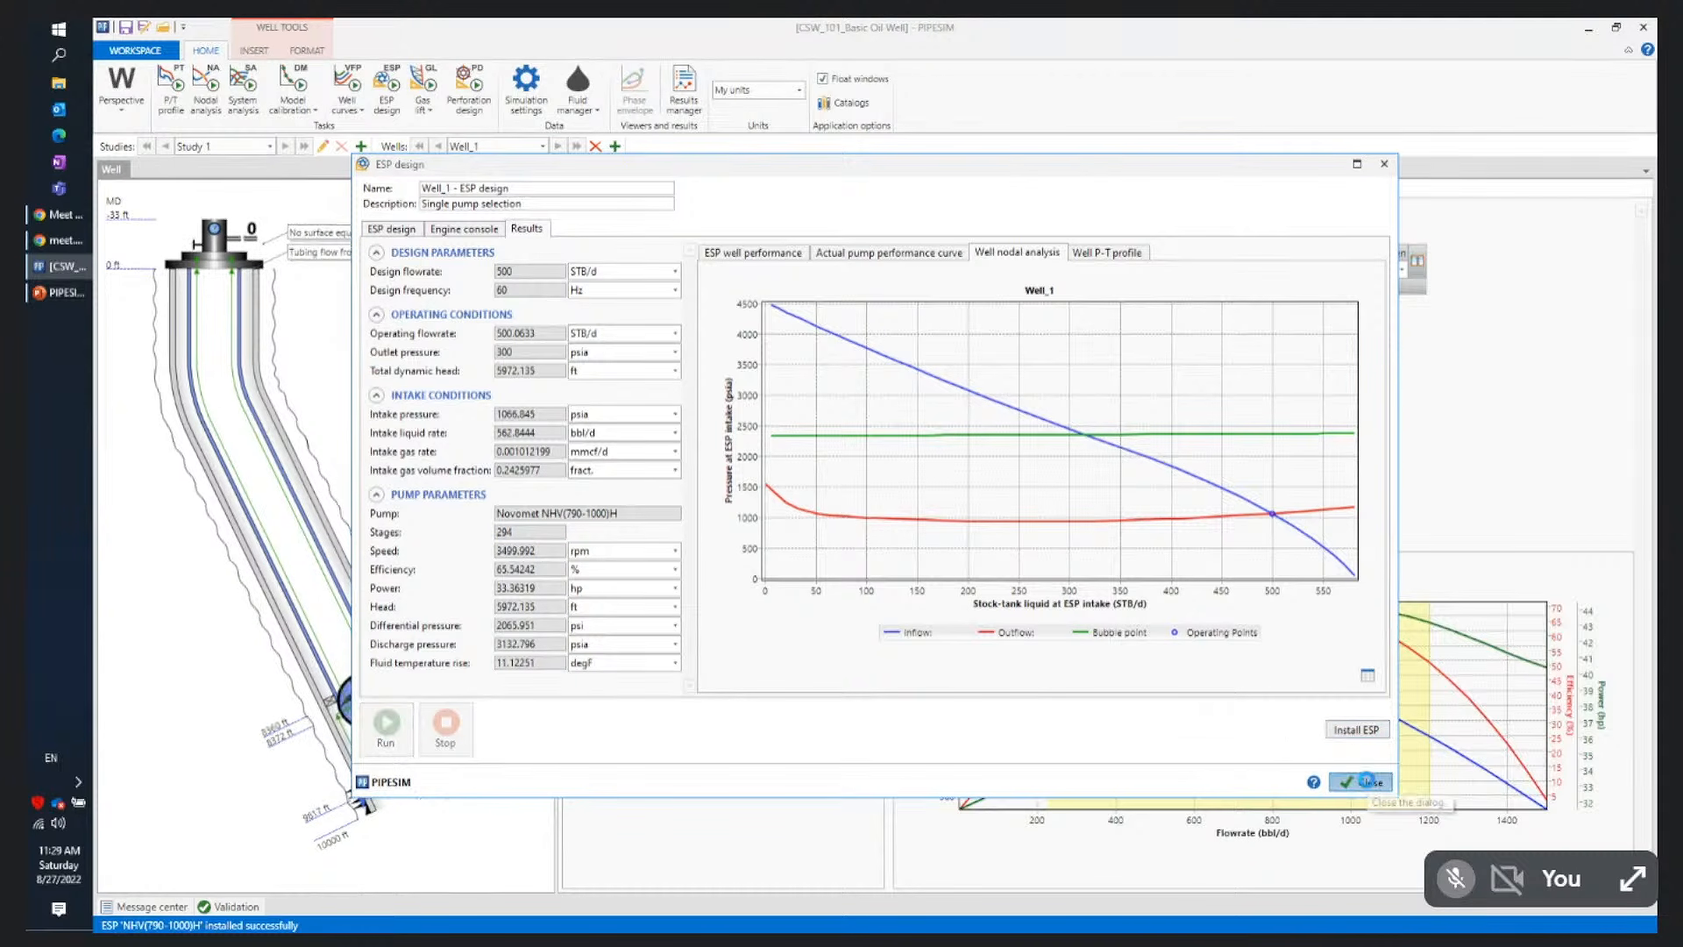
left_click(1366, 781)
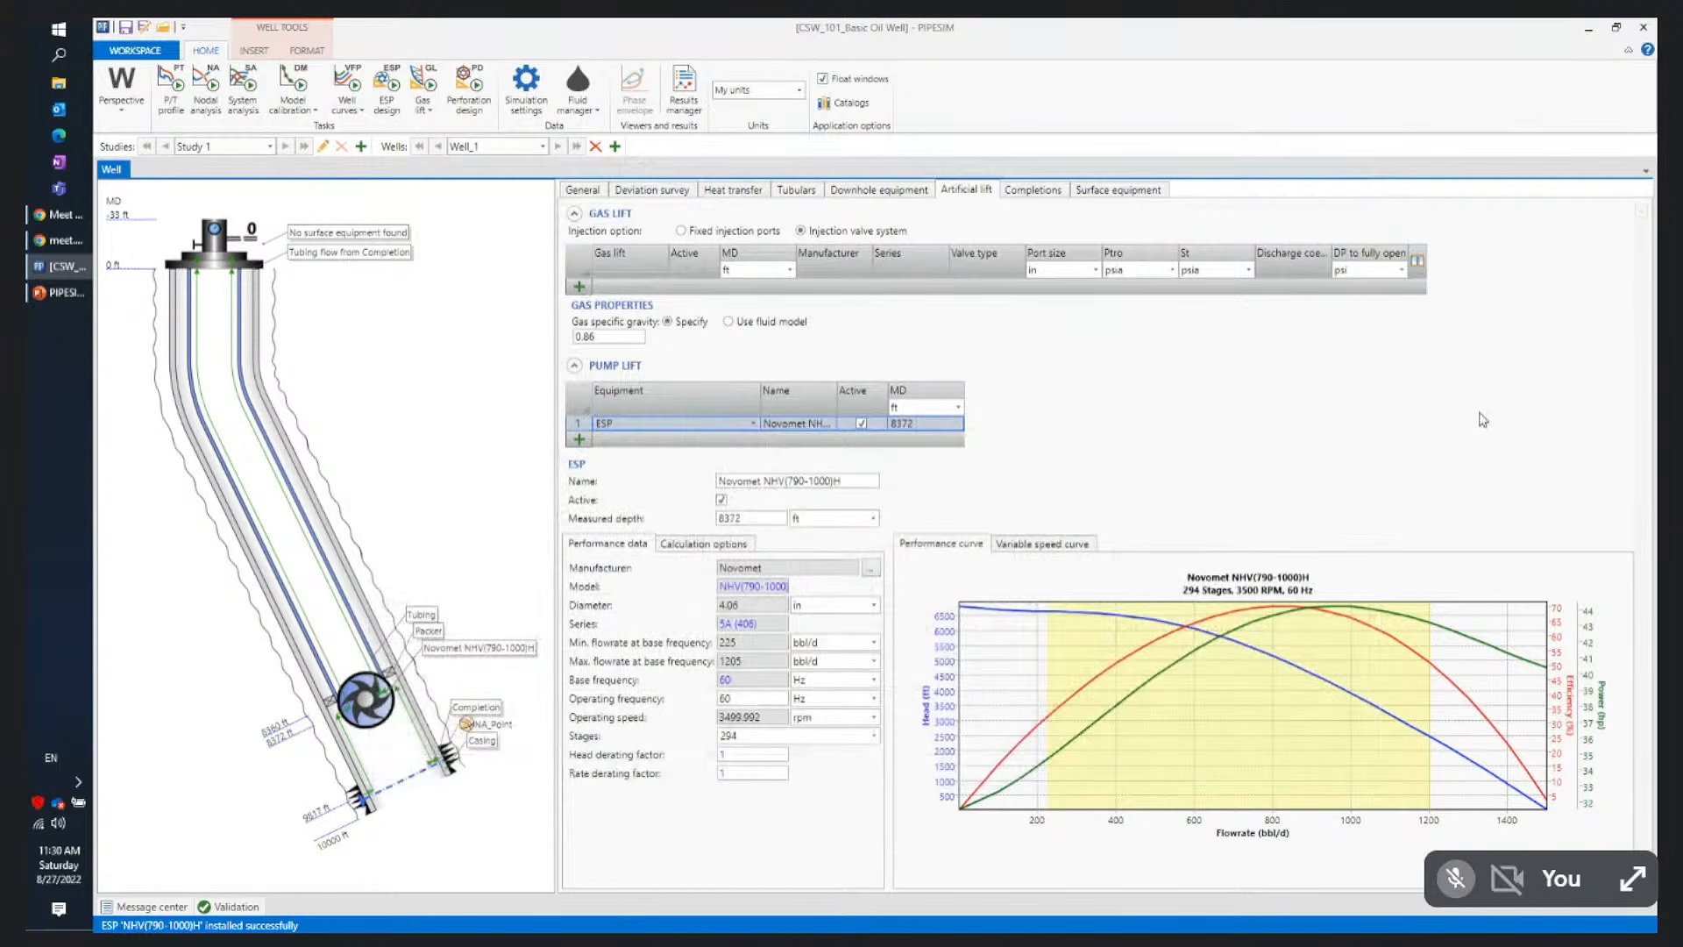
Start a nodal analysis of the well, read its validation message and close the analysis window
left_click(204, 83)
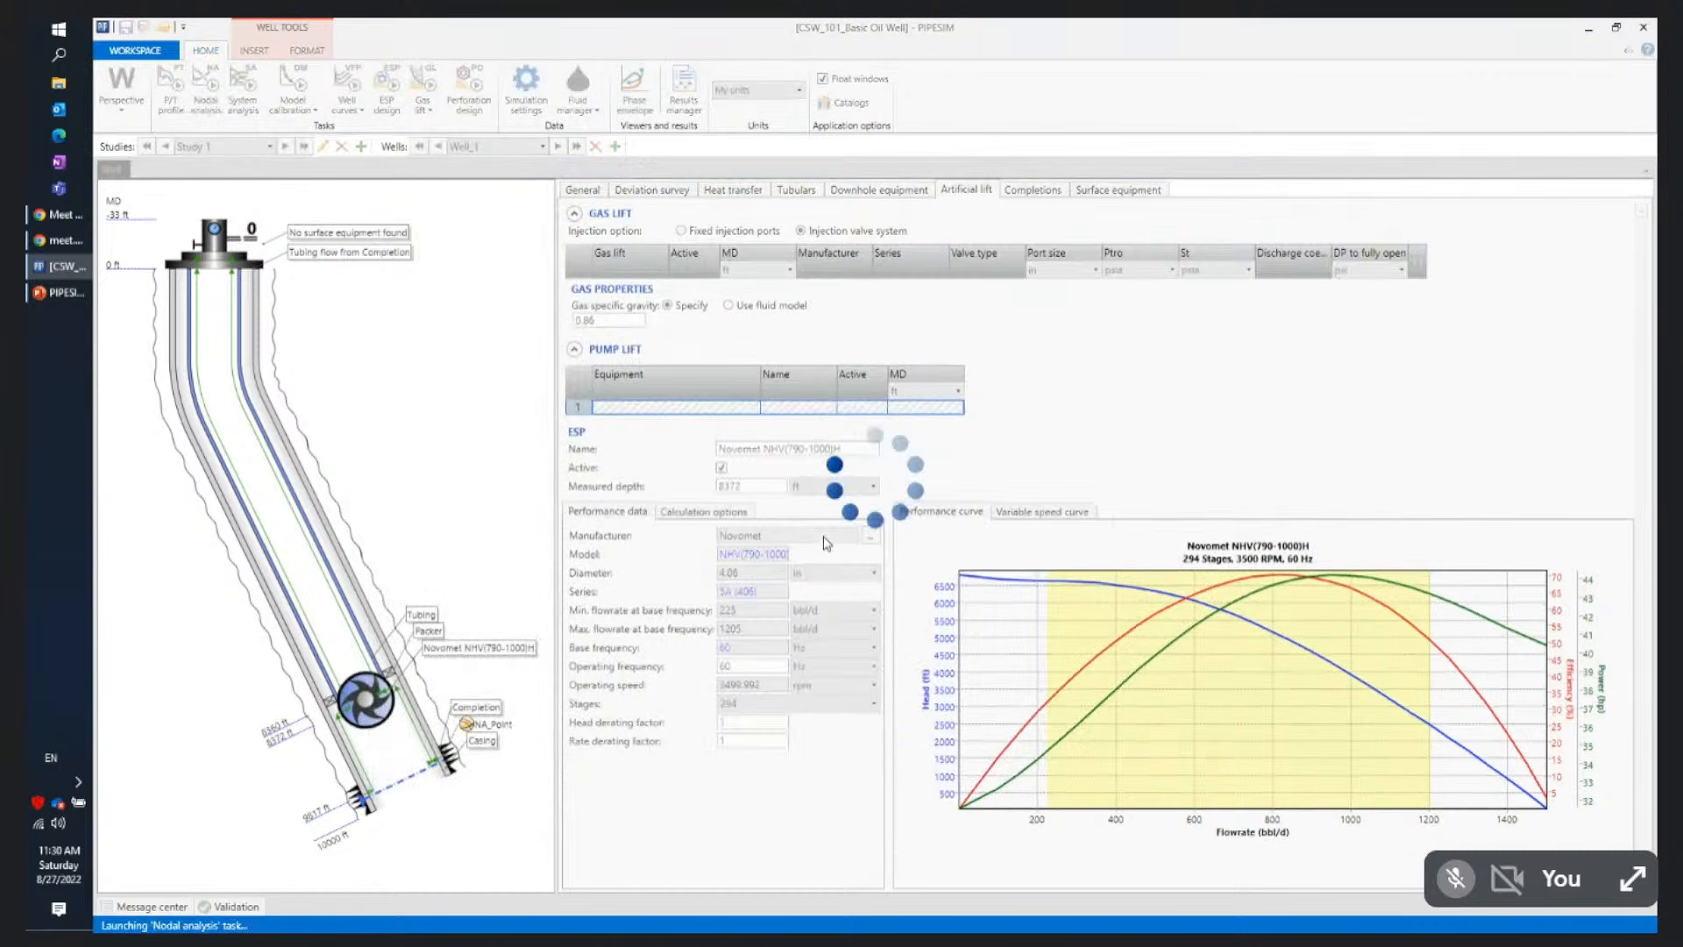
scroll(623, 652, "up", 2)
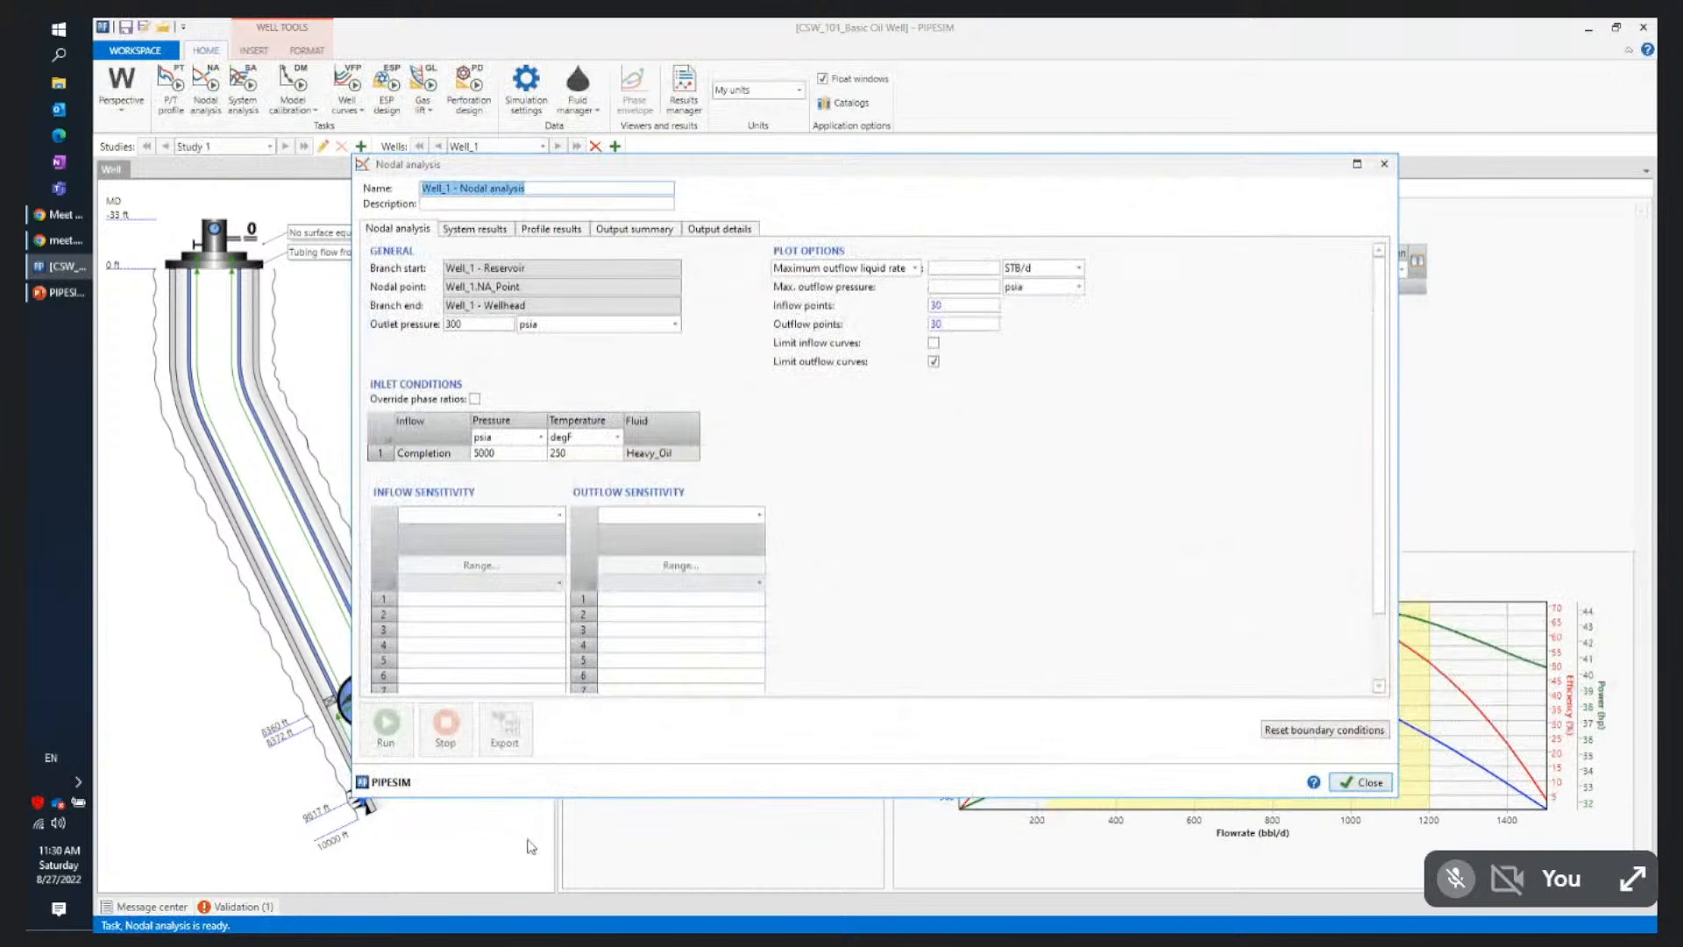
left_click(224, 912)
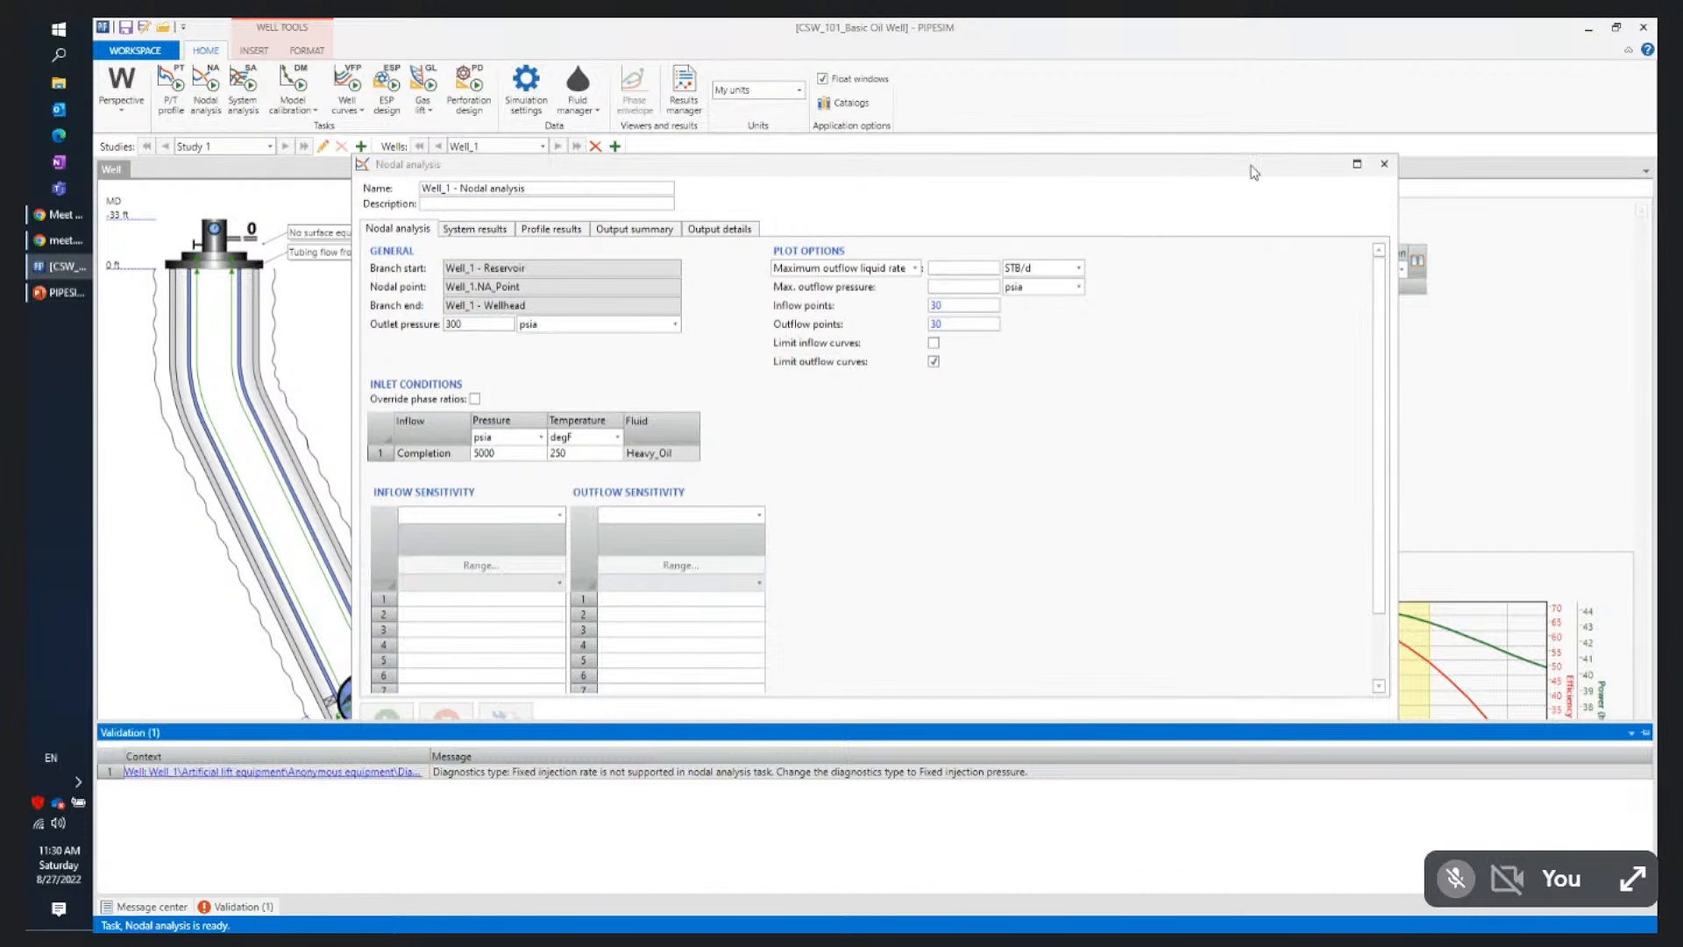
left_click(1384, 164)
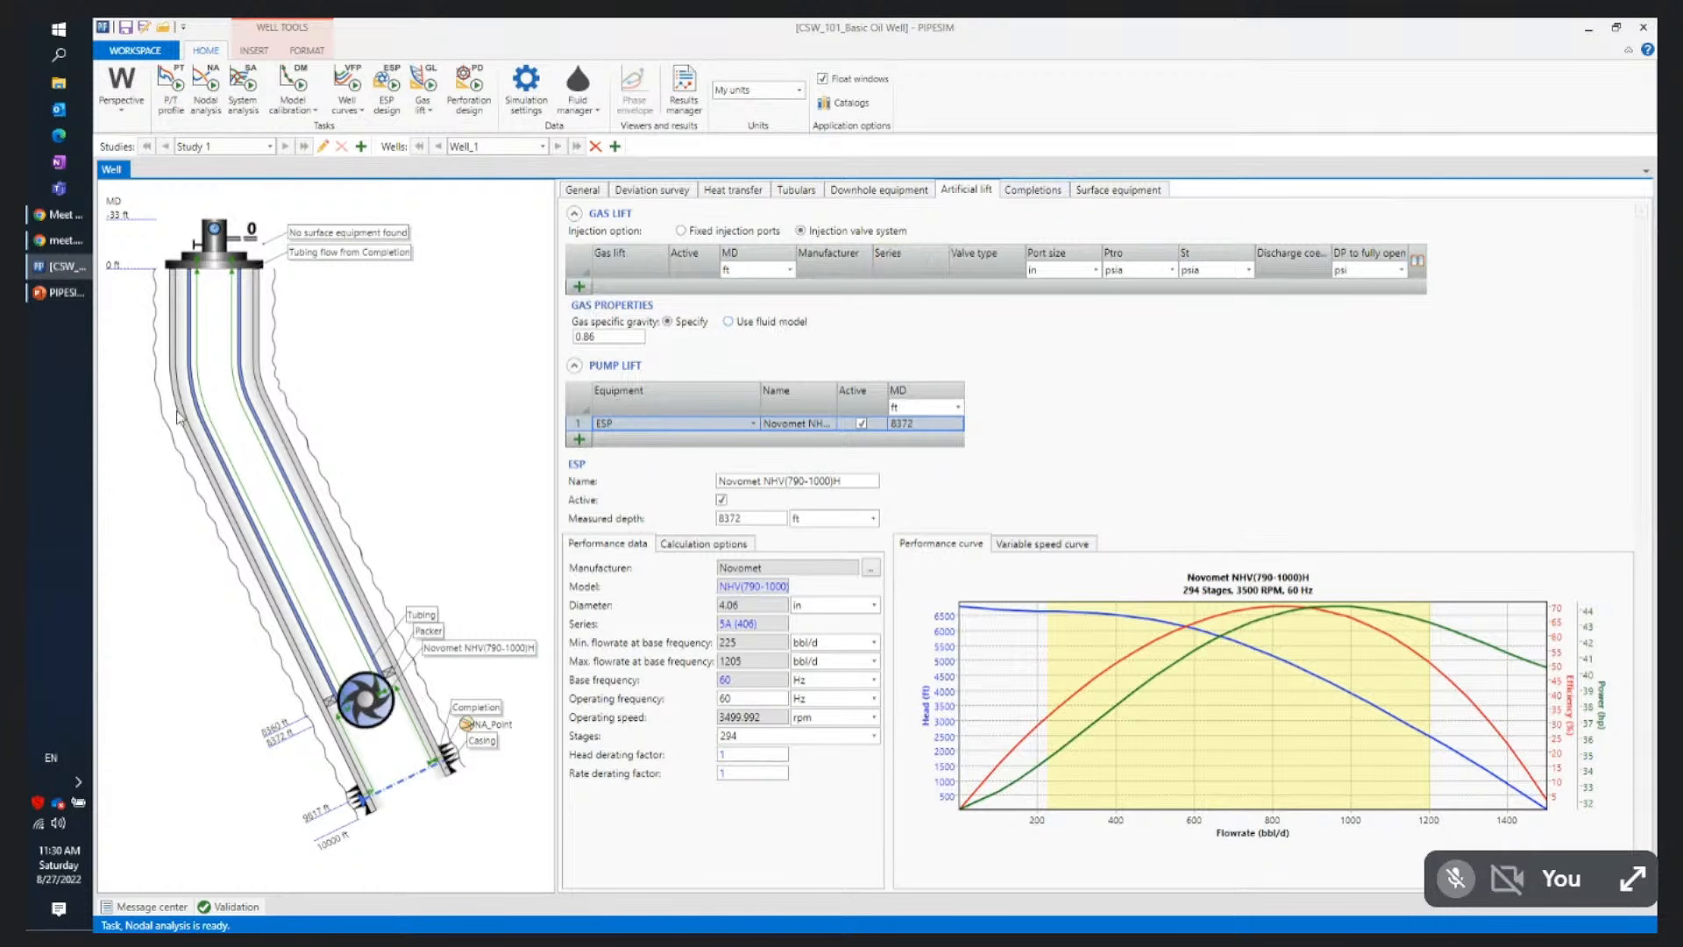
Reopen the nodal analysis, follow the validation issue's link to the well settings and close the analysis window
left_click(206, 87)
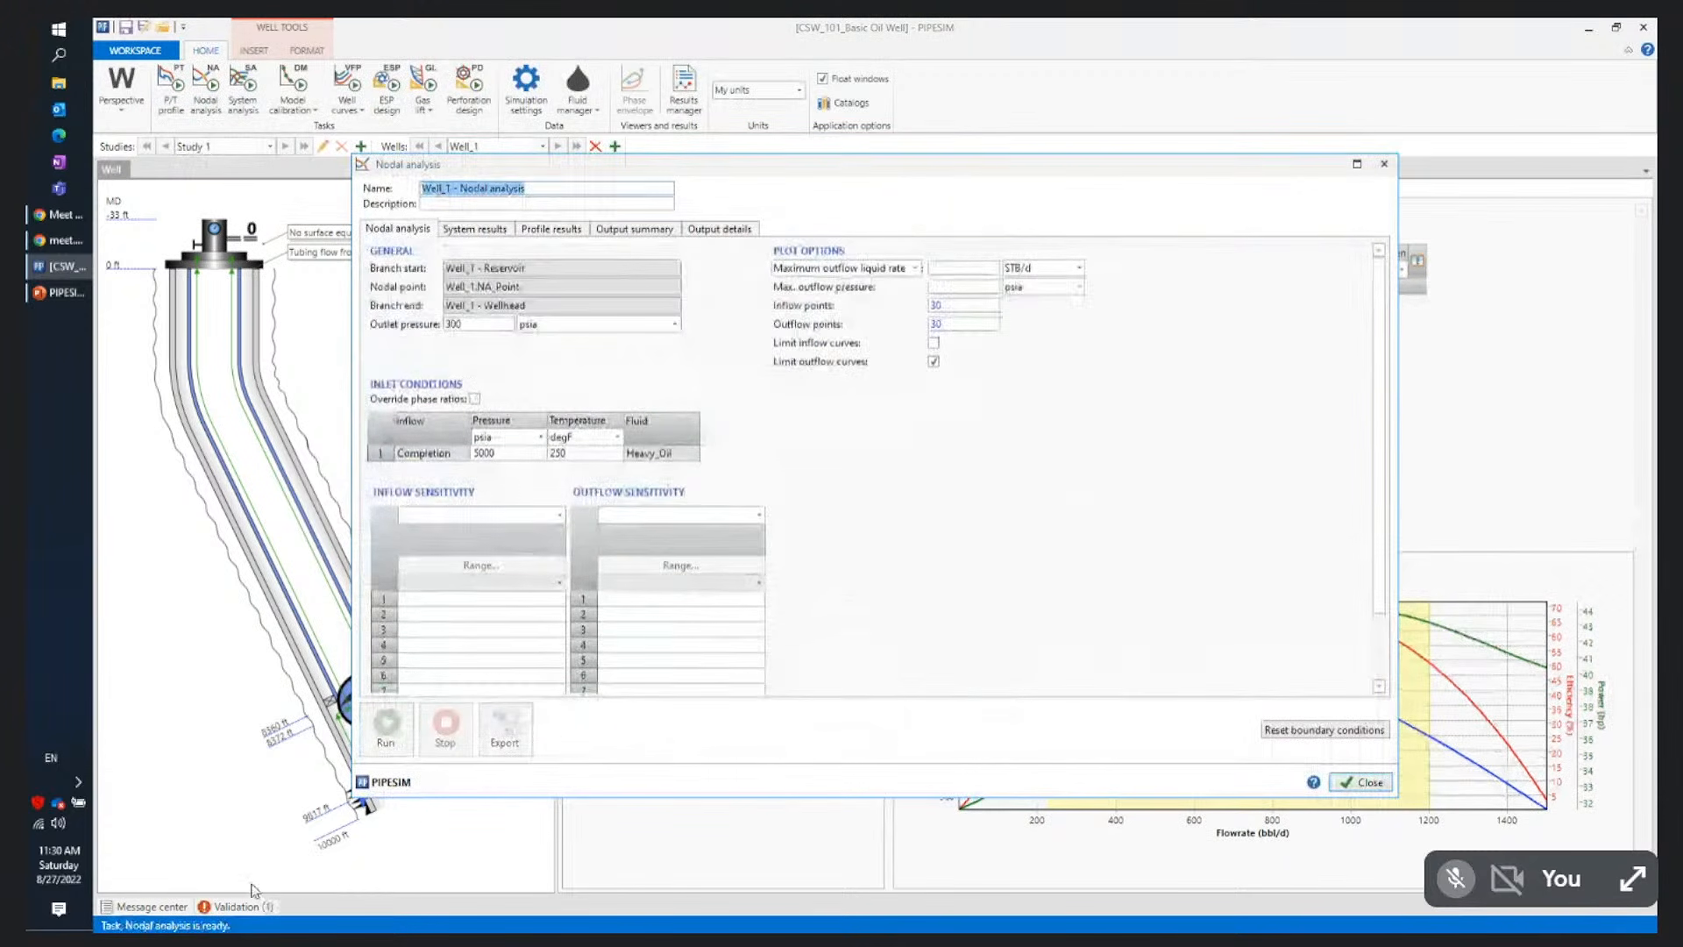
left_click(233, 907)
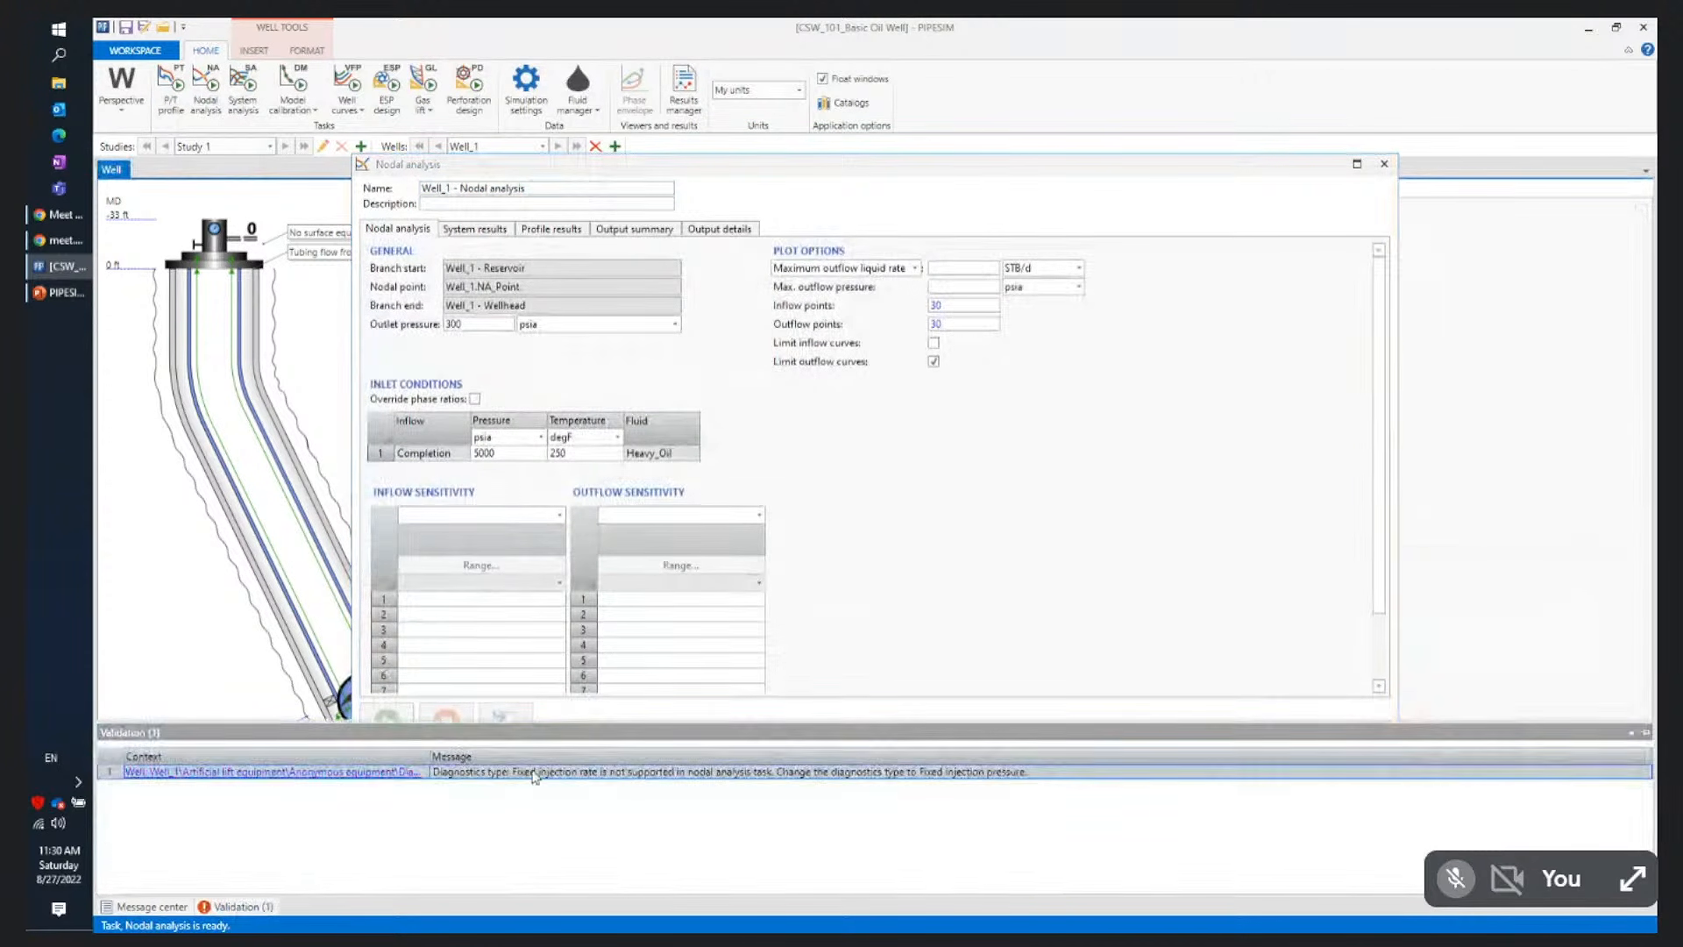
left_click(305, 778)
left_click_drag(1101, 165, 1211, 577)
left_click_drag(1231, 637, 1113, 98)
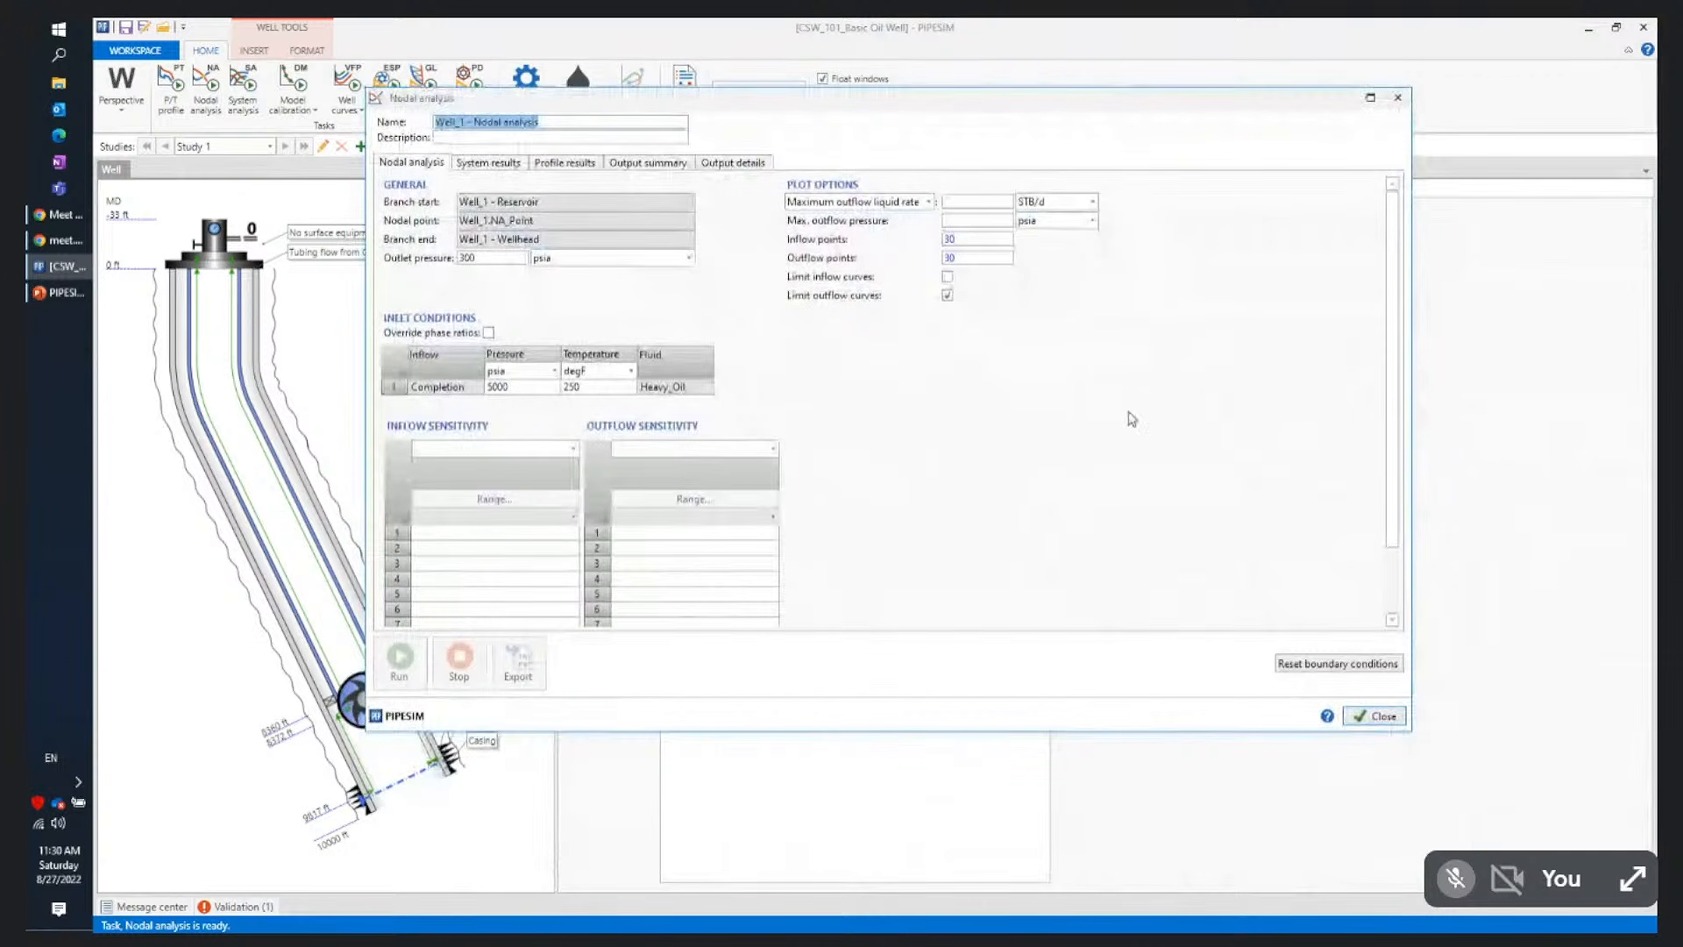
left_click_drag(989, 98, 922, 188)
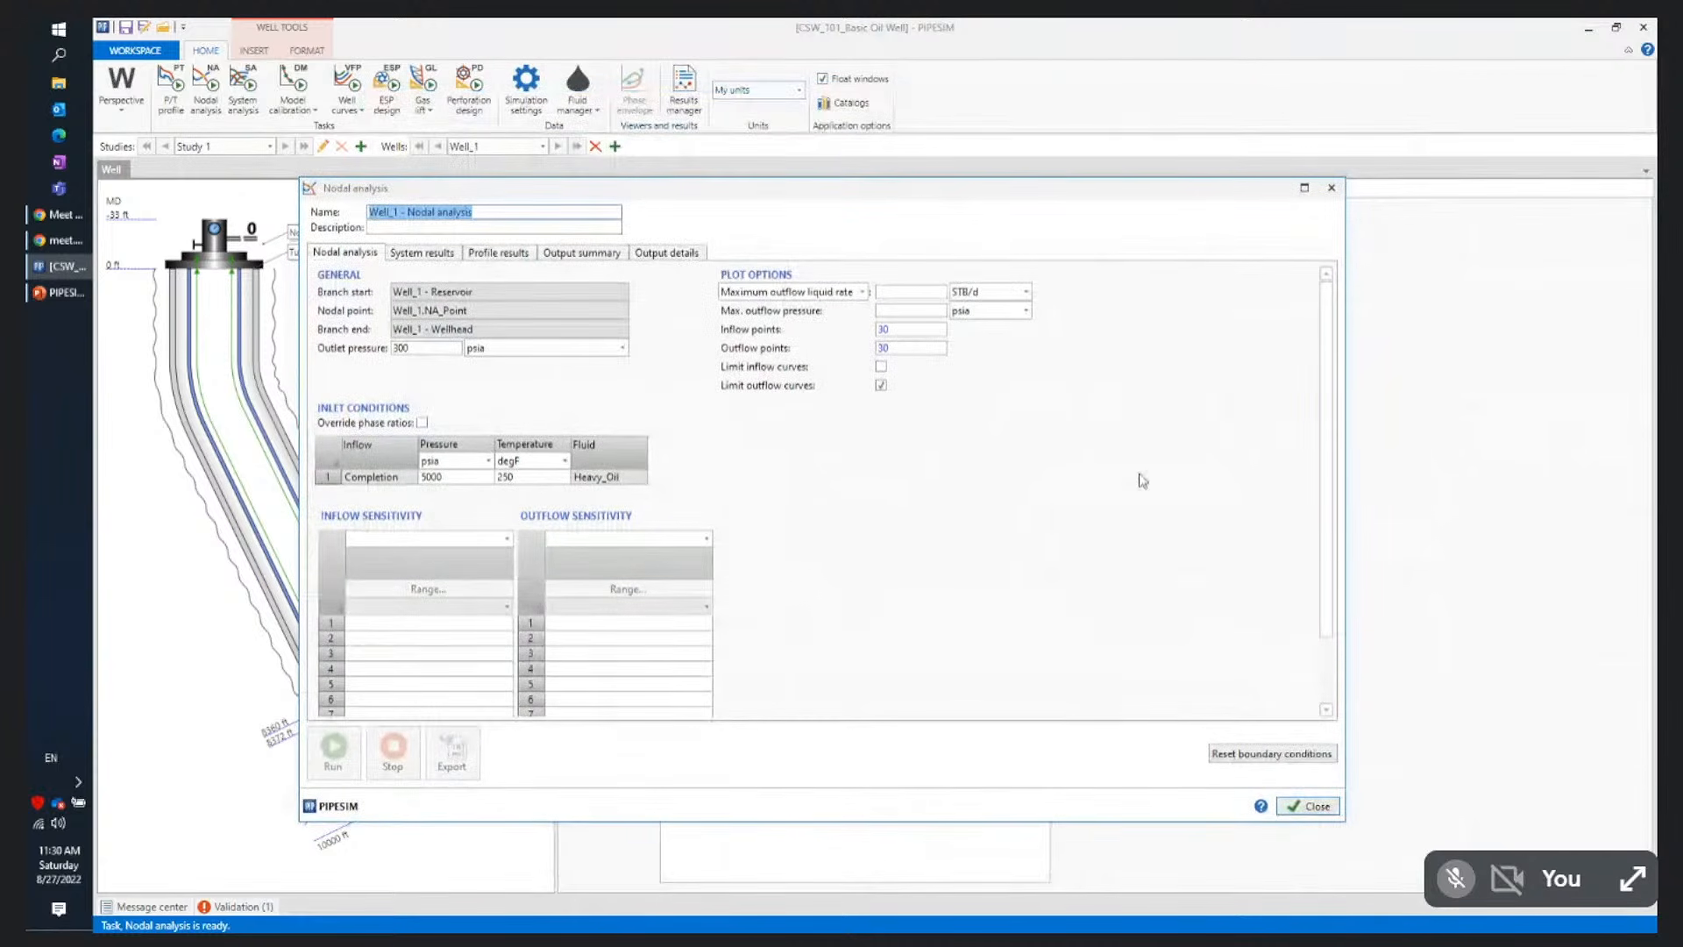
left_click(1307, 807)
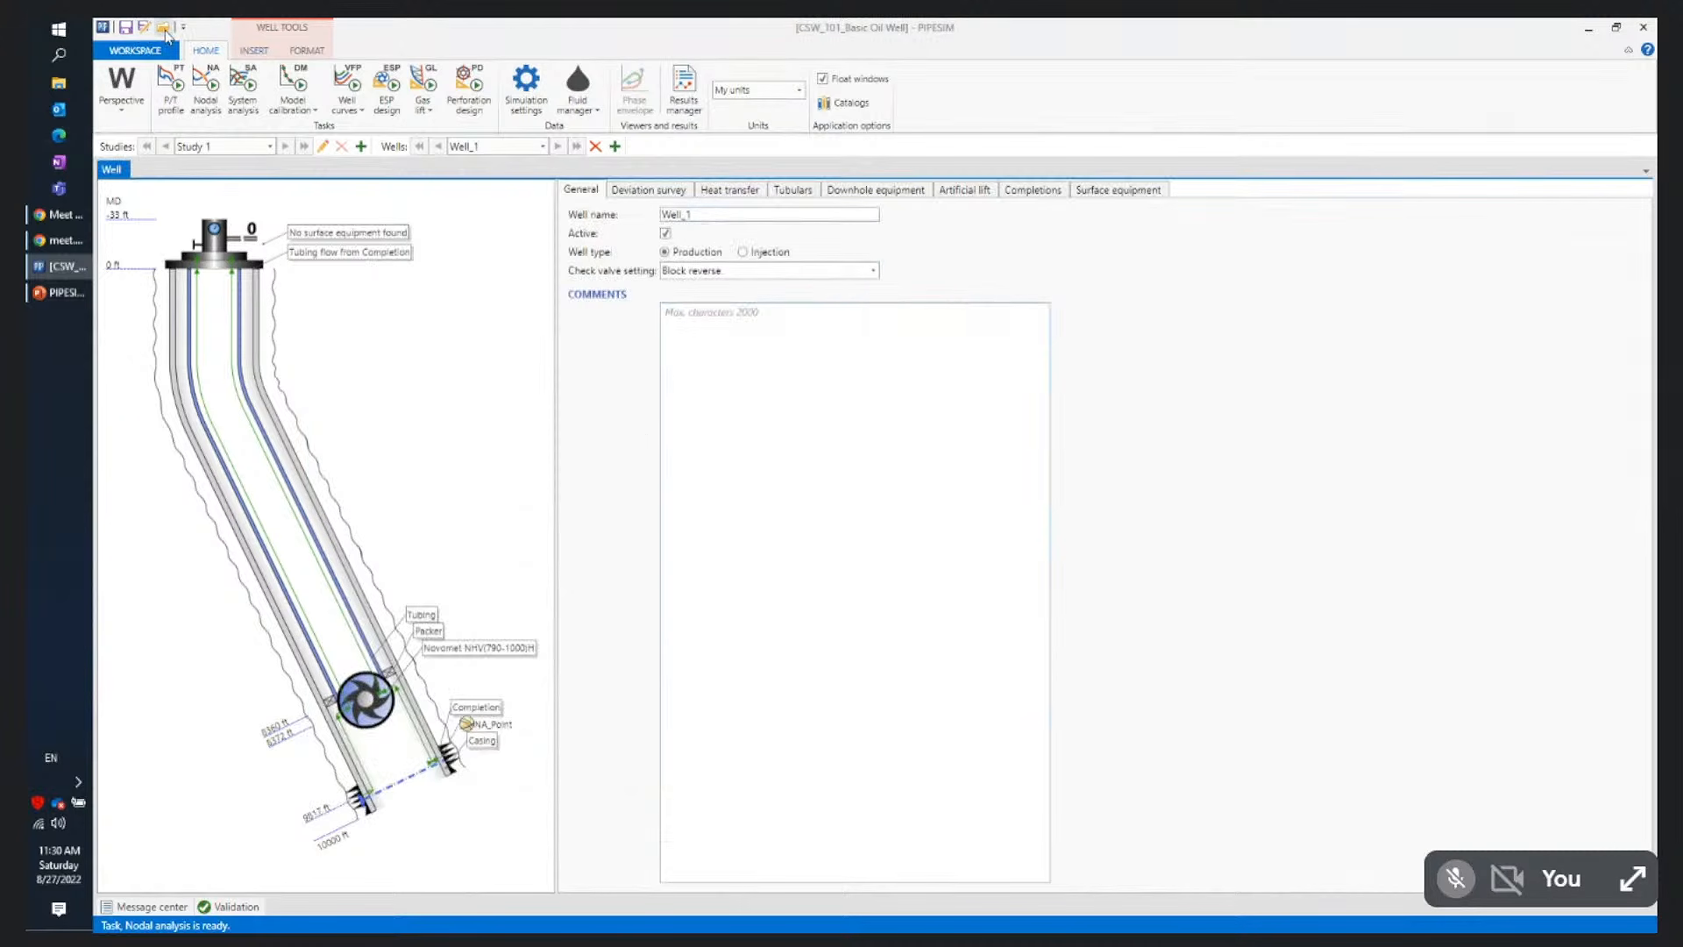
Open the CSW_123_ESP Simulation case study from the Well Models folder without saving the changes to CSW_101_Basic Oil Well
left_click(164, 28)
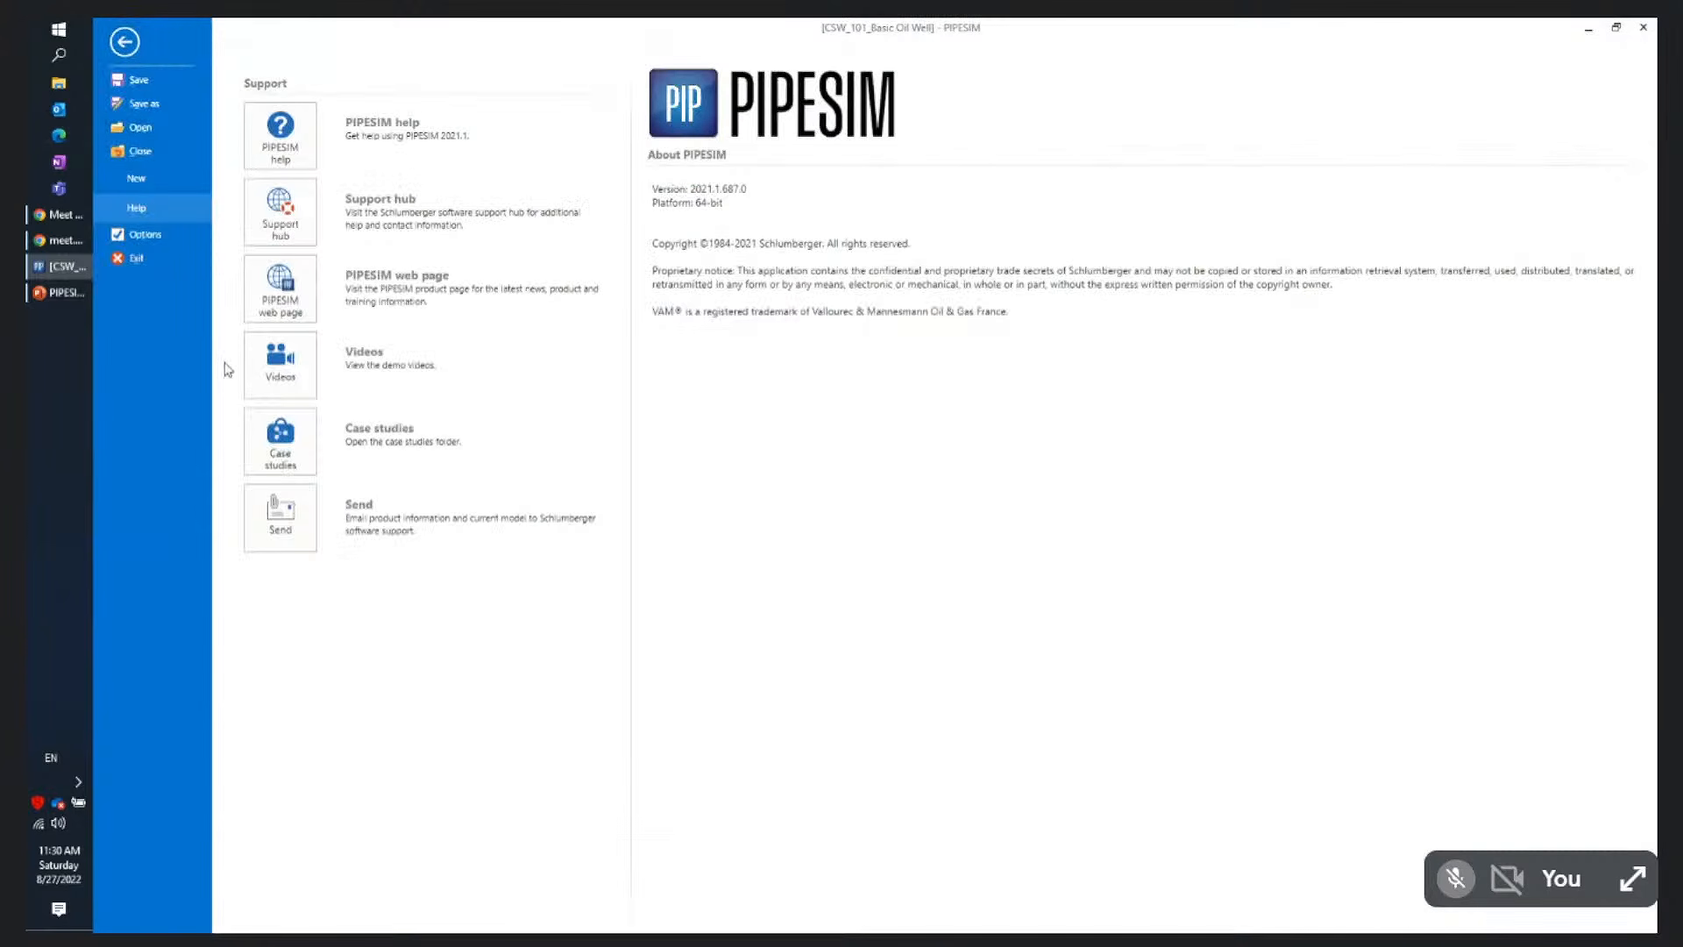
left_click(282, 440)
double_click(544, 250)
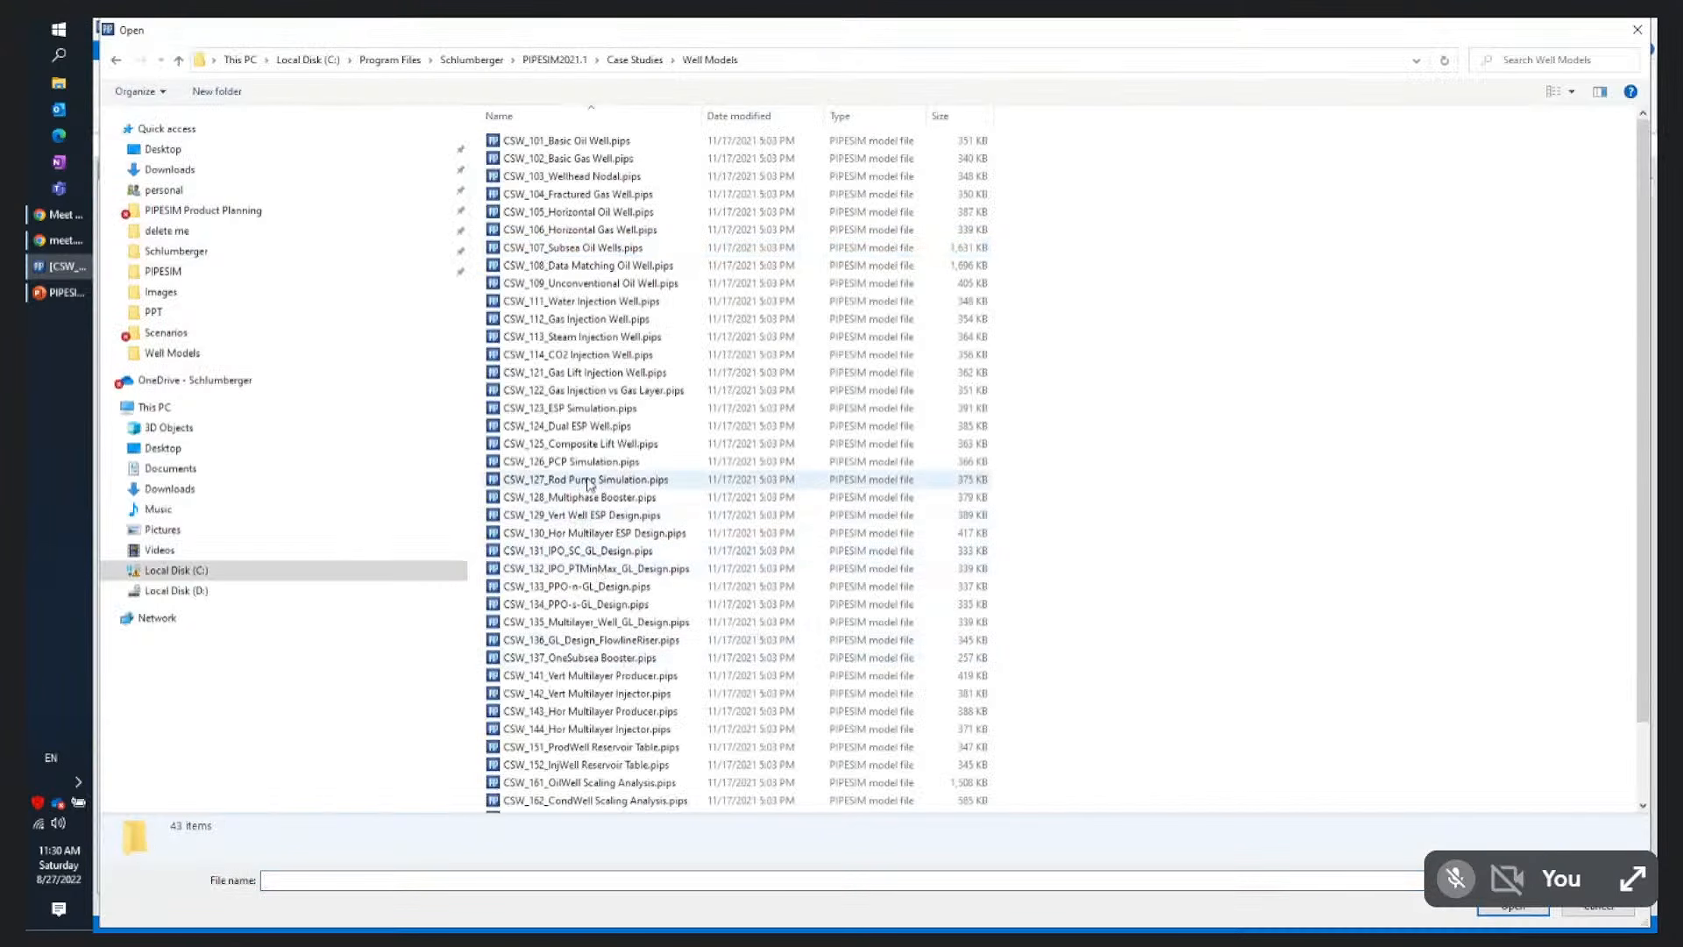
double_click(564, 409)
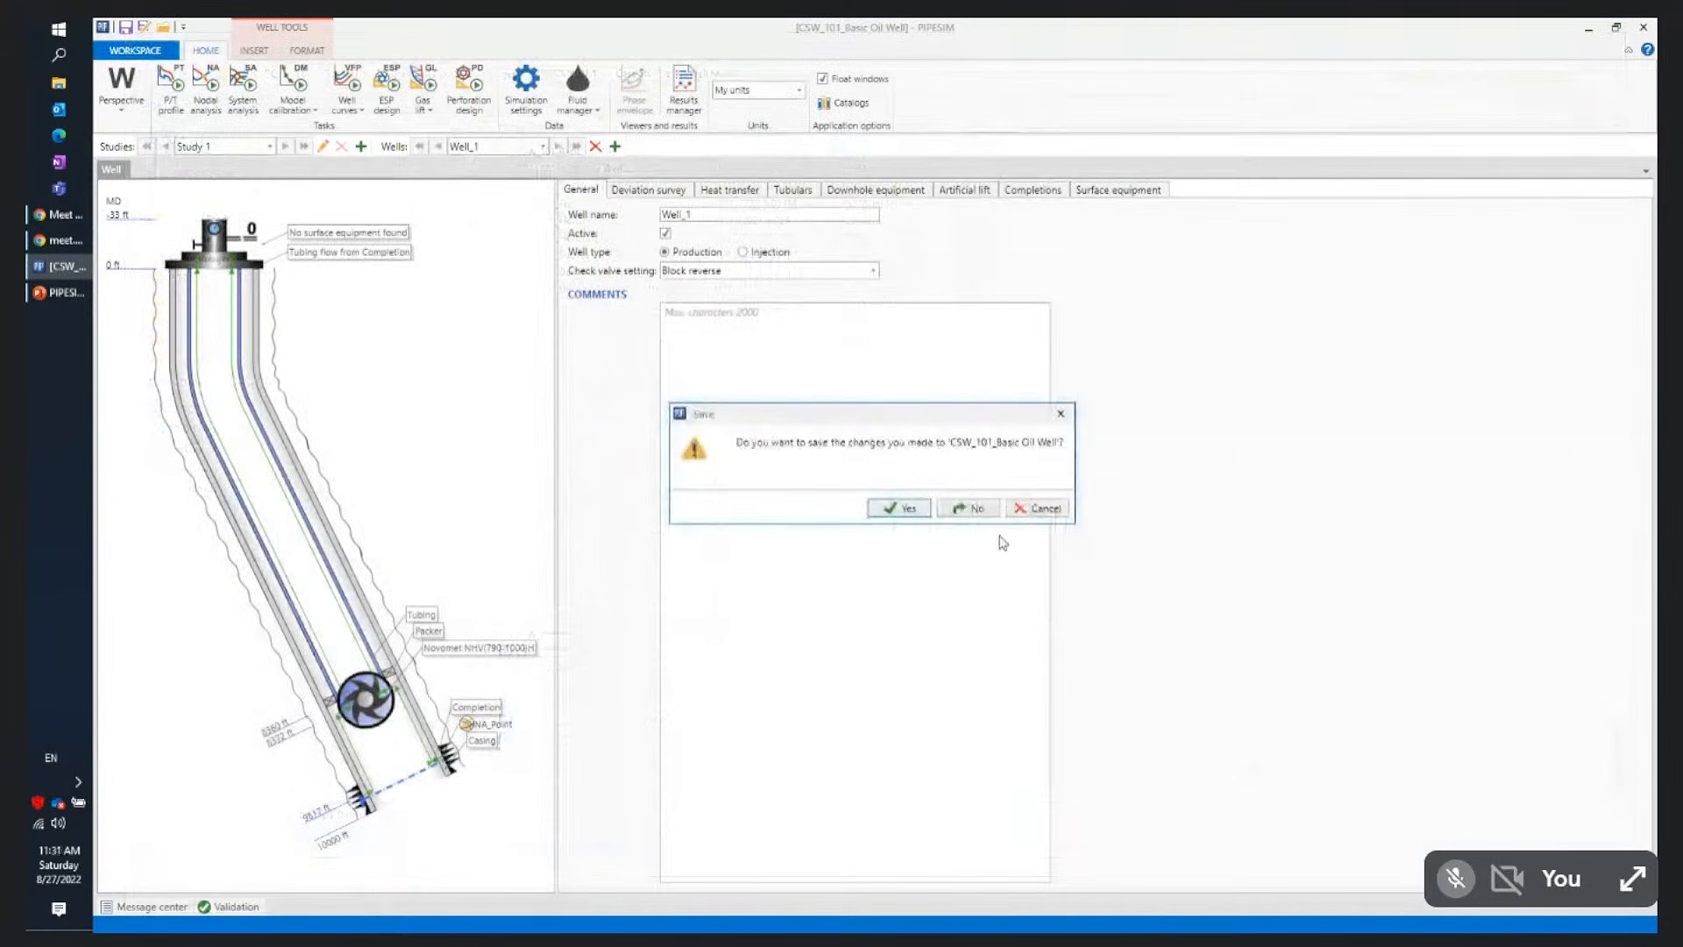
left_click(980, 512)
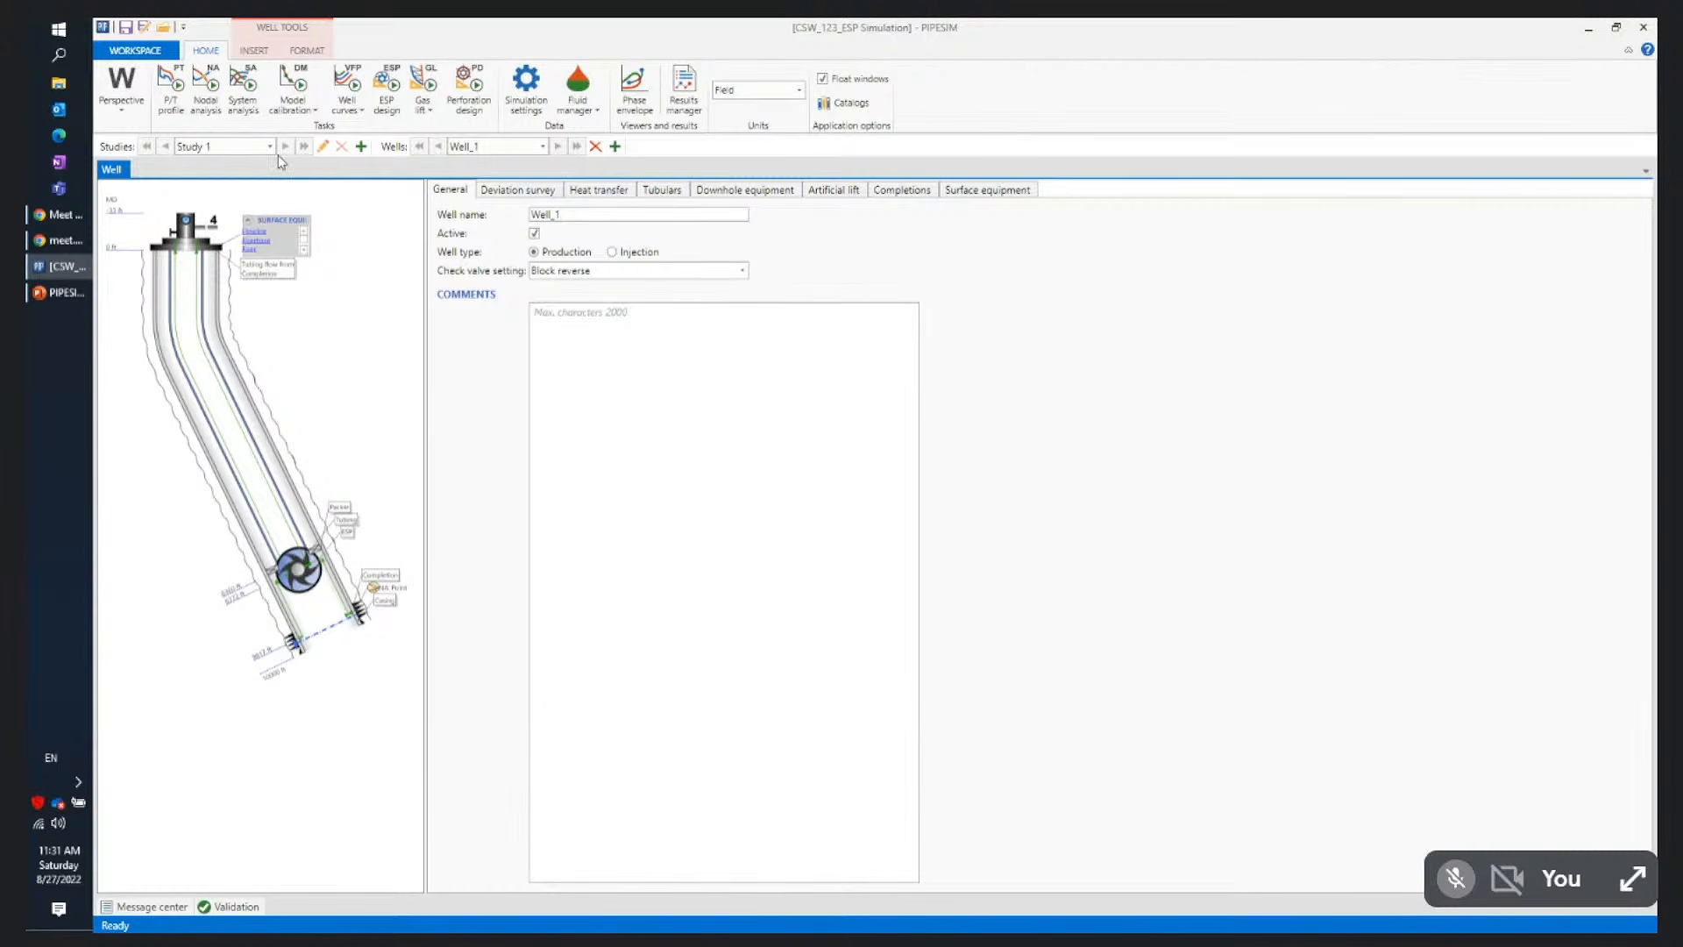
Delete the existing ESP from Well_1 and confirm the deletion
left_click(308, 574)
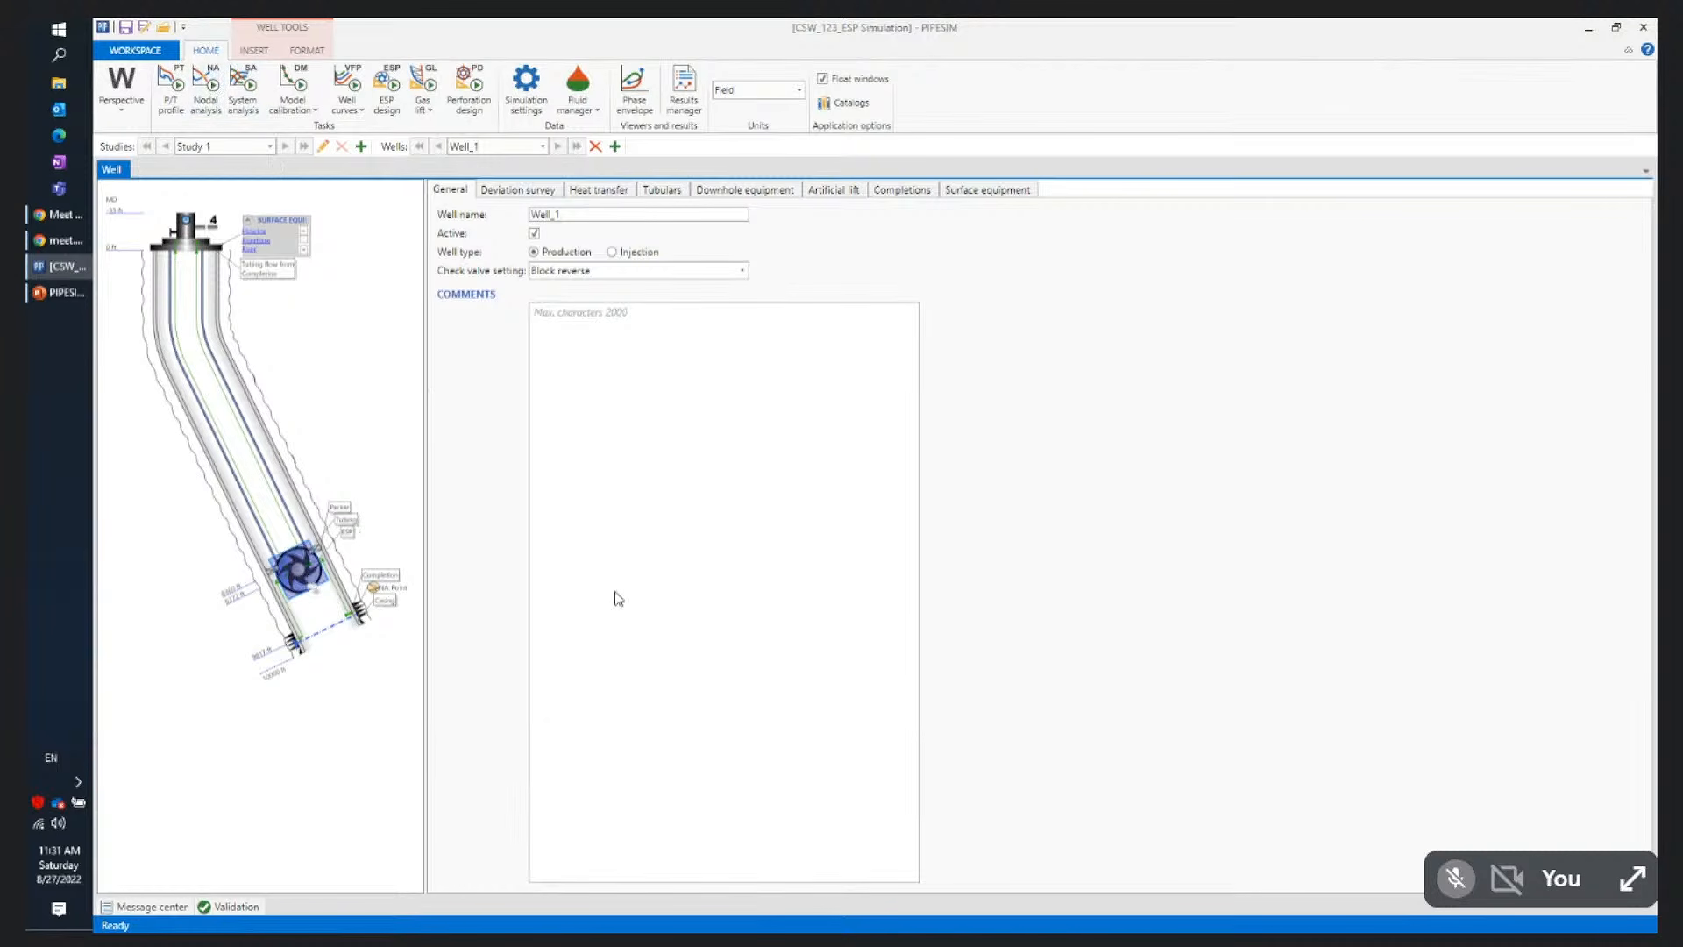
key("Delete")
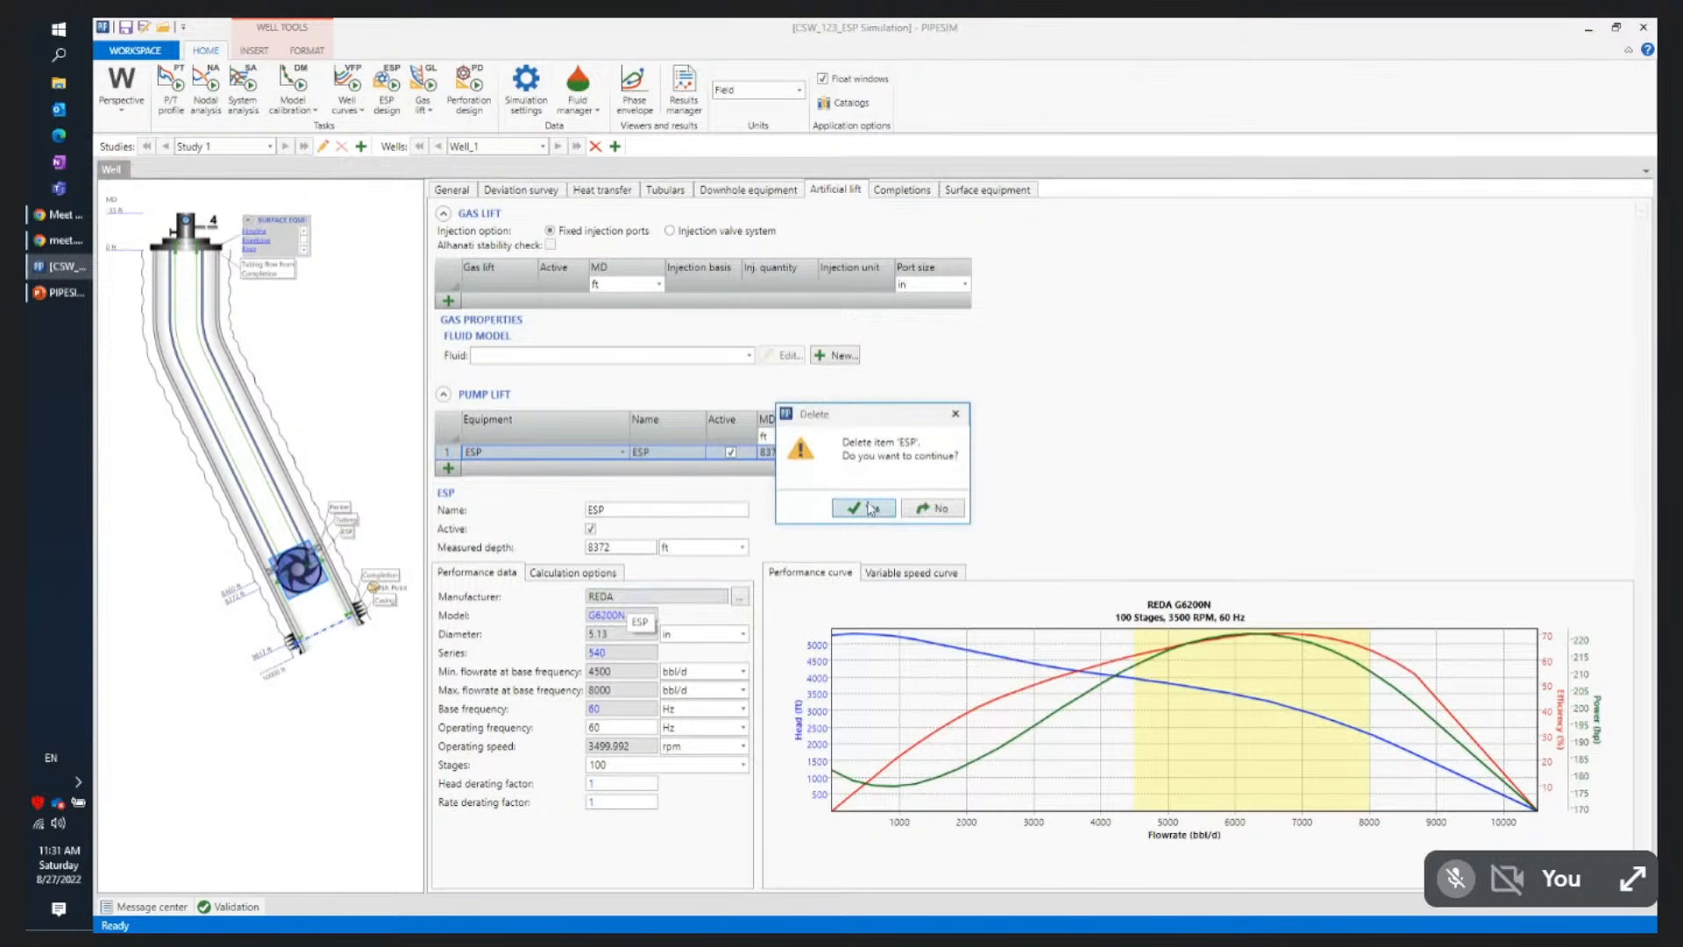
left_click(866, 507)
Run a nodal analysis of Well_1 without a pump, review the system results and close the analysis
left_click(206, 91)
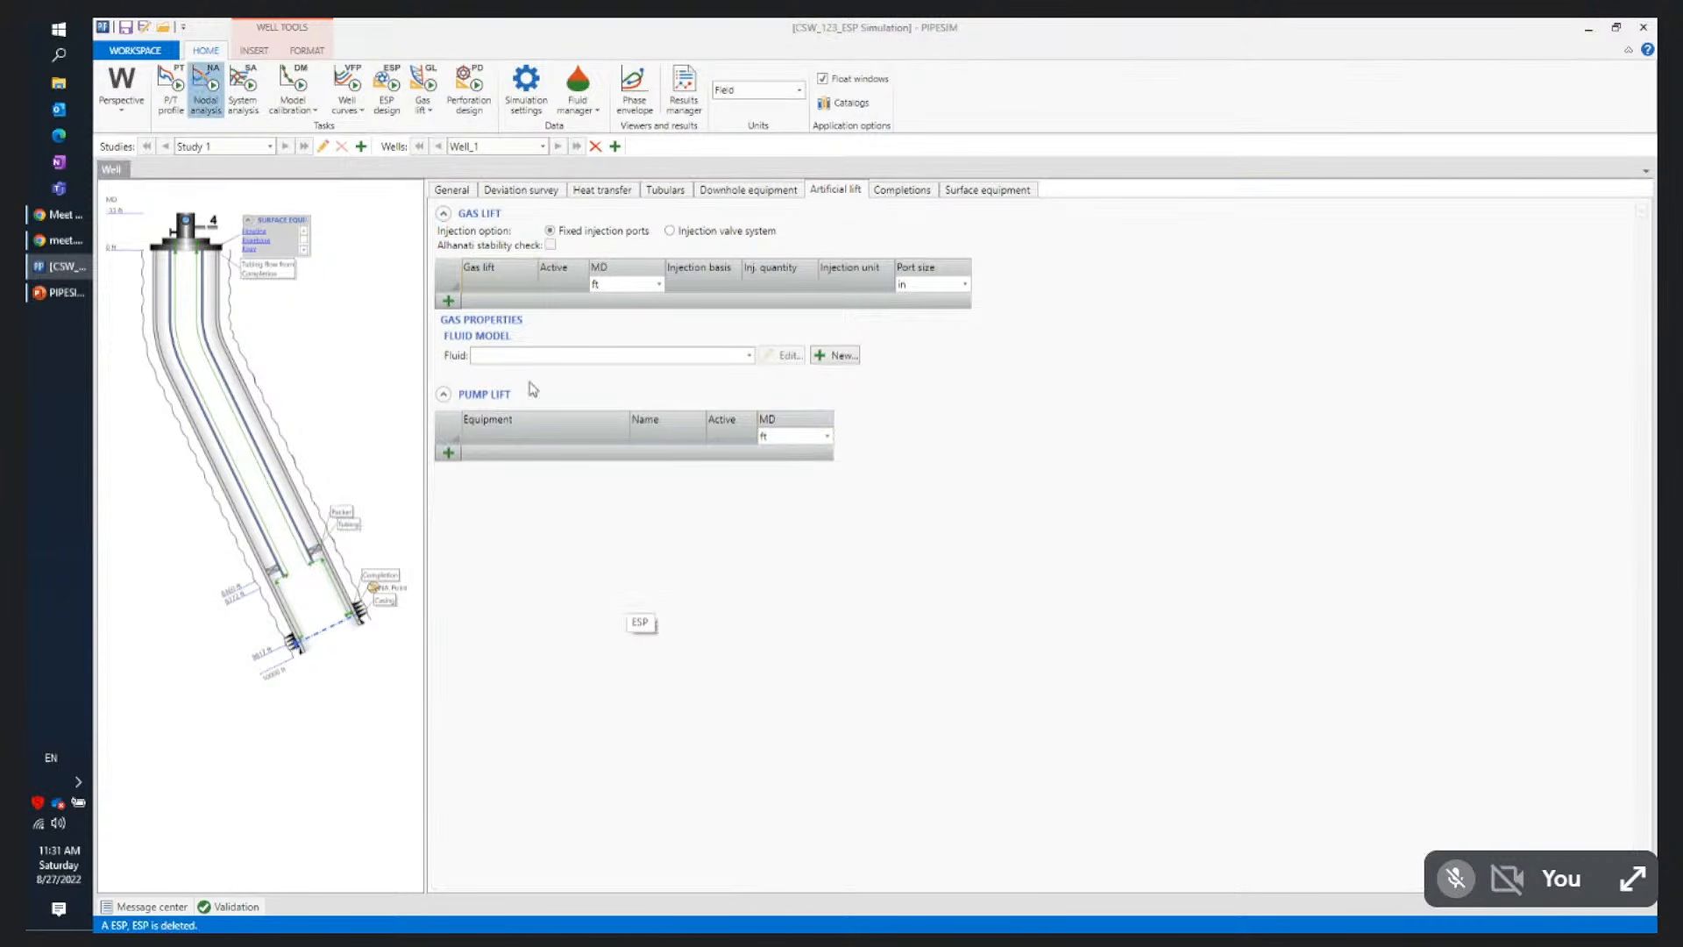
left_click(386, 727)
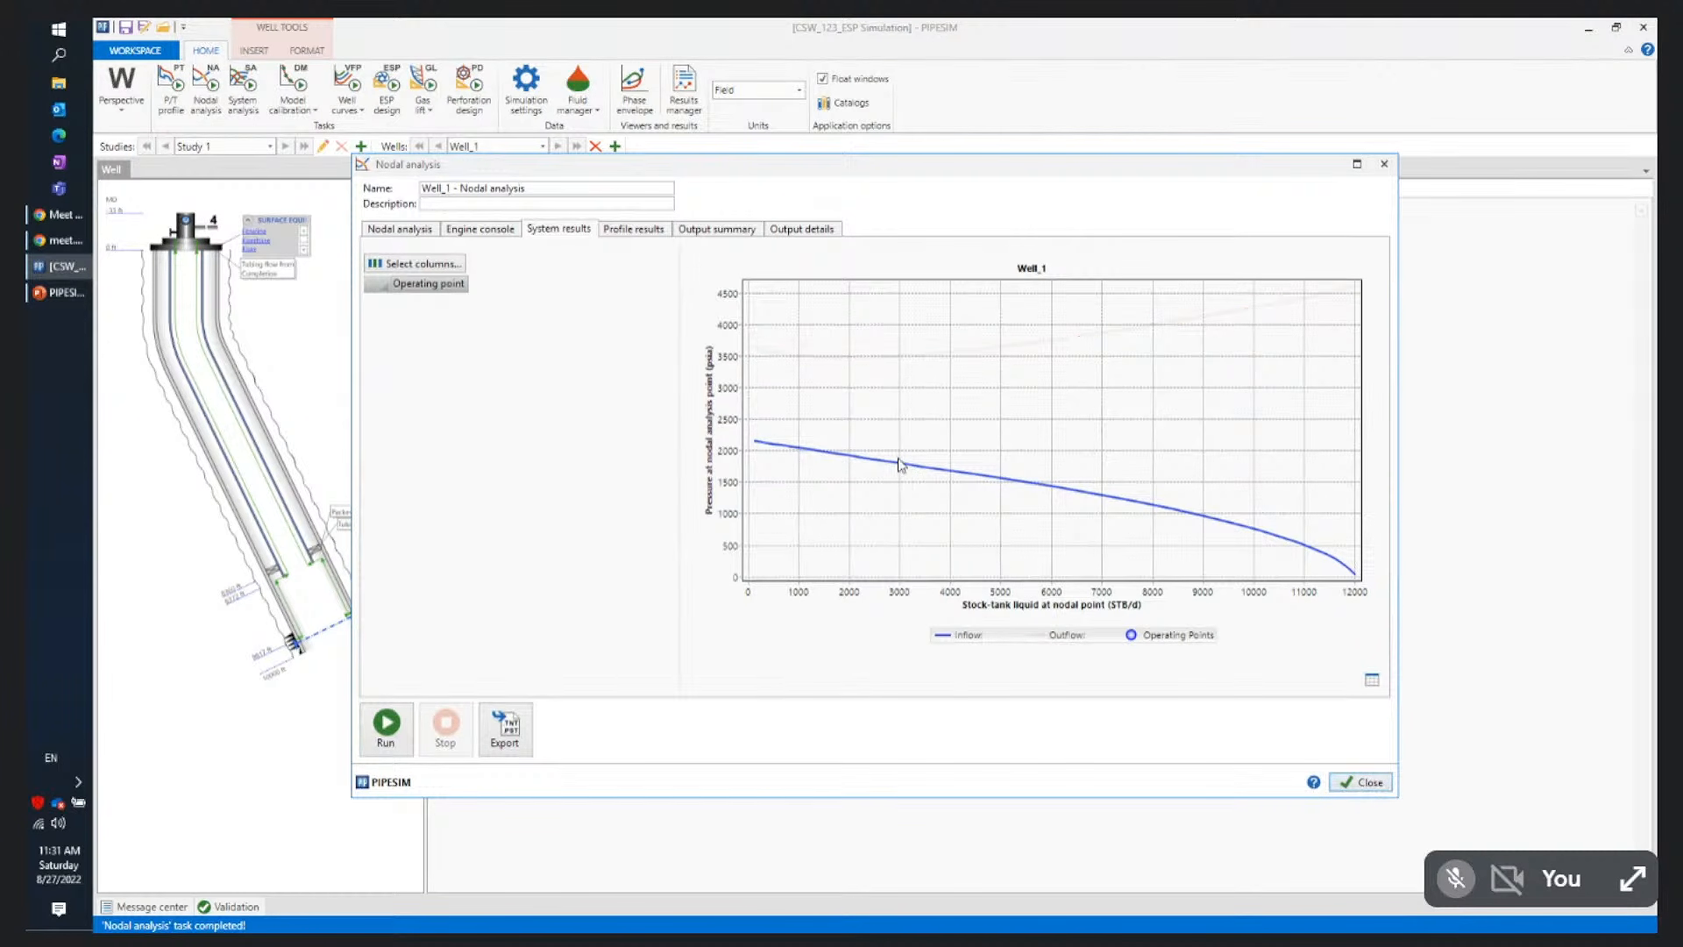
left_click(1355, 781)
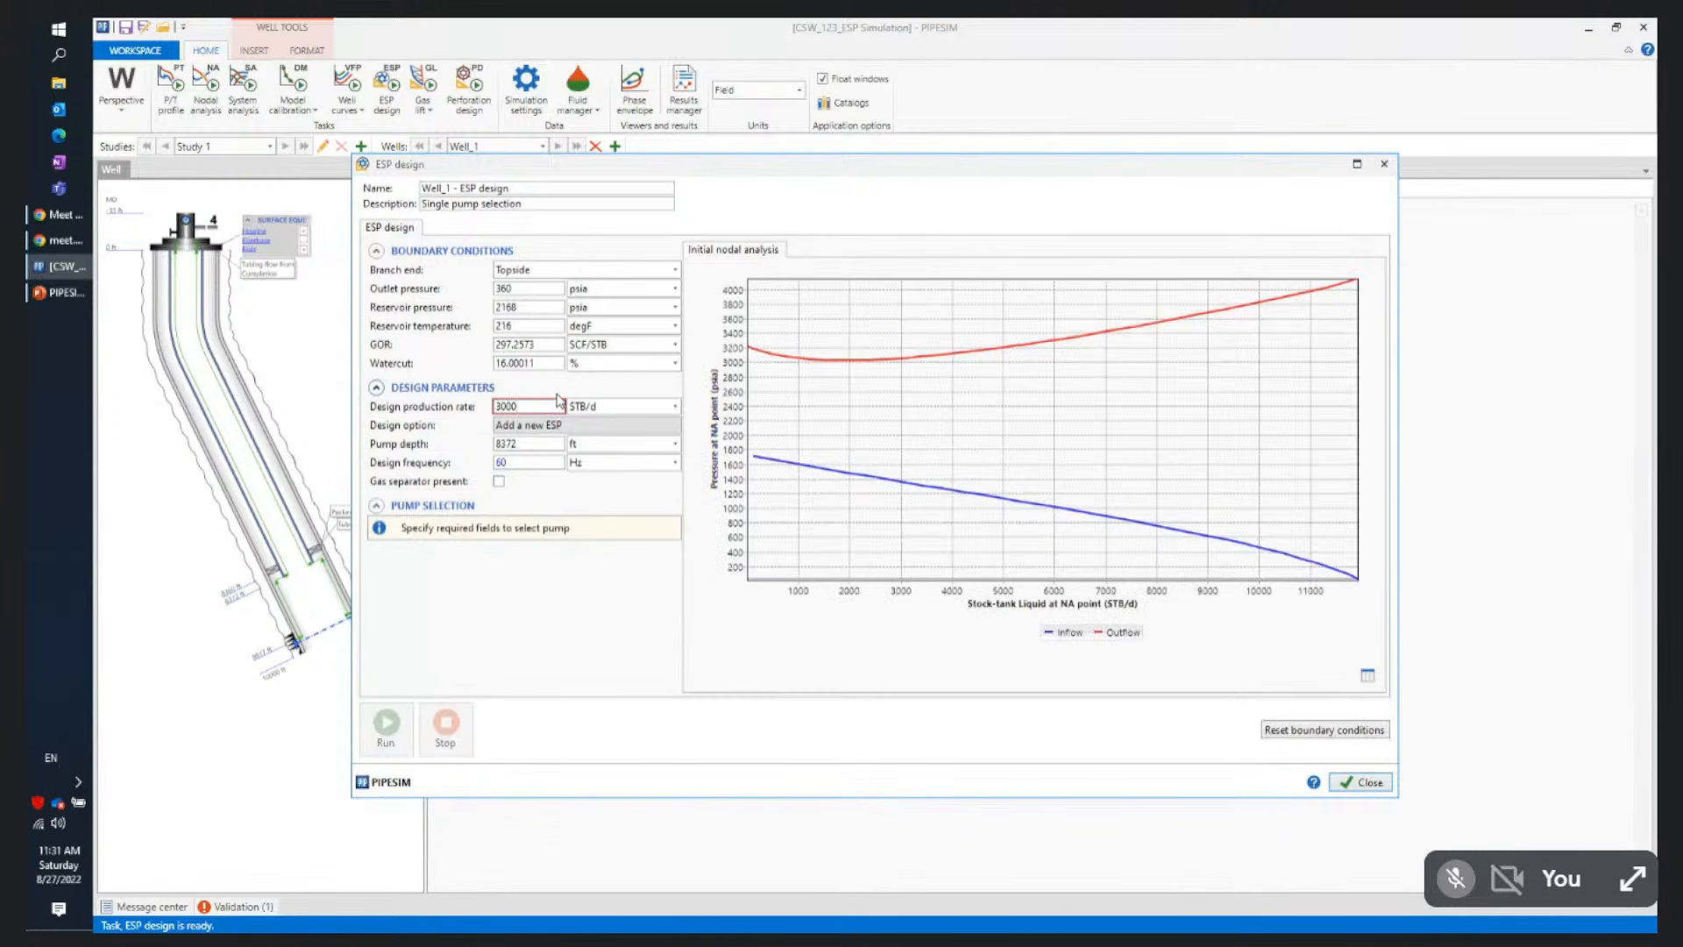
Design an ESP for 3000 STB/d using the ODI K34 pump from the catalog, and install it in the well
key("Return")
left_click(671, 525)
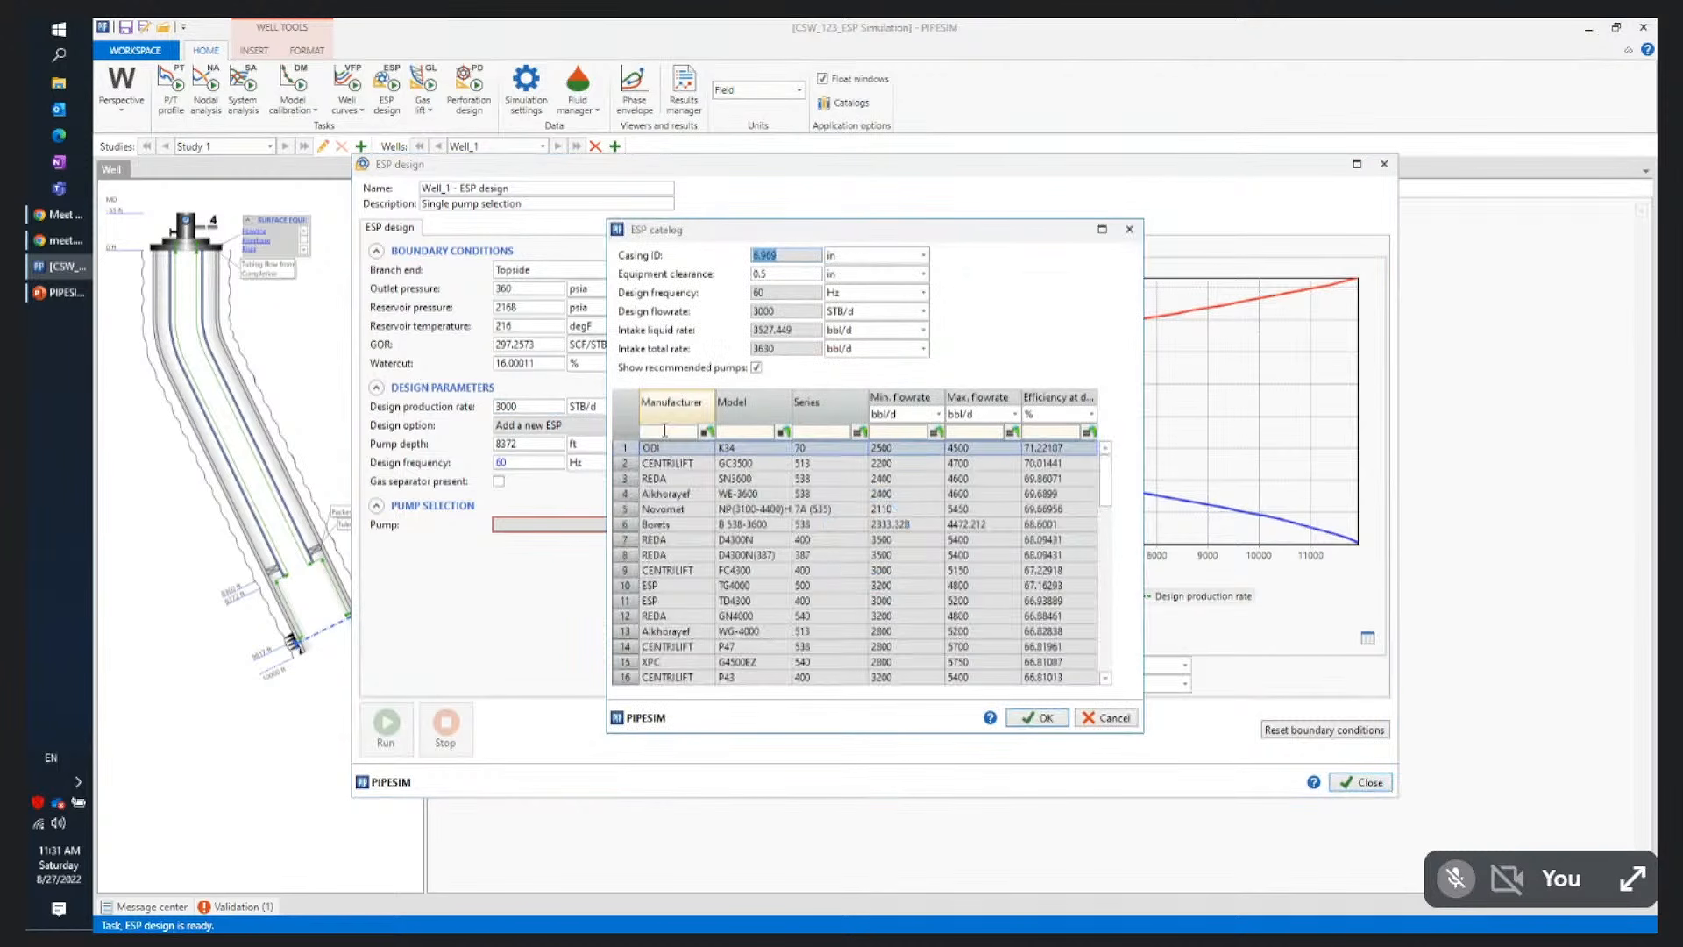
left_click(665, 430)
left_click(1037, 717)
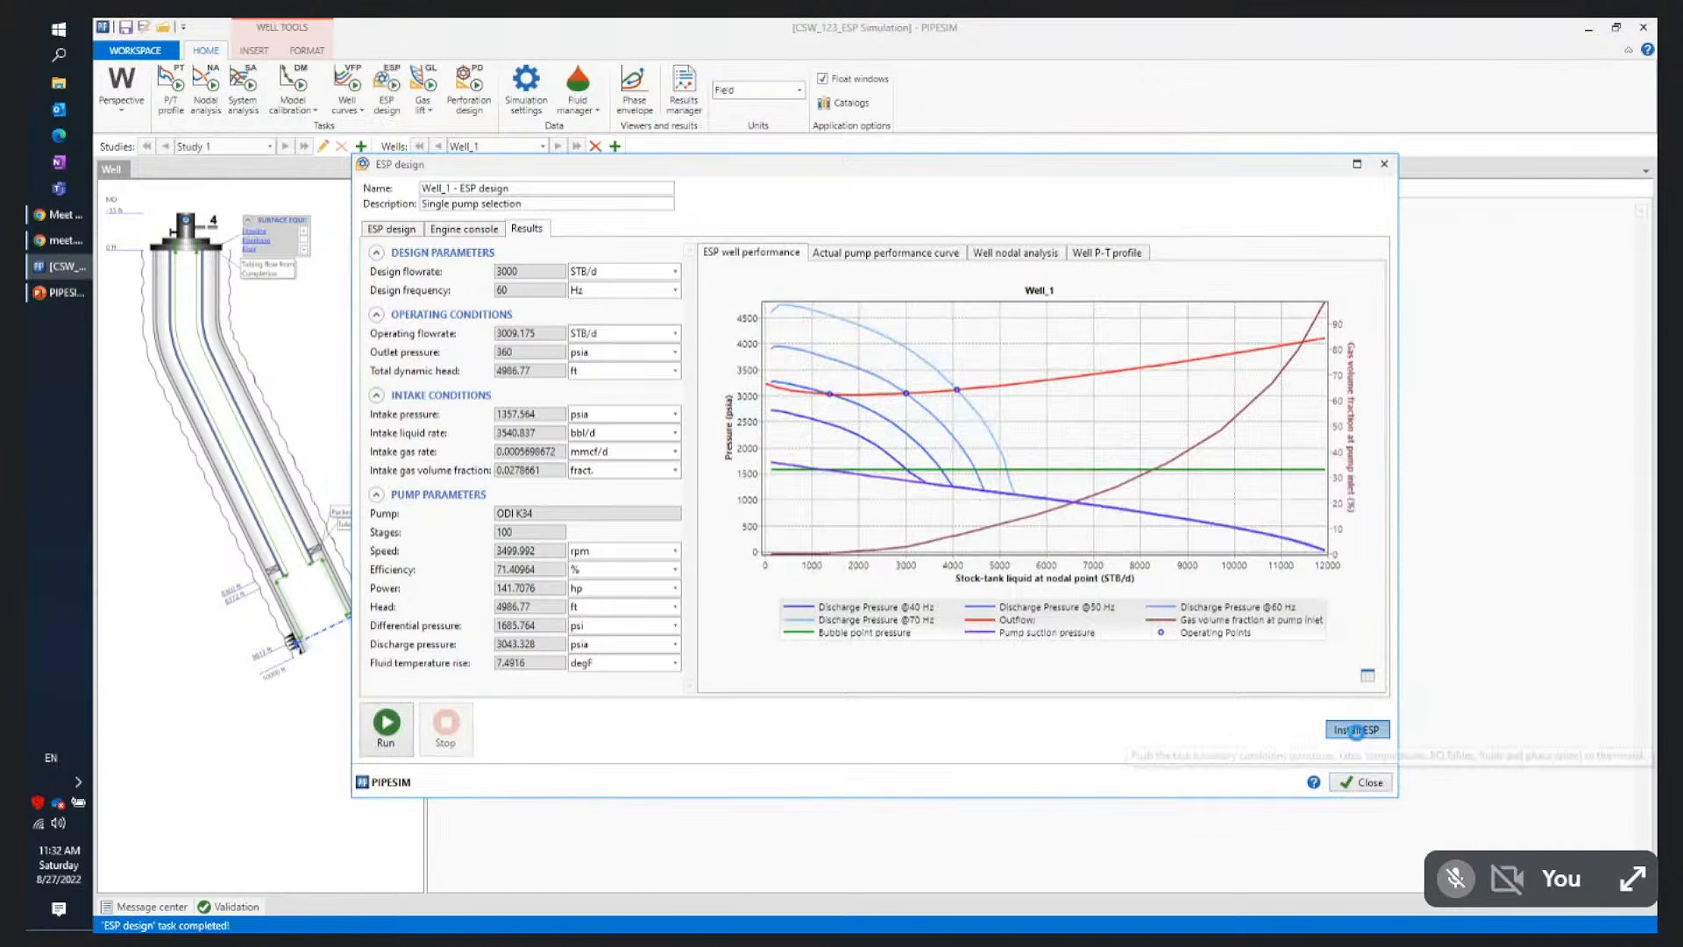
left_click(1356, 730)
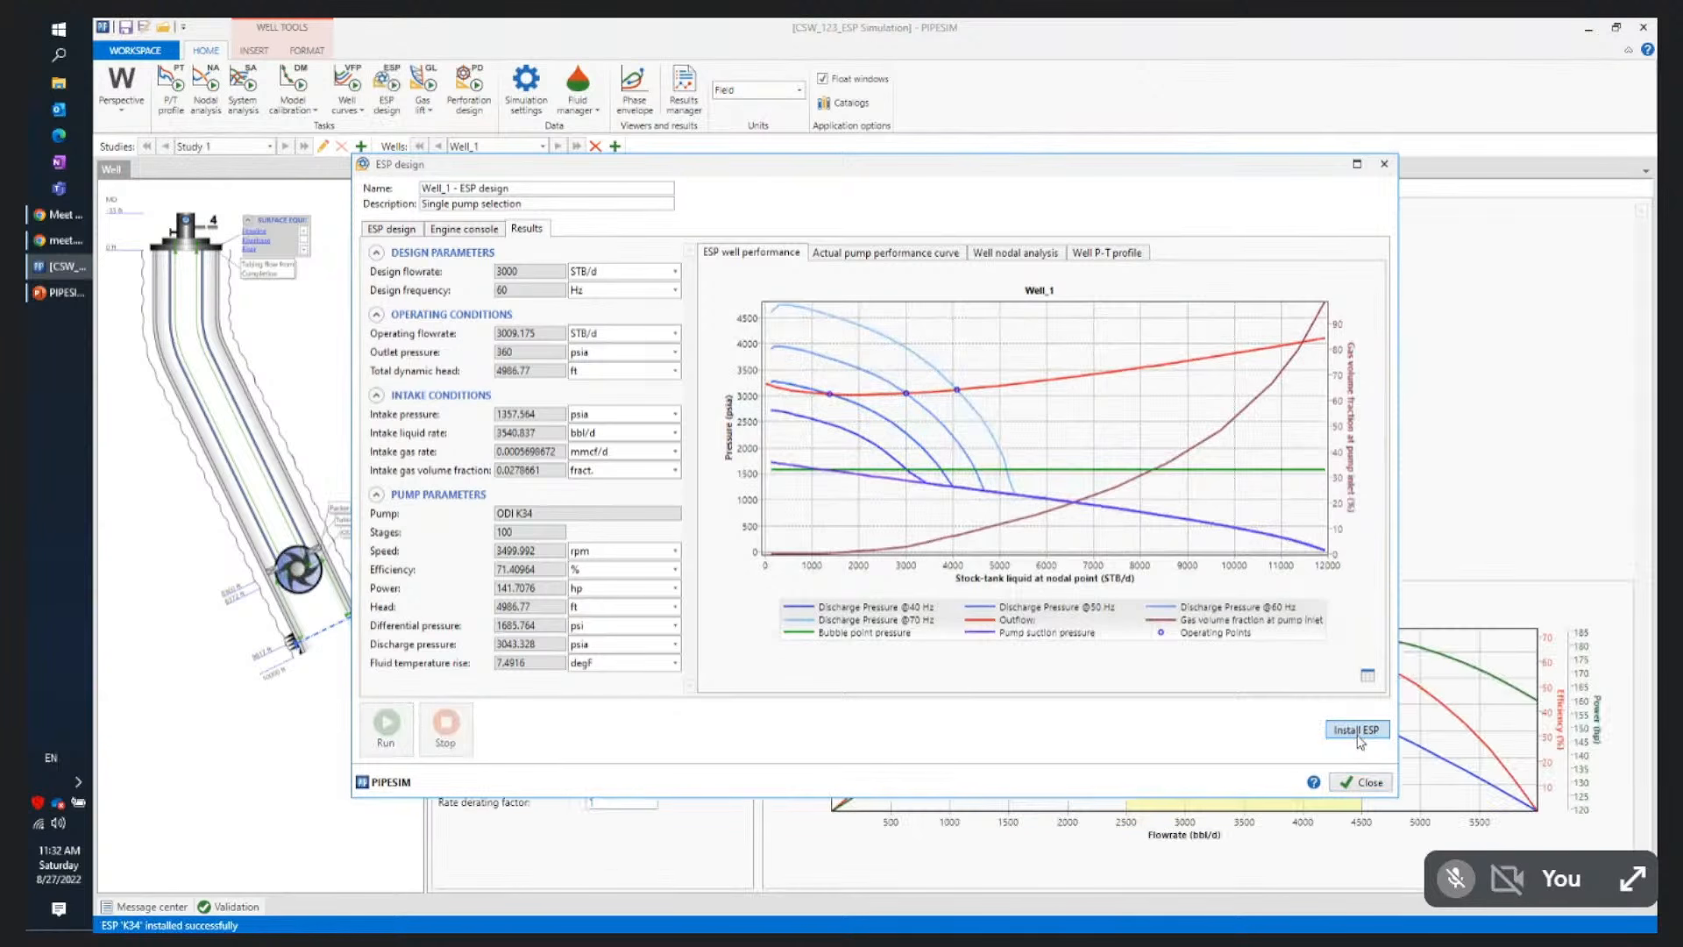
left_click(1361, 784)
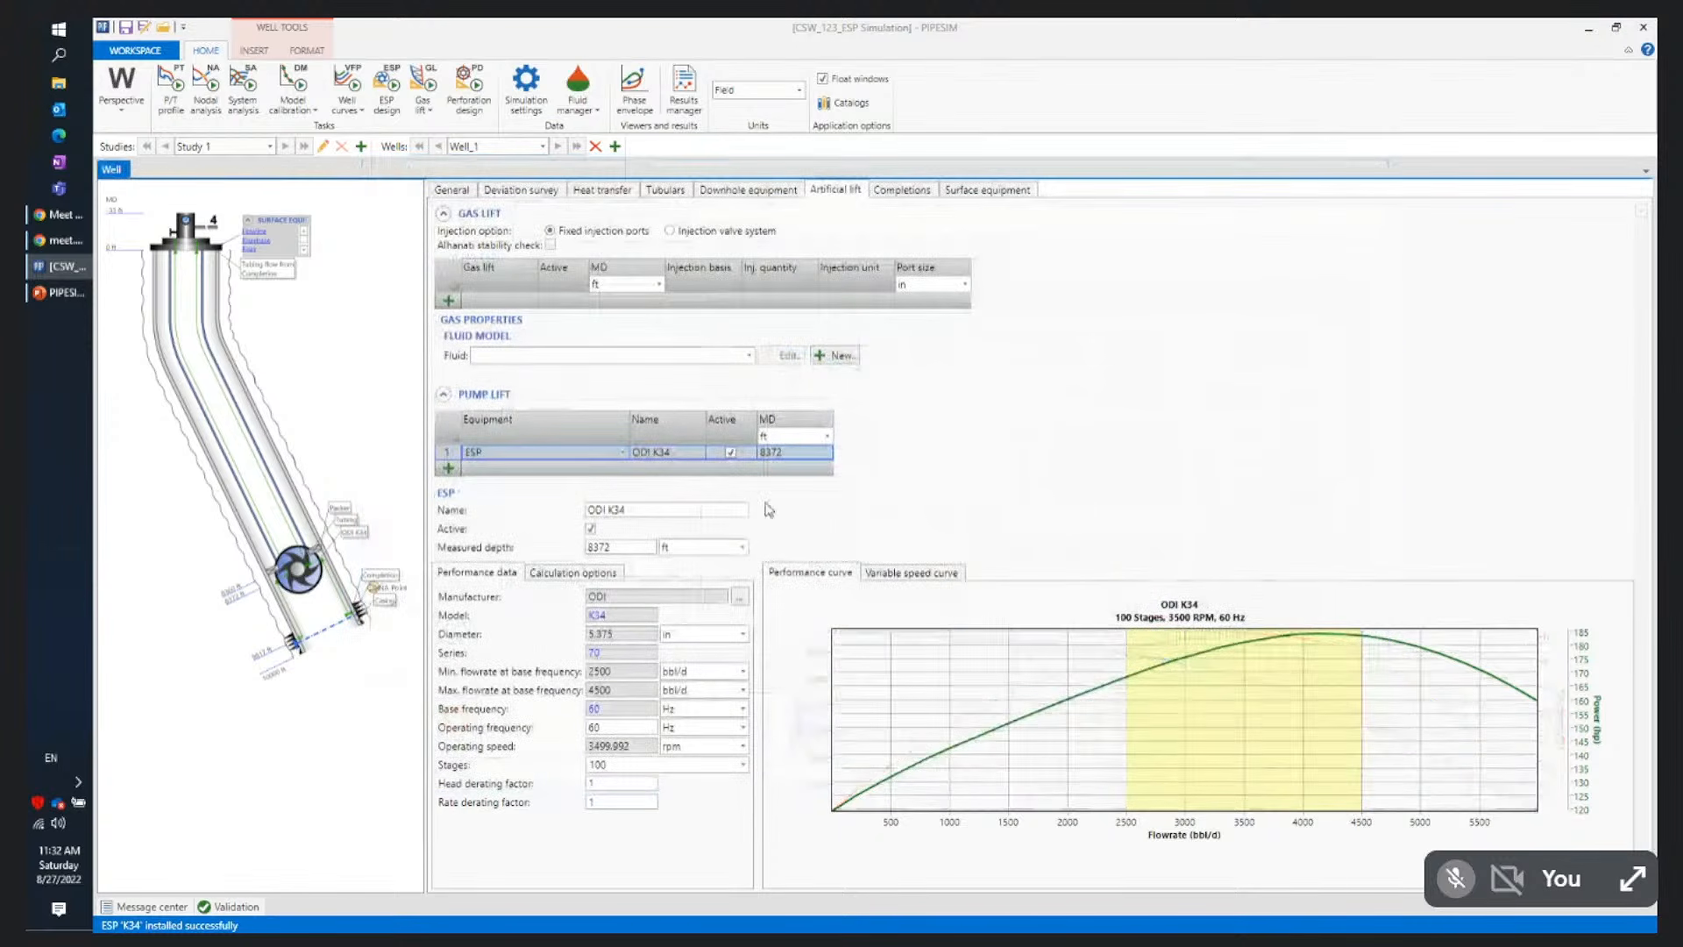
Run the nodal analysis with the ESP installed and inspect the pressure profile and the ODI K34 details in the results grid
left_click(205, 87)
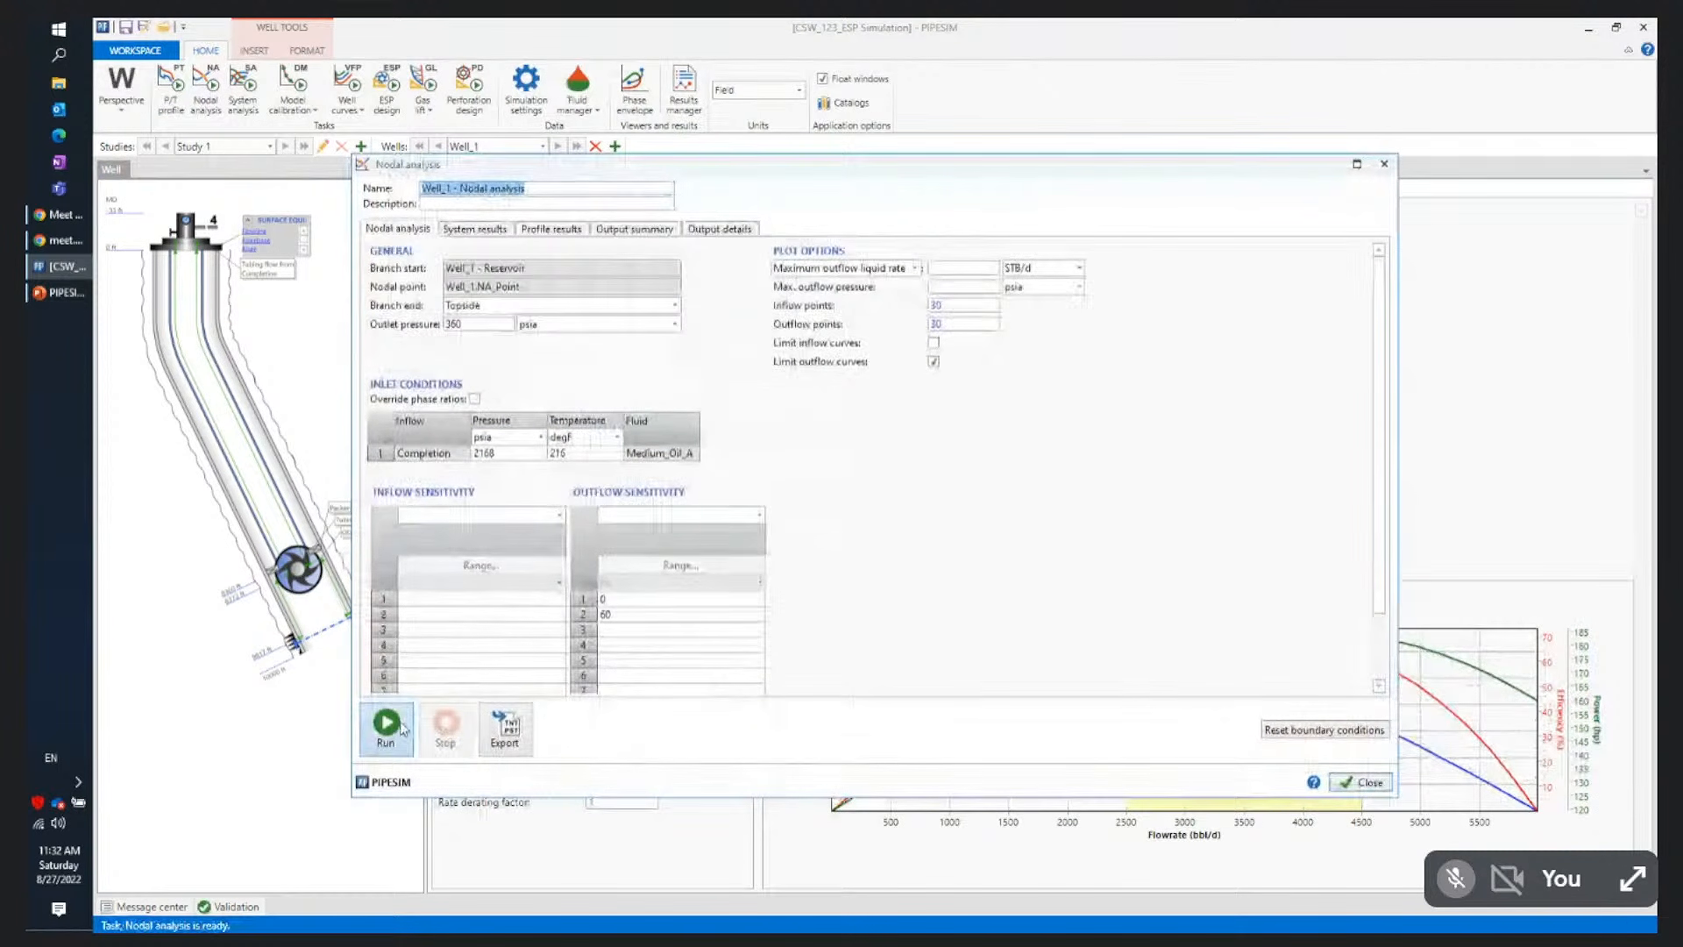
left_click(396, 726)
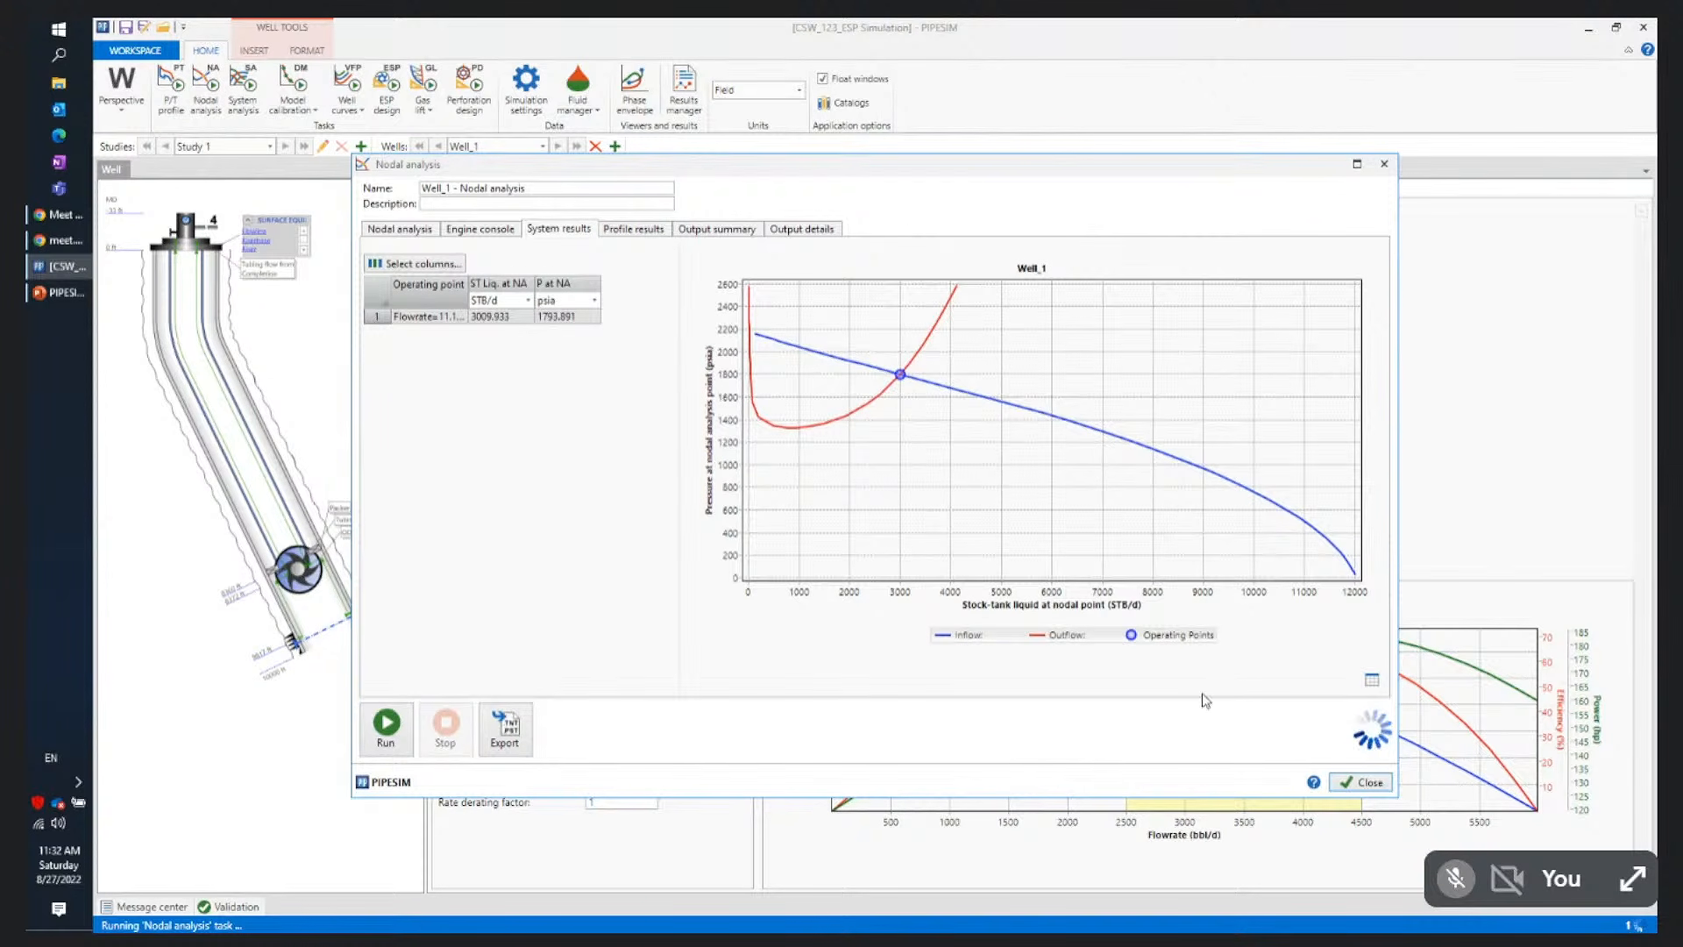
left_click(627, 231)
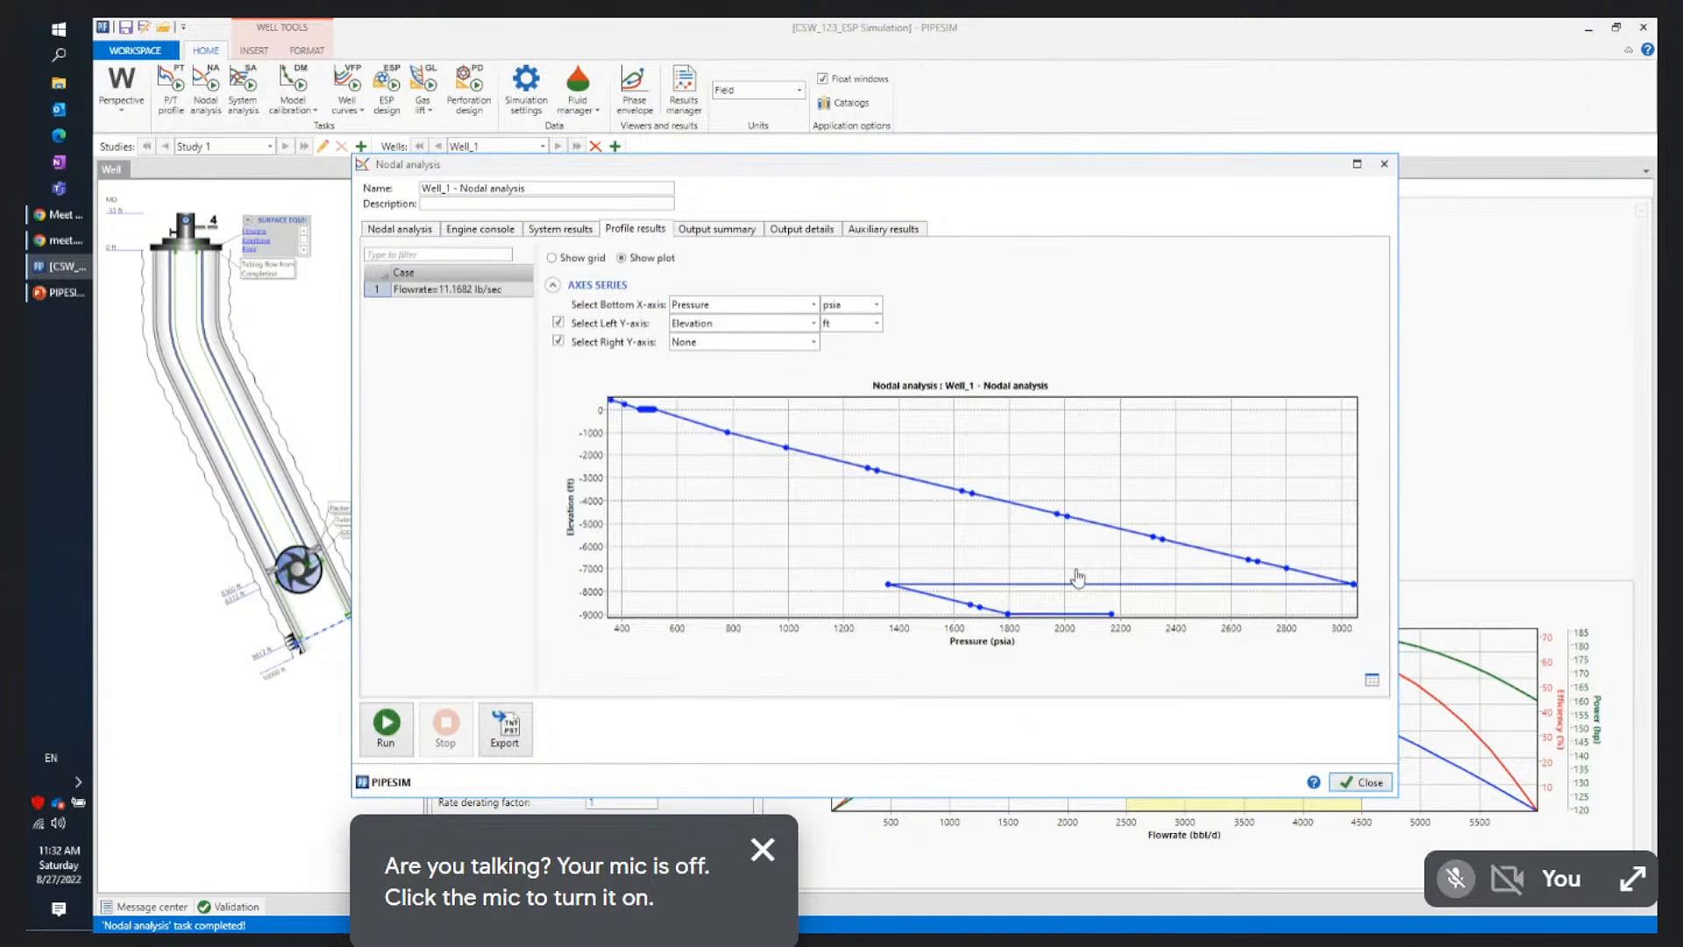
left_click(551, 258)
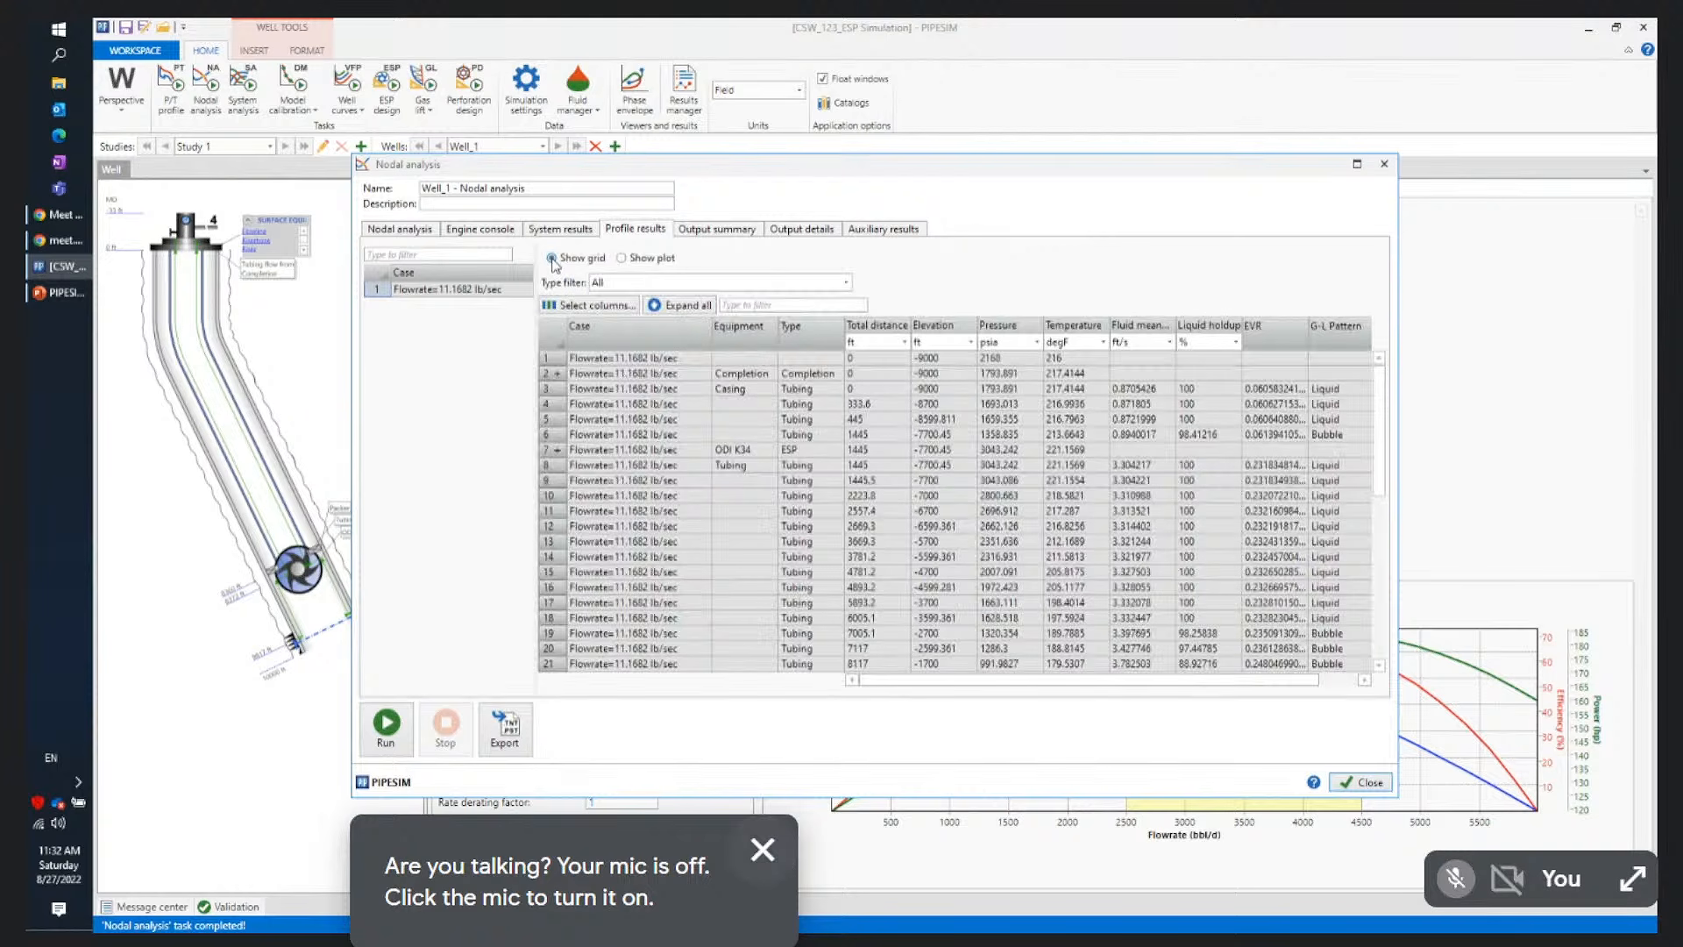
left_click(557, 451)
scroll(798, 513, "down", 1)
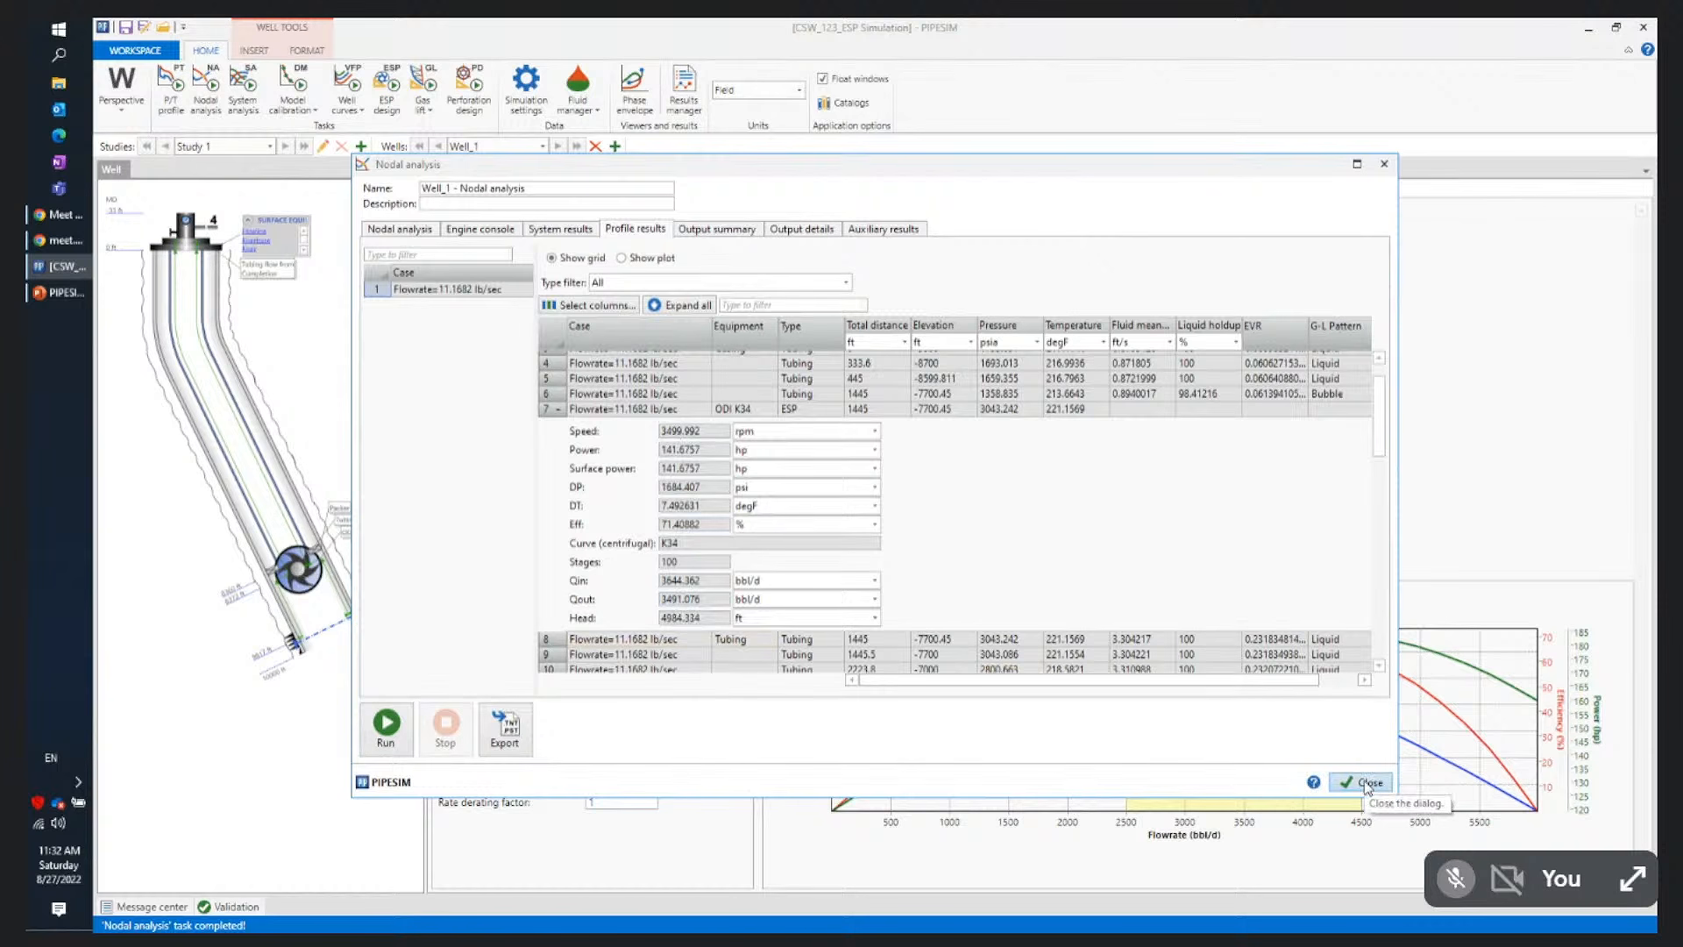
Examine the ODI K34 performance curve and variable speed curve in the auxiliary results, and close the nodal analysis
left_click(880, 230)
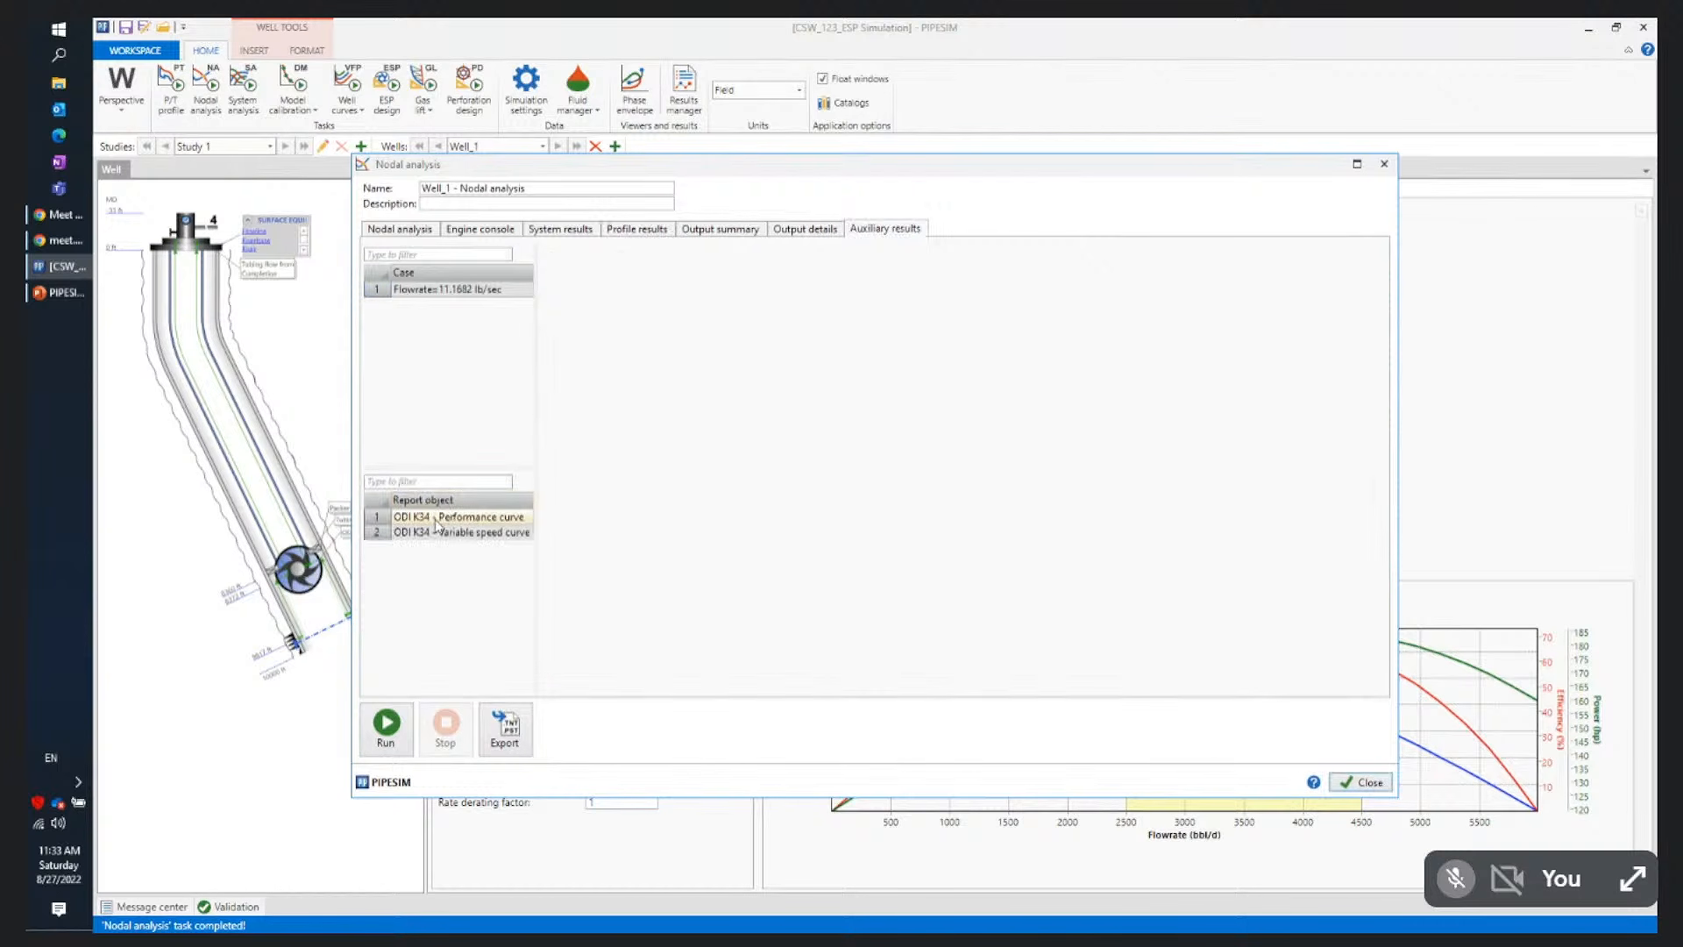
left_click(462, 290)
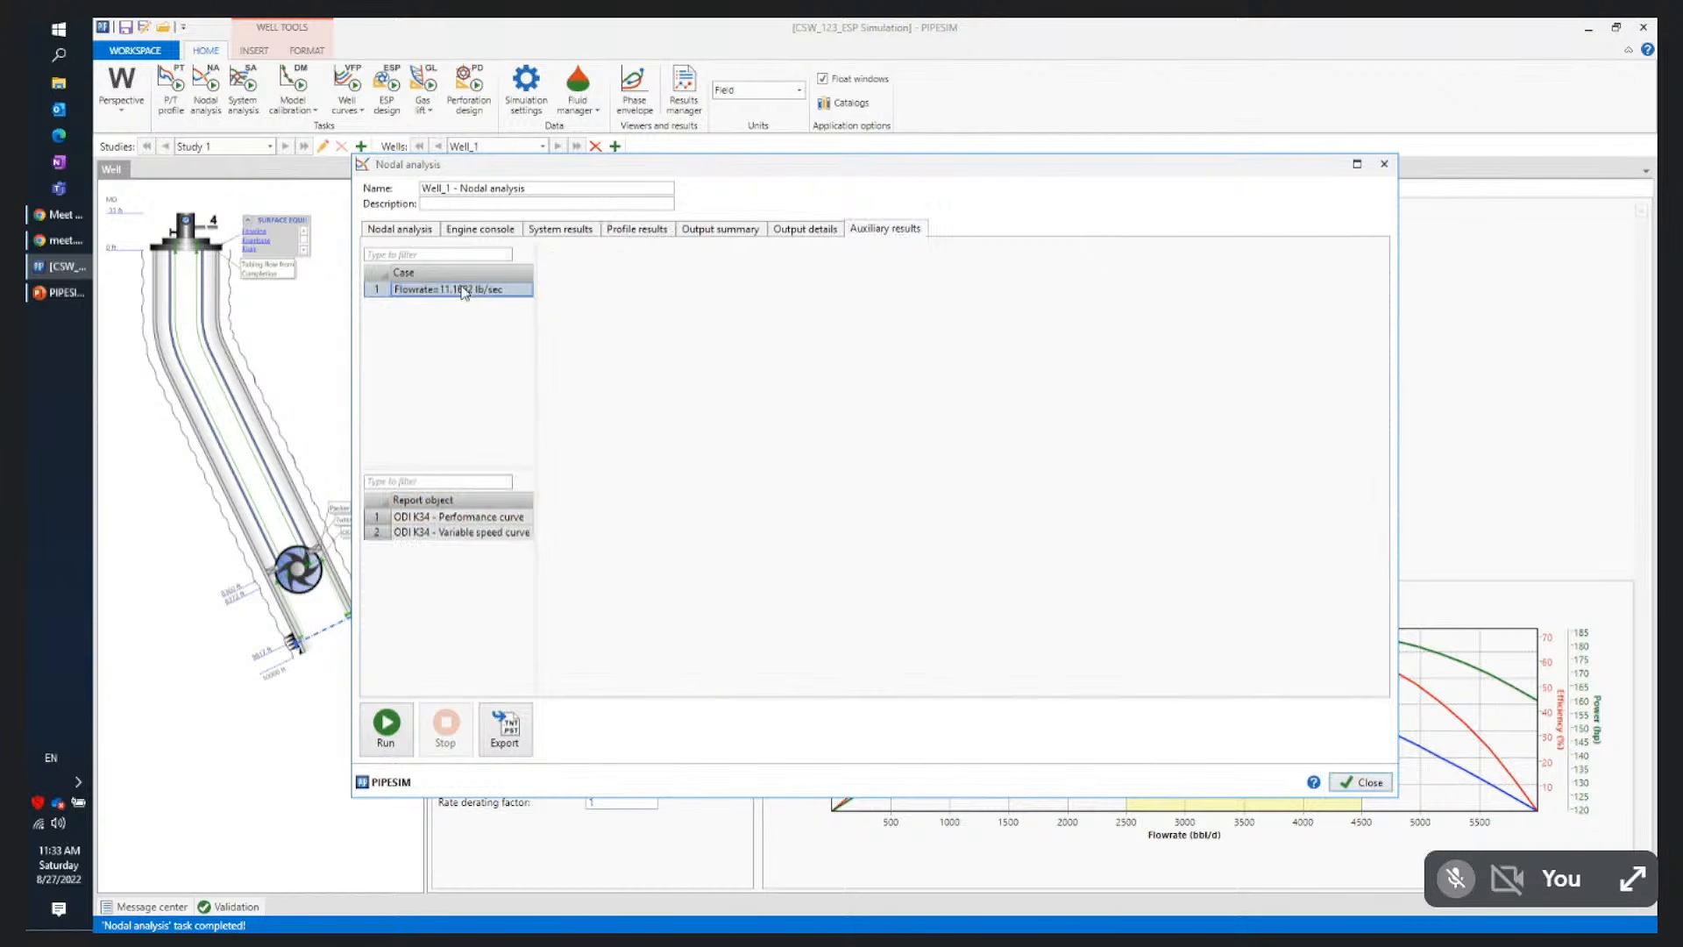
left_click(448, 520)
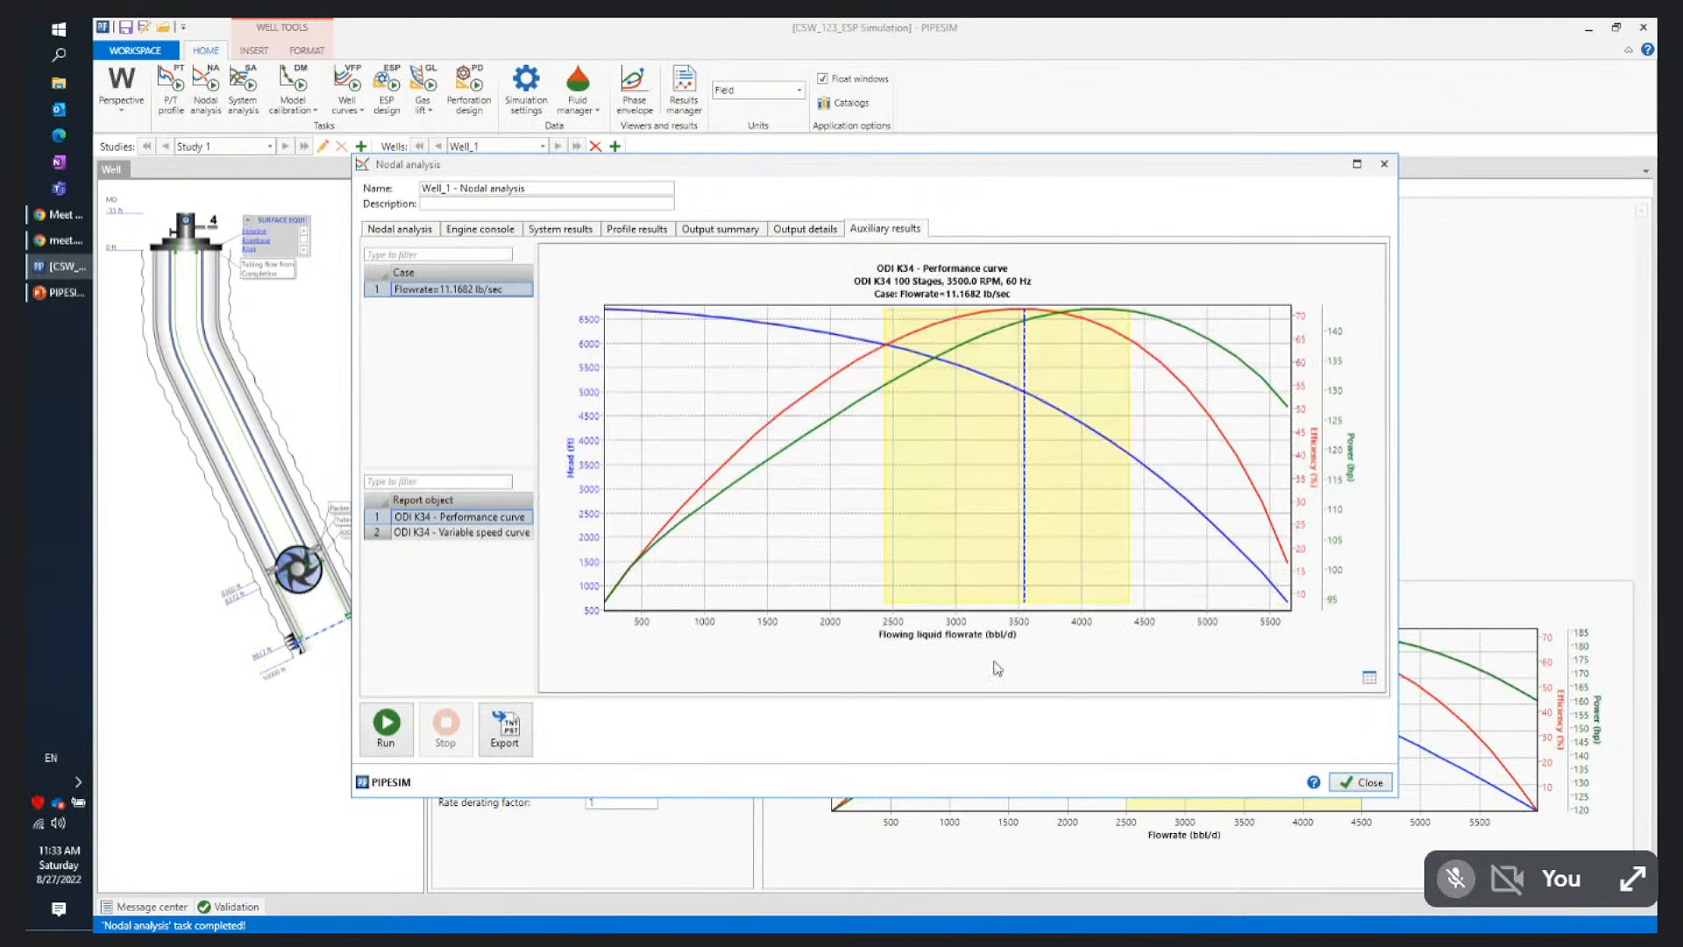
left_click(483, 535)
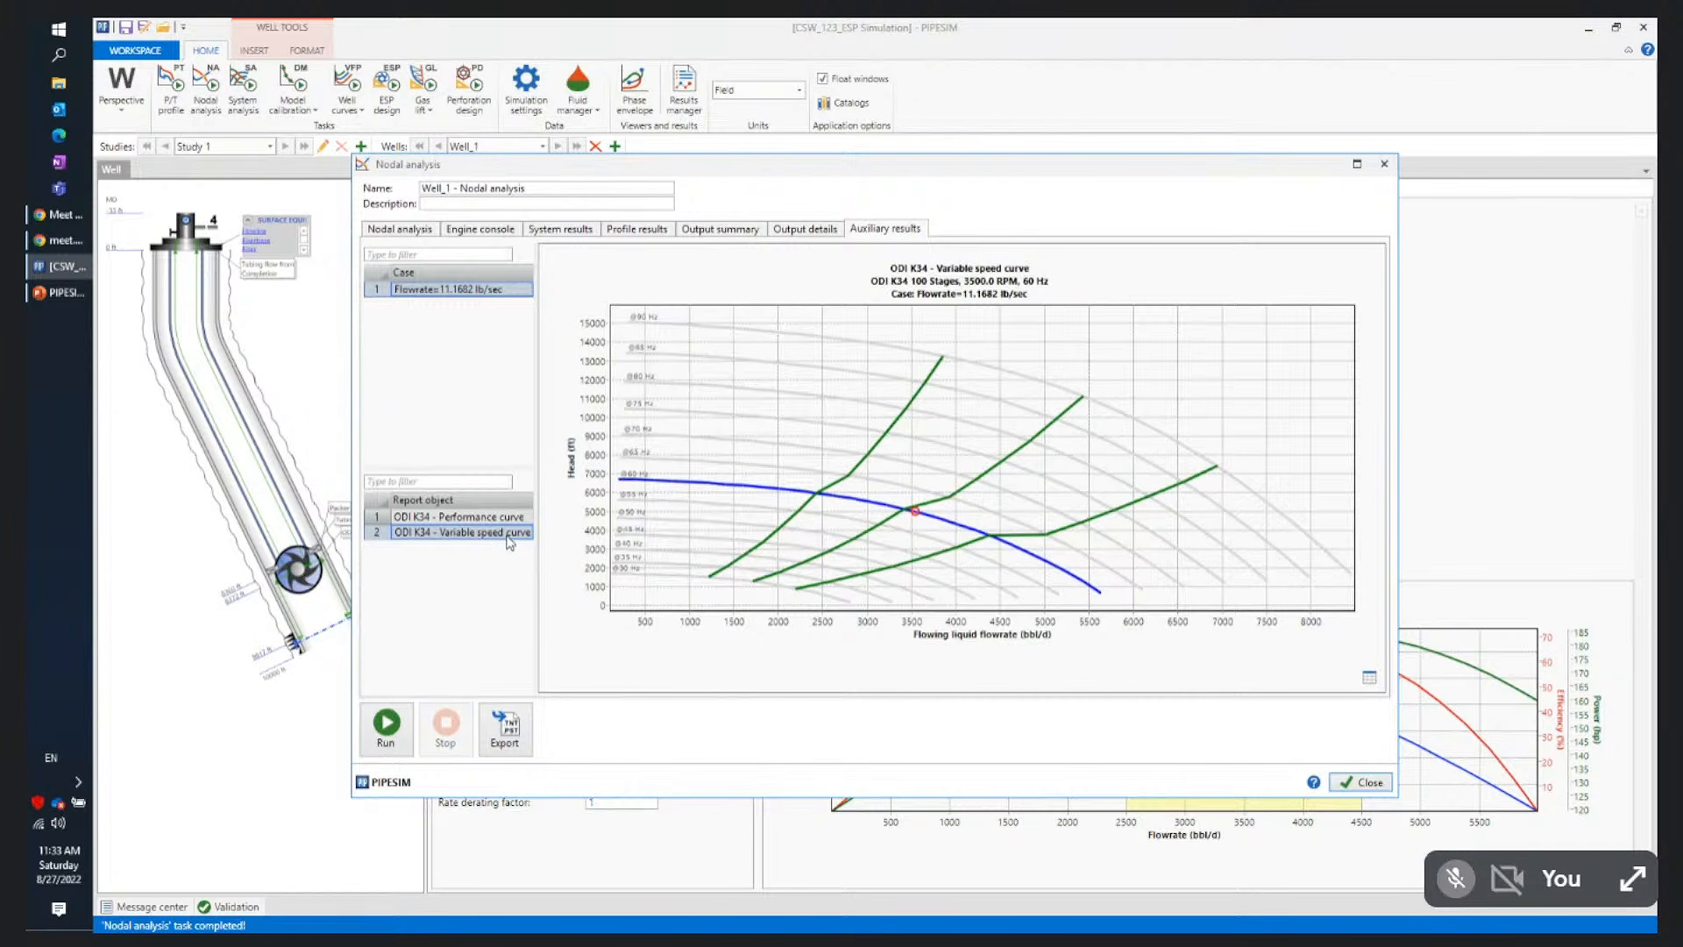
left_click(1358, 783)
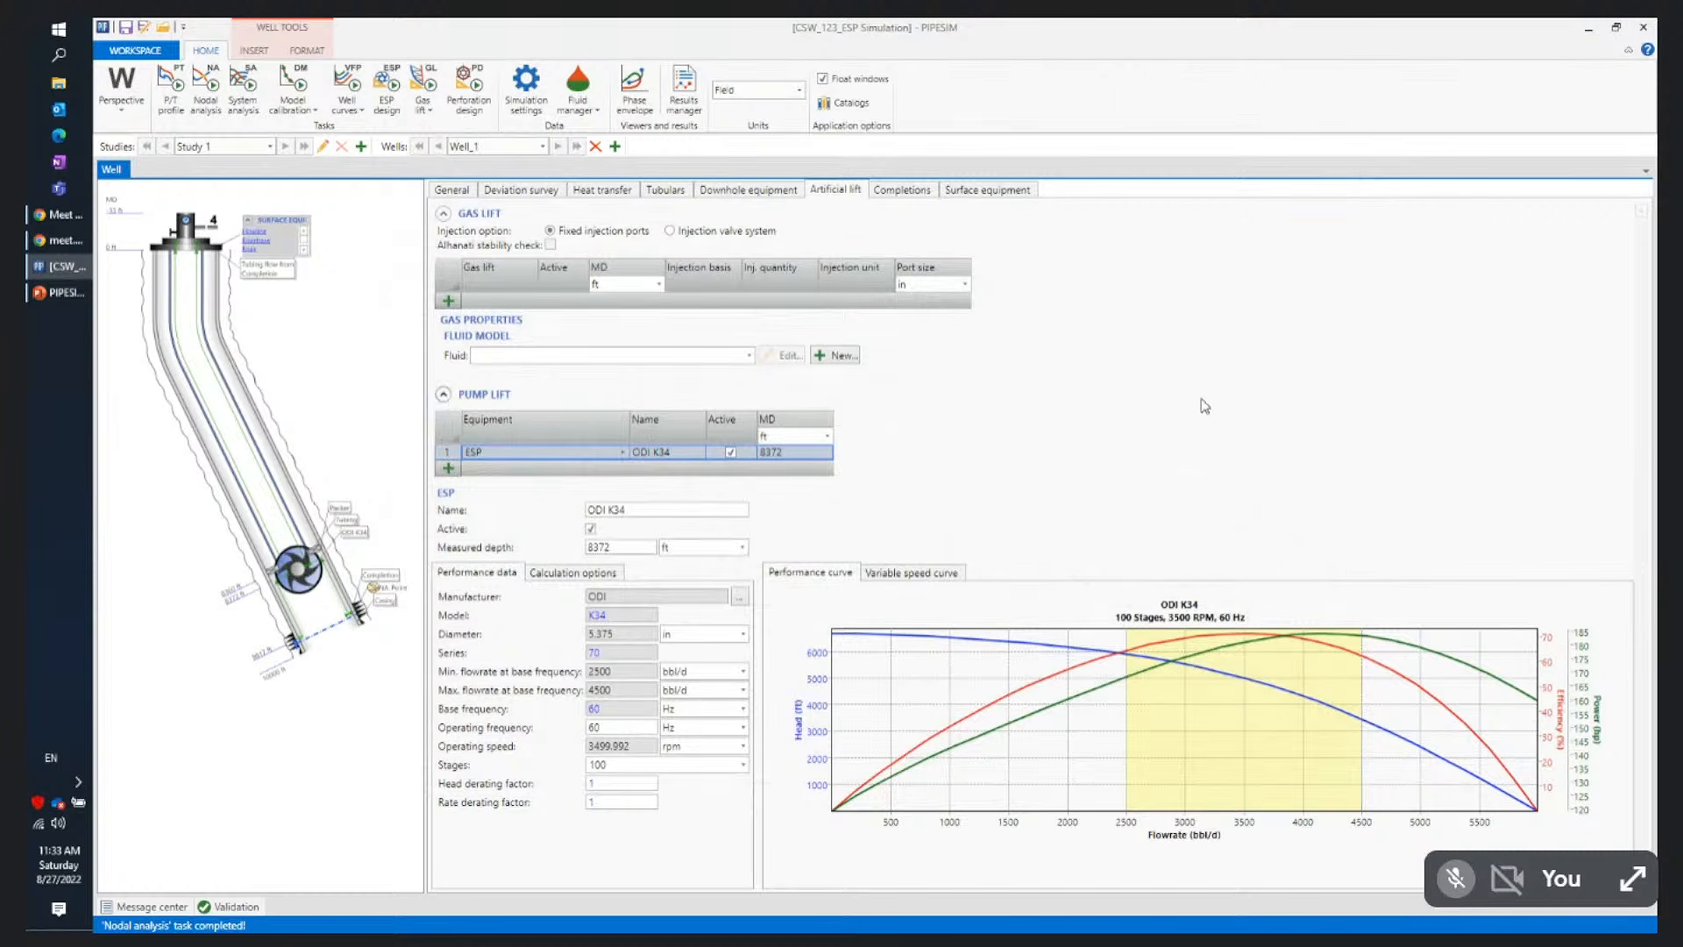
left_click(1421, 934)
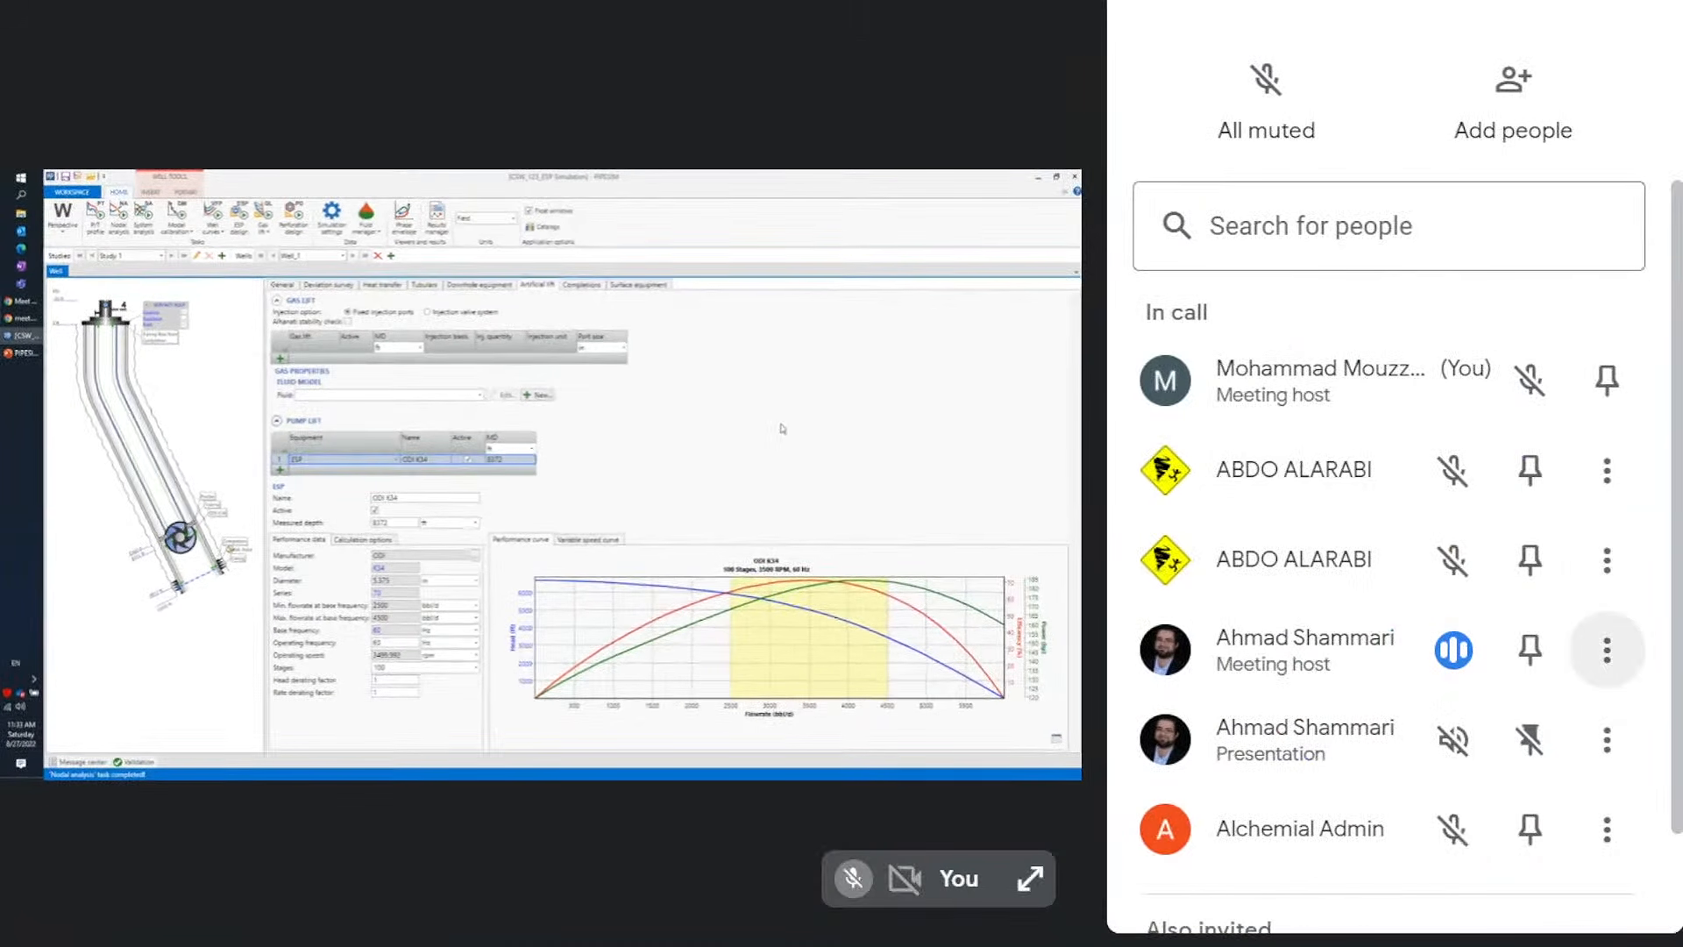
scroll(1607, 649, "down", 2)
left_click(1607, 719)
left_click(1438, 868)
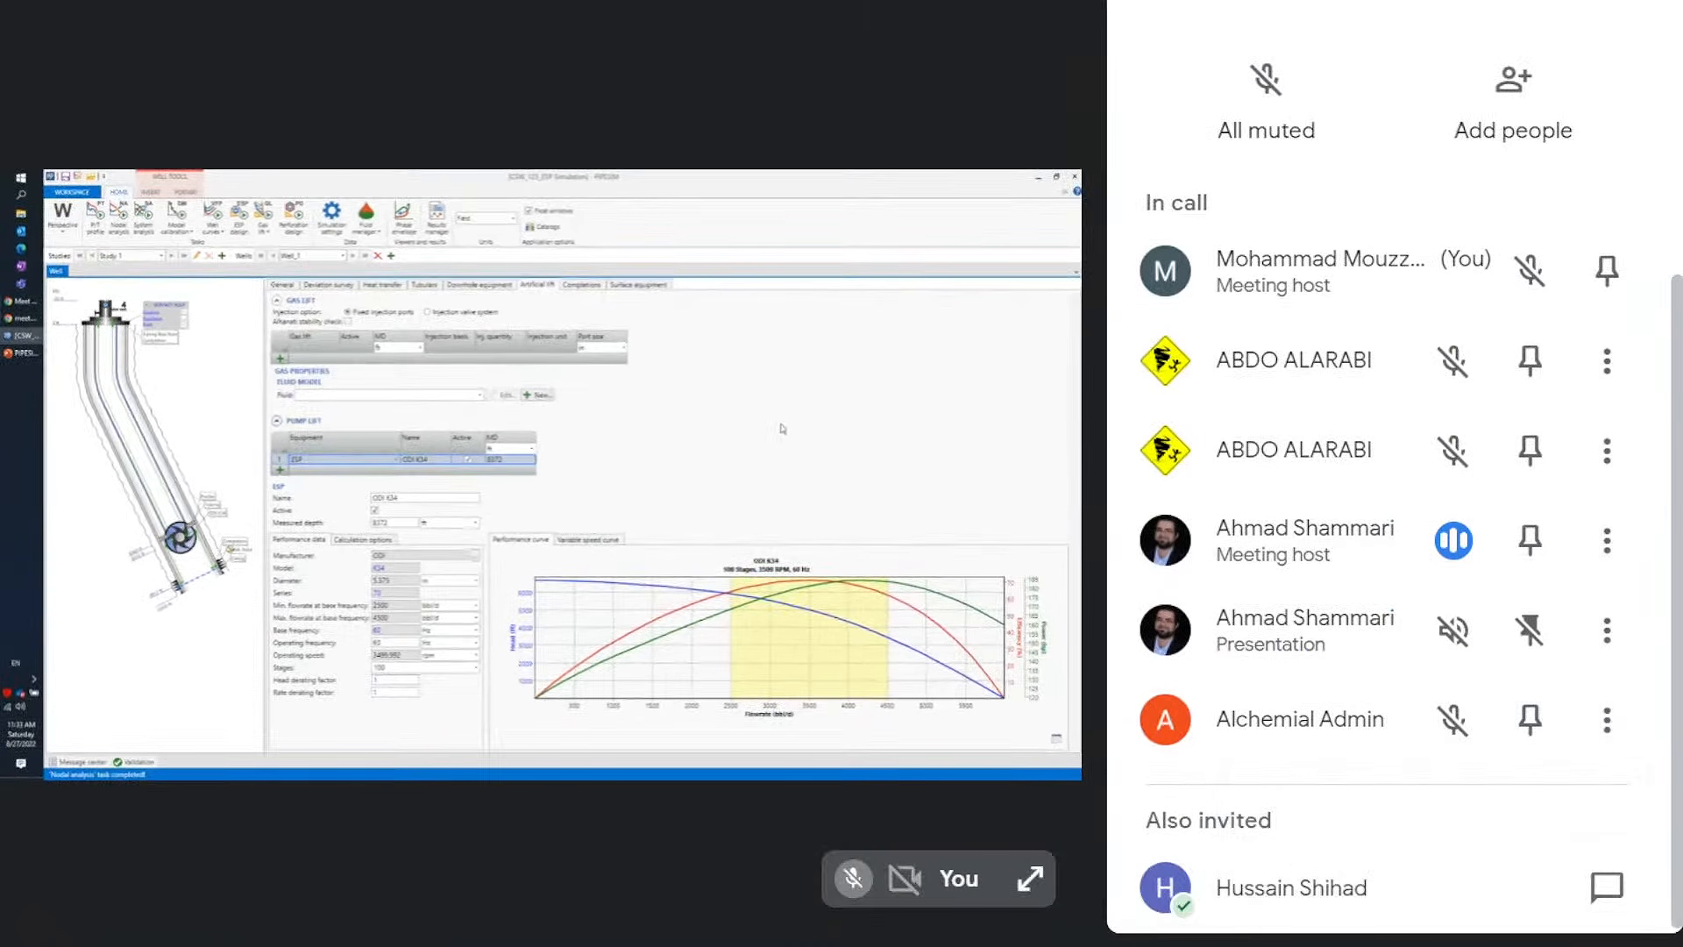
left_click(1420, 935)
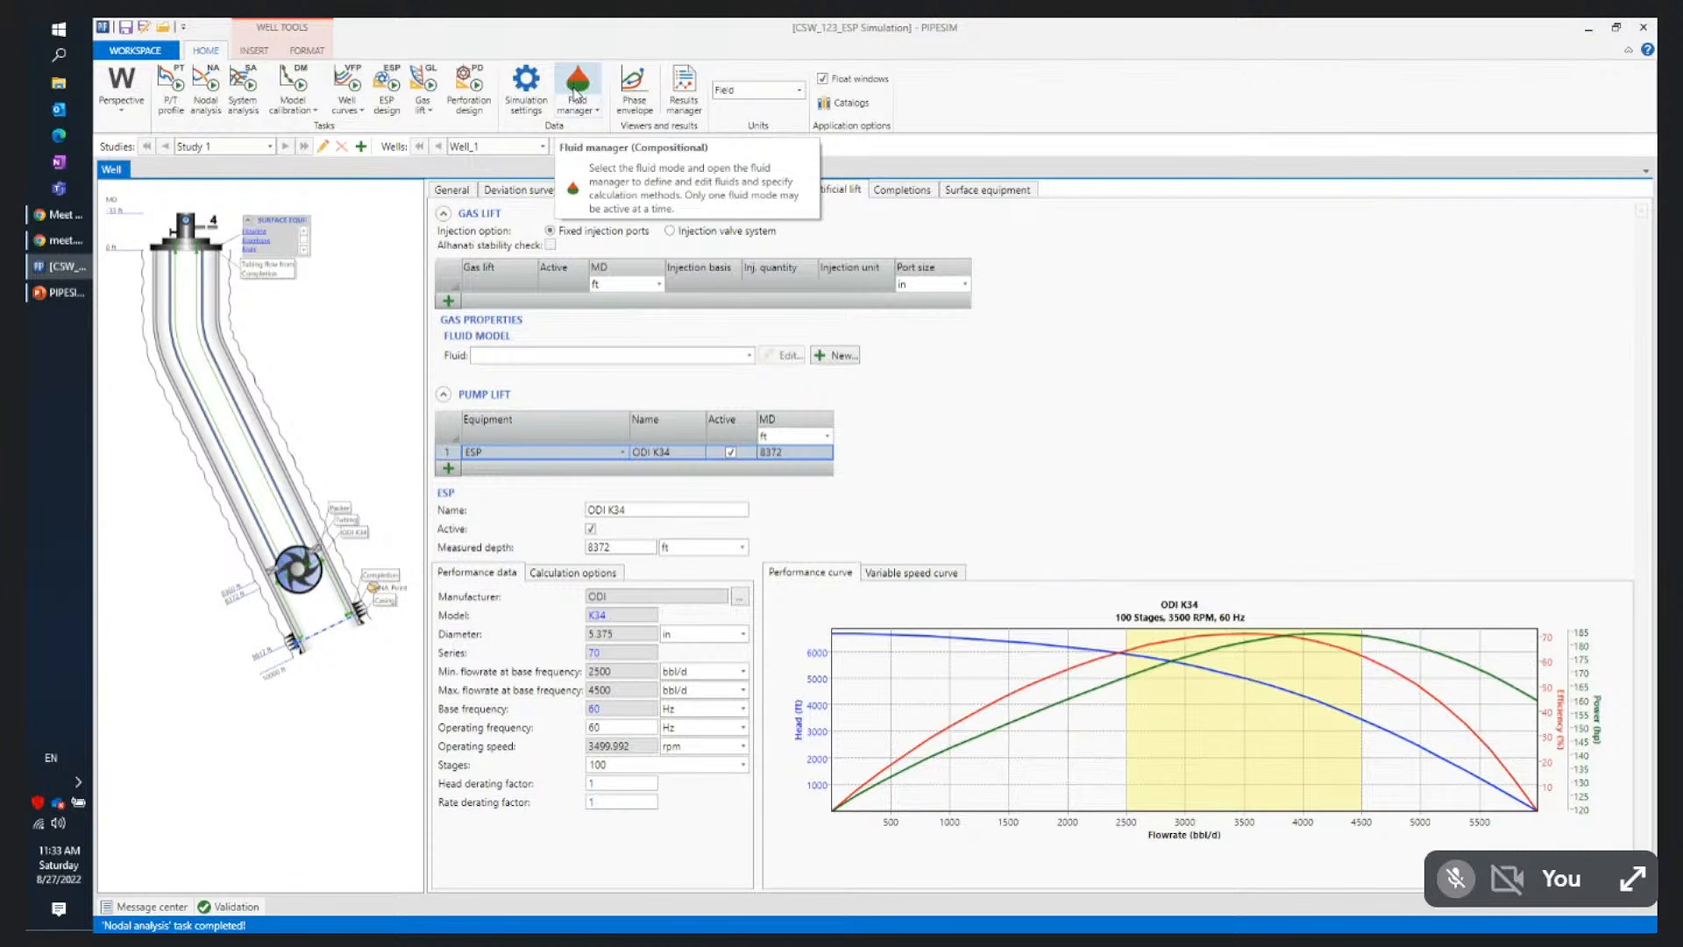
Switch the fluid mode to black oil, review the properties and calibration data of Medium_Oil_A, and close the fluid manager
left_click(588, 112)
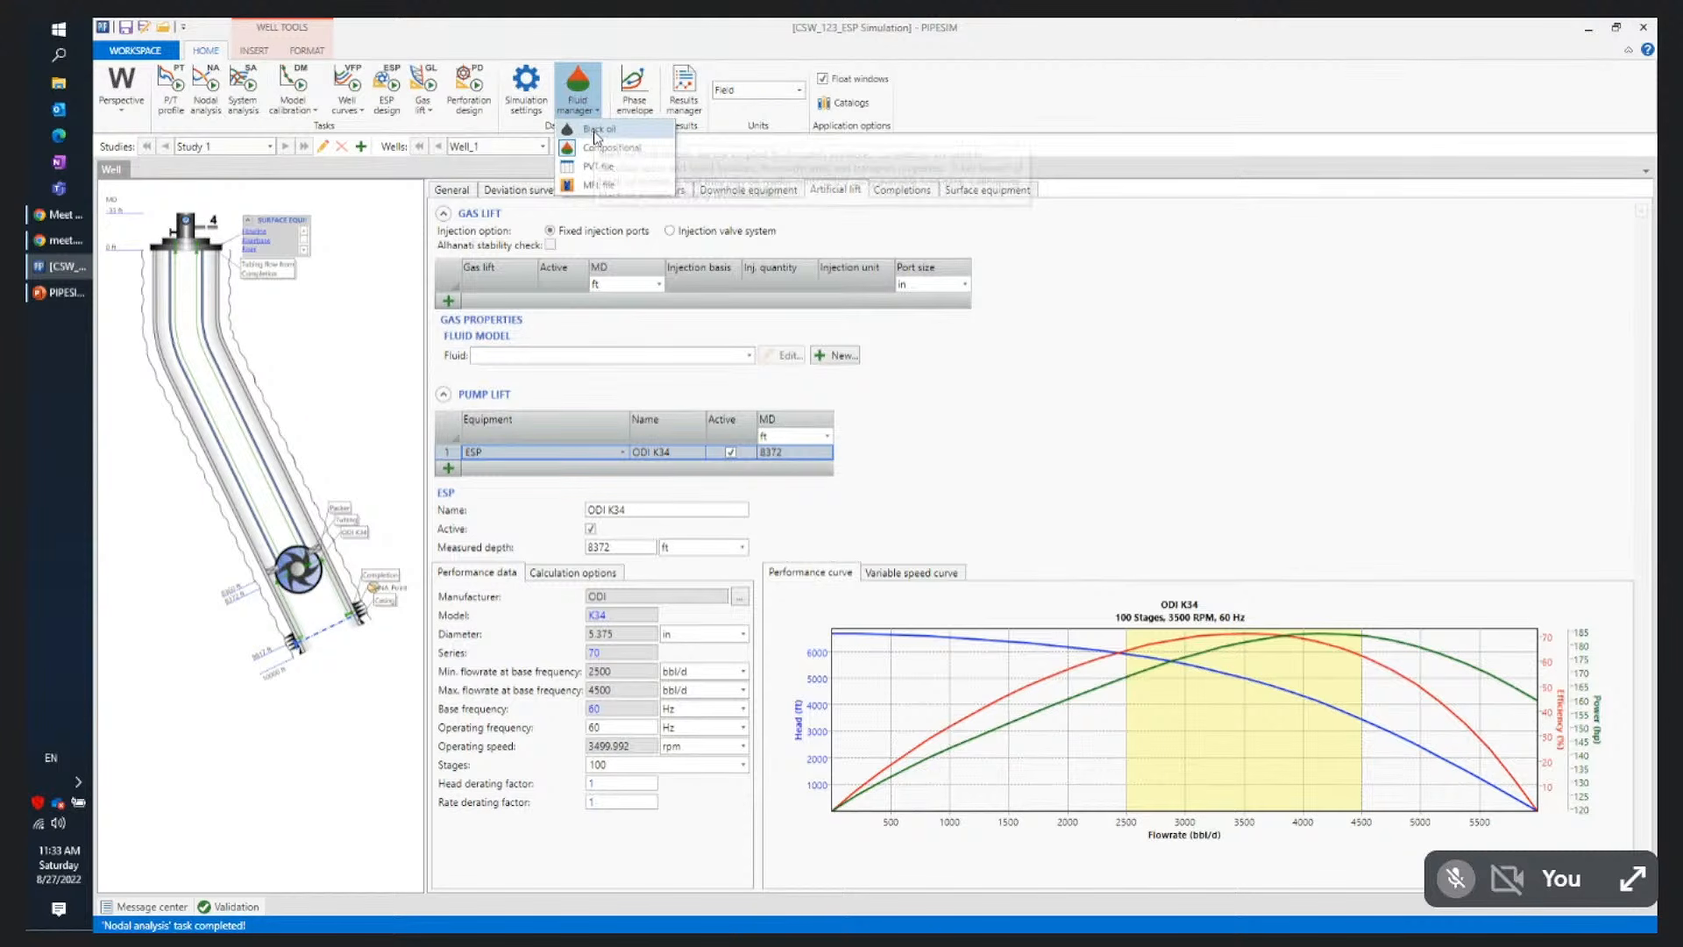
left_click(595, 132)
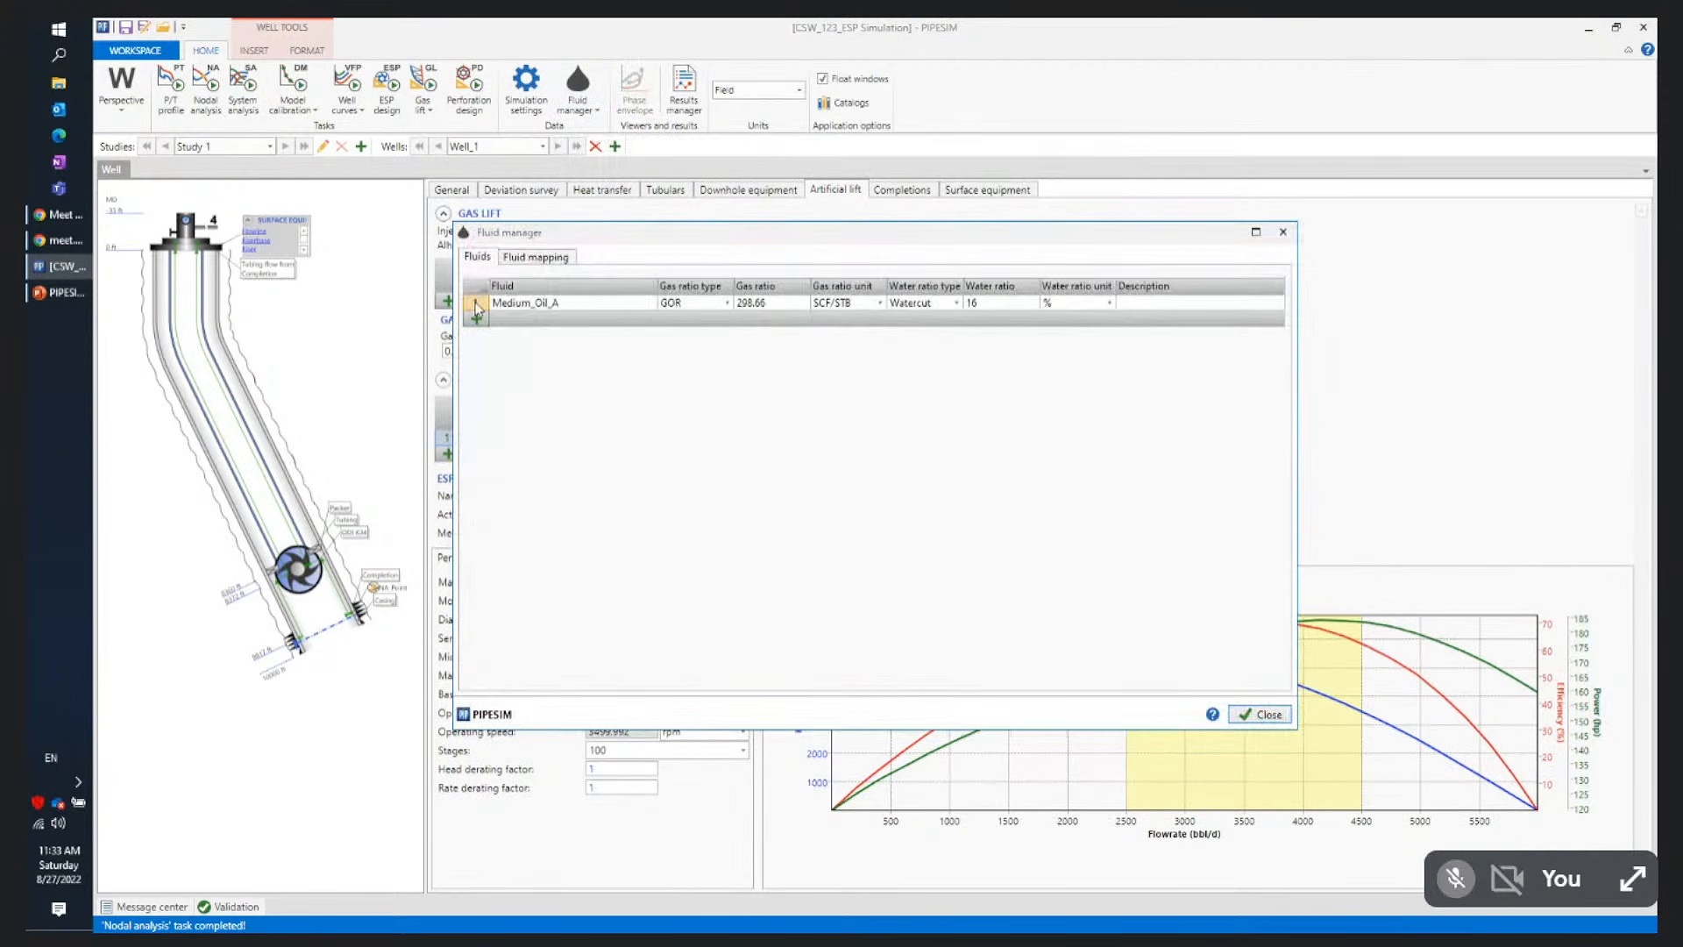
left_click(476, 306)
double_click(476, 307)
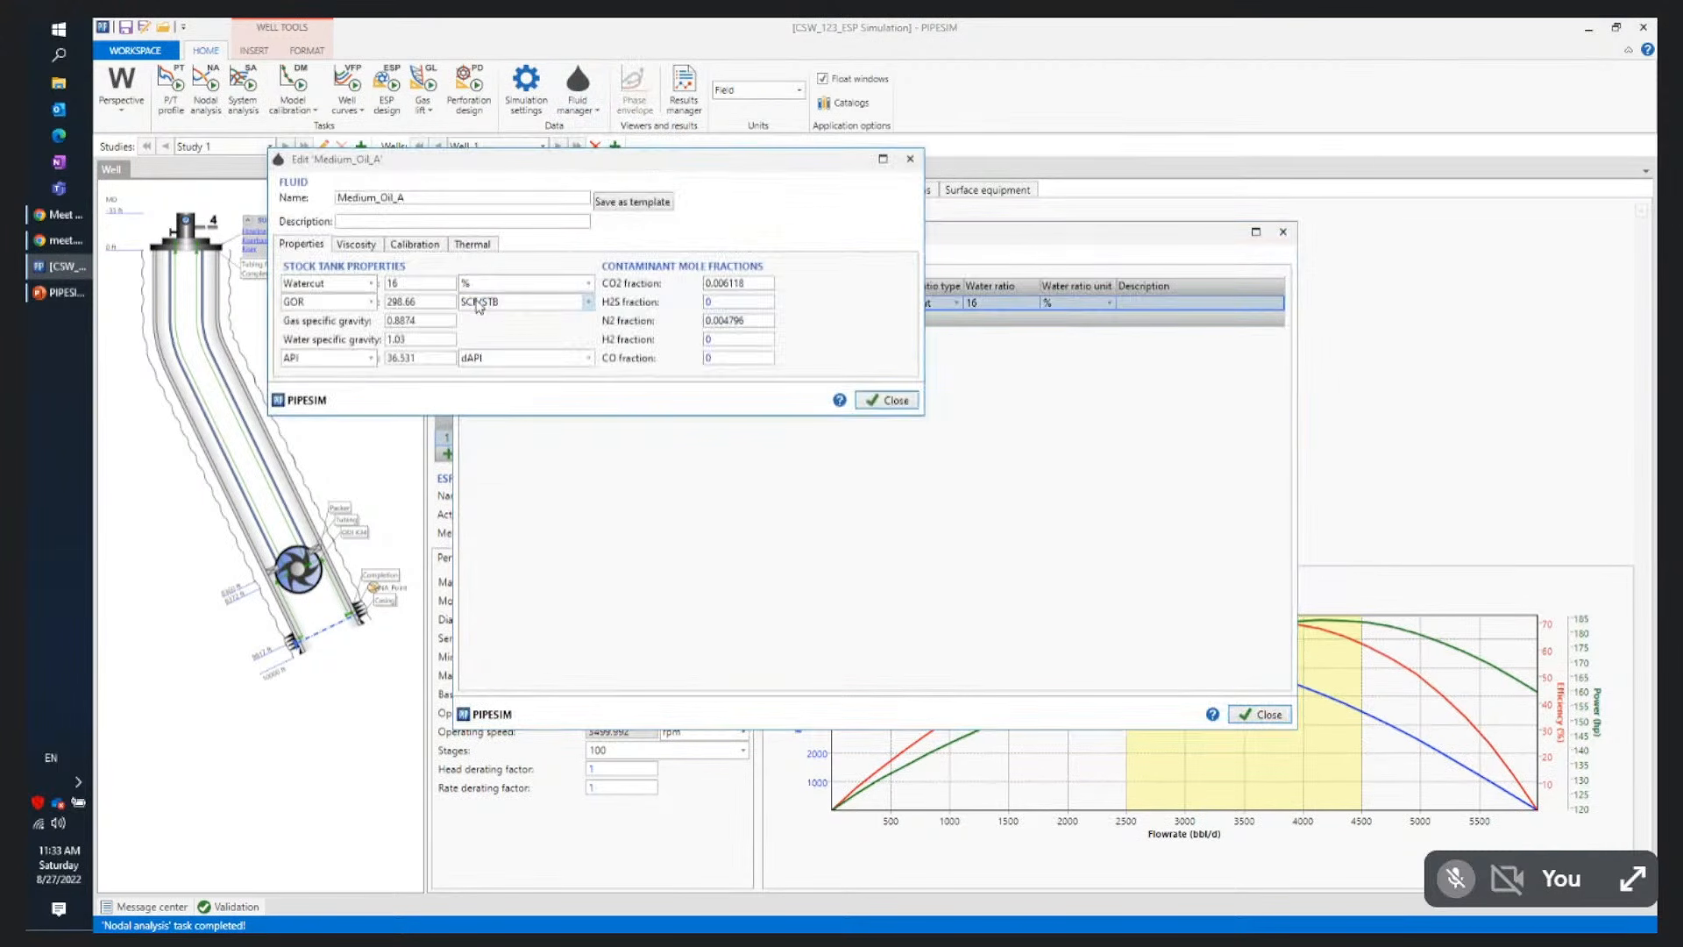
left_click_drag(450, 162, 700, 286)
left_click(670, 370)
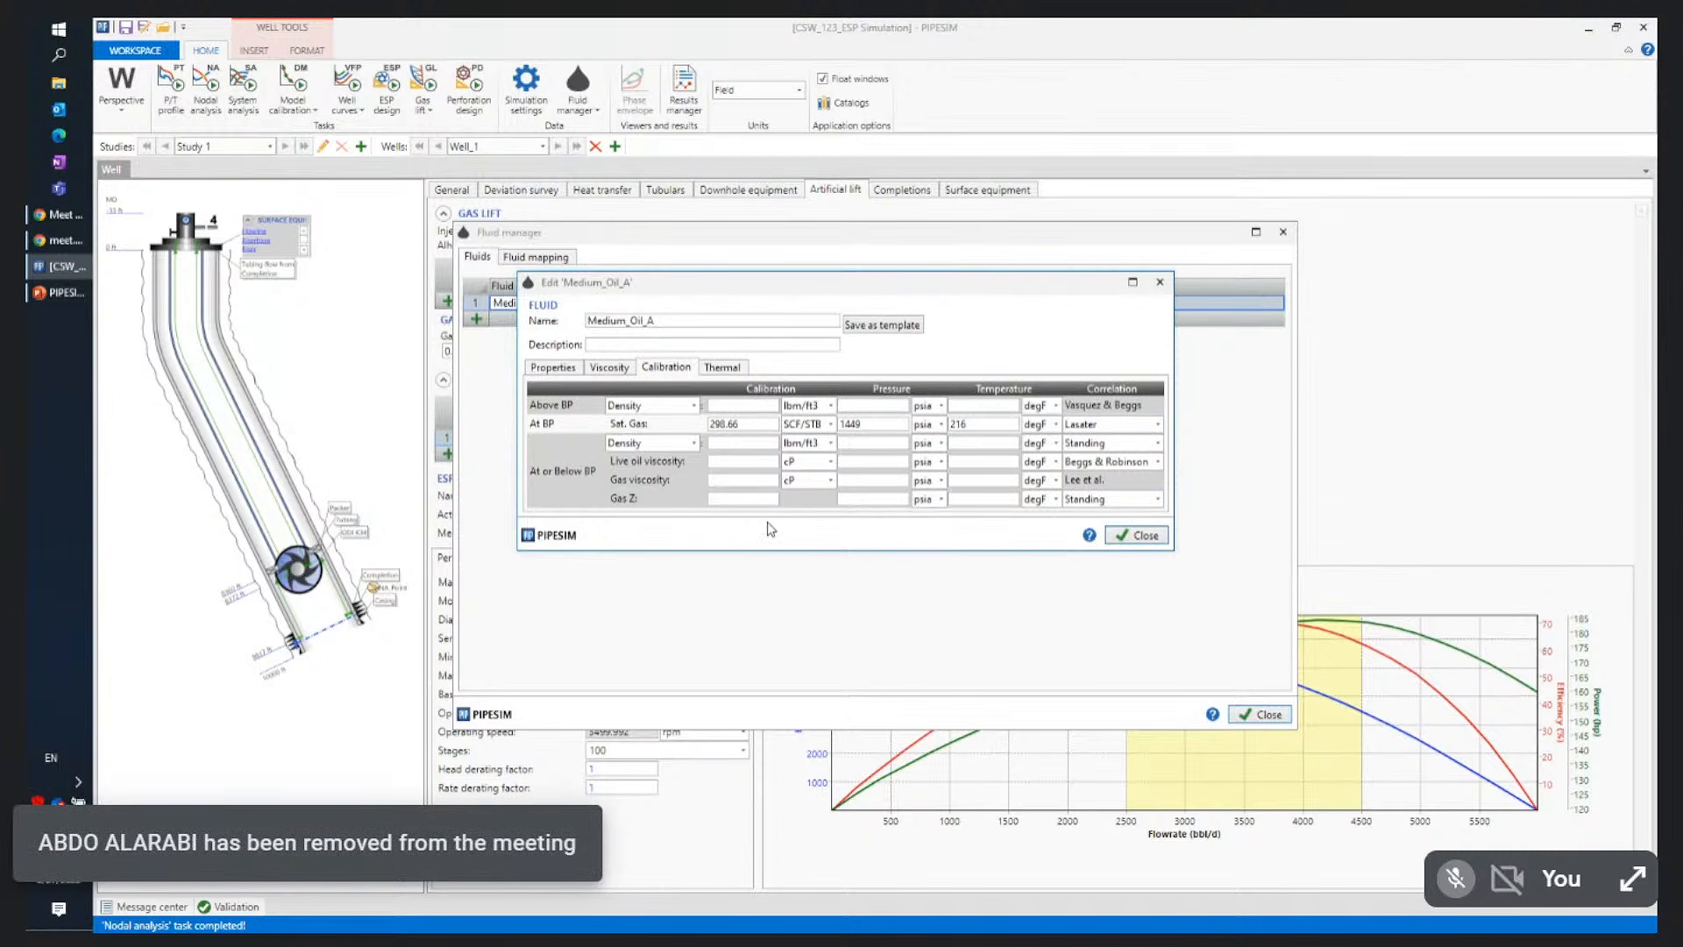
left_click(1137, 536)
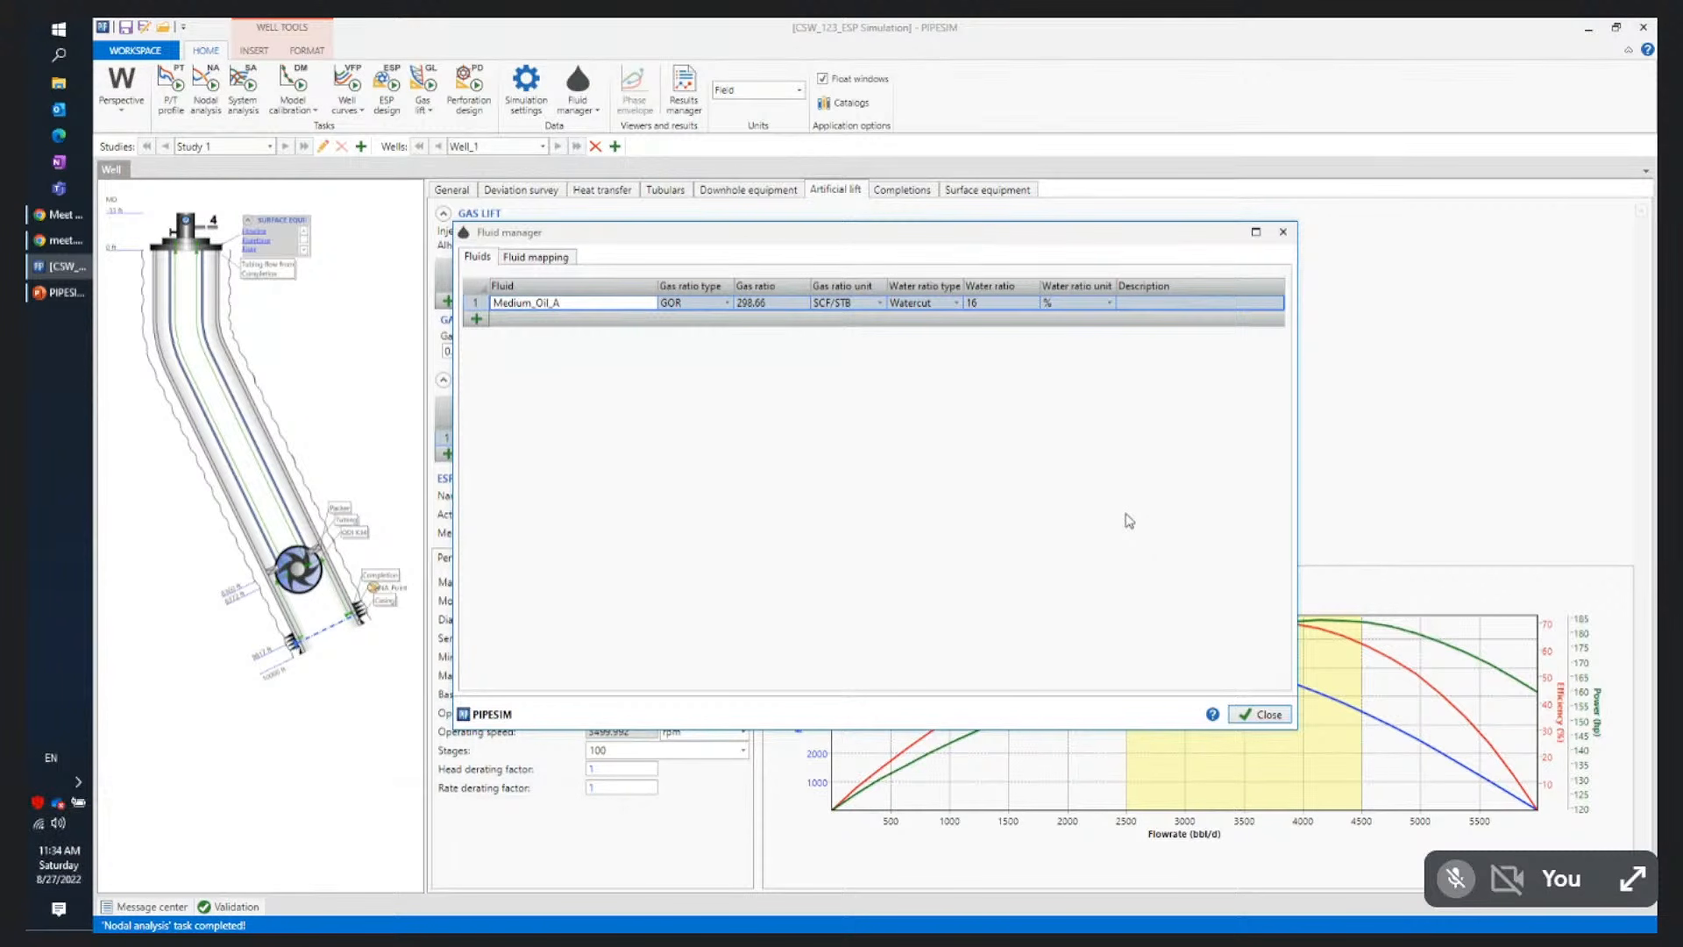
left_click(1267, 715)
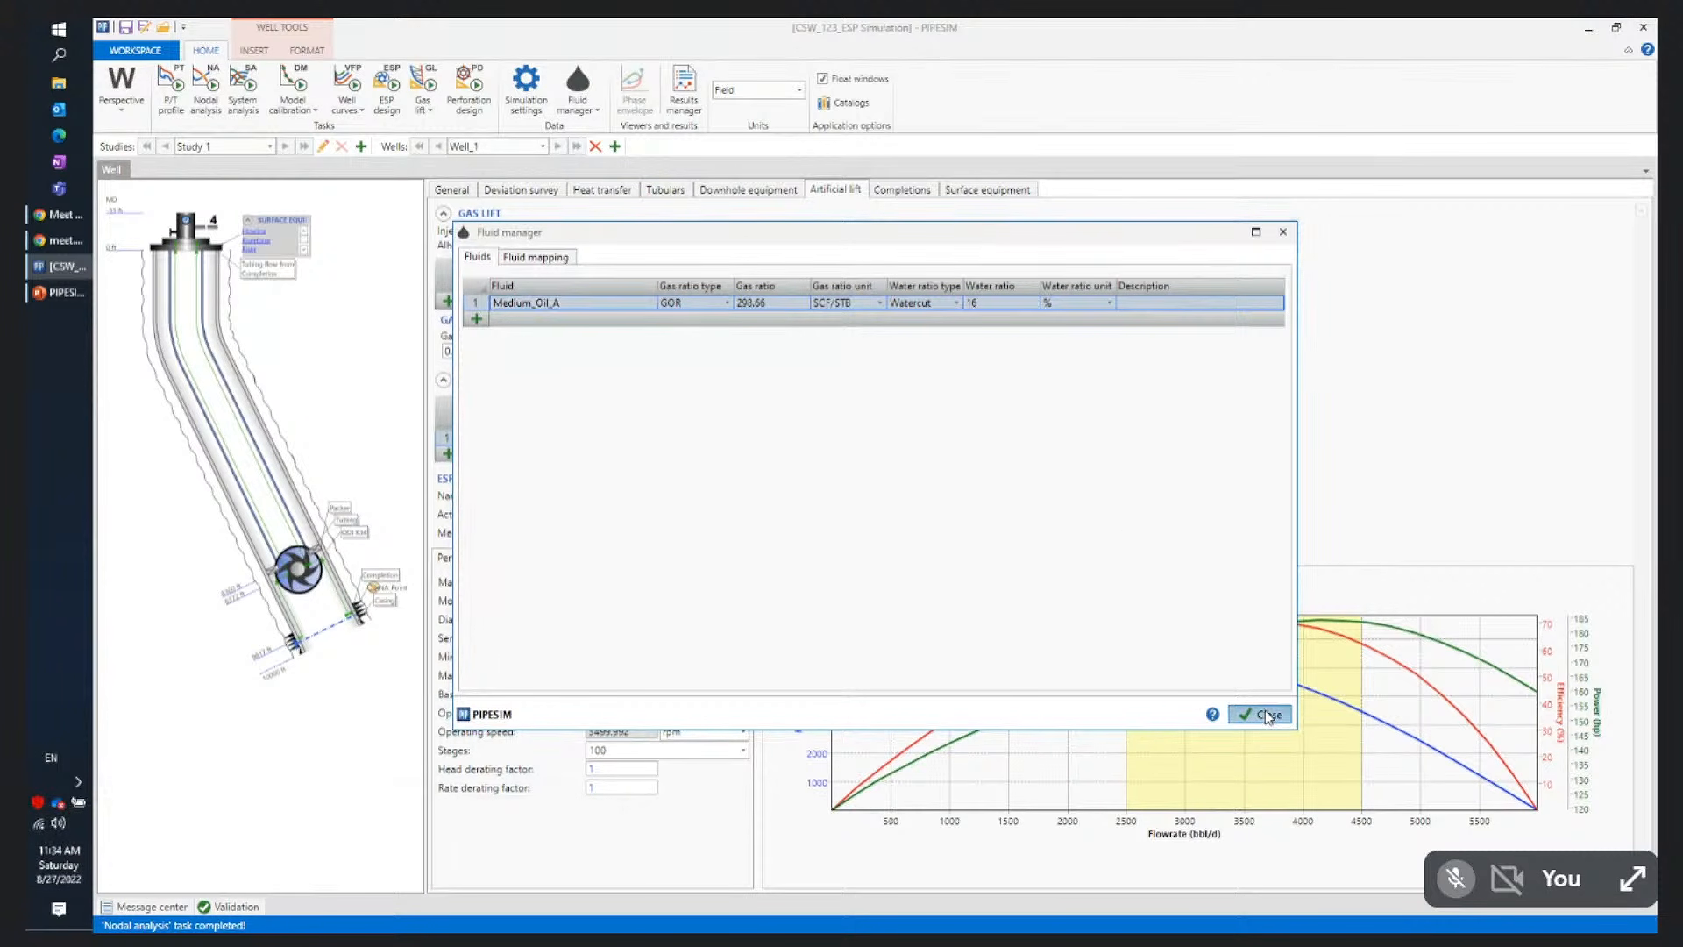
Switch the fluid mode back to compositional and review the component and model settings, including the C8-15 component's properties
left_click(585, 109)
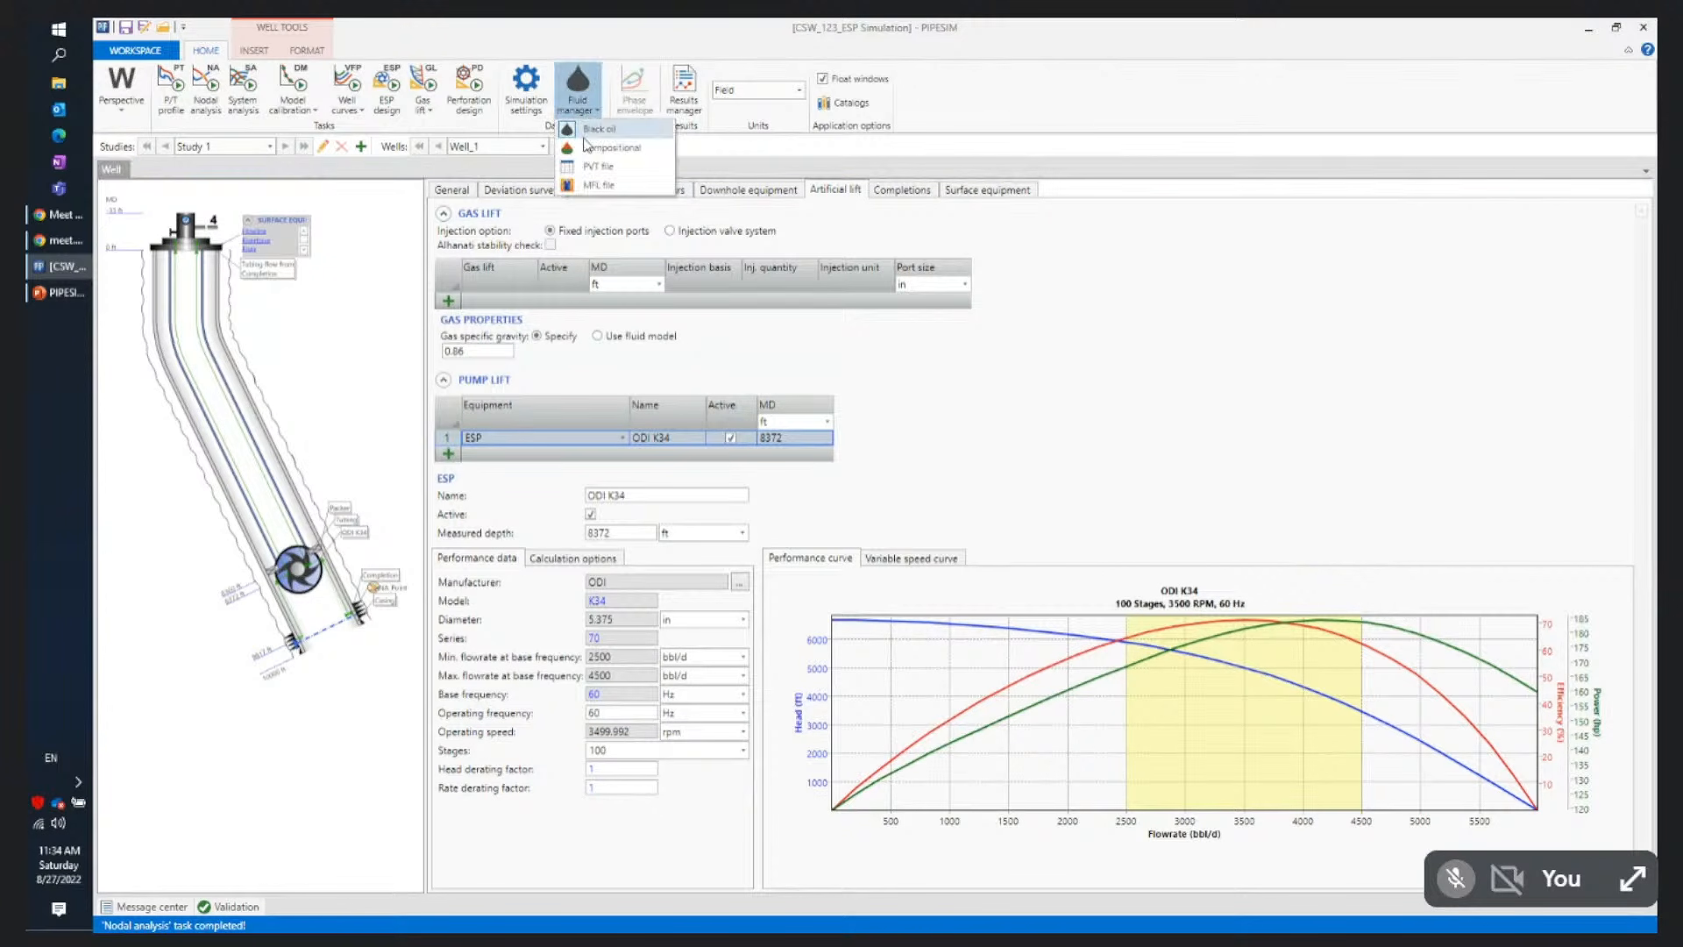
left_click(585, 137)
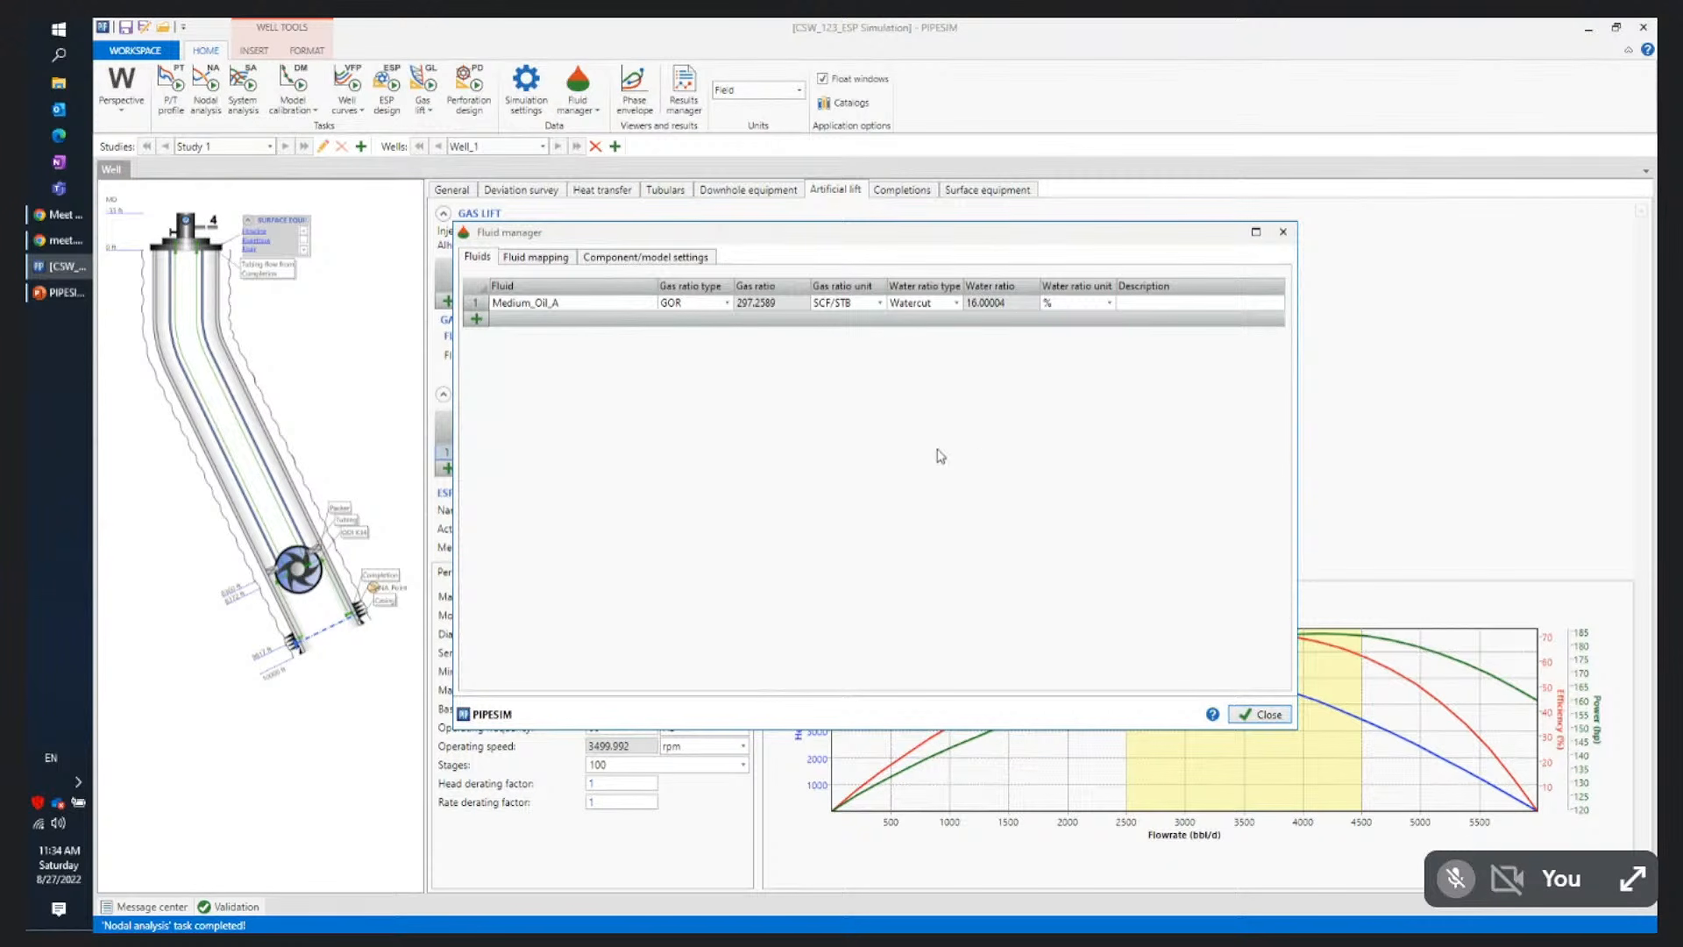
left_click(599, 260)
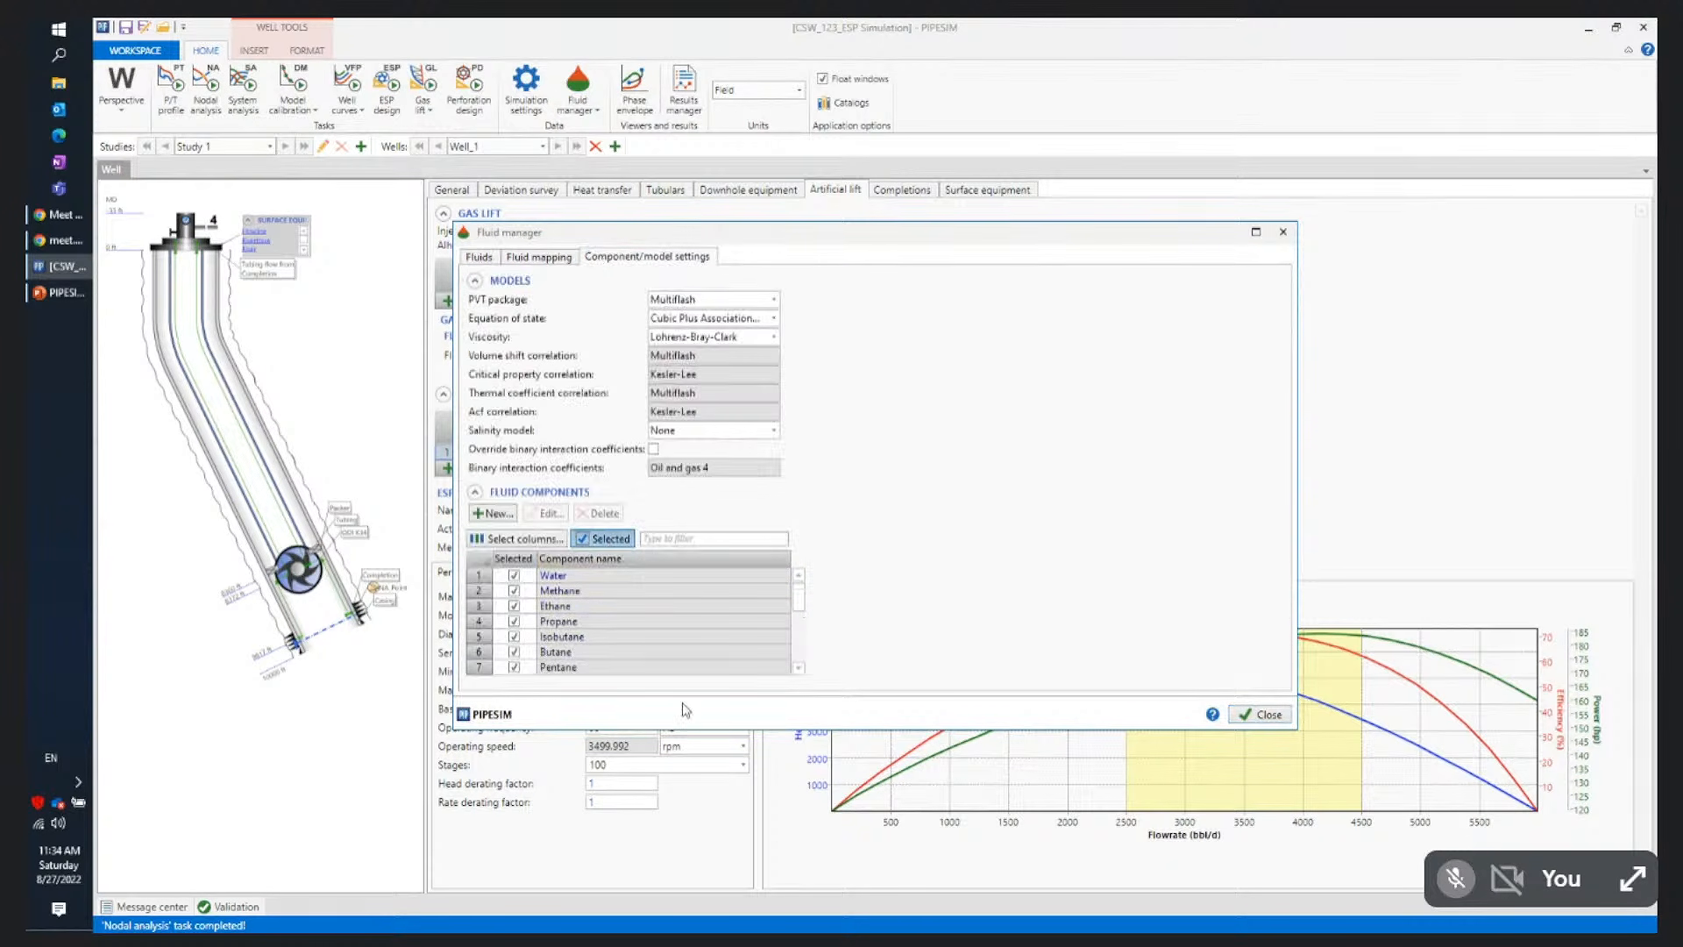
left_click_drag(684, 728, 689, 906)
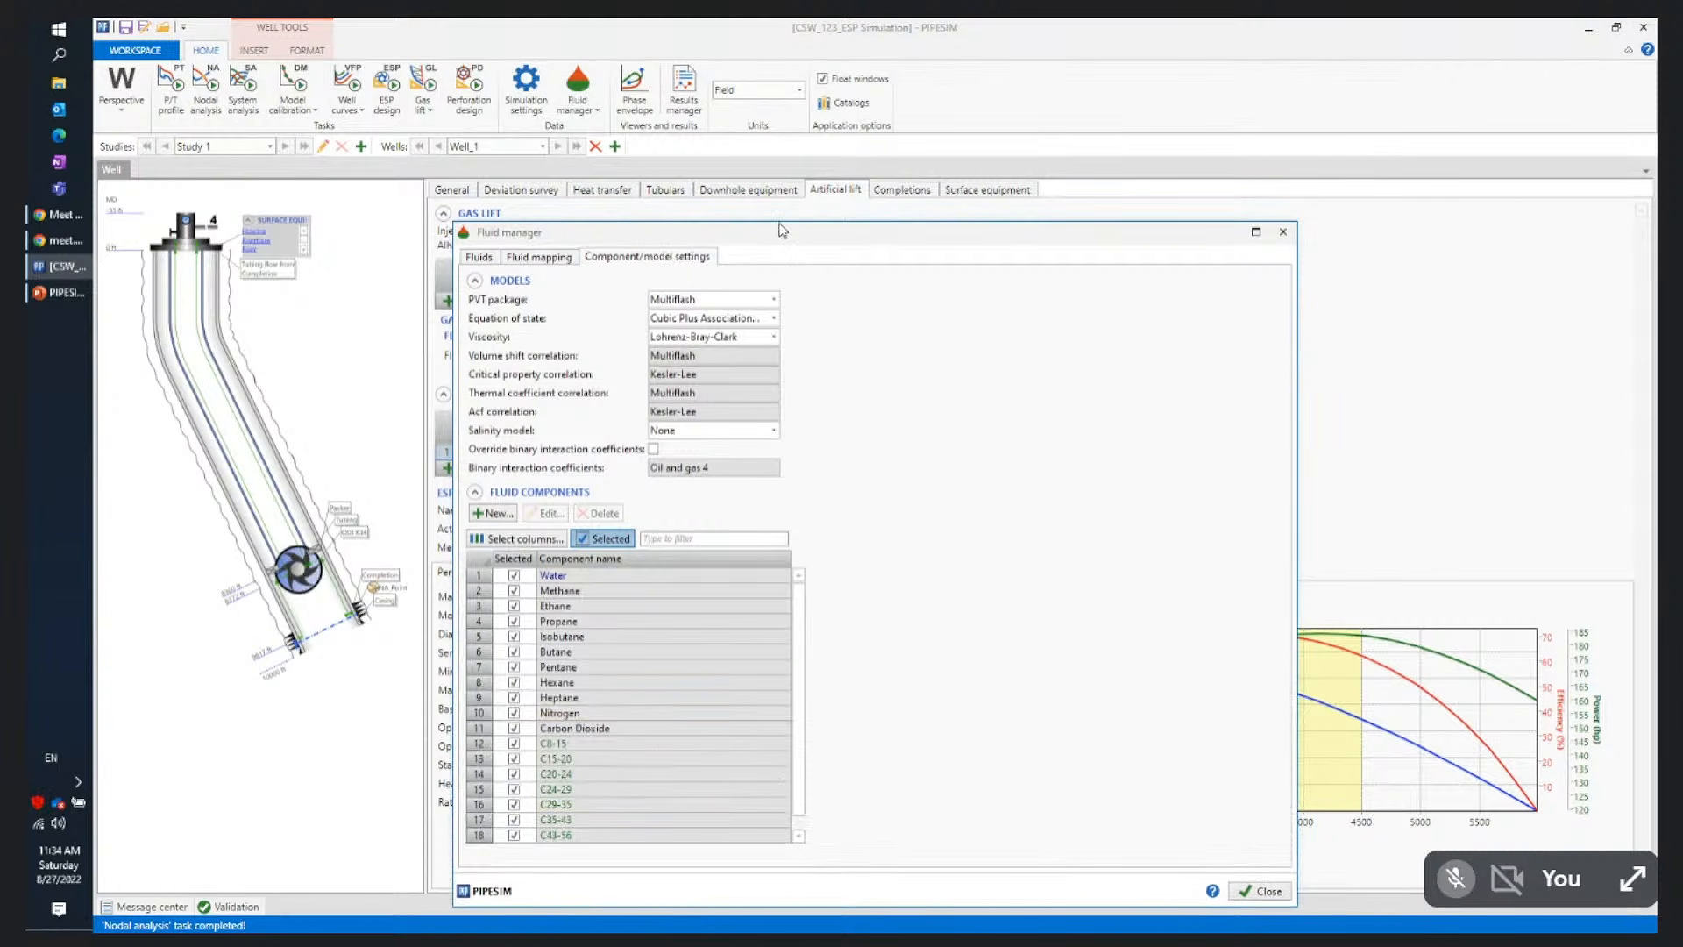
left_click_drag(782, 223, 780, 144)
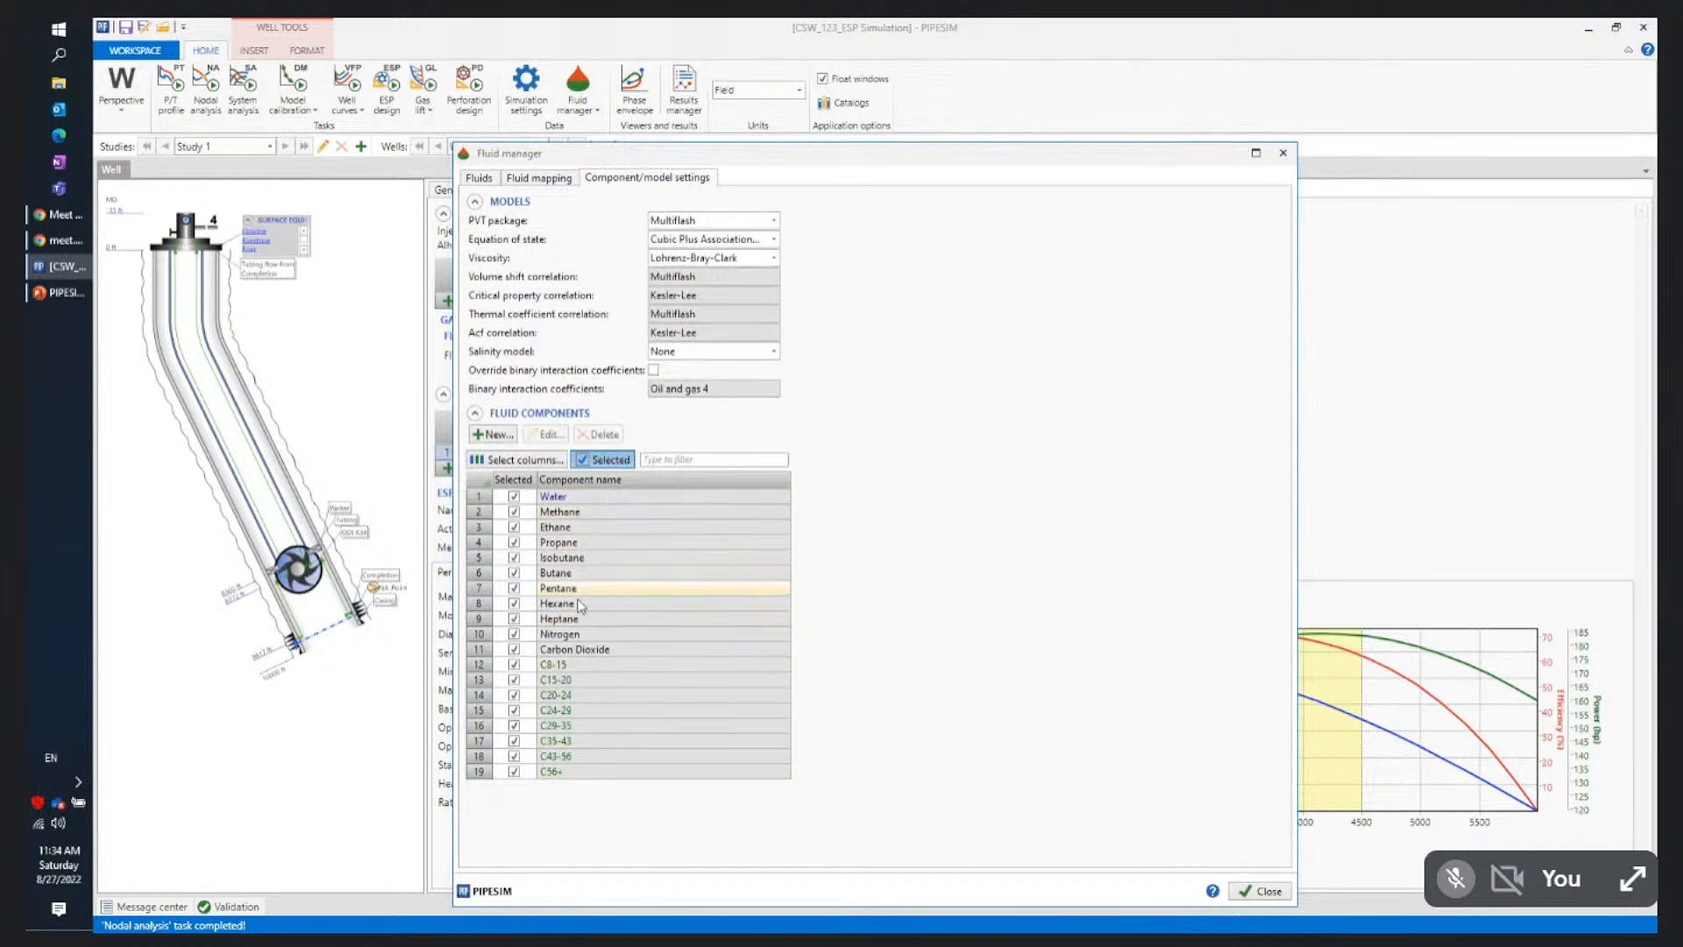
double_click(591, 670)
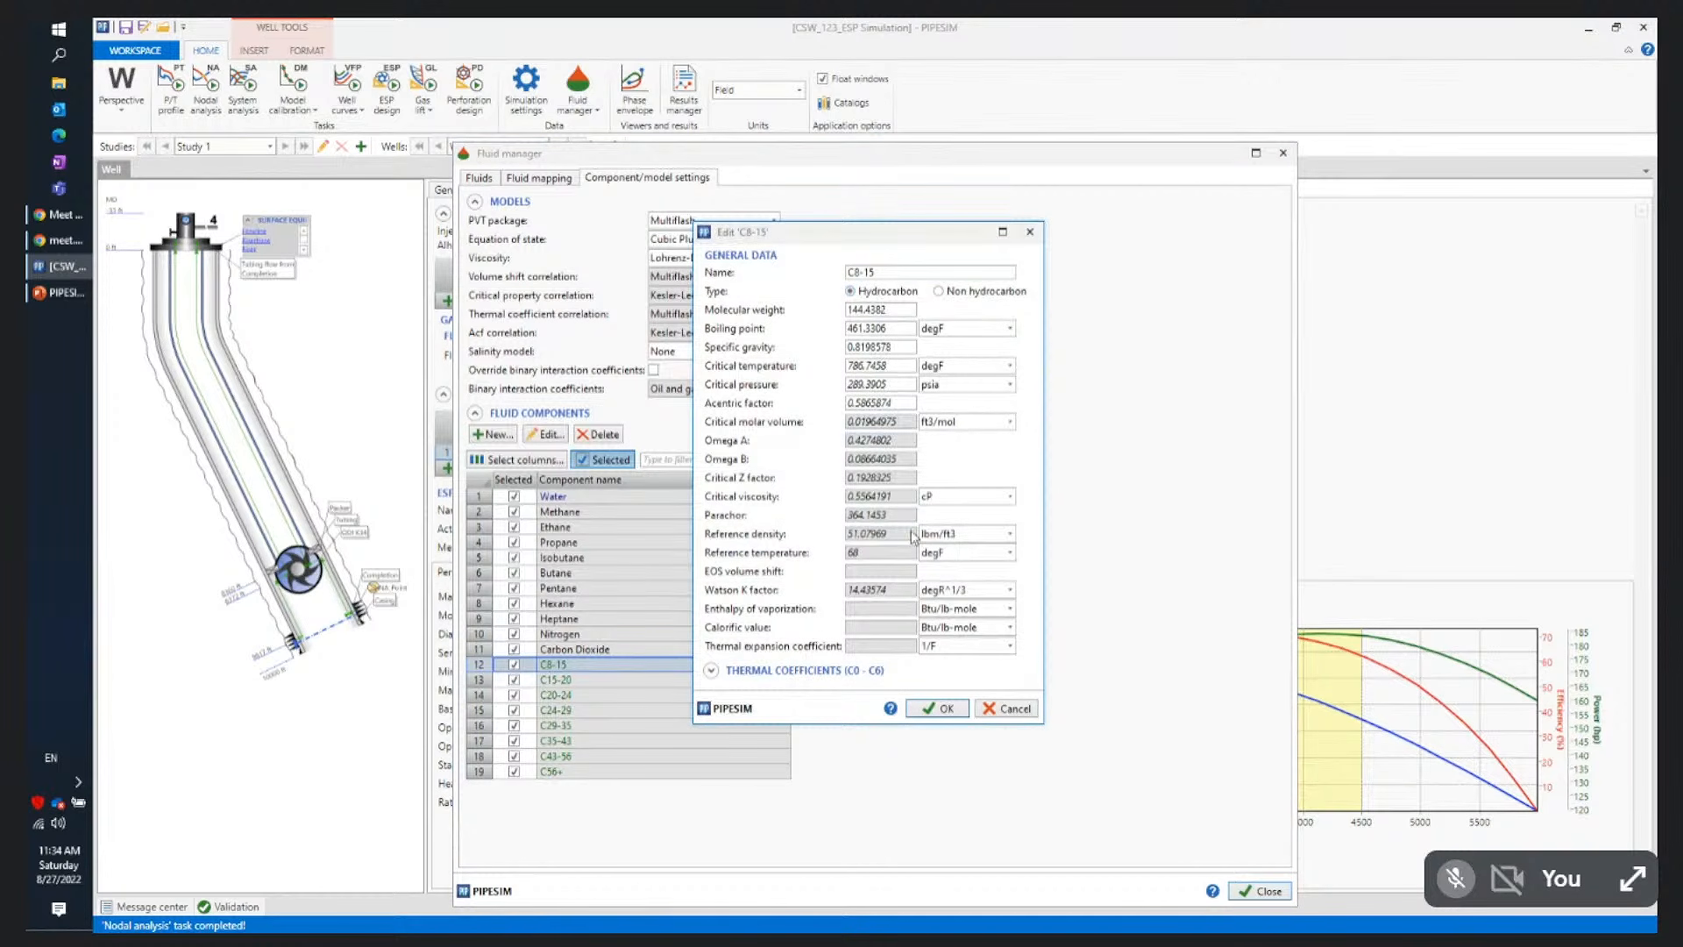
left_click(1008, 715)
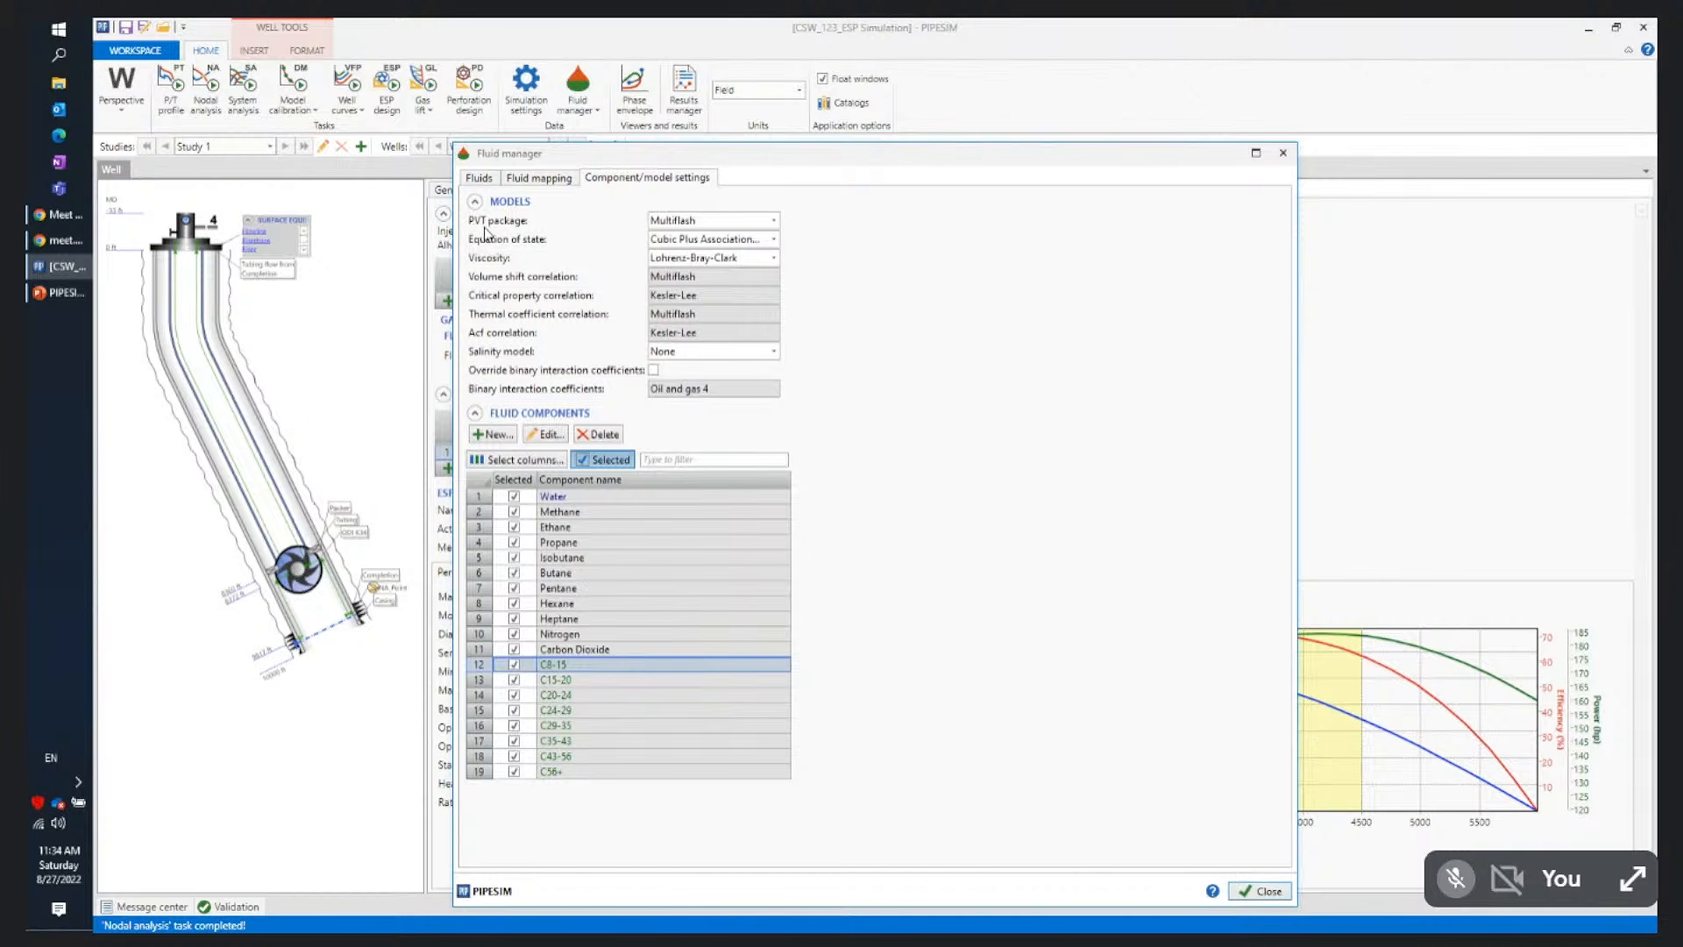
Review the available PVT packages and equations of state in the compositional model settings, keeping Multiflash and Cubic Plus Association
left_click(773, 221)
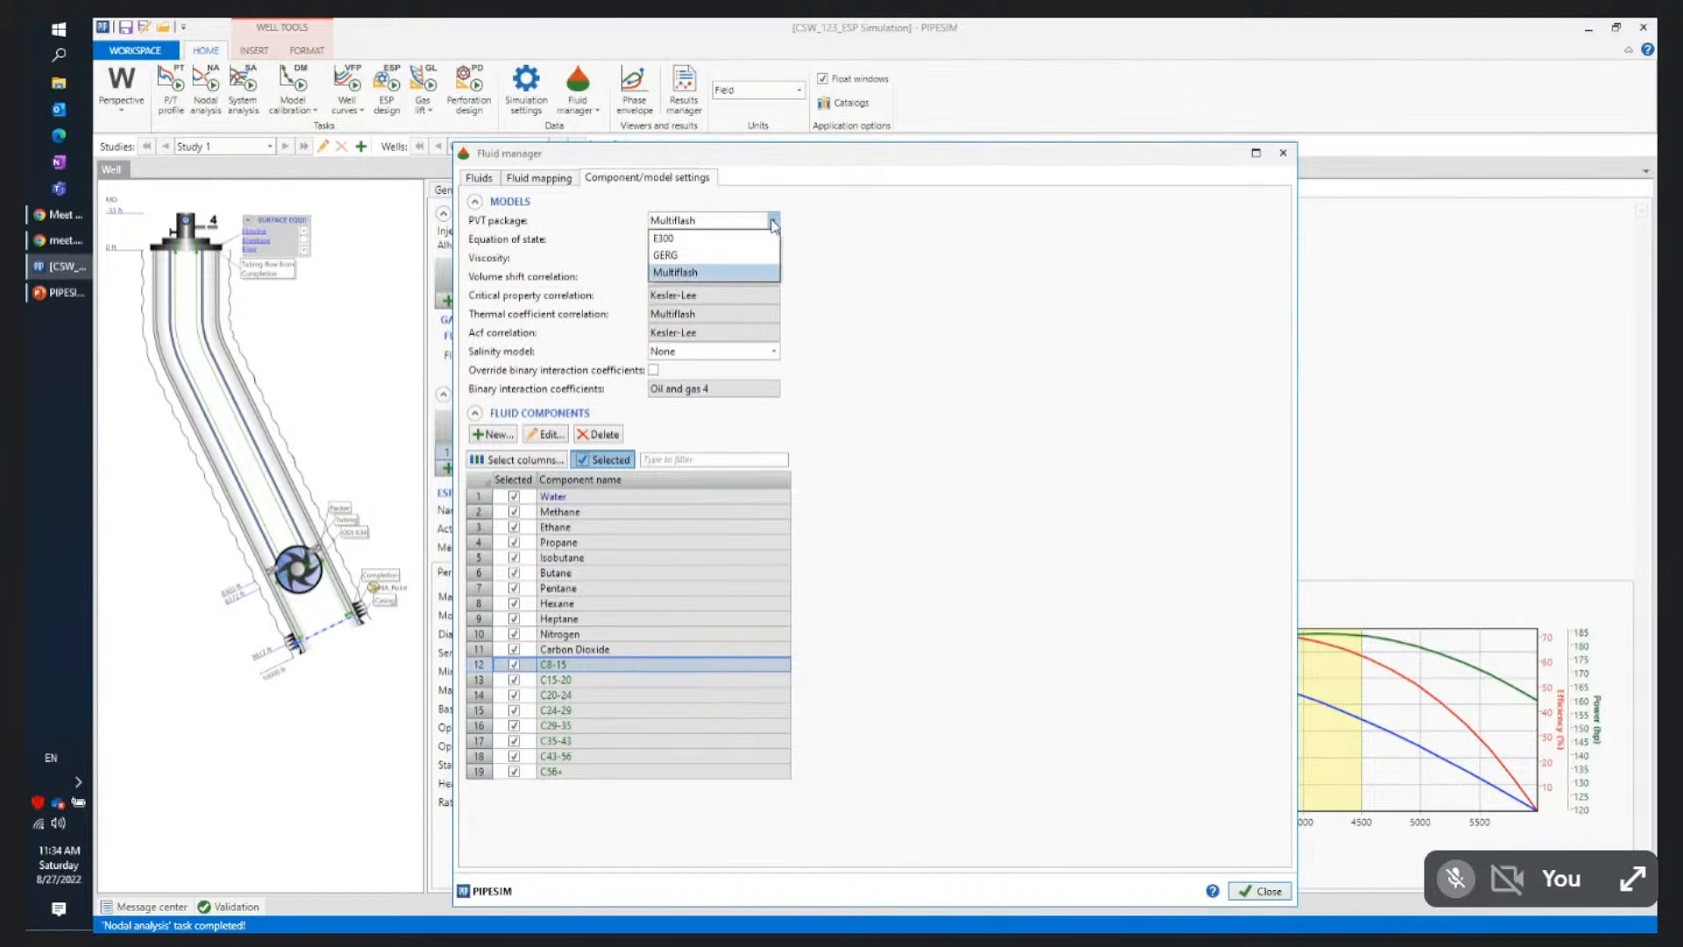
left_click(823, 225)
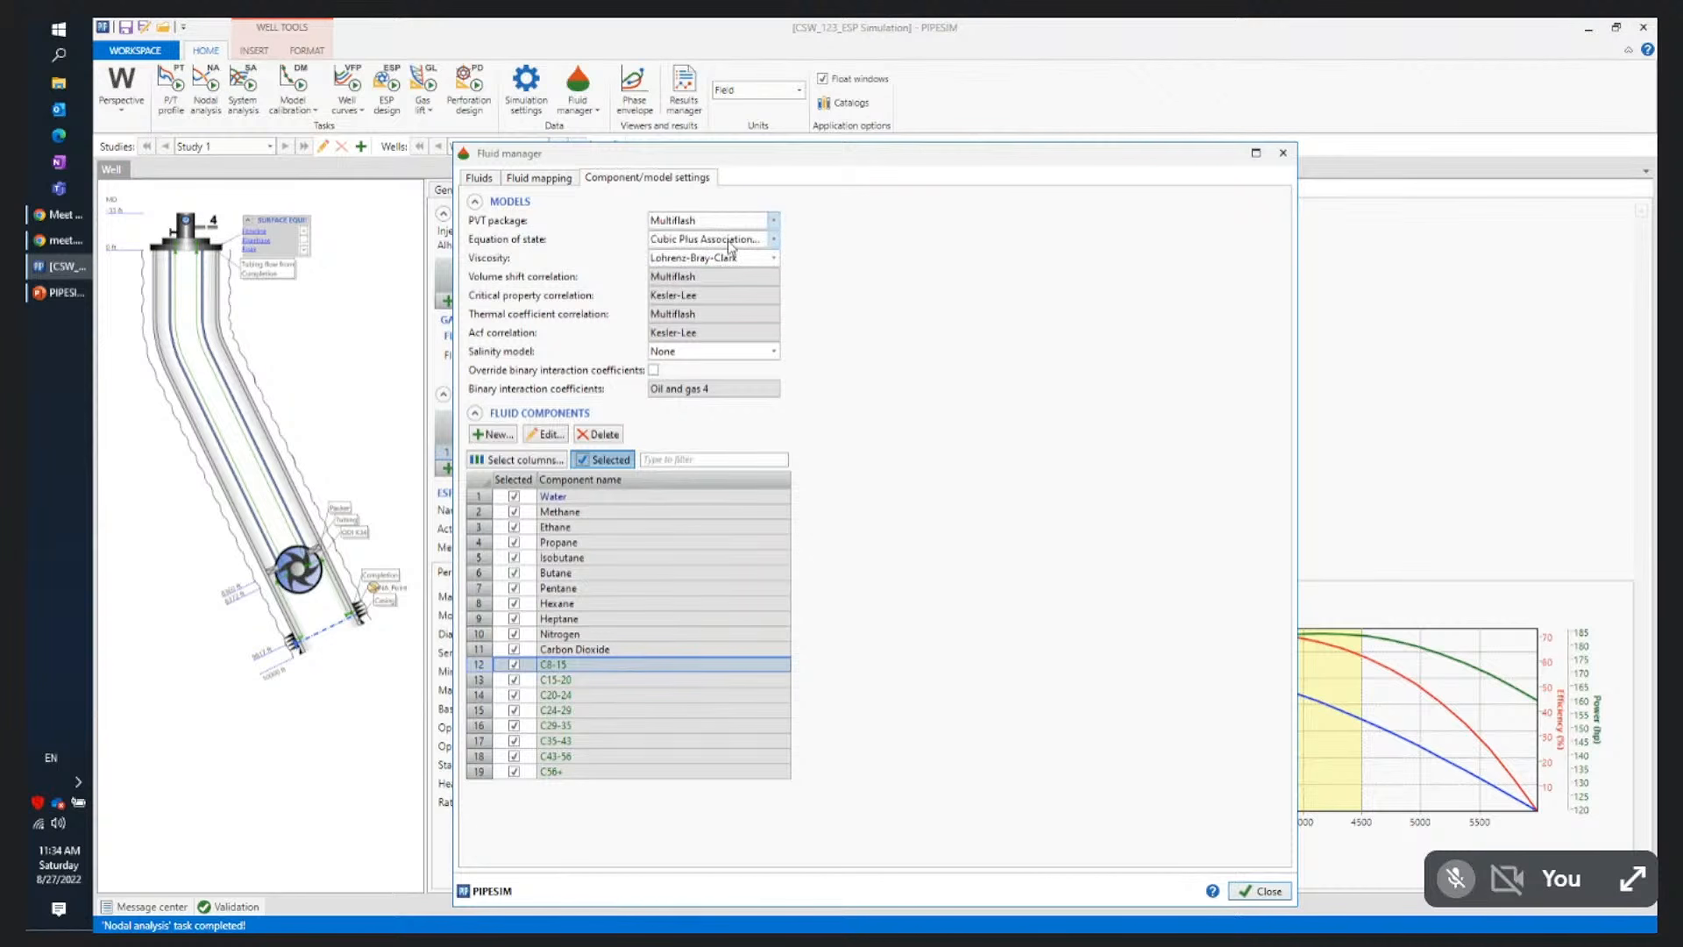
left_click(775, 239)
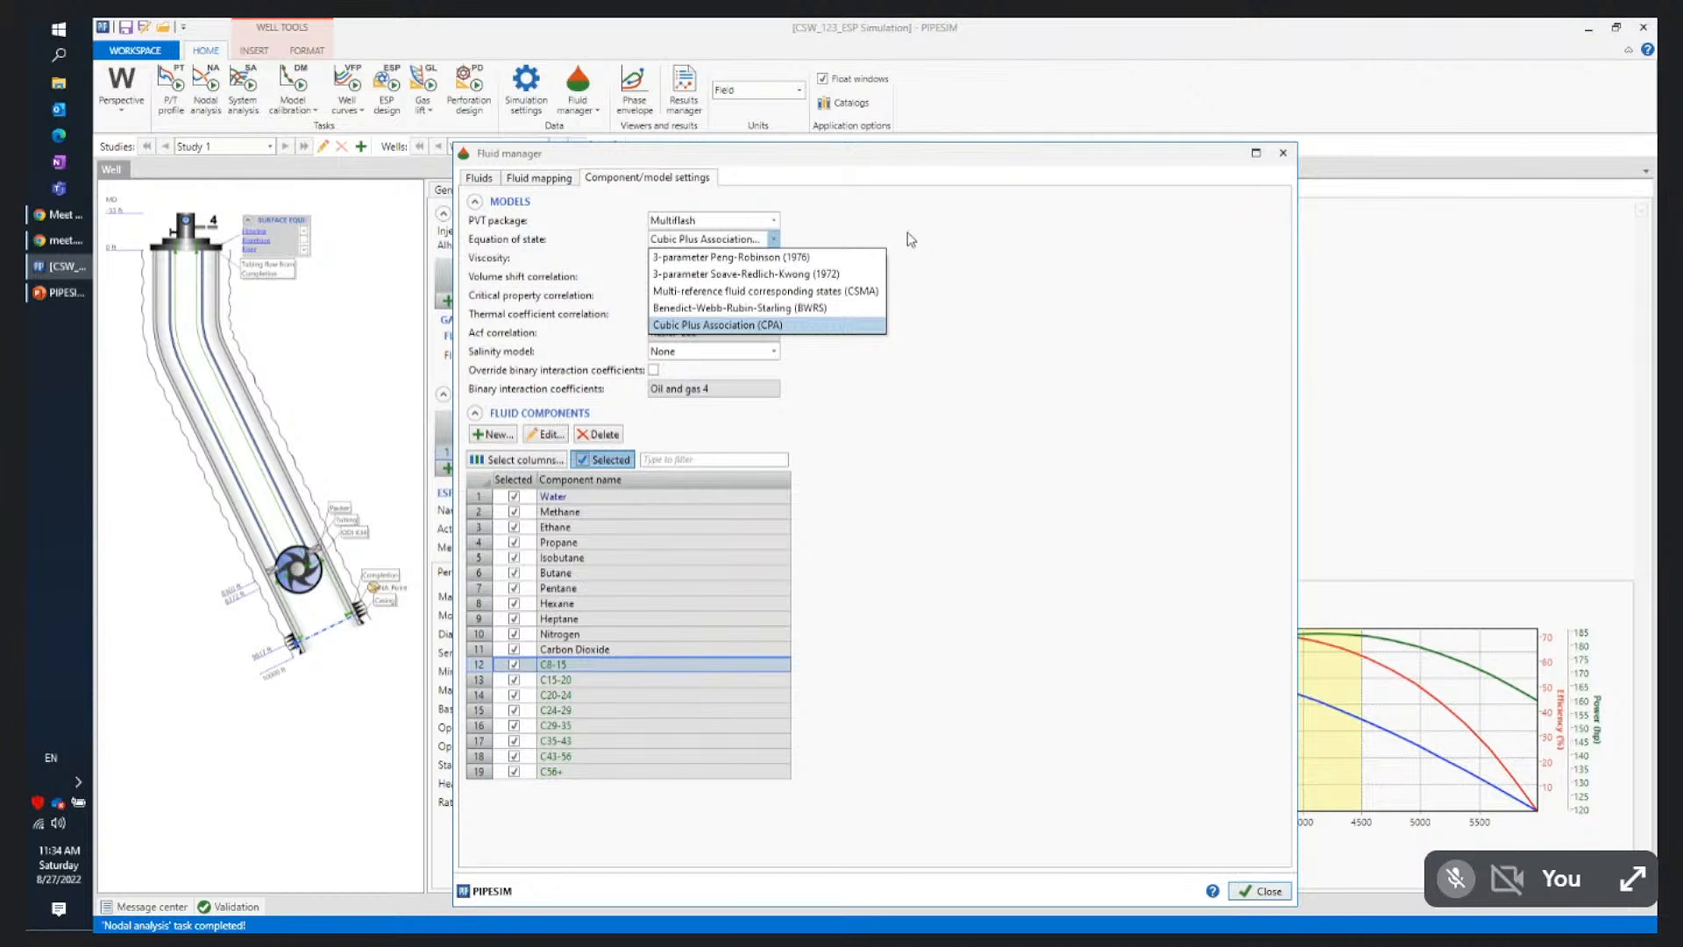
left_click(911, 240)
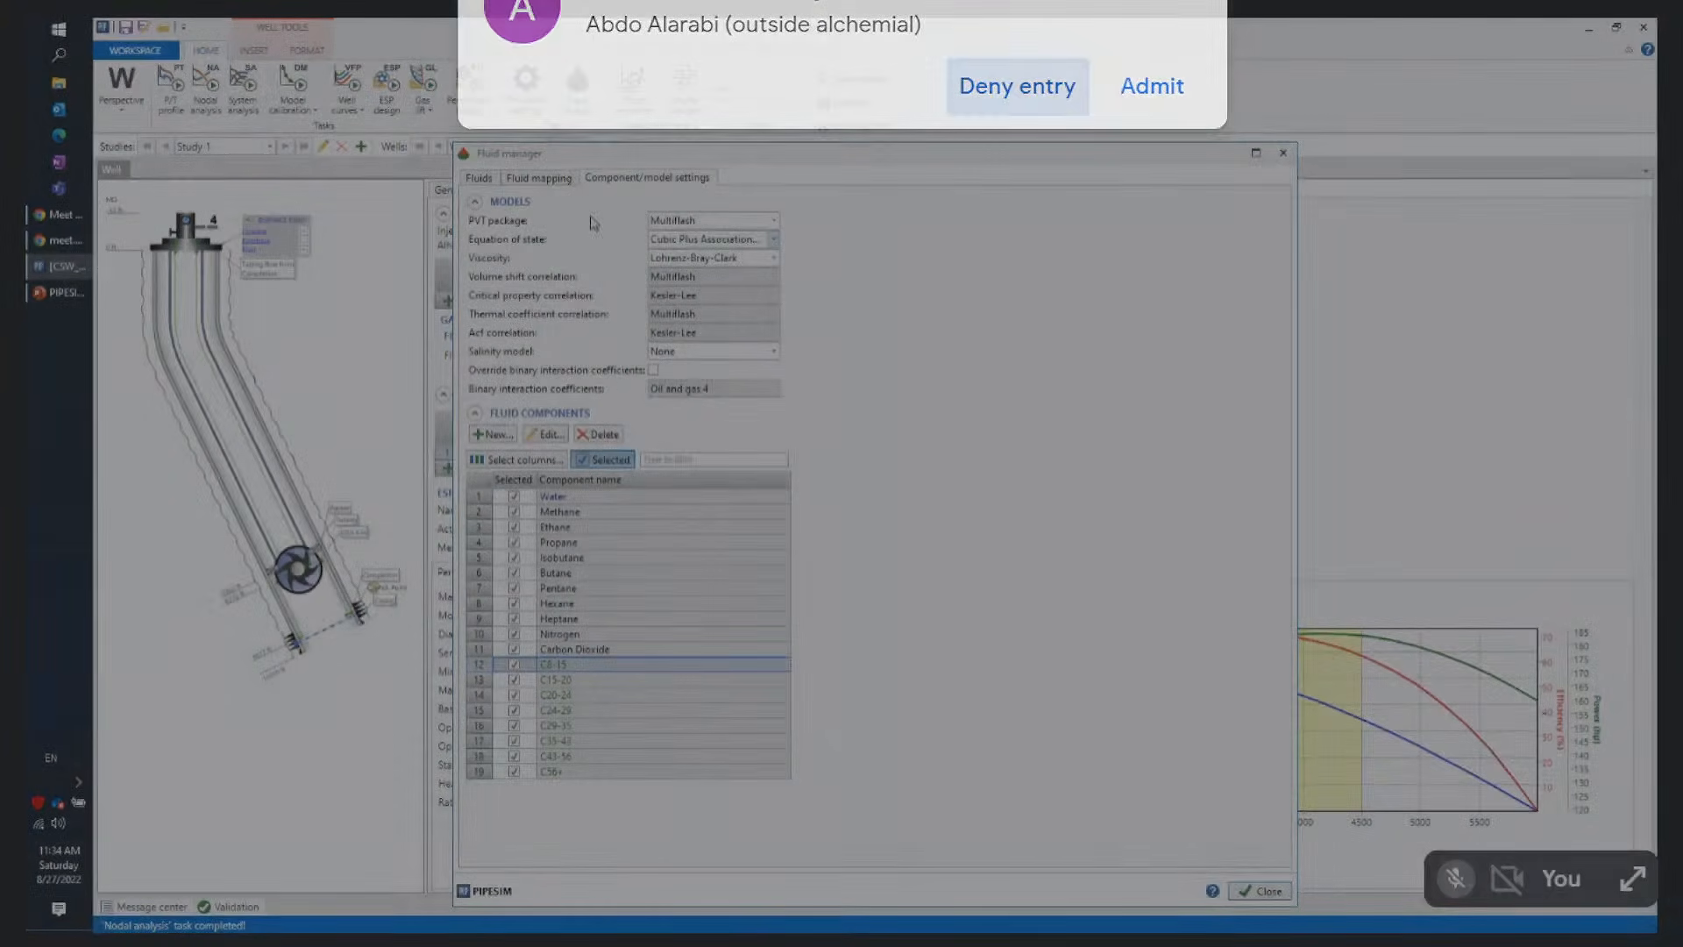
left_click(1017, 86)
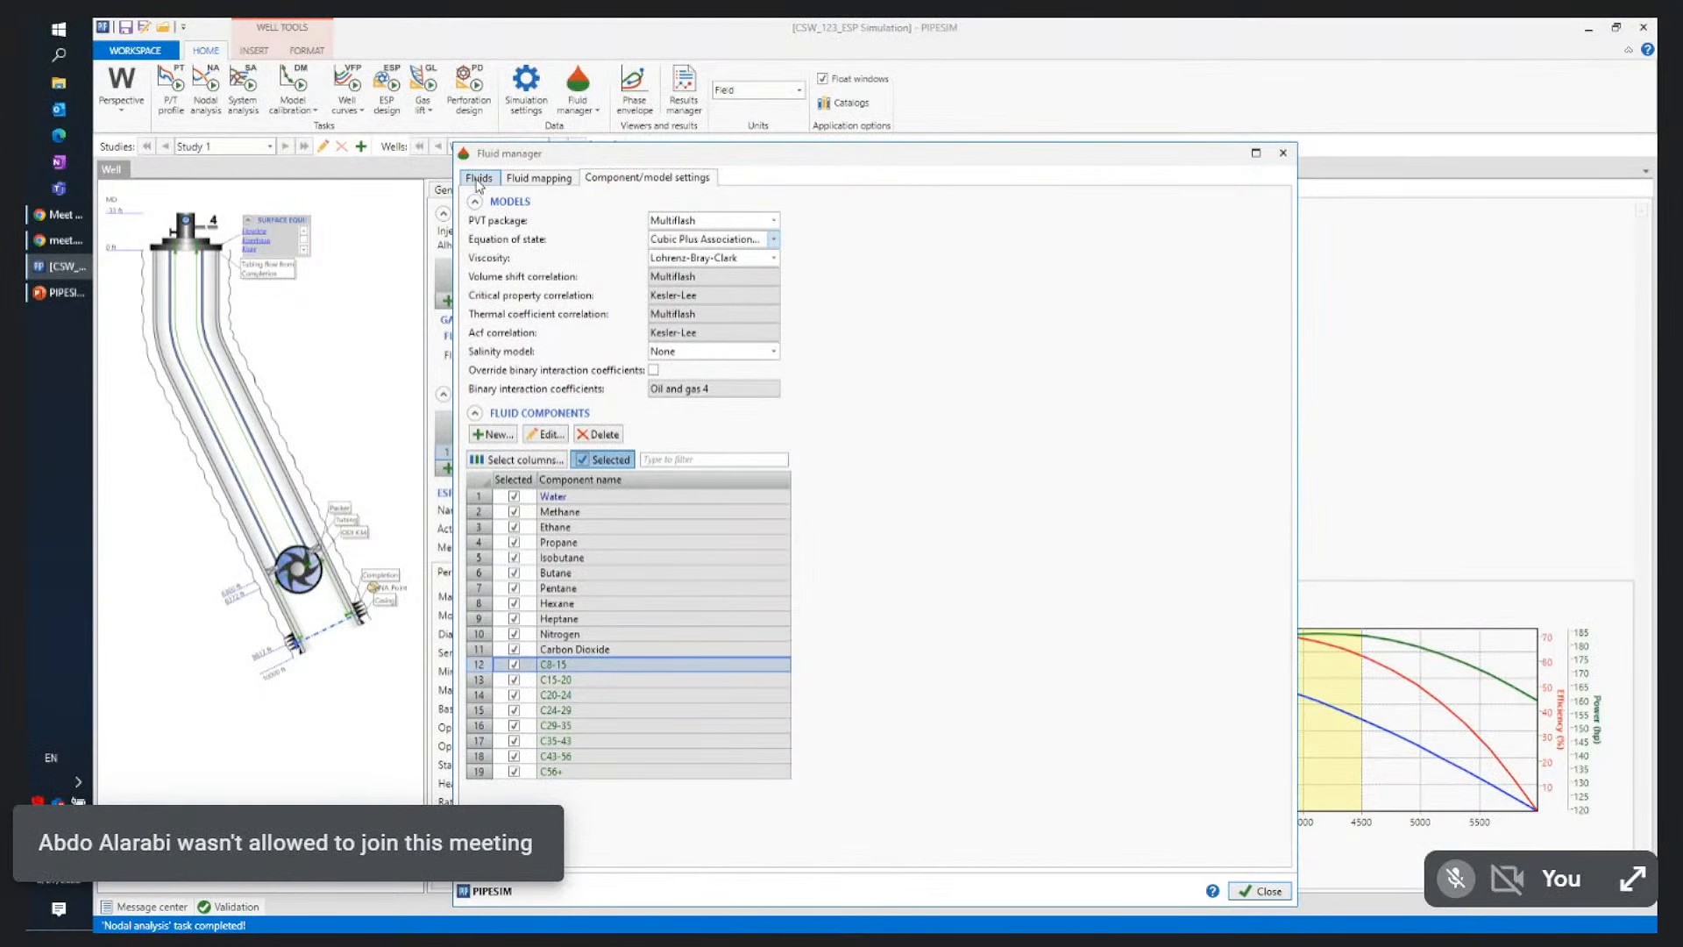
Open the Medium_Oil_A fluid for editing and enlarge its window to view the composition and phase envelope
left_click(479, 179)
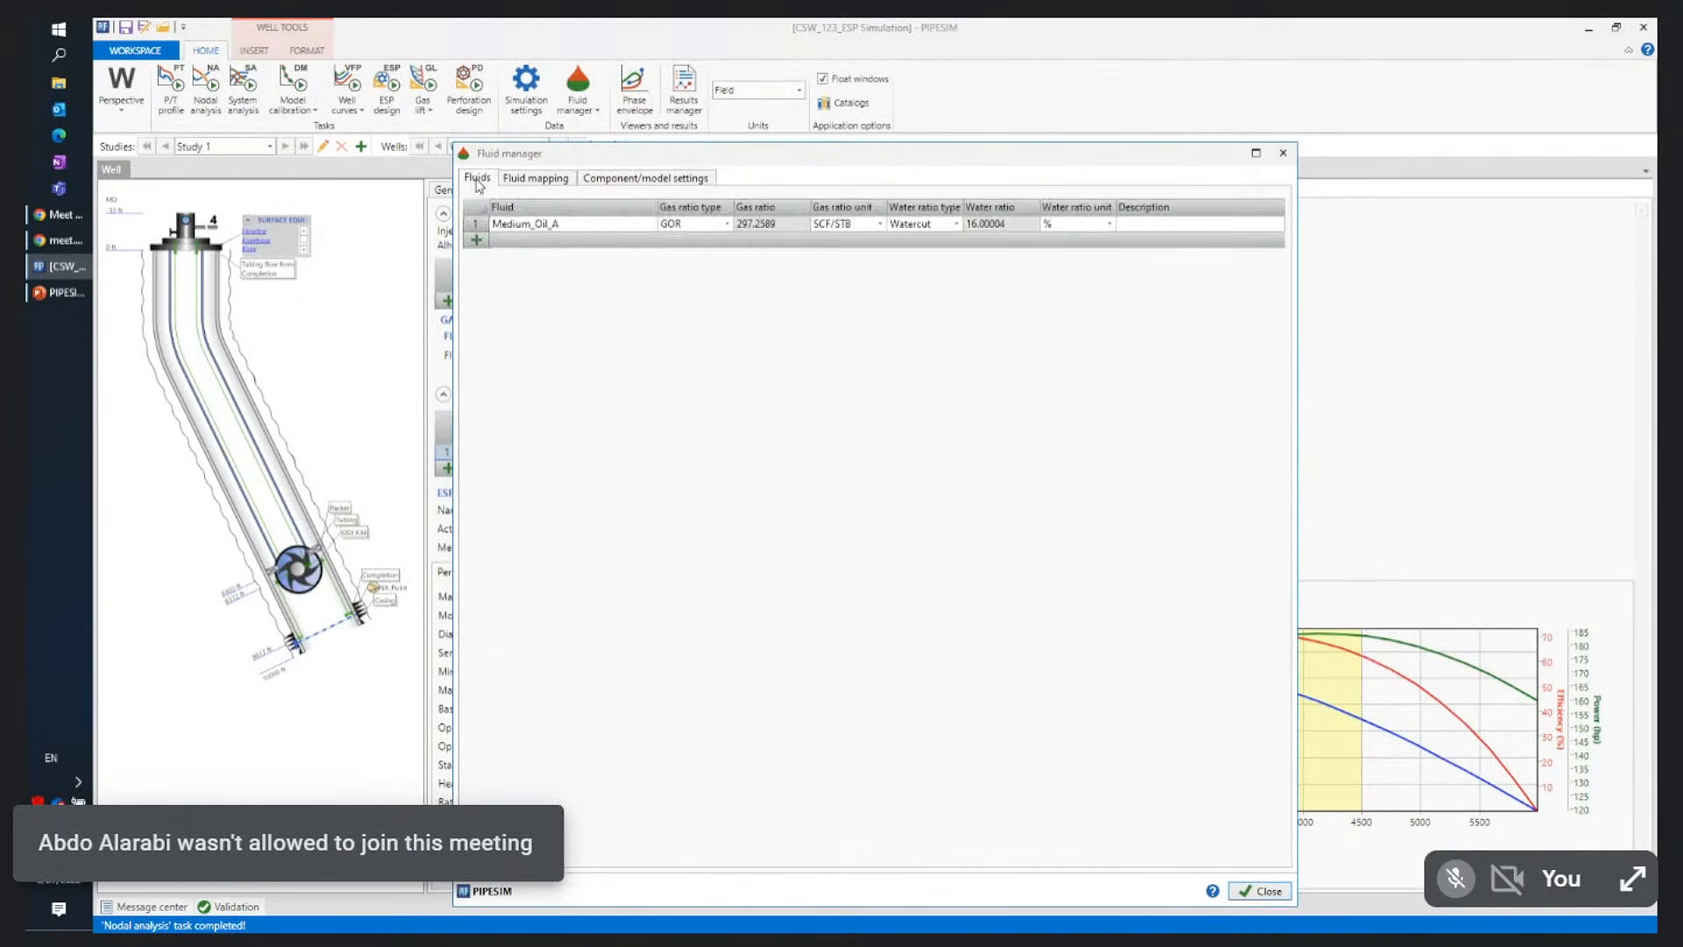
double_click(476, 225)
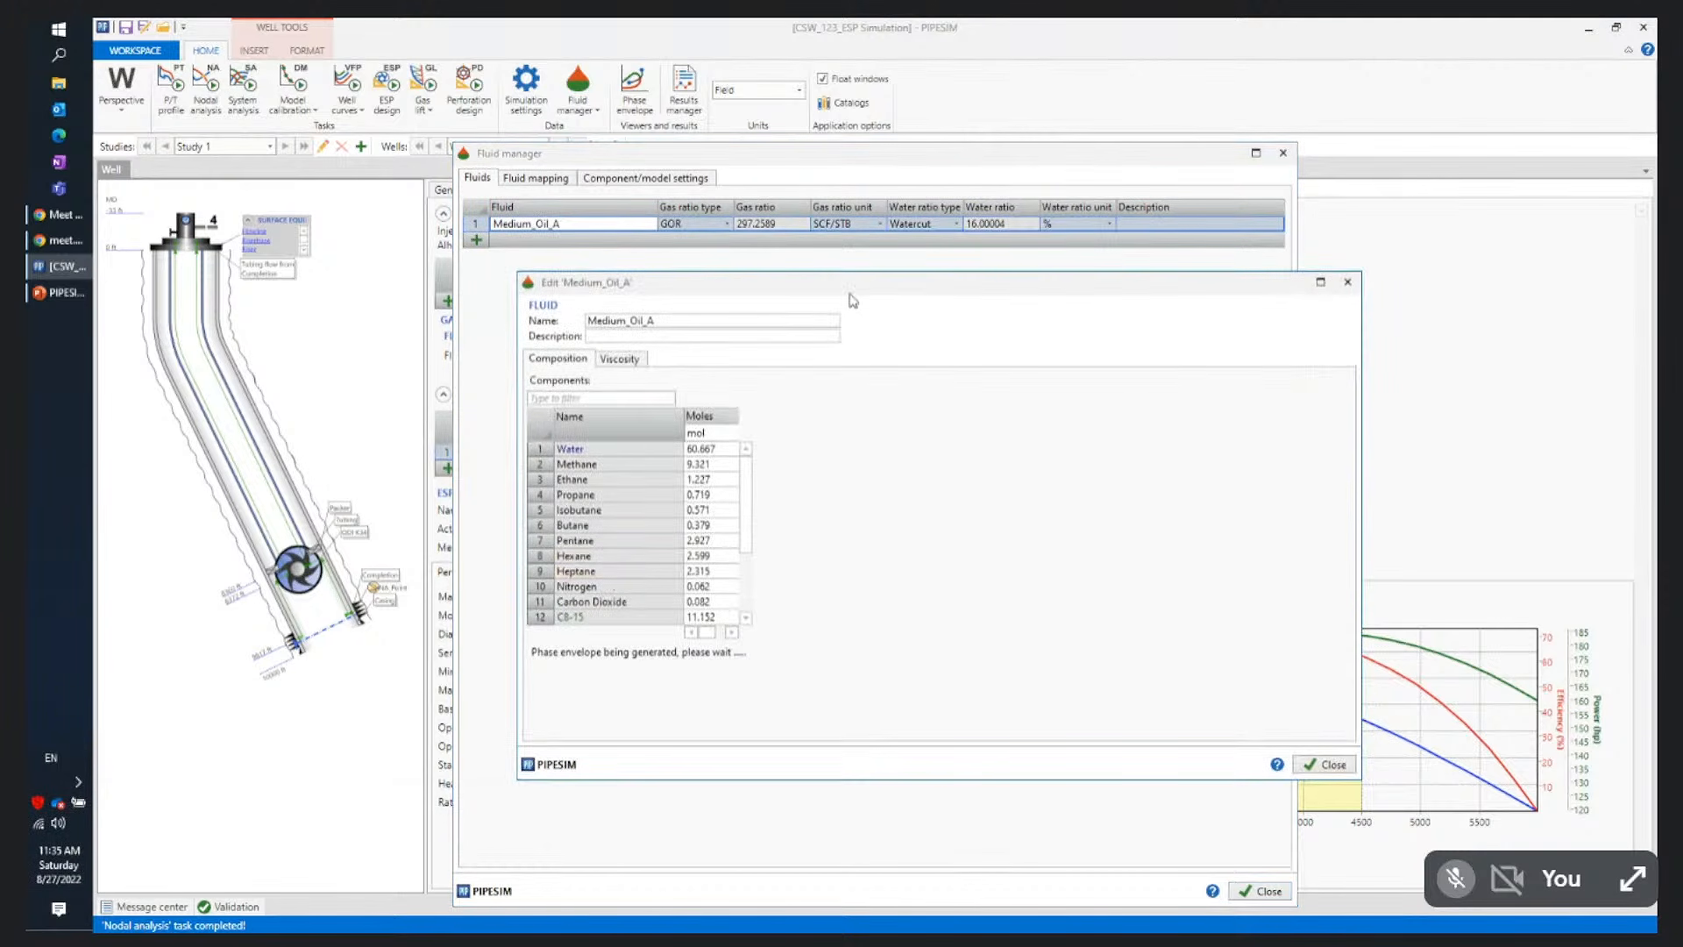
left_click_drag(849, 283, 679, 87)
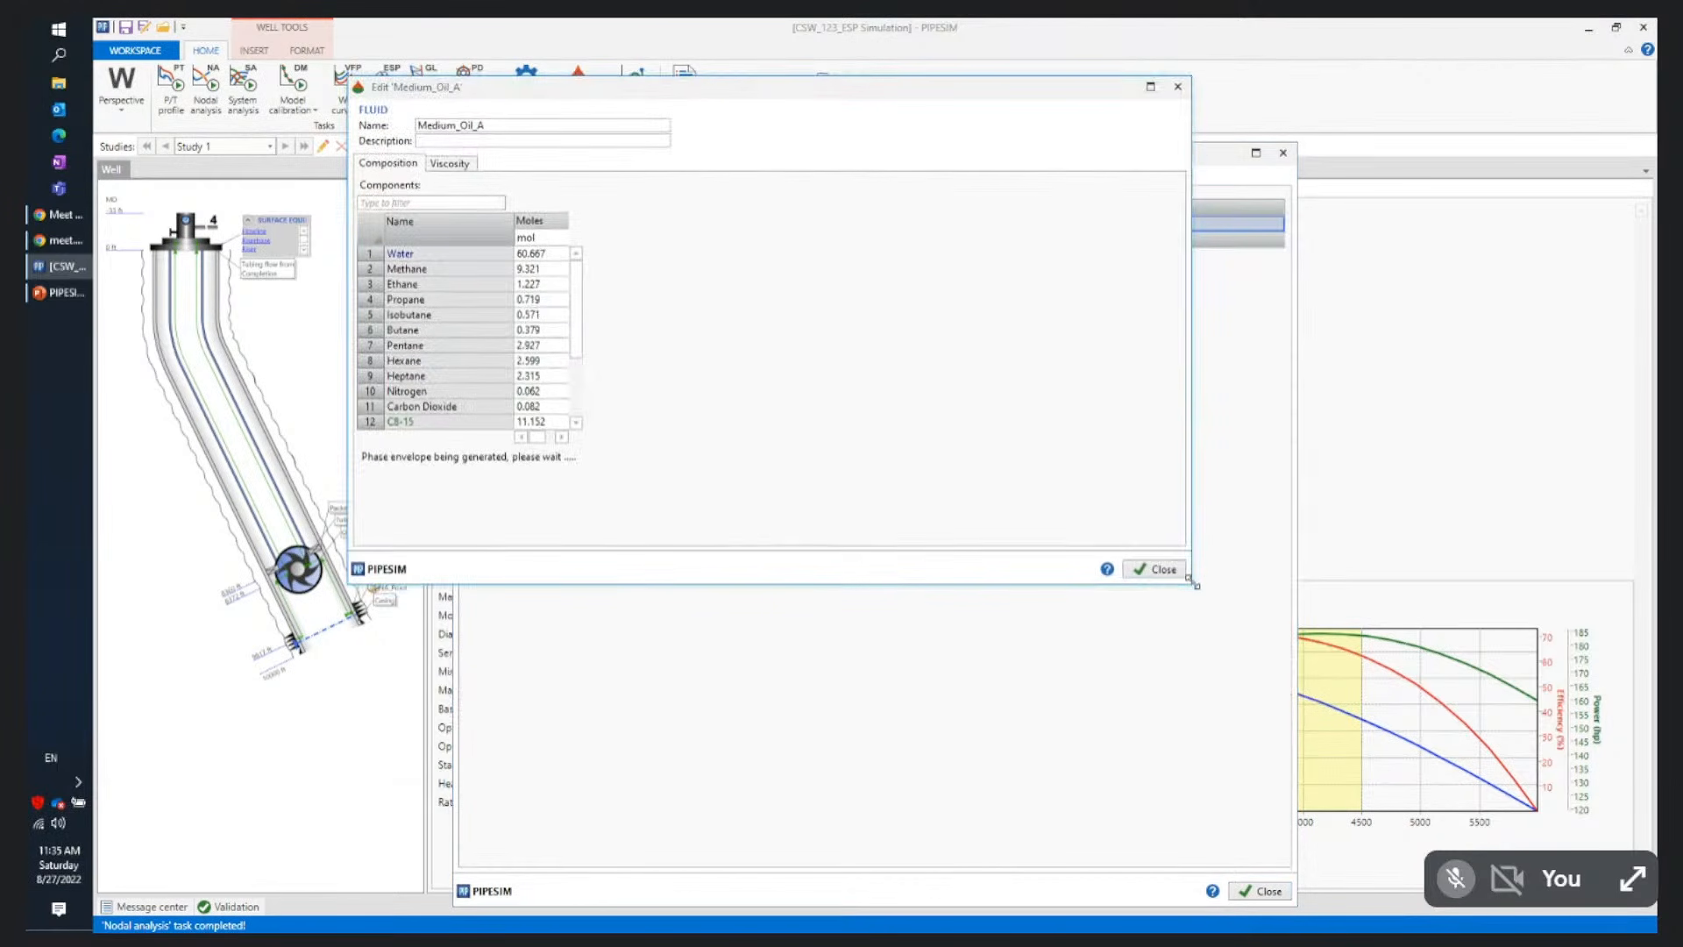
left_click_drag(1191, 584, 1562, 876)
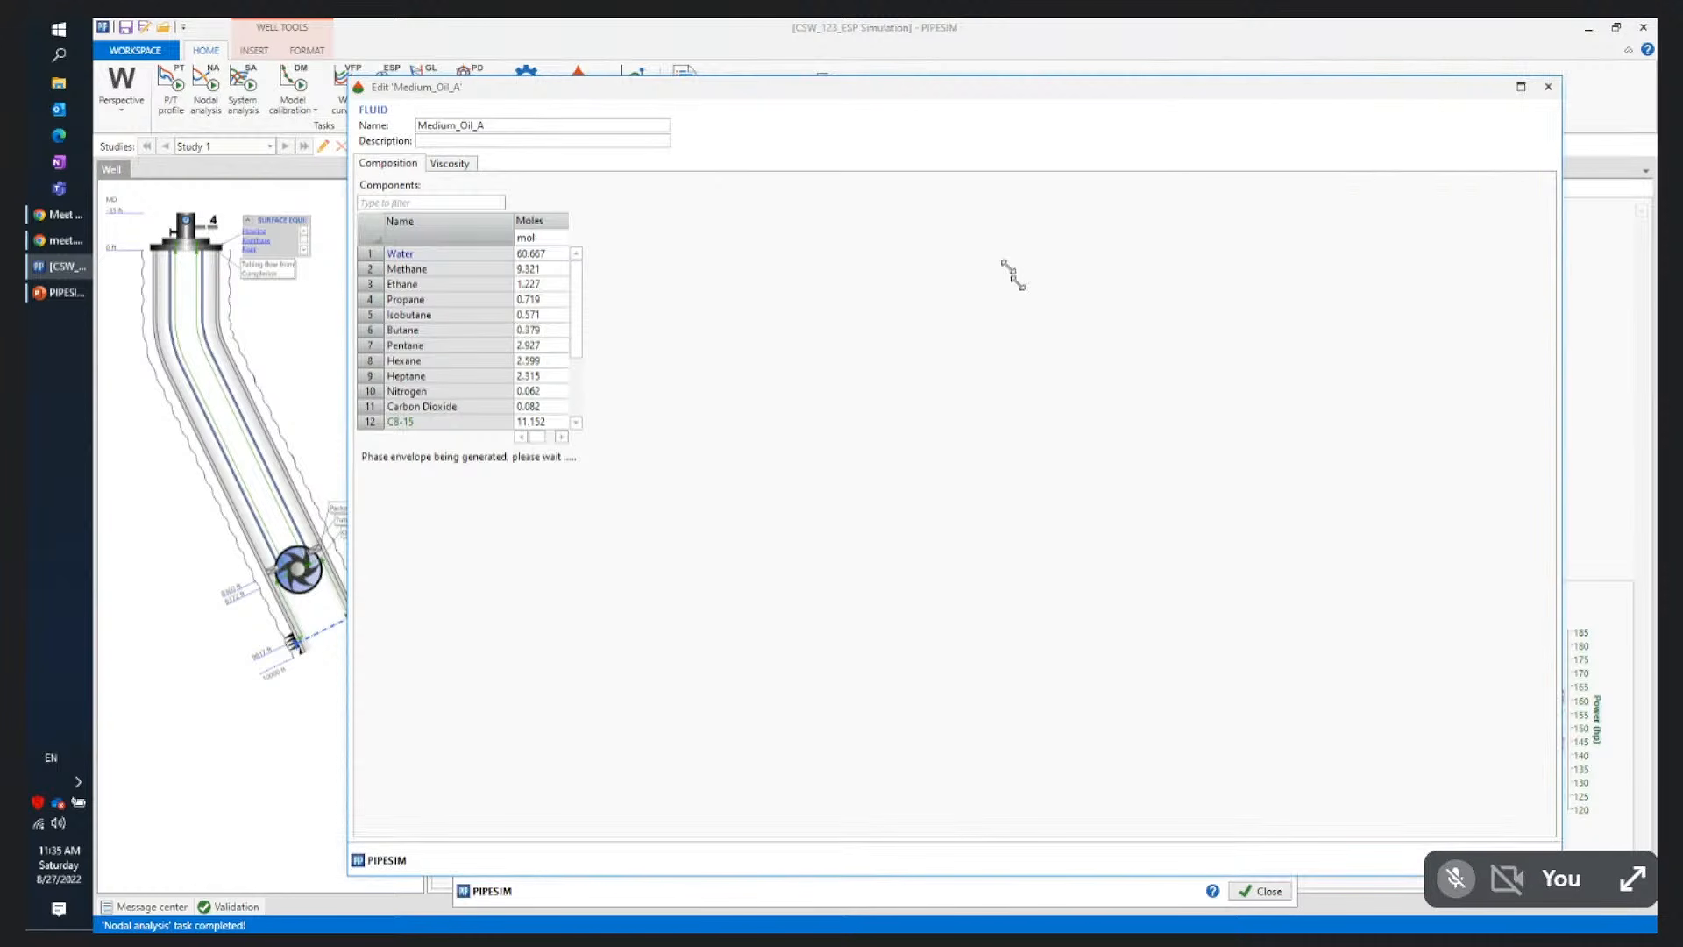
left_click_drag(909, 88, 821, 60)
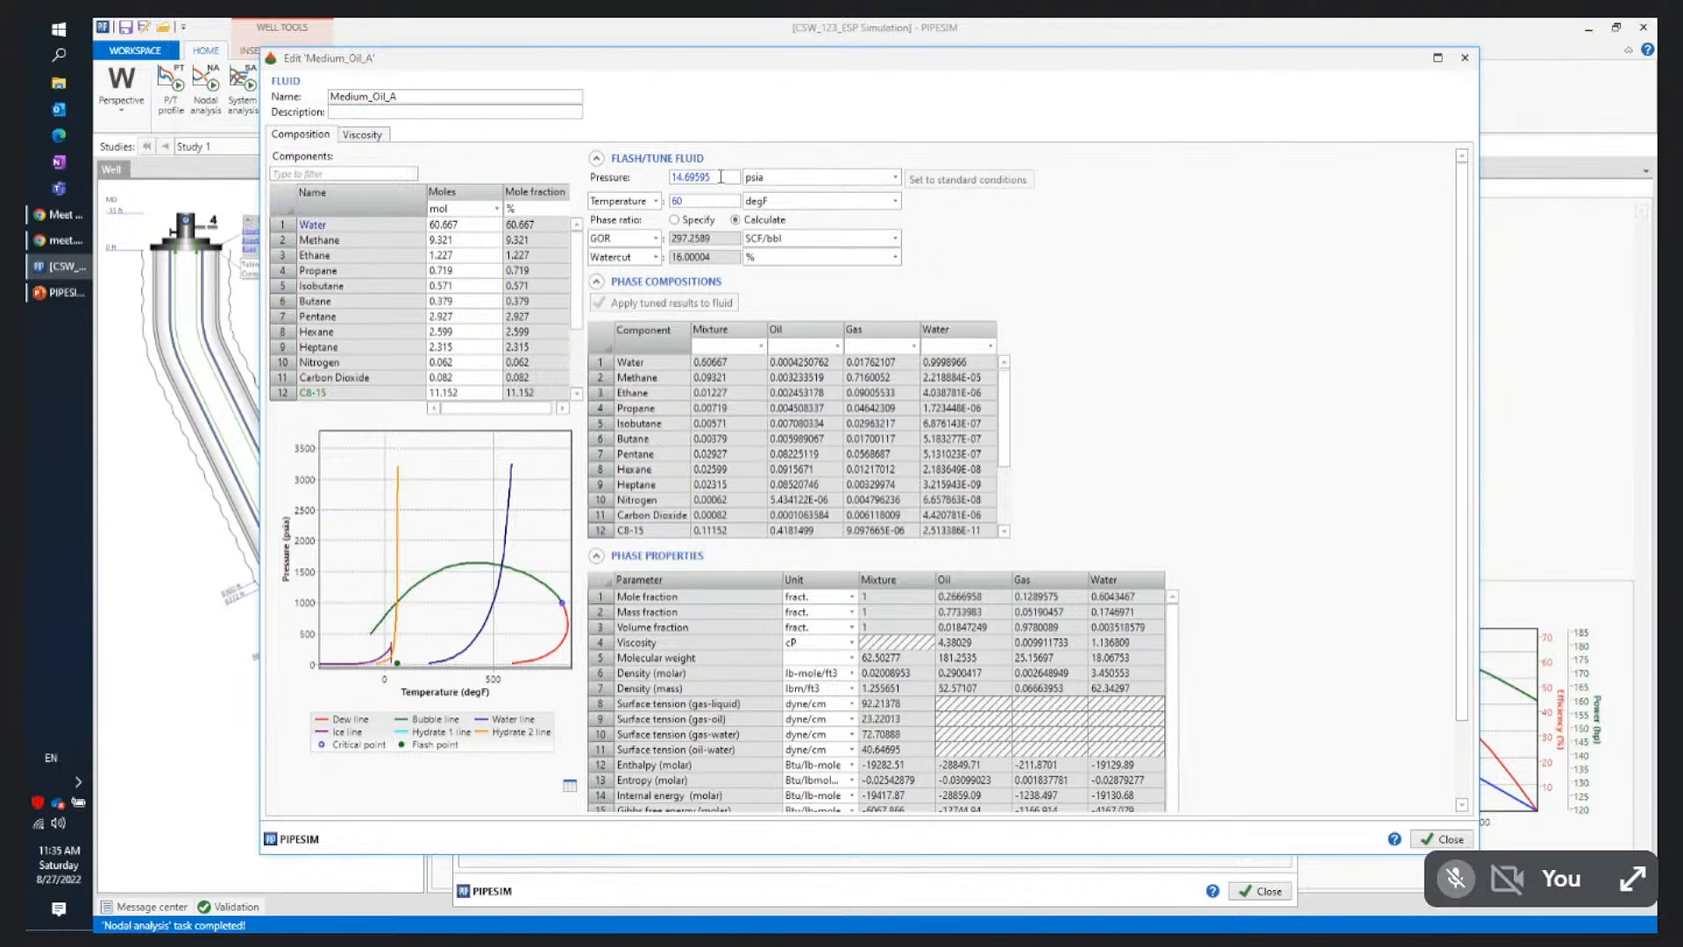
Flash the Medium_Oil_A fluid at a pressure of 1000 psia and a temperature of 120 degF
left_click_drag(724, 177, 631, 177)
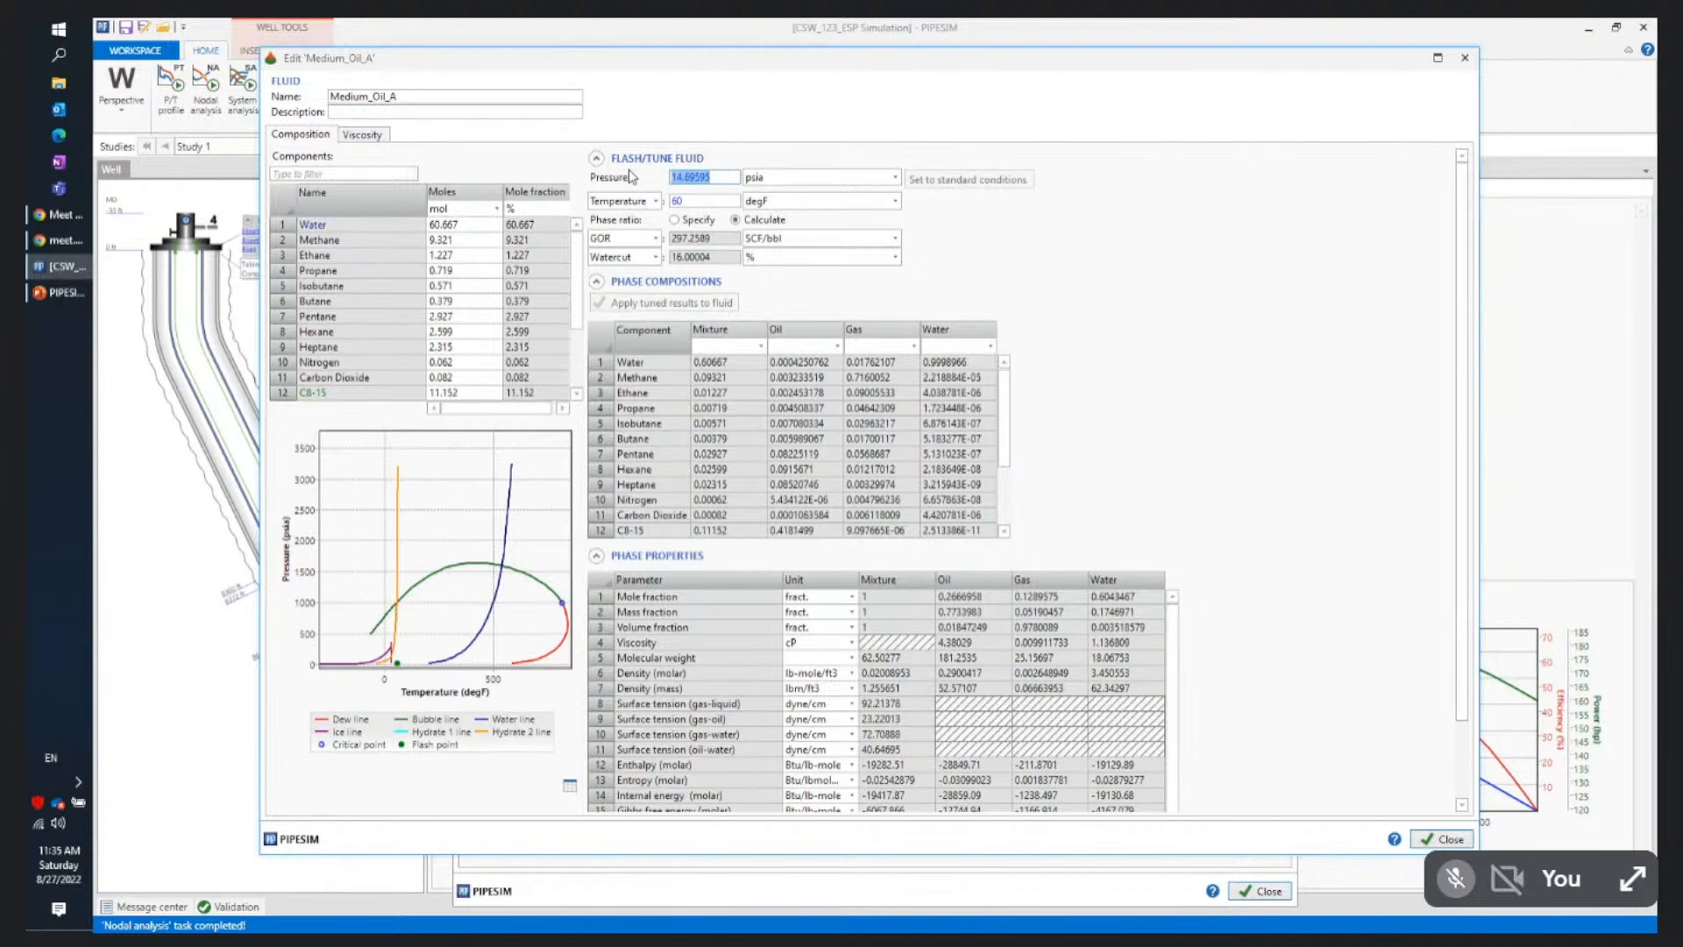
type("1000")
left_click(672, 202)
left_click_drag(686, 201, 666, 201)
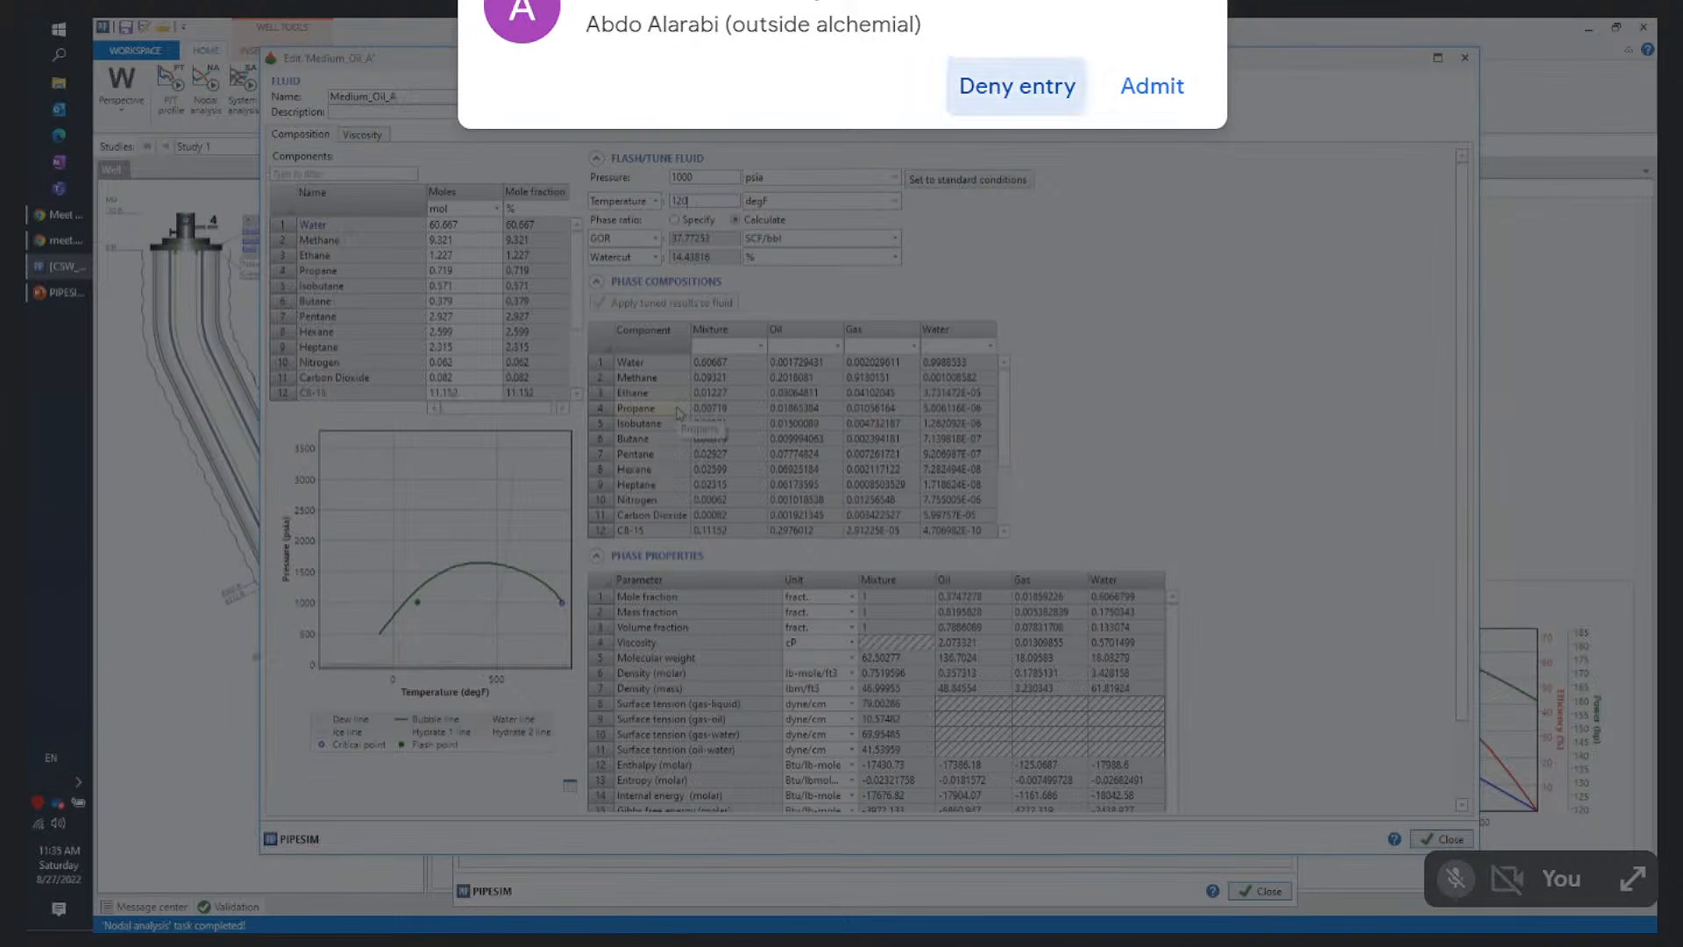
left_click(1017, 86)
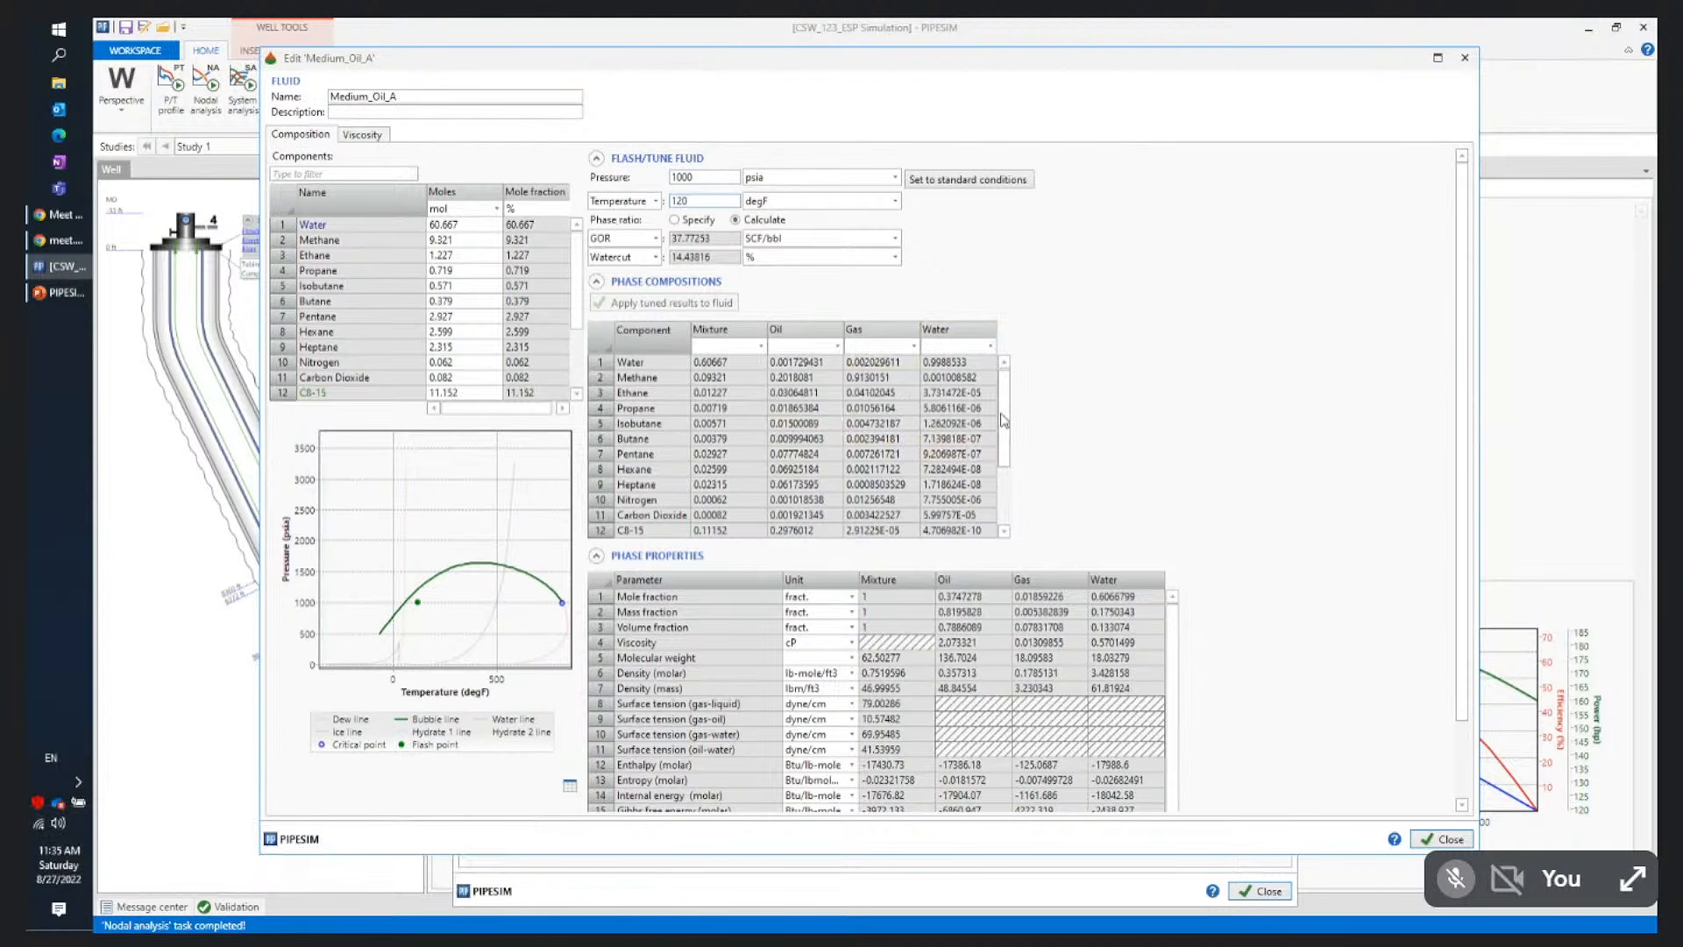
Look through the phase compositions and phase properties of the flashed fluid, and close the fluid editor
scroll(1005, 421, "down", 1)
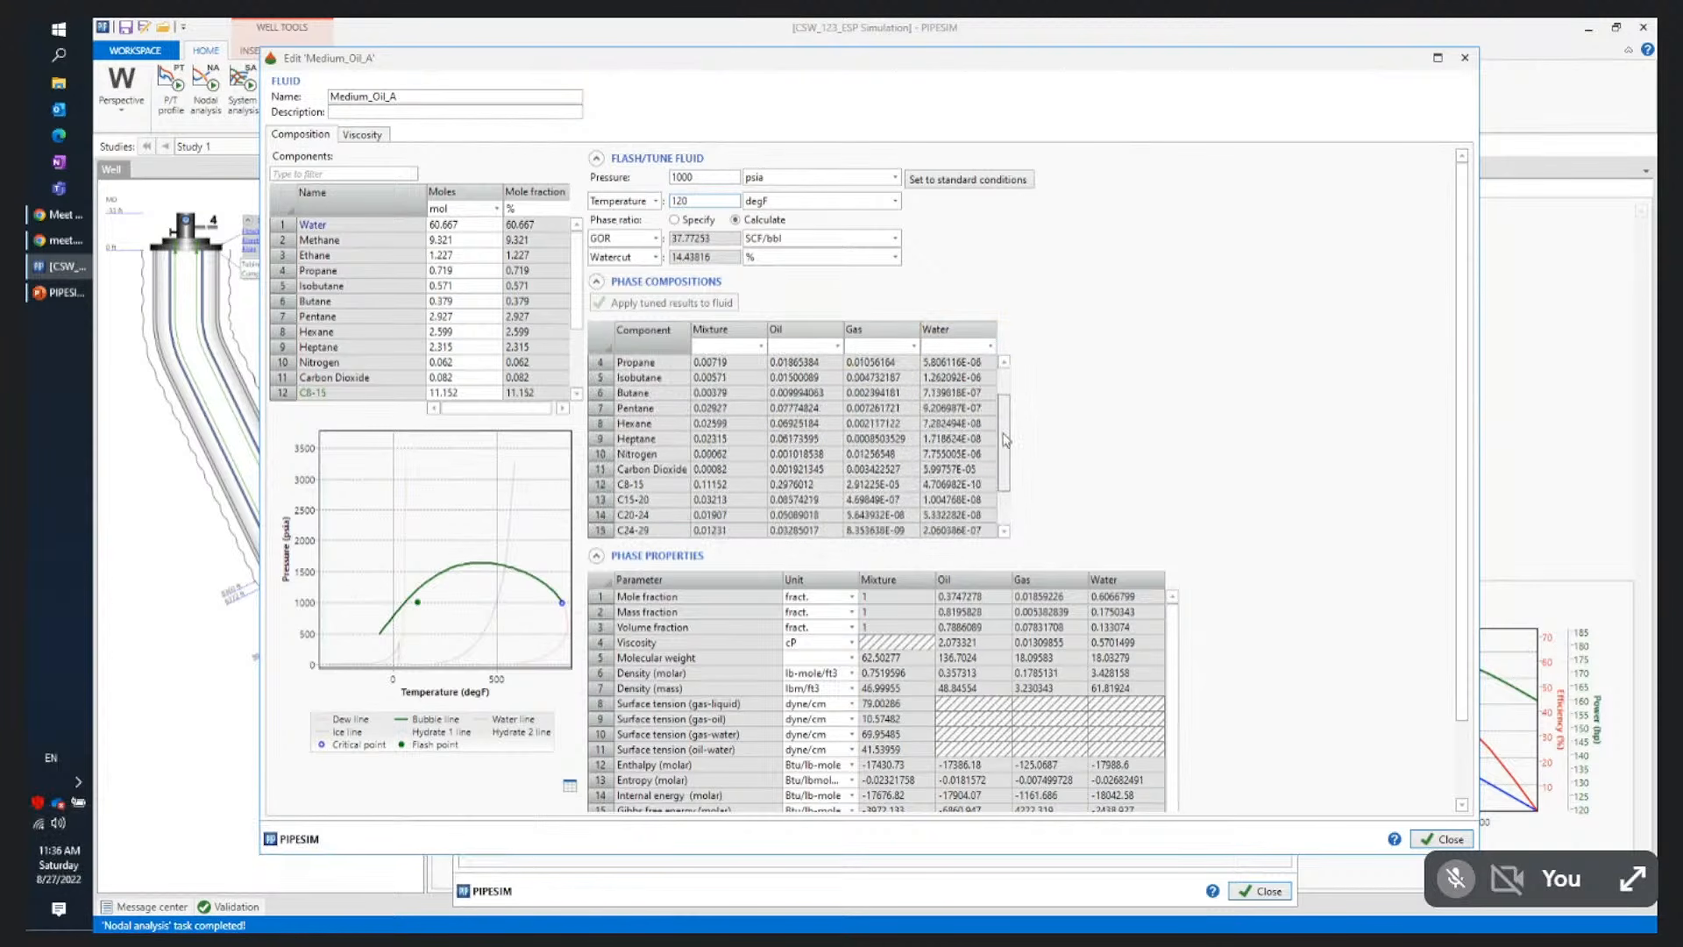
left_click_drag(1003, 434, 1003, 415)
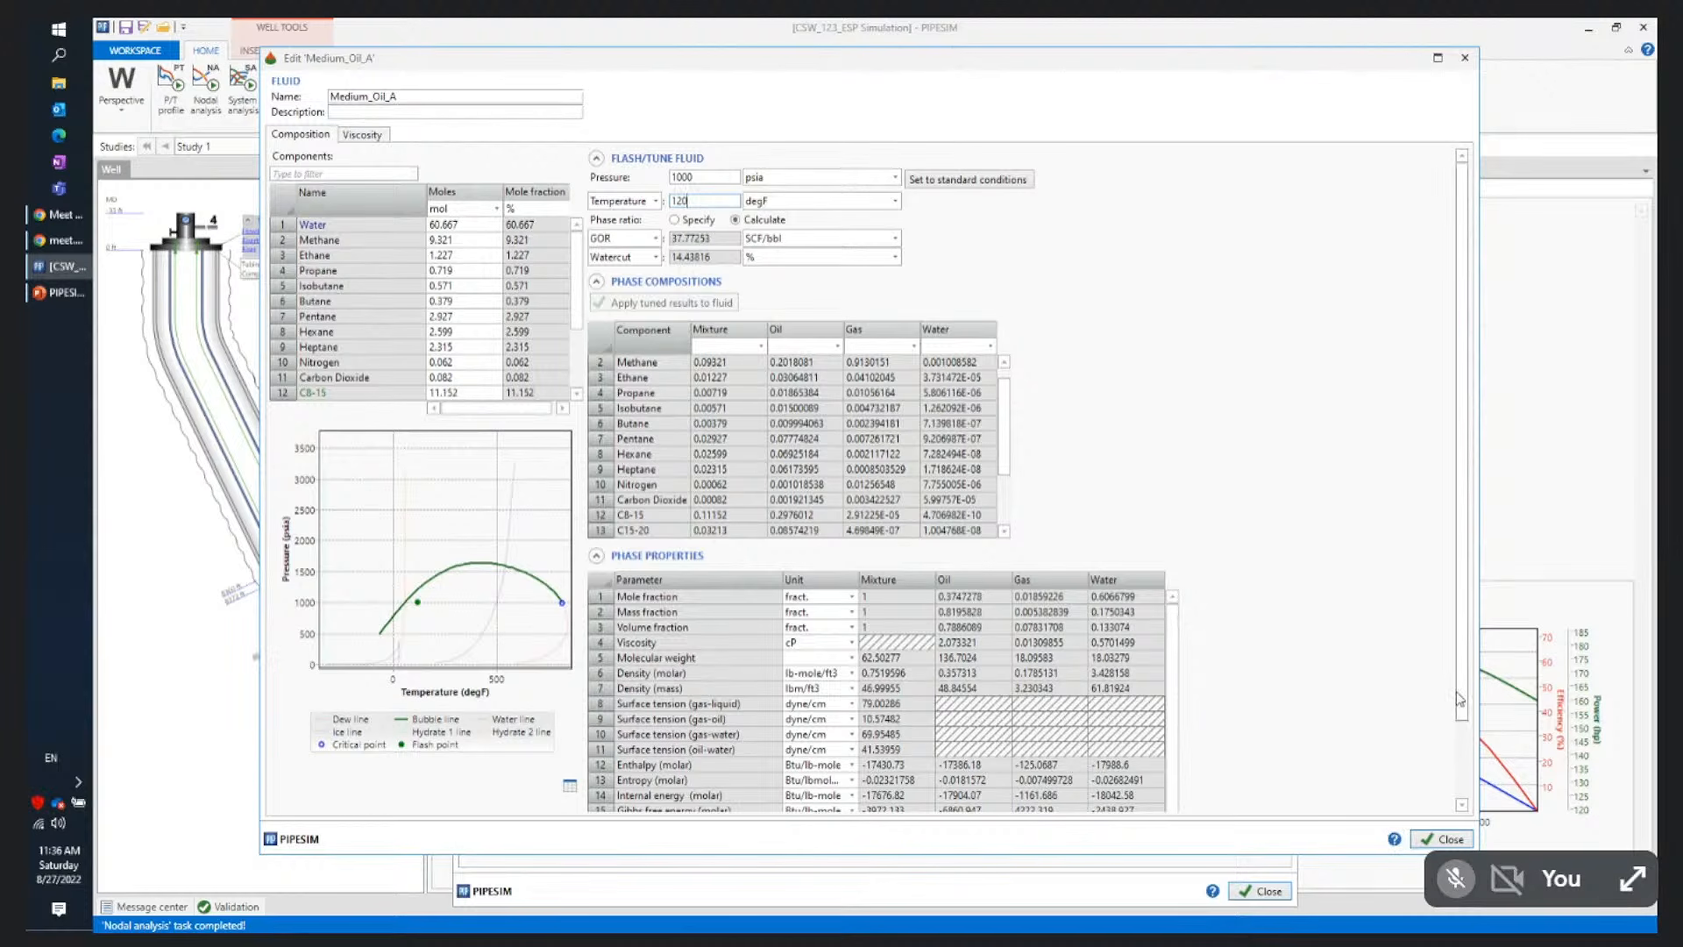
left_click_drag(1462, 692, 1447, 377)
left_click(1443, 841)
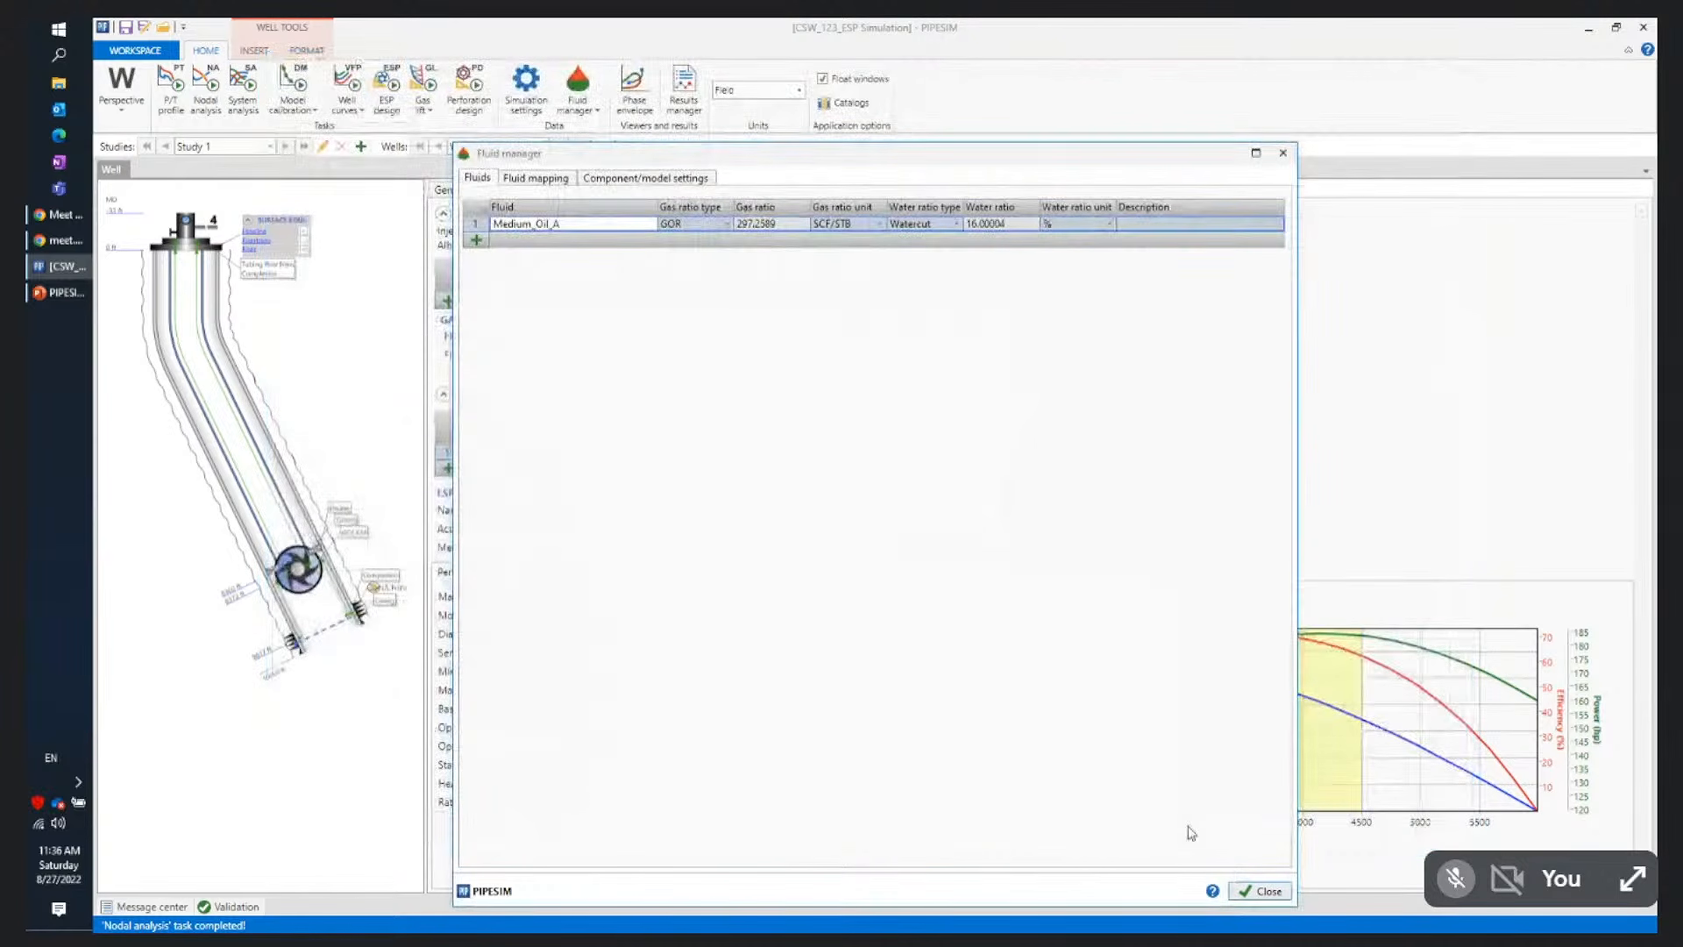
Close the fluid manager, display the phase envelope for the Well_1 completion fluid, and inspect the inlet condition on the nodal analysis line
left_click(1254, 887)
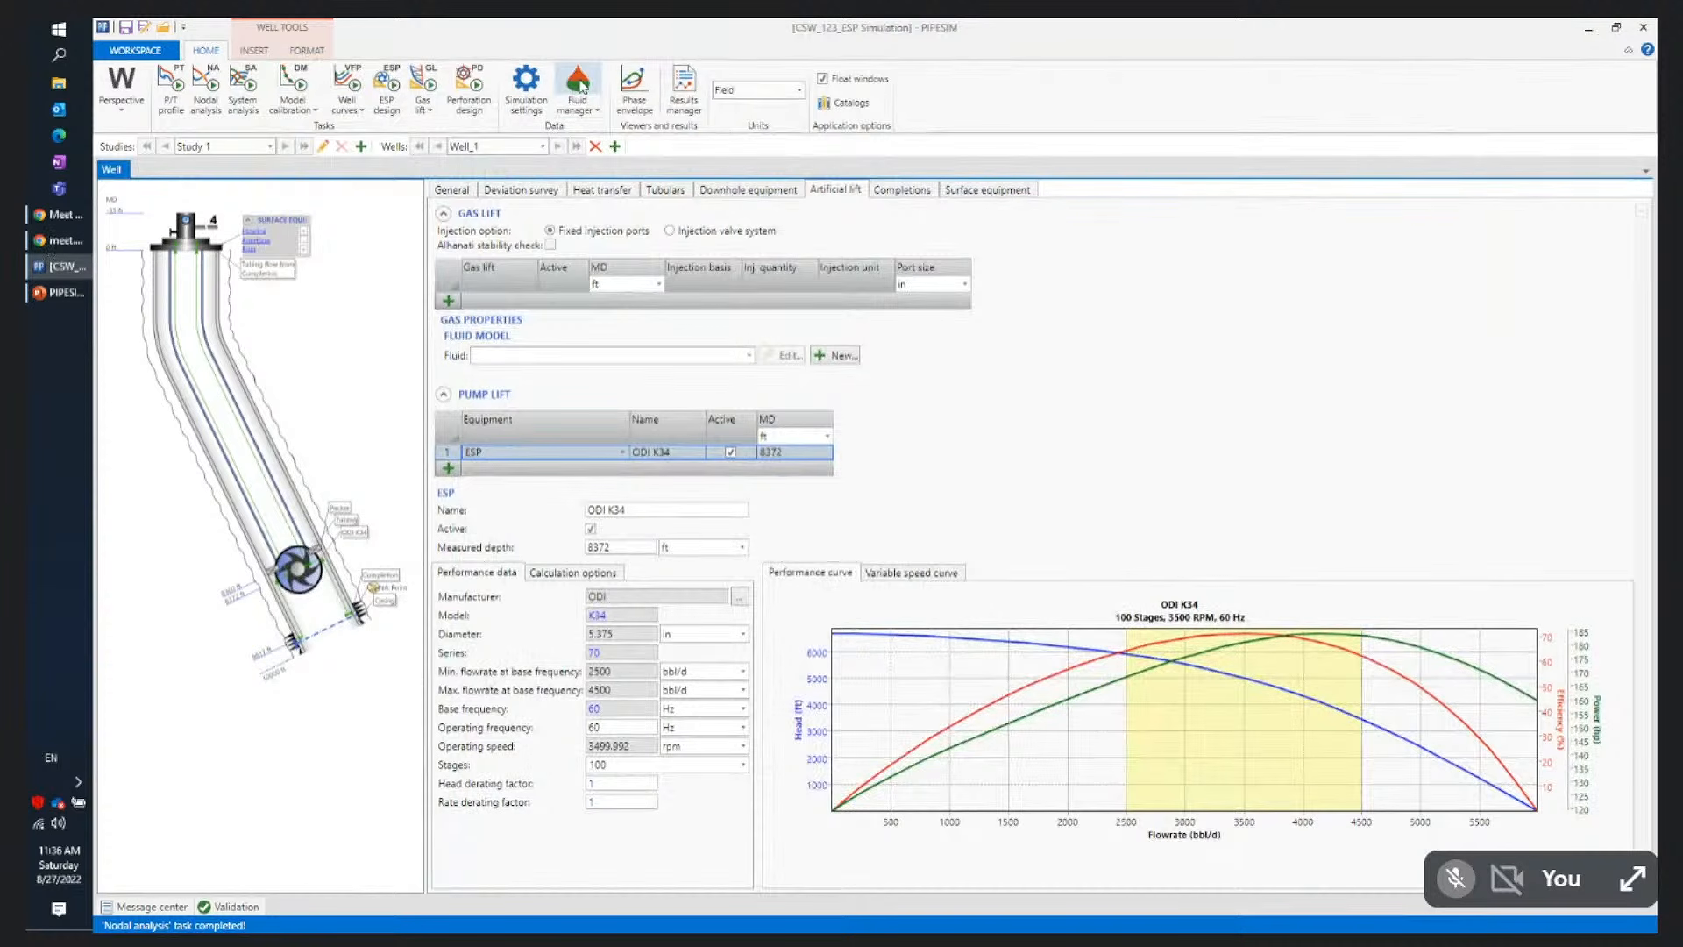
left_click(633, 89)
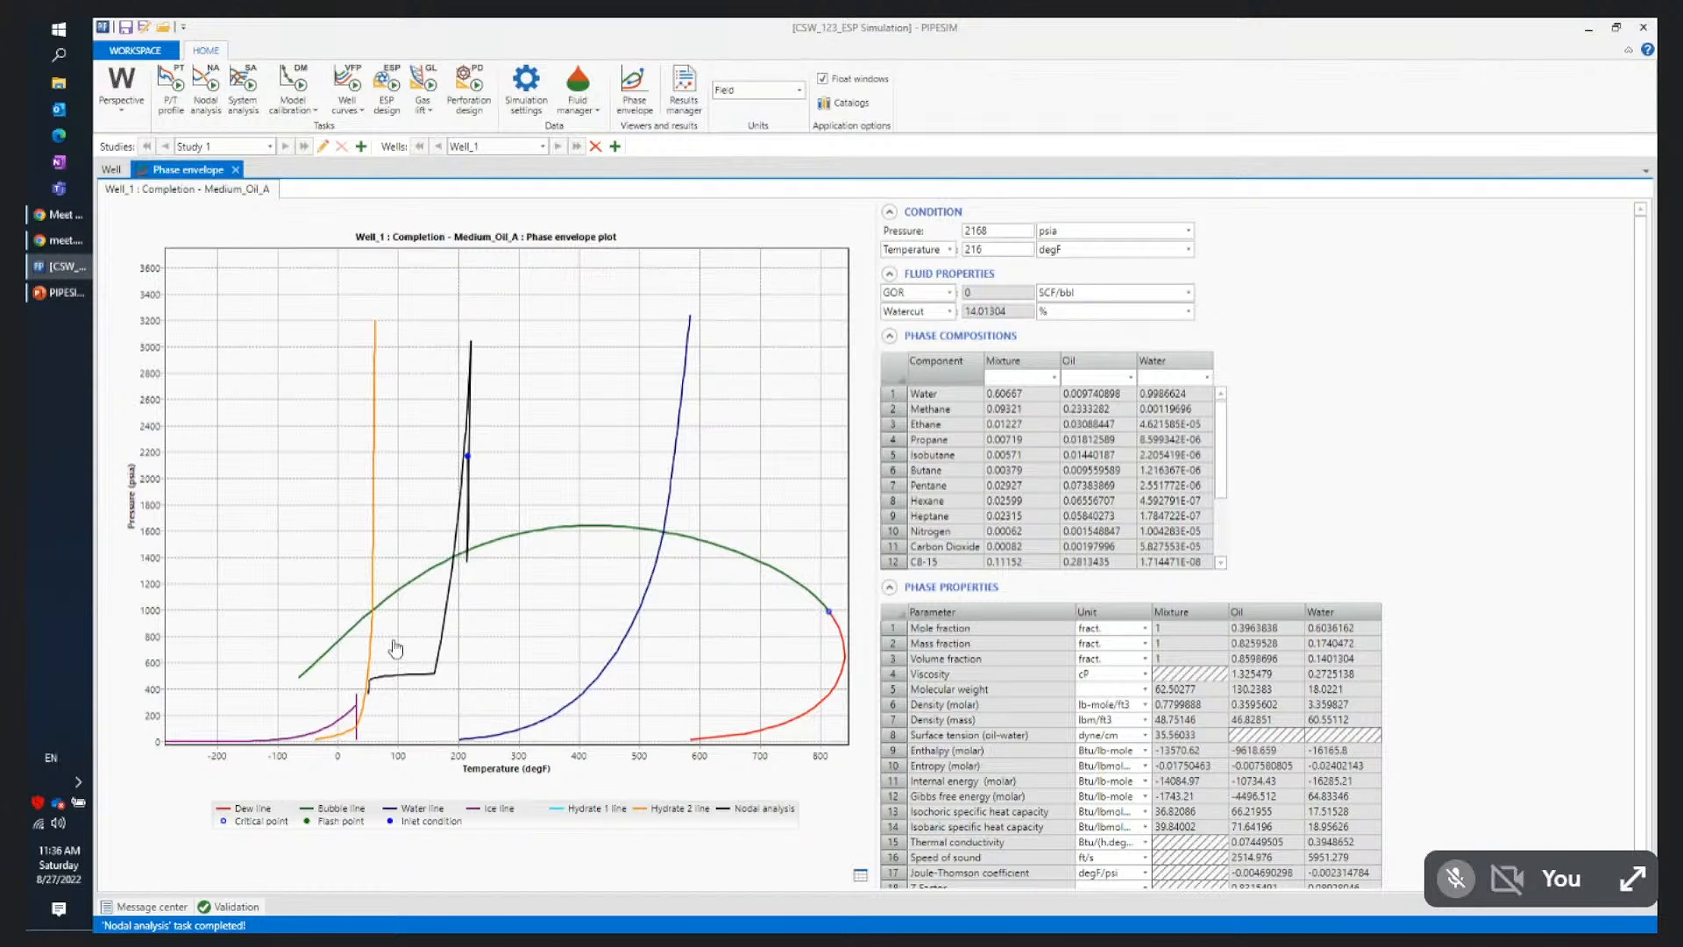
left_click(468, 457)
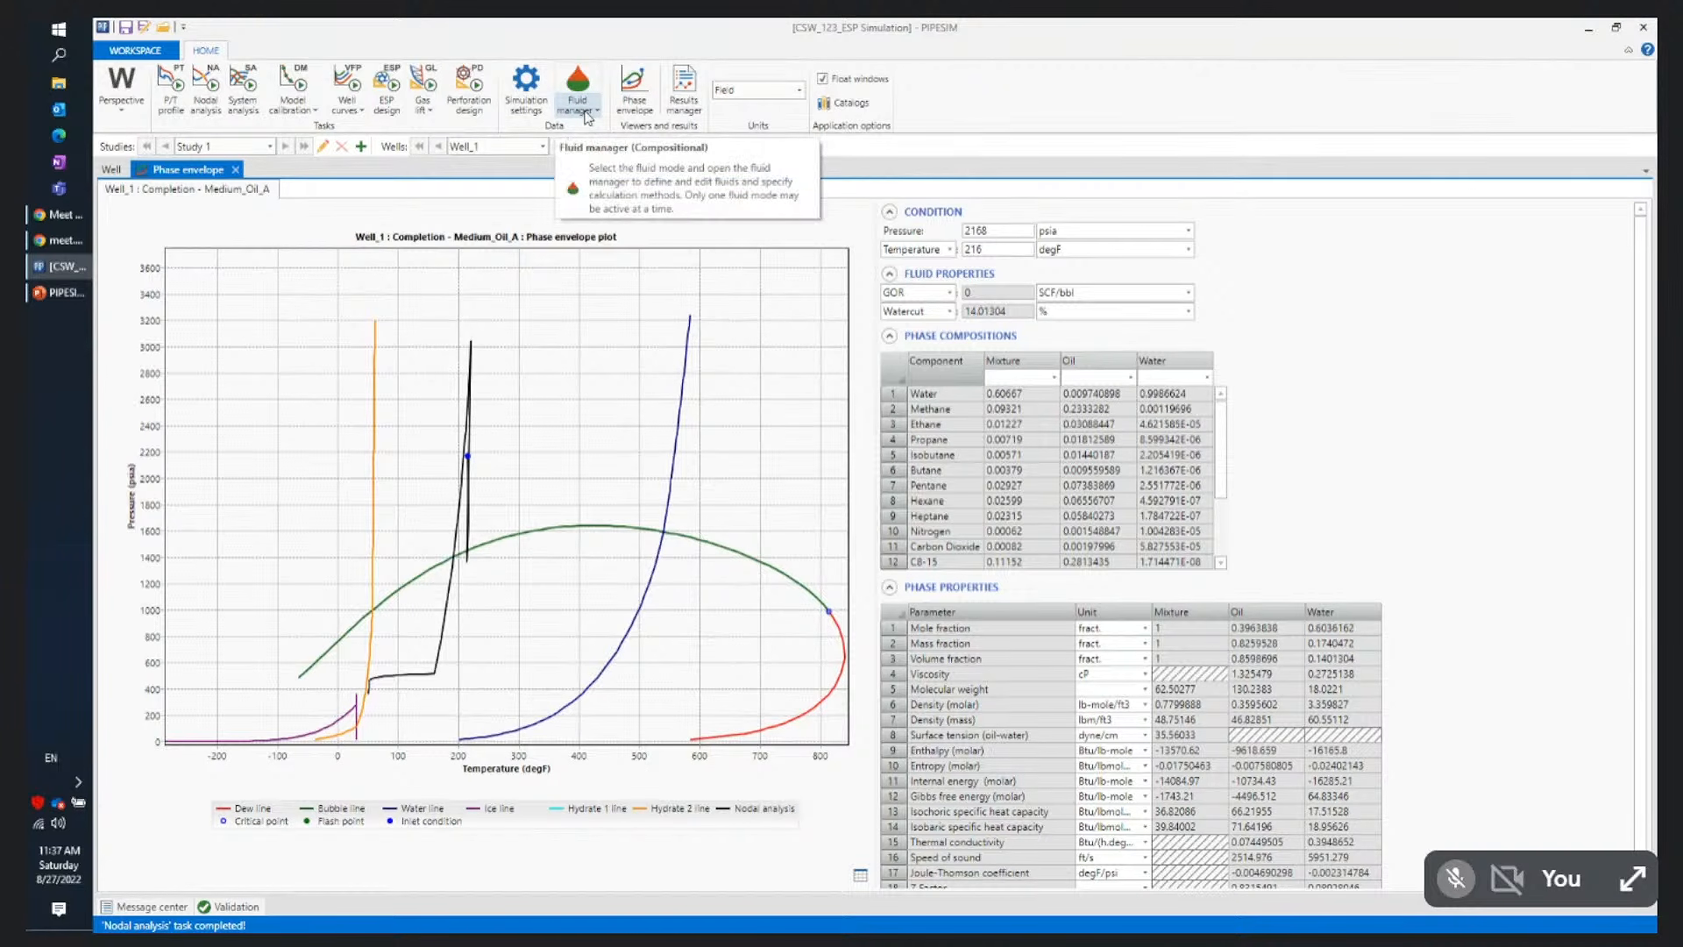
Switch the fluid mode to MFL file, view the new fluid window in Multiflash, and cancel the fluid creation
left_click(588, 116)
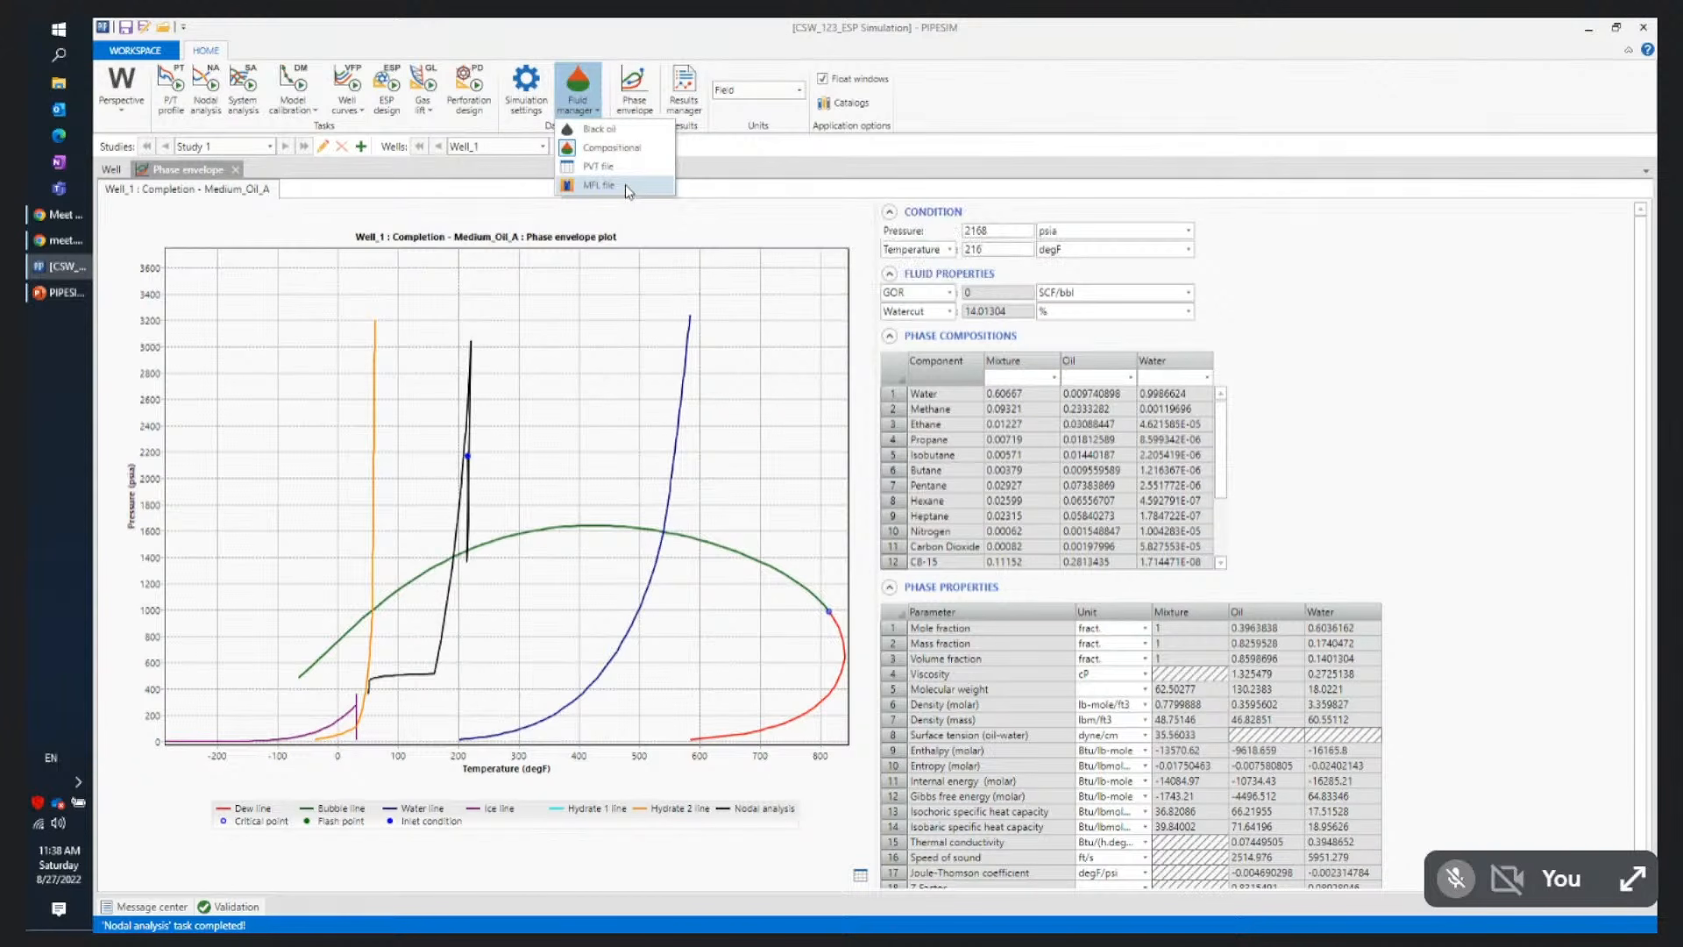
left_click(626, 185)
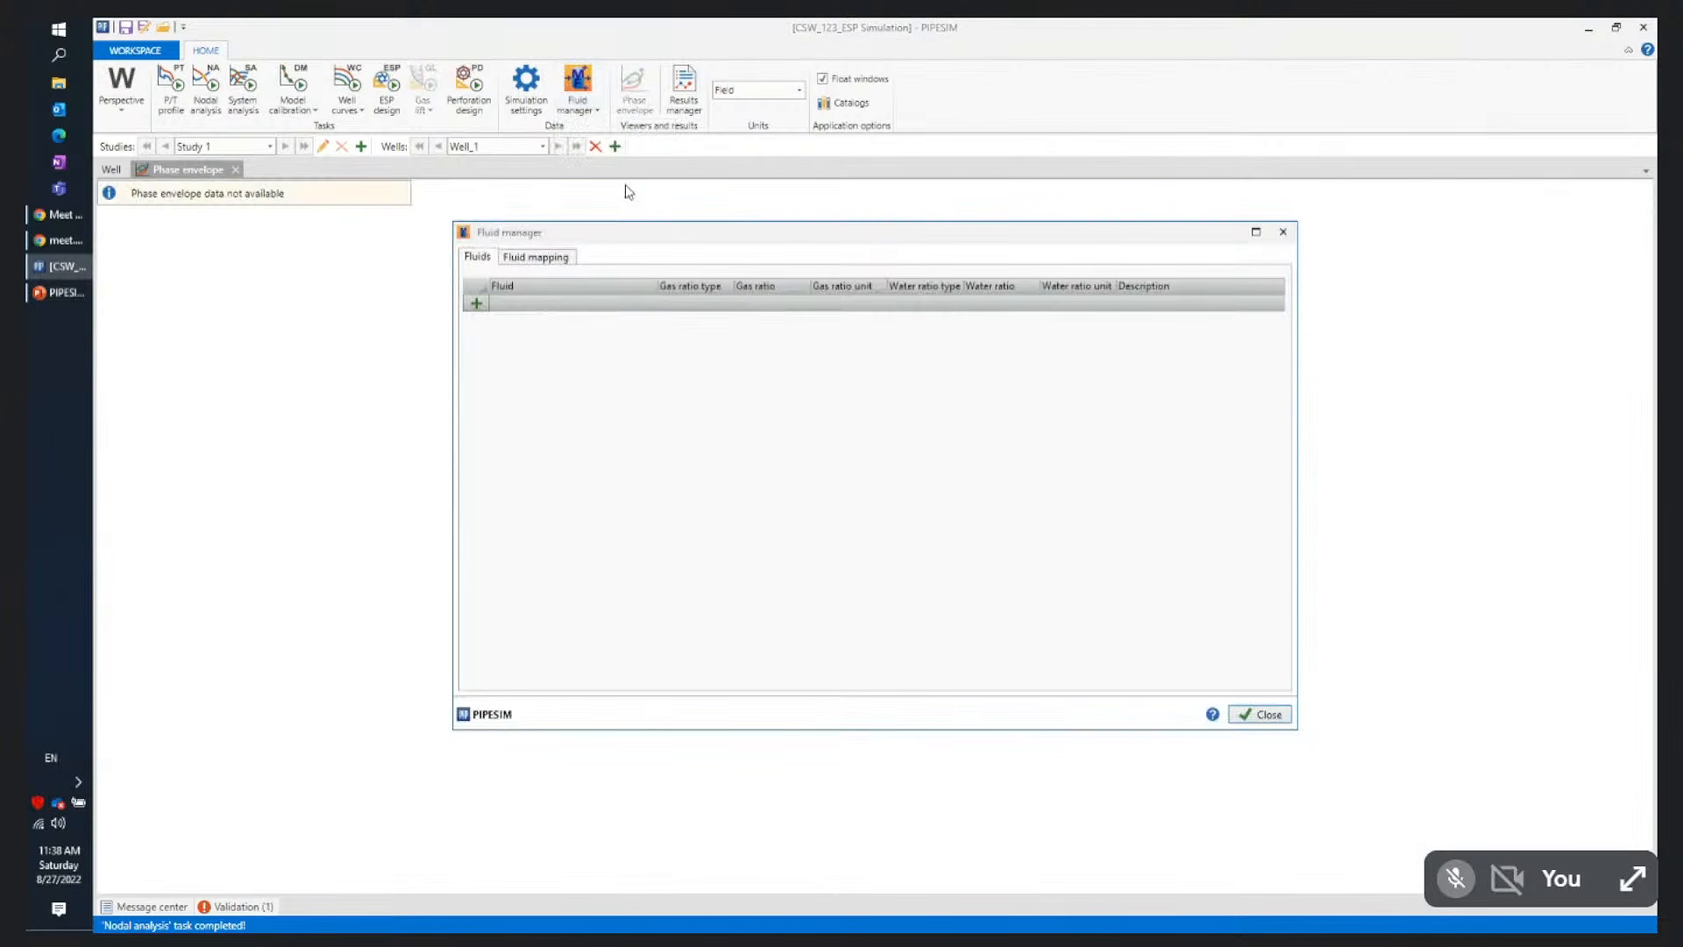
left_click(477, 304)
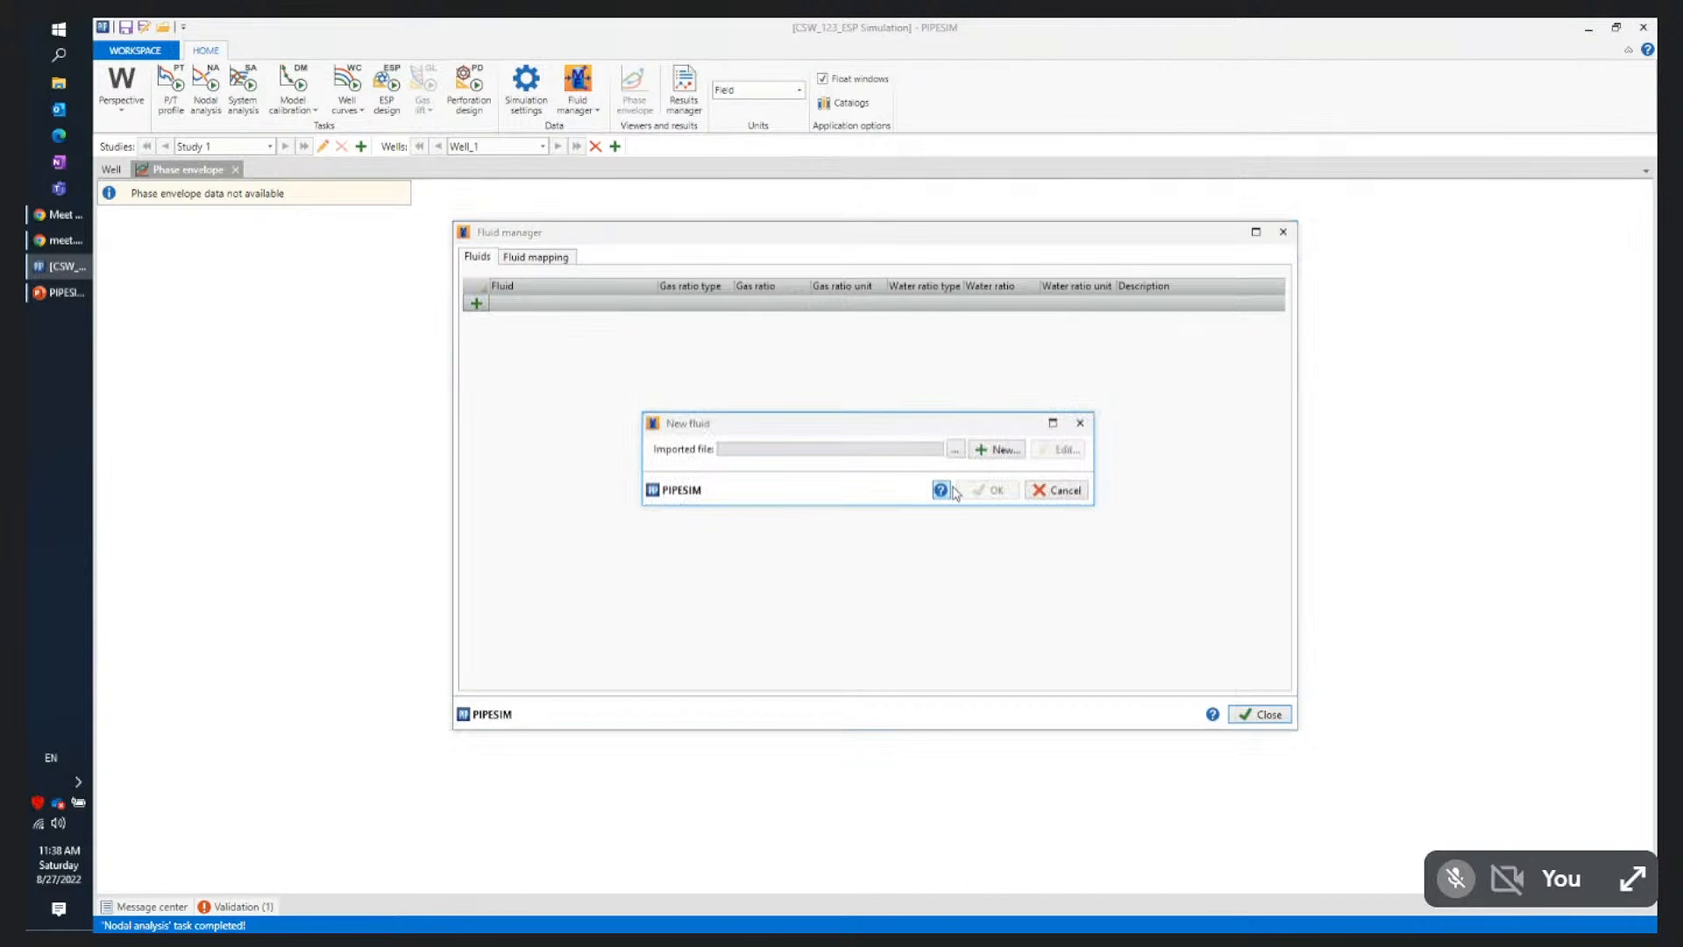
left_click(998, 451)
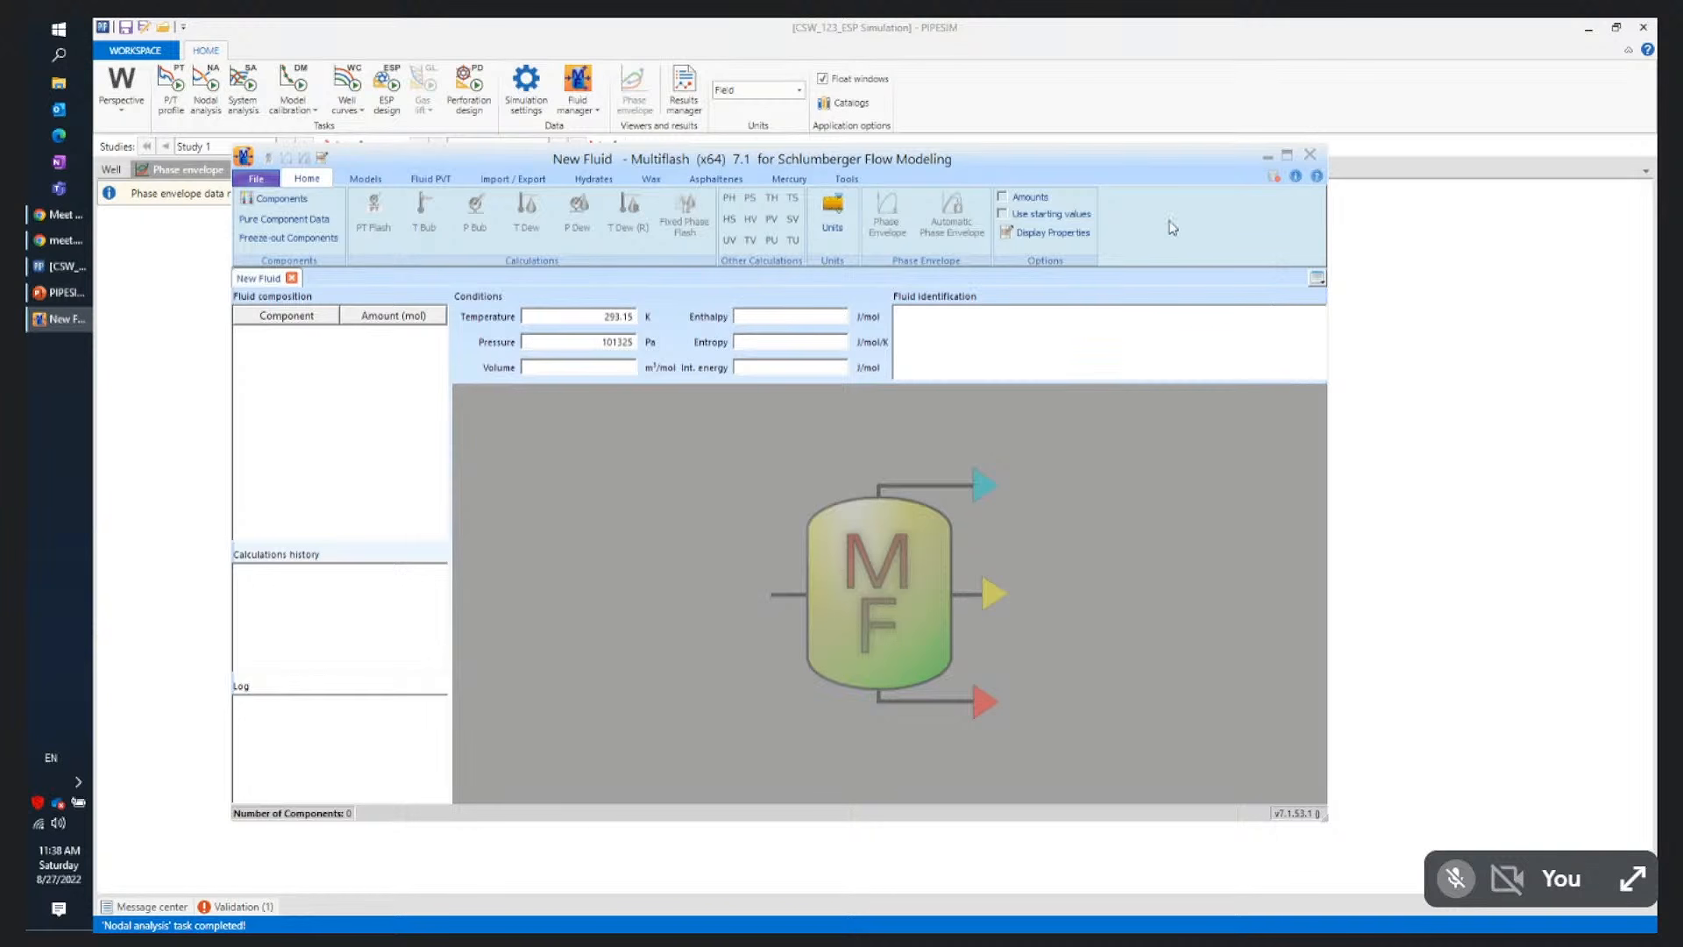
left_click(1314, 157)
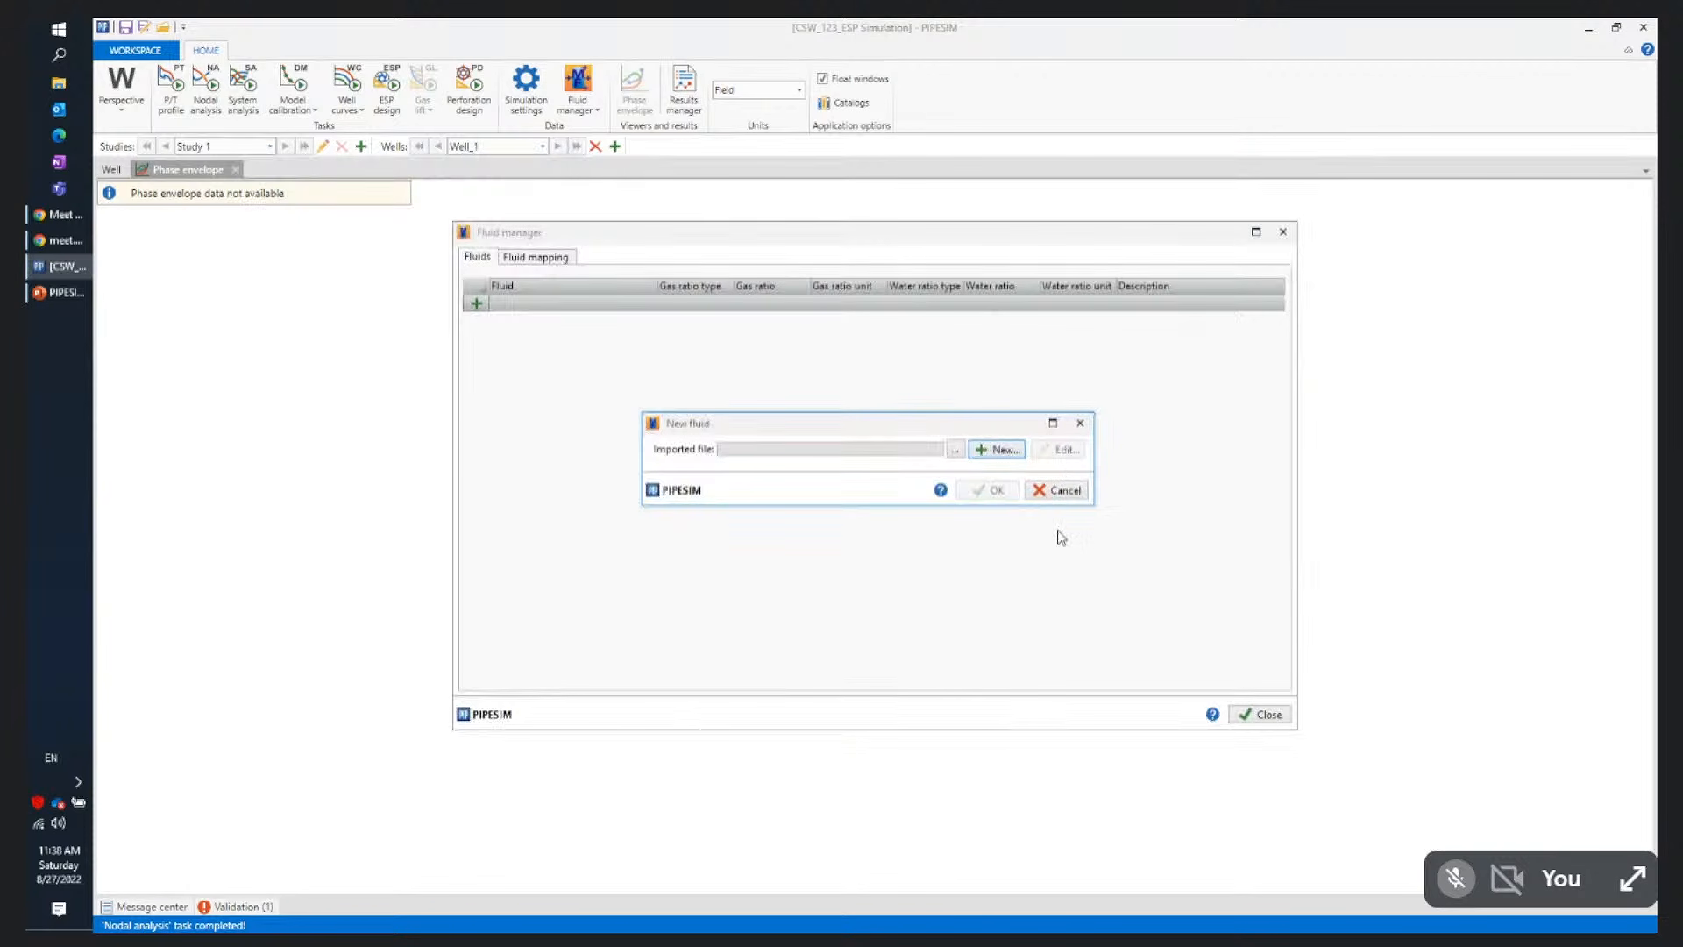
left_click(1059, 491)
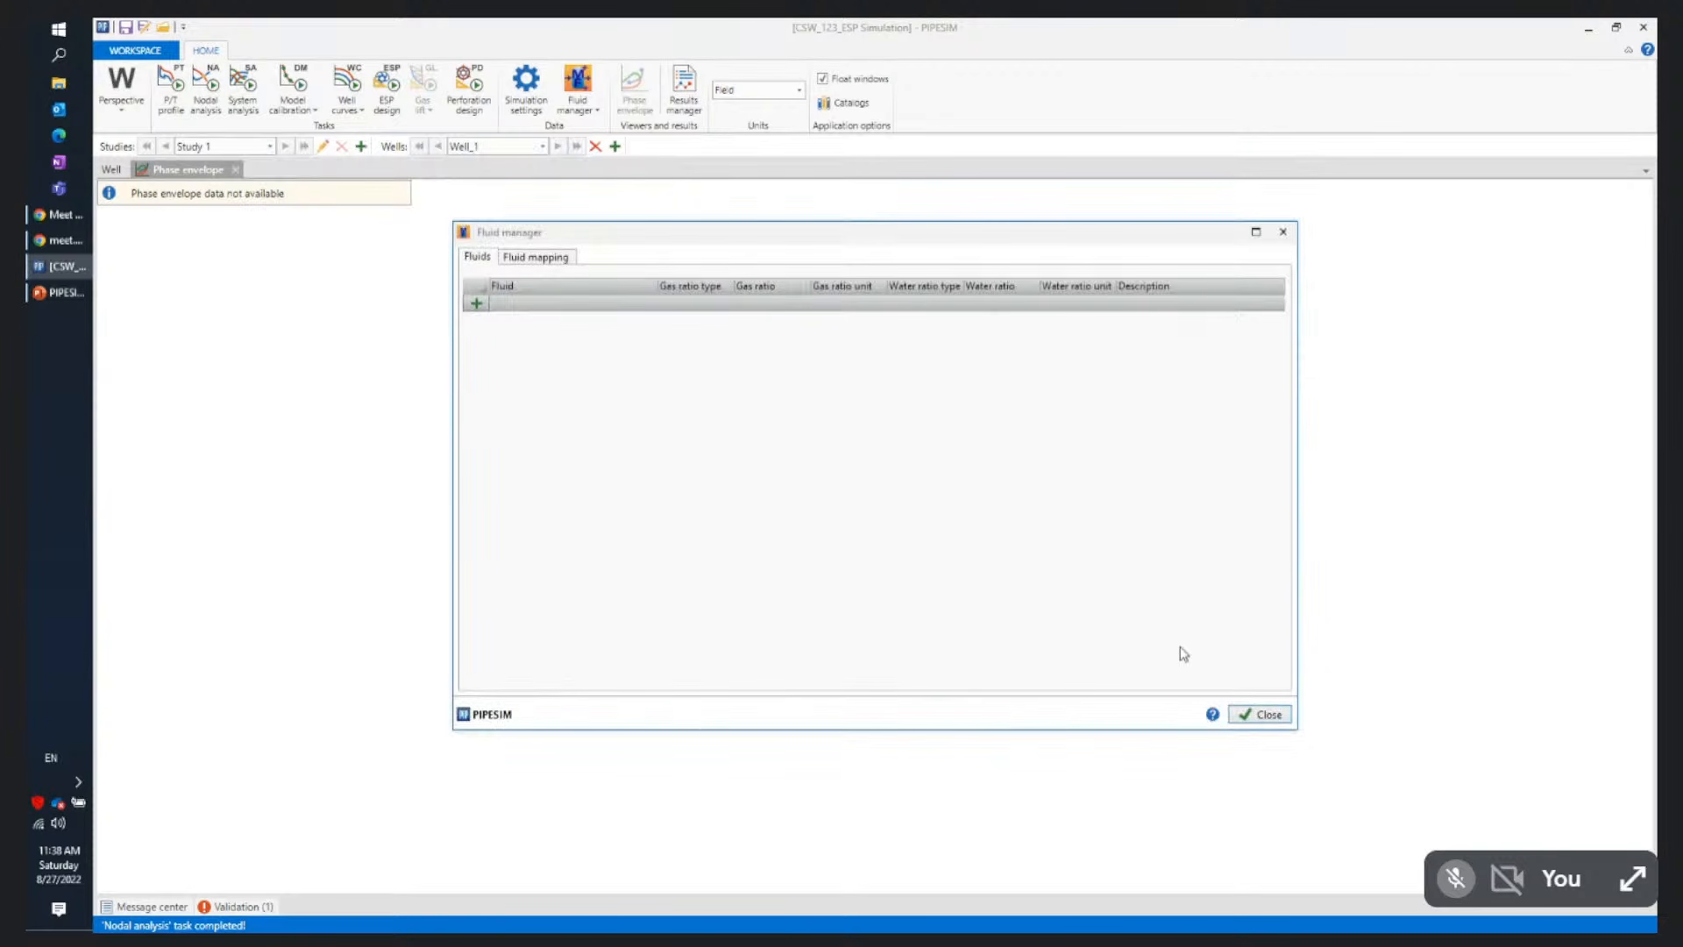
left_click(1259, 717)
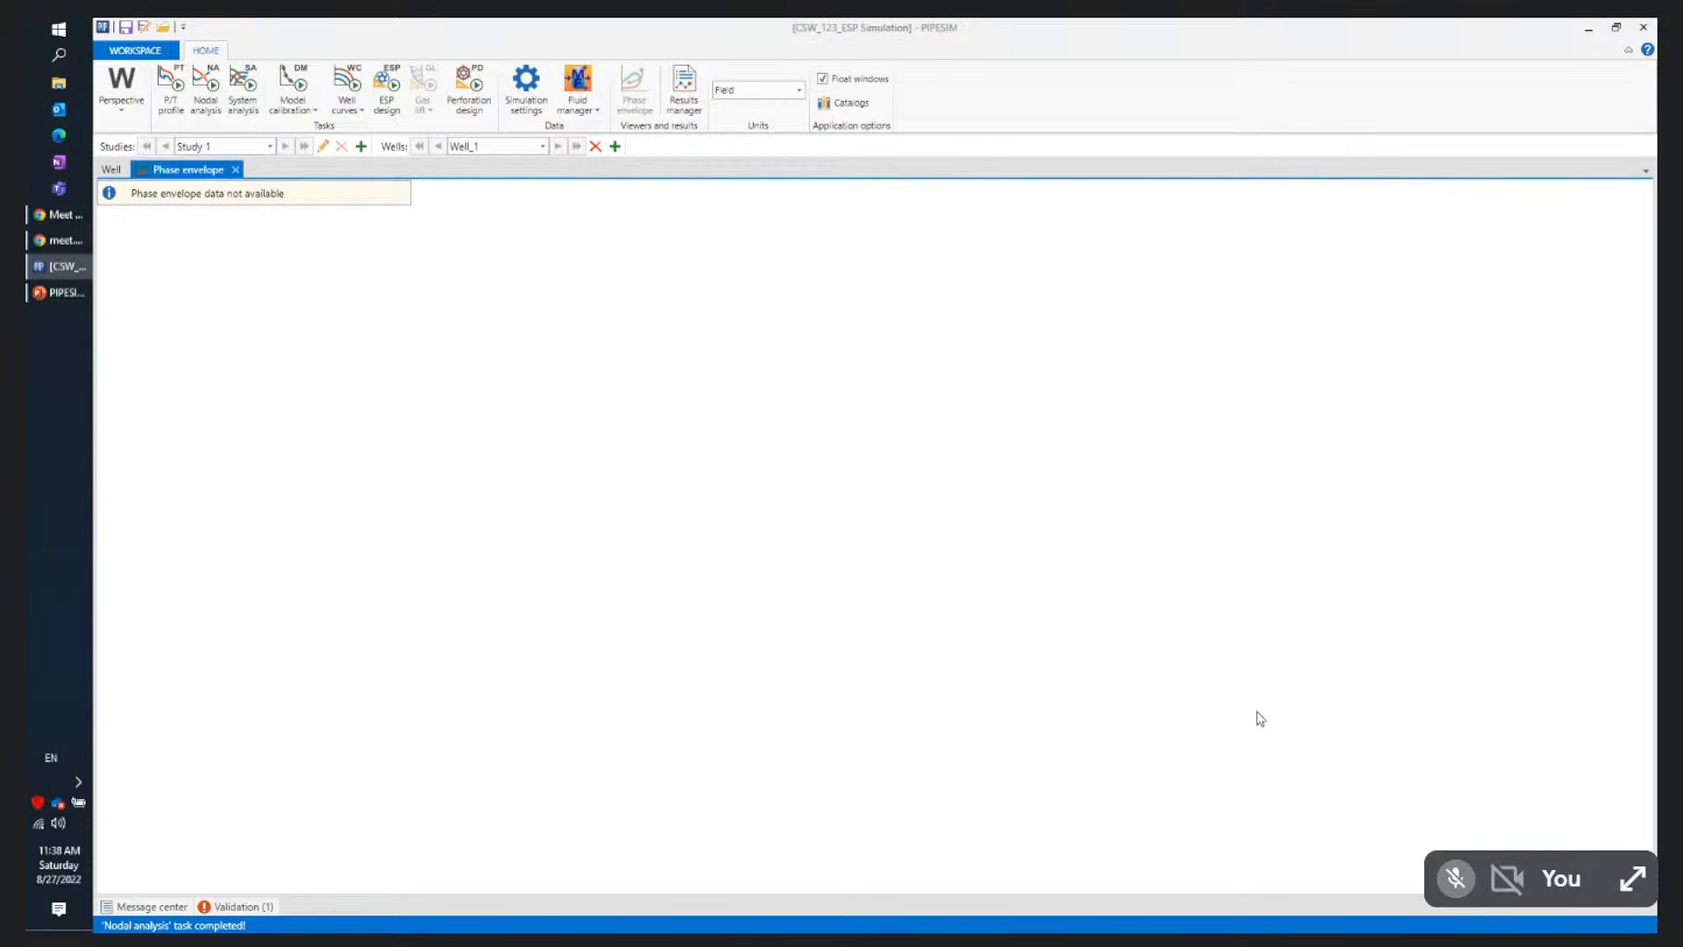
Open the case study TUT_8_Network Optimizer Final.pips from the Tutorial Examples folder without saving the ESP simulation model
left_click(149, 50)
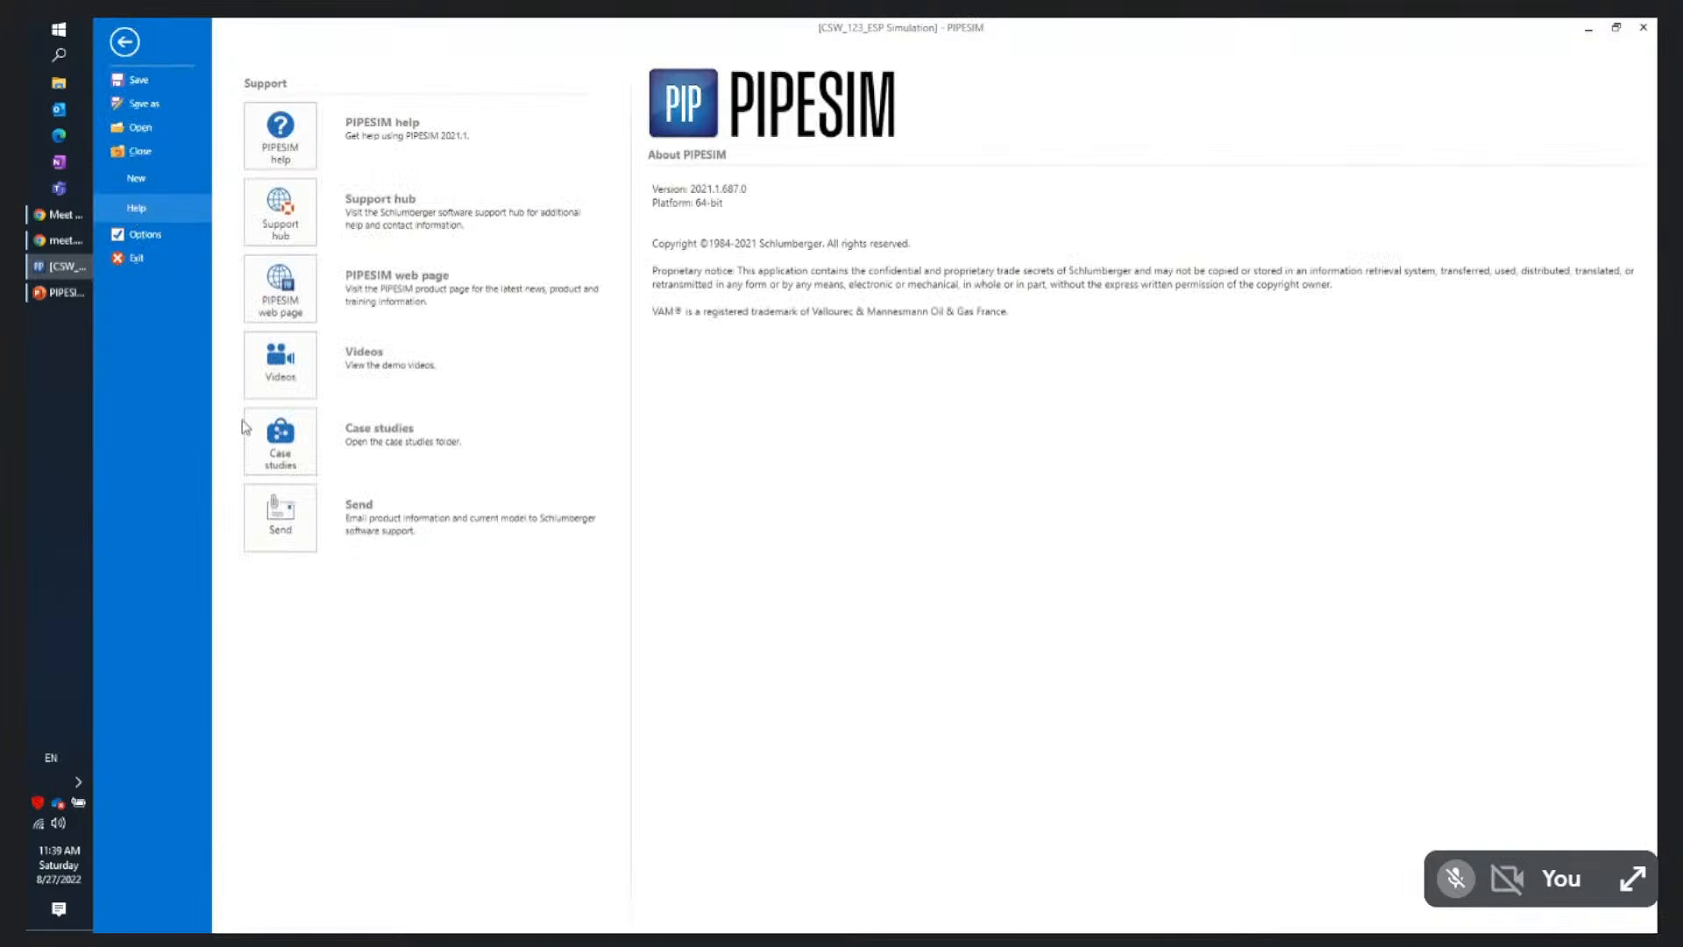
left_click(277, 436)
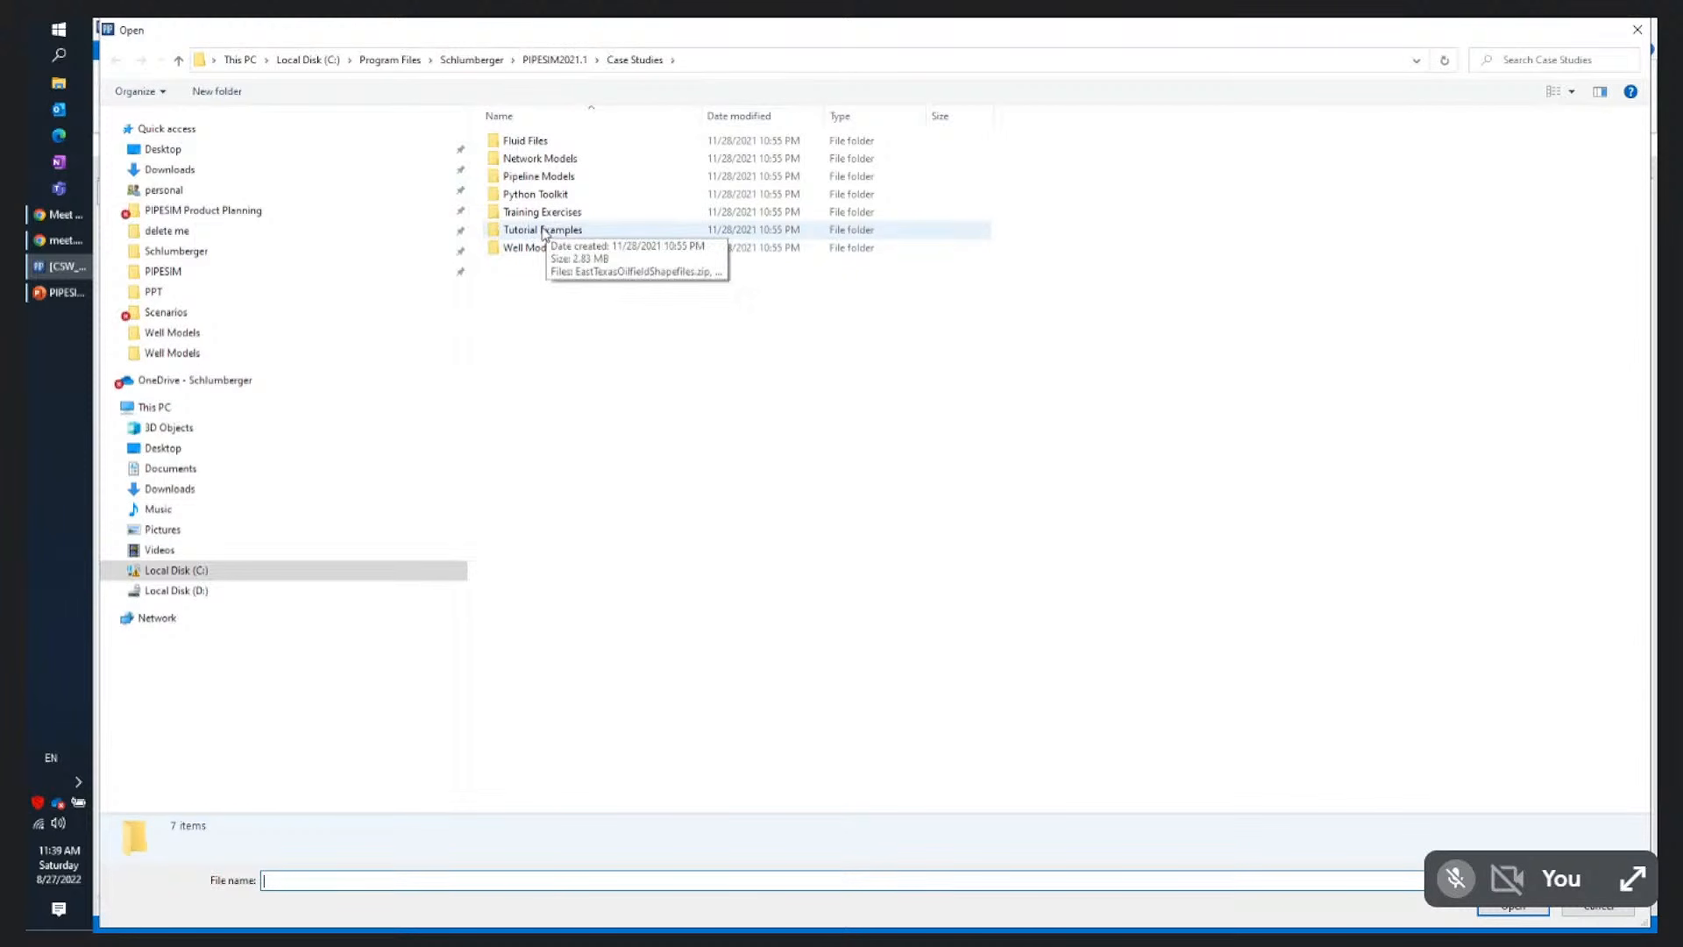
double_click(544, 231)
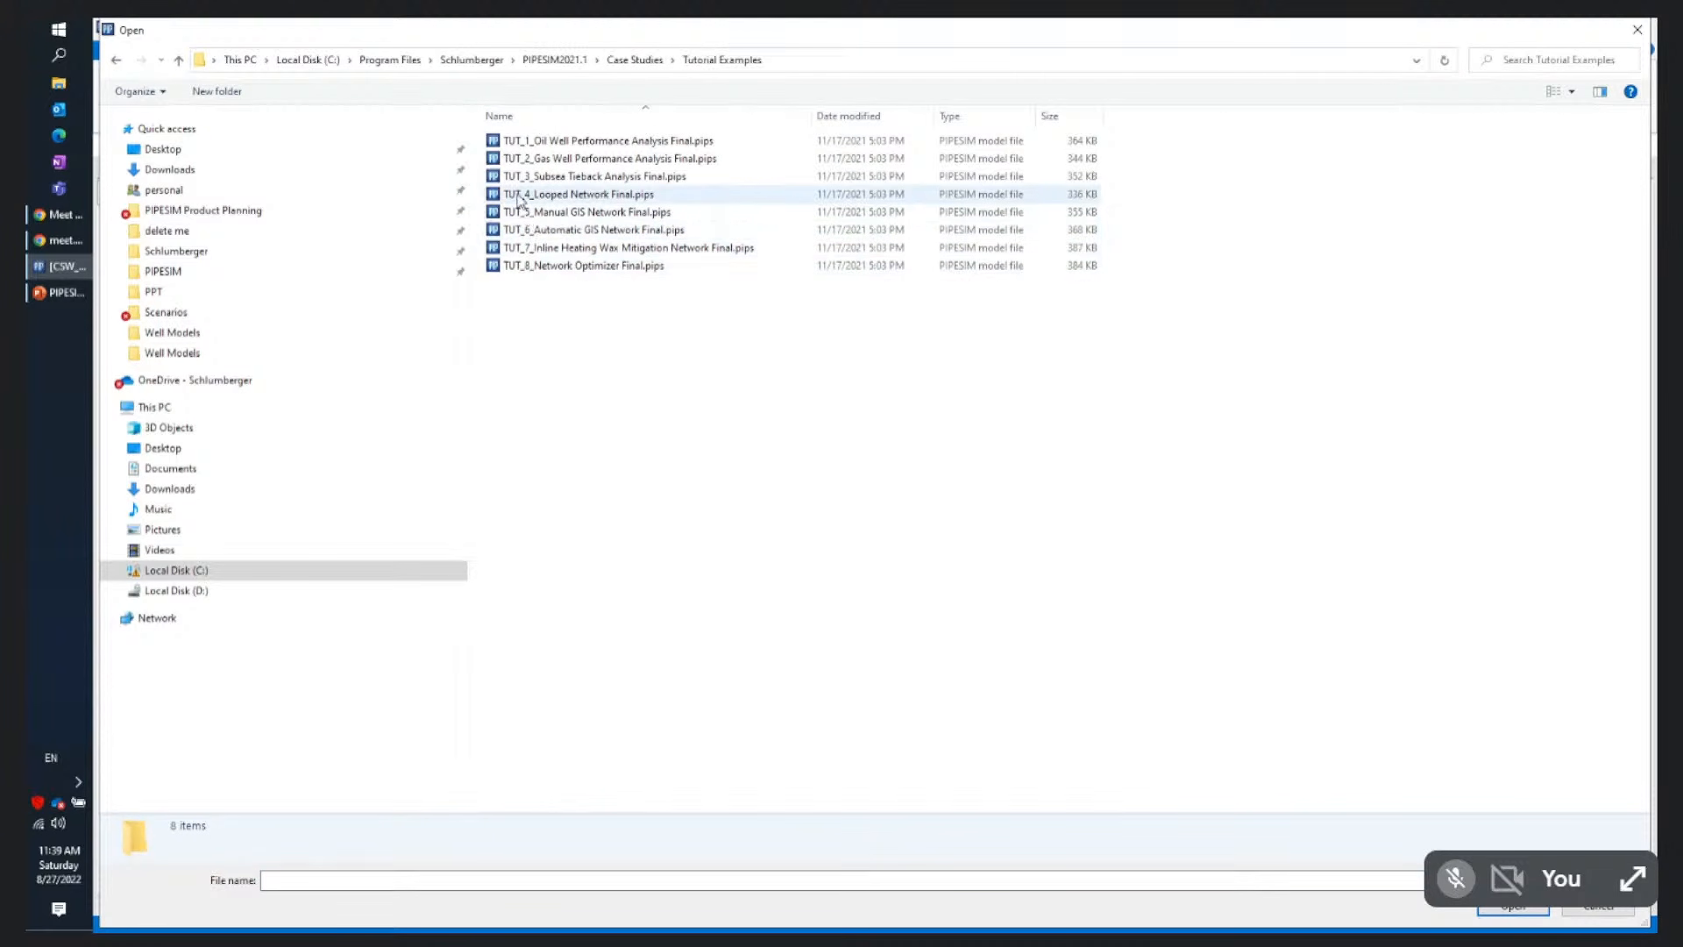
left_click(493, 268)
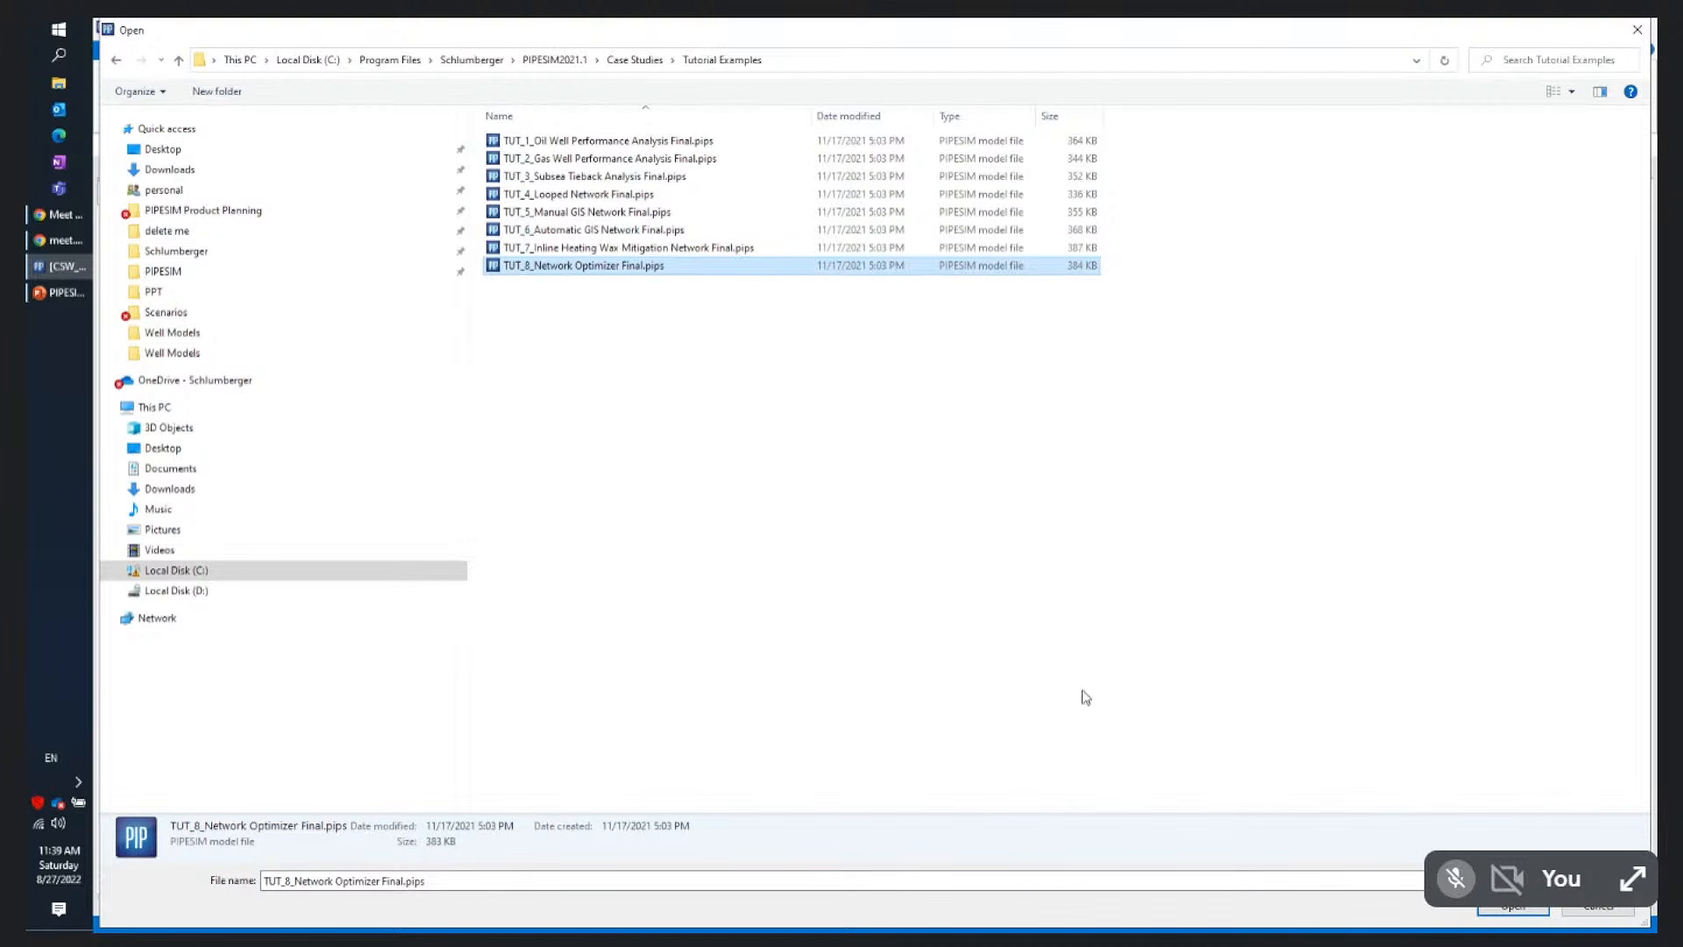
left_click(1502, 912)
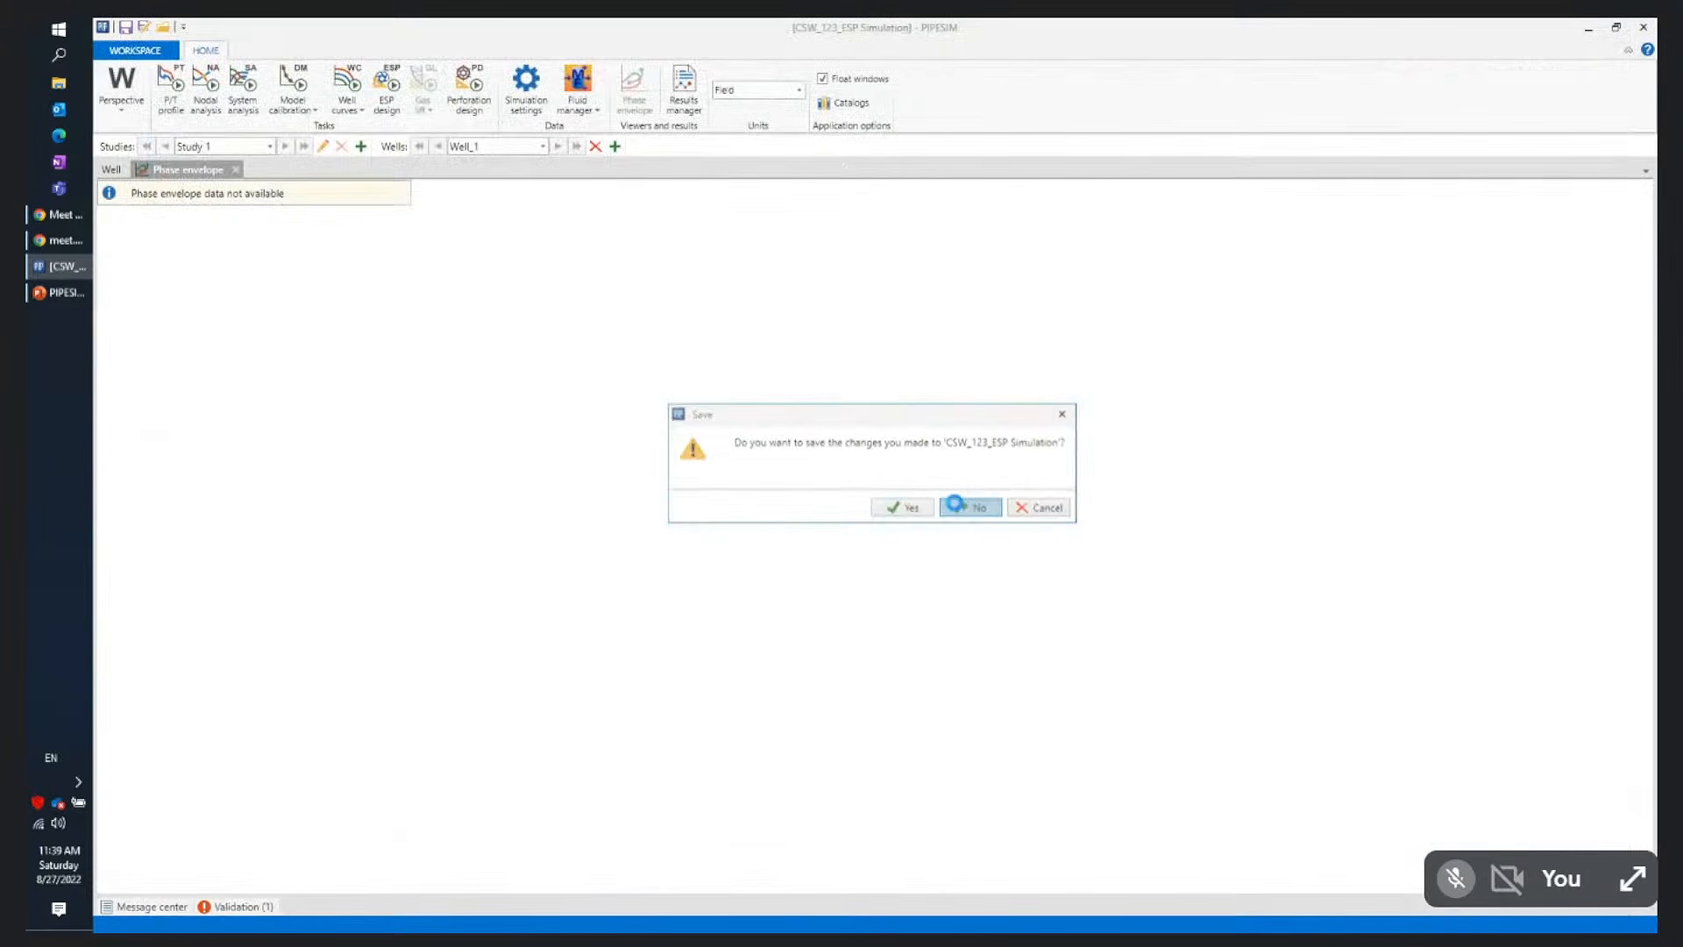
left_click(963, 504)
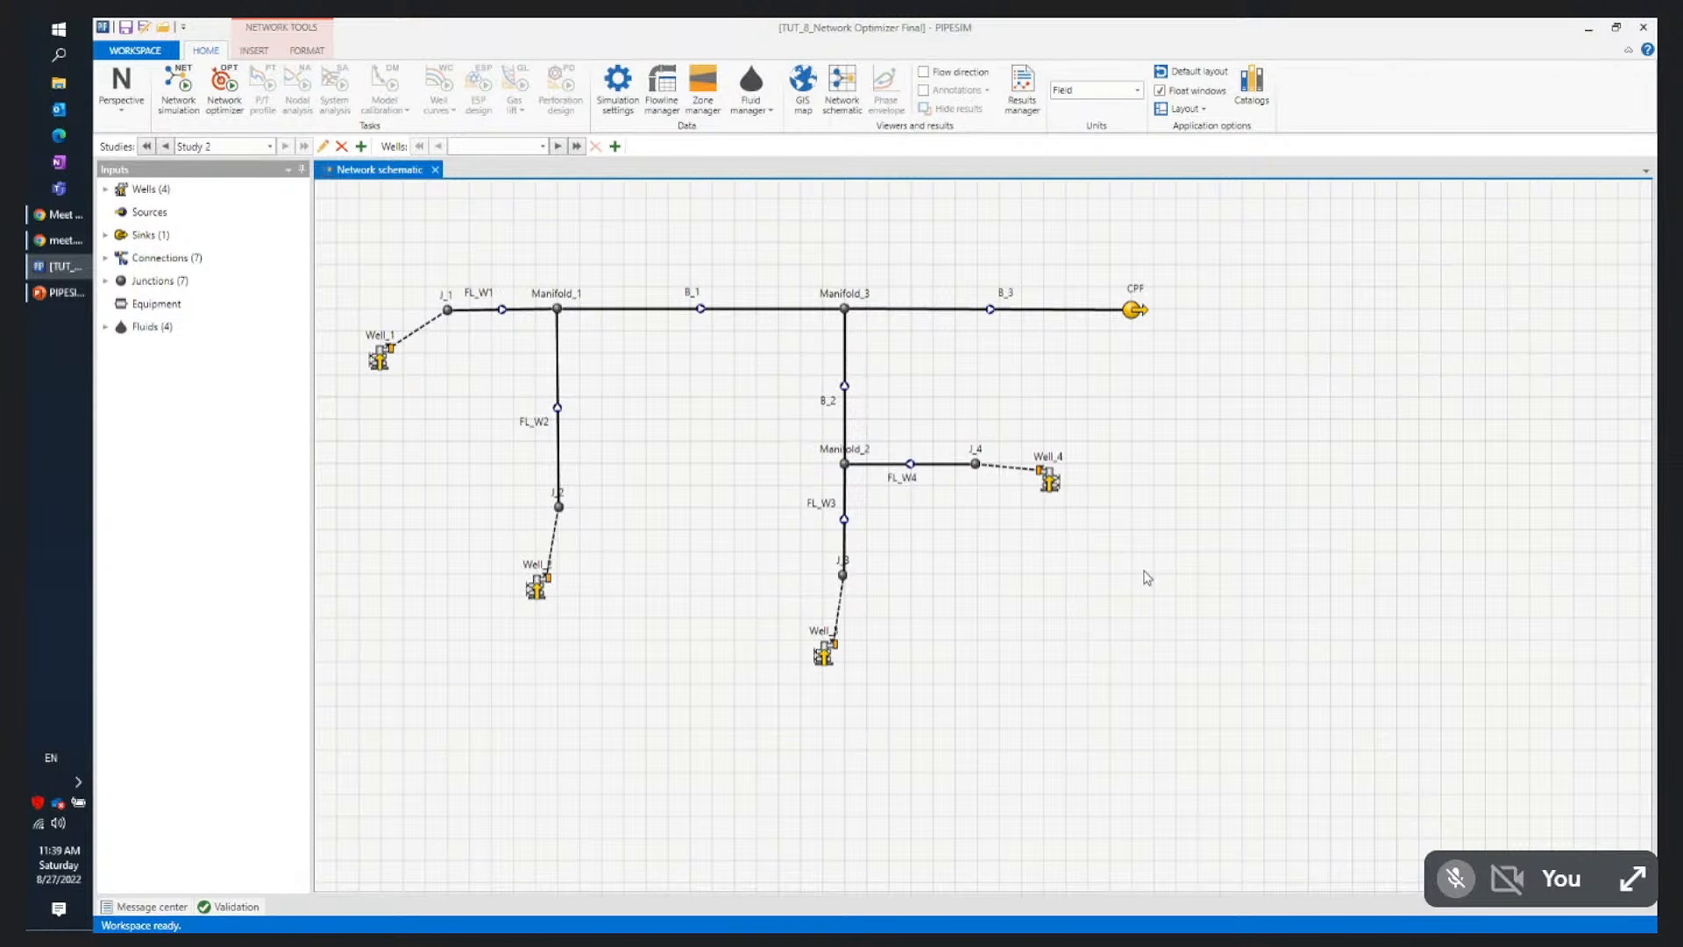
Open Well_4 in the network and examine the GLI gas lift injection settings, widening the injection basis column
double_click(1056, 485)
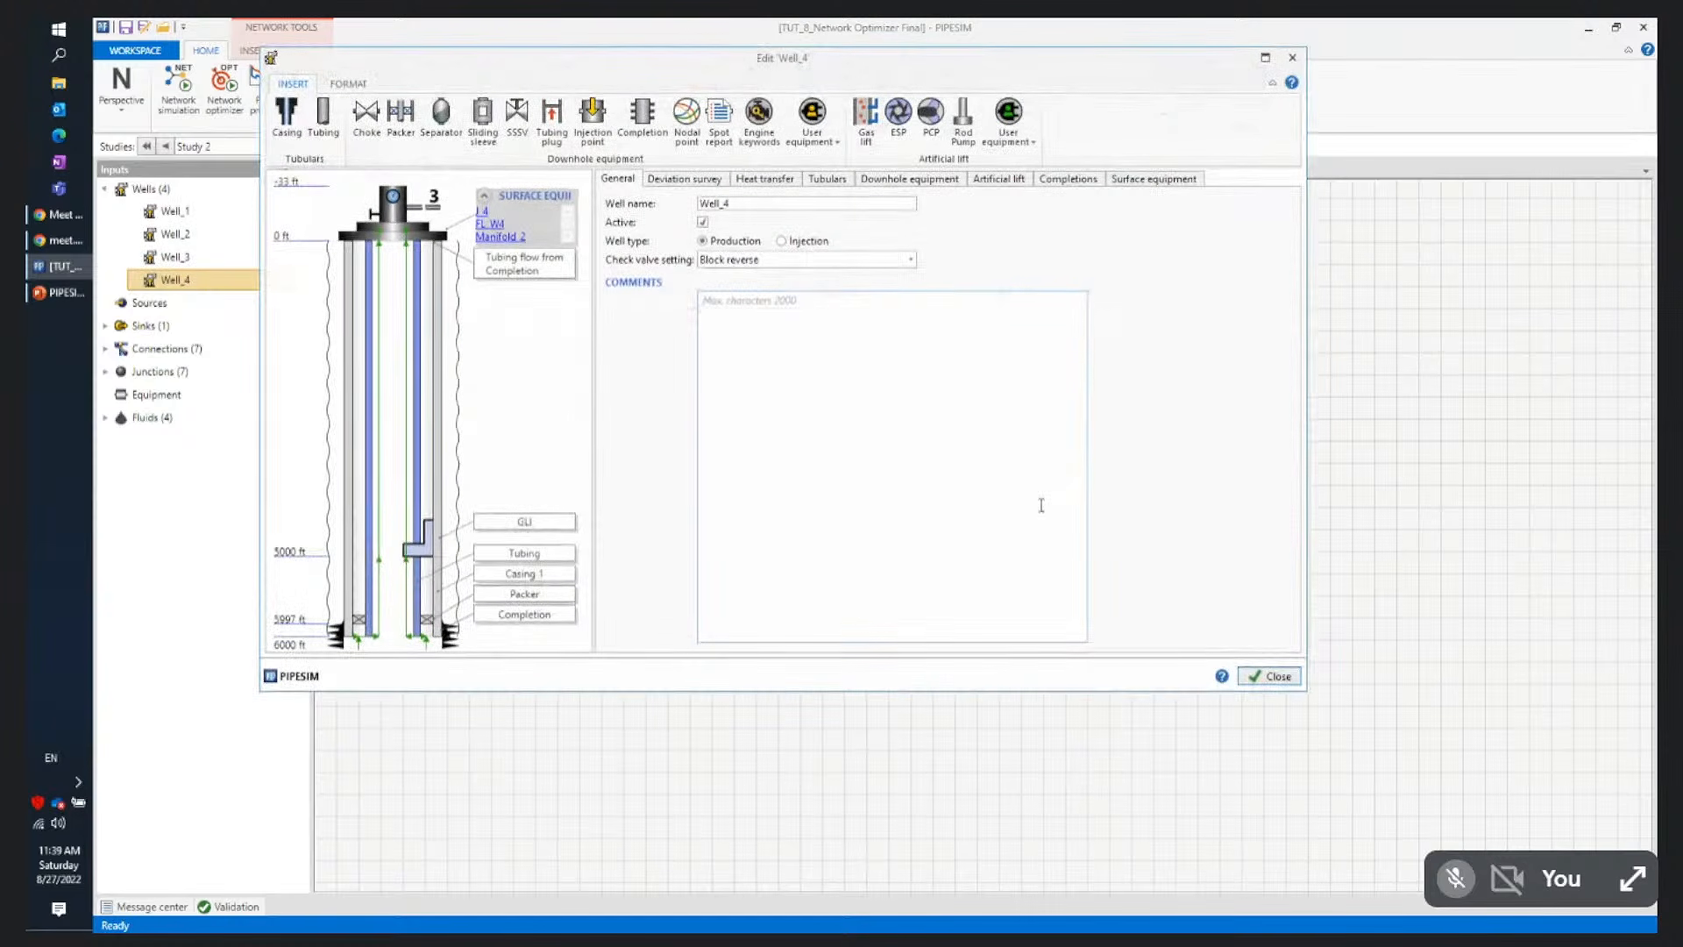
left_click(422, 548)
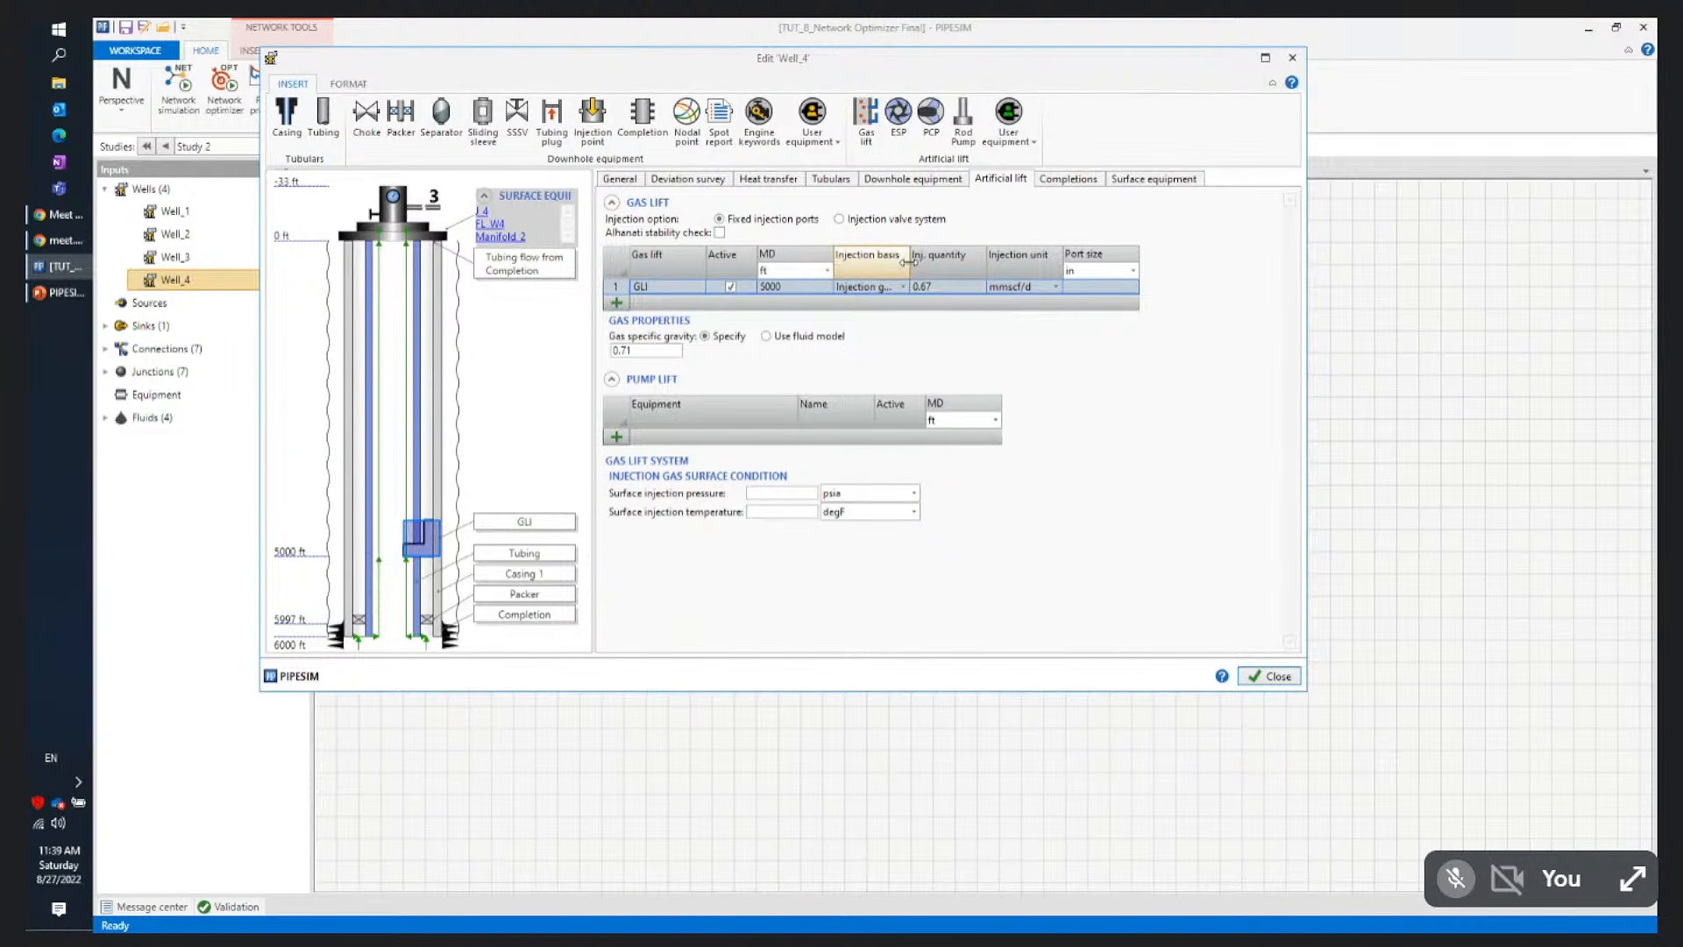
left_click_drag(909, 261, 960, 261)
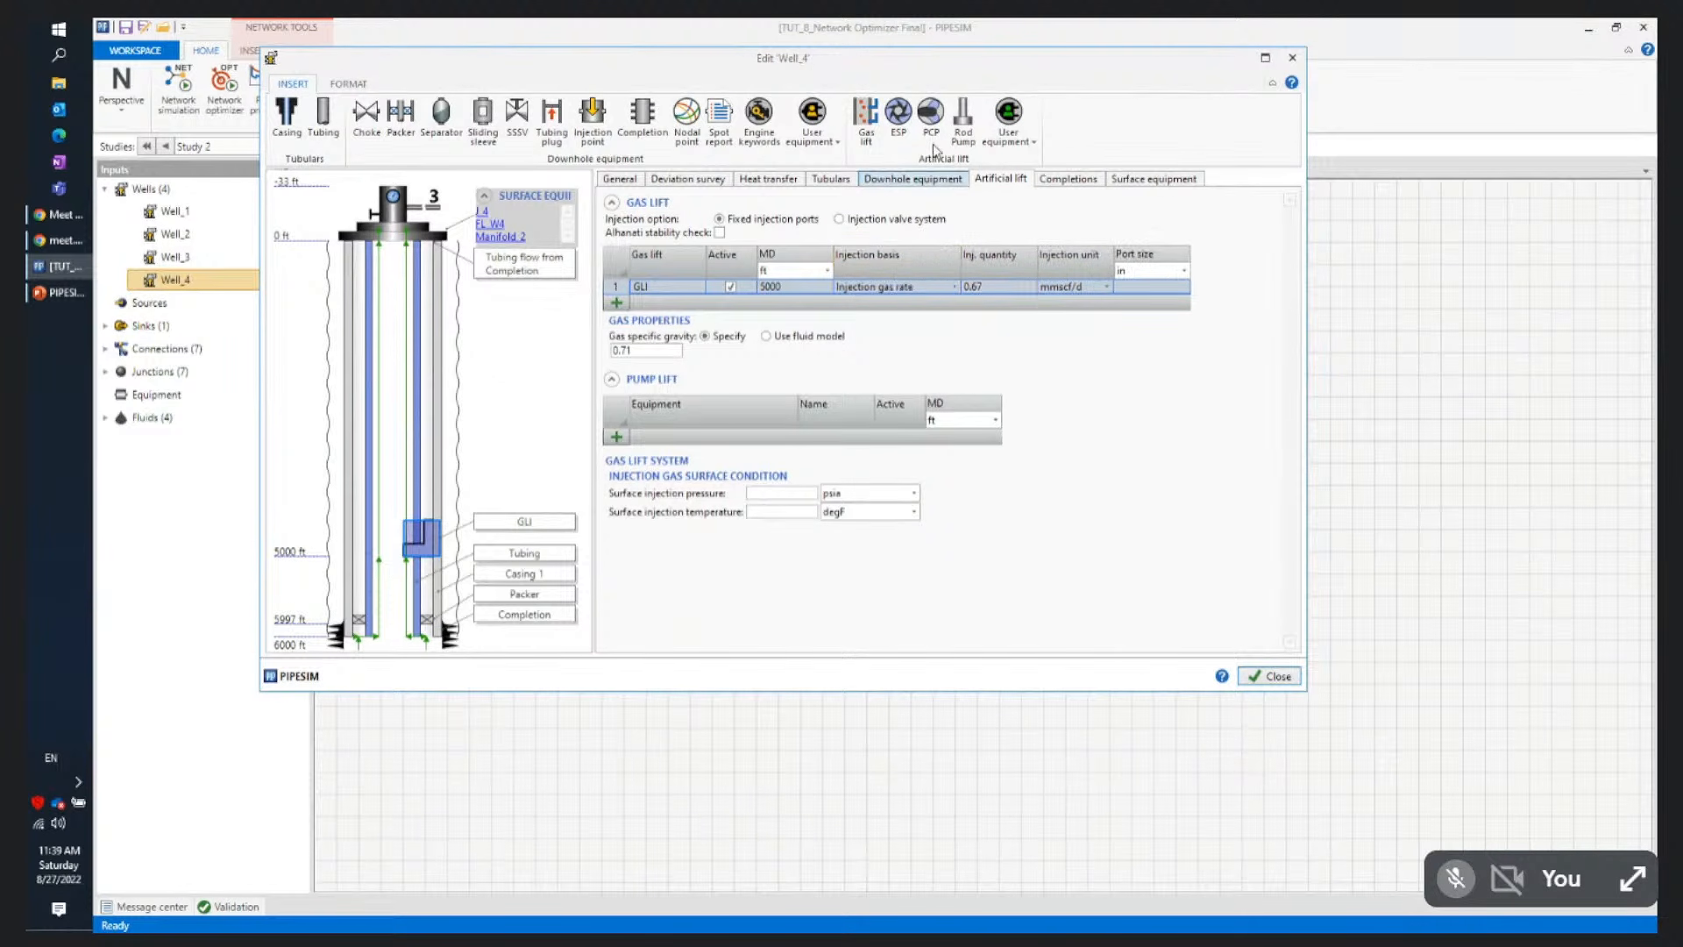
Move the Well_4 editor aside, examine the GLI gas lift injection settings of Well_1, and close the well editor
left_click_drag(921, 64, 1271, 140)
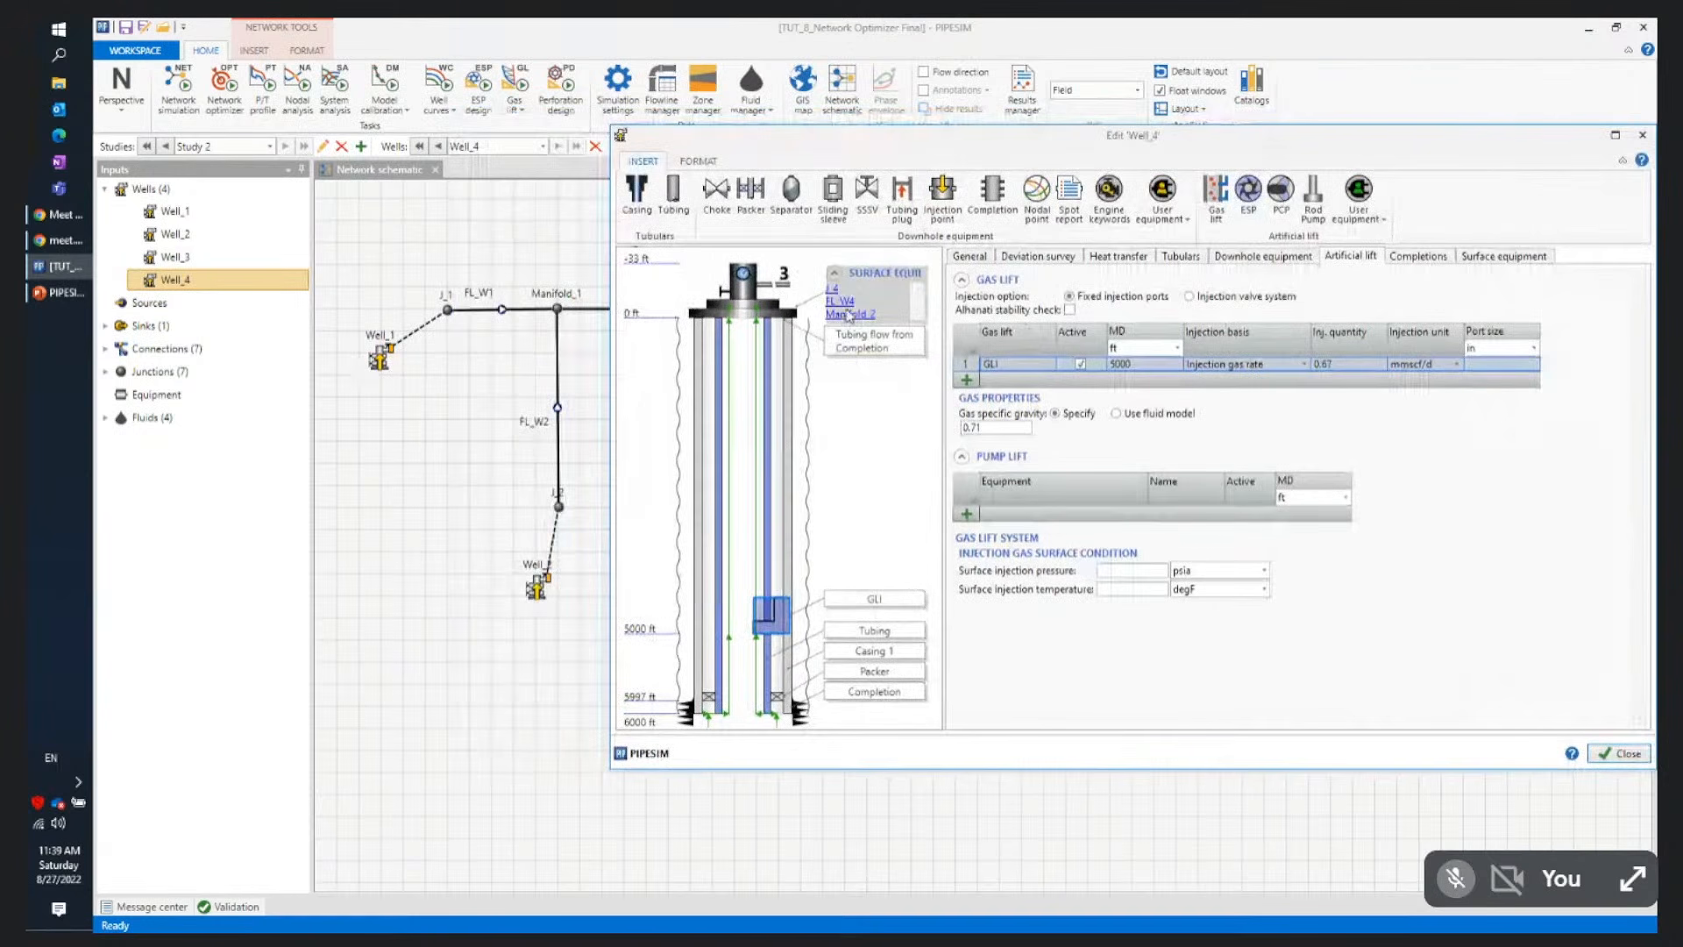
left_click(1356, 369)
left_click(382, 363)
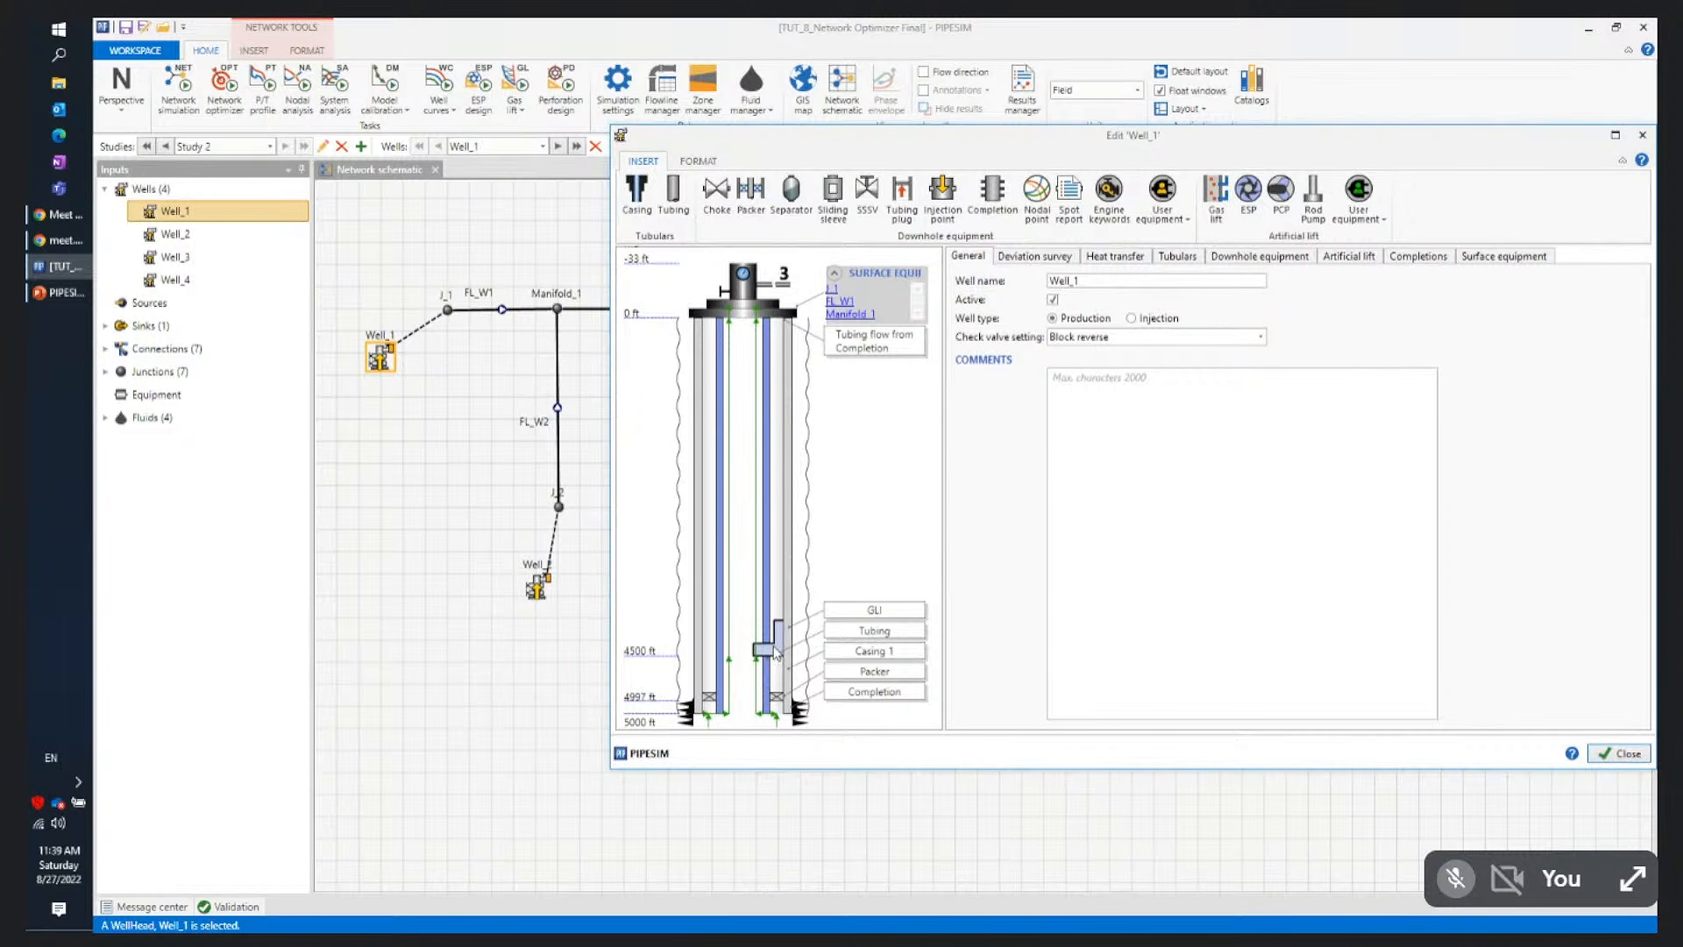
left_click(776, 653)
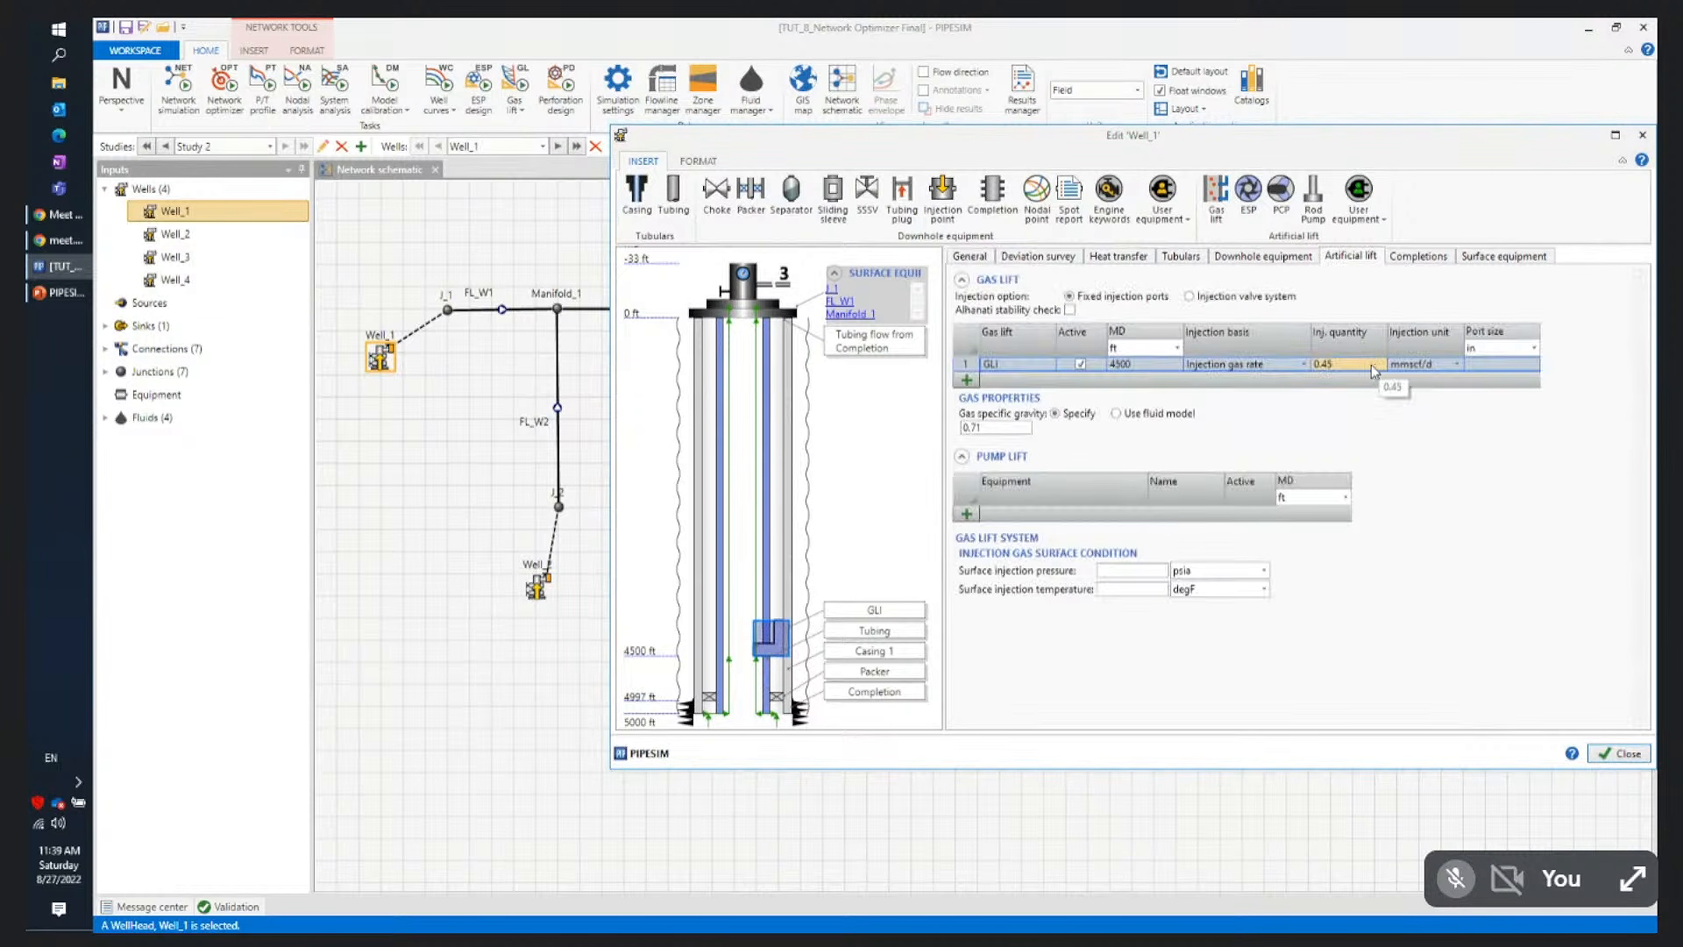
left_click(1623, 755)
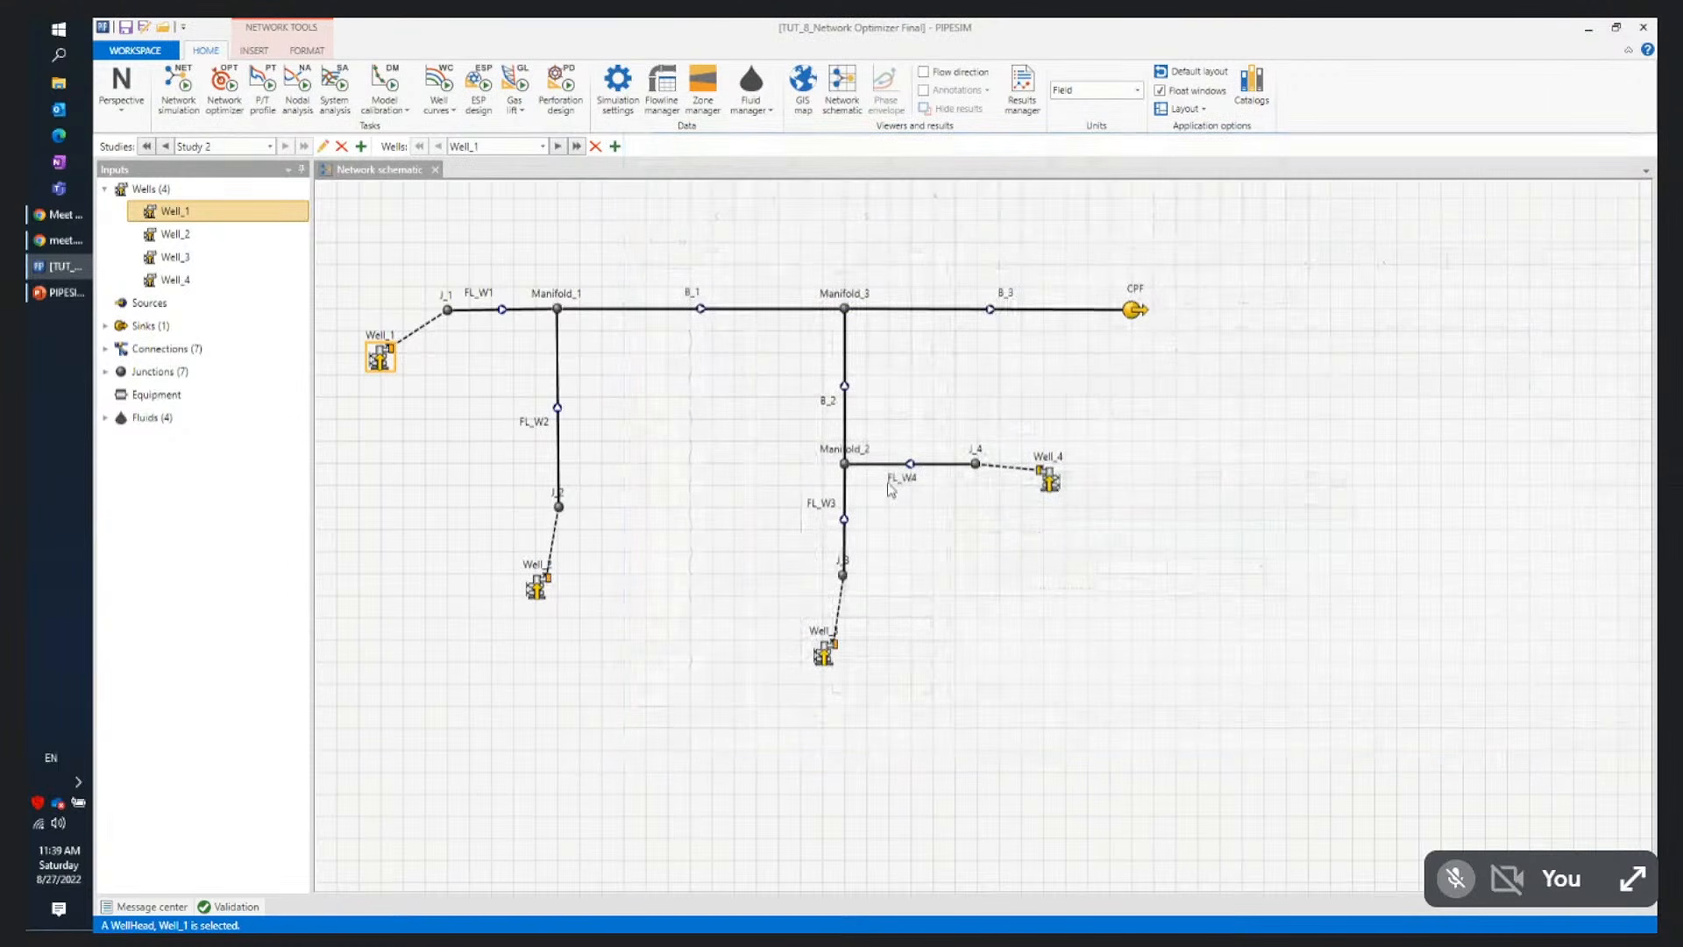
Open the network simulation, set the CPF sink pressure to 300 psia, and run it
left_click(181, 85)
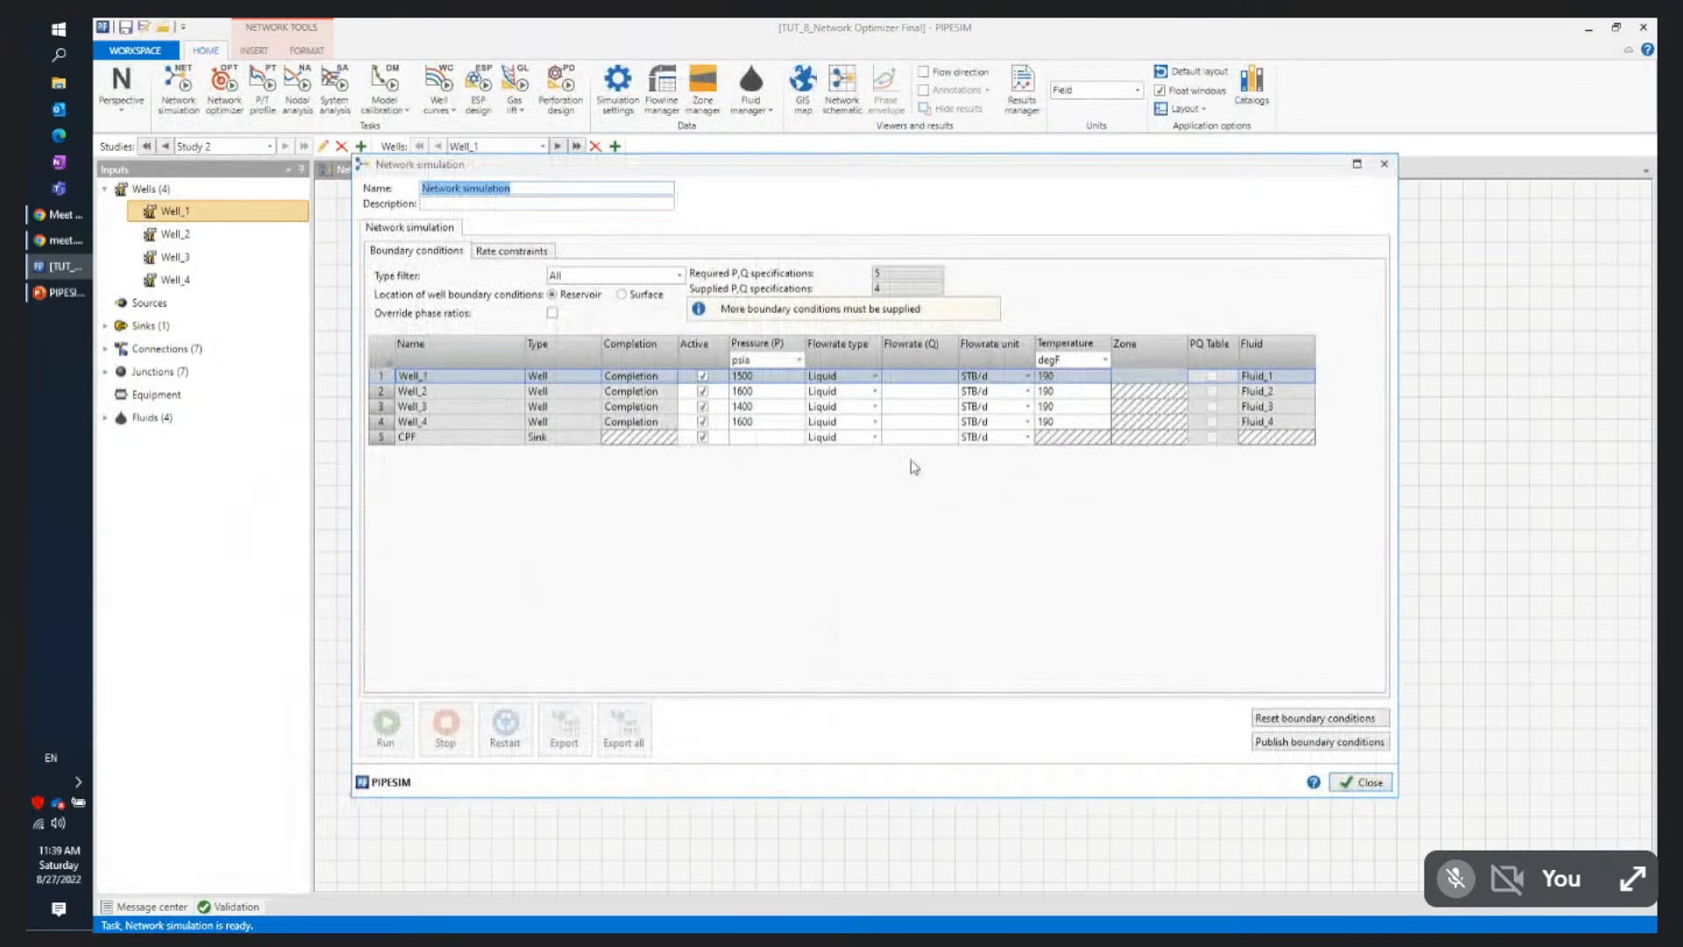
left_click(917, 438)
left_click(754, 442)
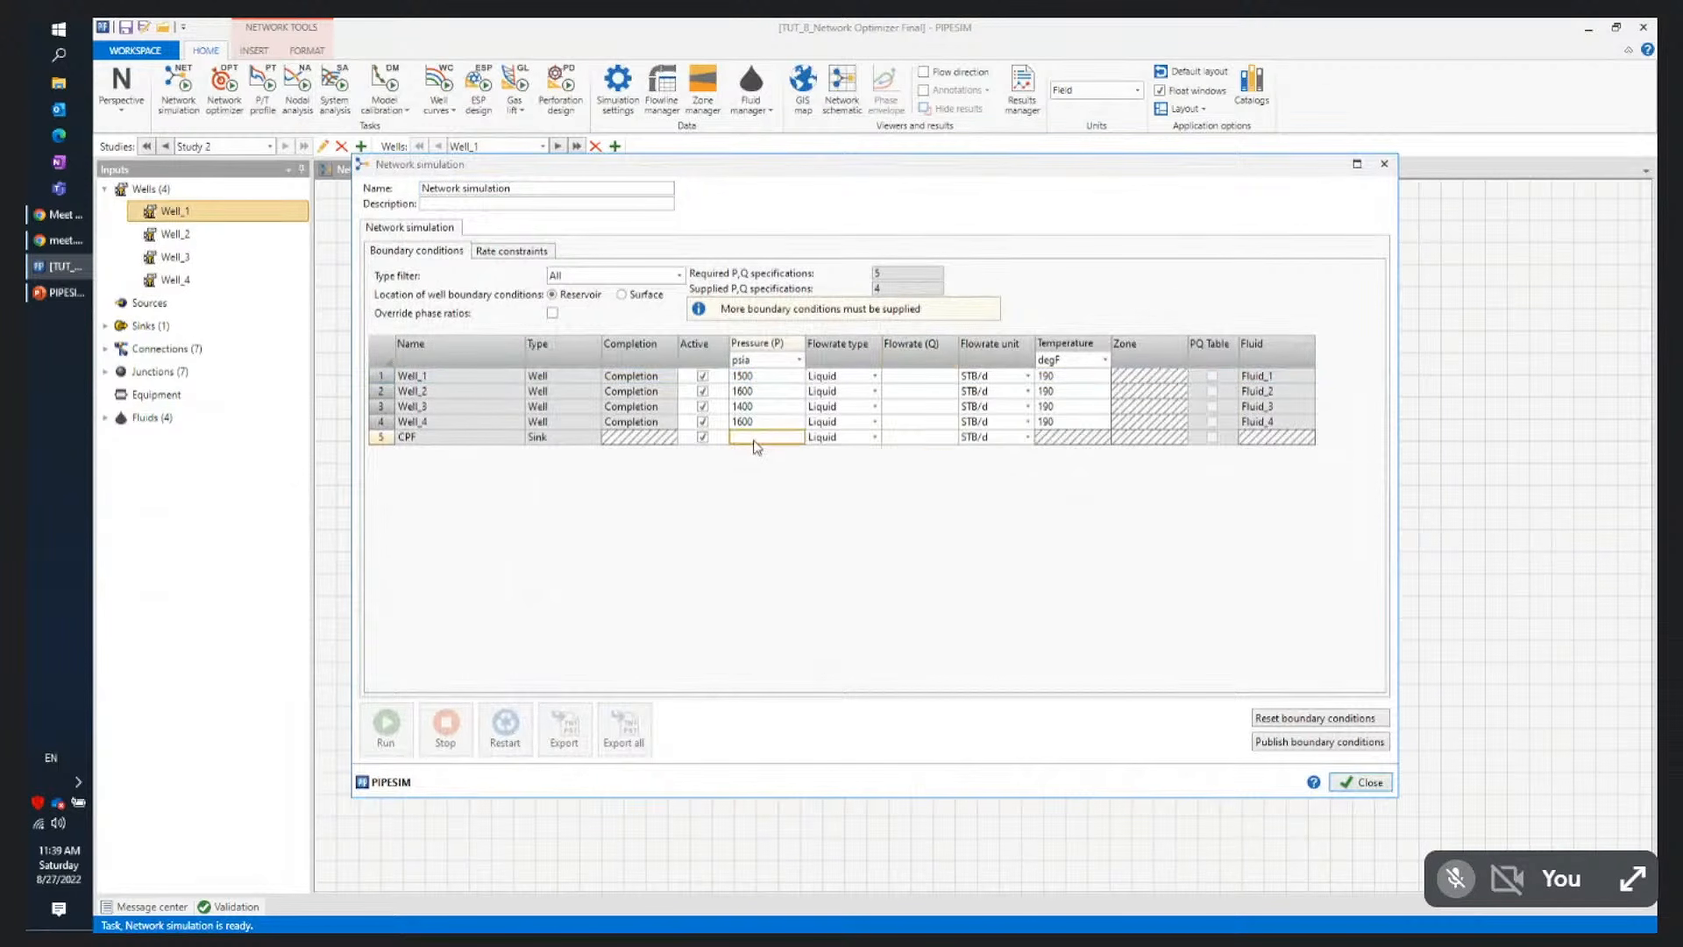
type("300")
key("Return")
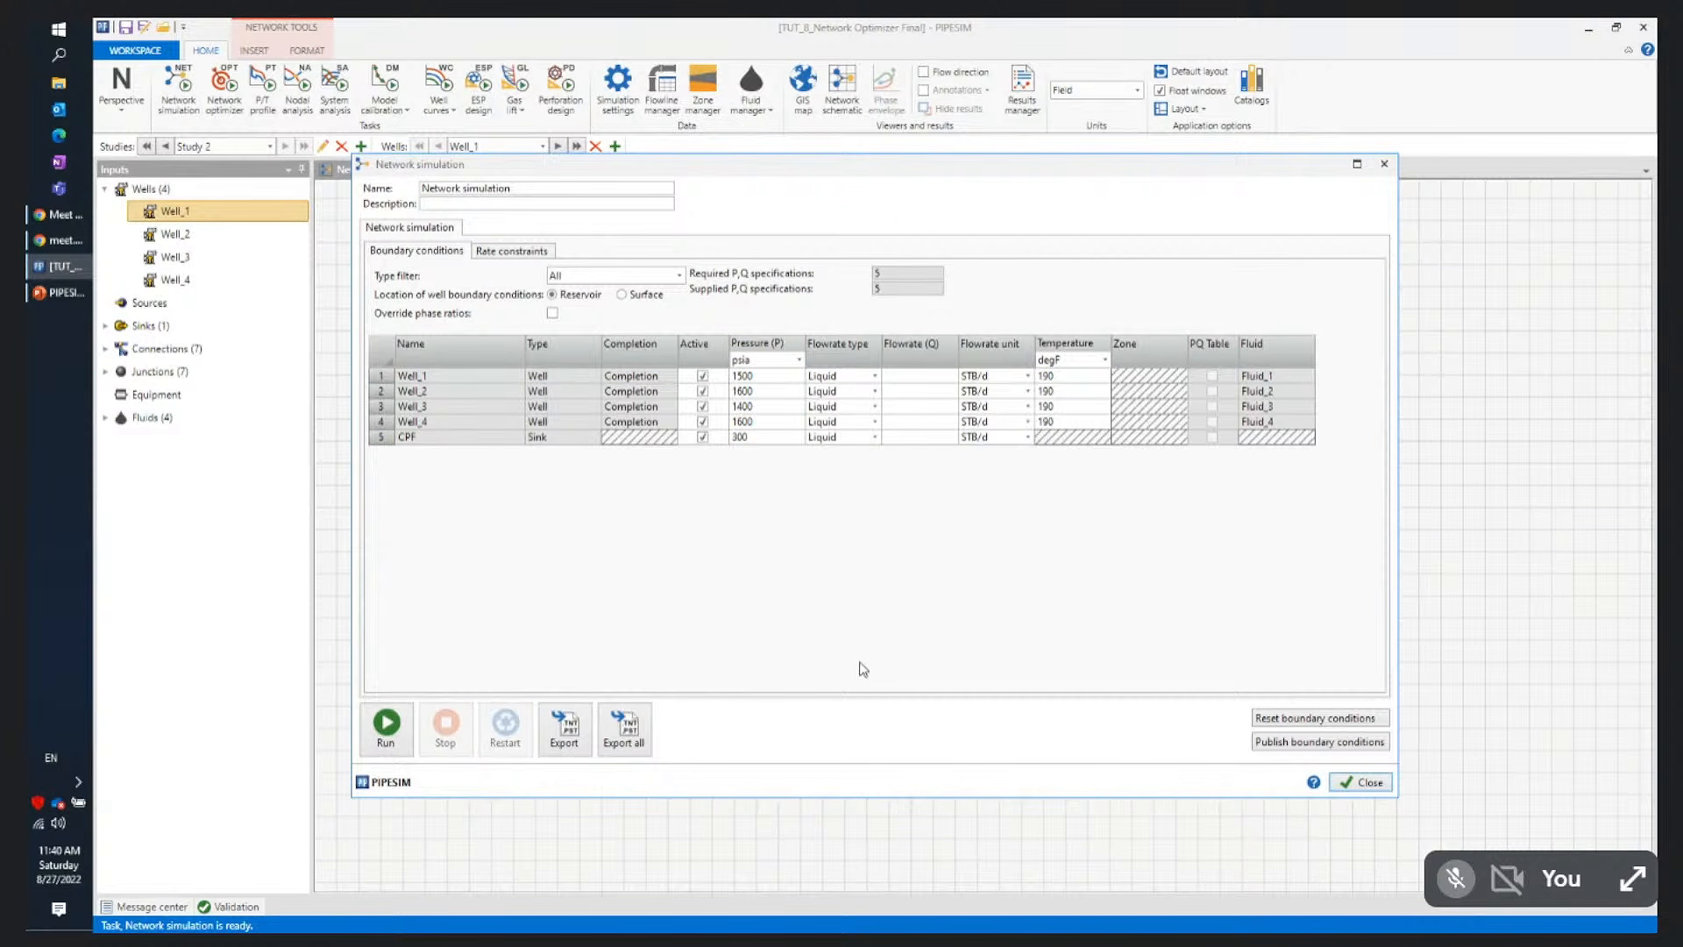
left_click(394, 732)
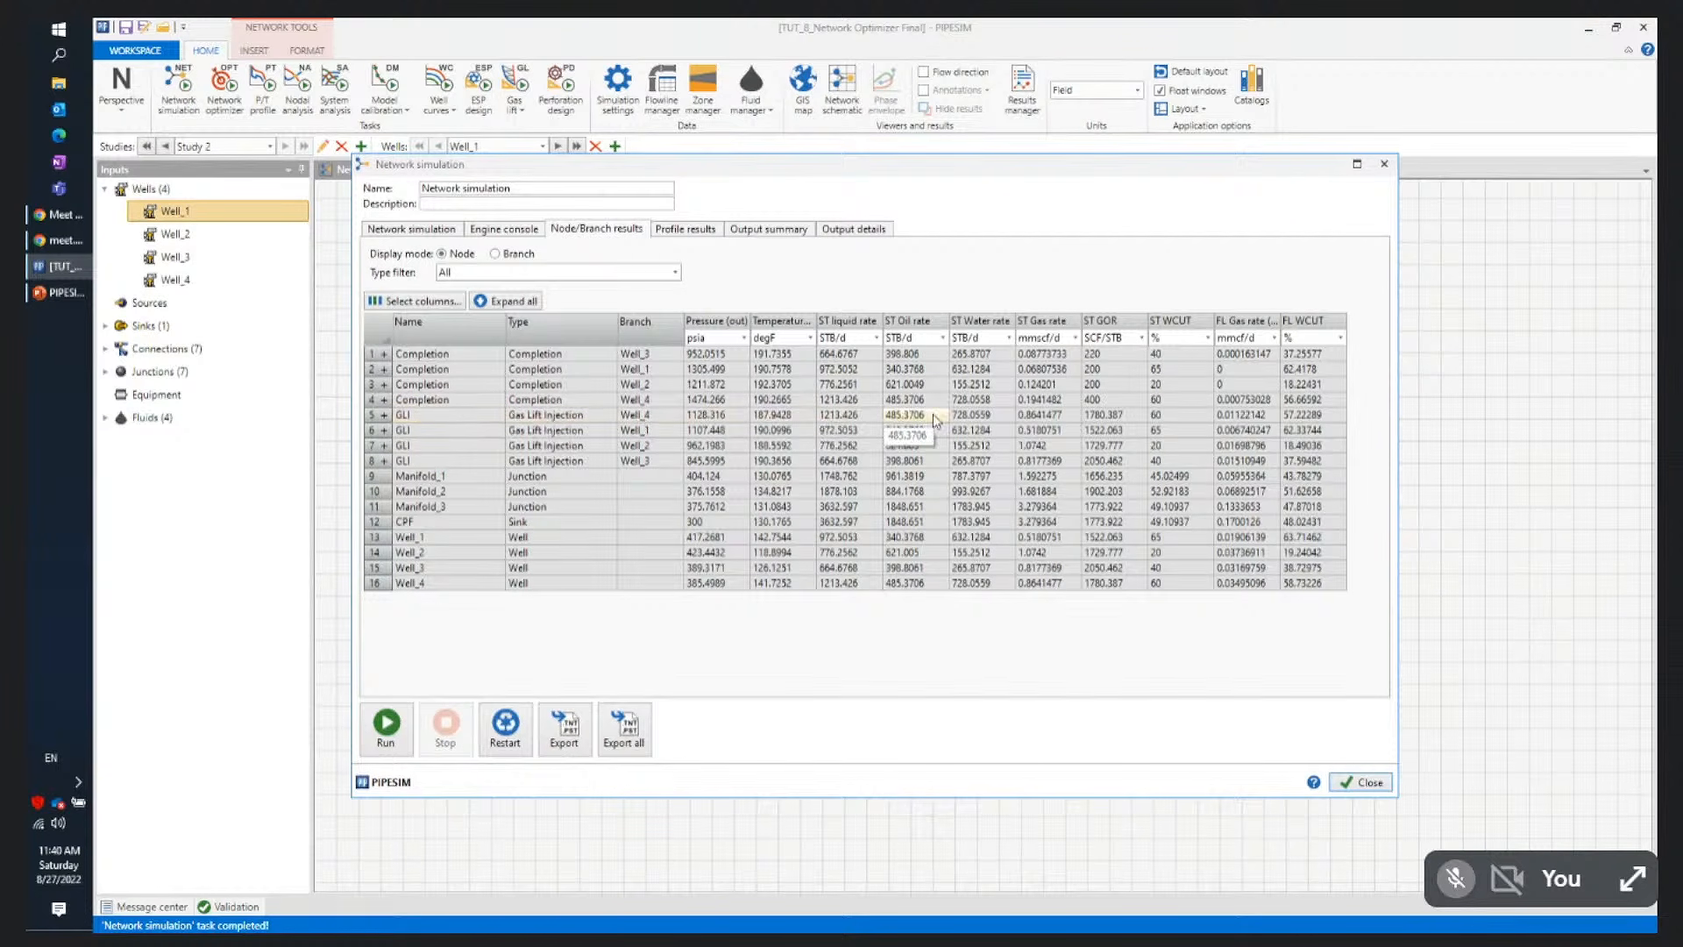
Expand and collapse the GLI rows of Well_4, Well_1, Well_2 and Well_3 in the node results to check their injection flowrates
left_click(384, 415)
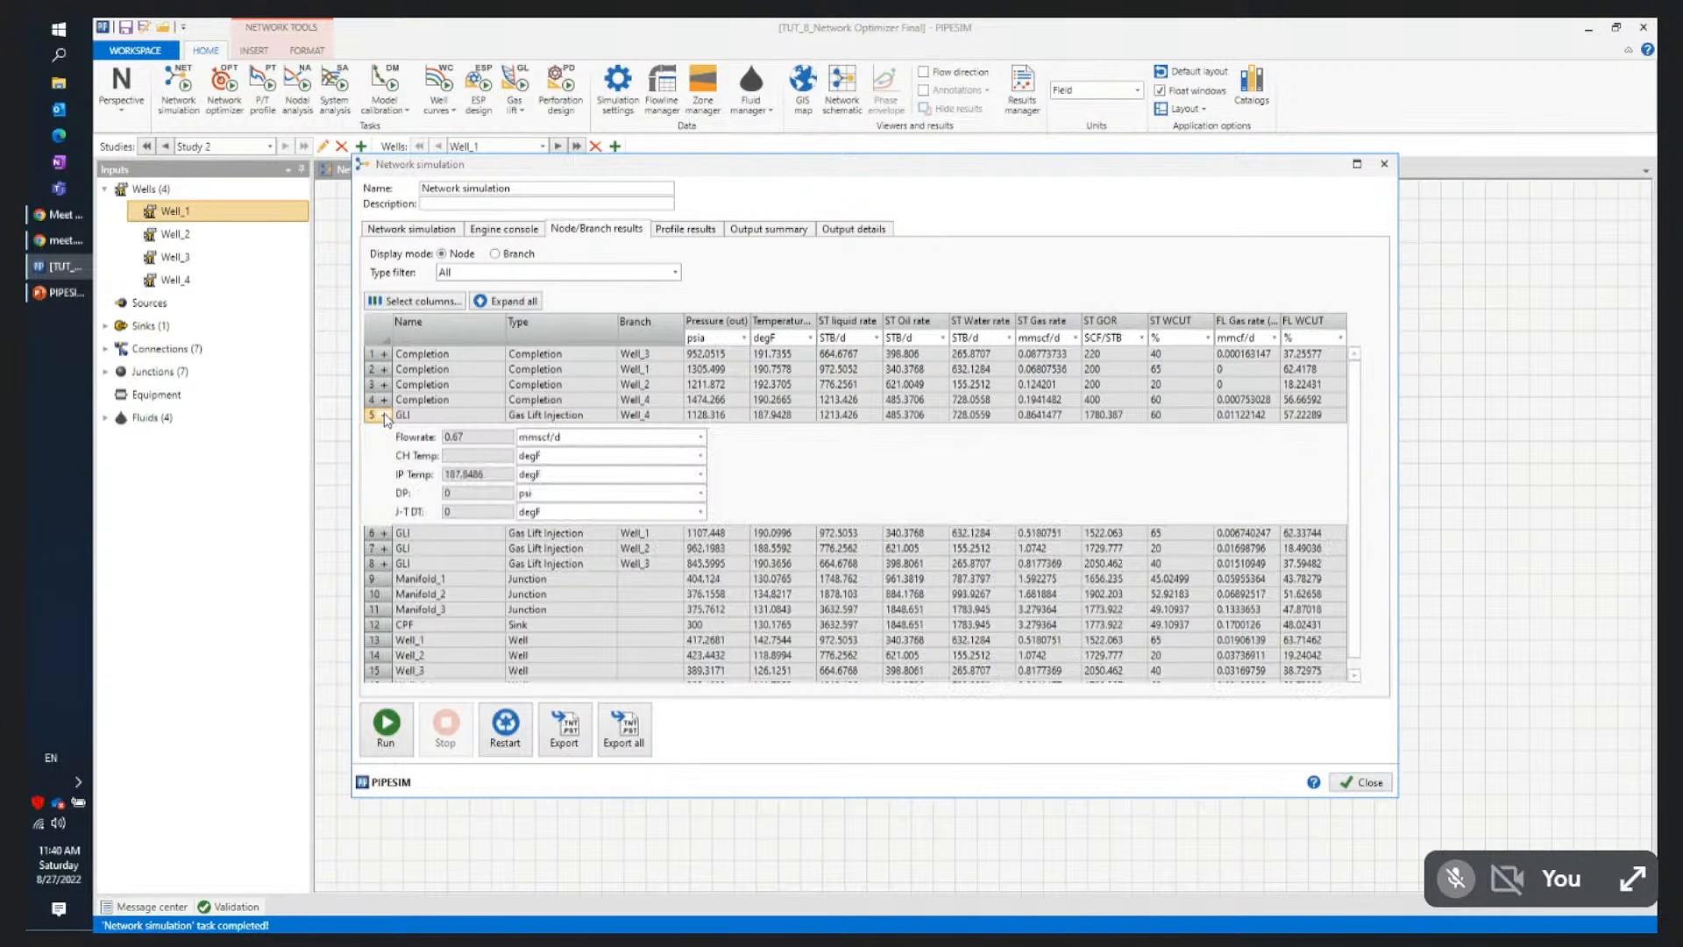
left_click(384, 416)
left_click(385, 431)
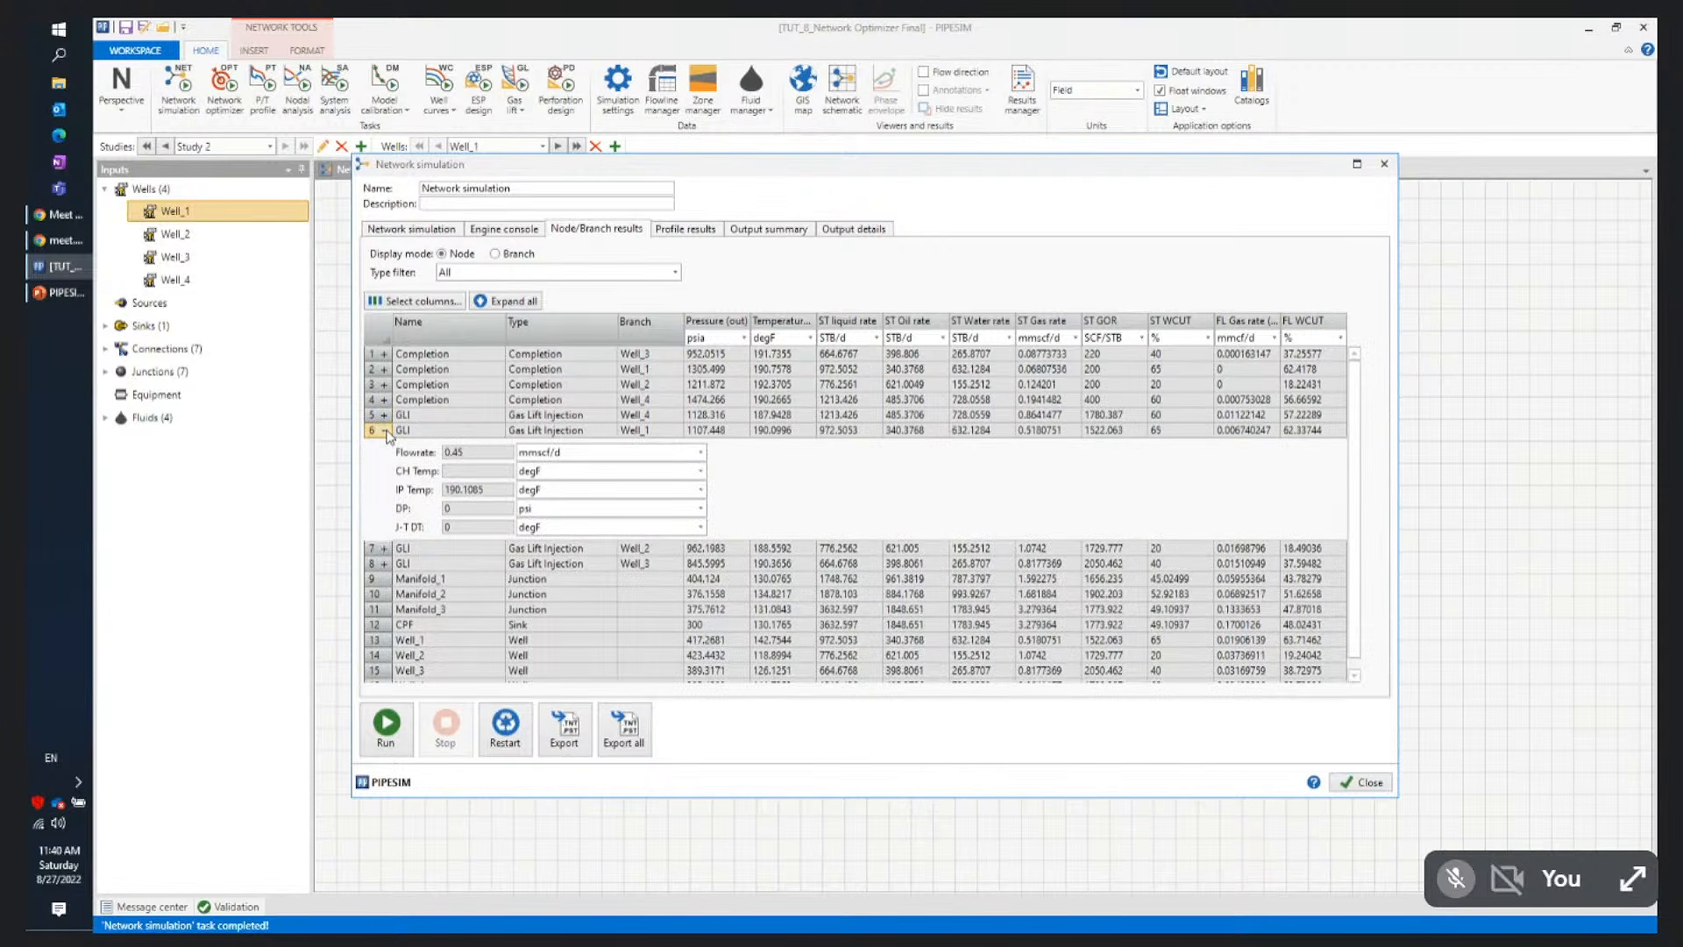
left_click(384, 431)
left_click(384, 445)
left_click(384, 445)
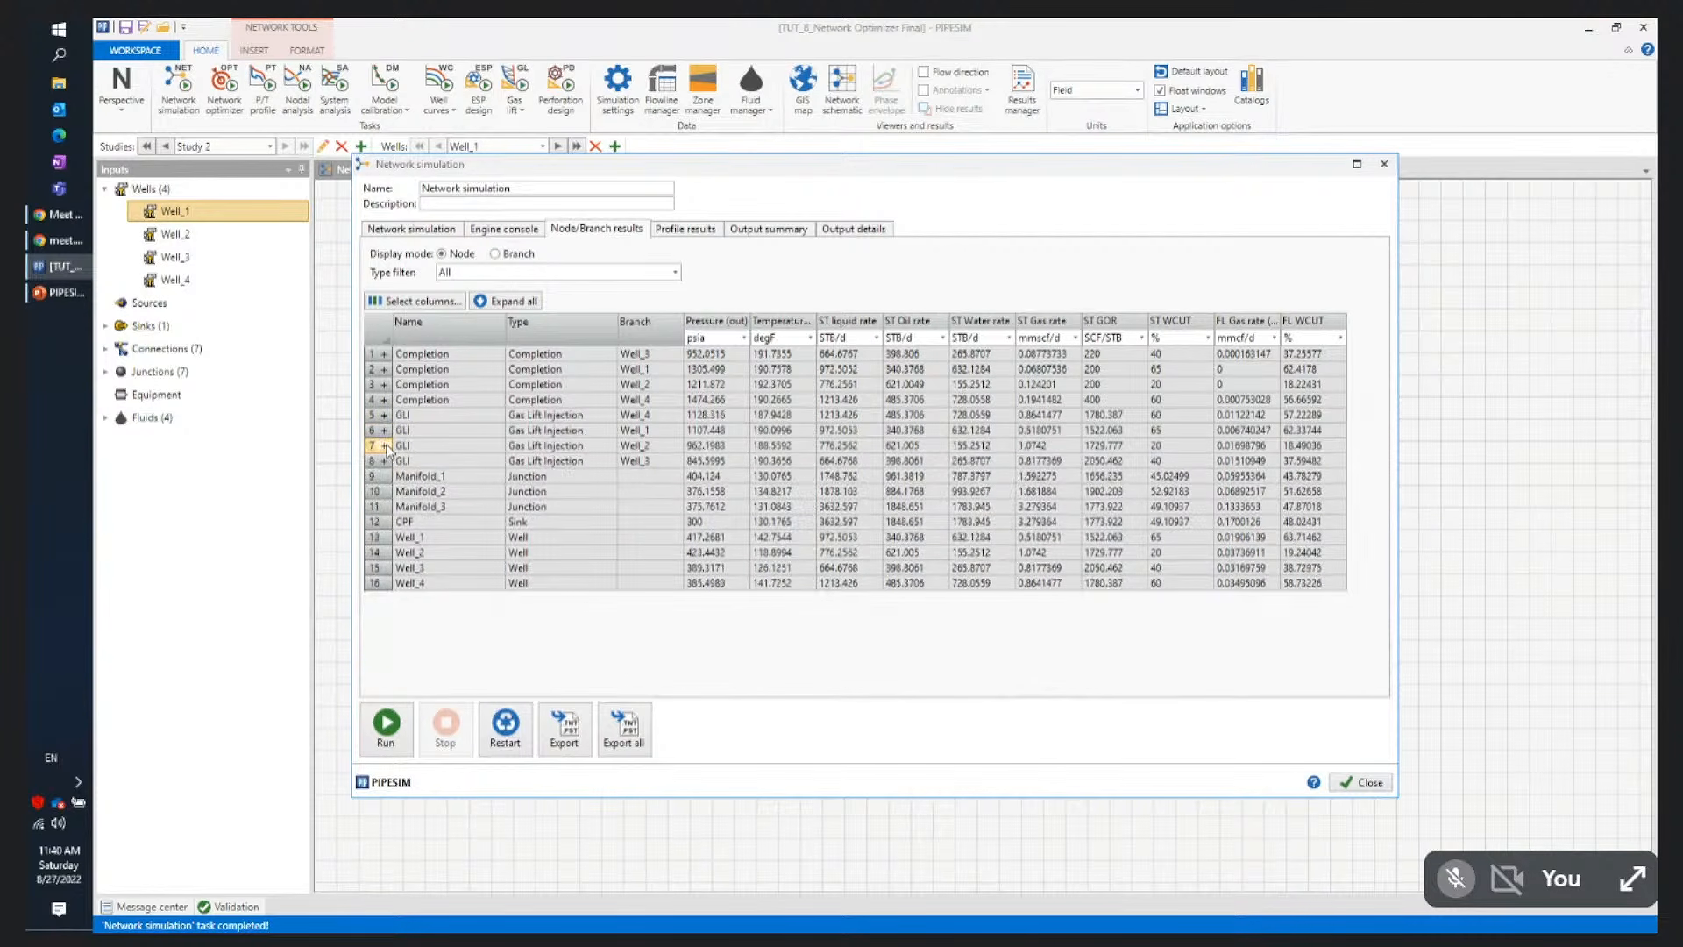
left_click(384, 460)
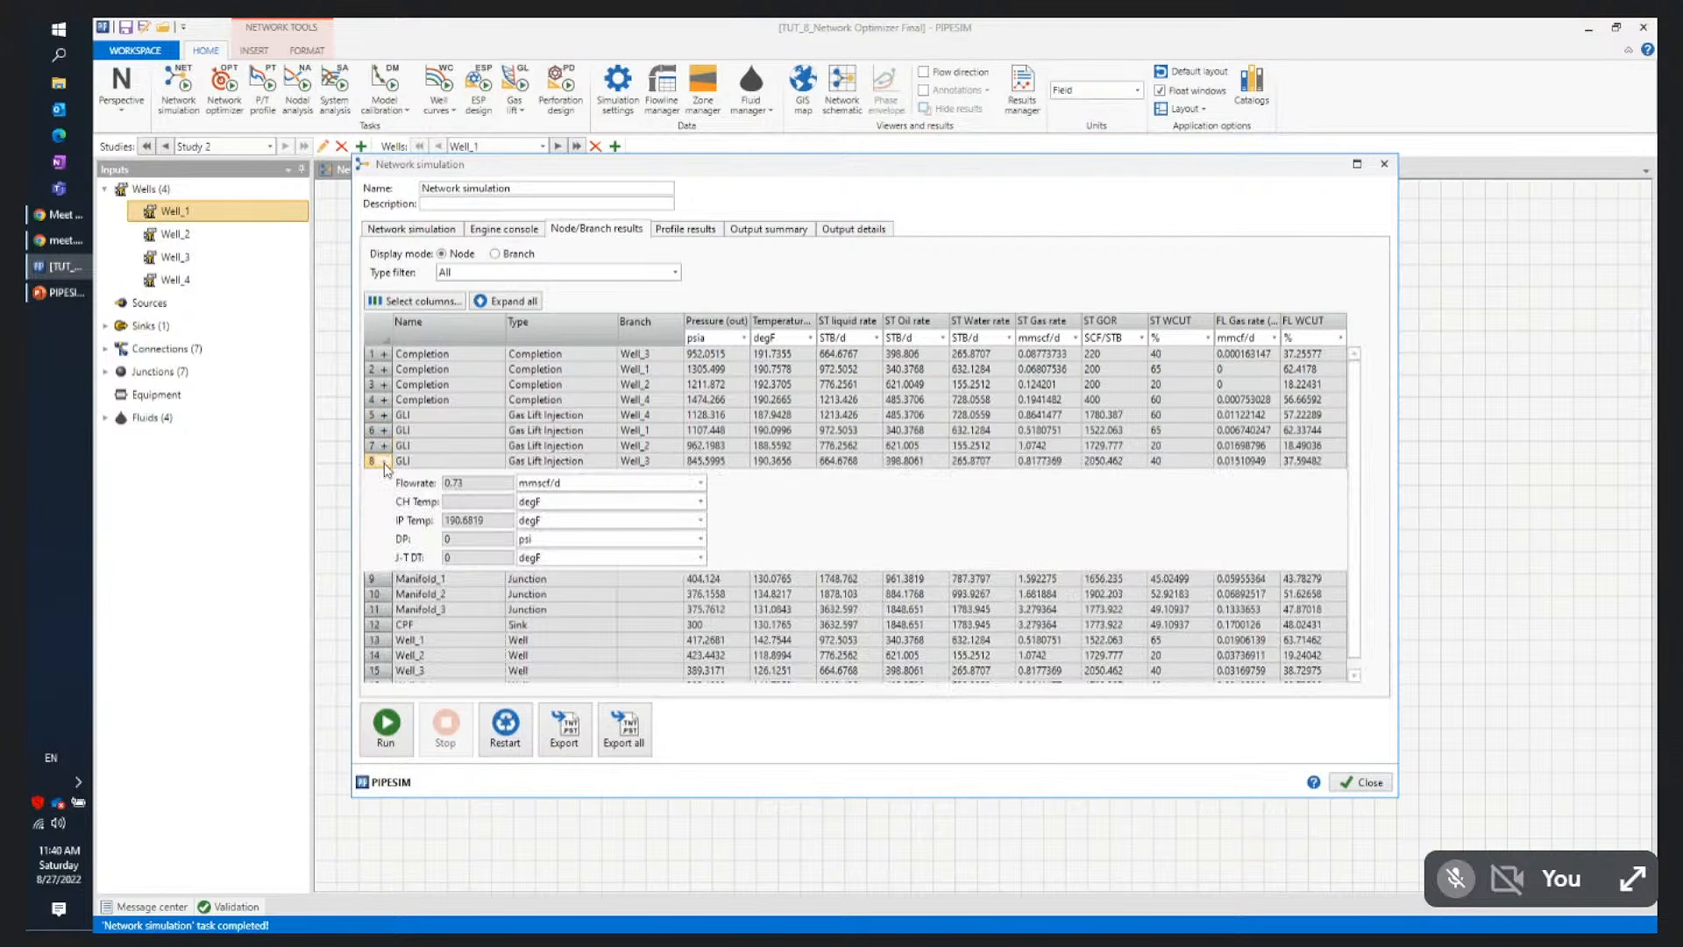
left_click(384, 461)
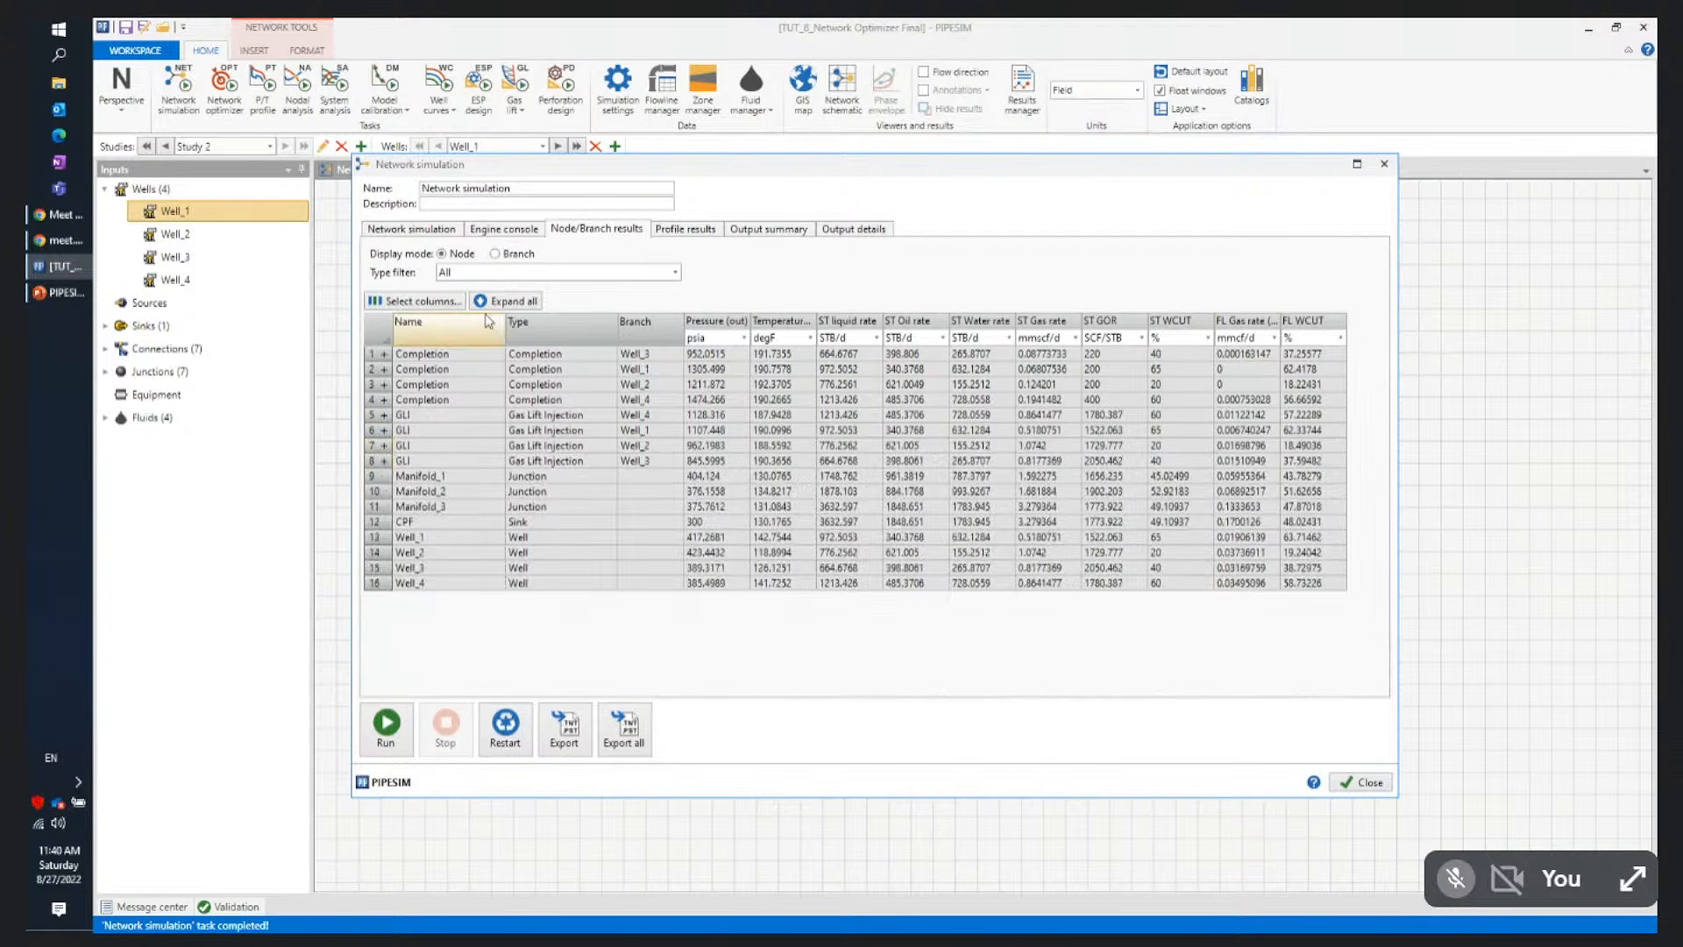
Display the simulation results by branch and add the Total injection gas column
left_click(495, 255)
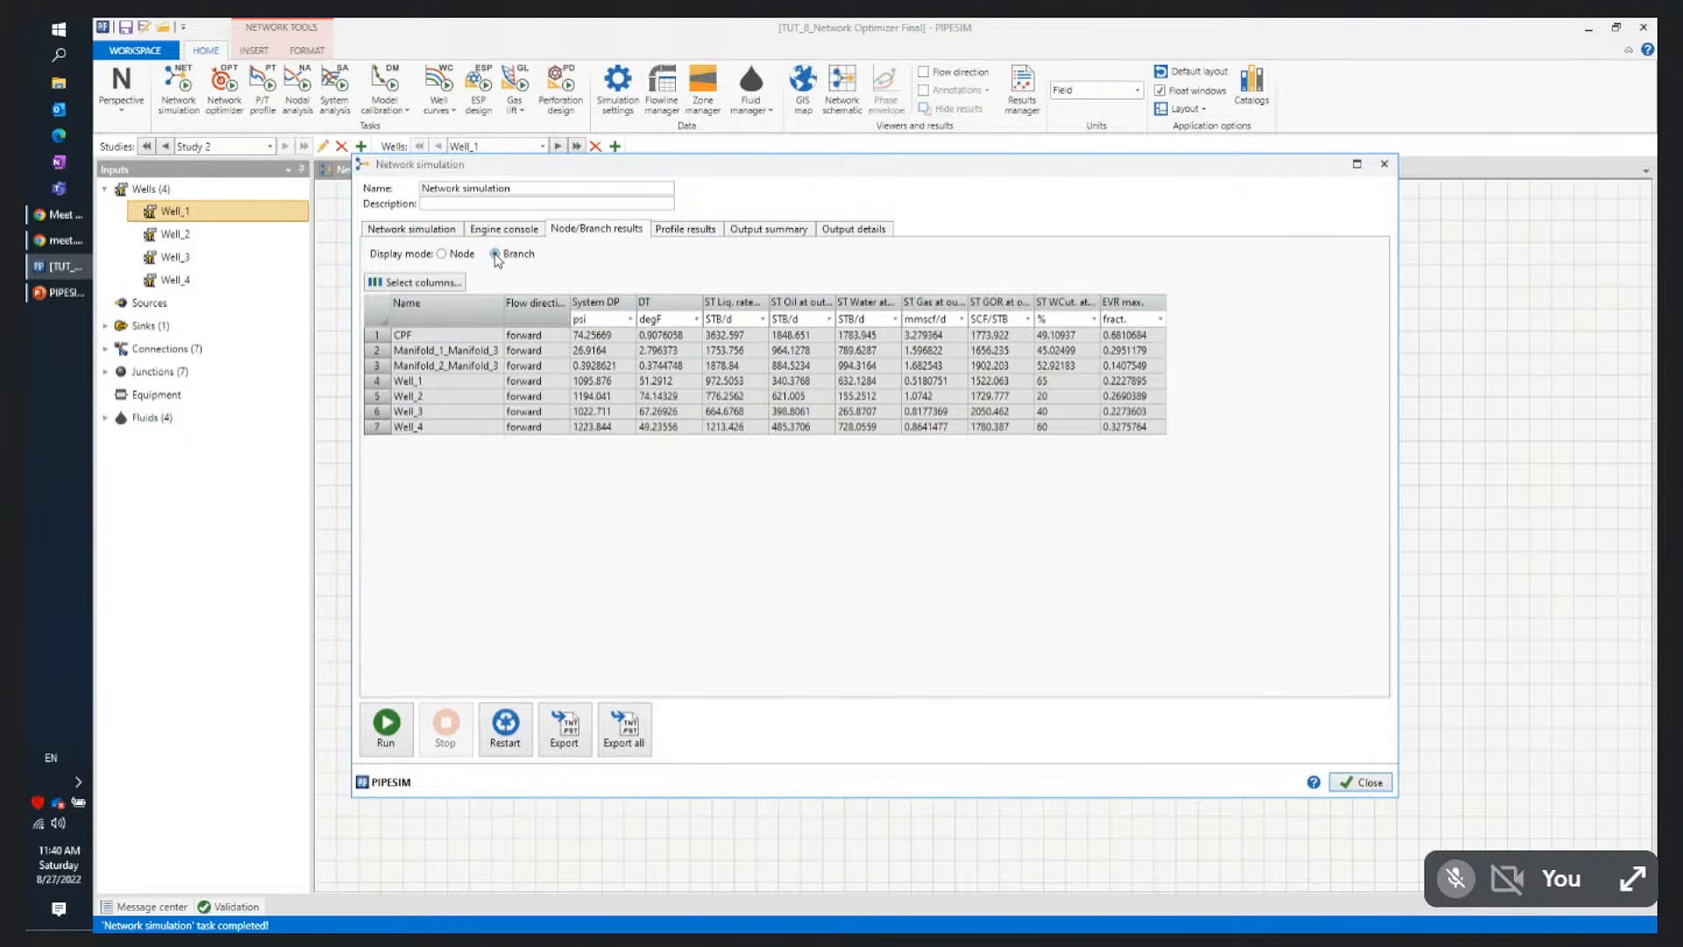
left_click(398, 282)
left_click_drag(1067, 387, 1063, 607)
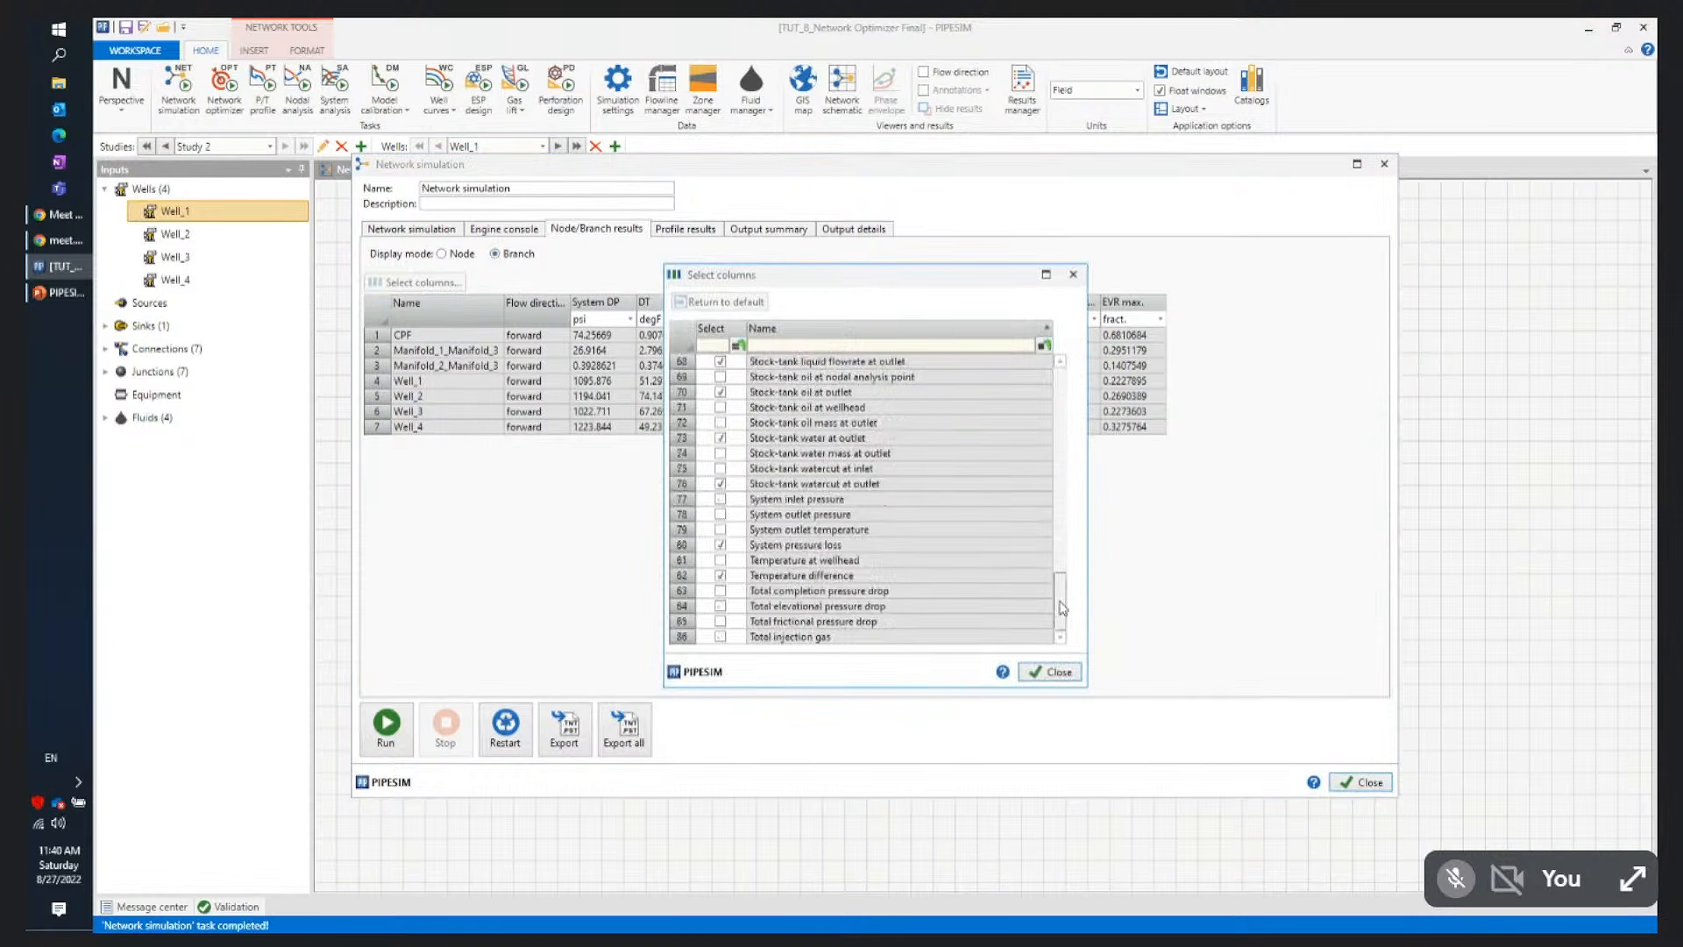
left_click(720, 636)
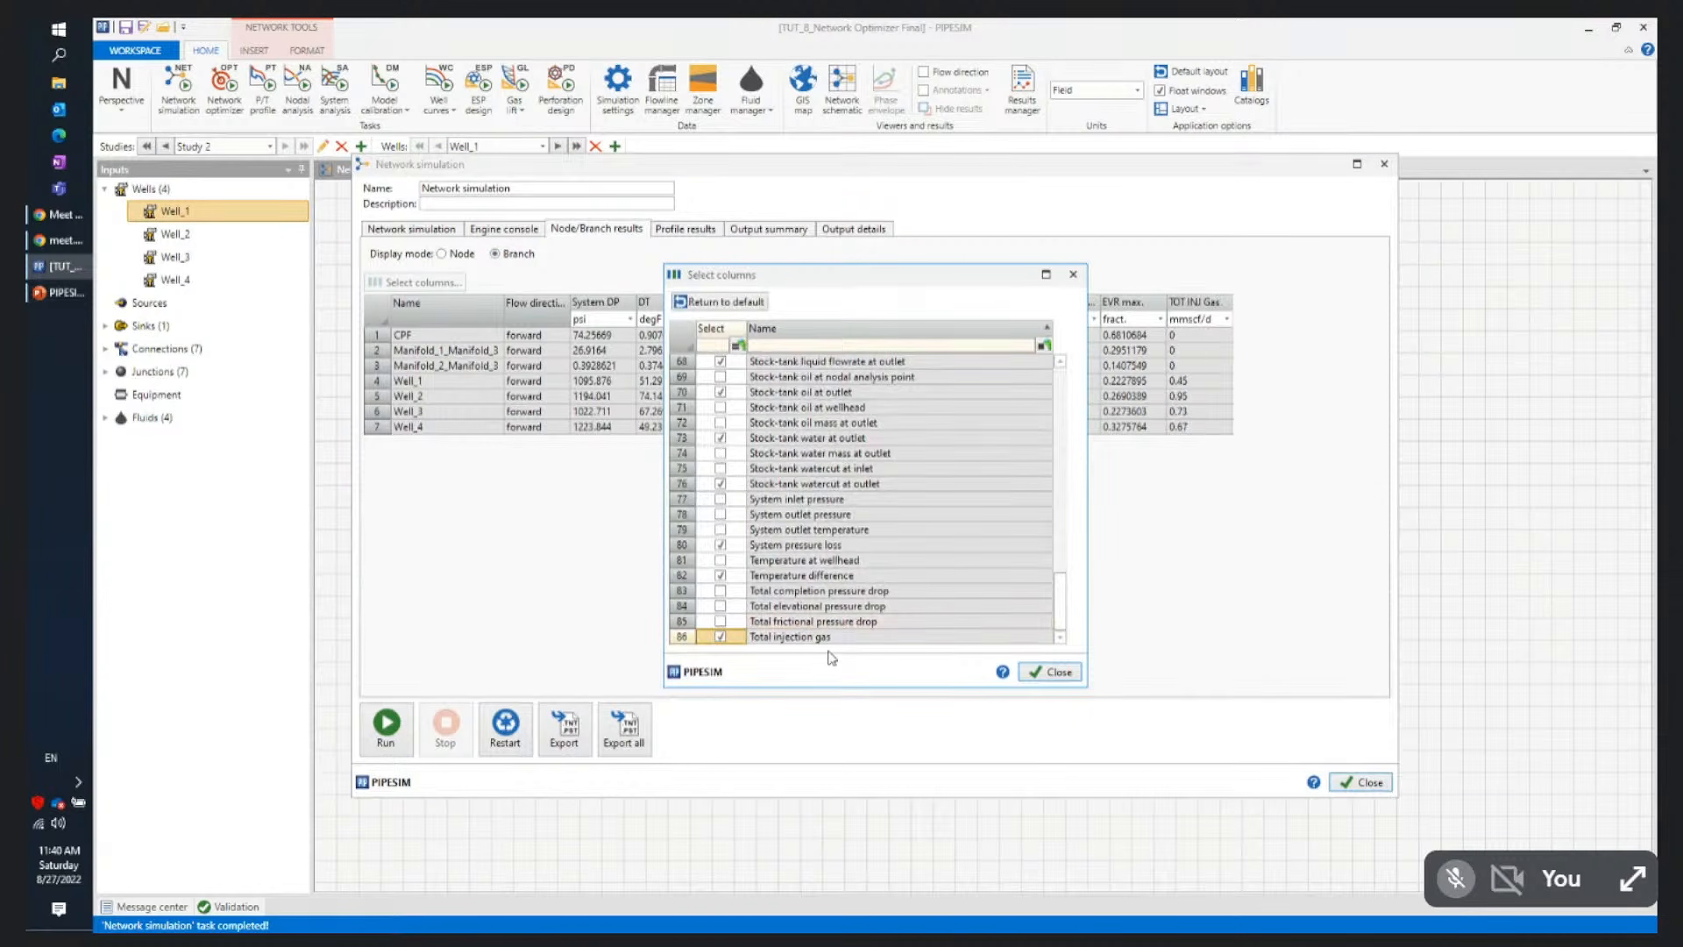
left_click(1058, 673)
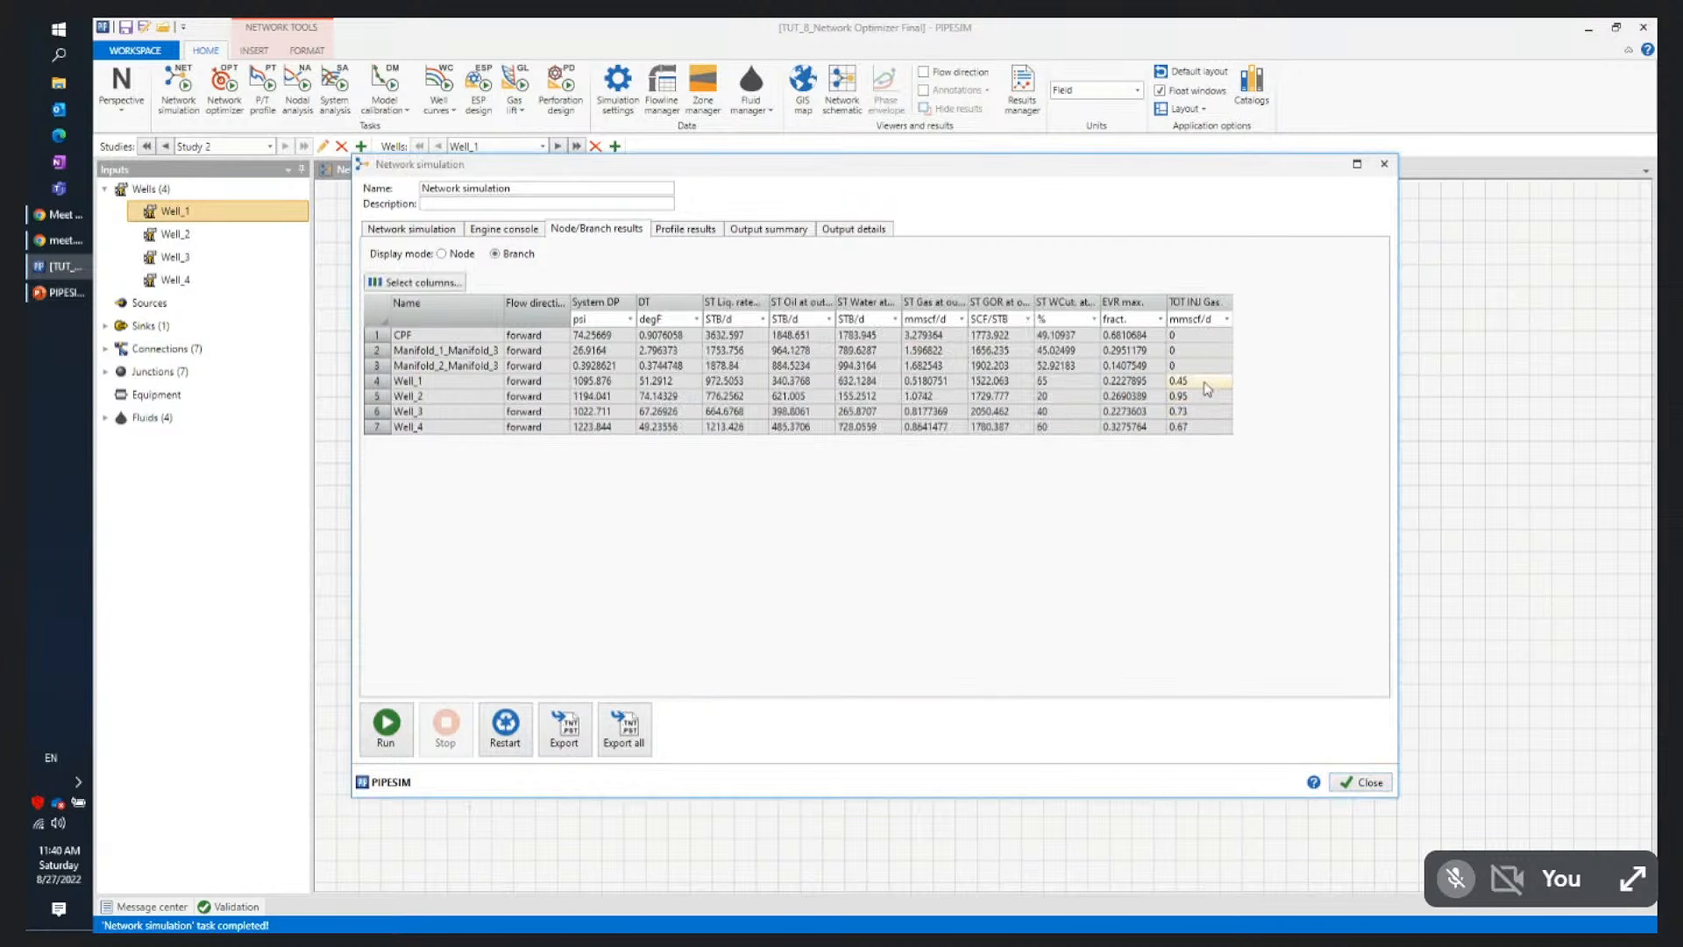
Copy the total injection gas values of the four wells into a blank Excel workbook to check their sum, and discard the workbook
left_click_drag(1208, 388, 1213, 433)
key("ctrl+c")
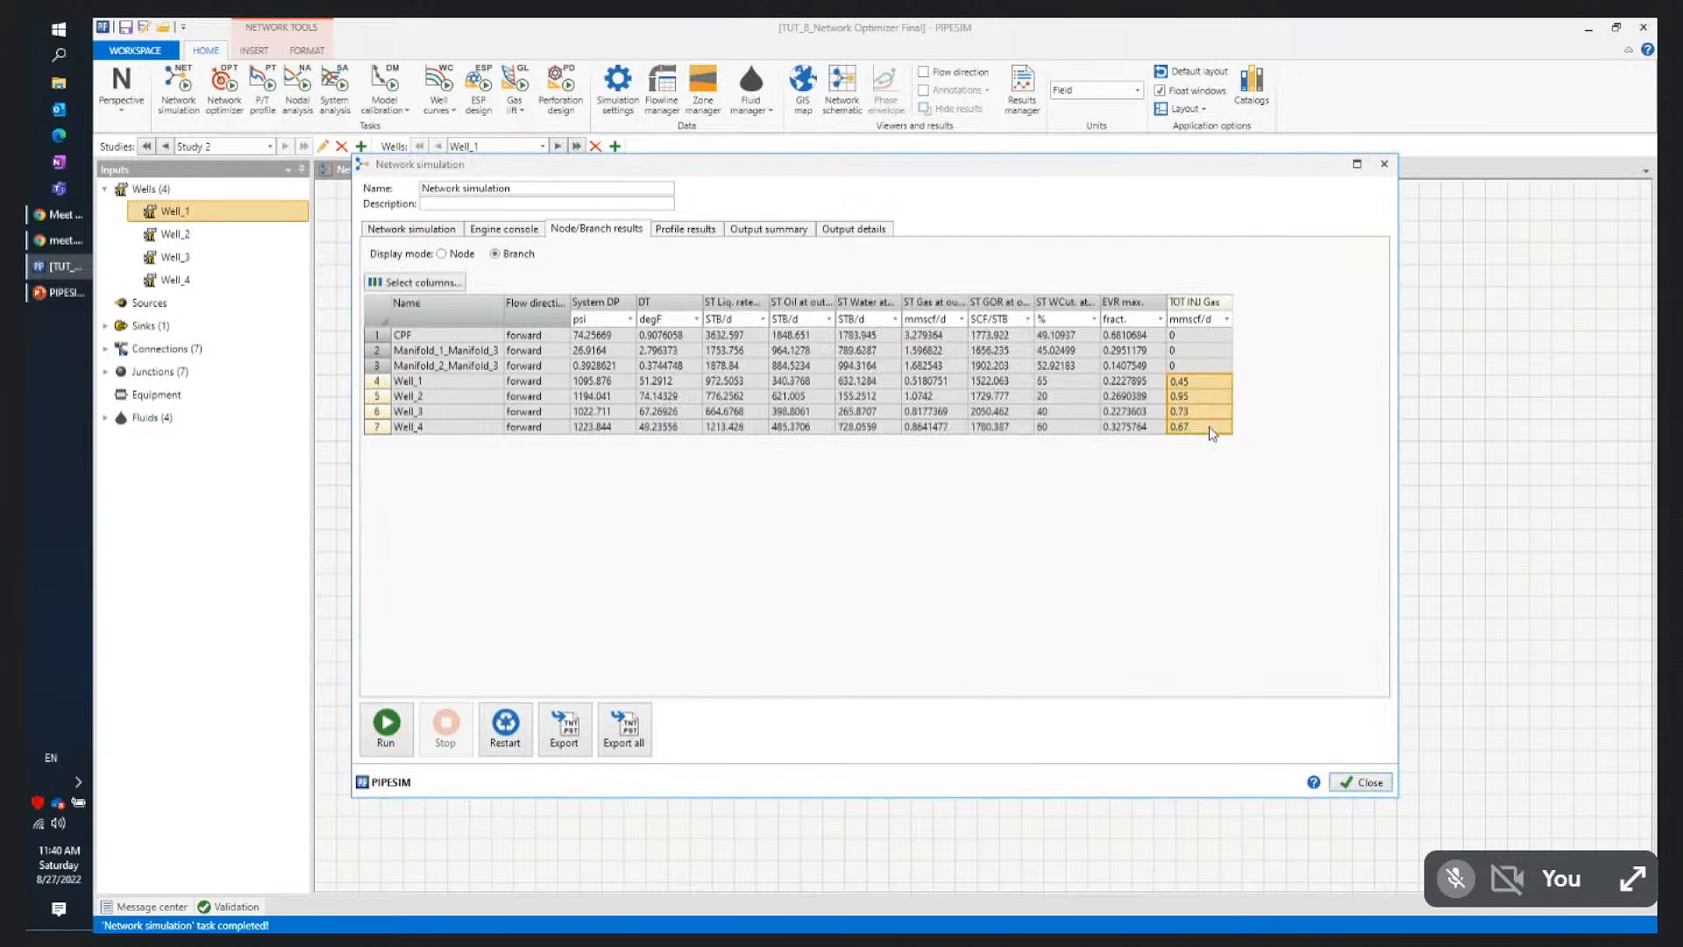
left_click(58, 31)
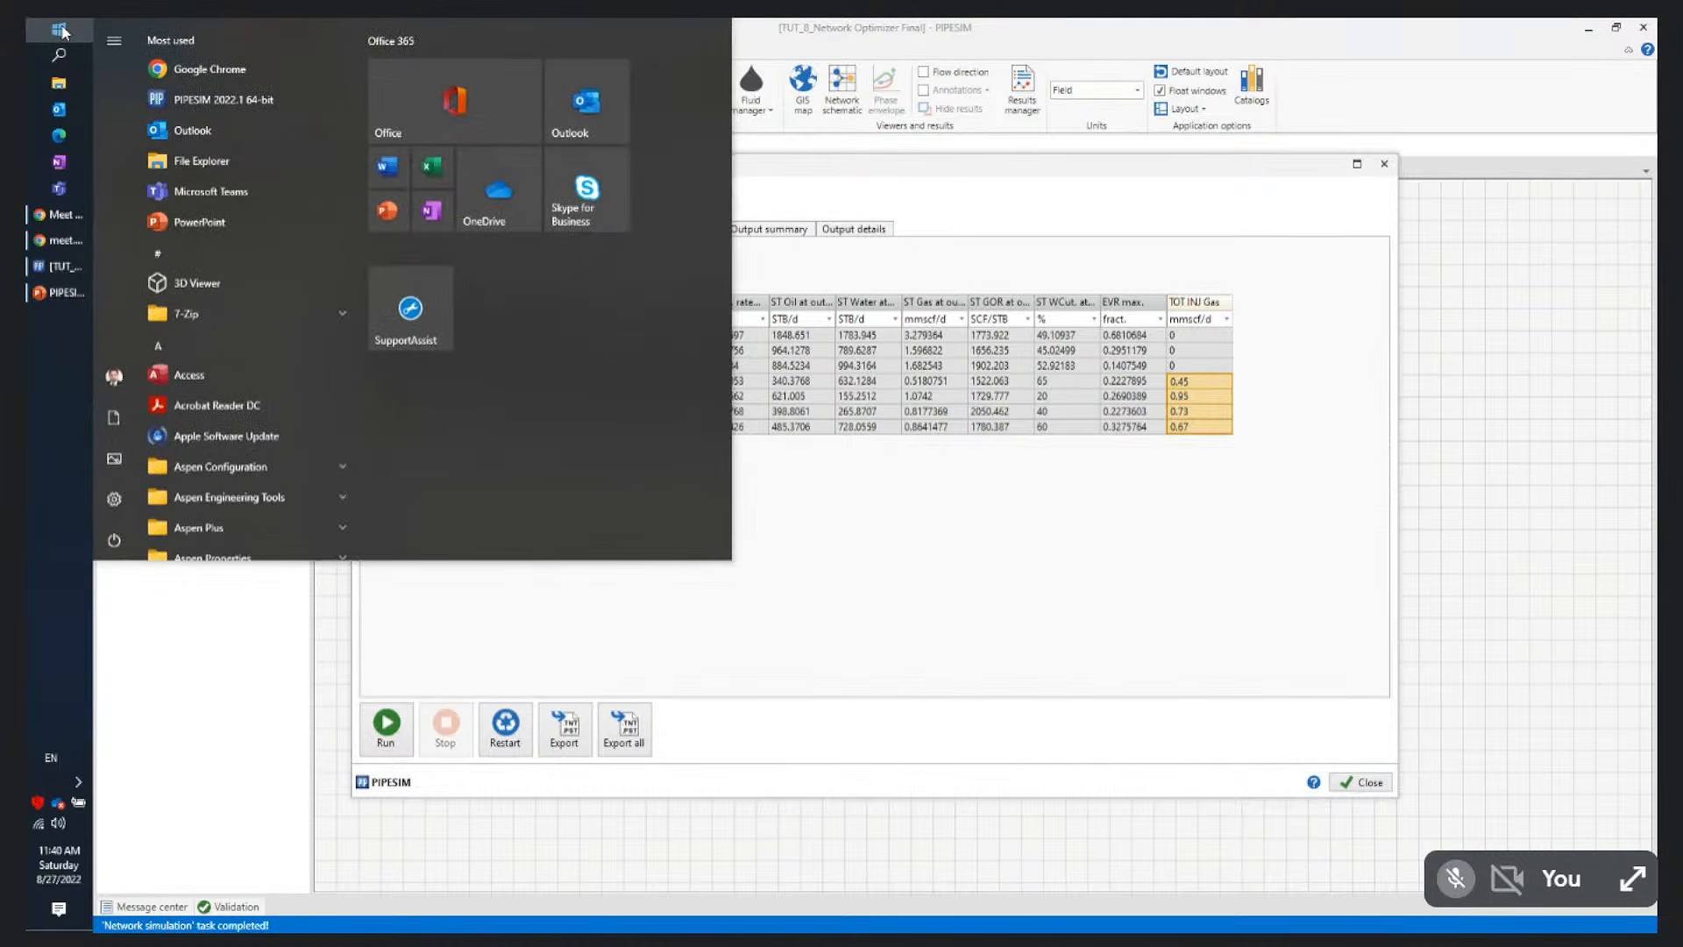
left_click(1148, 600)
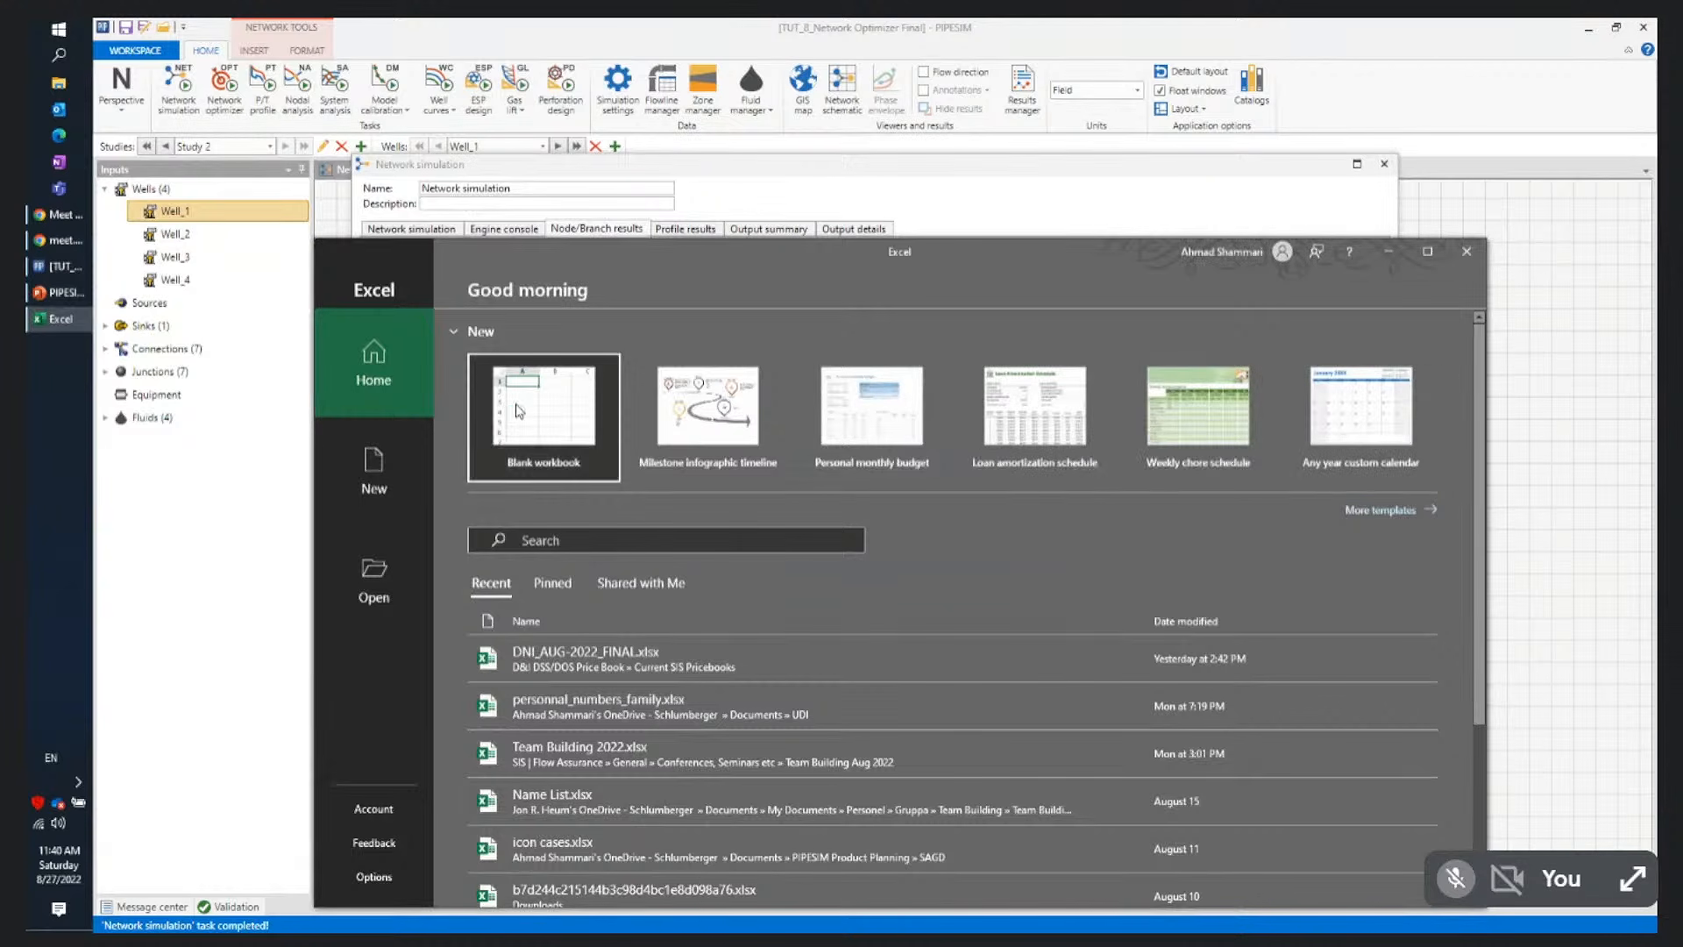
left_click(519, 411)
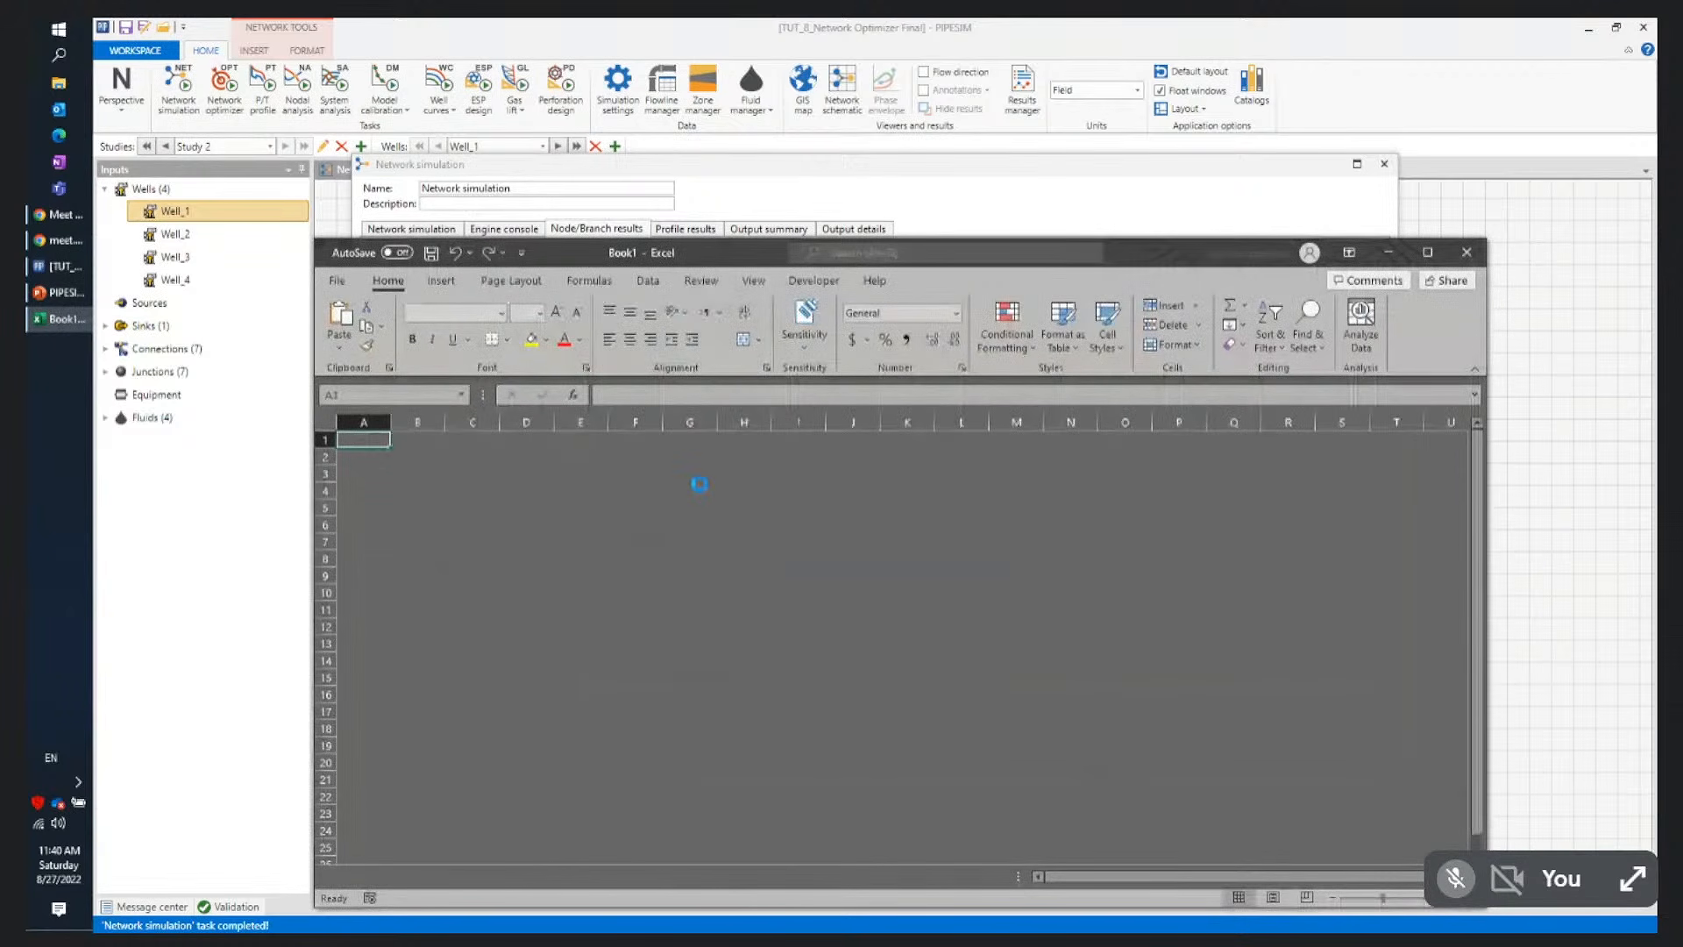
left_click(654, 492)
key("ctrl+v")
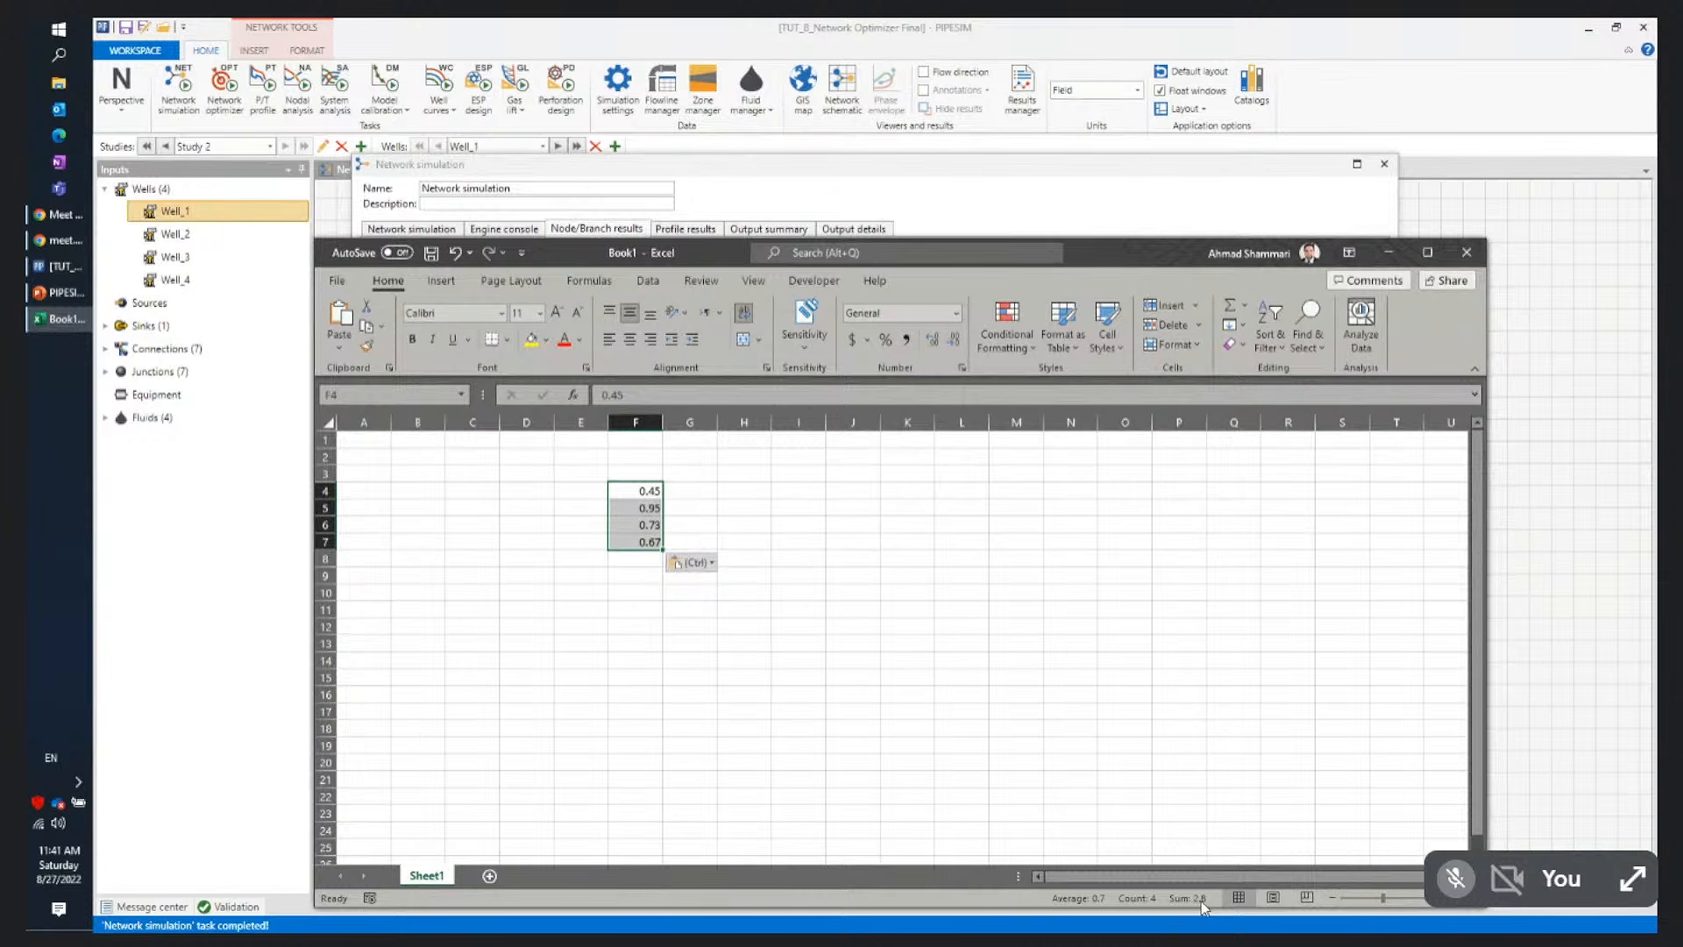
left_click(1478, 257)
left_click(1093, 675)
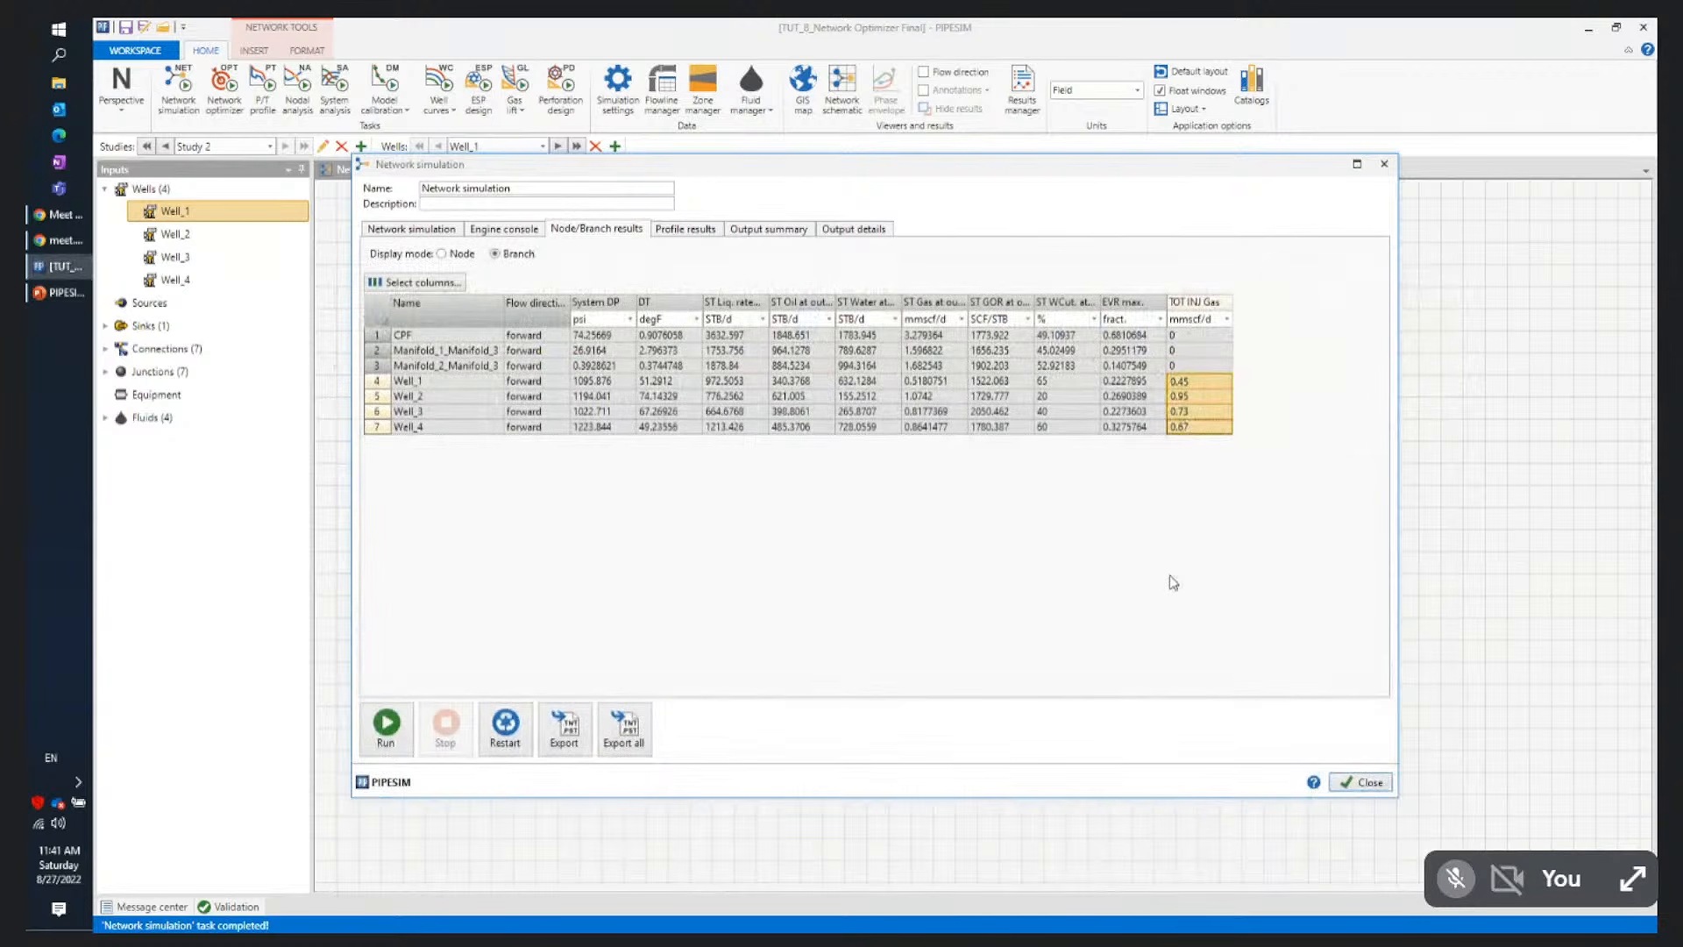
Display the simulation results by node and examine the stock-tank oil rate of the CPF sink
left_click(441, 255)
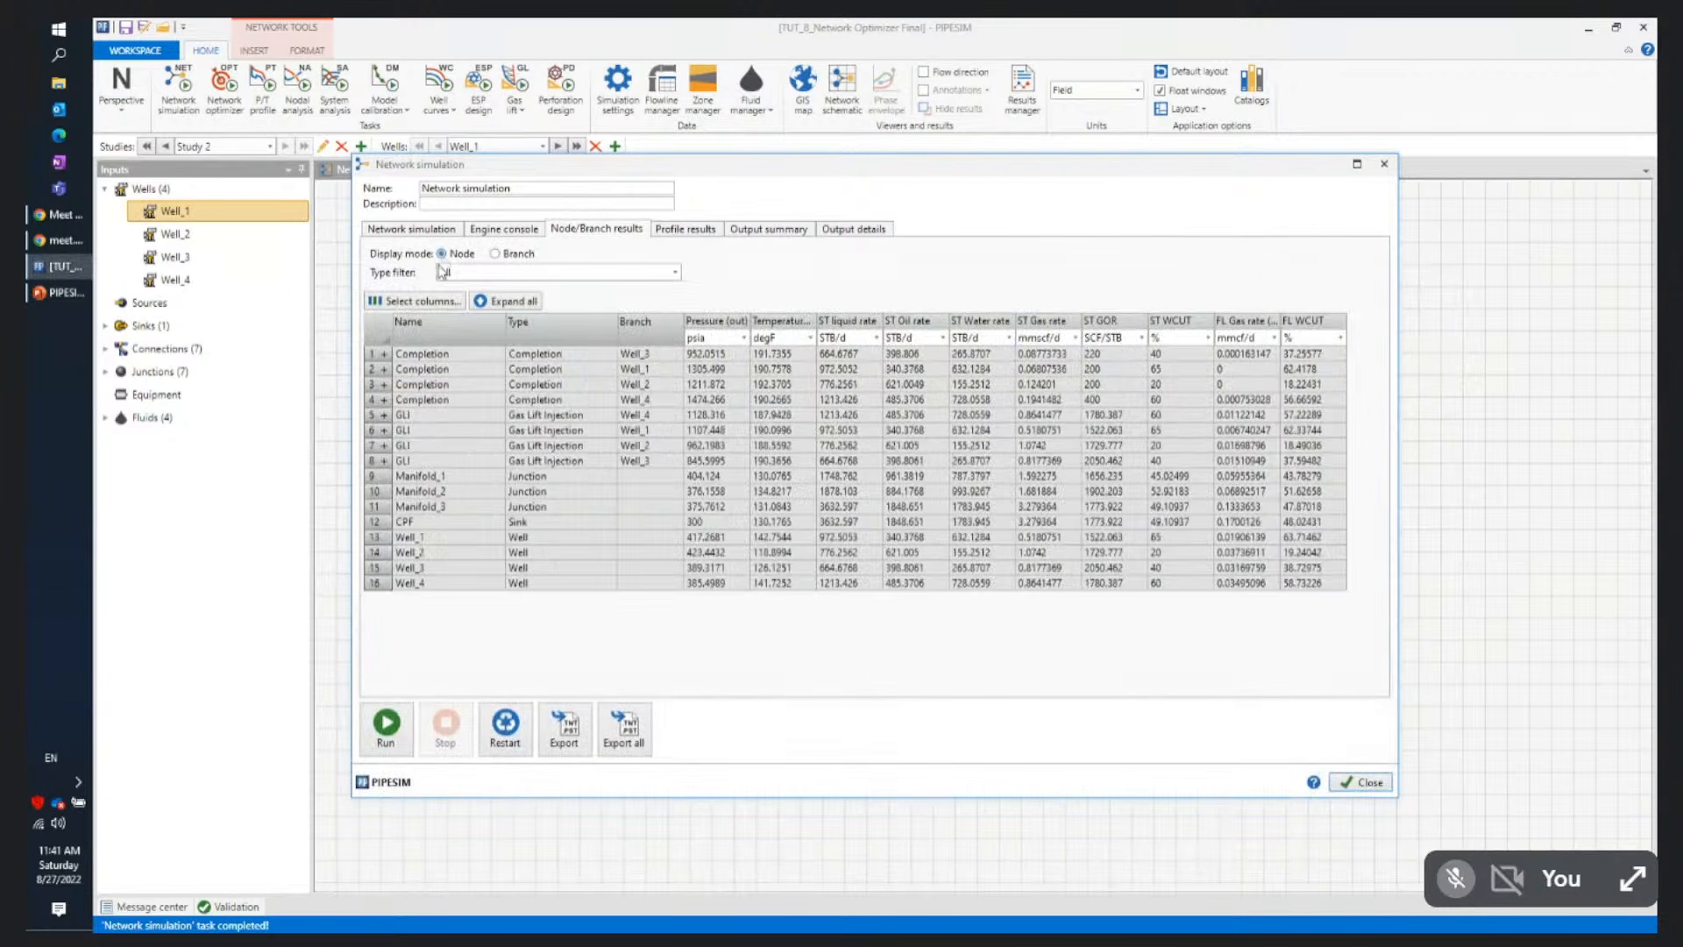
left_click(375, 523)
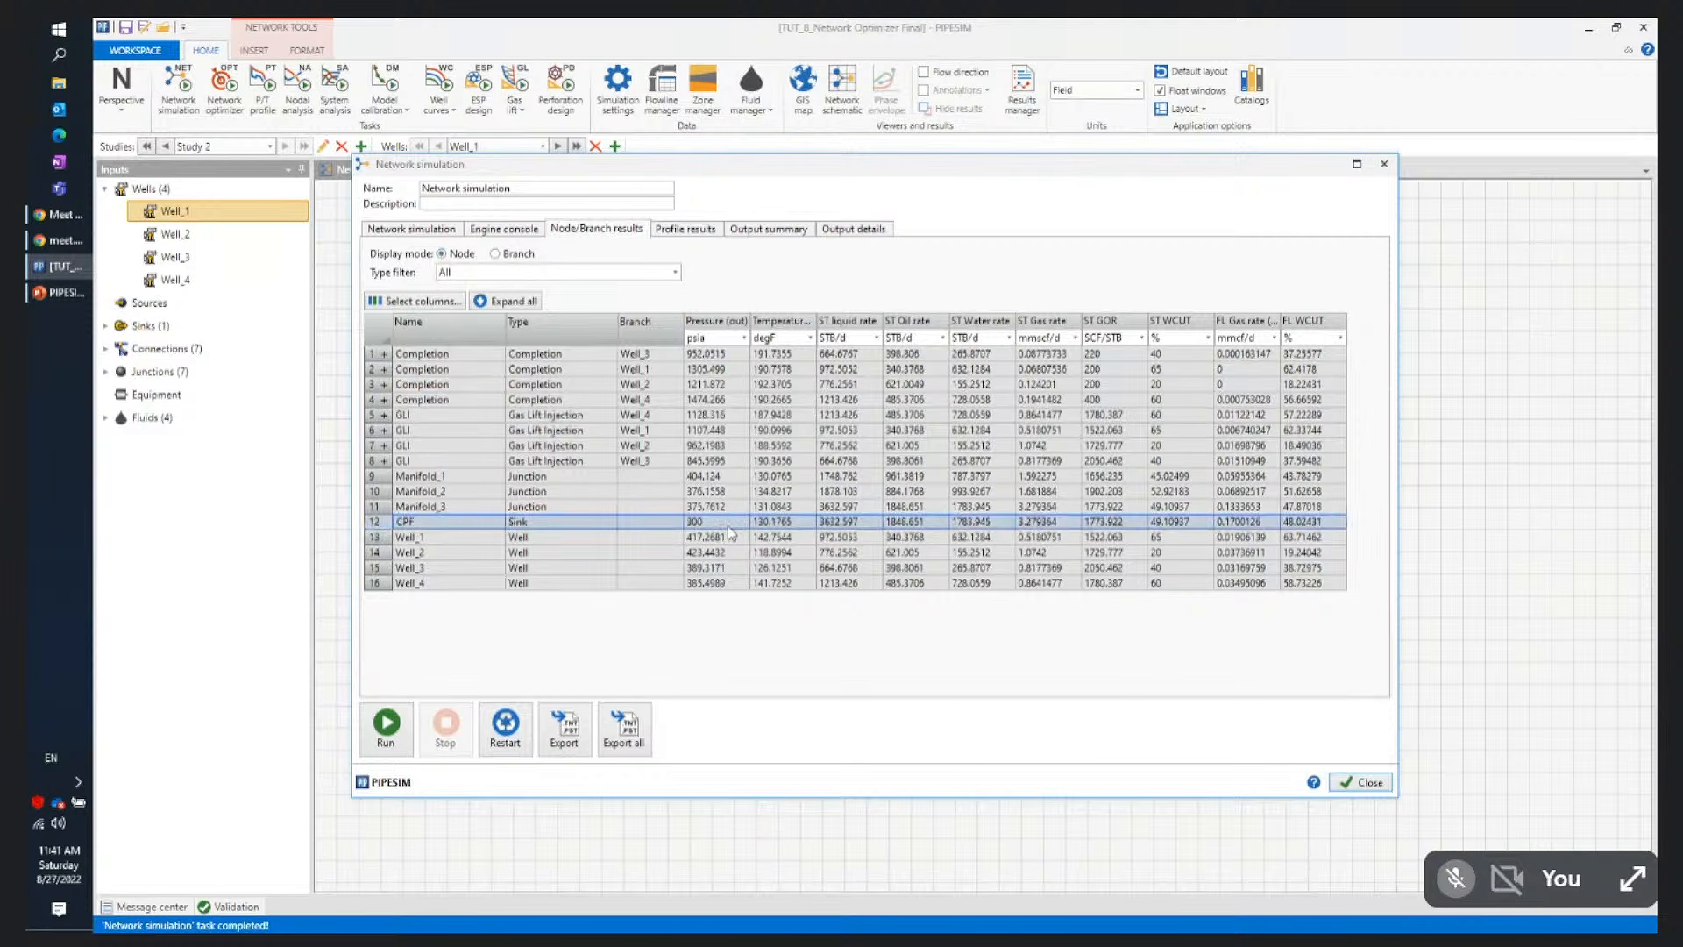
left_click(907, 521)
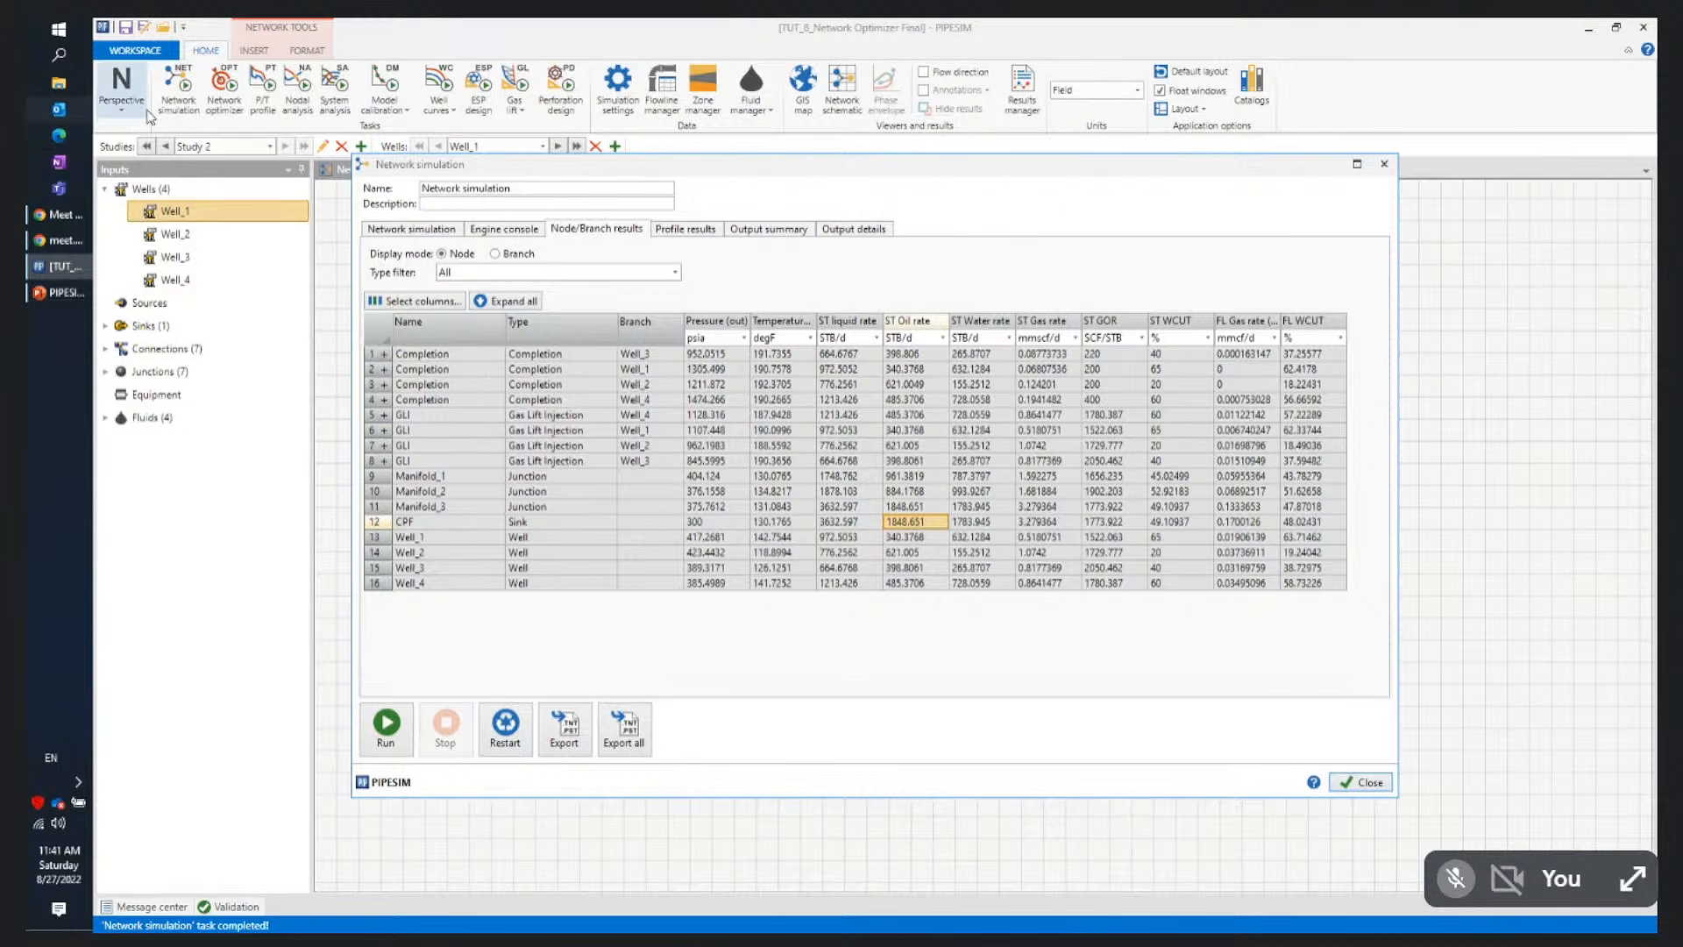
Open the network optimizer and review its boundary conditions, initial conditions and optimization control settings
left_click(225, 92)
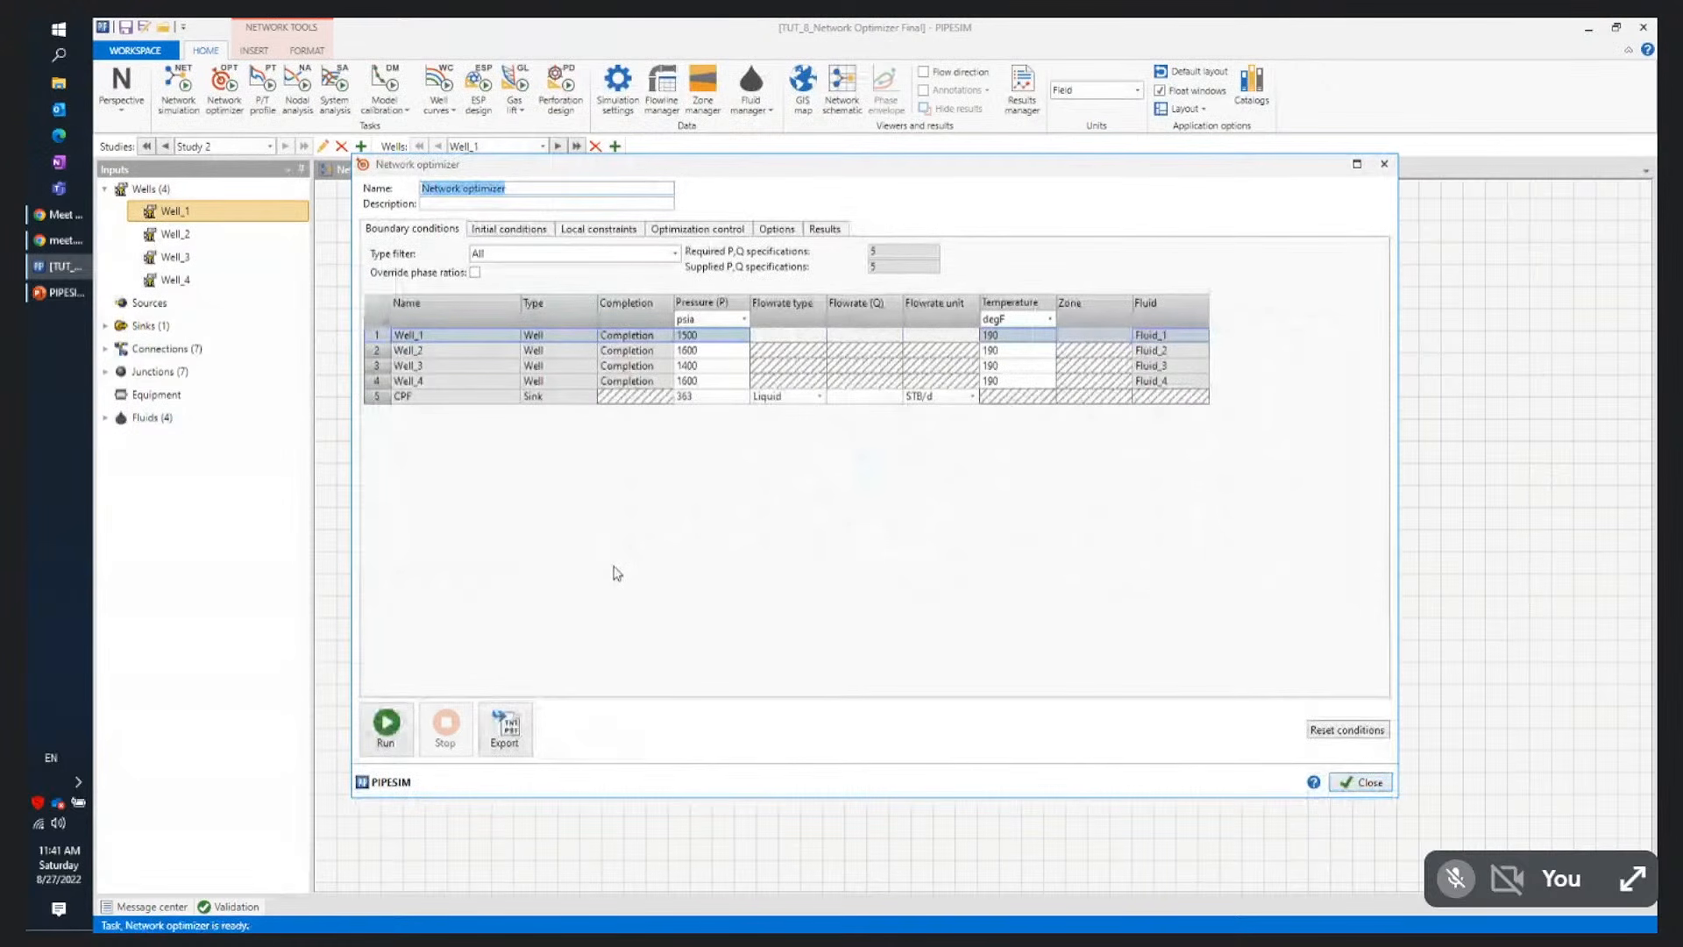
left_click(494, 231)
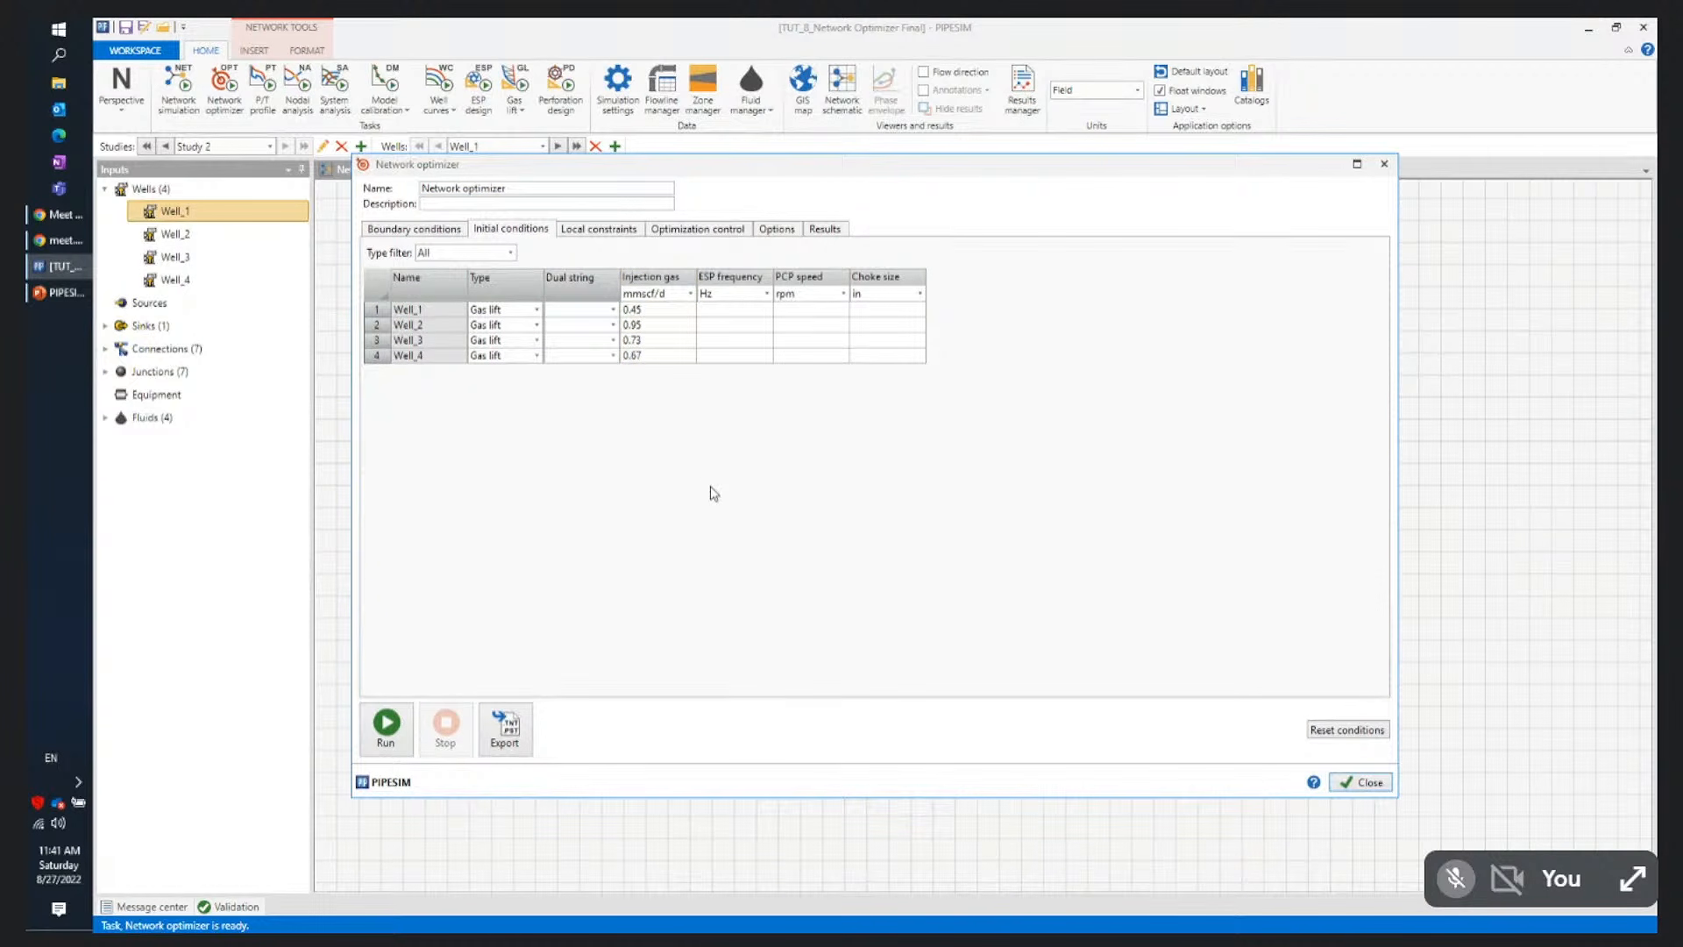
left_click(698, 233)
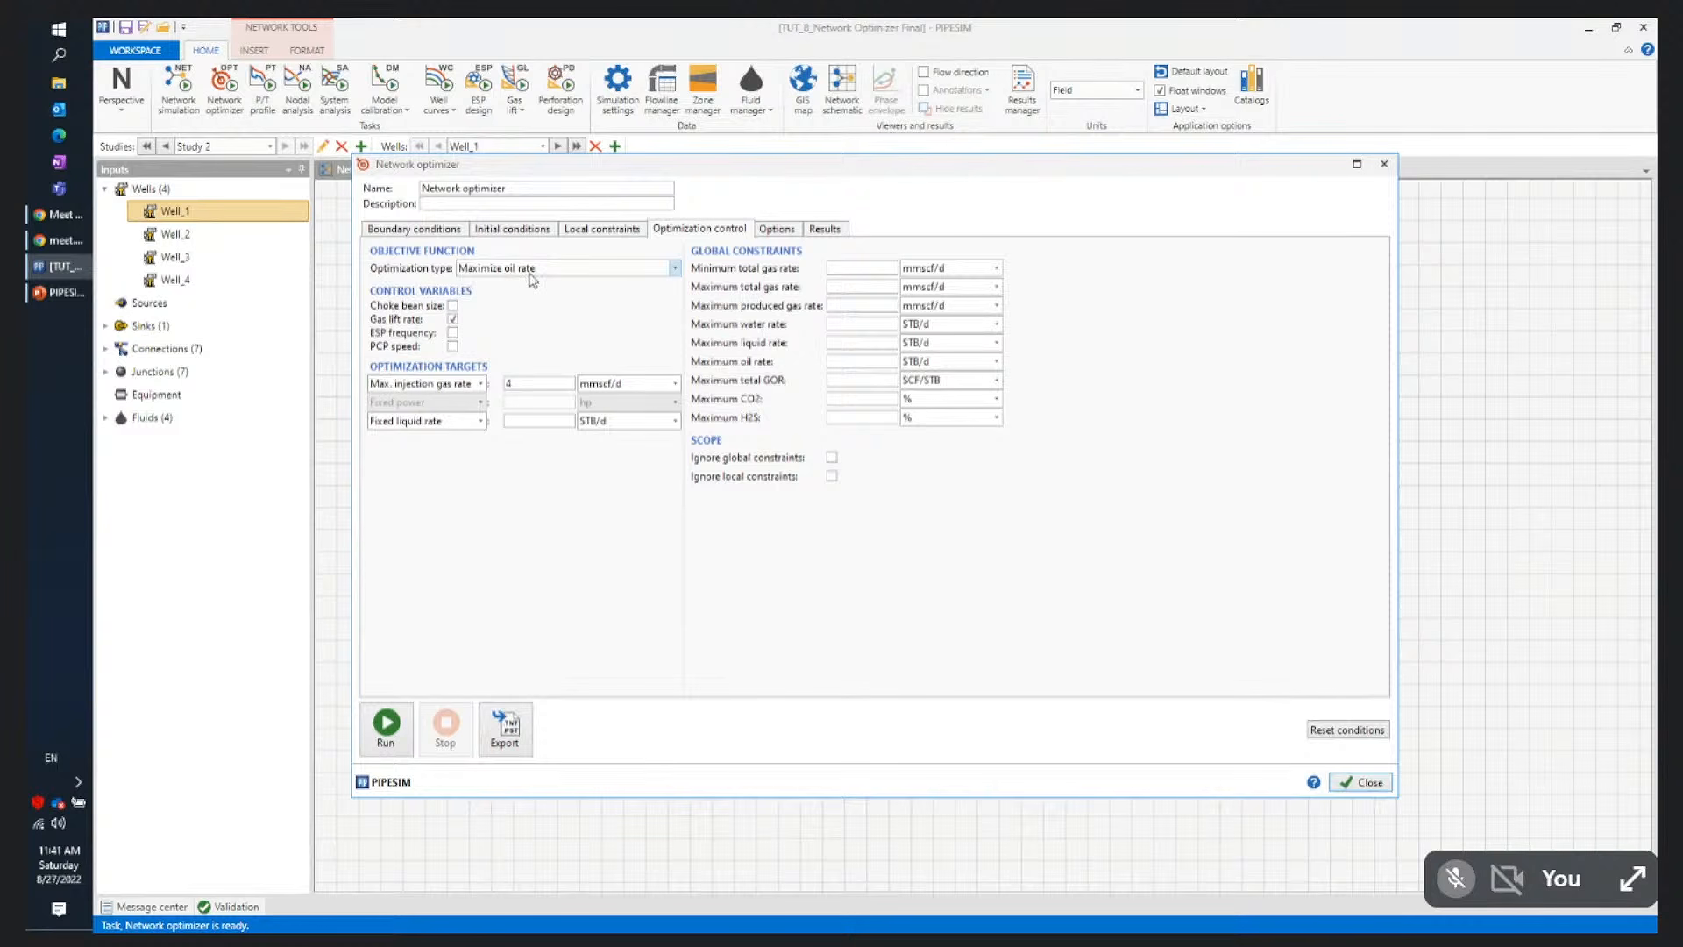
Set the optimization target to a fixed injection gas rate of 2.8 mmscf/d
left_click(481, 384)
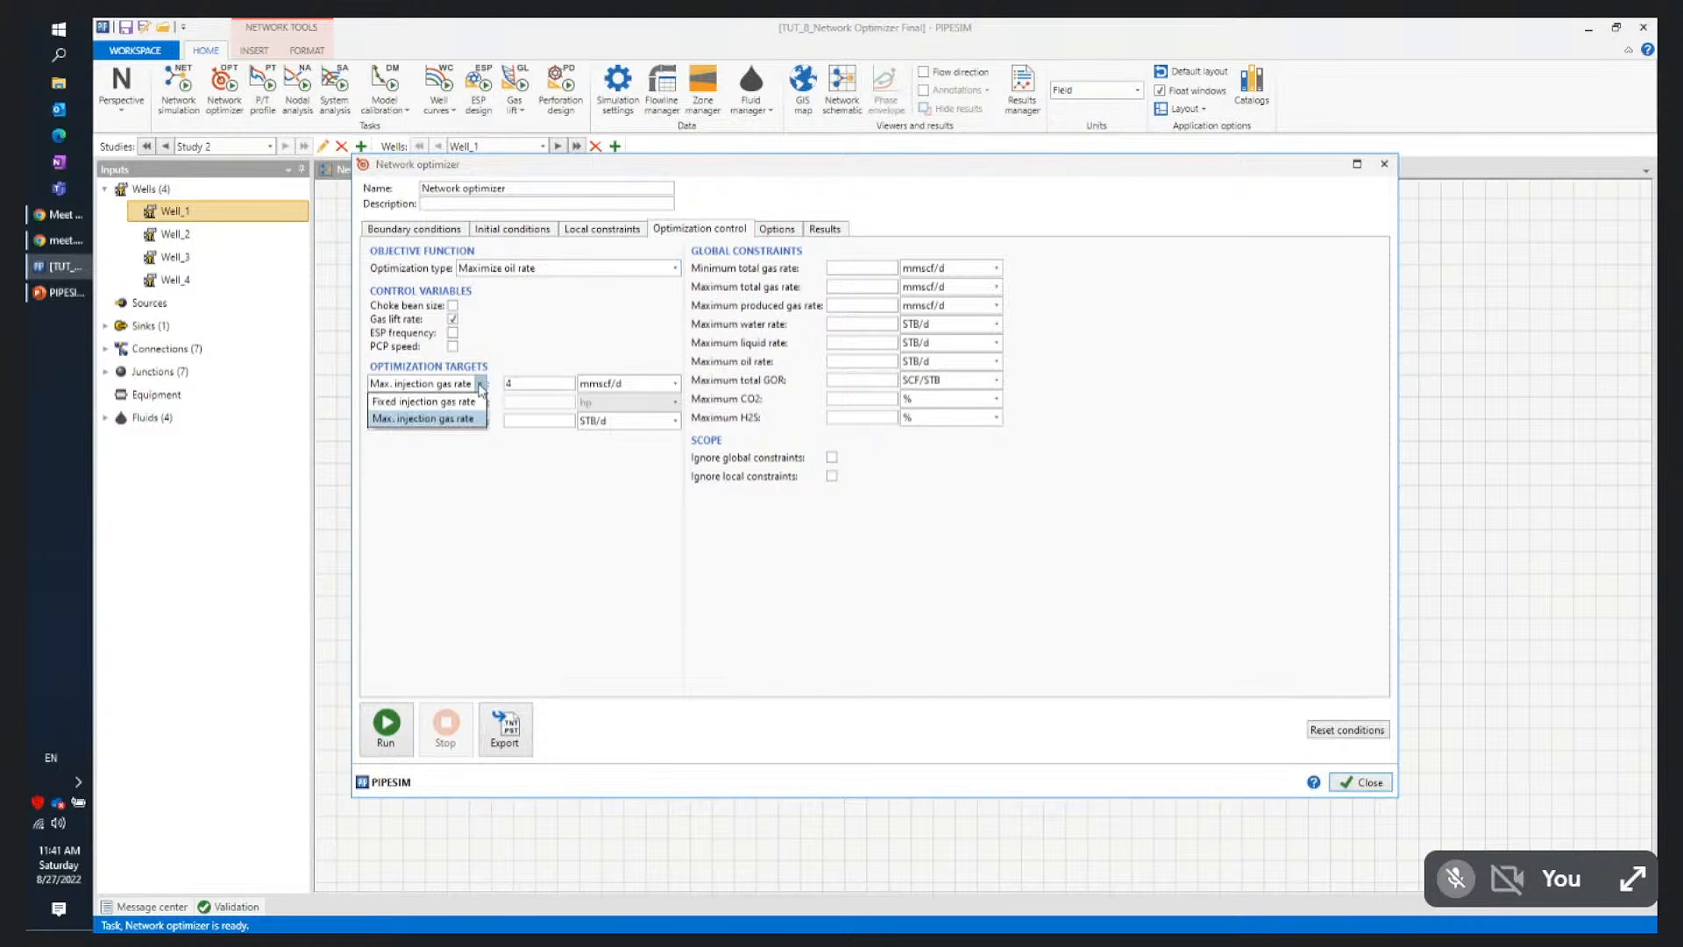
left_click(454, 401)
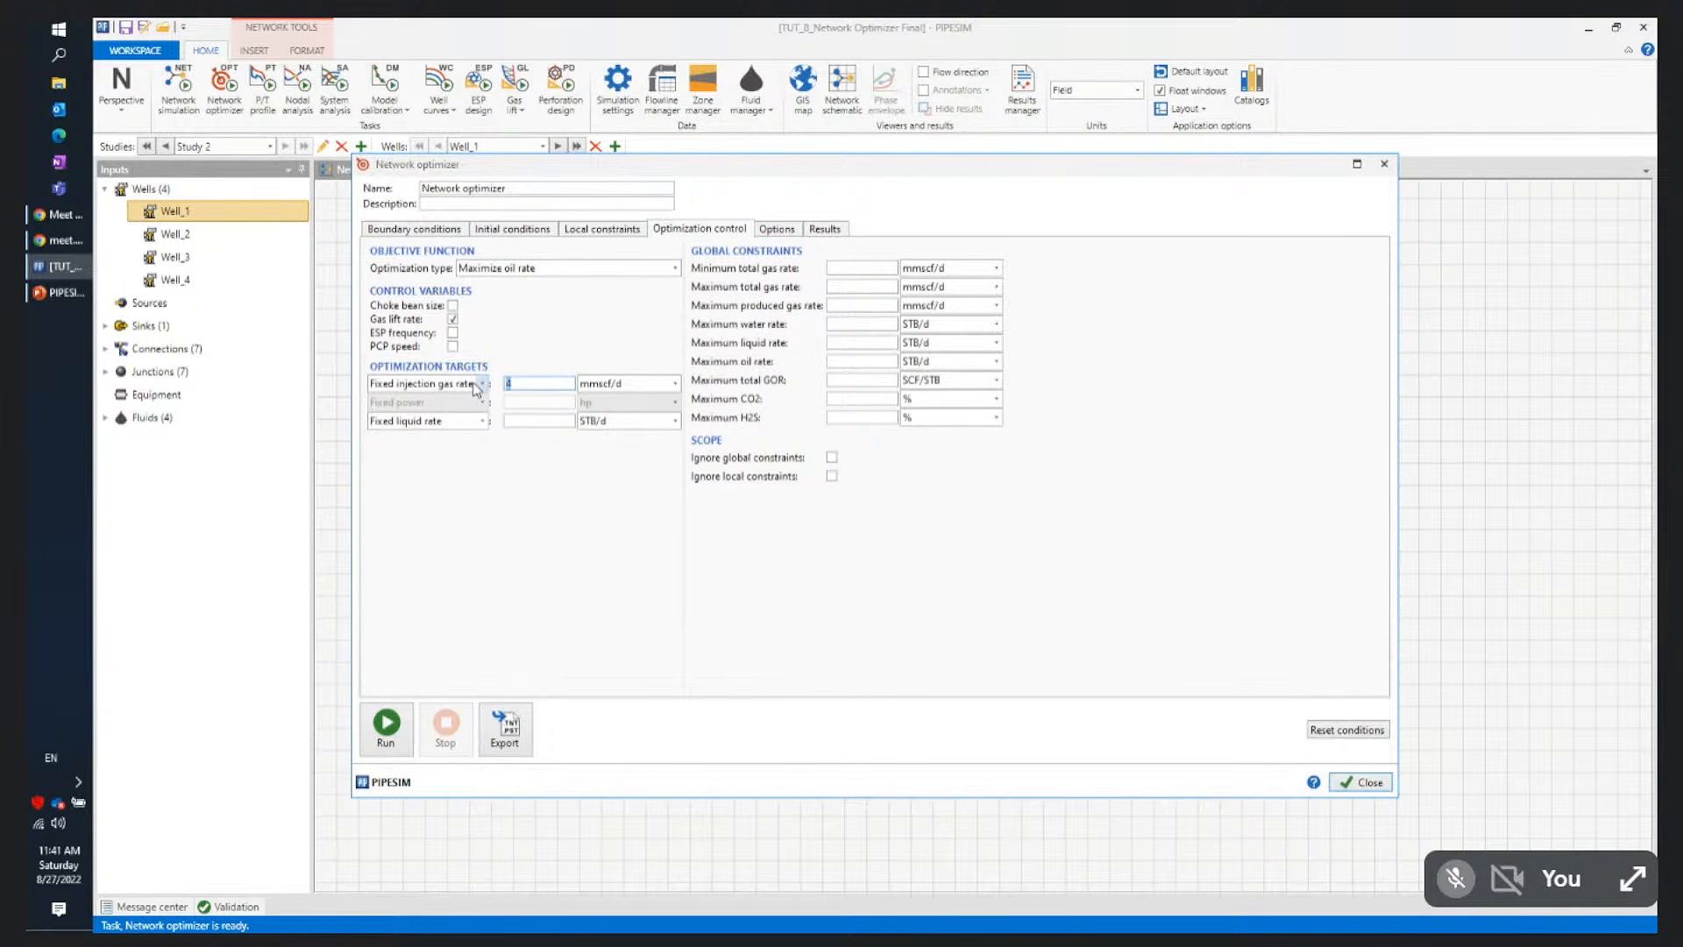
left_click(505, 423)
Run the network optimizer and place its window beside the network simulation to examine the gas lift well results
left_click_drag(790, 167, 1087, 167)
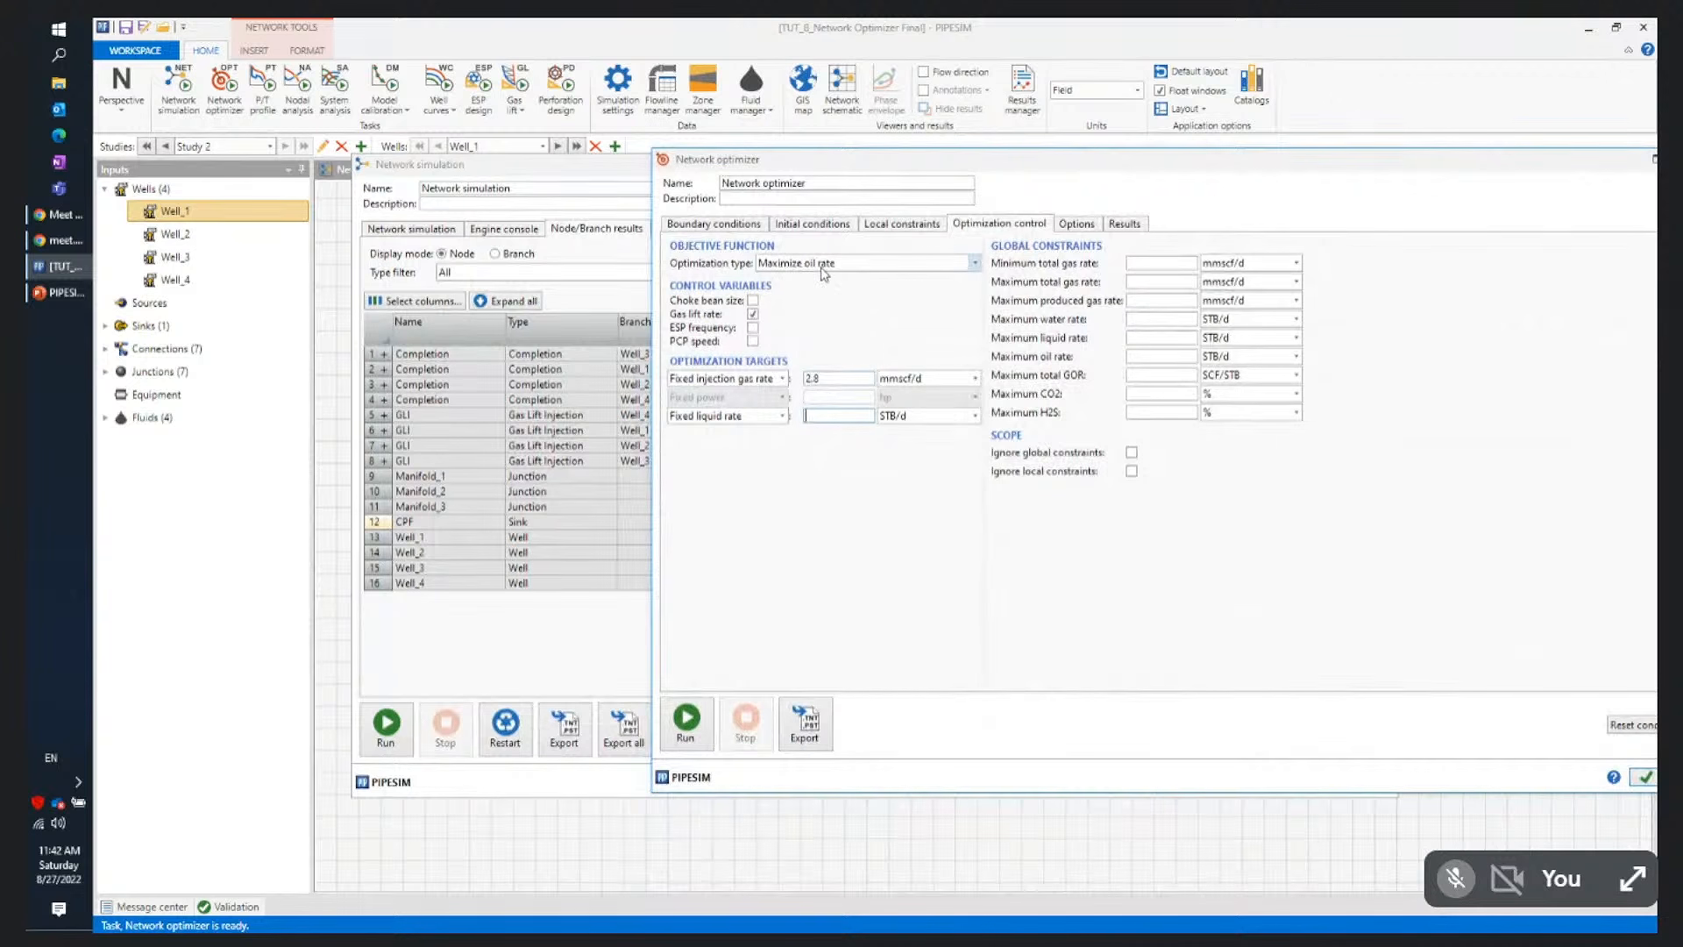
left_click(691, 734)
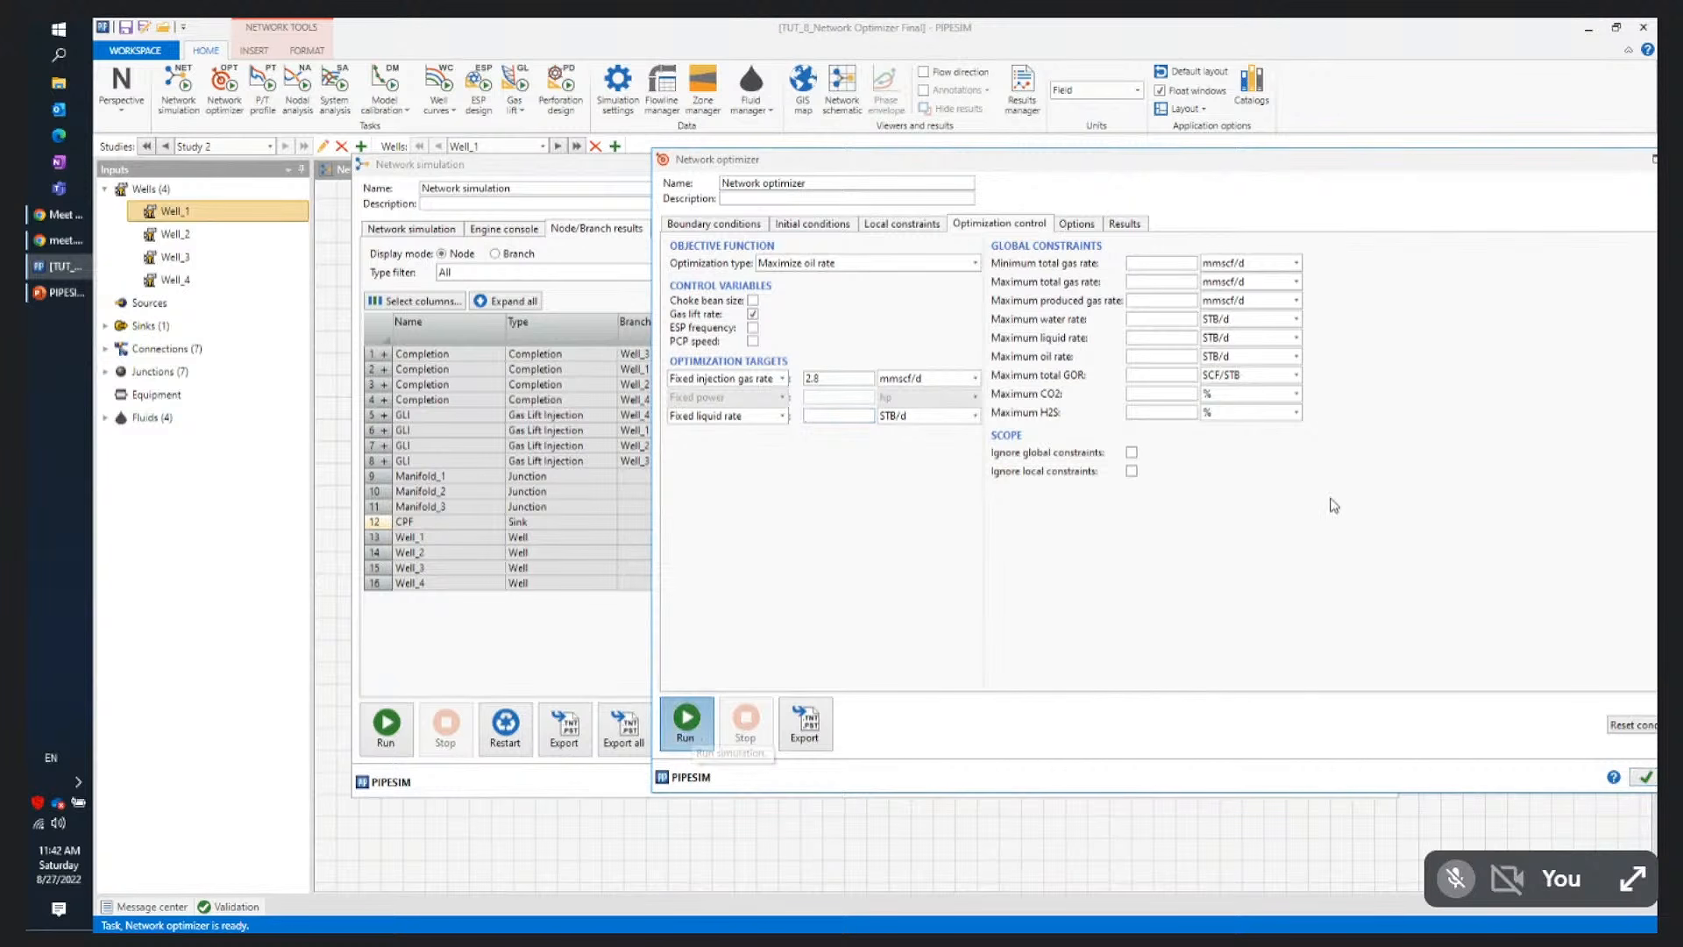
left_click_drag(1156, 155, 839, 130)
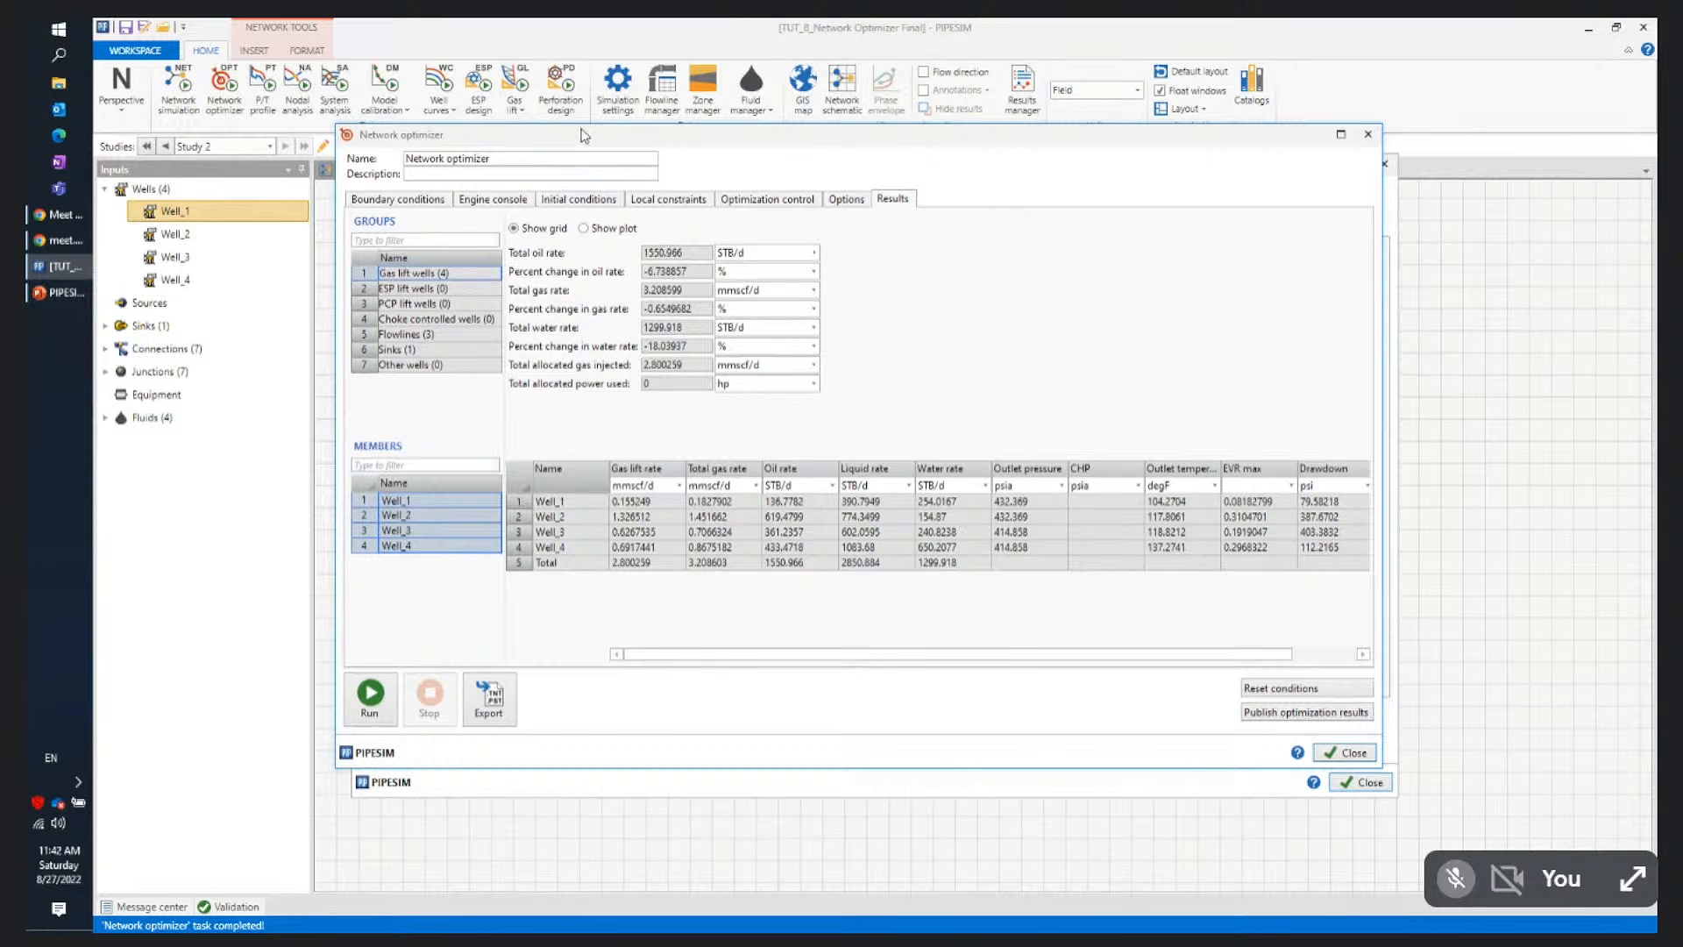
left_click_drag(585, 136, 744, 147)
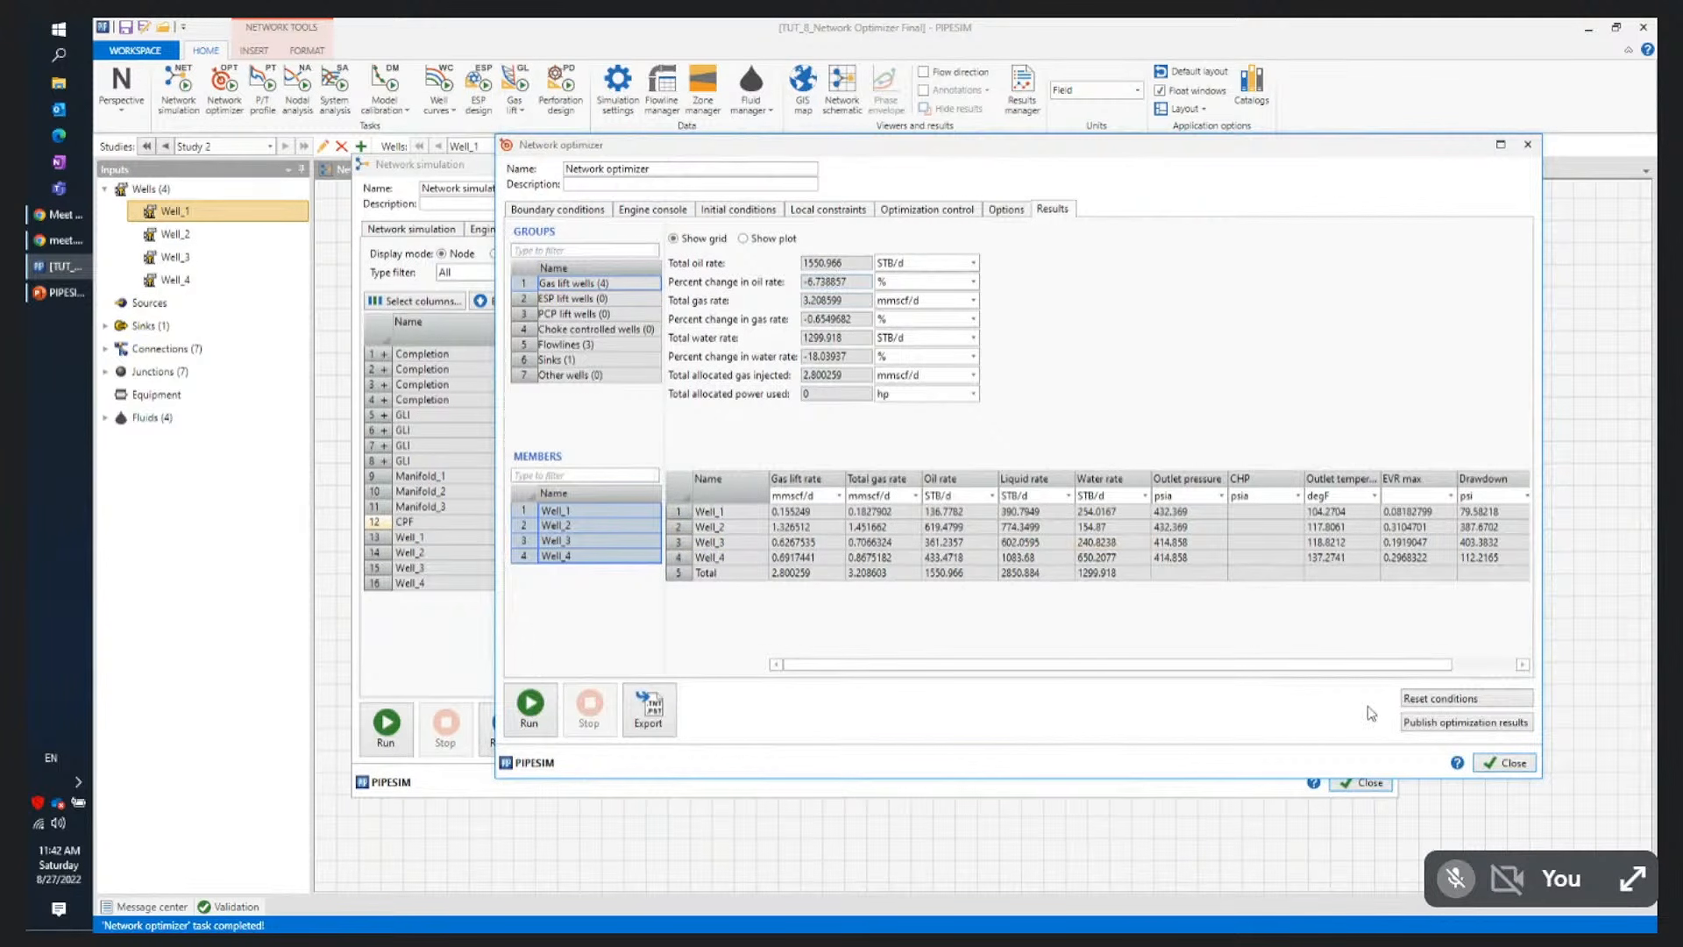
Close the optimizer and simulation windows and set the gas lift injection quantity of Well_1 to 0.5 mmscf/d
left_click(1500, 763)
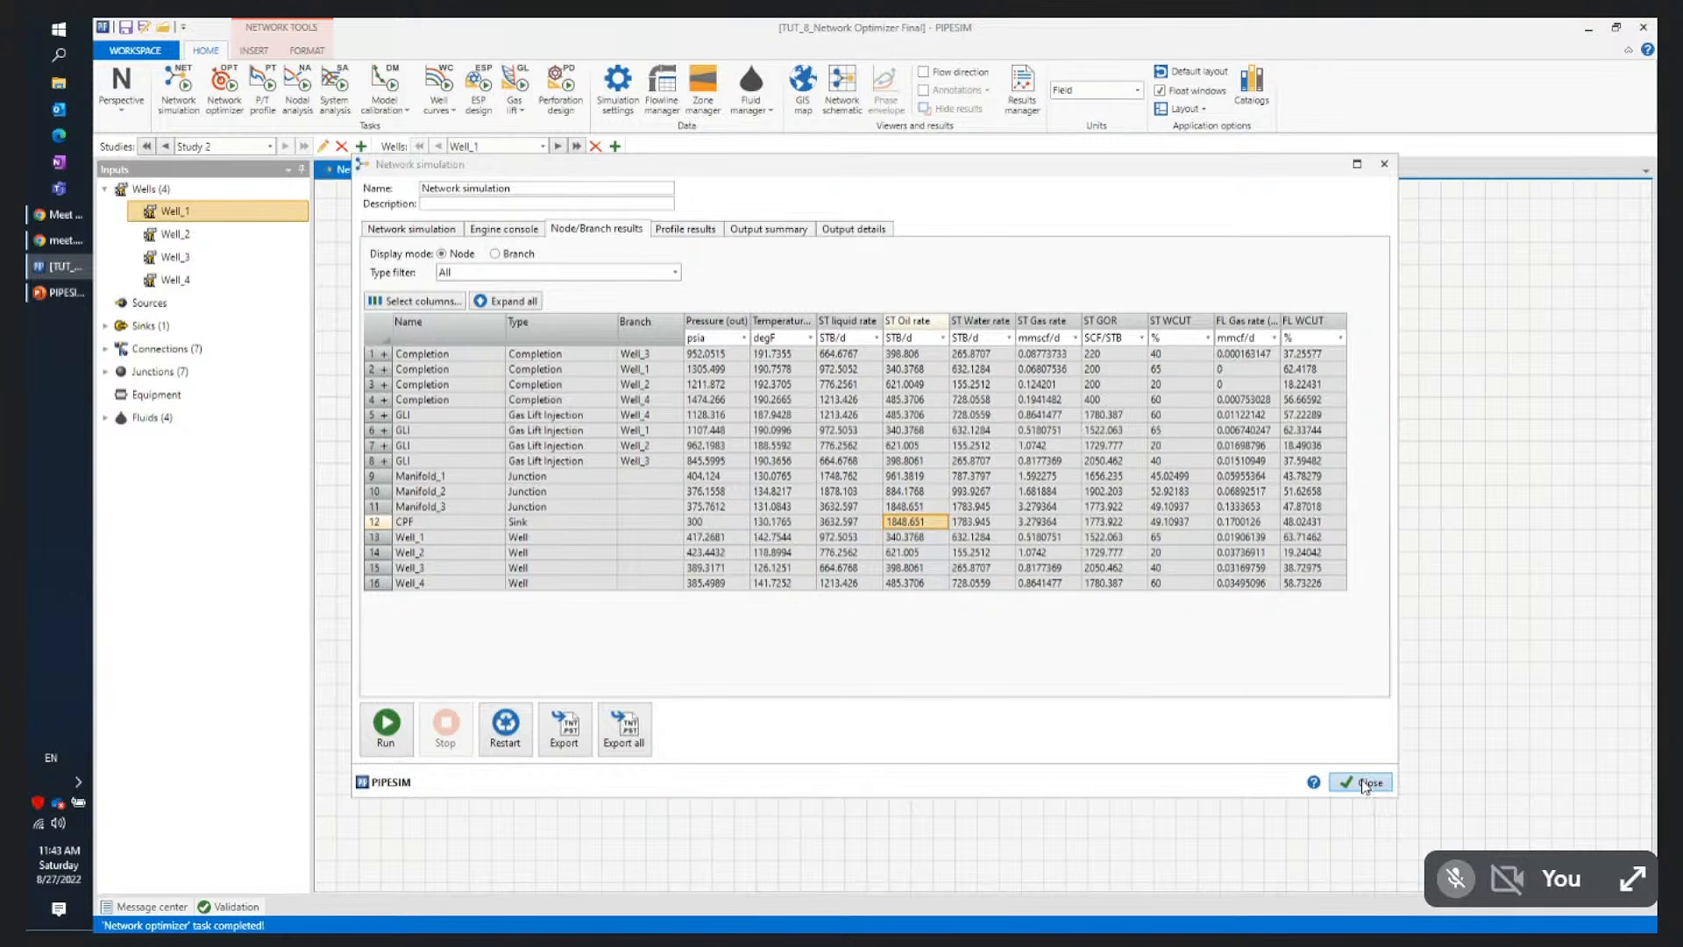
left_click(1365, 783)
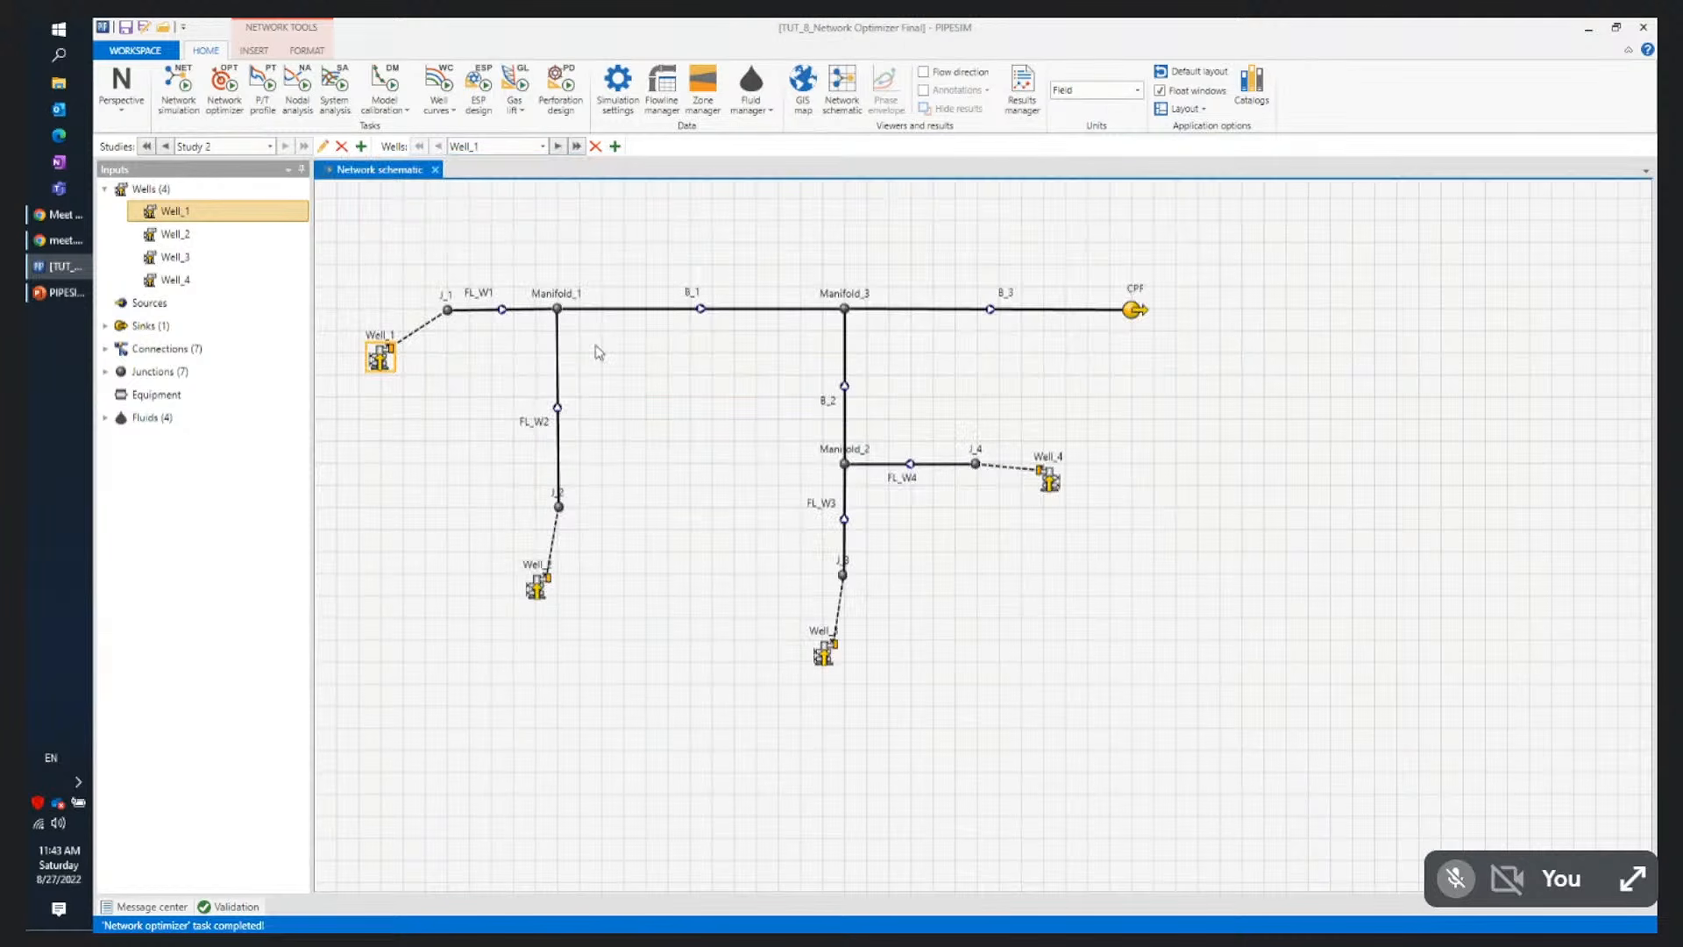
double_click(381, 360)
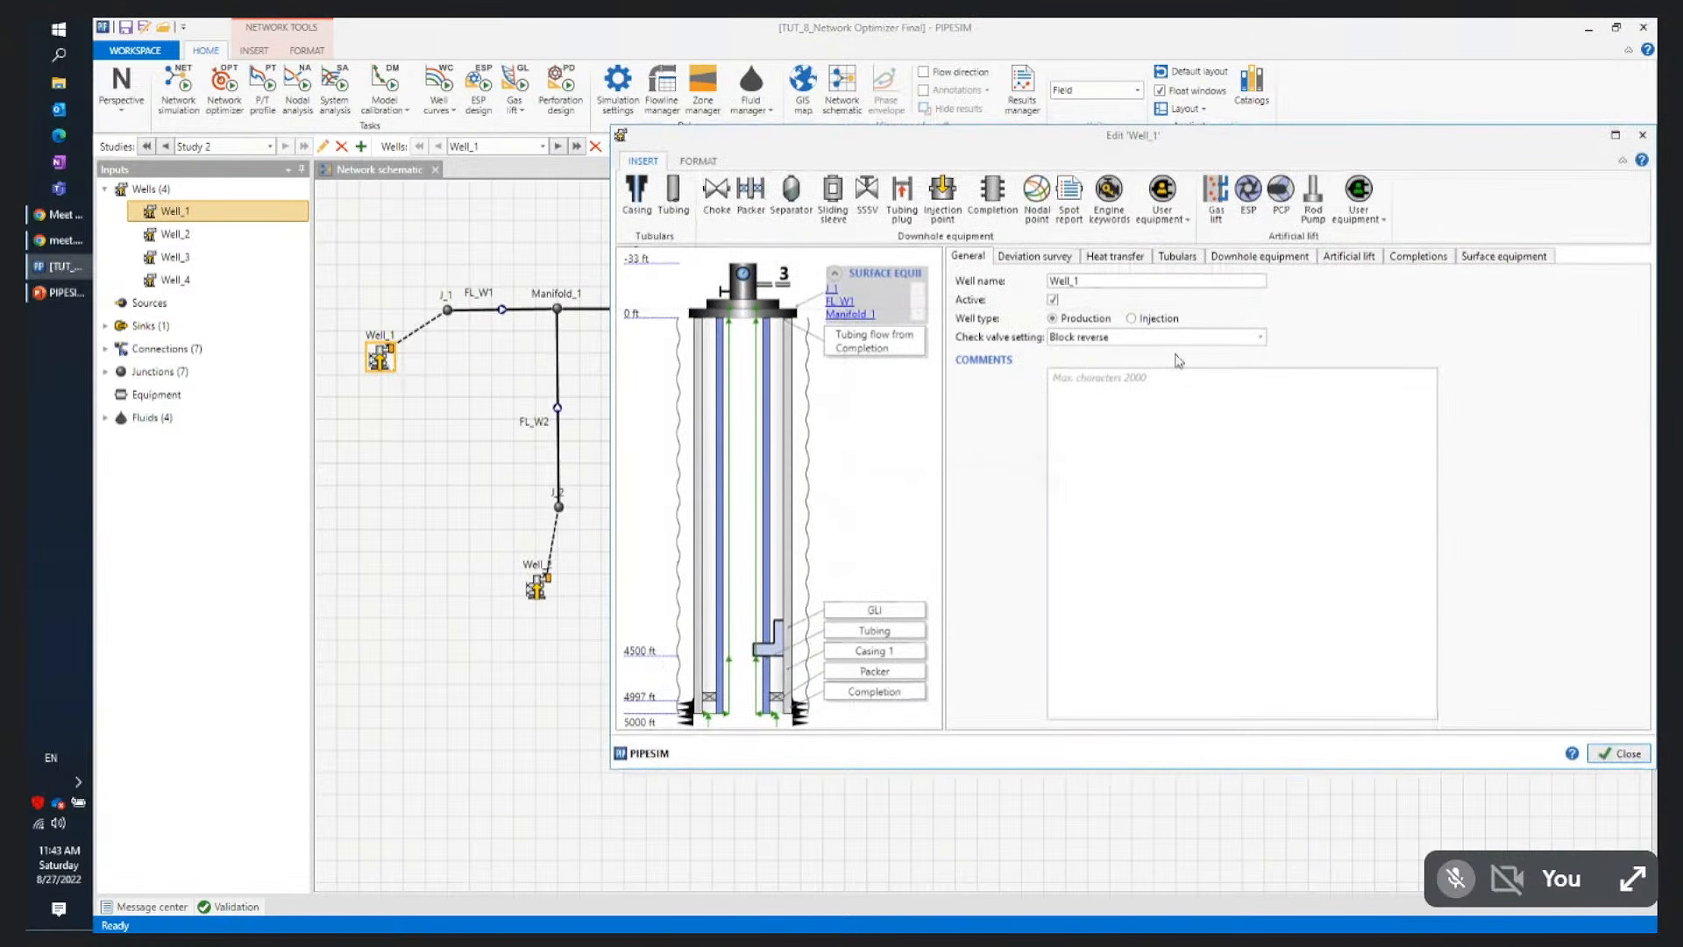
left_click(776, 651)
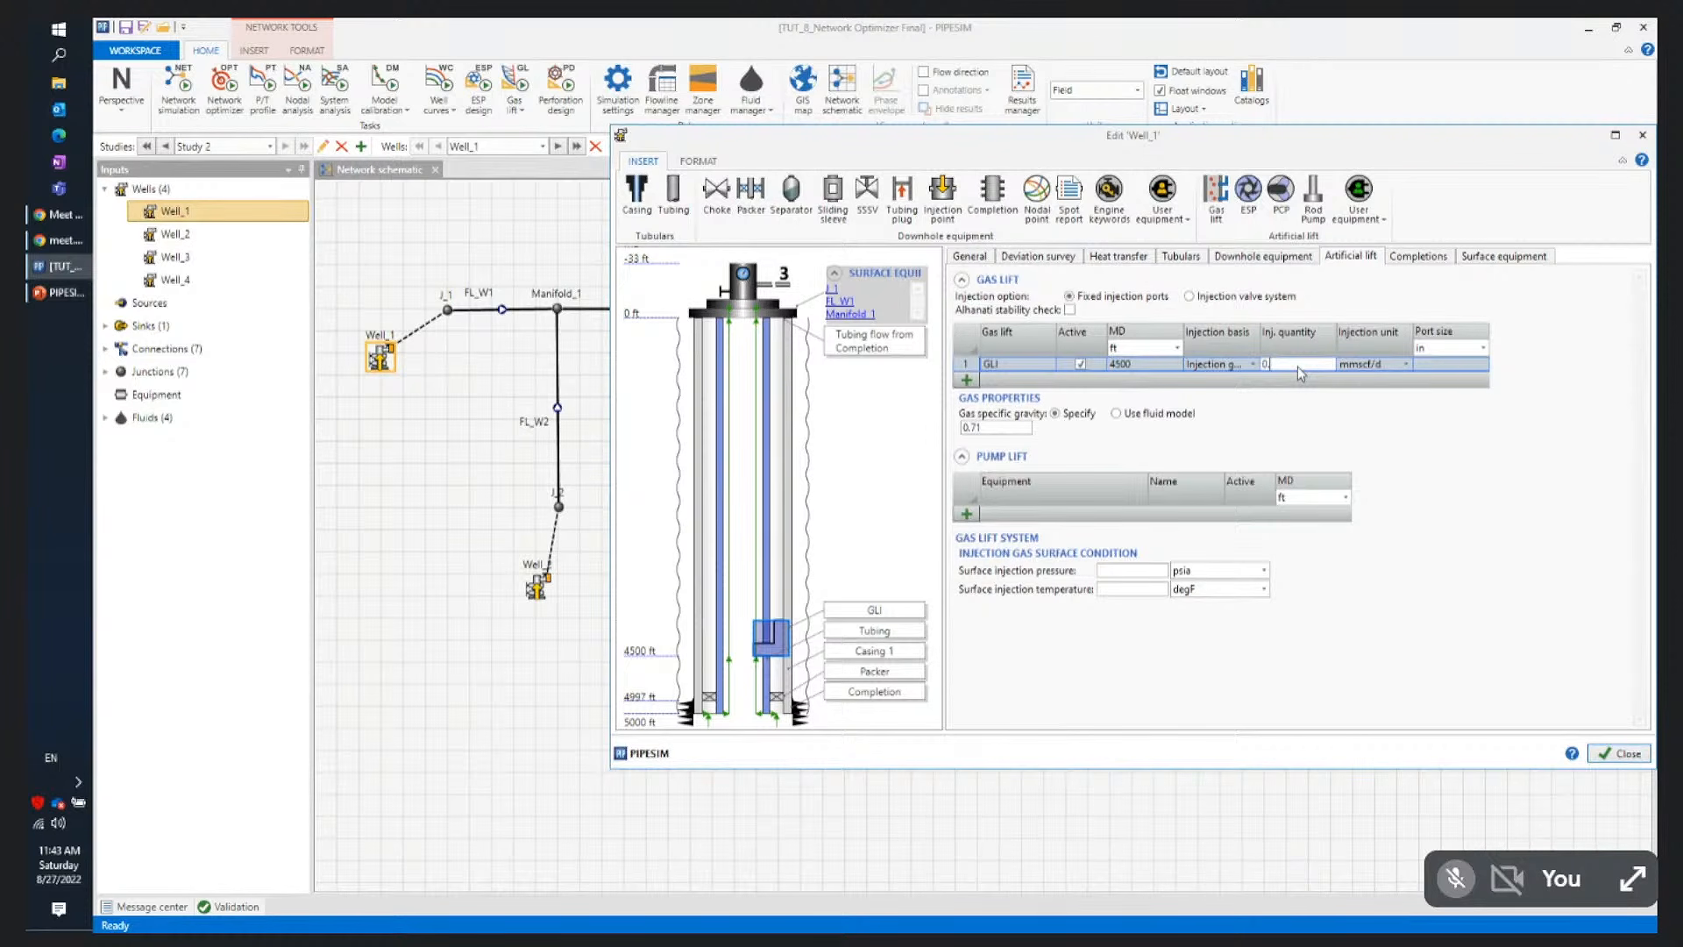
Set the gas lift injection quantity of Well_2 to 0.5 mmscf/d
left_click(535, 590)
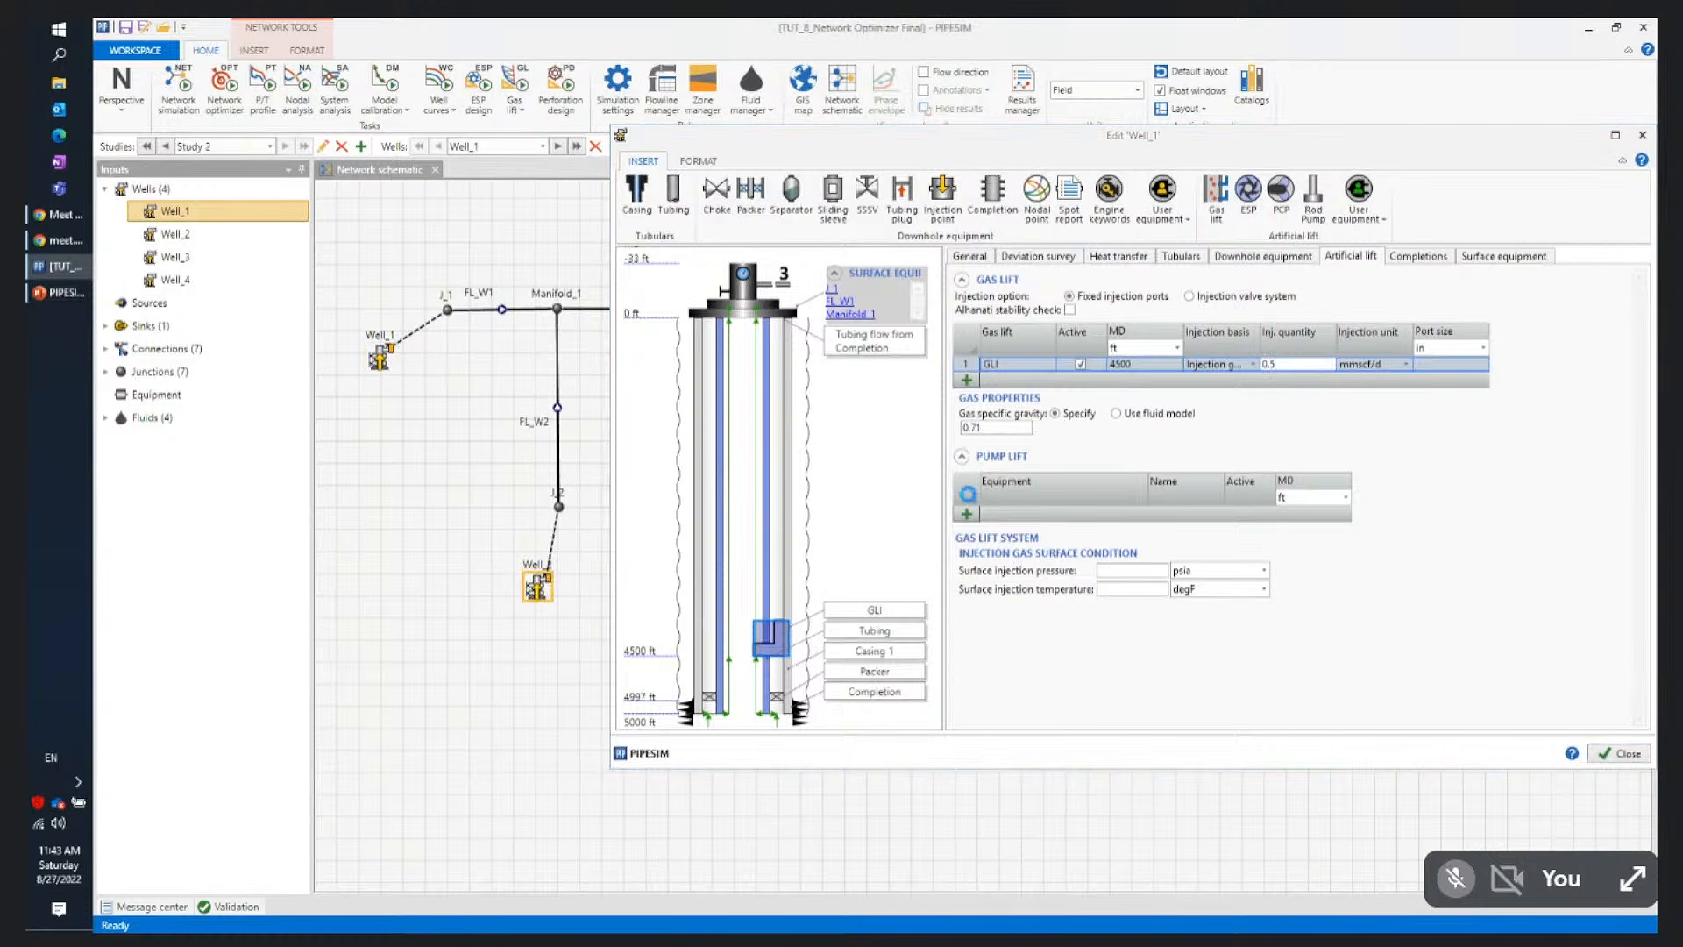
left_click(772, 640)
left_click(1306, 364)
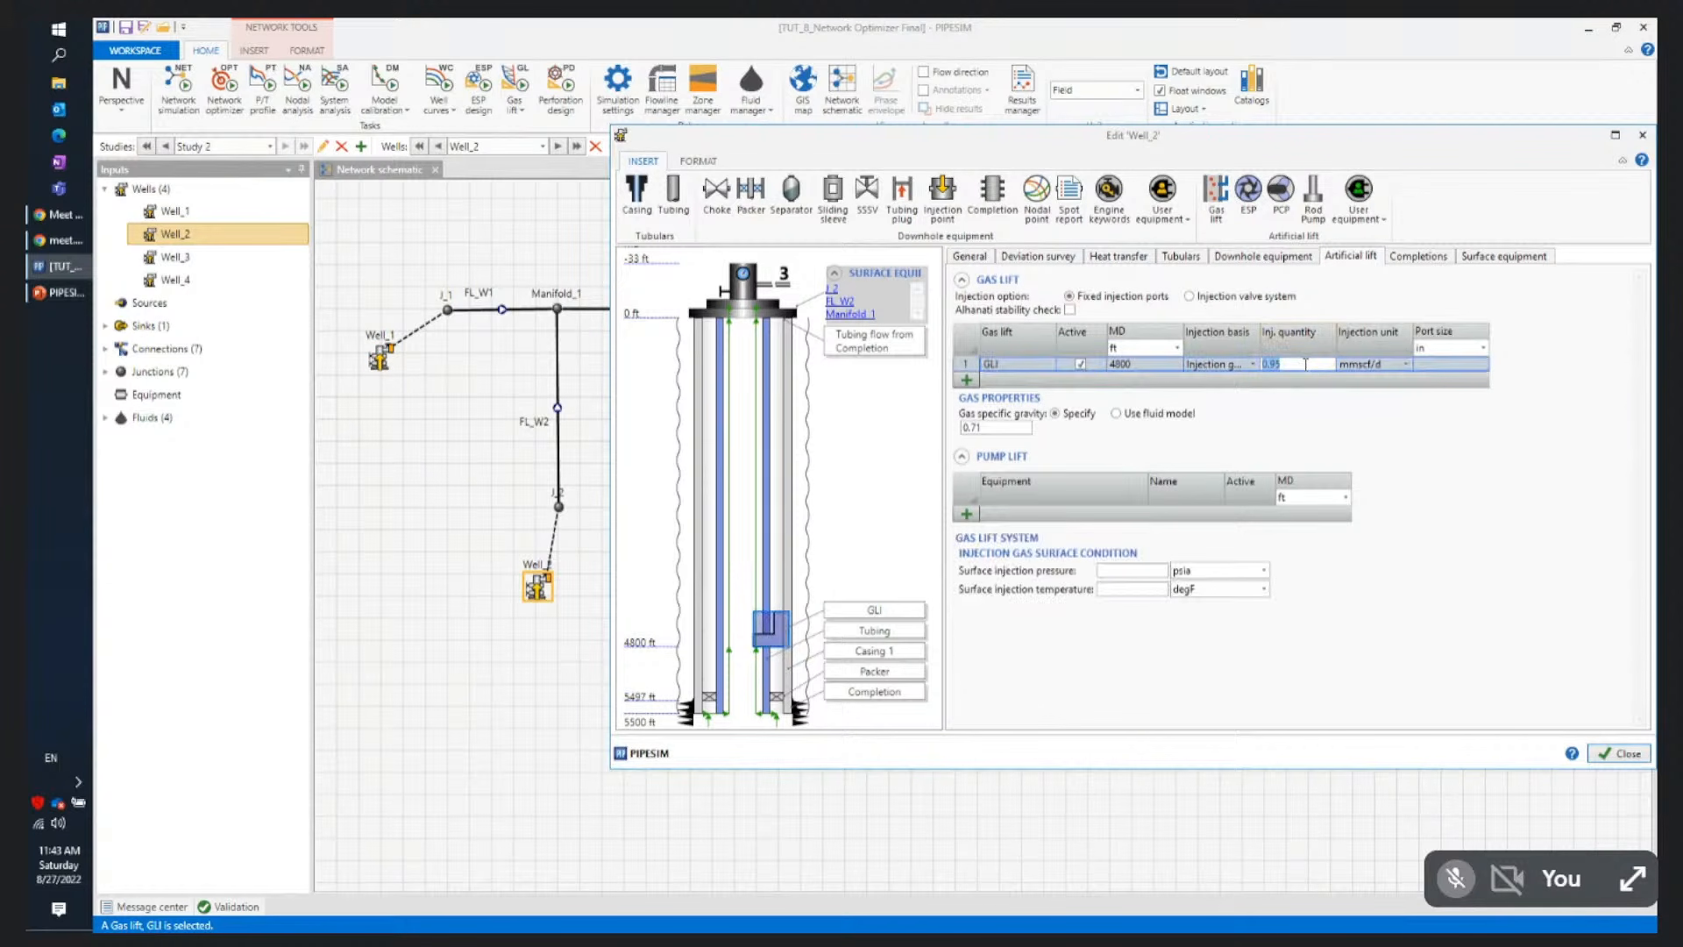
type("0.")
Set the gas lift injection quantity of Well_3 to 1 mmscf/d
left_click_drag(919, 140, 726, 196)
left_click(824, 656)
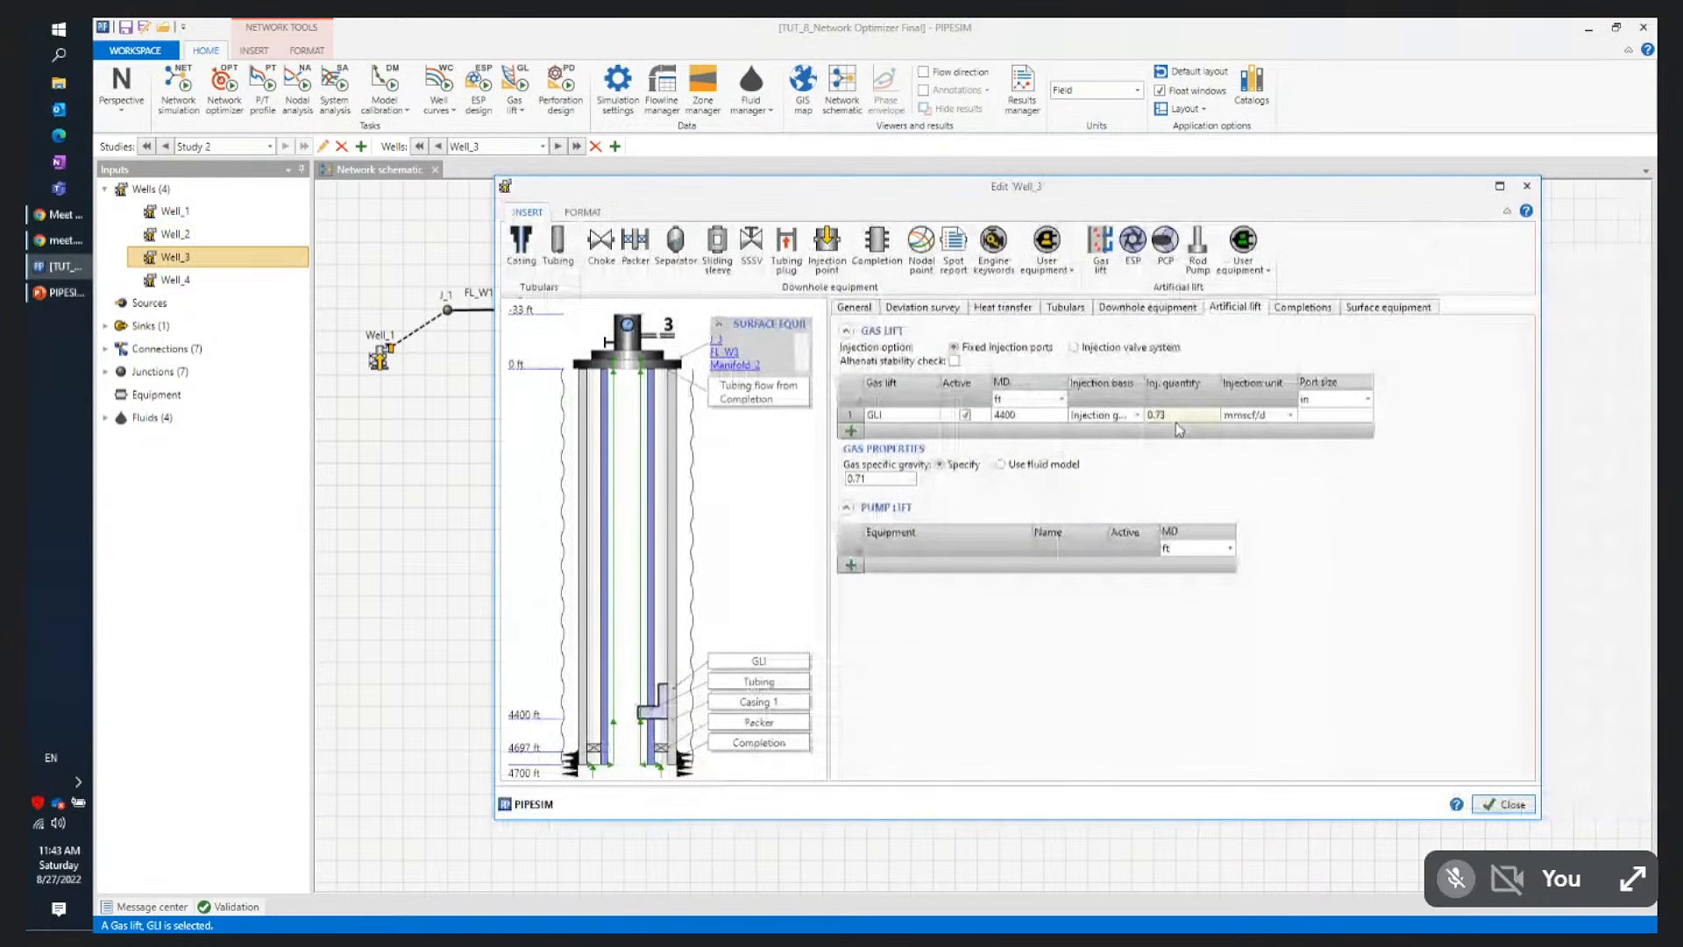
left_click(1184, 417)
type("1")
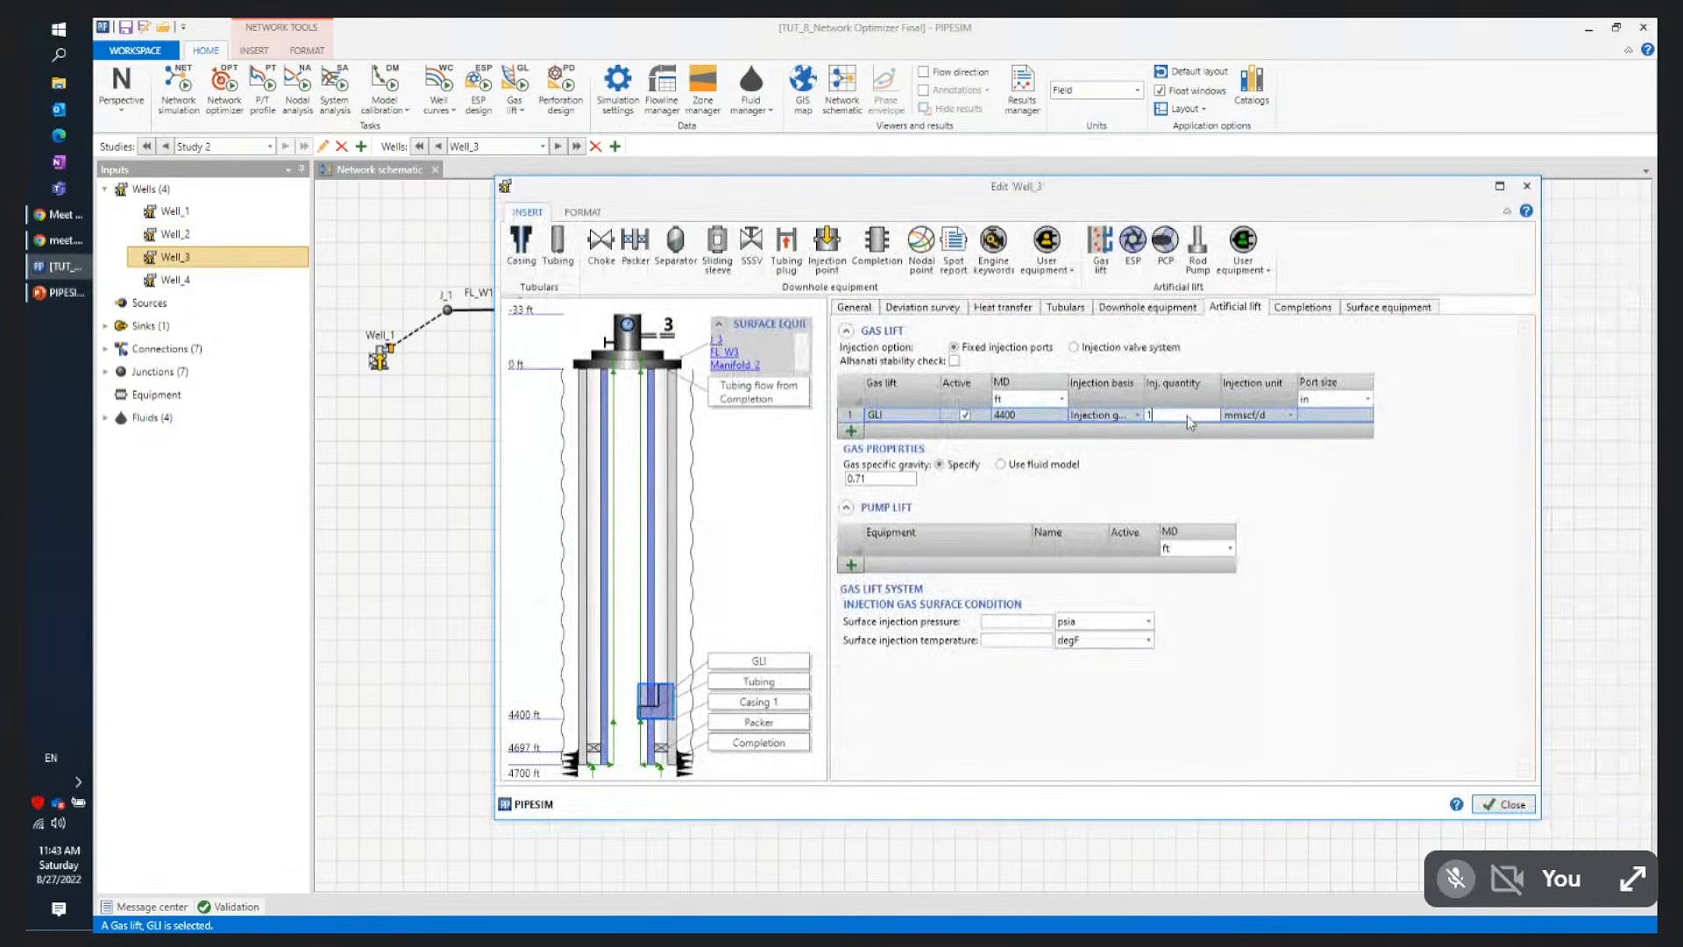
Set the gas lift injection quantity of Well_4 to 0.8 mmscf/d and close the well editor
left_click_drag(844, 219, 964, 658)
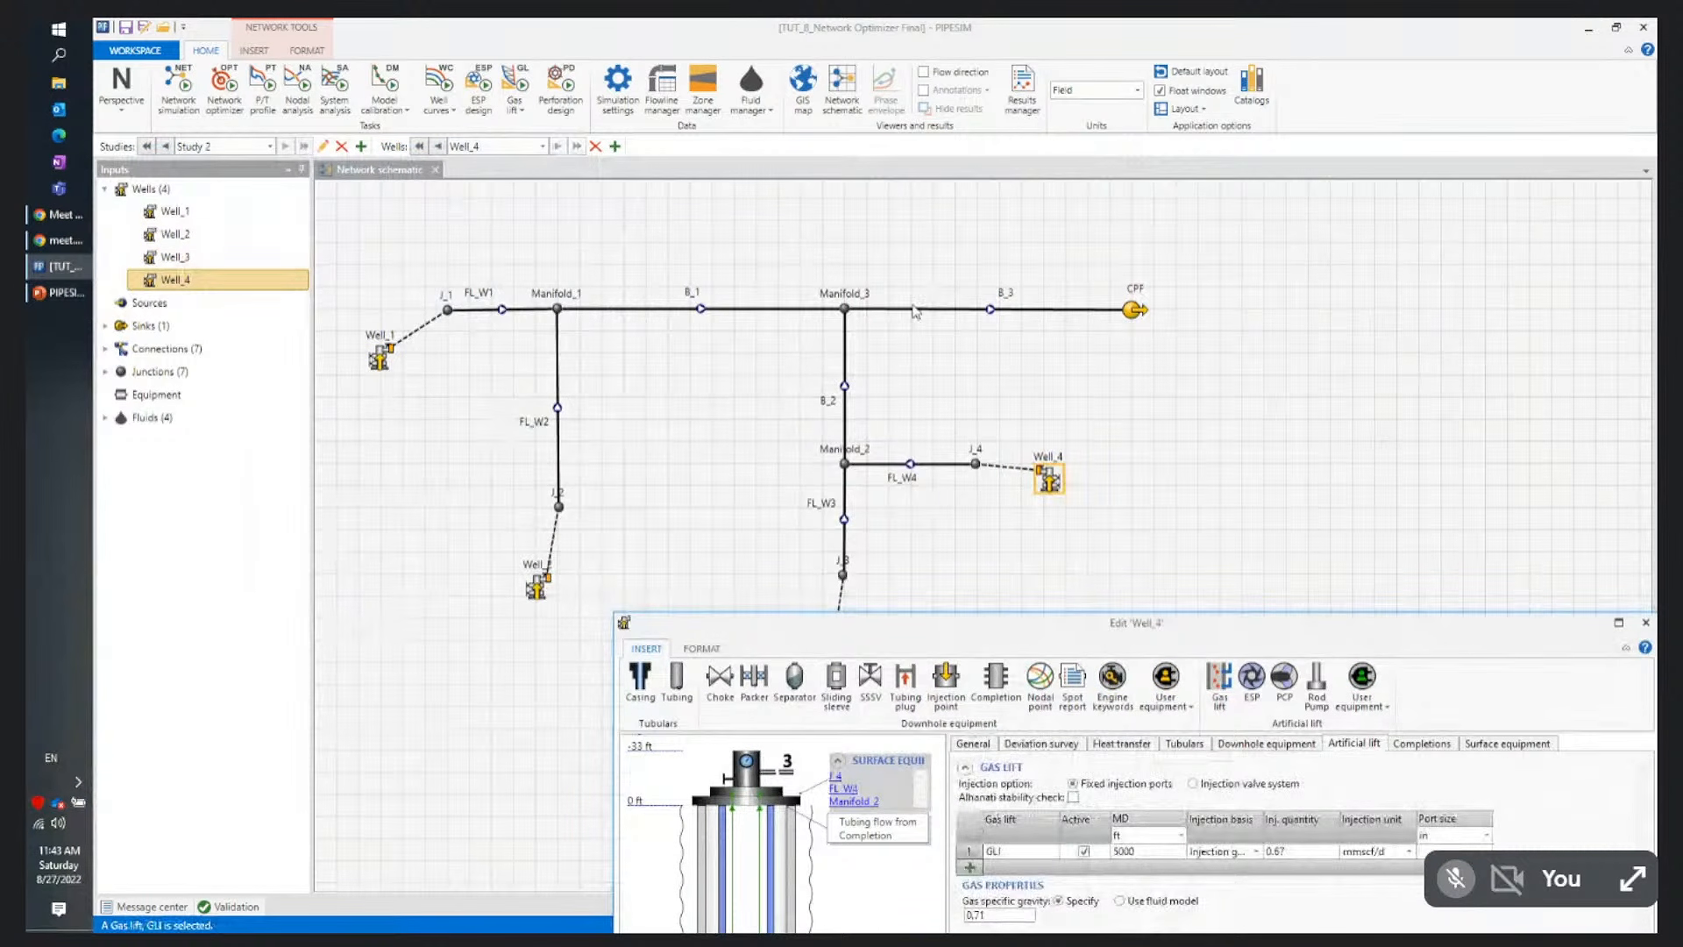
left_click_drag(1043, 644, 760, 191)
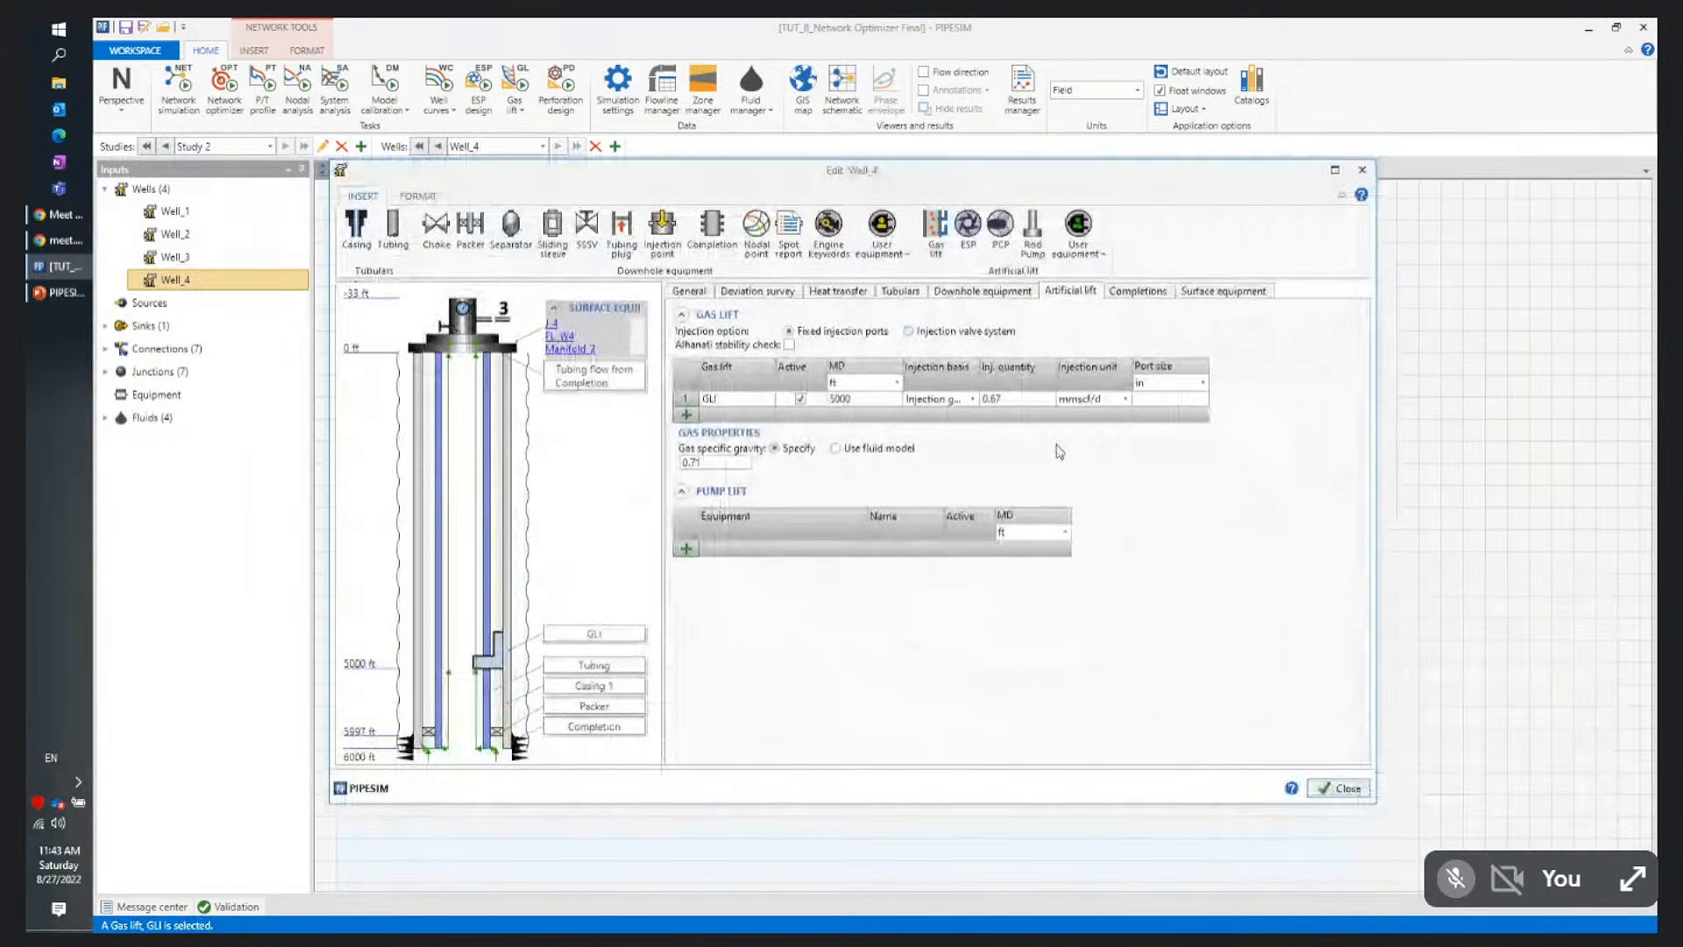
left_click(1024, 397)
type("0.")
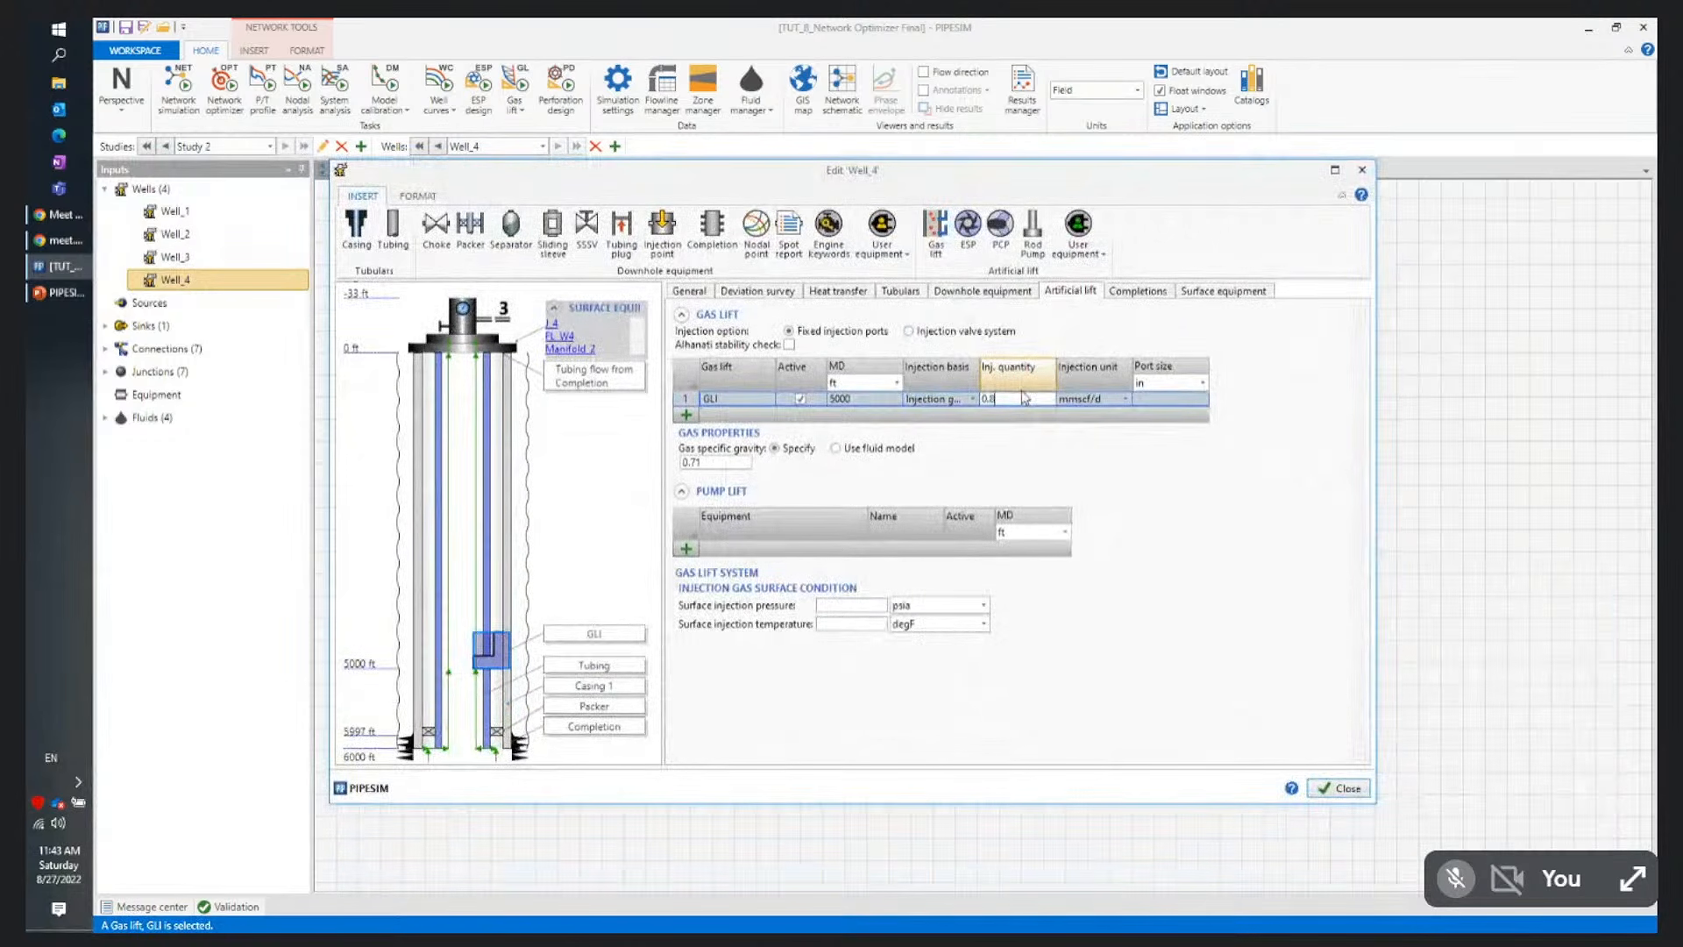
key("Return")
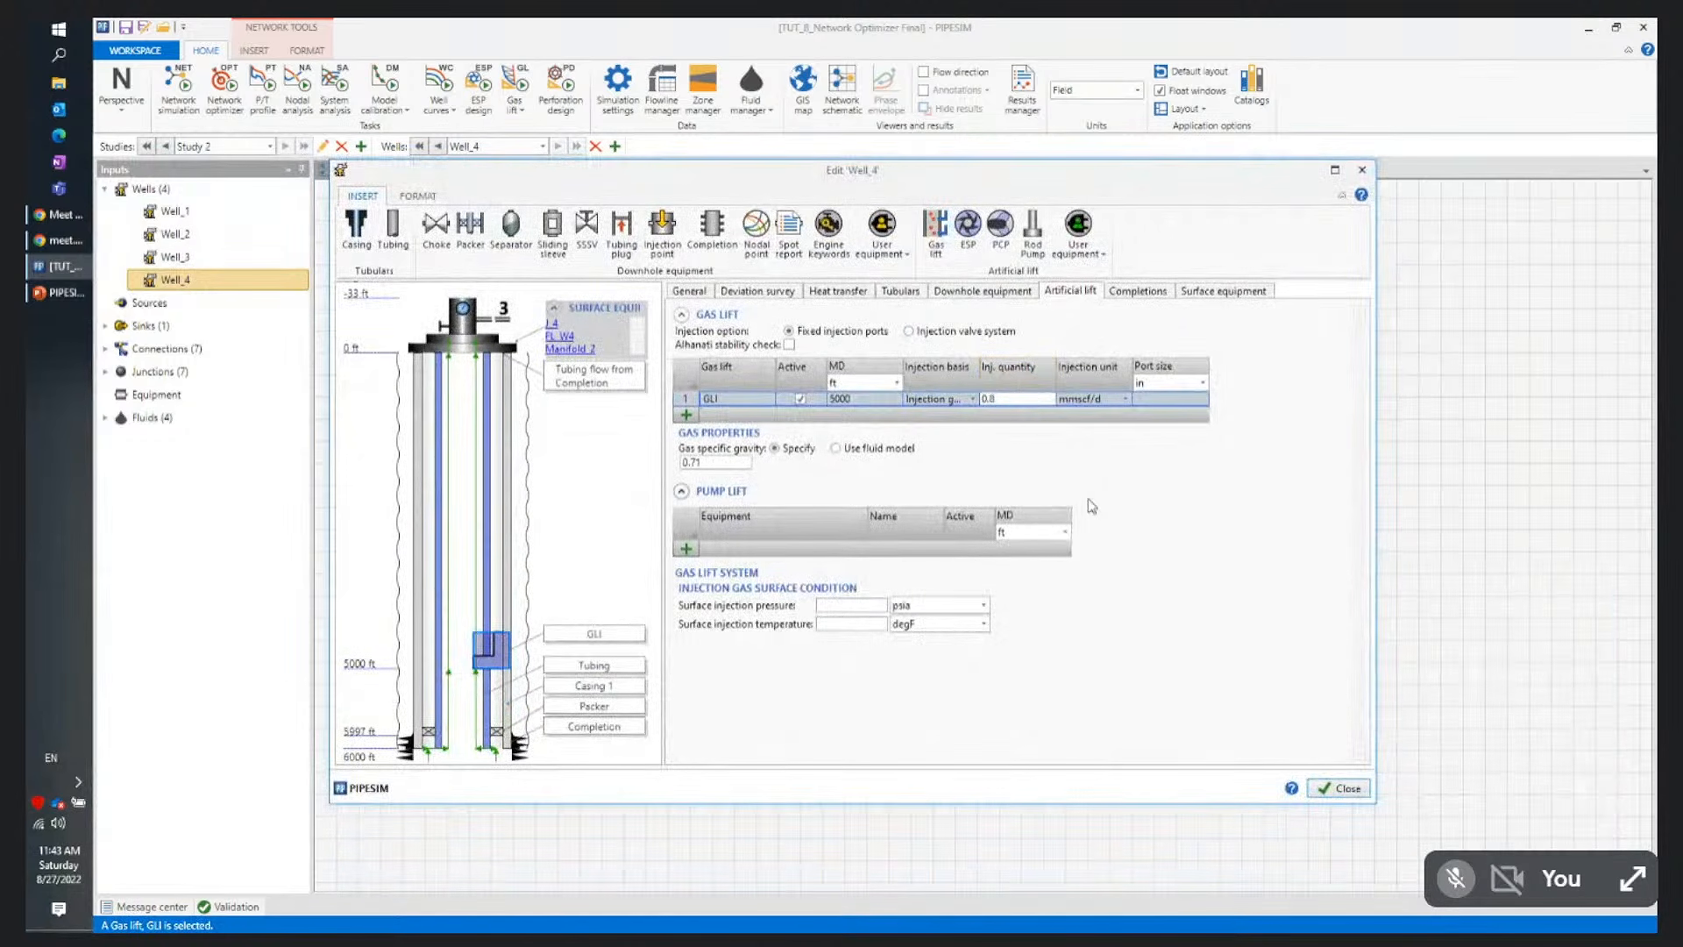
left_click(1336, 789)
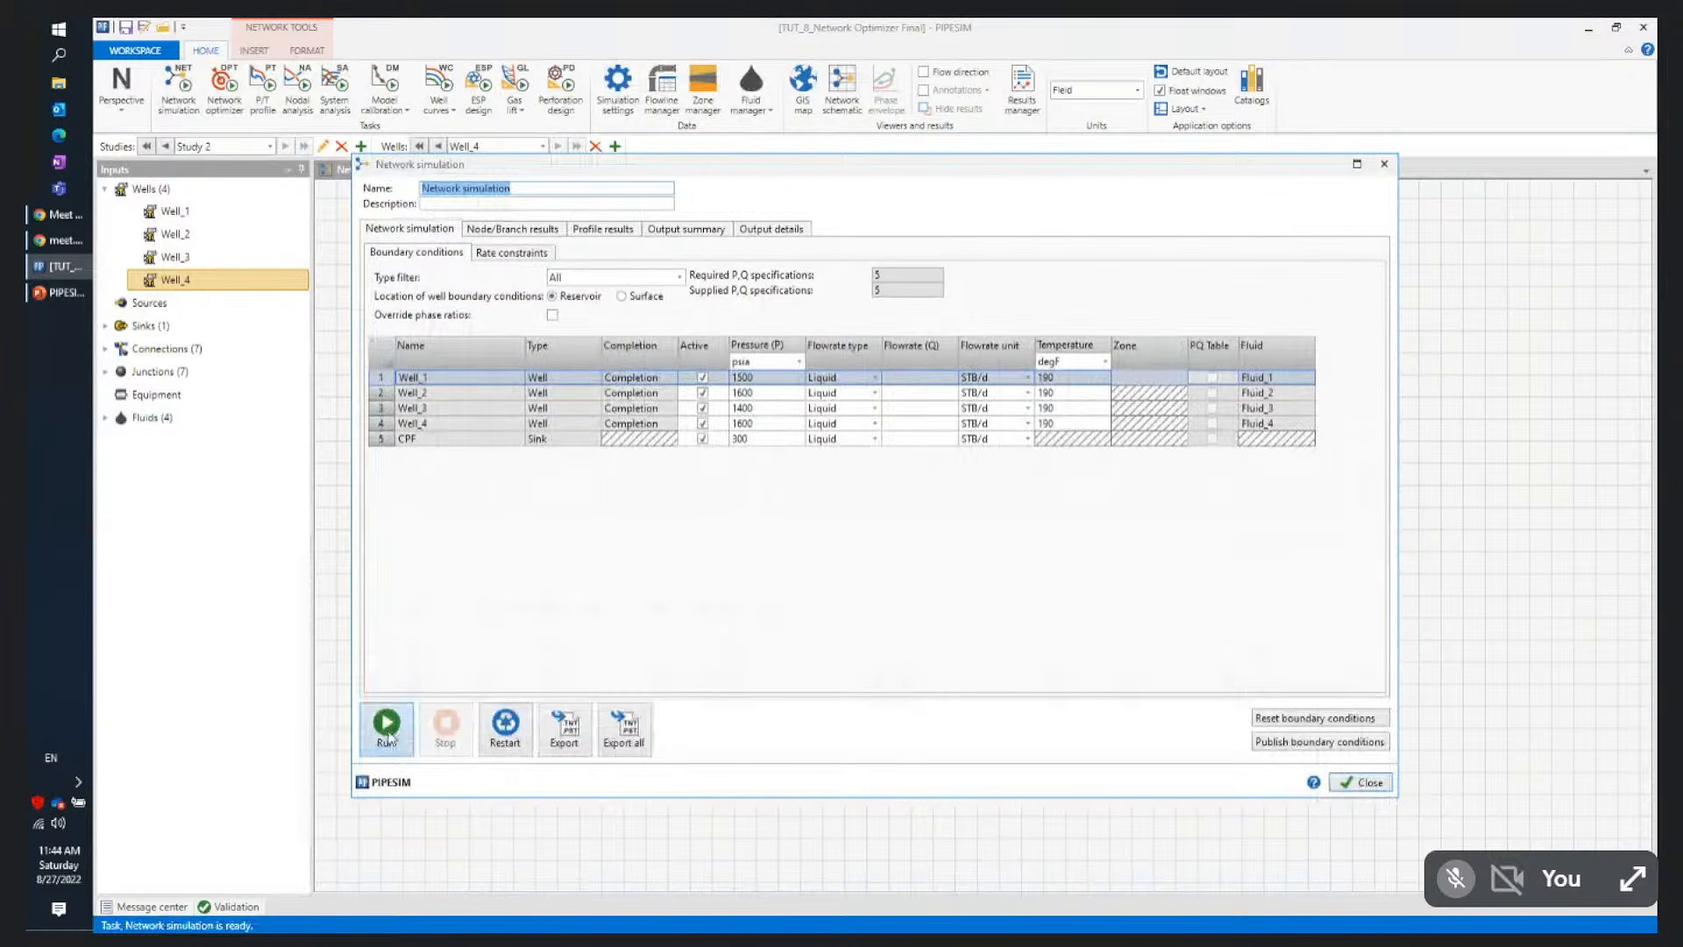
Rerun the network simulation, examine the CPF sink's row in the node results and close the simulation window
left_click(388, 736)
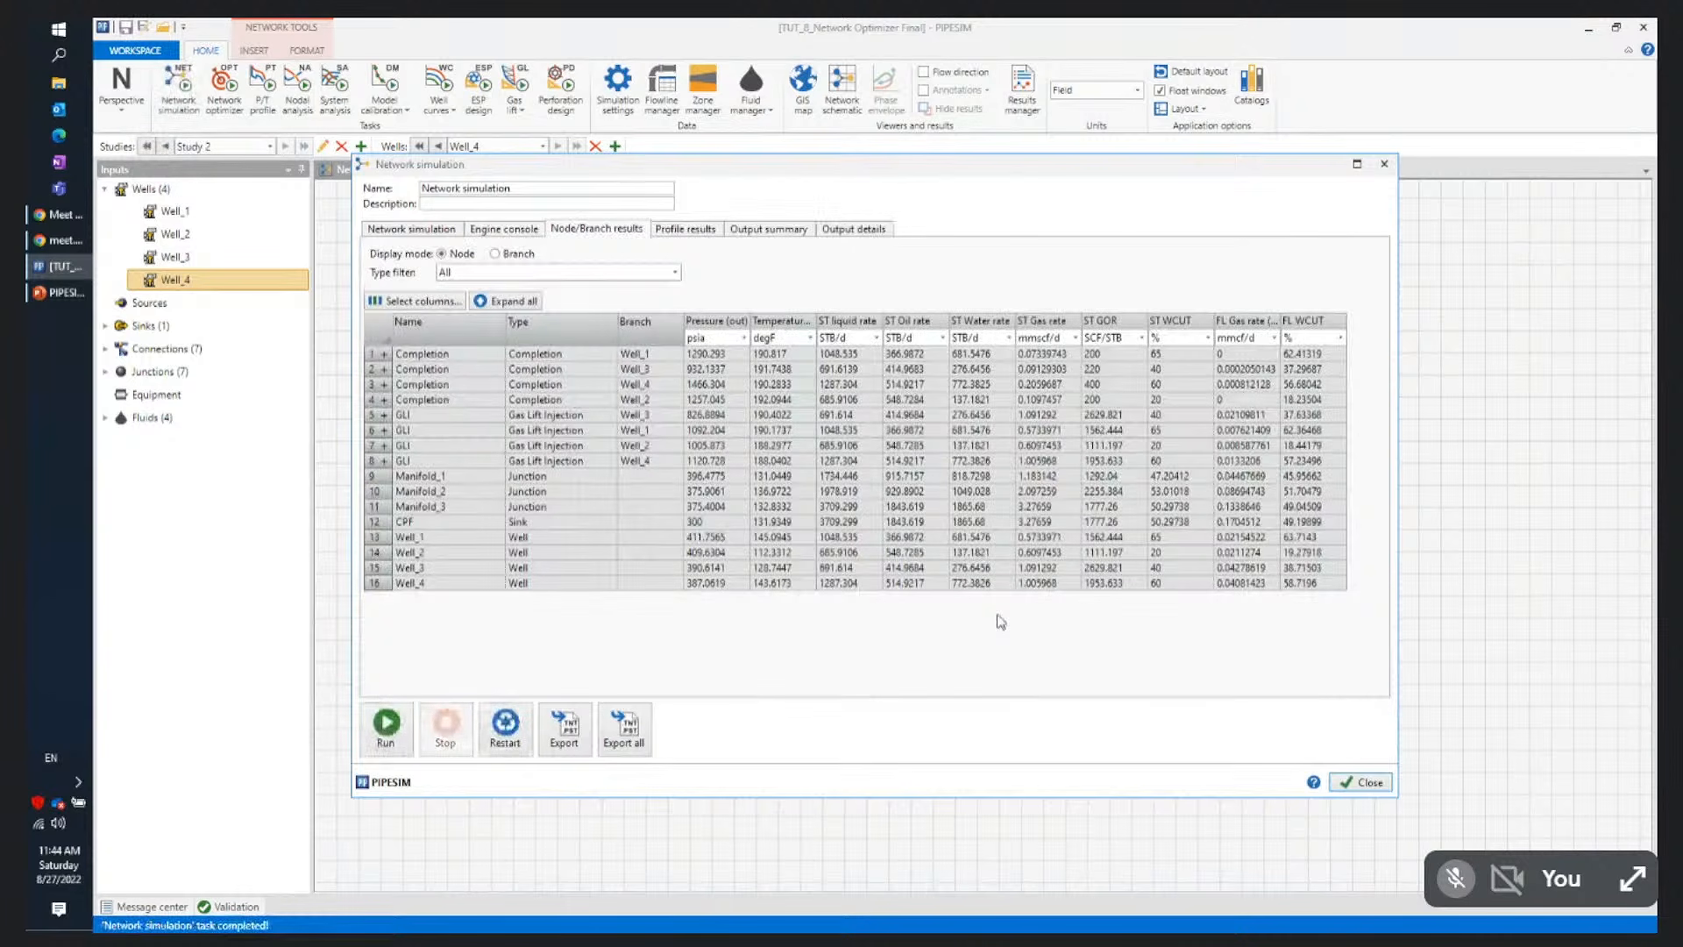
left_click(374, 523)
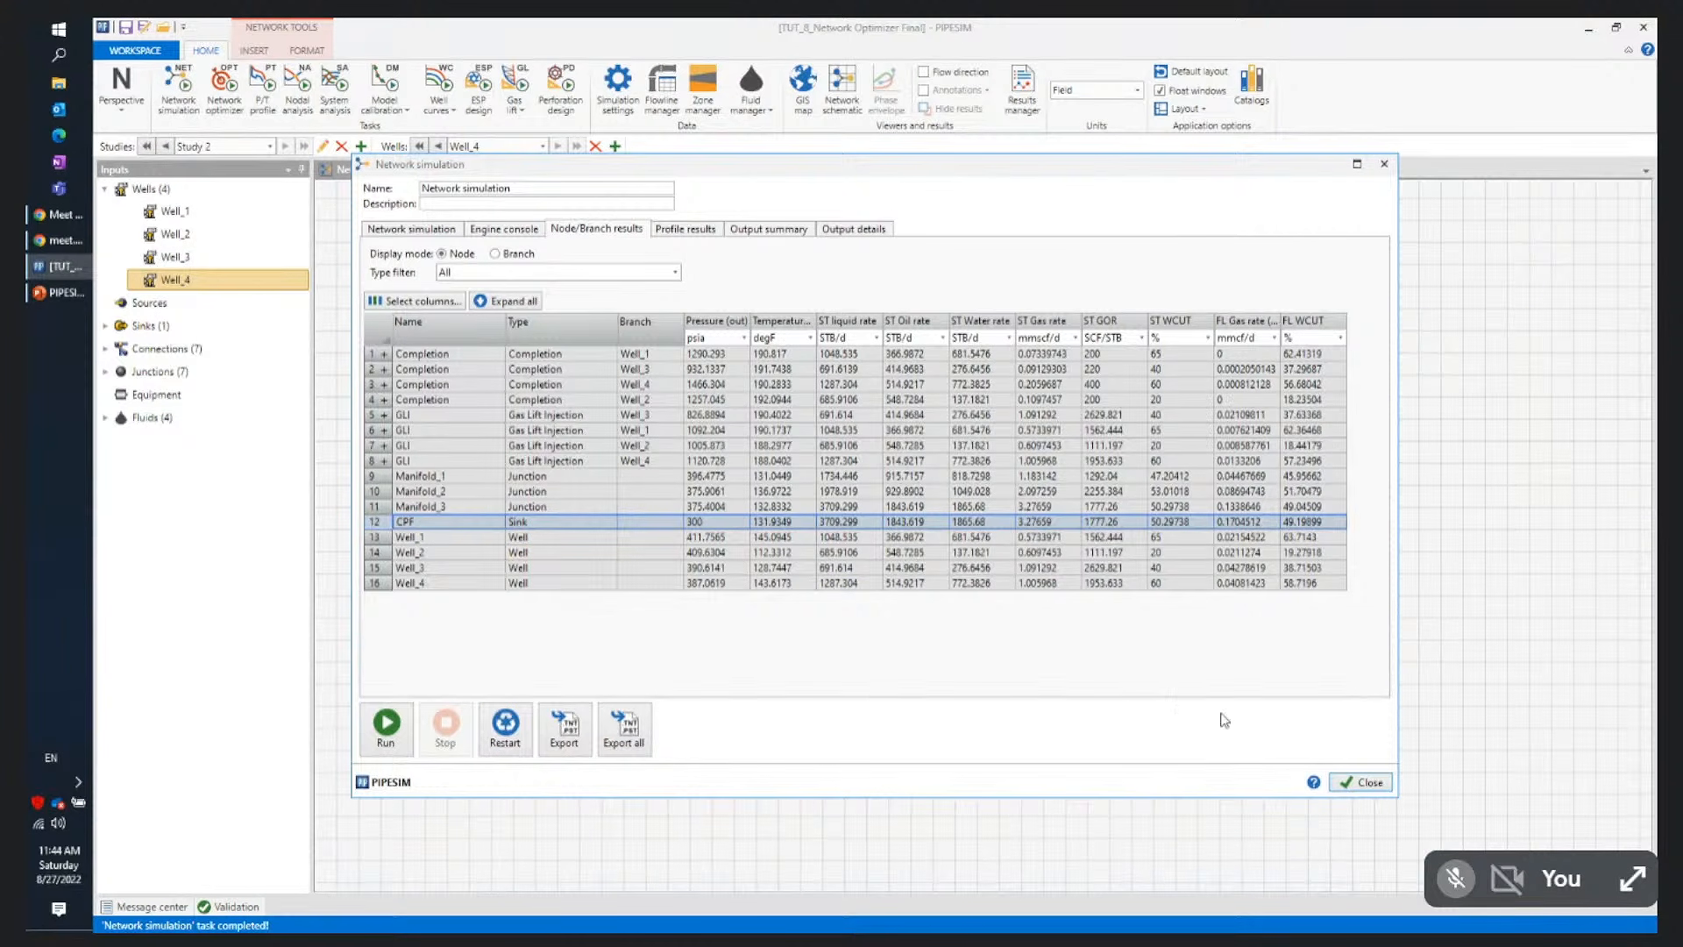
left_click(1365, 785)
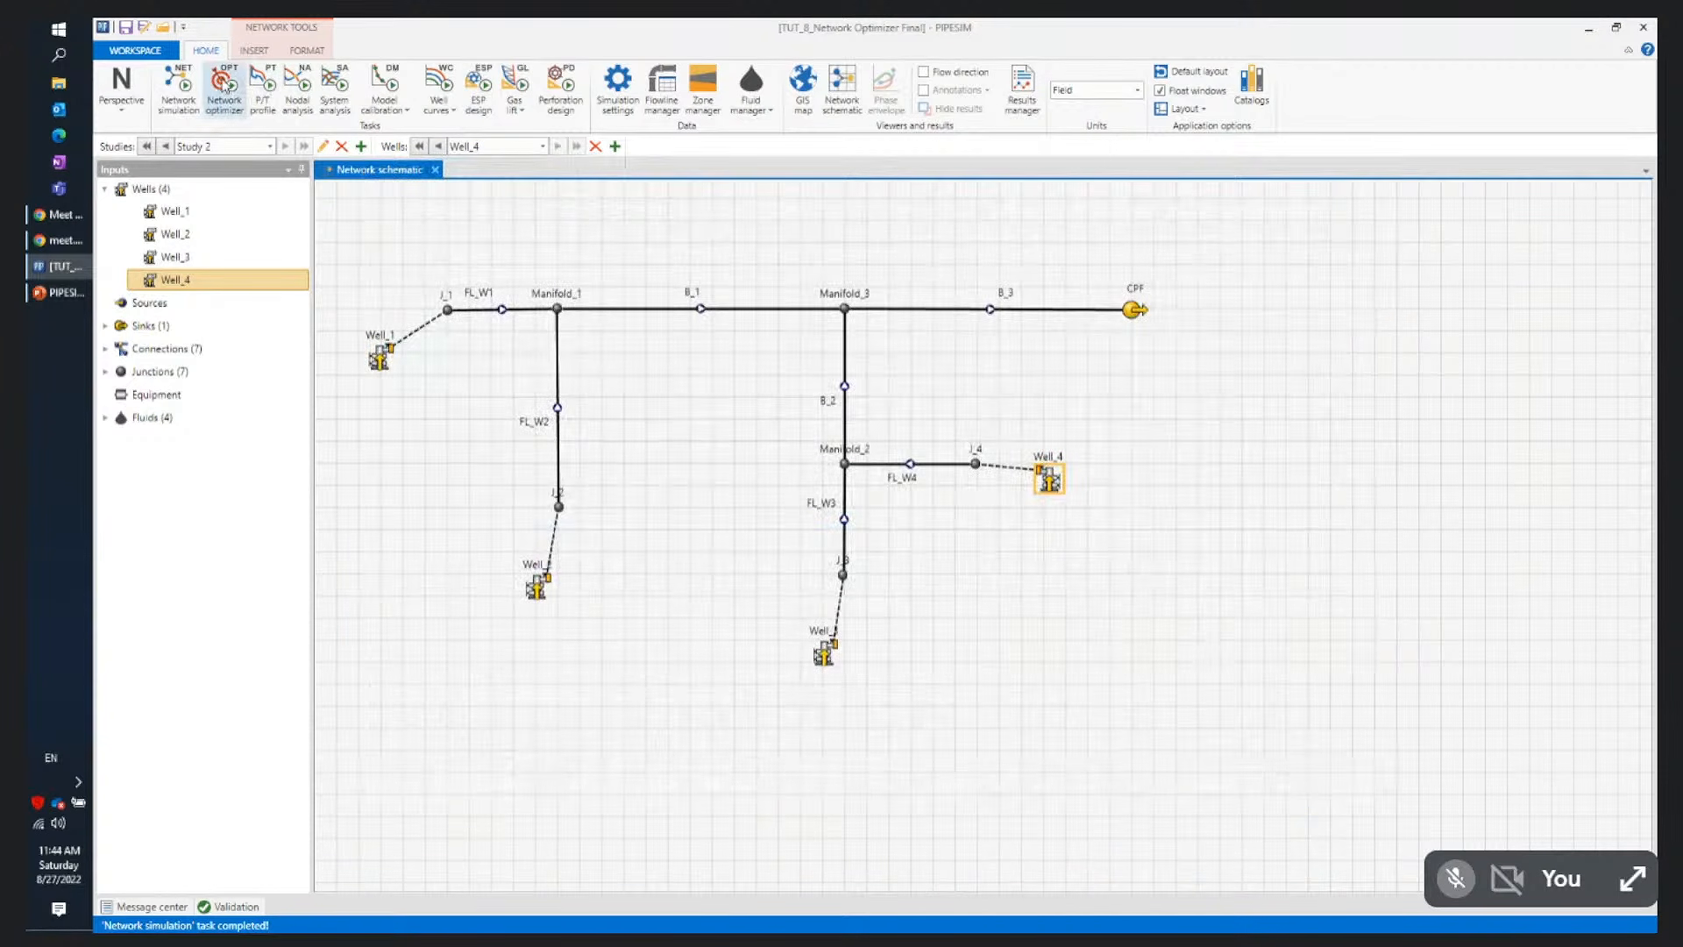
Open the network optimizer and reset its conditions so the initial injection gas rates update from the model
left_click(225, 84)
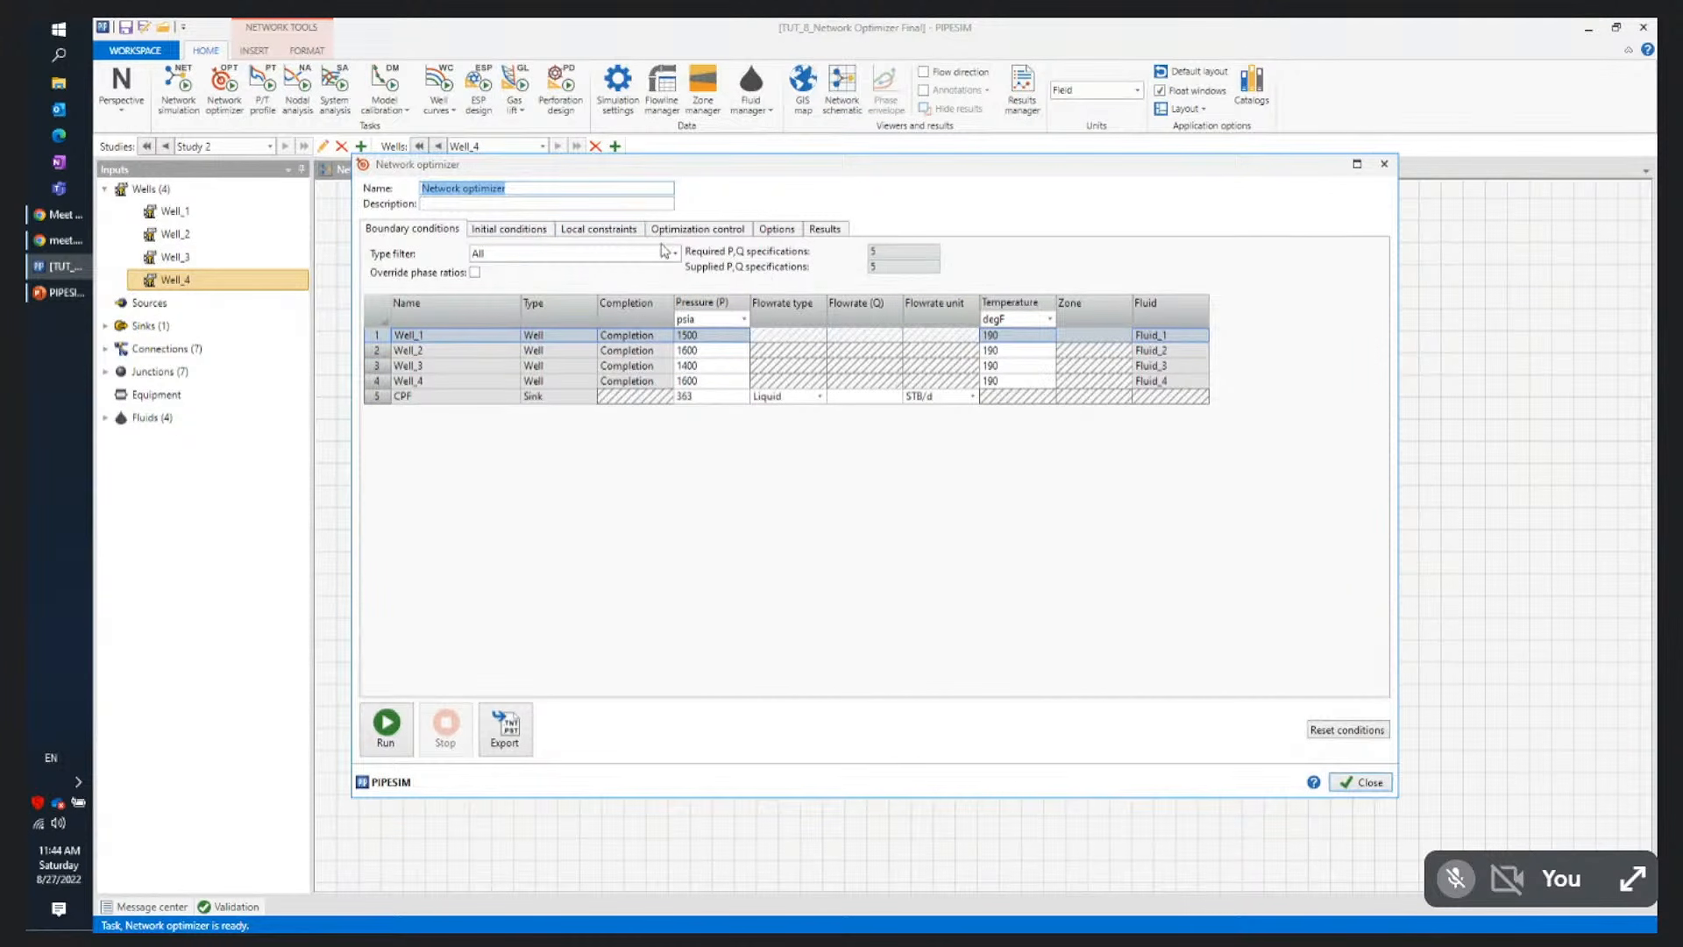
left_click(512, 230)
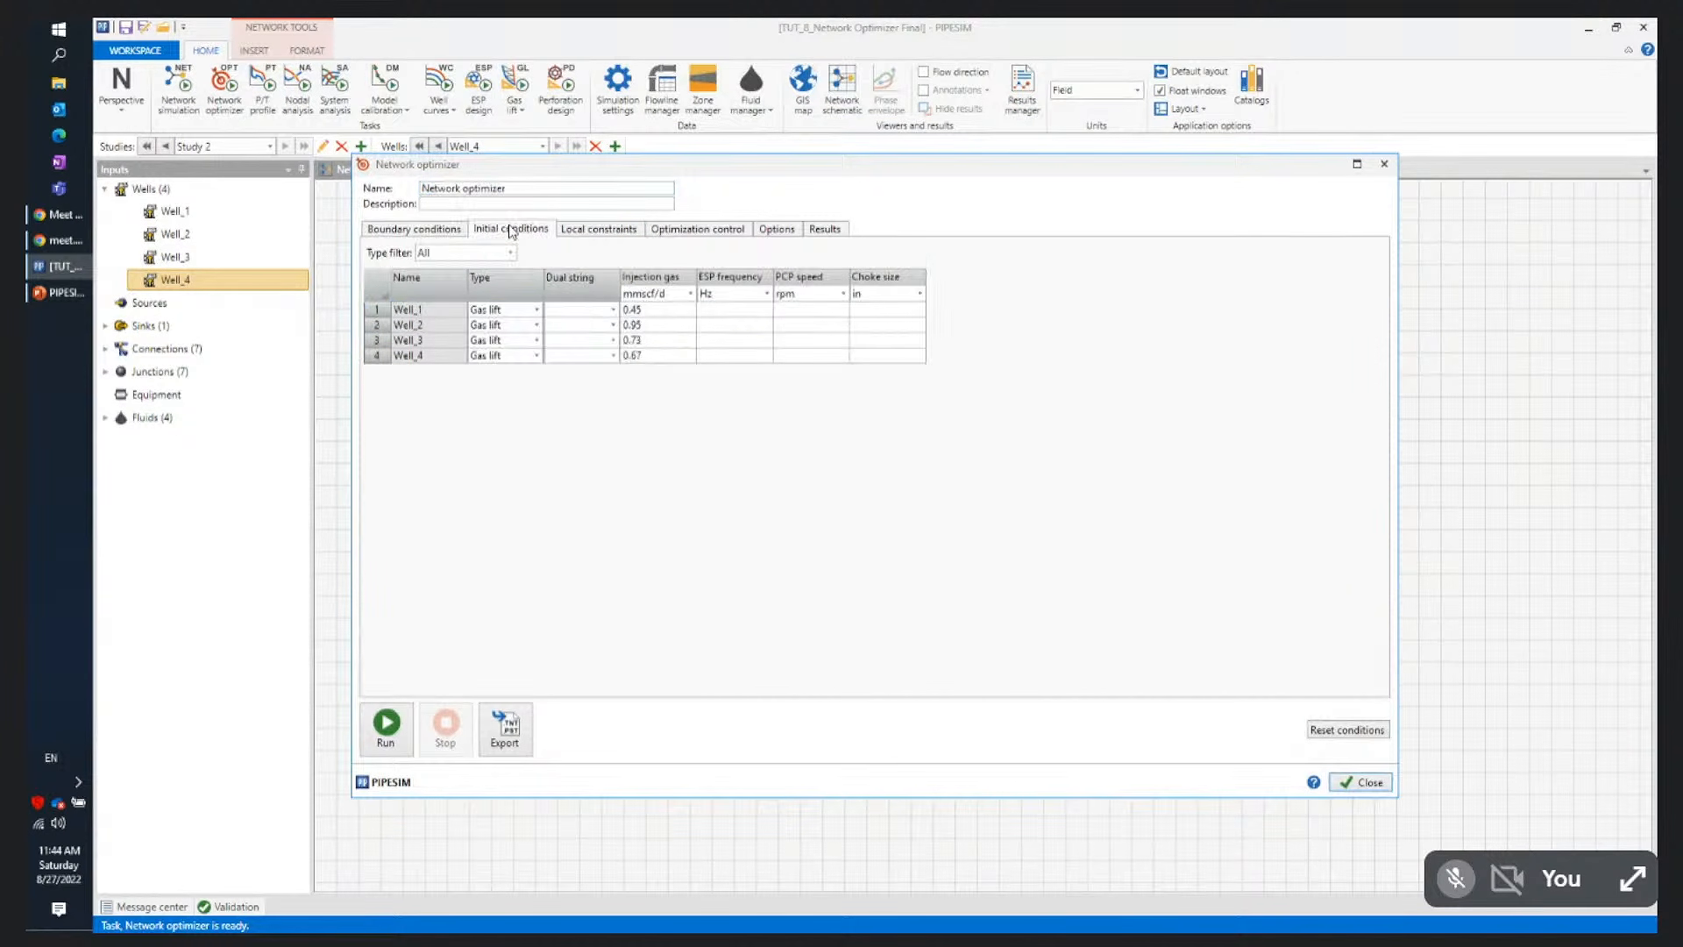
left_click(1346, 728)
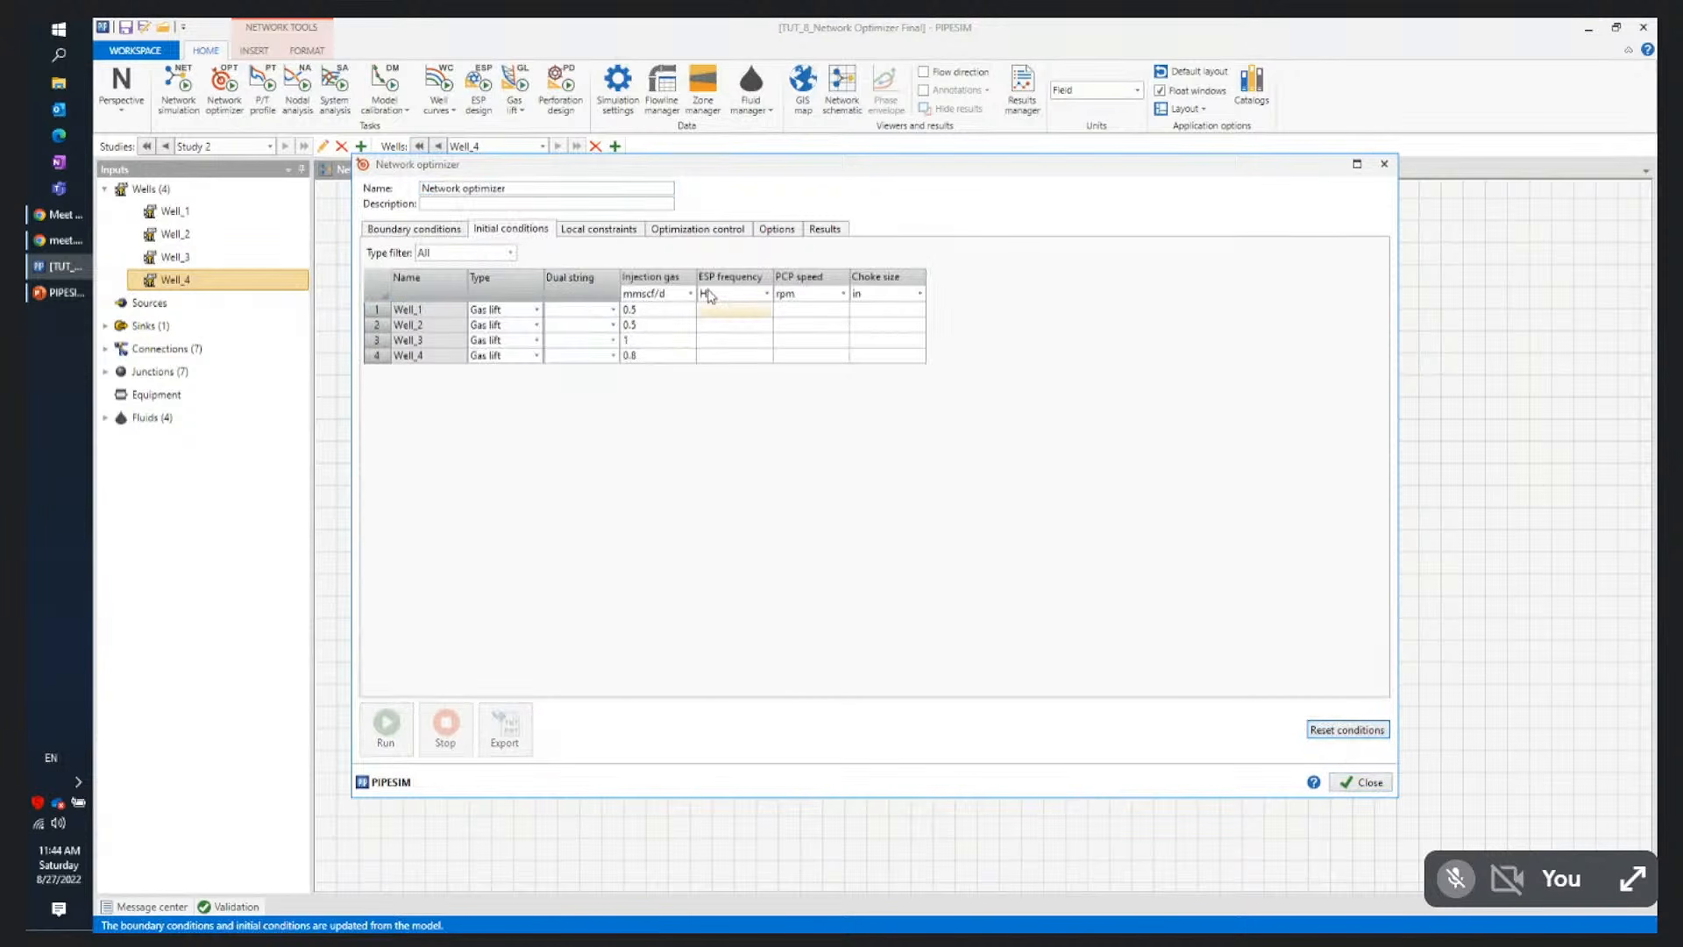
Review the optimizer's boundary conditions, options, optimization control with its objective types, local constraints and initial conditions
left_click(417, 230)
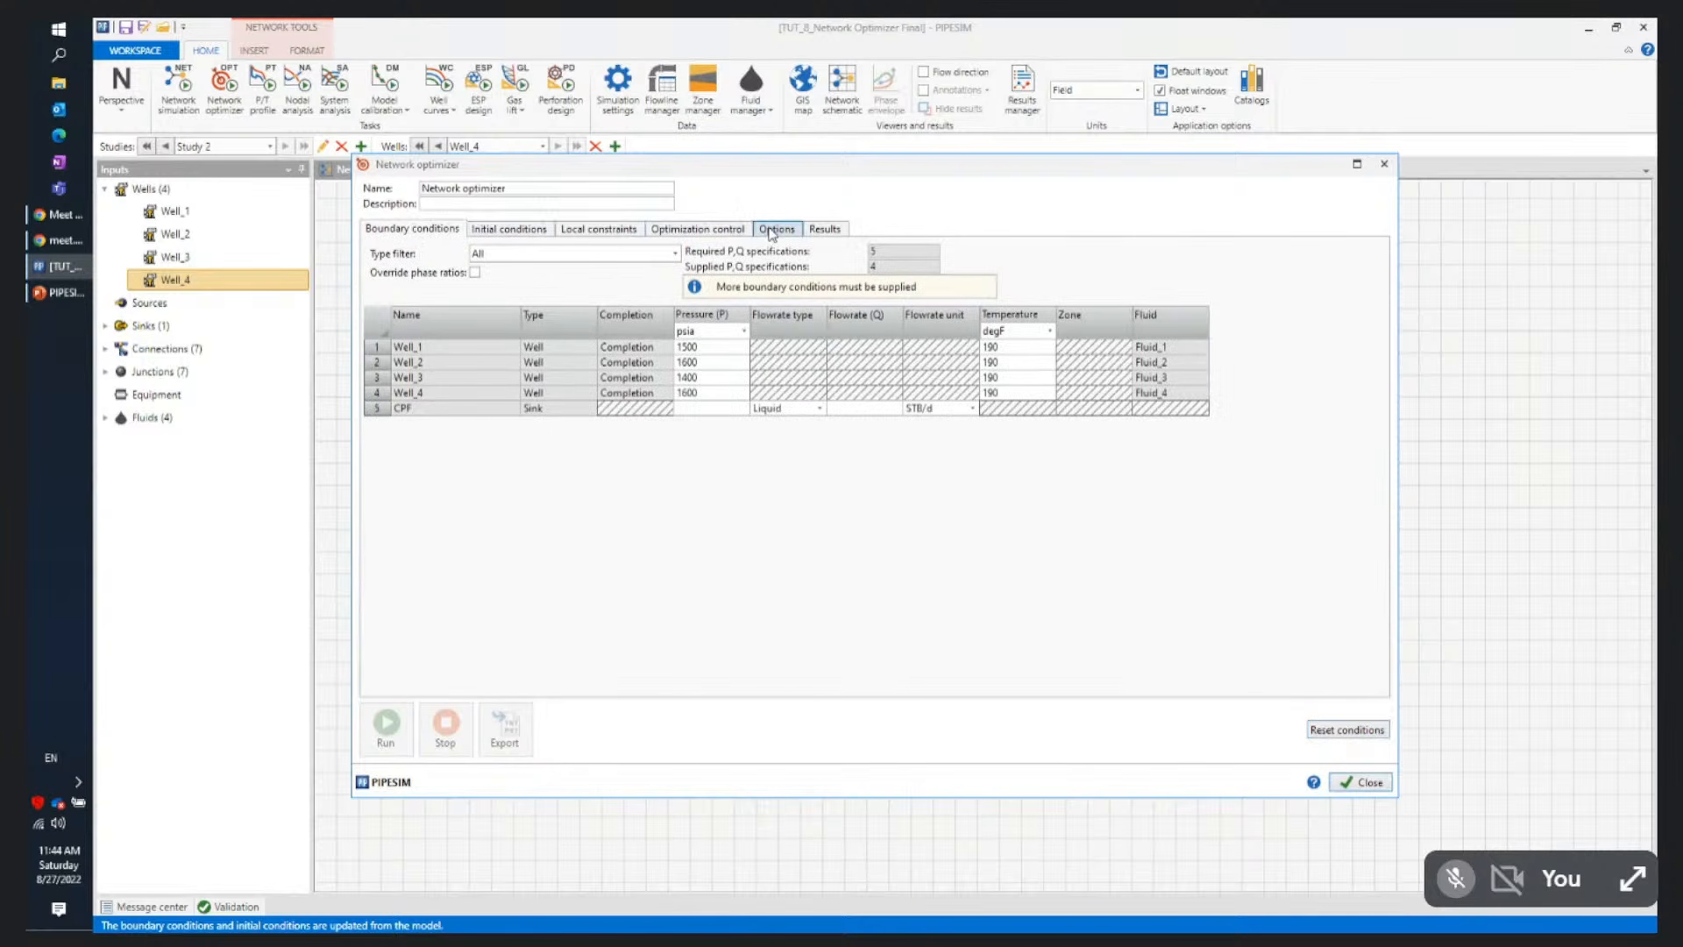
left_click(771, 229)
left_click(692, 230)
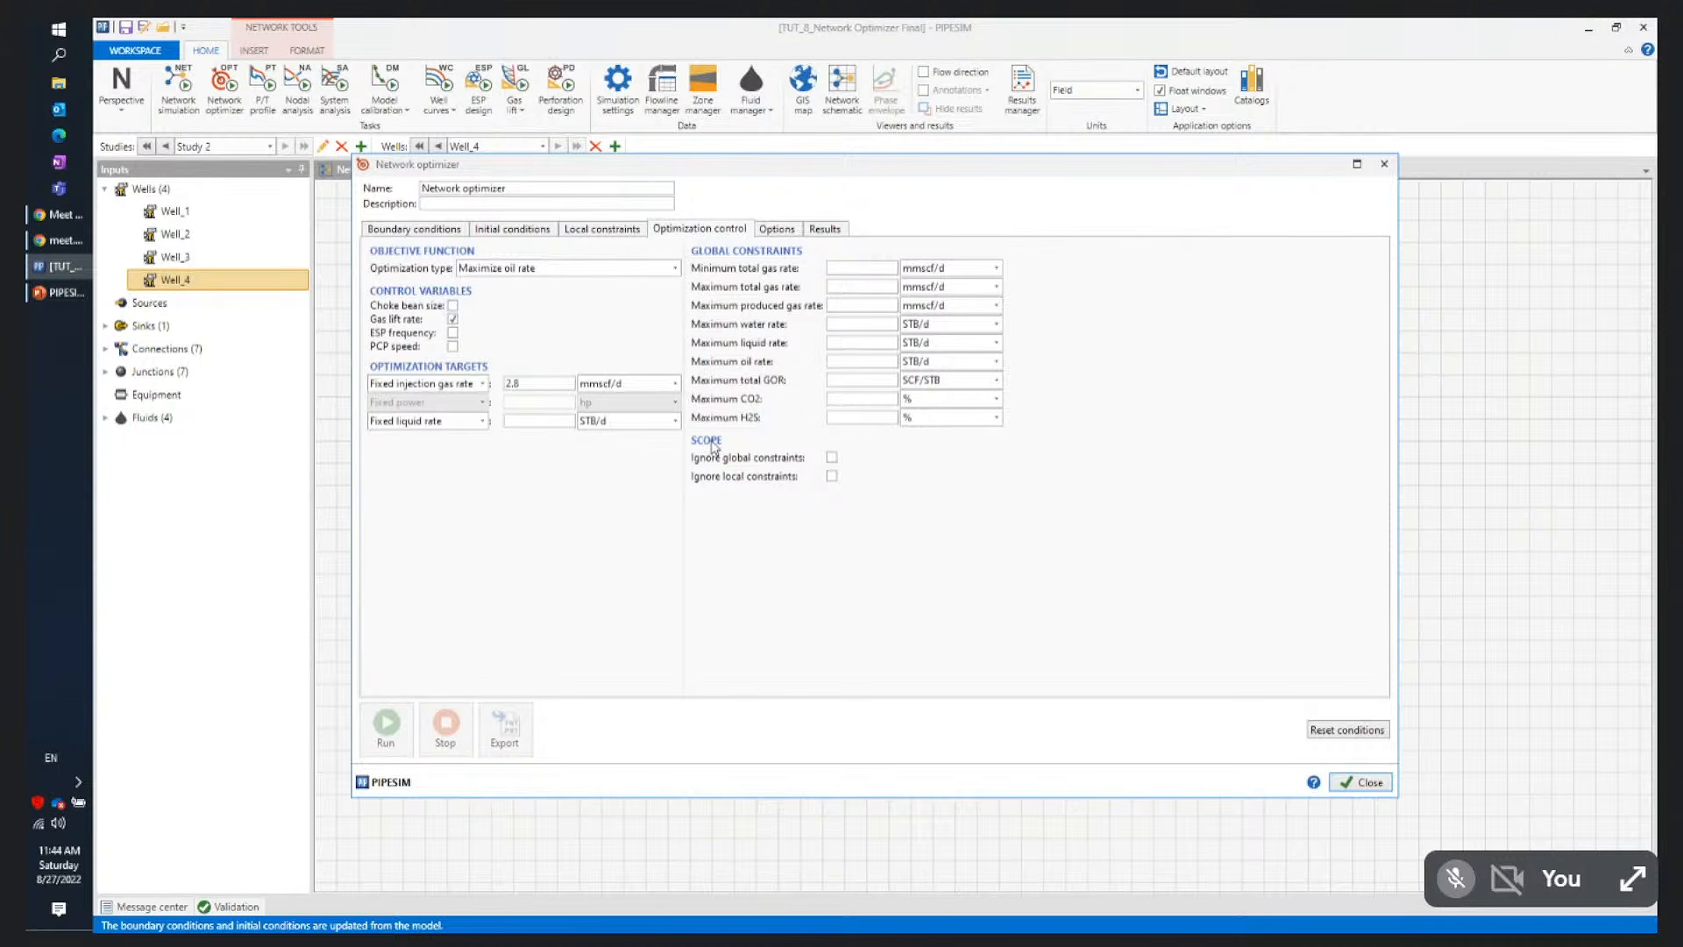
left_click(676, 270)
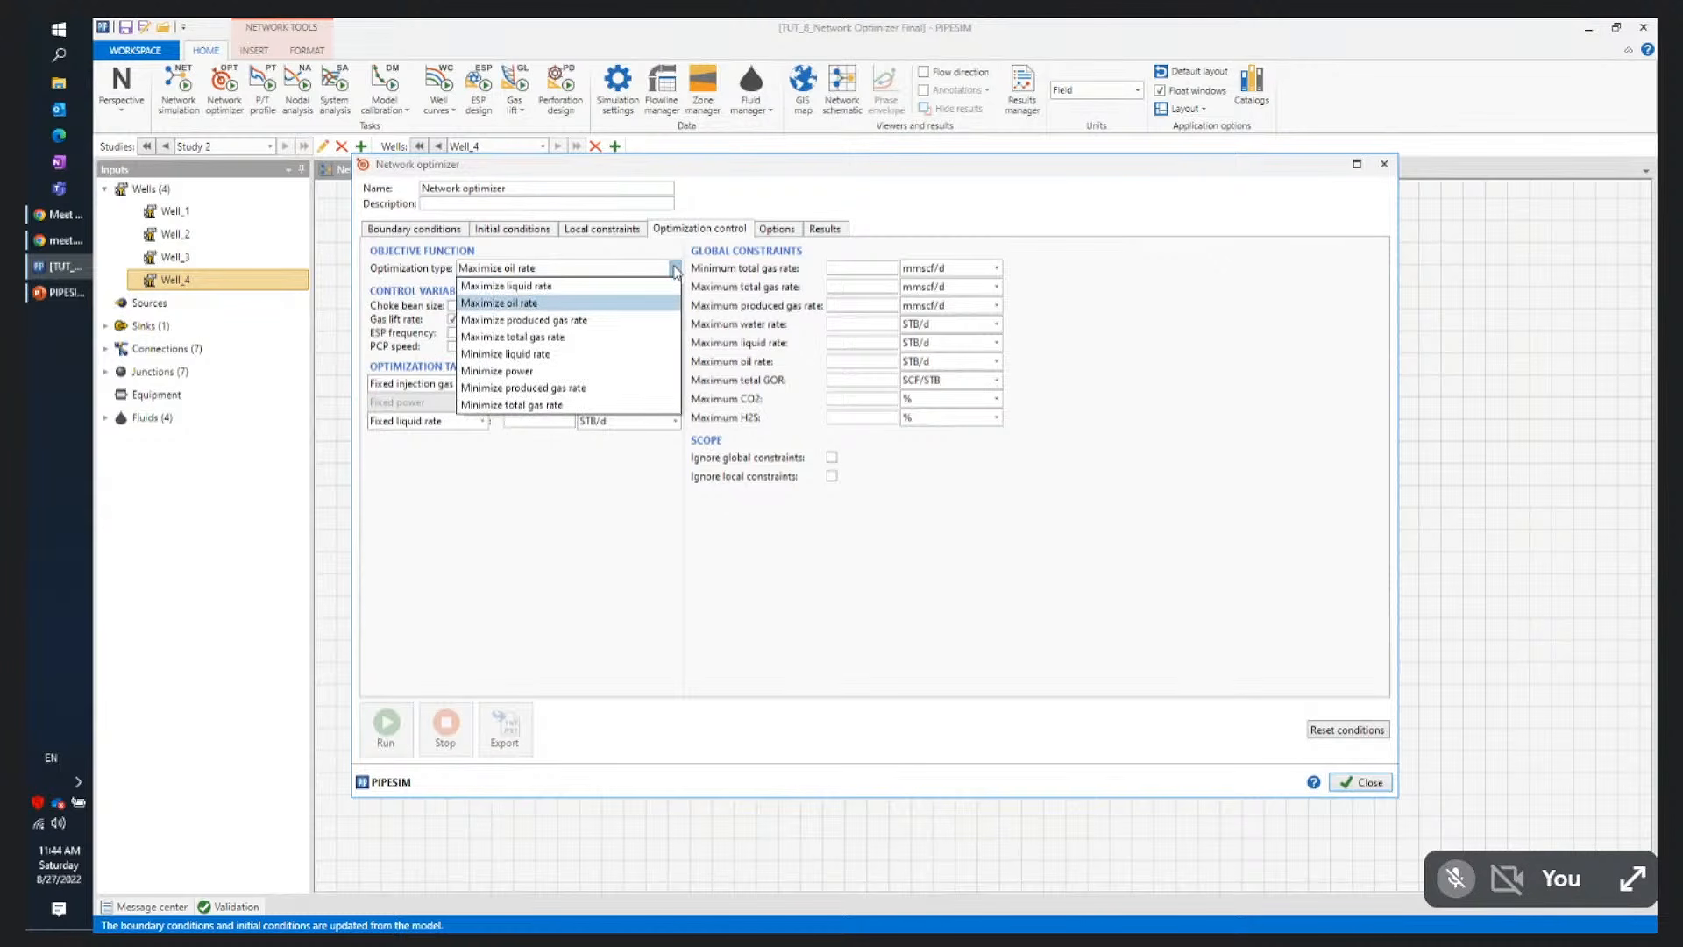
left_click(674, 270)
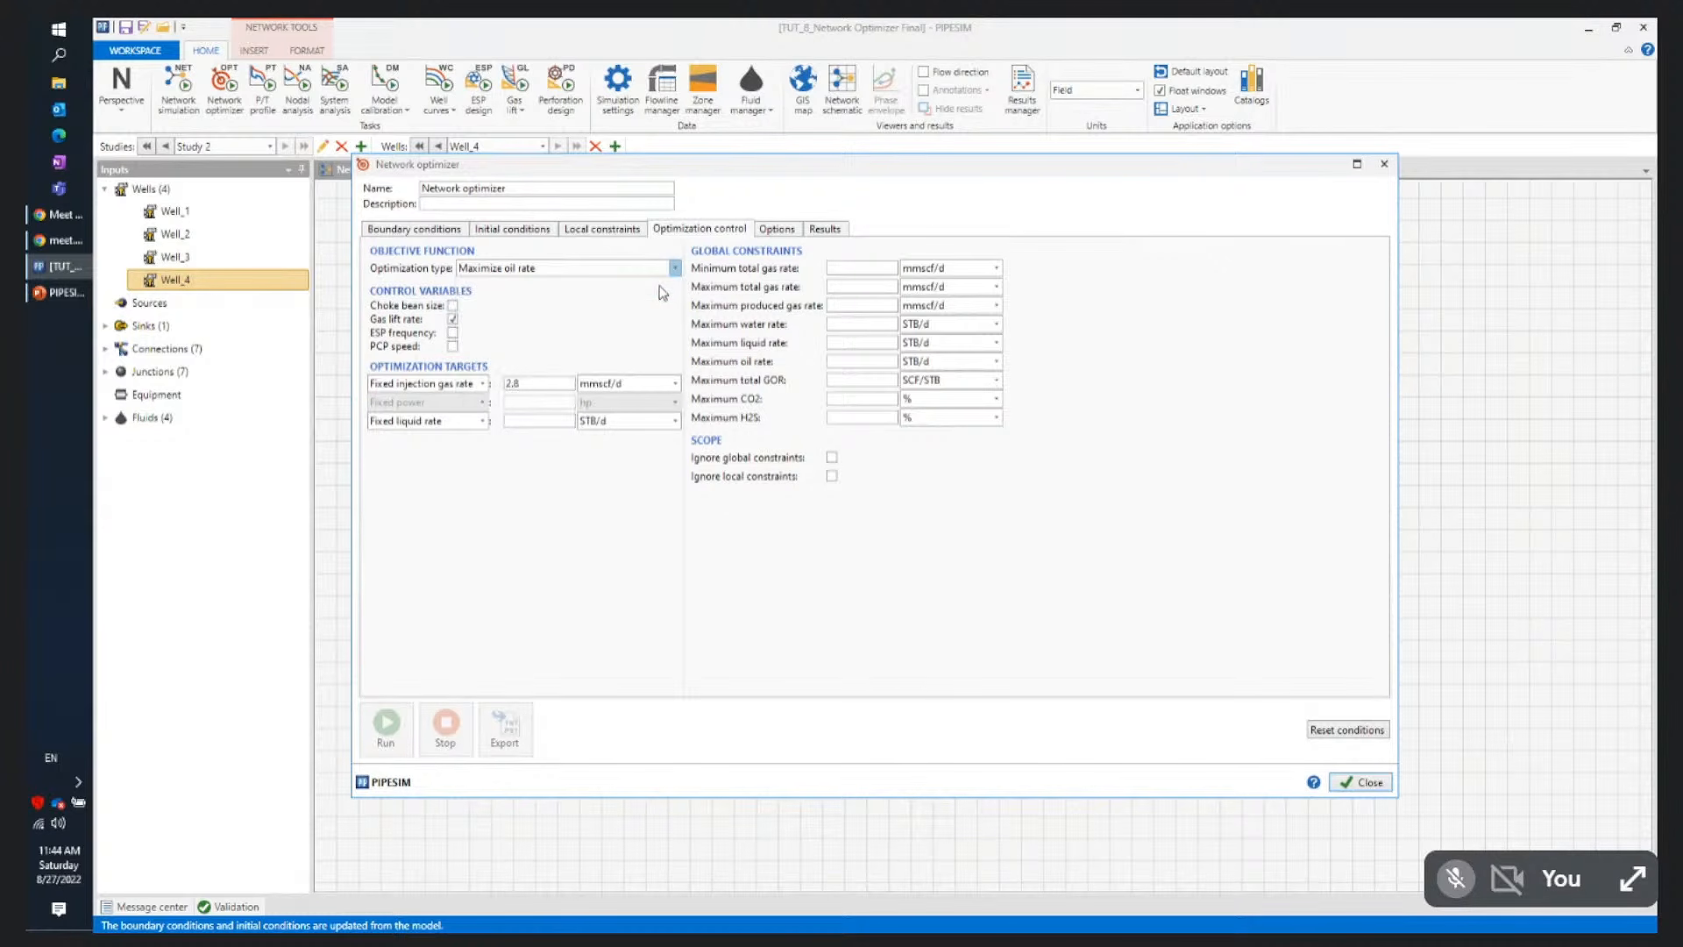
left_click(779, 230)
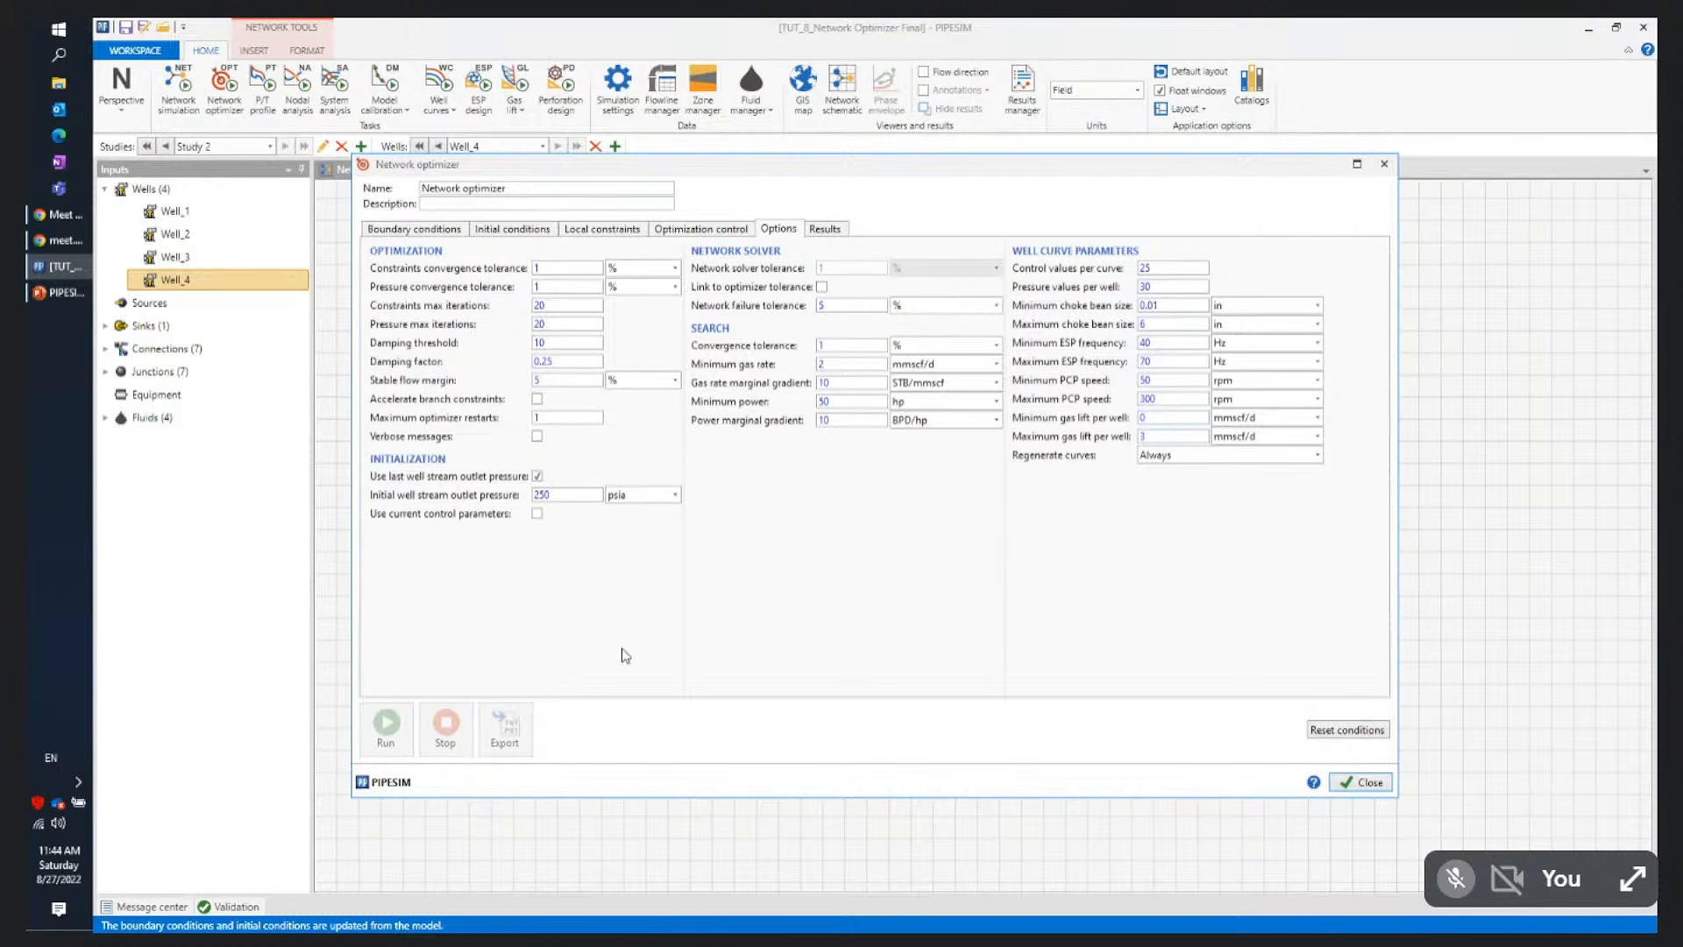
left_click(681, 230)
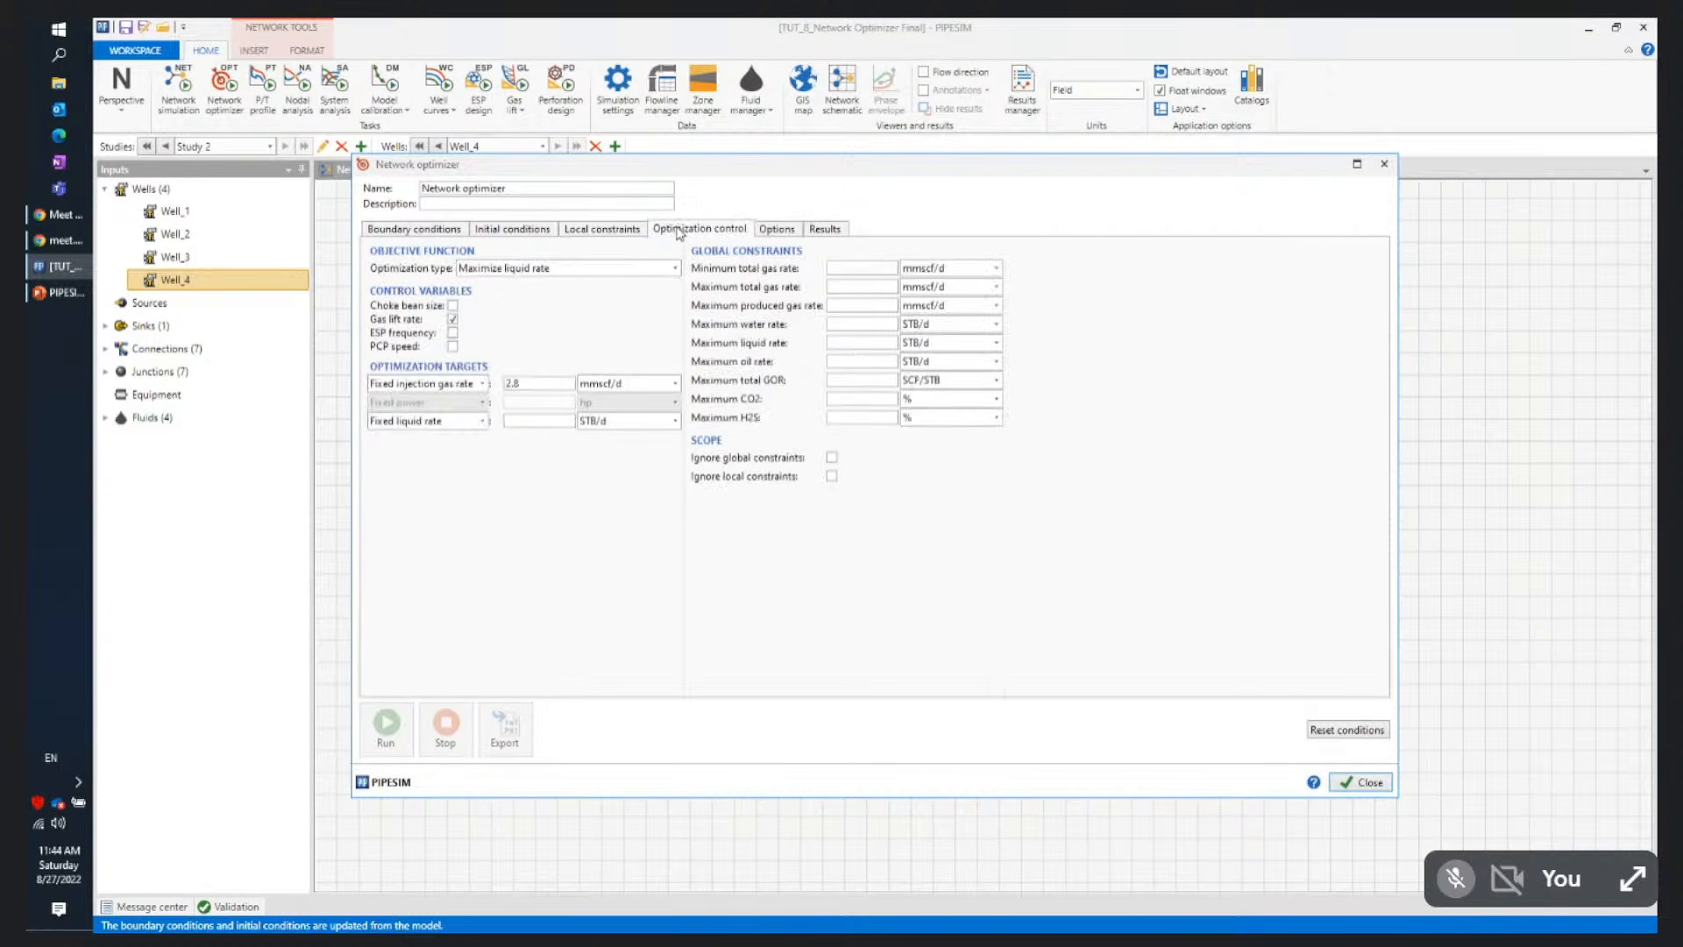
left_click(594, 232)
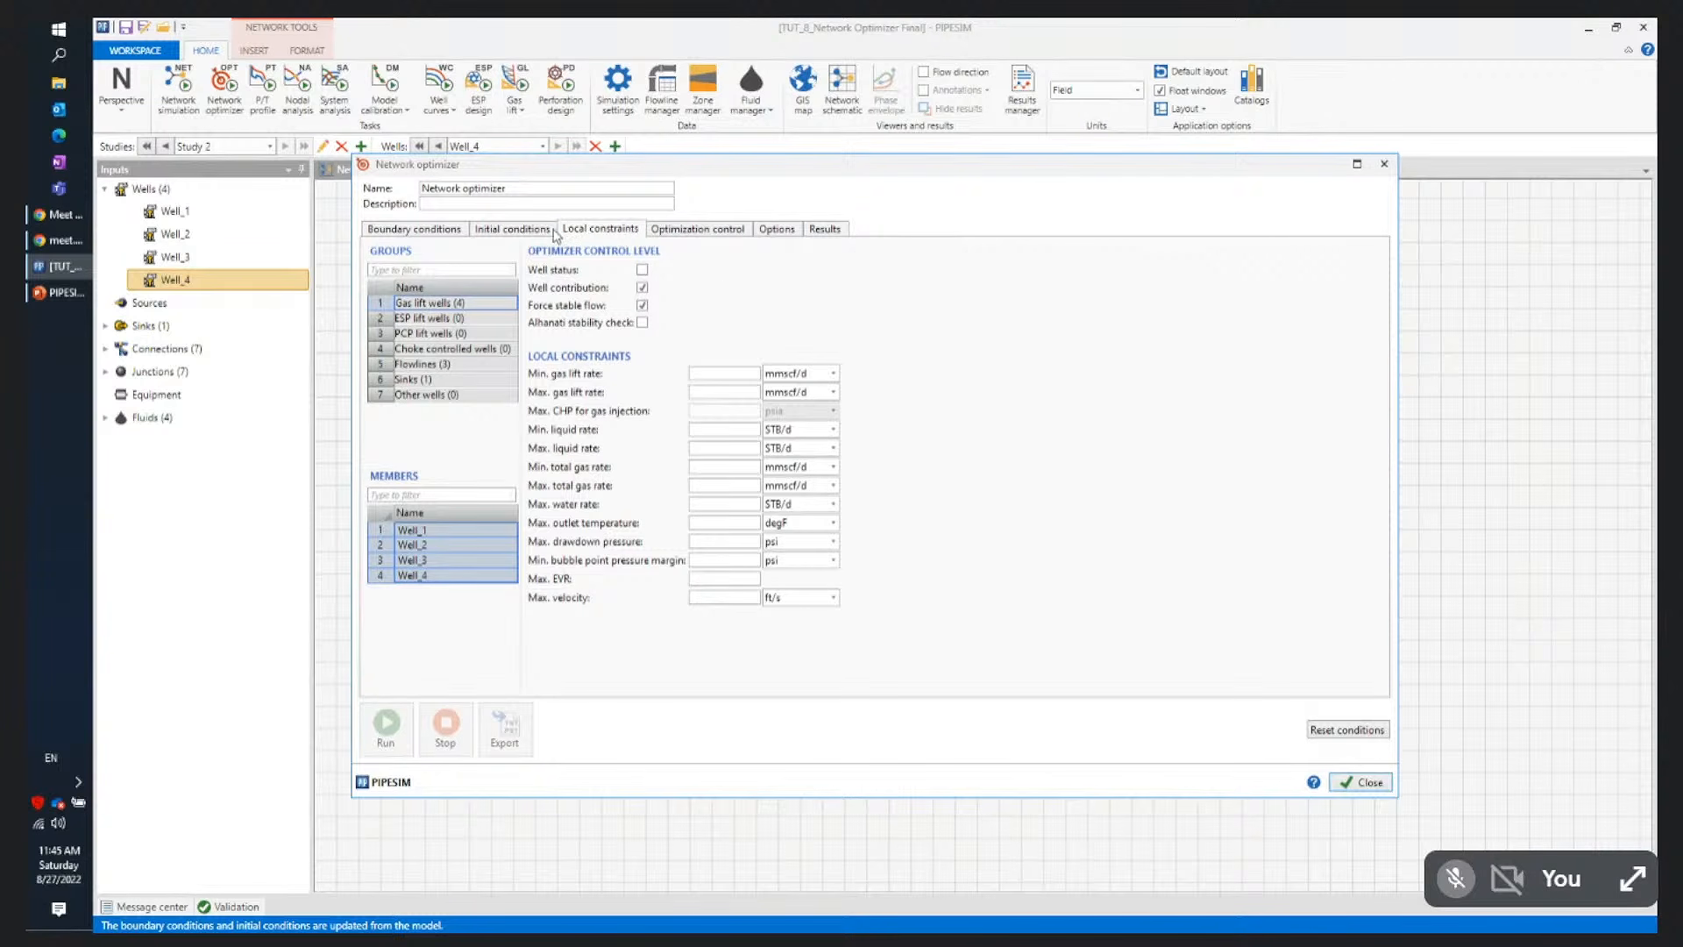
left_click(508, 229)
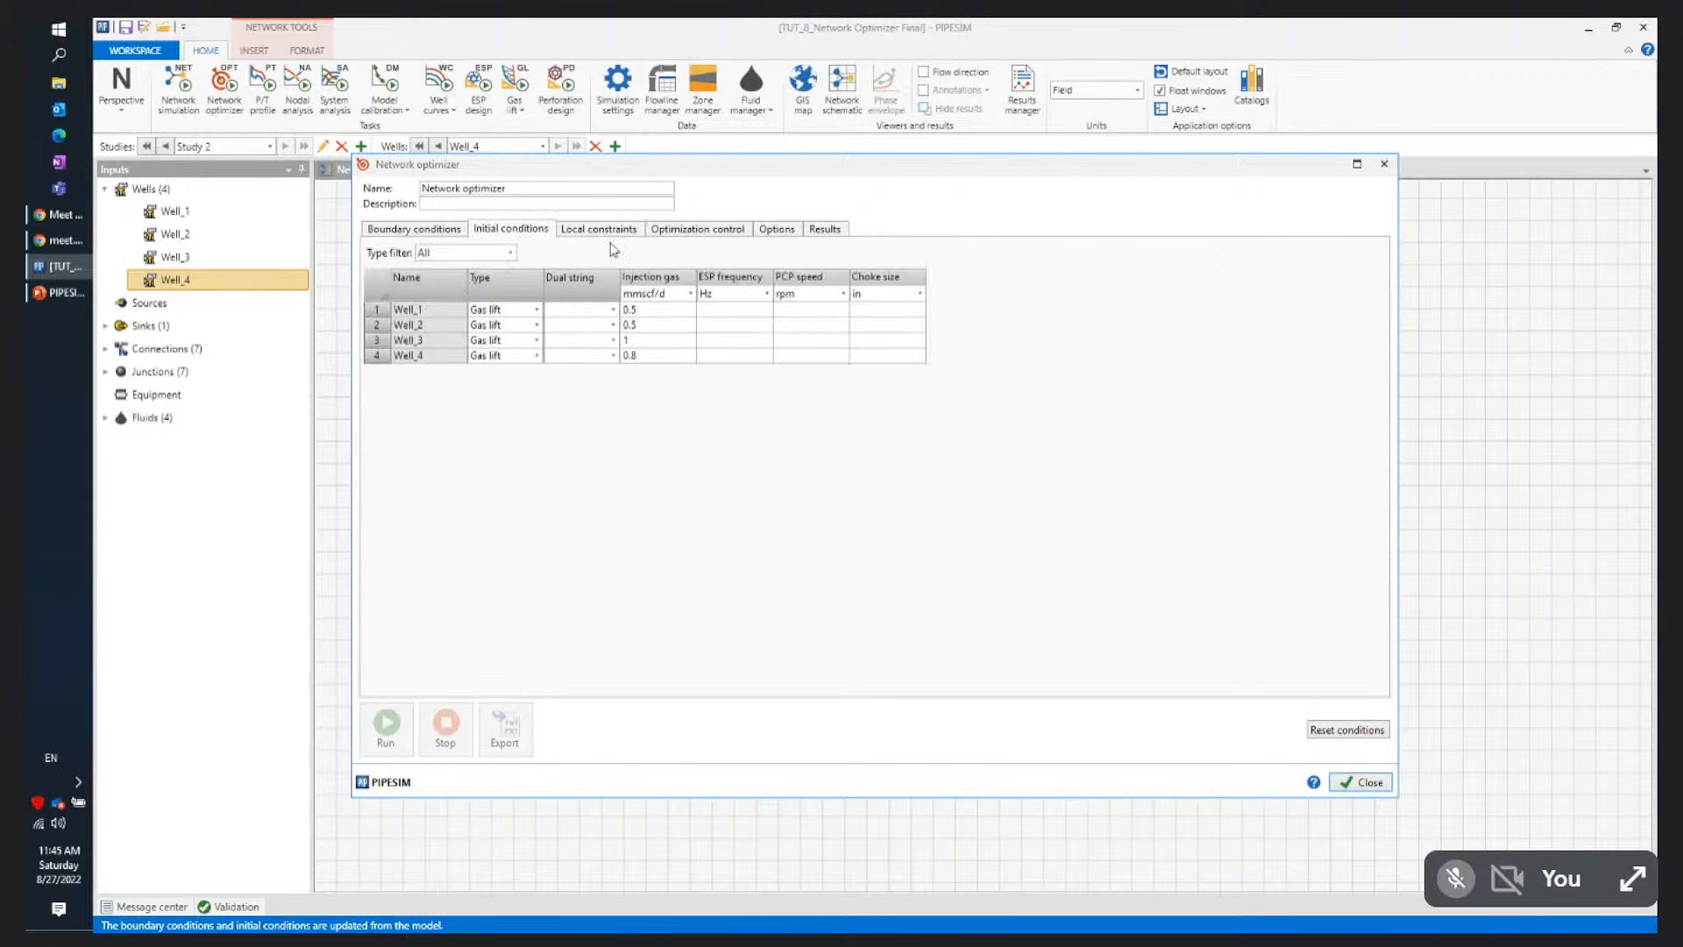
left_click(711, 234)
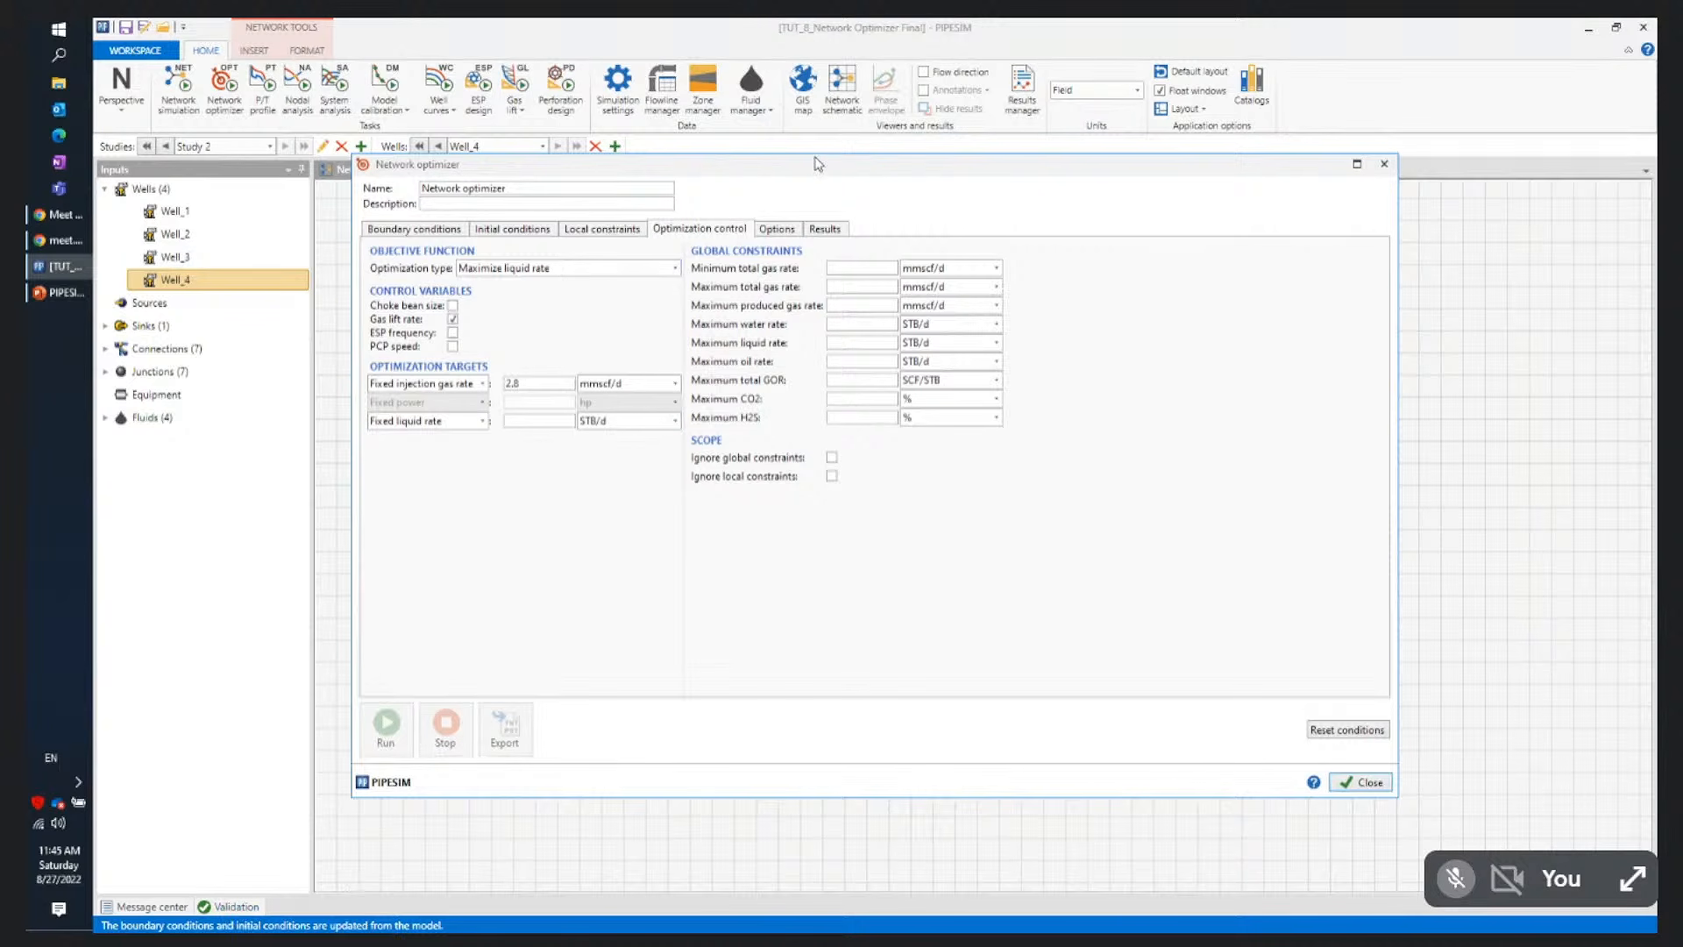
Set the optimization type to Maximize oil rate, recheck the available objectives and close the network optimizer
left_click_drag(812, 165, 902, 158)
left_click(693, 264)
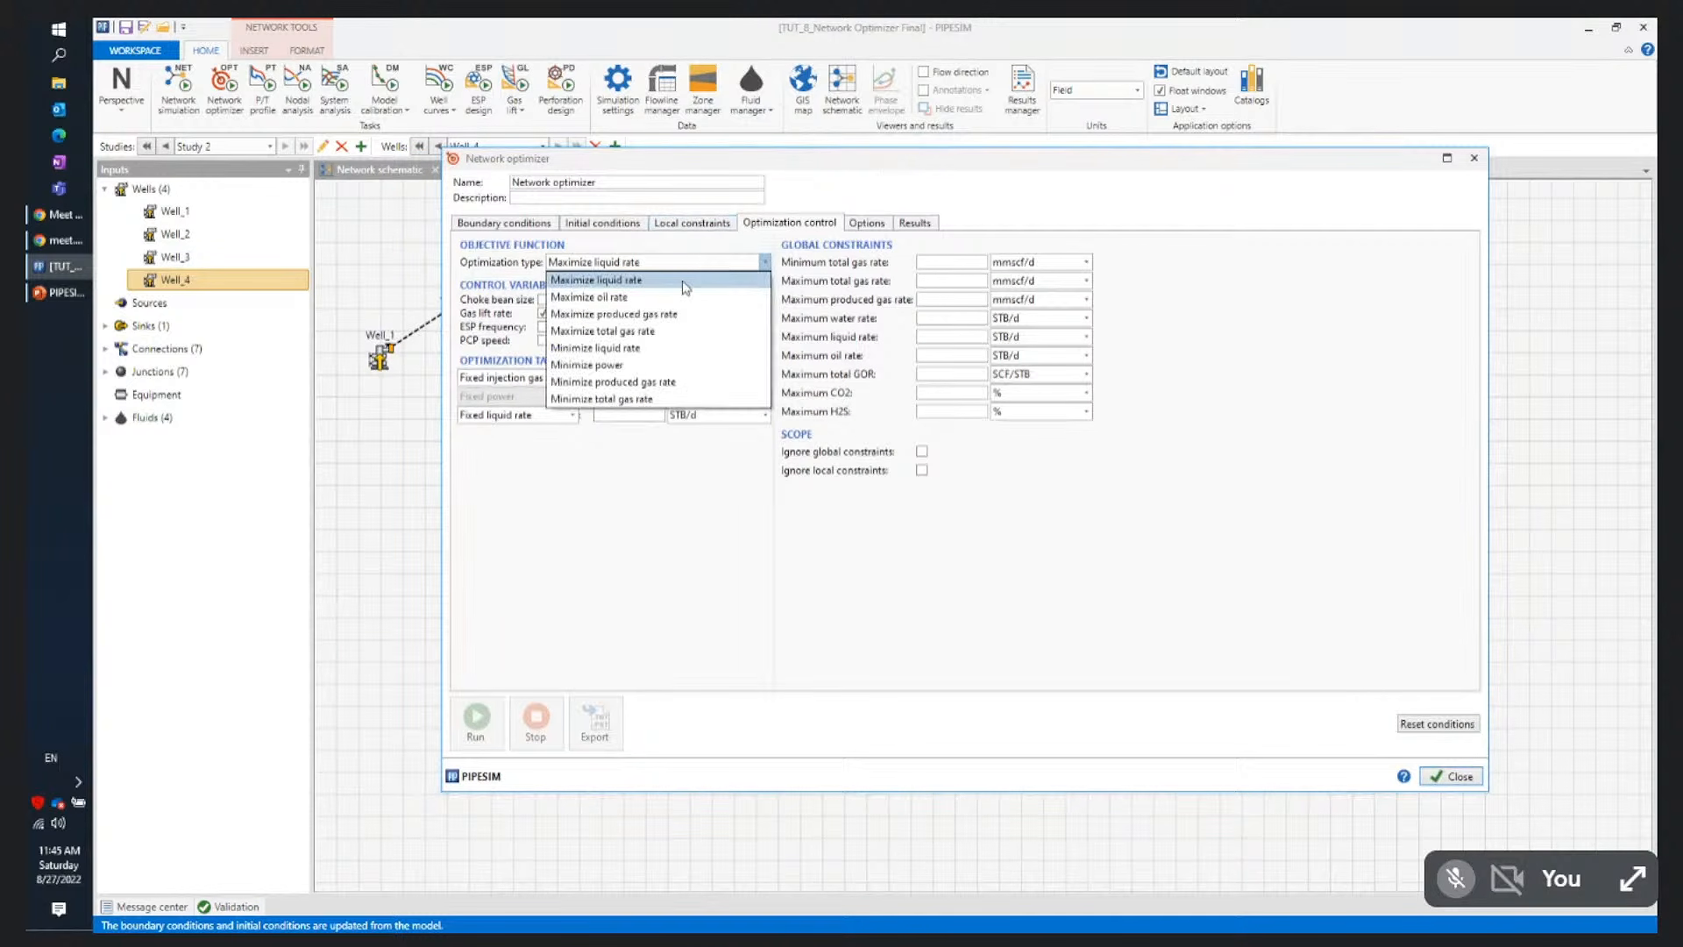
left_click(687, 296)
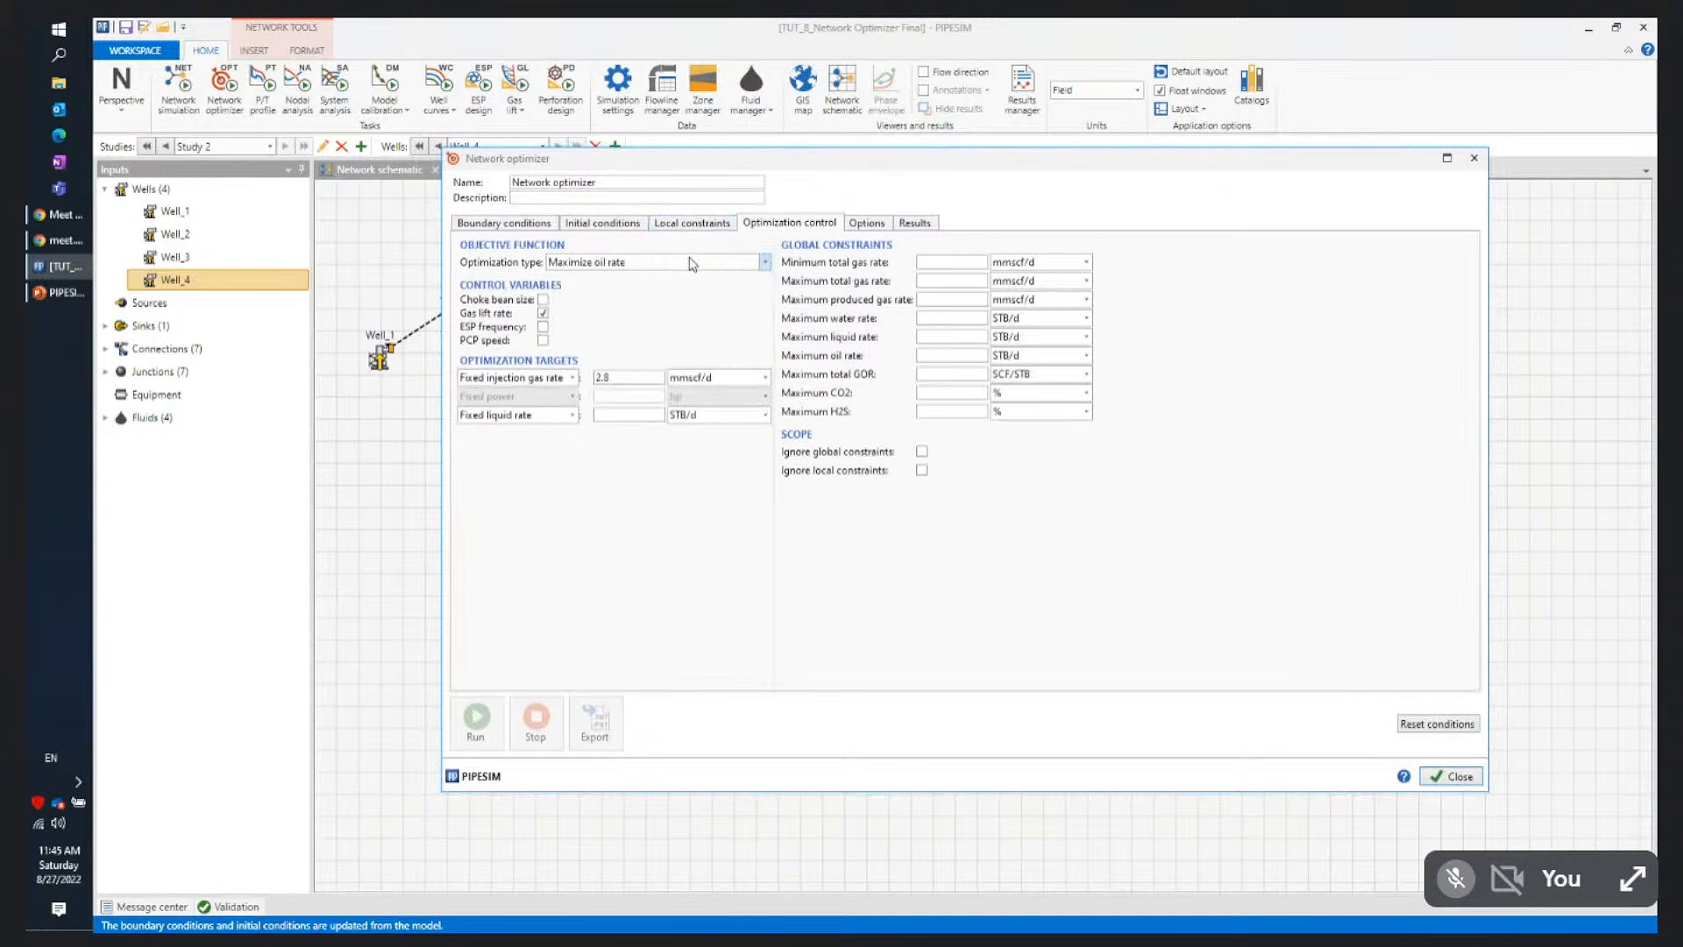
left_click(692, 264)
left_click(684, 274)
left_click(1452, 776)
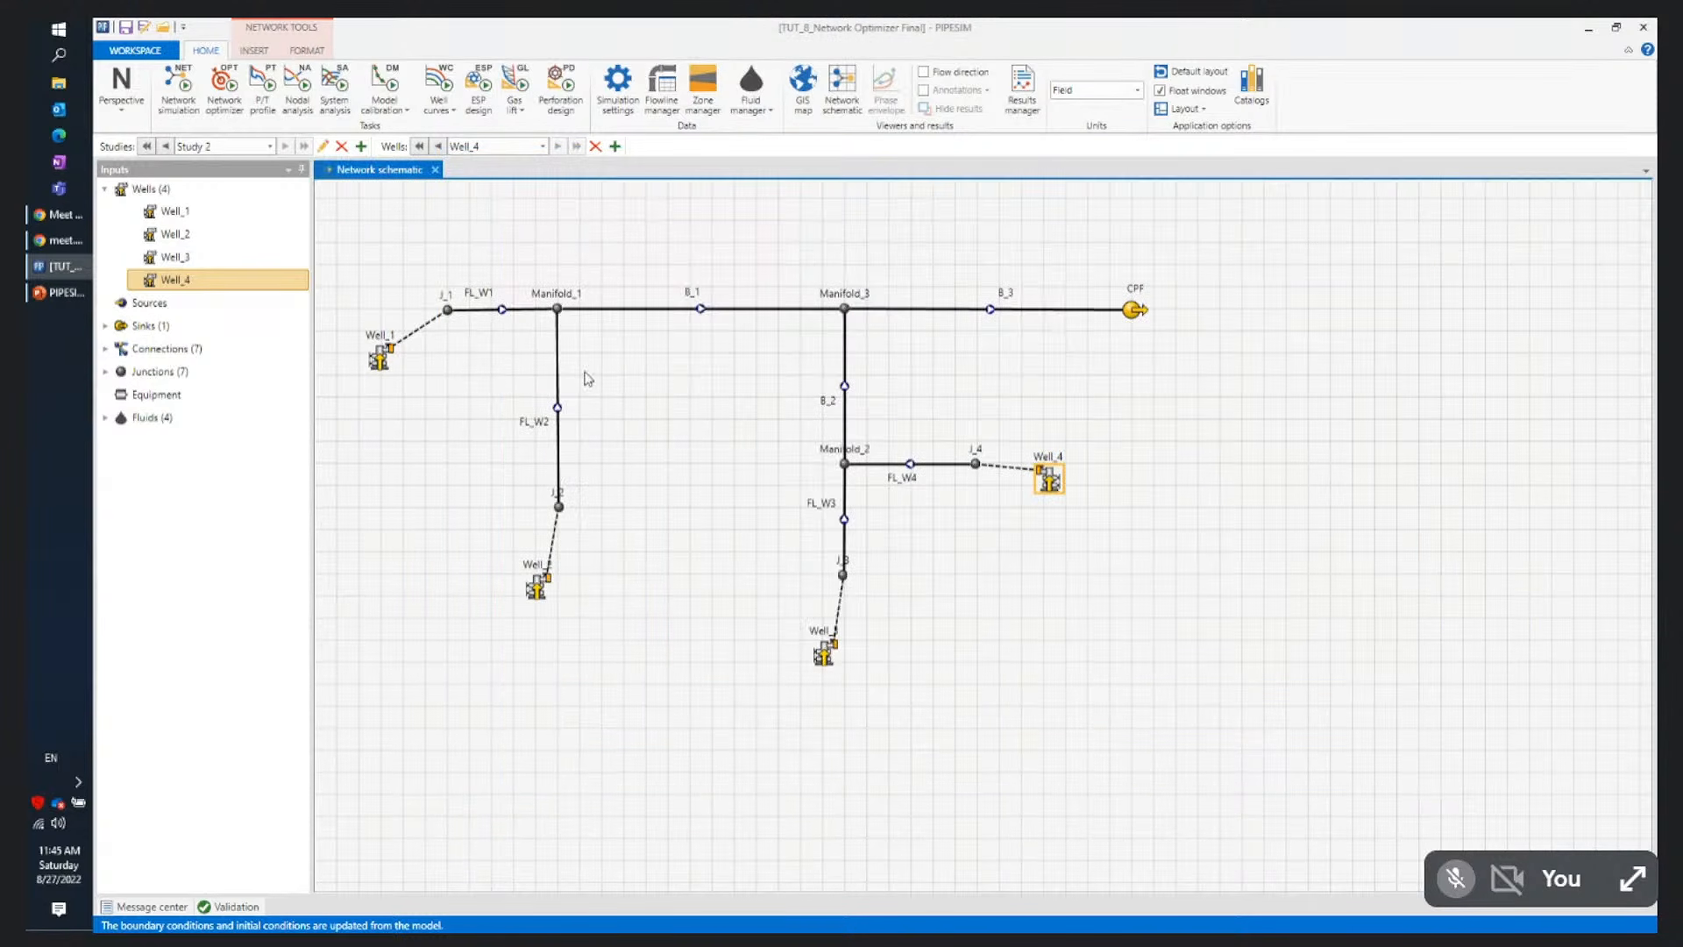
Reopen the network optimizer, set the CPF sink pressure to 300 psia and open the network simulation to compare boundary conditions
left_click(749, 276)
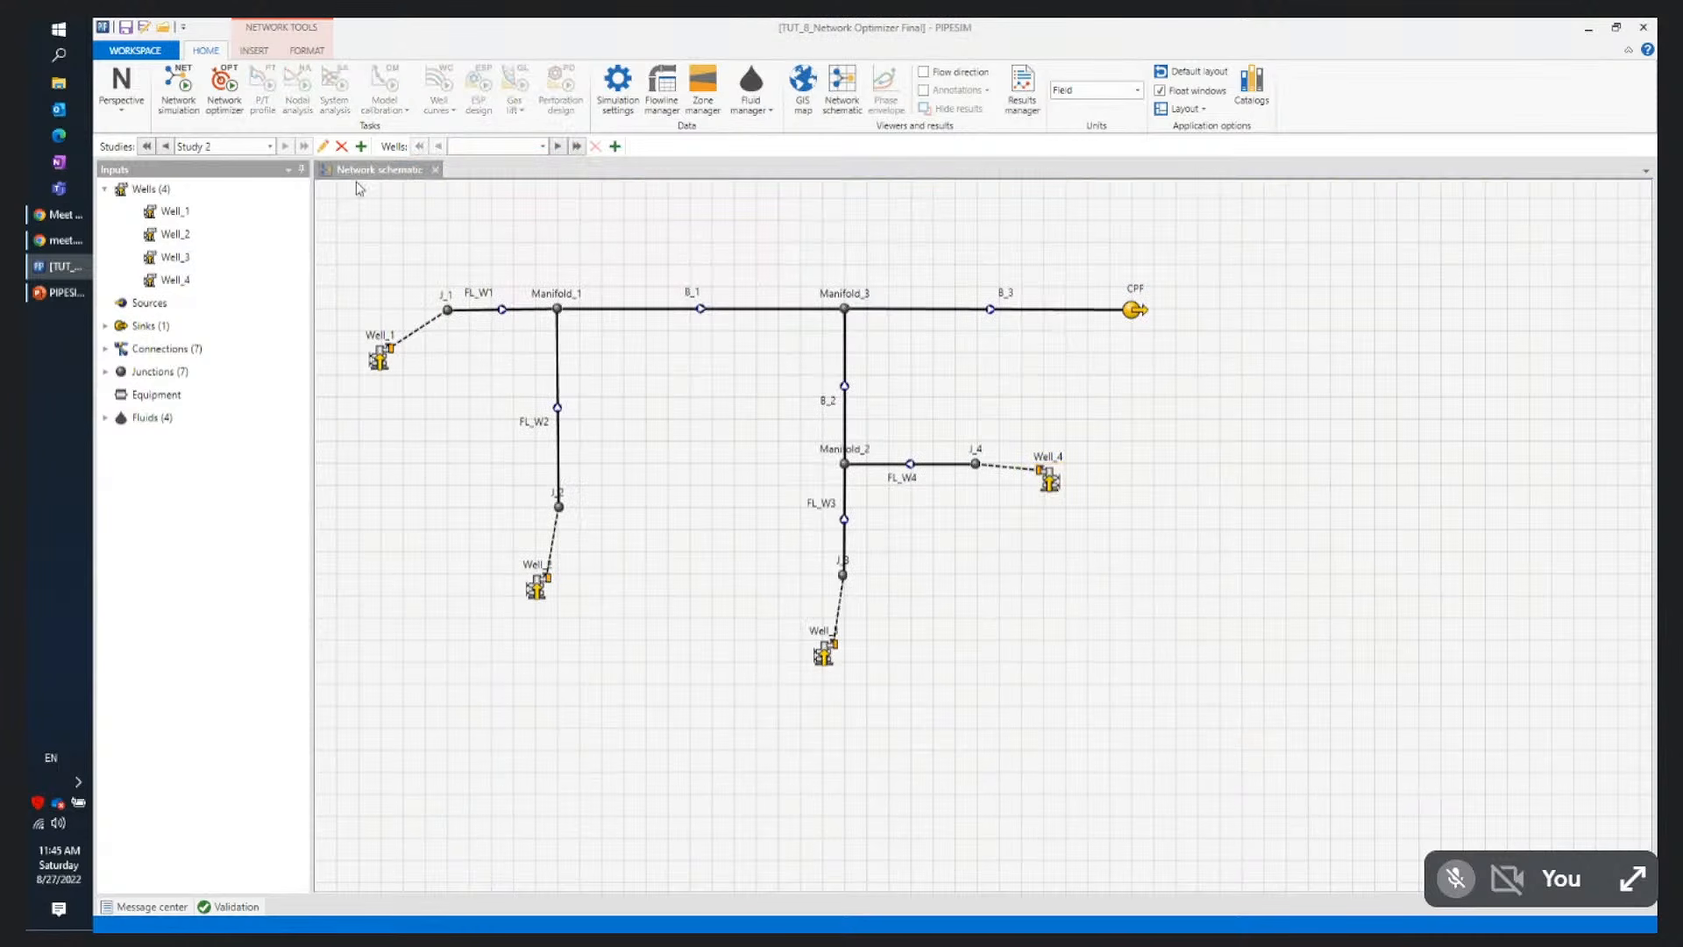
left_click(222, 105)
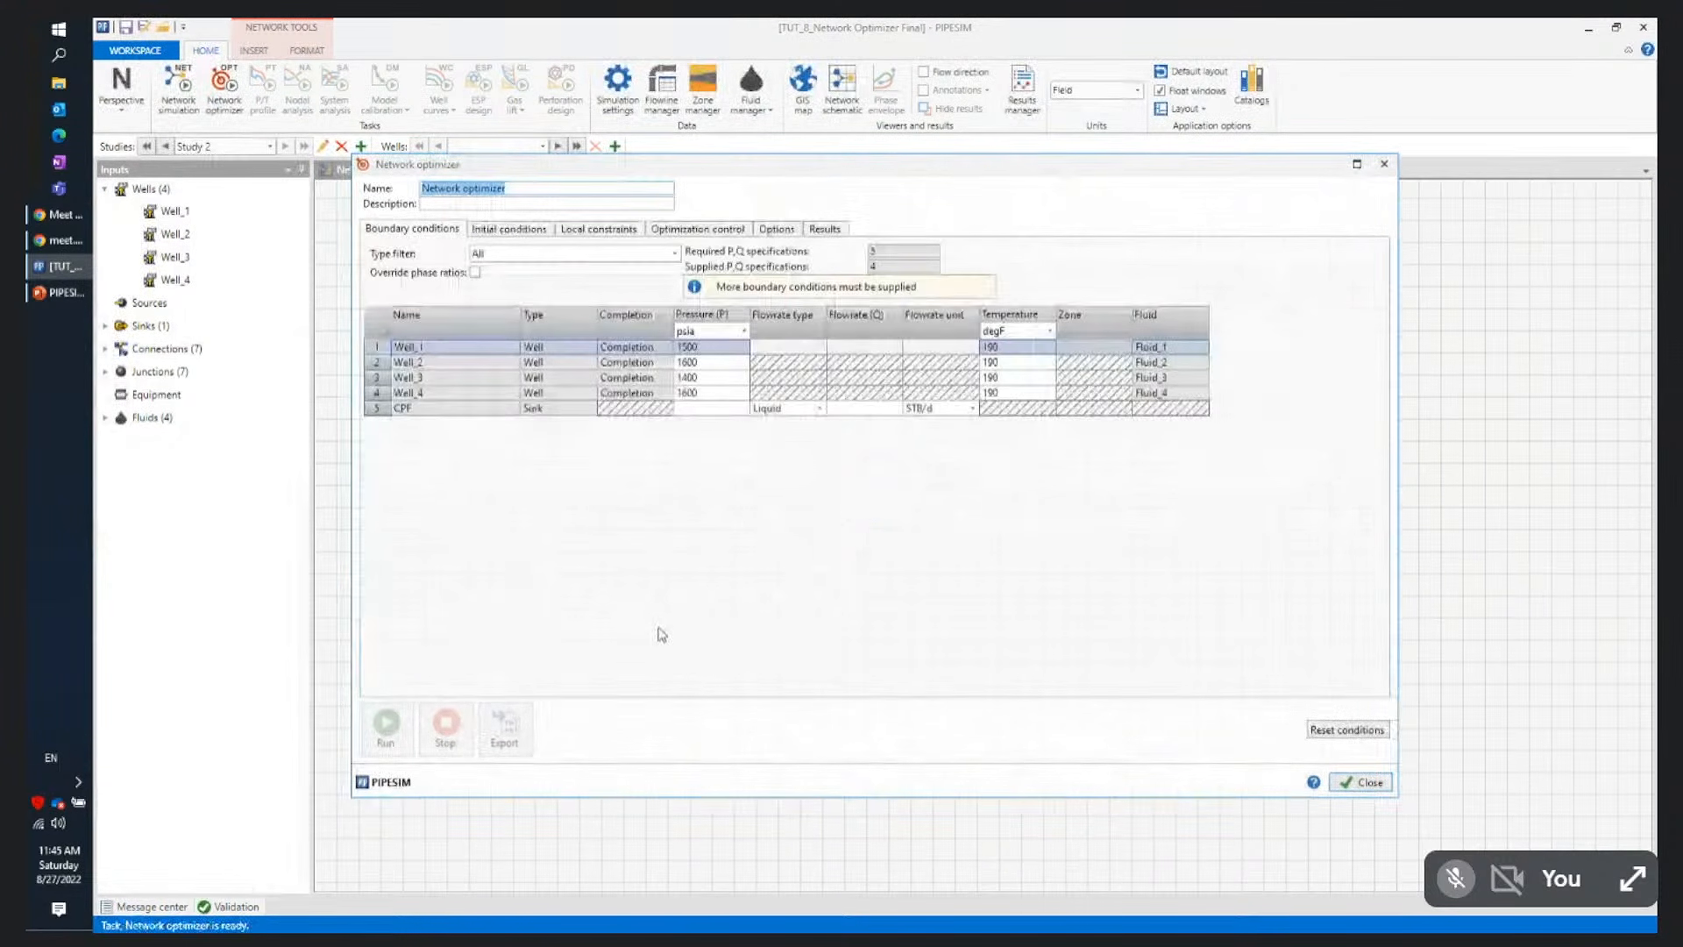
left_click(711, 408)
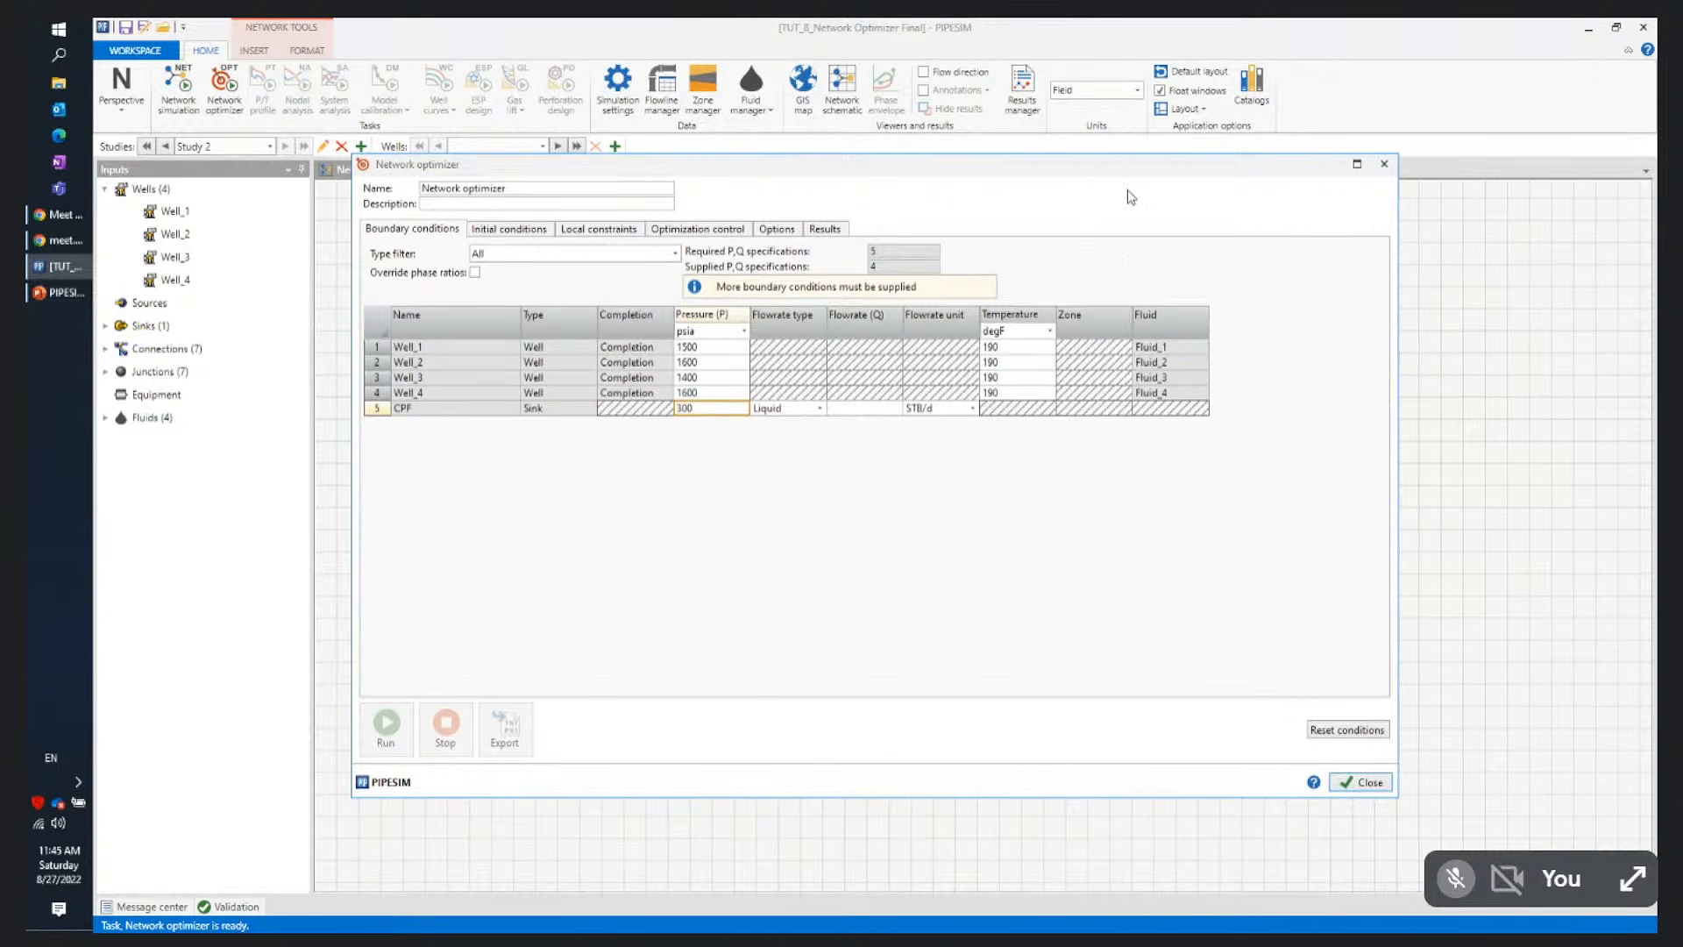
left_click_drag(1125, 167, 1508, 494)
left_click(179, 85)
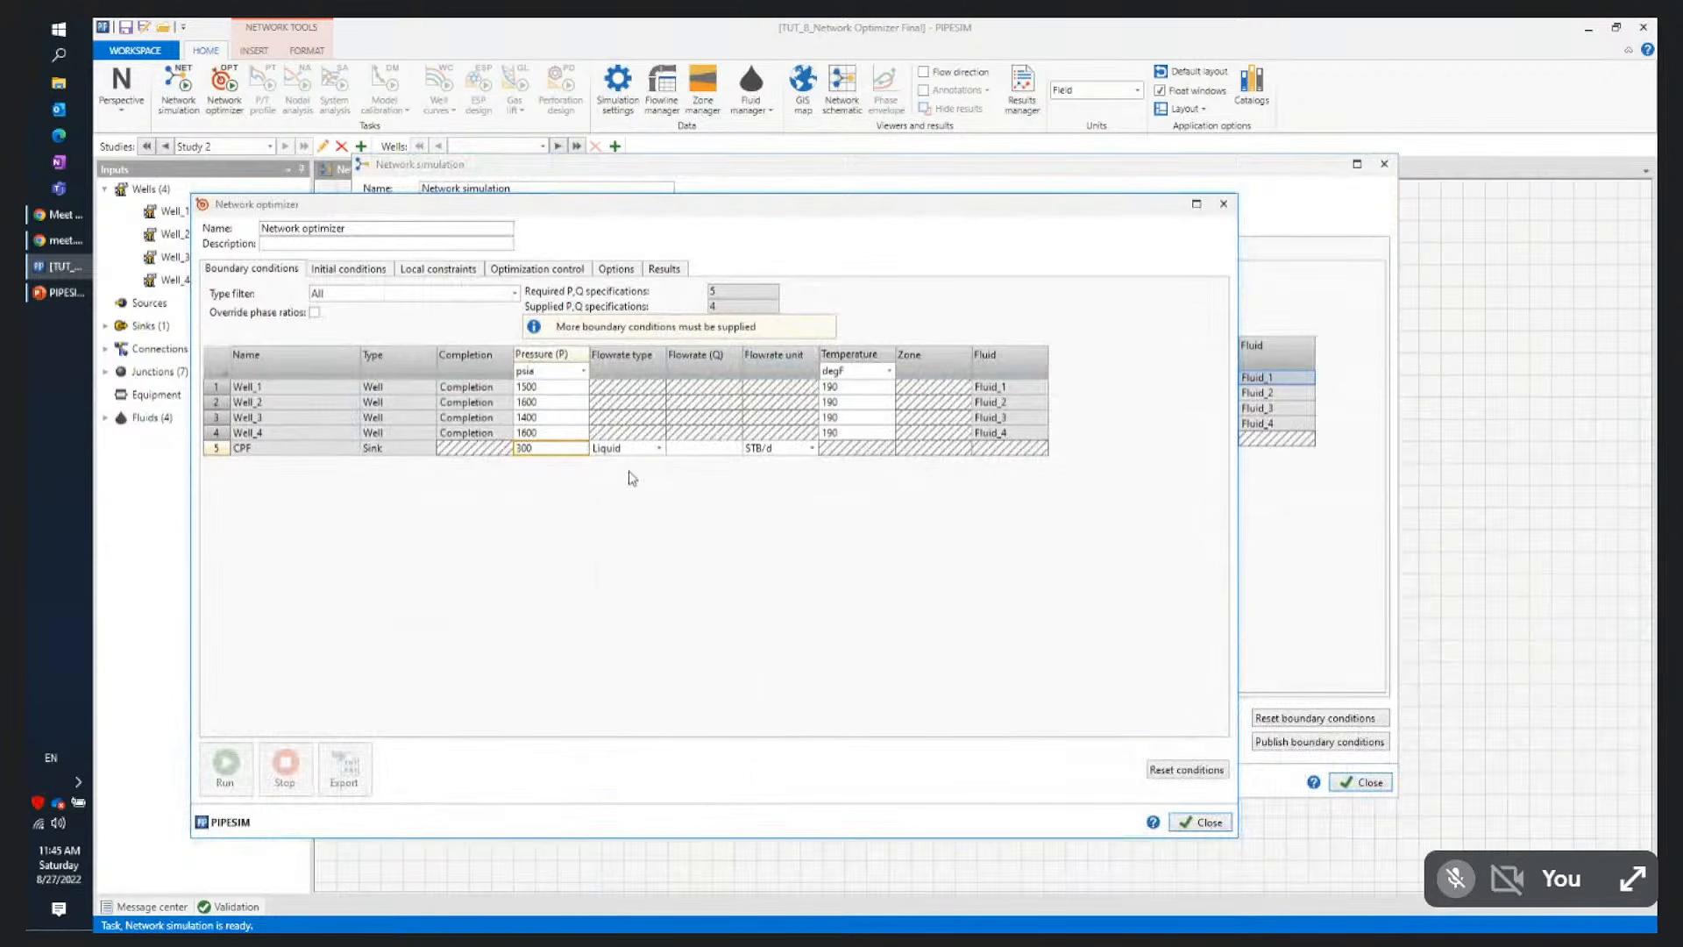
Set the optimization type to Maximize oil rate, run the network optimizer and close the optimizer and network simulation windows
left_click(524, 274)
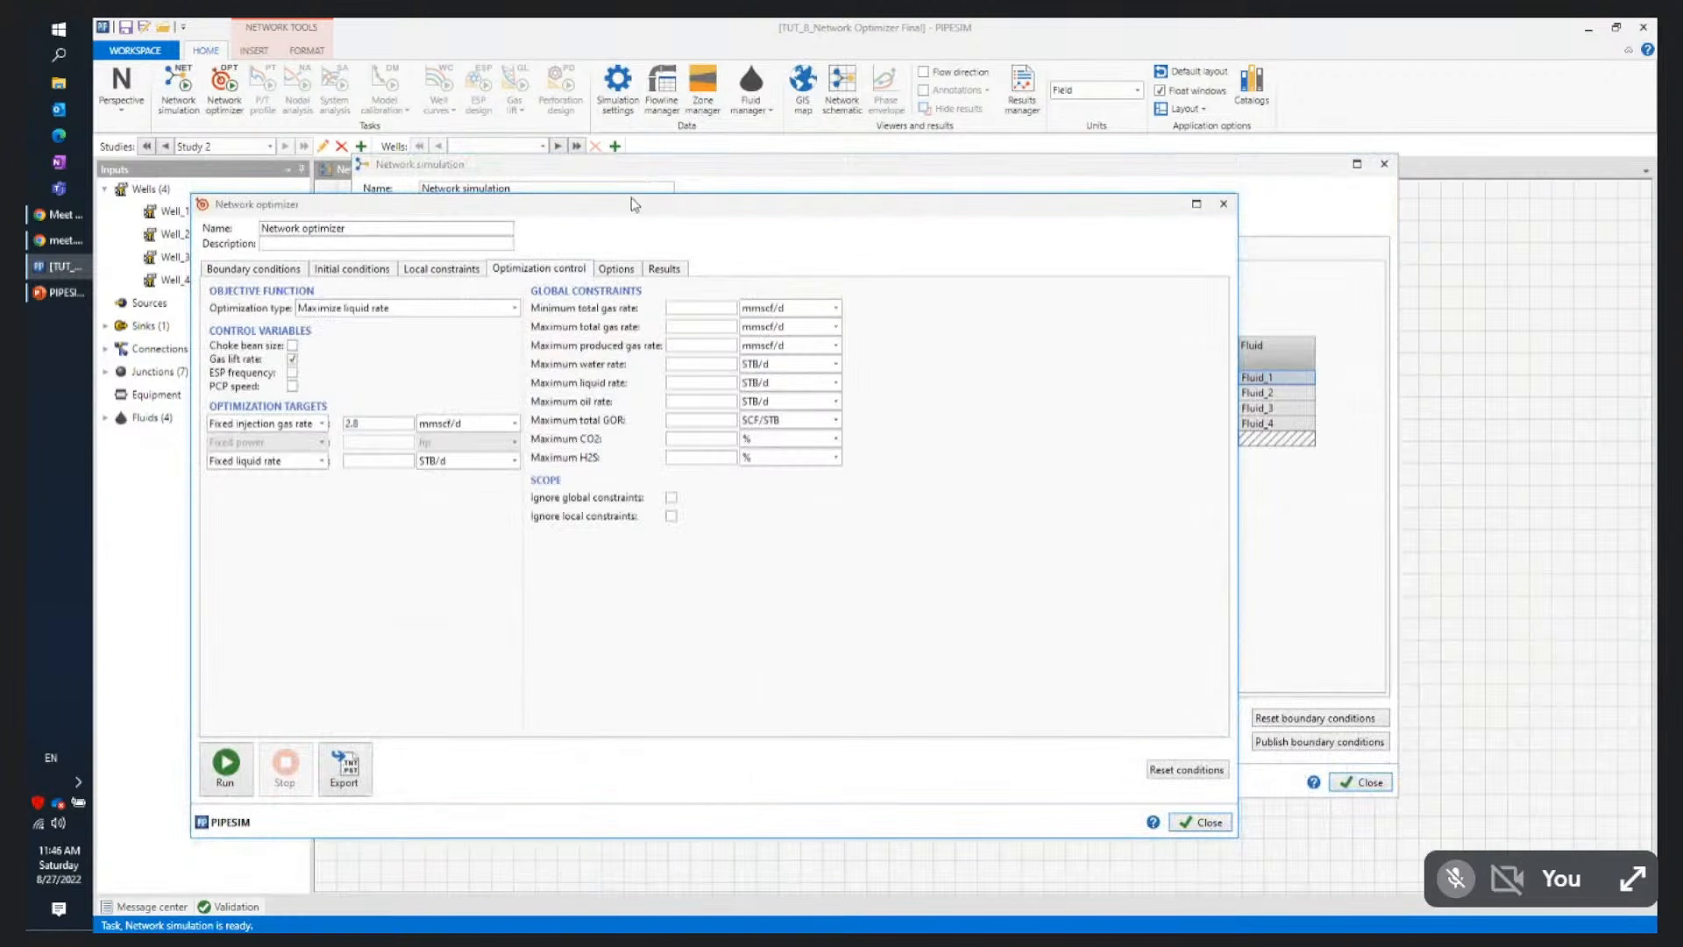
left_click_drag(631, 205, 834, 137)
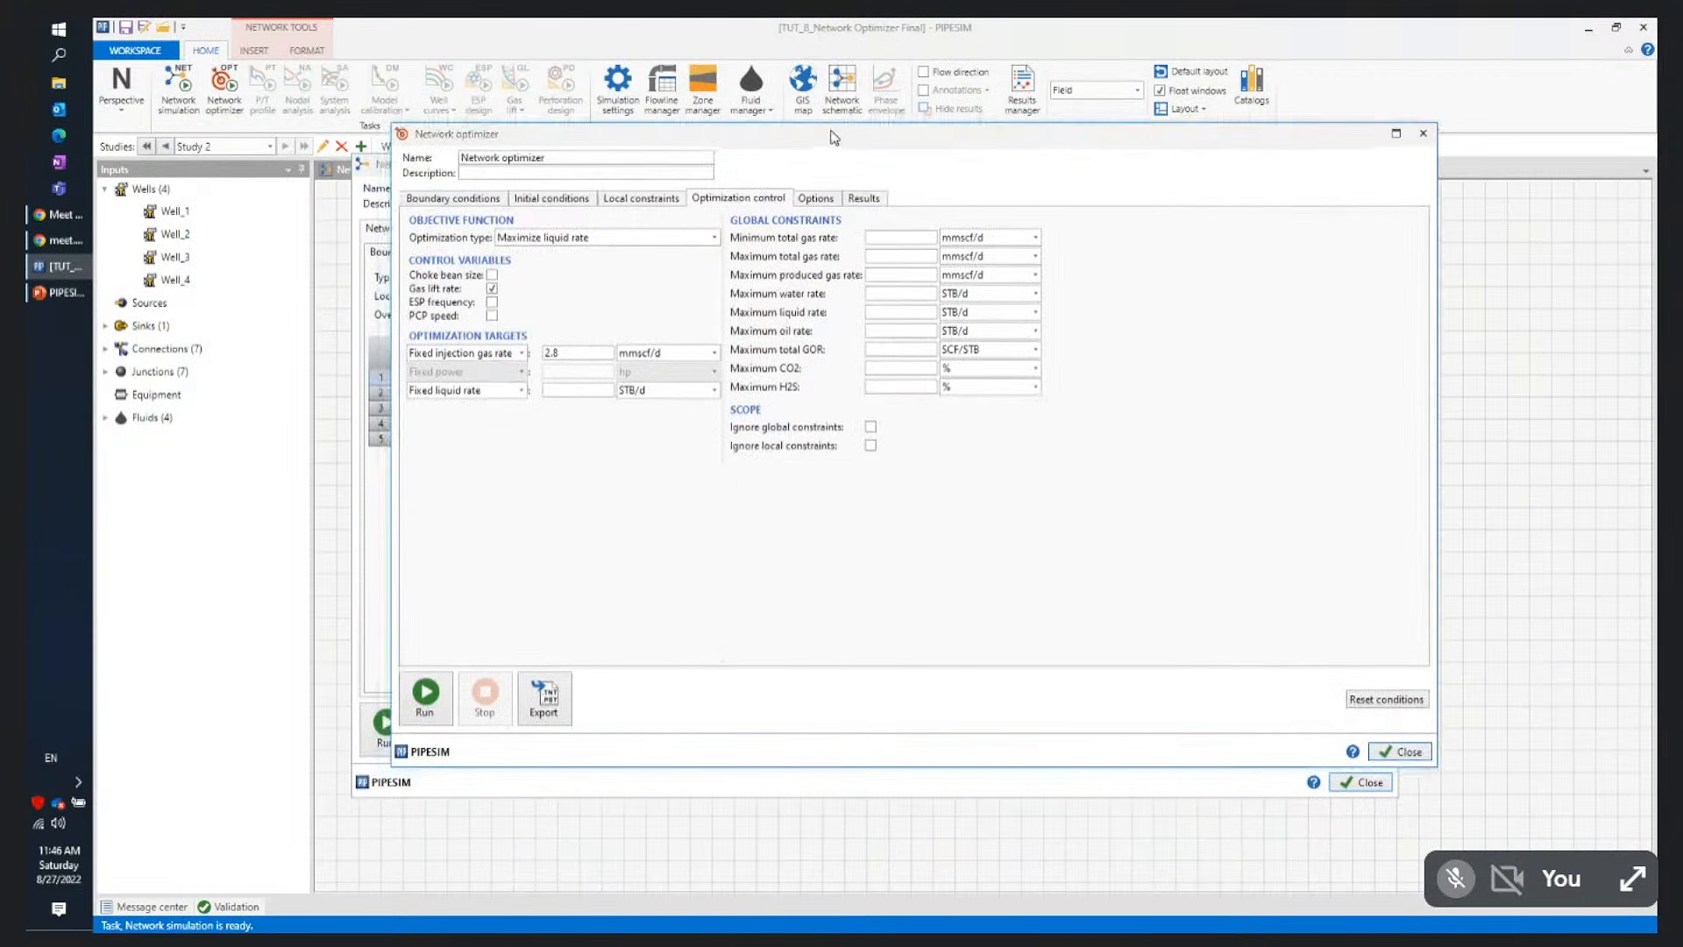
left_click(659, 238)
left_click(640, 273)
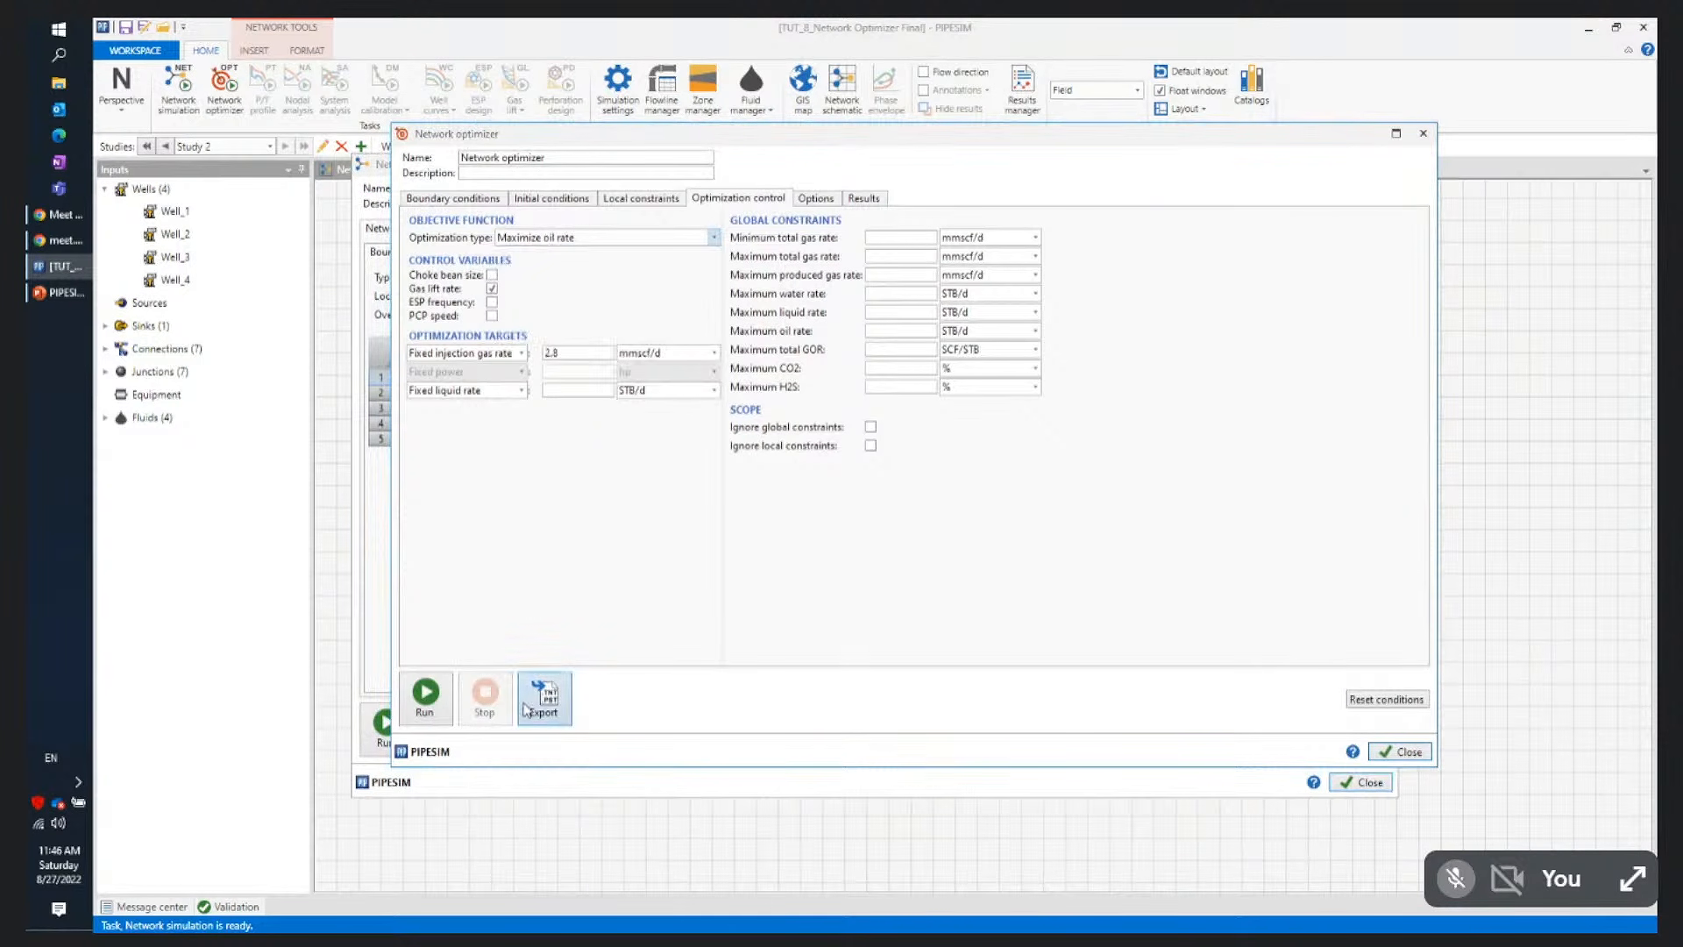
left_click(426, 694)
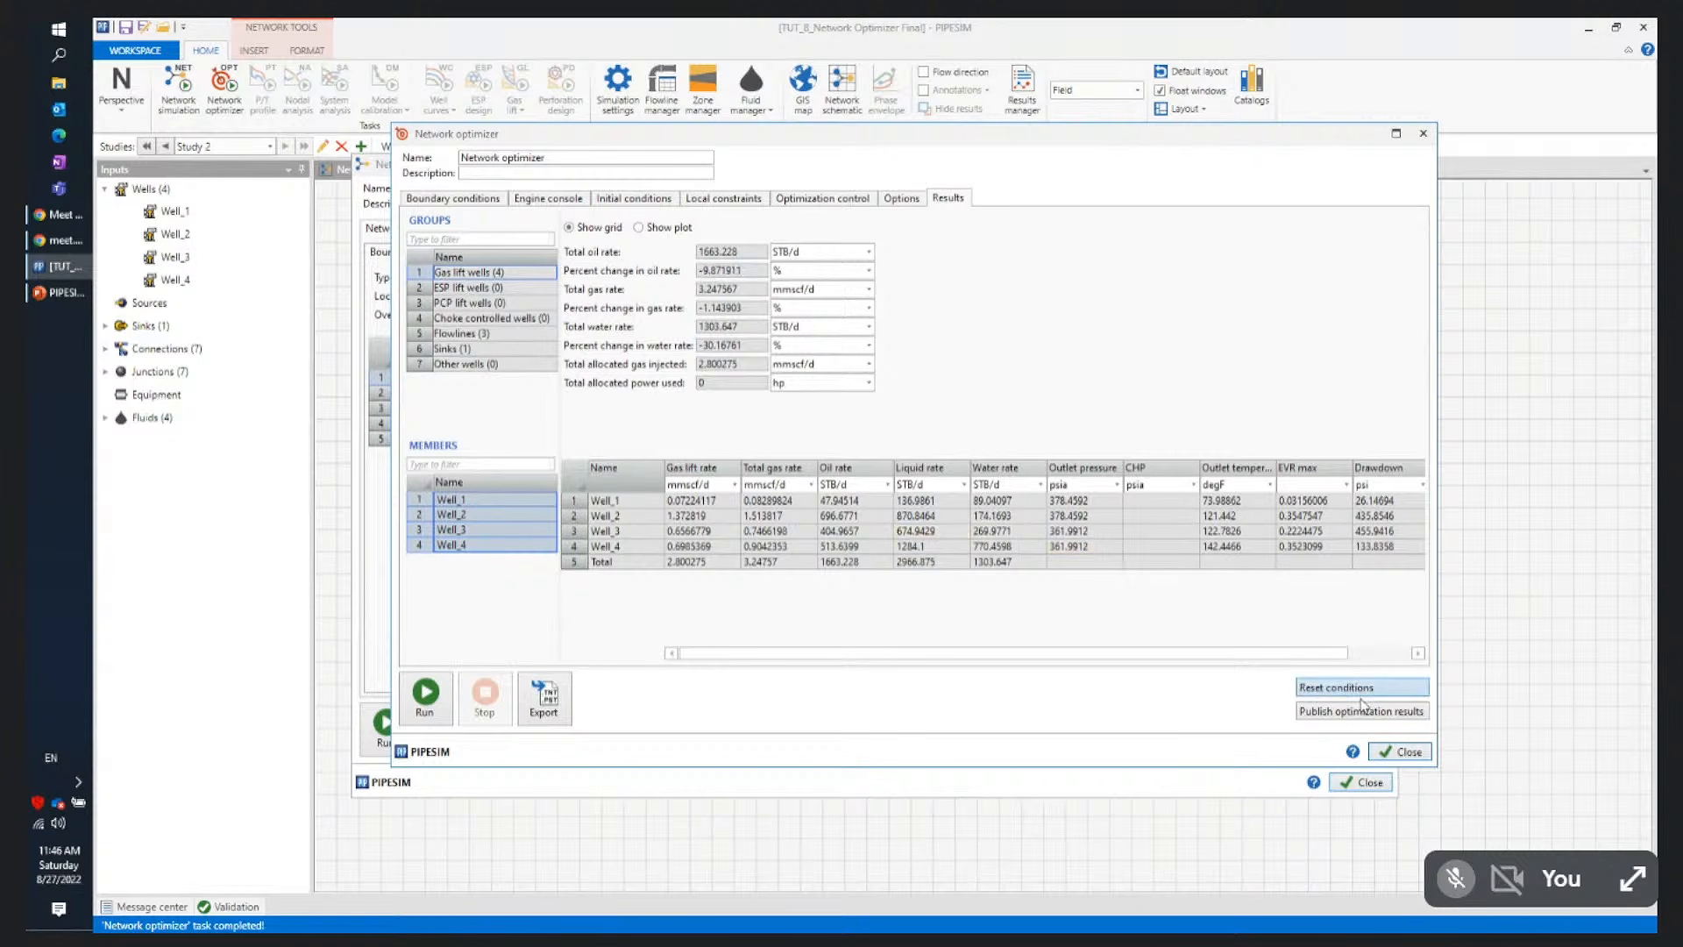
left_click(1404, 752)
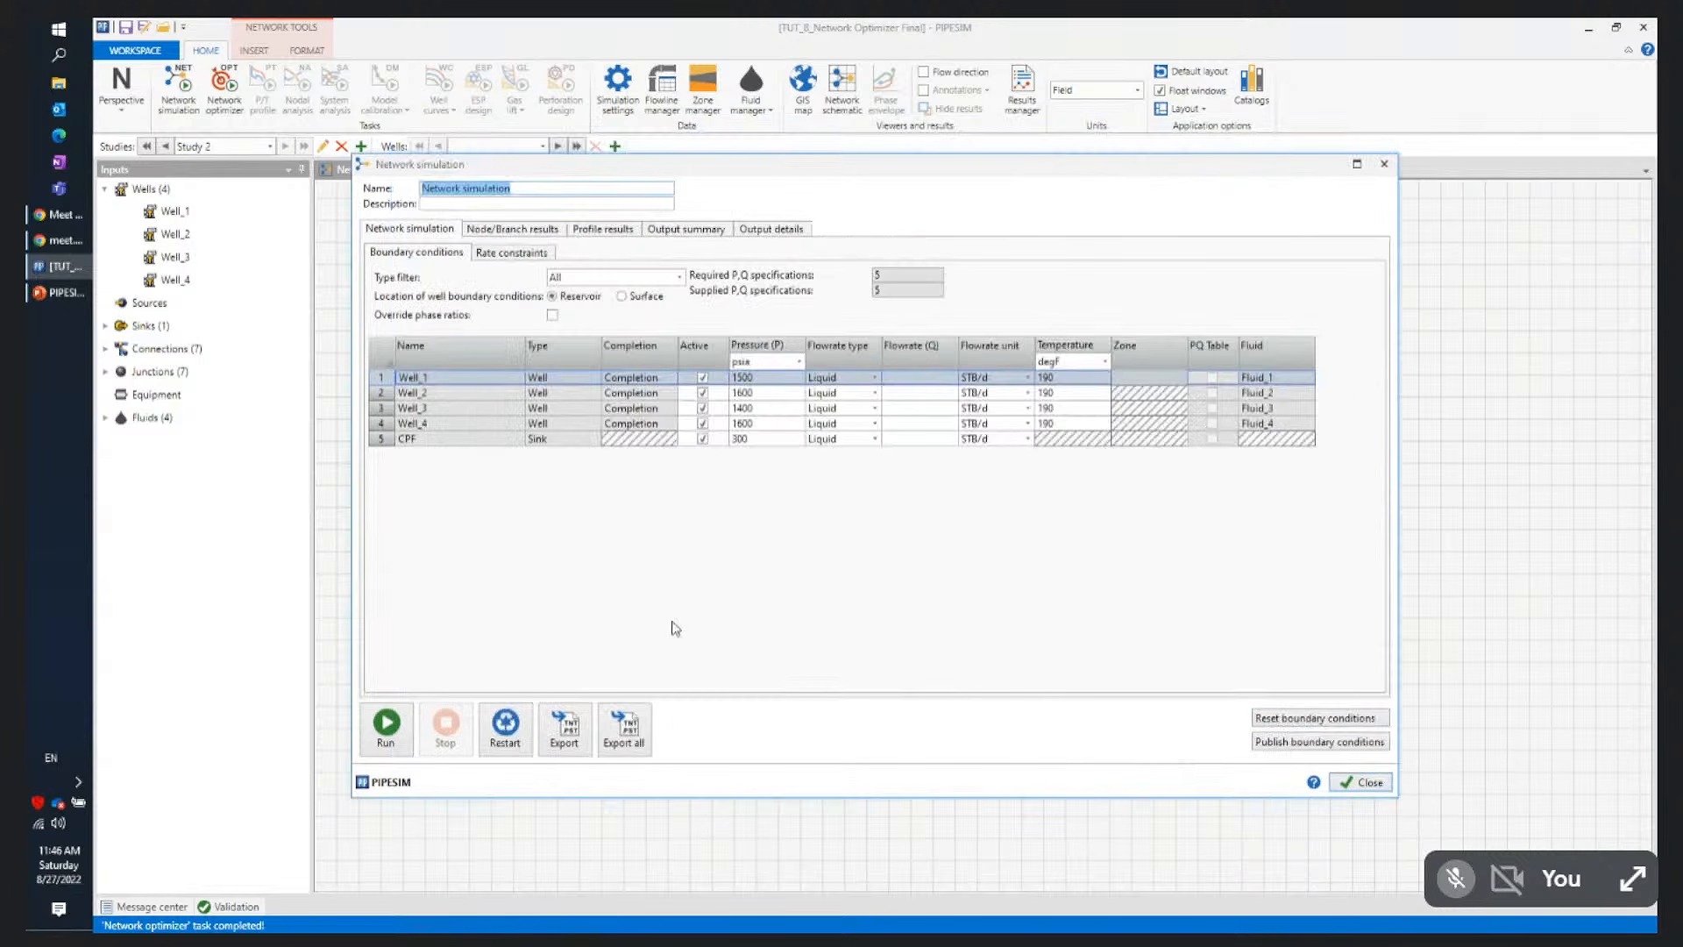
left_click(1365, 783)
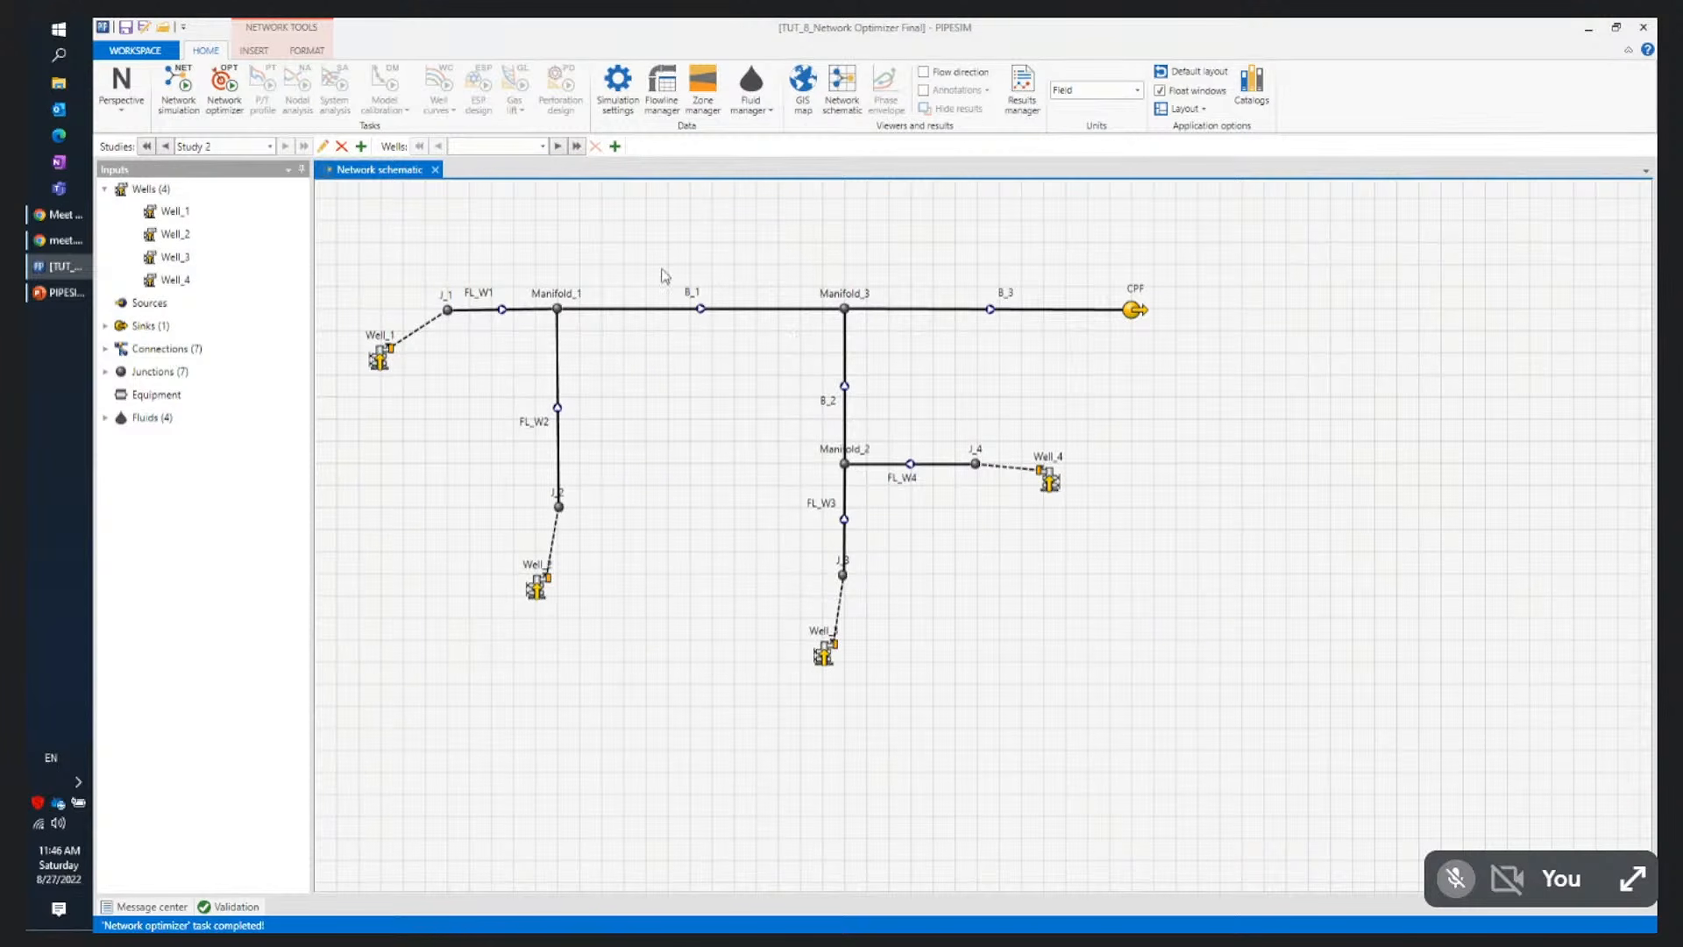
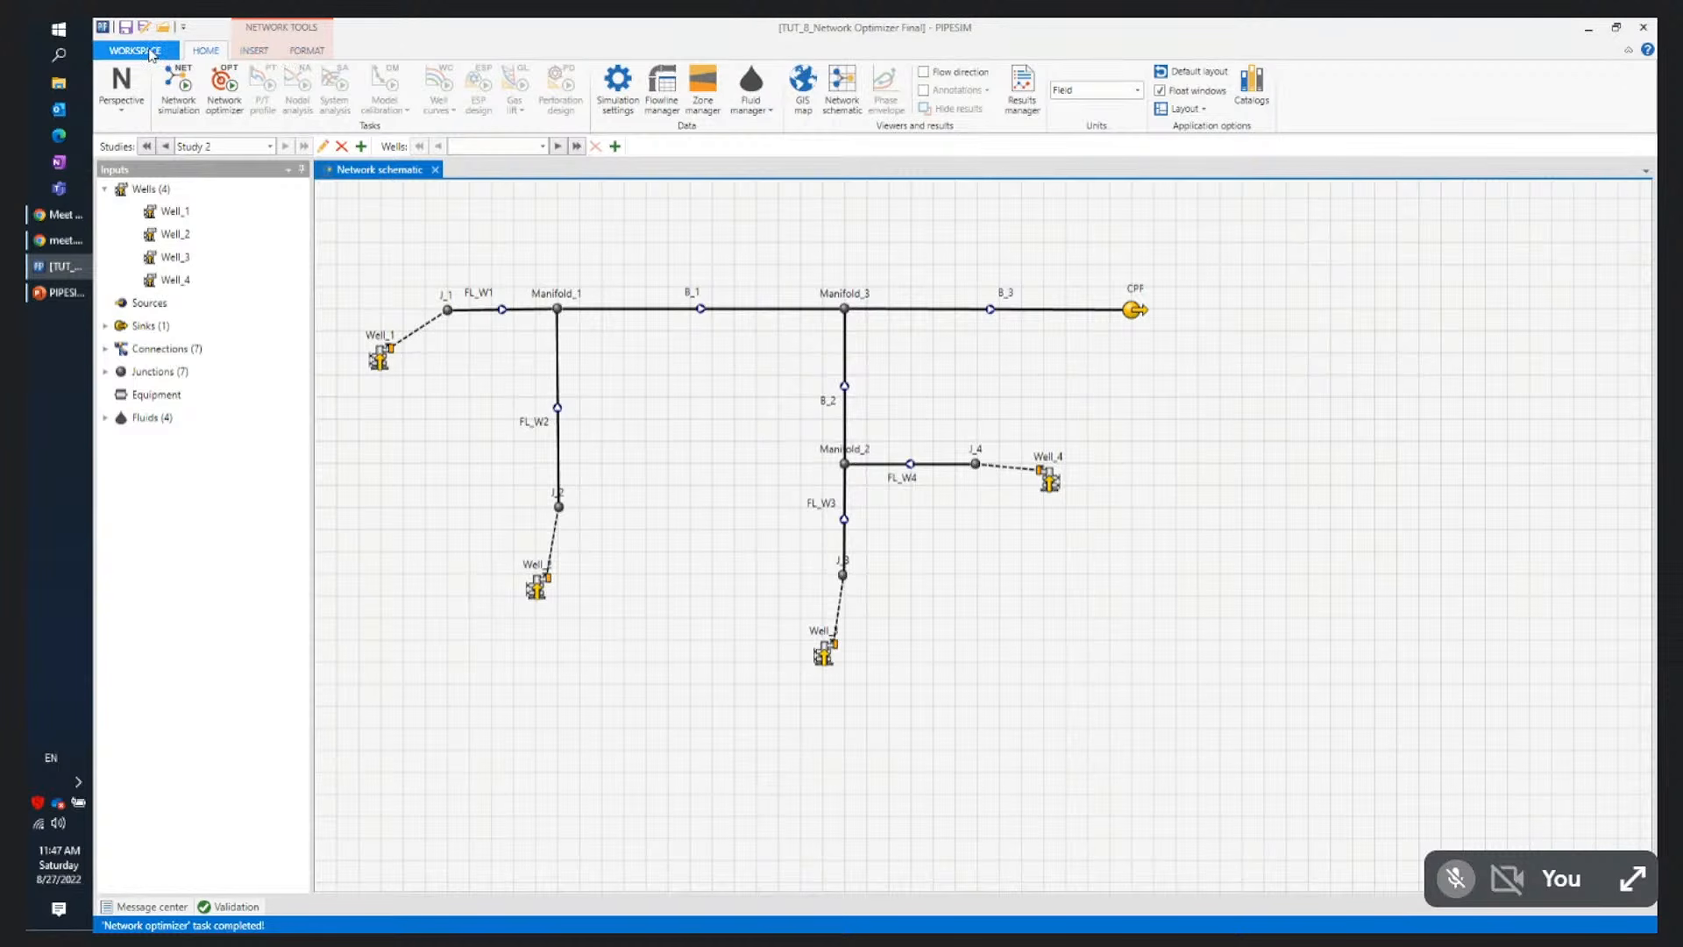
Open TF_M7_Network Optimization.pips from the PIPESIM Fundamentals training exercises in the case studies folder, without saving the current model
left_click(164, 28)
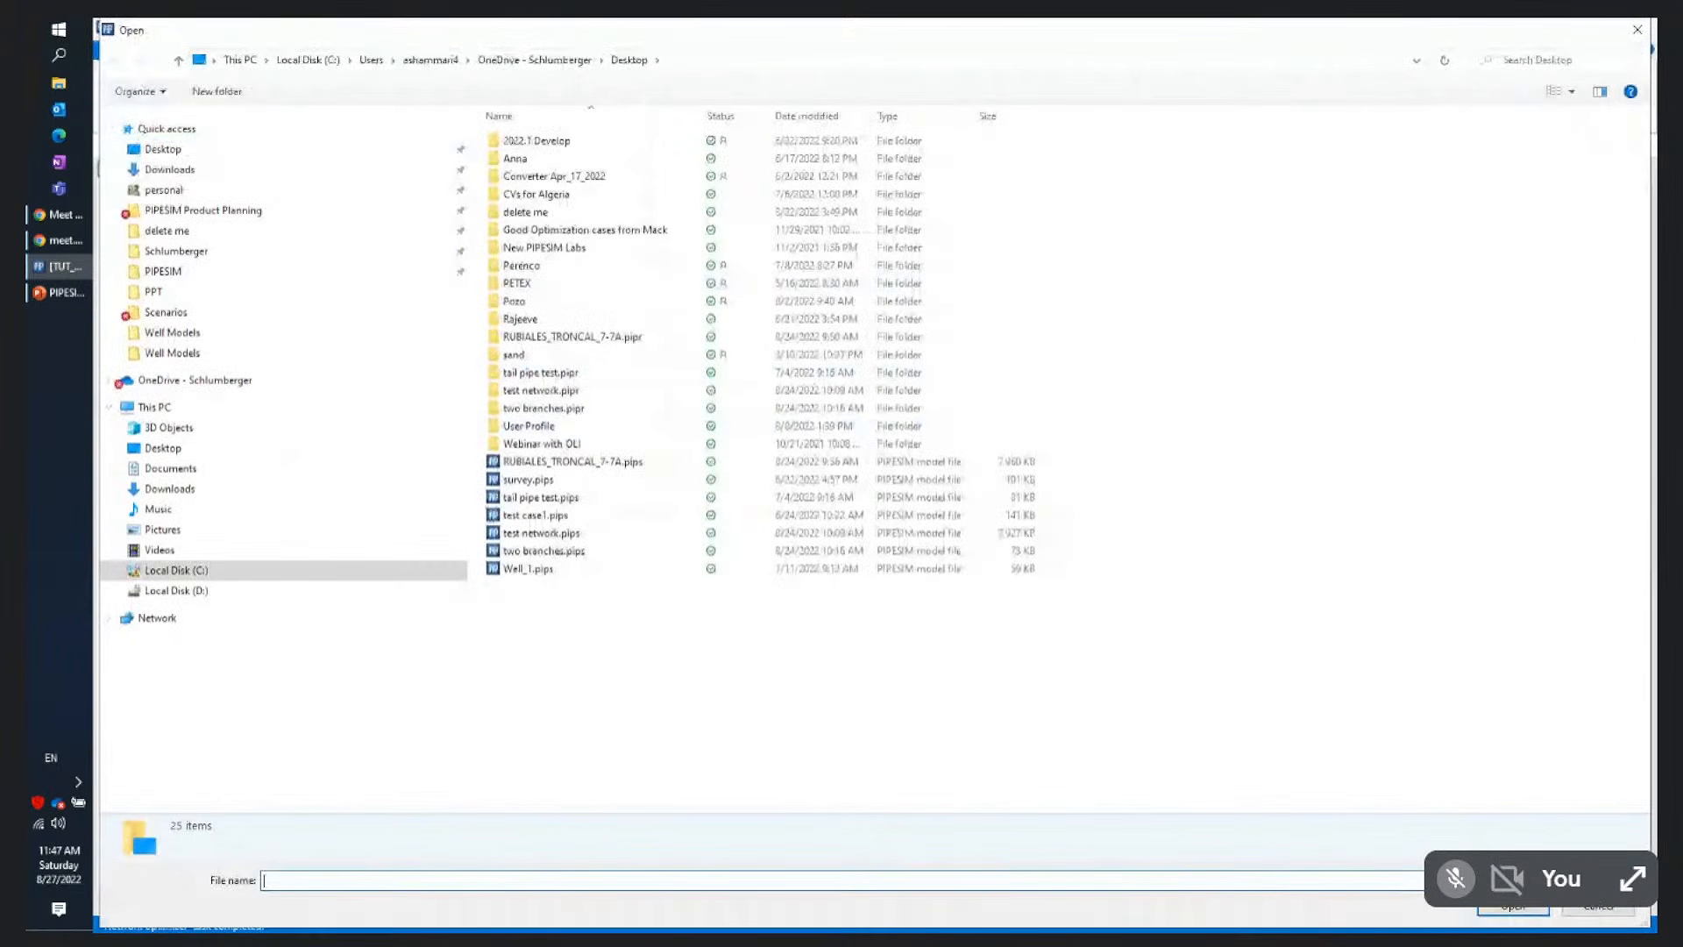
left_click(1596, 913)
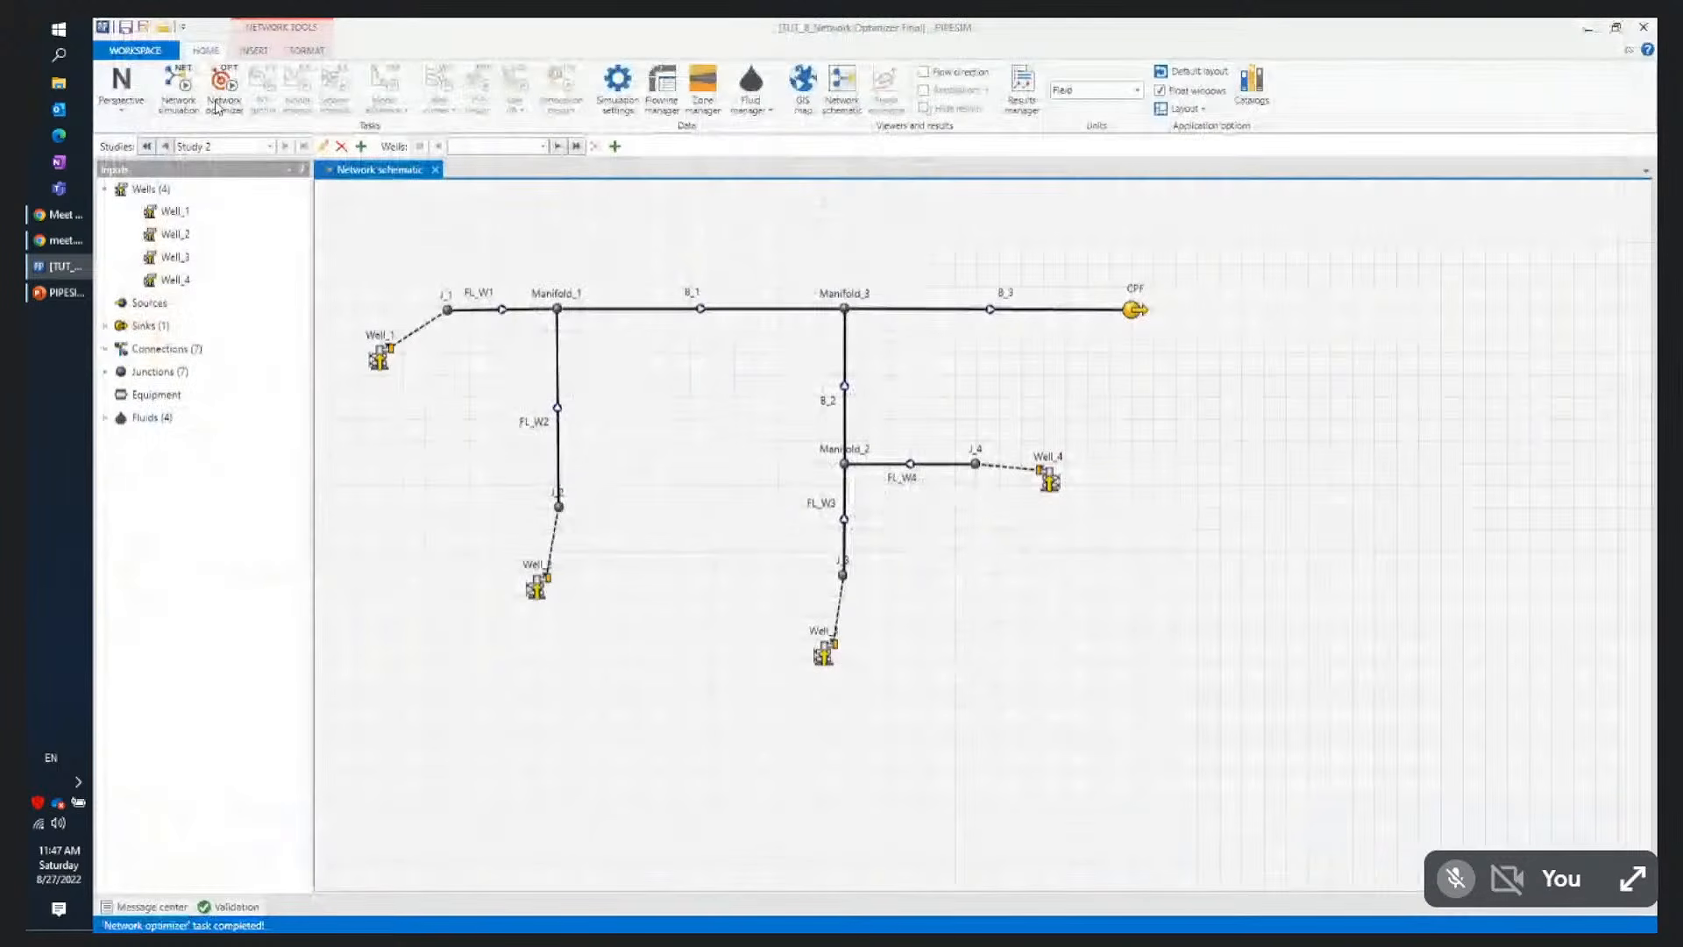
left_click(151, 50)
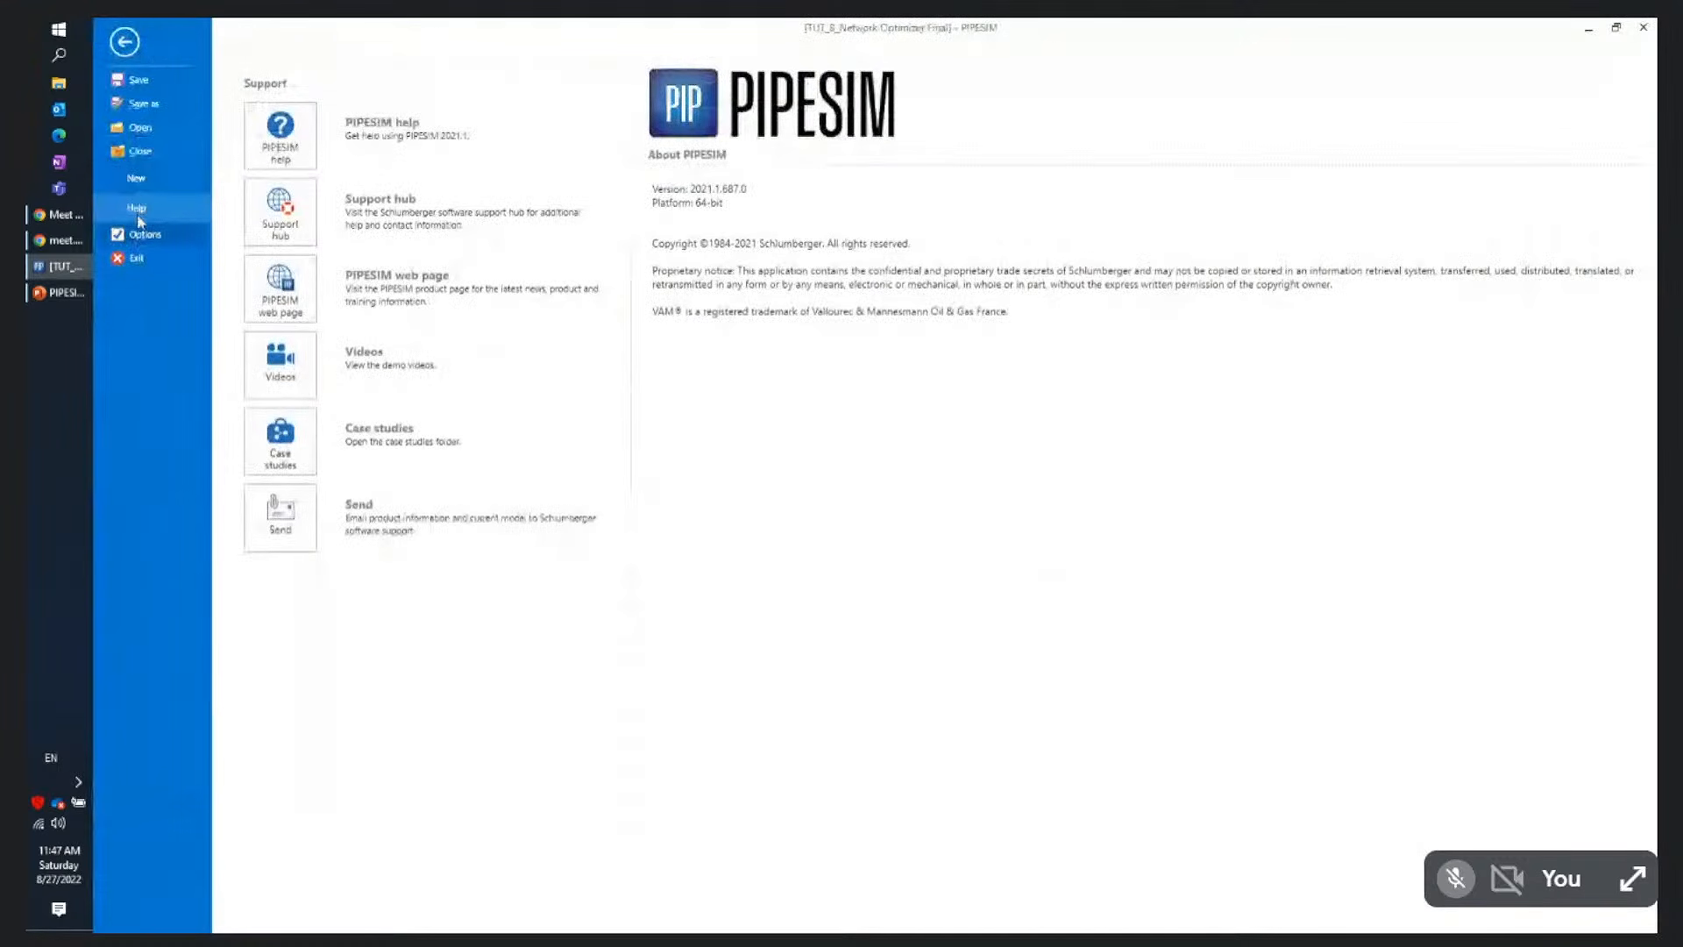
left_click(298, 452)
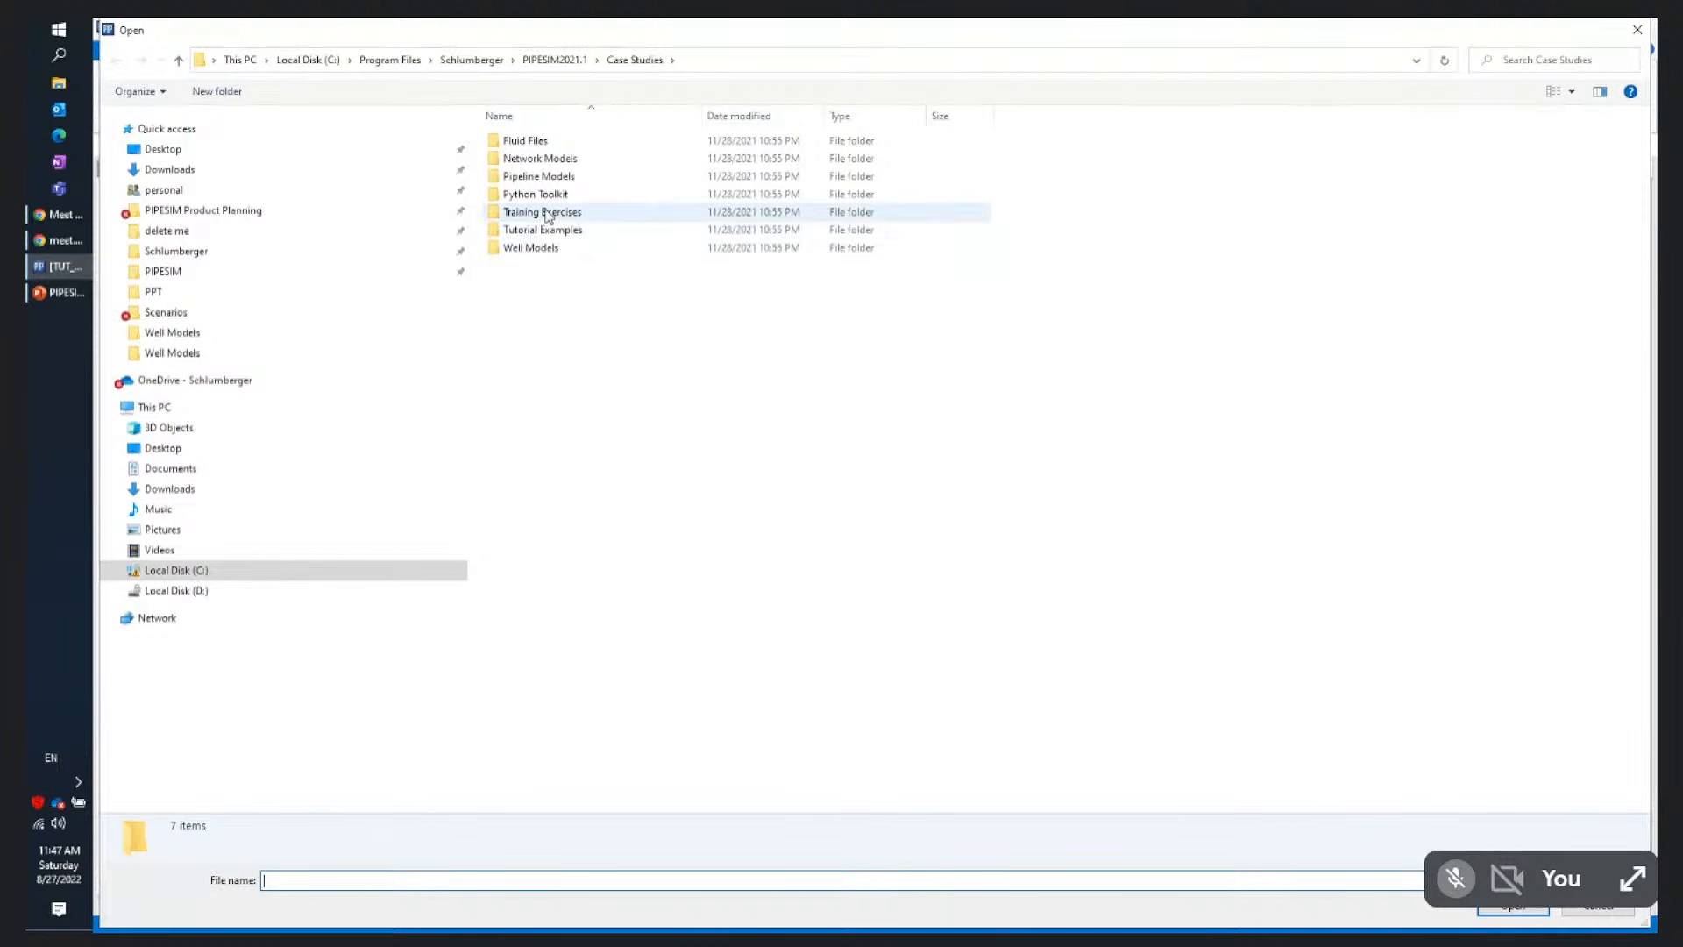
double_click(547, 215)
double_click(556, 143)
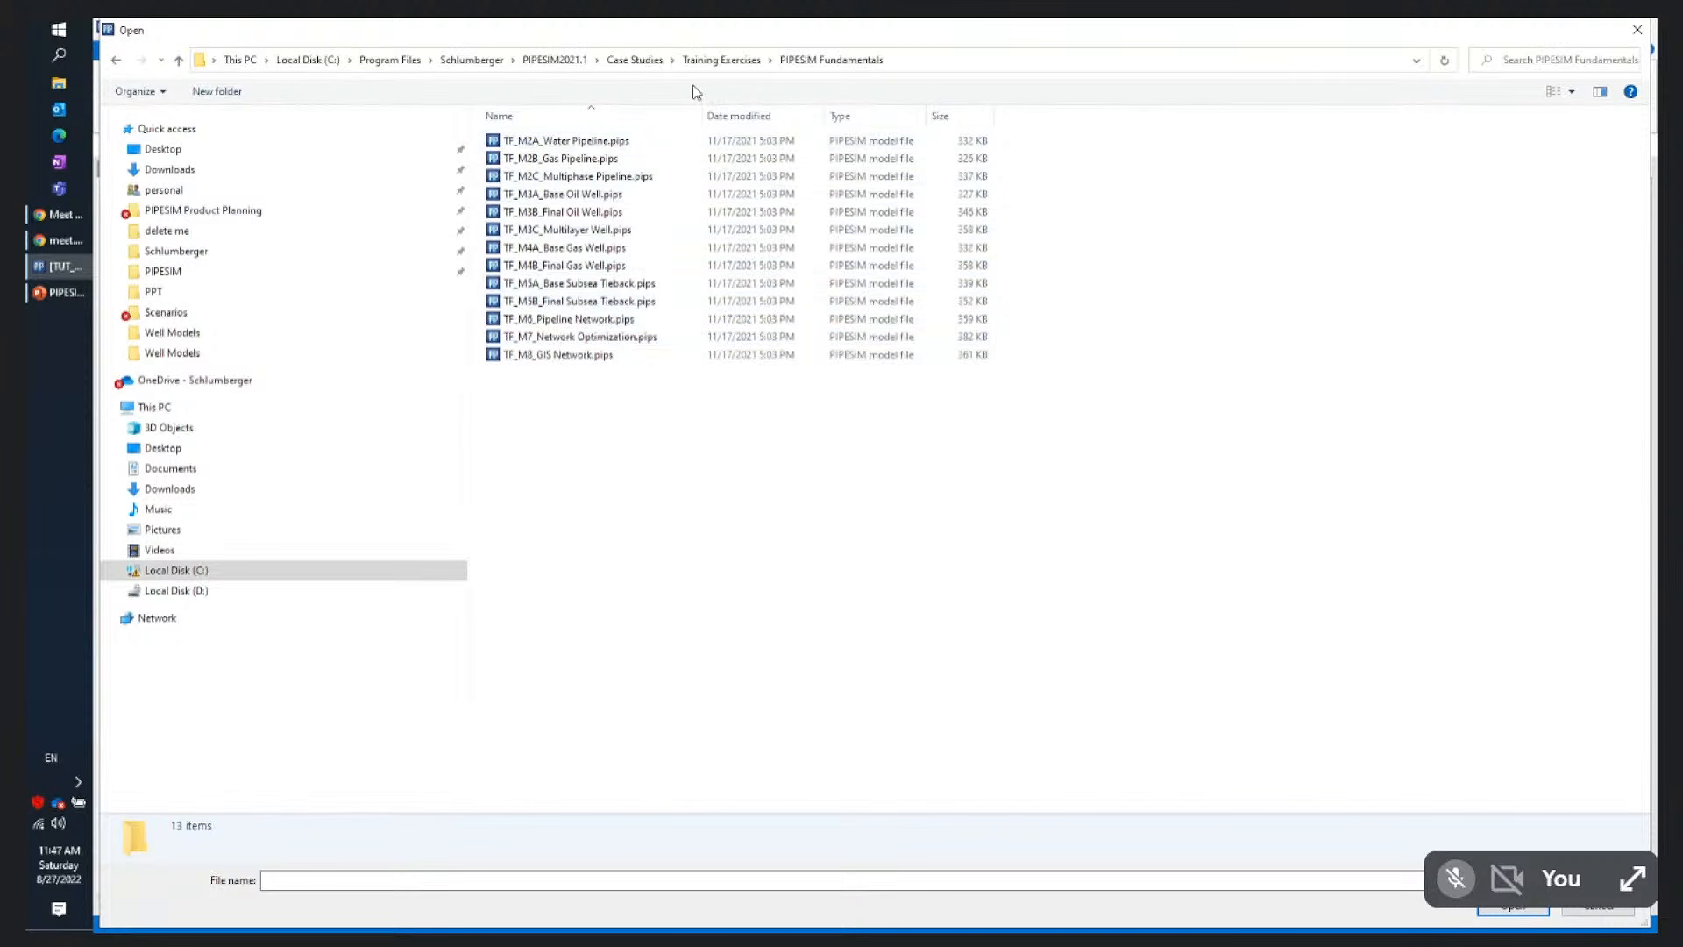
left_click(598, 356)
left_click(607, 339)
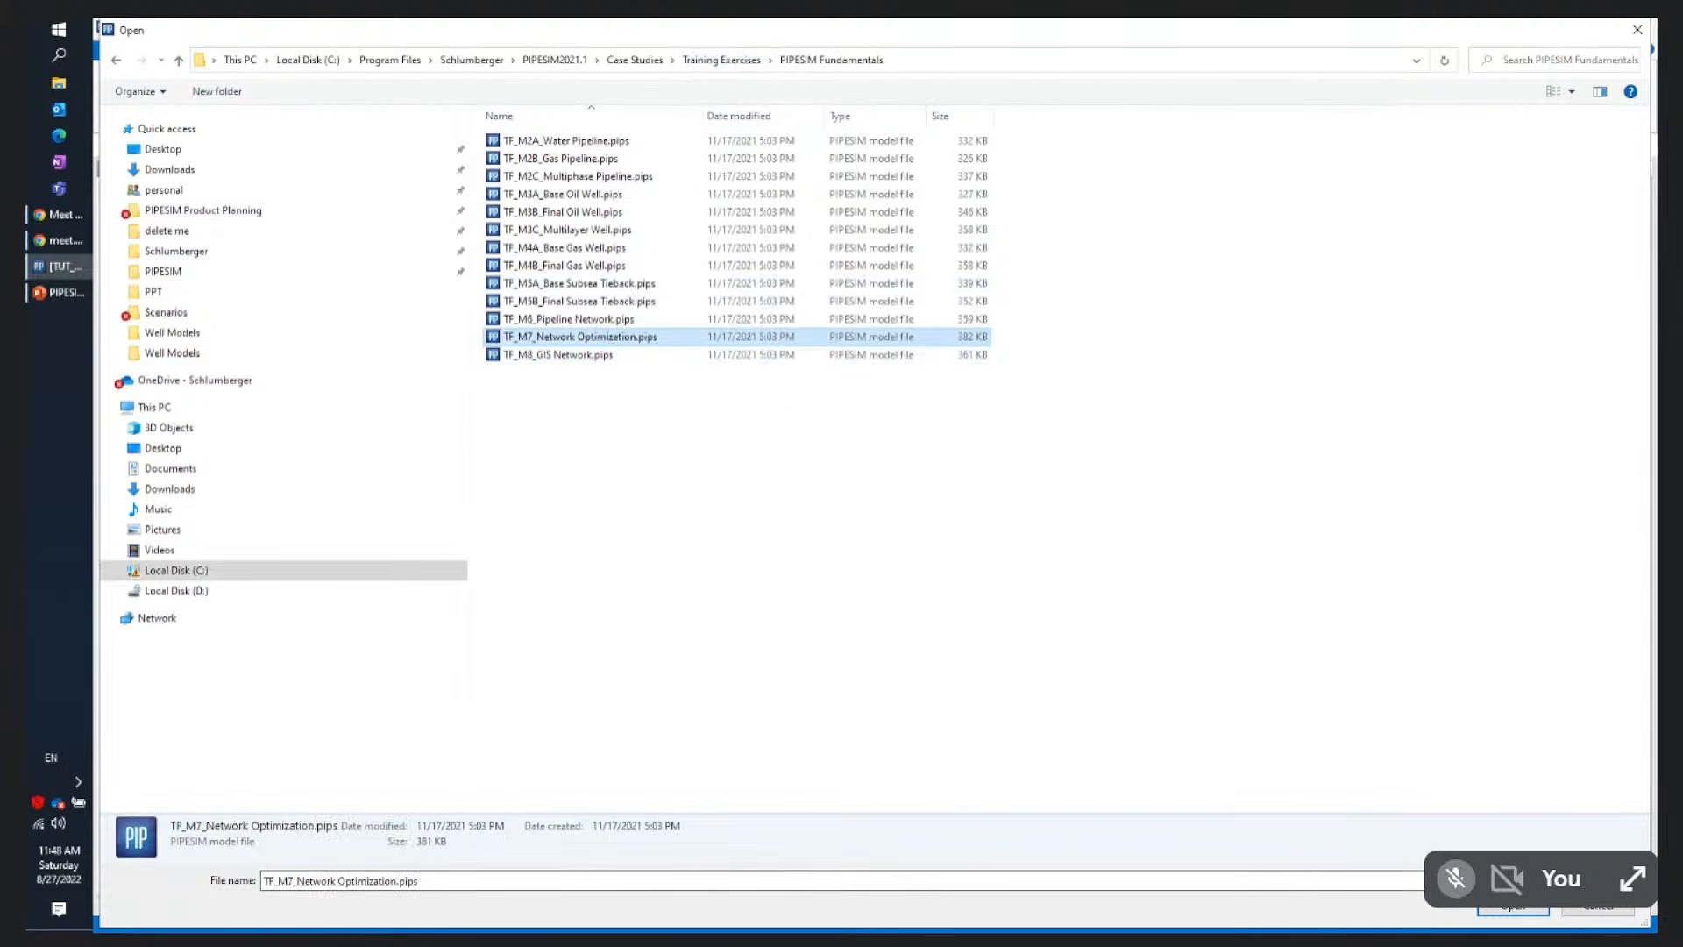
left_click(1513, 908)
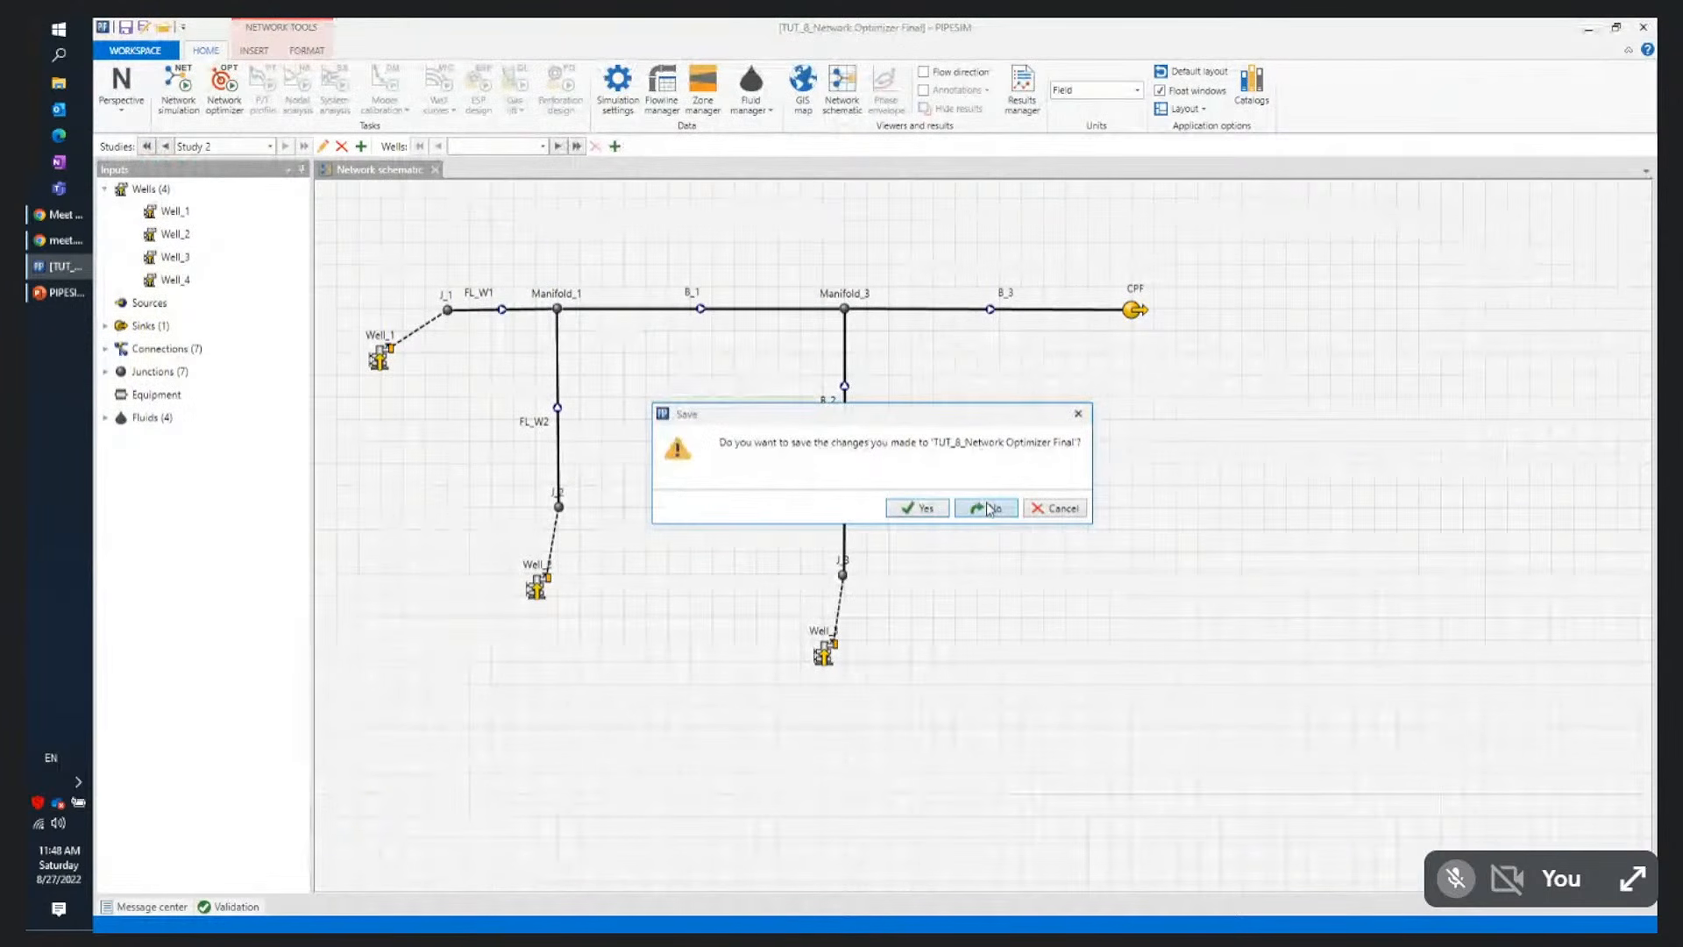
left_click(988, 509)
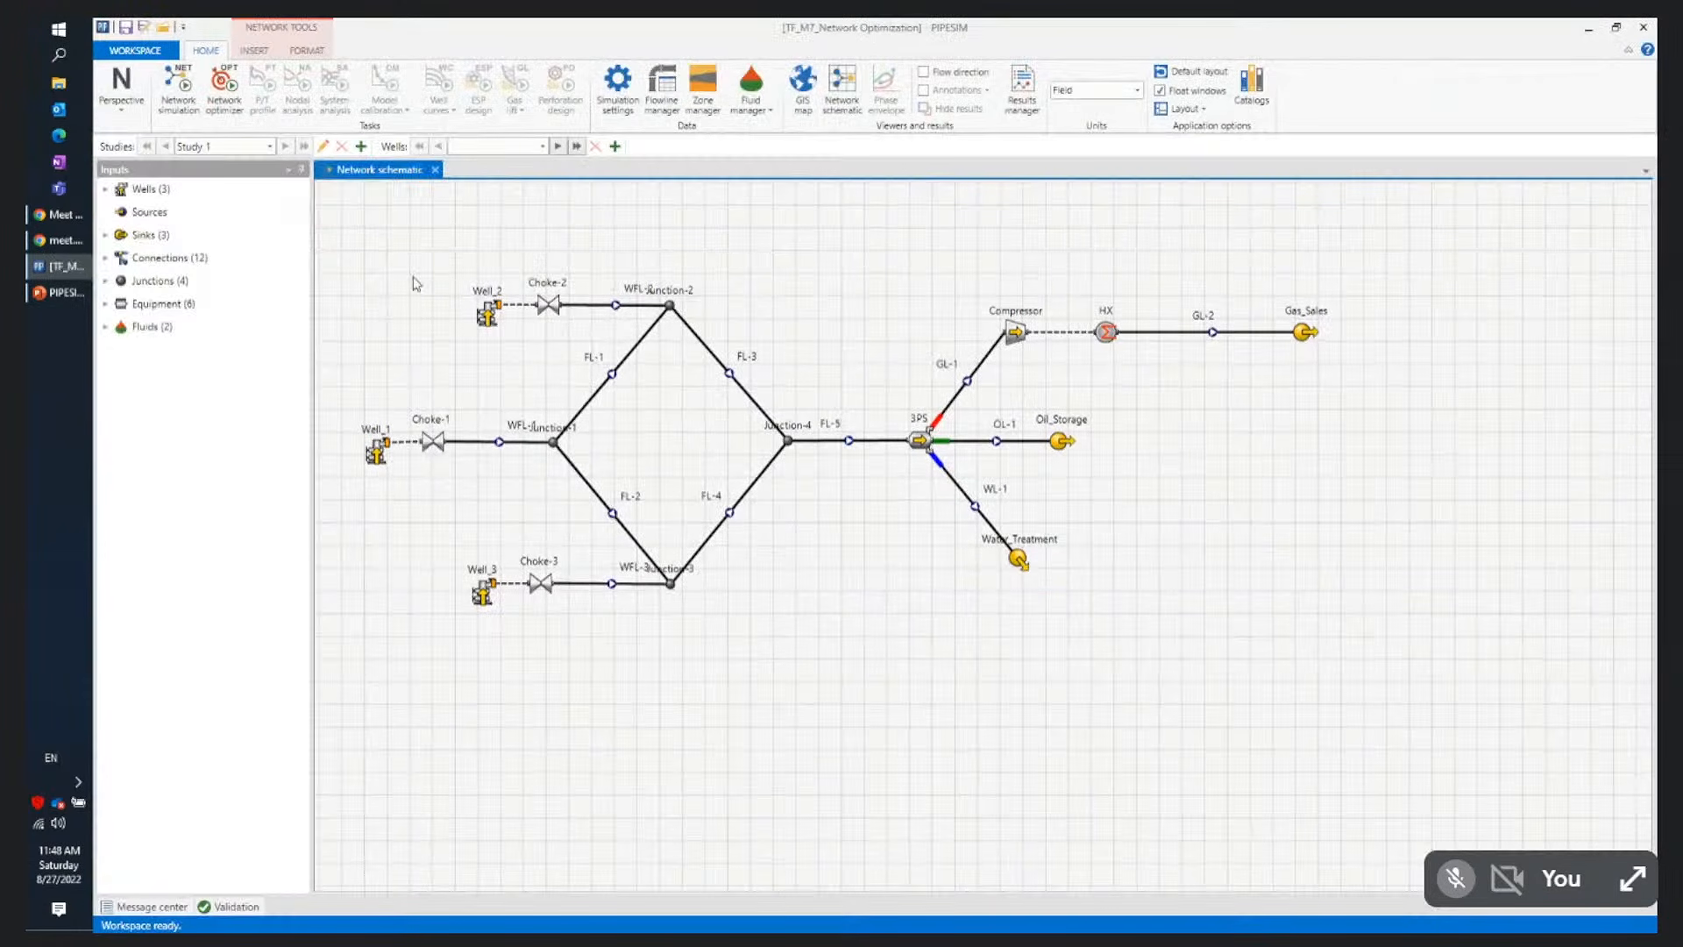
Run the network optimizer on the opened model and review its initial conditions and optimization control settings during the run
left_click(225, 83)
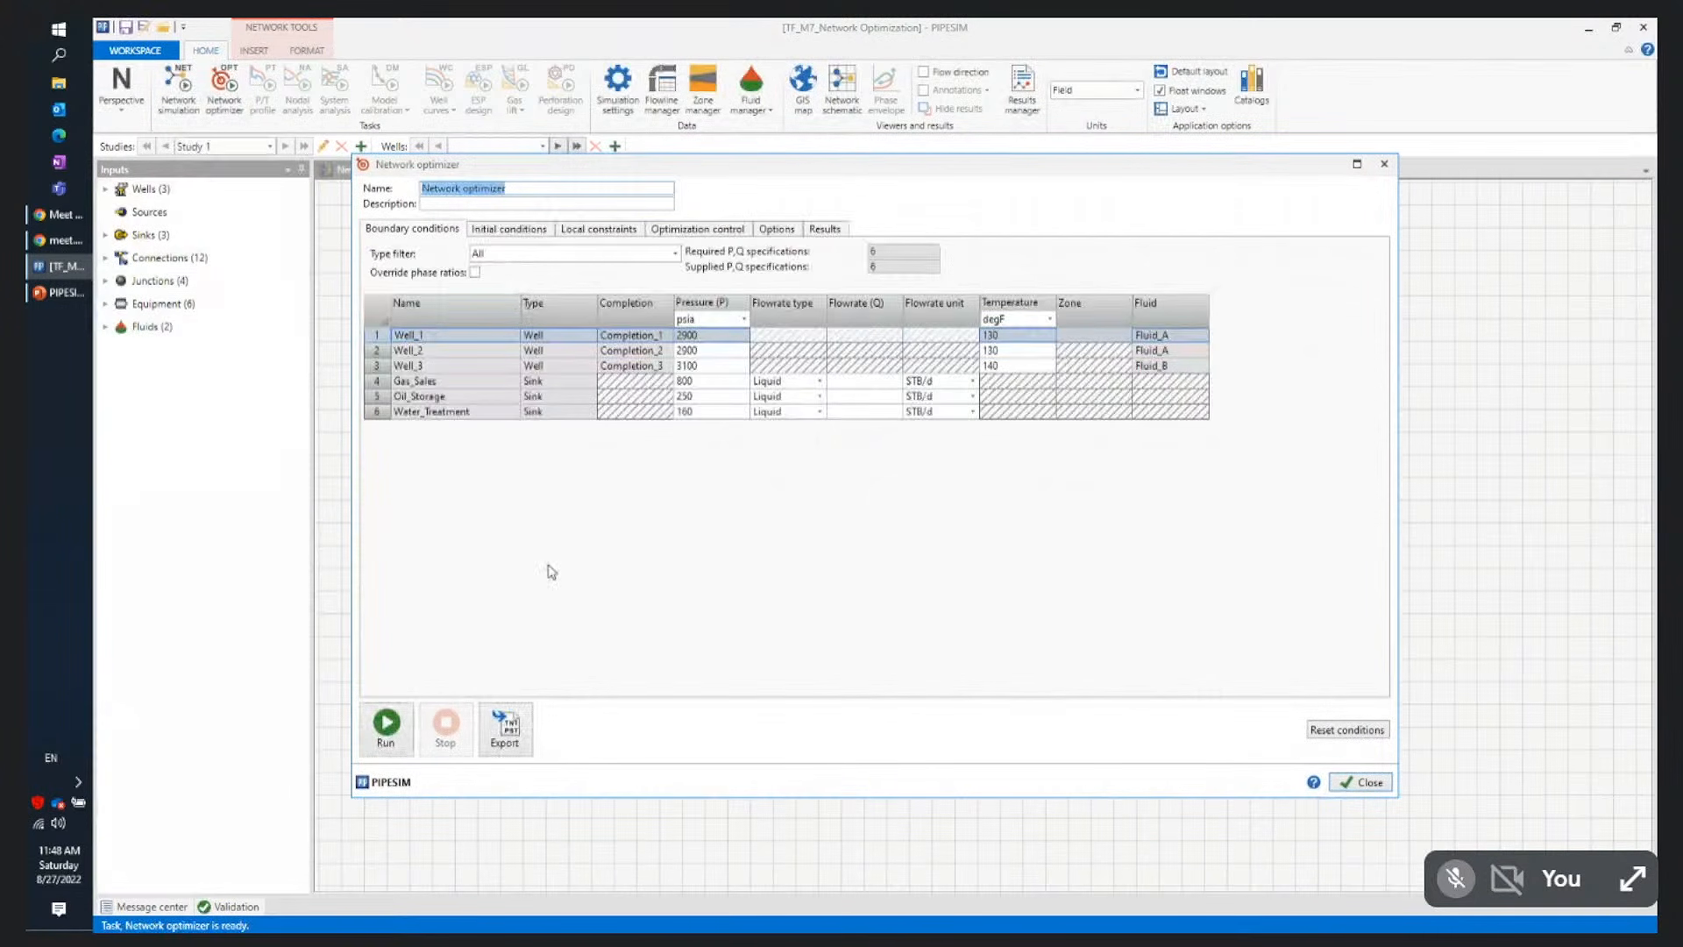
left_click(385, 723)
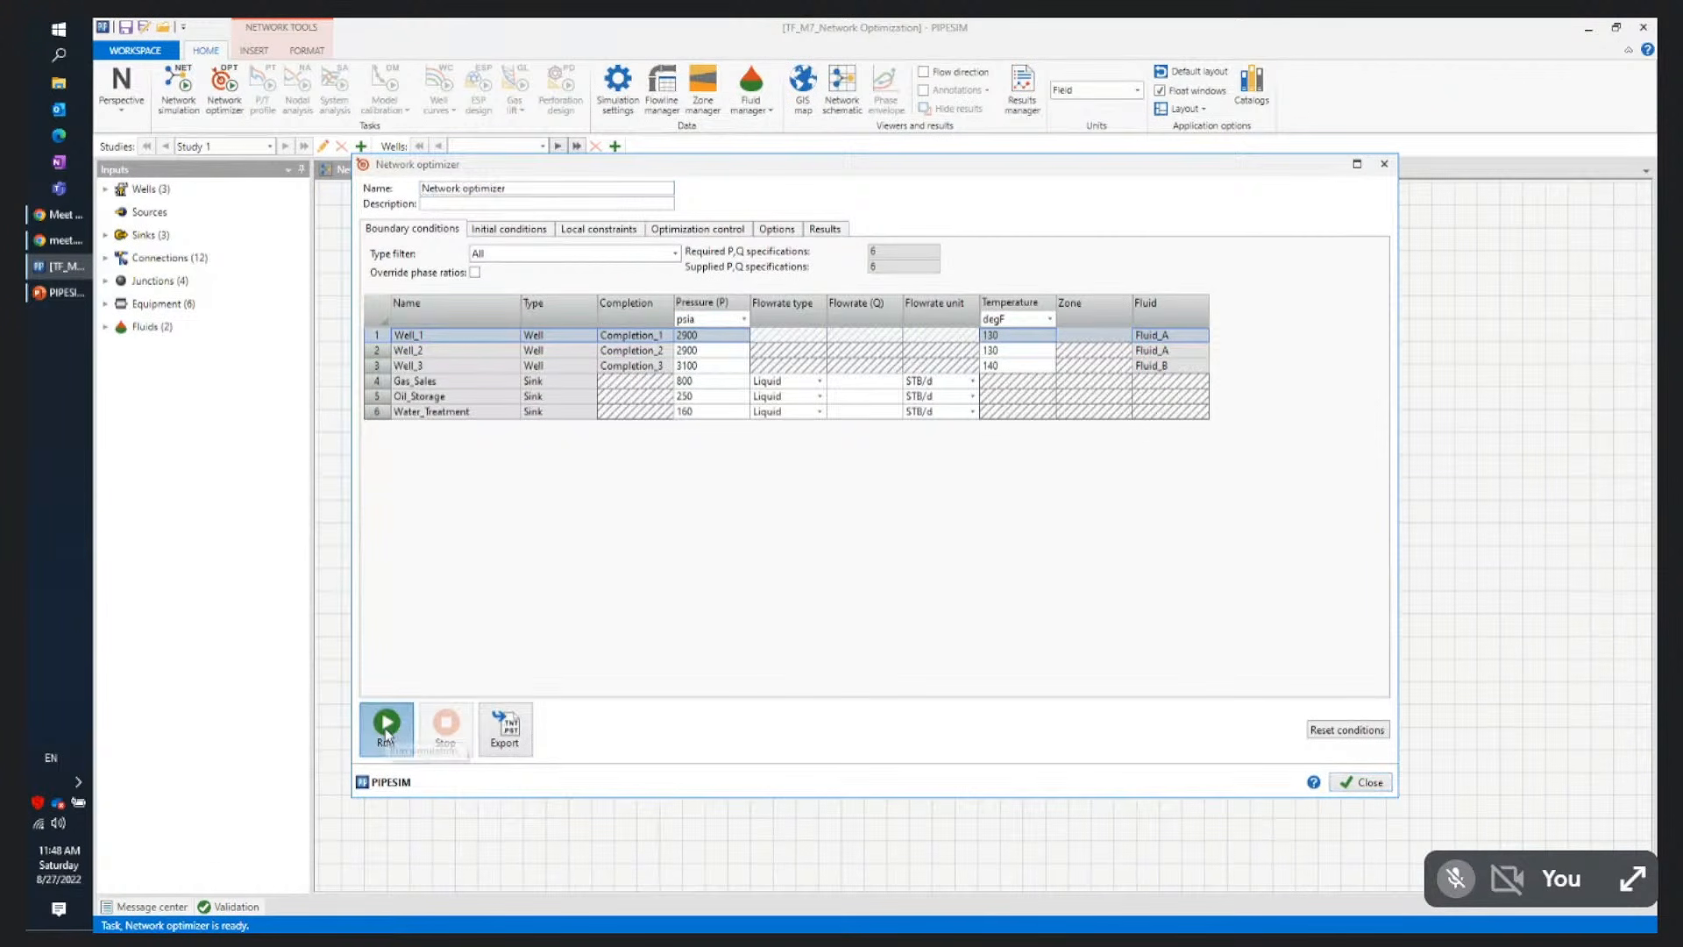
left_click_drag(769, 169, 920, 198)
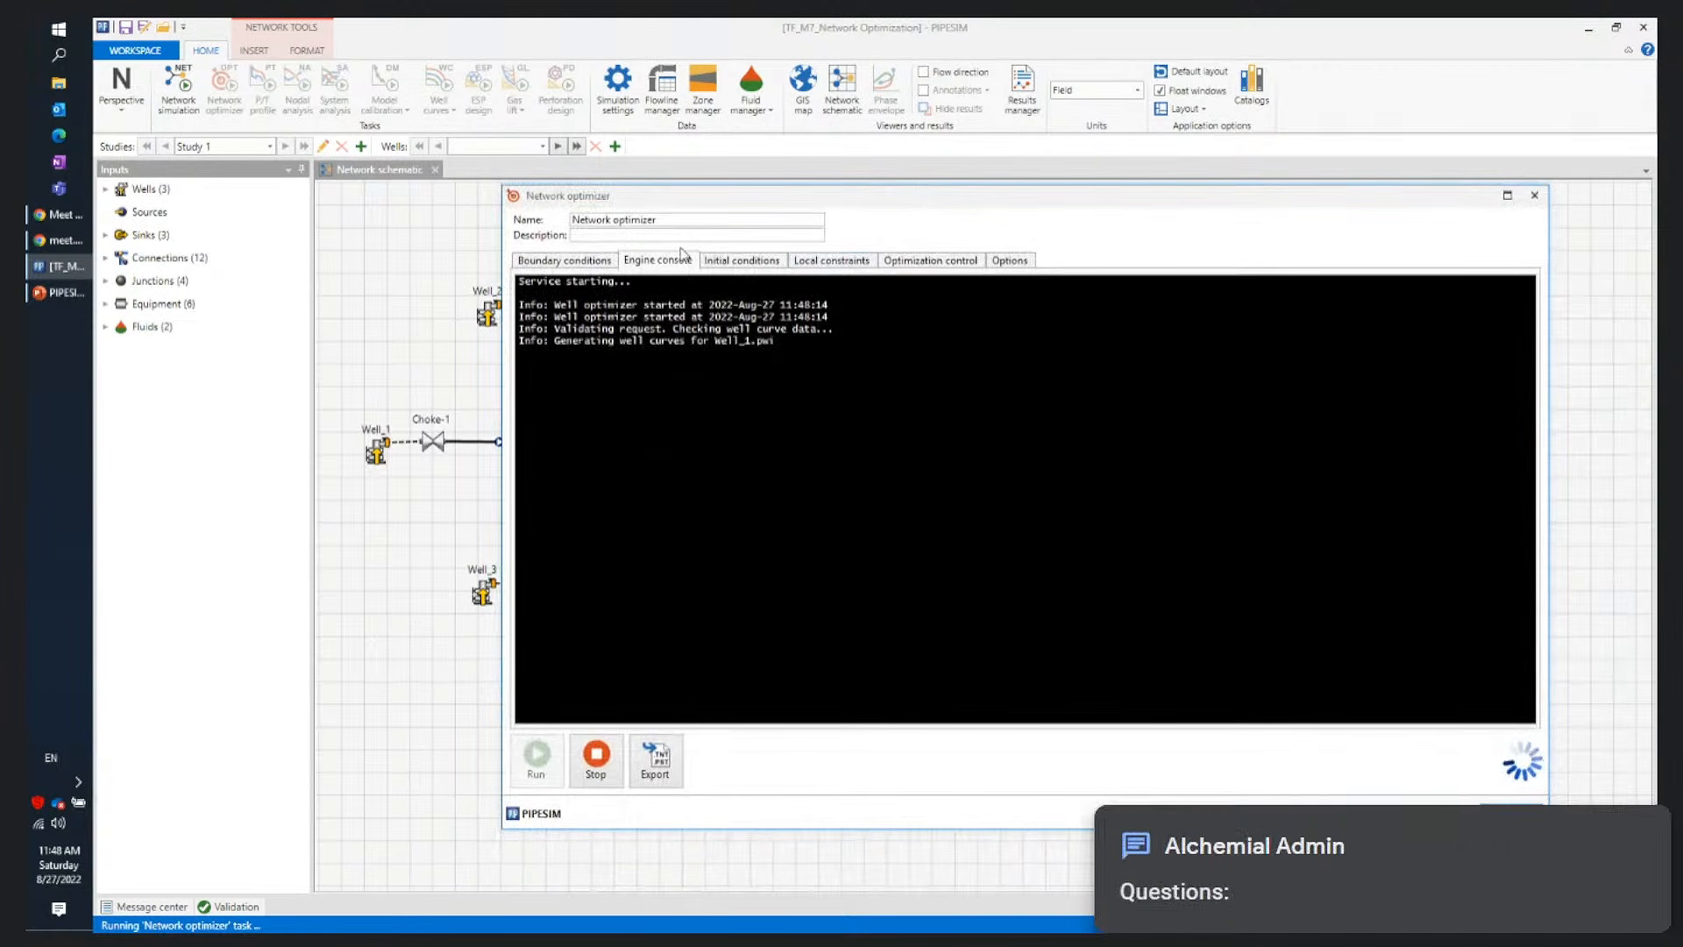
left_click(724, 261)
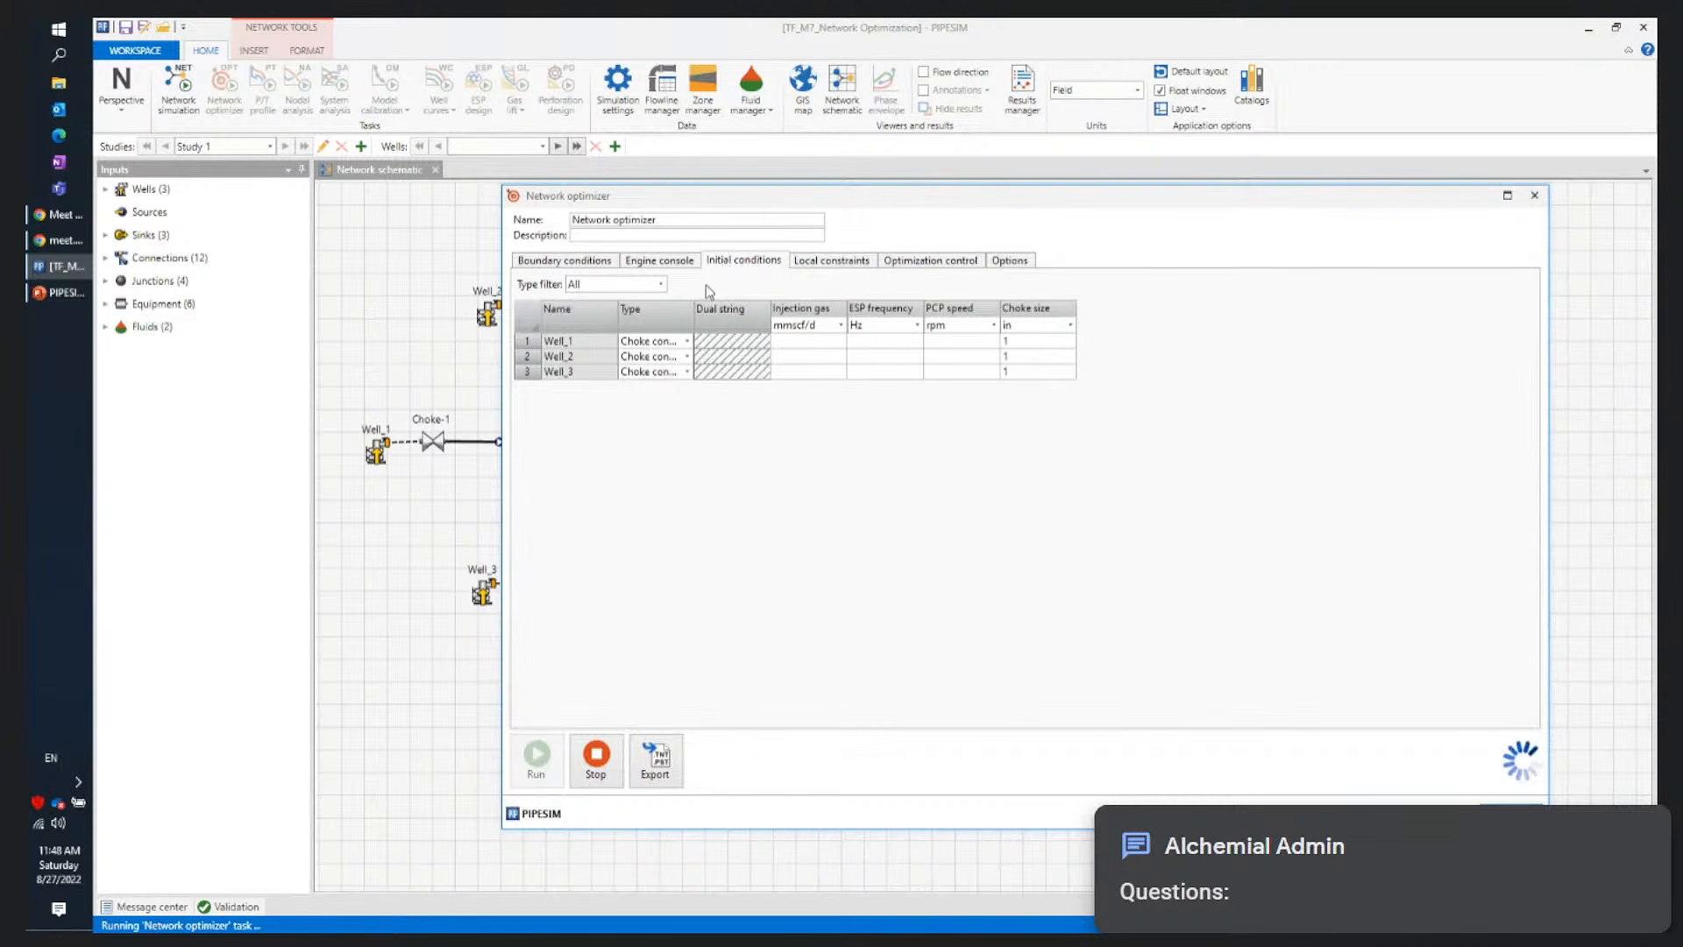
double_click(691, 310)
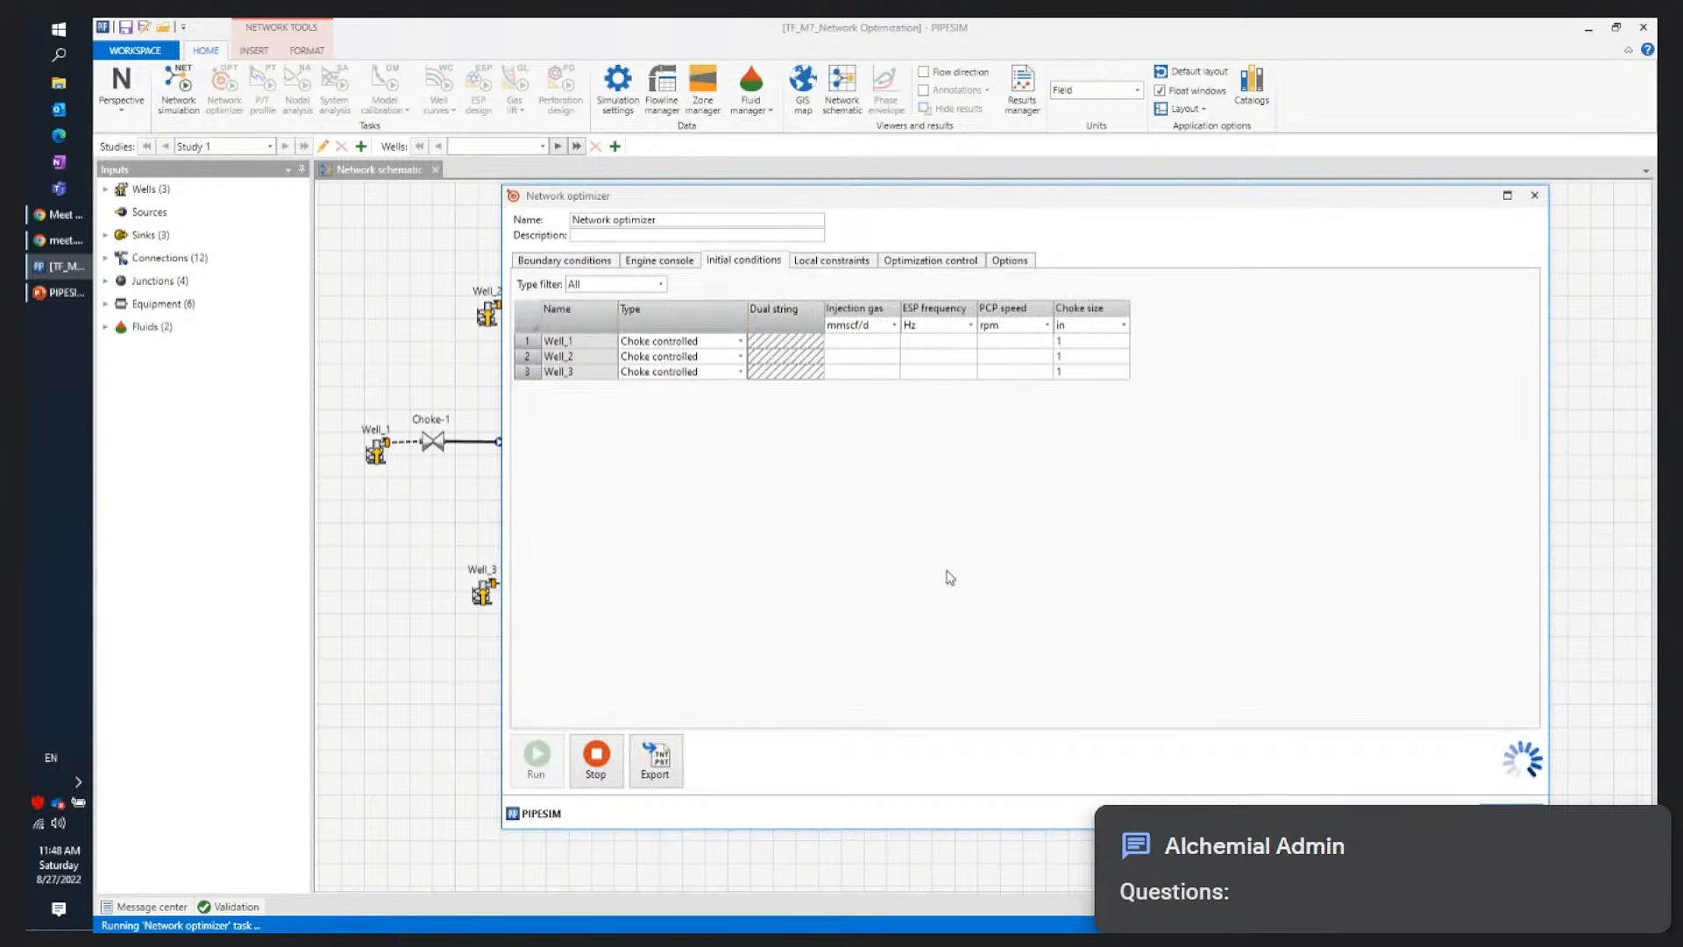
left_click(909, 265)
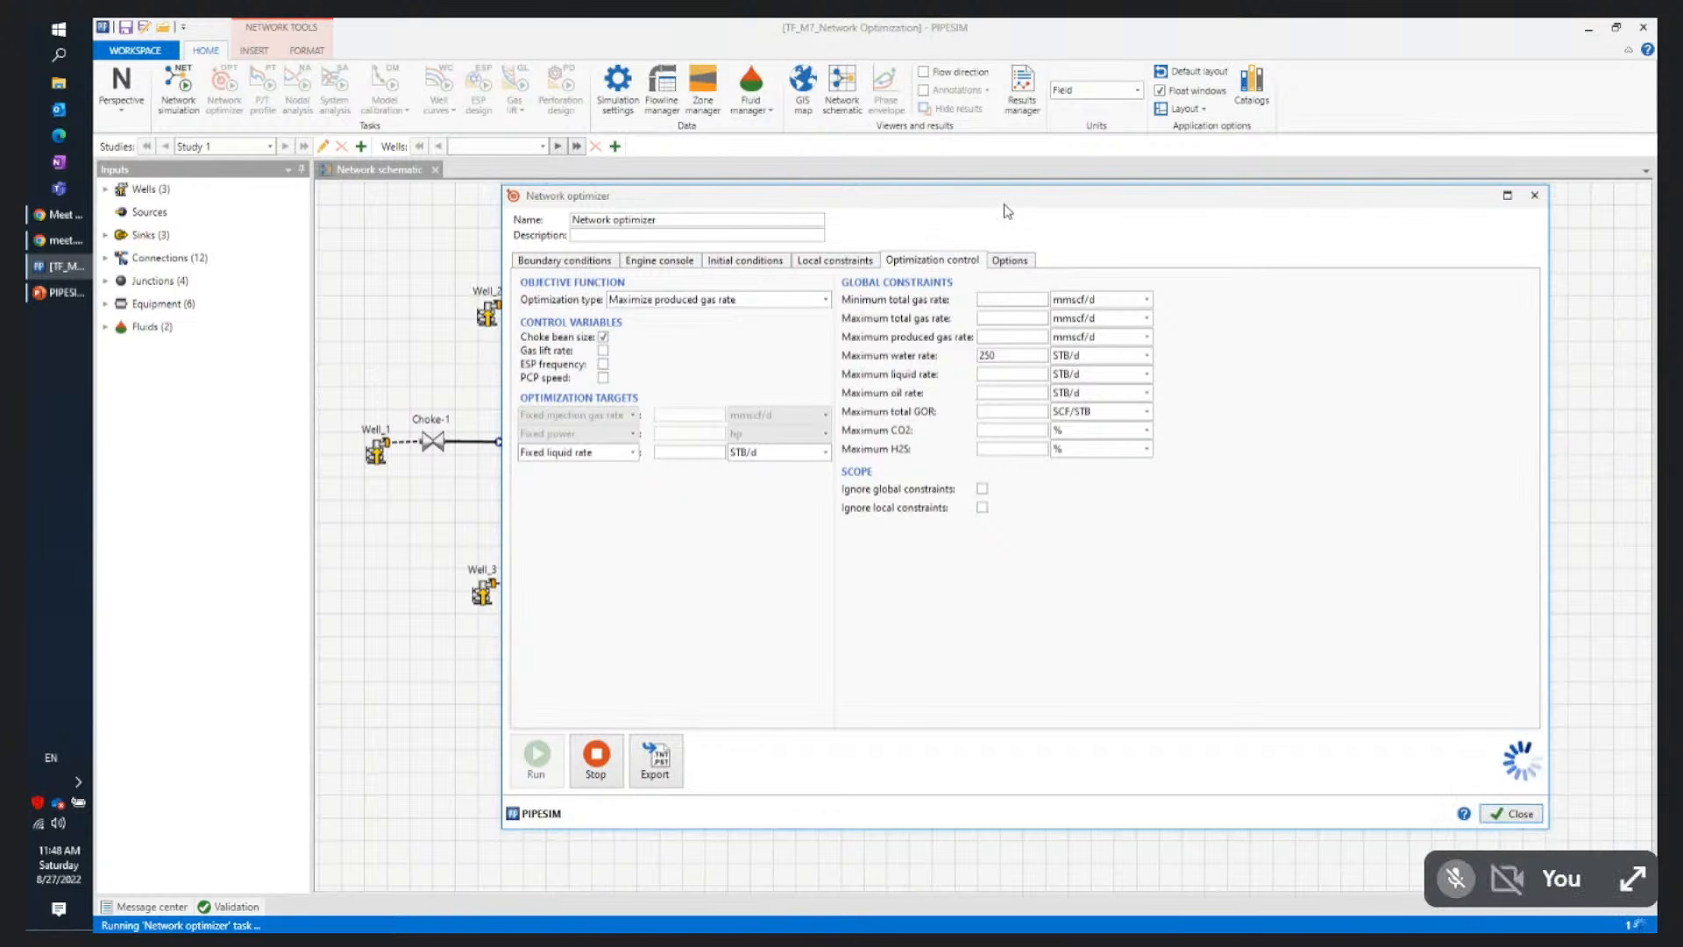
left_click_drag(1015, 208, 1127, 209)
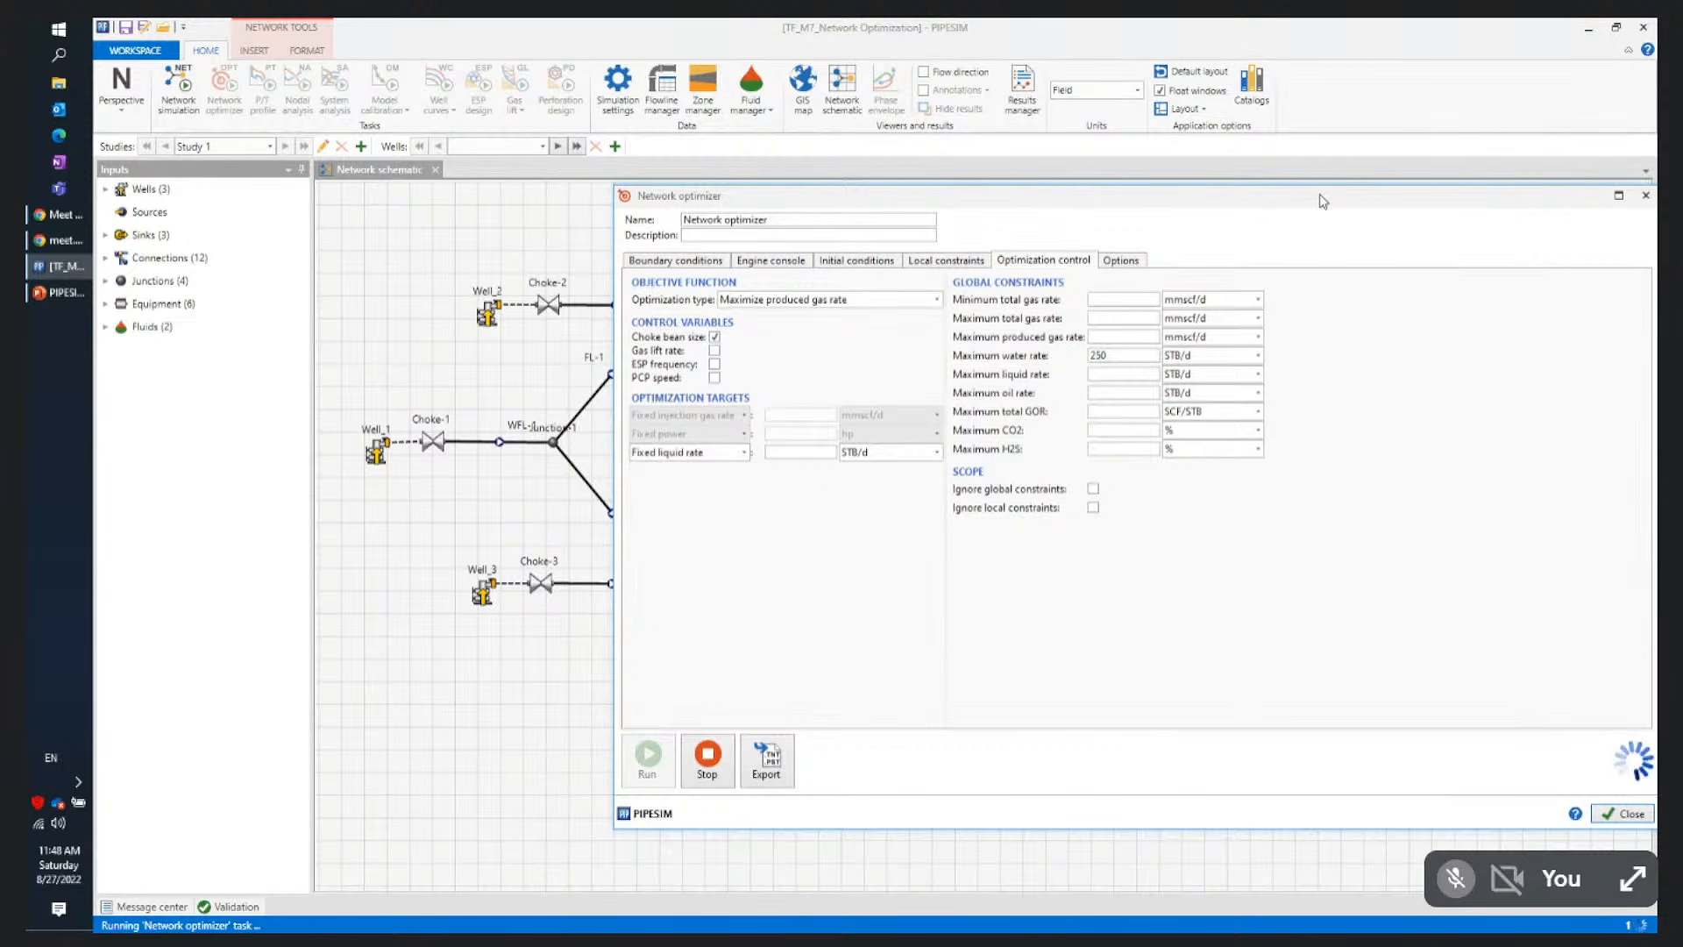
left_click_drag(1323, 202, 1075, 196)
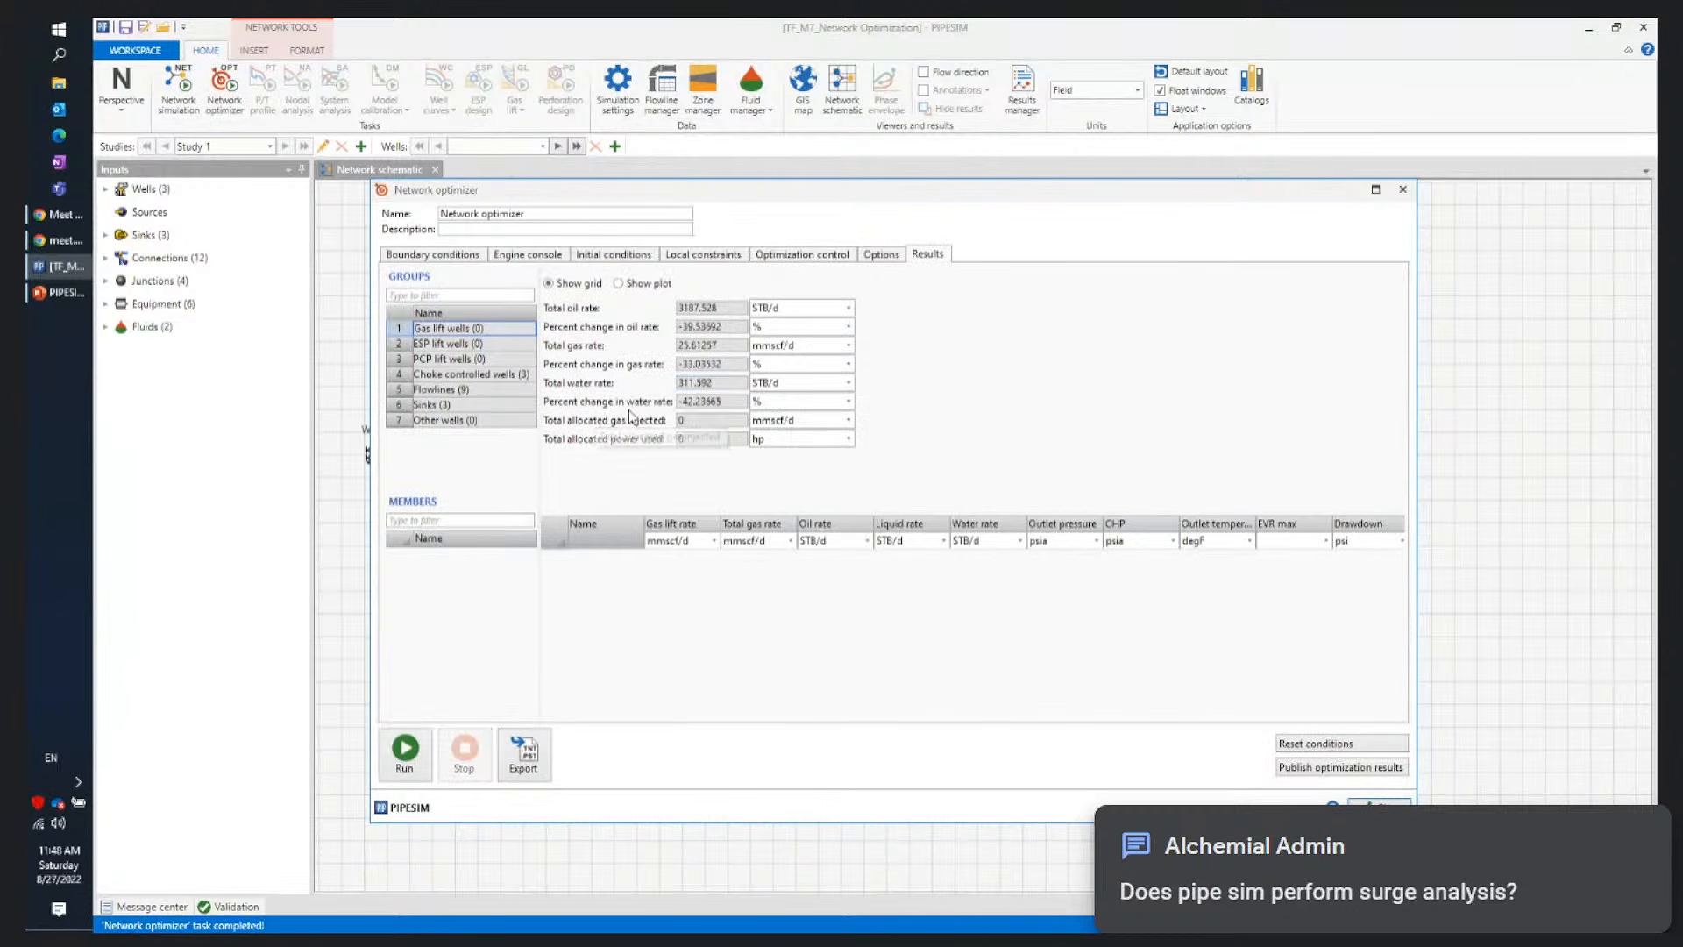
Check the engine console, remove the maximum water rate from the optimizer's global constraints and rerun the network optimizer
left_click(697, 260)
left_click(612, 256)
left_click(534, 255)
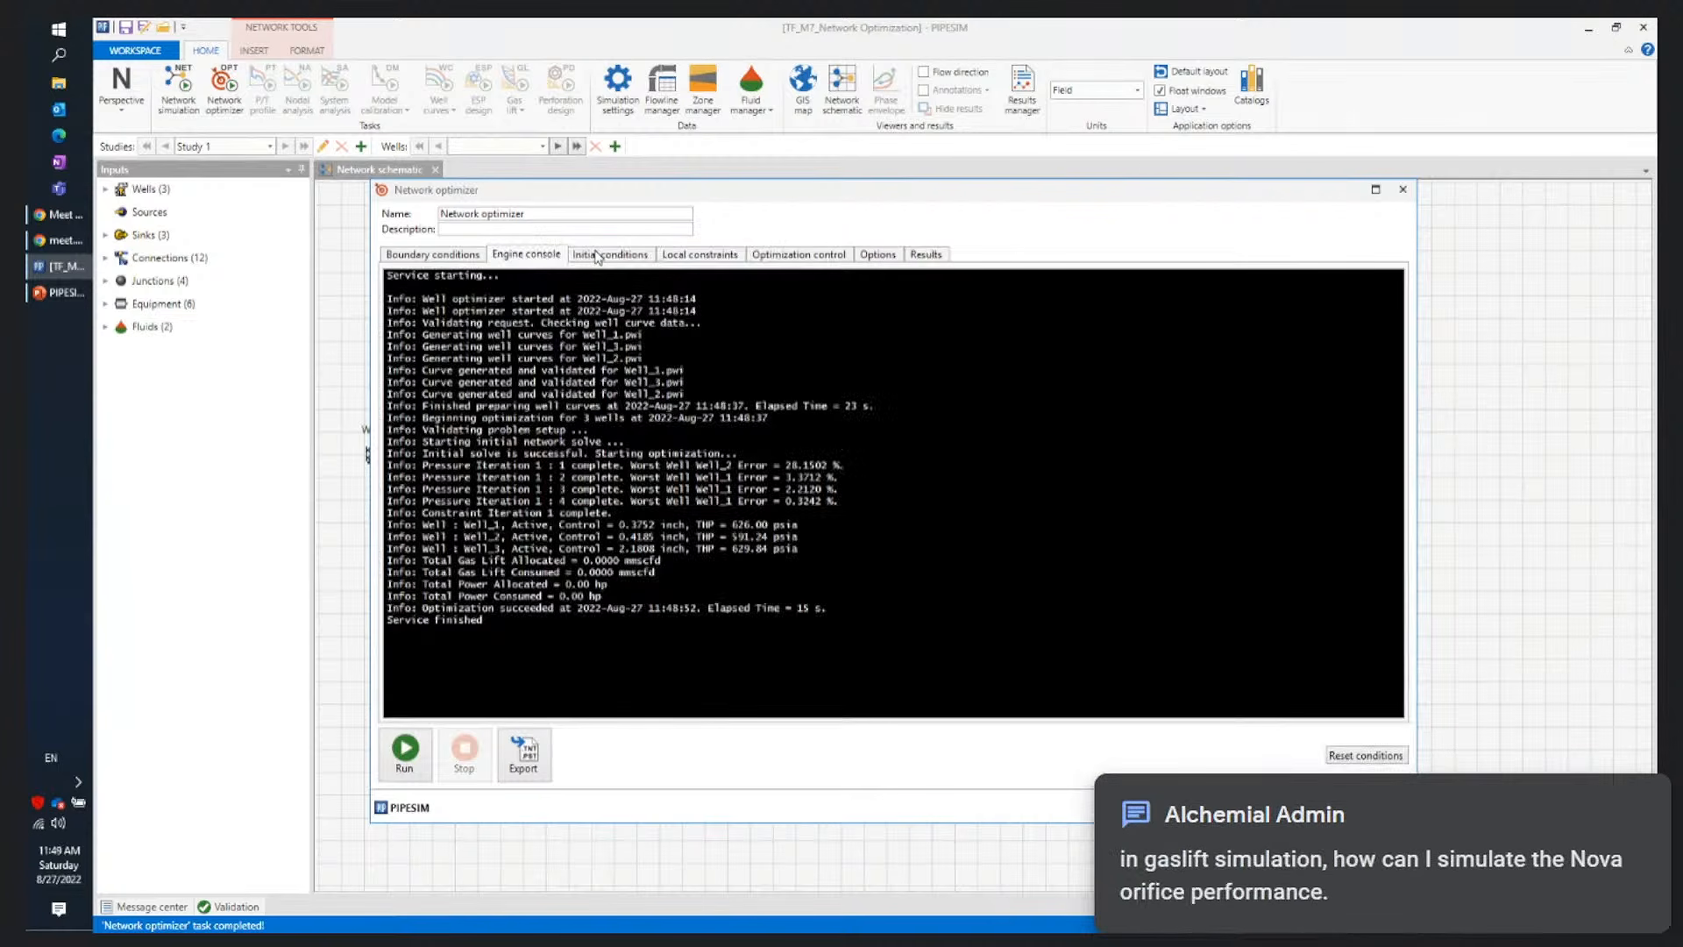
left_click(787, 260)
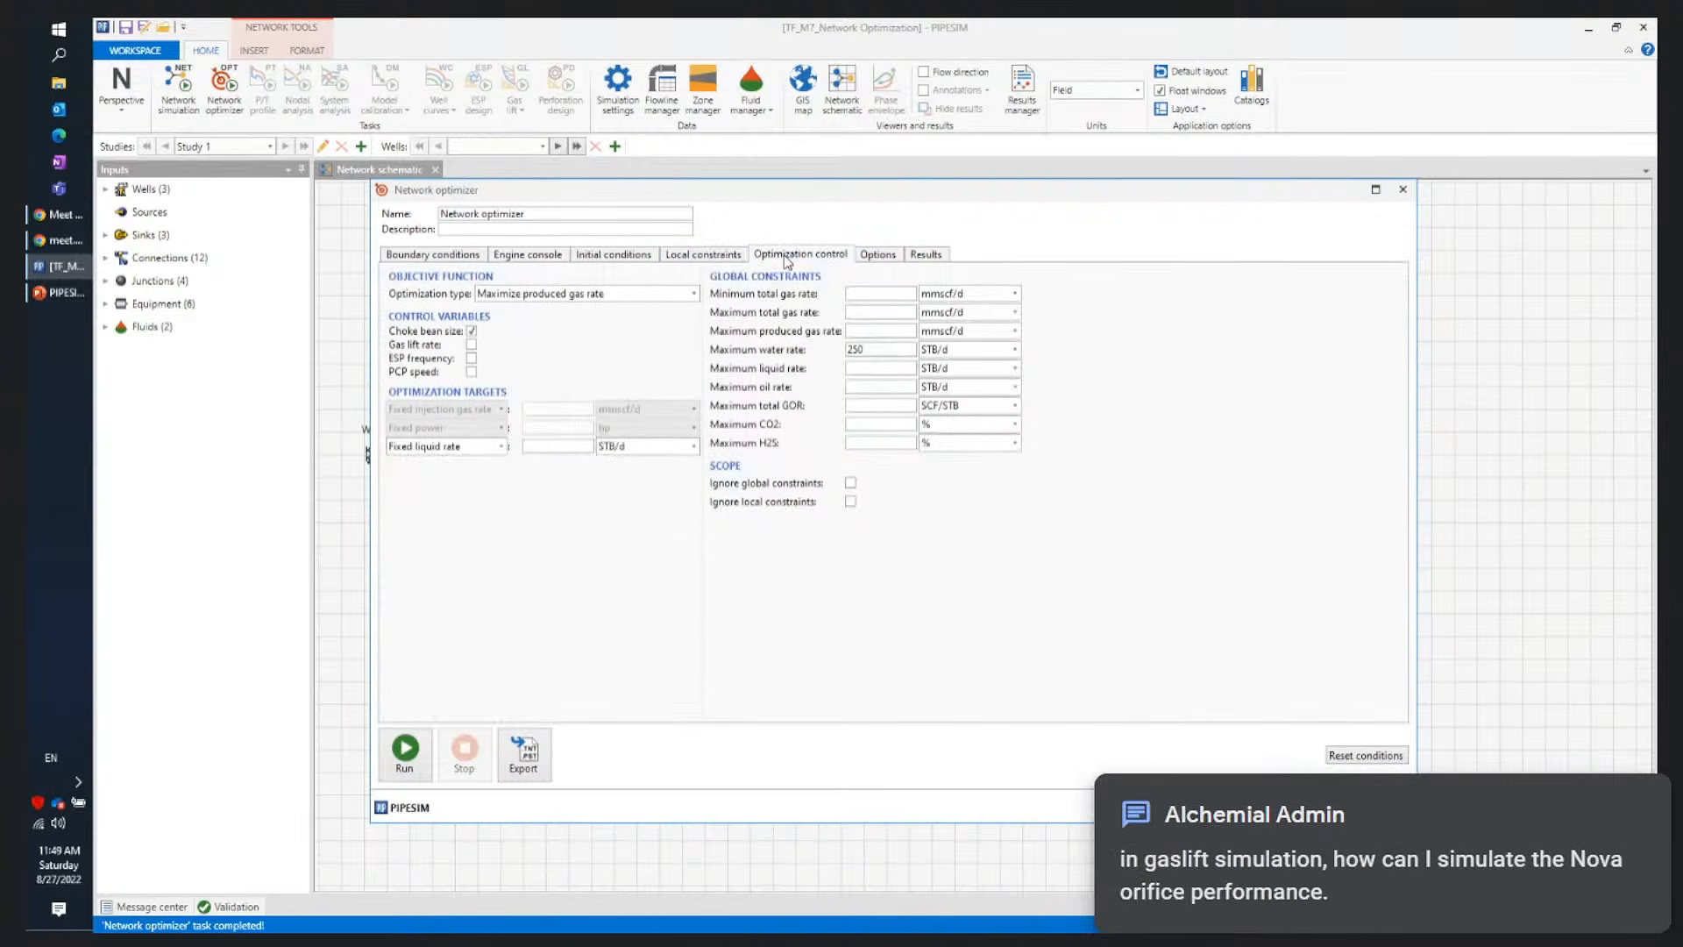
double_click(880, 348)
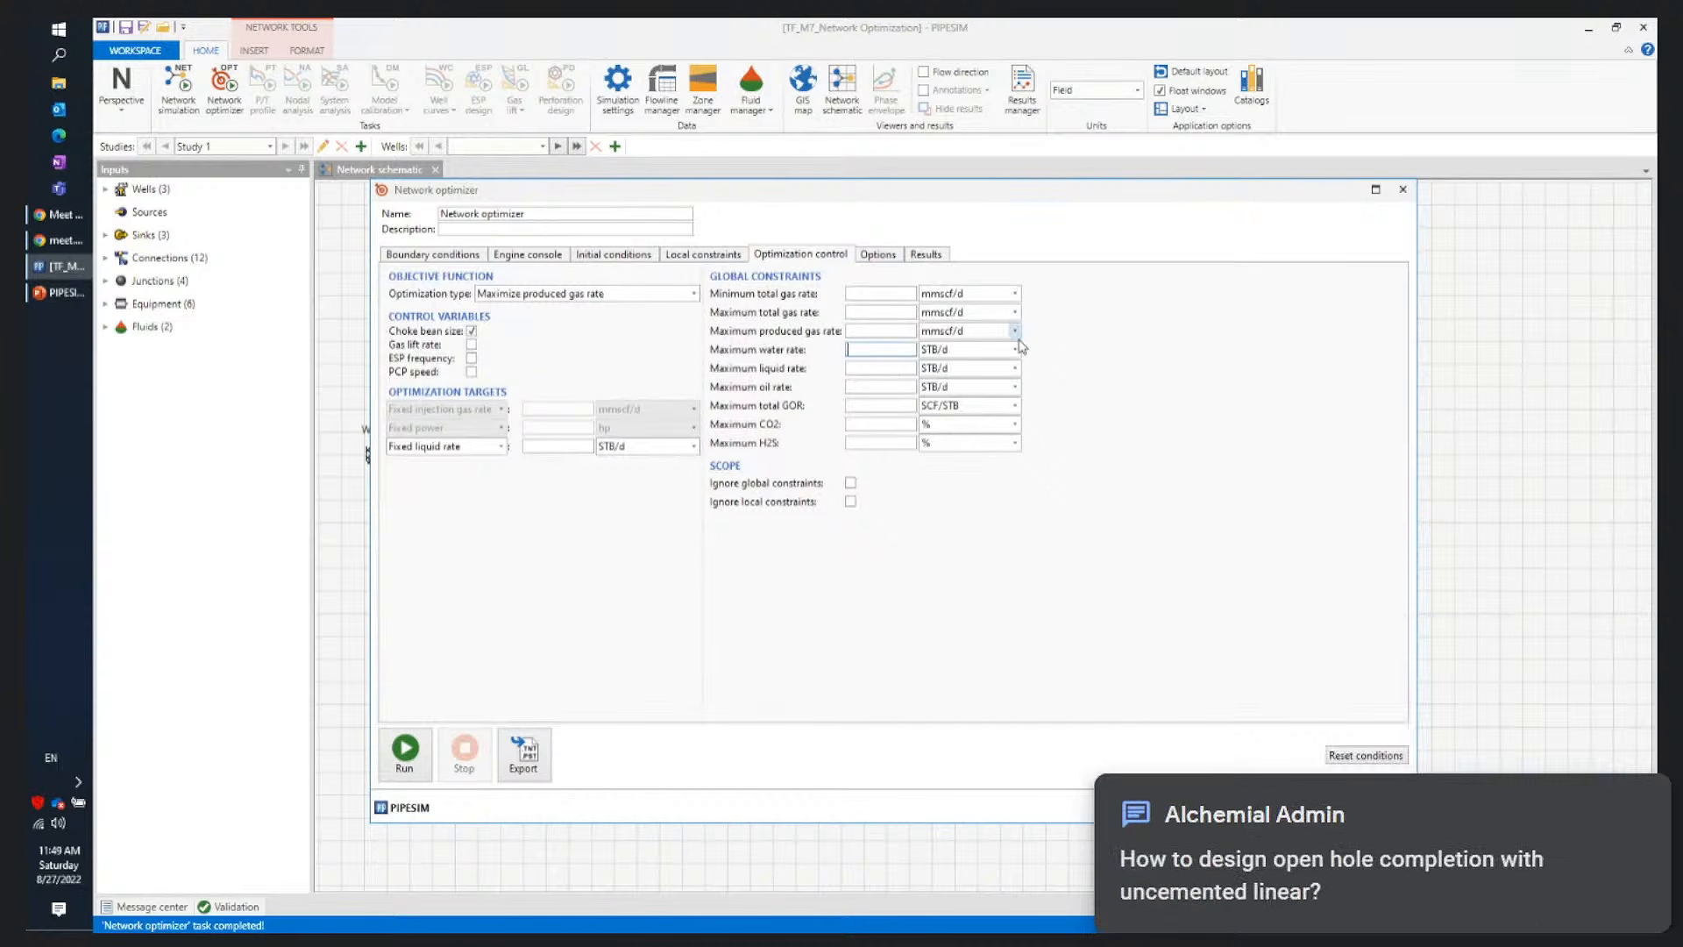
left_click(404, 748)
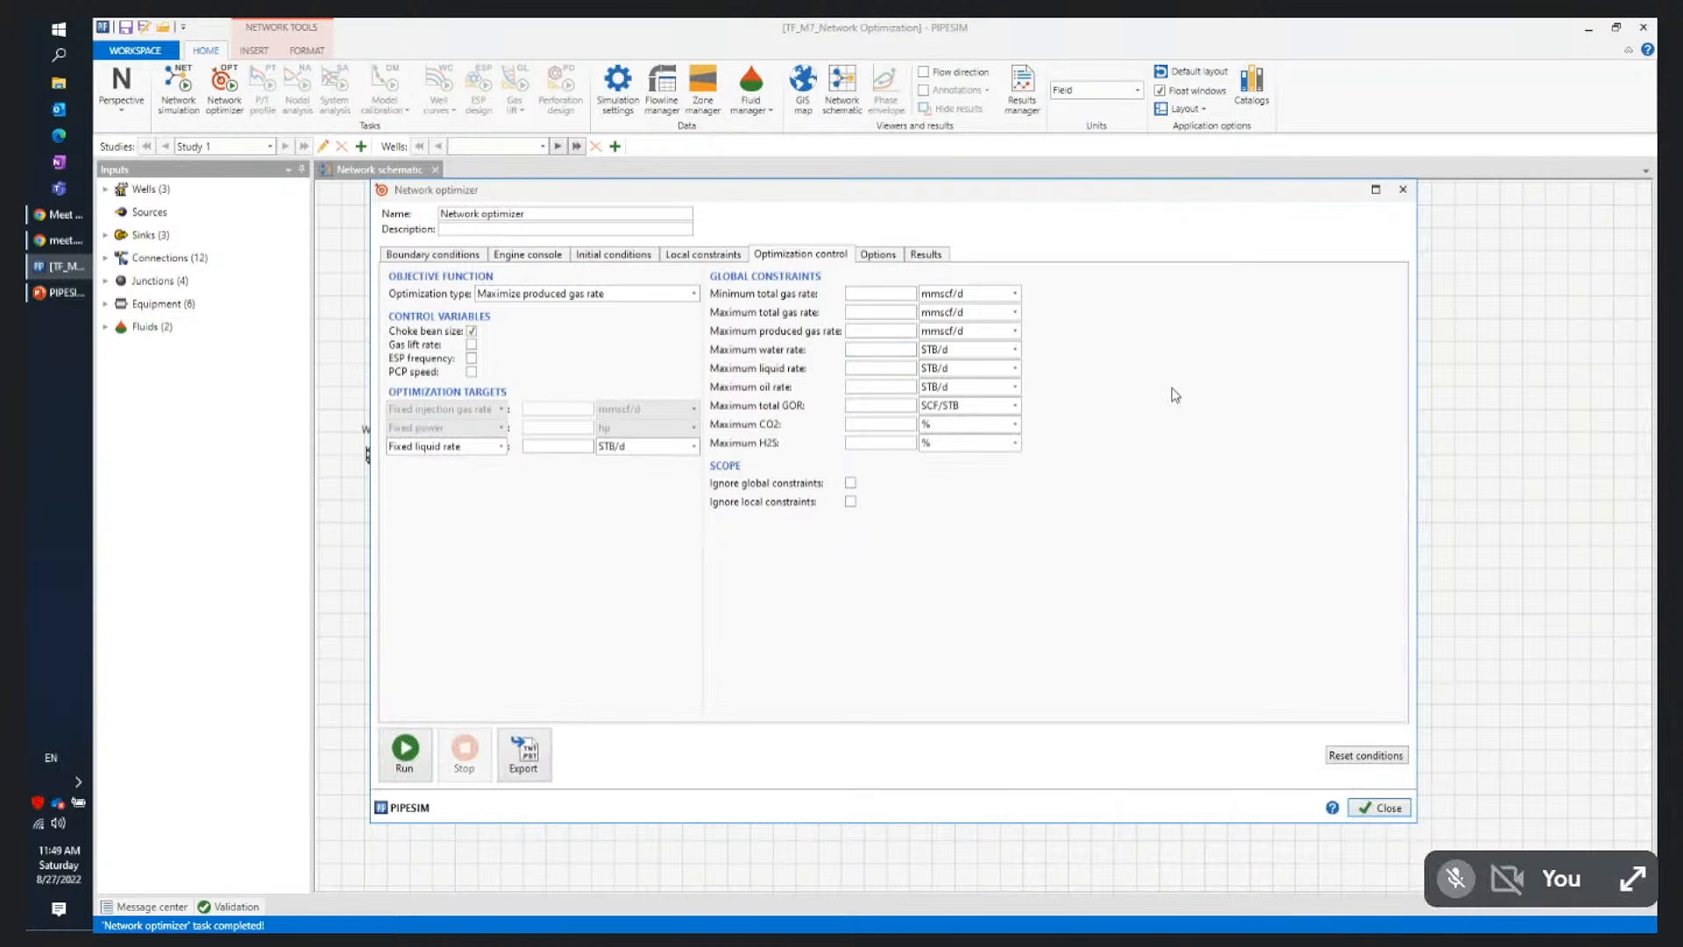
left_click(405, 750)
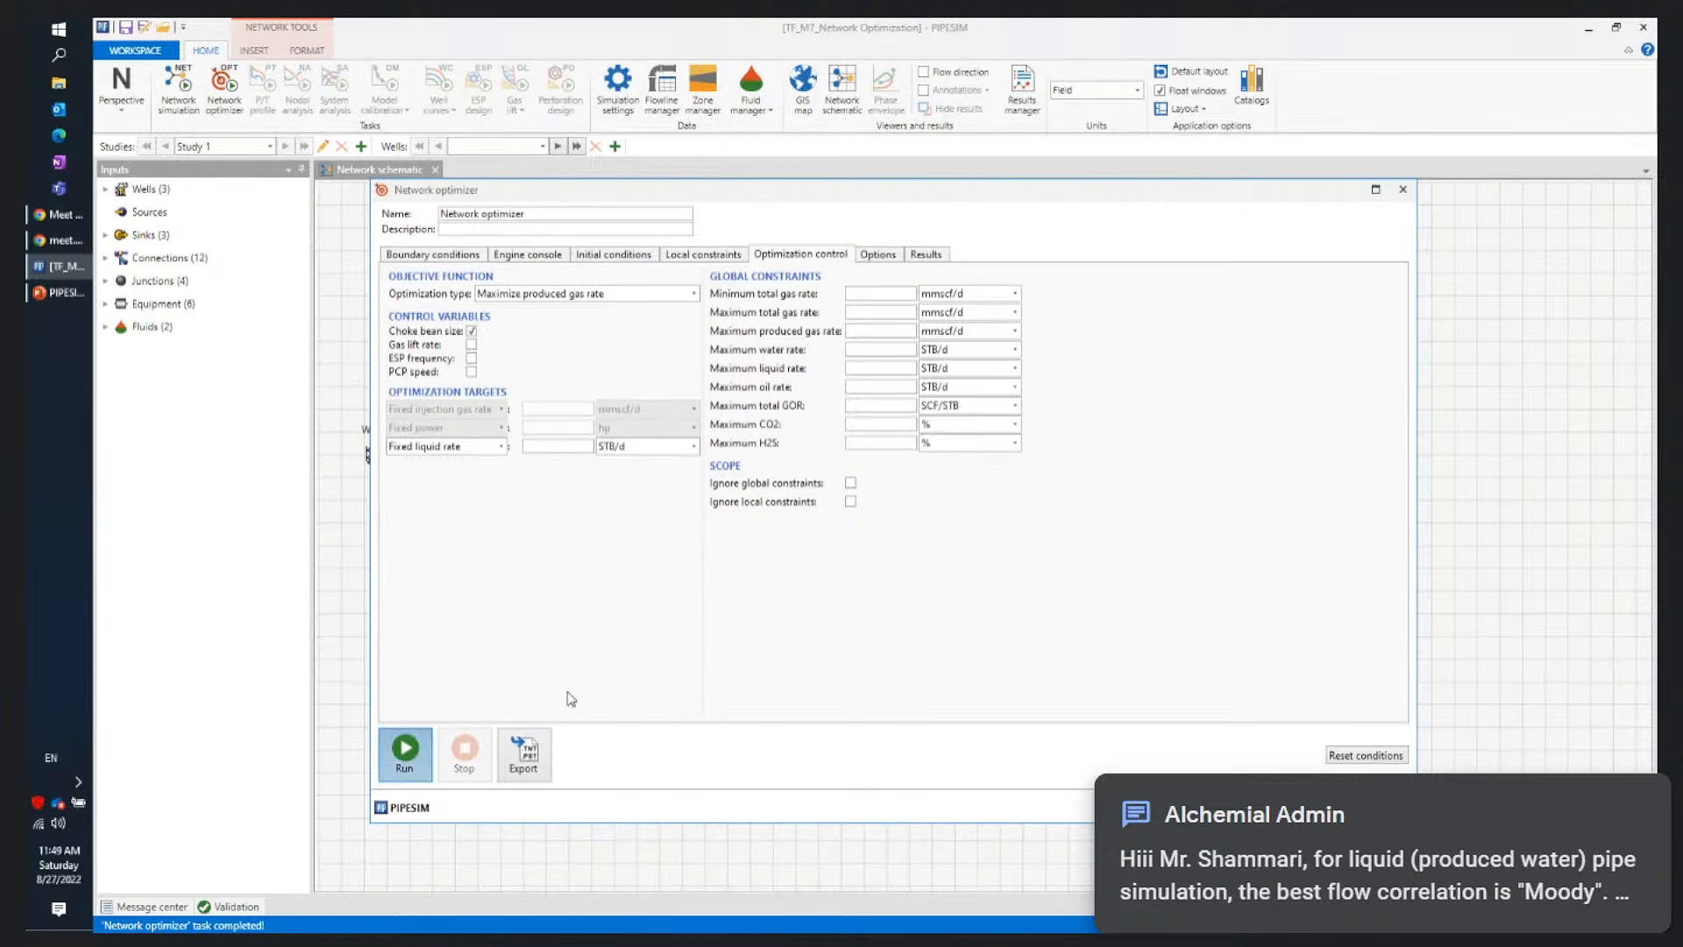